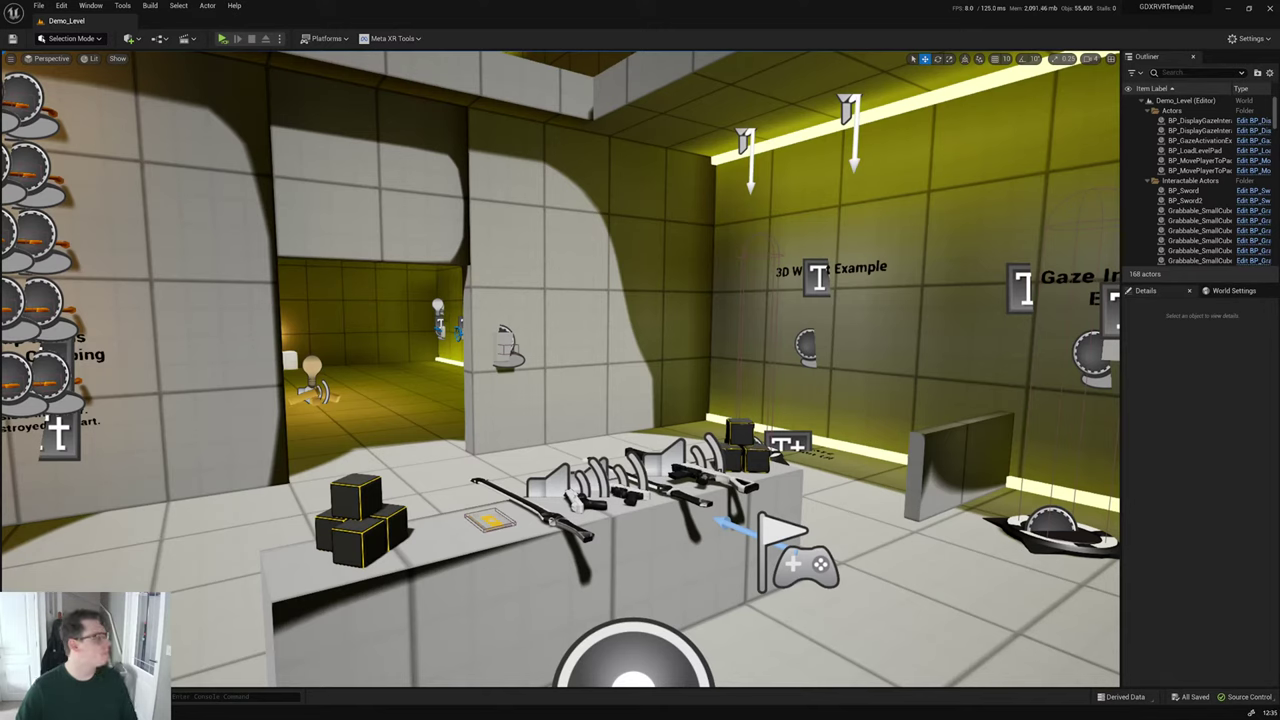
Step: Switch from the Unreal Editor's Demo_Level view to the Discord window
key("alt+Tab")
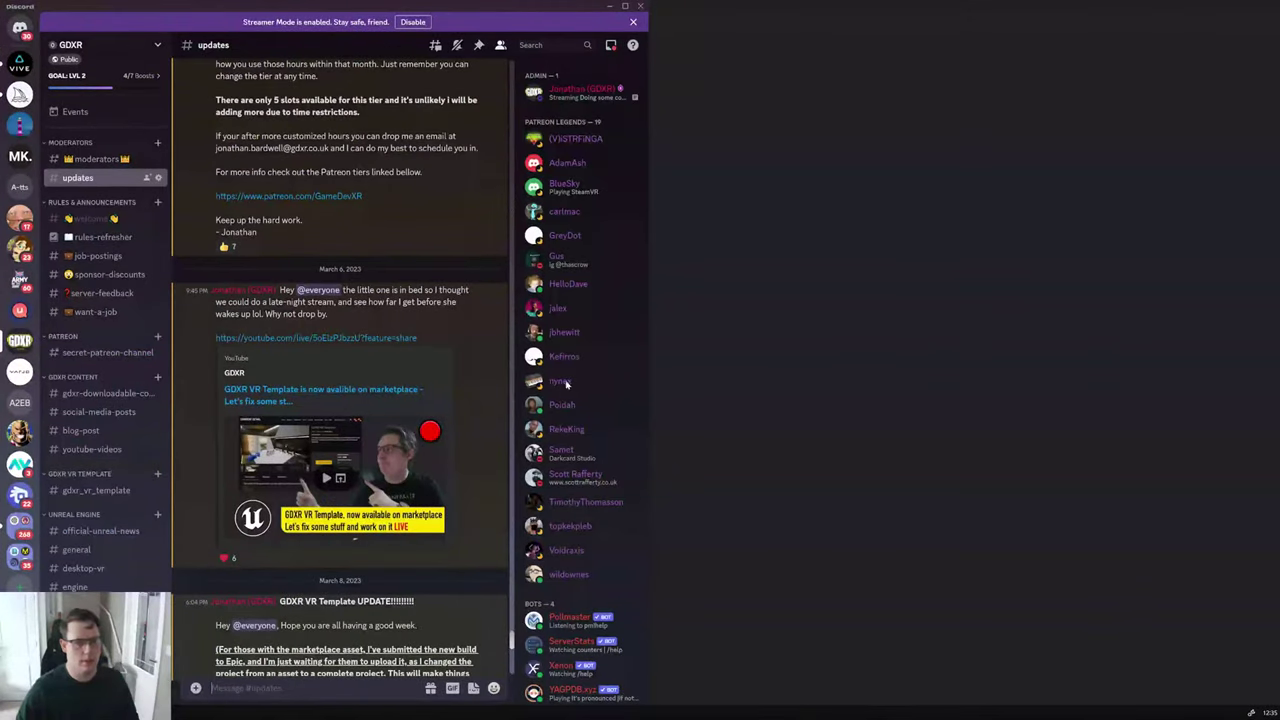
key("super+Up")
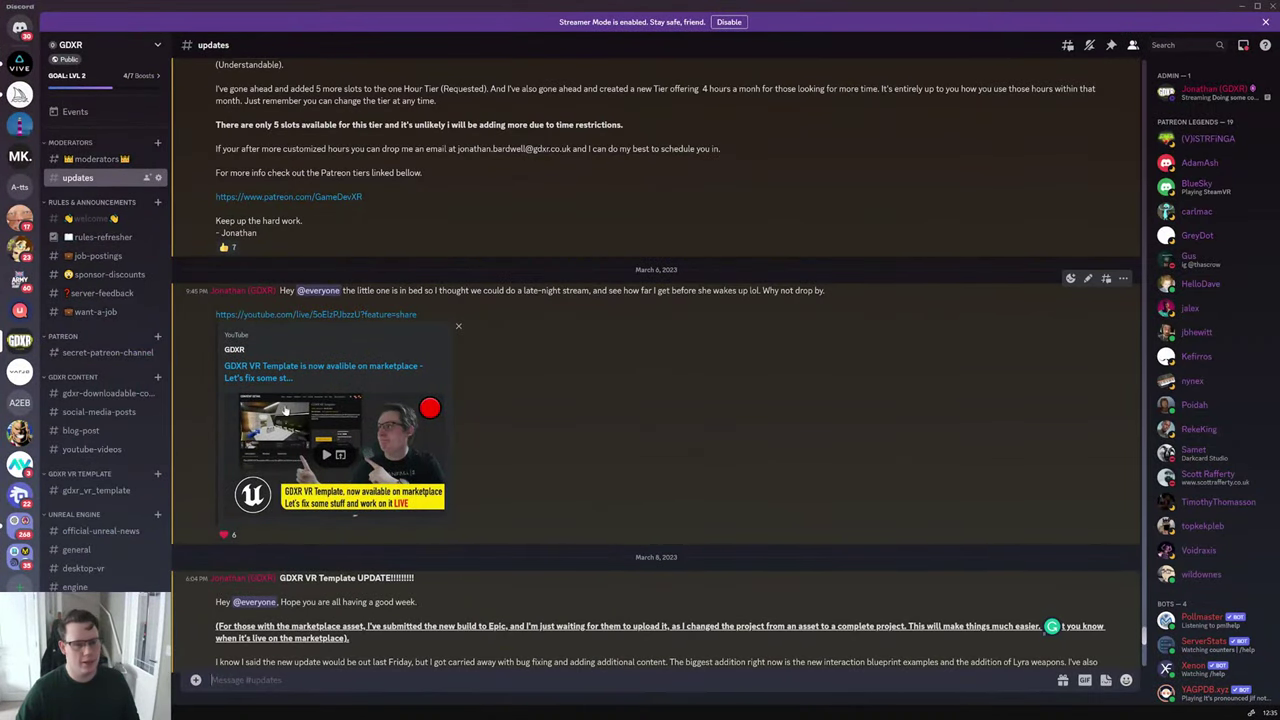
scroll(558, 596, "down", 2)
scroll(558, 596, "down", 10)
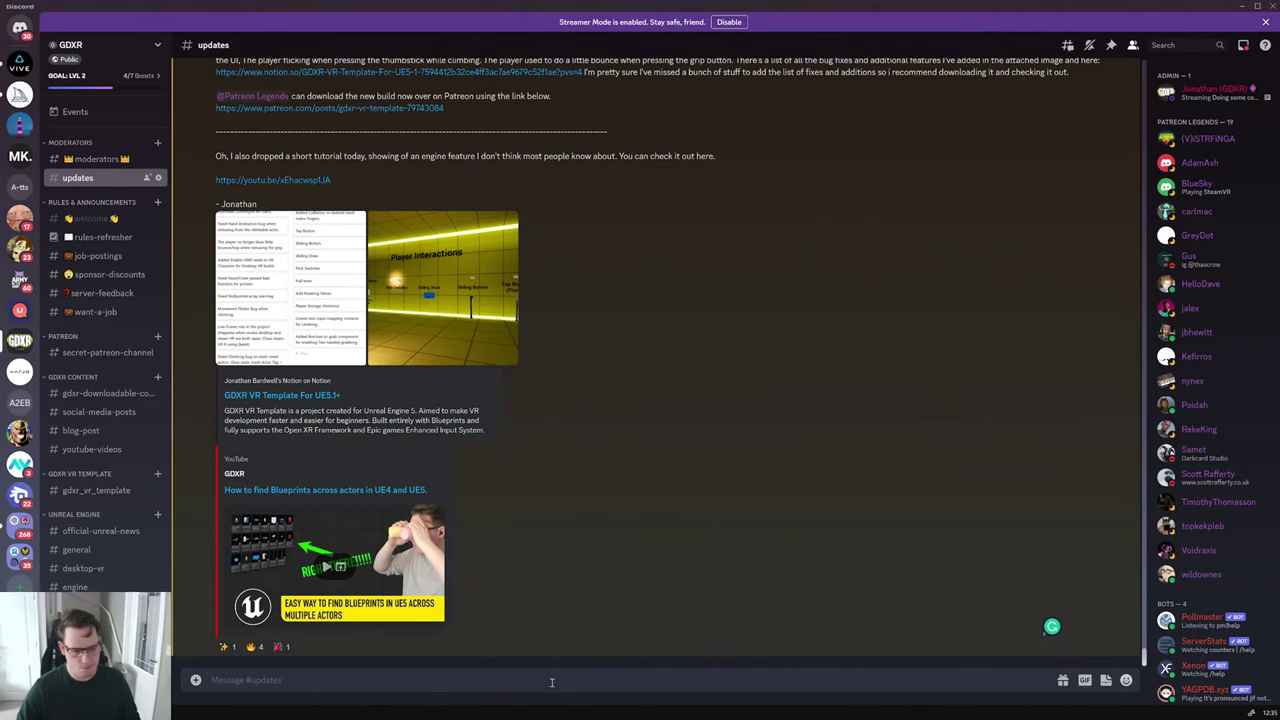
type("Hey @")
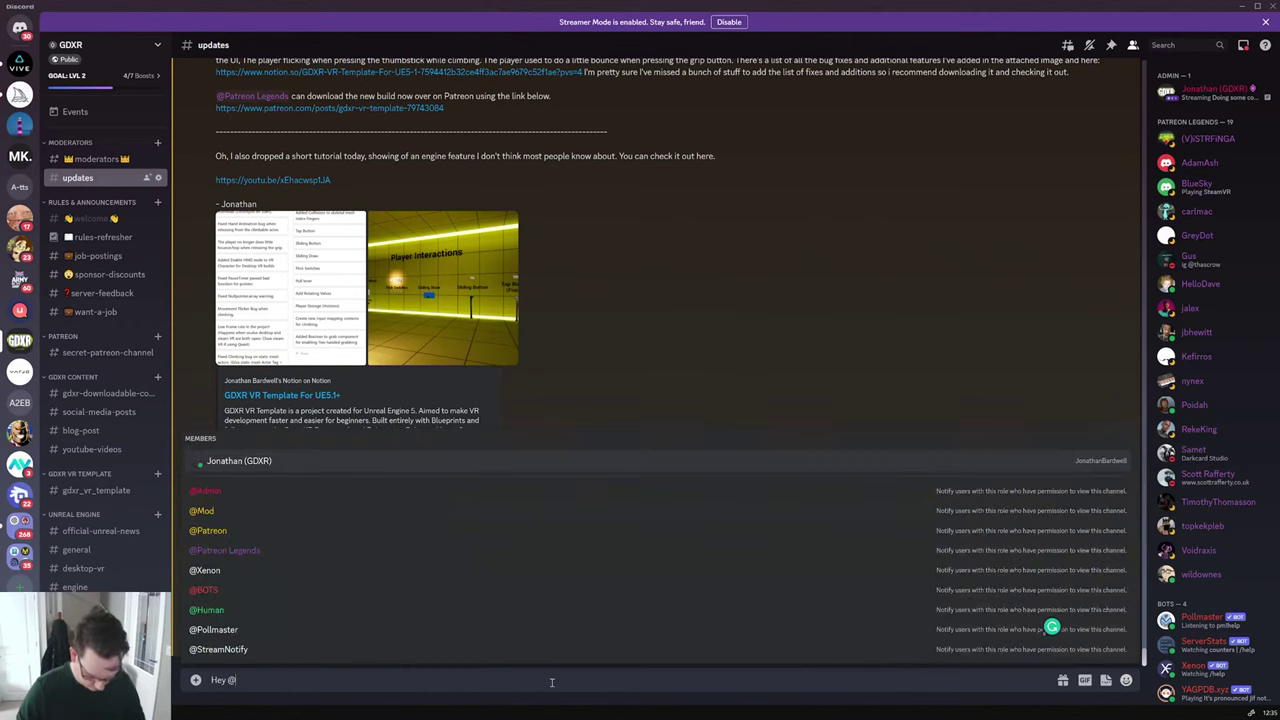
type("every")
key("Tab")
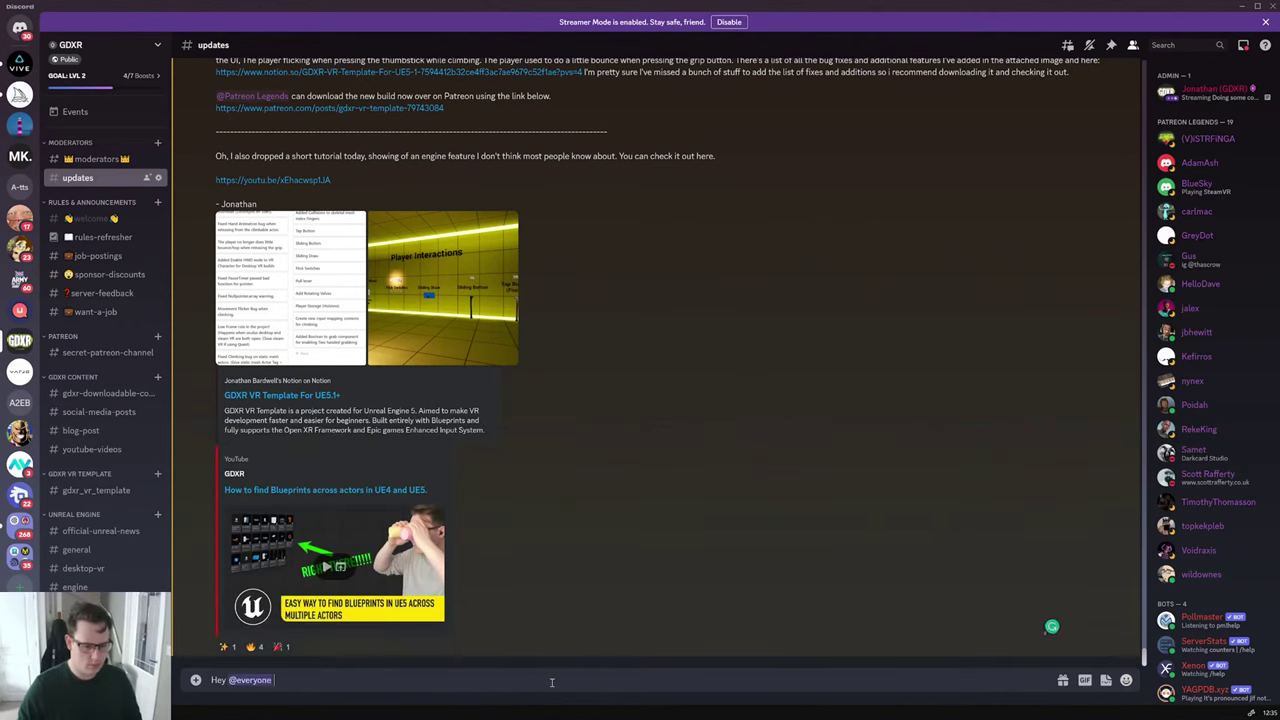
Step: Write 'Im live over on Youtube, why not drop by.' and a second line about blueprints
type("Im l")
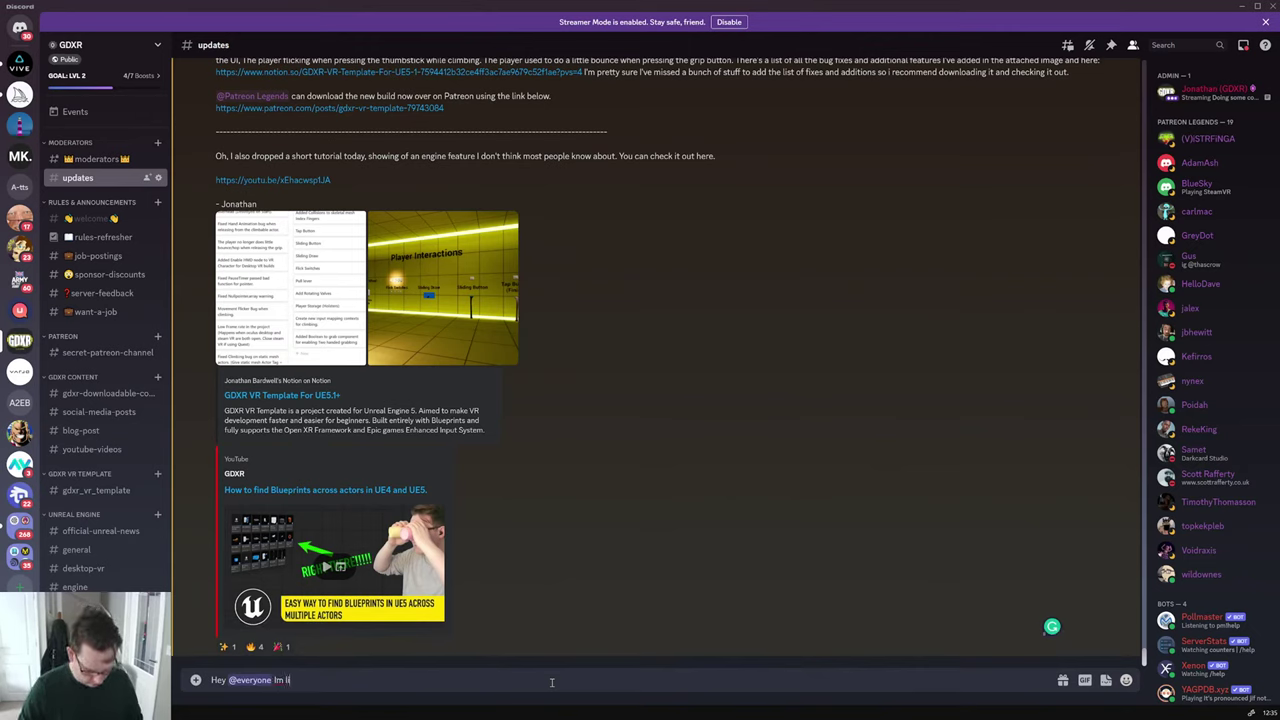
type("ive onver")
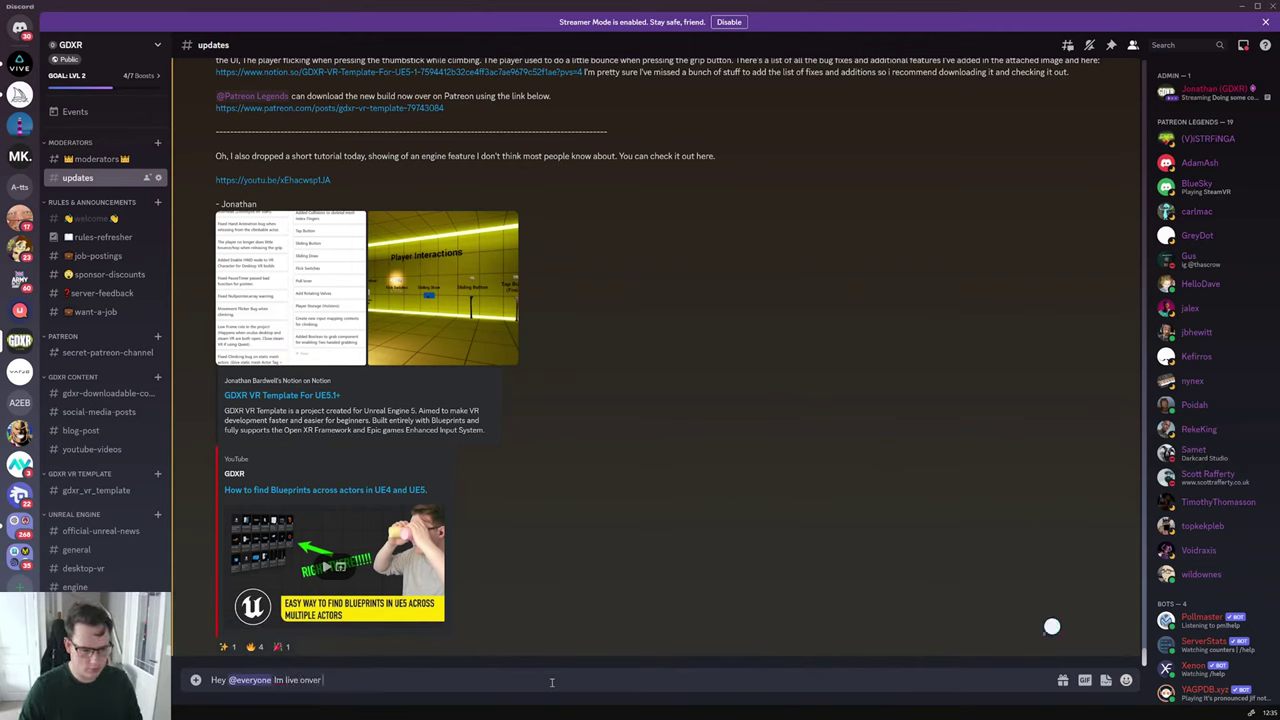
key("BackSpace")
key("BackSpace")
key("BackSpace")
key("BackSpace")
type("ver on")
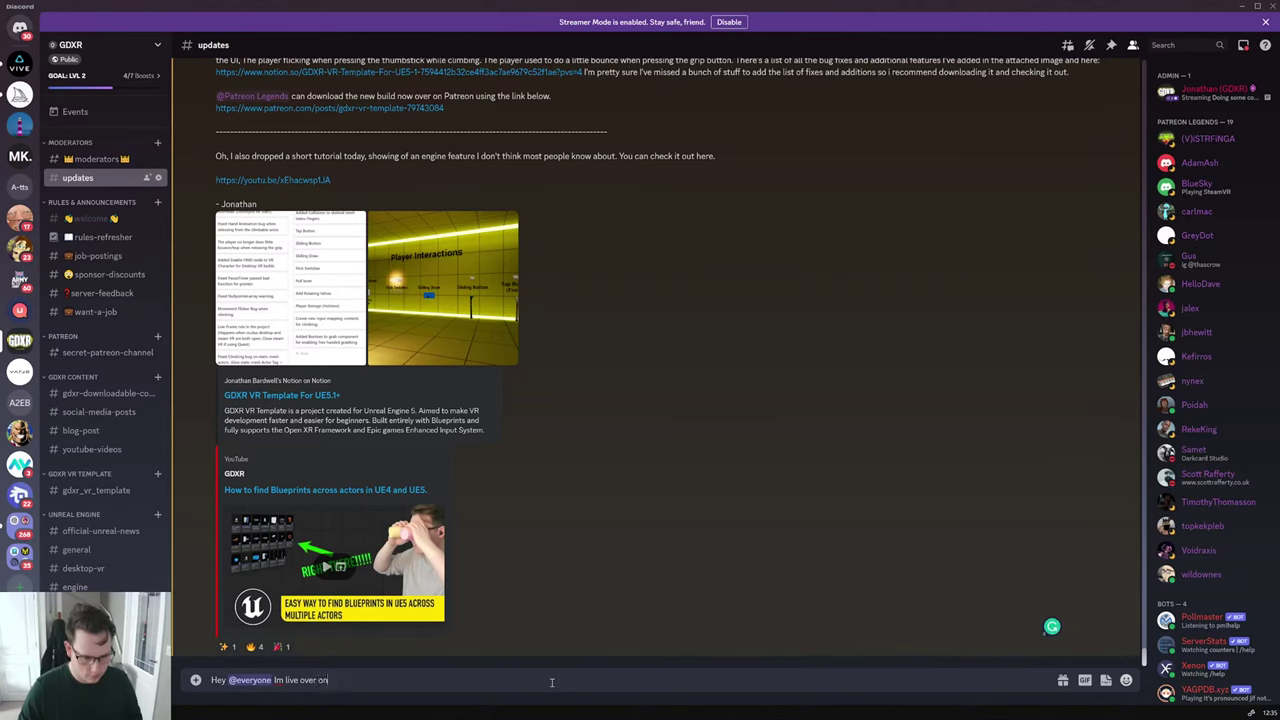
type(" Youutbe")
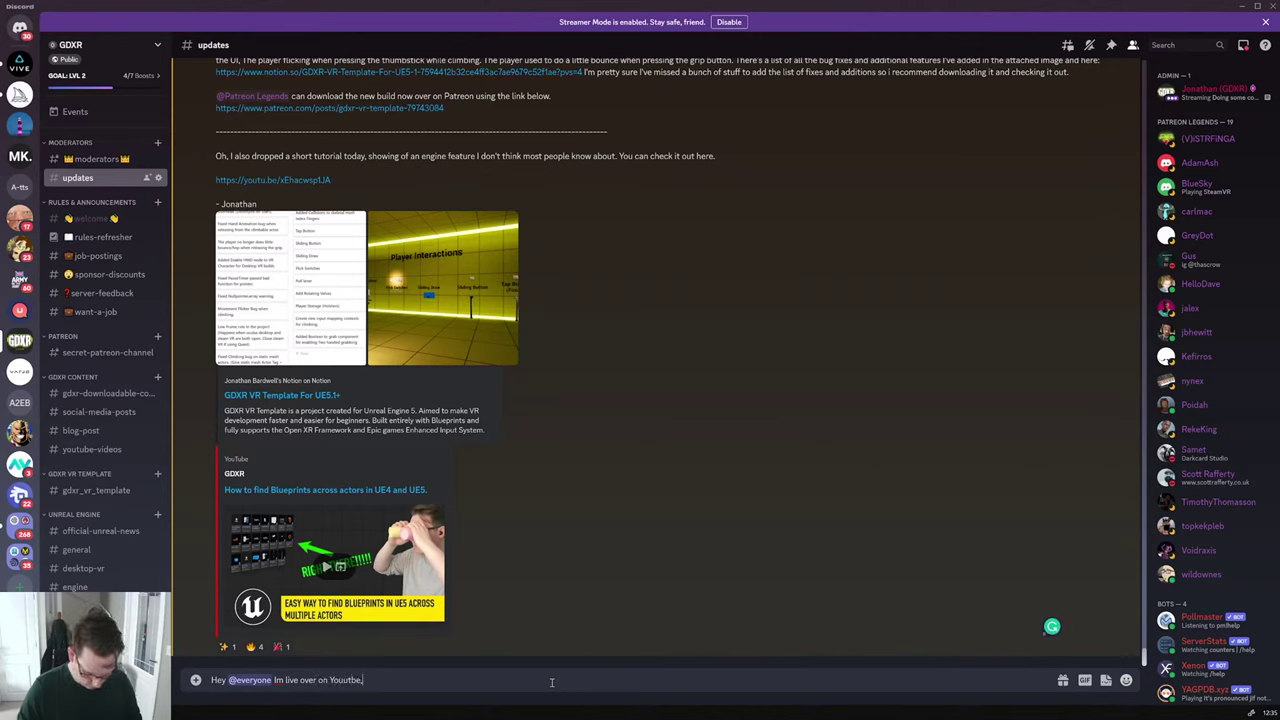
type(", why ont")
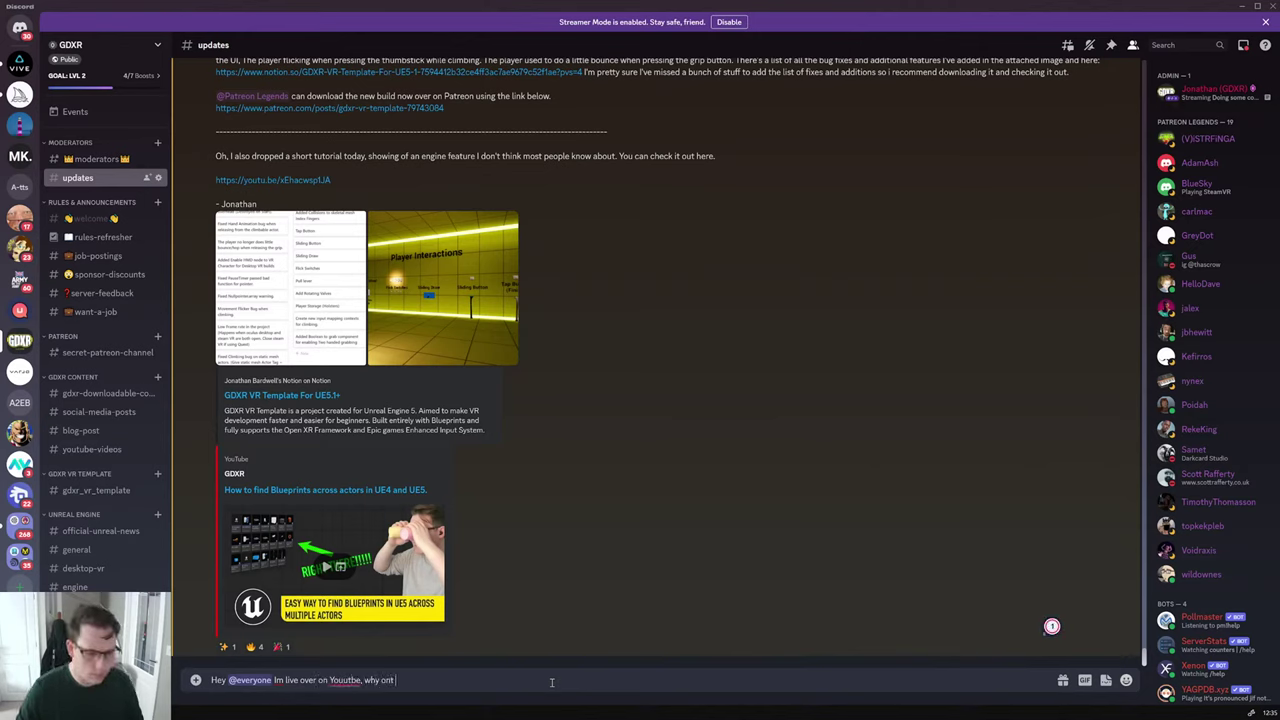
key("BackSpace")
key("BackSpace")
key("BackSpace")
type("not")
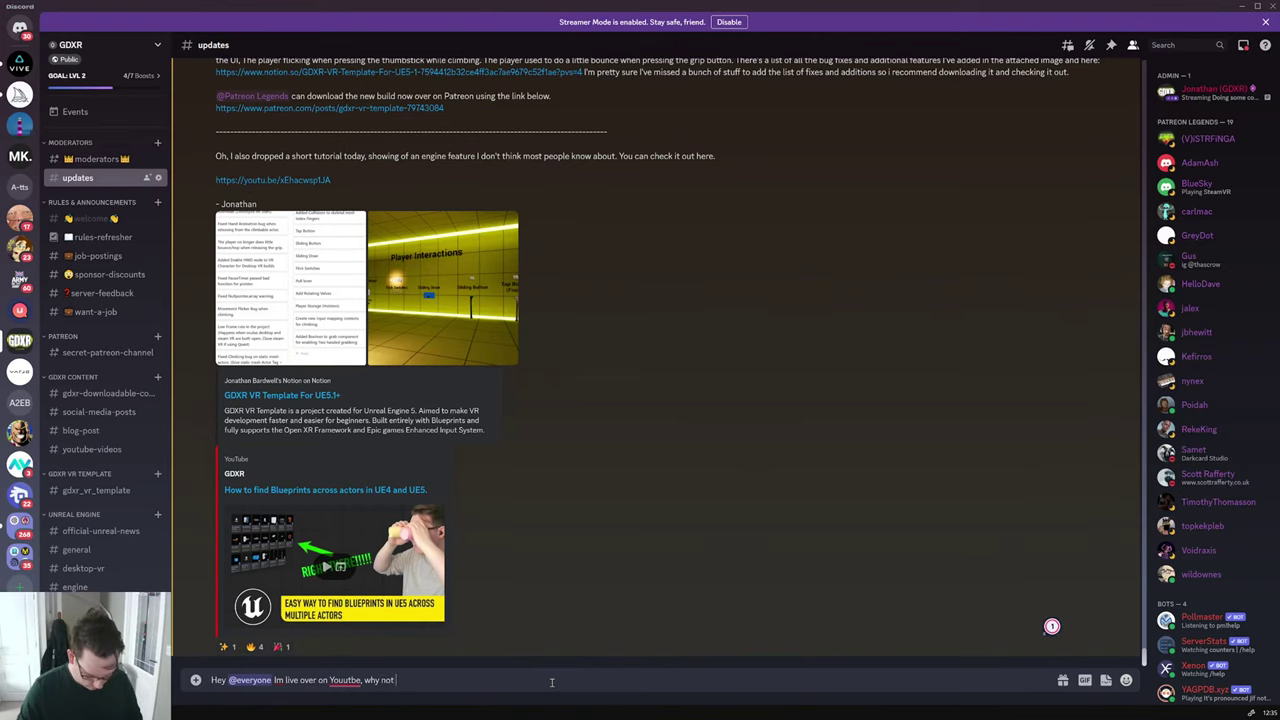
type(" drop by.")
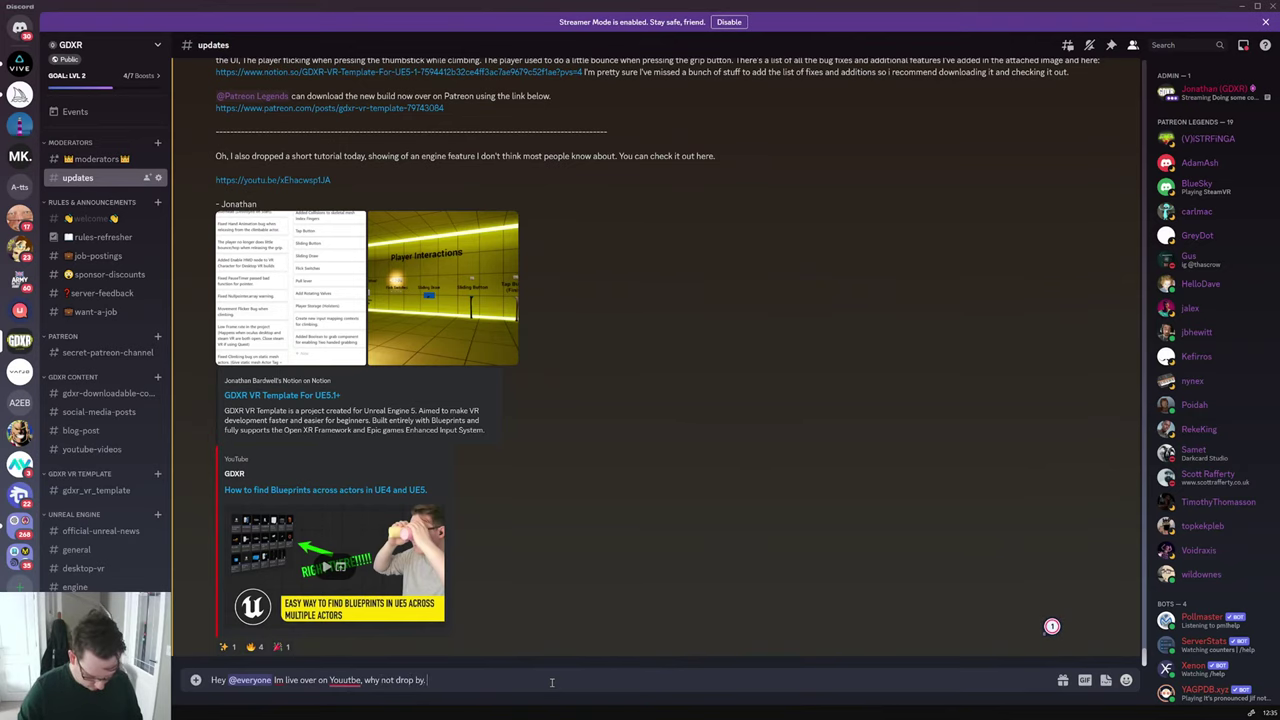
key("shift+Return")
type("T")
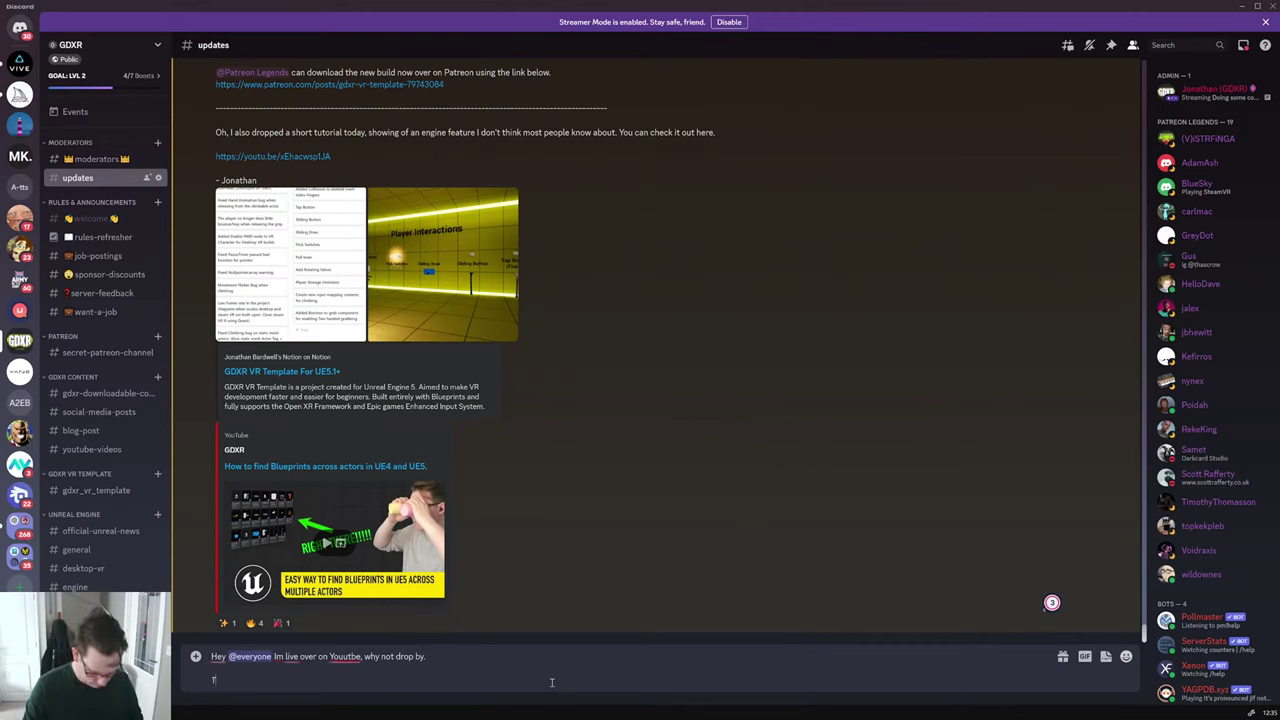
type("he goal is t")
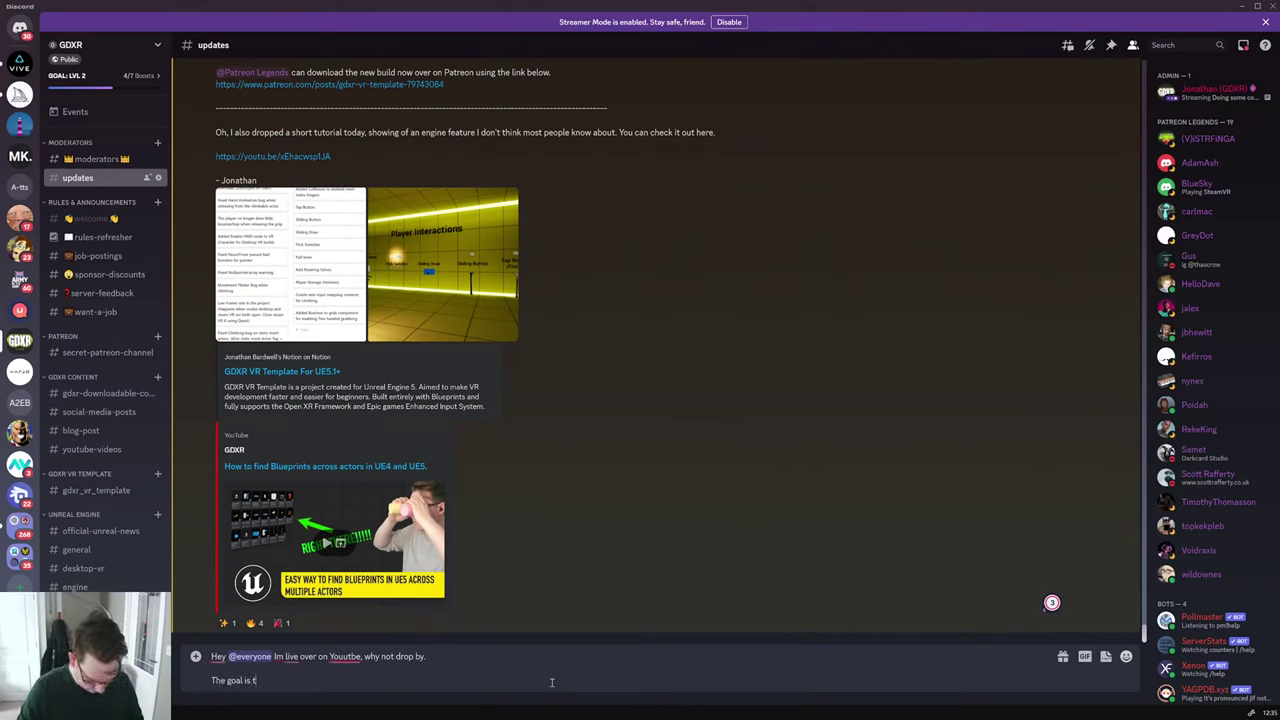
type("o do some b")
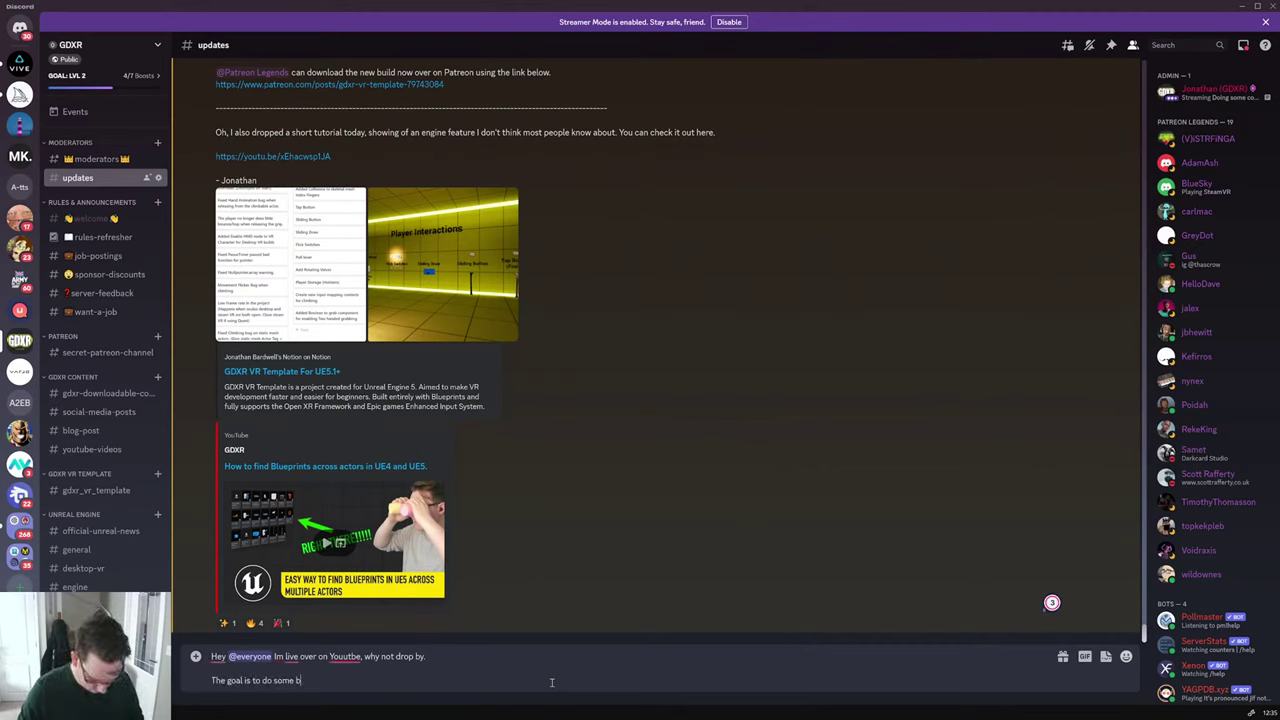
type("lueprints and ")
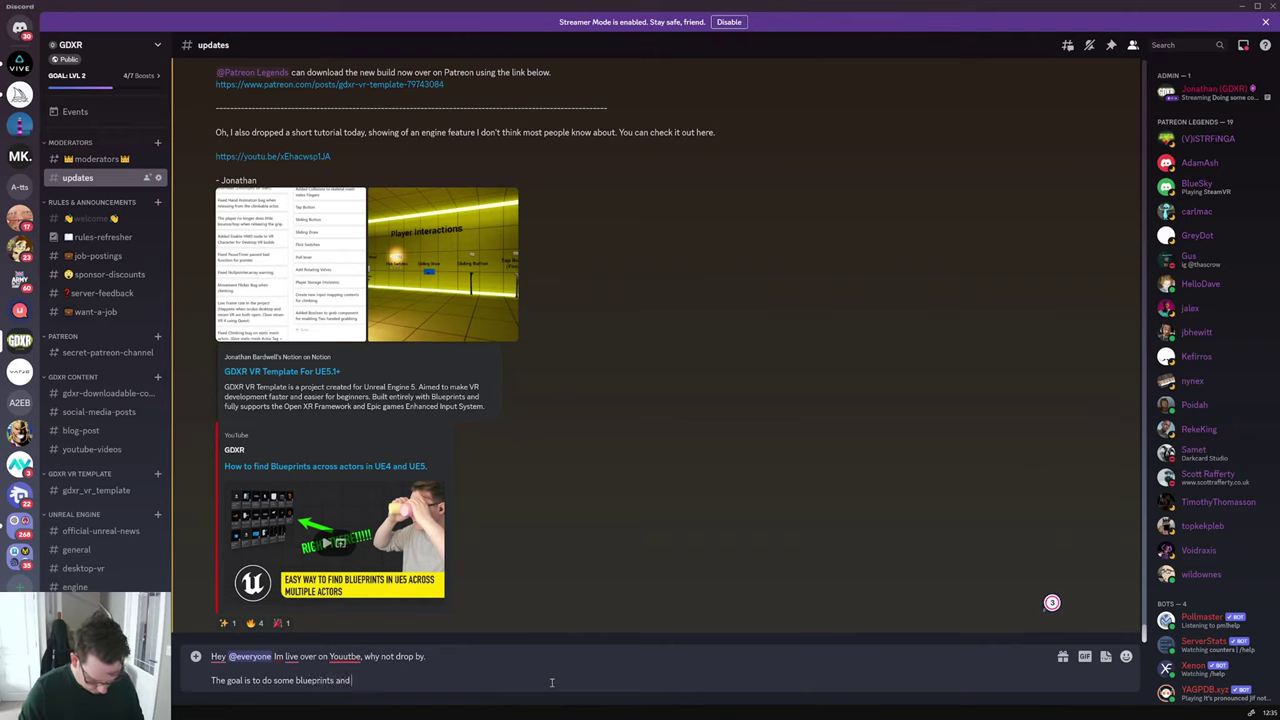
type("make it u")
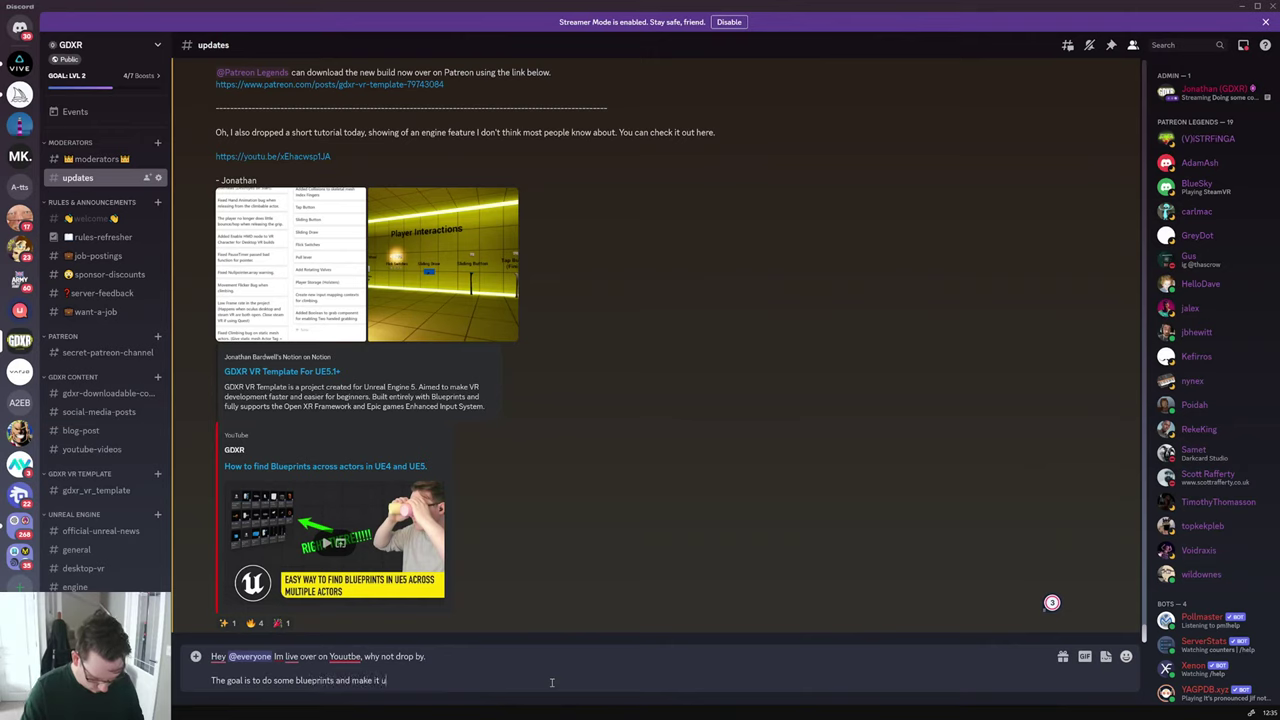
type("p as we go.")
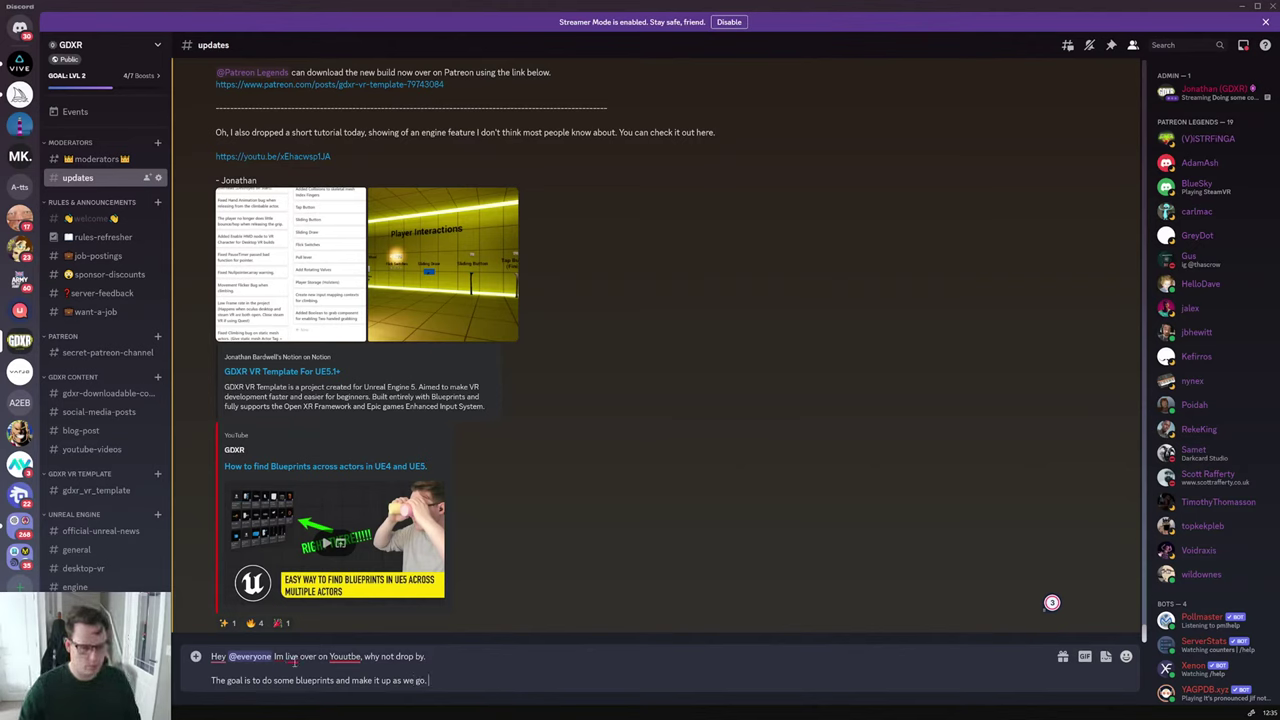
Step: Accept the Grammarly fixes for I'm and 'Hey,' and select the typo in Youtbe
mouse_move(293, 660)
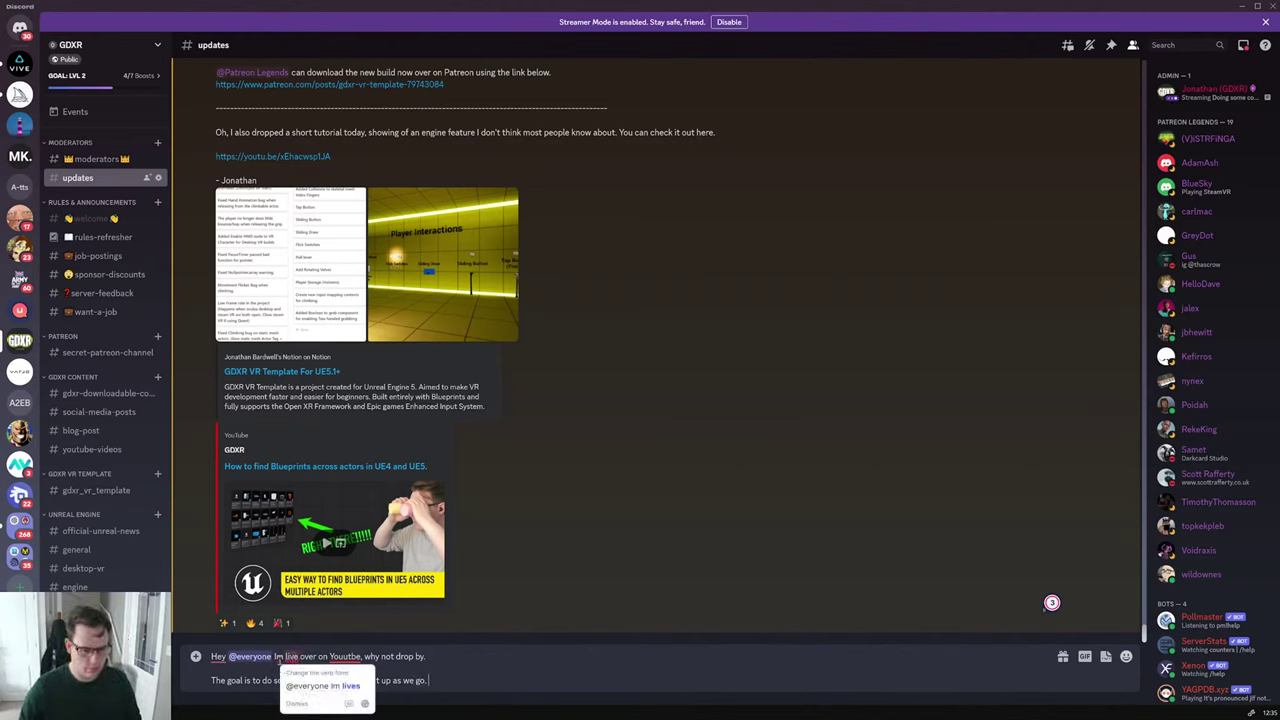
left_click(300, 686)
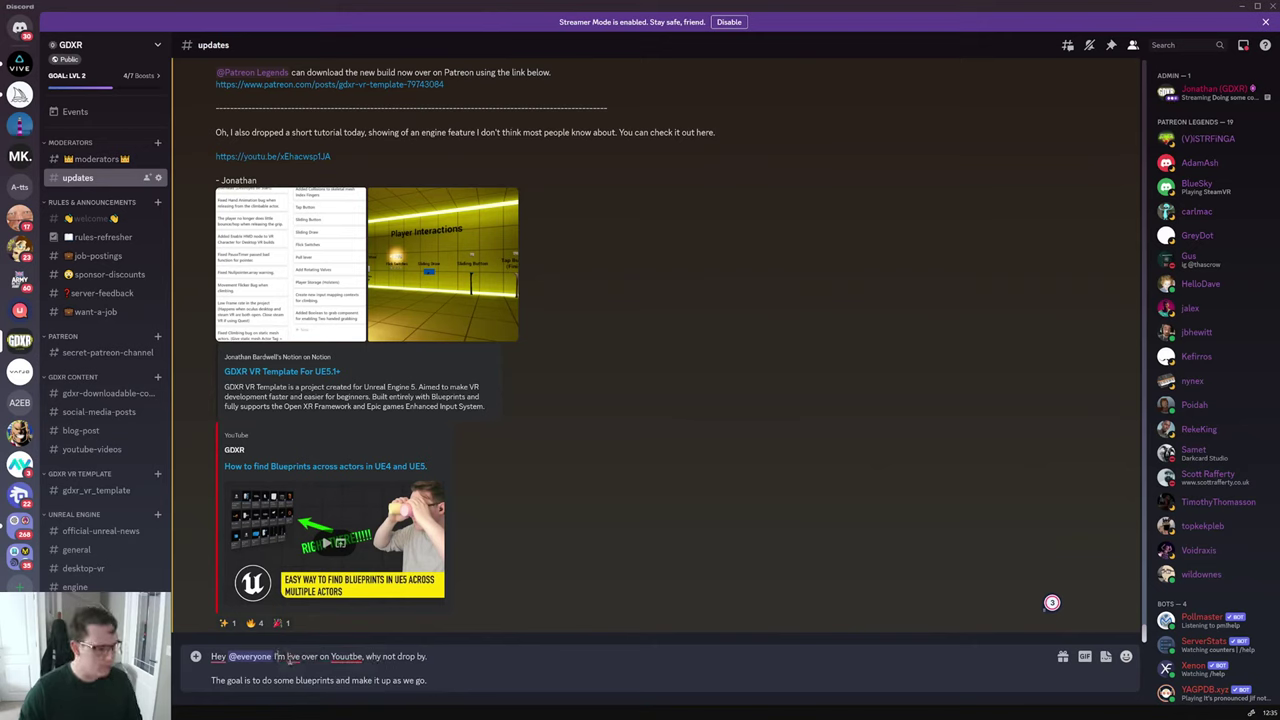
mouse_move(217, 657)
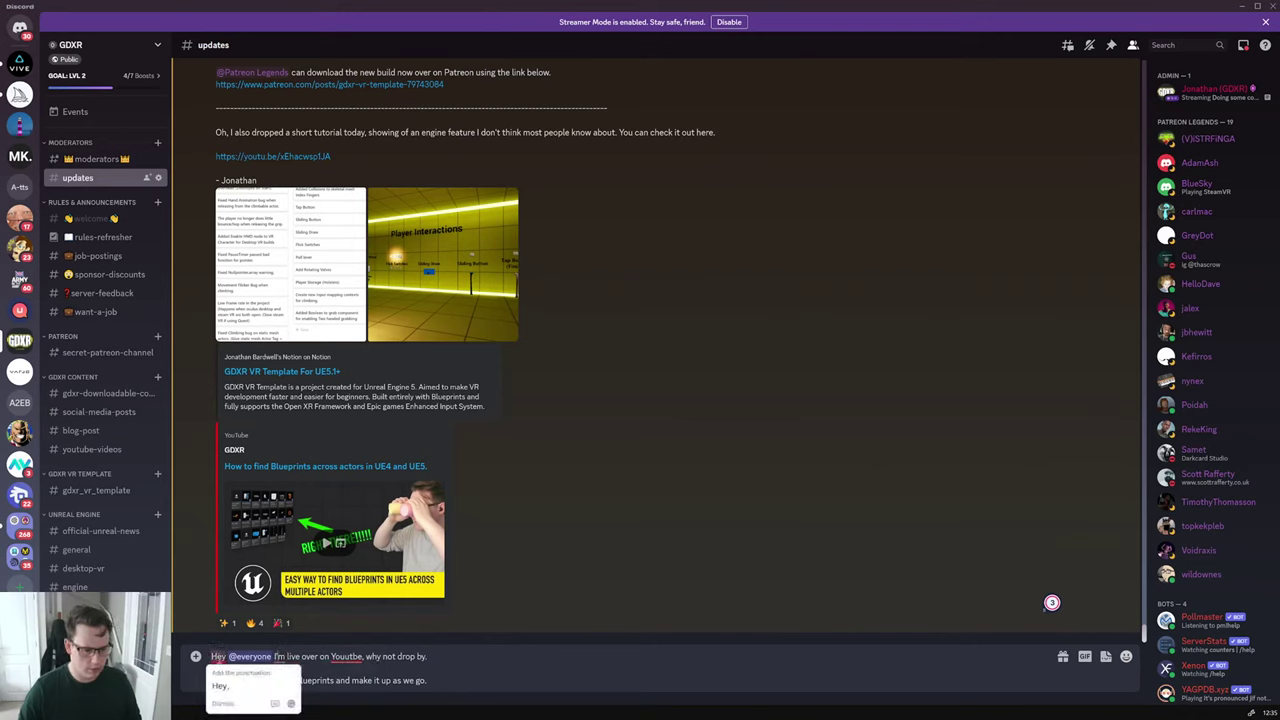
left_click(220, 686)
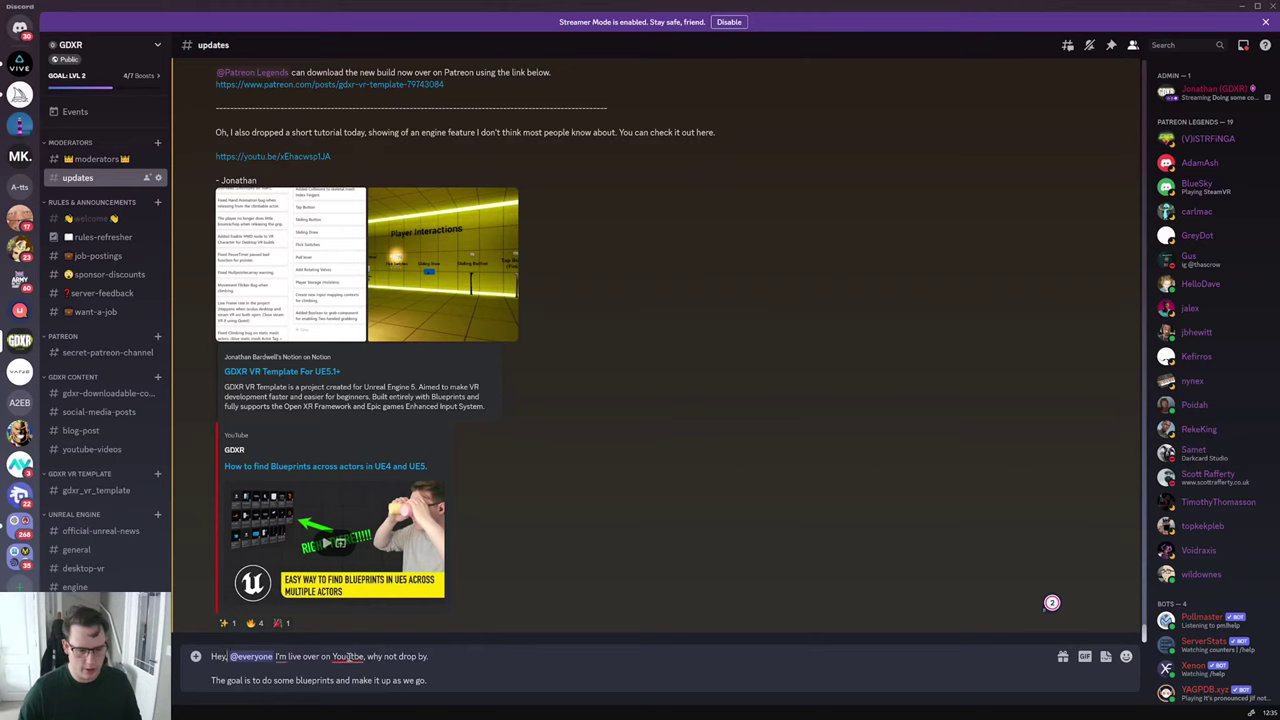
left_click_drag(345, 656, 353, 657)
Step: Retype the selected letters to spell 'Youtube' and keep 'live' by dismissing its suggestion
type("utu")
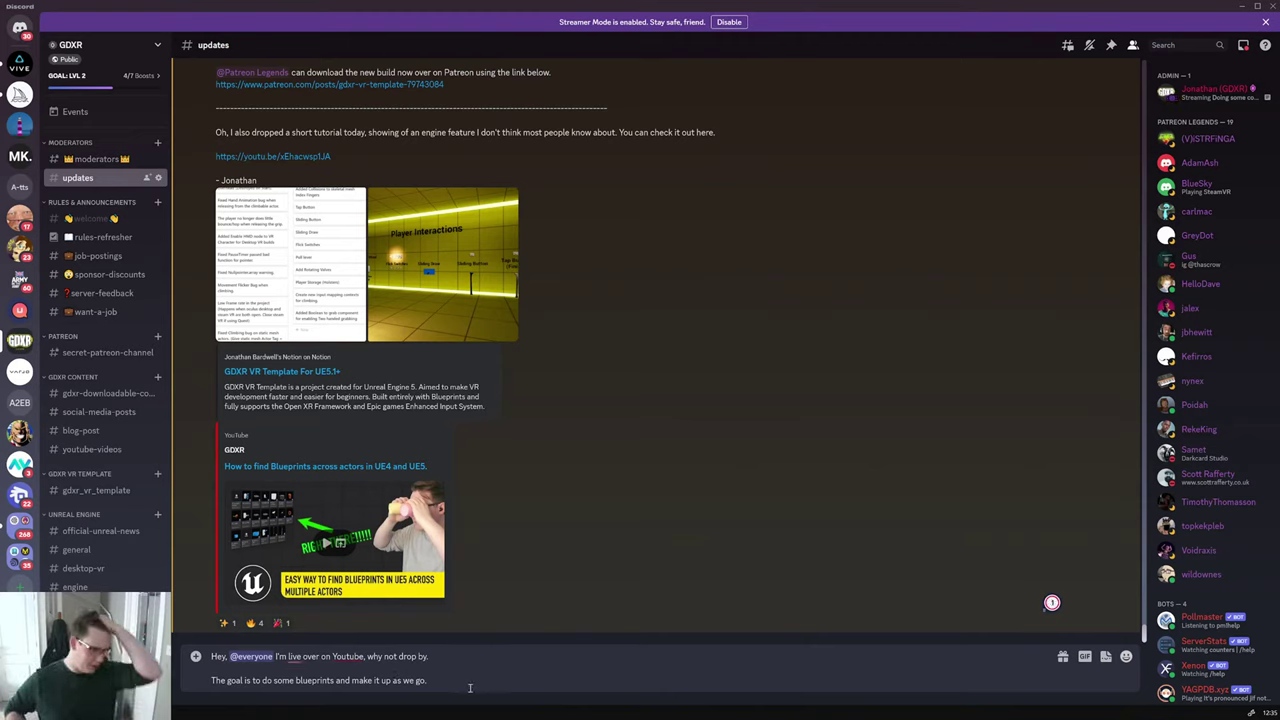
right_click(294, 656)
left_click(445, 679)
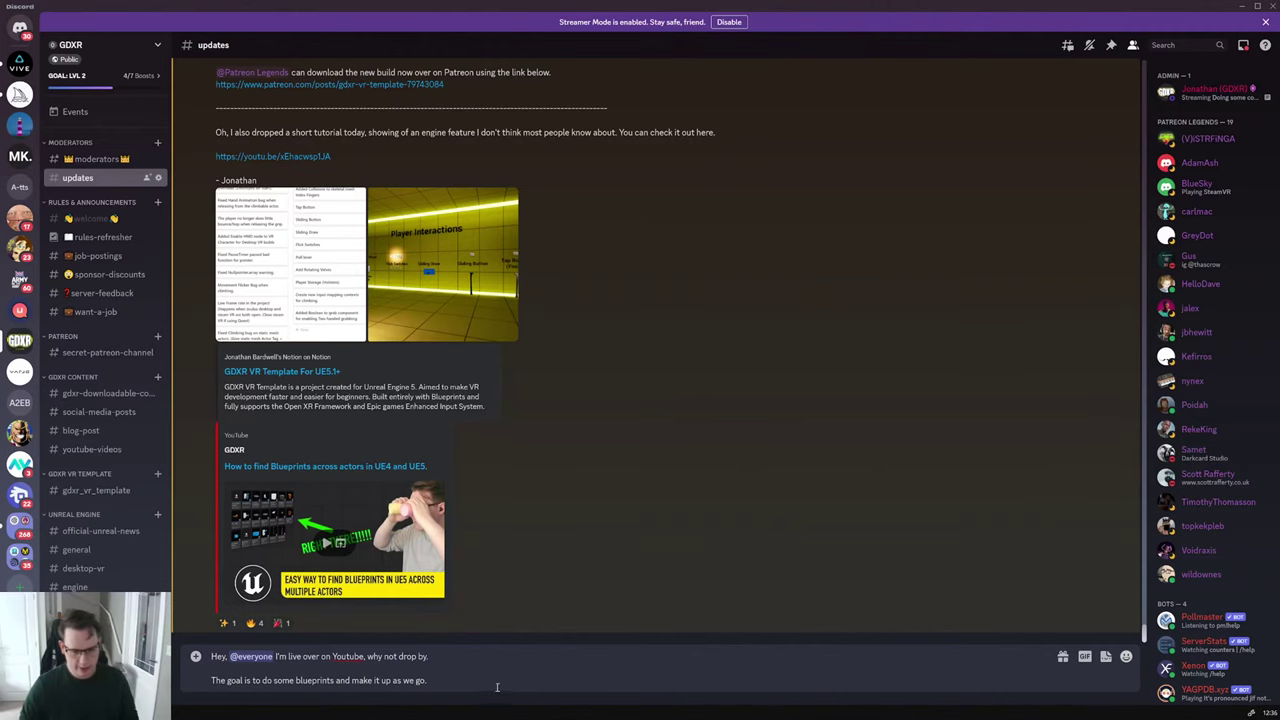
Step: Paste the YouTube live link and add 'where im working in UE5 and on the GDXR VR Template'
key("shift+Return")
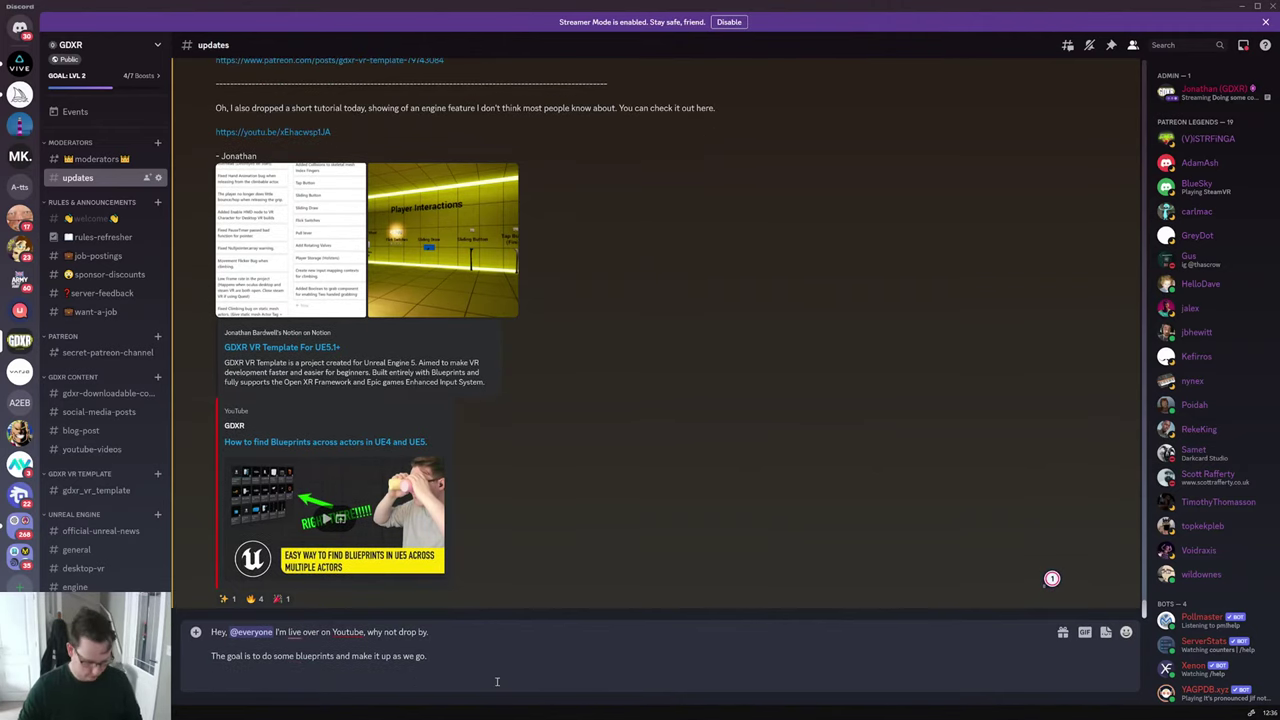
type("https://www.youtube.com/live/8gASHTj8X1s?feature=share")
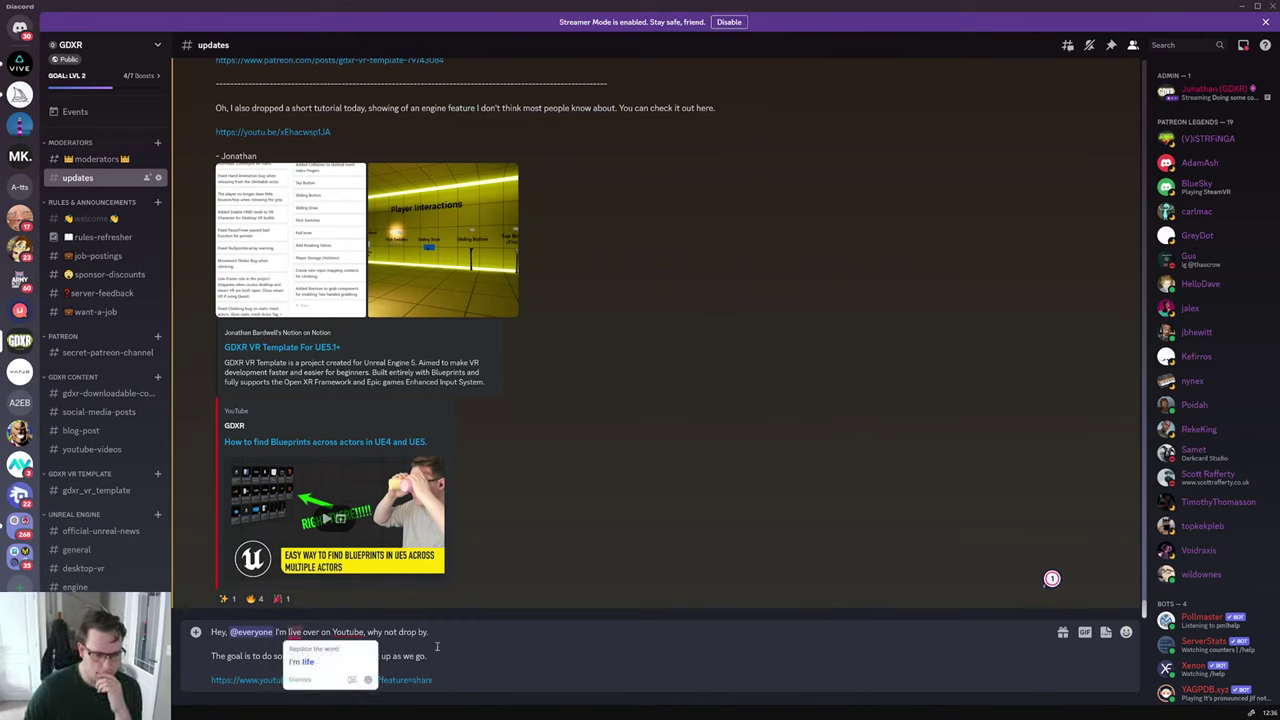
left_click(364, 632)
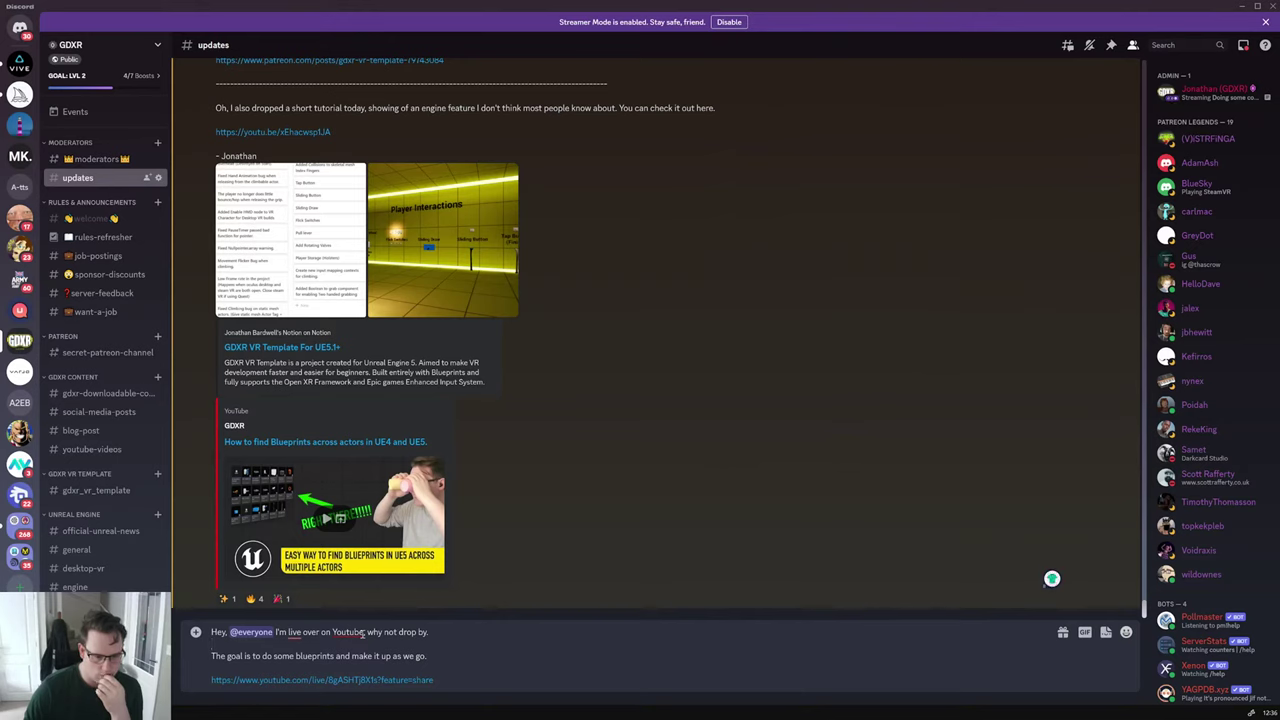
type("where im wo")
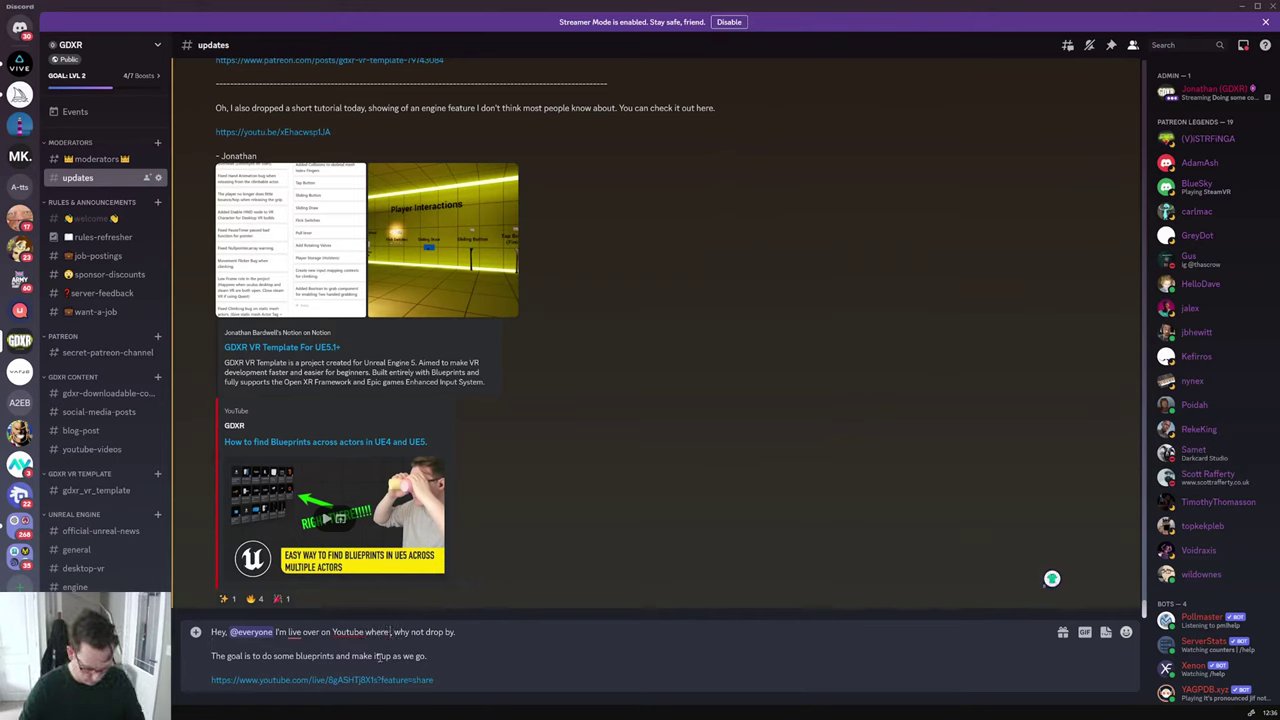
type("rking on")
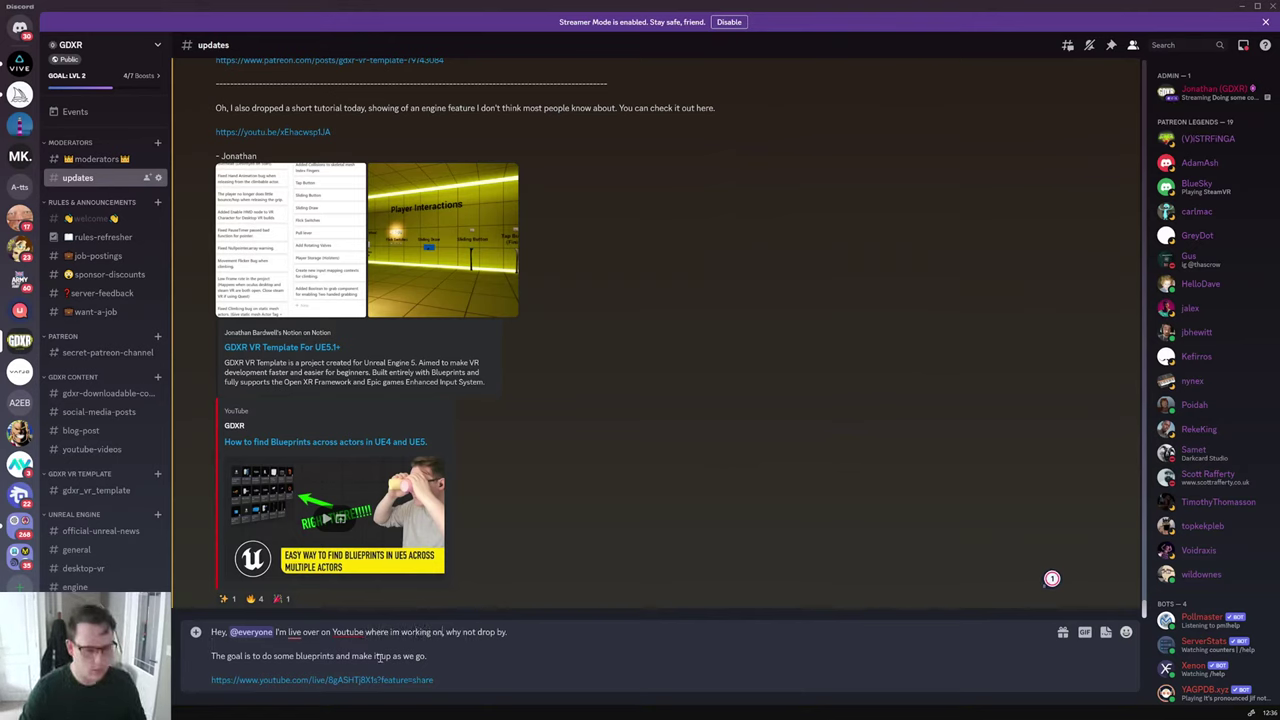
key("BackSpace")
key("BackSpace")
key("BackSpace")
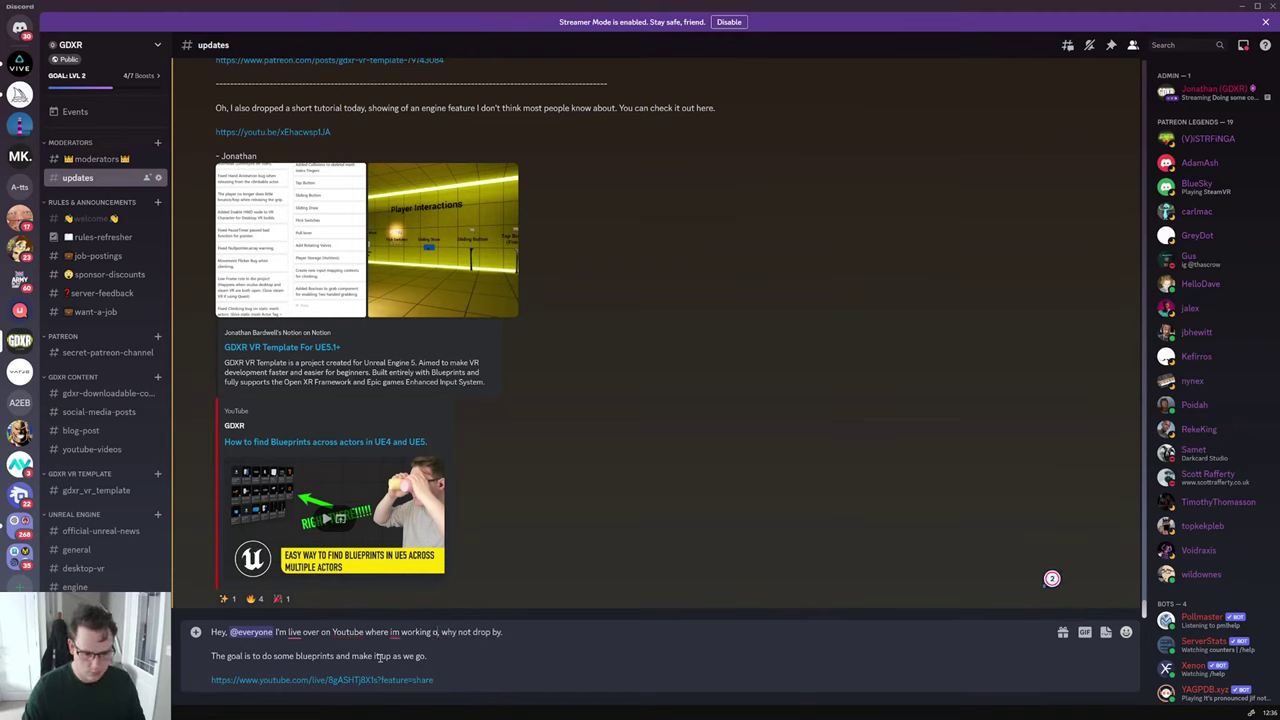
type("in UE5 and")
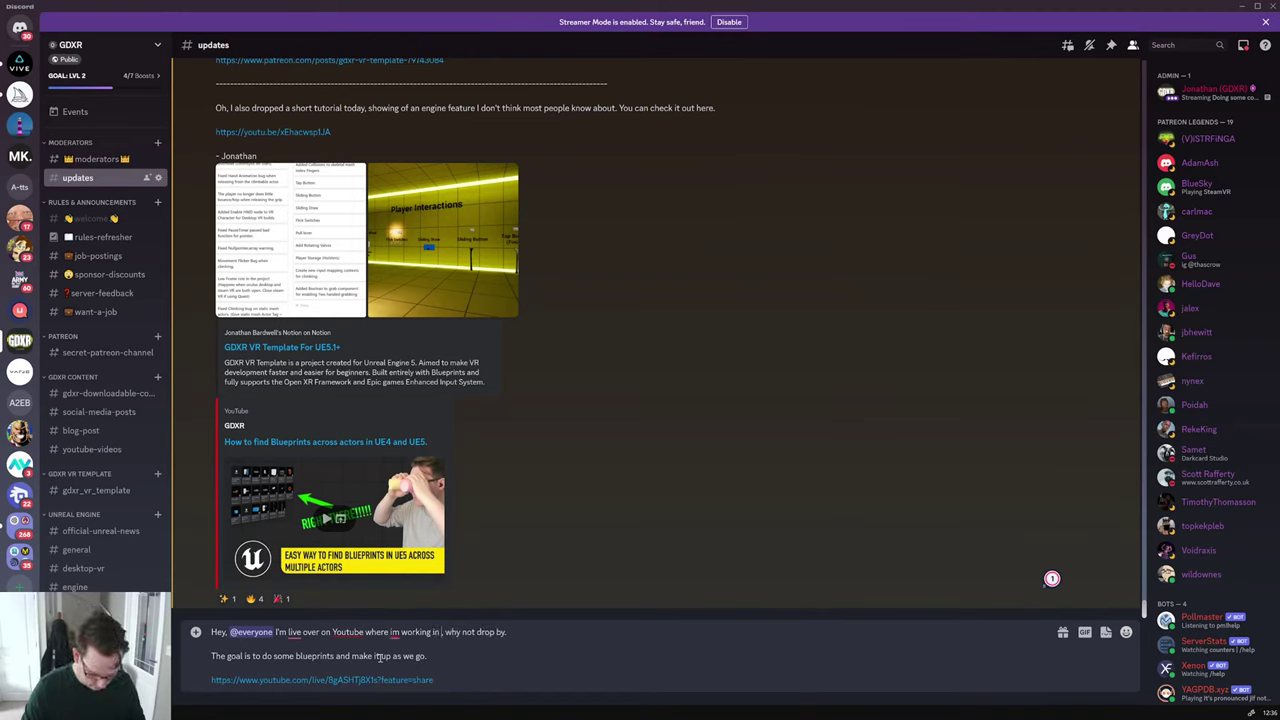
type(" on the")
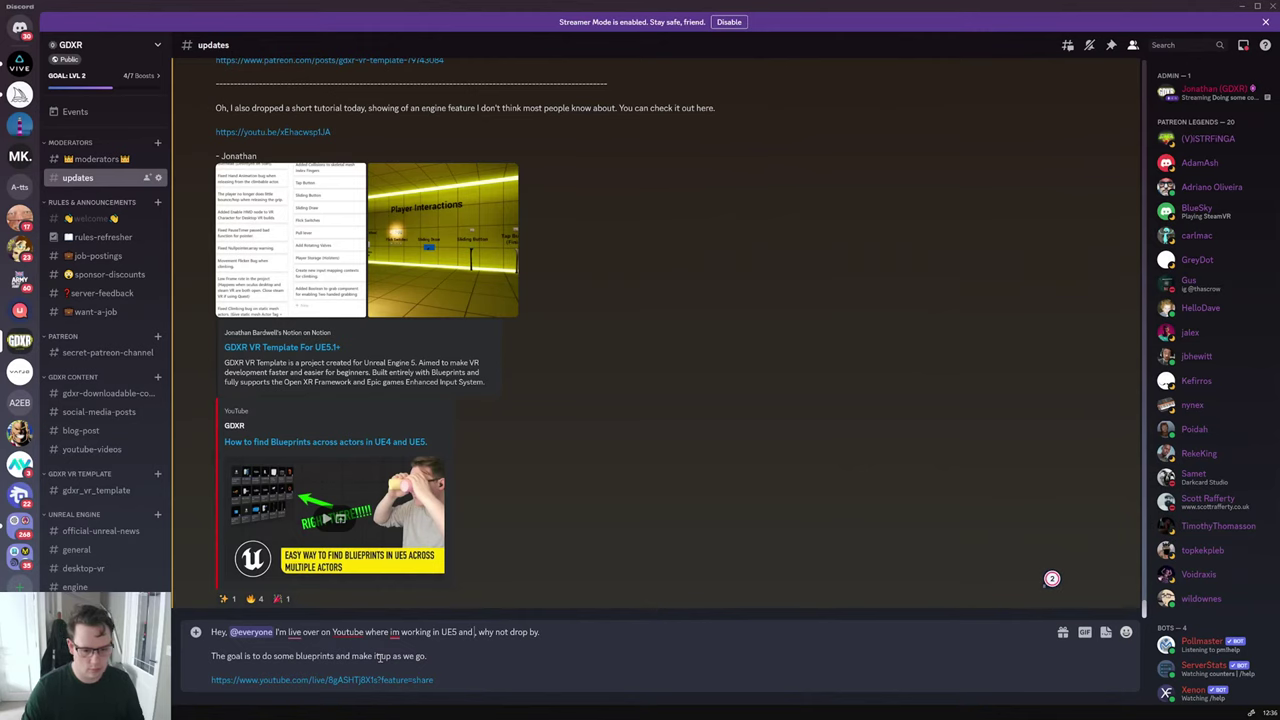
type(" GDXR VR TEmpal")
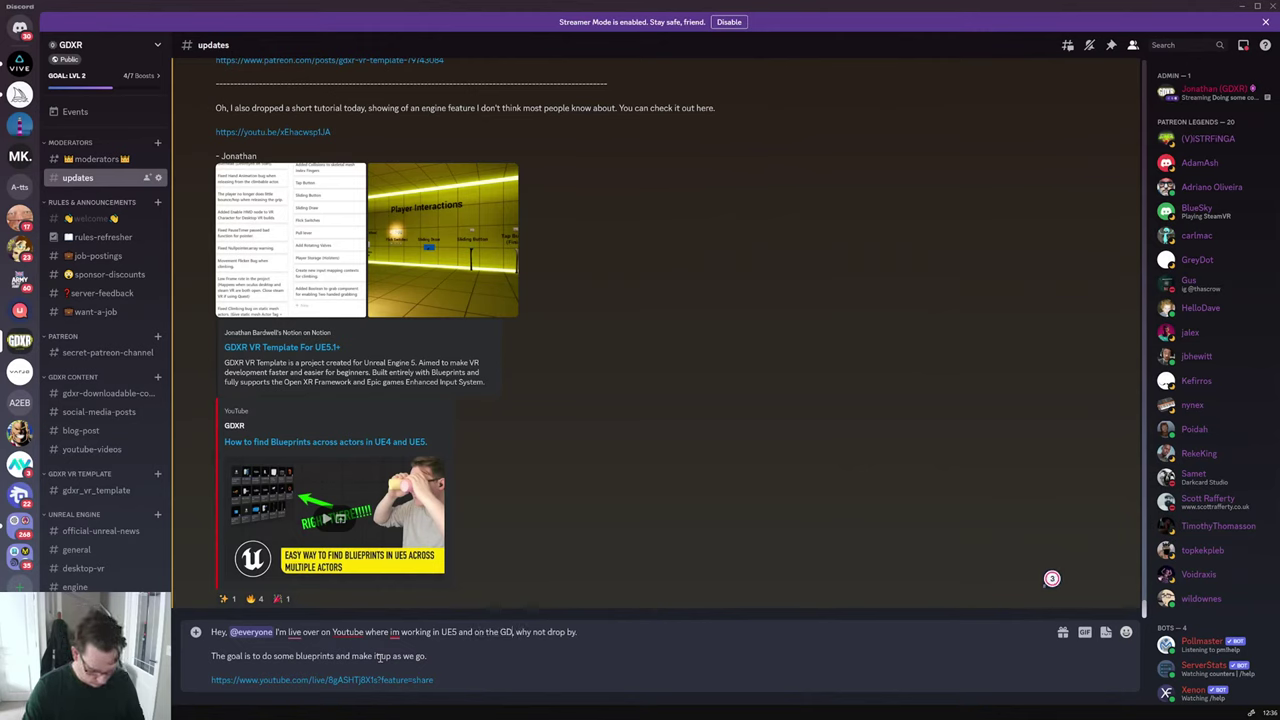
type("te")
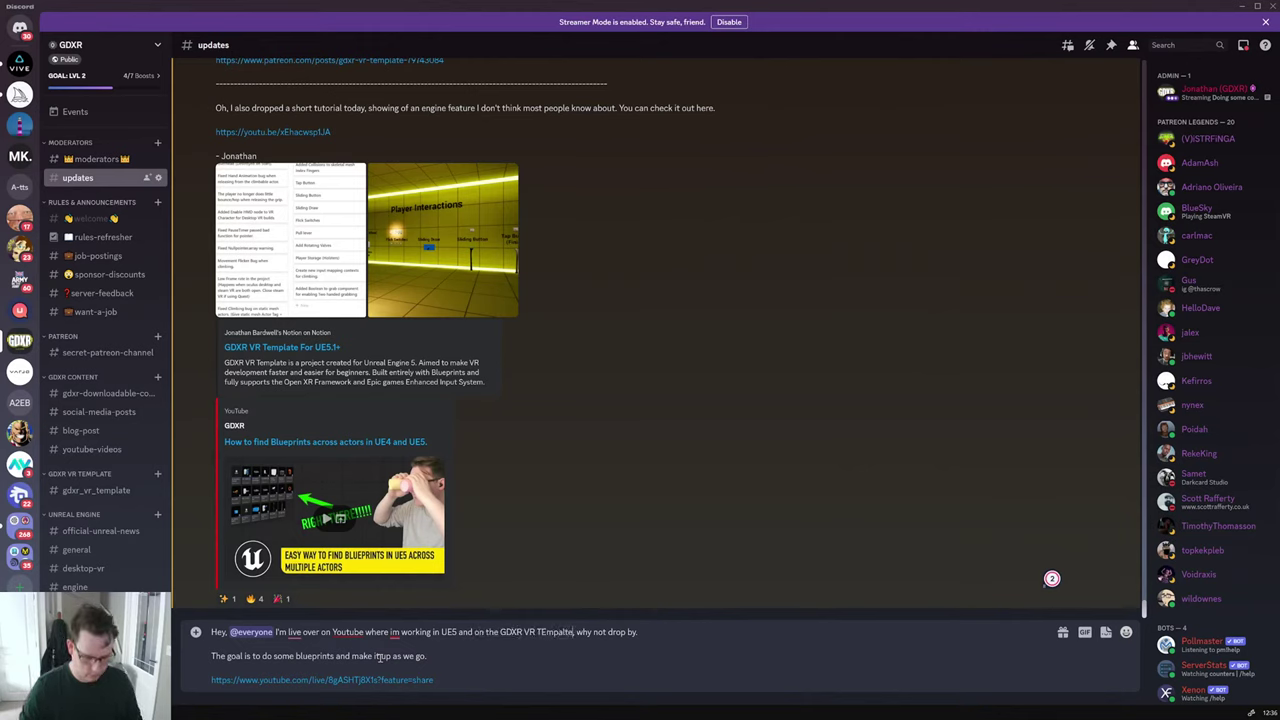
left_click(547, 631)
key("BackSpace")
type("e")
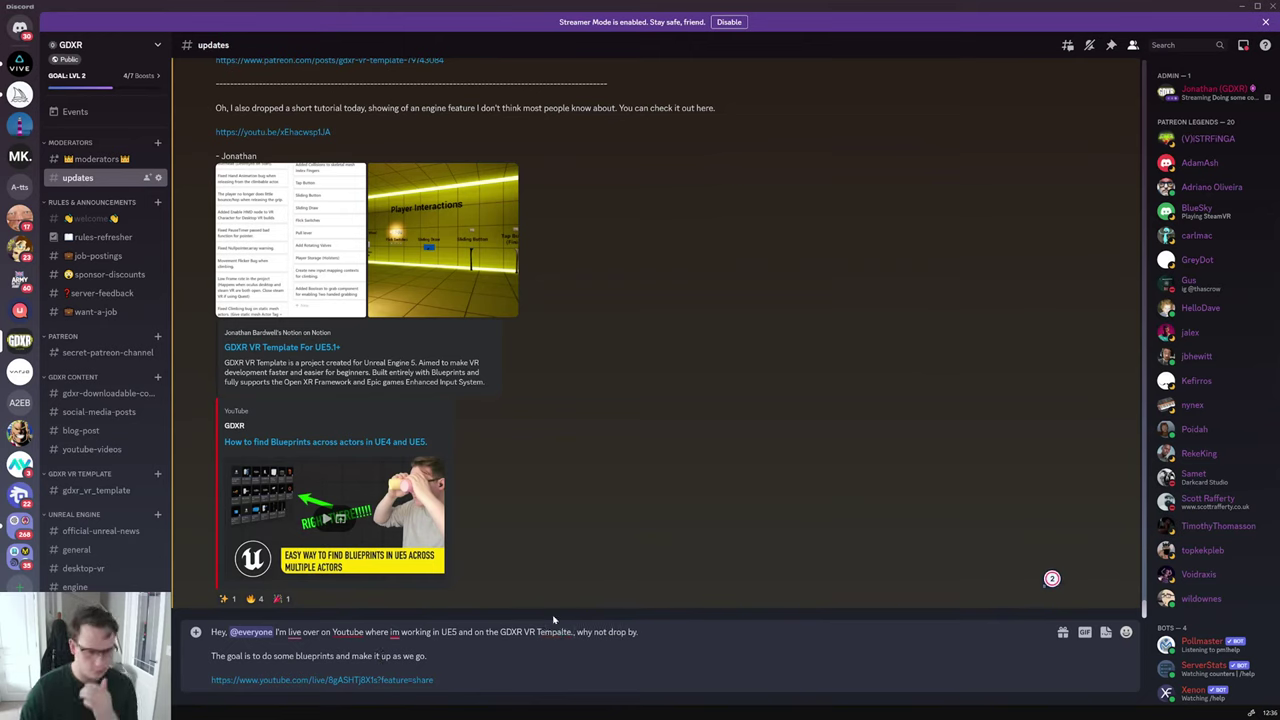
left_click(394, 632)
left_click(407, 662)
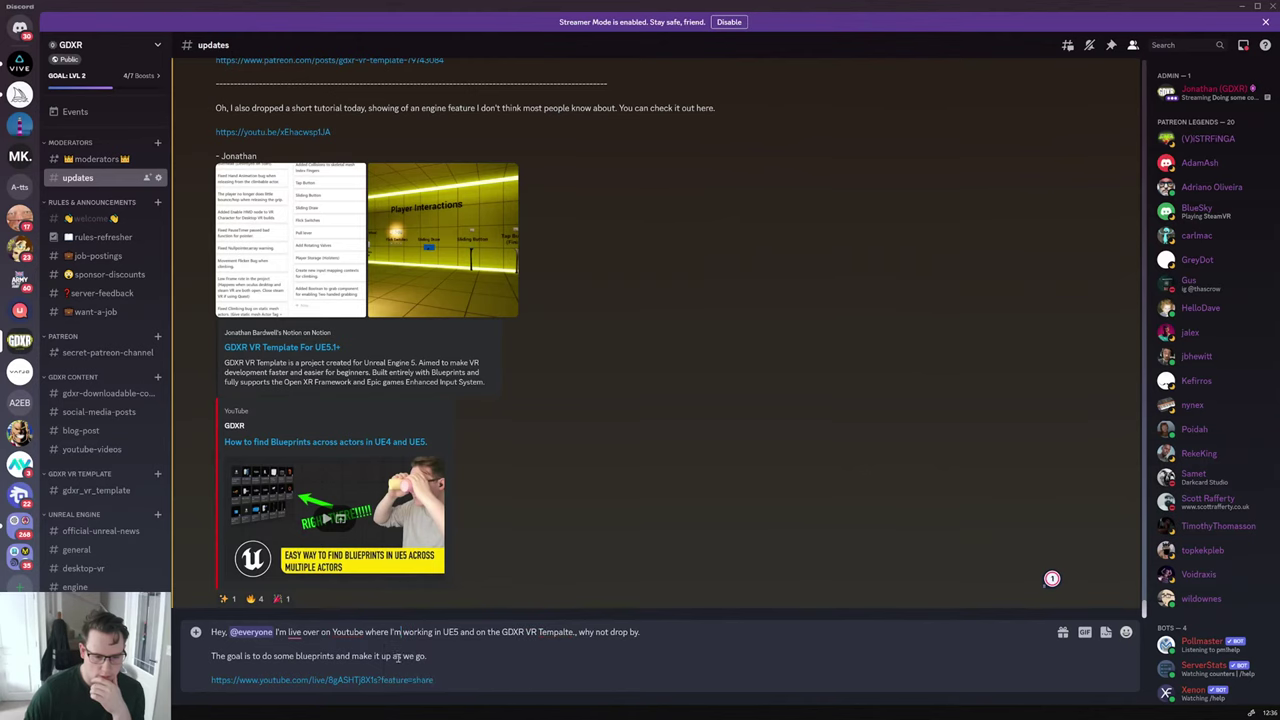
left_click(294, 632)
left_click(556, 632)
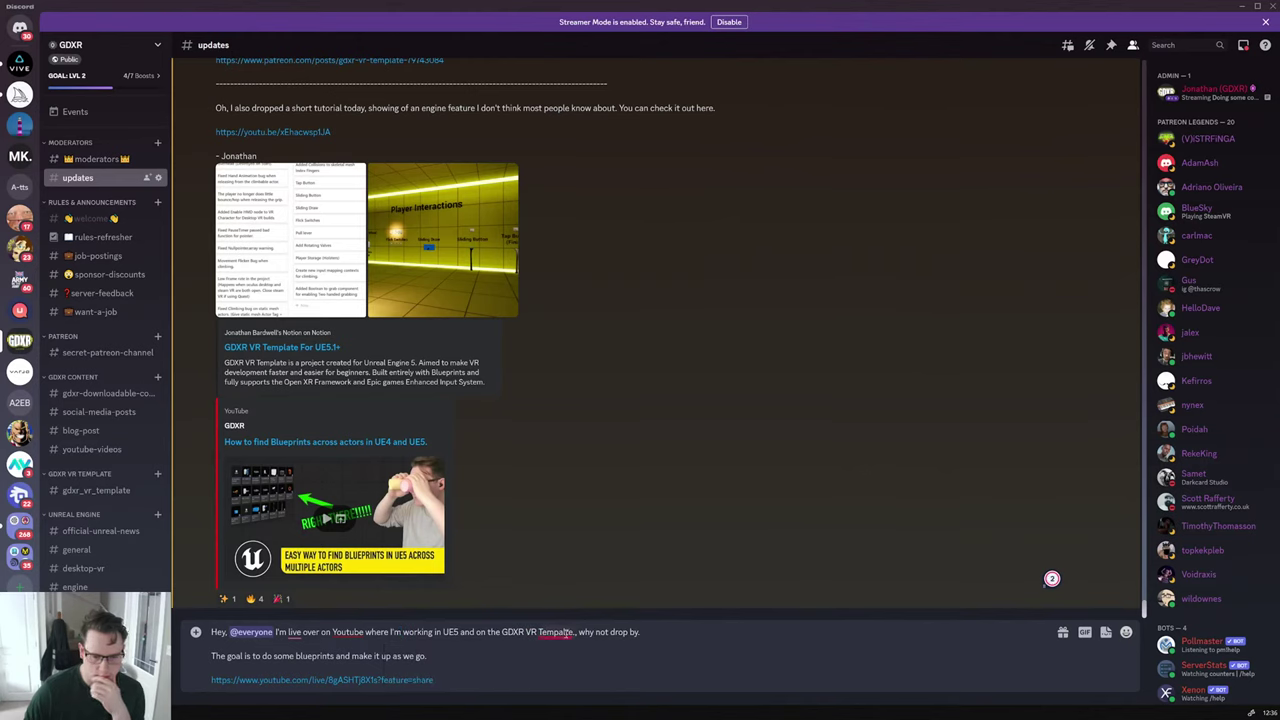
left_click(560, 662)
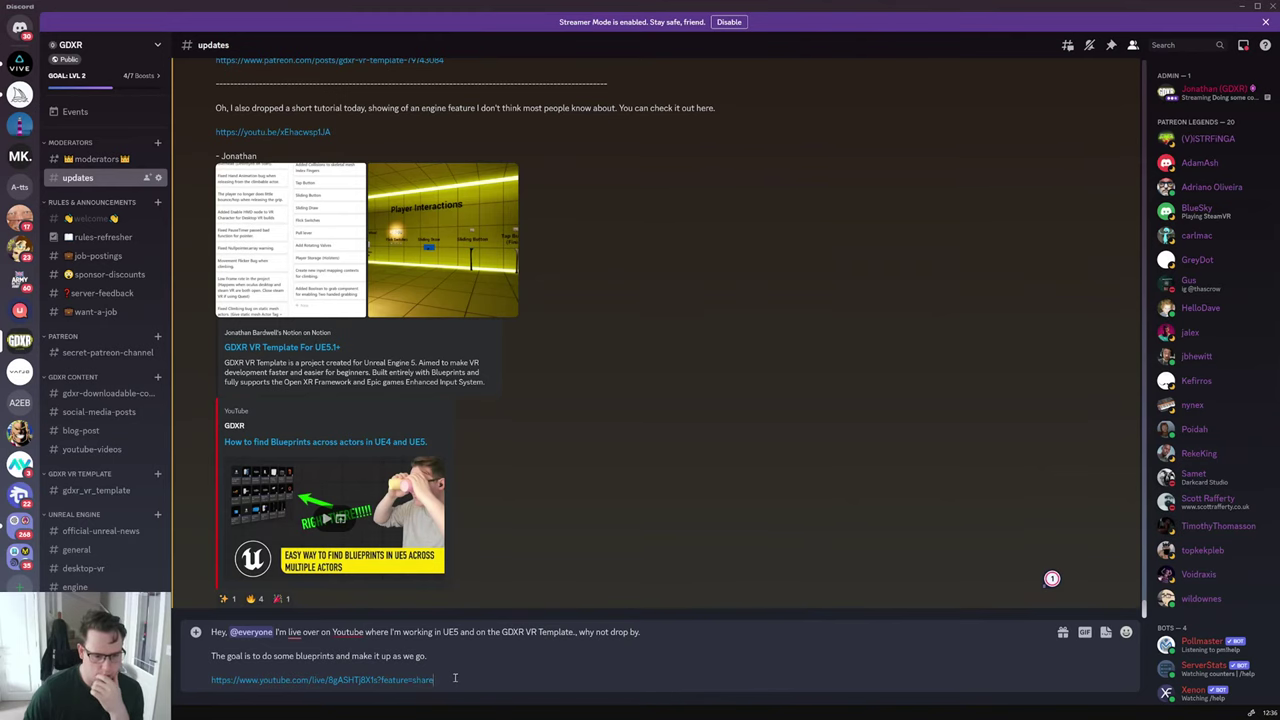
key("Return")
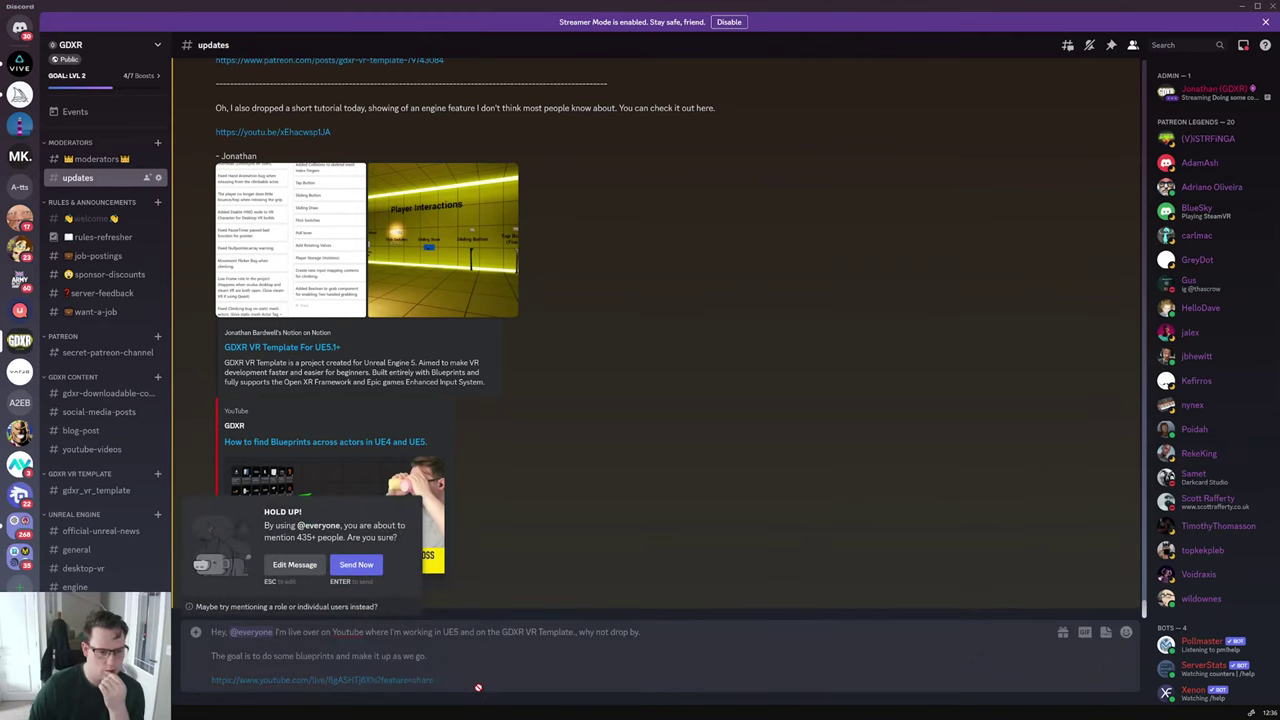
left_click(376, 571)
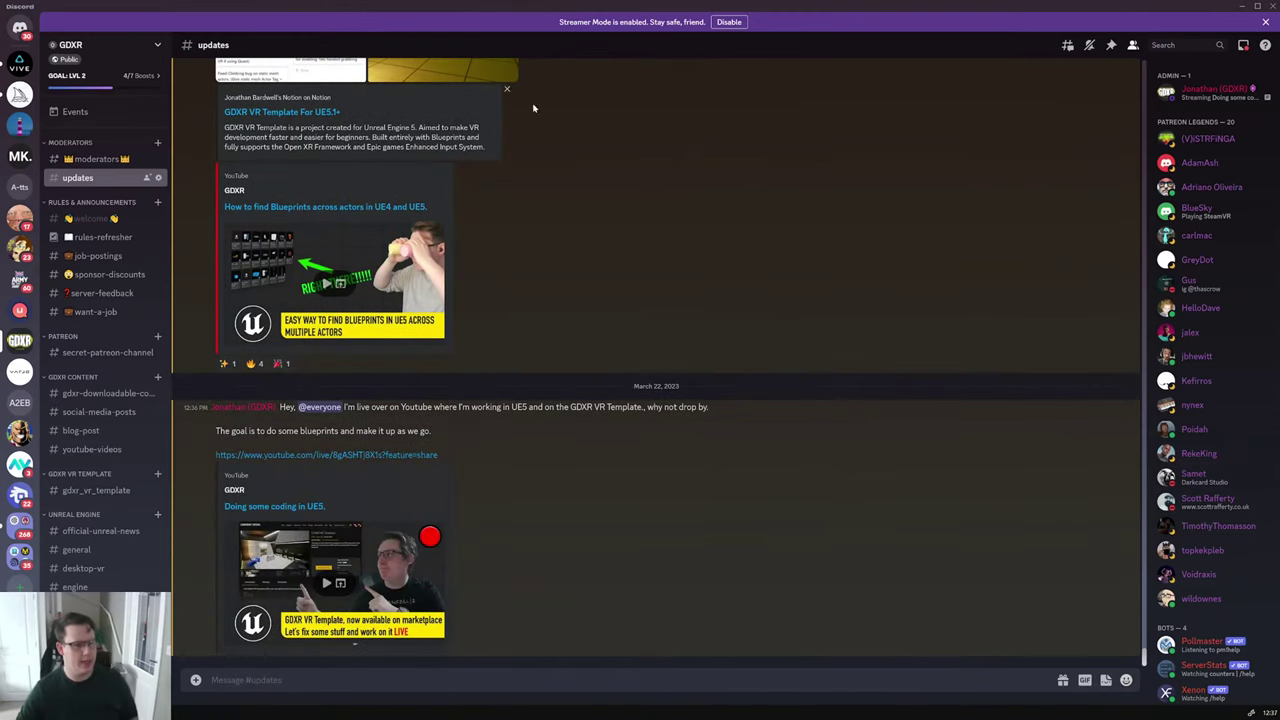
Step: Minimize Discord and fly the camera through the doorway to frame the Player Interactions wall
left_click(1243, 6)
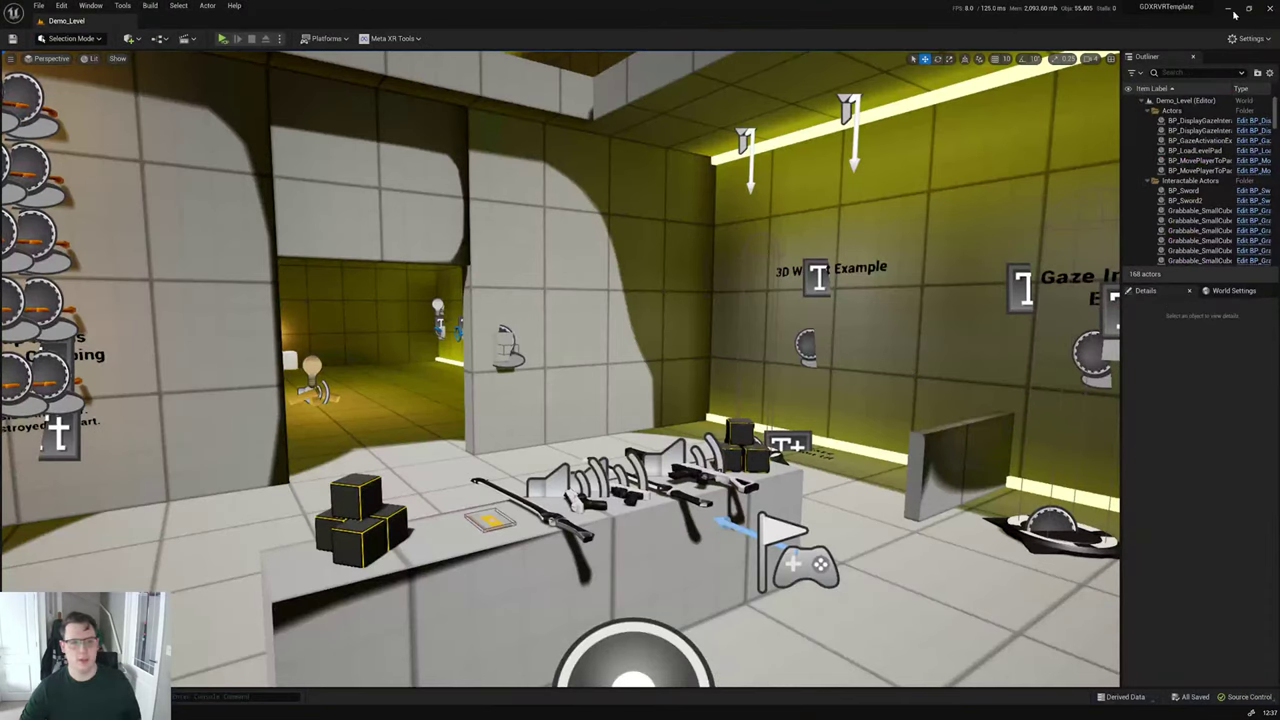
mouse_move(720, 273)
right_mouse_down()
mouse_move(690, 270)
mouse_move(728, 275)
right_mouse_up()
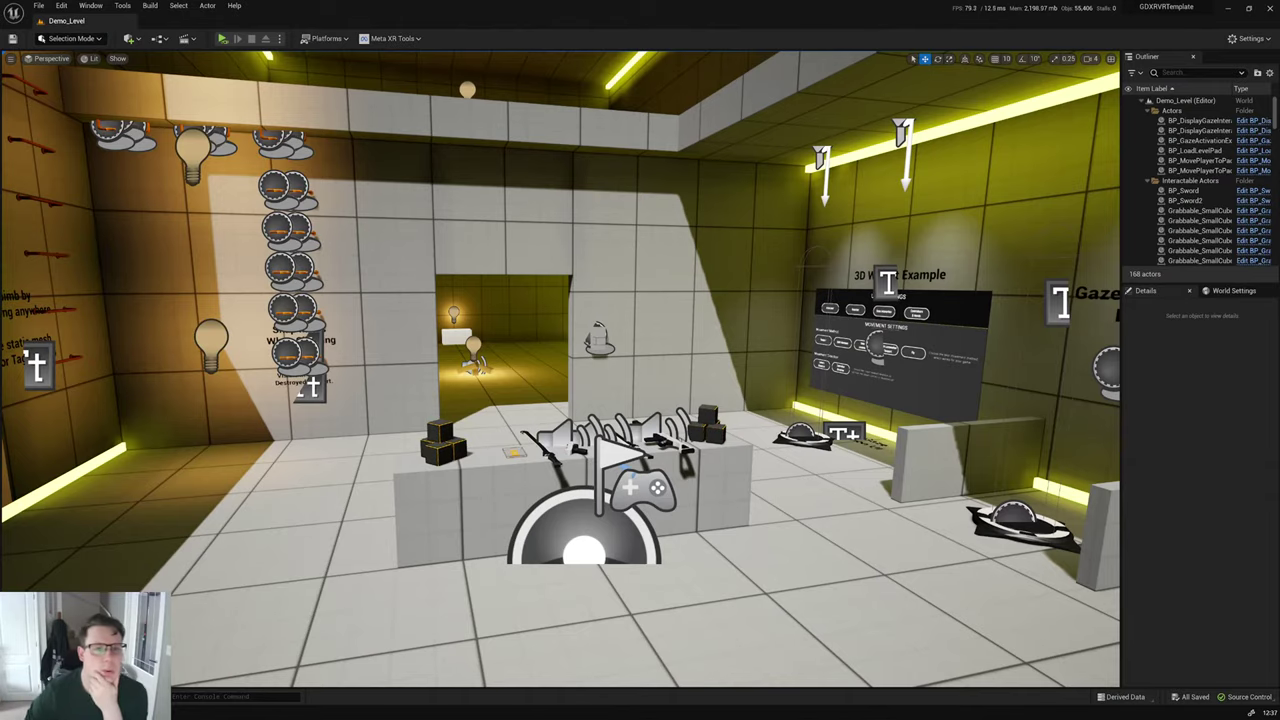
mouse_move(713, 212)
right_mouse_down()
mouse_move(820, 215)
mouse_move(660, 216)
mouse_move(715, 218)
right_mouse_up()
key("w")
key("s")
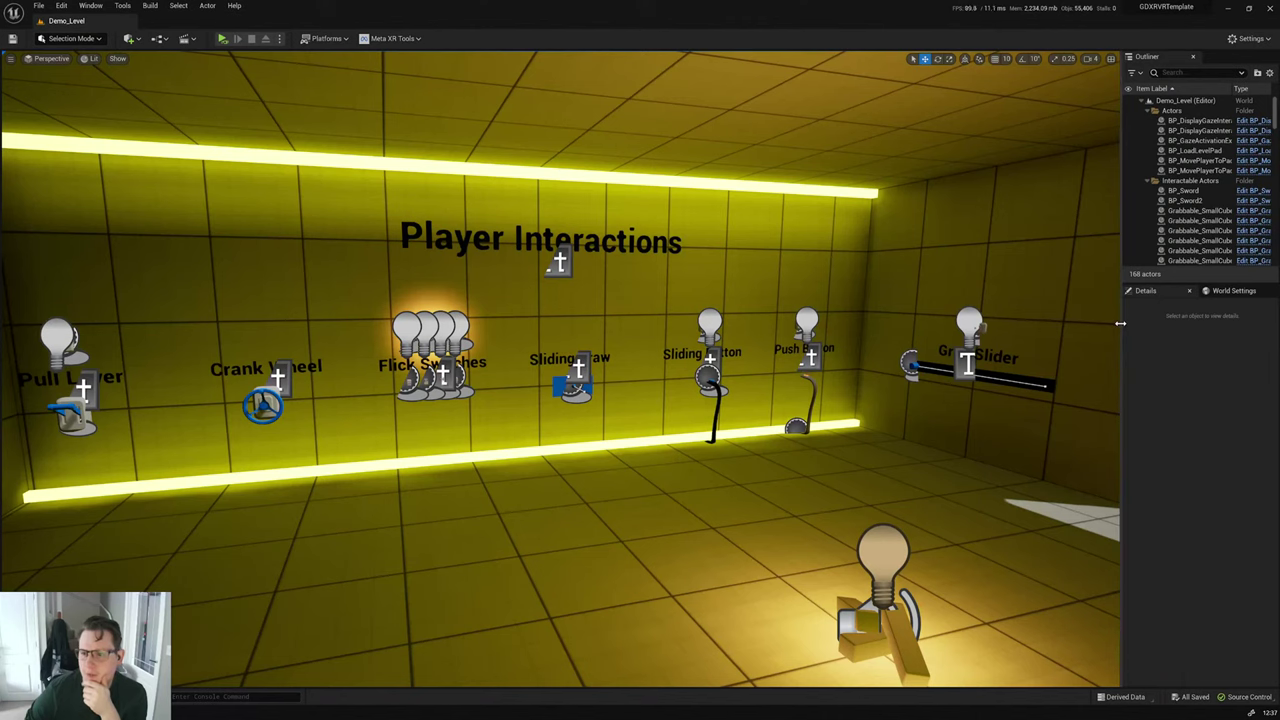
Step: Widen the level viewport, refine the framing of the wall, and launch Play in VR
left_click_drag(1120, 323, 1158, 323)
key("w")
right_click_drag(1158, 323, 1162, 322)
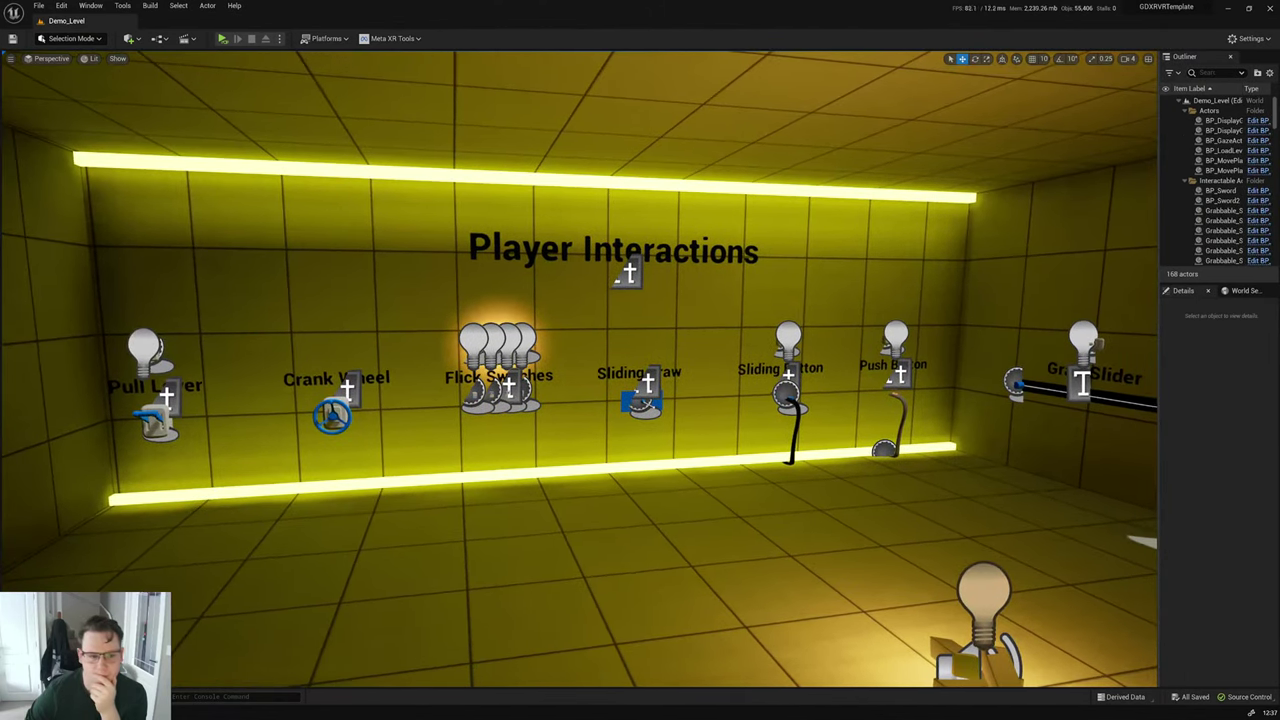
key("s")
left_click(224, 40)
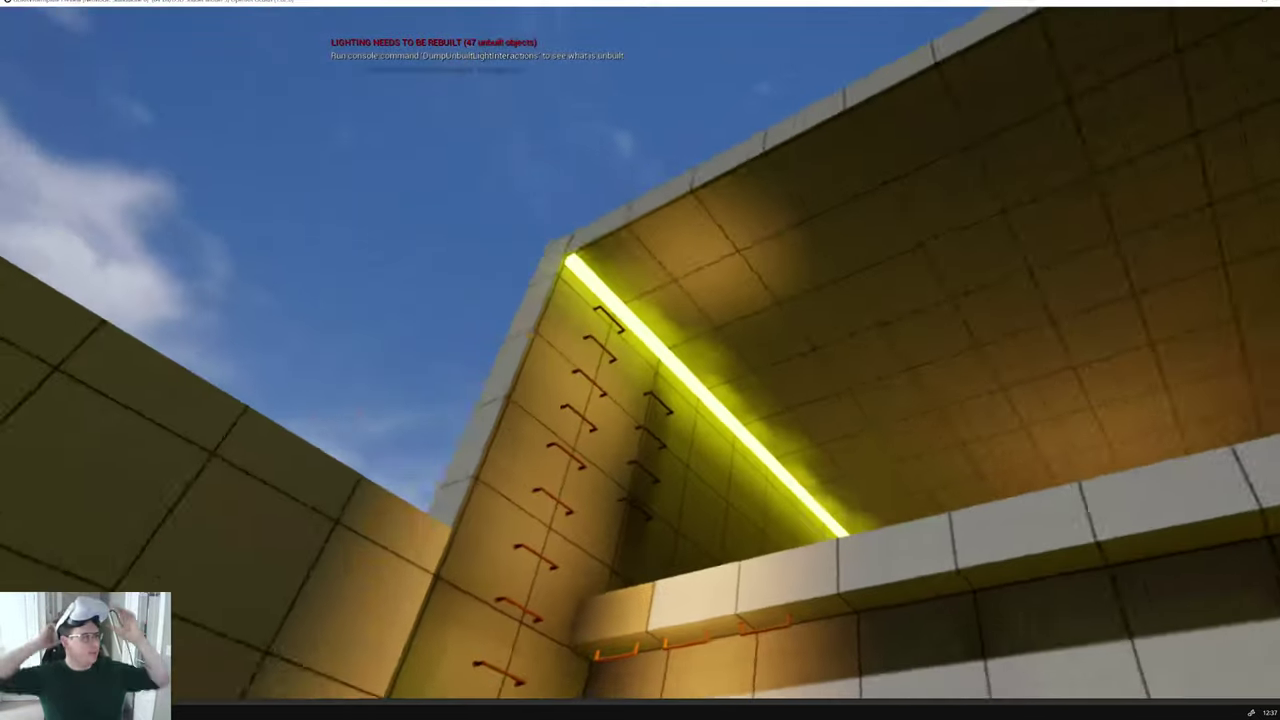
Step: Stop the VR preview with Esc, orbit the Player Interactions view, and relaunch Play in VR
key("Escape")
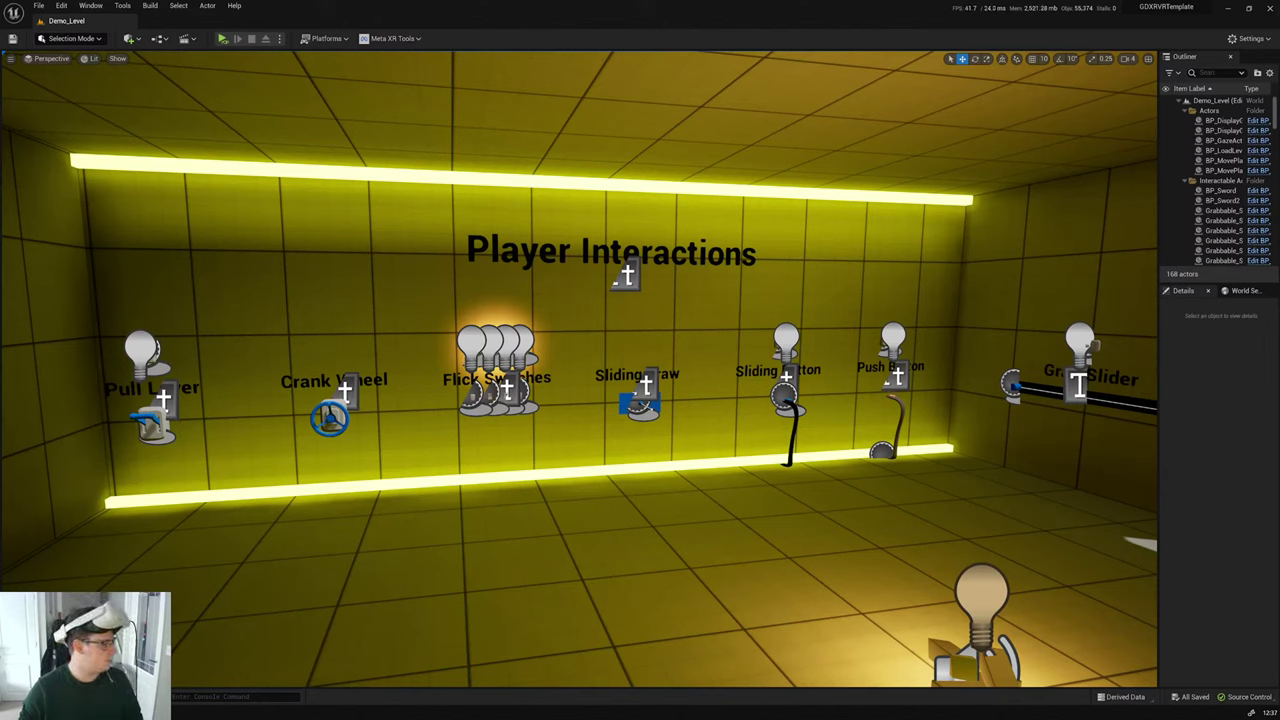
scroll(580, 370, "down", 3)
right_click_drag(399, 49, 399, 49)
left_click(223, 39)
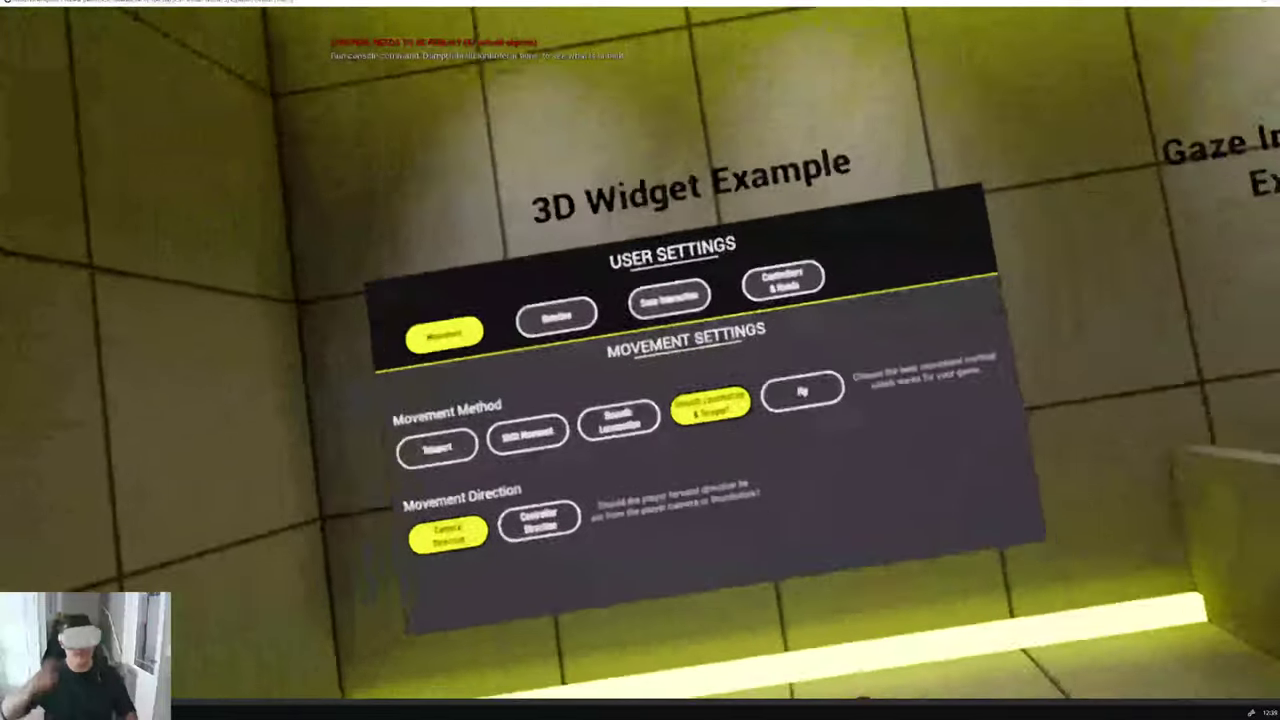
Step: Stop the VR preview with Esc to return to the Demo_Level editor
key("Escape")
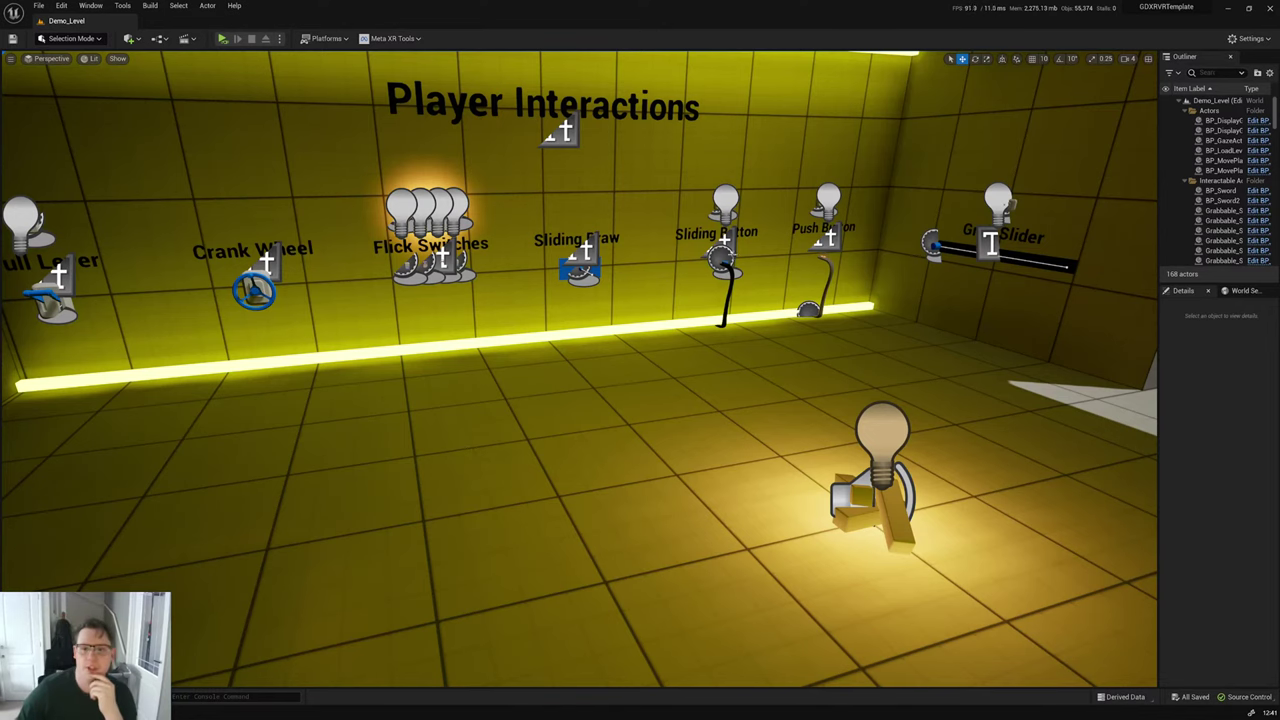
Step: View the Flick Switches head-on in Game View, then switch to the Epic Games Launcher
key("1")
scroll(581, 325, "up", 5)
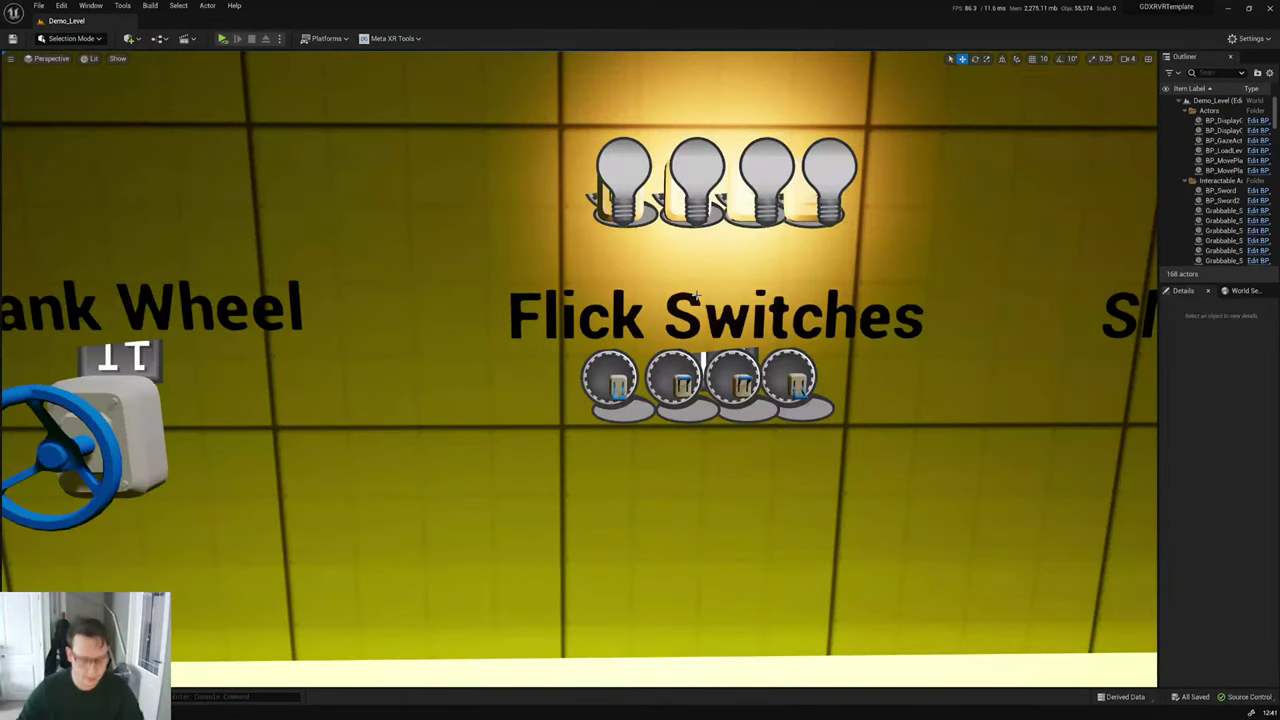
key("g")
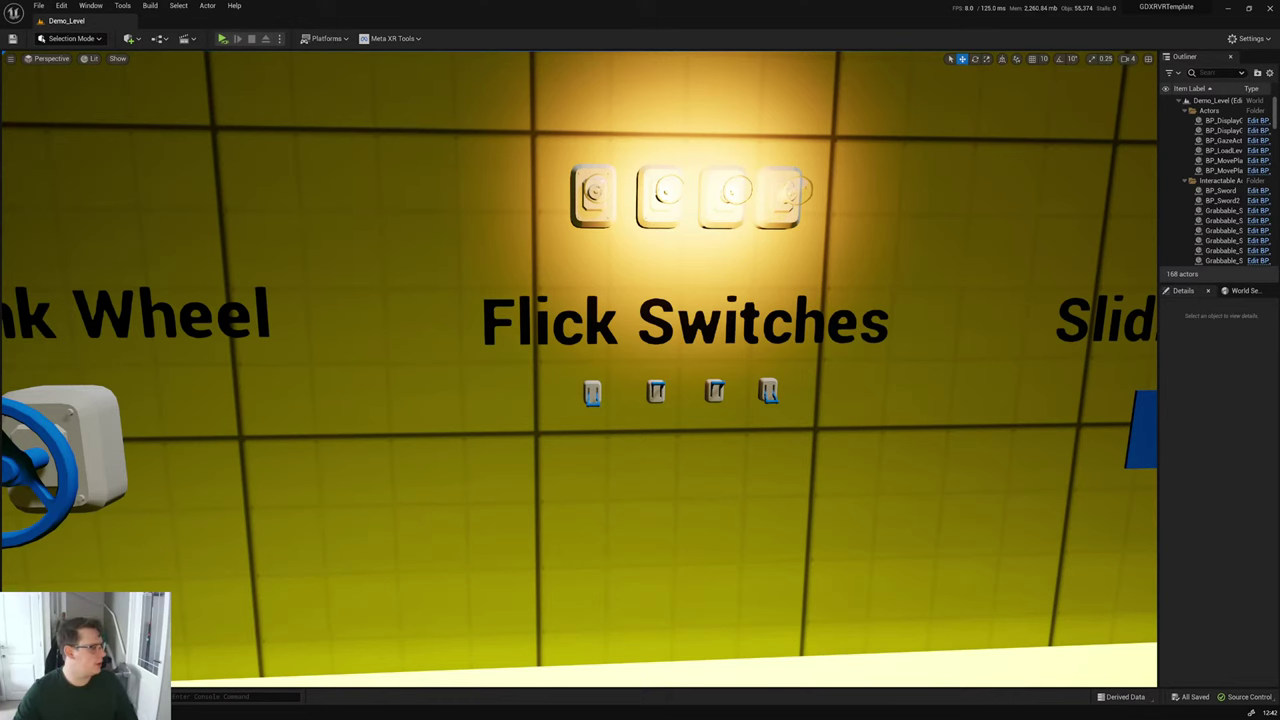
key("alt+Tab")
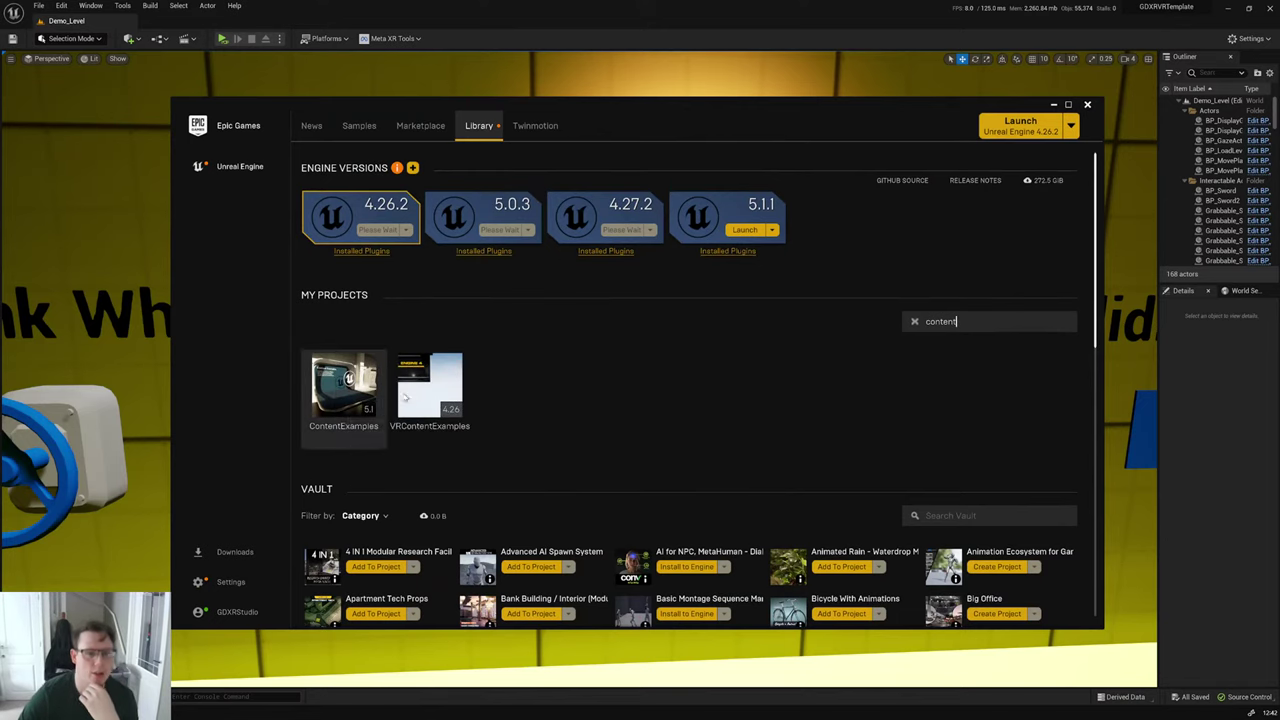
Step: Minimize the Epic Games Launcher to get back to the Flick Switches view
left_click(1053, 104)
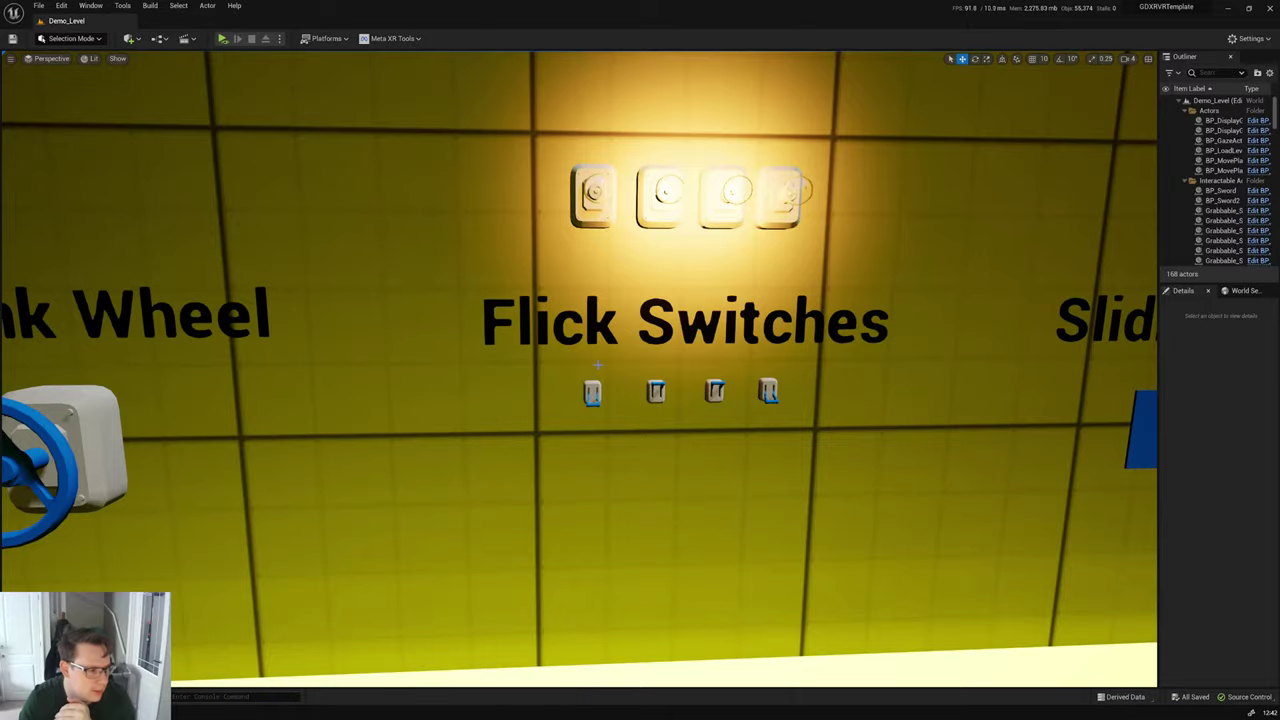
Step: Fly to the Sliding Button, select BP_SlidingButton, and focus the view close on it
right_click_drag(597, 365, 595, 358)
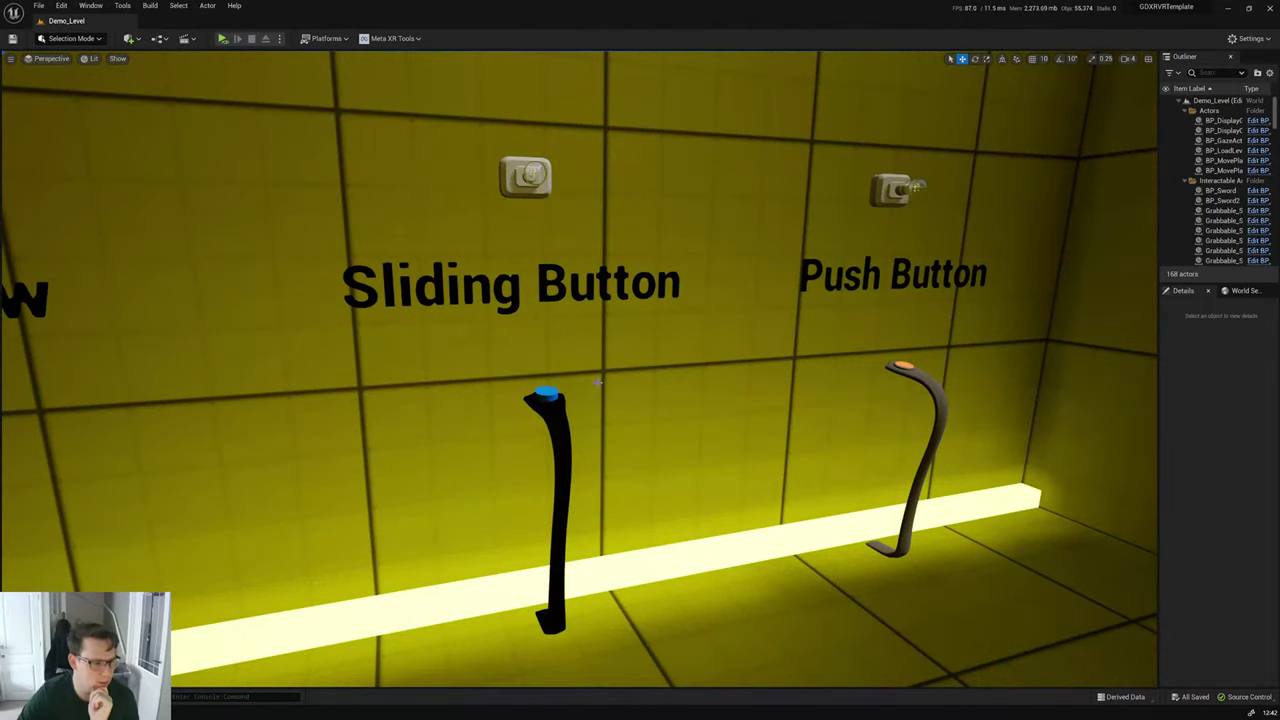
left_click(546, 390)
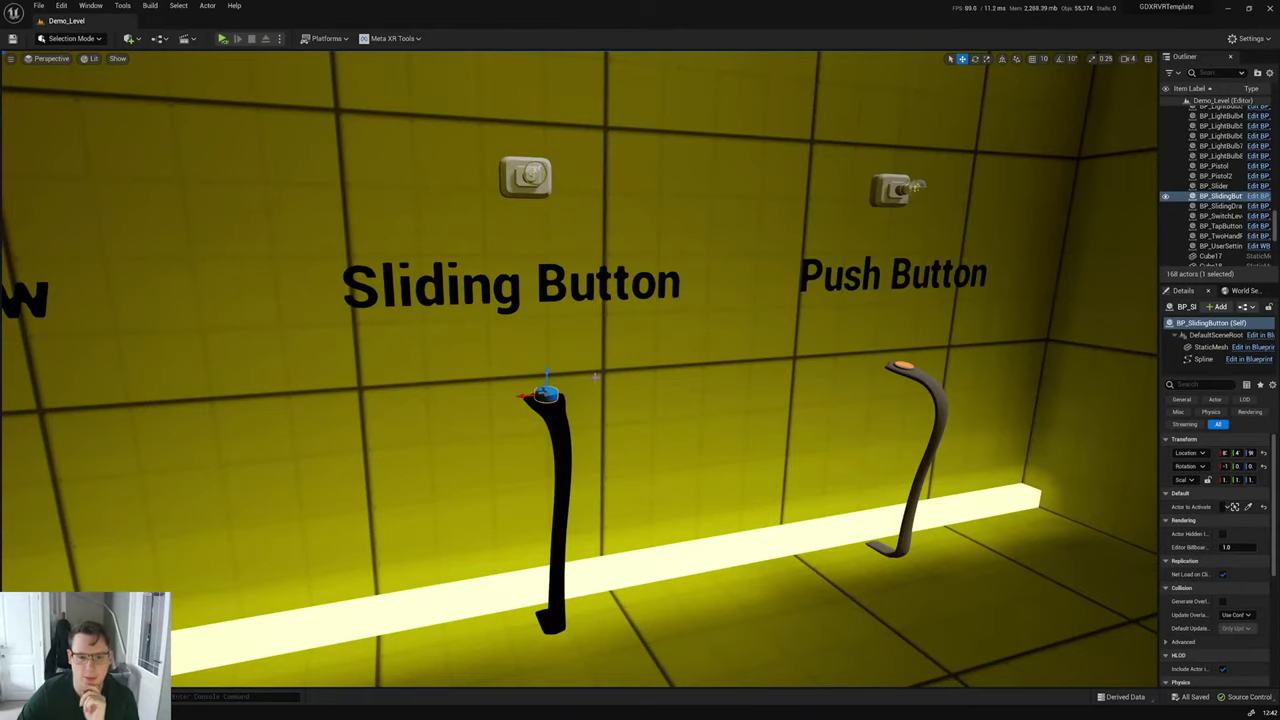
key("f")
right_click_drag(612, 364, 620, 363)
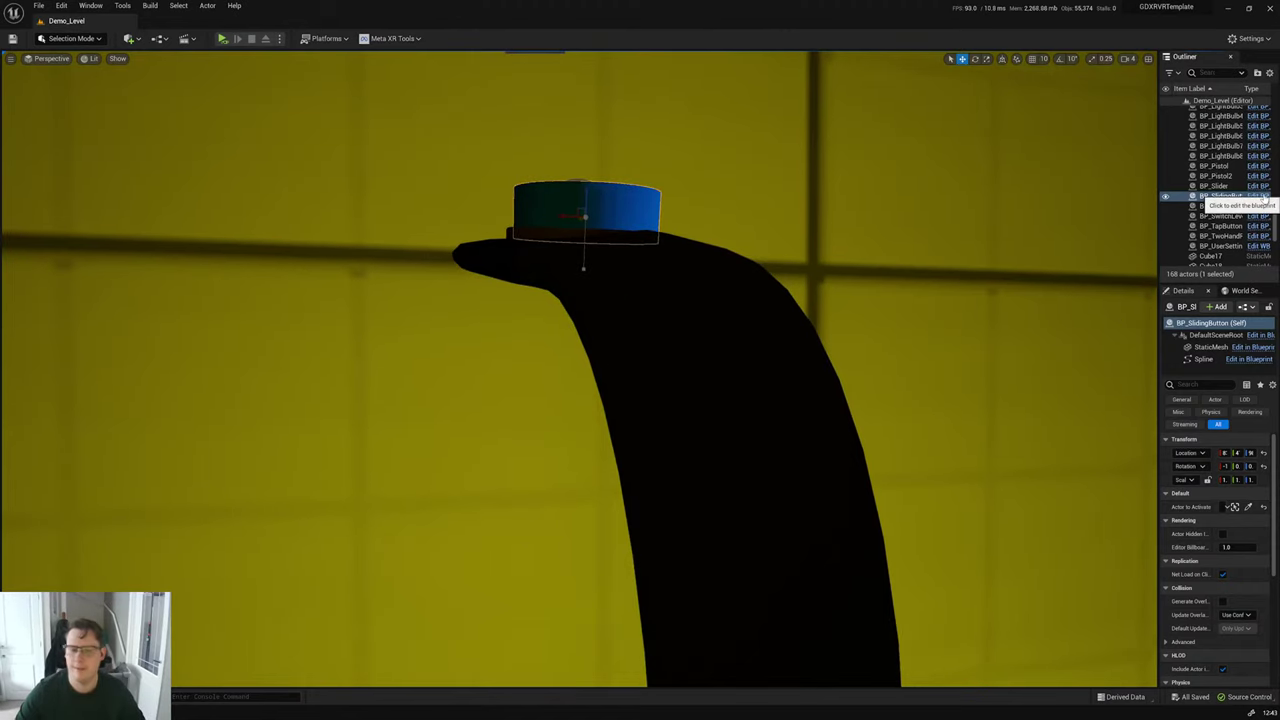
Step: Open BP_SlidingButton, widen its Event Graph and pan across all its nodes
double_click(528, 314)
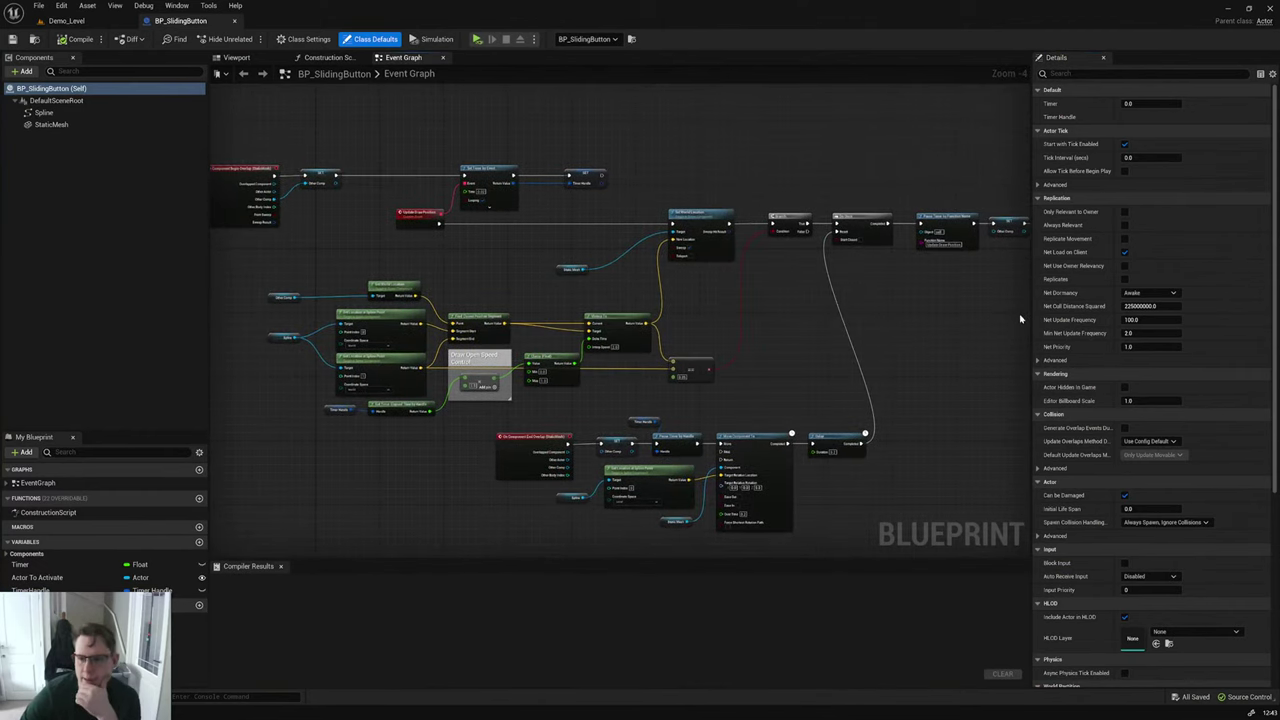
left_click_drag(1031, 314, 1143, 302)
right_click_drag(571, 265, 691, 285)
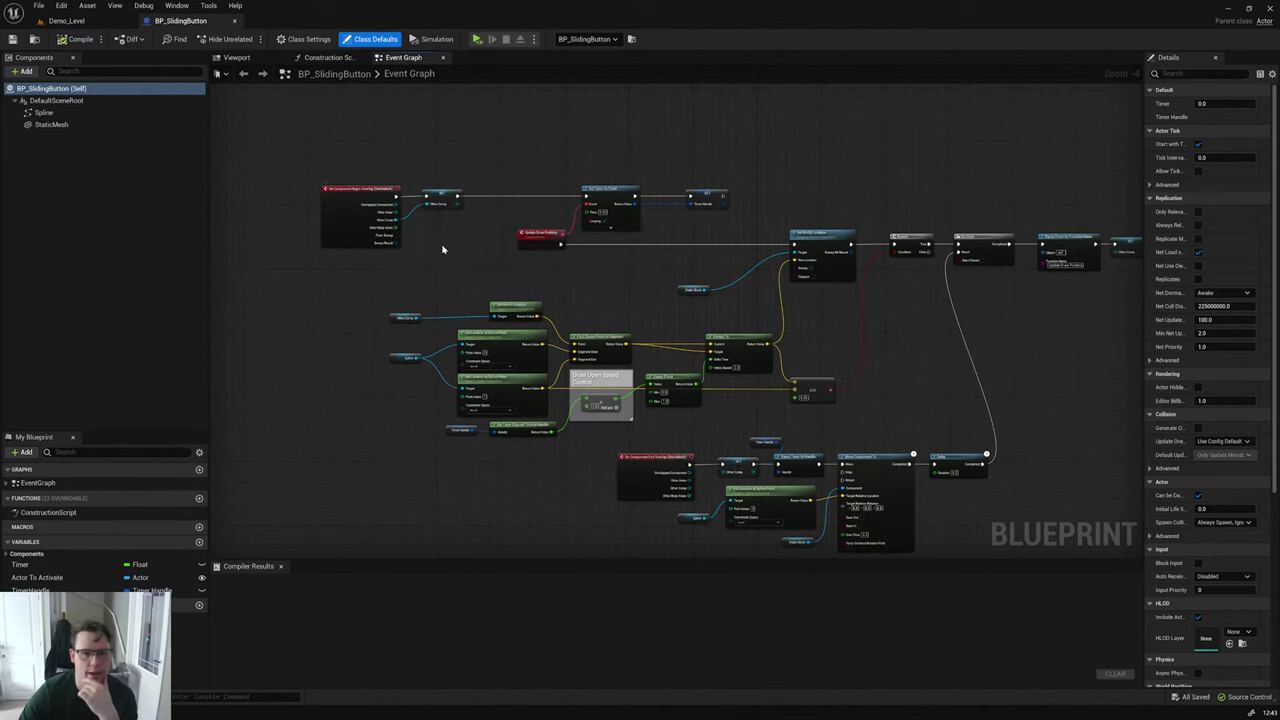
right_click_drag(614, 274, 503, 220)
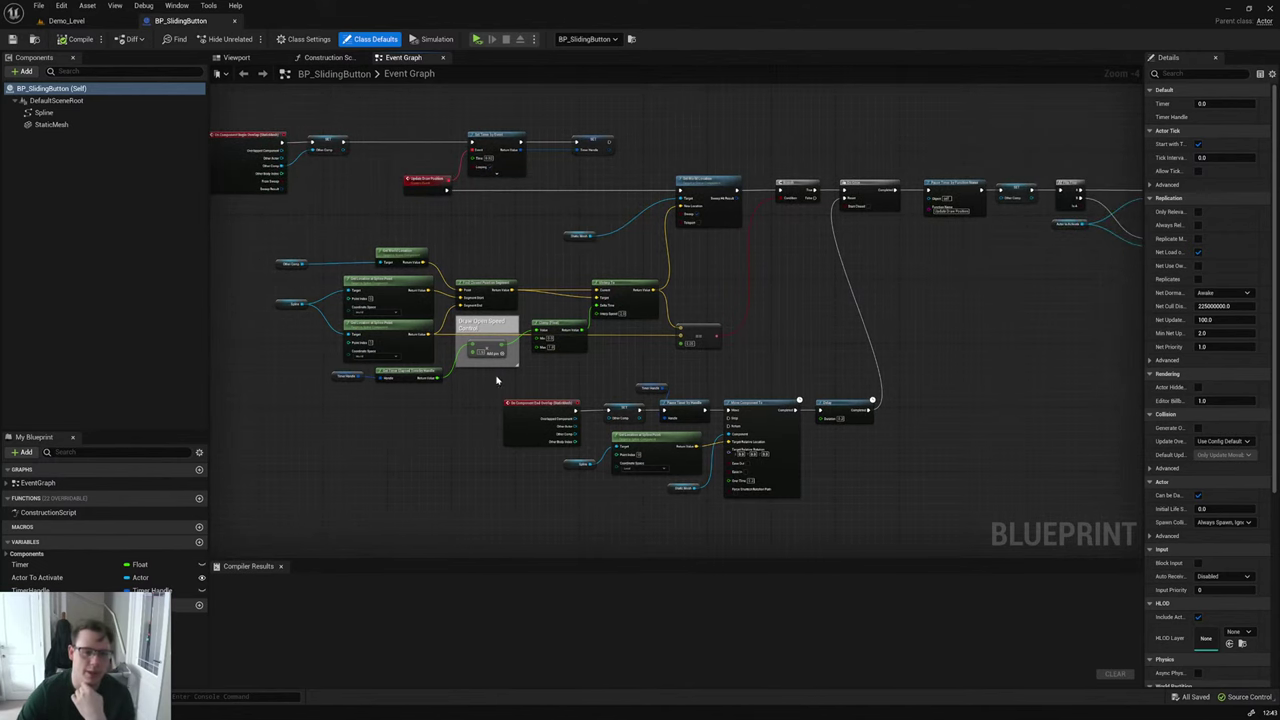
right_click_drag(630, 362, 521, 356)
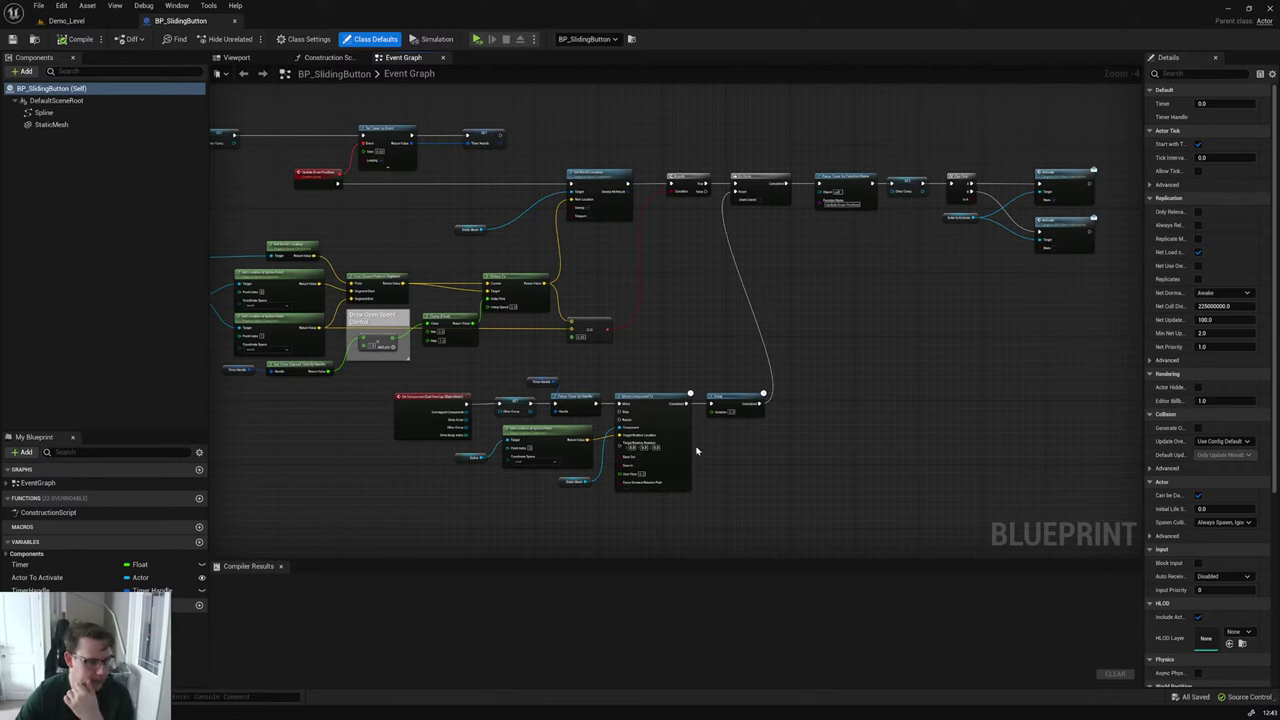
left_click(66, 21)
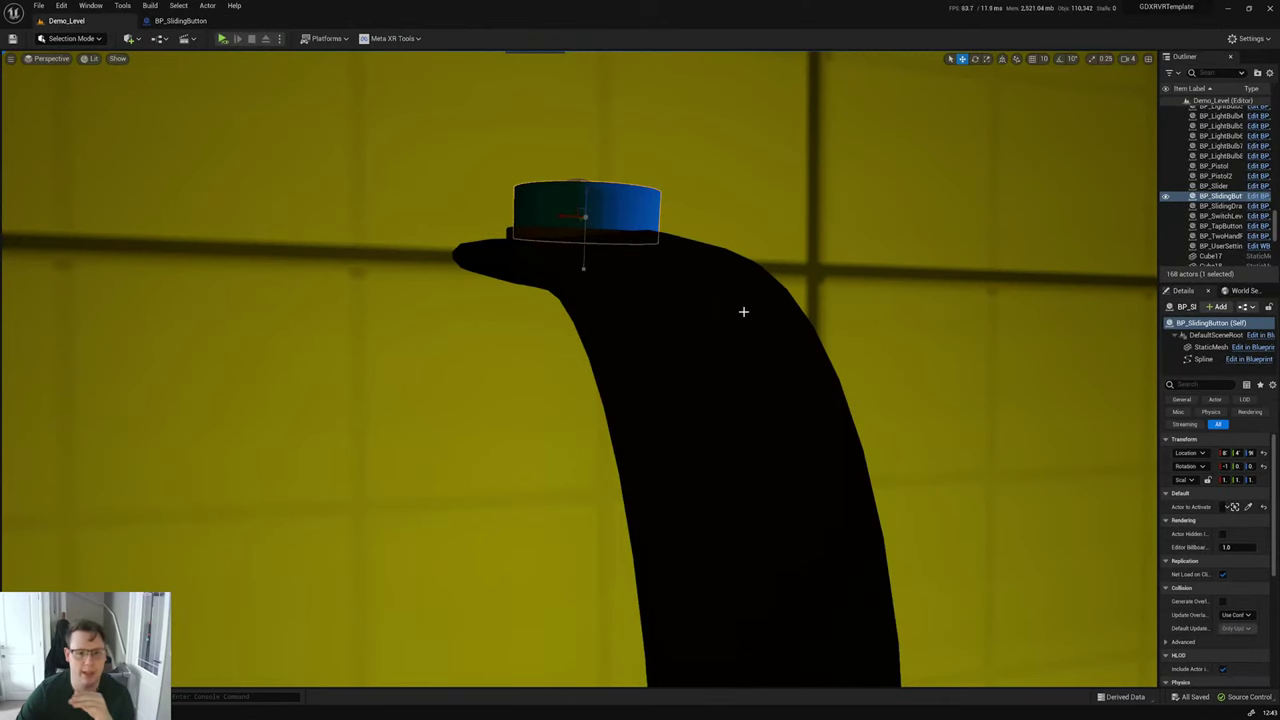
Step: Pull the Demo_Level camera back over the interaction displays and bring up the Actors folder in the Content Drawer
scroll(745, 308, "down", 5)
scroll(755, 305, "down", 3)
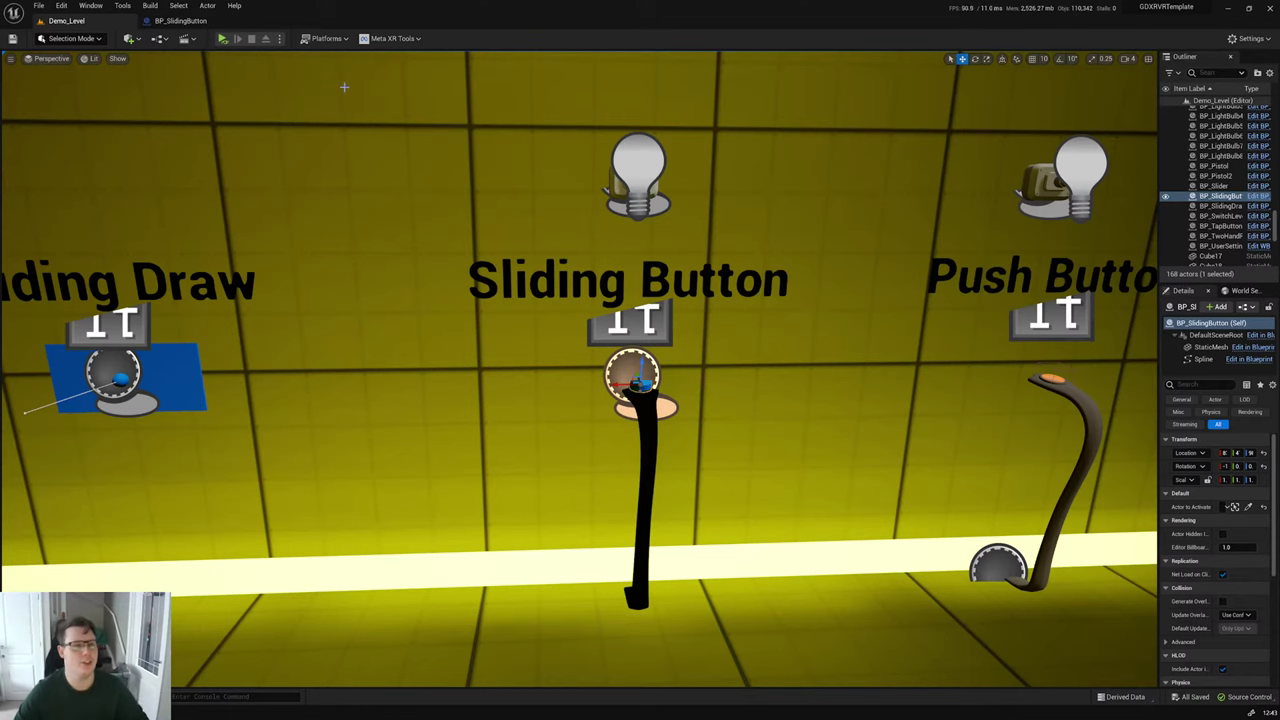
scroll(344, 87, "down", 3)
key("ctrl+space")
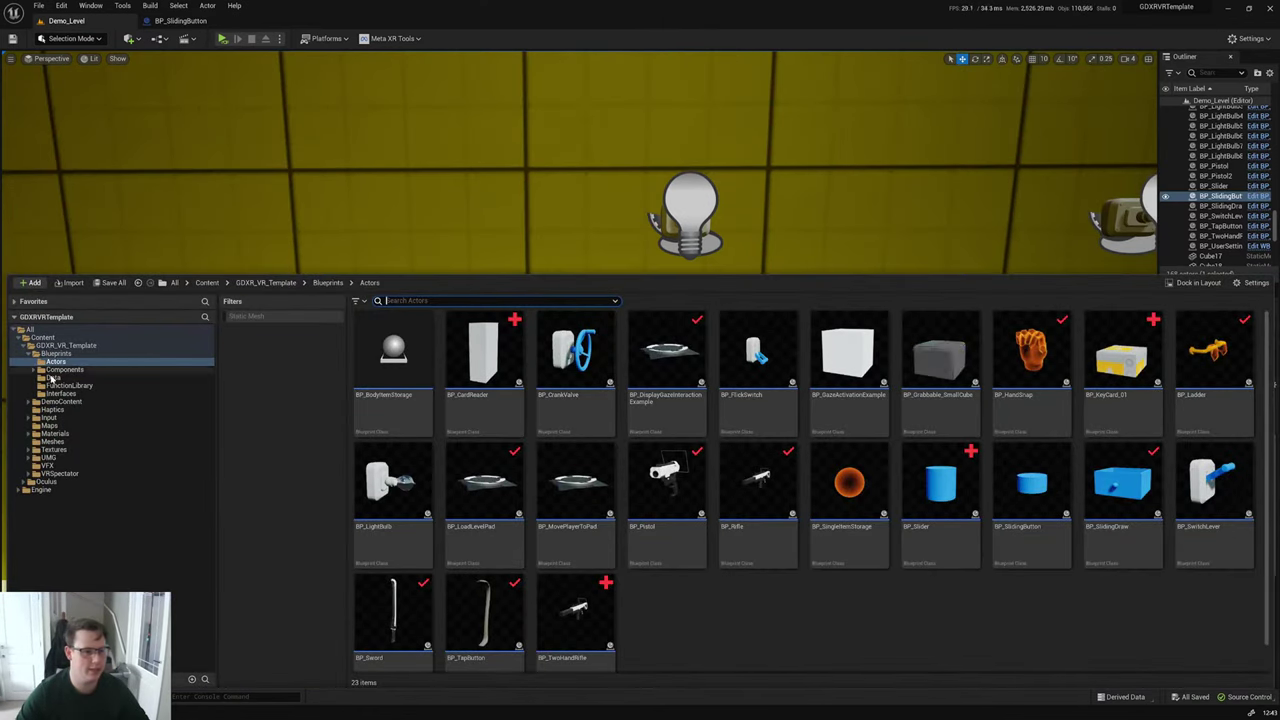
Step: In Blueprints > Data, untick Show Controllers and Use UIPointer with Hands in DA_CharacterVariables, then save
left_click(52, 377)
double_click(429, 423)
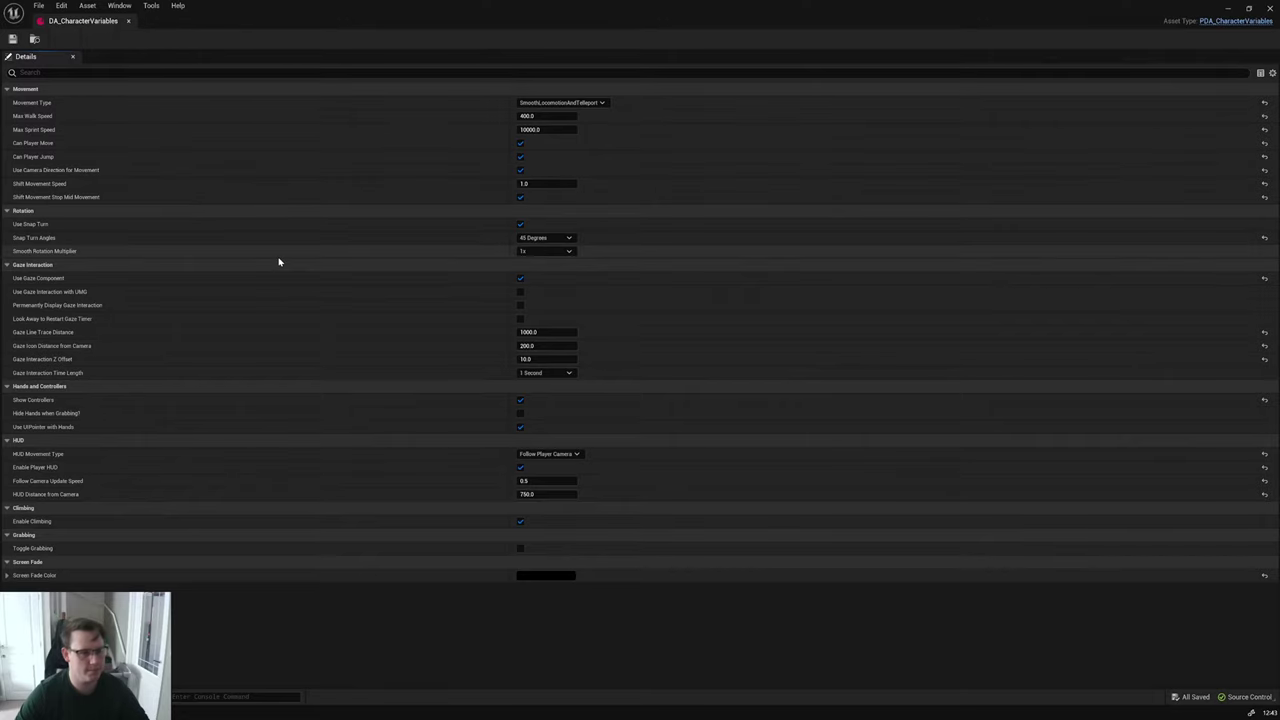
mouse_move(27, 404)
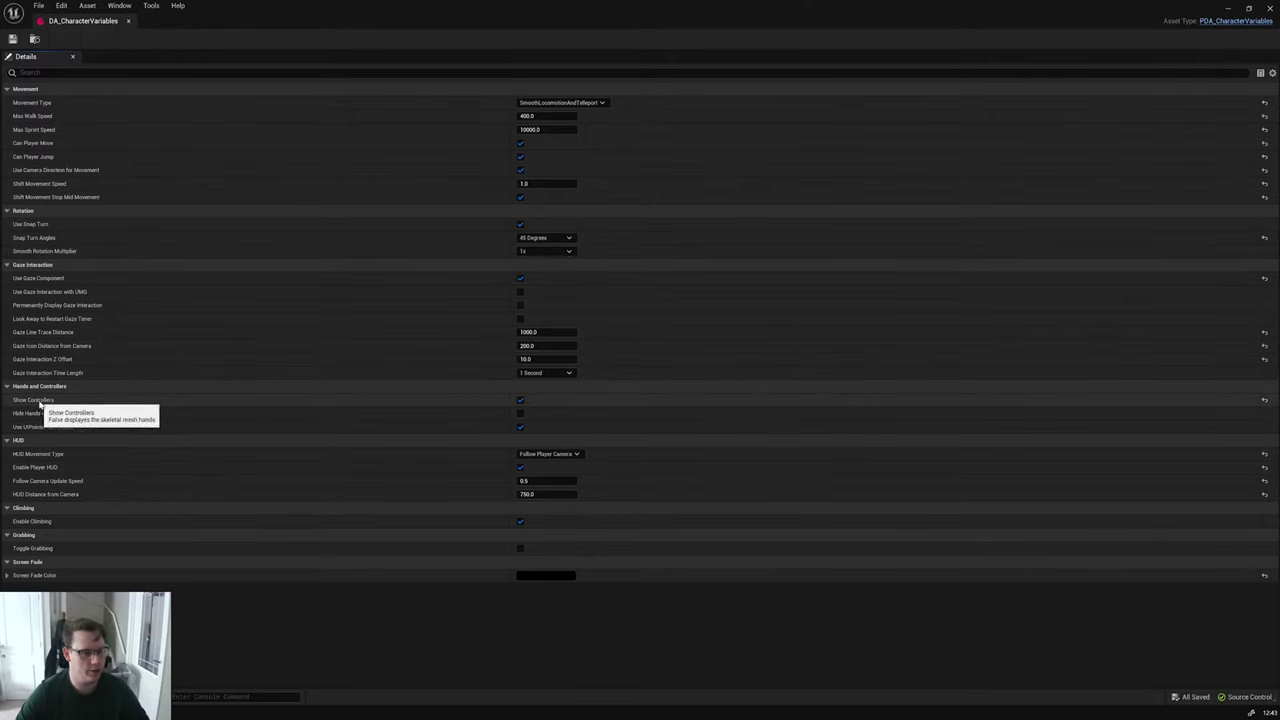
left_click(520, 400)
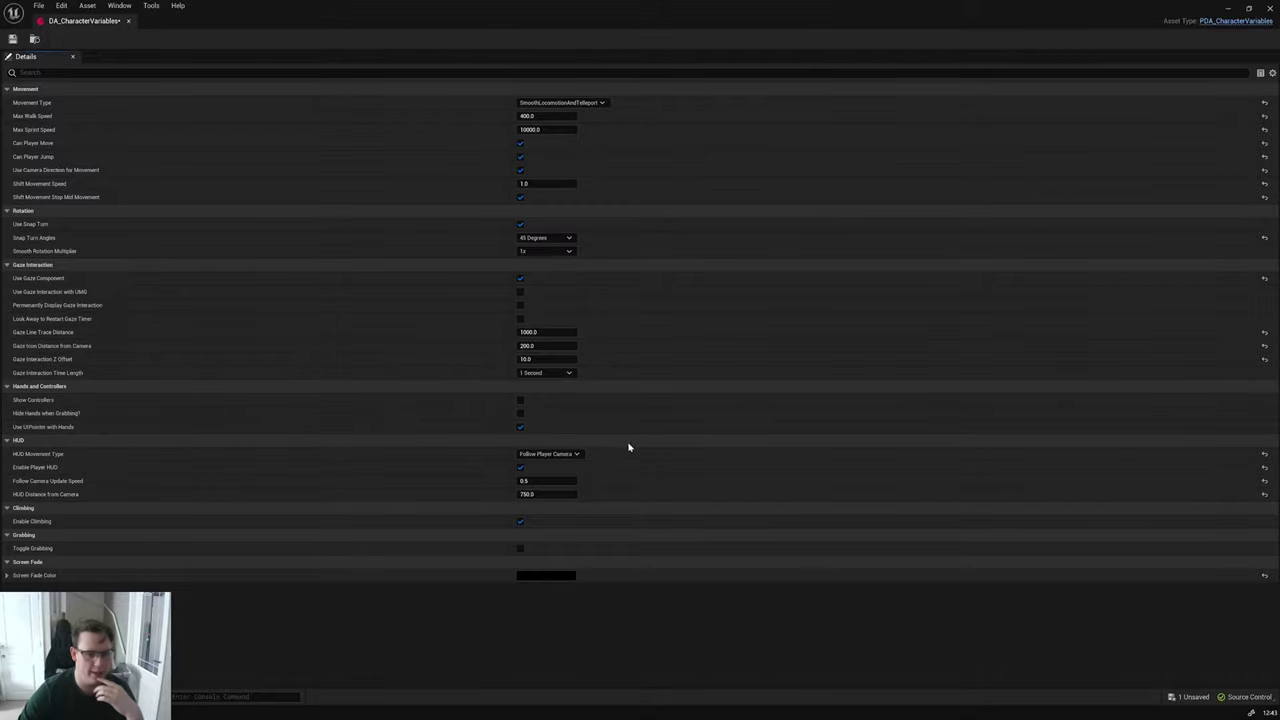
left_click(520, 428)
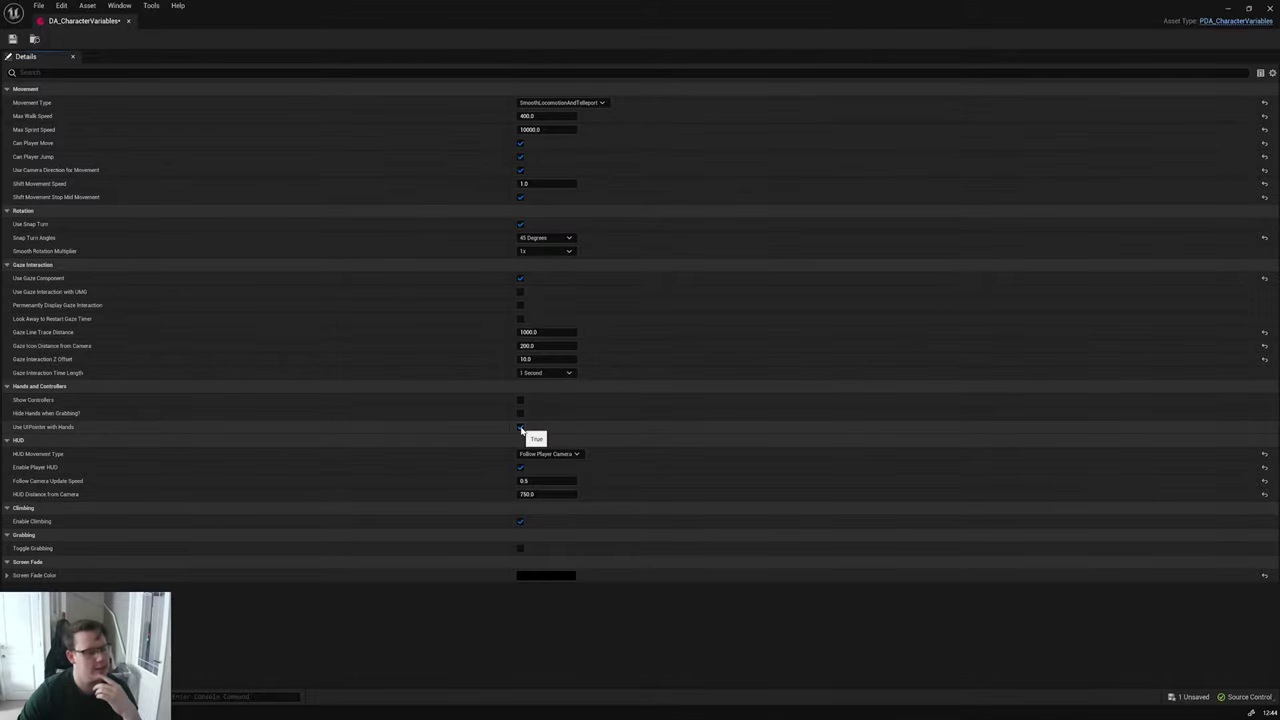
left_click(12, 39)
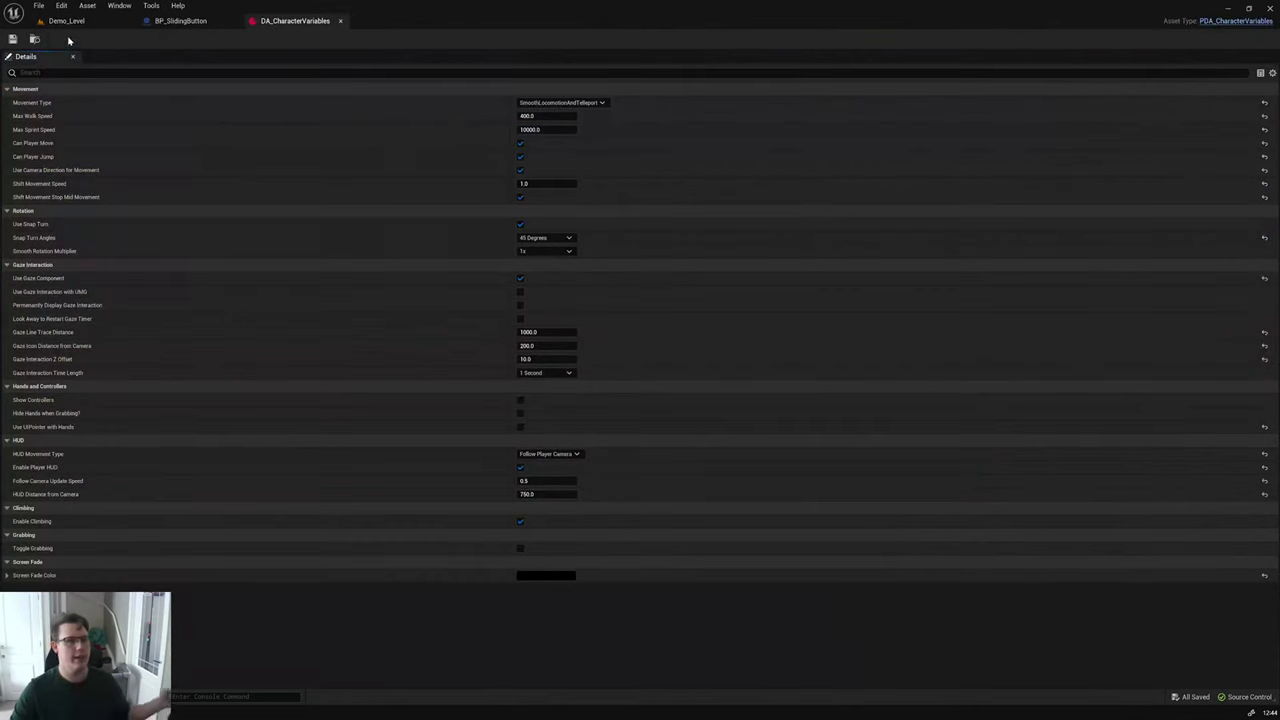
Step: Test Demo_Level hands-only in VR preview, then stop the play session
left_click(66, 21)
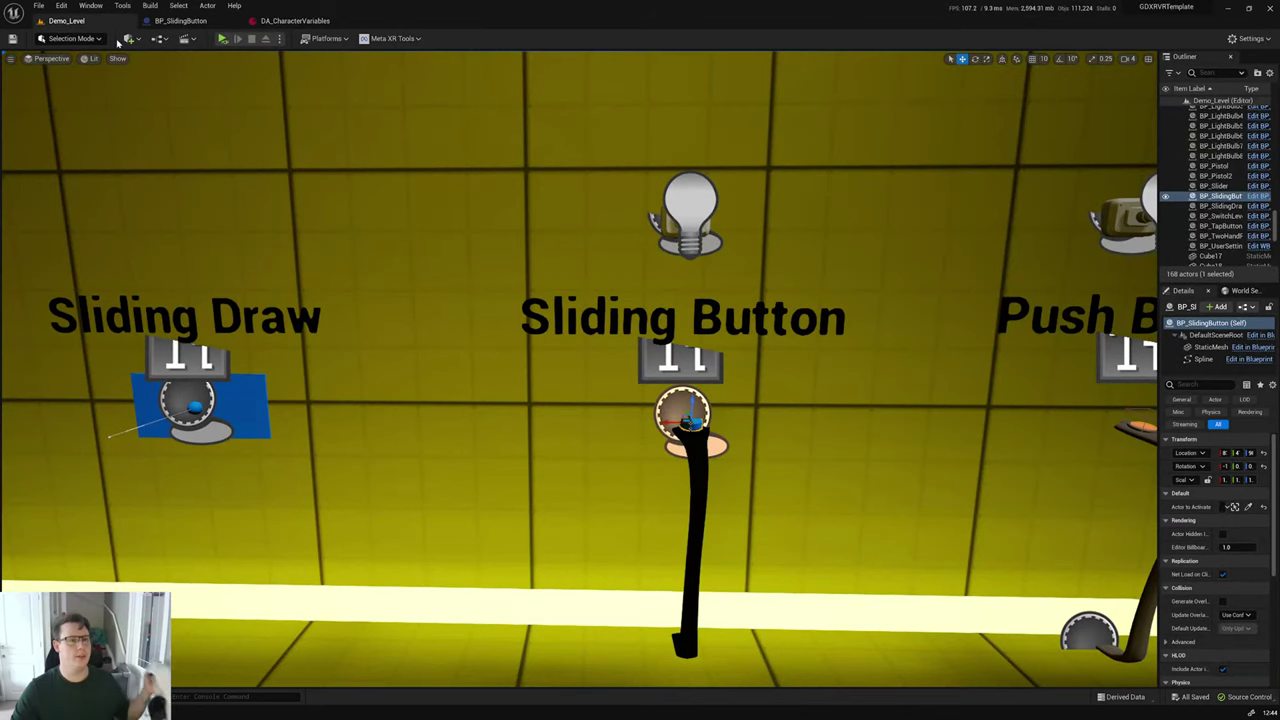
left_click(221, 39)
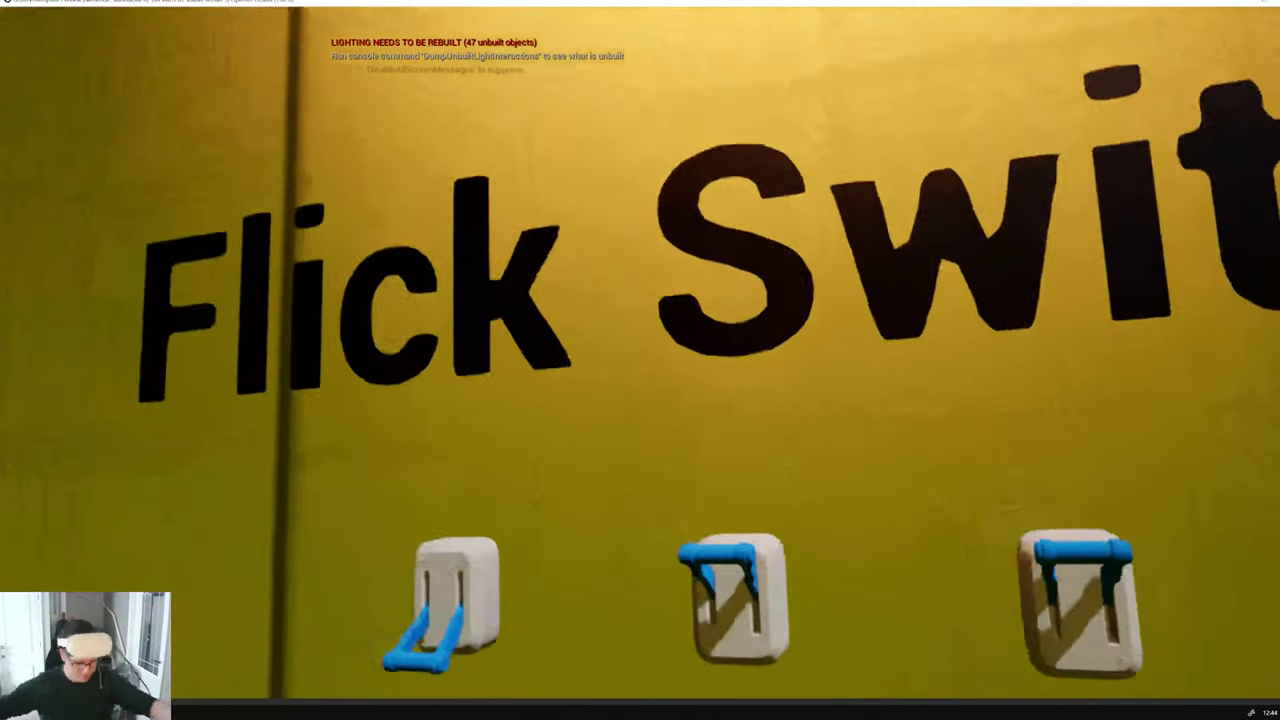
key("alt+Tab")
key("Escape")
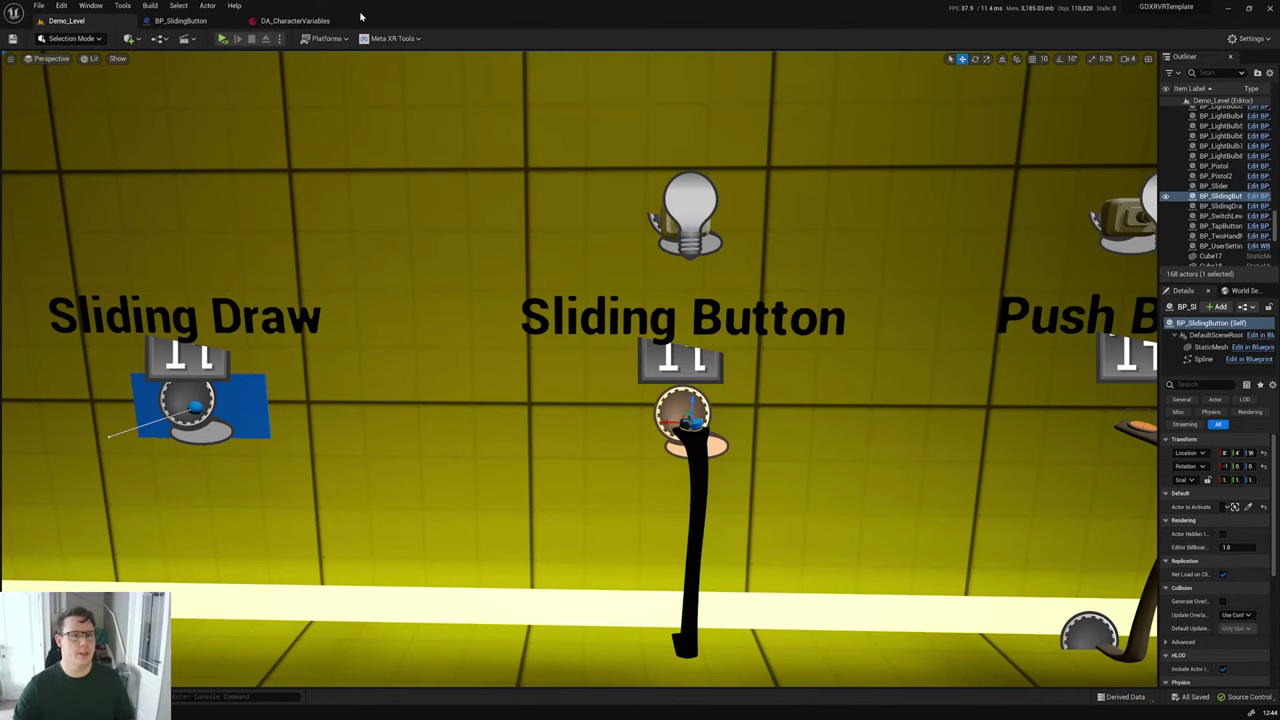
left_click(300, 20)
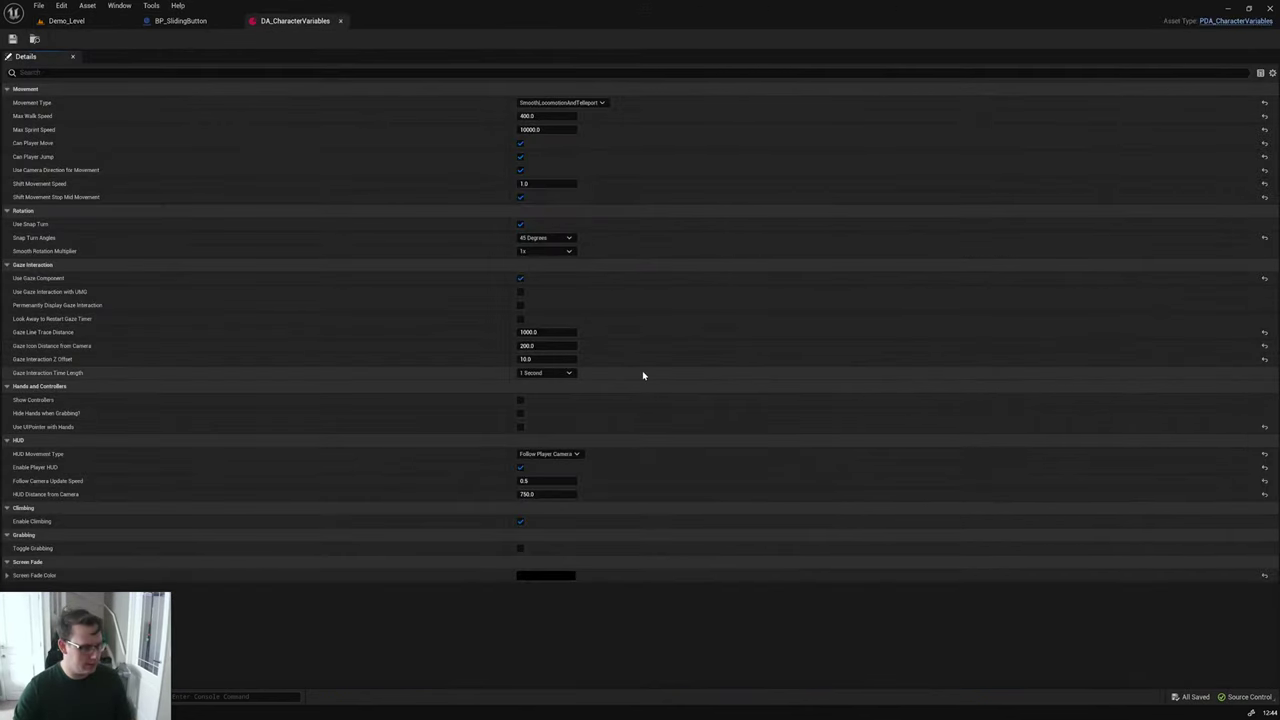
left_click(66, 20)
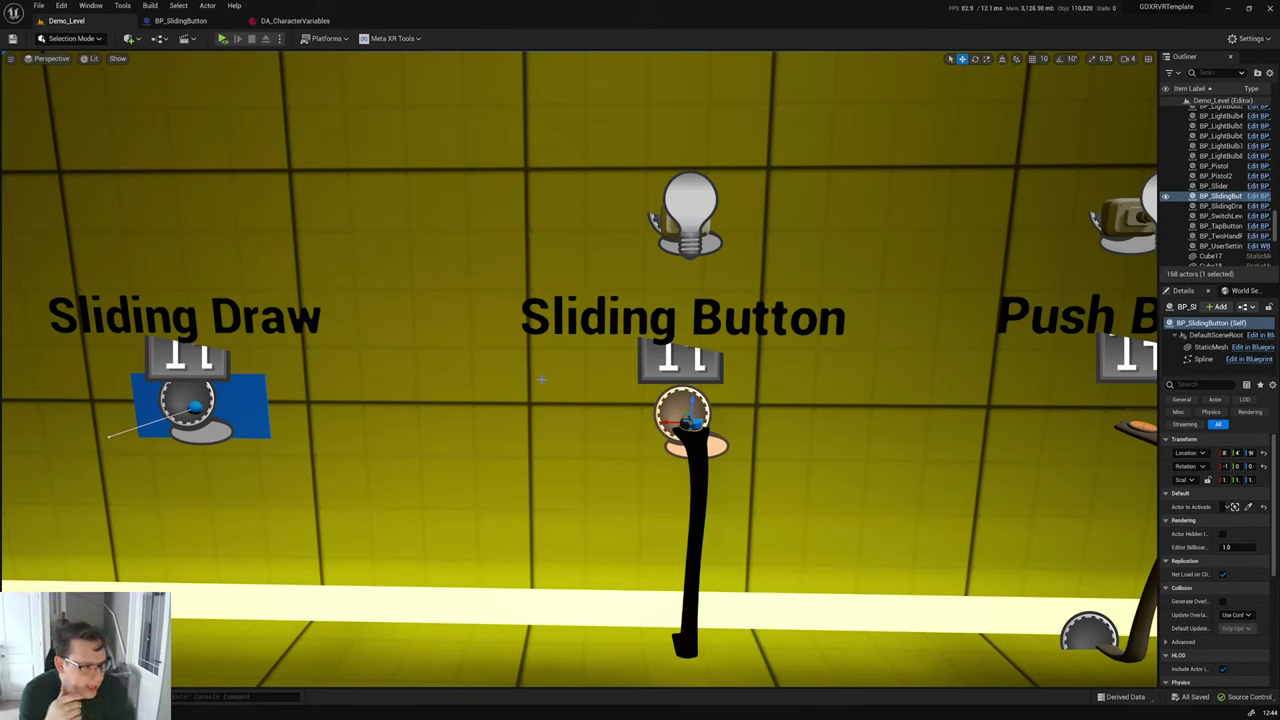
left_click(223, 39)
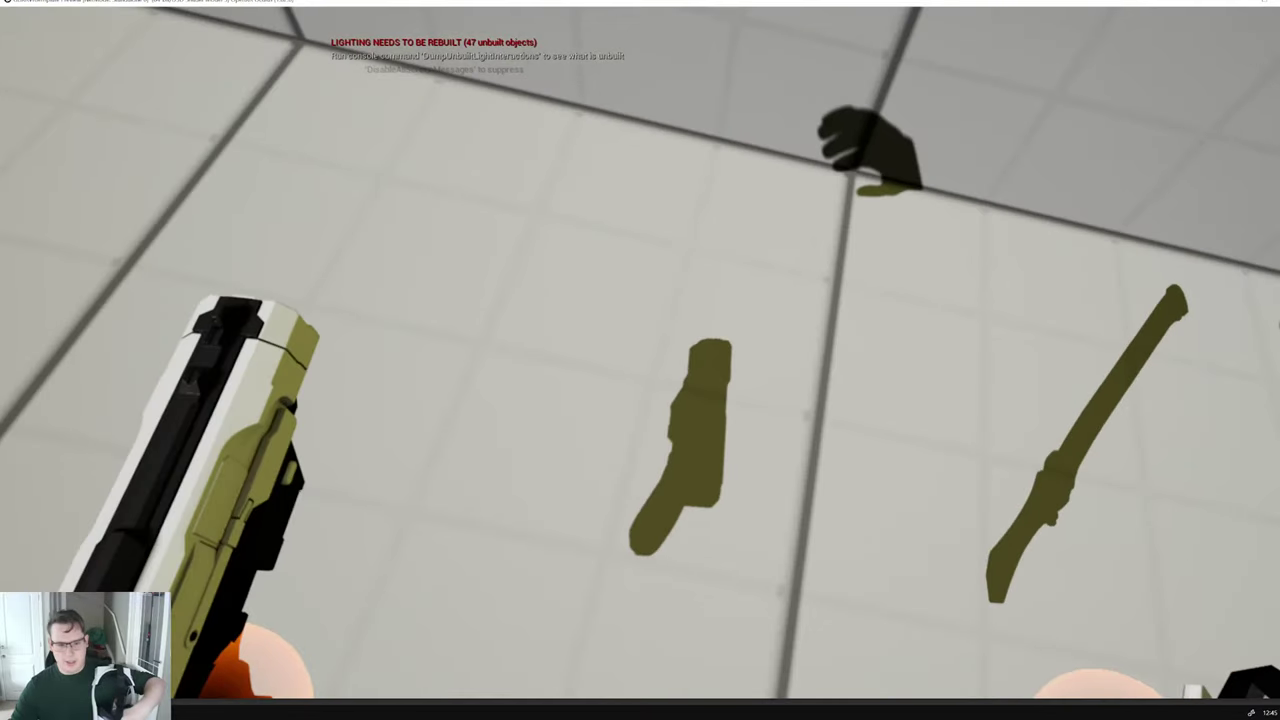
key("Escape")
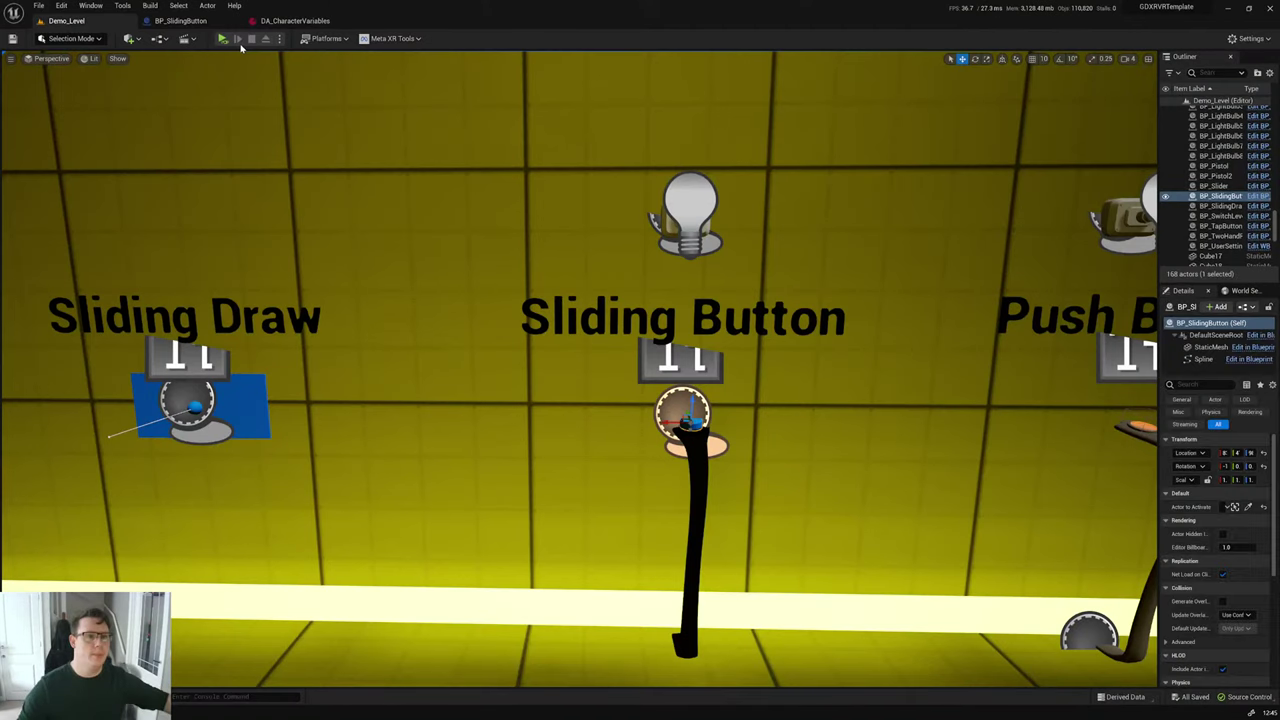
Step: Delete the ItemStorageChild component from BP_VR_Character
key("ctrl+space")
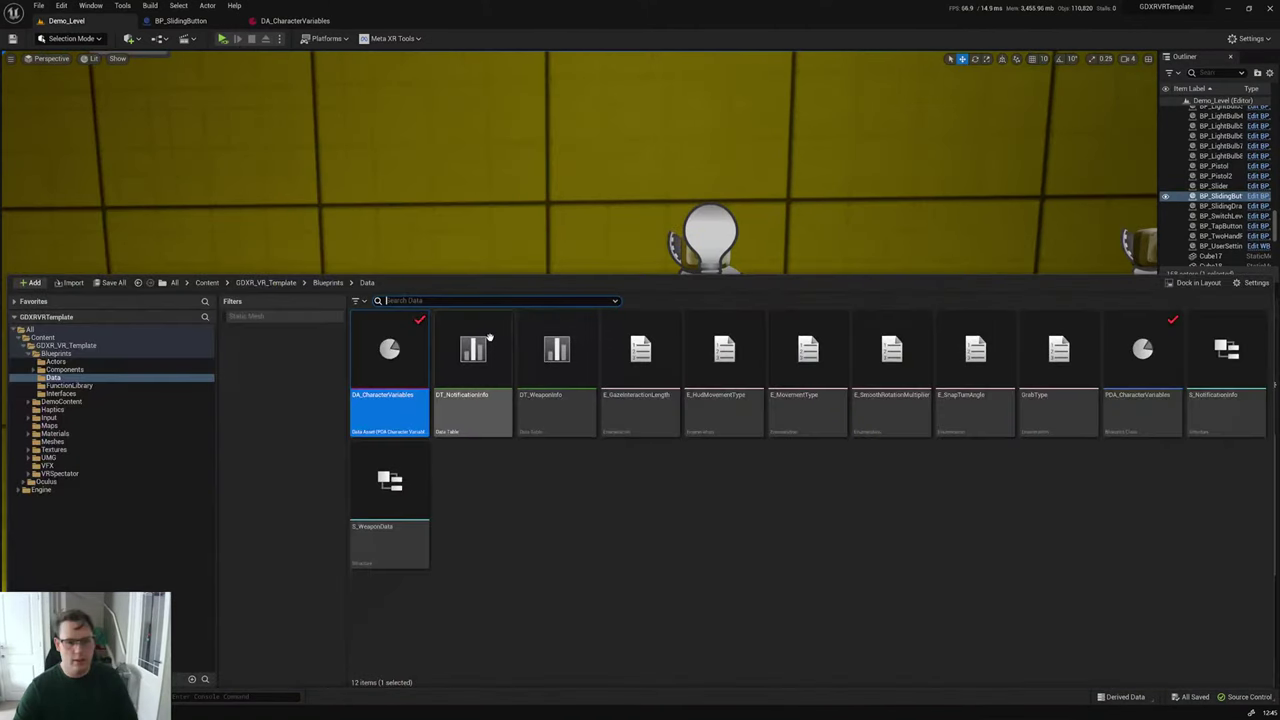
left_click(74, 356)
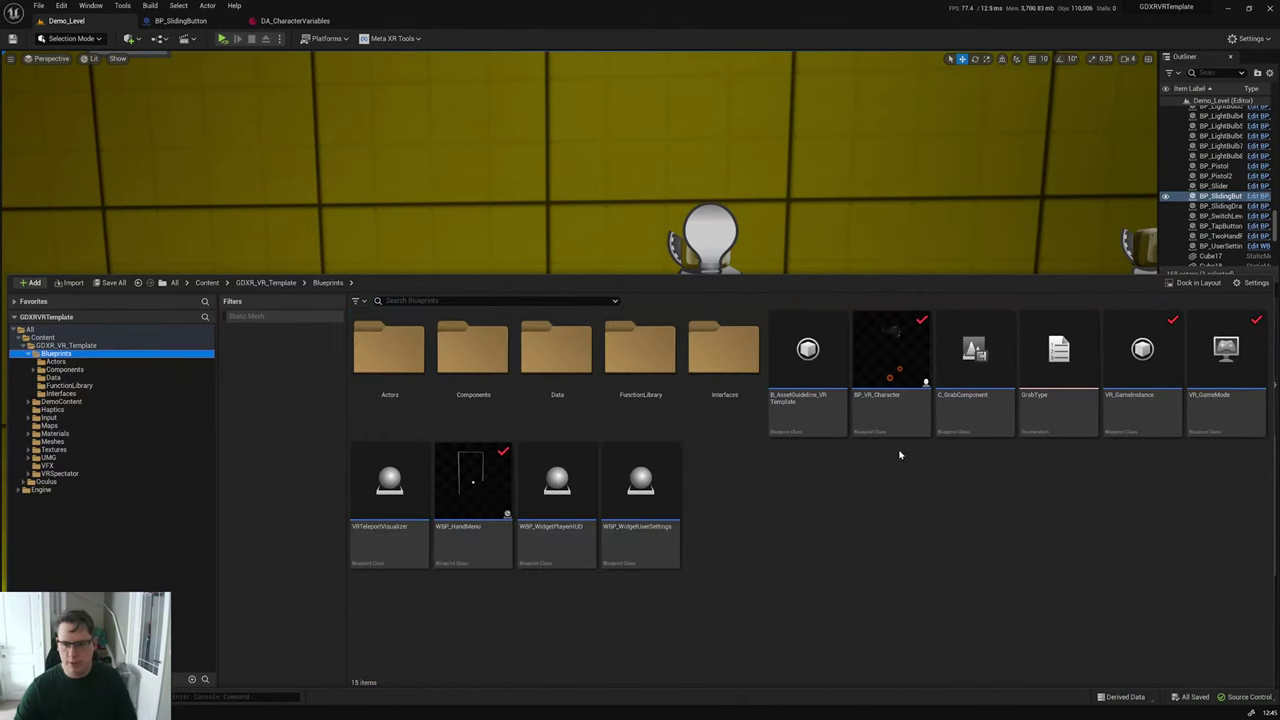
left_click(890, 415)
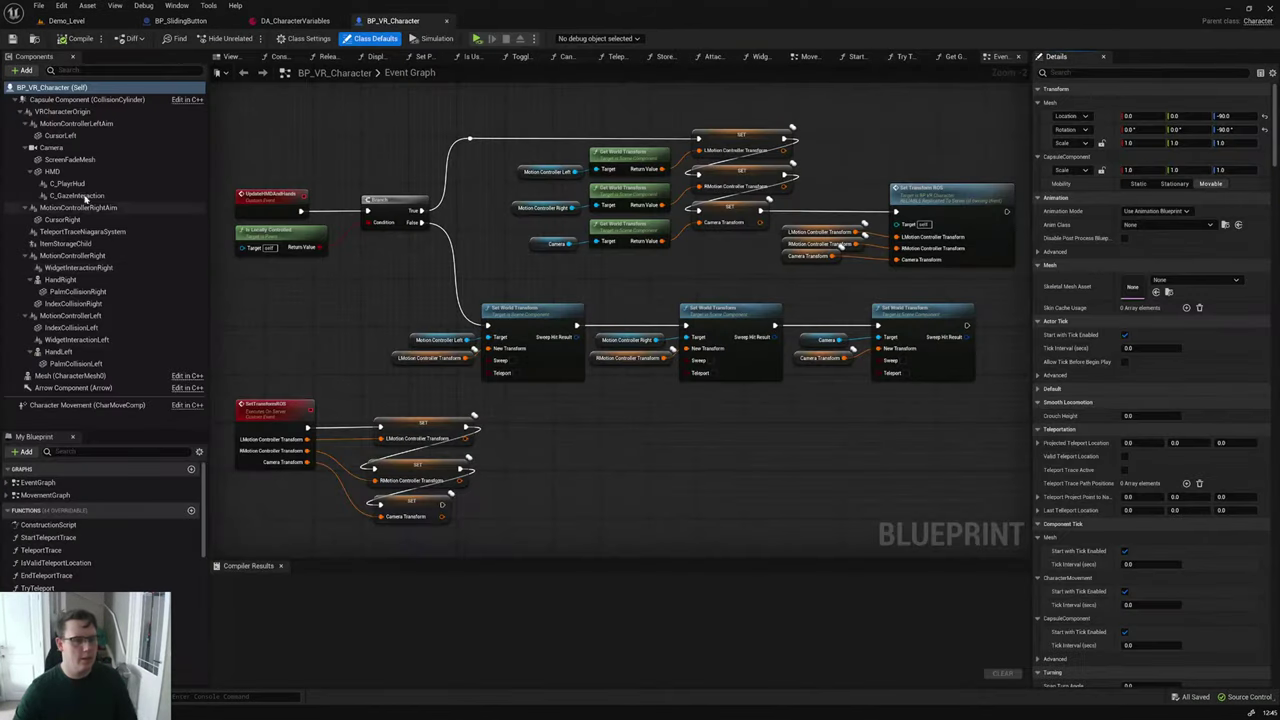
left_click(66, 244)
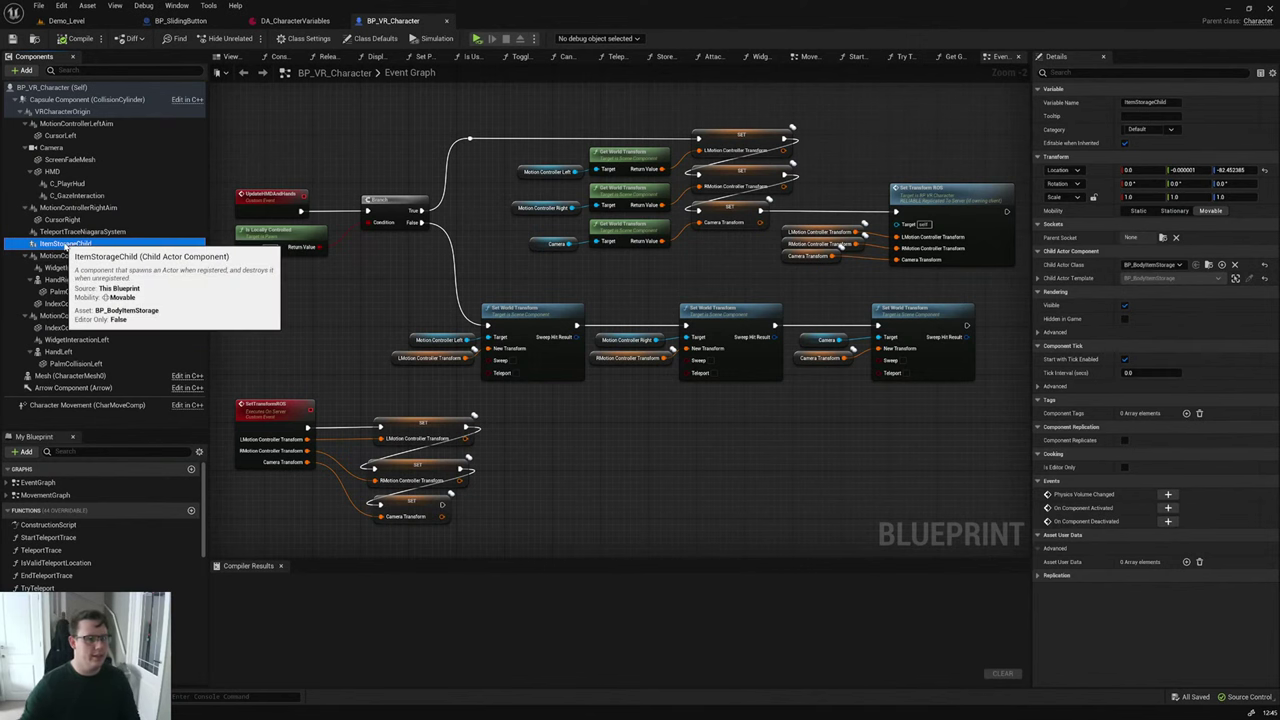
key("Delete")
Step: Compile BP_VR_Character and try it briefly in VR preview
left_click(76, 38)
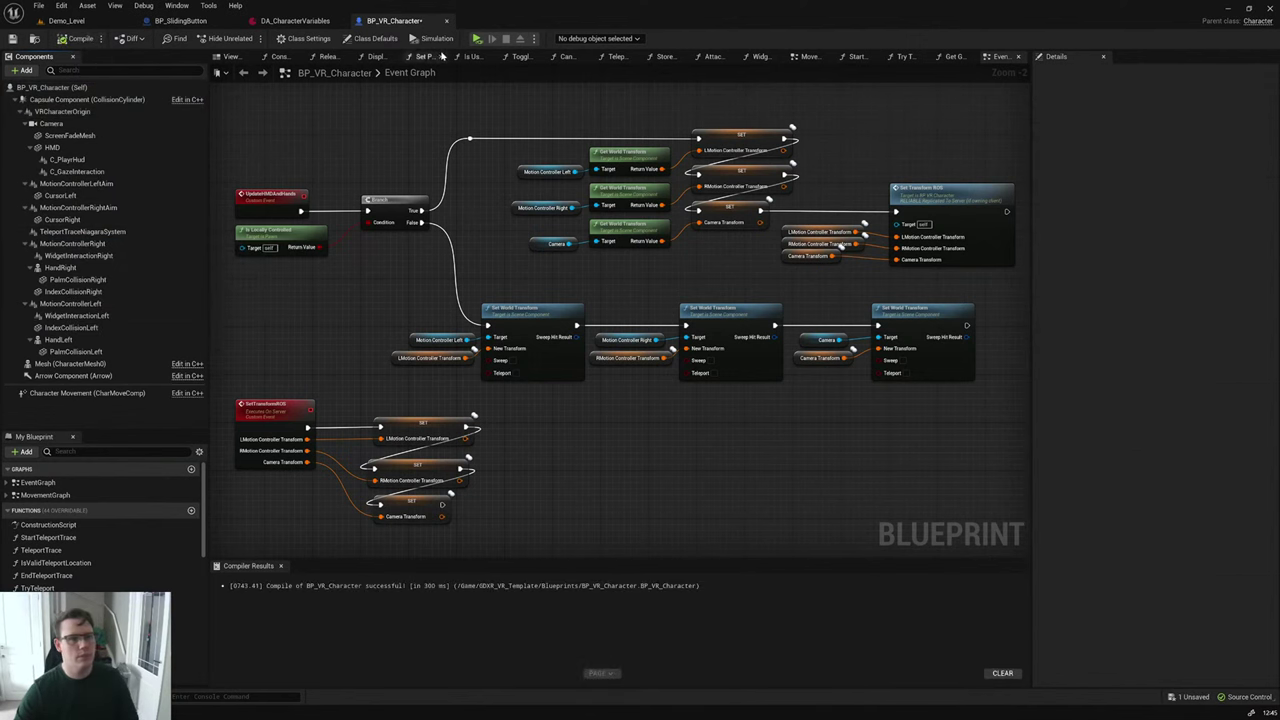
left_click(477, 38)
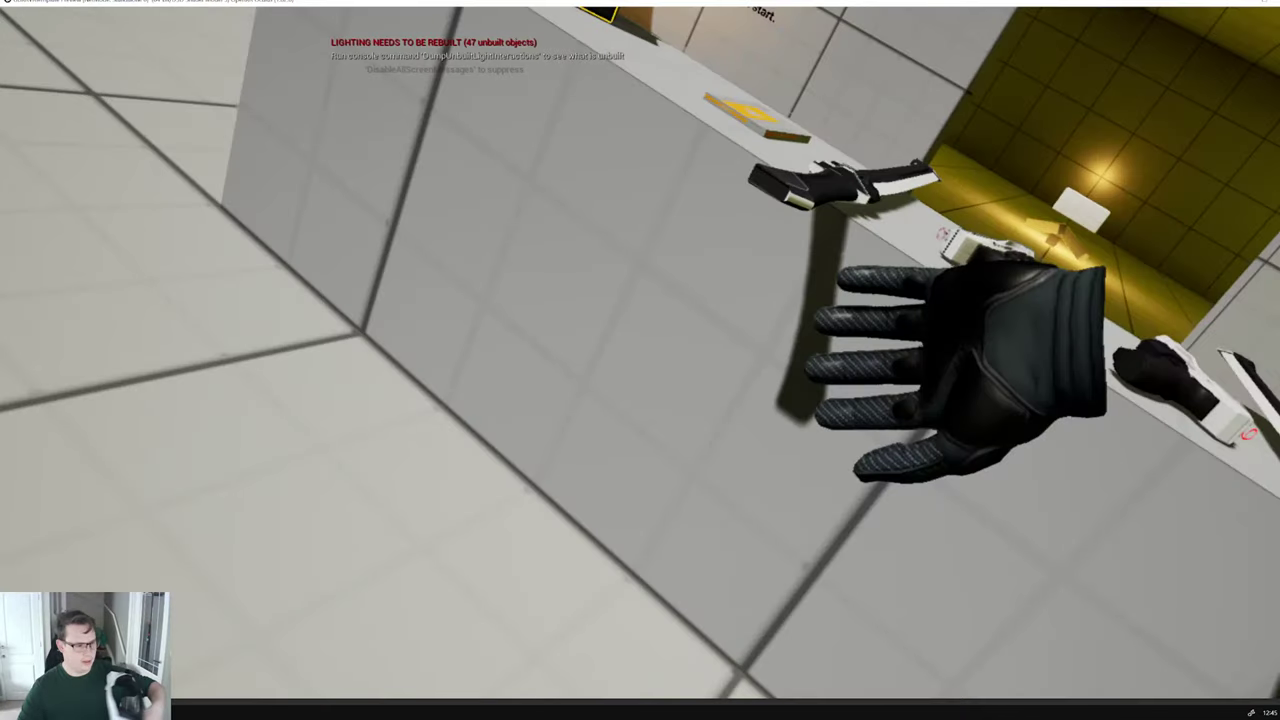
key("Escape")
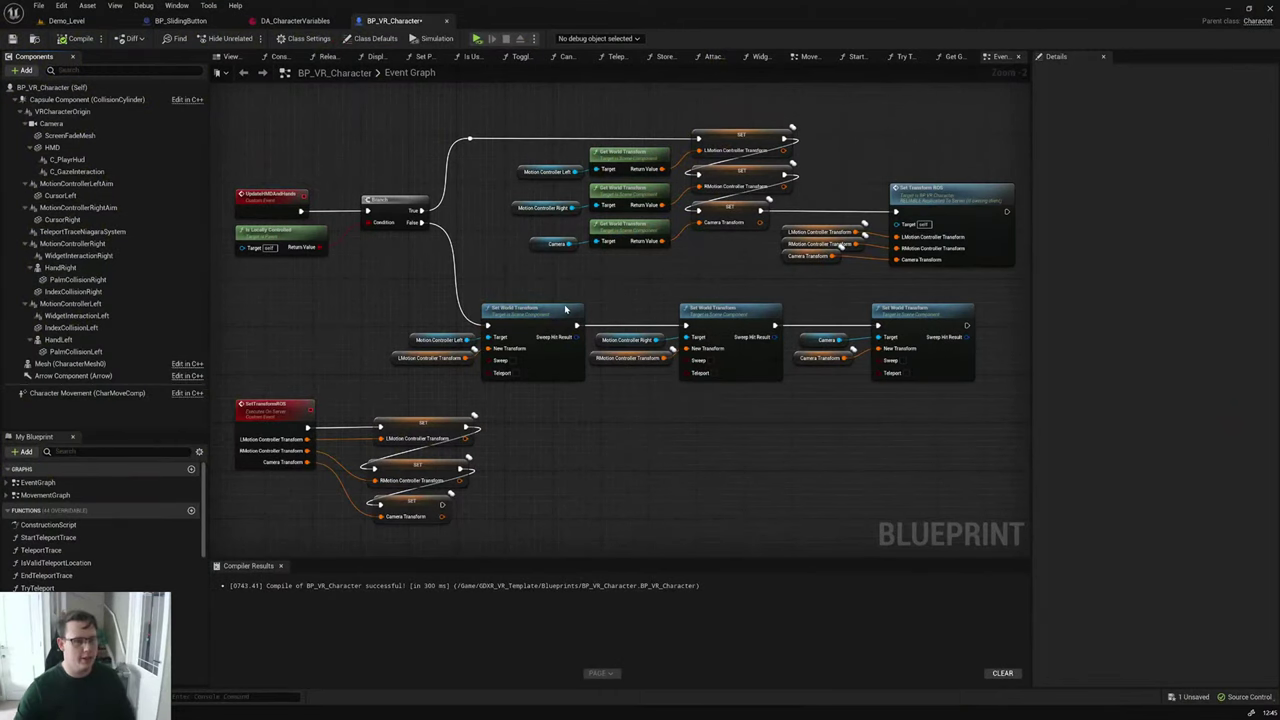
Step: Undo the Remove Components action to bring ItemStorageChild back, then zoom out over the Event Graph
key("ctrl+z")
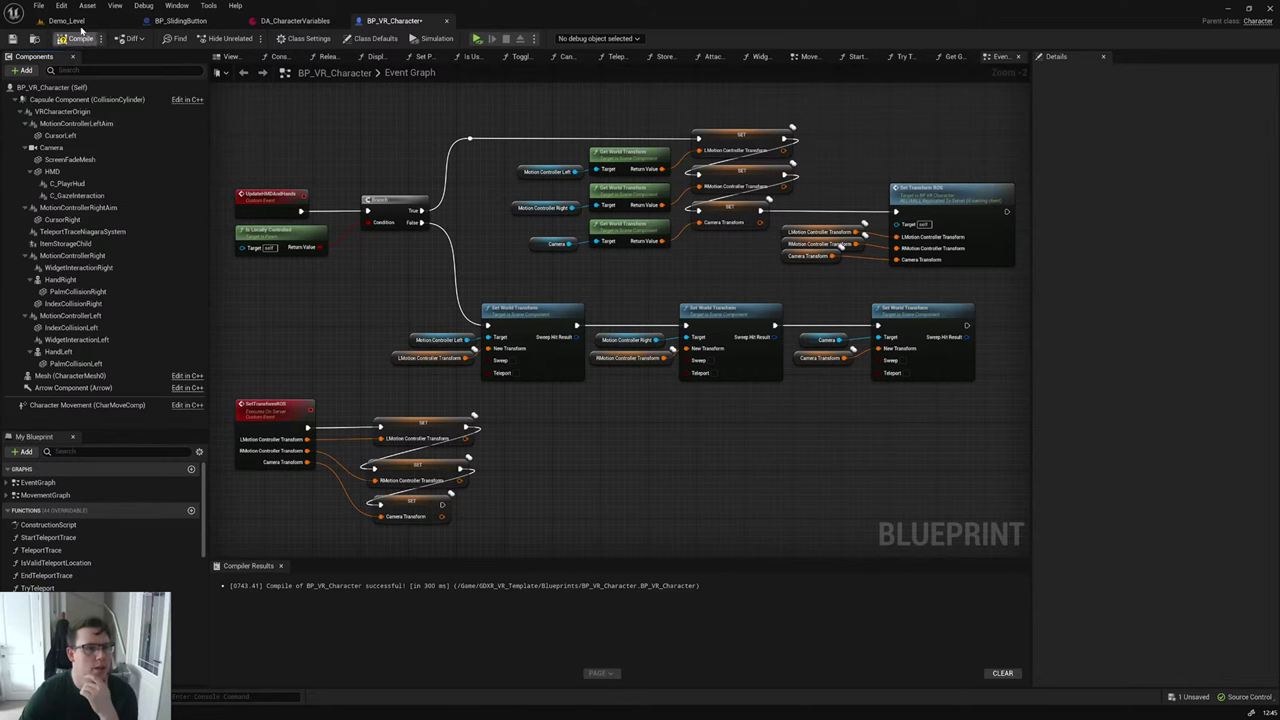
scroll(520, 185, "down", 7)
scroll(575, 191, "down", 5)
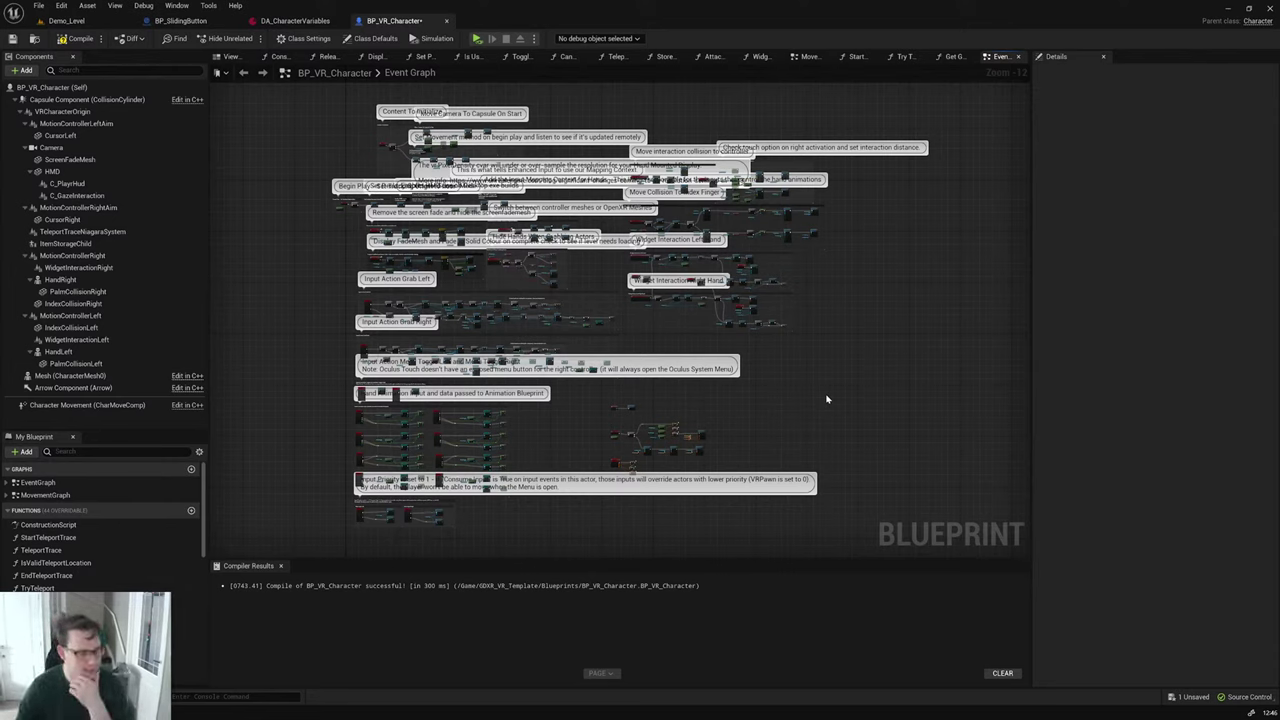
Step: Zoom and pan around BP_VR_Character's Event Graph to survey its sections
scroll(780, 360, "up", 2)
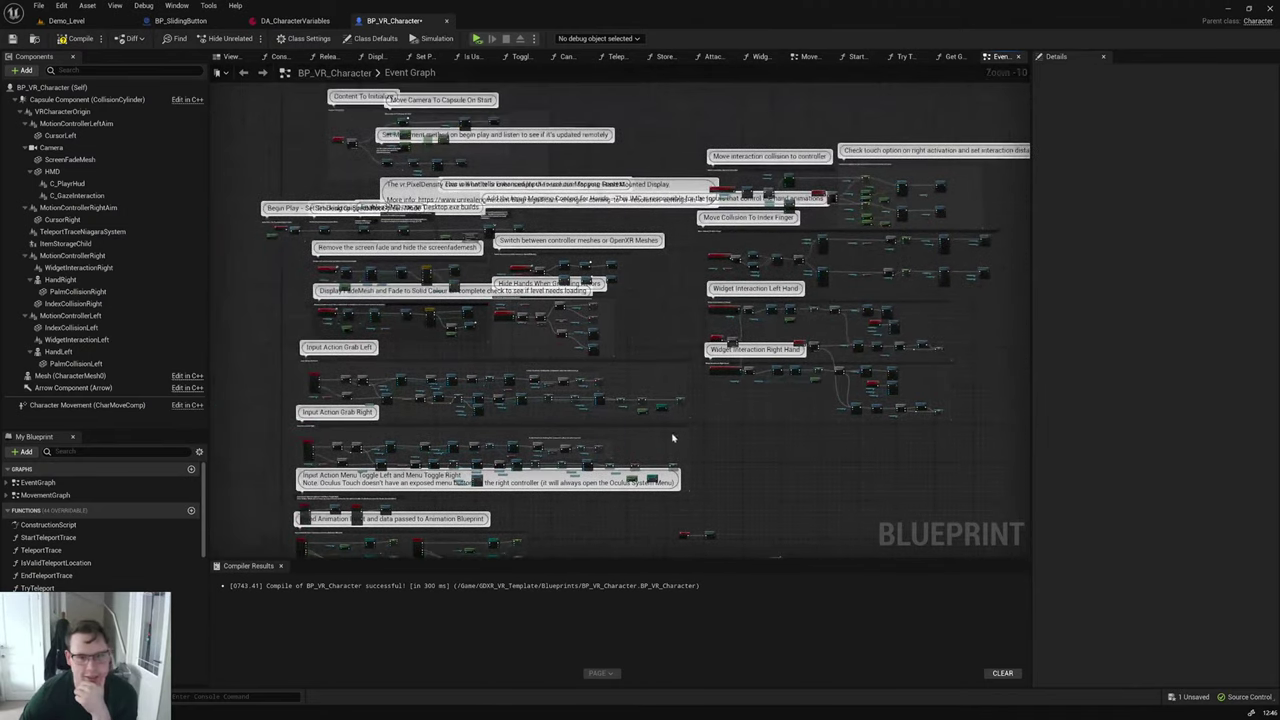
scroll(672, 437, "up", 3)
scroll(738, 416, "down", 2)
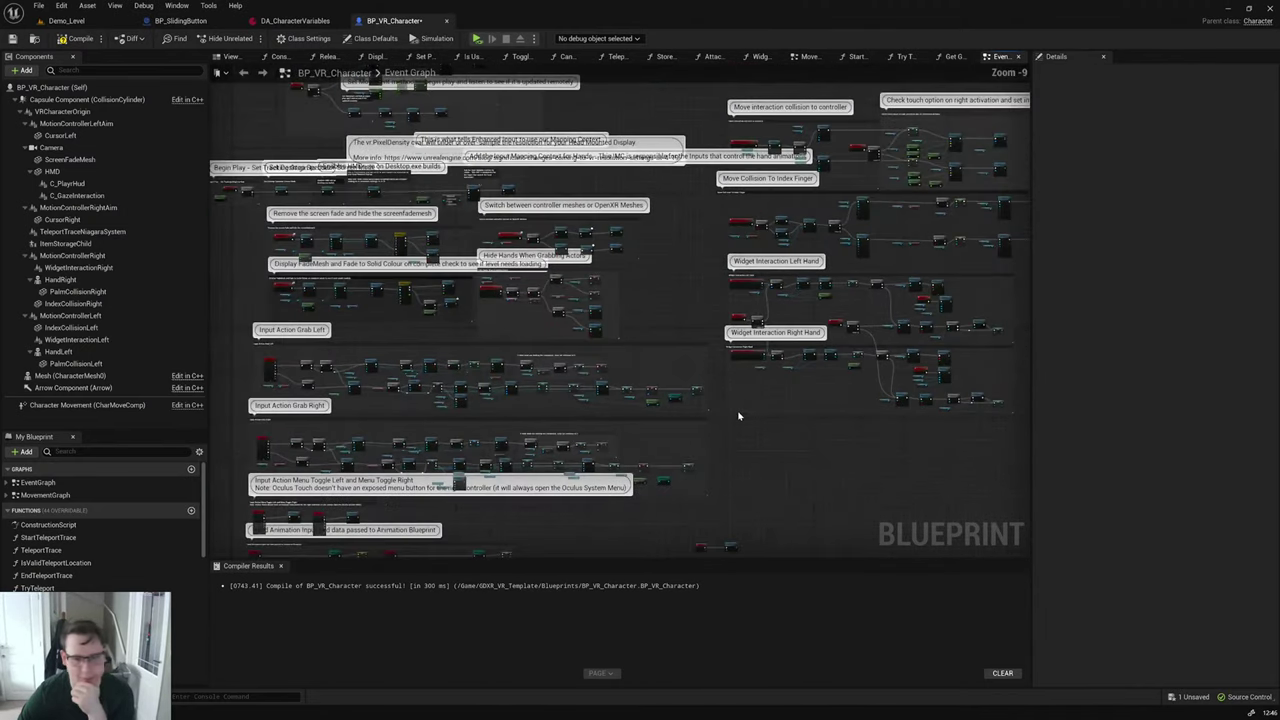
right_click_drag(738, 416, 614, 251)
scroll(614, 251, "down", 2)
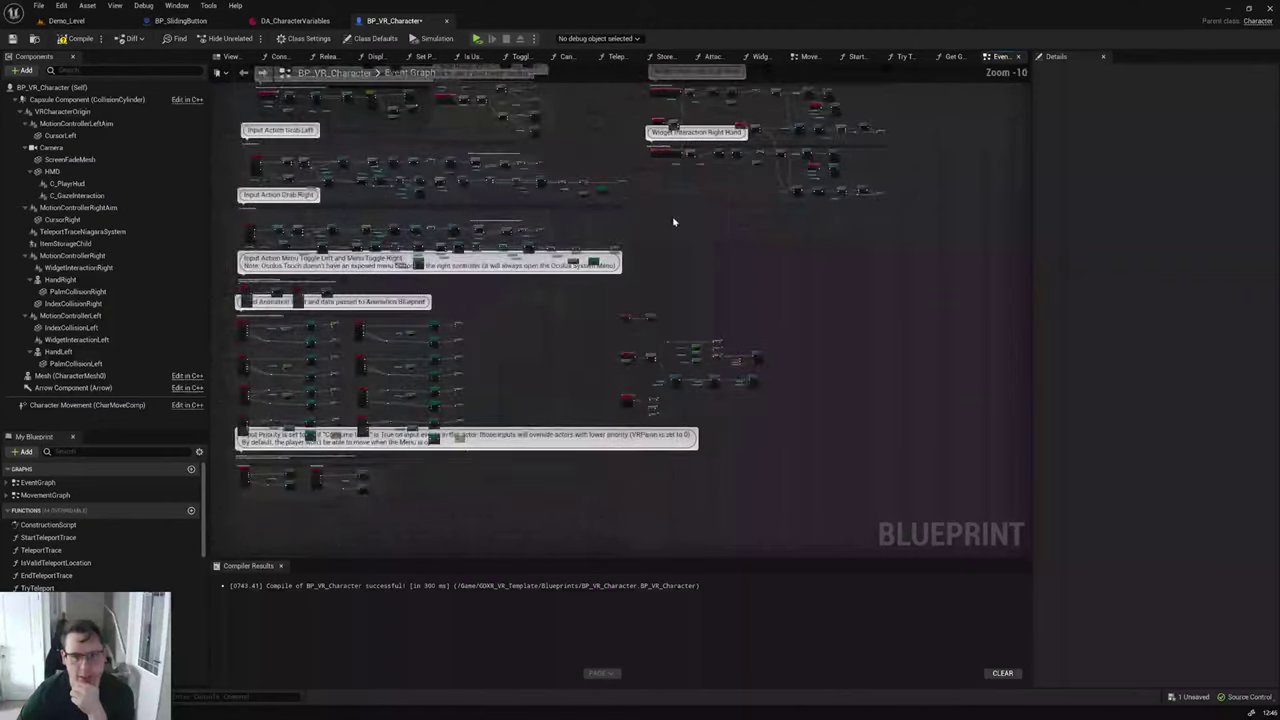
right_click_drag(674, 220, 686, 294)
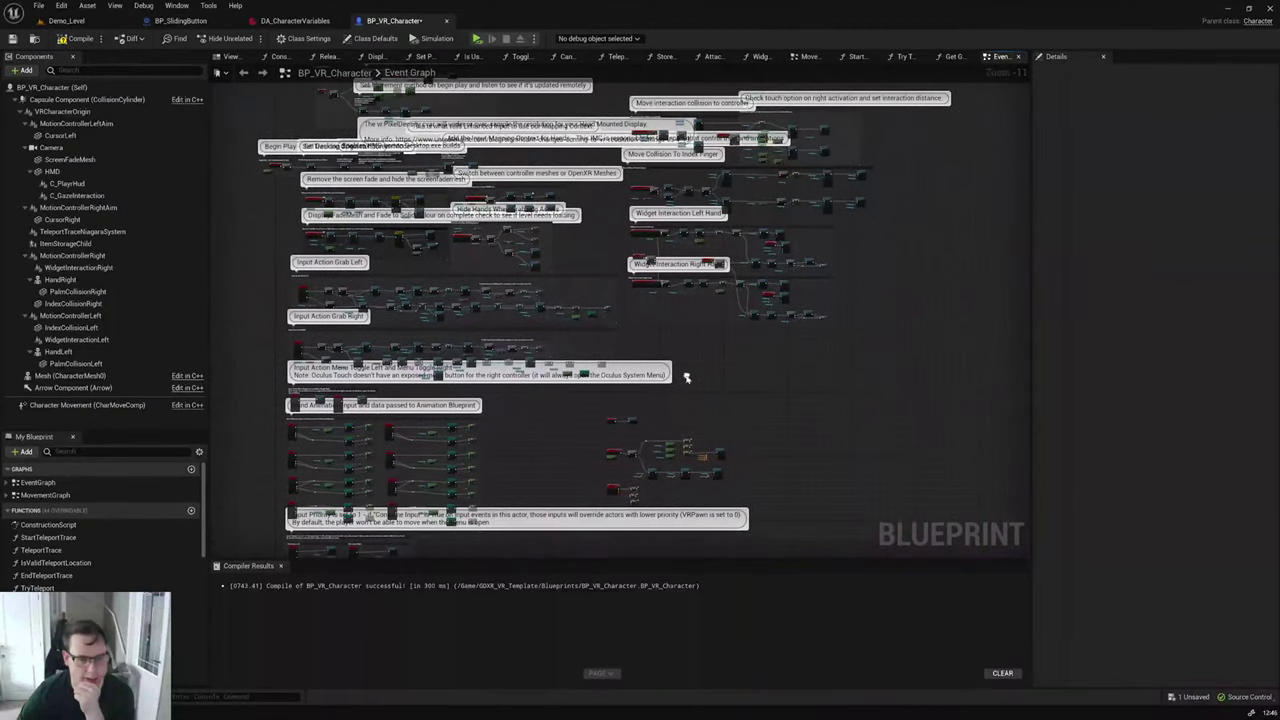
Step: Open the MovementGraph, centre its nodes and compile the VR character Blueprint
double_click(38, 483)
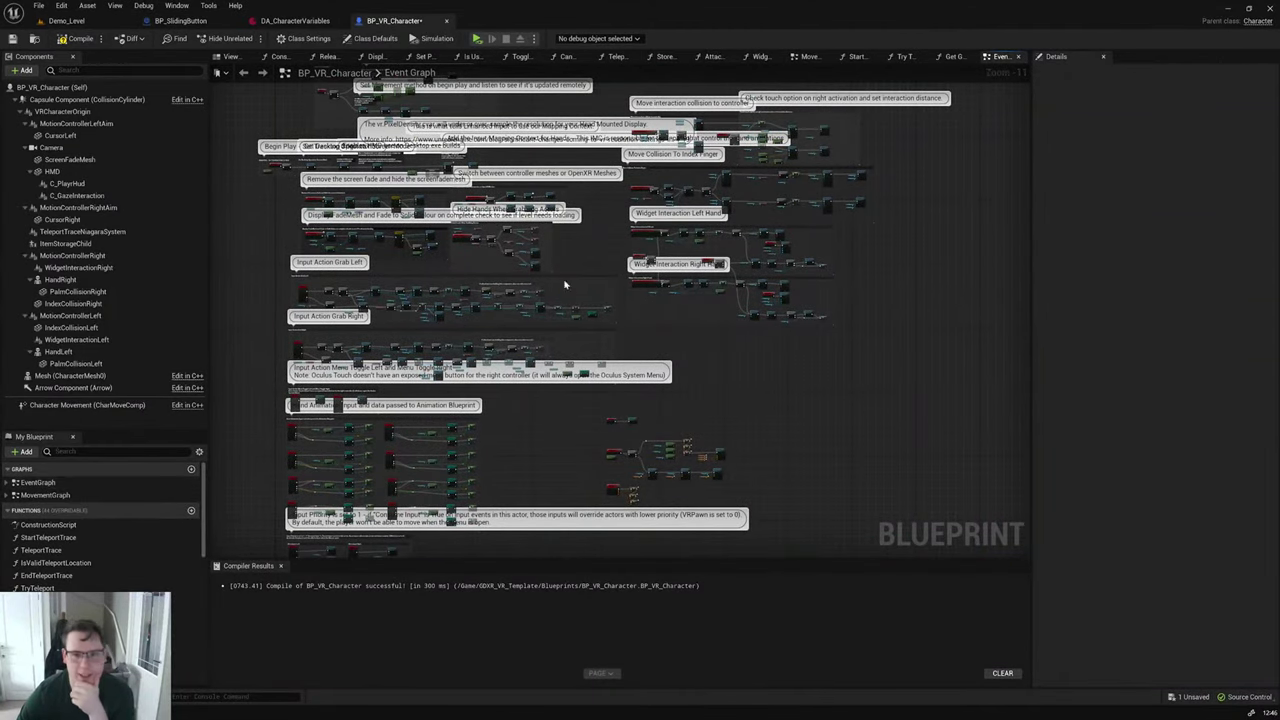
double_click(45, 495)
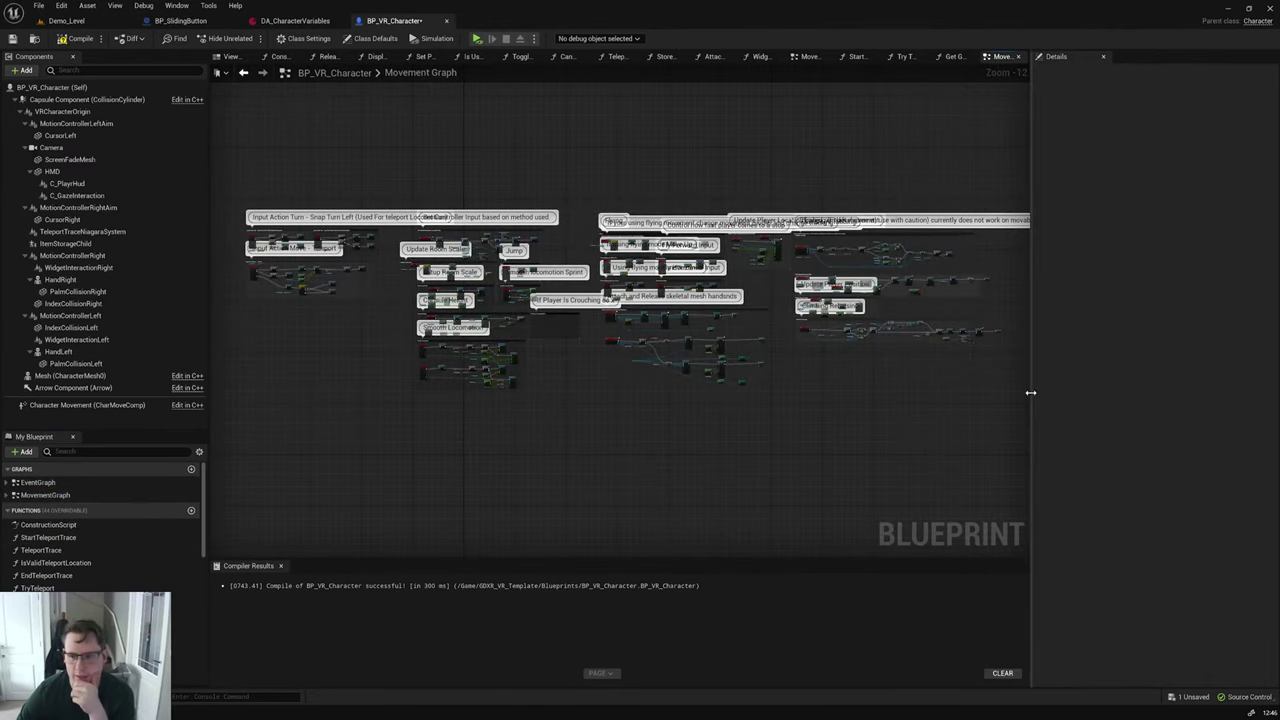
left_click_drag(1031, 394, 1160, 385)
scroll(805, 409, "up", 1)
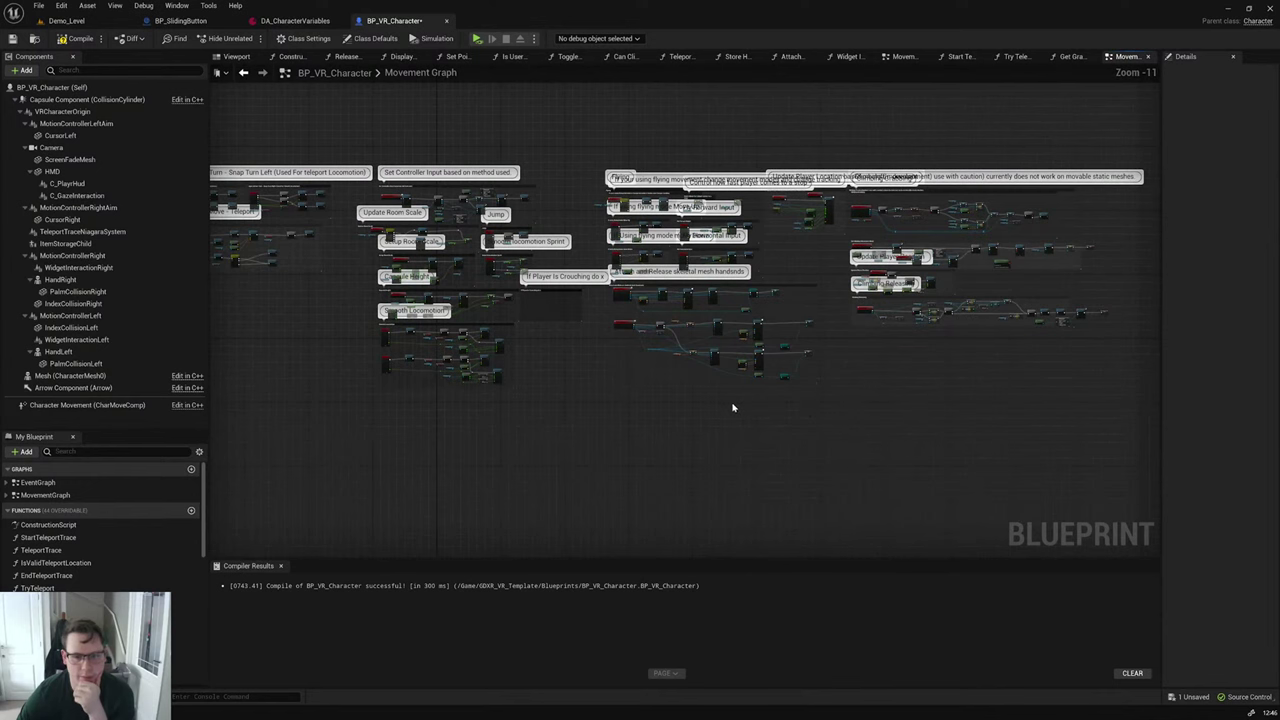
right_click_drag(642, 408, 753, 444)
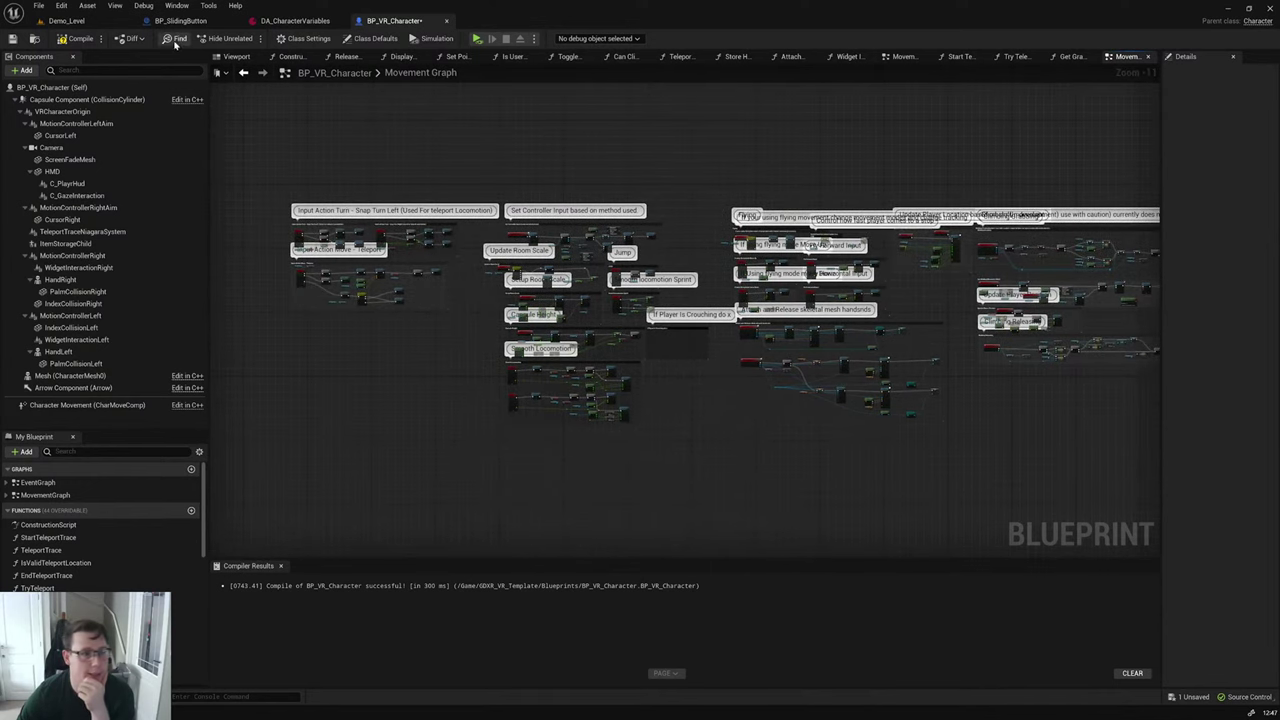
left_click(62, 40)
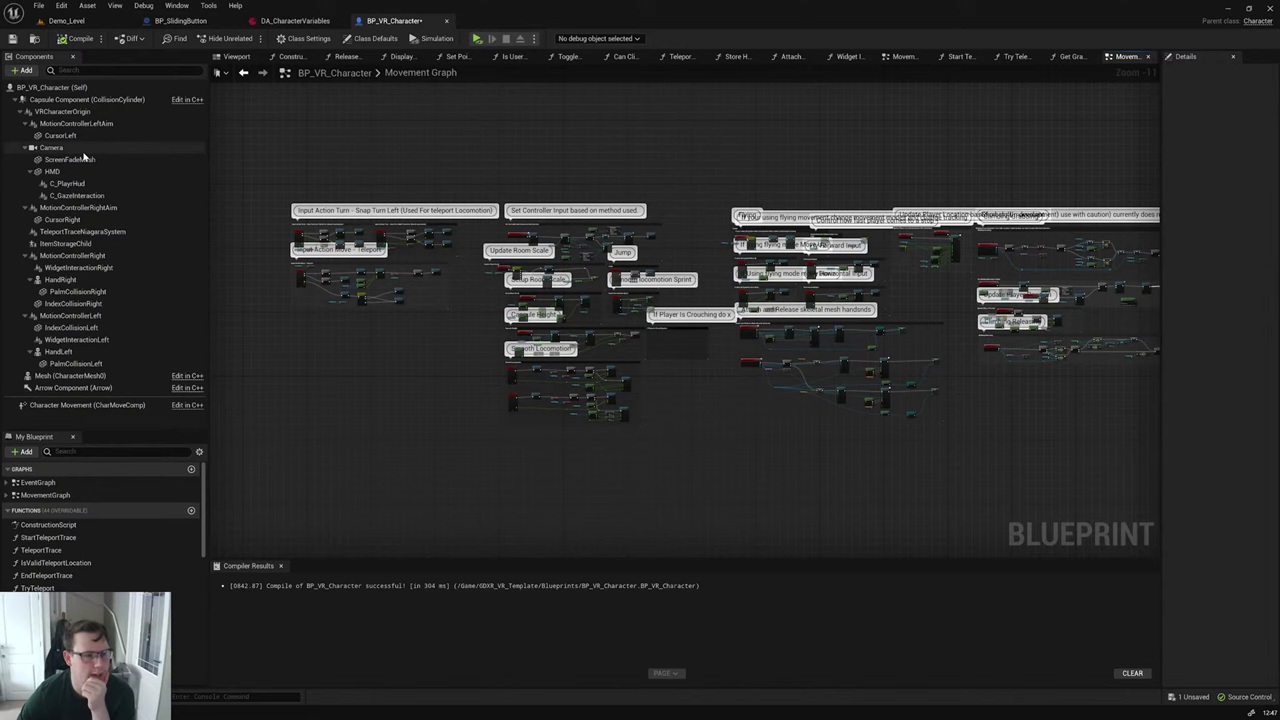
Step: Fly the Demo_Level camera from the sliding button into the snap example room
left_click(82, 21)
right_click_drag(440, 183, 500, 197)
right_click_drag(660, 375, 688, 382)
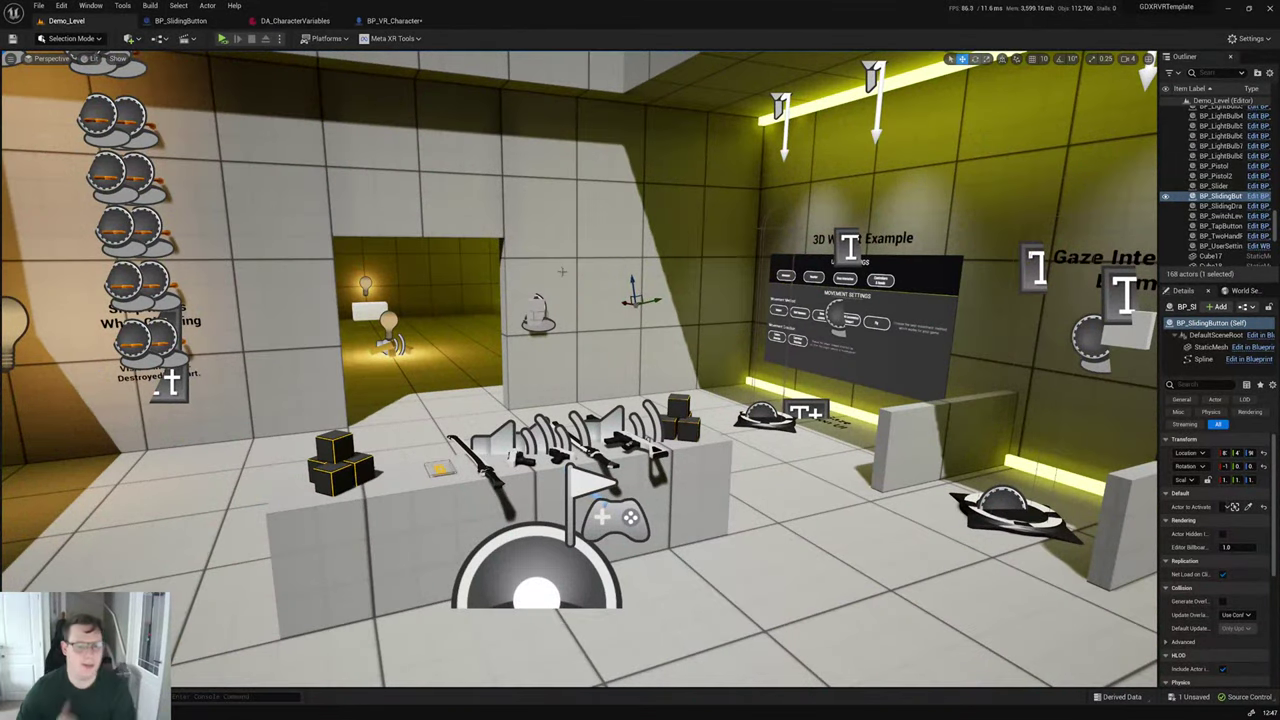
Step: Open VR_GameInstance from the Content Drawer to review its level-loading graph, then go back to Demo_Level
key("ctrl+space")
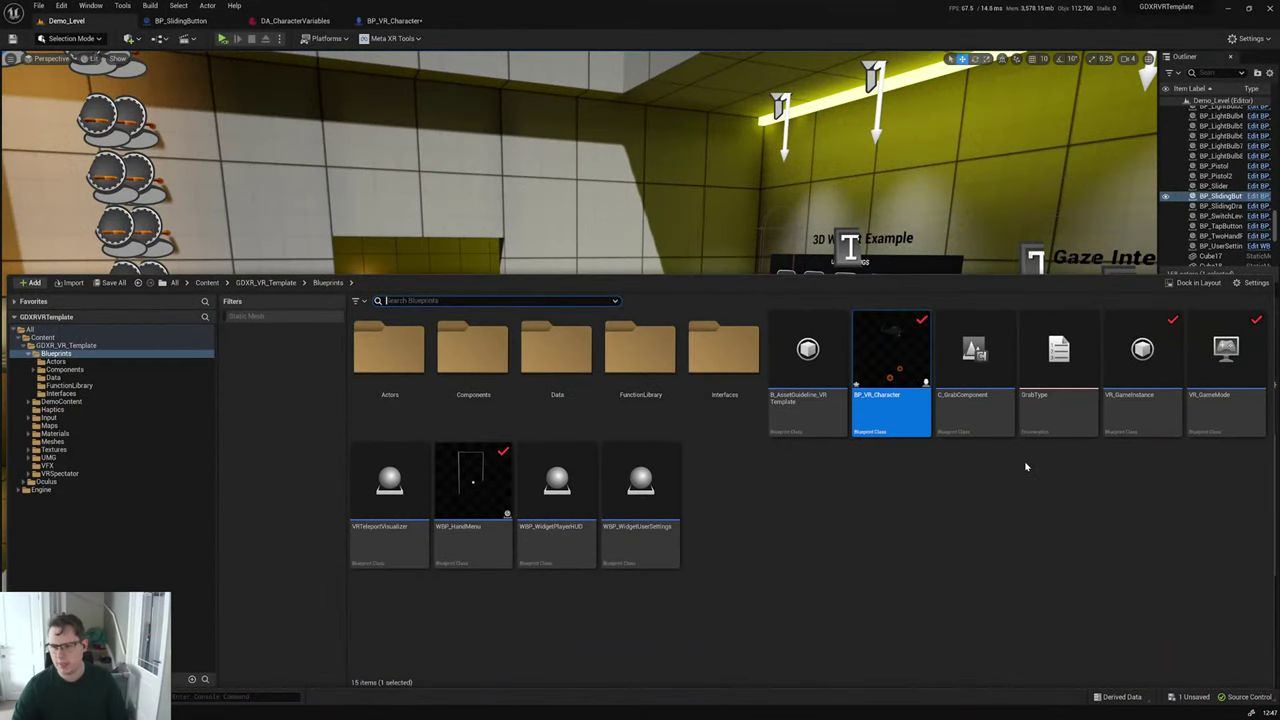
double_click(1142, 372)
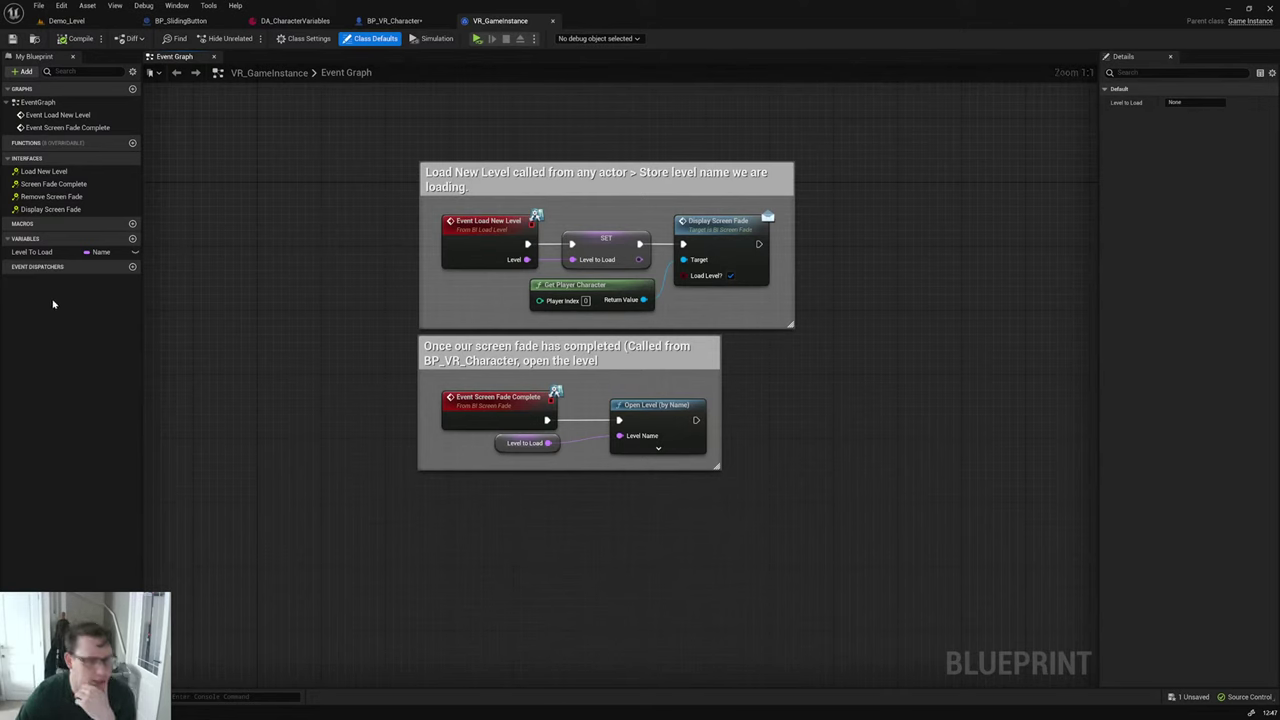
left_click(66, 20)
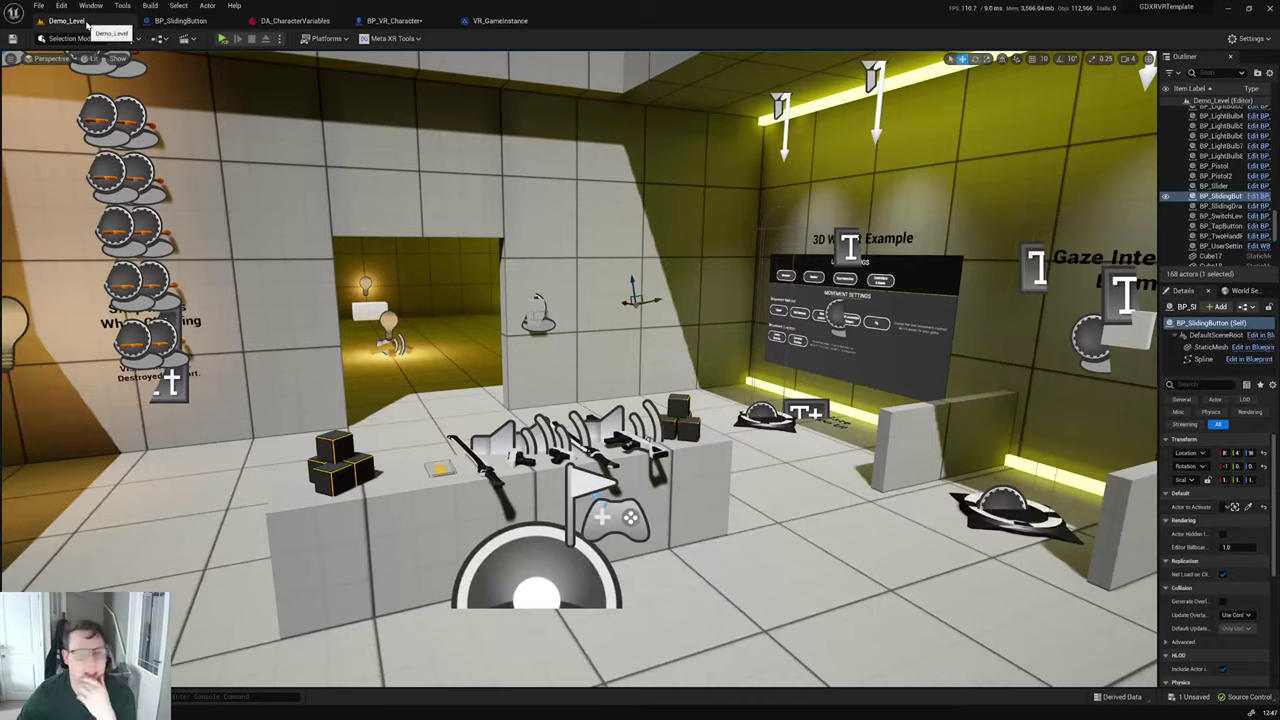
Step: Browse from the Snap Load Level pad to BP_LoadLevelPad and open it
key("f")
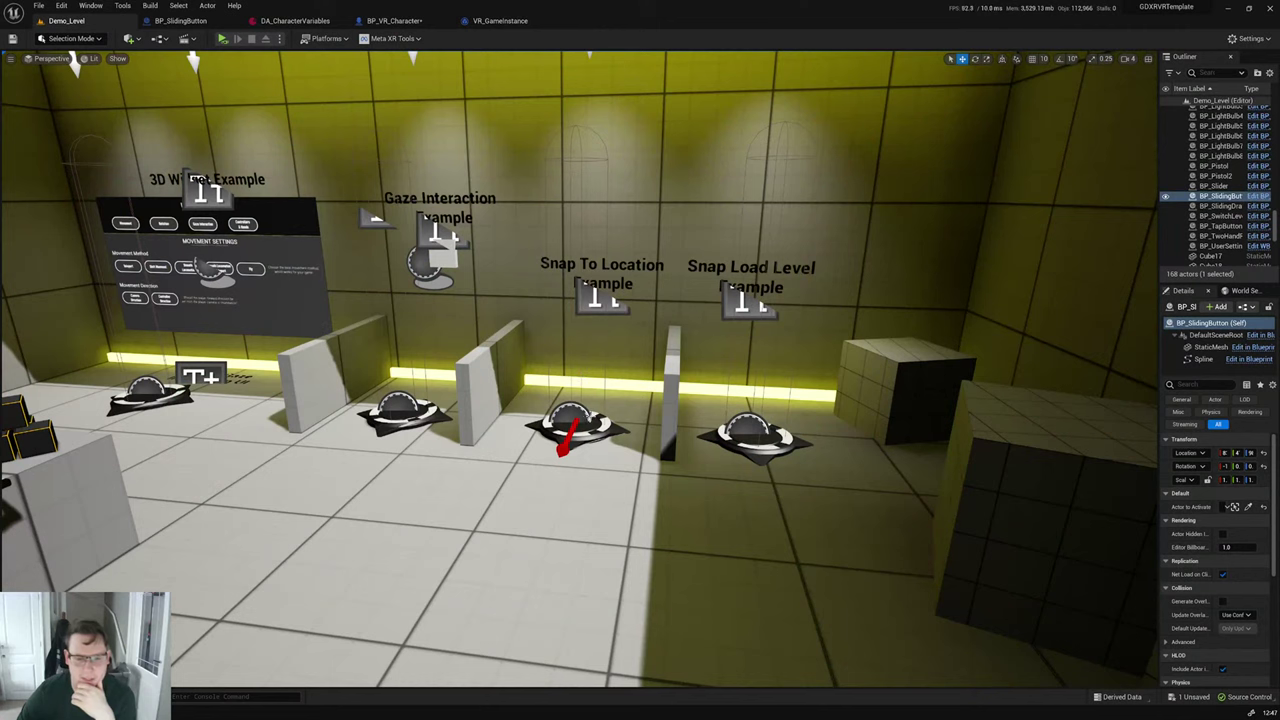
right_click(588, 420)
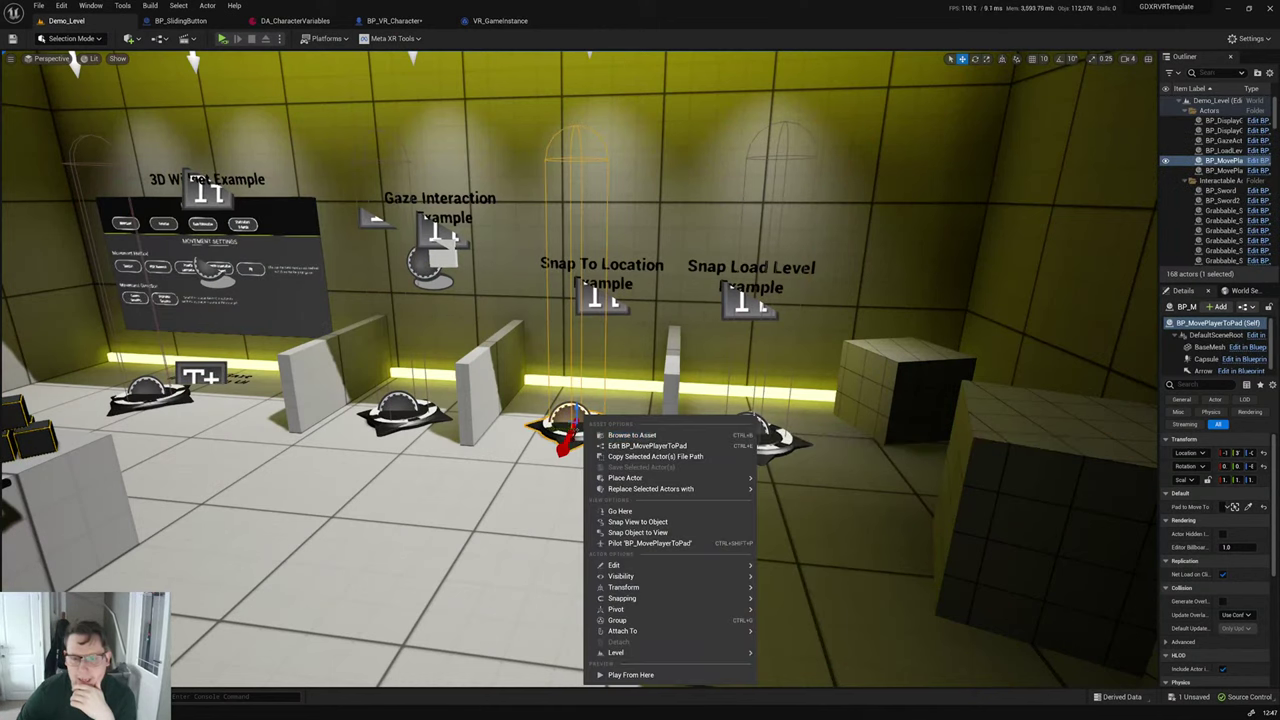
left_click(764, 450)
right_click(765, 442)
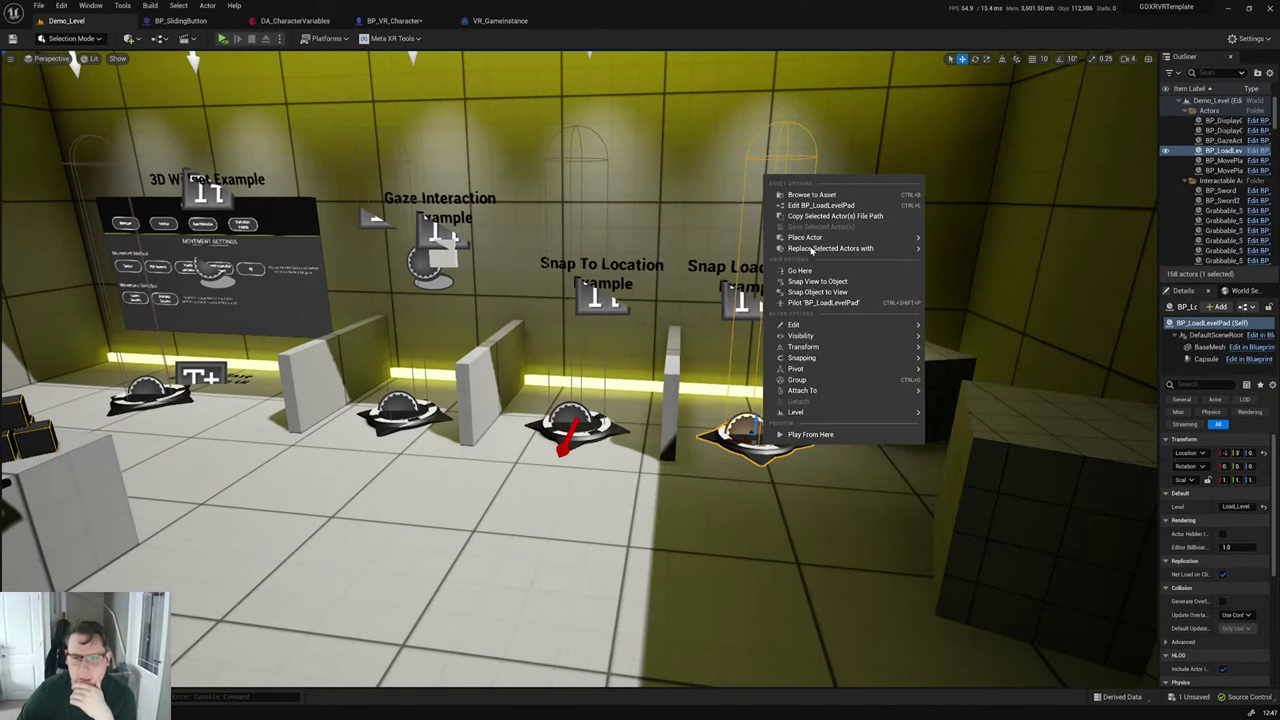
left_click(808, 196)
double_click(489, 479)
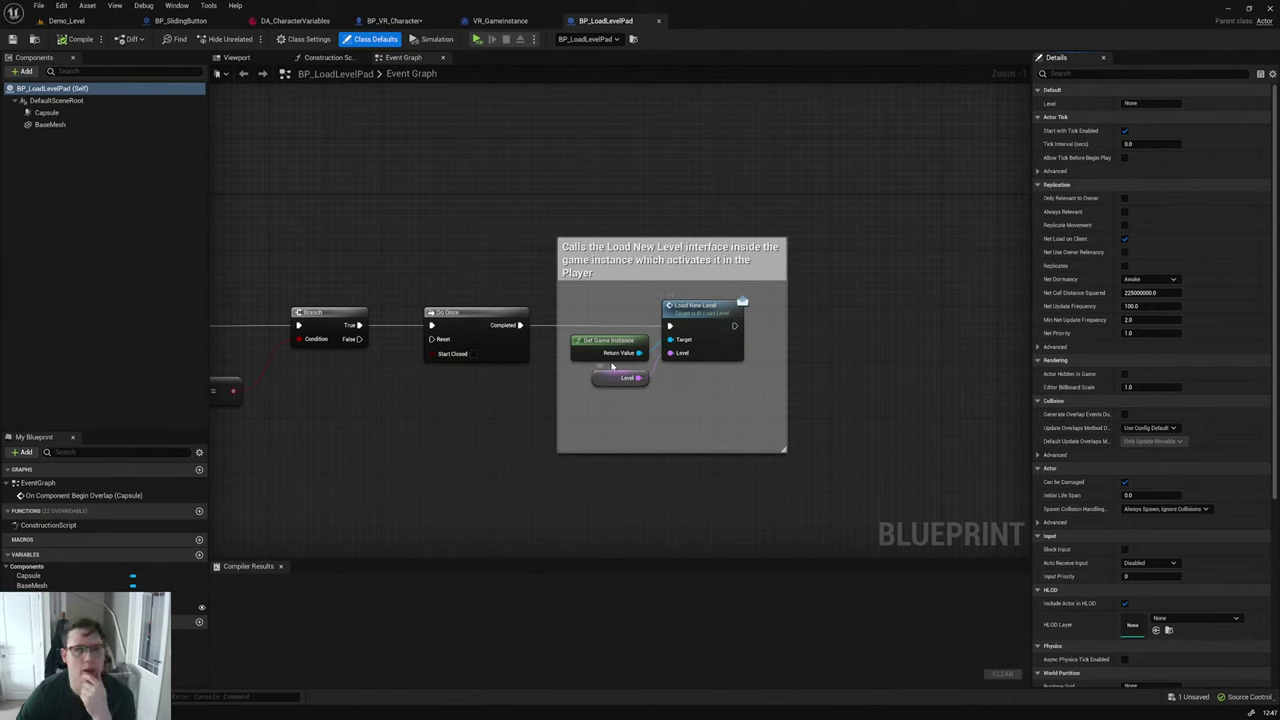
Step: Compare it with the VR_GameInstance graph, then pull the Demo_Level camera back over the room
left_click(497, 20)
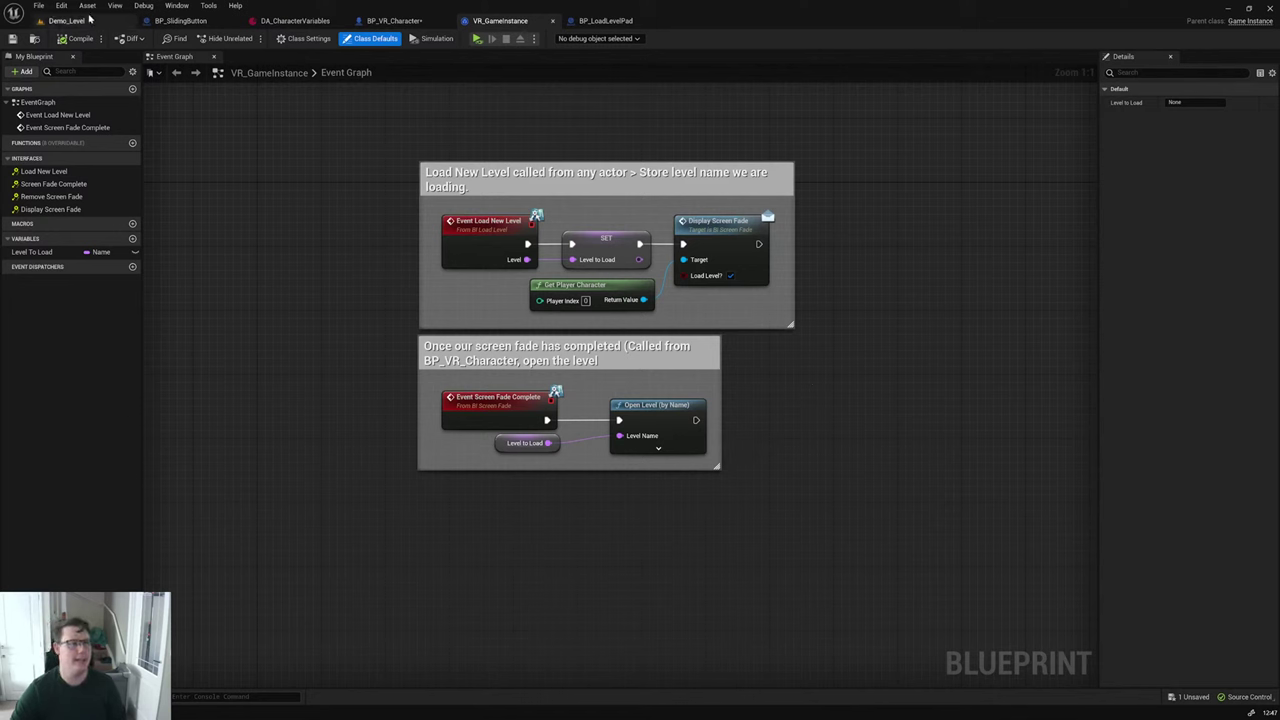
left_click(90, 21)
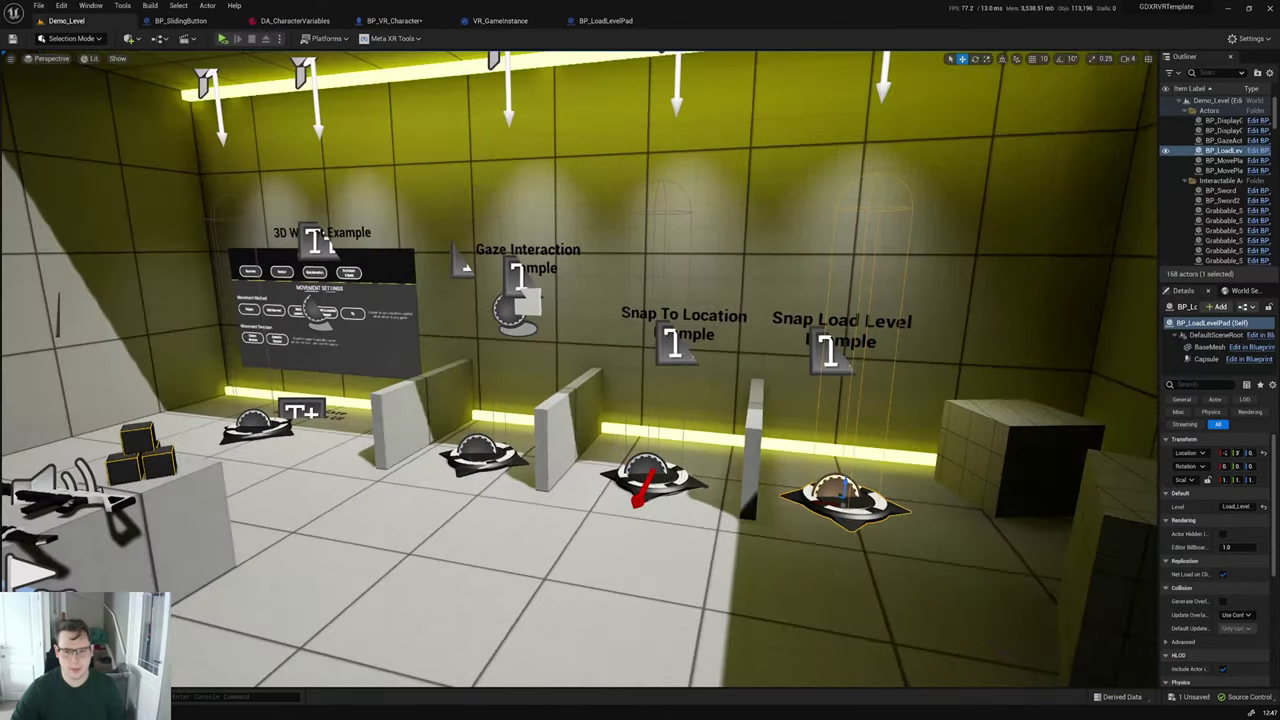
right_click_drag(580, 370, 500, 372)
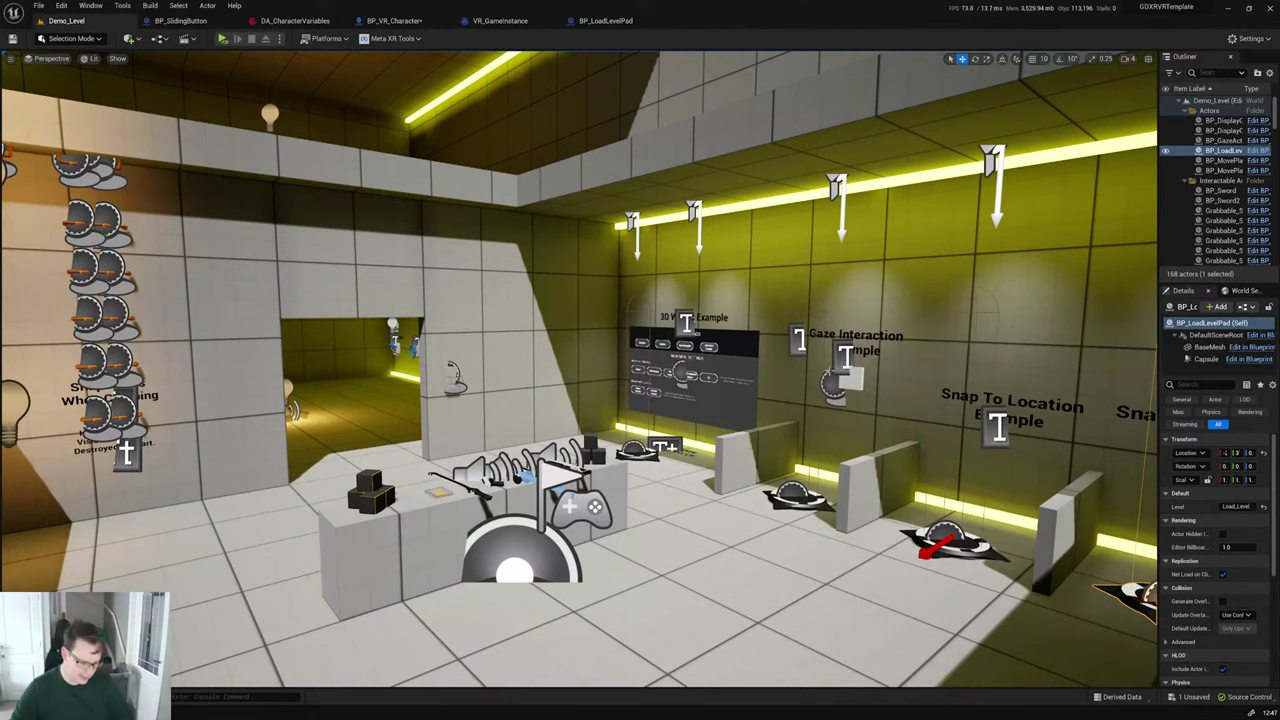
Step: Duplicate DA_CharacterVariables in Blueprints > Data and name the copy DA_CharacterArchviz
key("ctrl+space")
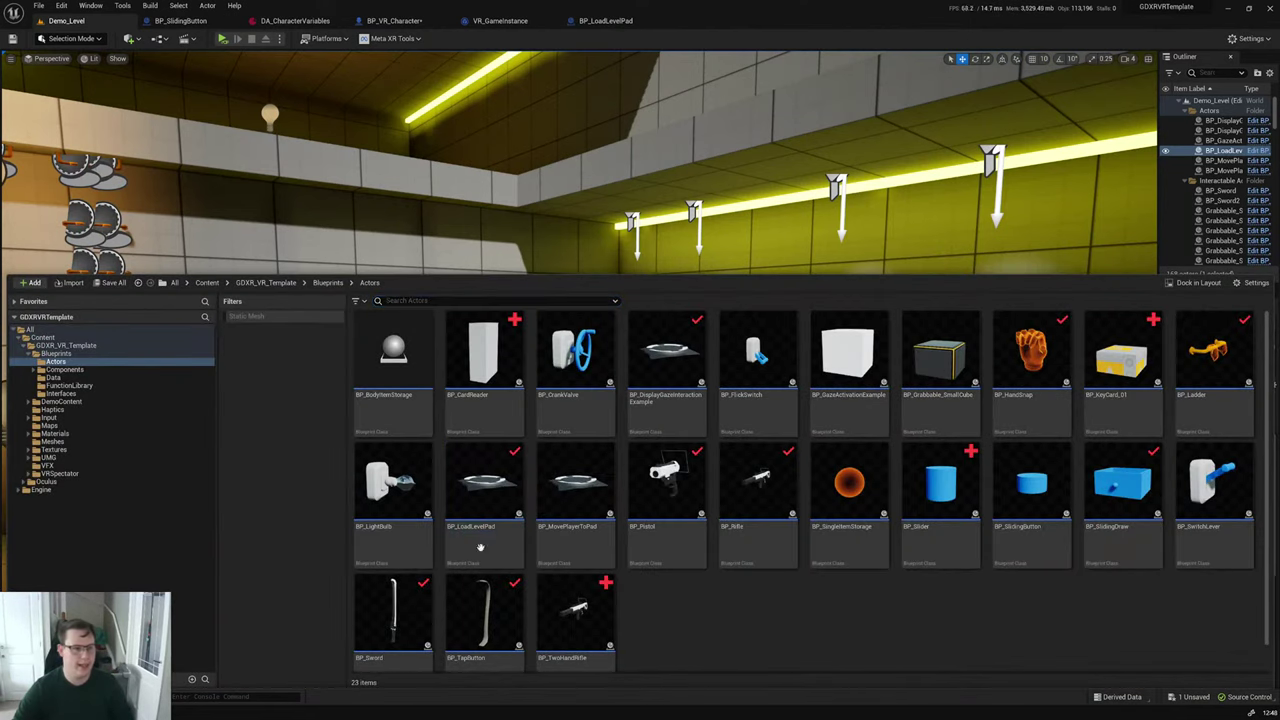
left_click(86, 354)
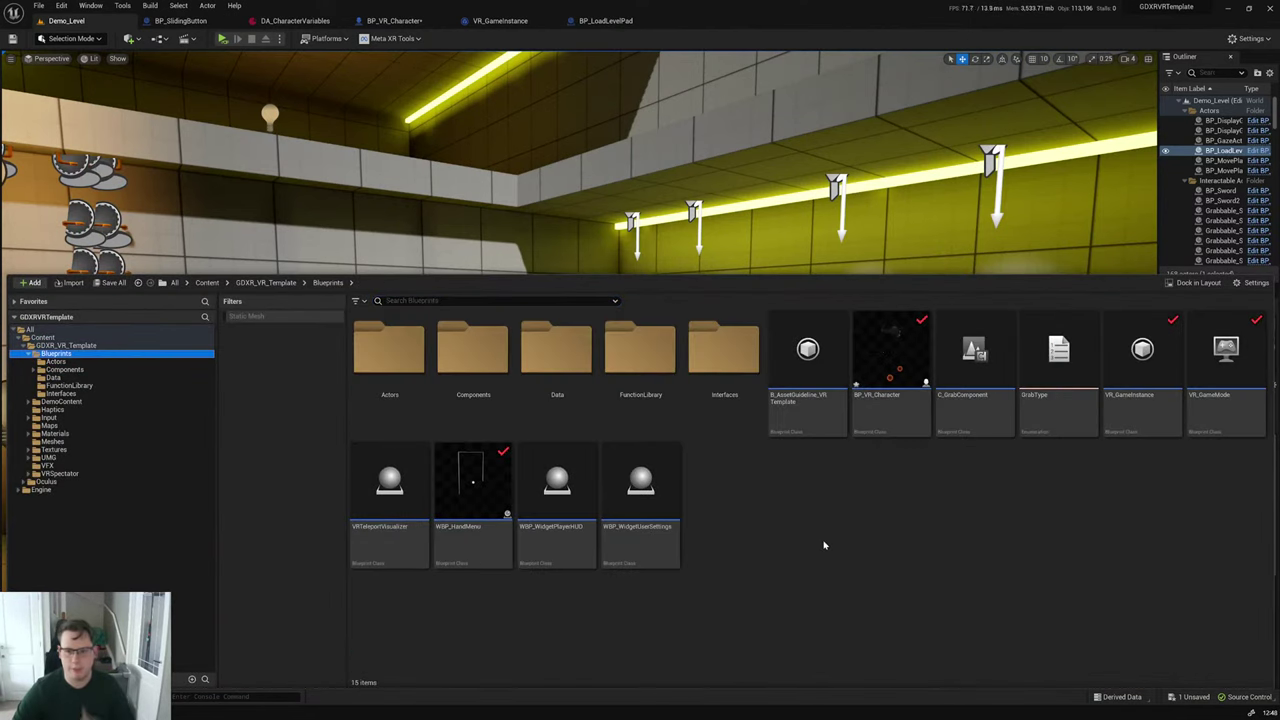
left_click(537, 330)
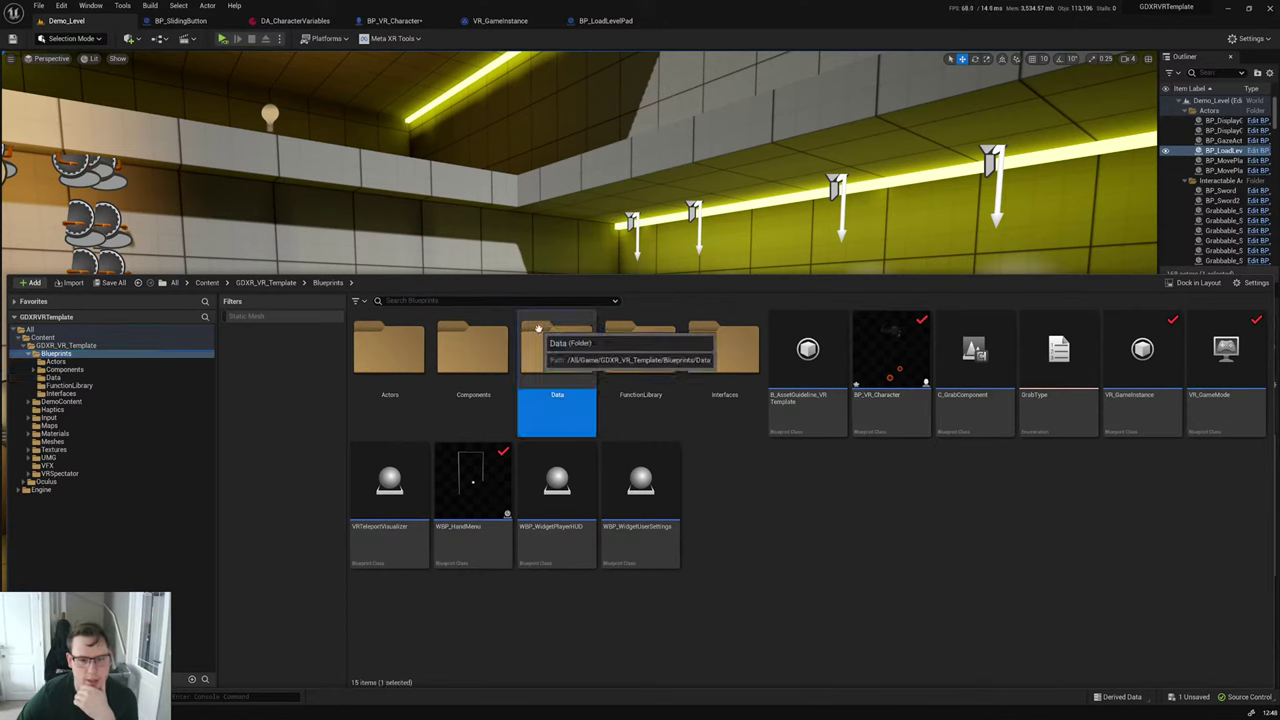
double_click(538, 330)
right_click(405, 397)
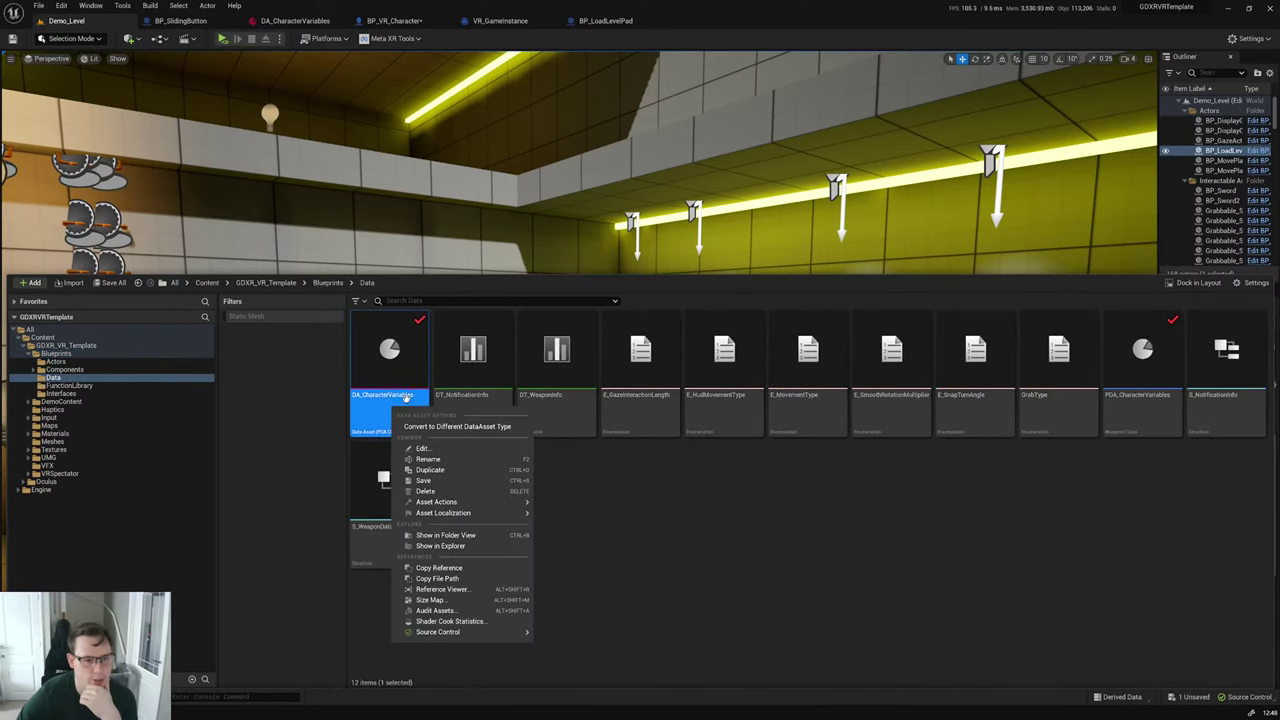
left_click(430, 469)
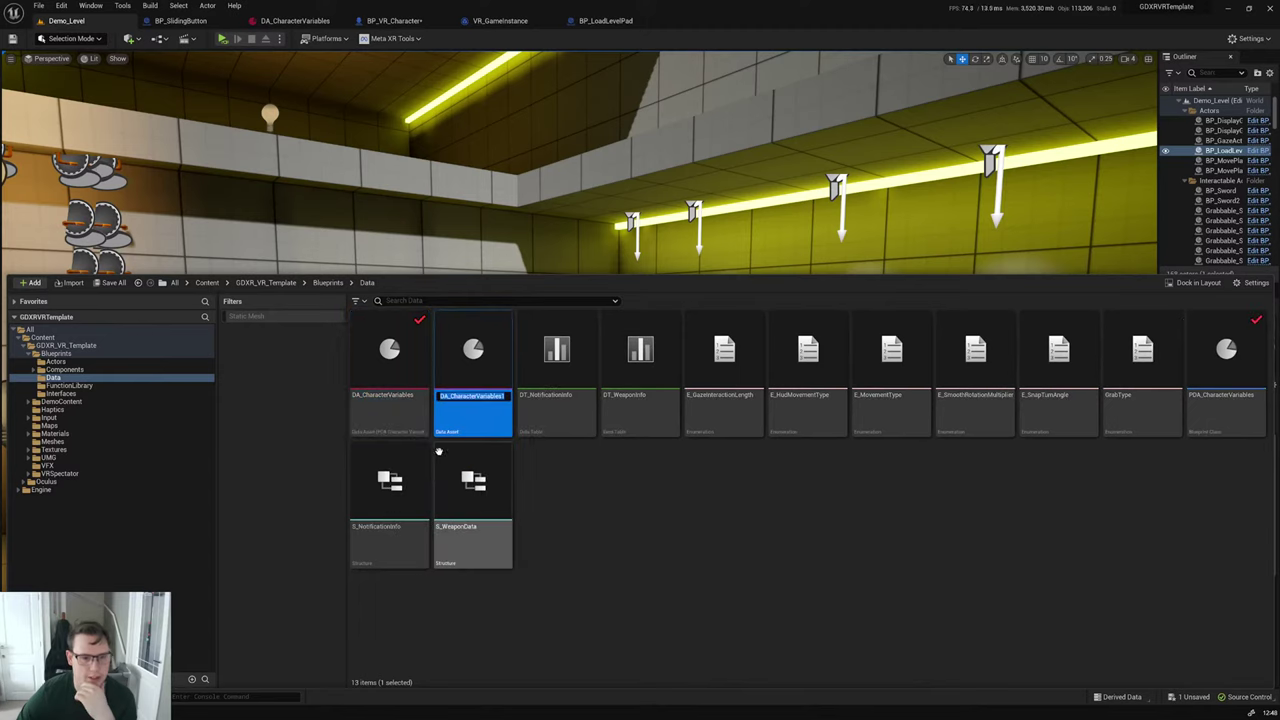
left_click(478, 395)
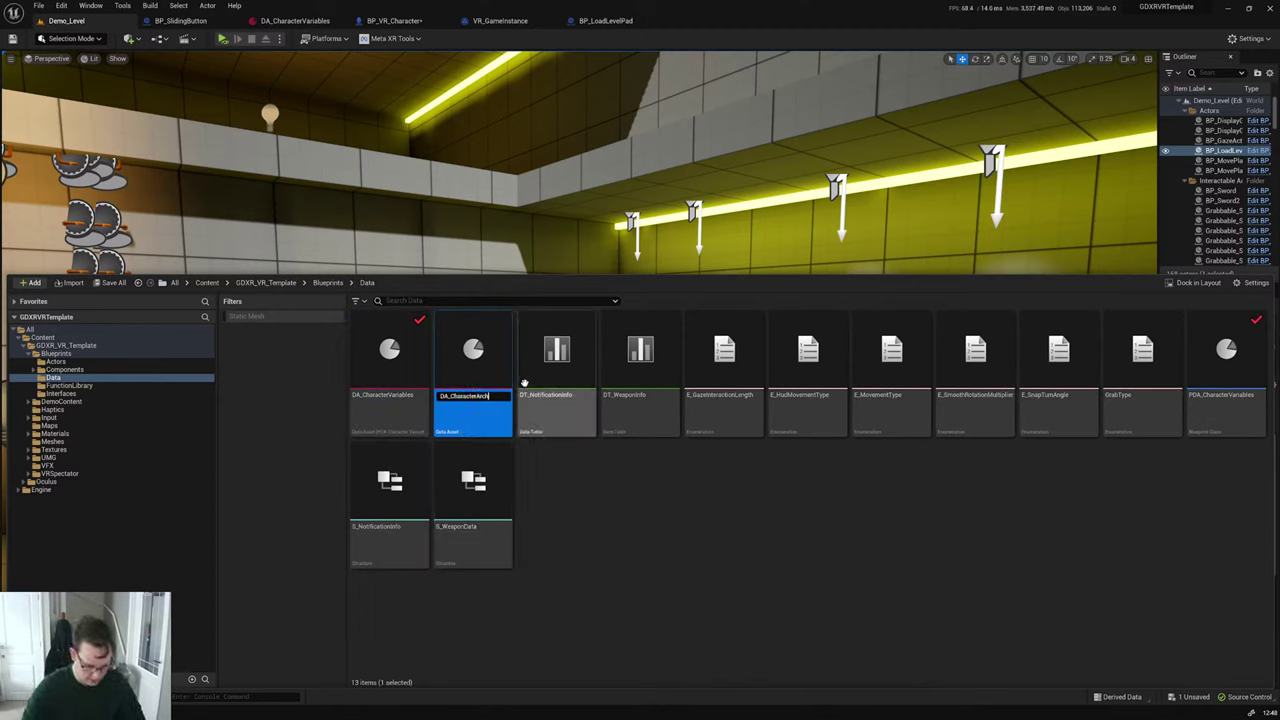
type("Archviz")
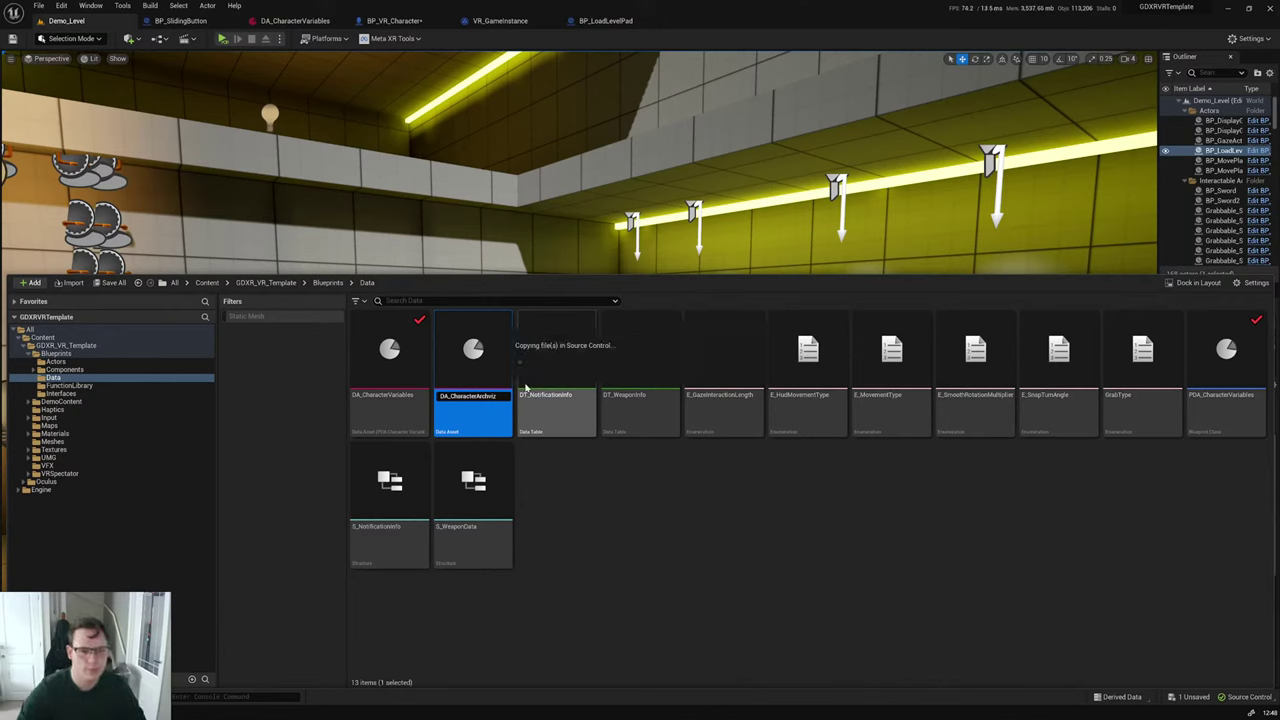
left_click(605, 490)
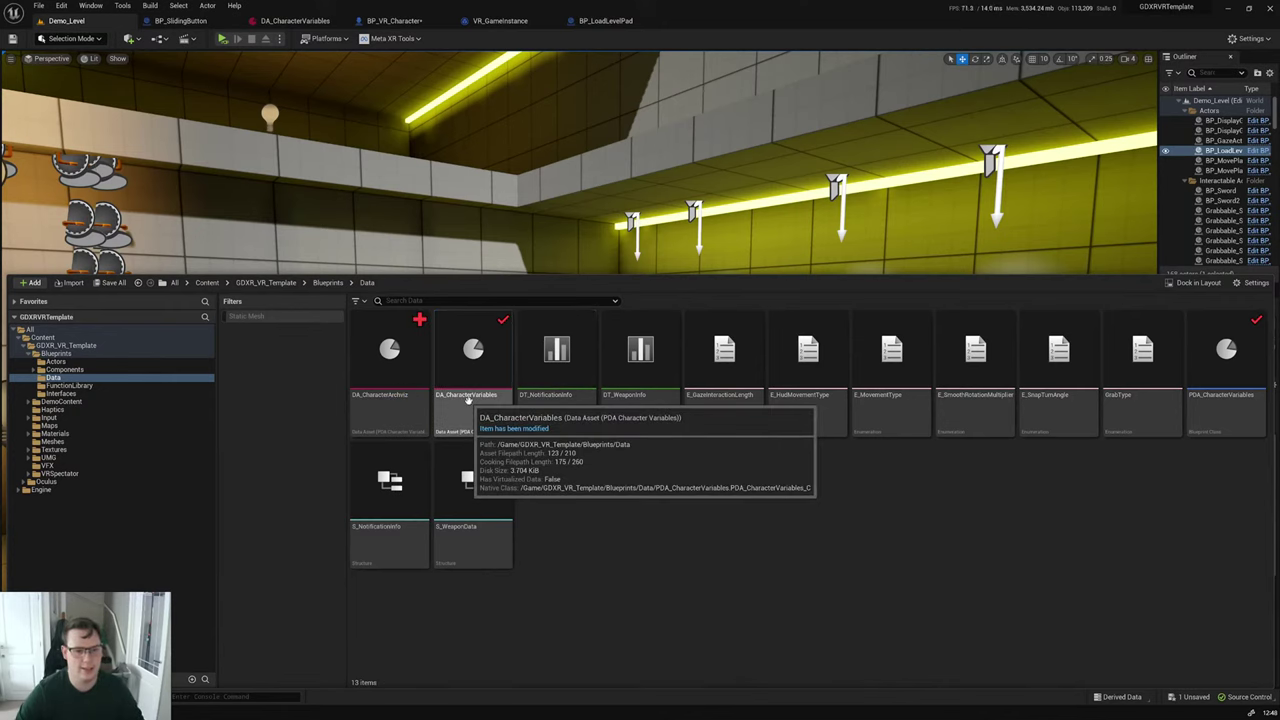
Step: Give DA_CharacterArchviz Teleport movement with Show Controllers and Use UIPointer with Hands on, and save
double_click(388, 370)
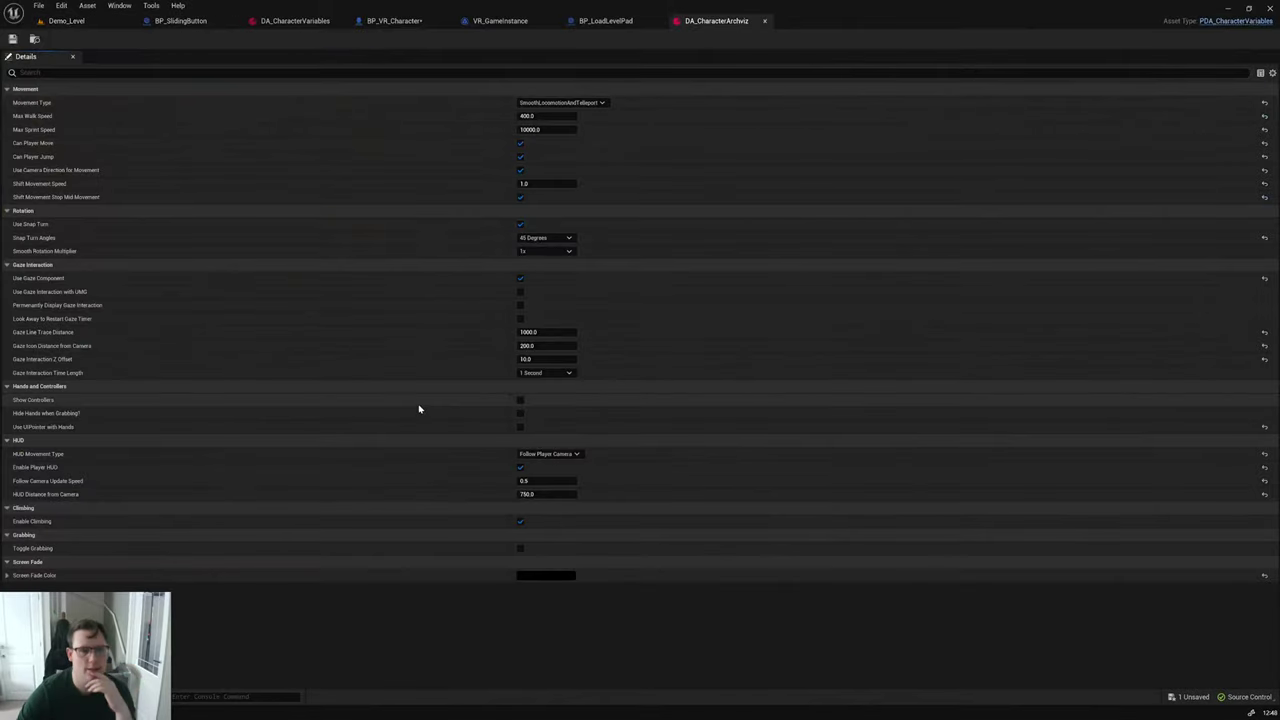
left_click(557, 103)
left_click(550, 115)
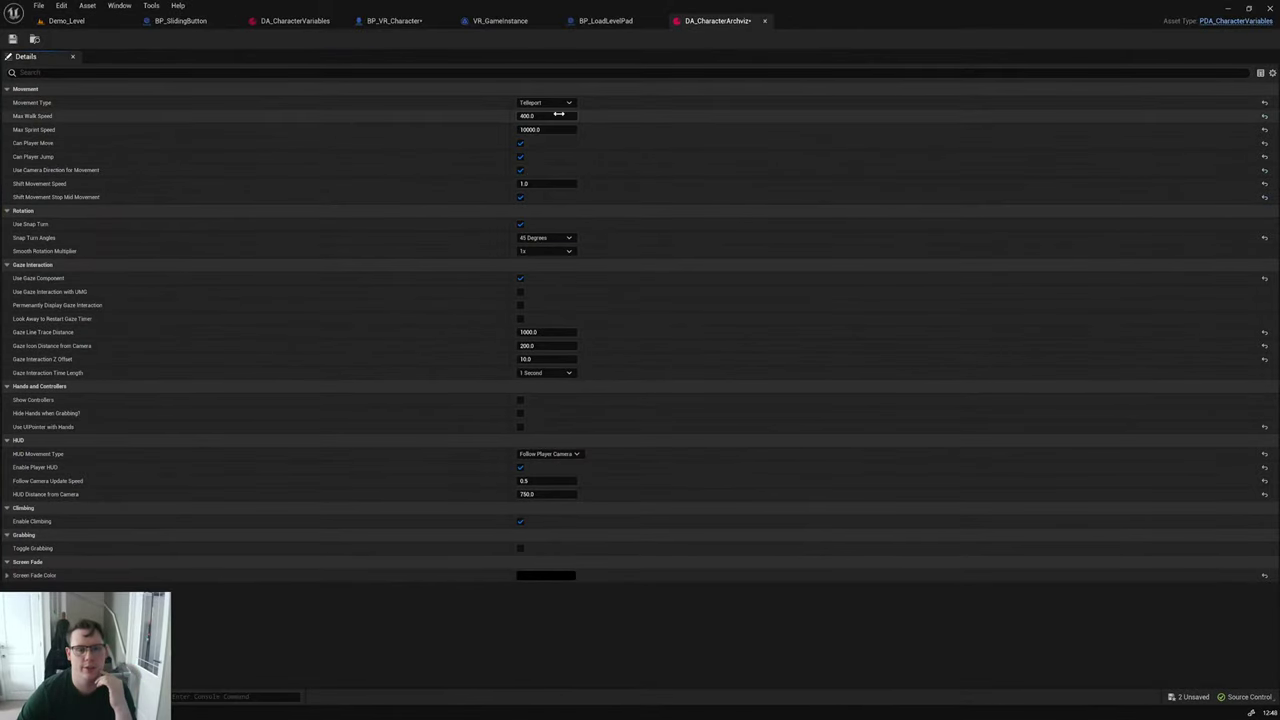
left_click(521, 401)
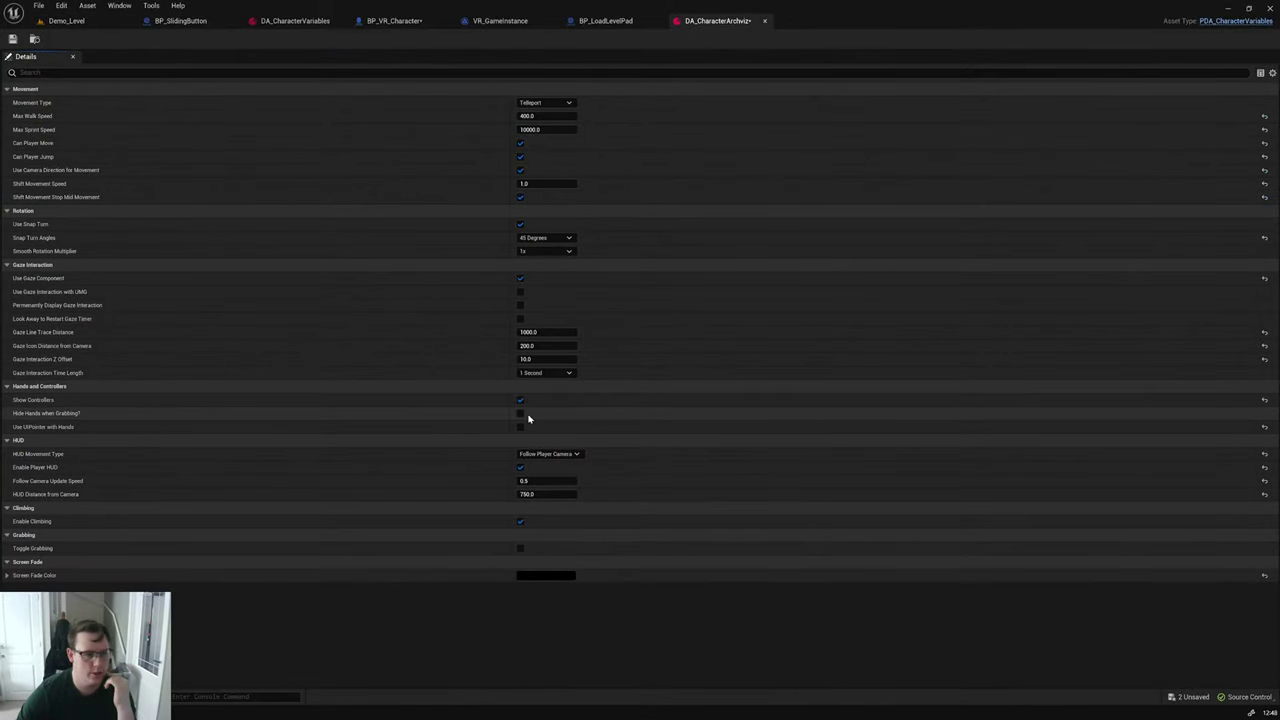
left_click(520, 428)
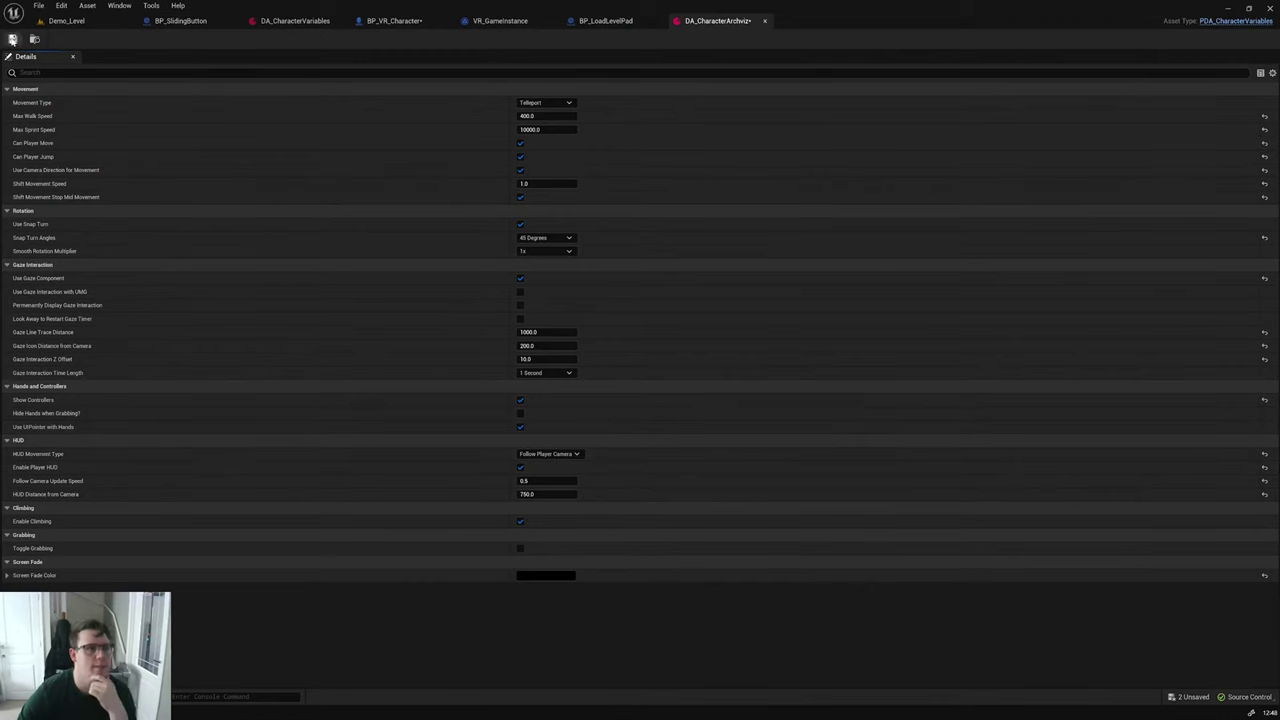
left_click(12, 40)
left_click(34, 38)
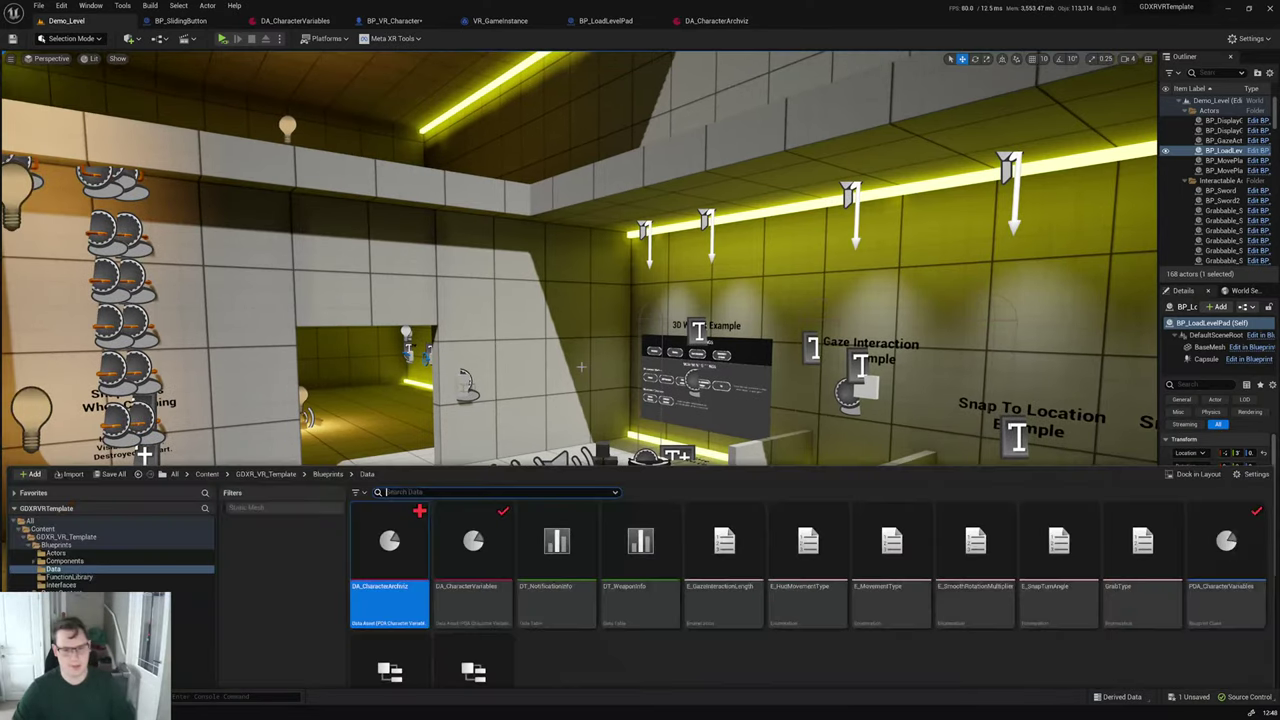
Step: Duplicate BP_VR_Character in the Blueprints folder and name the copy BP_VR_CharacterArchViz
left_click(156, 354)
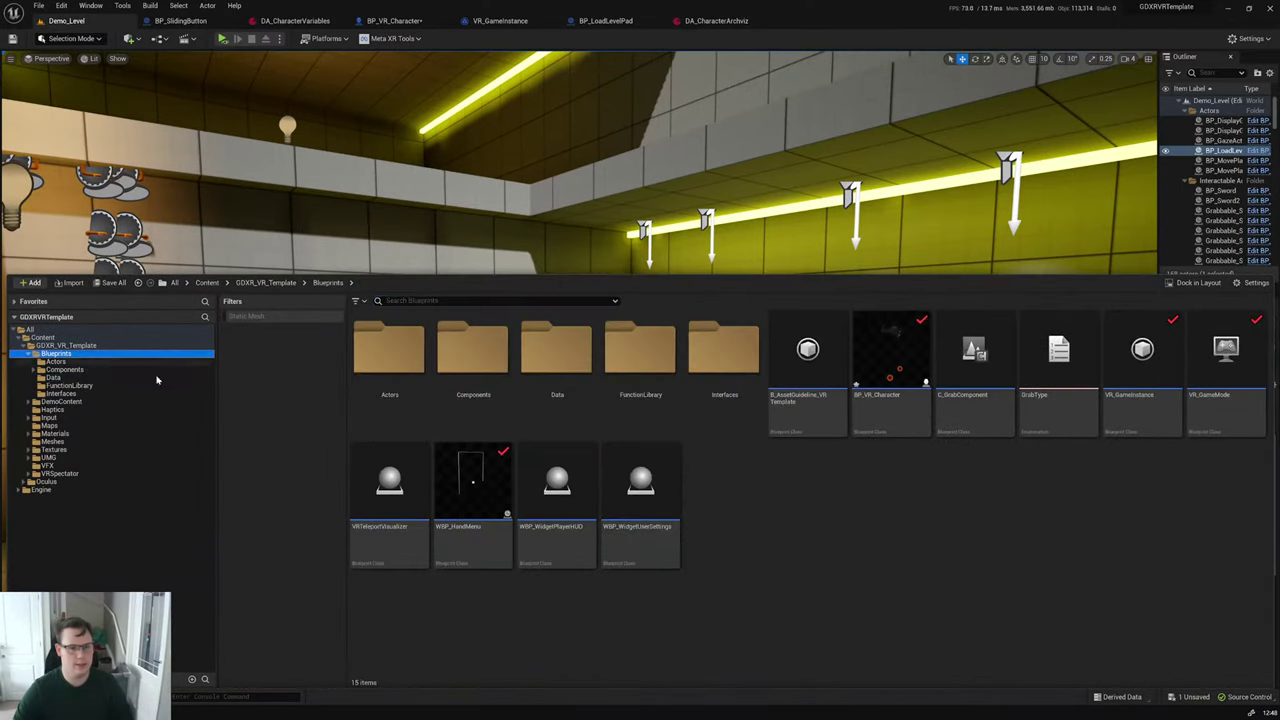
right_click(897, 418)
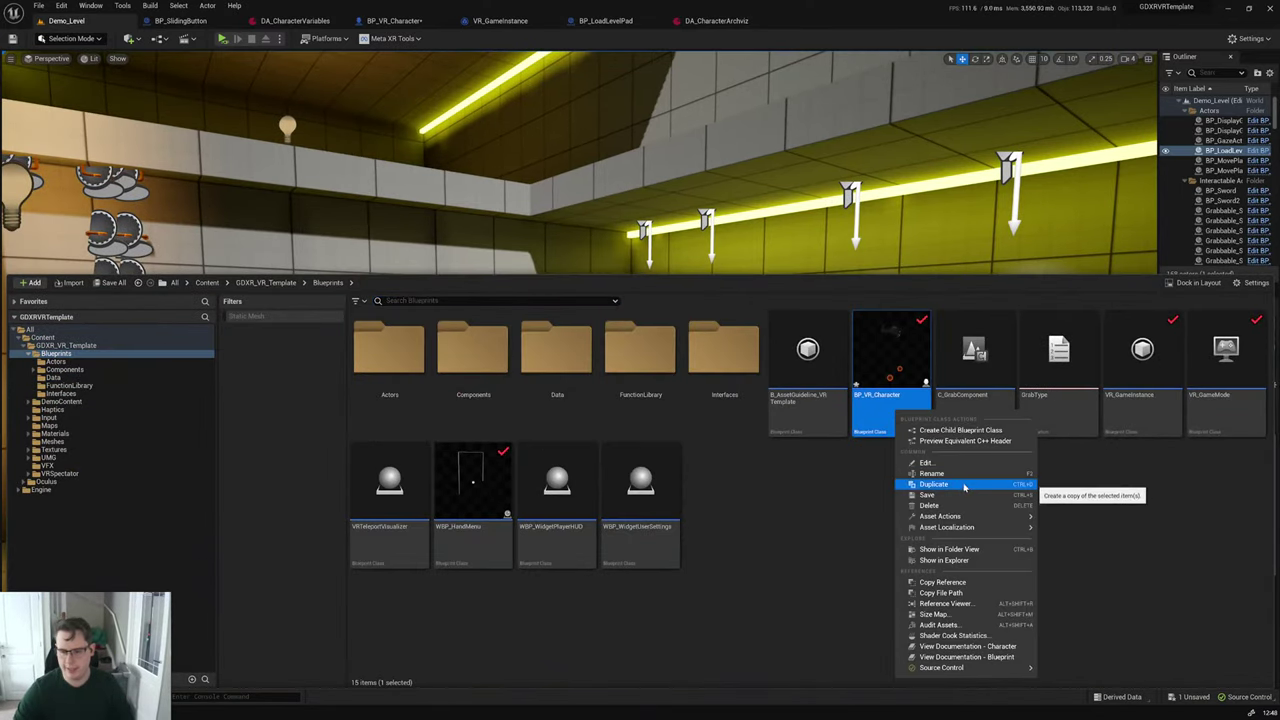
left_click(934, 484)
left_click(964, 397)
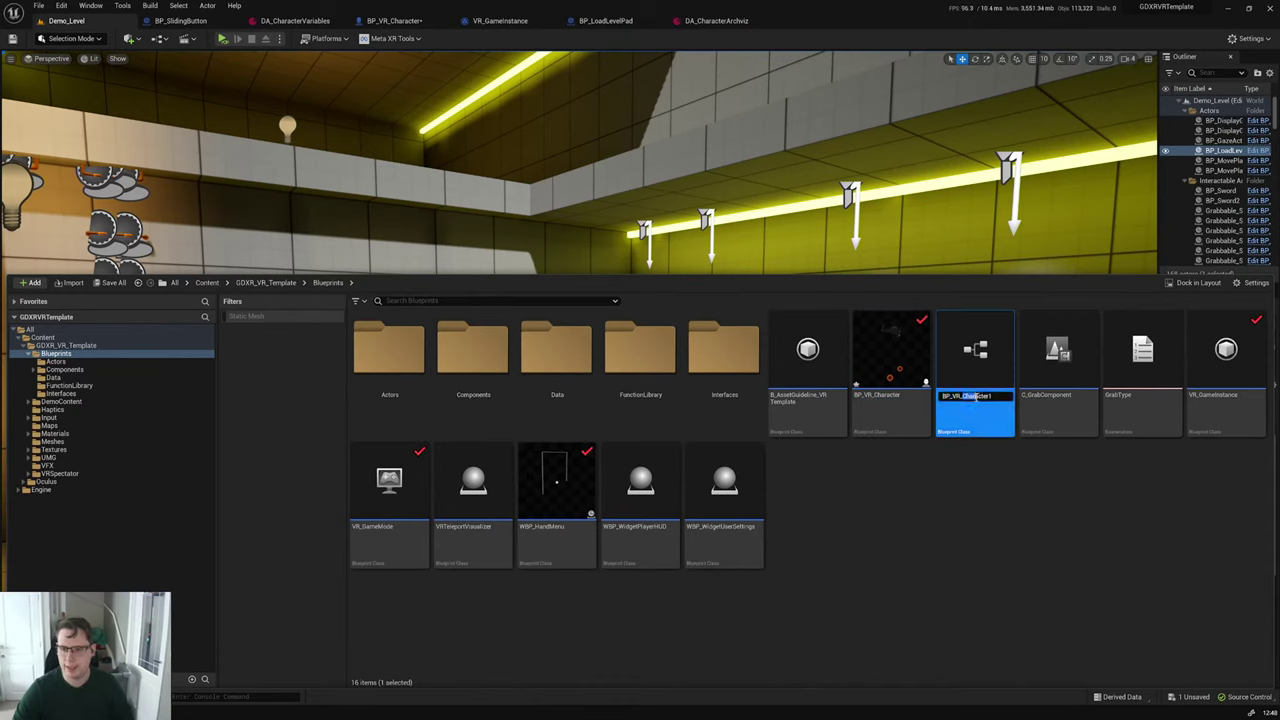
left_click(995, 397)
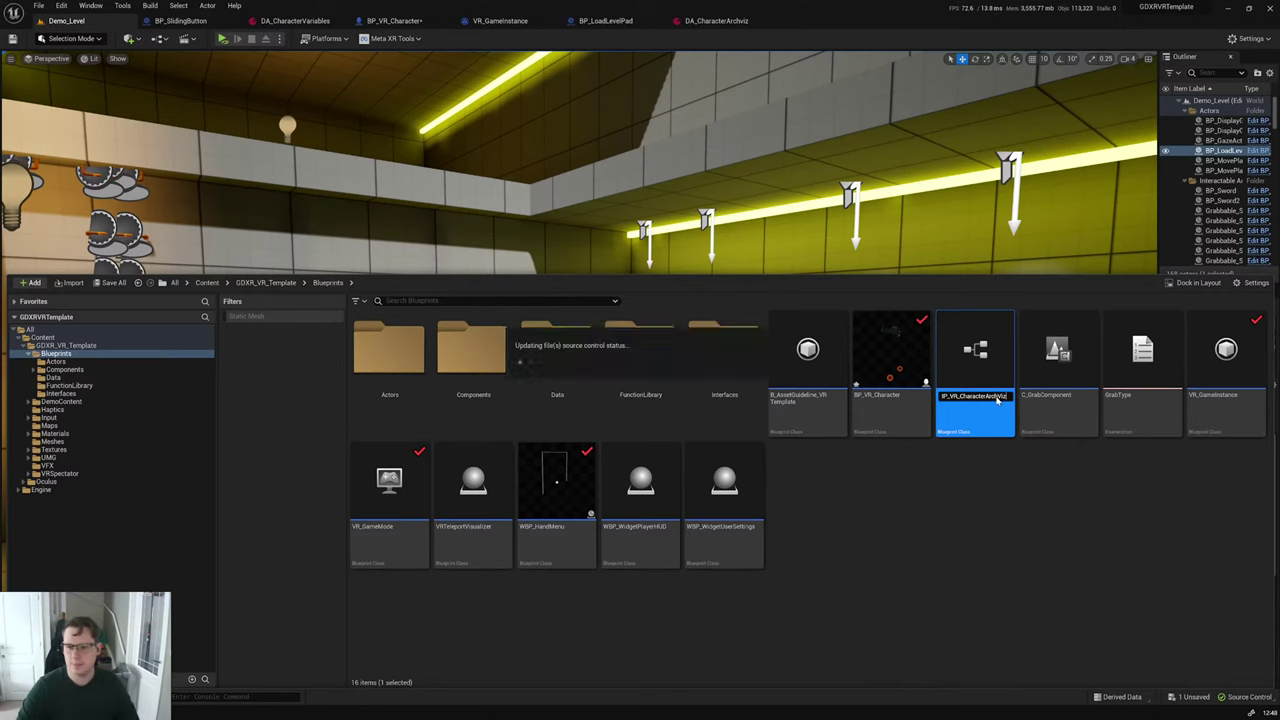
key("Return")
Step: In BP_VR_CharacterArchViz, set the CharacterVariables default to DA_CharacterArchviz, then return to Demo_Level
left_click(1008, 477)
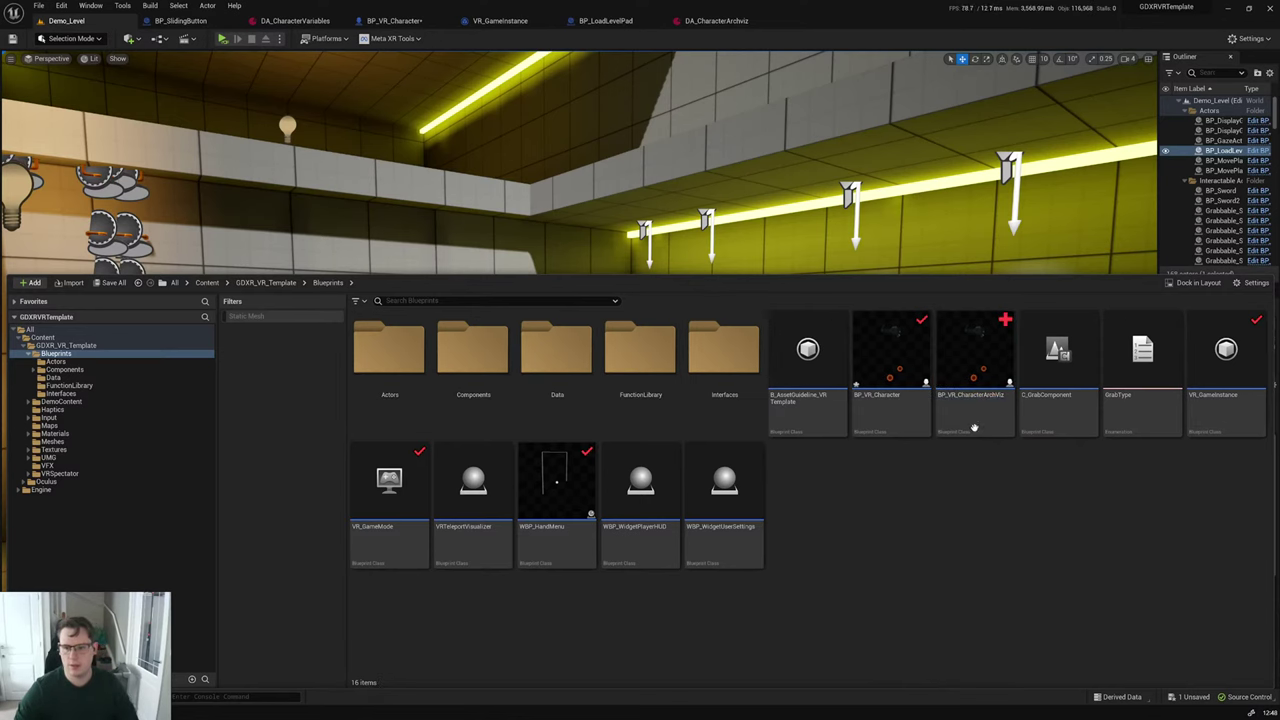
double_click(975, 395)
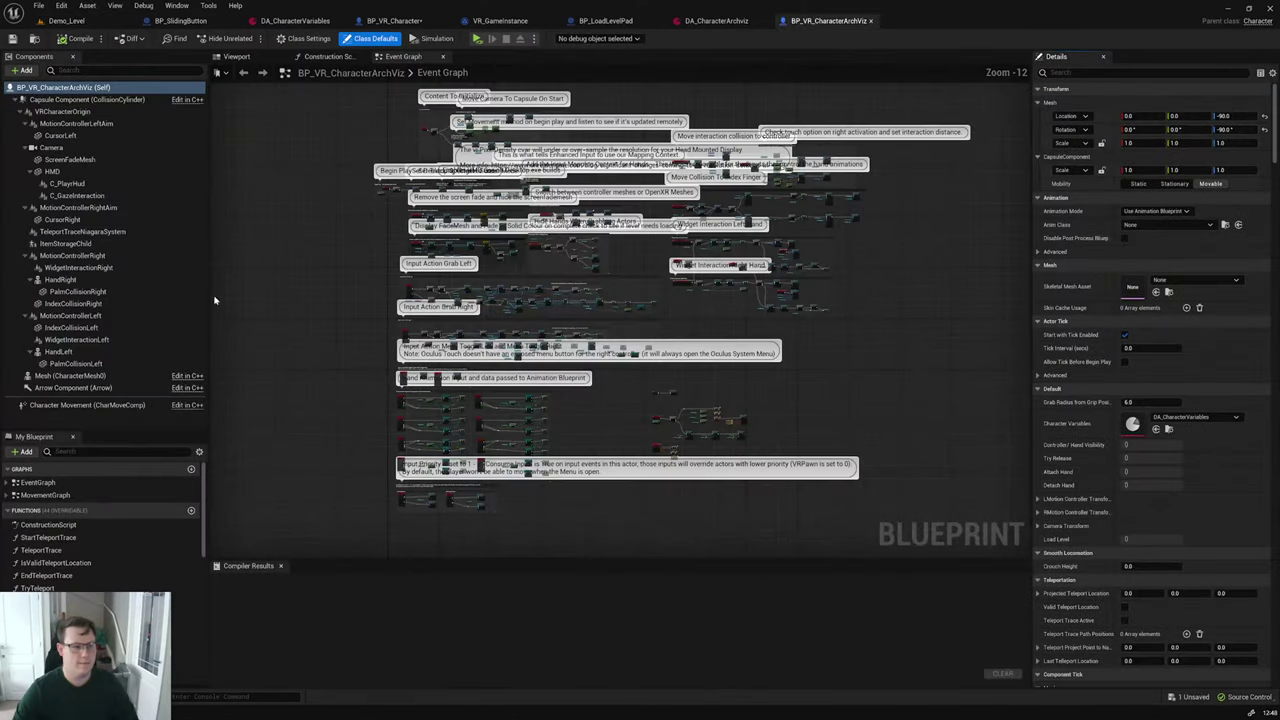
scroll(150, 525, "down", 10)
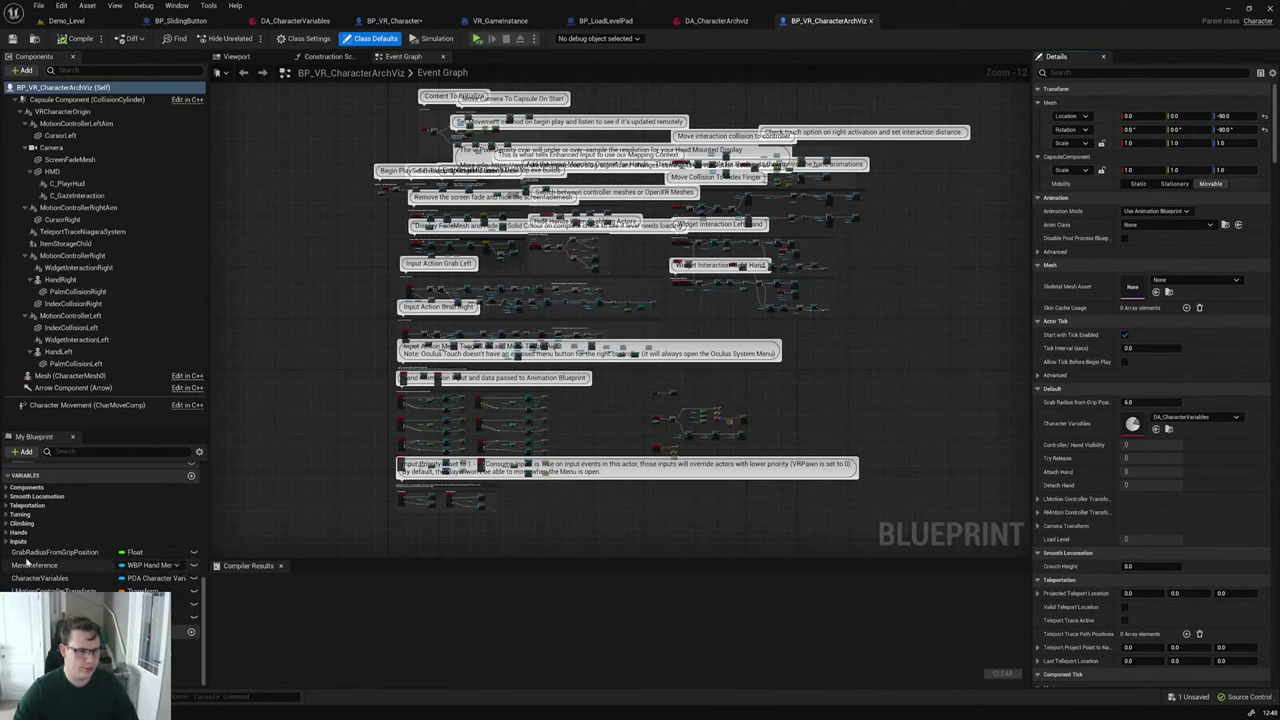
left_click(42, 578)
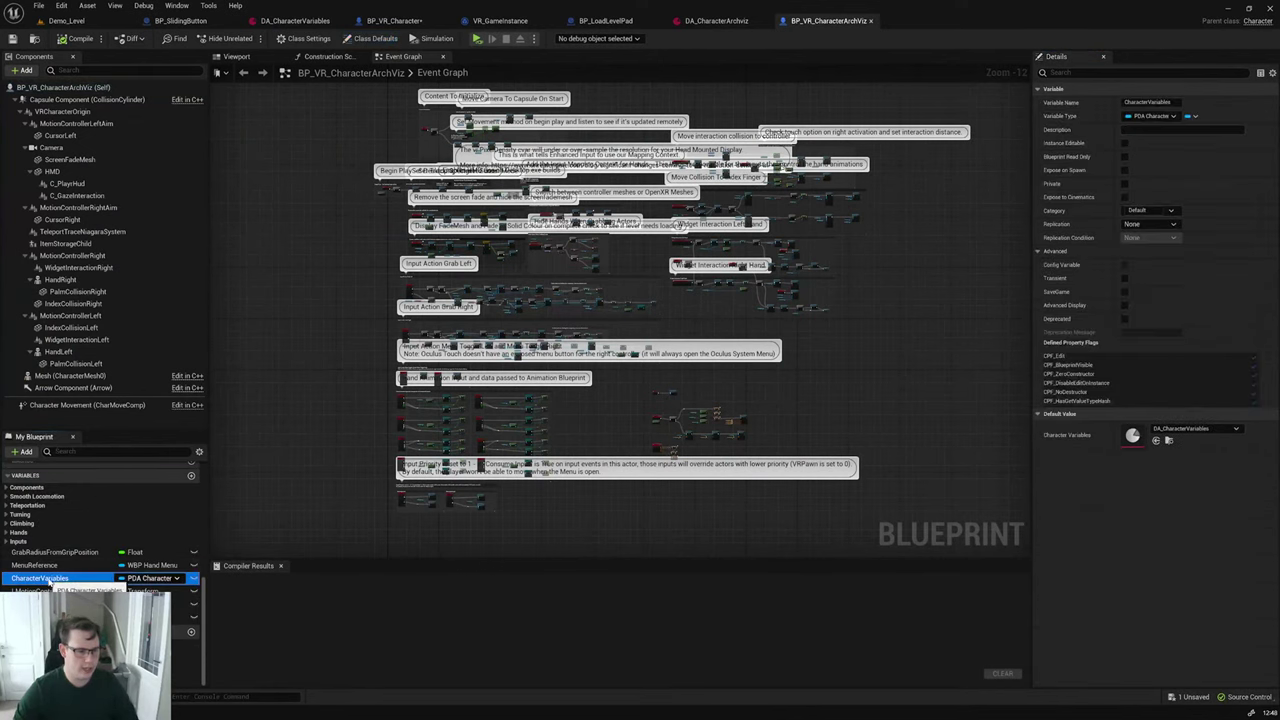
left_click(1195, 428)
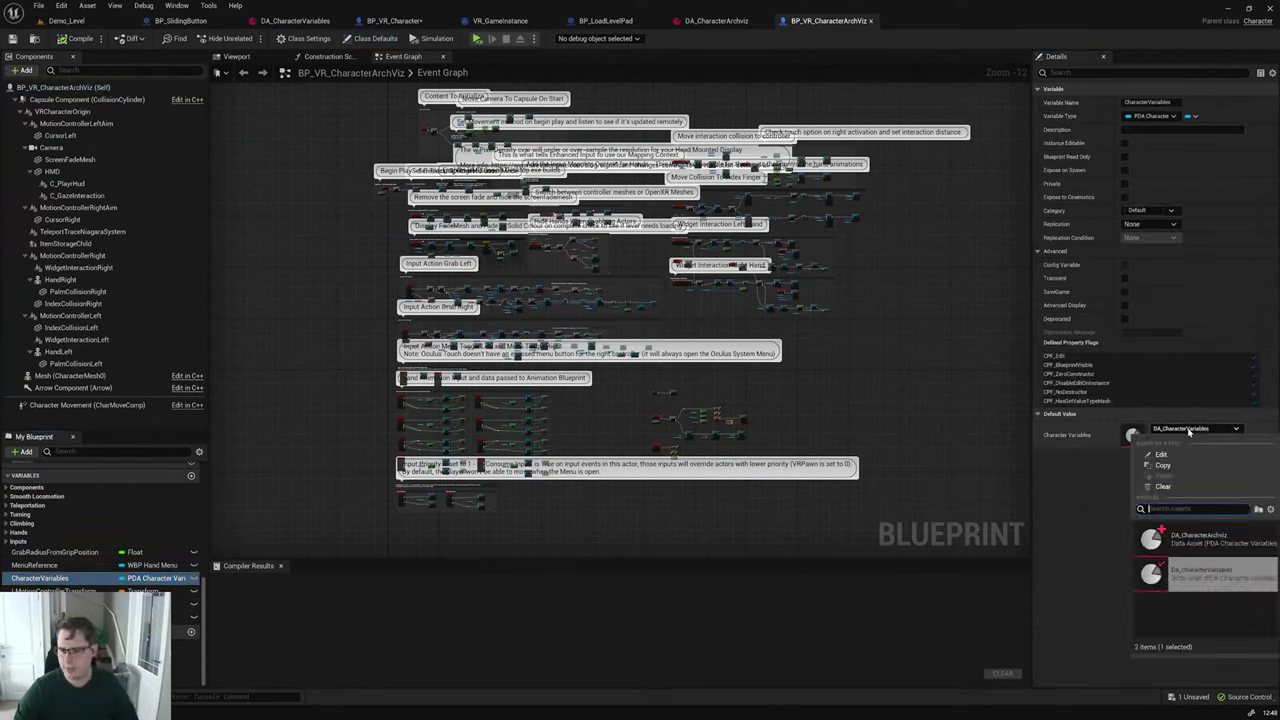
left_click(1213, 545)
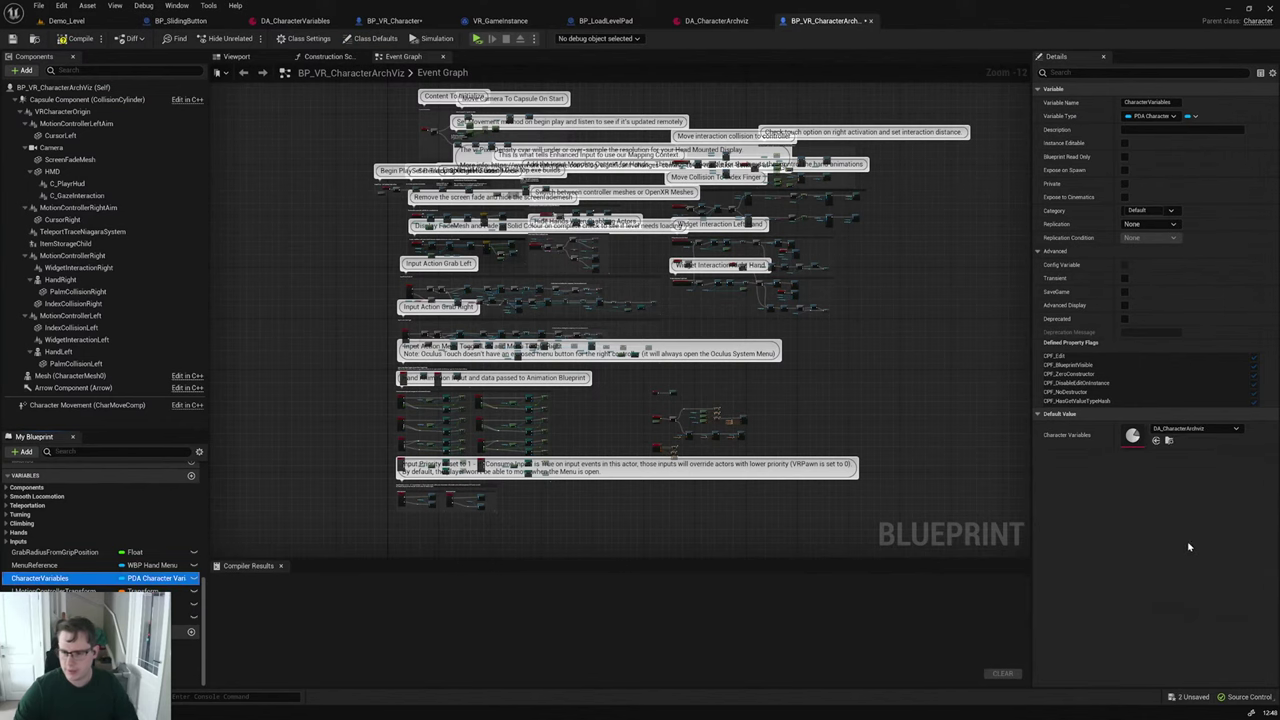
left_click(66, 21)
key("ctrl+space")
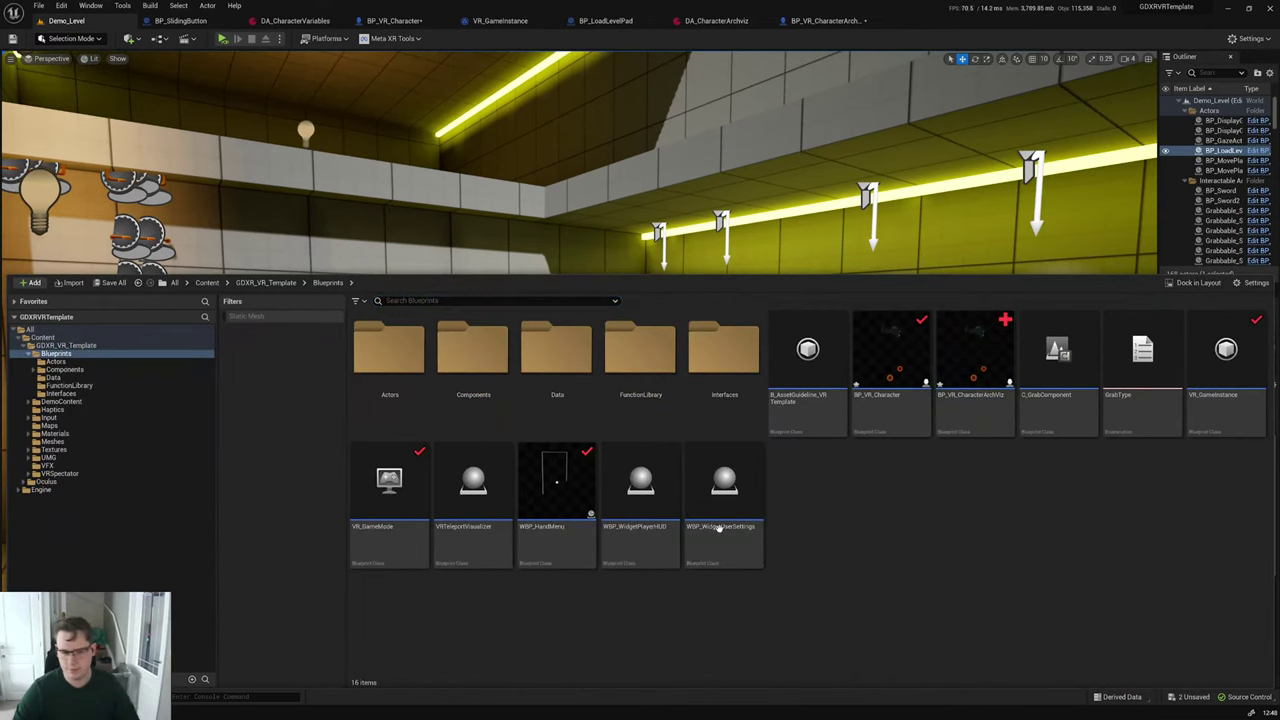
Step: Set VR_GameMode's Default Pawn Class to BP_VR_CharacterArchViz and run a VR preview of Demo_Level
double_click(403, 548)
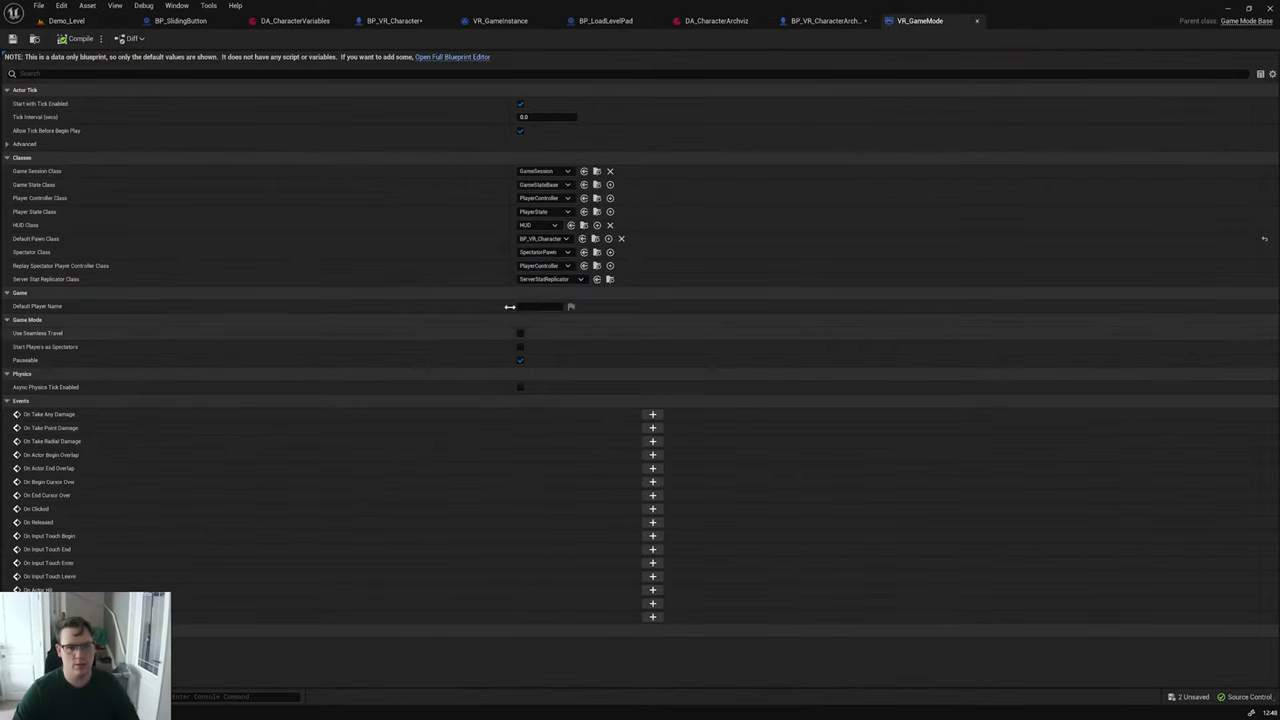
left_click(555, 239)
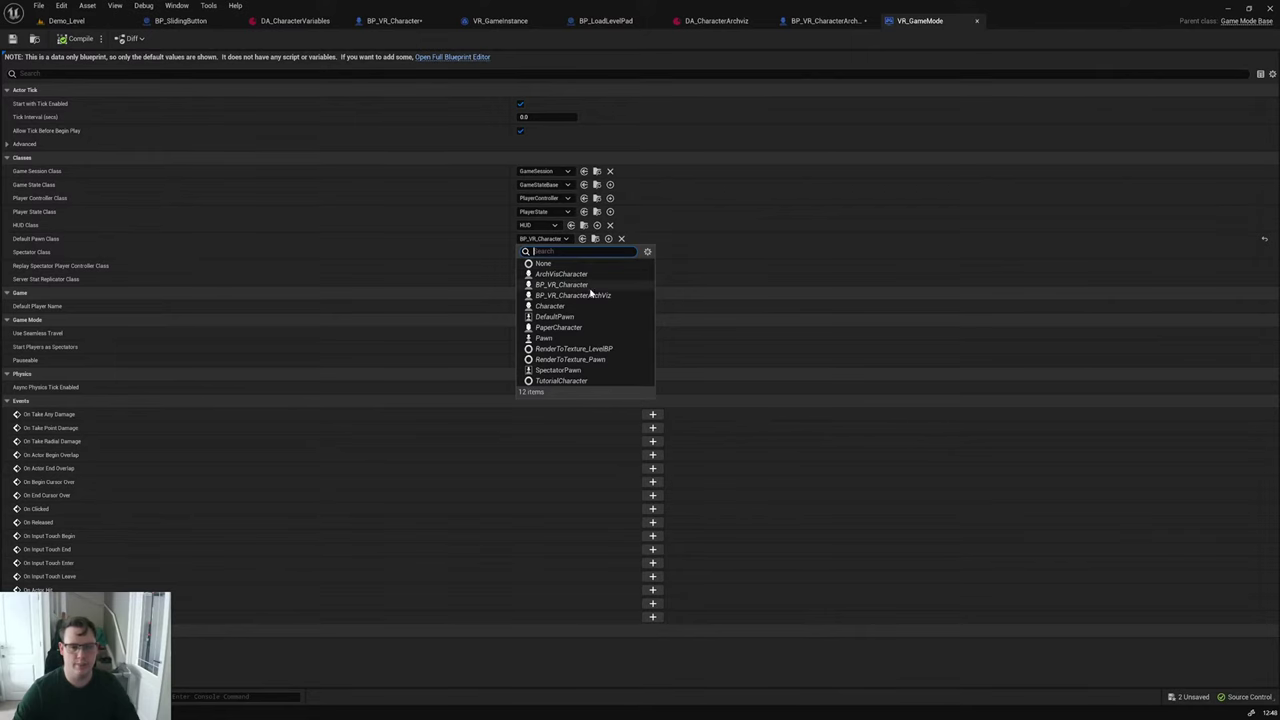
left_click(585, 295)
left_click(80, 21)
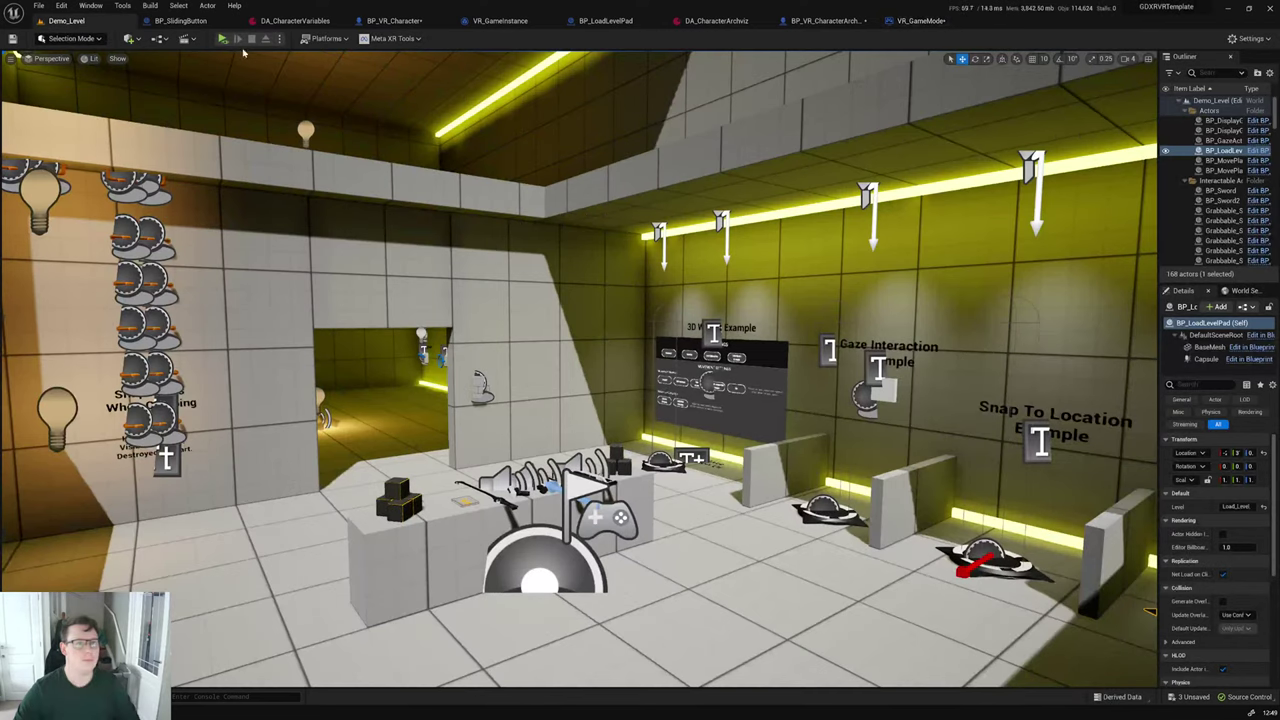
left_click(228, 44)
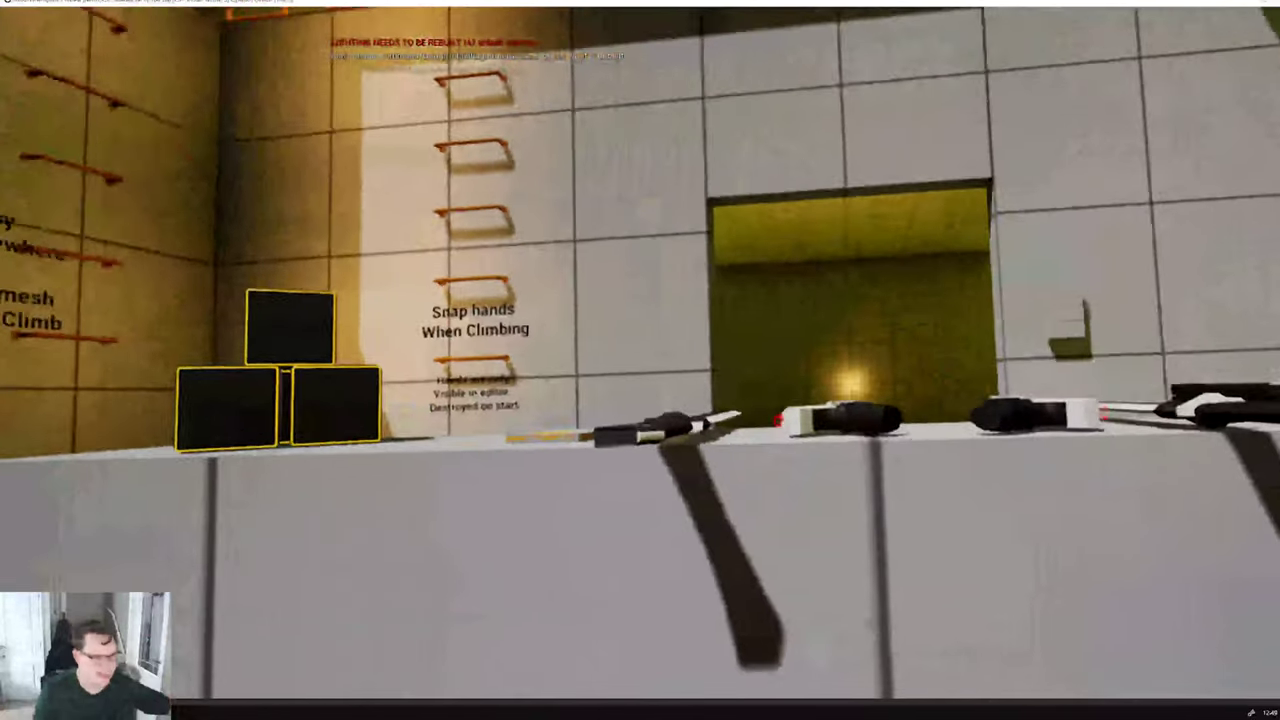
key("Escape")
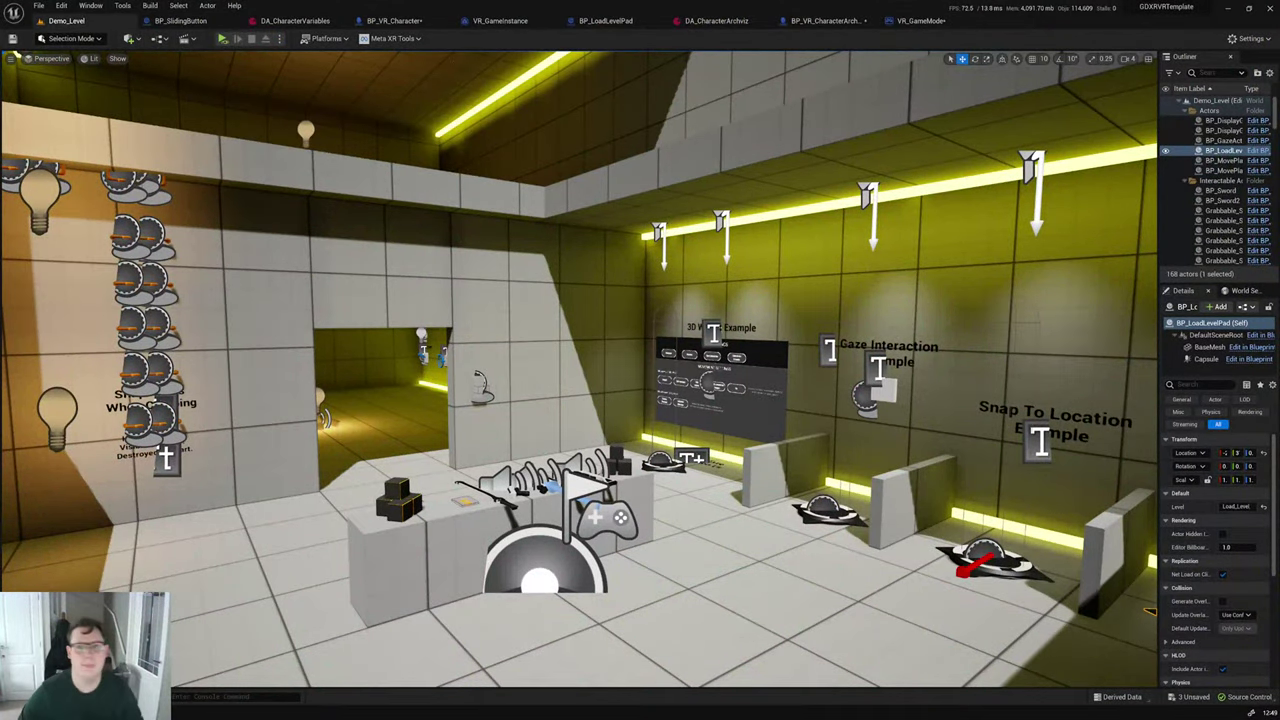
Step: Reset VR_GameMode's Default Pawn Class back to BP_VR_Character
key("ctrl+space")
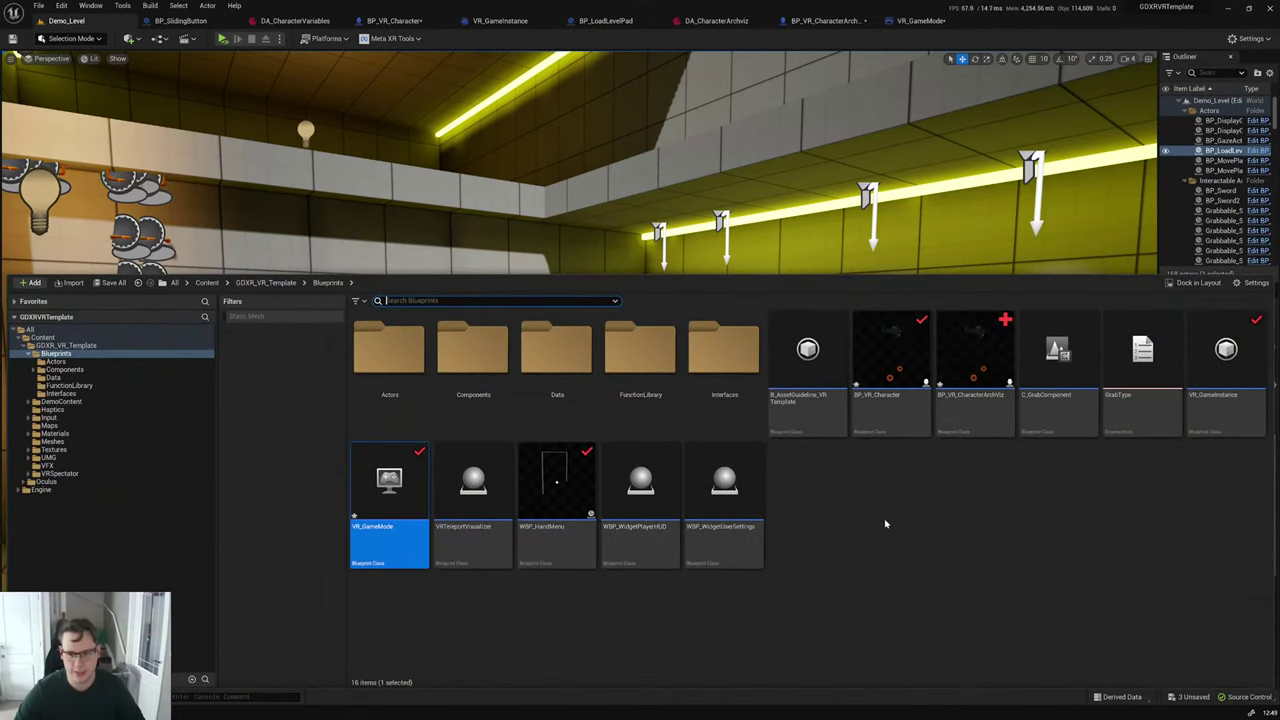
left_click(968, 420)
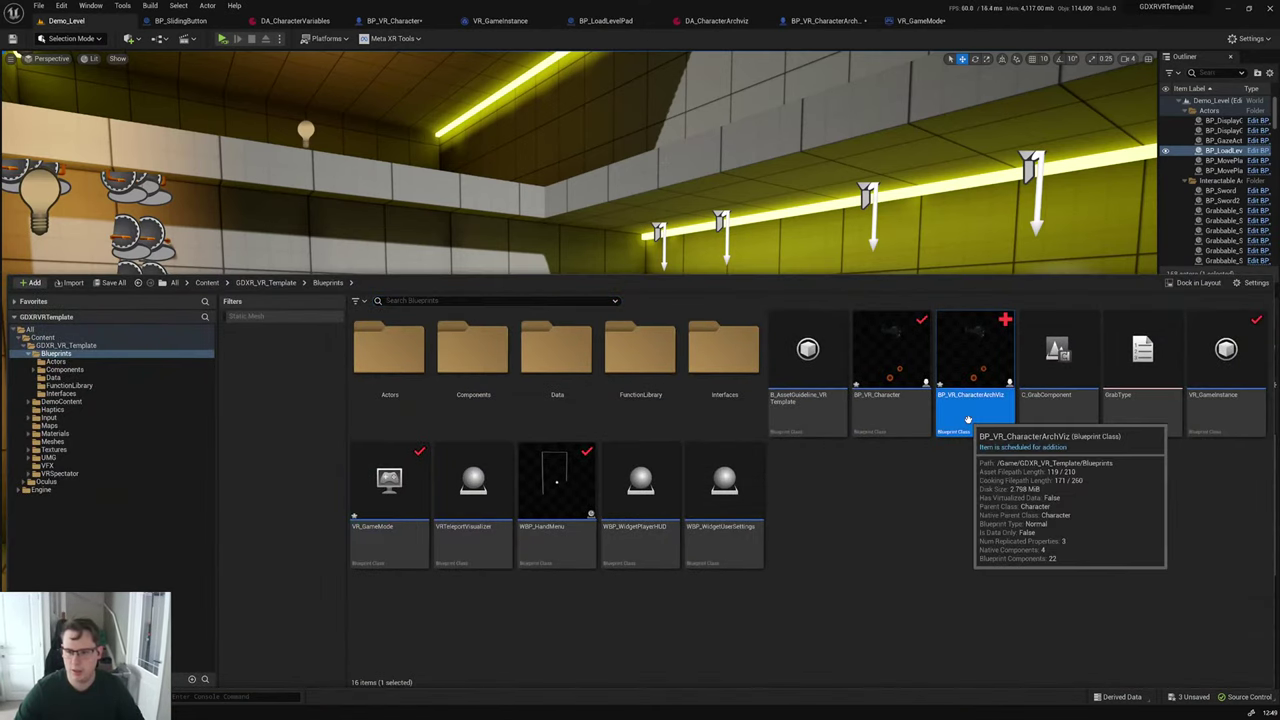
double_click(372, 520)
left_click(550, 238)
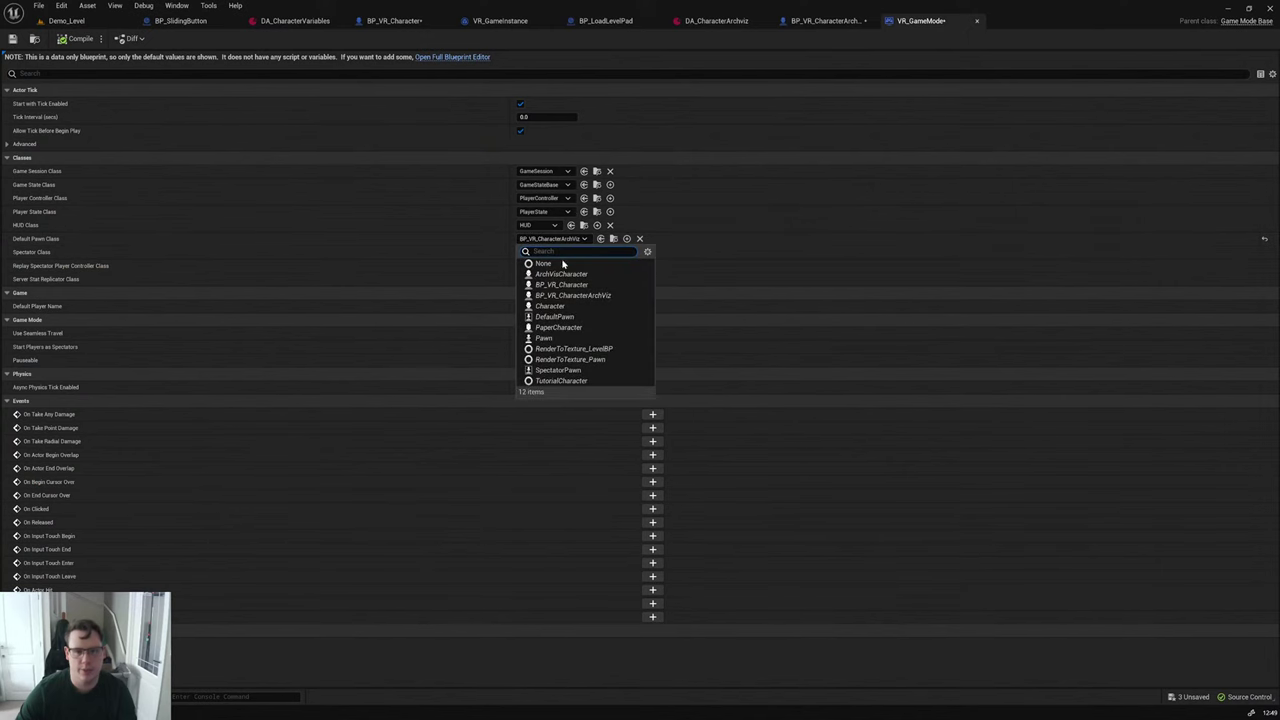
left_click(570, 285)
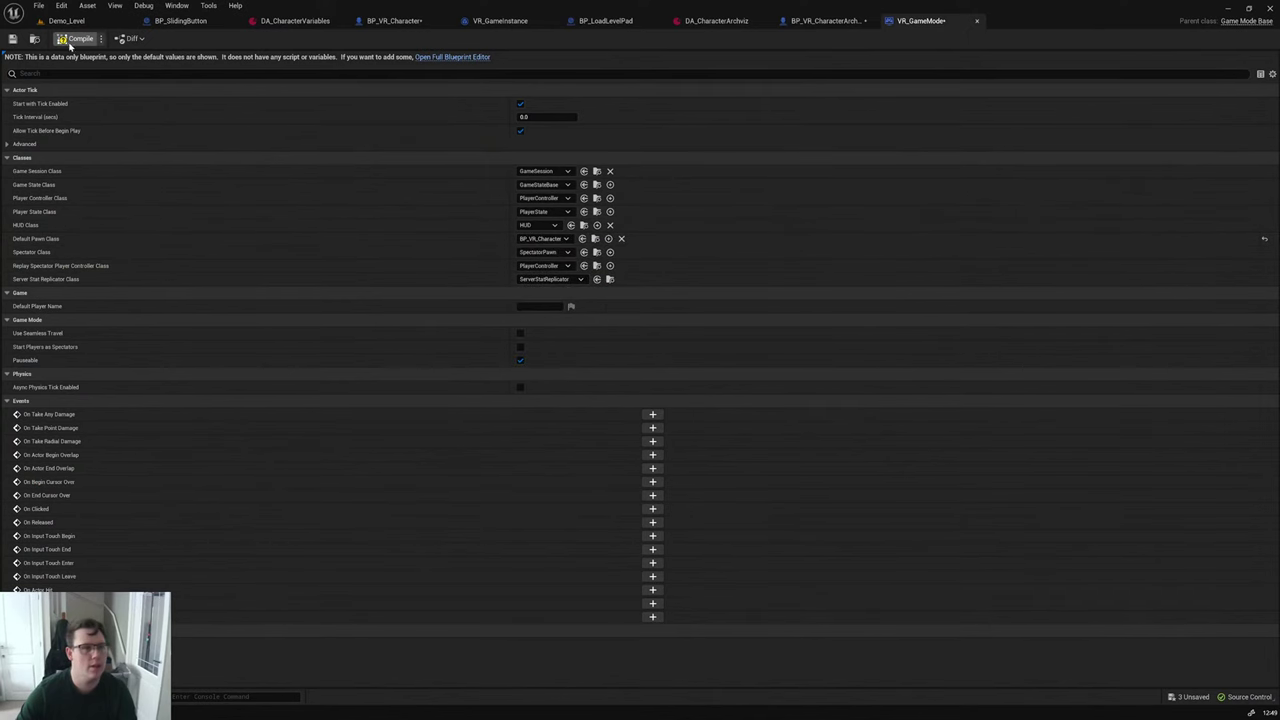
Step: Force delete the BP_VR_CharacterArchViz blueprint from the content drawer
left_click(90, 21)
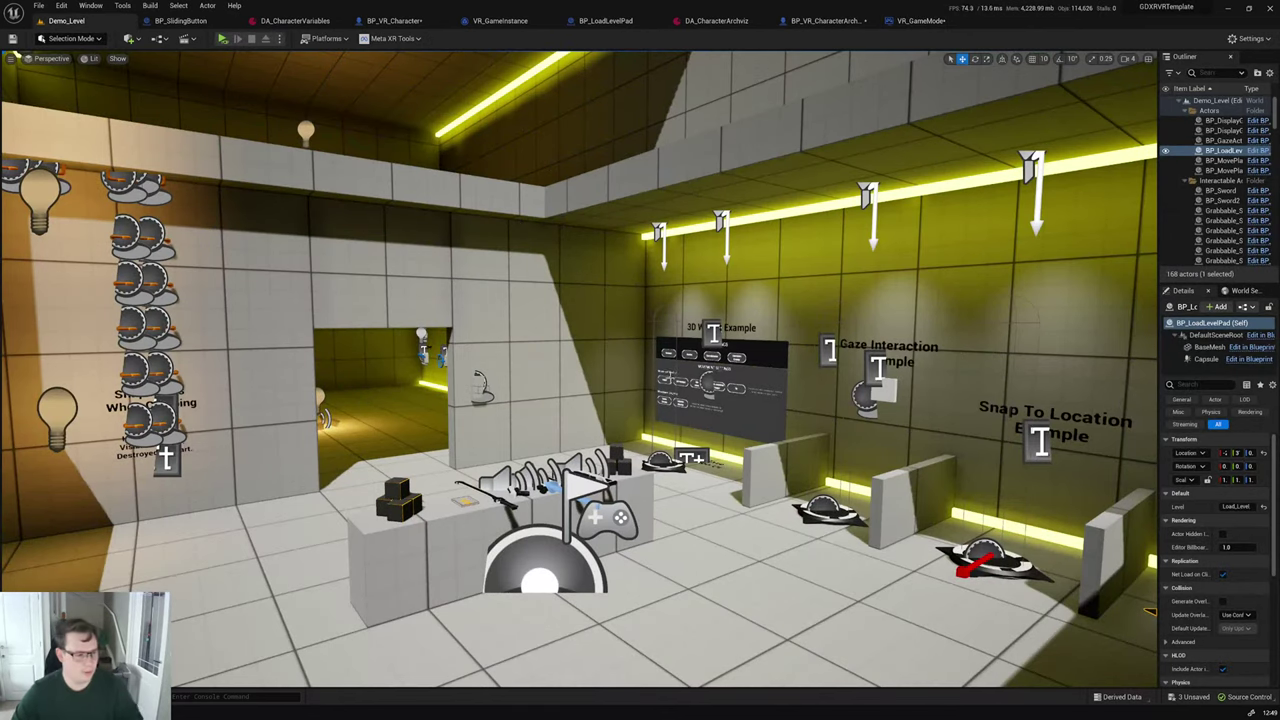
key("ctrl+space")
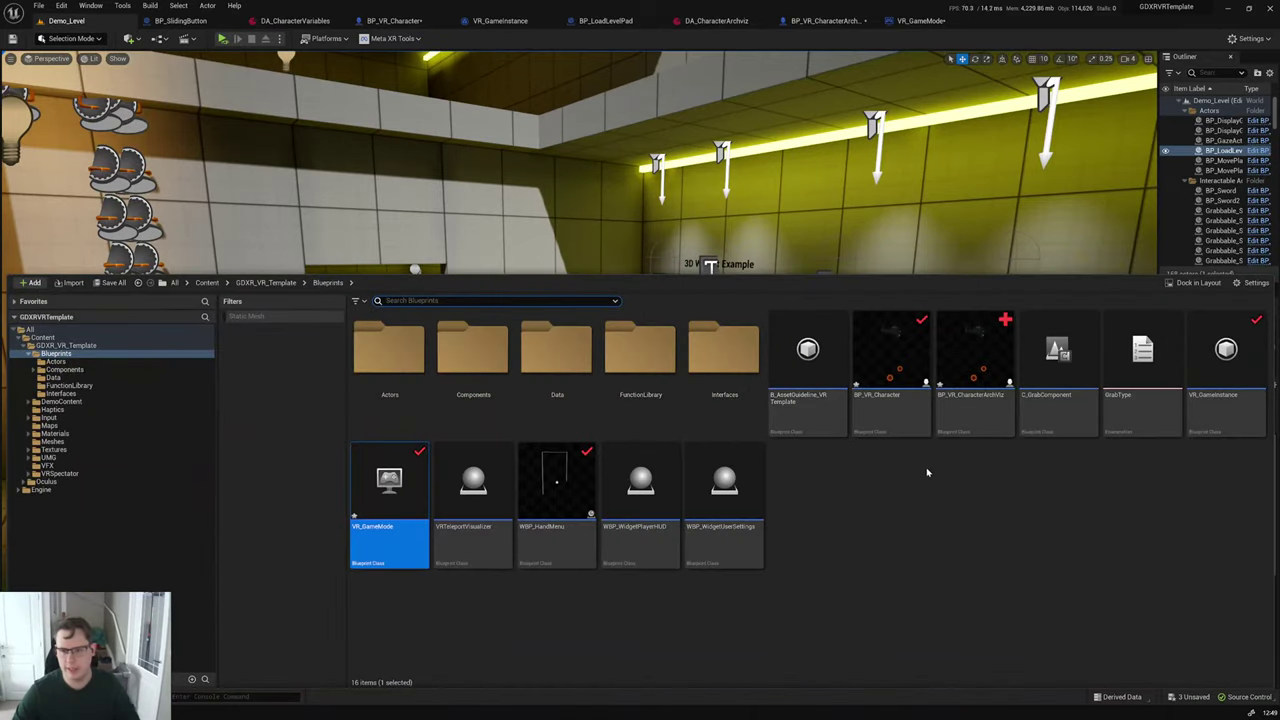
left_click(972, 410)
key("Delete")
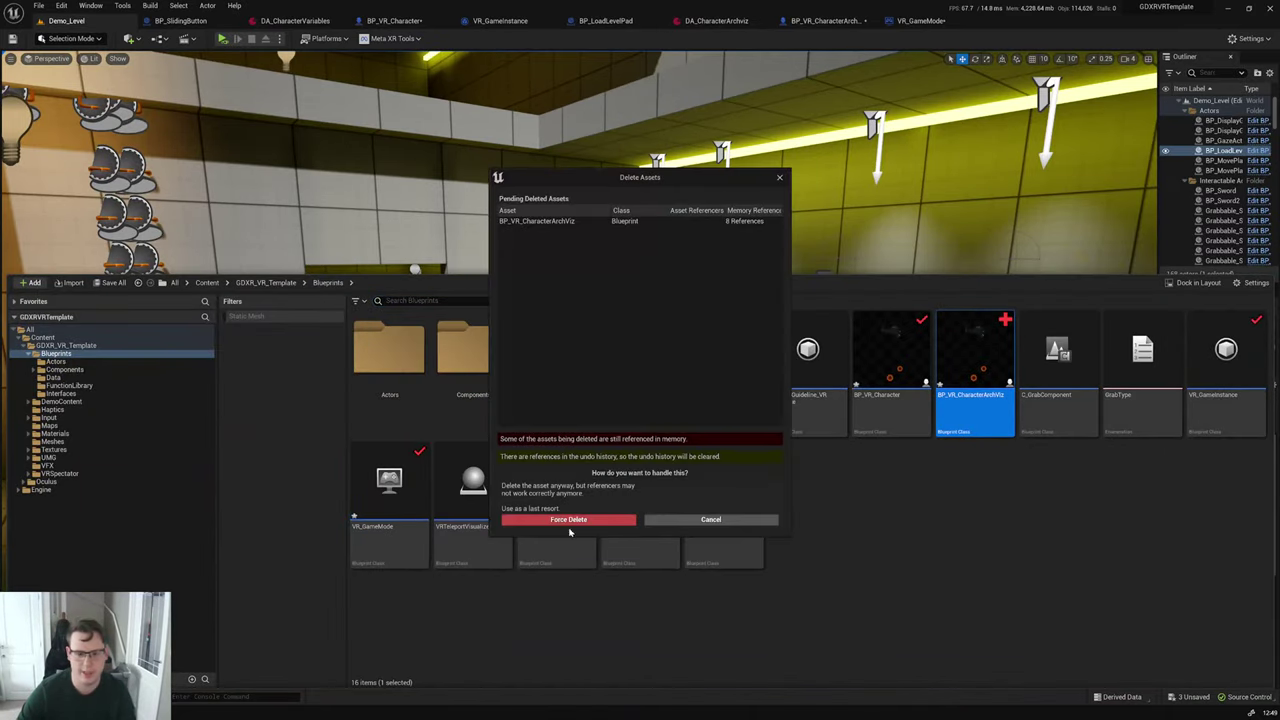
left_click(553, 518)
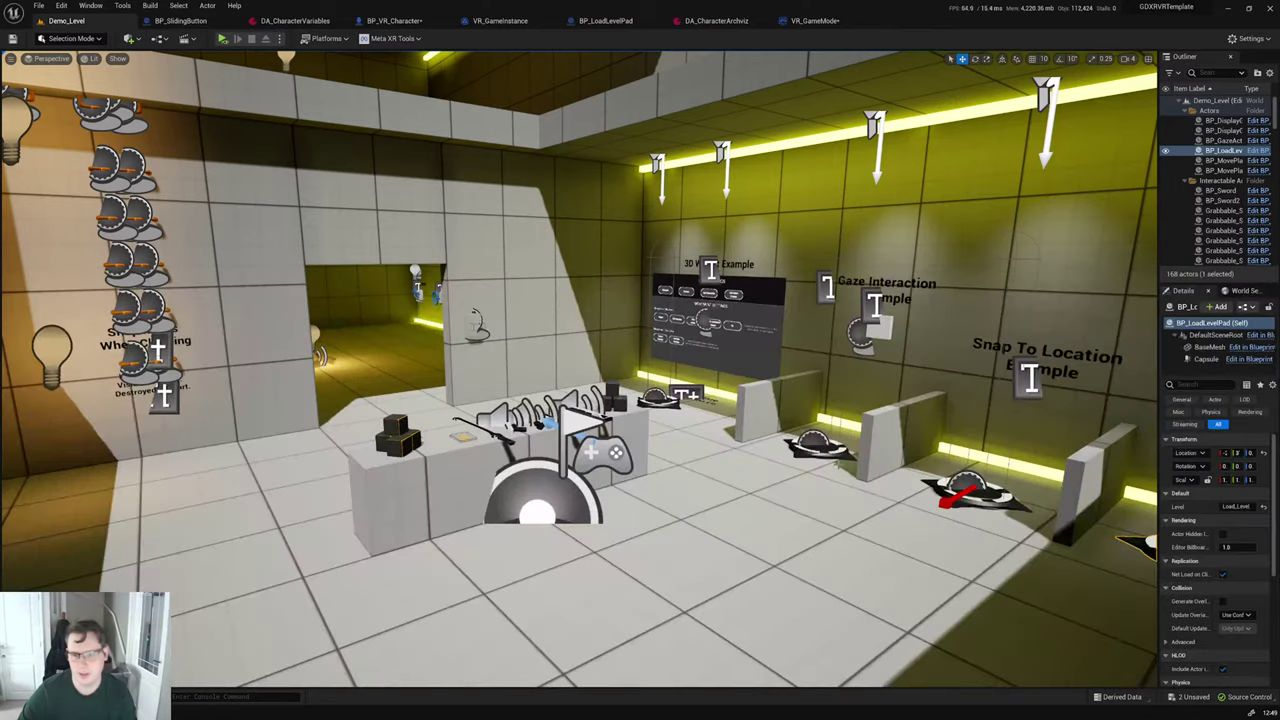
Step: Force delete the DA_CharacterArchviz data asset from the Data folder and close the drawer
key("ctrl+space")
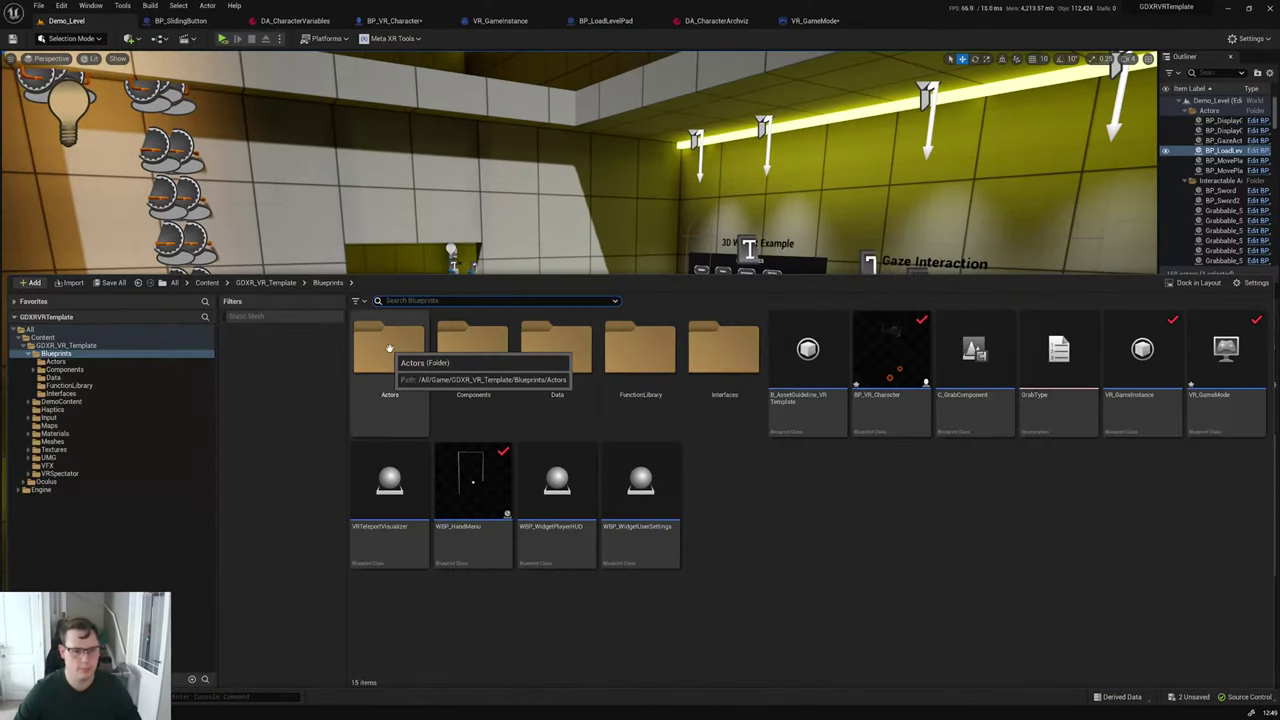
double_click(557, 355)
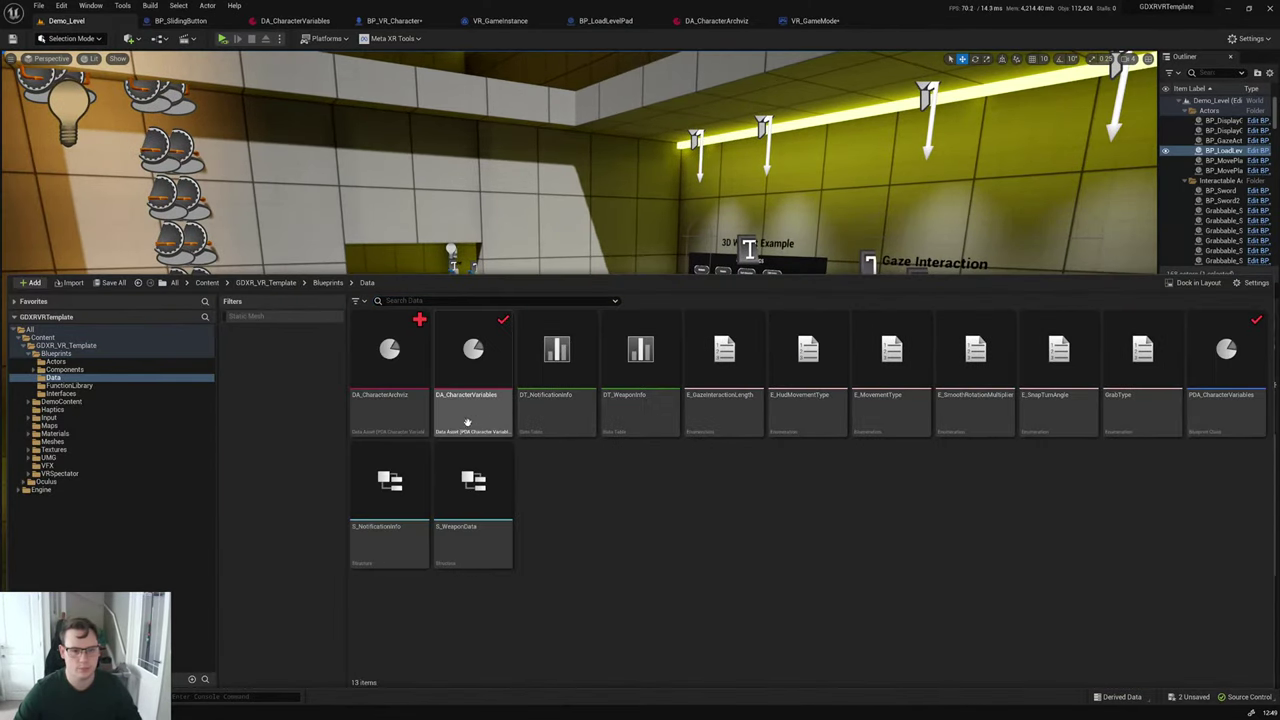
left_click(389, 370)
key("Delete")
left_click(604, 522)
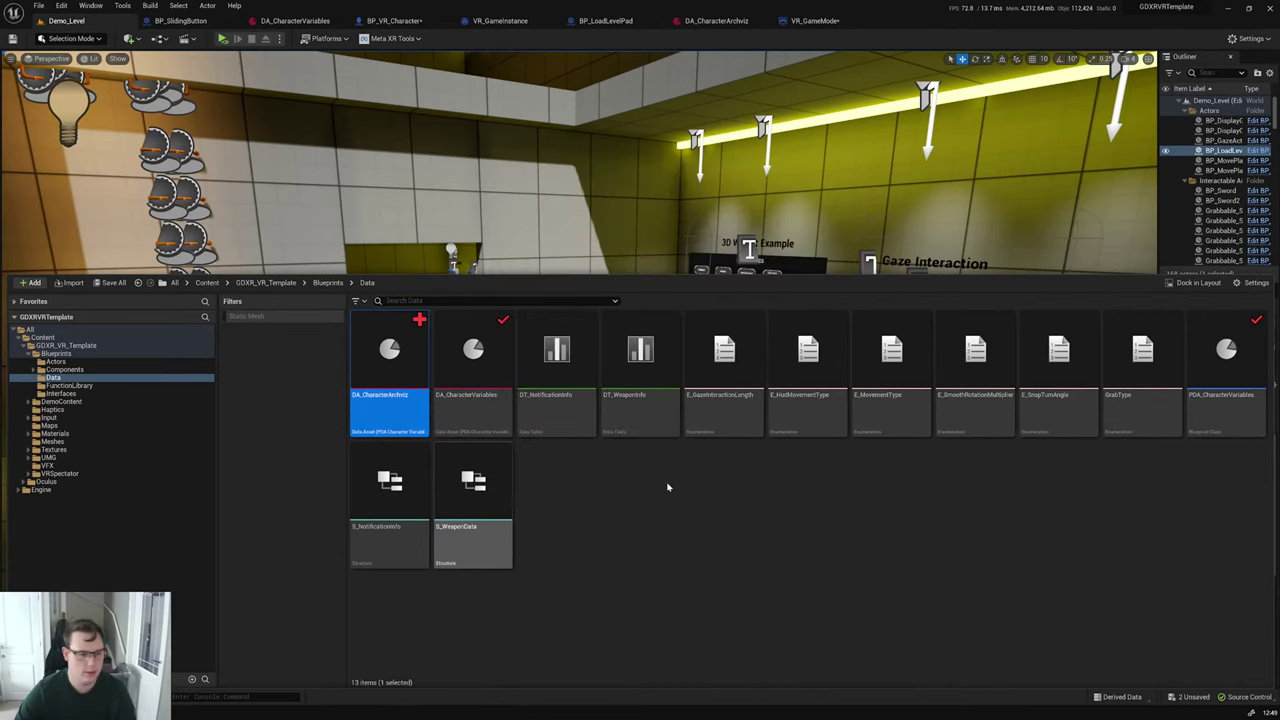
key("ctrl+space")
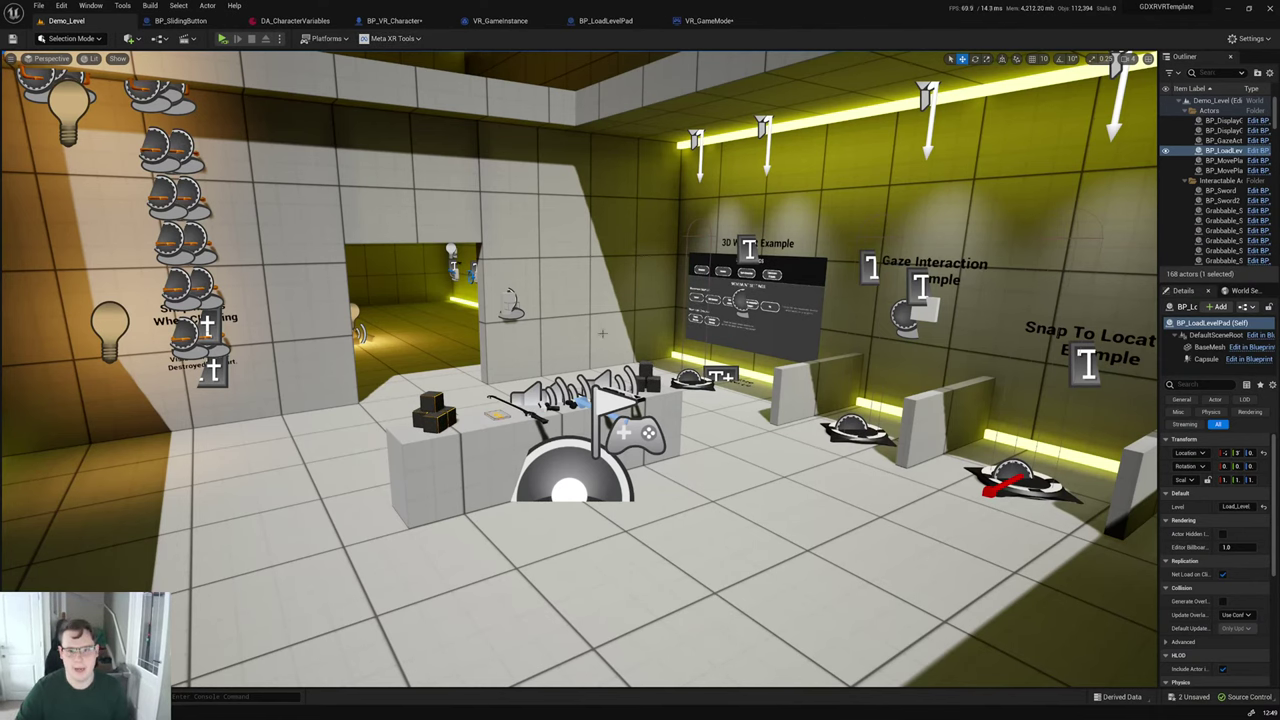
mouse_move(709, 386)
right_mouse_down()
mouse_move(670, 390)
mouse_move(706, 388)
right_mouse_up()
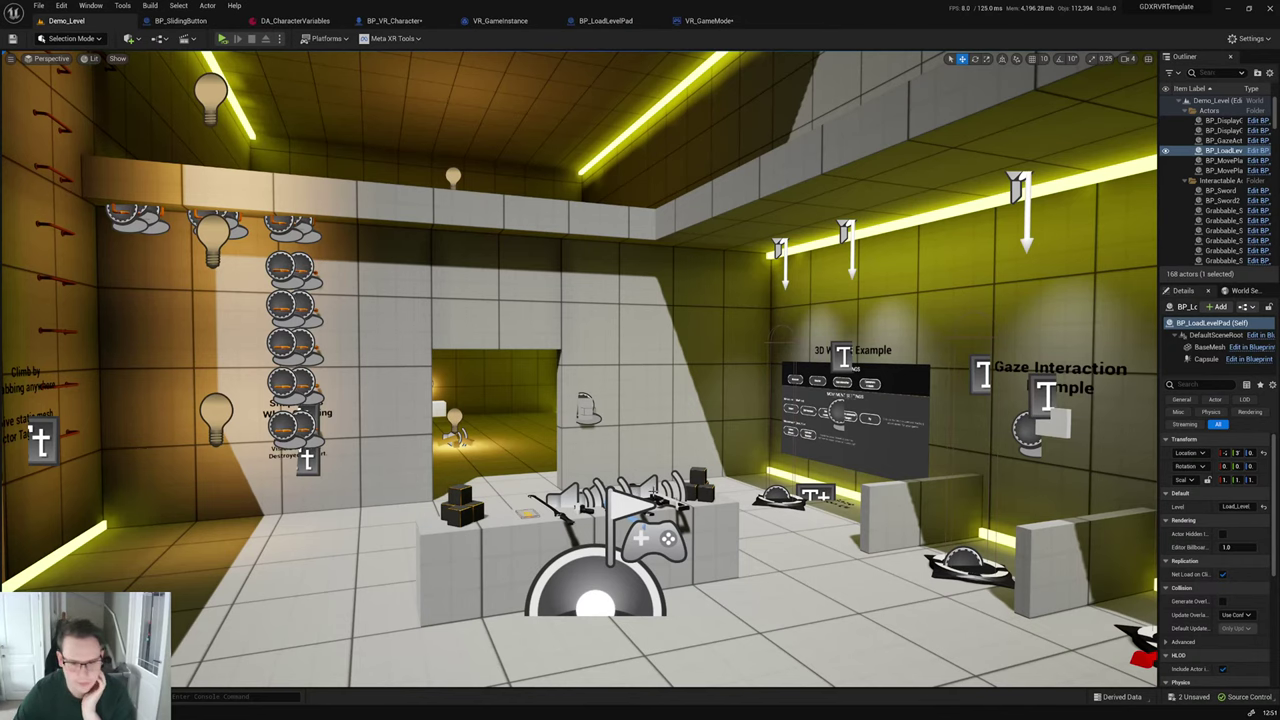
key("f")
scroll(580, 368, "up", 10)
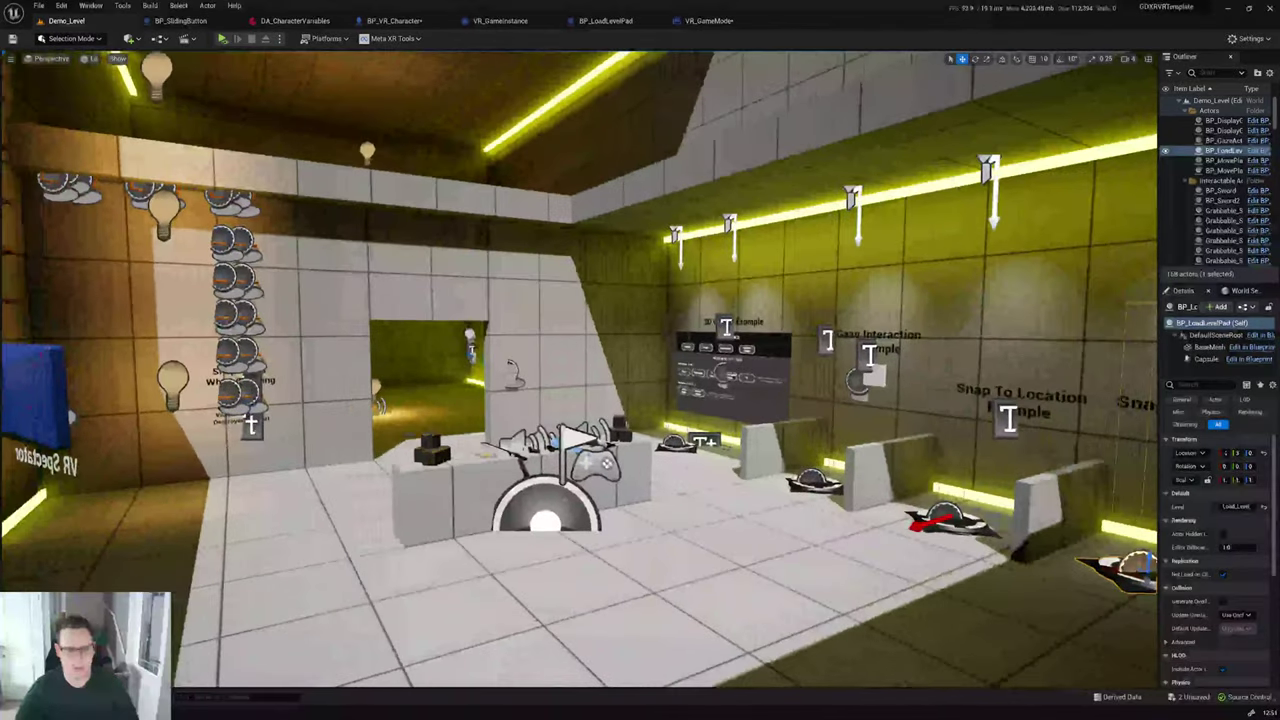
key("ctrl+space")
left_click(62, 354)
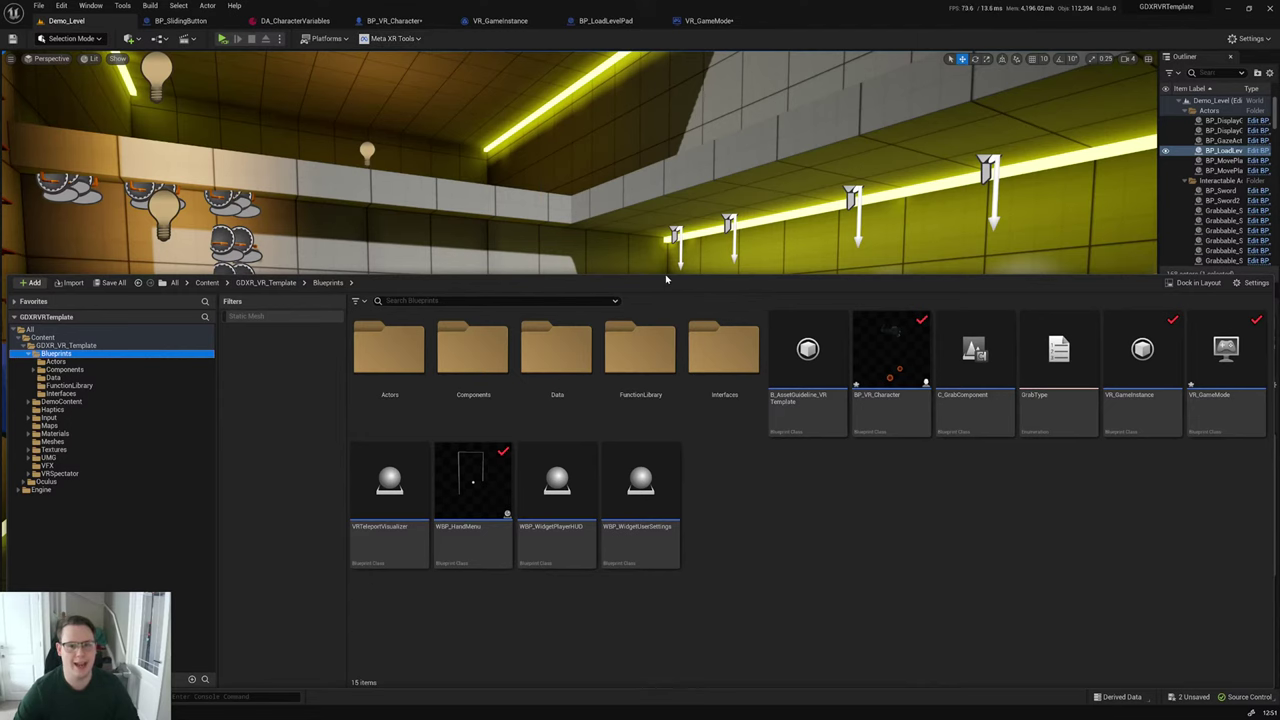
left_click_drag(664, 279, 664, 493)
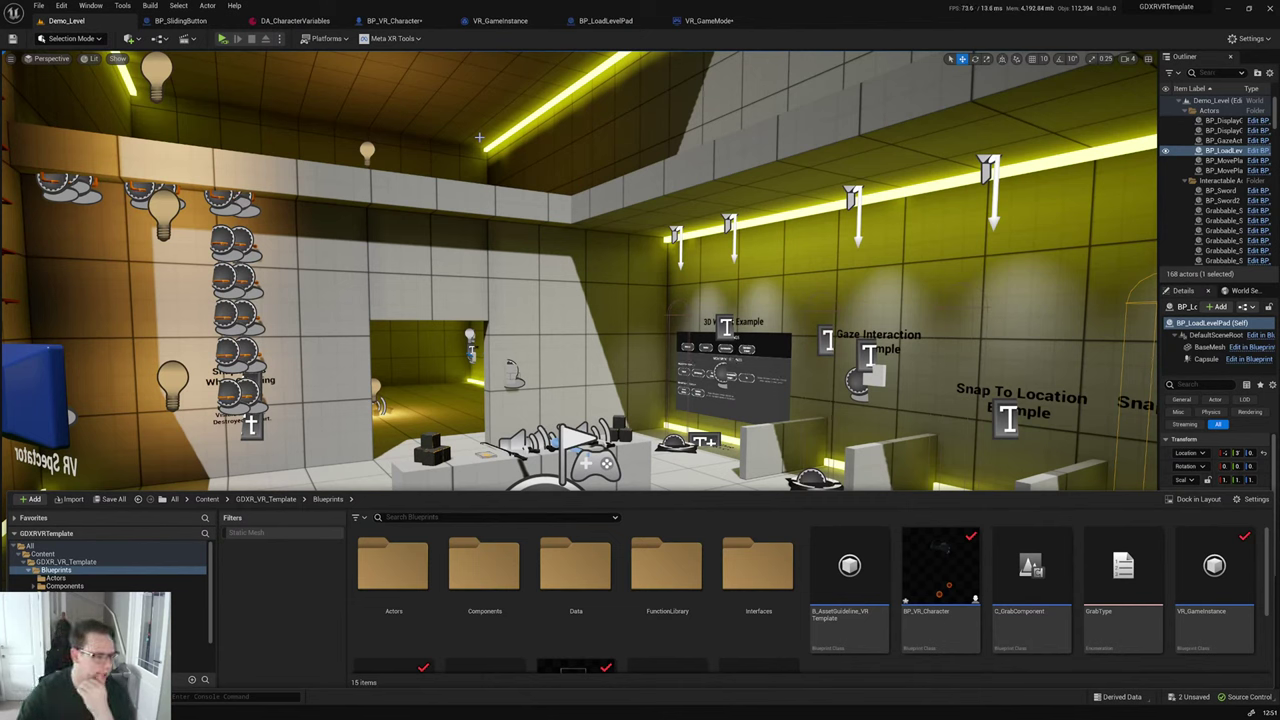
left_click_drag(628, 490, 619, 374)
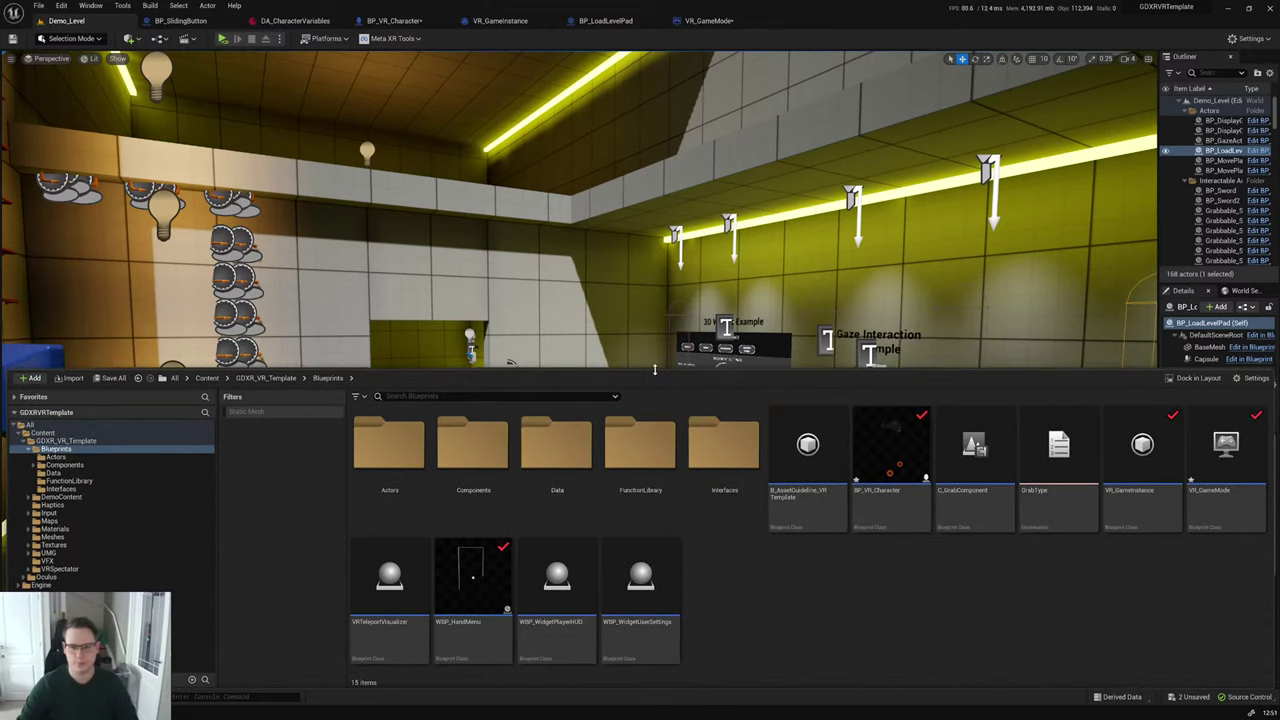
left_click_drag(655, 370, 655, 478)
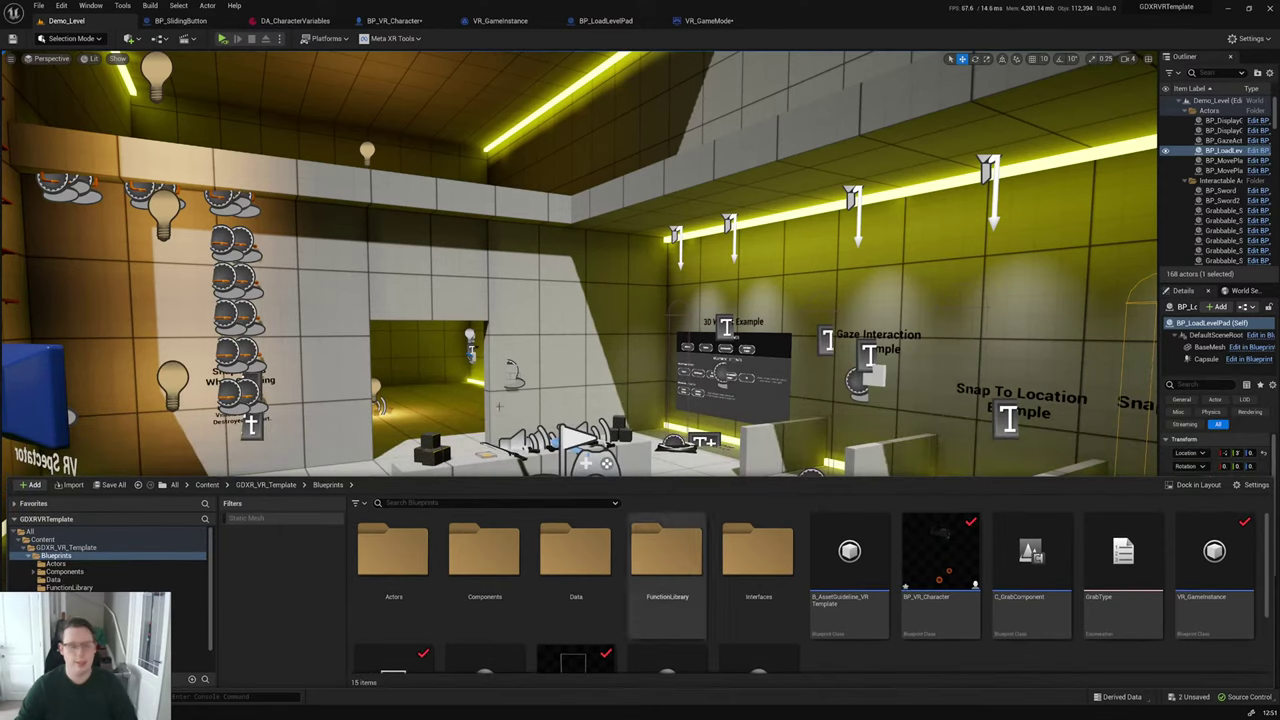
left_click(38, 5)
left_click(88, 120)
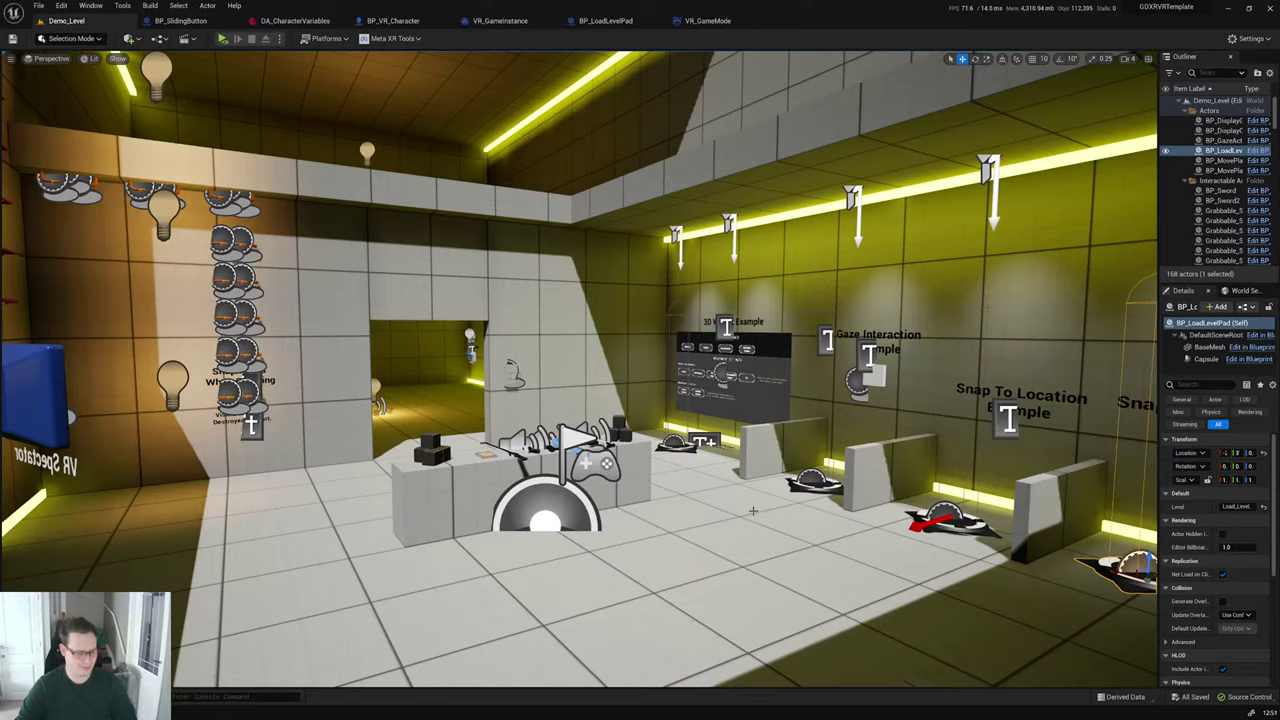
right_click_drag(753, 511, 622, 510)
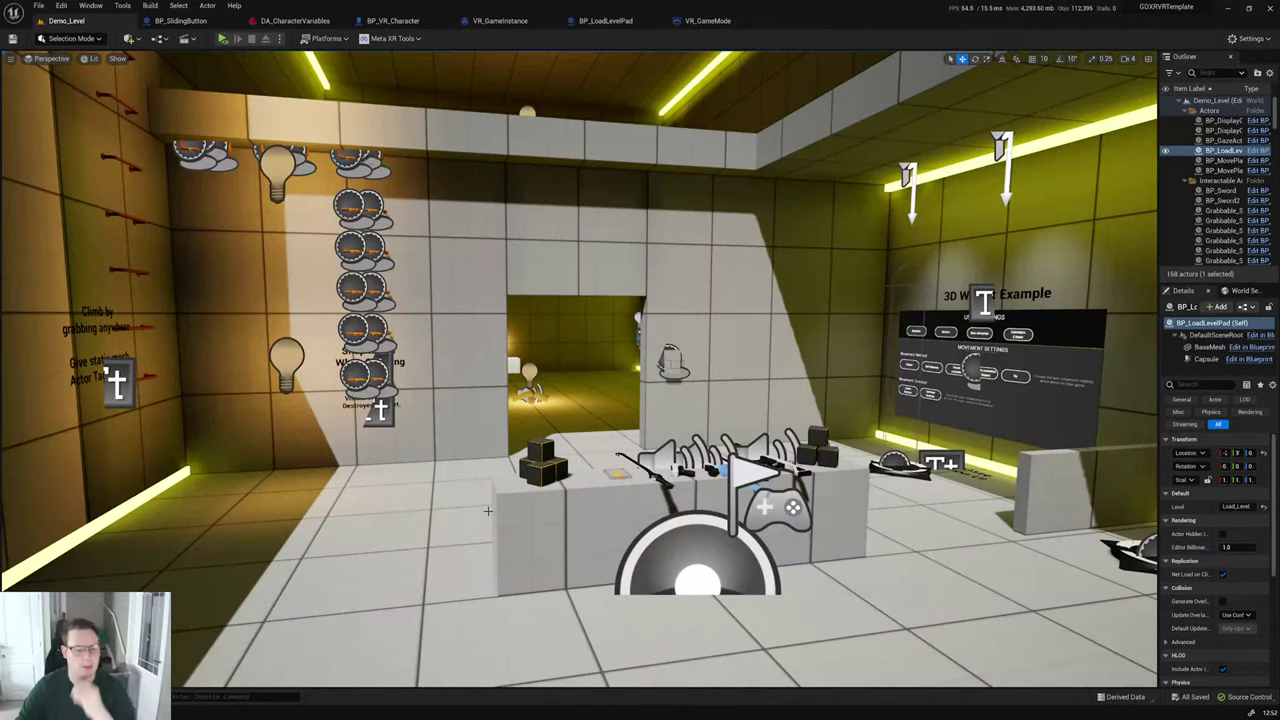
left_click(222, 38)
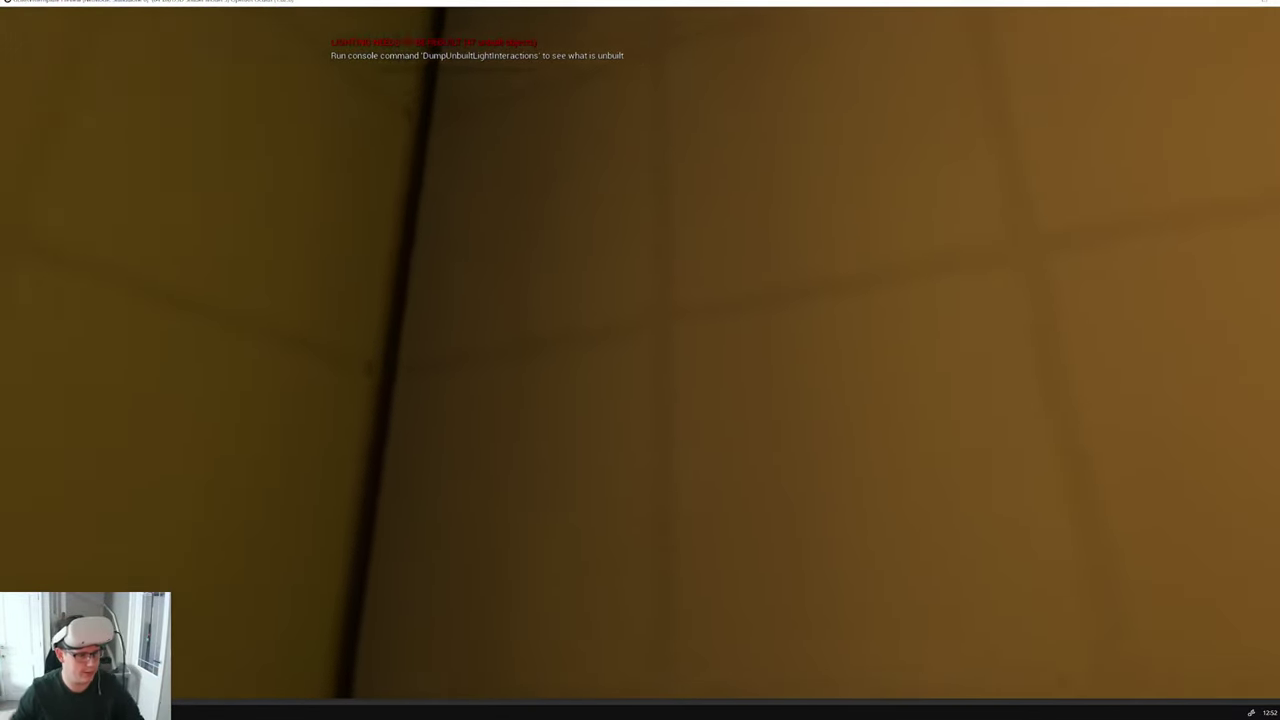
key("Escape")
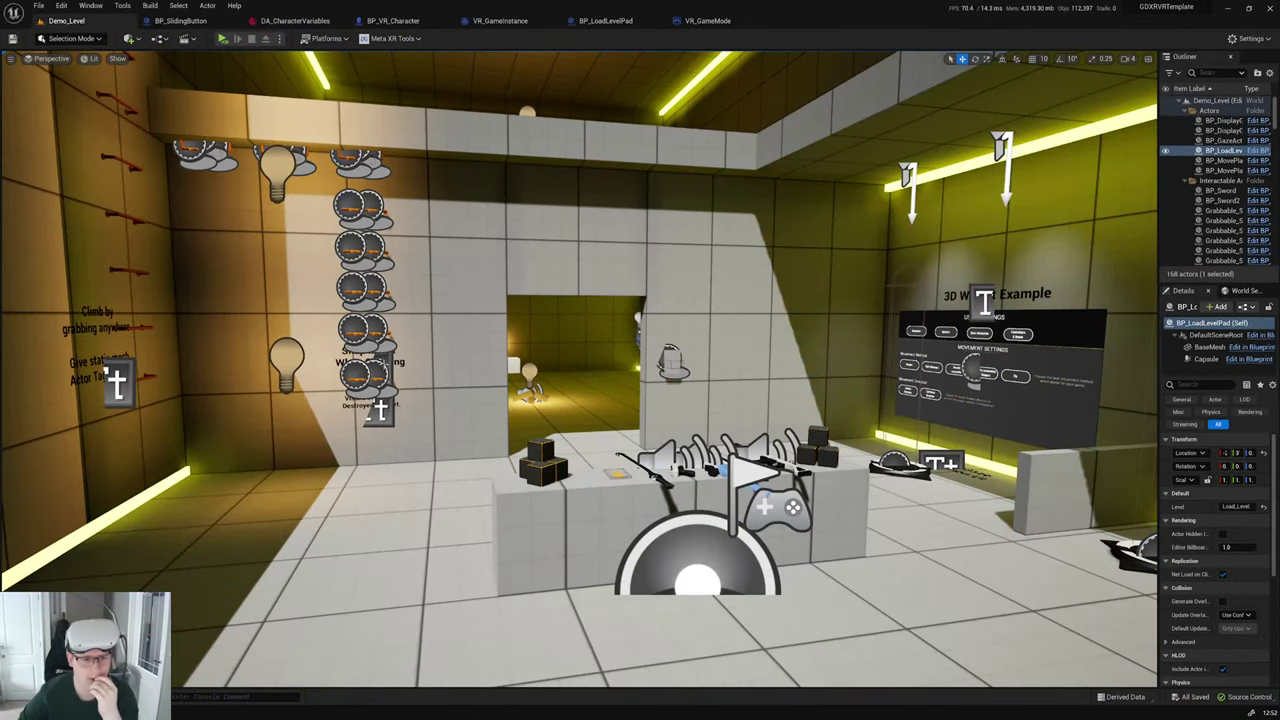
right_click_drag(296, 178, 560, 345)
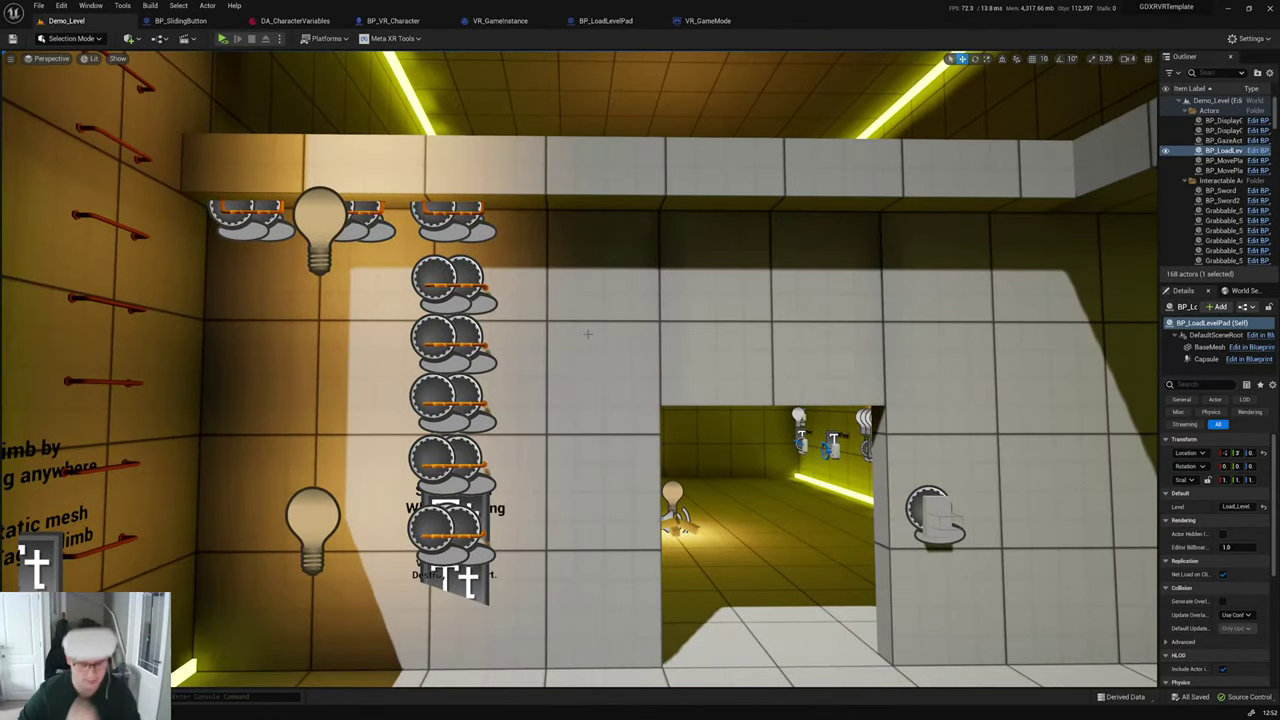
key("g")
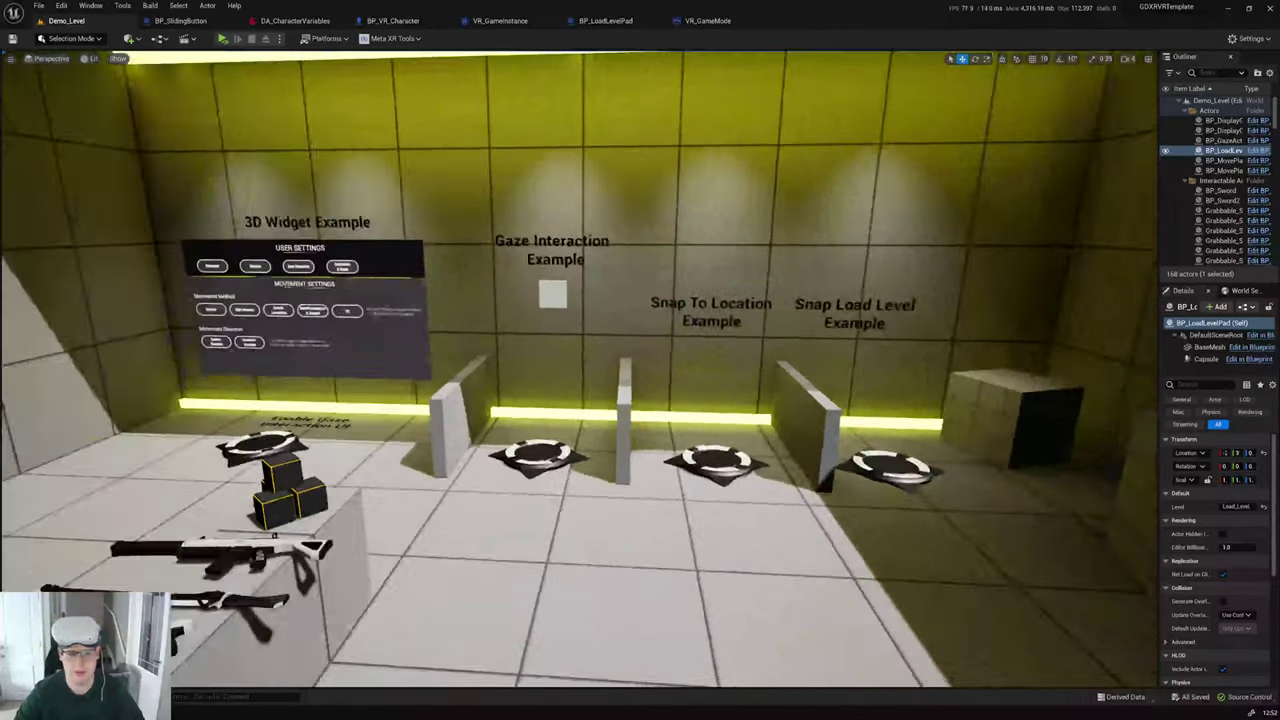
right_click_drag(580, 370, 460, 370)
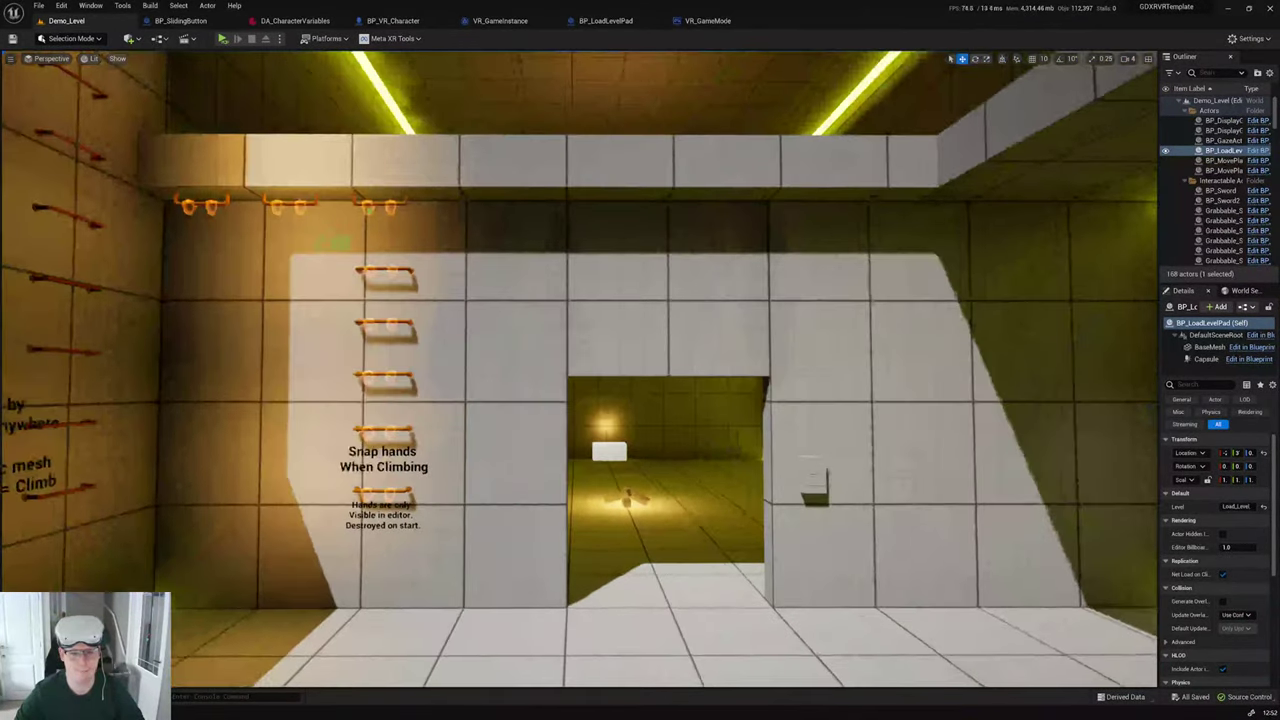
key("w")
mouse_move(580, 370)
right_mouse_down()
mouse_move(640, 368)
mouse_move(560, 368)
mouse_move(690, 368)
mouse_move(505, 368)
right_mouse_up()
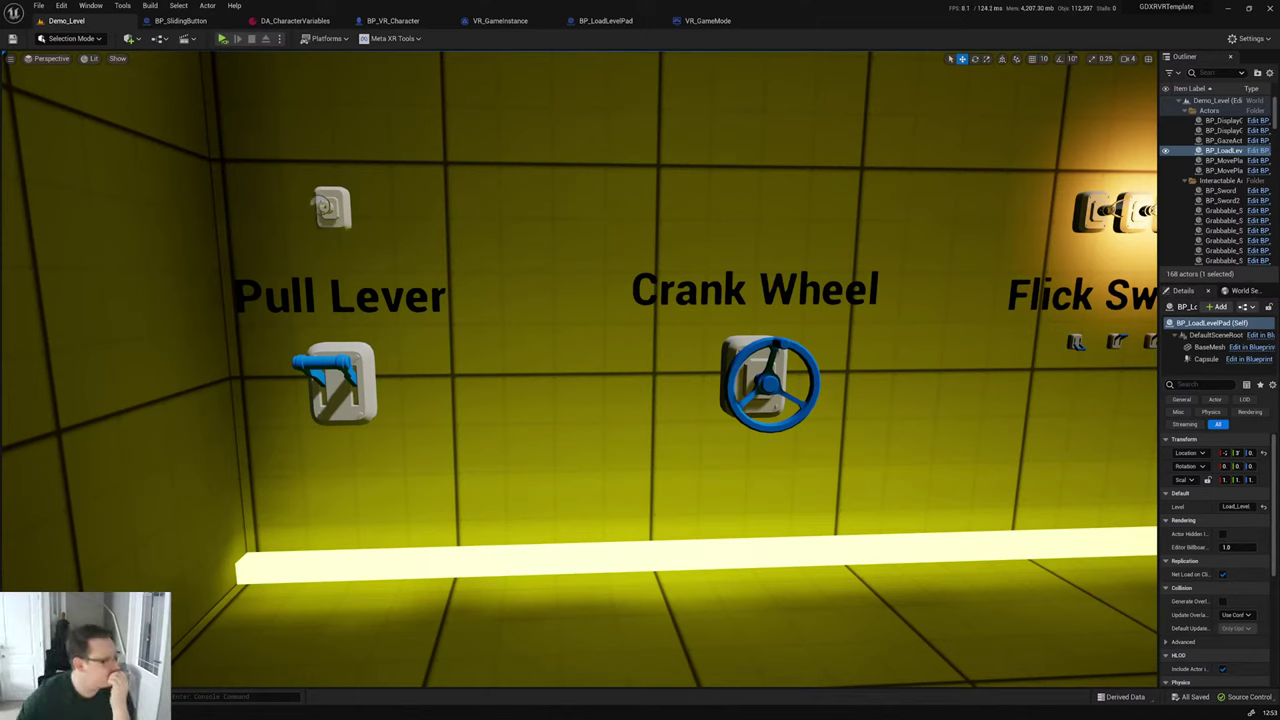
key("alt+Tab")
Step: On the Notion road map, move Physical slider example to 1.4 Additions and OpenXR Load Screen Example to In progress
left_click_drag(665, 58, 617, 22)
scroll(860, 330, "down", 4)
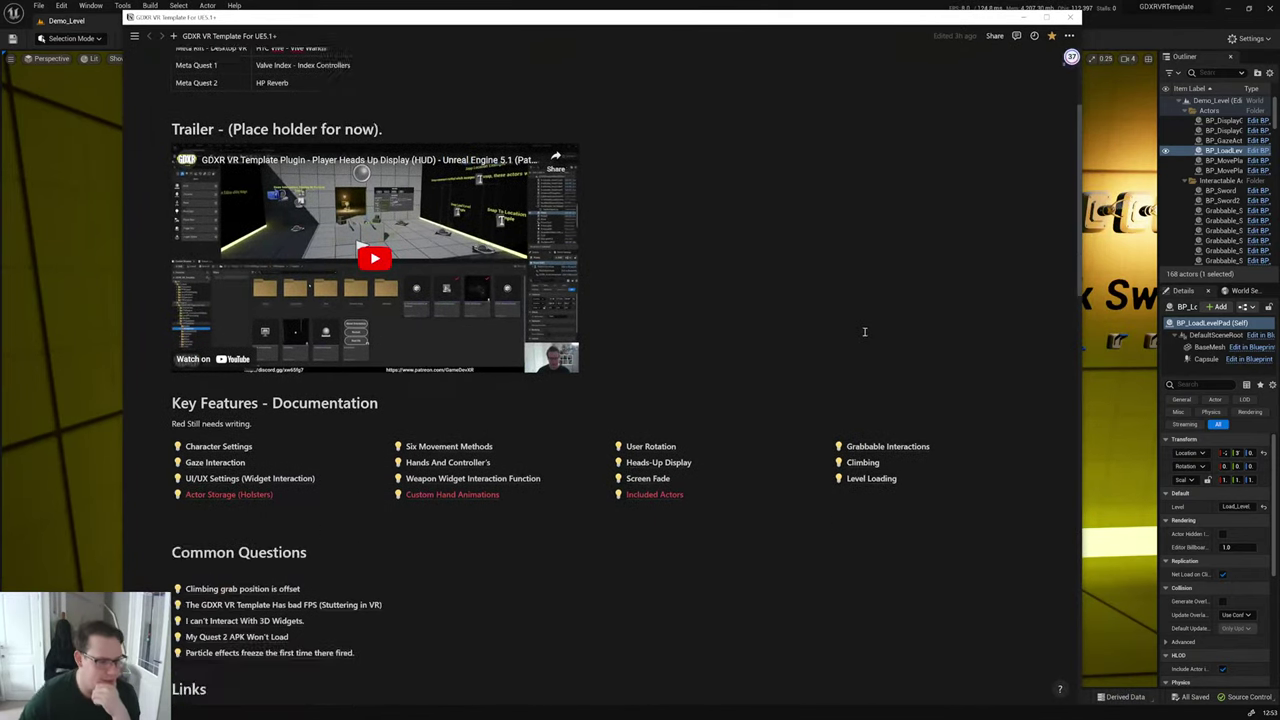
mouse_move(837, 331)
left_mouse_down()
mouse_move(823, 337)
mouse_move(828, 351)
left_mouse_up()
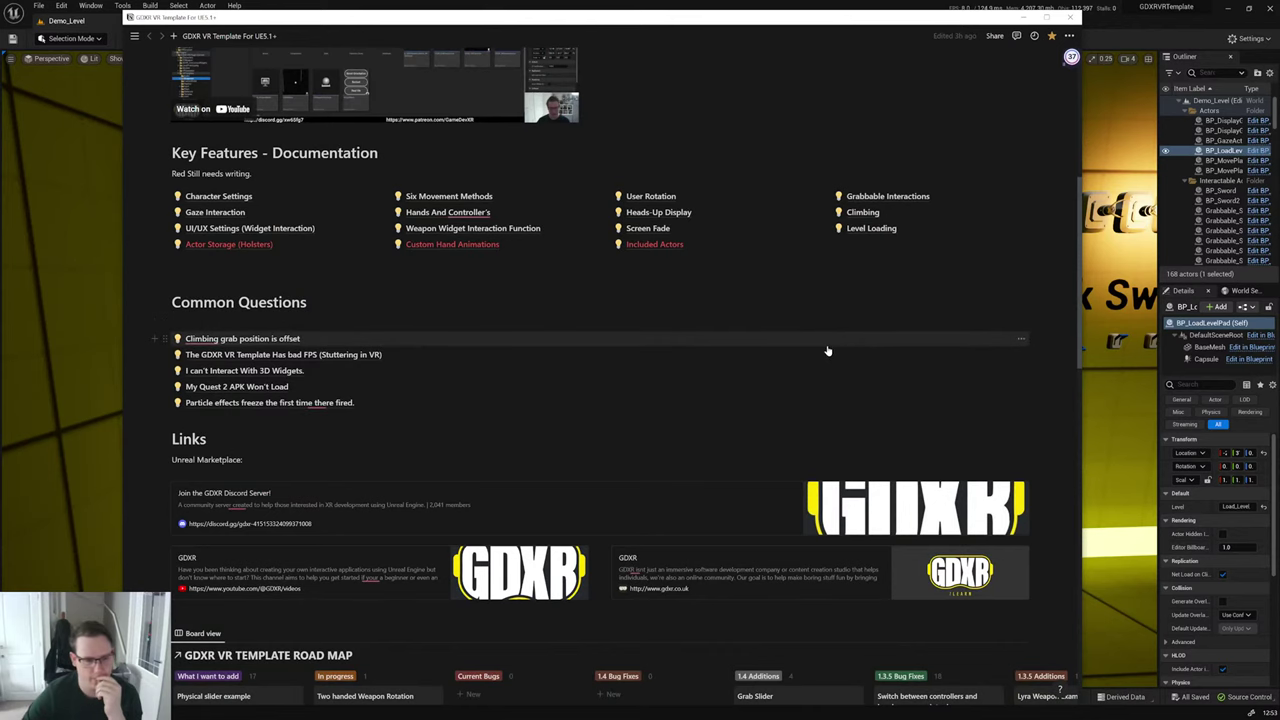
scroll(827, 351, "up", 1)
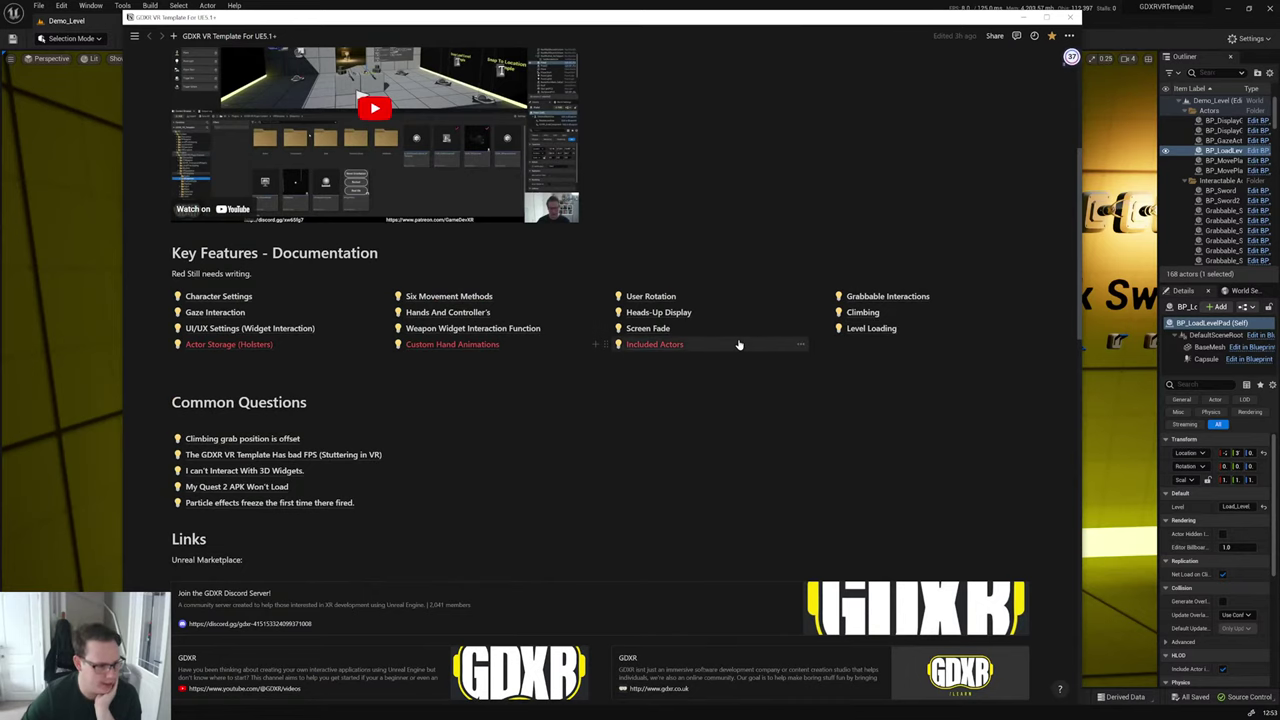
left_click(796, 394)
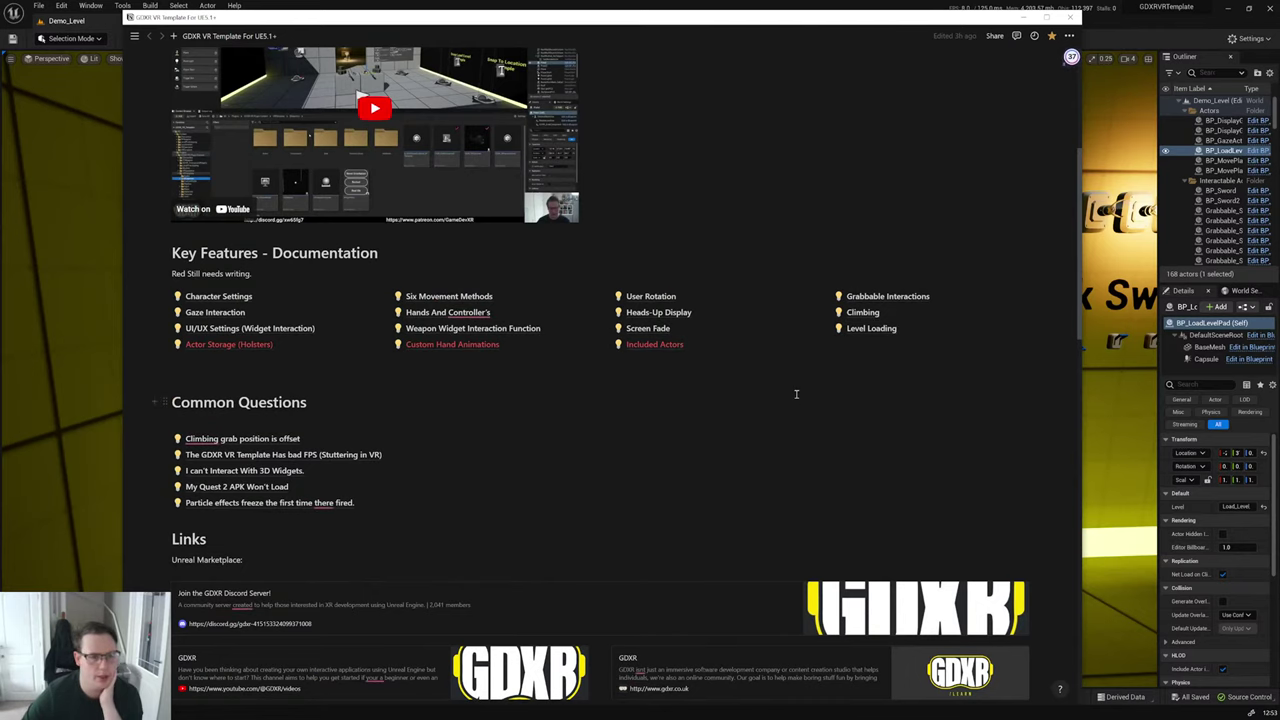
scroll(796, 394, "up", 1)
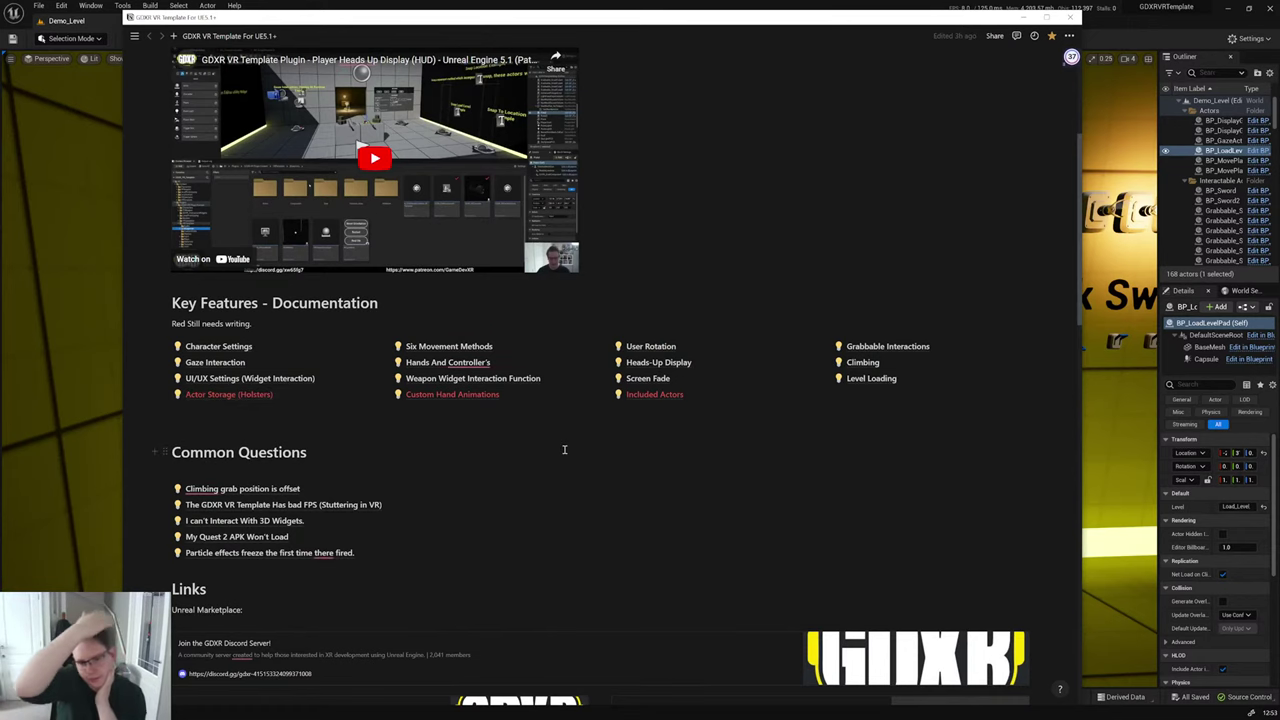
scroll(740, 433, "up", 3)
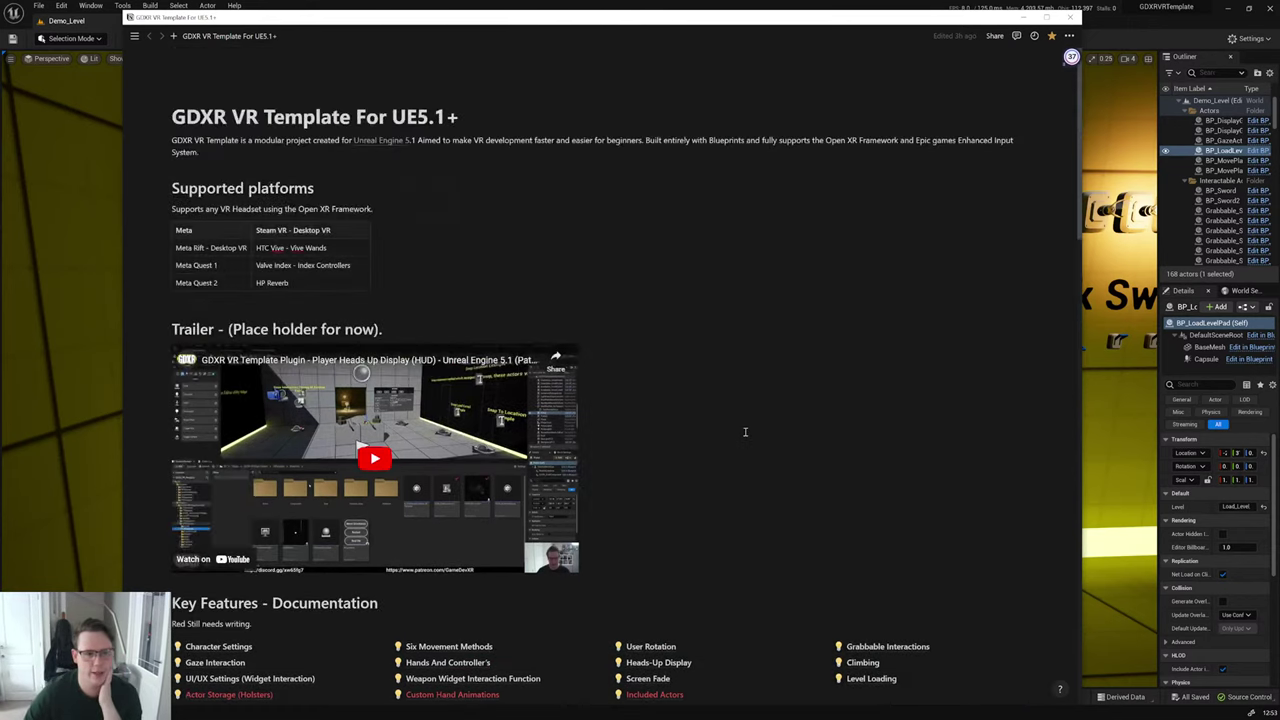
scroll(745, 432, "down", 8)
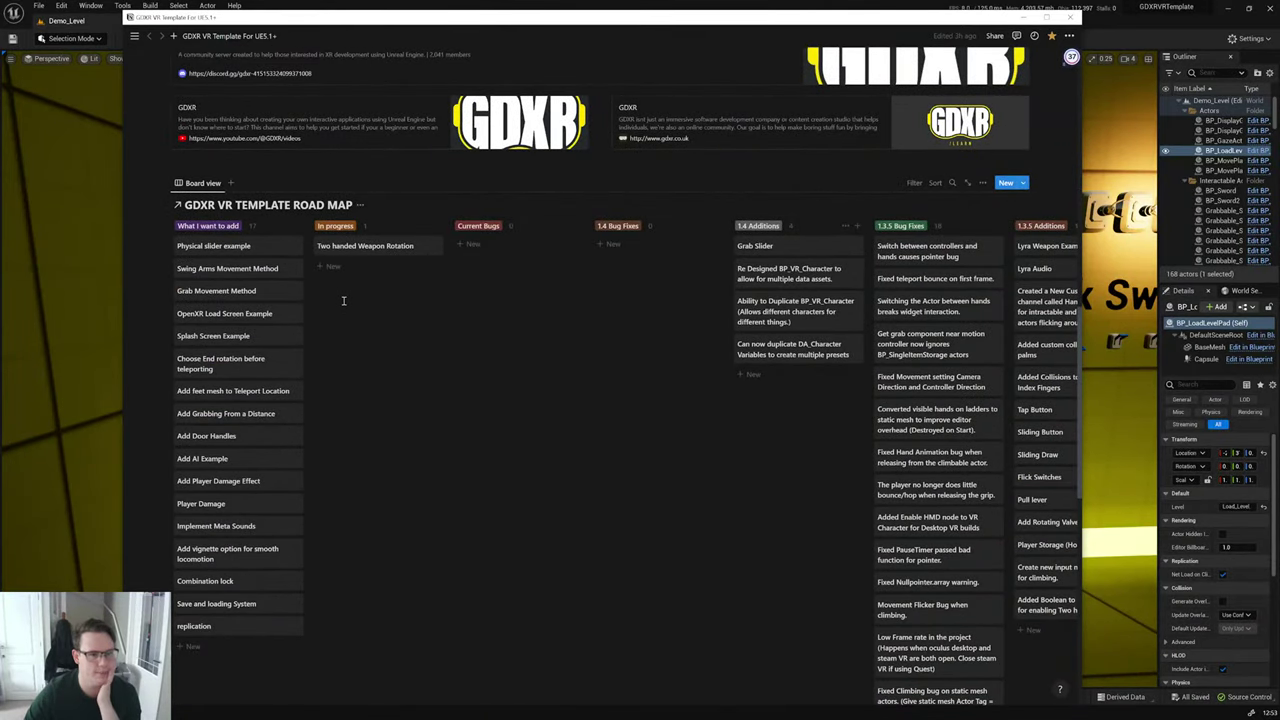
left_click_drag(212, 247, 781, 262)
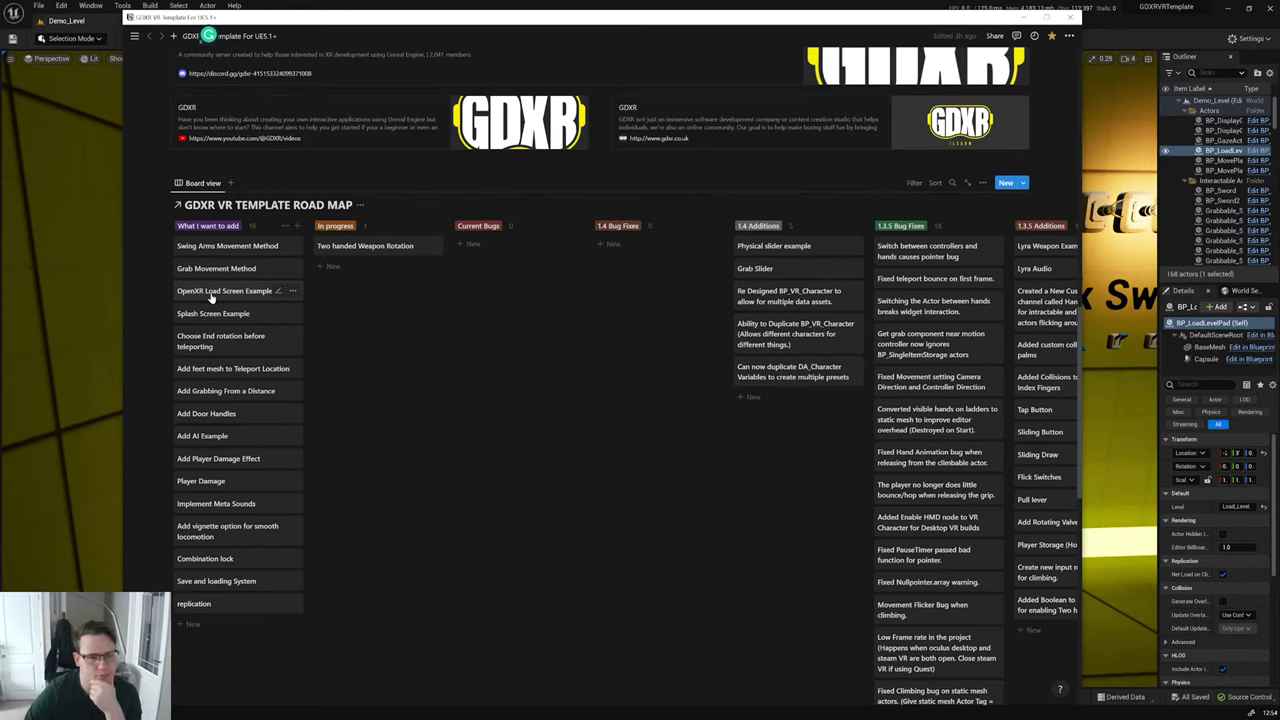
left_click_drag(207, 295, 354, 242)
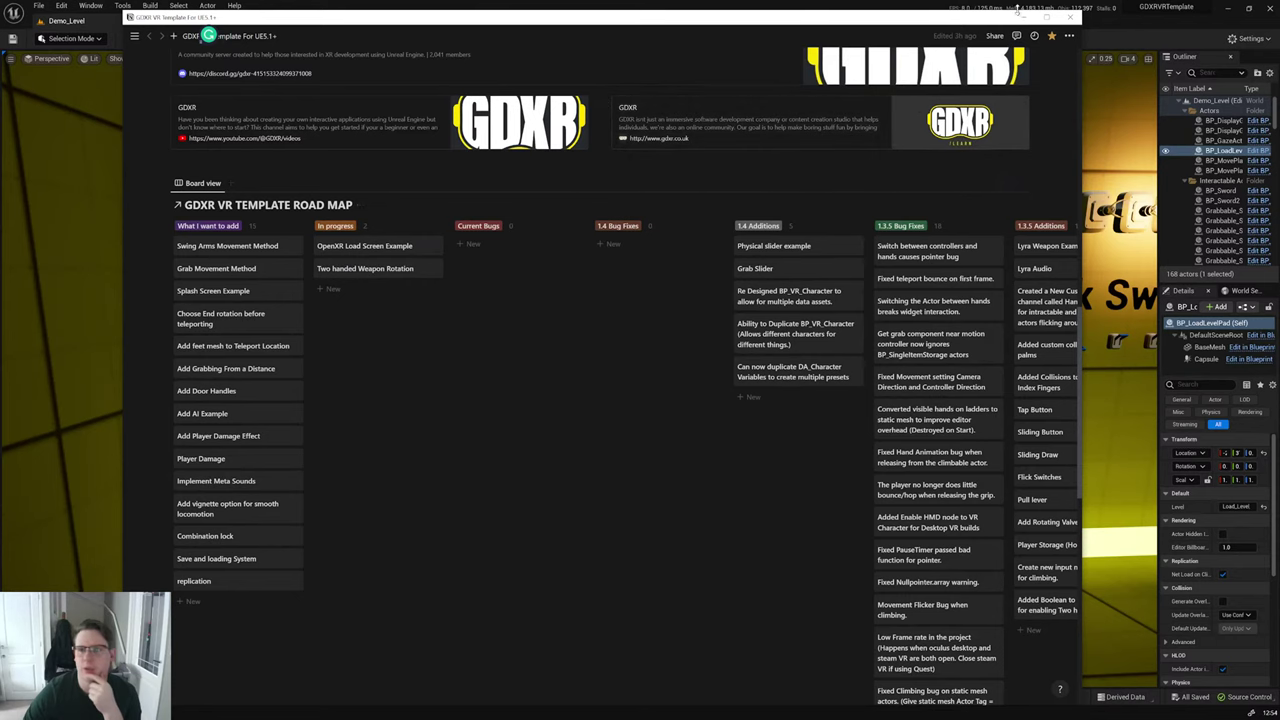
left_click(1017, 9)
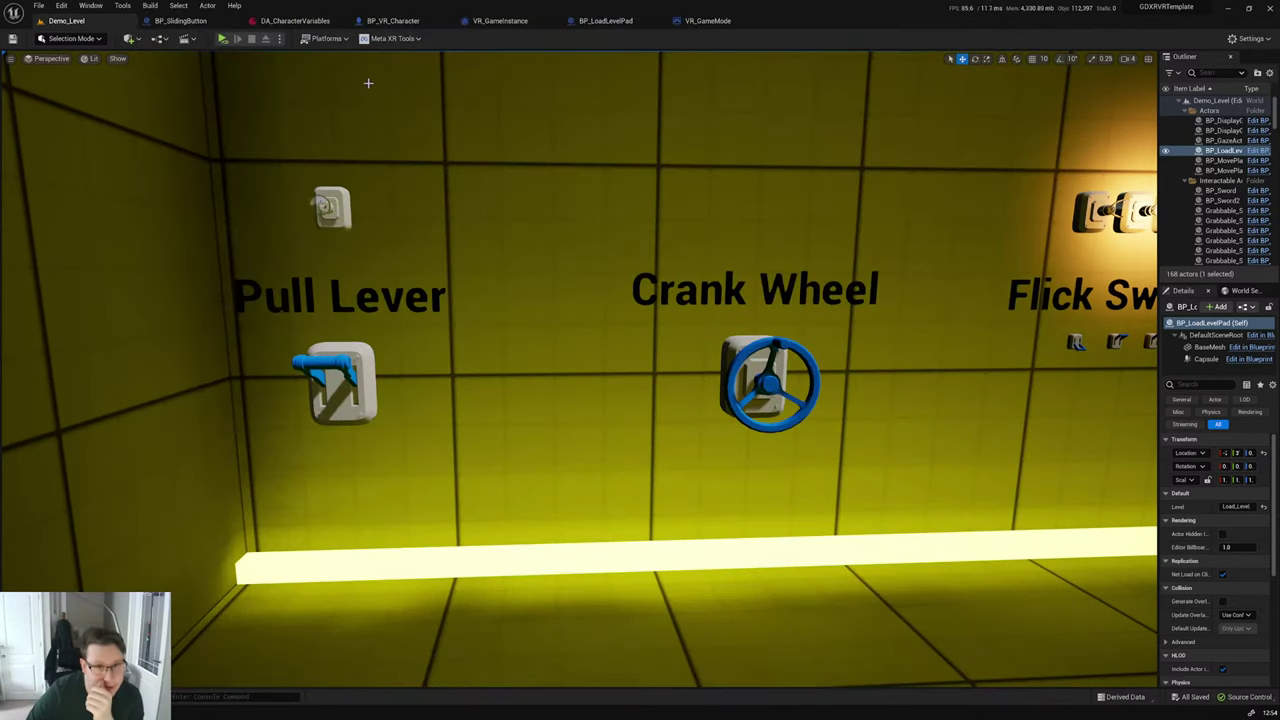
Step: Add a new function named OpenXRLoadScreen to VR_GameInstance
left_click(499, 20)
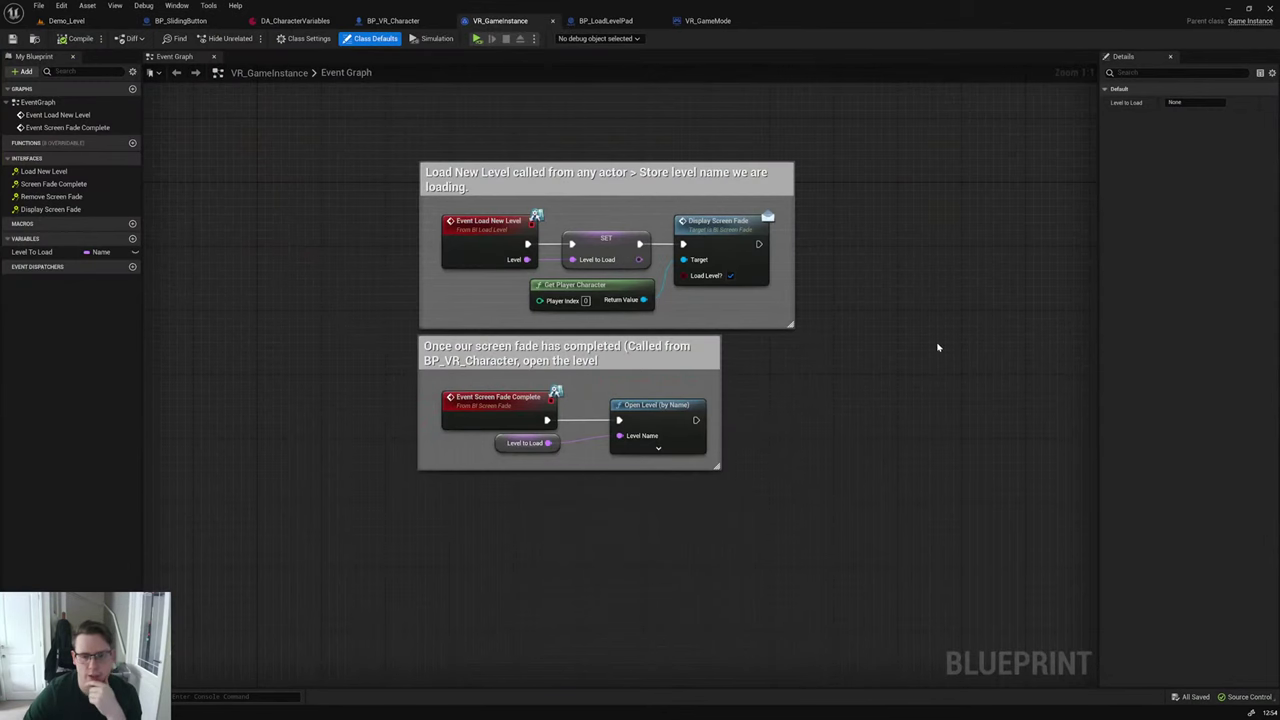
right_click_drag(906, 362, 688, 351)
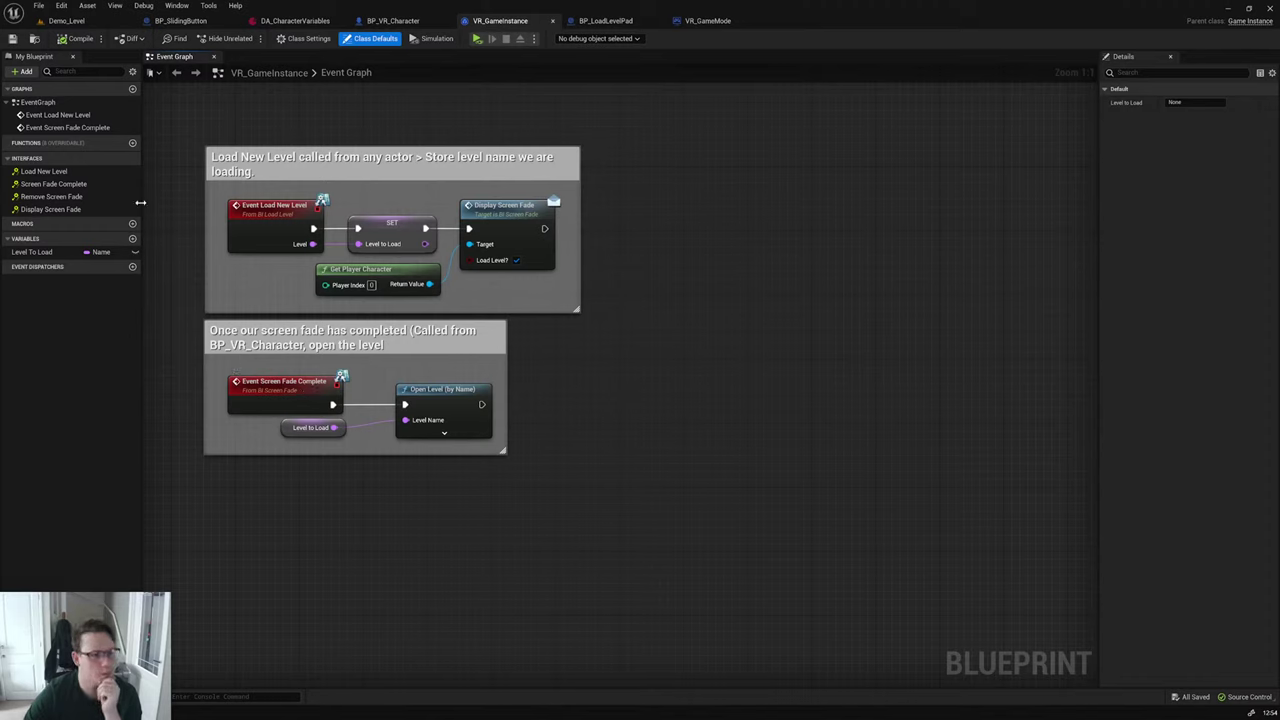
left_click(132, 143)
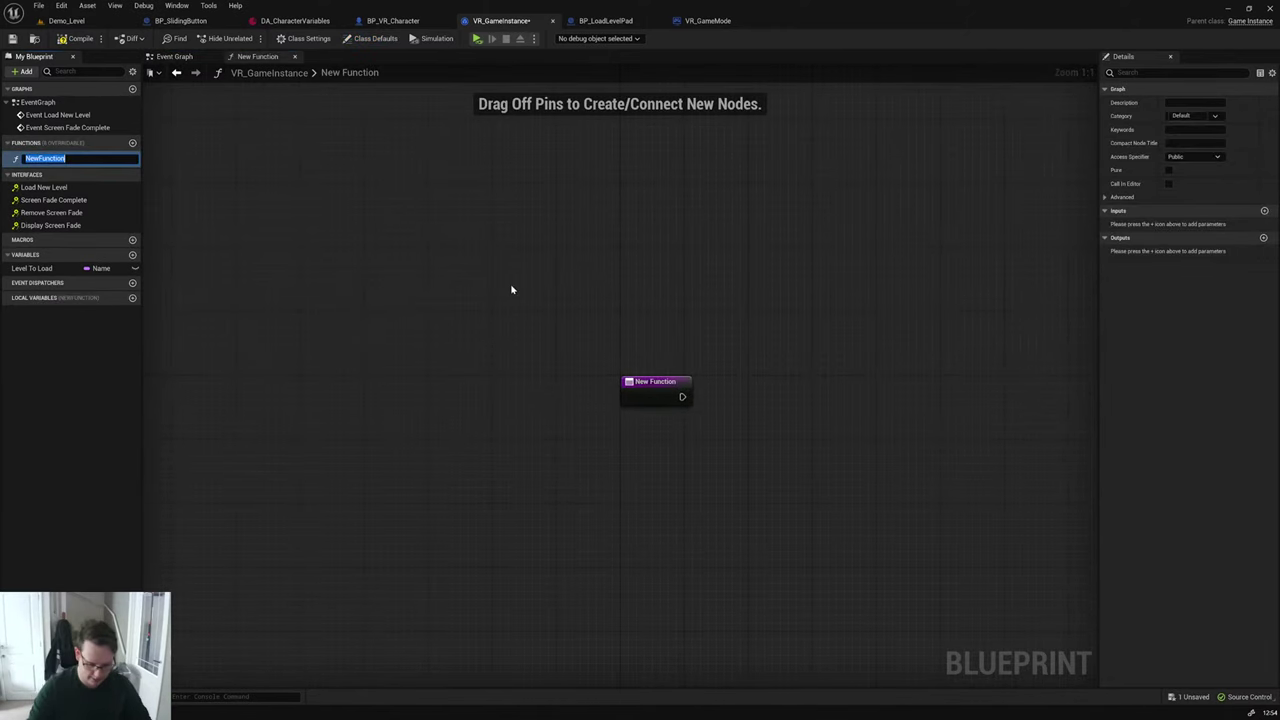
type("L")
key("BackSpace")
type("Op")
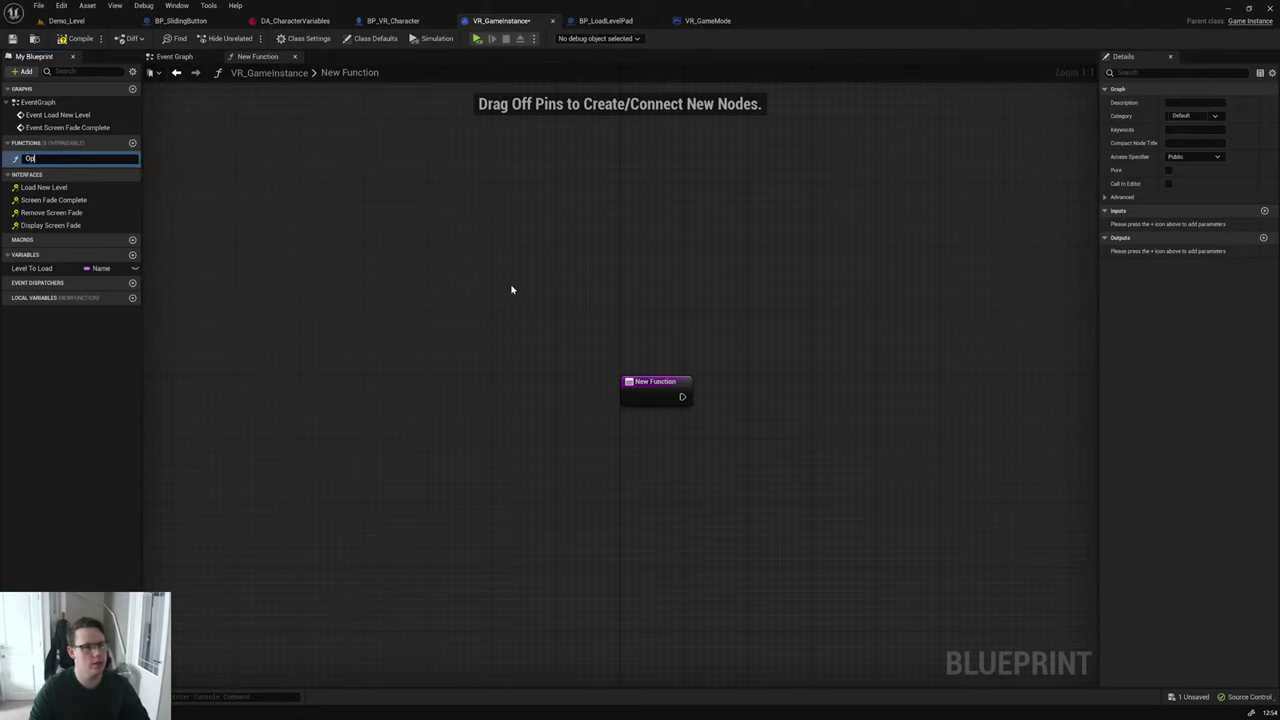
type("enXR")
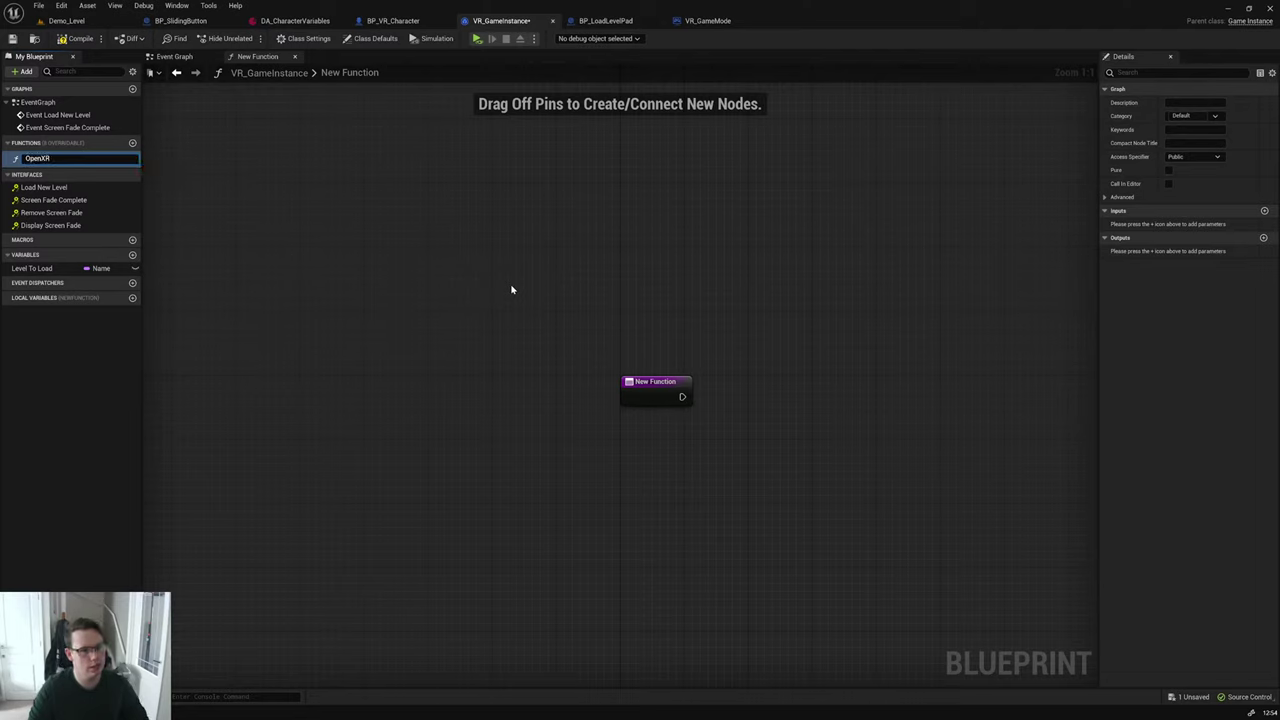
type("LoadScre")
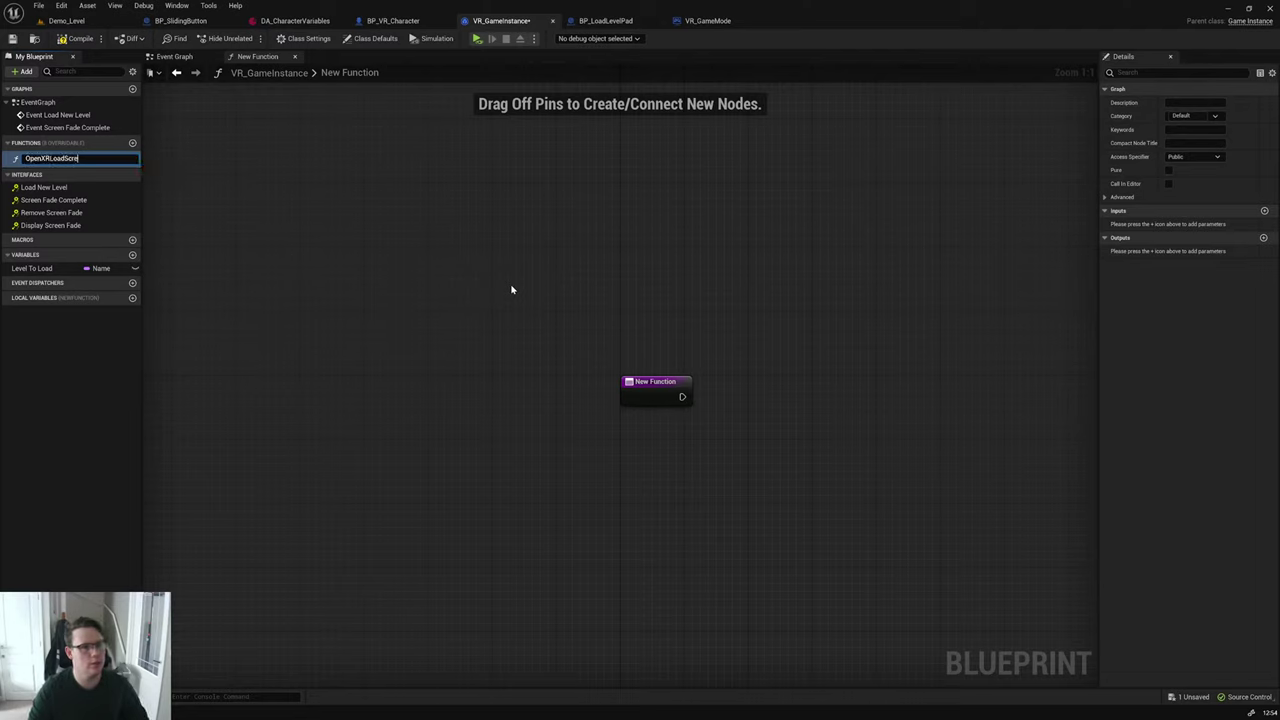
type("en")
key("Return")
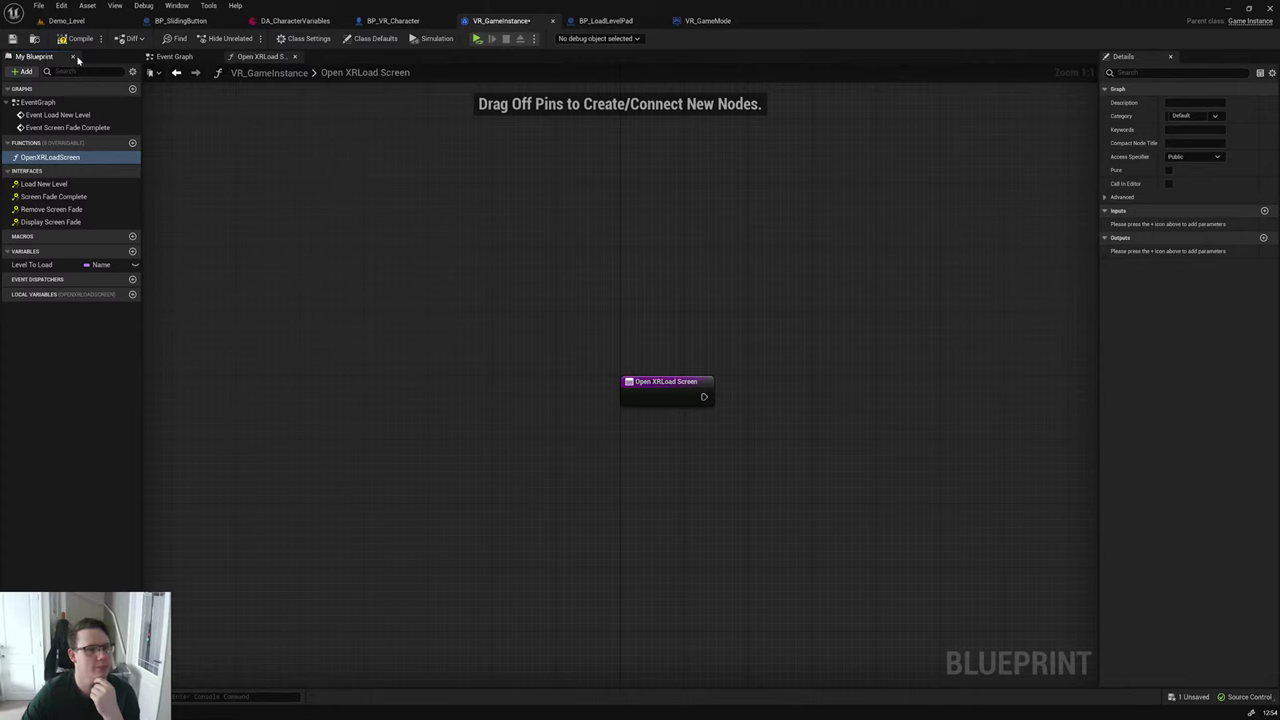
Step: Try a Set Loading Screen node after the function entry, then delete it
right_click_drag(431, 295, 212, 265)
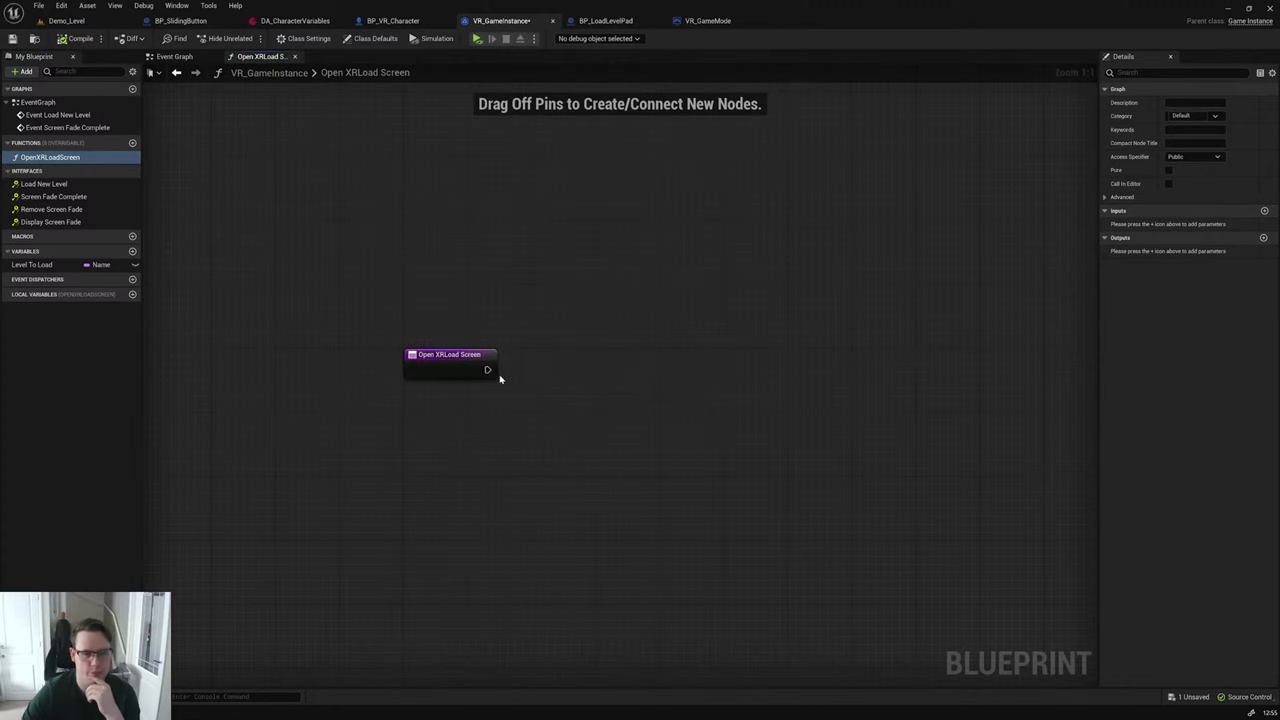
left_click_drag(488, 370, 585, 375)
type("ope")
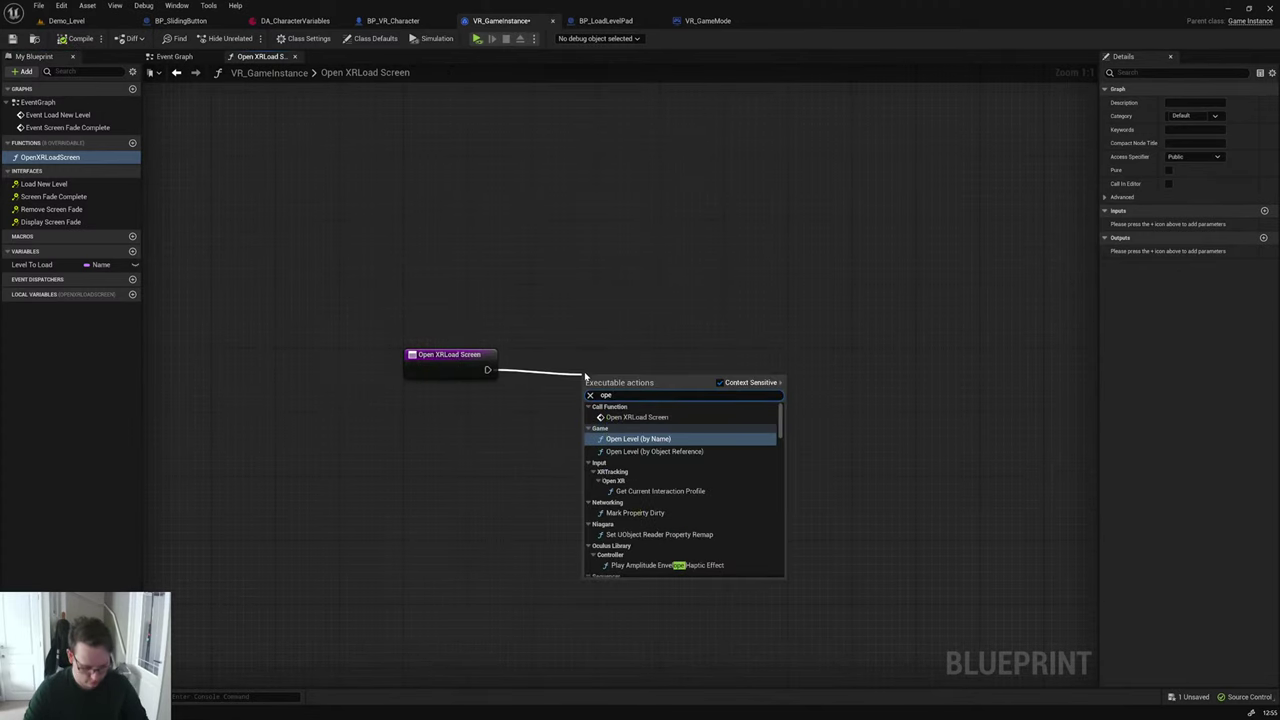
type(" xr")
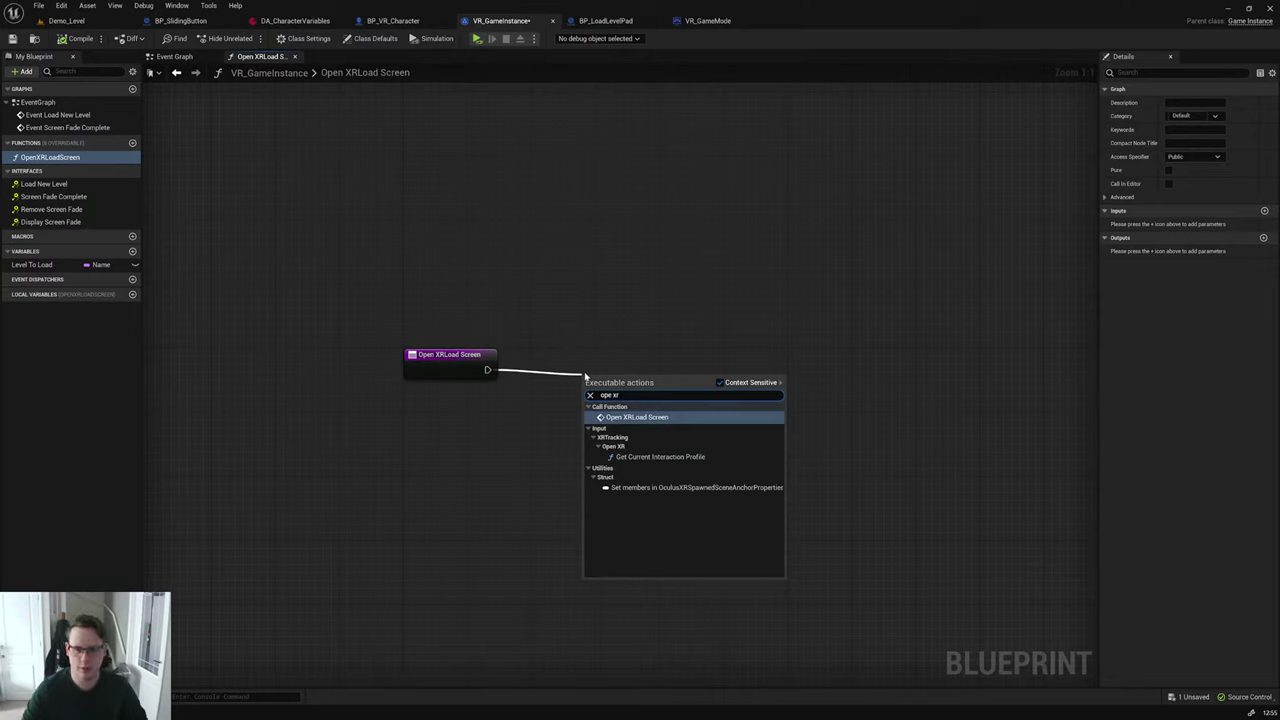
key("BackSpace")
key("BackSpace")
key("BackSpace")
key("BackSpace")
key("BackSpace")
key("BackSpace")
type("lo")
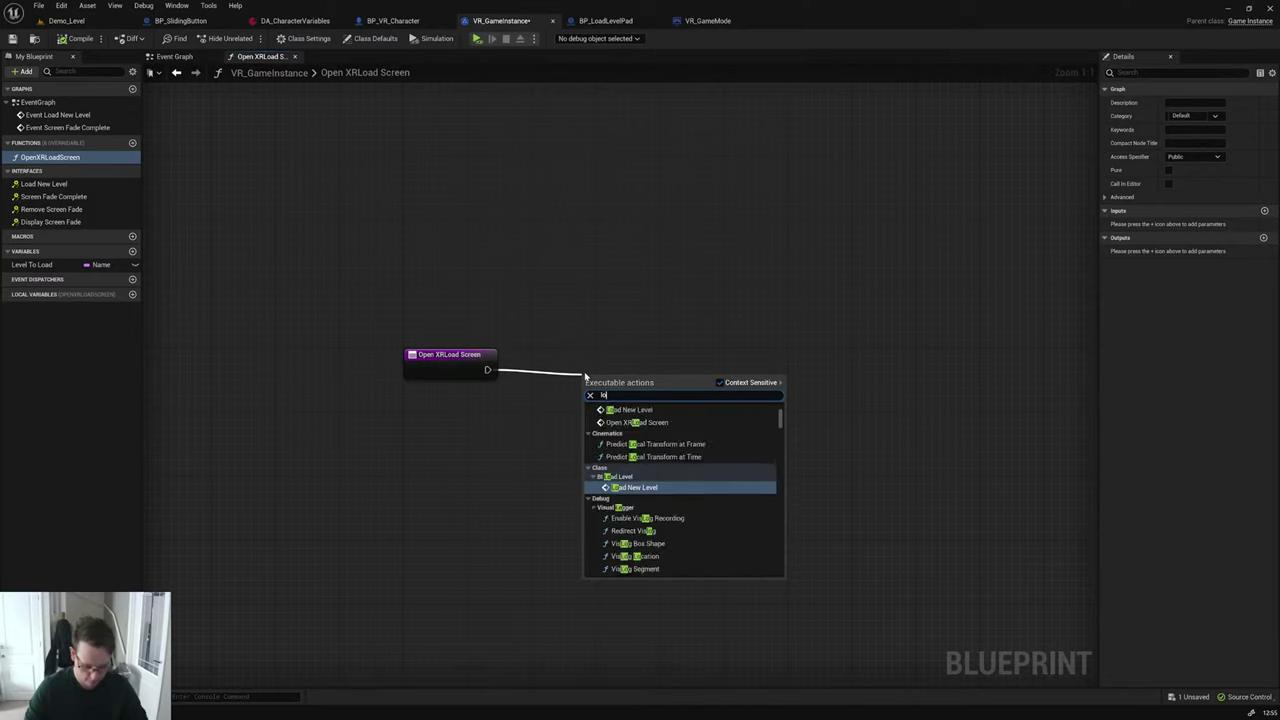
type("ad screen")
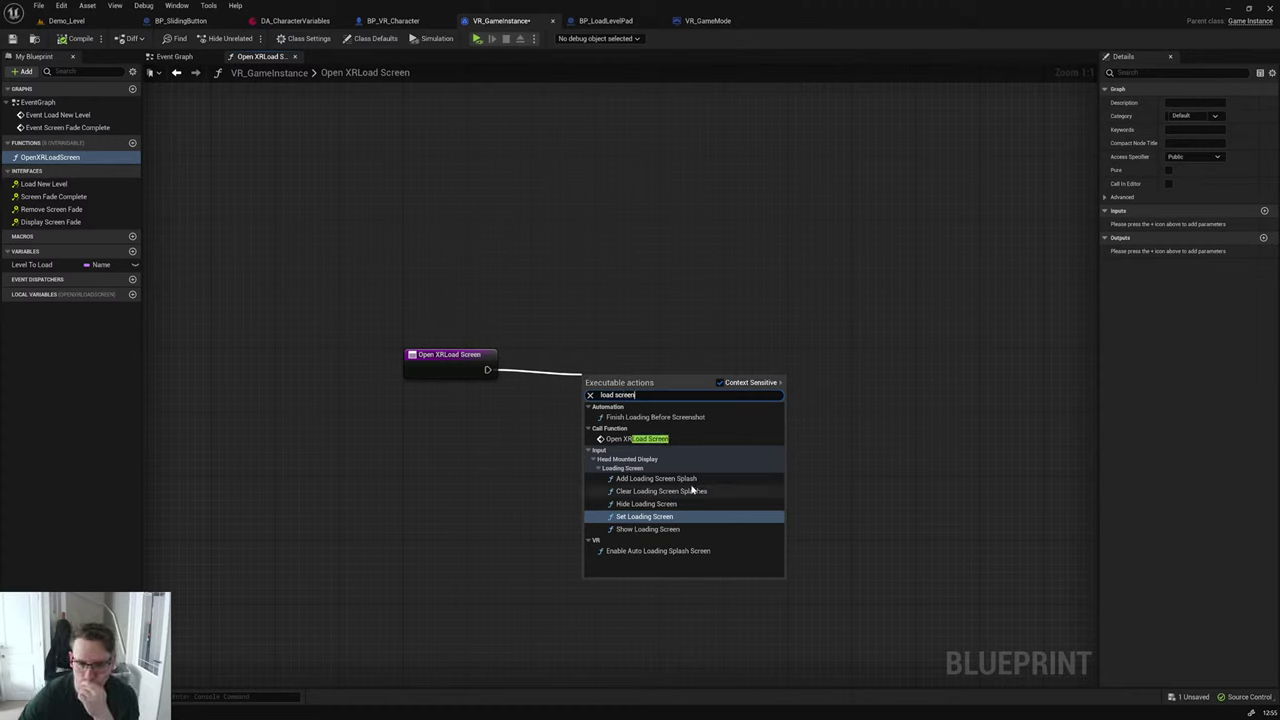
left_click(671, 516)
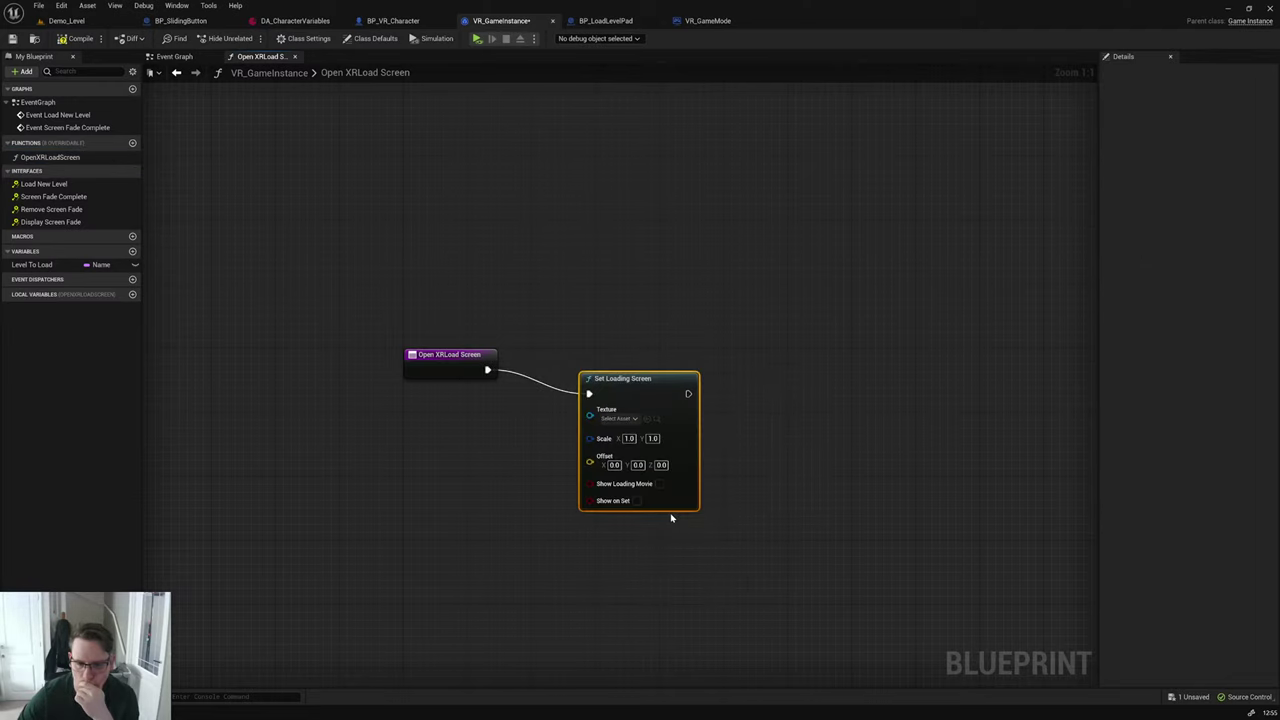
left_click_drag(673, 464, 715, 440)
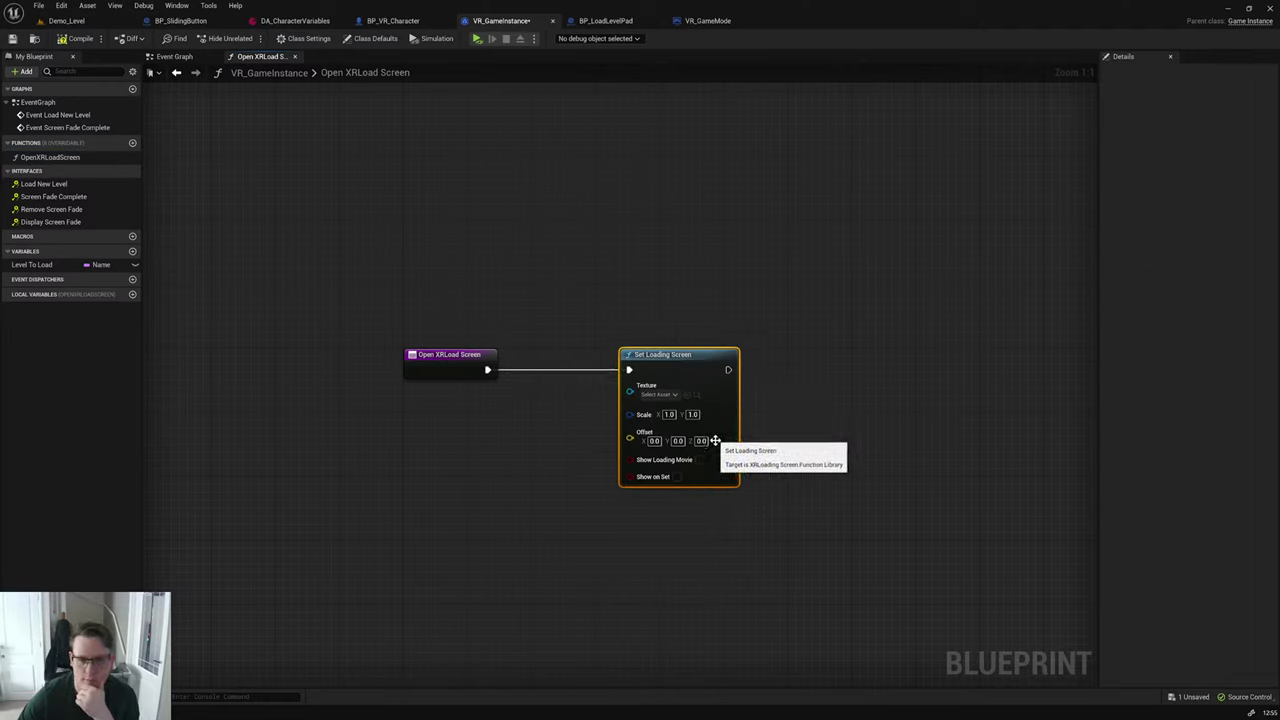
left_click(660, 394)
left_click(660, 394)
left_click(840, 437)
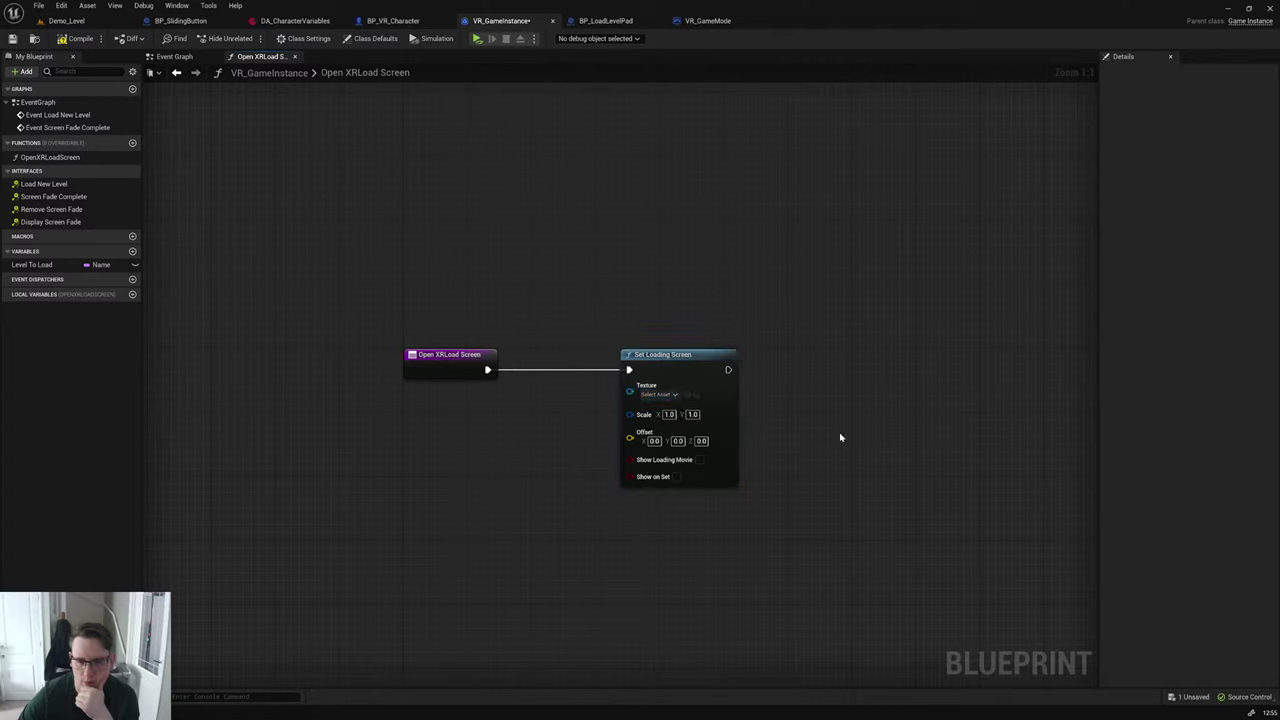
left_click(732, 474)
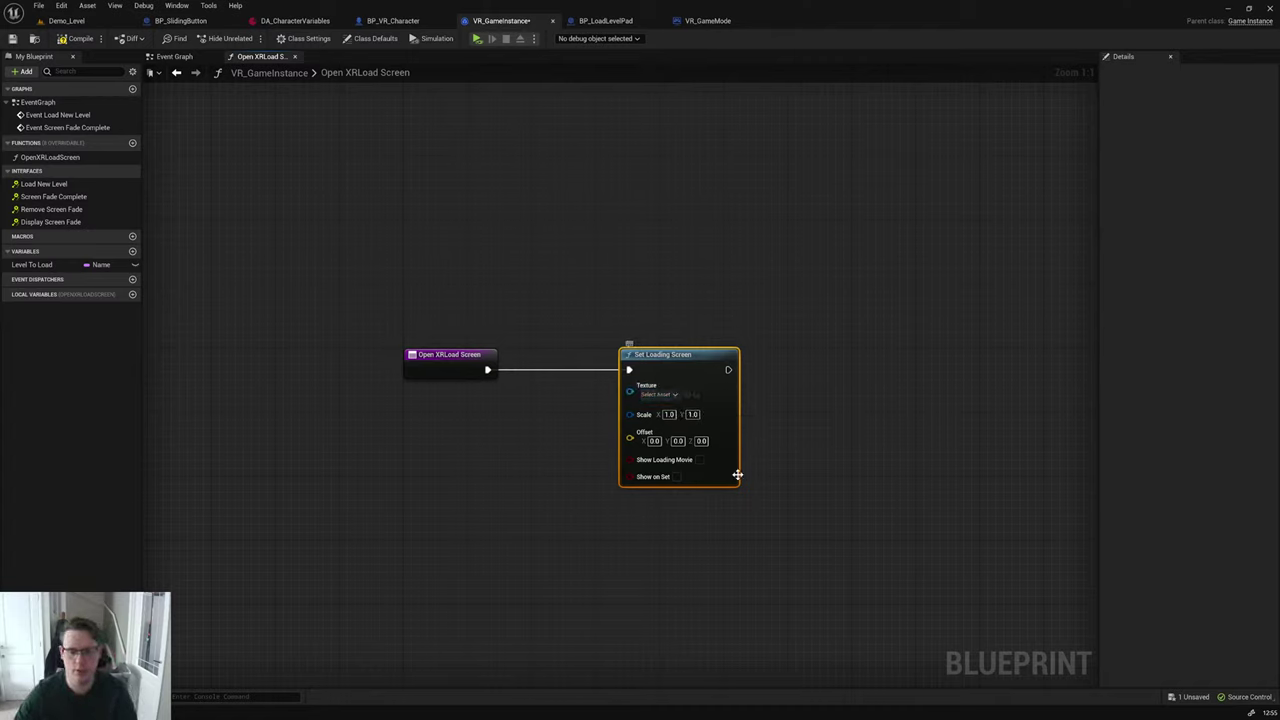
key("Delete")
Step: Connect a Show Loading Screen node to the OpenXRLoadScreen entry's execution output
left_click_drag(487, 369, 582, 360)
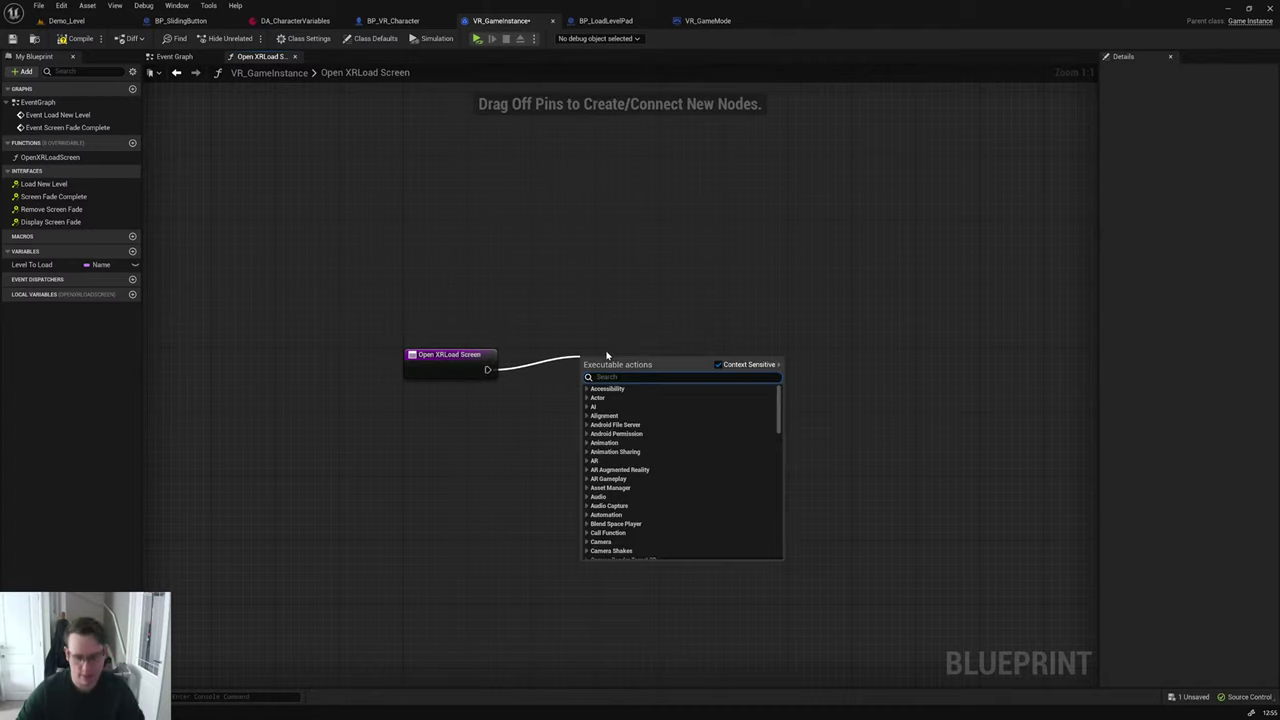
type("open x")
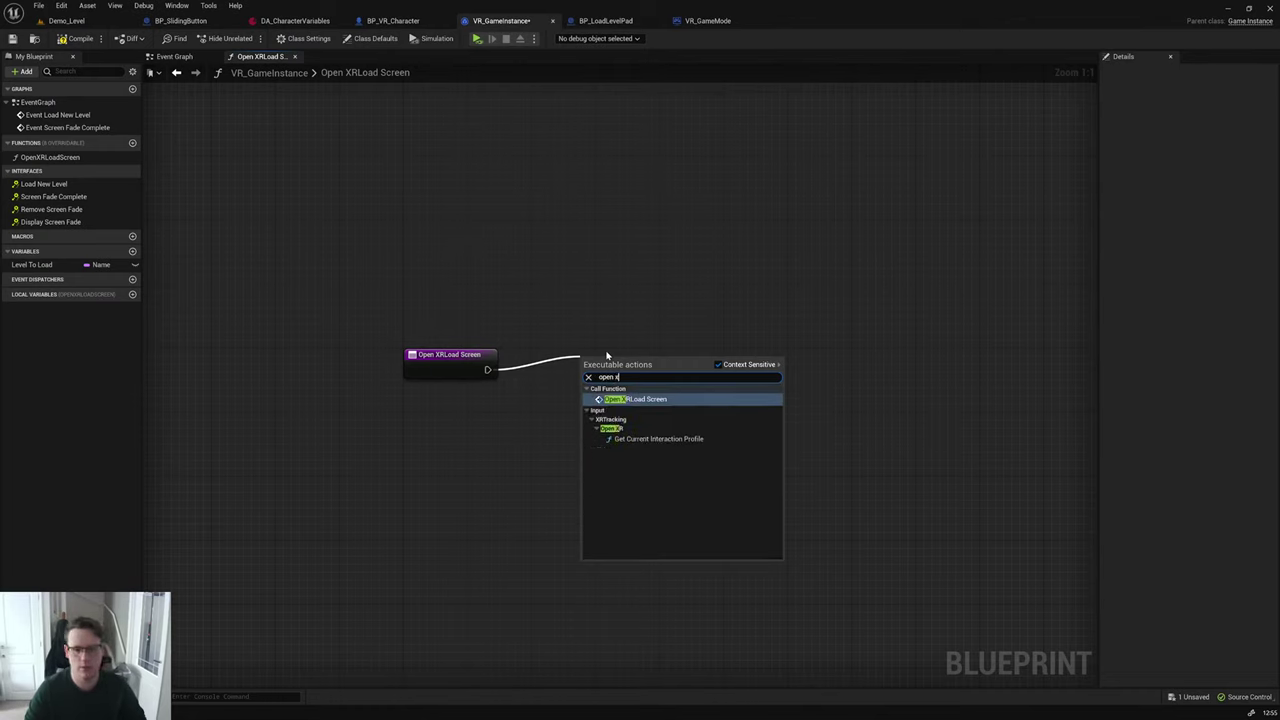
key("BackSpace")
key("BackSpace")
key("BackSpace")
key("BackSpace")
key("BackSpace")
key("BackSpace")
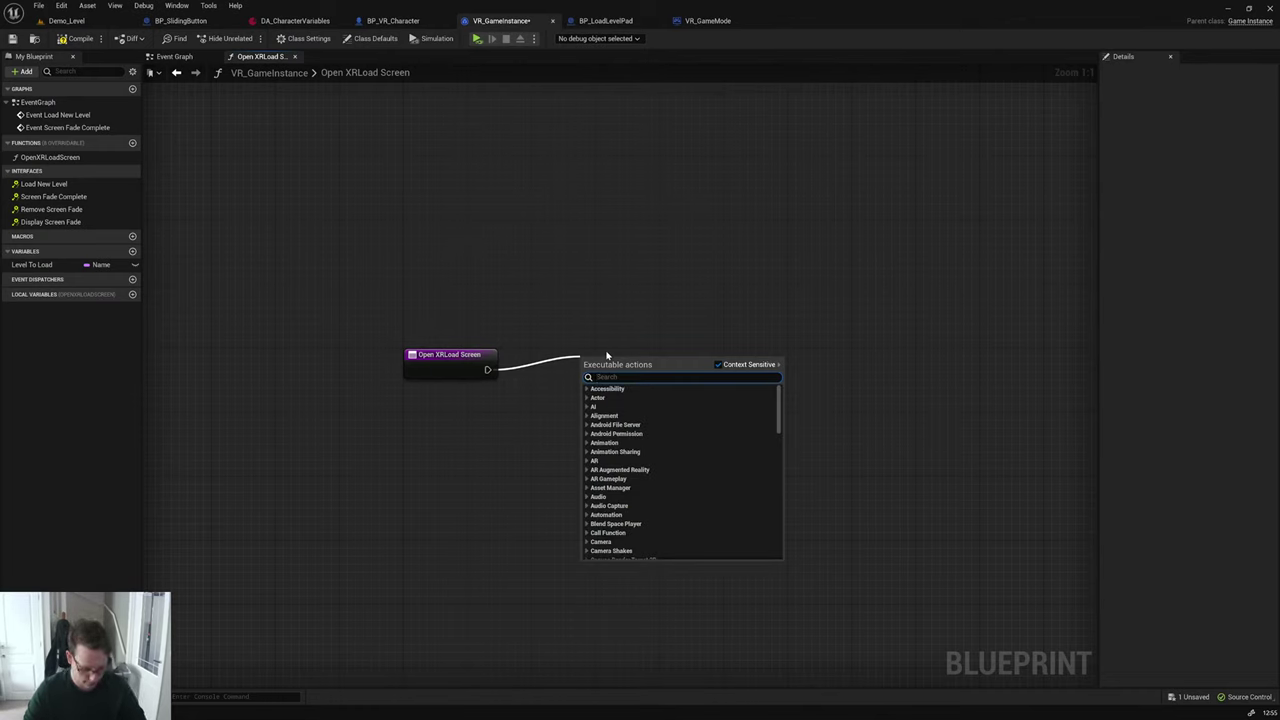
type("loading screen")
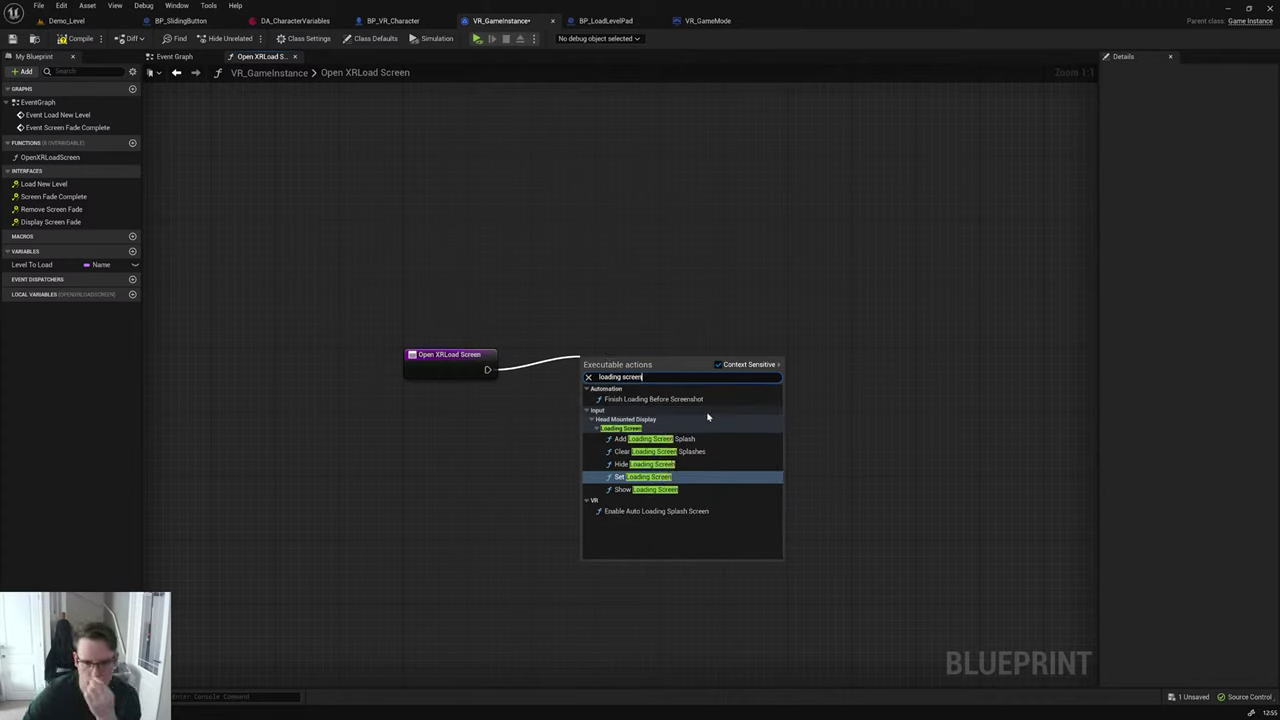
left_click(650, 489)
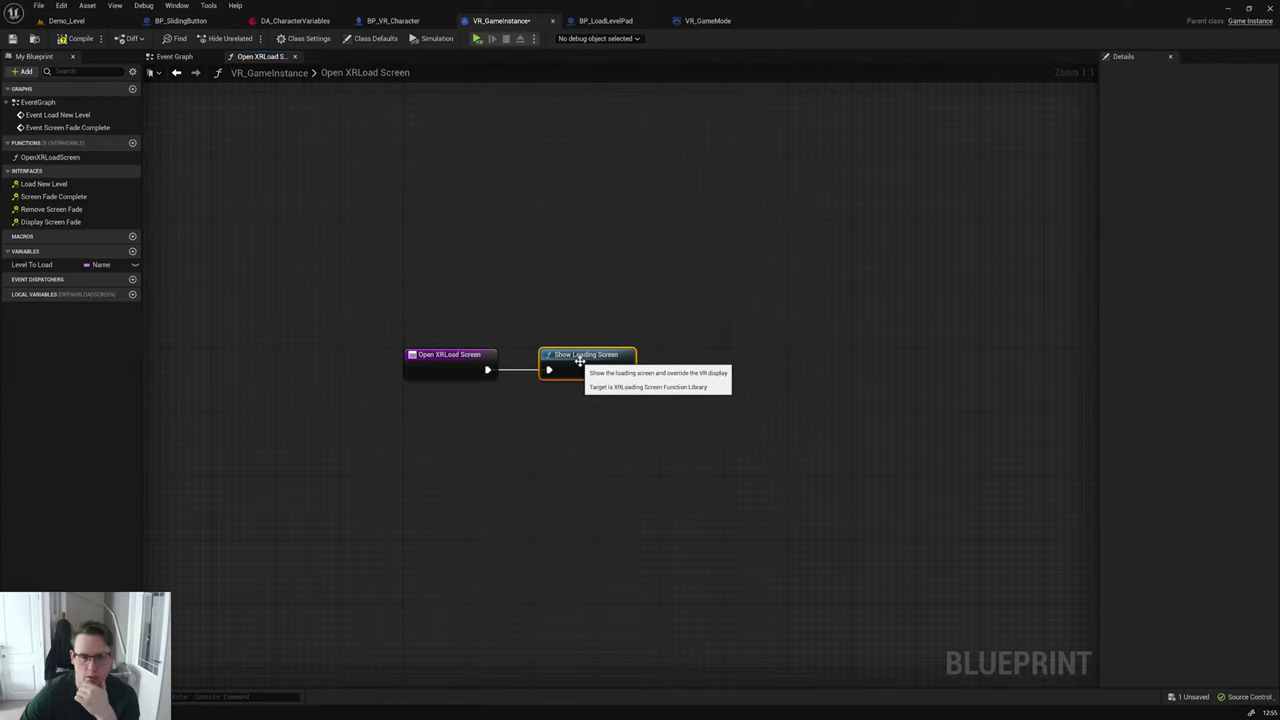
left_click(680, 438)
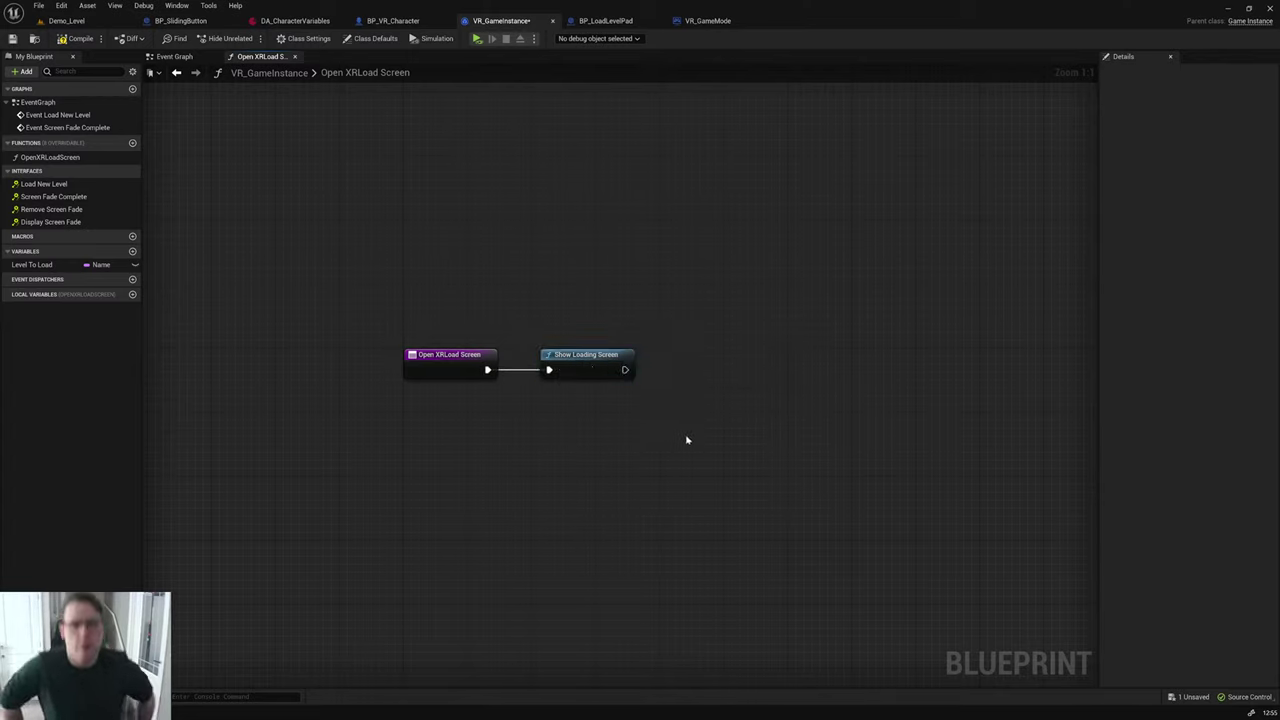
Step: Chain an Add Loading Screen Splash node after Show Loading Screen, then switch to BP_VR_Character
left_click_drag(625, 370, 697, 372)
type("set load")
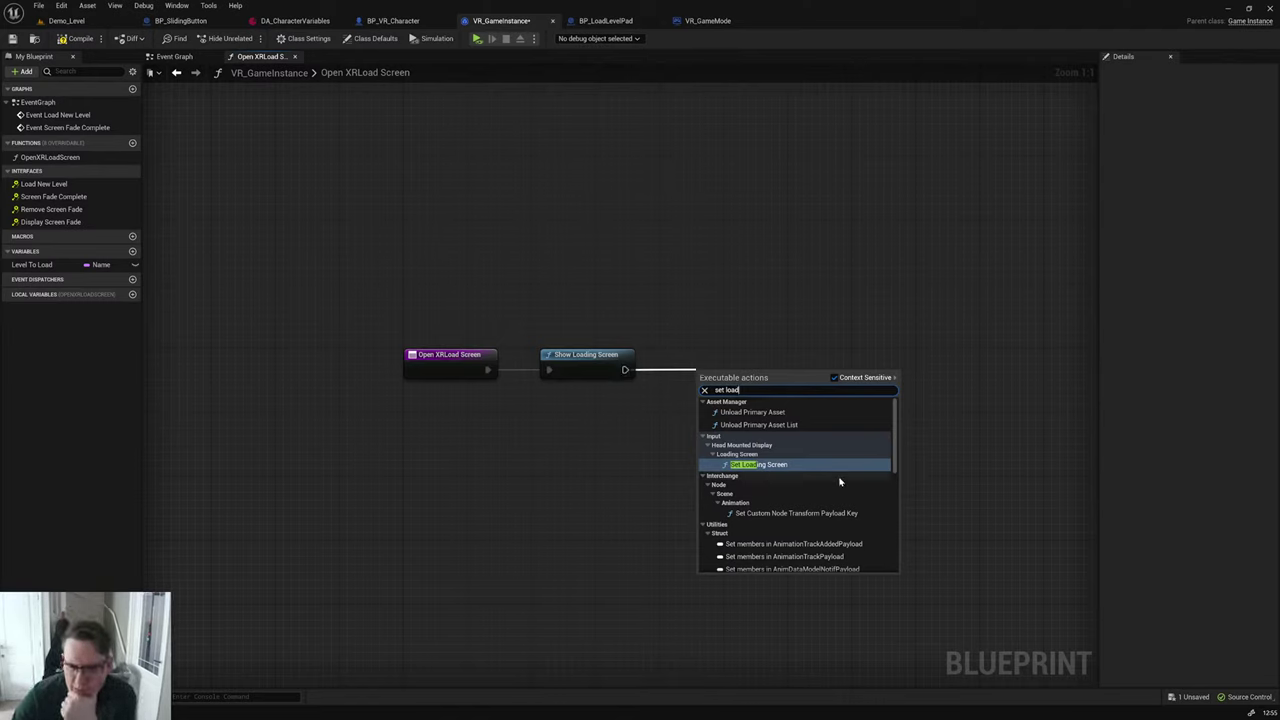
key("BackSpace")
key("BackSpace")
key("BackSpace")
key("BackSpace")
key("BackSpace")
key("BackSpace")
key("BackSpace")
key("BackSpace")
type("l")
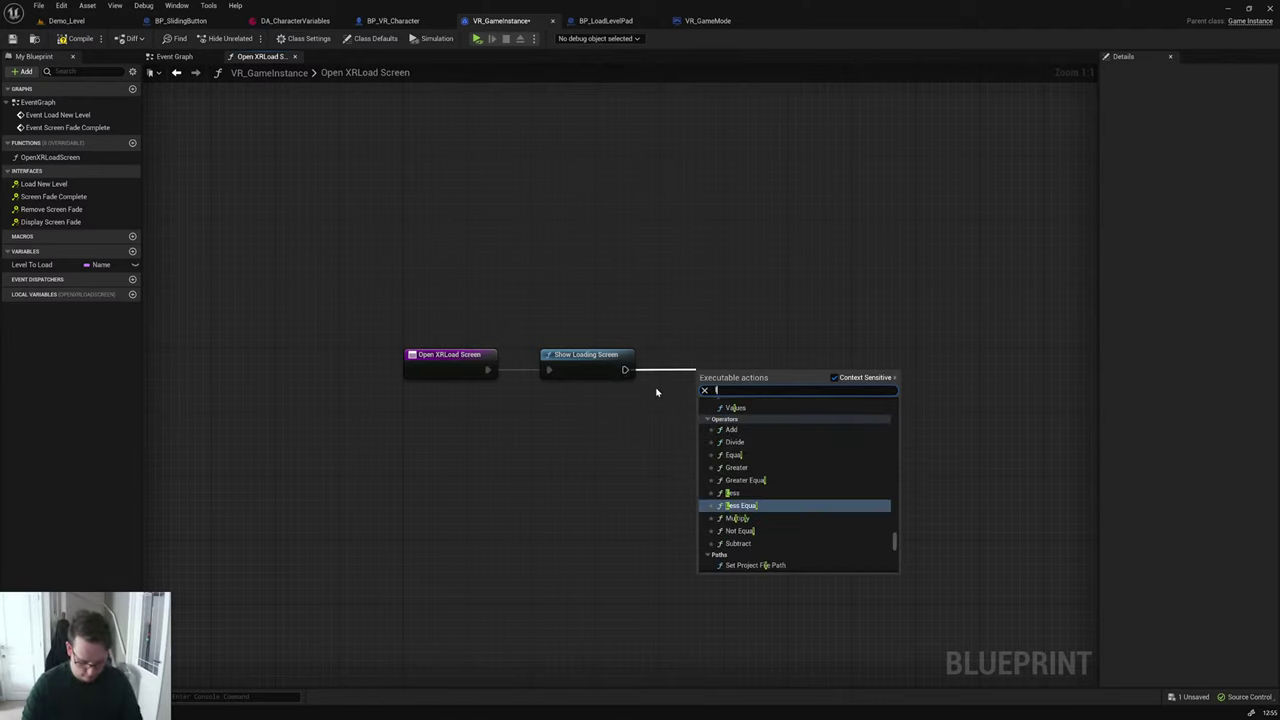
type("oading")
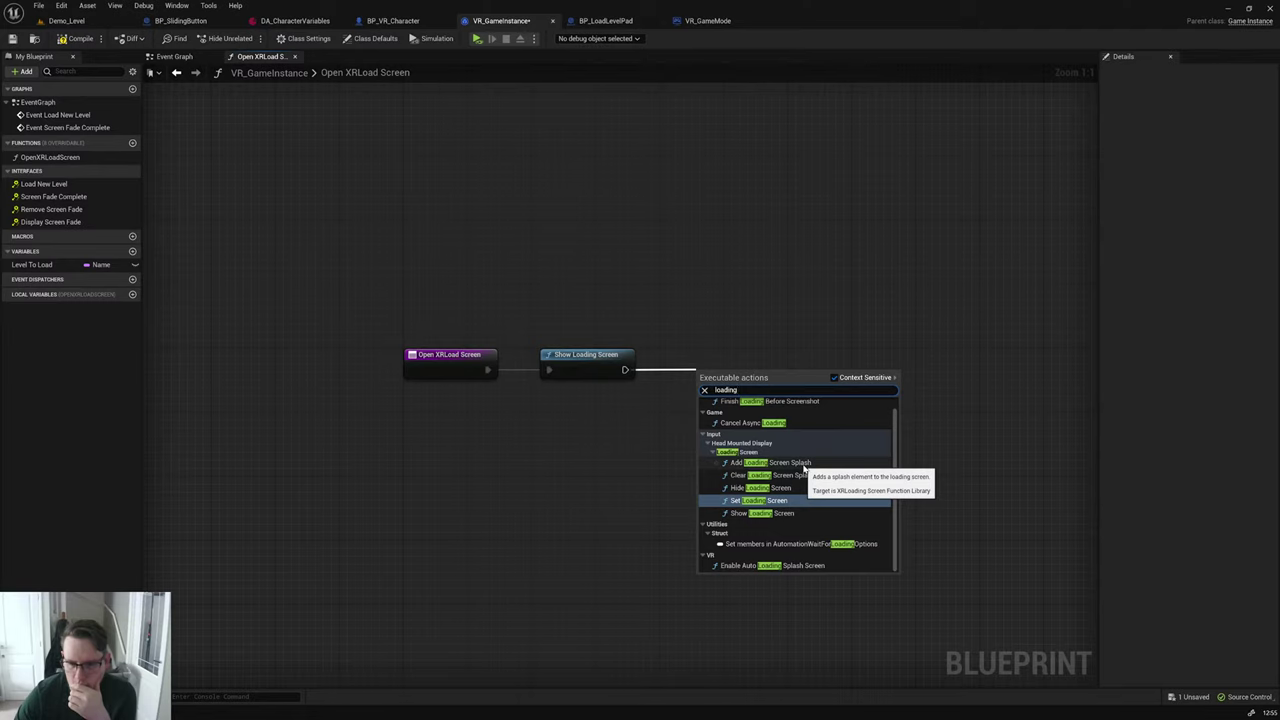
left_click(805, 463)
left_click_drag(756, 388, 772, 370)
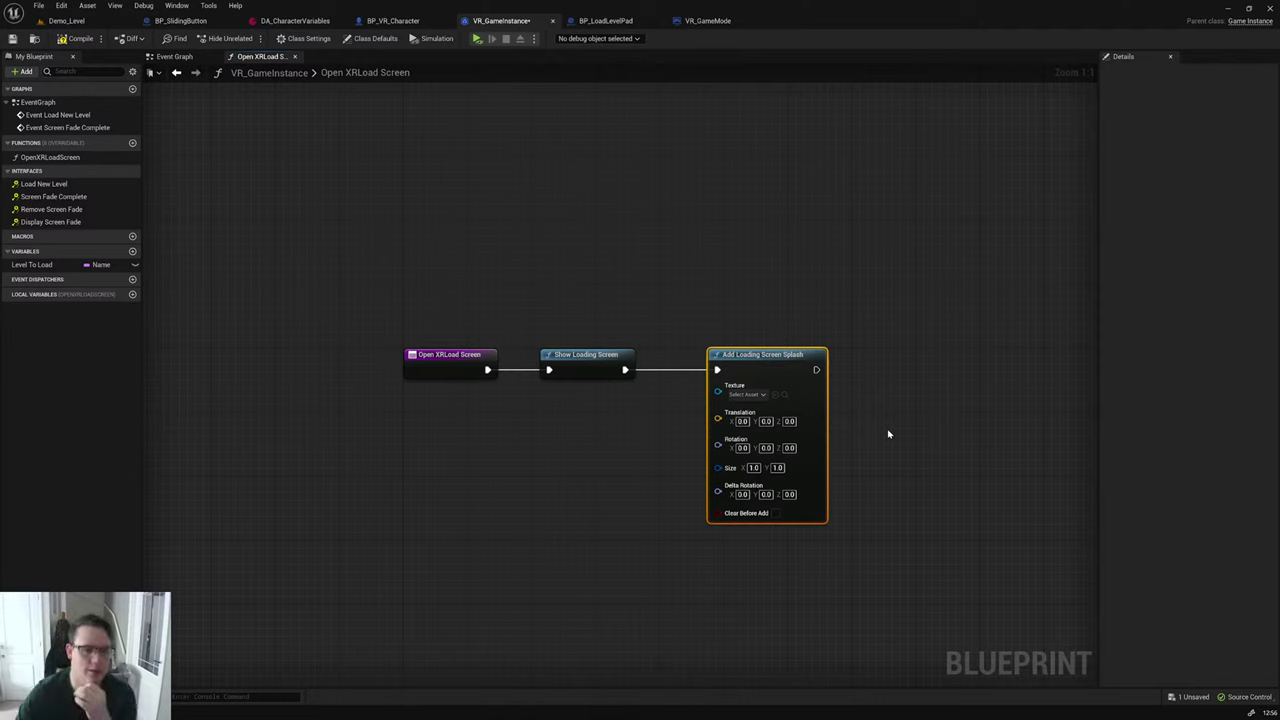
left_click(393, 20)
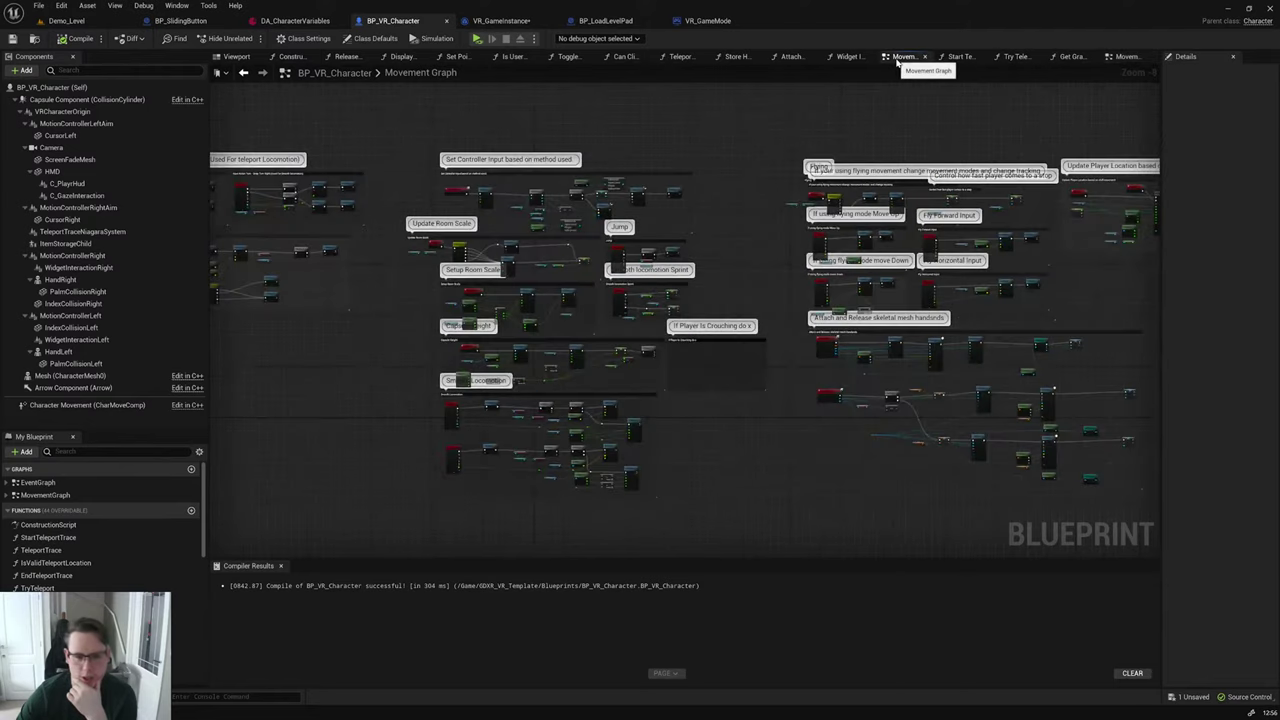
Step: Inspect BP_VR_Character's Movement Graph and EventGraph up close, then return to Demo_Level
right_click_drag(666, 457, 752, 222)
scroll(752, 222, "up", 2)
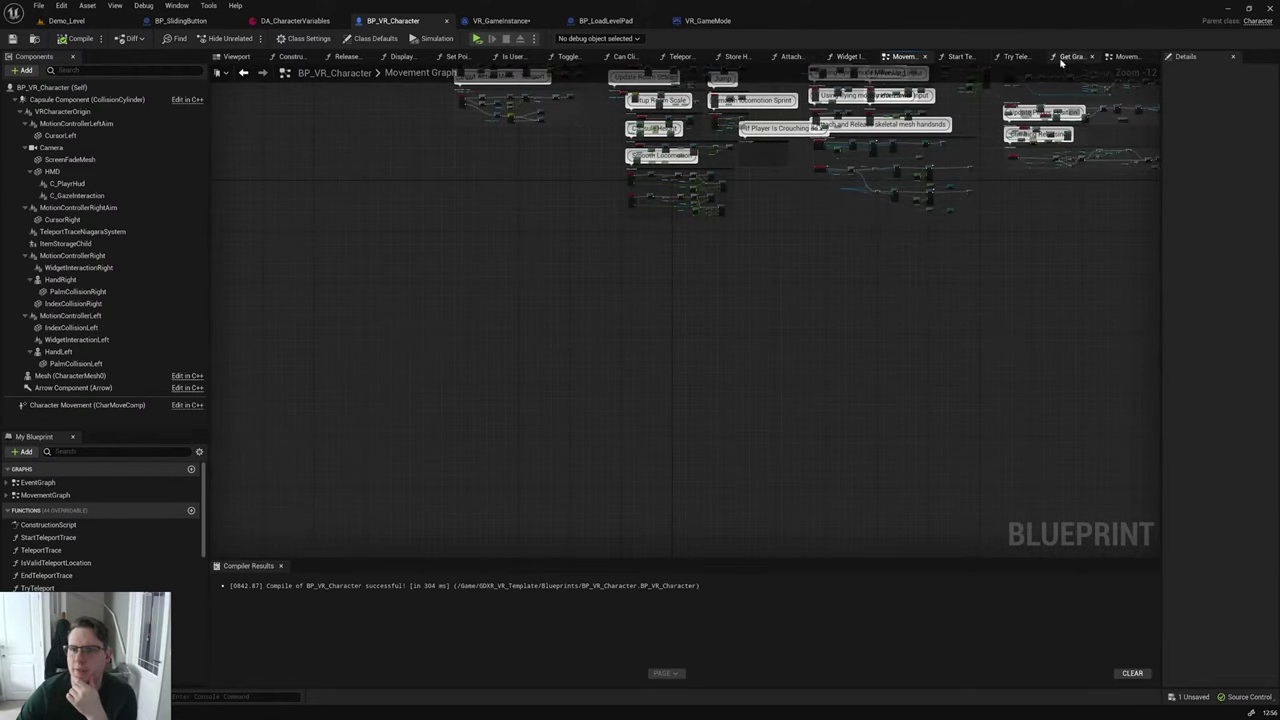
double_click(38, 482)
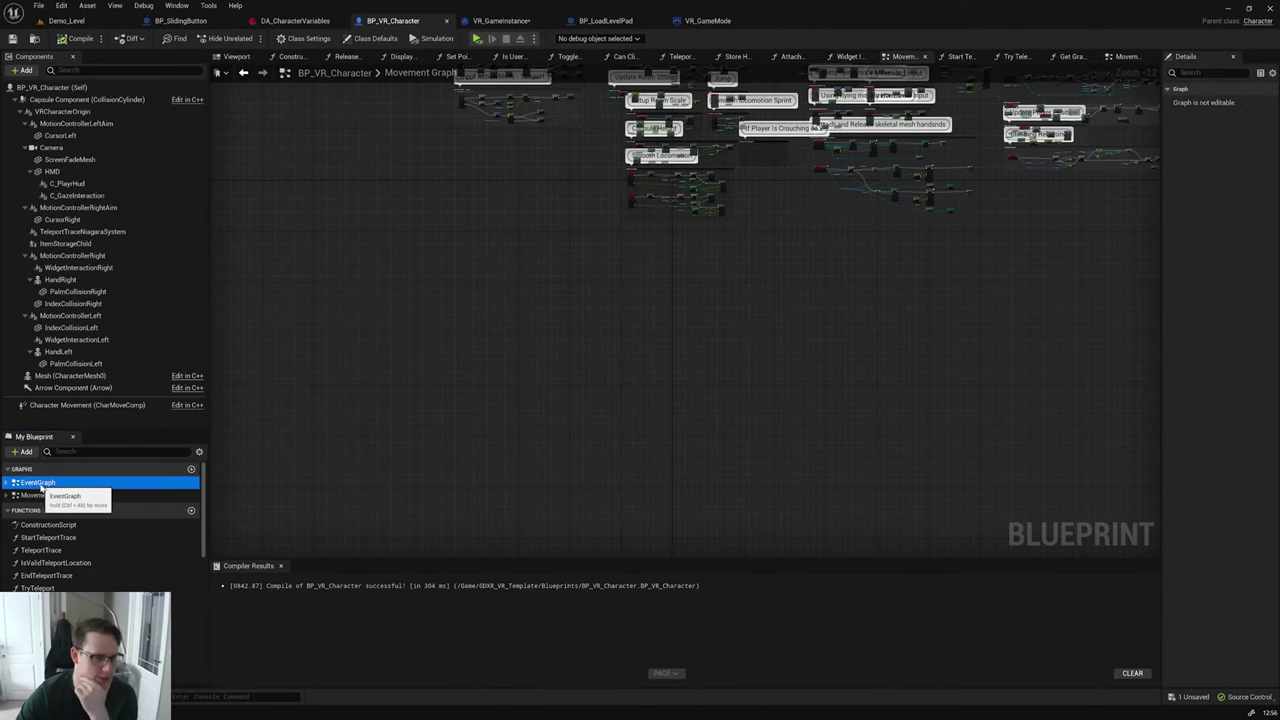
scroll(807, 473, "up", 2)
scroll(795, 440, "up", 5)
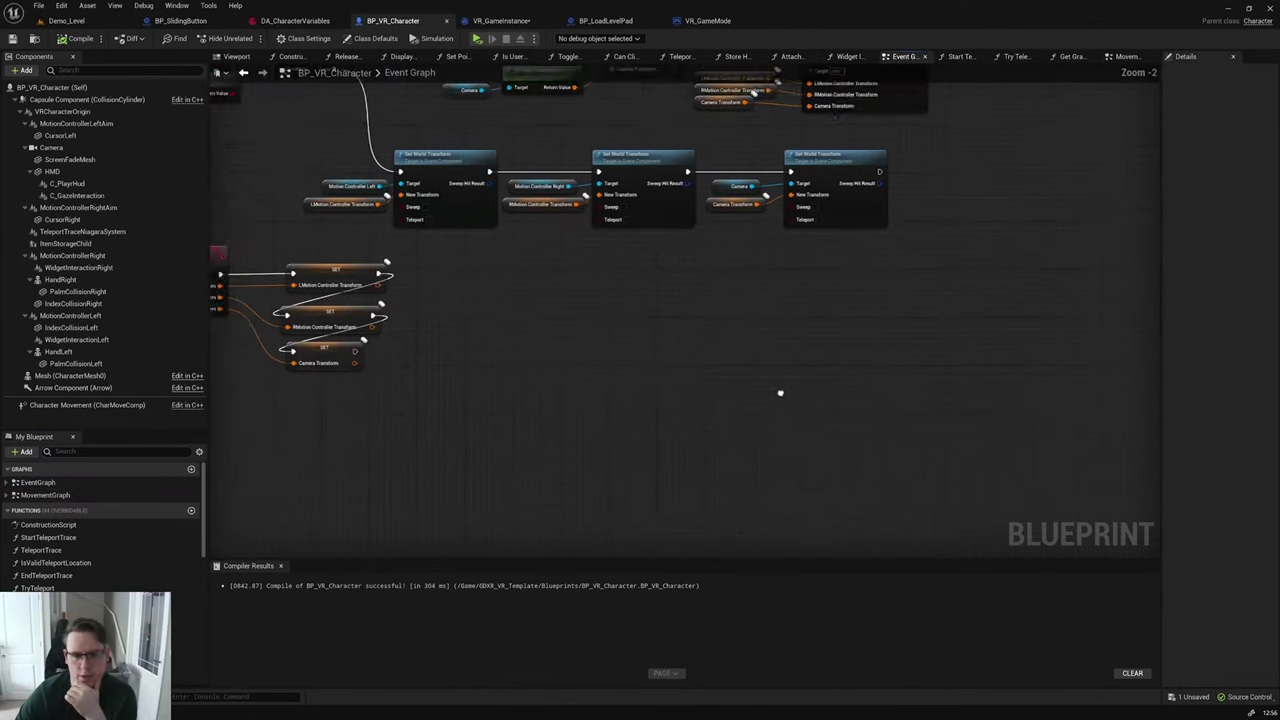
left_click(62, 21)
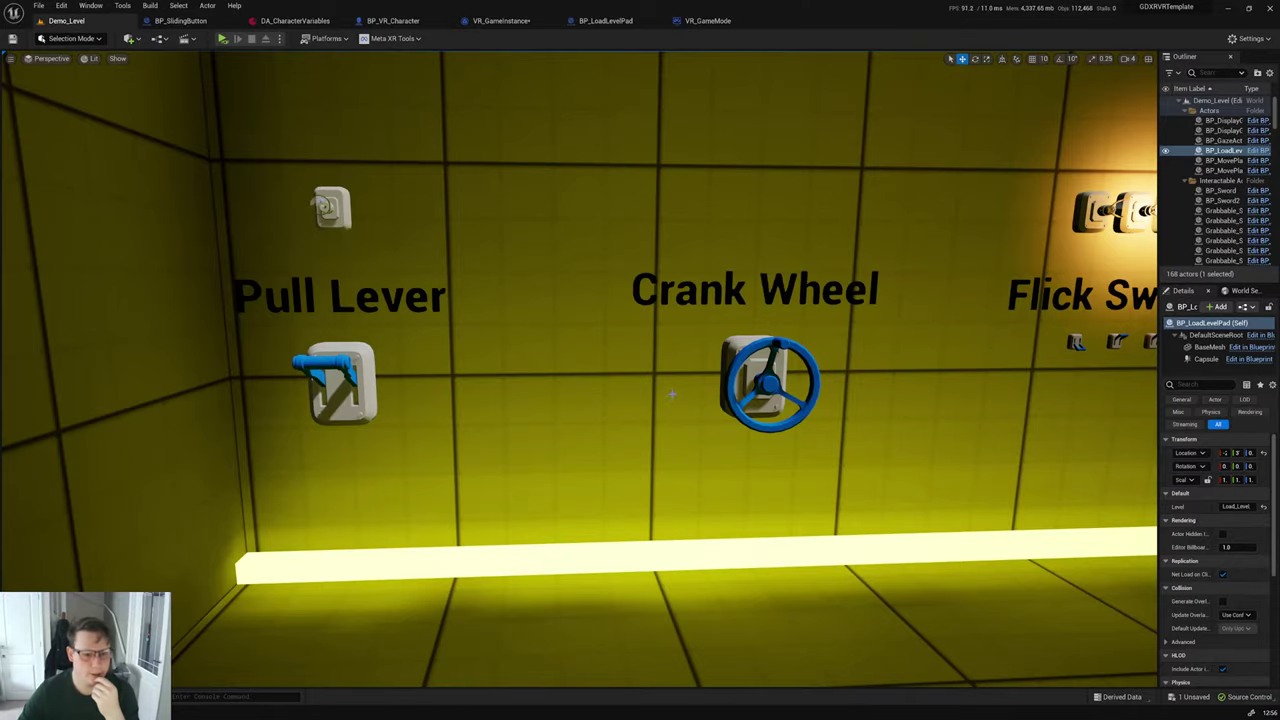
Step: Frame the whole Player Interactions wall in the viewport, then switch to the VR_GameMode blueprint
left_click_drag(646, 399, 670, 490)
left_click_drag(739, 401, 680, 405)
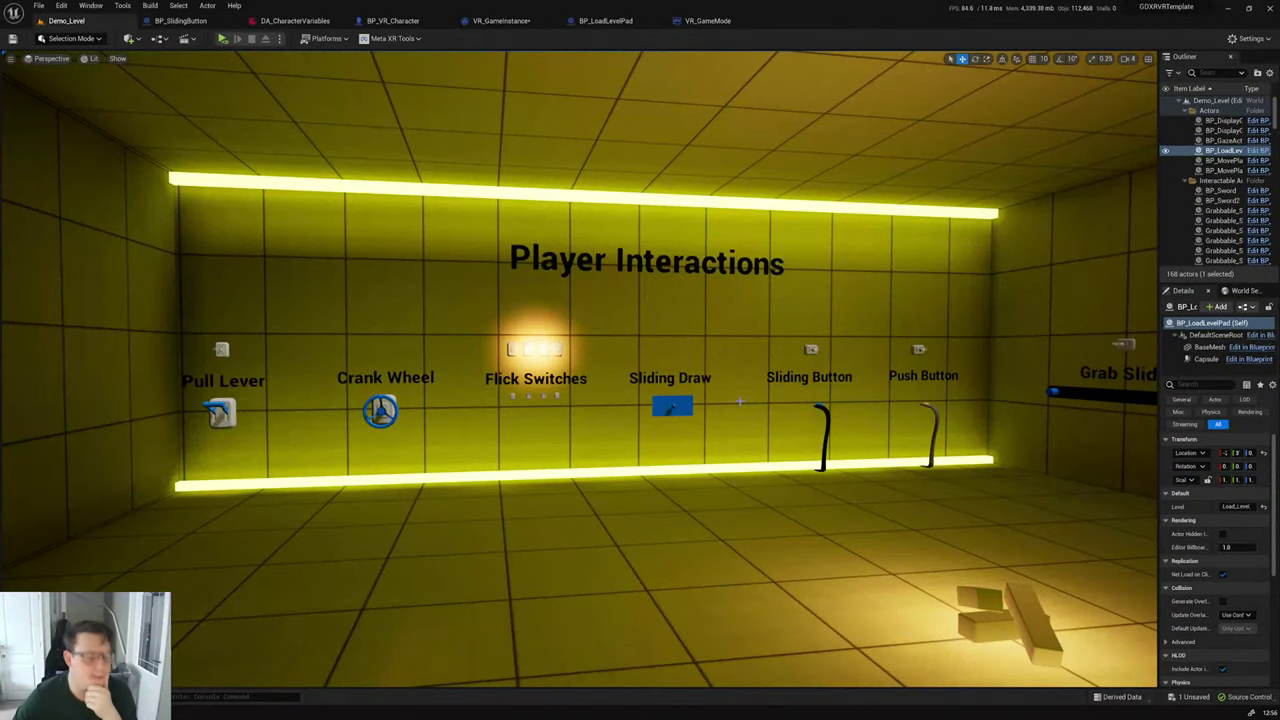
left_click(707, 20)
Step: Close VR_GameMode and arrange BP_LoadLevelPad's graph to show the overlap-to-Load New Level chain
left_click(605, 21)
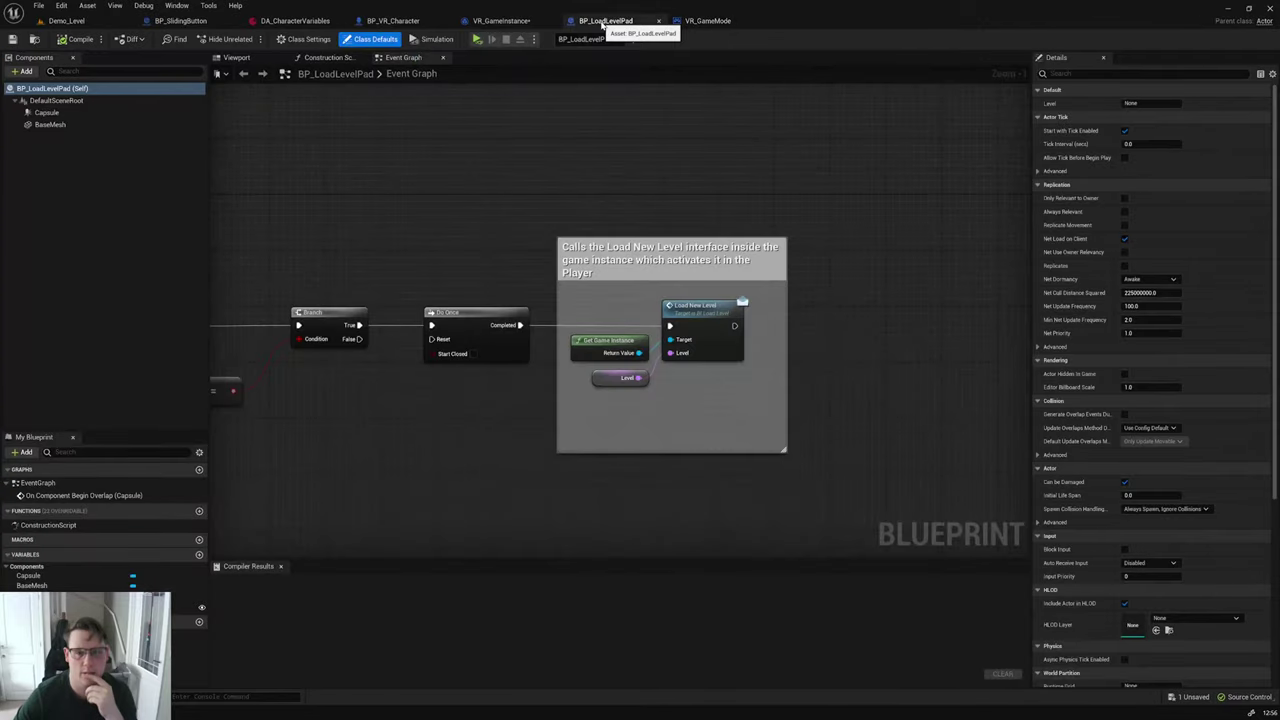
left_click(765, 21)
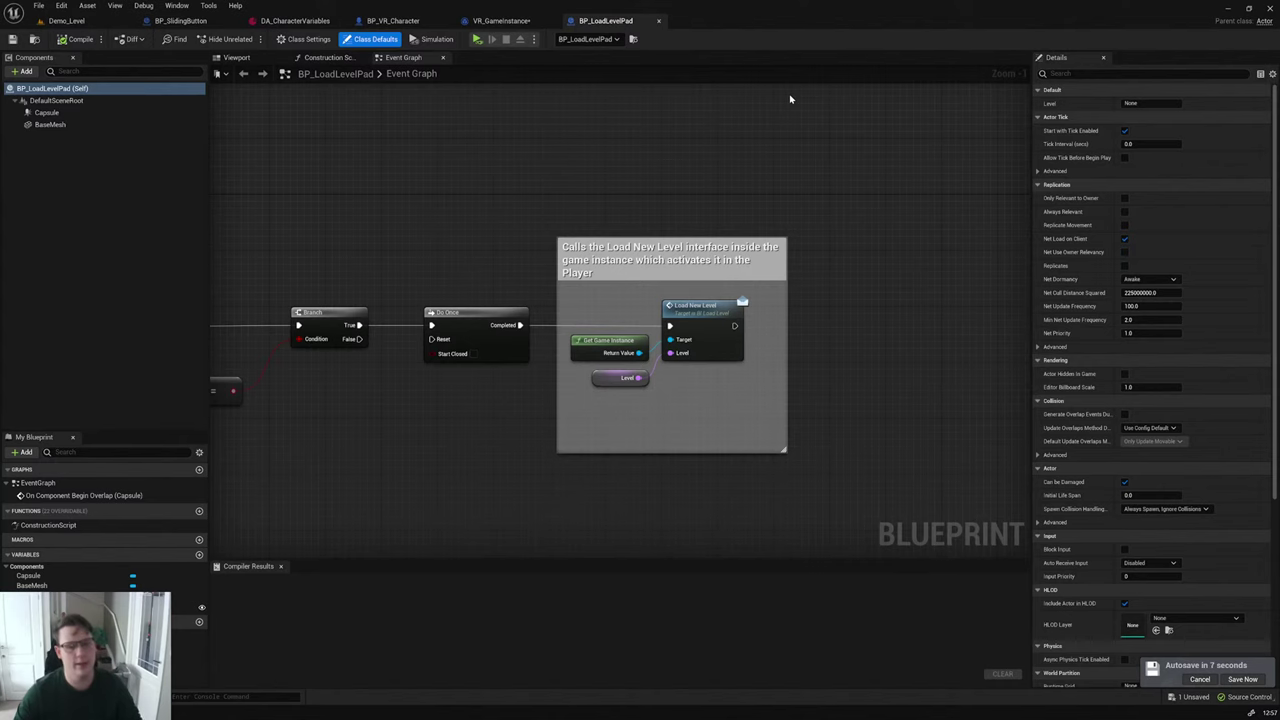
right_click_drag(452, 263, 632, 266)
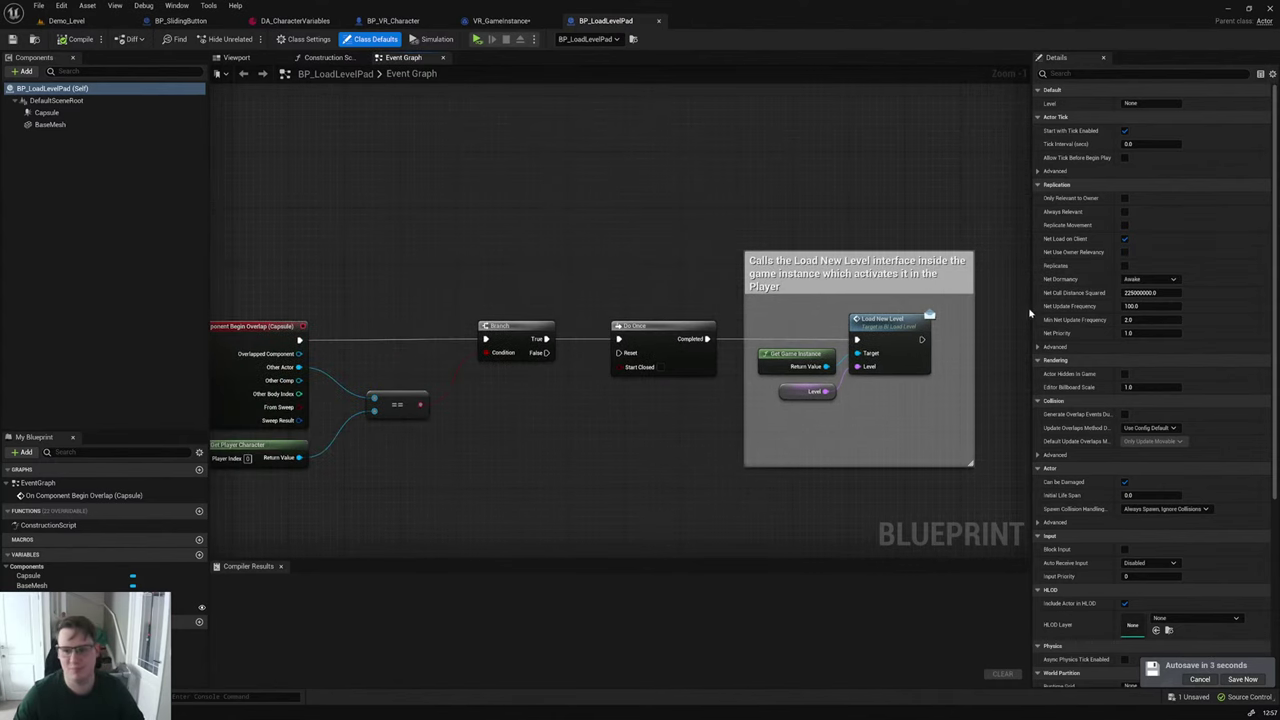
left_click_drag(1032, 312, 1152, 307)
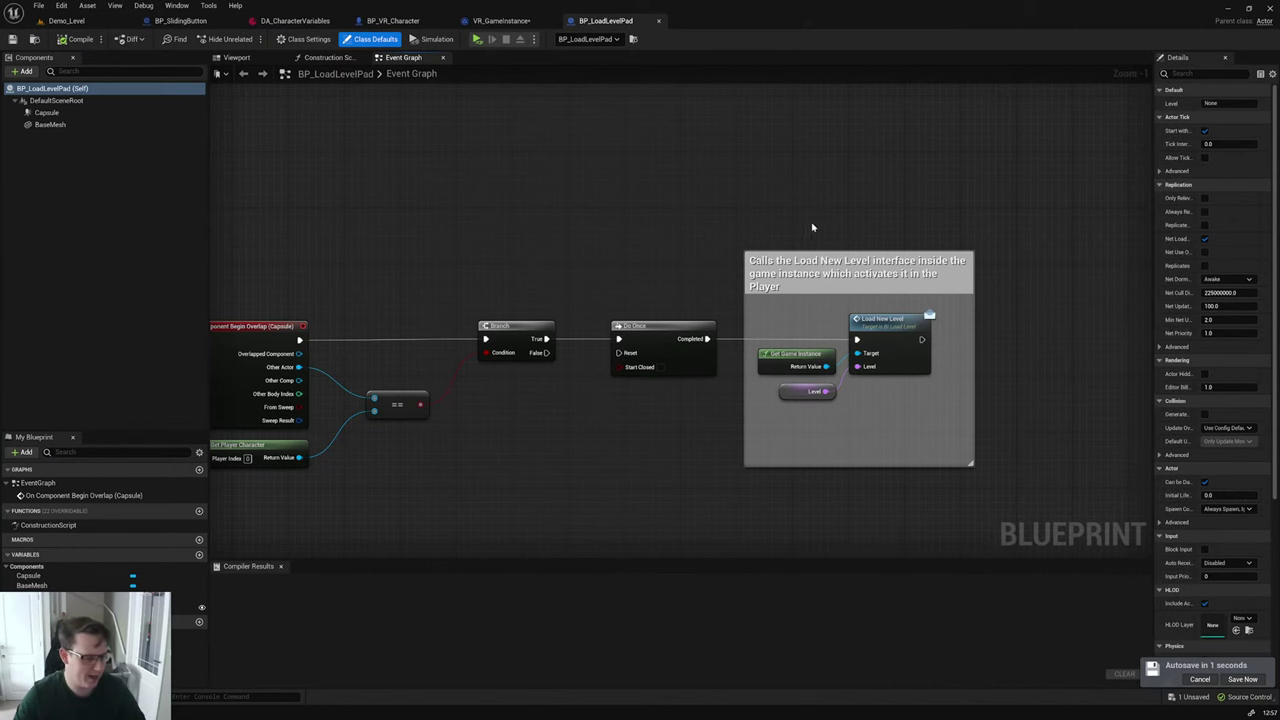
right_click_drag(764, 200, 791, 177)
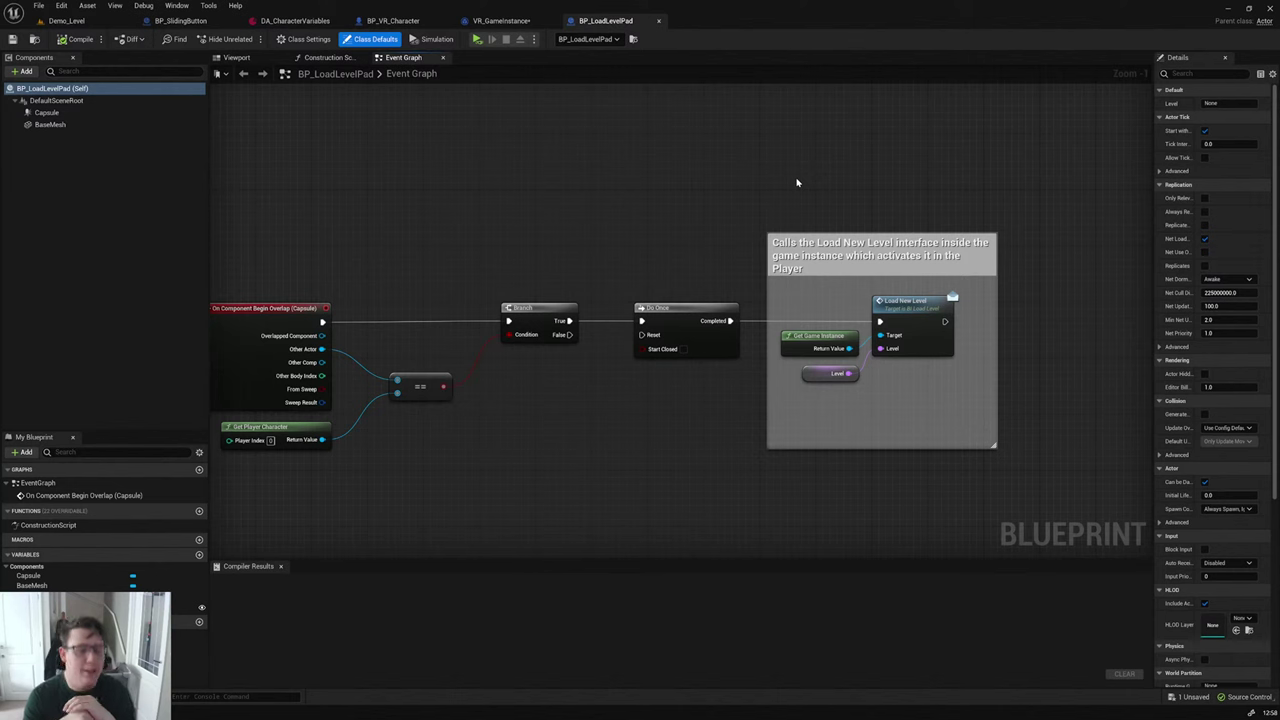
Step: Back on Demo_Level, open the content drawer on the Blueprints folder and resize it to show more assets
left_click(66, 20)
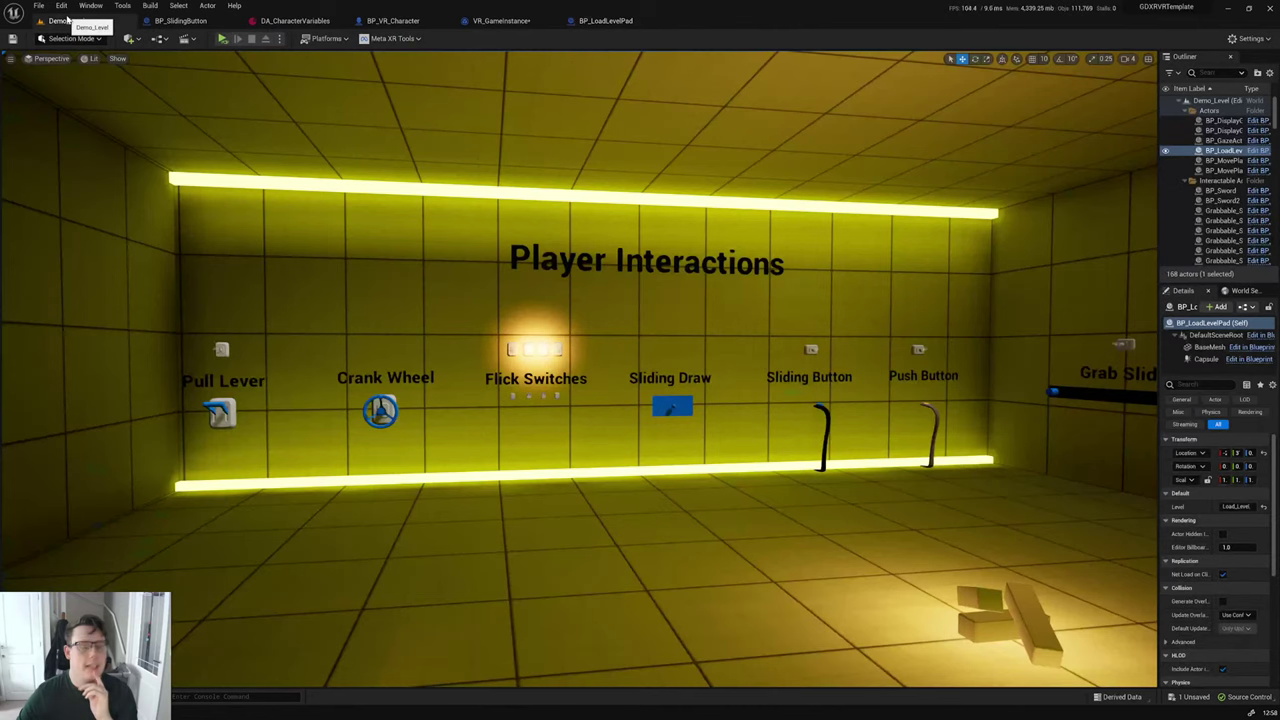
key("ctrl+space")
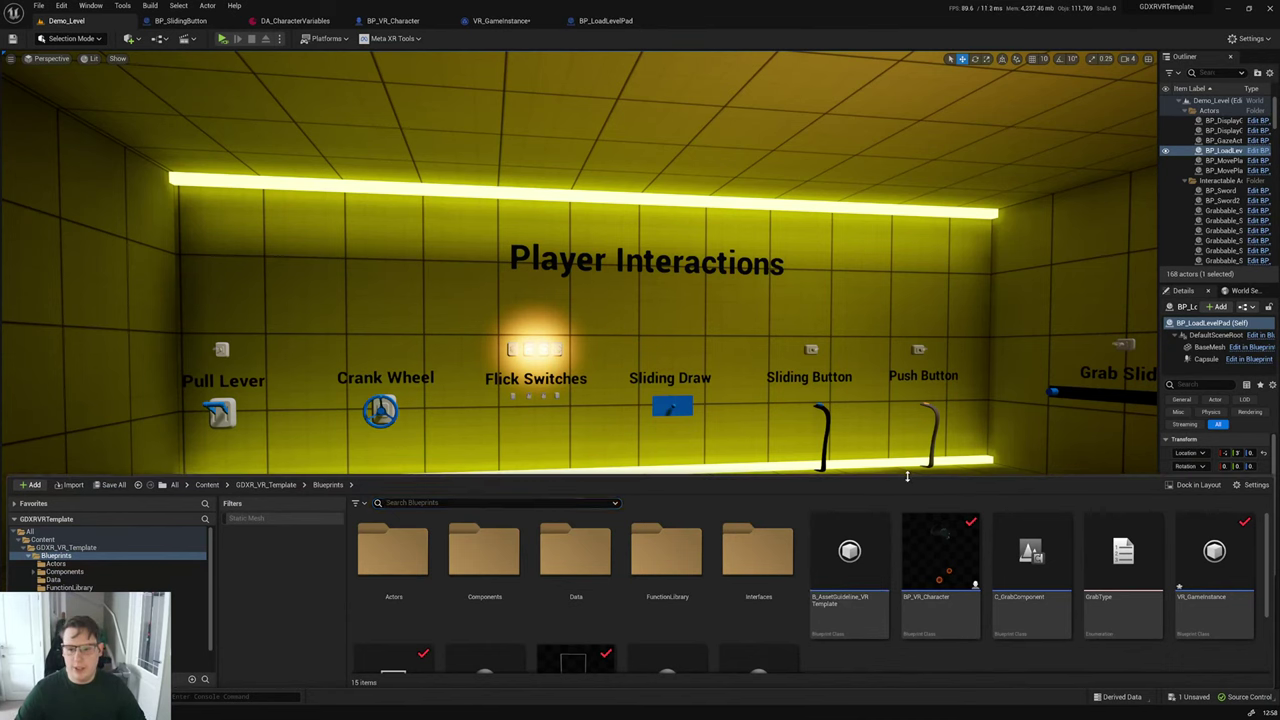
left_click_drag(908, 478, 903, 358)
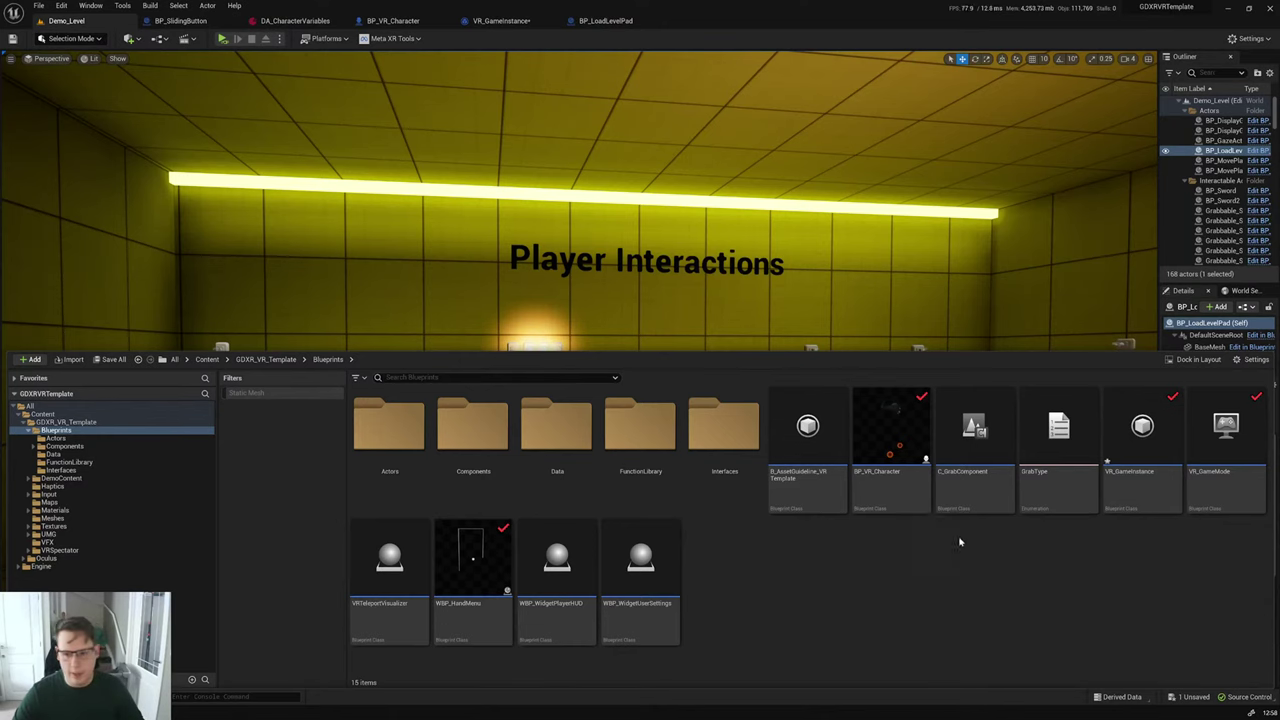
left_click_drag(882, 350, 878, 512)
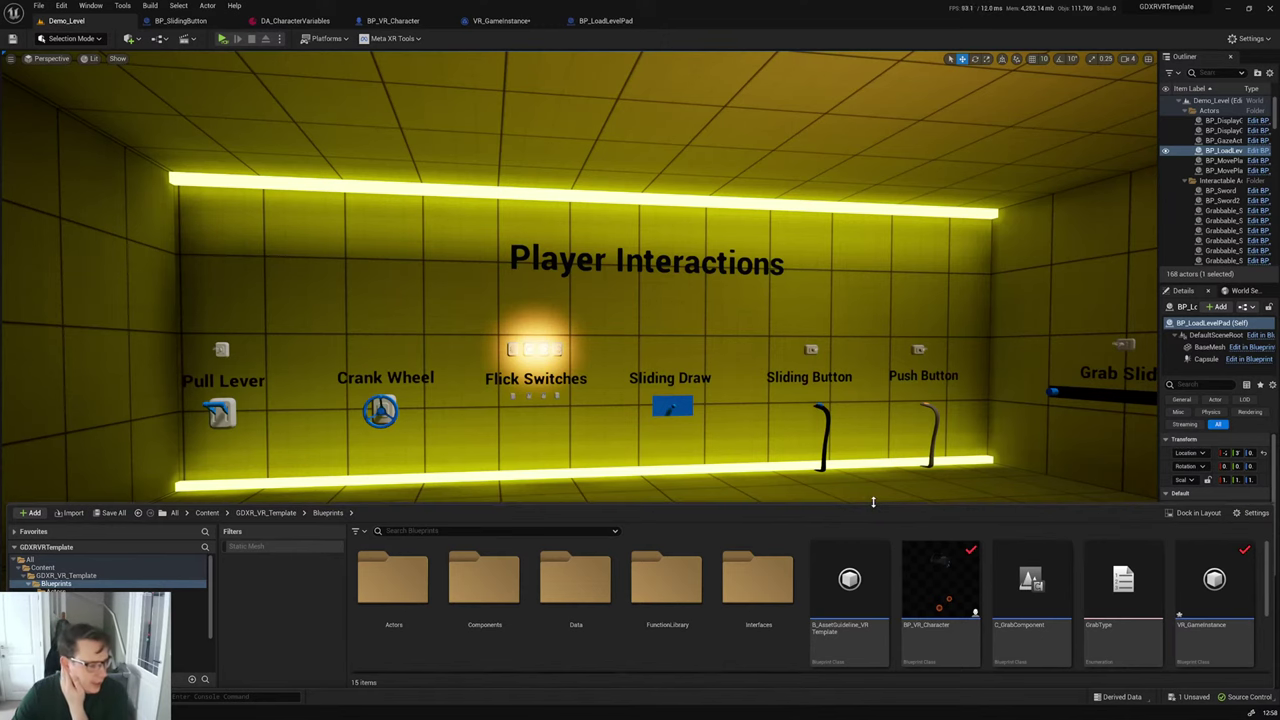
left_click_drag(864, 504, 854, 452)
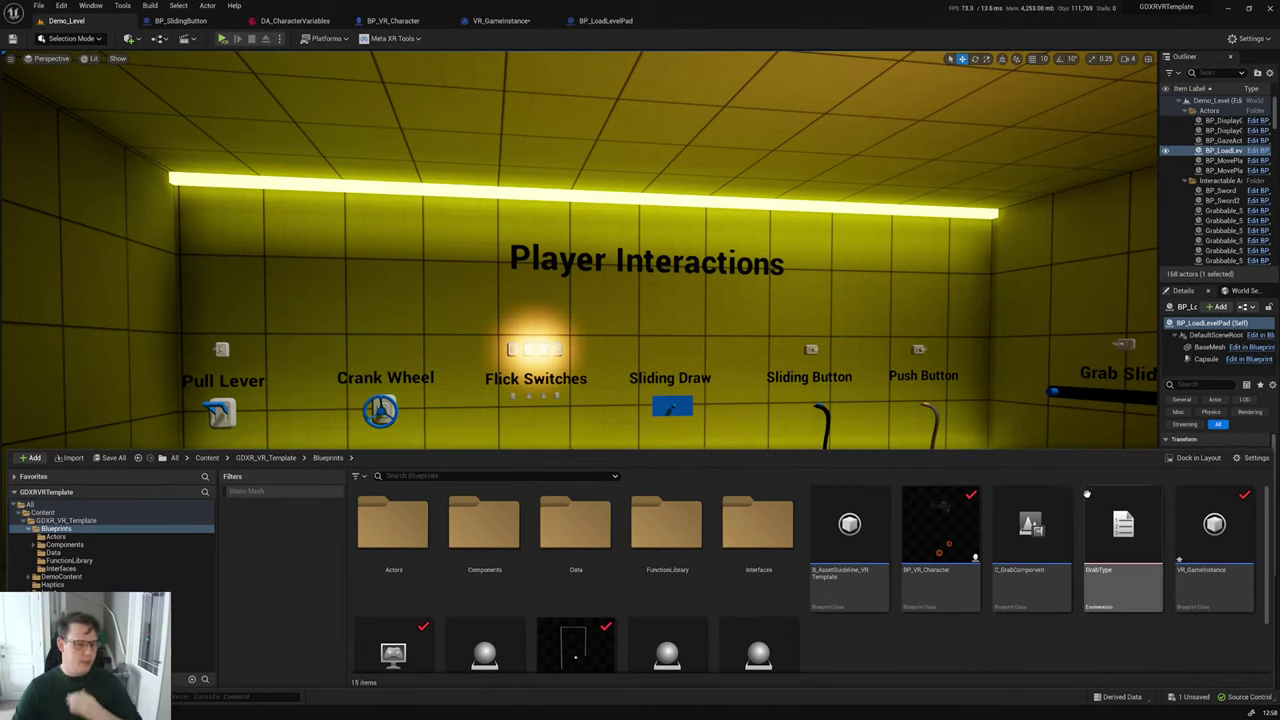
mouse_move(1087, 497)
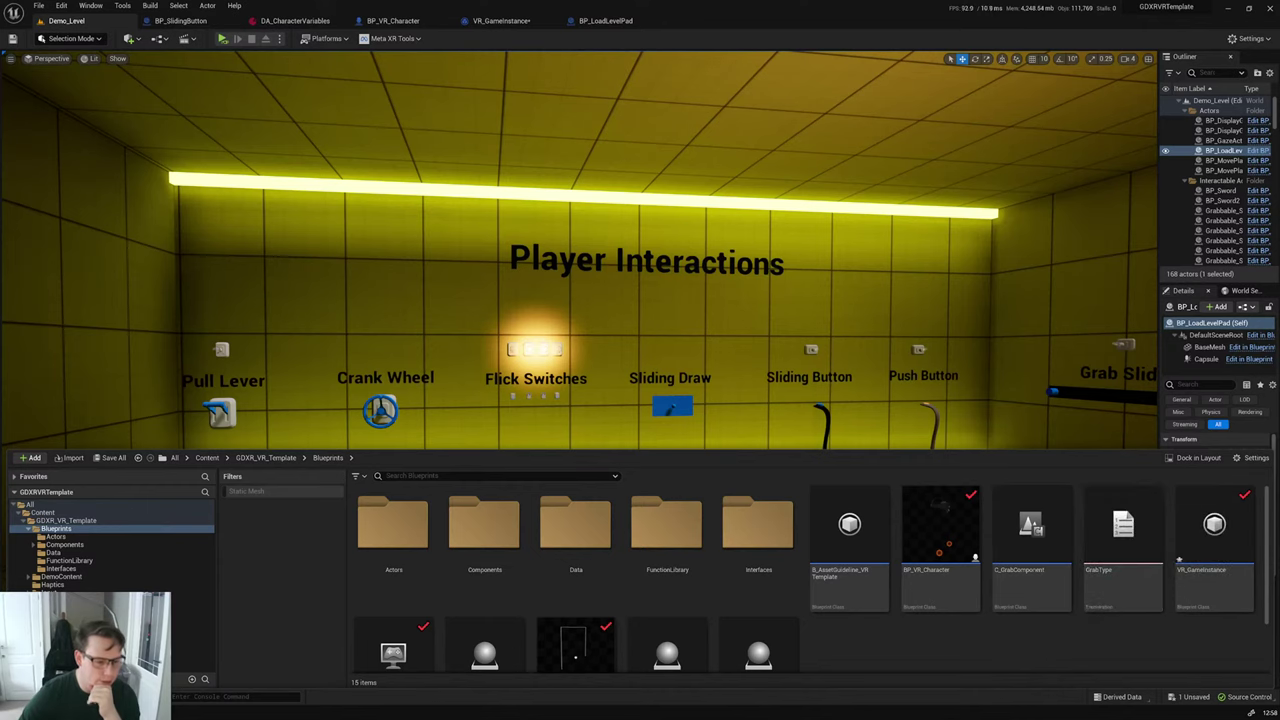
Step: Browse the Epic Games Launcher's Library Vault assets, then return to Demo_Level's Player Interactions wall
key("alt+Tab")
scroll(829, 484, "down", 5)
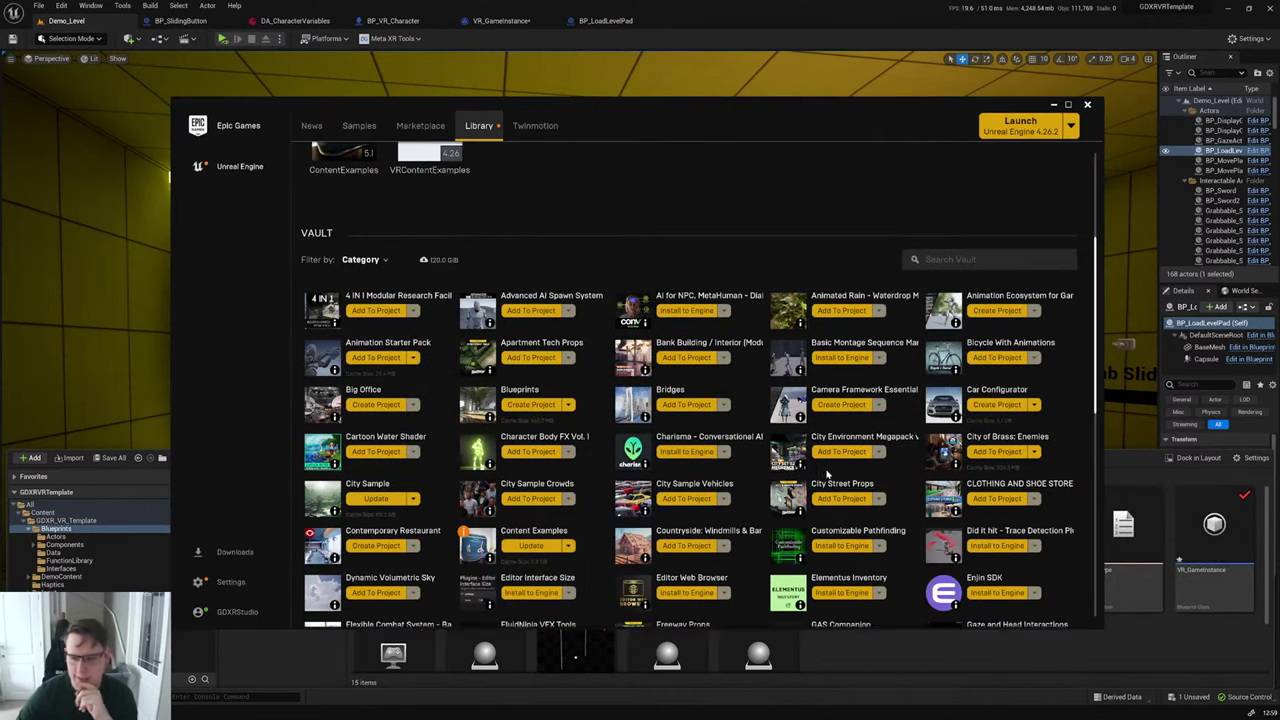
scroll(840, 472, "down", 2)
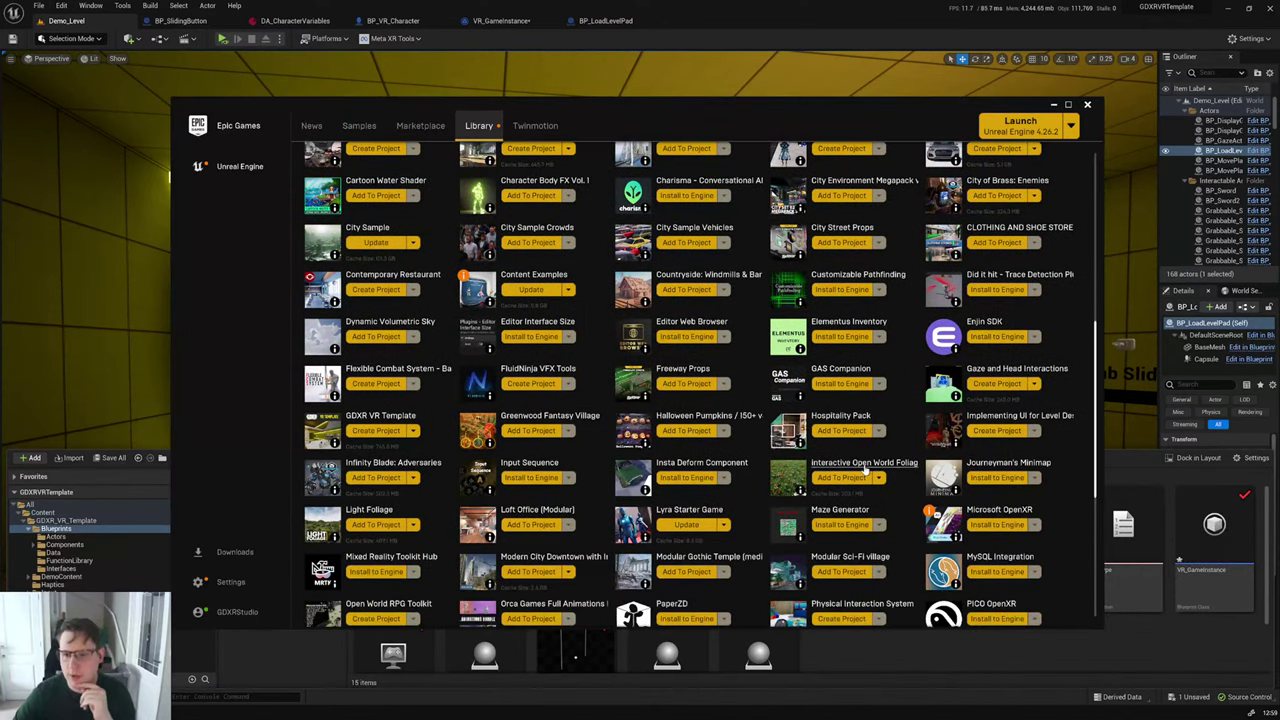
scroll(862, 472, "up", 1)
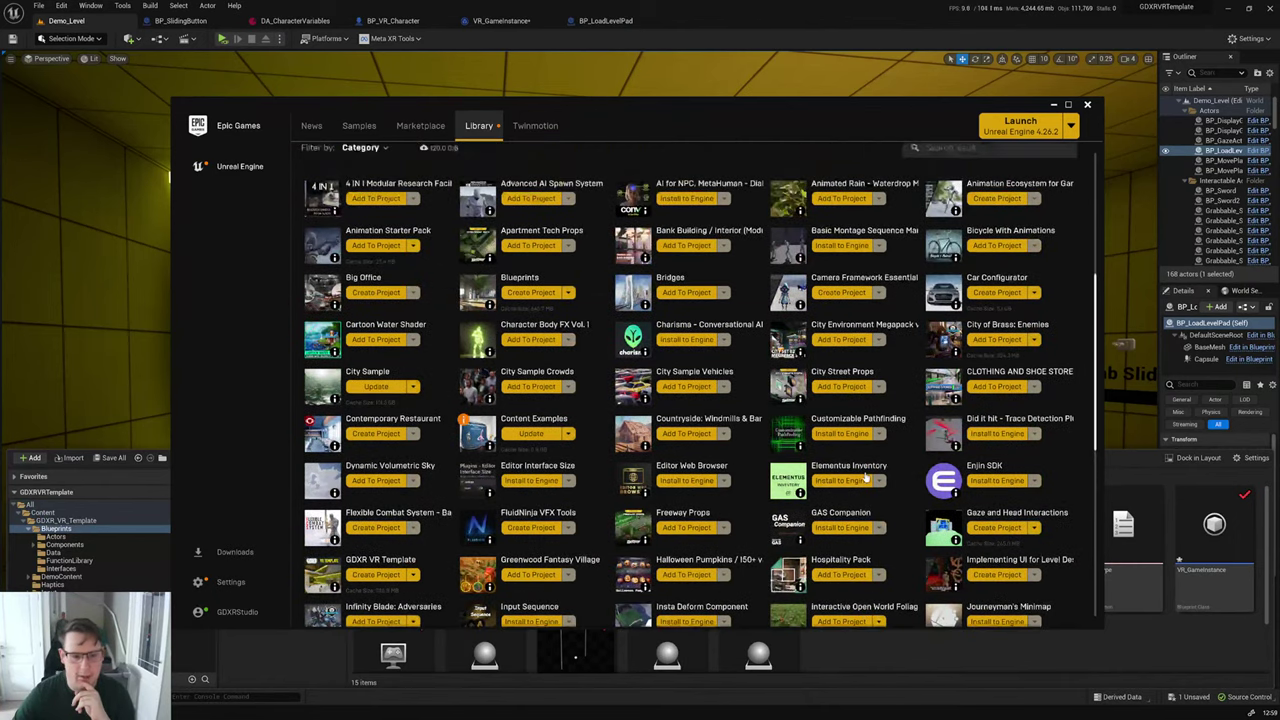
scroll(857, 478, "down", 1)
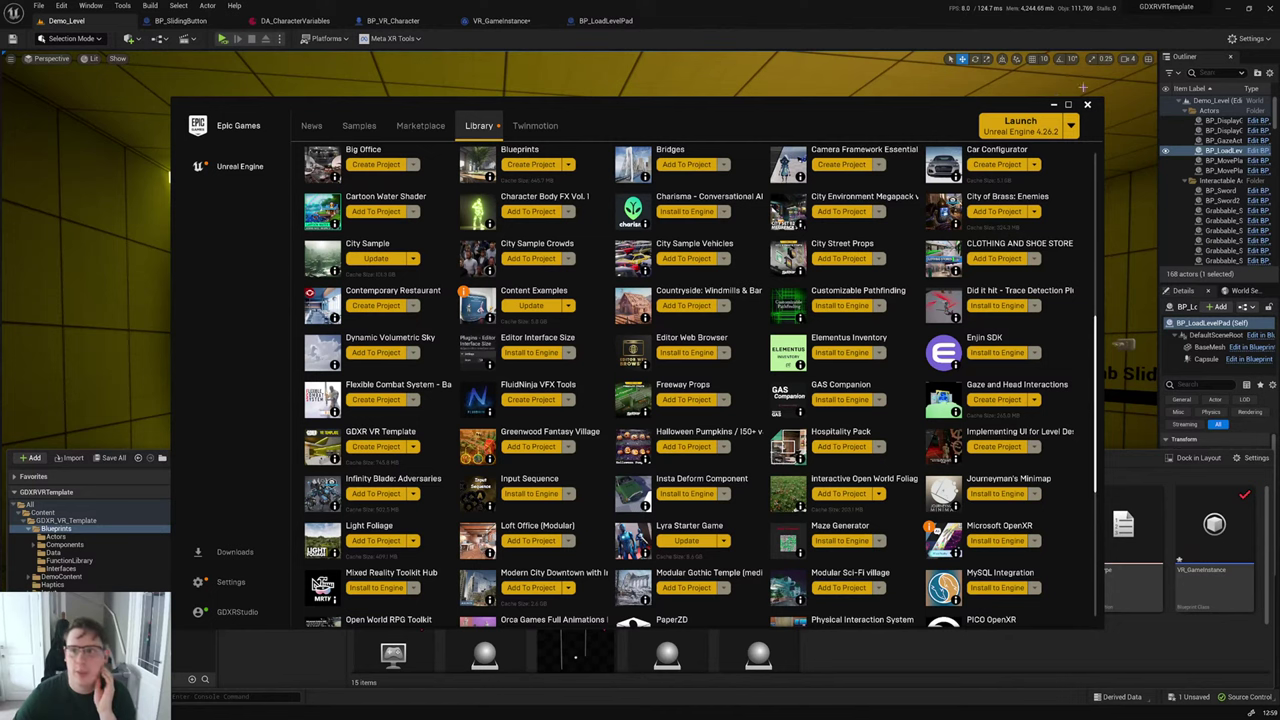
left_click(1053, 104)
mouse_move(667, 310)
left_mouse_down()
mouse_move(667, 280)
mouse_move(690, 300)
mouse_move(690, 330)
mouse_move(690, 312)
left_mouse_up()
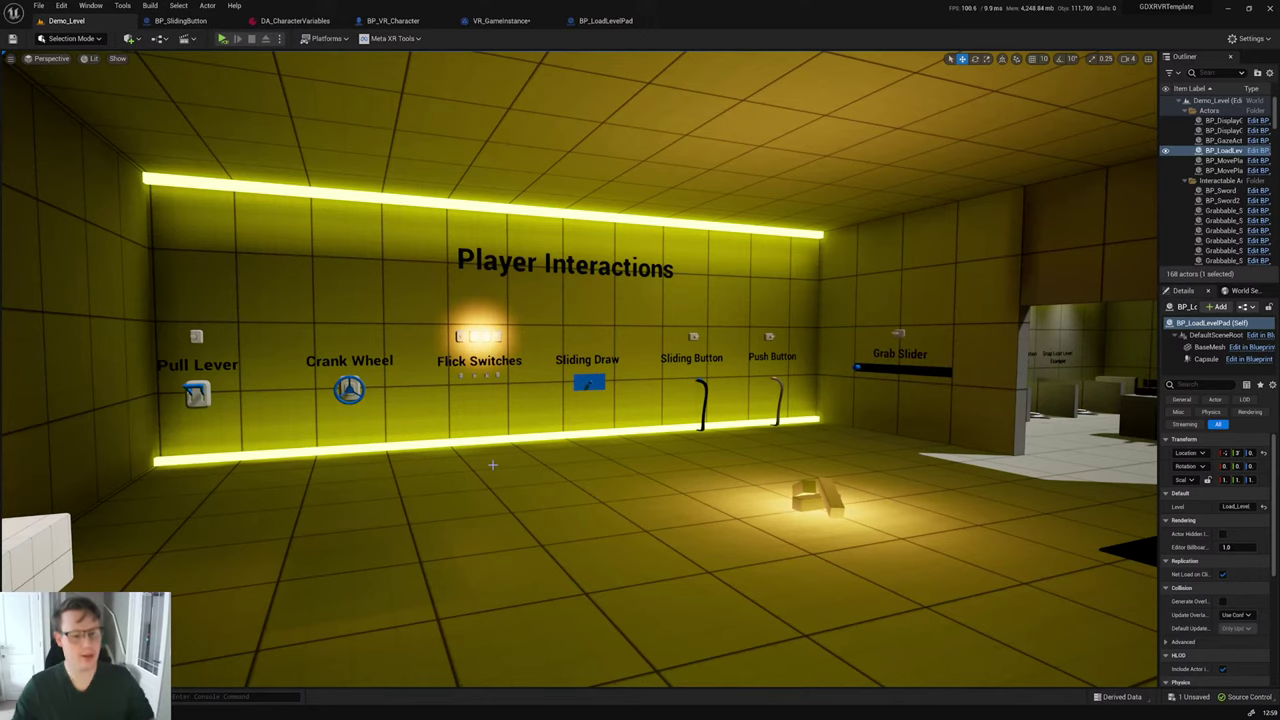
Step: Turn the viewport toward the interactions wall and open the Content Drawer on the Blueprints folder
right_click_drag(504, 413, 582, 420)
key("ctrl+space")
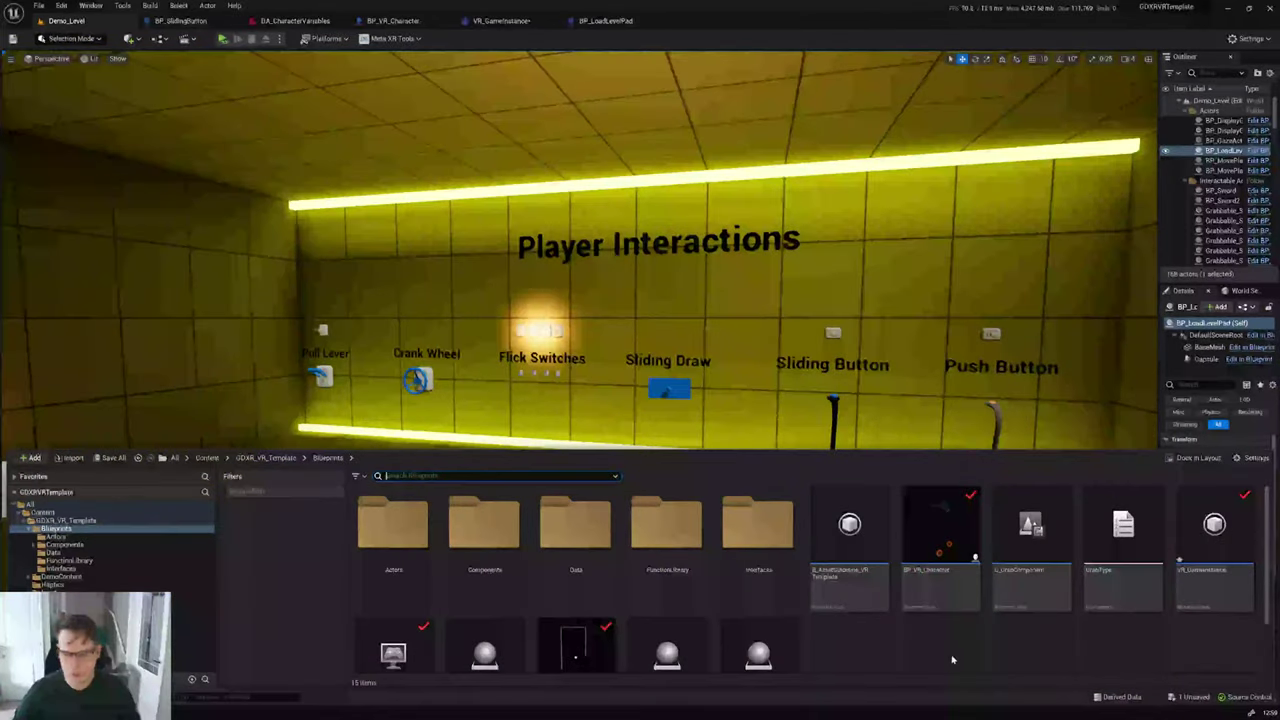
Step: Open BP_VR_Character, delete its Event Tick node, and compile
double_click(918, 590)
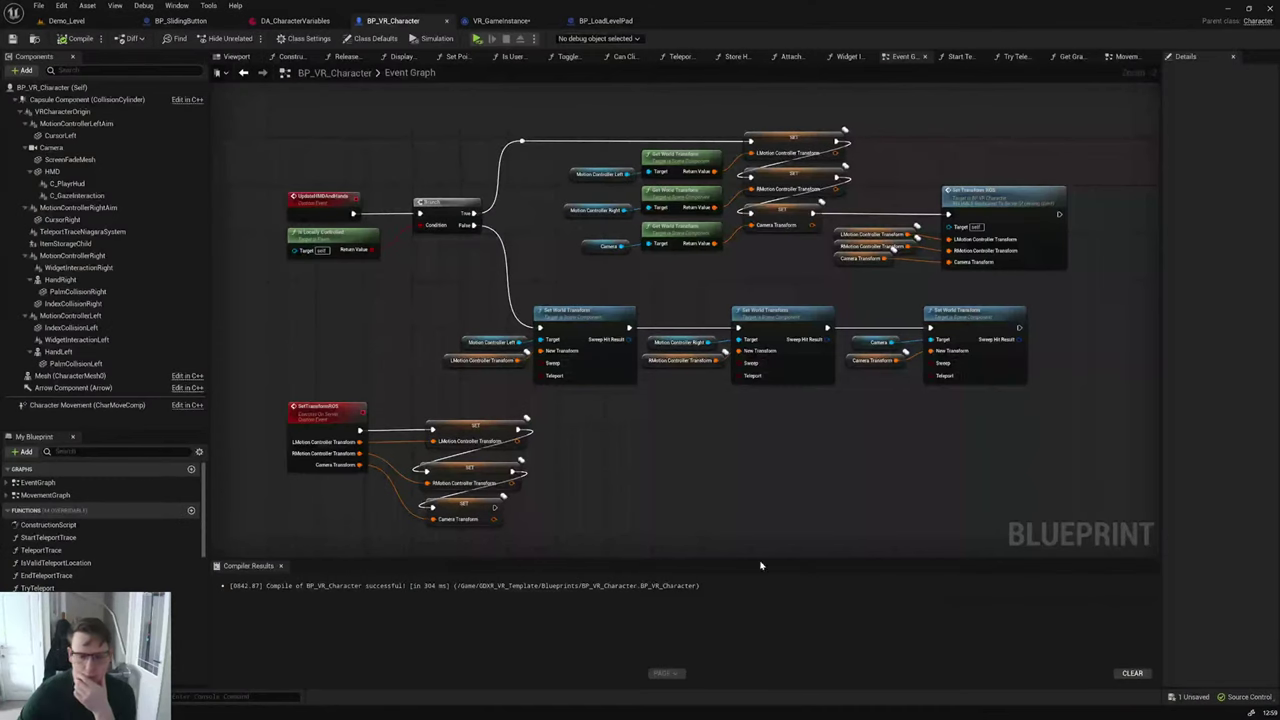
scroll(740, 455, "down", 3)
left_click_drag(1114, 514, 489, 216)
scroll(489, 216, "up", 5)
left_click(503, 222)
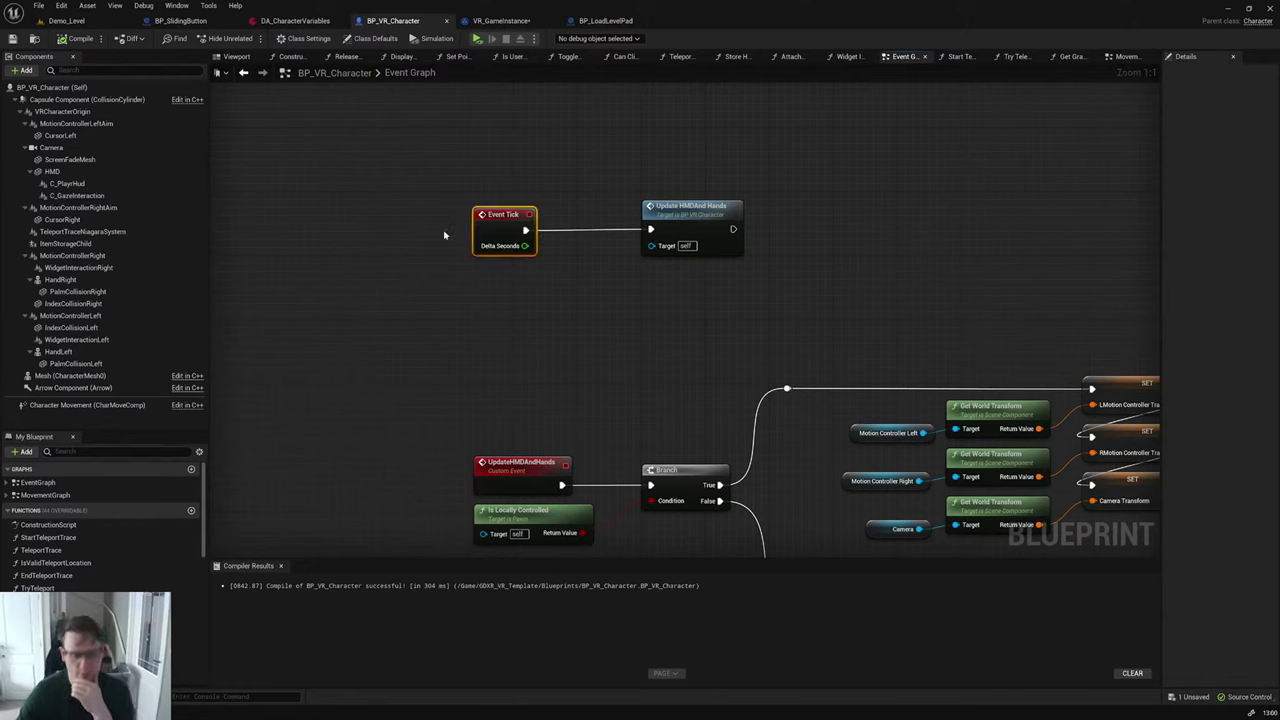
key("Delete")
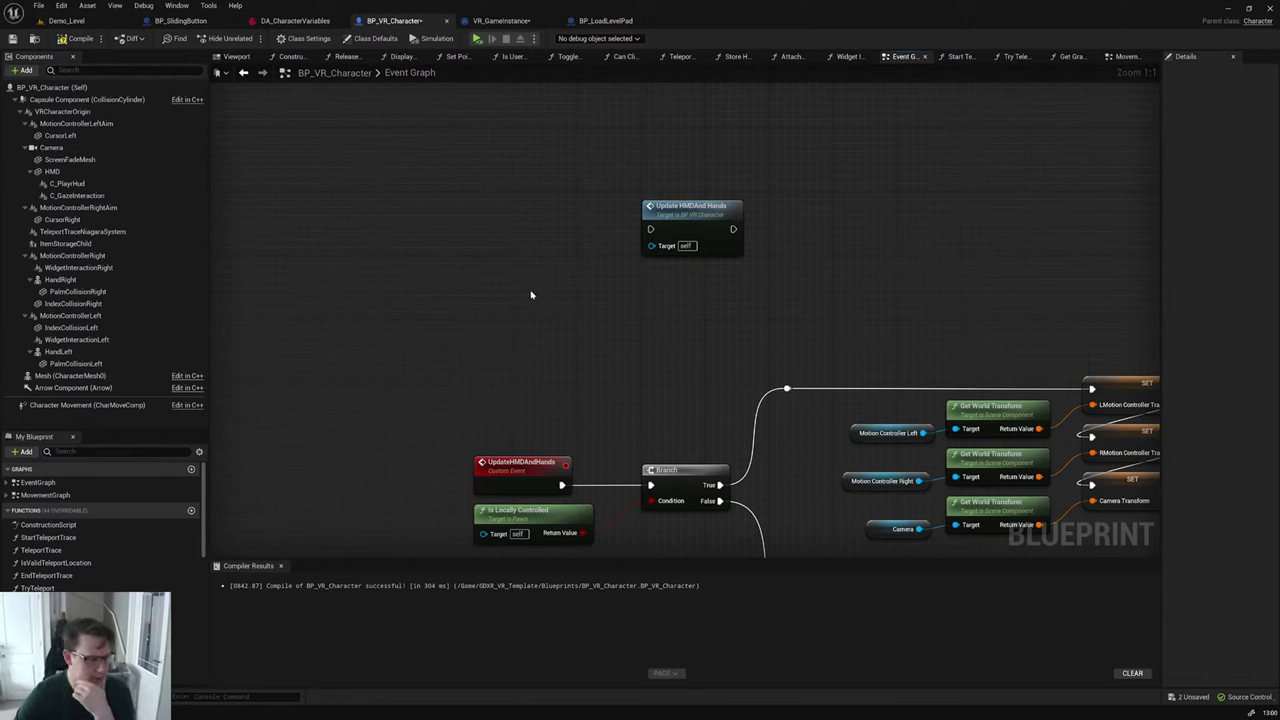
scroll(530, 290, "down", 5)
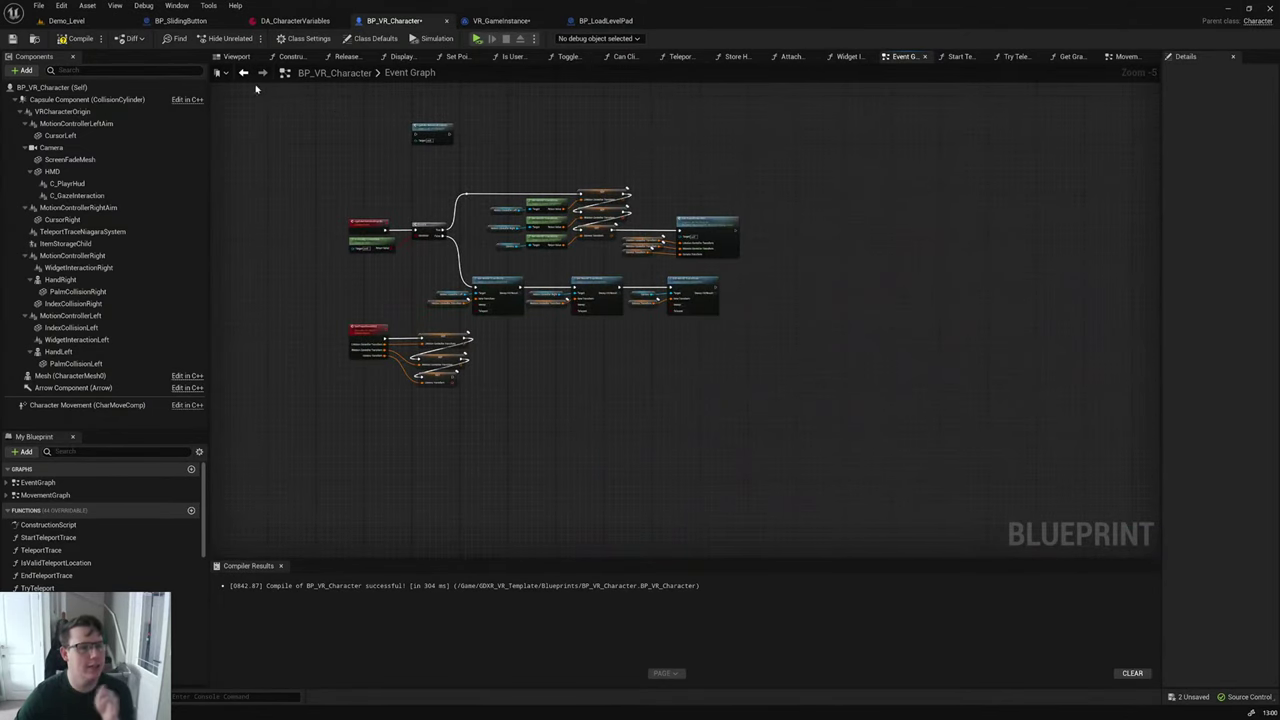
left_click(70, 38)
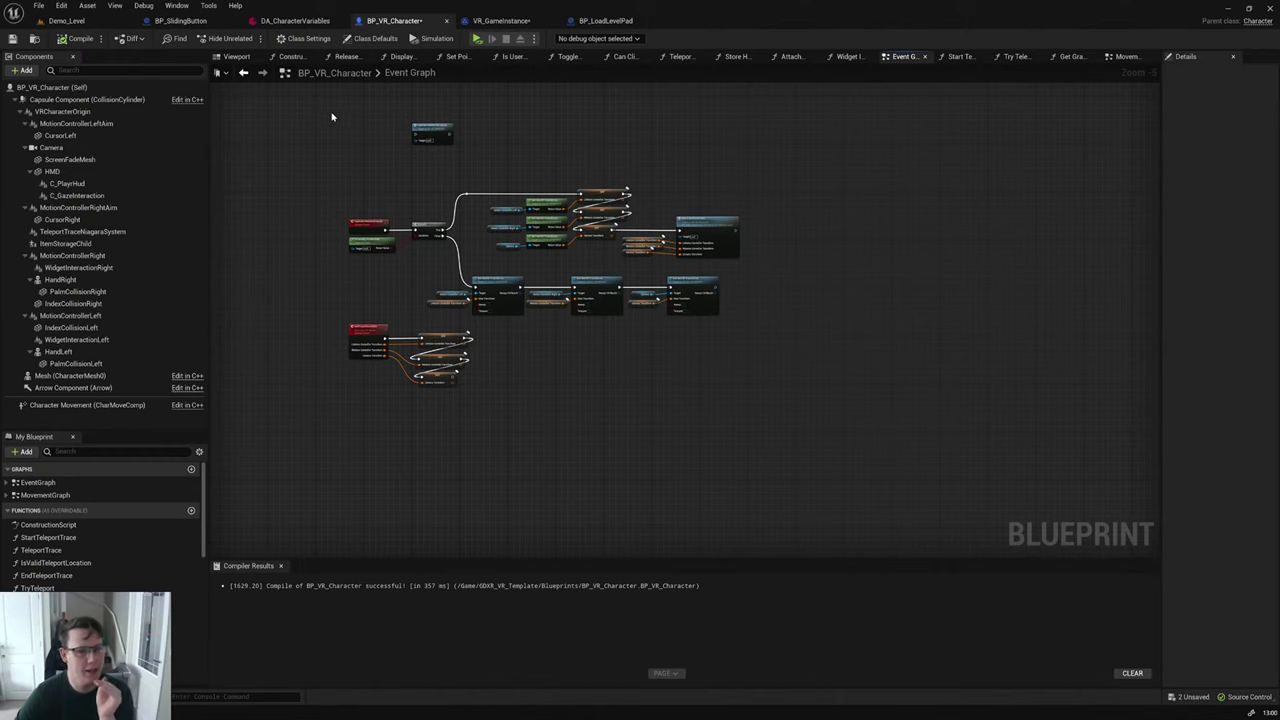
Step: Wrap the replication node network in a 'Controller replication on Second device' comment
left_click_drag(333, 116, 837, 523)
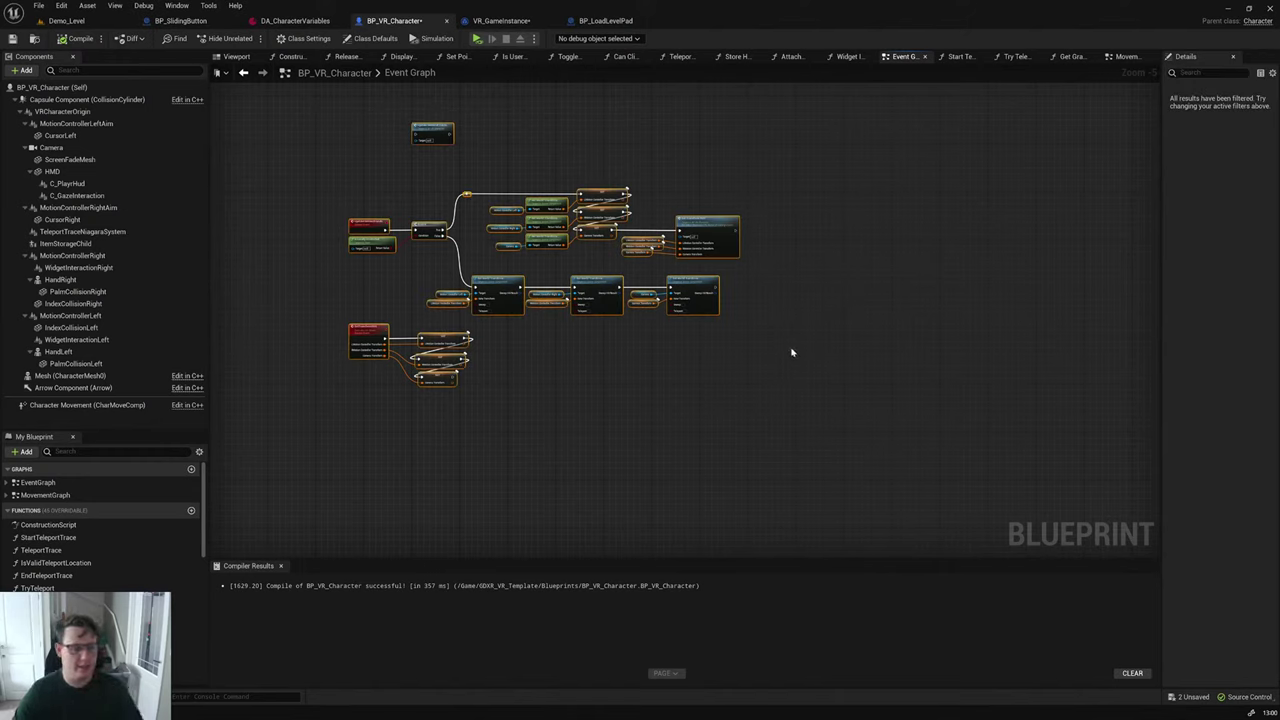
key("c")
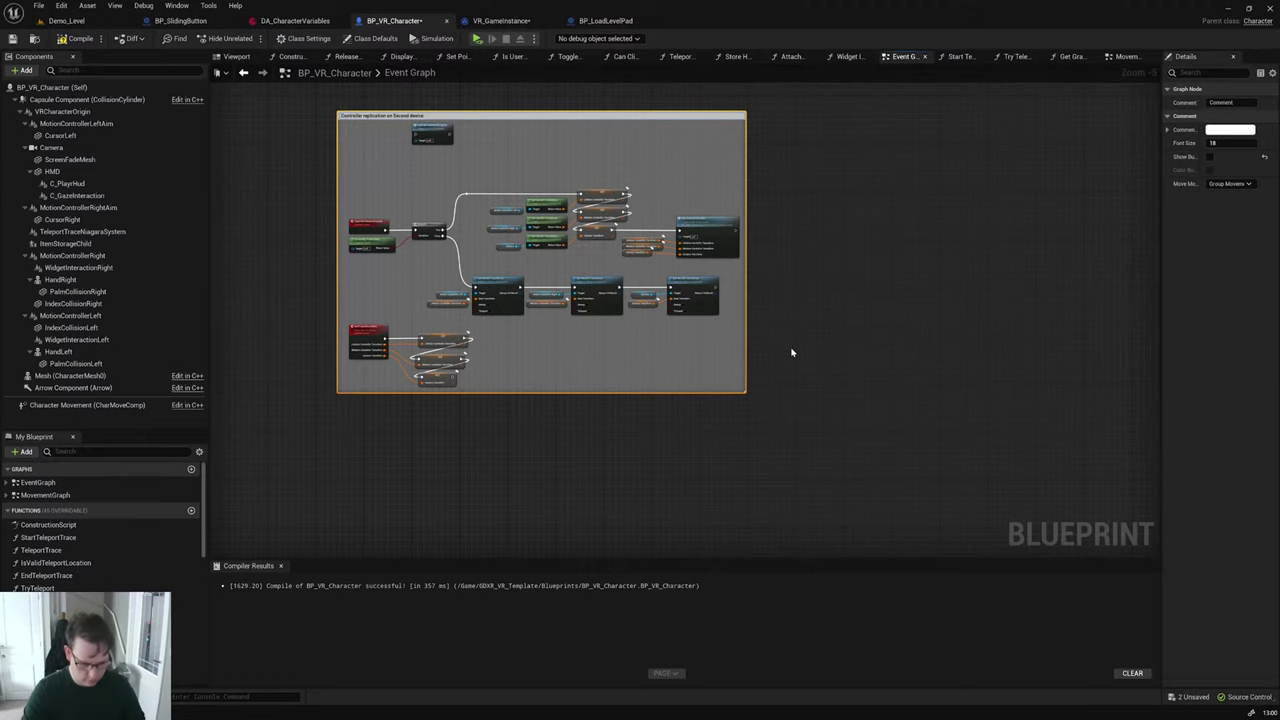
key("Return")
Step: Add a 'Fire on event tick' comment around the Update HMD And Hands node
scroll(826, 256, "up", 4)
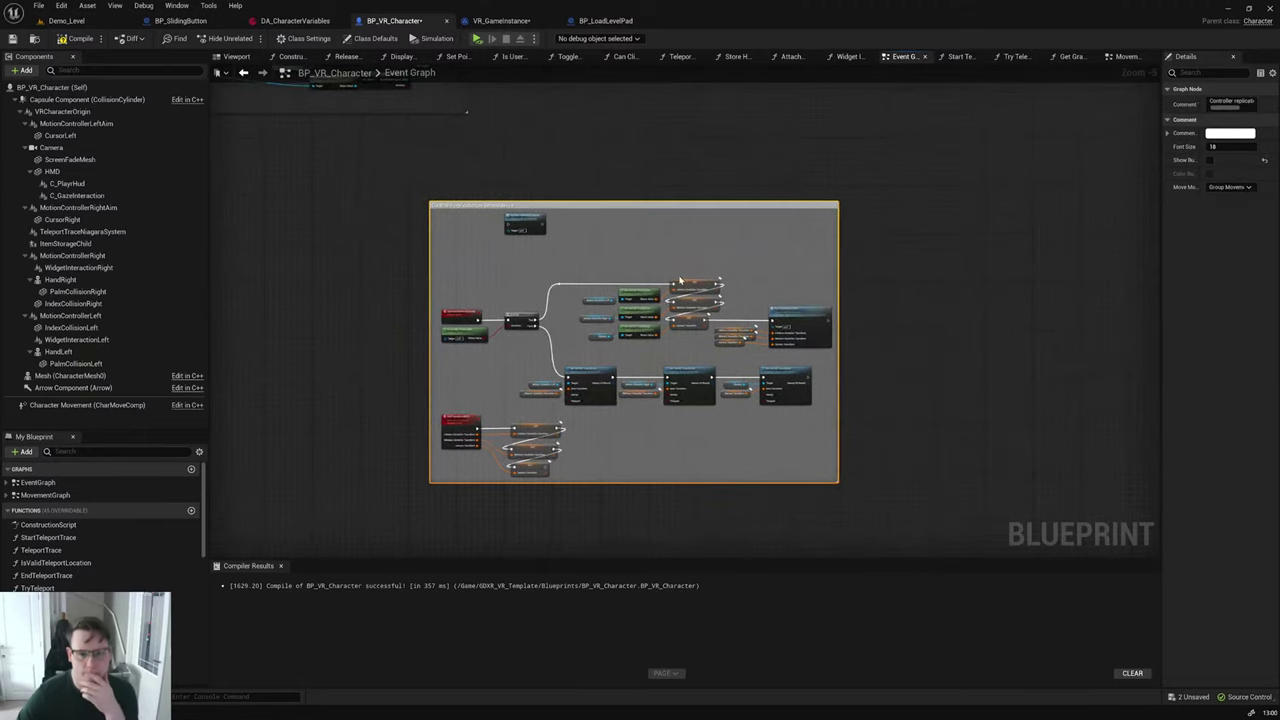
left_click(550, 238)
left_click_drag(550, 238, 560, 277)
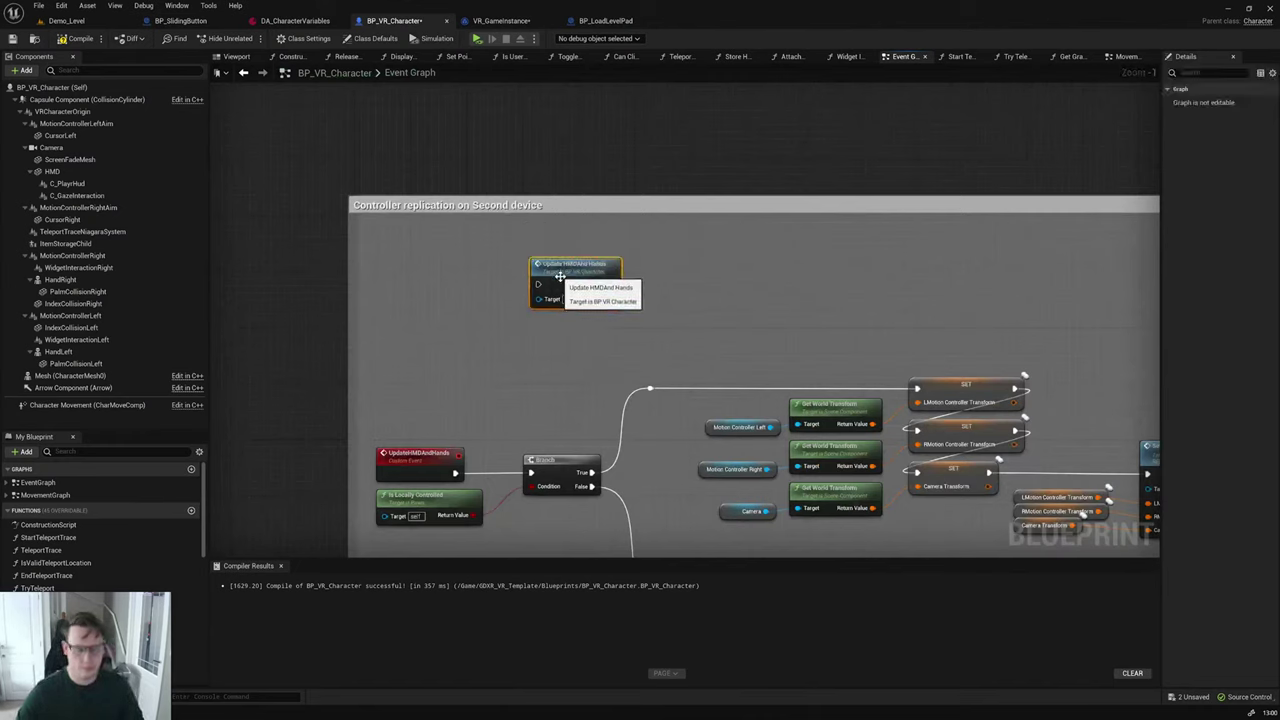
type("cFire on")
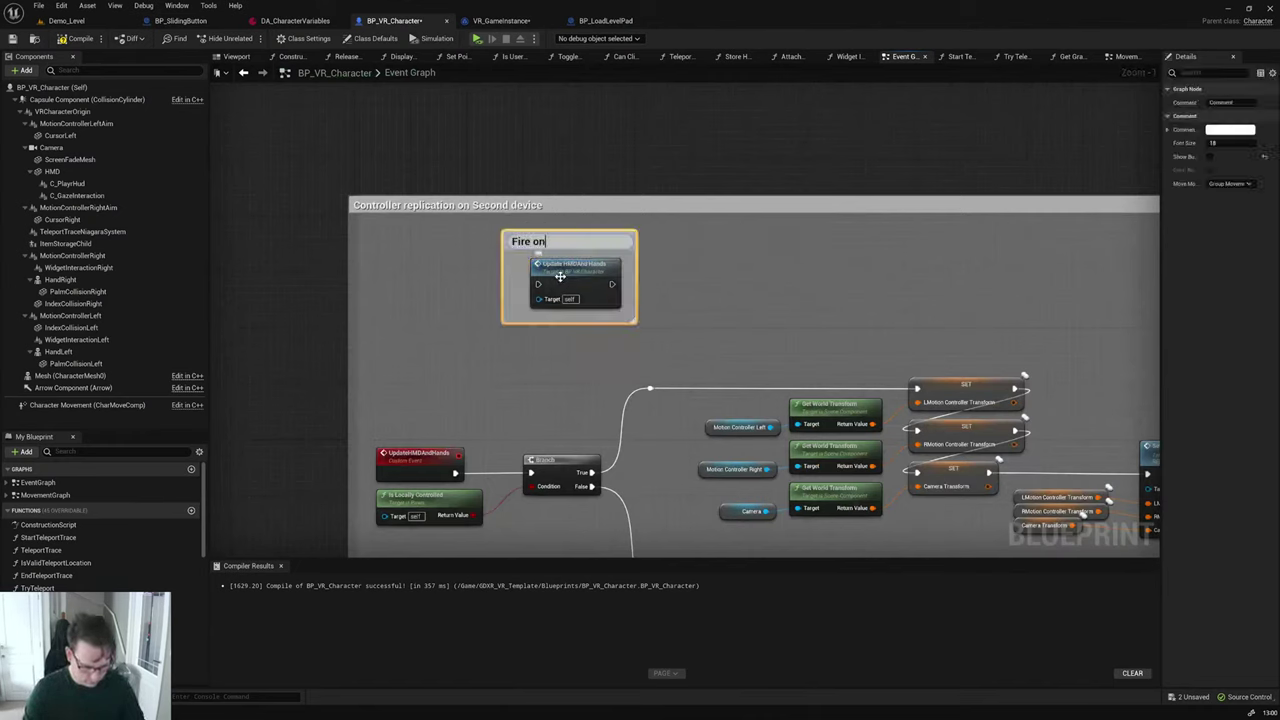
type(" event ticvk")
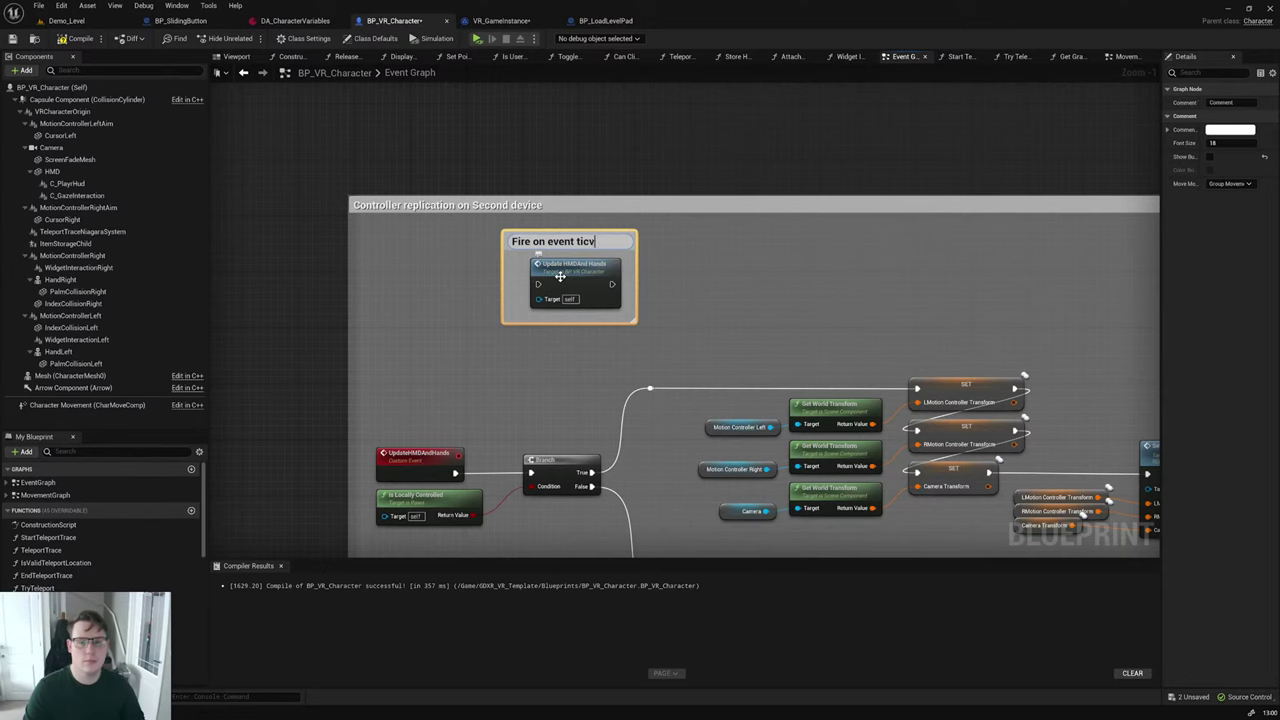
key("Return")
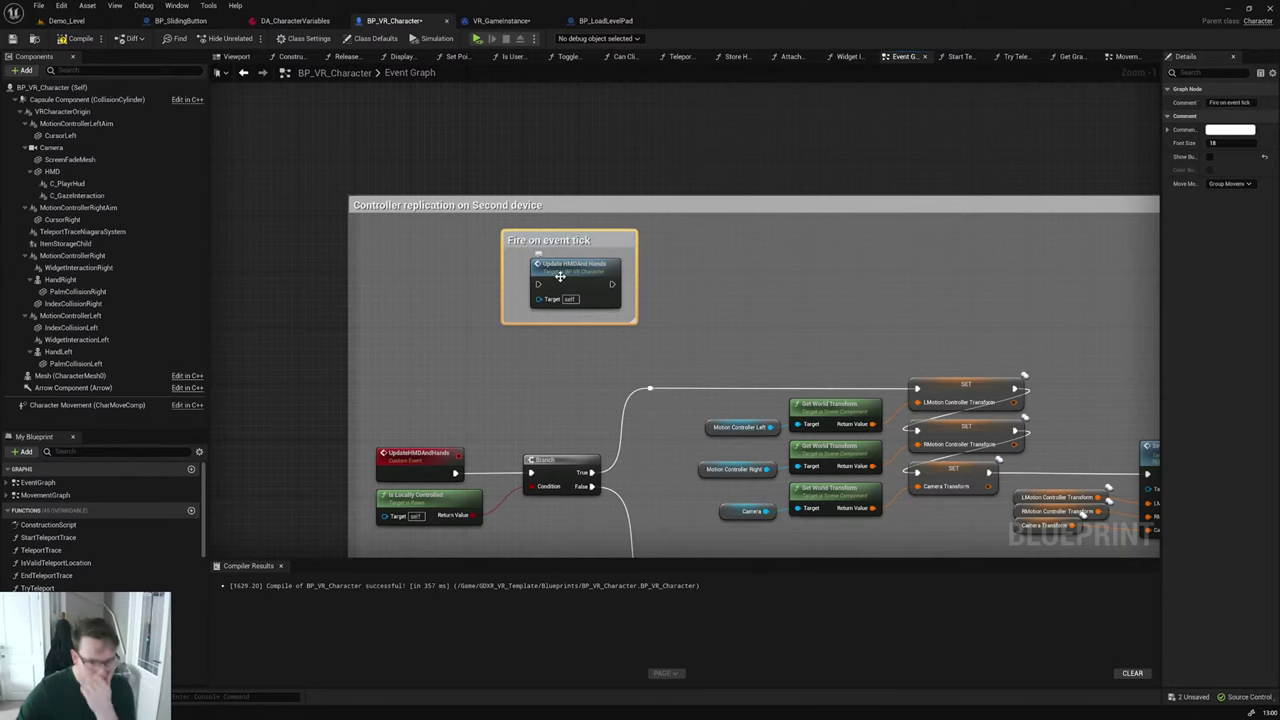
left_click(654, 189)
scroll(677, 200, "down", 1)
scroll(677, 200, "down", 3)
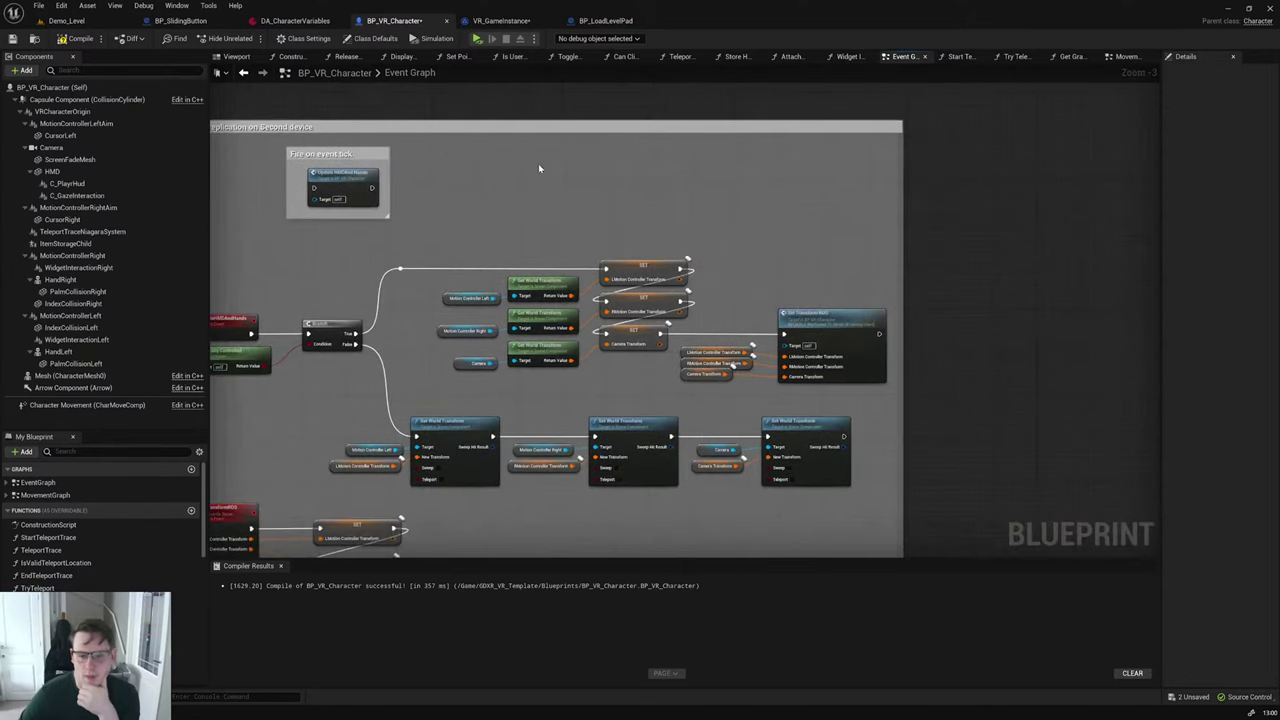
Step: Set the controller replication comment's Comment Color to red
scroll(700, 270, "down", 6)
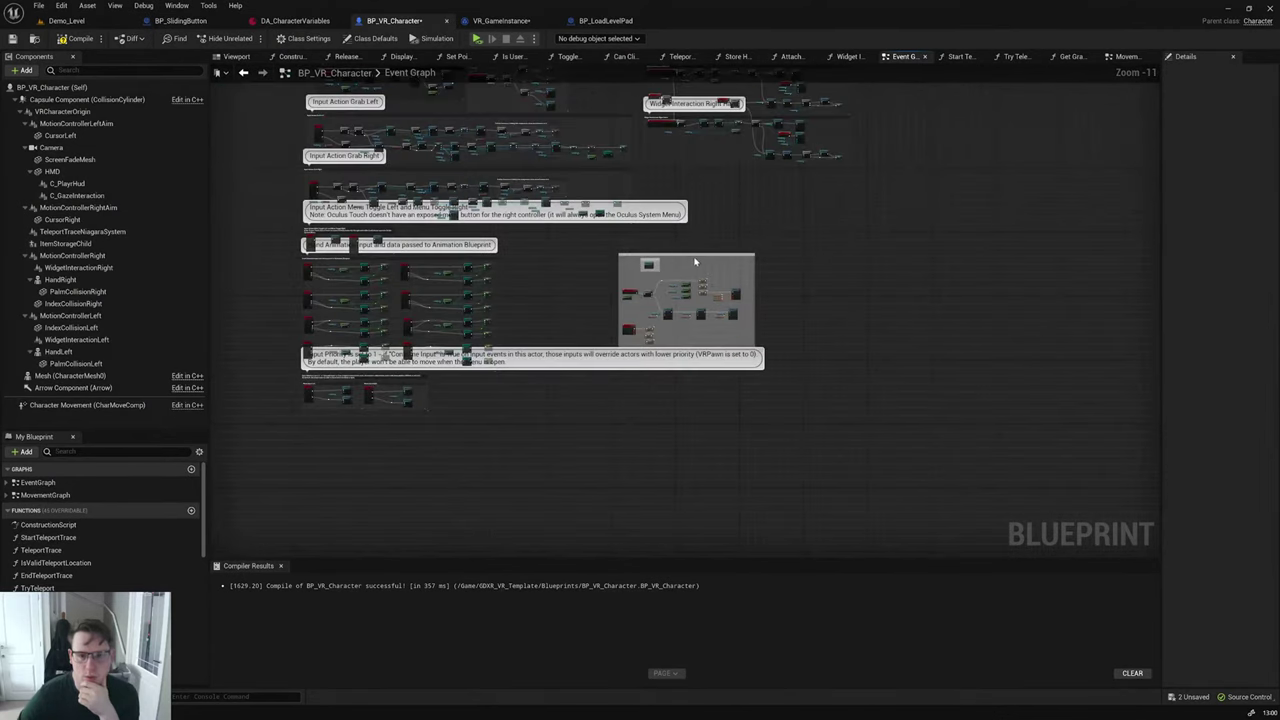
left_click(695, 262)
left_click(1230, 133)
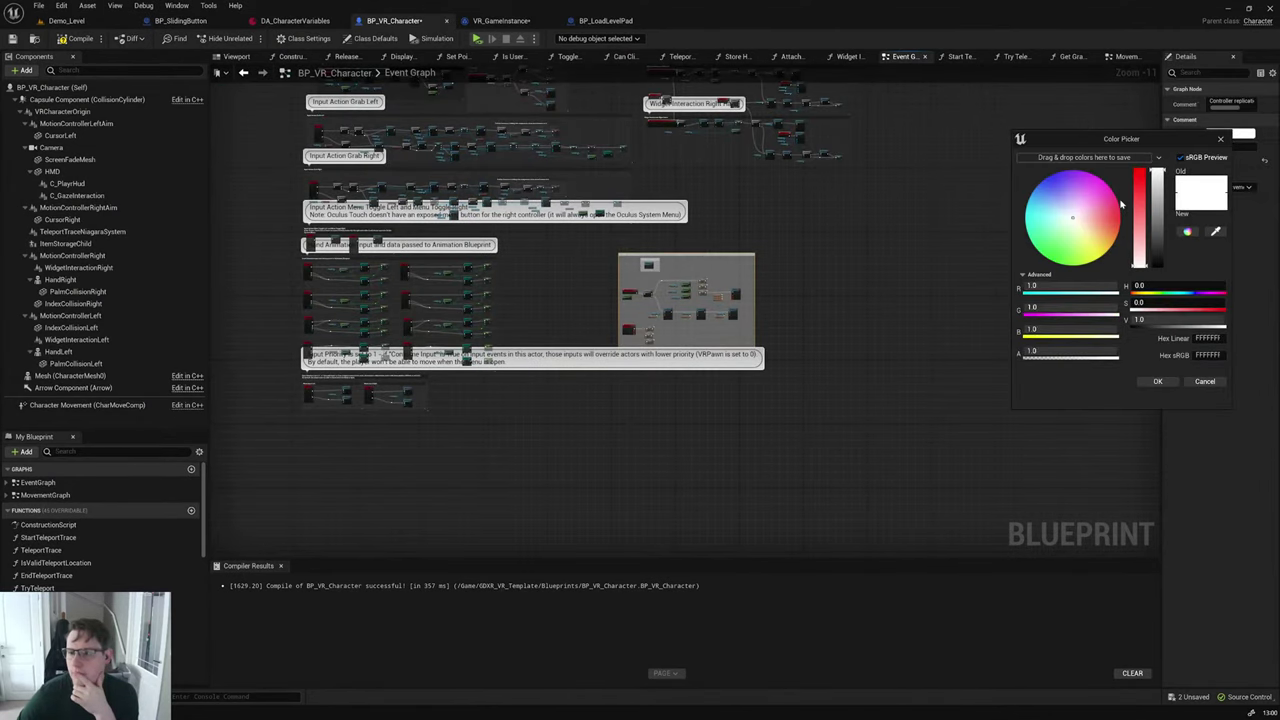
mouse_move(1122, 212)
left_mouse_down()
mouse_move(1120, 228)
mouse_move(1122, 208)
mouse_move(1128, 220)
left_mouse_up()
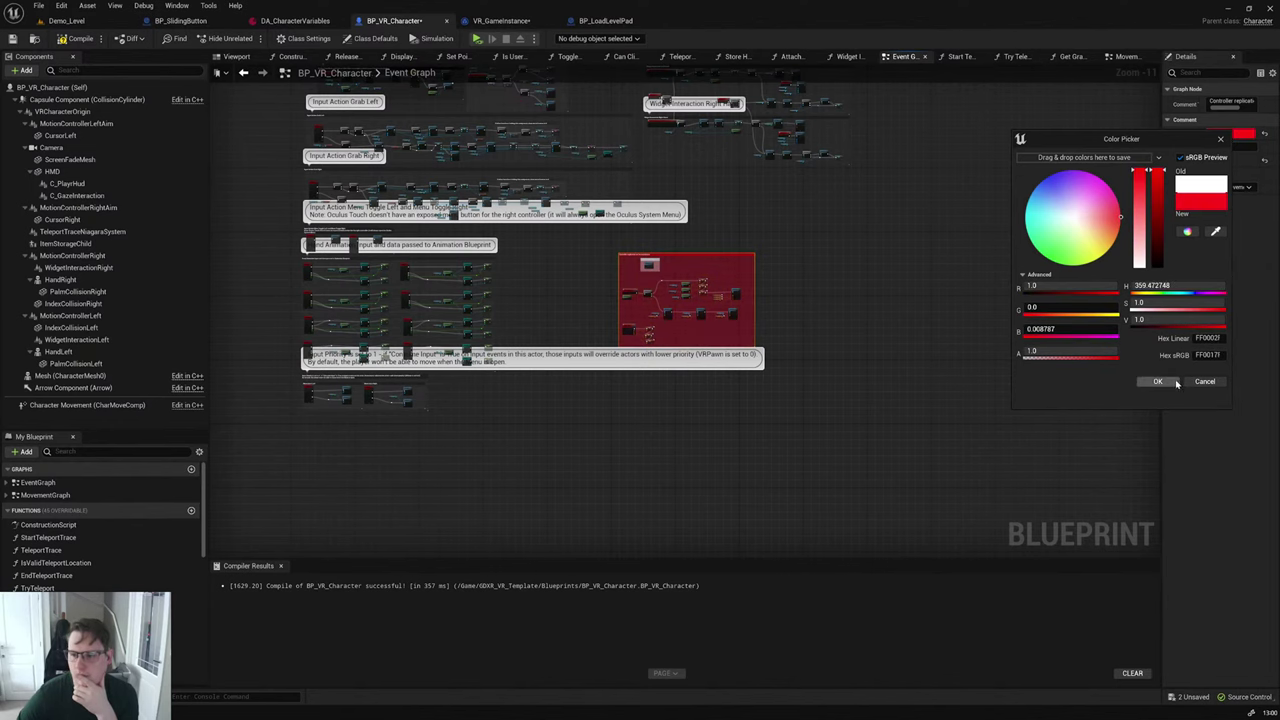
left_click(1157, 381)
left_click(929, 286)
Step: Reposition the red comment box and recompile BP_VR_Character
right_click_drag(831, 220, 668, 360)
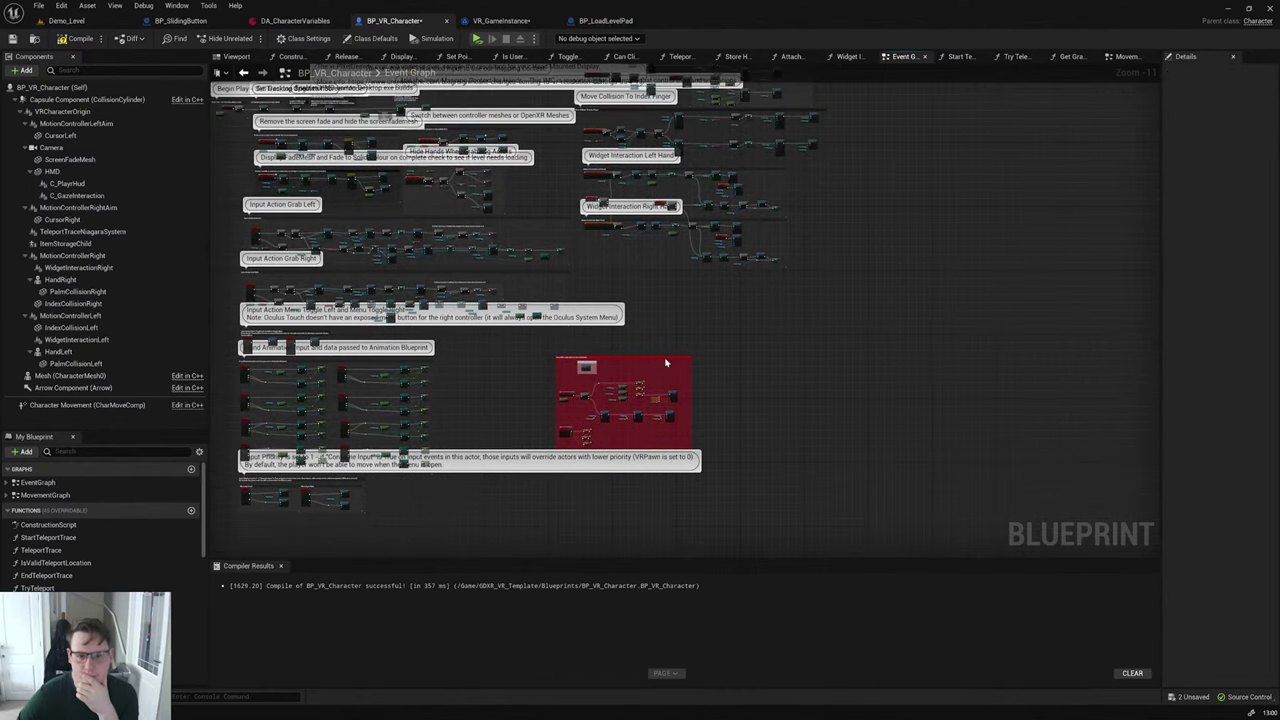
left_click_drag(665, 362, 760, 291)
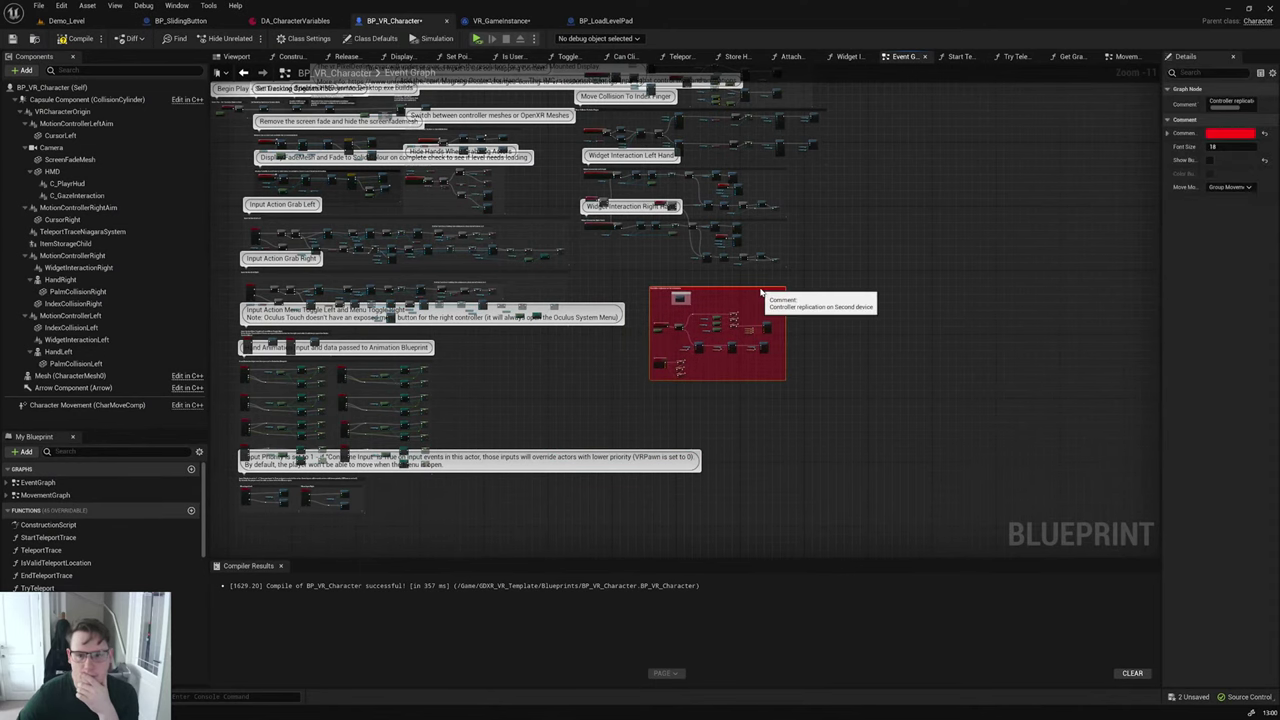
left_click(876, 207)
right_click_drag(876, 207, 987, 340)
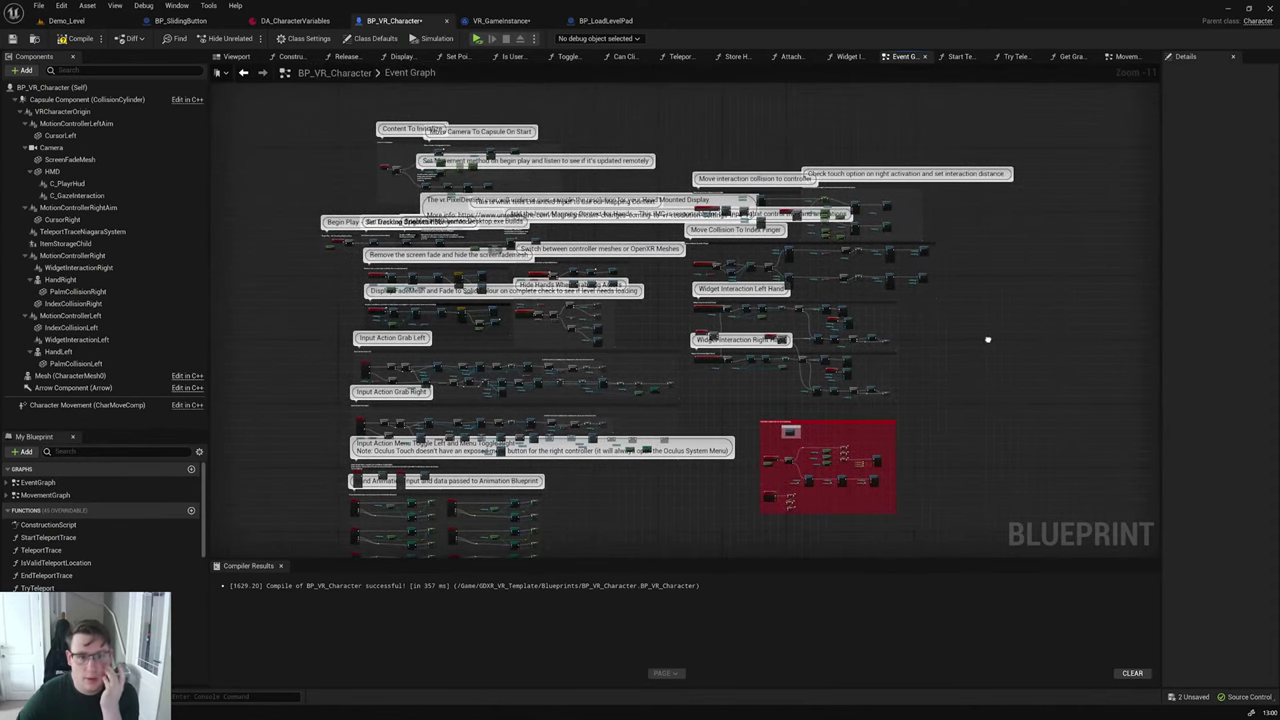
left_click(76, 38)
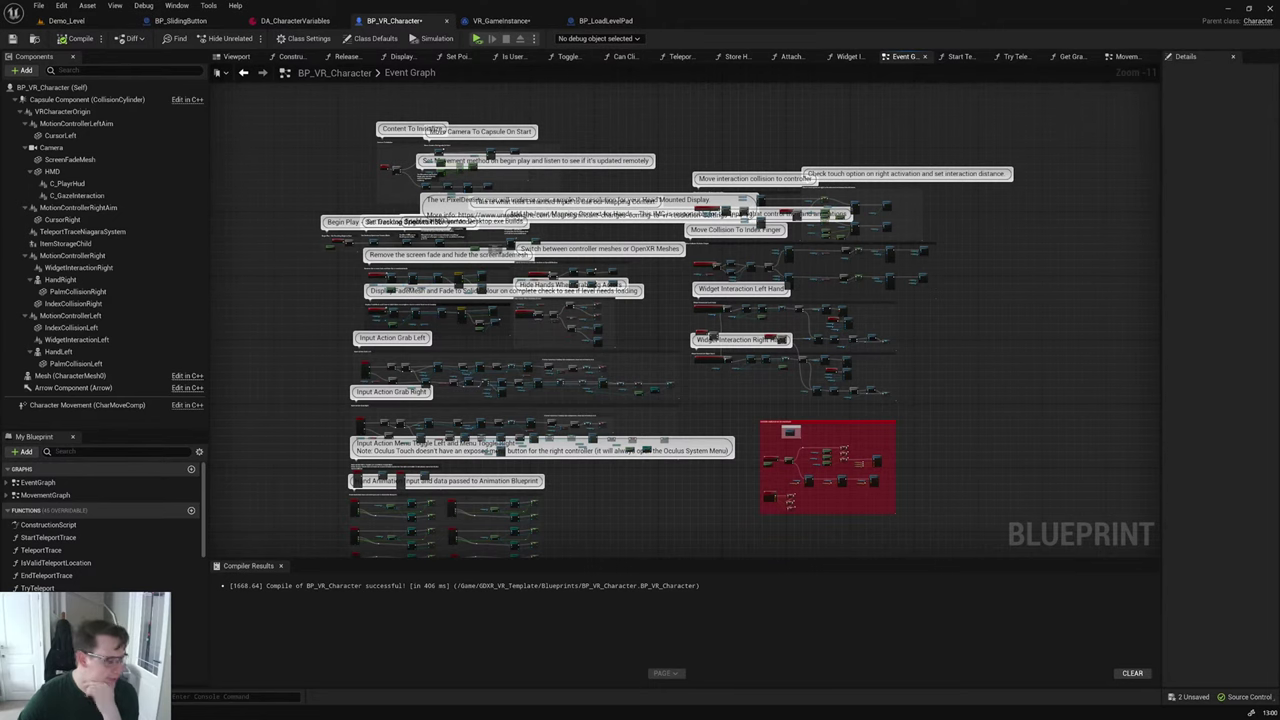
Step: Check the GDXR VR template road map, then switch to VR_GameInstance's Open XRLoad Screen graph
key("alt+Tab")
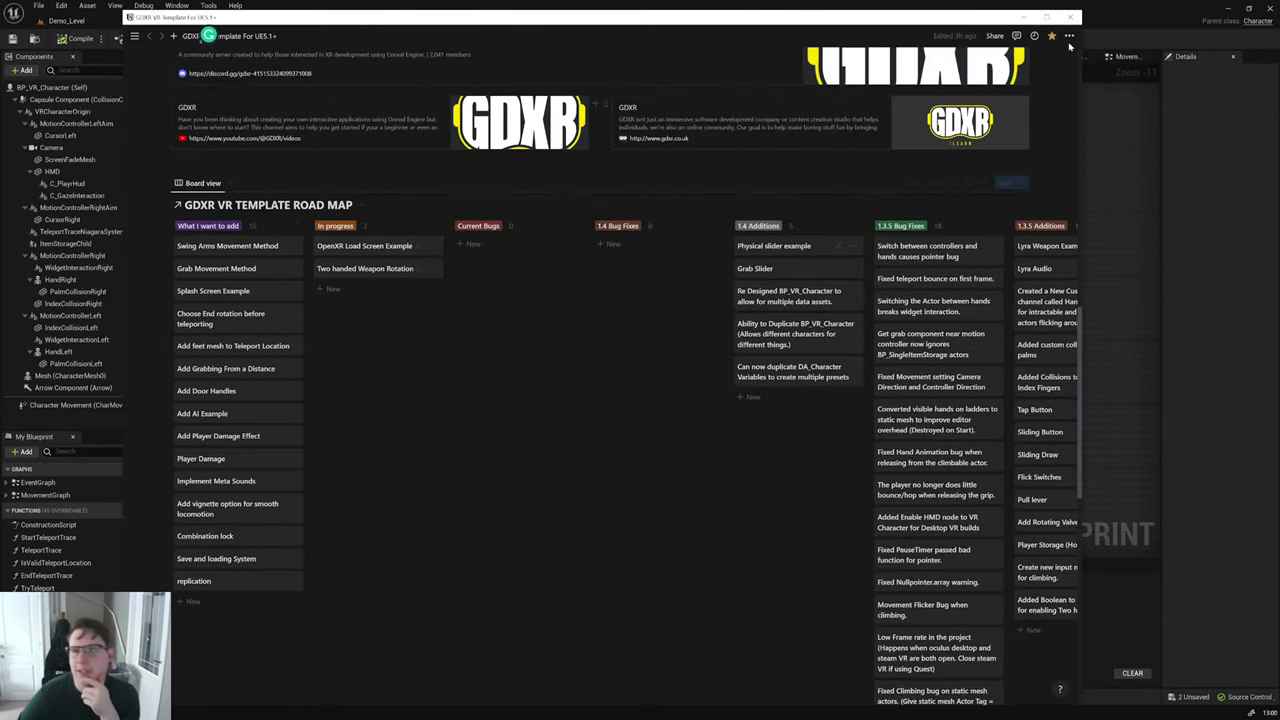
left_click(1031, 18)
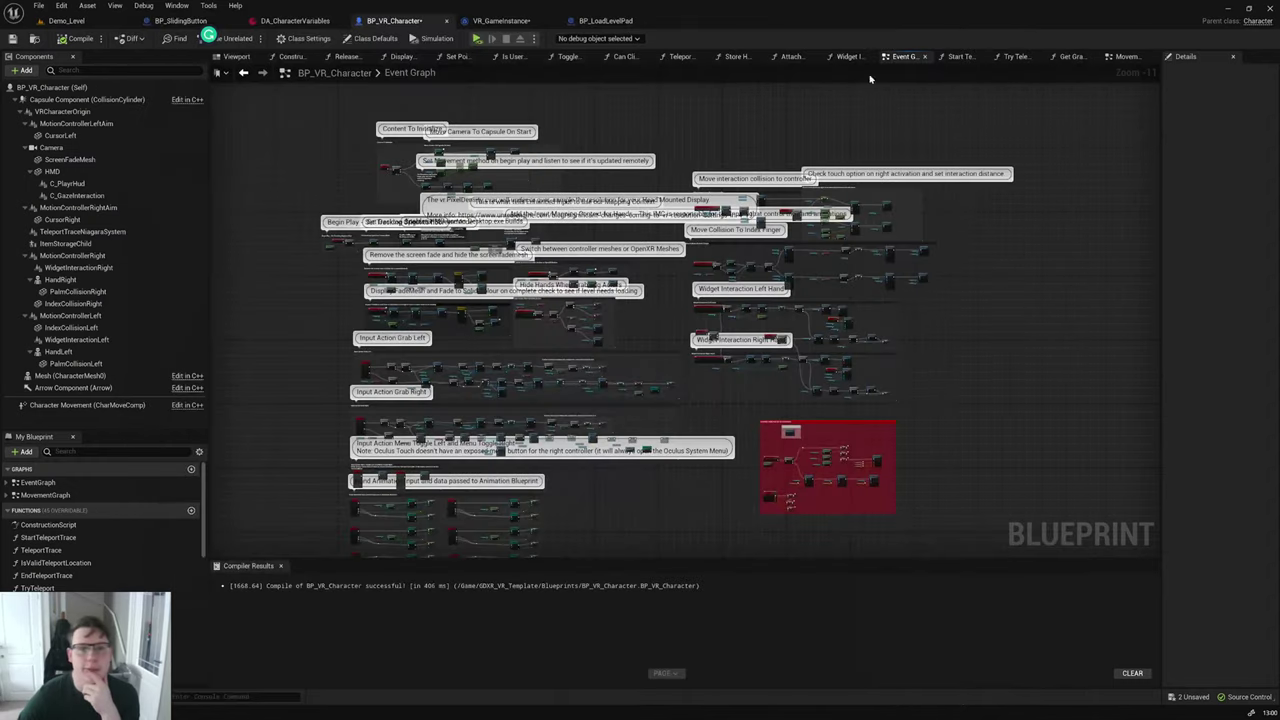
left_click(498, 20)
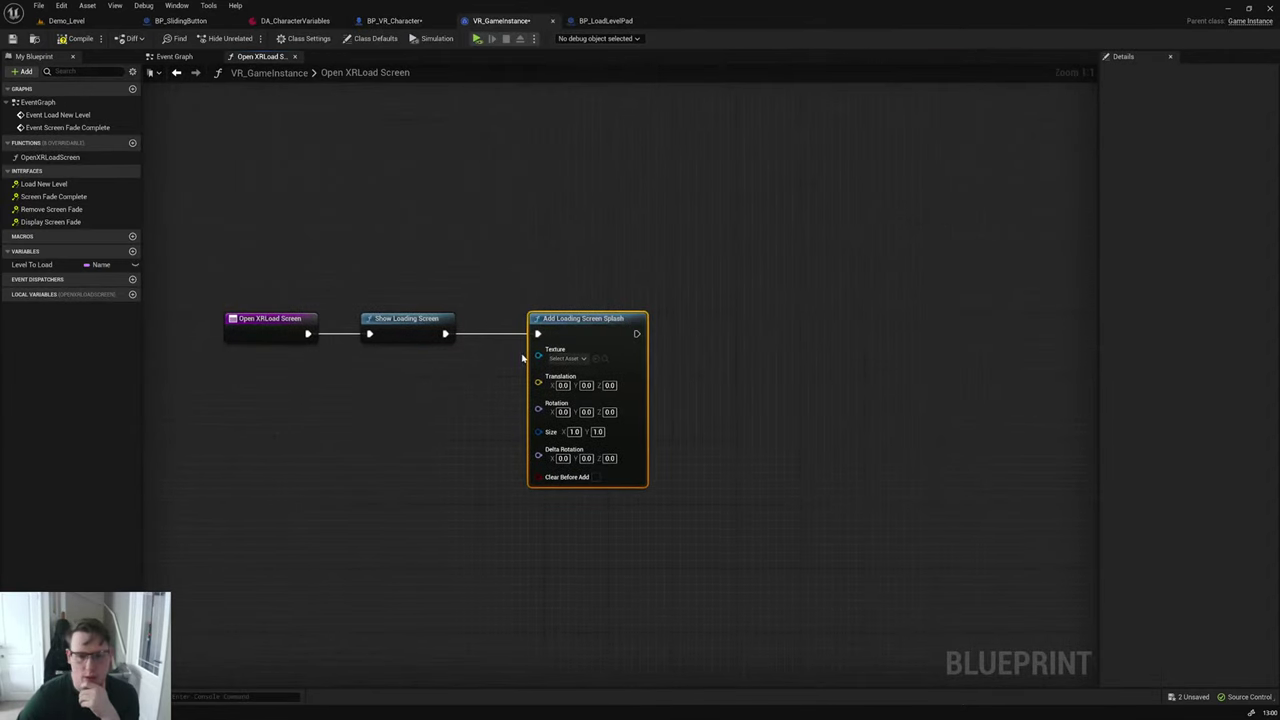
Step: Give Add Loading Screen Splash the AICON-Green texture and Translation Y -3.0, Z -3.0
left_click(566, 358)
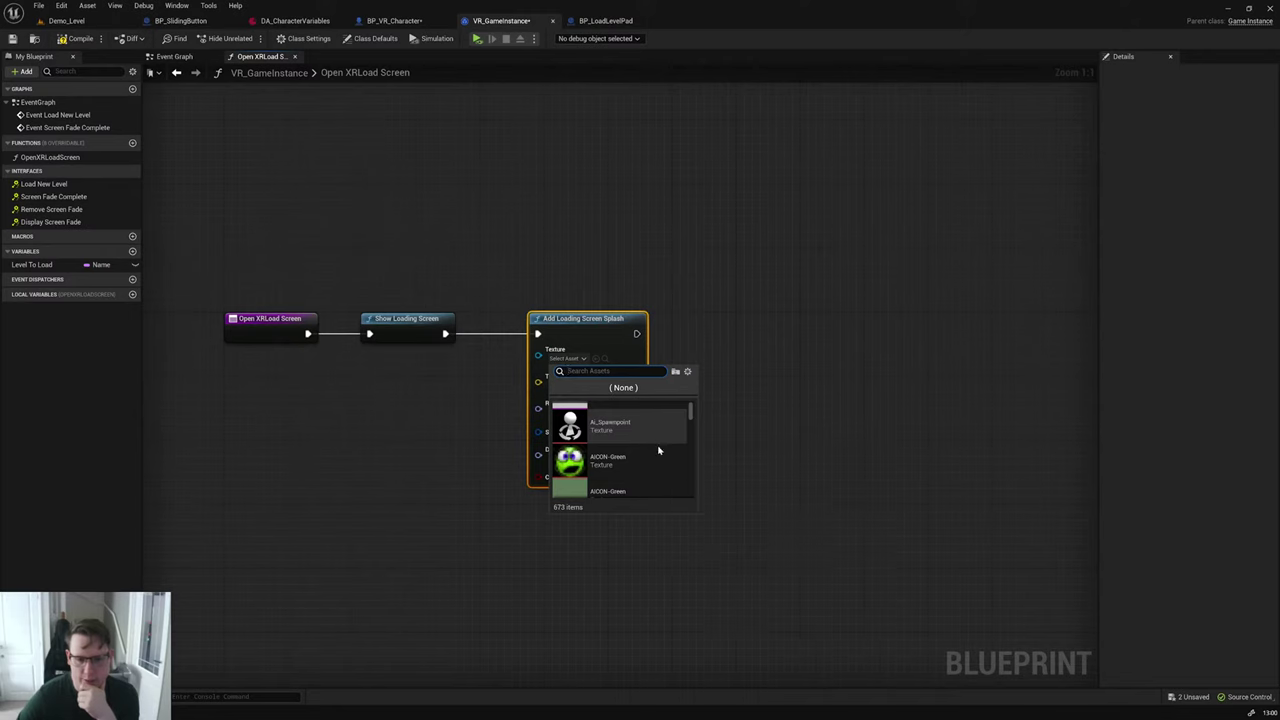
left_click(658, 455)
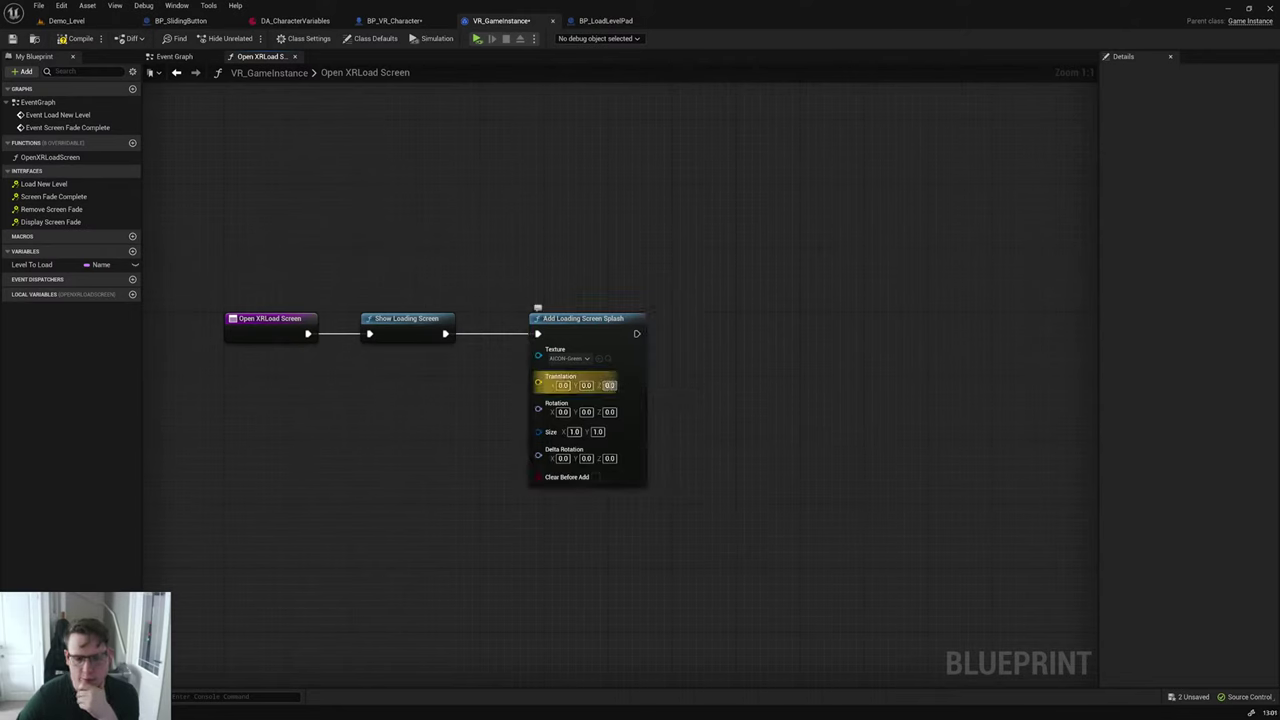
left_click(609, 385)
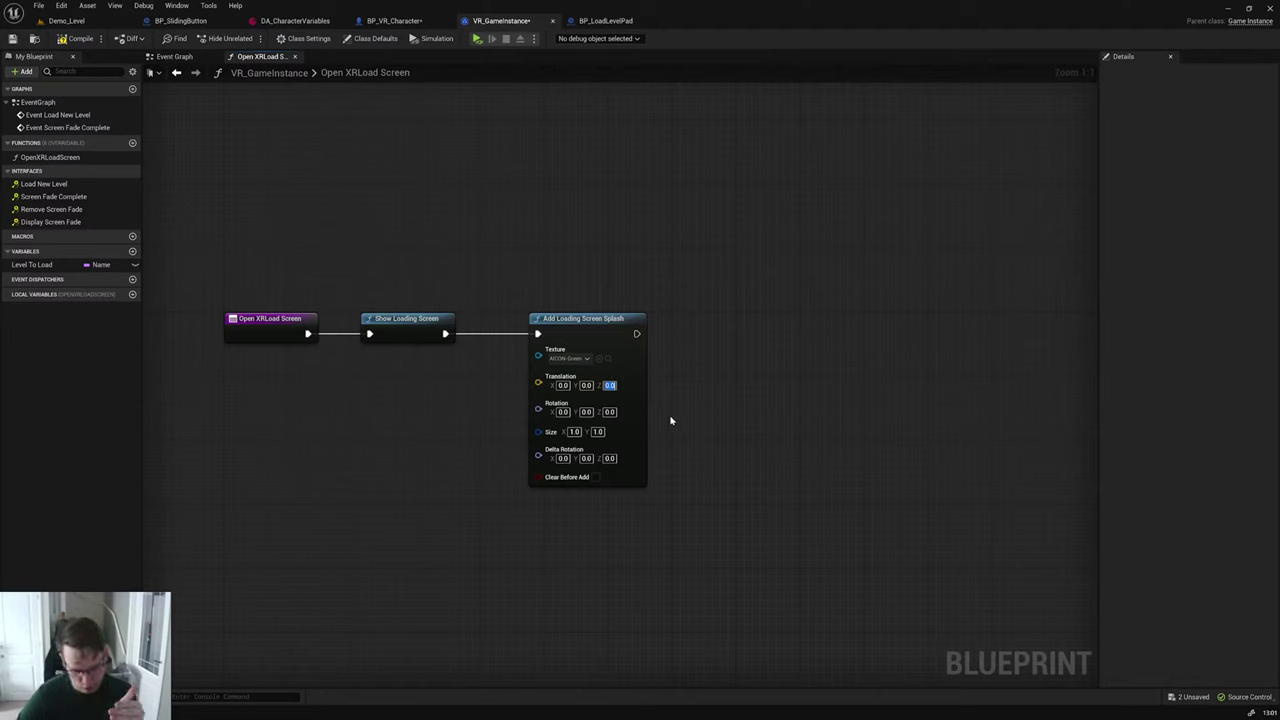
type("-")
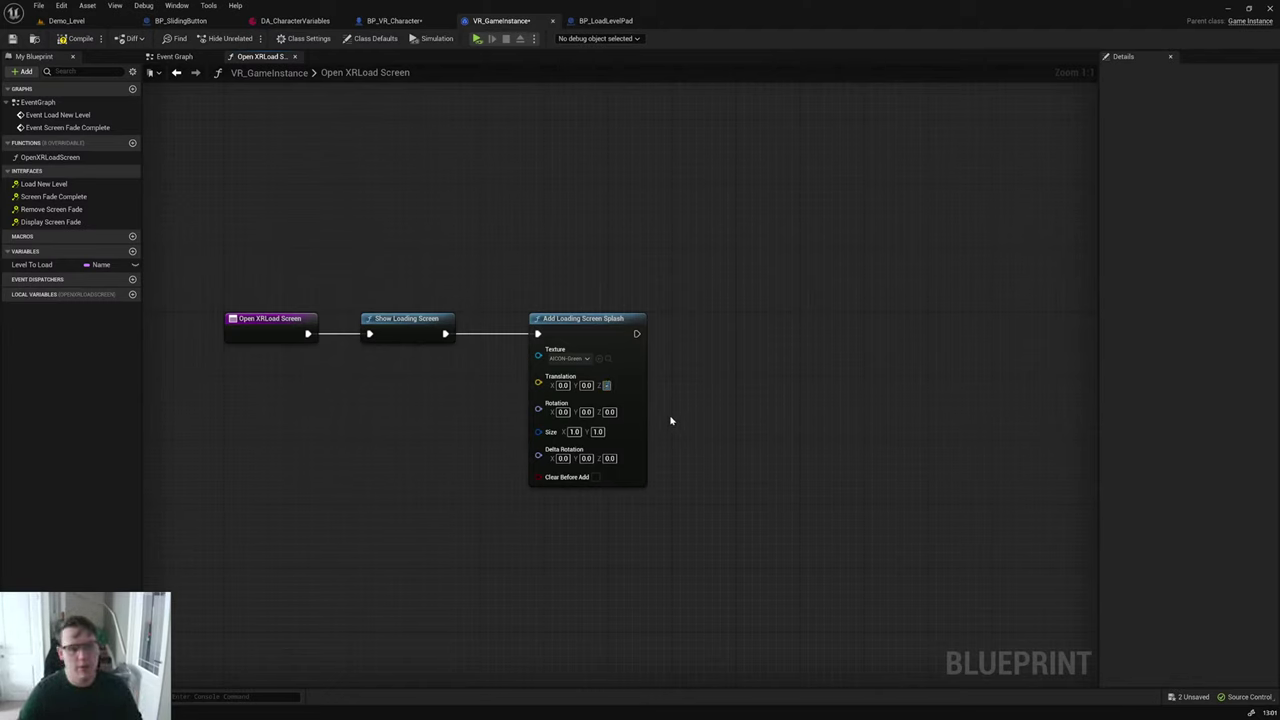
type("300")
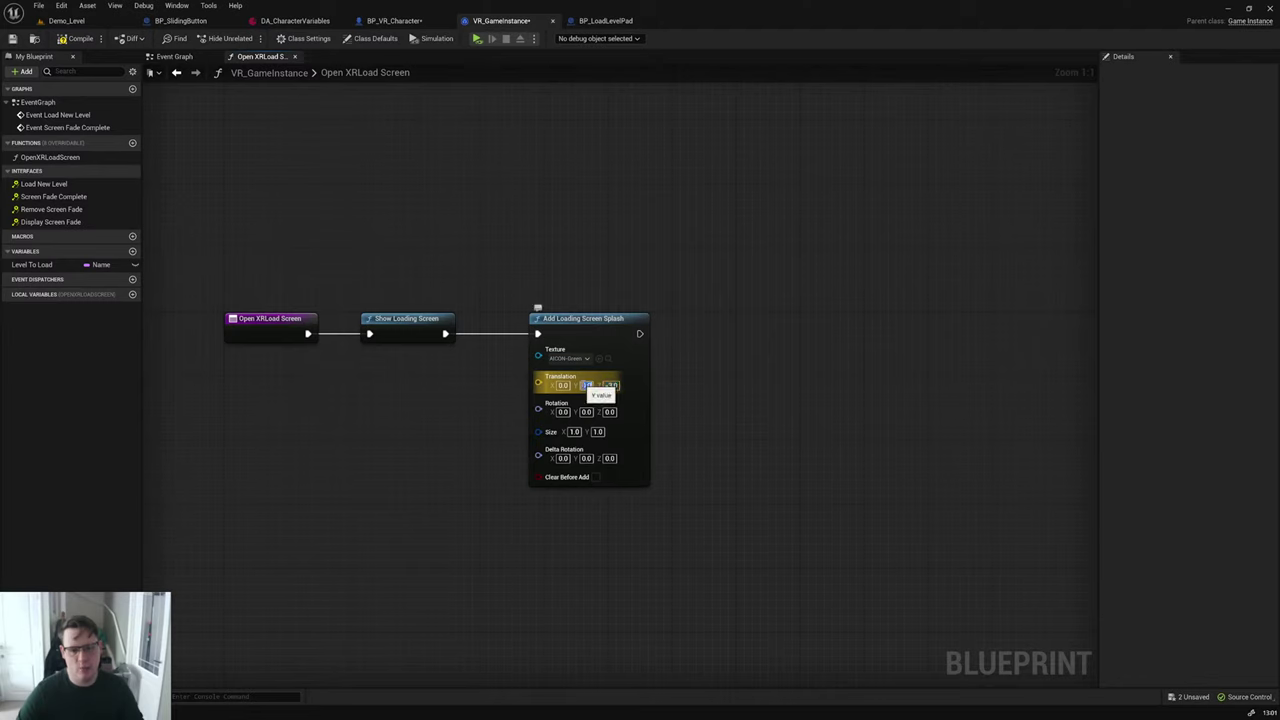
left_click(588, 388)
type("-3.0")
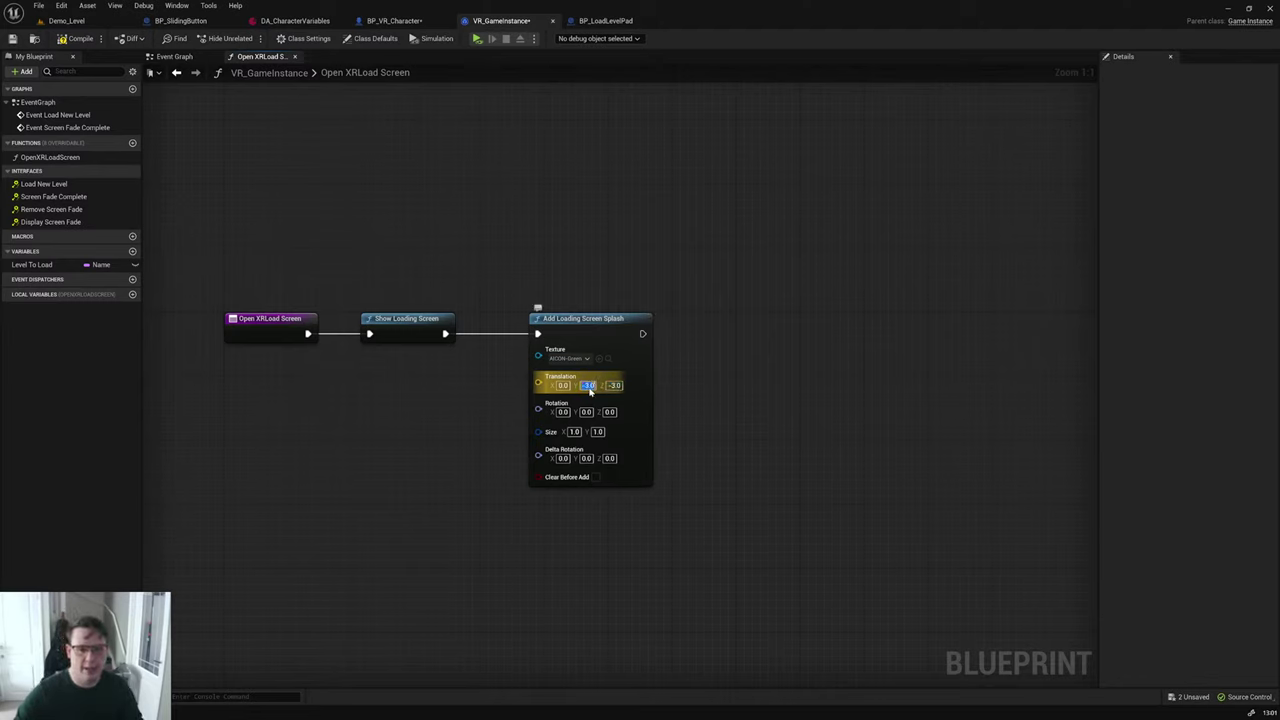
key("Return")
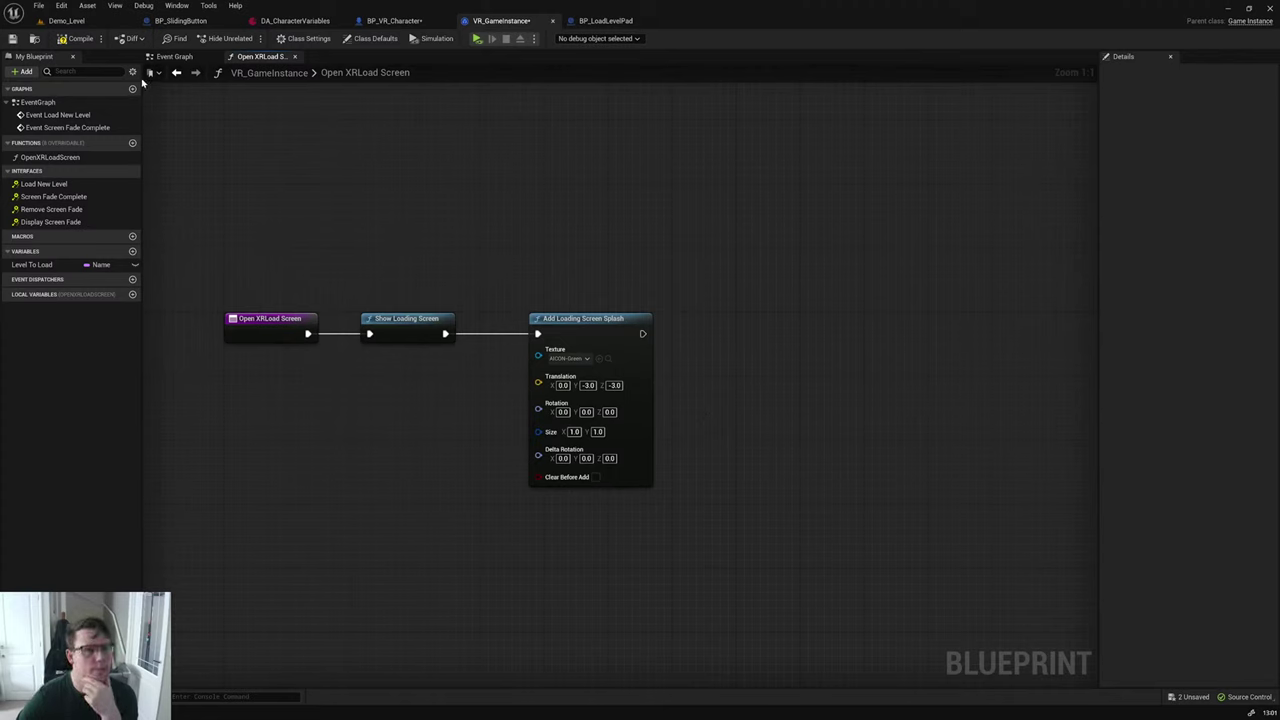
Step: Insert an Open XRLoad Screen call between Event Screen Fade Complete and Open Level (by Name)
left_click(175, 56)
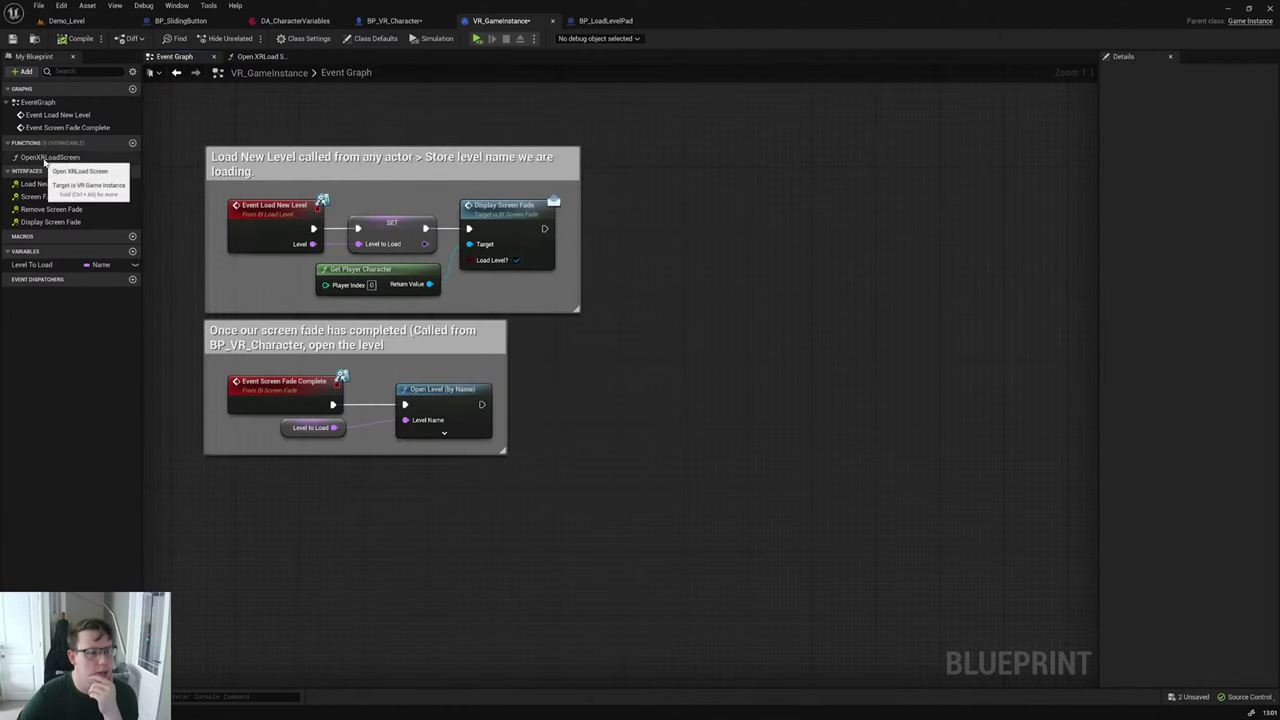
left_click_drag(50, 157, 440, 474)
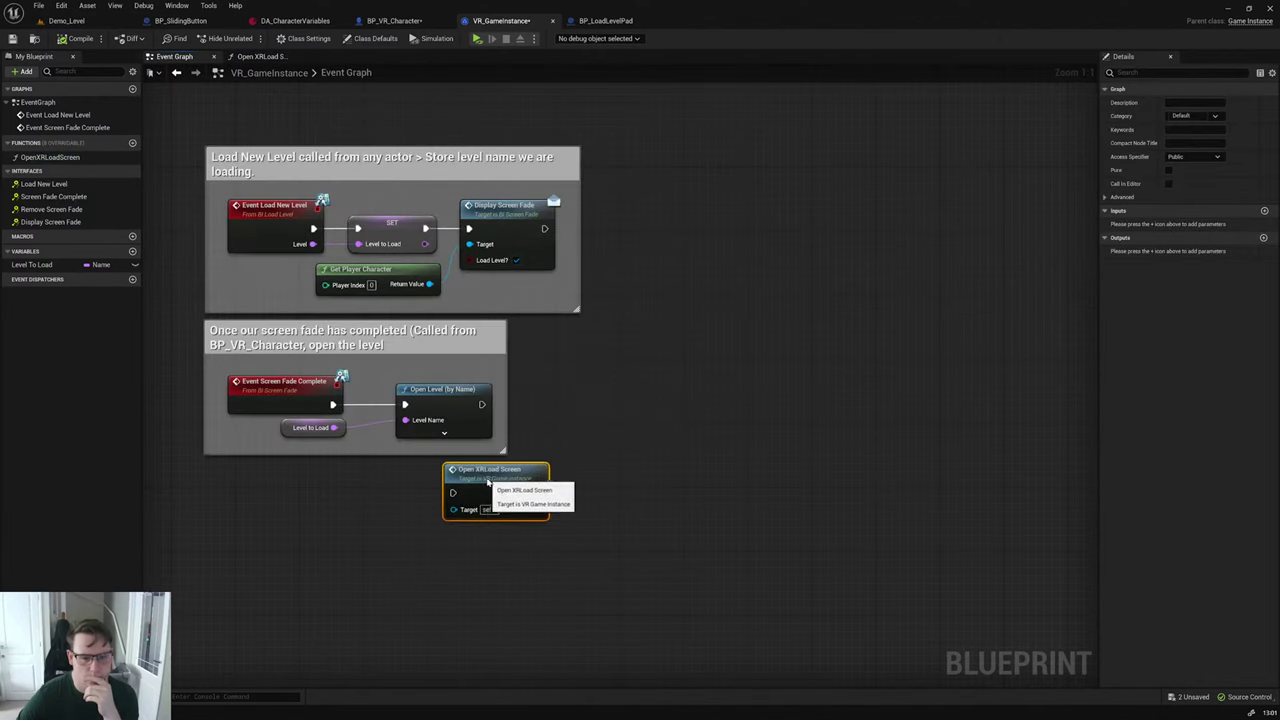
left_click_drag(457, 391, 640, 392)
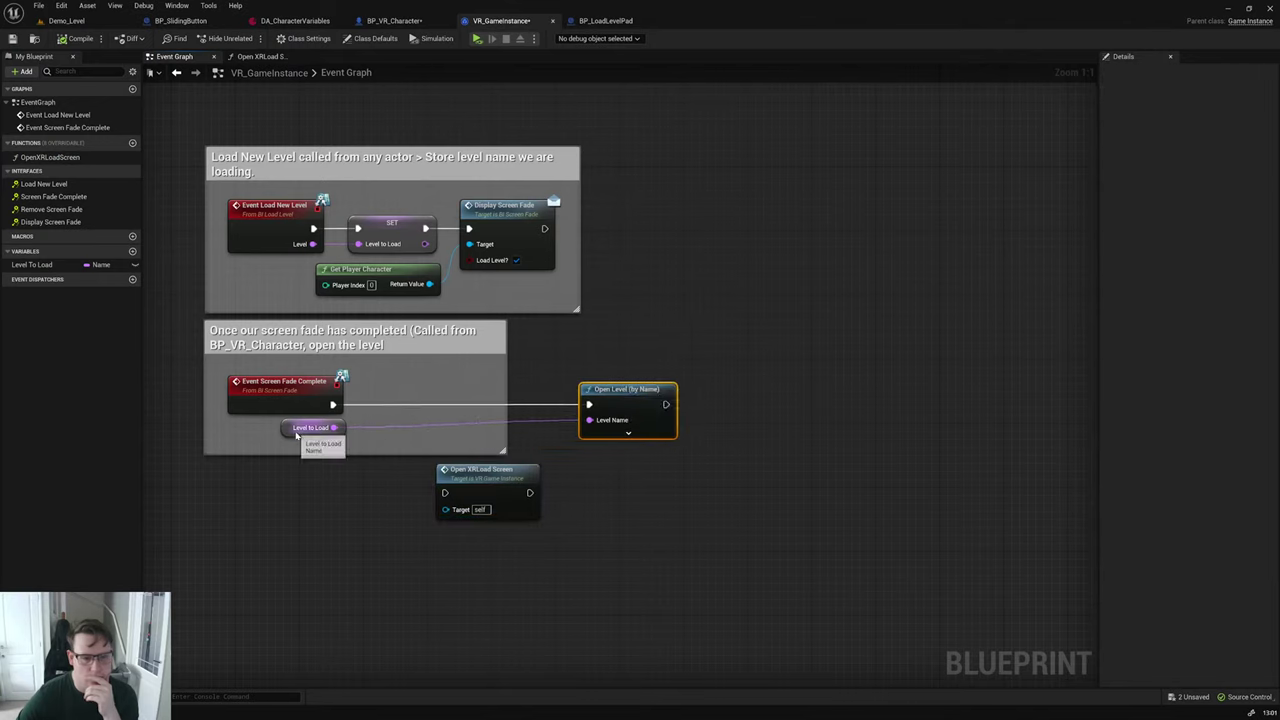
left_click_drag(284, 435, 335, 405)
left_click_drag(460, 400, 589, 404)
left_click_drag(629, 458, 540, 382)
left_click_drag(625, 392, 695, 392)
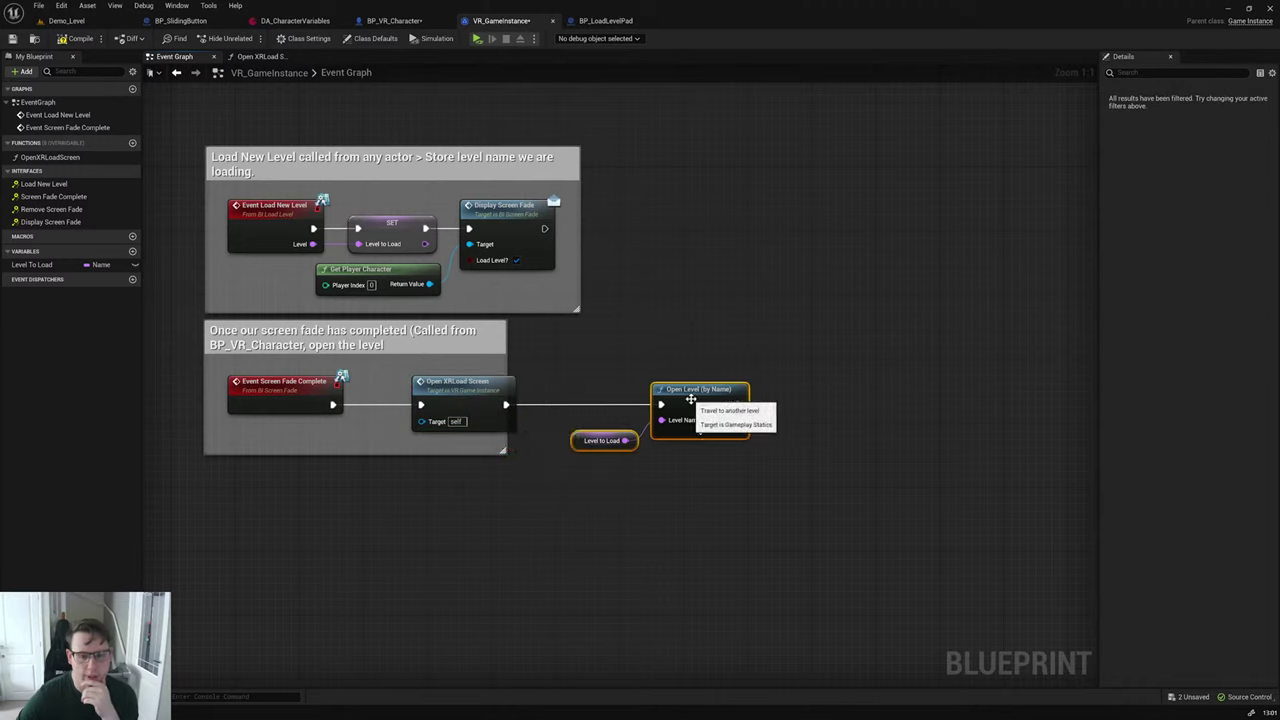
Step: Resize the comment box around the nodes and start the VR preview
left_click_drag(508, 366, 780, 372)
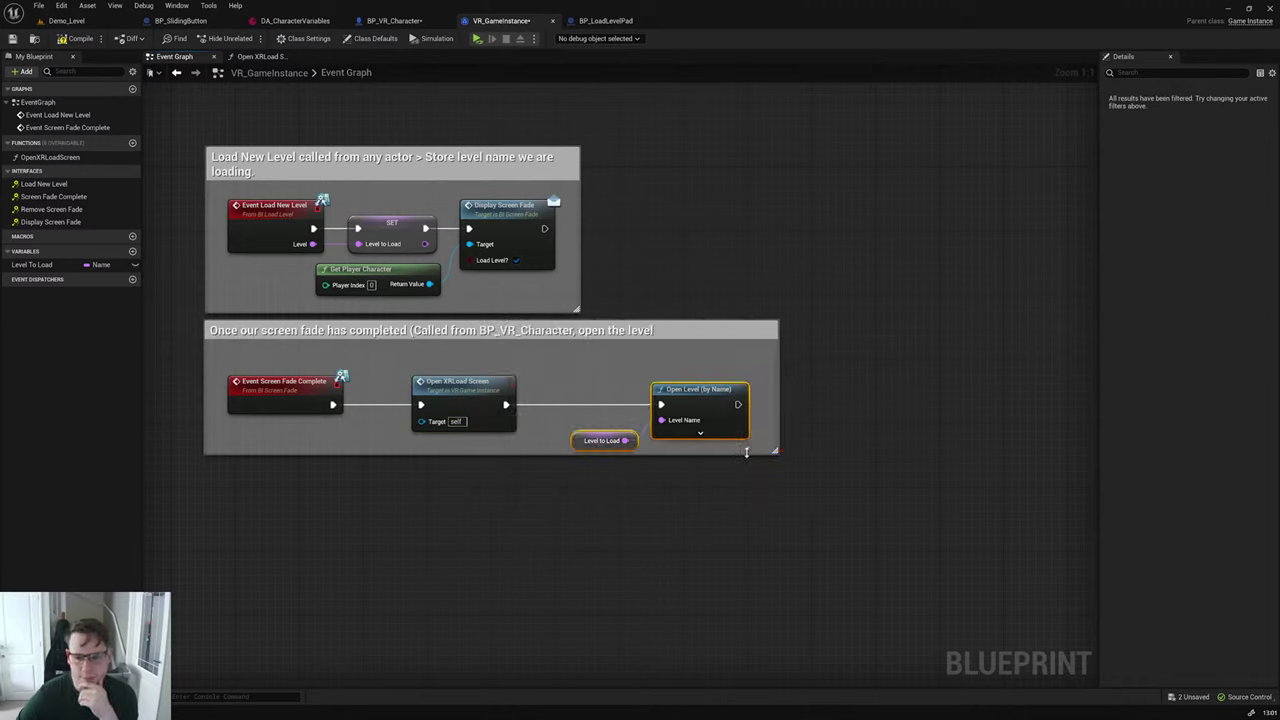
left_click_drag(746, 452, 744, 469)
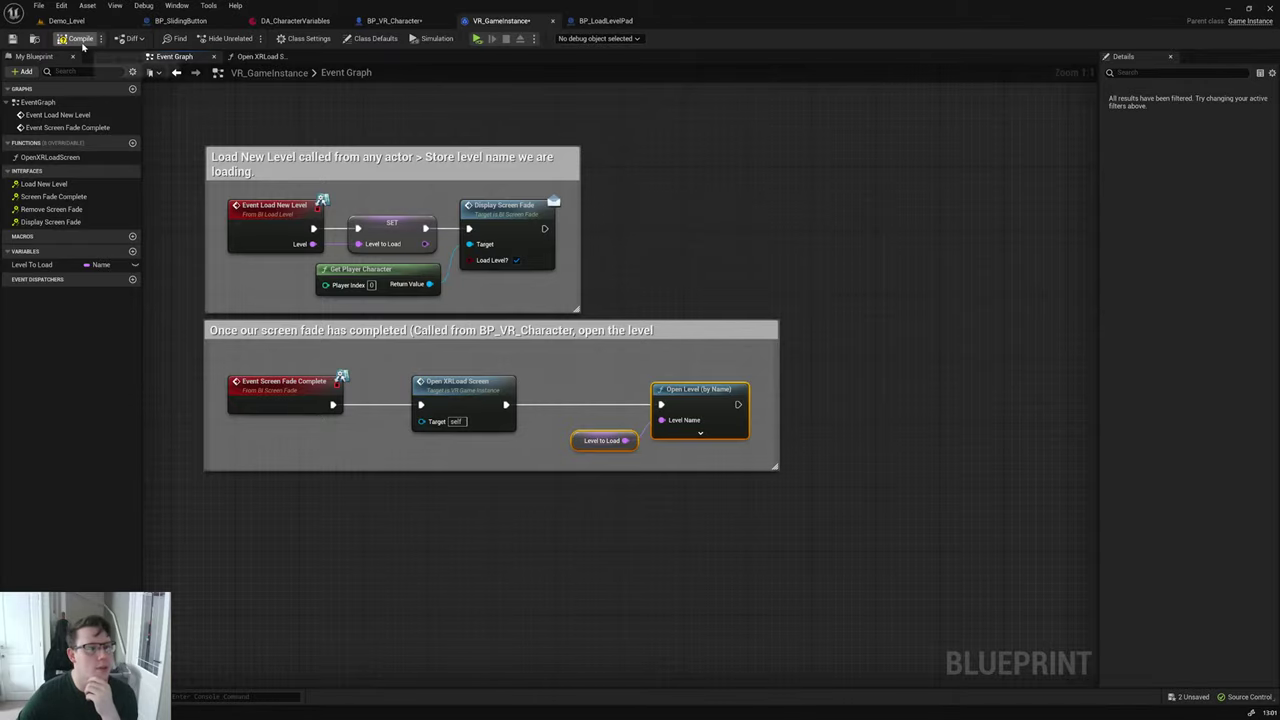
left_click(481, 39)
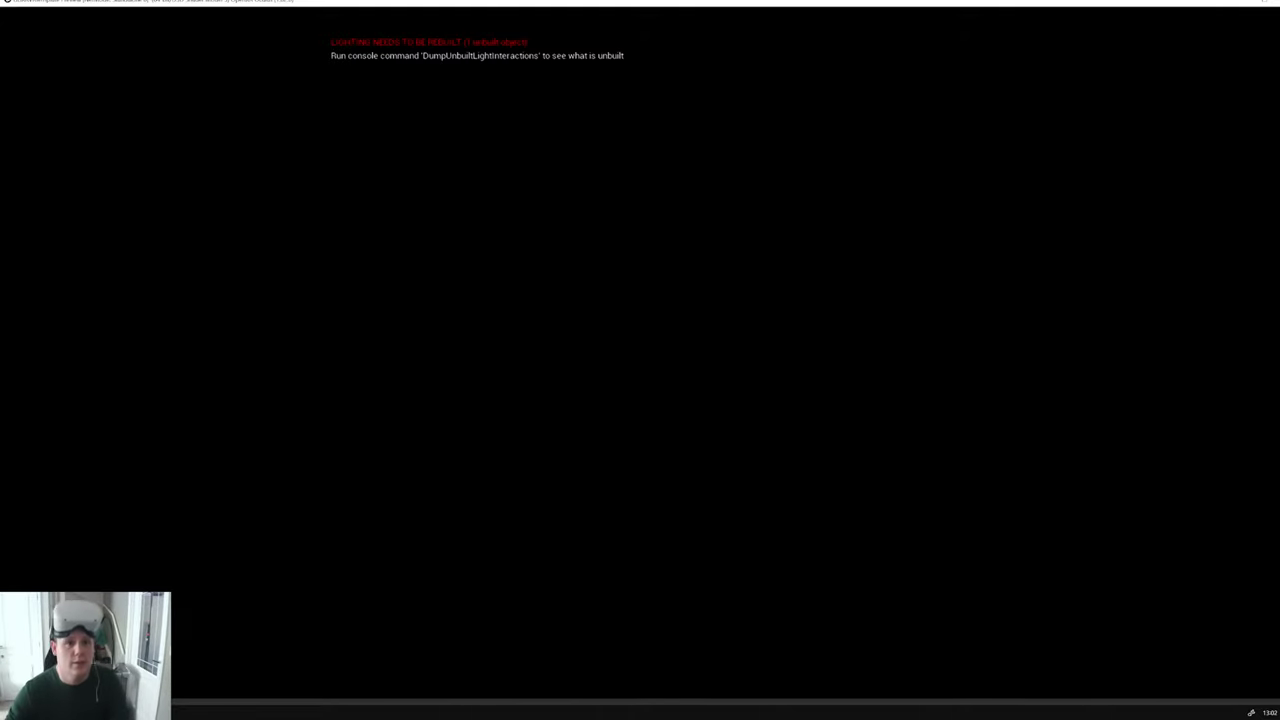
Step: Change the splash Translation to Y 3.0, Z 3.0 and retest in the VR preview
key("Escape")
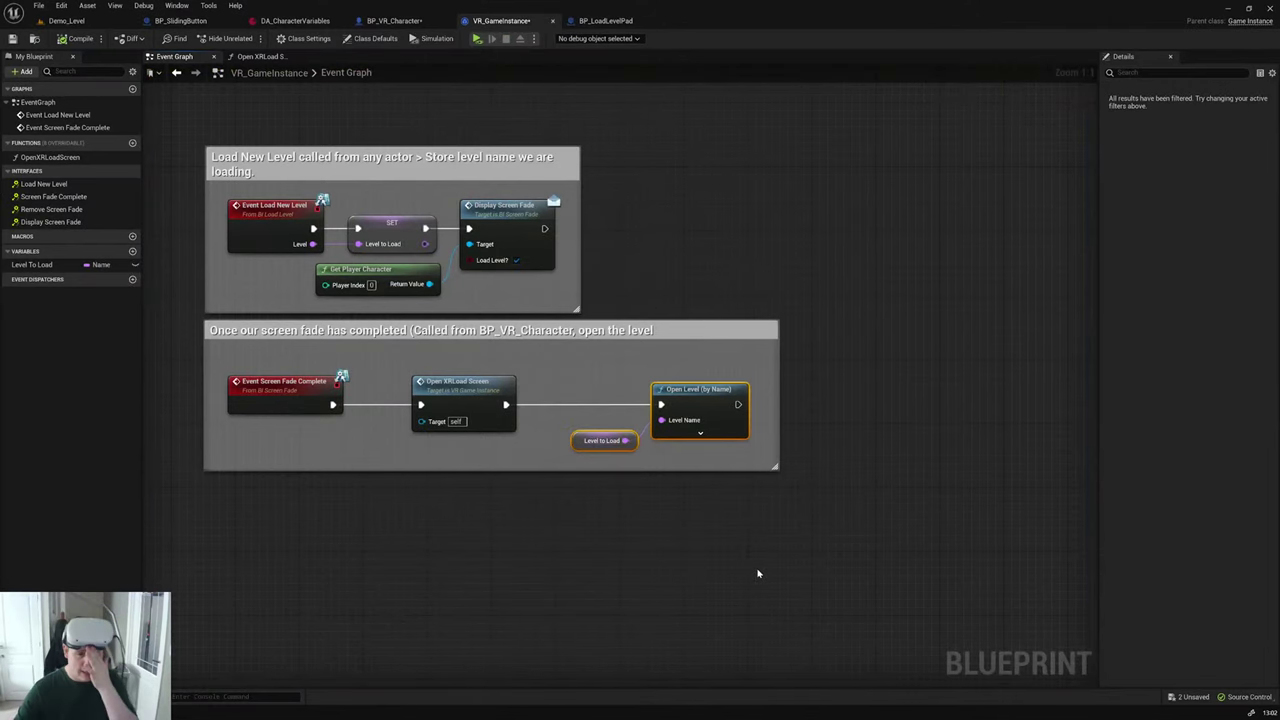
double_click(460, 395)
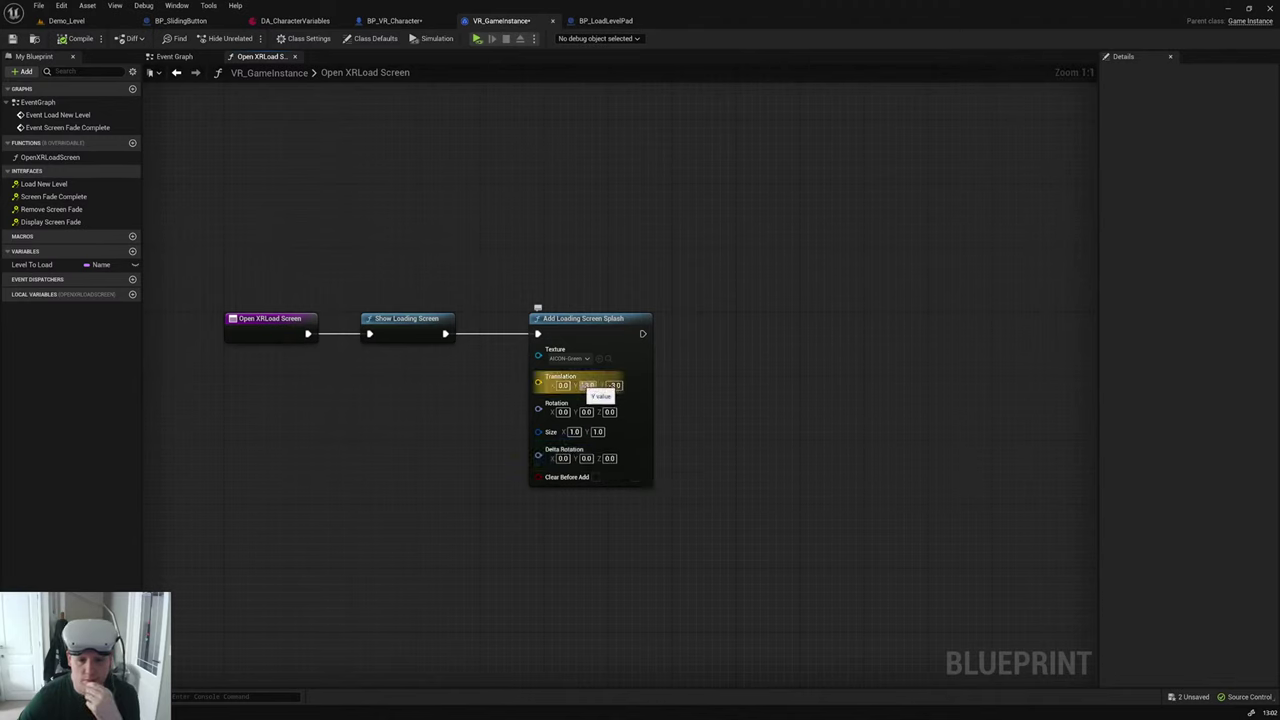
double_click(588, 386)
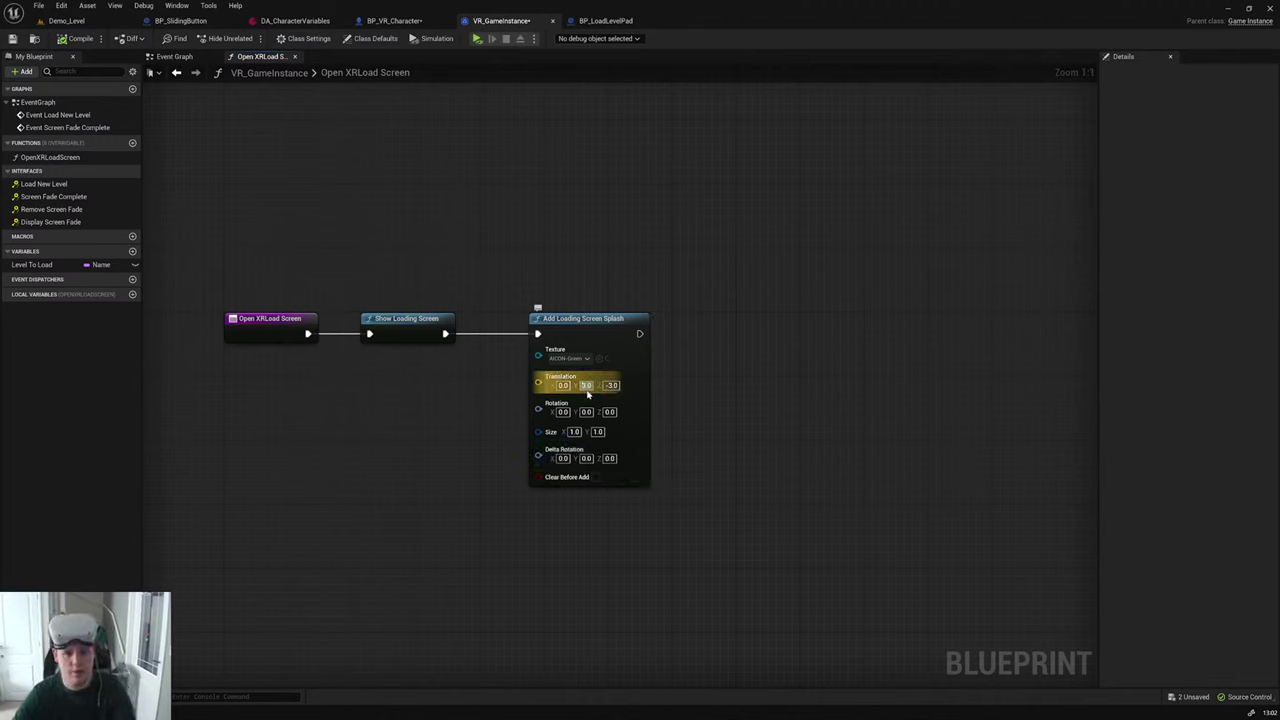
key("Return")
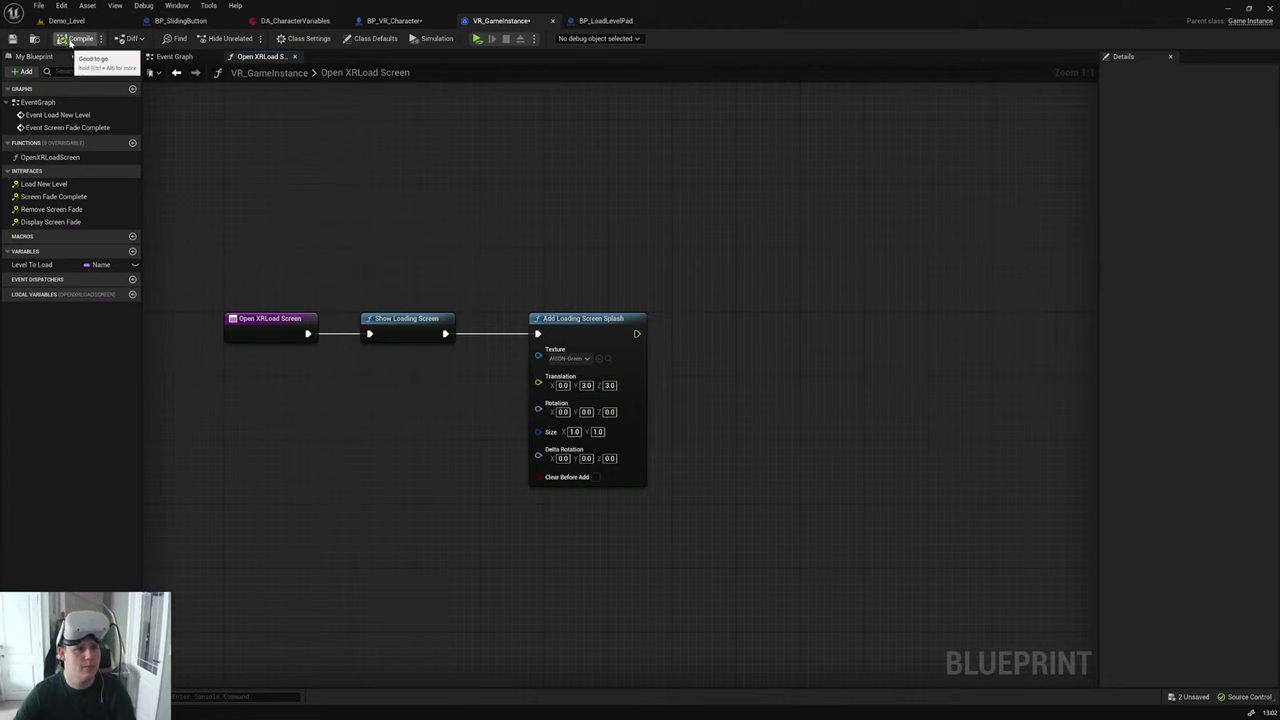
left_click(477, 39)
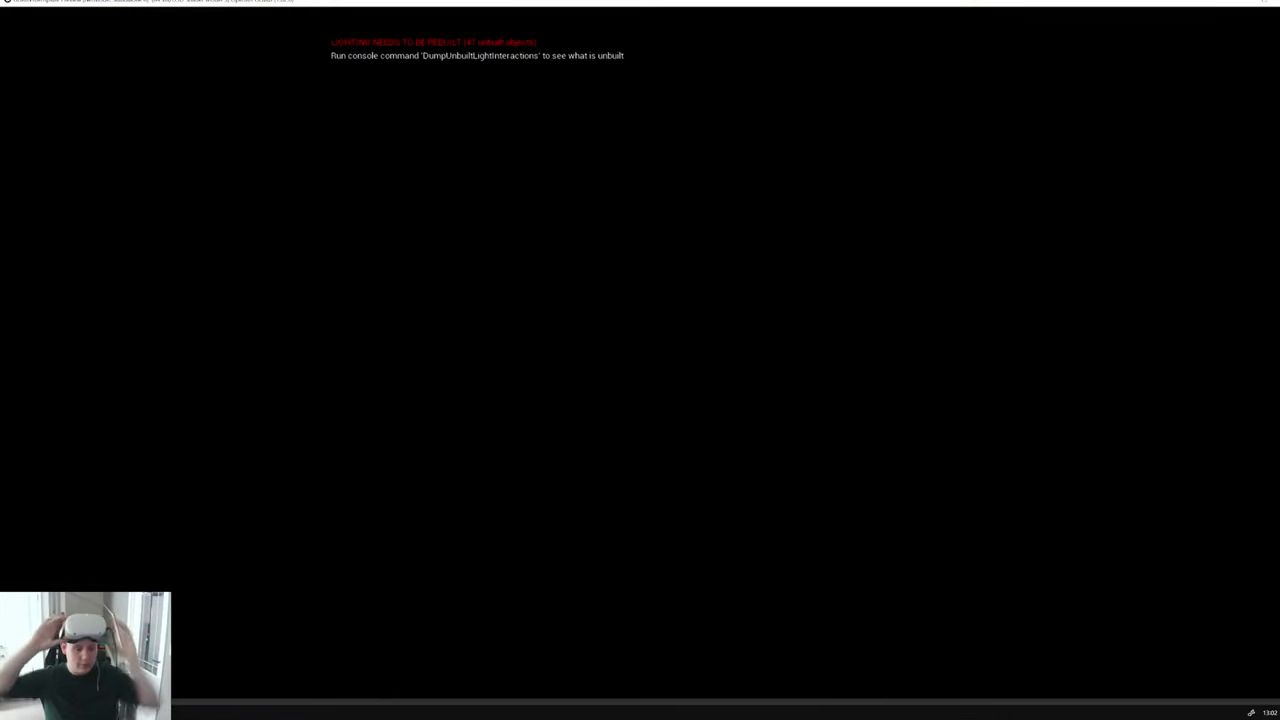
key("Escape")
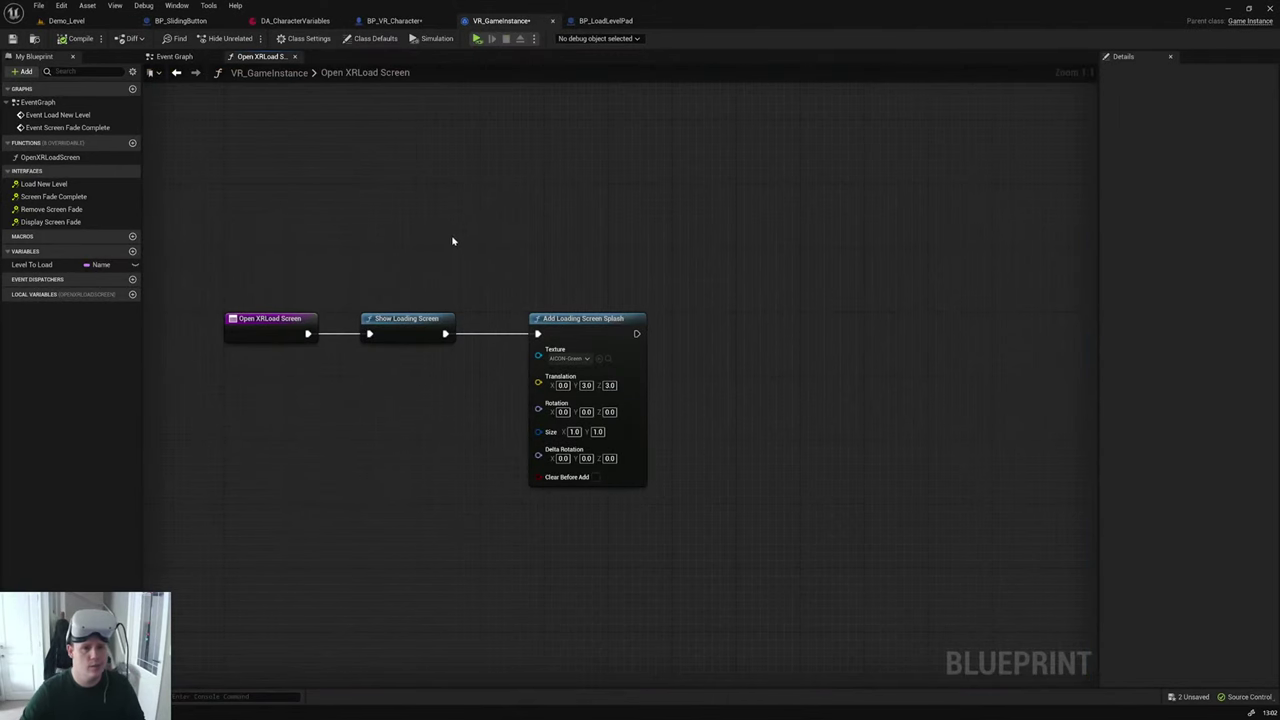
Step: Disconnect Show Loading Screen from the Open XRLoad Screen entry and test the preview
left_click(337, 334, "alt")
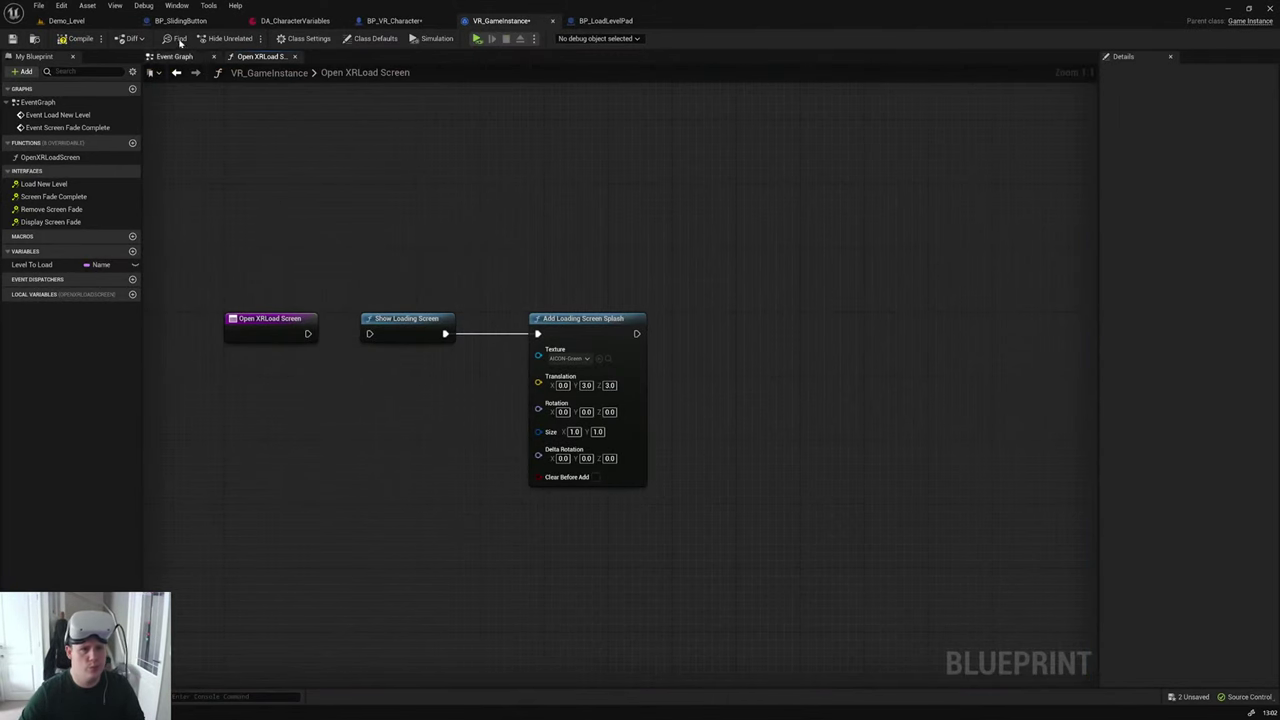
left_click(477, 38)
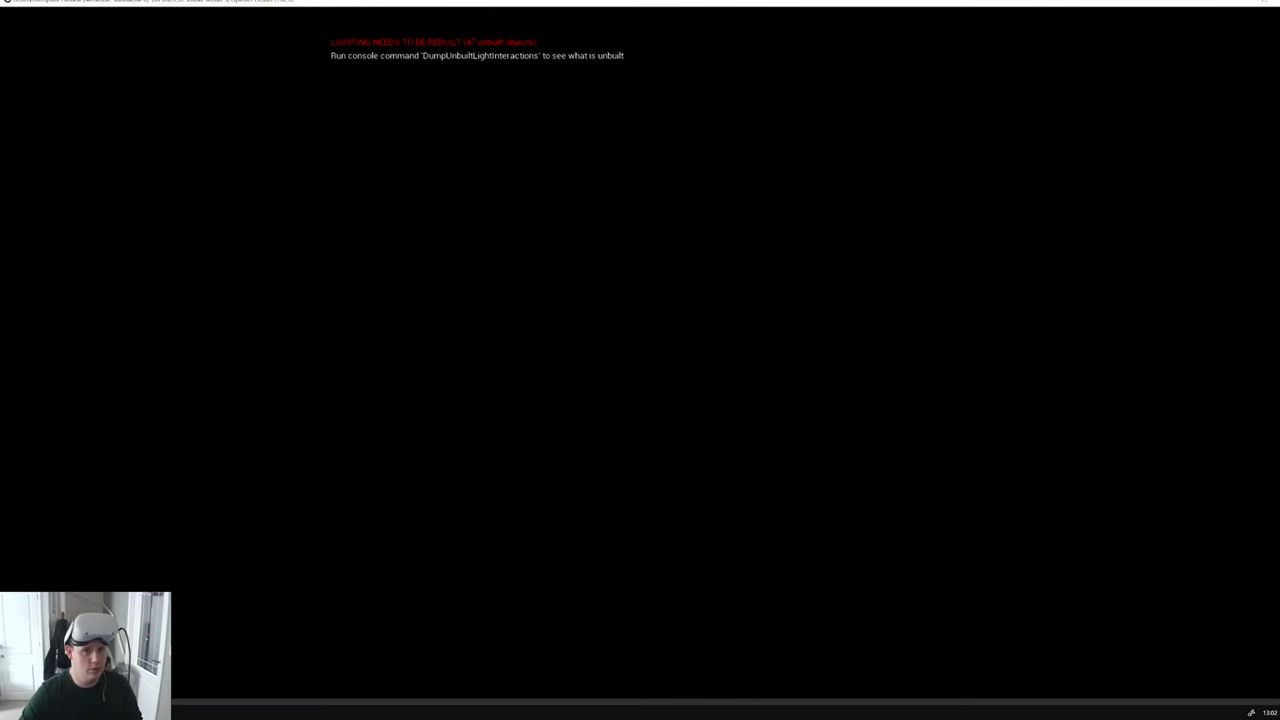
key("Escape")
Step: Wire Event Screen Fade Complete straight to Open Level, move Open XRLoad Screen aside, and rerun the preview
left_click(178, 57)
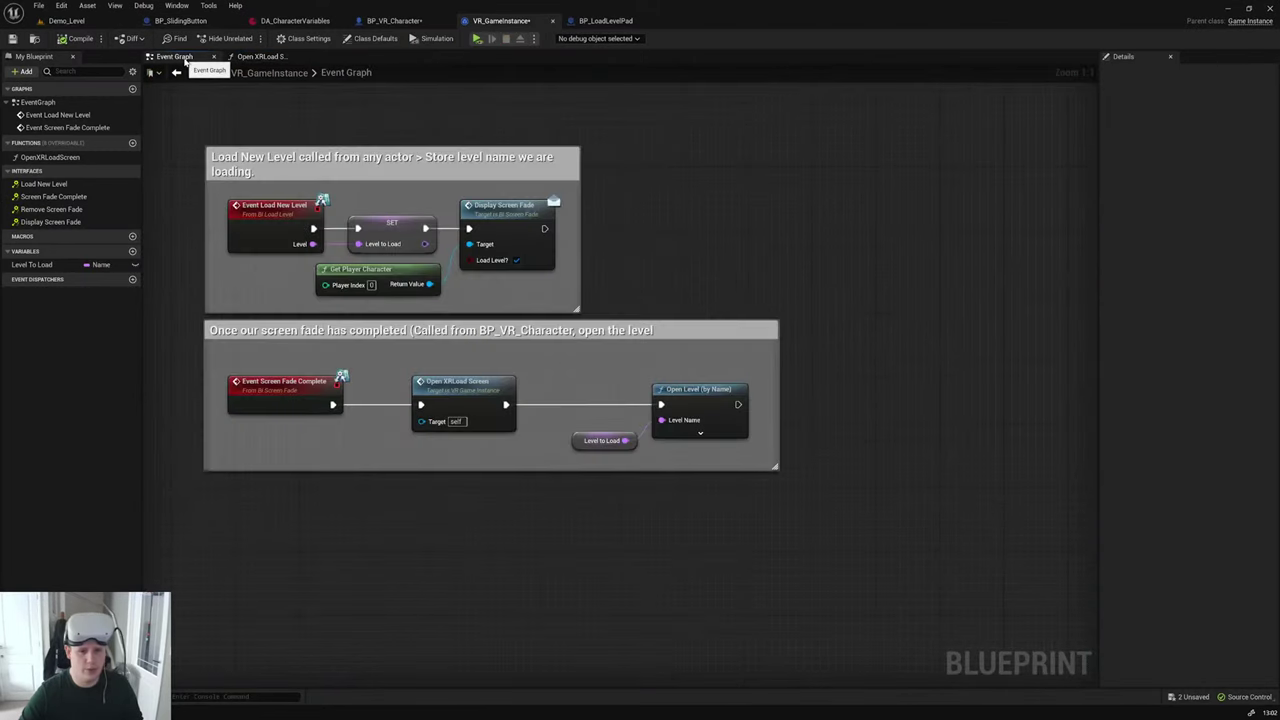
left_click_drag(661, 404, 333, 405)
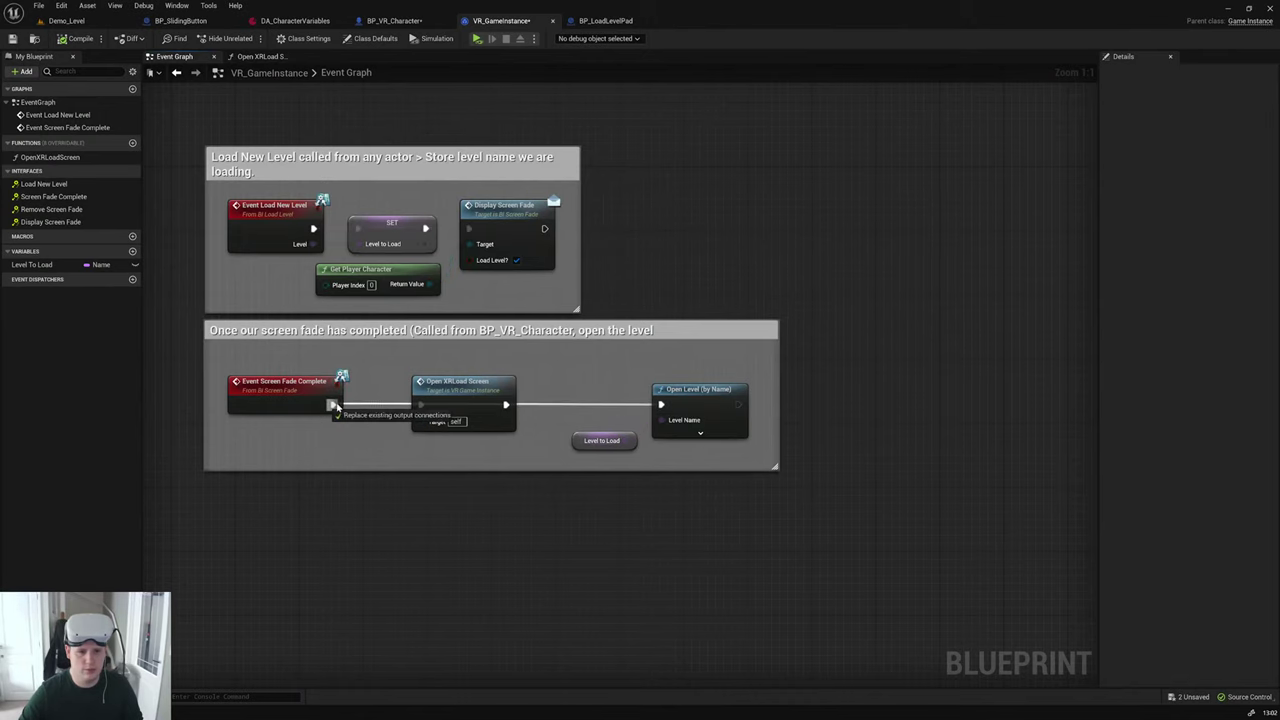
left_click_drag(458, 383, 458, 359)
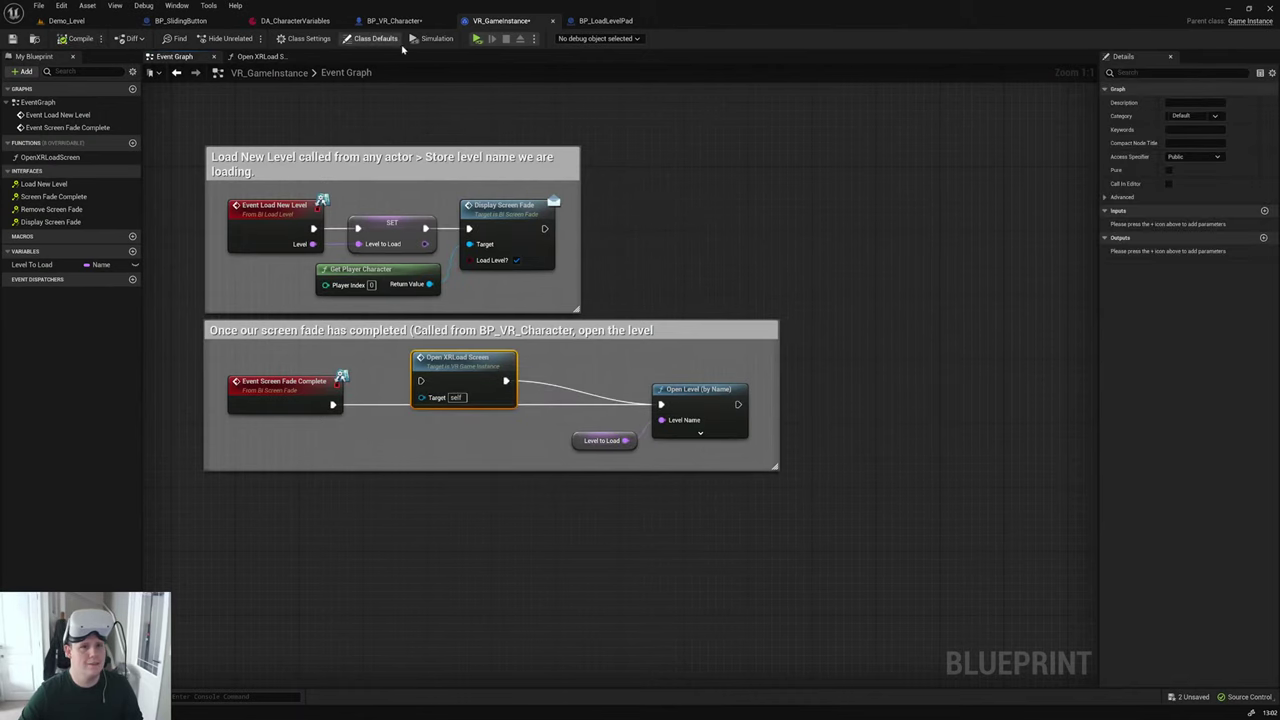
left_click(477, 38)
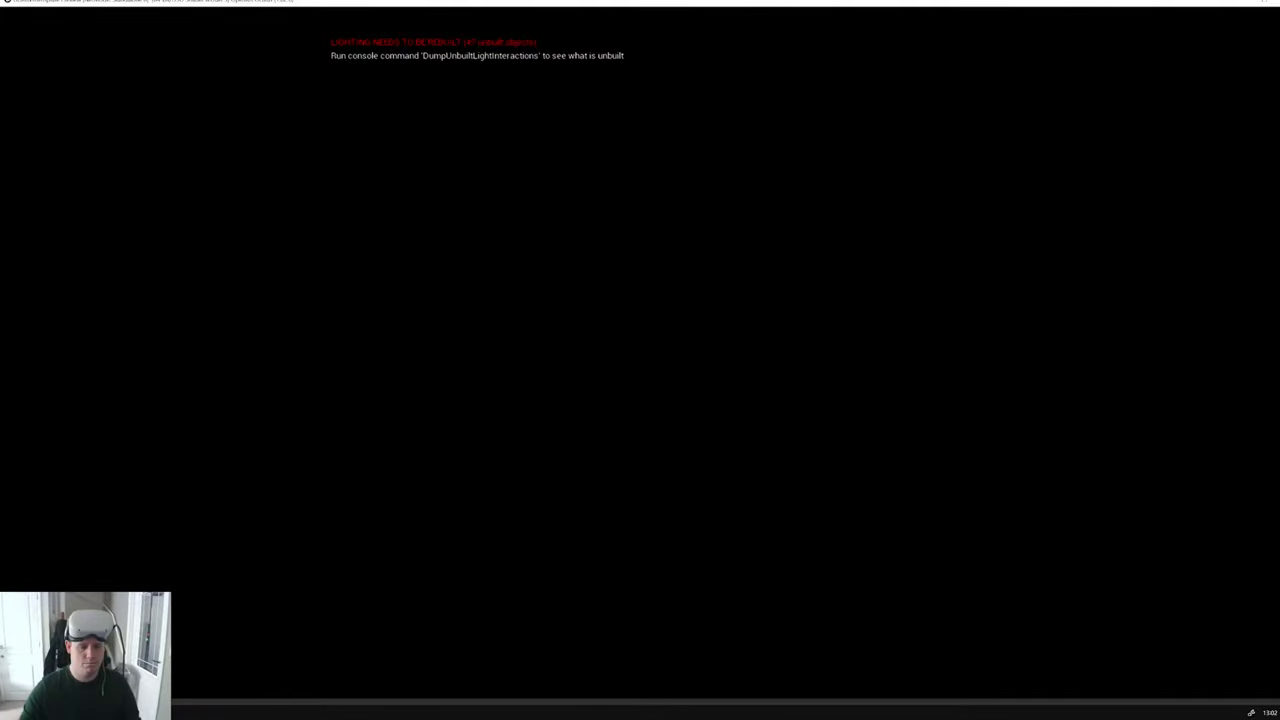
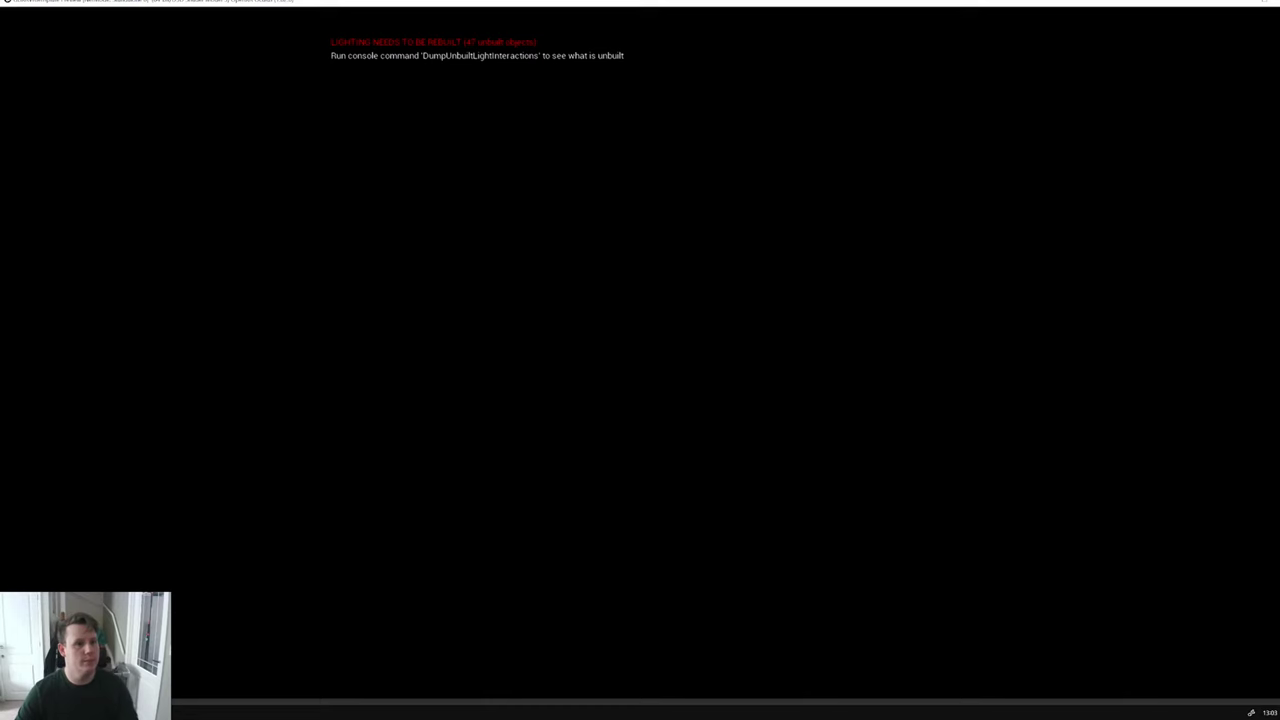
Step: Delete the Open XRLoad Screen node in VR_GameInstance and shift Open Level left
key("Escape")
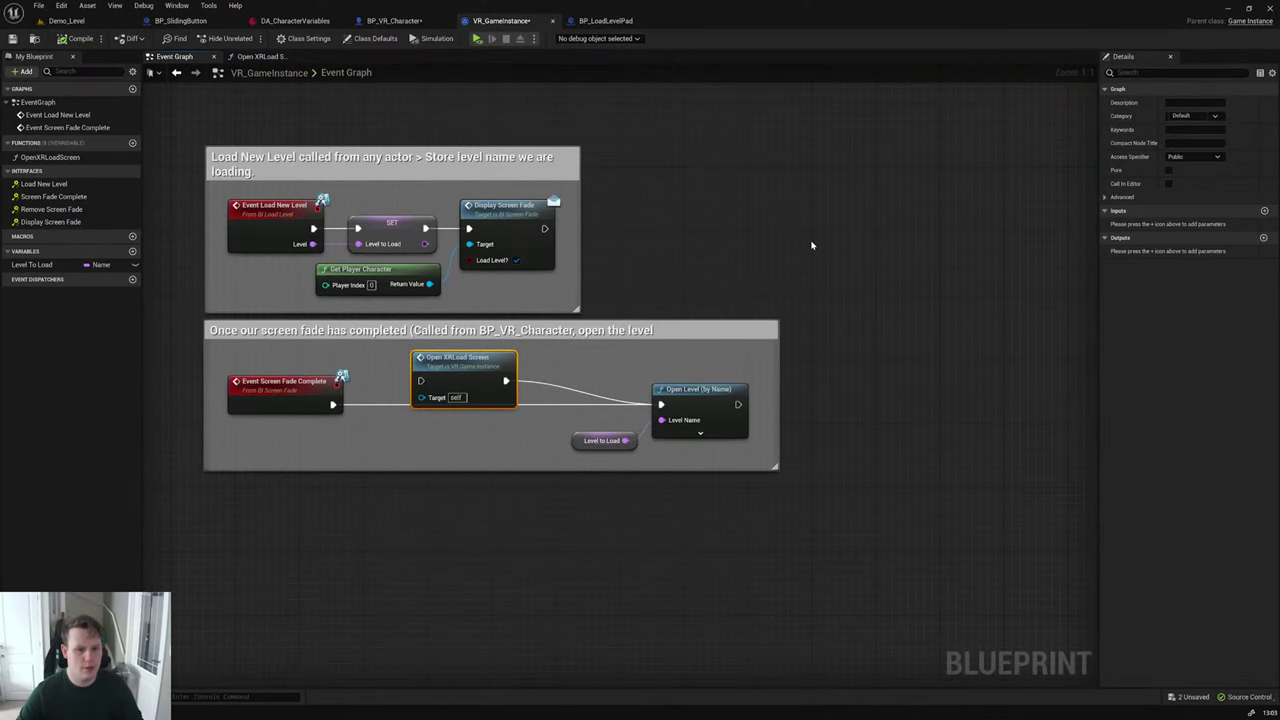
left_click(505, 344)
left_click(480, 366)
key("Delete")
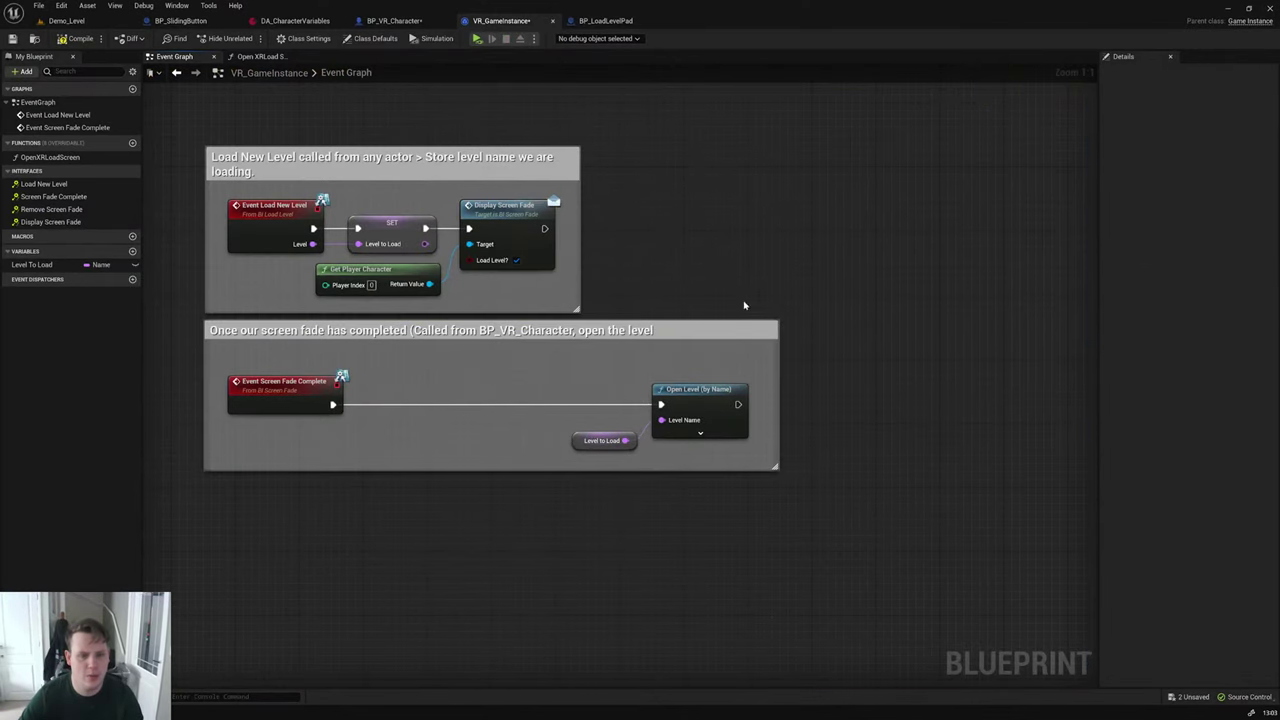
left_click_drag(560, 455, 489, 406)
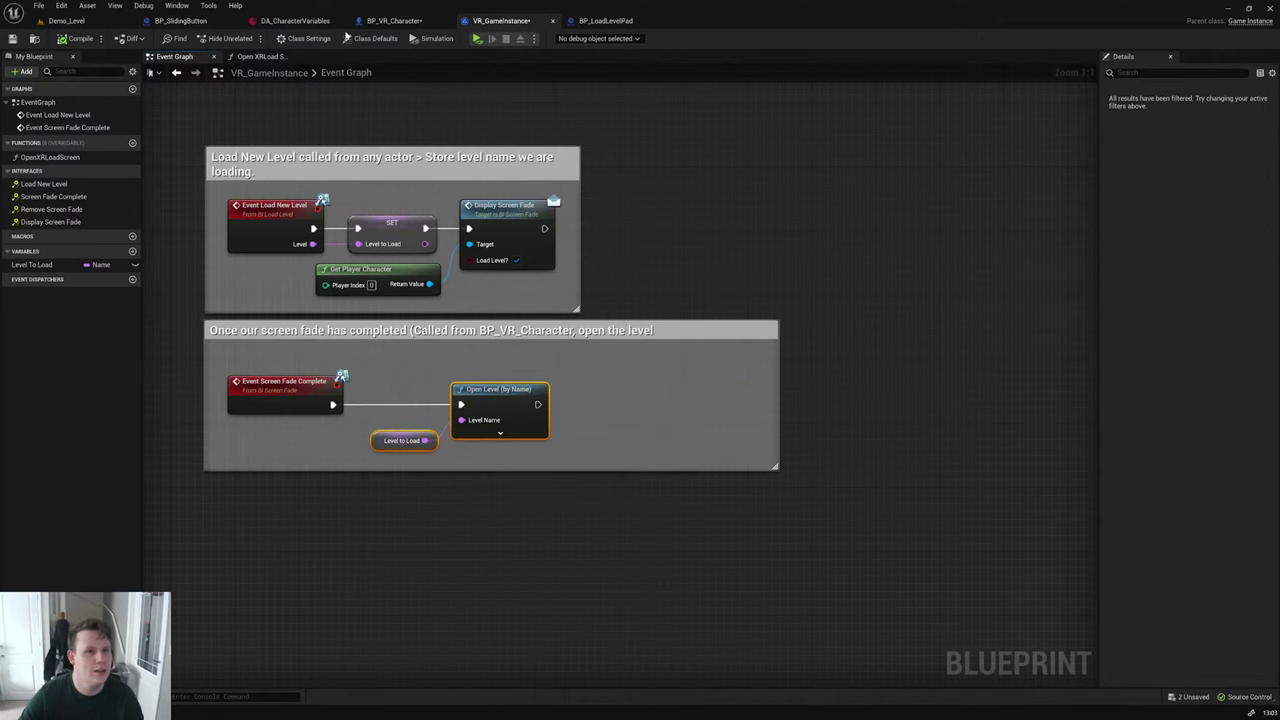
Step: Return to the VR_GameInstance blueprint and launch the level in VR Preview
left_click(396, 20)
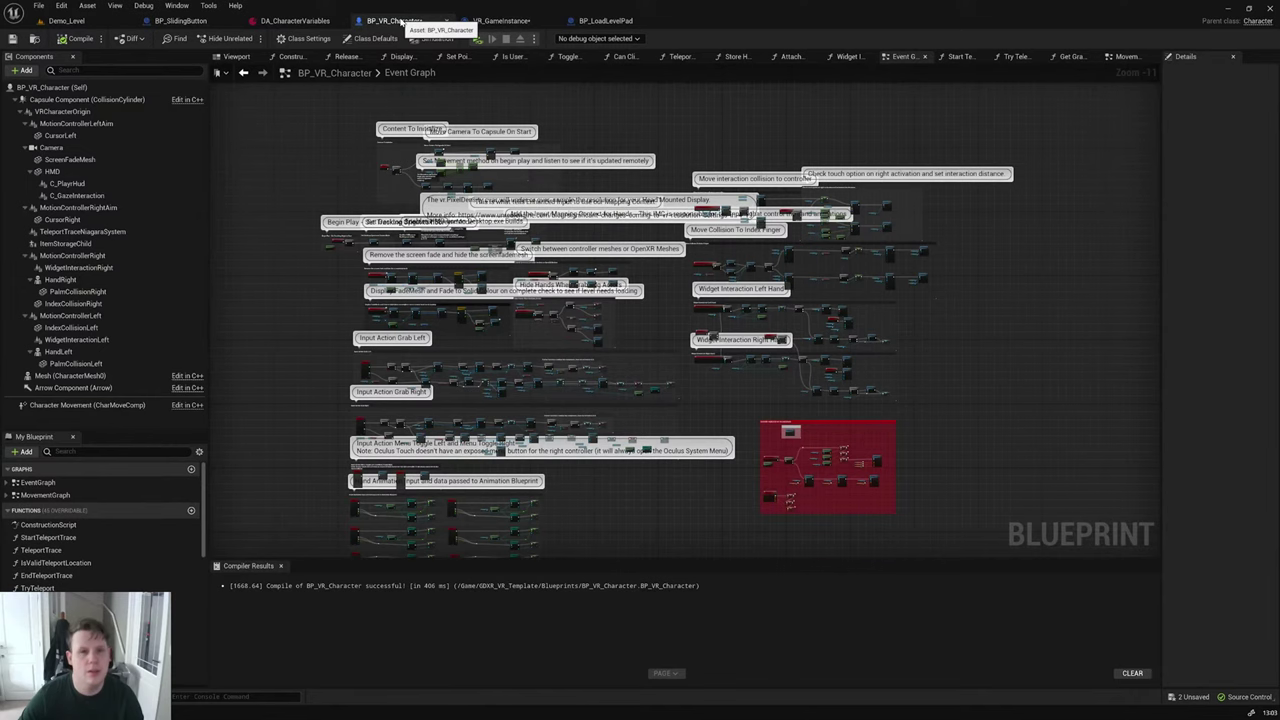
left_click(497, 21)
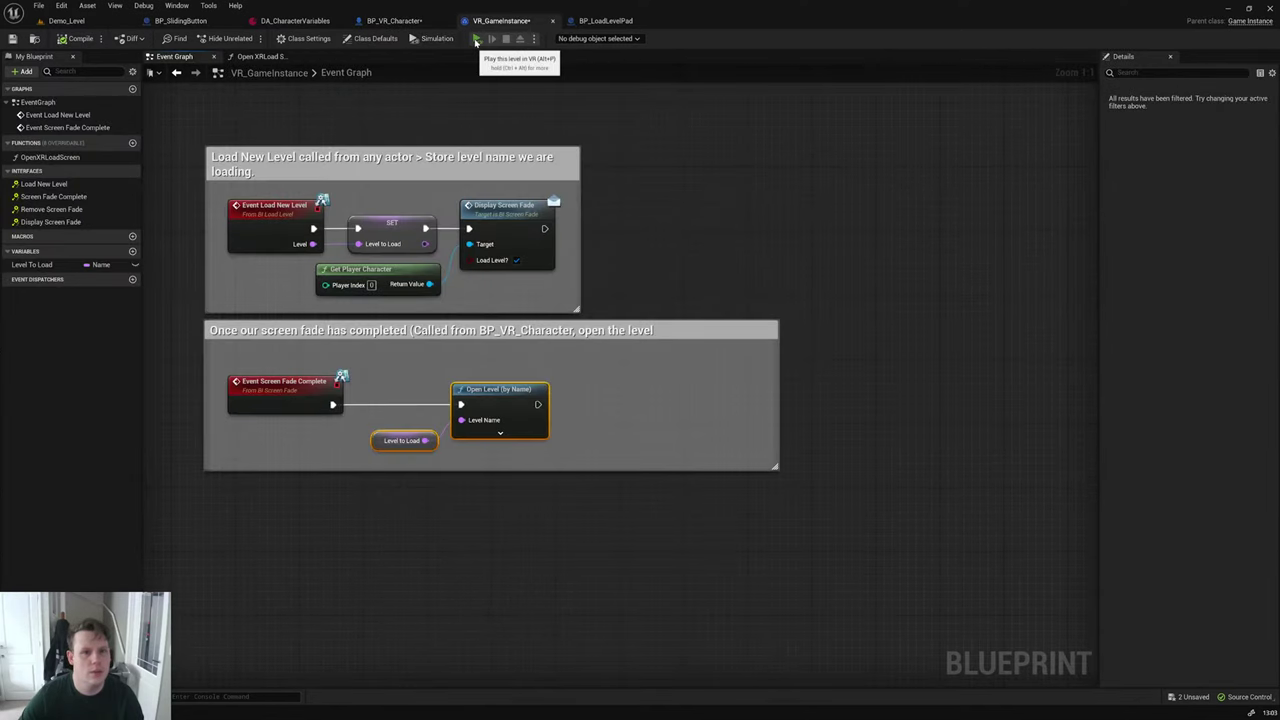
left_click(477, 40)
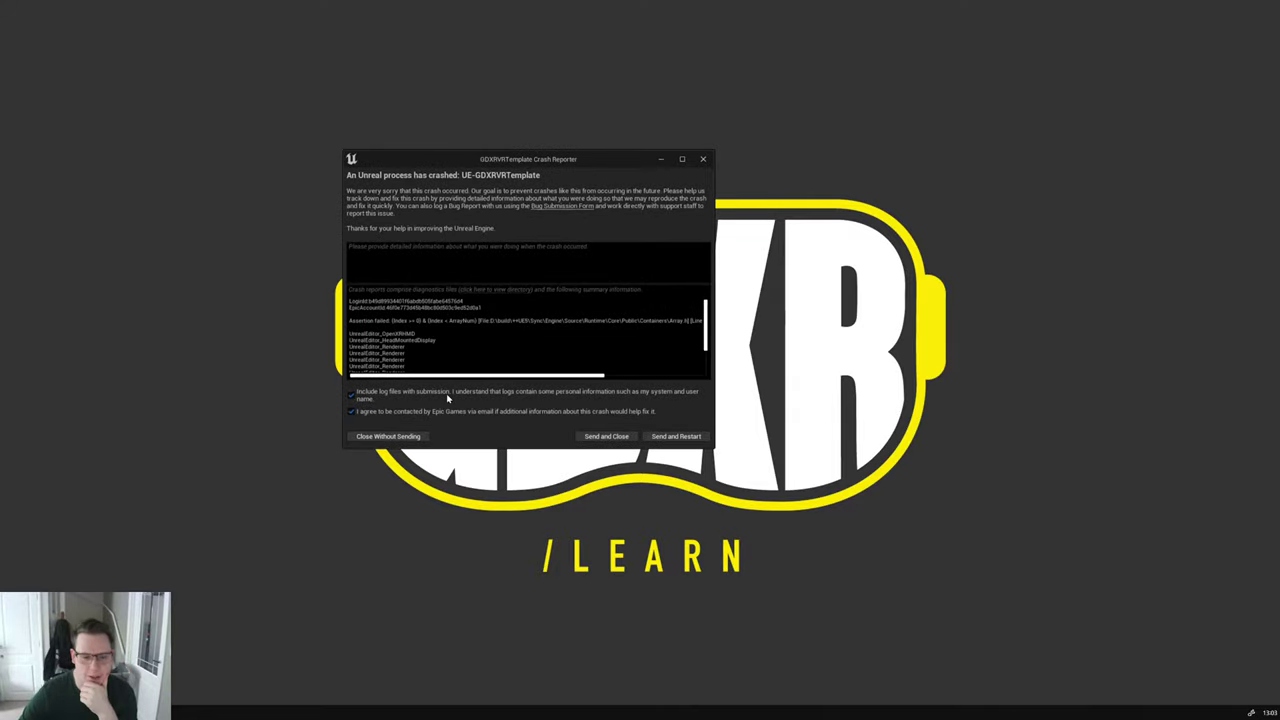
Step: Close the crash reporter without sending and reopen the GDXRVRTemplate .uproject
left_click(410, 436)
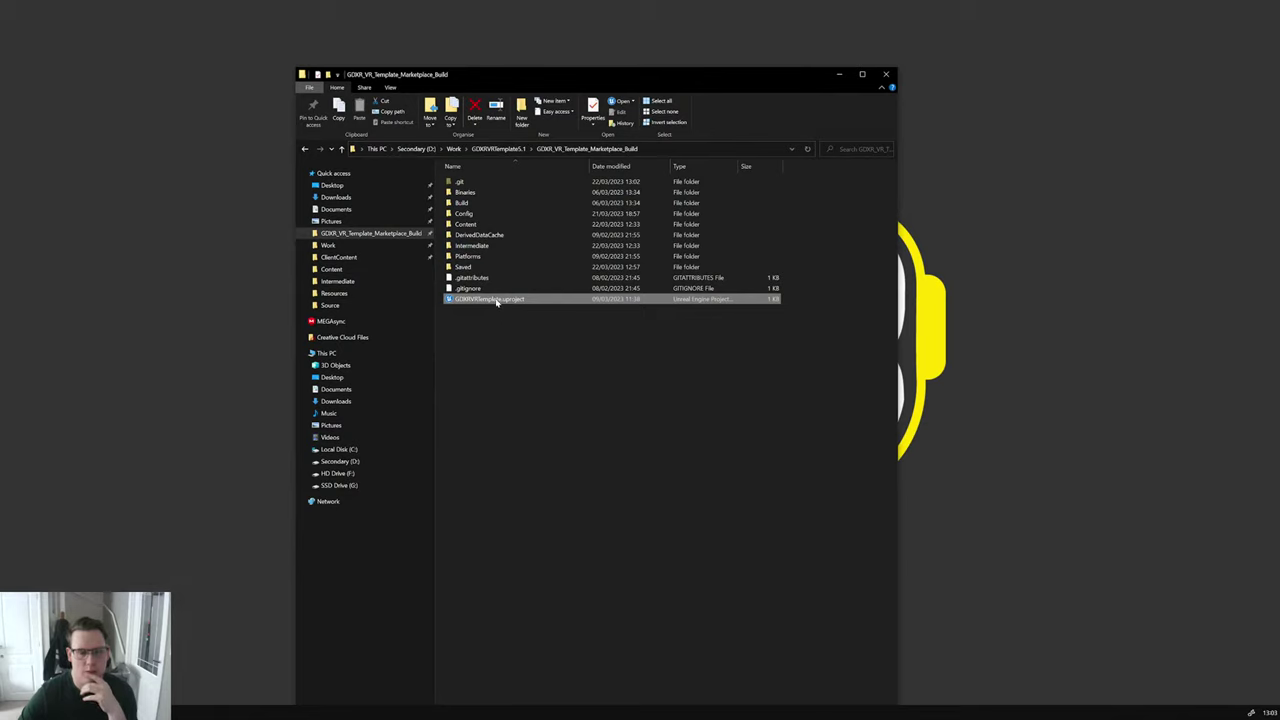
double_click(497, 299)
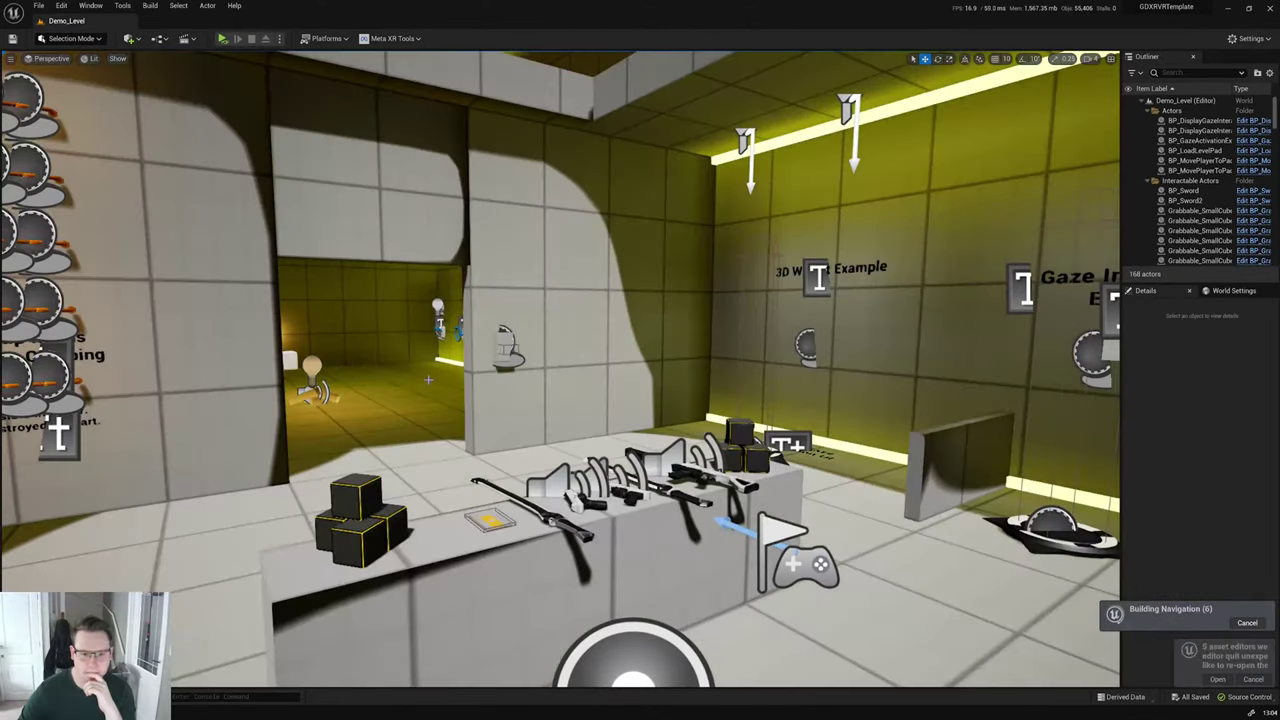
Step: Run the level twice in VR Preview, then open the Content Drawer on the Blueprints folder
right_click_drag(380, 150, 347, 130)
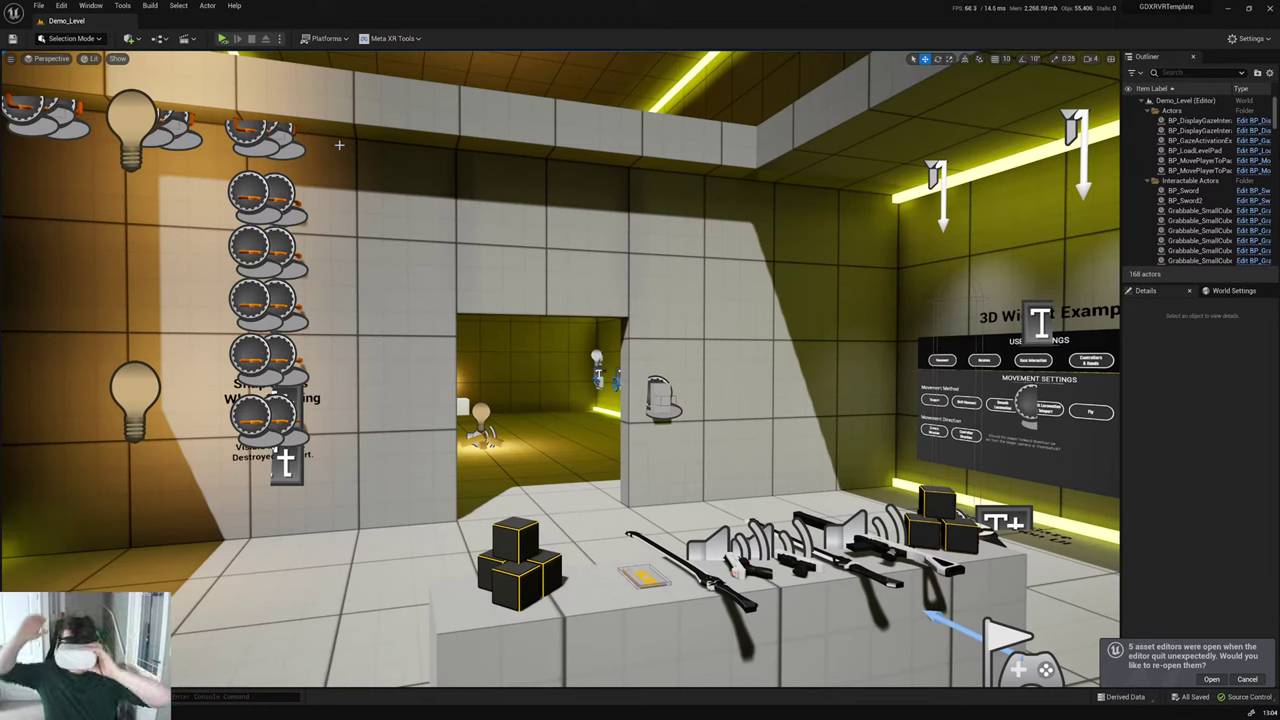
left_click(222, 40)
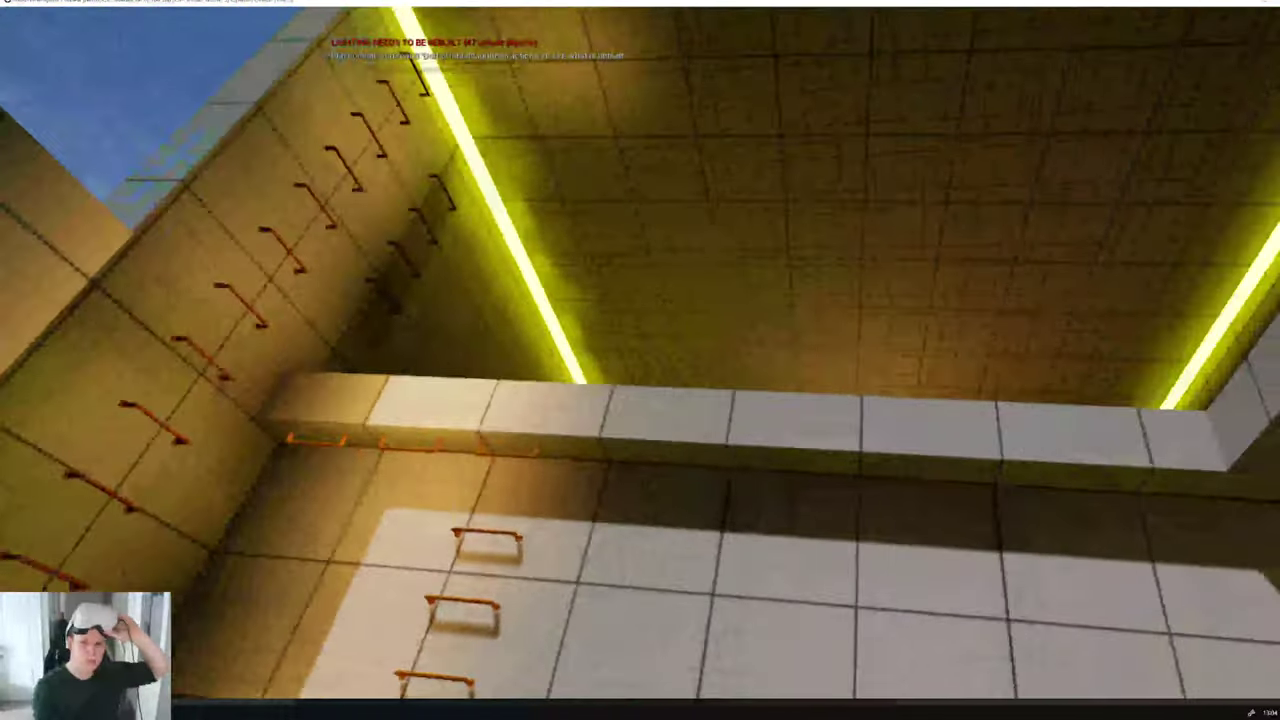
key("Escape")
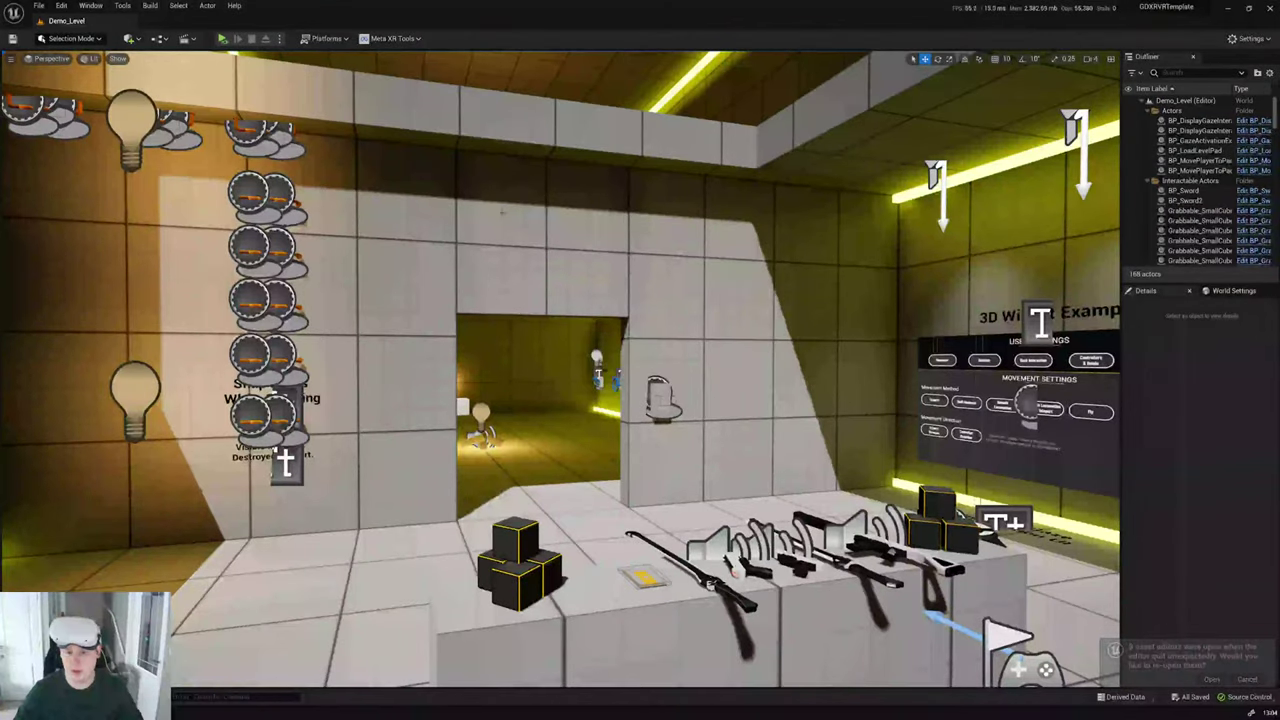
left_click(222, 38)
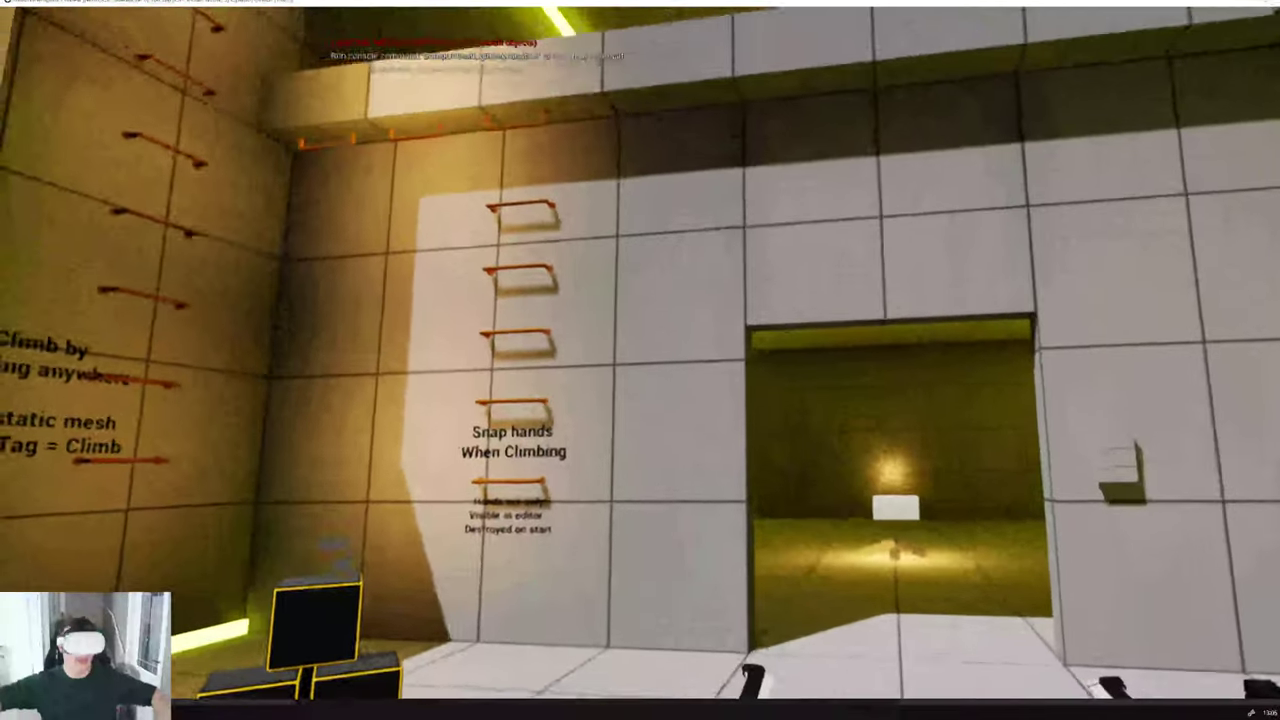
key("Escape")
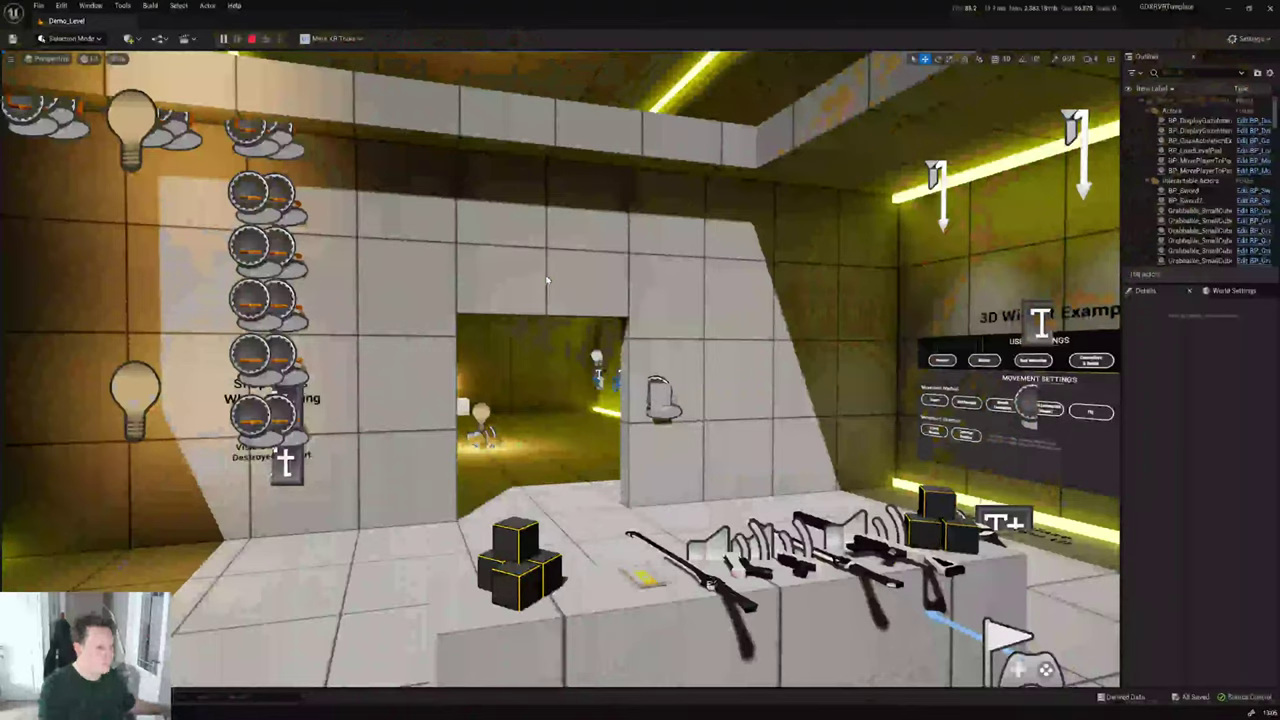
key("ctrl+space")
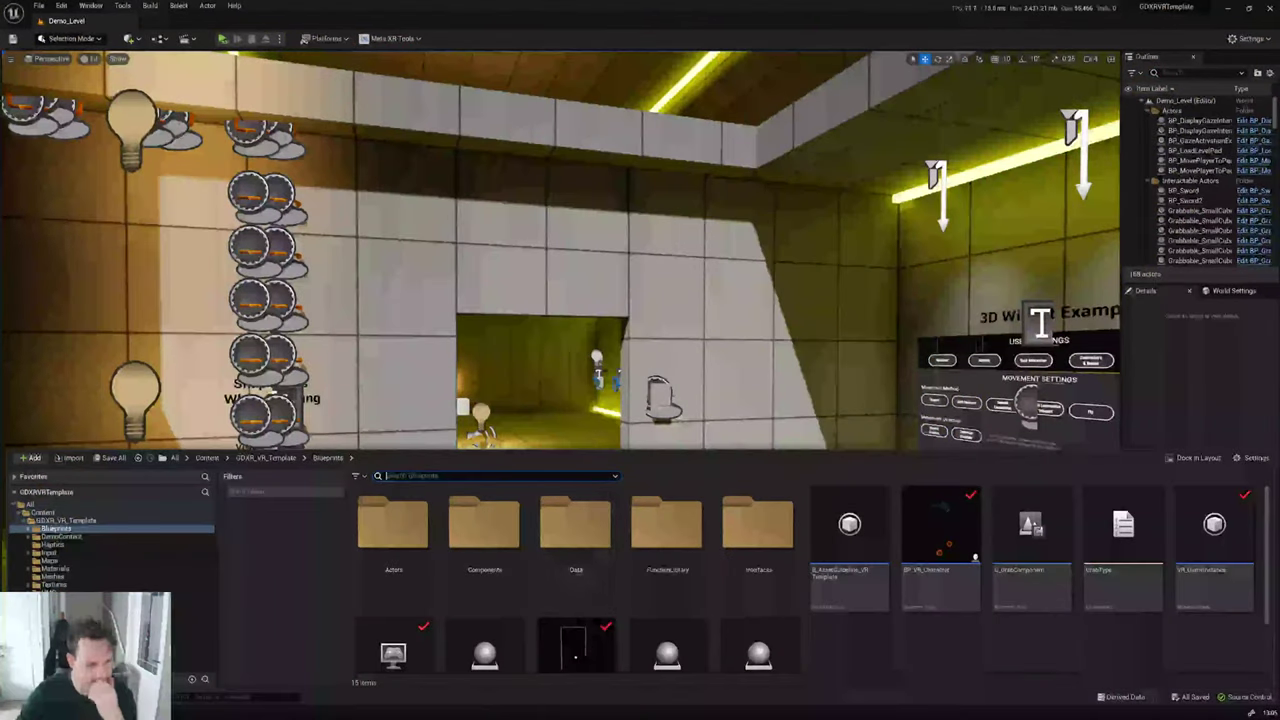
Step: Open WBP_WidgetMenu's event graph at the RestartButton and ExitButton events
left_click(108, 593)
left_click(640, 535)
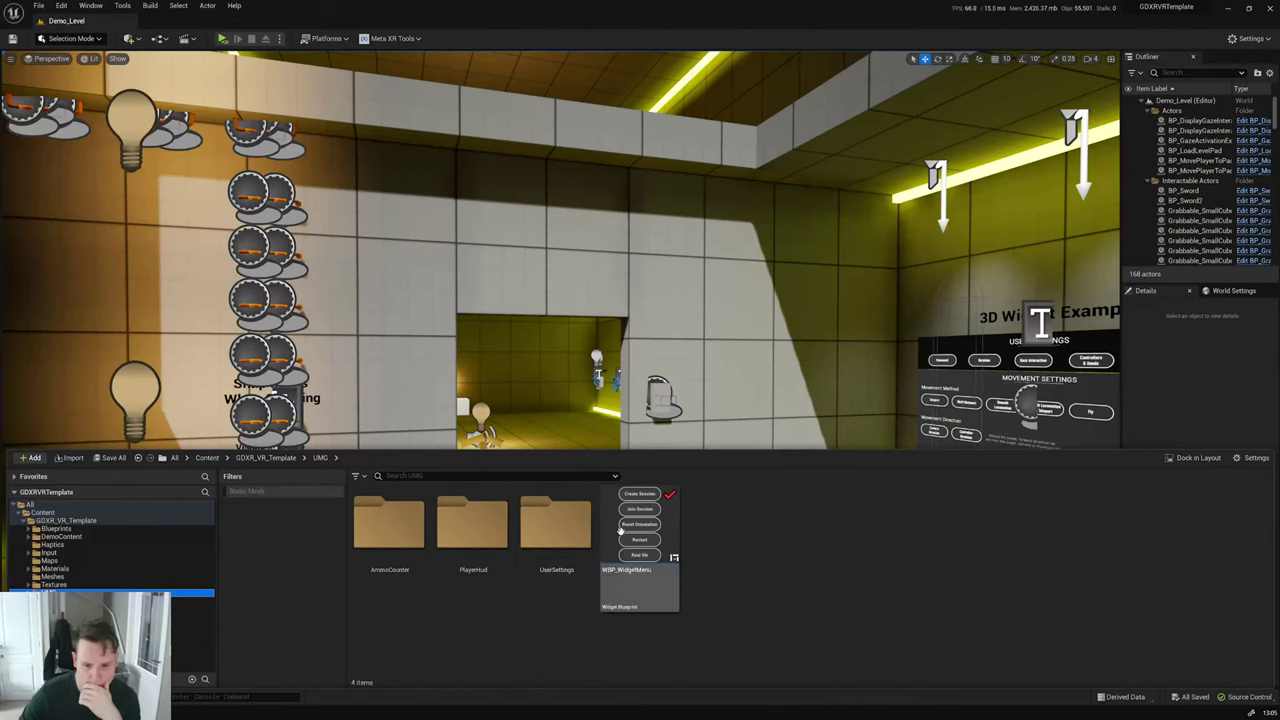
key("Return")
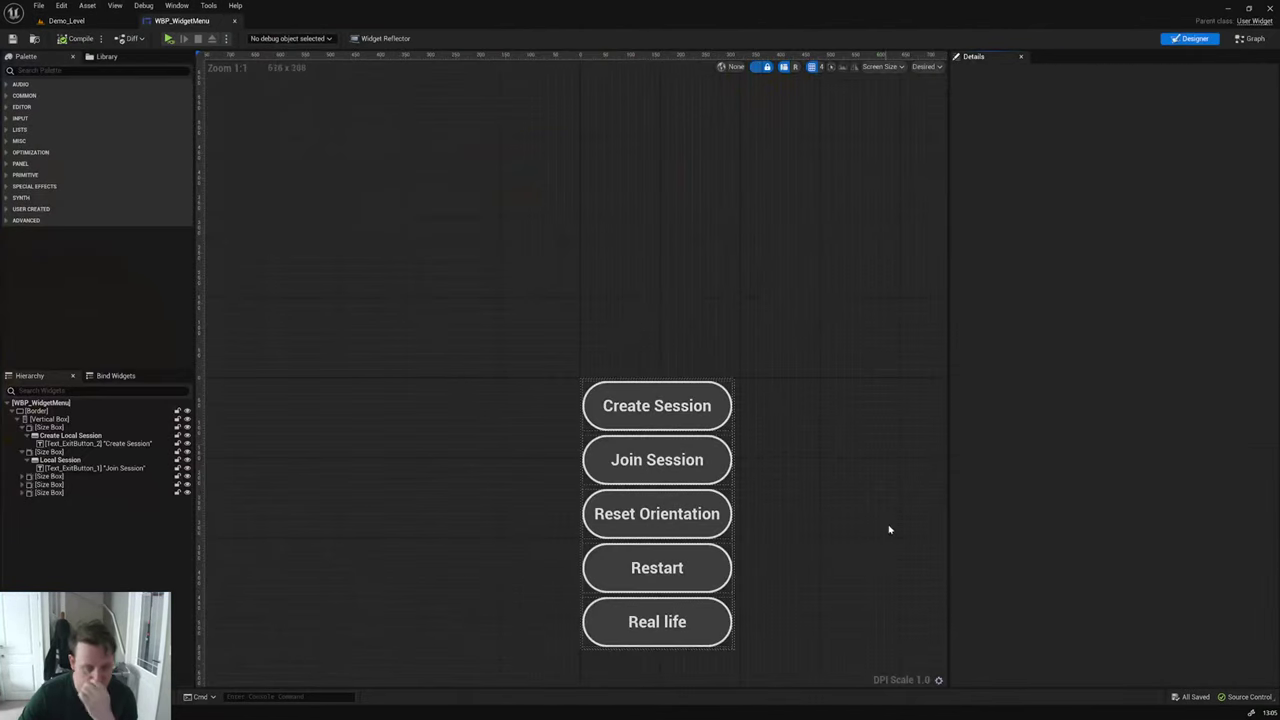
left_click(1250, 39)
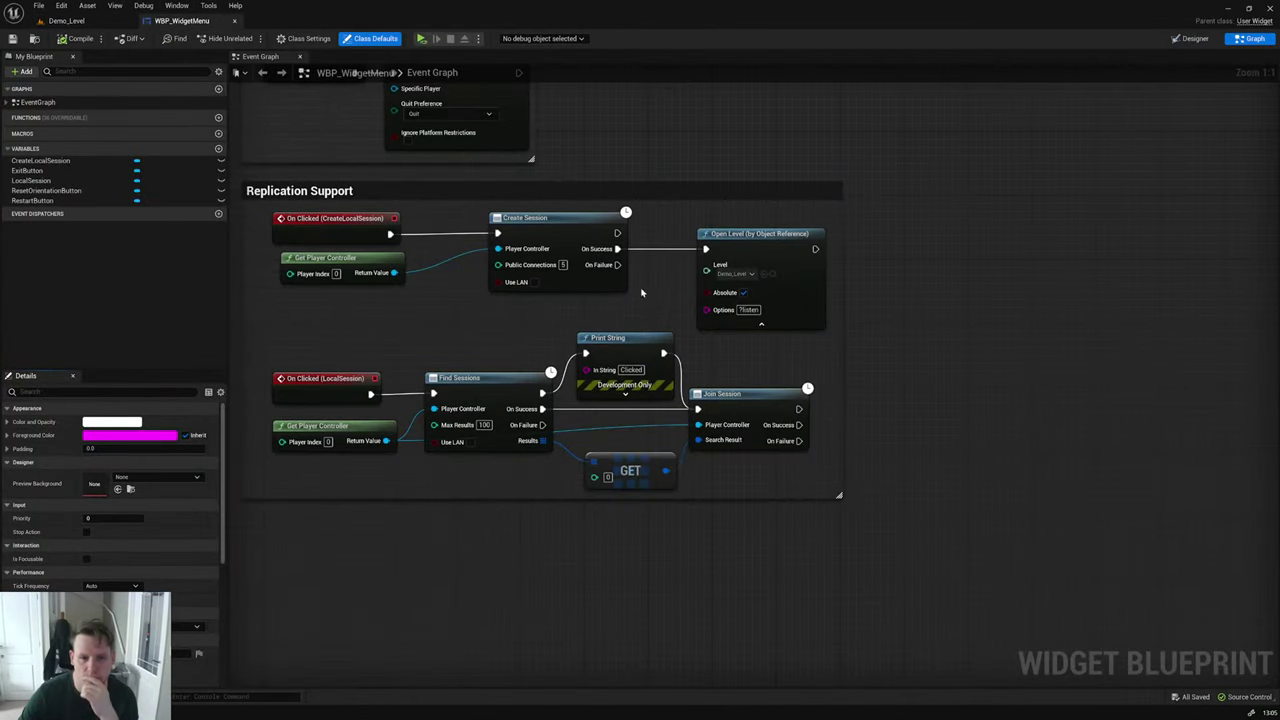
right_click_drag(627, 66, 756, 457)
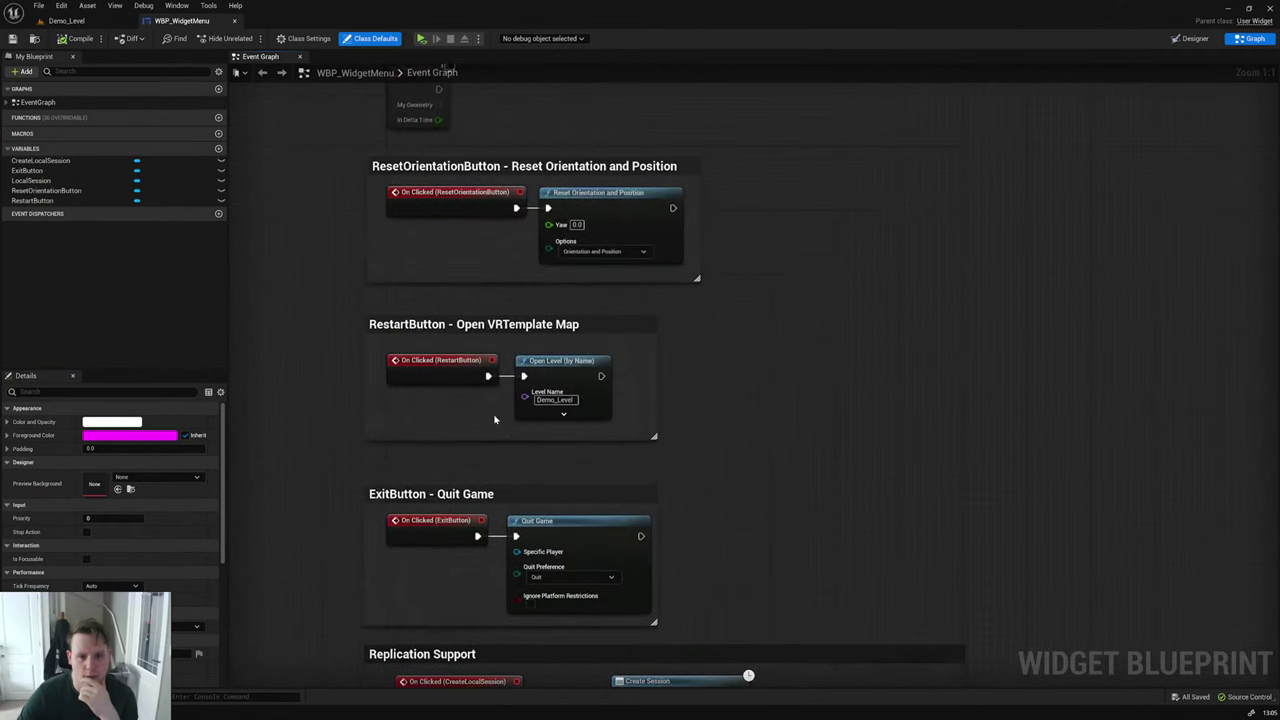
Step: Place a Get Game Instance node beside the RestartButton event
left_click_drag(487, 376, 730, 428)
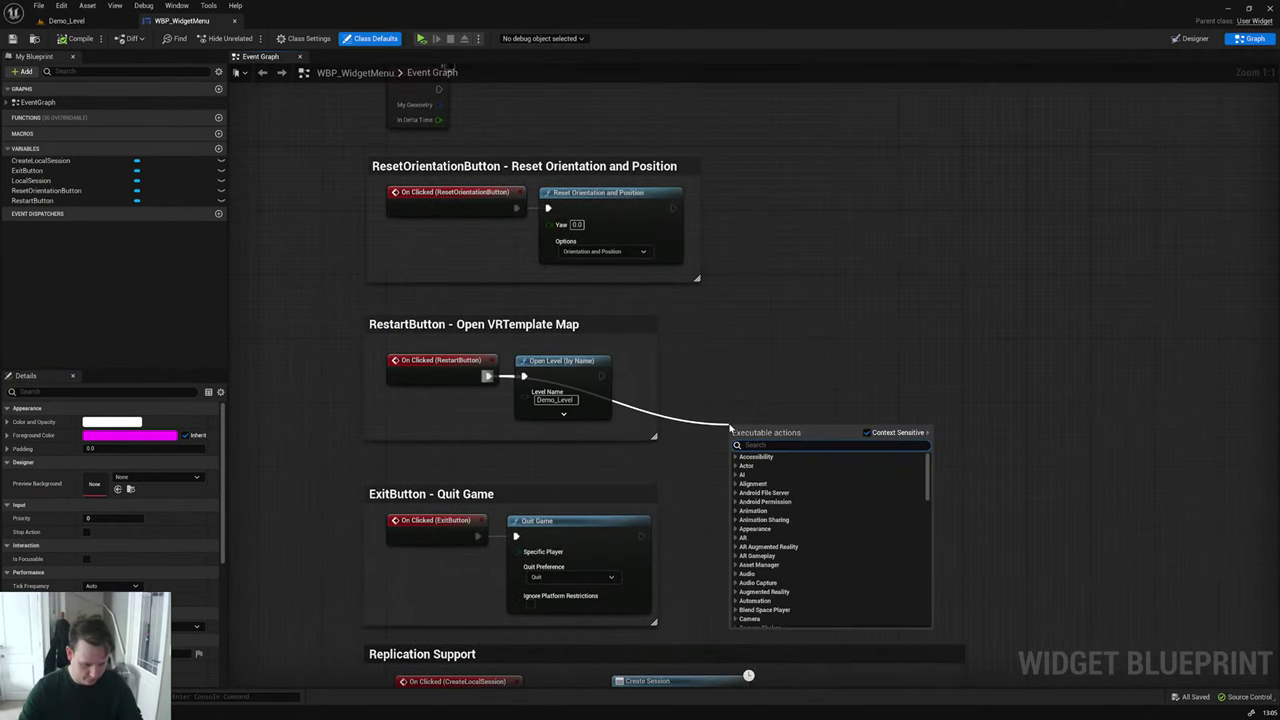
type("get game")
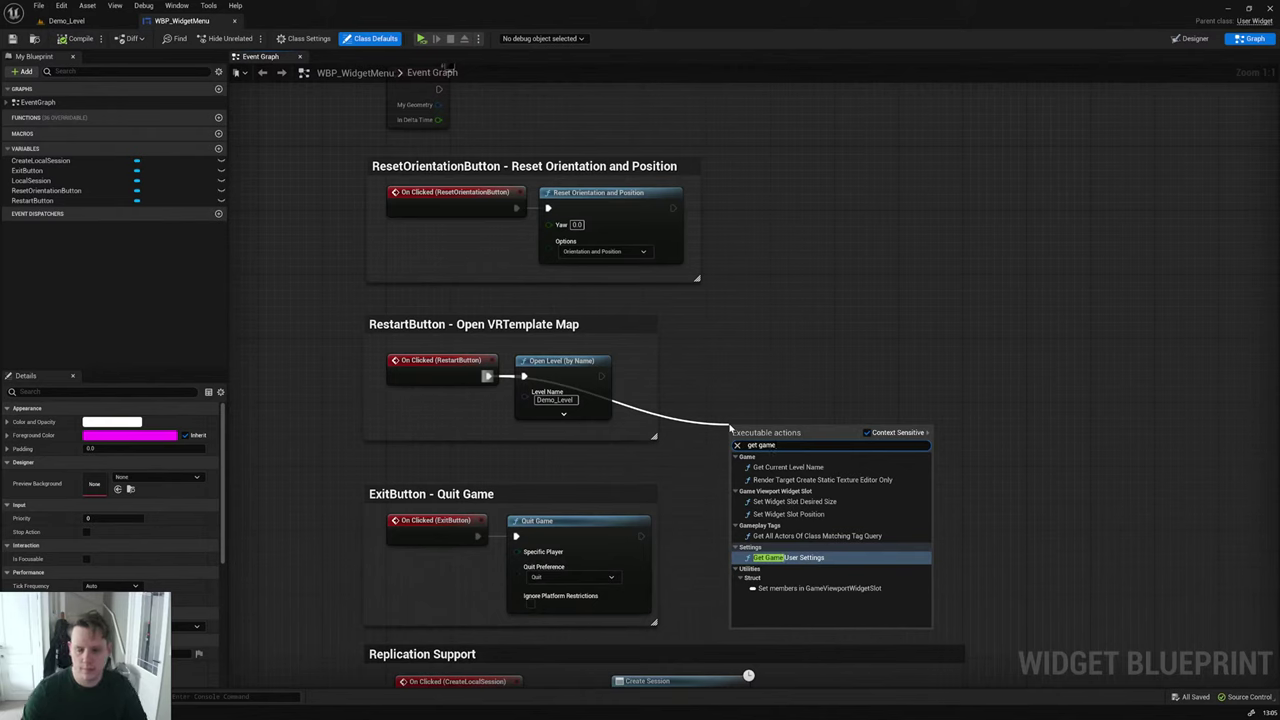
key("Escape")
right_click(740, 420)
type("get")
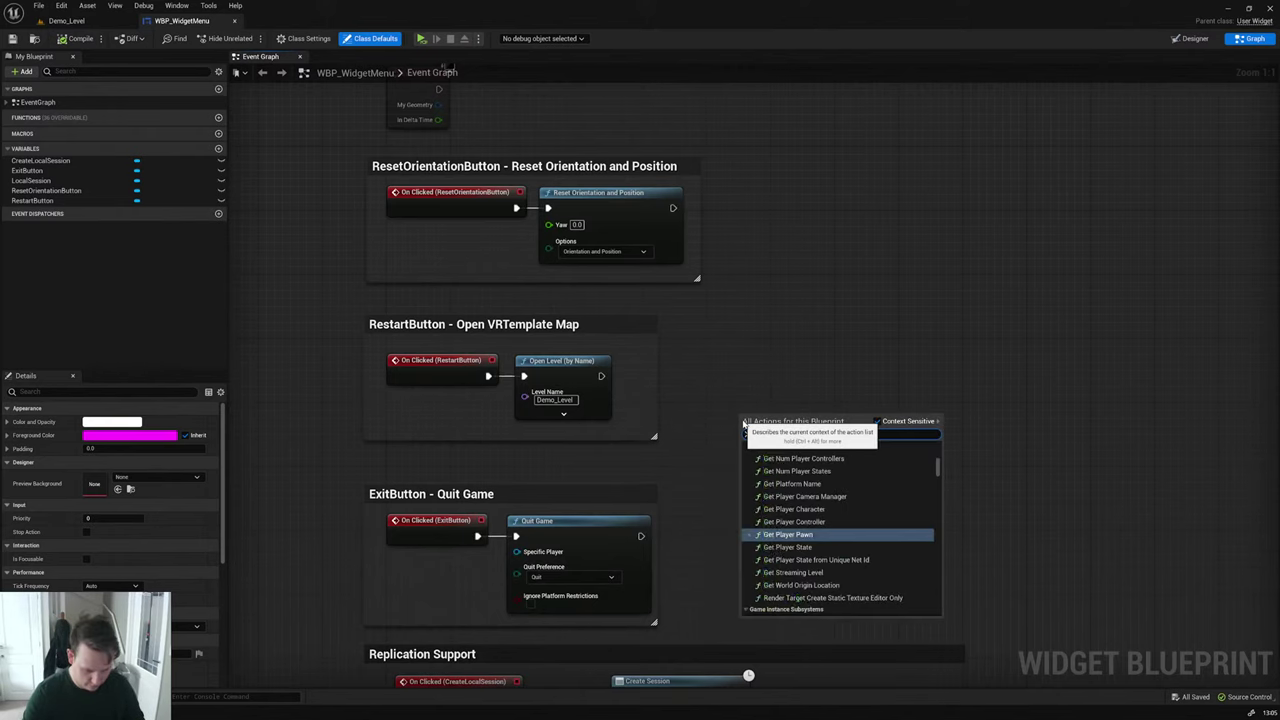
type(" game inst")
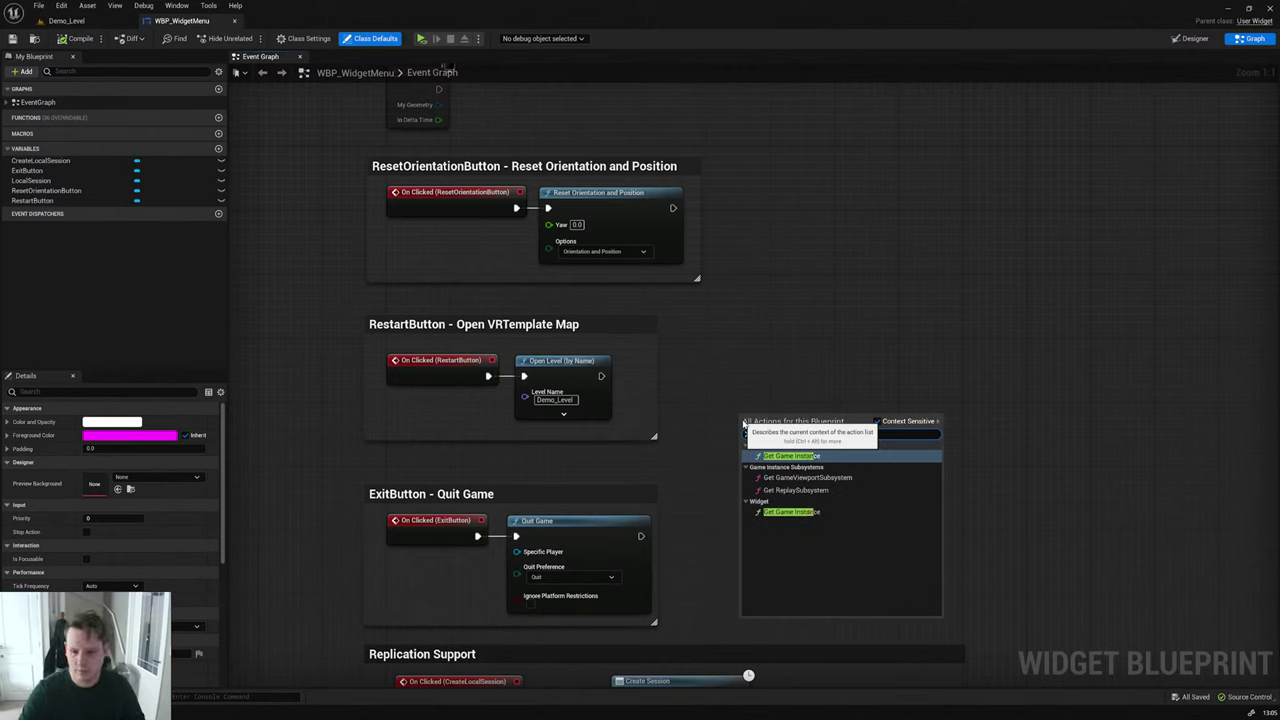
key("Return")
Step: Add a Load New Level node from the Game Instance output
left_click_drag(816, 431, 868, 414)
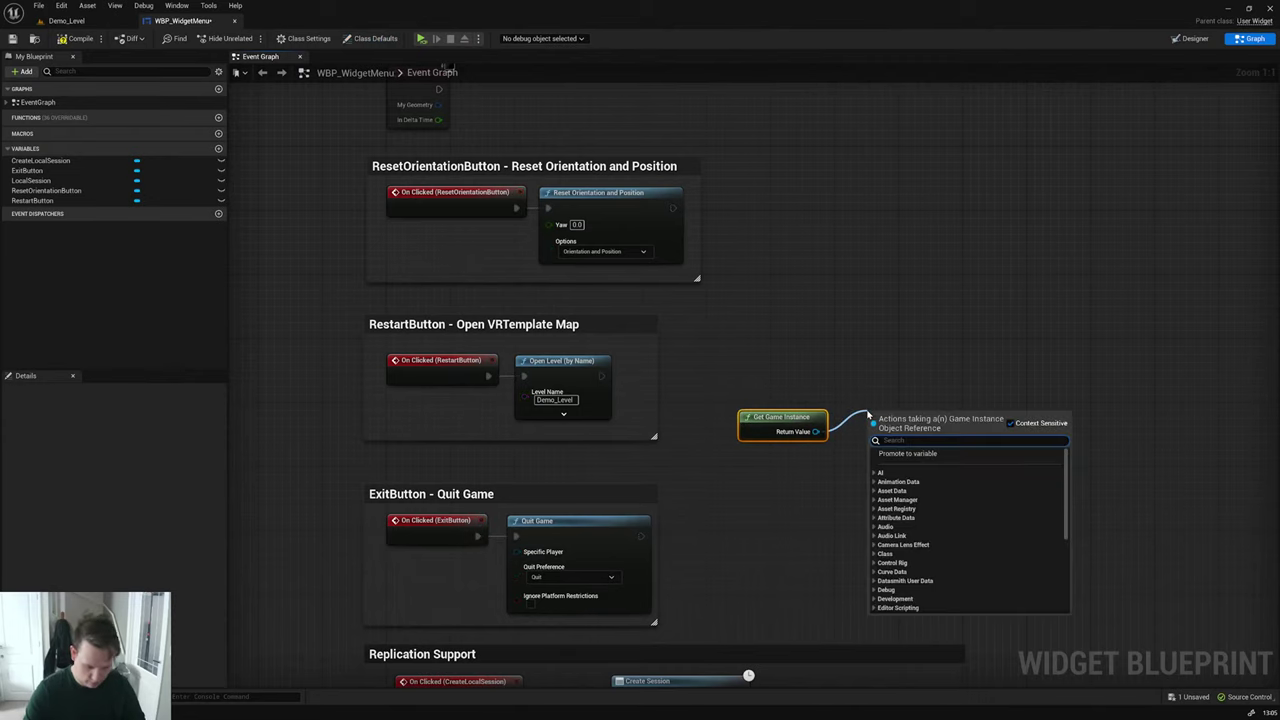
type("open")
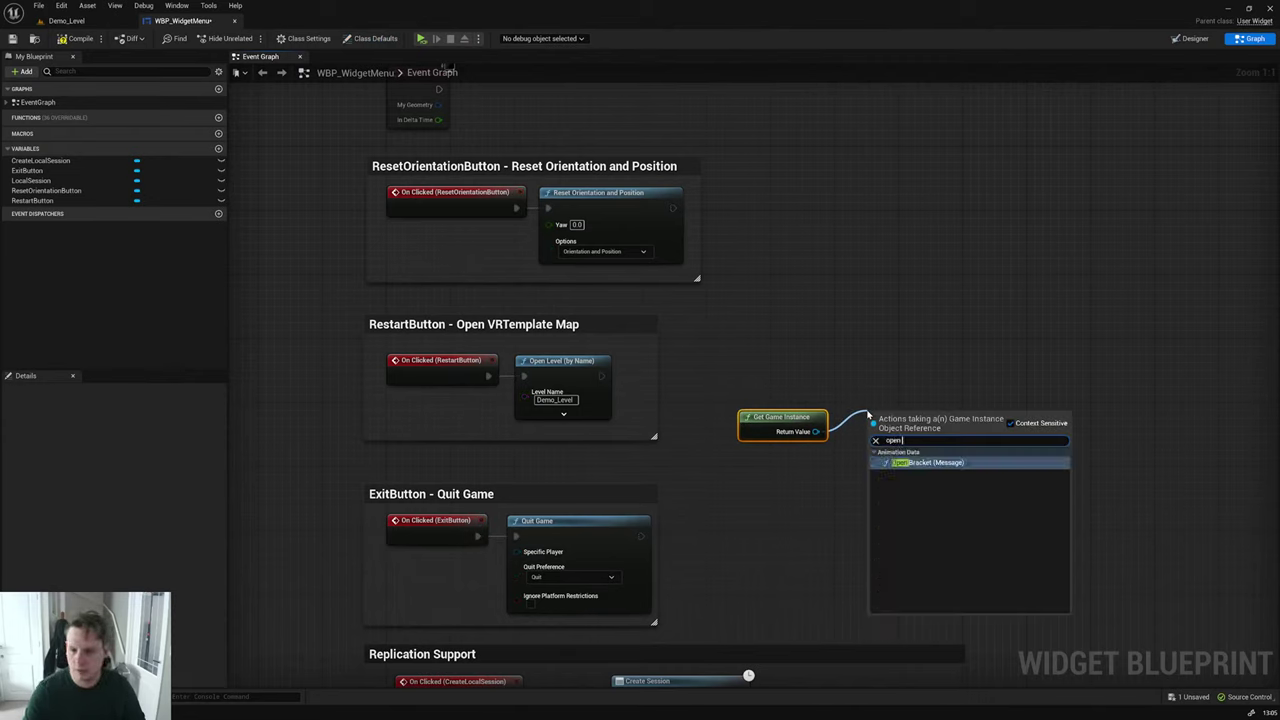
key("BackSpace")
key("BackSpace")
key("BackSpace")
key("BackSpace")
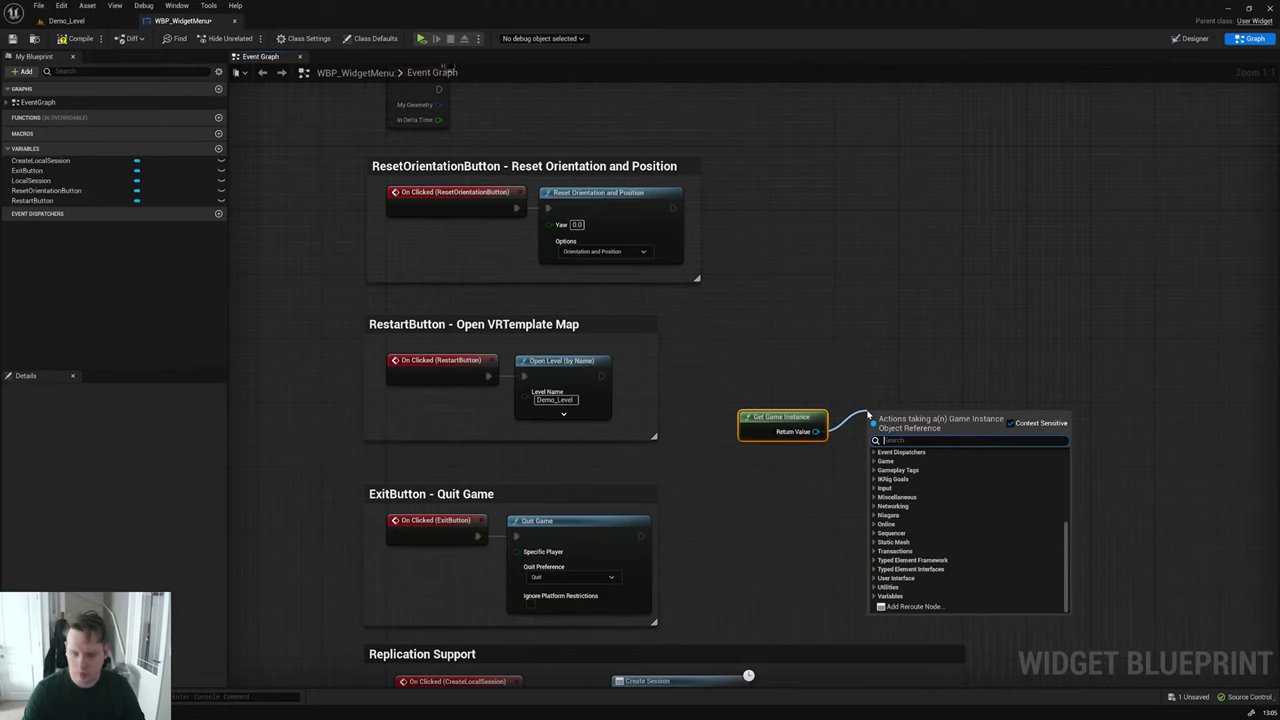
type("level")
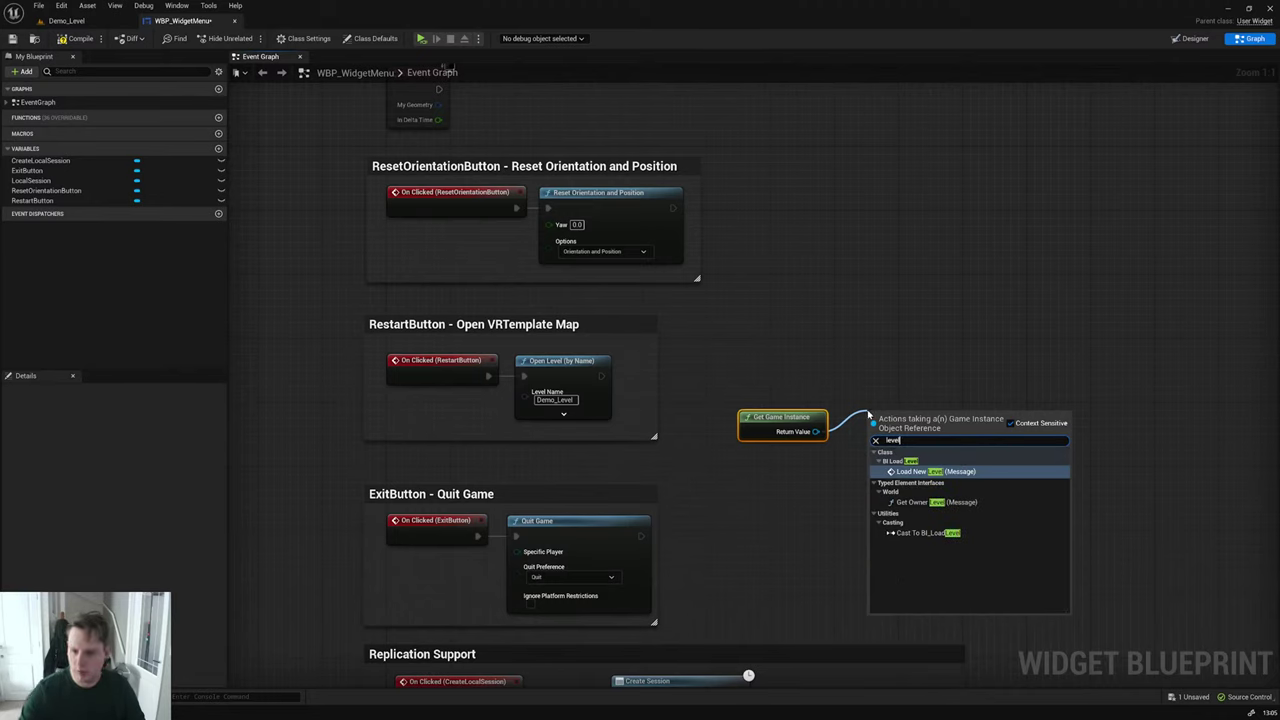
left_click(920, 472)
Step: Set Load New Level to Demo_Level and wire it to the RestartButton click
left_click(556, 399)
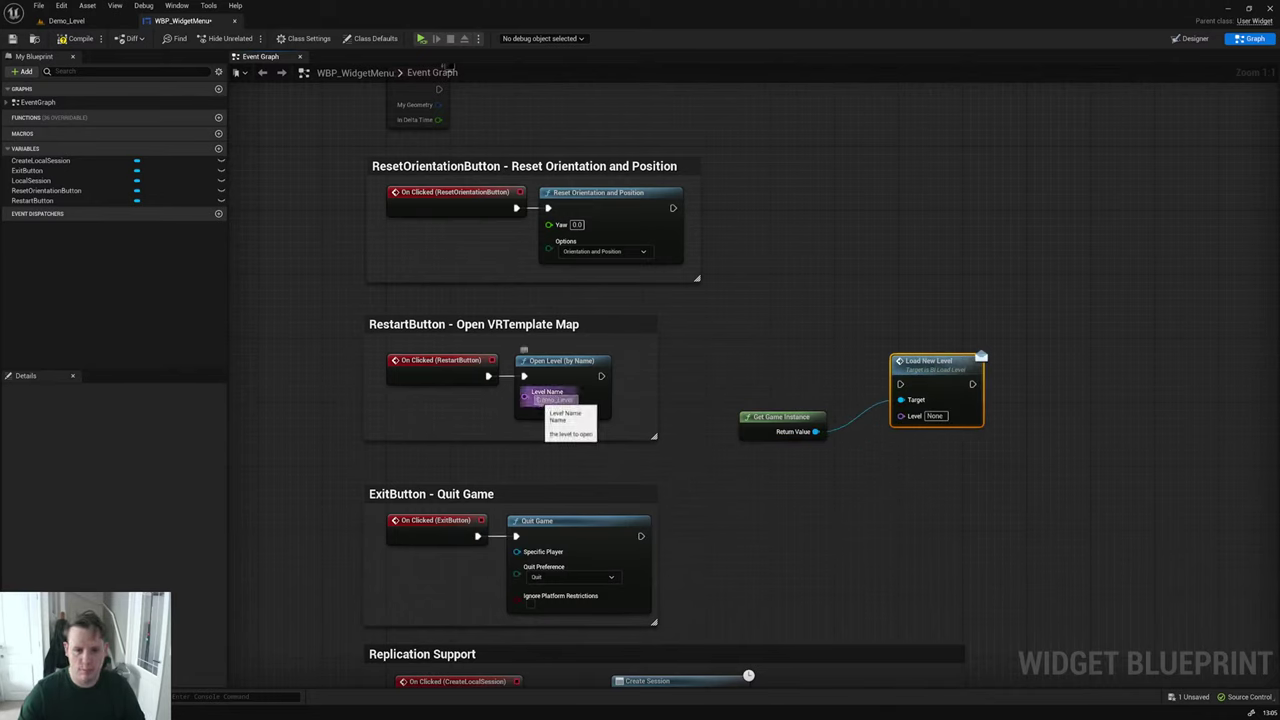
key("ctrl+c")
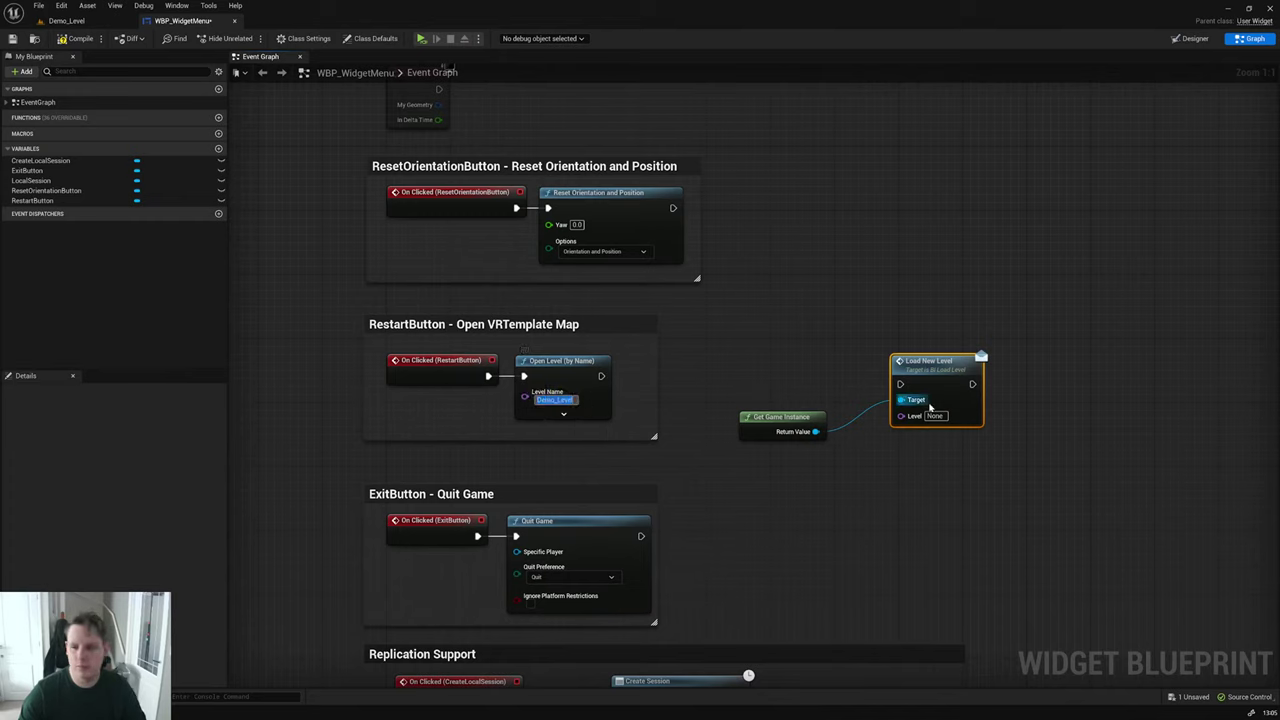
left_click(934, 415)
key("ctrl+v")
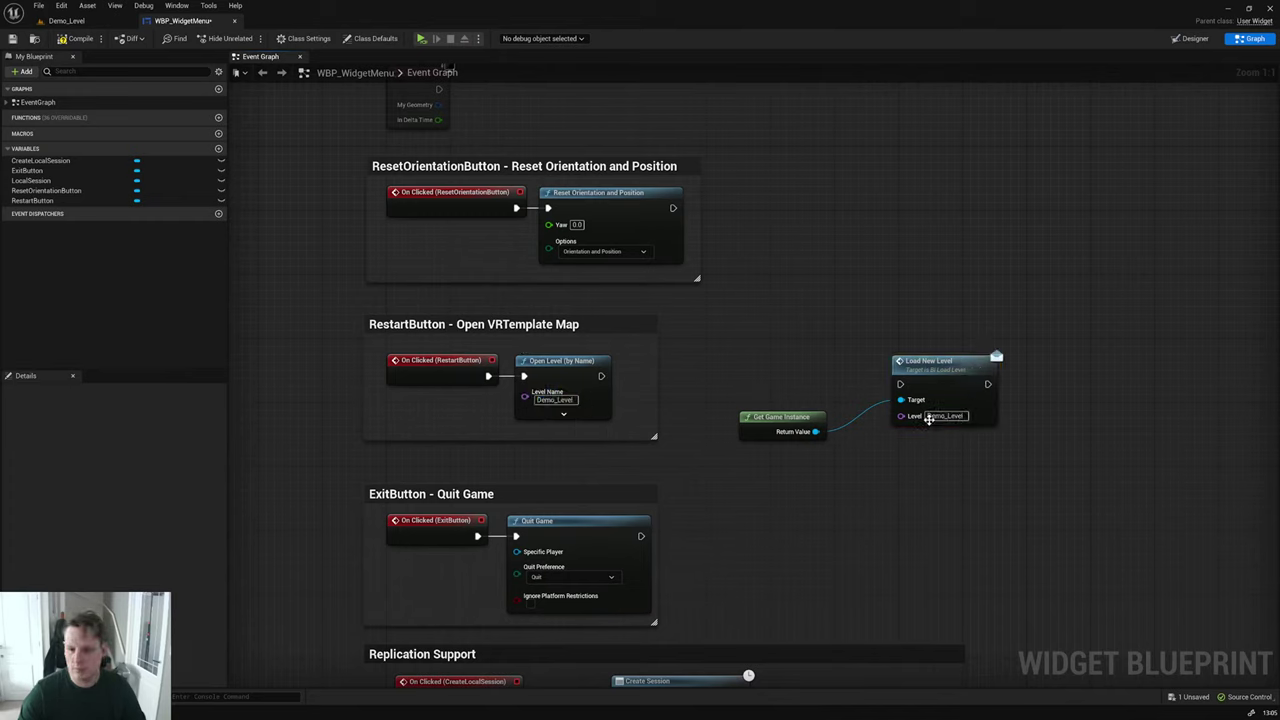
left_click_drag(900, 383, 488, 376)
left_click_drag(562, 360, 410, 400)
Step: Move Get Game Instance and Load New Level into the RestartButton comment, old Open Level aside
left_click_drag(776, 453, 966, 360)
left_click_drag(960, 362, 592, 352)
left_click_drag(456, 447, 950, 428)
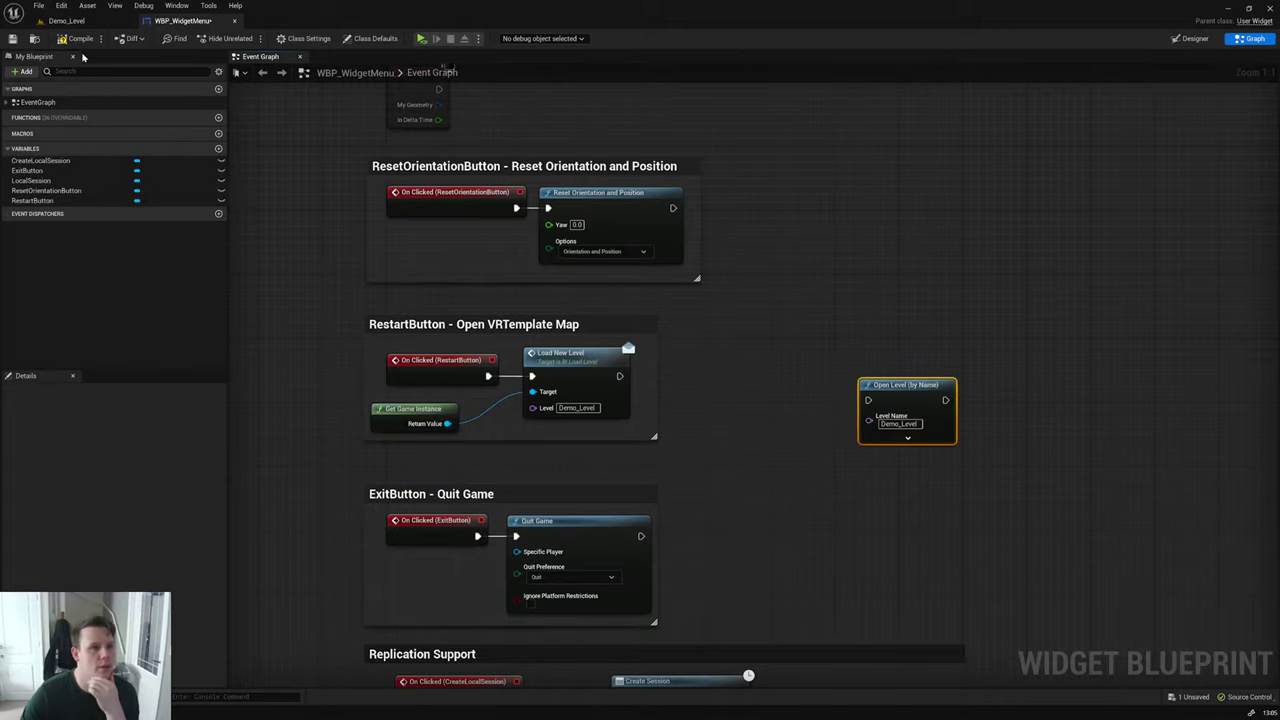
Step: Test in VR Preview, then delete the stray Open Level (by Name) node
left_click(423, 39)
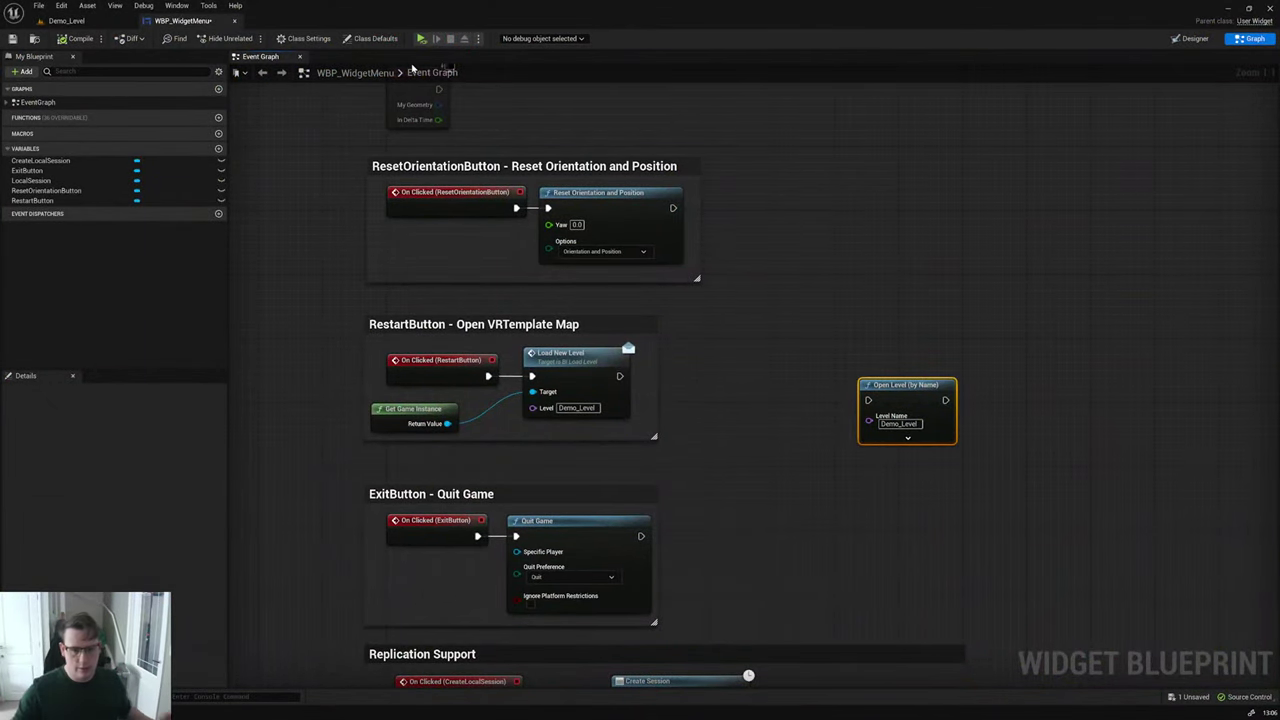
scroll(627, 316, "down", 1)
left_click_drag(440, 410, 459, 401)
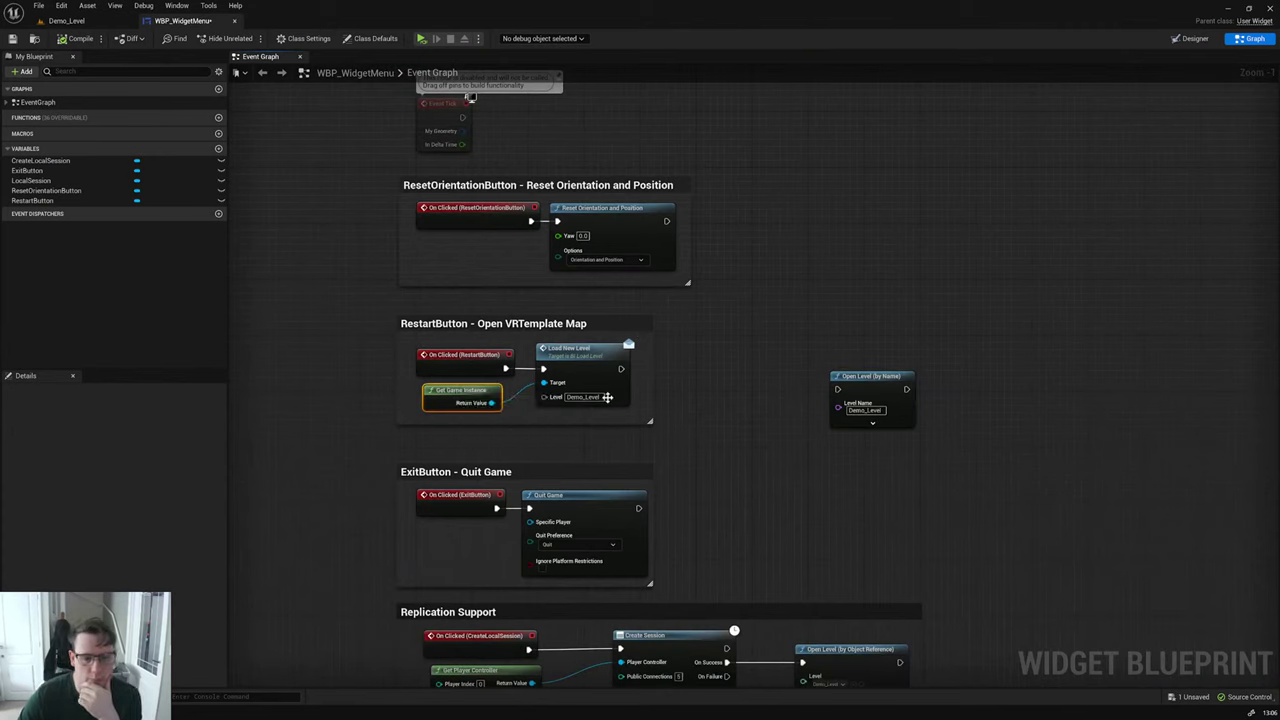
left_click_drag(766, 428, 928, 363)
key("Delete")
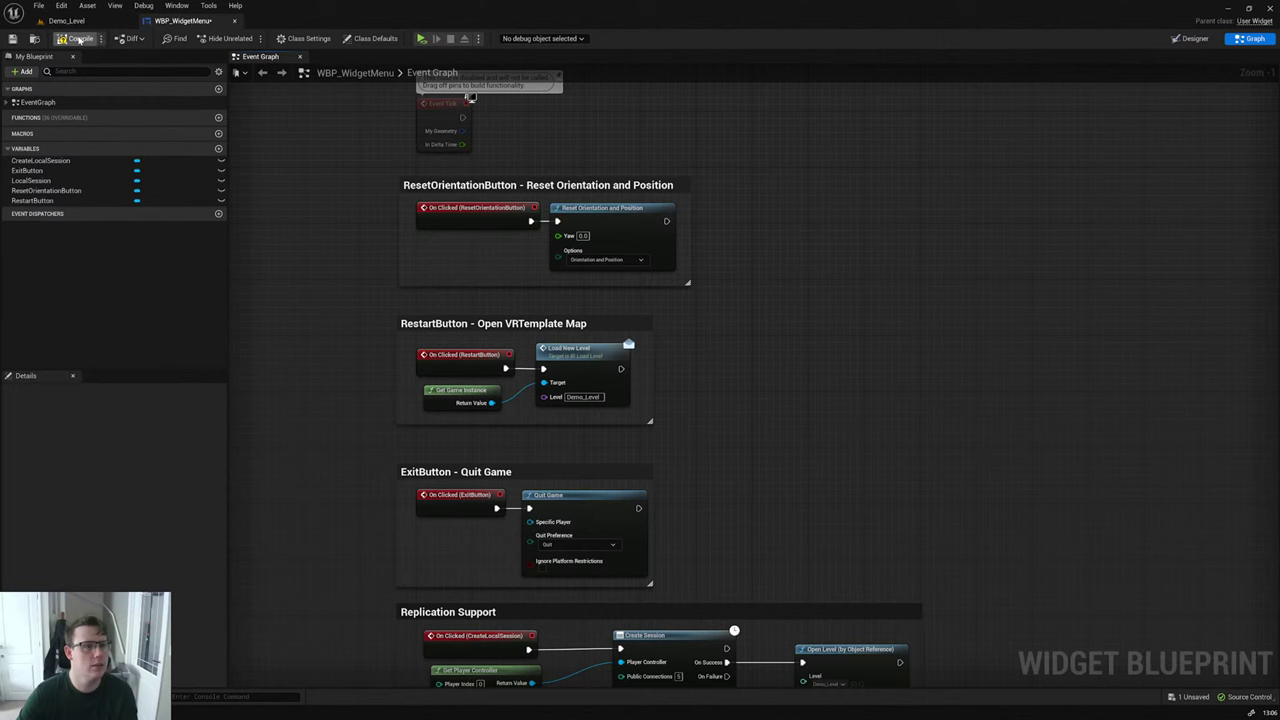
Step: In the Notion road map, create the 1.4 Bug Fixes card 'Restarting level now fades to colour and then loads new level'
key("alt+Tab")
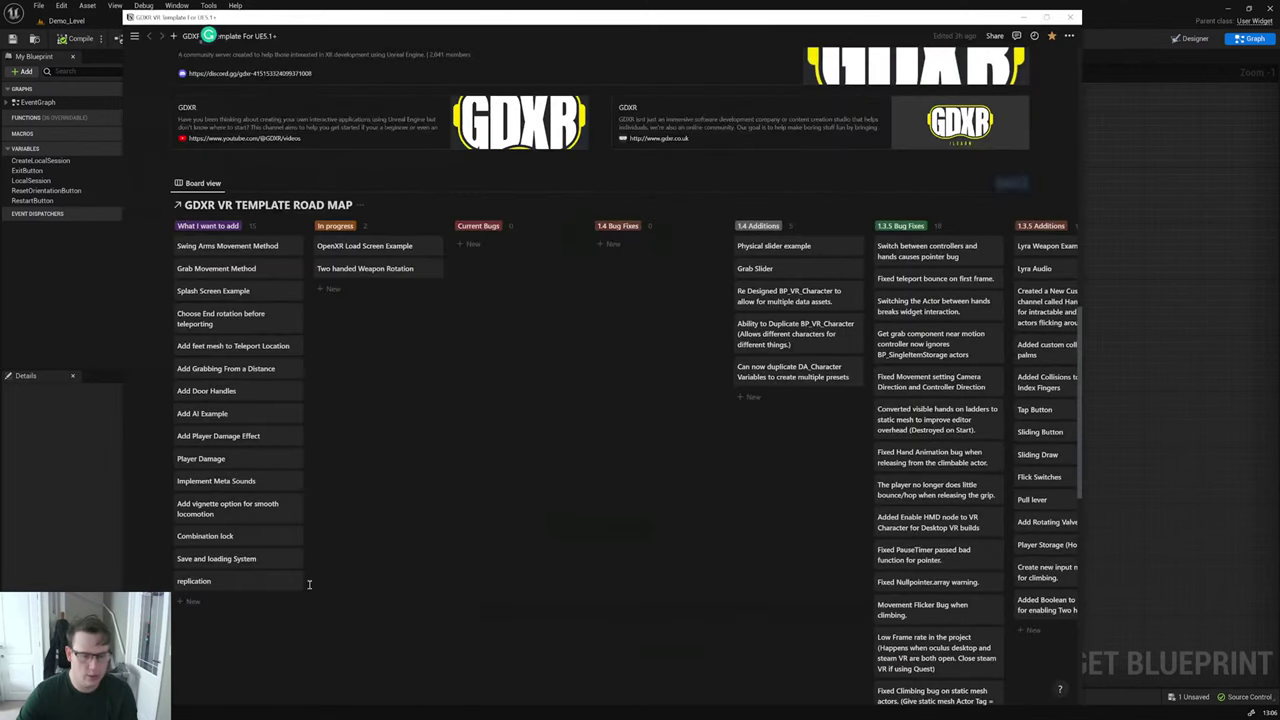
left_click(695, 245)
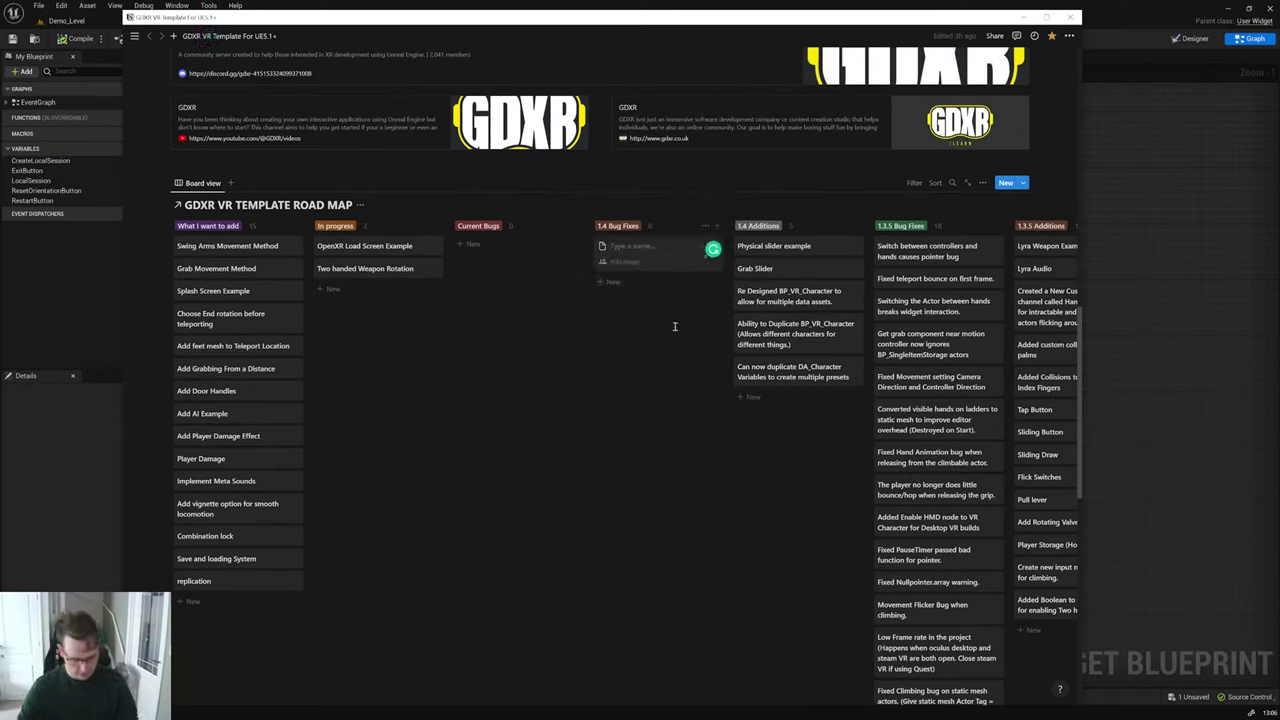
type("Restarti")
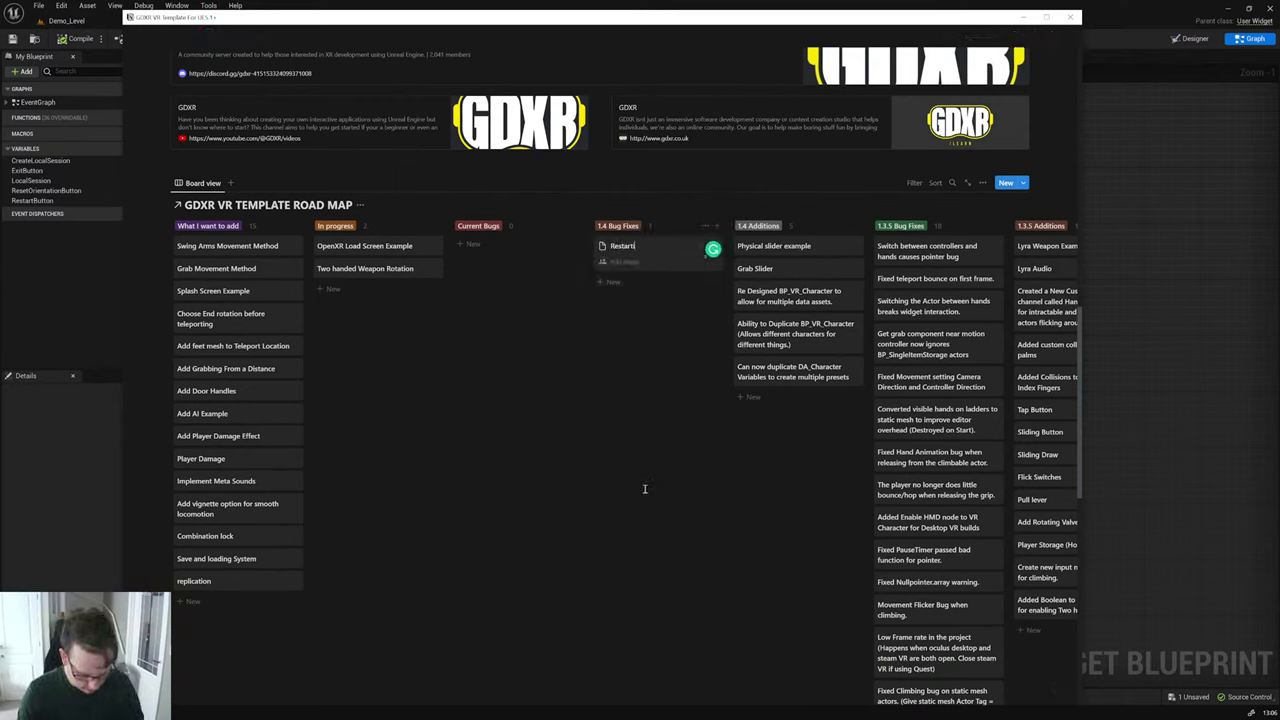
type("ng level now f")
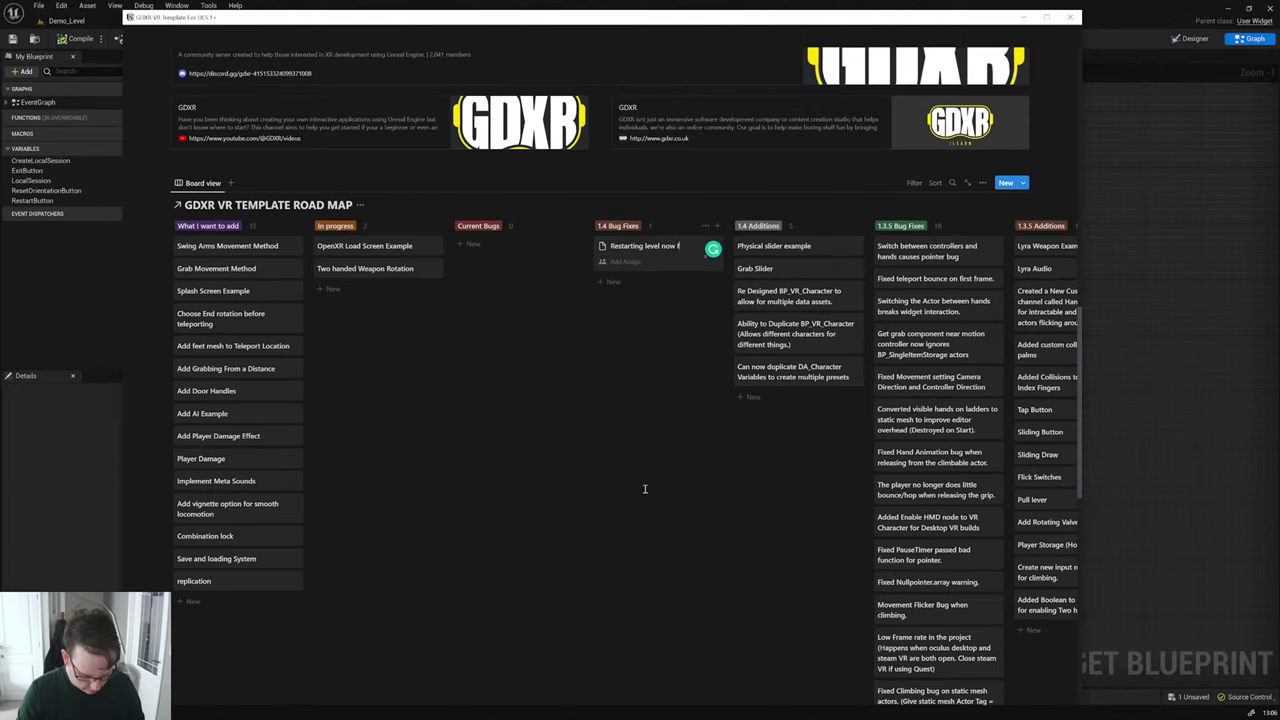
type("ades to")
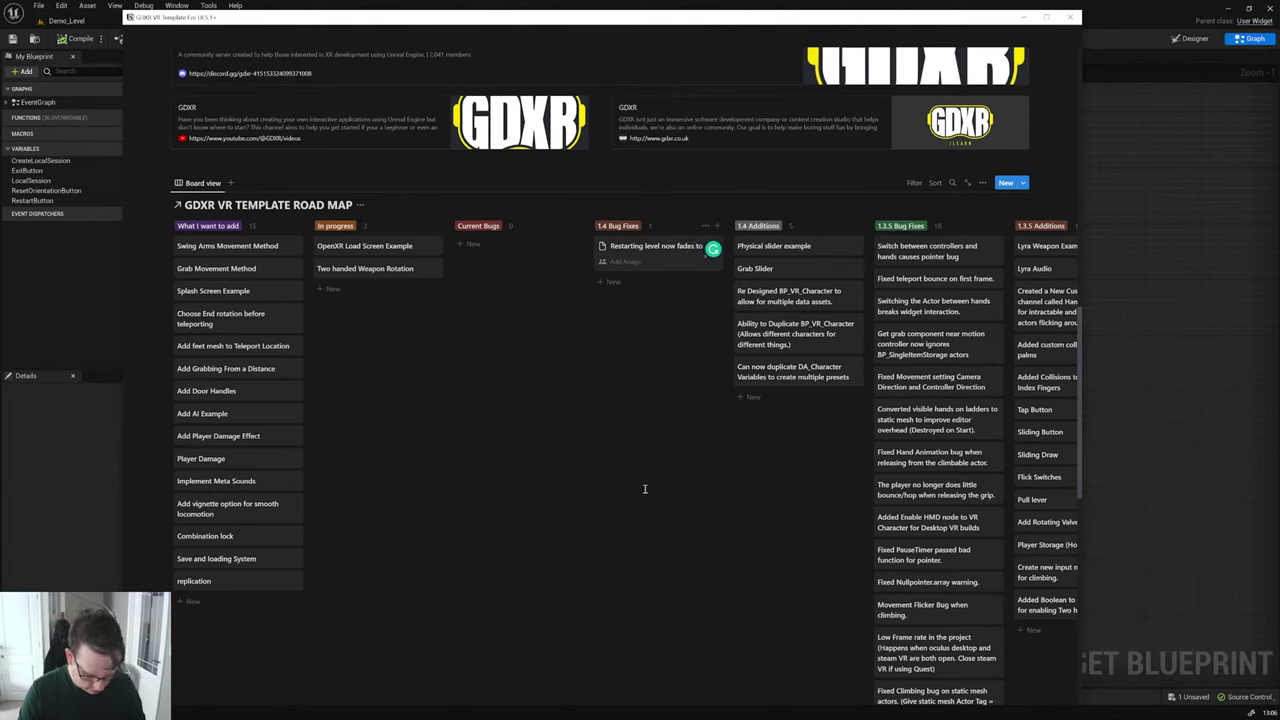
type(" colour and then")
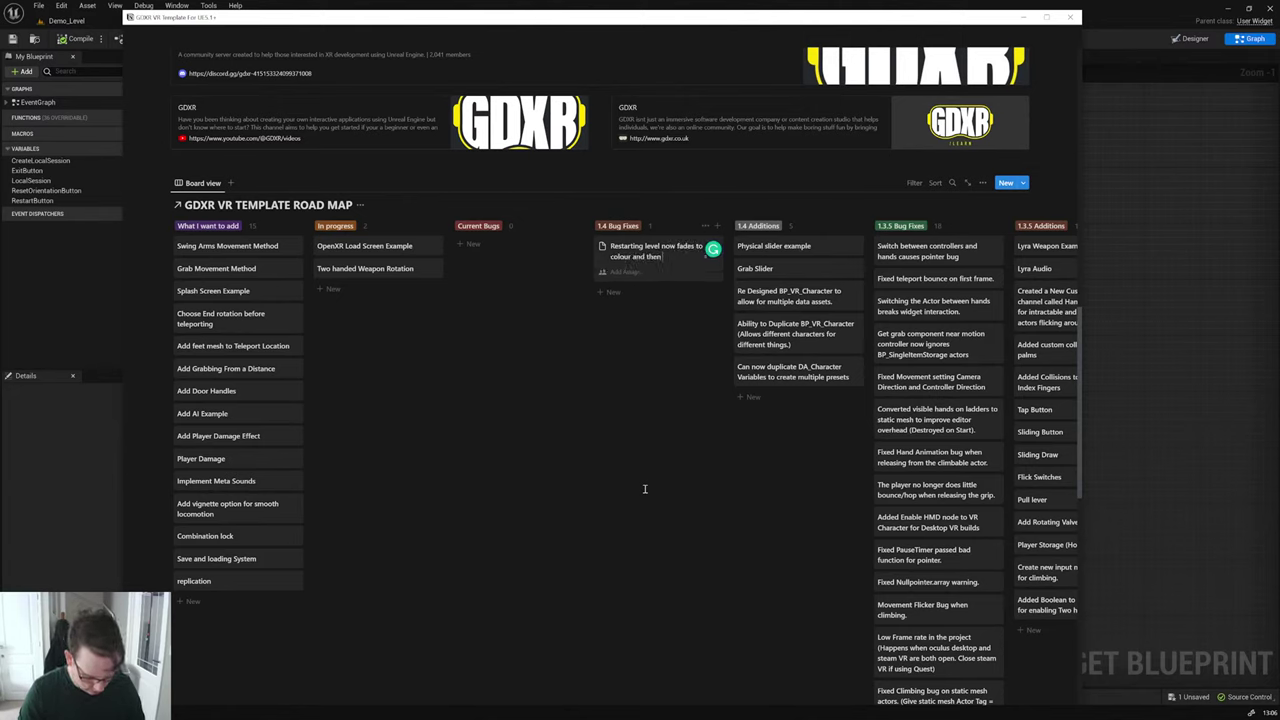
type(" loads ne")
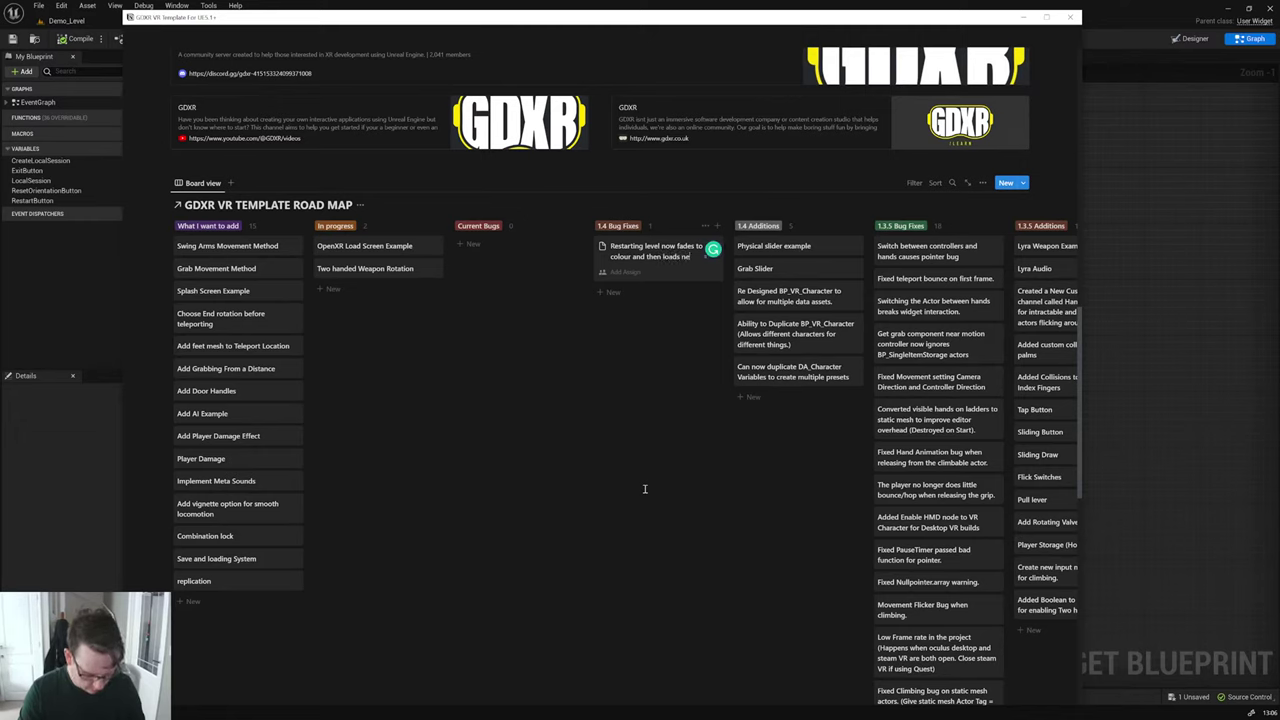
type("w level")
key("Return")
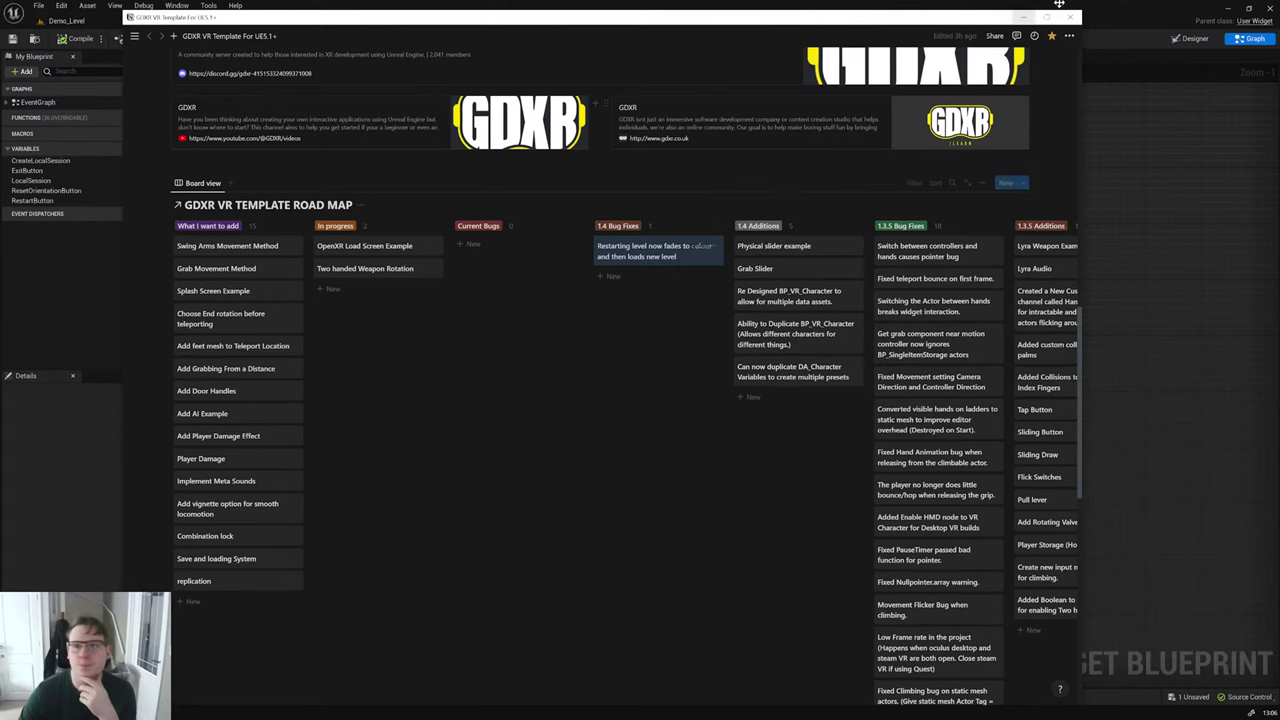
left_click_drag(1059, 5, 450, 126)
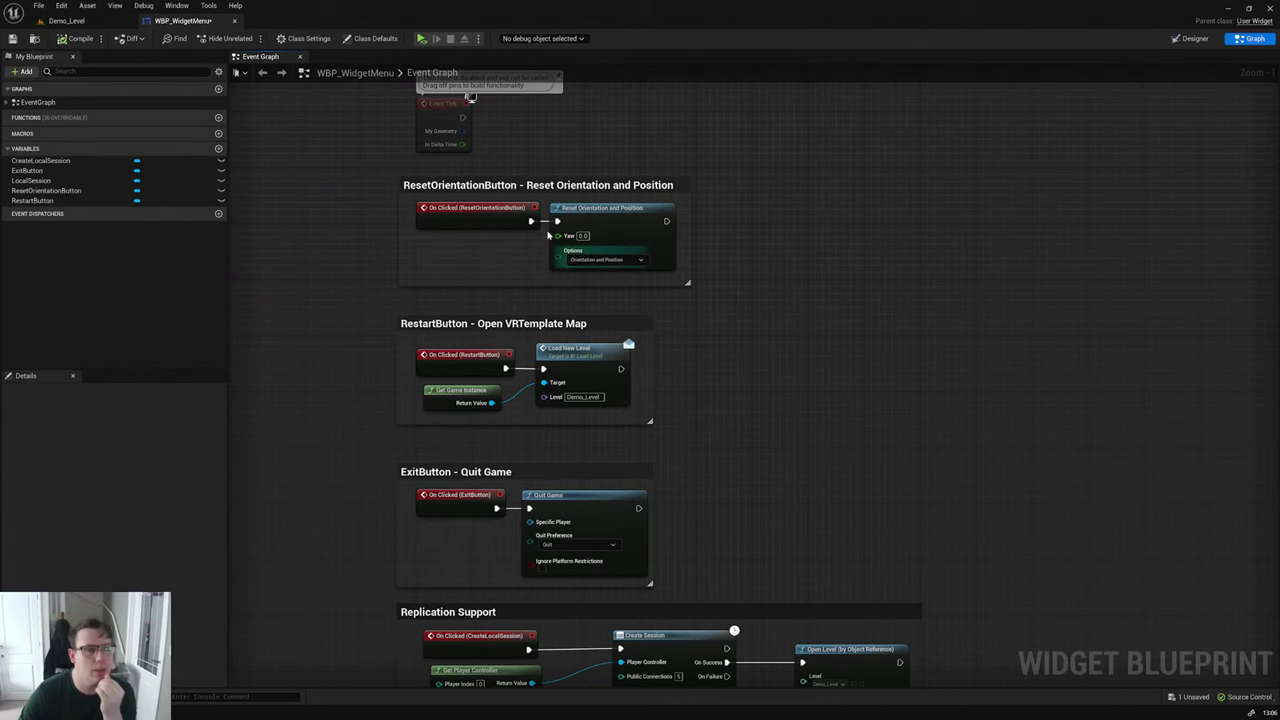
Step: Switch from WBP_WidgetMenu to the Demo_Level map viewport
left_click(66, 20)
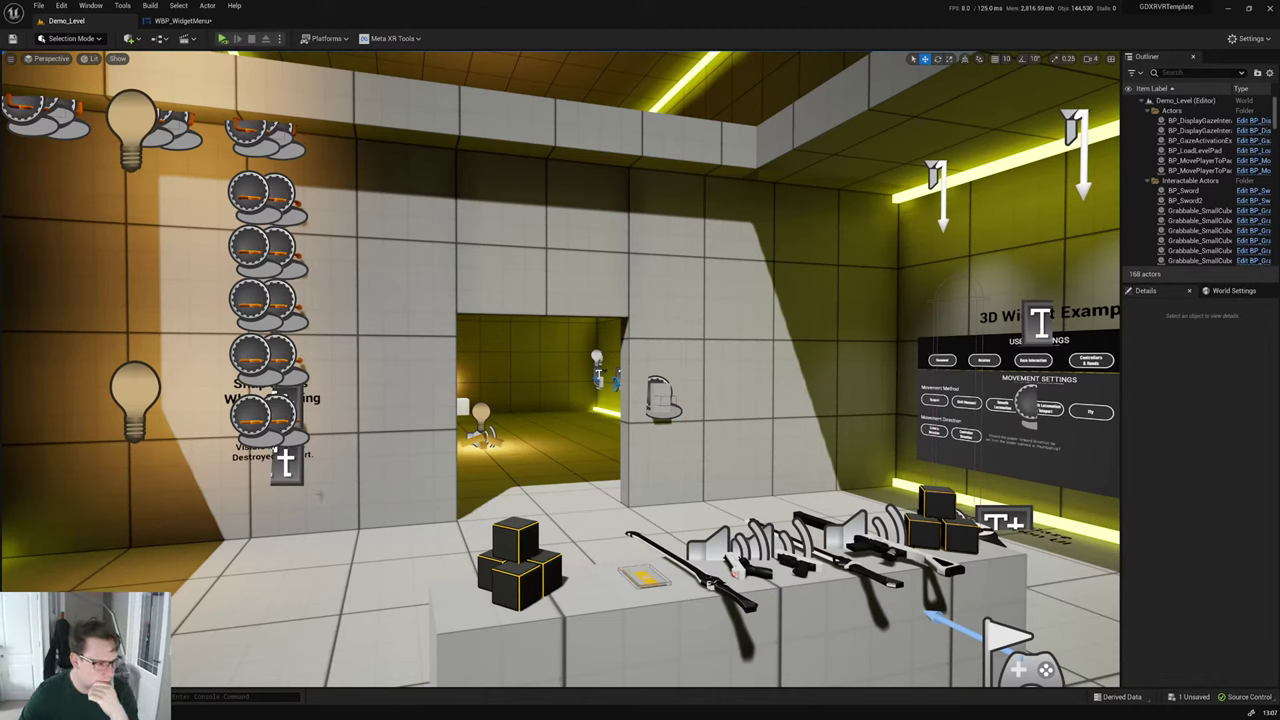
Step: Reposition the level camera and show the GDXR_VR_Template Input folder in the Content Drawer
mouse_move(325, 449)
right_mouse_down()
mouse_move(335, 446)
mouse_move(325, 449)
right_mouse_up()
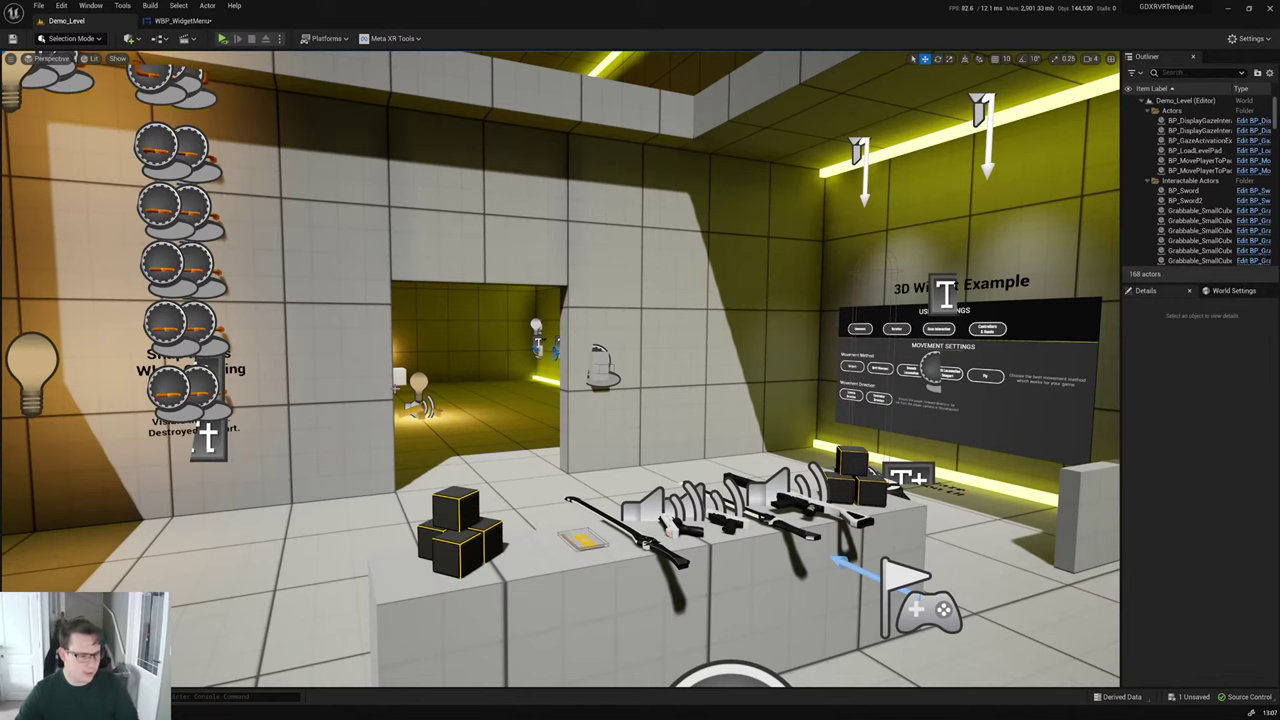
right_click_drag(353, 423, 353, 448)
key("ctrl+space")
left_click(50, 552)
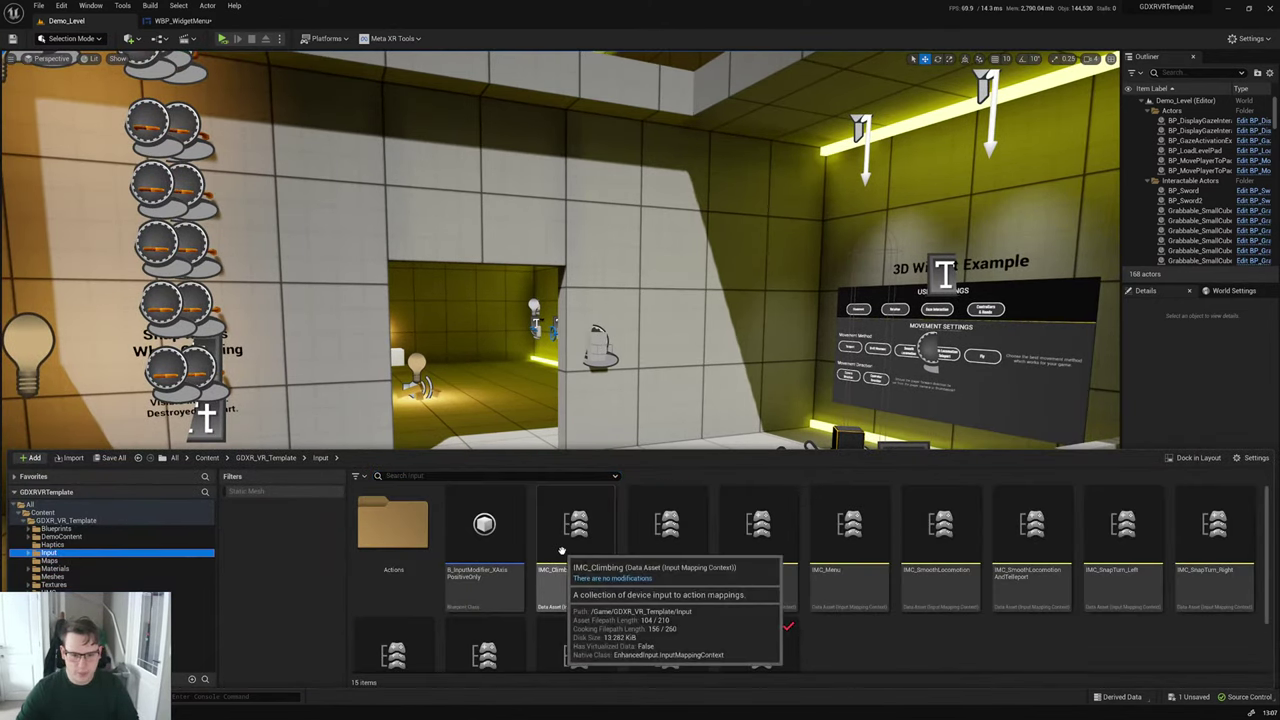
Step: Open IMC_Climbing to review its grab and menu-toggle mappings, then close it
double_click(561, 551)
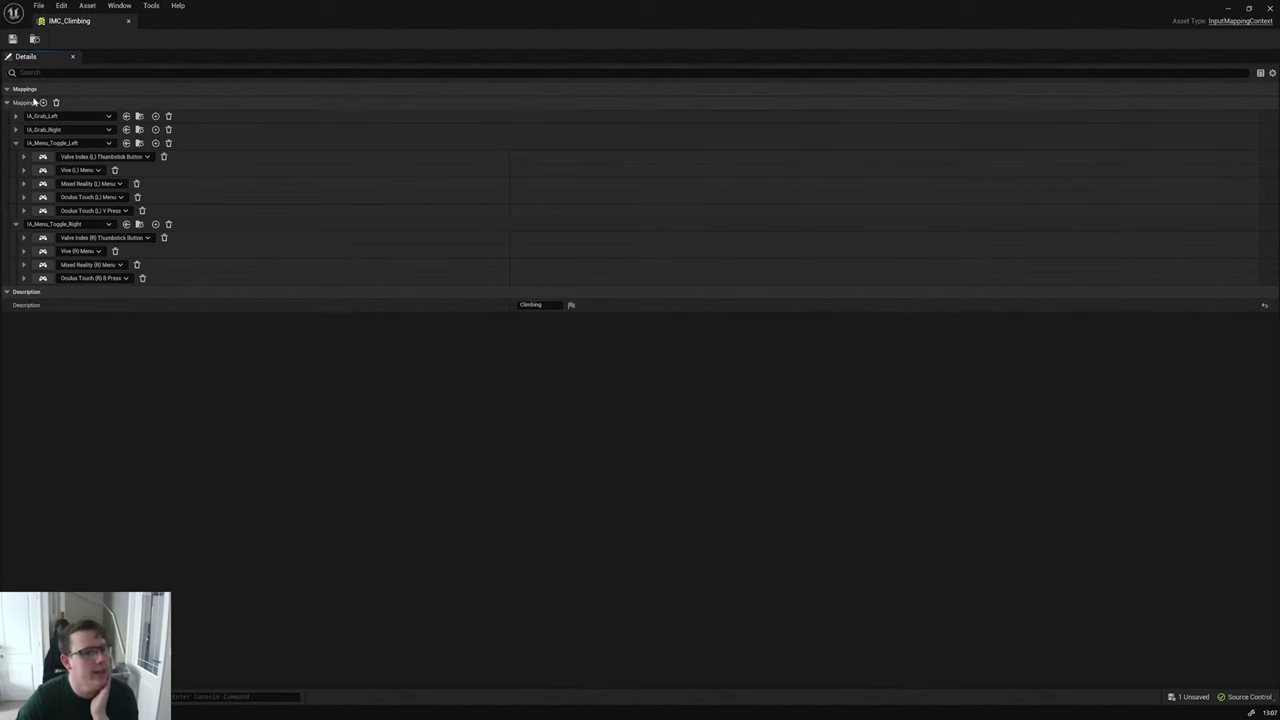
left_click(129, 22)
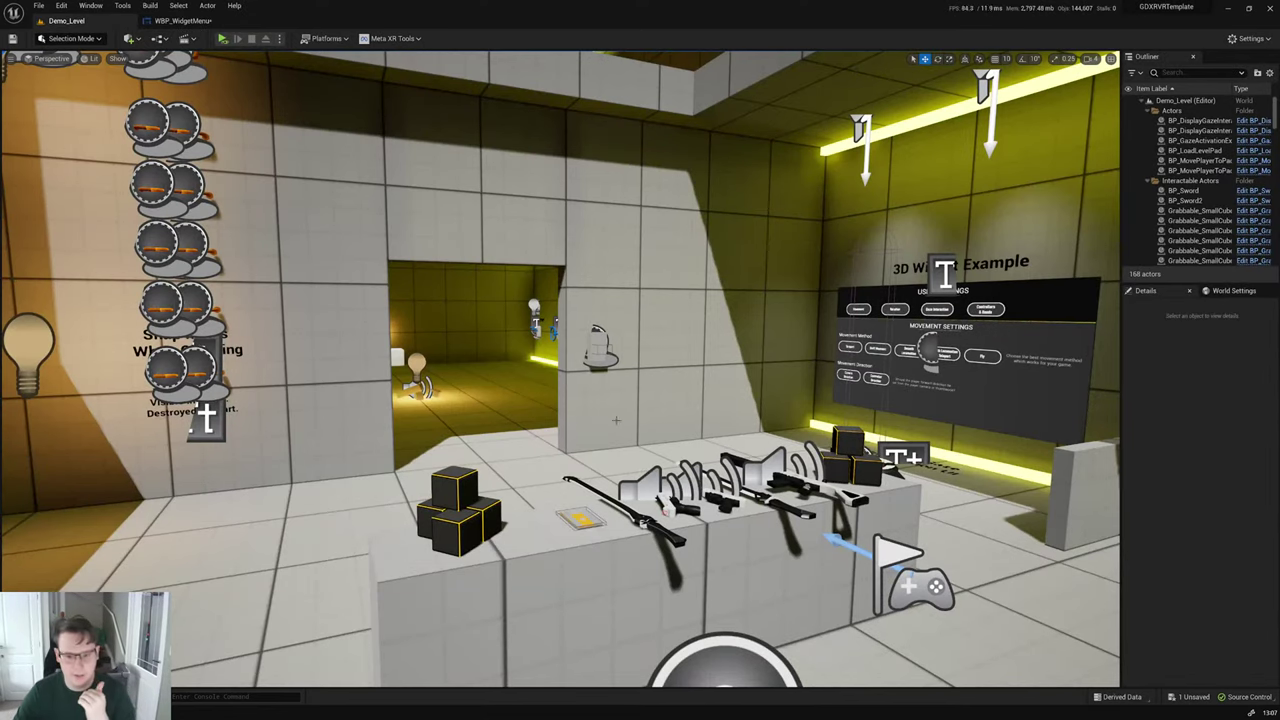
Step: Fly the camera back for a wider level view and reopen the Input folder in the Content Drawer
middle_click_drag(589, 423, 616, 420)
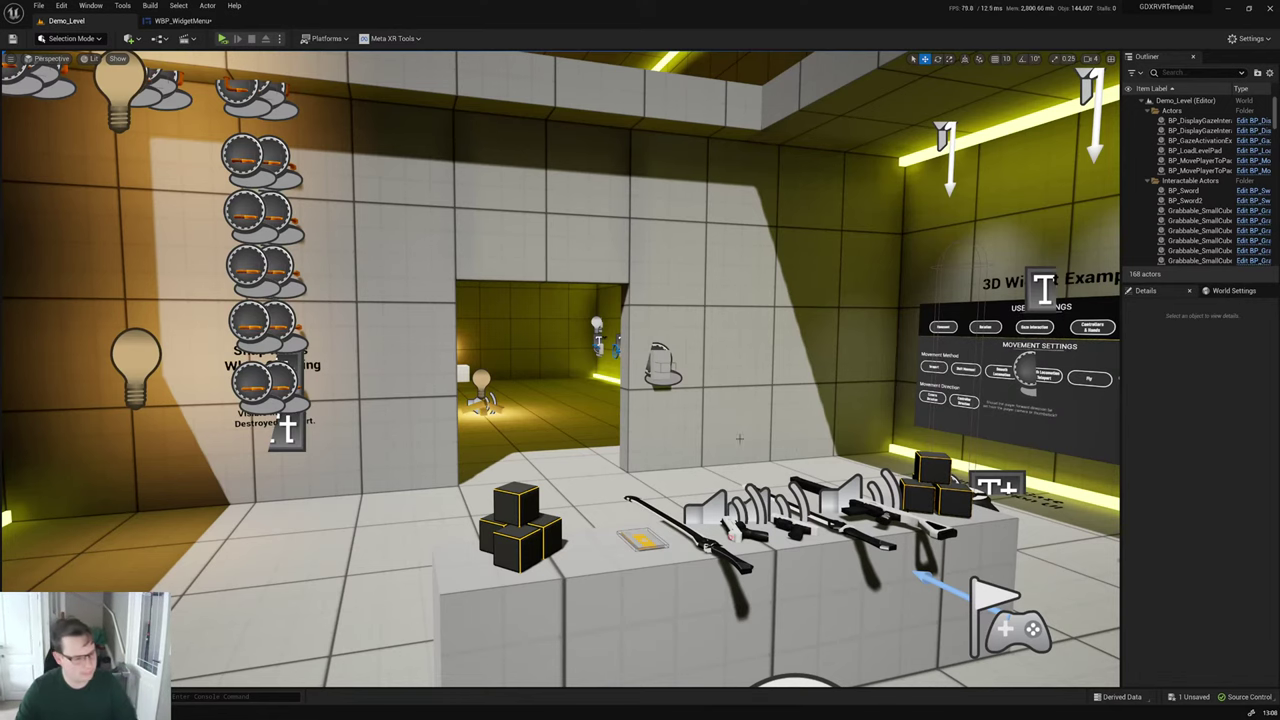
right_click_drag(505, 260, 446, 273)
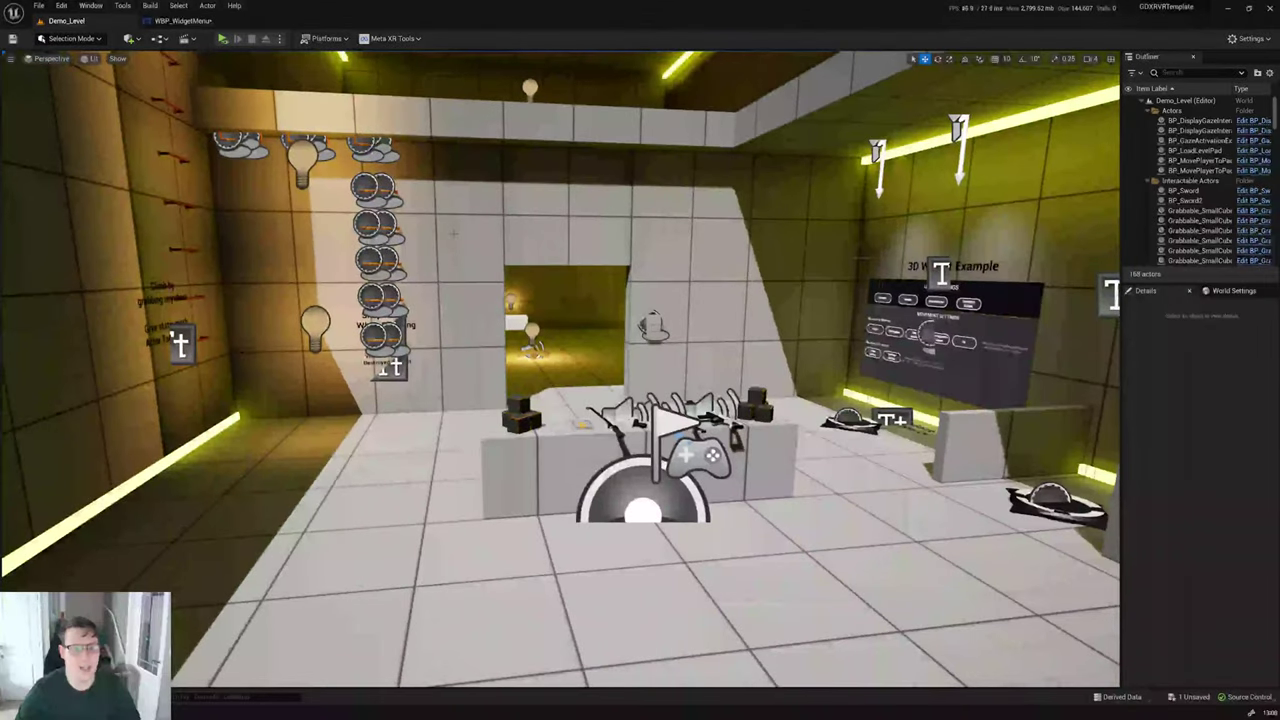
key("ctrl+space")
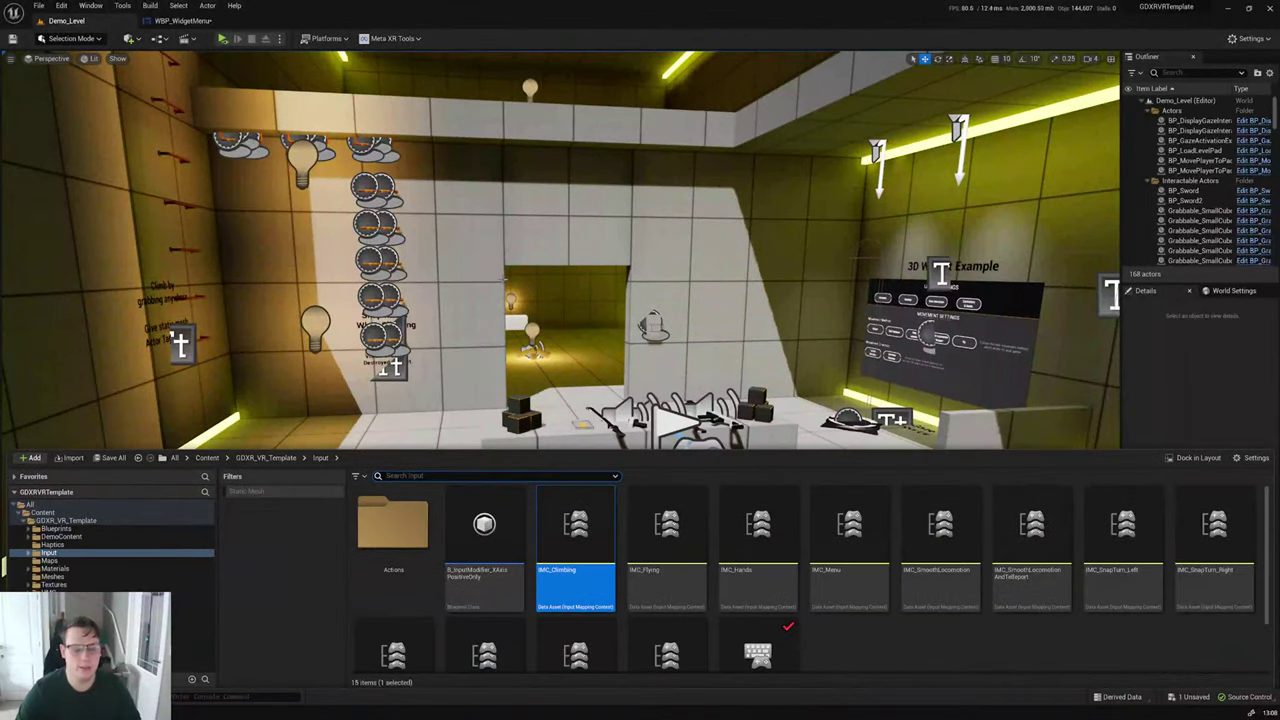
Step: Open M_GridRotation from Materials, filter its details for 'rough', then close it
left_click(66, 568)
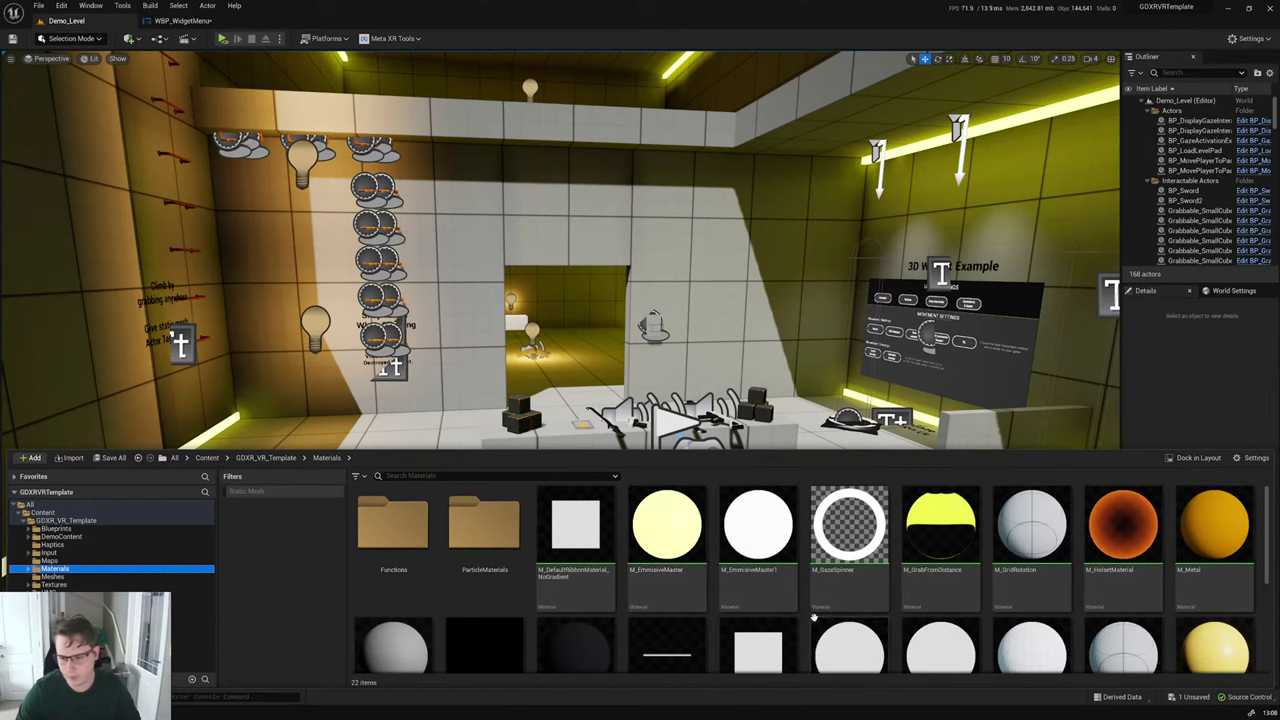
scroll(1010, 580, "down", 1)
double_click(1019, 577)
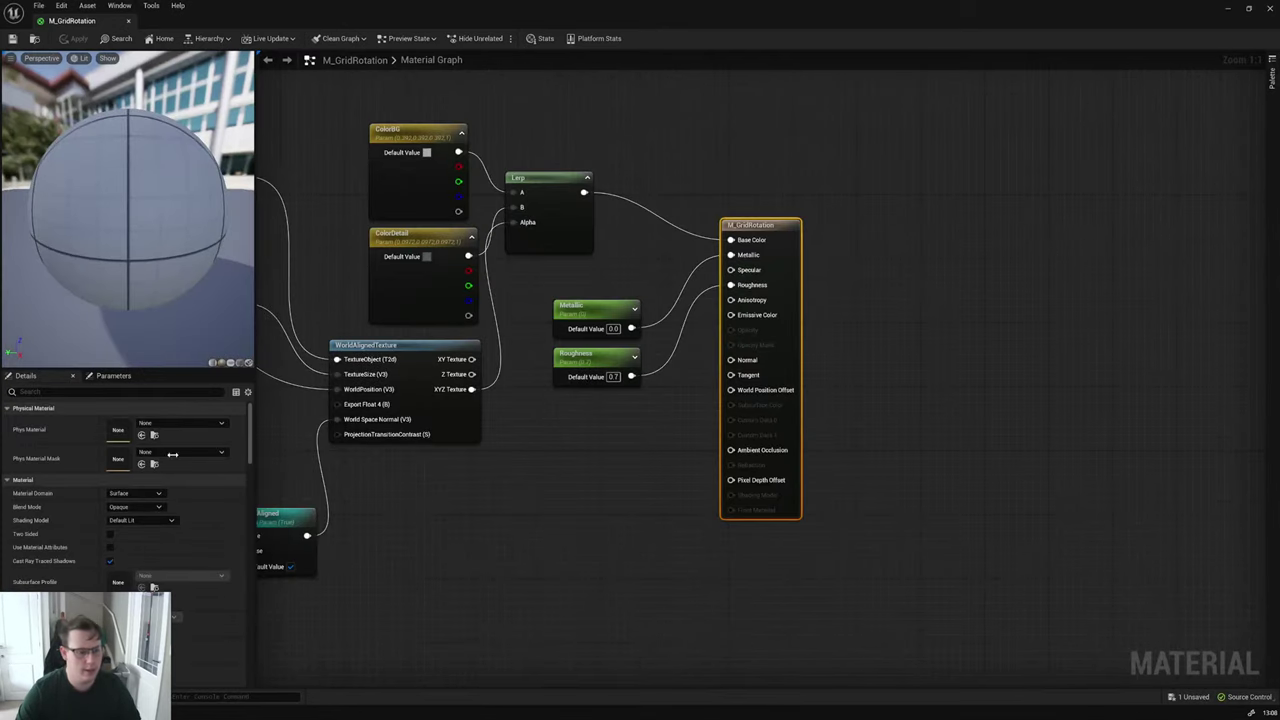
left_click(92, 392)
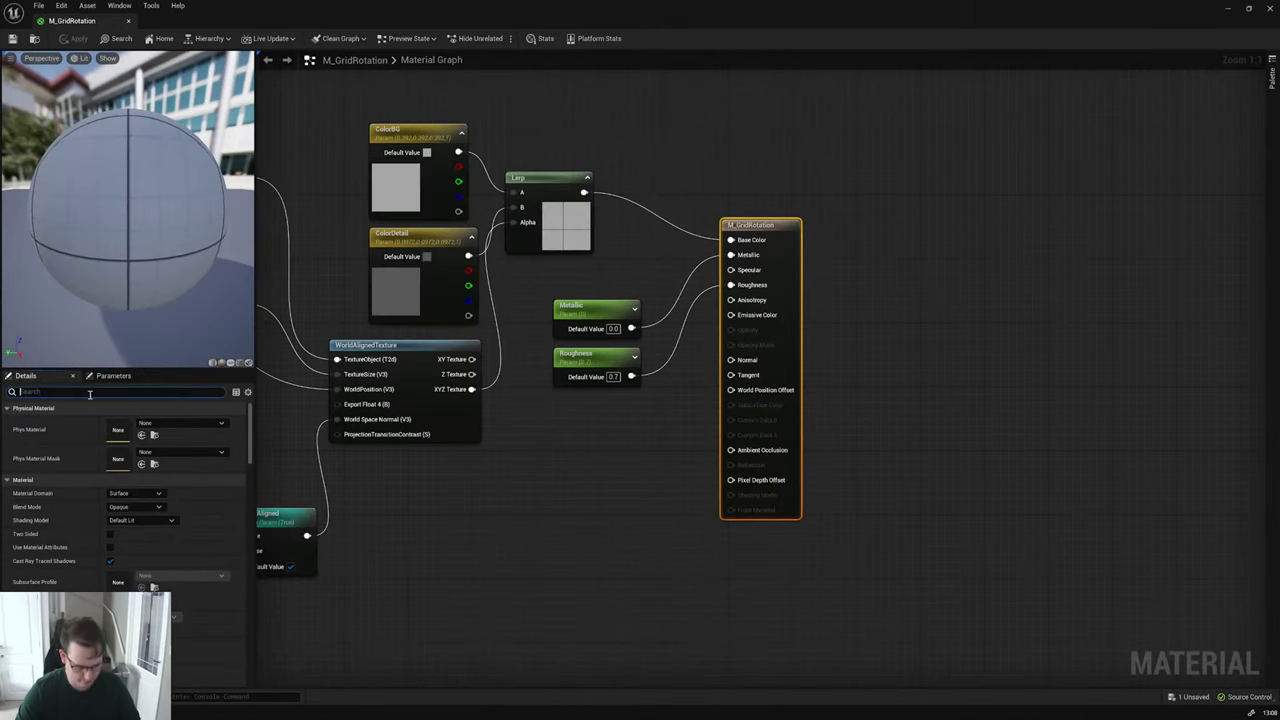
type("rough")
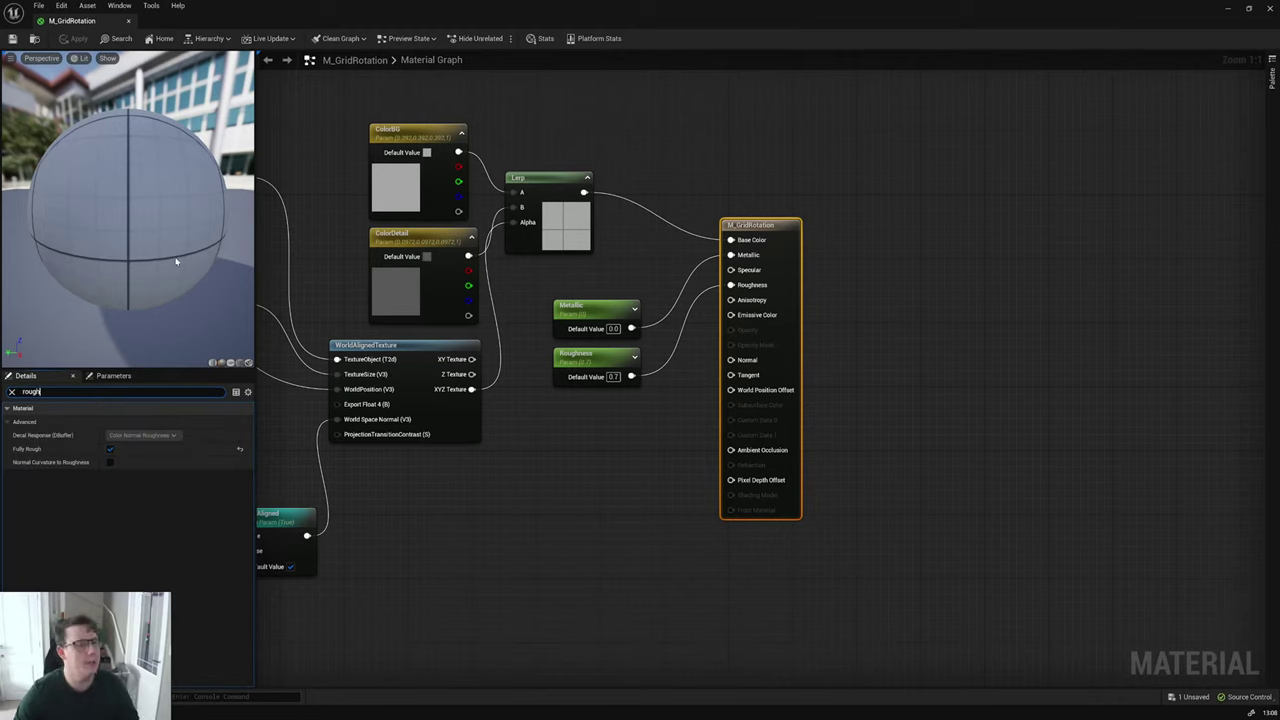
left_click(129, 21)
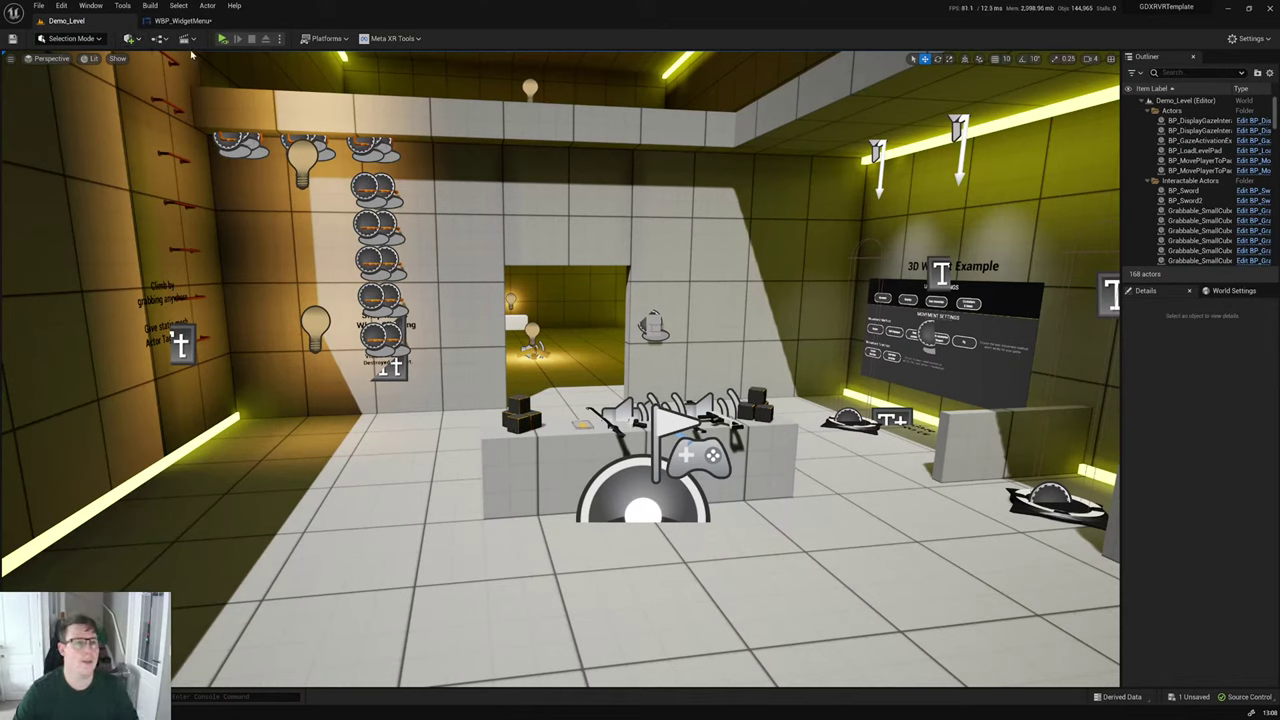
Step: Switch the viewport to Shader Complexity view and orbit around the level
left_click(92, 58)
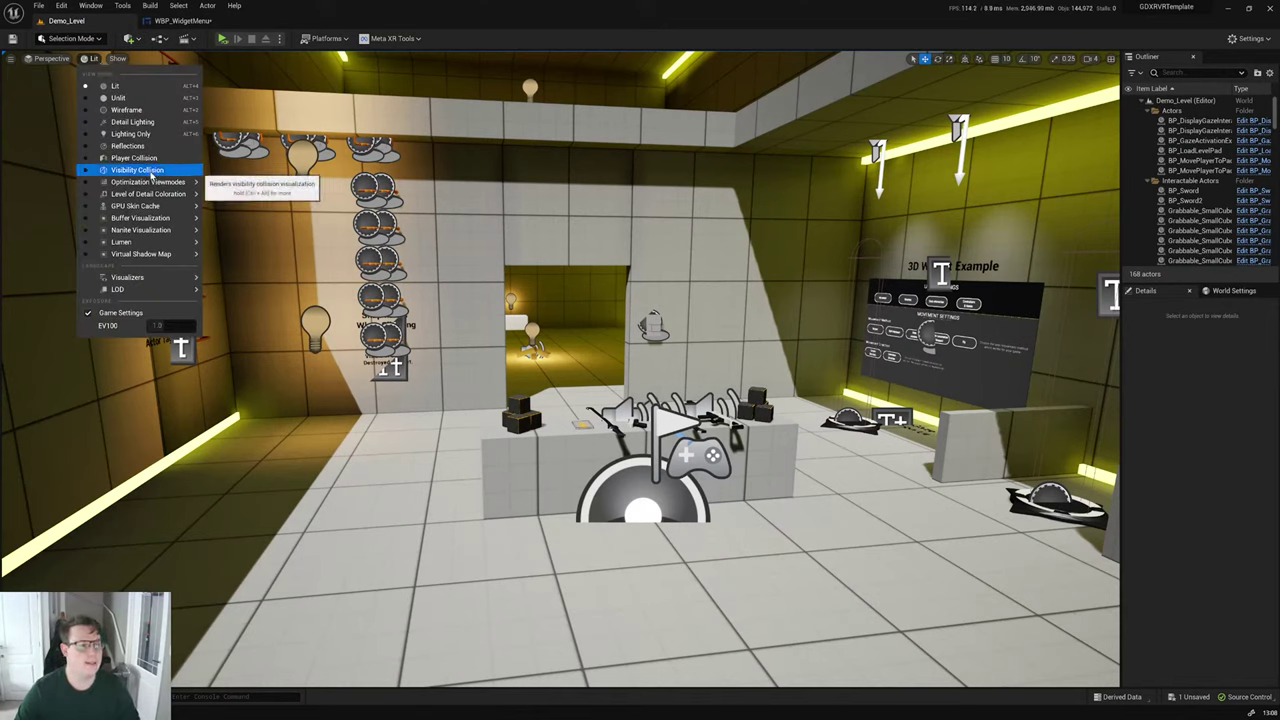
mouse_move(160, 184)
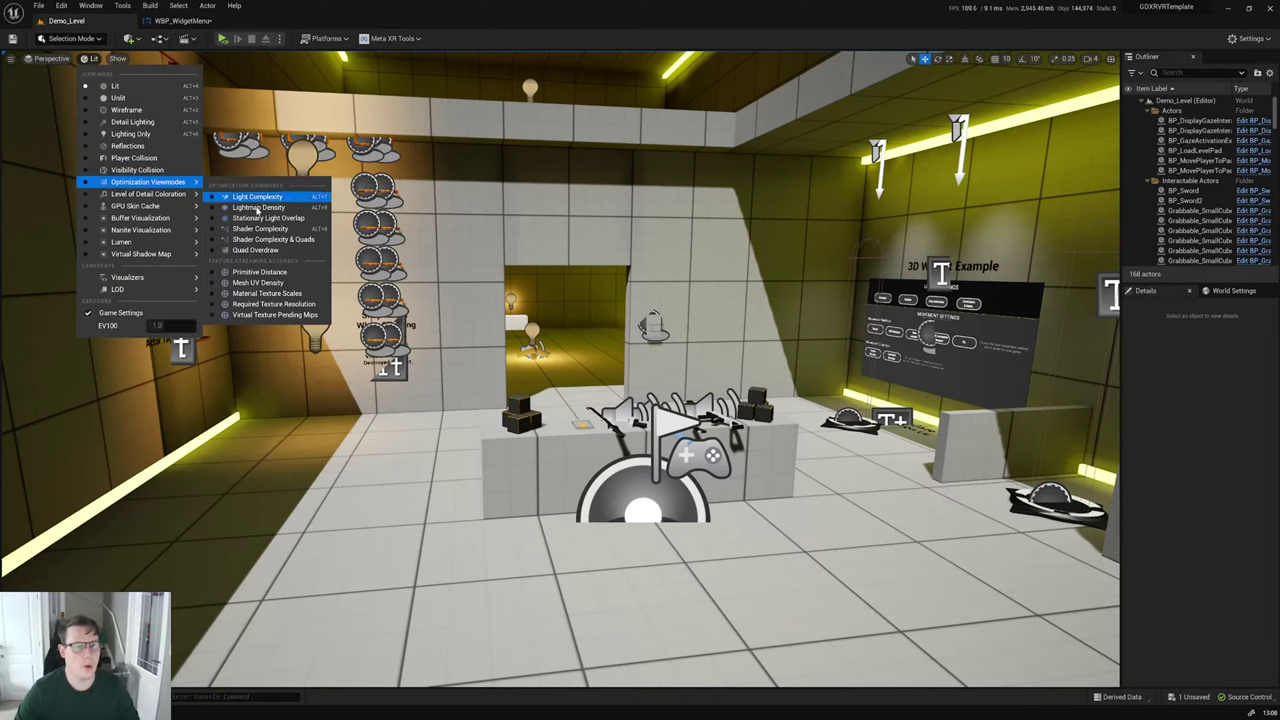
left_click(260, 228)
right_click_drag(442, 229, 470, 238)
right_click_drag(560, 369, 611, 377)
Step: Return the viewport to Lit shading and bring up the Edit menu
left_click(118, 58)
left_click(115, 86)
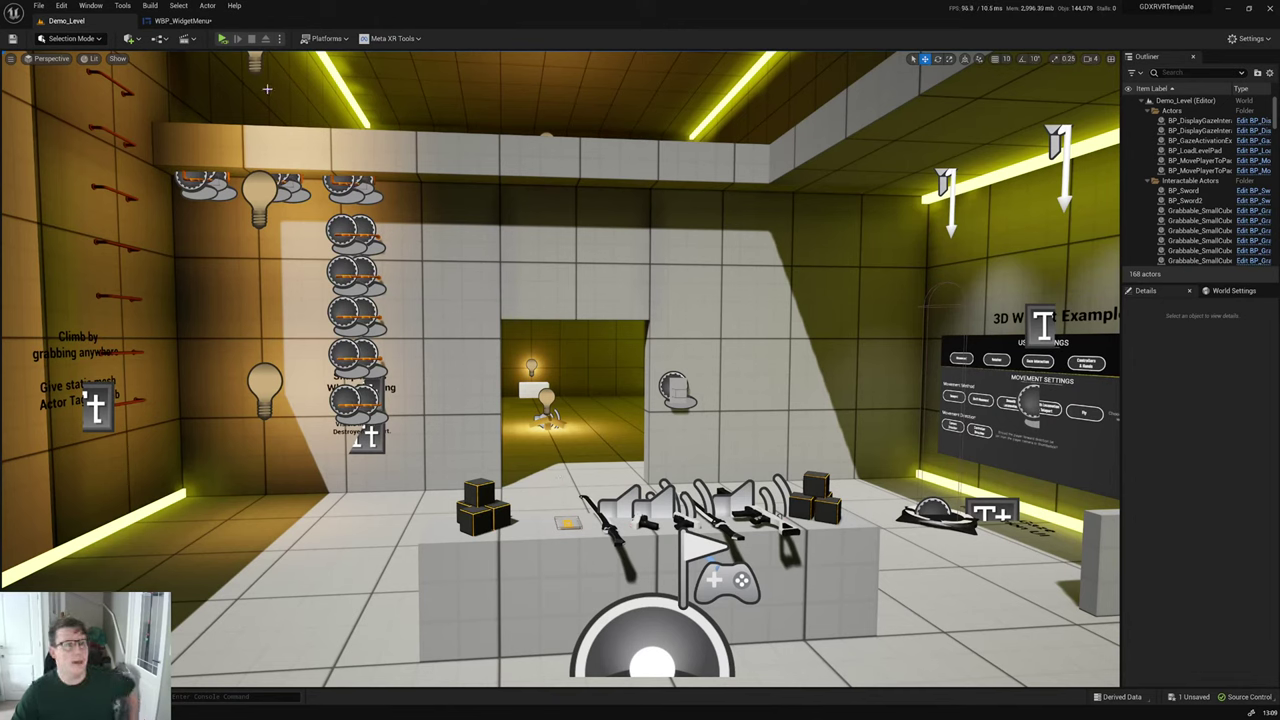
left_click(61, 5)
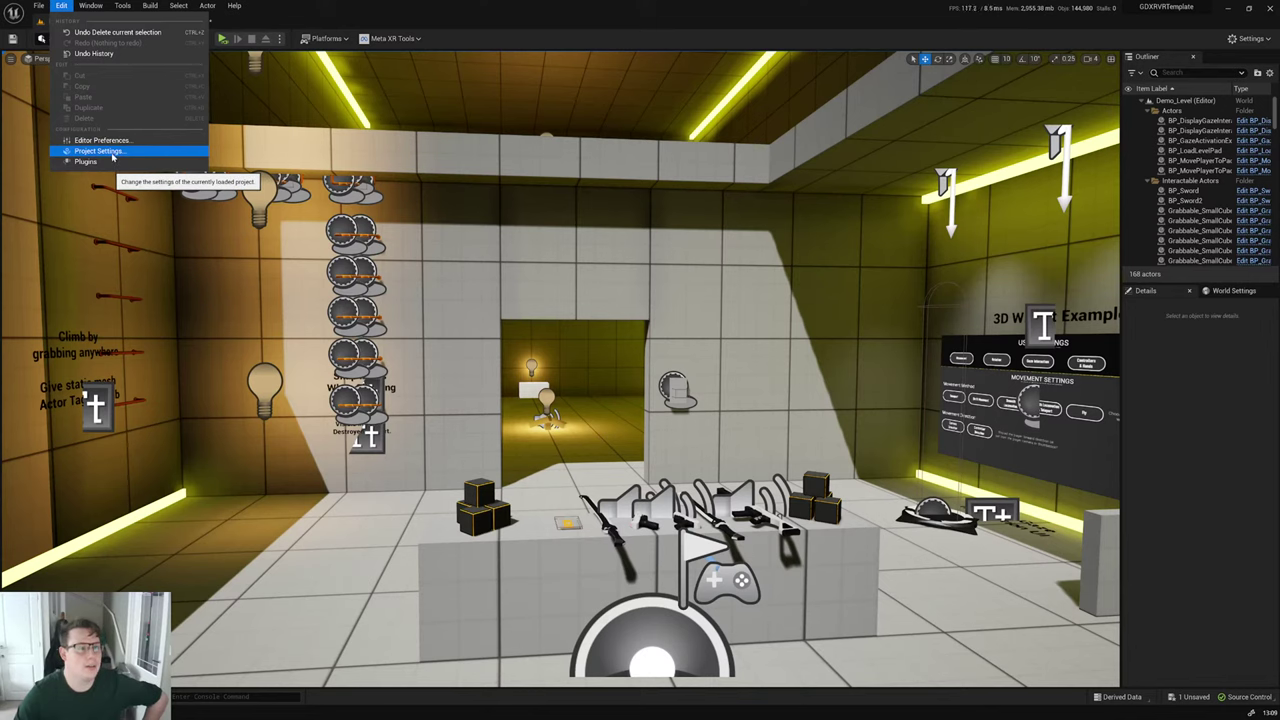
Step: Review the Engine > Rendering options in Project Settings, then close the tab
left_click(111, 152)
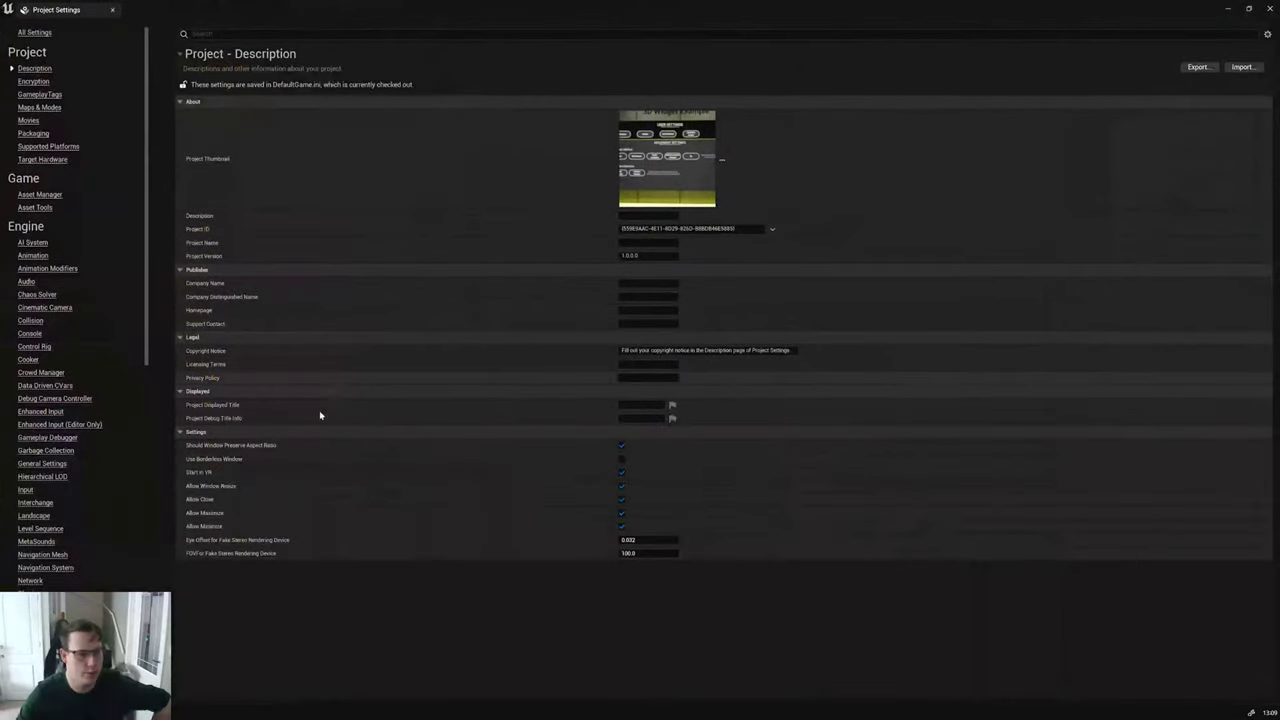
scroll(104, 468, "down", 6)
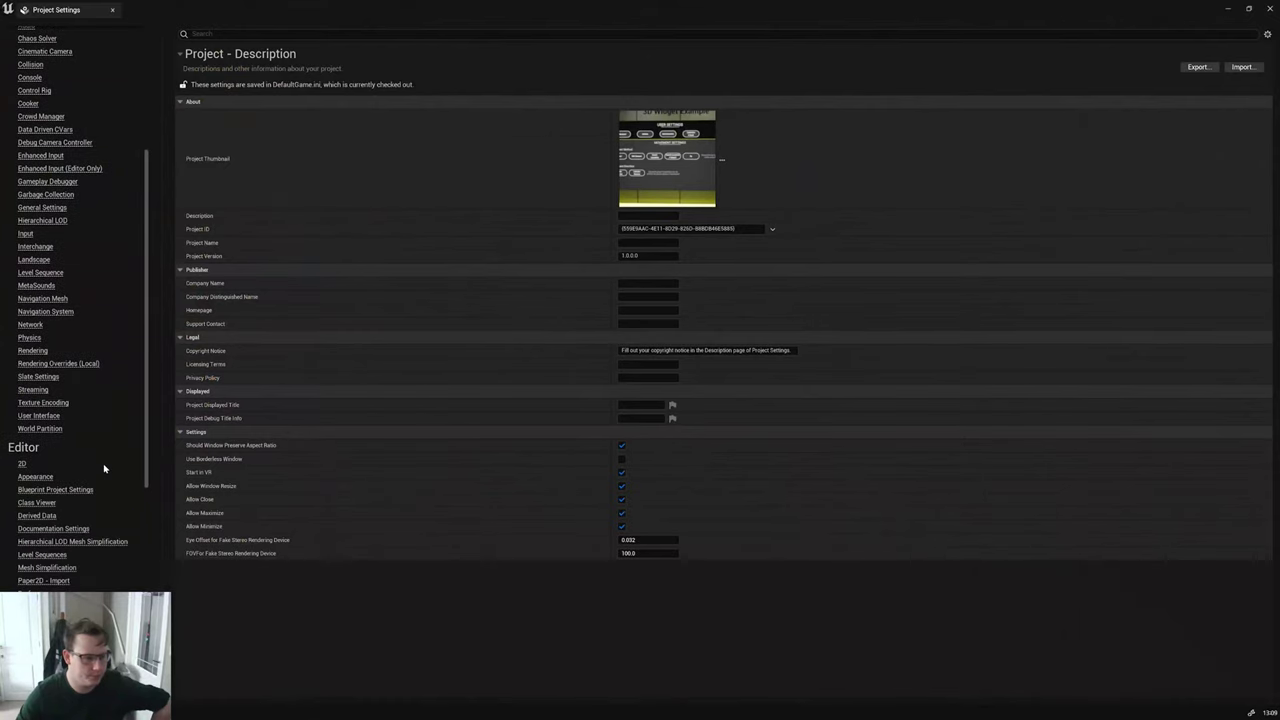
left_click(32, 352)
scroll(440, 392, "down", 15)
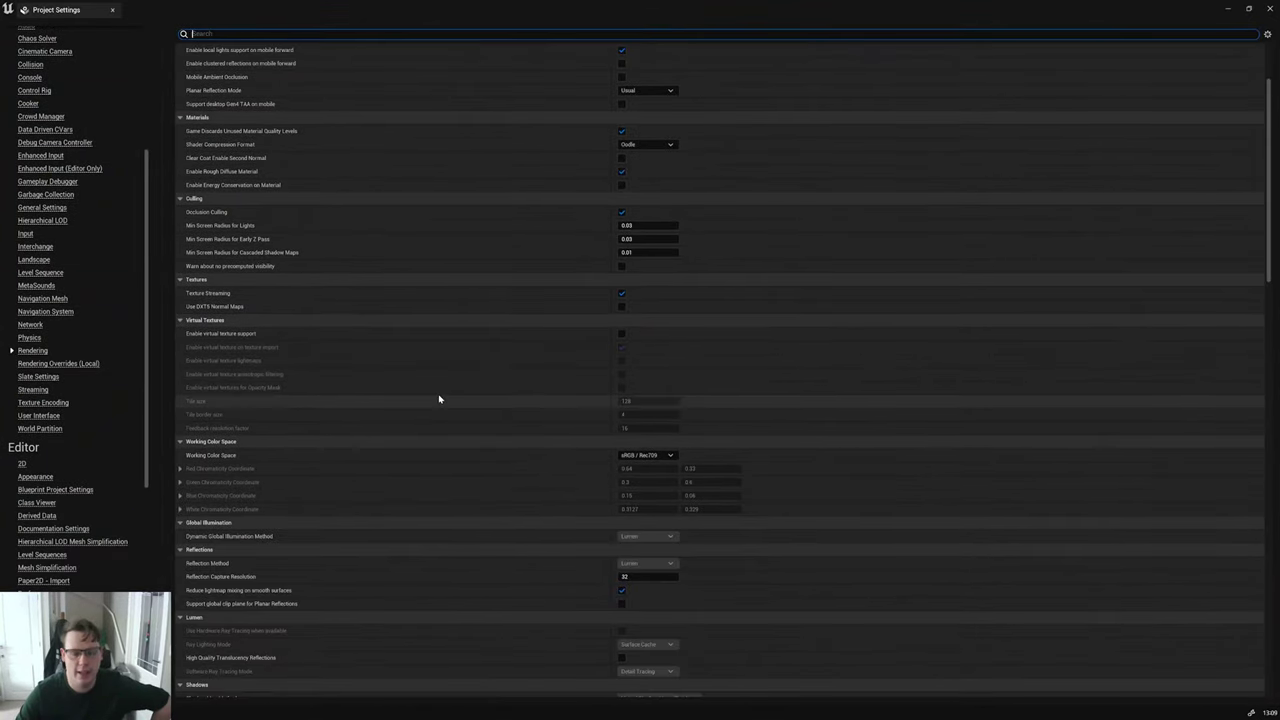
scroll(485, 384, "down", 5)
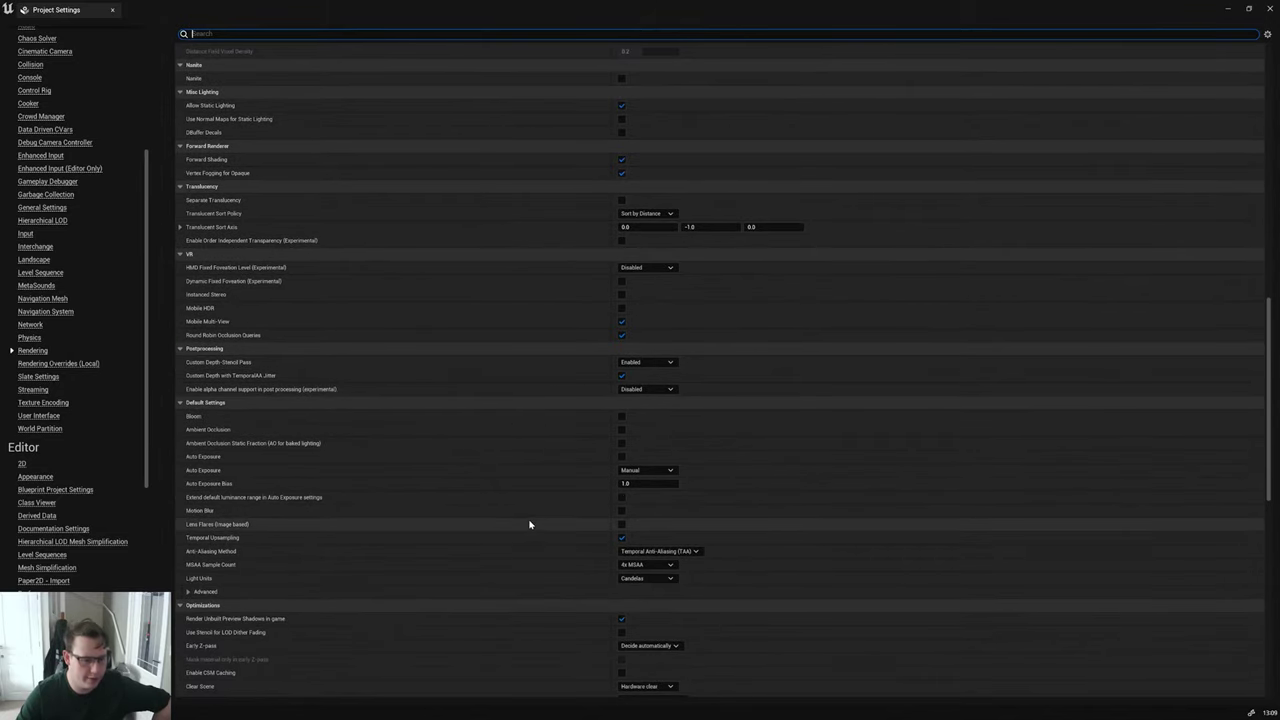
scroll(531, 514, "down", 3)
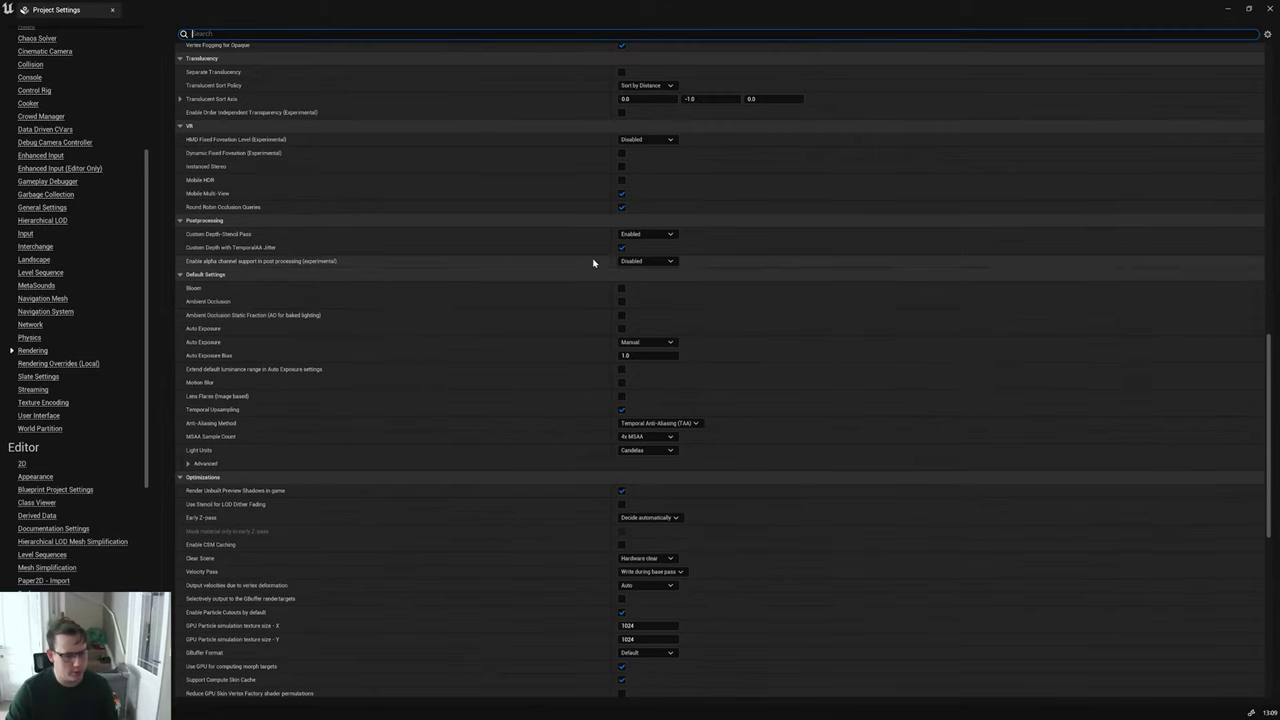
scroll(560, 331, "down", 12)
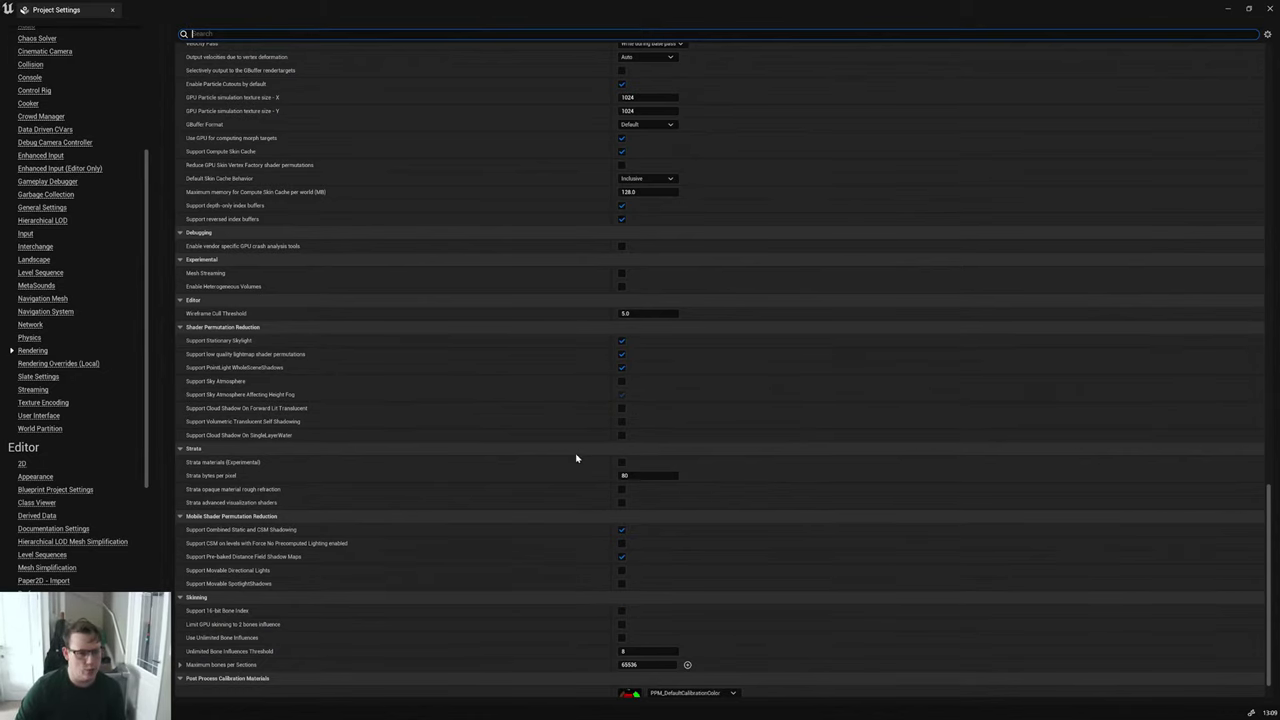
left_click(110, 12)
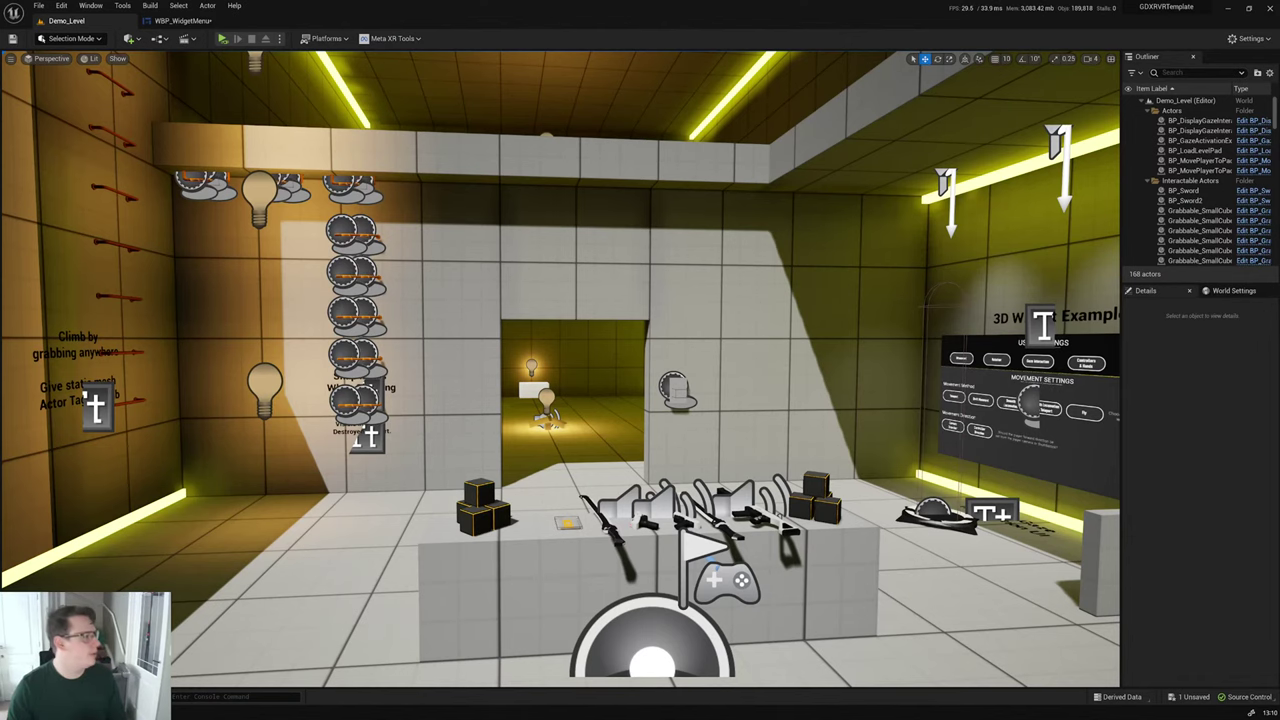
key("alt+Tab")
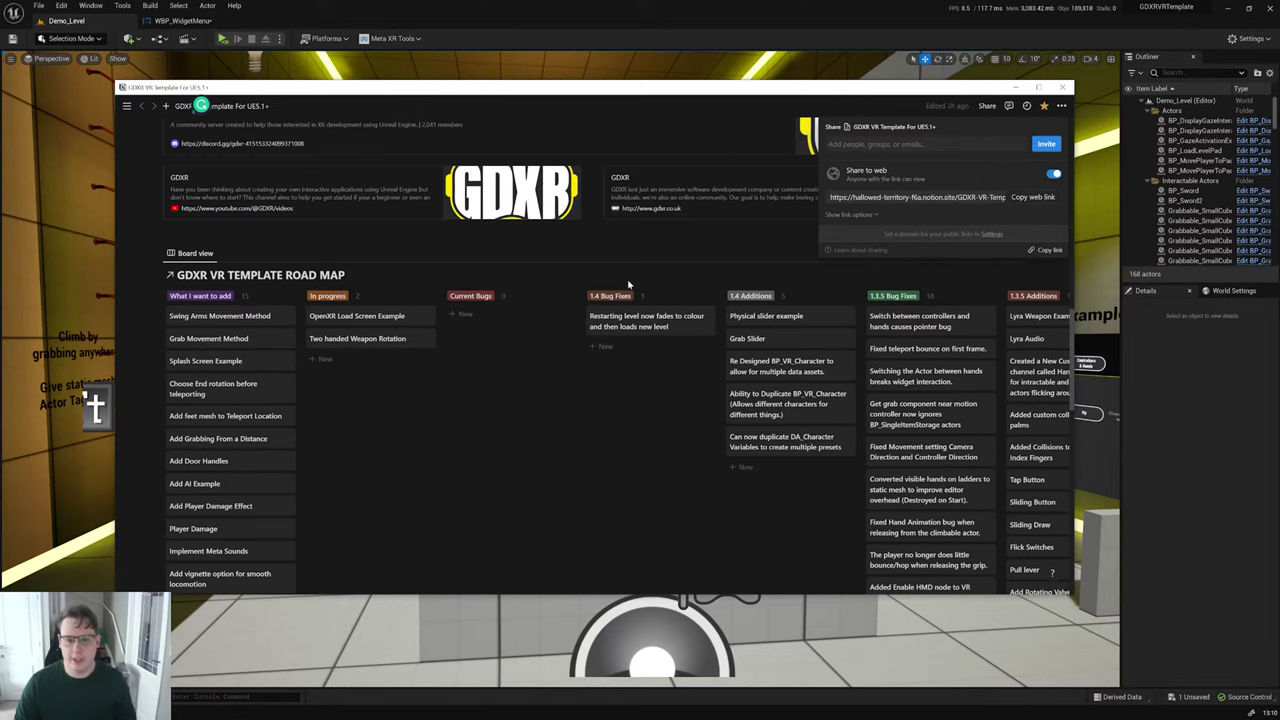
left_click(627, 250)
scroll(670, 310, "up", 15)
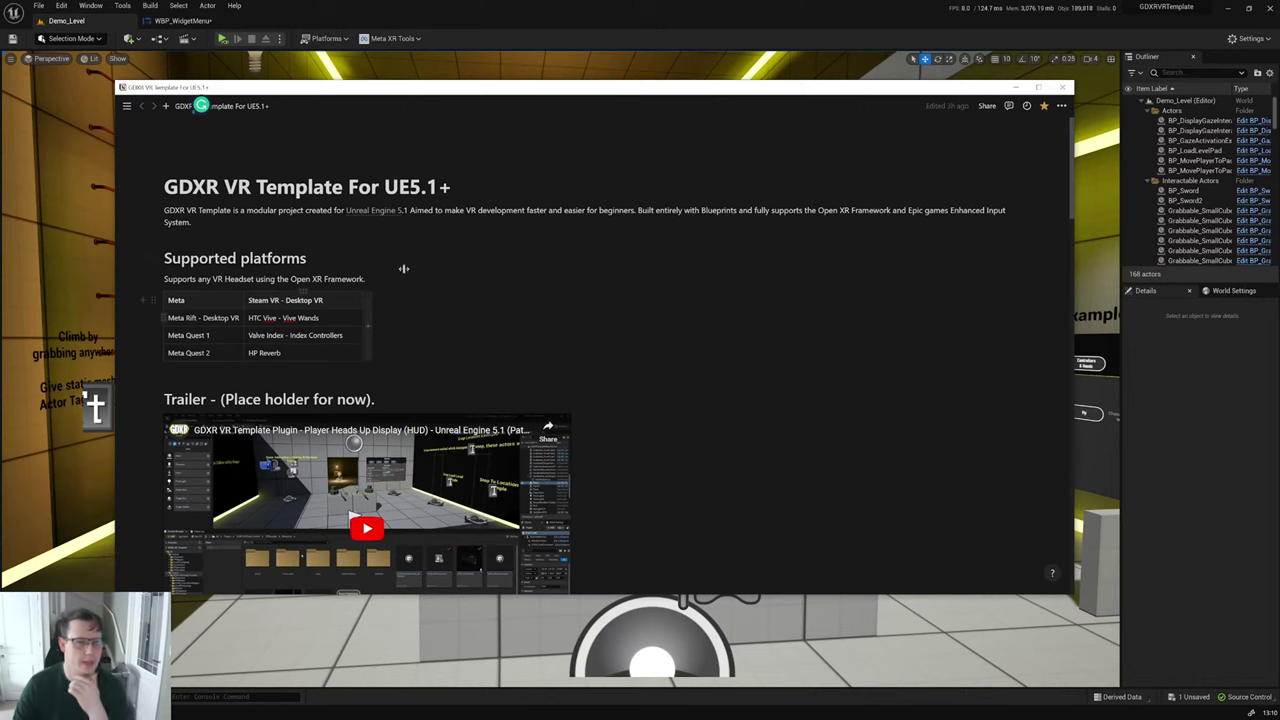
left_click(1015, 88)
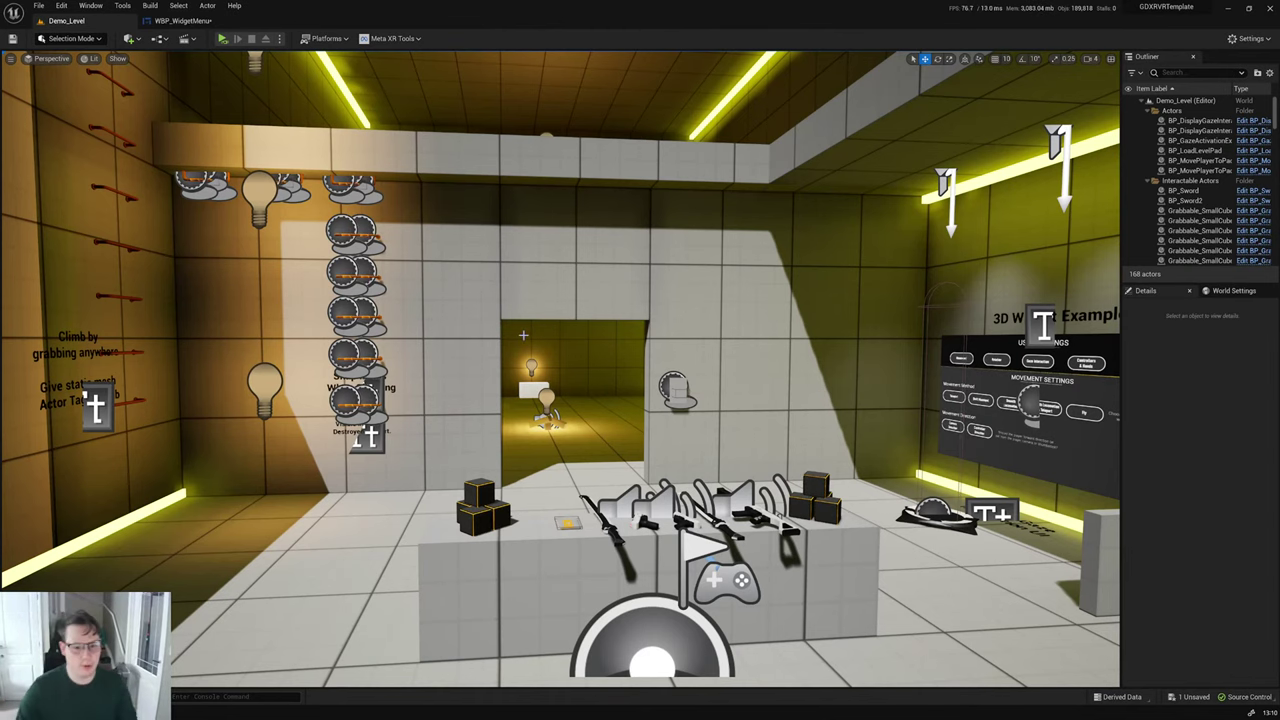
Step: Orbit the view, then select VR_GameInstance in the Content Drawer's Blueprints folder
right_click_drag(551, 301, 659, 366)
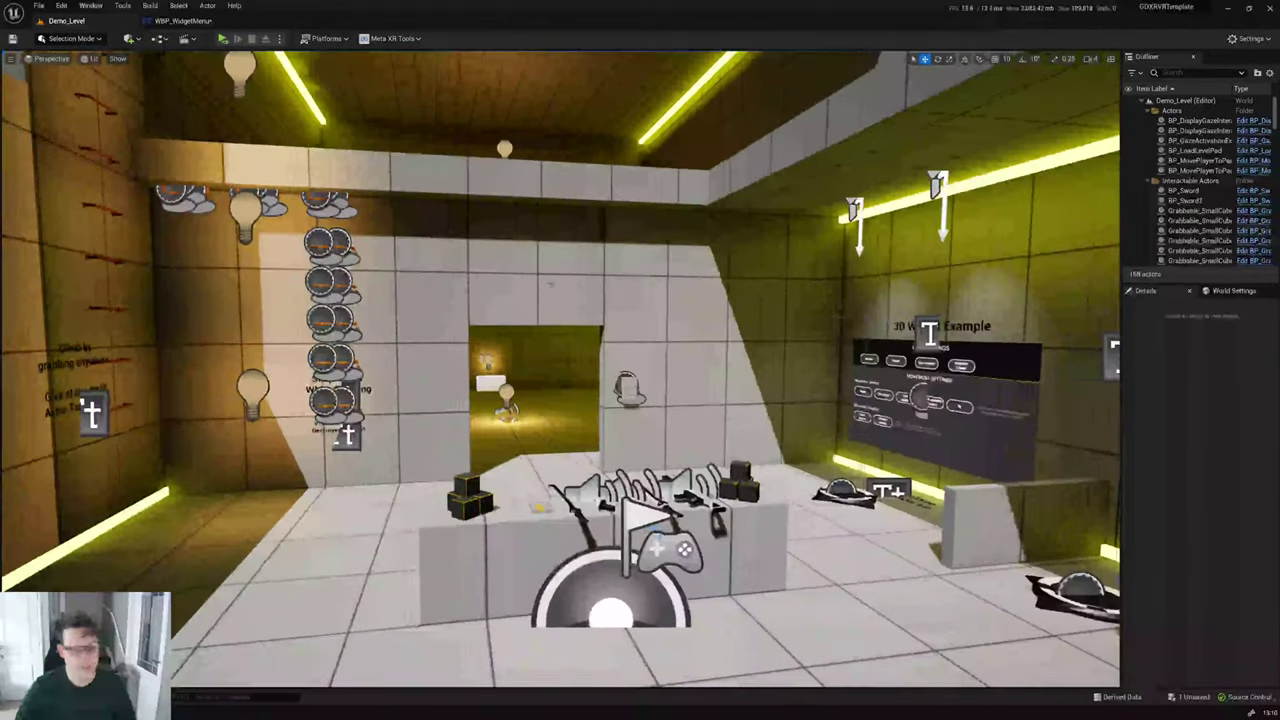
key("ctrl+space")
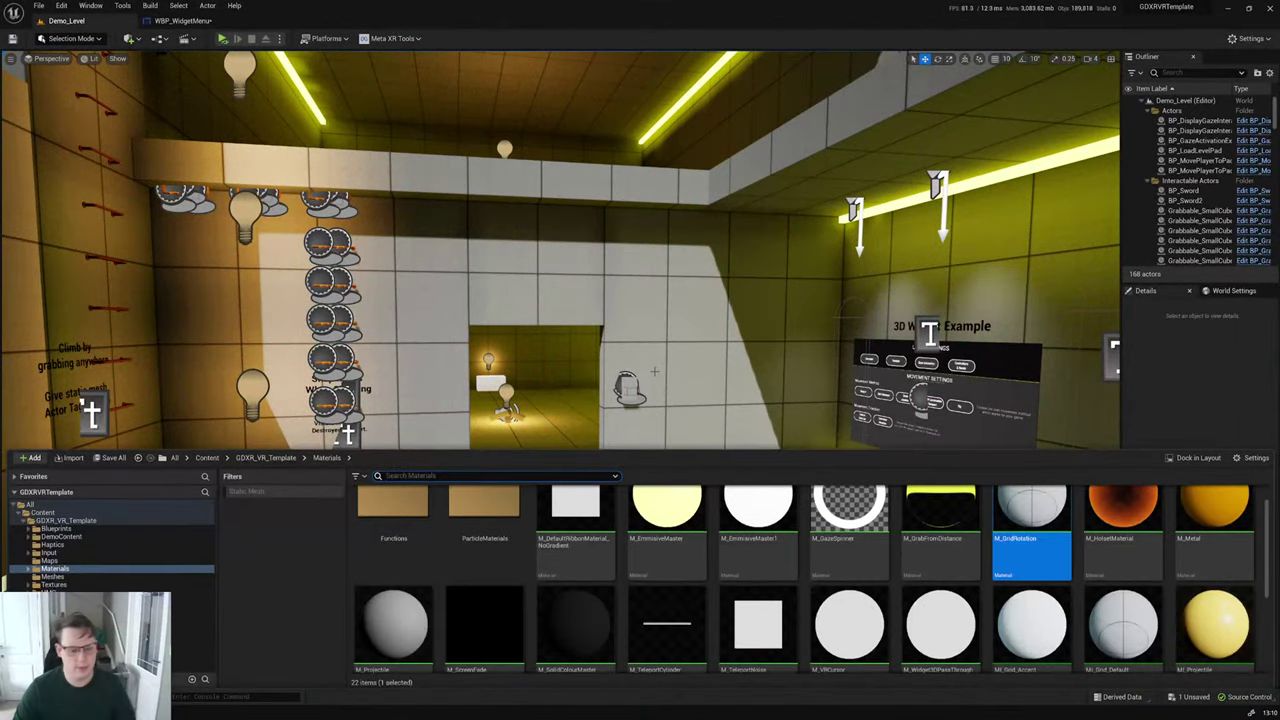
key("ctrl+space")
right_click_drag(659, 366, 635, 358)
key("ctrl+space")
left_click(86, 528)
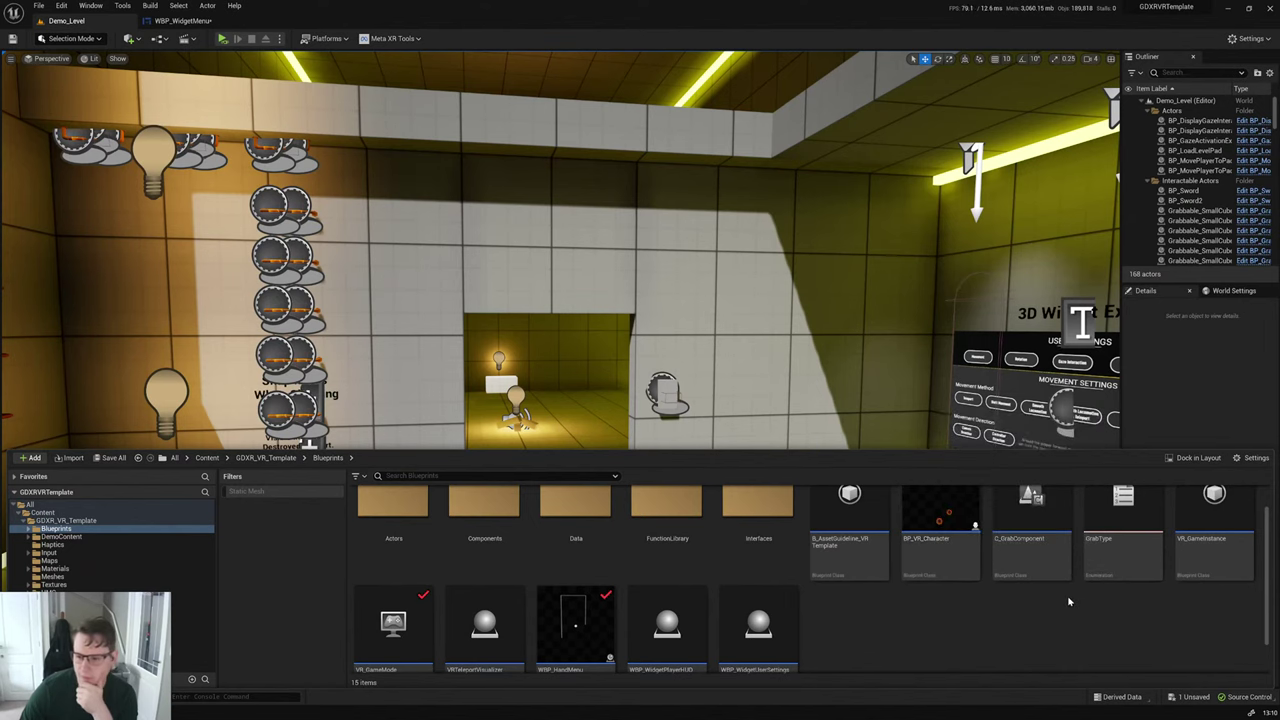
left_click(1208, 541)
Step: Review VR_GameInstance's Open XRLoad Screen graph, nudge Add Loading Screen Splash, and return to Demo_Level
double_click(1208, 541)
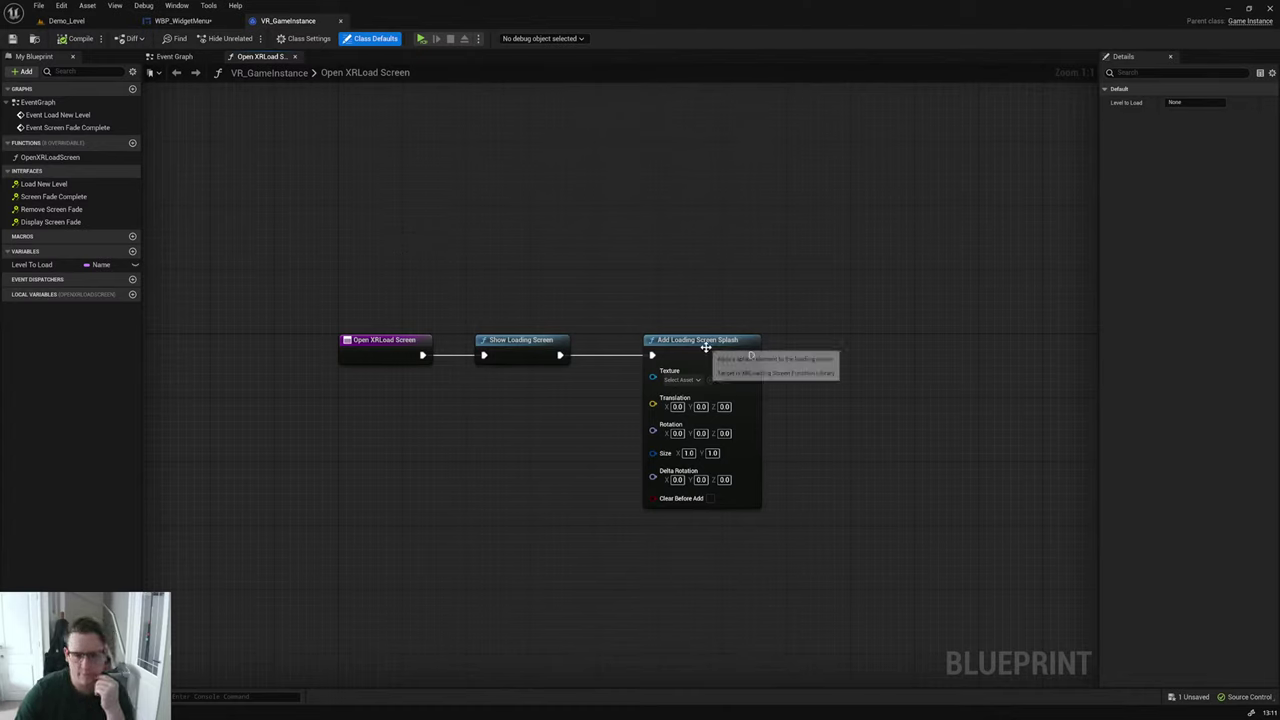
left_click_drag(700, 342, 692, 342)
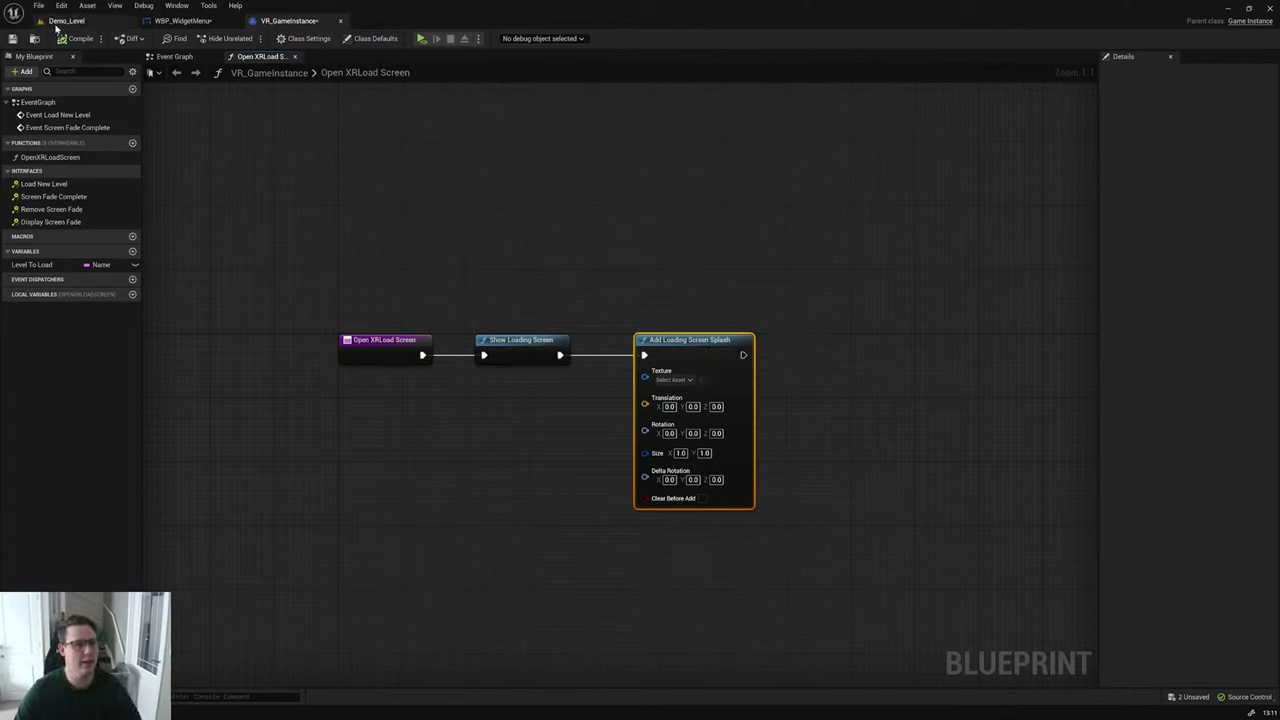
left_click(62, 20)
left_click(38, 5)
Step: Save all unsaved assets and the level, then turn the view toward the doorway
left_click(88, 121)
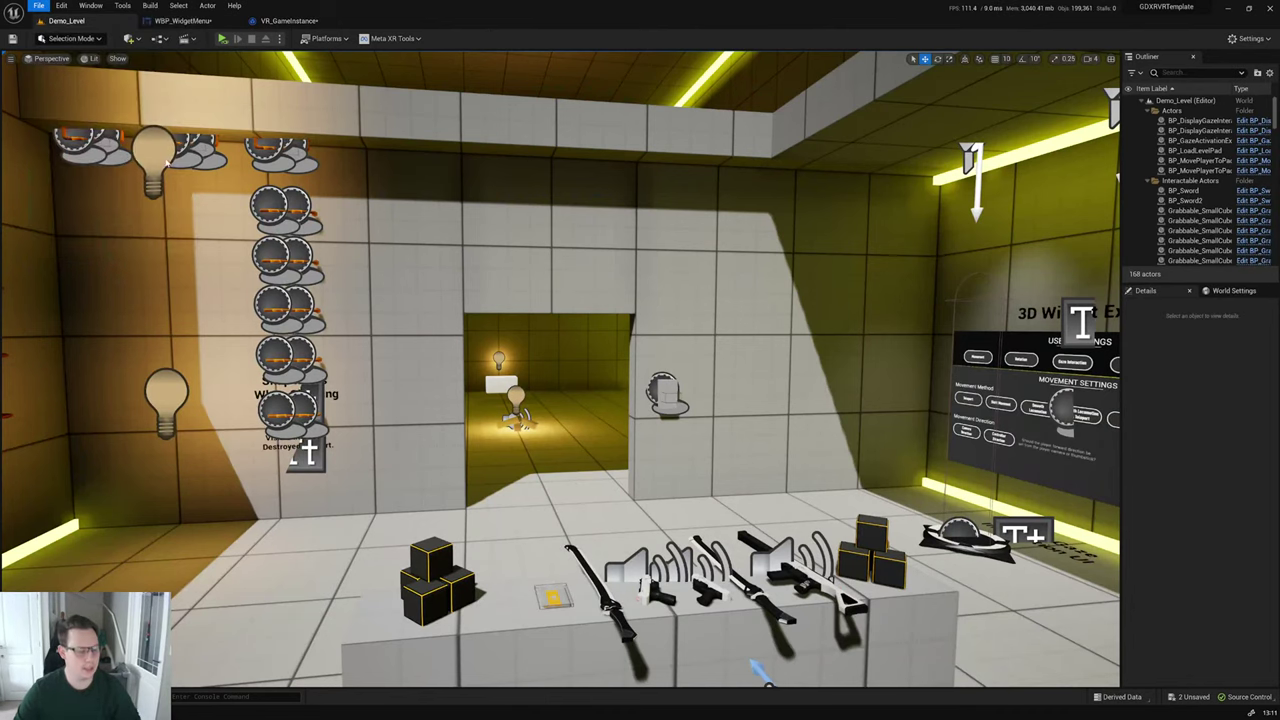
right_click_drag(520, 330, 406, 314)
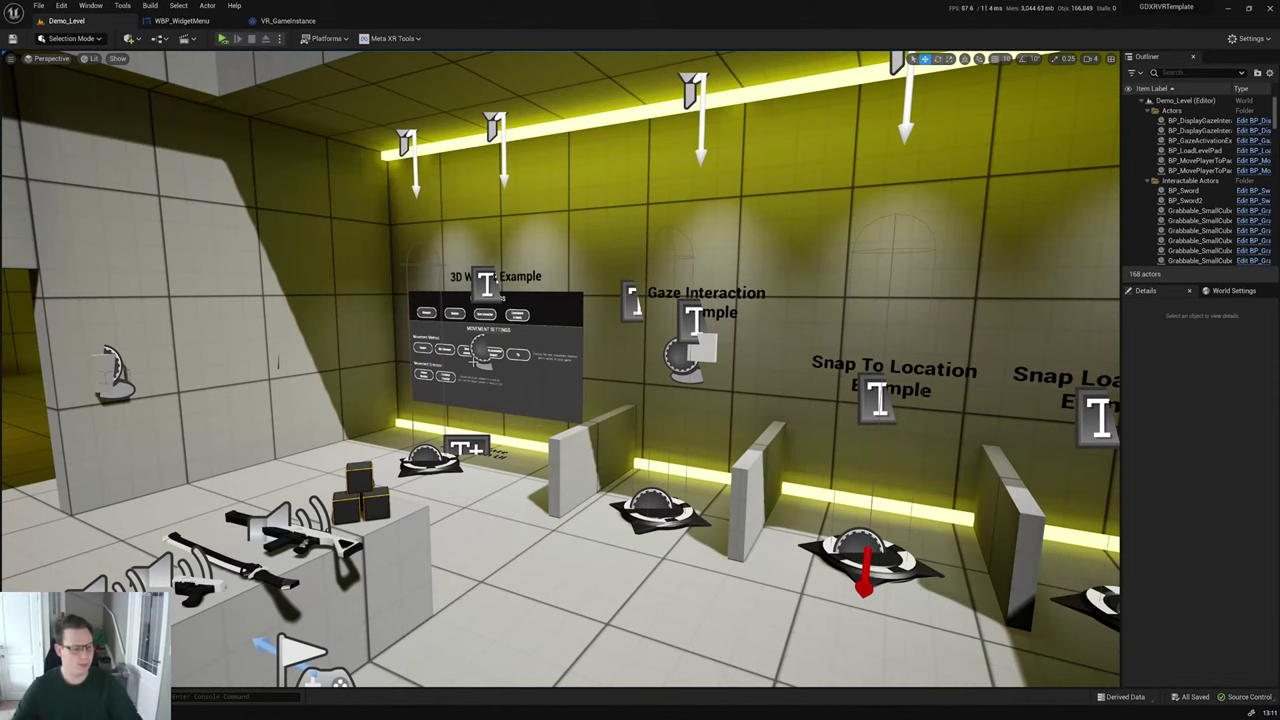
right_click_drag(477, 360, 340, 362)
Step: Make the Content Drawer taller and show the Blueprints folder after checking Input
key("ctrl+space")
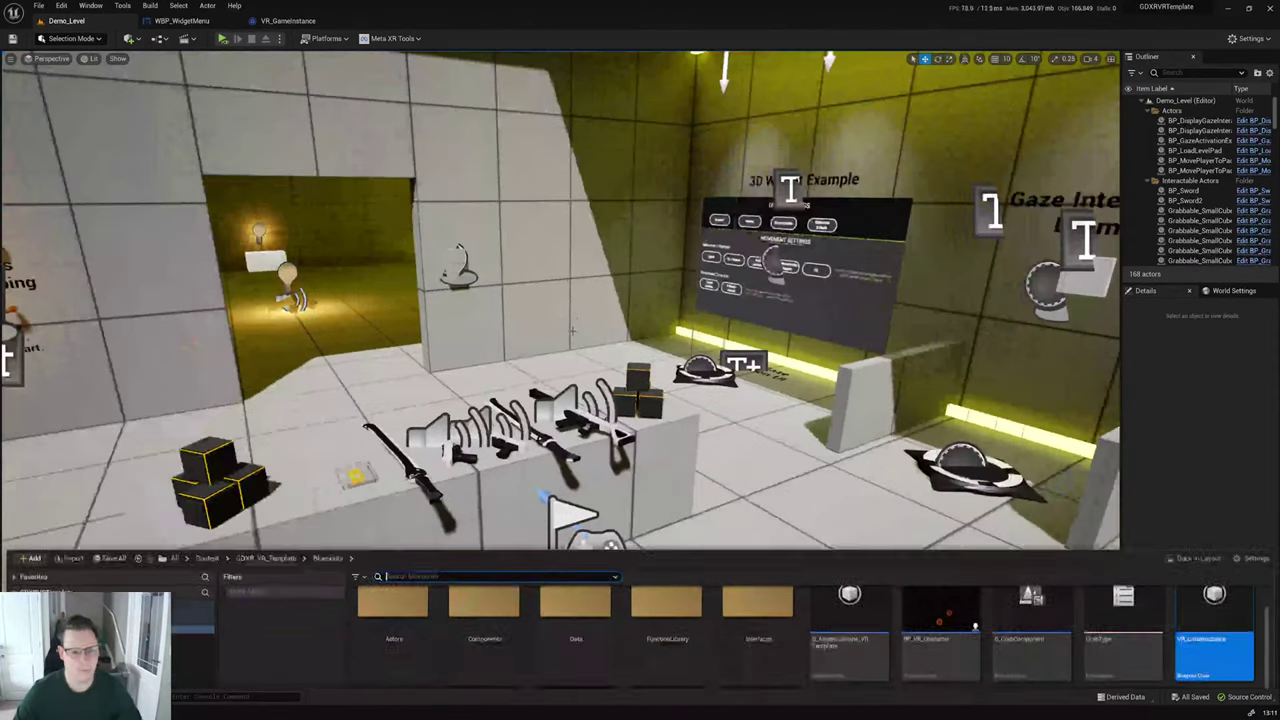
left_click(900, 610)
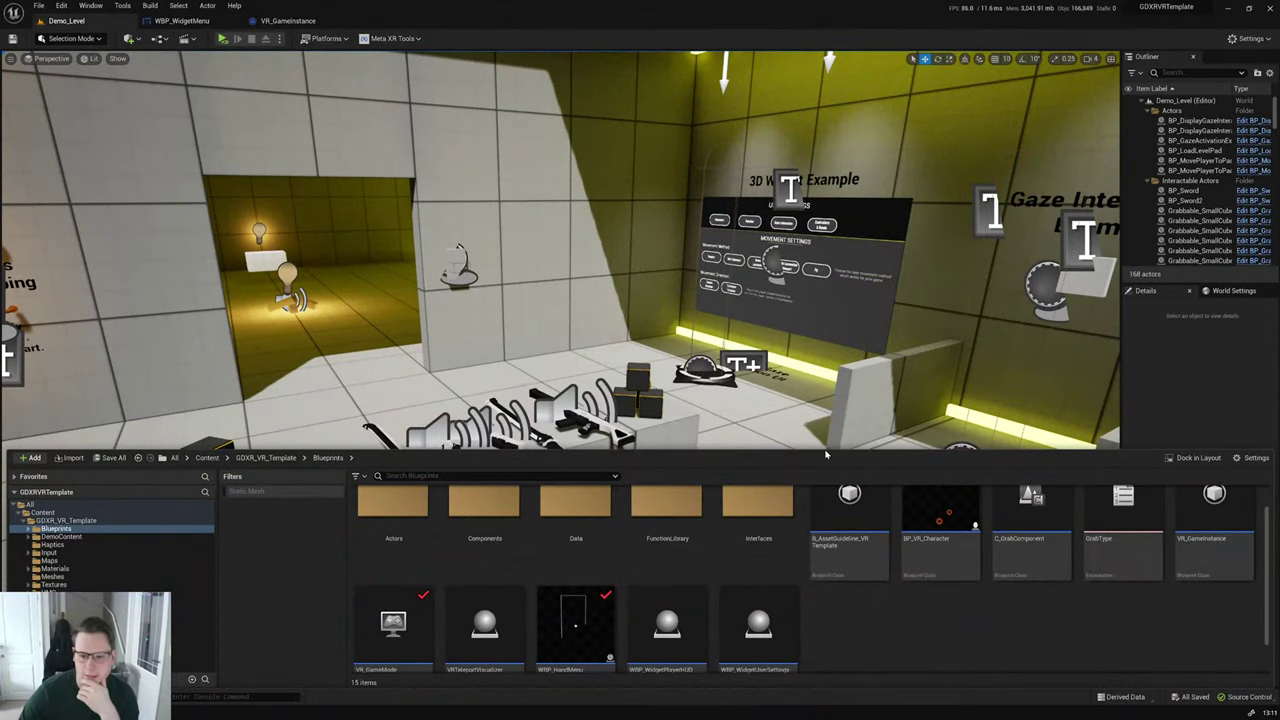
left_click_drag(822, 453, 820, 352)
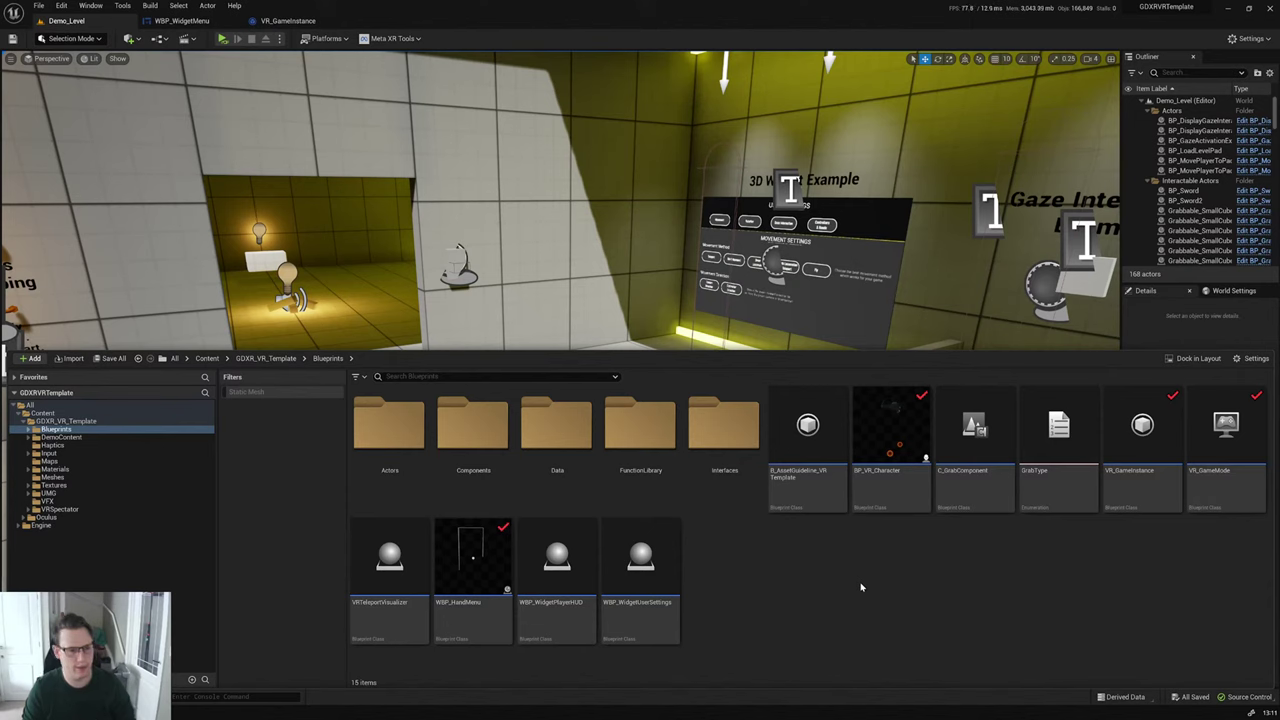
left_click(49, 453)
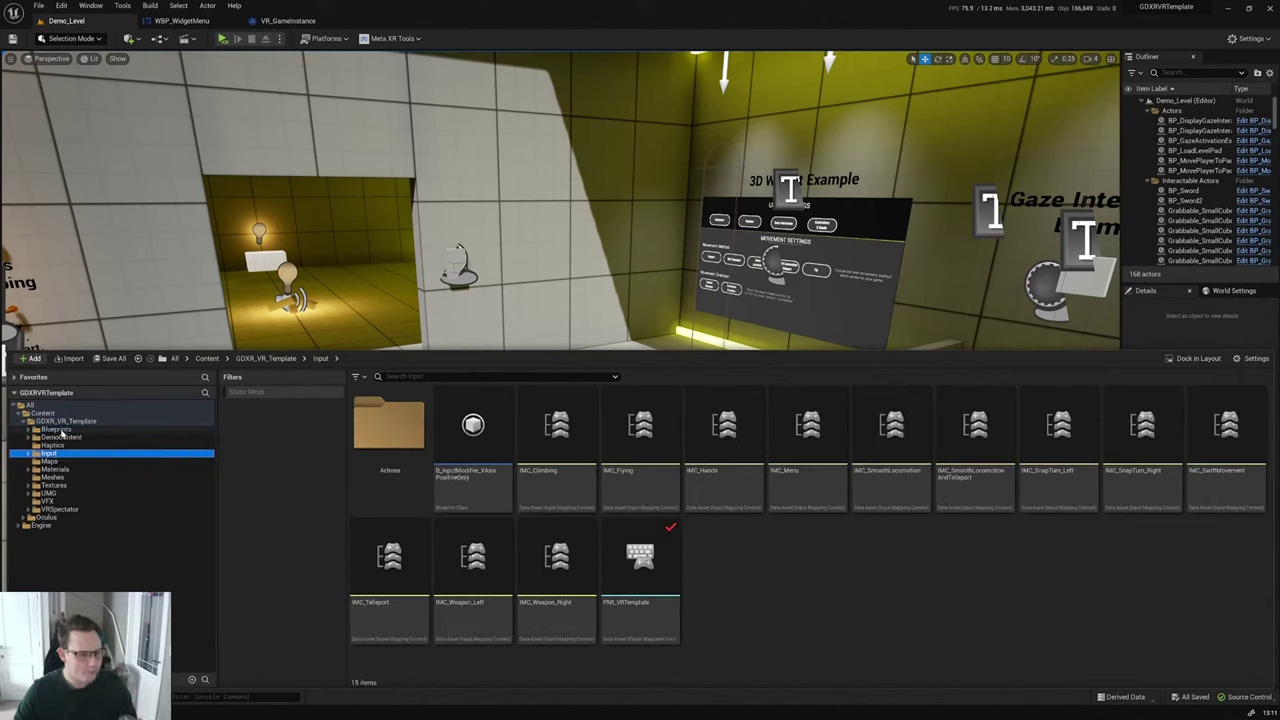
left_click(52, 429)
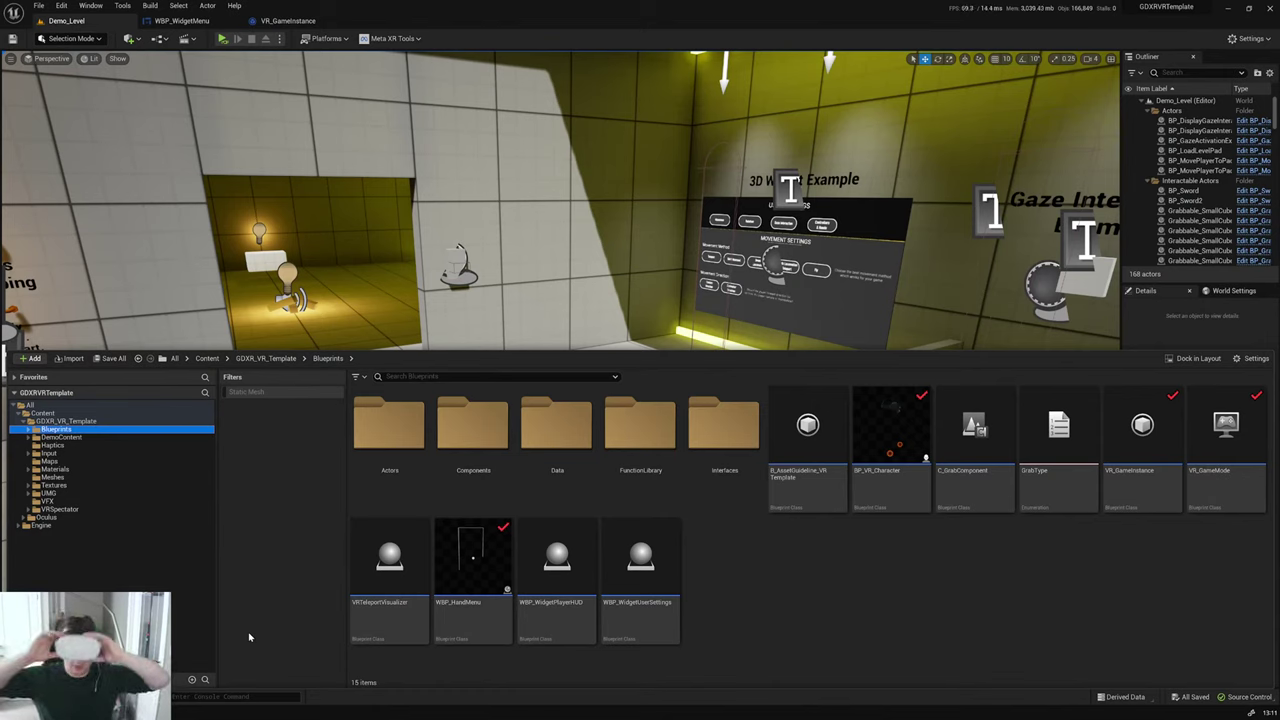
left_click(222, 38)
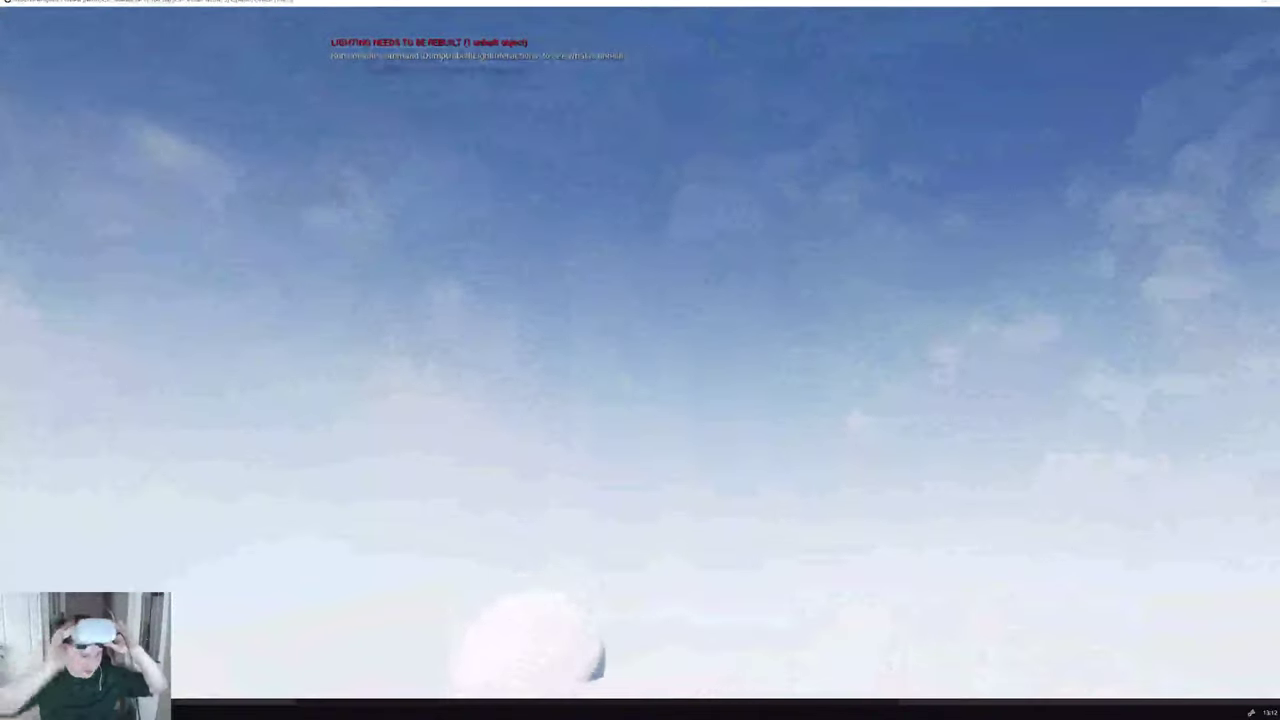
key("Escape")
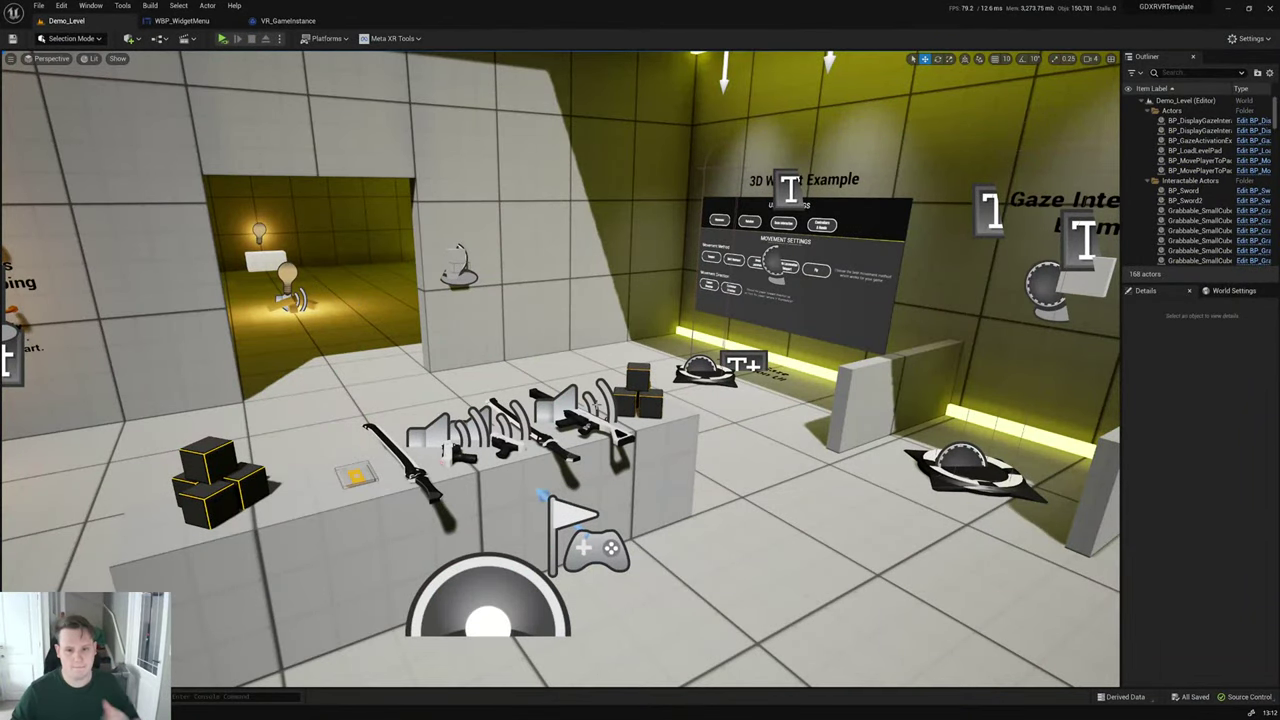
right_click_drag(420, 398, 330, 398)
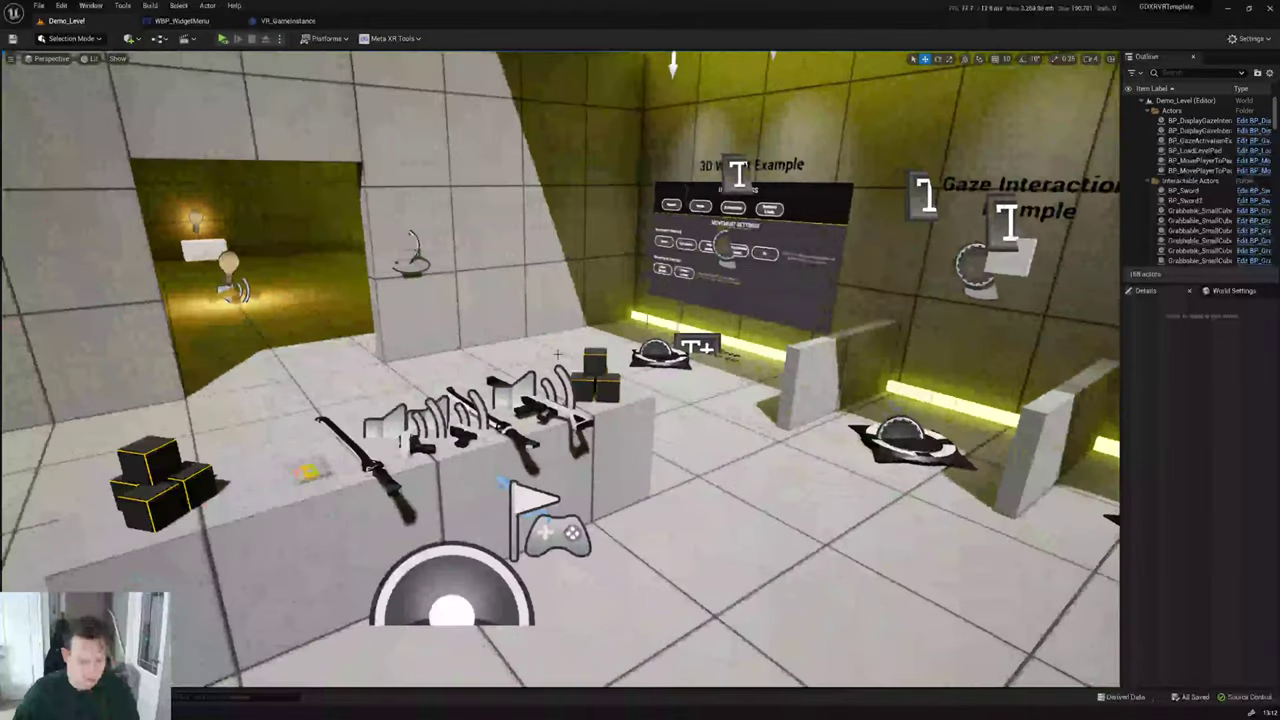
key("ctrl+space")
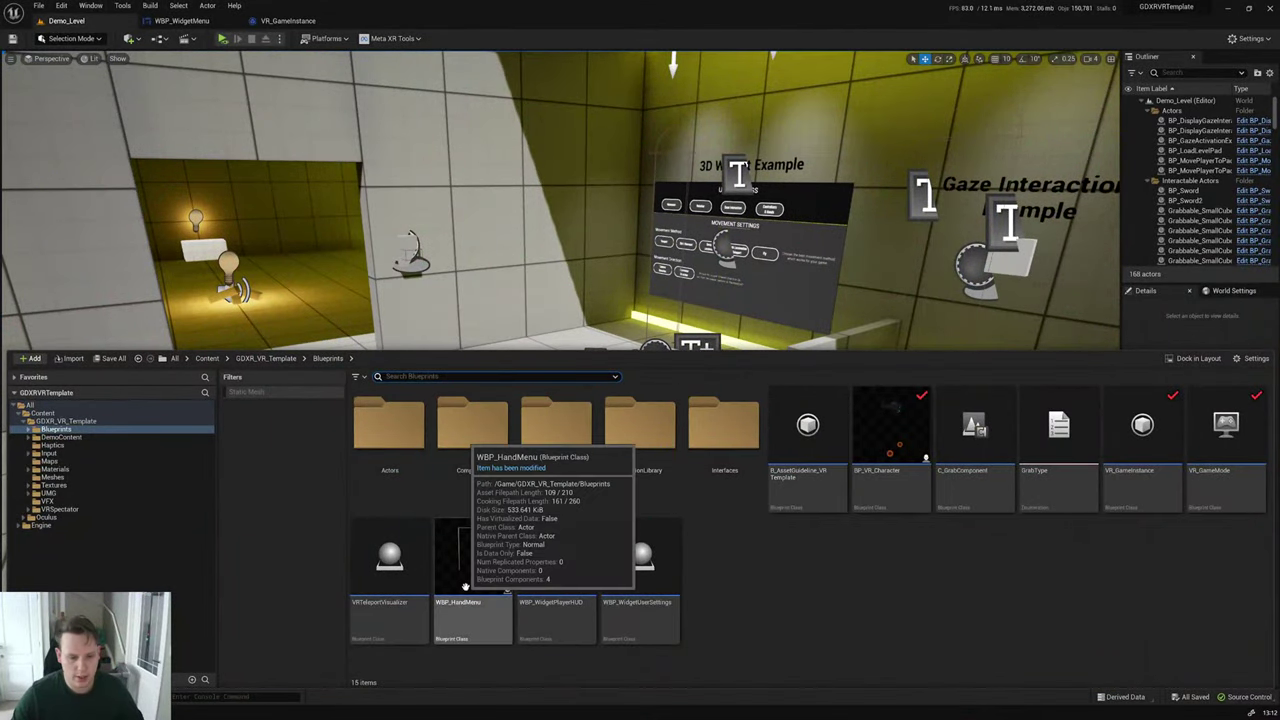
Step: Wire Open XRLoad Screen between Event Screen Fade Complete and Open Level (by Name)
double_click(1131, 480)
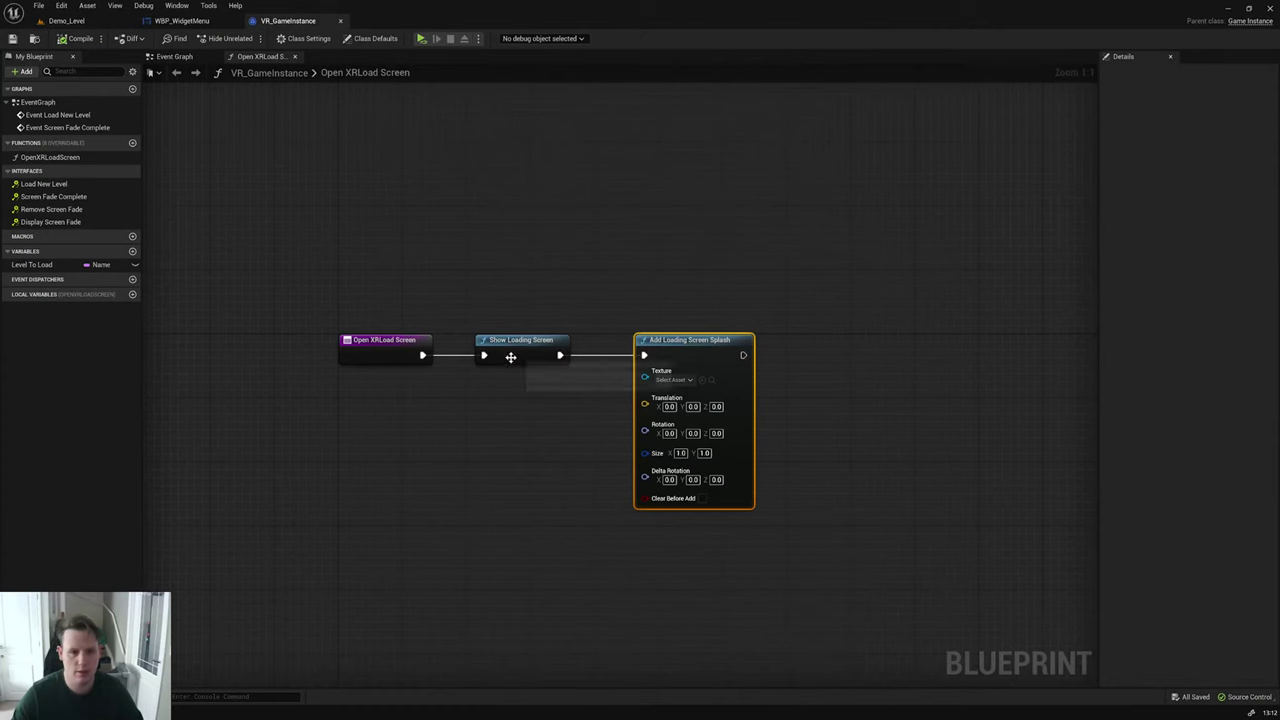
left_click(174, 56)
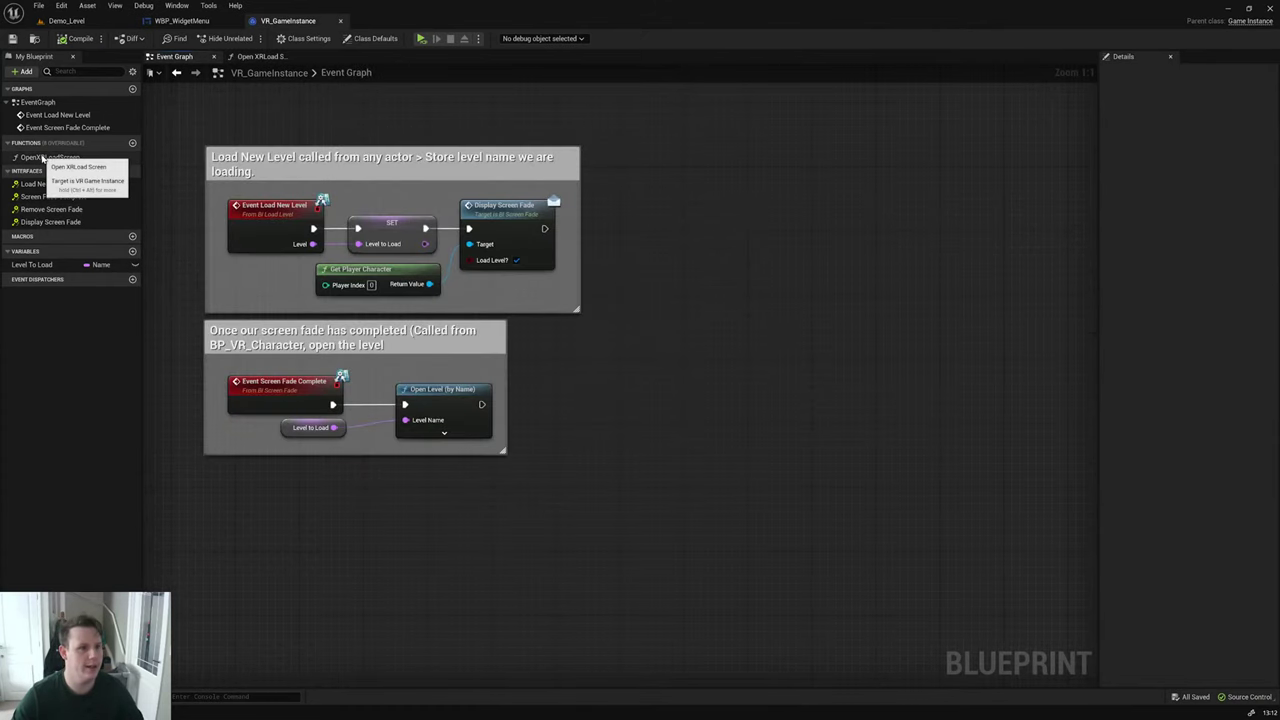
left_click_drag(50, 157, 474, 513)
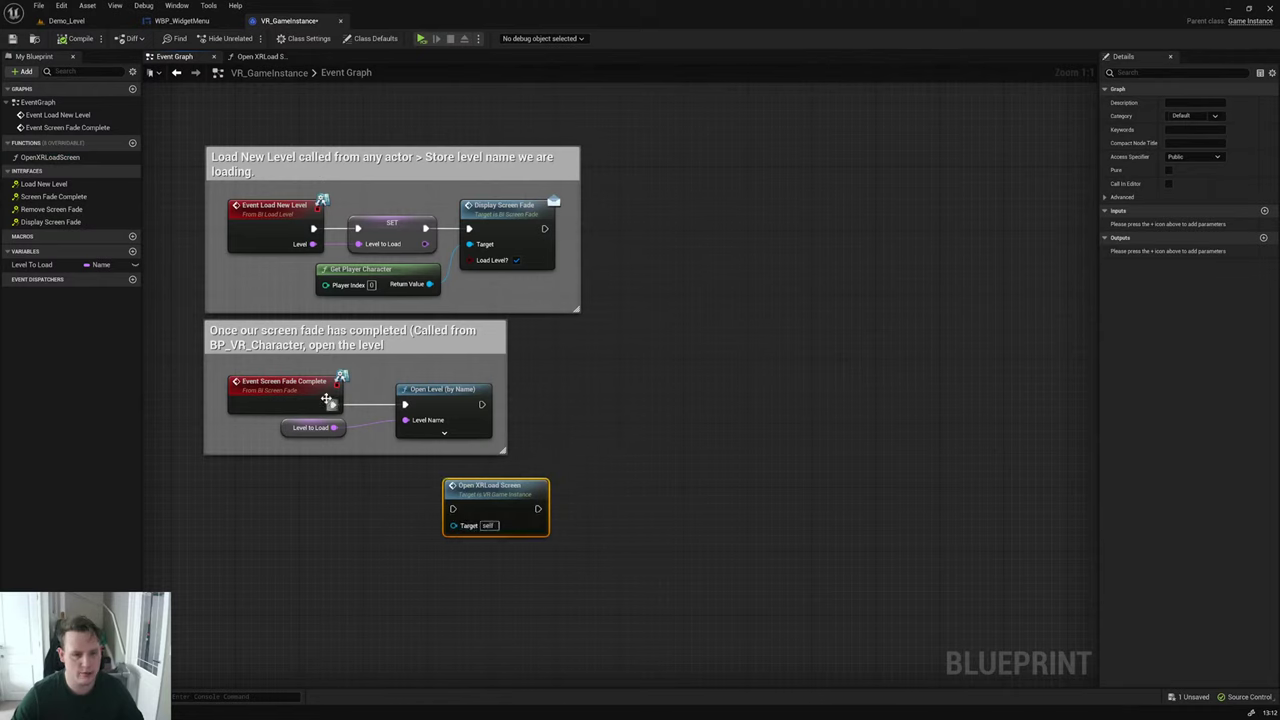
left_click_drag(333, 404, 456, 510)
left_click_drag(538, 508, 603, 404)
left_click_drag(480, 487, 431, 383)
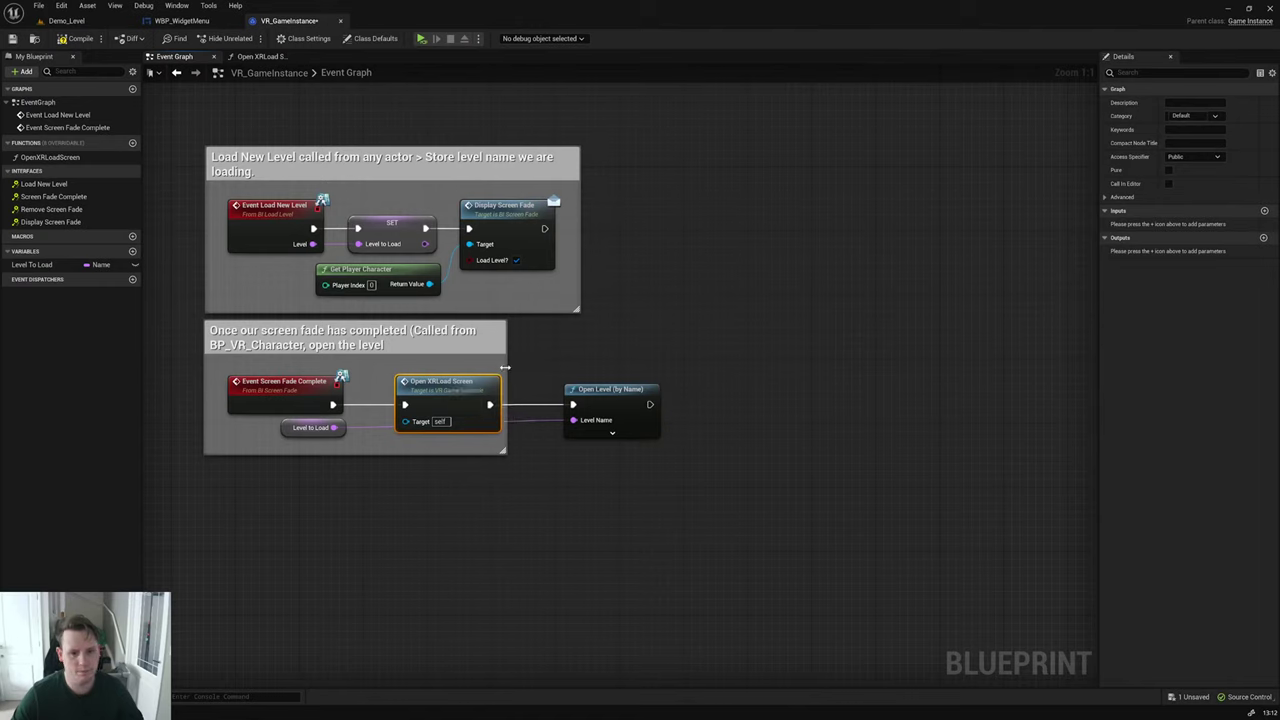
left_click_drag(506, 370, 474, 463)
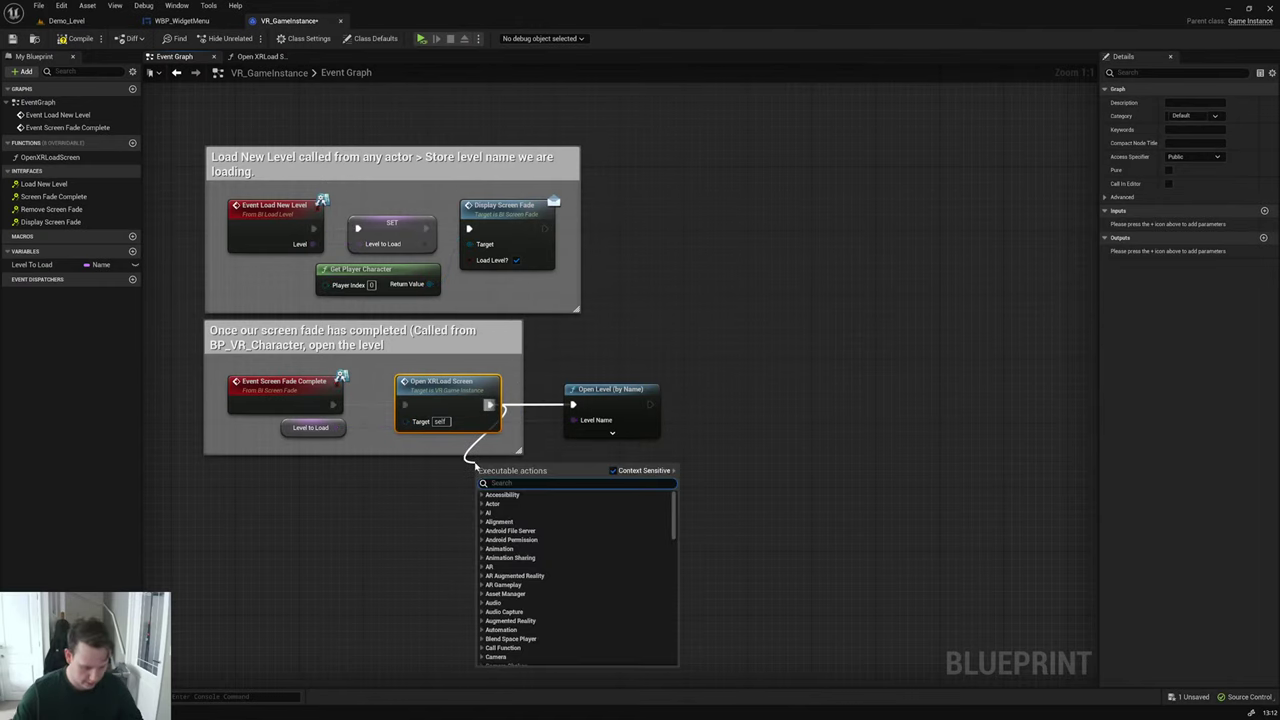
Step: Insert a 0.5-second Delay before Open Level (by Name), tidy the nodes, and save
type("dela")
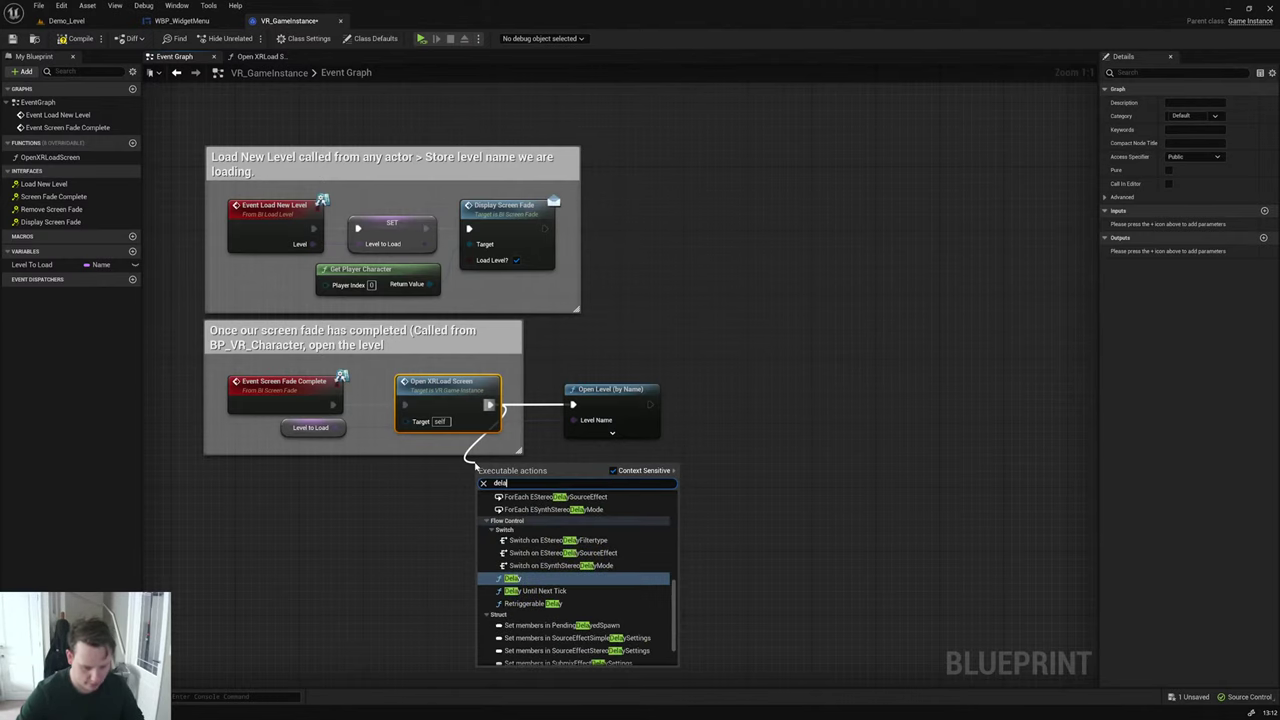
left_click(512, 515)
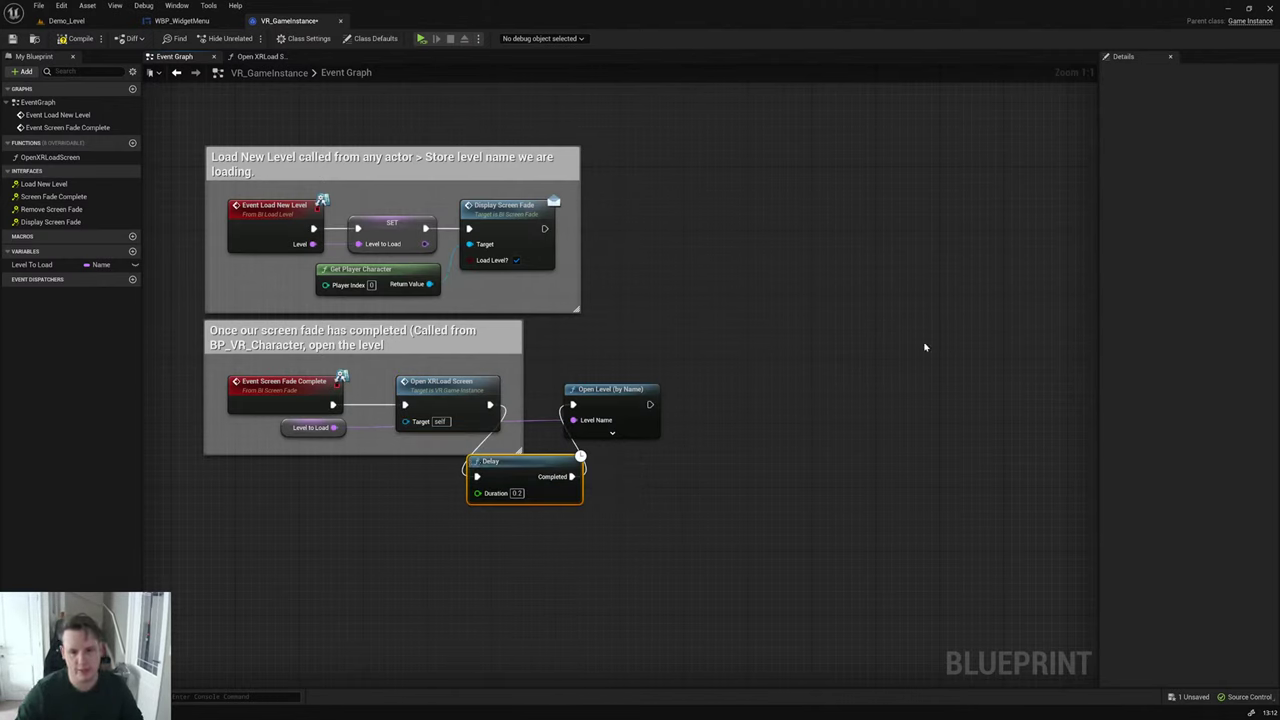
left_click_drag(595, 398, 665, 398)
left_click_drag(548, 461, 784, 400)
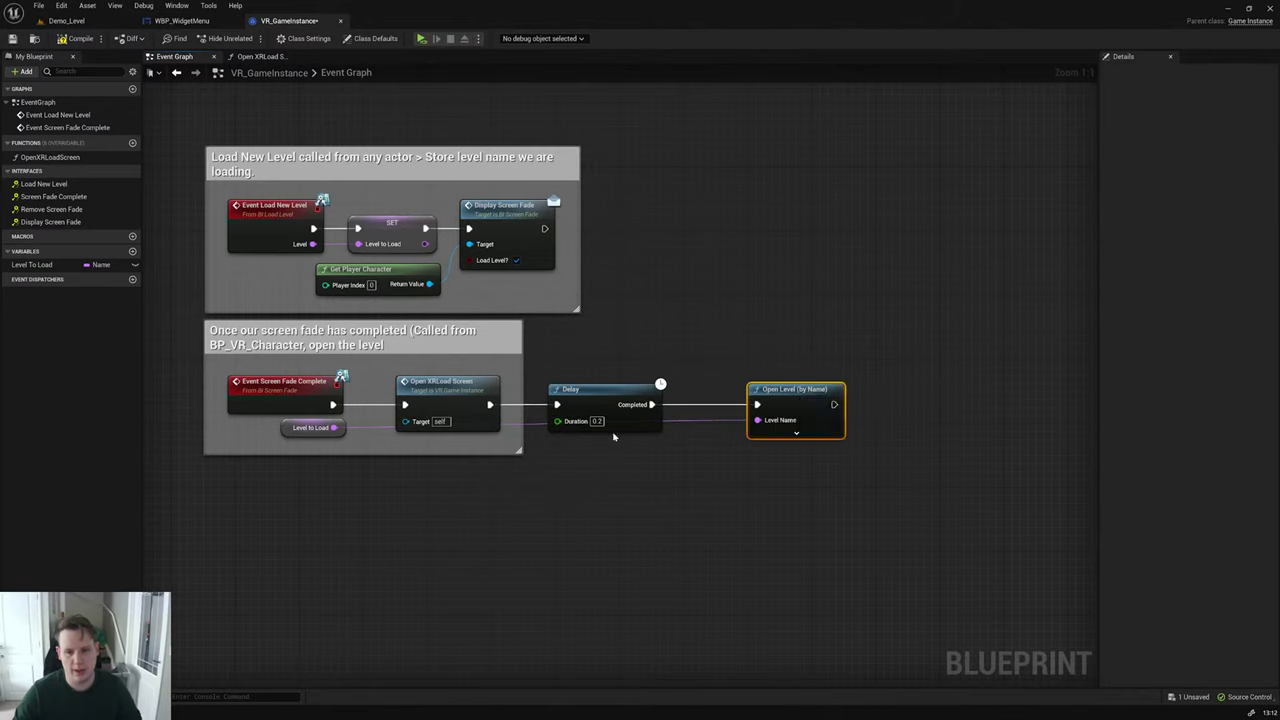
left_click(600, 421)
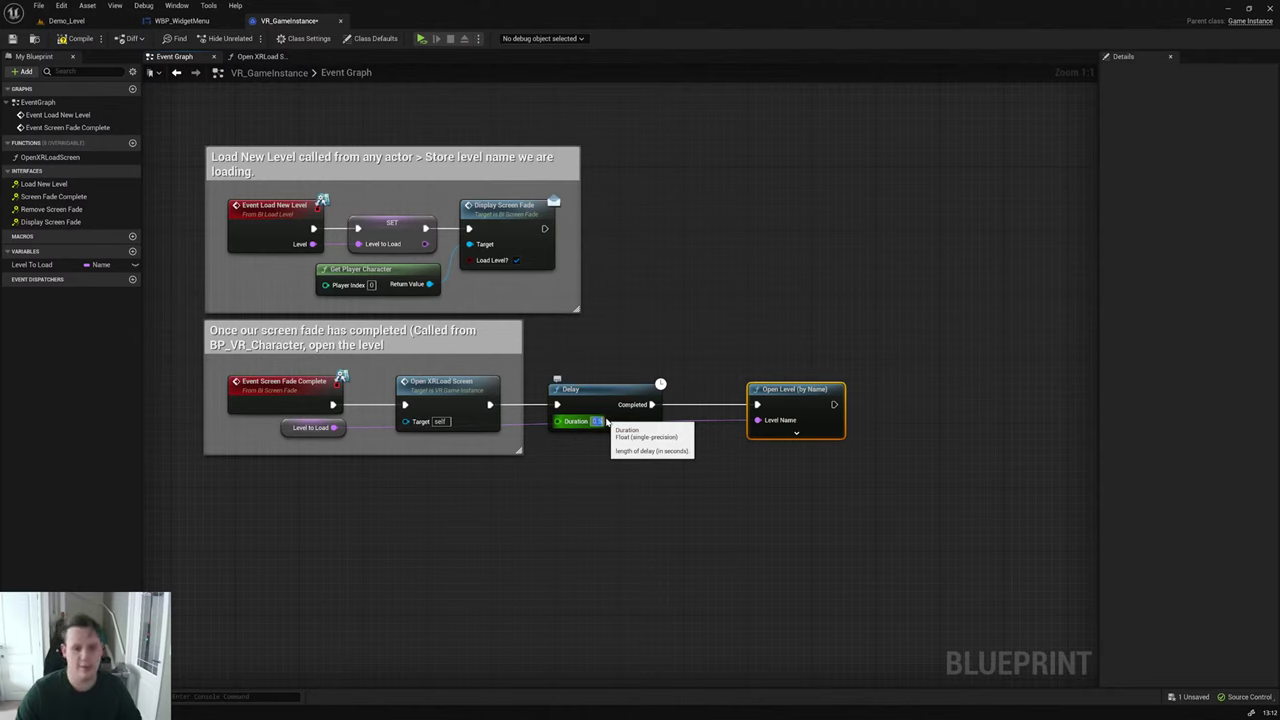
left_click_drag(606, 414, 620, 414)
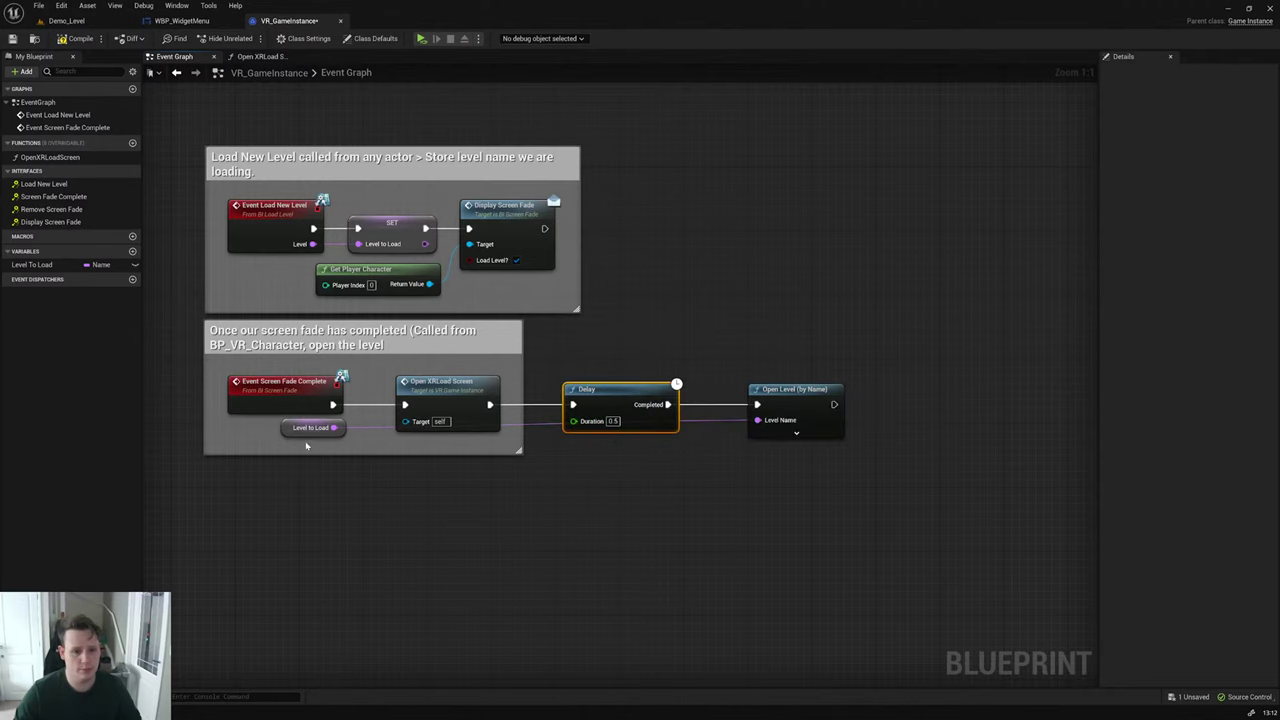
left_click_drag(296, 432, 612, 477)
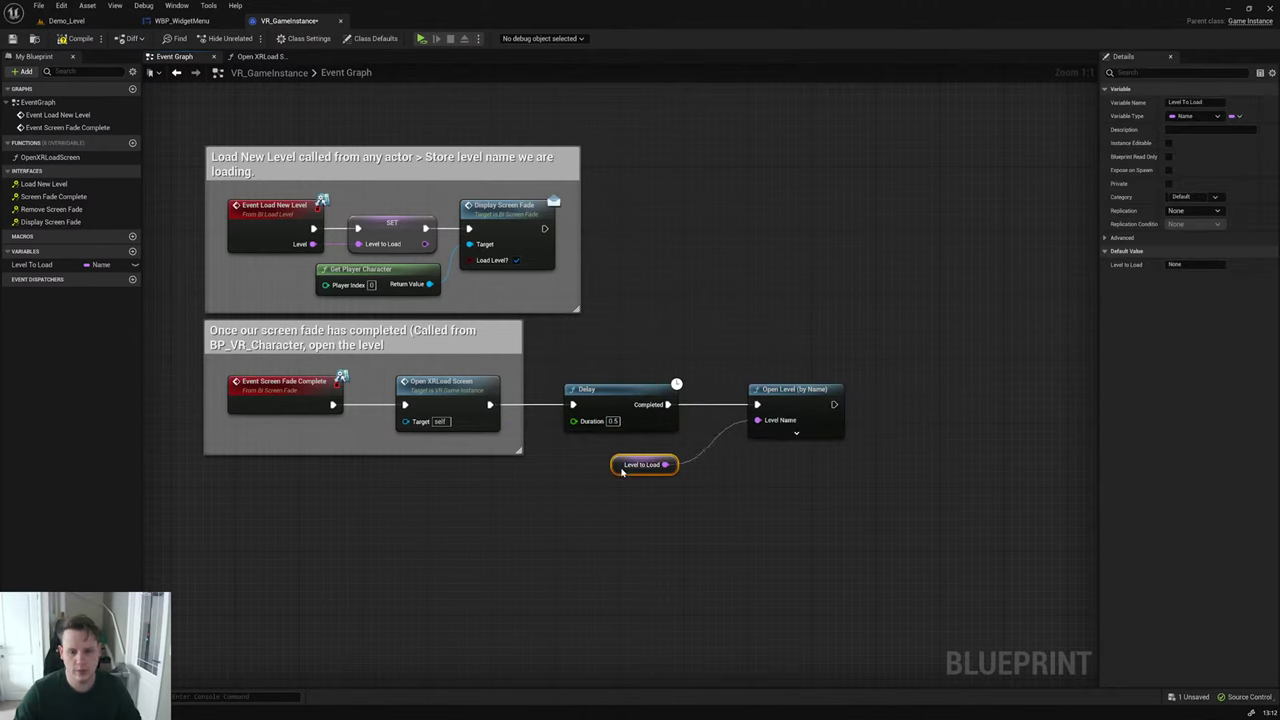
left_click(38, 5)
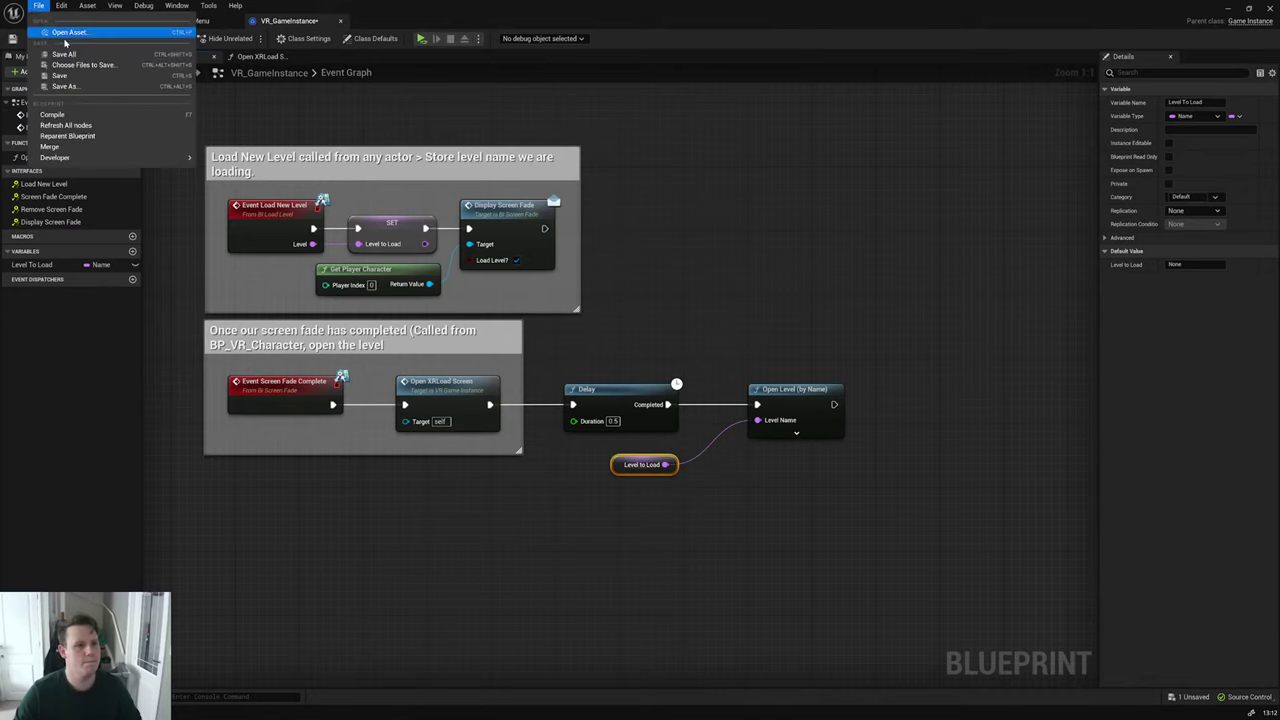
key("Escape")
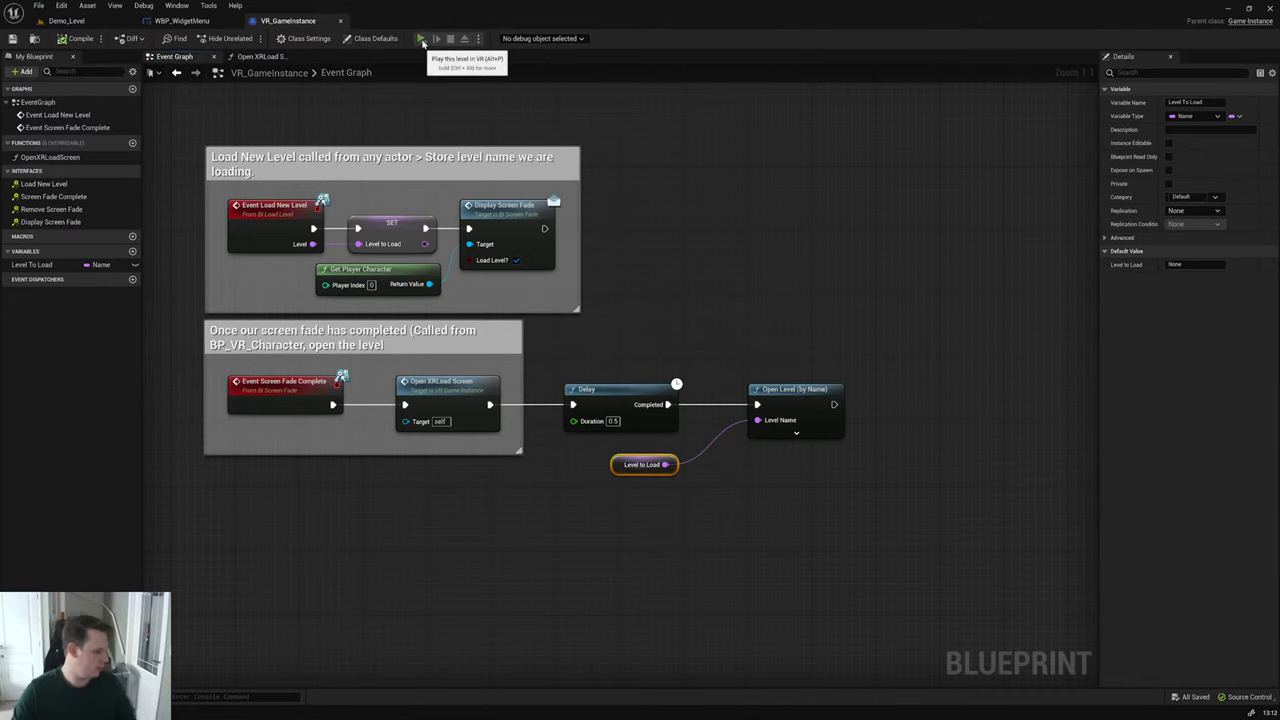
Step: Test the level in VR Preview, then open BP_VR_Character from the Content Drawer
left_click(421, 39)
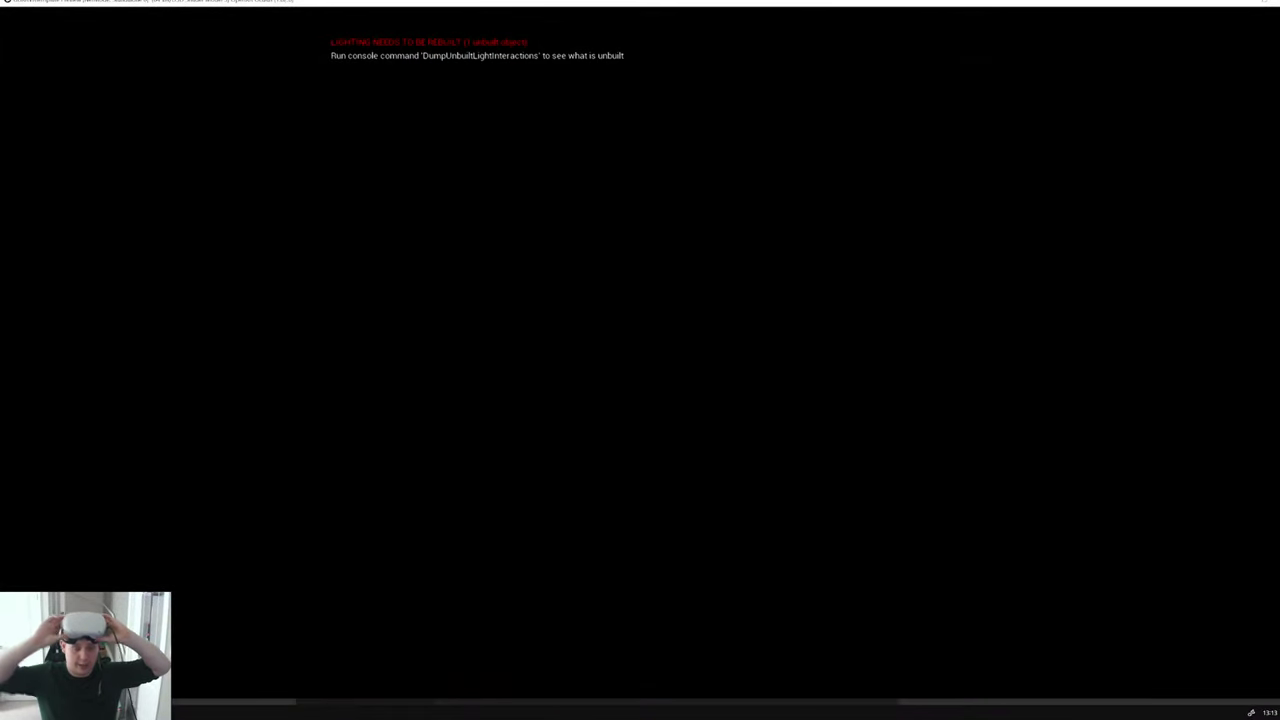
key("Escape")
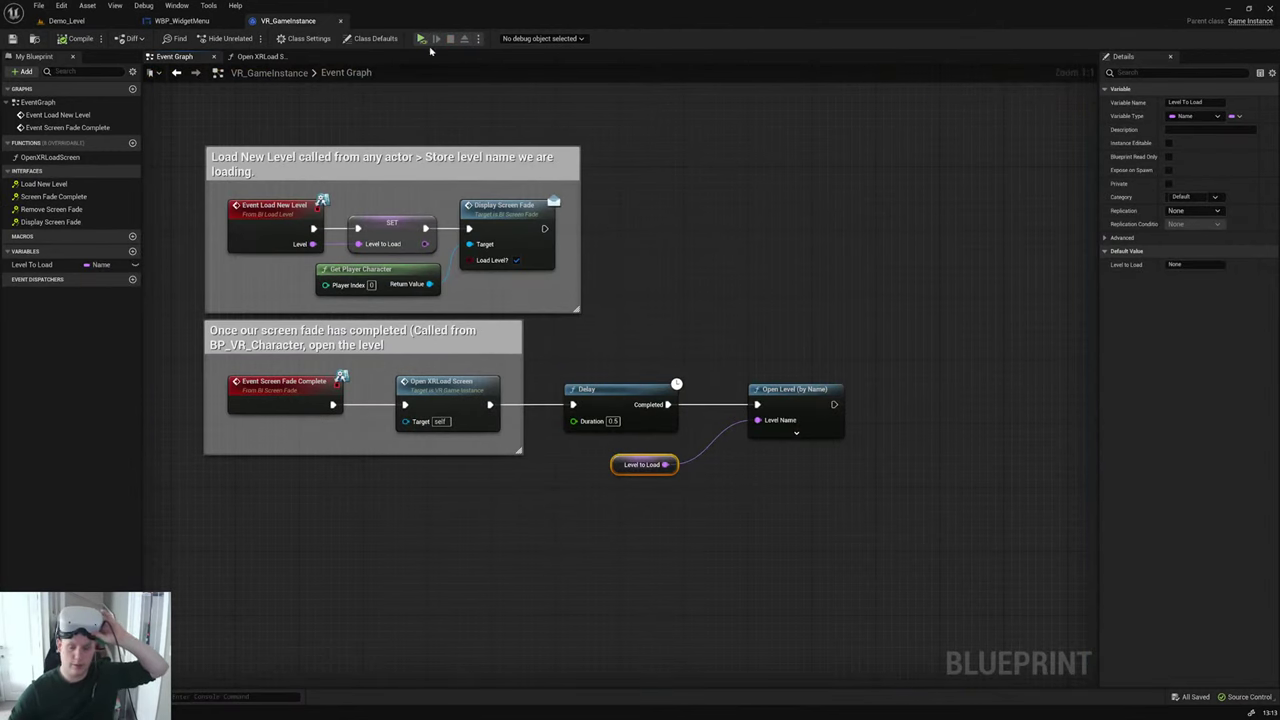
left_click(75, 20)
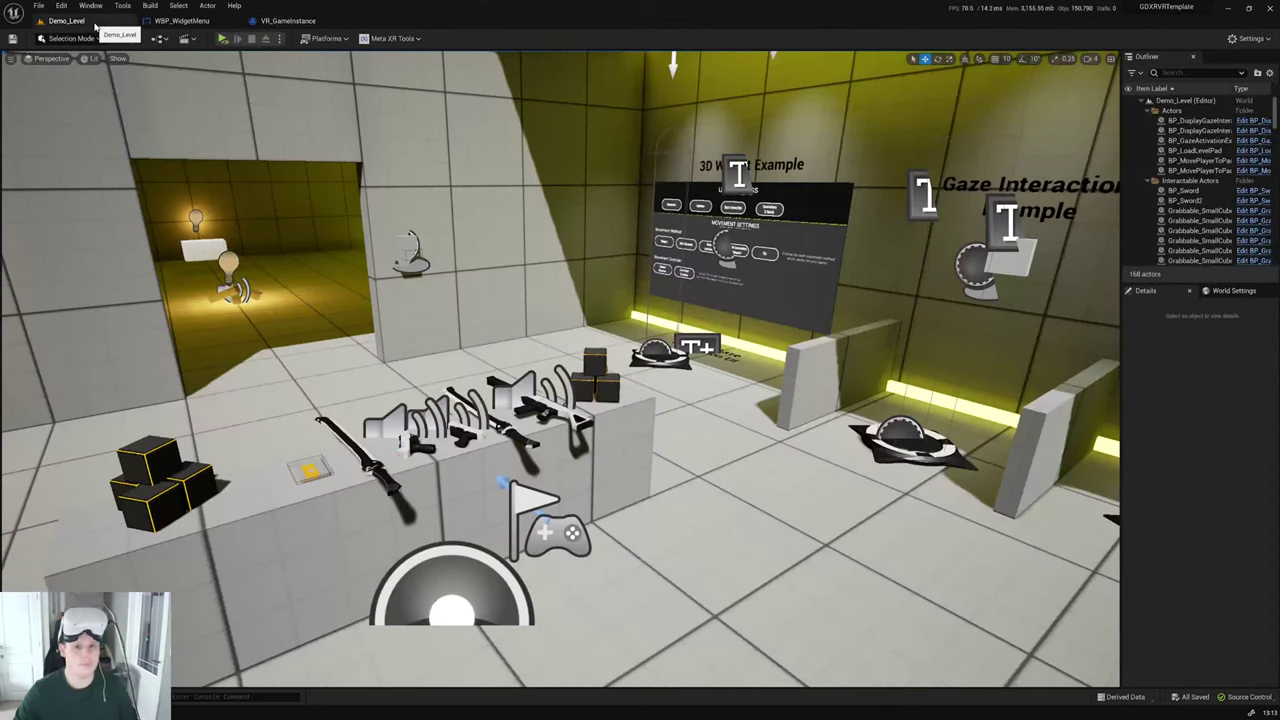
key("ctrl+space")
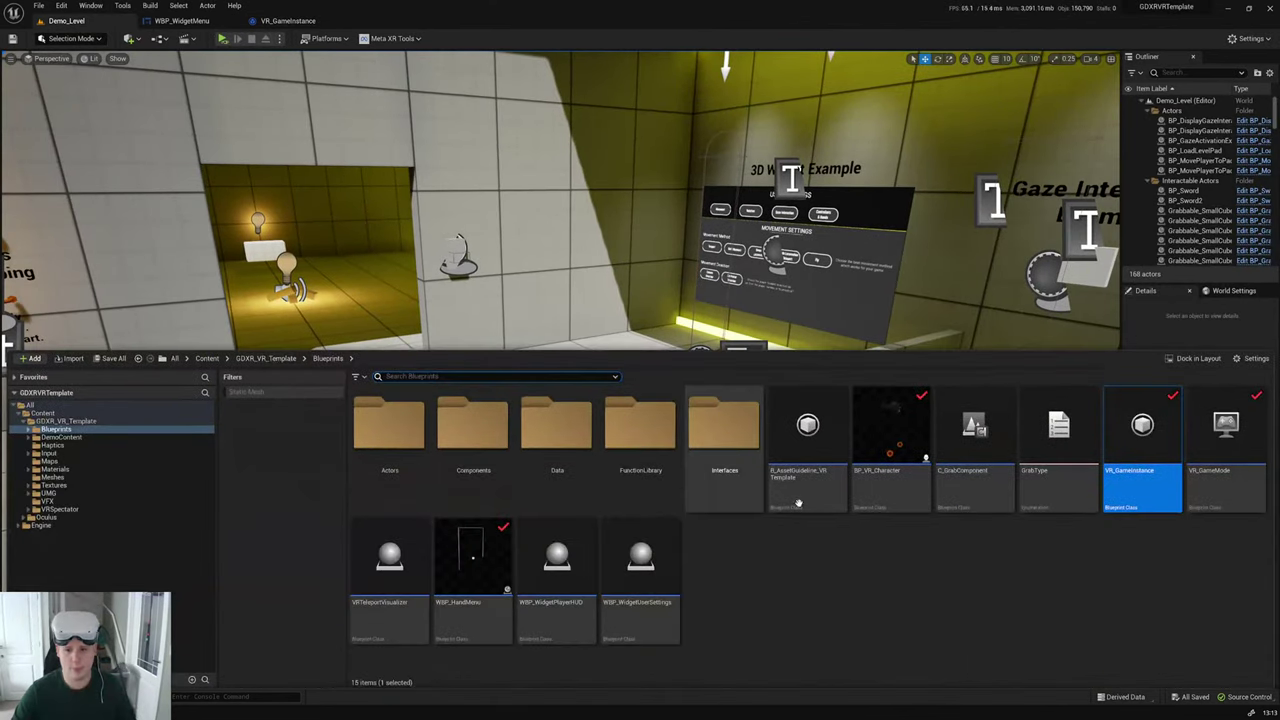
left_click(876, 490)
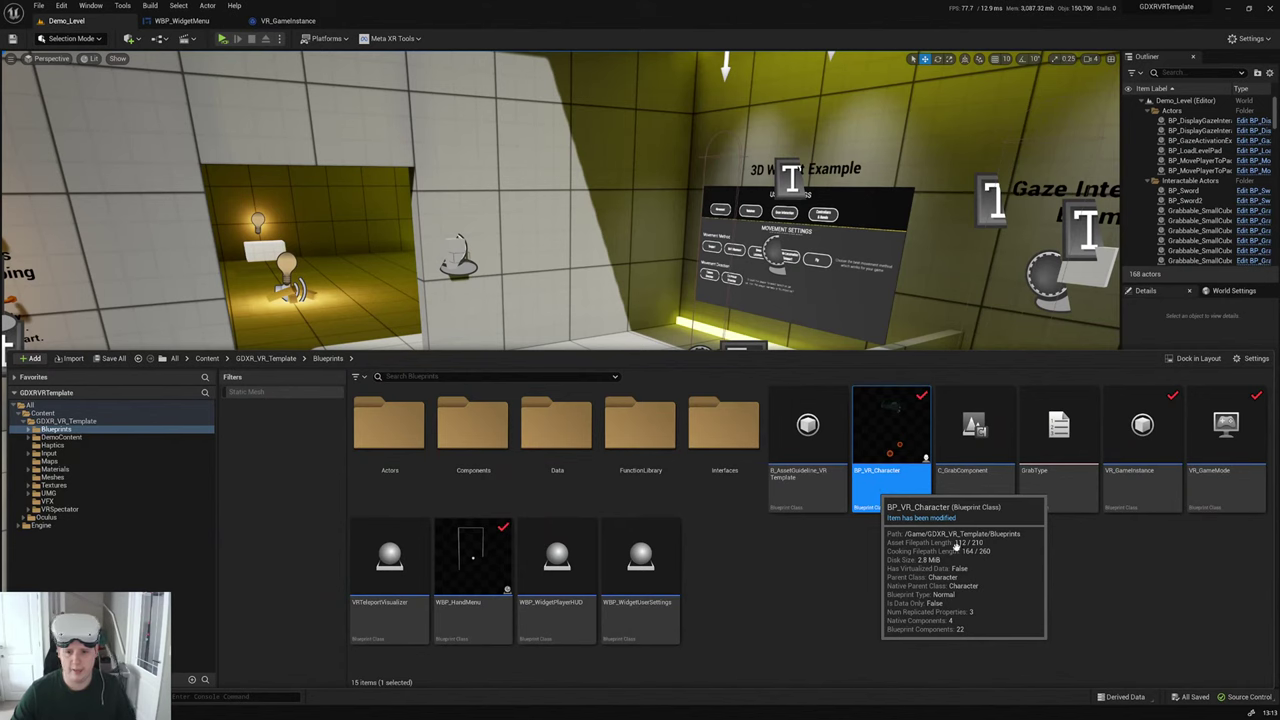
double_click(876, 490)
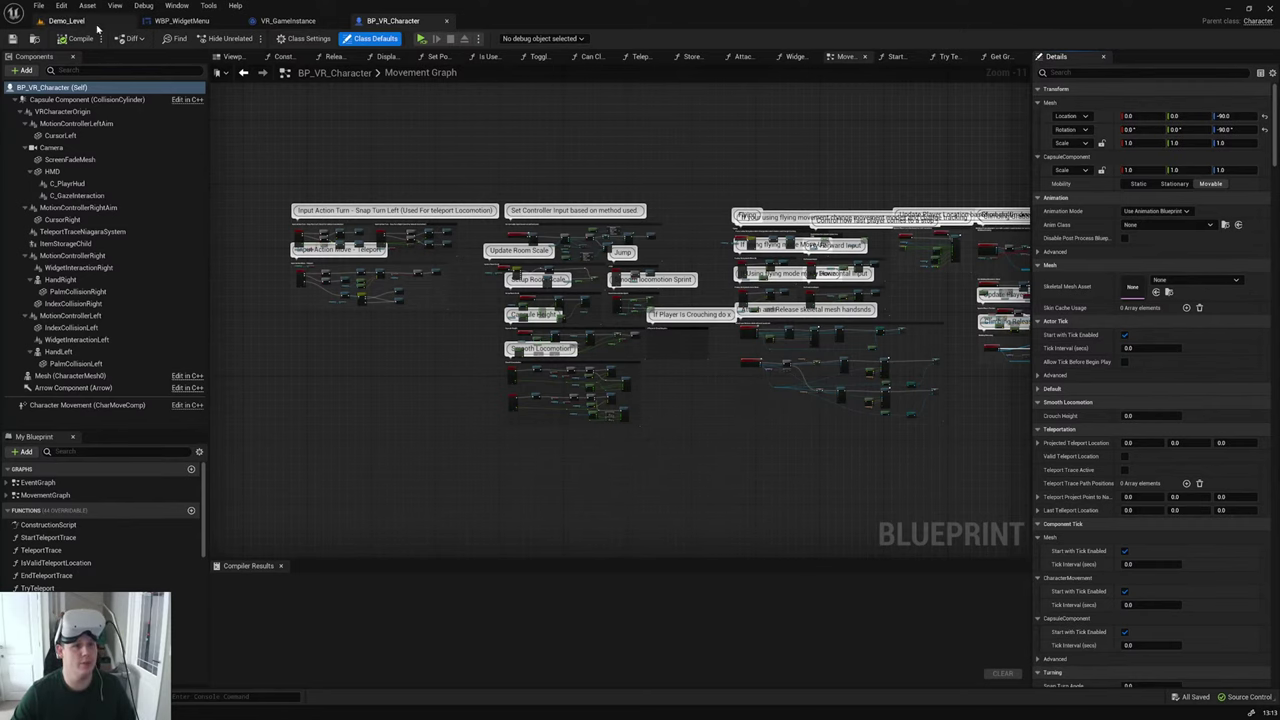
Step: Reopen BP_VR_Character and pan its Event Graph to the Initialize event and Sequence
left_click(66, 20)
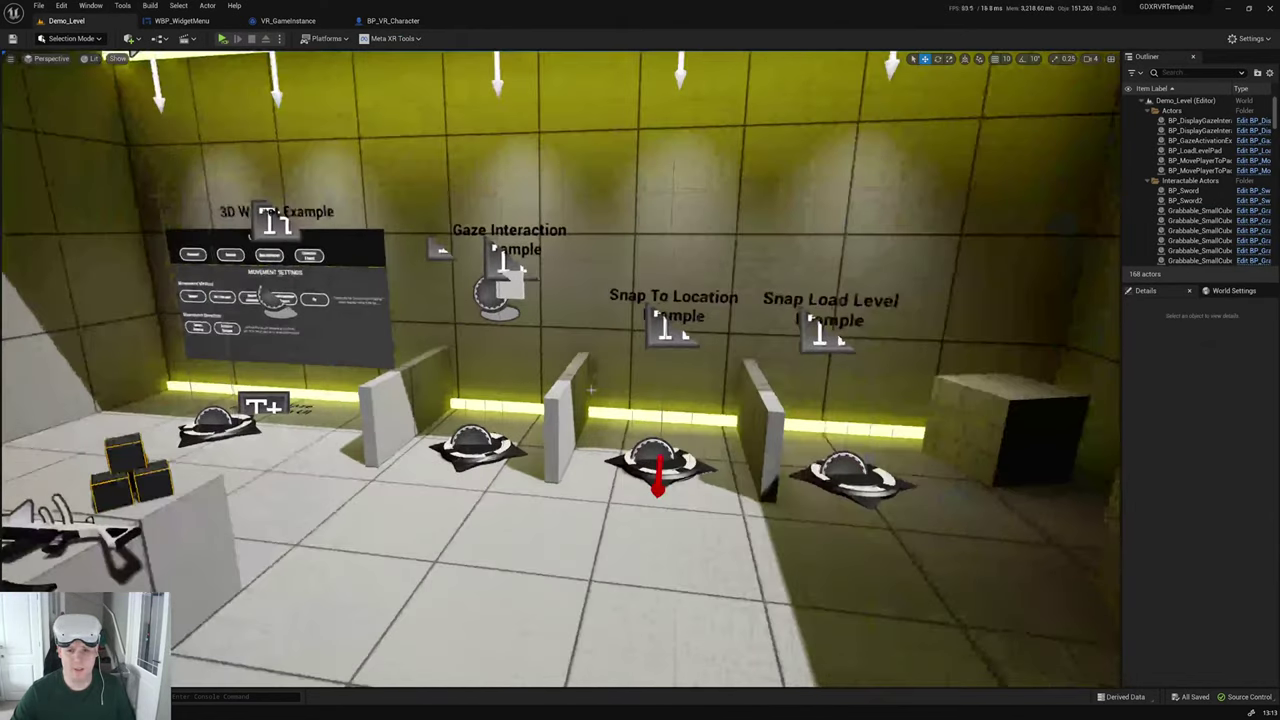
key("ctrl+space")
left_click(895, 436)
double_click(901, 442)
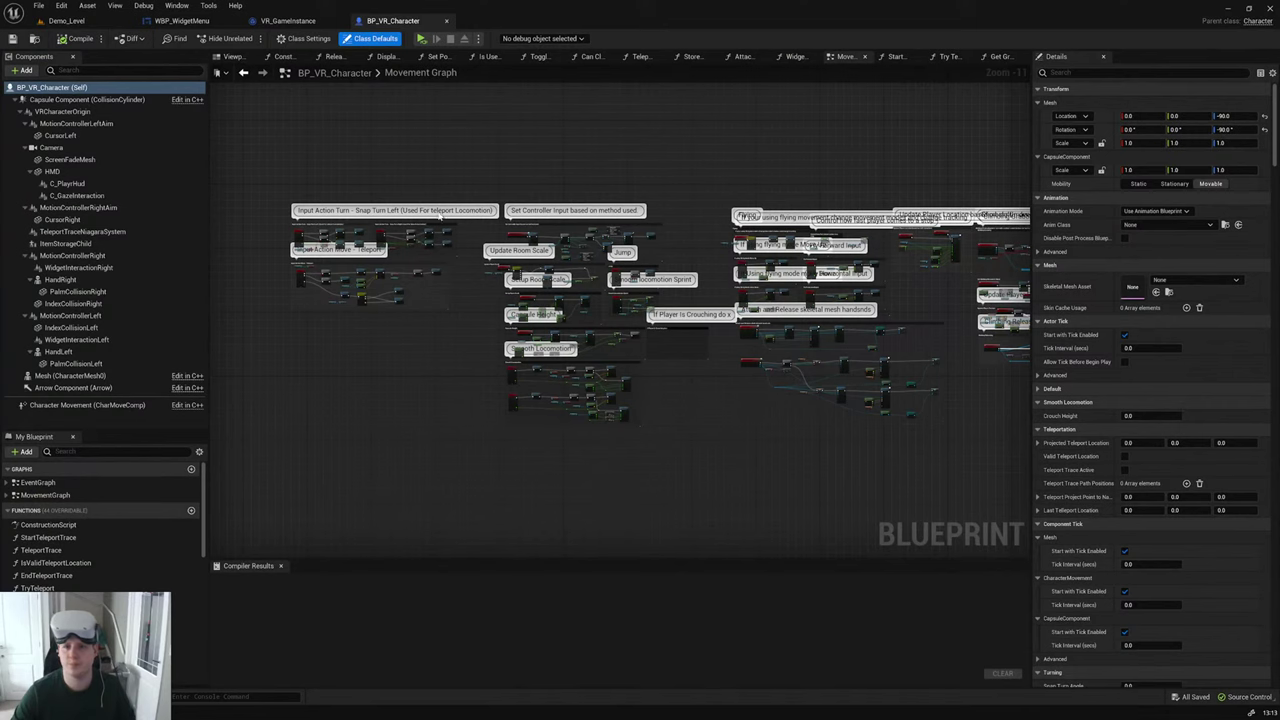
double_click(36, 482)
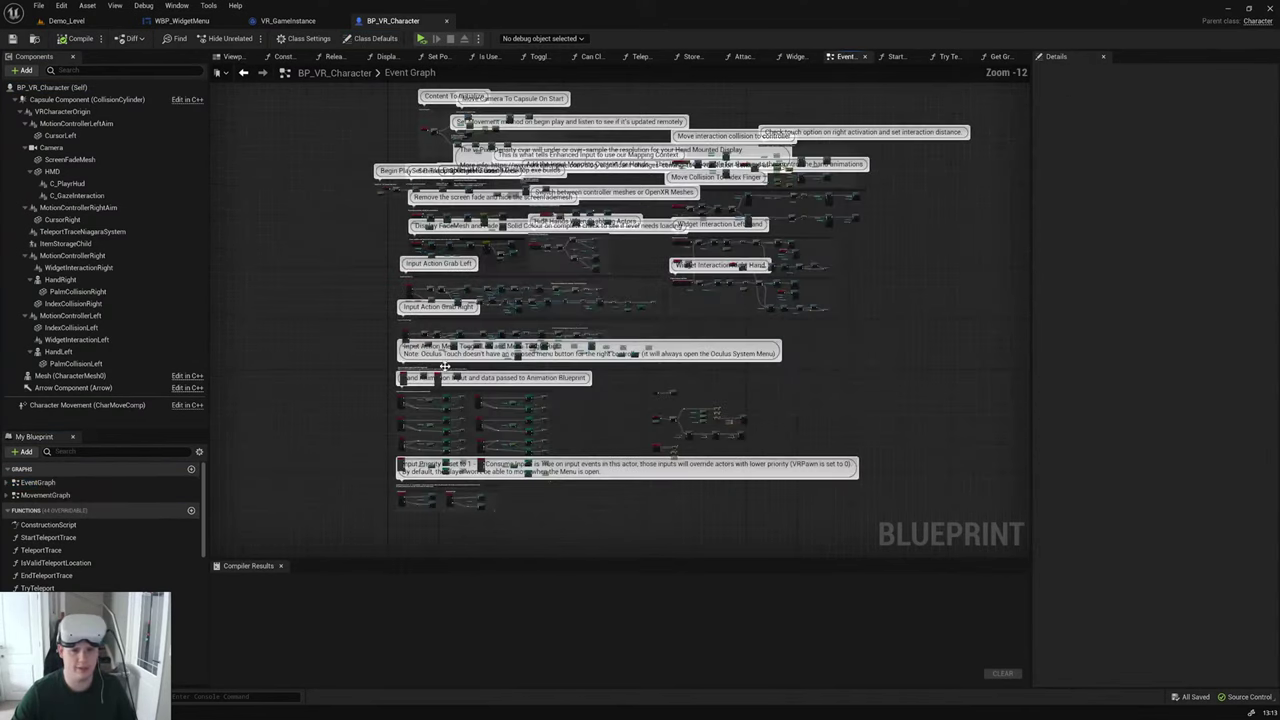
scroll(470, 110, "up", 11)
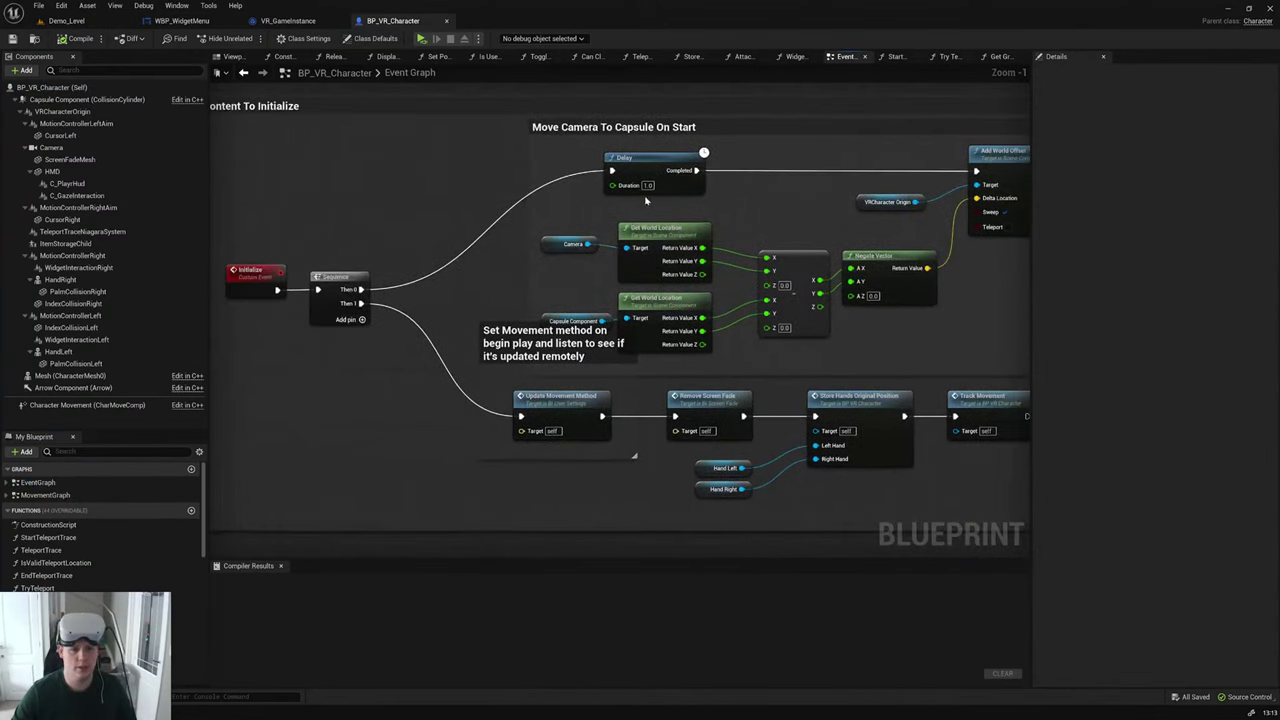
scroll(645, 200, "down", 2)
right_click_drag(856, 296, 802, 293)
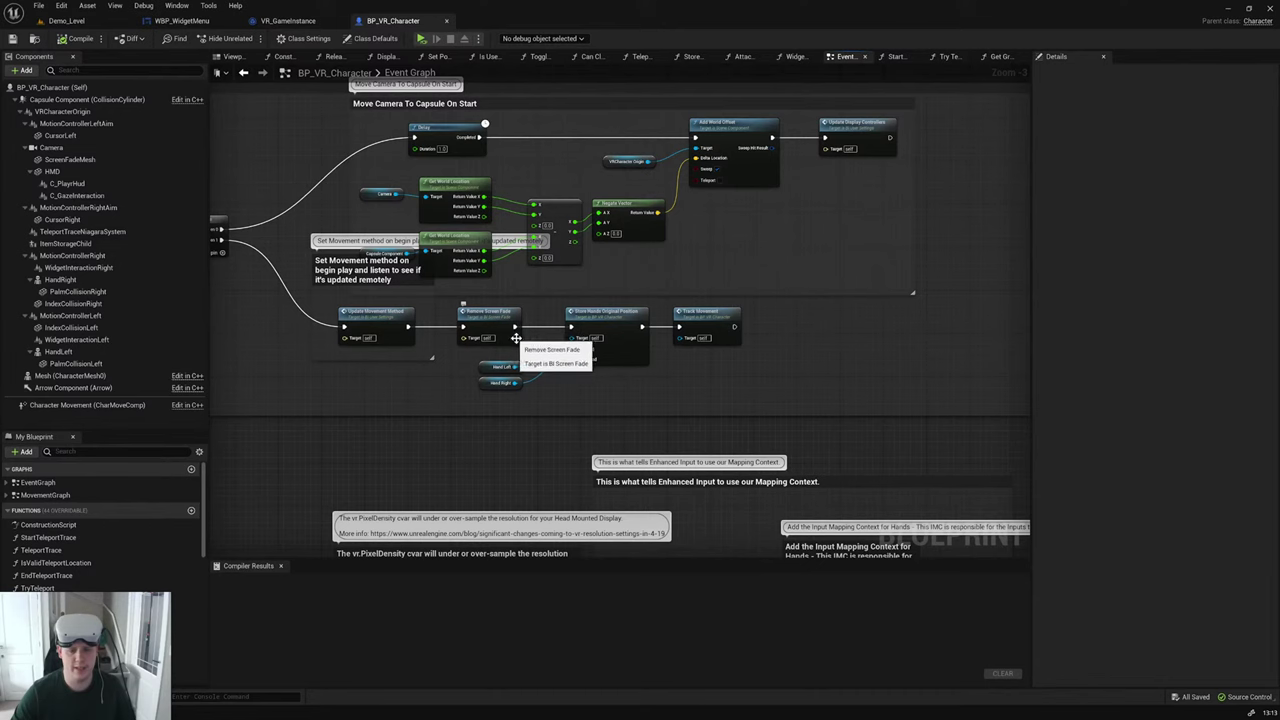
right_click_drag(417, 333, 714, 338)
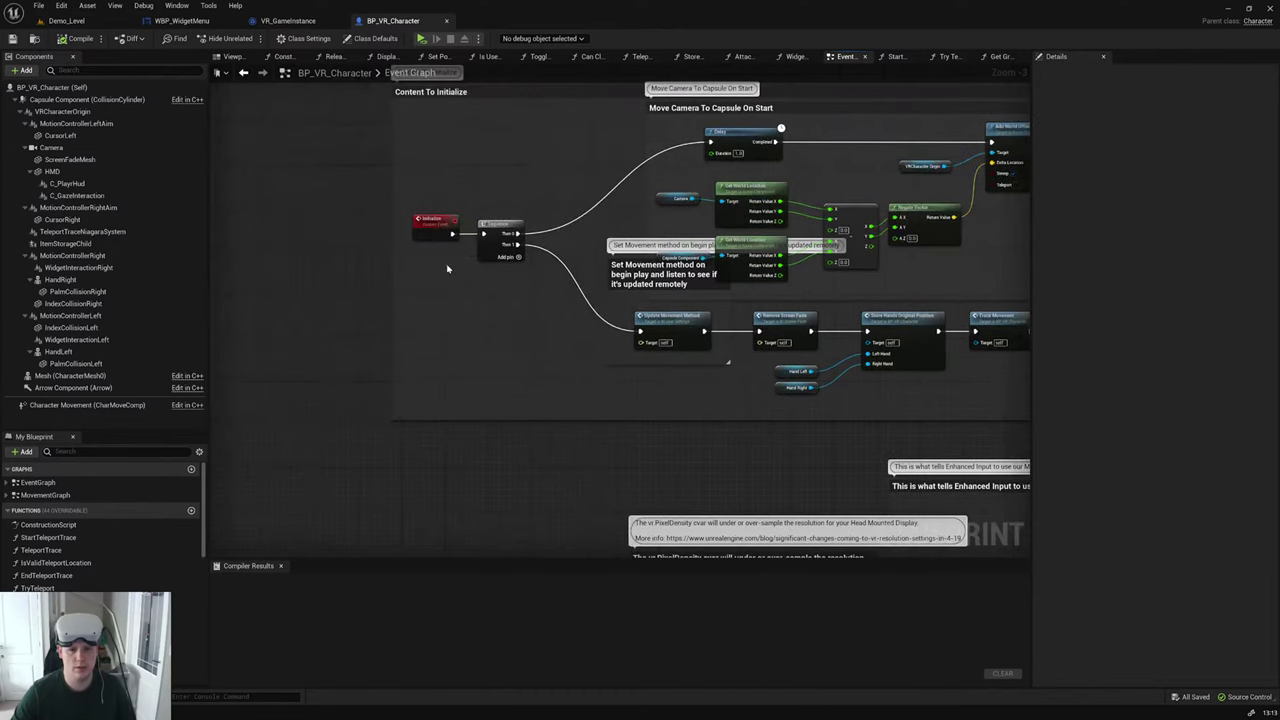
Step: Add a Hide Loading Screen node from Sequence Then 1 and compile
left_click_drag(518, 245, 540, 318)
type("load screen")
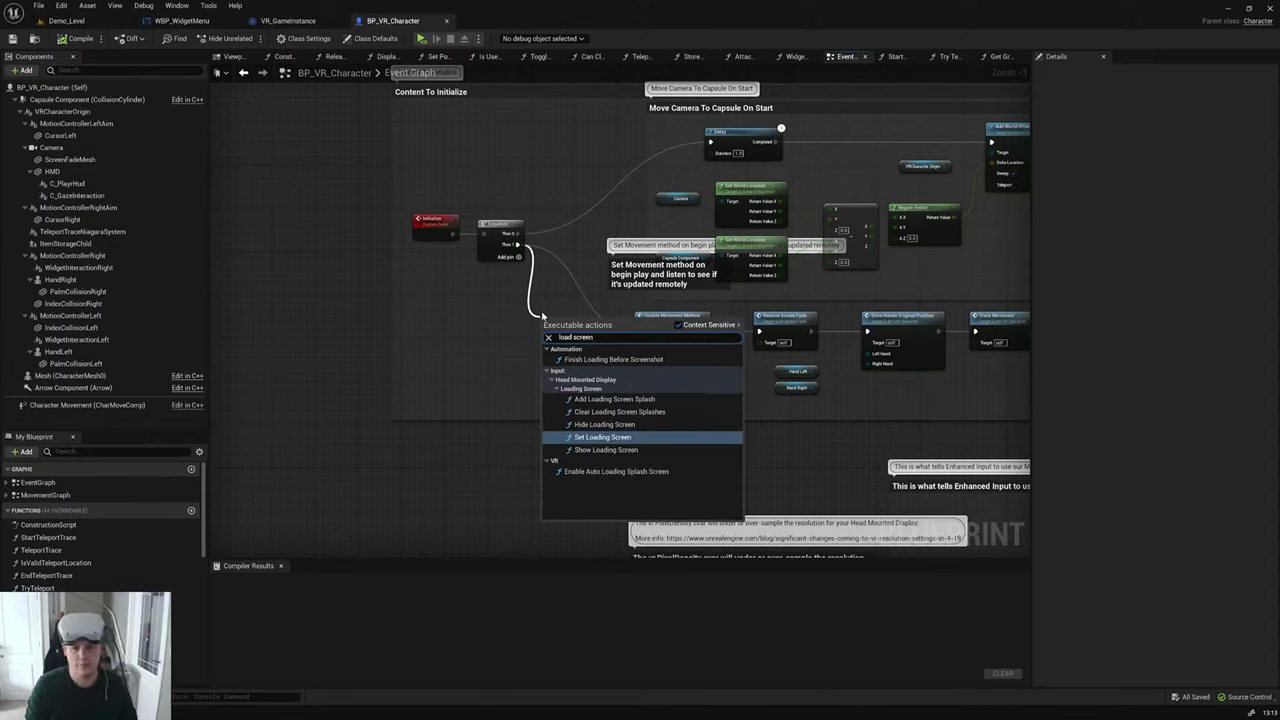
key("Up")
key("Return")
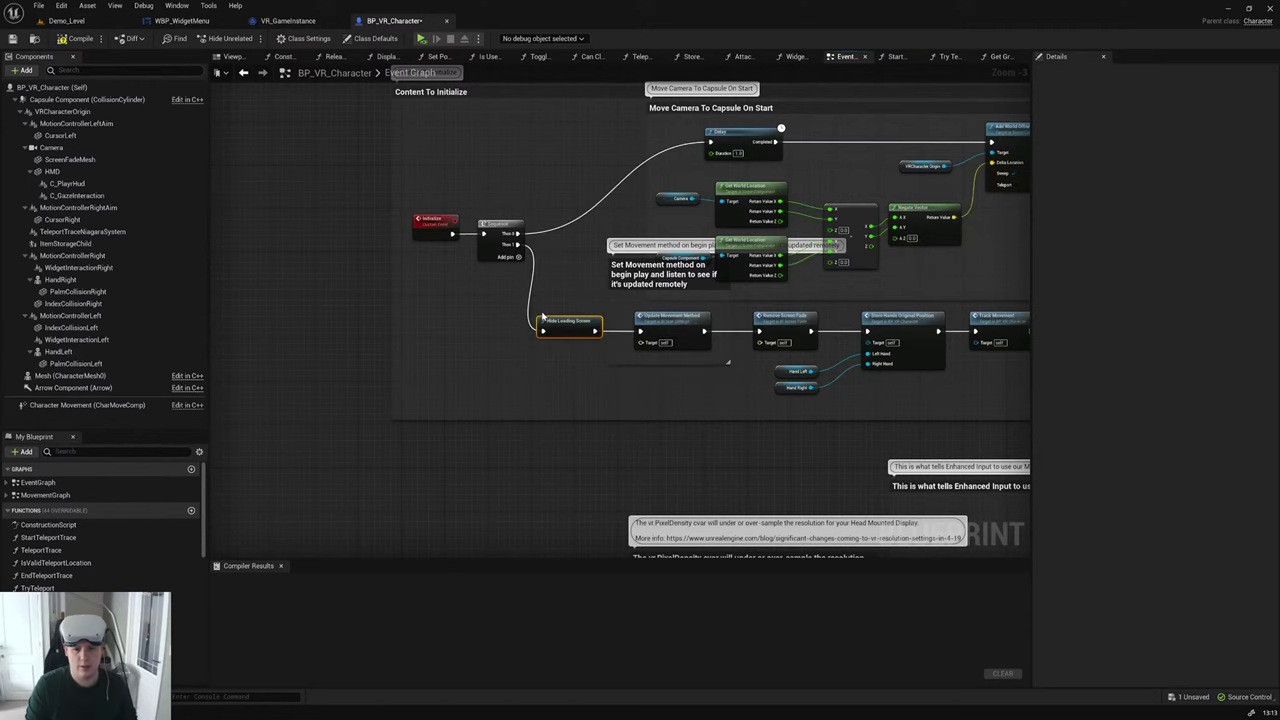
left_click(75, 38)
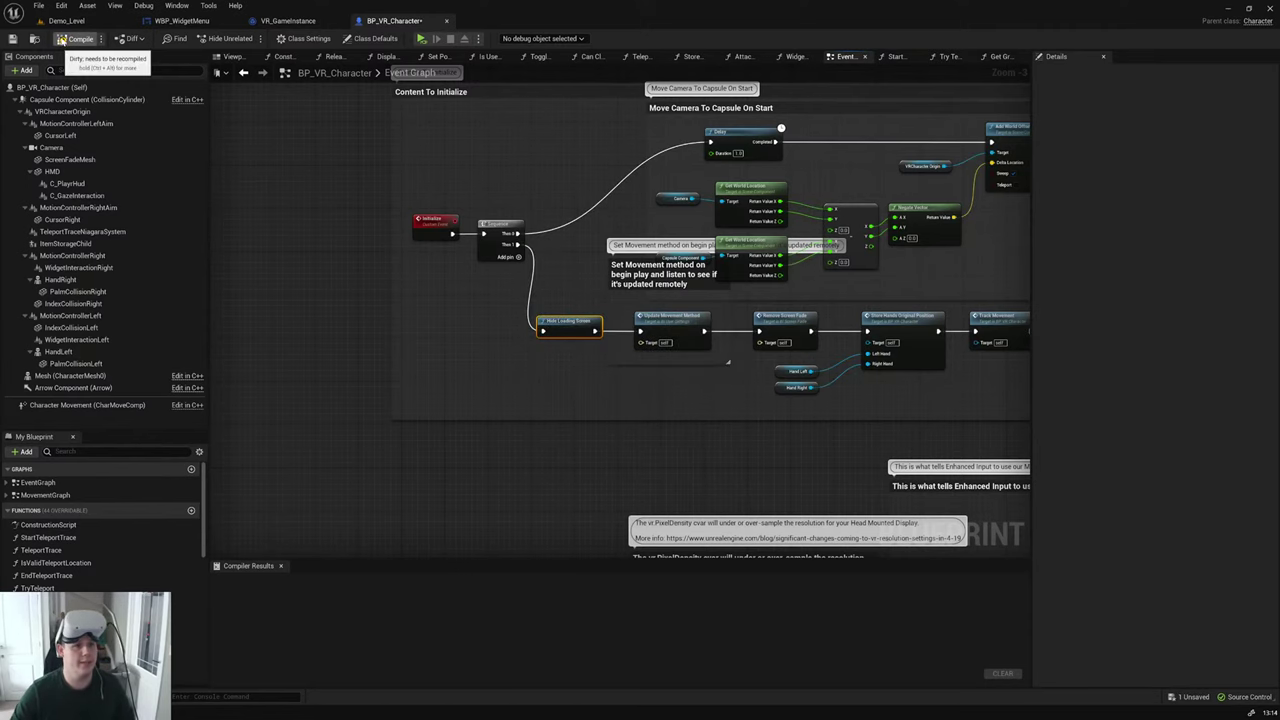
left_click(421, 38)
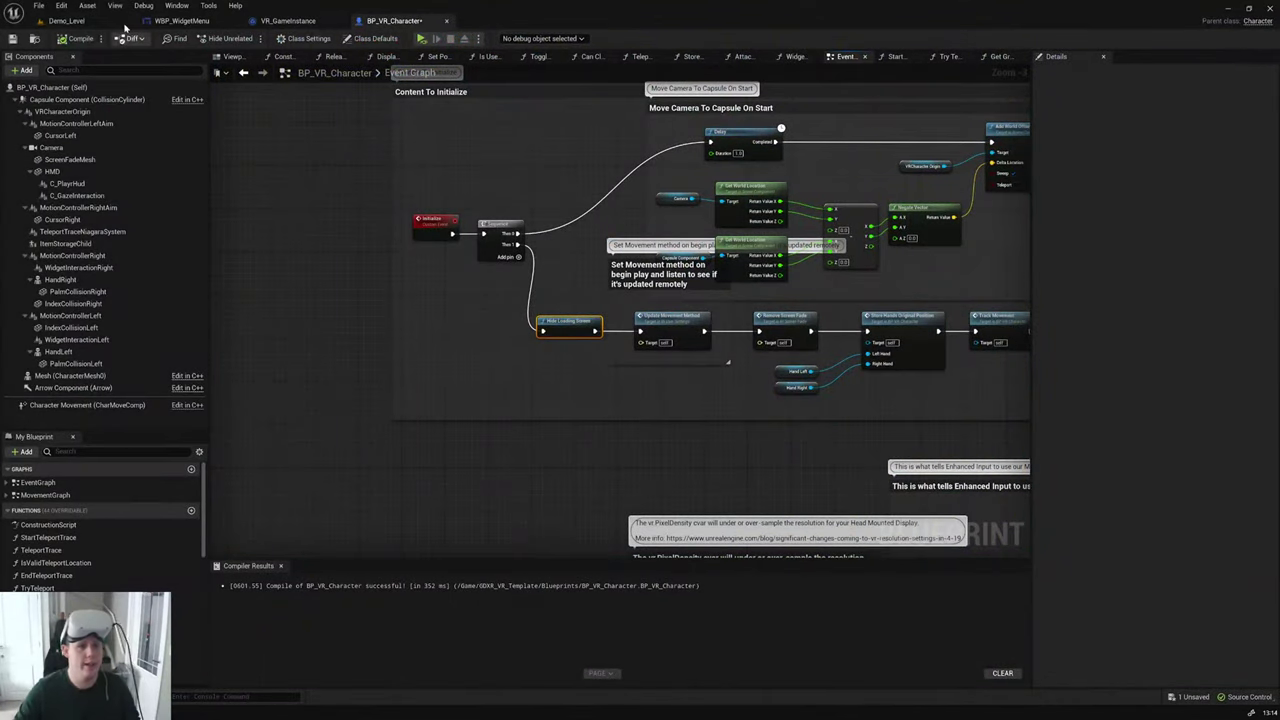
Step: Switch to VR_GameInstance and open its Open XRLoad Screen function graph
left_click(38, 5)
left_click(257, 40)
left_click(288, 20)
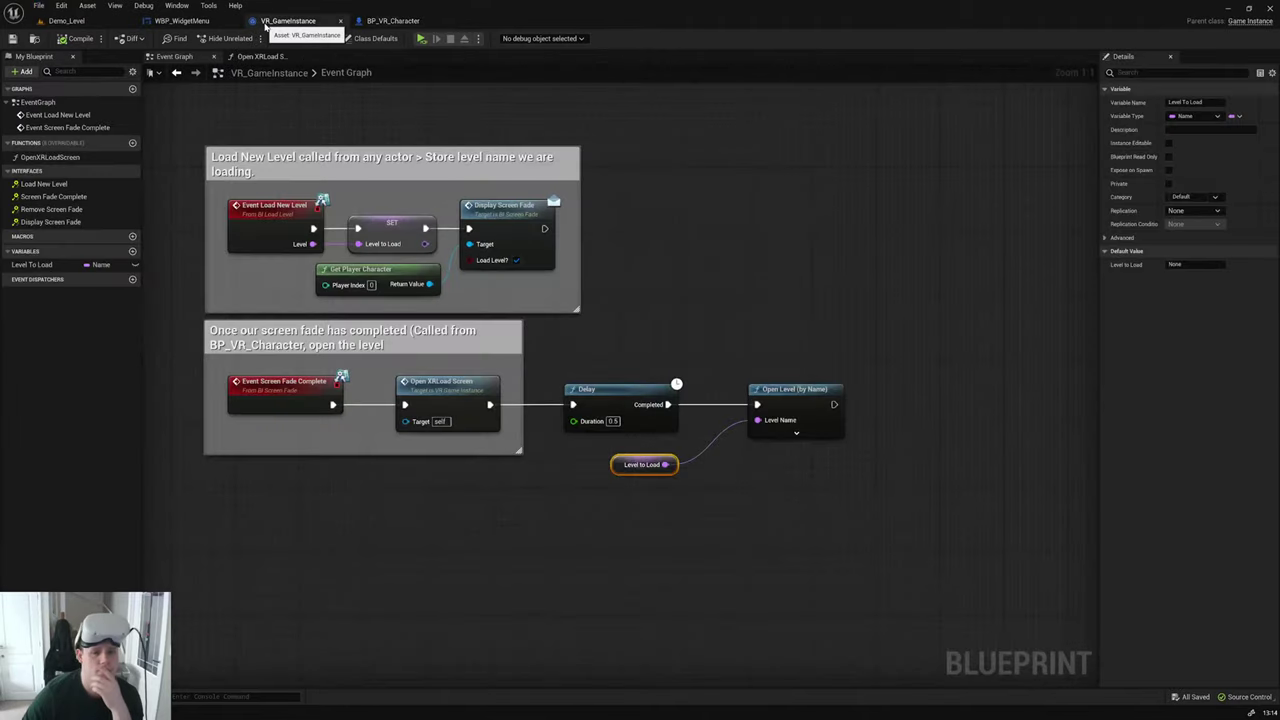
left_click(788, 470)
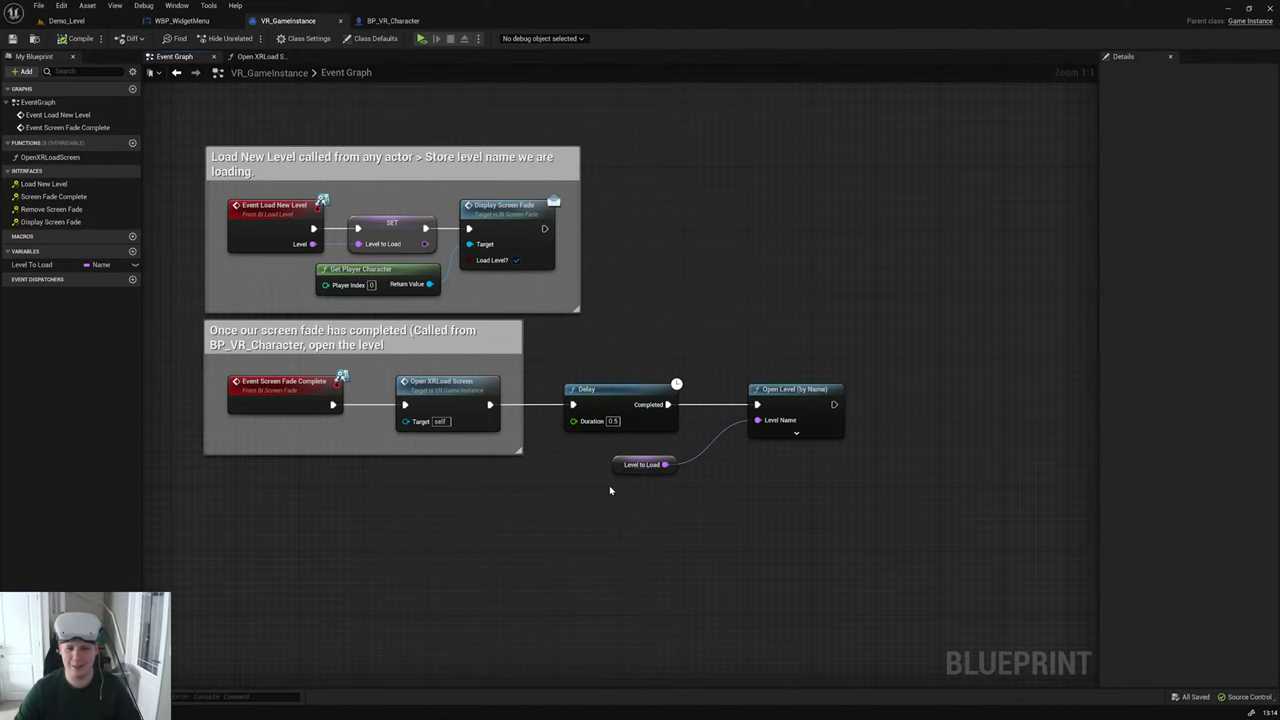
double_click(437, 394)
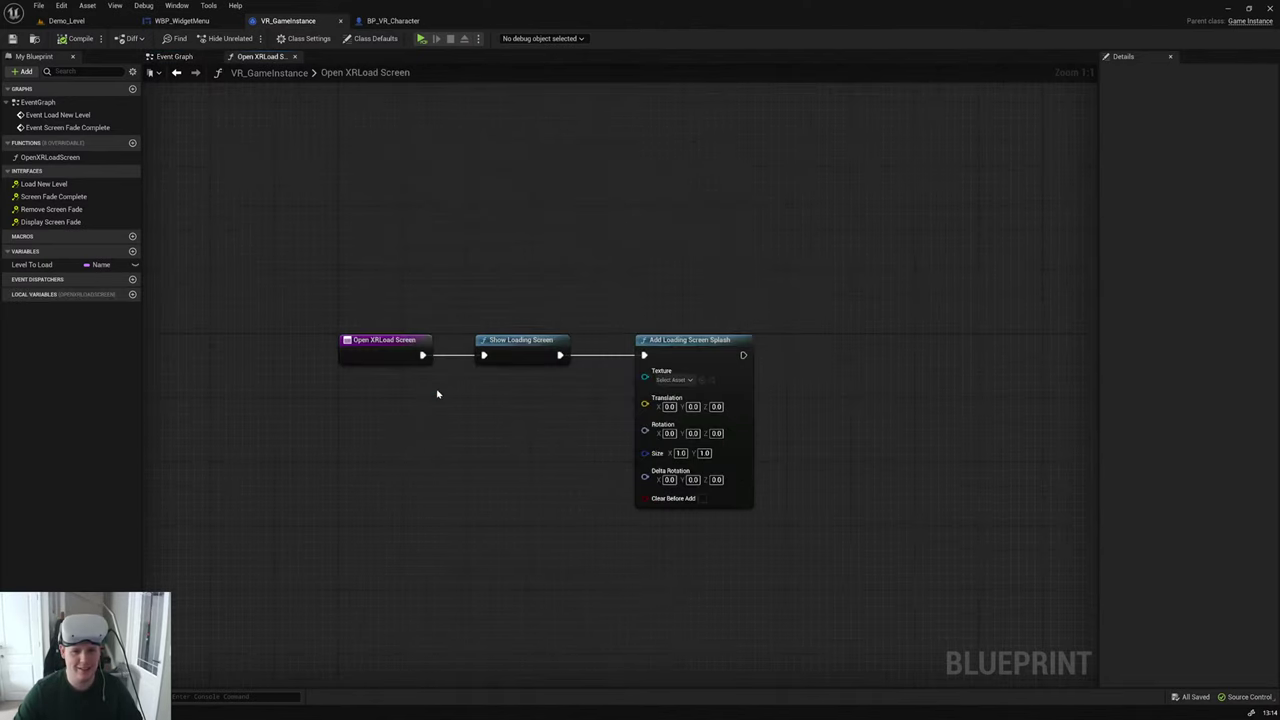
Step: Set the splash texture to AICON-Green and Translation Y to 3, then run a preview
left_click(673, 380)
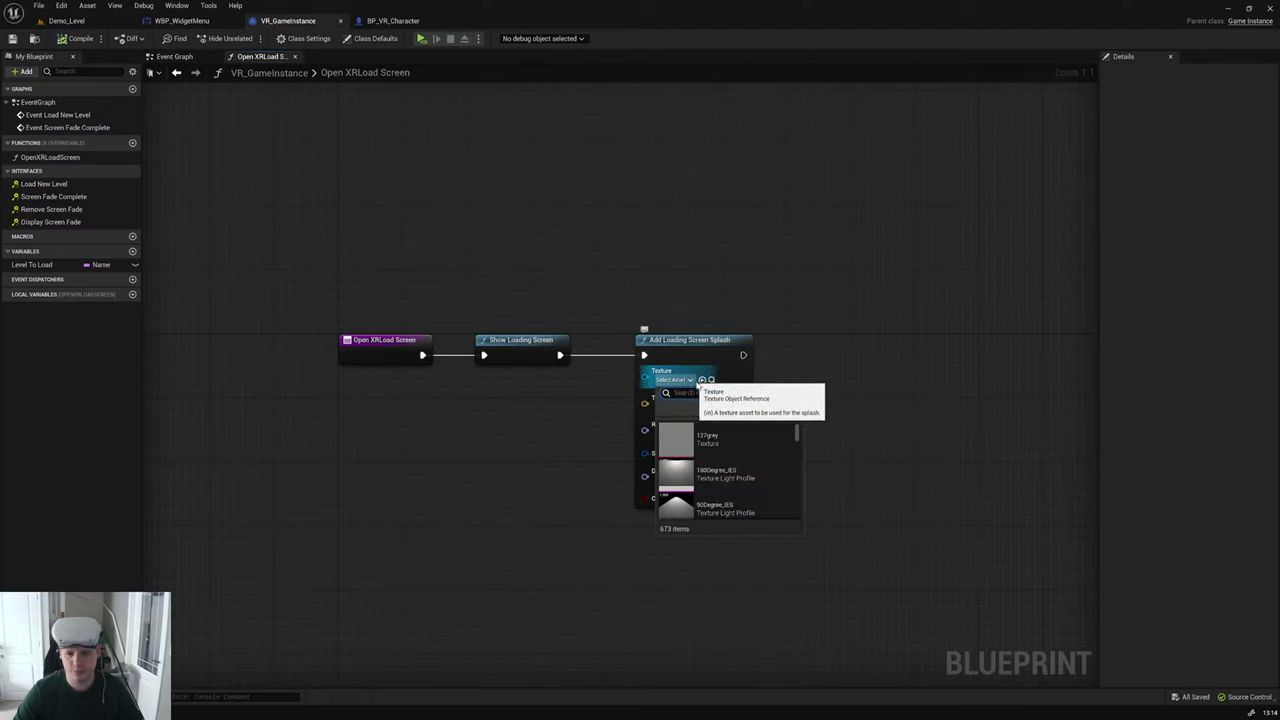
left_click(733, 480)
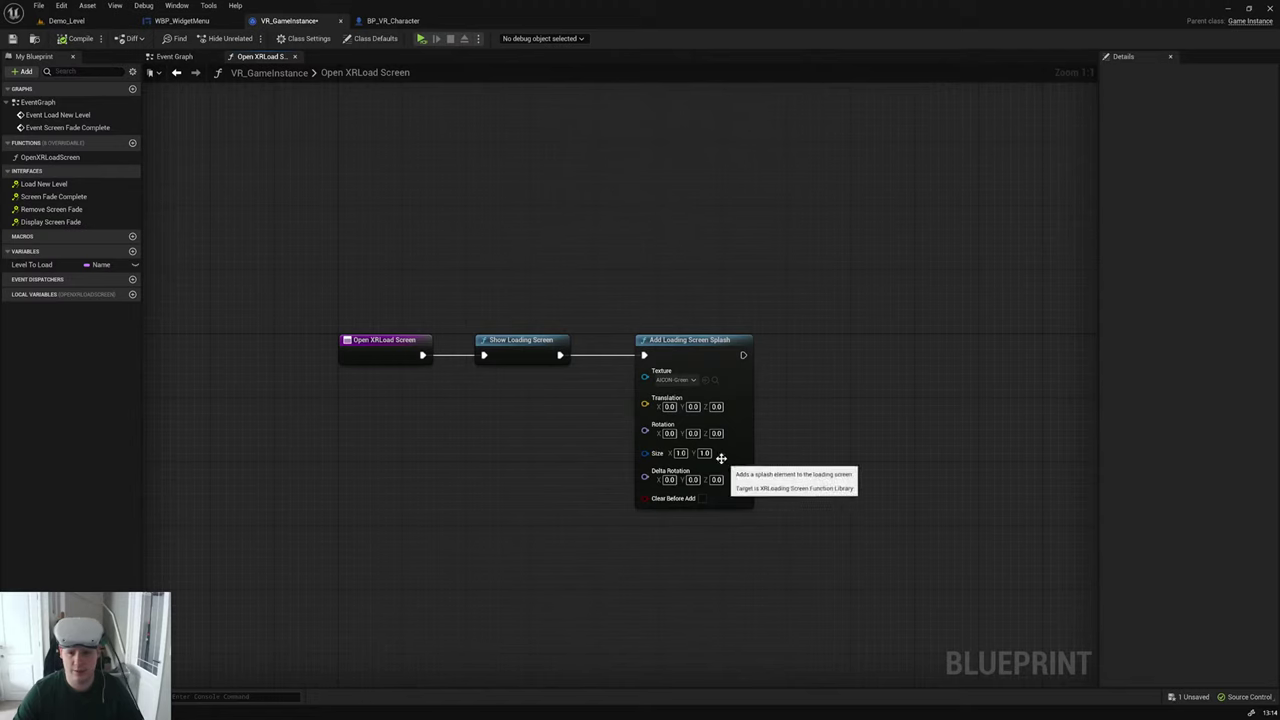
left_click(693, 407)
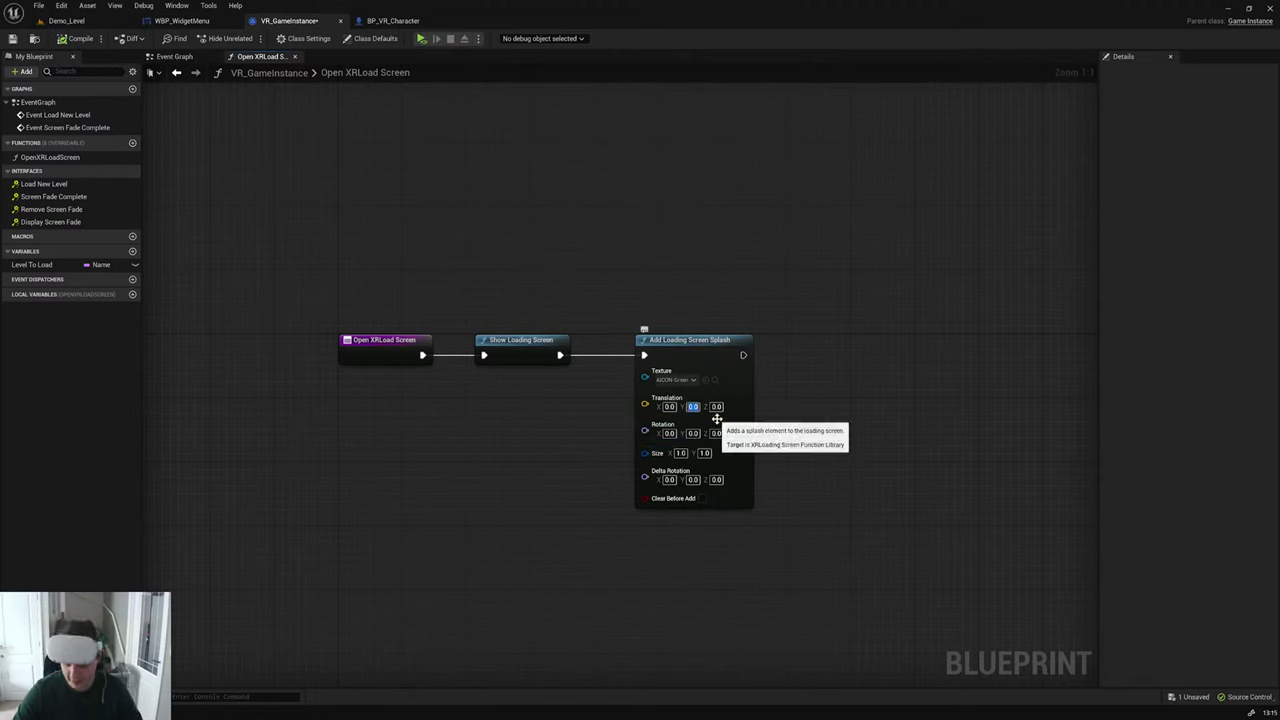
type("30")
key("Return")
type("3")
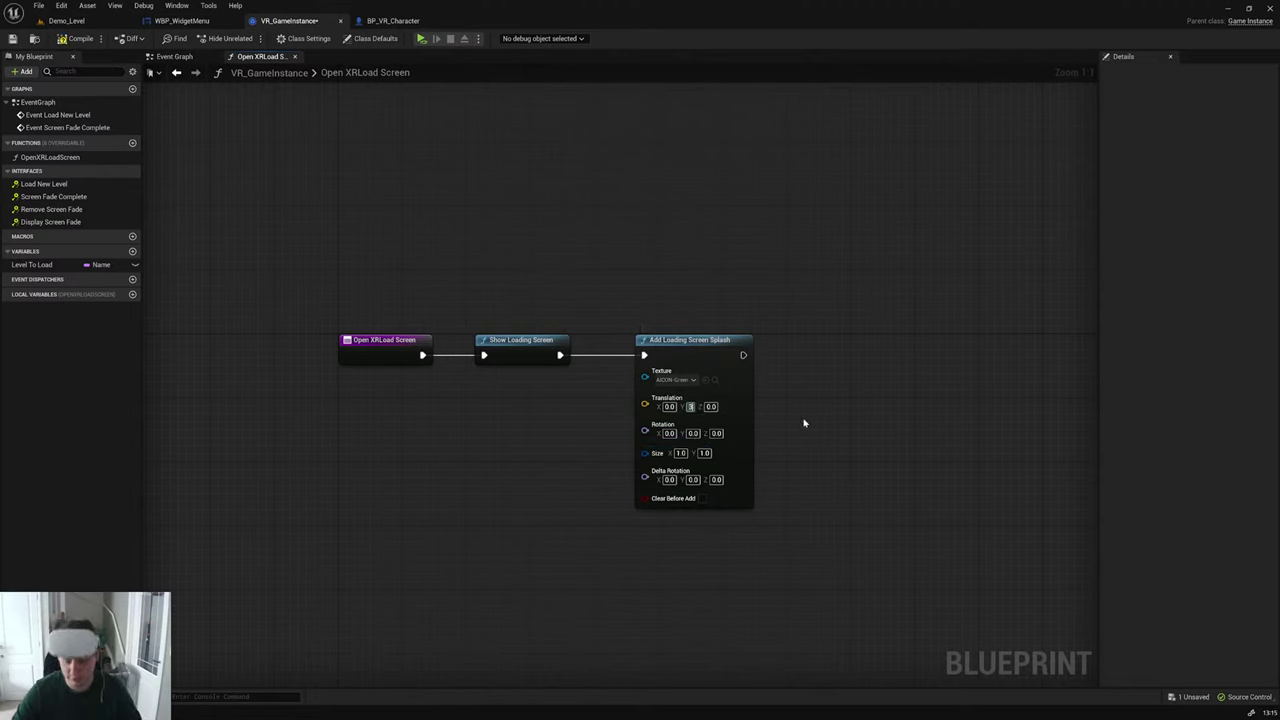
key("Return")
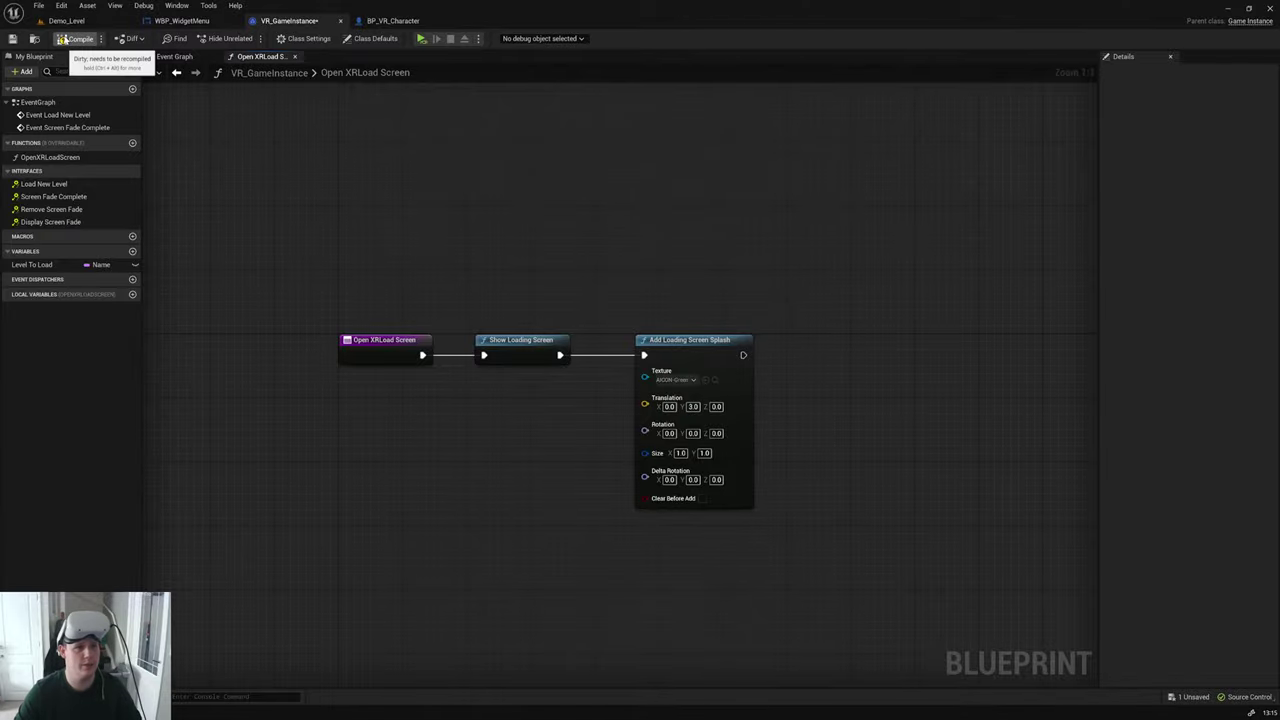
left_click(421, 38)
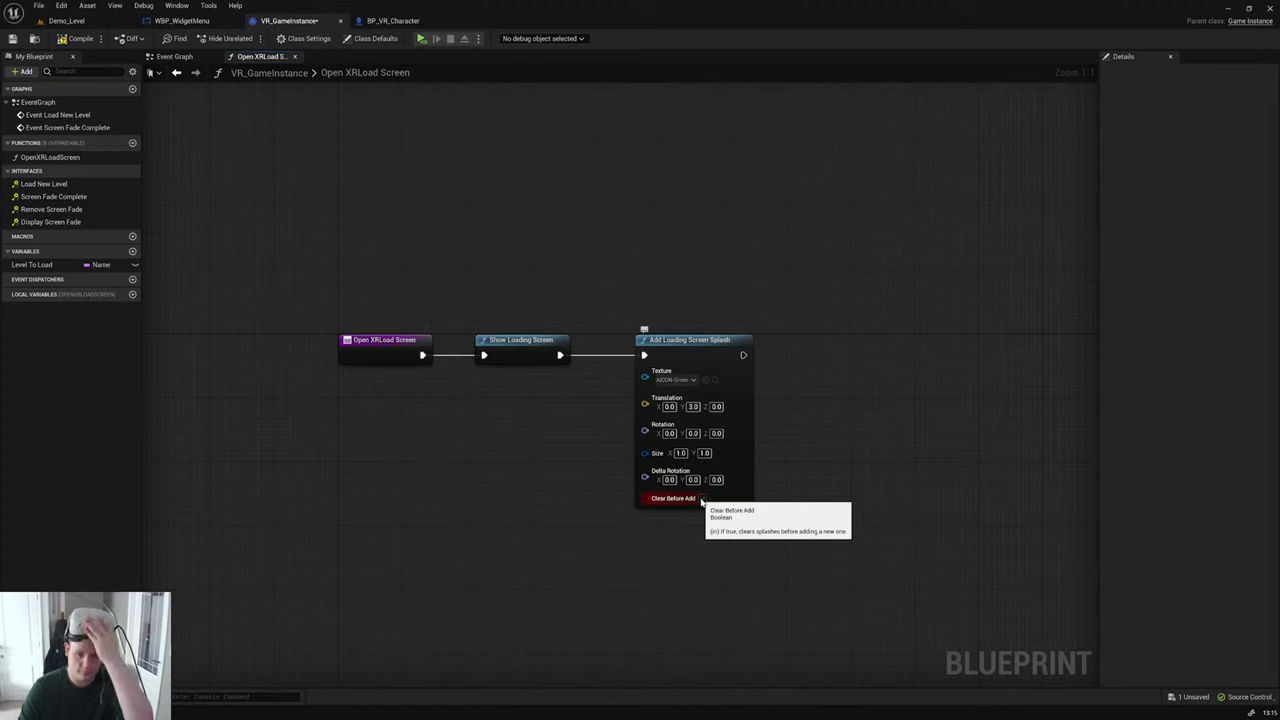
Step: Reselect AICON-Green as the splash texture and set its Size to 10
left_click(676, 380)
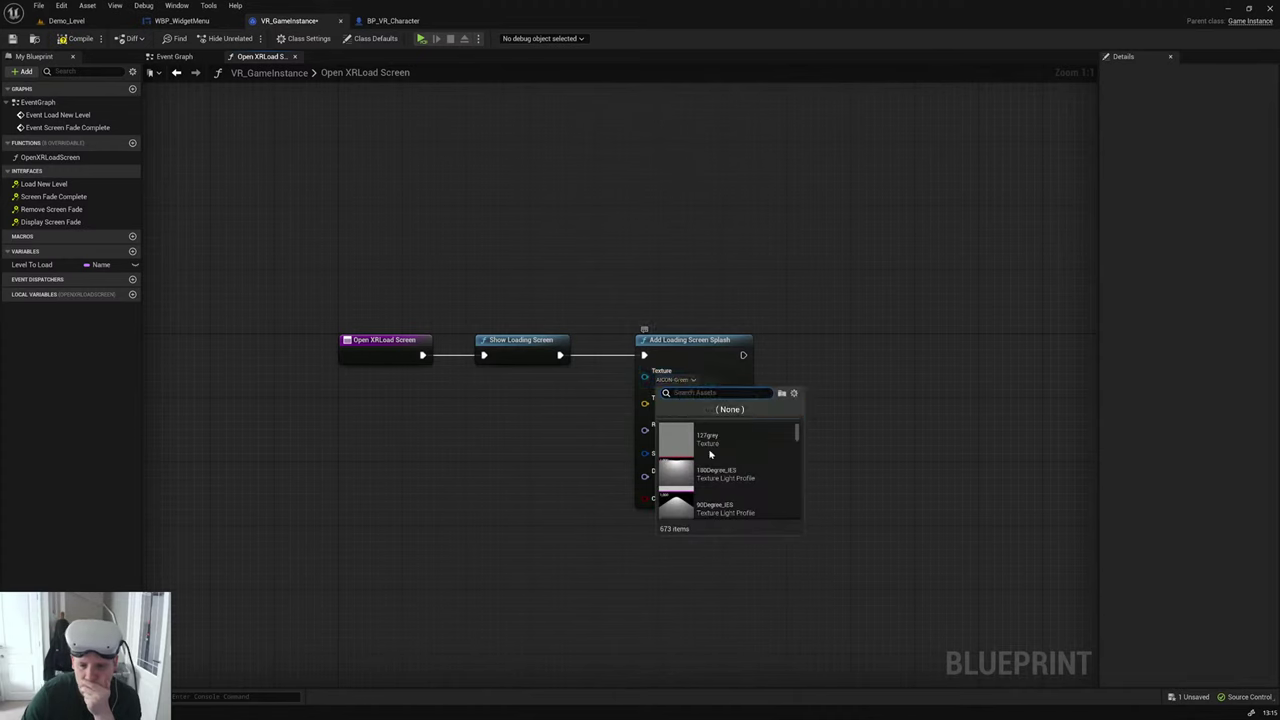
scroll(720, 460, "down", 5)
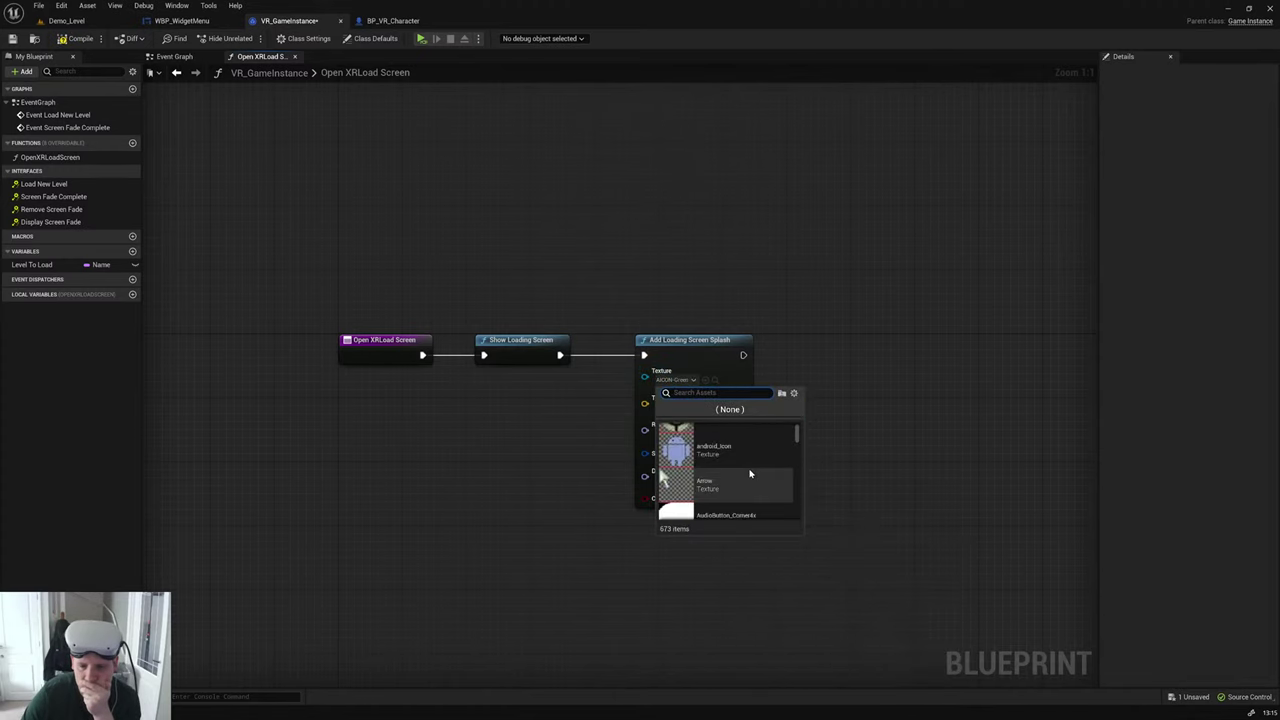
scroll(740, 475, "up", 3)
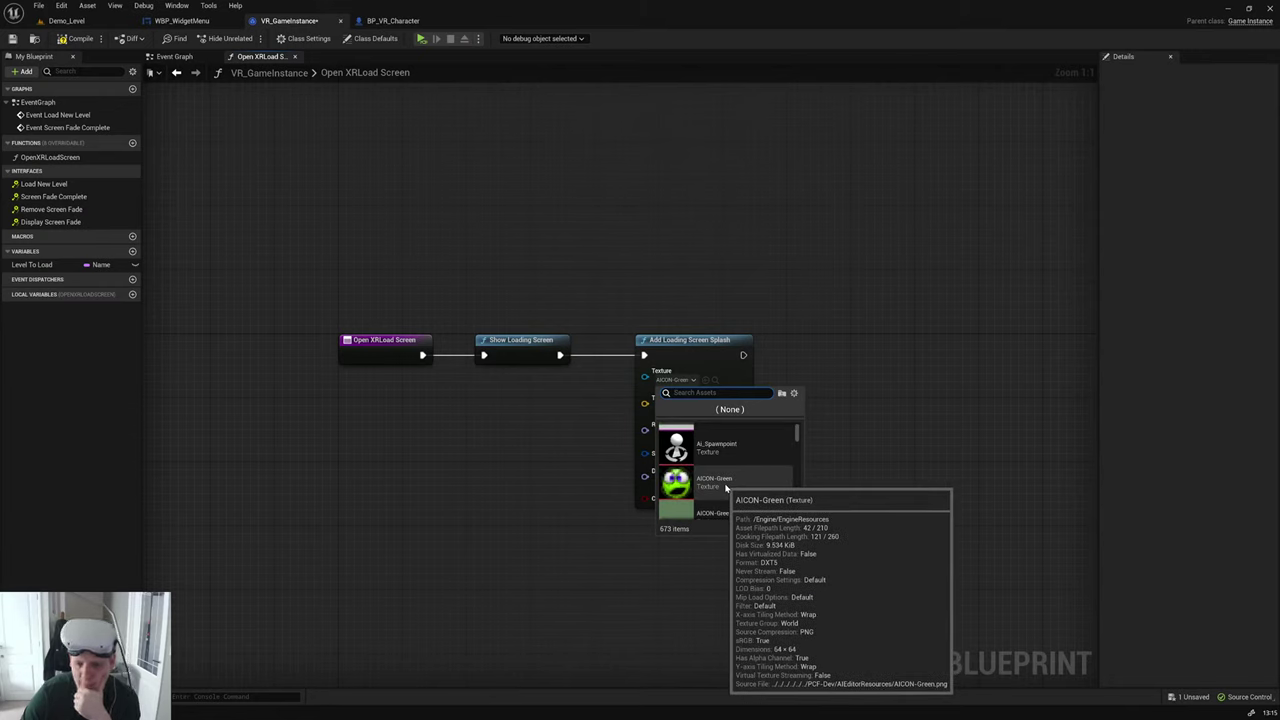
left_click(724, 484)
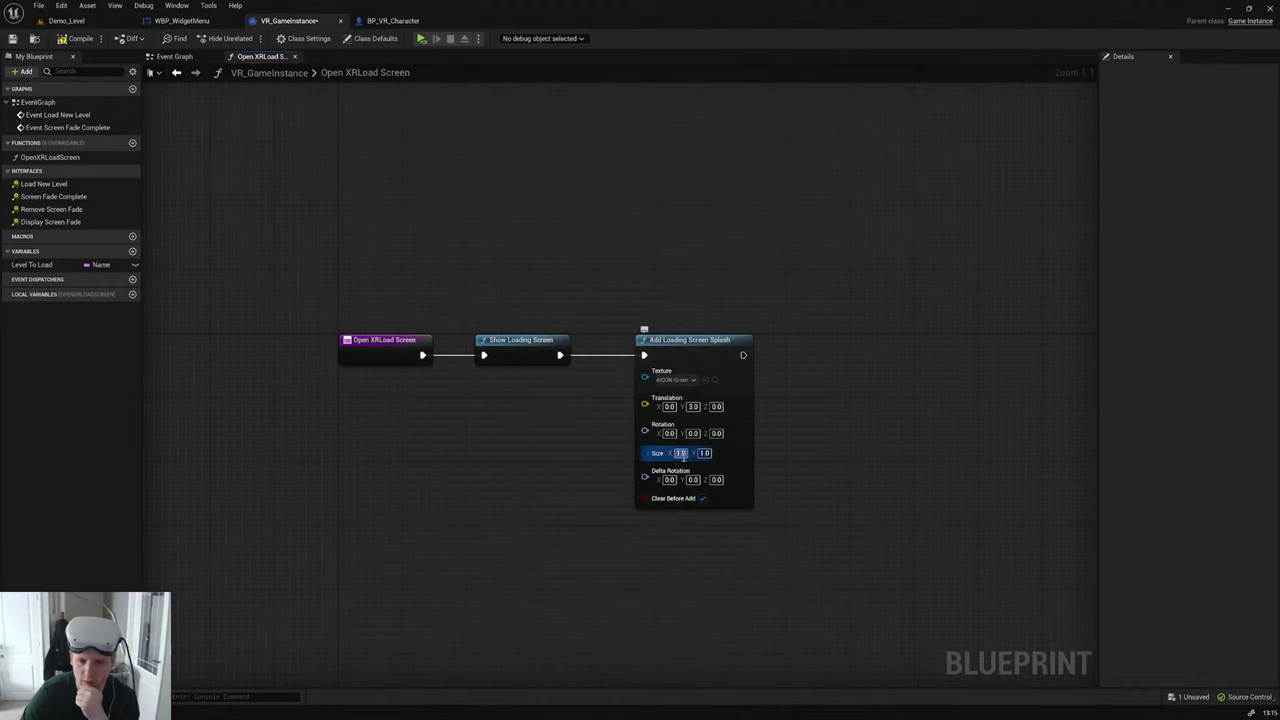
left_click(681, 453)
type("1")
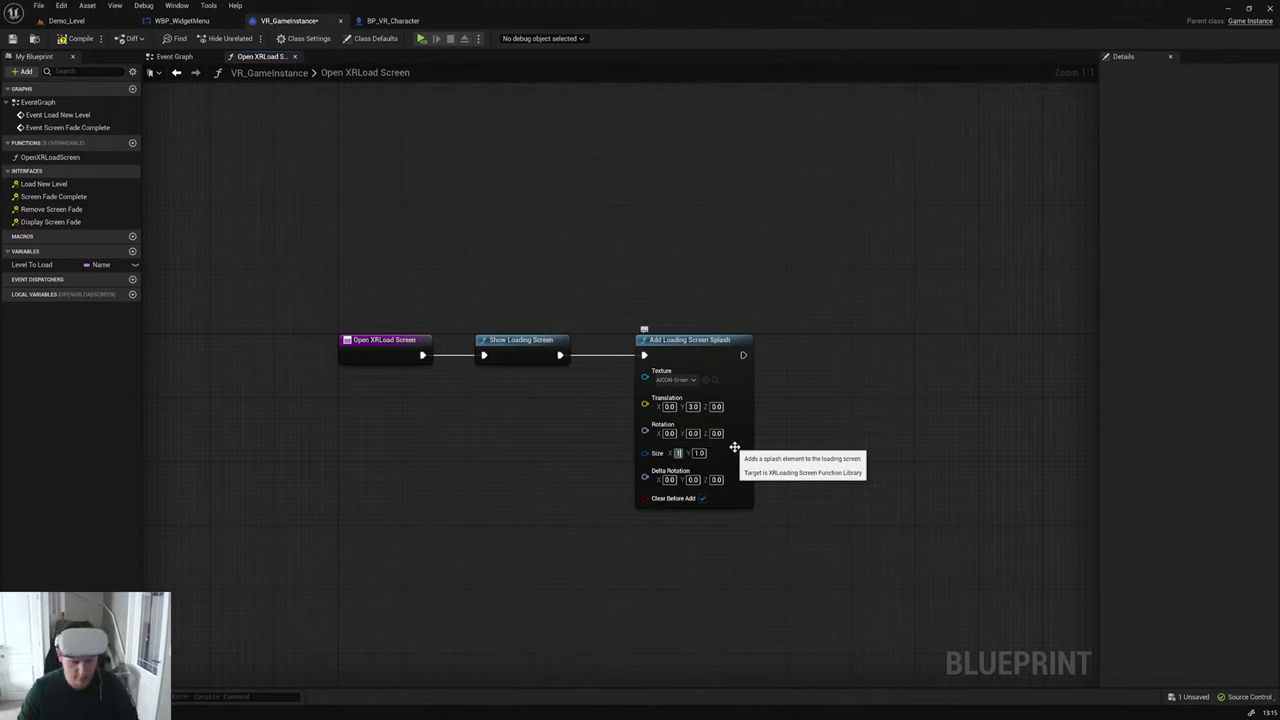
type("0")
key("Tab")
type("10")
key("Tab")
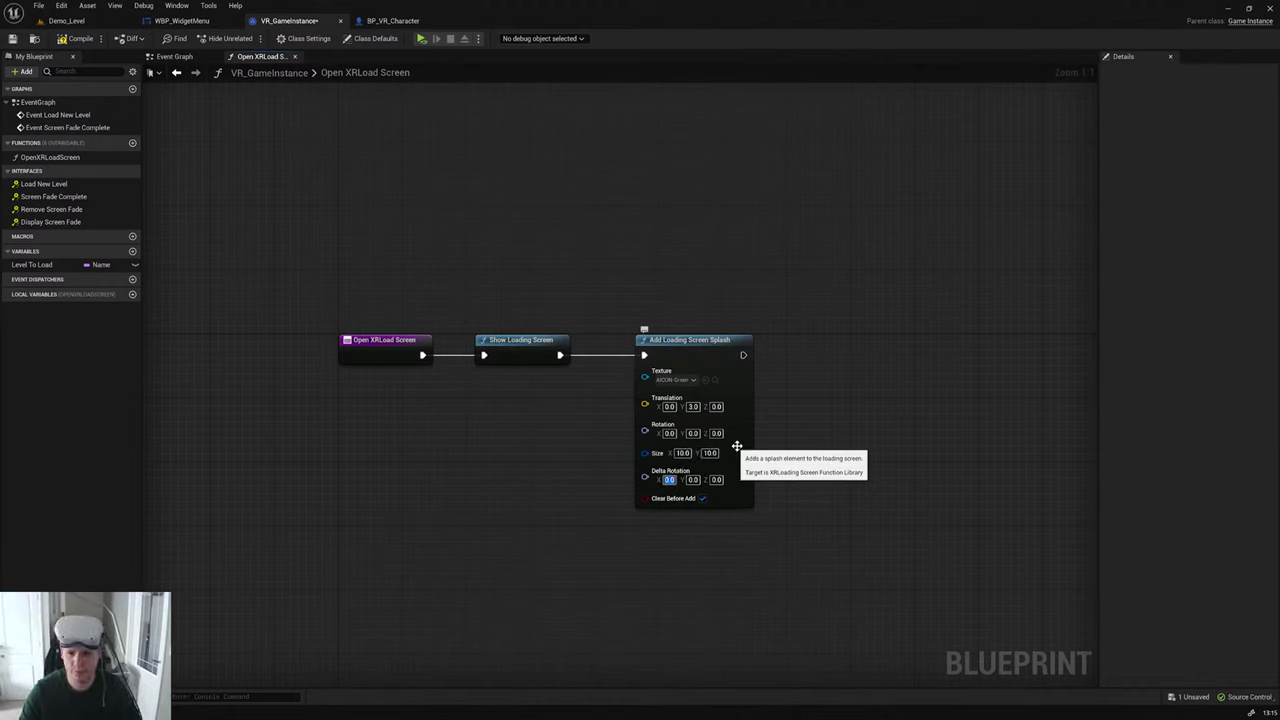
left_click(796, 470)
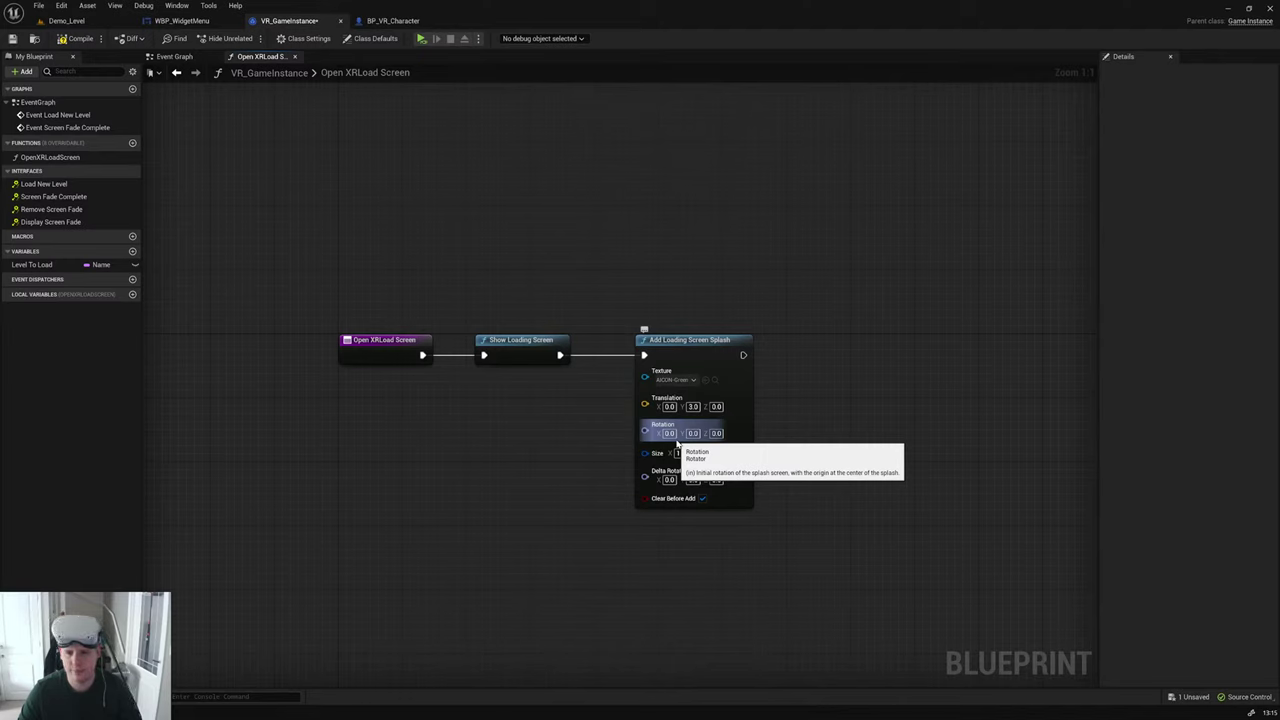
Step: Change the splash Translation Y to -3 and recompile the blueprint
left_click(693, 406)
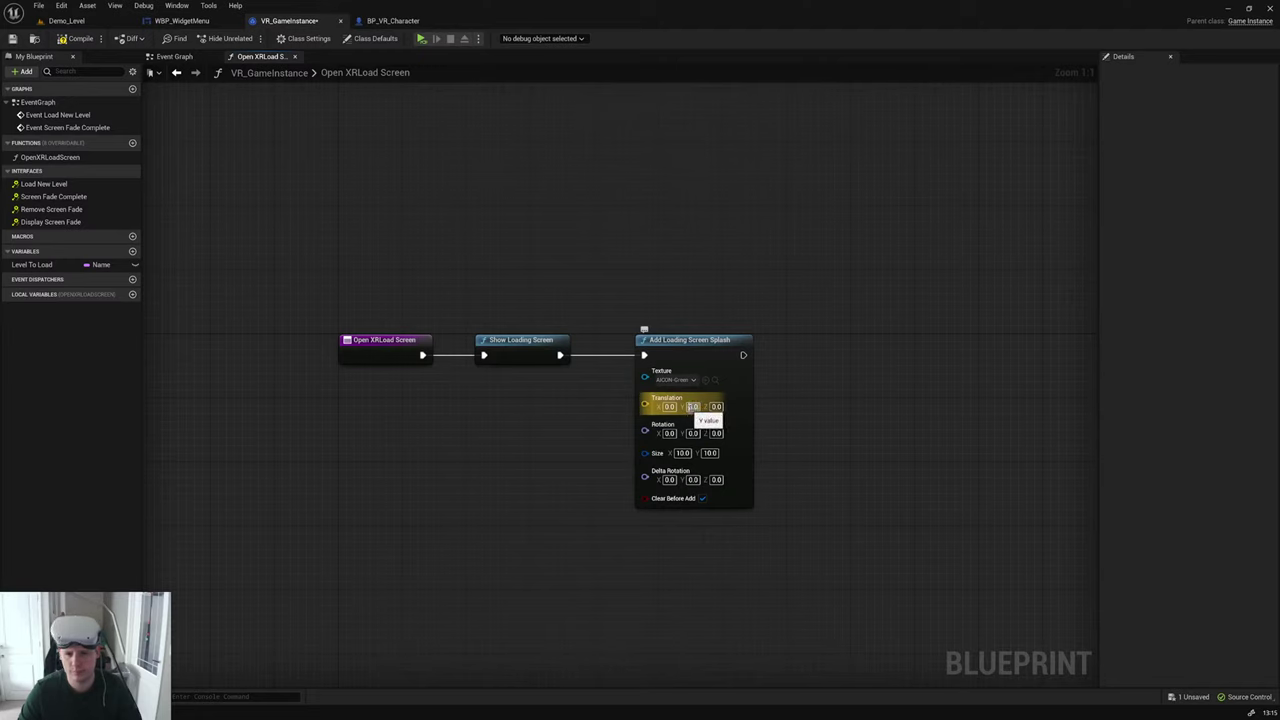
type("-3")
key("Return")
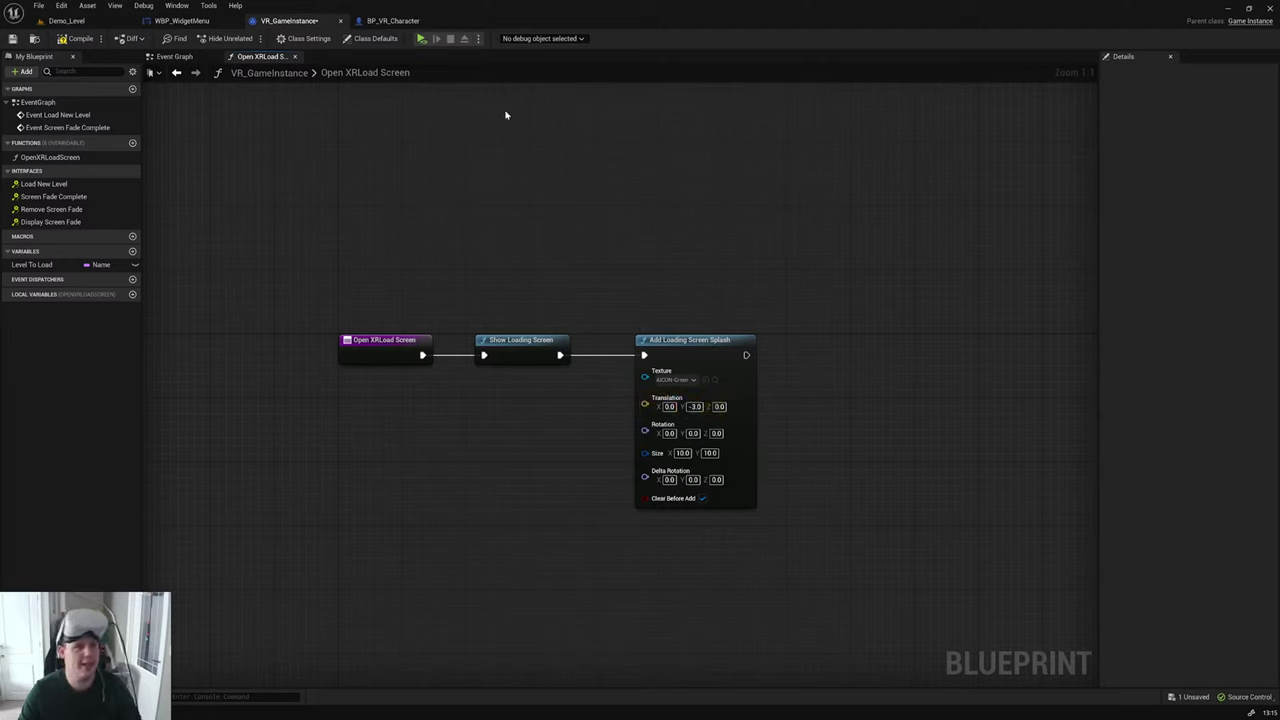
left_click(80, 39)
Step: Run a VR preview of the loading screen, then switch to Google results for 'Epic games open XR load screen'
left_click(421, 39)
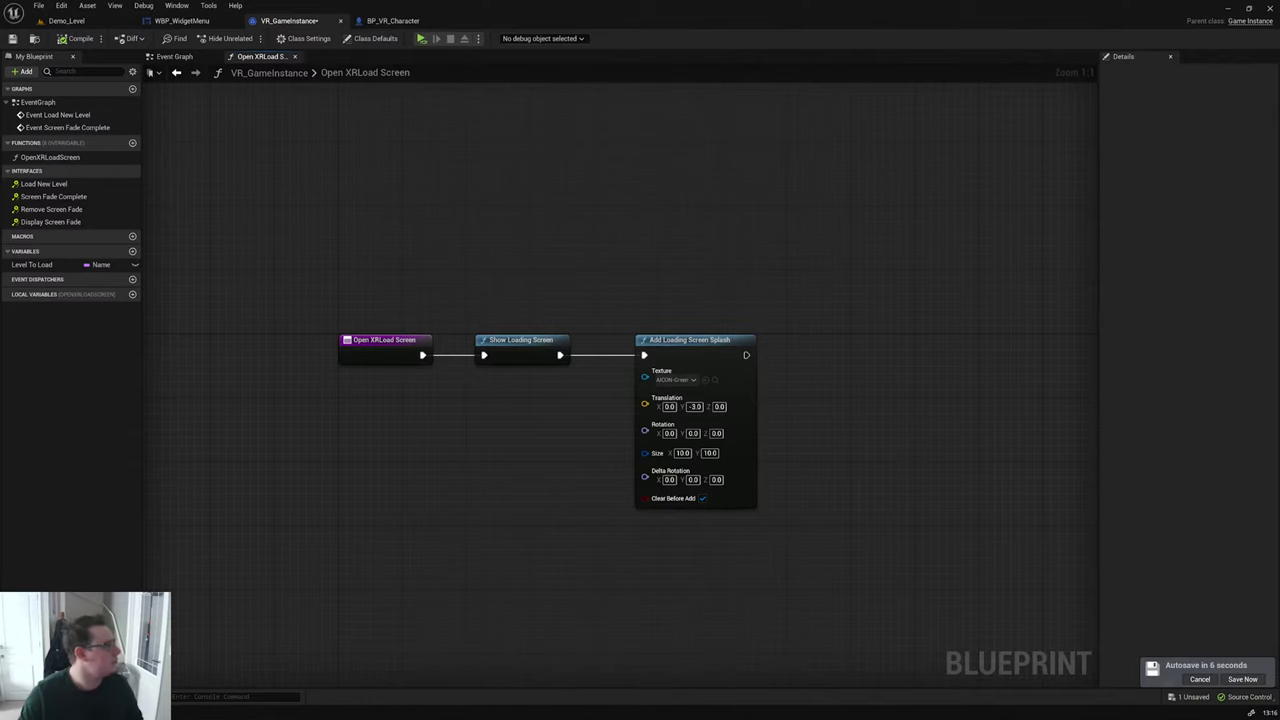
key("alt+Tab")
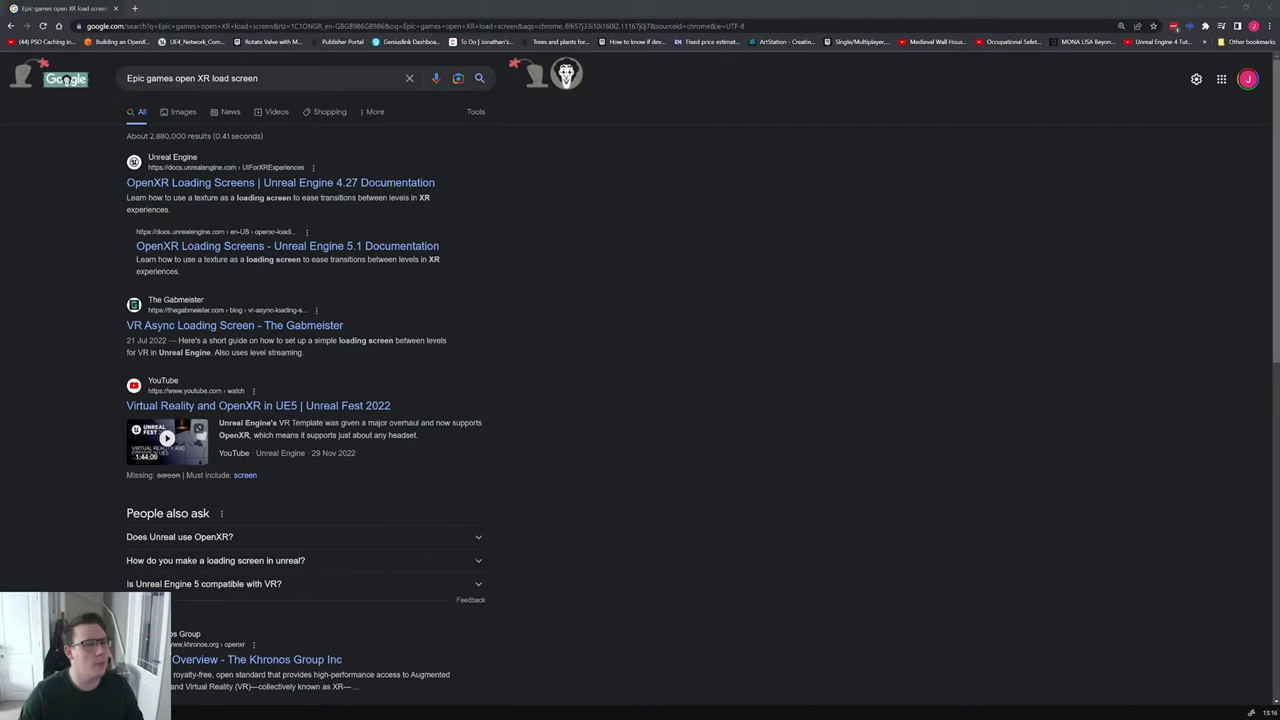
Step: Open the 'OpenXR Loading Screens | Unreal Engine 4.27 Documentation' search result
left_click(350, 185)
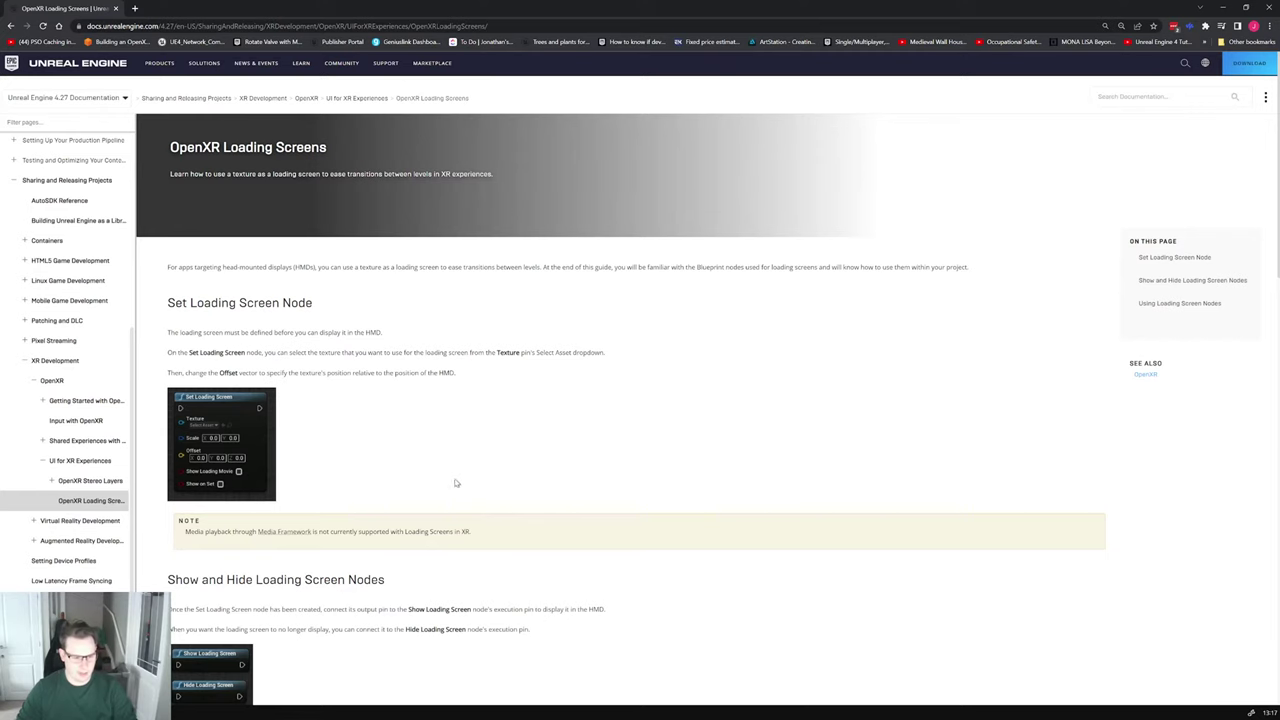
Step: Read the Set/Show/Hide and Using Loading Screen Nodes sections, then minimise the browser
scroll(500, 462, "down", 3)
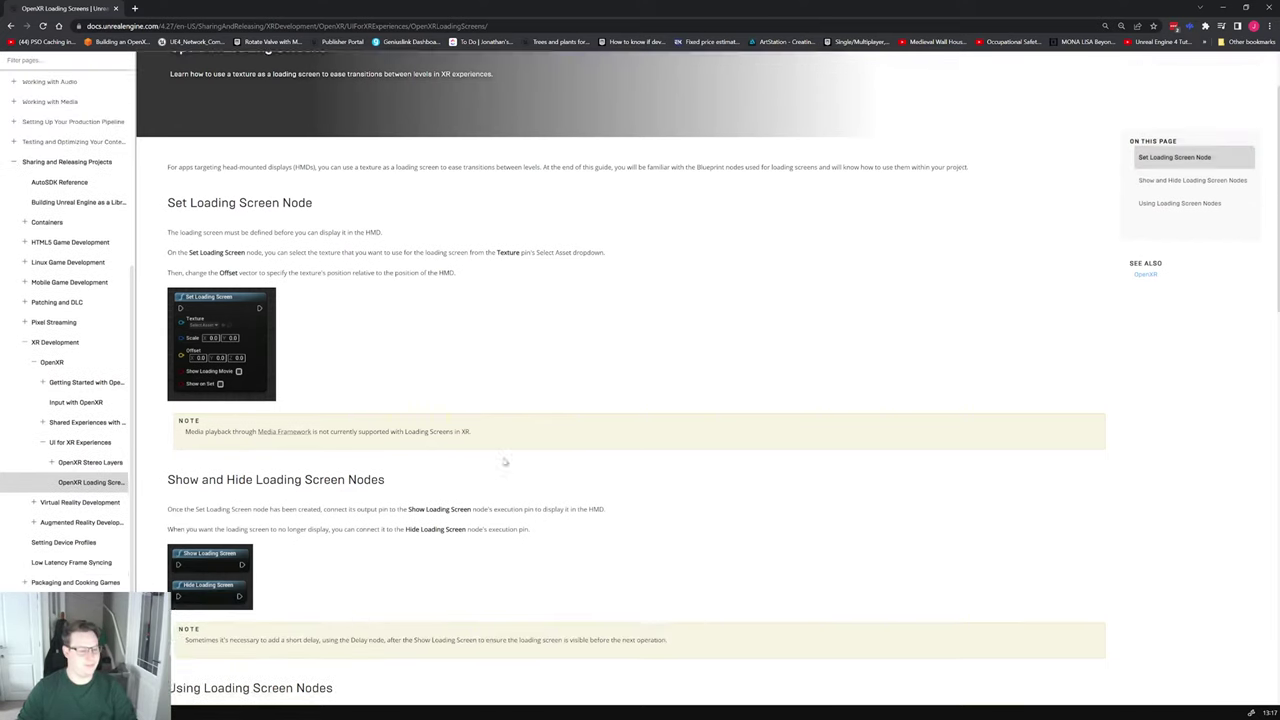
scroll(547, 450, "down", 3)
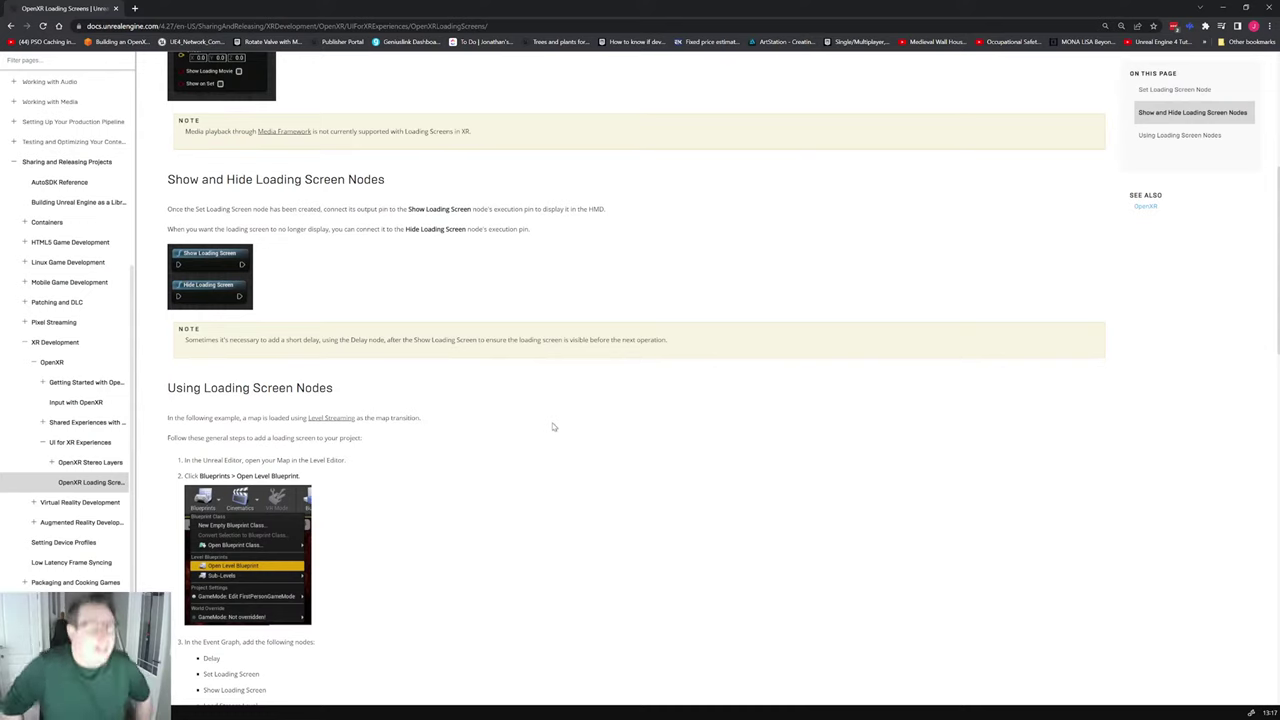
scroll(505, 345, "down", 5)
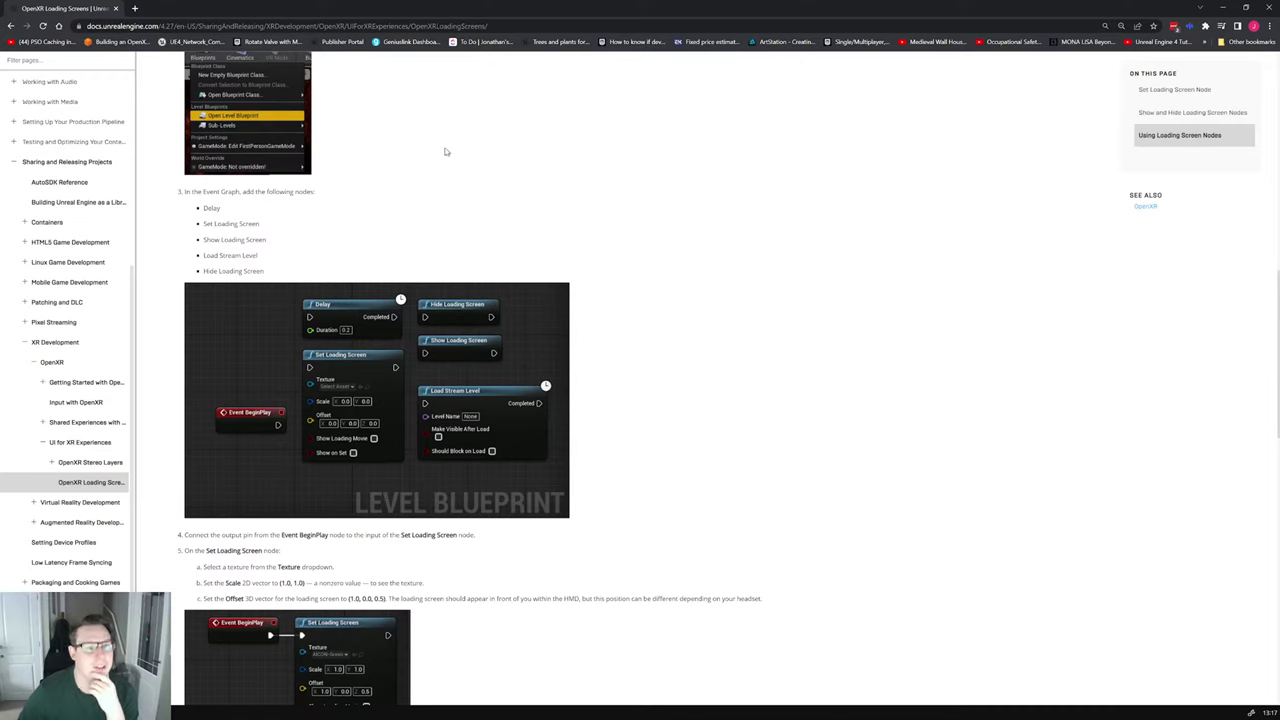
left_click(1225, 10)
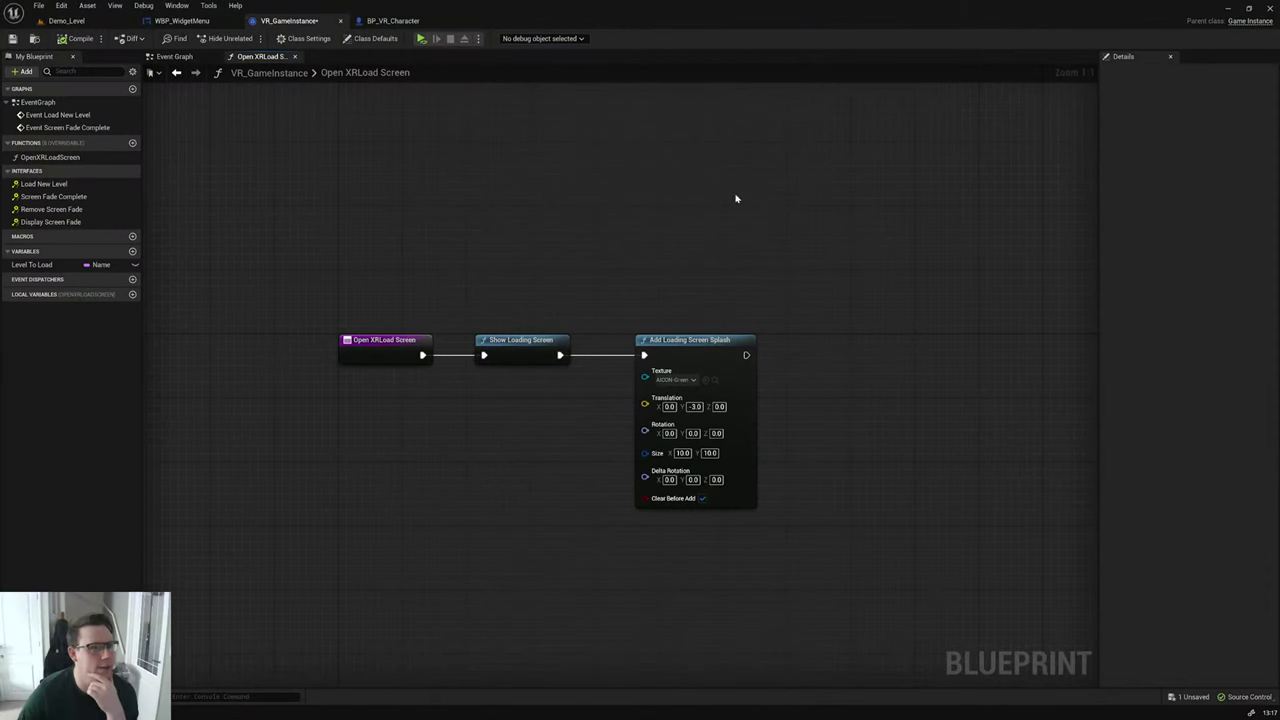
Step: Switch to Discord's GDXR quest-two-development channel
key("alt+Tab")
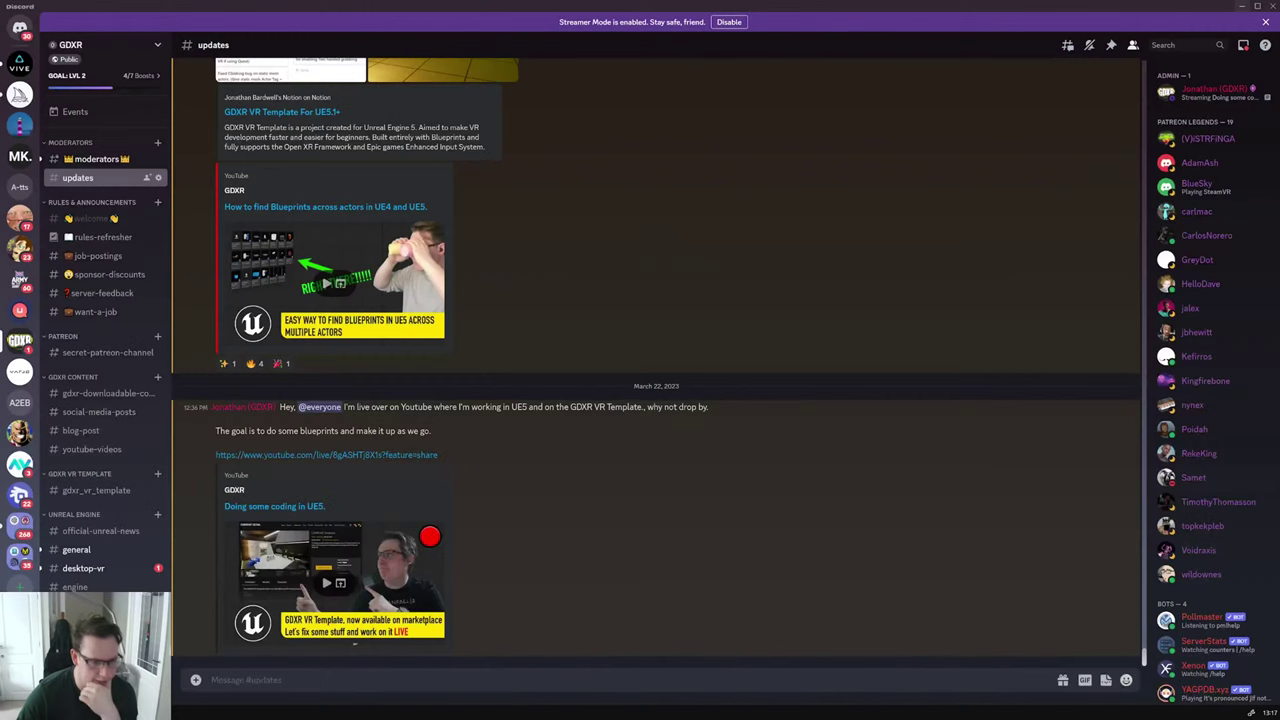
scroll(117, 352, "down", 4)
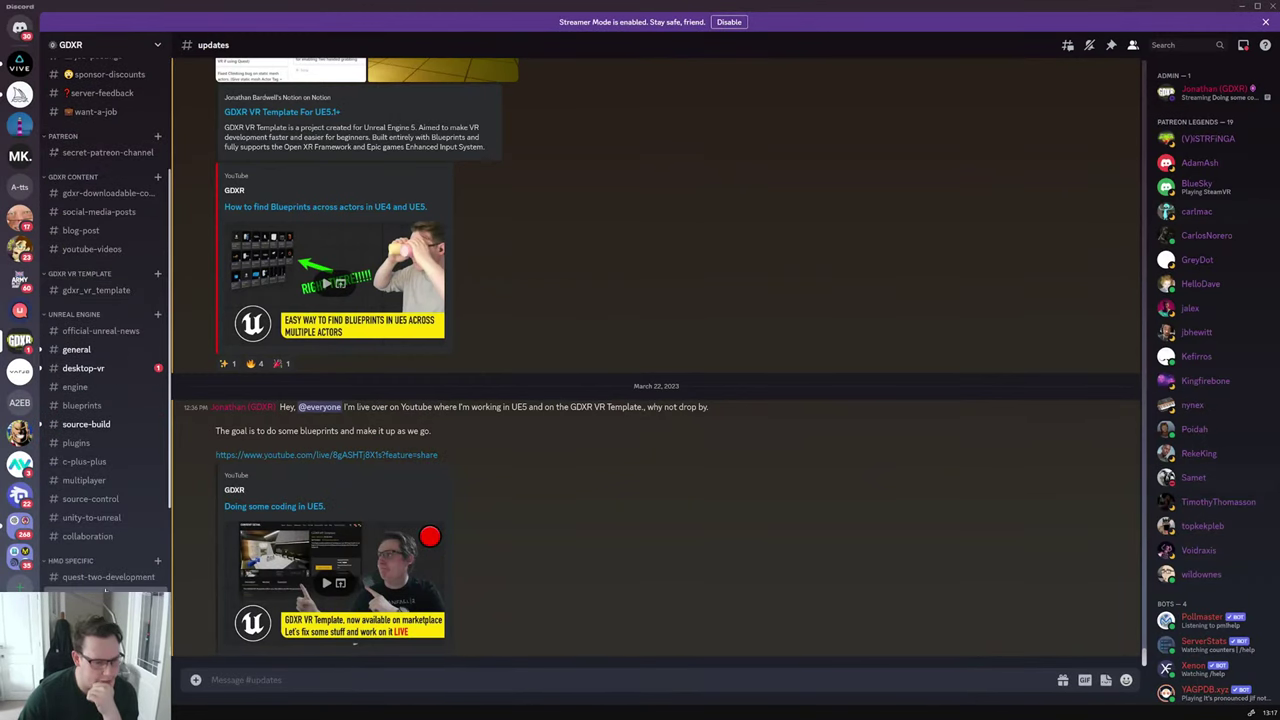
left_click(108, 577)
Step: Scroll up to the 'Announcing Official Support for Unreal Engine 5' post and open its link
scroll(674, 490, "up", 3)
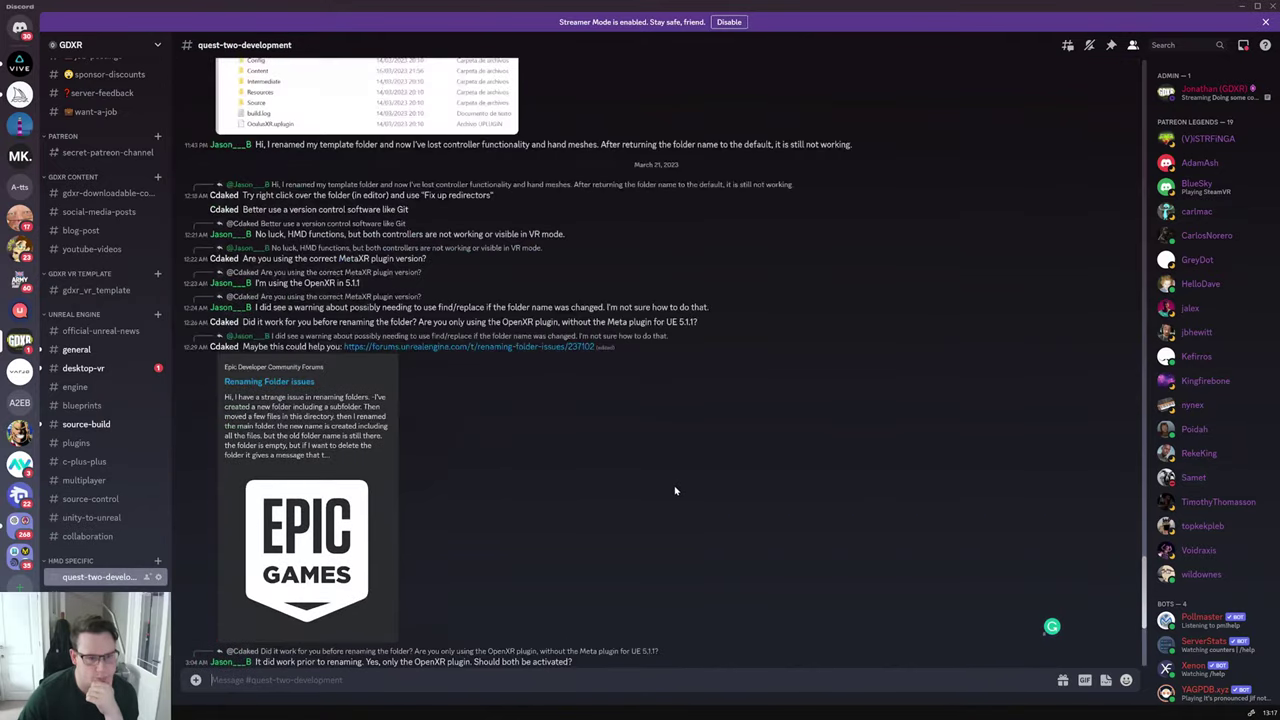
scroll(674, 490, "up", 20)
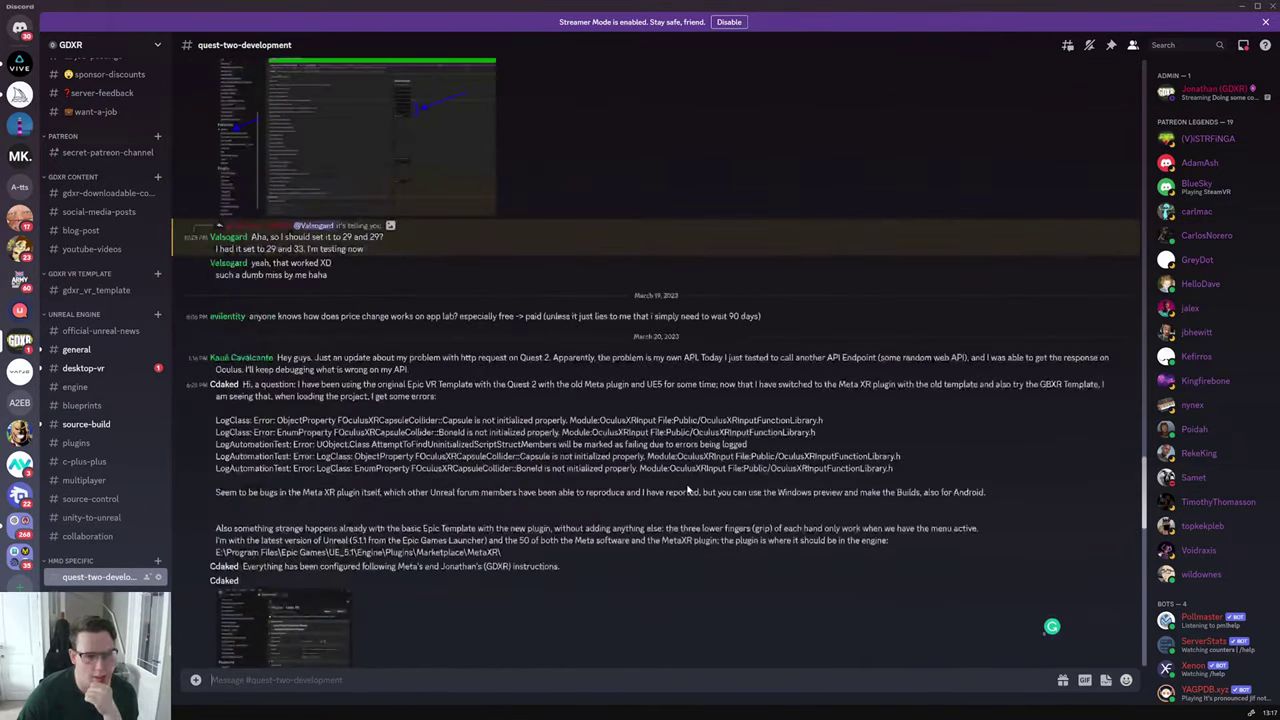
scroll(693, 488, "up", 15)
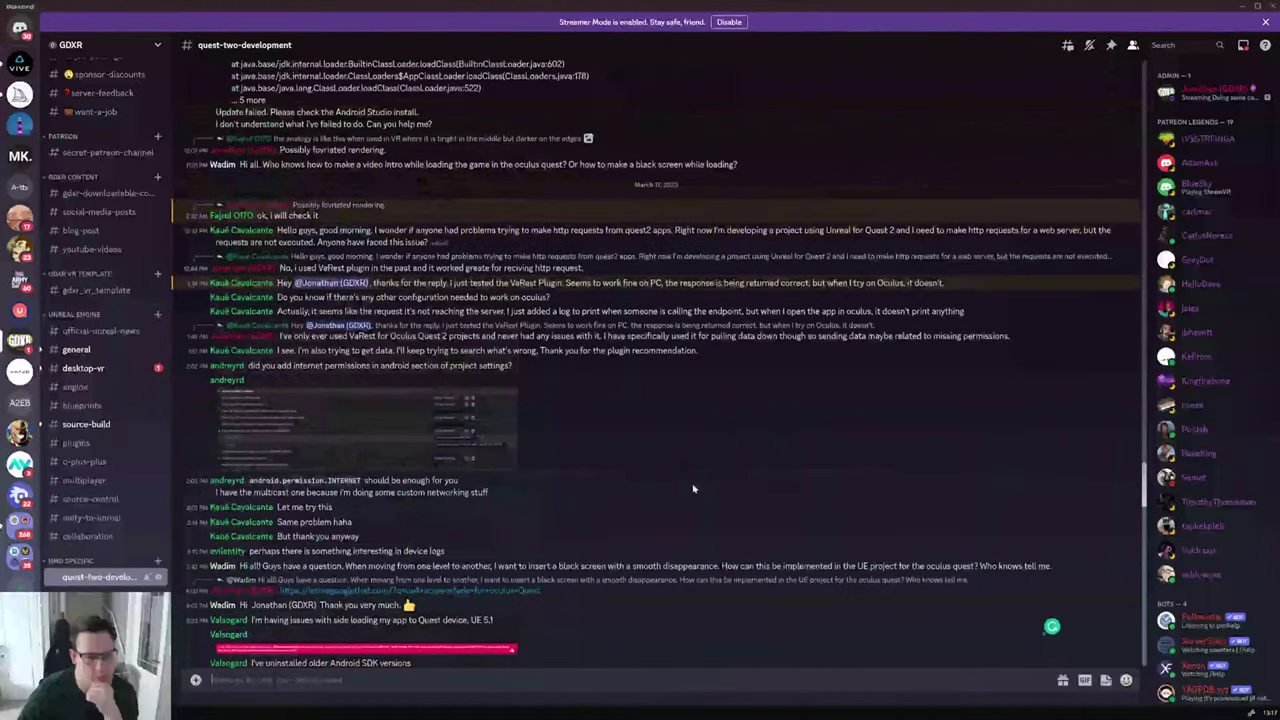
scroll(693, 488, "up", 3)
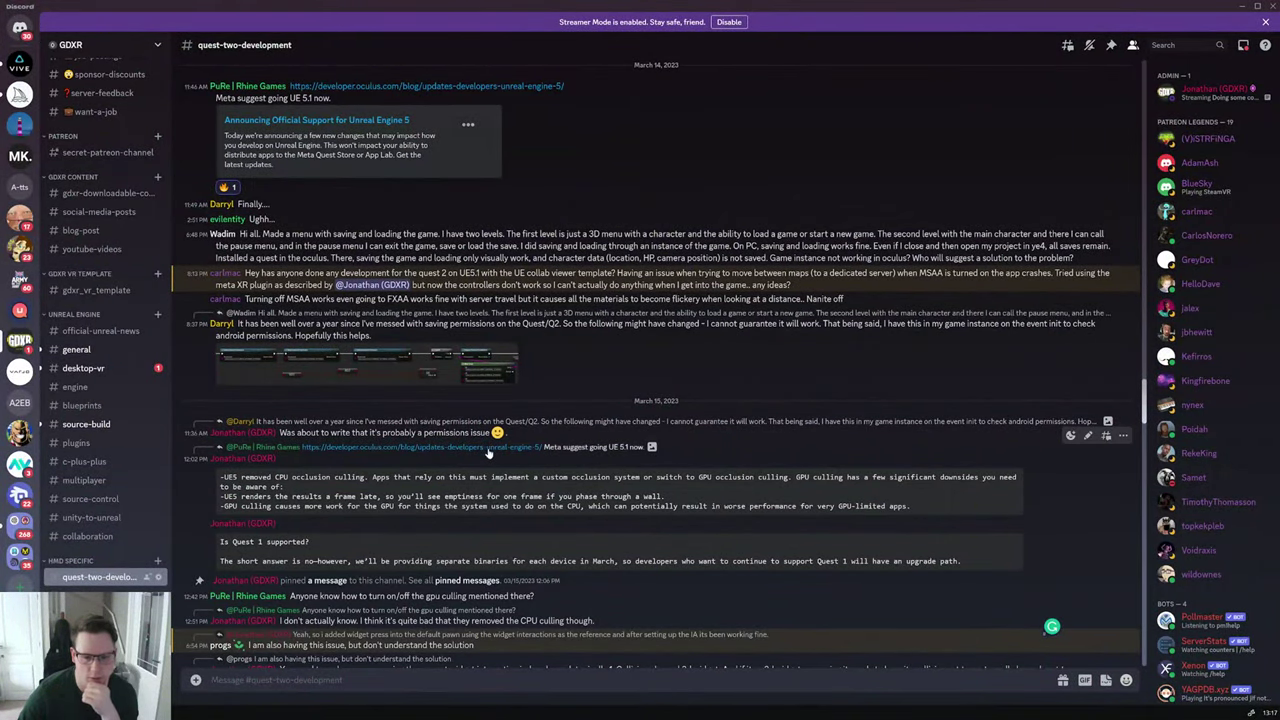
scroll(488, 451, "up", 3)
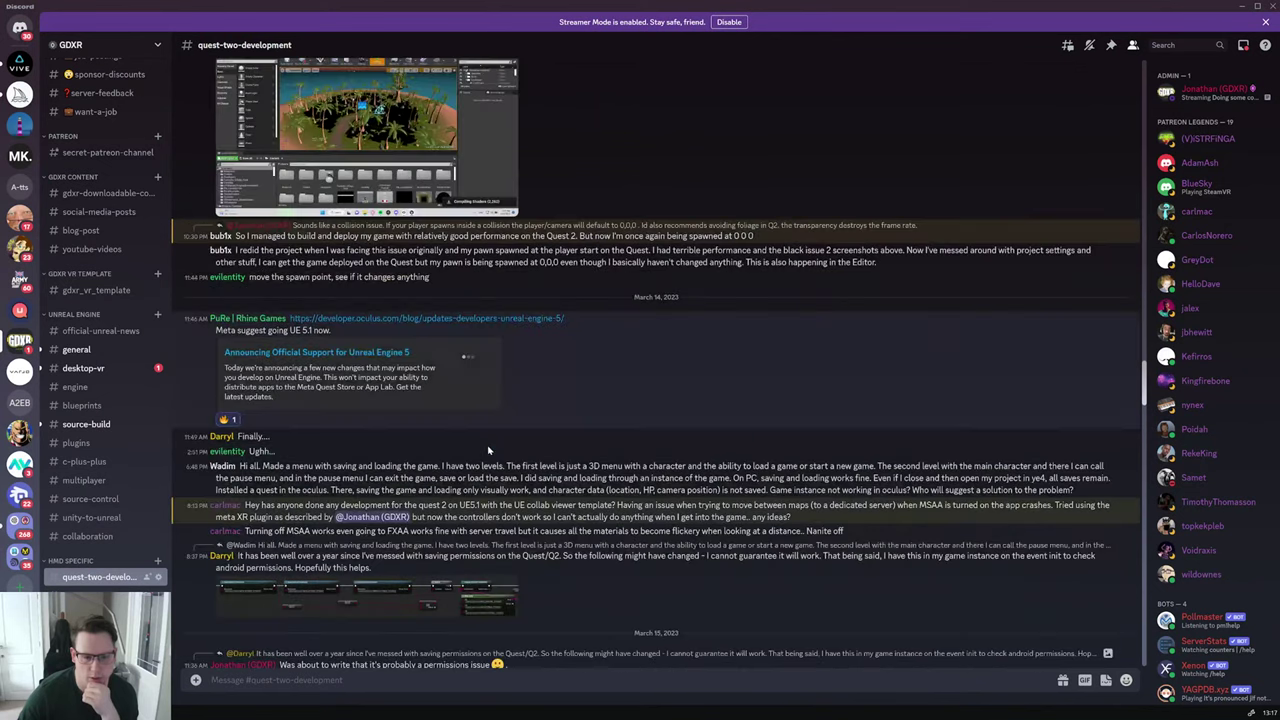
left_click(362, 354)
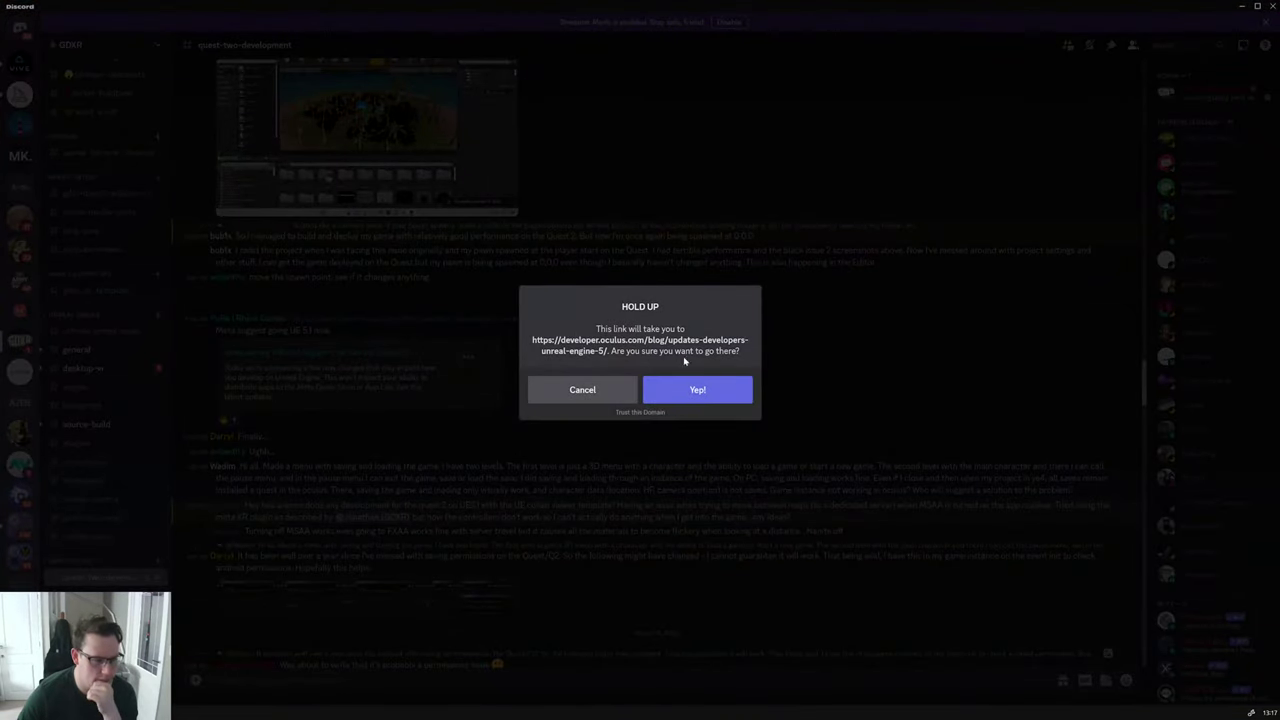
Step: Open Meta's UE5 blog post and scroll through its FAQ on engine changes
left_click(667, 390)
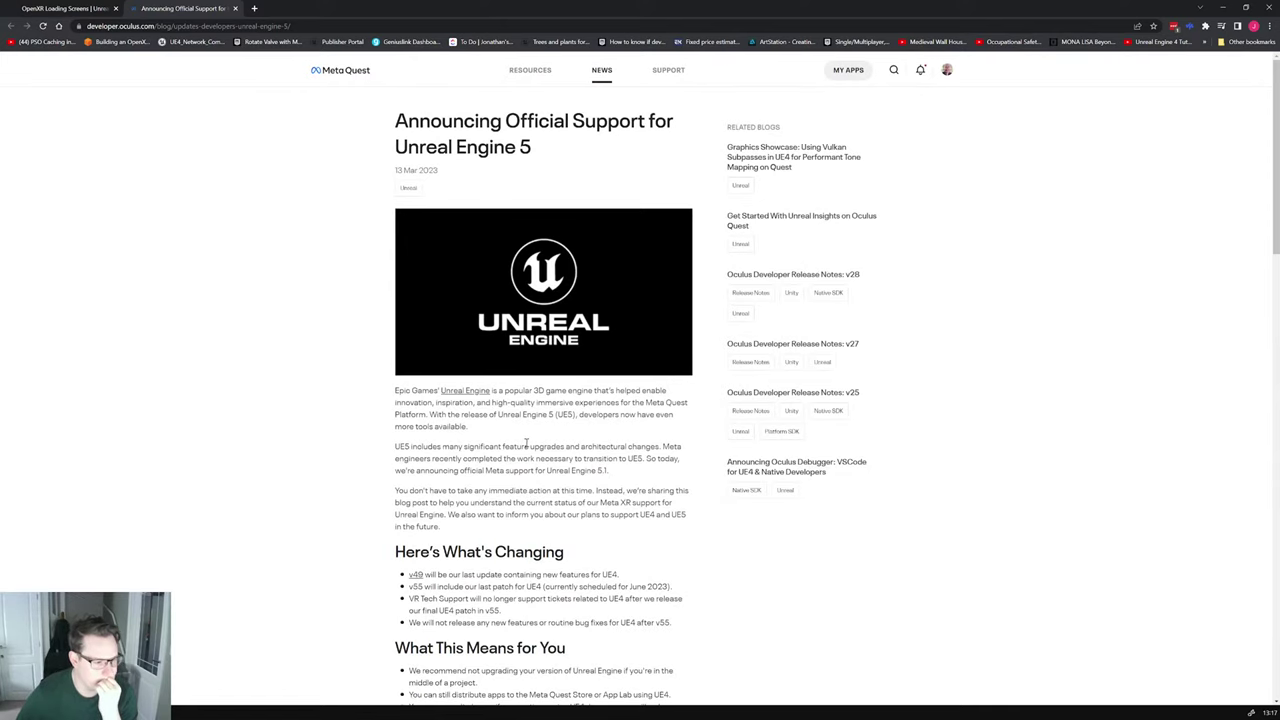
scroll(750, 496, "down", 3)
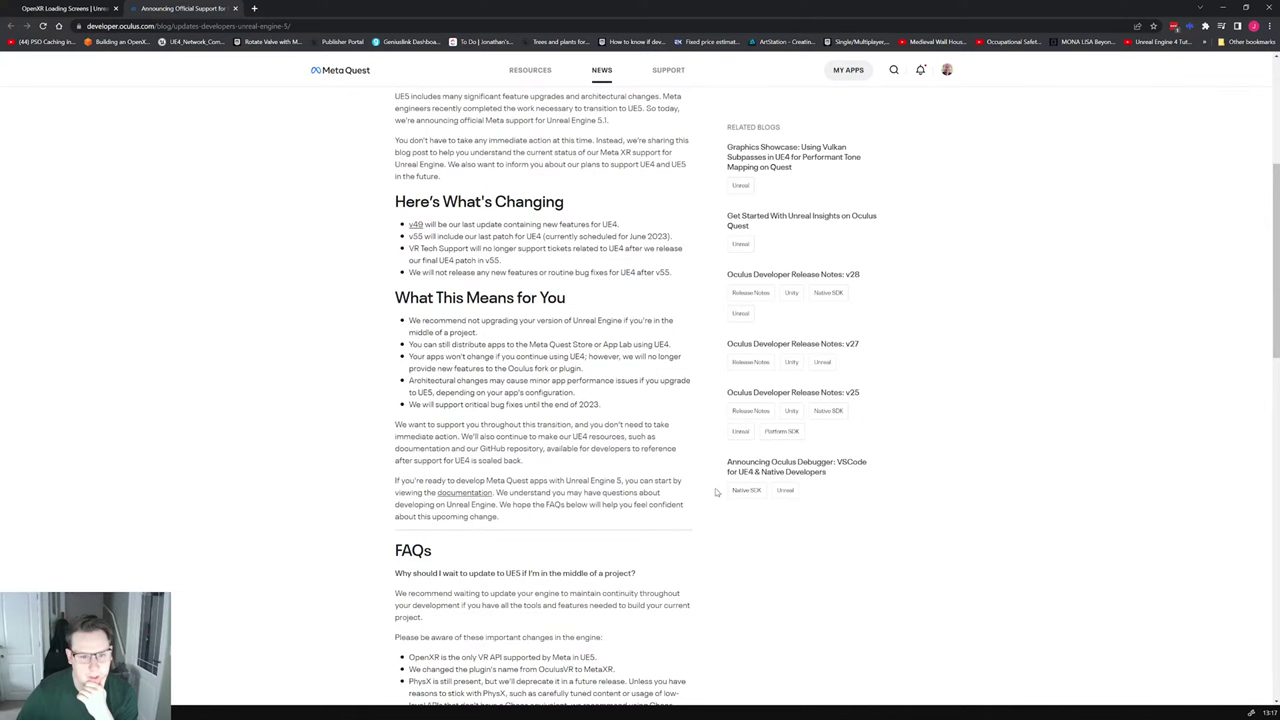
scroll(718, 492, "down", 1)
scroll(718, 490, "down", 3)
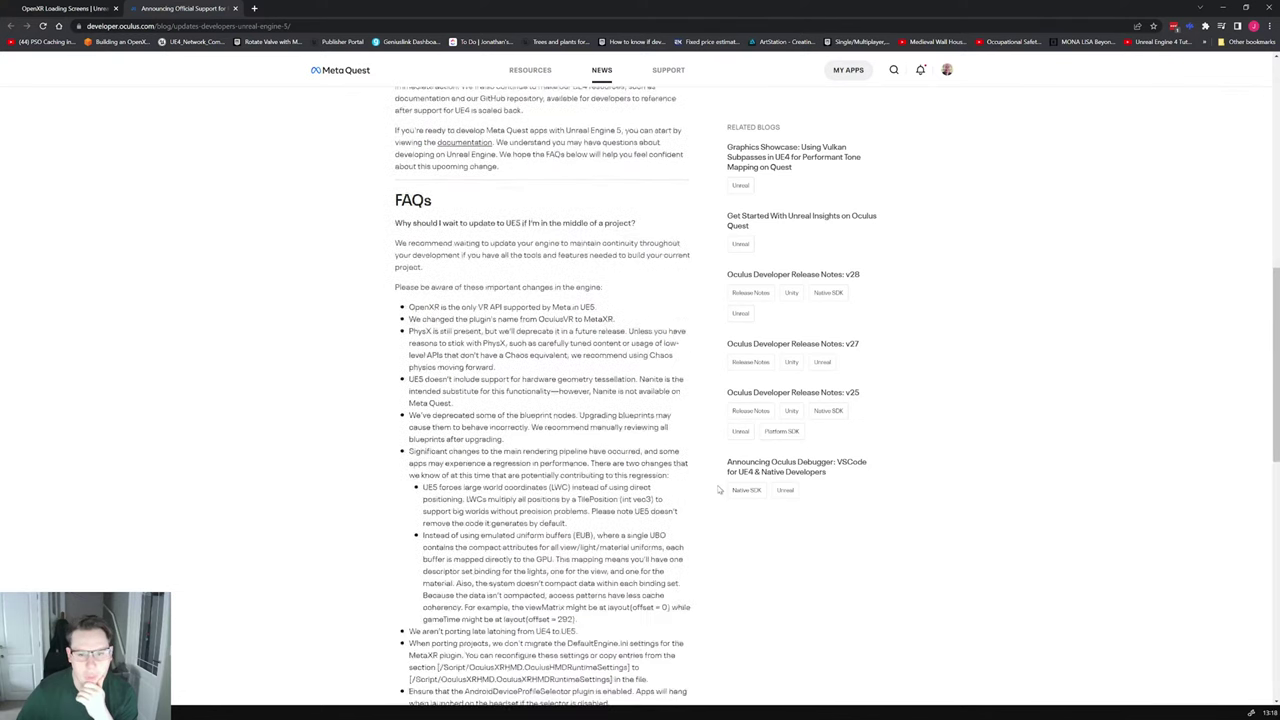
scroll(718, 489, "down", 1)
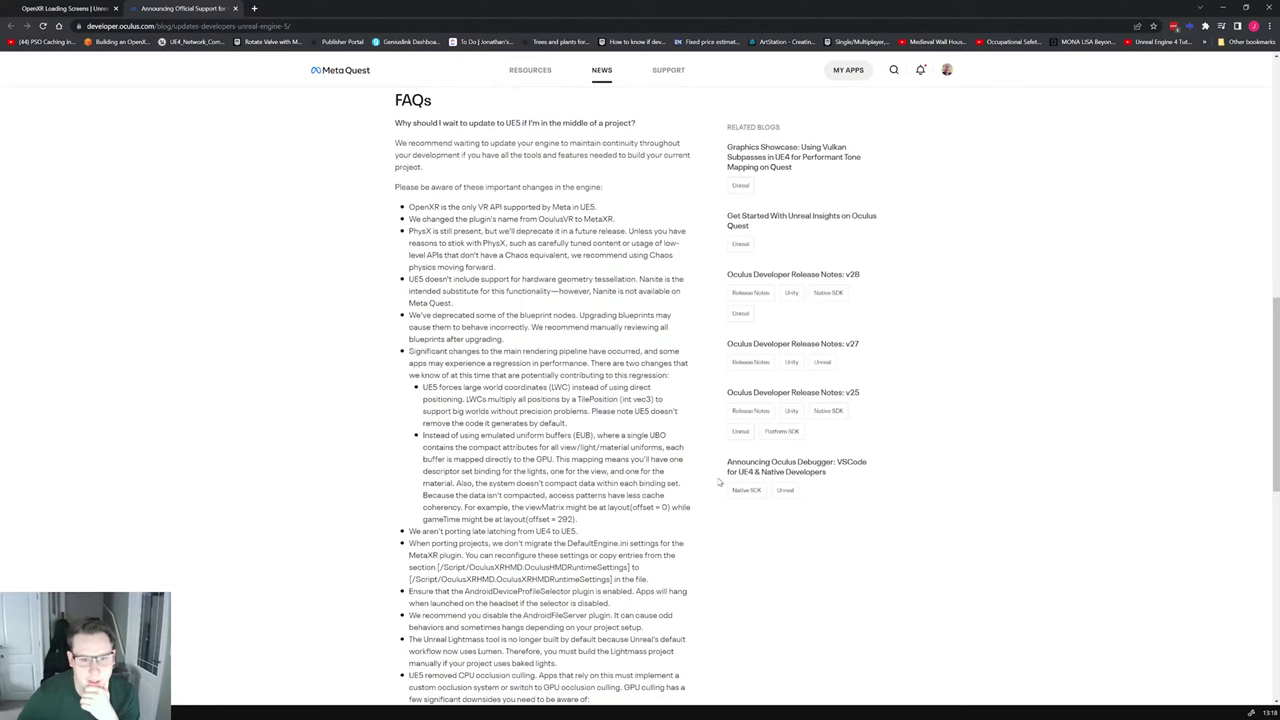
scroll(718, 482, "down", 2)
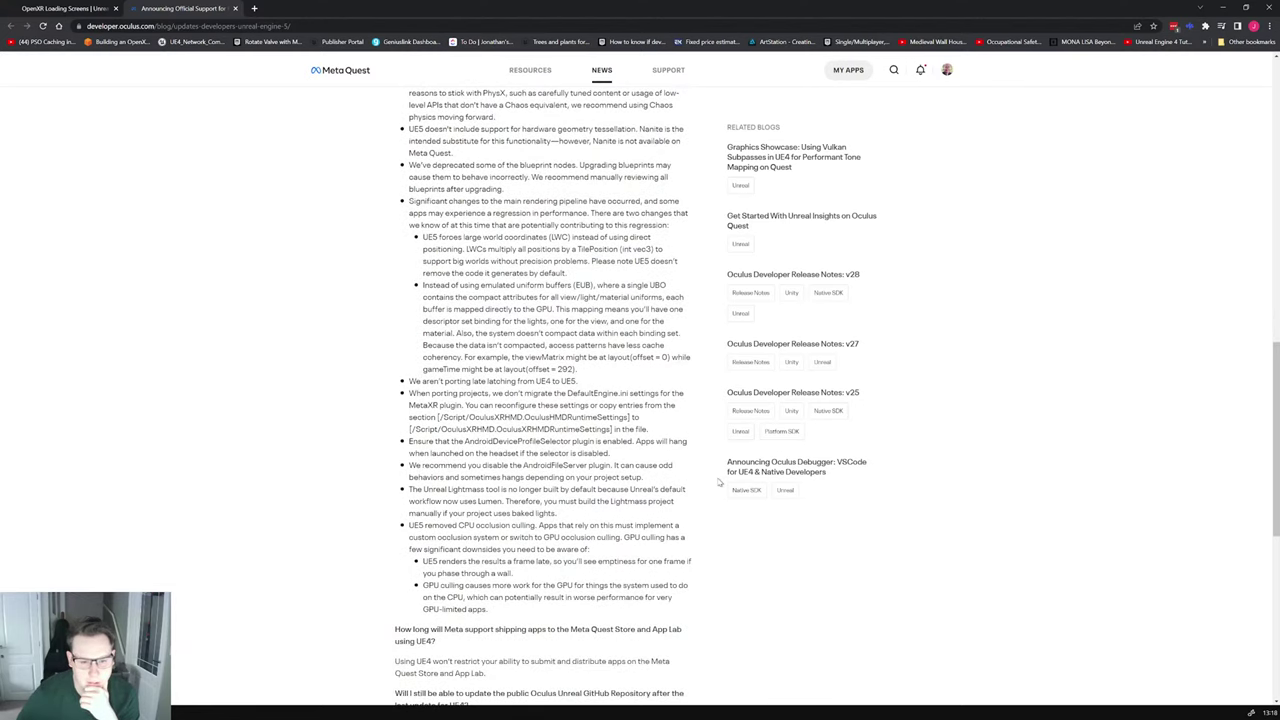
scroll(718, 482, "down", 1)
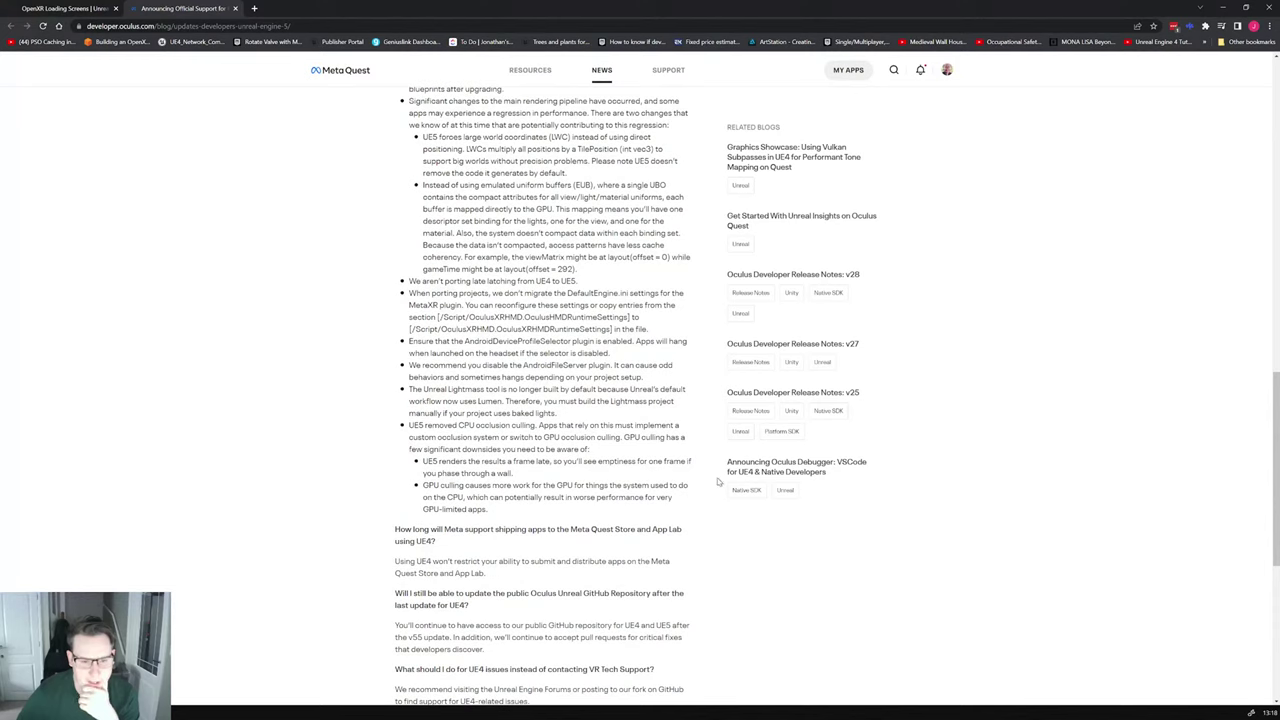
Step: Highlight the CPU occlusion culling removal and GPU culling downside notes, then return to the OpenXR docs
left_click_drag(409, 425, 621, 510)
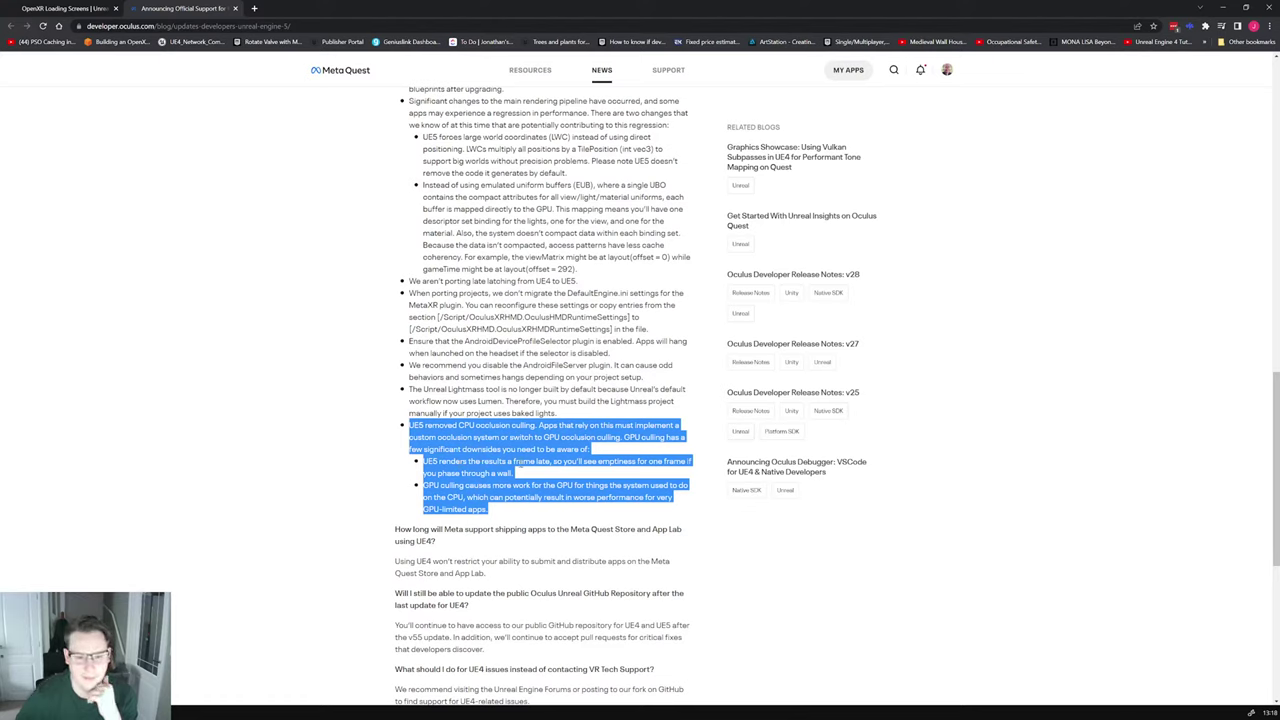
left_click(550, 480)
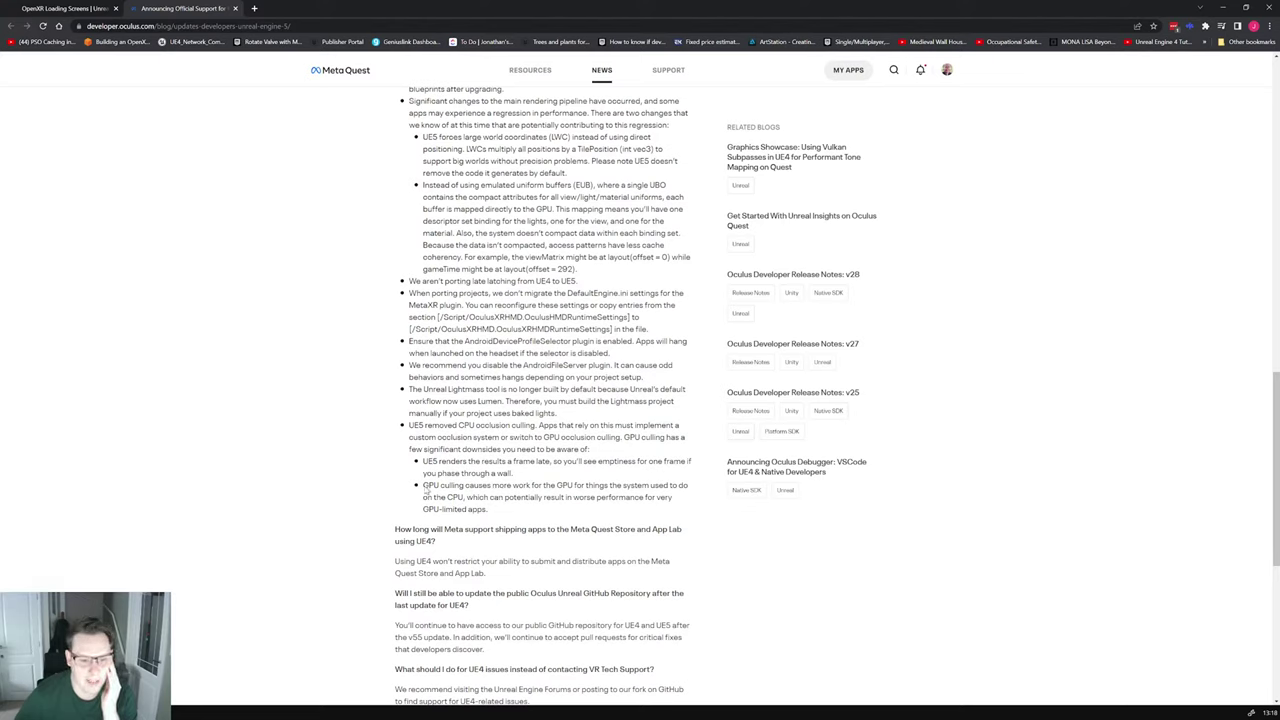
left_click_drag(424, 485, 497, 514)
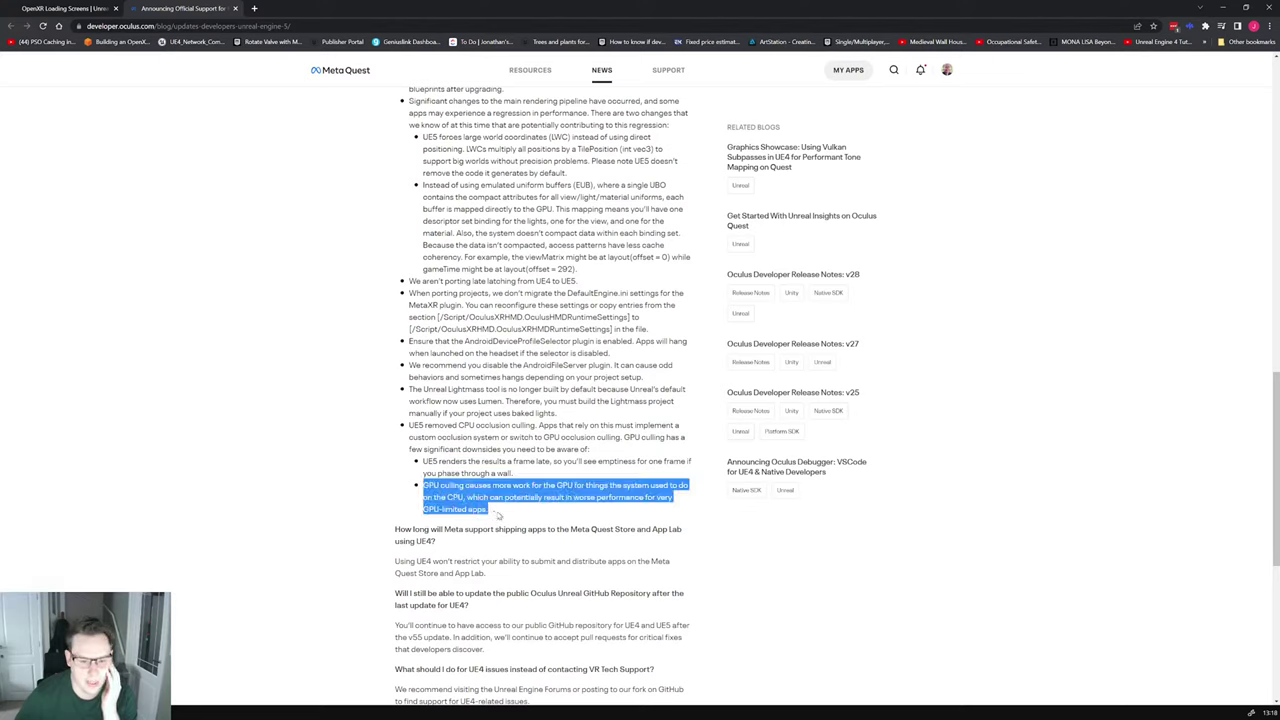
left_click(590, 511)
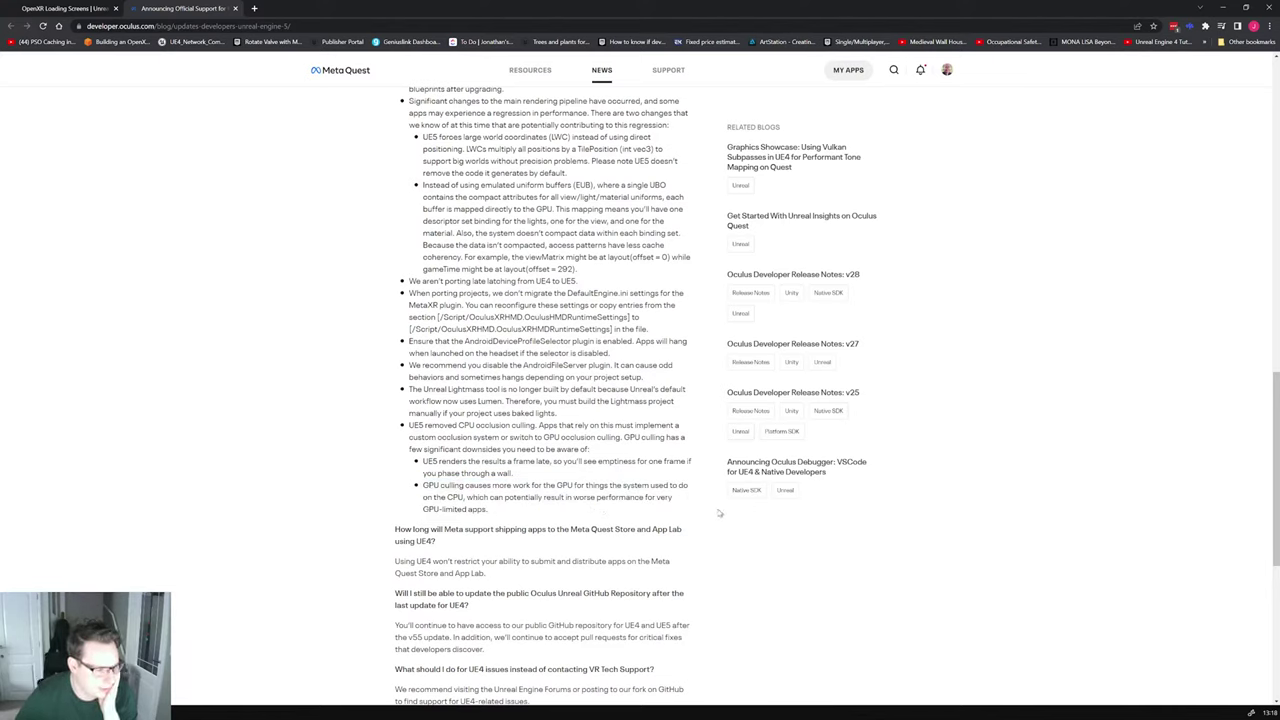
left_click(77, 10)
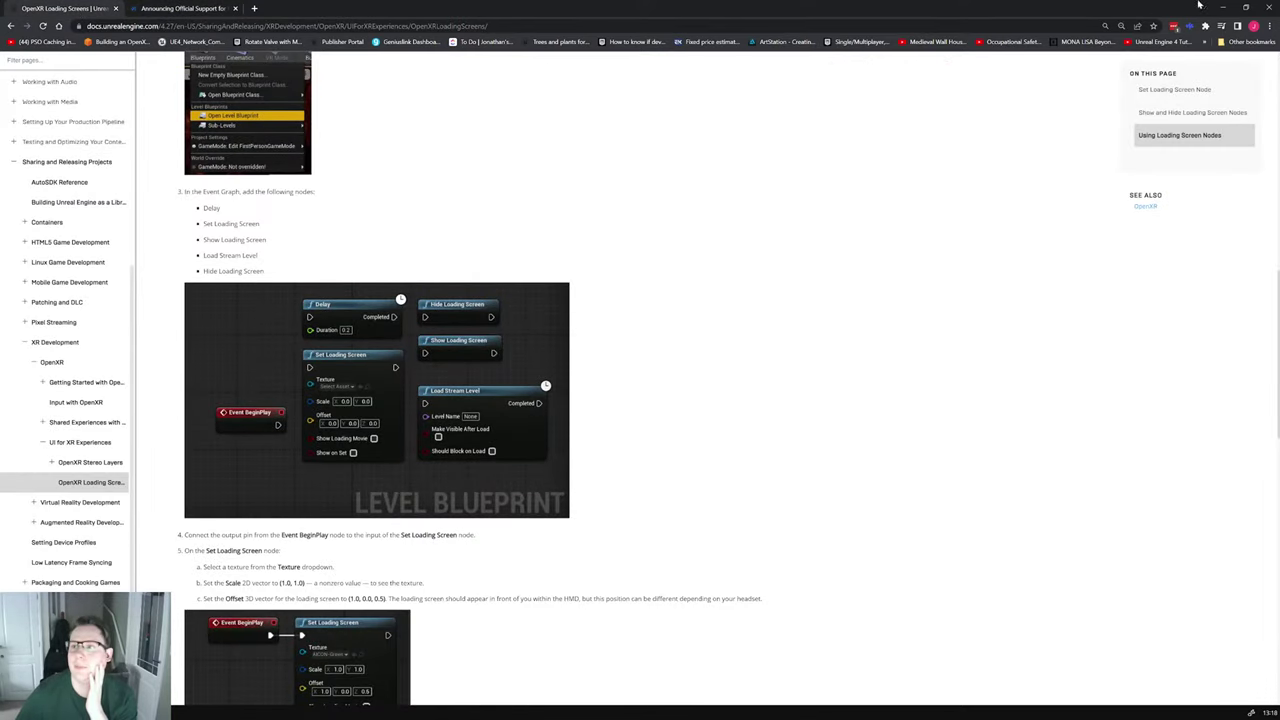
Step: Minimise the browser and Discord to reveal the Open XRLoad Screen function graph
left_click(1224, 8)
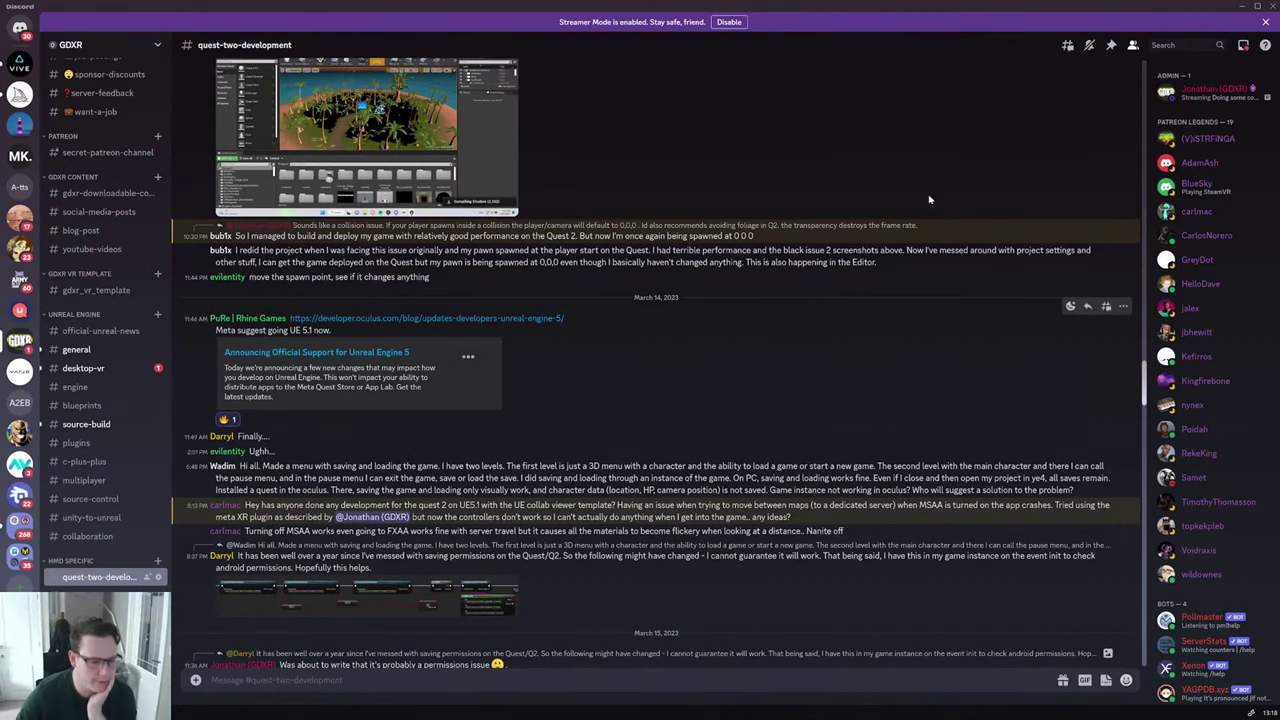
left_click(1241, 6)
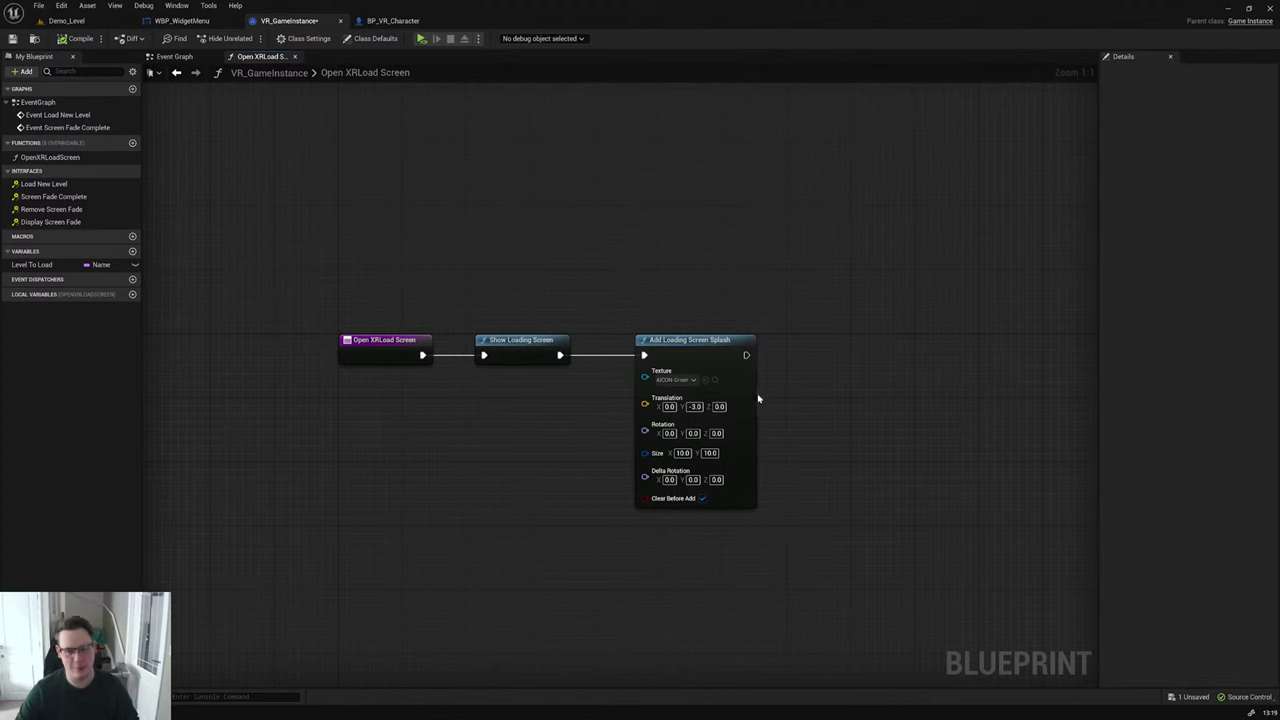
Step: Browse the Texture pin's asset list, keep AICON-Green, and switch back to the OpenXR documentation
left_click(675, 380)
scroll(759, 487, "down", 2)
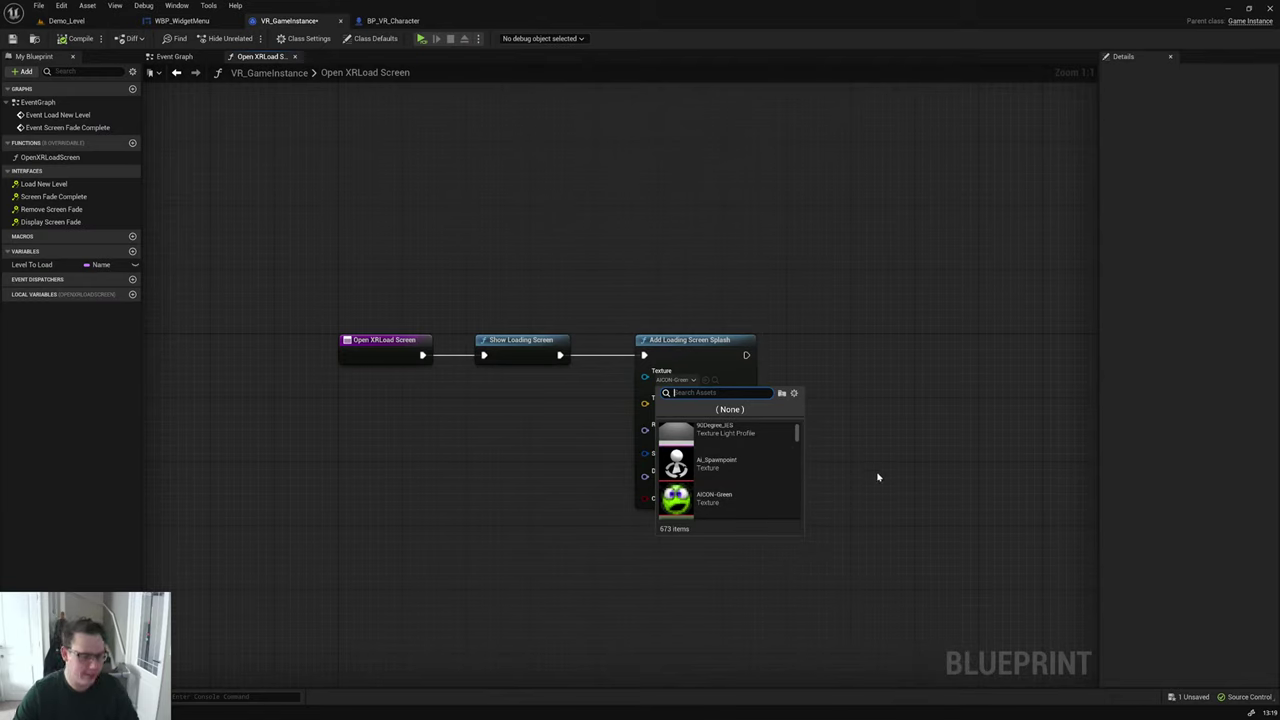
left_click(880, 481)
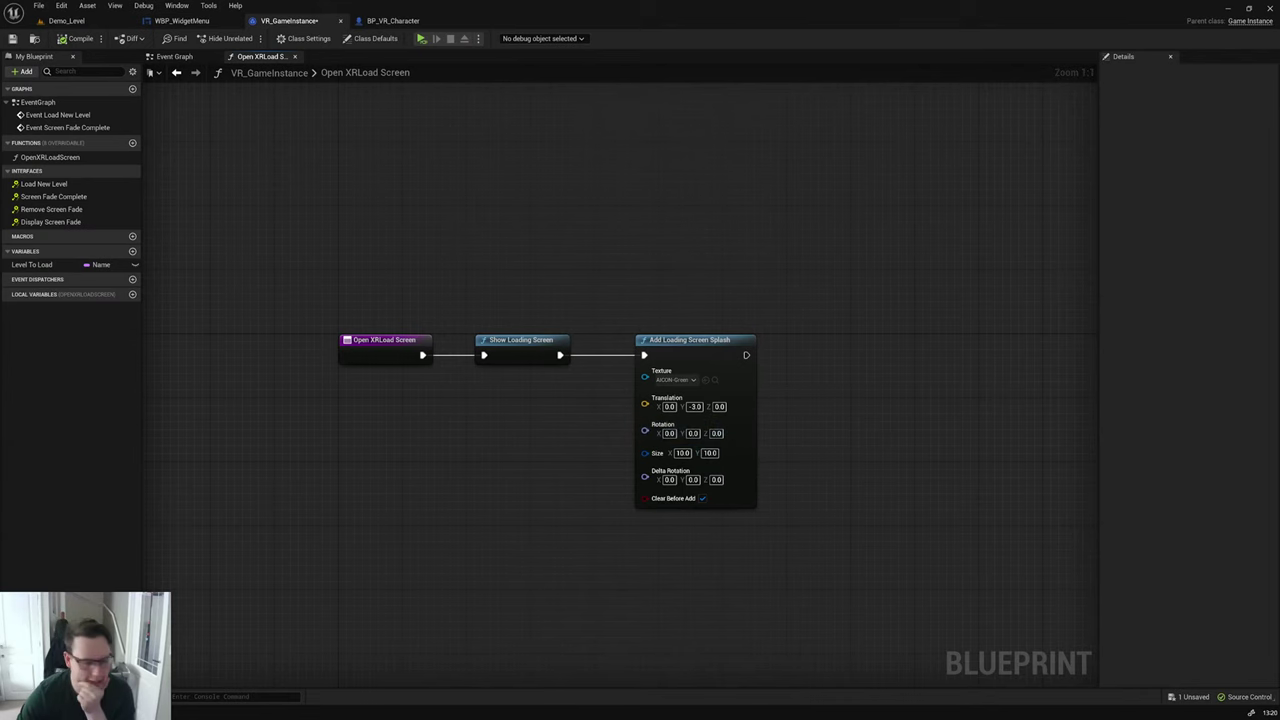
key("alt+Tab")
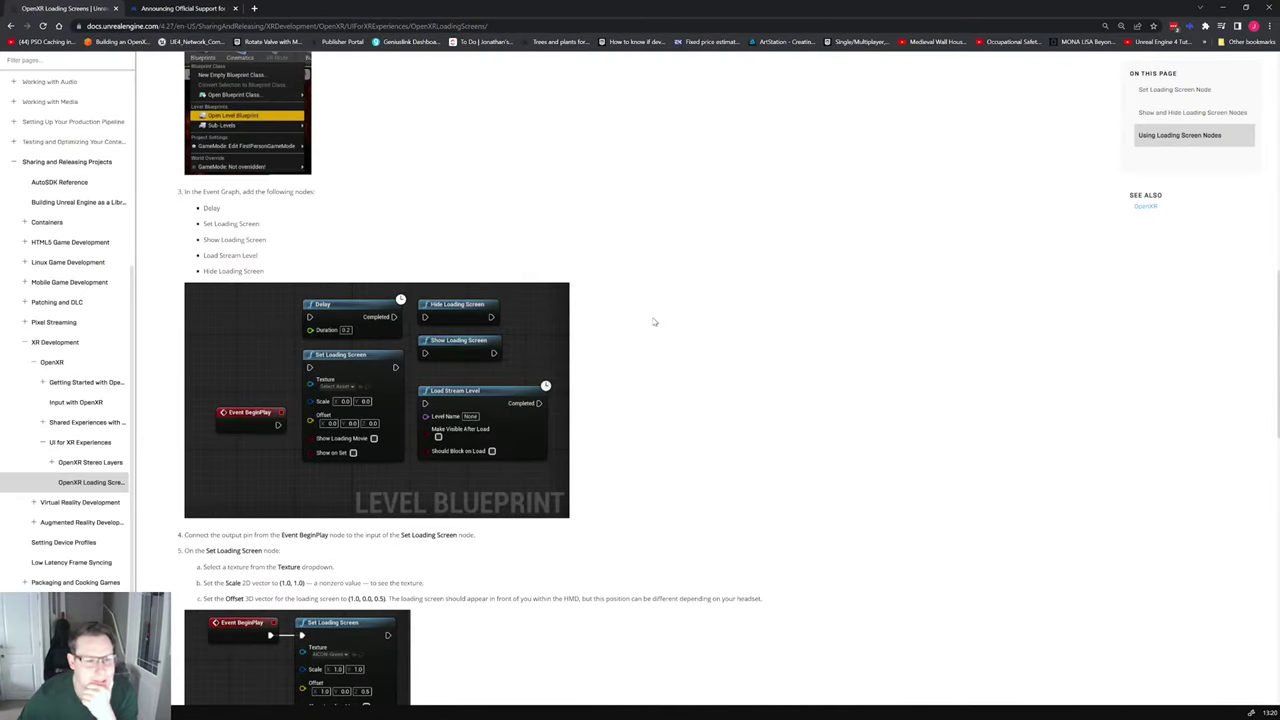
Step: Set the splash Translation X to 1.0 and Z to 0.5, then Save All
scroll(660, 315, "down", 5)
scroll(683, 301, "up", 1)
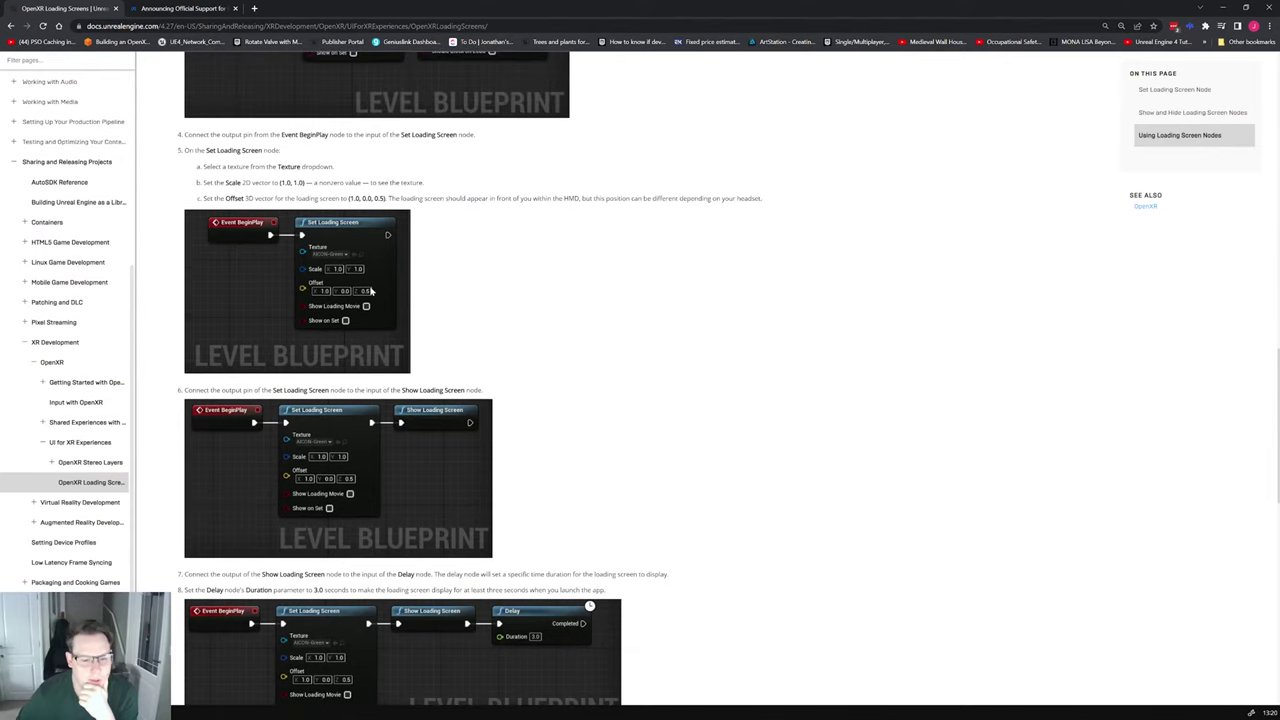
left_click(1226, 7)
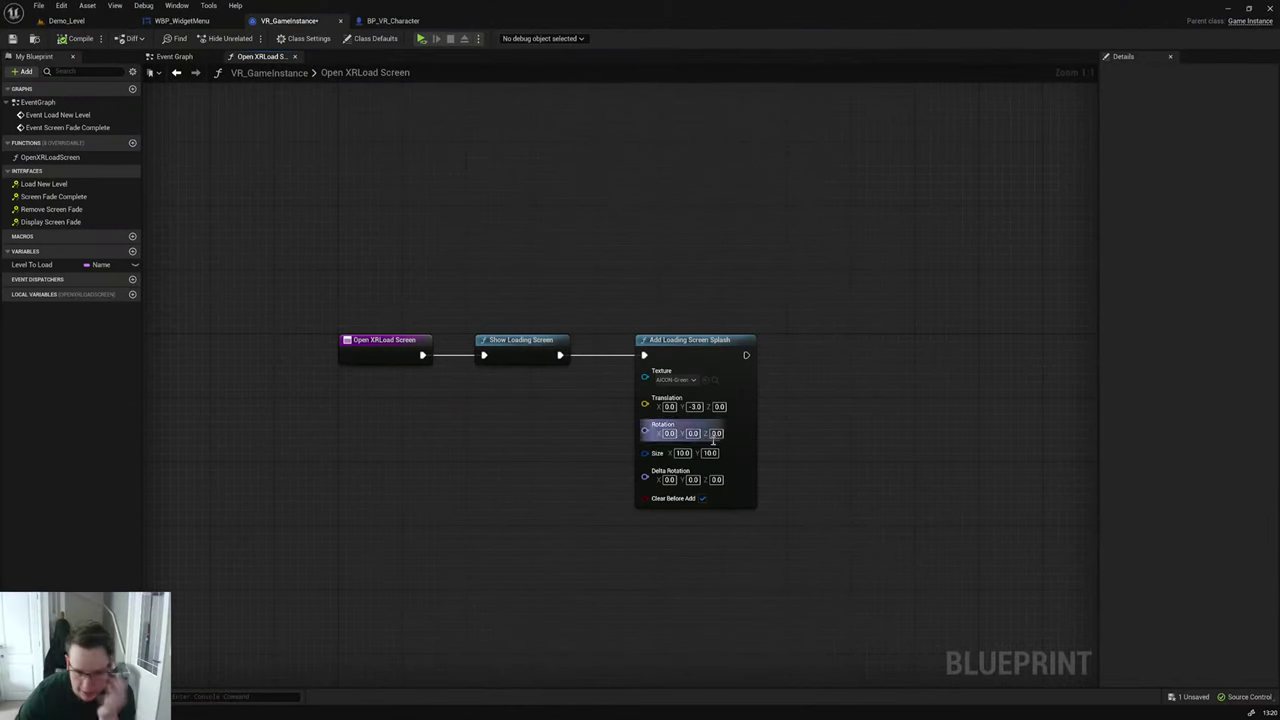
left_click_drag(668, 406, 720, 408)
key("Return")
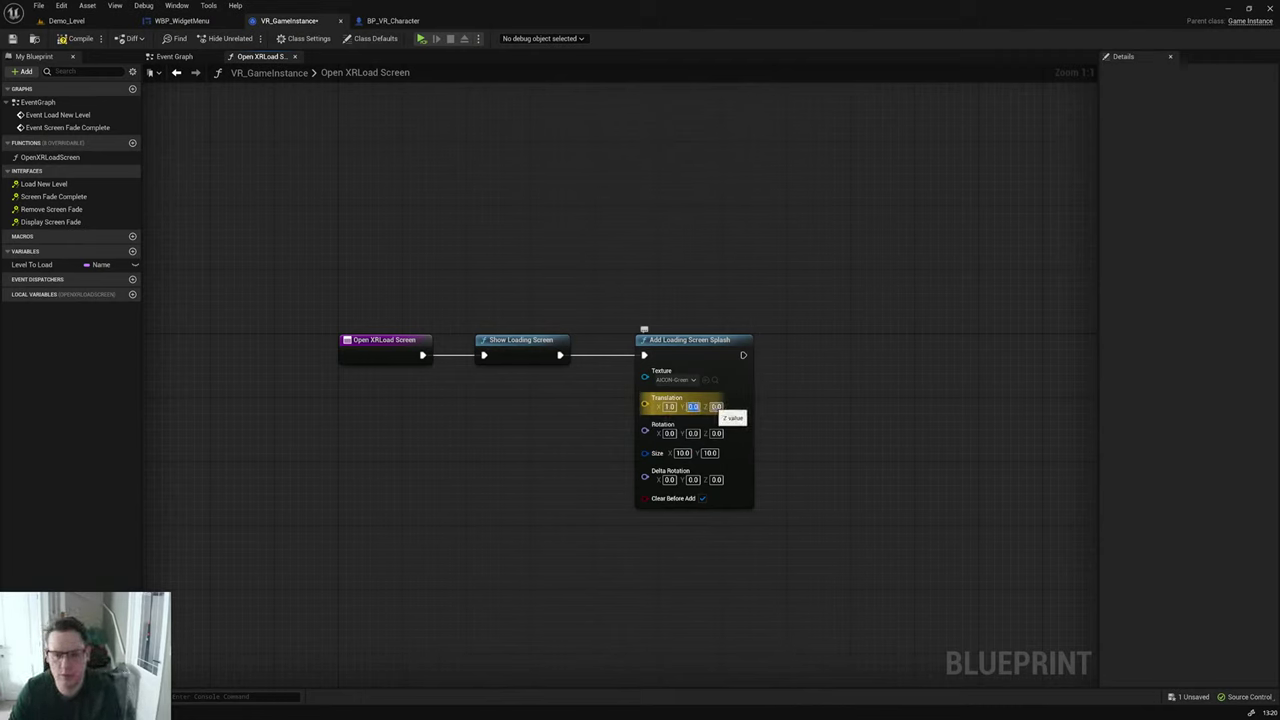
left_click_drag(717, 407, 740, 411)
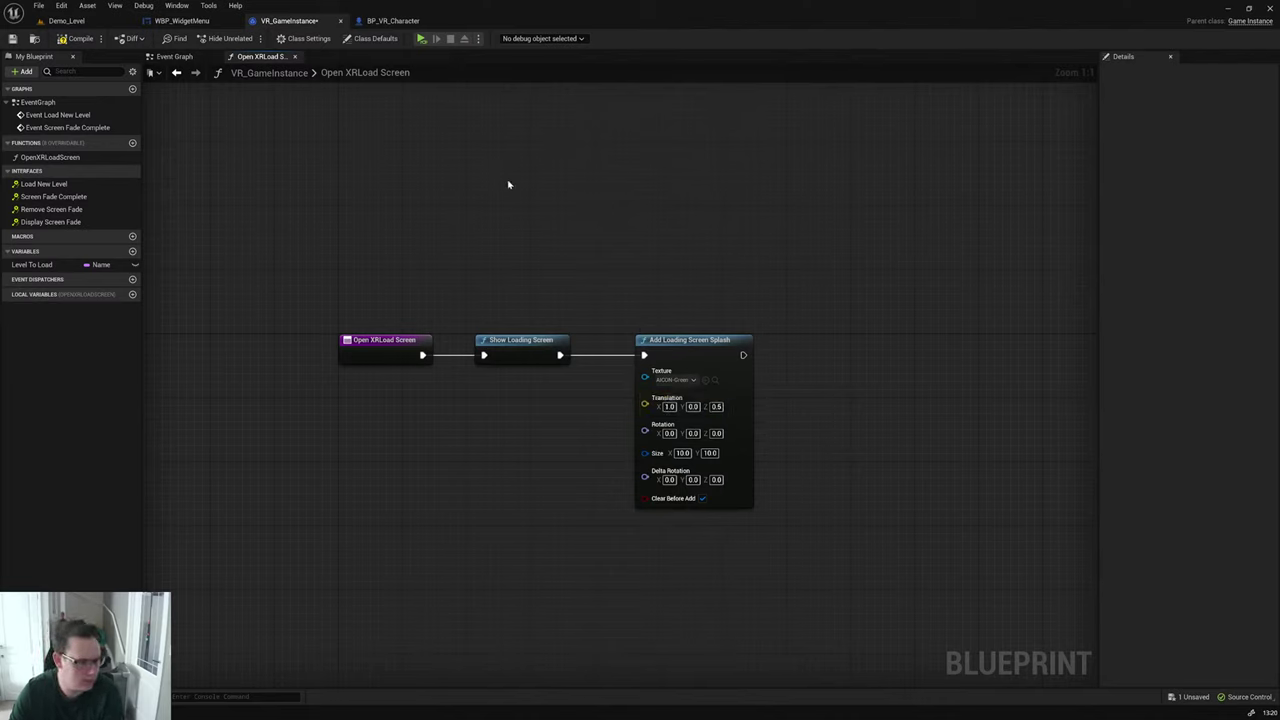
left_click(40, 6)
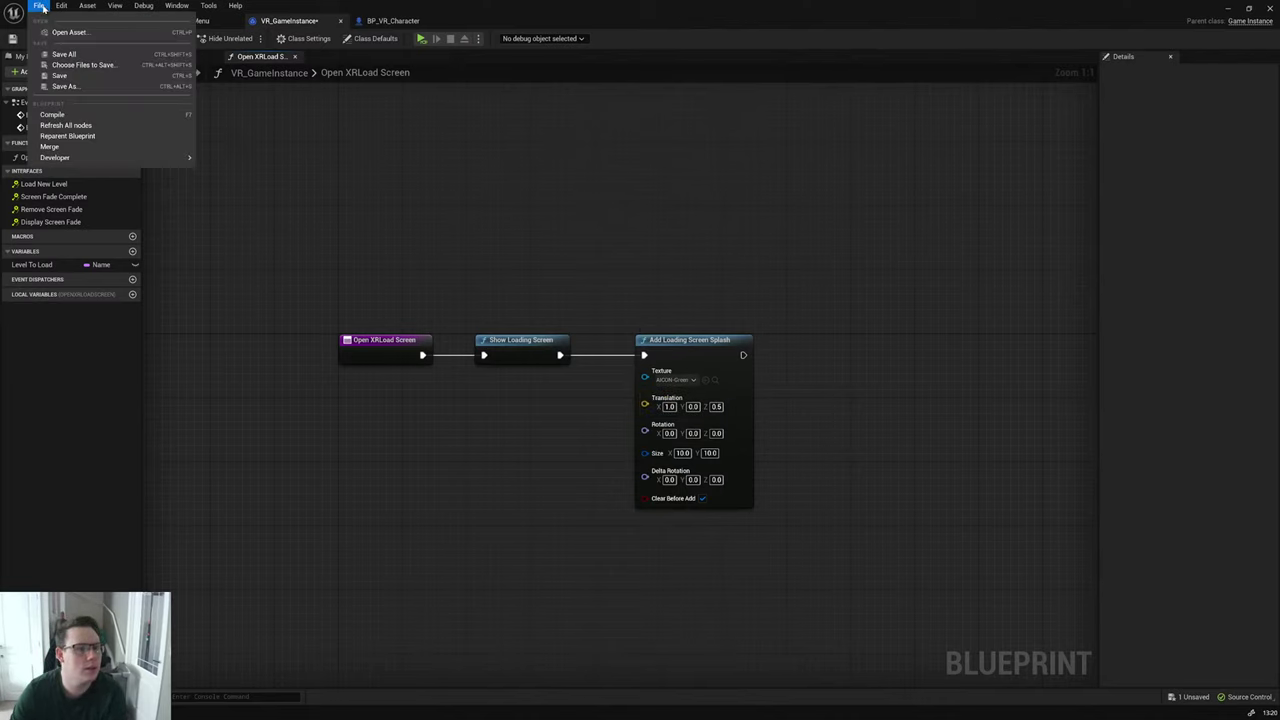
left_click(64, 54)
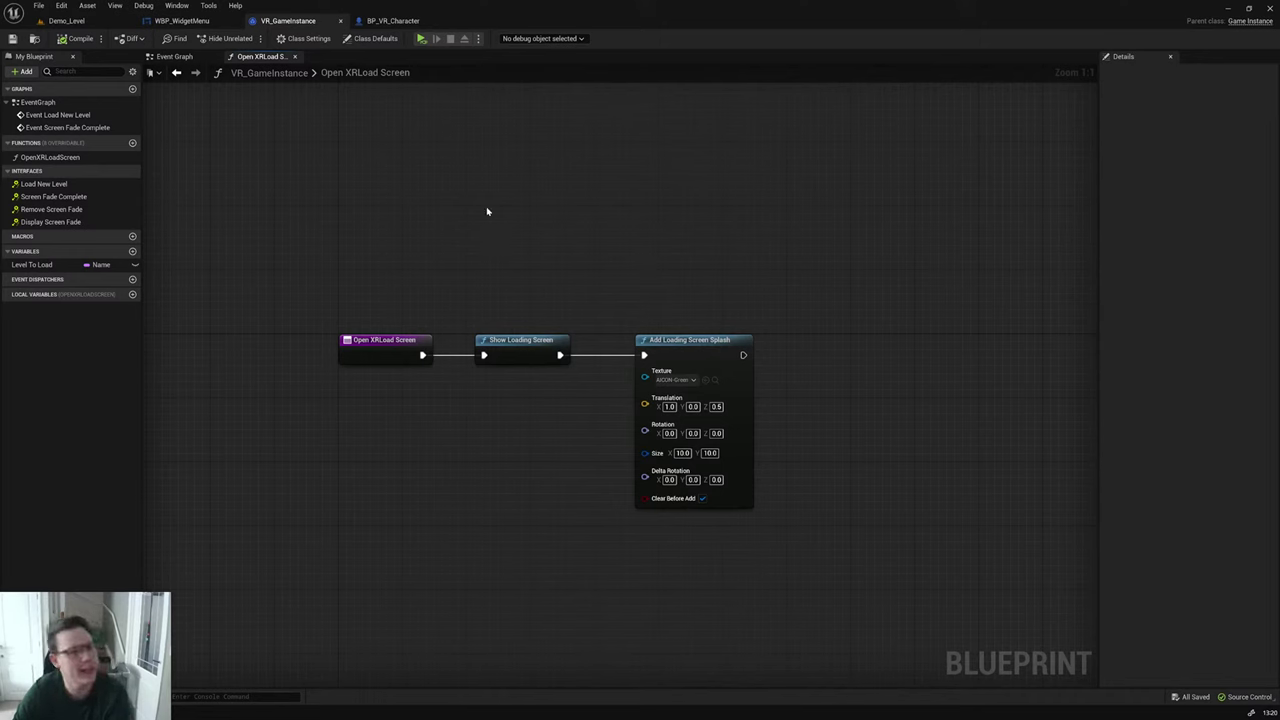
left_click(66, 20)
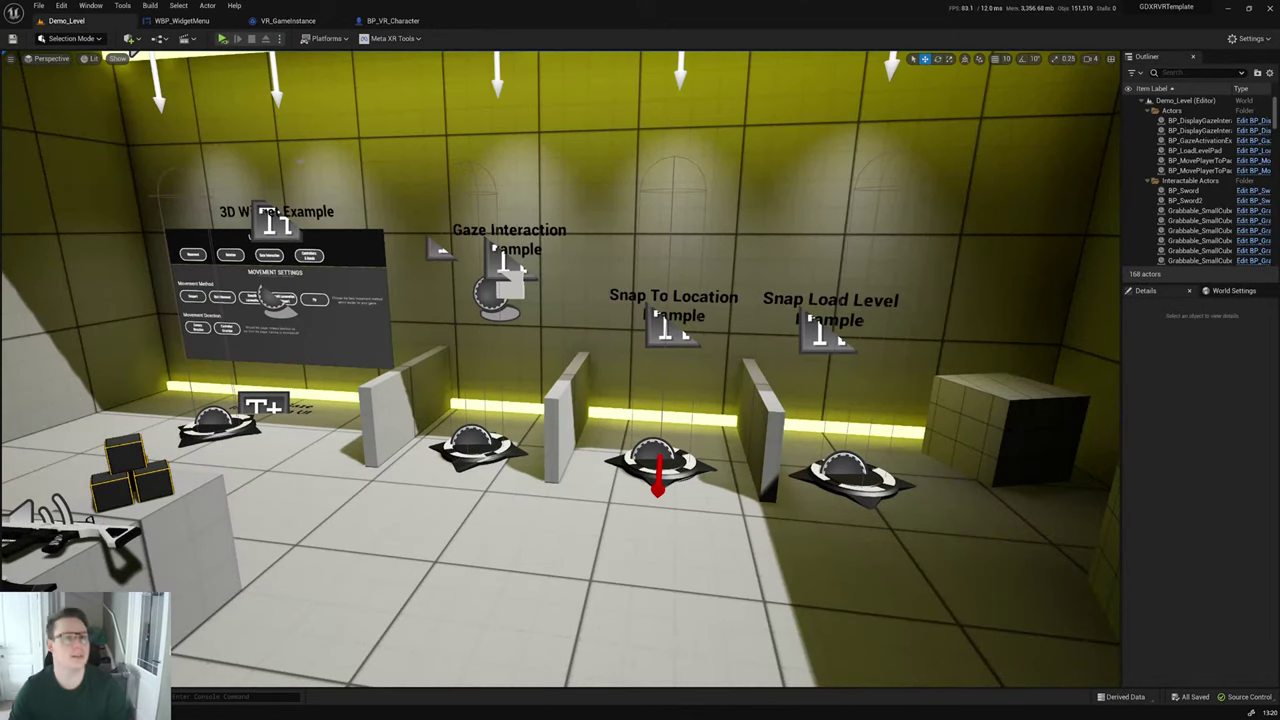
left_click(221, 39)
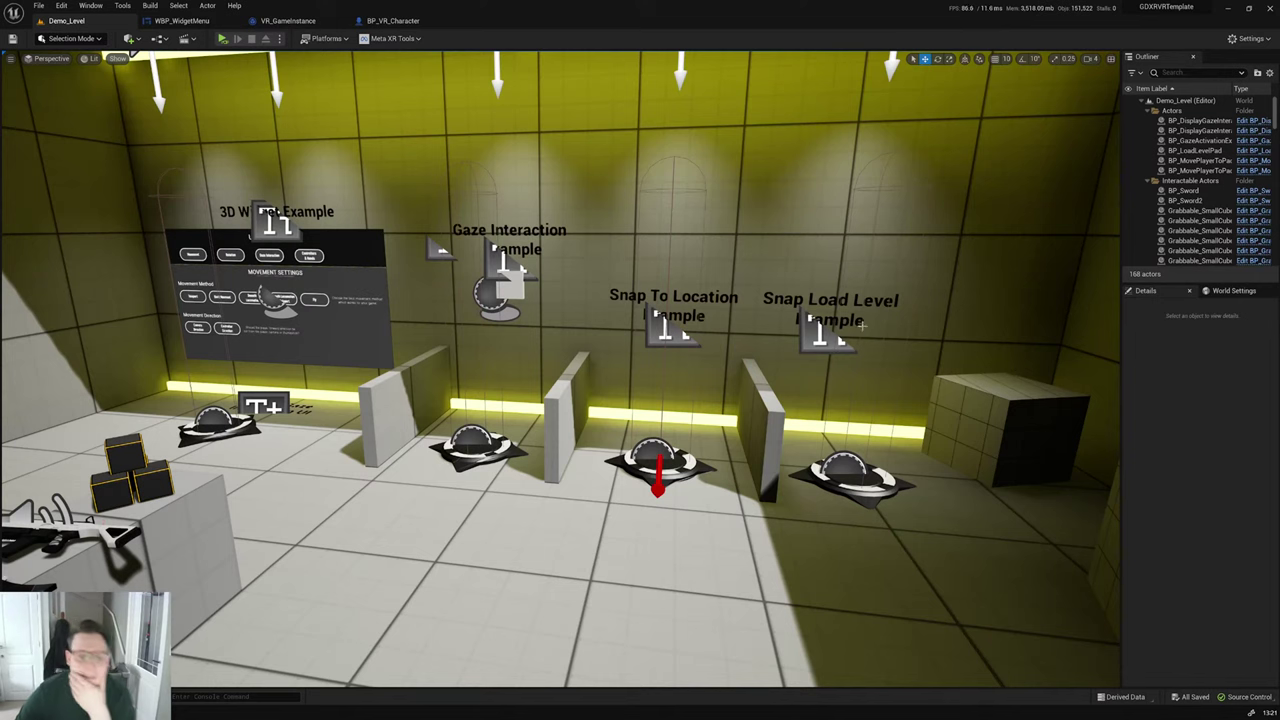
right_click_drag(862, 326, 785, 316)
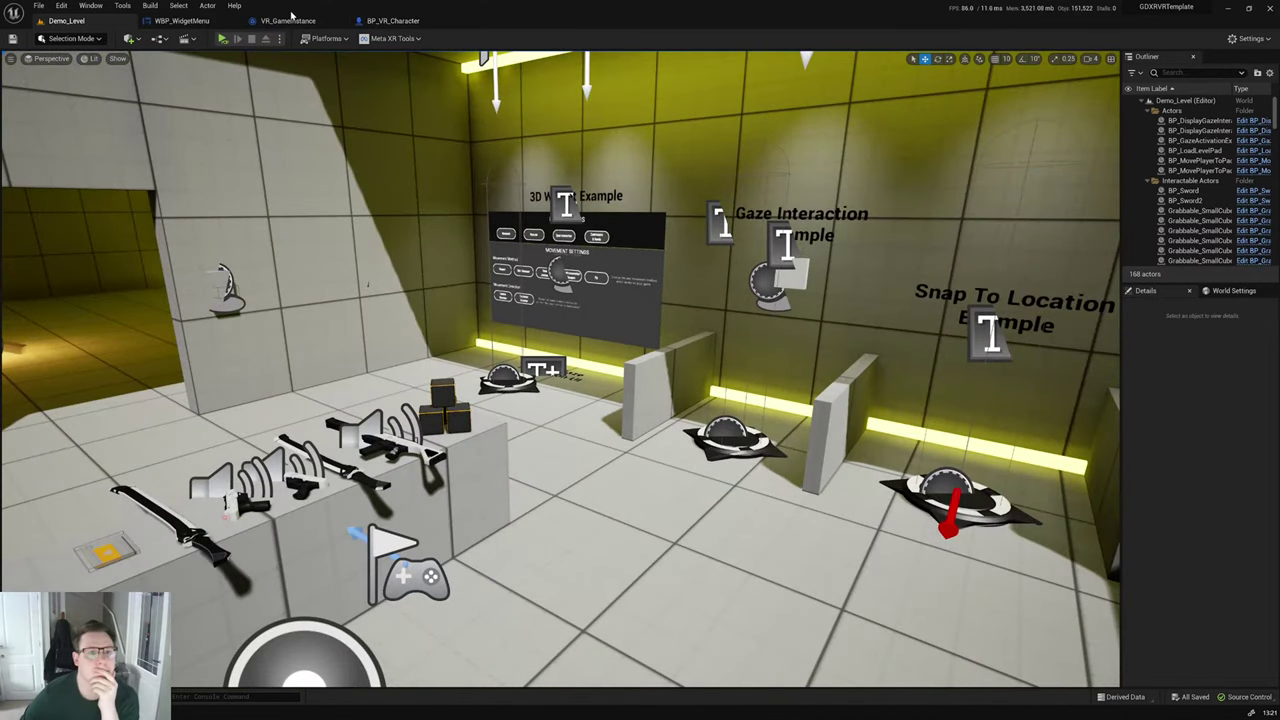
left_click(288, 20)
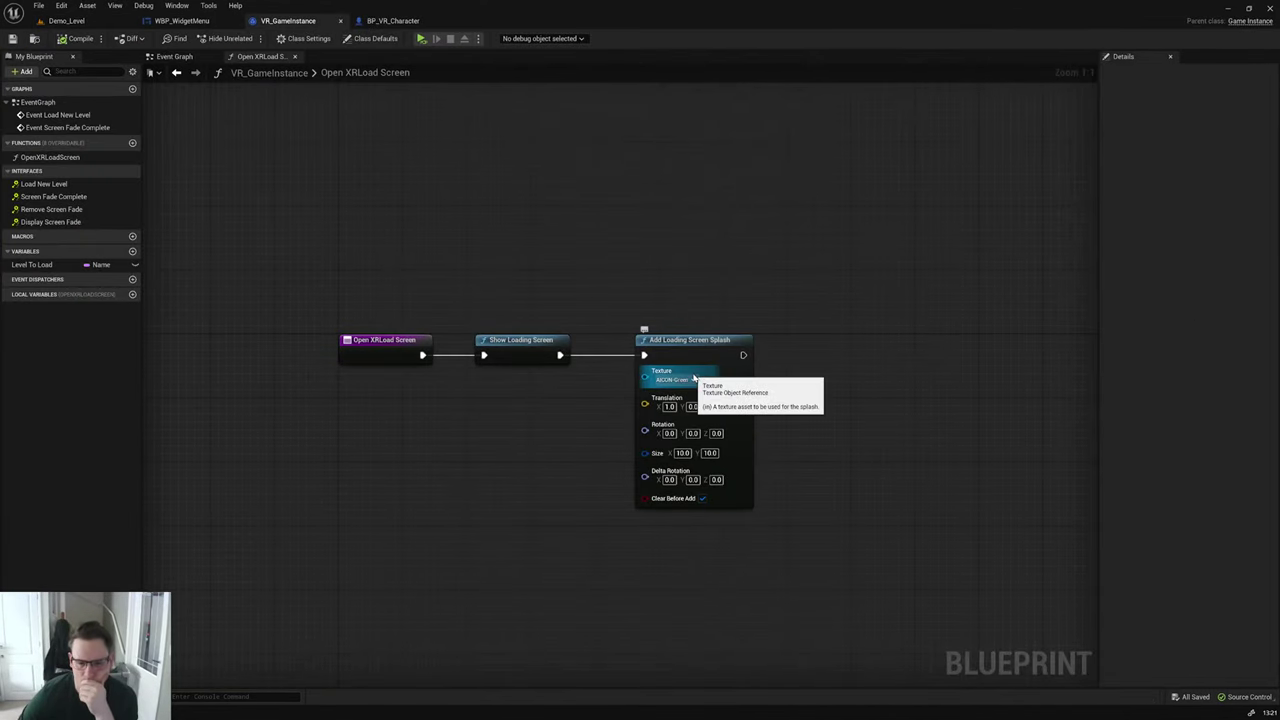
Step: Set the splash Size X and Y to 1.0
left_click(683, 453)
type("1")
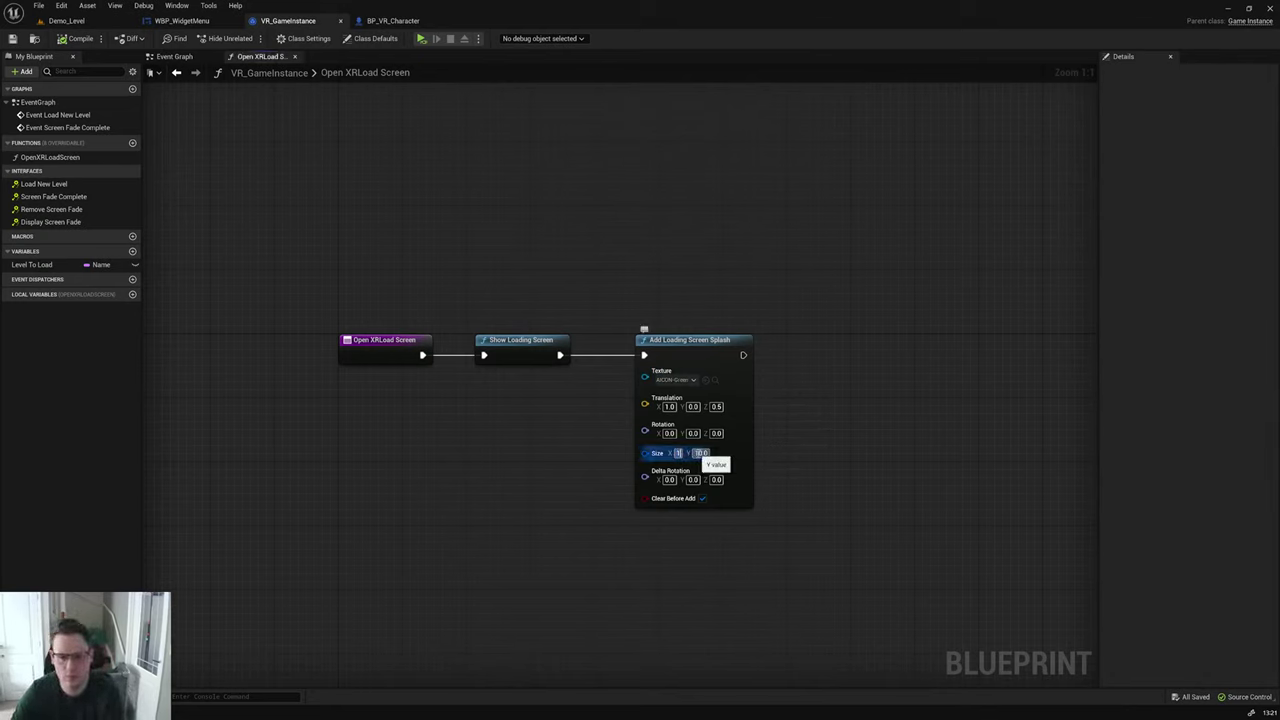
key("Tab")
type("1")
key("Return")
left_click(287, 605)
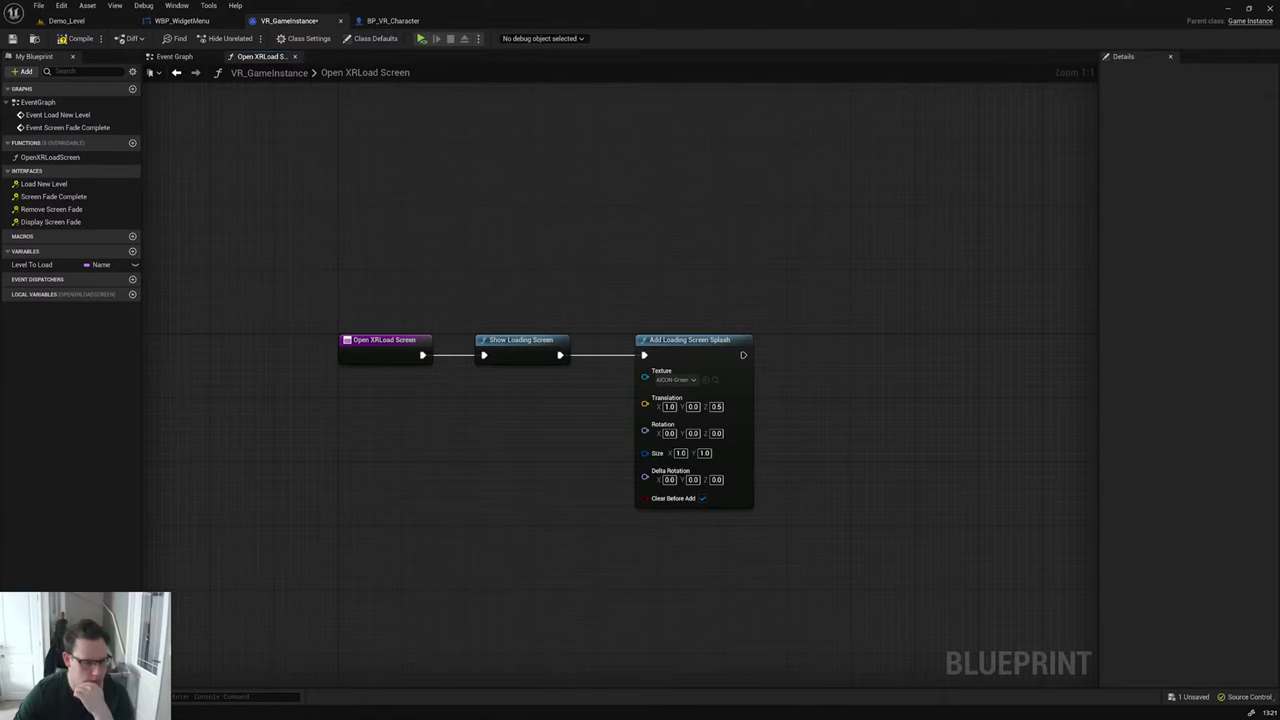
key("alt+Tab")
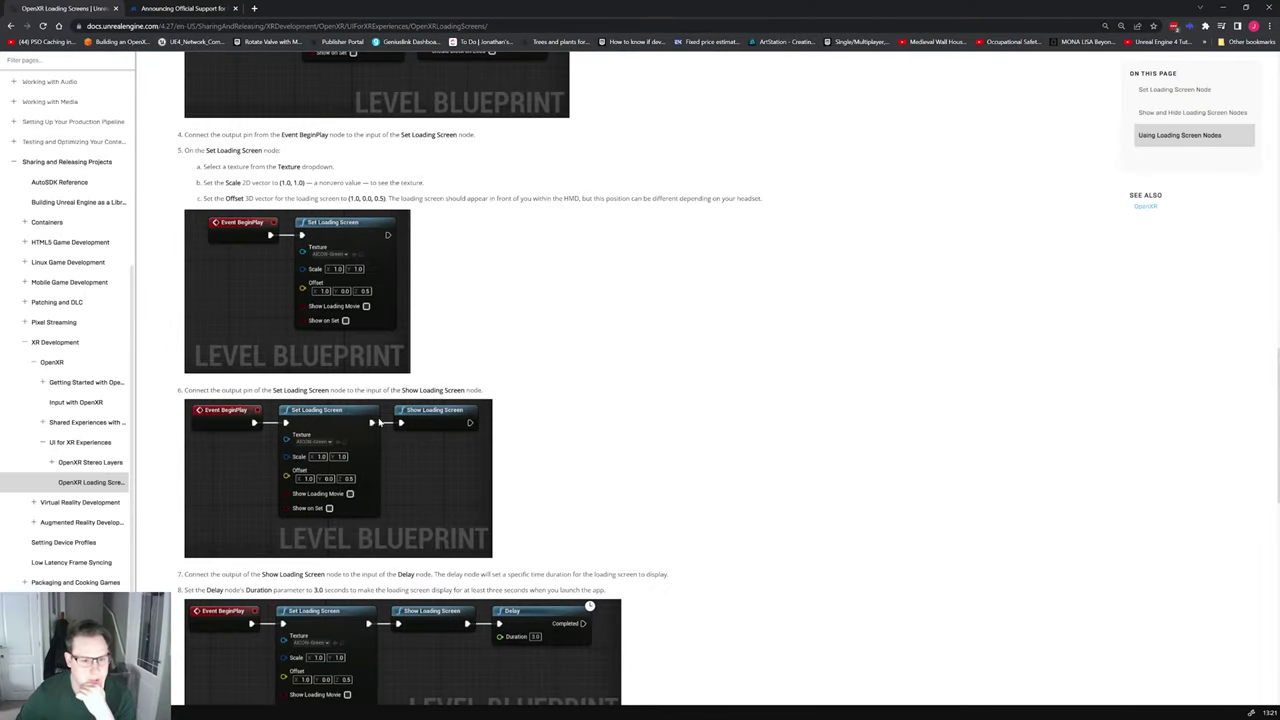
key("alt+Tab")
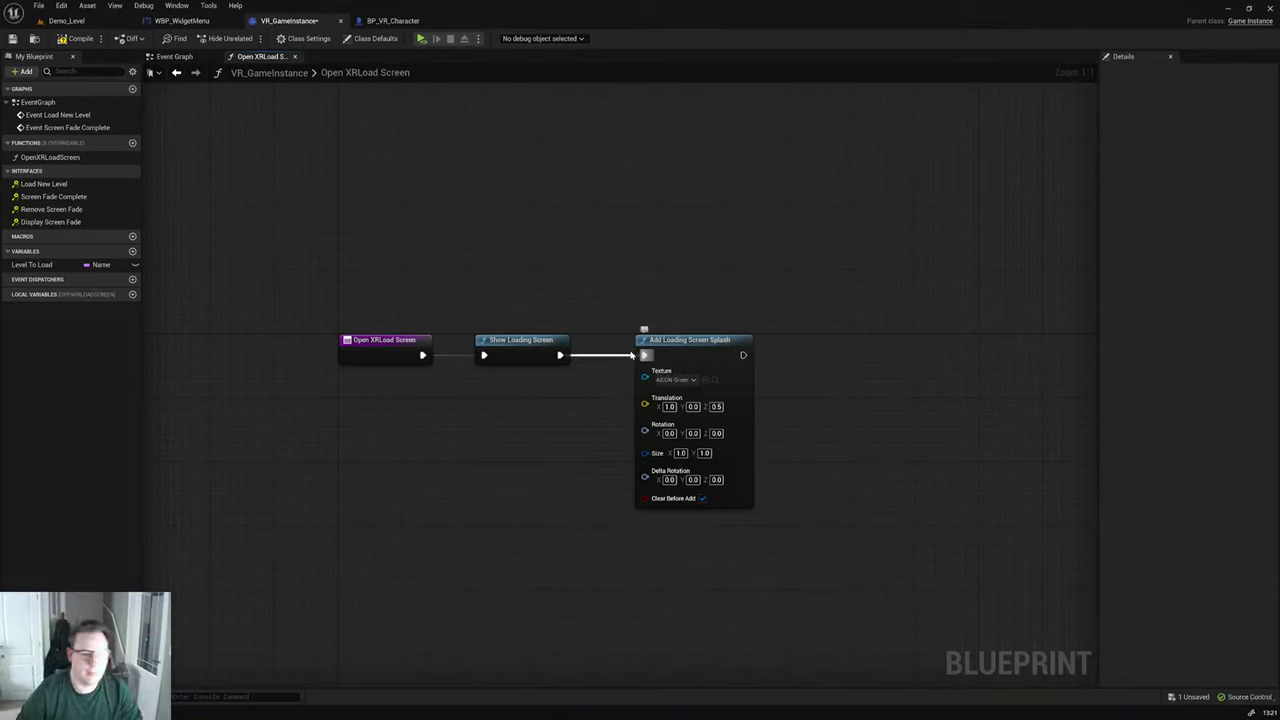
Step: Rewire the chain as Open XRLoad Screen → Add Loading Screen Splash → Show Loading Screen
left_click(442, 358, "alt")
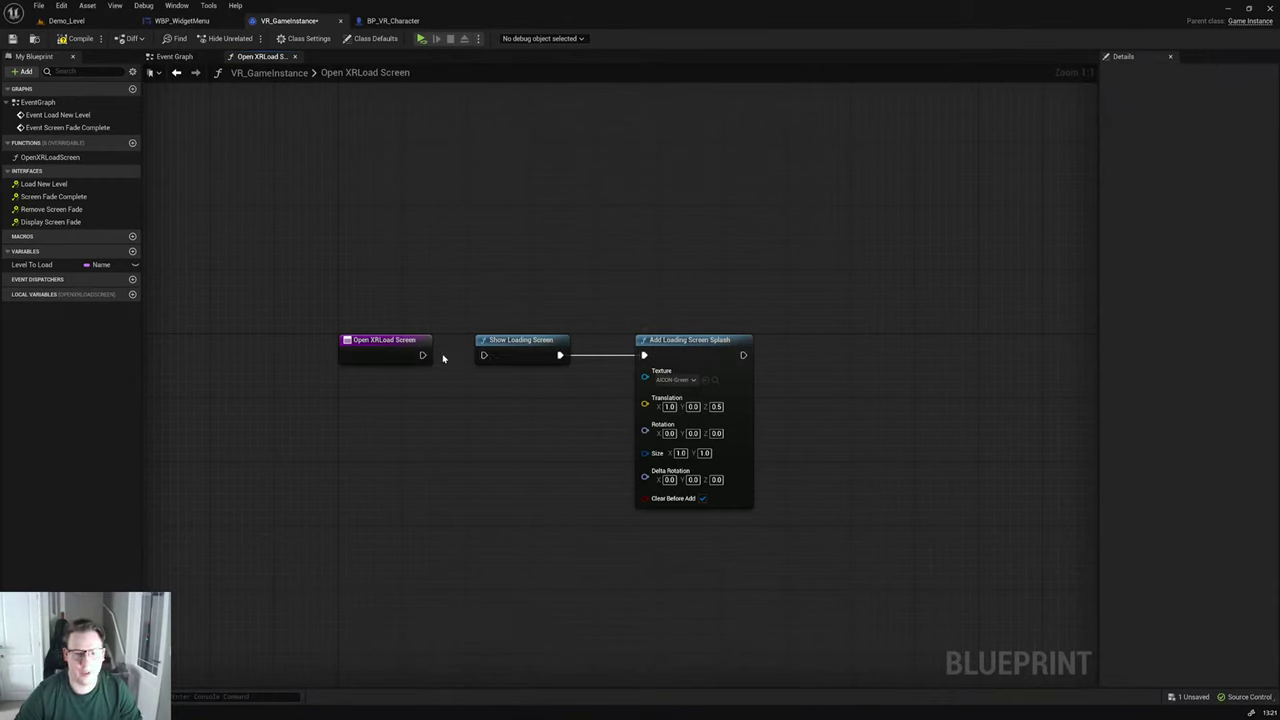
left_click(576, 357, "alt")
left_click_drag(524, 354, 572, 470)
left_click_drag(690, 345, 530, 337)
left_click_drag(612, 461, 797, 352)
left_click_drag(480, 348, 422, 355)
left_click_drag(583, 347, 614, 350)
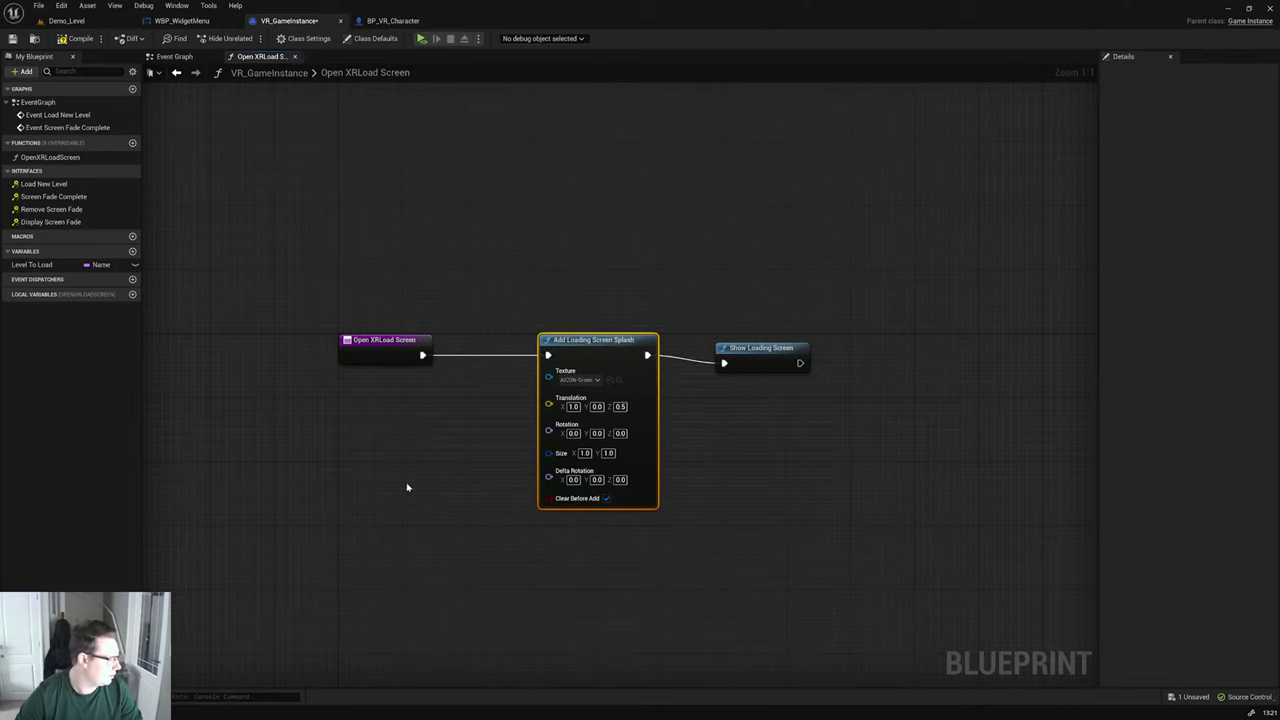
Step: Replace Add Loading Screen Splash with a Set Loading Screen node wired after Open XRLoad Screen
right_click(739, 488)
type("loading")
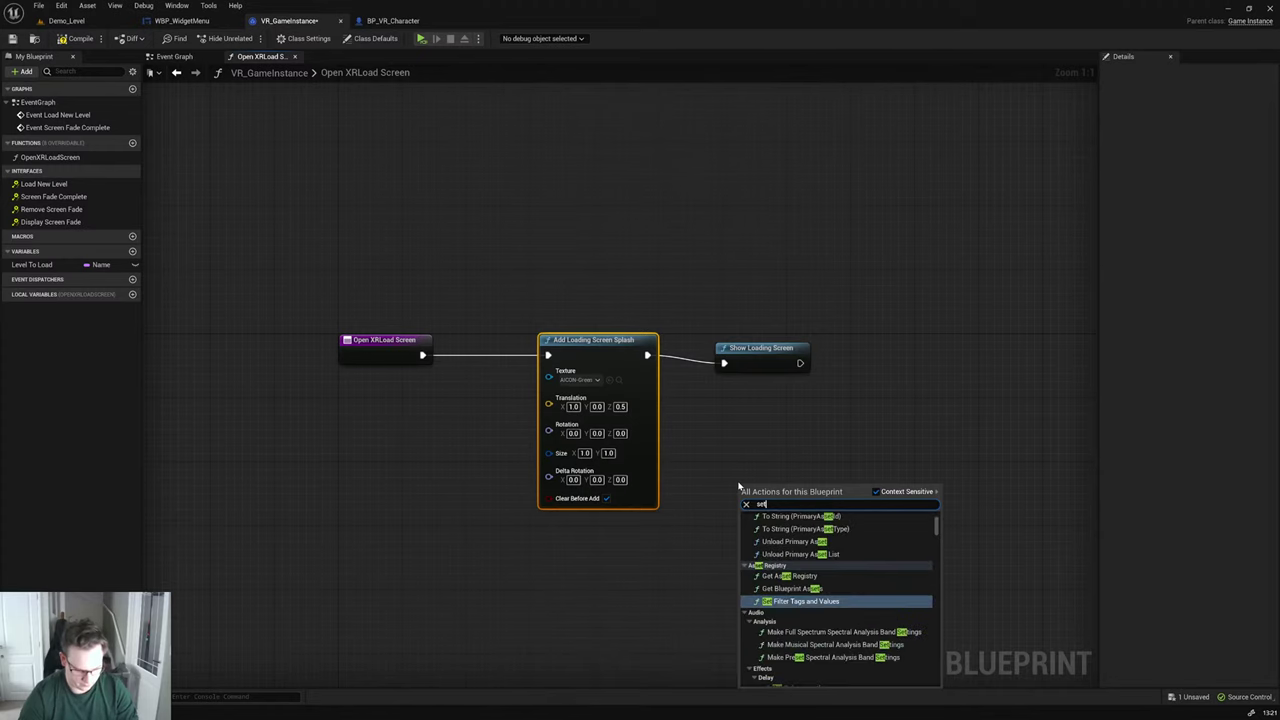
key("Escape")
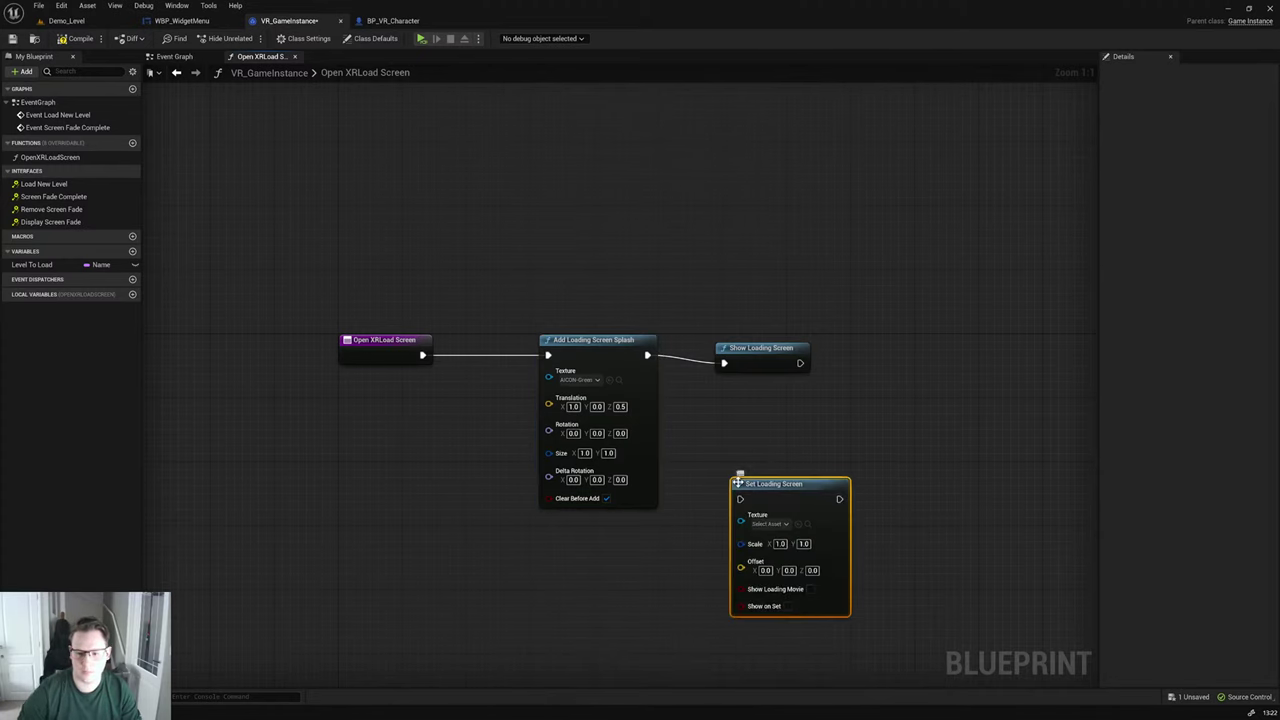
left_click_drag(769, 476, 459, 405)
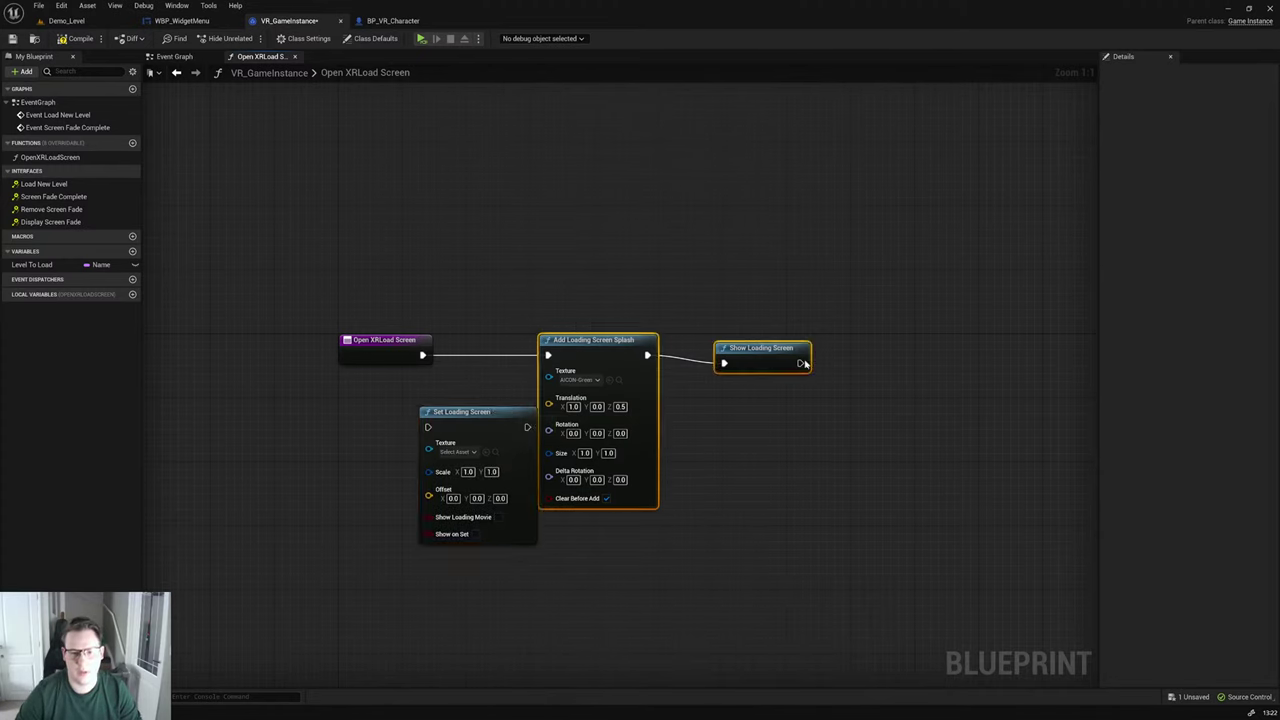
left_click_drag(565, 340, 701, 340)
left_click(766, 362)
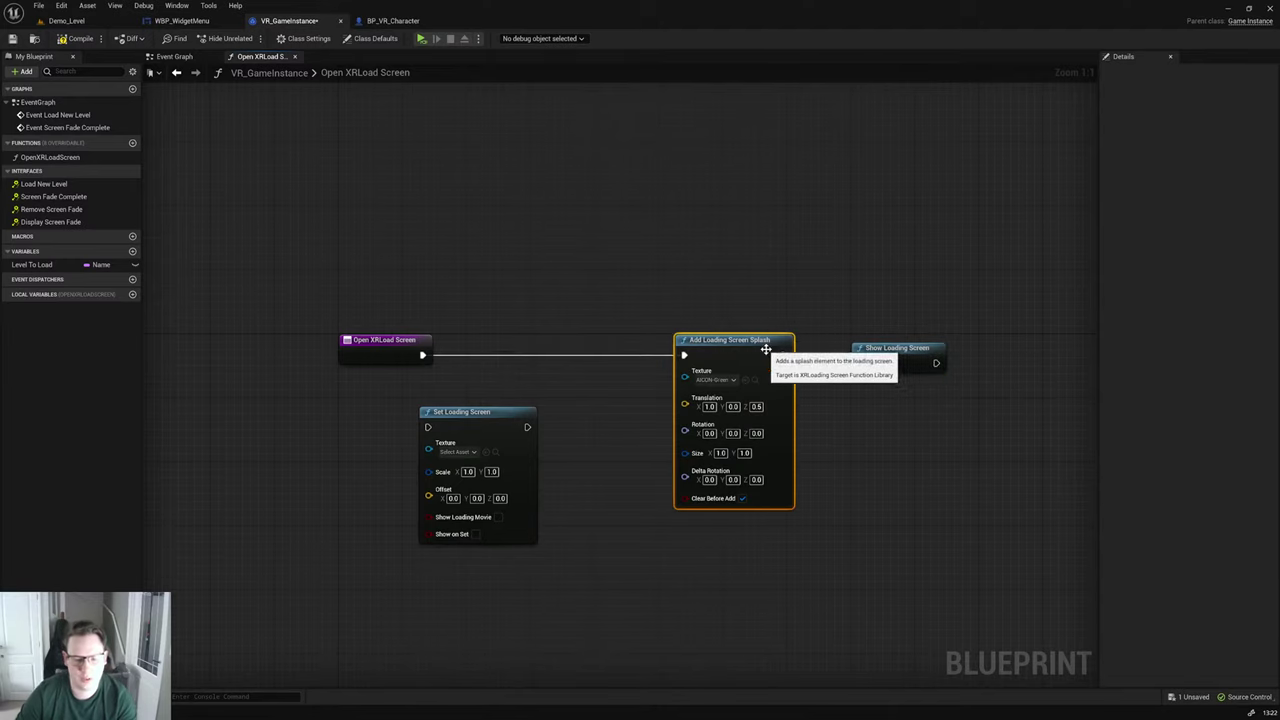
key("Delete")
left_click(480, 429)
left_click_drag(480, 429, 423, 355)
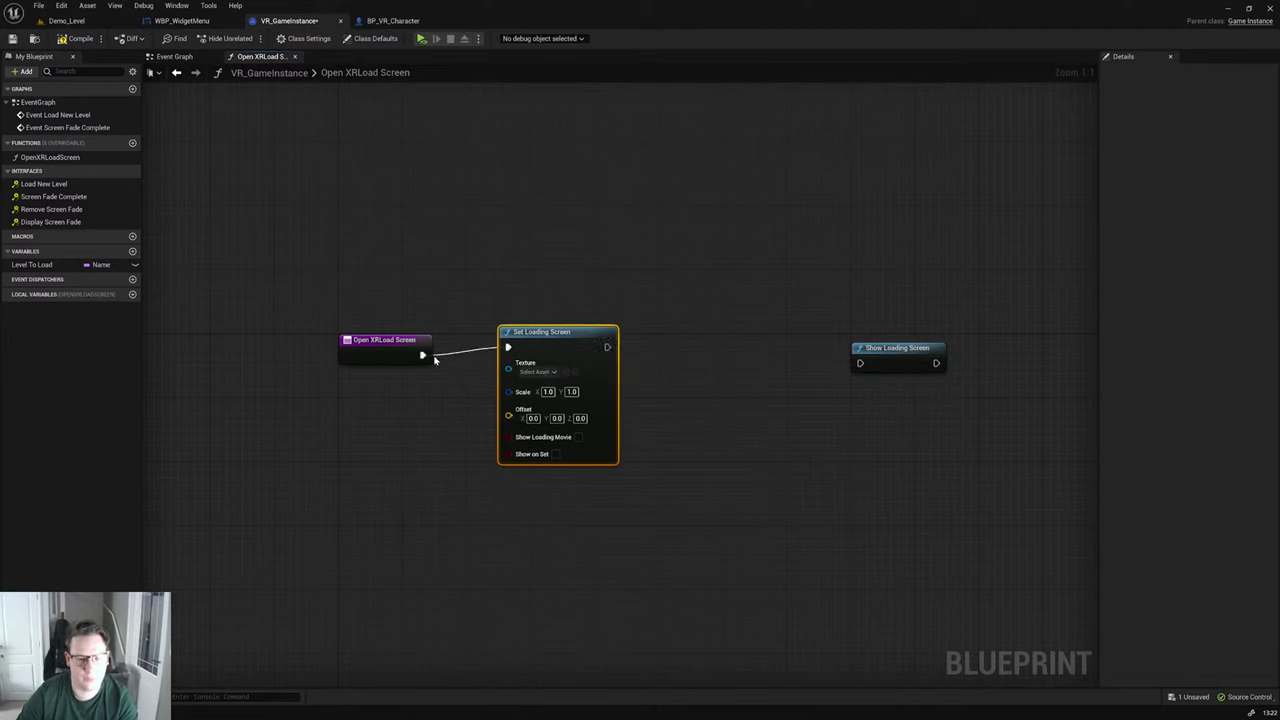
left_click_drag(564, 344, 580, 360)
Step: Give Set Loading Screen the AICON-Green texture and Offset 1.0, 0, 0.5
left_click(555, 387)
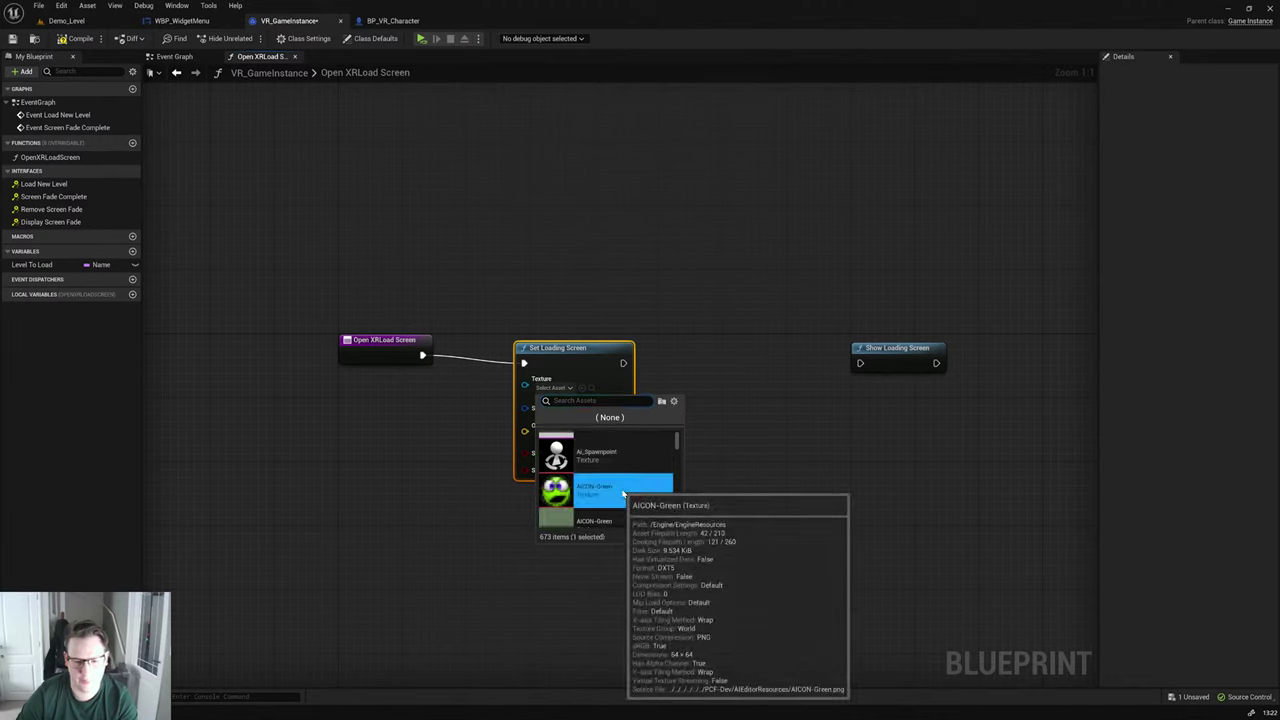
left_click(610, 502)
left_click_drag(564, 444, 580, 436)
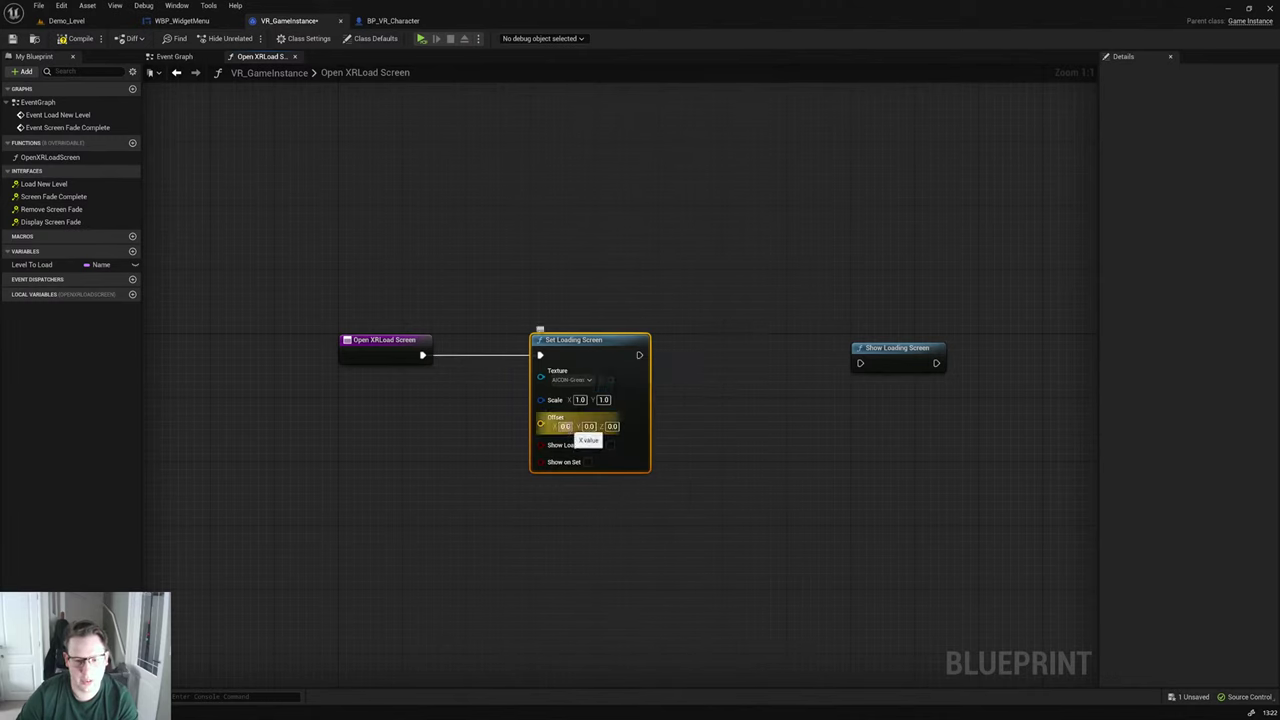
left_click(566, 427)
type("1")
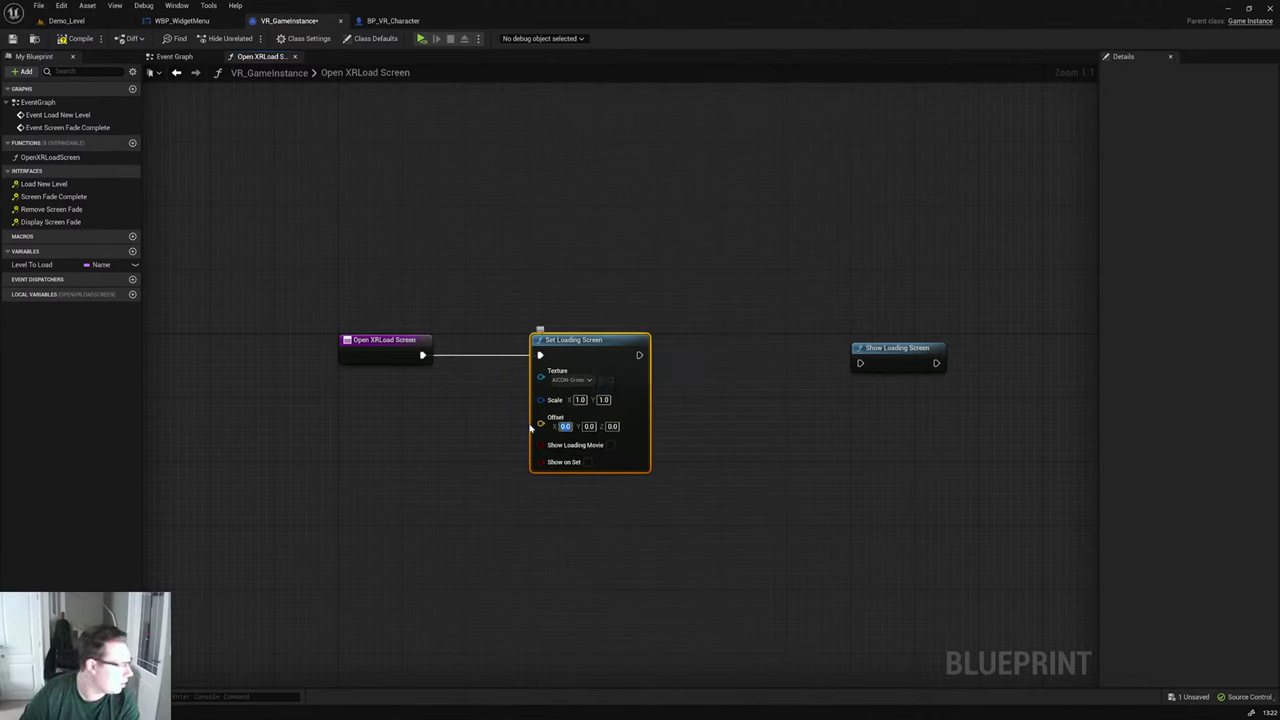
key("Return")
left_click(612, 426)
type("0.5")
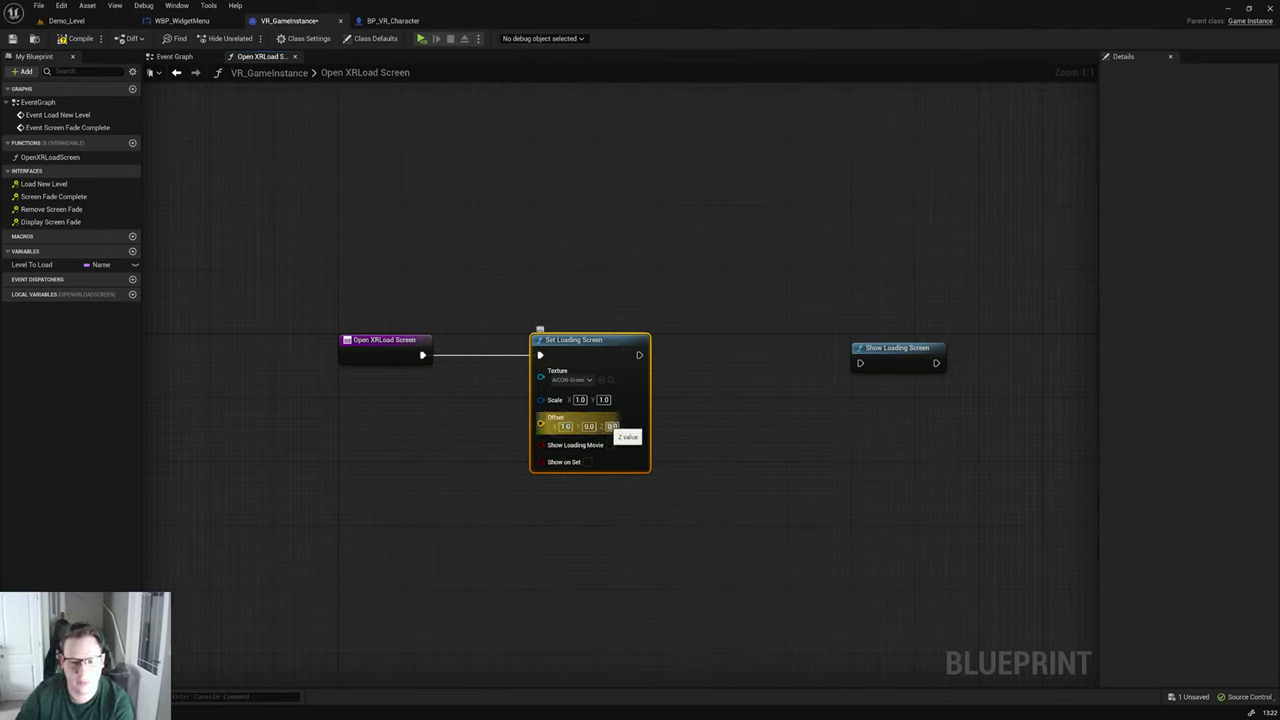
key("Return")
left_click(722, 424)
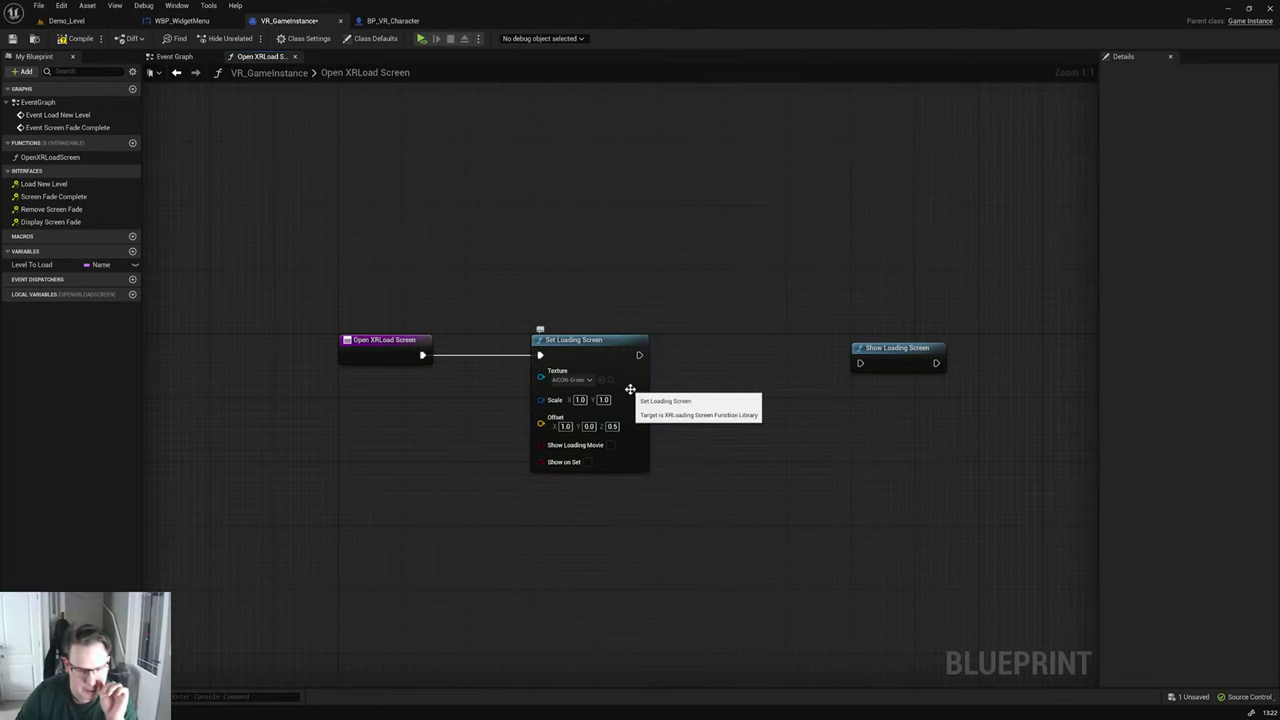
Step: Enable Show on Set, connect it to Show Loading Screen, and compile the Blueprint
left_click(588, 462)
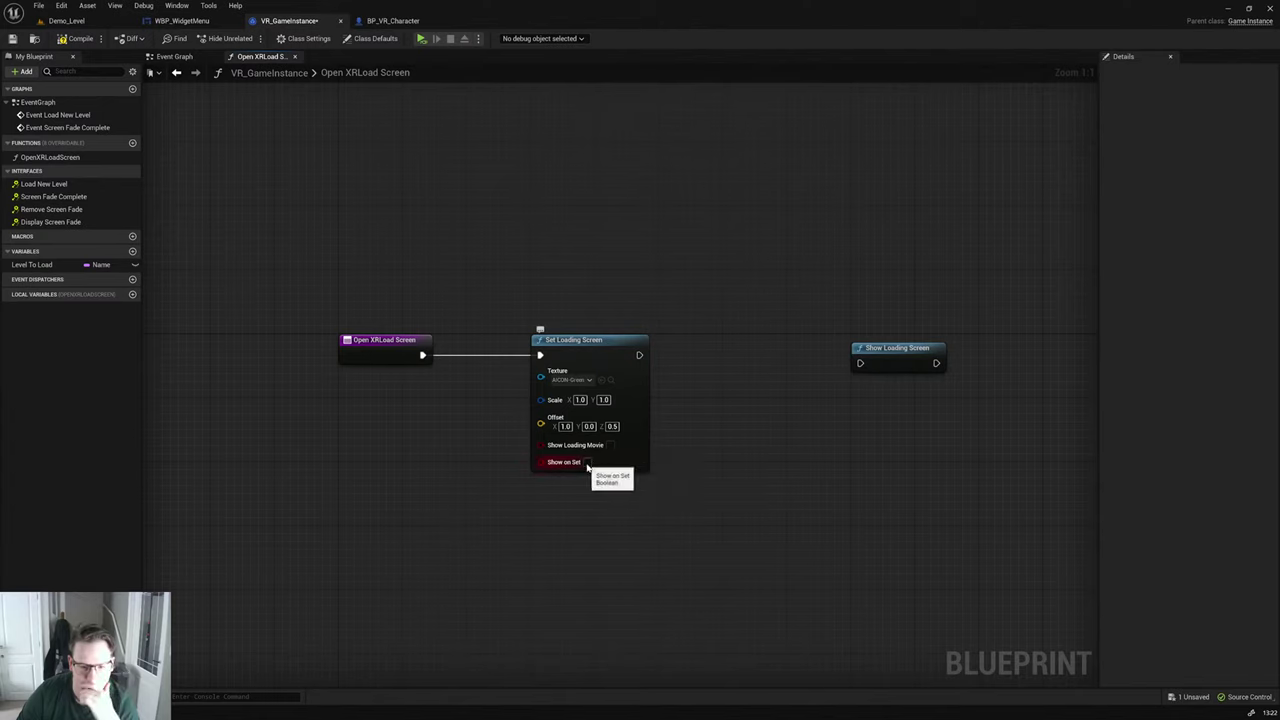
left_click_drag(639, 355, 796, 357)
left_click(80, 39)
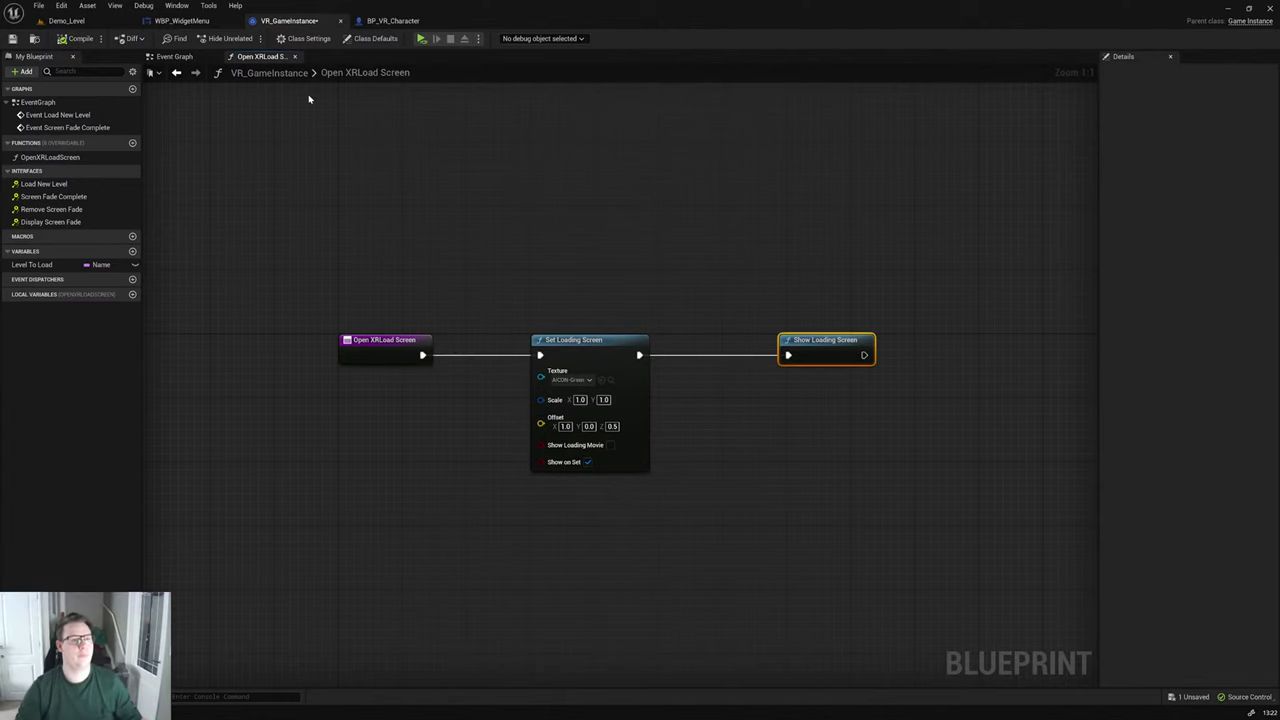
left_click(66, 20)
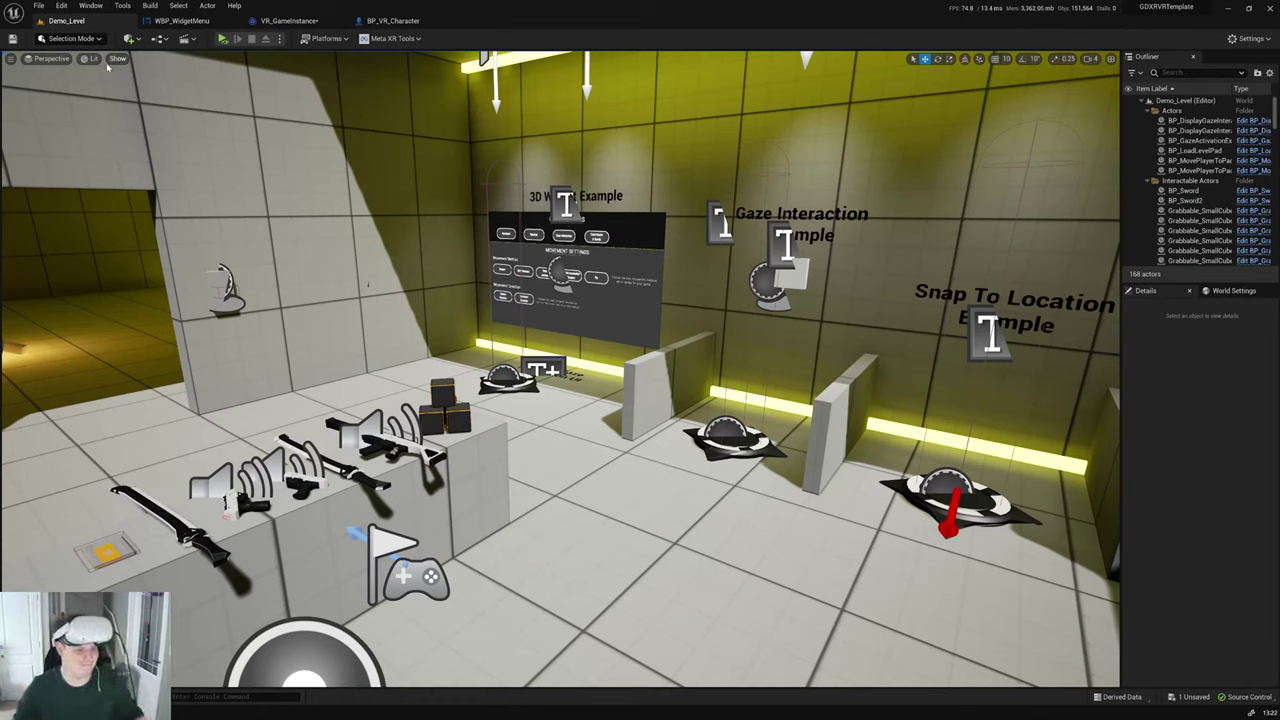
Step: Run VR Preview of Demo_Level twice to check the loading screen, then view the Snap examples
left_click(222, 39)
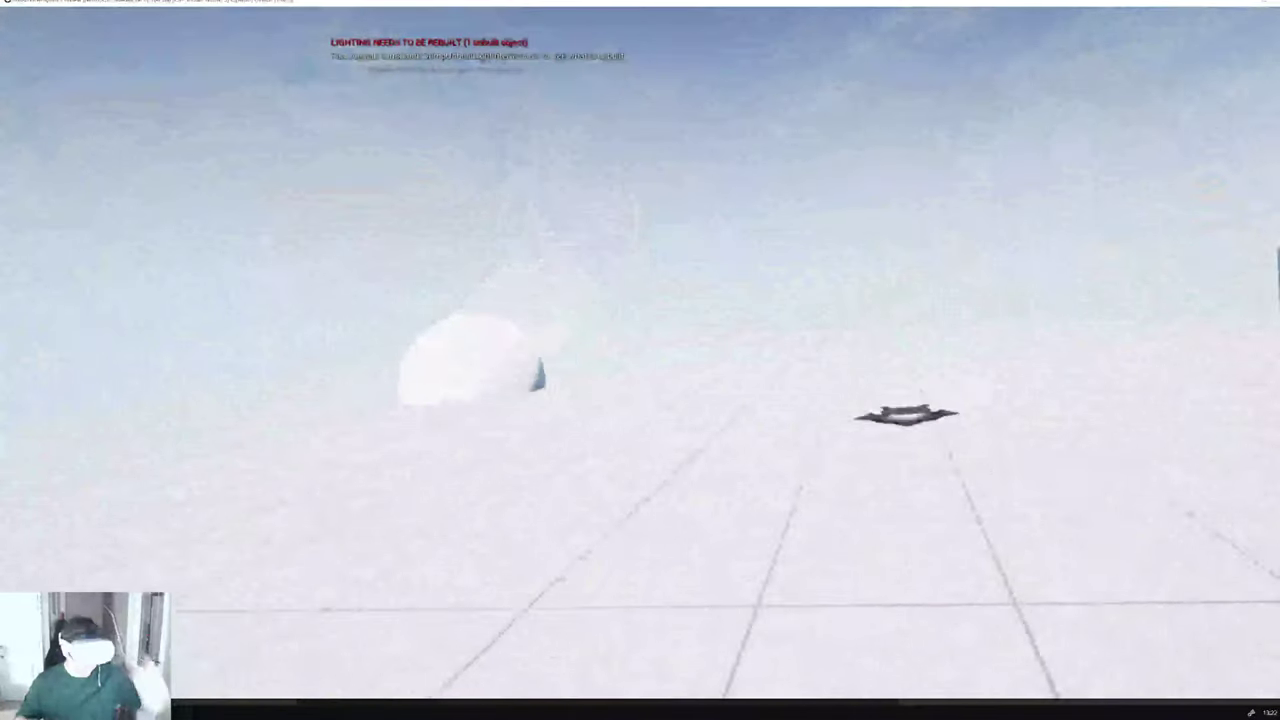
key("Escape")
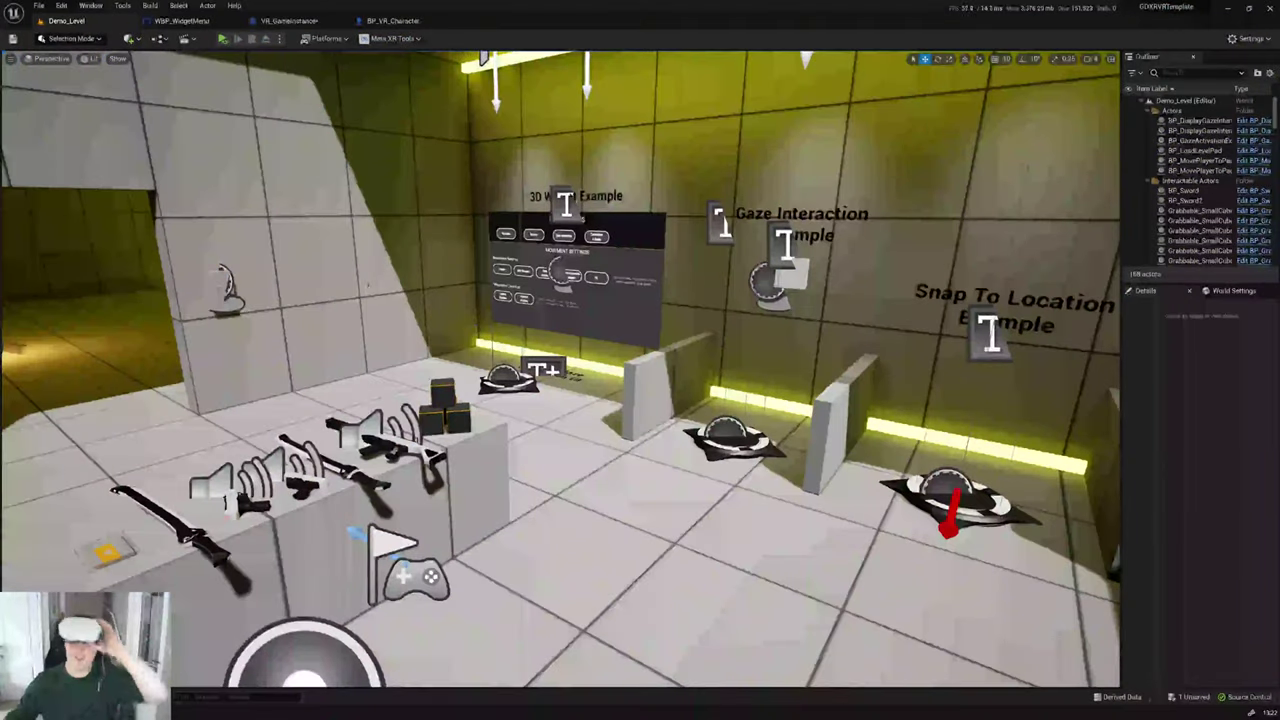
left_click(222, 38)
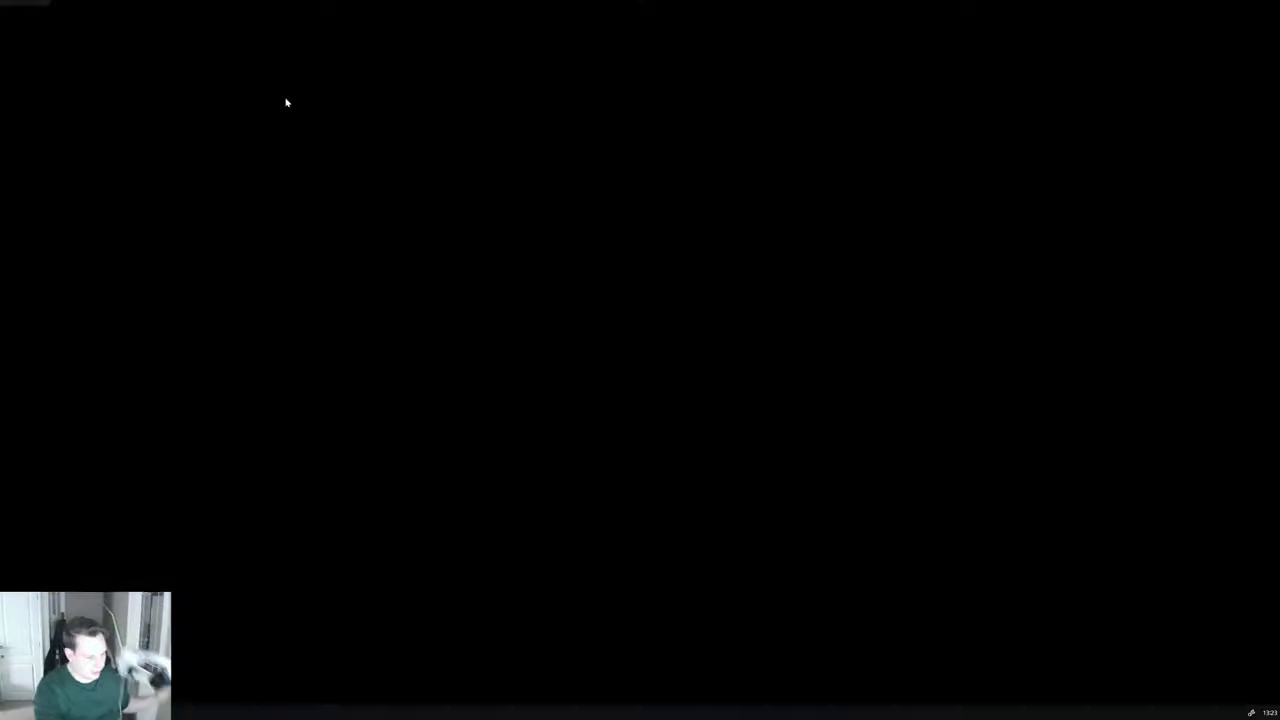
key("Escape")
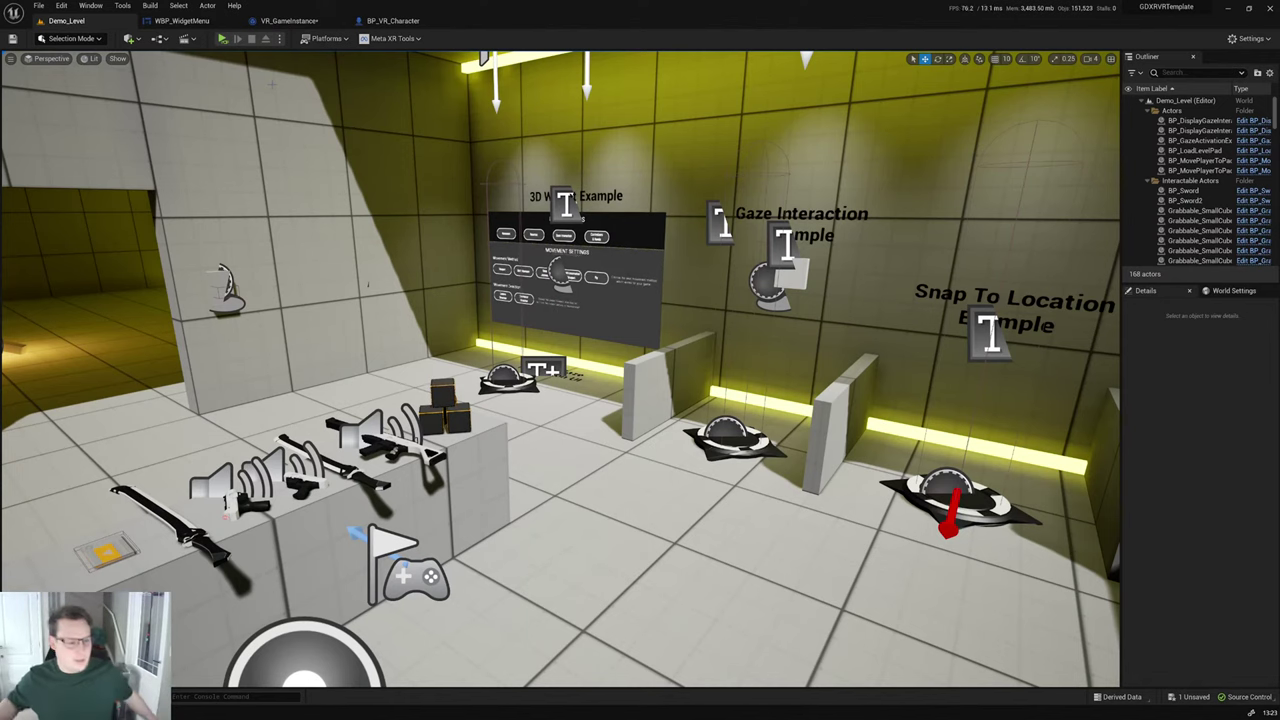
right_click_drag(560, 370, 640, 370)
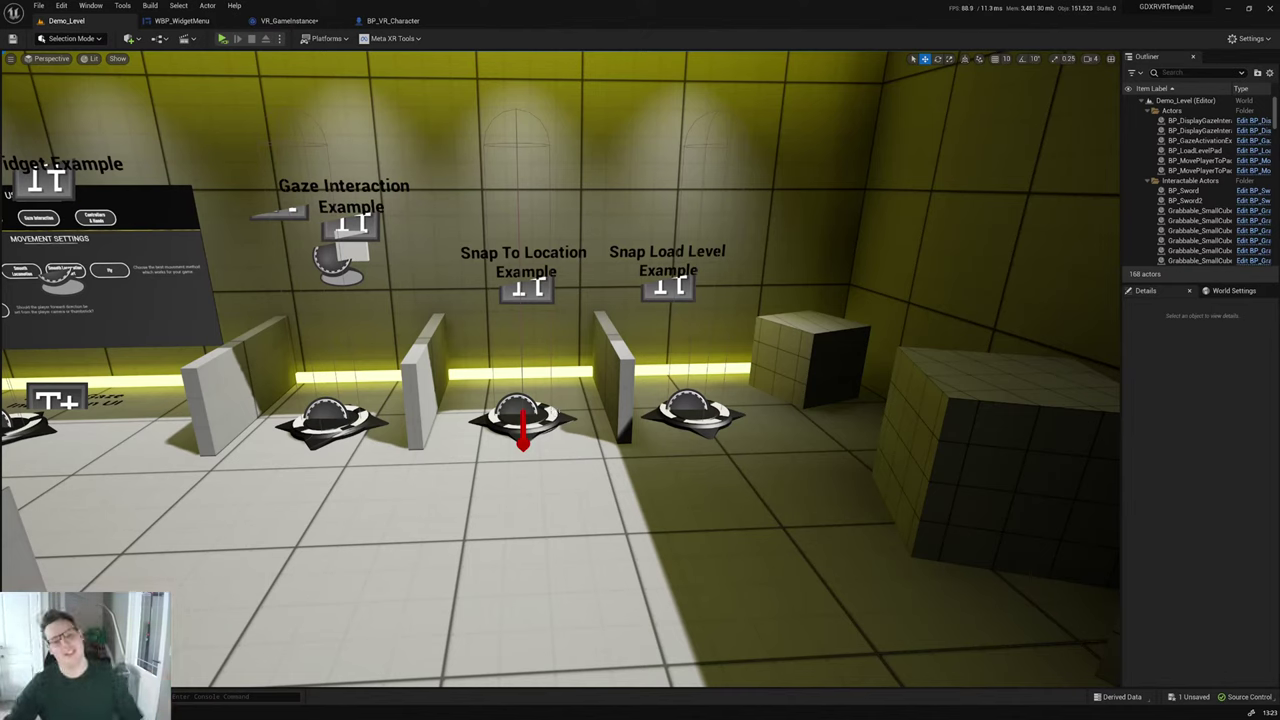
Step: Save all modified assets with File > Save All and switch to BP_VR_Character's Event Graph
left_click(40, 6)
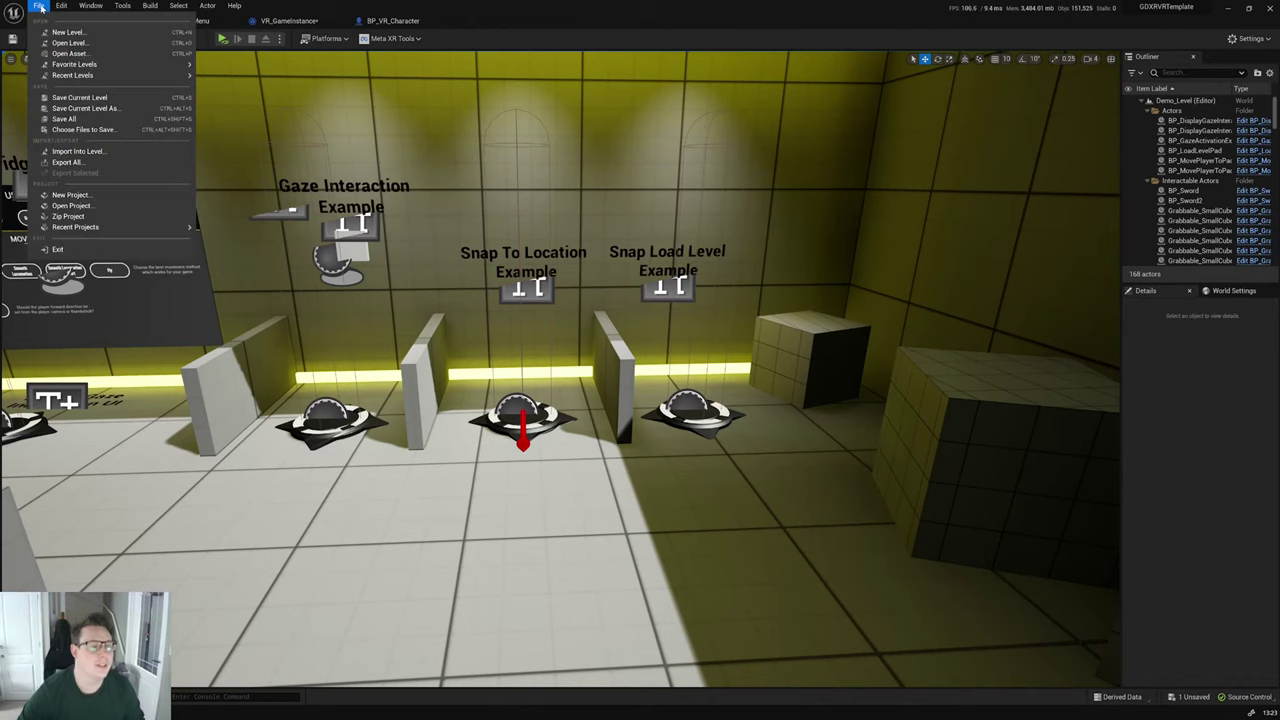
left_click(64, 118)
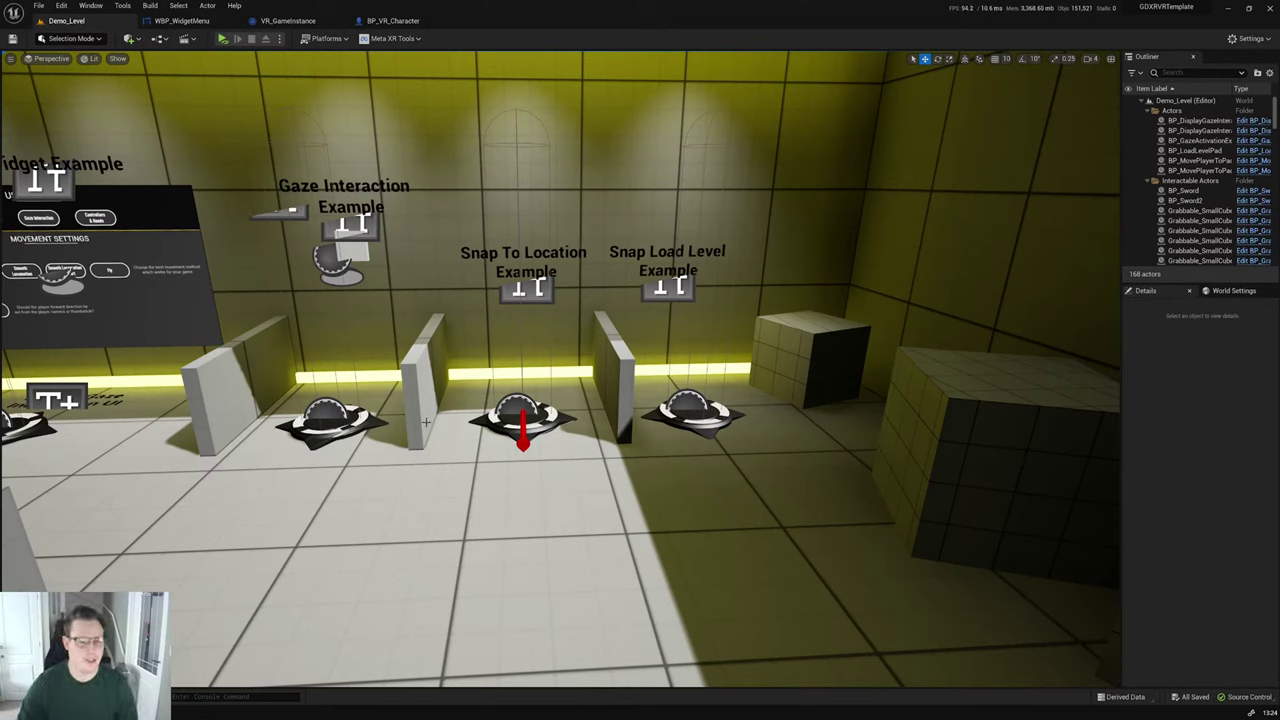
left_click(392, 21)
right_click(545, 492)
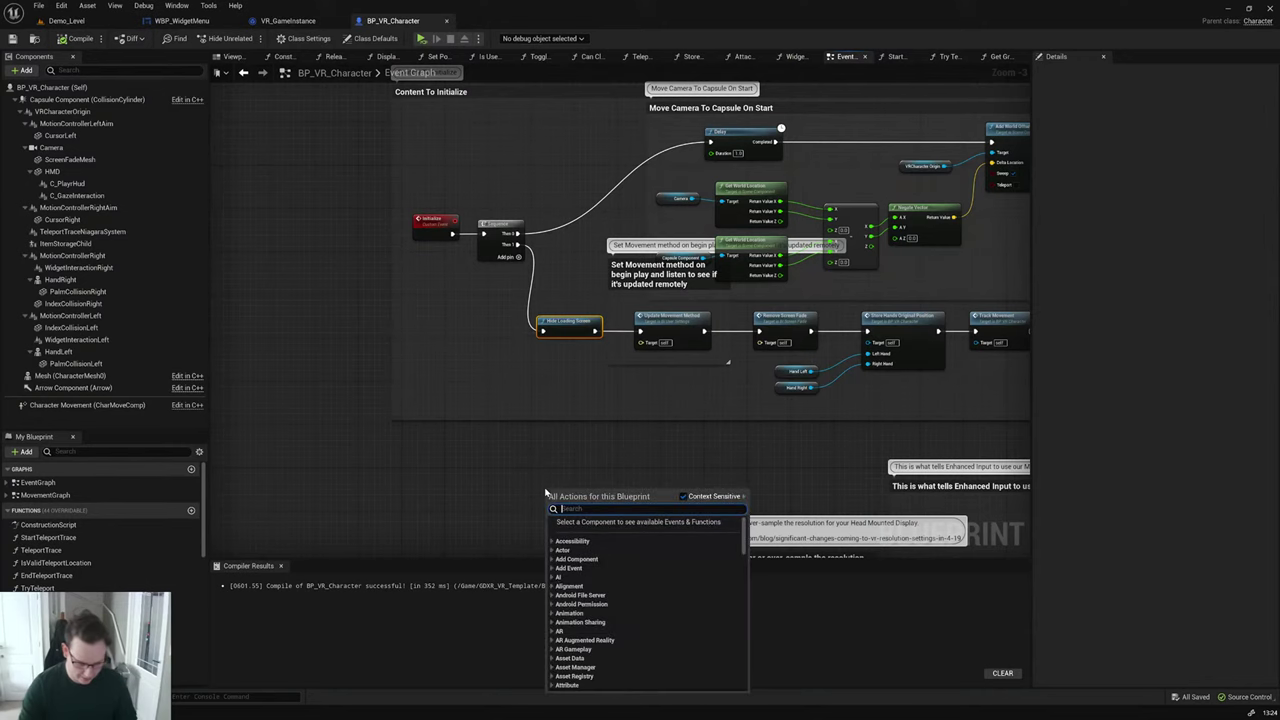
type("two ik")
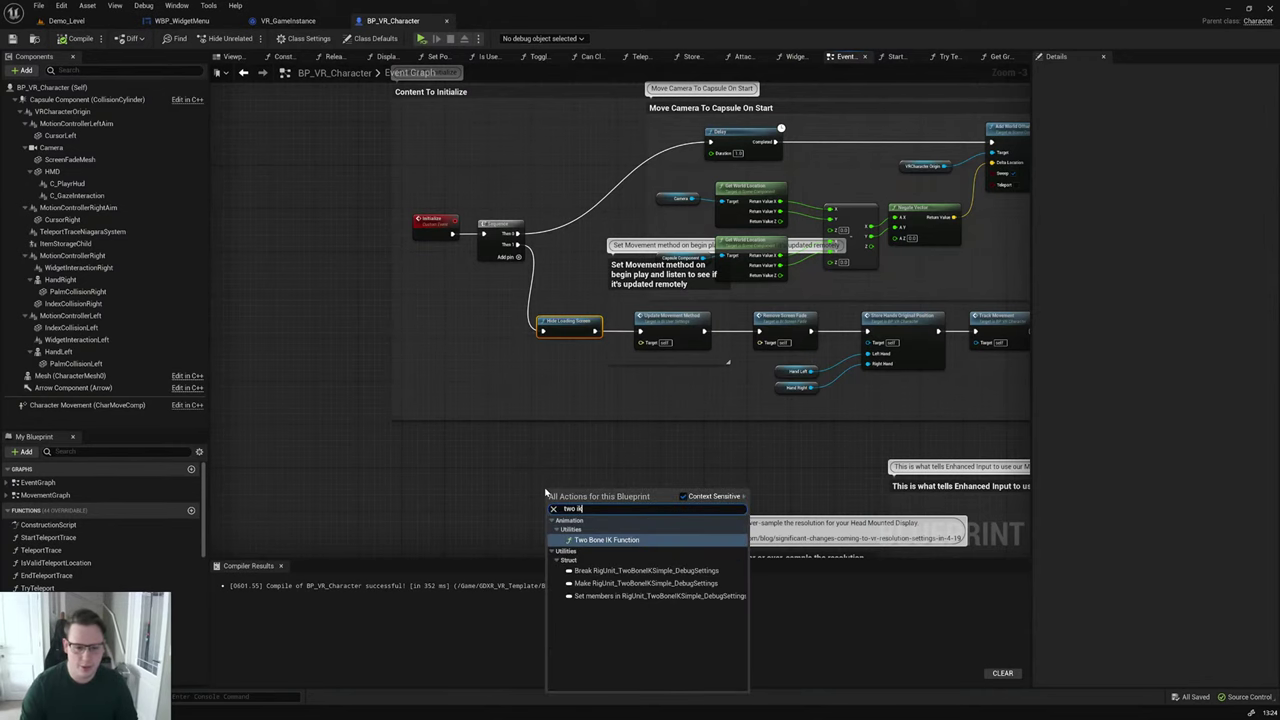
left_click(606, 540)
right_click_drag(725, 469, 625, 325)
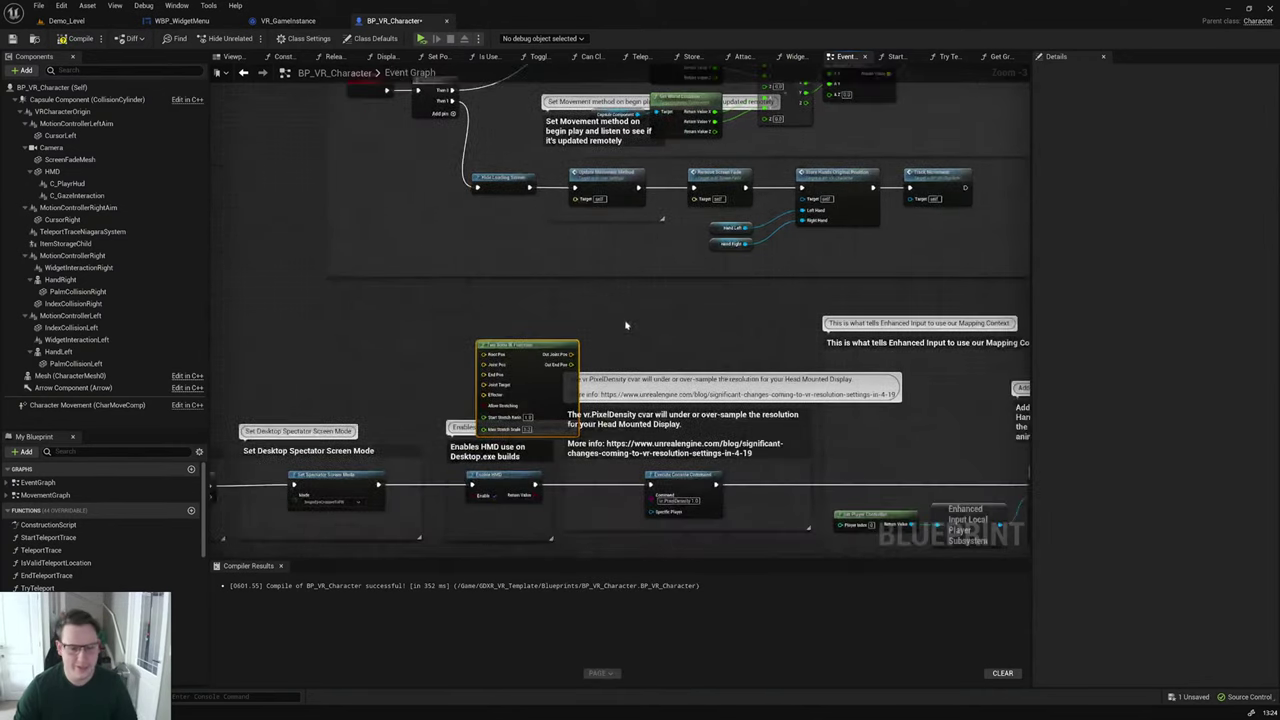
scroll(518, 384, "up", 3)
left_click_drag(553, 365, 515, 308)
right_click_drag(515, 308, 653, 302)
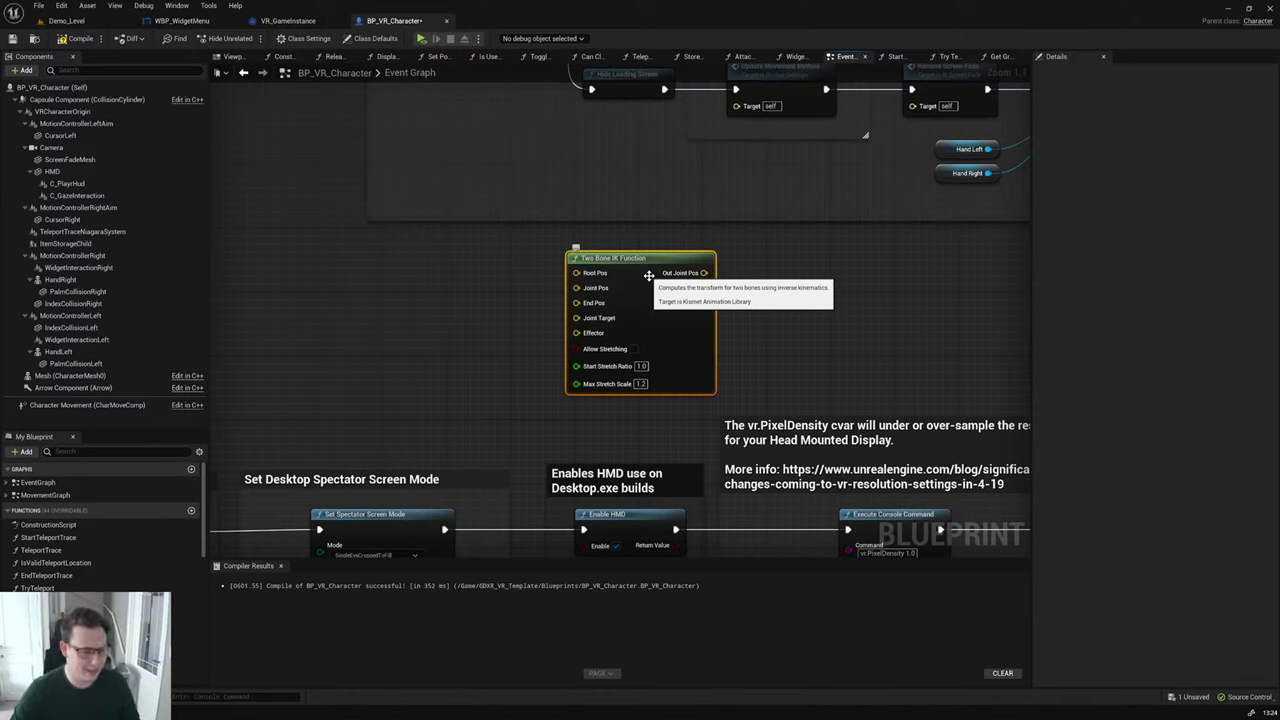
key("Delete")
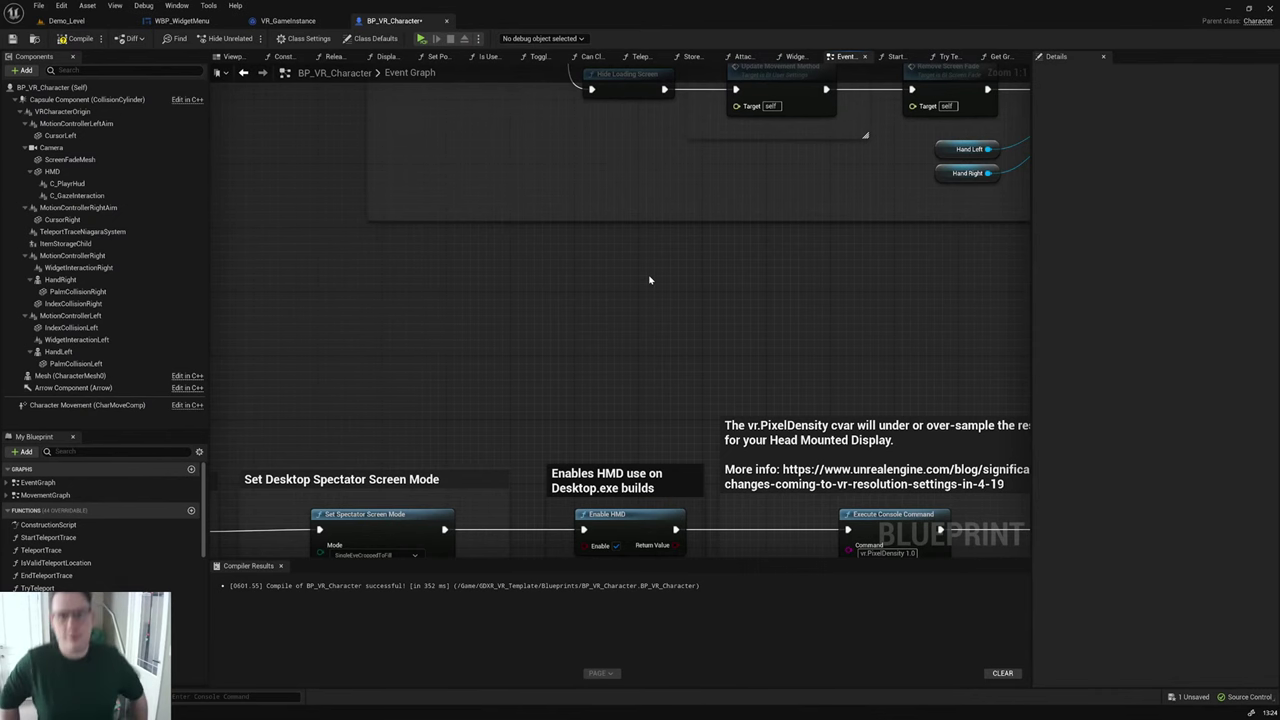
Step: Pan around BP_VR_Character's start-up graph, then return to VR_GameInstance's Open XRLoad Screen function
scroll(645, 262, "down", 7)
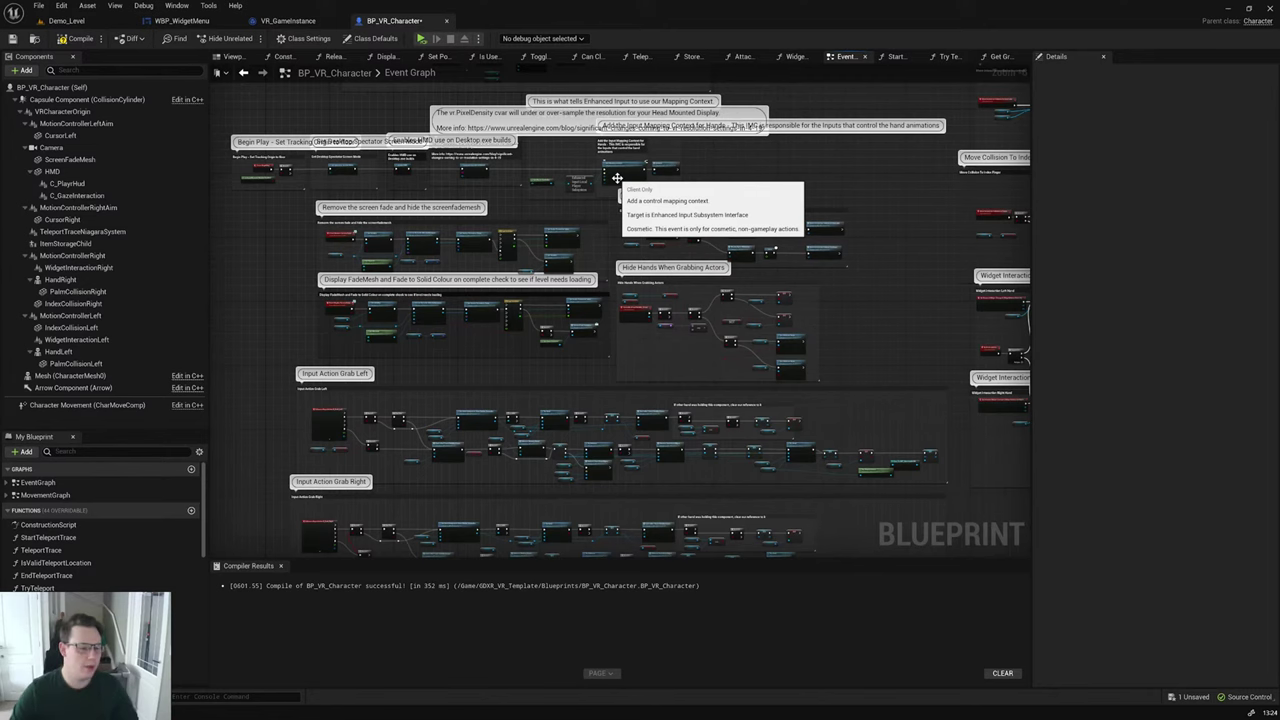
scroll(831, 260, "down", 3)
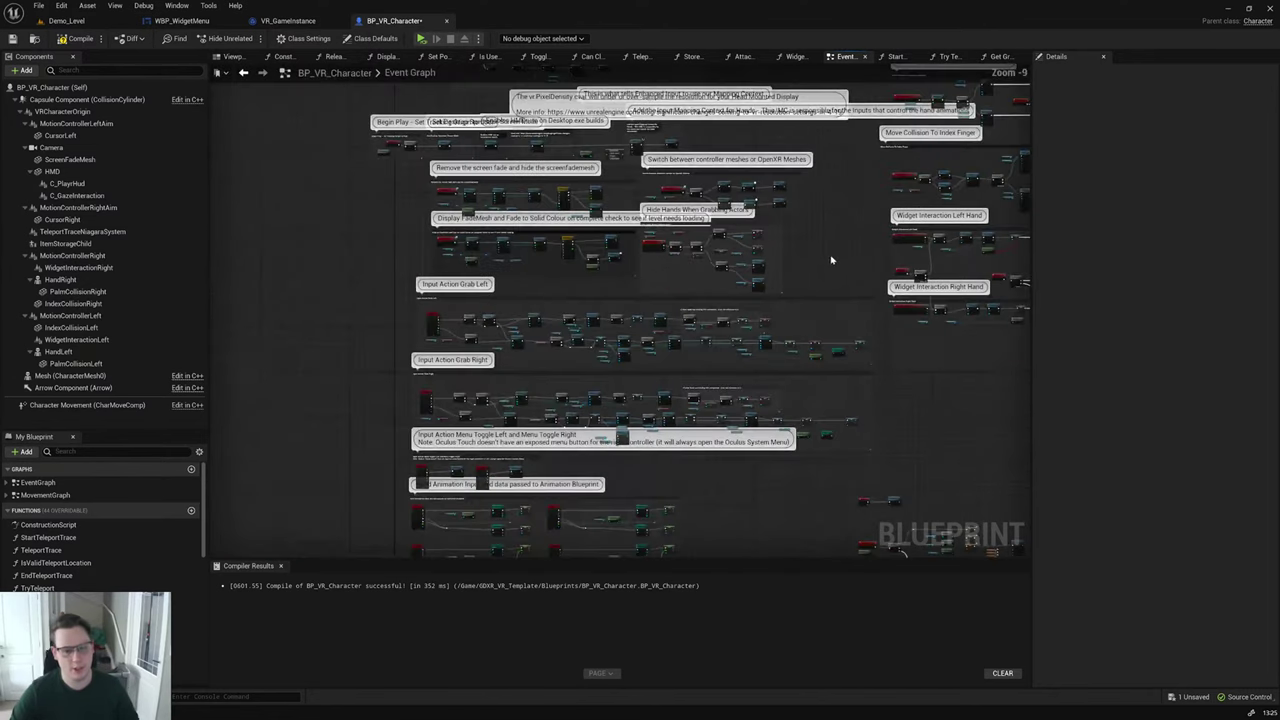
right_click_drag(826, 266, 672, 216)
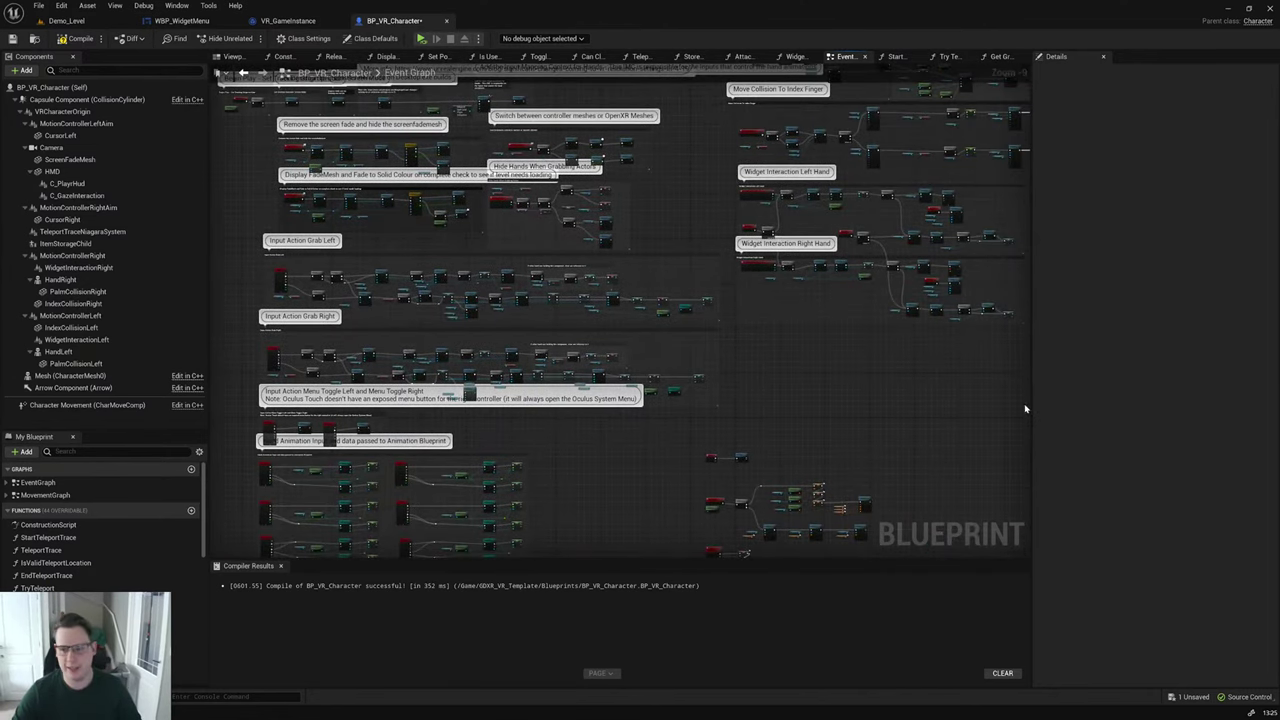
left_click_drag(1029, 391, 1142, 397)
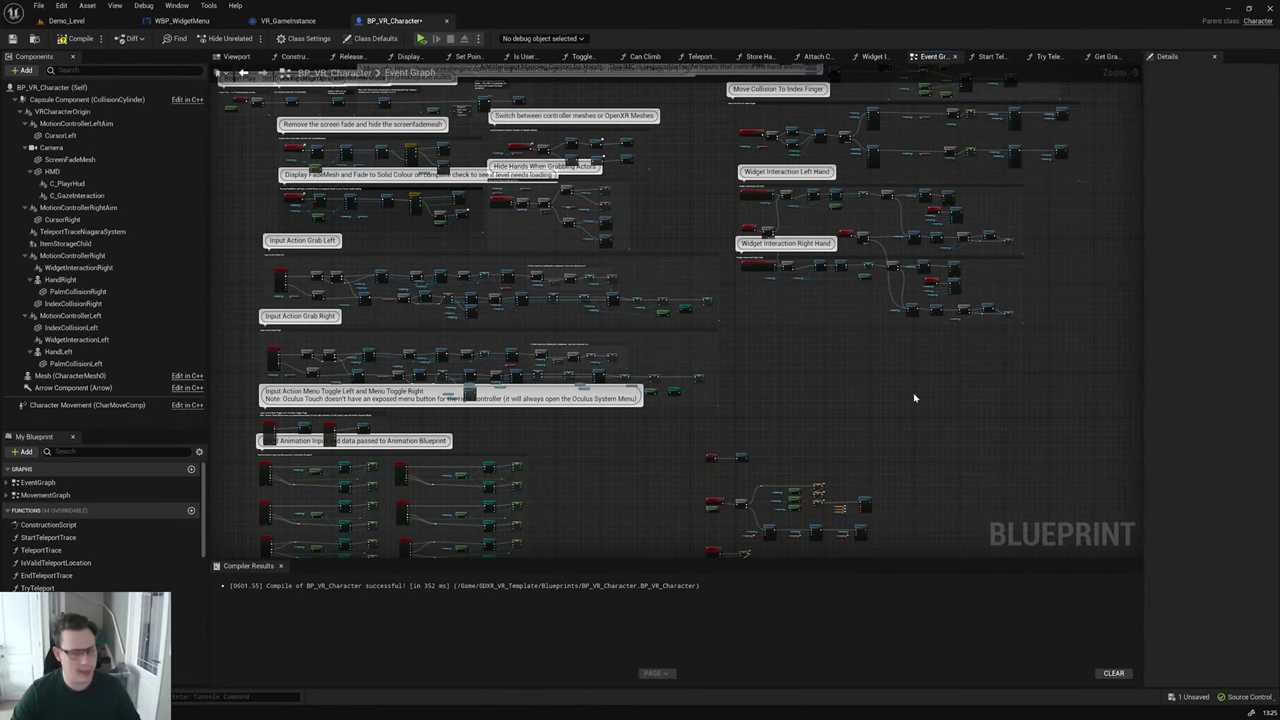
scroll(913, 398, "down", 2)
scroll(817, 311, "up", 1)
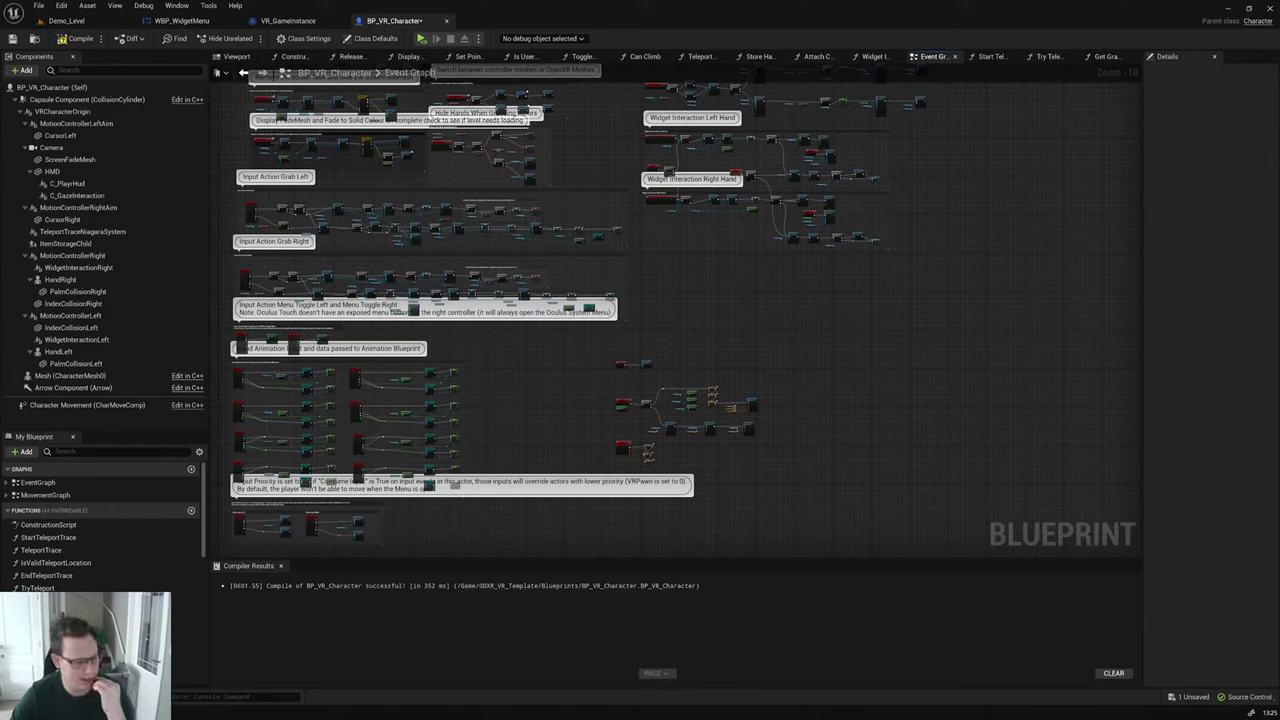
right_click_drag(842, 365, 886, 323)
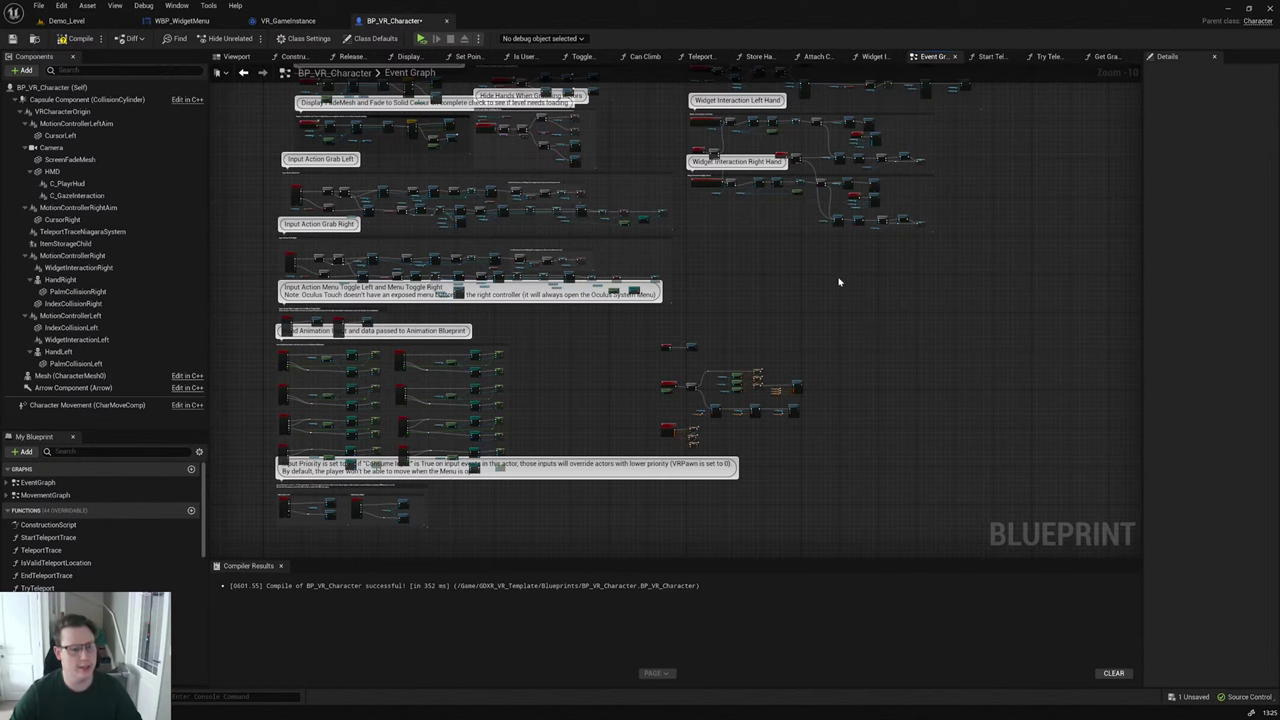
scroll(789, 277, "down", 2)
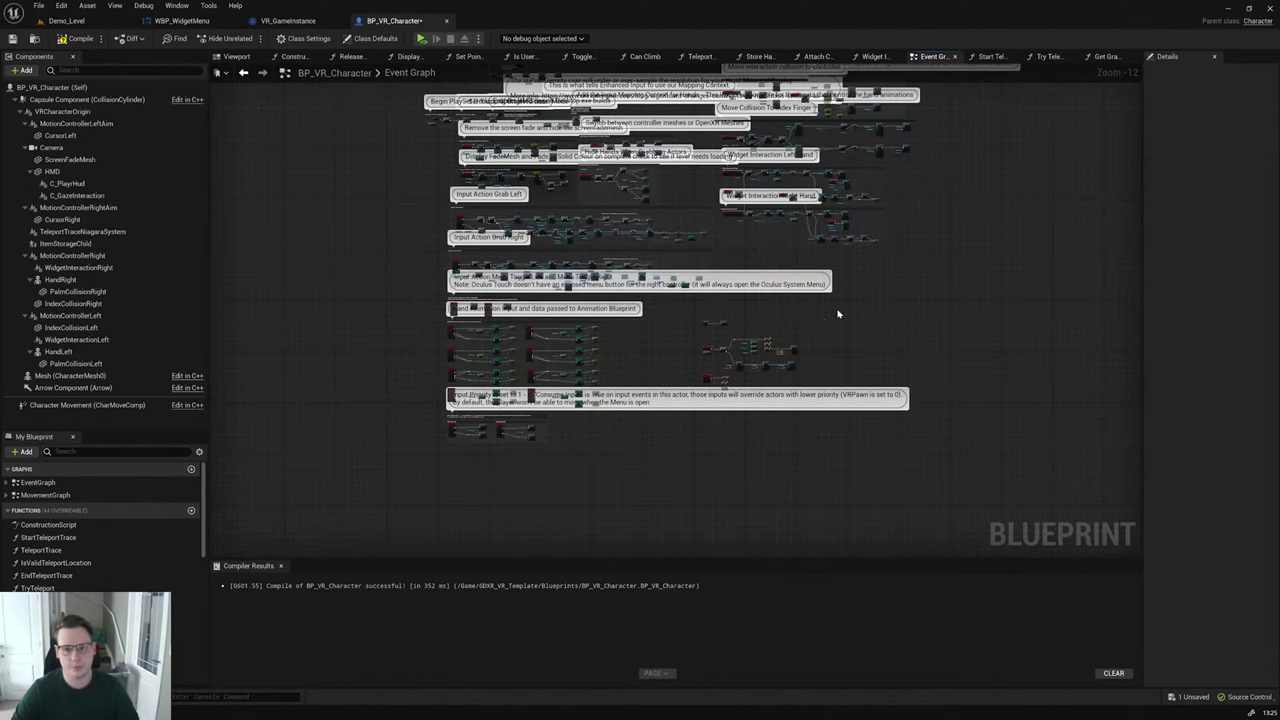
right_click_drag(840, 312, 788, 359)
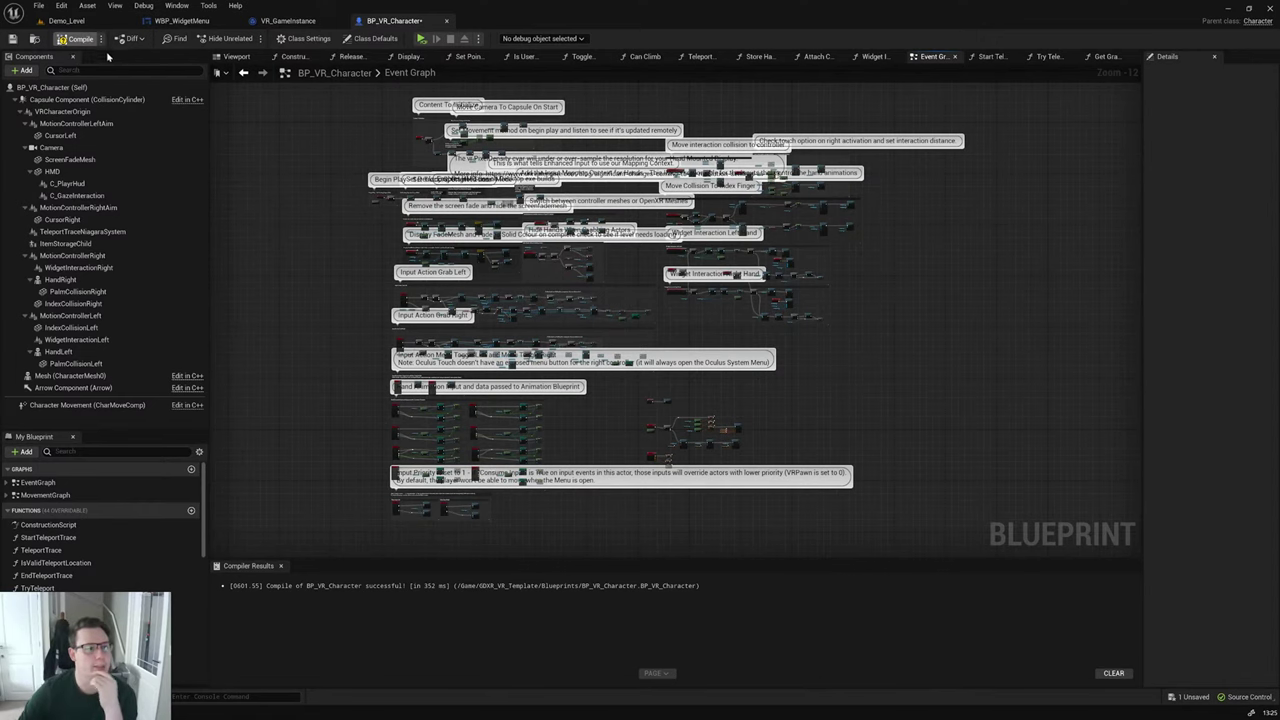
left_click(268, 22)
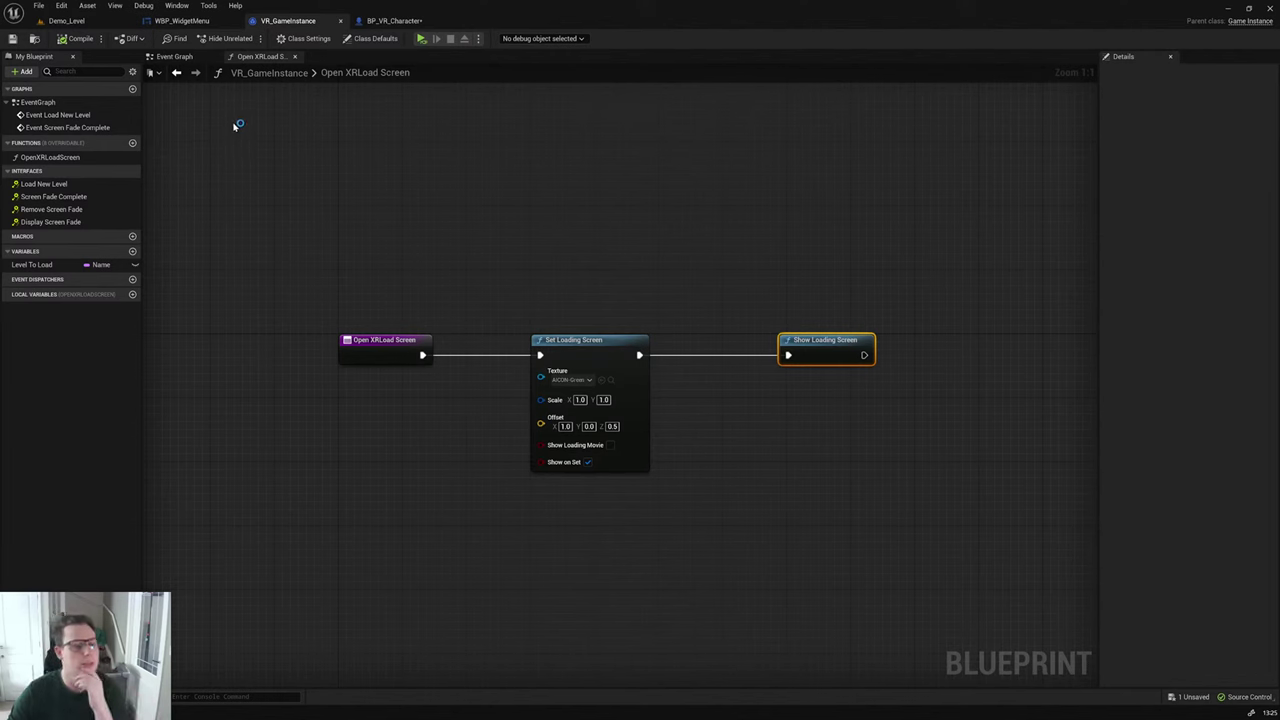
Step: From Demo_Level, browse the Textures (T_GazeIcon, T_Grid) and Materials folders, then switch to Photoshop
left_click(76, 21)
right_click_drag(736, 366, 755, 368)
key("ctrl+space")
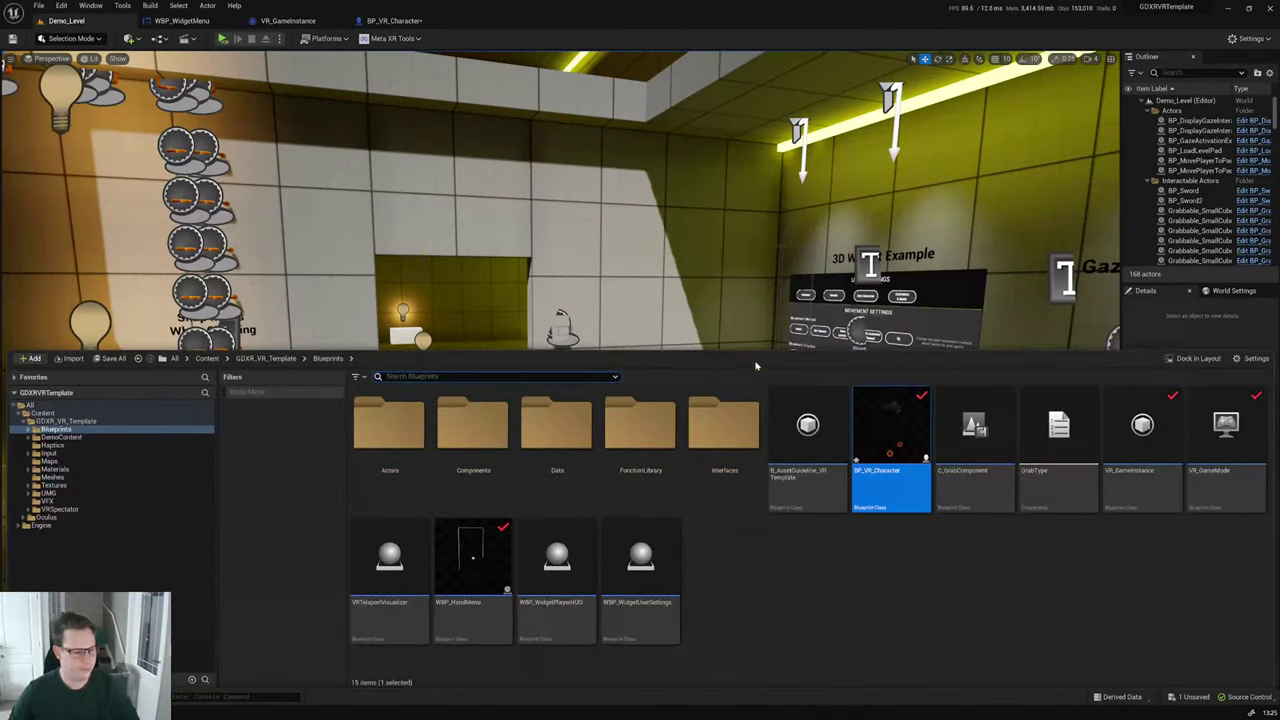
left_click(90, 486)
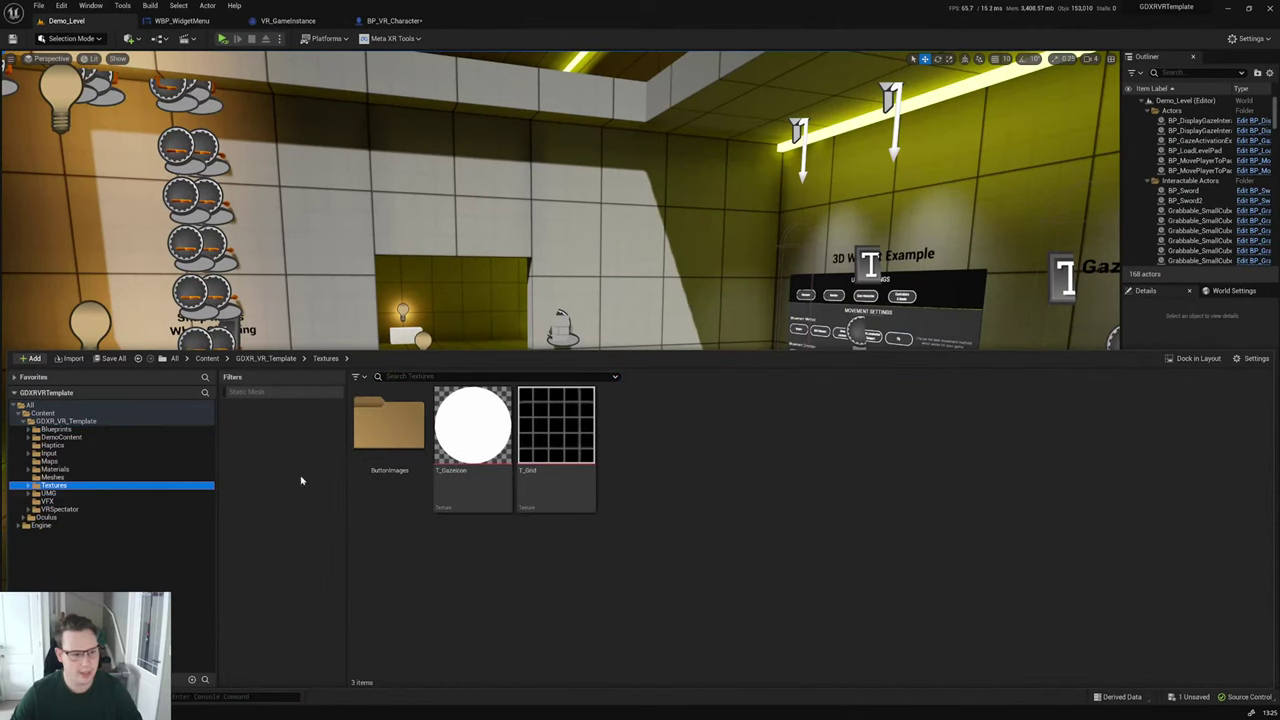
left_click(55, 469)
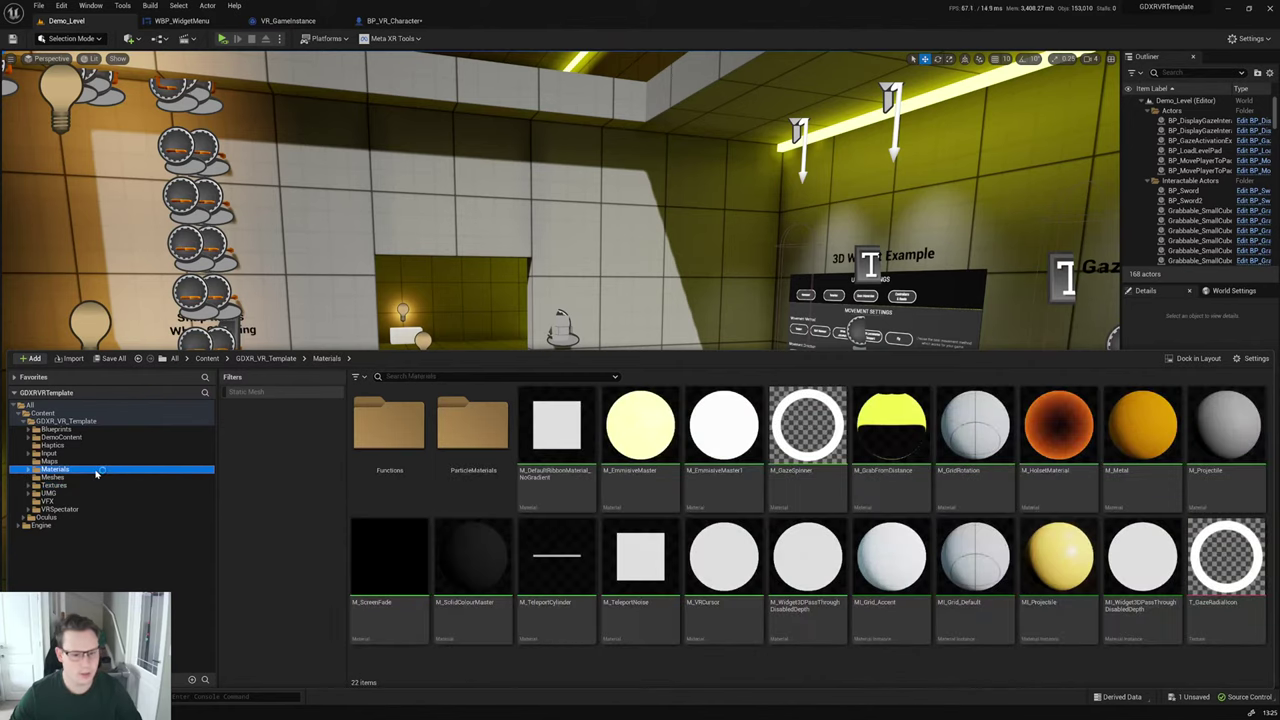
left_click(88, 486)
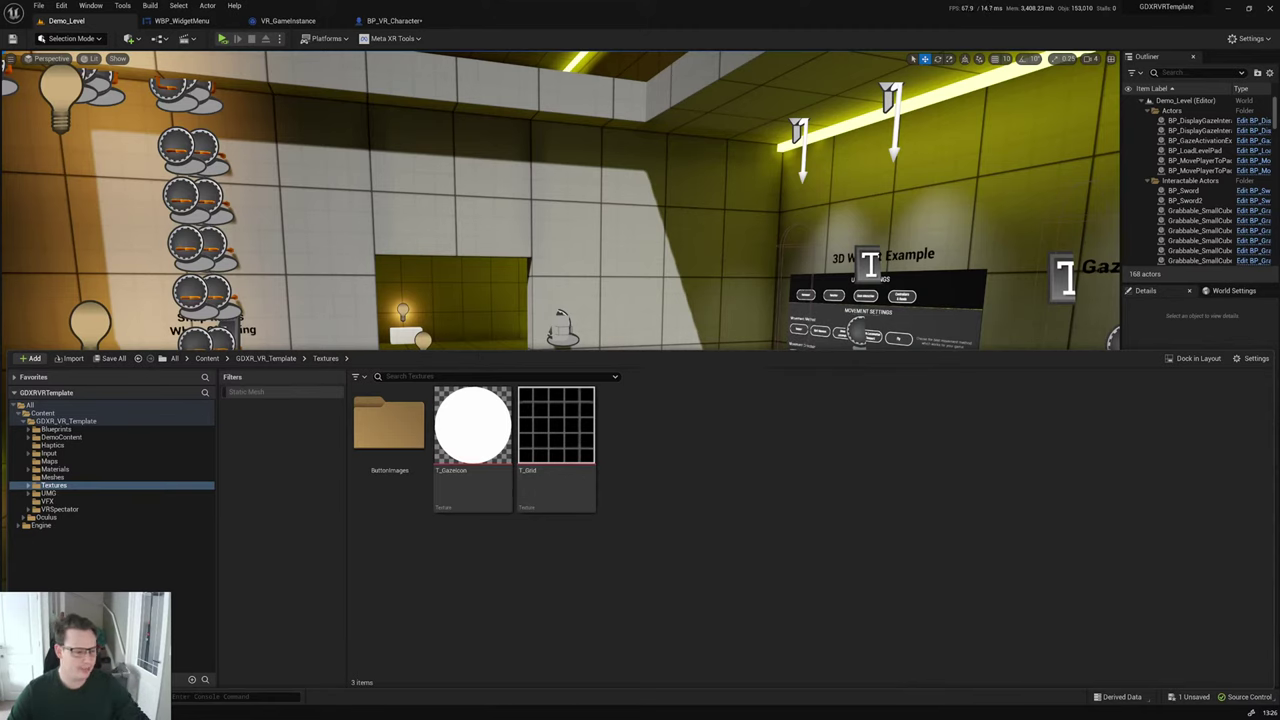
key("alt+Tab")
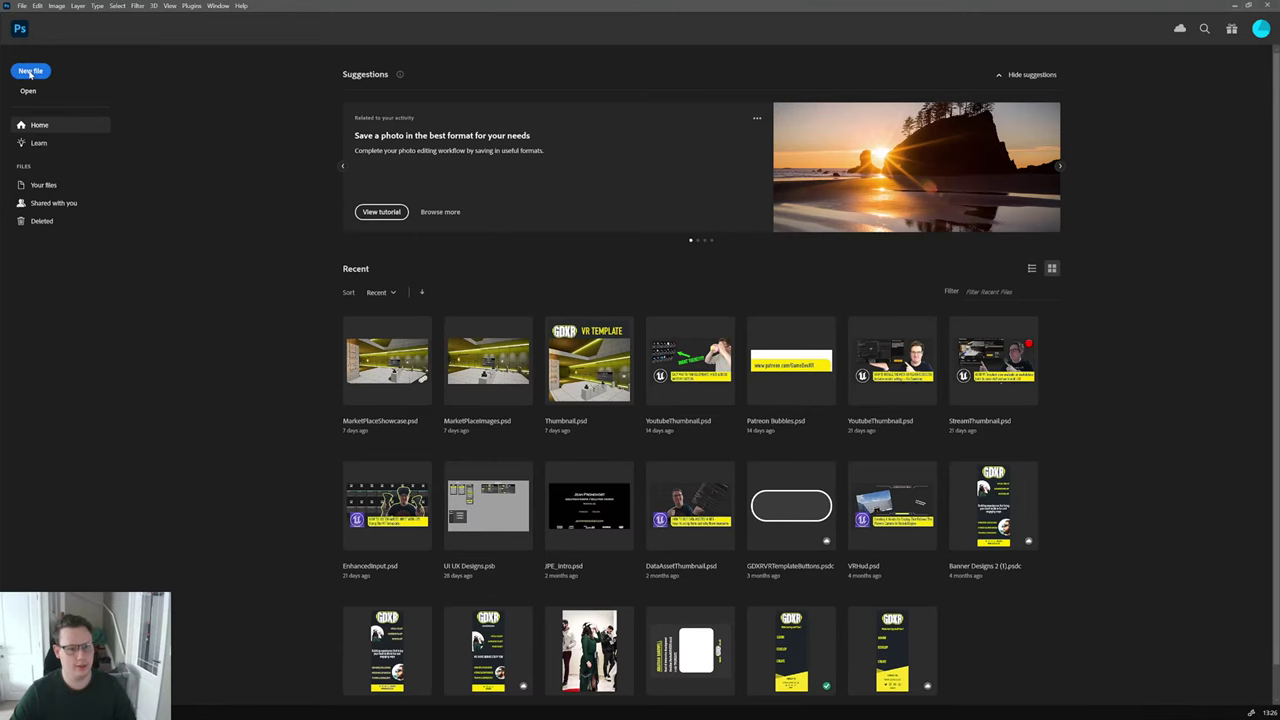
Step: Create a new 512 x 512 pixel Photoshop document with Transparent background contents
key("ctrl+n")
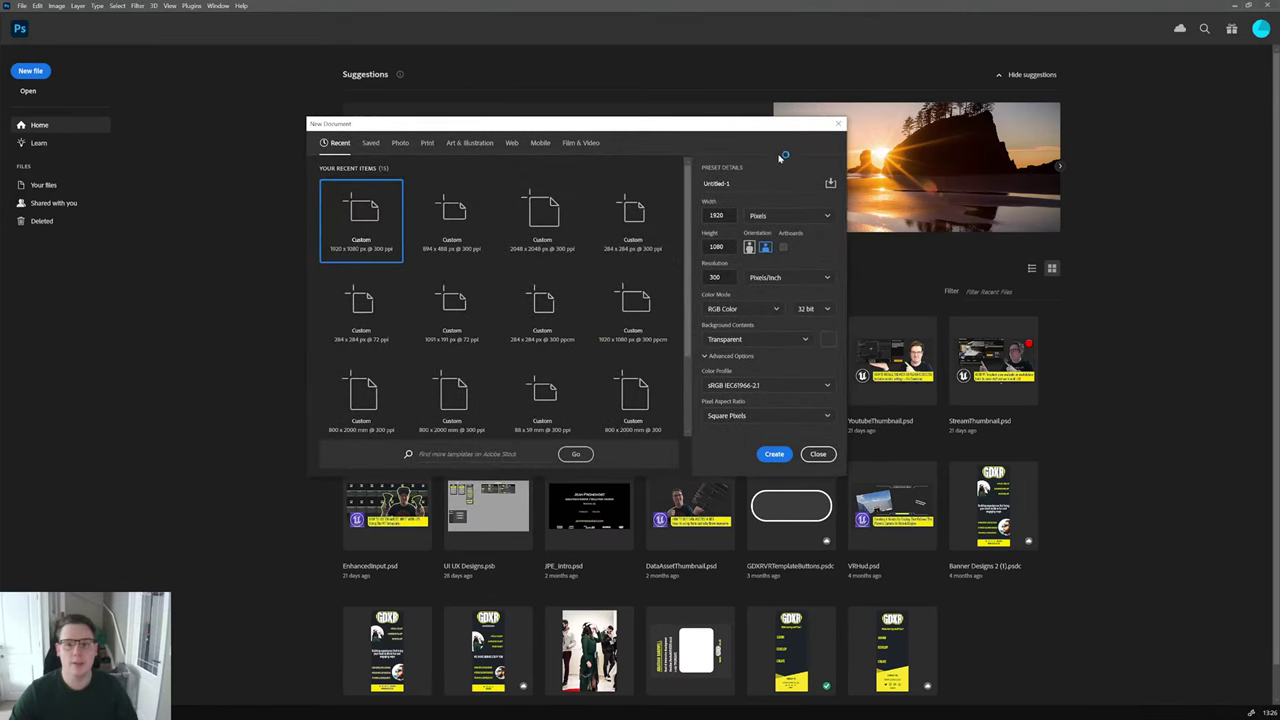
double_click(718, 216)
type("512")
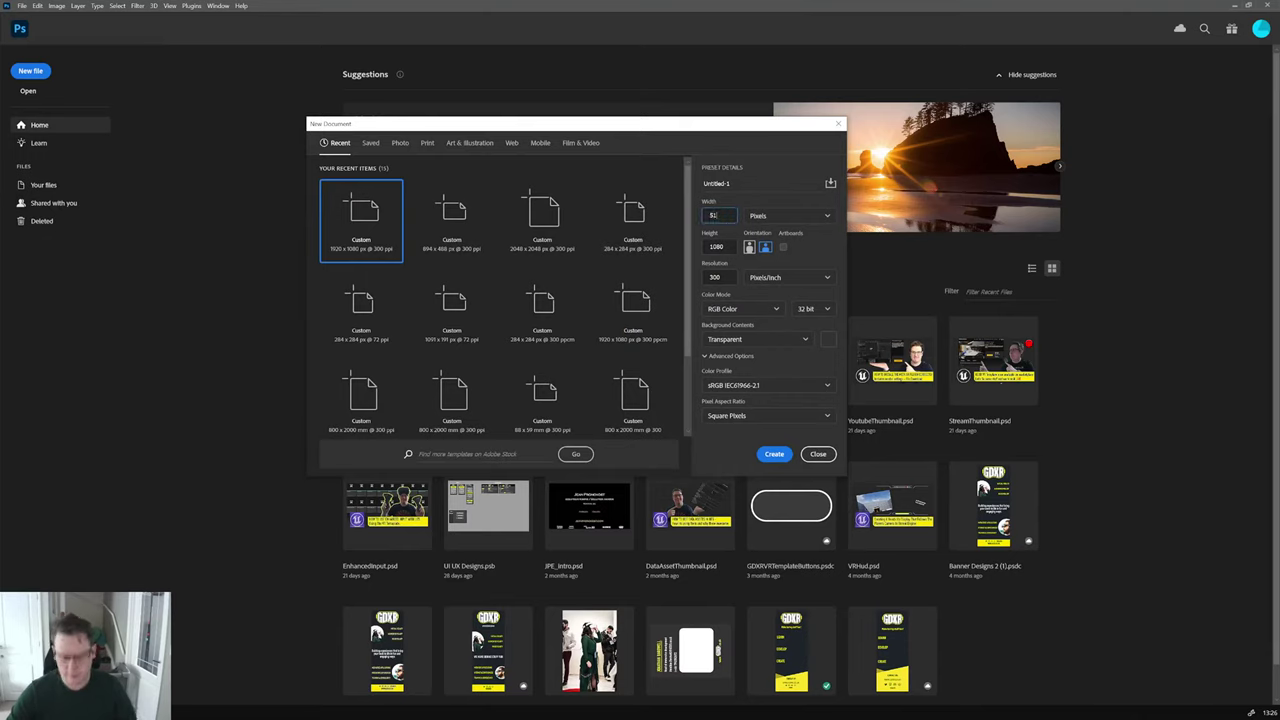
key("Tab")
type("51")
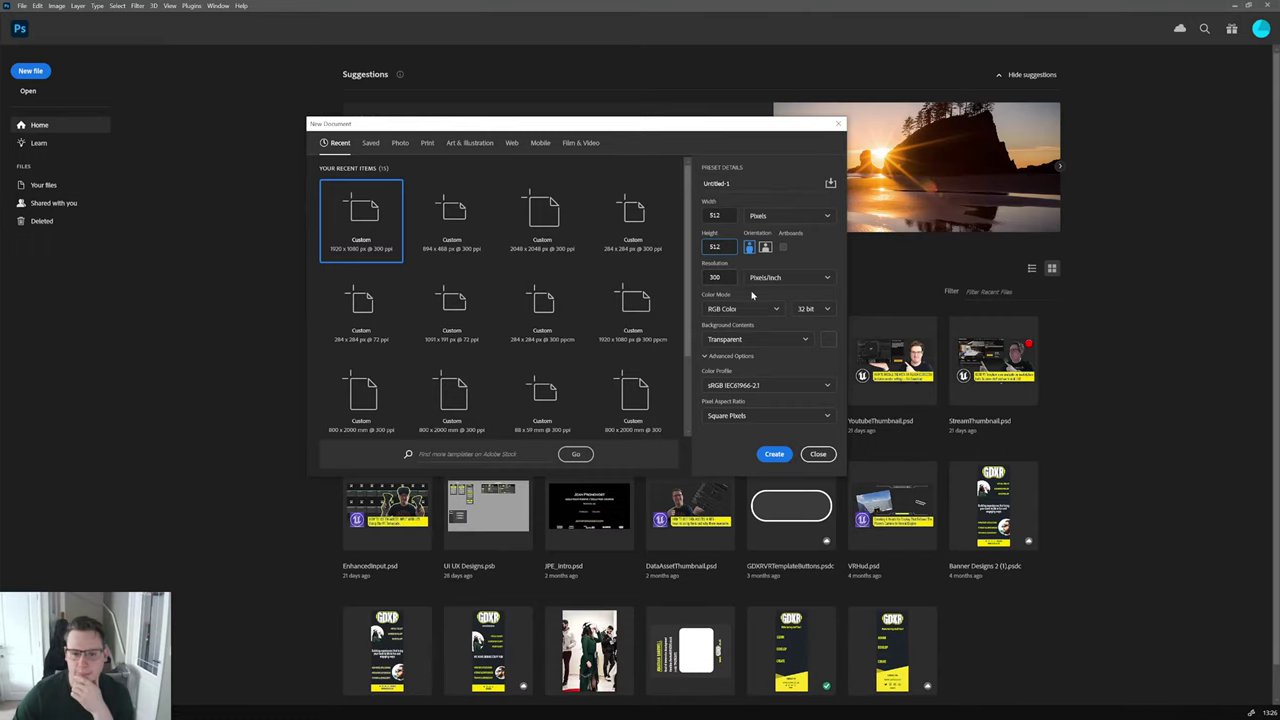
left_click(774, 454)
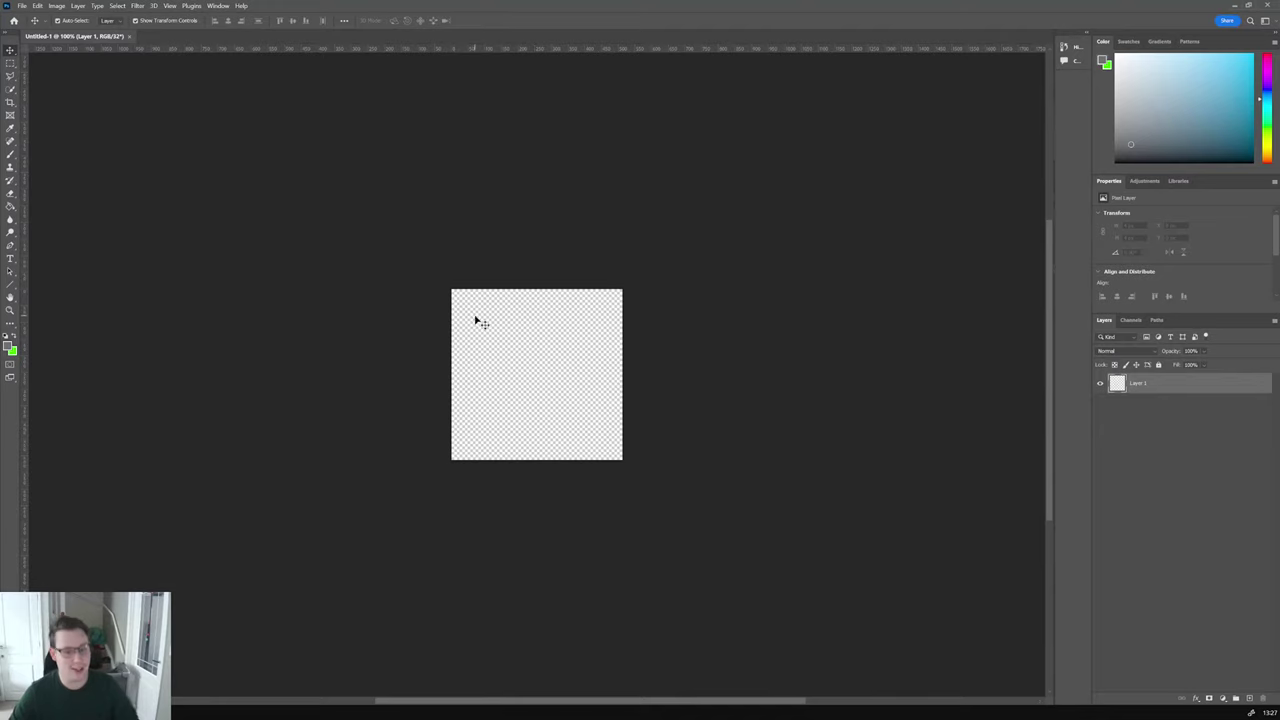
Step: Zoom the blank canvas, widen the side panel strip, and bring up Explorer at GDXR_VR_Template_Marketplace_Build
scroll(566, 383, "left", 1)
scroll(575, 385, "up", 3, "alt")
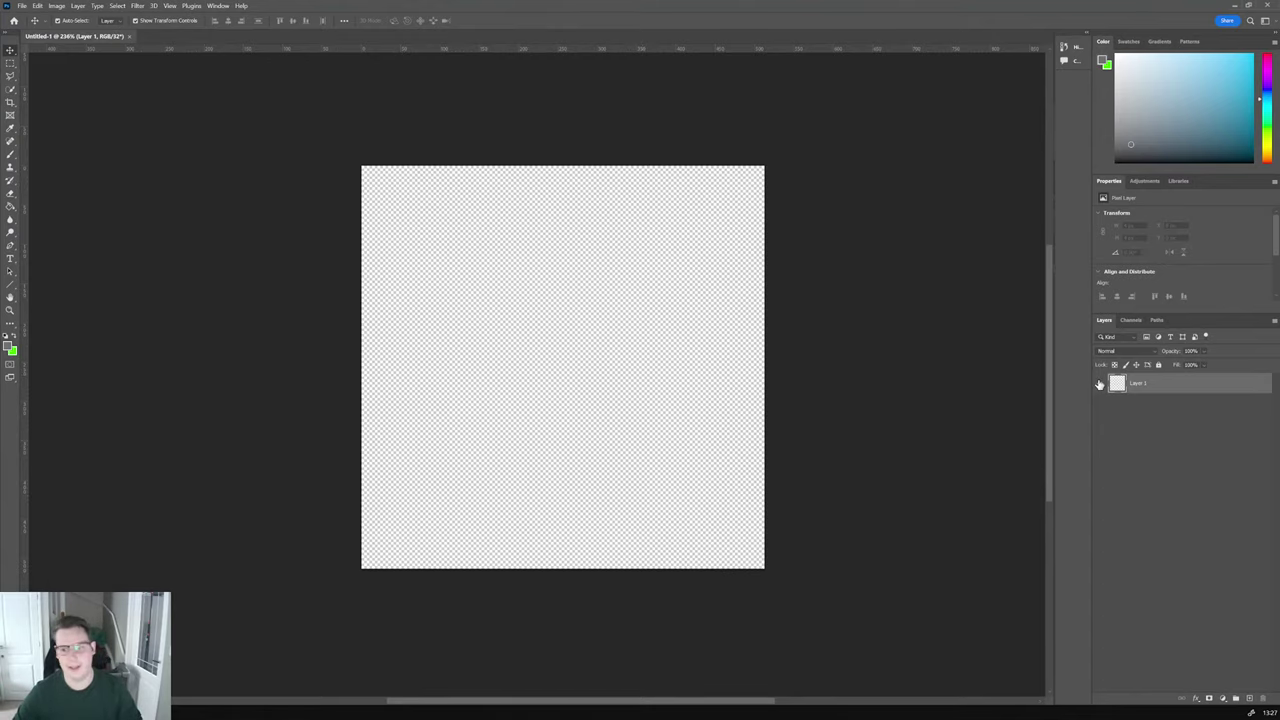
mouse_move(1052, 405)
left_mouse_down()
mouse_move(1004, 420)
mouse_move(1065, 422)
left_mouse_up()
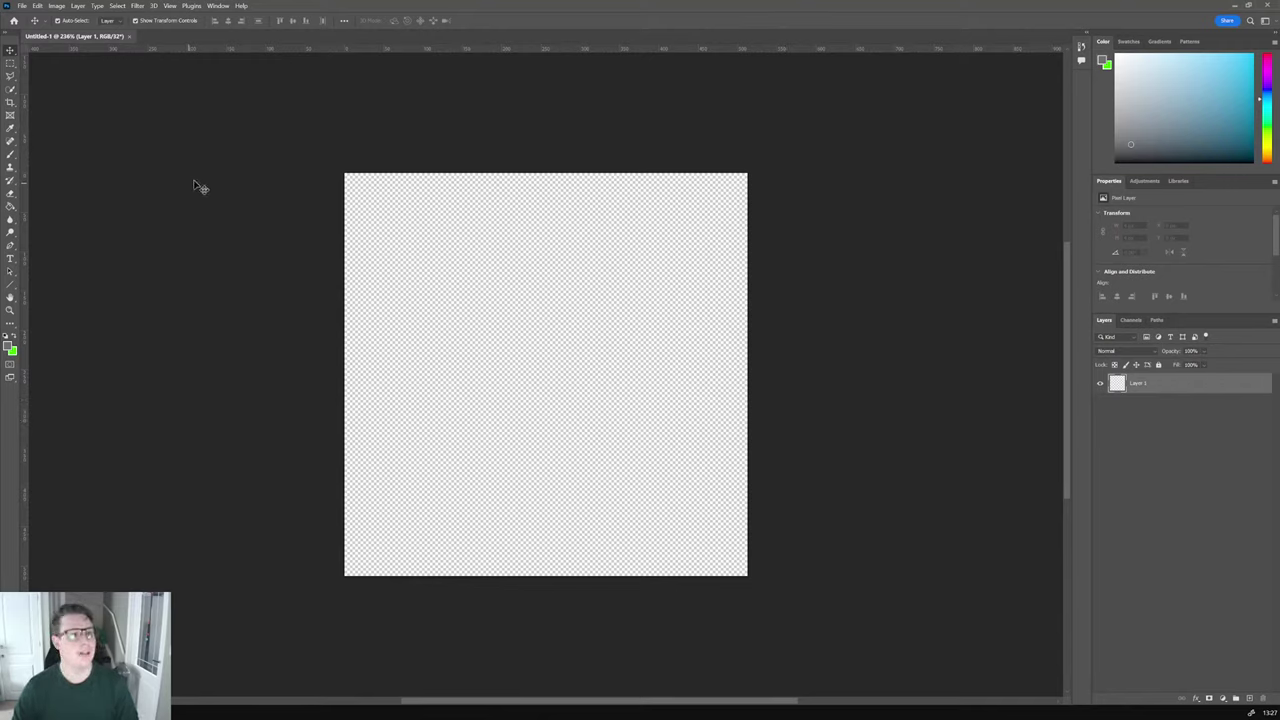
key("alt+Tab")
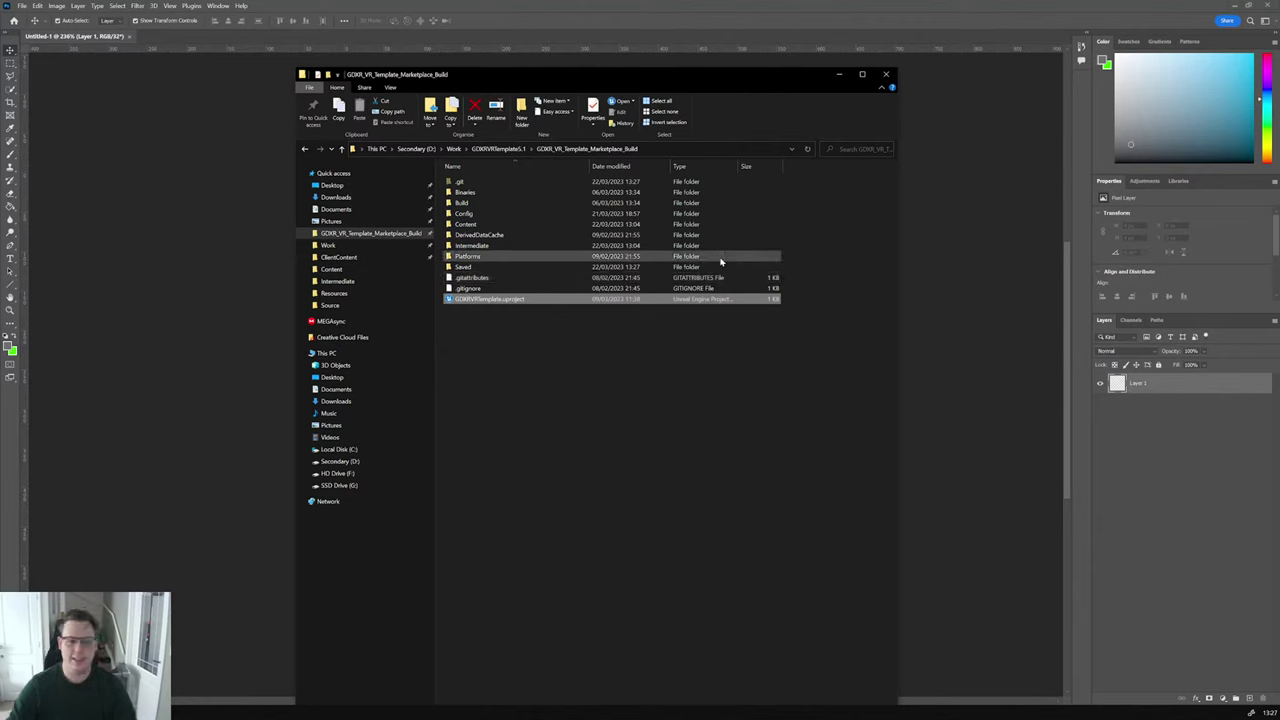
Step: Launch GDXRVRTemplate.uproject and open the Work folder on the Secondary (D:) drive
double_click(499, 302)
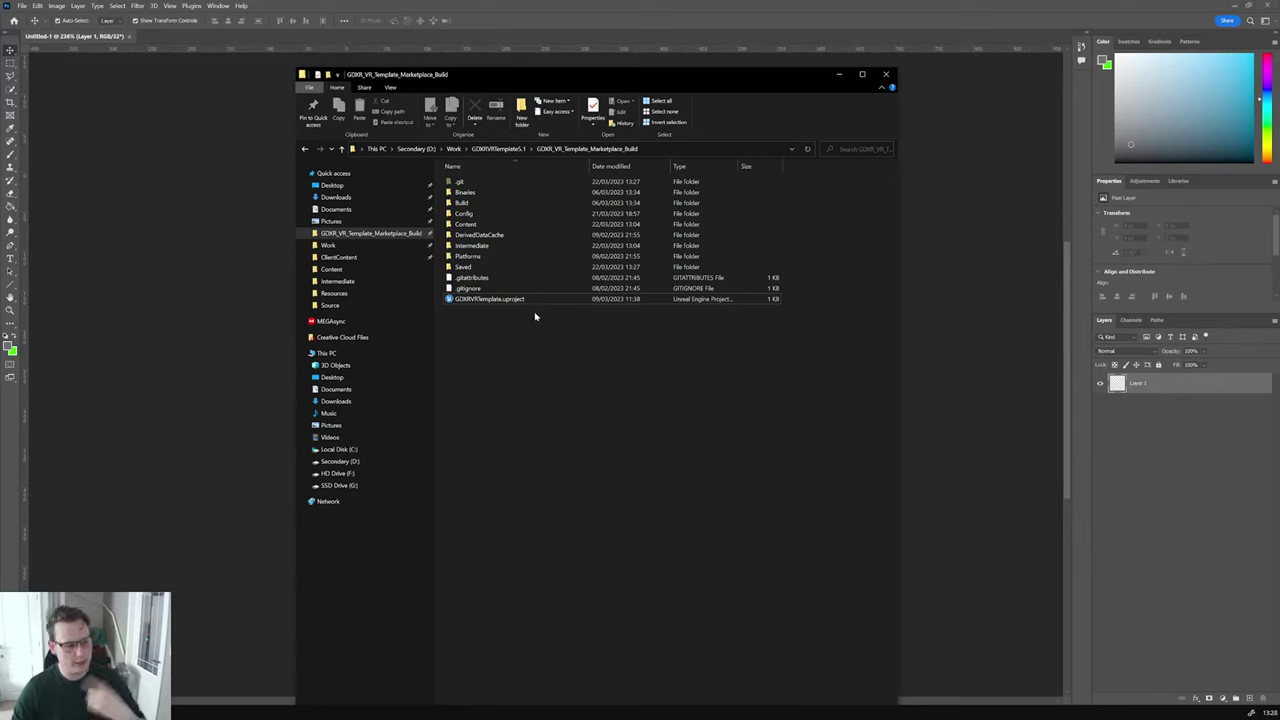
double_click(503, 300)
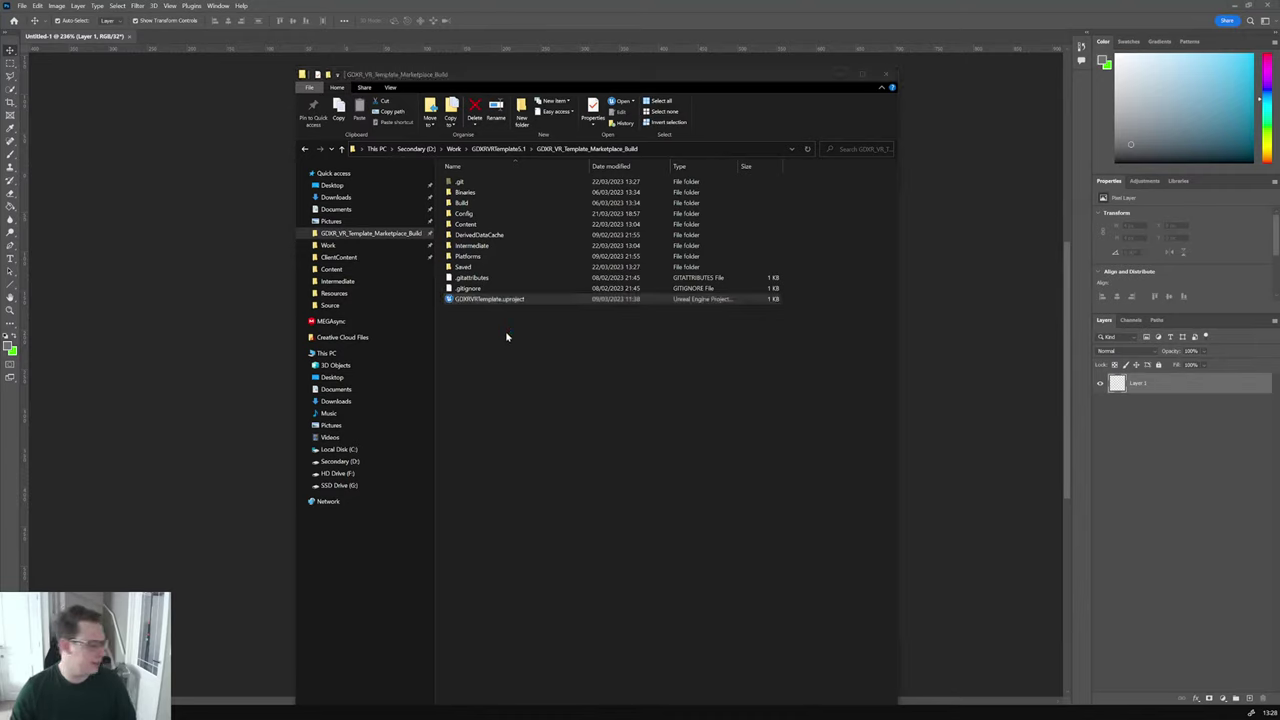
left_click(370, 451)
left_click(371, 461)
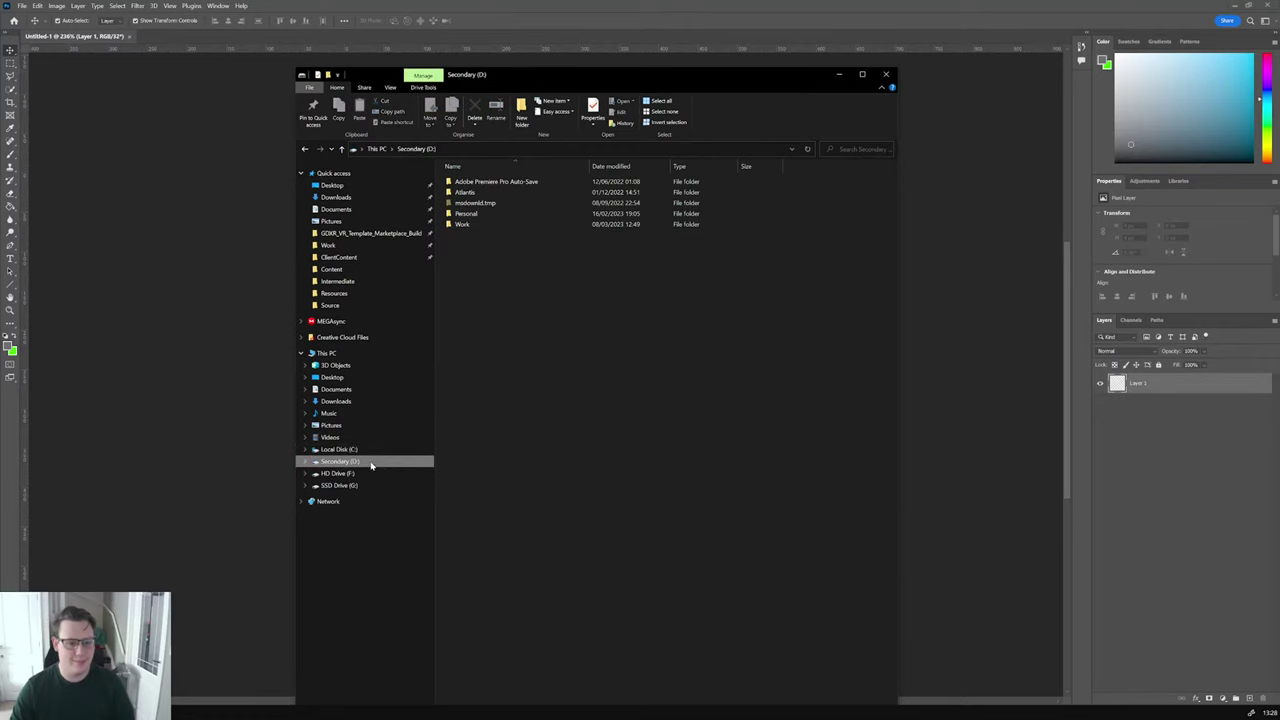
double_click(477, 226)
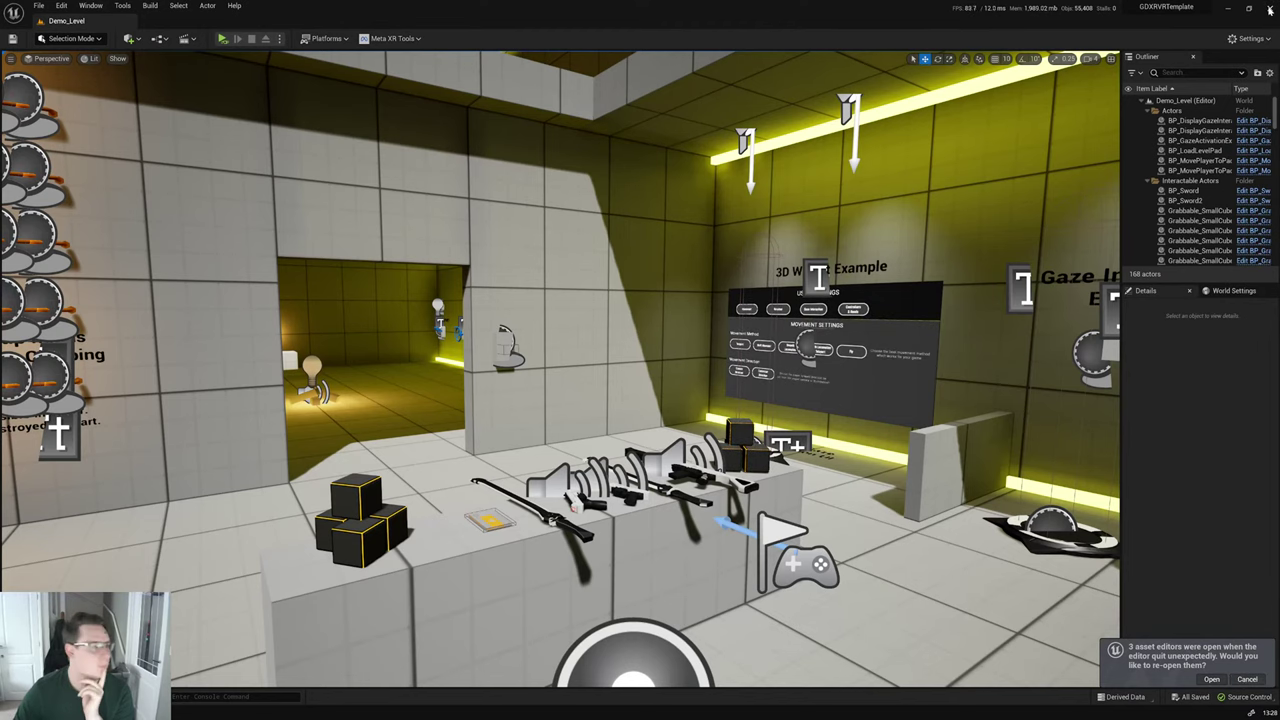
Step: Close the duplicate Unreal editor from its taskbar thumbnail and minimize the original editor
left_click_drag(806, 18, 638, 150)
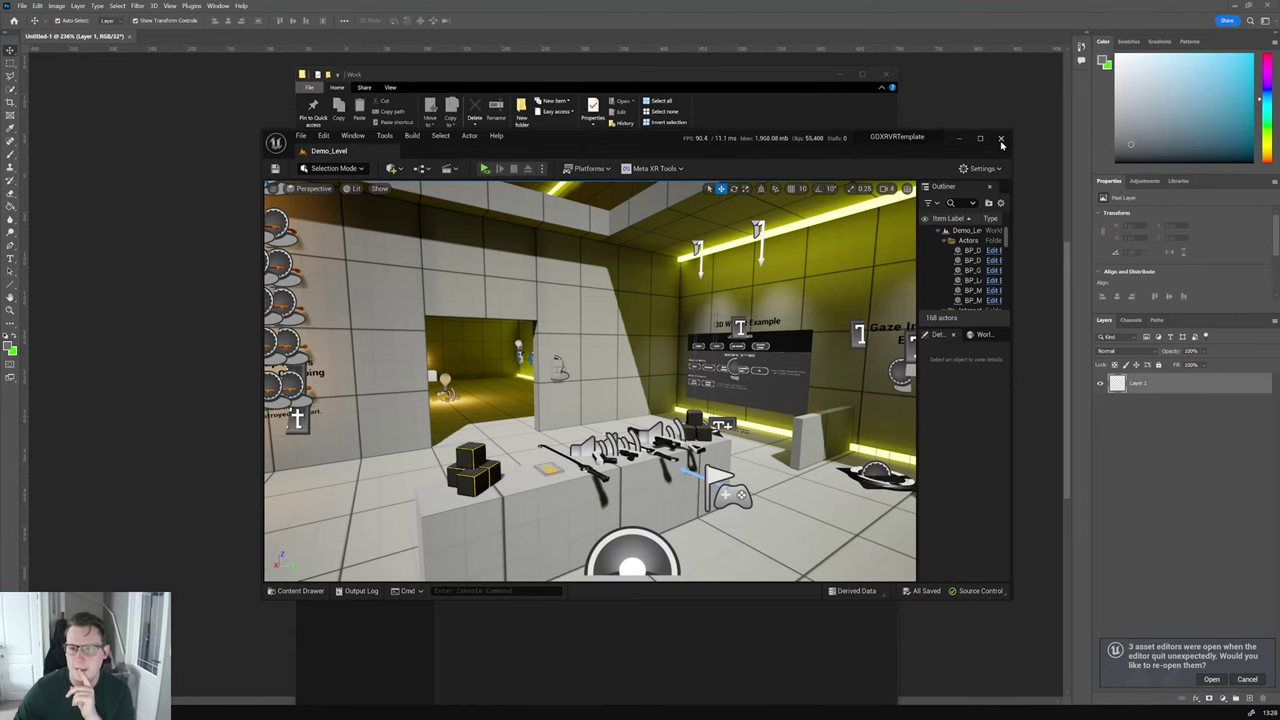
mouse_move(155, 712)
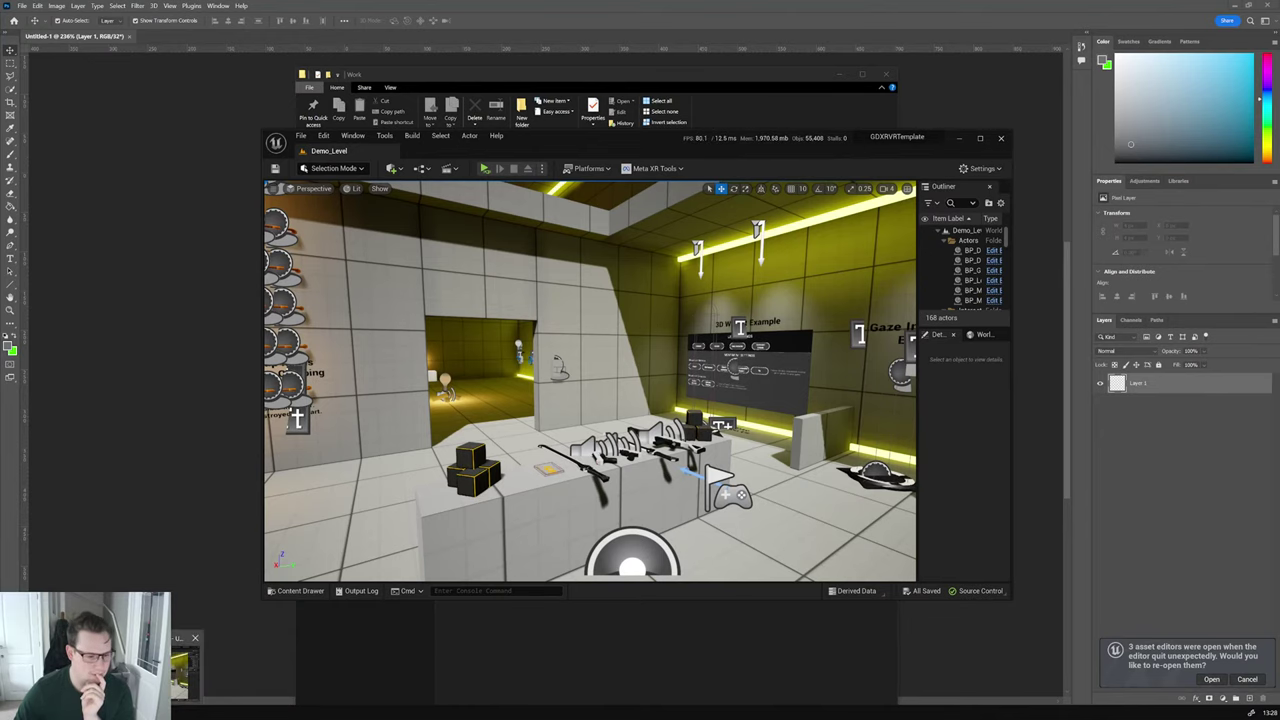
mouse_move(192, 645)
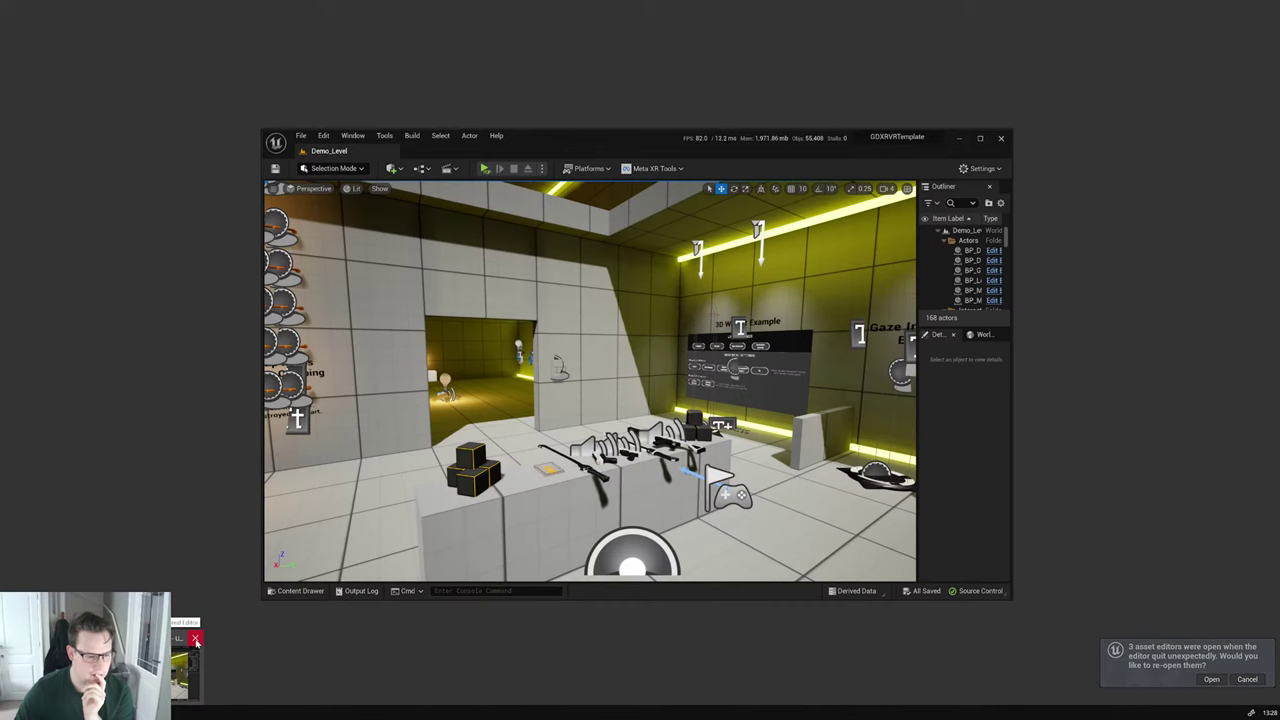
left_click(196, 643)
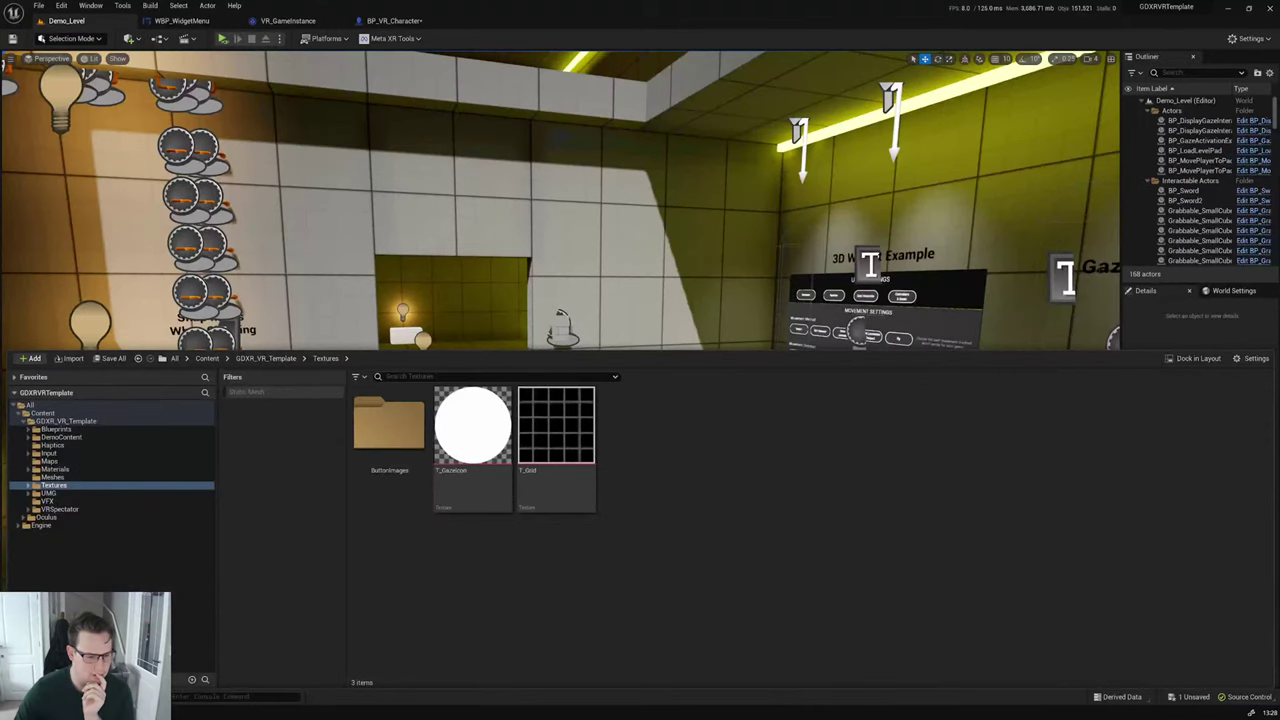
left_click(1228, 8)
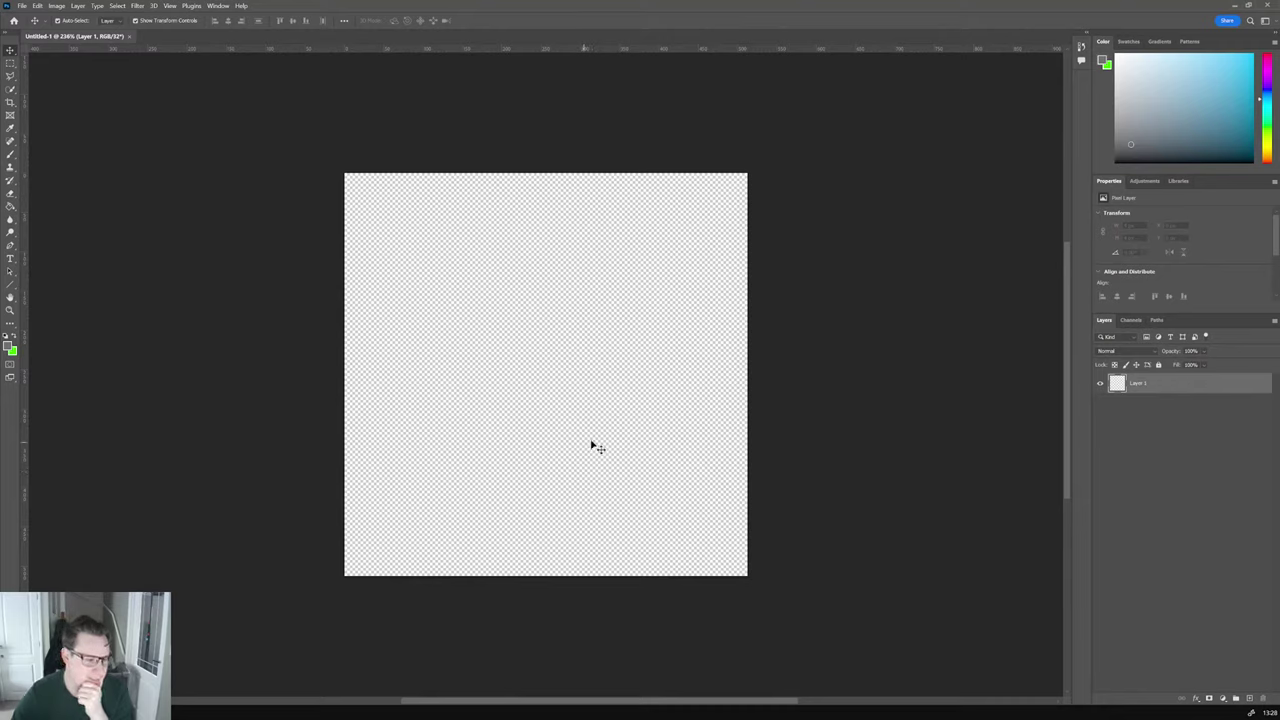
Step: Deselect Layer 1 so Properties shows the 512 x 512 px transparent Untitled-1 canvas
left_click(1111, 439)
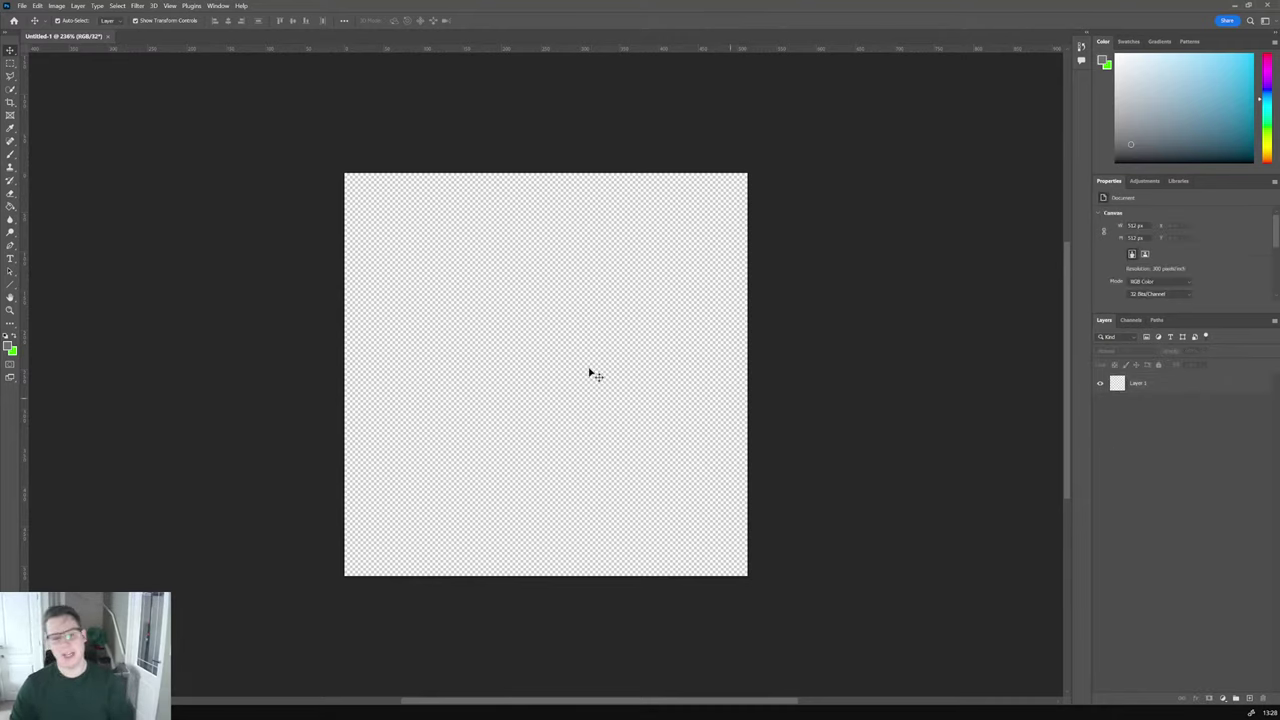
key("alt+Tab")
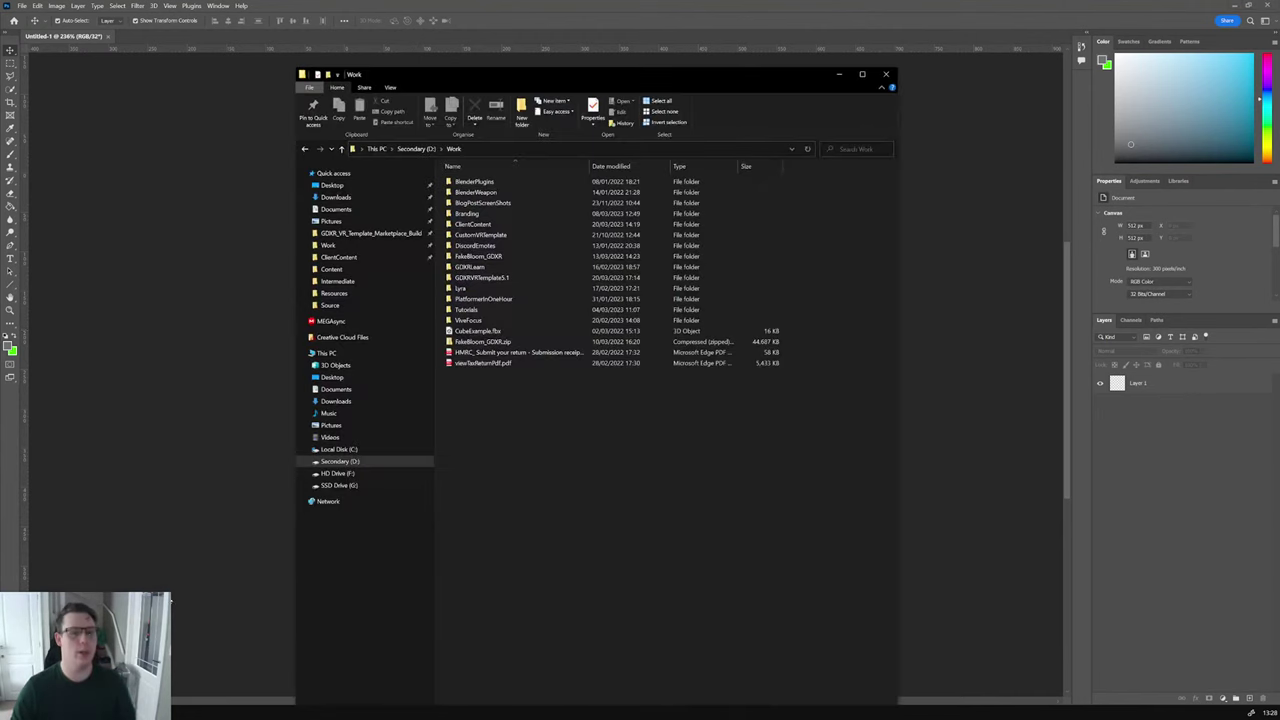
key("alt+Tab")
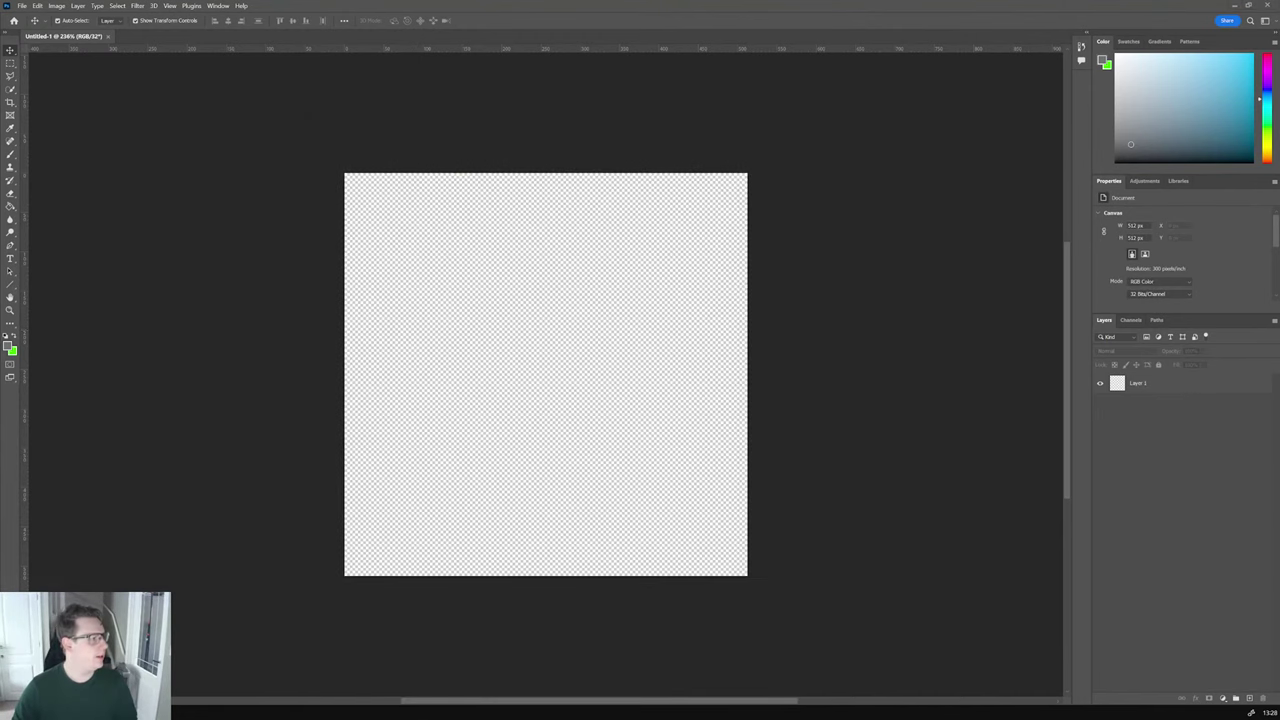
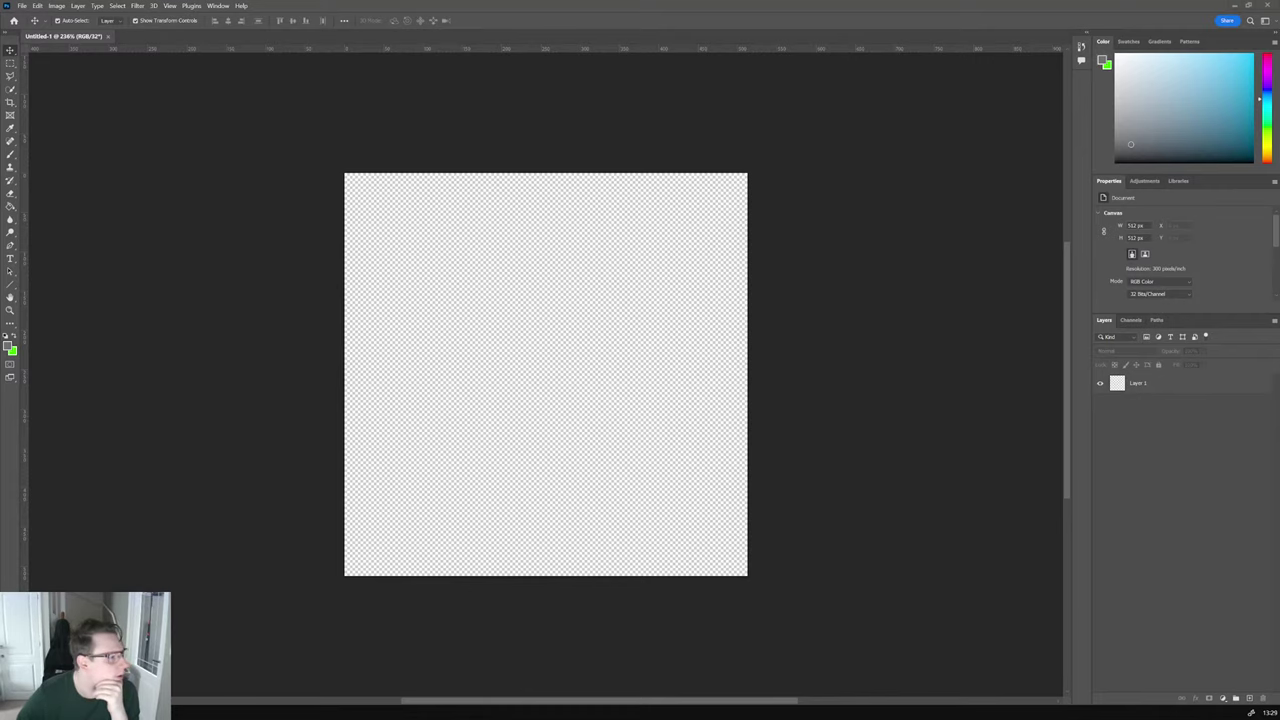
Step: Place the GDXR Learn - No BG PNG from the RGB logo folder, enlarged to span the canvas
key("alt+Tab")
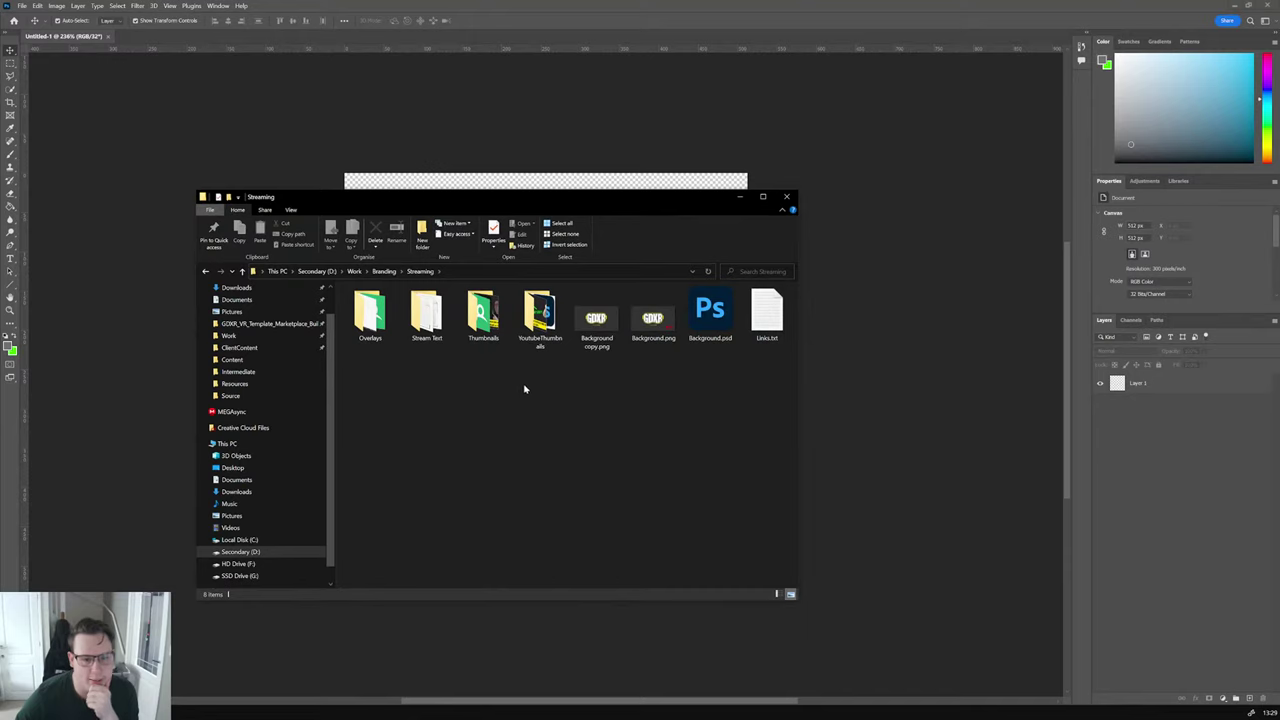
left_click(384, 271)
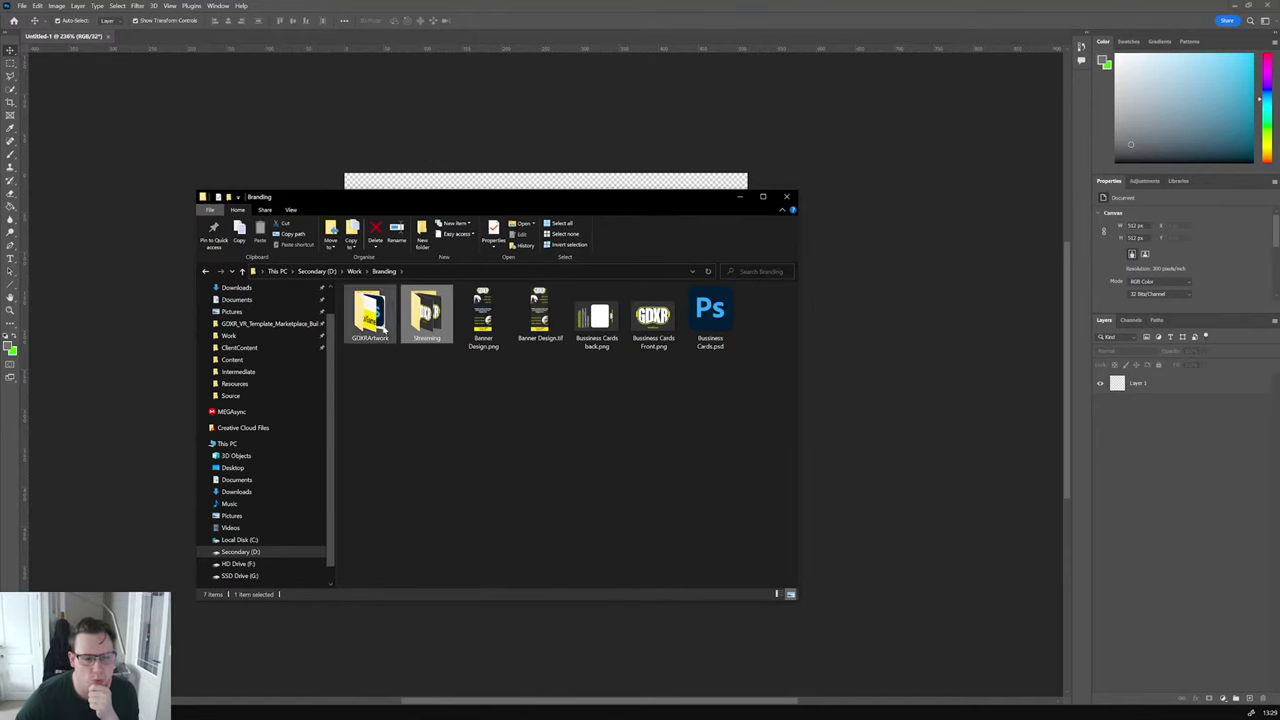
double_click(380, 320)
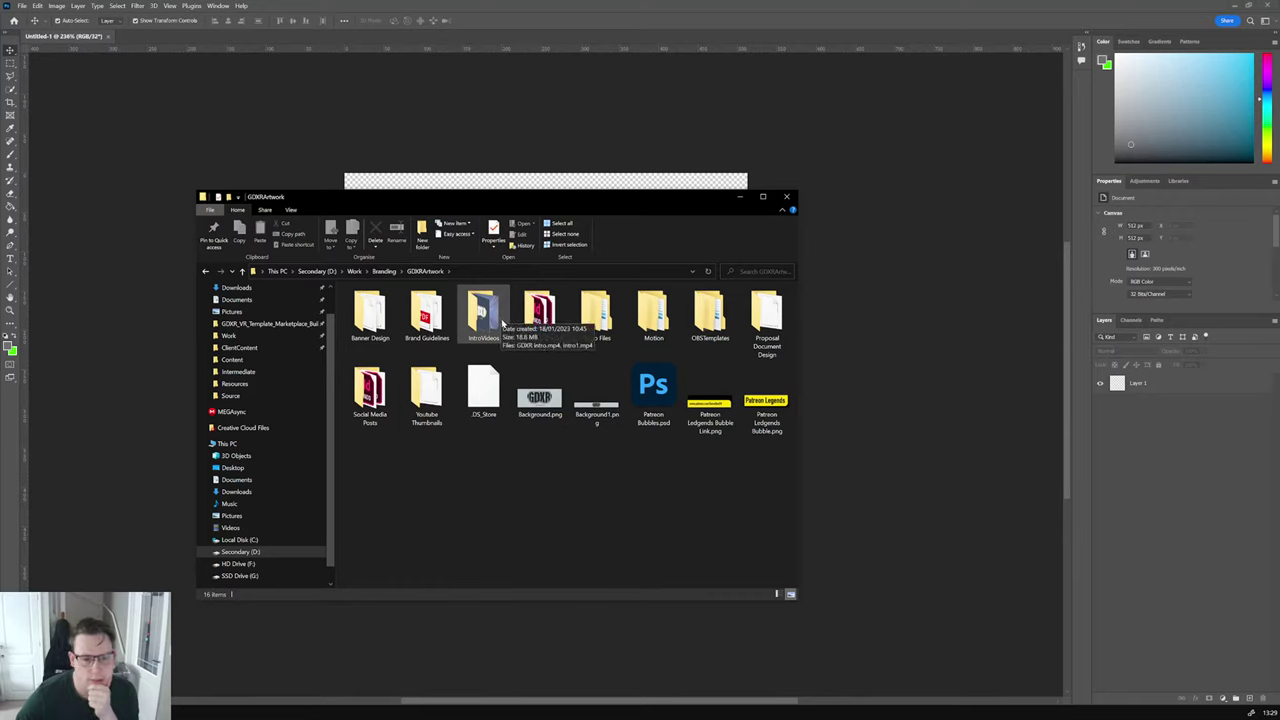
double_click(593, 320)
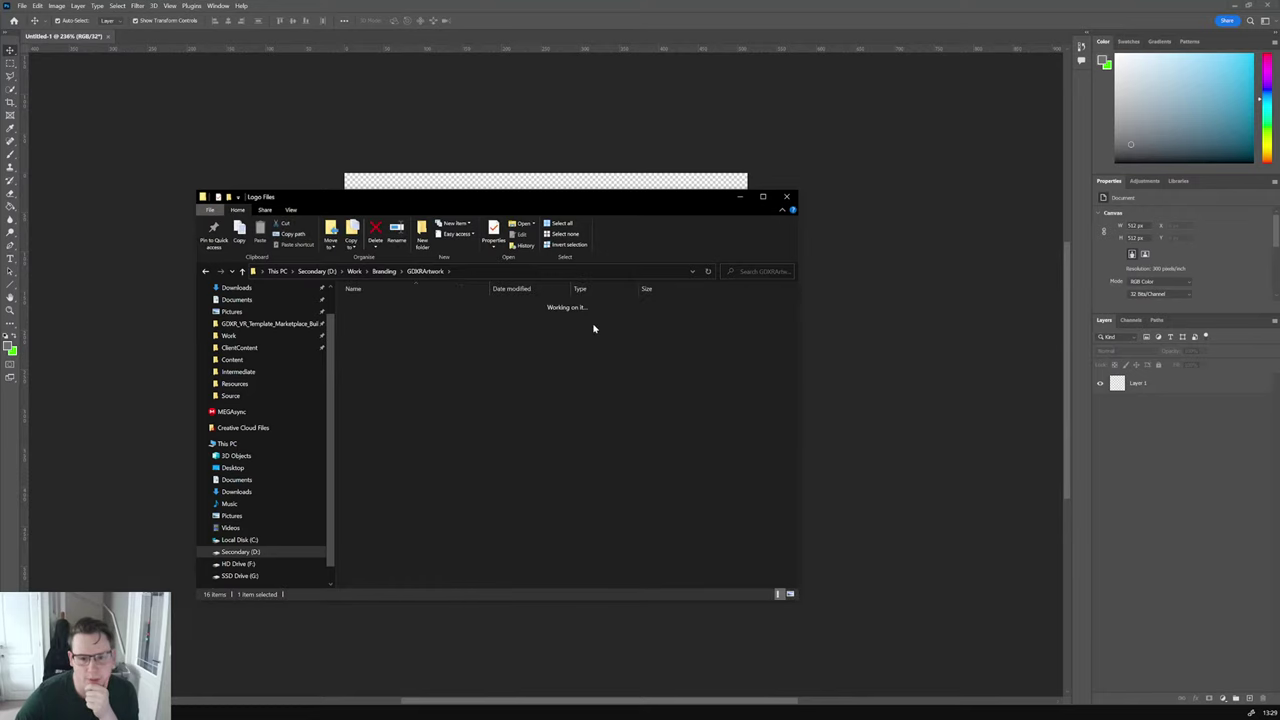
double_click(384, 318)
double_click(383, 317)
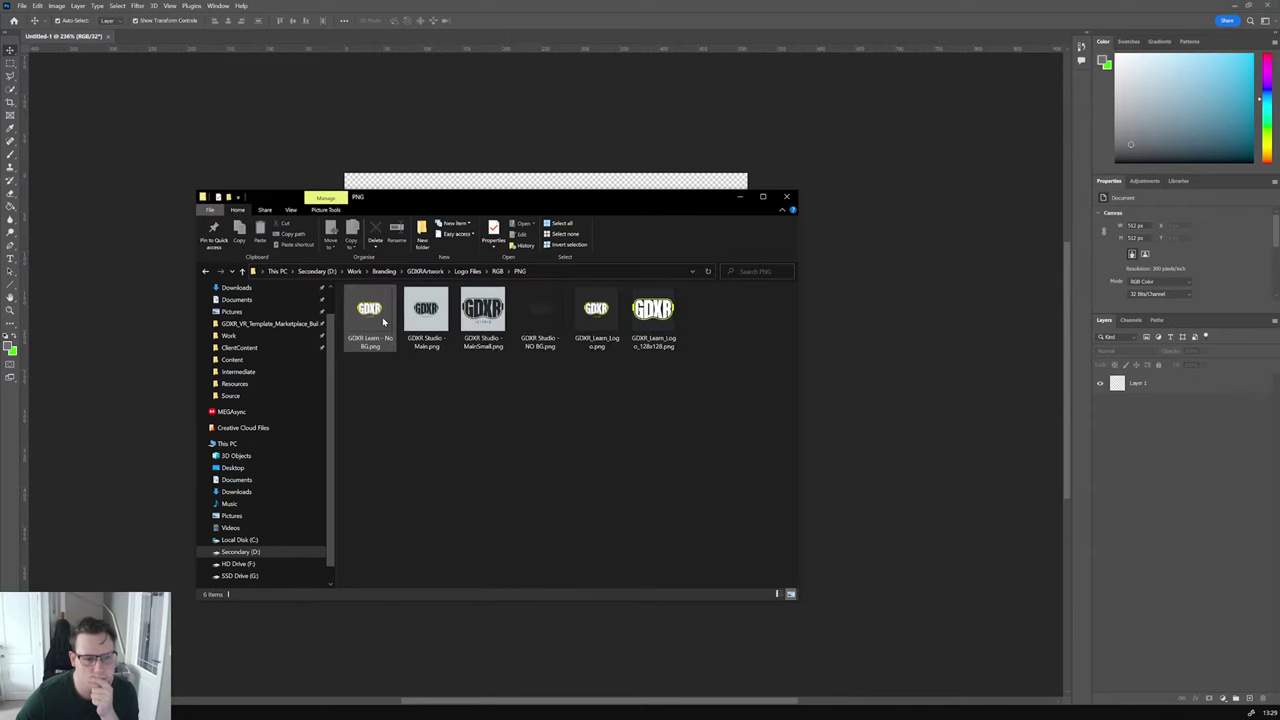
left_click(600, 184)
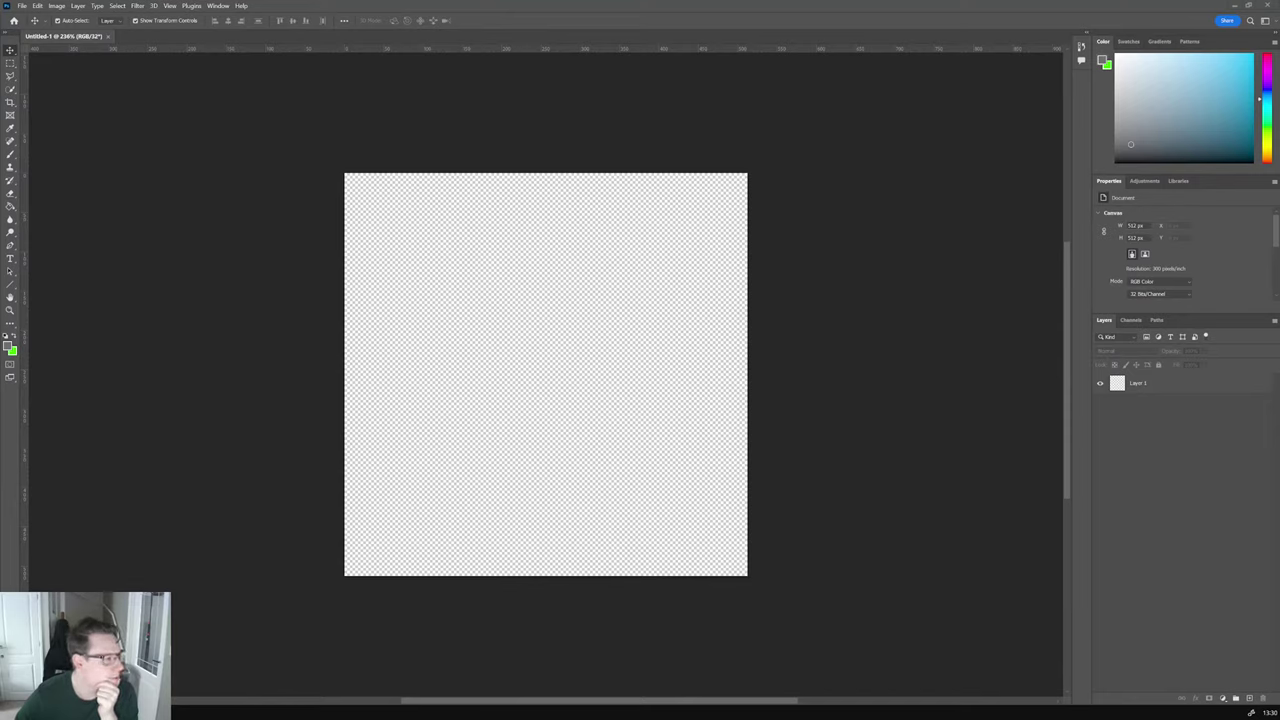
left_click_drag(586, 400, 588, 405)
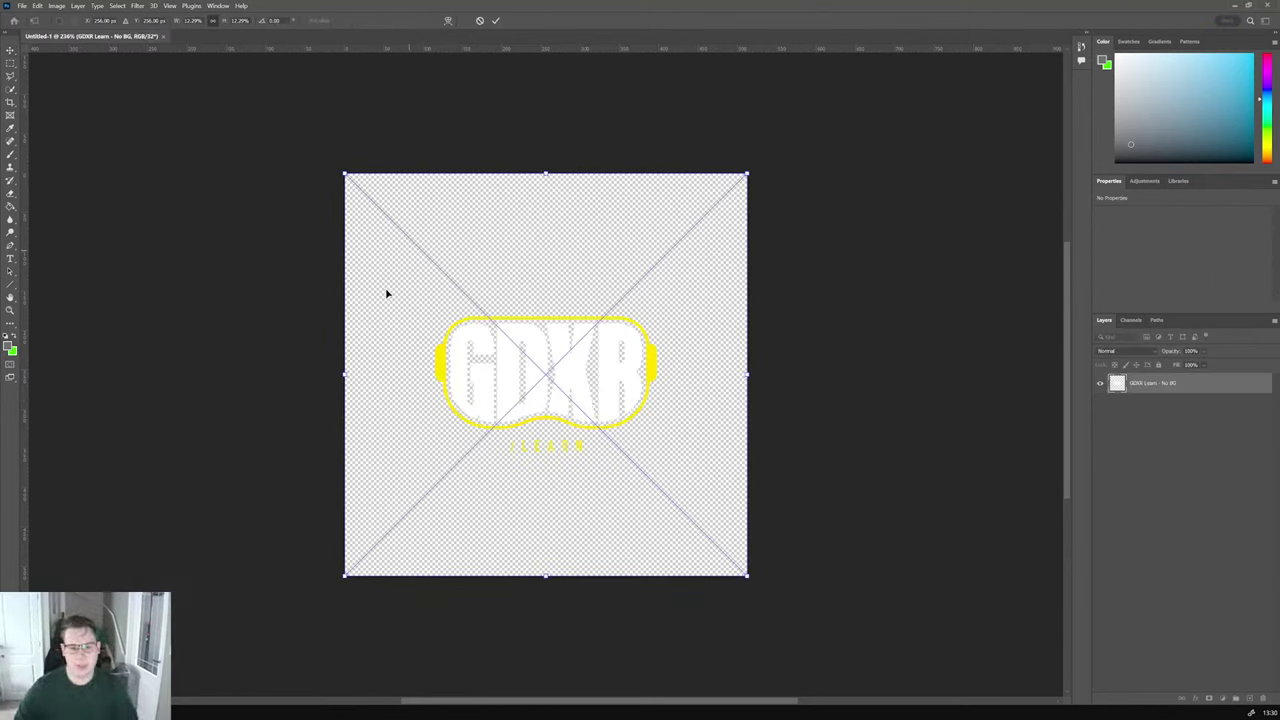
left_click_drag(748, 576, 900, 658, "alt")
left_click(495, 20)
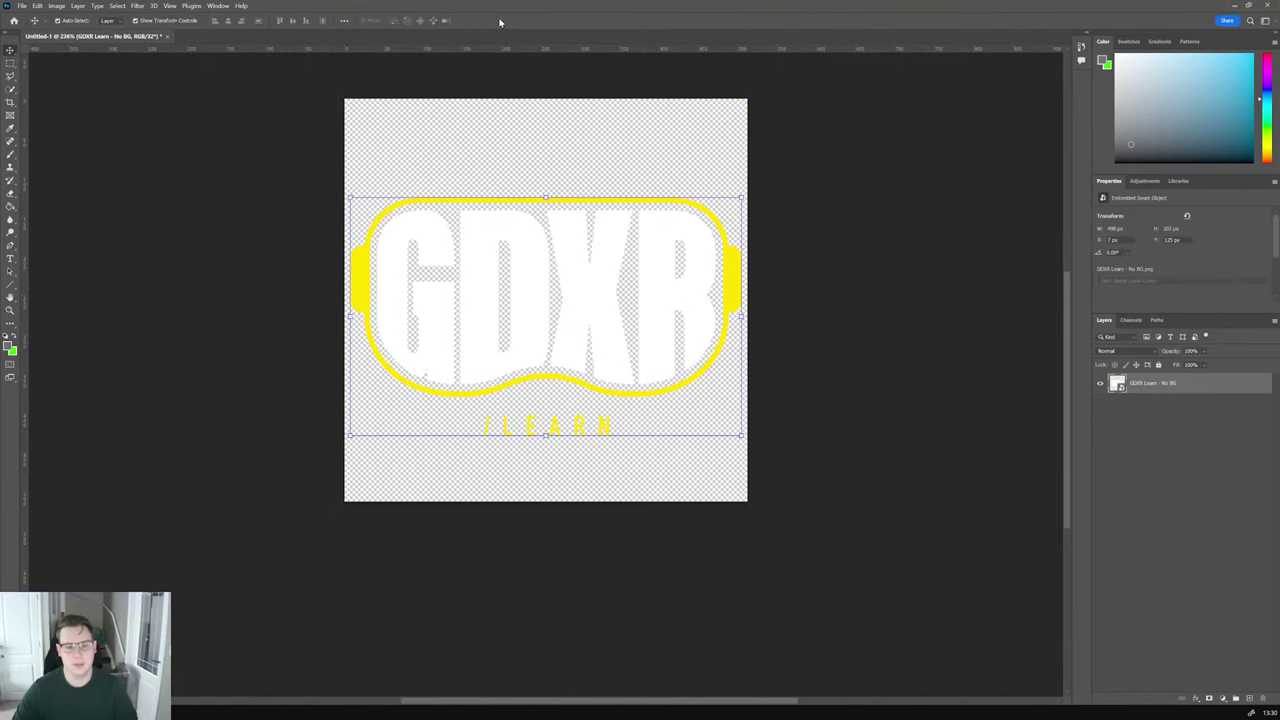
Step: Add a new layer beneath the logo and set the foreground colour to black
left_click(1208, 650)
left_click(1250, 698)
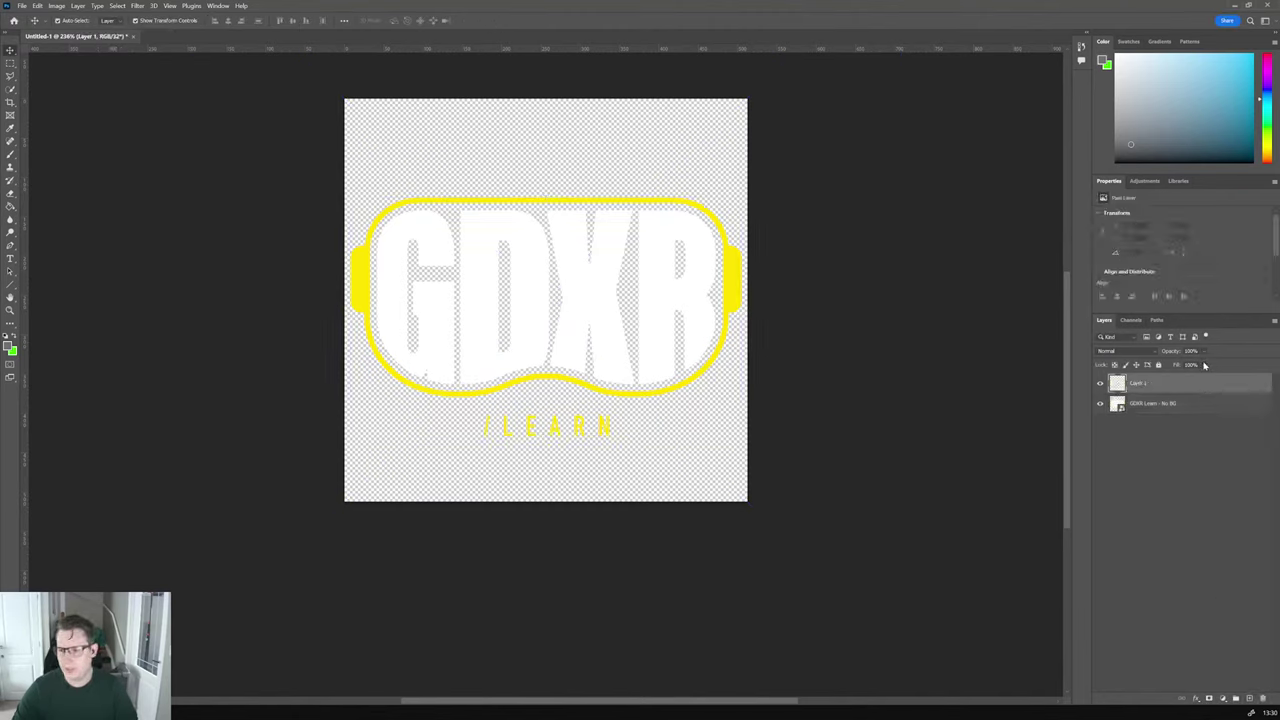
left_click_drag(1205, 383, 1205, 412)
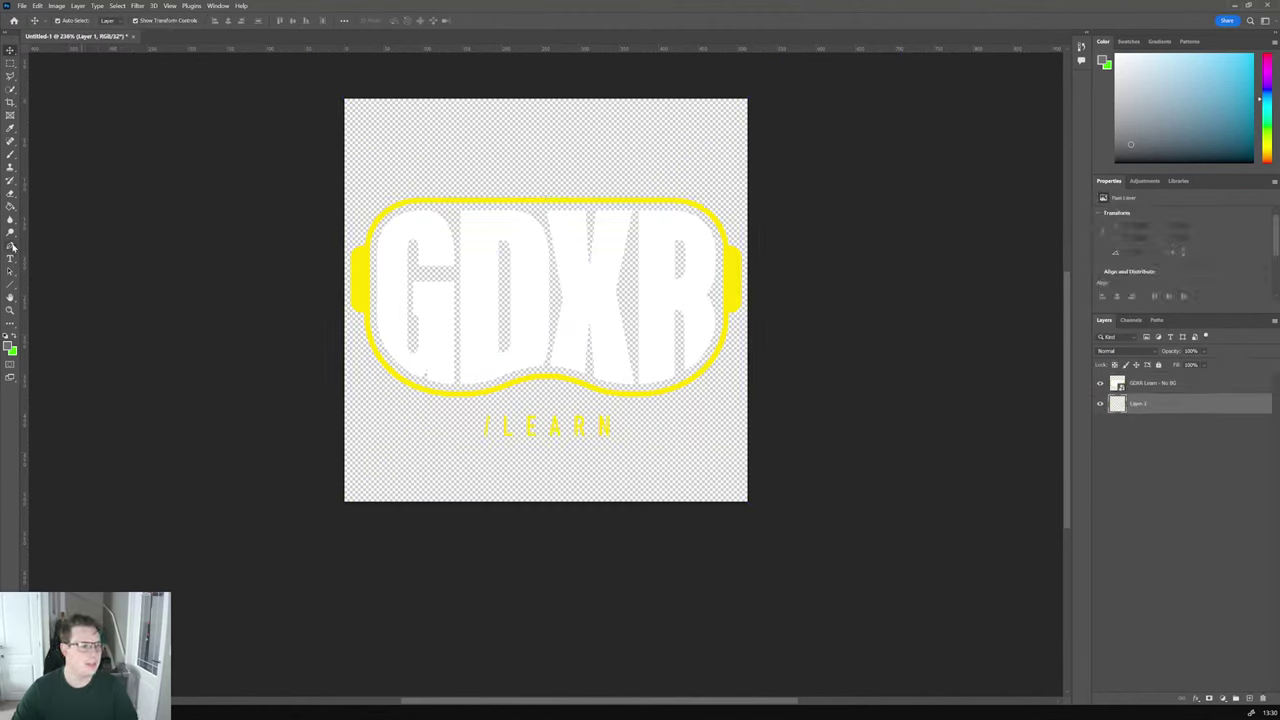
left_click(10, 206)
key("i")
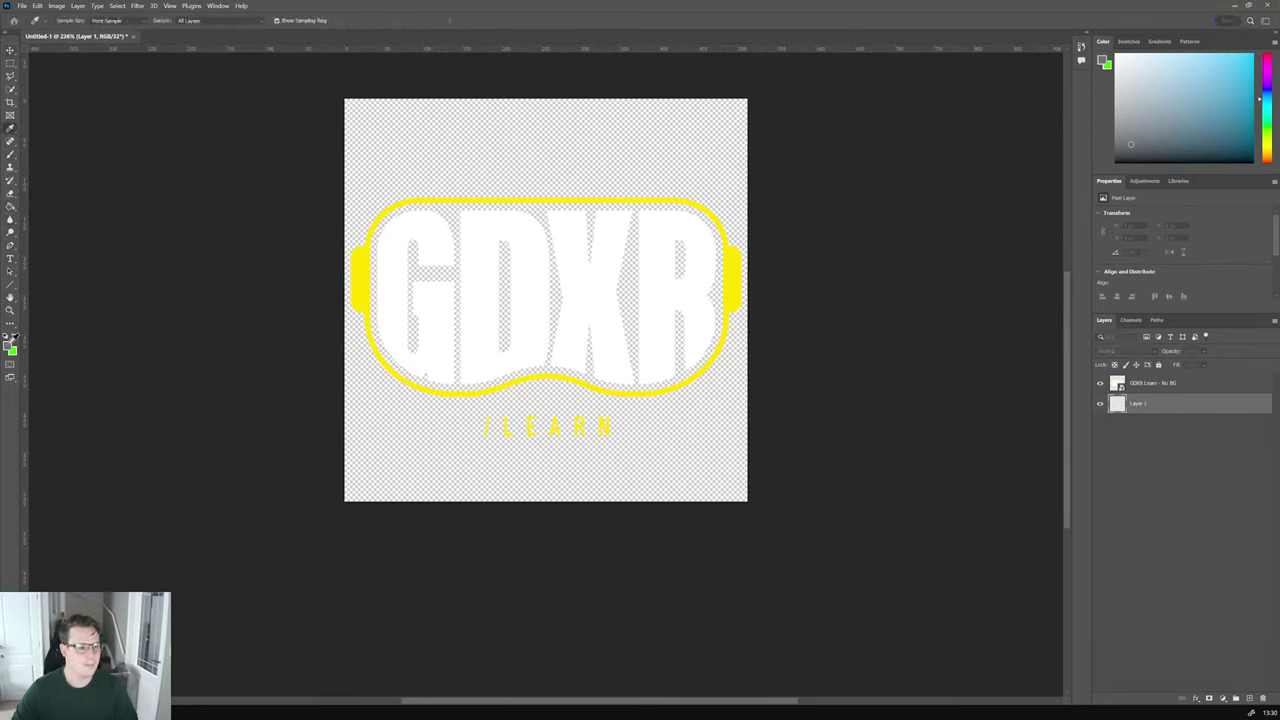
left_click(8, 344)
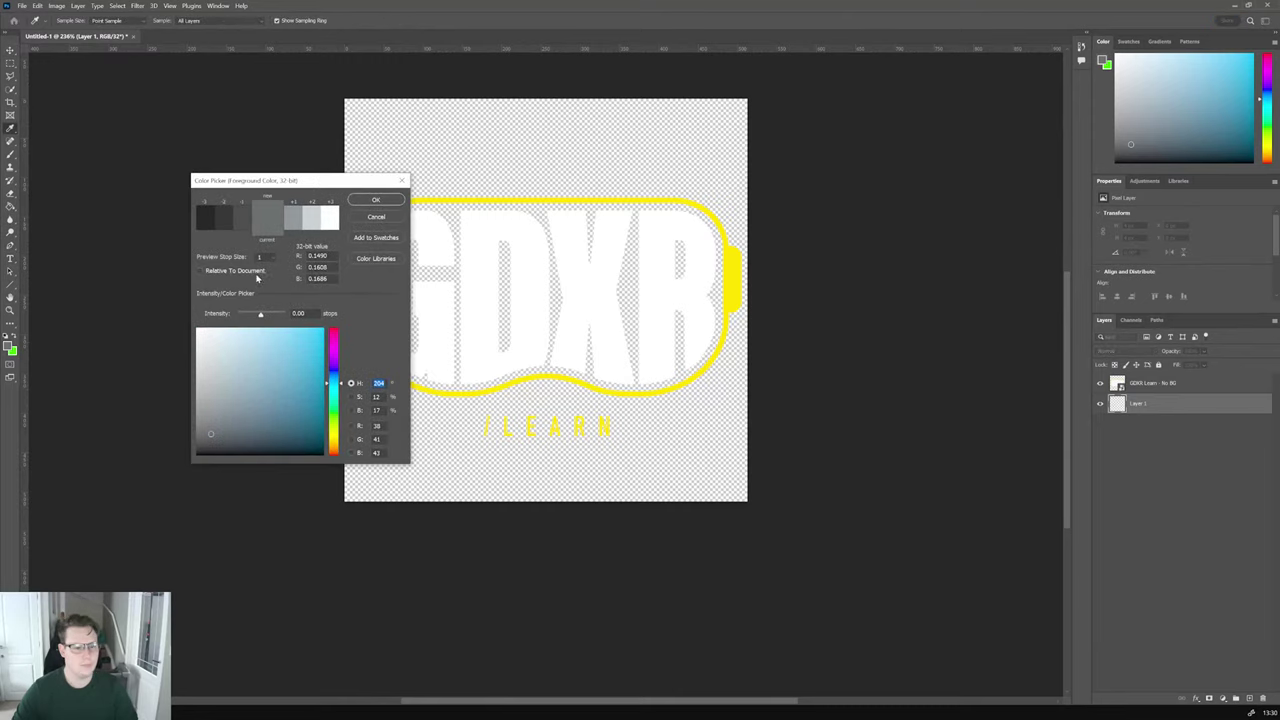
left_click(196, 482)
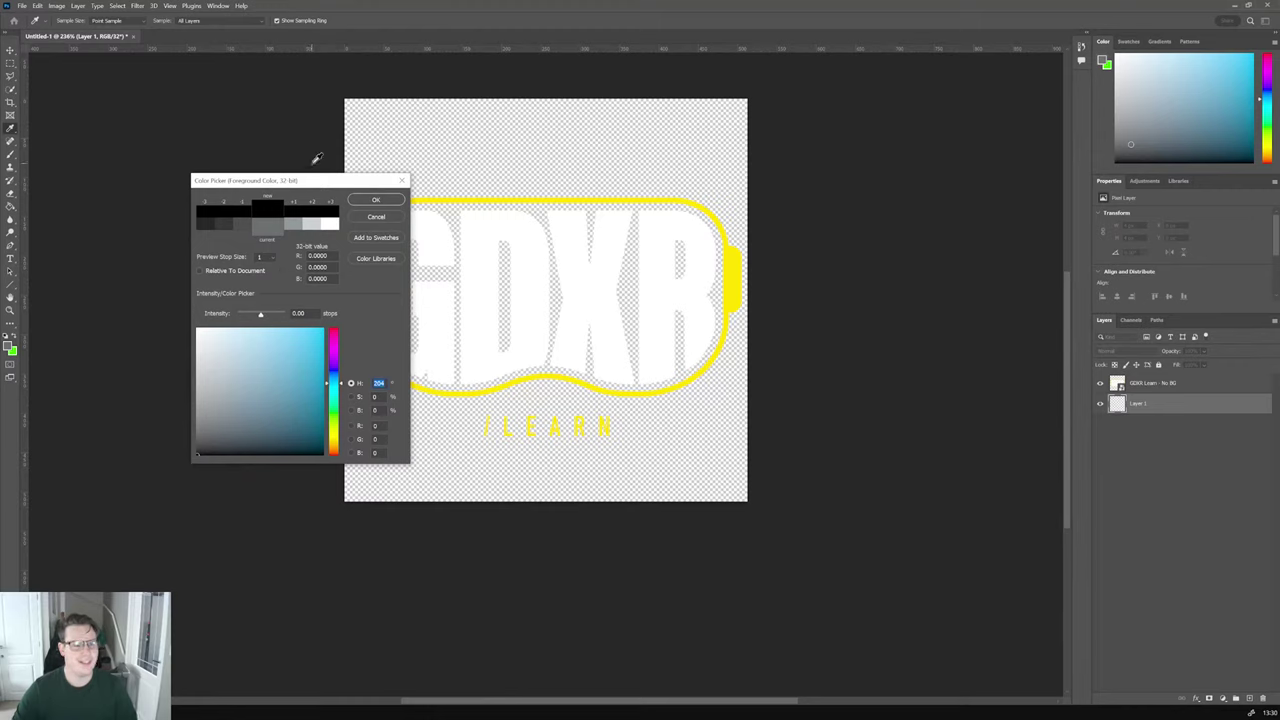
left_click(376, 200)
Step: Try to paint-bucket the new layer black, hit the 32-bit error, and recreate the layer
key("g")
left_click(444, 171)
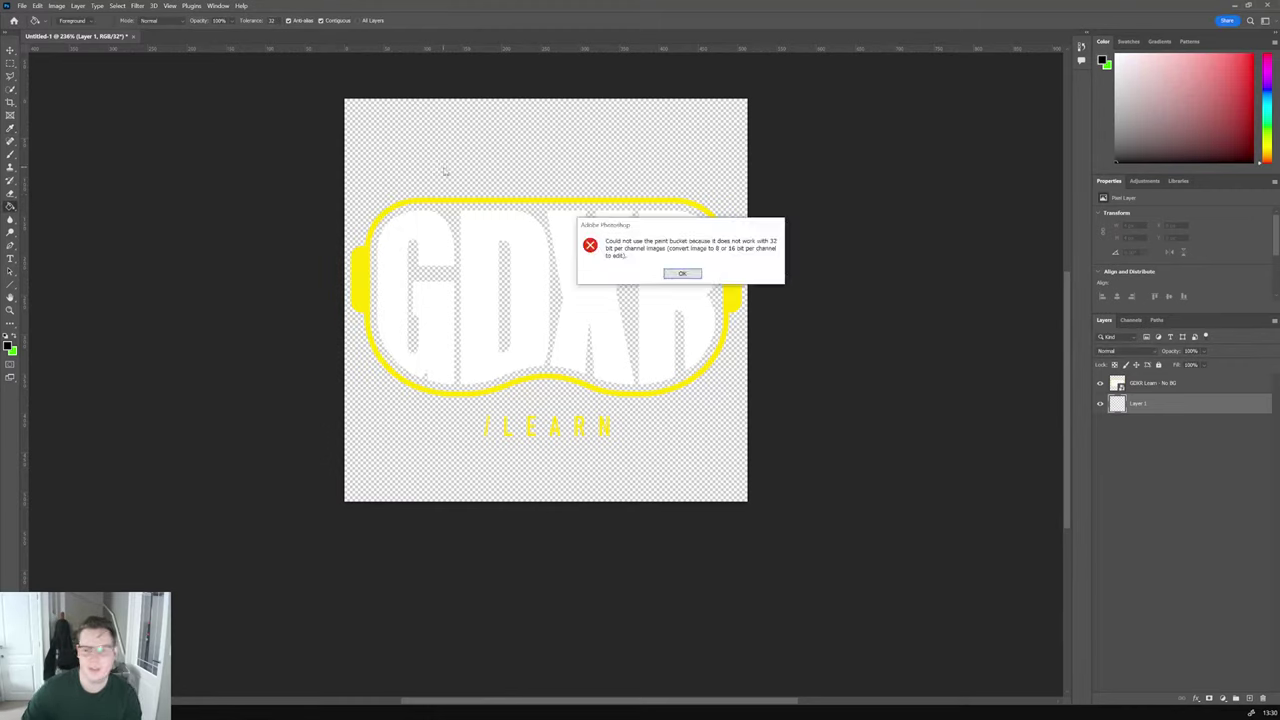
left_click(690, 274)
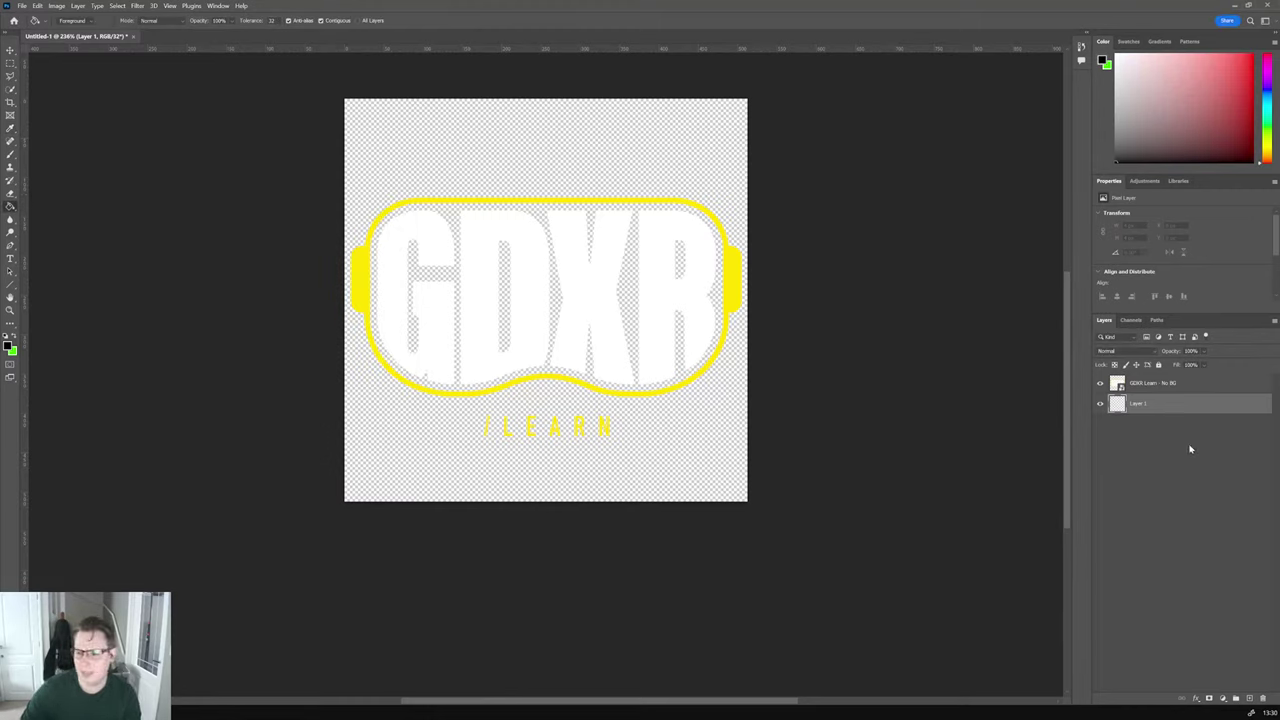
left_click_drag(1170, 415, 1261, 698)
left_click(1248, 698)
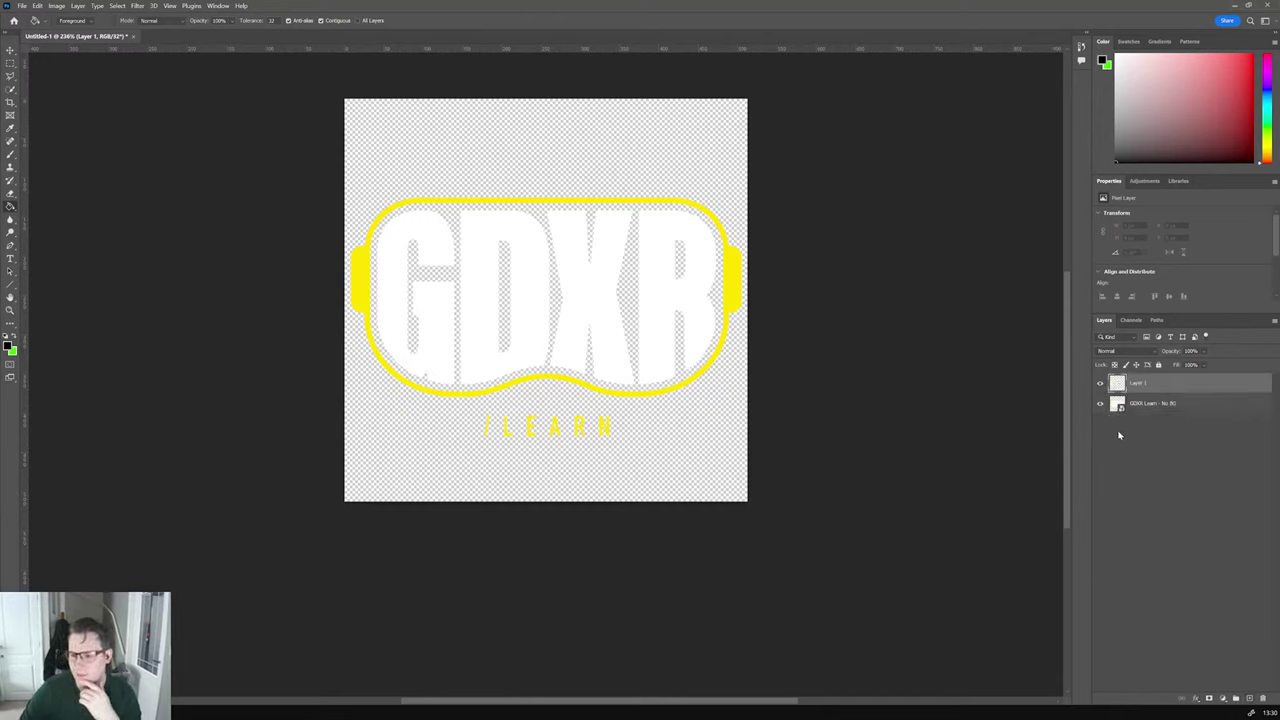
left_click_drag(1148, 390, 1150, 412)
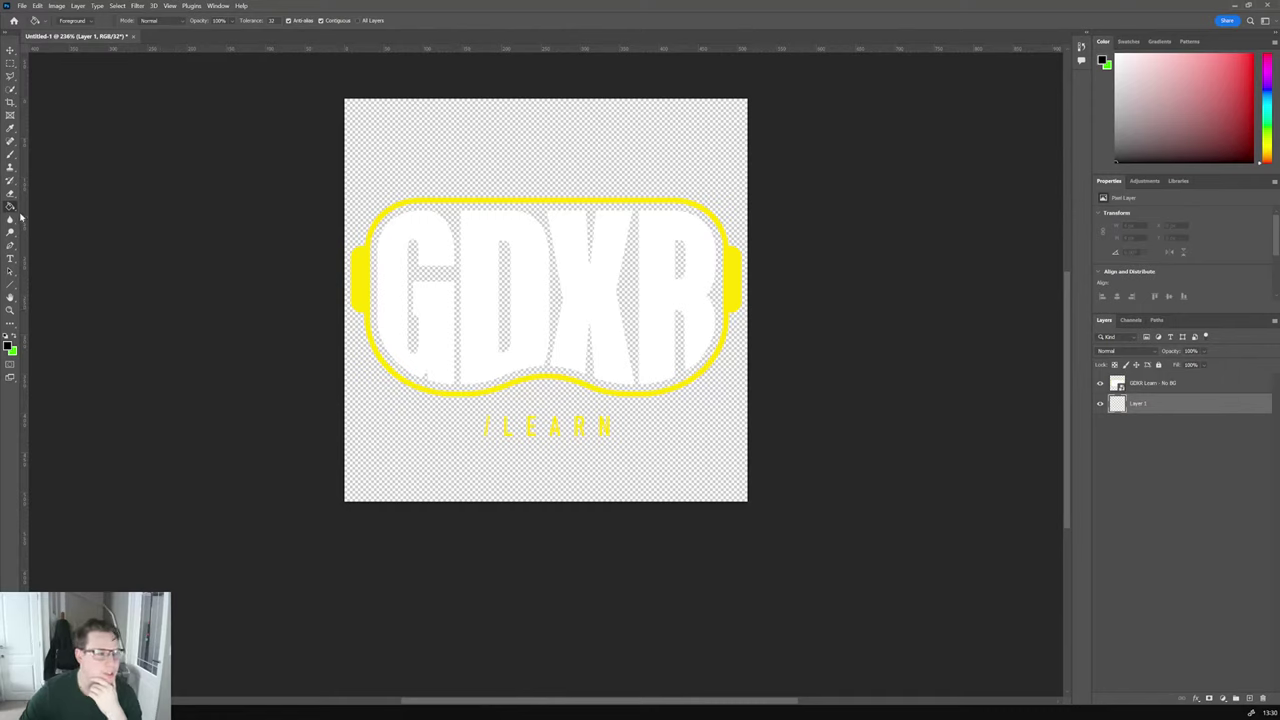
left_click_drag(14, 205, 40, 216)
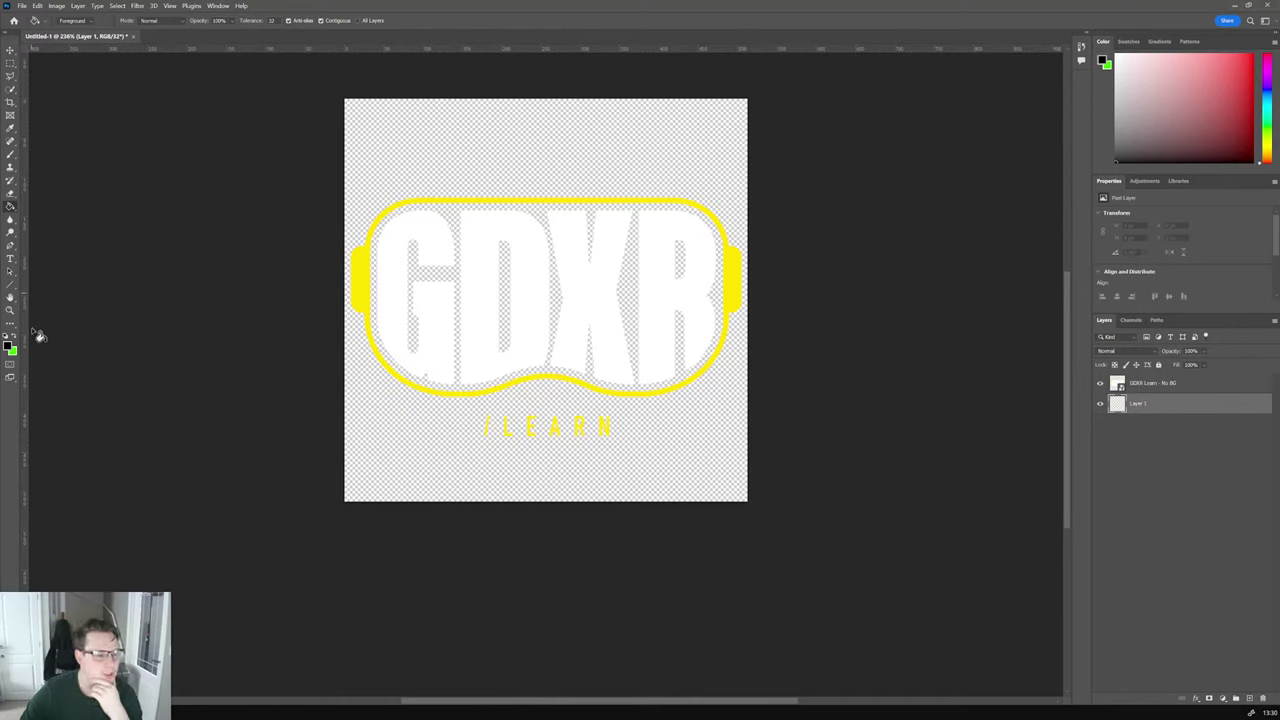
left_click(502, 132)
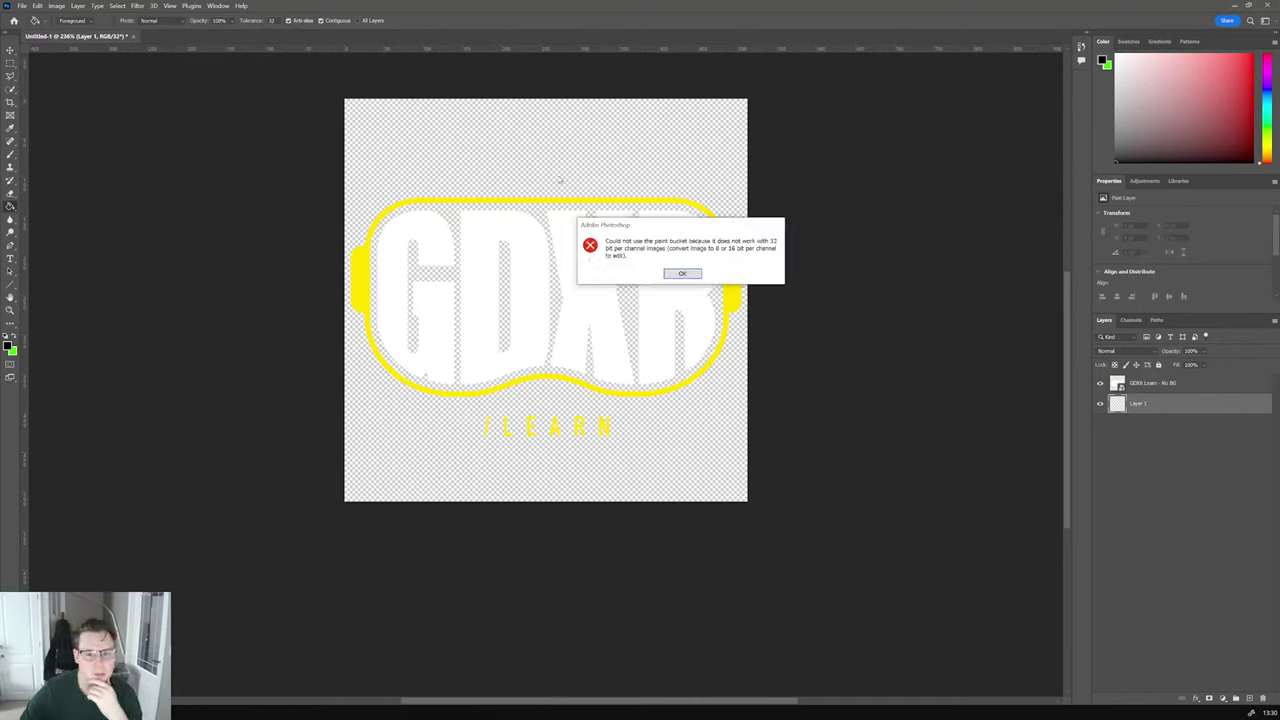
left_click(694, 274)
Step: Convert the document to 16 Bits/Channel (Don't Merge) and fill the background layer black
left_click(57, 5)
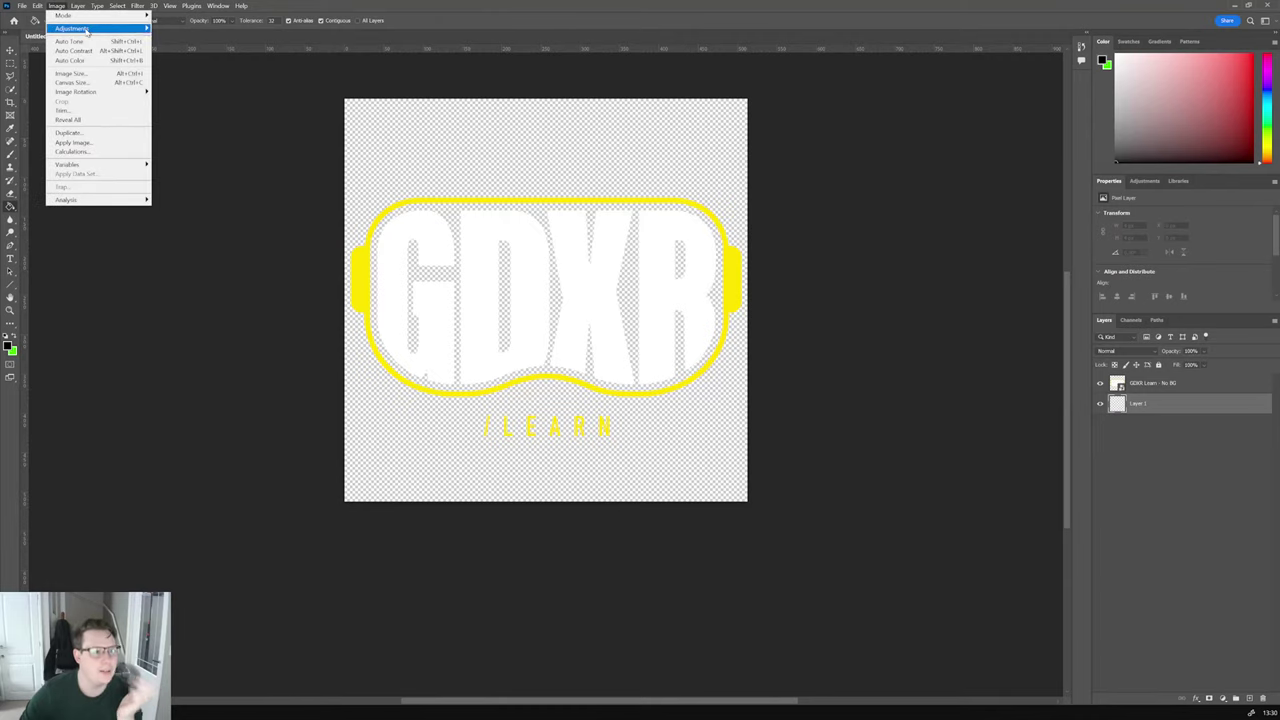
mouse_move(100, 15)
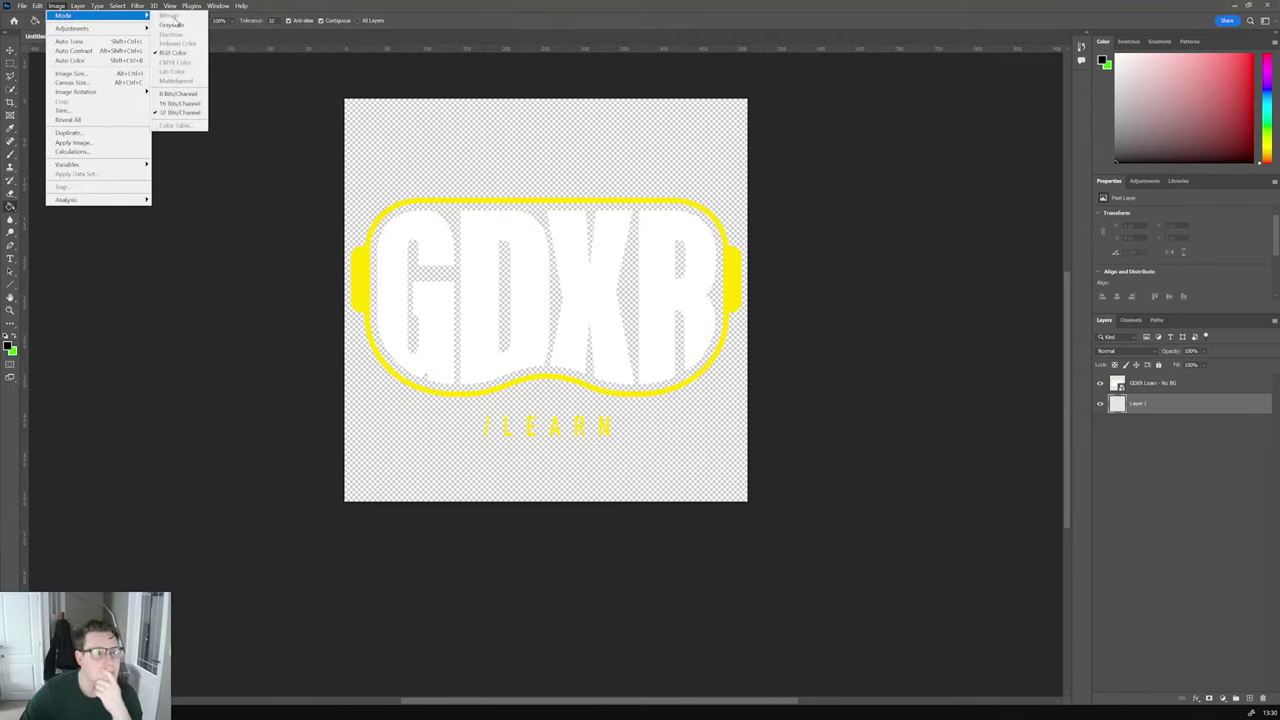
left_click(180, 103)
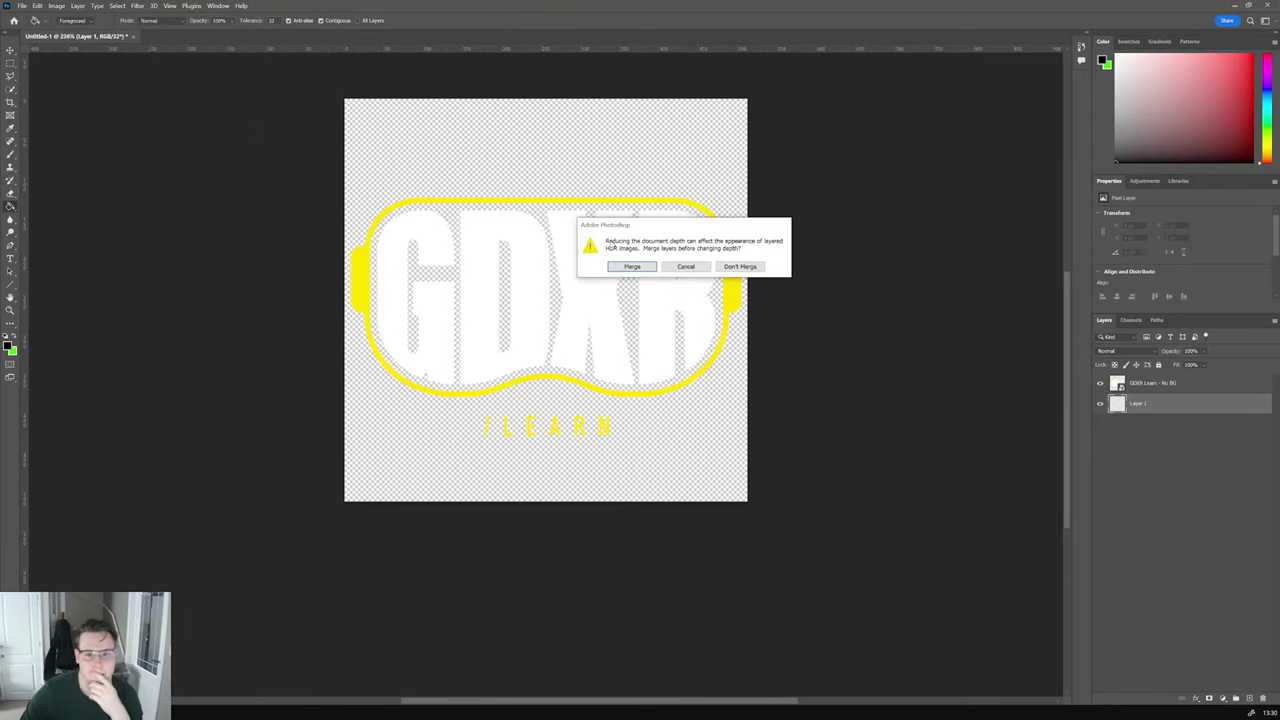
left_click(731, 268)
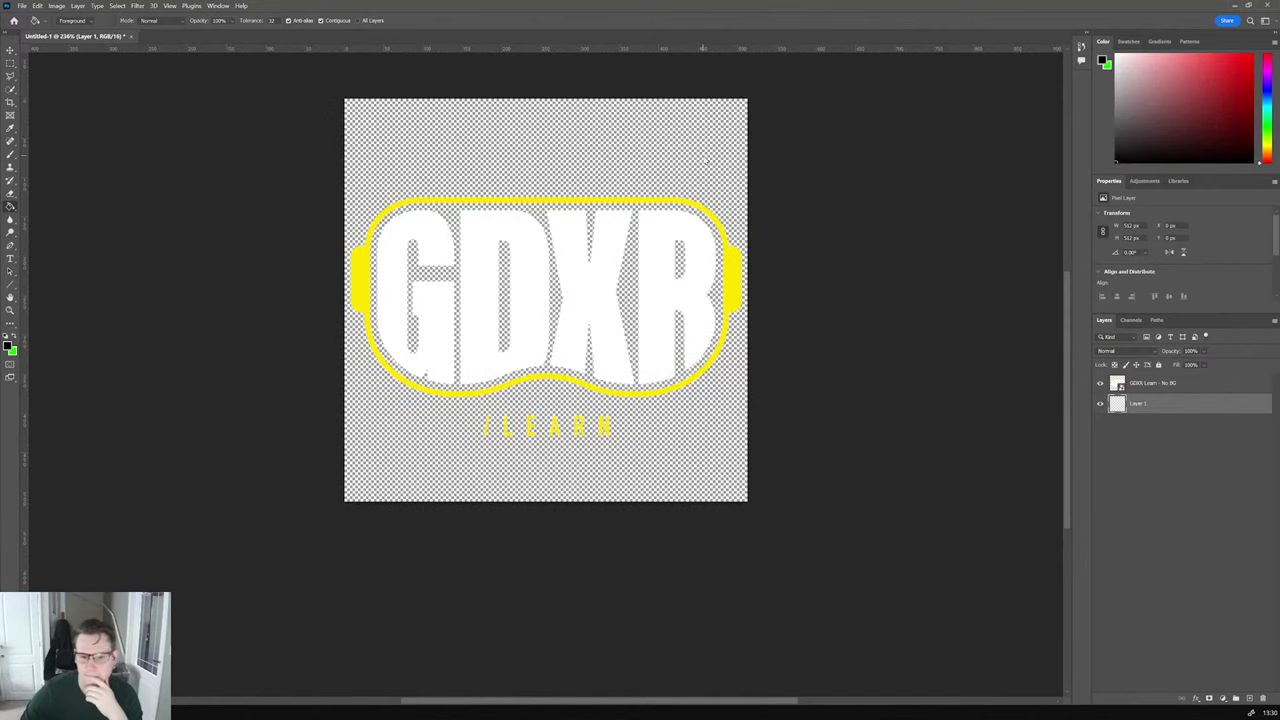
left_click(705, 161)
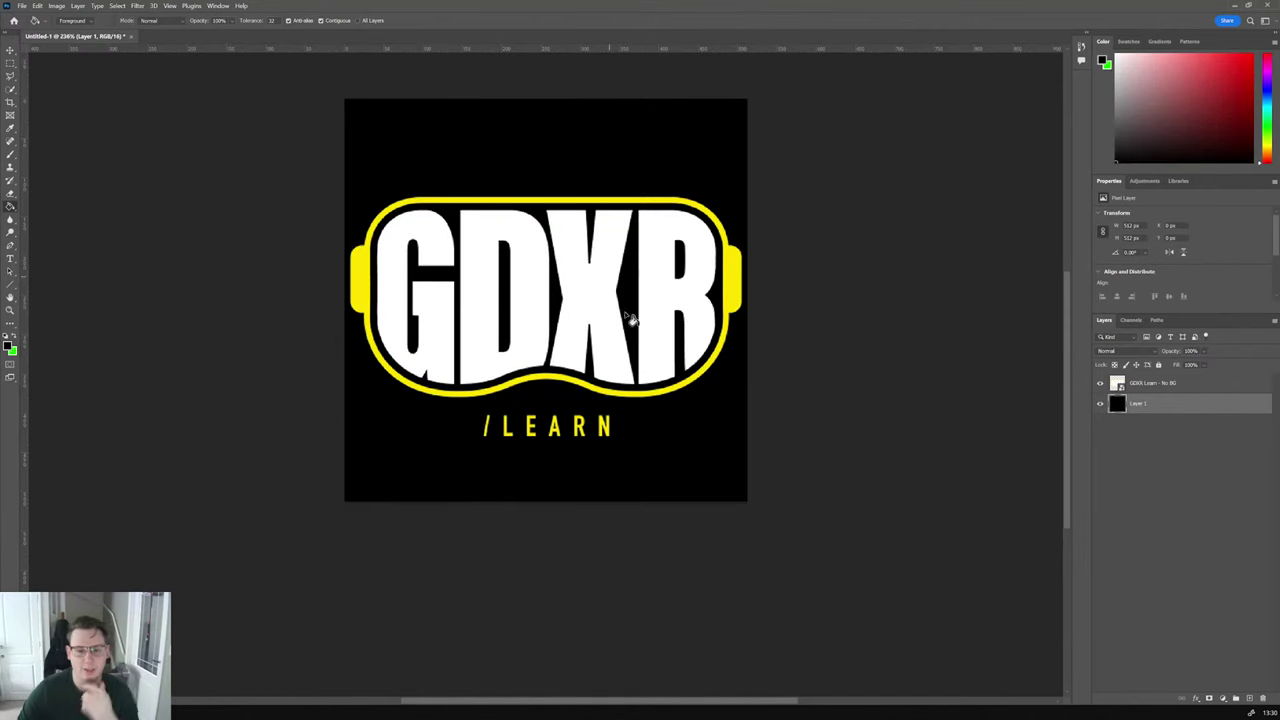
left_click(1189, 509)
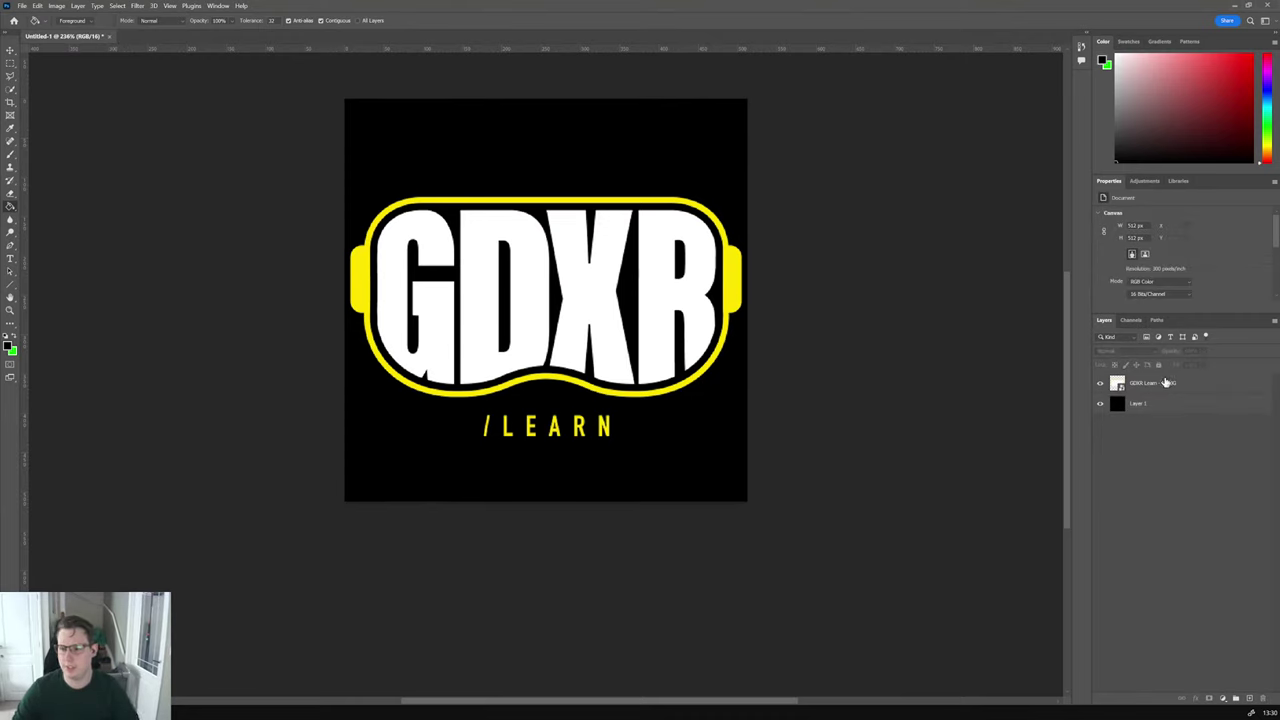
Step: Object-select the yellow goggle outline and LEARN text, then duplicate the logo layer
left_click(1166, 382)
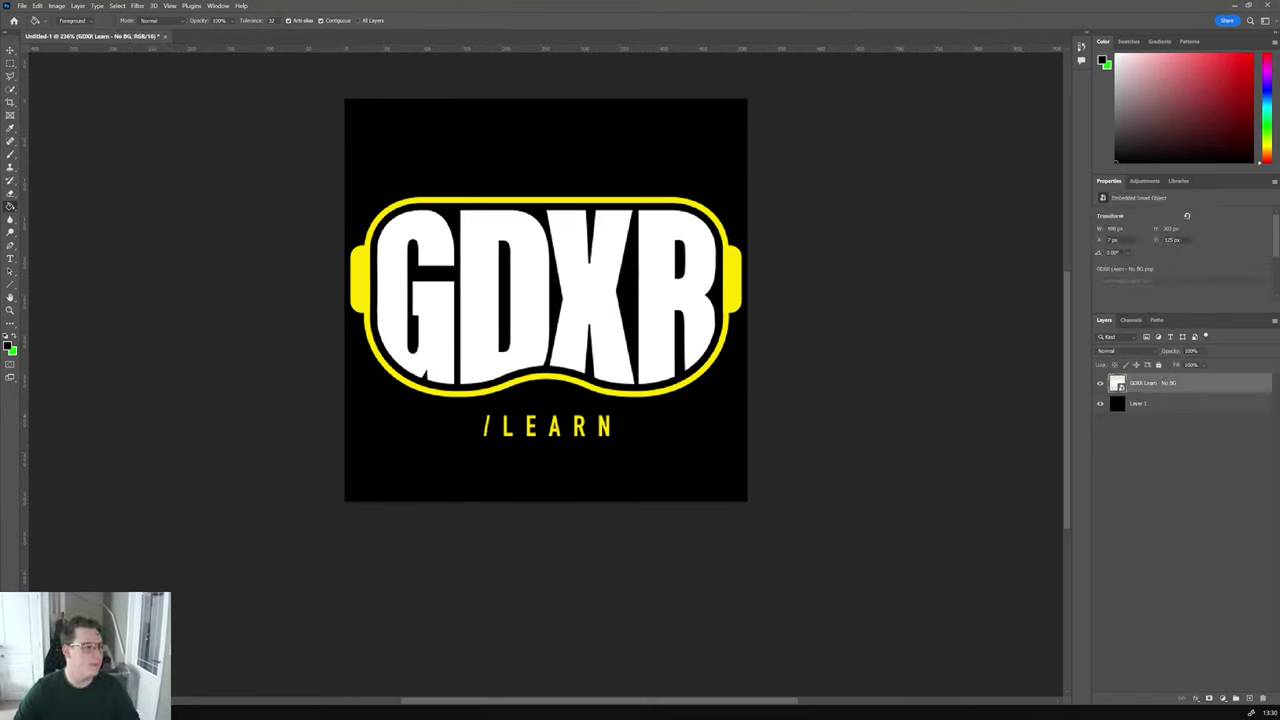
left_click(10, 50)
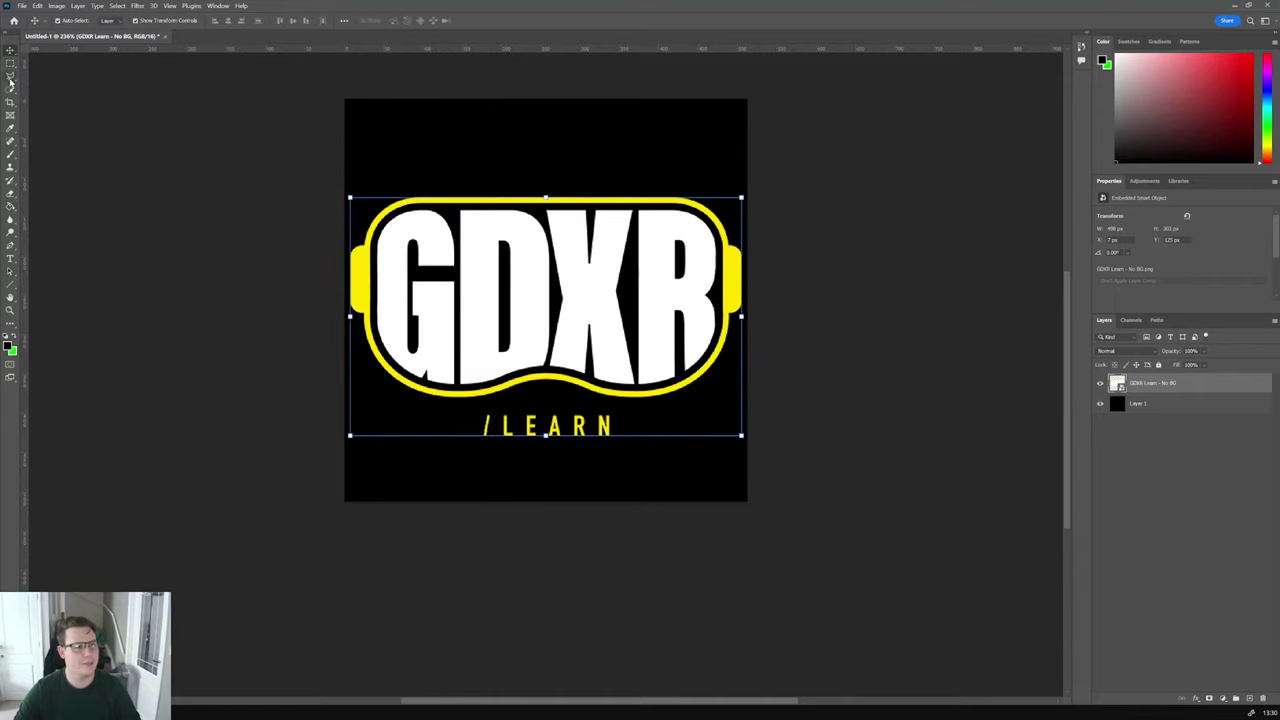
left_click(10, 90)
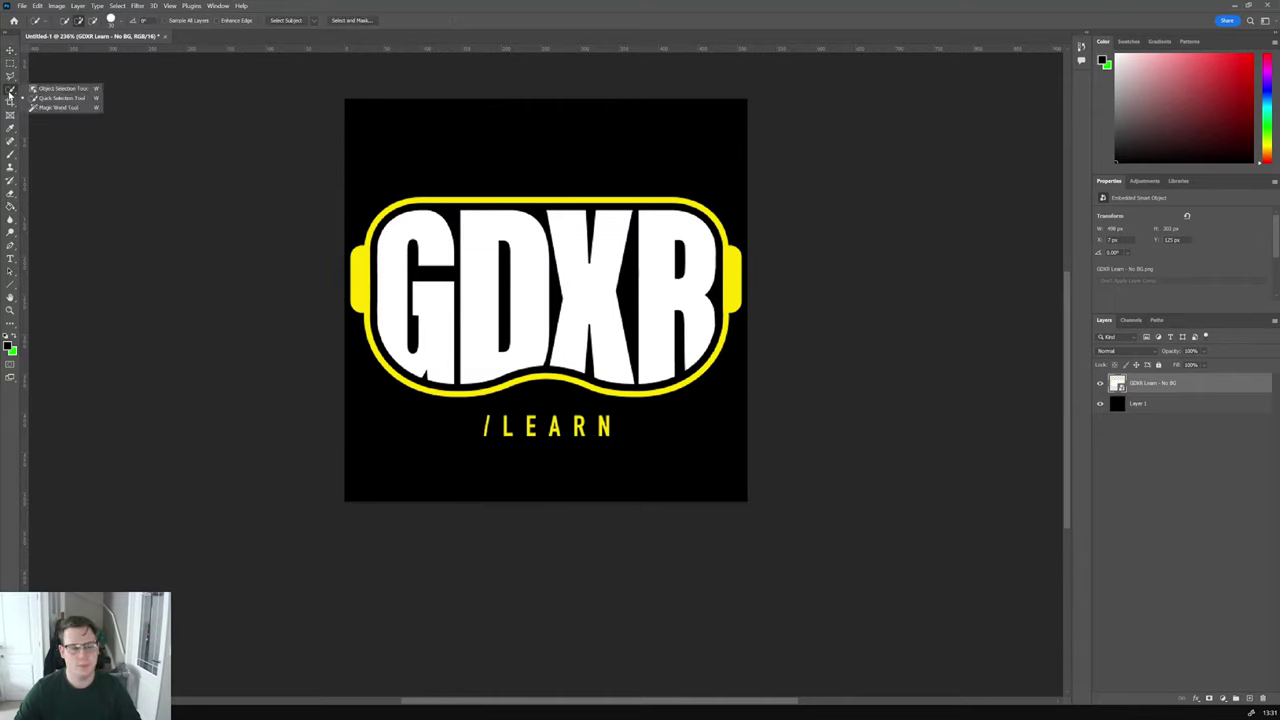
left_click(60, 88)
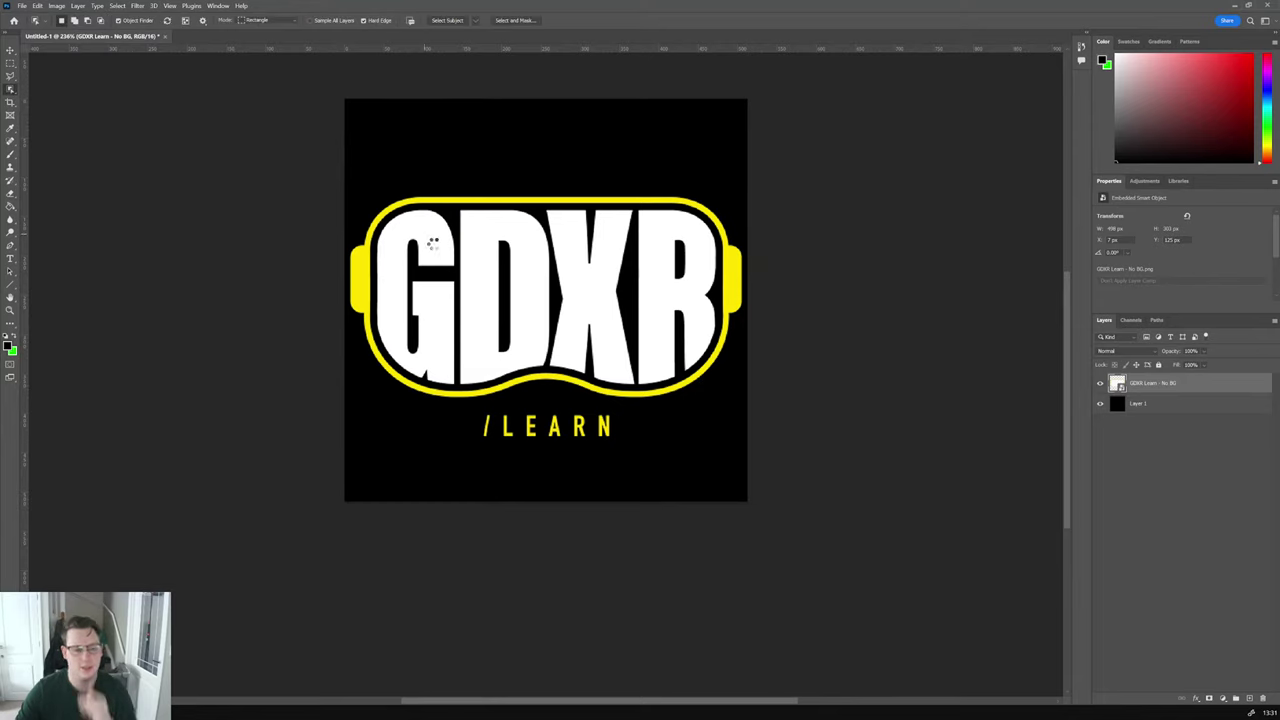
left_click(457, 265)
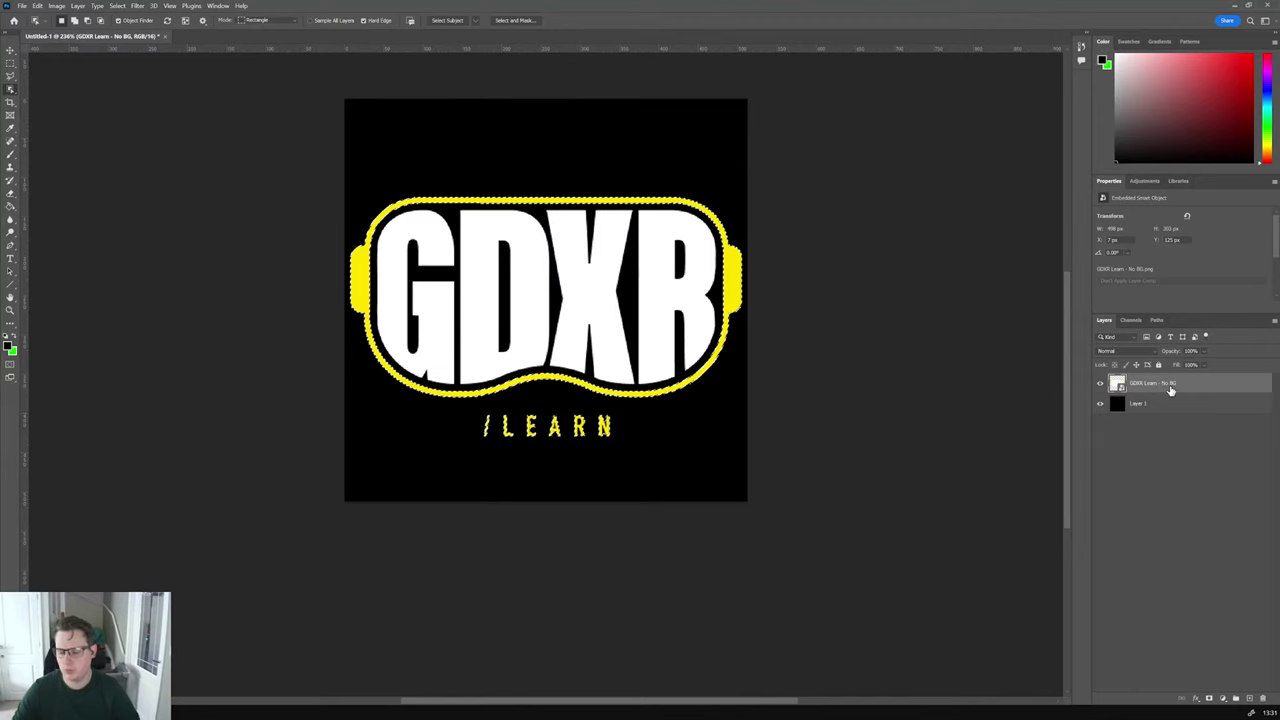
left_click_drag(1172, 390, 1172, 381, "alt")
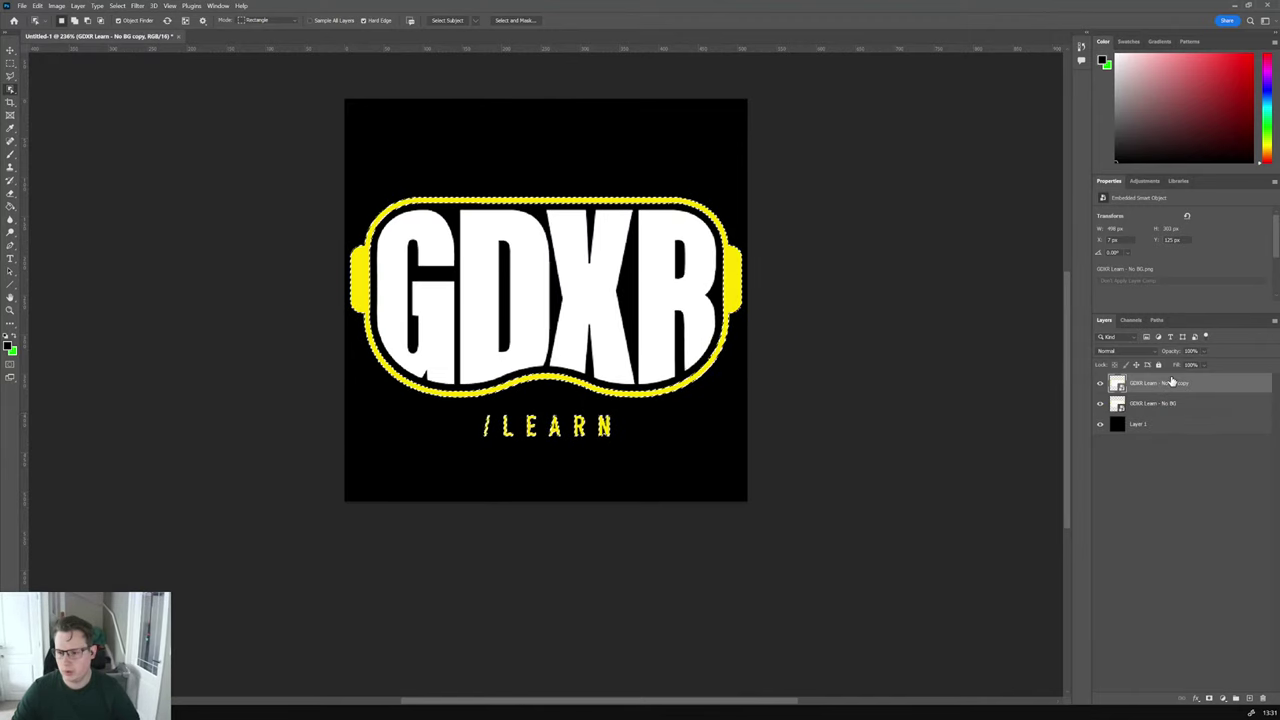
Step: Rasterize the copied logo layer, hide the original and clear the selection
key("Delete")
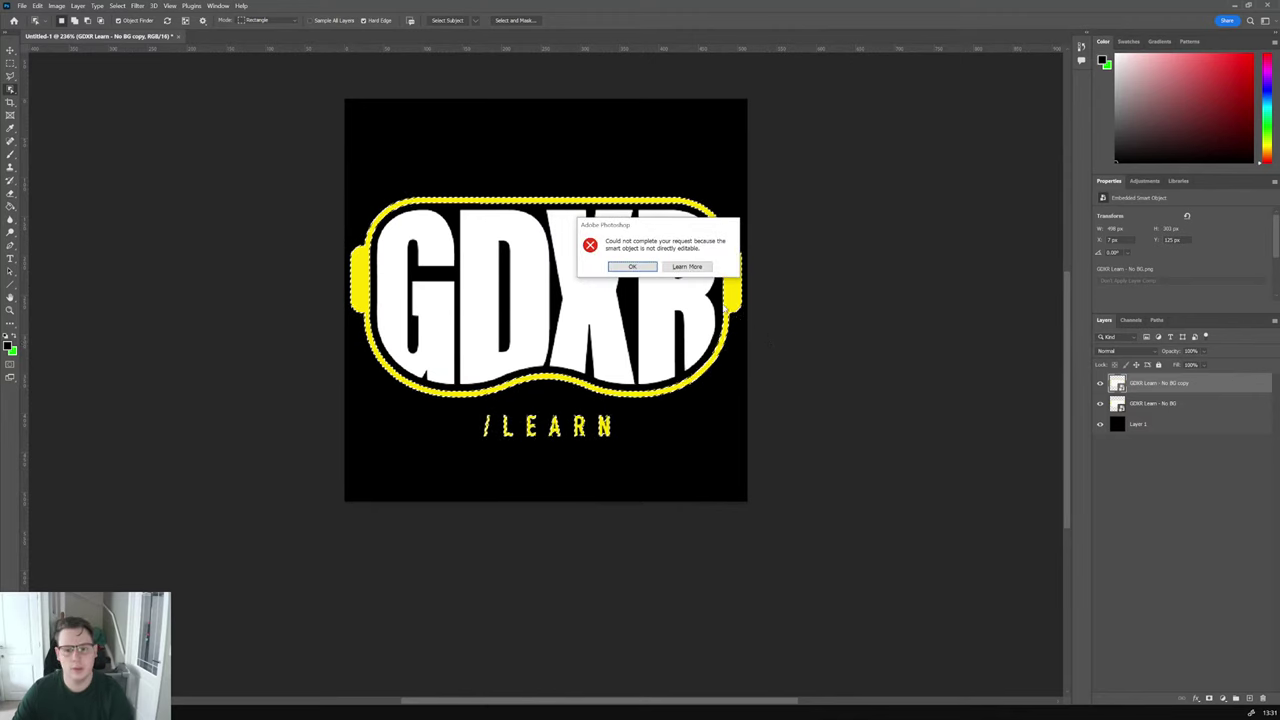
right_click(1199, 390)
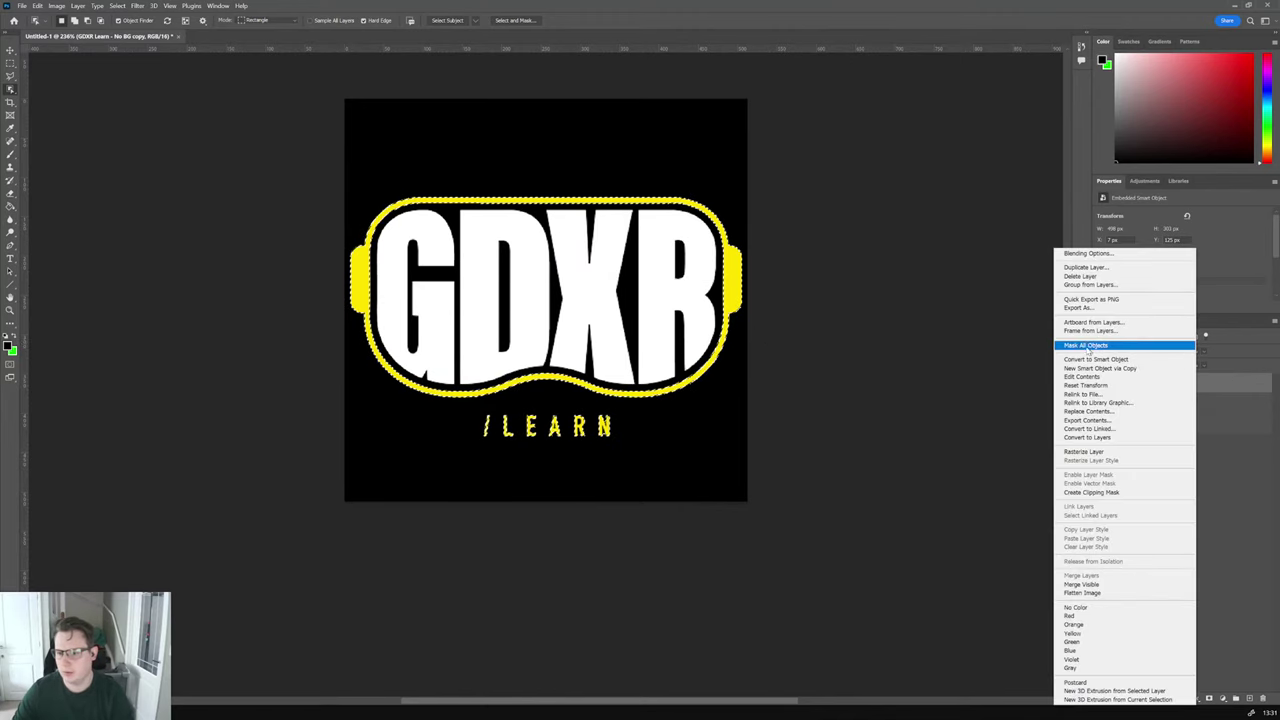
left_click(1084, 452)
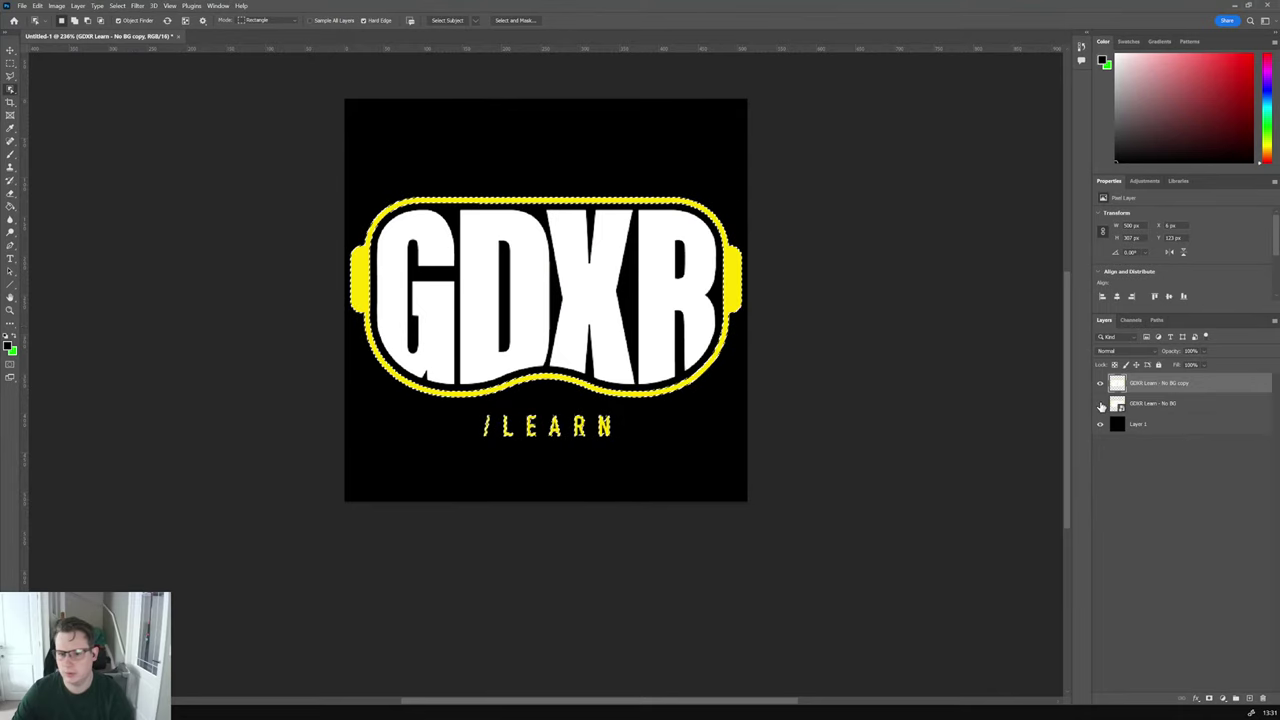
left_click(1101, 406)
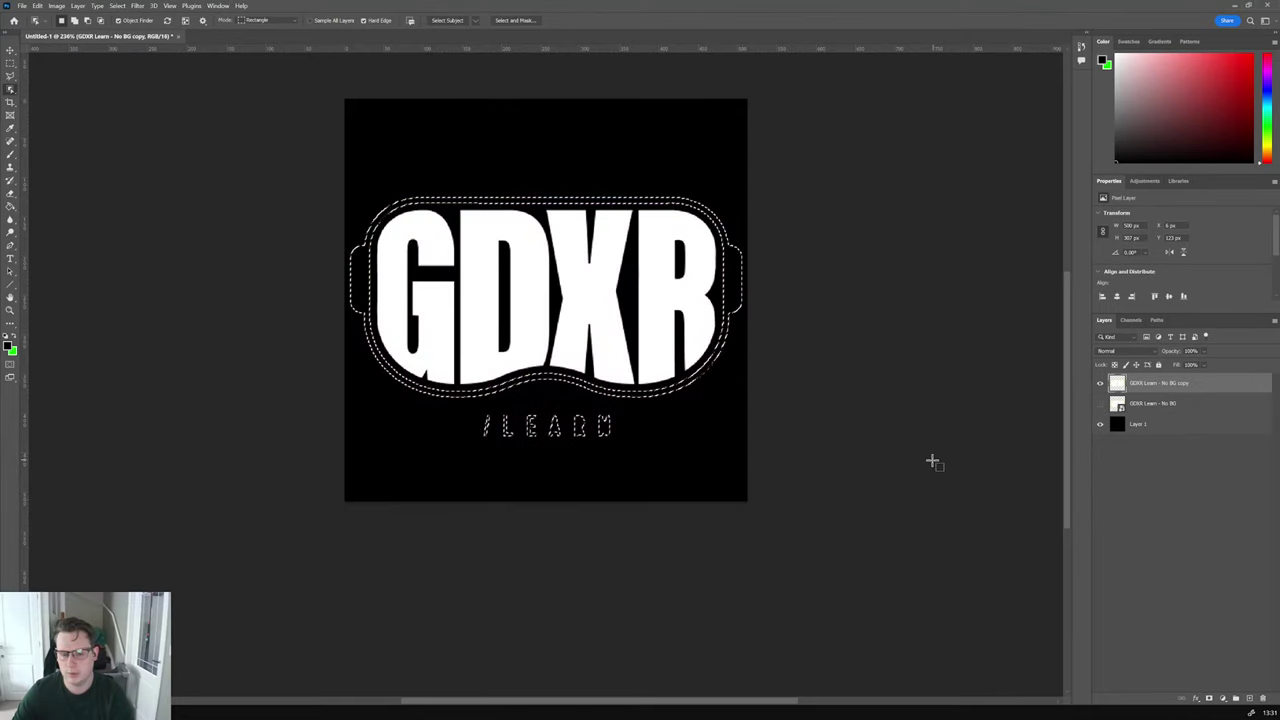
key("ctrl+d")
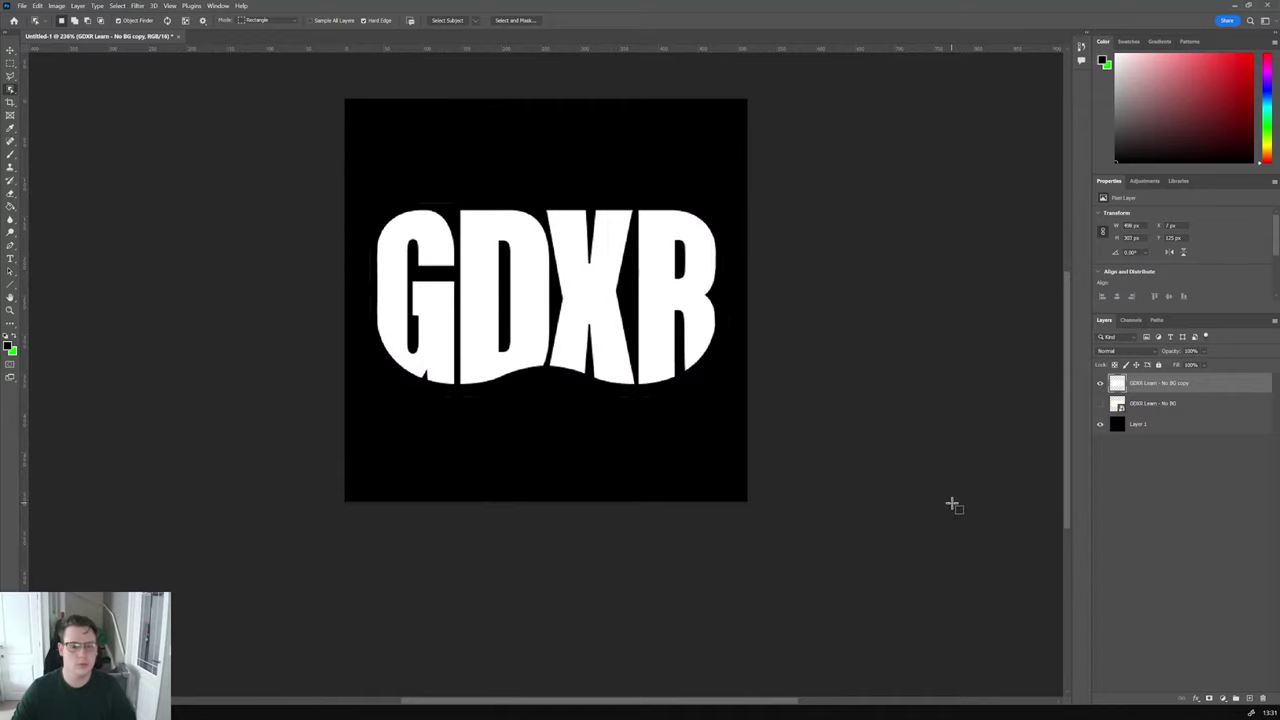
left_click(10, 49)
left_click(242, 404)
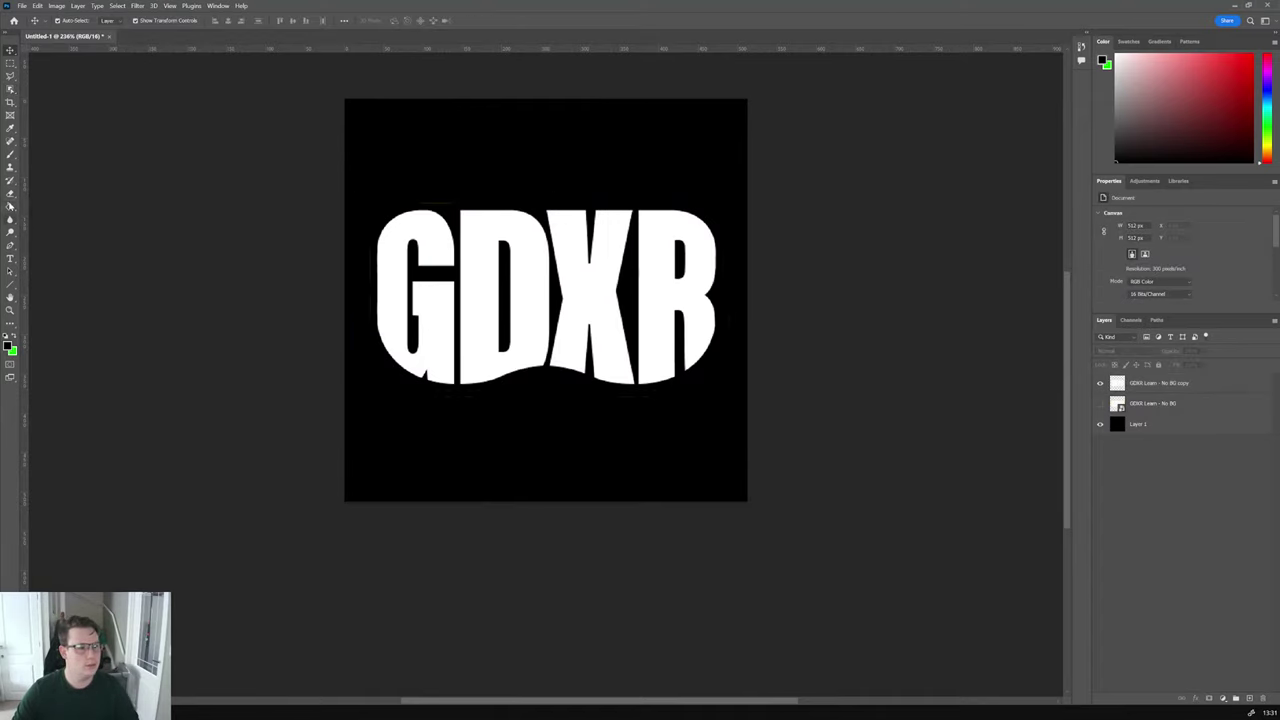
Step: Erase the faint stray line at the left of the GDXR Learn - No BG copy layer
left_click(10, 197)
left_click(469, 428)
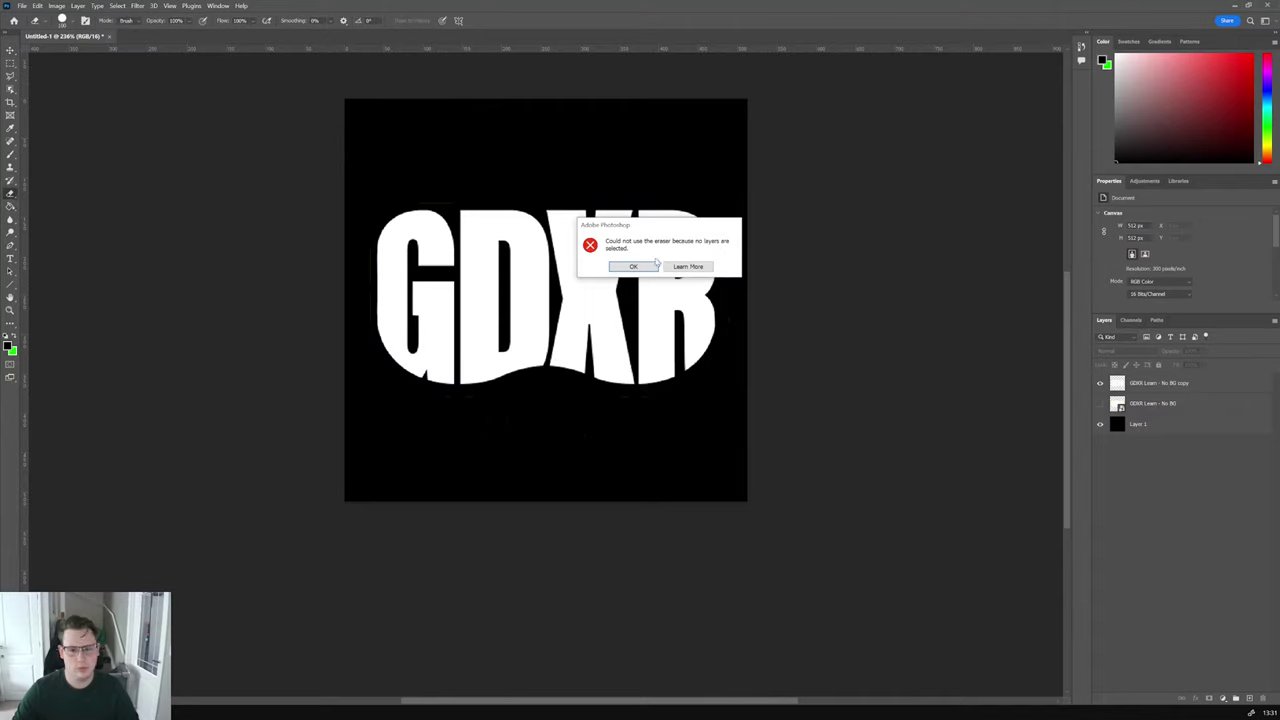
left_click(648, 266)
left_click(1160, 390)
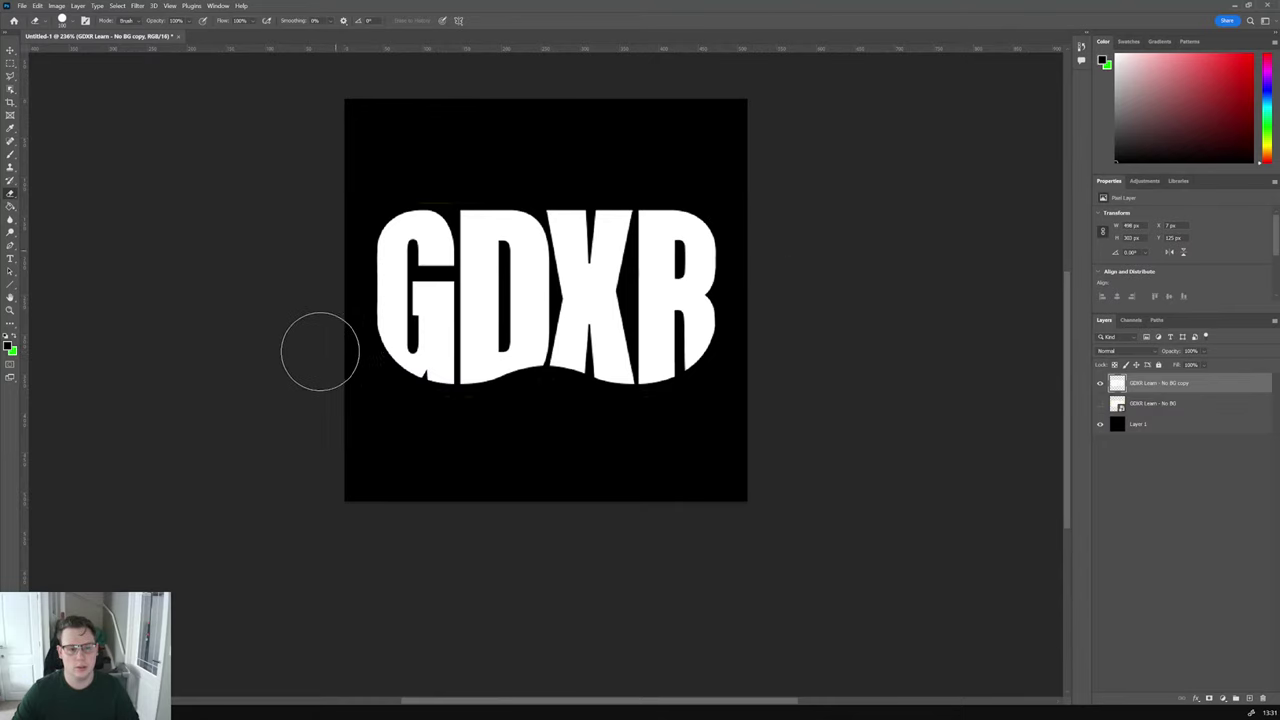
left_click_drag(320, 351, 334, 511)
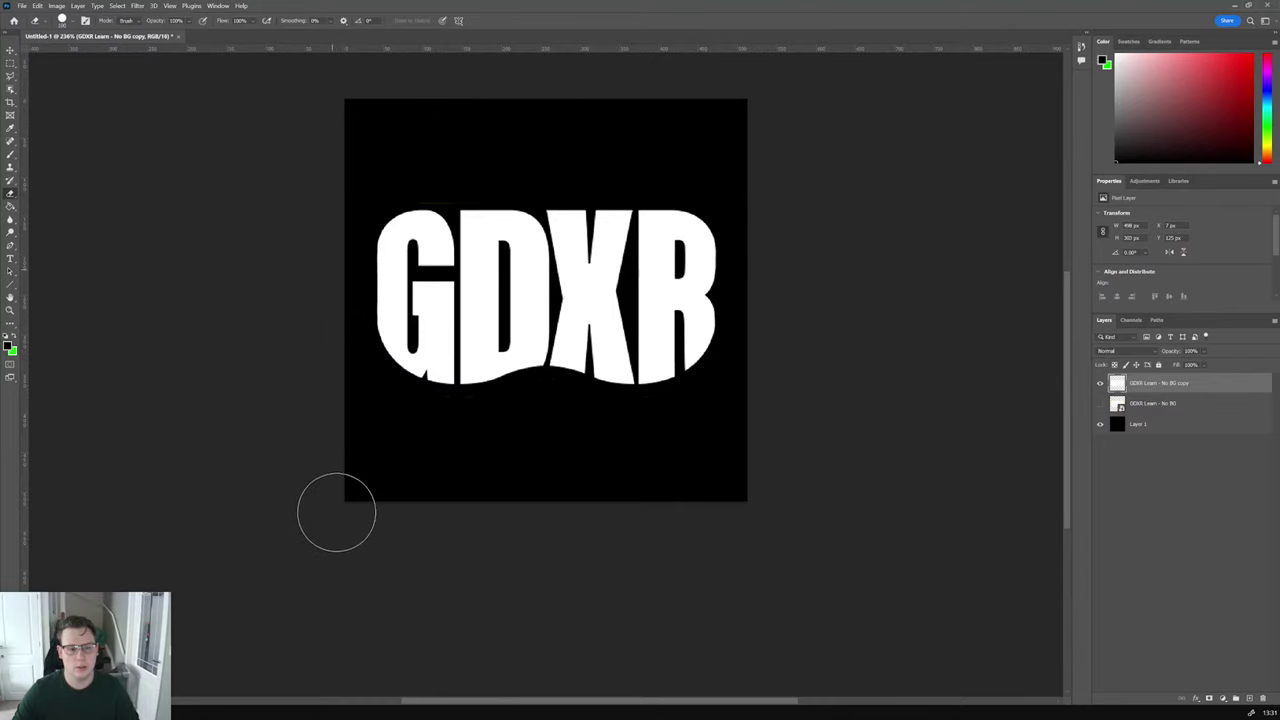
Step: Rasterize the original logo layer, erase its /LEARN text, and duplicate it
left_click(1101, 404)
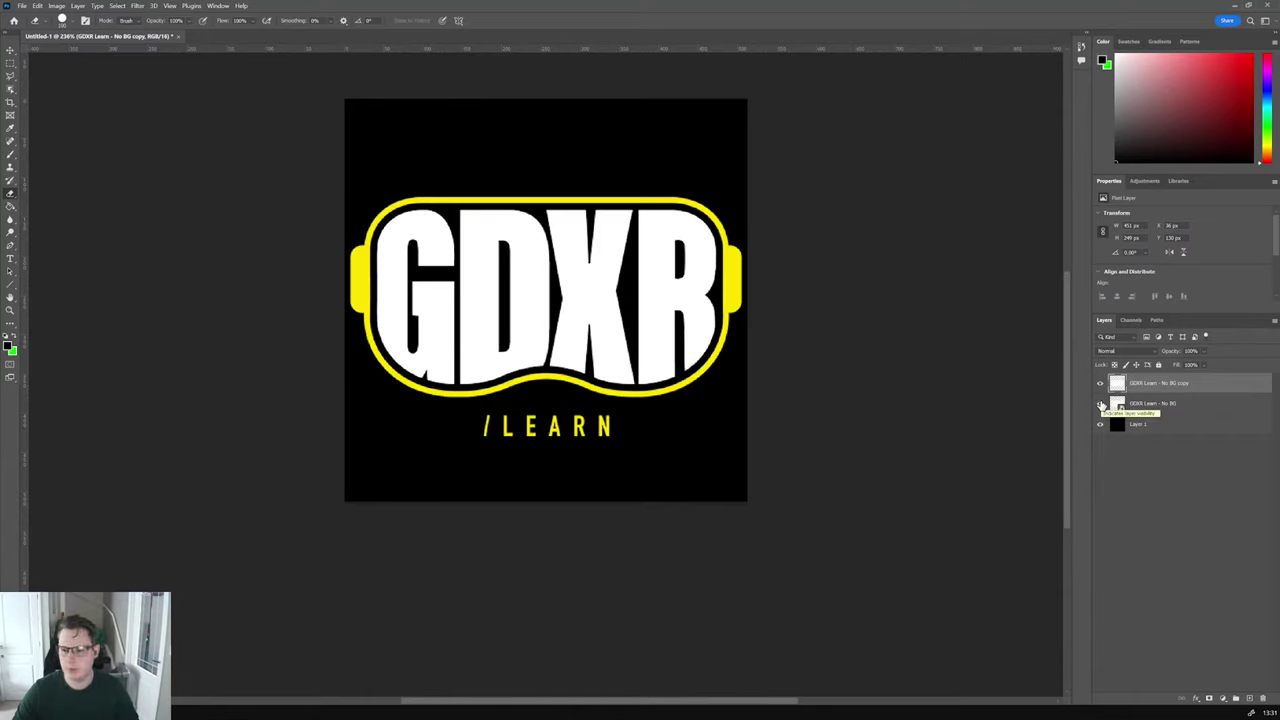
right_click(1162, 404)
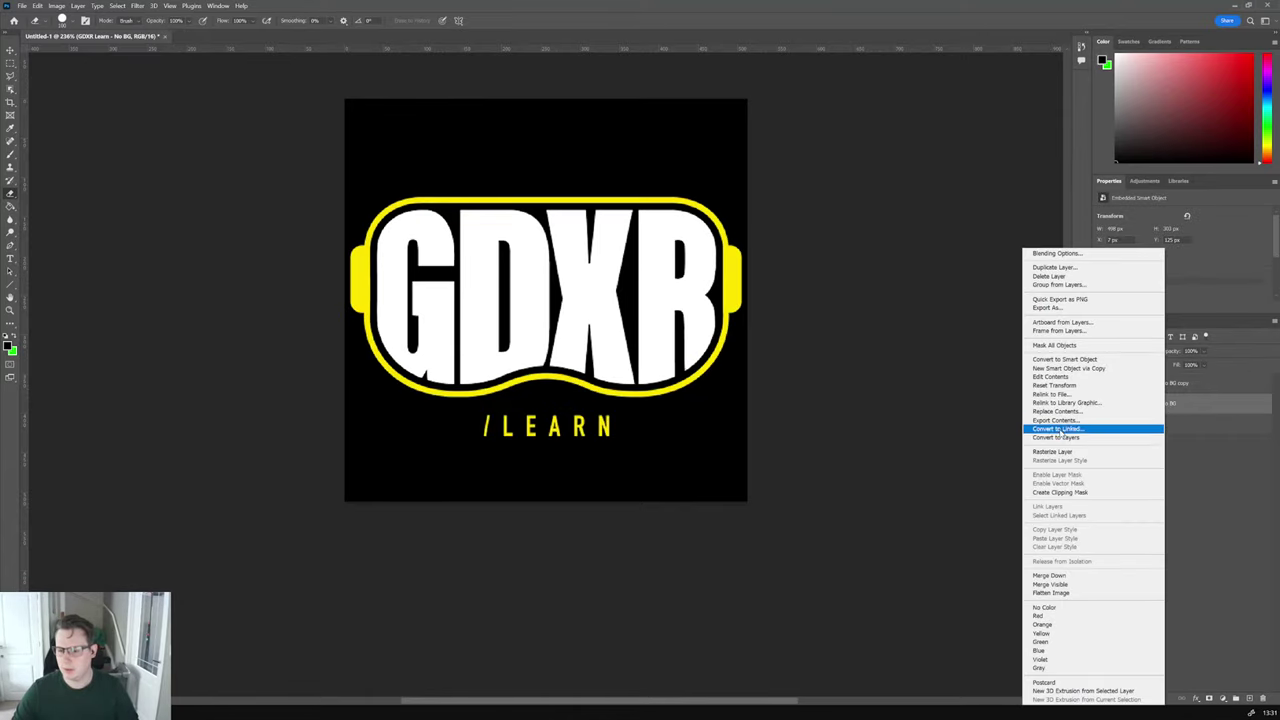
left_click(1052, 451)
left_click_drag(543, 445, 625, 447)
left_click_drag(499, 445, 520, 443)
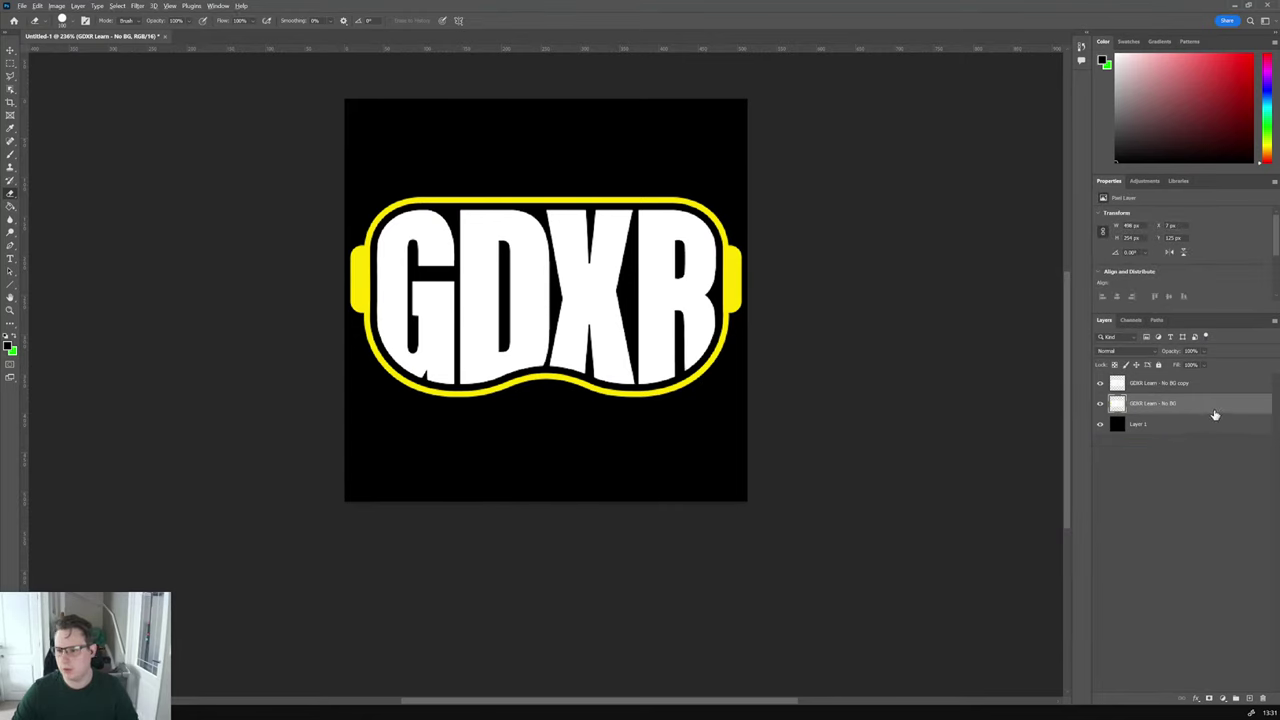
left_click_drag(1212, 410, 1212, 421, "alt")
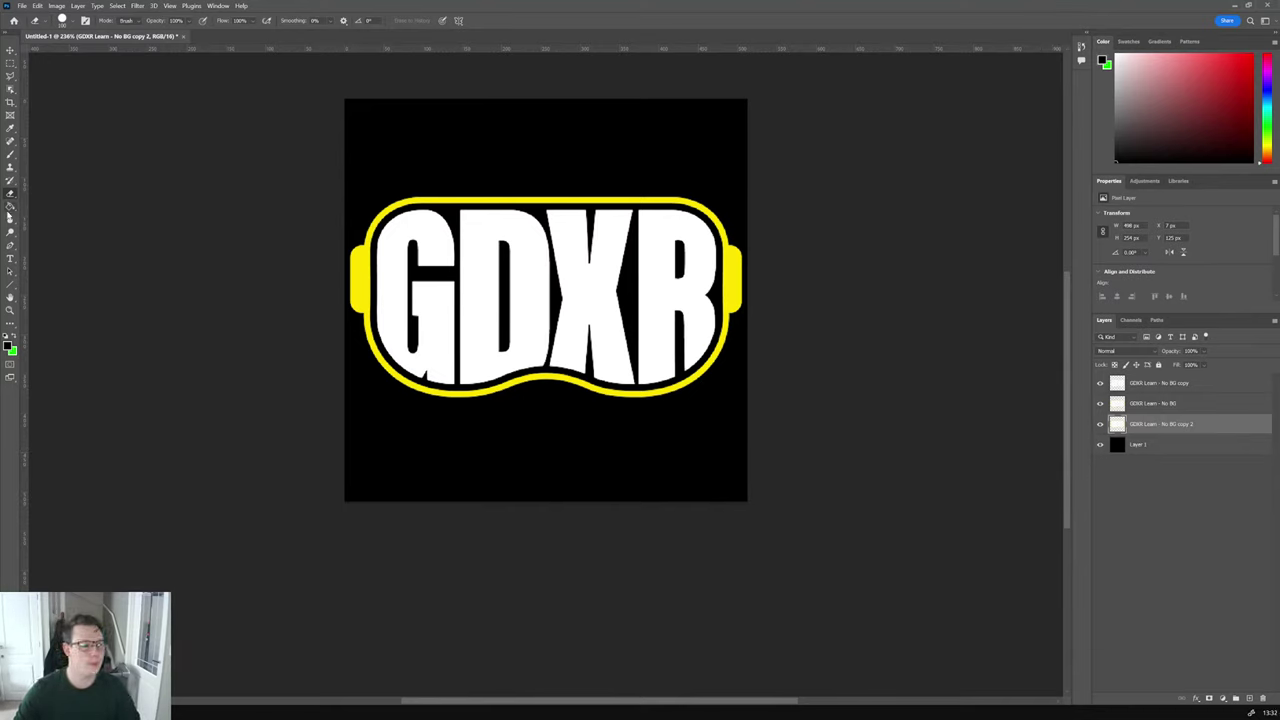
Step: Add 14 pt 'Loading' text below the goggles in yellow sampled from the logo outline
left_click(10, 258)
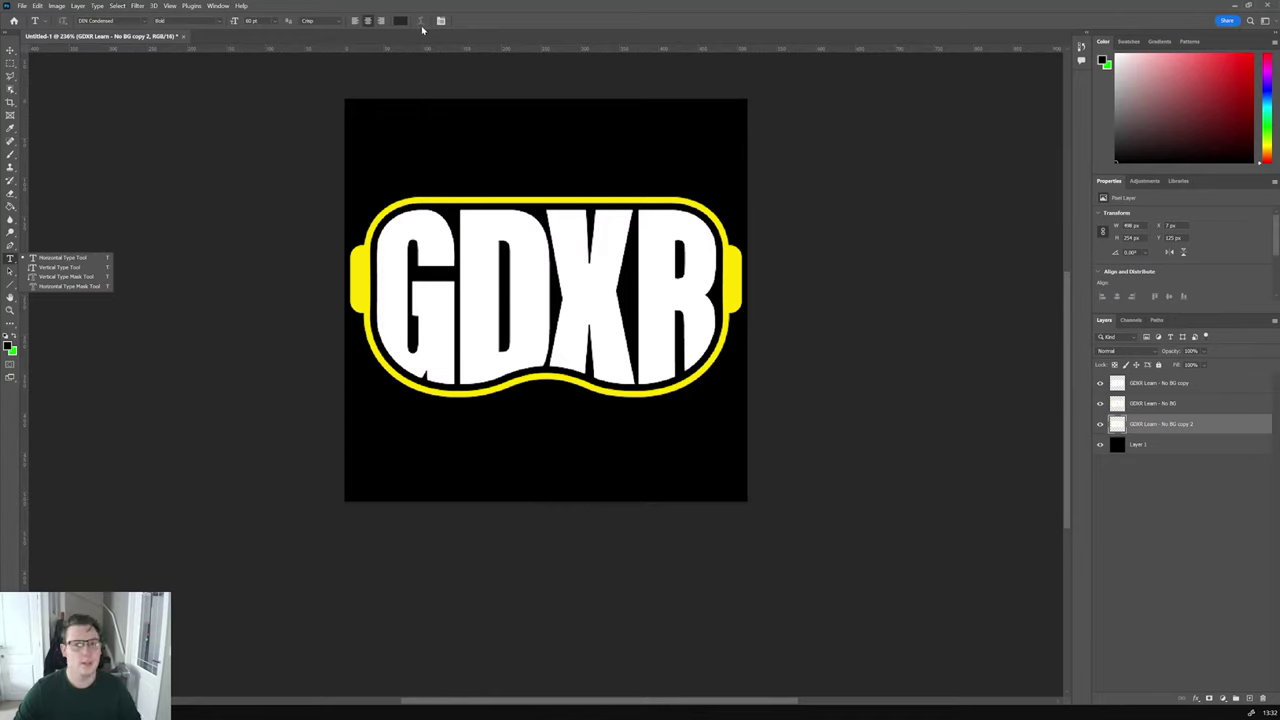
left_click(407, 21)
left_click(736, 259)
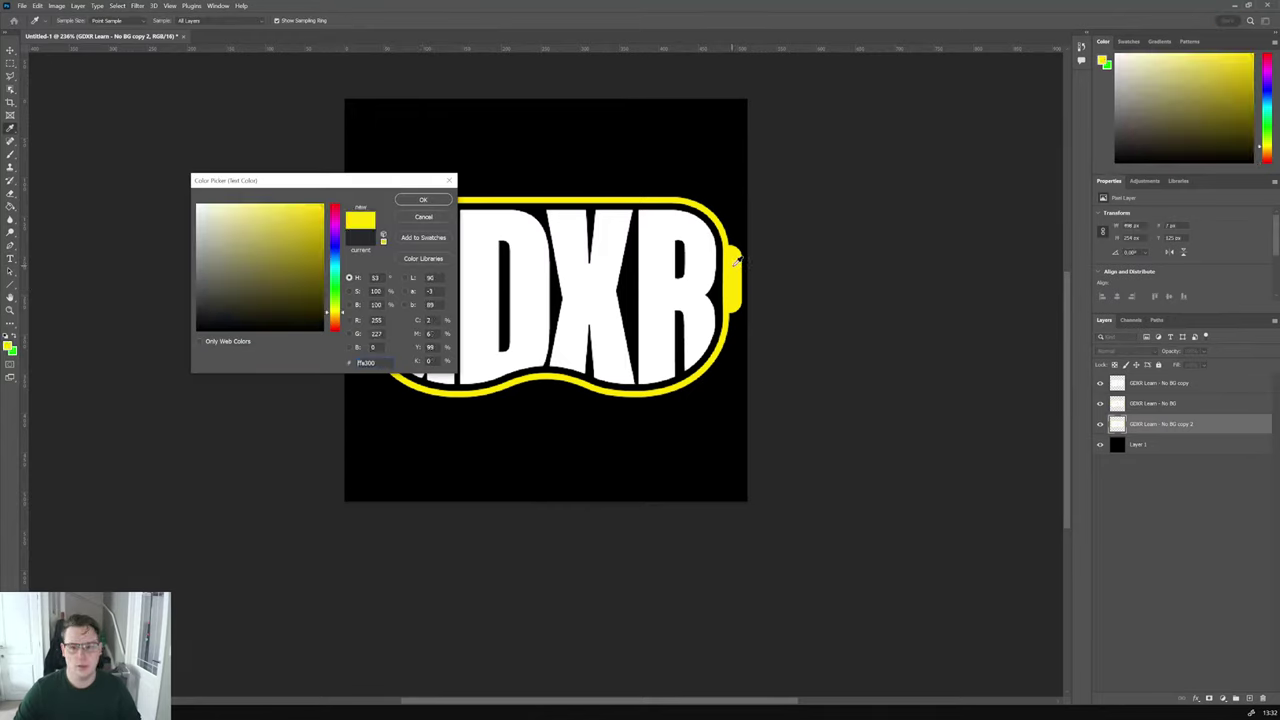
left_click(423, 200)
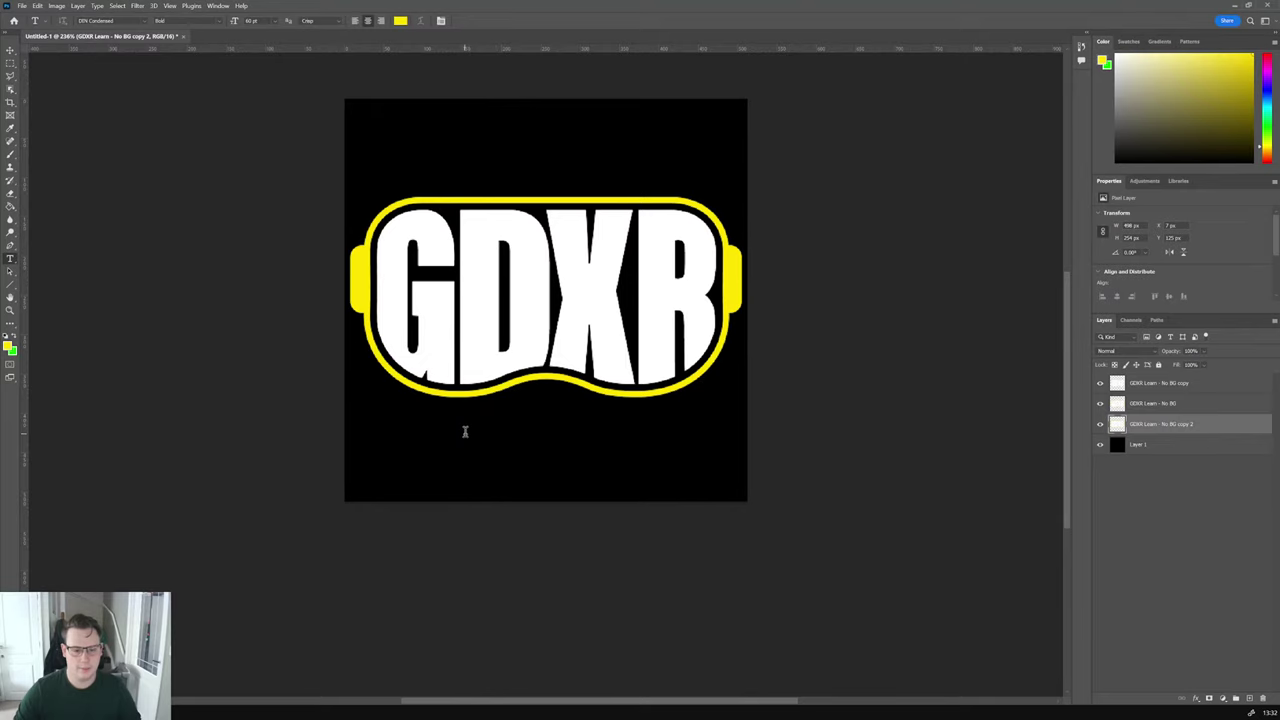
left_click(466, 432)
type("Roadm")
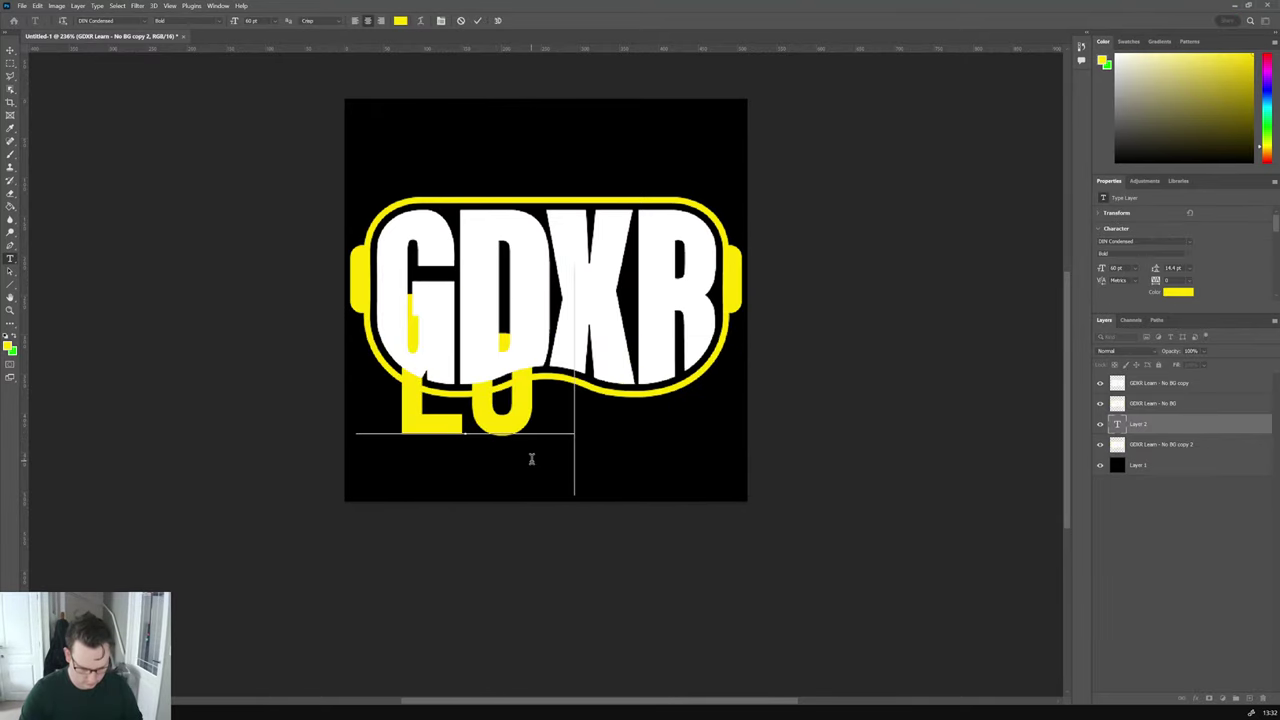
type("ng")
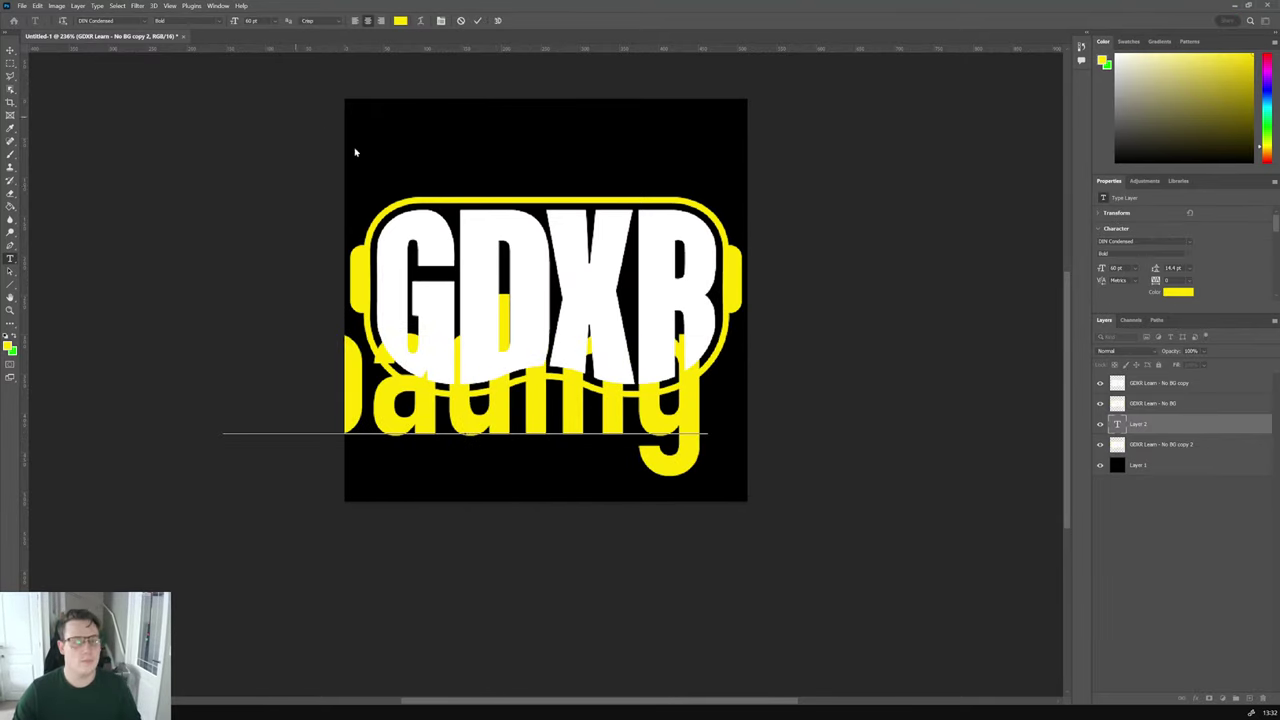
key("ctrl+a")
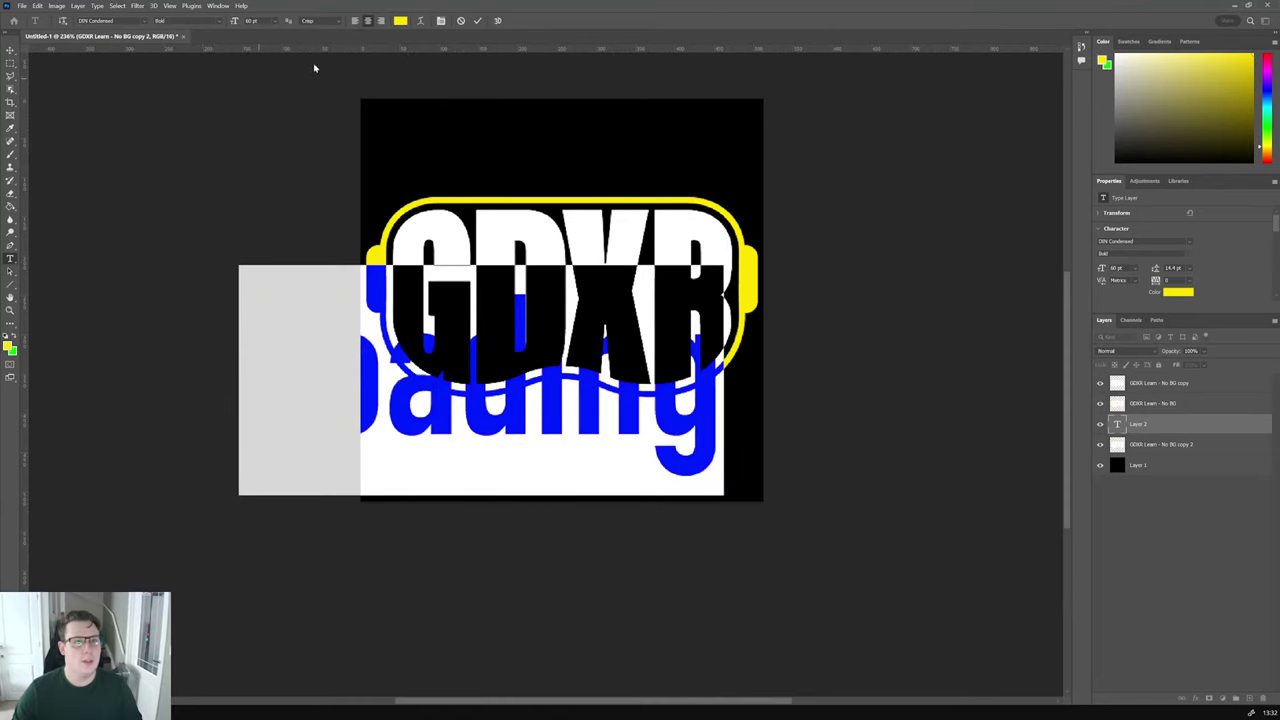
left_click(280, 21)
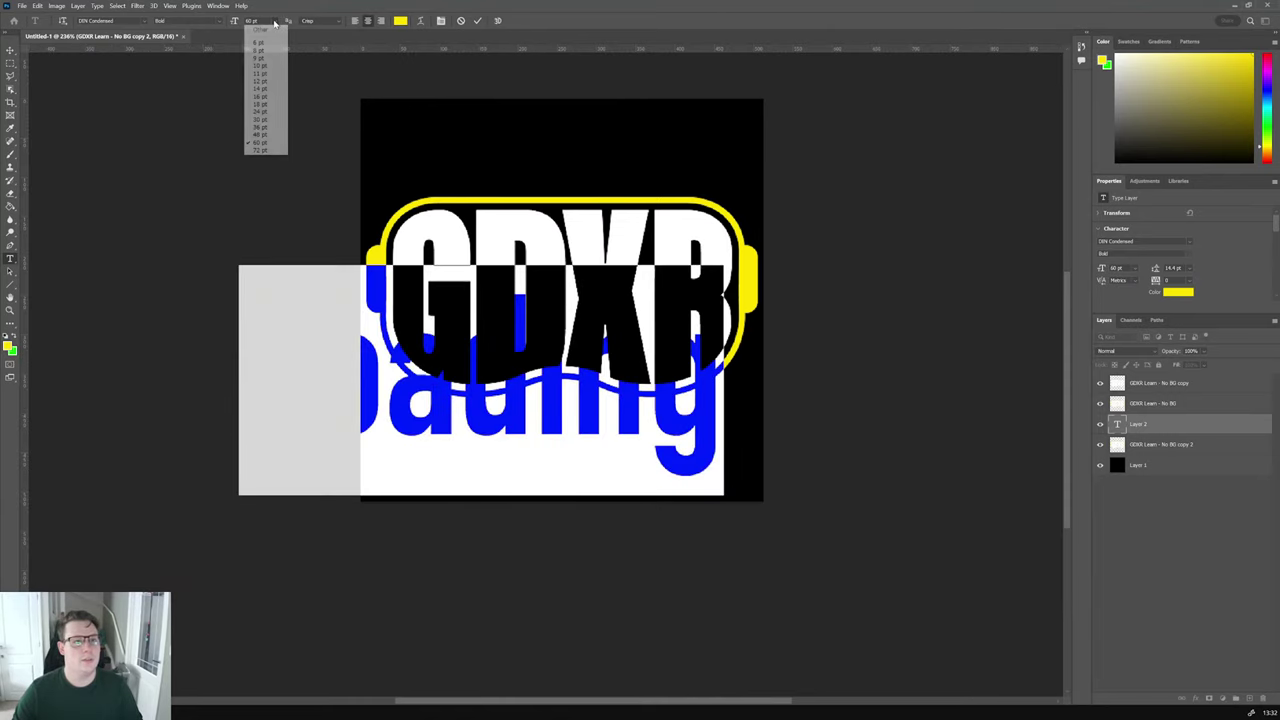
left_click(278, 120)
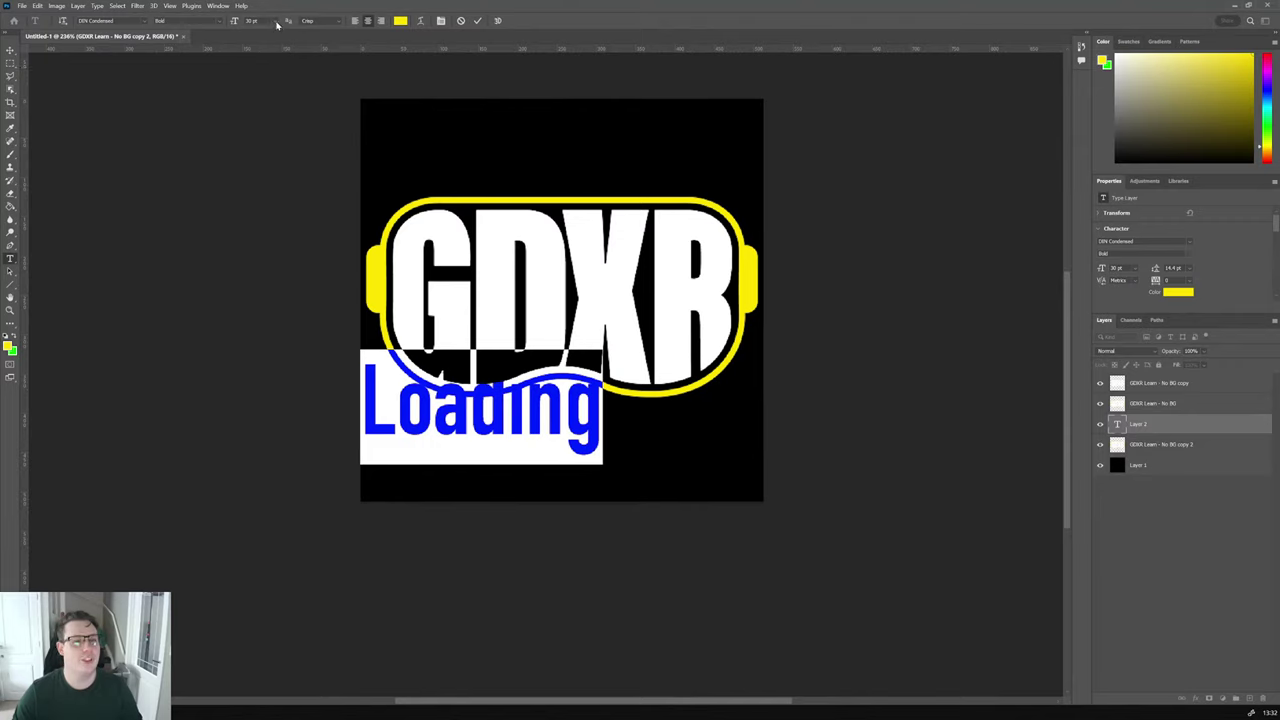
left_click(280, 21)
left_click(278, 90)
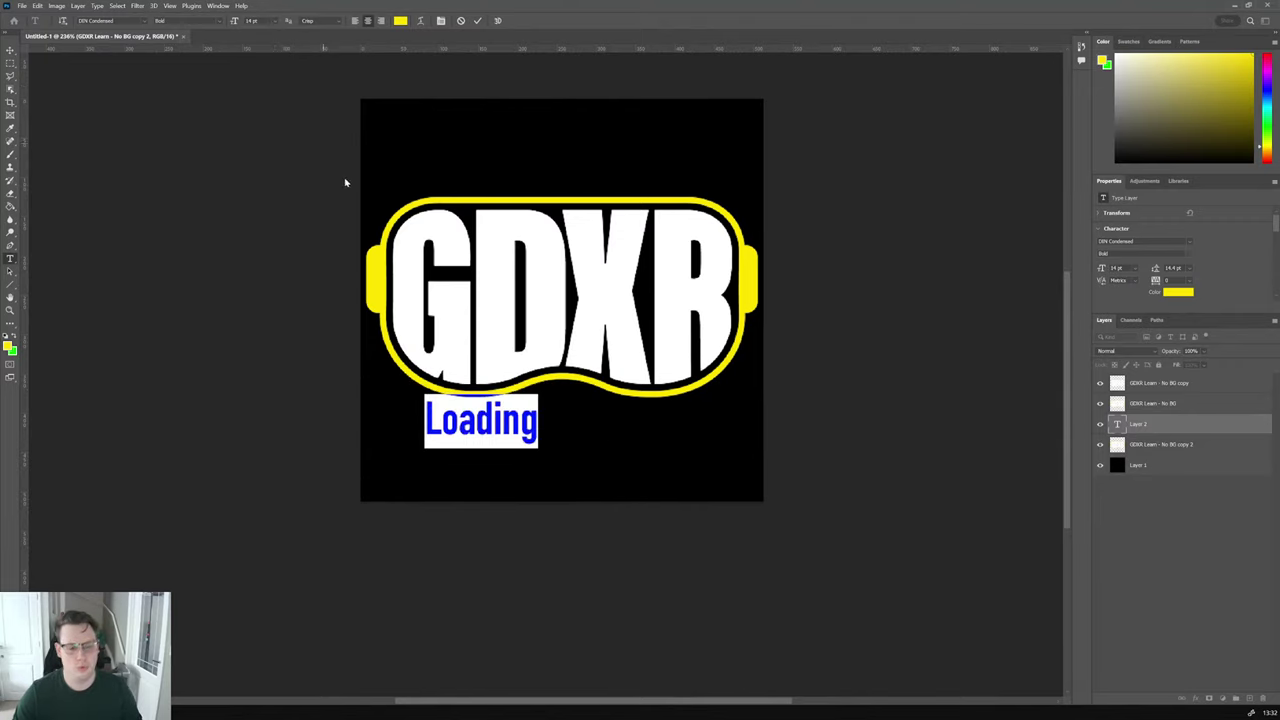
left_click(10, 49)
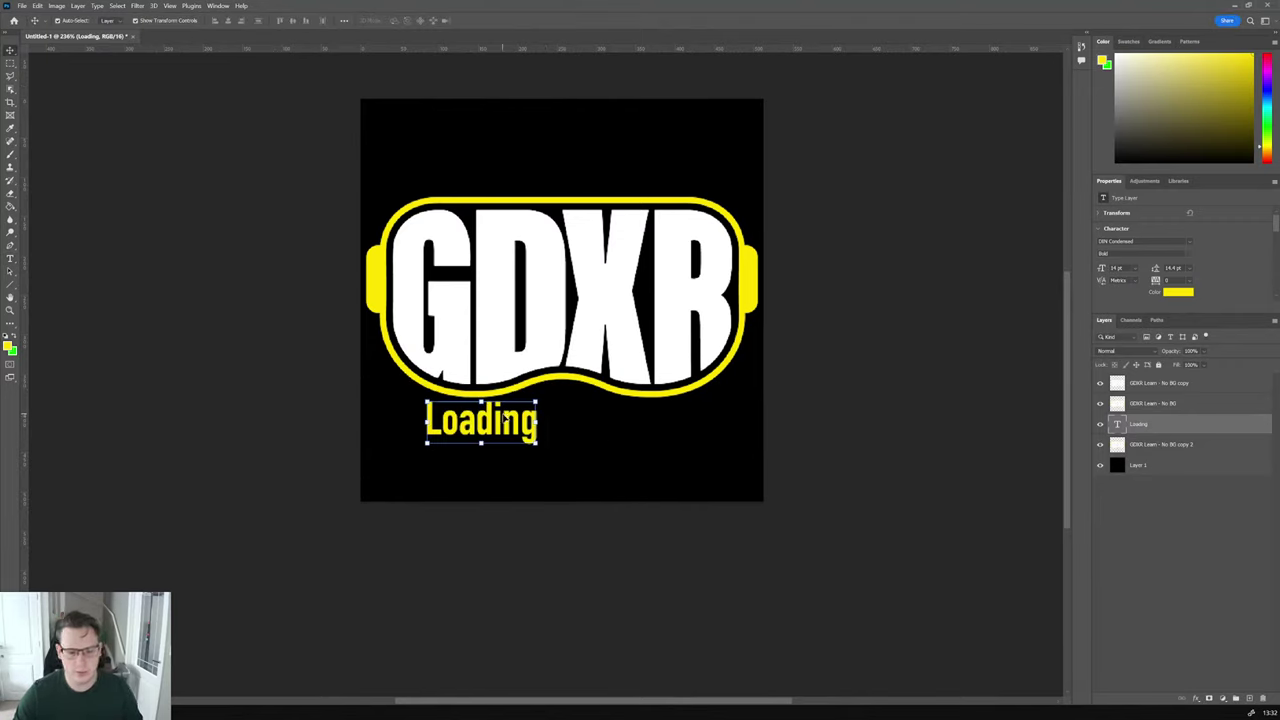
Step: Reposition the Loading text so it sits centred under the goggles
left_click_drag(523, 419, 597, 433)
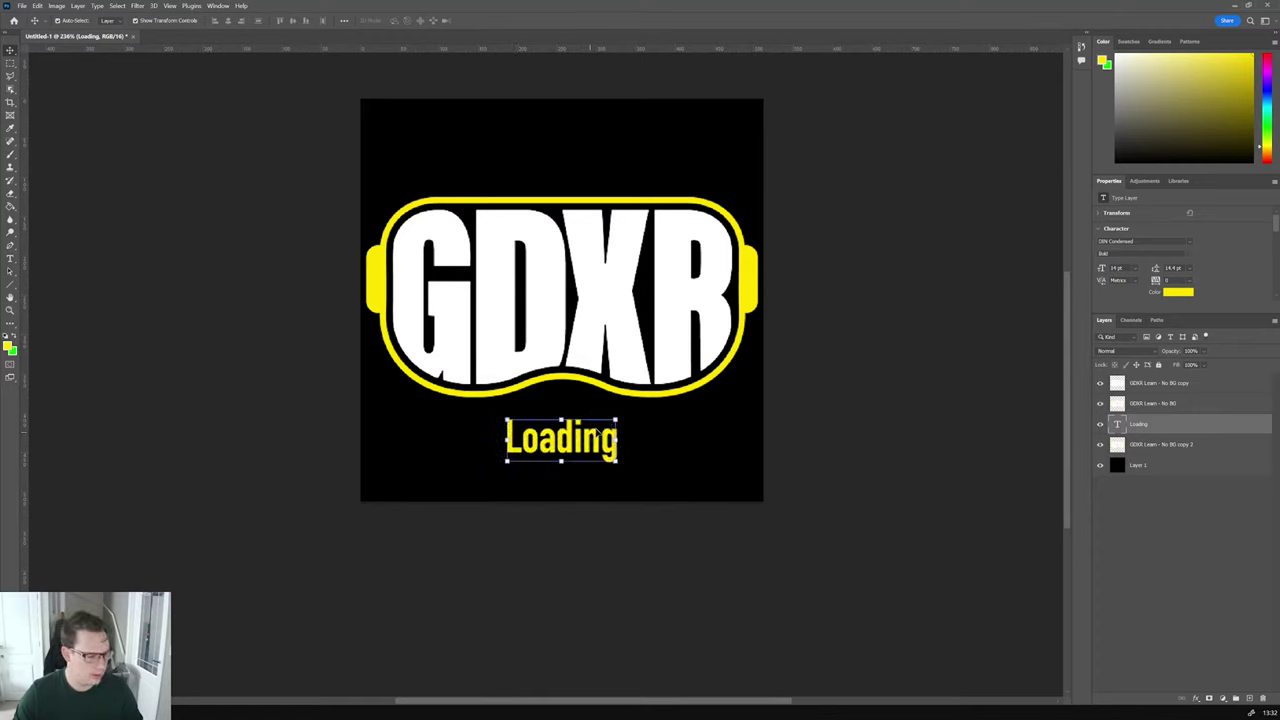
left_click(837, 434)
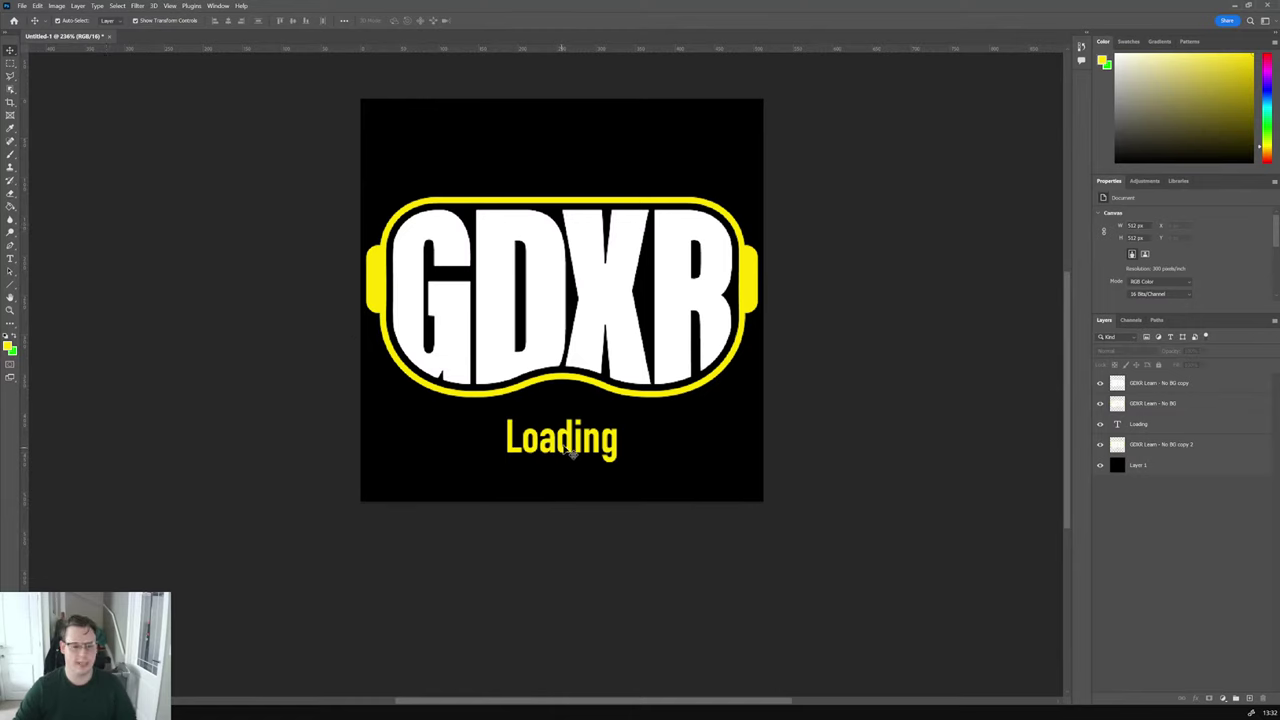
left_click_drag(565, 450, 566, 444)
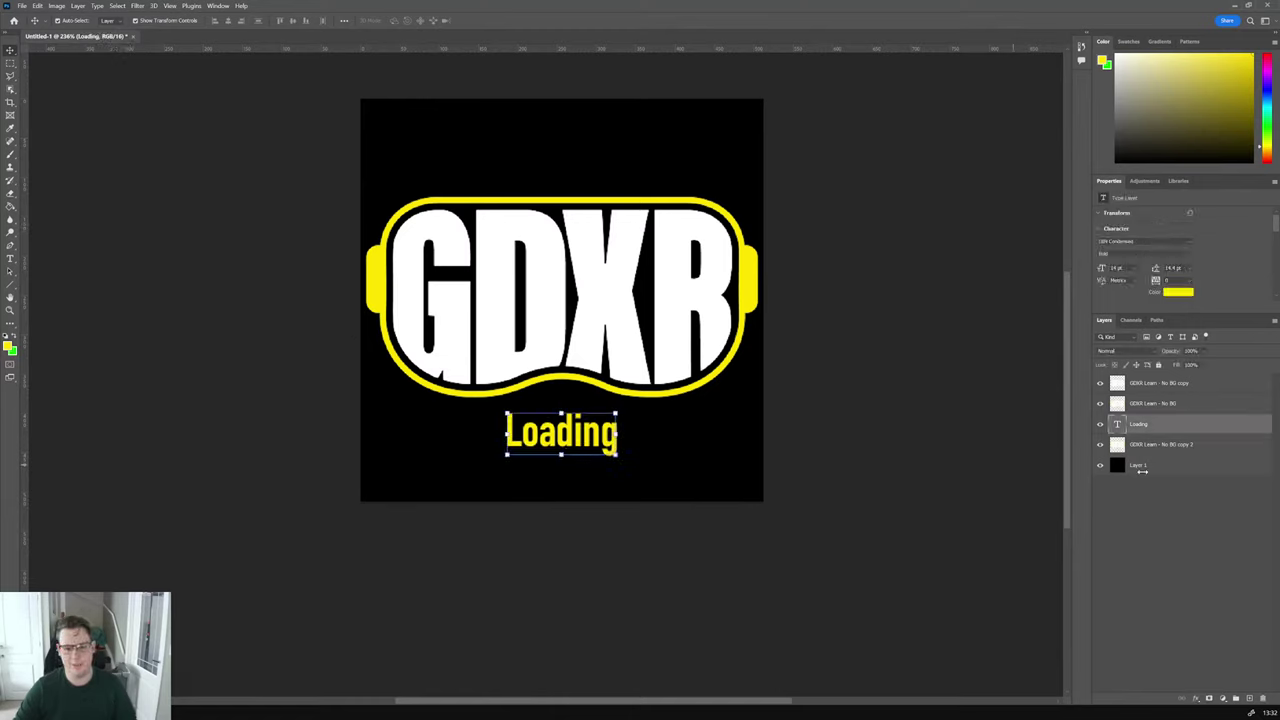
left_click(889, 466)
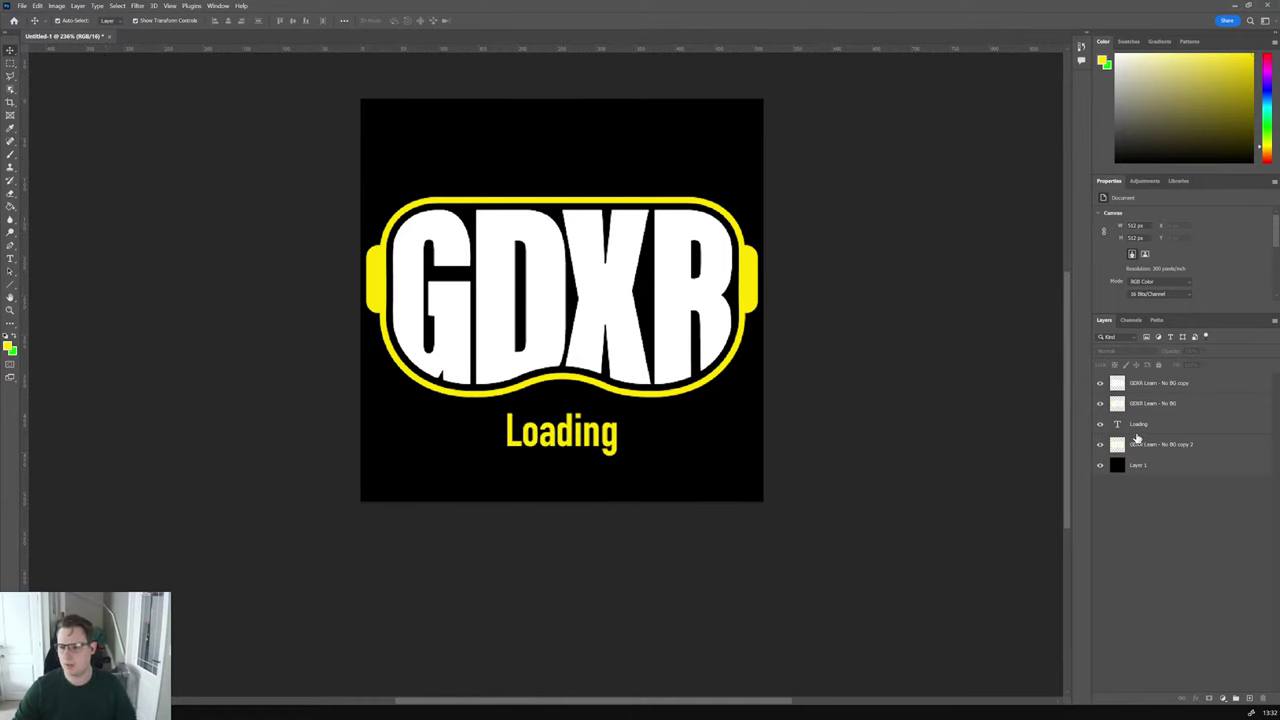
Step: Move the Loading layer beneath GDXR Learn - No BG copy 2 and hide both yellow goggle layers
left_click_drag(1160, 424, 1135, 442)
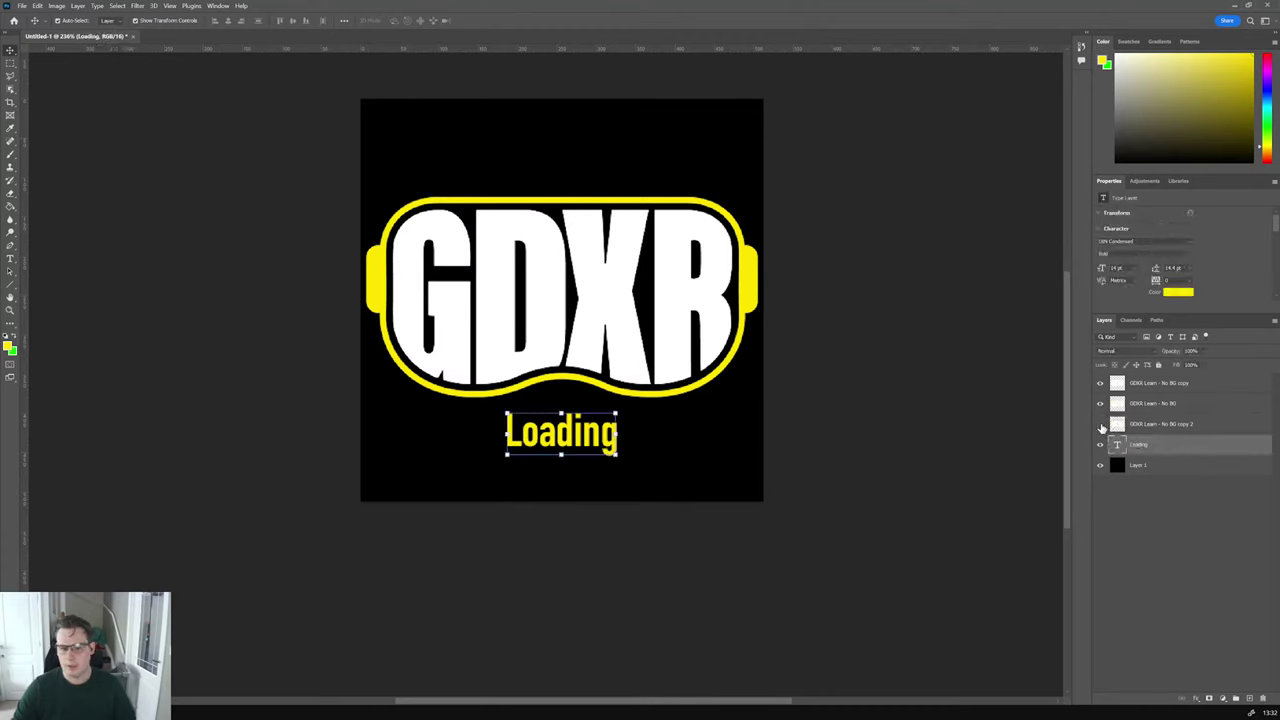
left_click(1206, 430)
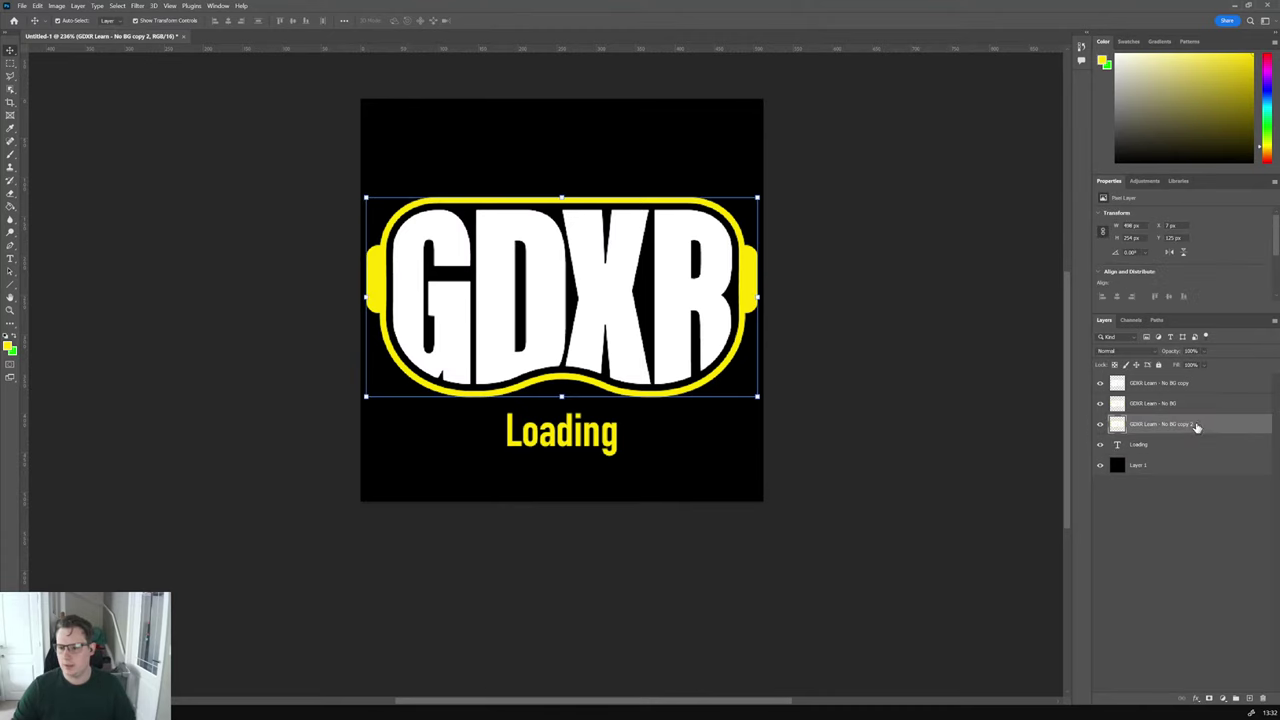
left_click(1100, 425)
left_click(1100, 425)
left_click(1100, 405)
left_click(1100, 405)
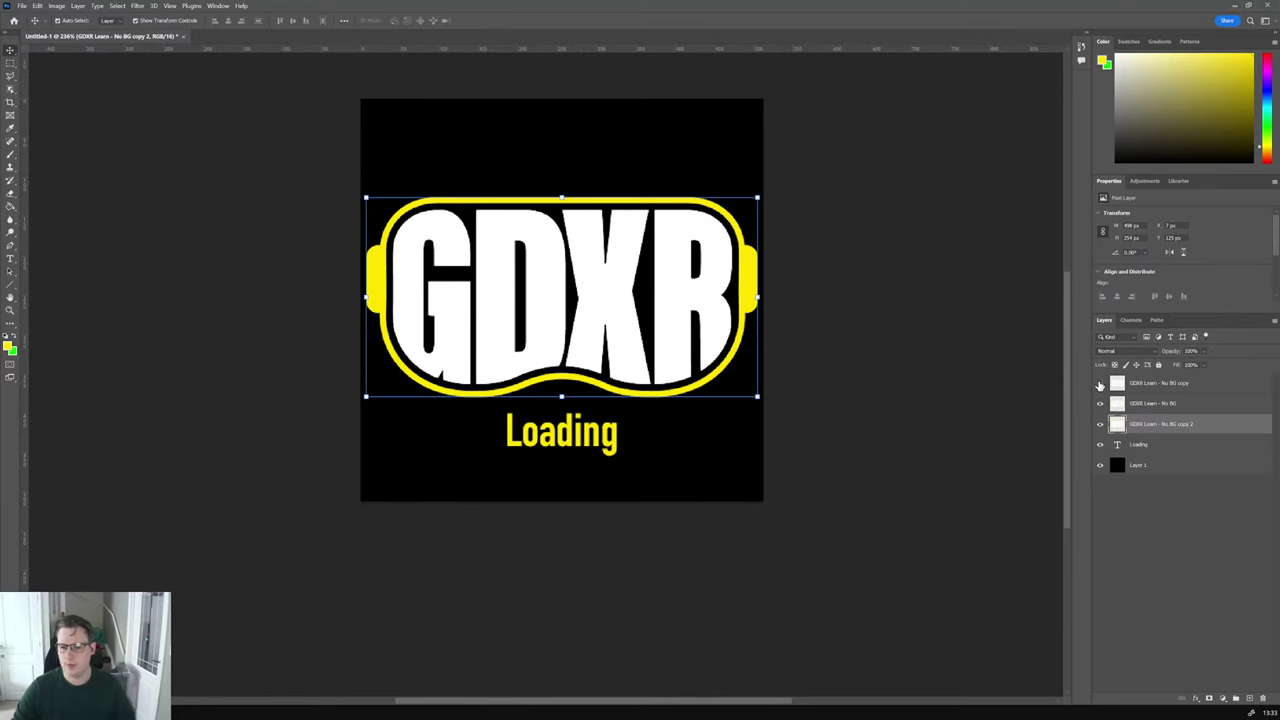
left_click(1100, 385)
left_click(1100, 385)
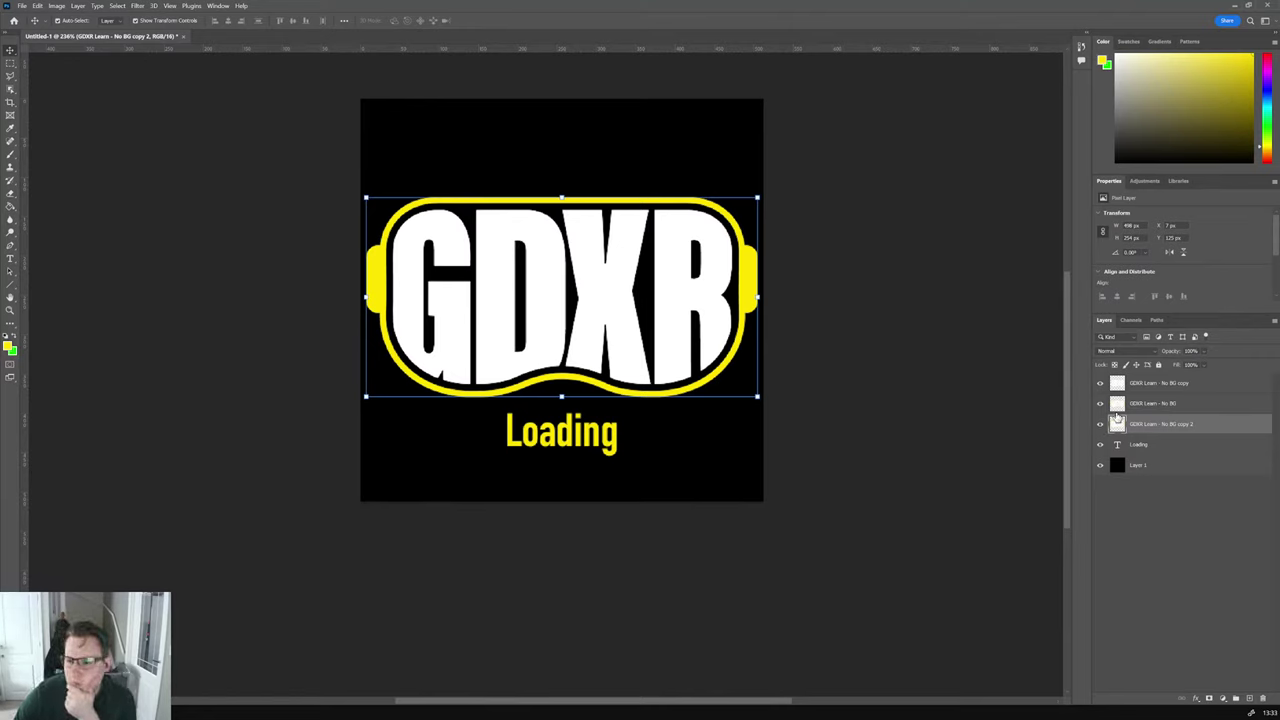
left_click_drag(1100, 406, 1101, 426)
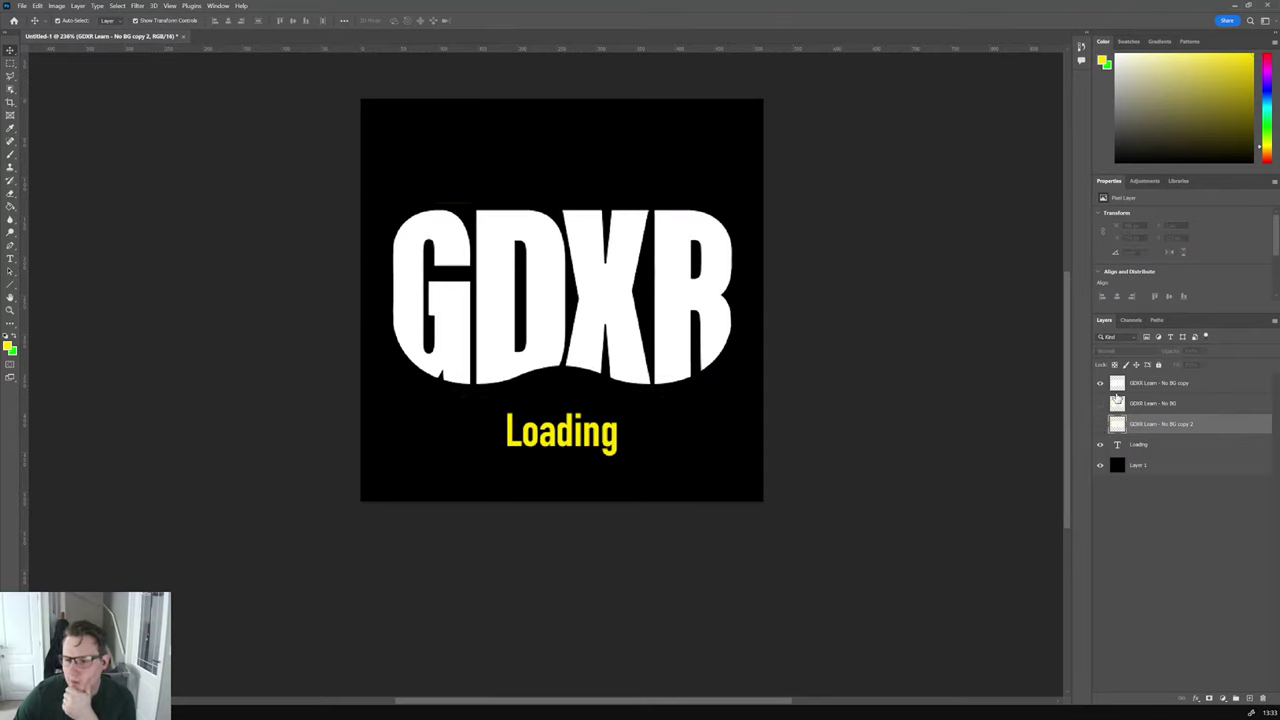
Step: Rename the top logo copy layer to 'GDXR Text'
left_click(1160, 386)
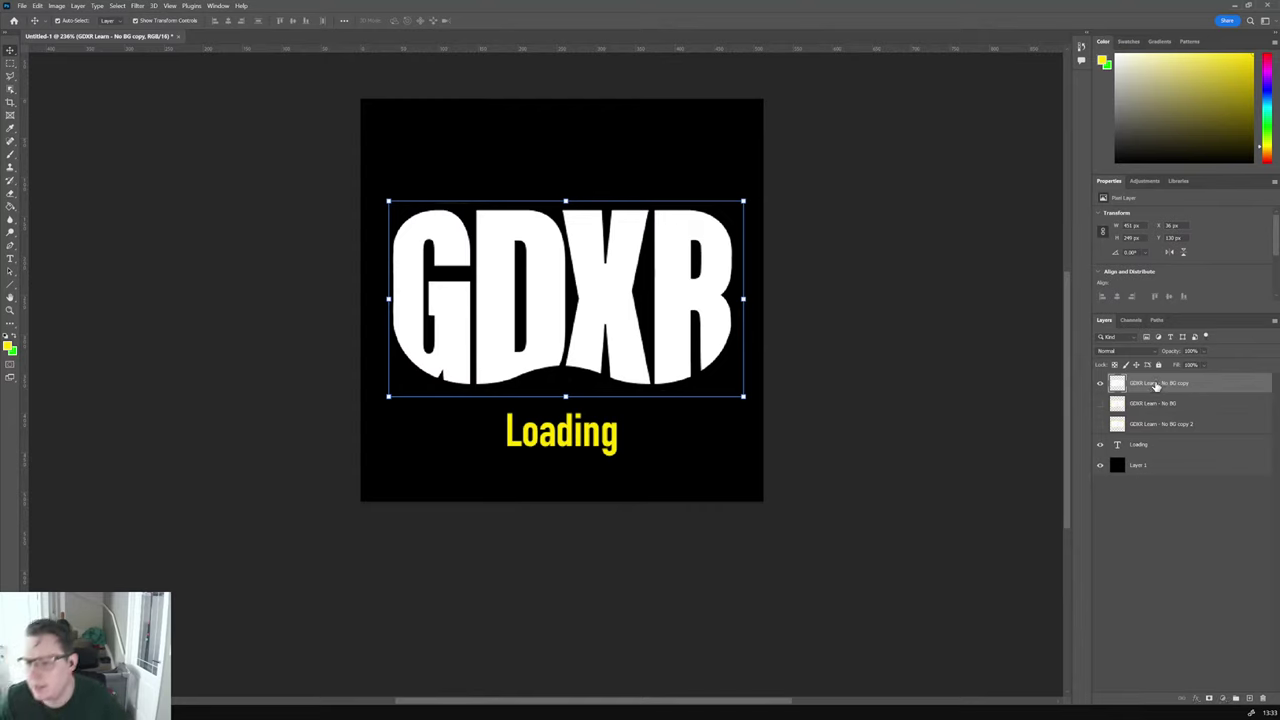
double_click(1158, 384)
double_click(1150, 383)
left_click_drag(1150, 383, 1254, 398)
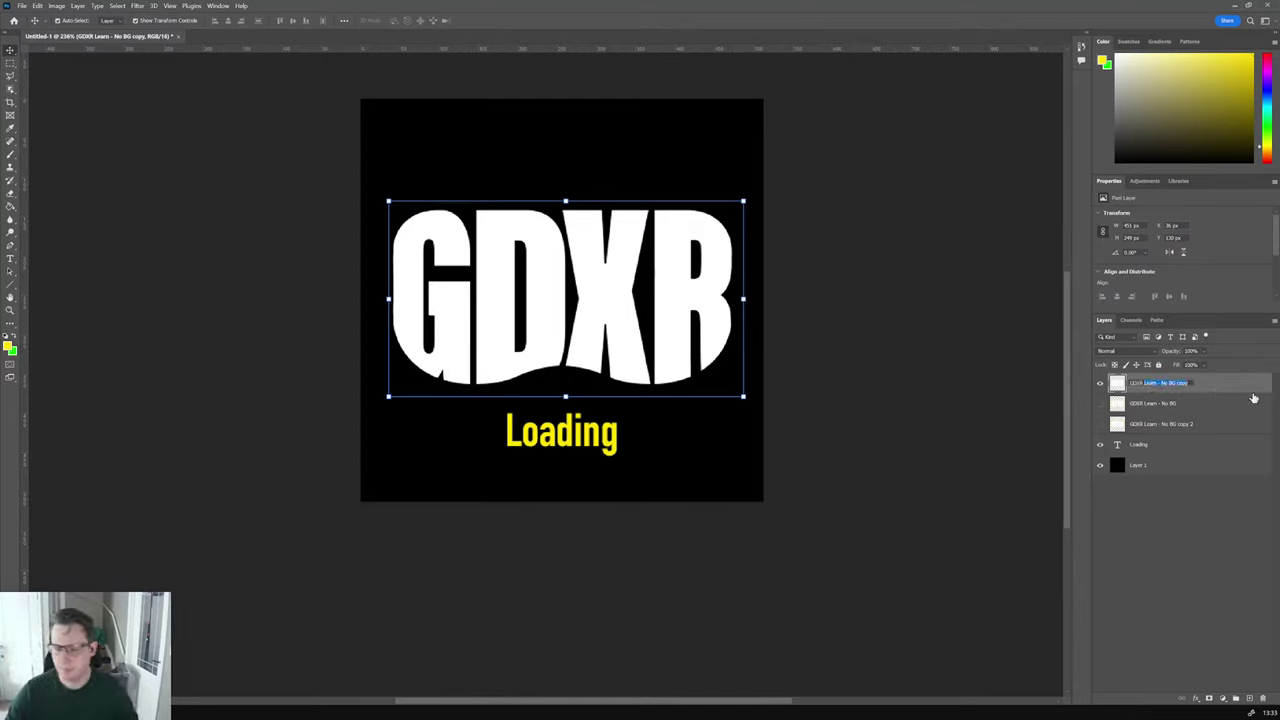
type("Test")
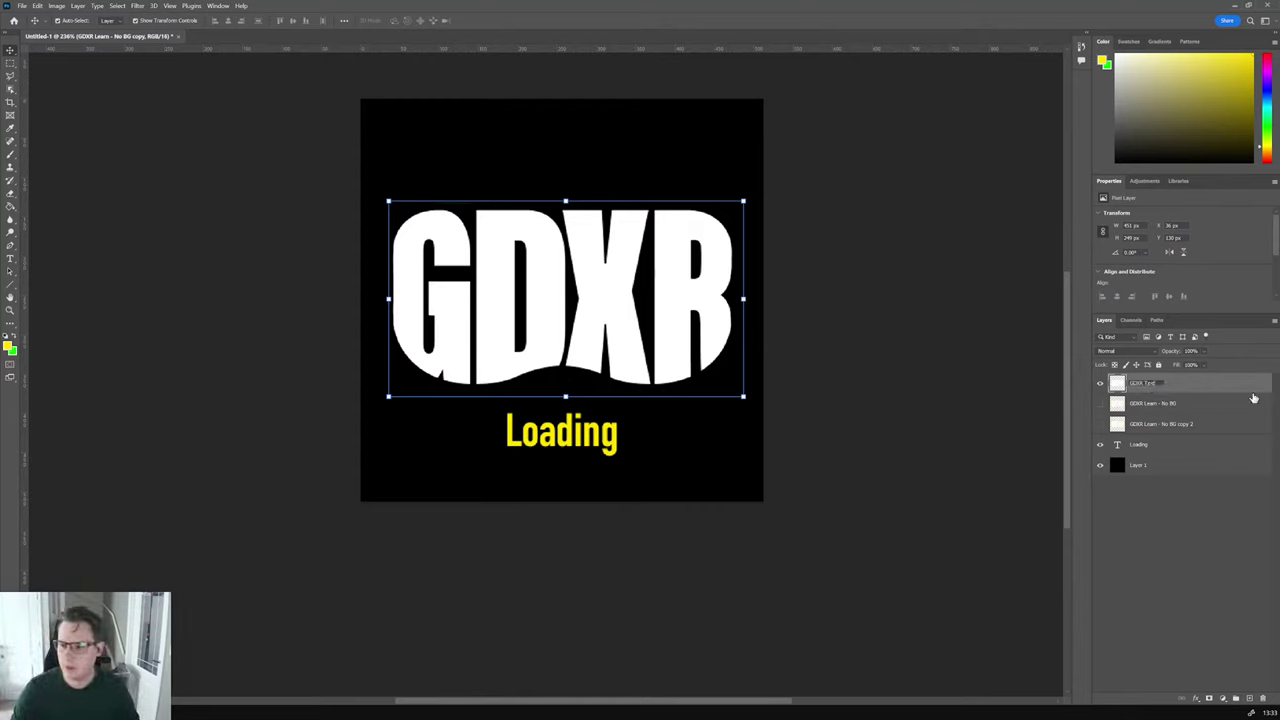
key("Return")
Step: Hide GDXR Text and show and select the GDXR Learn - No BG layer
left_click(1100, 383)
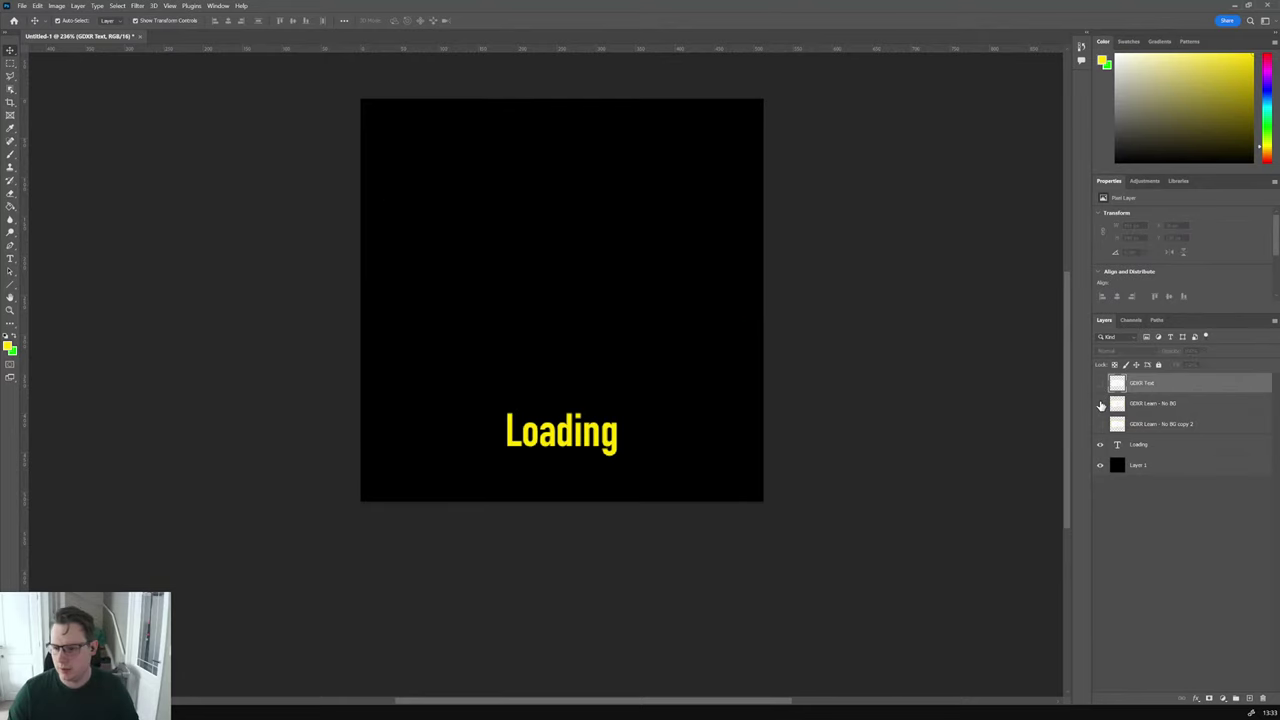
left_click(1100, 403)
left_click(1140, 404)
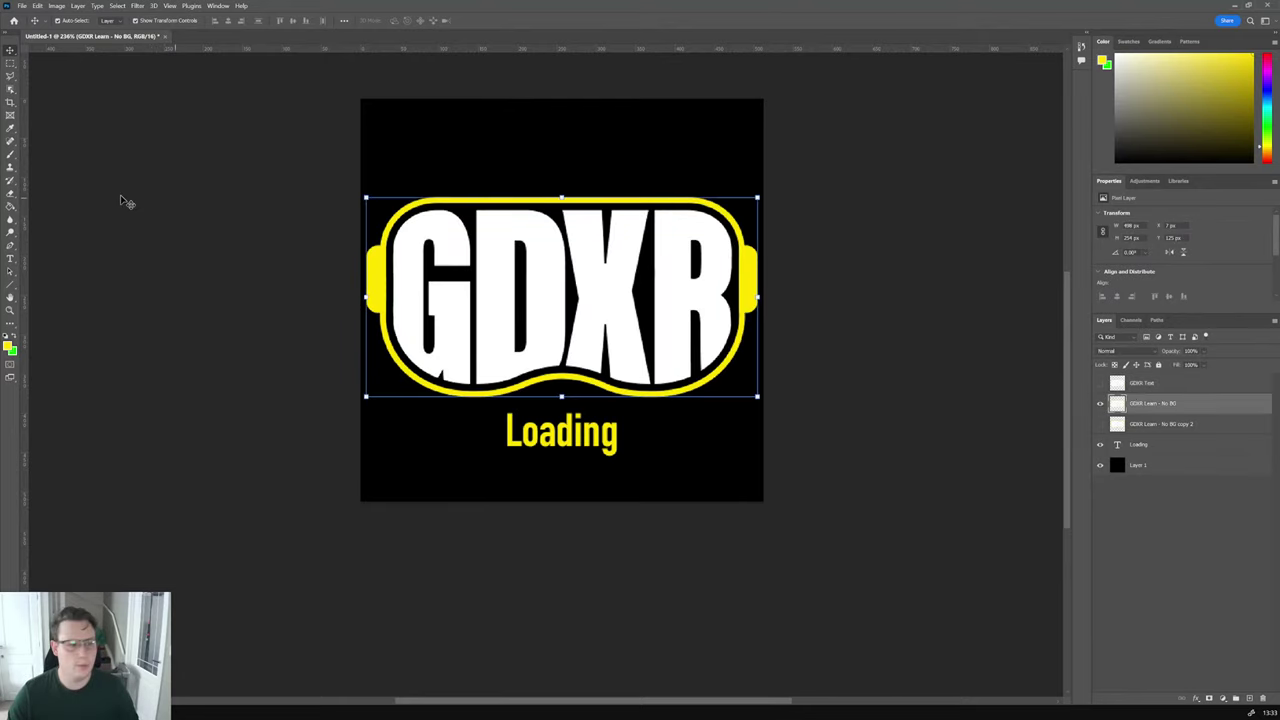
Step: Select everything but the yellow ring and delete the white GDXR letters from that layer
left_click(10, 87)
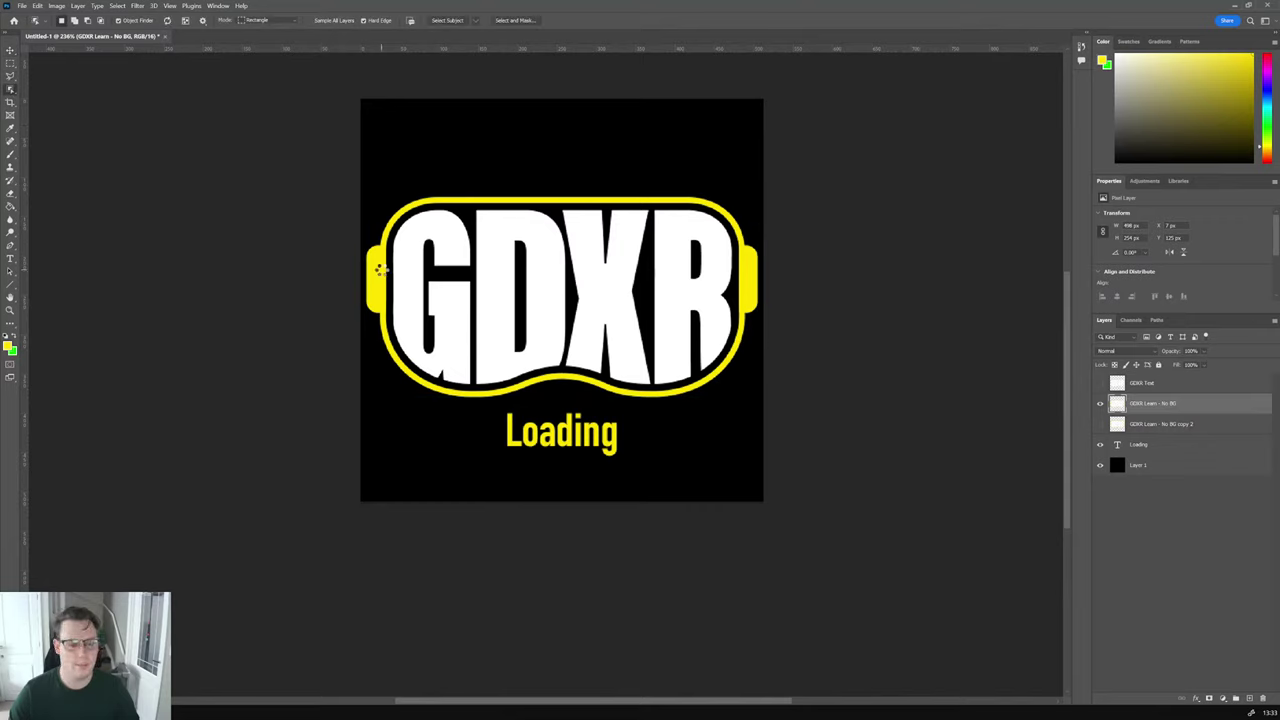
left_click(383, 274)
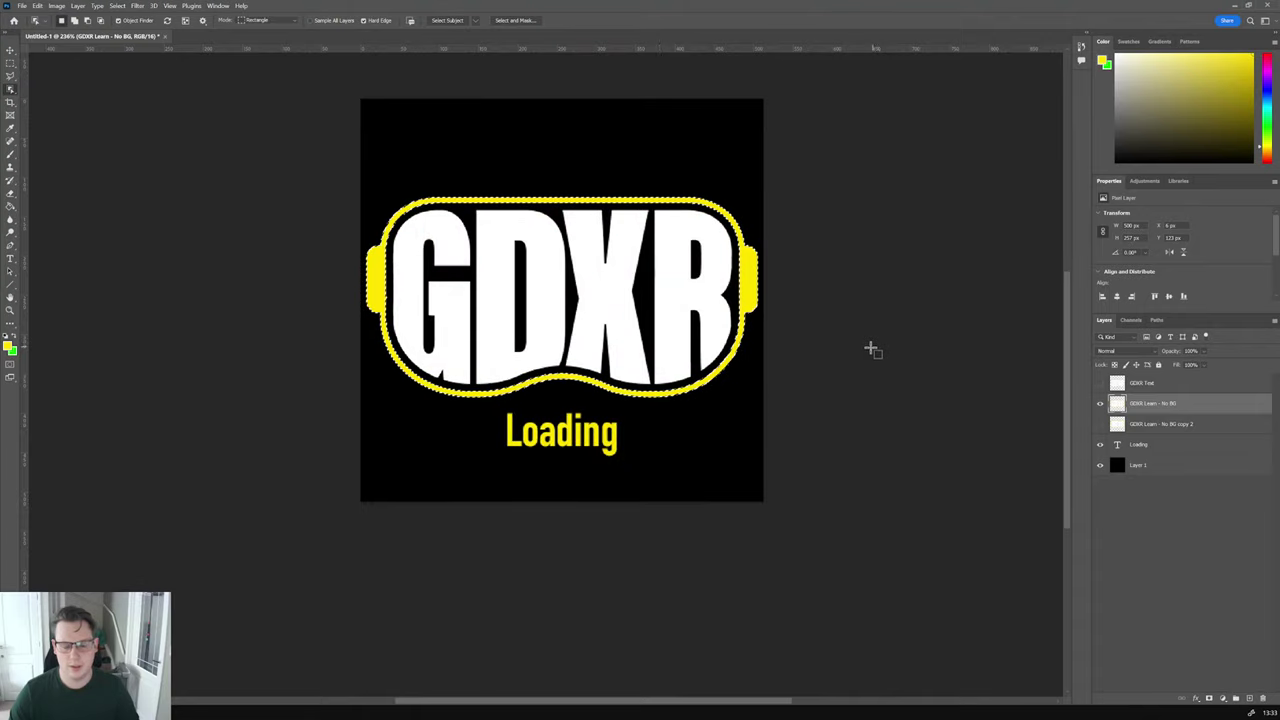
key("ctrl+i")
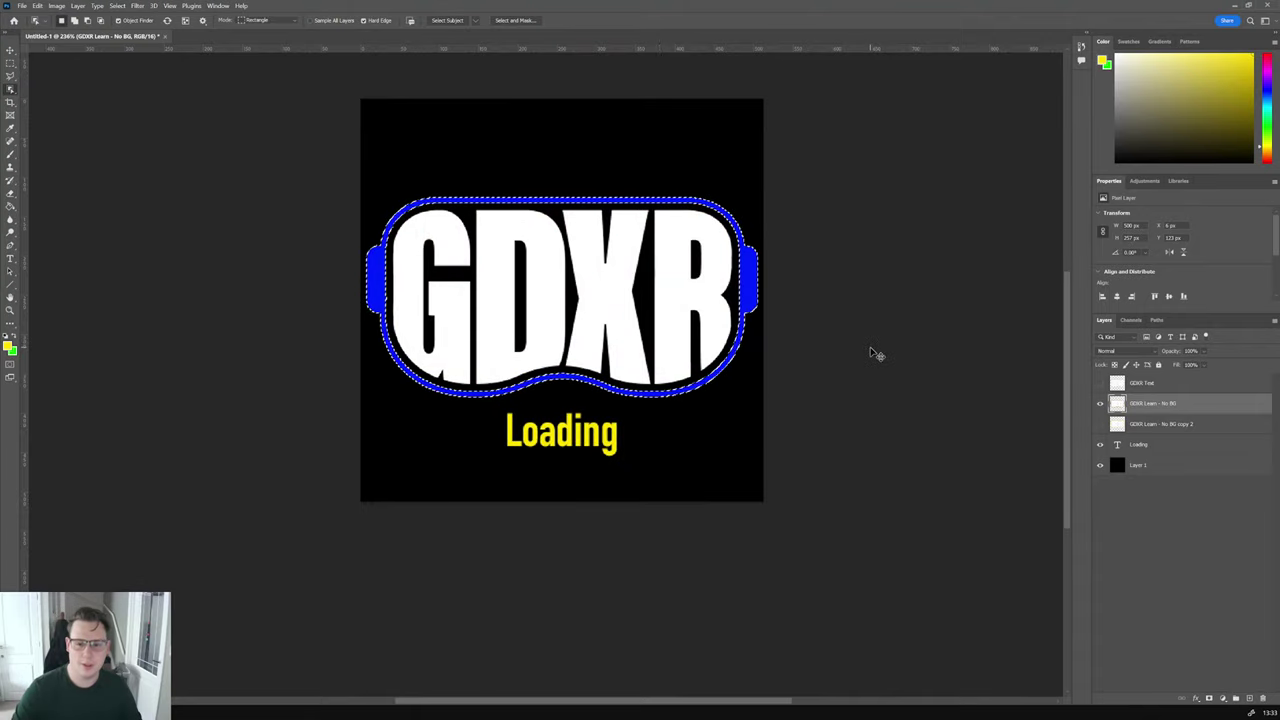
key("ctrl+z")
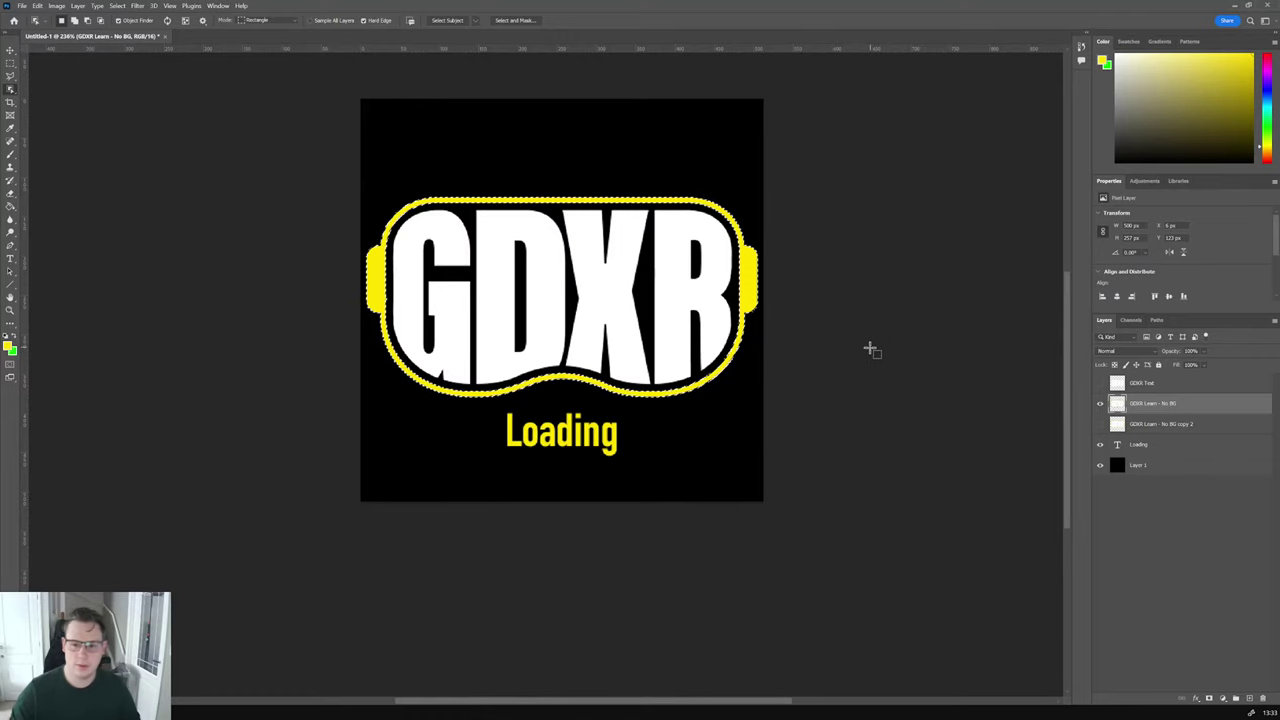
right_click(755, 351)
left_click(782, 362)
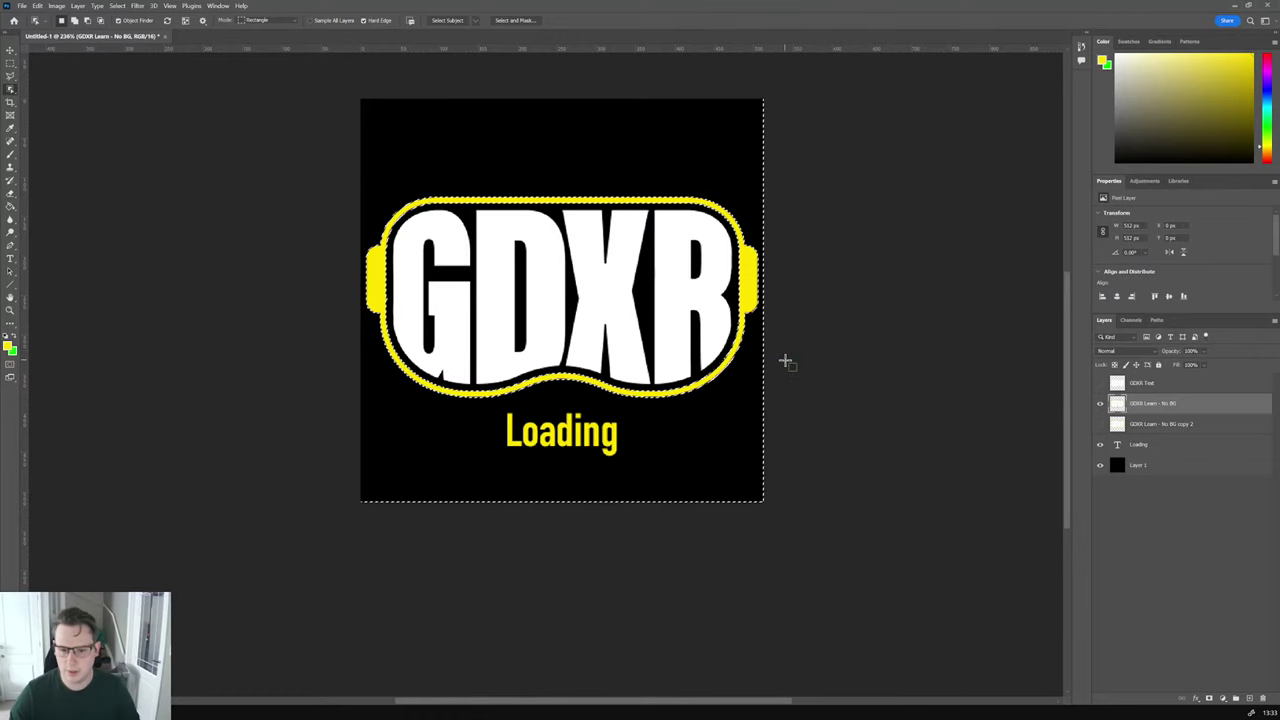
key("Delete")
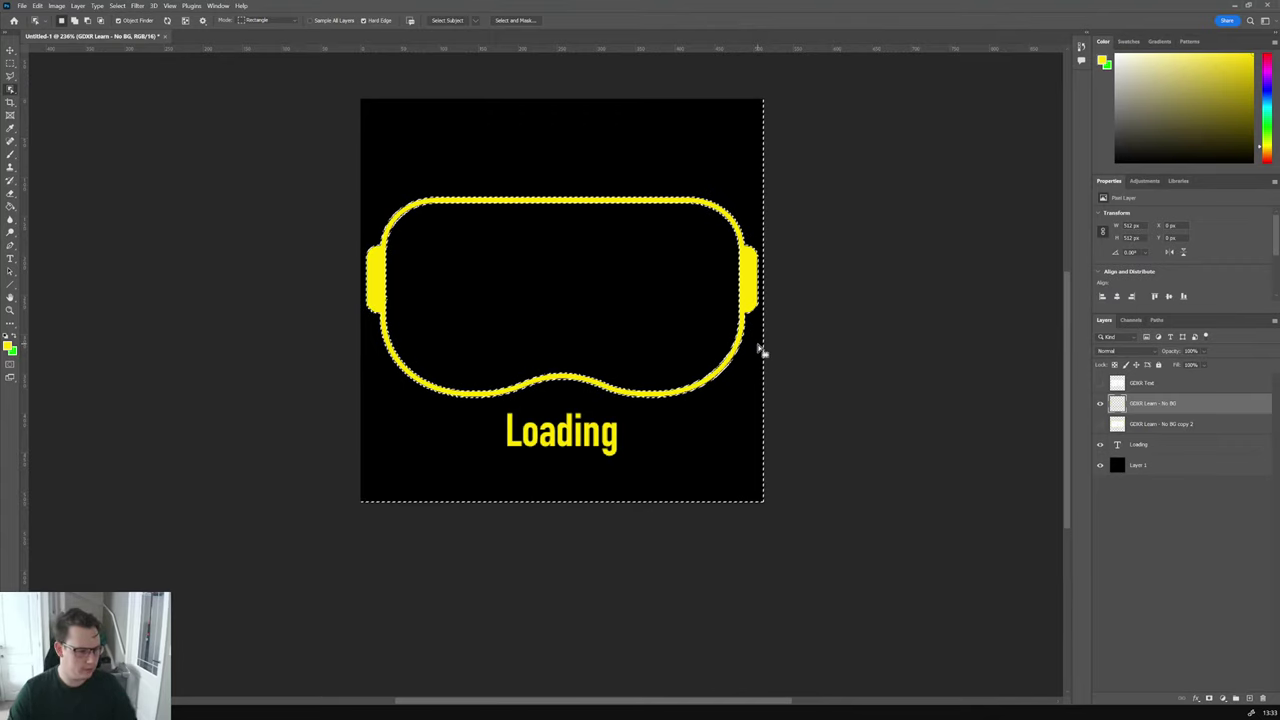
key("ctrl+d")
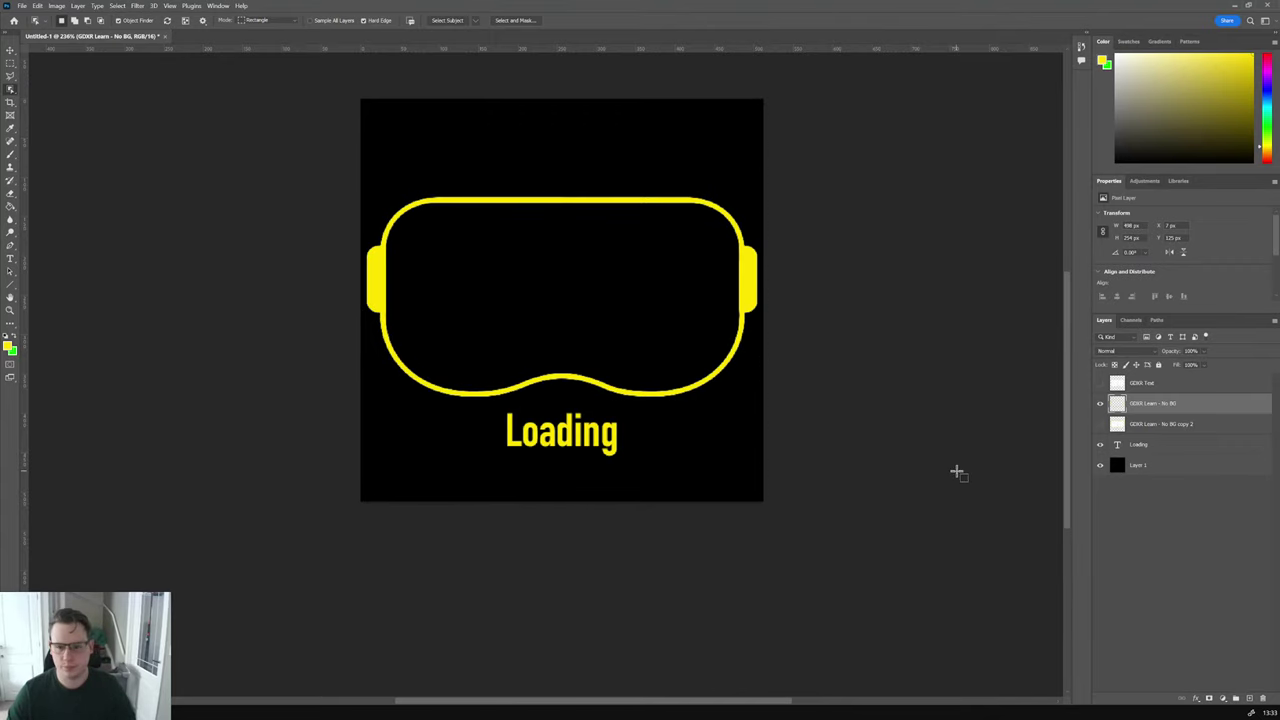
Step: Delete the GDXR Learn - No BG copy 2 layer, leaving only Loading visible
left_click(1100, 383)
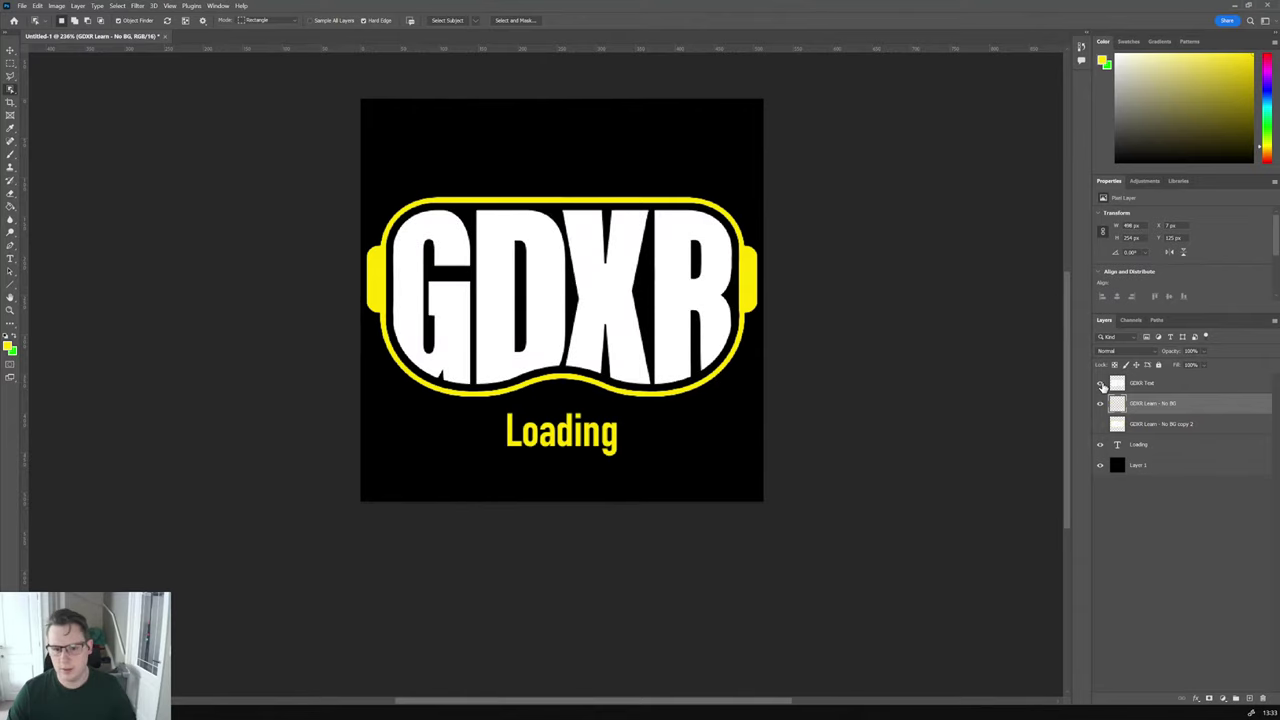
left_click(1100, 383)
left_click(1100, 403)
left_click(1100, 424)
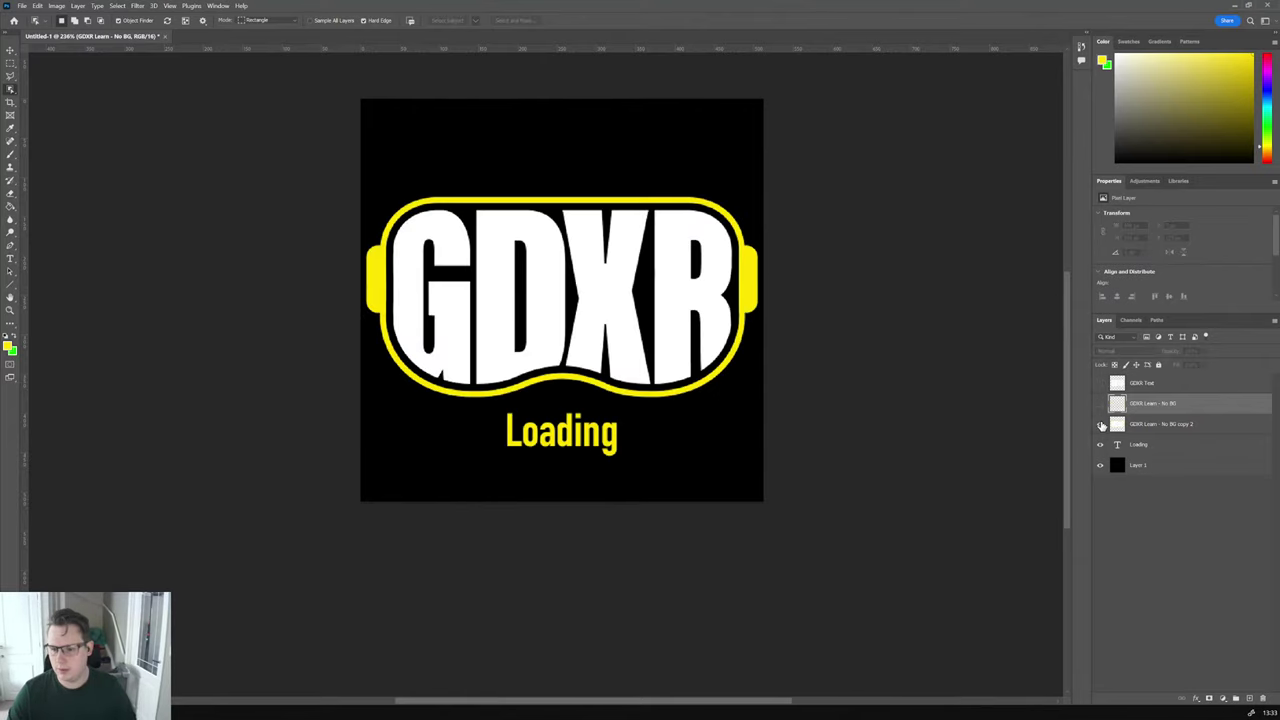
left_click(1100, 424)
left_click(1200, 428)
left_click_drag(1200, 428, 1262, 698)
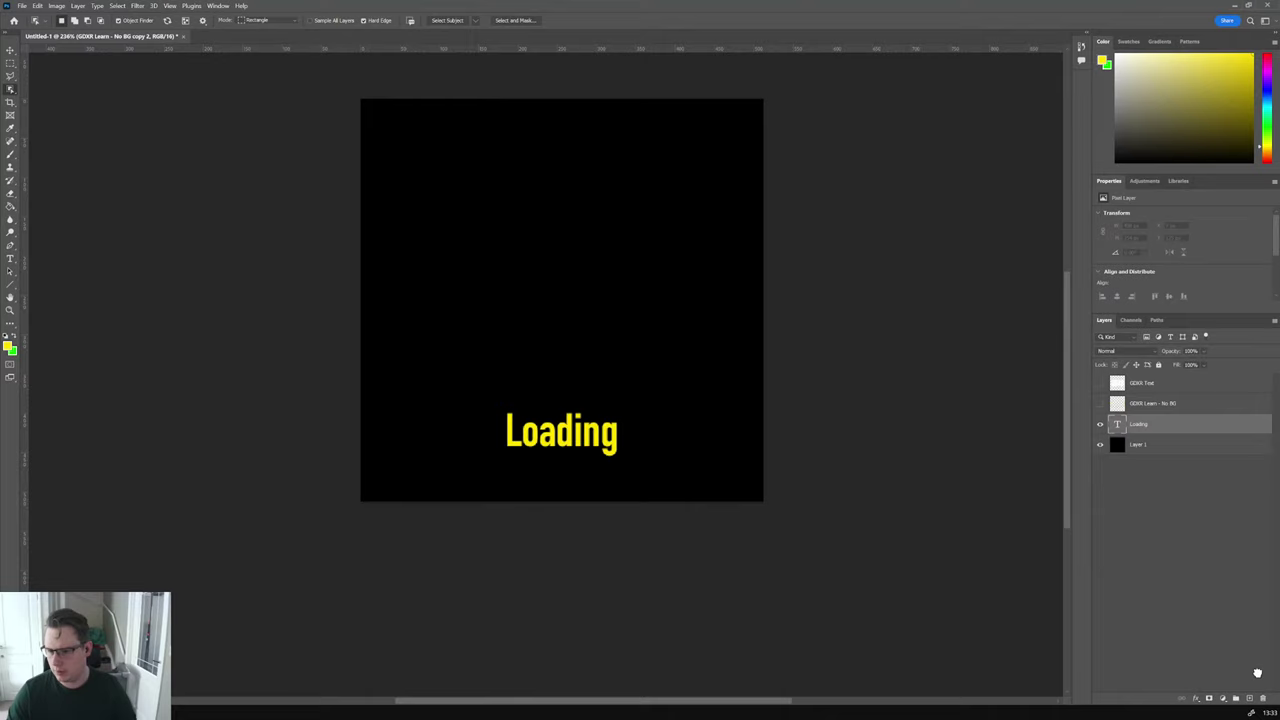
Step: Delete the black Layer 1 and show the goggles ring and GDXR Text layers
left_click(1165, 448)
left_click_drag(1180, 448, 1262, 698)
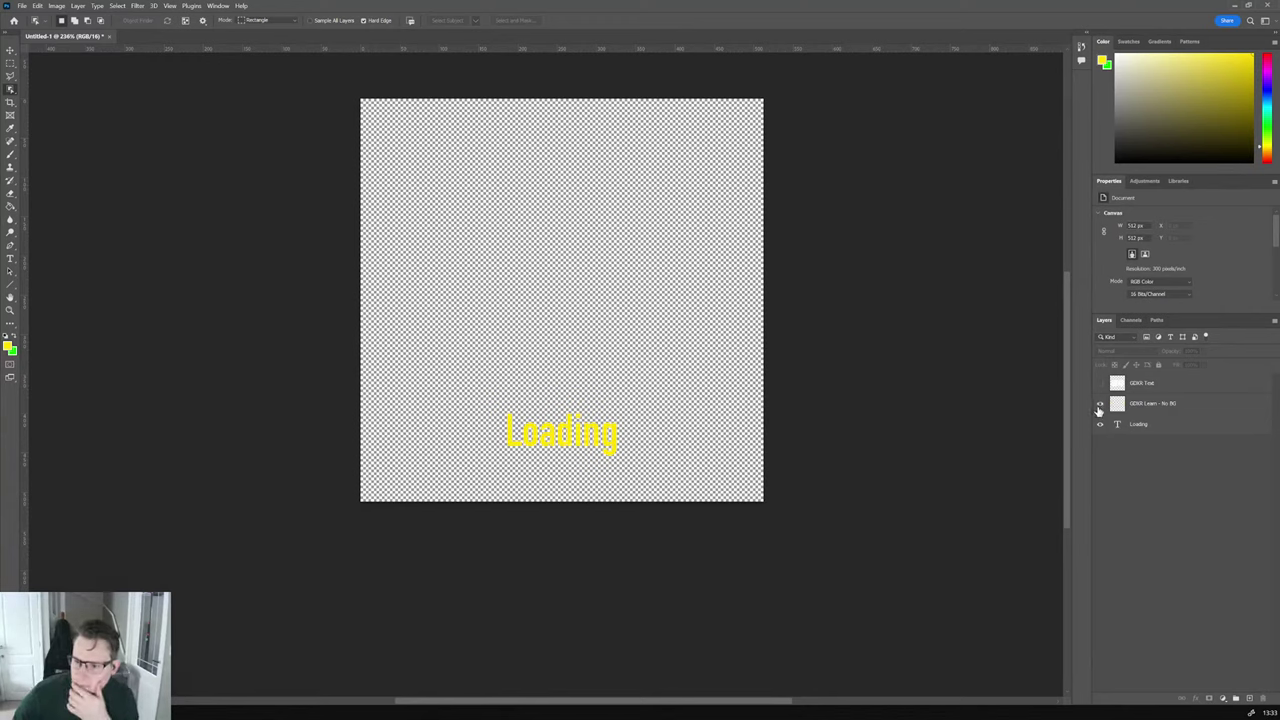
left_click(1100, 403)
left_click(1100, 383)
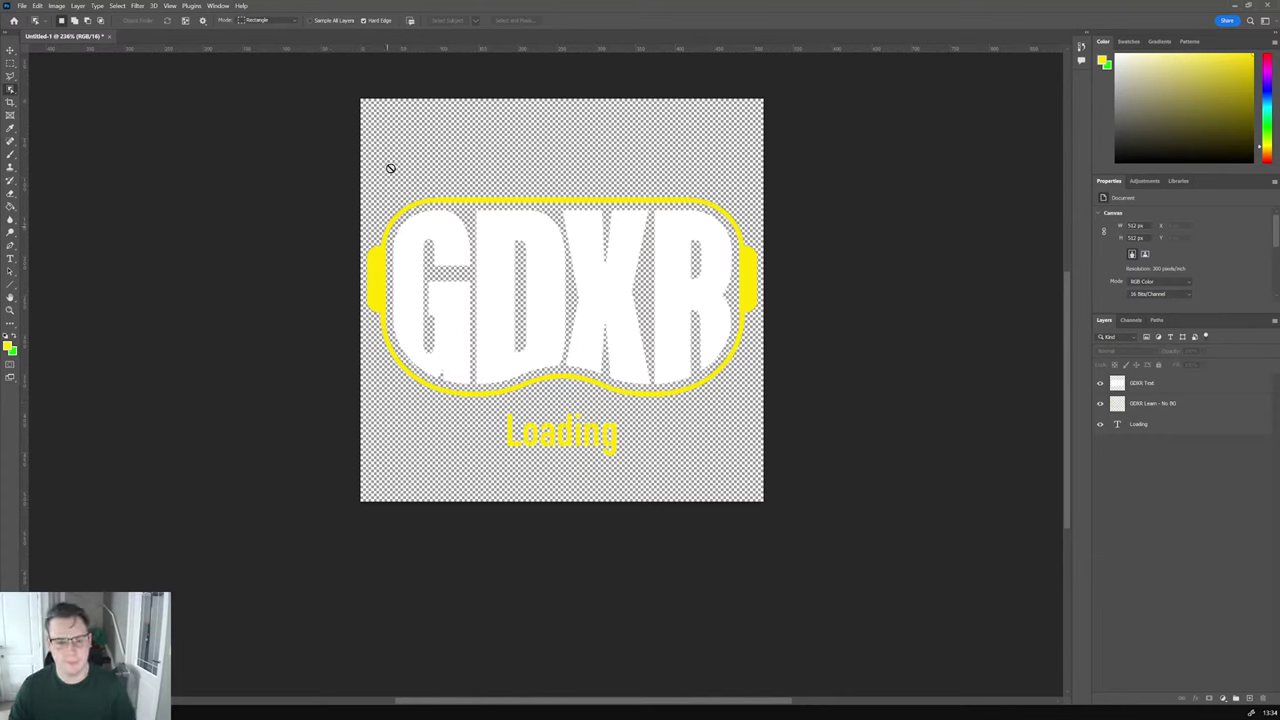
Step: Rename the two logo layers to T_GDXR_Text and T_GDXR_Boarder
left_click(1148, 385)
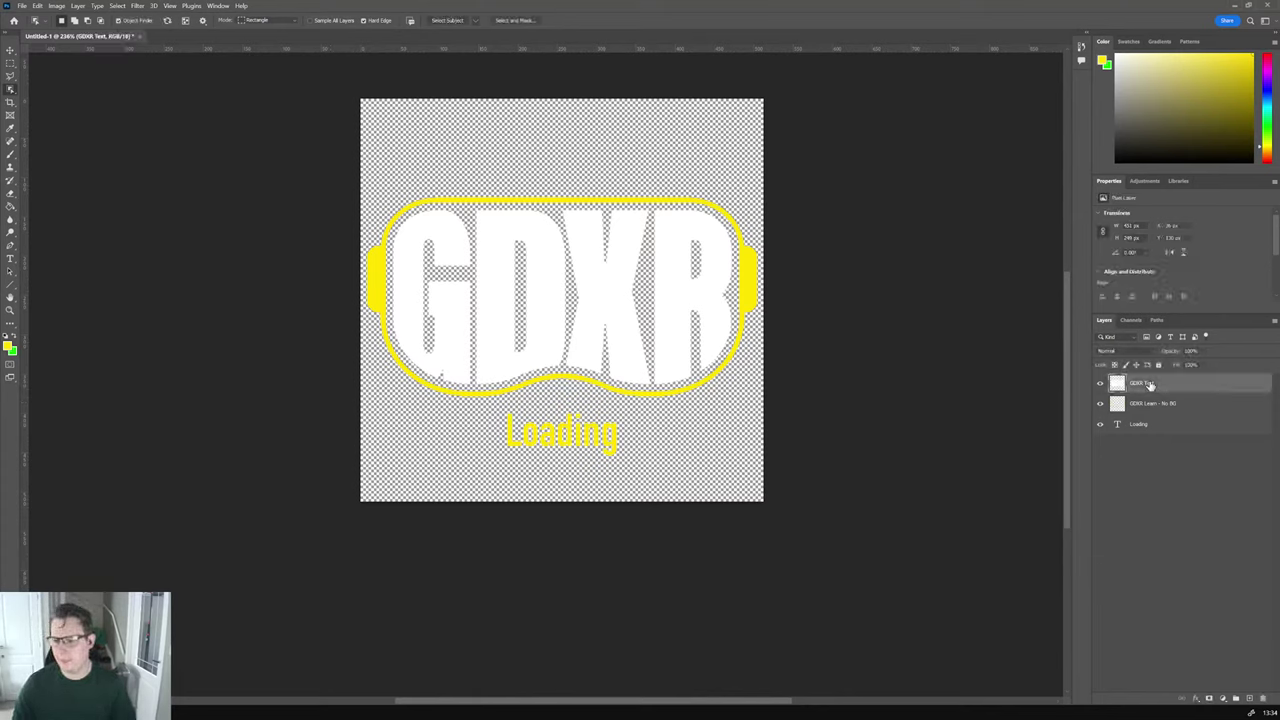
double_click(1150, 386)
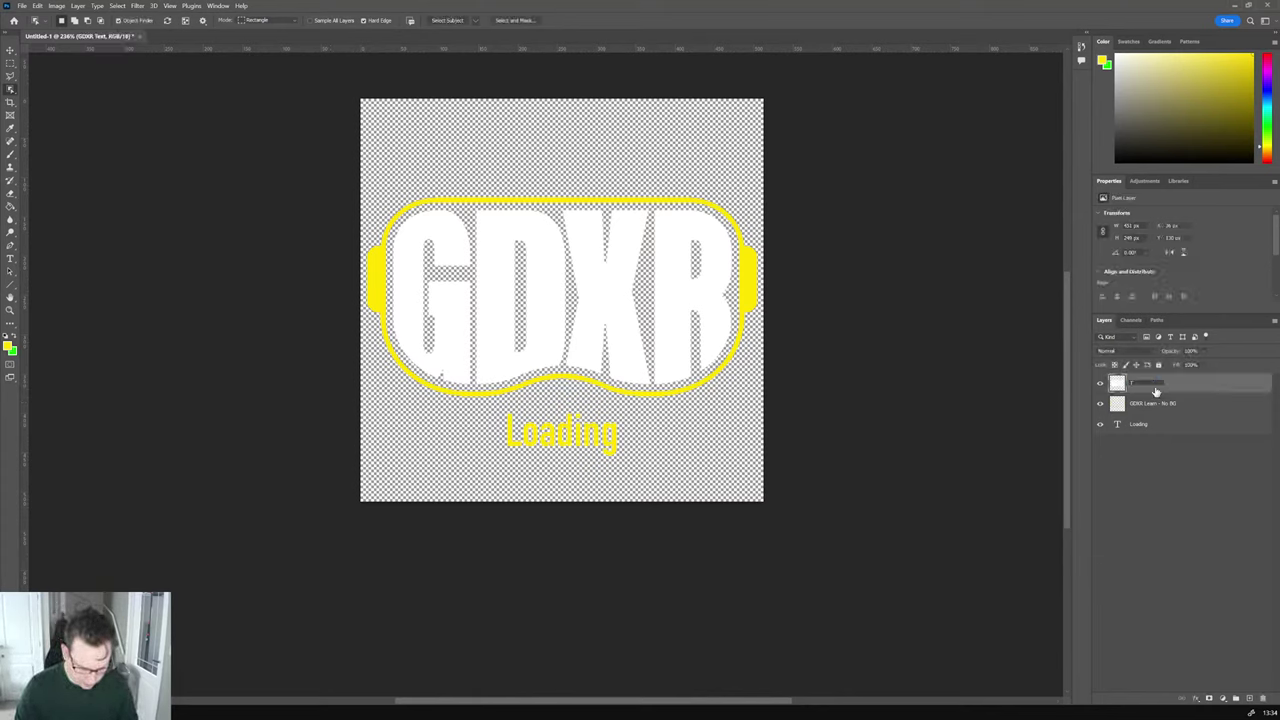
type("T GDXR Text")
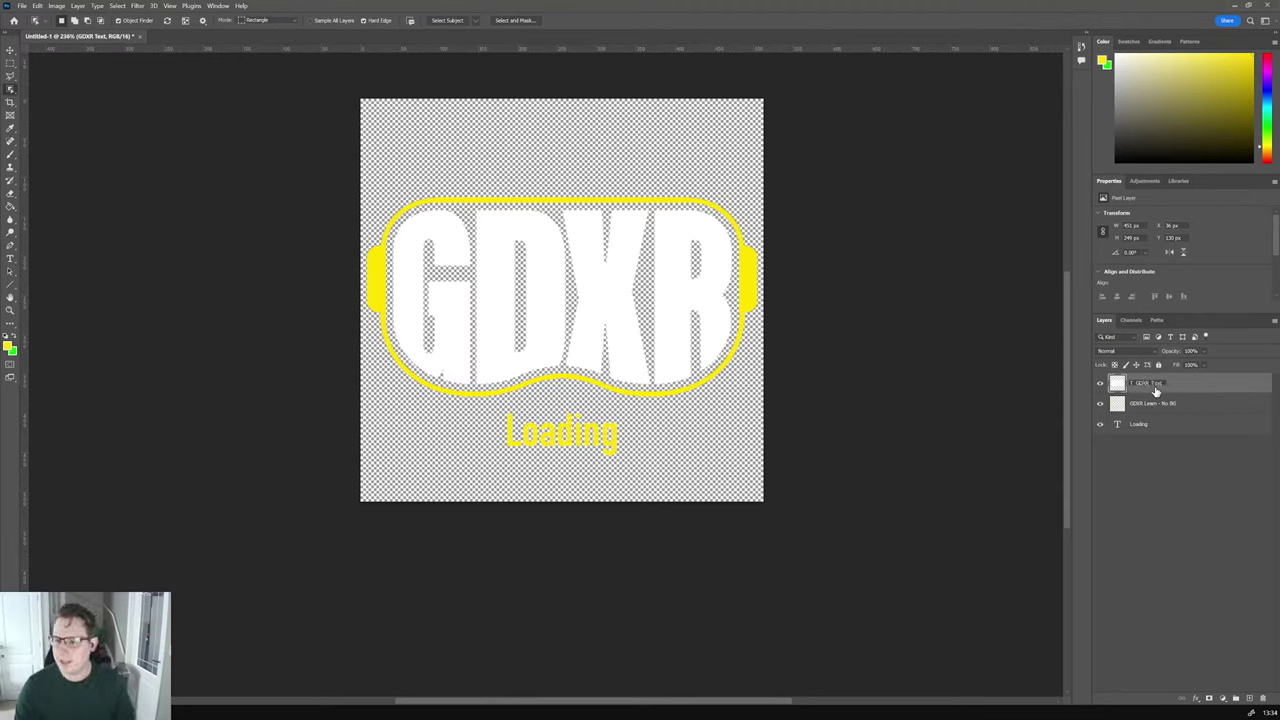
key("Return")
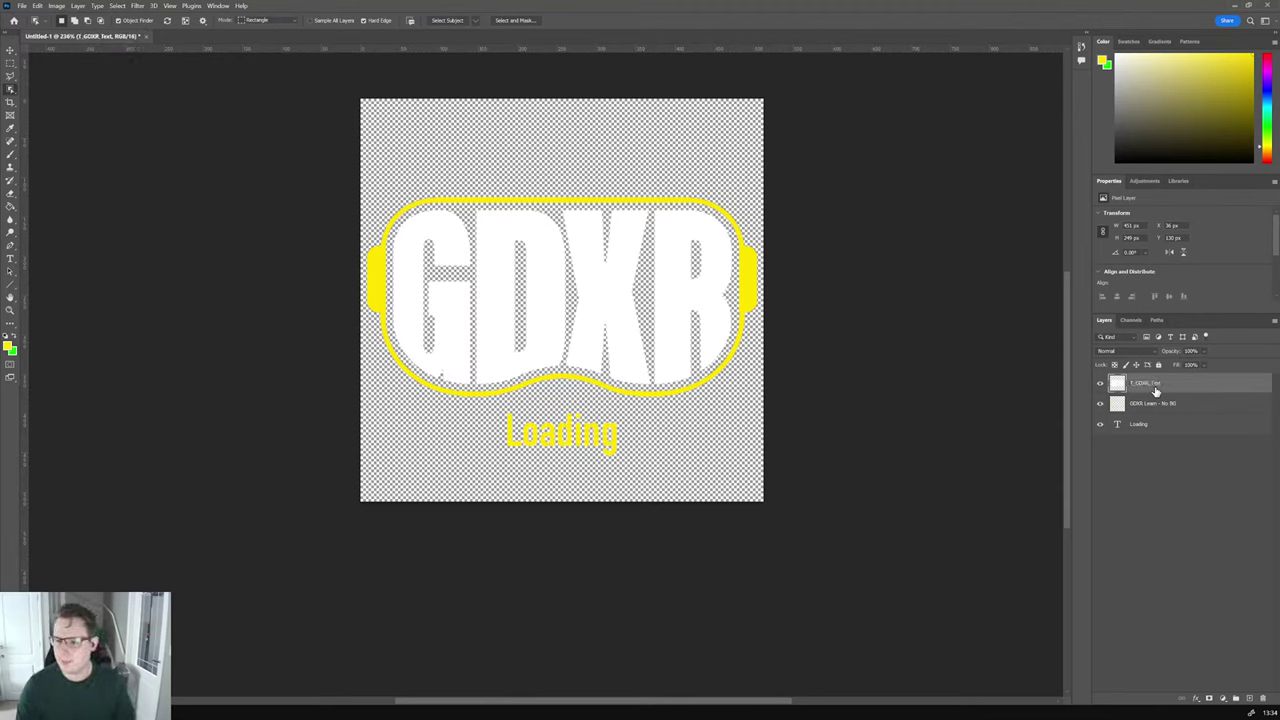
double_click(1173, 403)
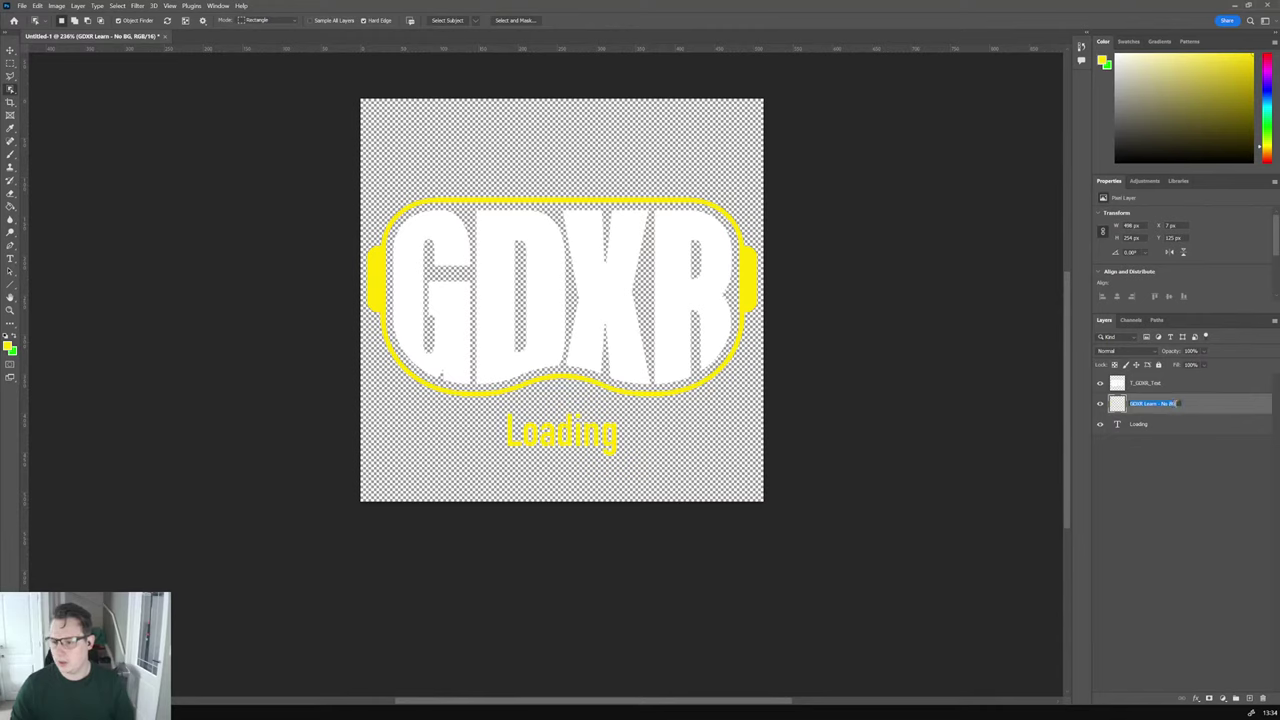
type("T_GDXR_Logo")
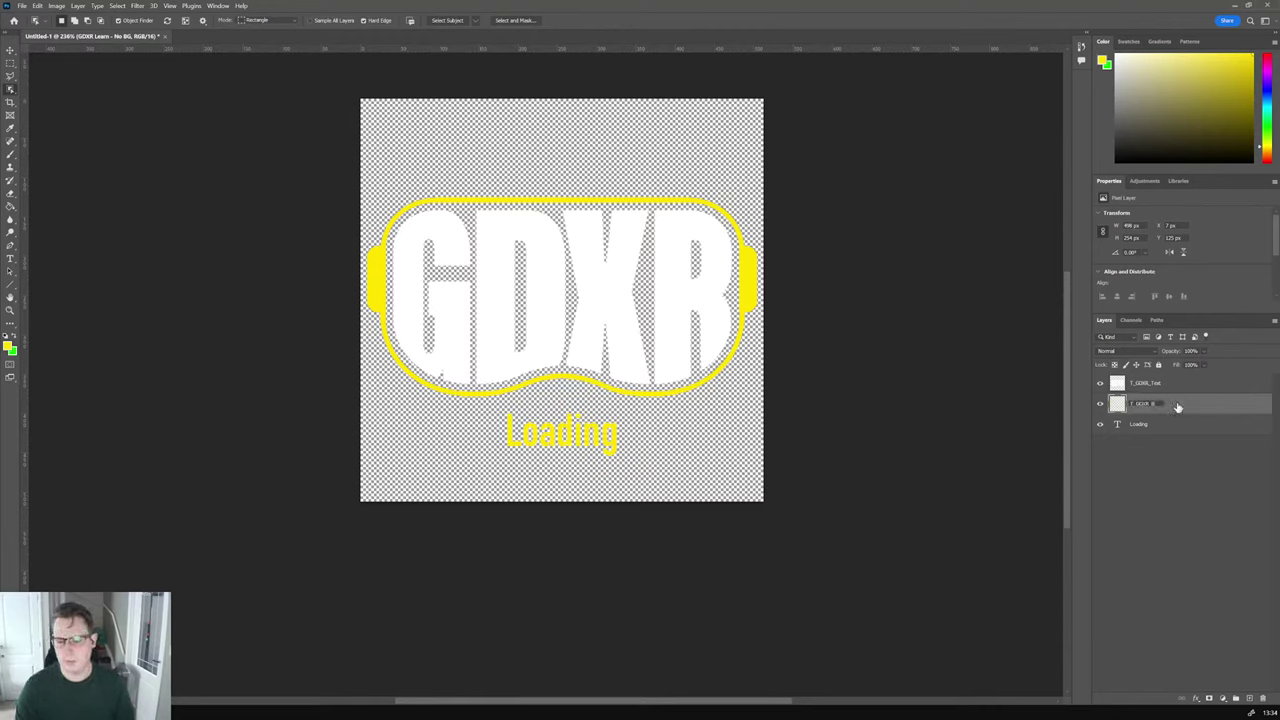
type("order")
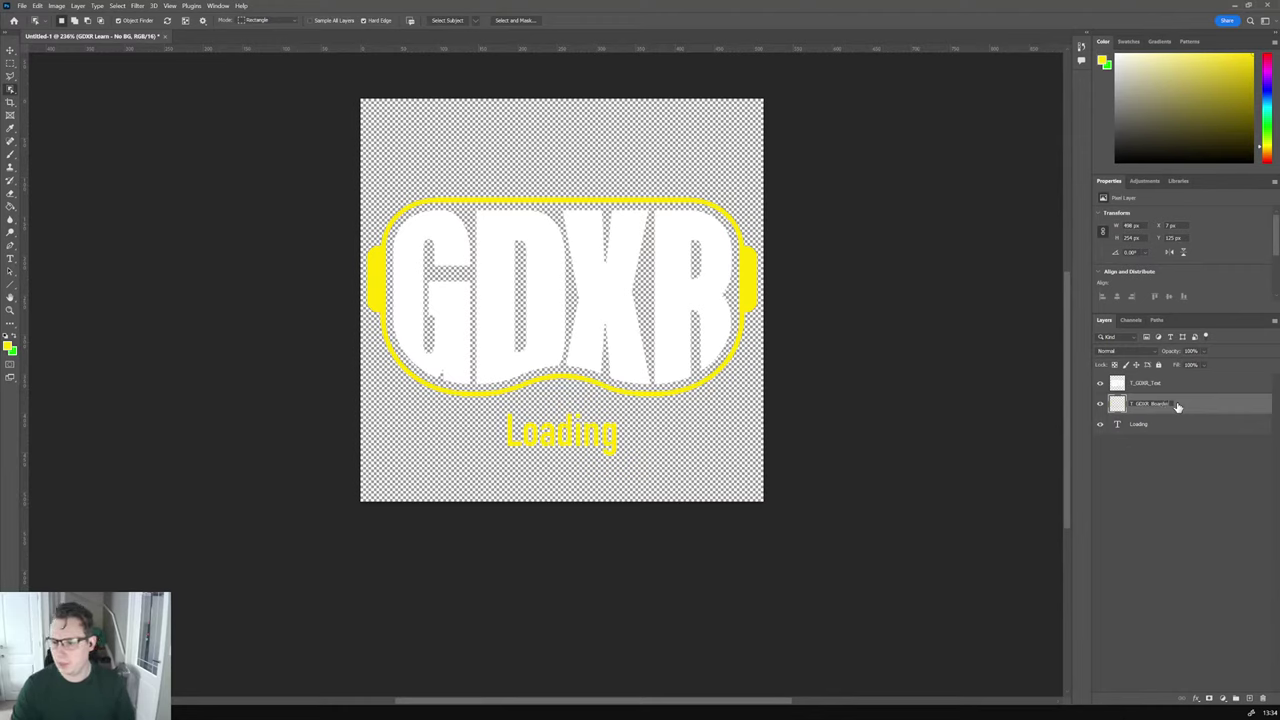
key("Return")
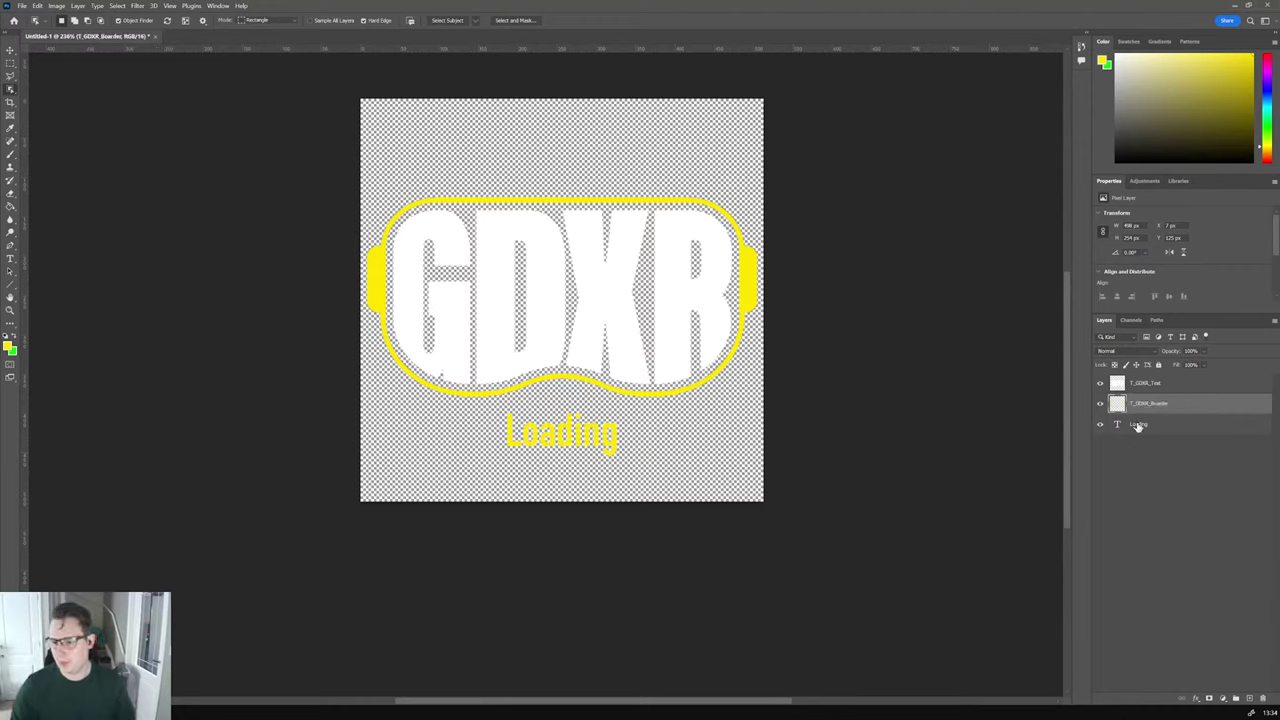
Step: Rename the Loading text layer to T_Loading_Text and reselect it
double_click(1138, 425)
type("T")
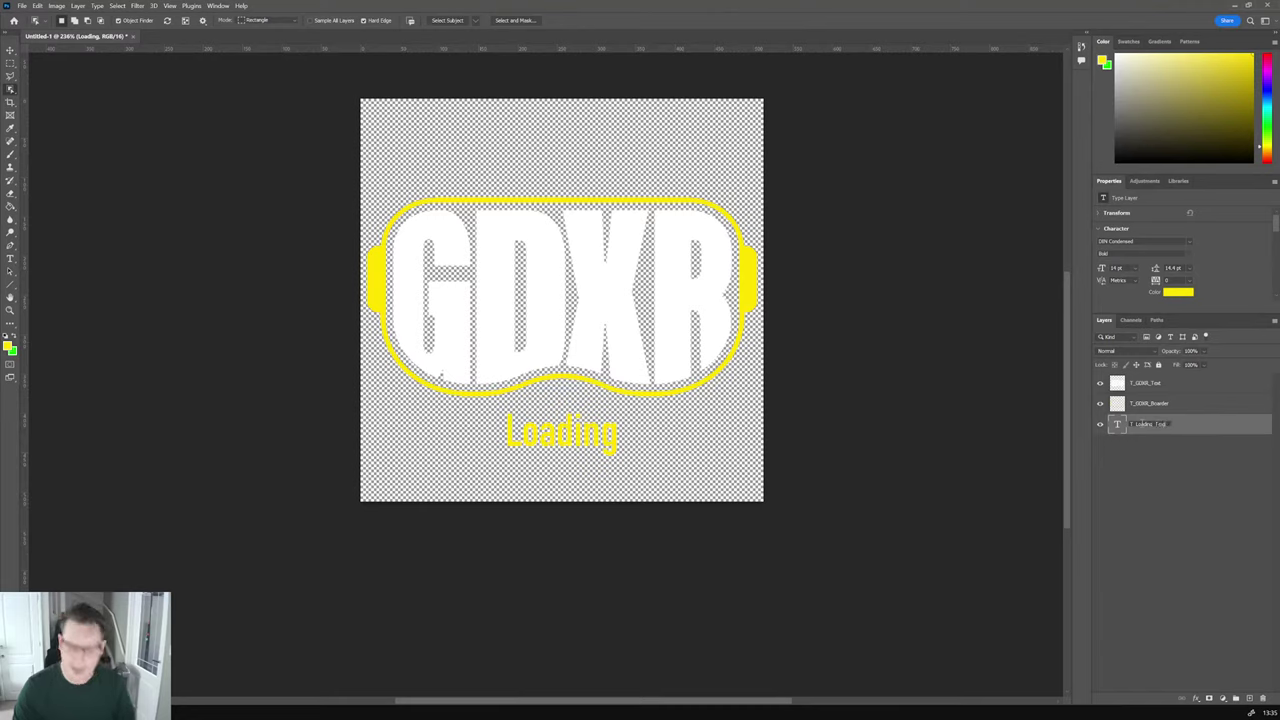
type("_Loading_Text")
key("Return")
left_click(1176, 484)
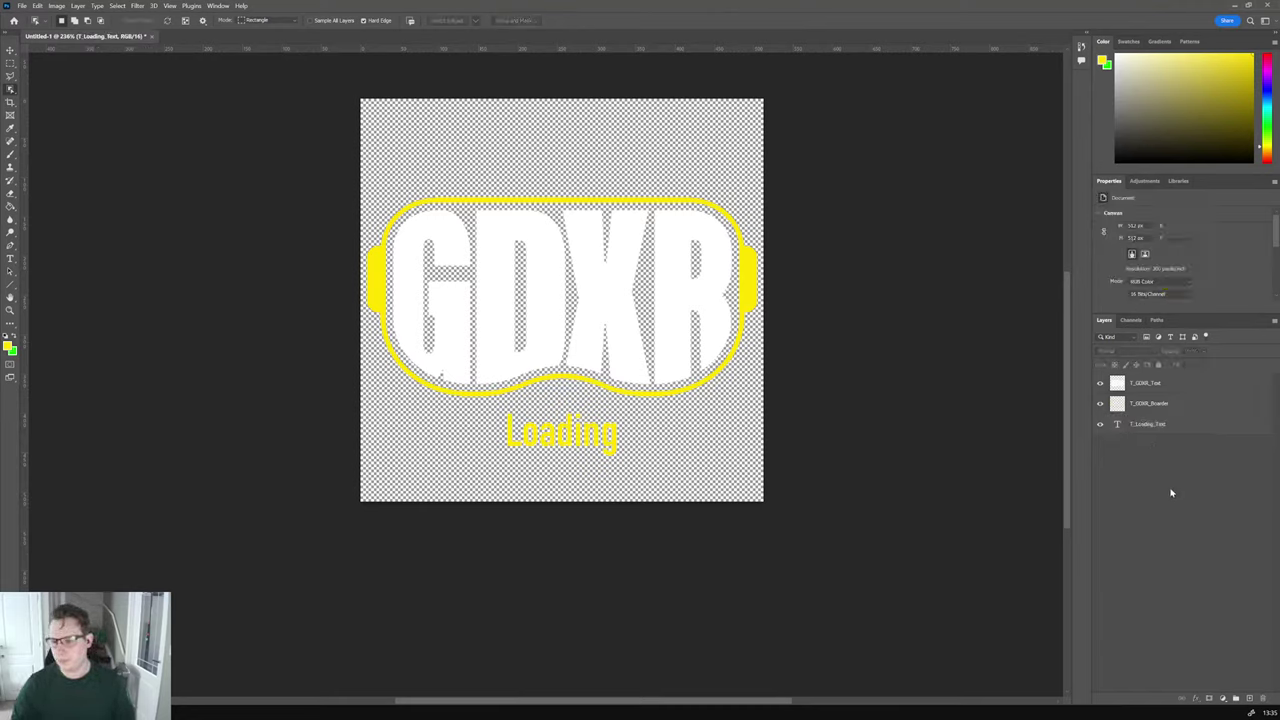
left_click(1165, 426)
left_click(1172, 384, "shift")
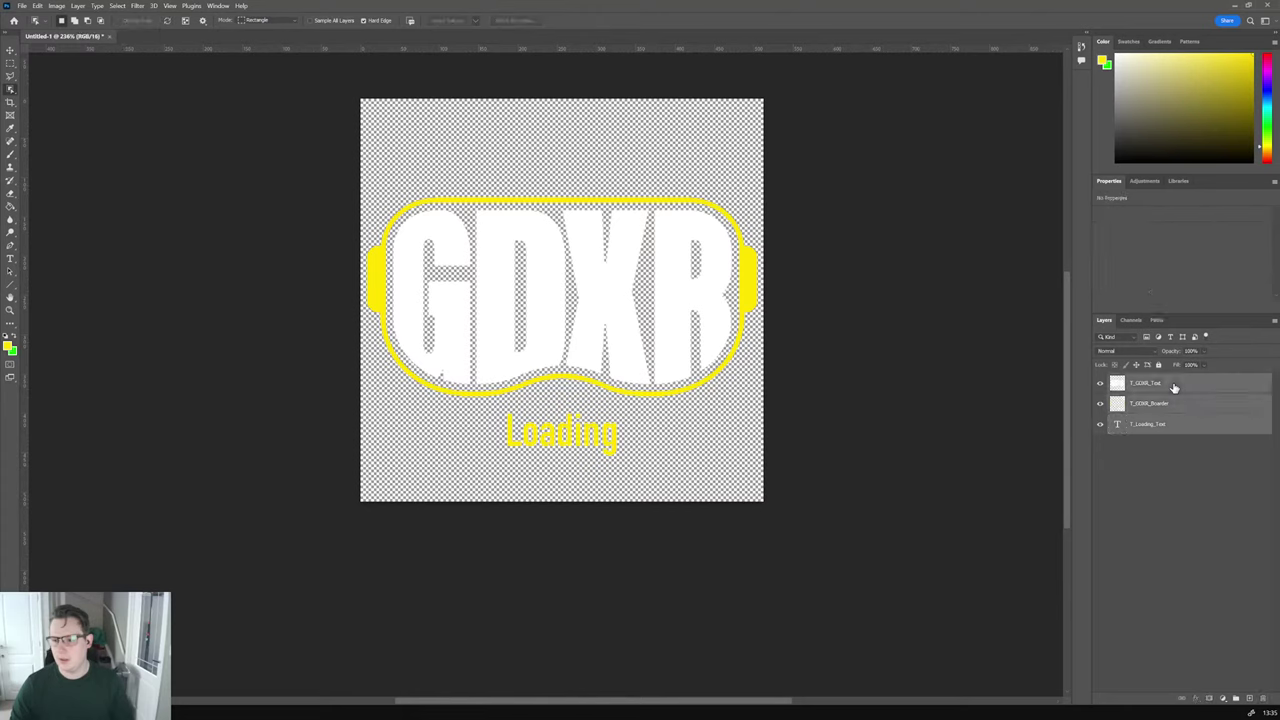
right_click(1174, 387)
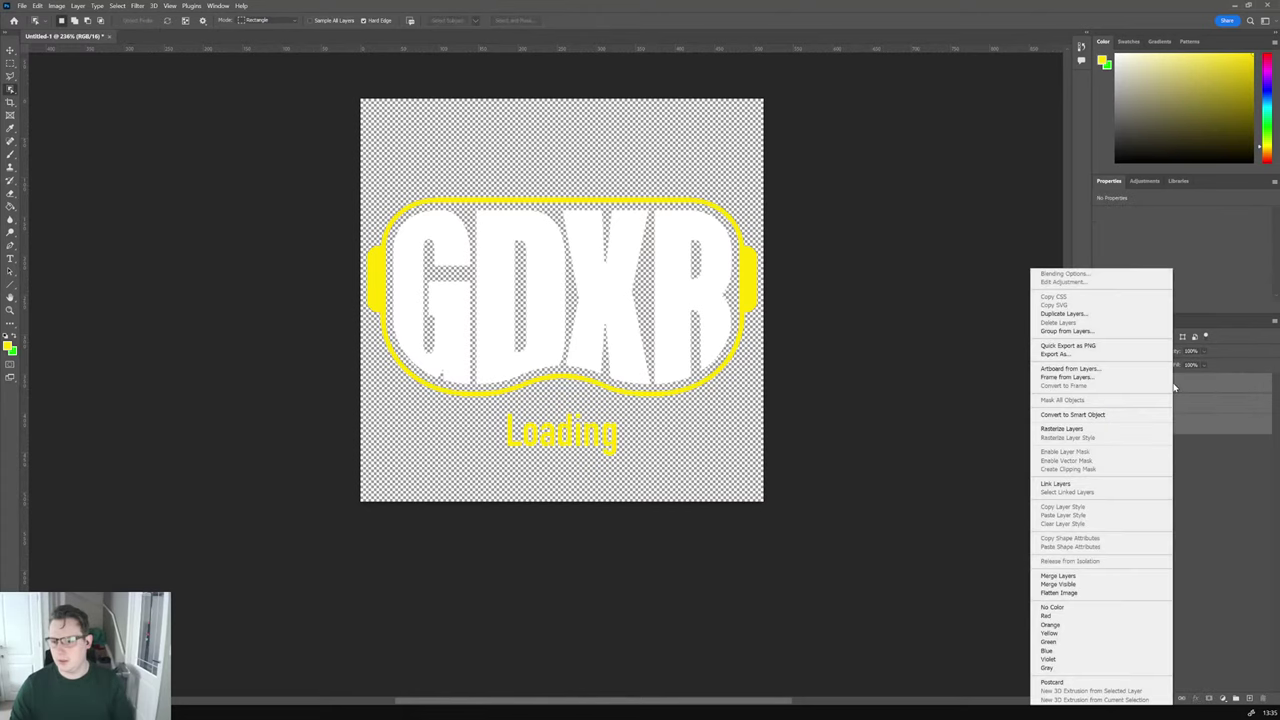
left_click(1082, 356)
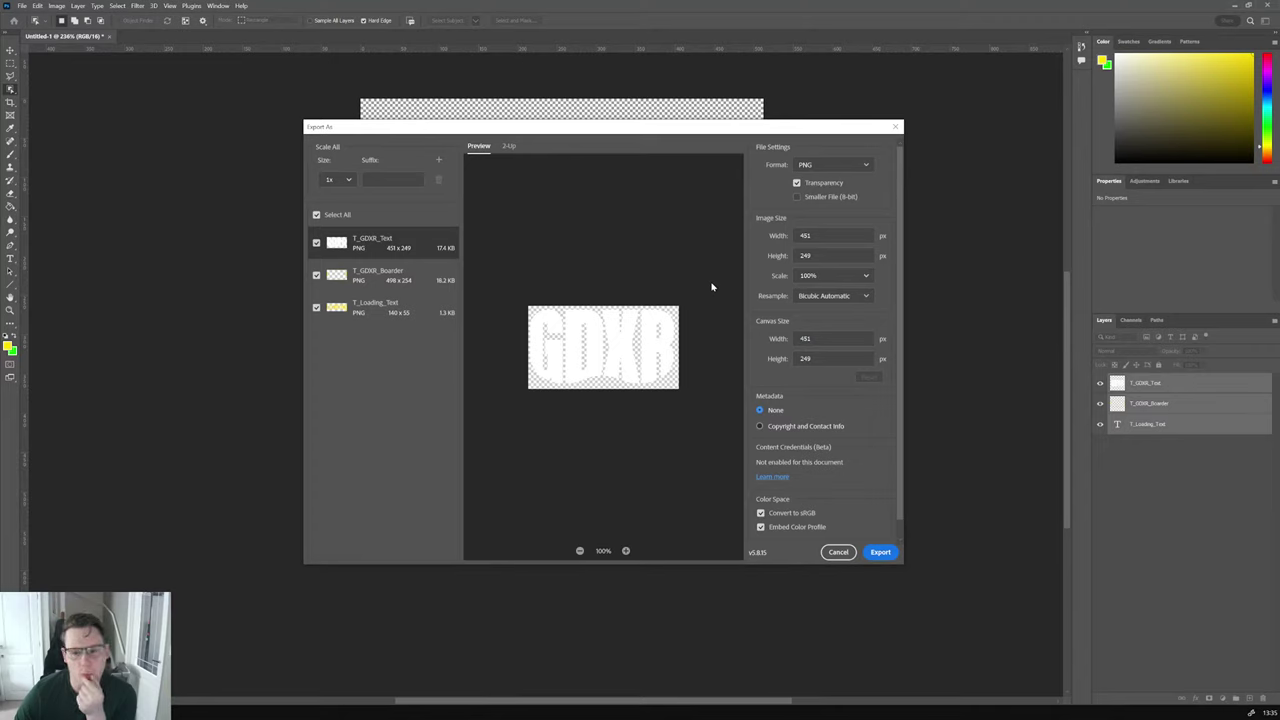
double_click(814, 237)
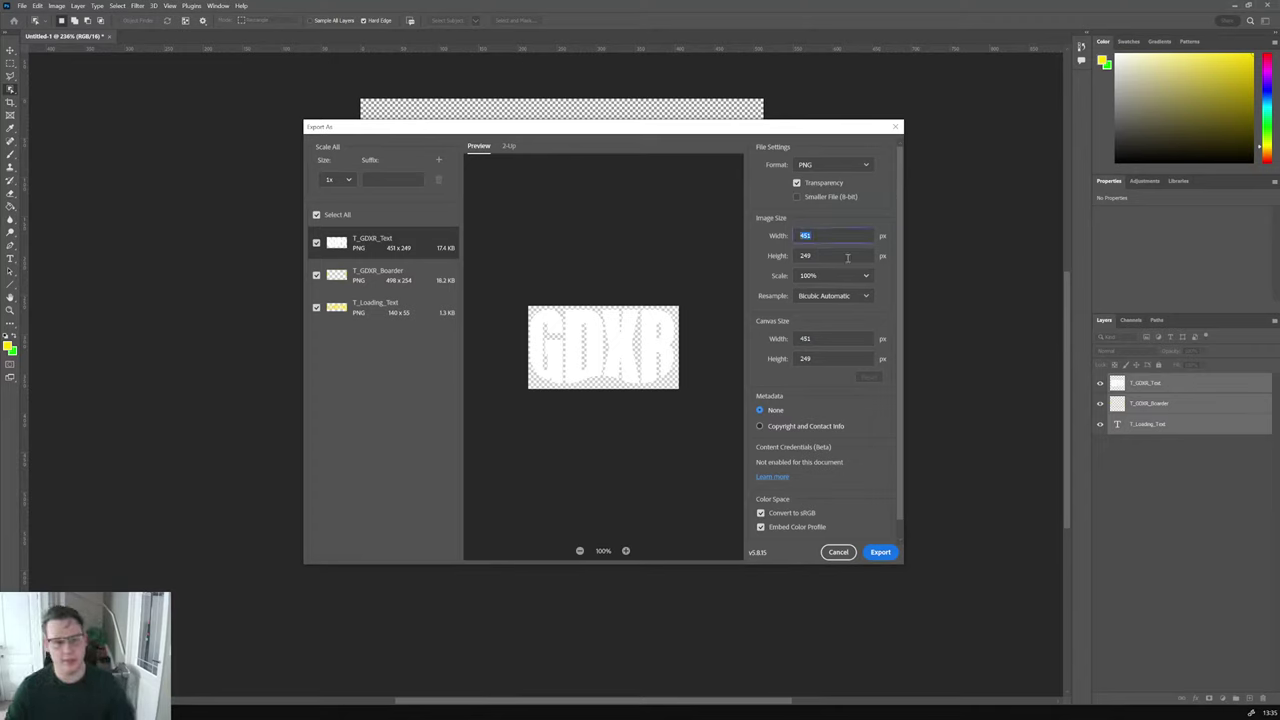
type("512")
key("Tab")
type("512")
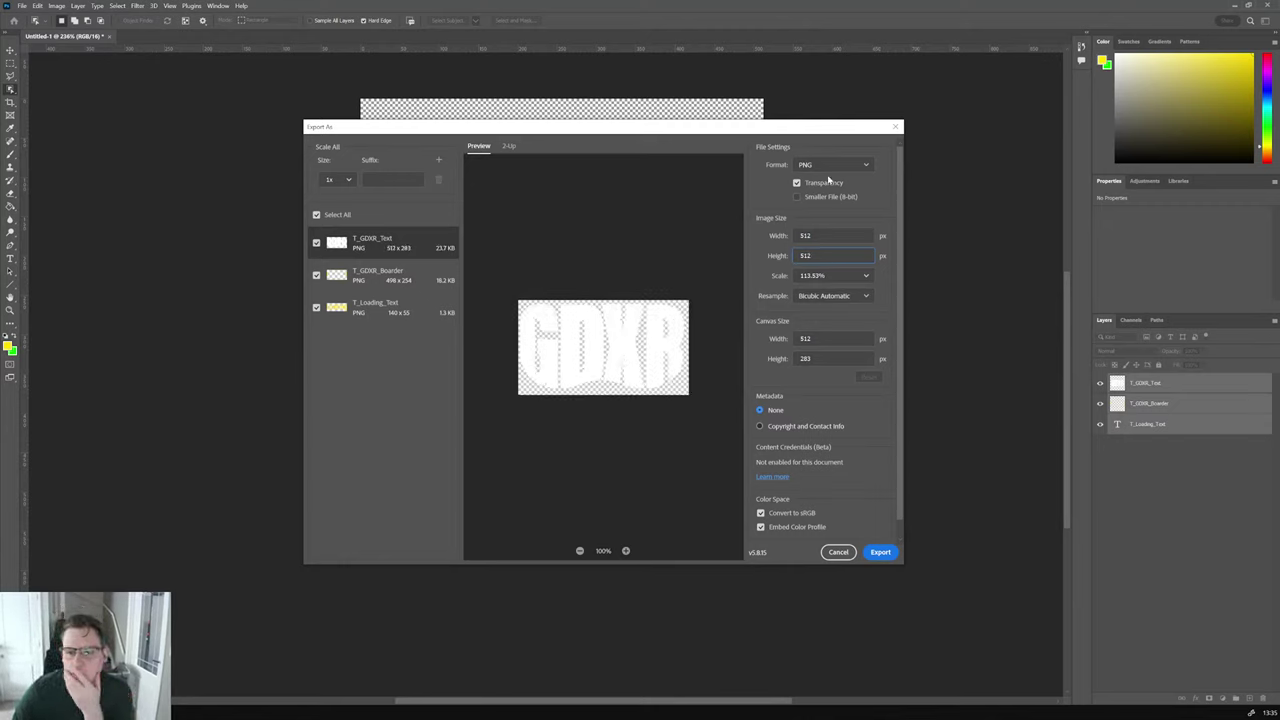
left_click(808, 217)
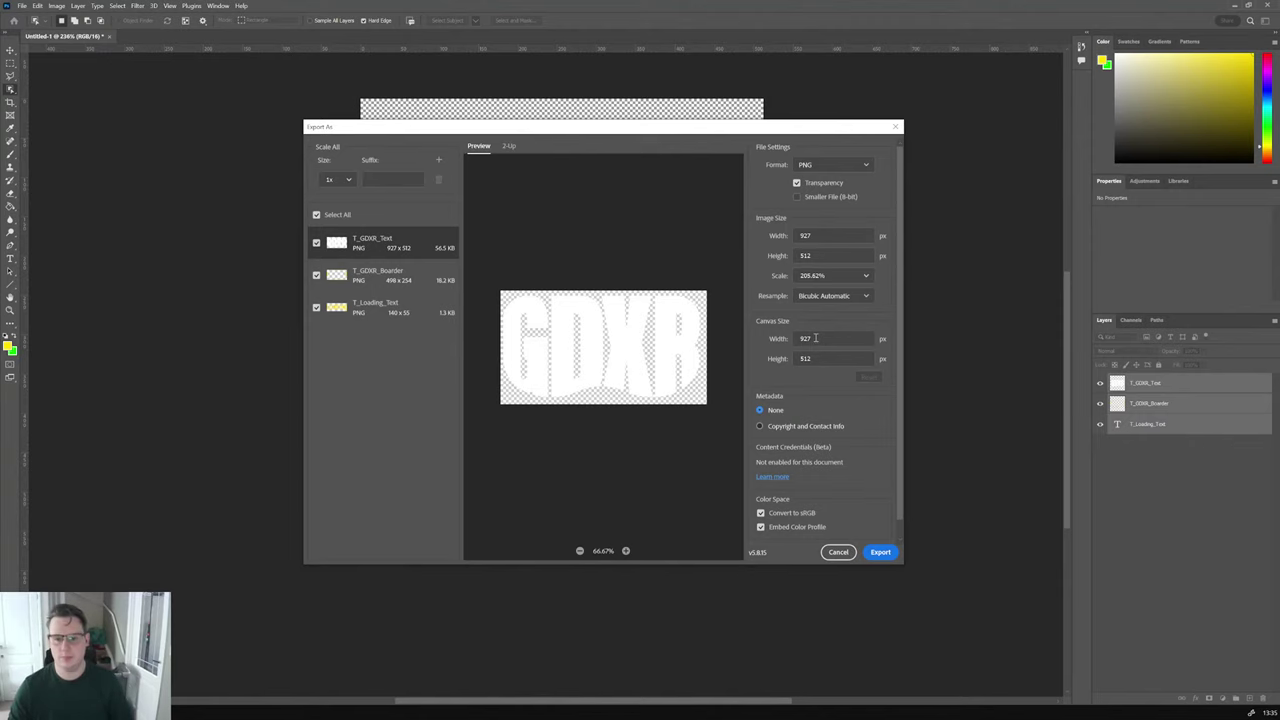
left_click(838, 552)
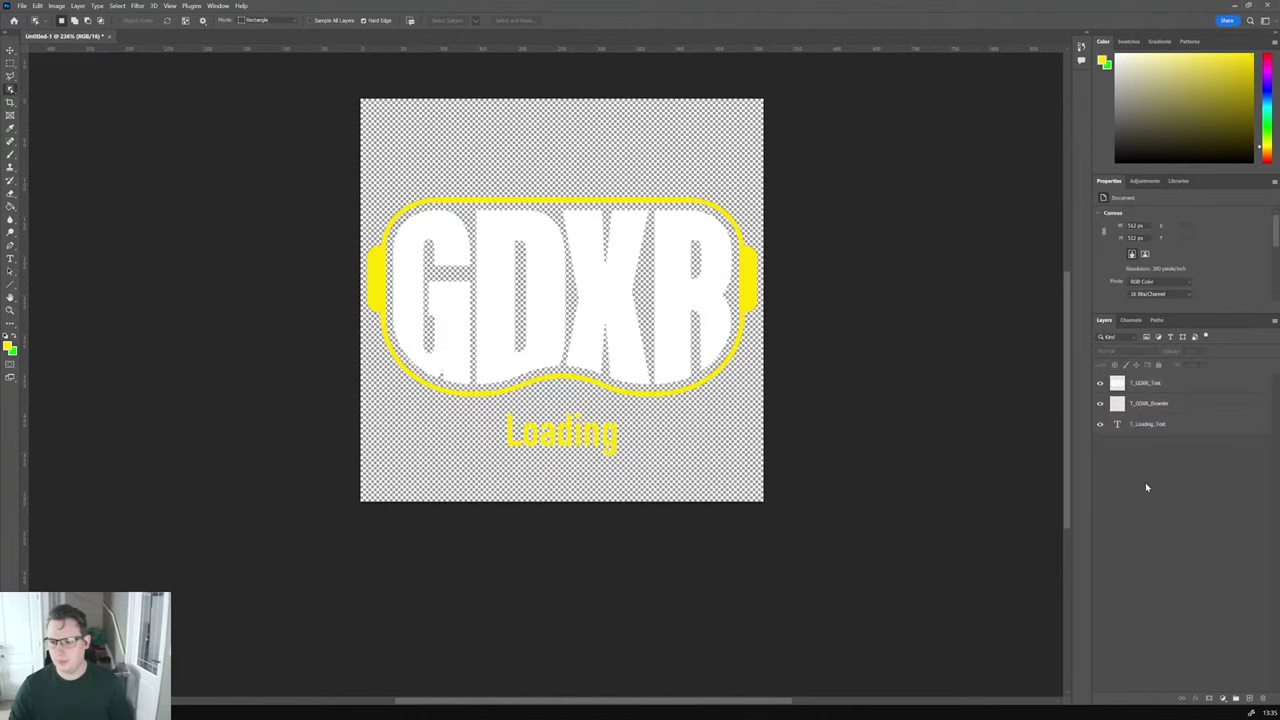
Step: Select the T_GDXR_Text, T_GDXR_Boarder and T_Loading_Text layers and bring up Export As
left_click(1153, 387)
left_click(1168, 405, "shift")
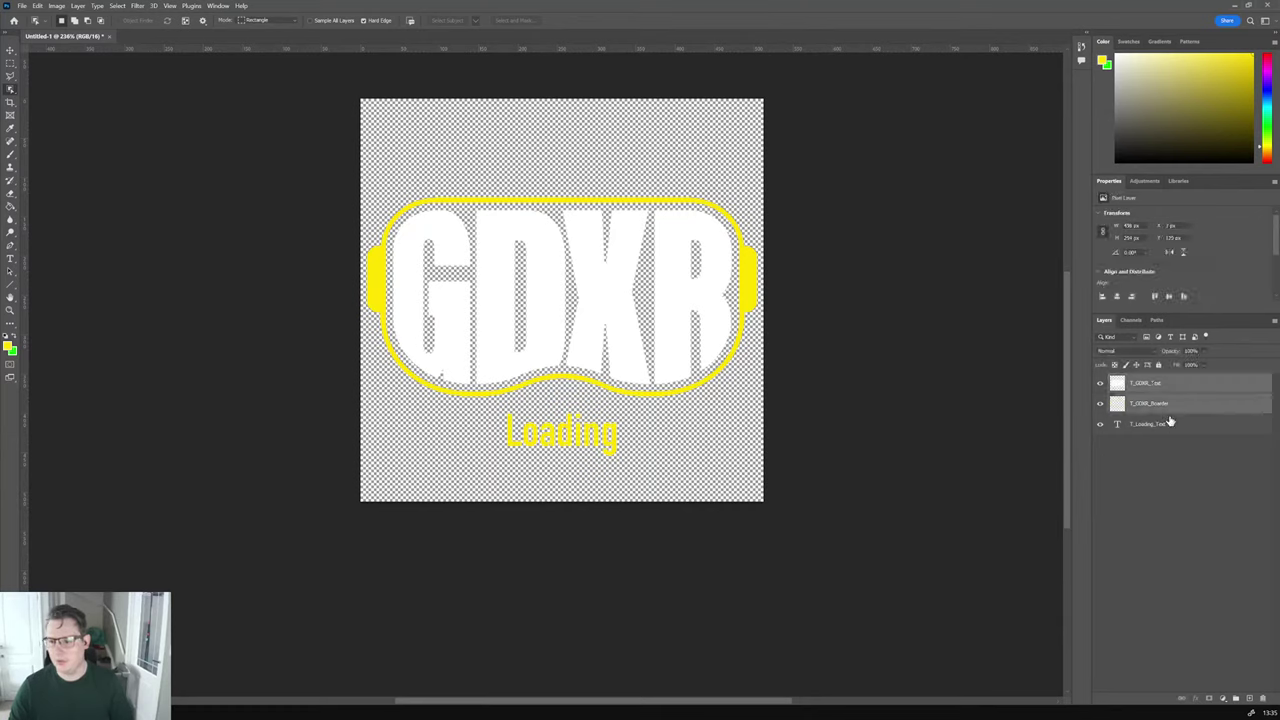
left_click(1170, 424, "shift")
right_click(1170, 421)
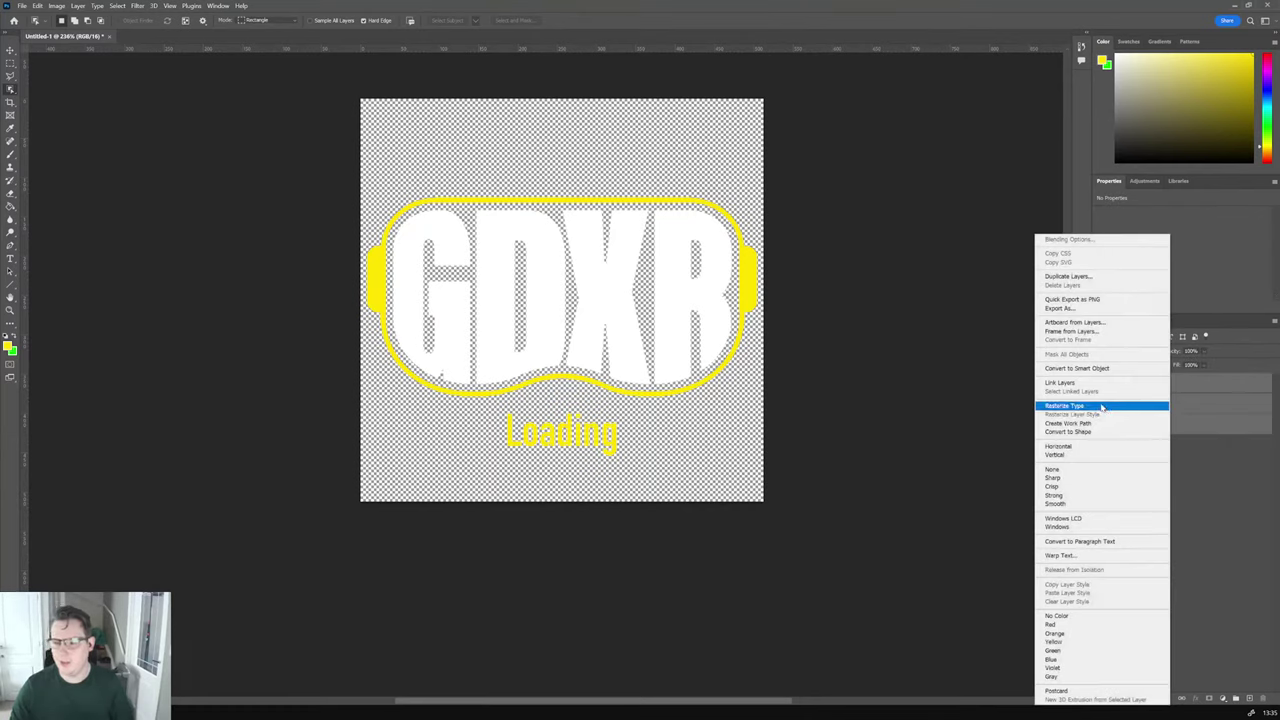
left_click(1087, 309)
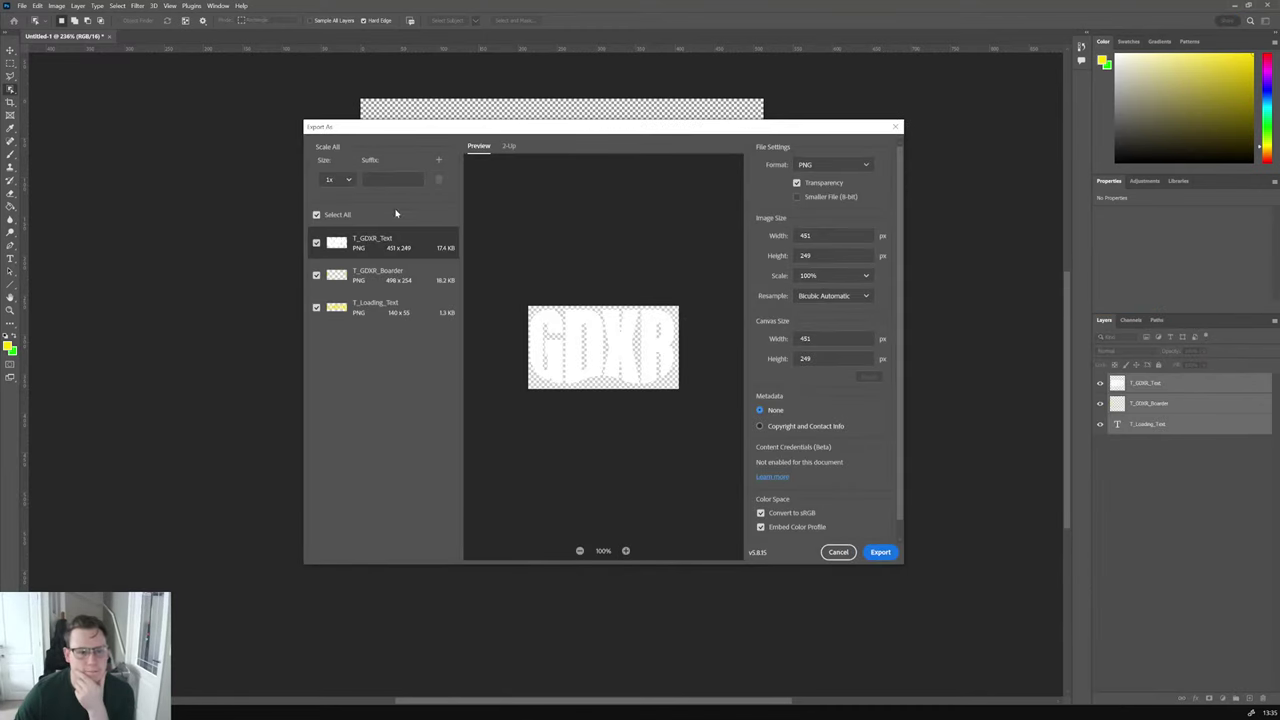
Step: Set the export canvas to 512 × 512 for both T_GDXR_Text and T_GDXR_Boarder
double_click(816, 340)
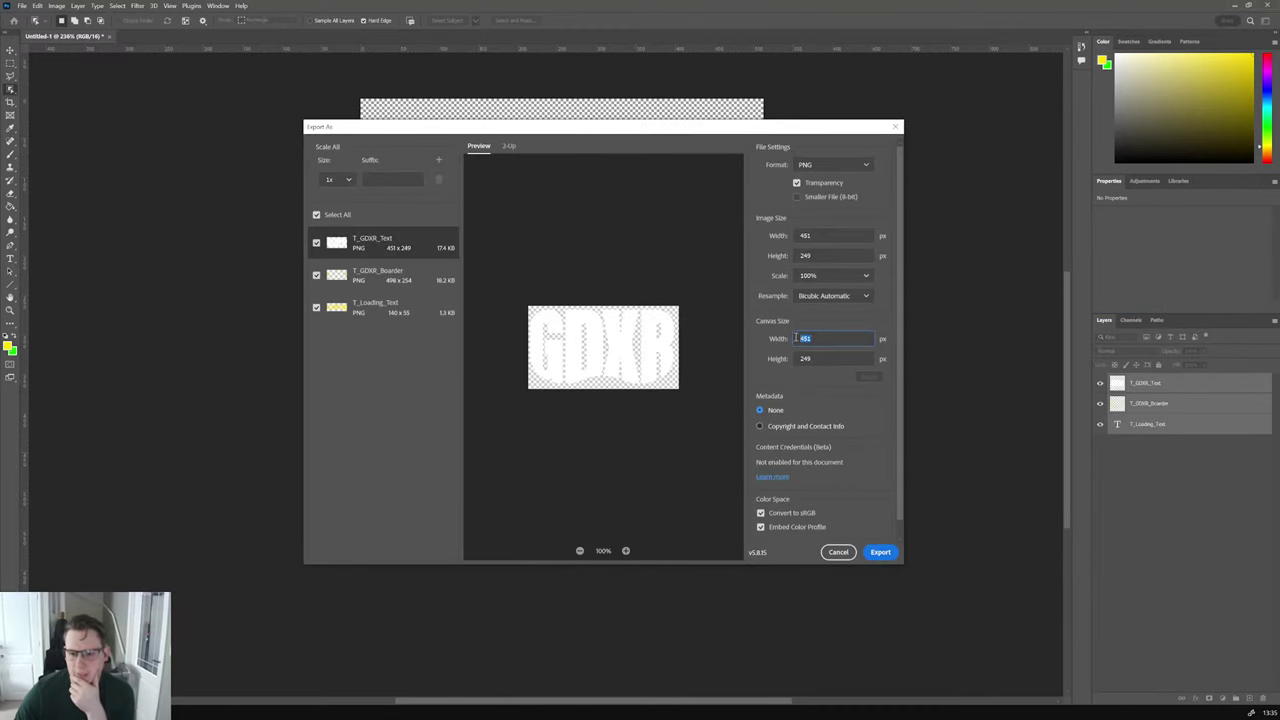
type("512")
key("Tab")
type("512")
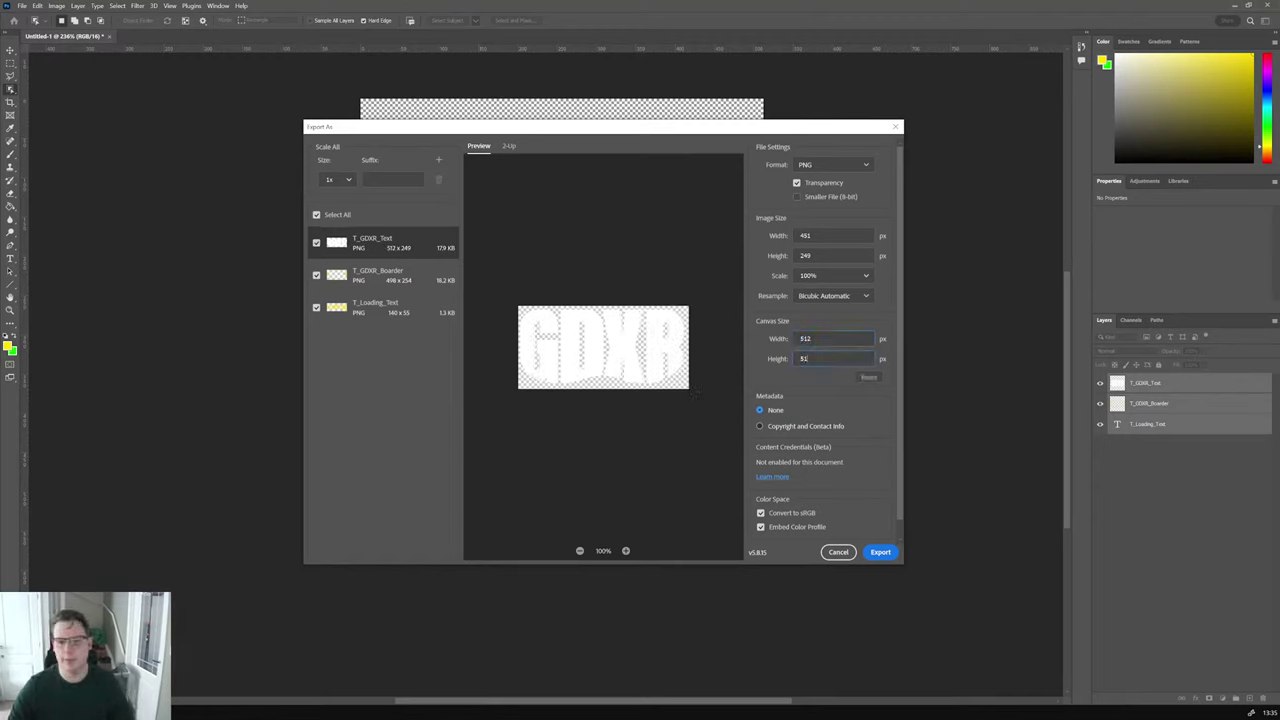
key("Return")
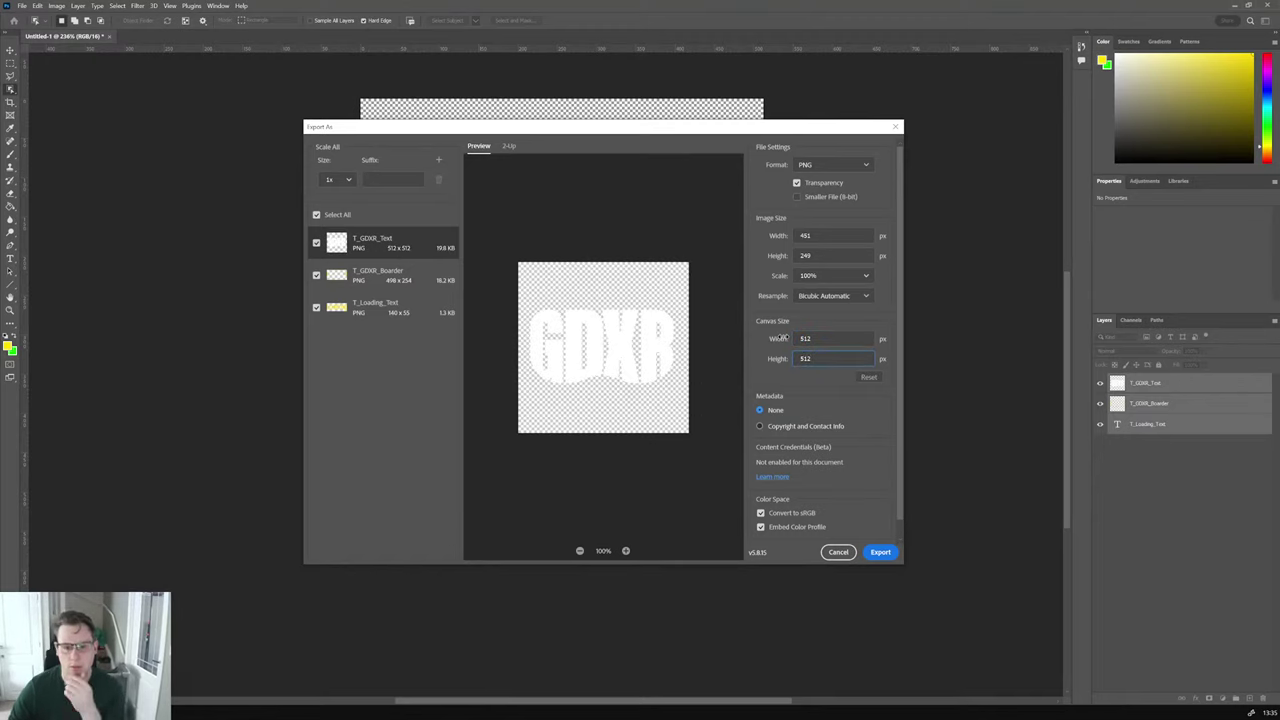
left_click(387, 276)
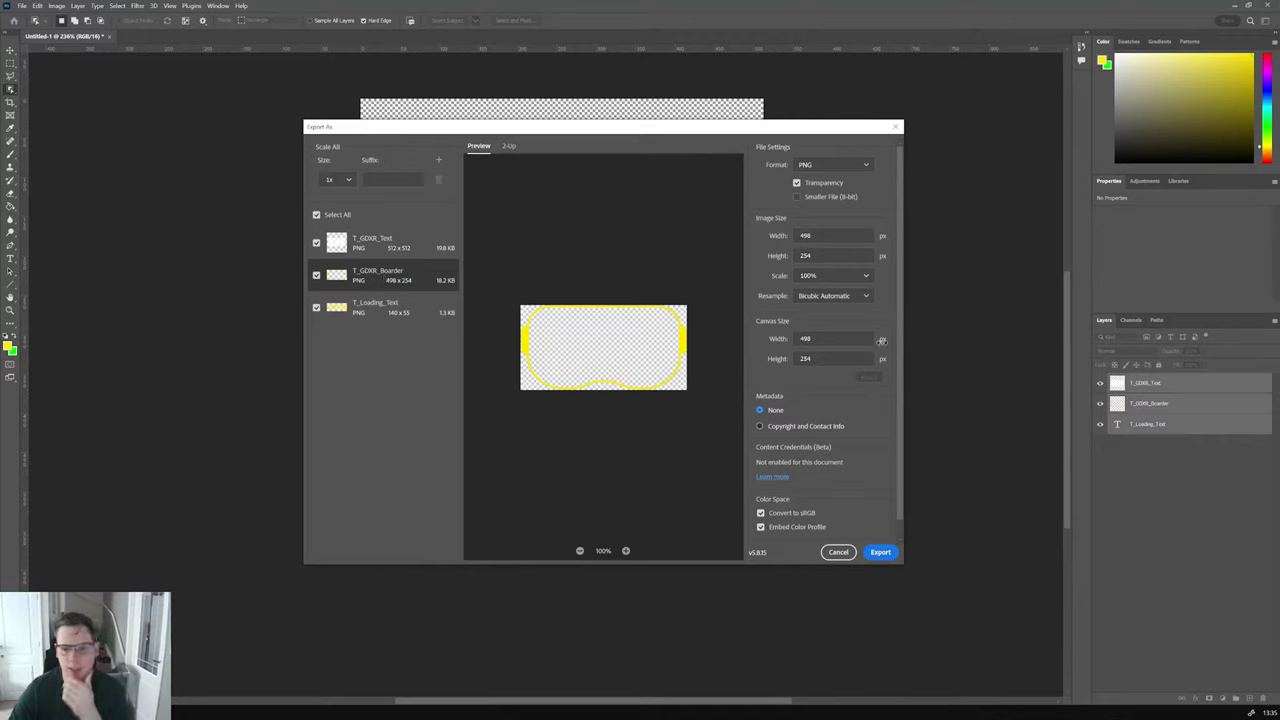
double_click(808, 339)
type("512")
key("Tab")
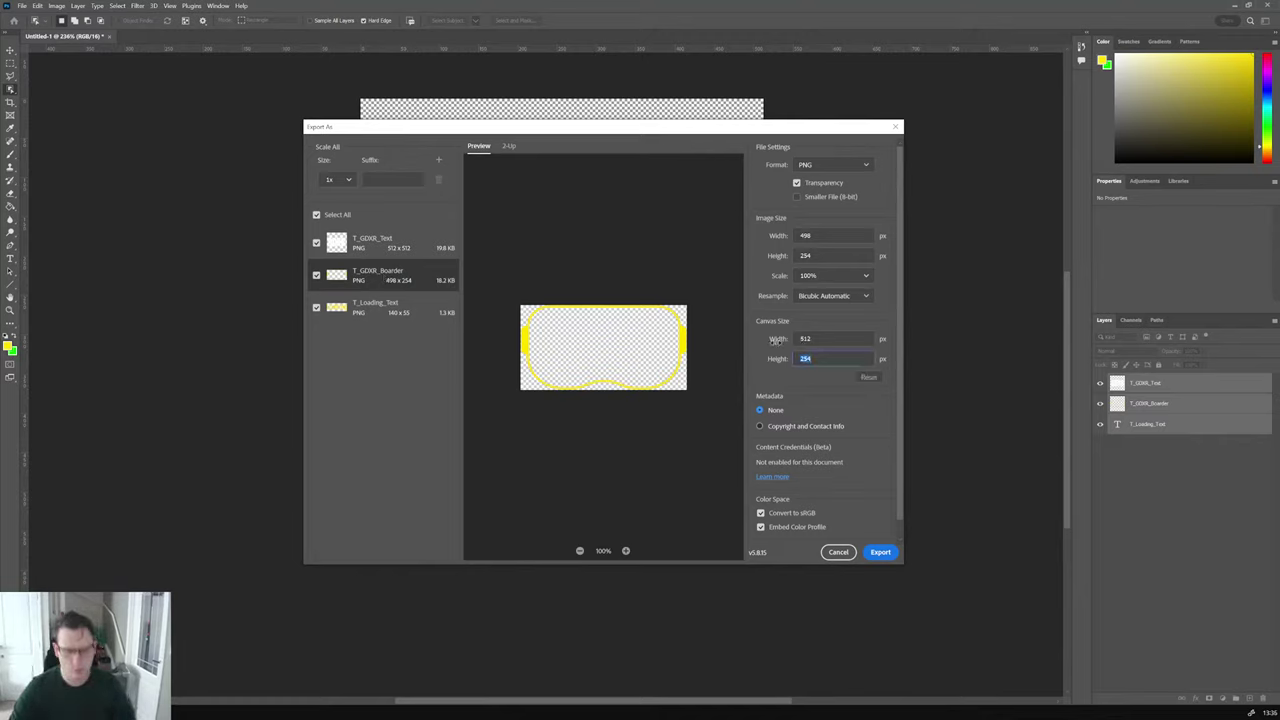
type("512")
key("Return")
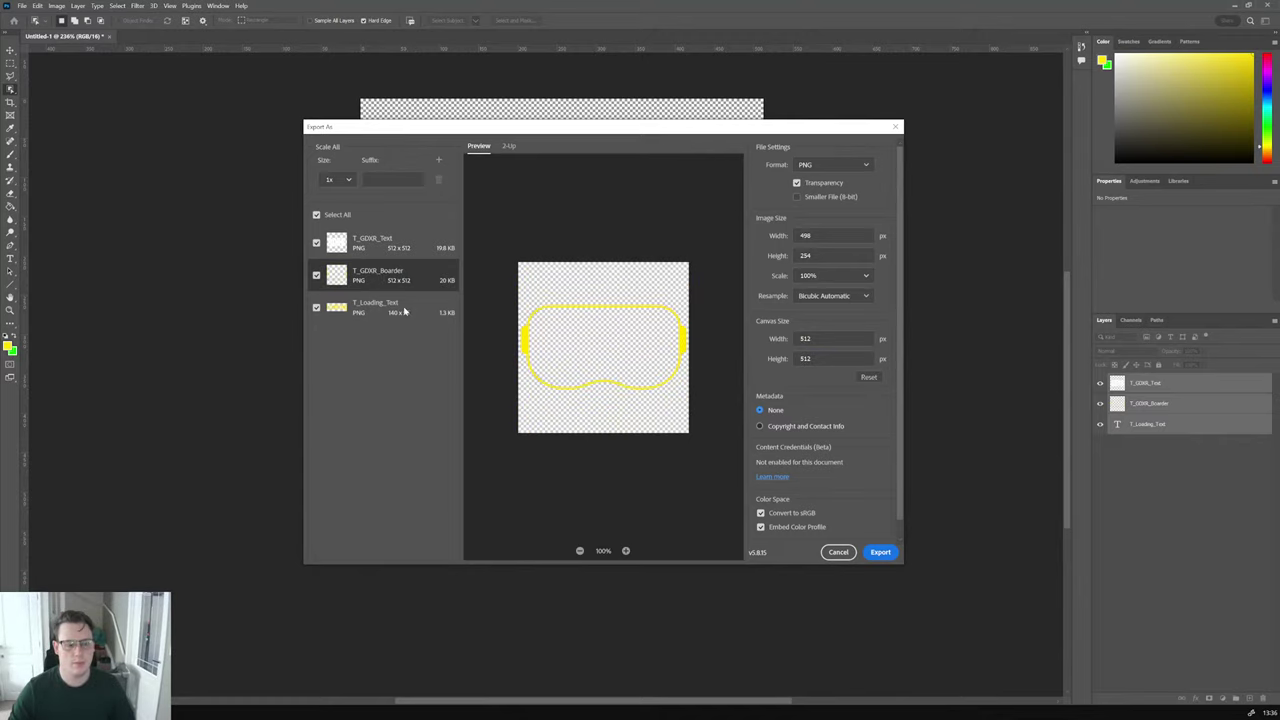
Step: Set T_Loading_Text's export canvas size to 256 × 128 px
left_click(404, 311)
double_click(806, 339)
type("5")
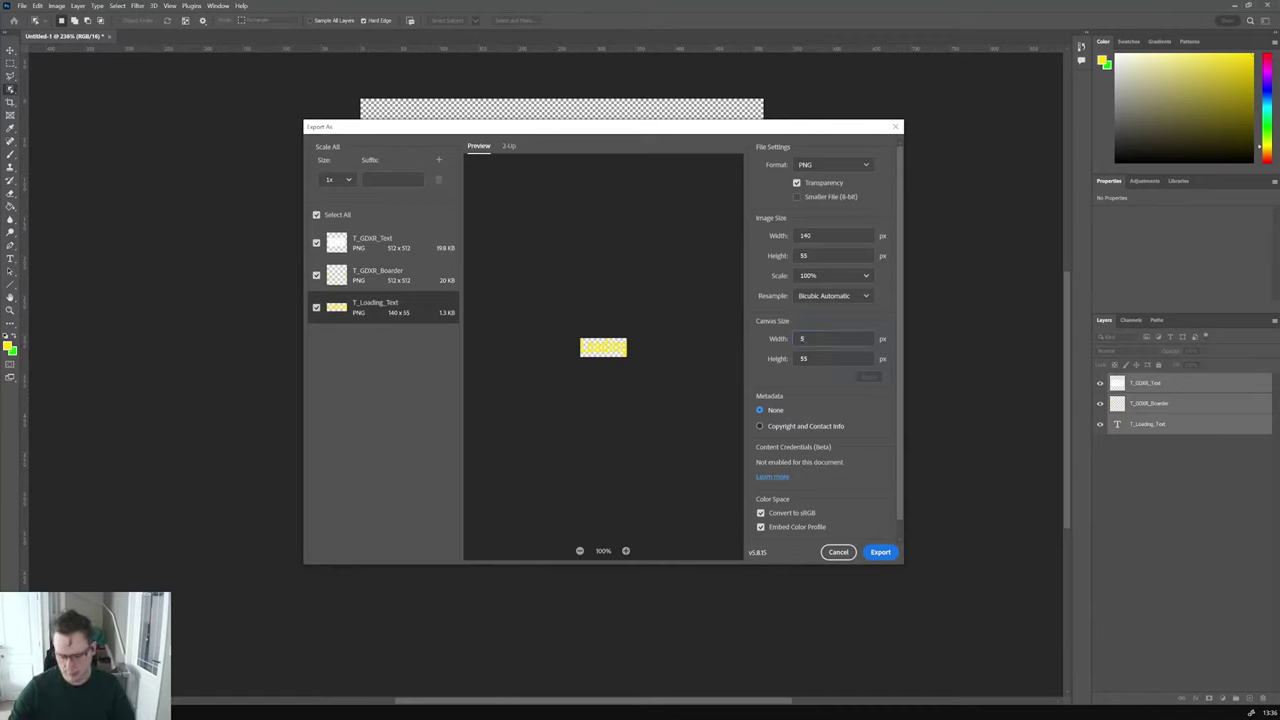
type("12")
key("Tab")
type("512")
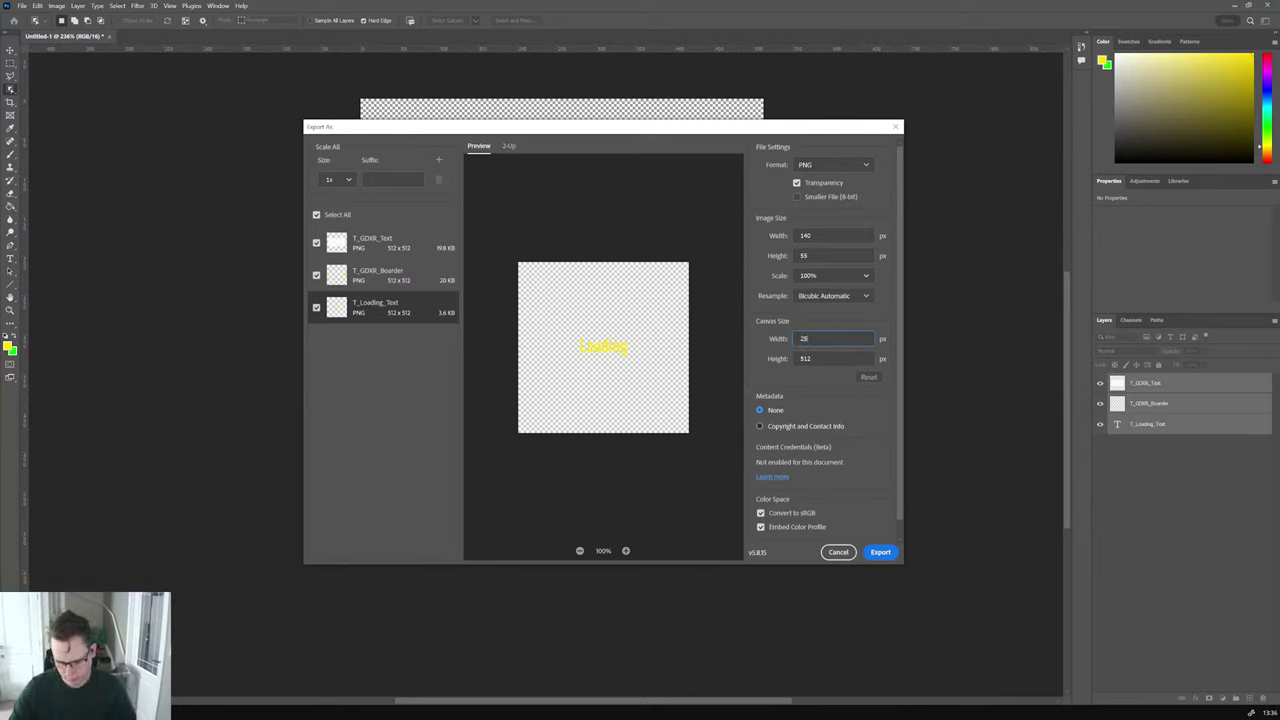
type("2")
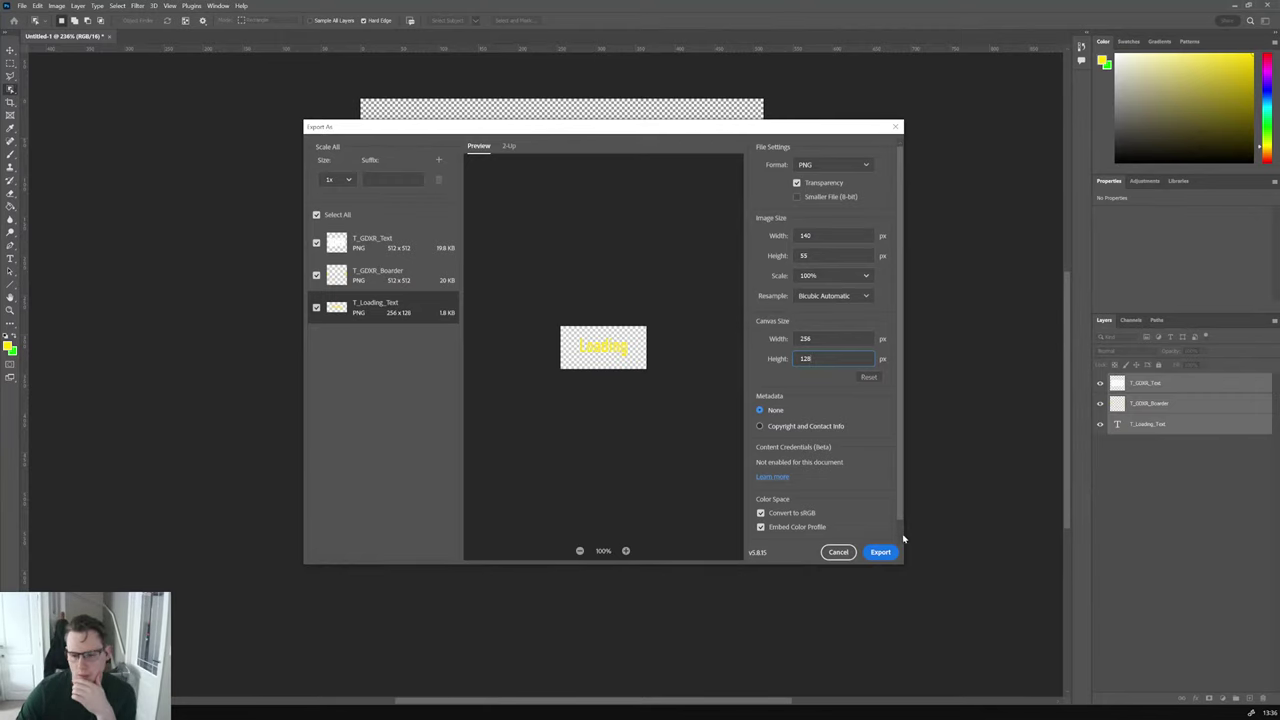
Step: Export the three PNGs to D:\Work\GDXRVRTemplate5.1\Textures, then minimise Photoshop
left_click(880, 556)
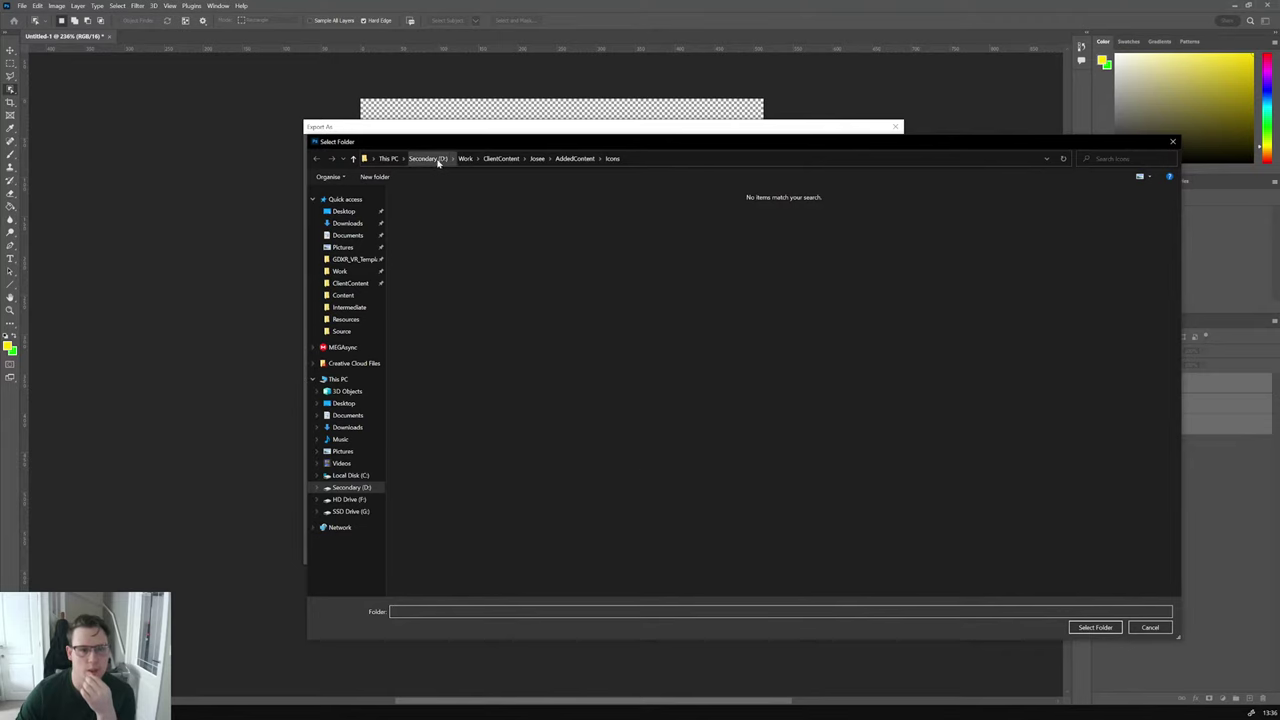
left_click(452, 158)
left_click(465, 158)
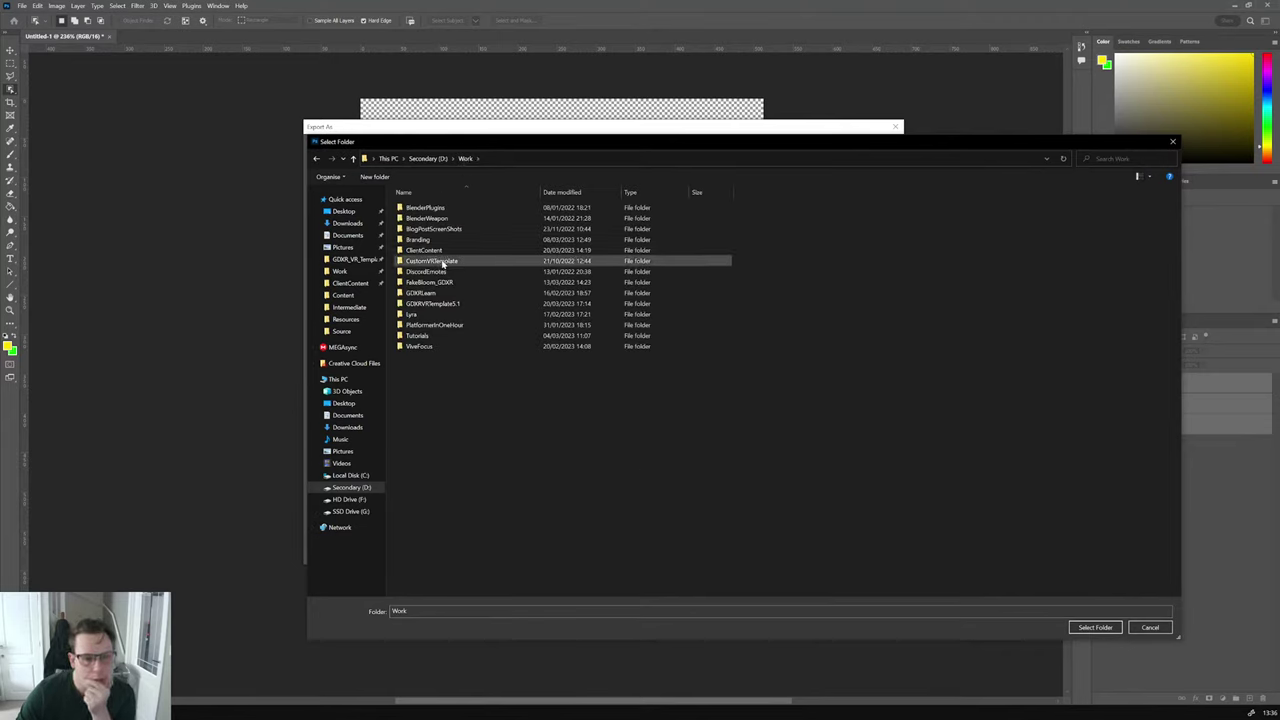
double_click(443, 303)
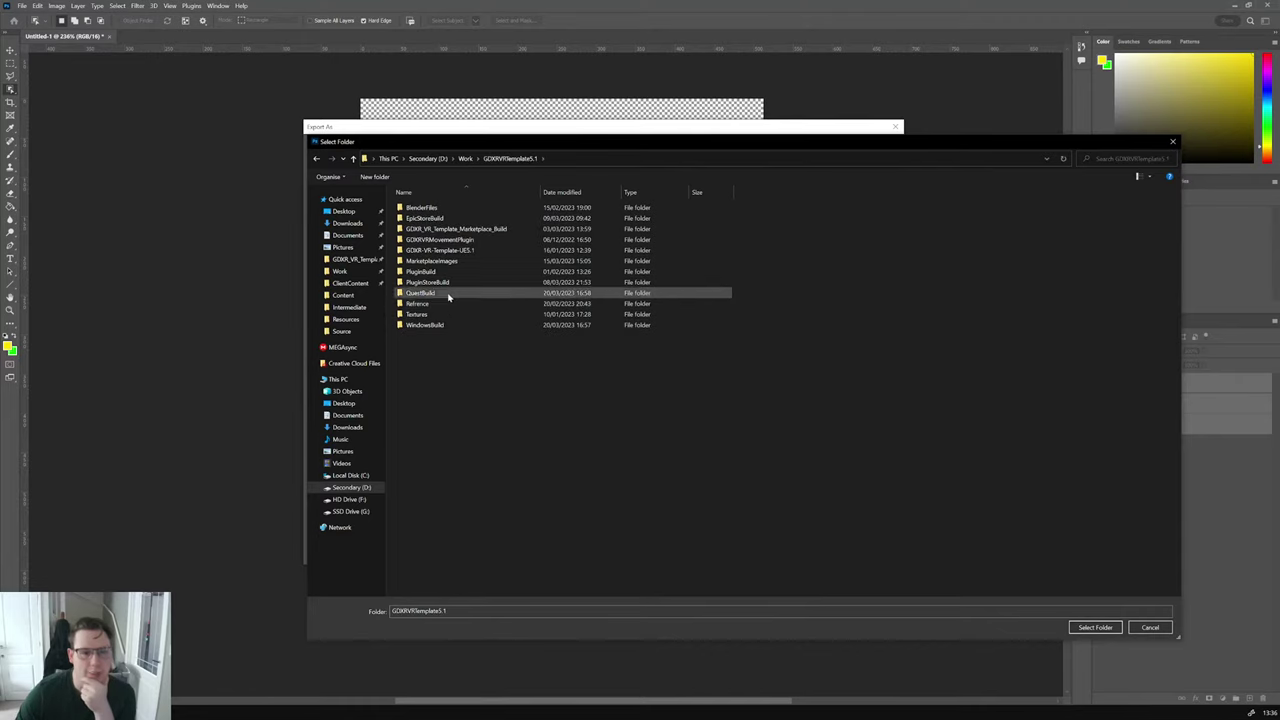
double_click(443, 316)
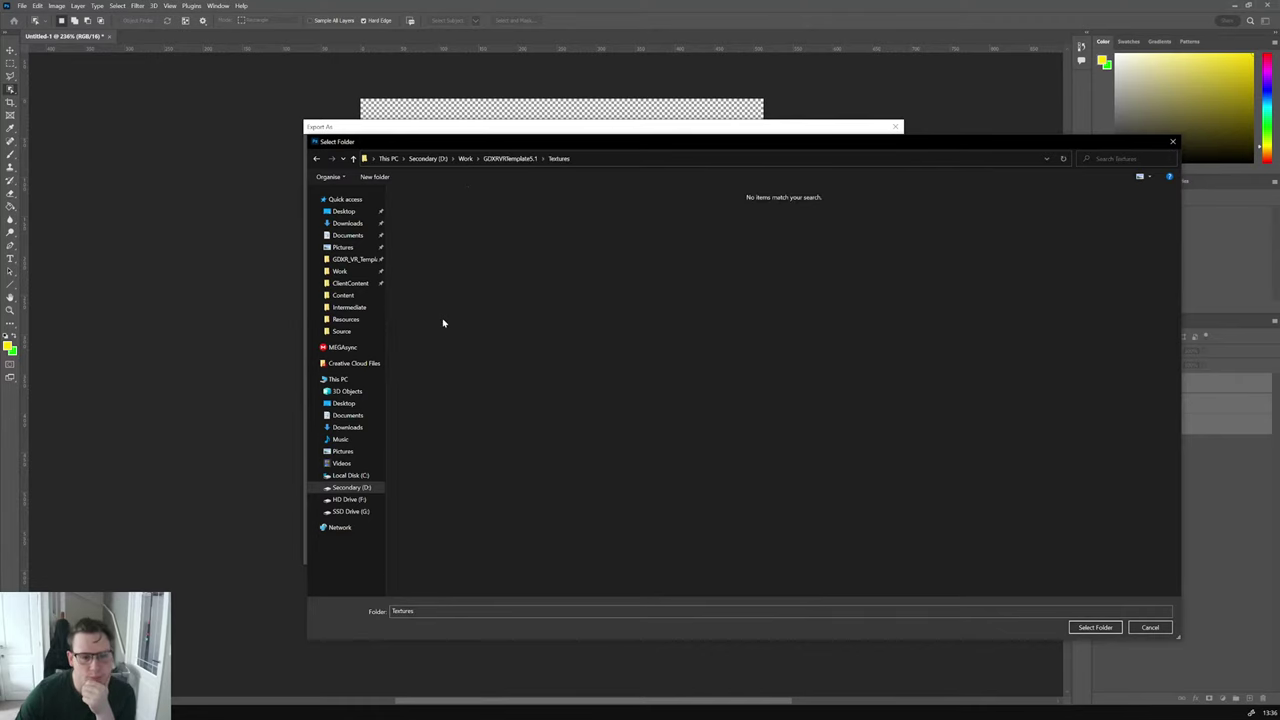
left_click(1094, 627)
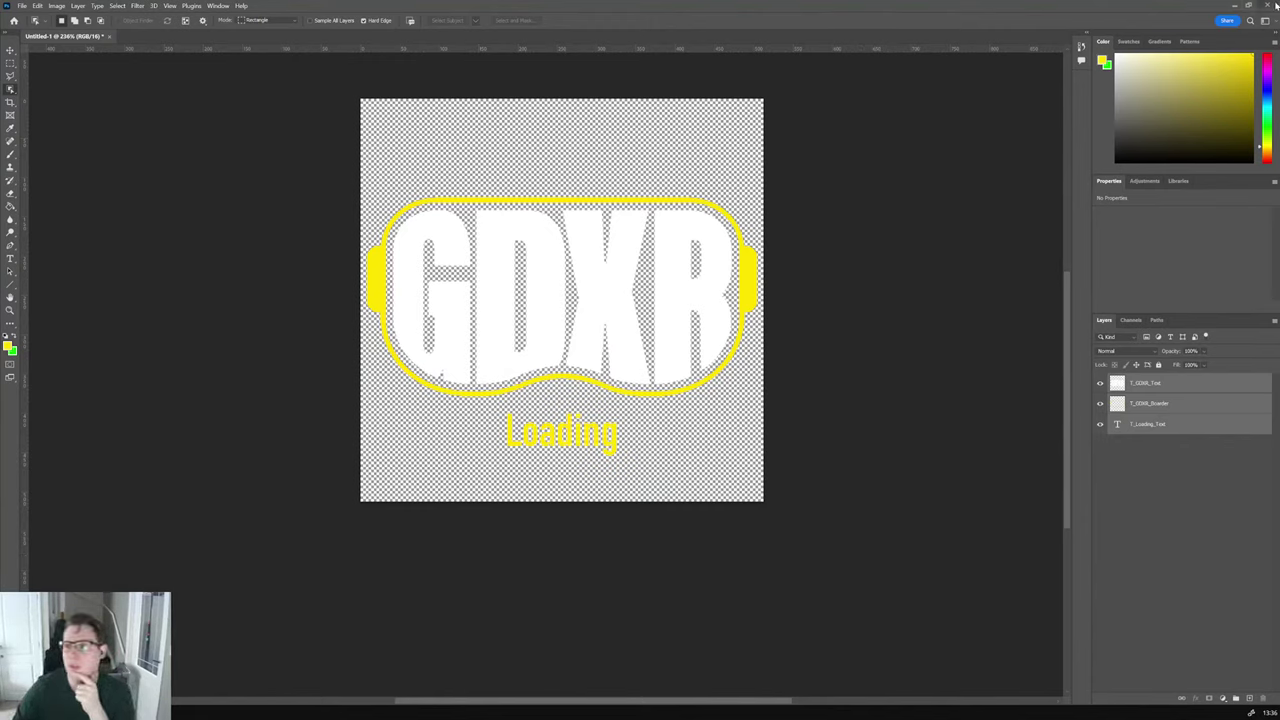
left_click(1236, 5)
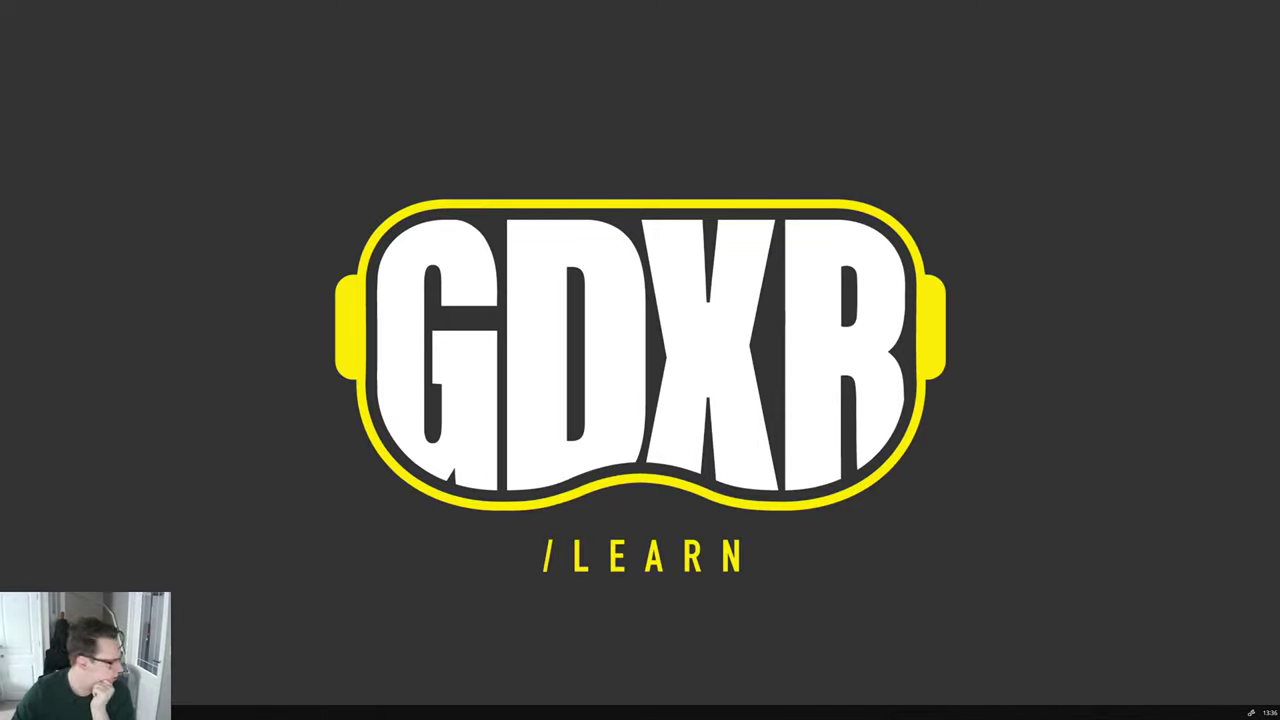
Step: In Unreal's Textures folder, import the three PNGs from the GDXRVRTemplate5.1 Textures folder on disk
key("alt+Tab")
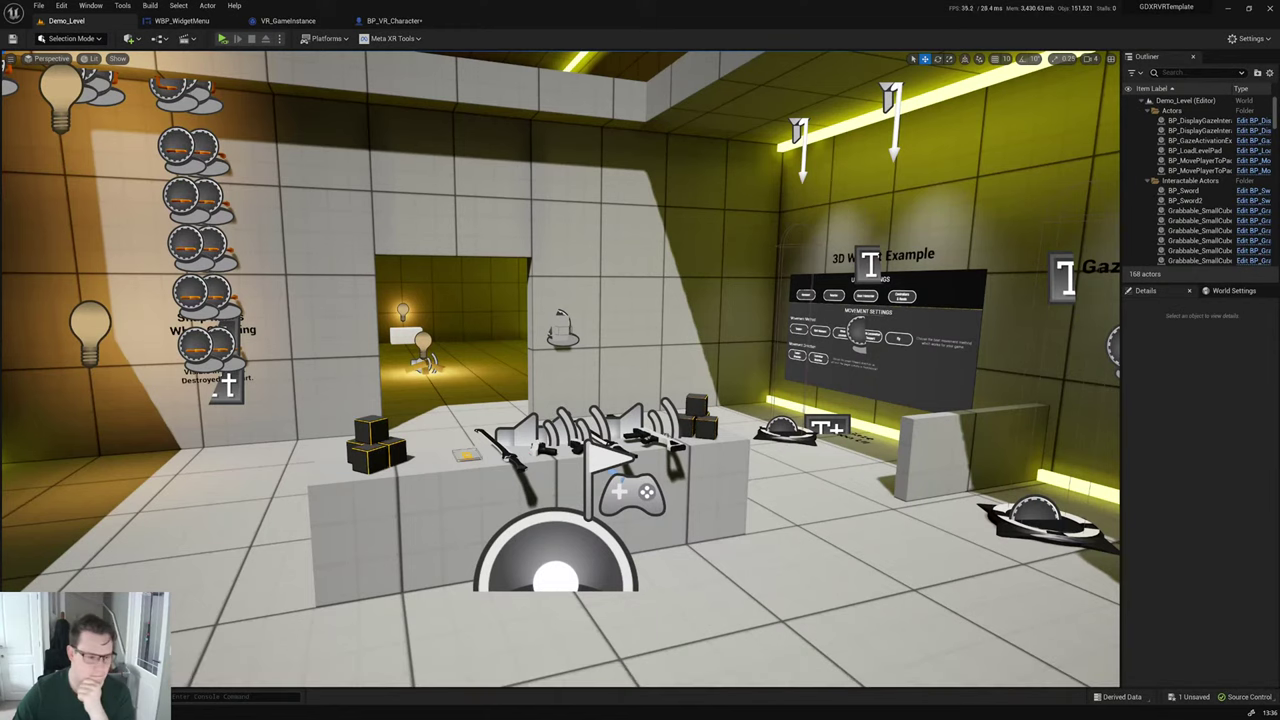
right_click_drag(402, 559, 560, 559)
key("ctrl+space")
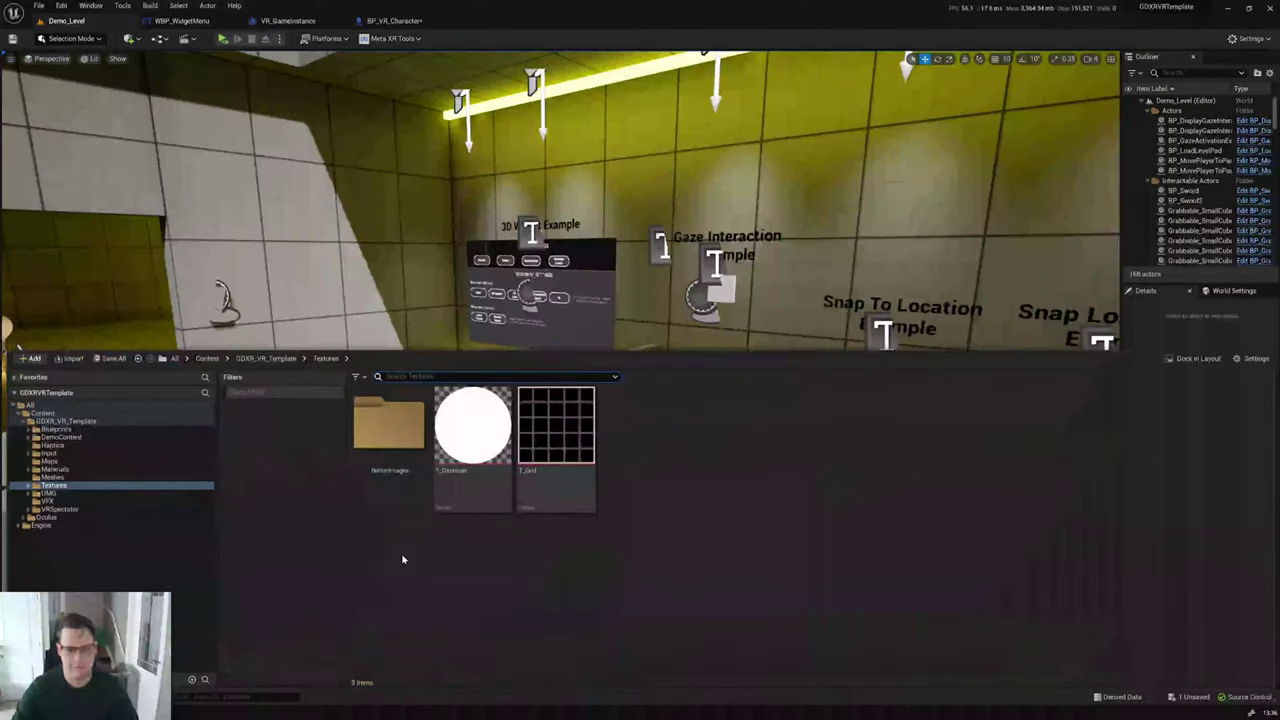
right_click(732, 520)
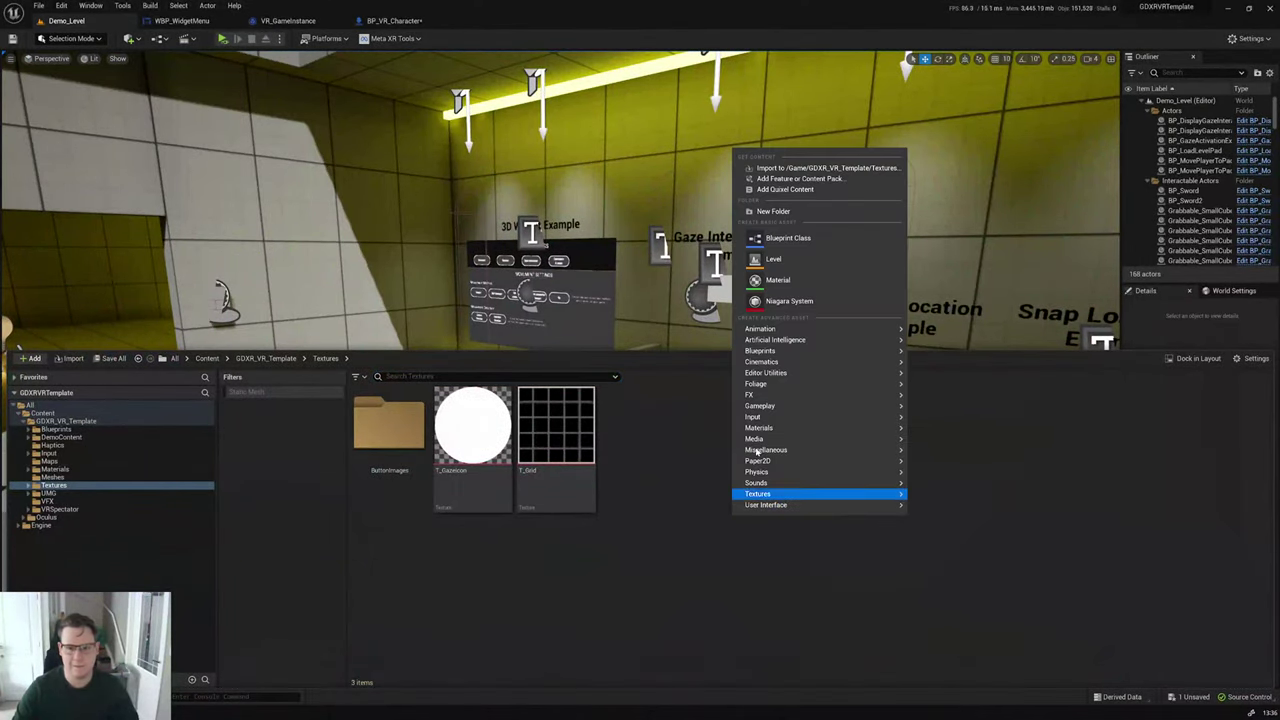
left_click(787, 179)
left_click(187, 25)
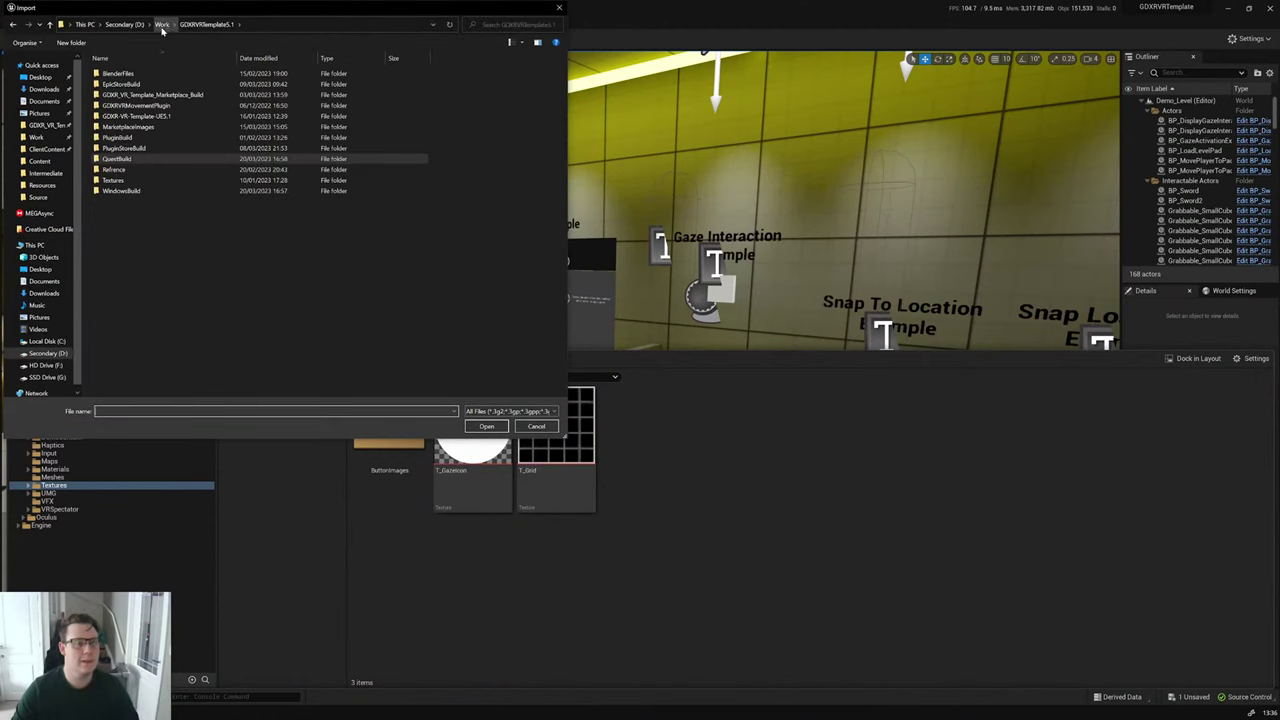
double_click(155, 180)
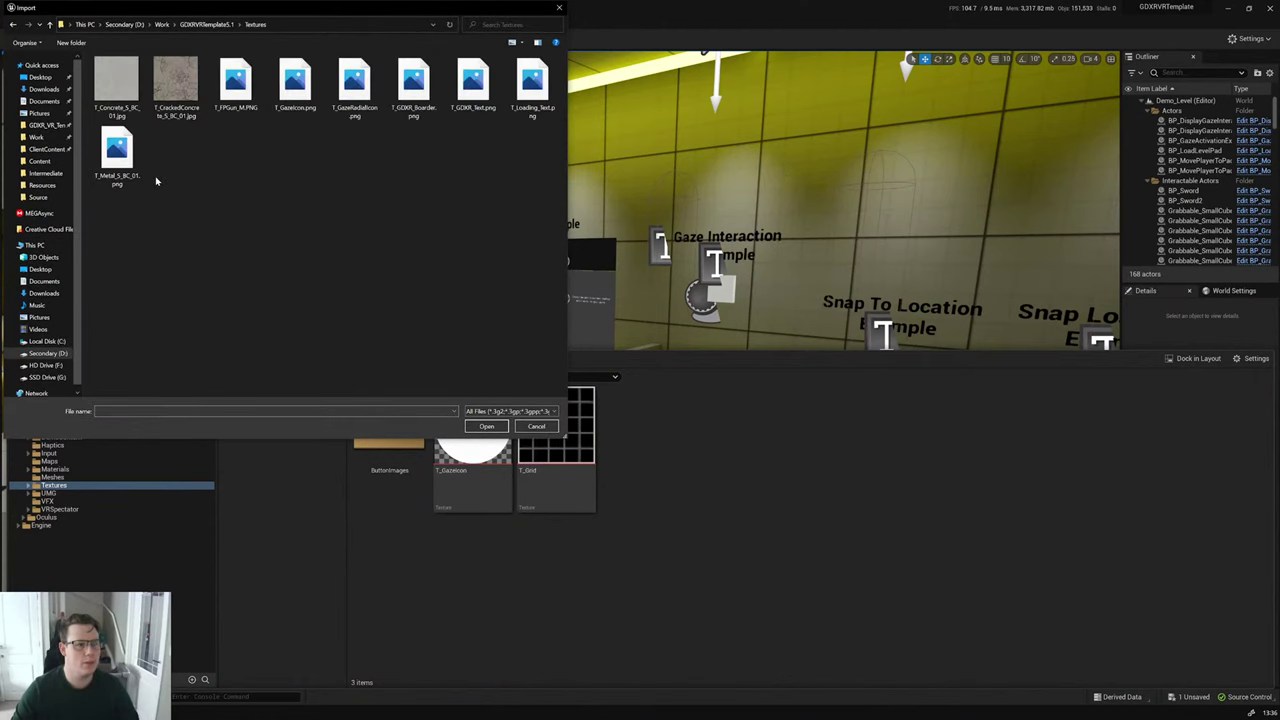
left_click_drag(408, 133, 530, 100)
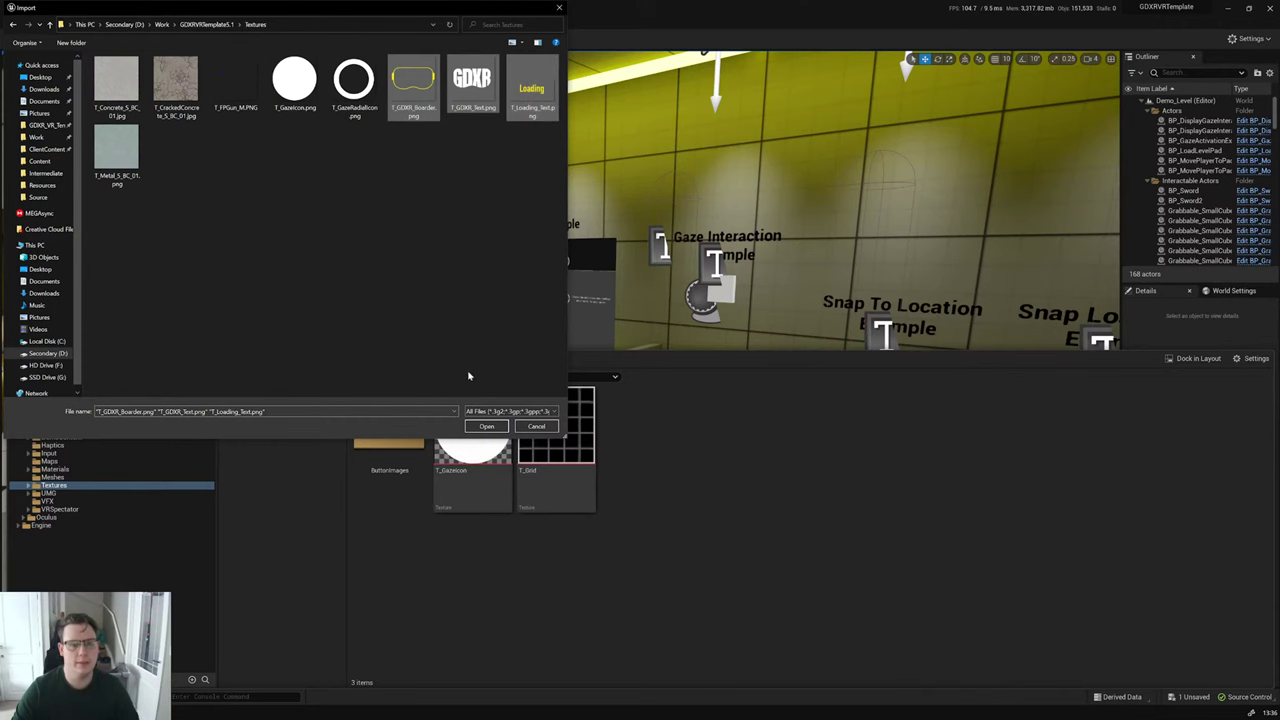
left_click(485, 427)
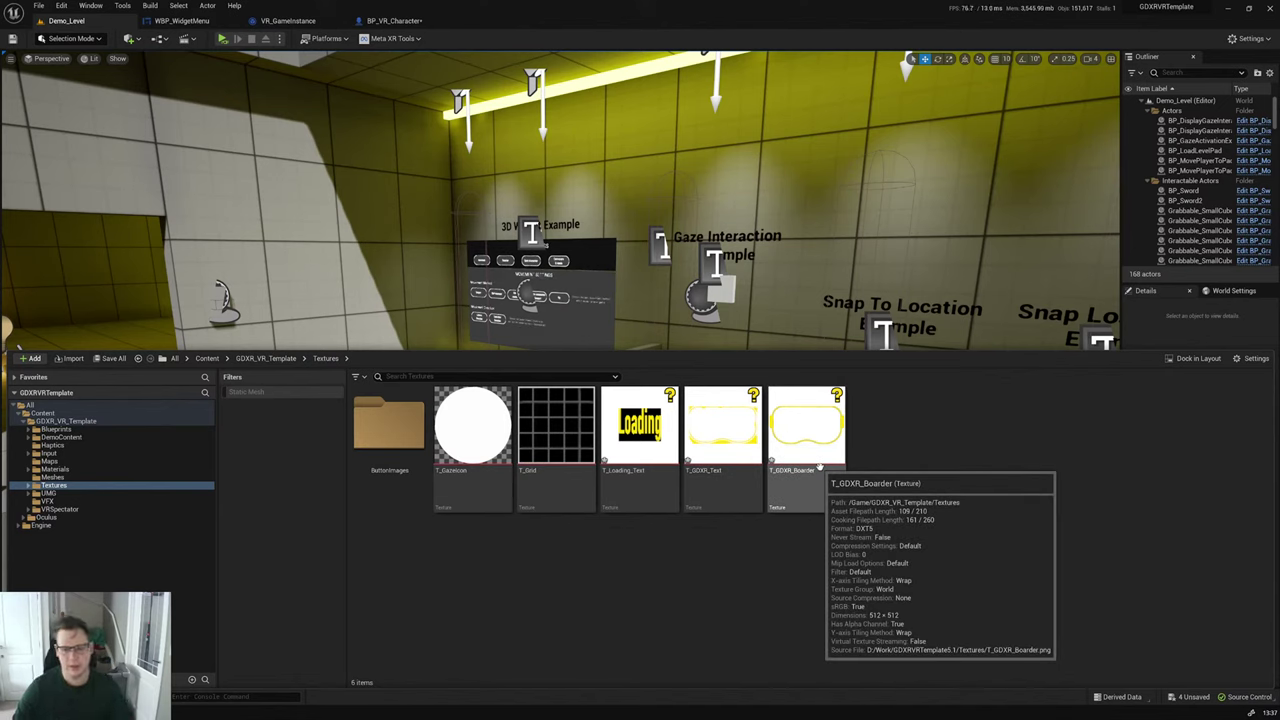
Step: Switch T_Loading_Text's compression to UserInterface2D (RGBA), leaving the other texture options unchanged
left_click(647, 479)
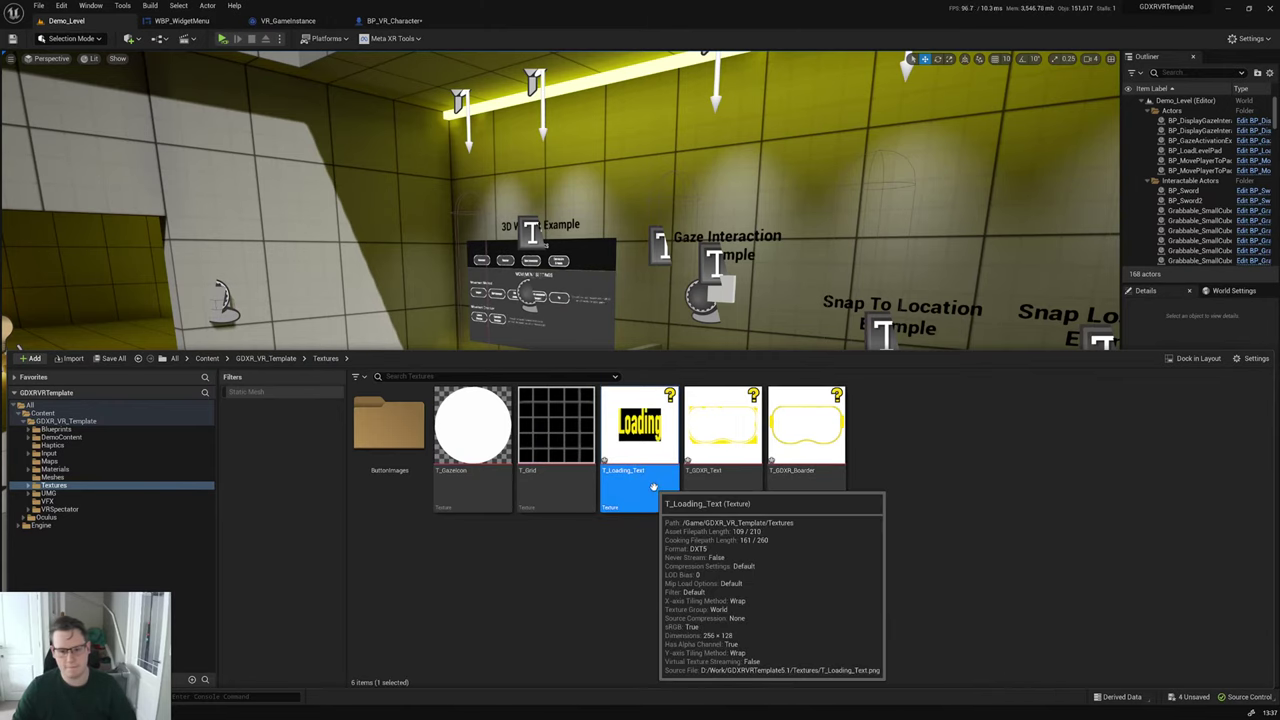
double_click(649, 480)
scroll(1000, 330, "down", 3)
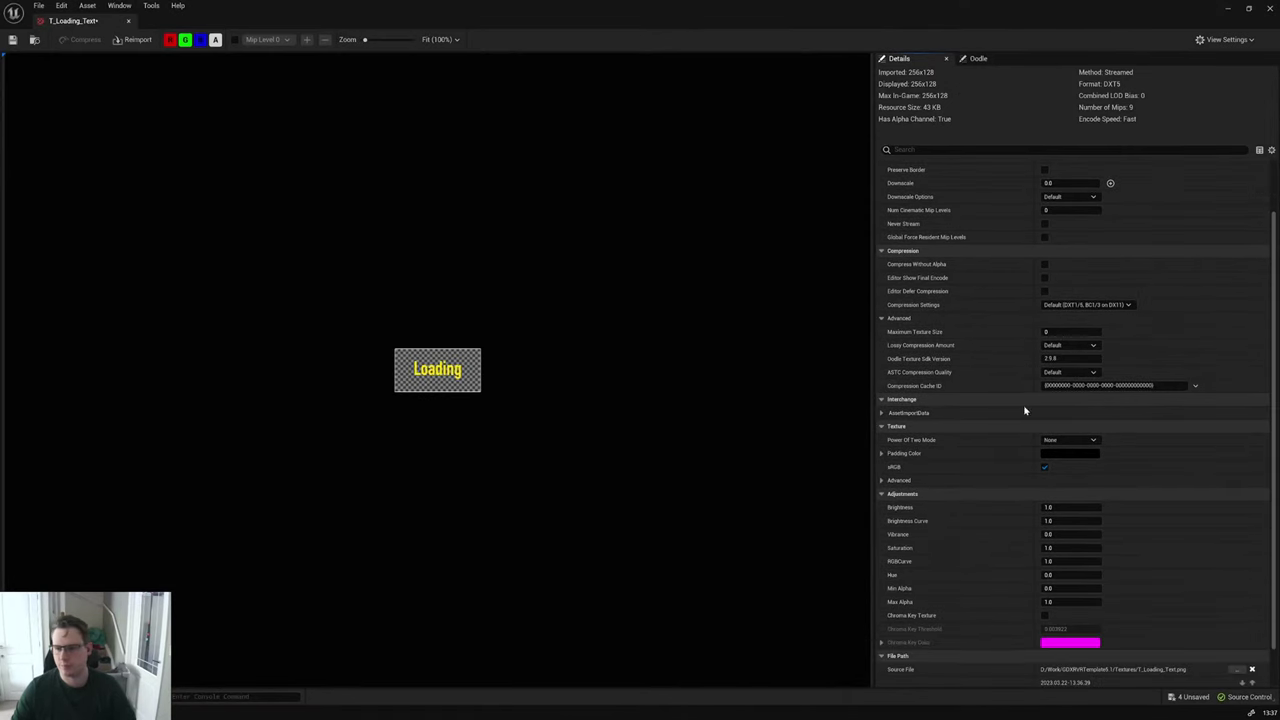
left_click(1082, 305)
left_click(1075, 380)
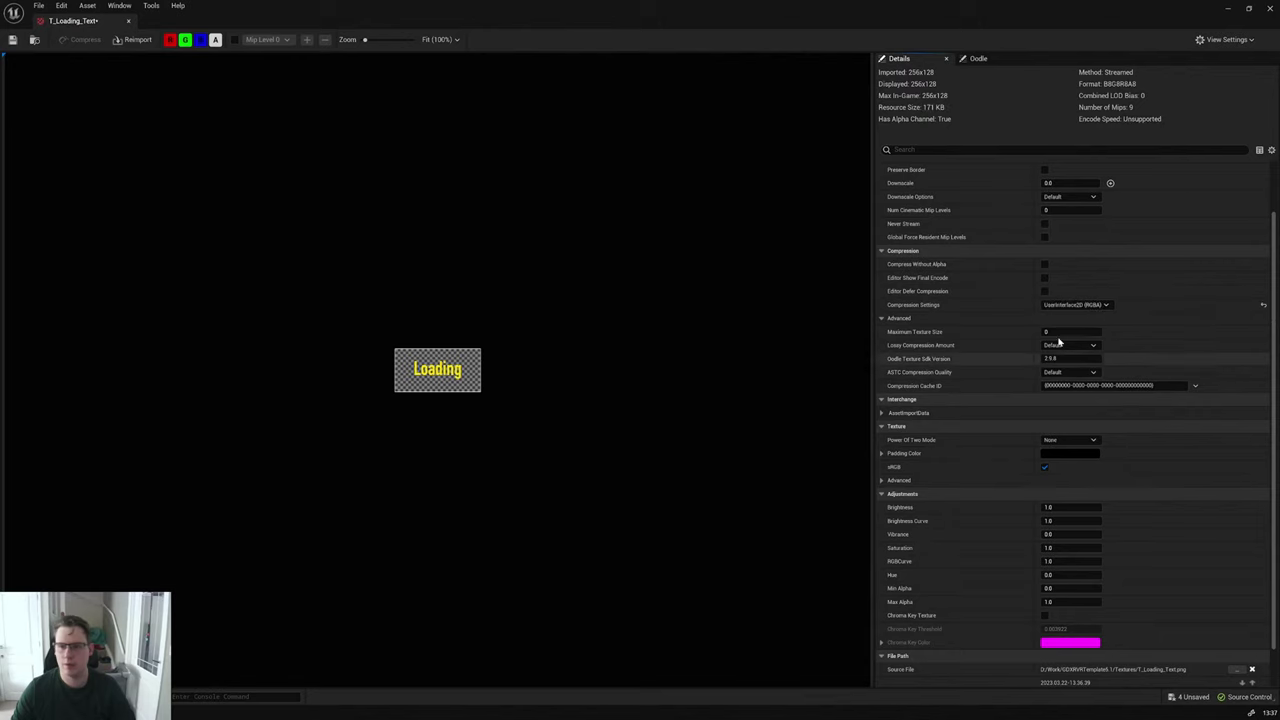
left_click(1068, 196)
left_click(1055, 211)
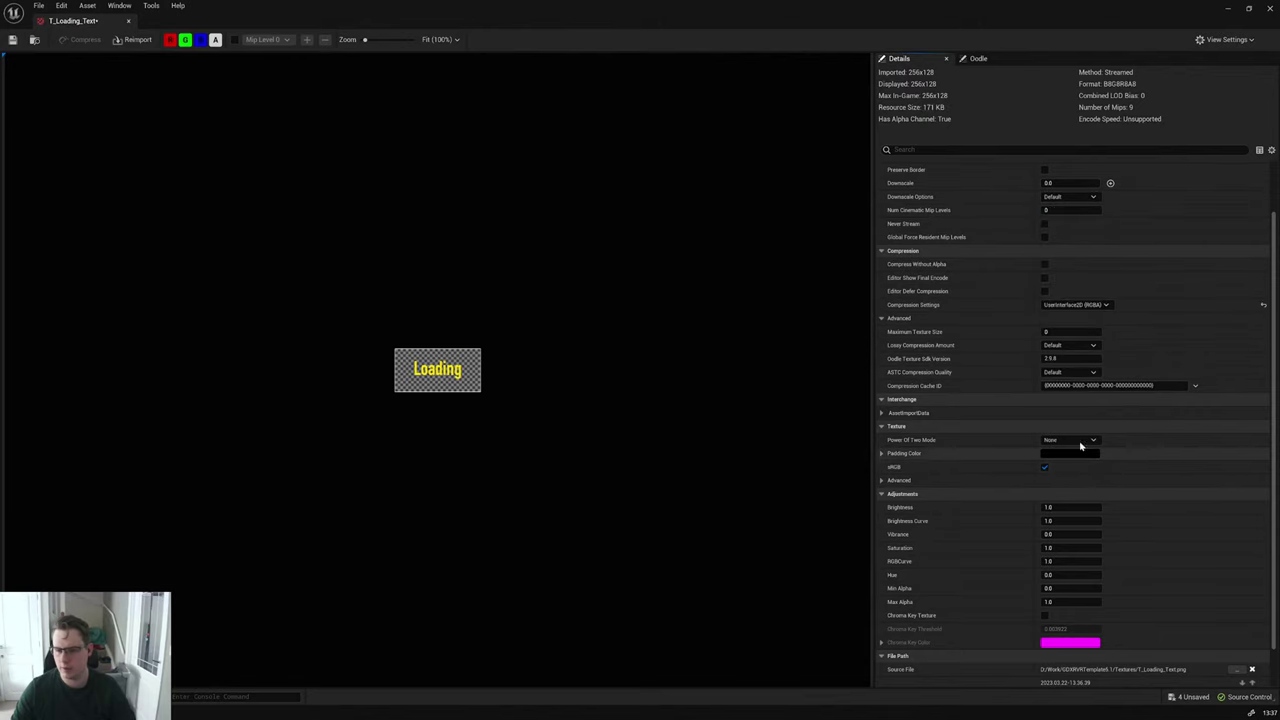
scroll(1080, 446, "down", 2)
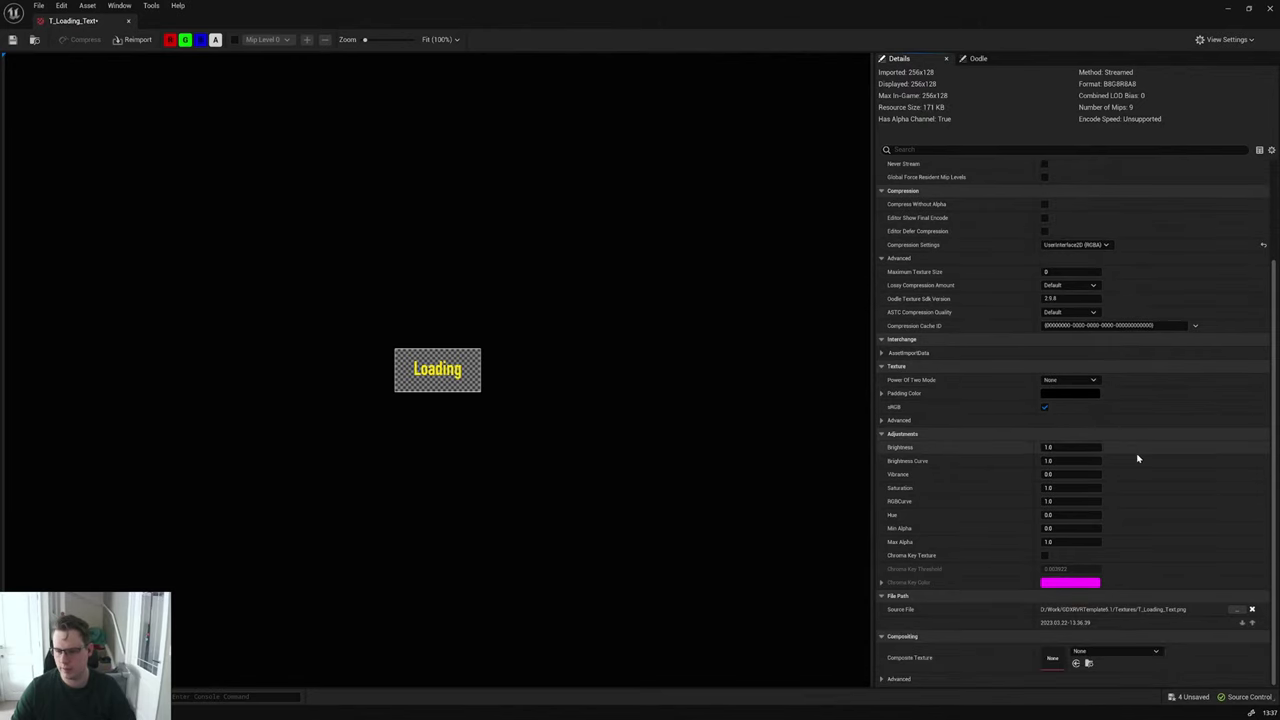
left_click(1077, 298)
left_click(1077, 298)
left_click(1075, 380)
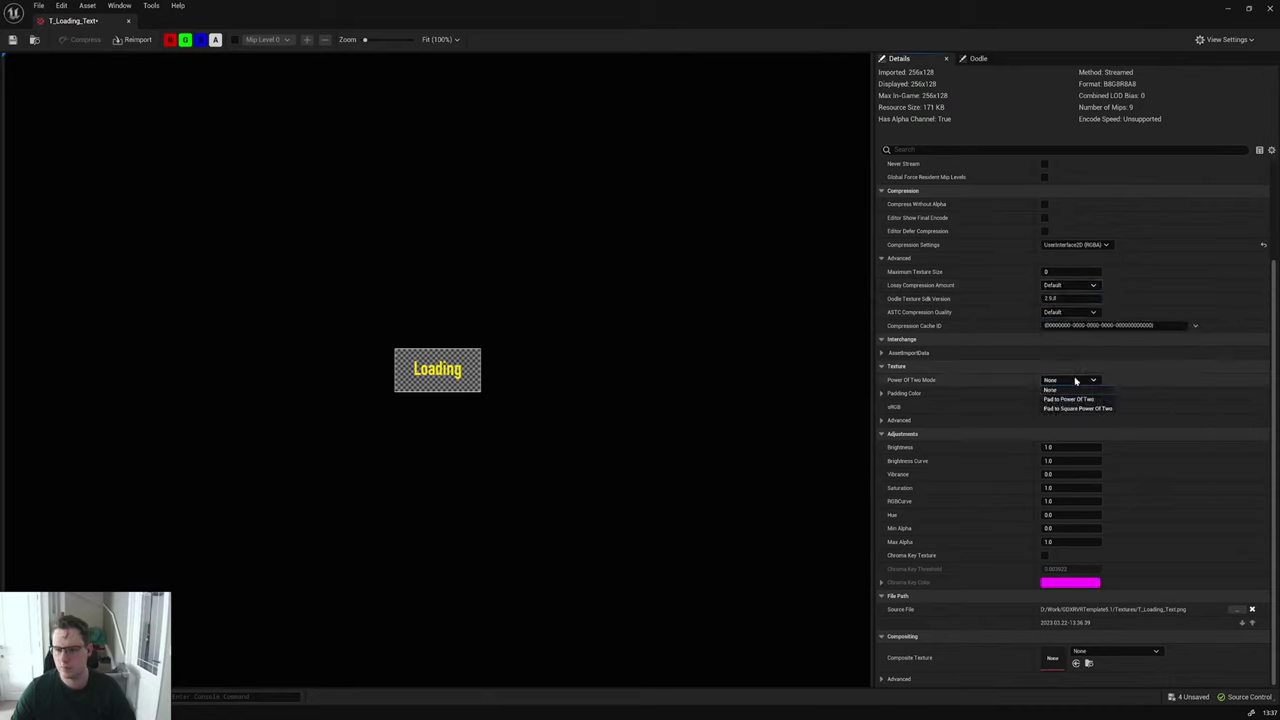
left_click(1075, 380)
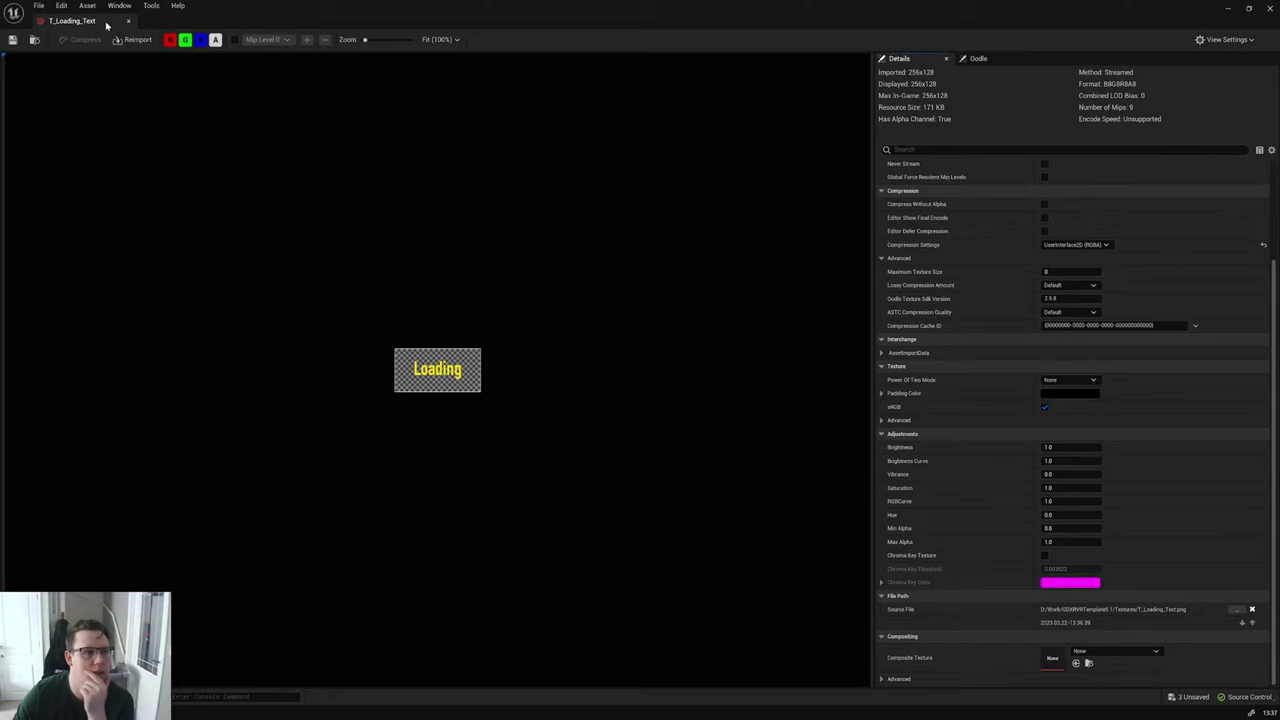
Step: Dock the texture editor and put T_Loading_Text in the UI texture group
left_click_drag(107, 25, 103, 22)
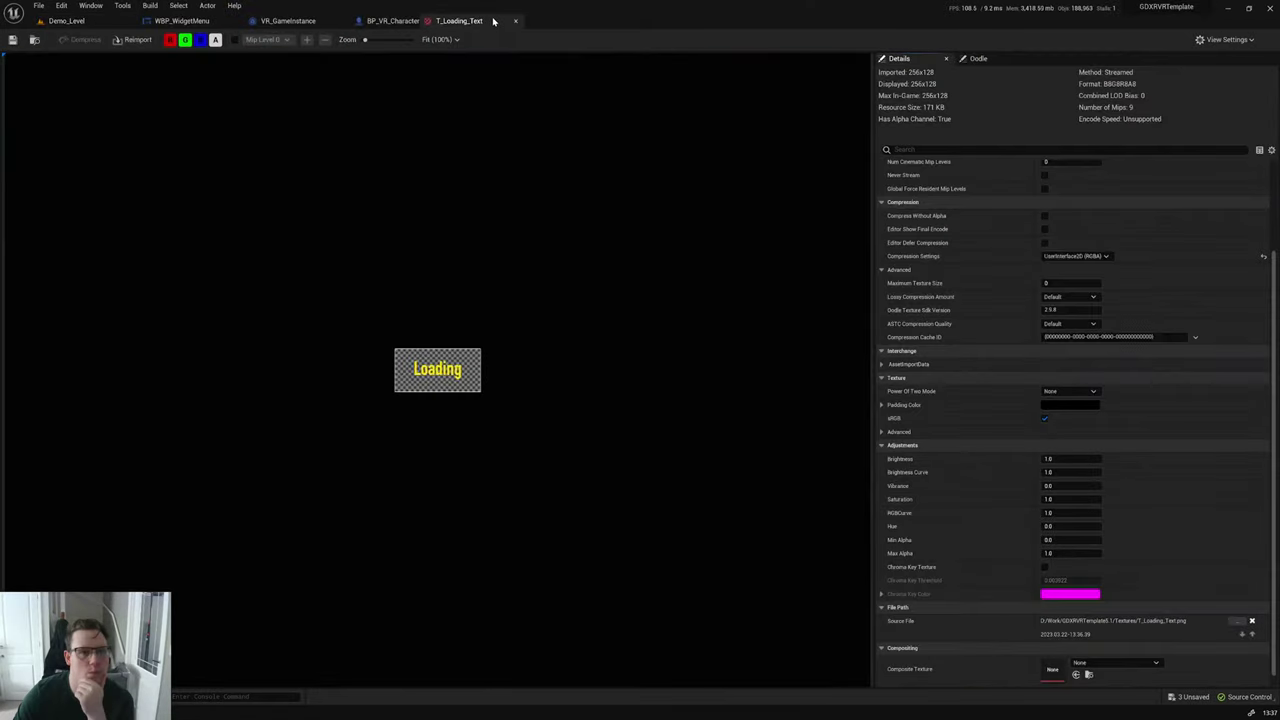
left_click(103, 22)
key("ctrl+space")
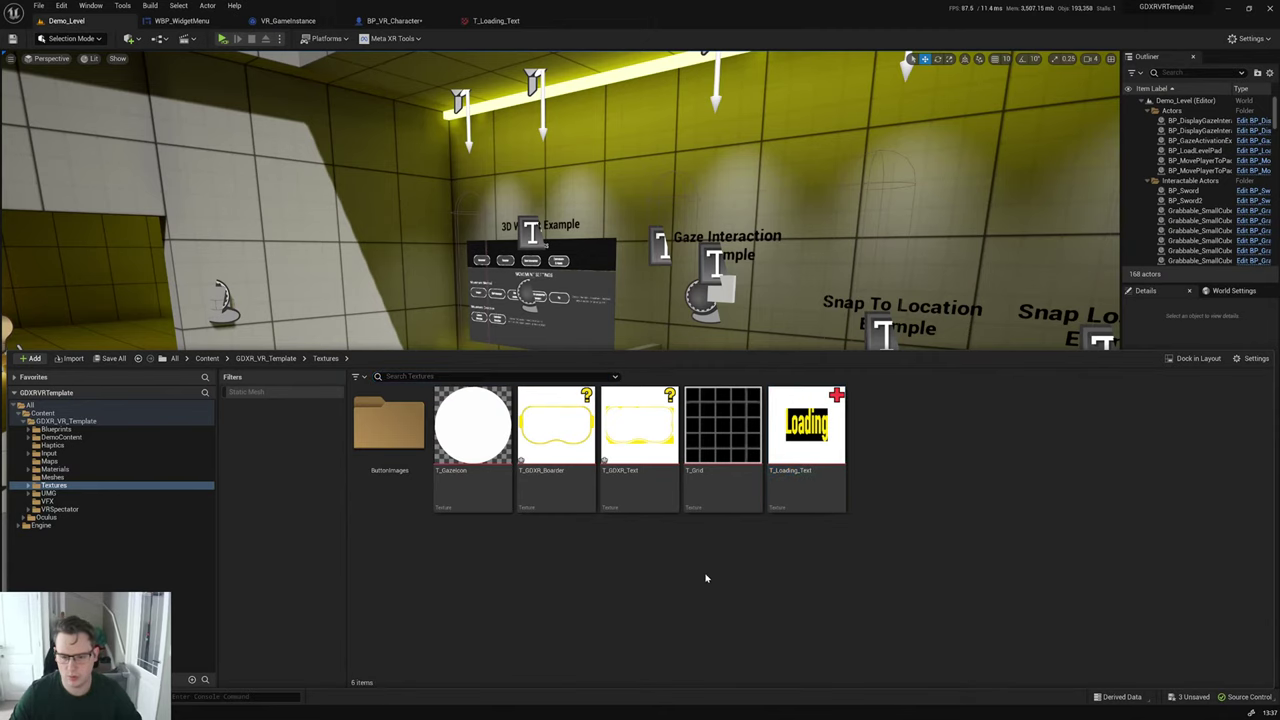
left_click(490, 20)
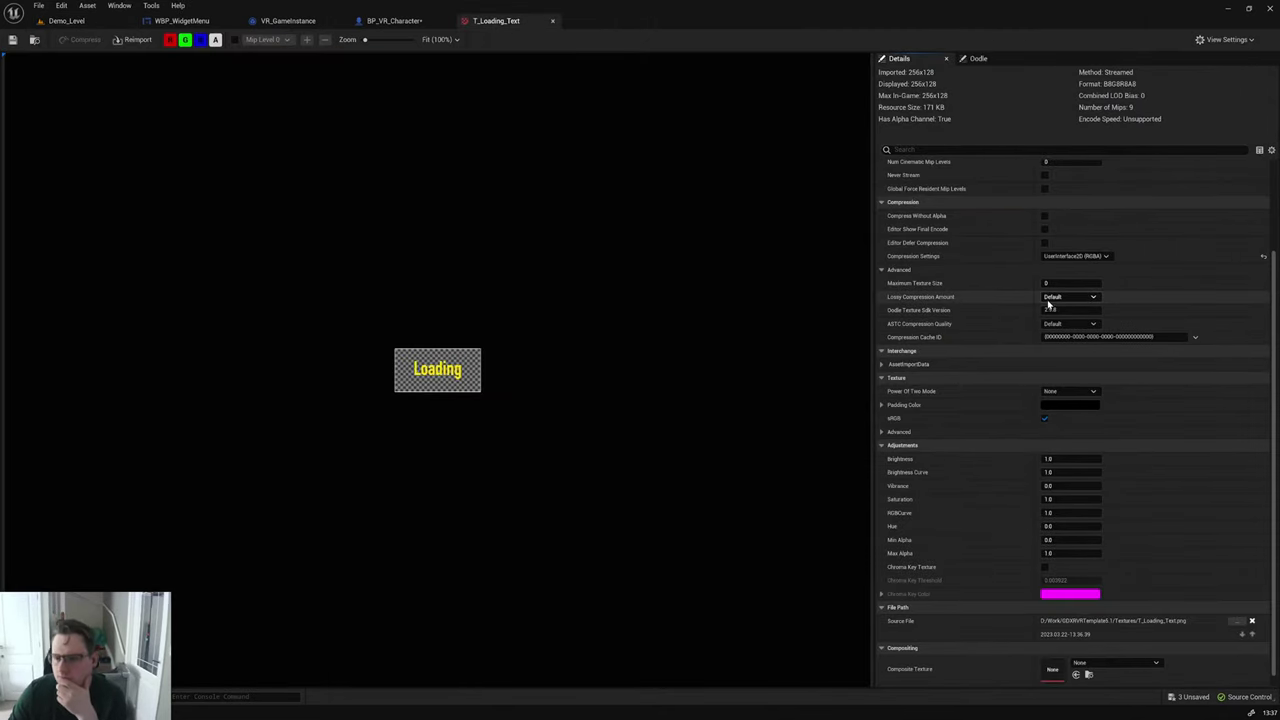
left_click(1093, 324)
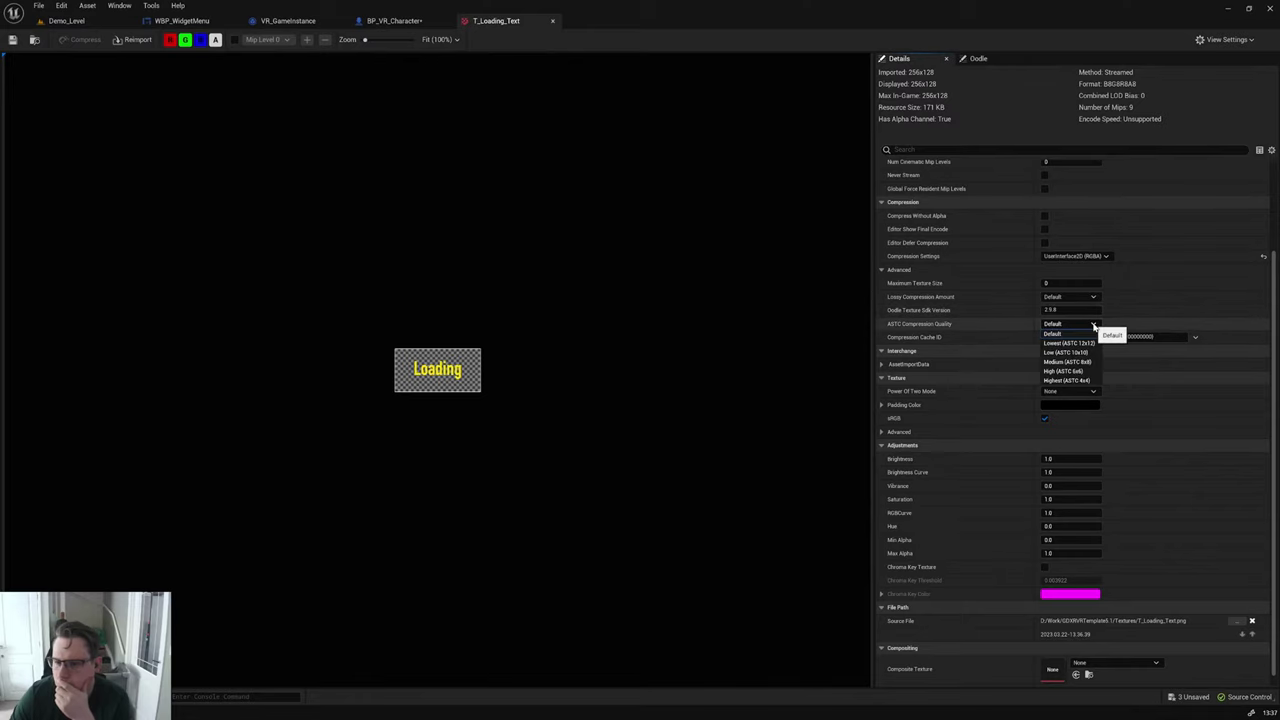
left_click(1093, 325)
scroll(1120, 276, "up", 3)
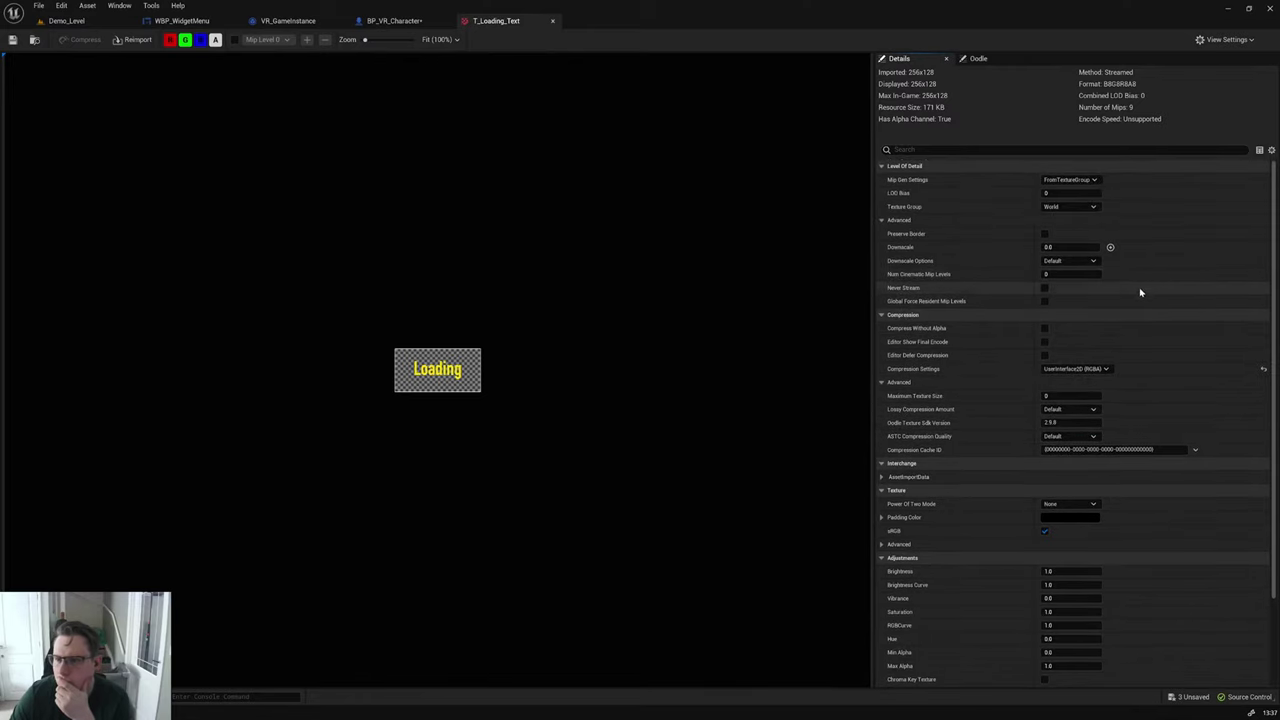
left_click(1066, 208)
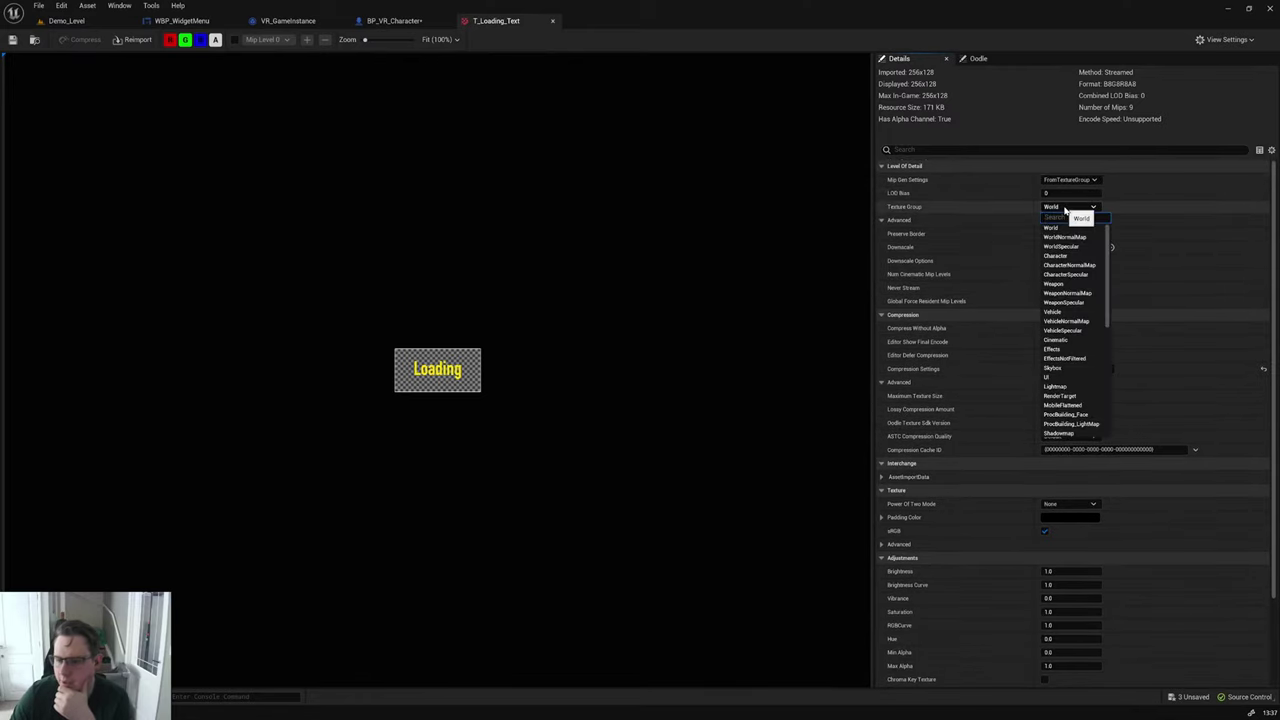
left_click(1070, 373)
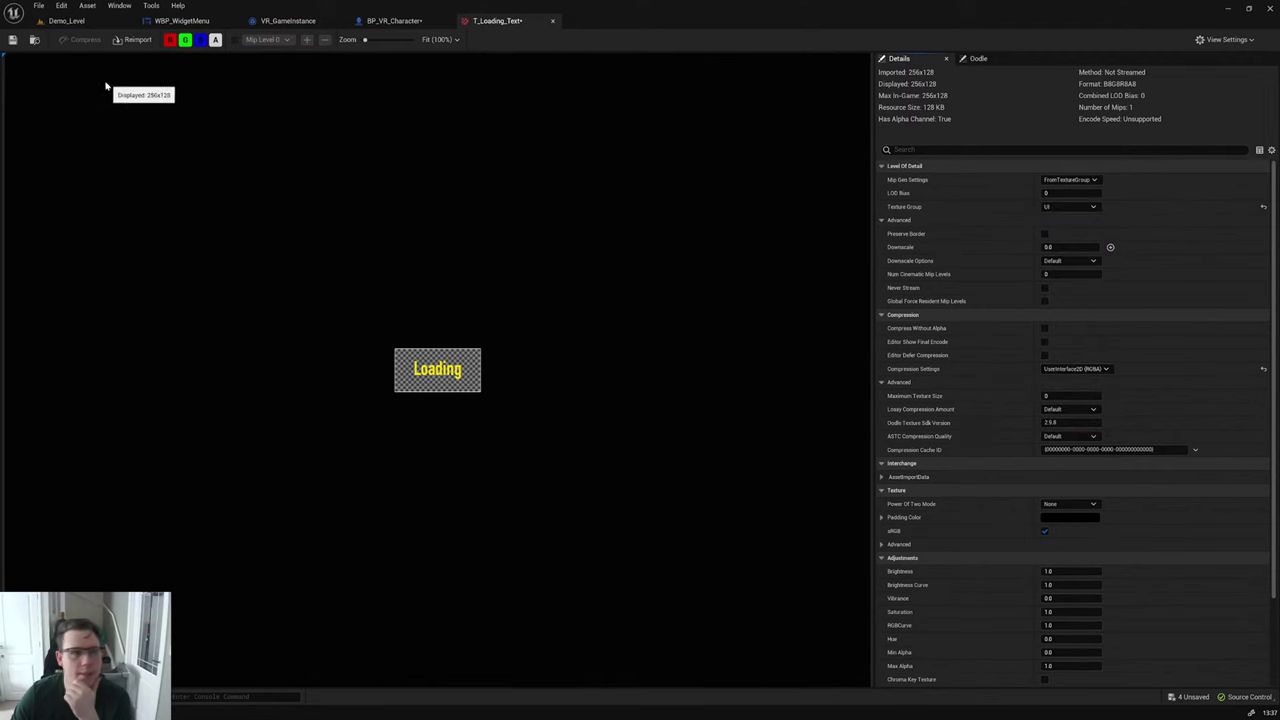
left_click(75, 21)
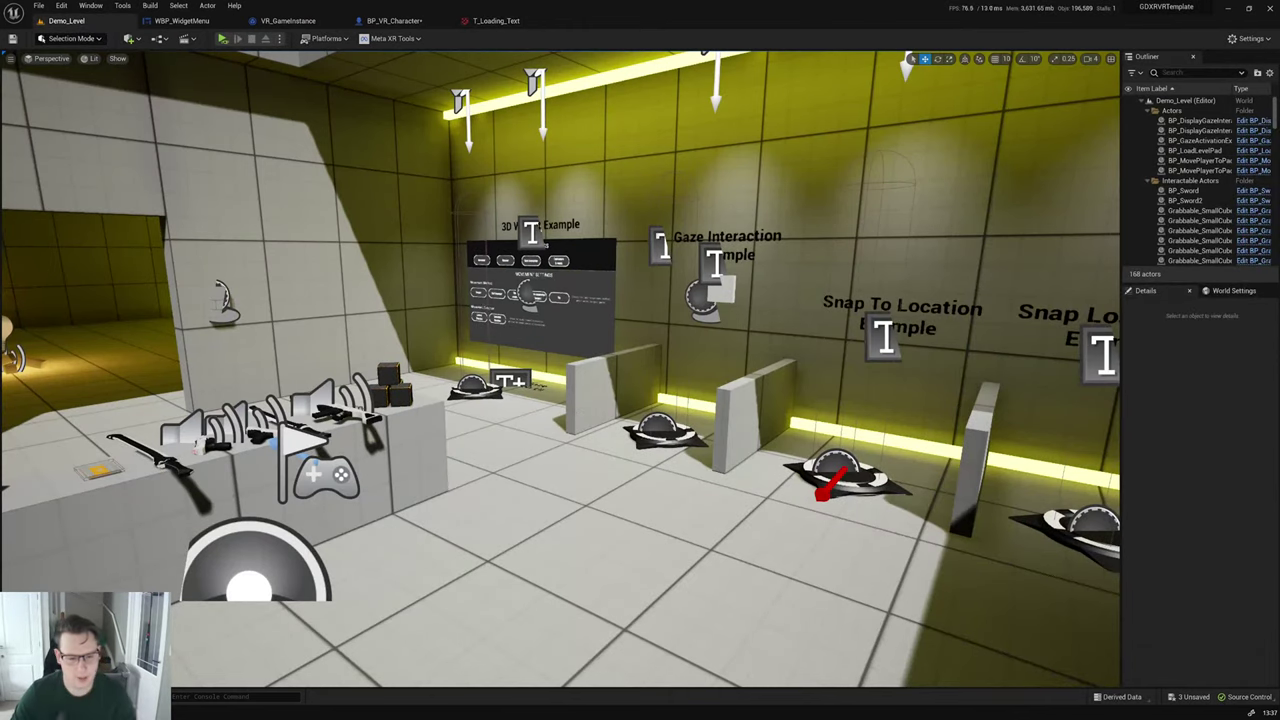
Step: Give T_GDXR_Text the UI texture group and UserInterface2D (RGBA) compression, and save it
right_click_drag(640, 400, 560, 330)
key("ctrl+space")
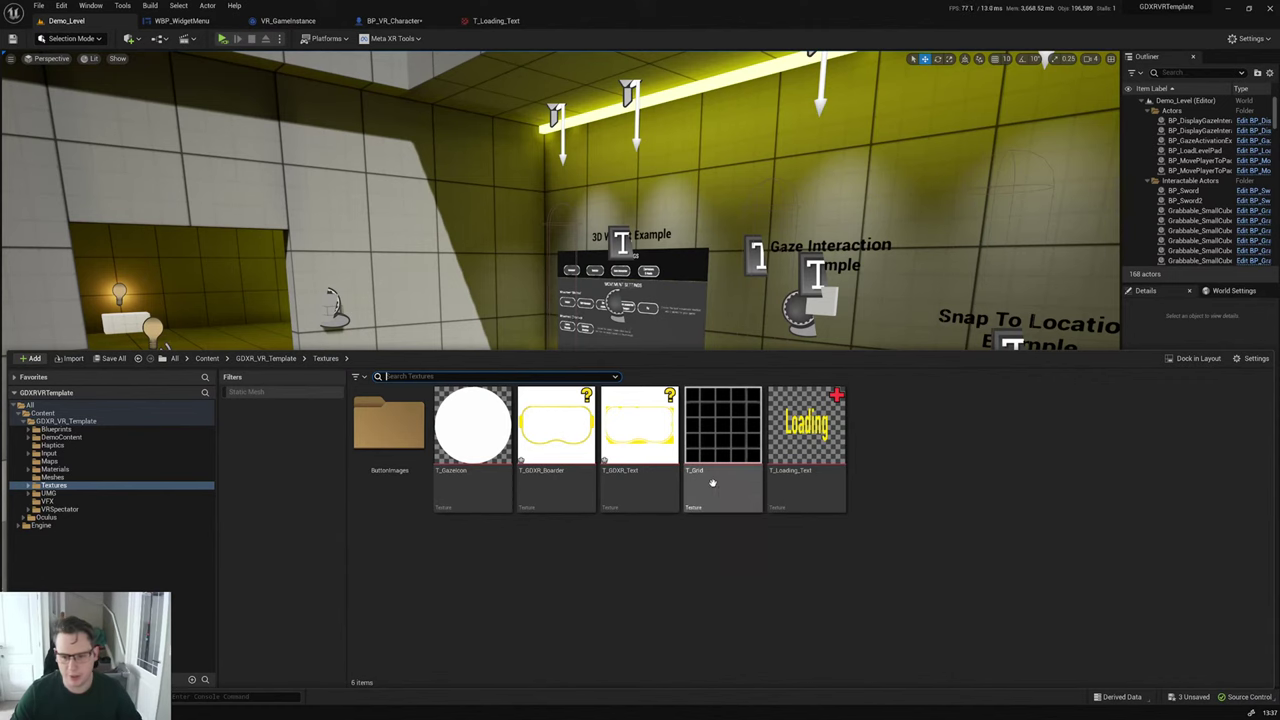
double_click(638, 430)
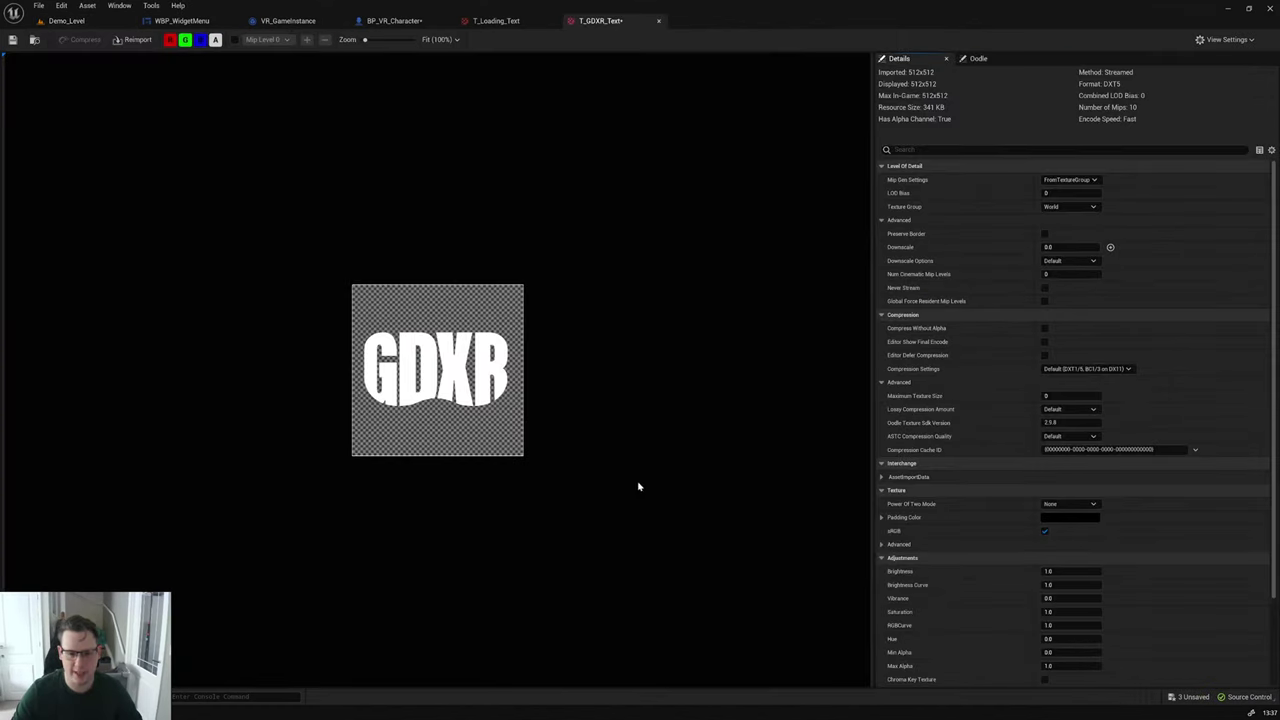
left_click(1065, 206)
left_click(1063, 380)
left_click(1085, 369)
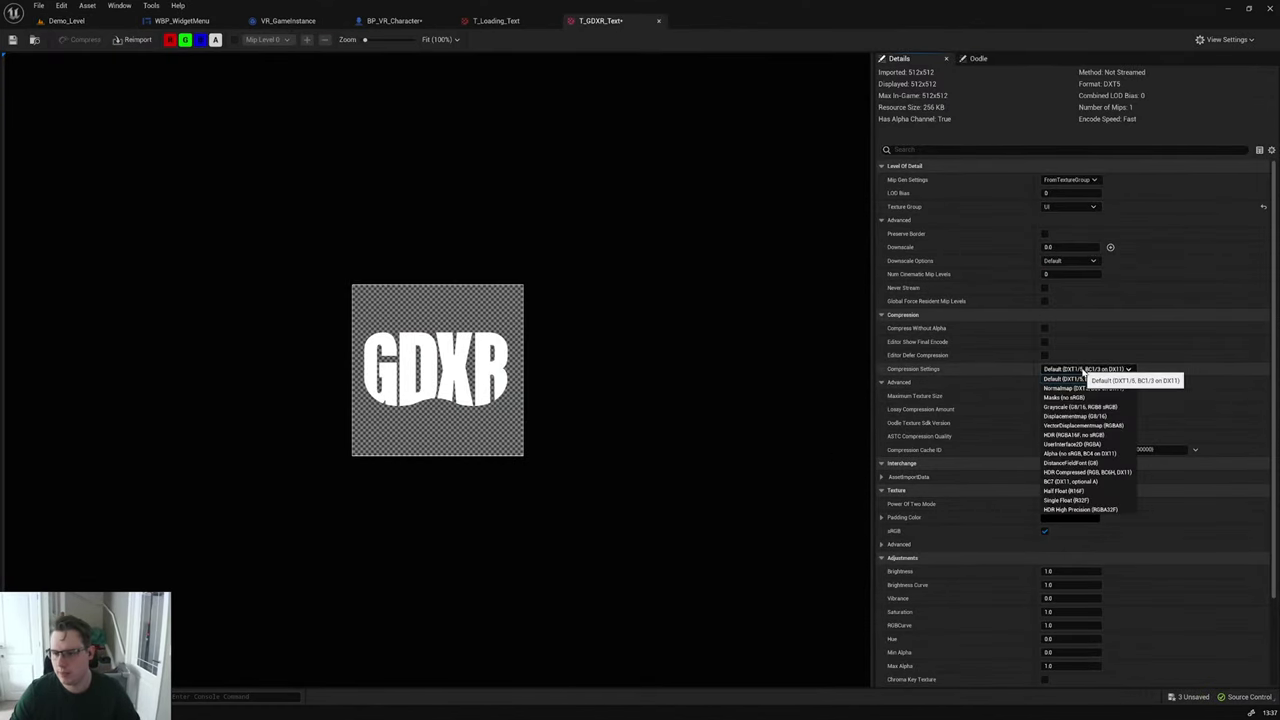
left_click(1073, 444)
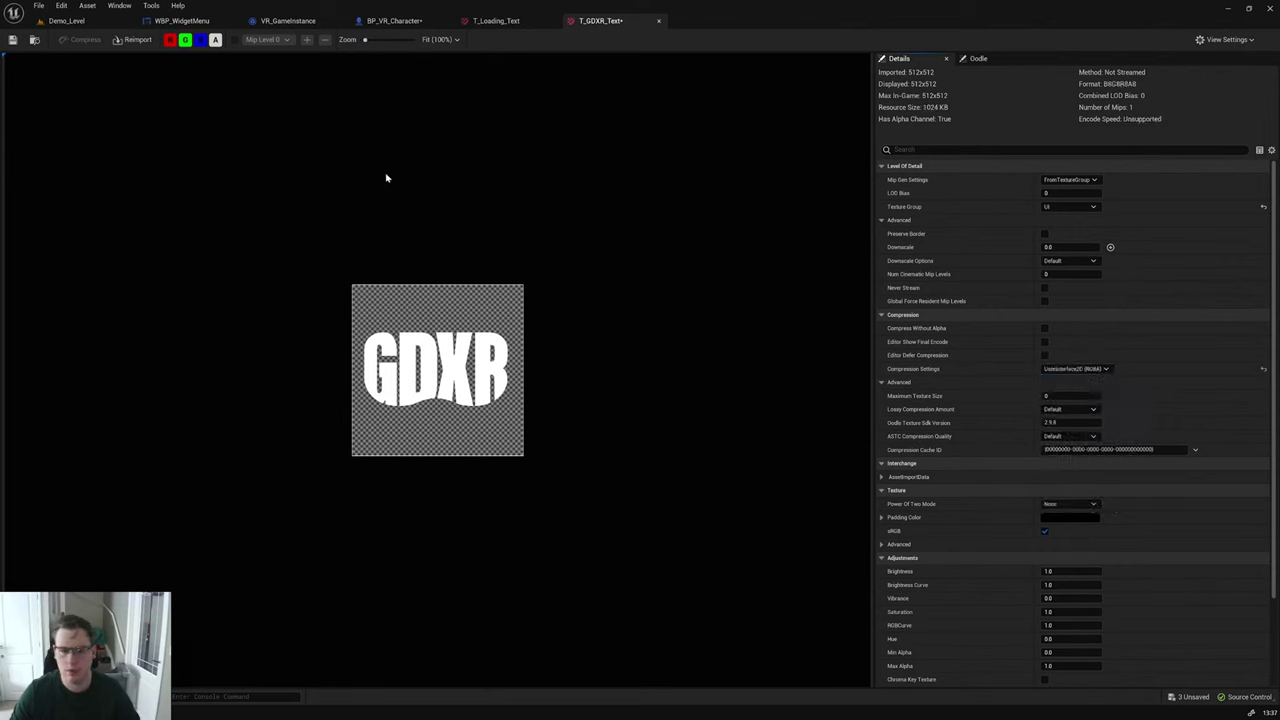
key("ctrl+s")
Step: Give T_GDXR_Boarder UserInterface2D (RGBA) compression and the UI texture group, and save it
left_click(67, 21)
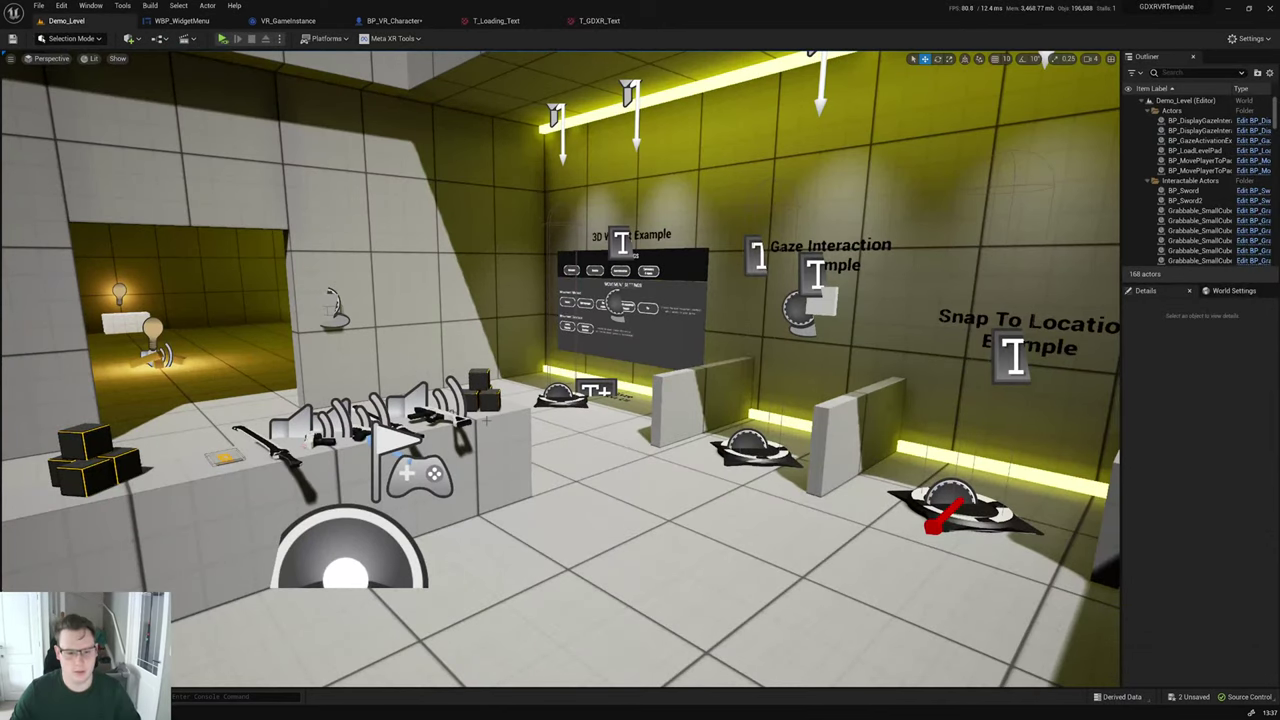
key("ctrl+space")
double_click(495, 455)
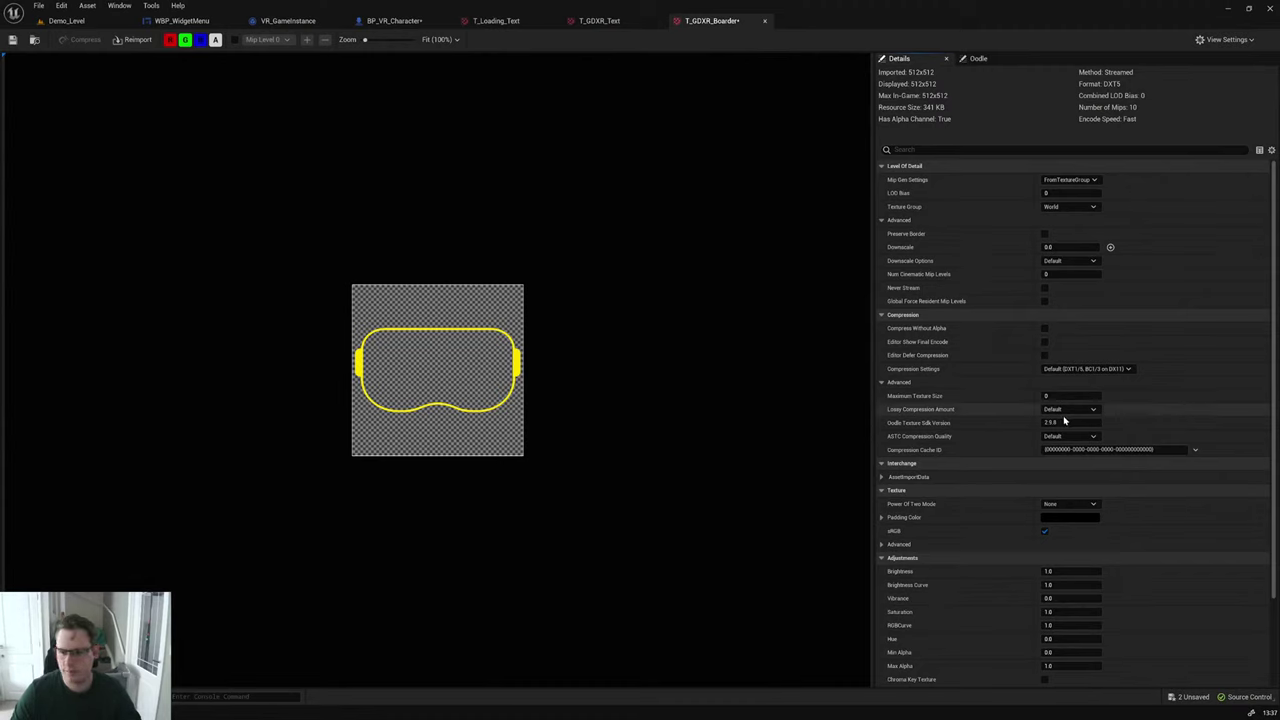
left_click(1080, 369)
left_click(1073, 447)
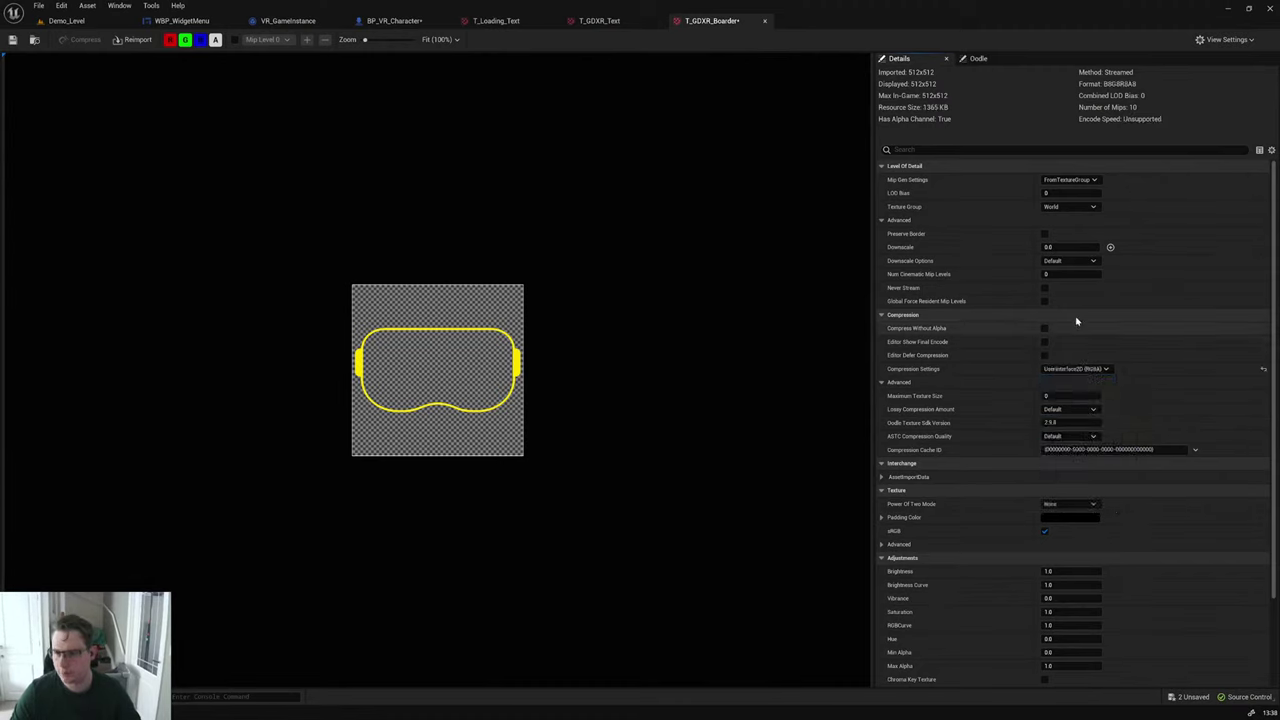
left_click(1070, 206)
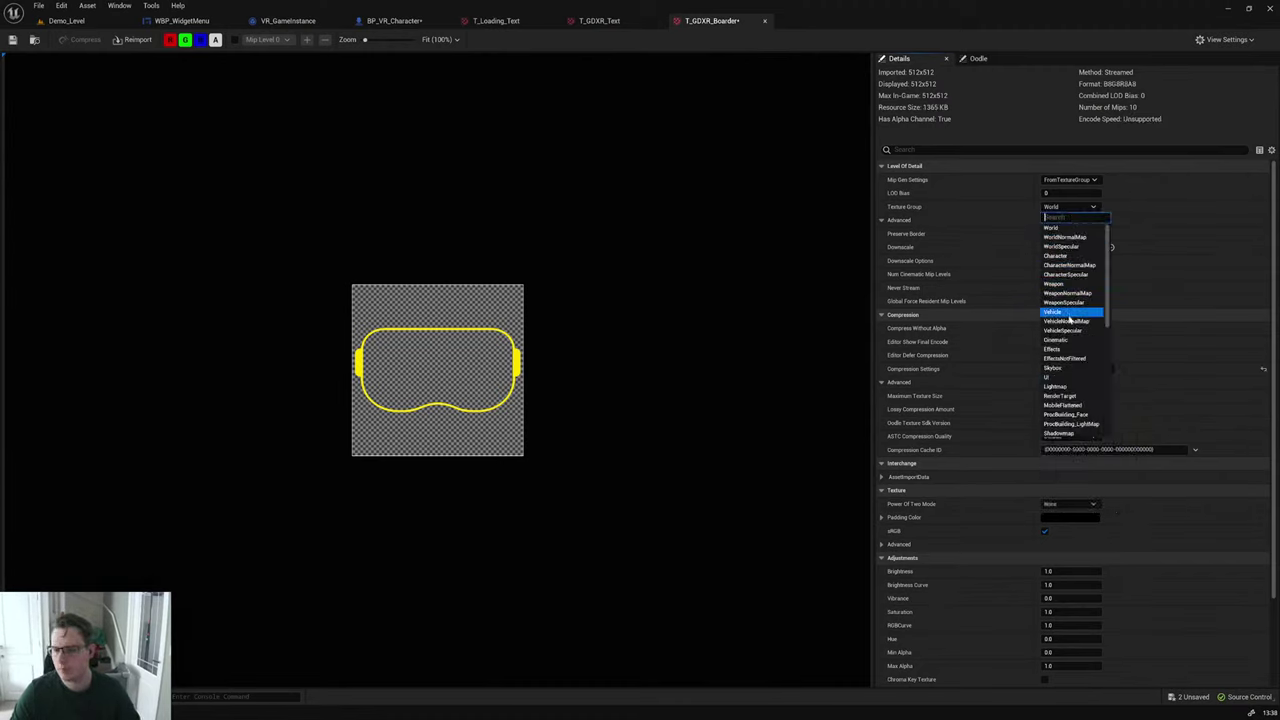
left_click(1052, 377)
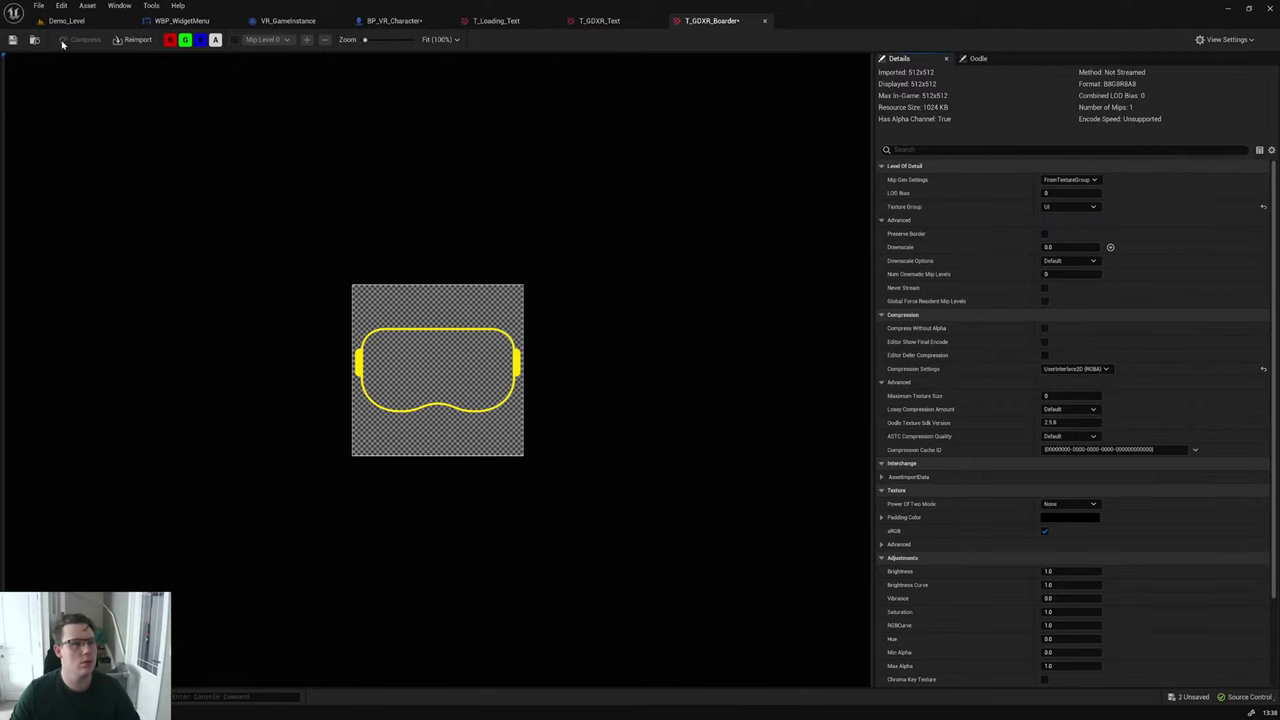
left_click(12, 39)
Step: In VR_GameInstance, set the first Set Loading Screen node's texture to T_GDXR_Boarder
left_click(295, 21)
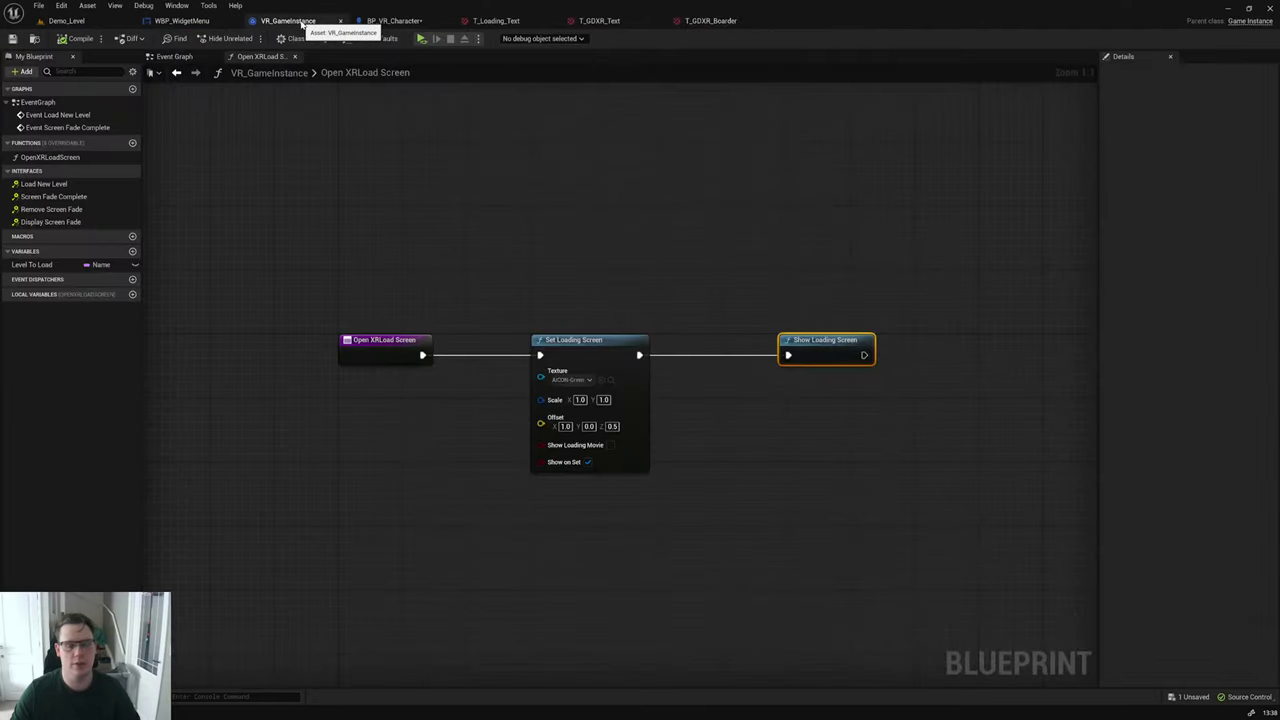
left_click(586, 381)
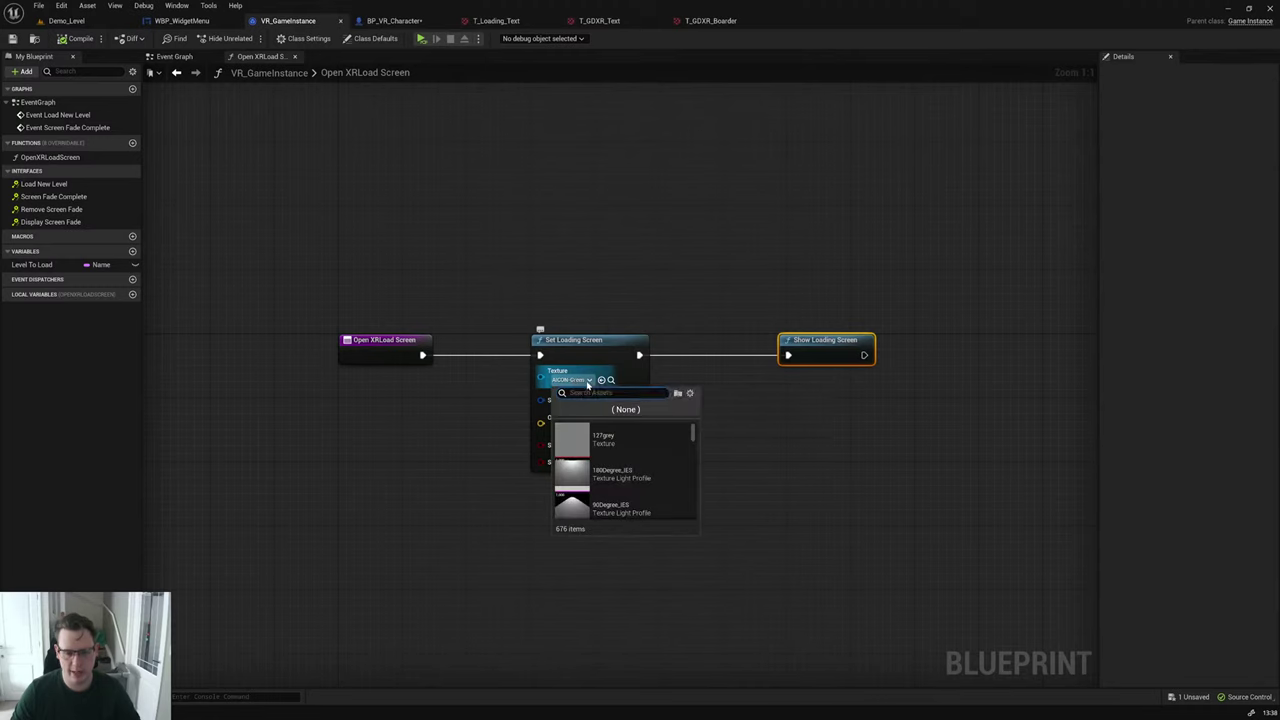
type("g")
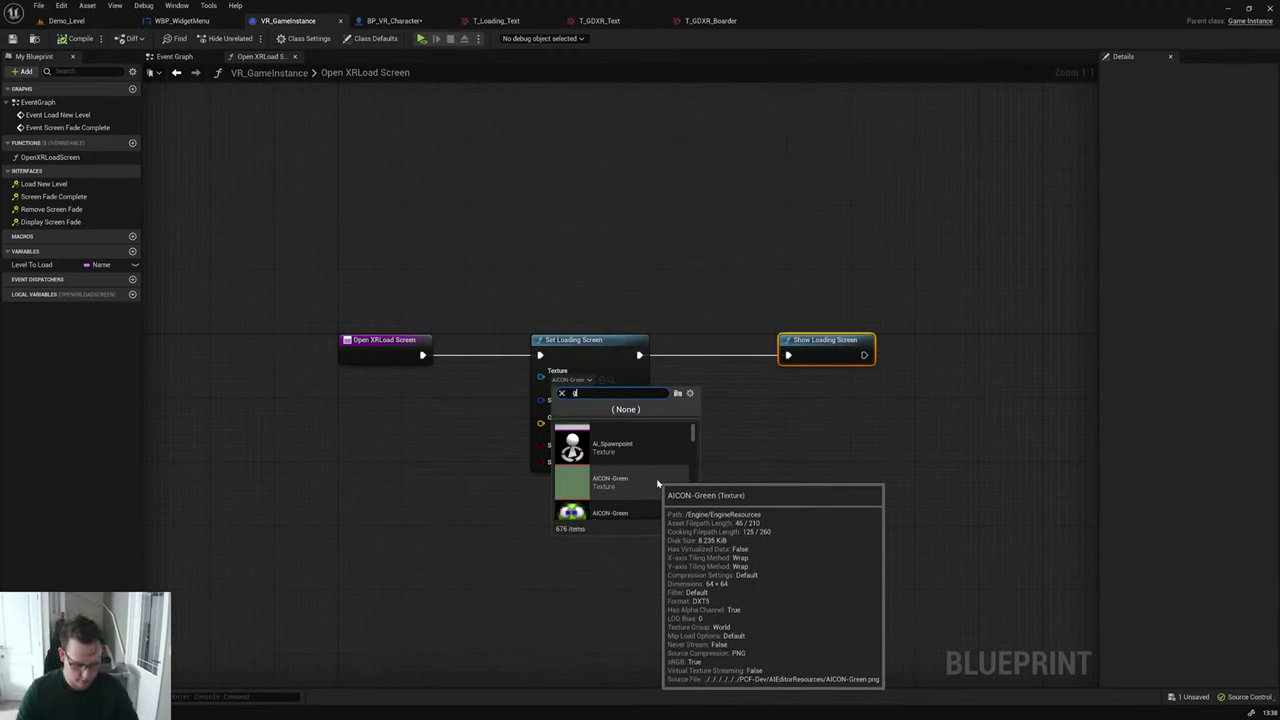
type("dxr")
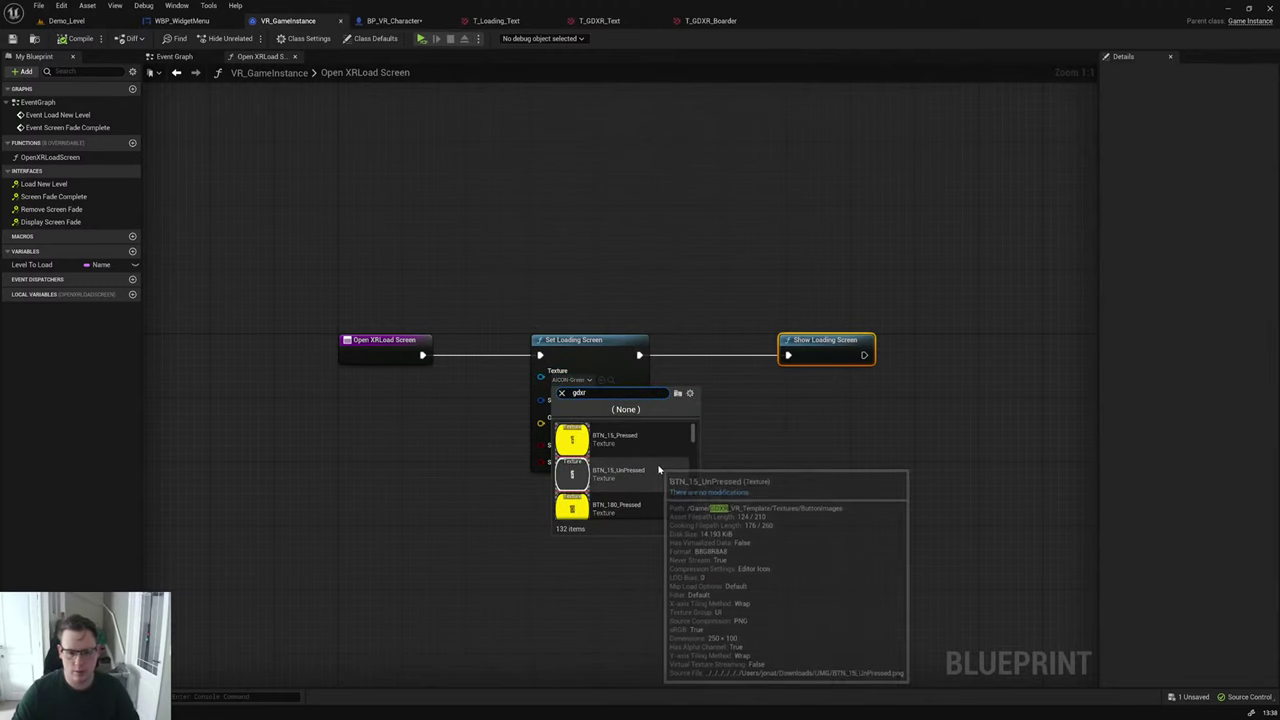
scroll(655, 469, "down", 5)
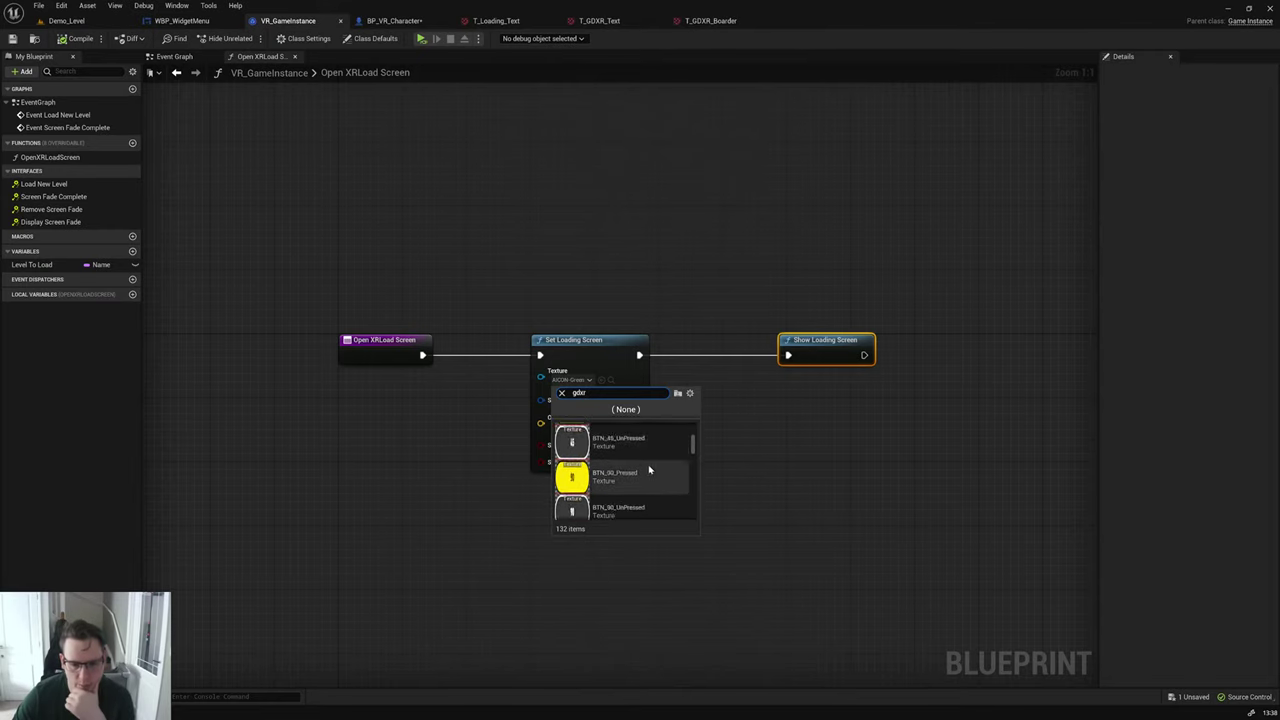
scroll(650, 470, "down", 5)
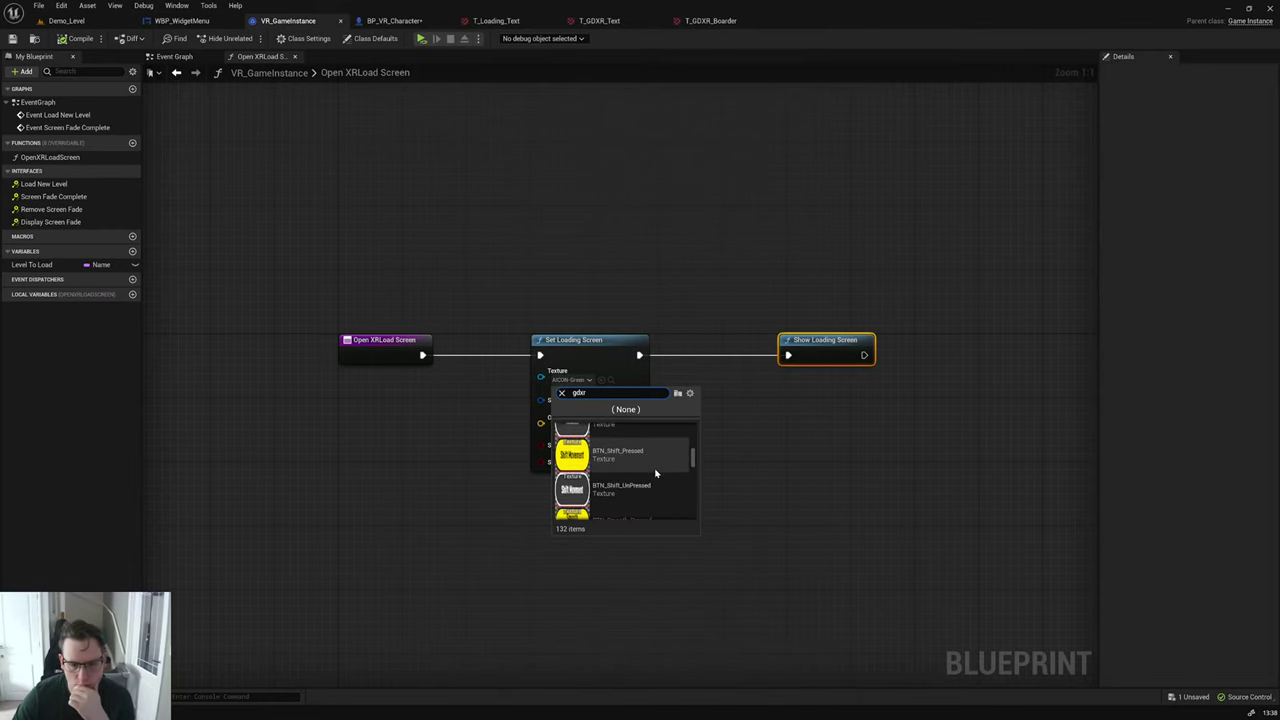
scroll(655, 473, "down", 5)
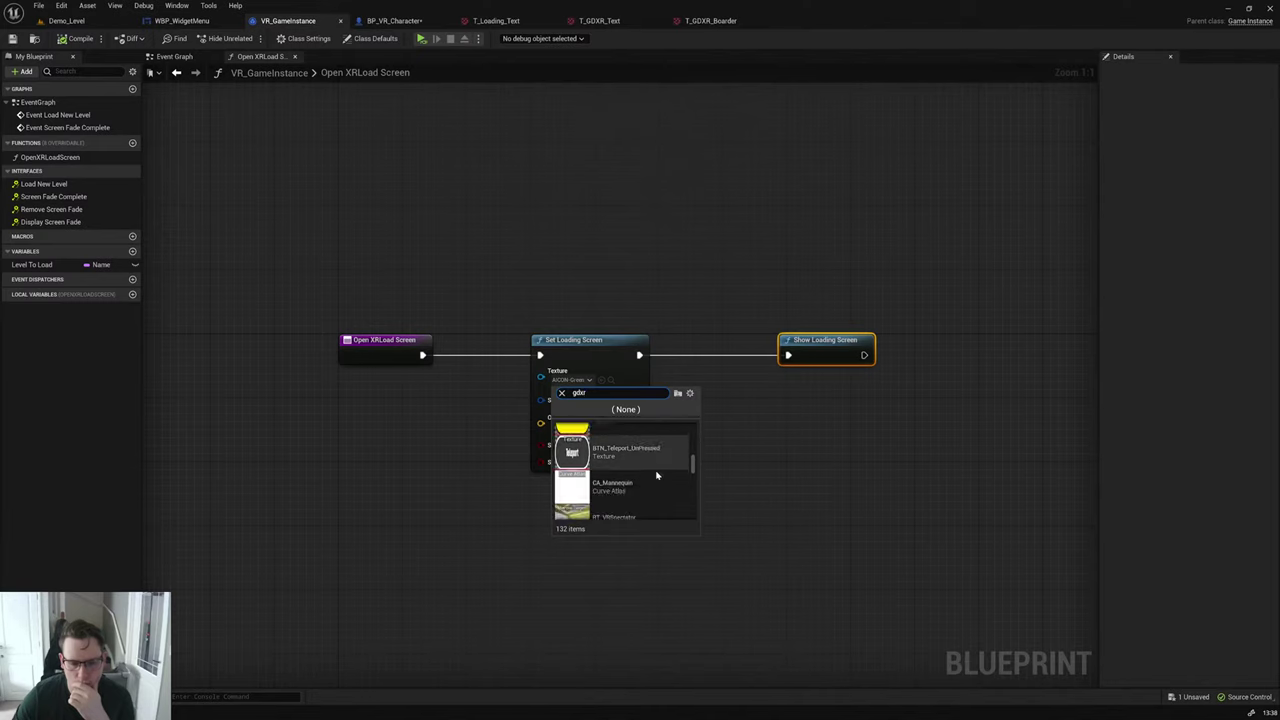
scroll(657, 476, "down", 10)
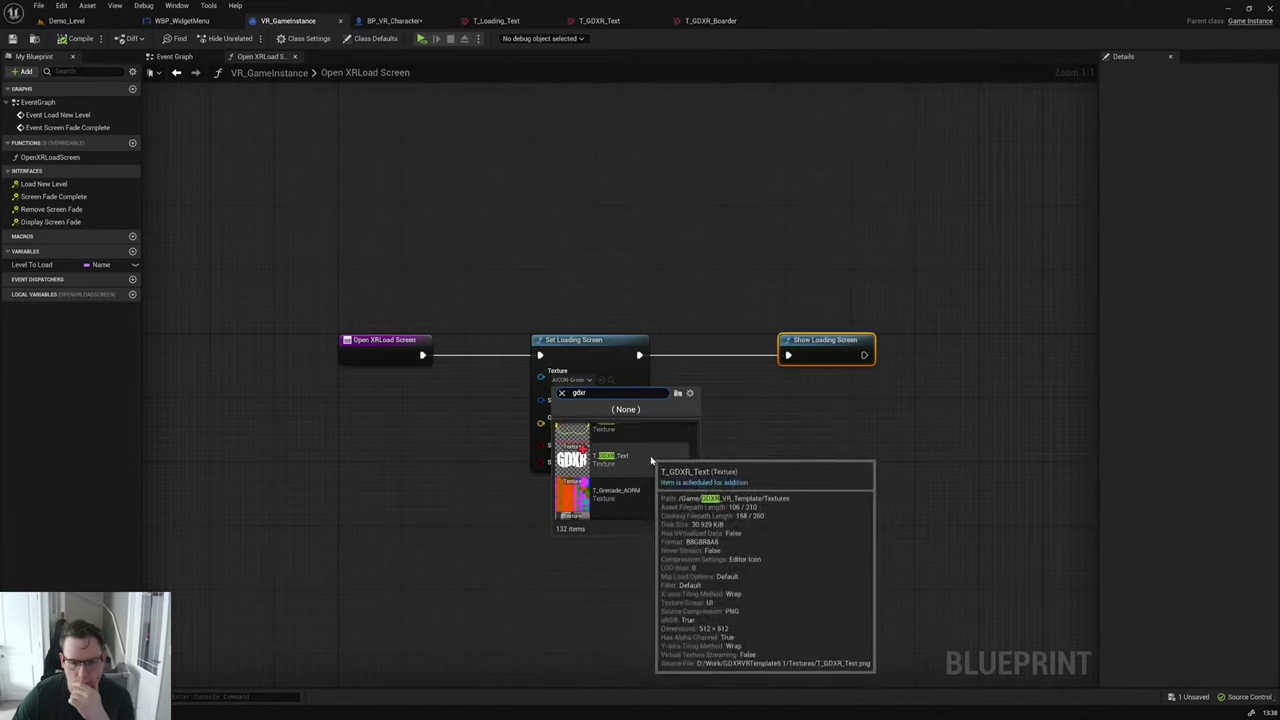
scroll(651, 461, "down", 1)
left_click(648, 462)
Step: Duplicate the node into a second Set Loading Screen using T_GDXR_Text, chained after the first
left_click(644, 408)
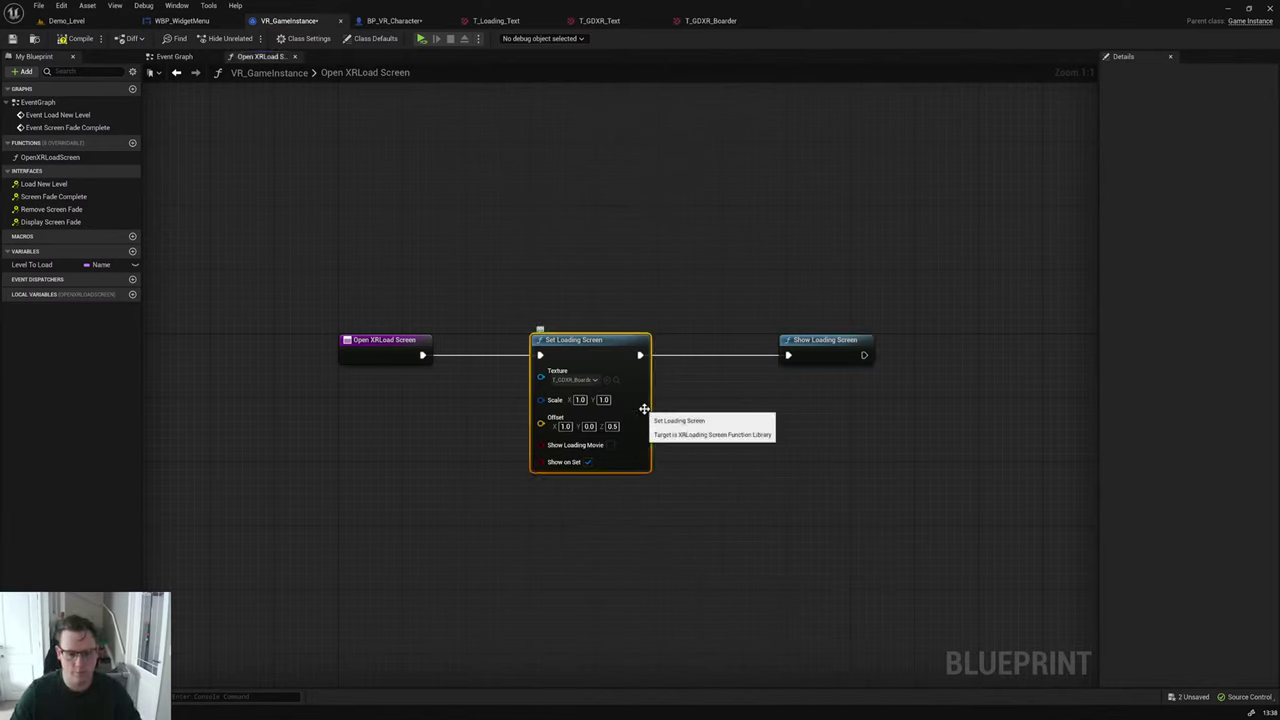
key("ctrl+d")
left_click_drag(714, 417, 698, 353)
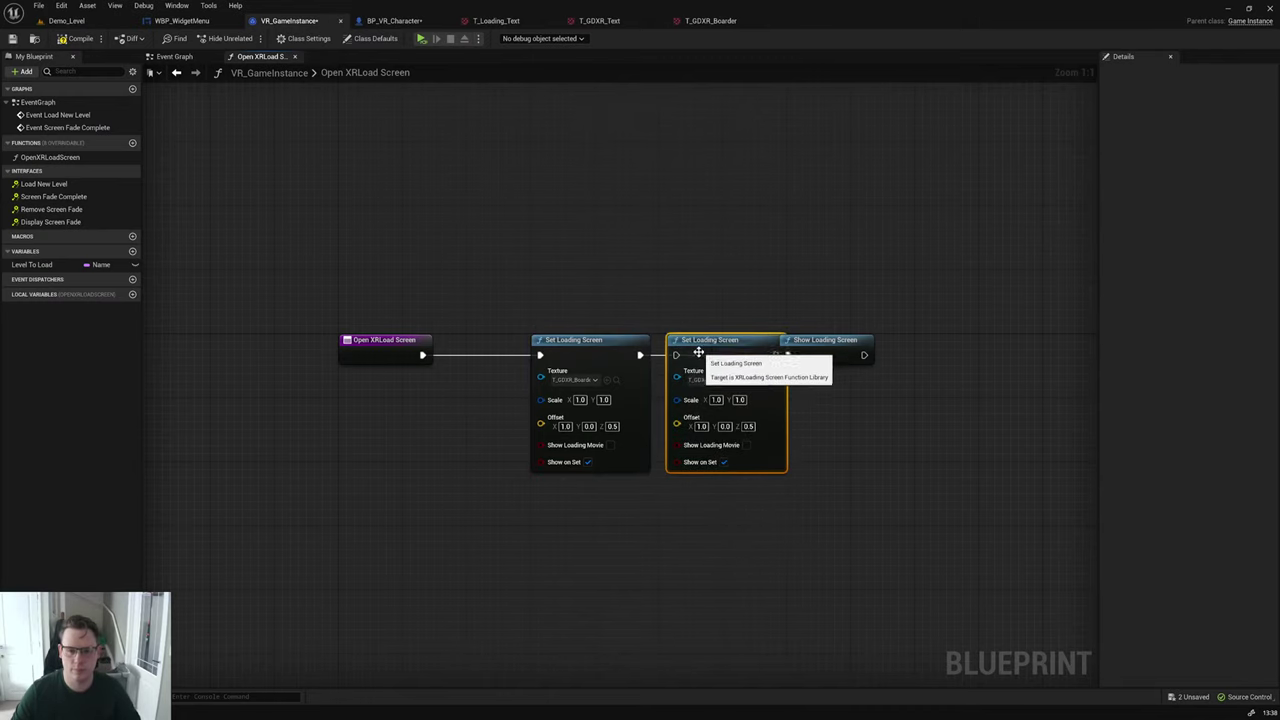
left_click_drag(830, 352, 943, 356)
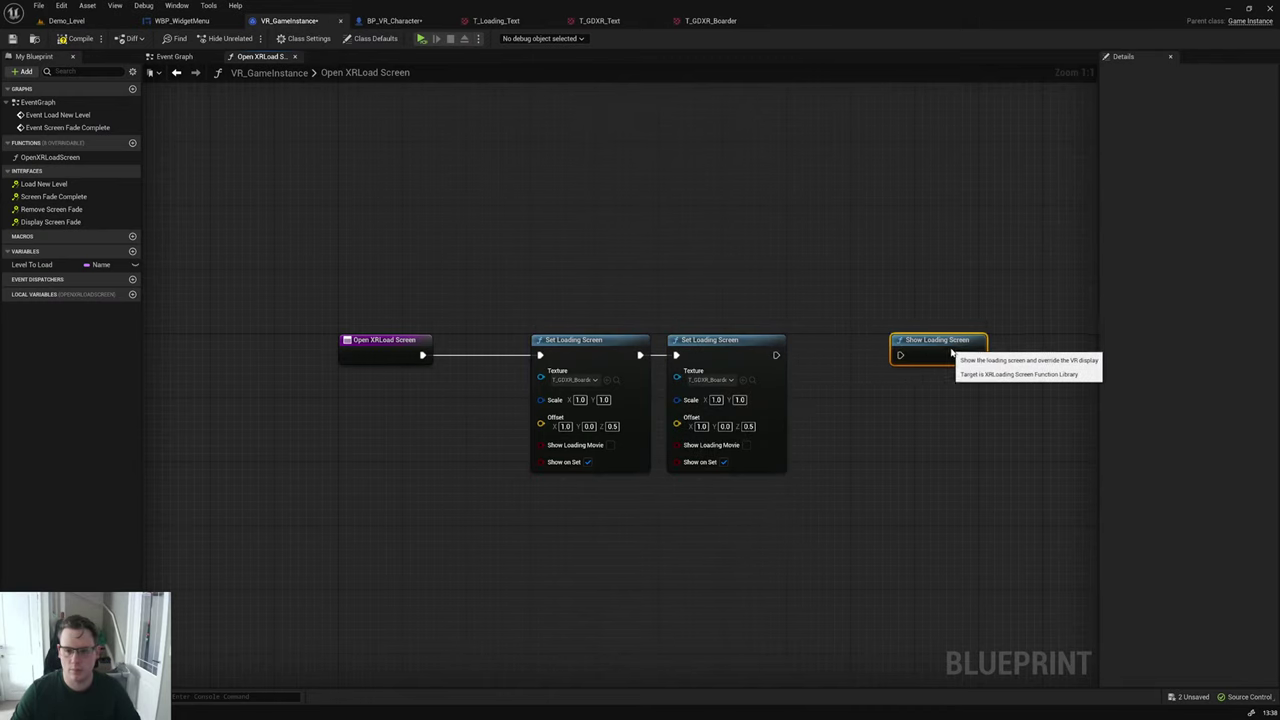
left_click(705, 381)
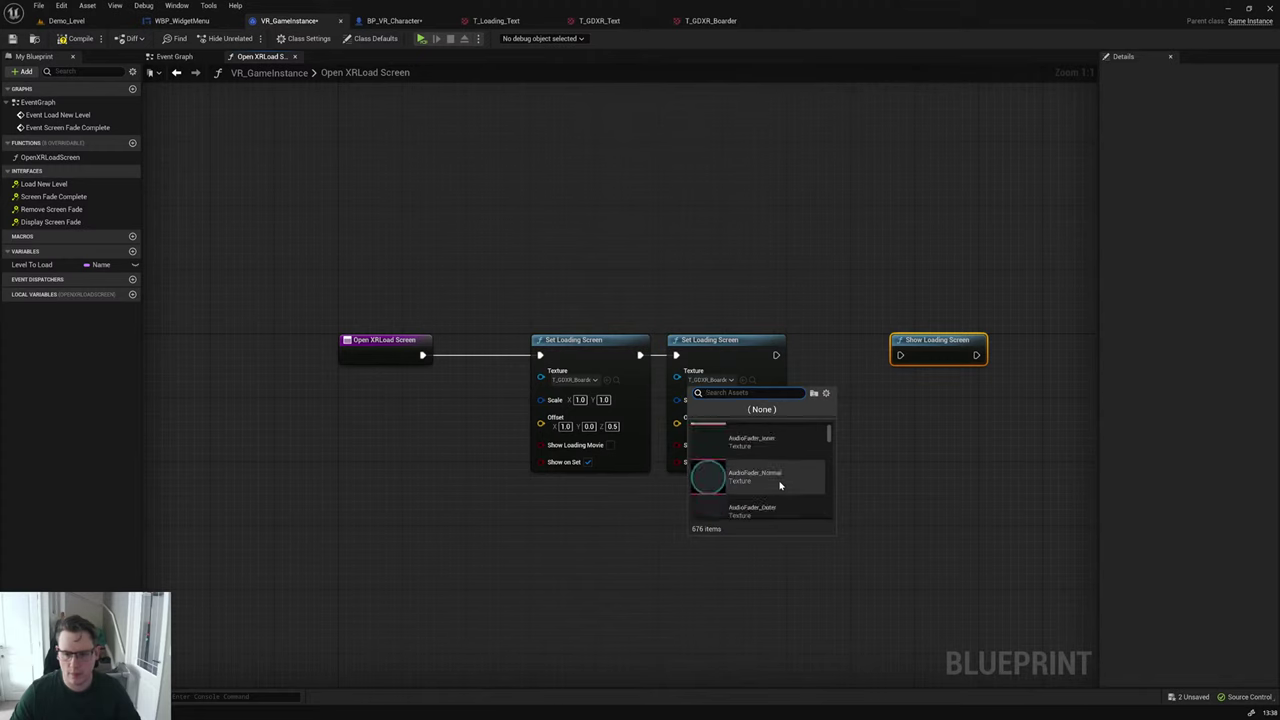
scroll(780, 485, "down", 1)
type("gdxr_b")
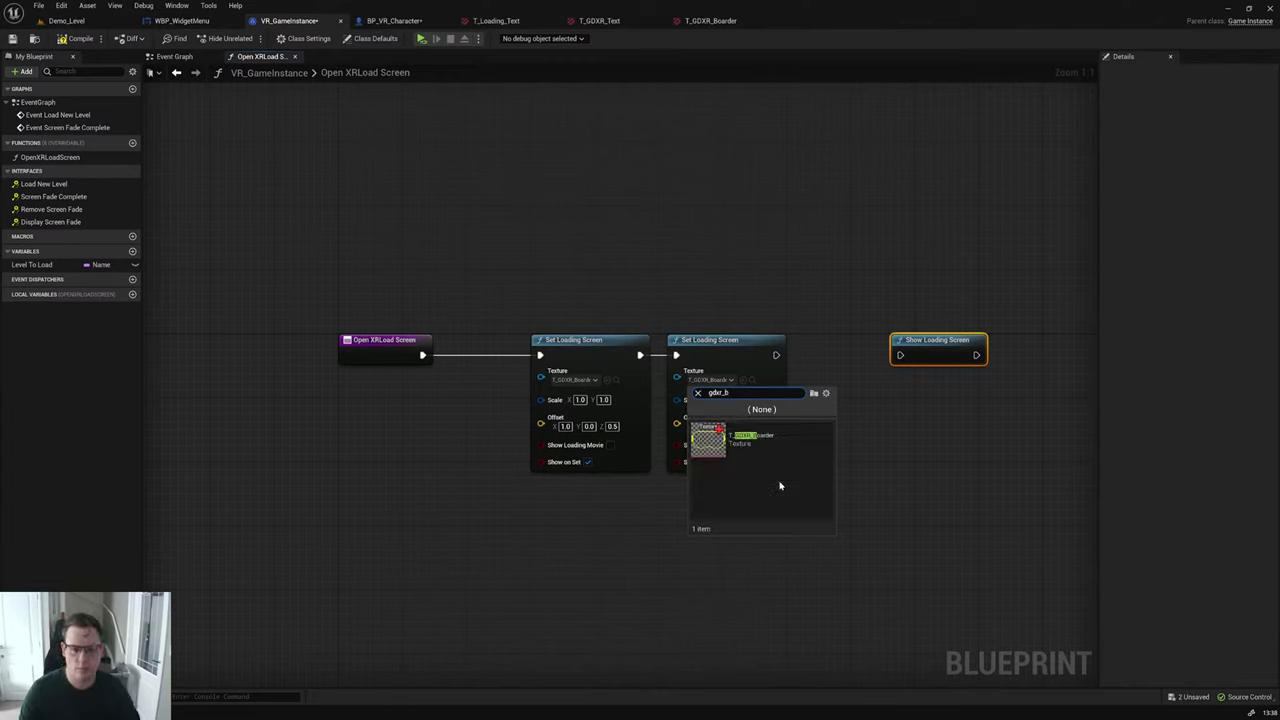
key("BackSpace")
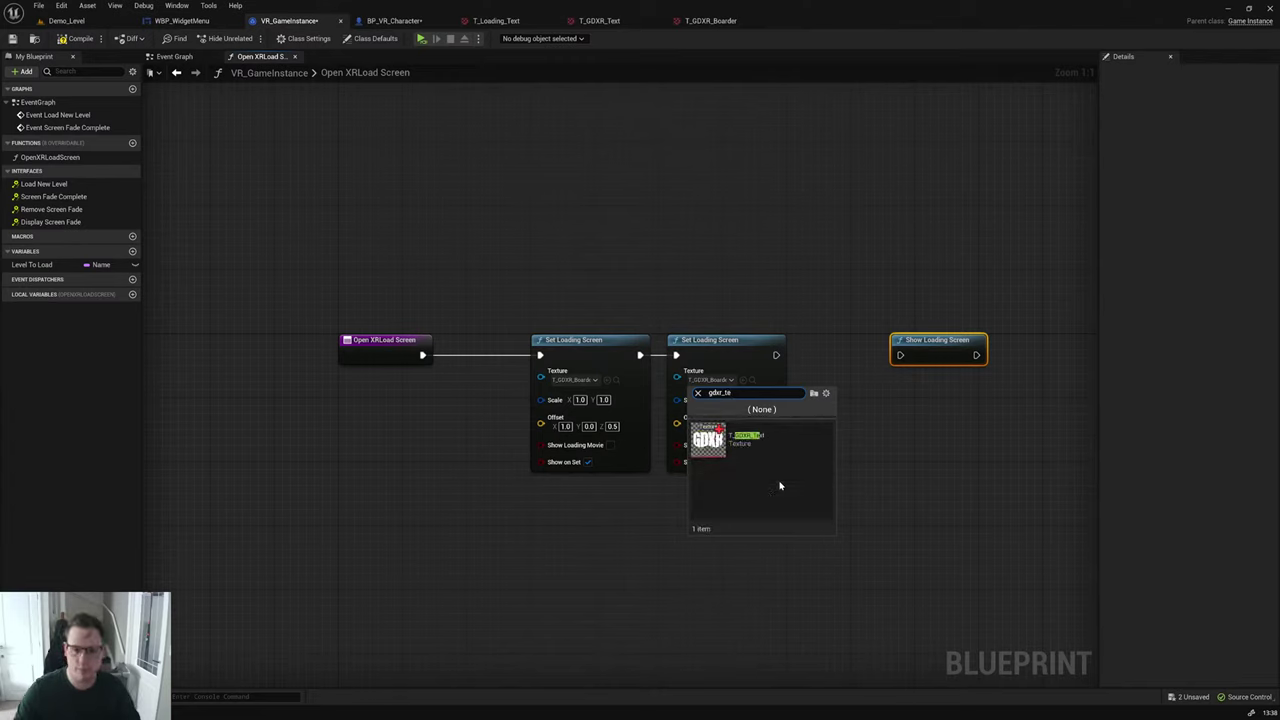
left_click(767, 452)
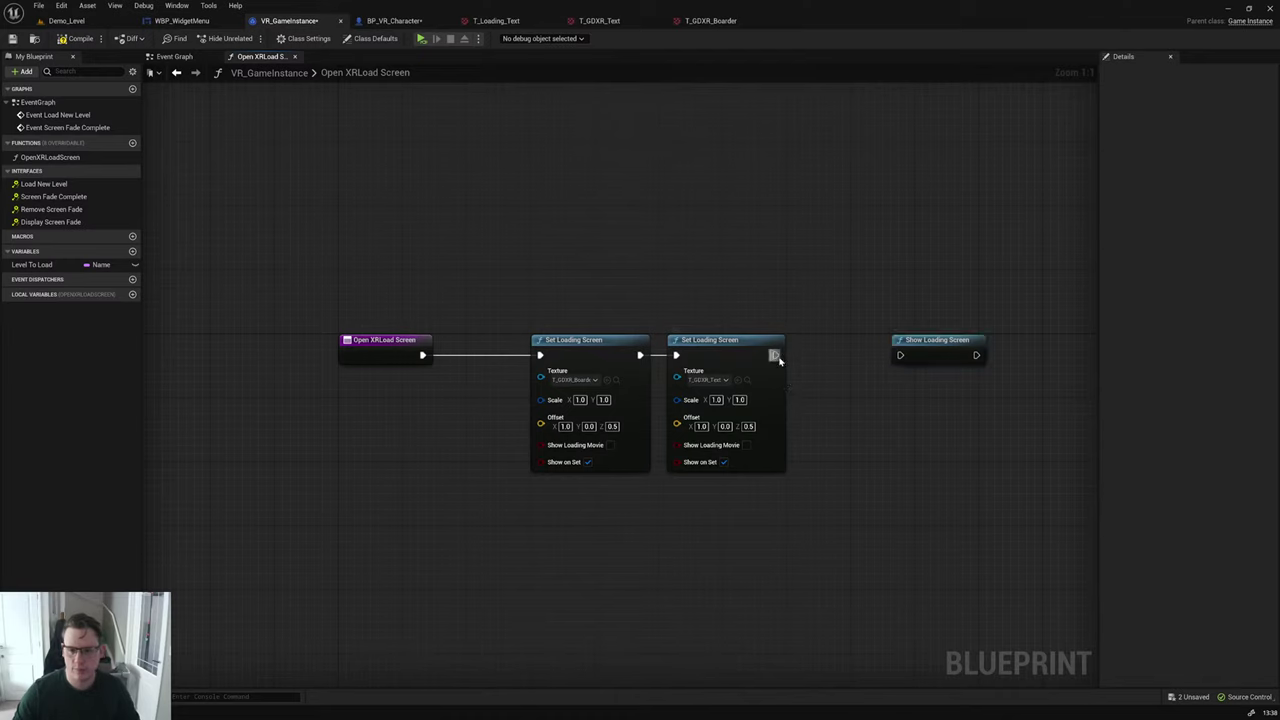
left_click_drag(777, 357, 806, 358)
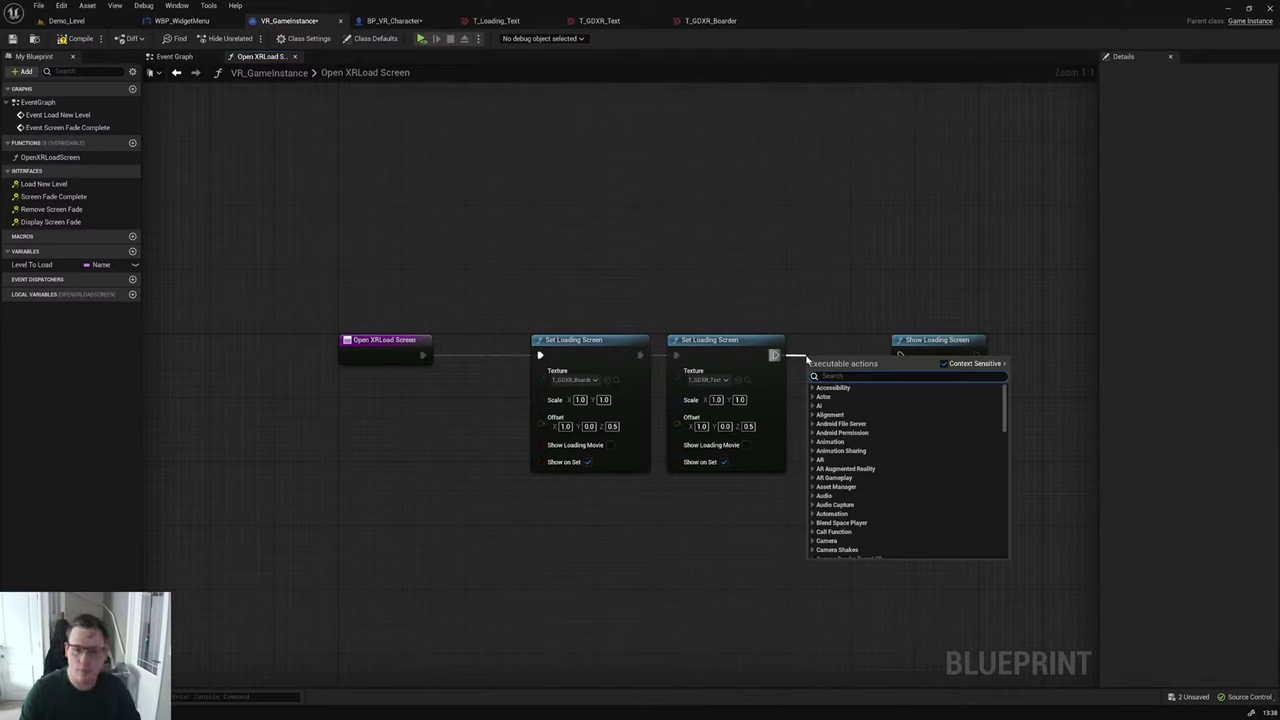
Step: Add a third node using T_Loading_Text, wire it into Show Loading Screen, and compile
left_click(750, 343)
key("ctrl+d")
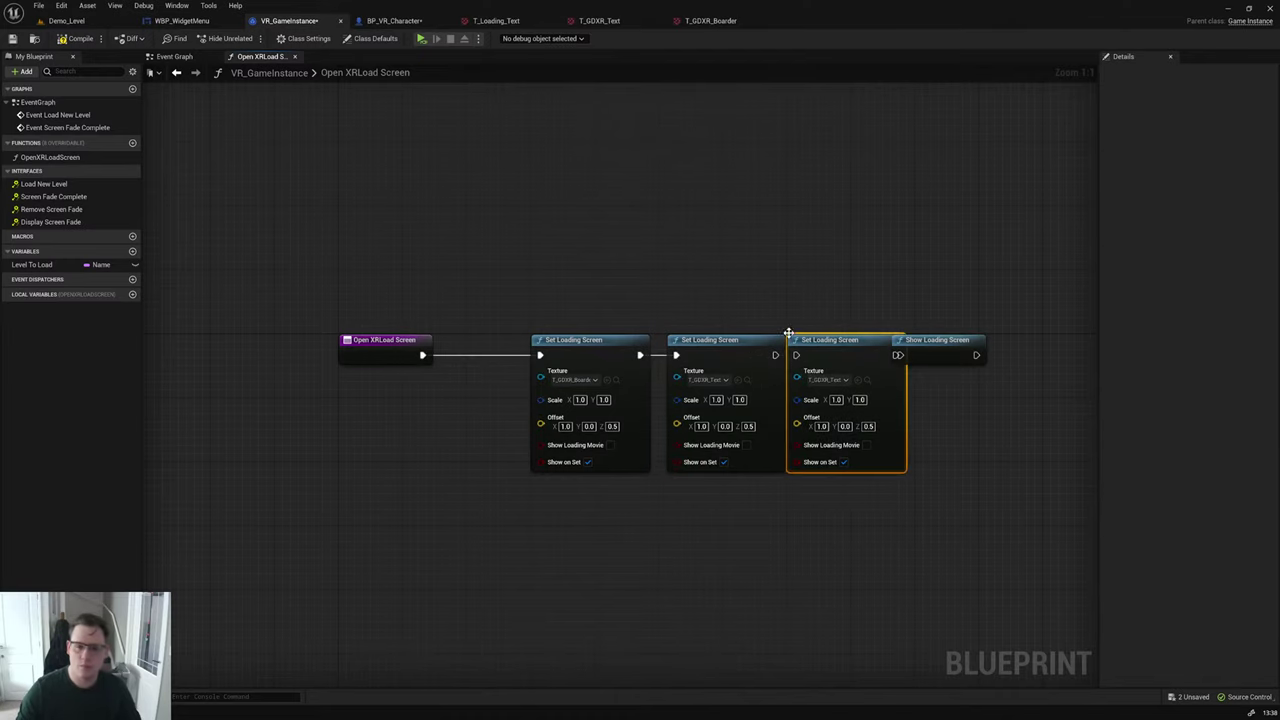
left_click_drag(815, 347, 812, 355)
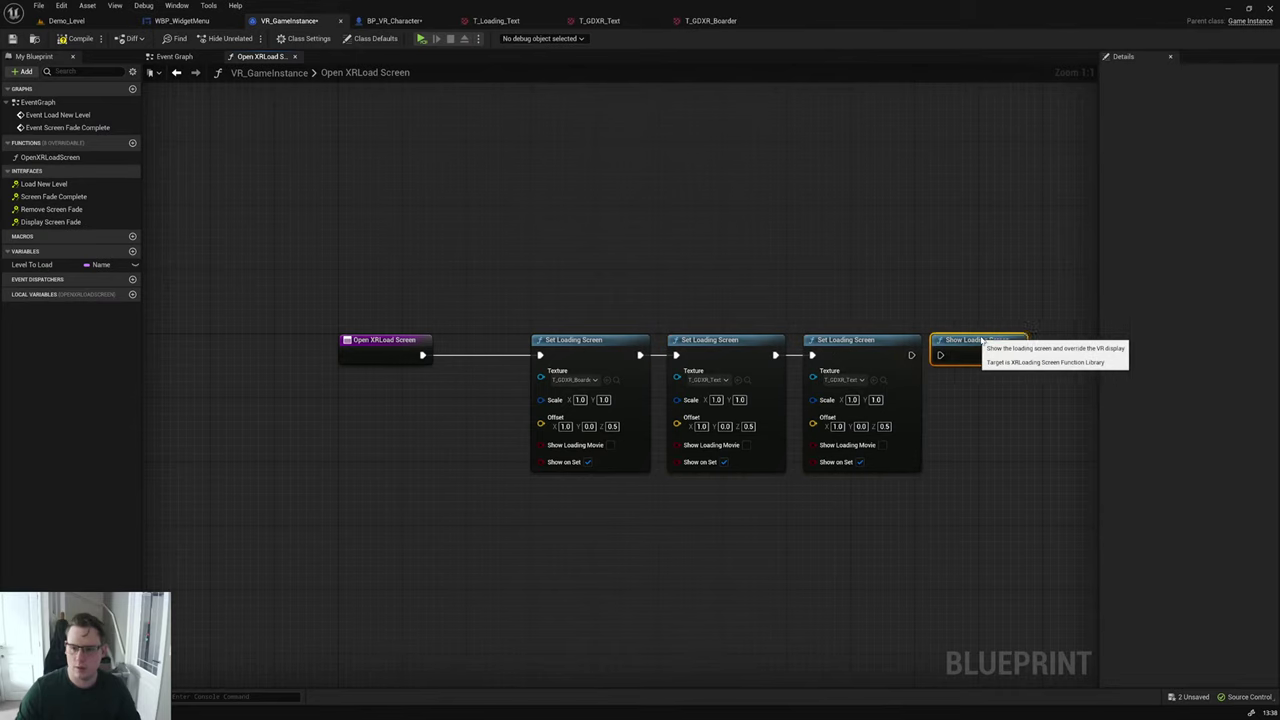
left_click_drag(937, 340, 1002, 340)
left_click(848, 381)
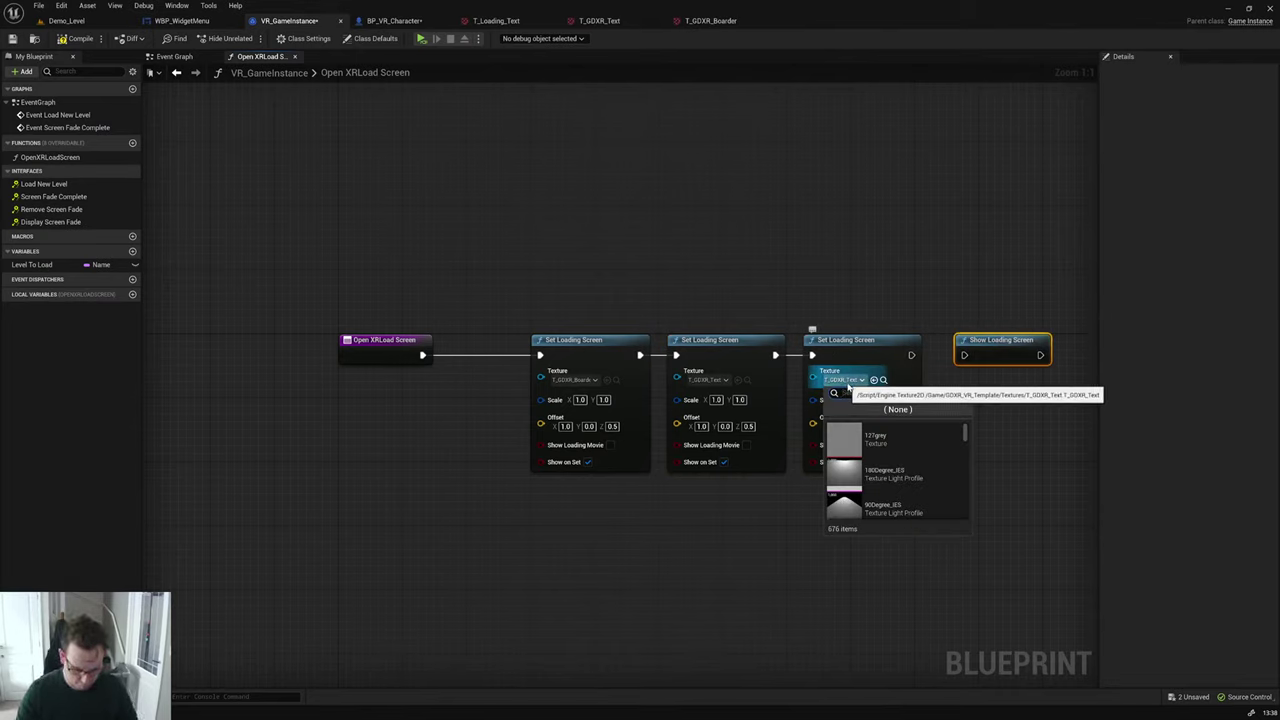
type("loading")
left_click(884, 436)
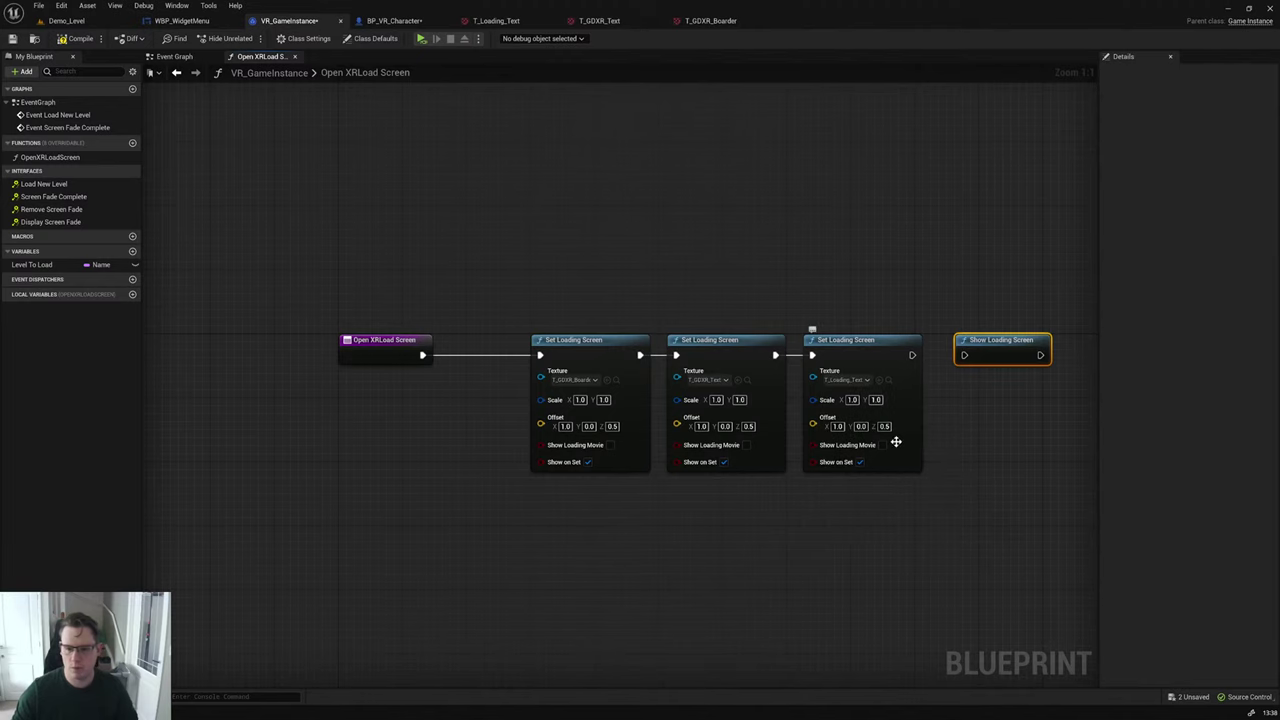
left_click_drag(912, 355, 964, 356)
left_click(72, 39)
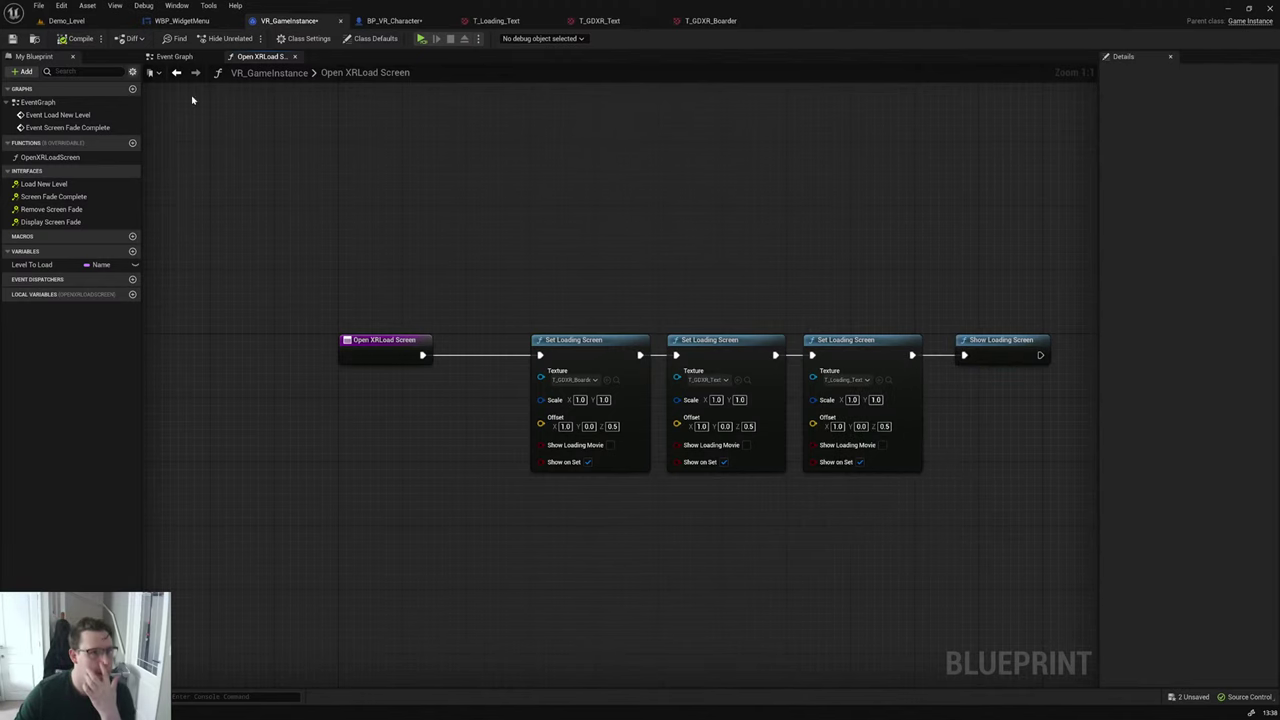
left_click(394, 20)
Step: In BP_VR_Character, bypass Hide Loading Screen to Update Movement Method, compile, and save all
scroll(521, 214, "up", 6)
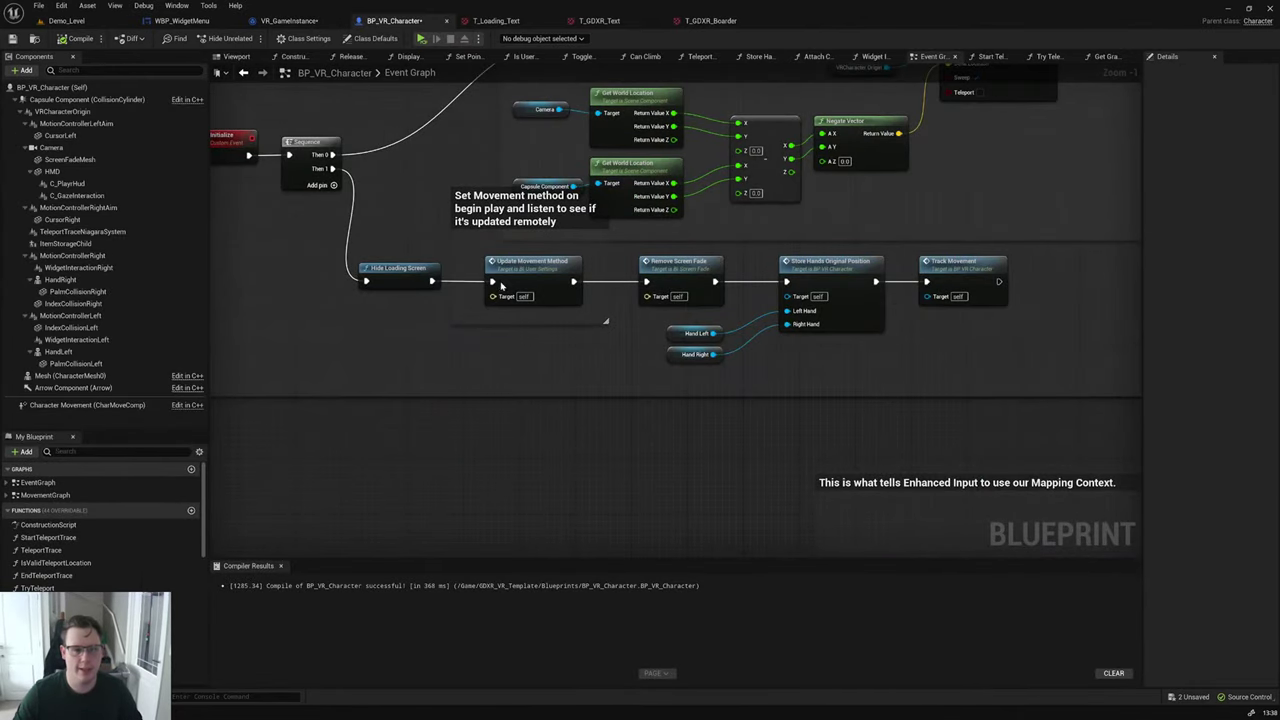
left_click_drag(492, 281, 333, 168)
left_click(78, 38)
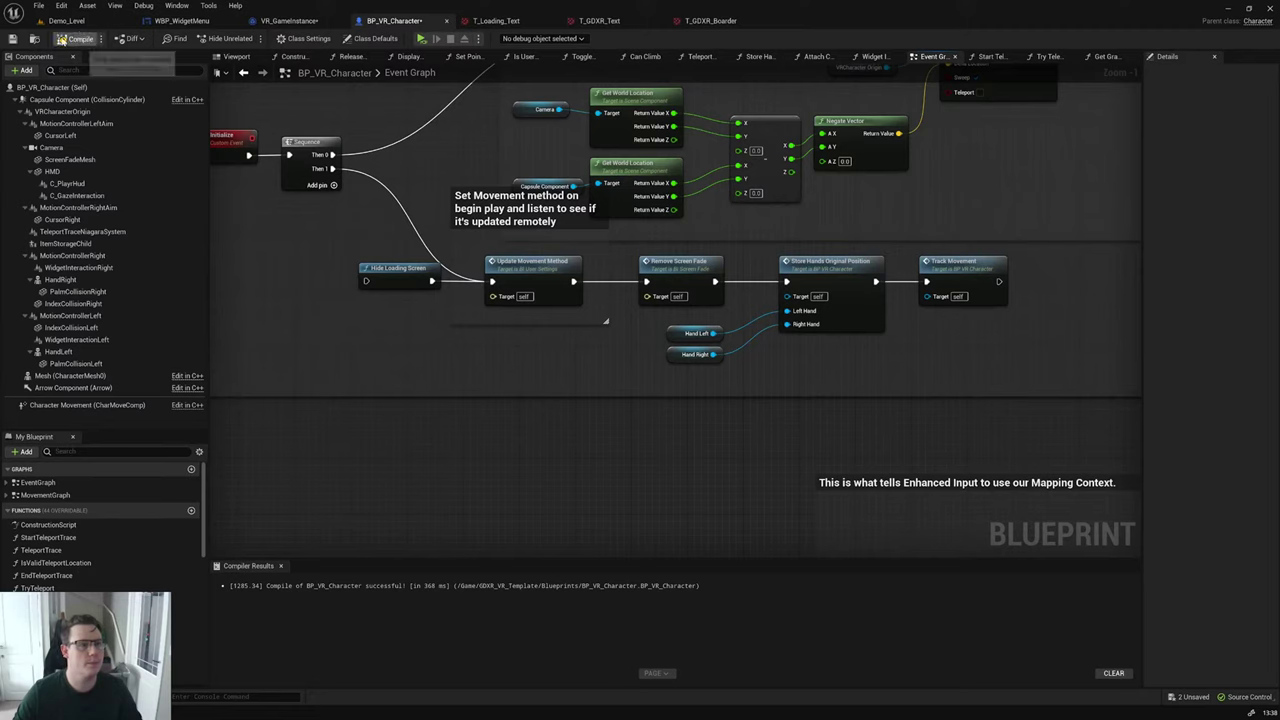
left_click(38, 5)
left_click(72, 56)
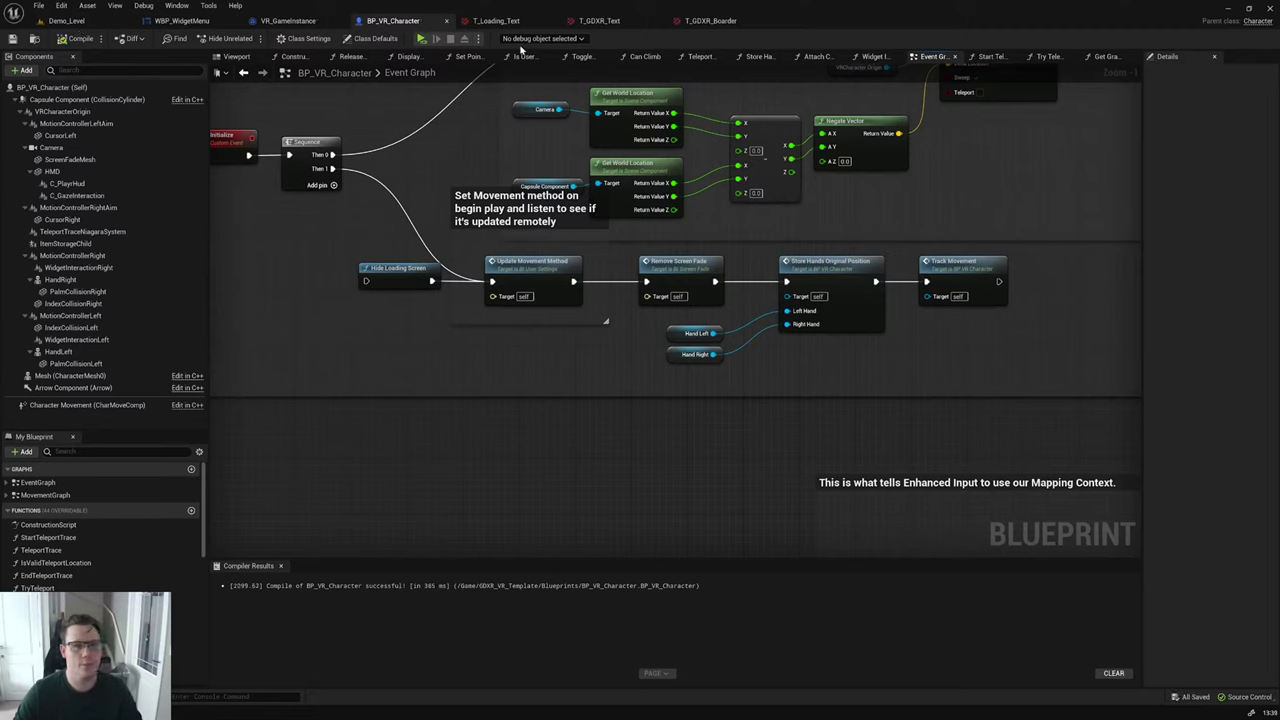
Step: Test in VR preview, then inspect the three loading textures and return to VR_GameInstance
left_click(421, 39)
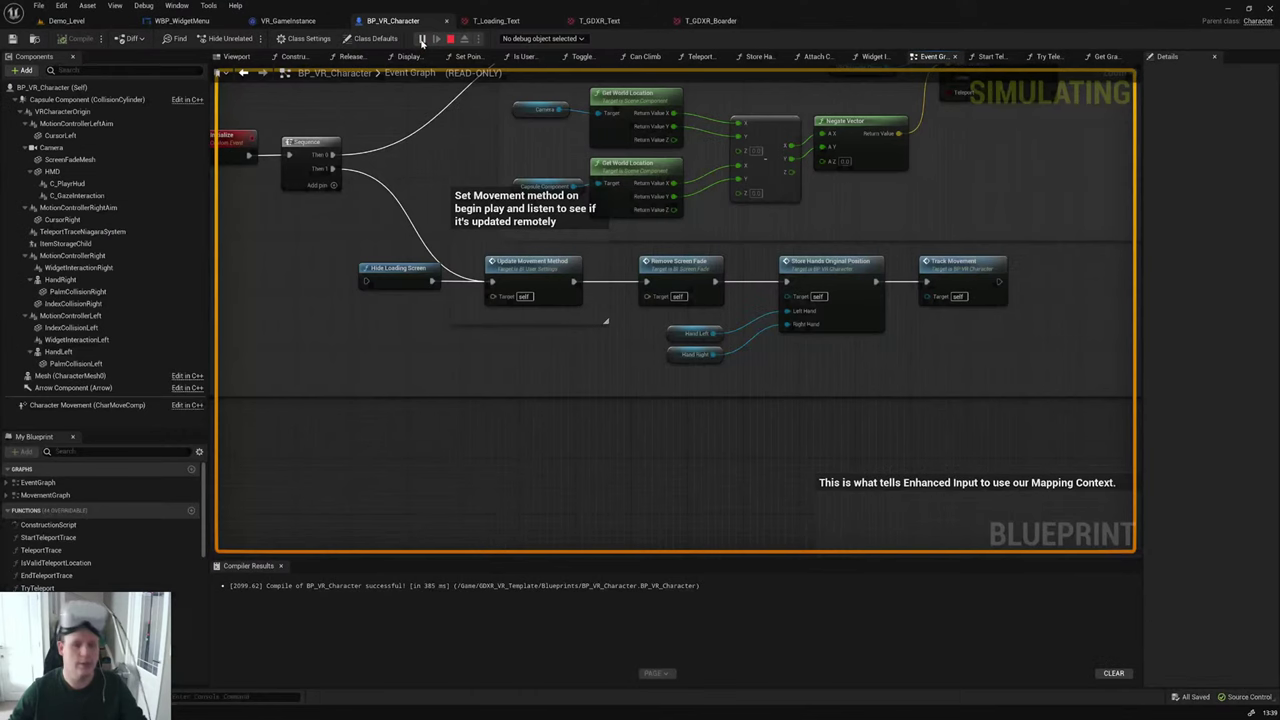
left_click(421, 40)
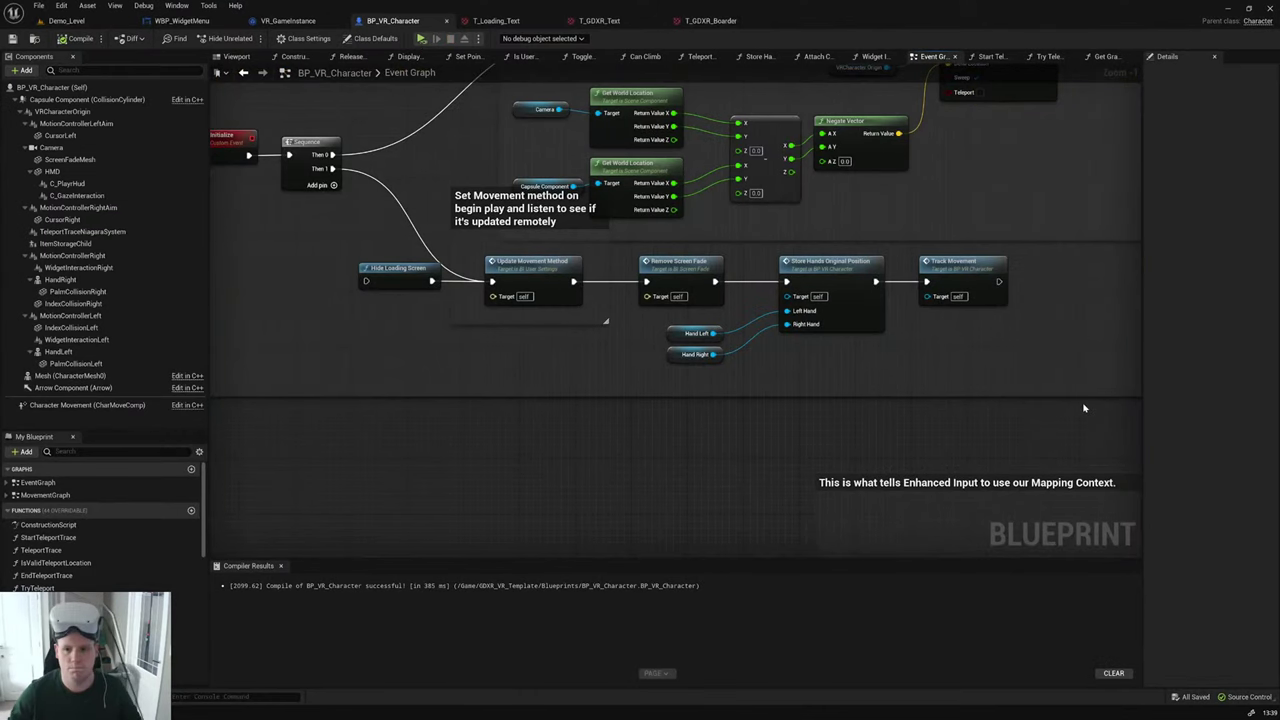
left_click(492, 21)
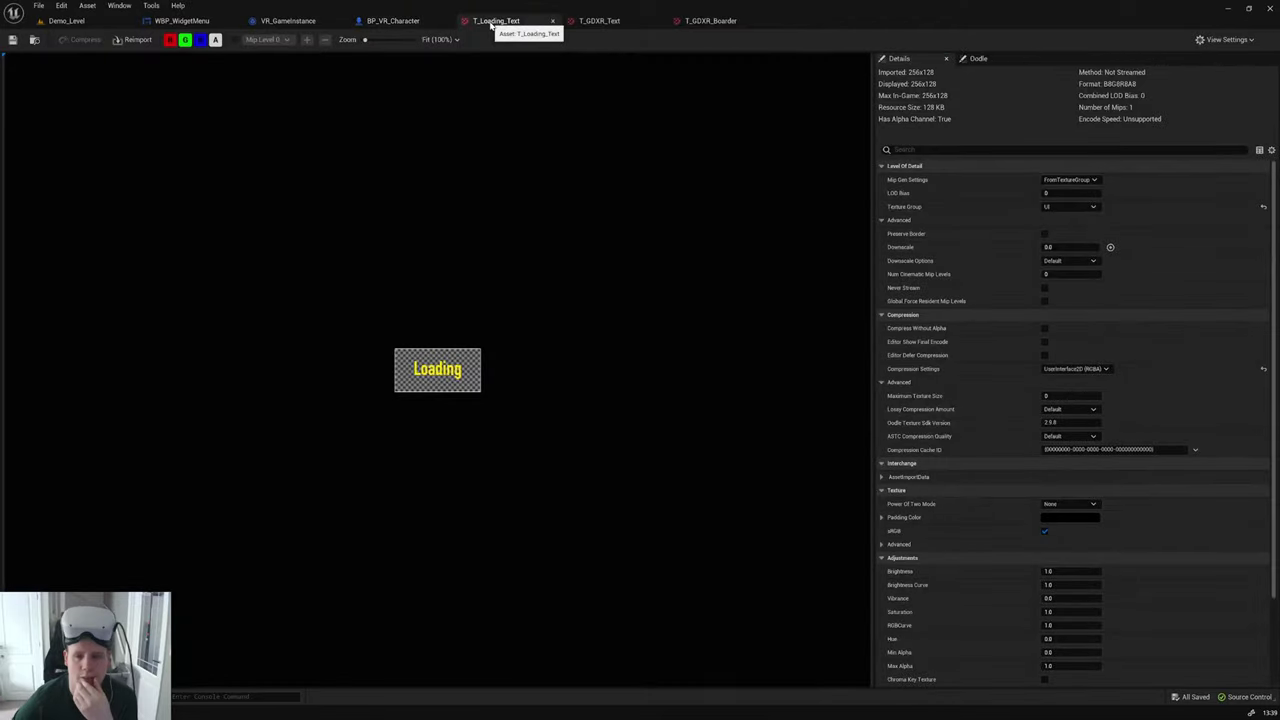
left_click(600, 21)
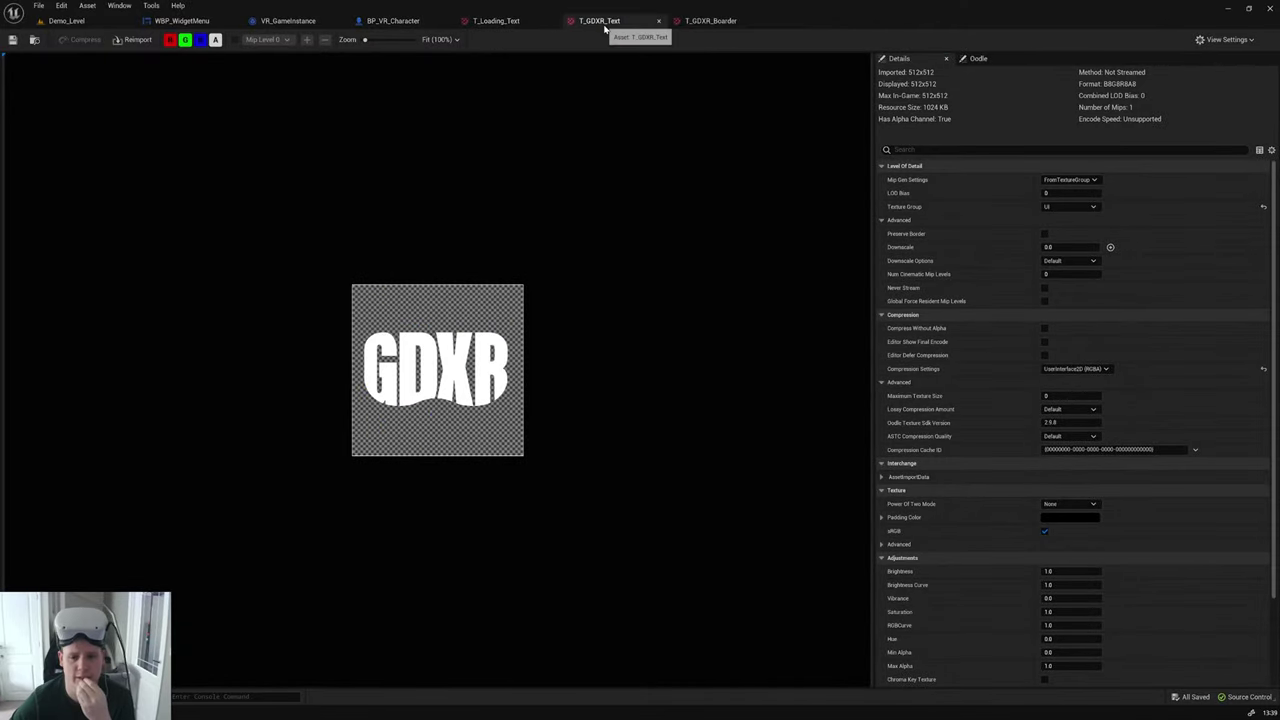
left_click(709, 21)
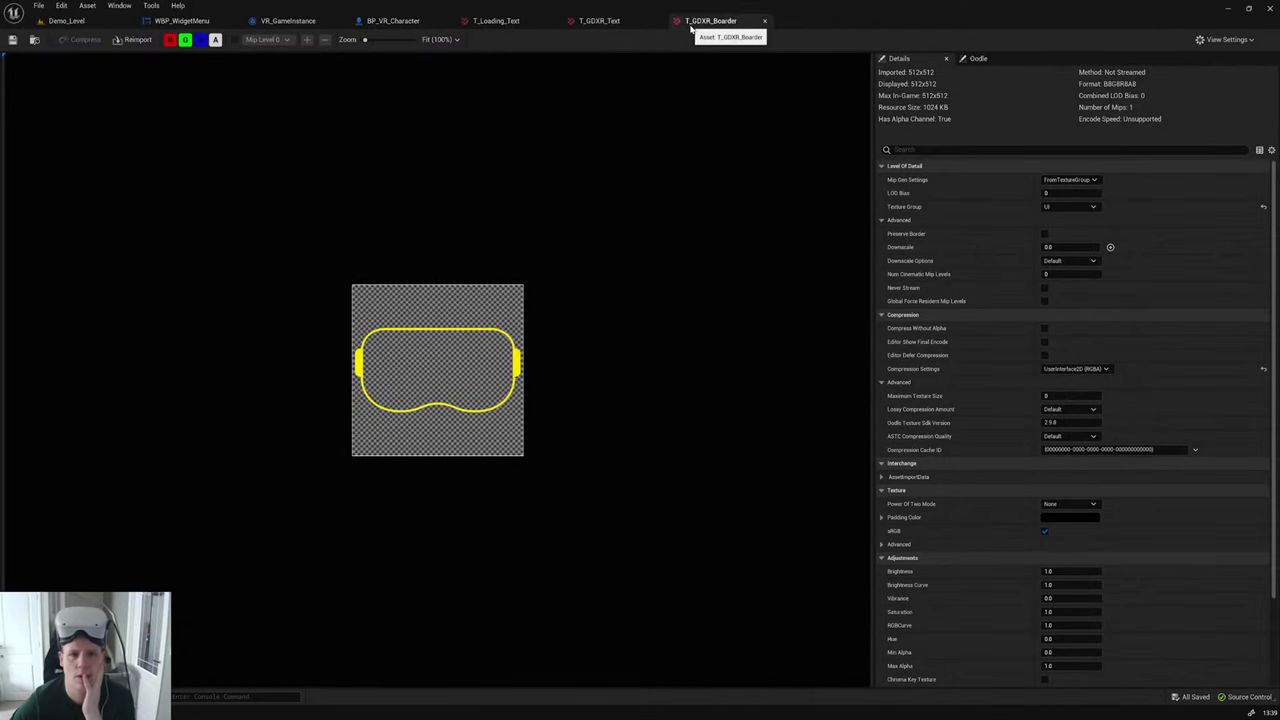
left_click(298, 21)
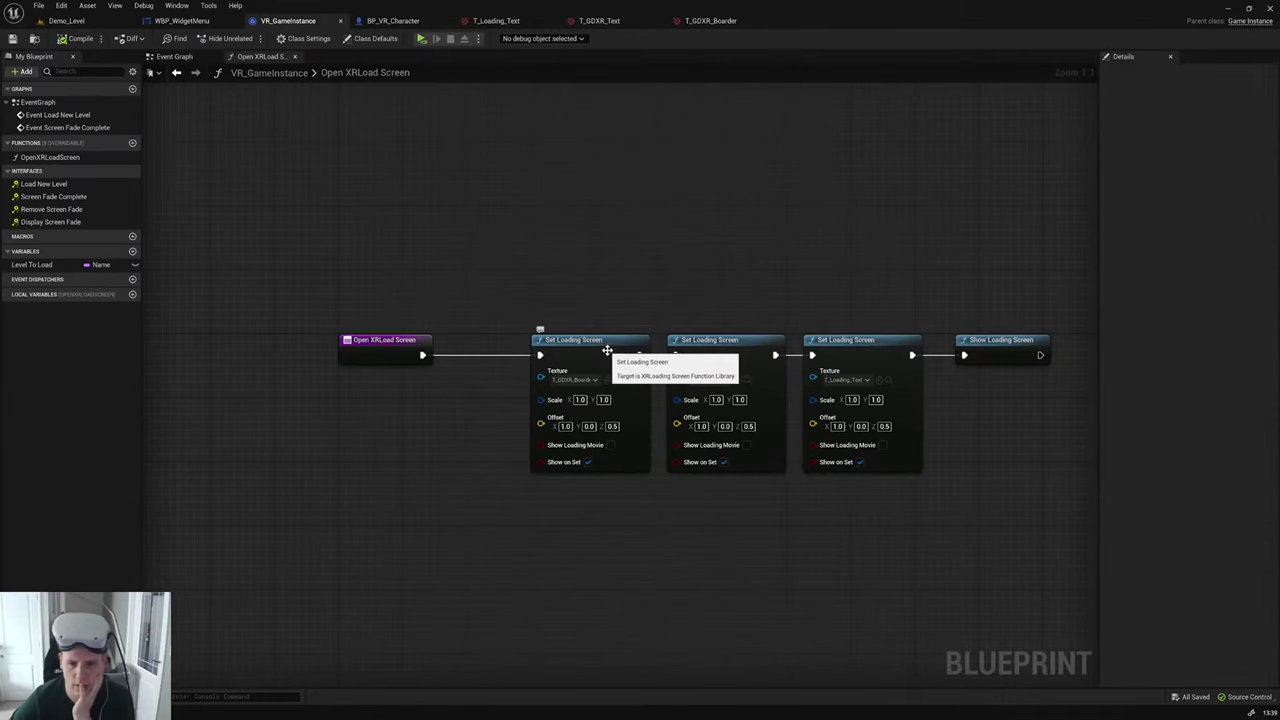
Step: Set the first two Set Loading Screen nodes' Offset Z to 0.6 and 0.8
left_click_drag(597, 342, 572, 342)
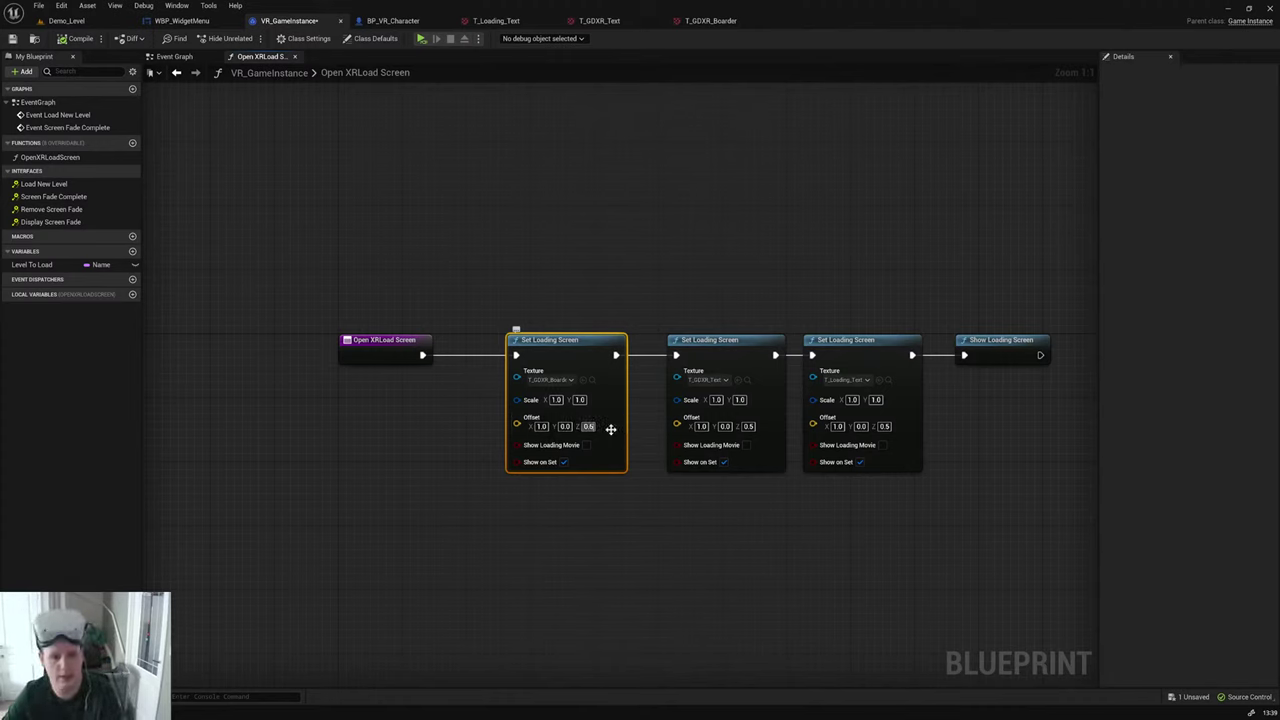
left_click(653, 440)
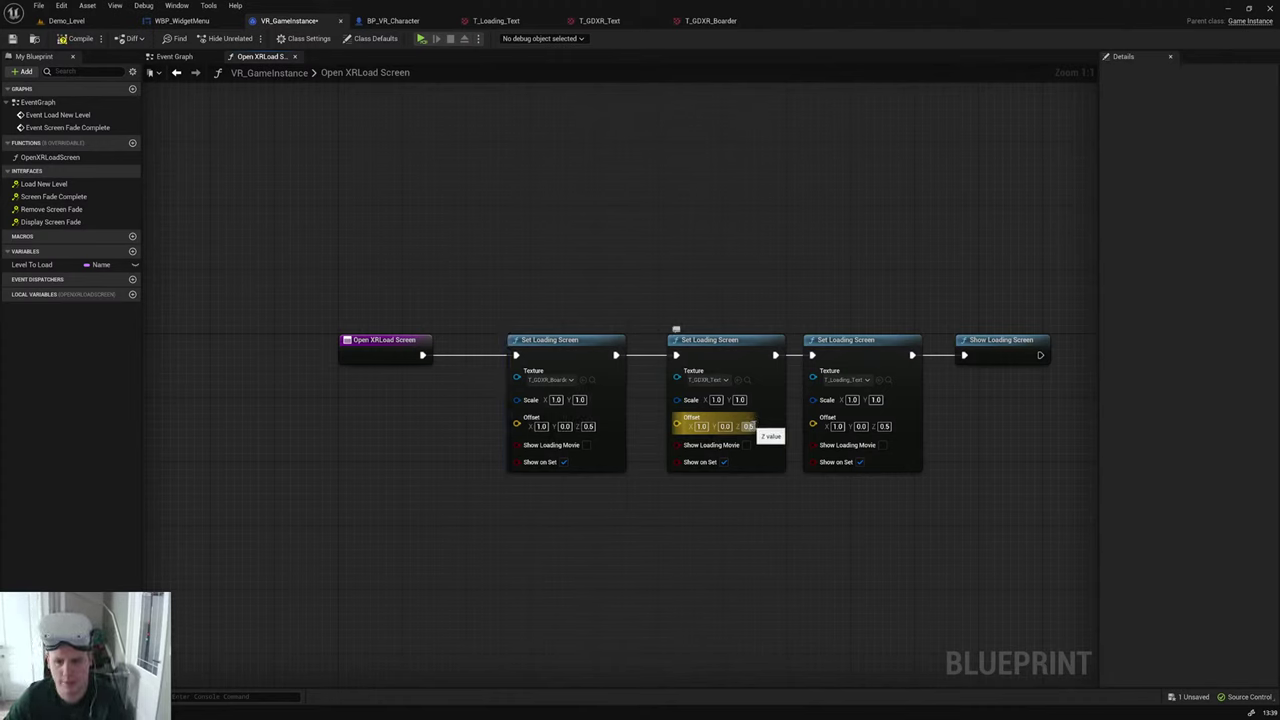
left_click(752, 426)
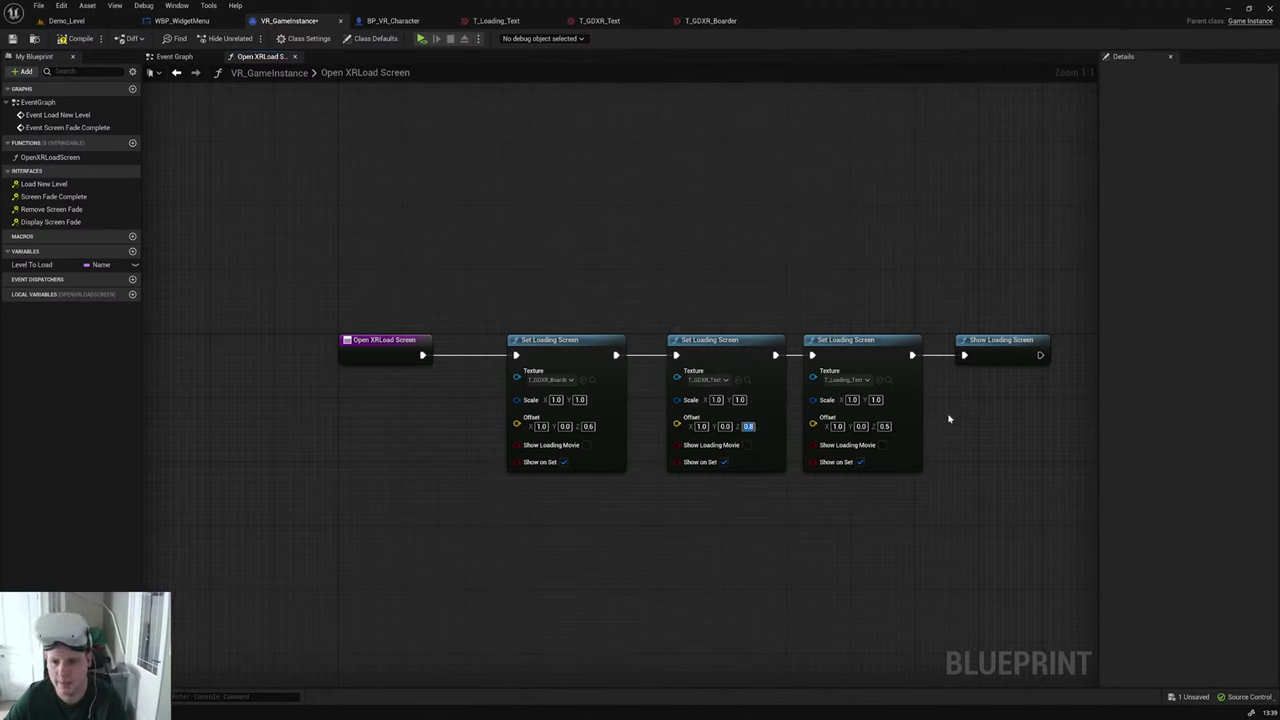
Step: Turn off Show on Set on all three nodes, test in a preview, and open BP_VR_Character
left_click(859, 462)
left_click(723, 462)
left_click(563, 462)
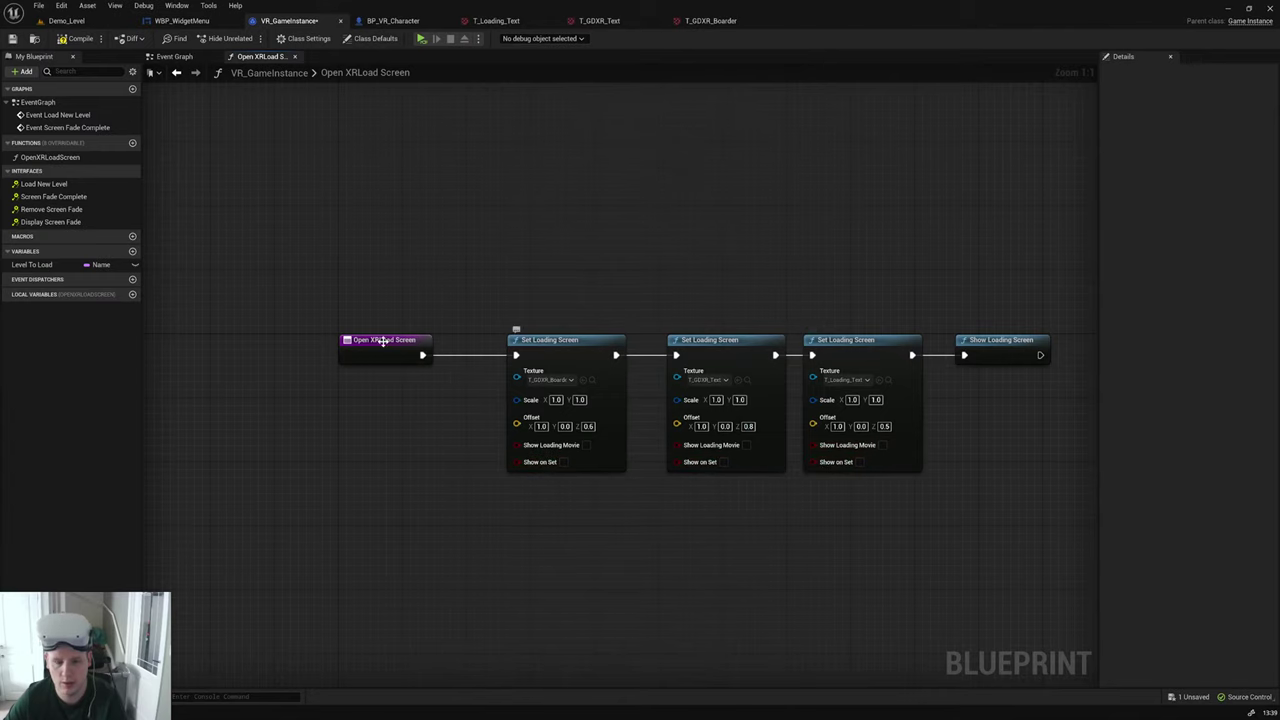
left_click(421, 39)
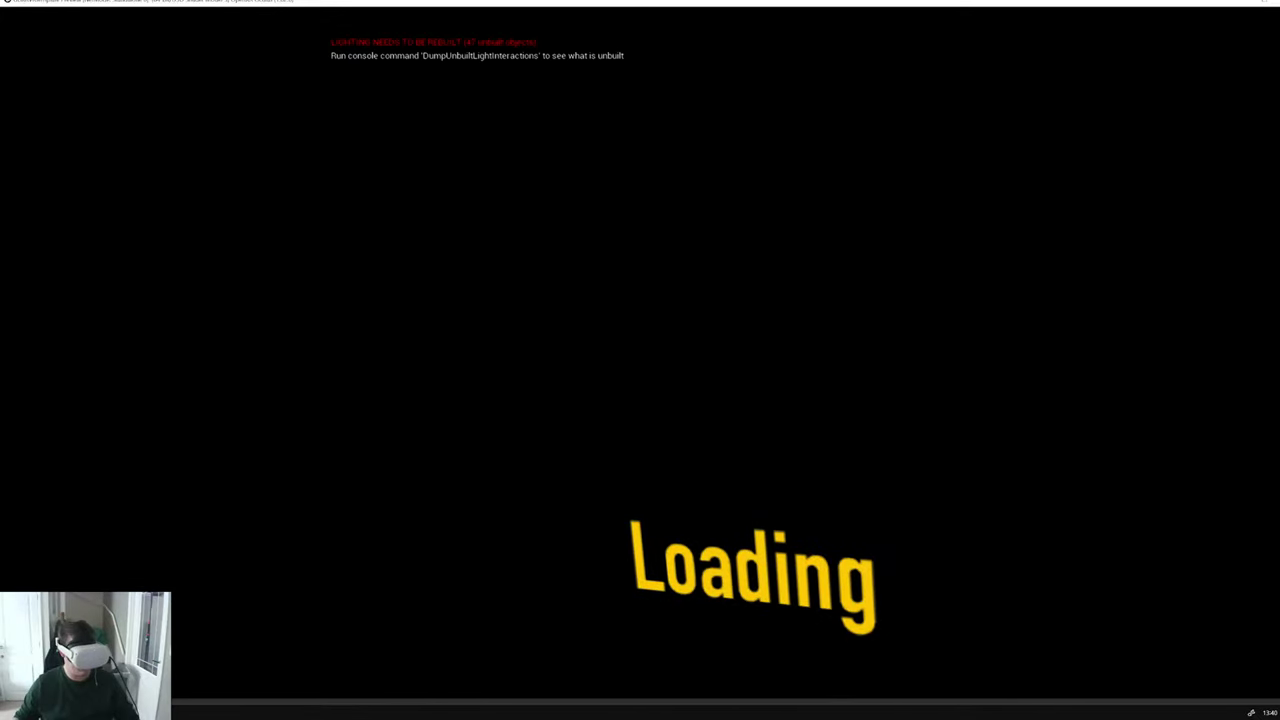
key("alt+Tab")
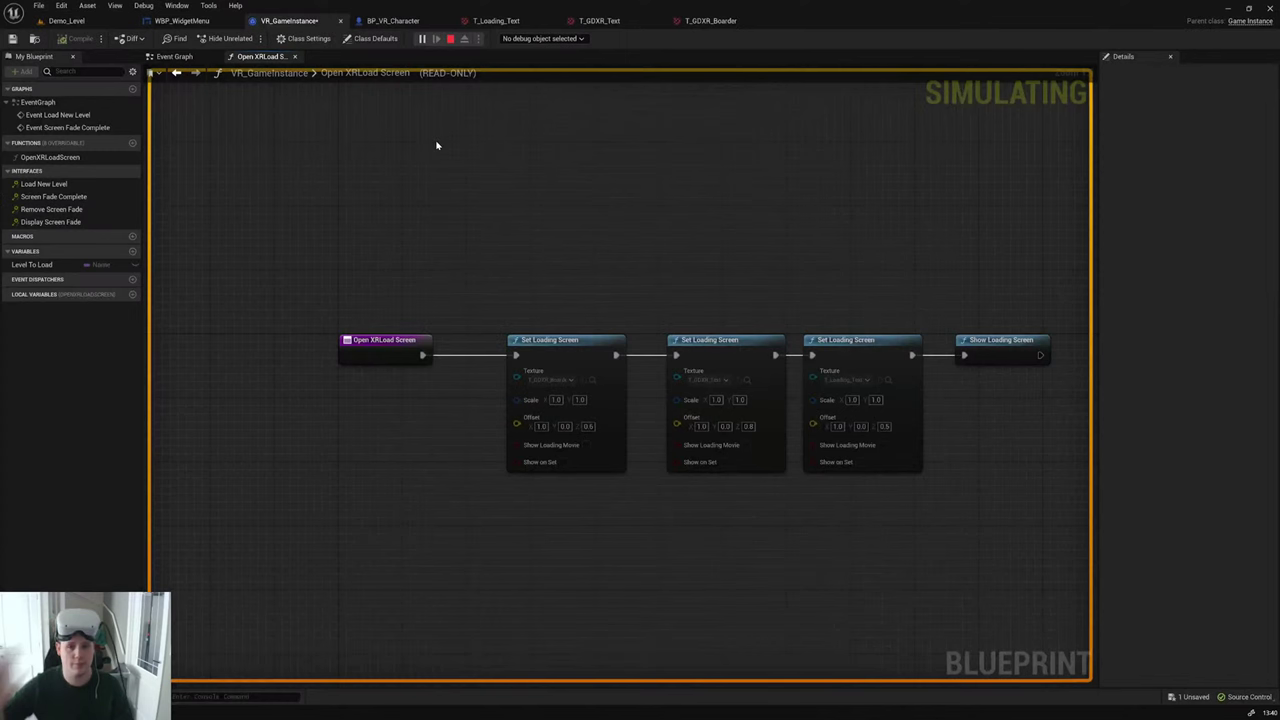
left_click(399, 21)
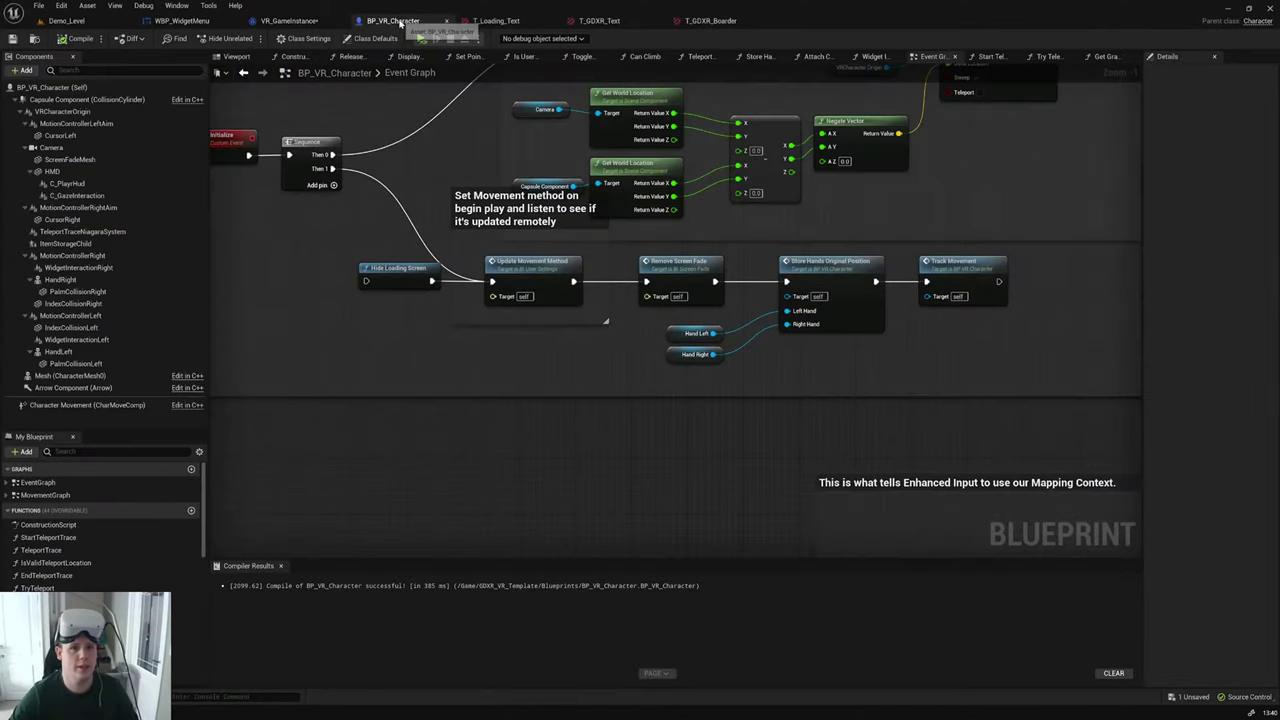
Step: Wire Sequence Then 1 into Hide Loading Screen, recompile, and test in VR preview
left_click_drag(370, 281, 333, 168)
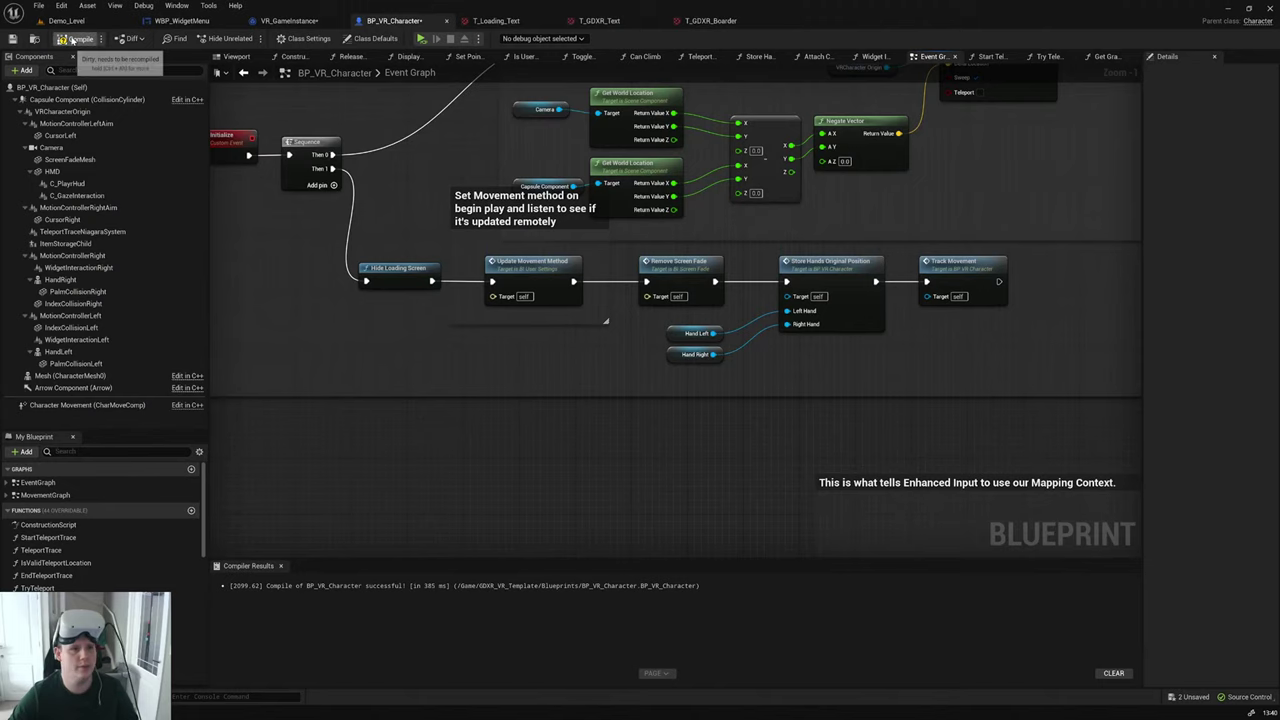
left_click(80, 38)
left_click(420, 39)
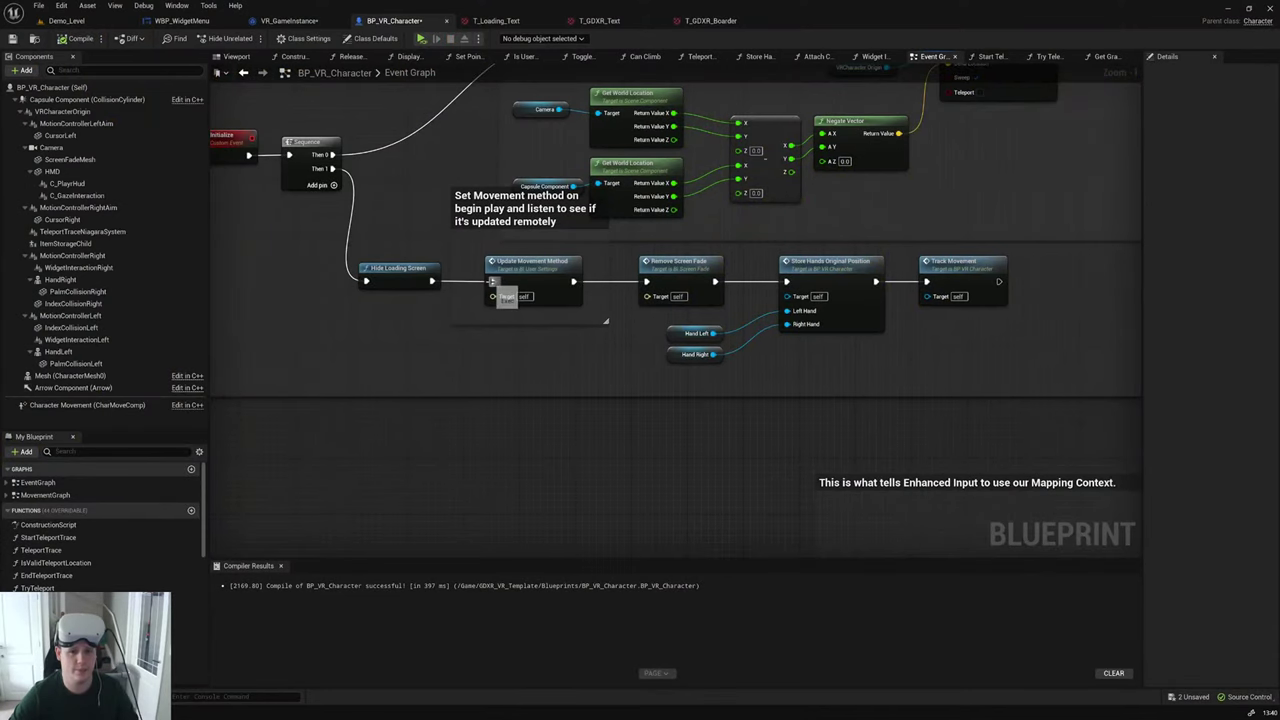
Step: Rewire Then 1 straight to Update Movement Method, recompile, retest, and return to Open XRLoad Screen
left_click_drag(493, 282, 333, 168)
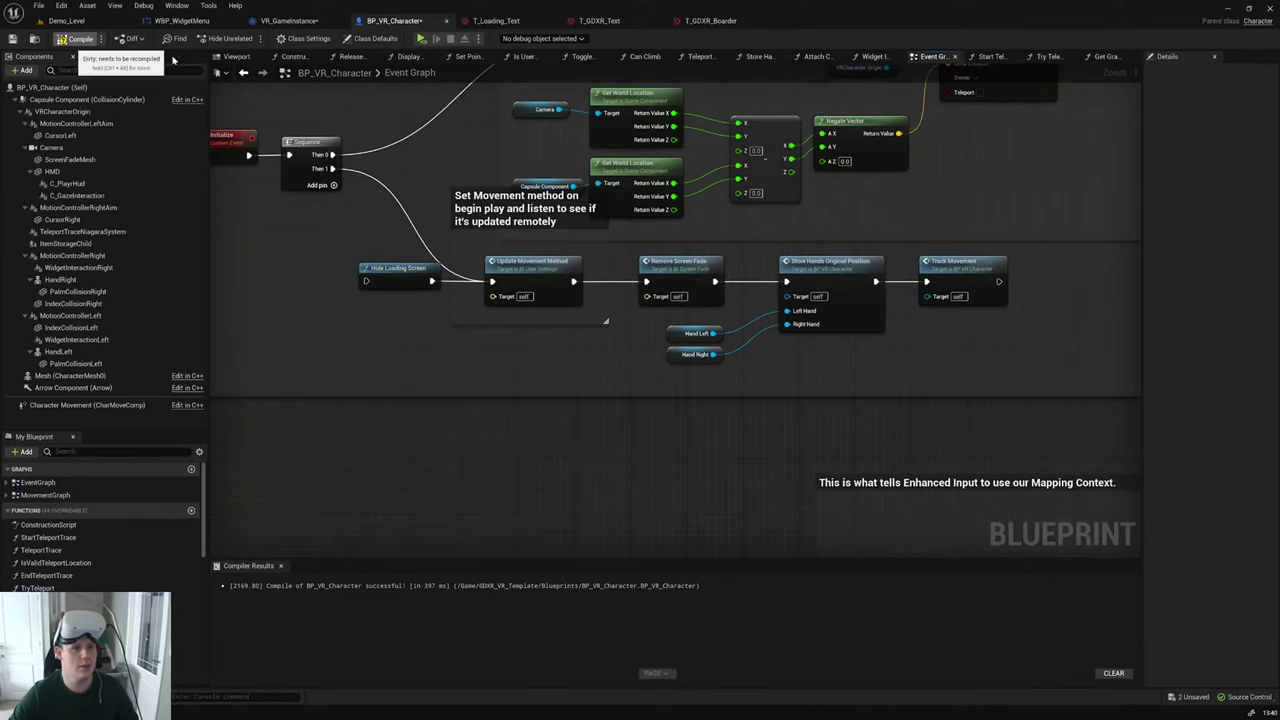
left_click(74, 42)
left_click(421, 38)
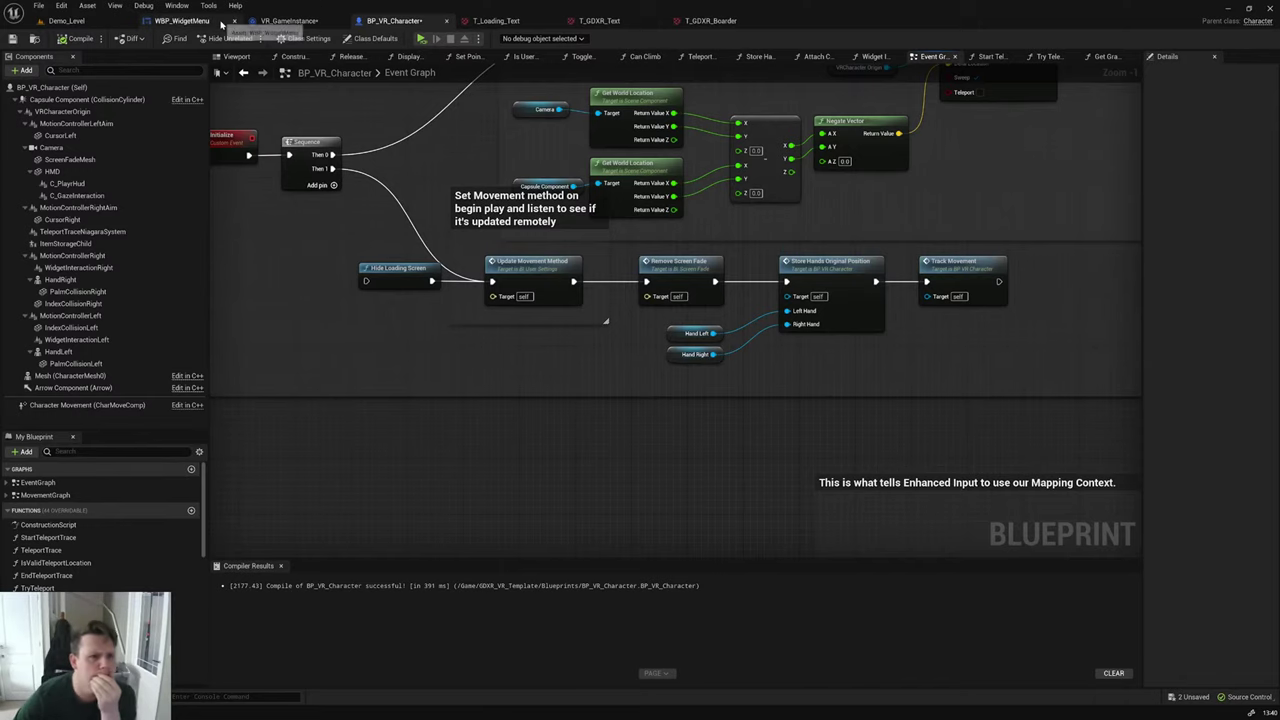
left_click(182, 20)
left_click(289, 20)
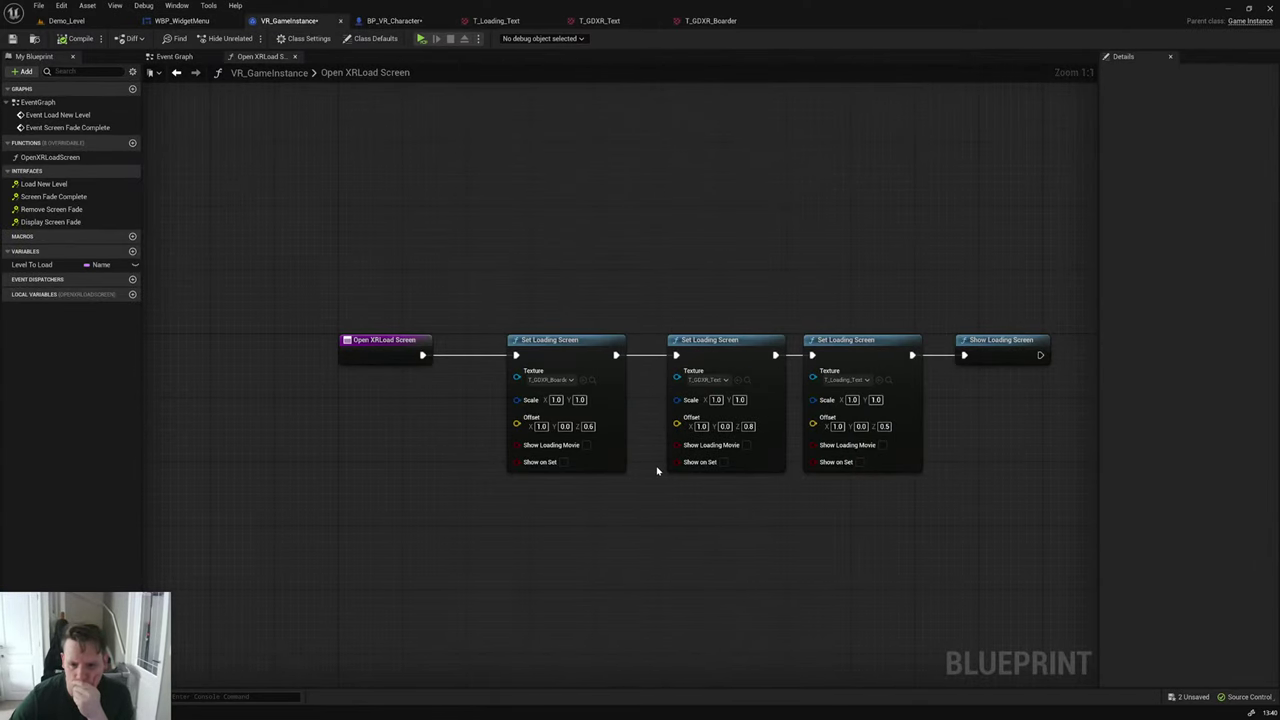
Step: Re-enable Show on Set on the border splash and wire it straight to Show Loading Screen, then compile and preview
left_click(563, 462)
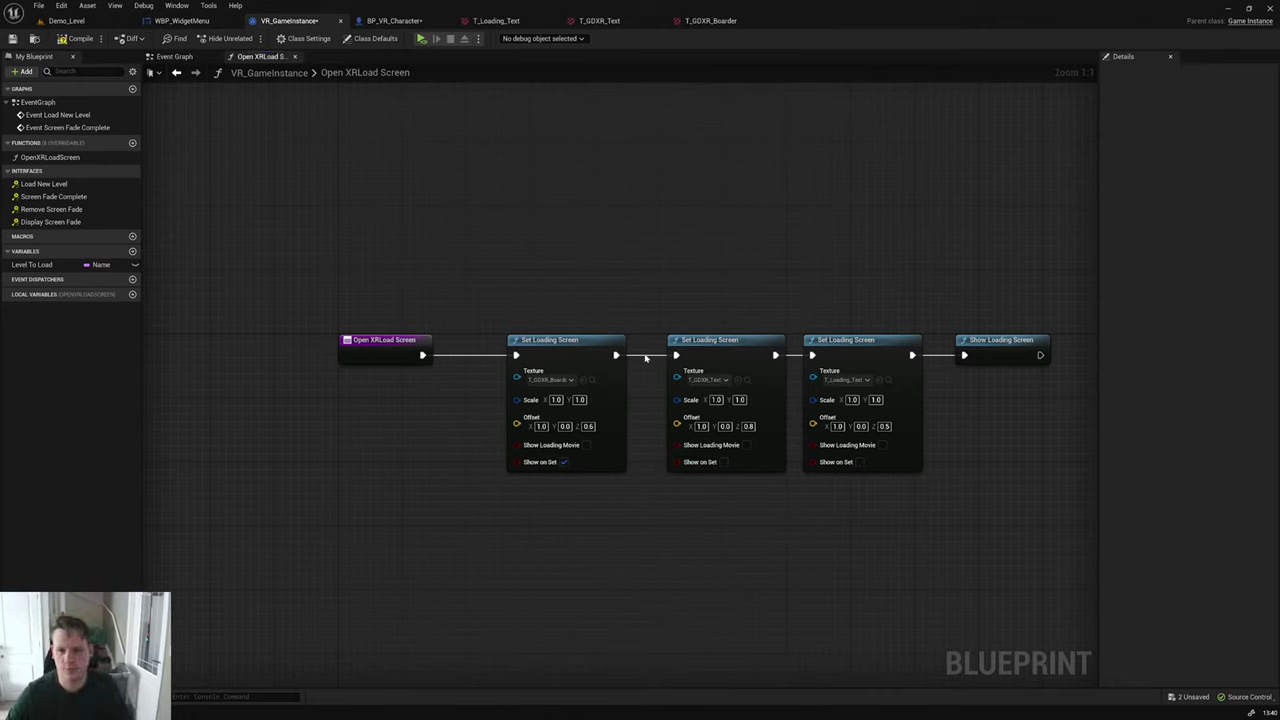
left_click_drag(675, 323, 886, 448)
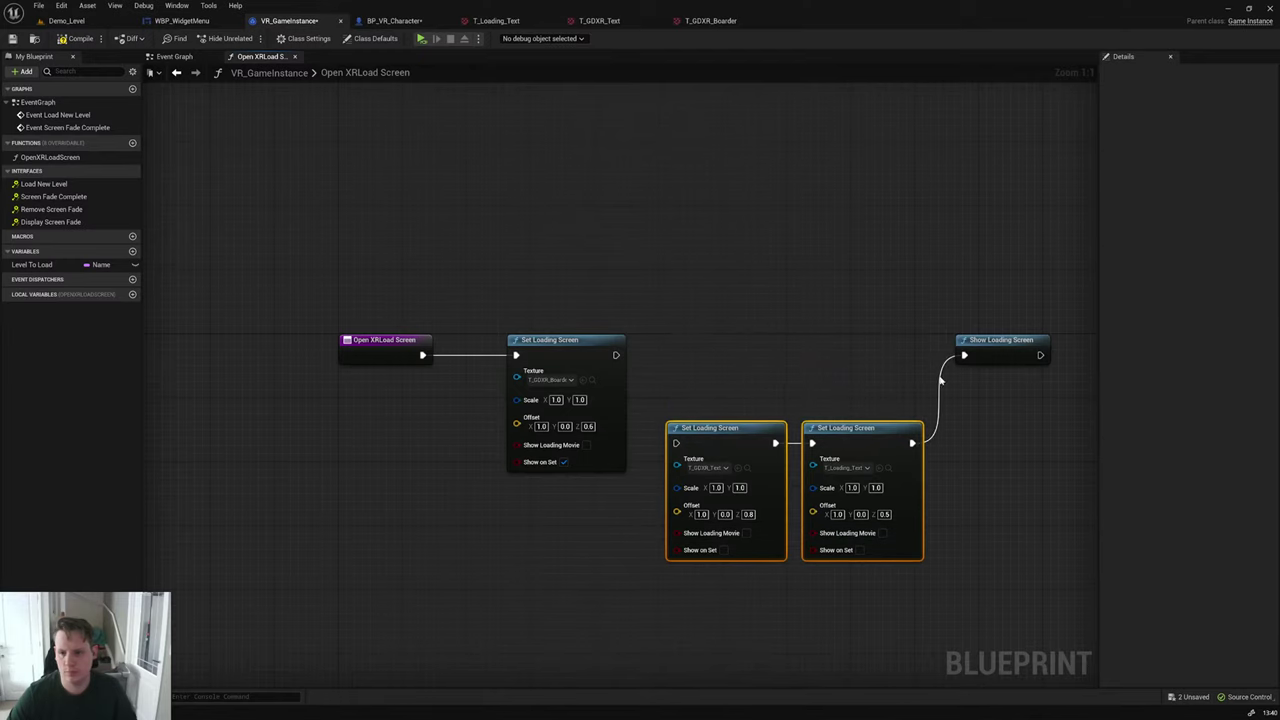
left_click_drag(964, 355, 611, 360)
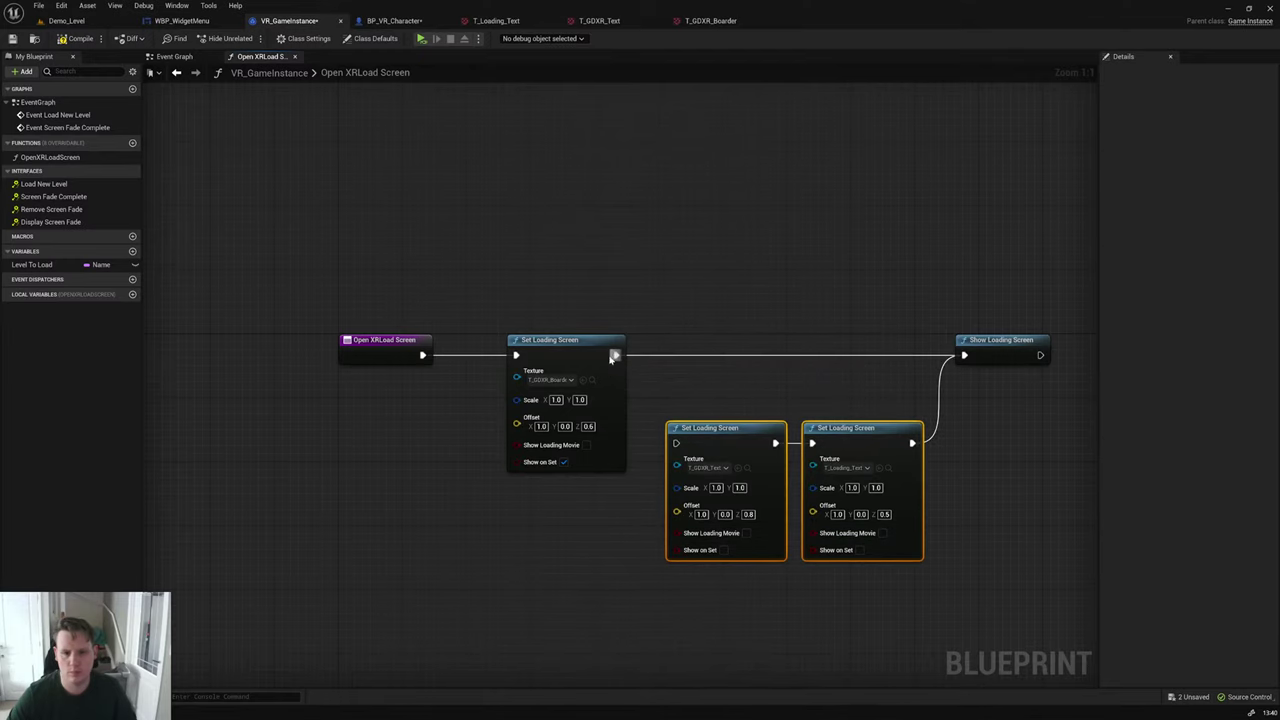
left_click(86, 43)
left_click(420, 39)
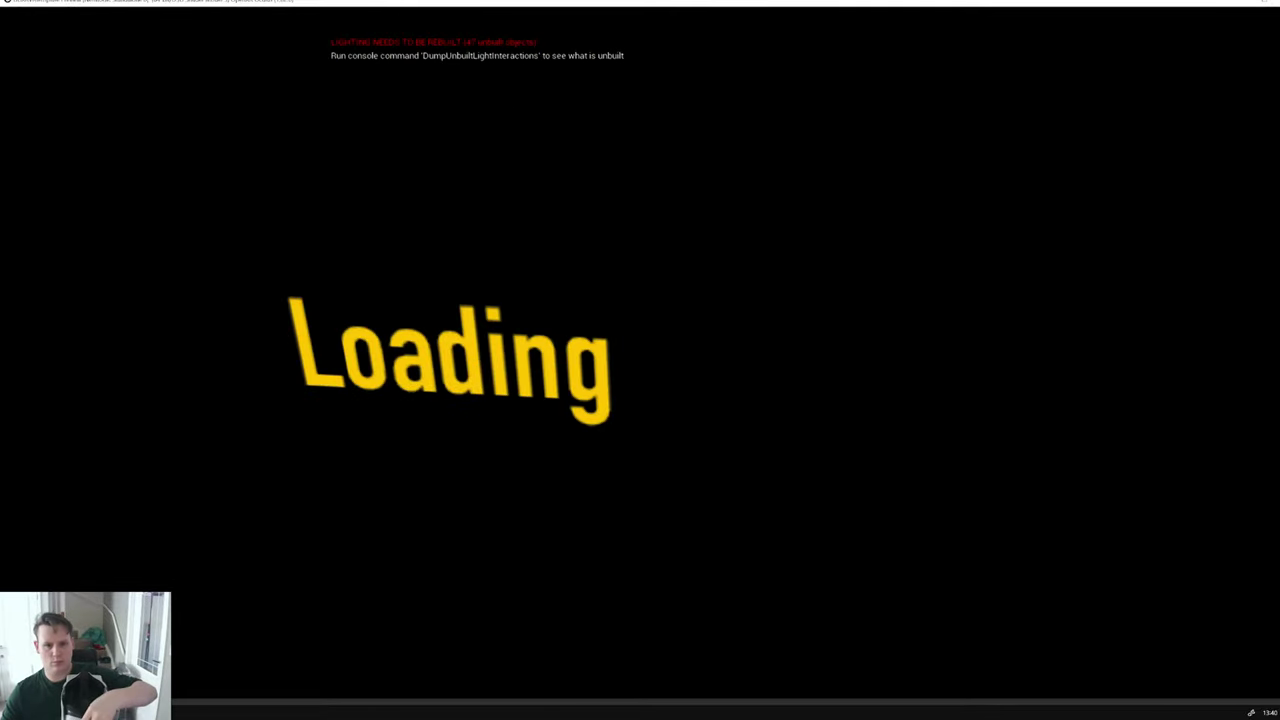
key("Escape")
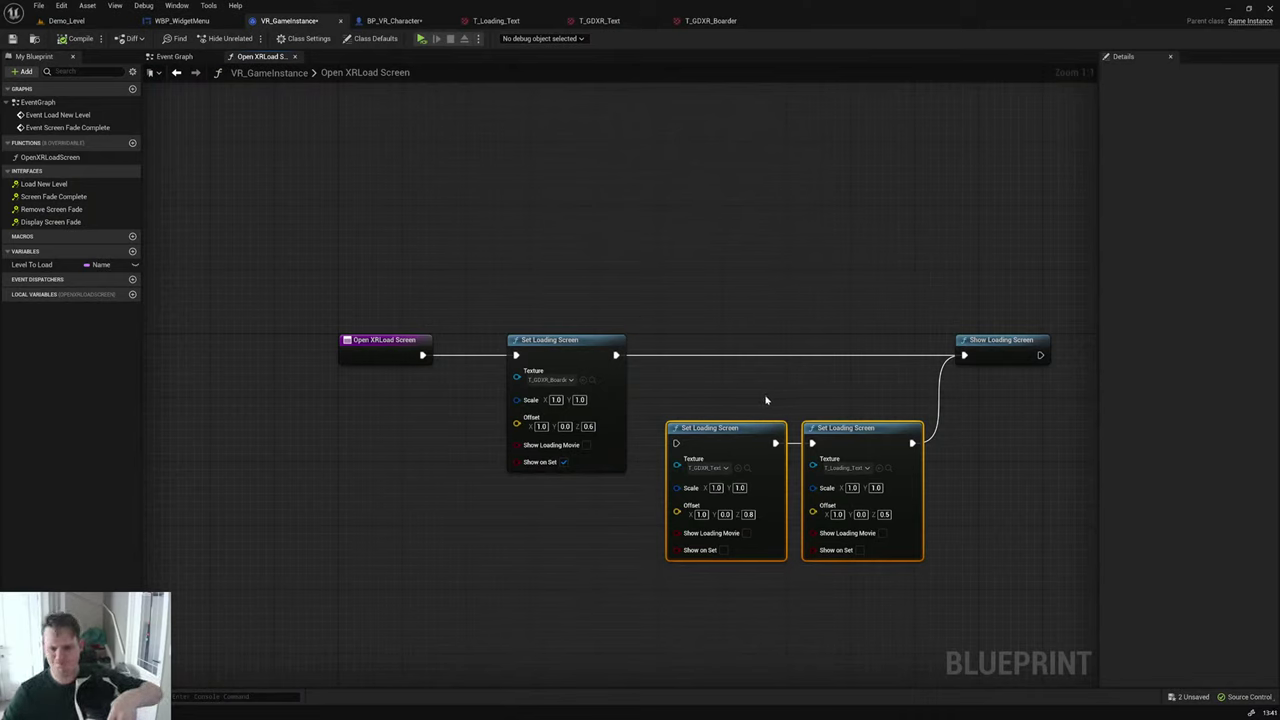
Step: Insert Clear Loading Screen Splashes right after Open XRLoad Screen, tidy the nodes, then compile and preview
left_click_drag(422, 355, 395, 393)
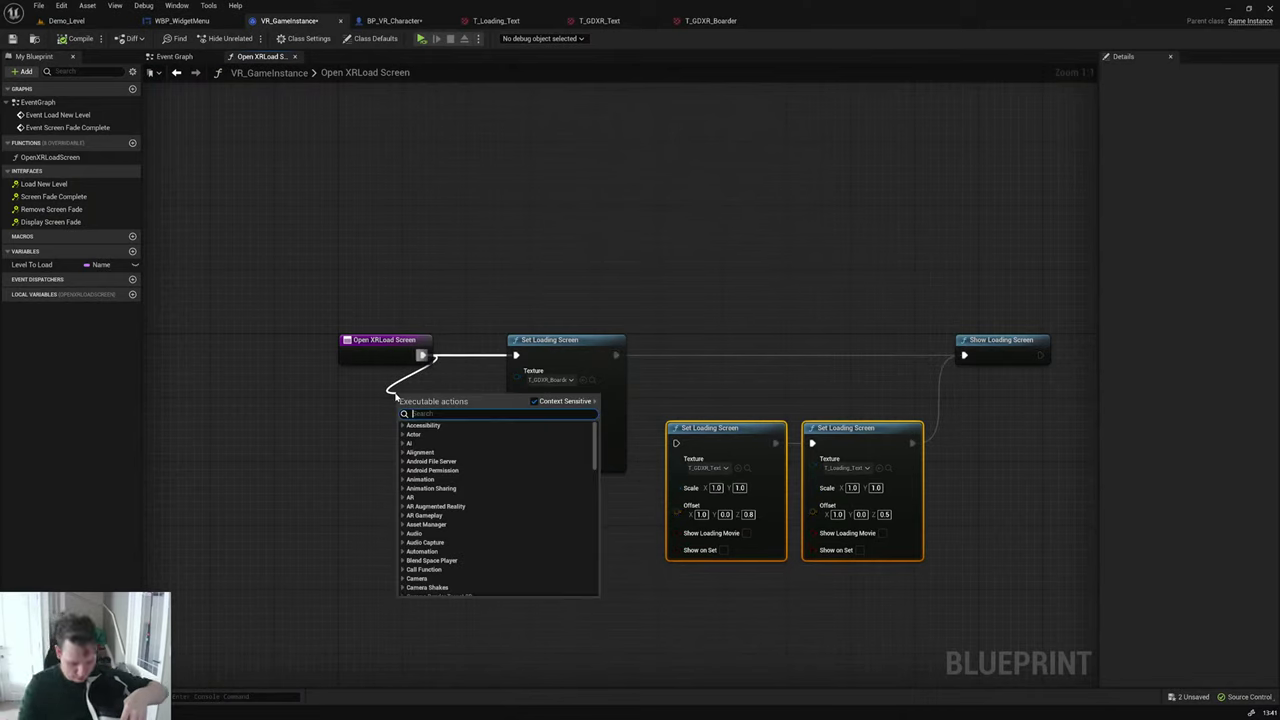
type("clear")
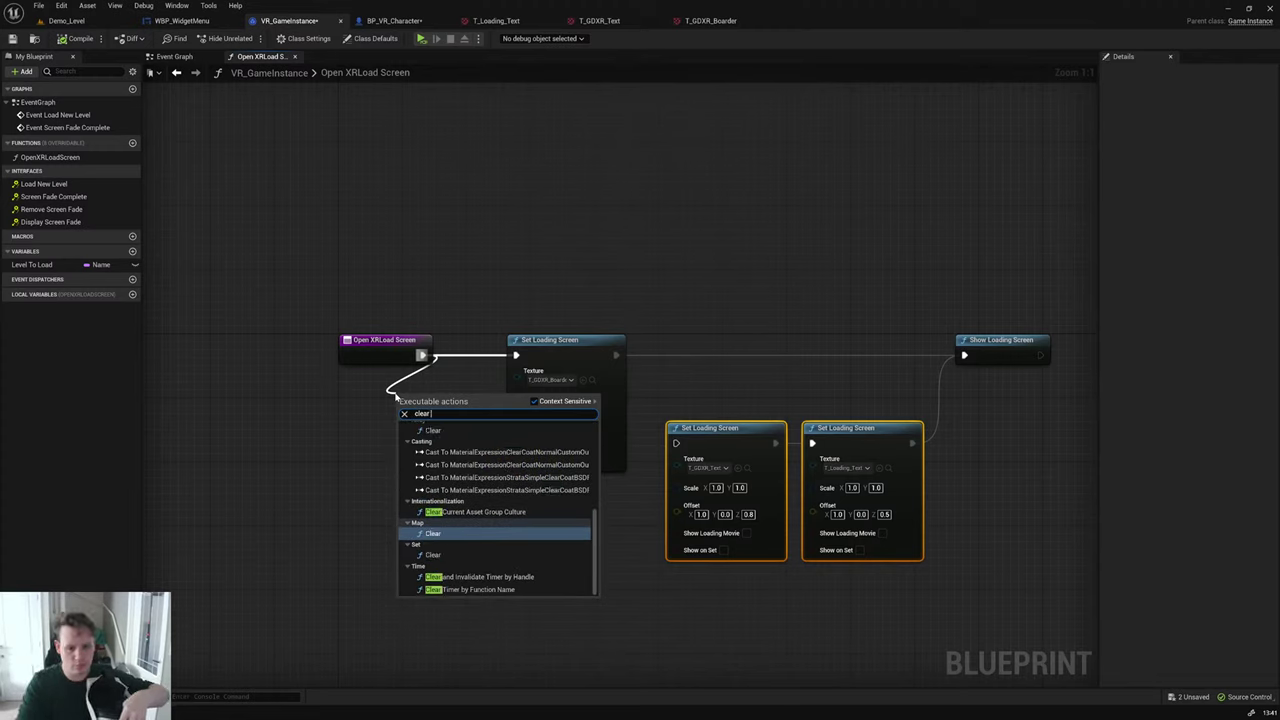
type(" lo")
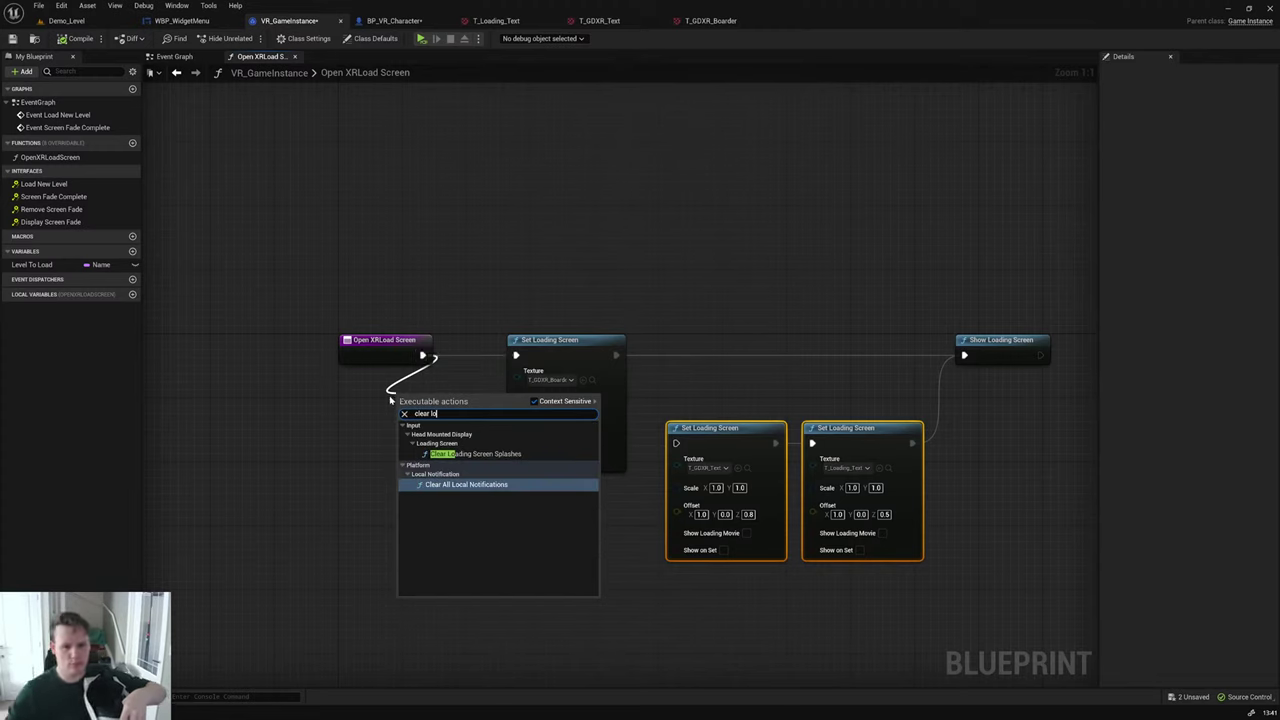
left_click(475, 453)
left_click_drag(545, 340, 593, 340)
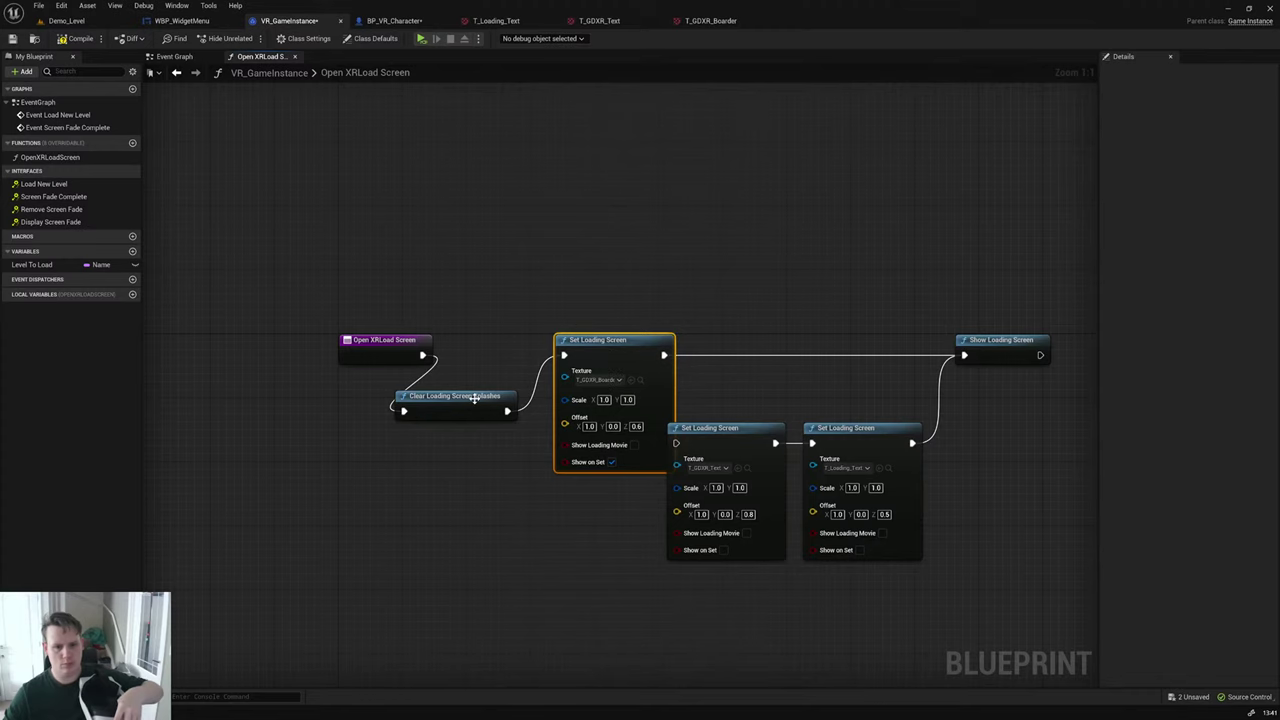
left_click_drag(475, 398, 508, 343)
left_click_drag(385, 341, 342, 341)
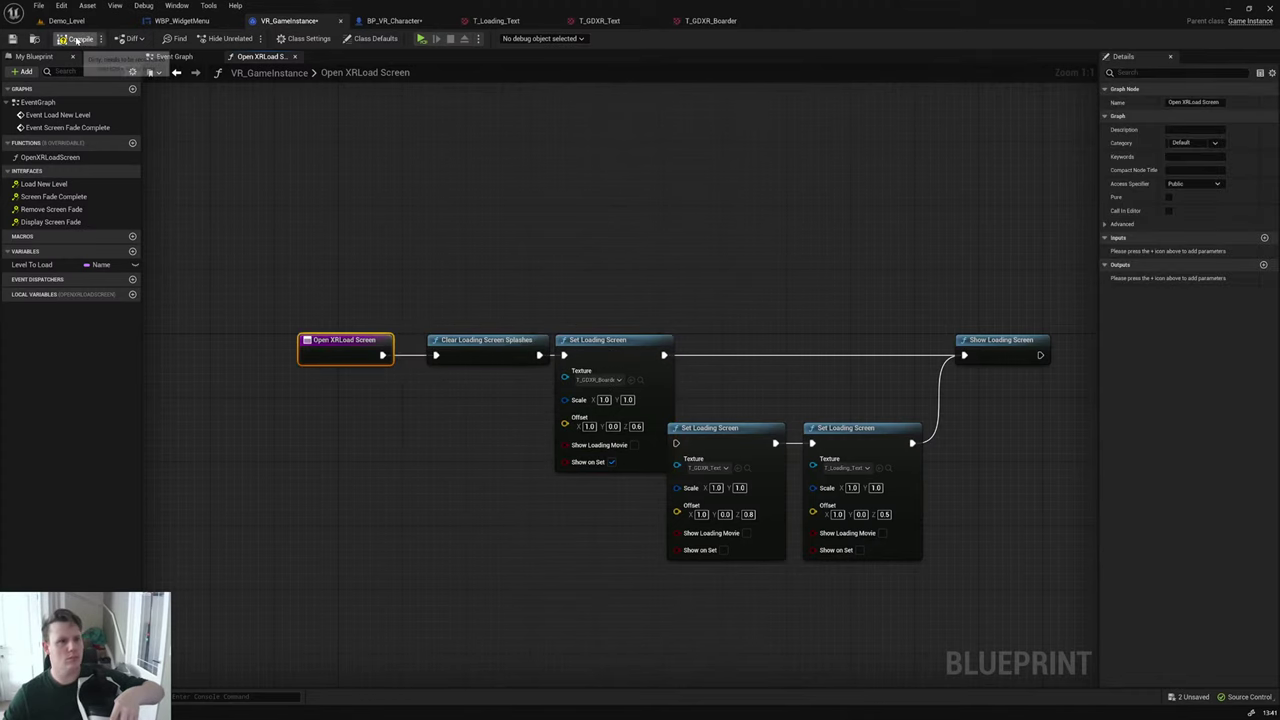
left_click(77, 40)
left_click(421, 38)
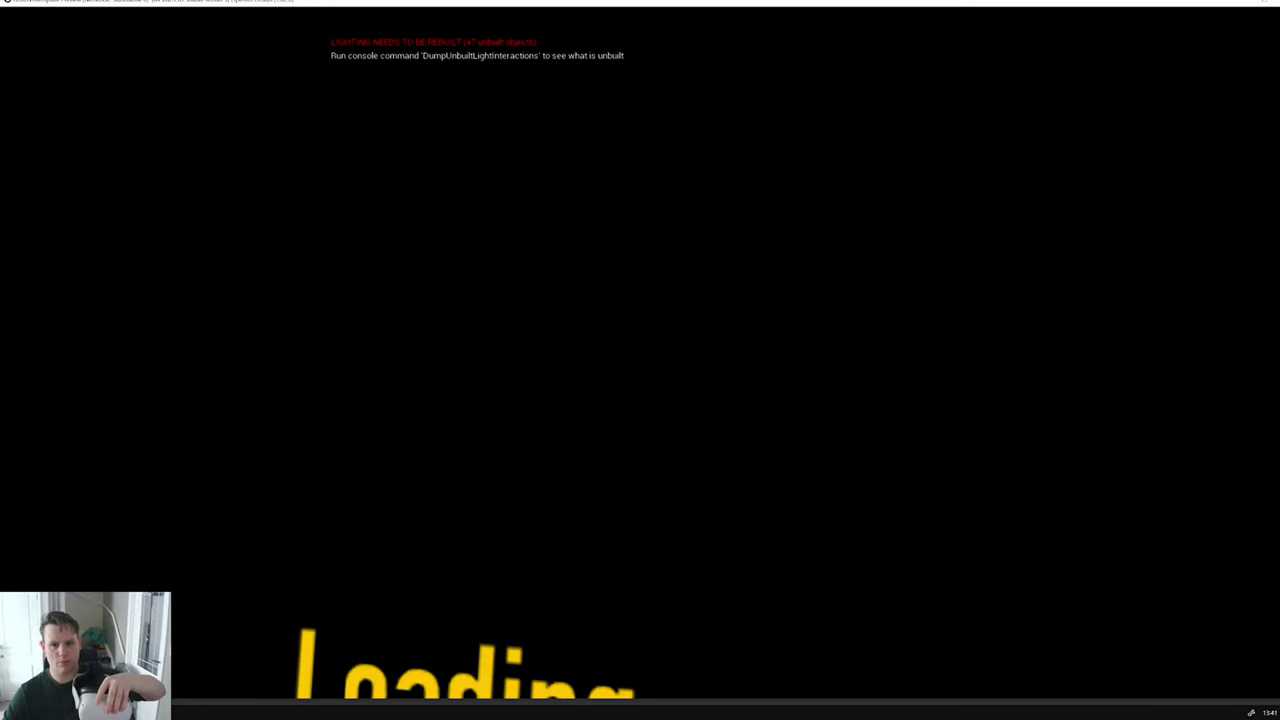
key("Escape")
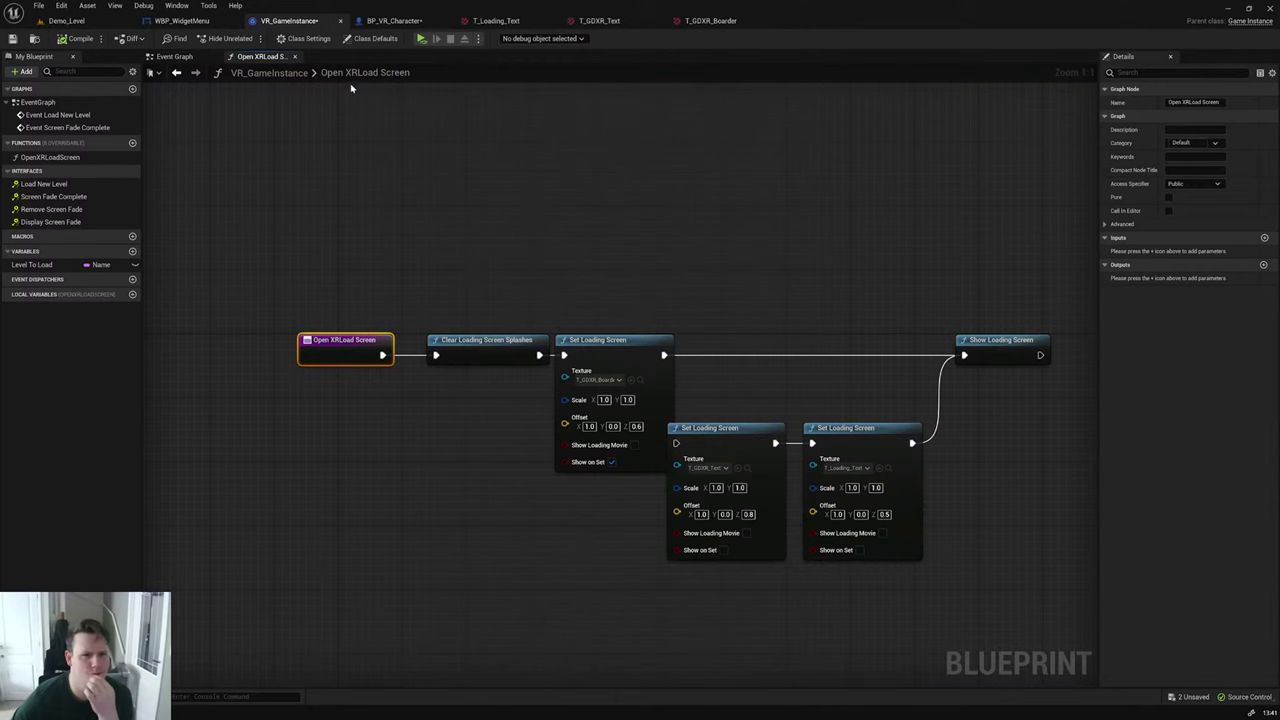
Step: Copy Hide Loading Screen from BP_VR_Character and wire it right after Open XRLoad Screen
left_click(395, 20)
left_click(403, 275)
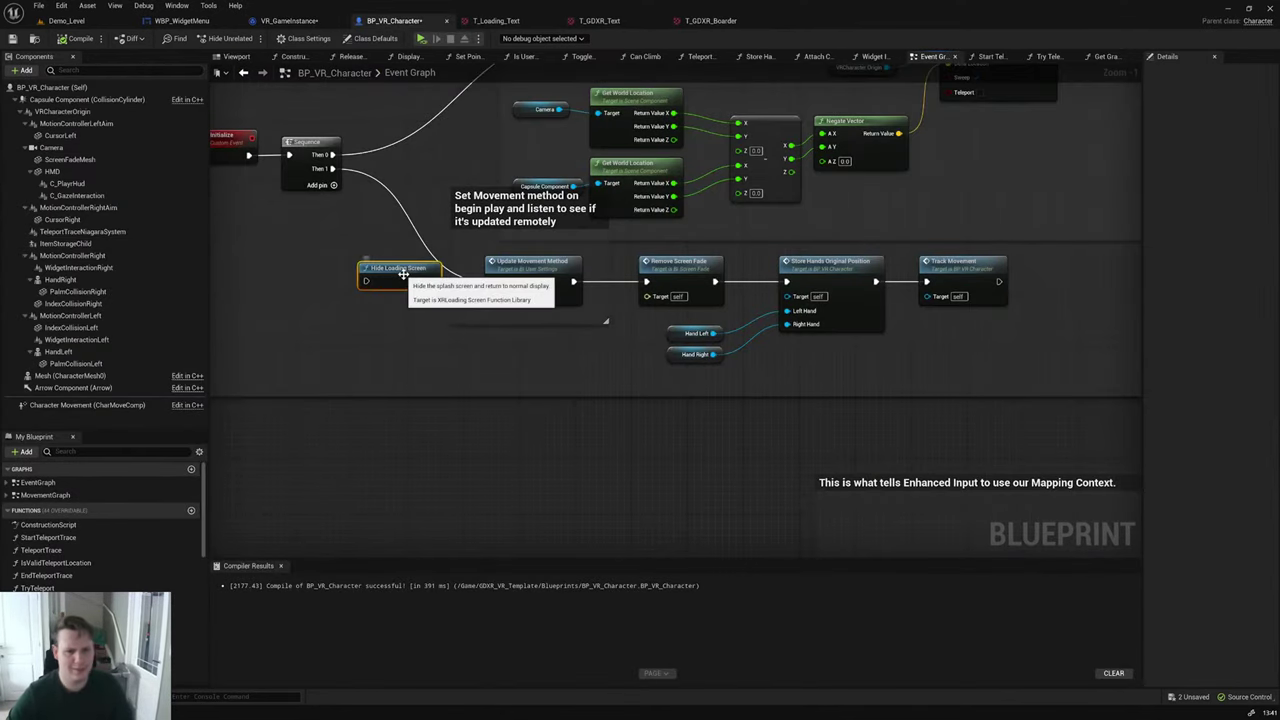
left_click(285, 20)
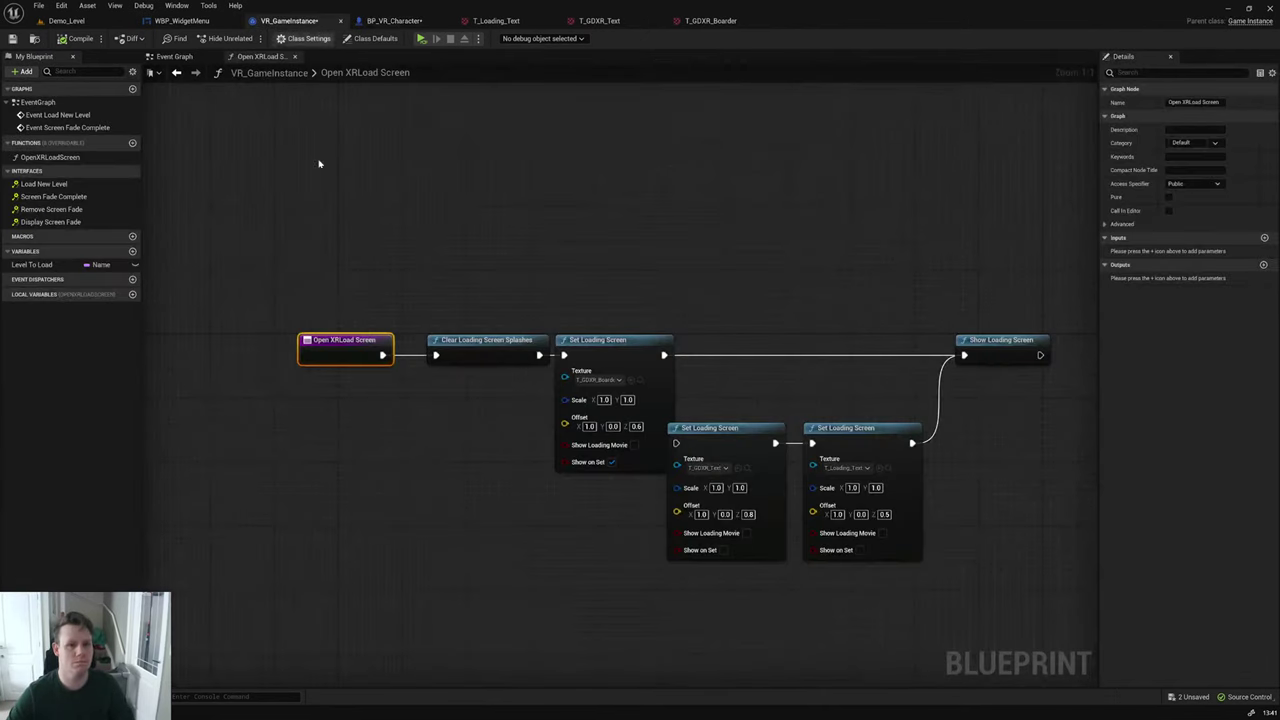
key("ctrl+v")
left_click_drag(382, 355, 437, 355)
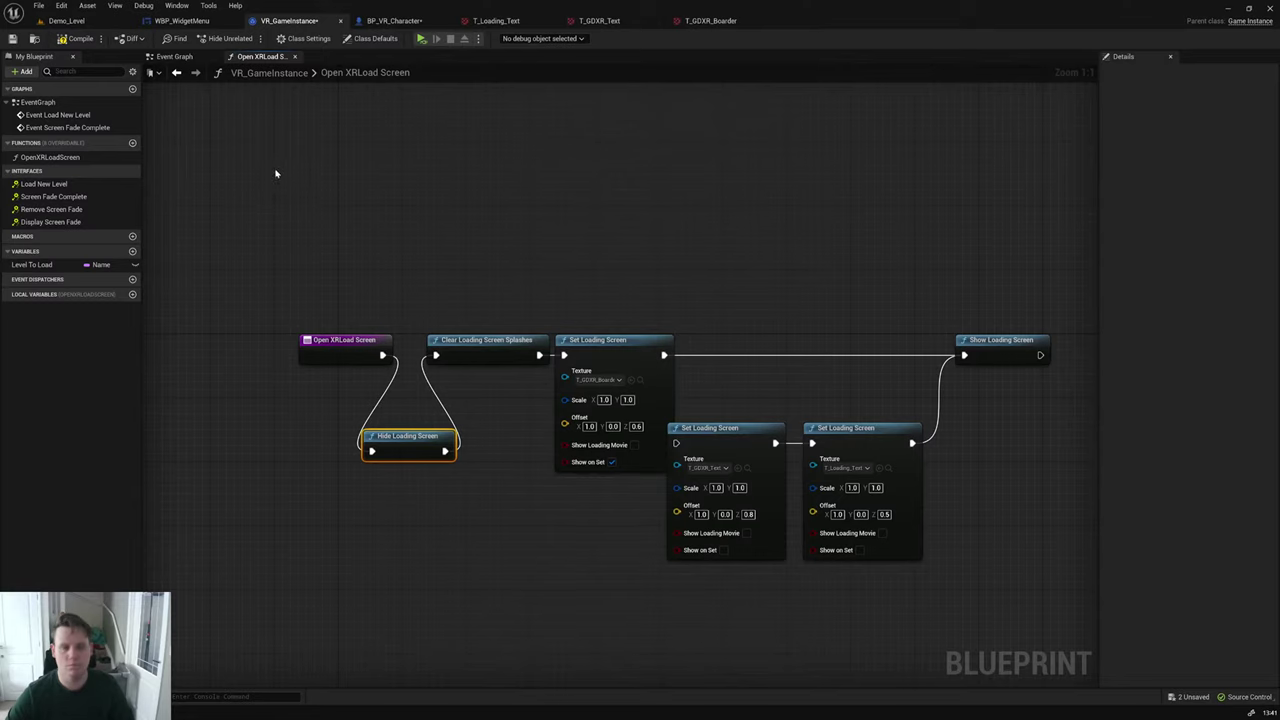
Step: Compile VR_GameInstance and run a short test play of the Loading screen
left_click(79, 40)
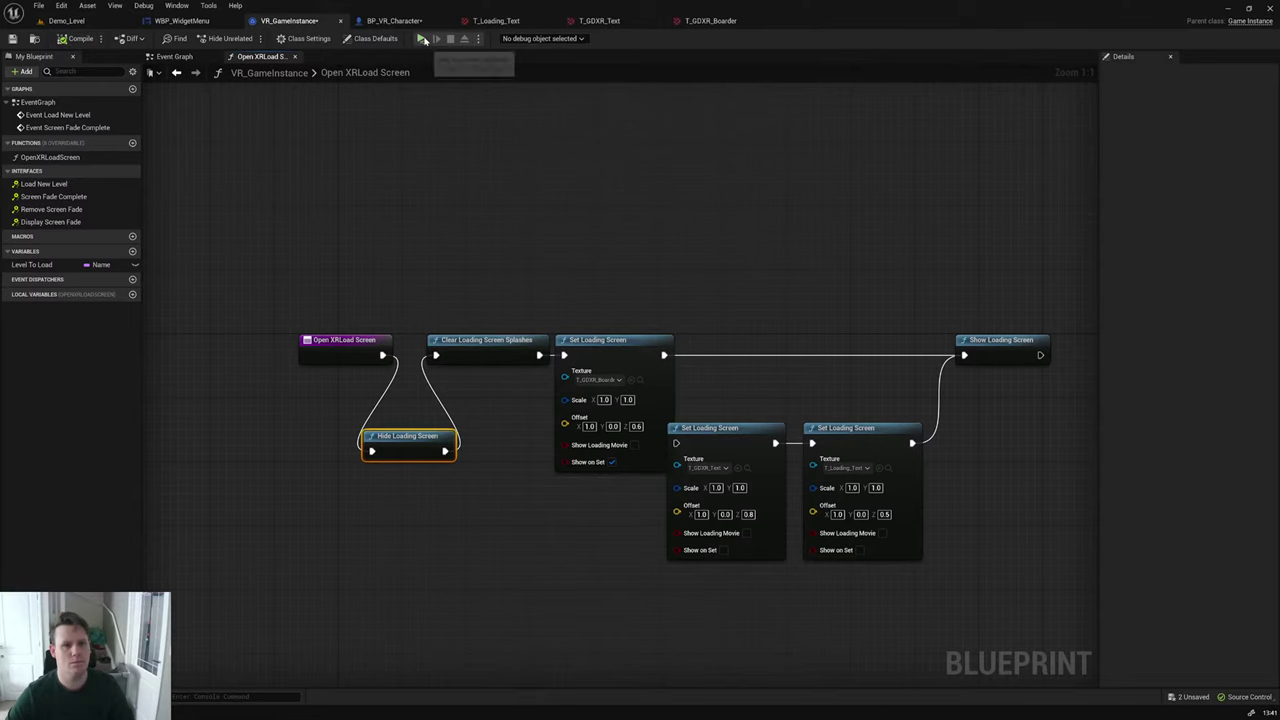
left_click(423, 38)
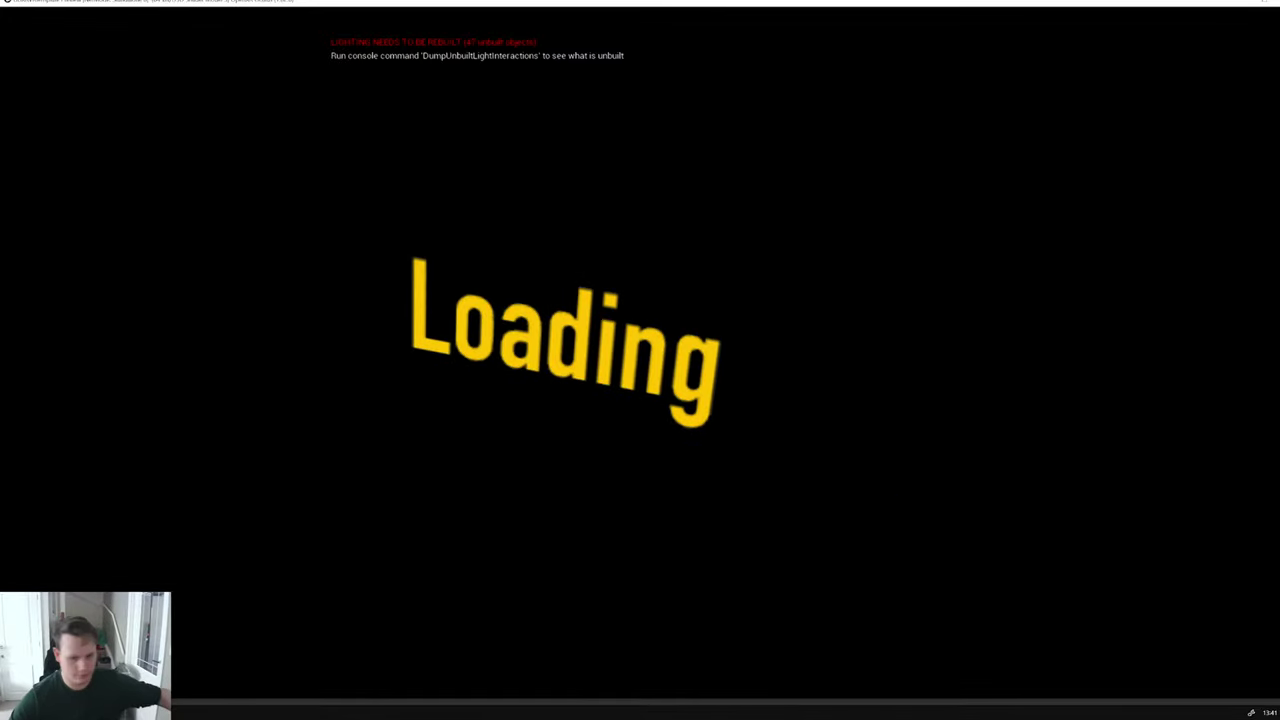
key("Escape")
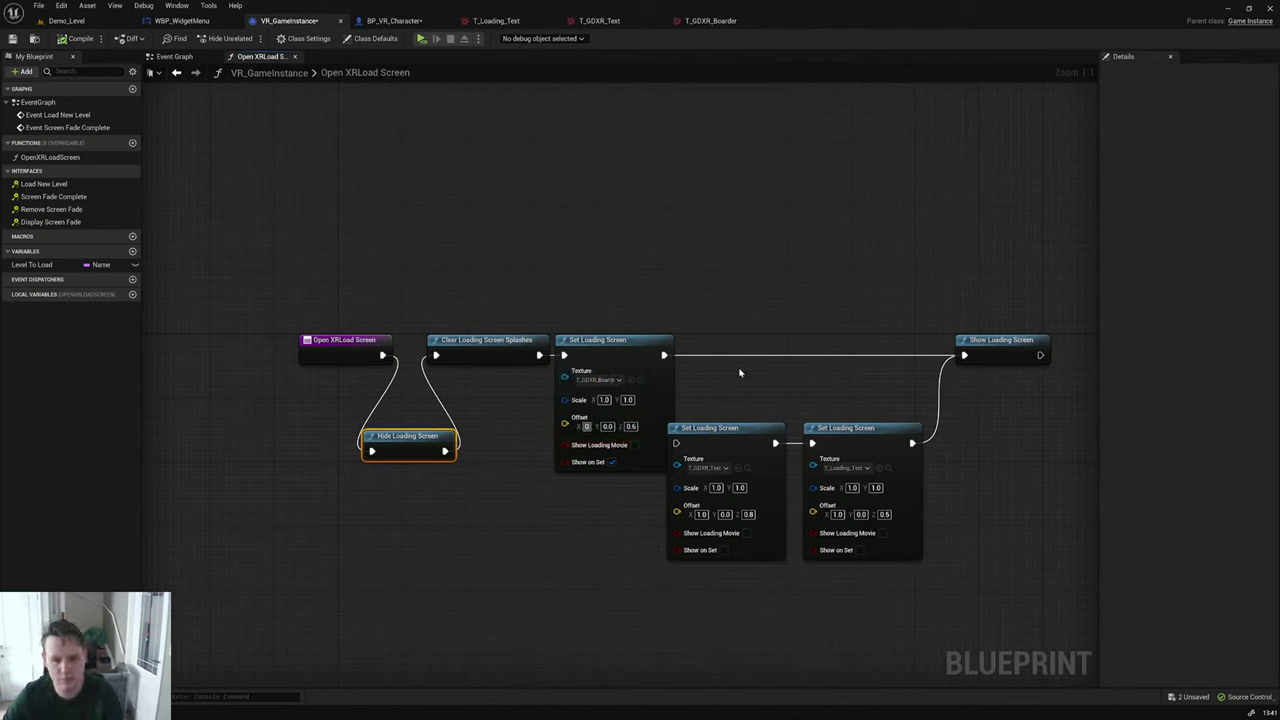
Step: Set Offset X to 0 and enable Show on Set on the middle and right splash nodes, then align them
left_click(701, 514)
type("0")
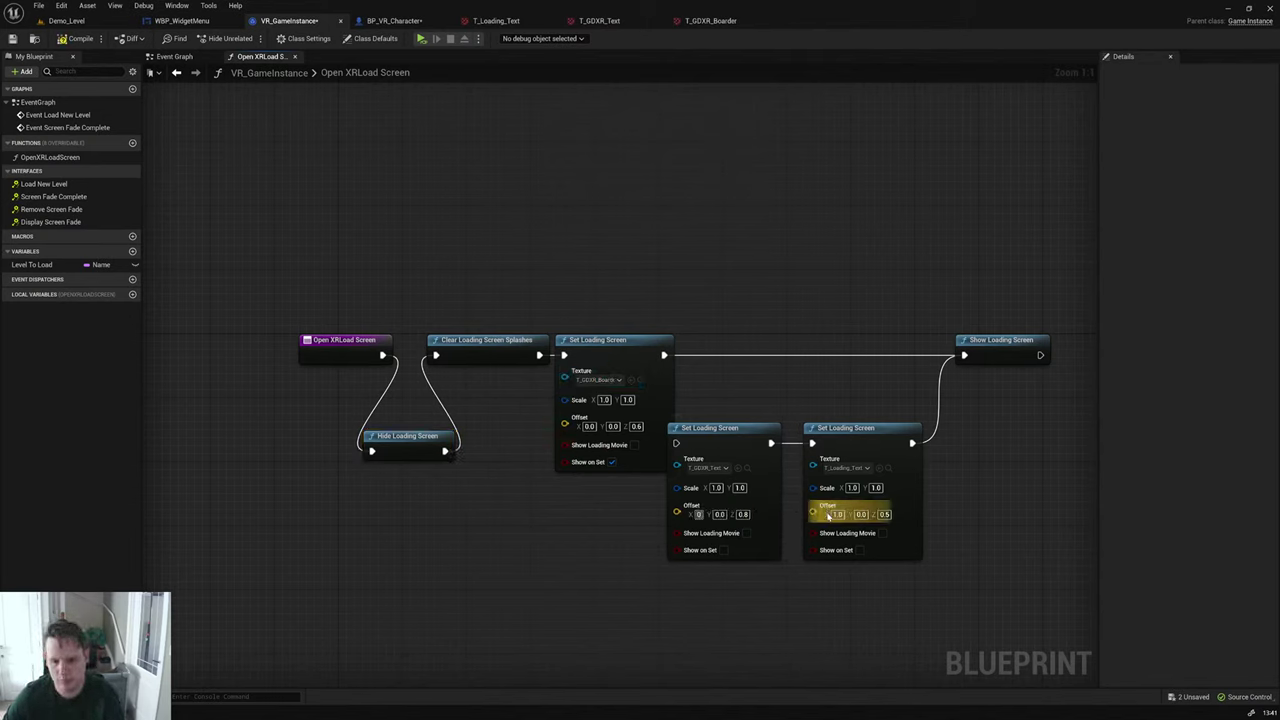
left_click(837, 514)
type("0")
left_click(958, 517)
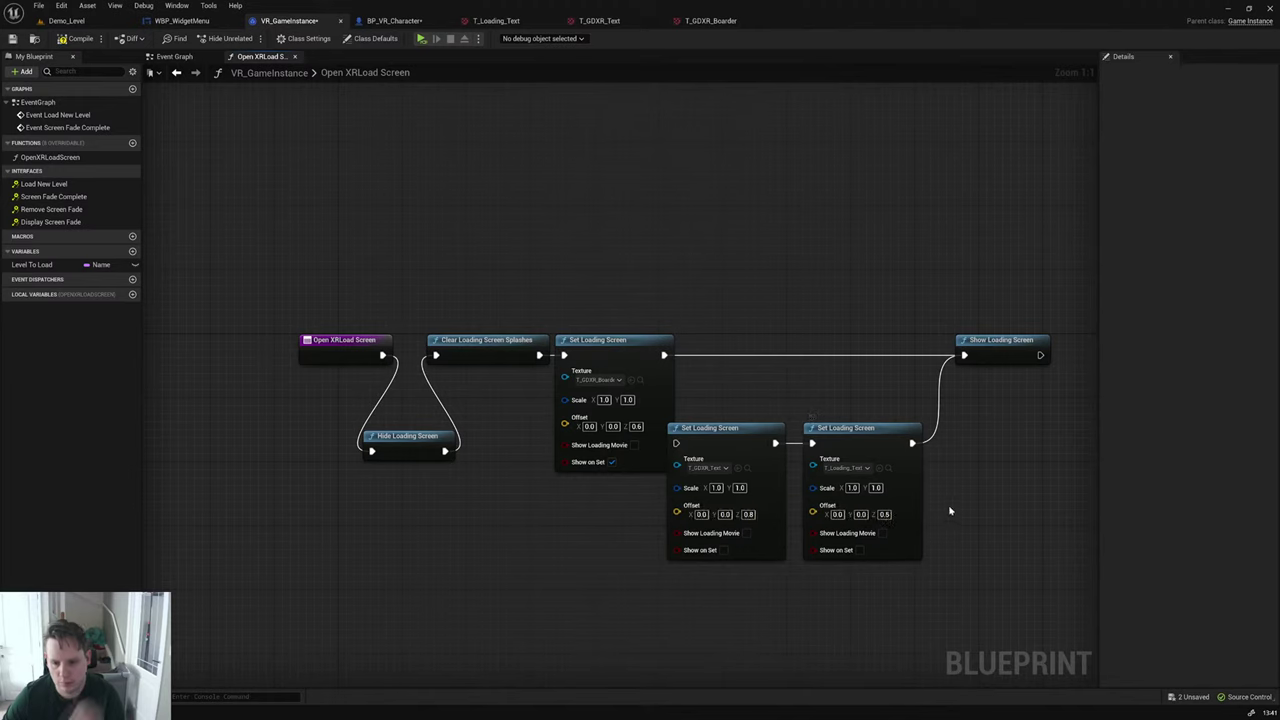
left_click(860, 550)
left_click(724, 550)
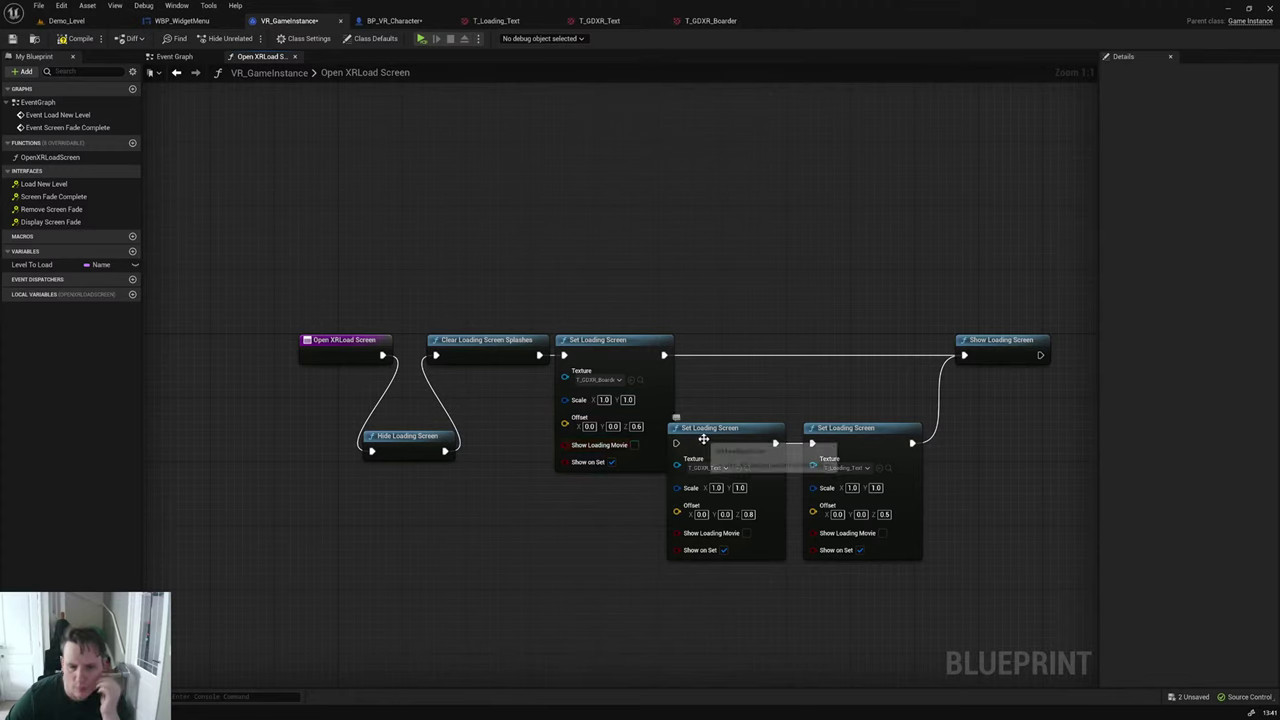
left_click_drag(729, 394, 884, 349)
left_click(539, 320)
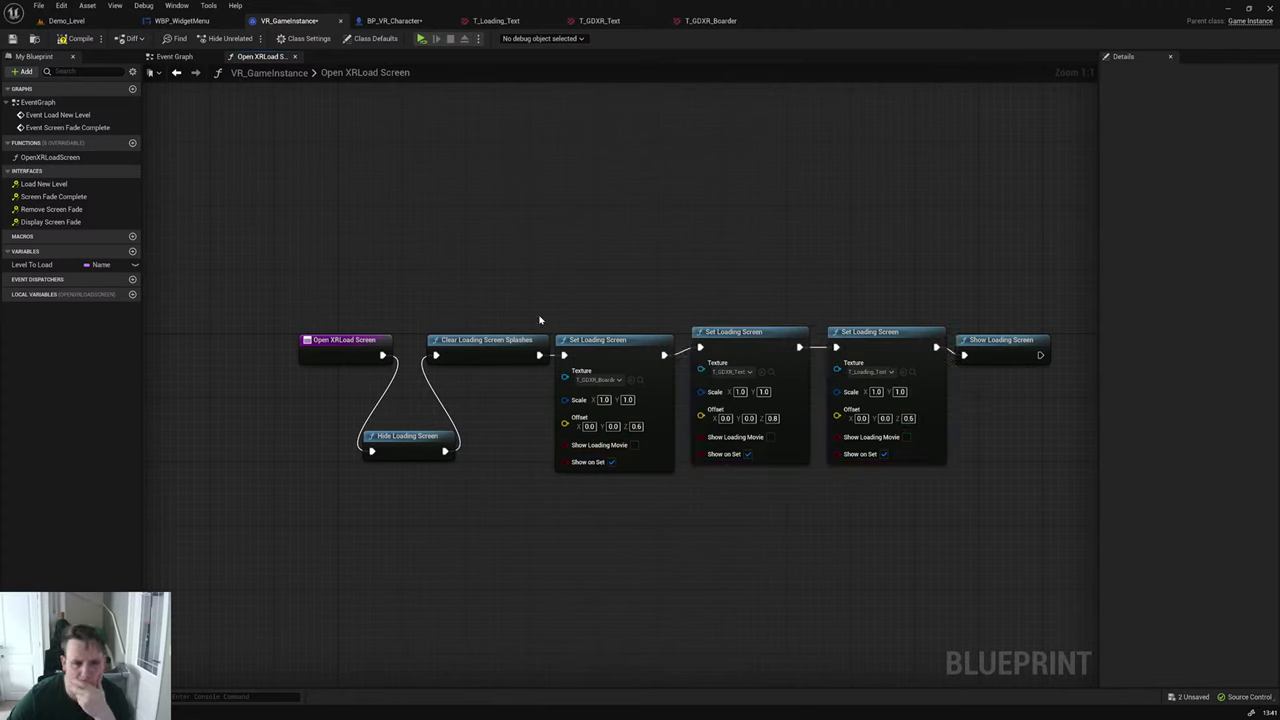
Step: Add an extra Set Loading Screen node from the action search, then delete it again
right_click(505, 461)
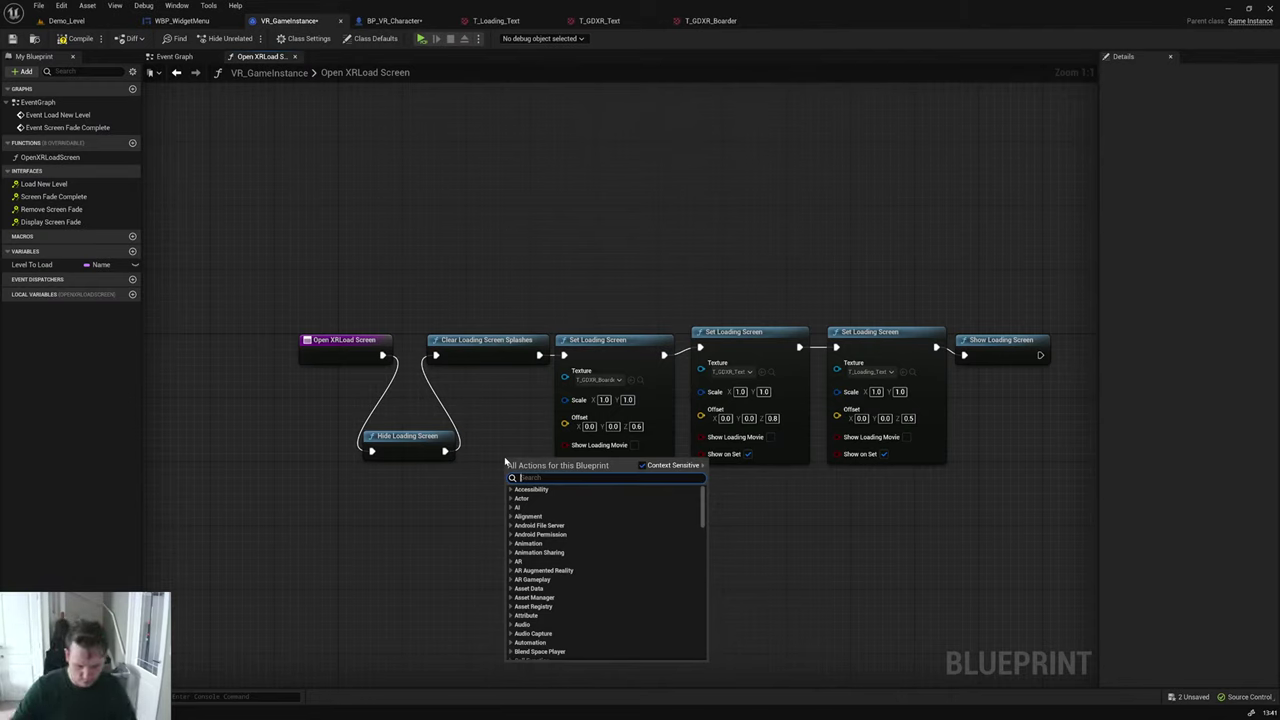
type("xr load")
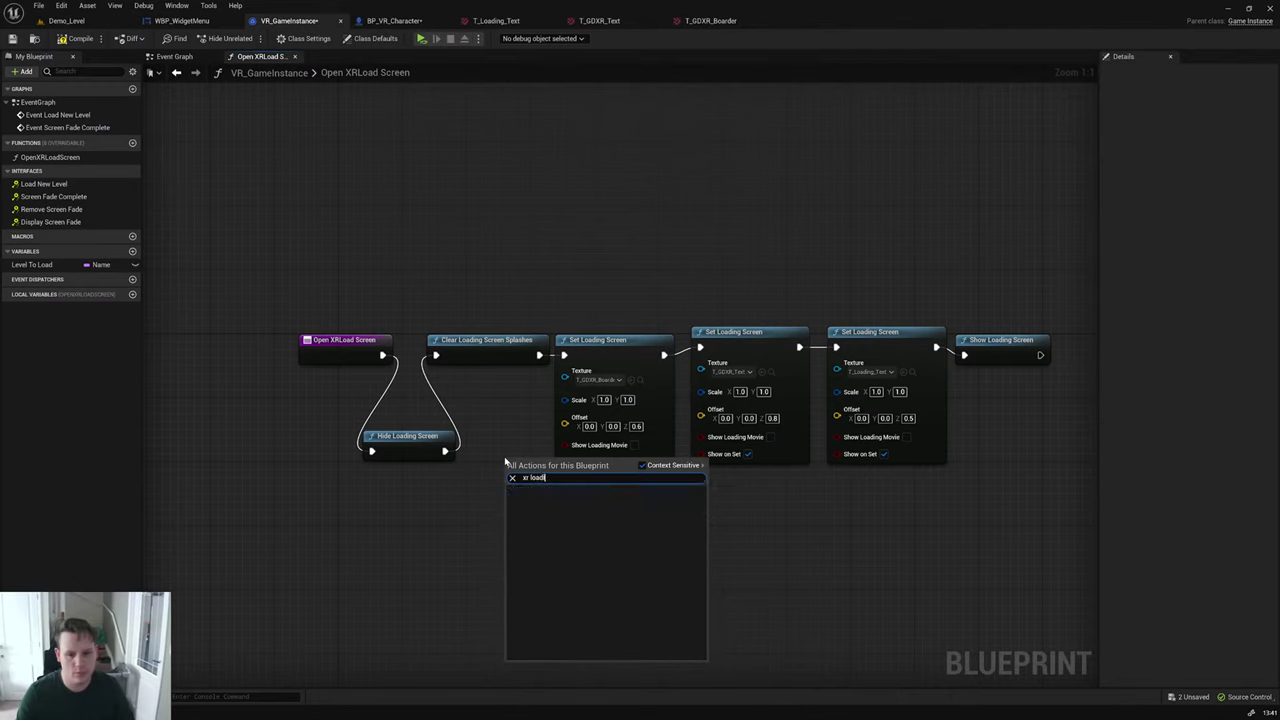
key("BackSpace")
key("BackSpace")
key("BackSpace")
key("BackSpace")
key("BackSpace")
key("BackSpace")
key("BackSpace")
type("lo")
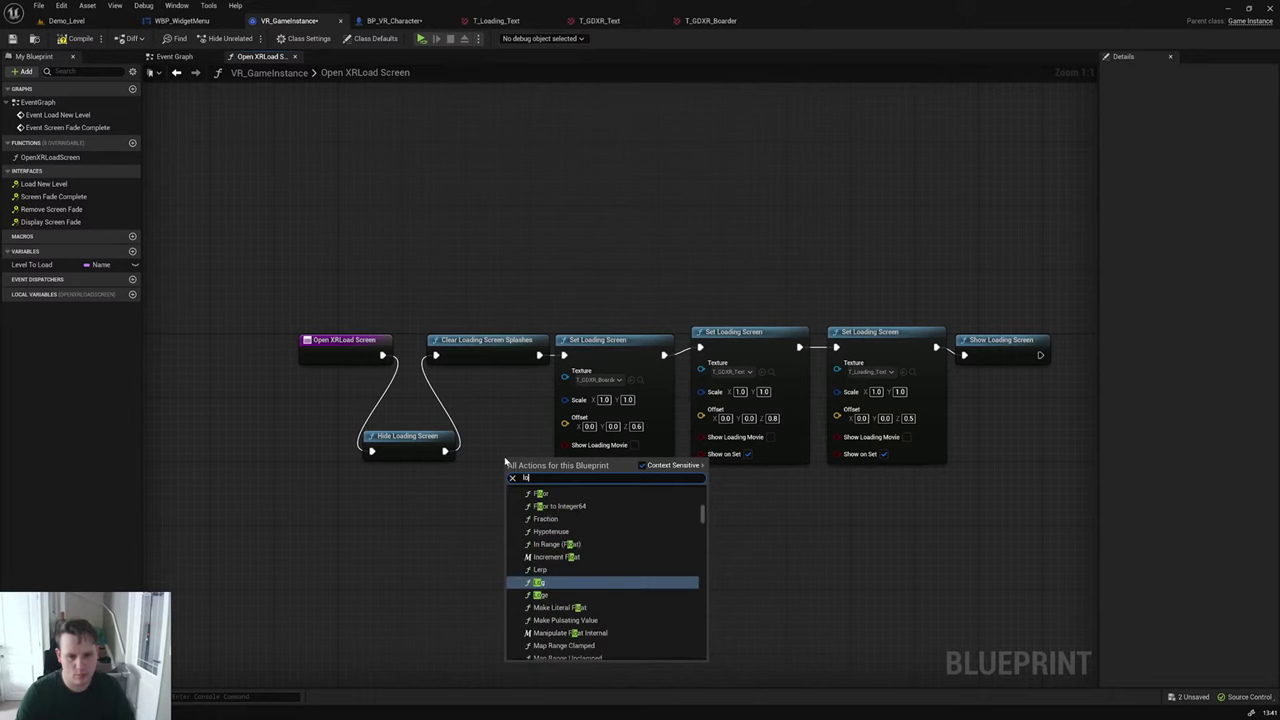
type("ading sc")
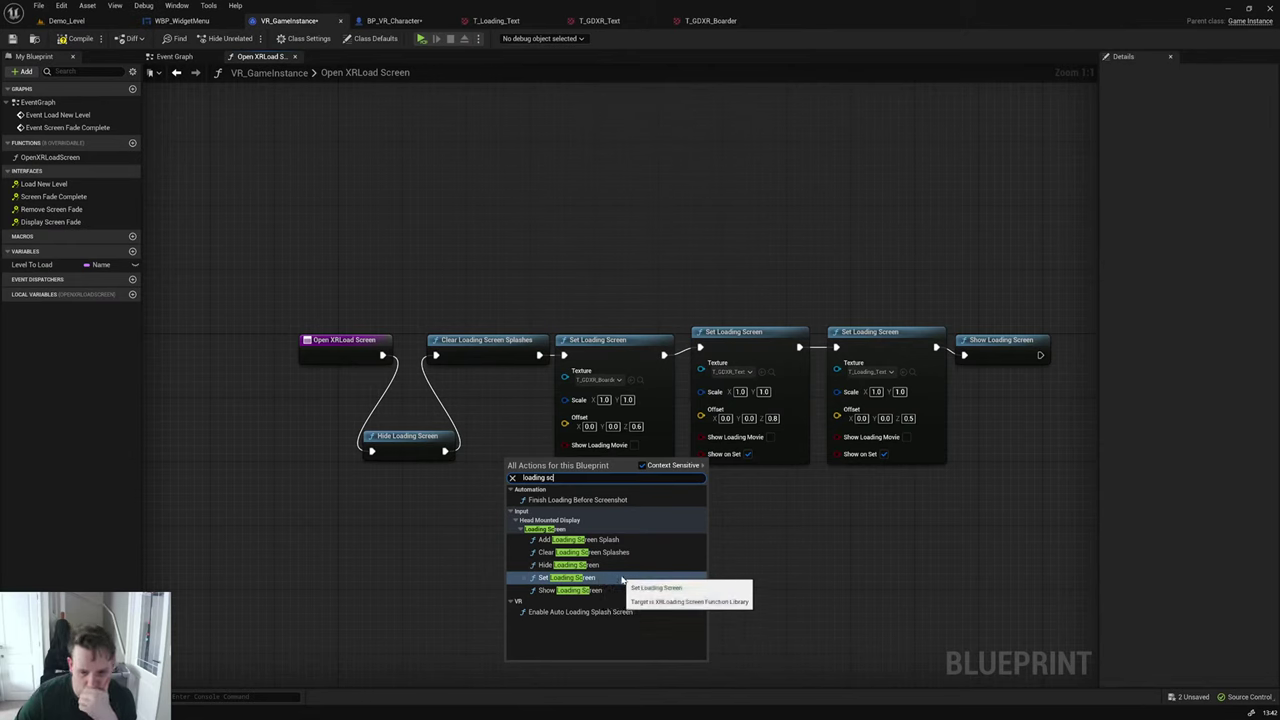
left_click(620, 579)
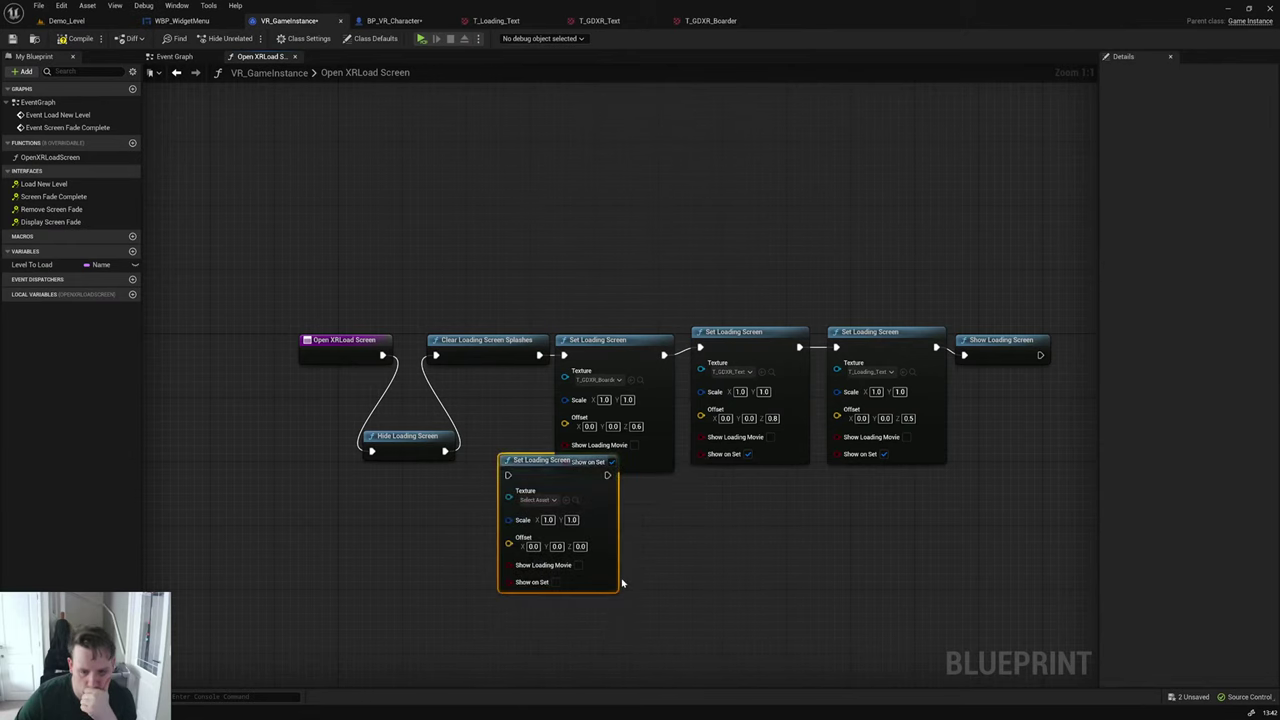
left_click_drag(607, 541, 612, 566)
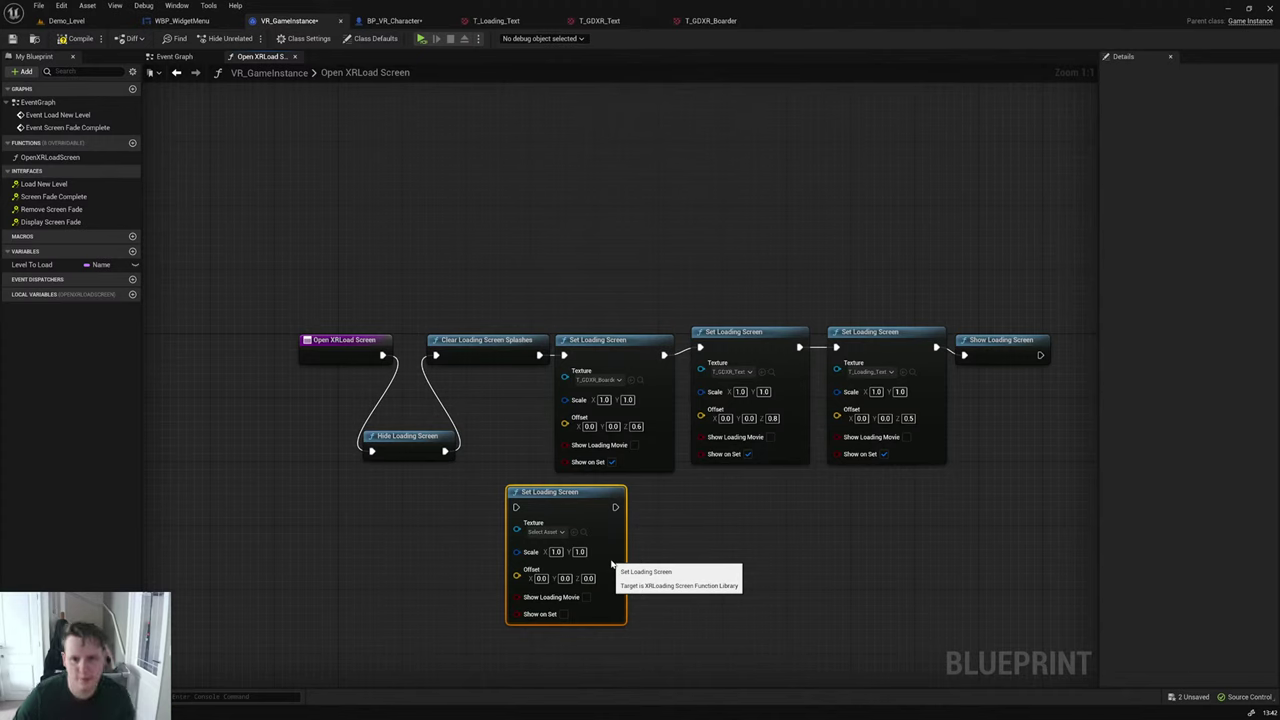
key("Delete")
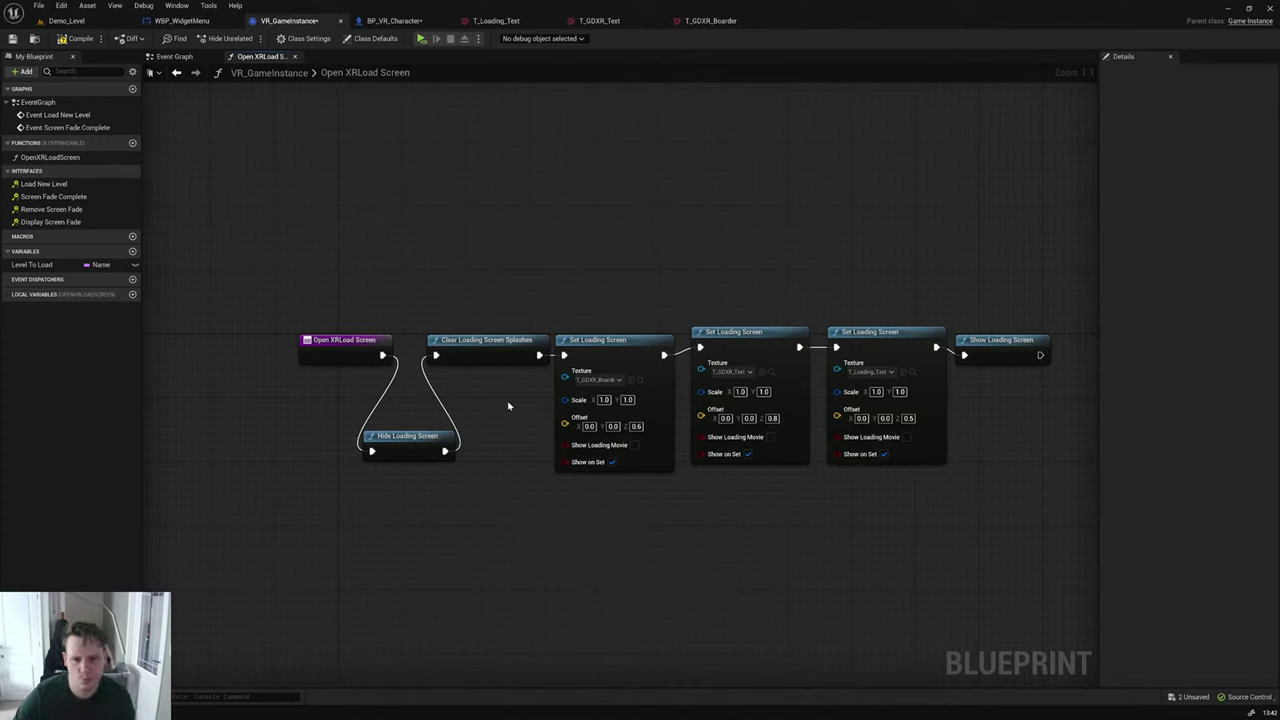
Step: Compile the blueprint and run another quick test play
left_click(66, 40)
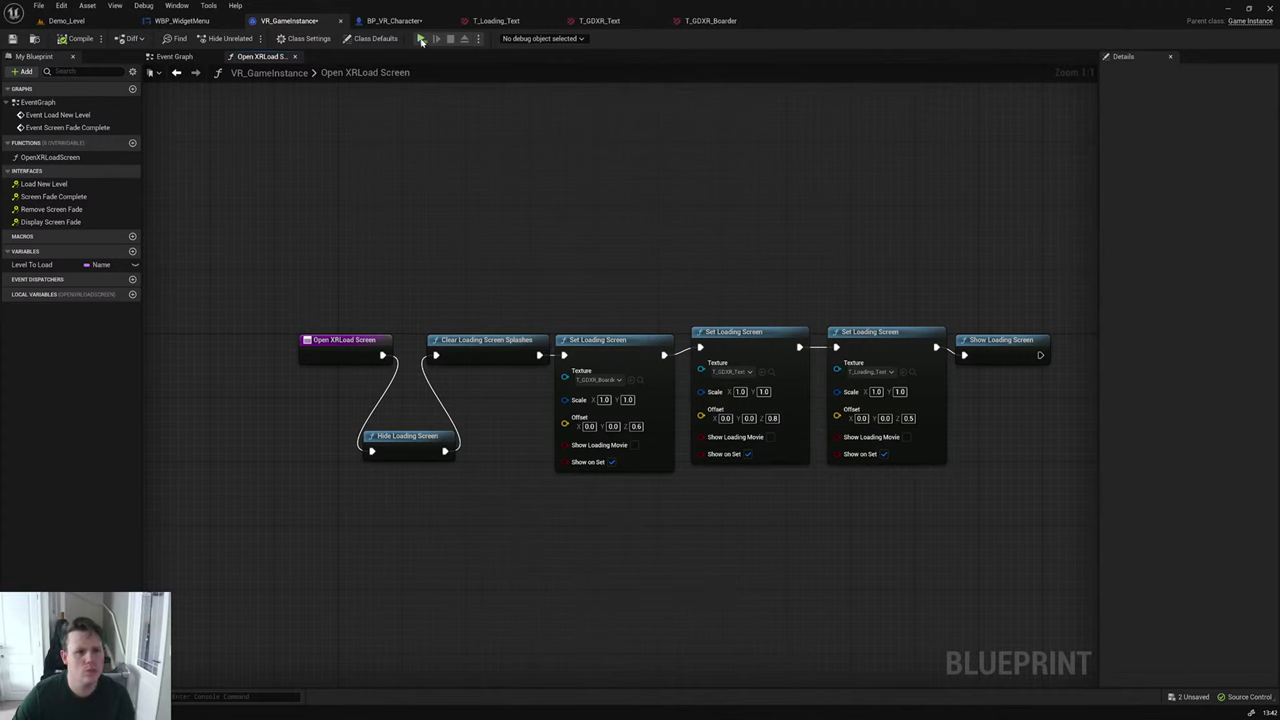
left_click(421, 39)
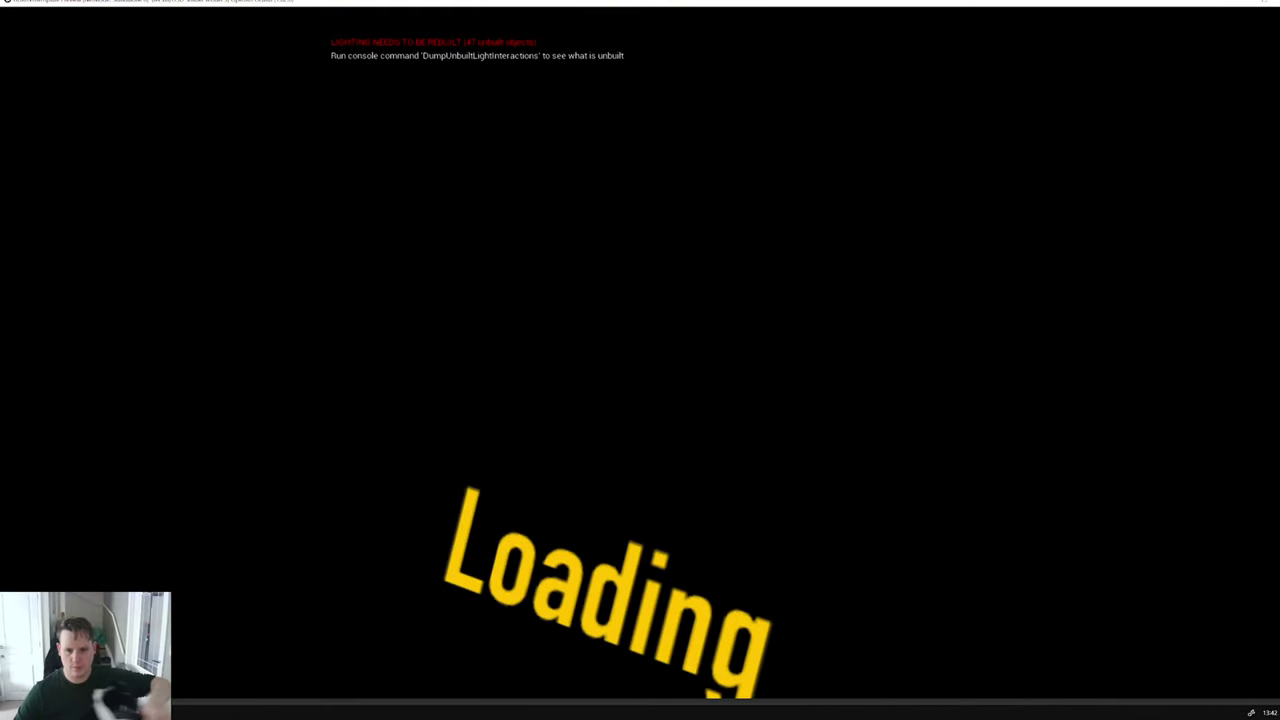
key("Escape")
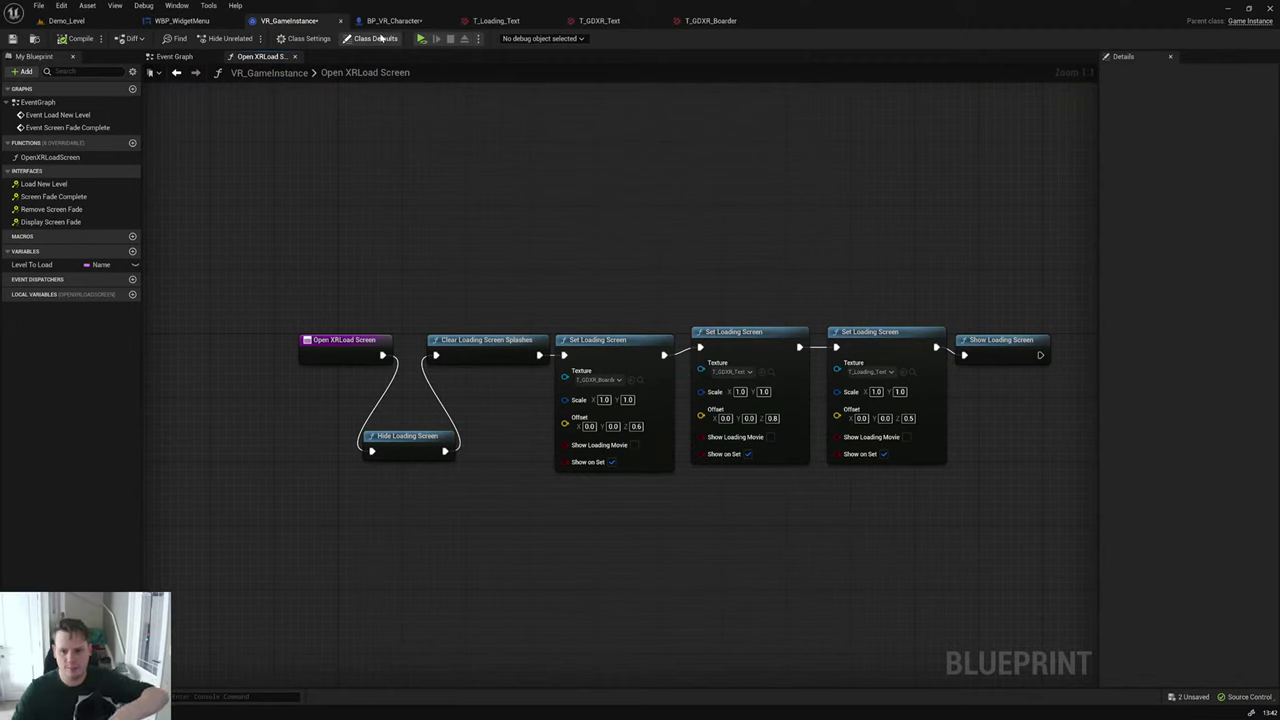
Step: Zero the third node's Offset Z, lift Clear Loading Screen Splashes out, and wire Open XRLoad Screen to Set Loading Screen
left_click(636, 426)
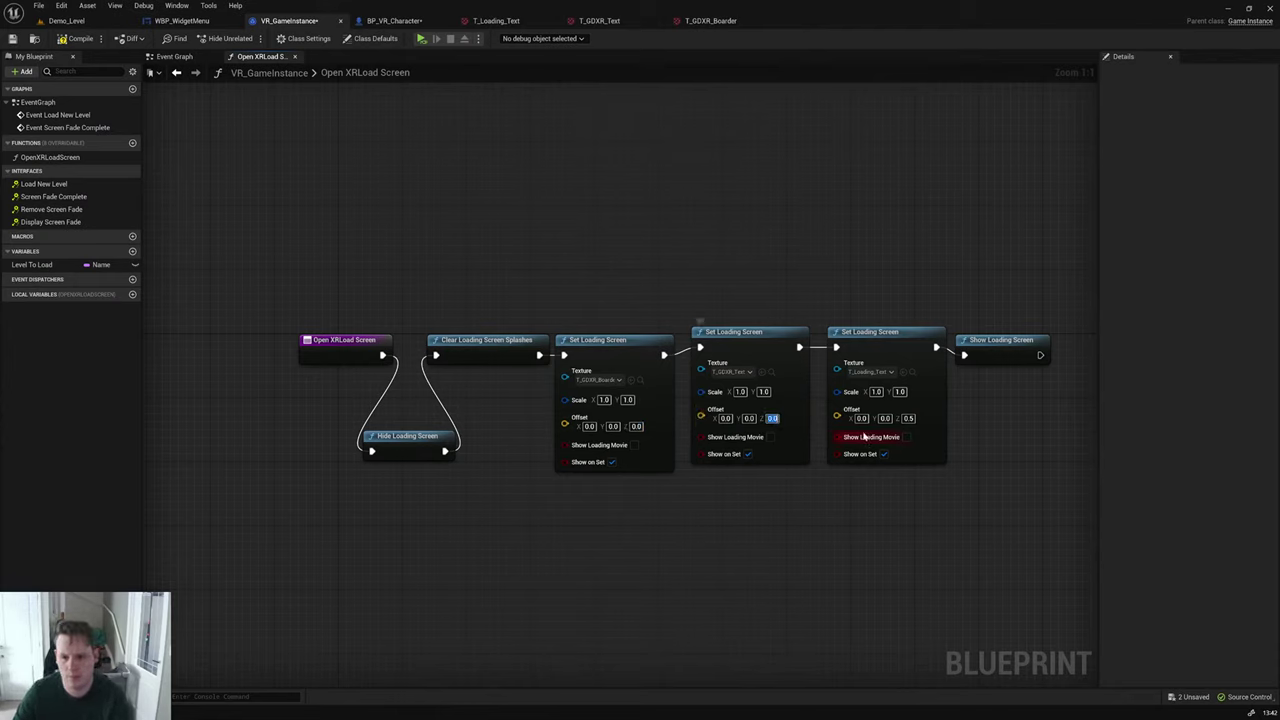
left_click(915, 418)
type("0")
key("Return")
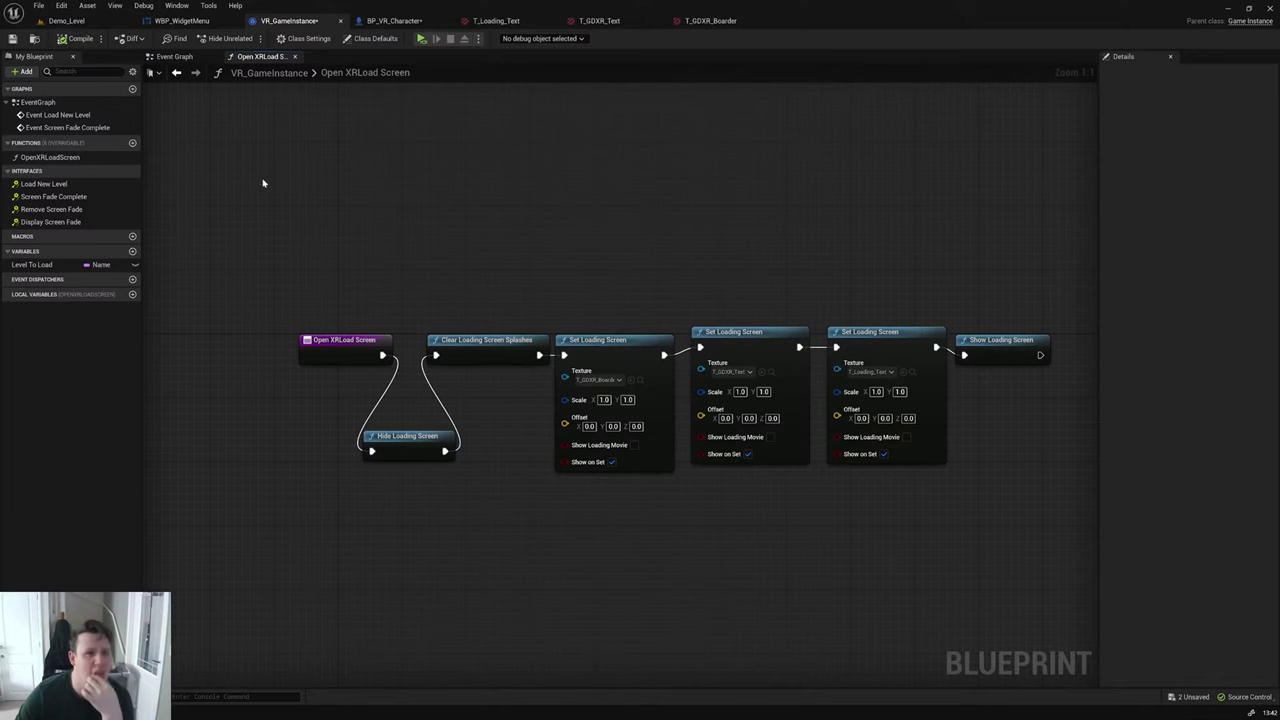
left_click_drag(563, 355, 382, 354)
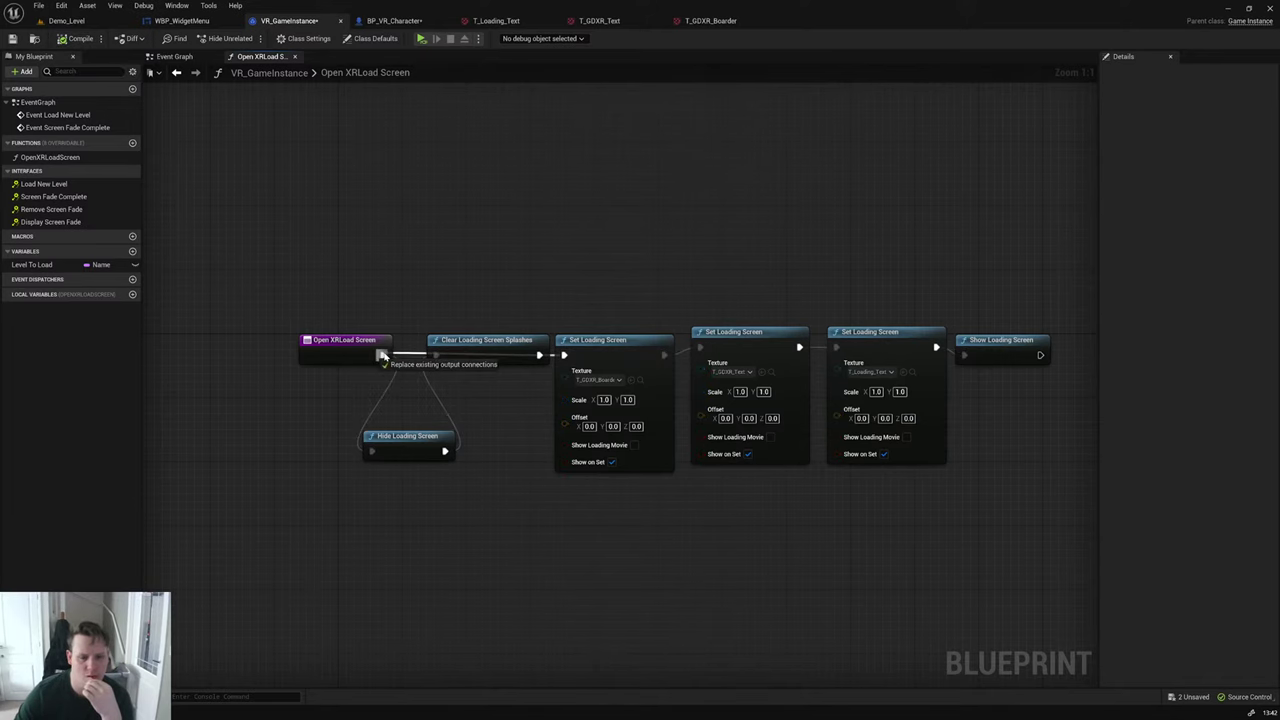
left_click_drag(470, 353, 470, 313)
Step: In BP_VR_Character, wire Sequence Then 1 into Hide Loading Screen, compile, Save All, and launch VR preview
left_click(394, 20)
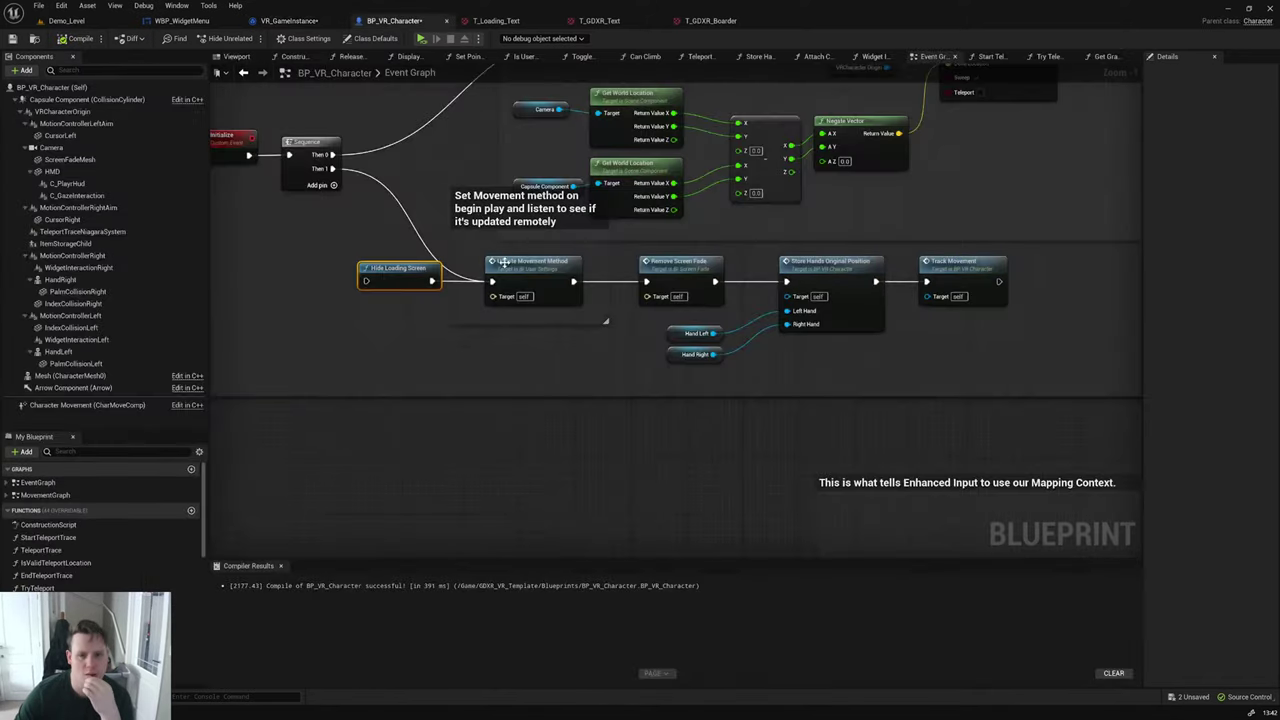
left_click_drag(368, 281, 333, 169)
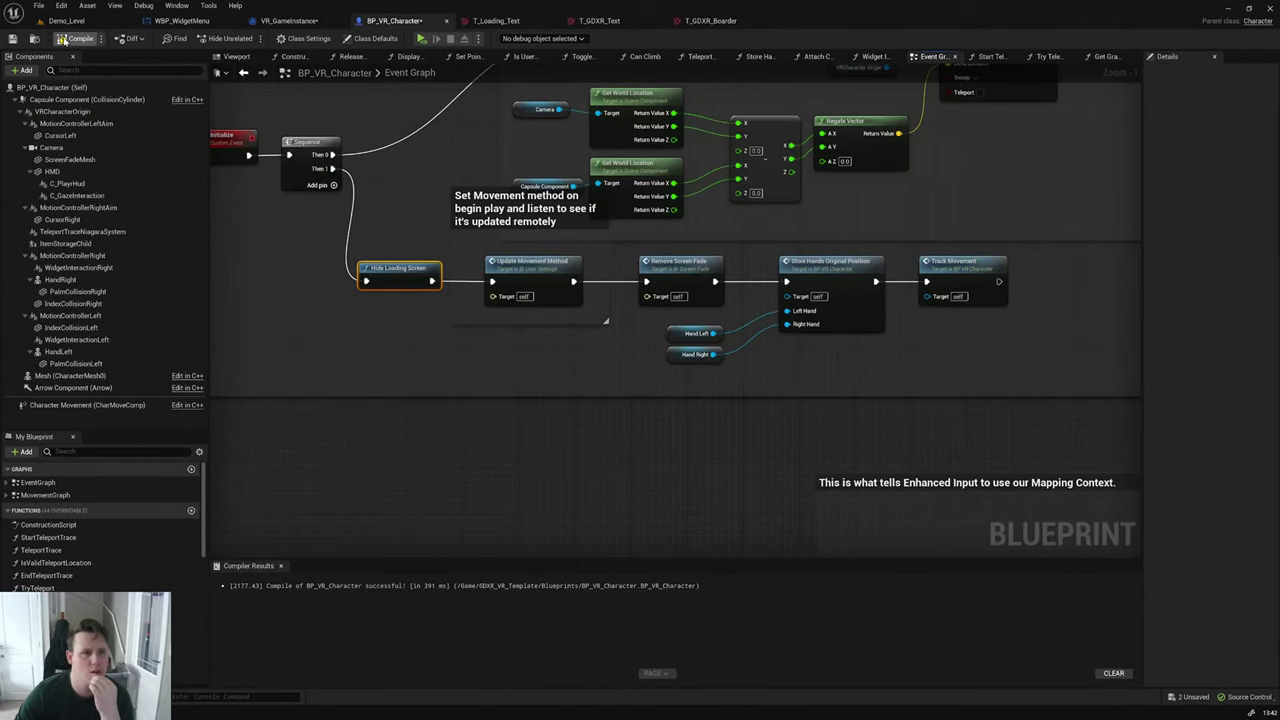
left_click(78, 38)
left_click(38, 5)
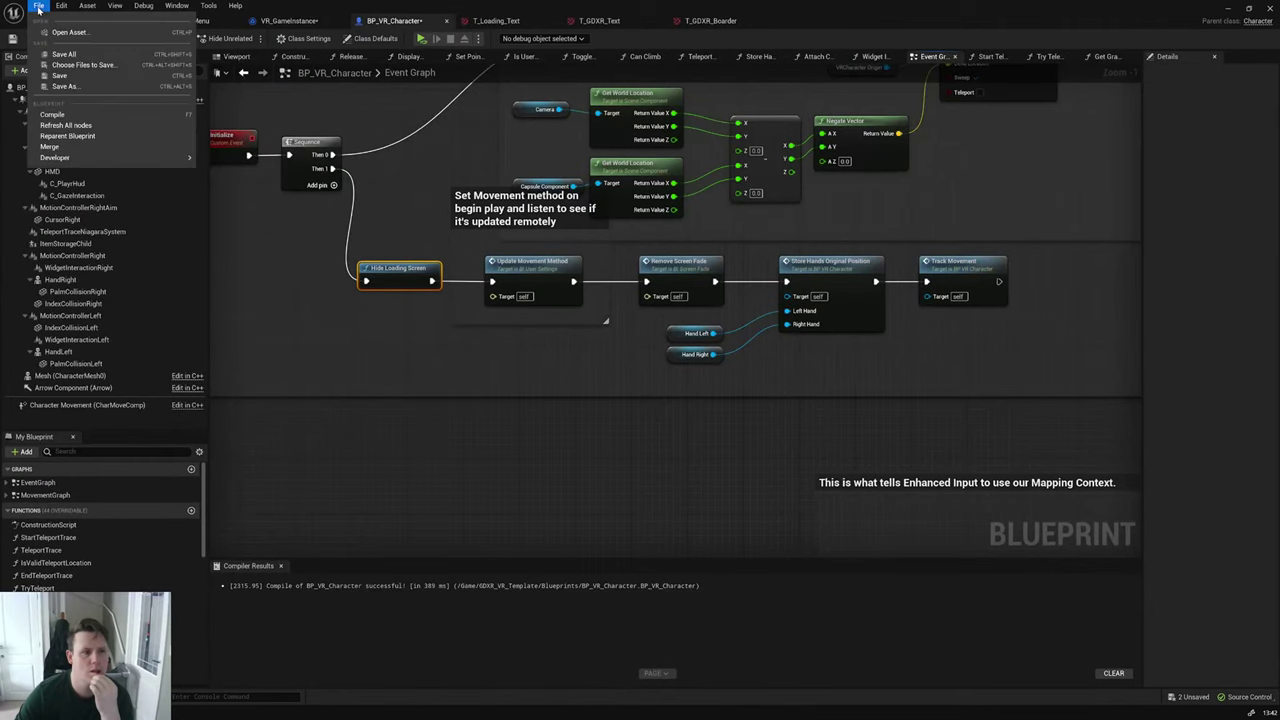
left_click(70, 55)
left_click(421, 38)
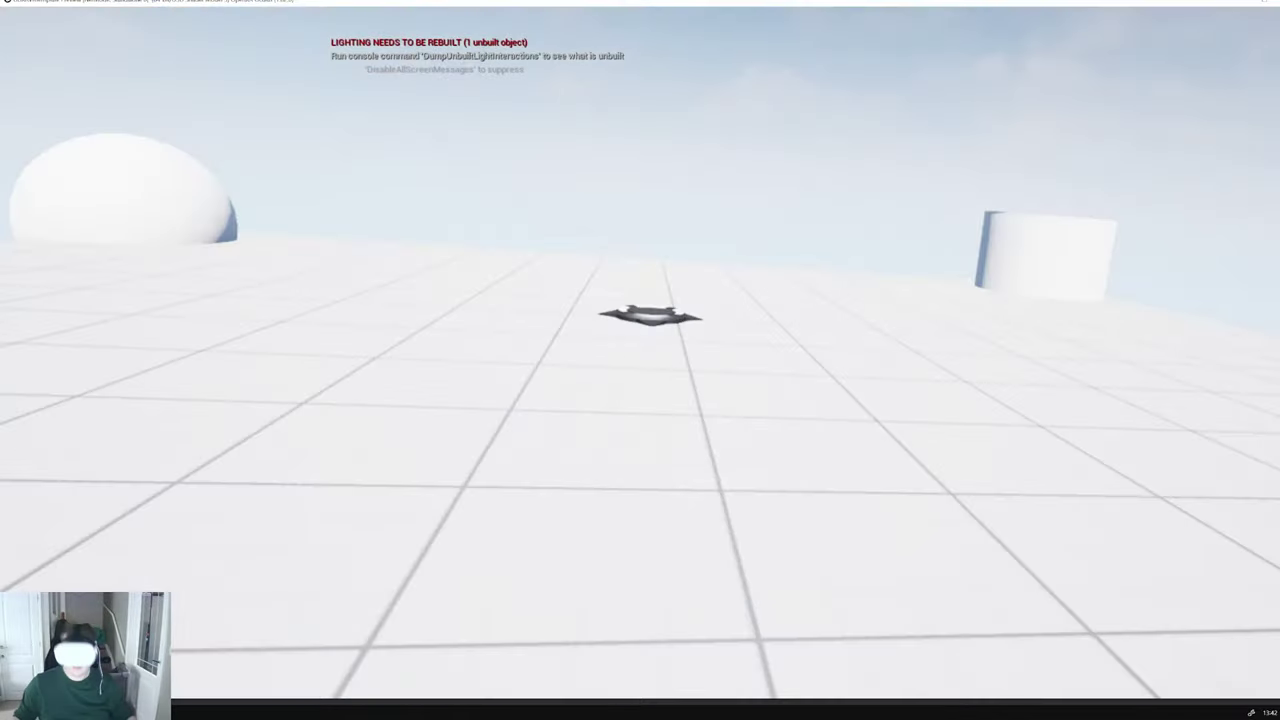
Step: Back in VR_GameInstance, align the second and third splash nodes and delete the Clear and Hide loading screen nodes
key("Escape")
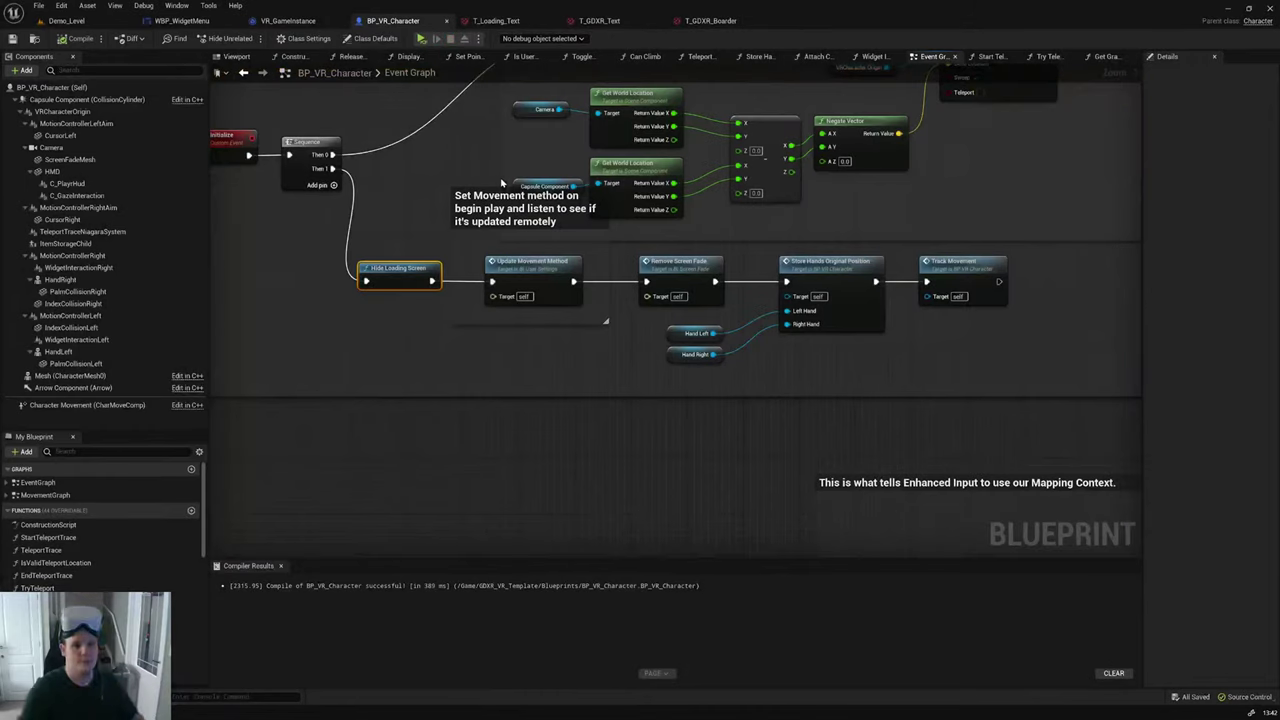
left_click(288, 20)
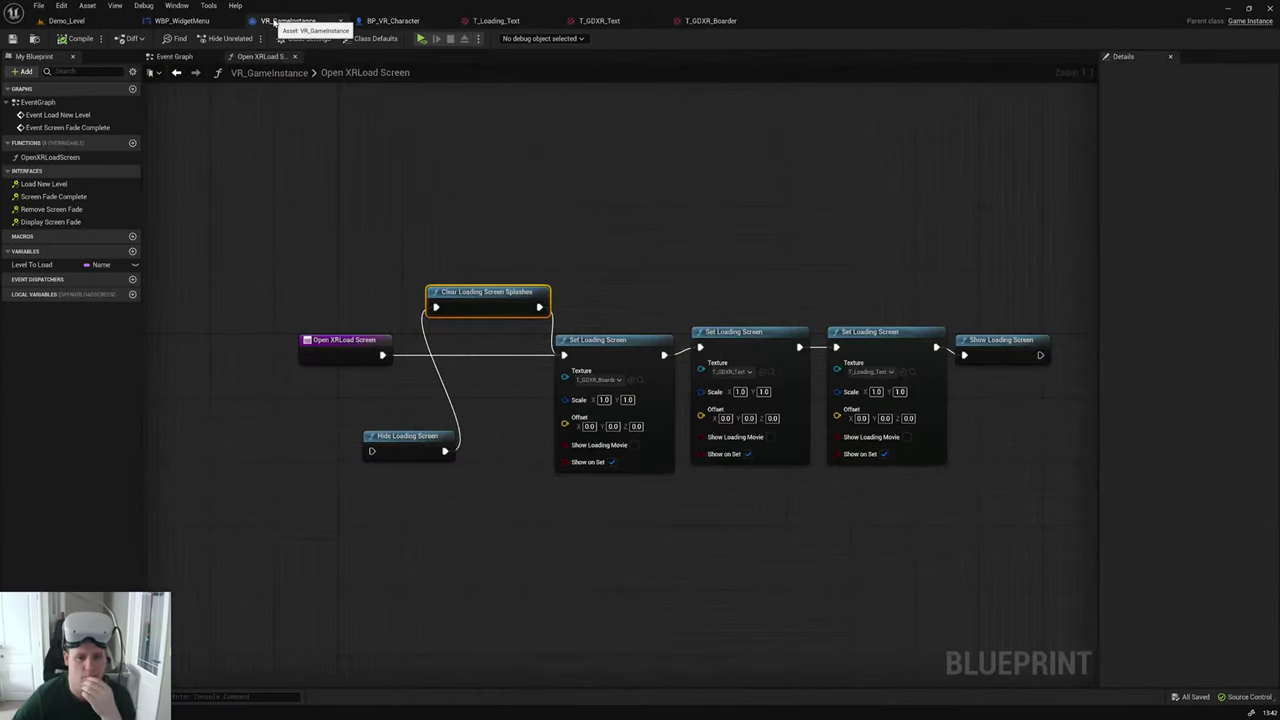
left_click(840, 455)
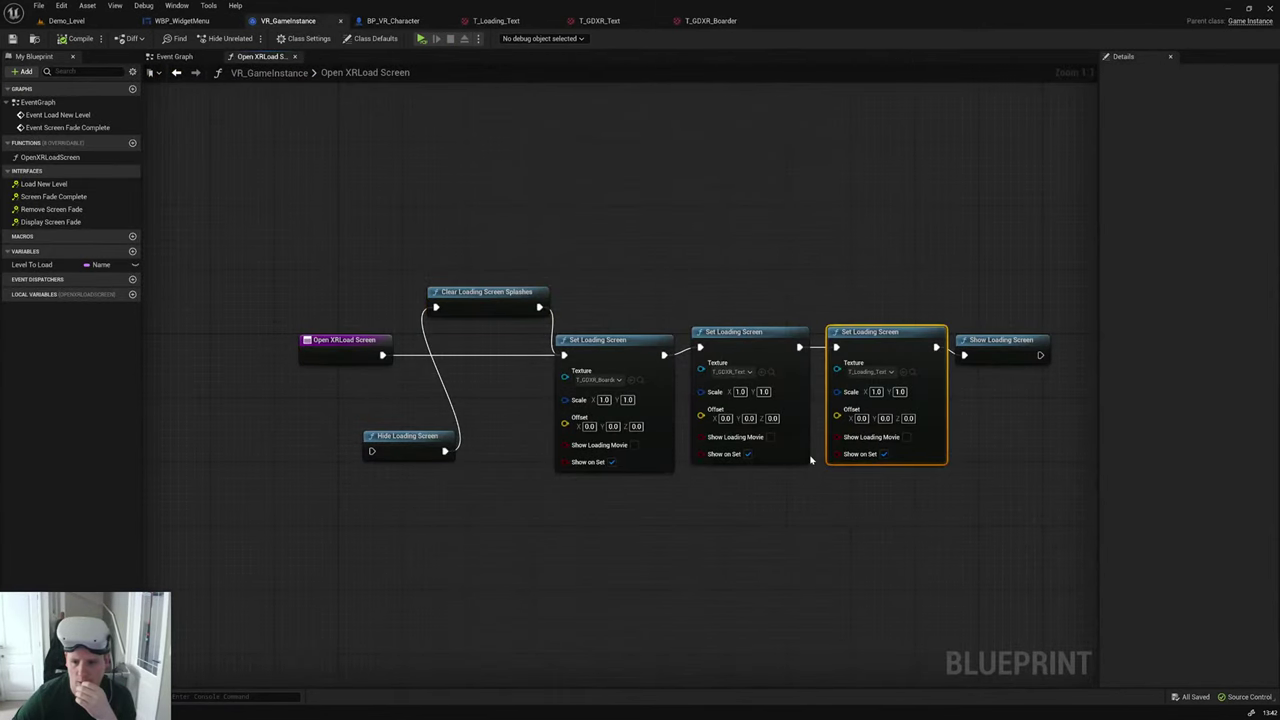
left_click(843, 494)
left_click_drag(843, 494, 802, 459)
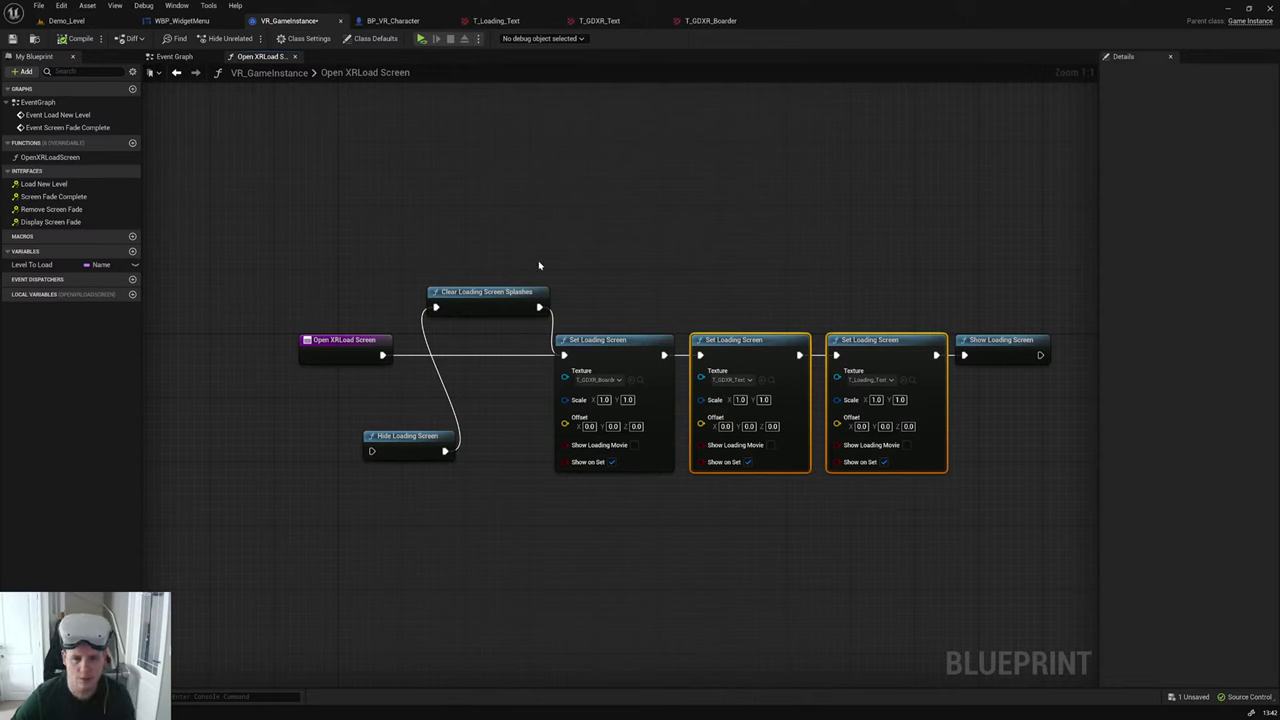
left_click_drag(474, 252, 452, 478)
key("Delete")
Step: Set Offset X to 2.0 on the GDXR text and Loading text nodes, compile, and test in VR
type("2.0")
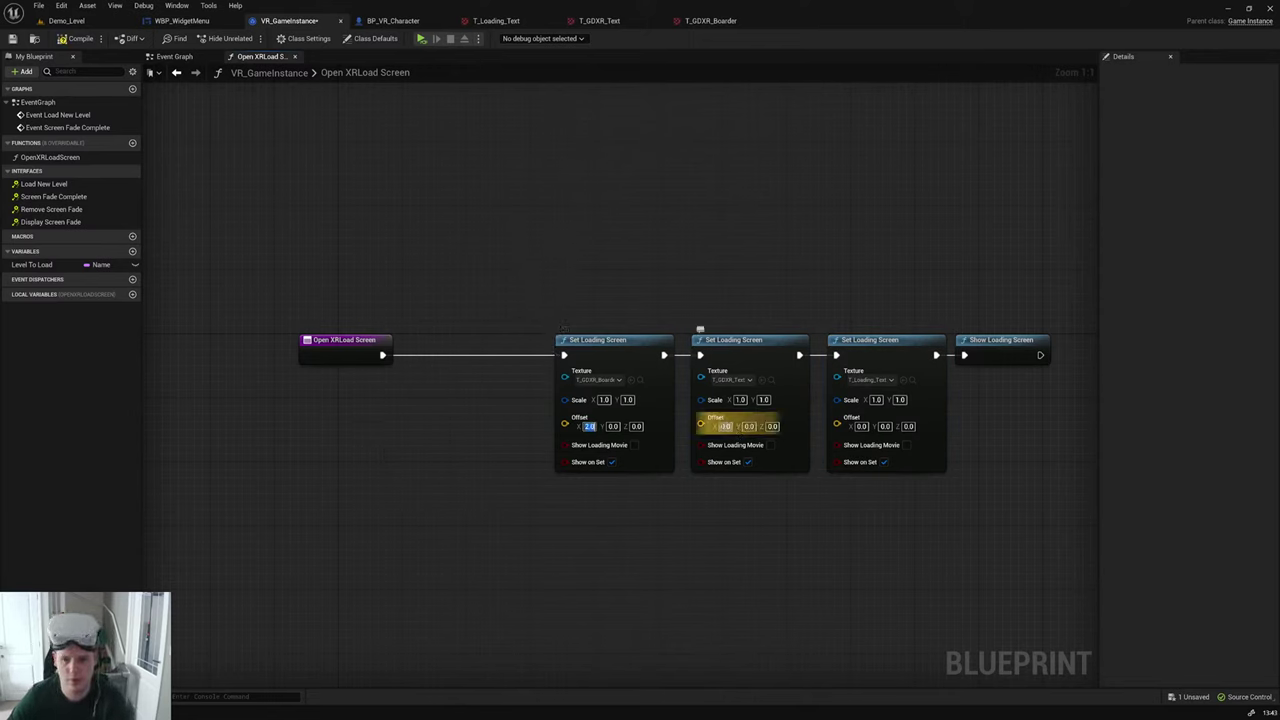
left_click(725, 426)
type("2.0")
left_click(860, 426)
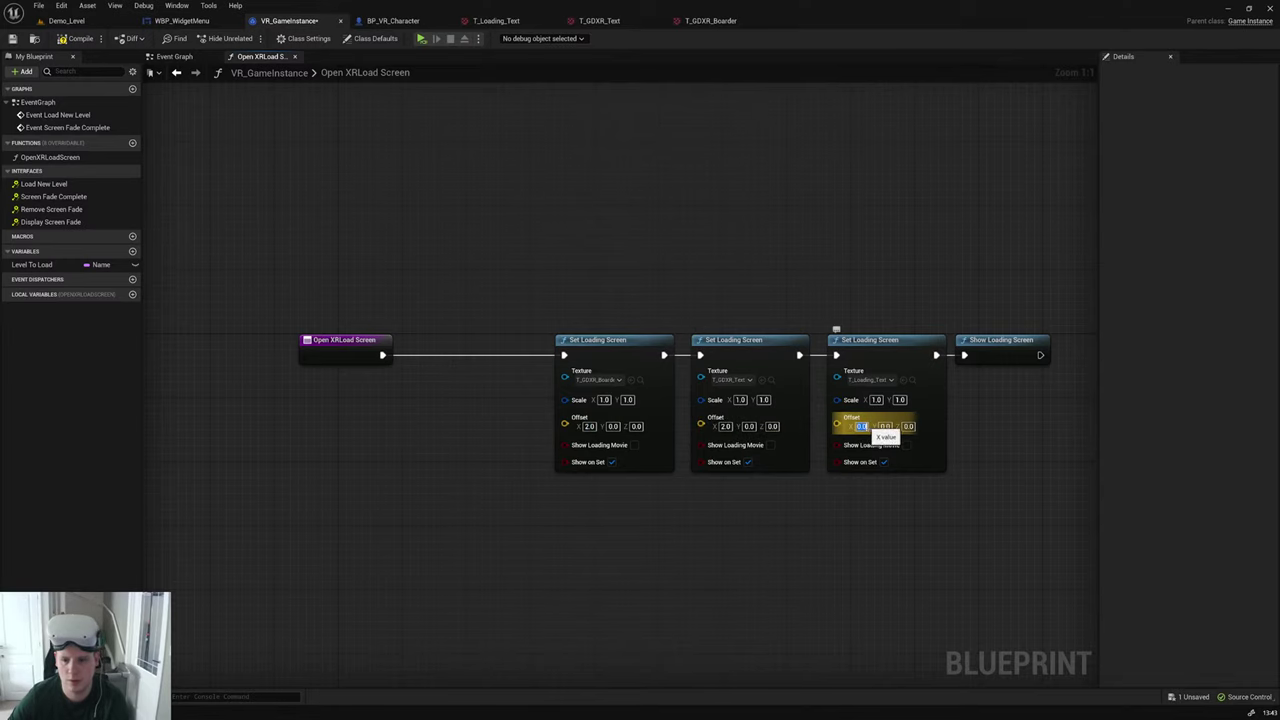
type("2.0")
left_click(81, 39)
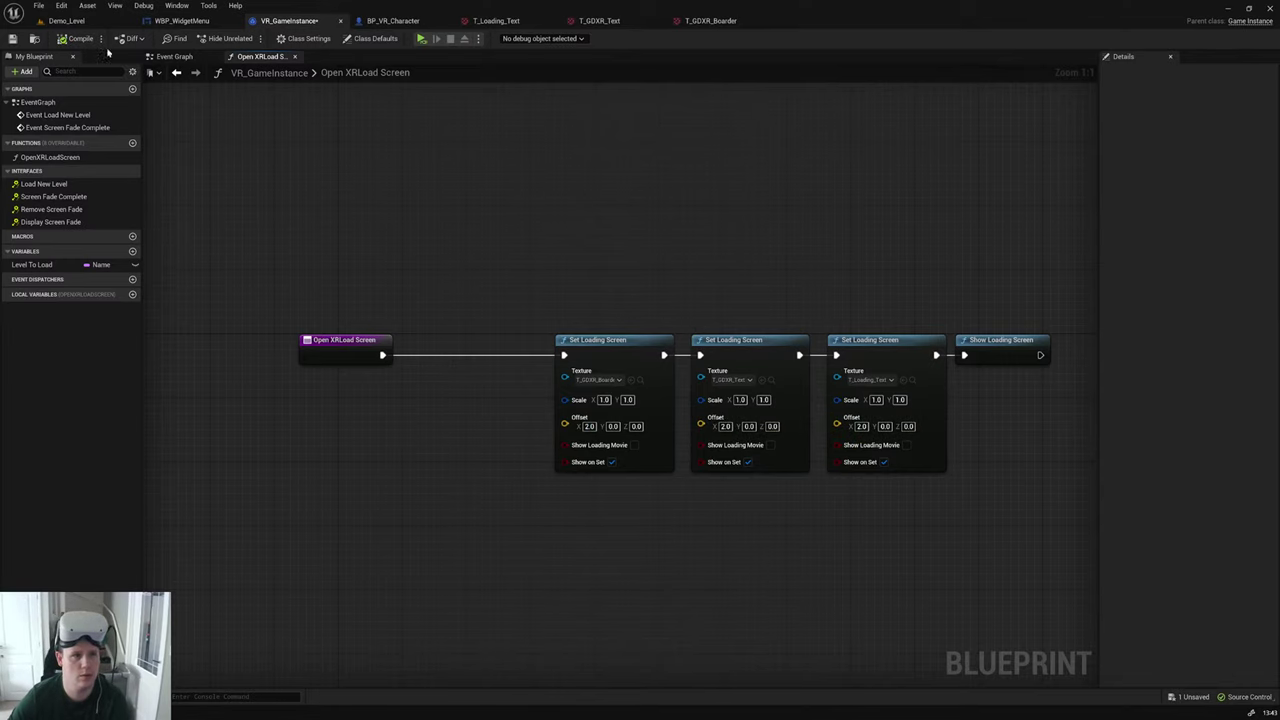
left_click(432, 40)
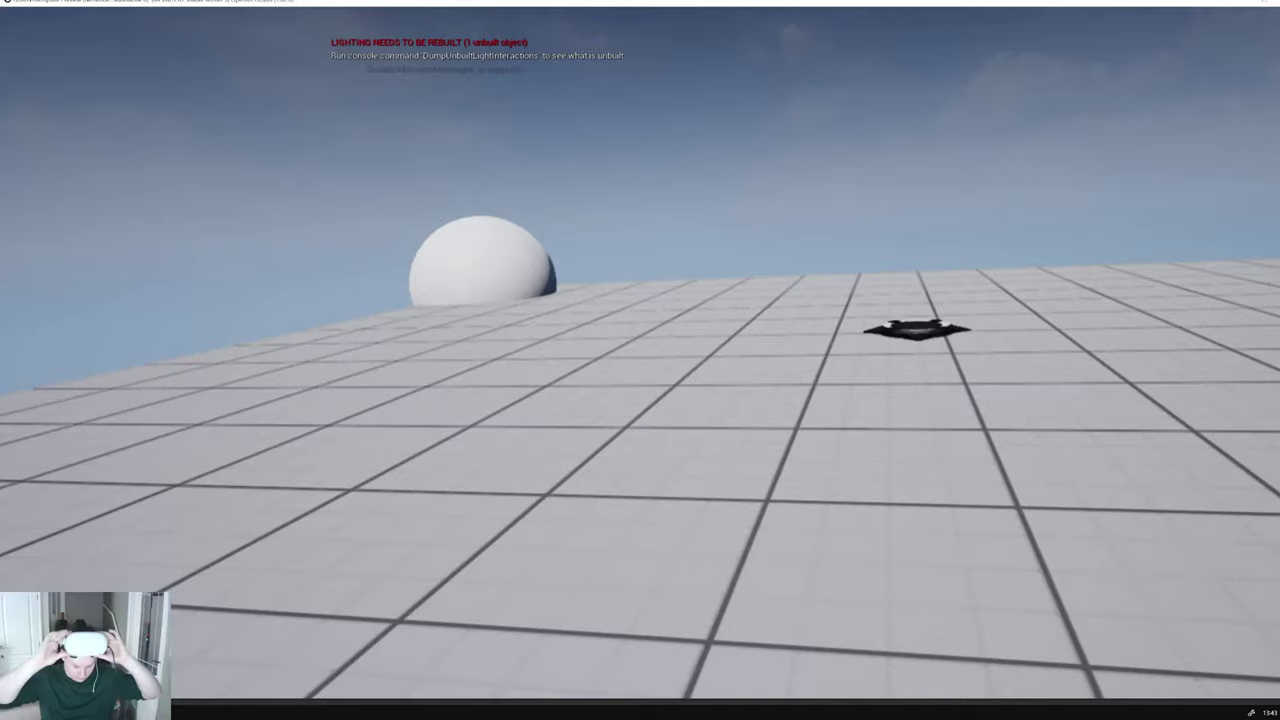
key("Escape")
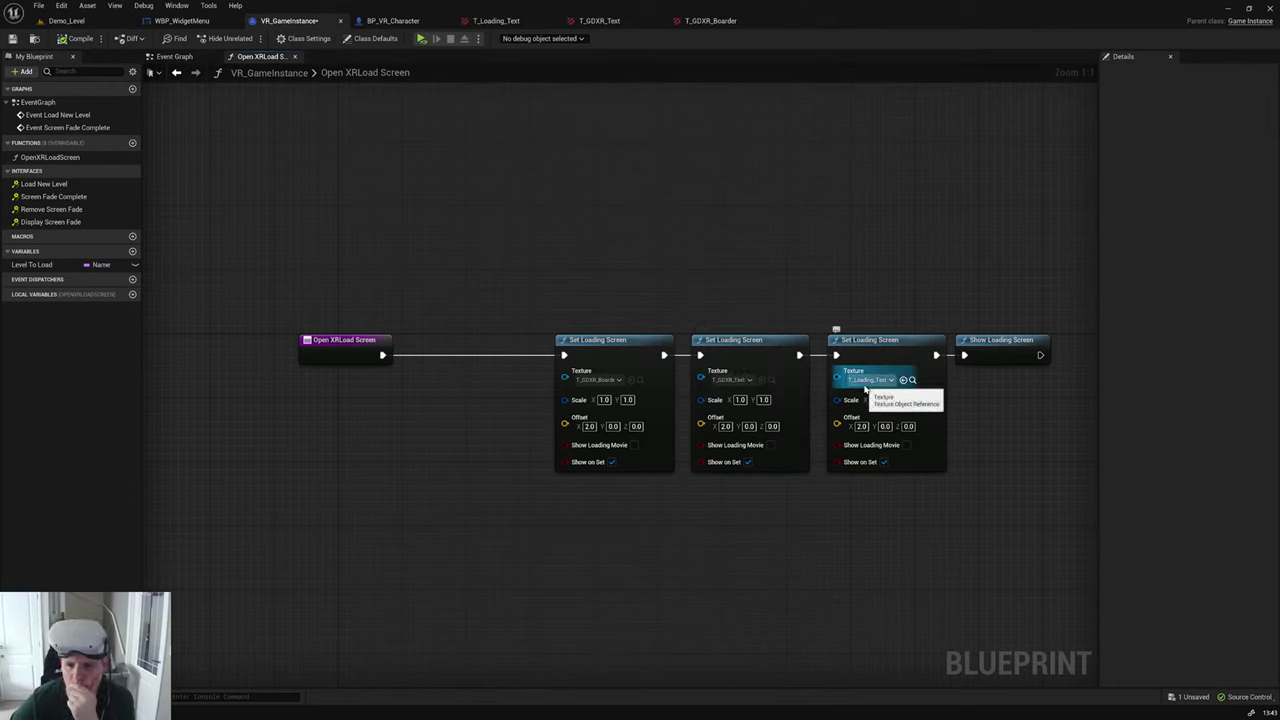
Step: In Demo_Level, open the Content Drawer to review the texture assets, save all changes, and close it
left_click(97, 21)
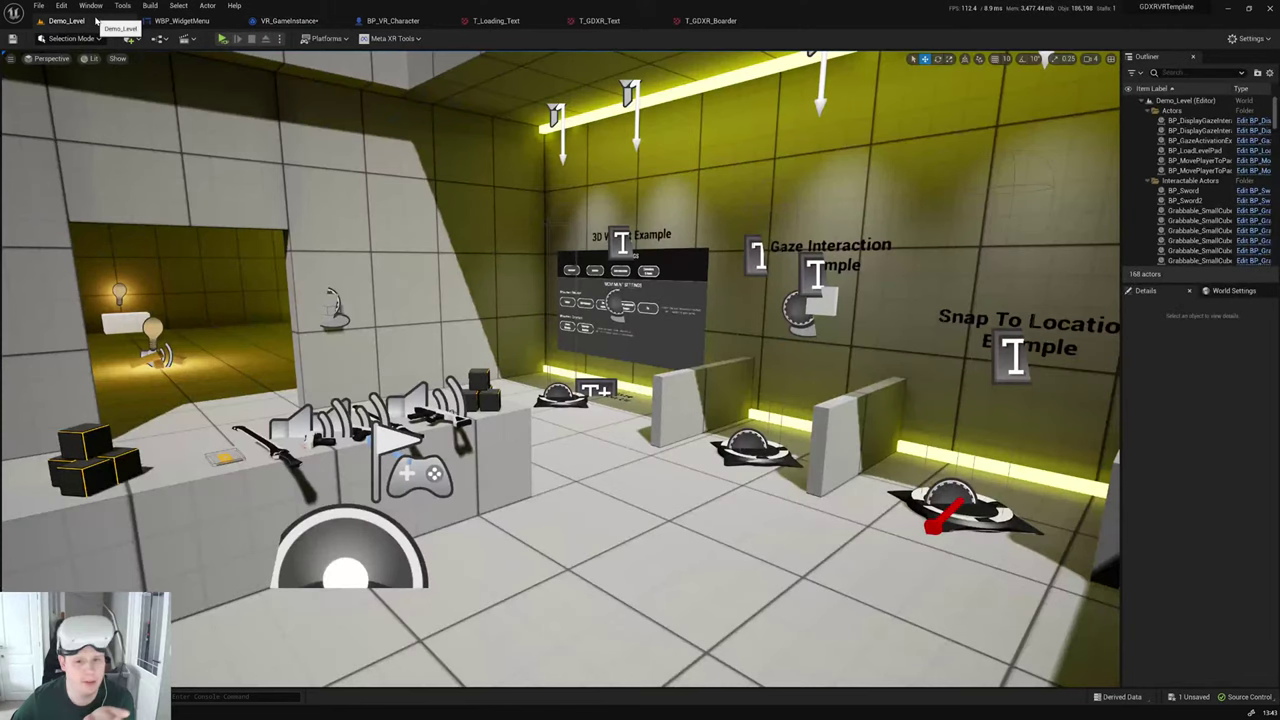
key("ctrl+space")
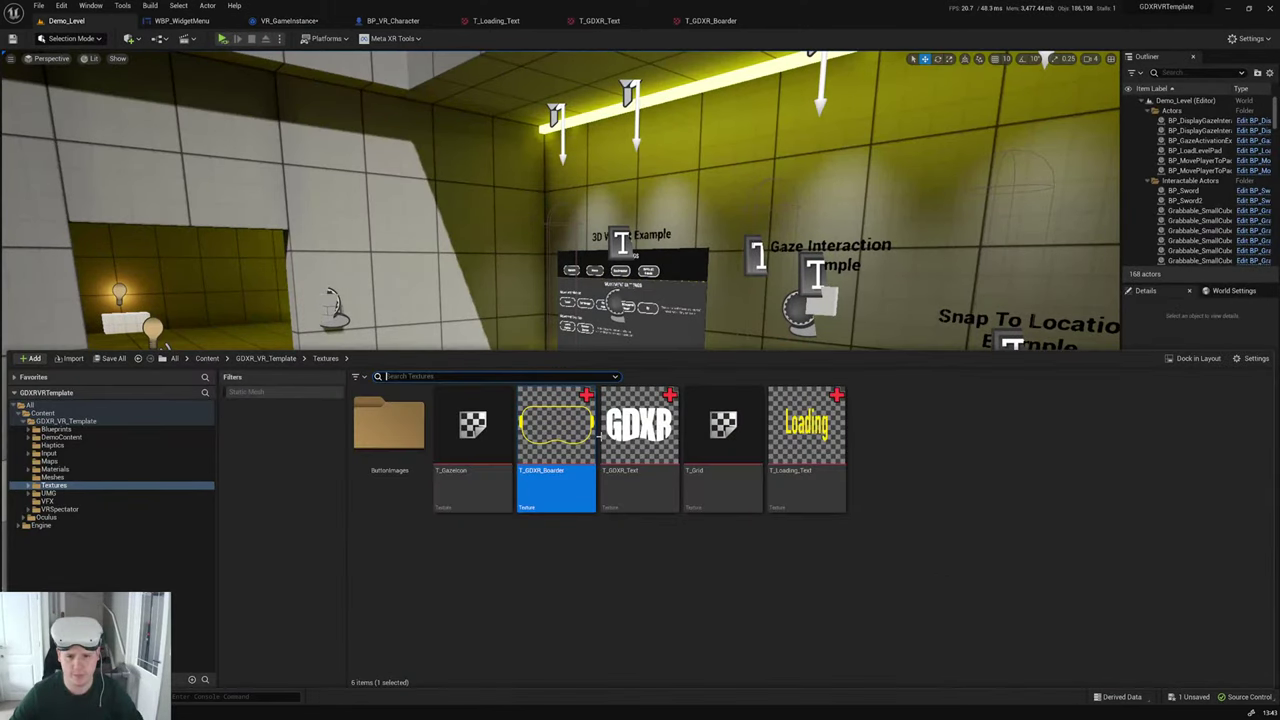
left_click(755, 662)
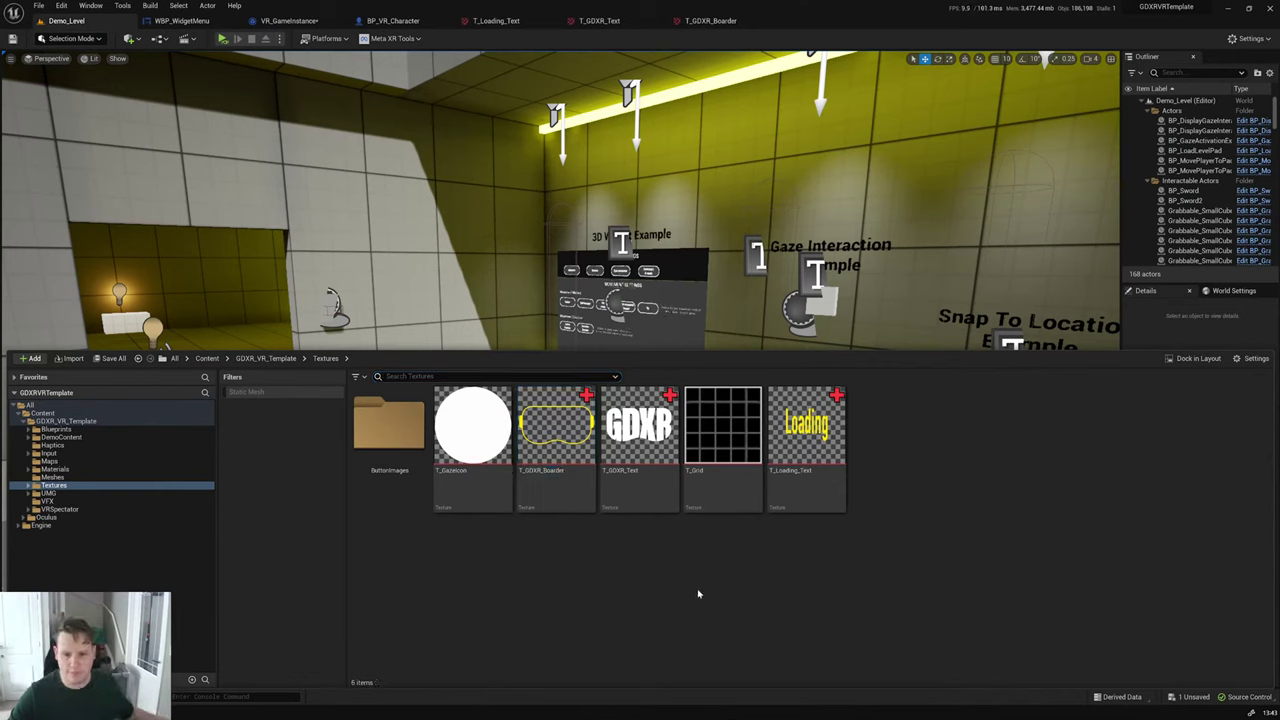
mouse_move(640, 507)
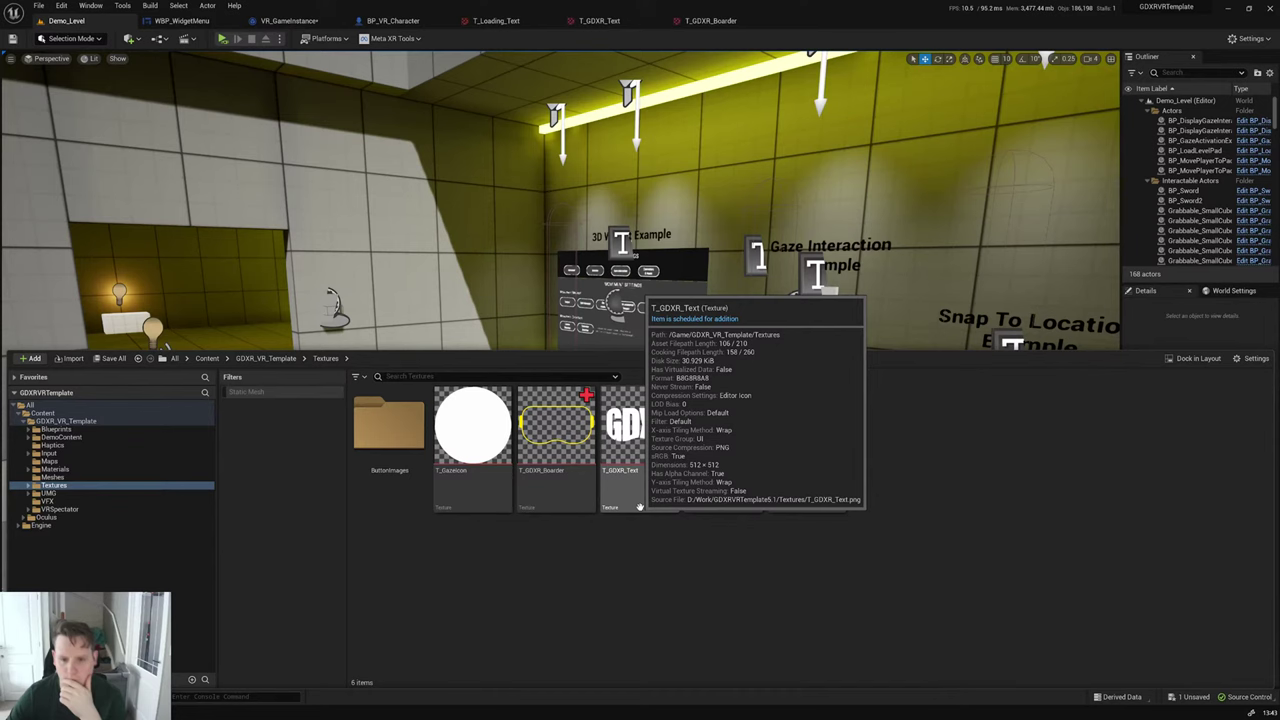
key("ctrl+space")
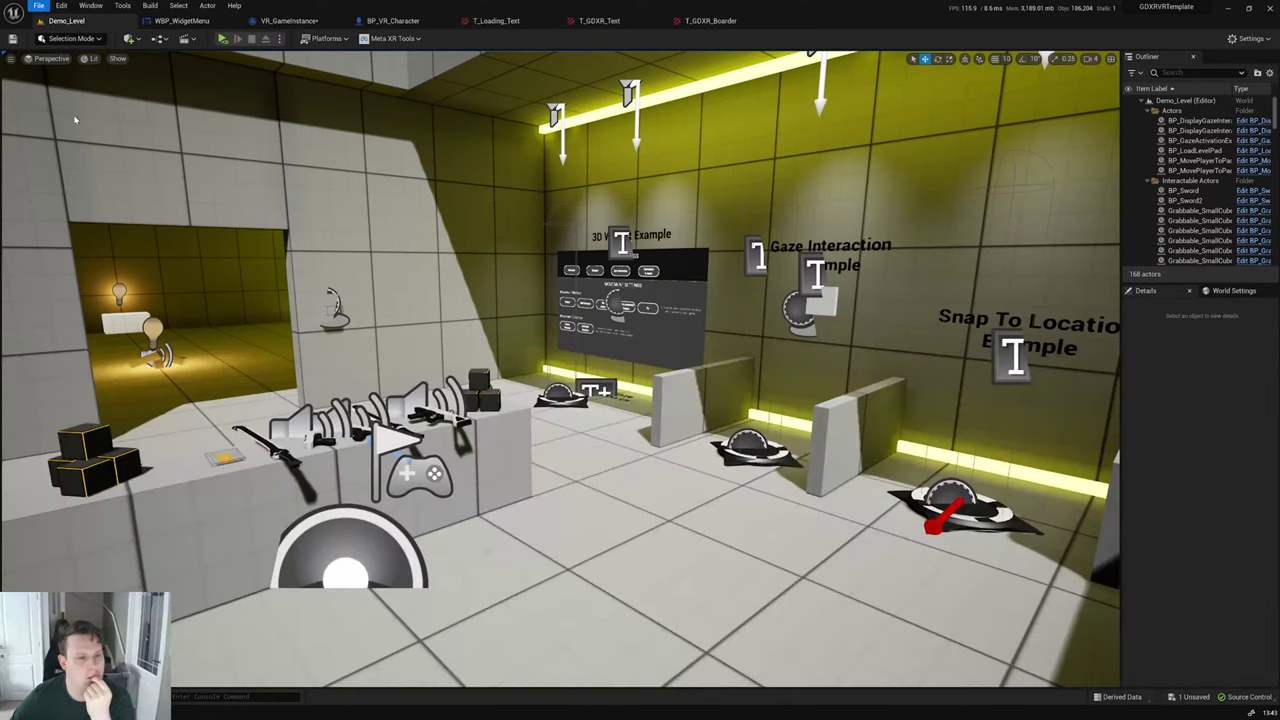
key("ctrl+shift+s")
Step: View the T_GDXR_Text, T_GDXR_Boarder and T_Loading_Text textures in their editor tabs
left_click(626, 23)
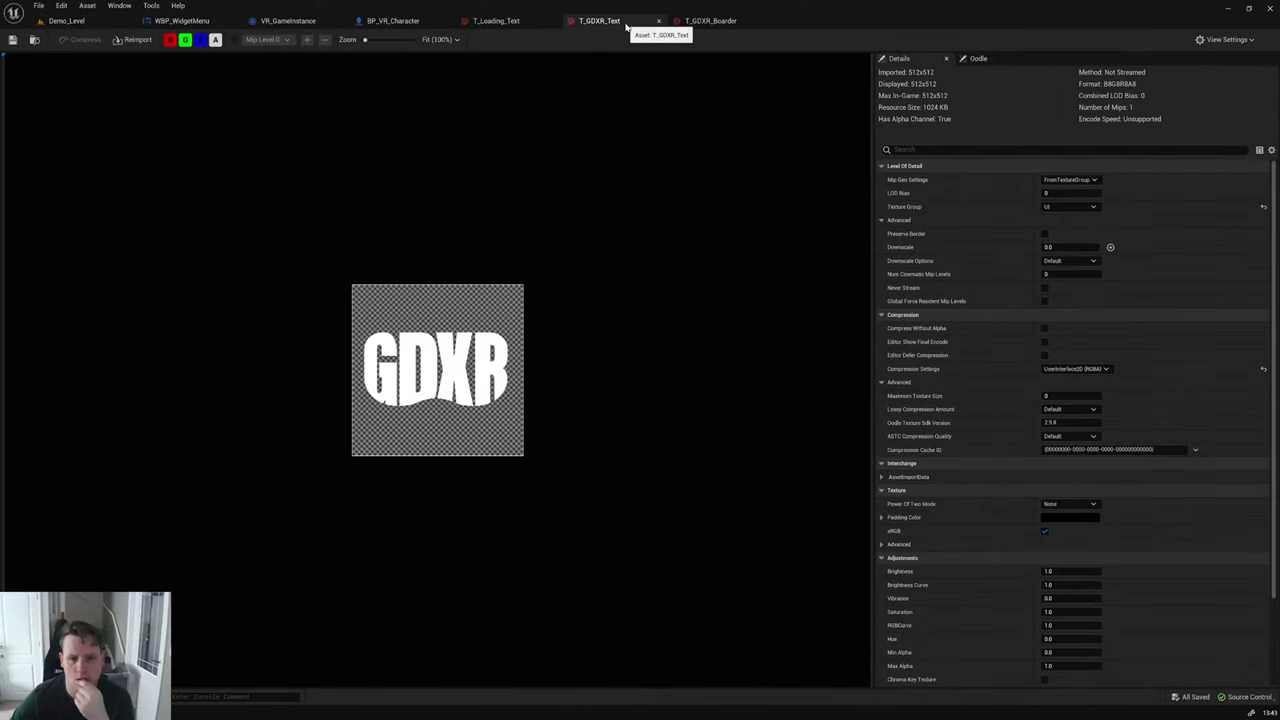
left_click(712, 21)
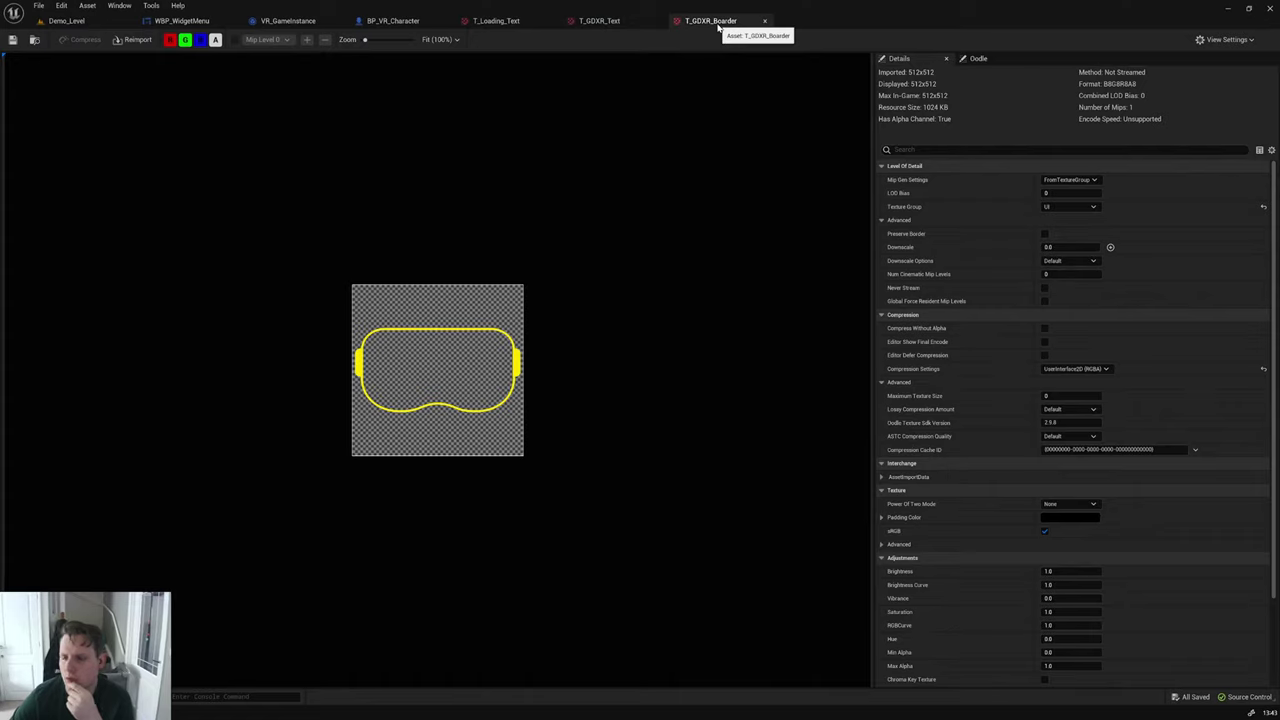
left_click(588, 22)
left_click(519, 21)
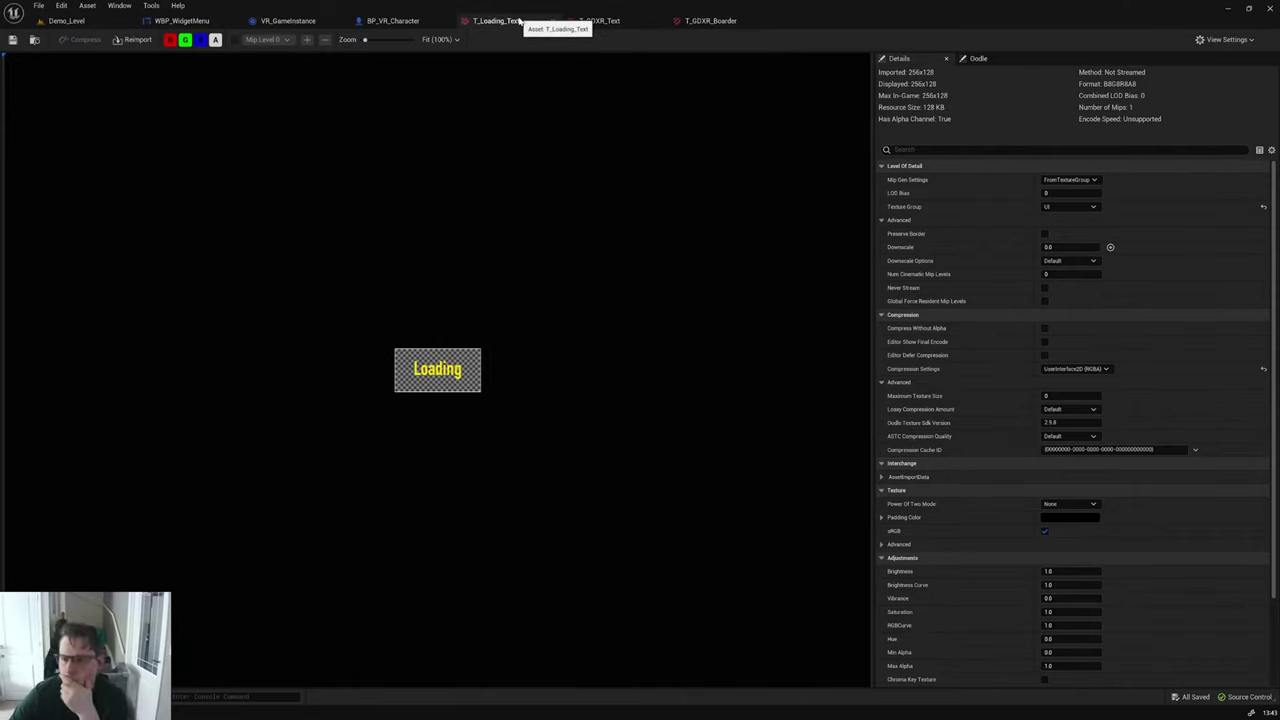
left_click(193, 22)
Step: In Open XRLoad Screen, wire the GDXR text node straight to Show Loading Screen and move the Loading text node below
left_click(288, 21)
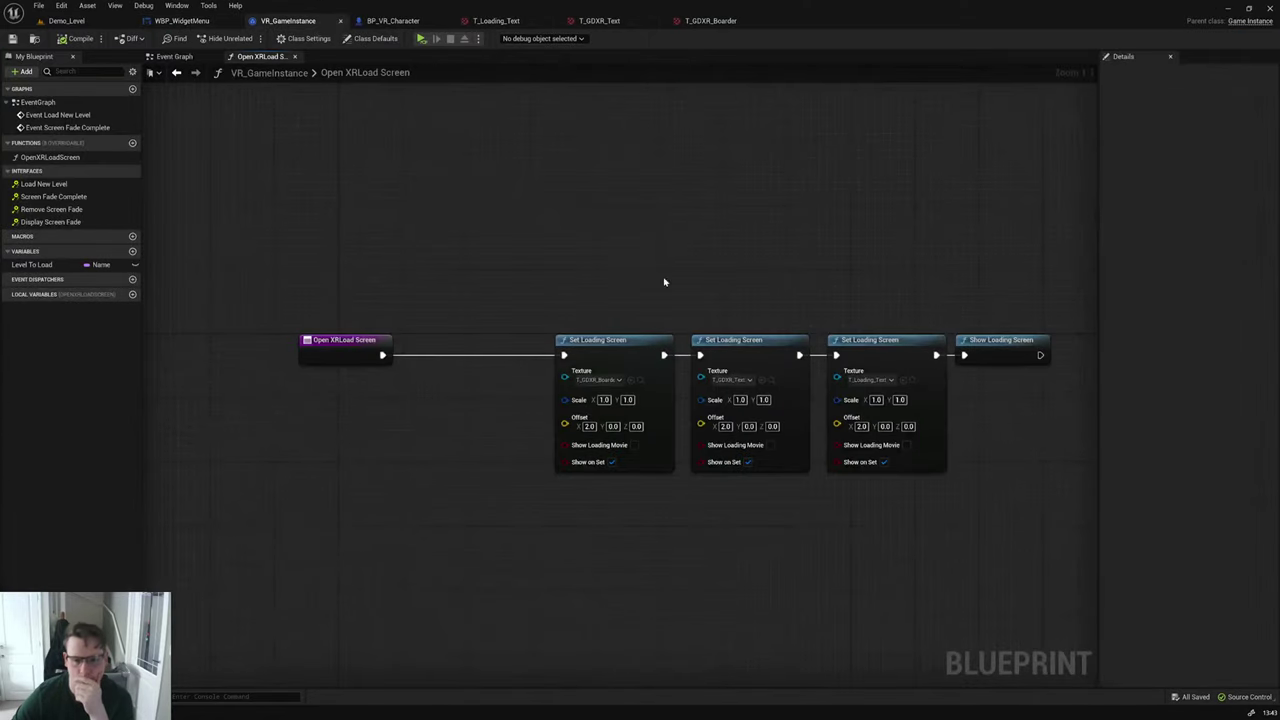
left_click_drag(868, 517, 624, 447)
left_click(709, 478)
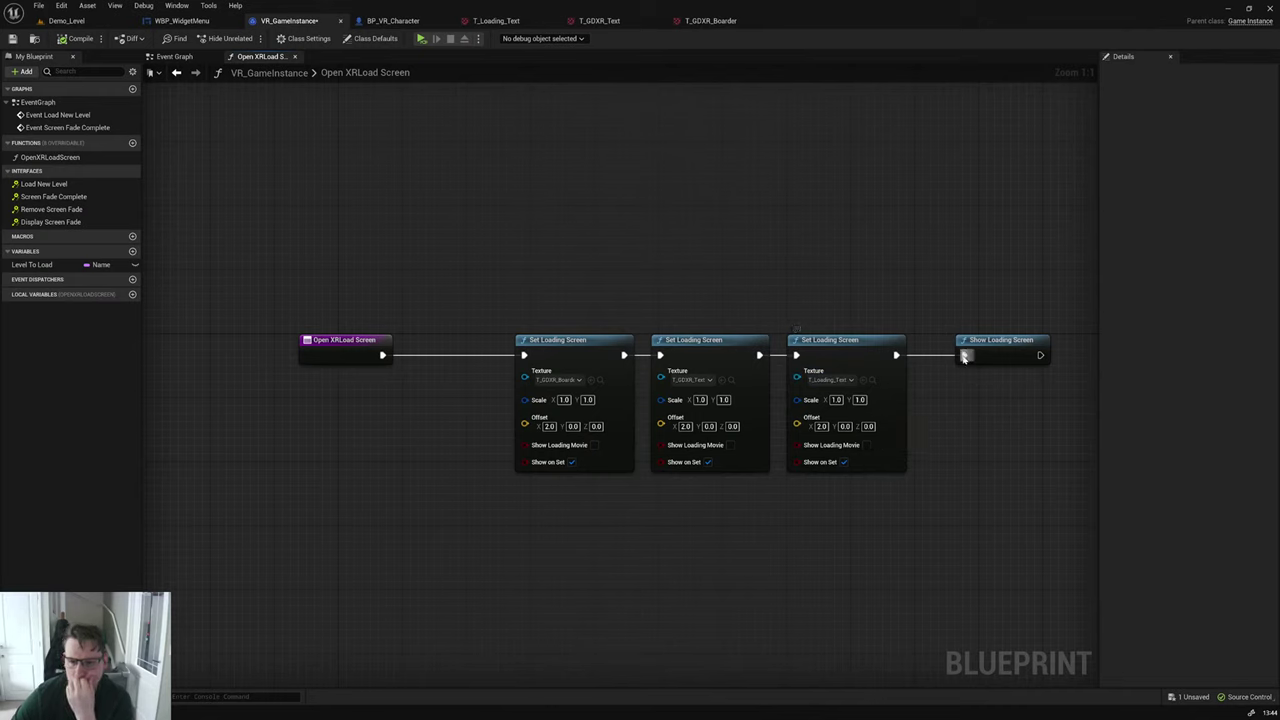
left_click_drag(964, 355, 759, 355)
left_click_drag(846, 346, 858, 418)
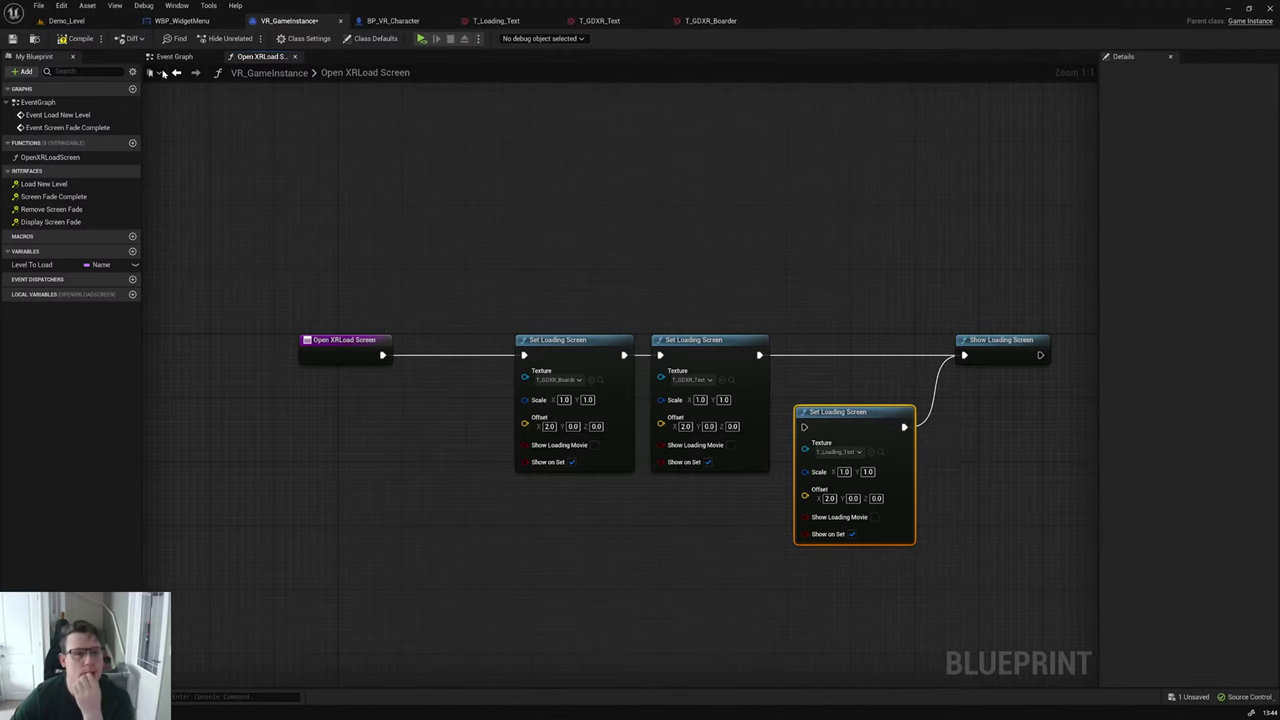
Step: Test the white GDXR logo loading screen in VR preview, then go to BP_VR_Character
left_click(421, 40)
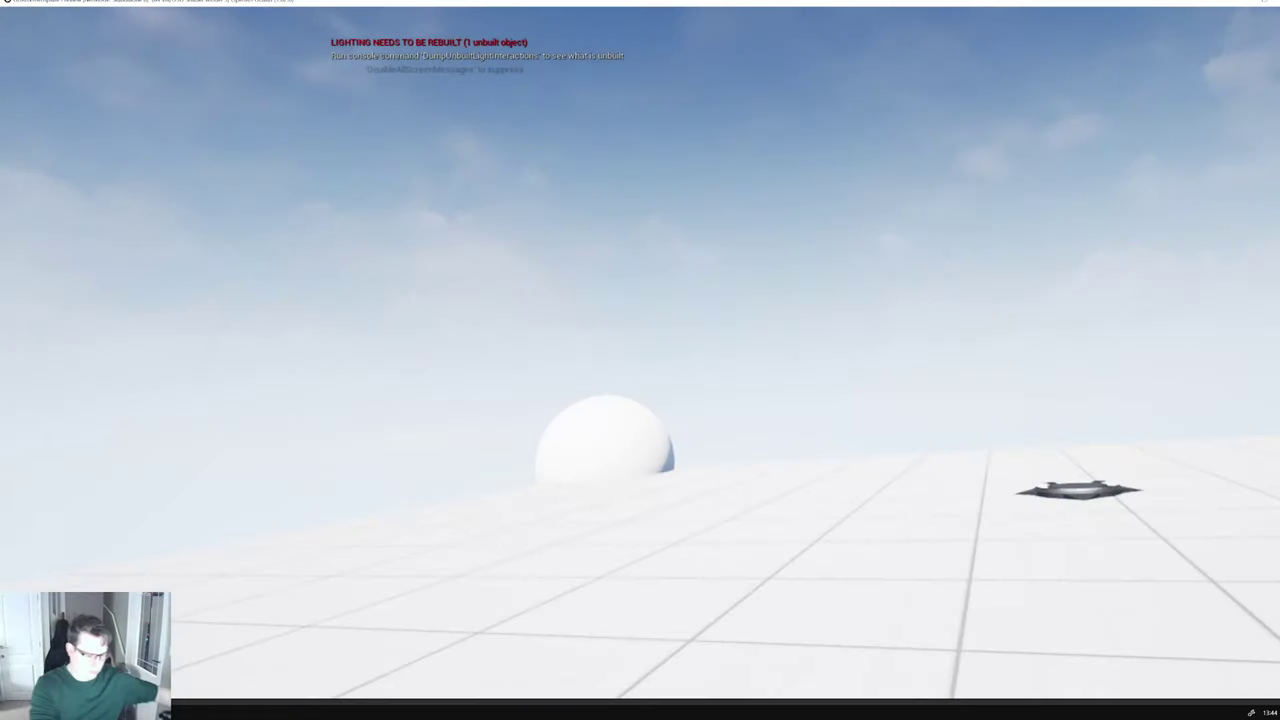
key("Escape")
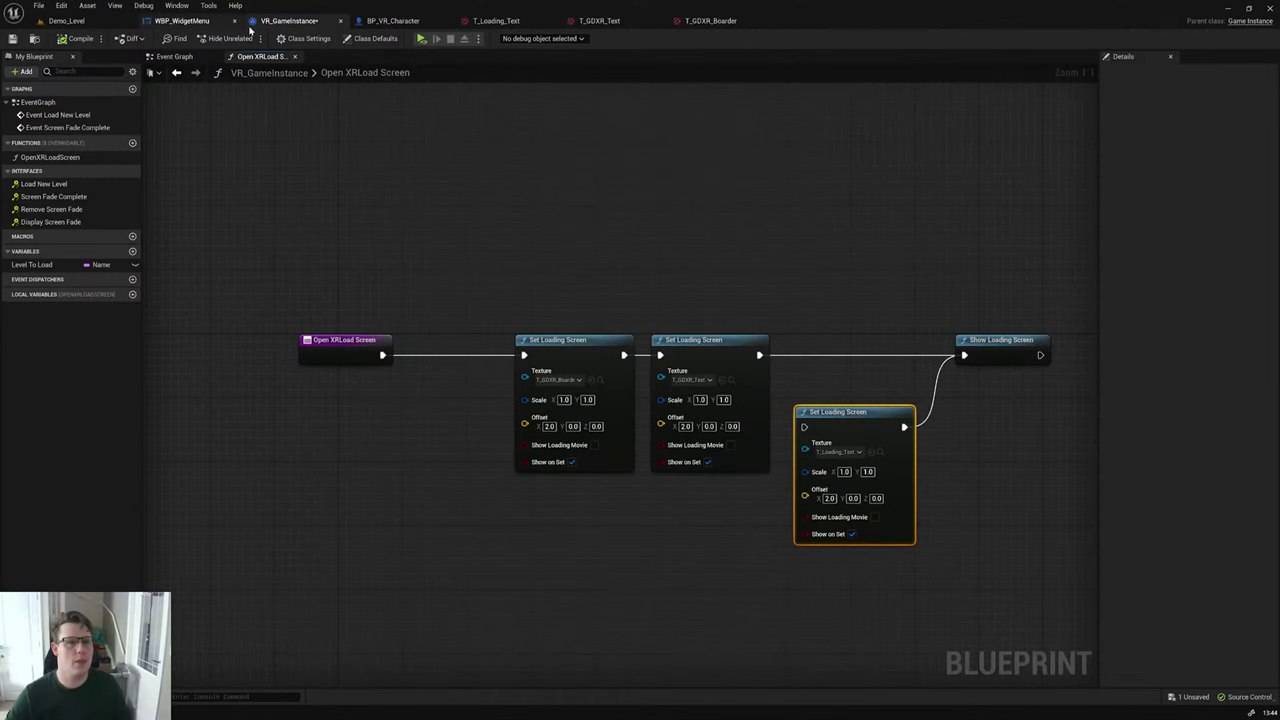
left_click(390, 21)
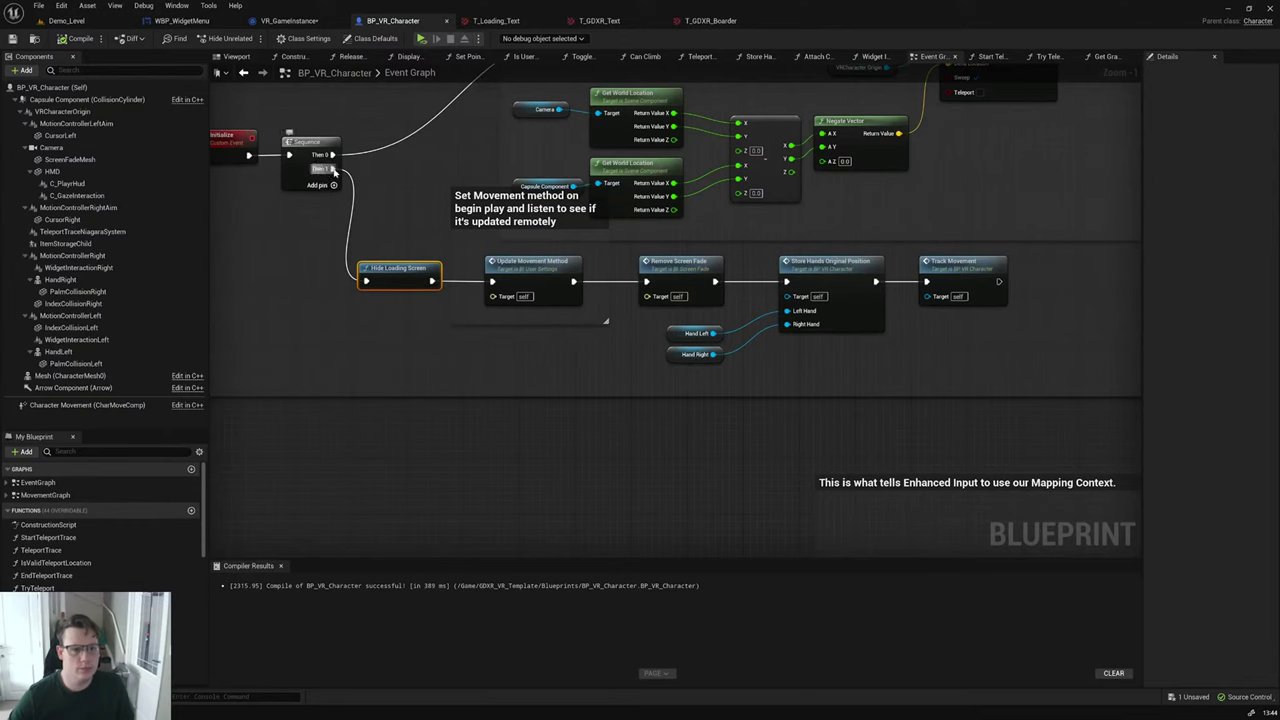
Step: Add a Delay node from Sequence Then 1, placed before Hide Loading Screen
left_click_drag(333, 169, 234, 262)
type("delay")
key("Return")
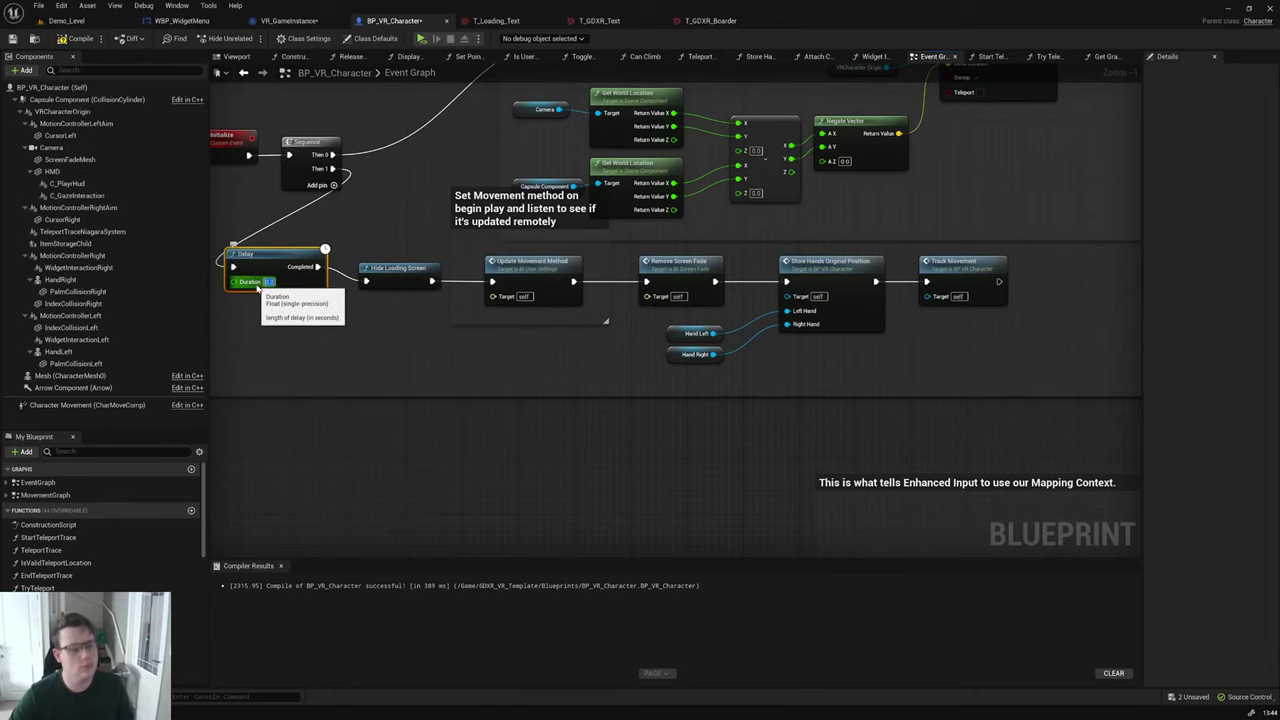
left_click_drag(318, 254, 332, 268)
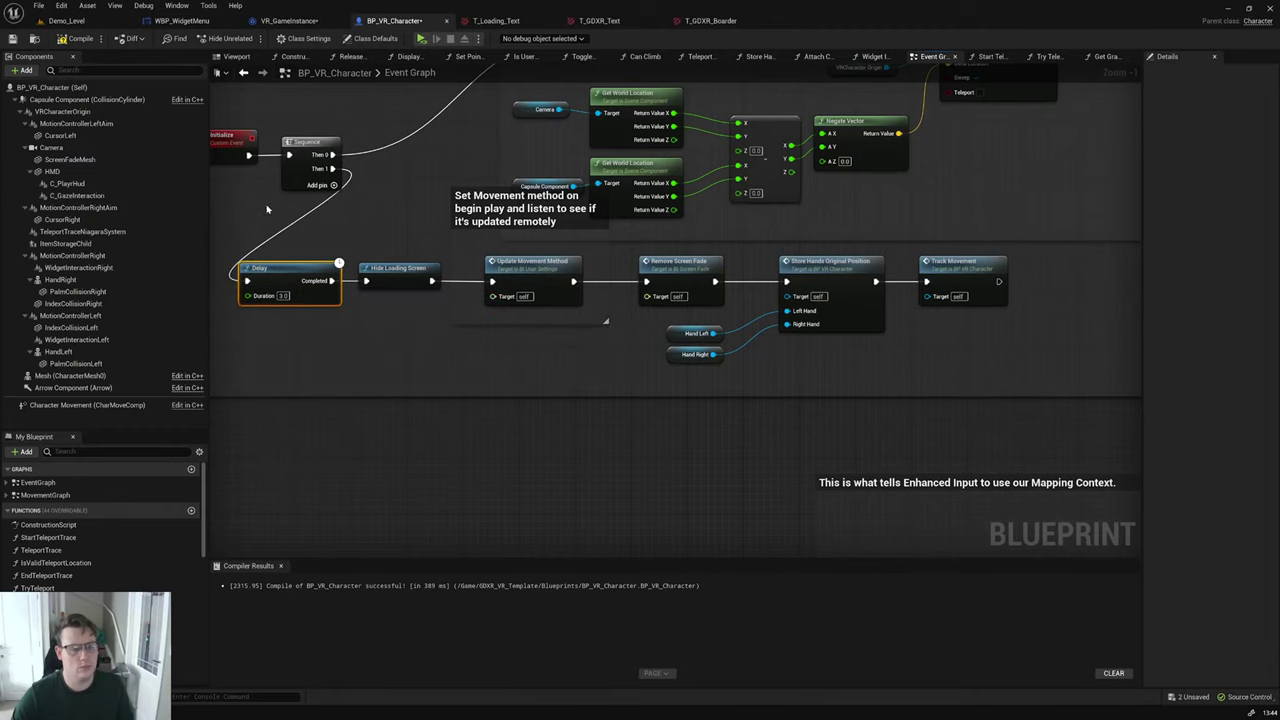
Step: Compile BP_VR_Character, Save All, and launch the level in VR preview
left_click(86, 38)
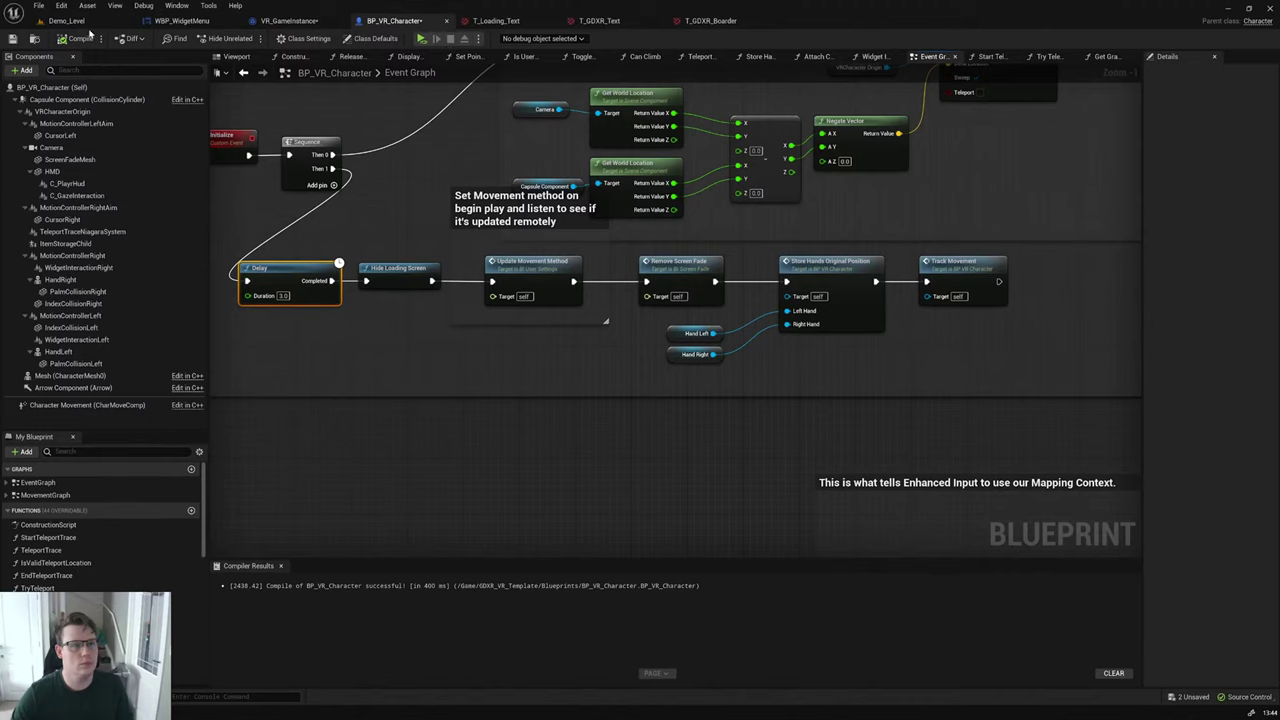
left_click(38, 5)
left_click(70, 54)
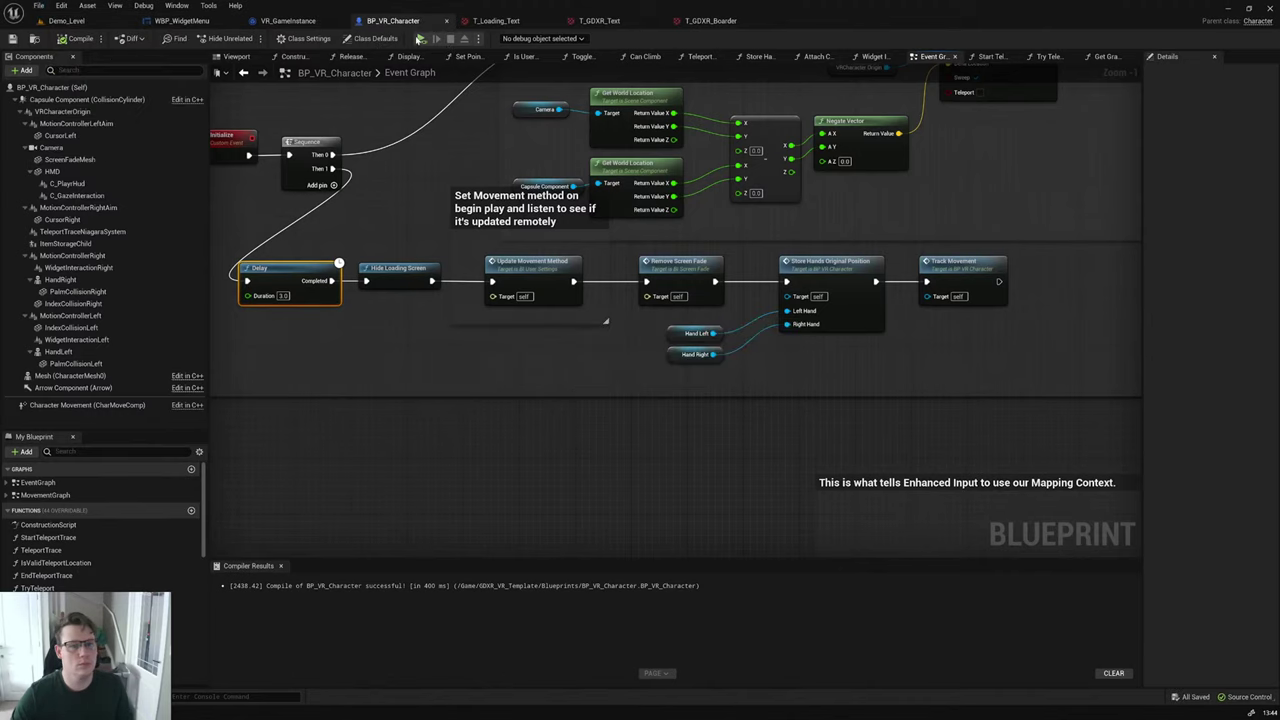
left_click(420, 38)
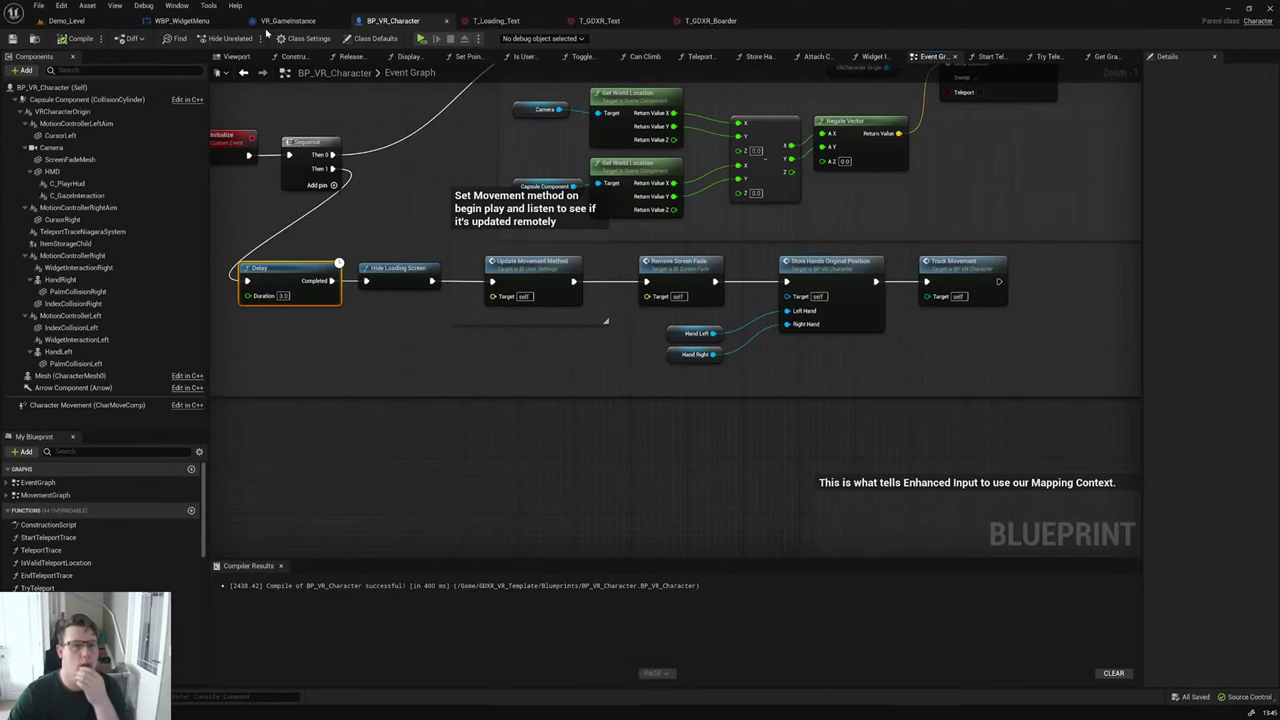
Step: In VR_GameInstance, chain the Loading text Set Loading Screen after the GDXR text node, then launch VR preview
left_click(195, 21)
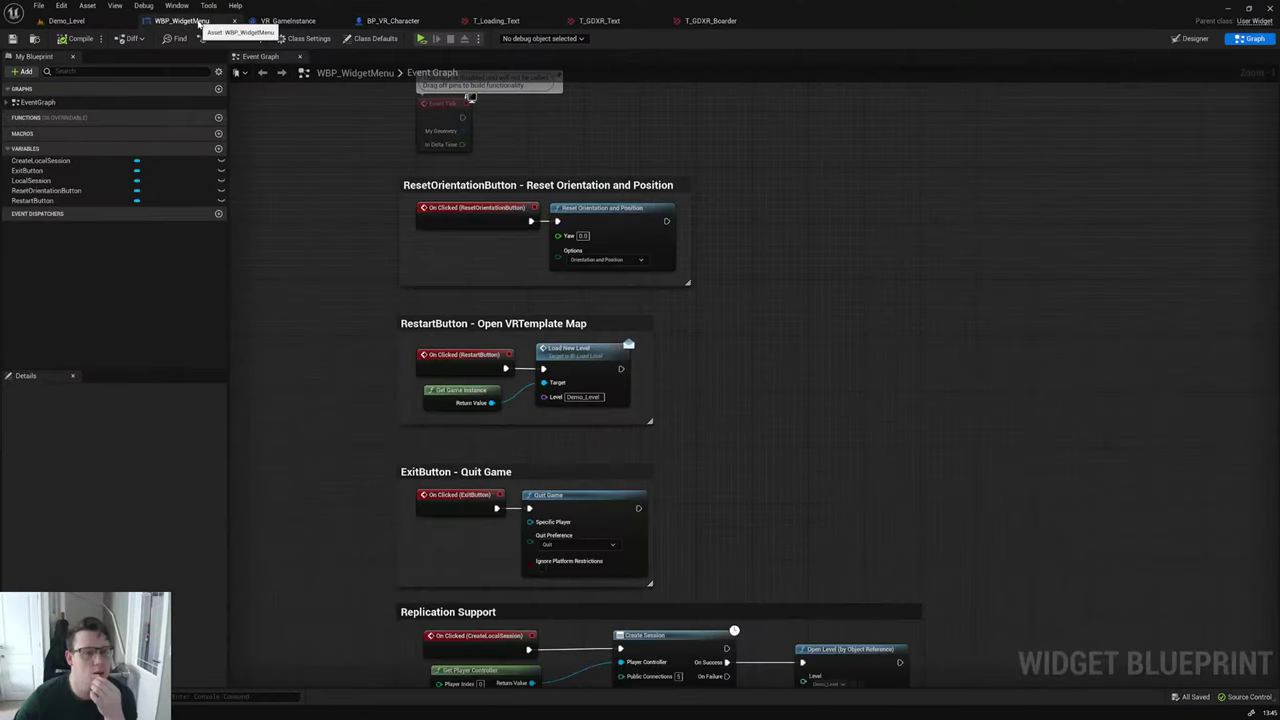
left_click(287, 21)
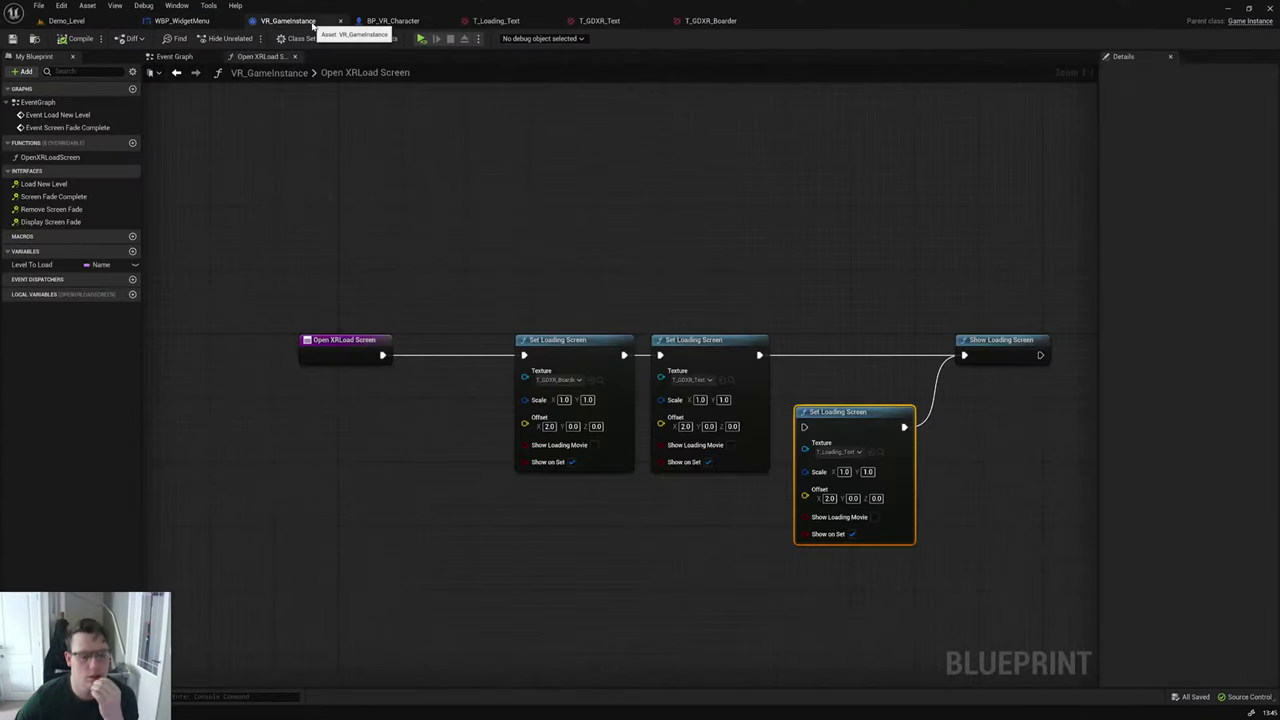
left_click(705, 531)
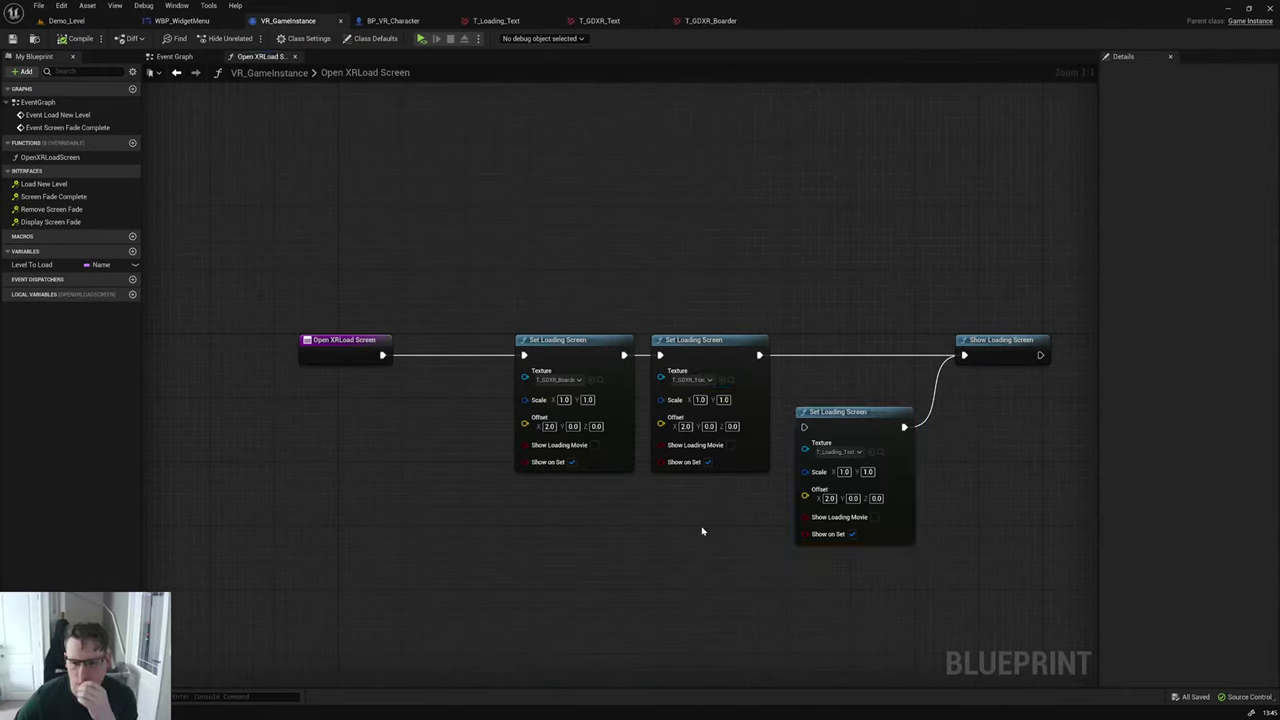
left_click_drag(803, 427, 759, 355)
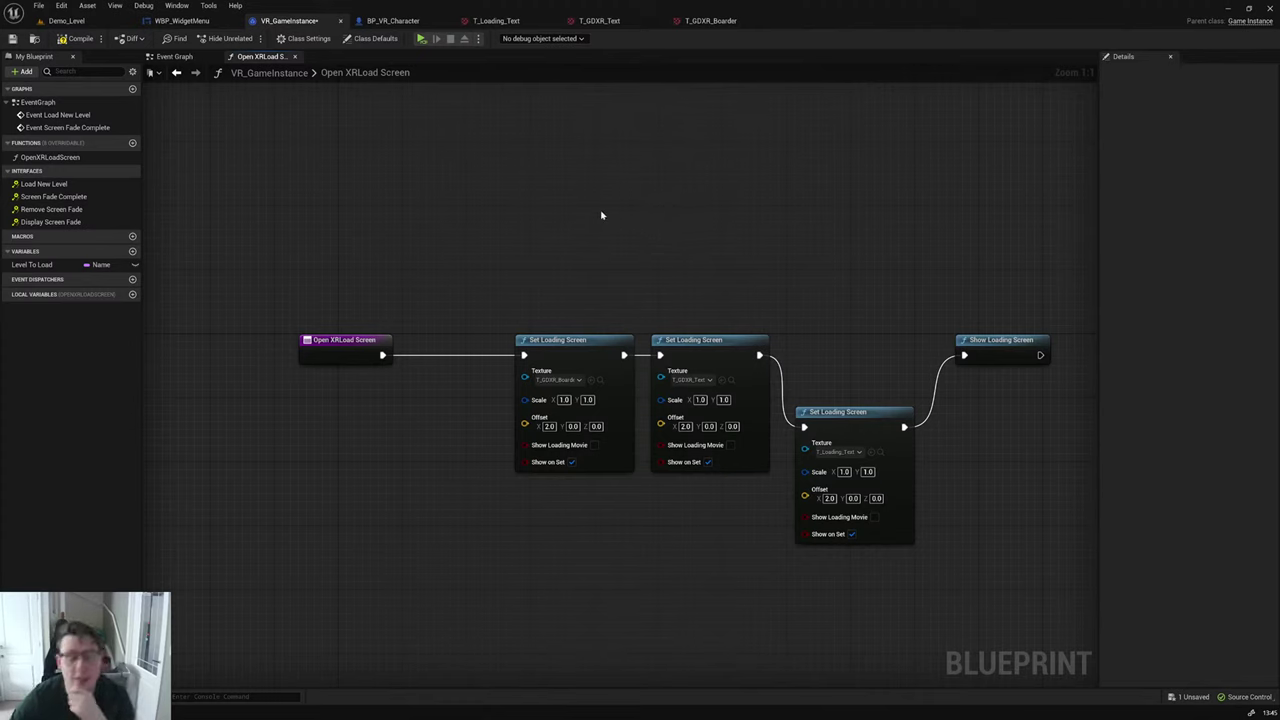
left_click(421, 38)
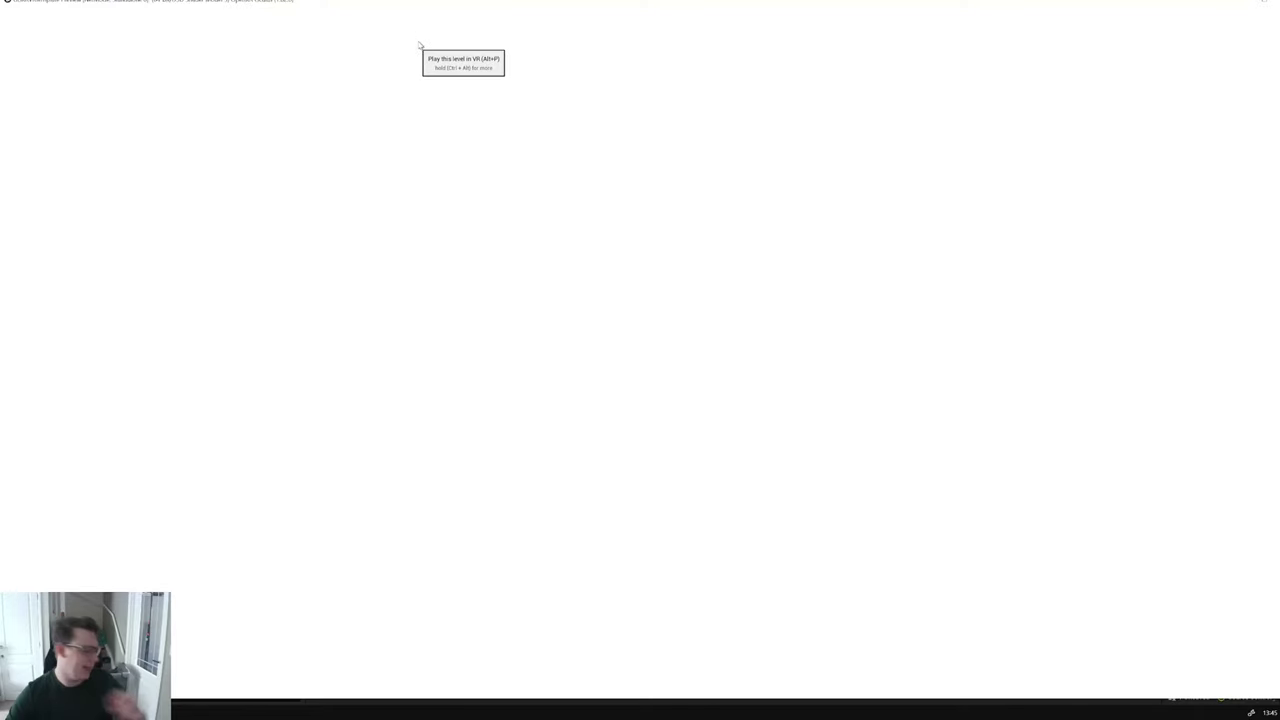
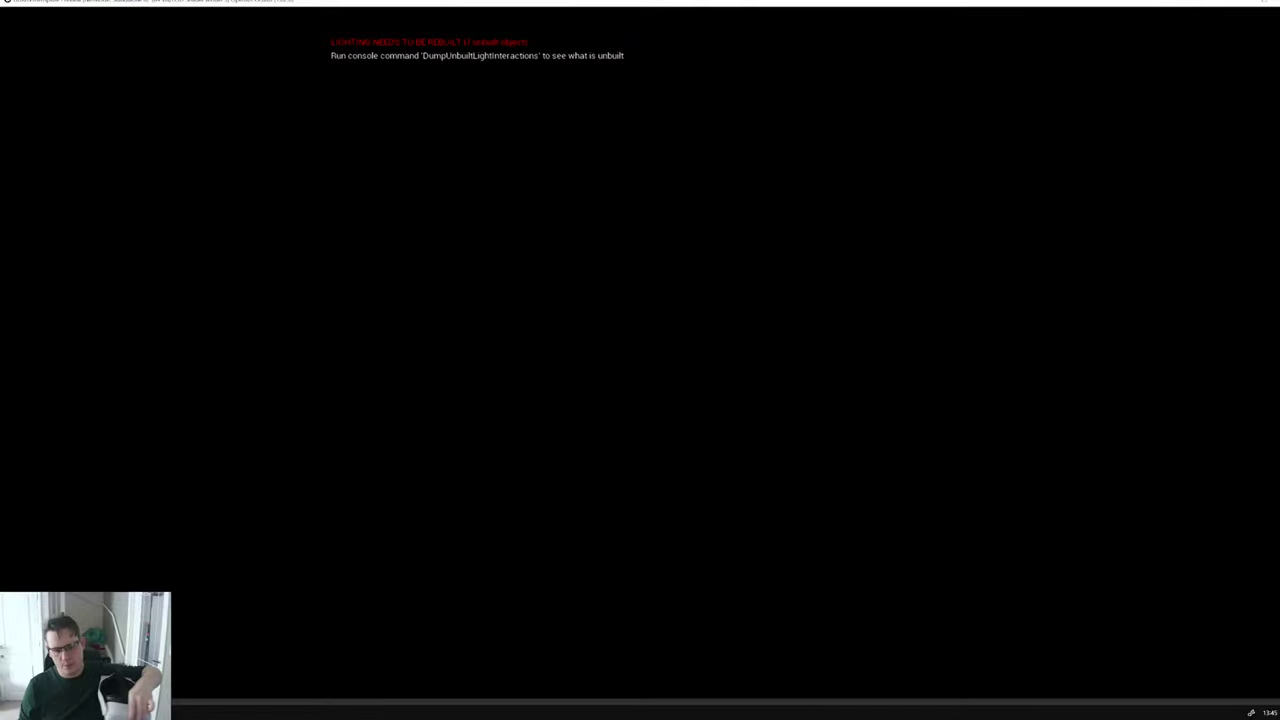
Step: Stop the VR session and add an Add Loading Screen Splash node with Translation X 2.0
key("Escape")
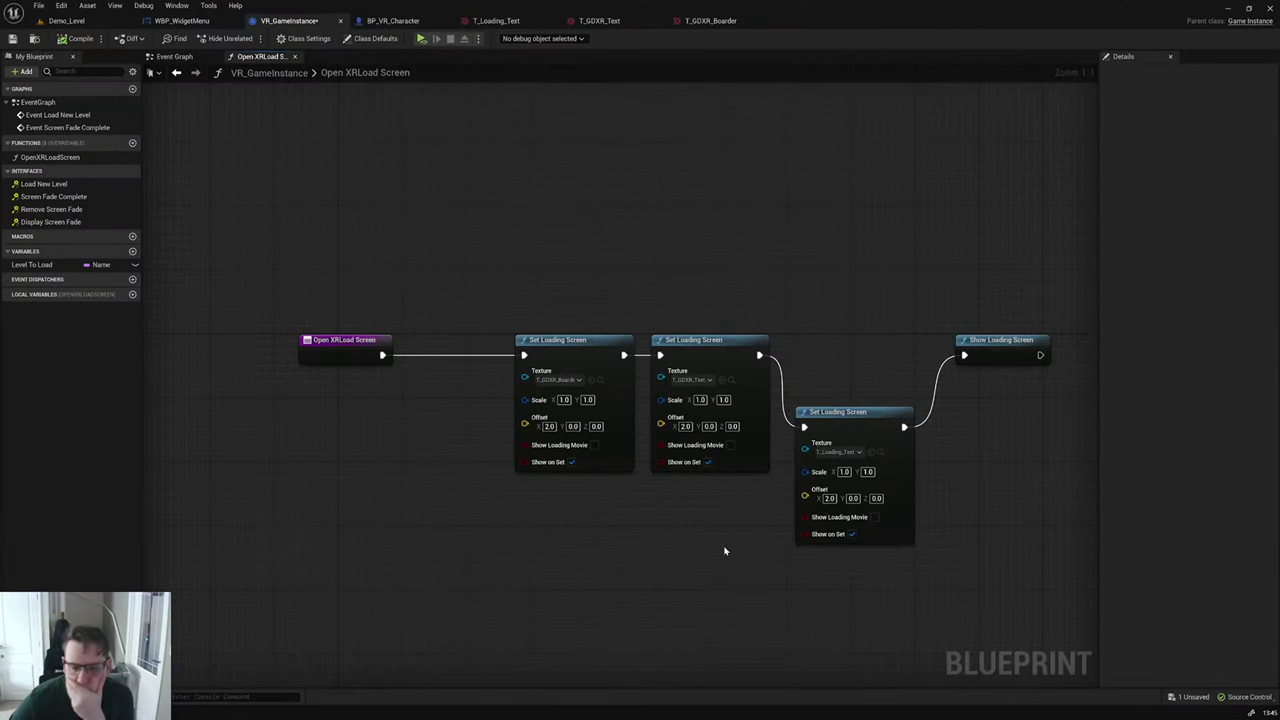
right_click(600, 539)
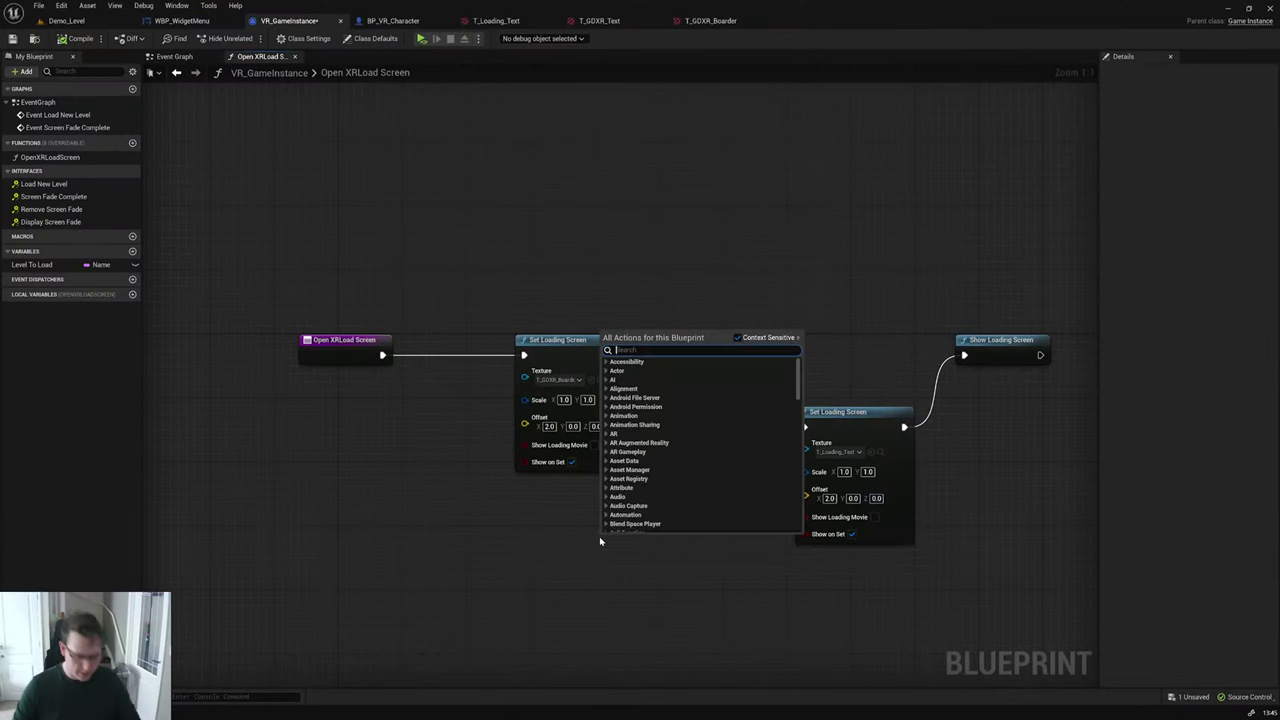
type("loading screen")
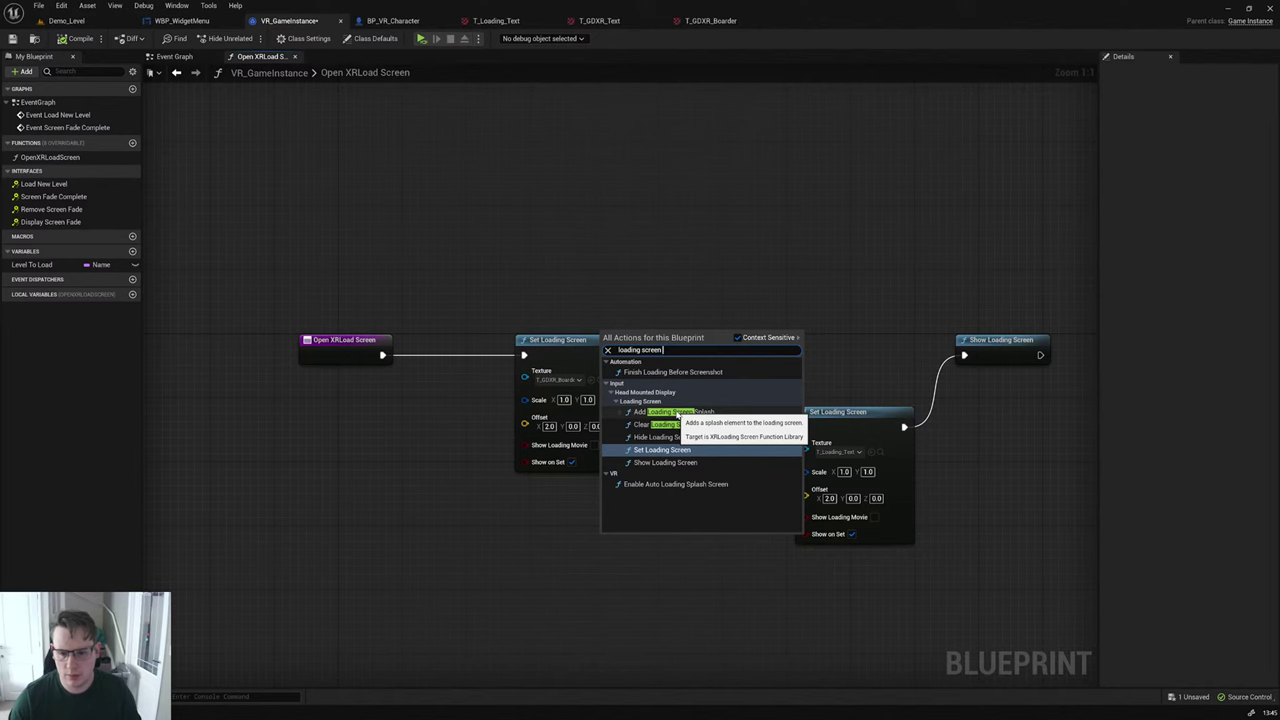
left_click(678, 413)
right_click_drag(656, 491, 676, 409)
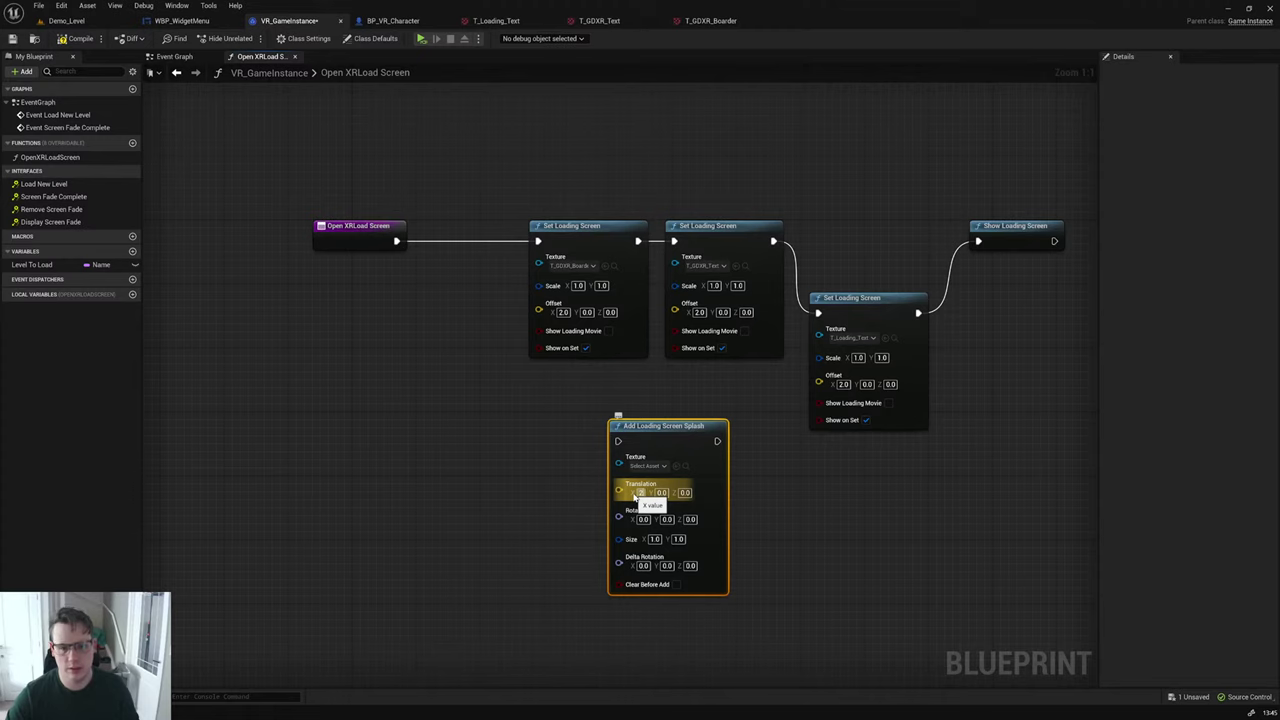
left_click(829, 523)
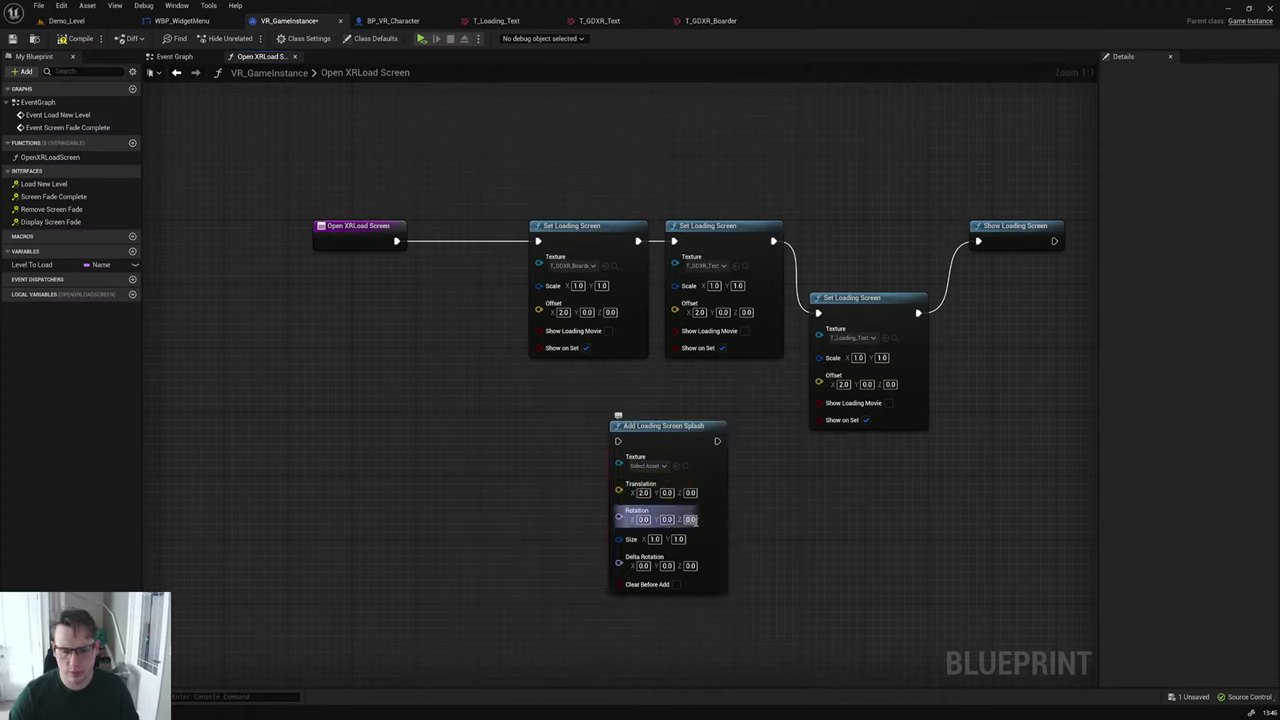
left_click_drag(713, 505, 647, 465)
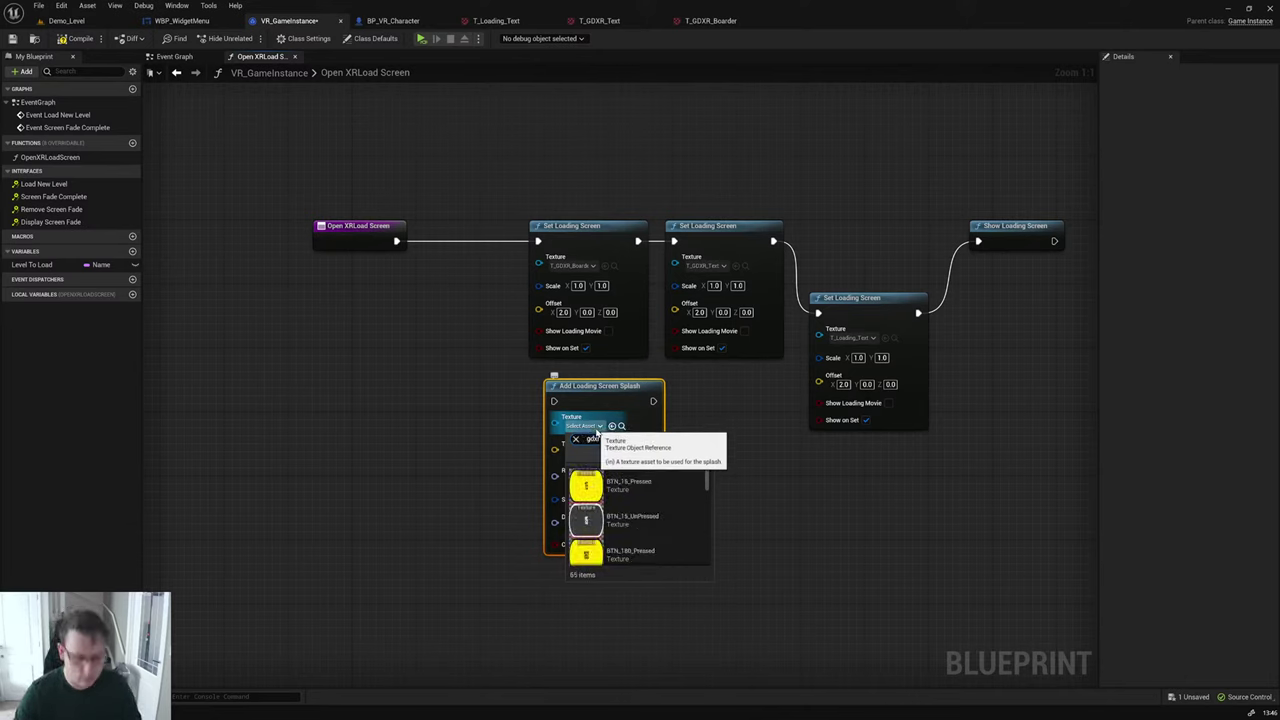
Step: Give the first splash T_GDXR_Boarder, then duplicate it with T_GDXR_Text as the texture
type("r board")
left_click(630, 485)
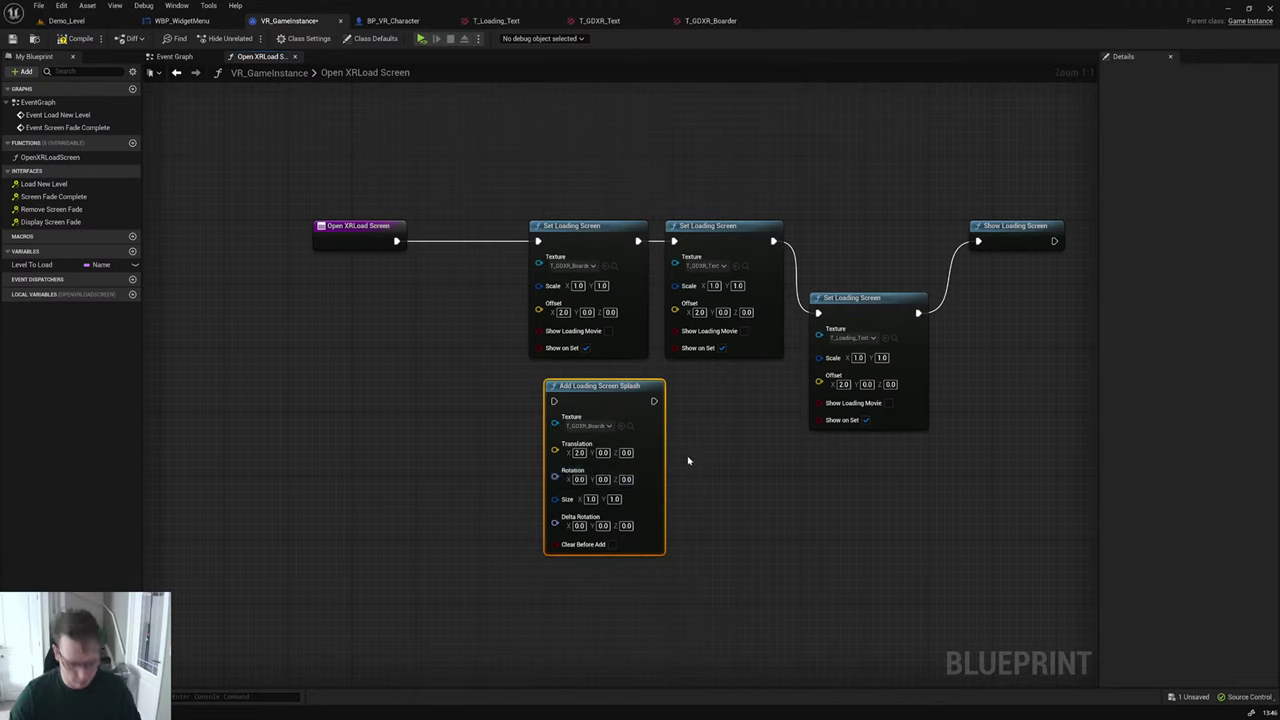
key("ctrl+d")
left_click_drag(761, 476, 727, 436)
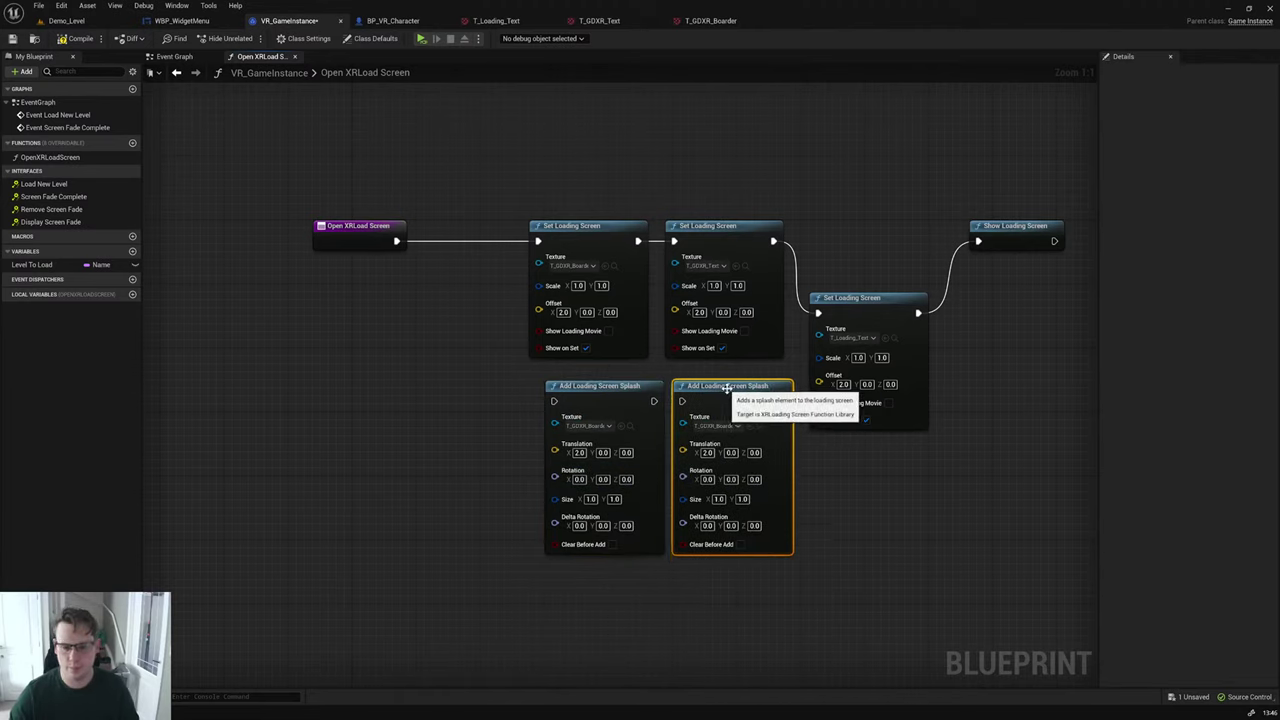
left_click(727, 436)
type("gdx")
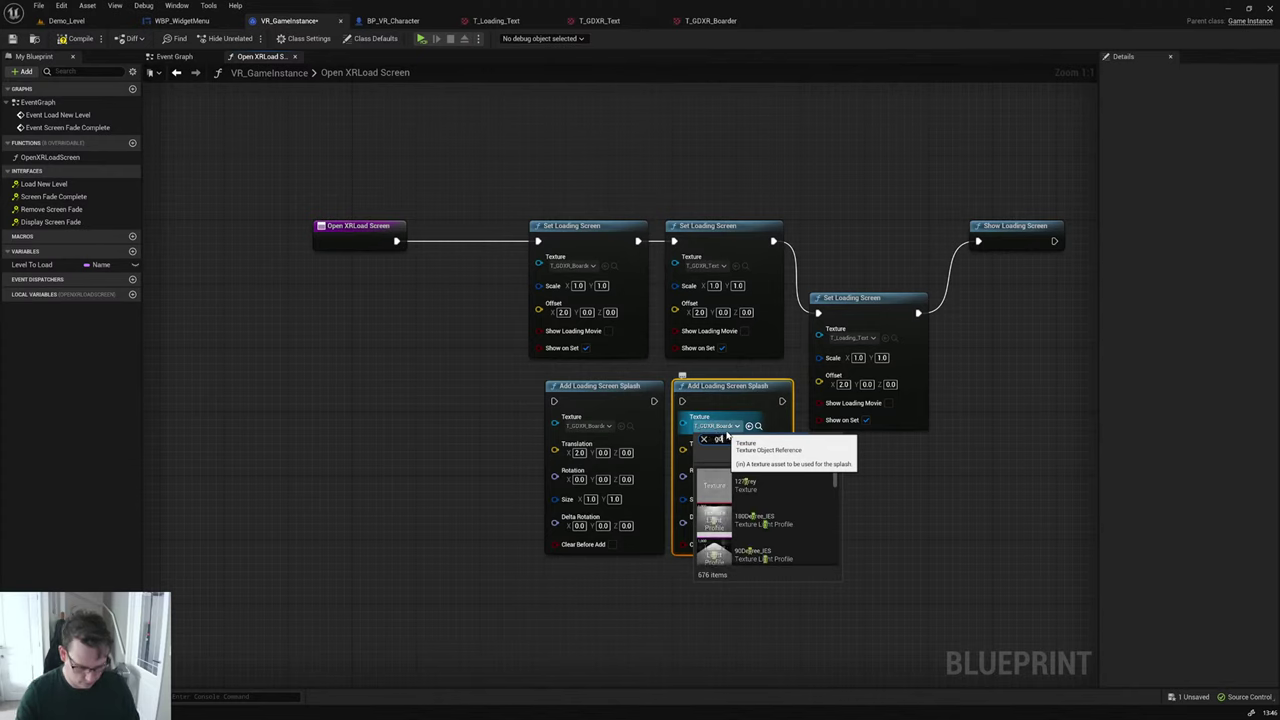
type("r text")
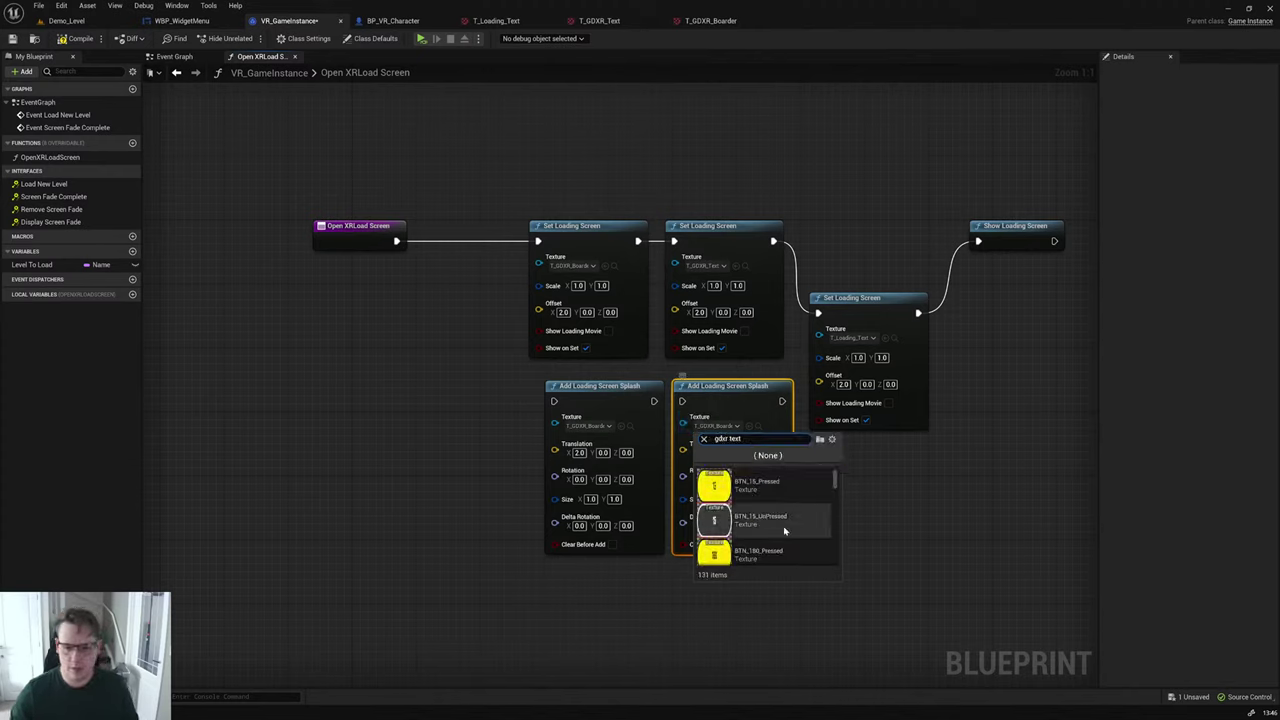
scroll(783, 522, "down", 4)
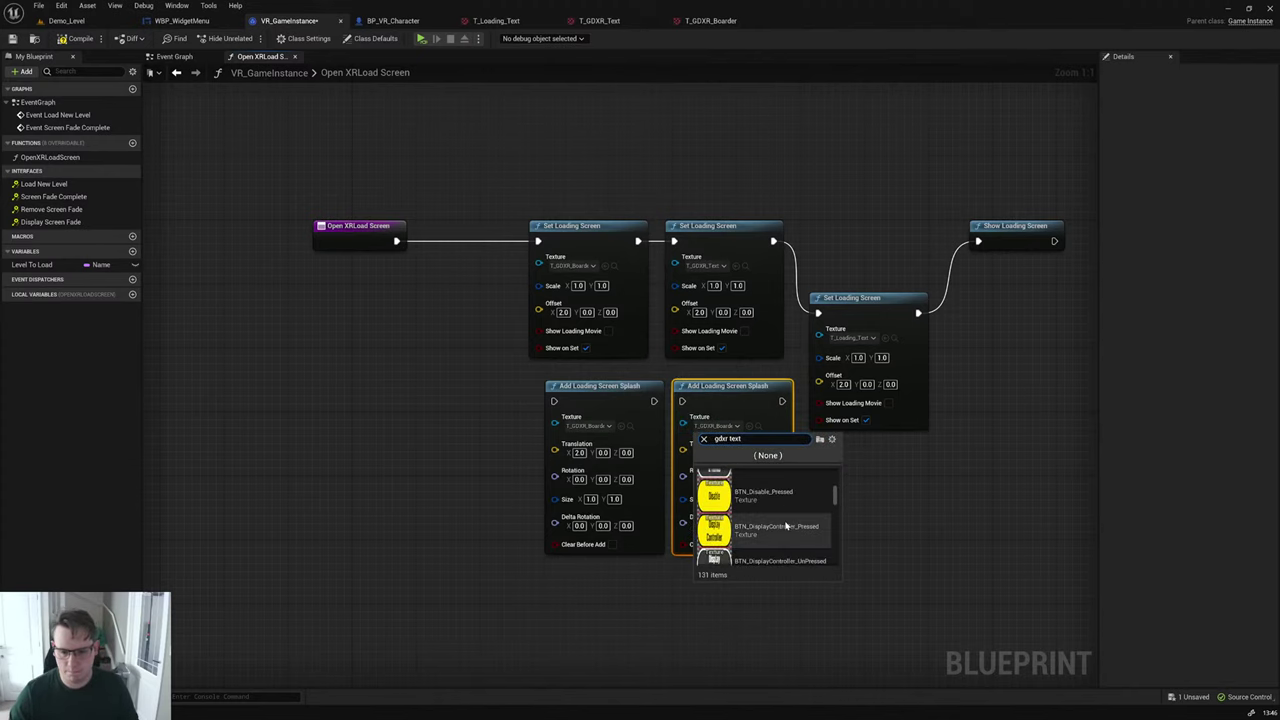
scroll(786, 529, "down", 6)
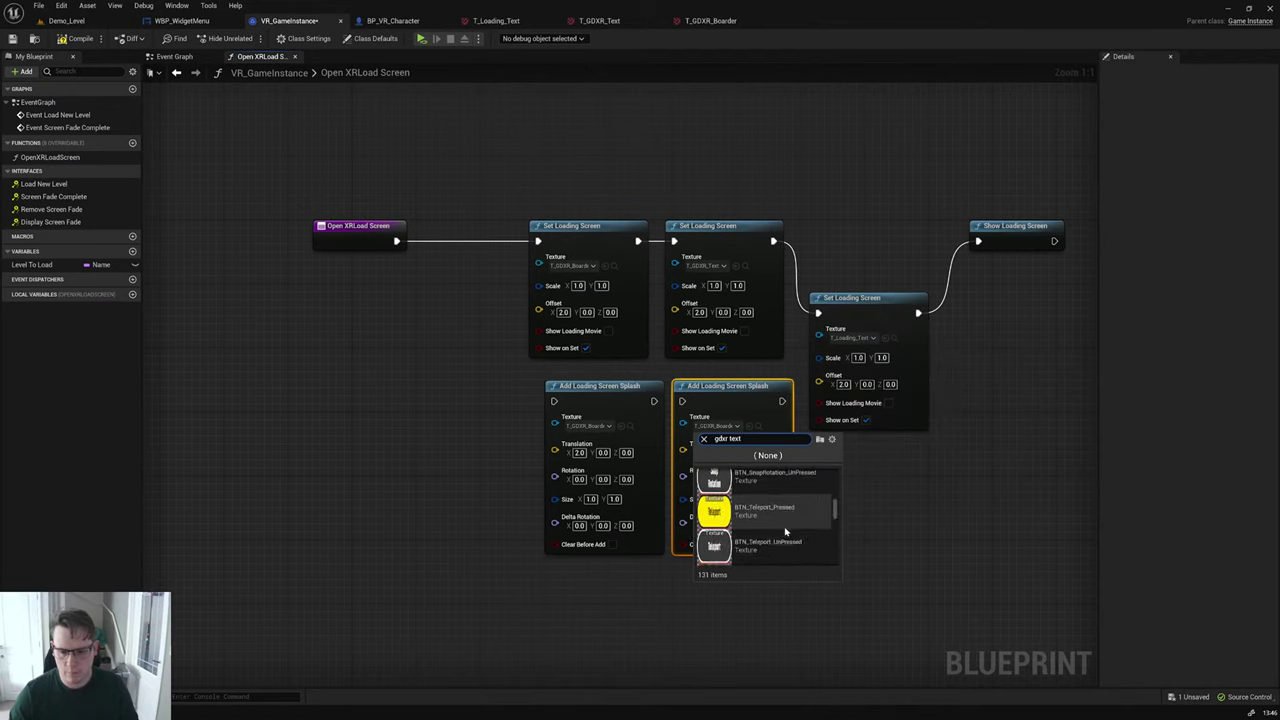
scroll(780, 520, "down", 6)
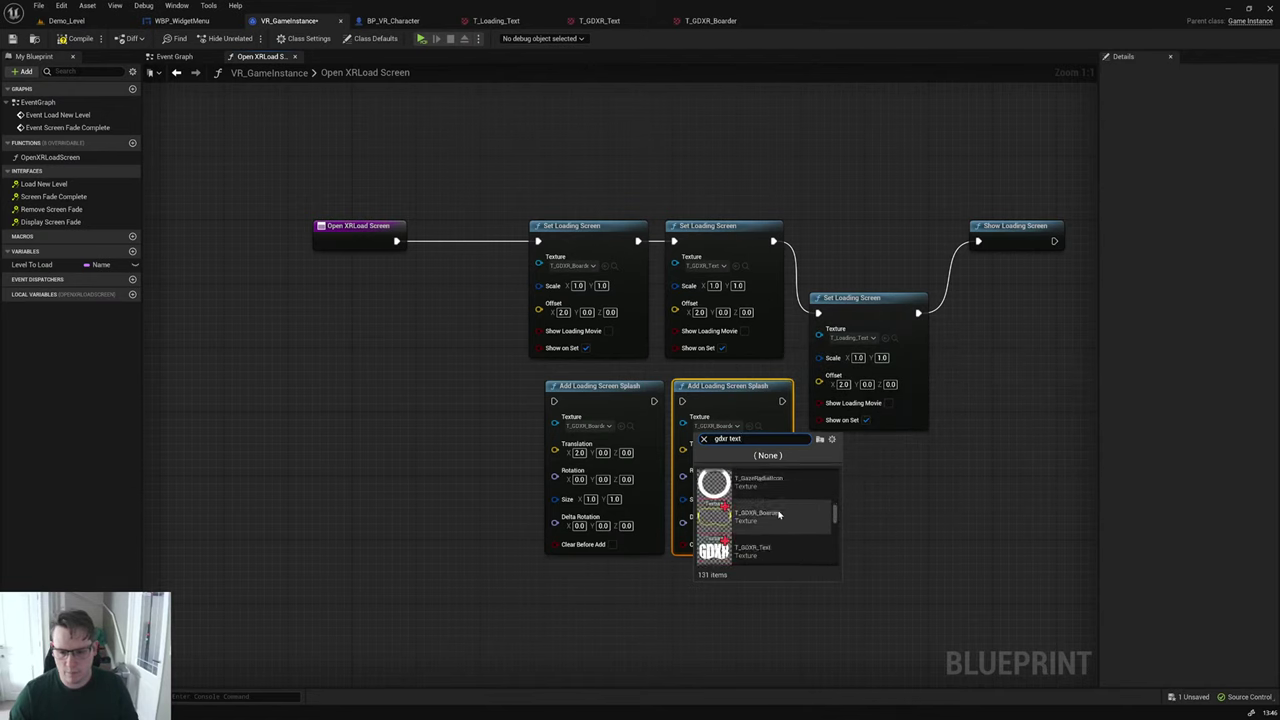
left_click(782, 552)
Step: Duplicate the second splash into a third node using T_Loading_Text and align the nodes
left_click_drag(916, 374, 938, 309)
left_click(756, 460)
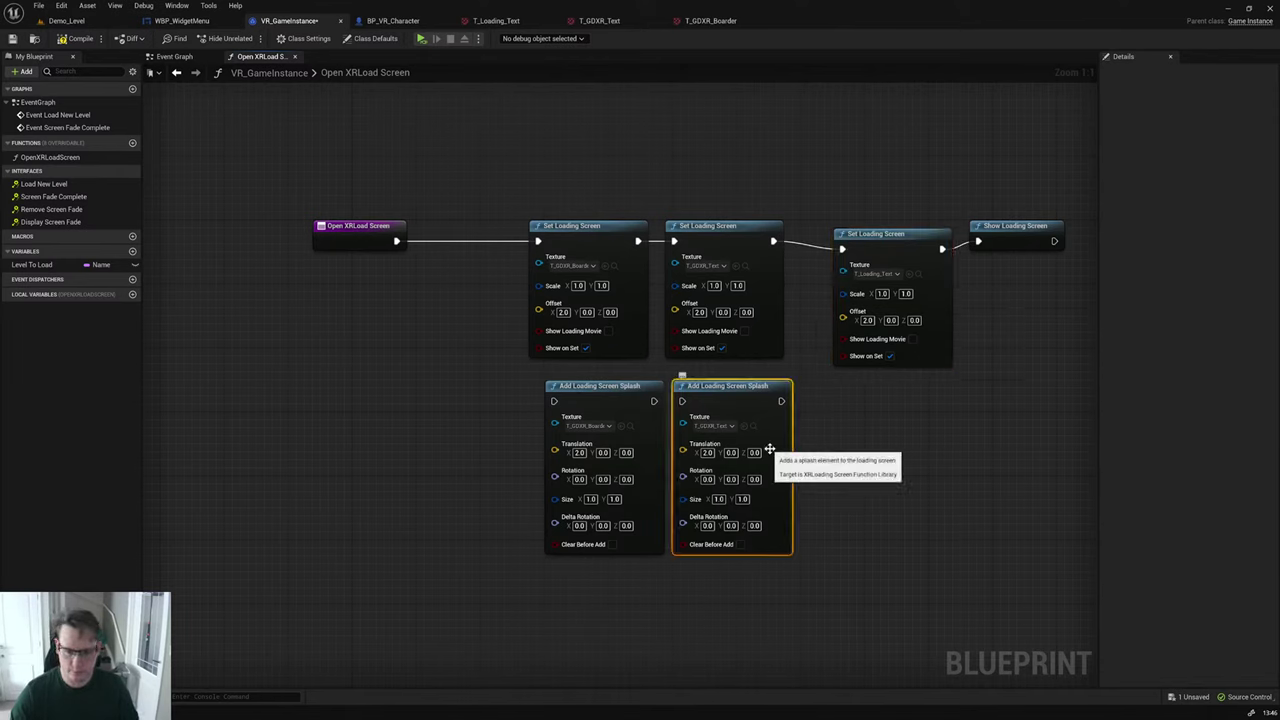
key("ctrl+d")
left_click_drag(827, 451, 781, 401)
left_click(886, 429)
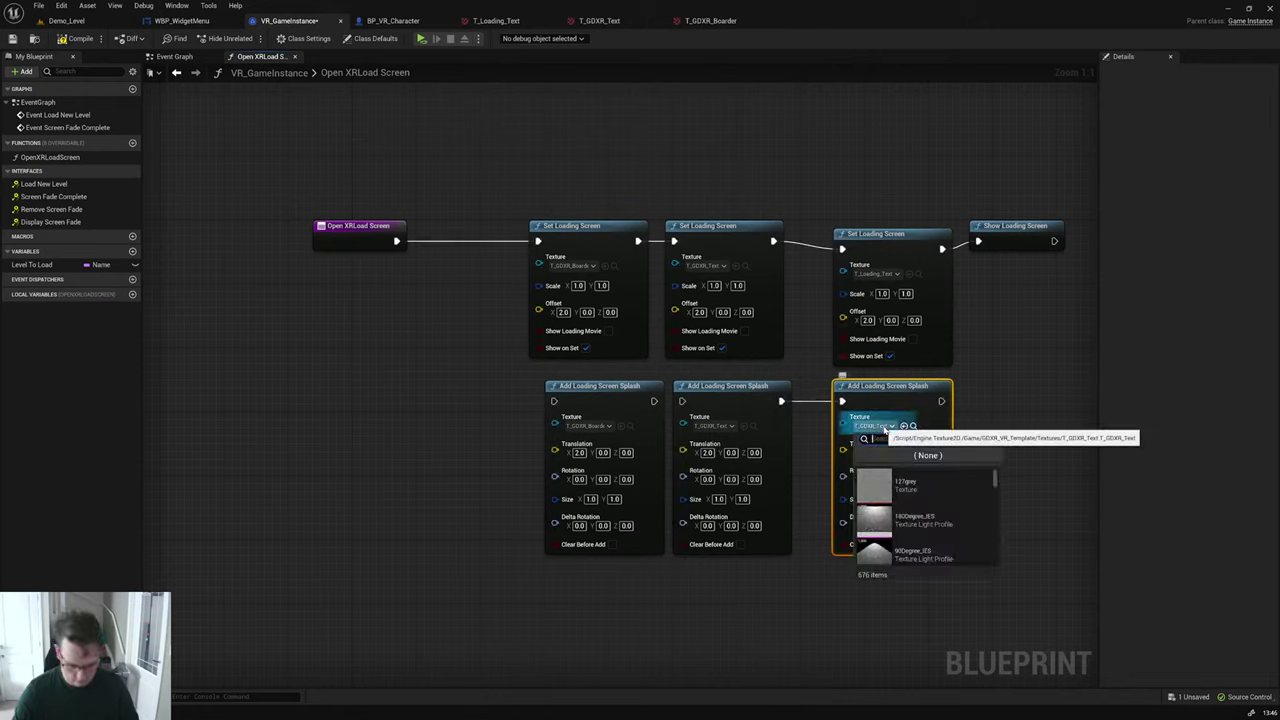
type("loading")
left_click(905, 480)
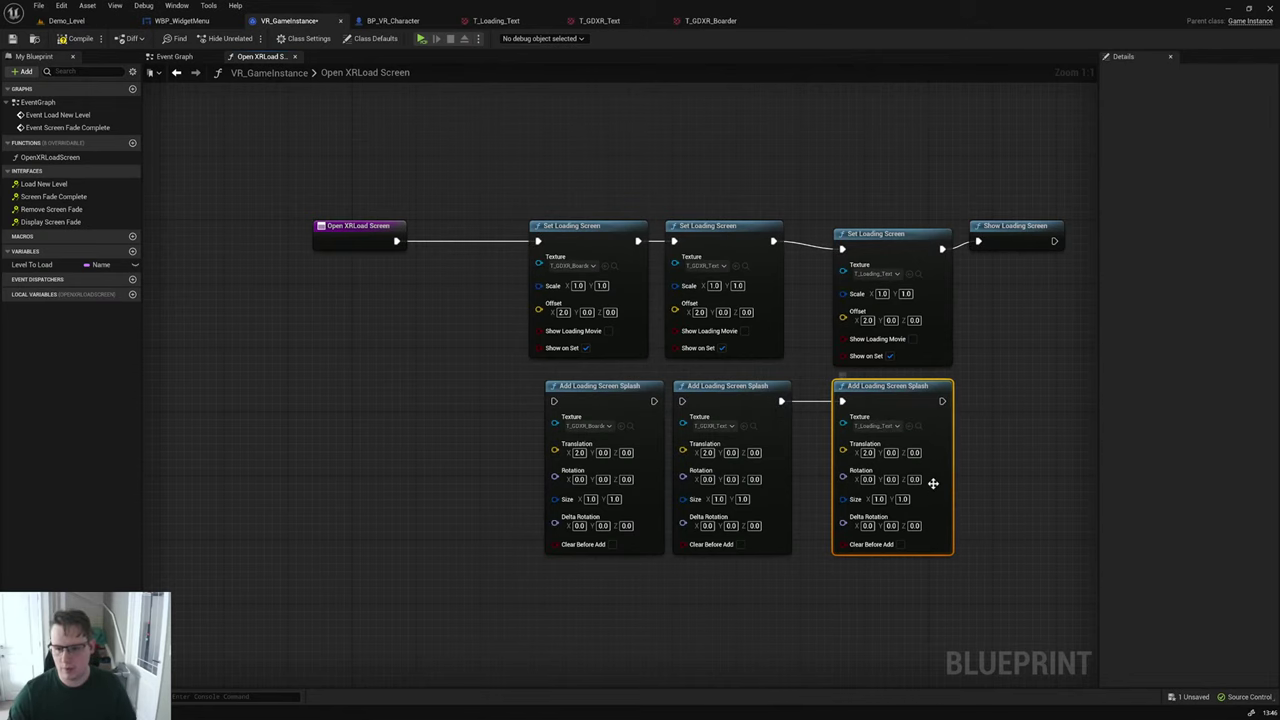
left_click(988, 372)
left_click_drag(937, 303, 937, 295)
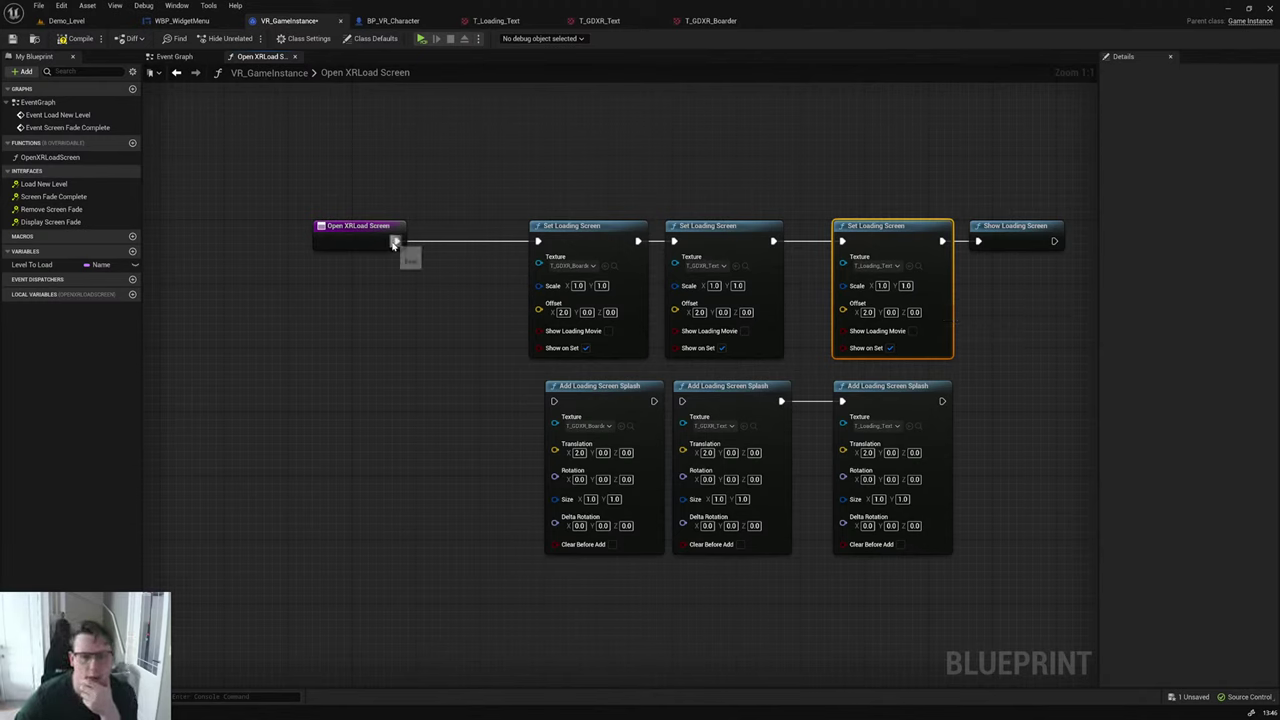
Step: Wire Open XRLoad Screen through the splashes into the third Set Loading Screen
mouse_move(395, 243)
left_mouse_down()
mouse_move(555, 403)
mouse_move(395, 243)
left_mouse_up()
left_click_drag(654, 401, 681, 401)
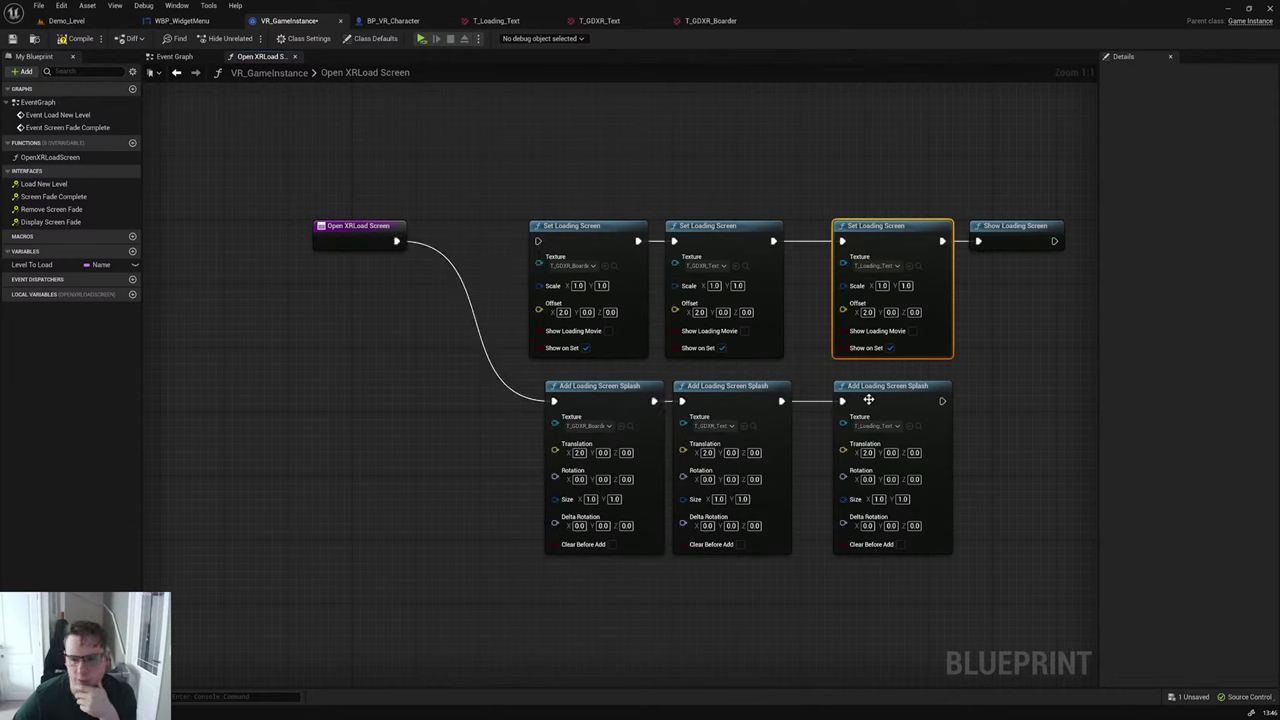
left_click_drag(942, 401, 844, 248)
left_click_drag(781, 401, 842, 241)
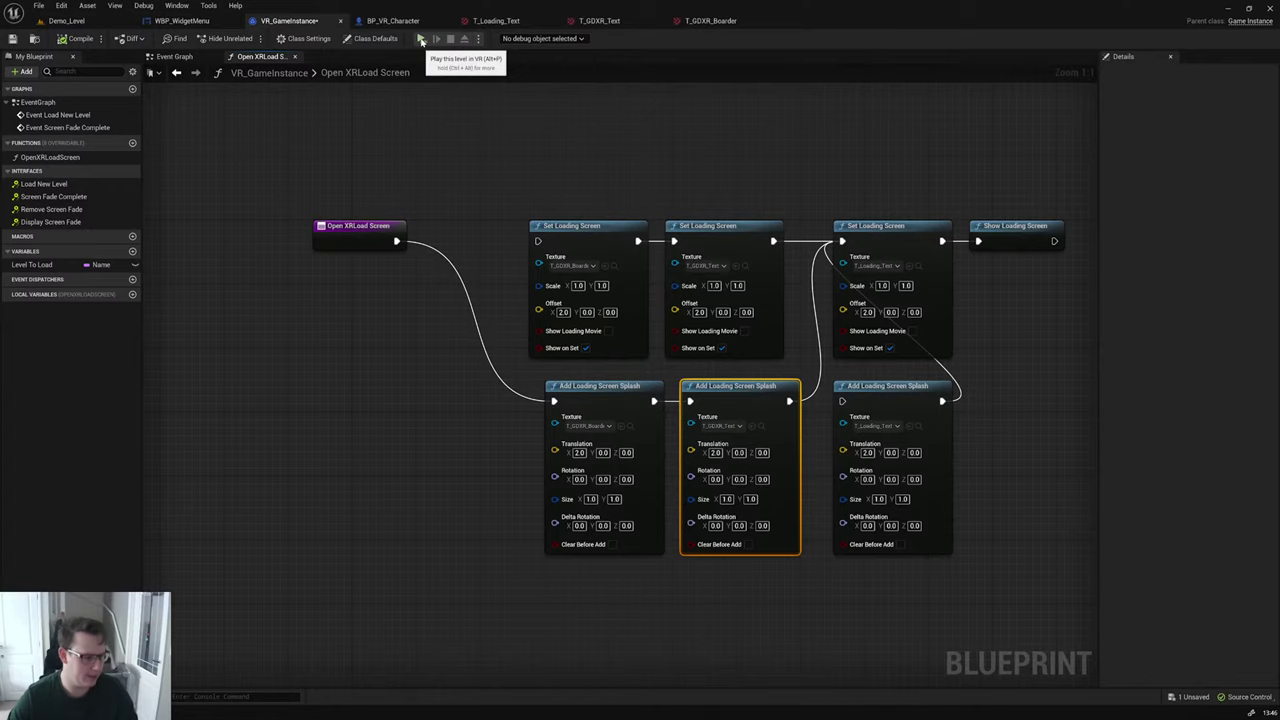
left_click(421, 39)
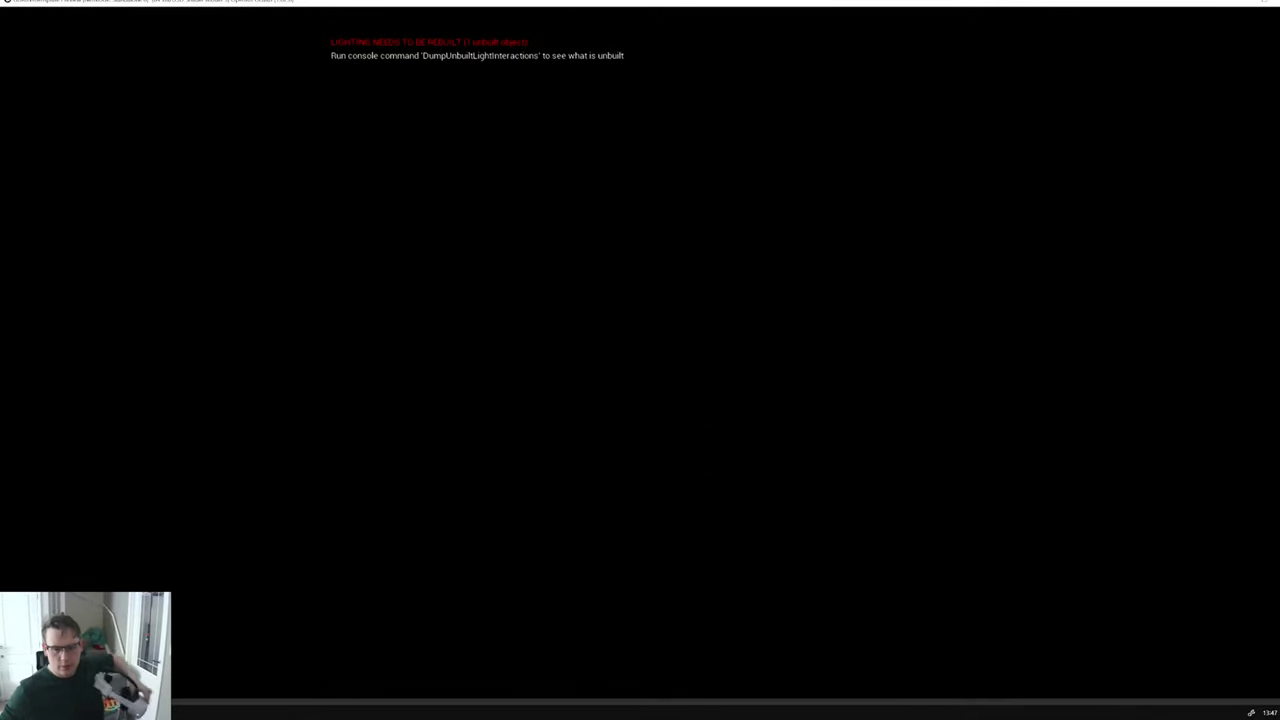
key("Escape")
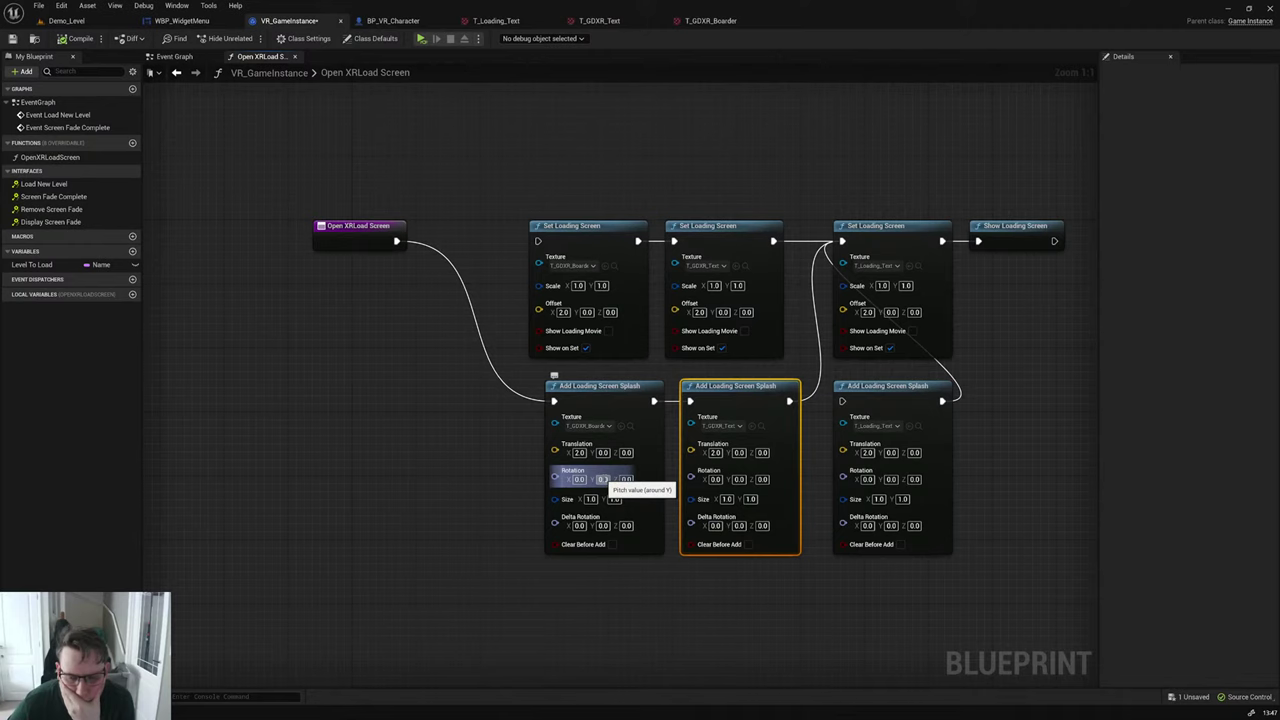
Step: Set Rotation Y to 180 on the border and GDXR text splashes, then start a VR preview
left_click(601, 480)
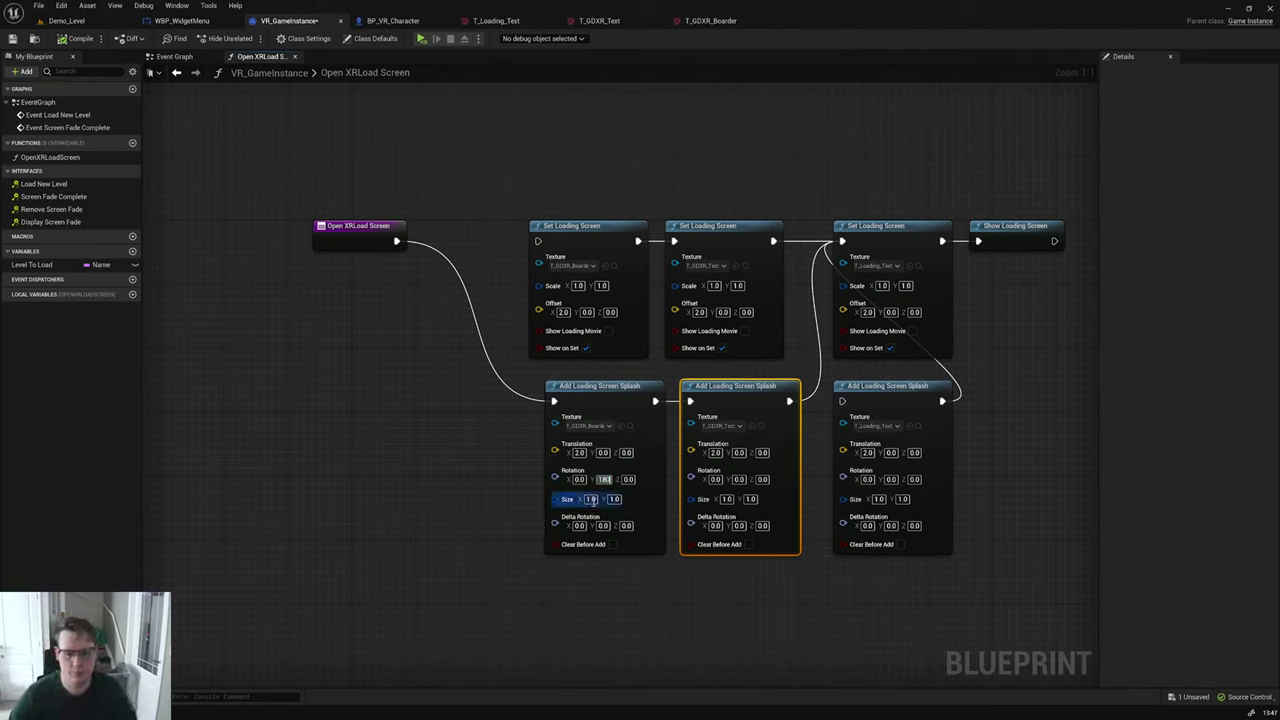
type("180")
left_click(738, 480)
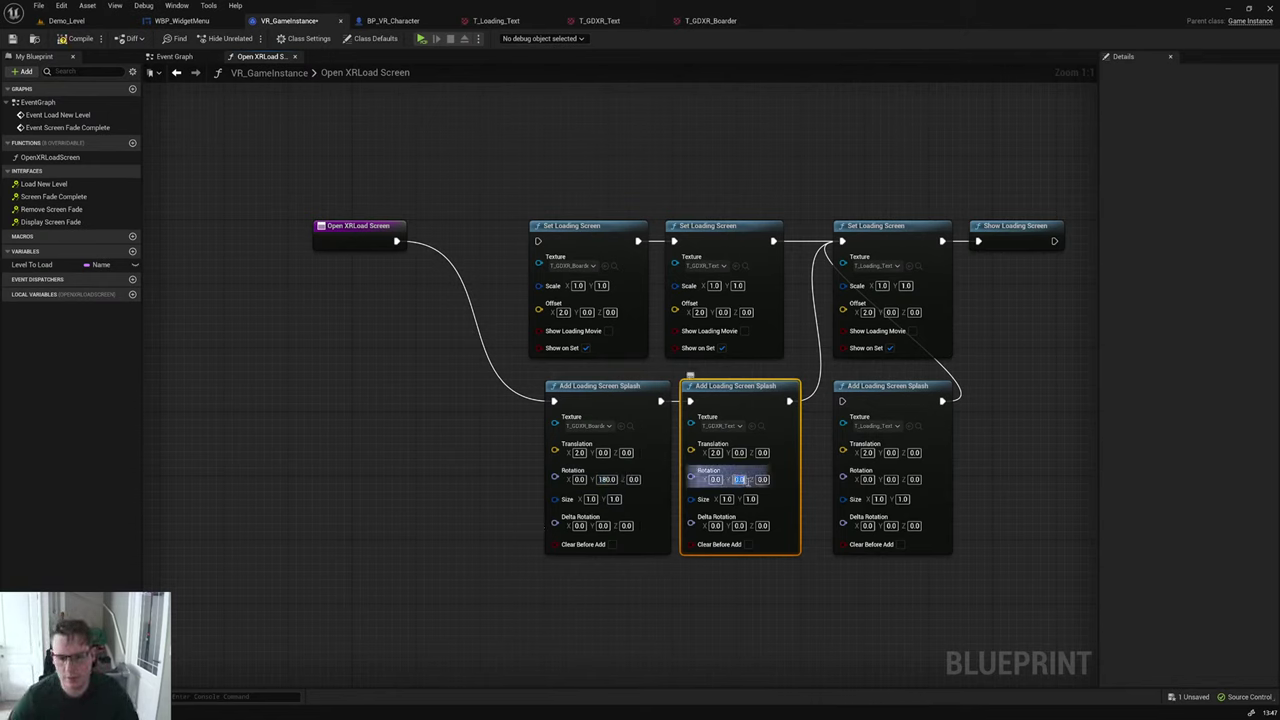
type("180")
key("Return")
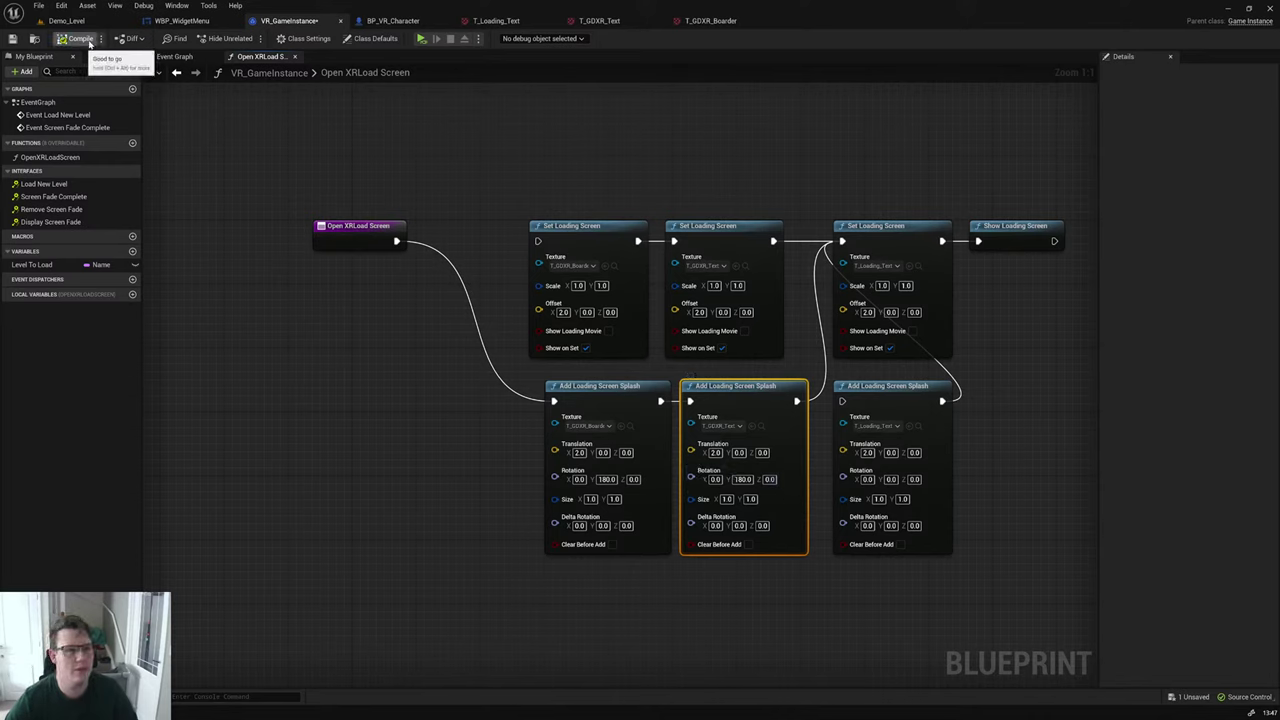
left_click(421, 40)
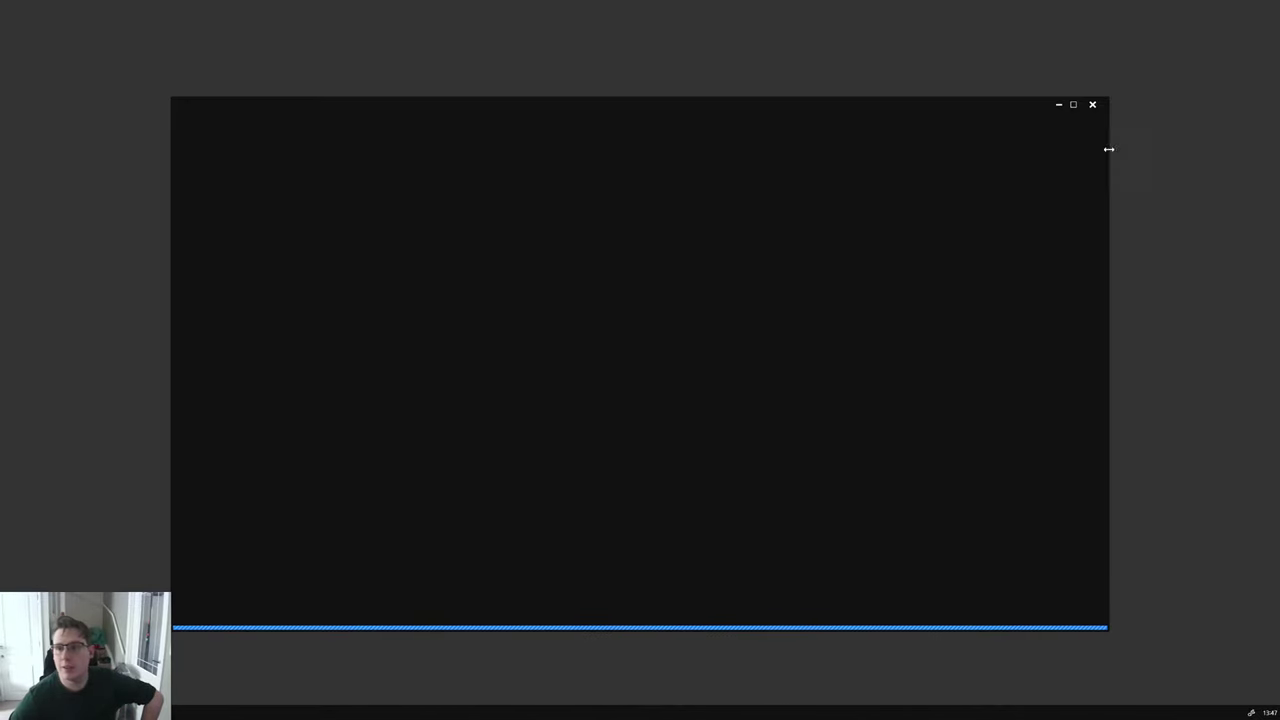
Step: Dismiss the launcher, open the Content Drawer's Blueprints folder and select VR_GameInstance
left_click(1093, 105)
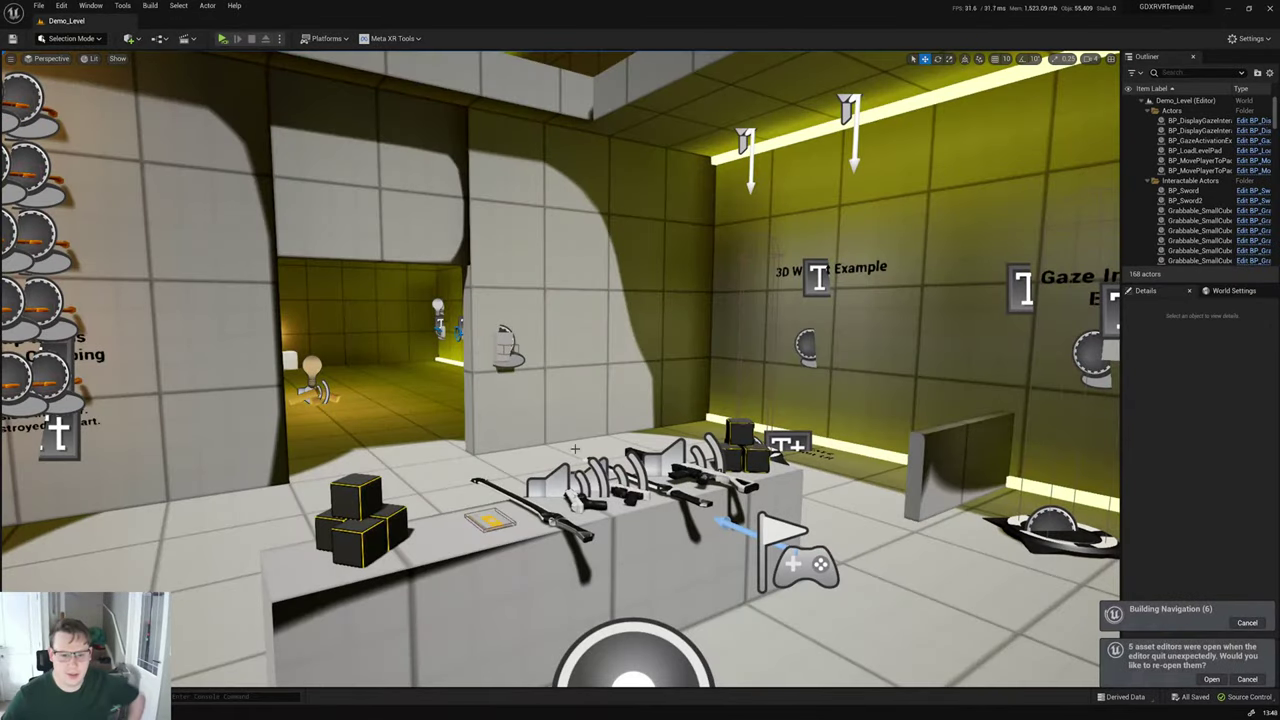
right_click_drag(575, 449, 534, 491)
key("ctrl+space")
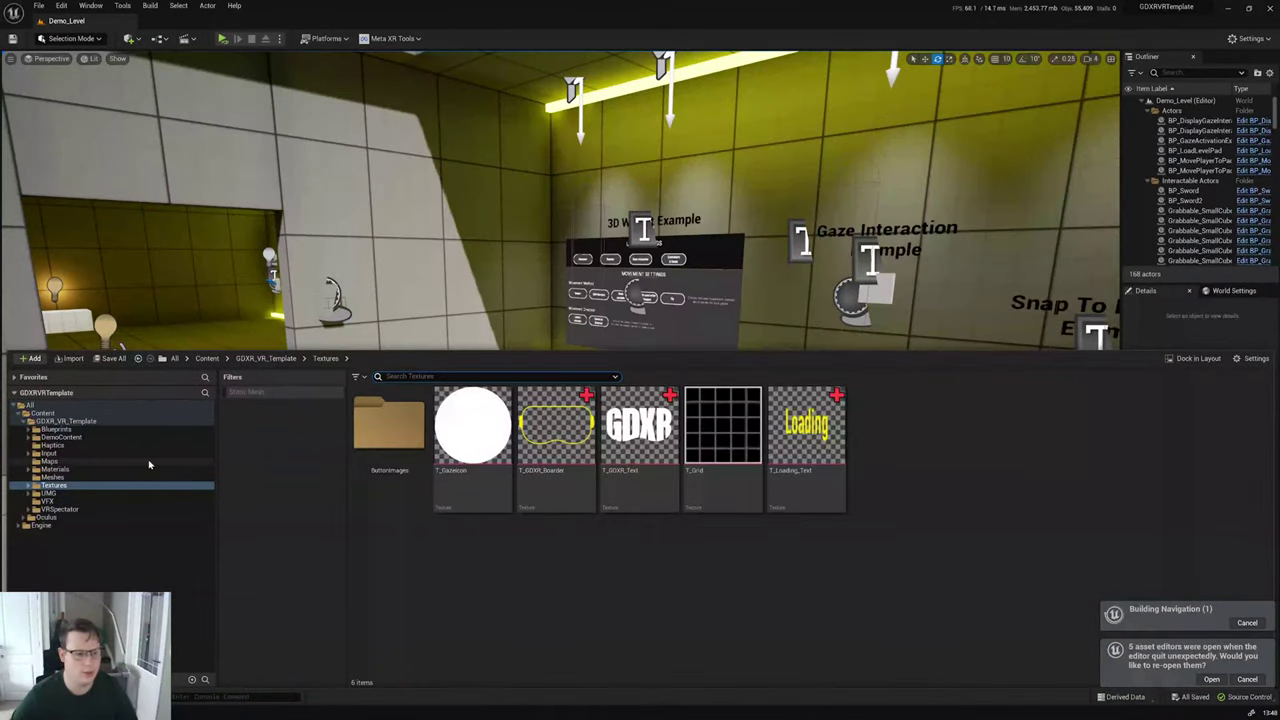
left_click(100, 429)
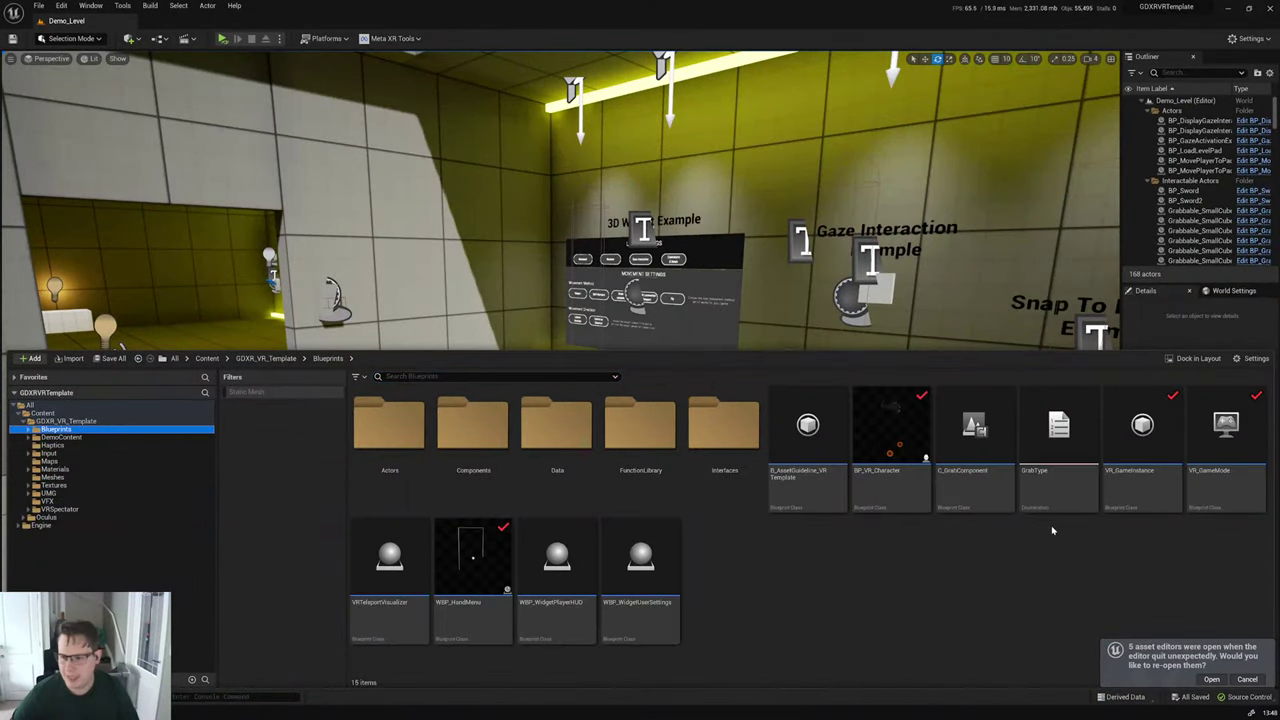
left_click(1142, 490)
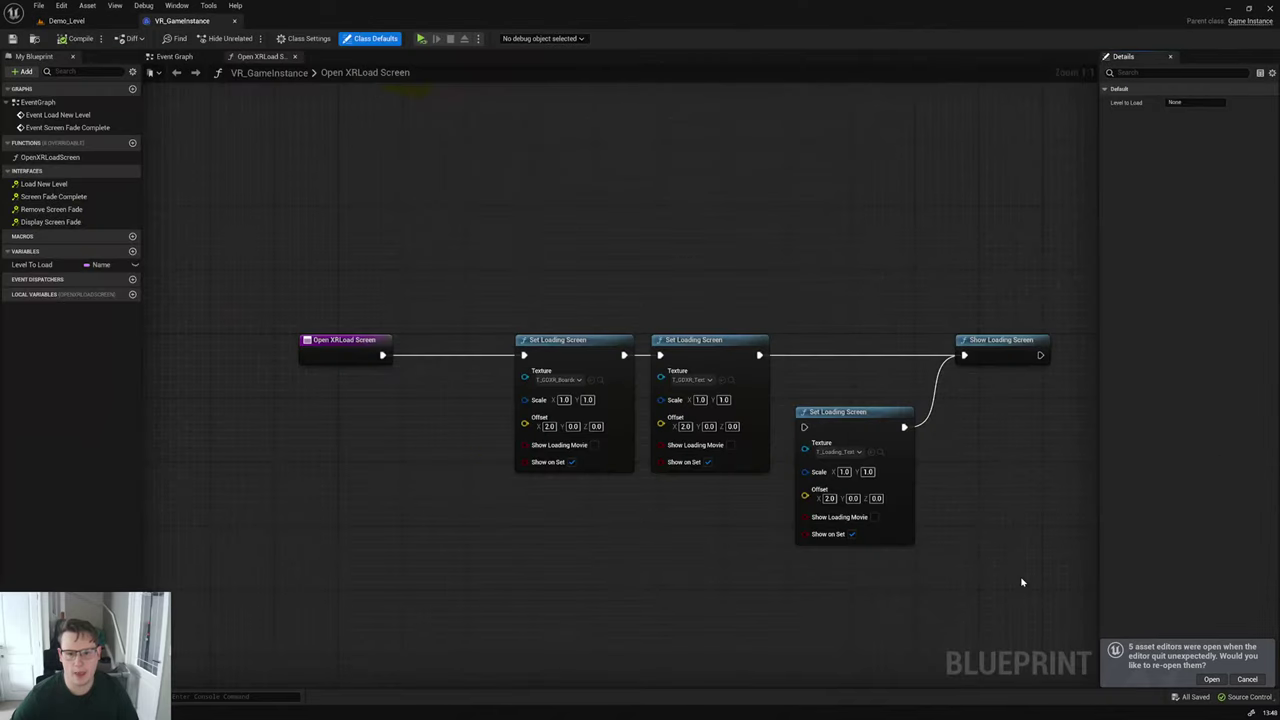
Step: Wire Open XRLoad Screen into the lower Set Loading Screen and move the upper nodes aside
left_click_drag(822, 408, 498, 523)
left_click(930, 440)
left_click(903, 451, "alt")
left_click_drag(382, 355, 414, 452)
left_click_drag(481, 347, 725, 400)
left_click_drag(725, 400, 797, 296)
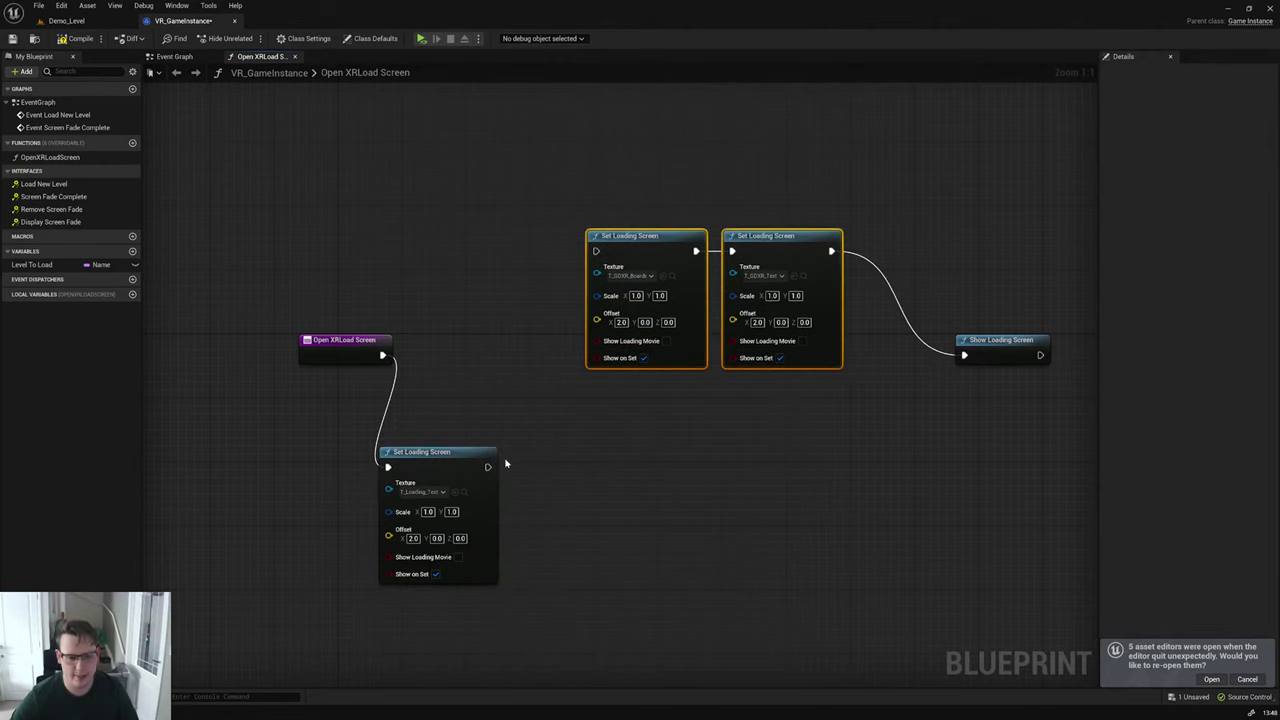
Step: Add an Add Loading Screen Splash with T_GDXR_Text after it, feeding Show Loading Screen
left_click_drag(487, 467, 543, 503)
type("add")
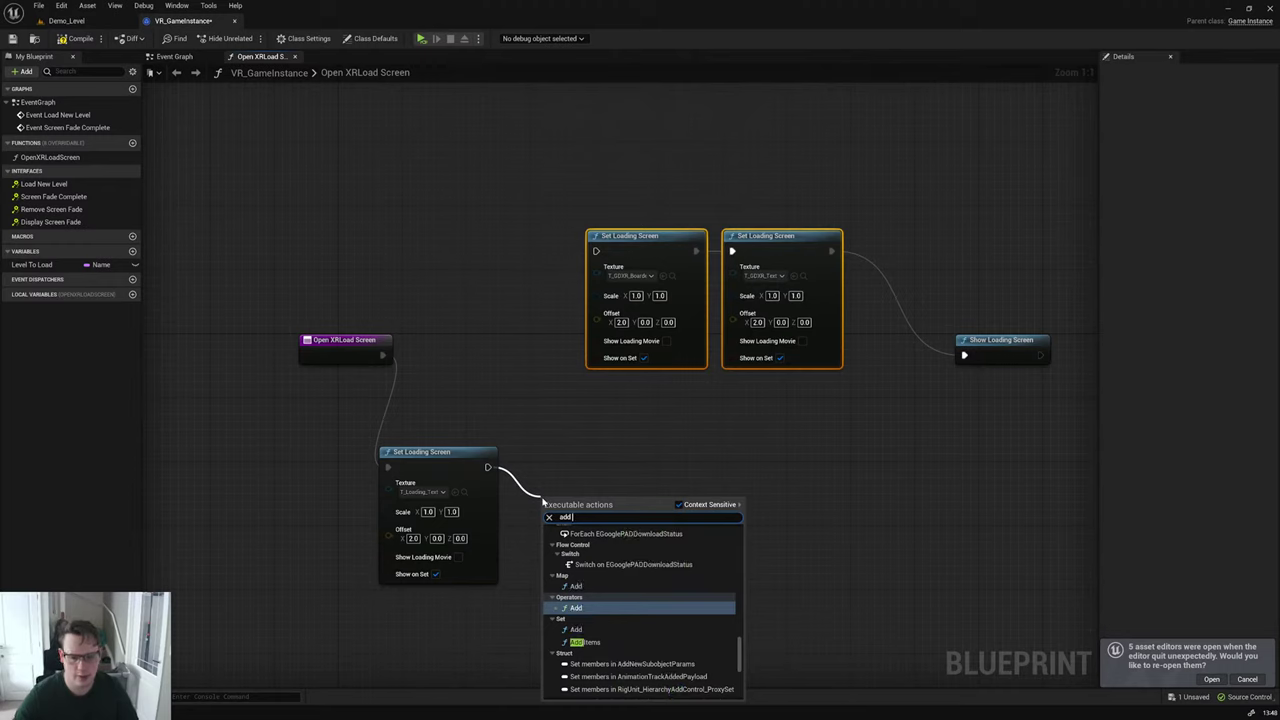
type(" loadin")
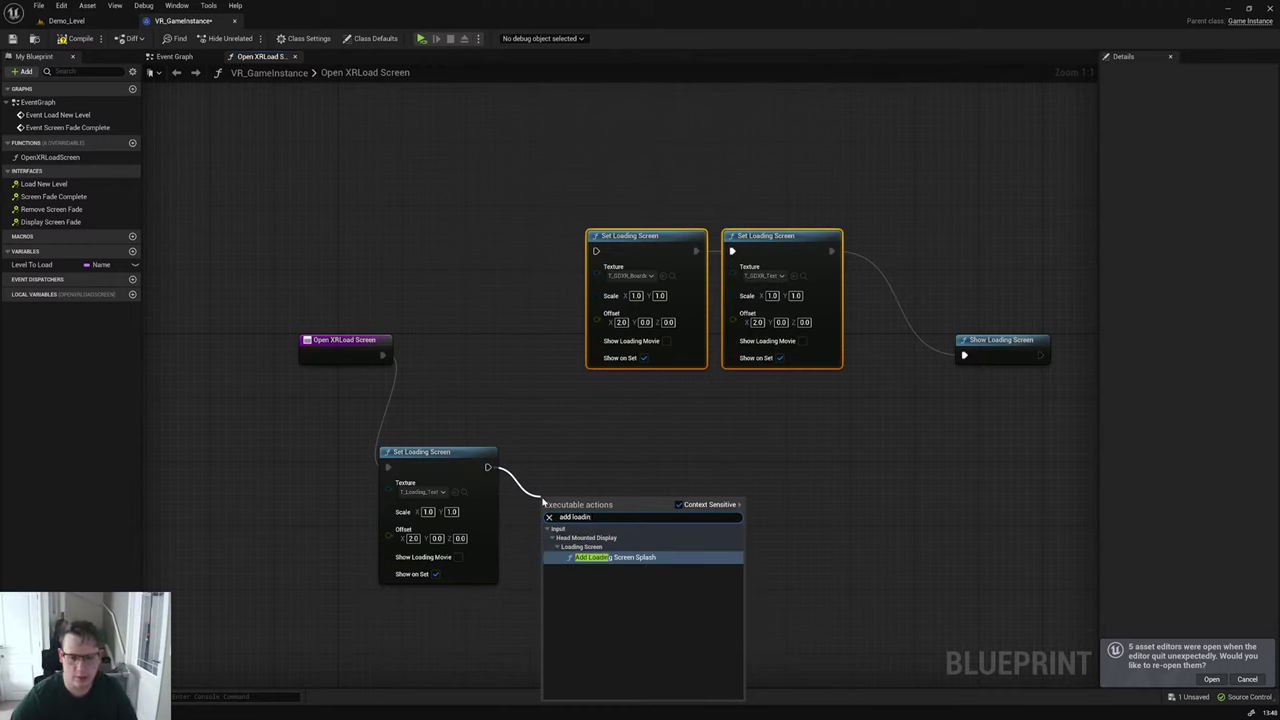
key("Return")
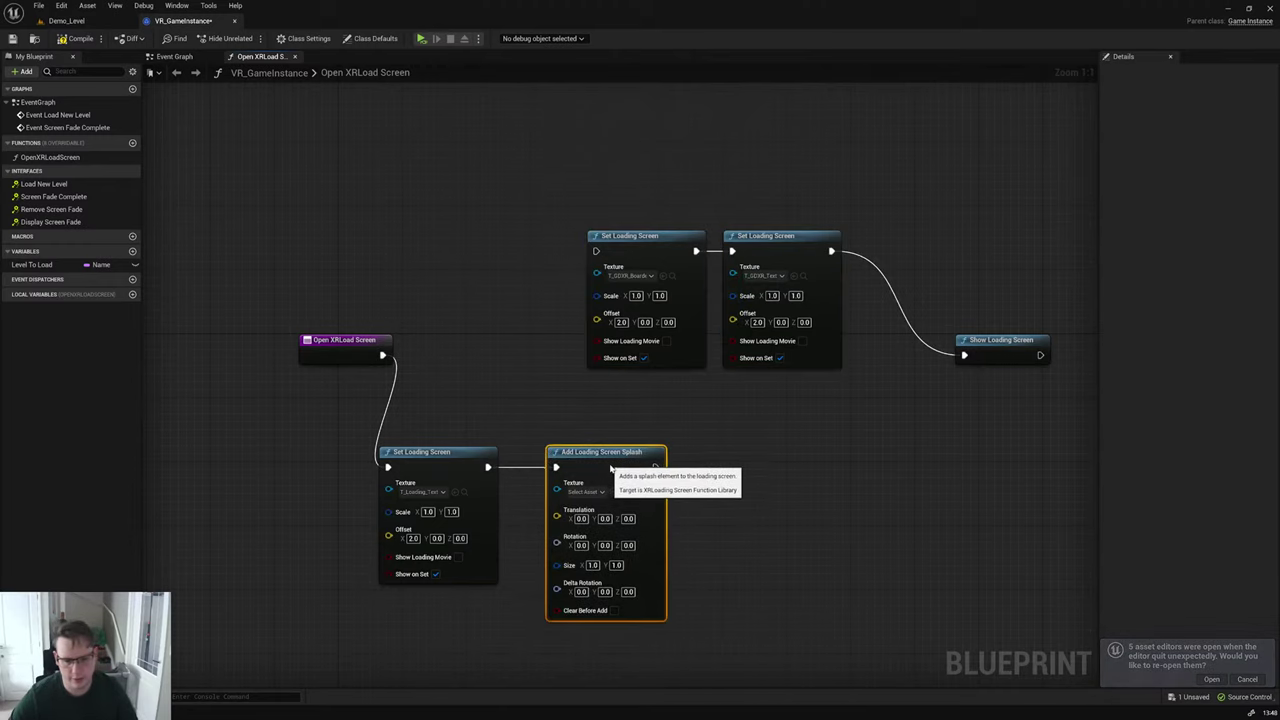
left_click(613, 492)
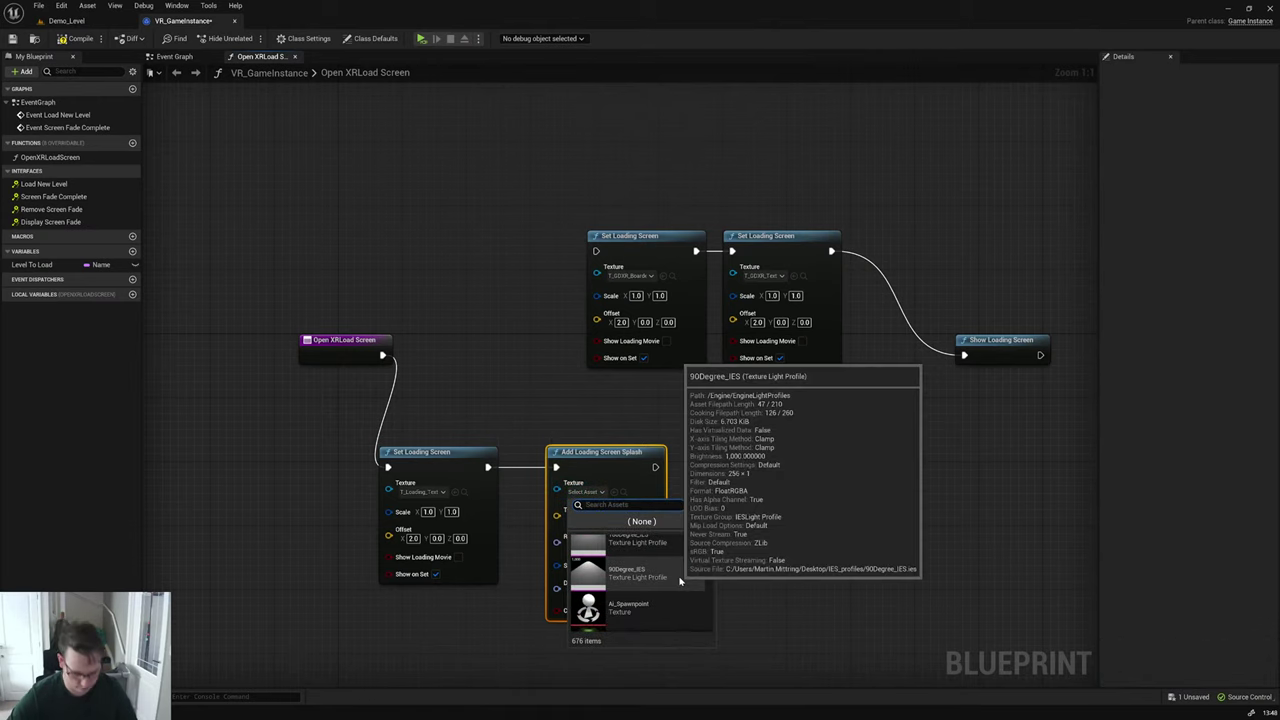
type("gexr")
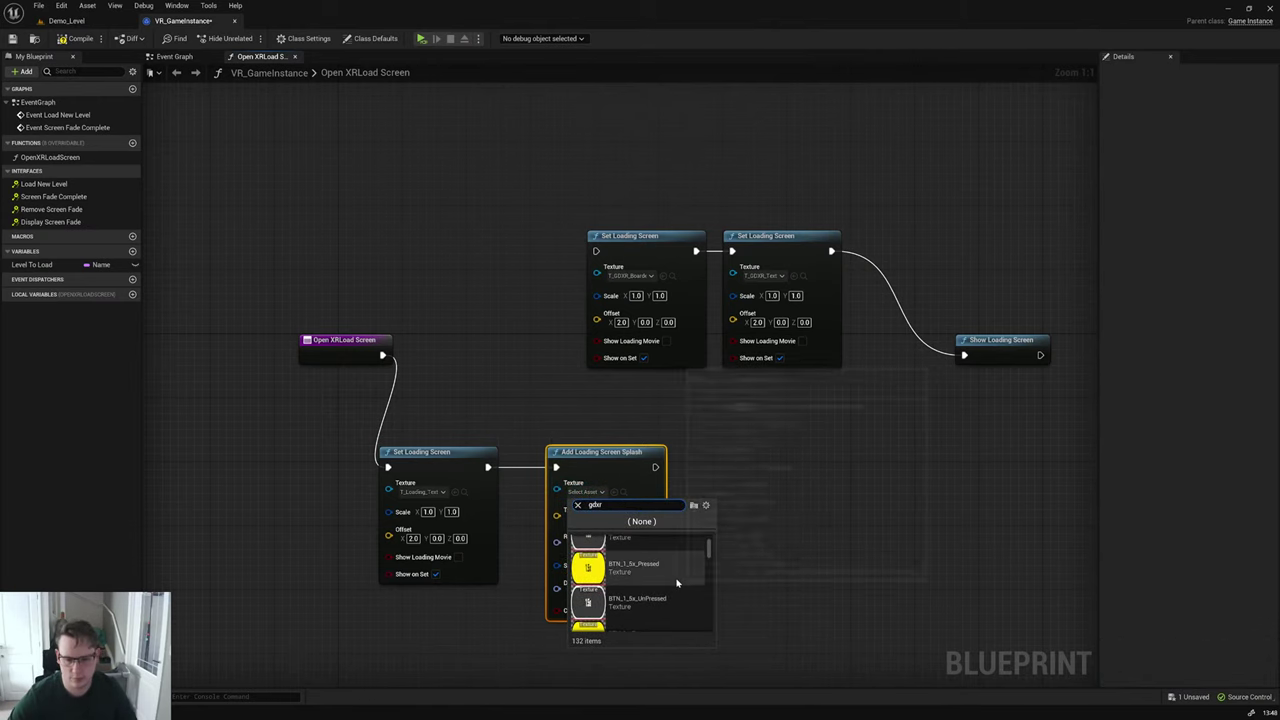
scroll(706, 597, "down", 5)
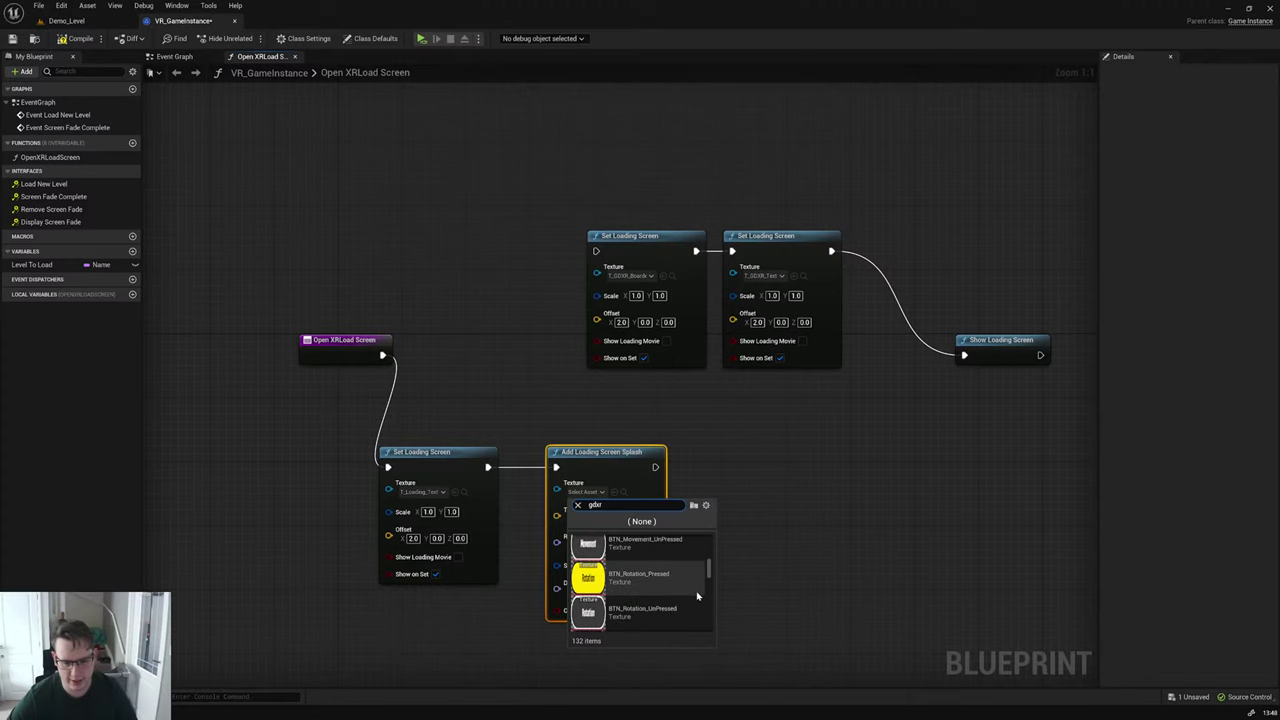
scroll(690, 598, "down", 10)
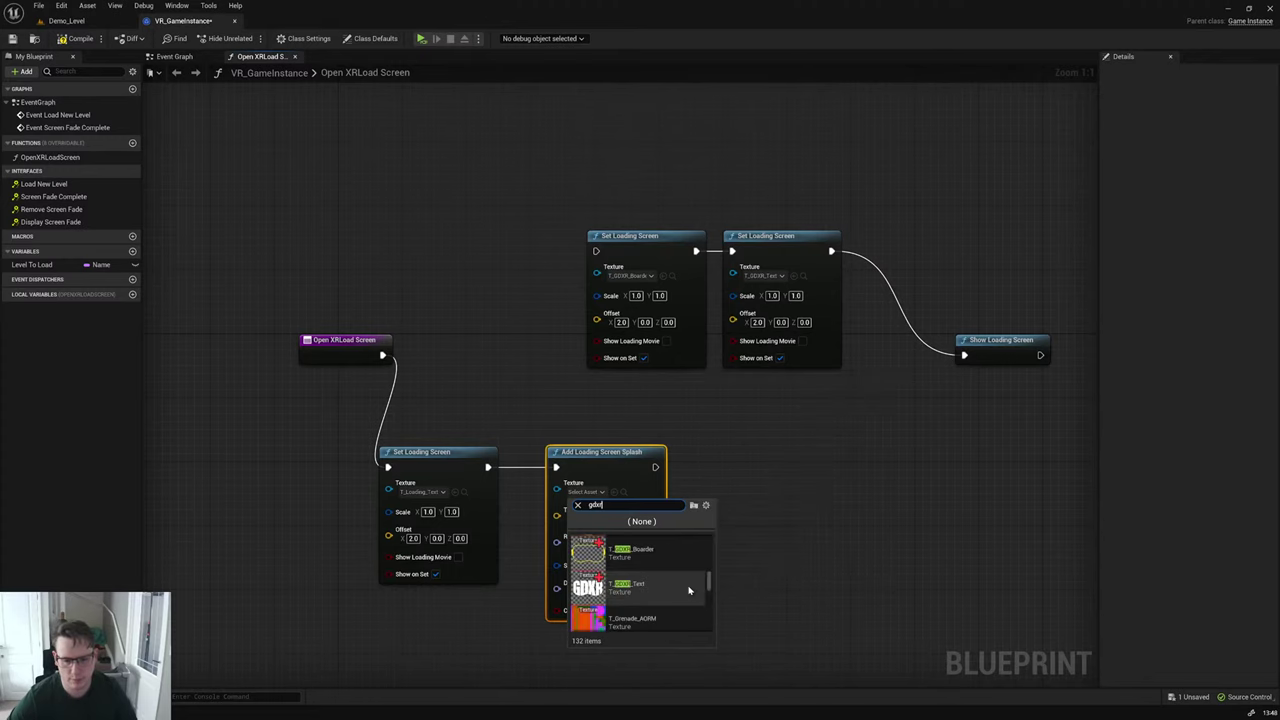
left_click(662, 594)
left_click(692, 498)
left_click_drag(655, 467, 964, 356)
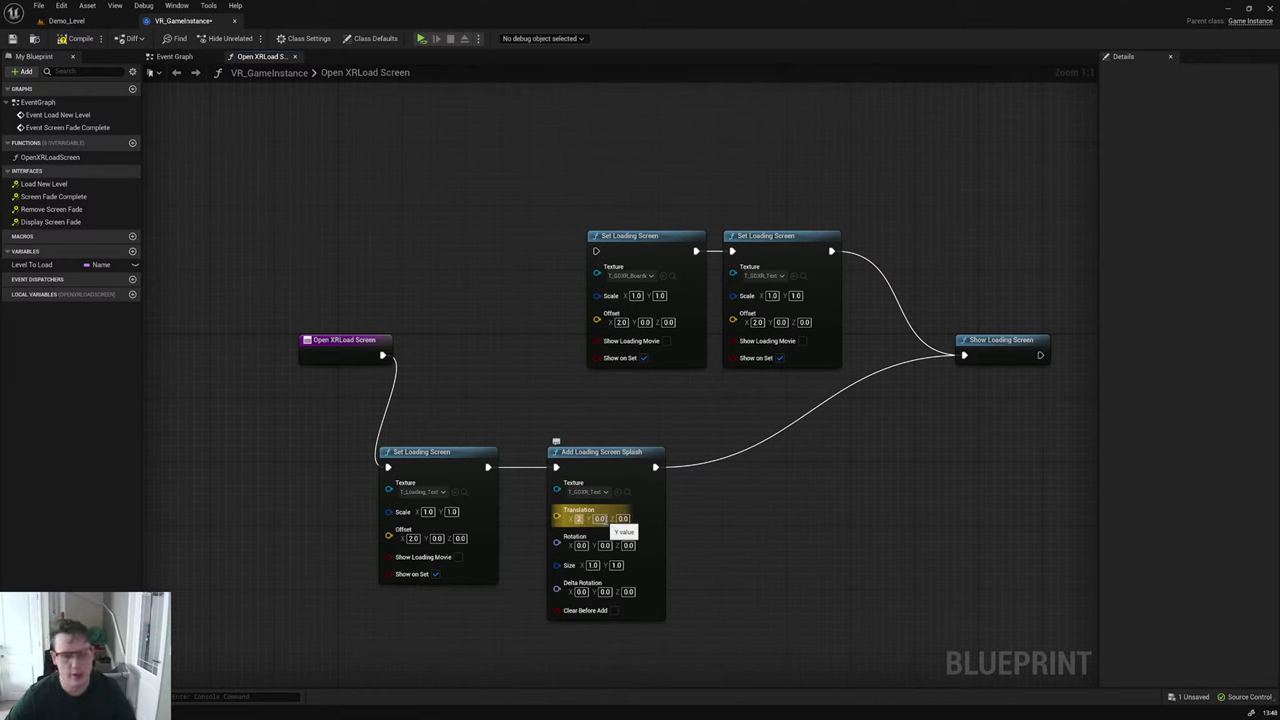
Step: Commit Translation X 2.0, save all, and launch a VR preview
left_click(290, 218)
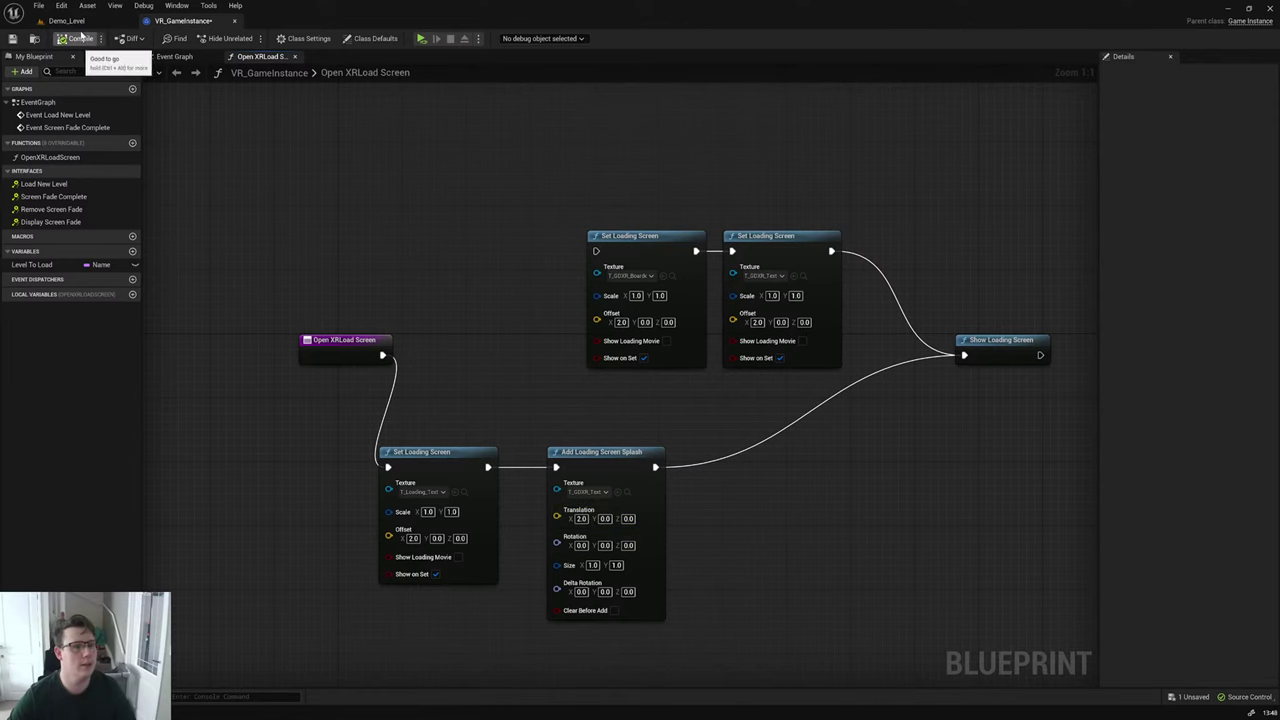
left_click(40, 6)
left_click(72, 53)
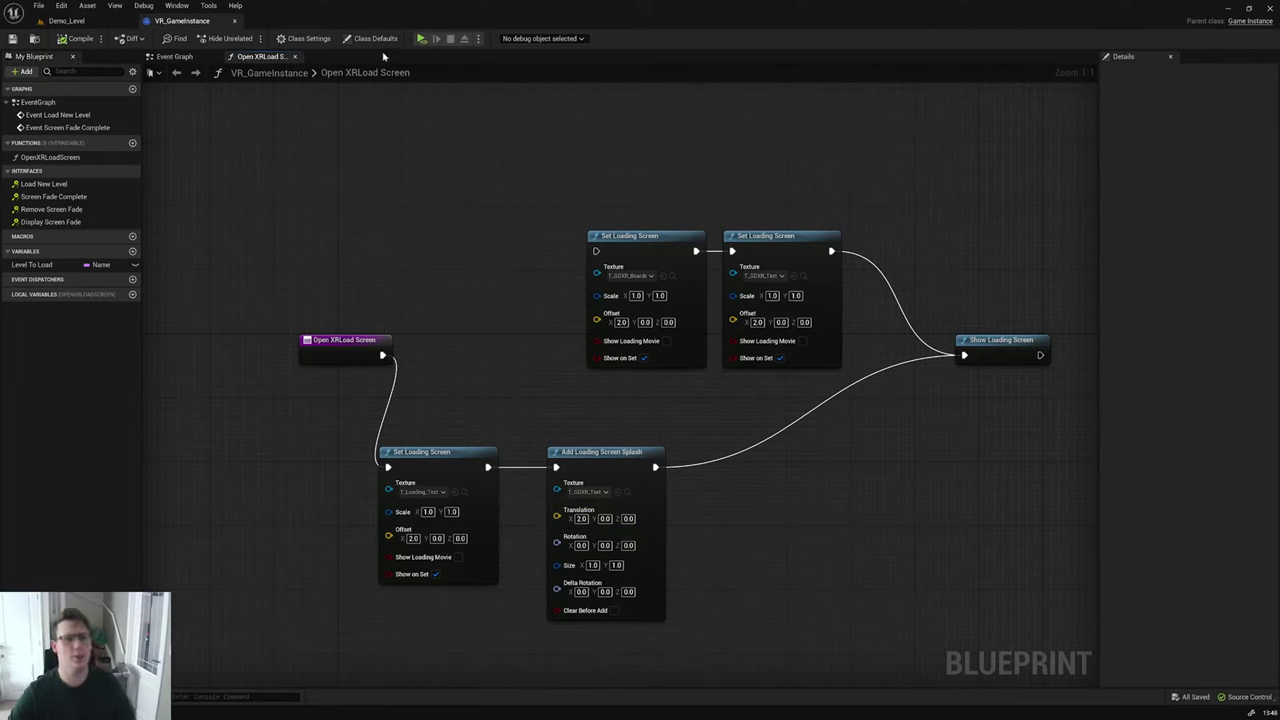
left_click(420, 40)
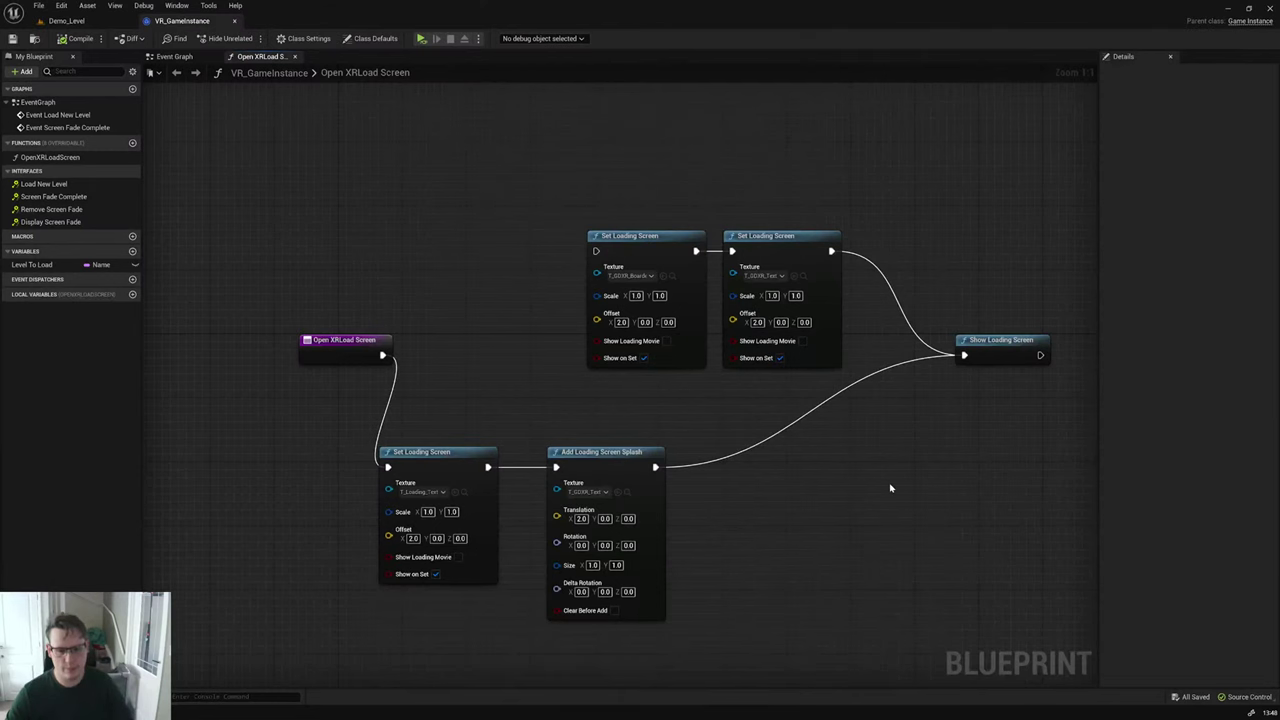
Step: Duplicate the Add Loading Screen Splash node and chain the original's exec into the copy
right_click_drag(890, 488, 714, 403)
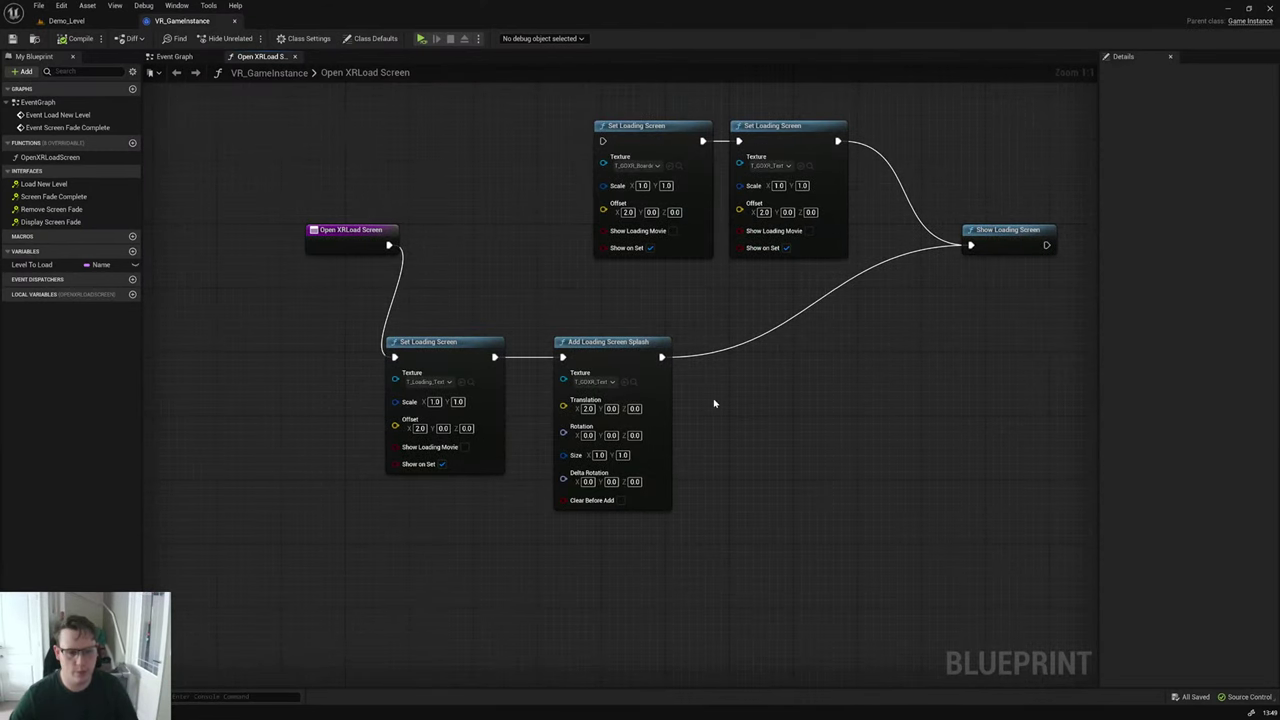
left_click(668, 405)
key("ctrl+d")
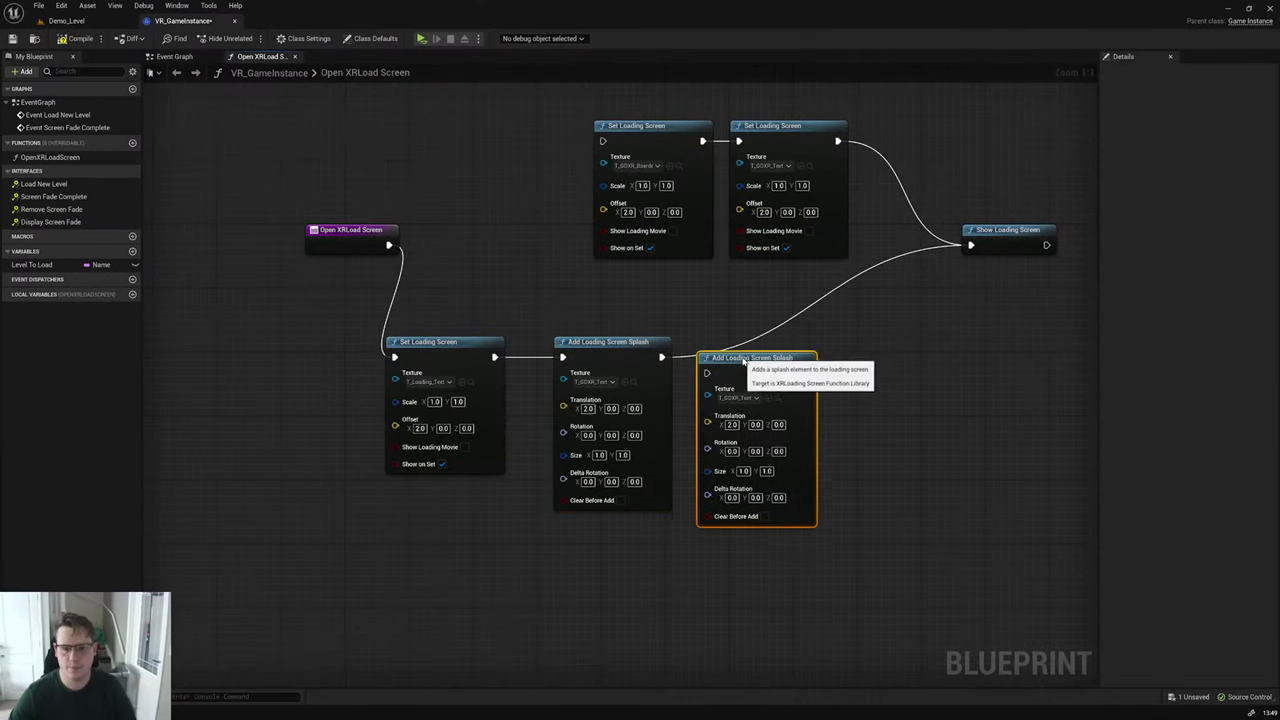
left_click_drag(738, 362, 746, 346)
left_click_drag(662, 357, 714, 357)
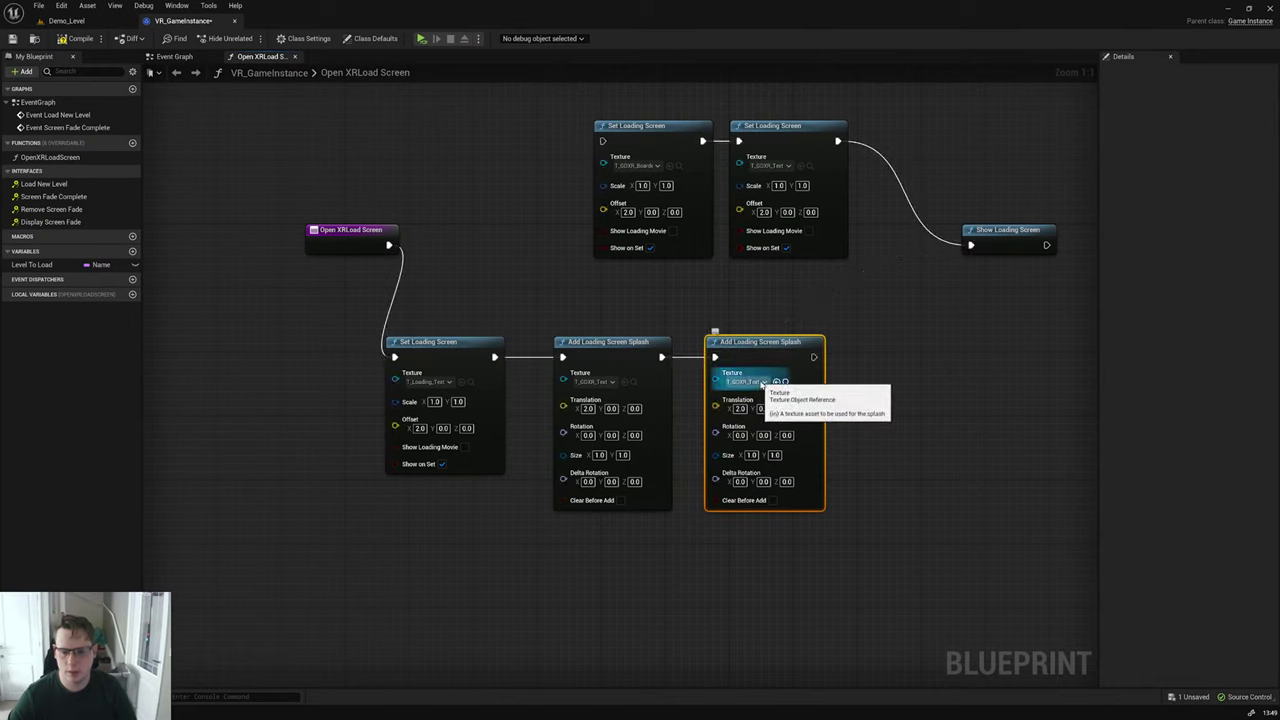
Step: Set the new splash to T_GDXR_Boarder, both splashes to Translation Z 3.0, and connect to Show Loading Screen
left_click(752, 382)
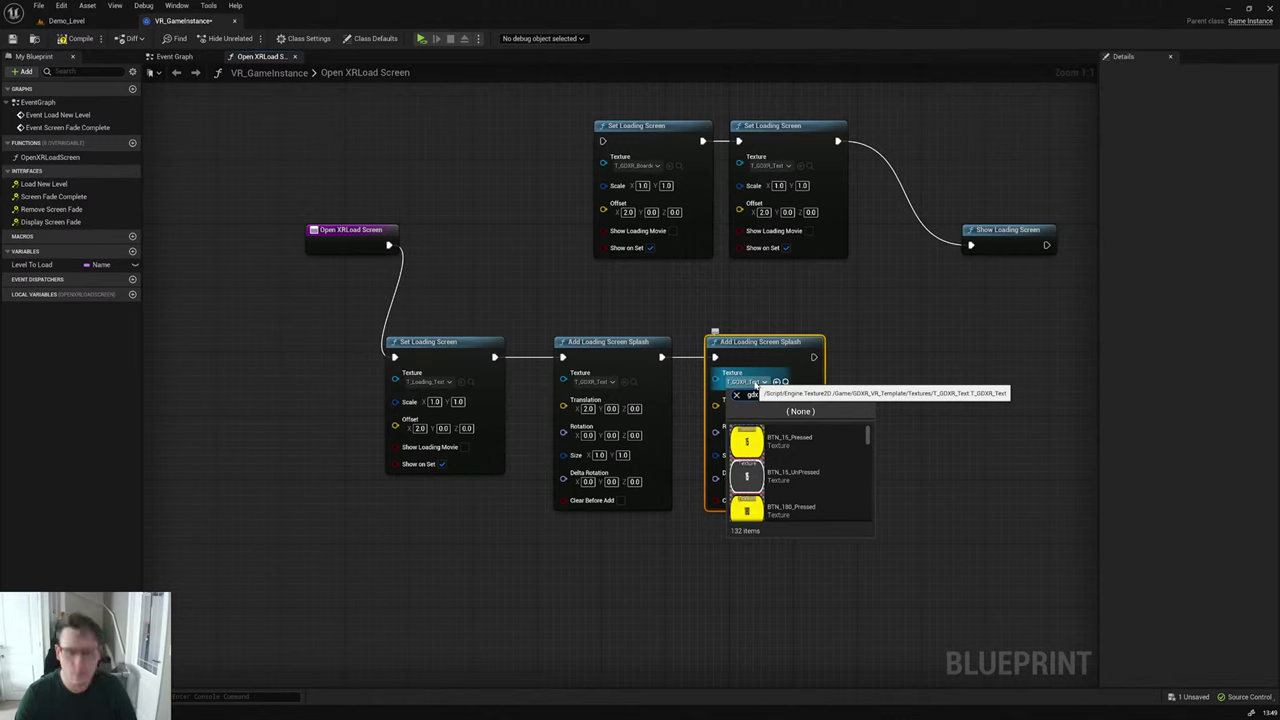
type("board")
left_click(847, 437)
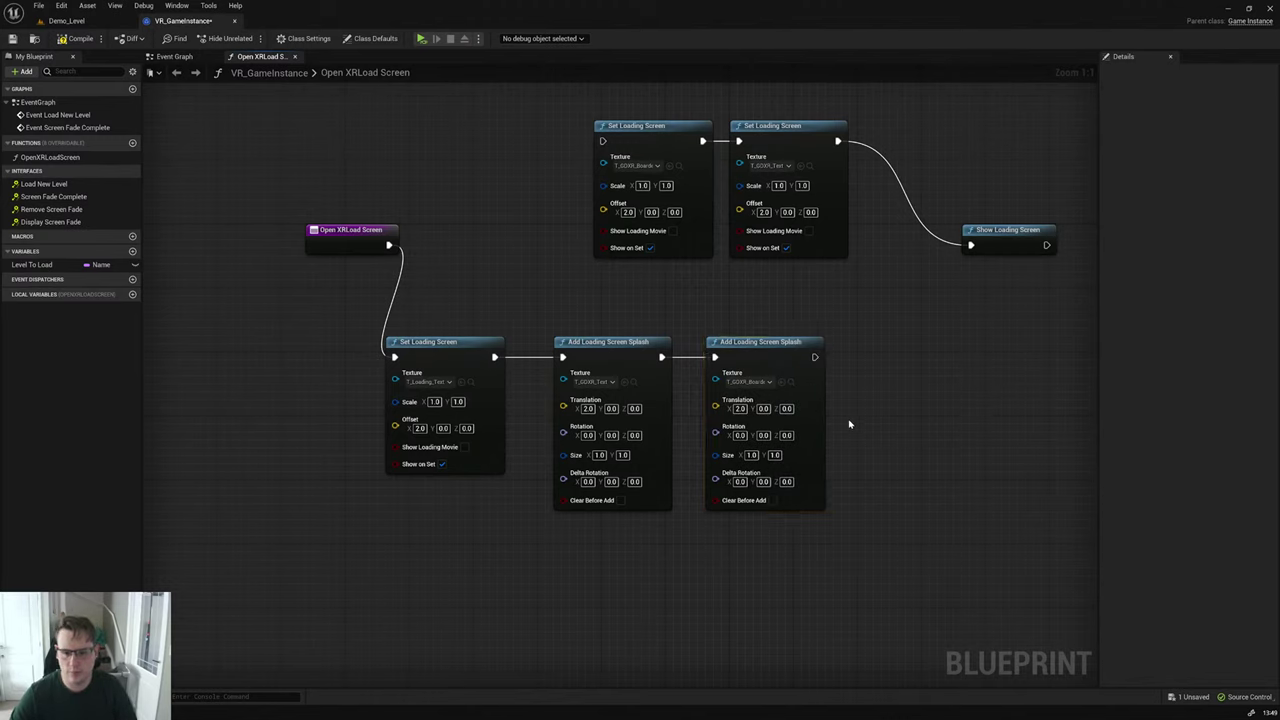
left_click(634, 408)
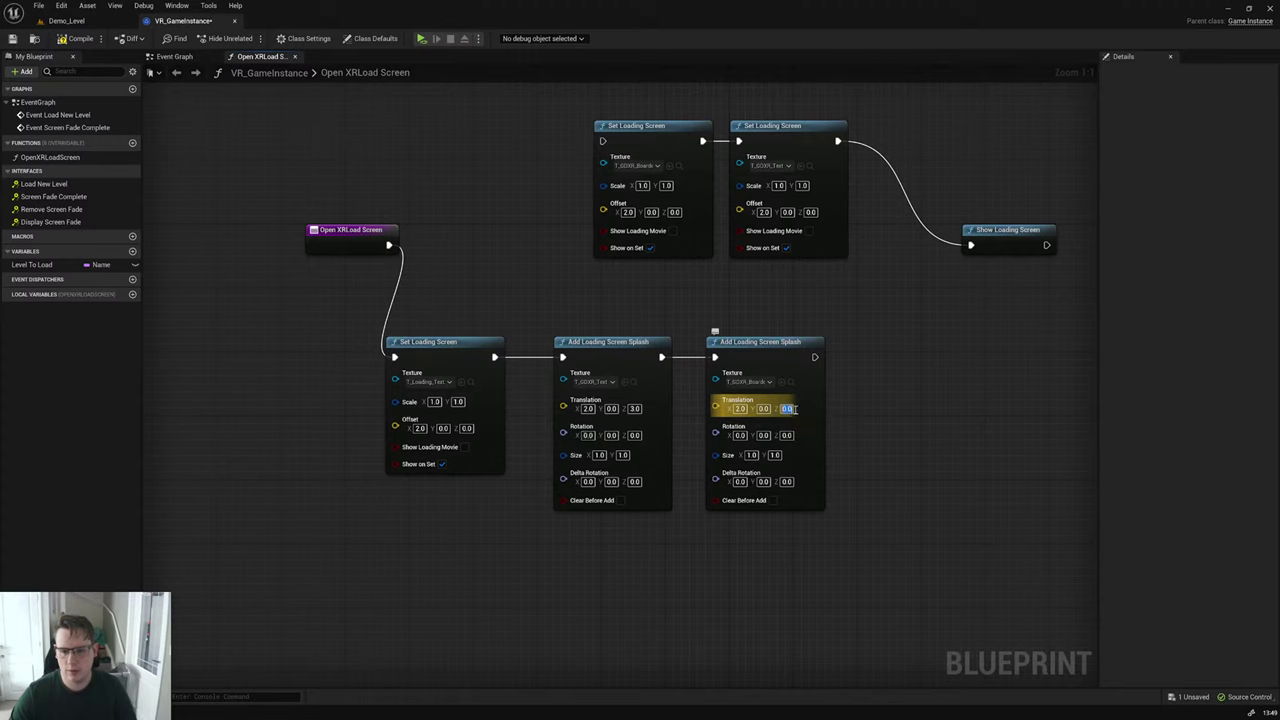
left_click(902, 426)
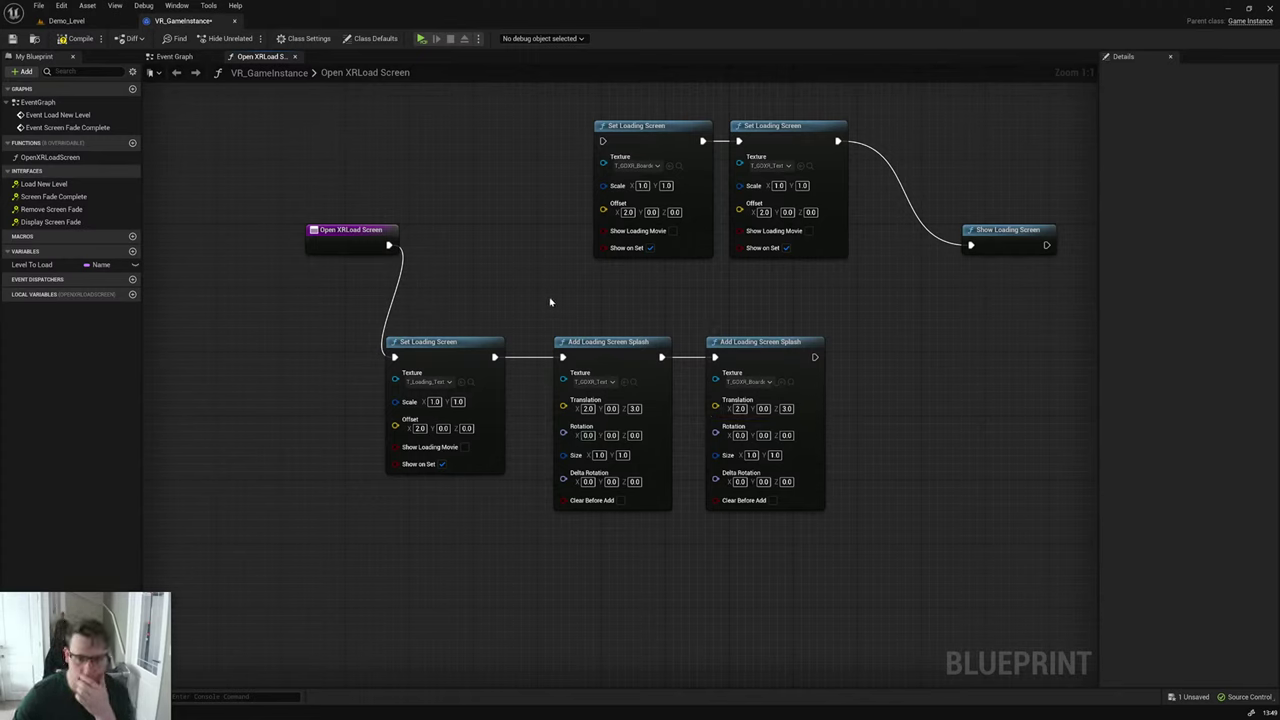
left_click_drag(970, 245, 815, 357)
Step: Delete the two upper Set Loading Screen nodes and line up the remaining chain
left_click_drag(860, 272, 592, 113)
key("Delete")
left_click_drag(748, 267, 547, 285)
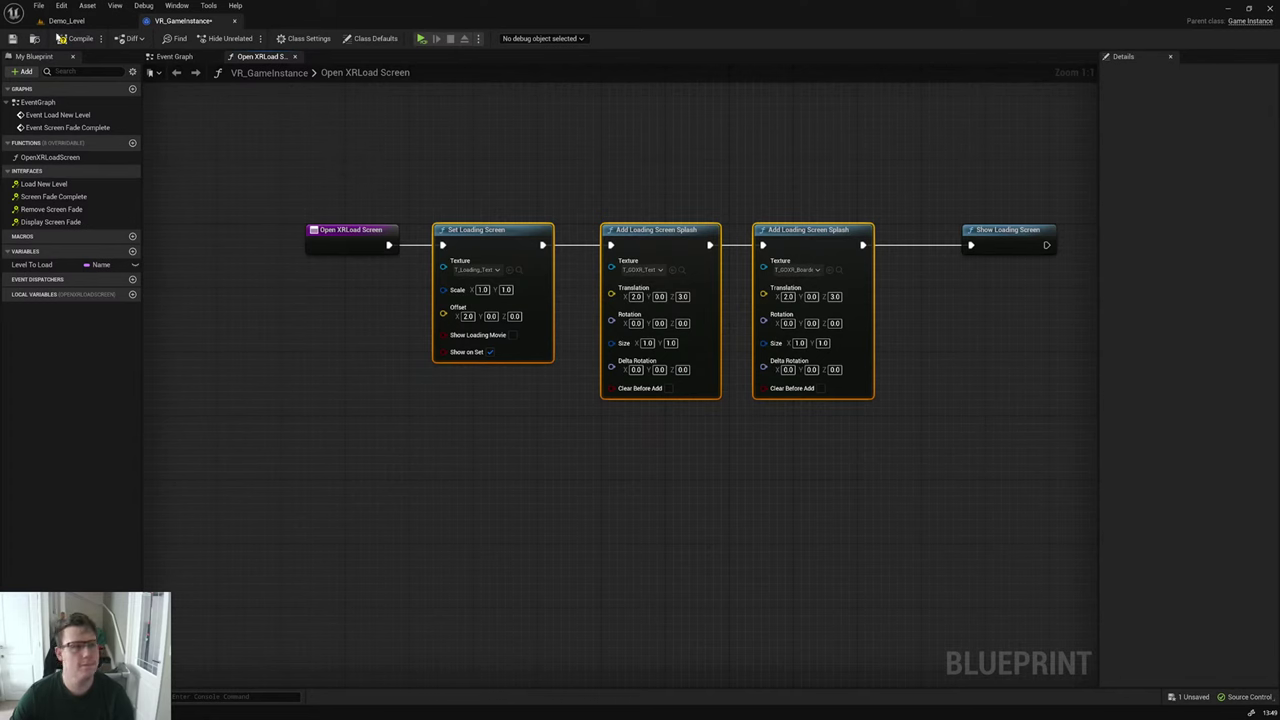
Step: In the Demo_Level view, save all and play the level to test the loading screen
left_click(66, 20)
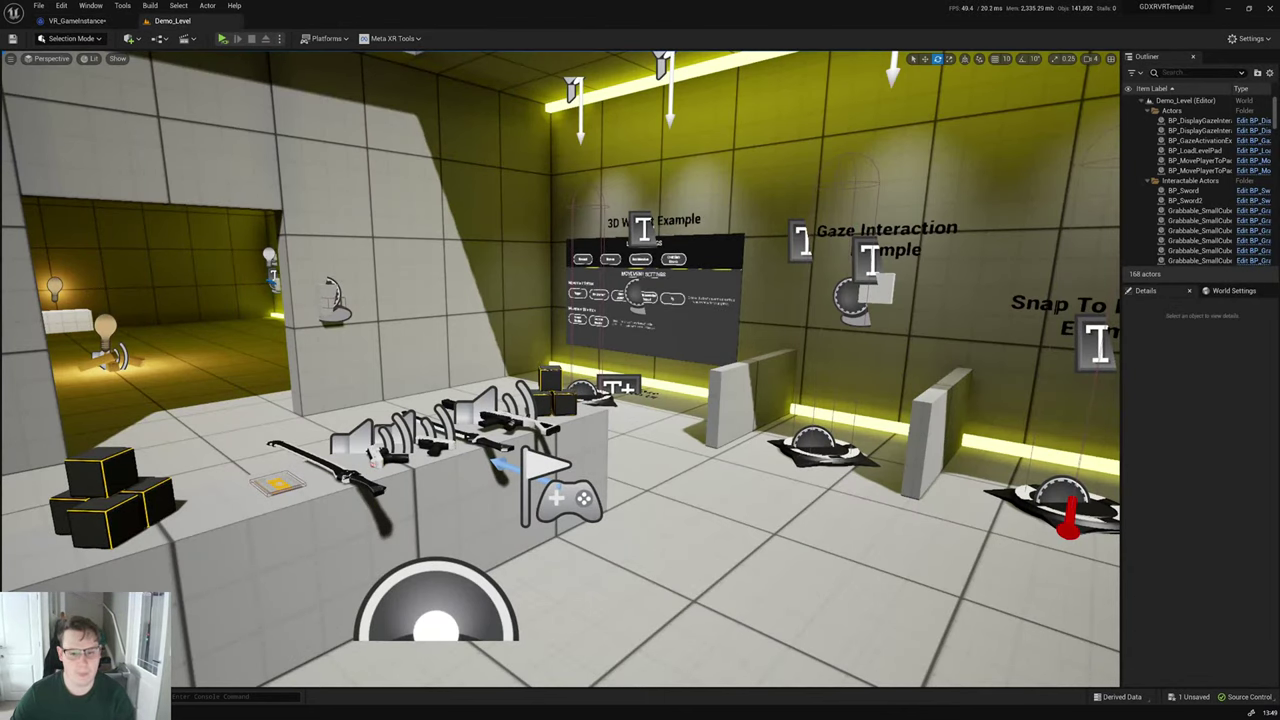
right_click_drag(689, 544, 749, 508)
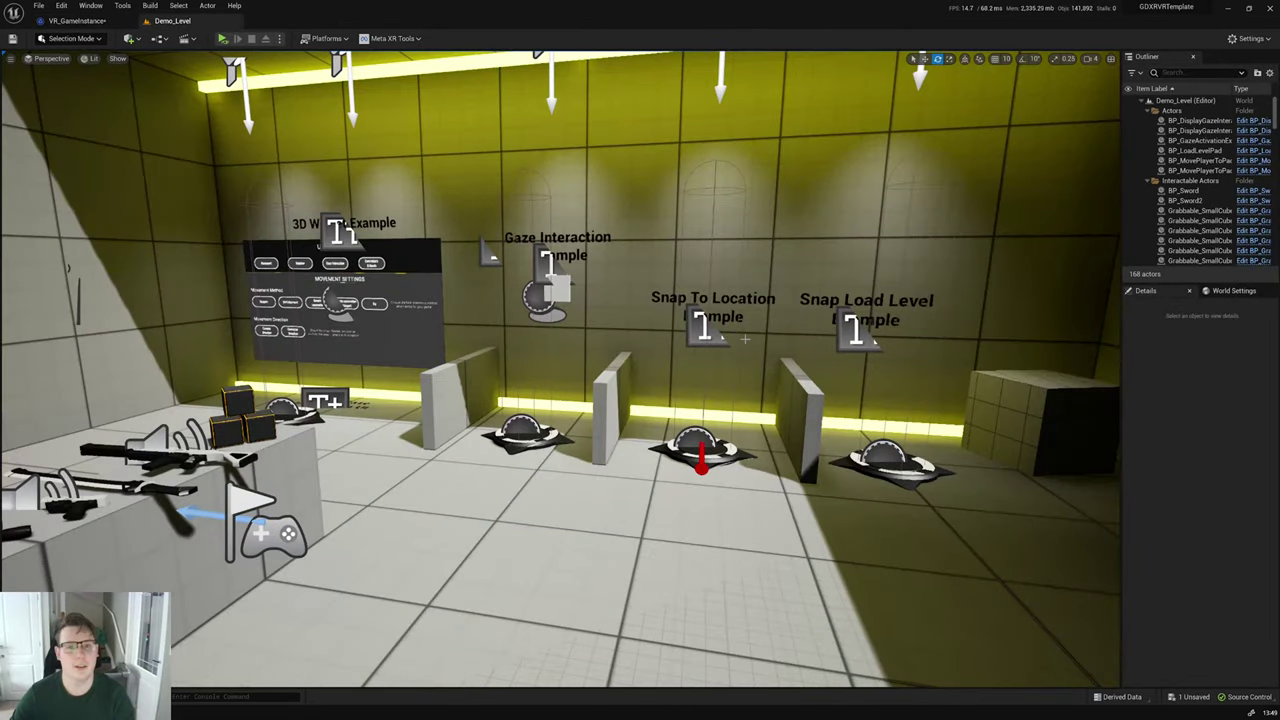
right_click_drag(974, 128, 900, 132)
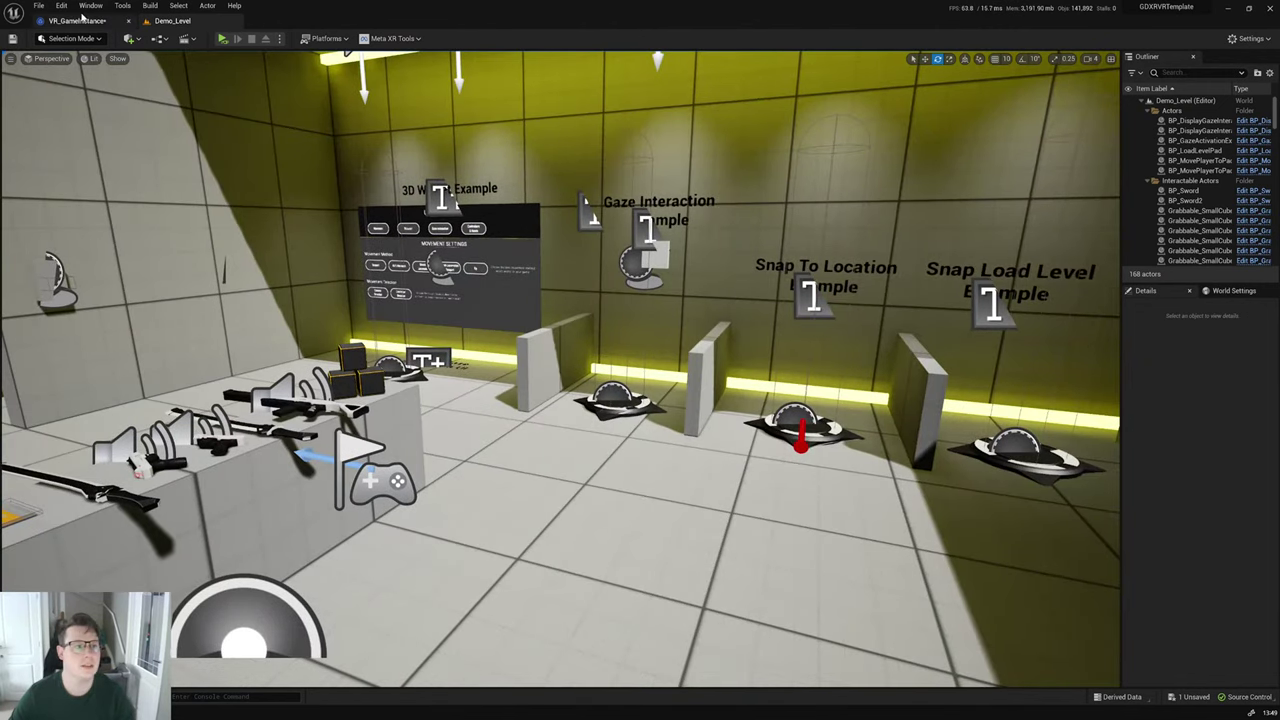
left_click(38, 5)
left_click(38, 5)
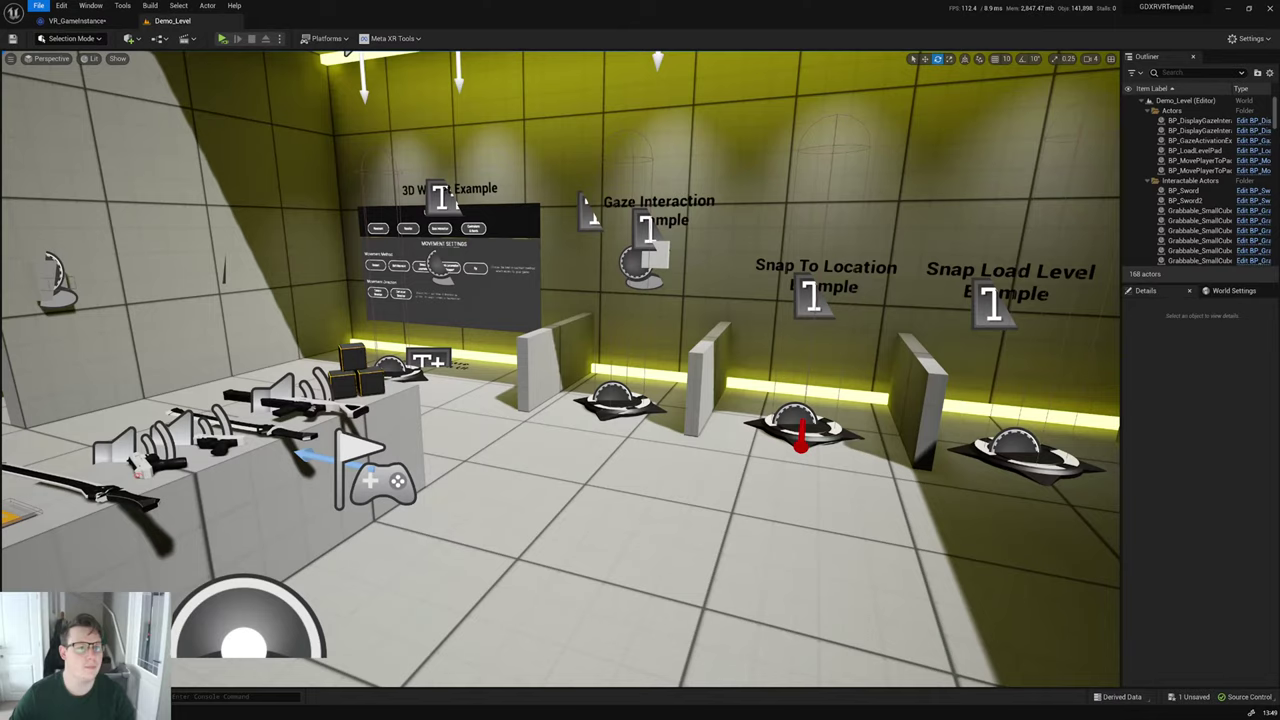
left_click(223, 40)
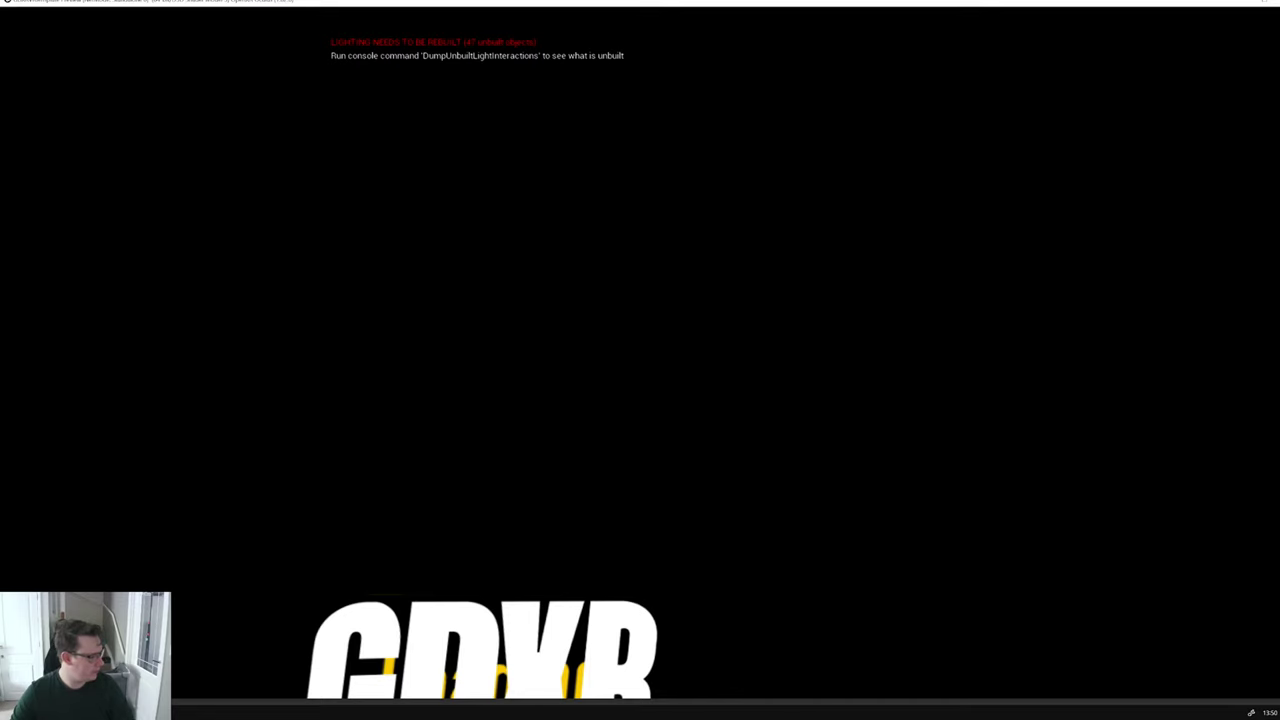
Step: Stop the play session and switch over to the loading image in Photoshop
key("Escape")
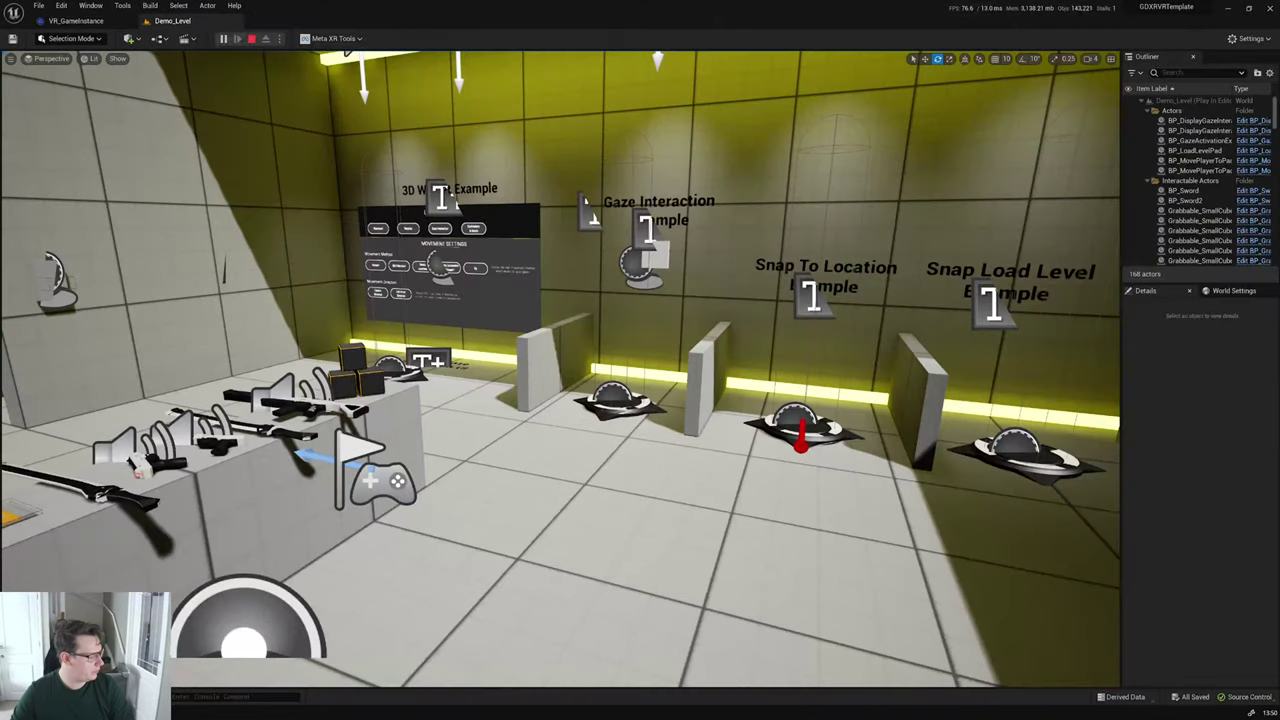
right_click_drag(560, 370, 456, 352)
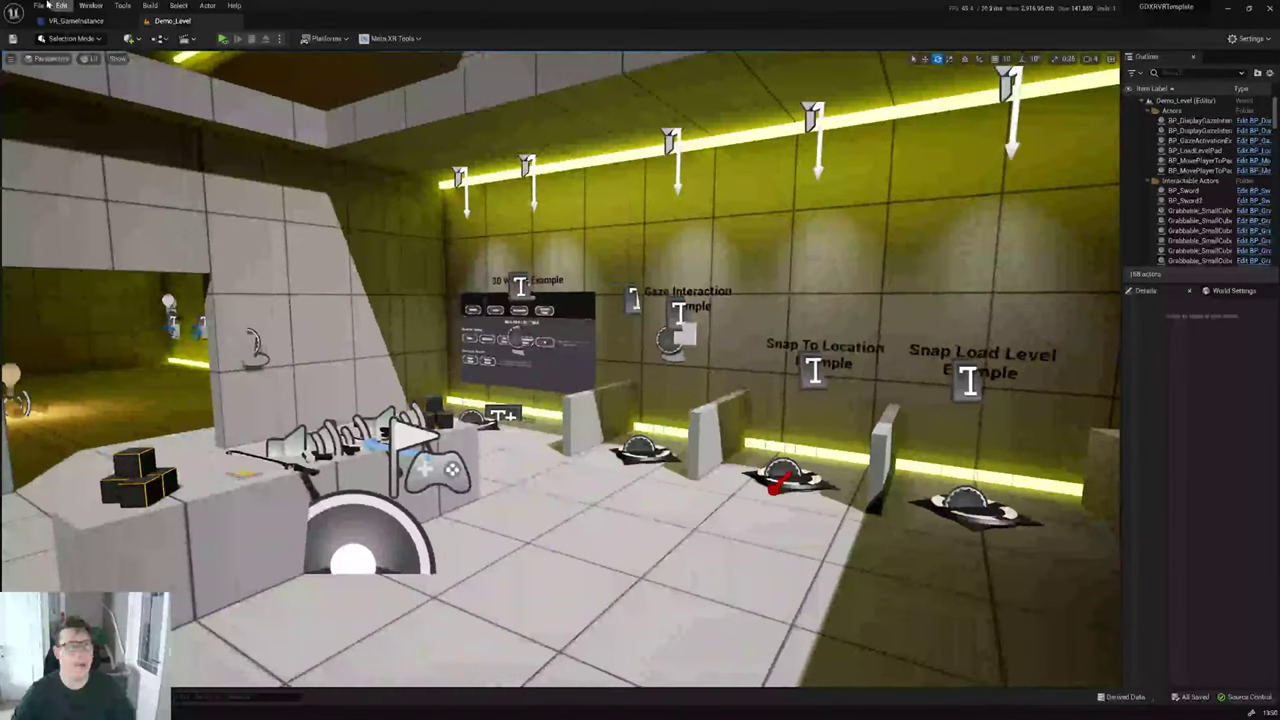
left_click(38, 5)
left_click(71, 117)
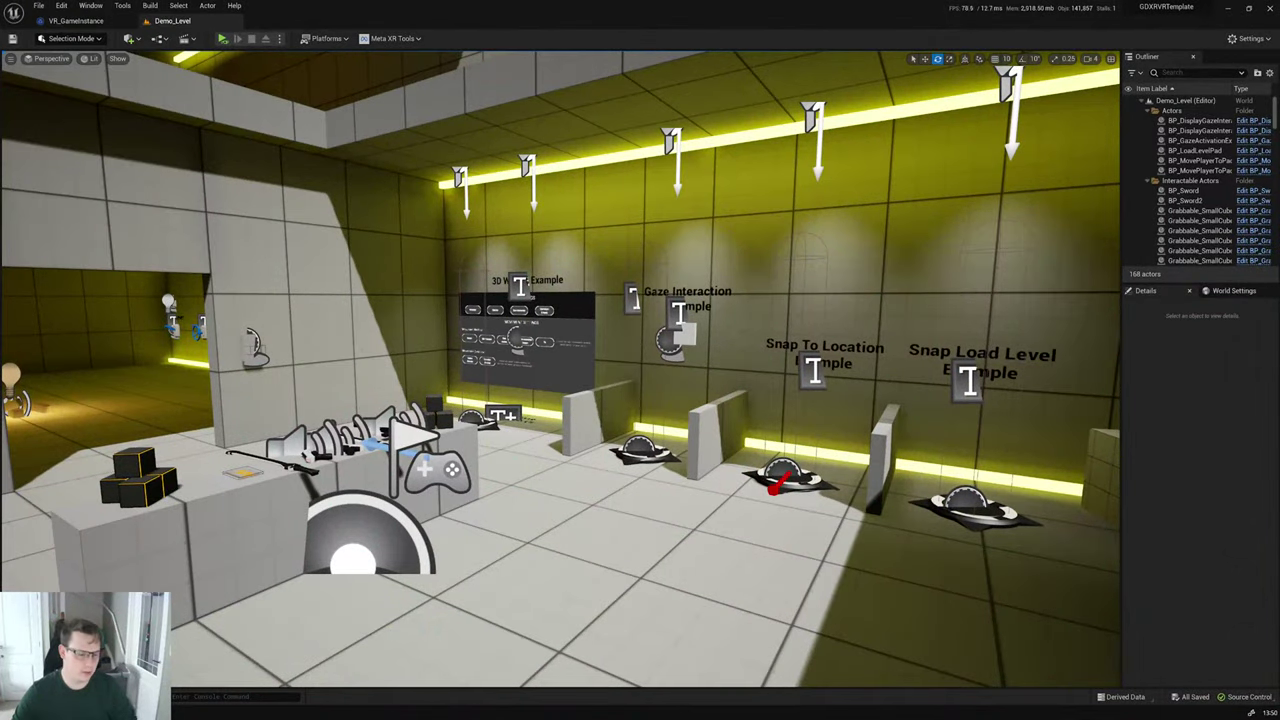
key("alt+Tab")
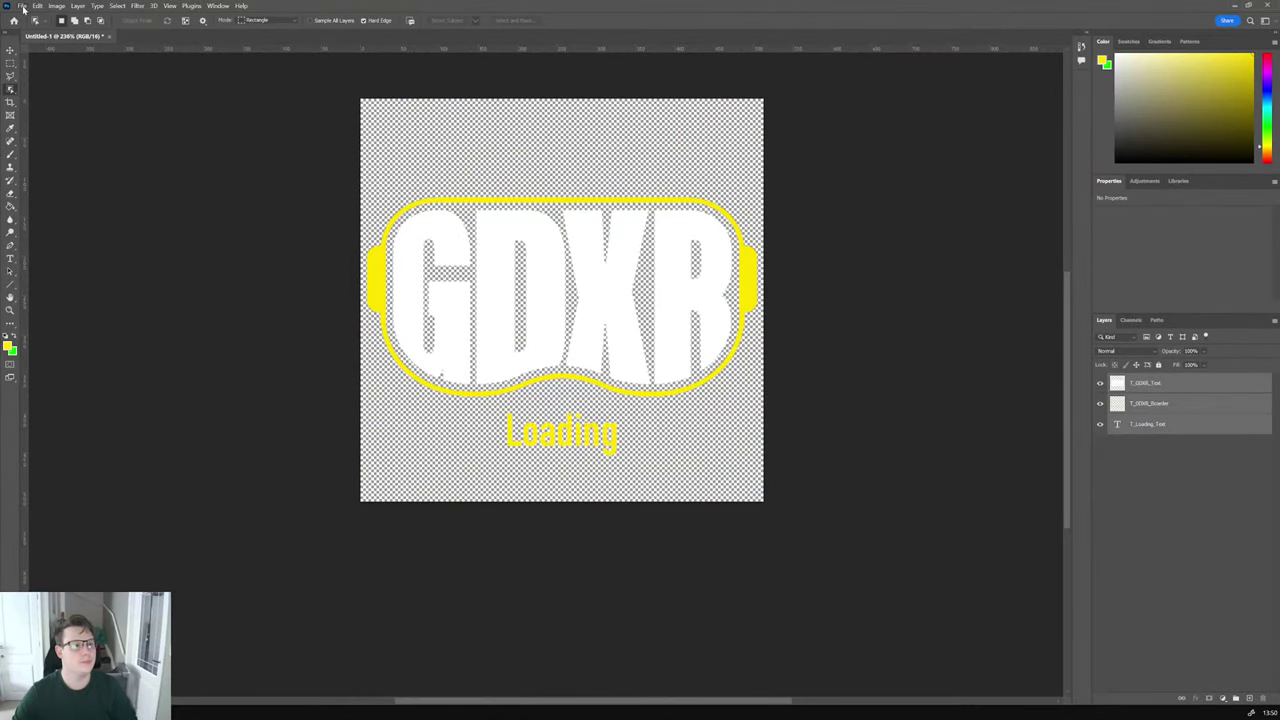
Step: Save the image as LoadScreen in GDXRVRTemplate5.1's Textures folder, then close Photoshop
left_click(21, 5)
left_click(54, 122)
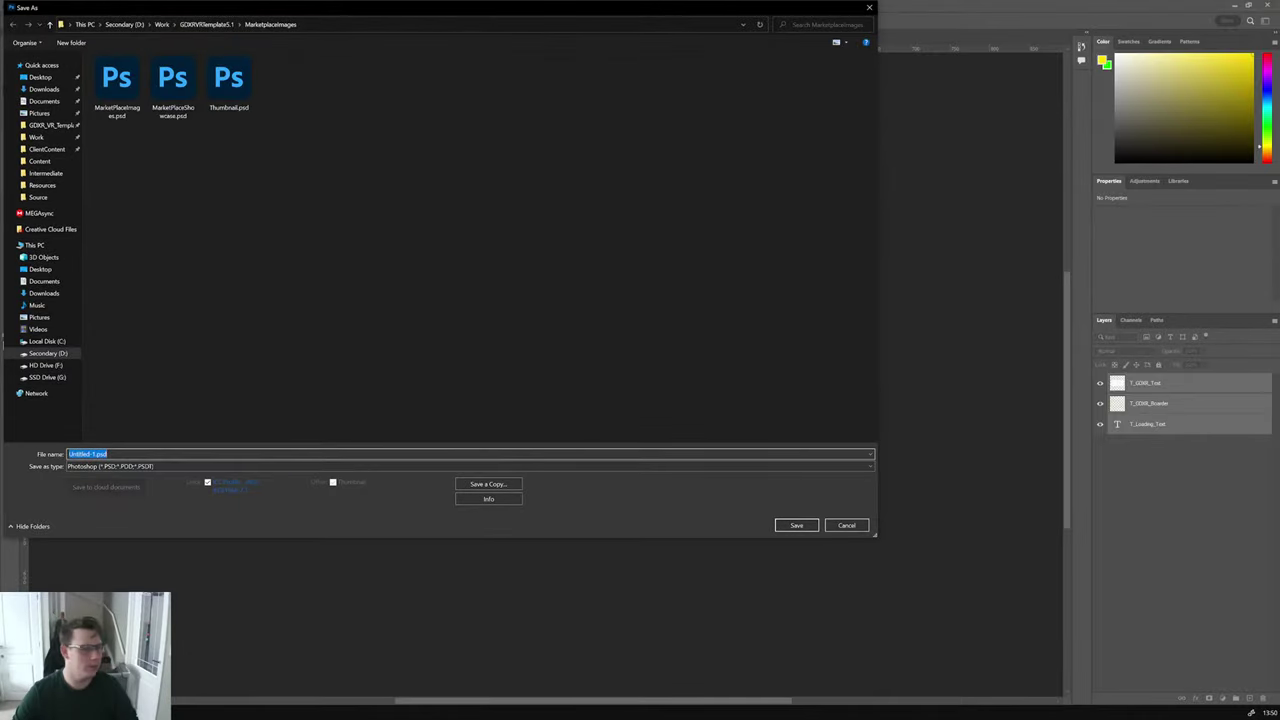
left_click(201, 27)
left_click(147, 181)
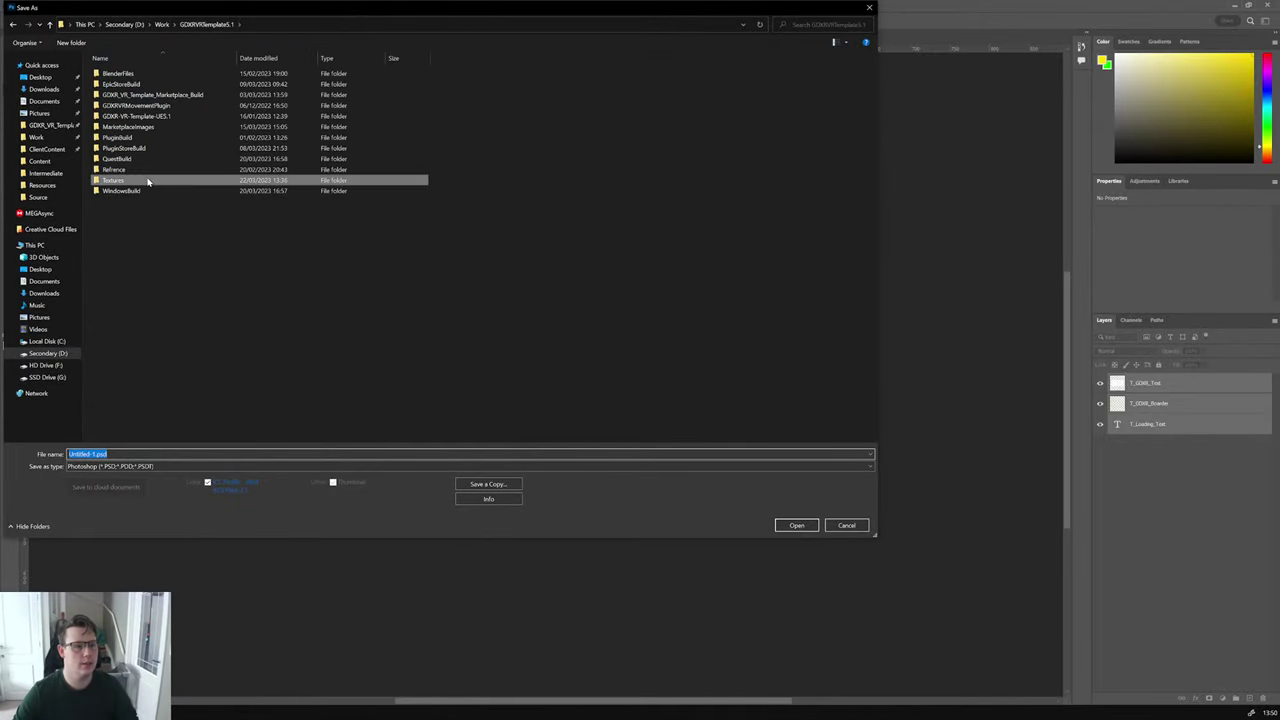
double_click(147, 181)
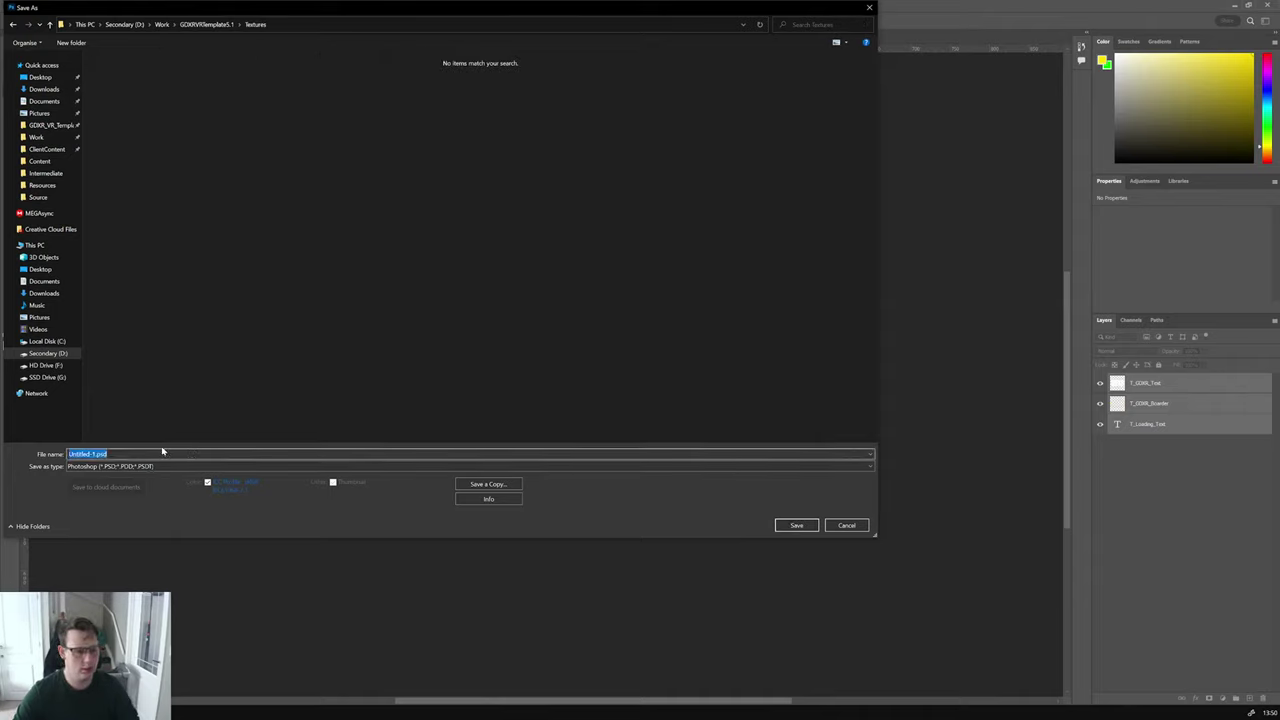
type("Load")
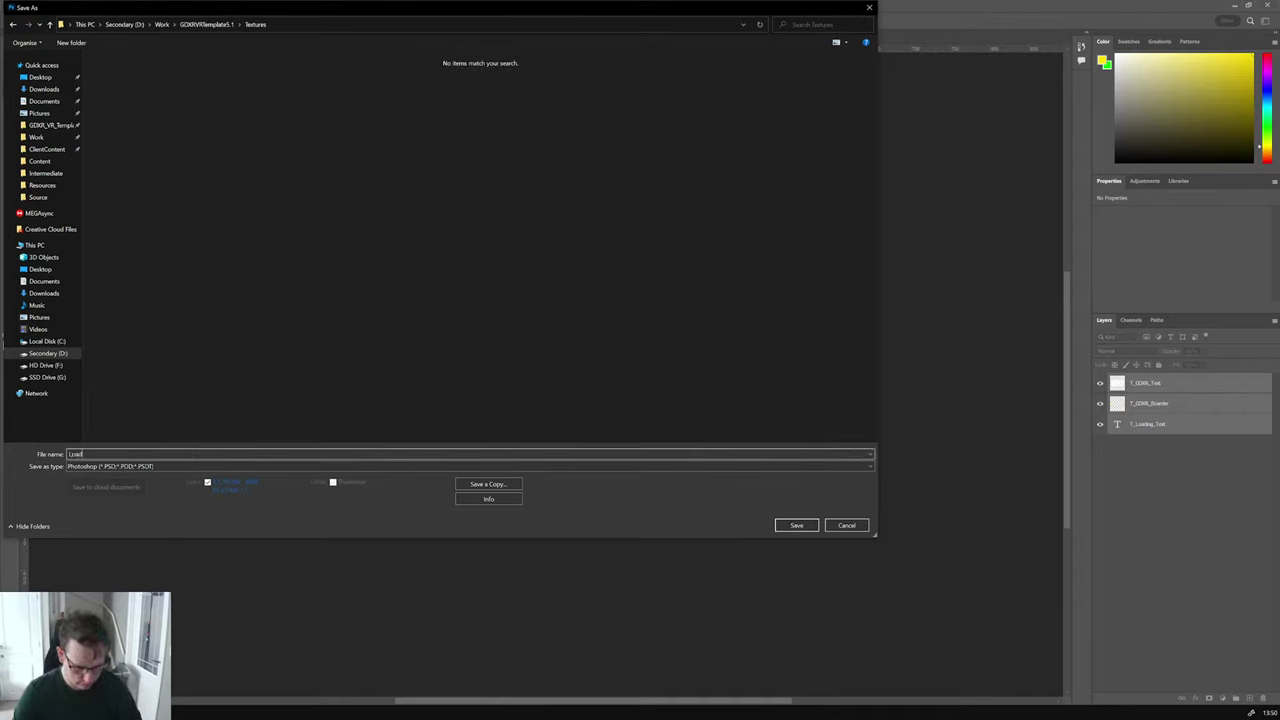
type("Screen")
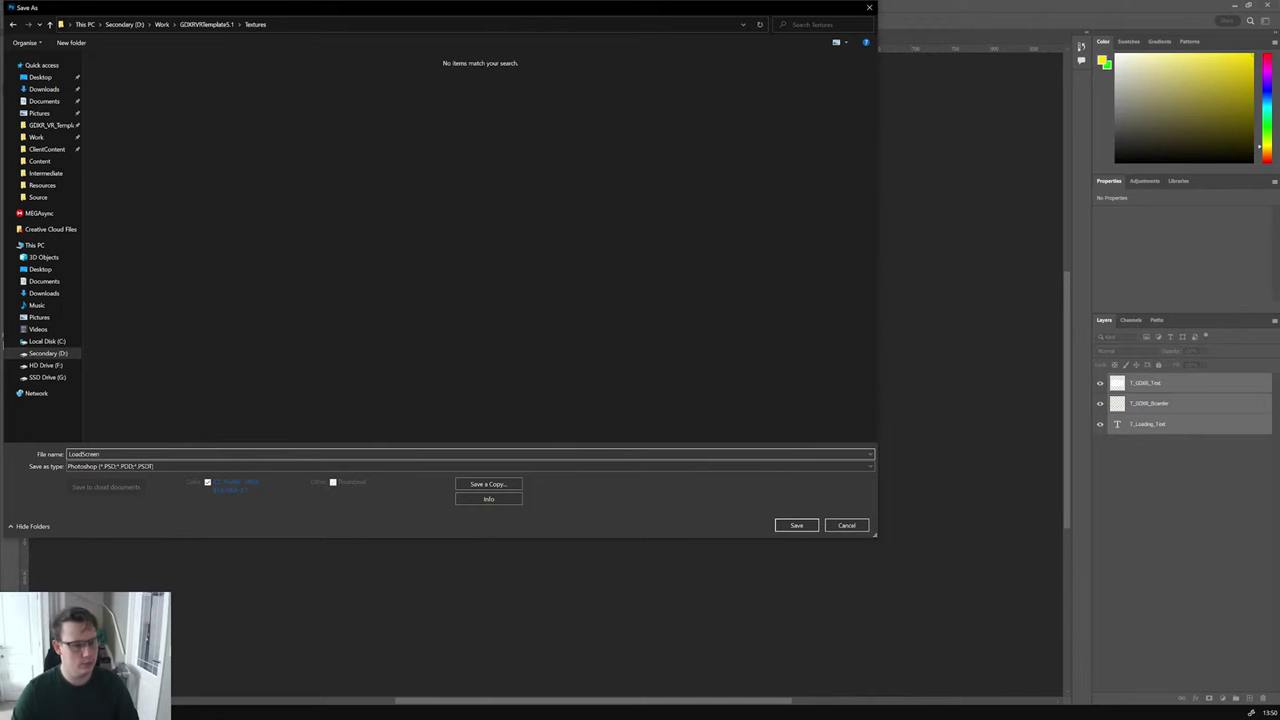
left_click(785, 525)
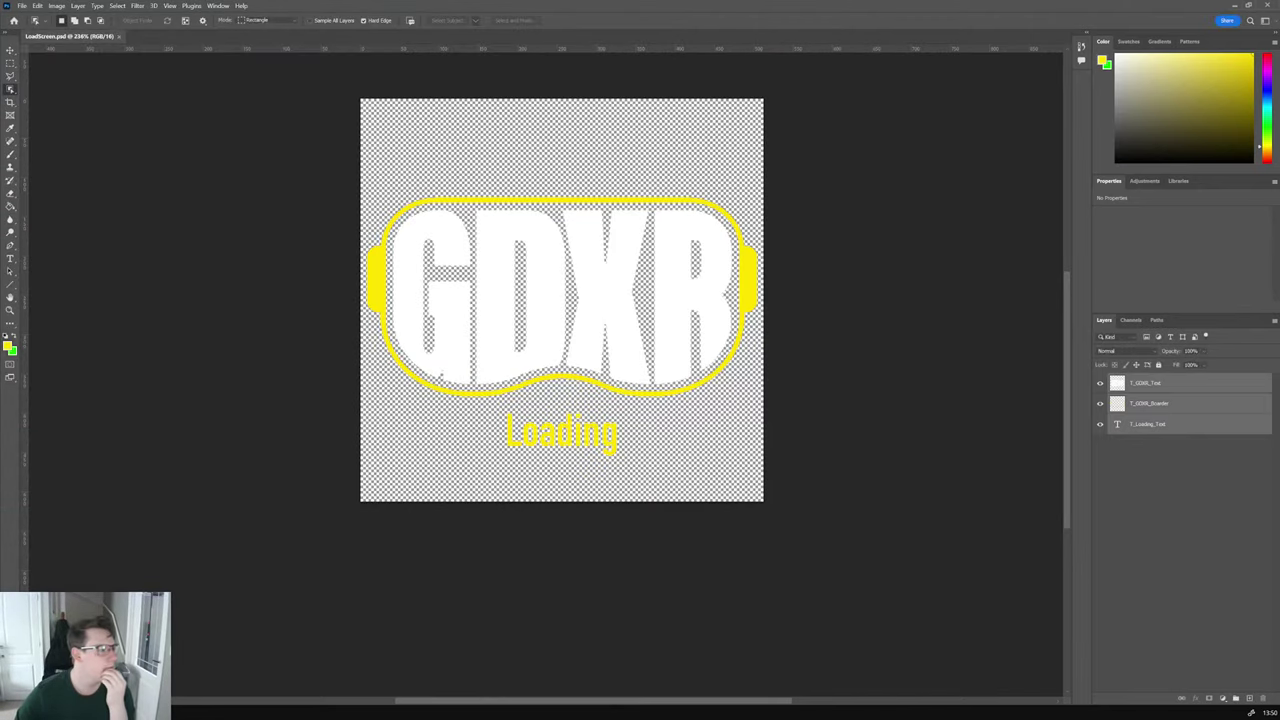
left_click(1269, 7)
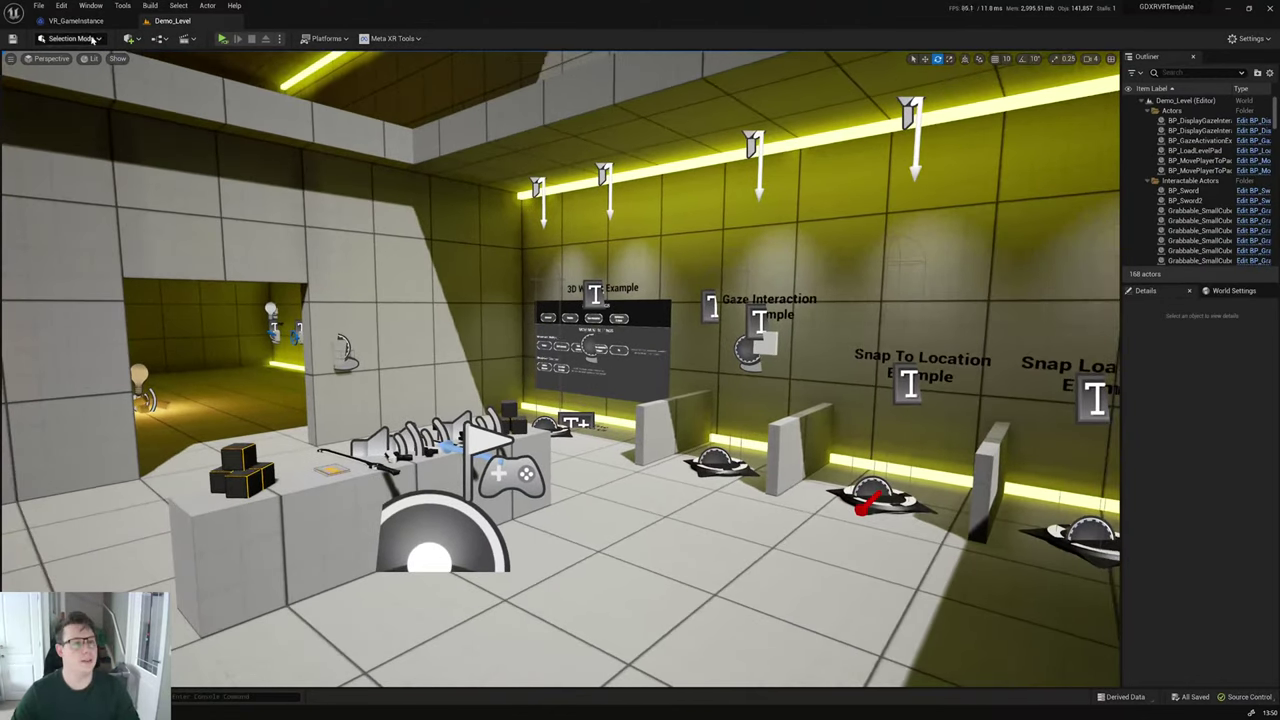
Step: Open the level editor's File menu and choose an entry
left_click(38, 5)
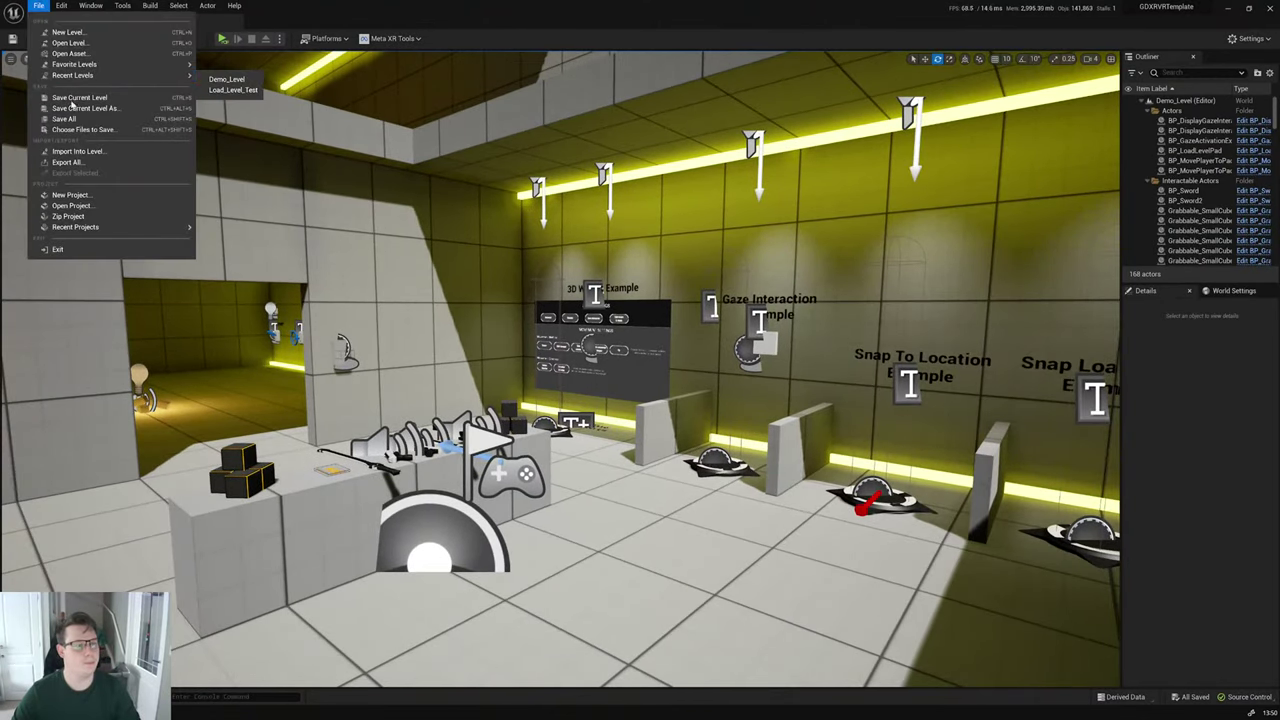
left_click(75, 120)
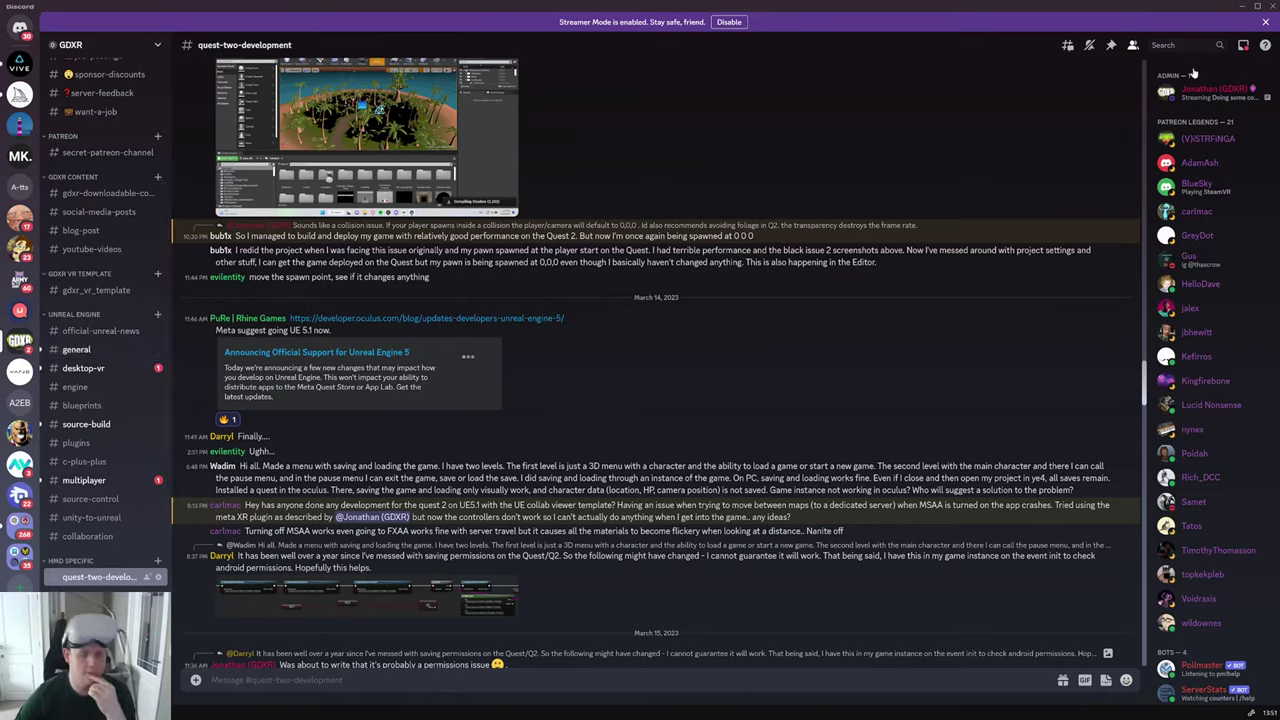
Step: Close the Discord window to get back to the restarted Unreal Editor on Demo_Level
left_click(1244, 8)
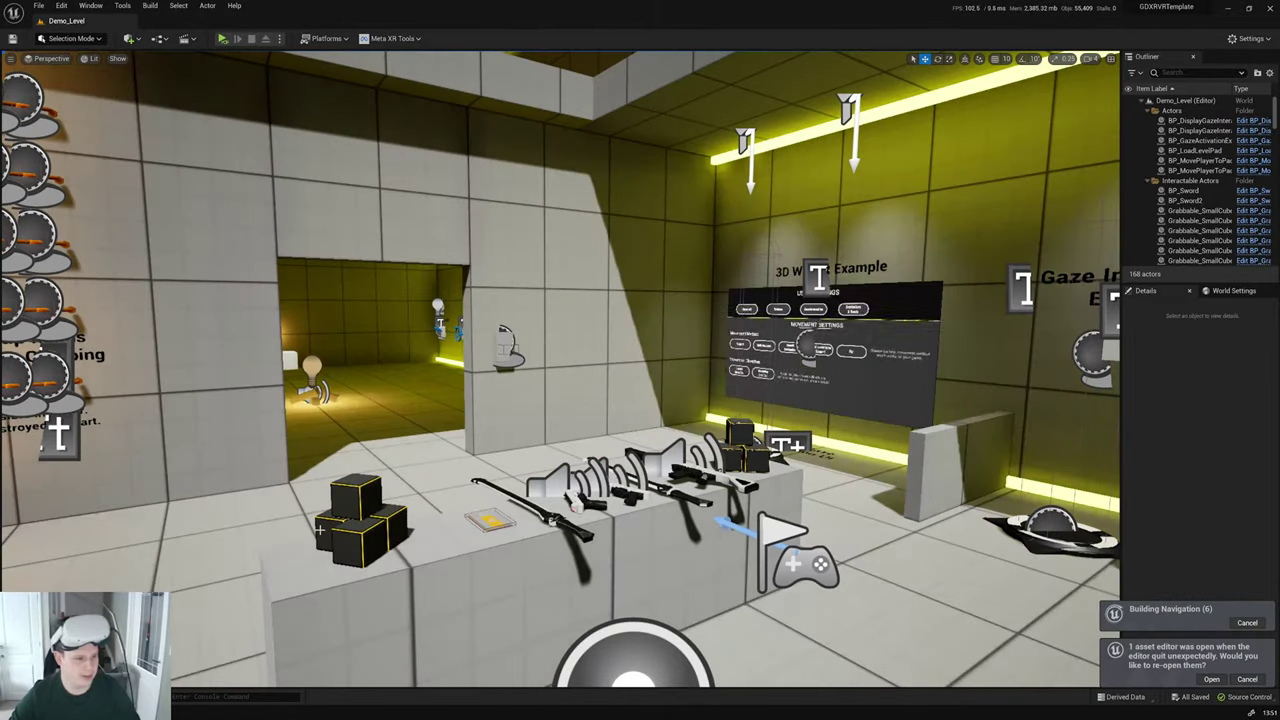
Step: Preview Demo_Level in VR, then open VR_GameInstance from the Blueprints folder
right_click_drag(993, 625, 1045, 610)
left_click(223, 39)
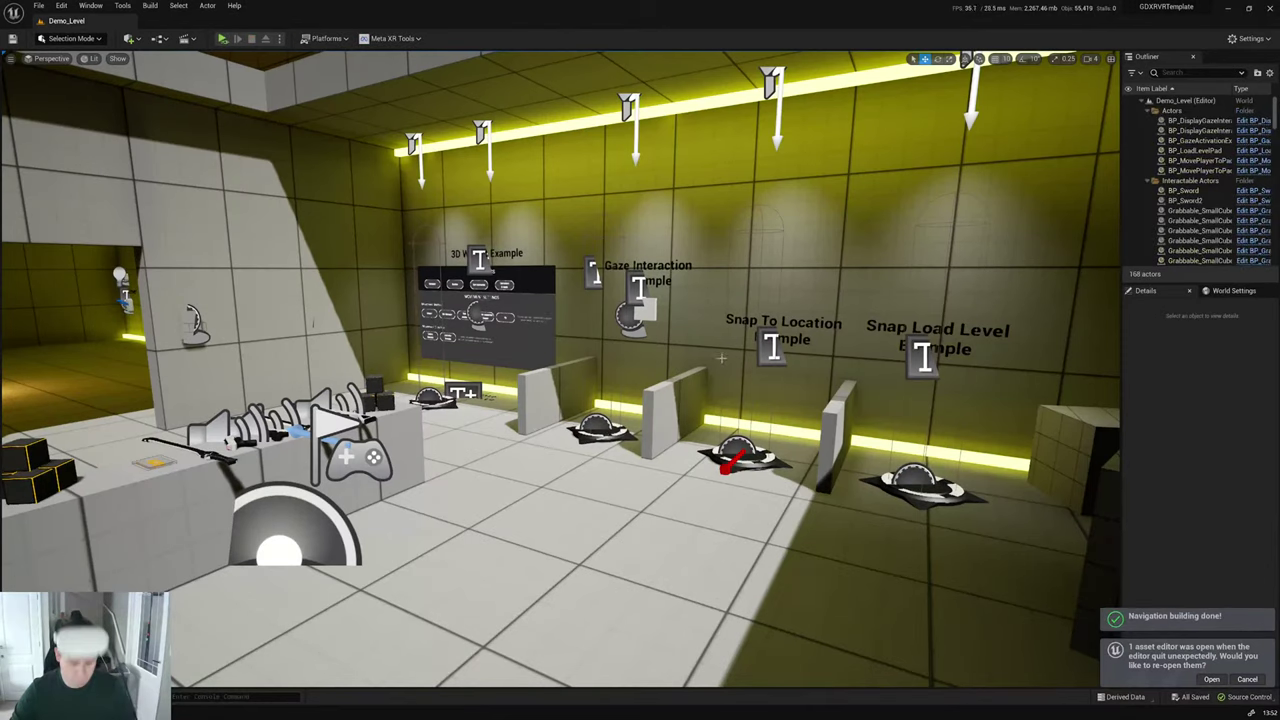
key("ctrl+space")
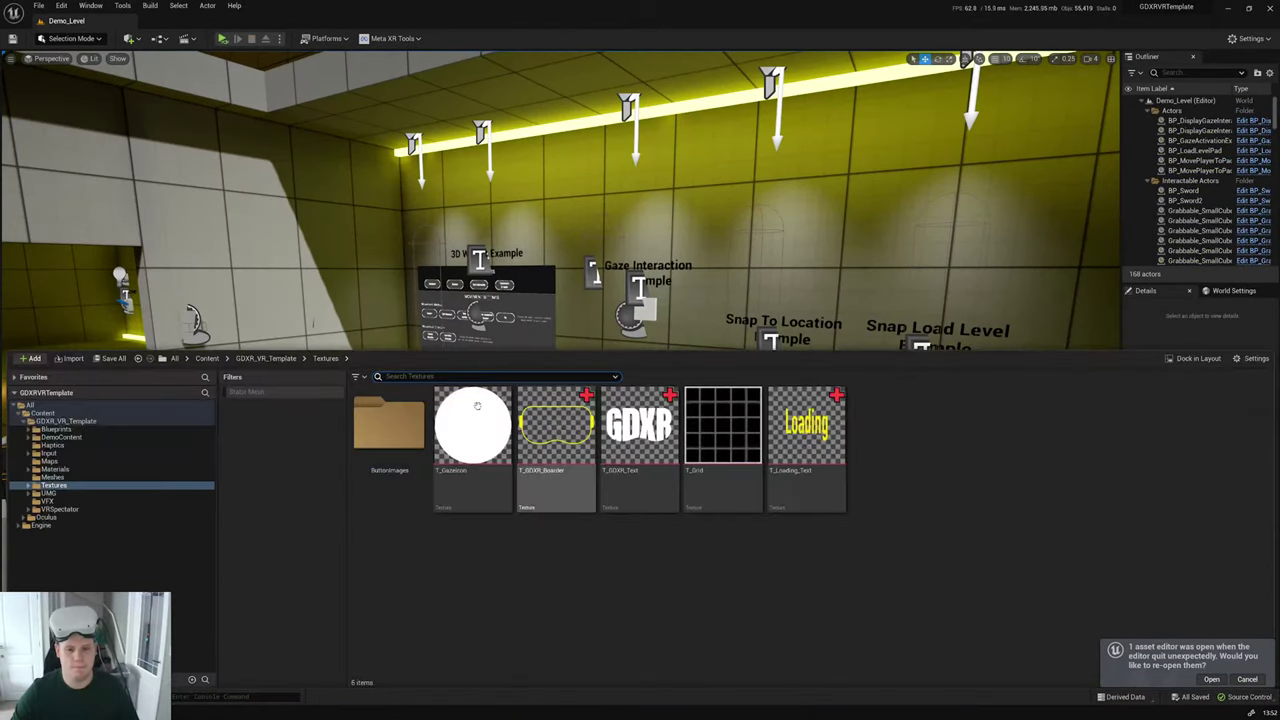
left_click(56, 429)
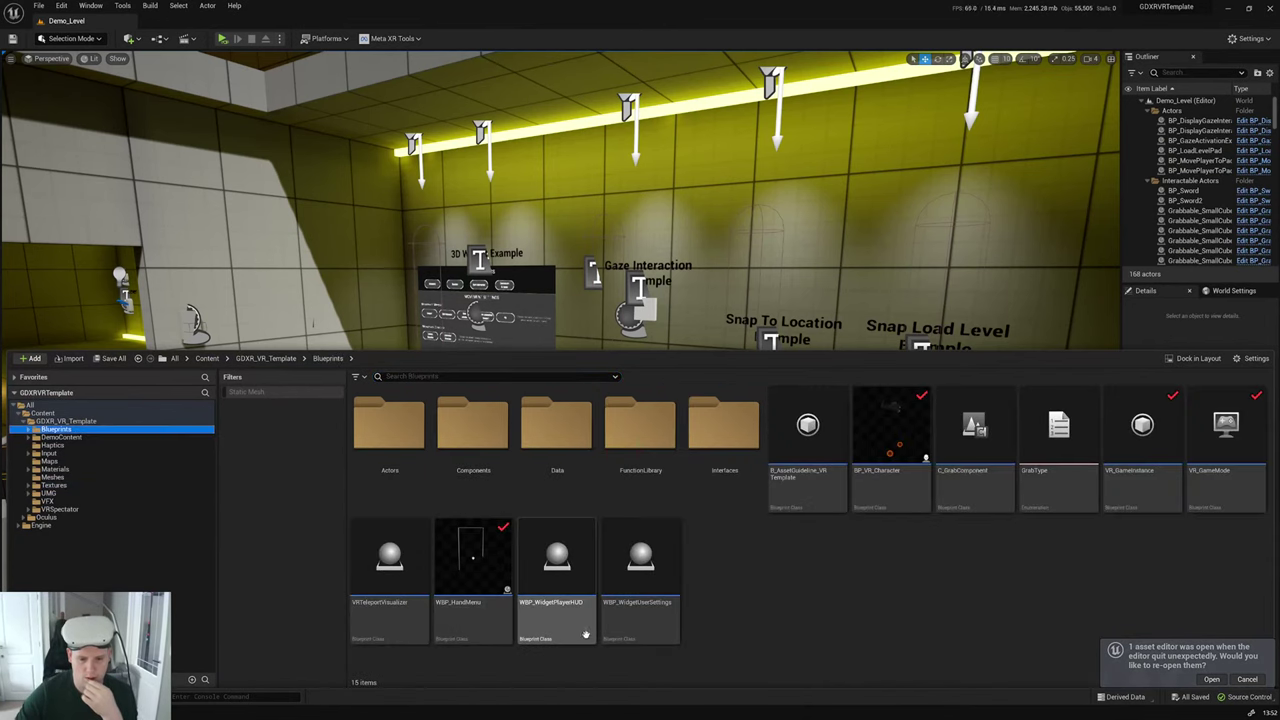
left_click(1142, 440)
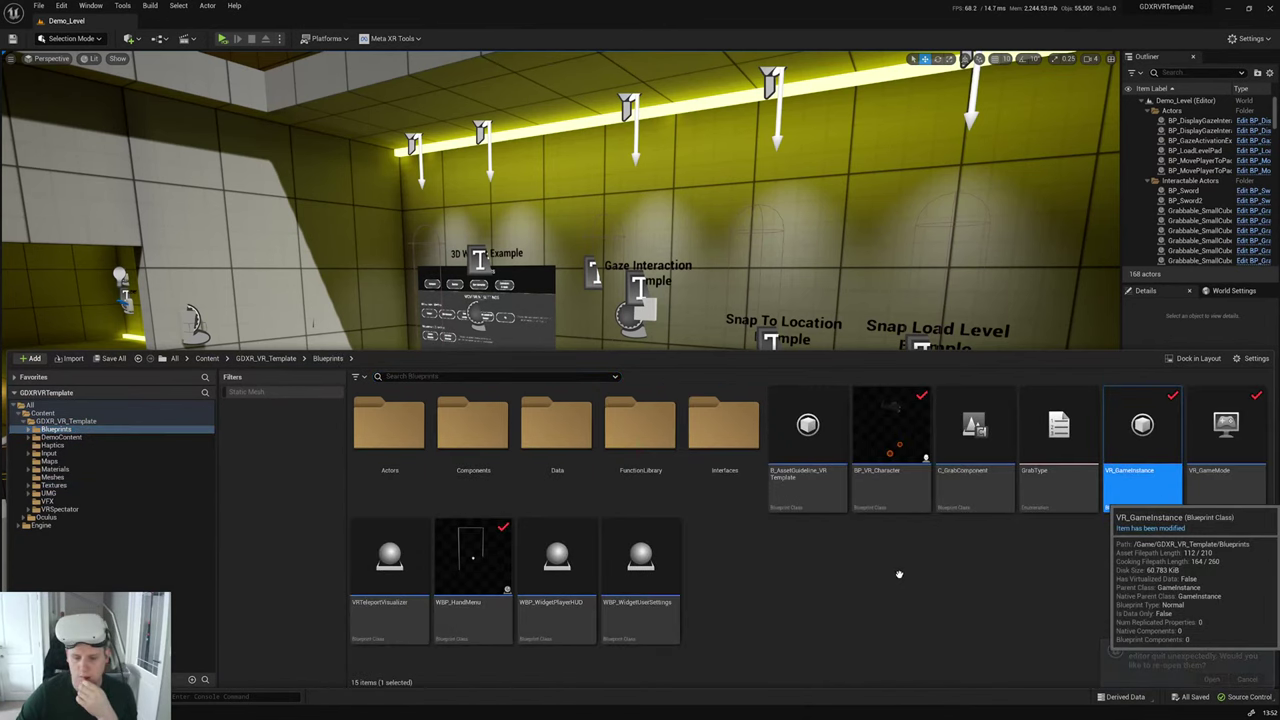
key("Return")
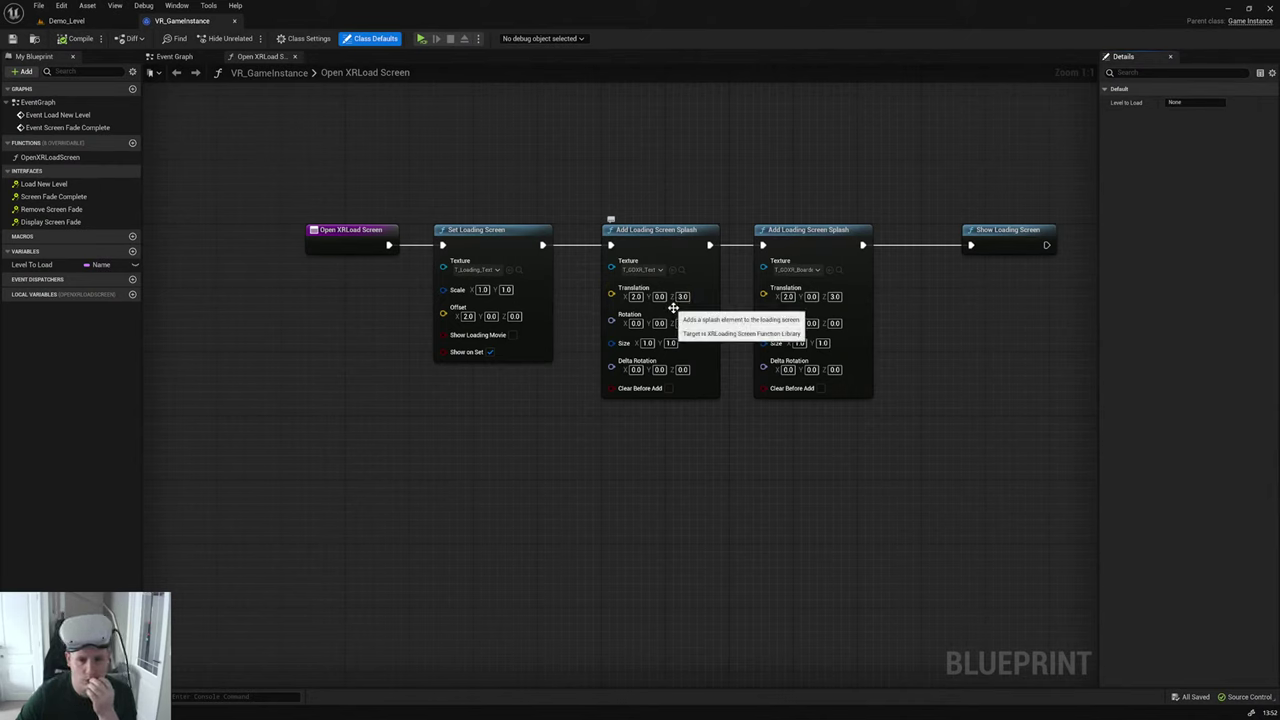
Step: Set the Translation Z of both Add Loading Screen Splash nodes to 1.0
left_click(682, 296)
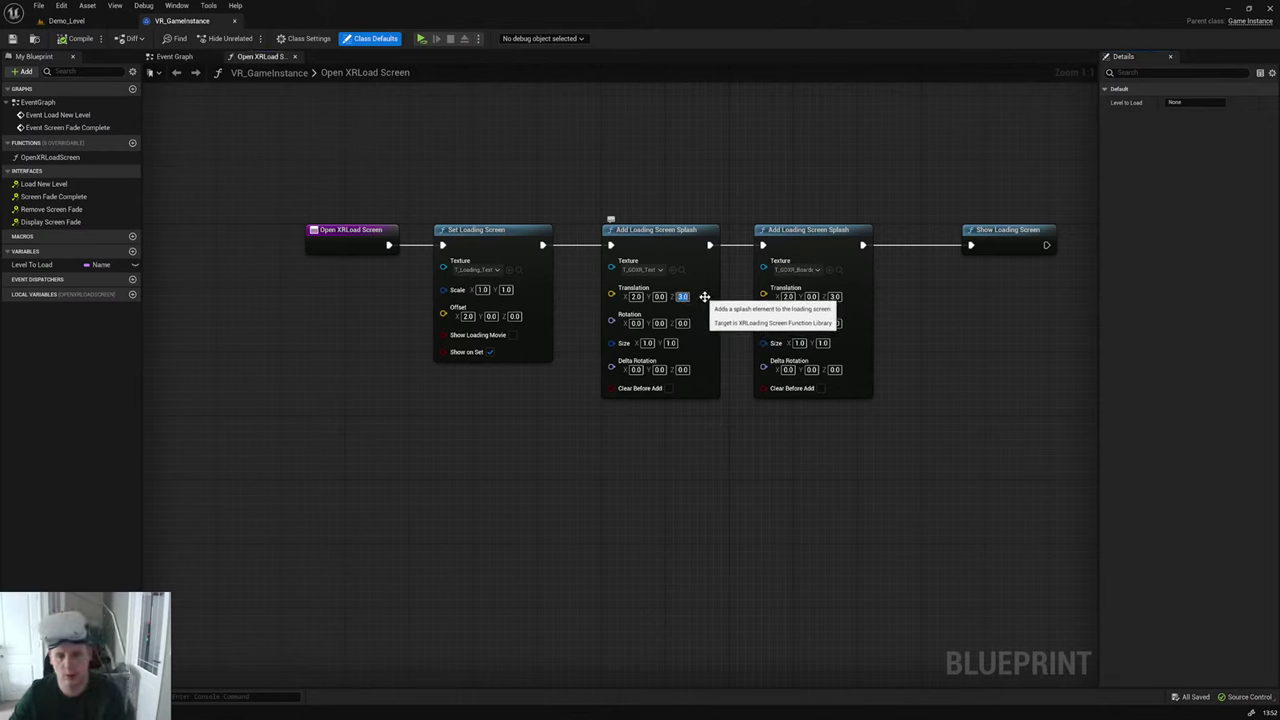
left_click(835, 296)
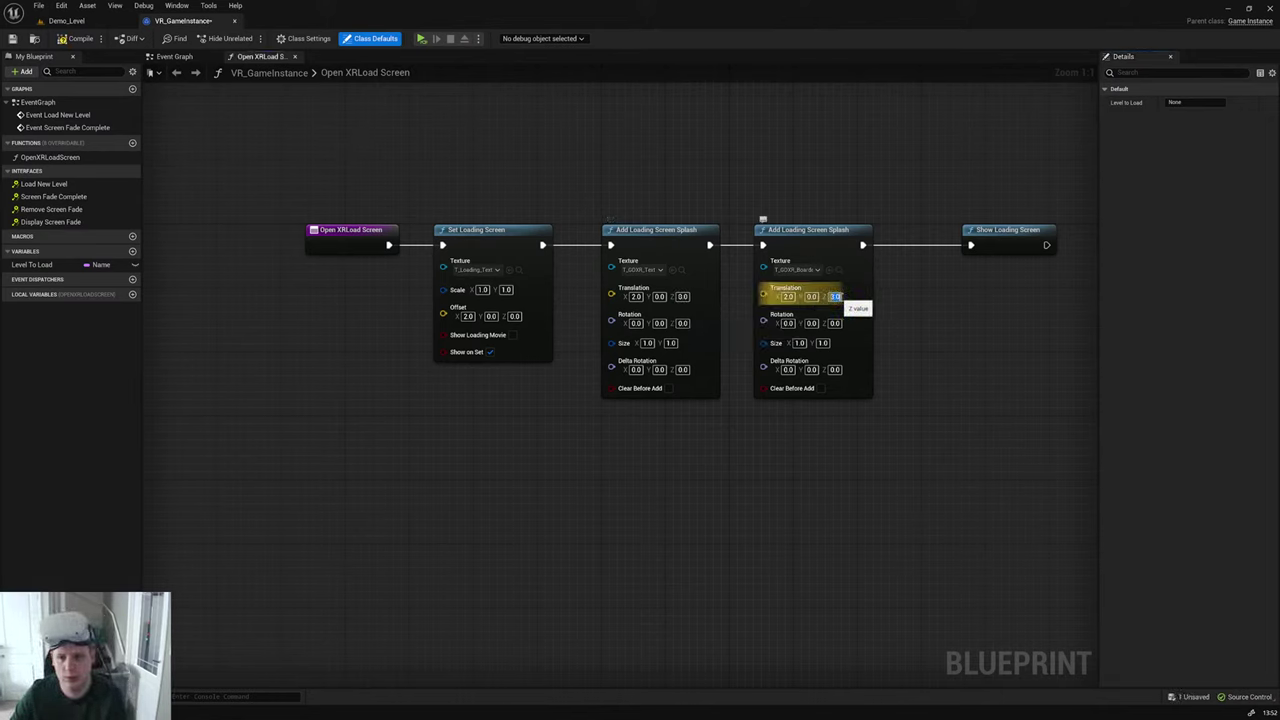
type("0")
key("Return")
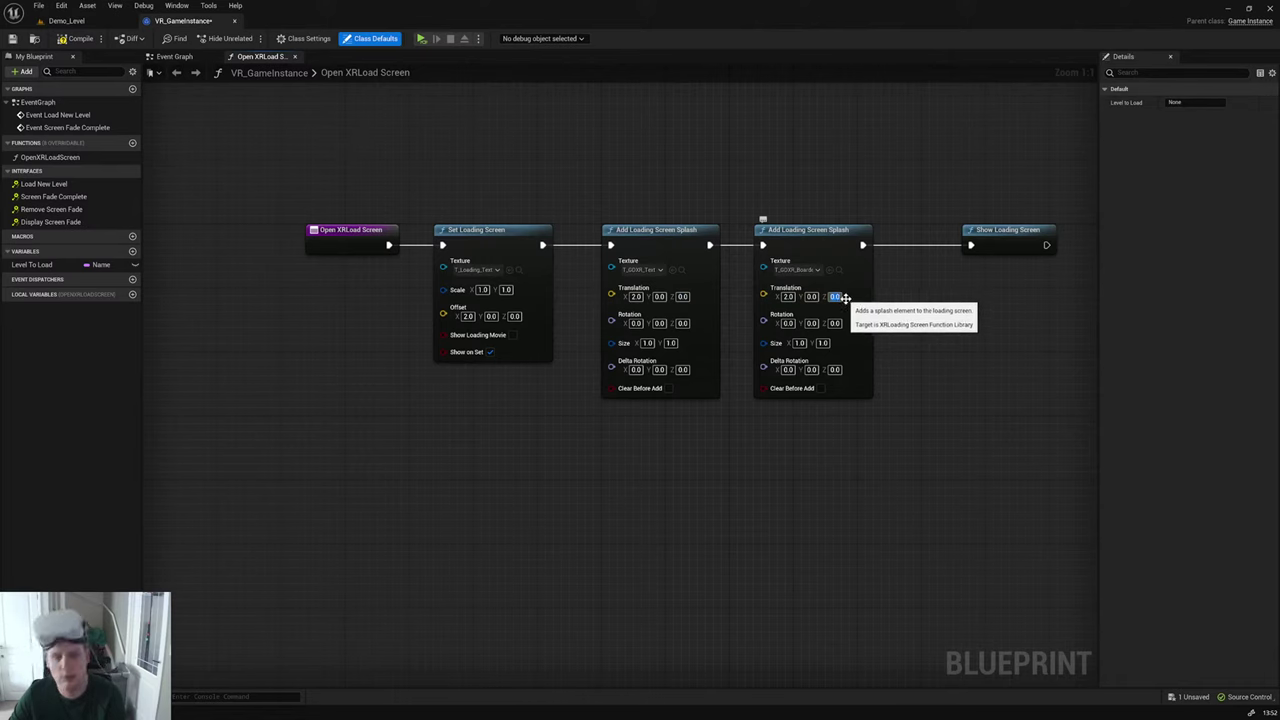
type("1")
key("Return")
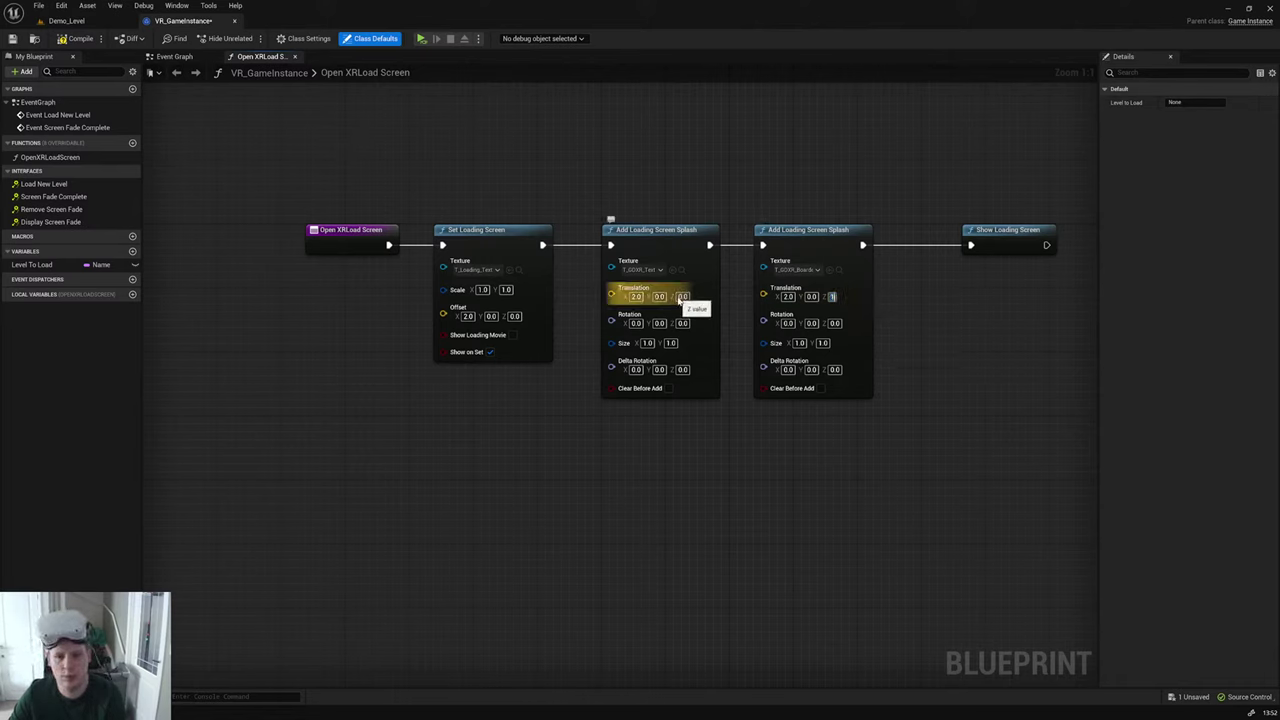
type("1")
key("Return")
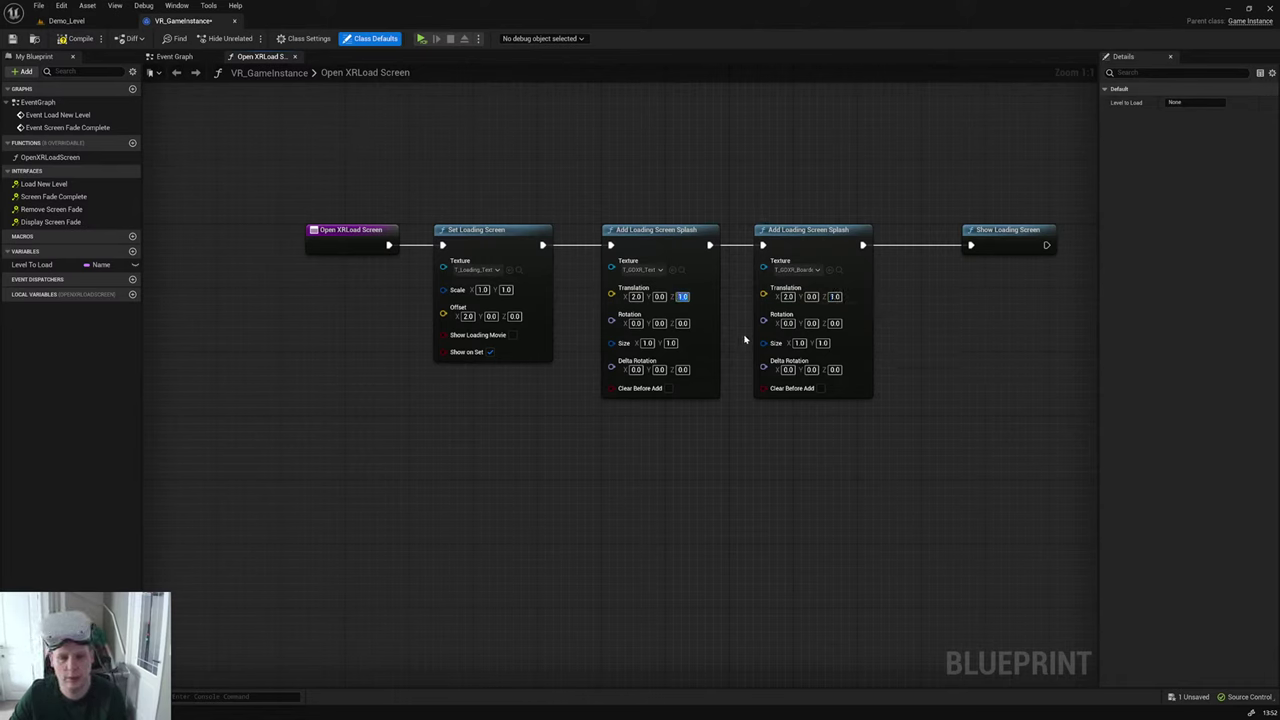
Step: After VR tests, set loading screen Offset Z to 0.7 and second splash X to 1.9, then compile
left_click(421, 39)
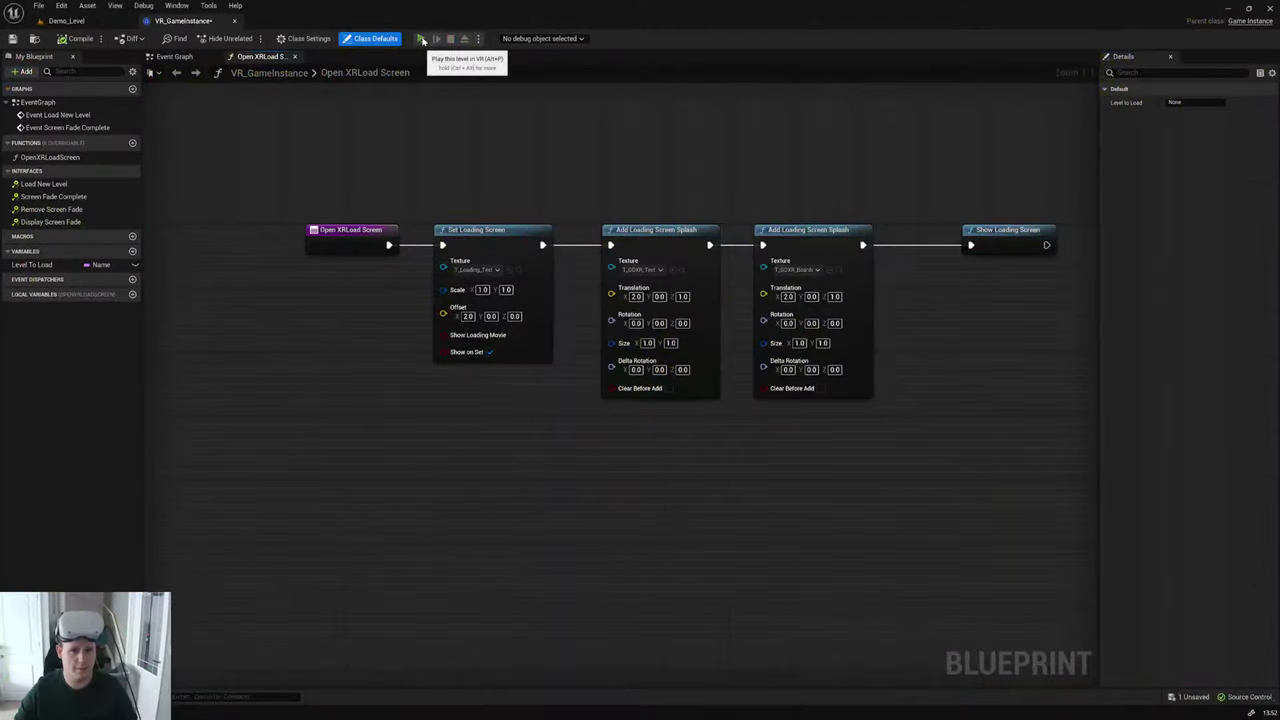
left_click(422, 38)
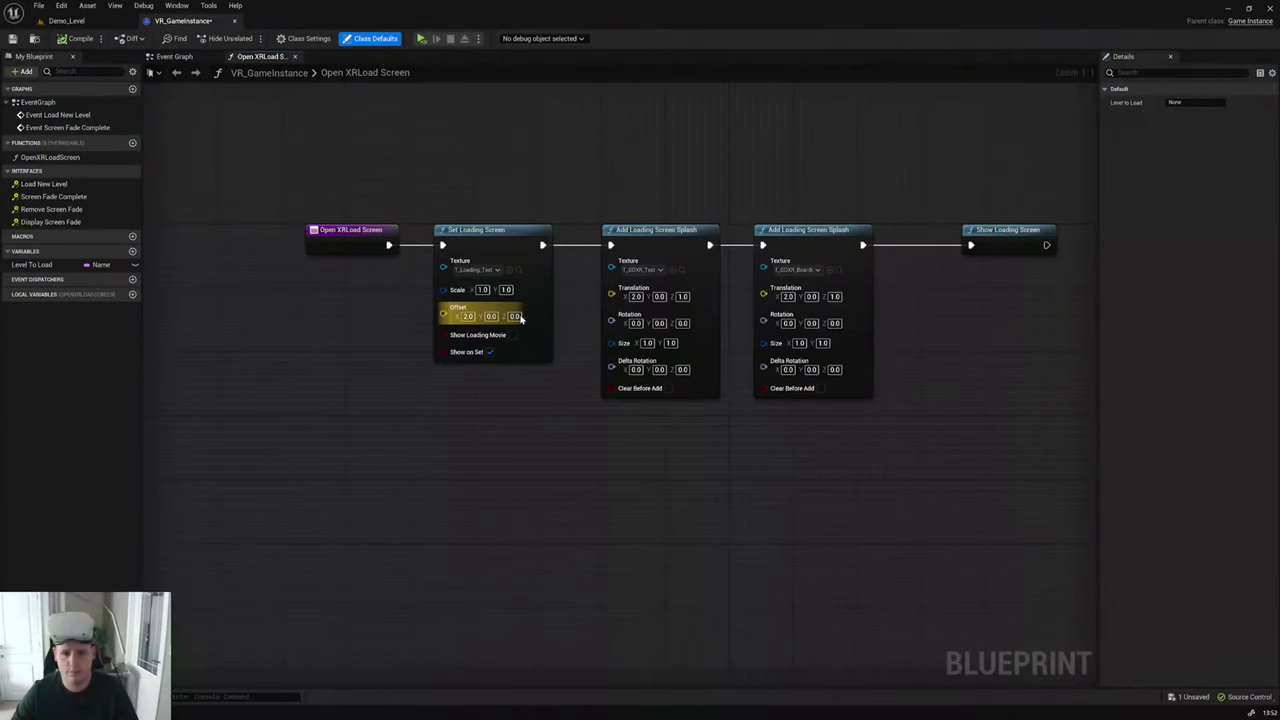
left_click(513, 316)
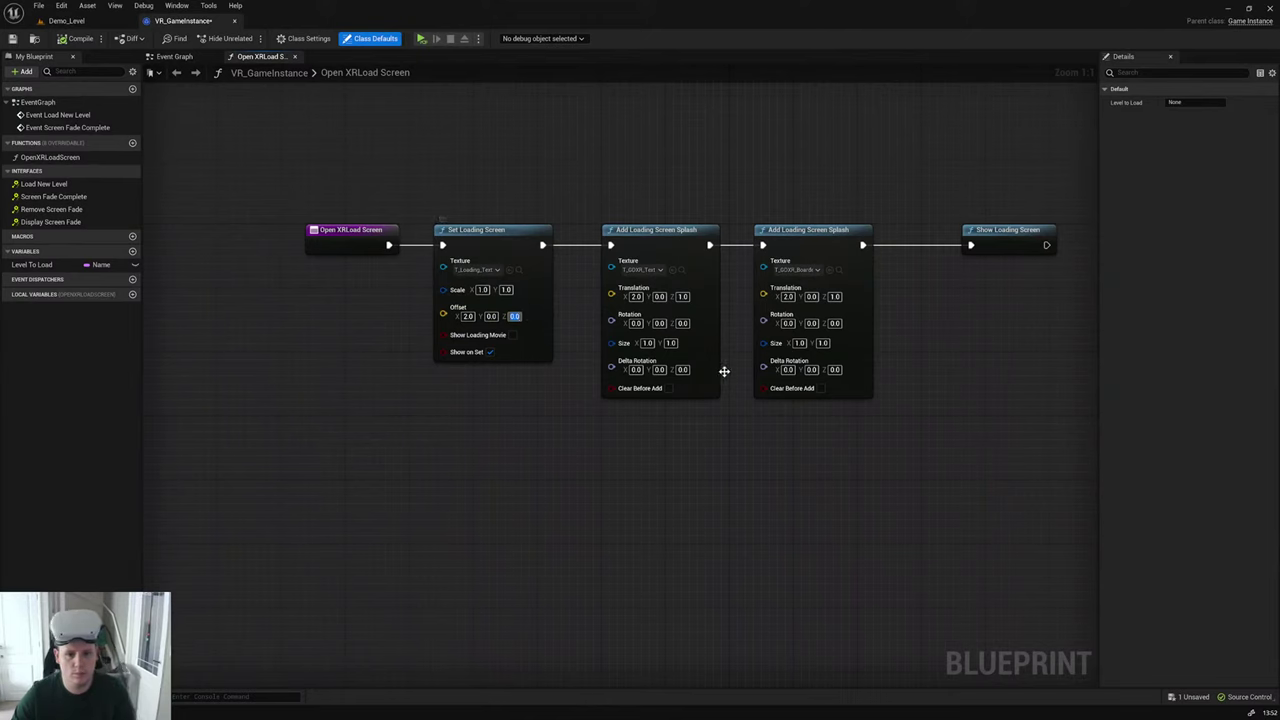
type("1.0")
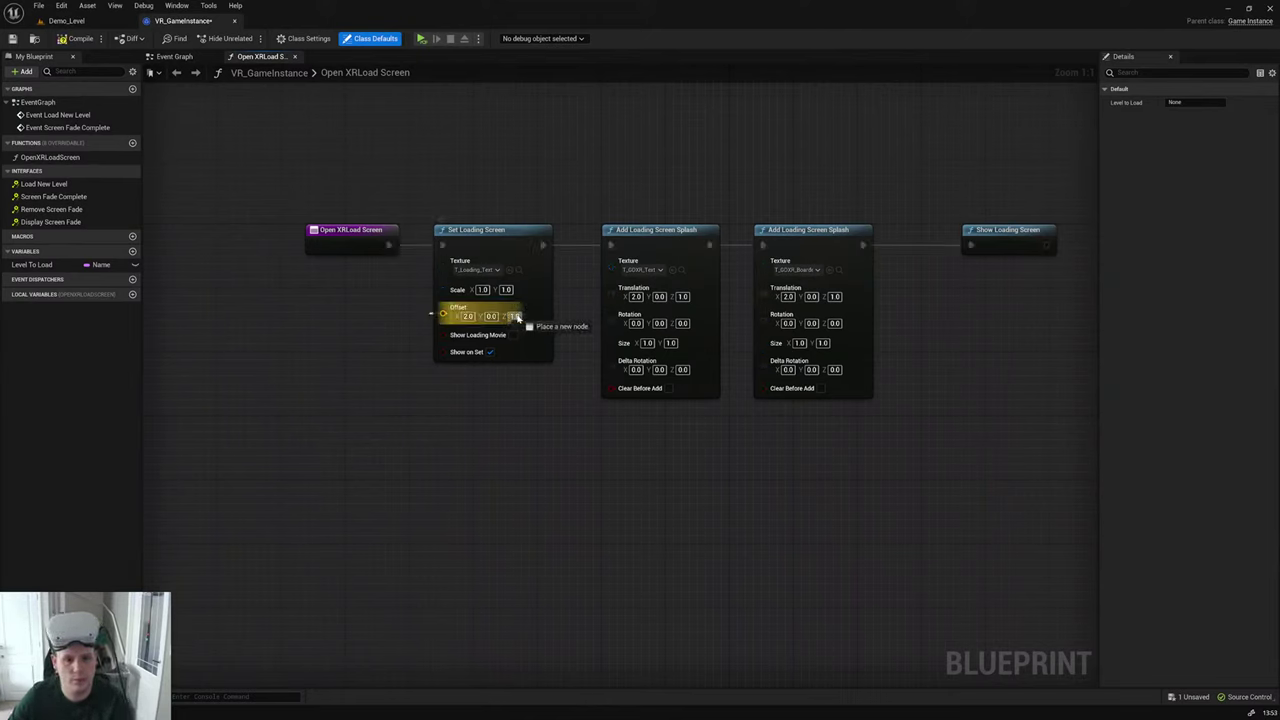
left_click(514, 316)
type("0.7")
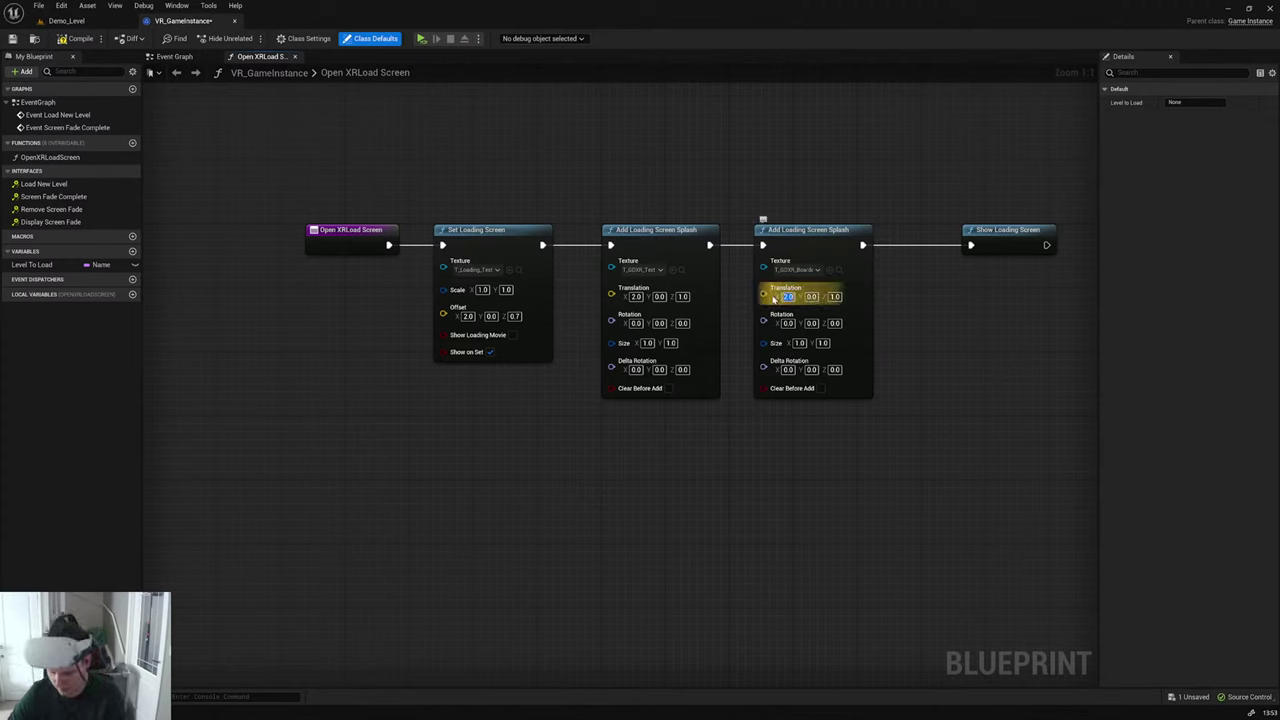
type("1.9")
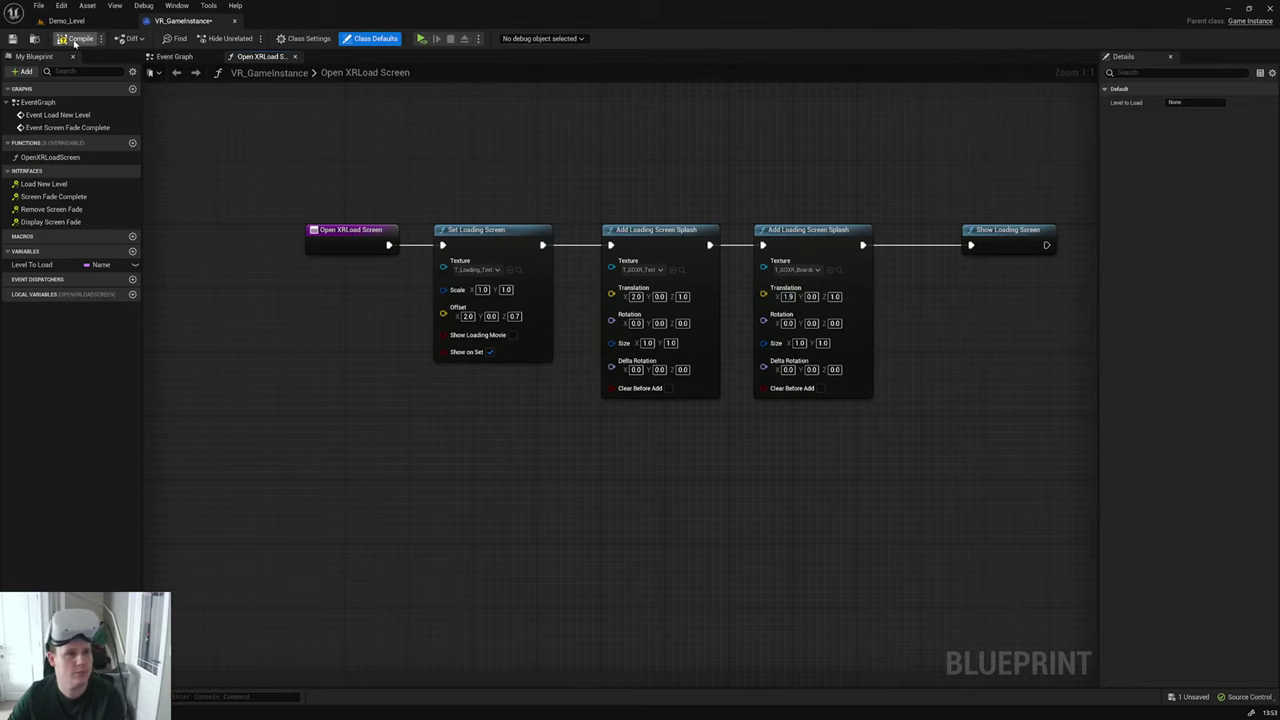
left_click(75, 42)
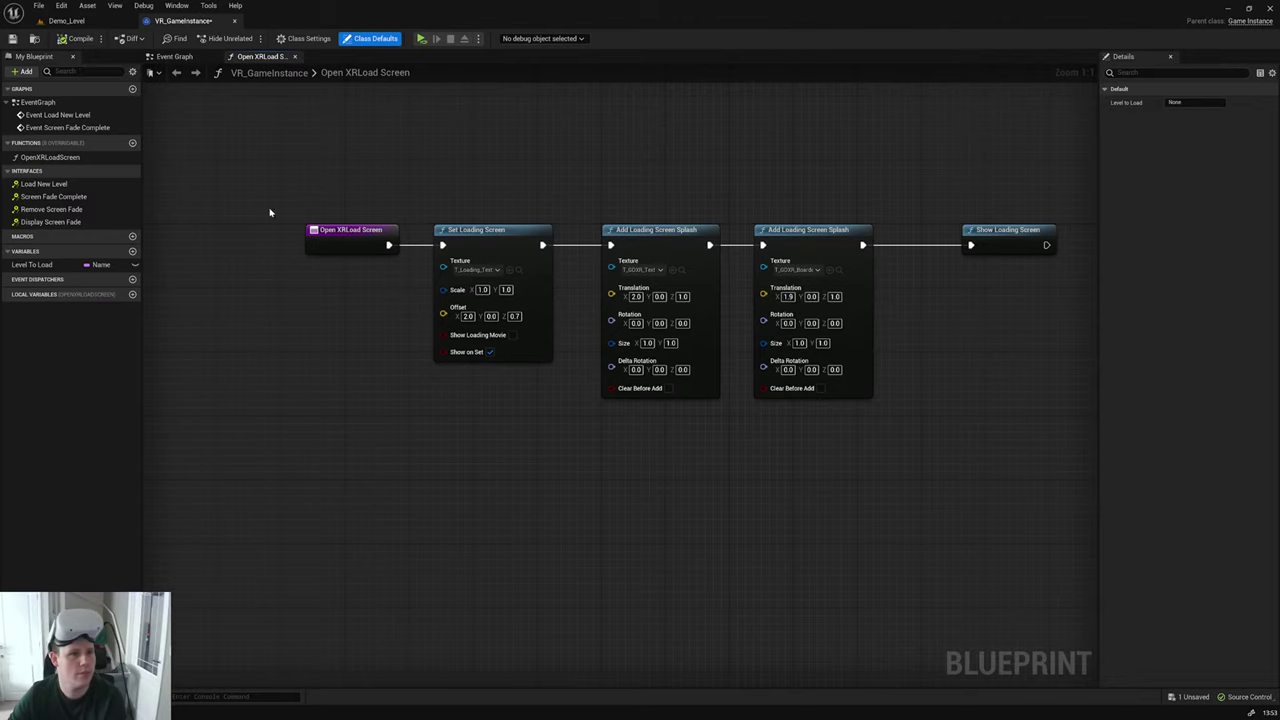
Step: Run two VR test previews of the adjusted loading screen
left_click(422, 40)
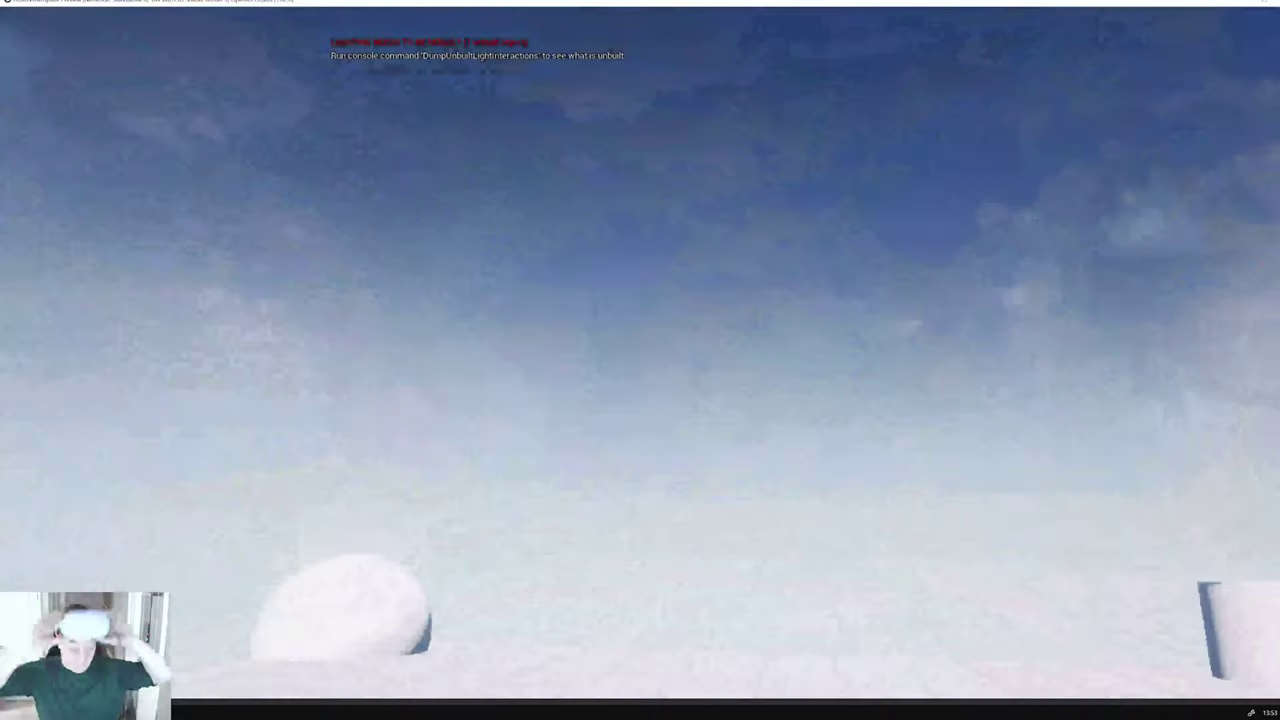
key("Escape")
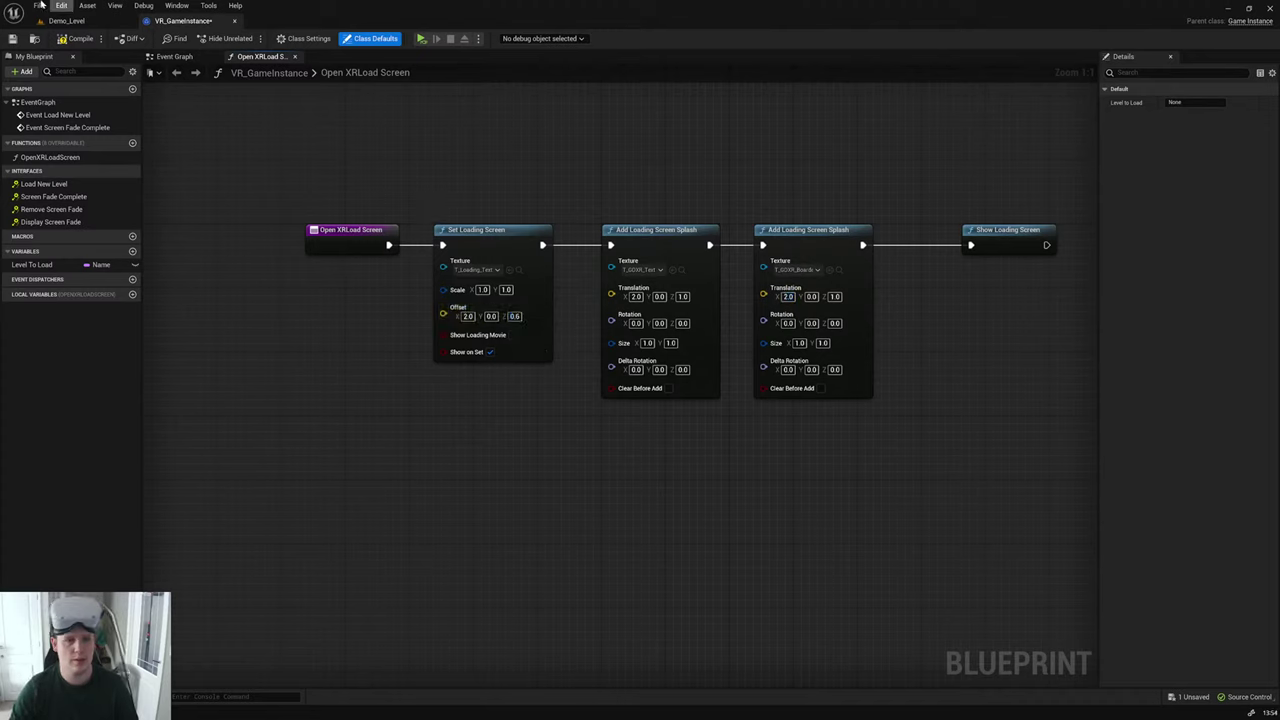
left_click(422, 39)
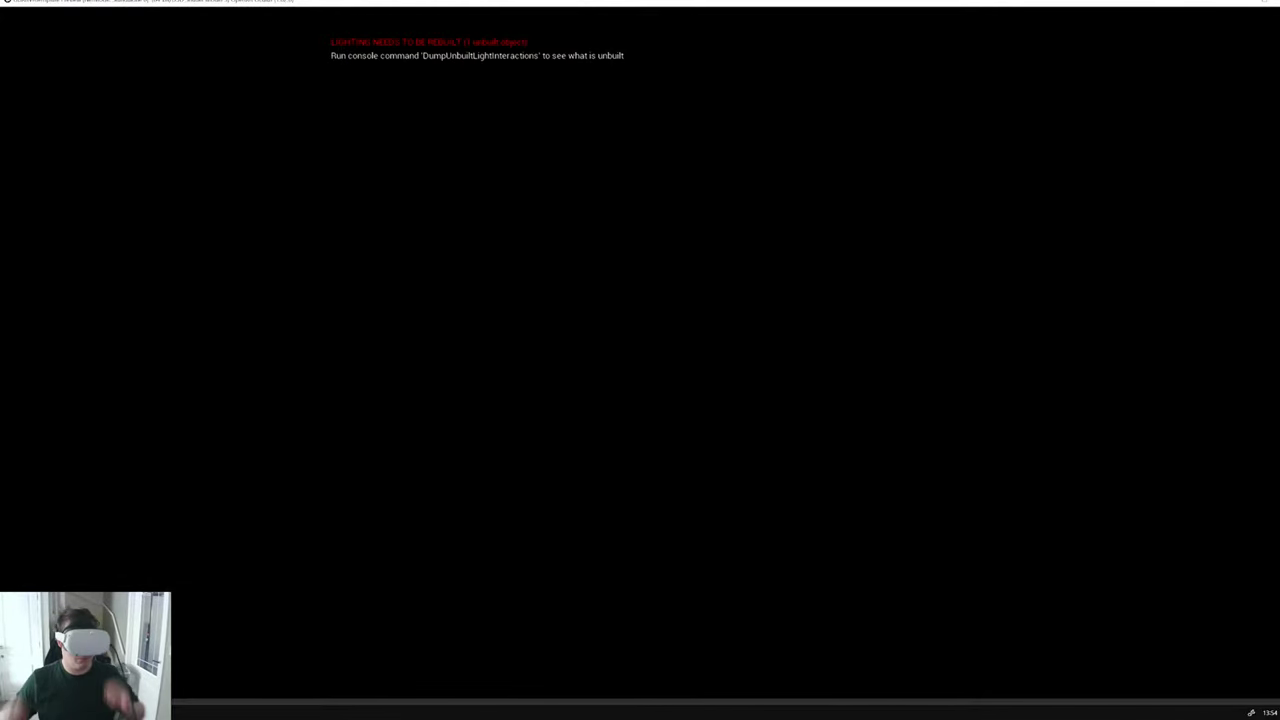
key("Escape")
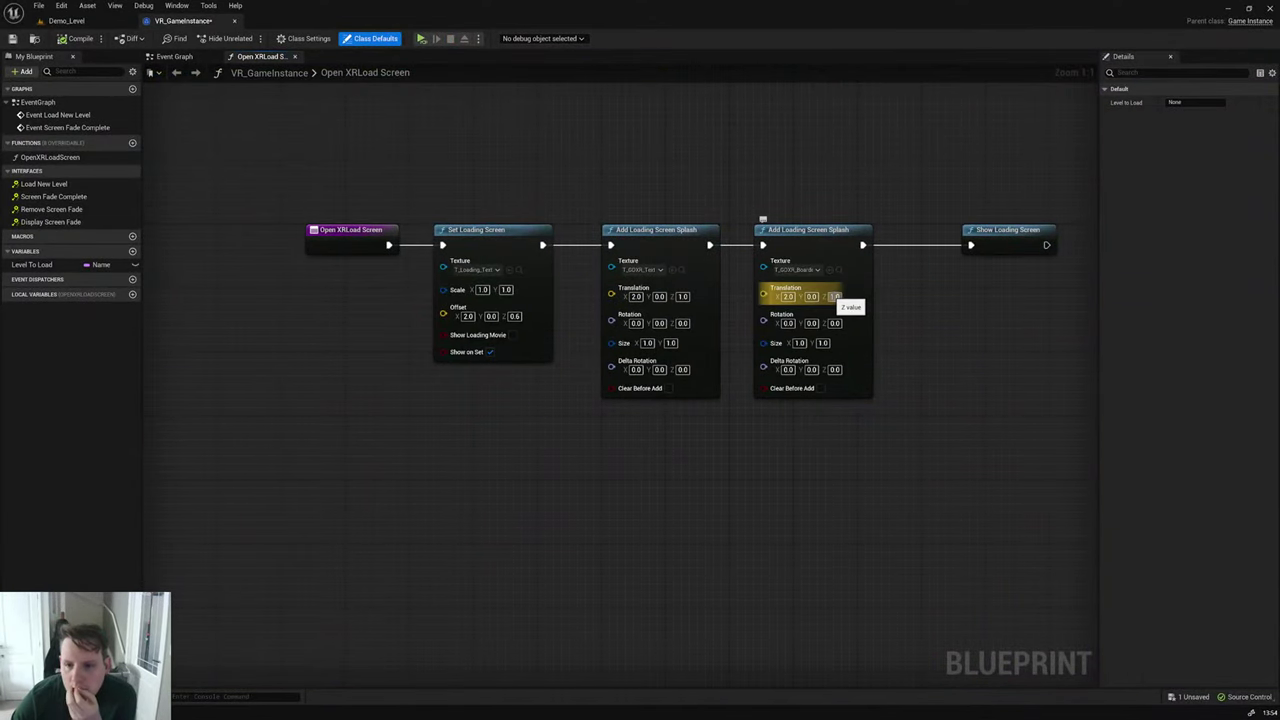
Step: Set Z to 0 on both splash translations and the Set Loading Screen offset
type("0")
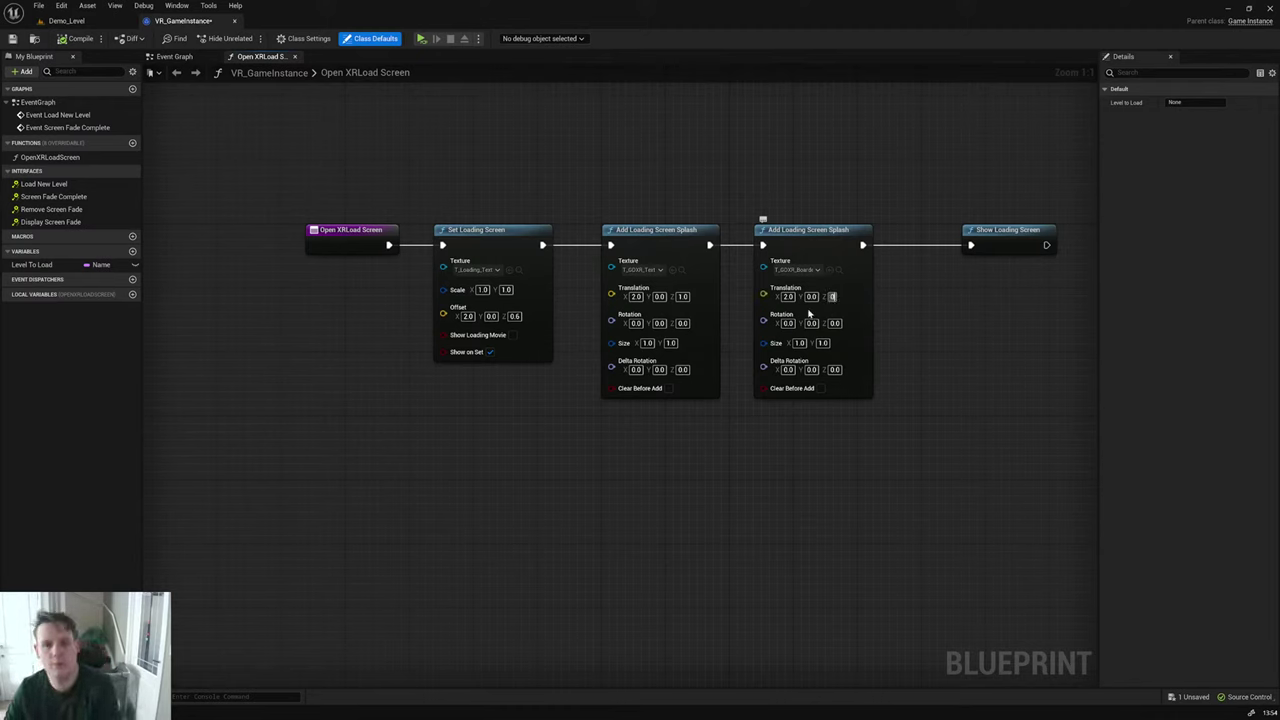
left_click(682, 296)
type("0")
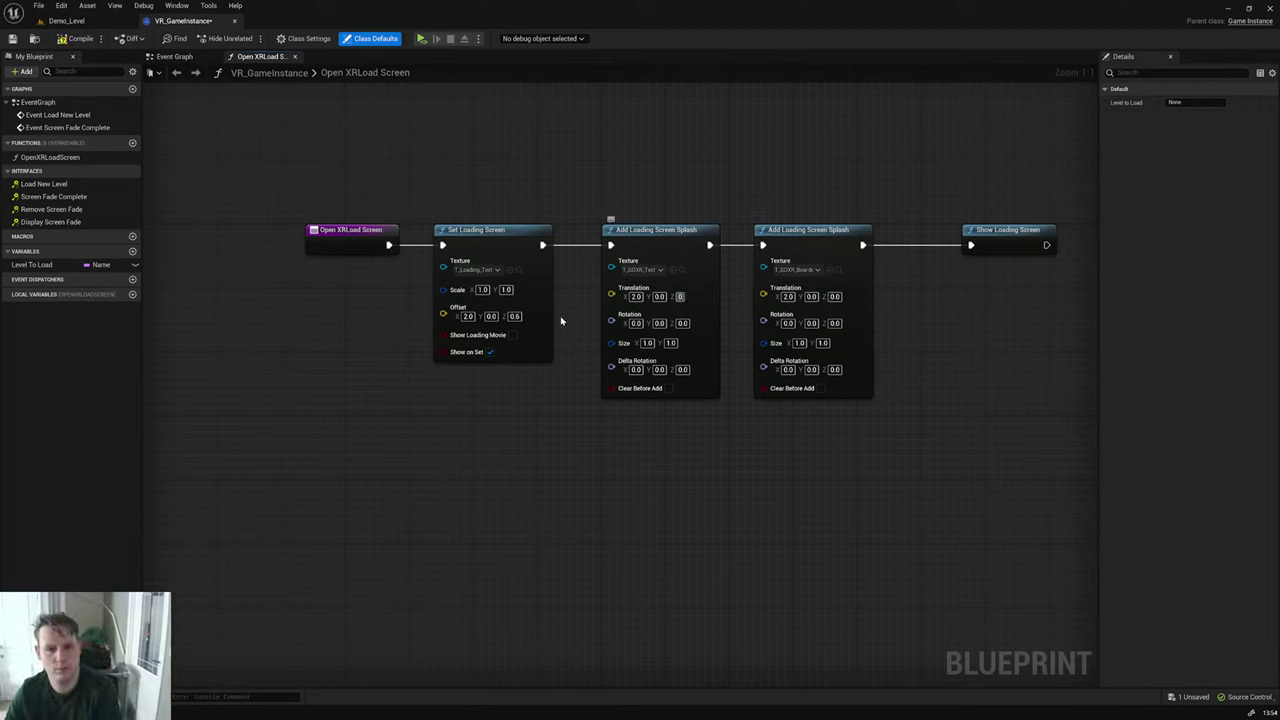
left_click(513, 316)
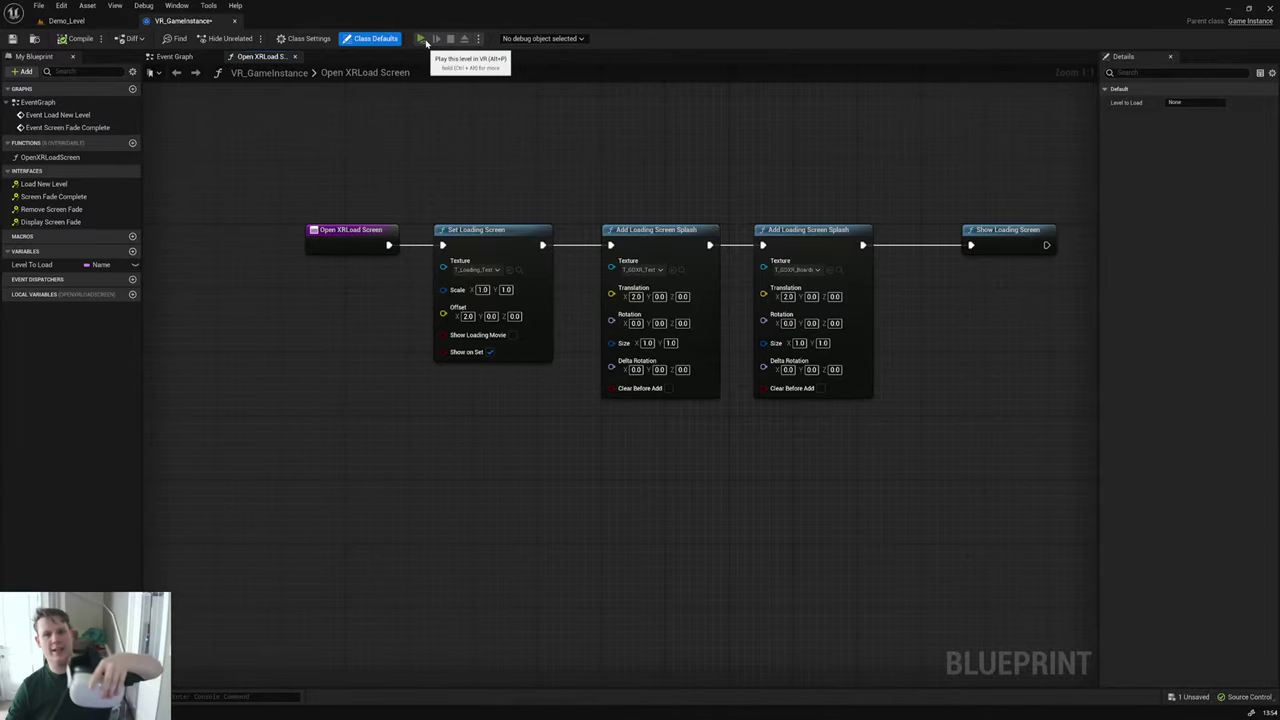
Step: Set Offset X and both splash Translation X values to 4.0, testing in VR before and after
left_click(422, 39)
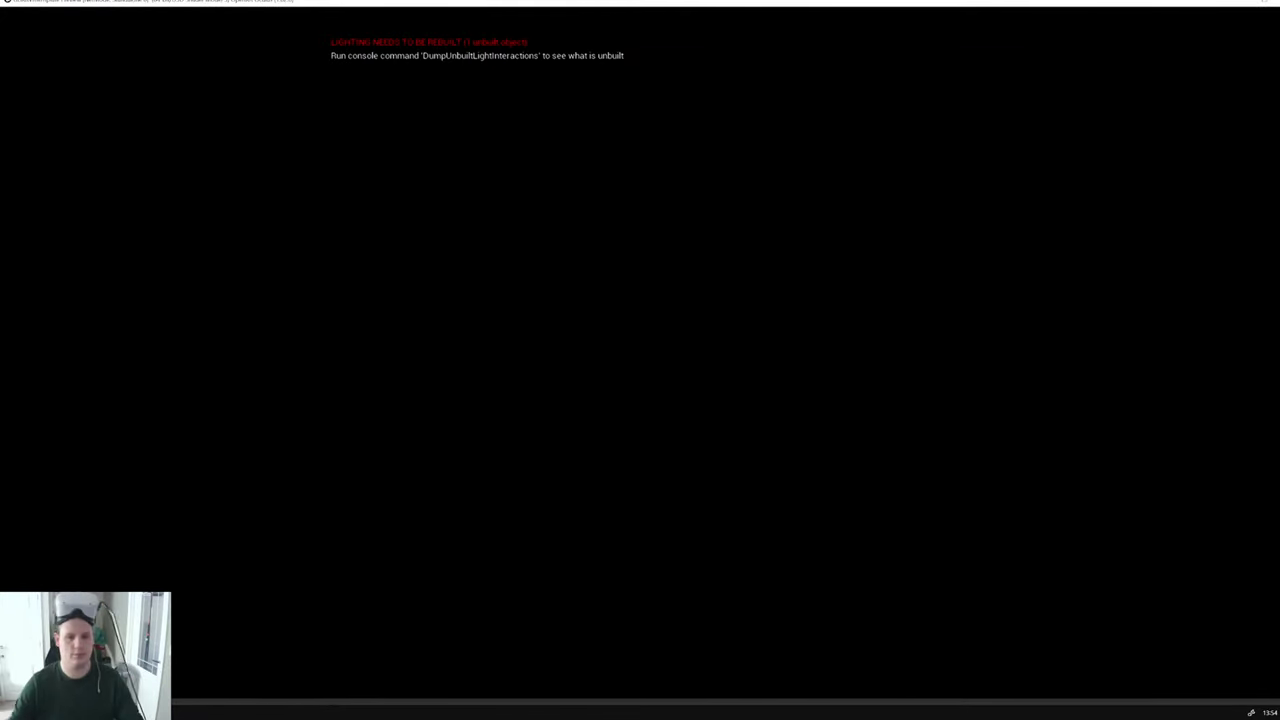
key("Escape")
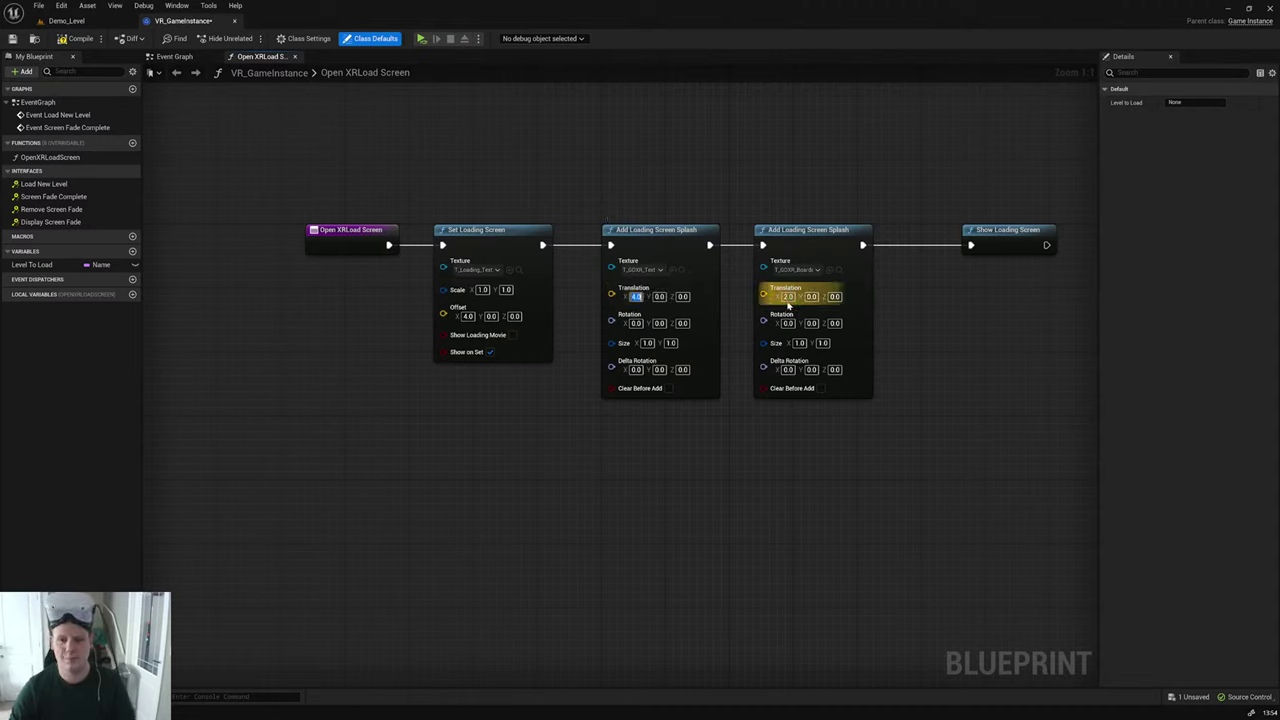
type("4")
key("Return")
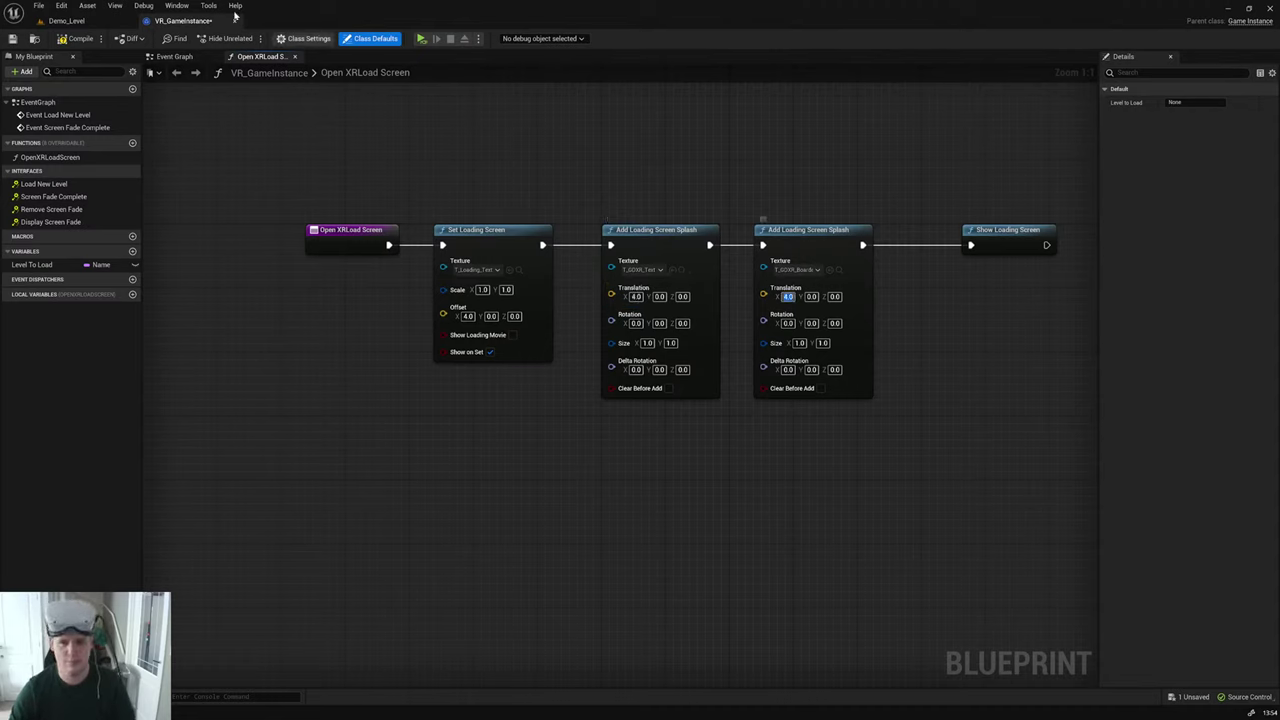
left_click(72, 37)
left_click(420, 39)
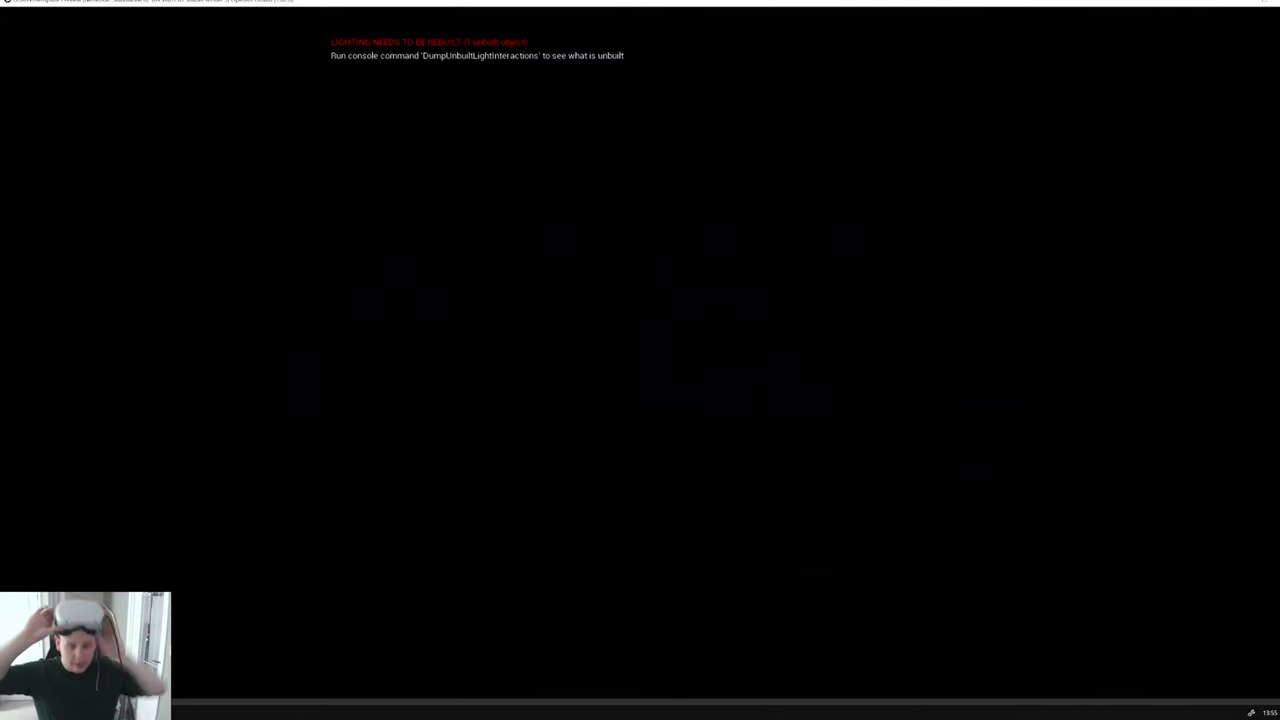
key("Escape")
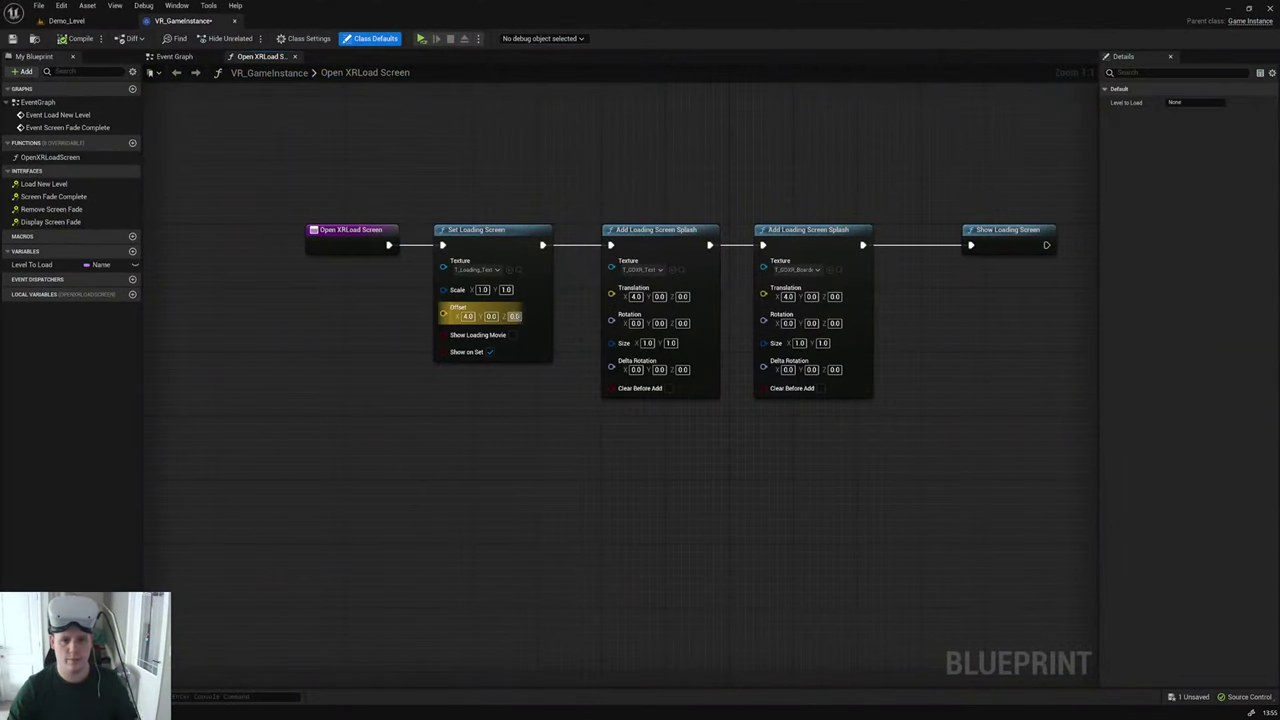
Step: Set Offset Z and both splash Translation Z values to 1.5, then start a VR test
left_click(513, 316)
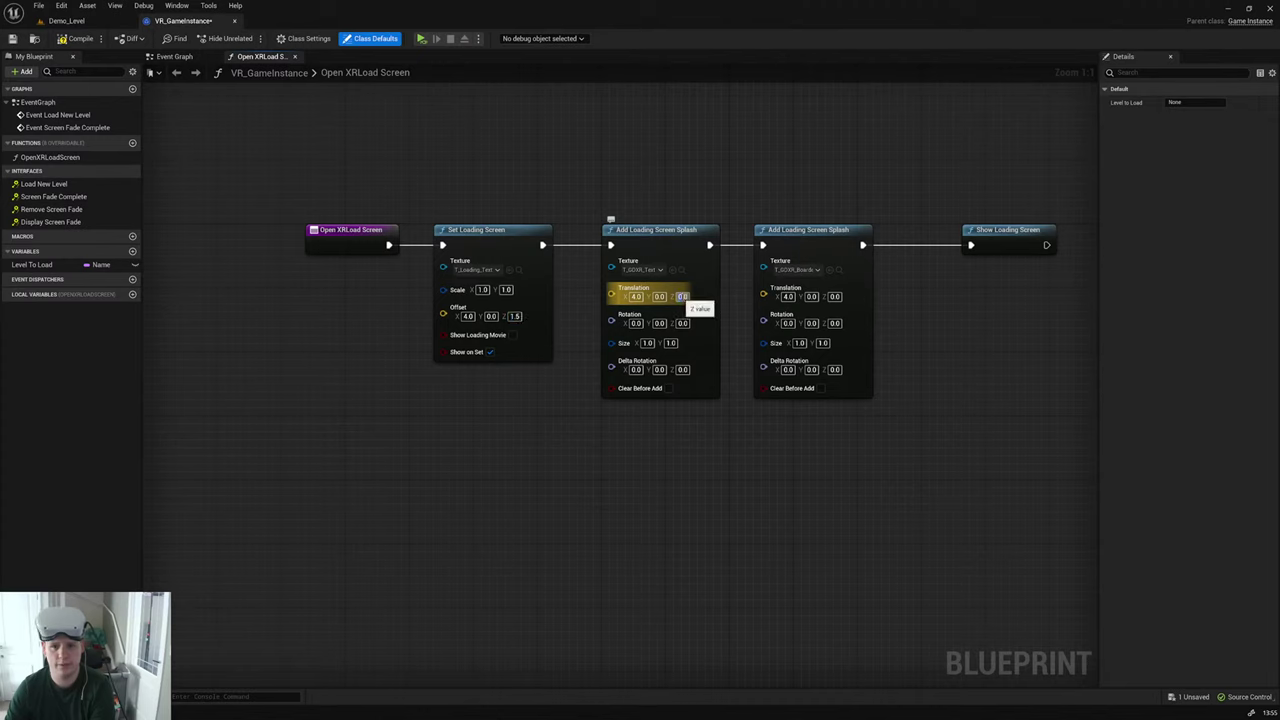
left_click(682, 296)
type("1.5")
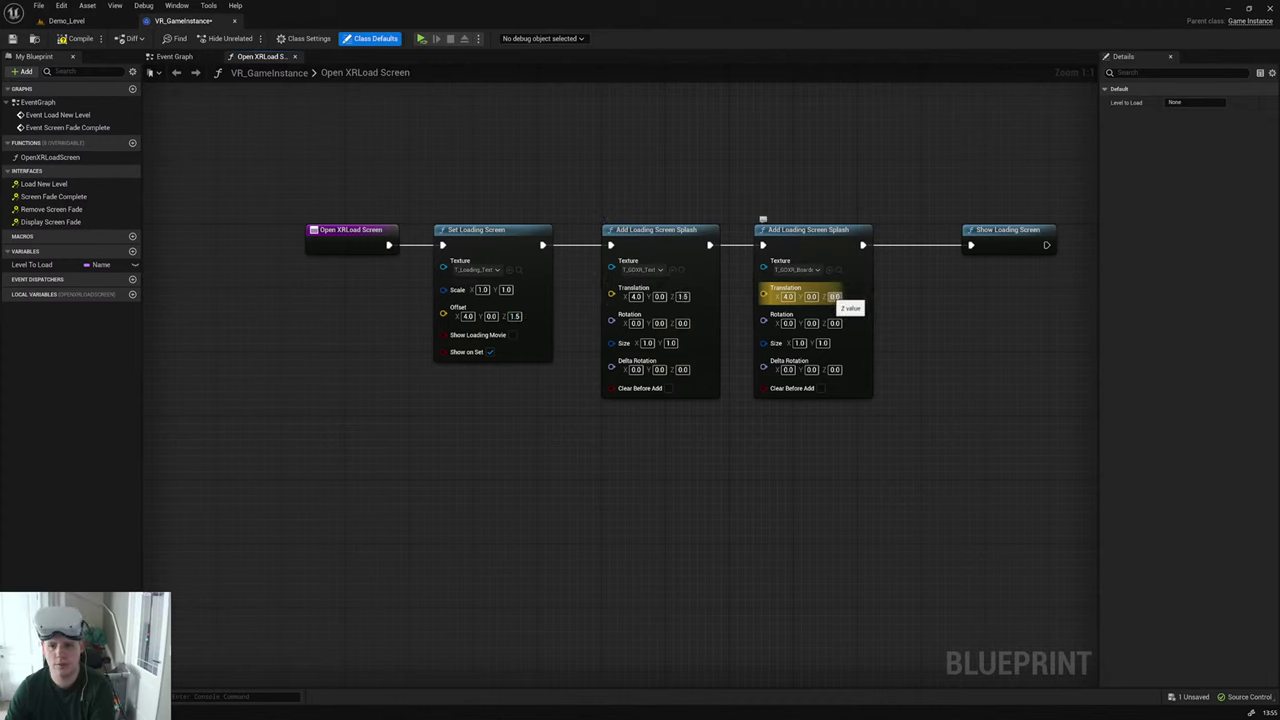
left_click(834, 296)
type("1.5")
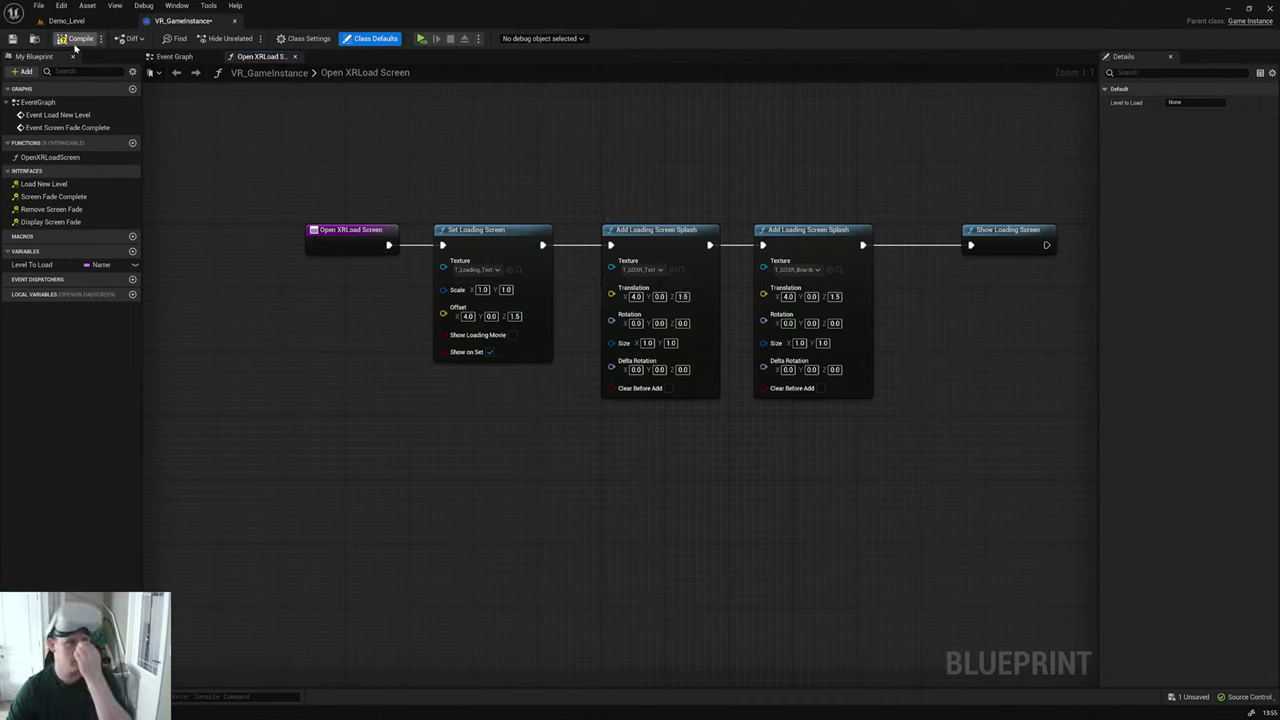
left_click(421, 38)
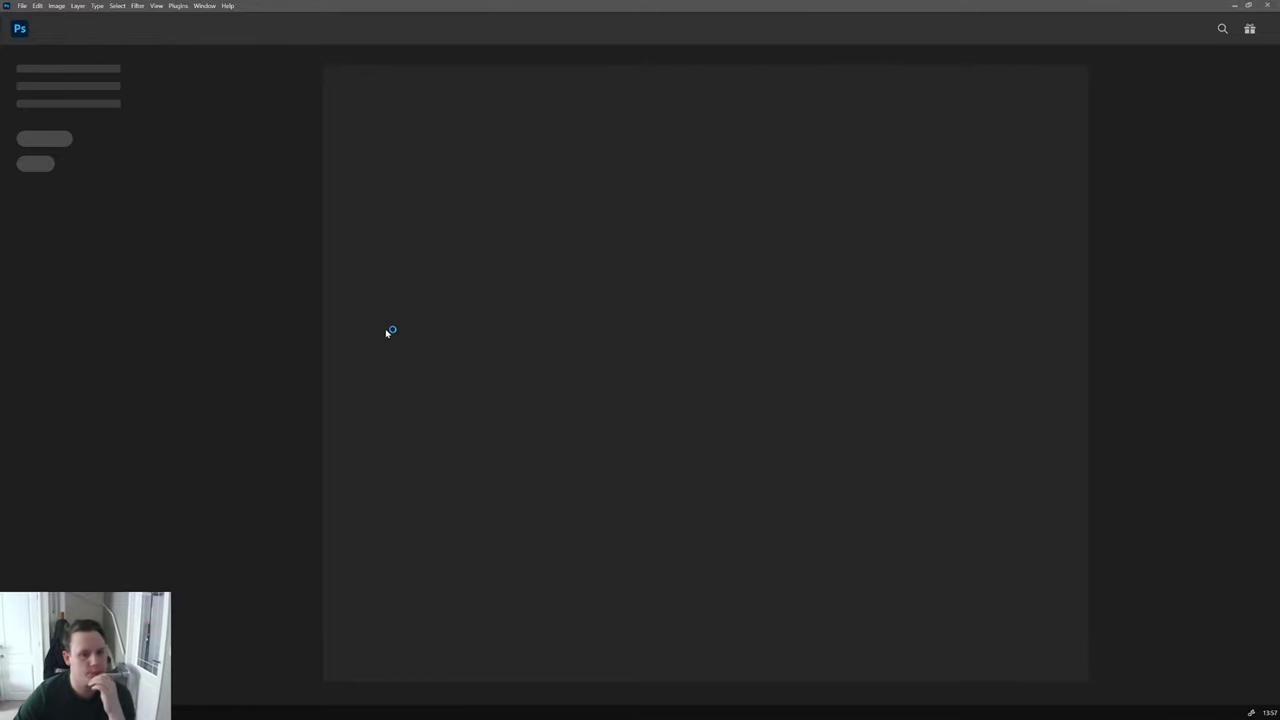
Step: Open LoadScreen.psd and bring up Export As for all three layers
left_click(397, 350)
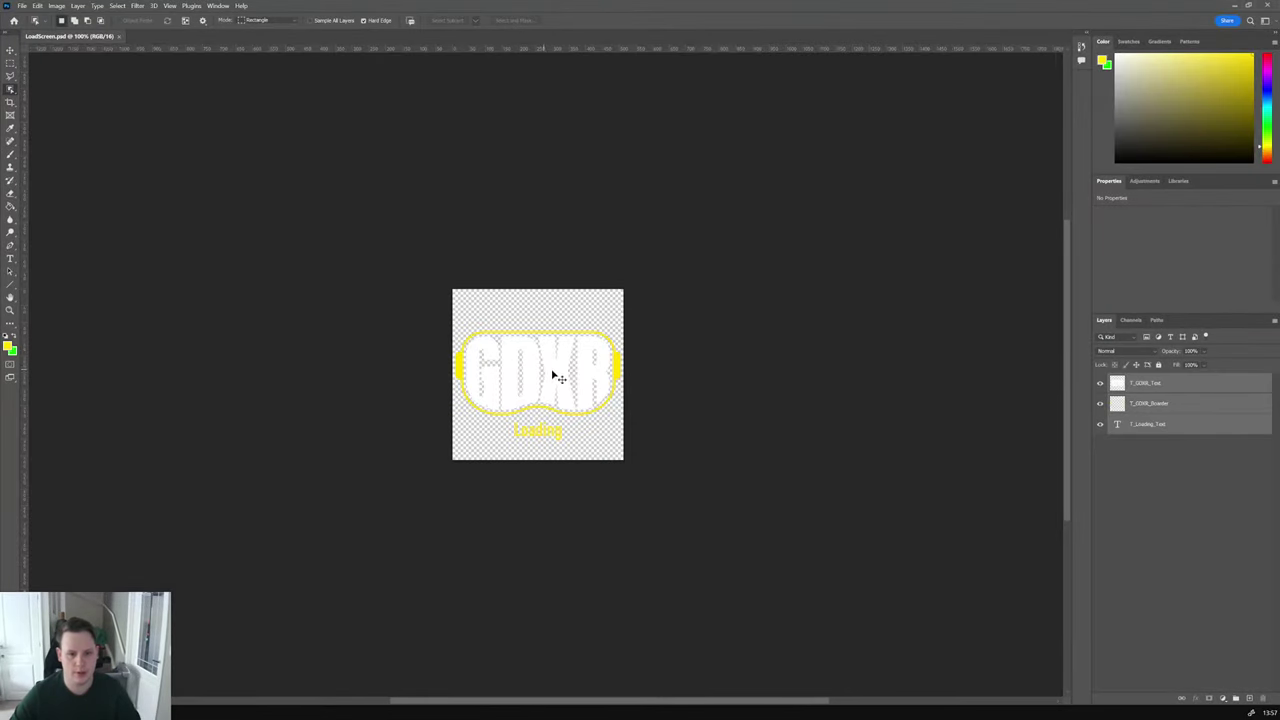
scroll(555, 377, "up", 6, "alt")
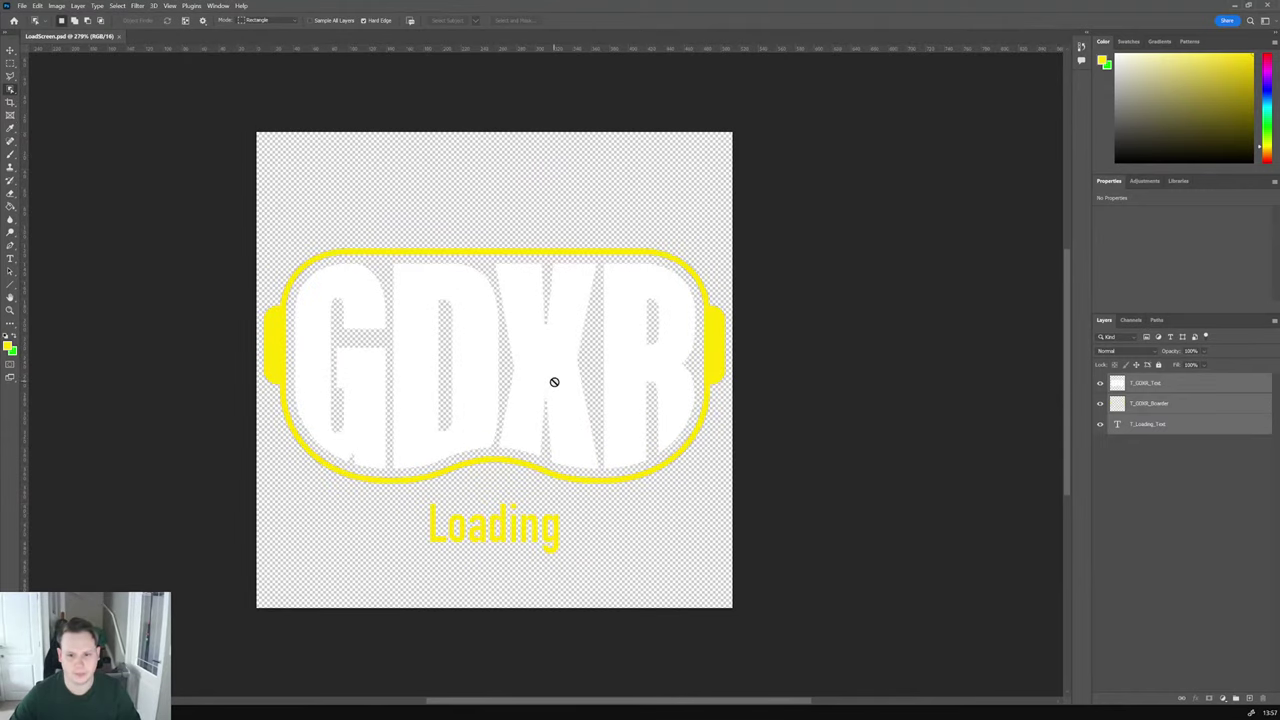
left_click(1162, 482)
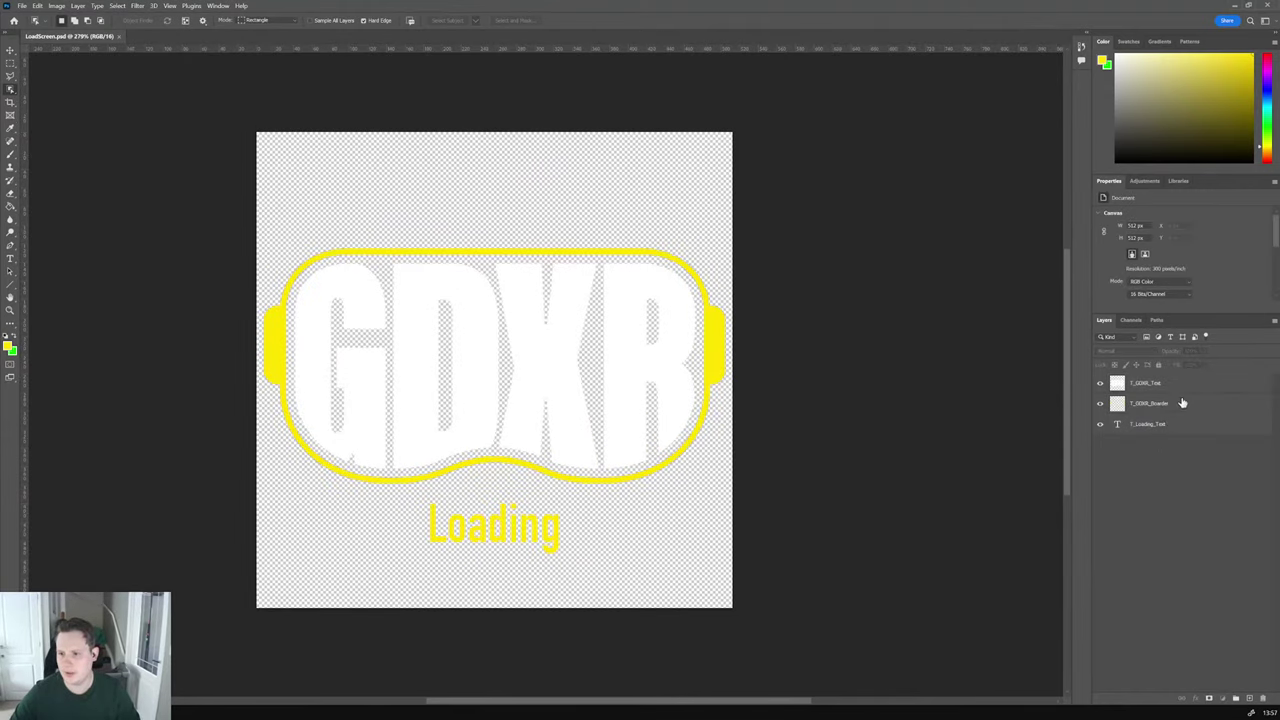
key("ctrl+alt+a")
right_click(1193, 406)
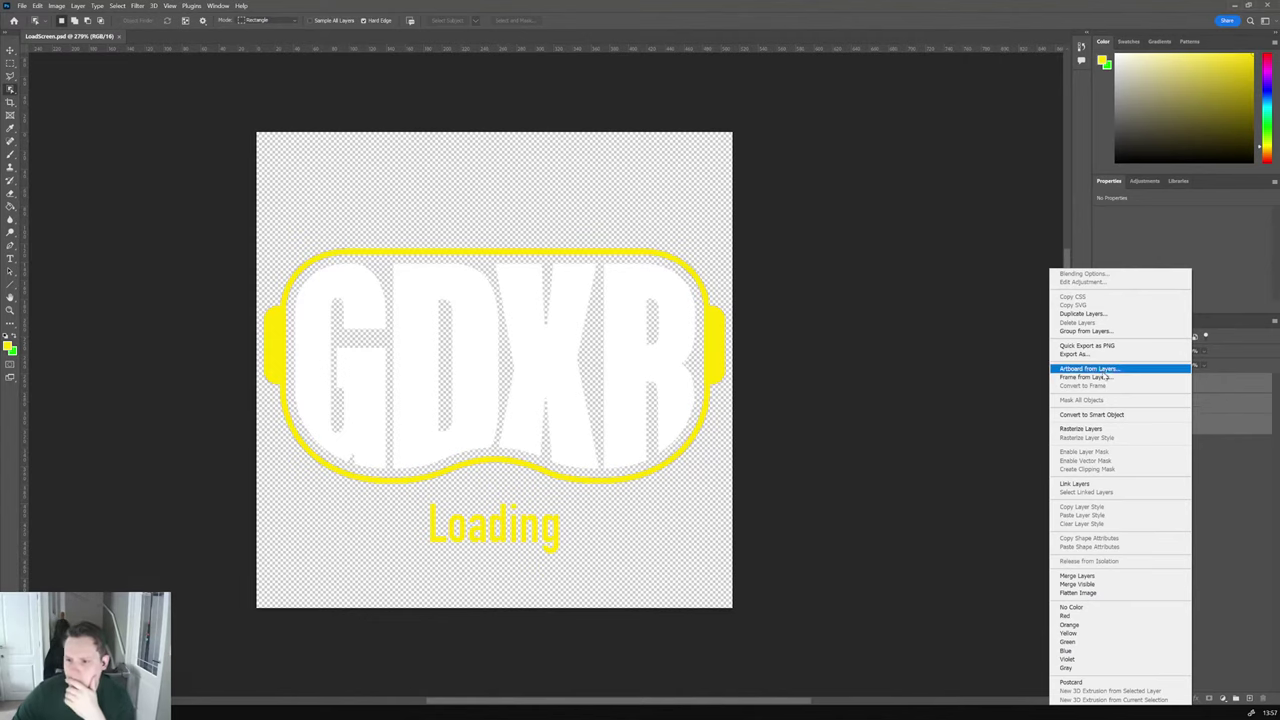
left_click(1097, 355)
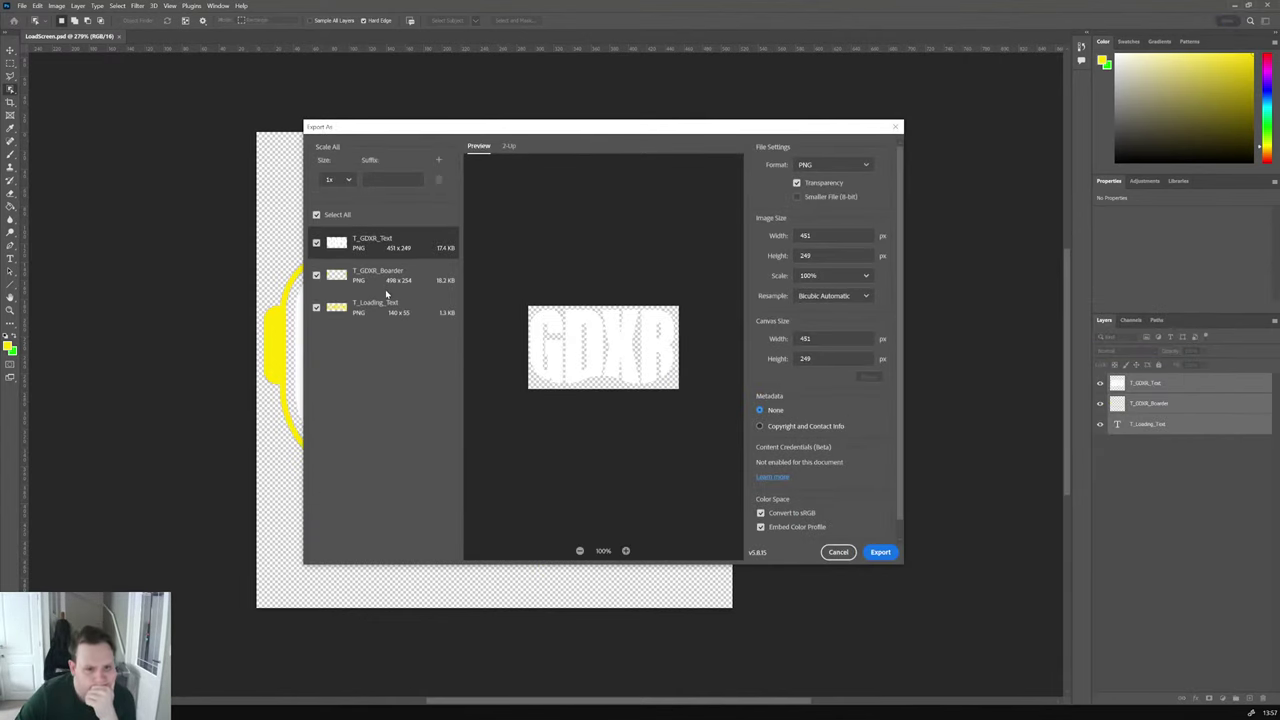
Step: Try a 512 canvas size for T_GDXR_Text and T_GDXR_Boarder, then cancel the export
double_click(805, 338)
type("1521")
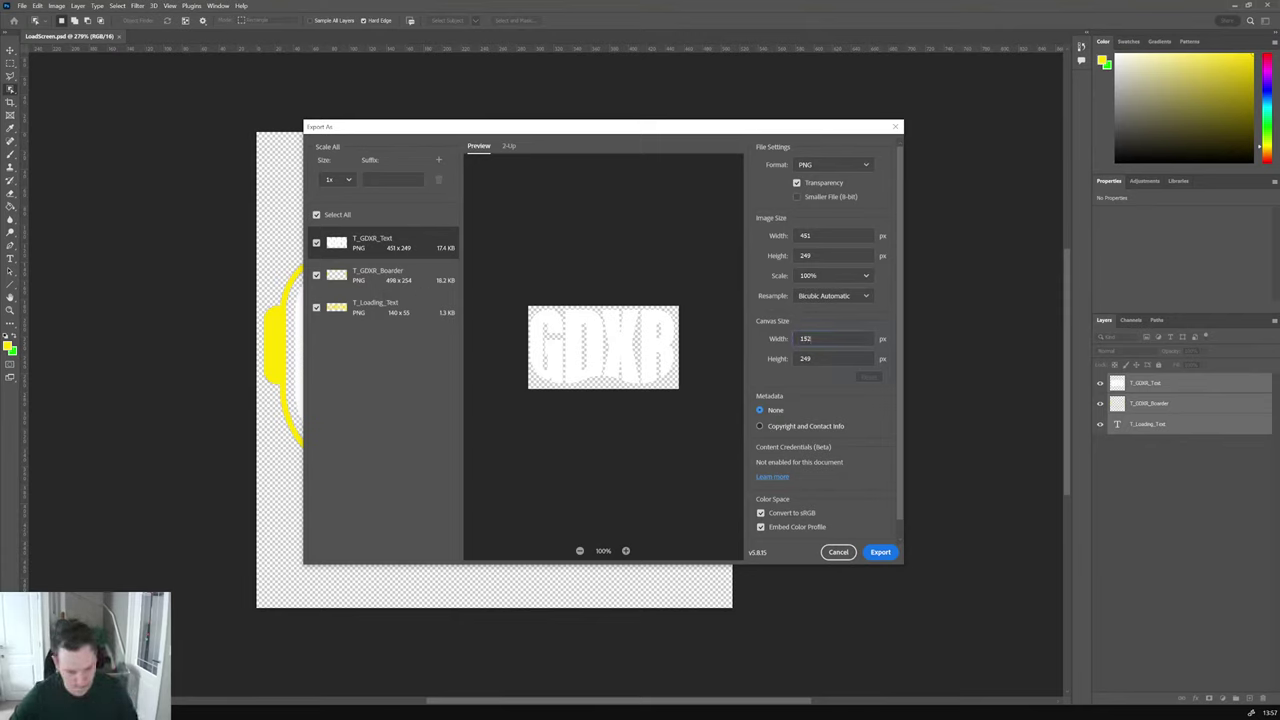
key("Tab")
type("512")
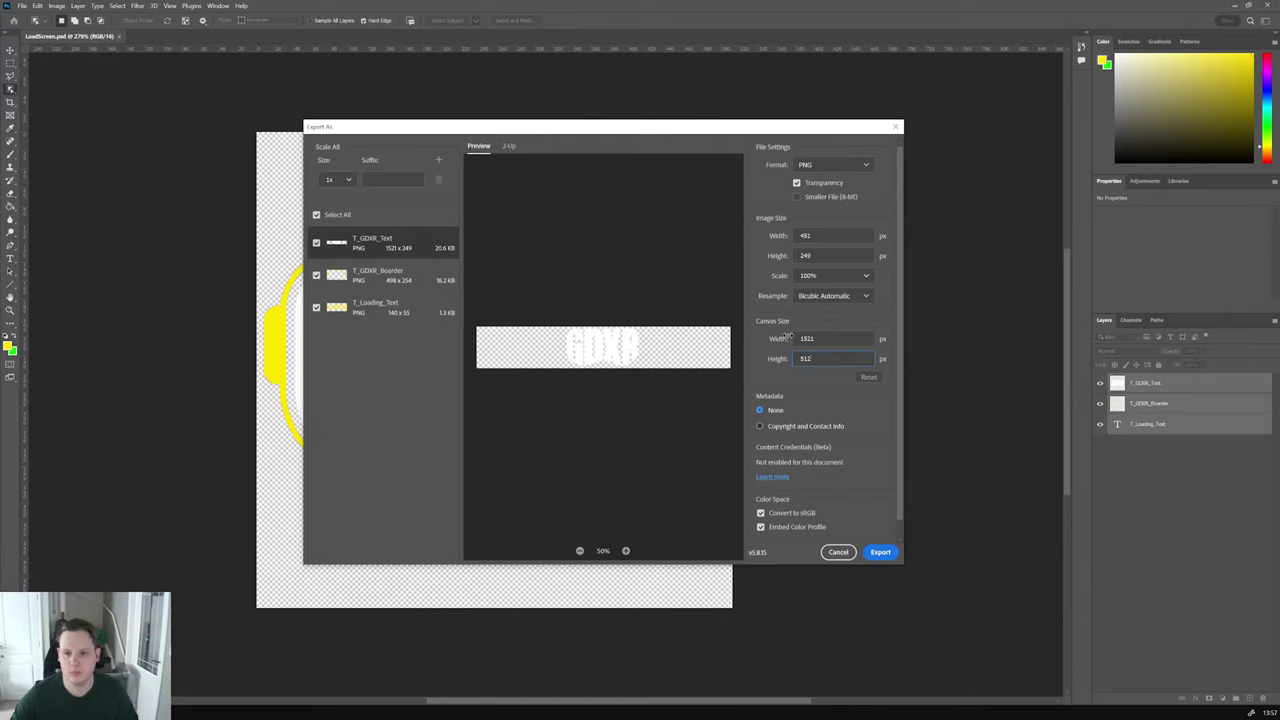
left_click_drag(818, 339, 804, 339)
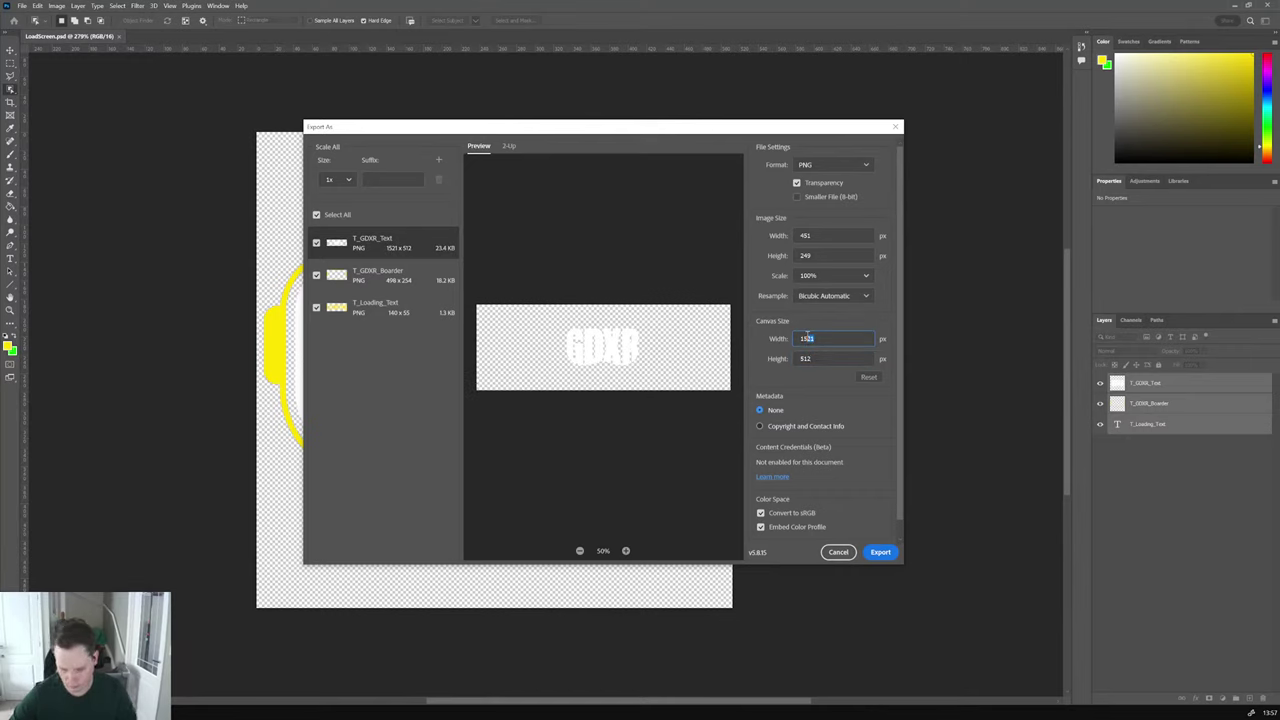
type("51")
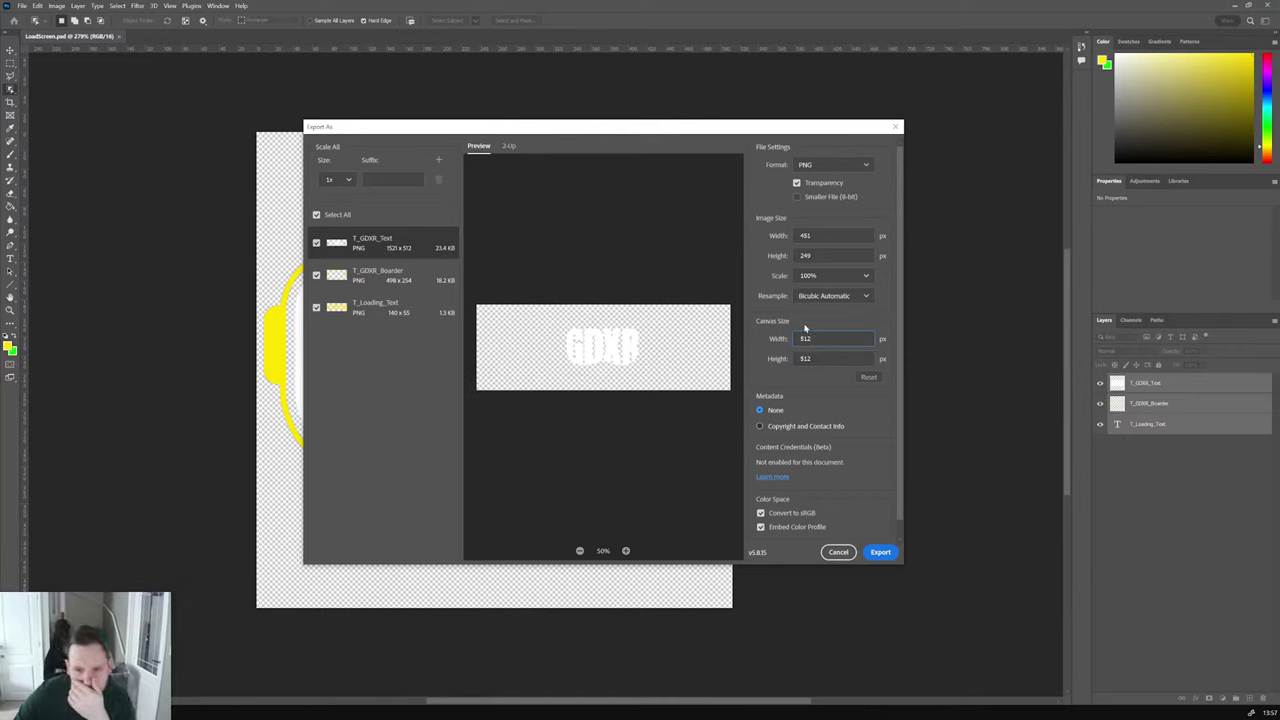
key("Return")
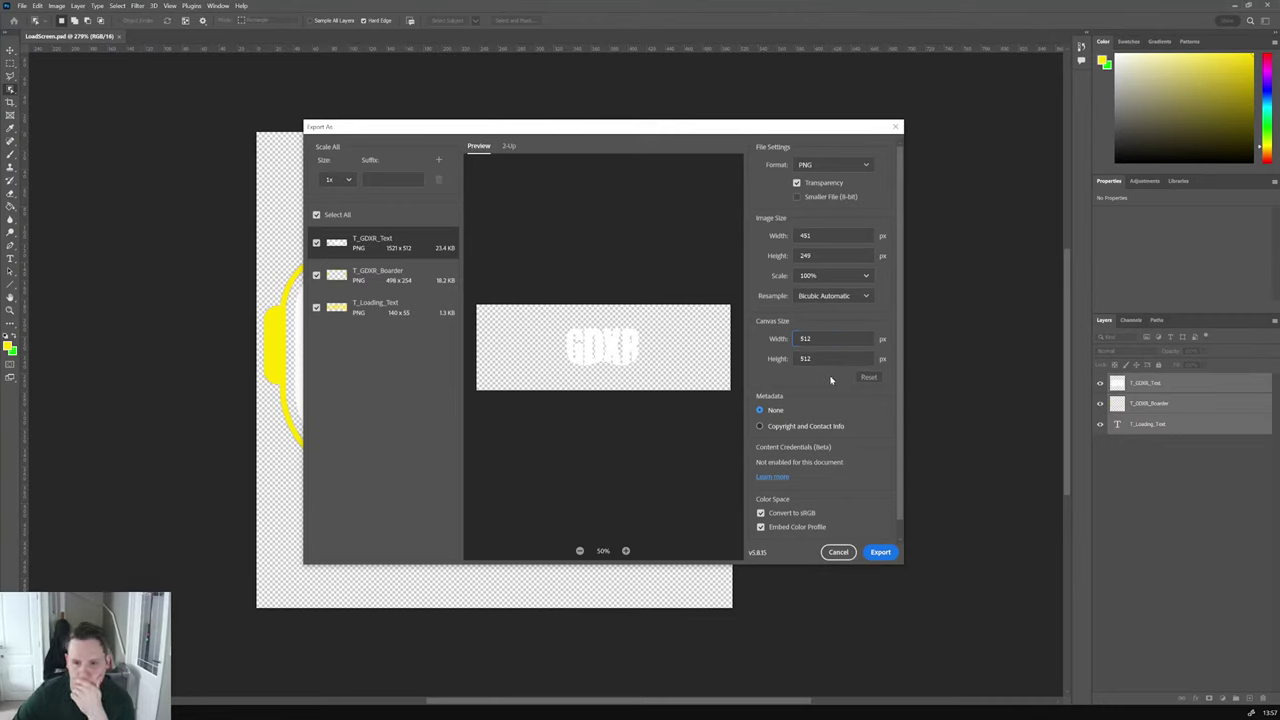
left_click(384, 287)
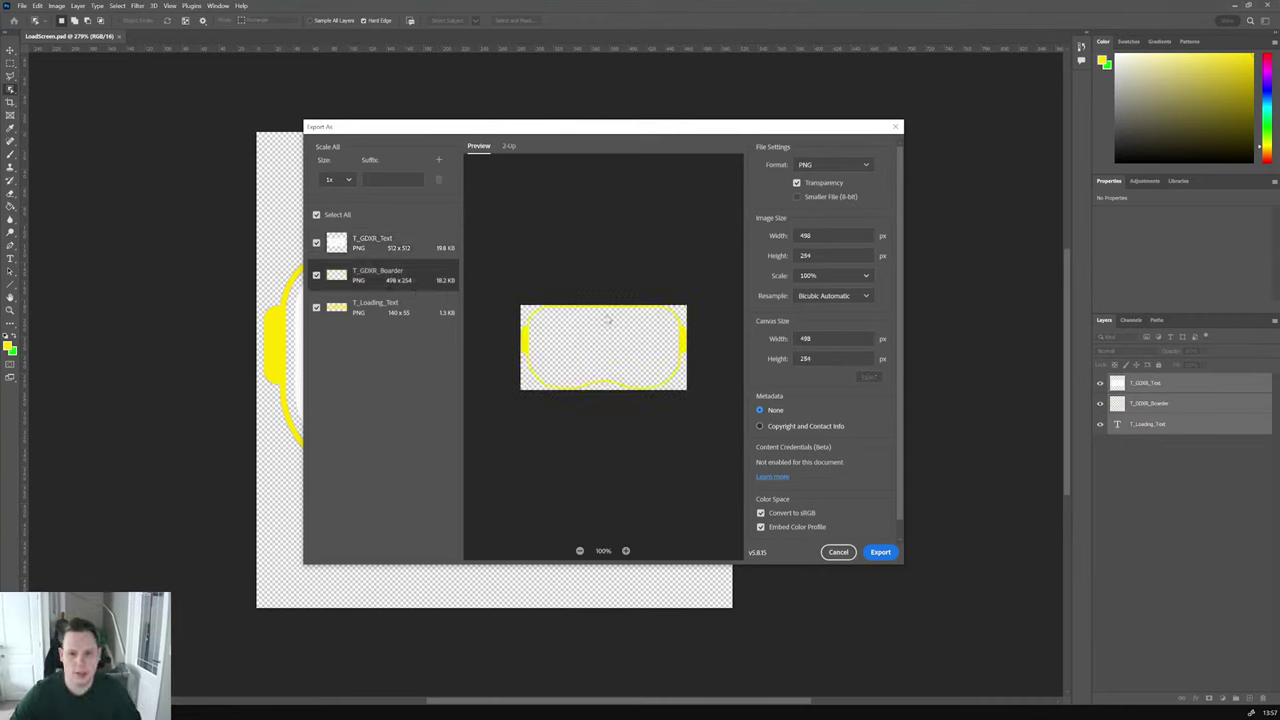
left_click(812, 338)
type("512")
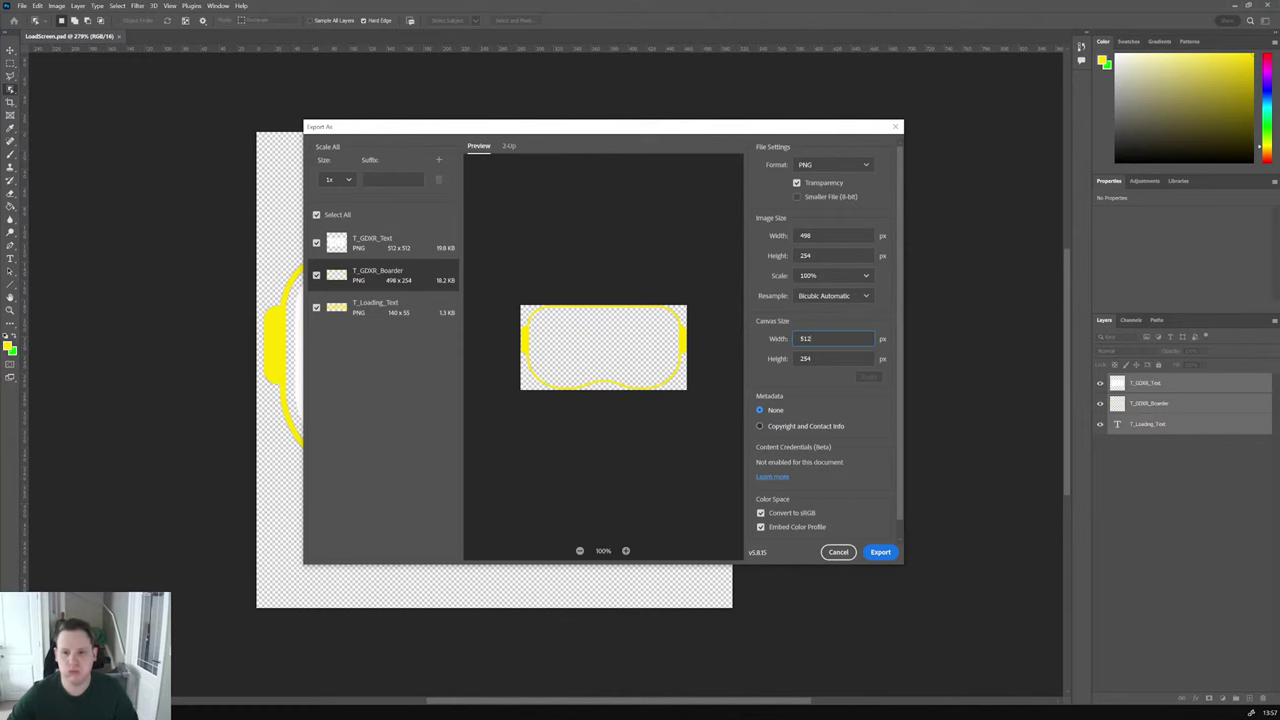
left_click(838, 552)
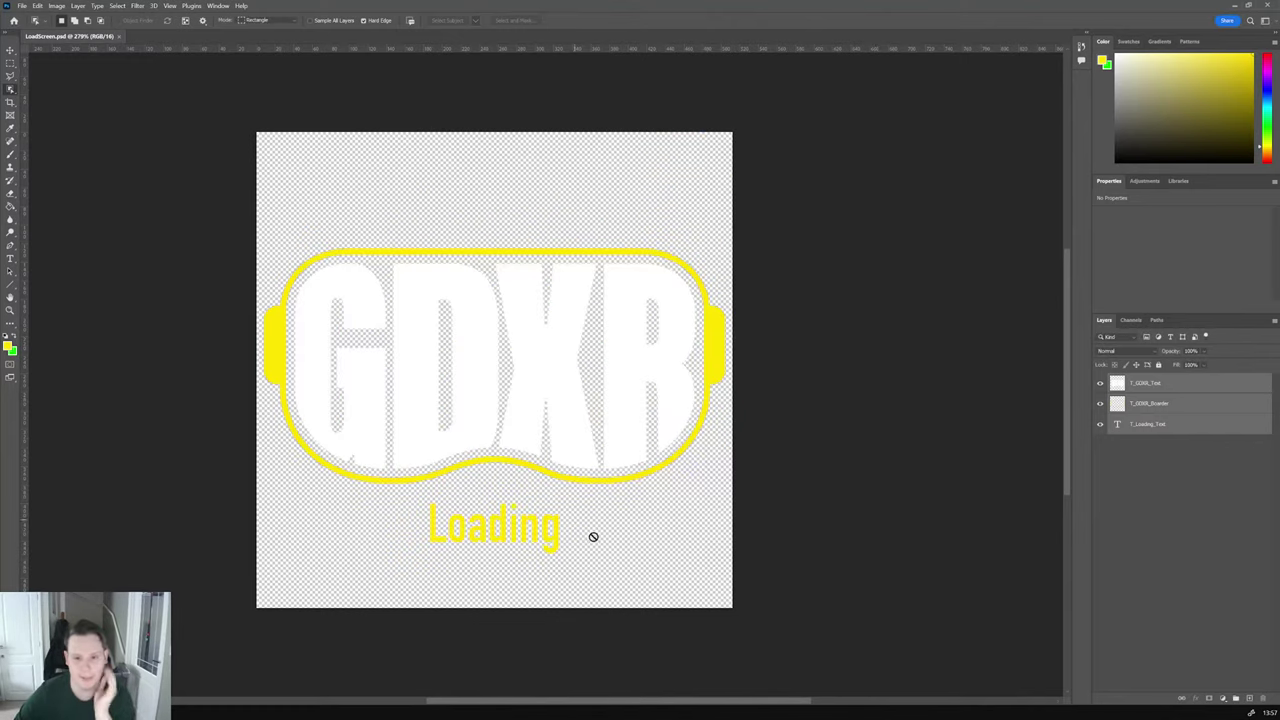
Step: Select the T_GDXR_Text layer and view the document's export settings without exporting
left_click(1152, 383)
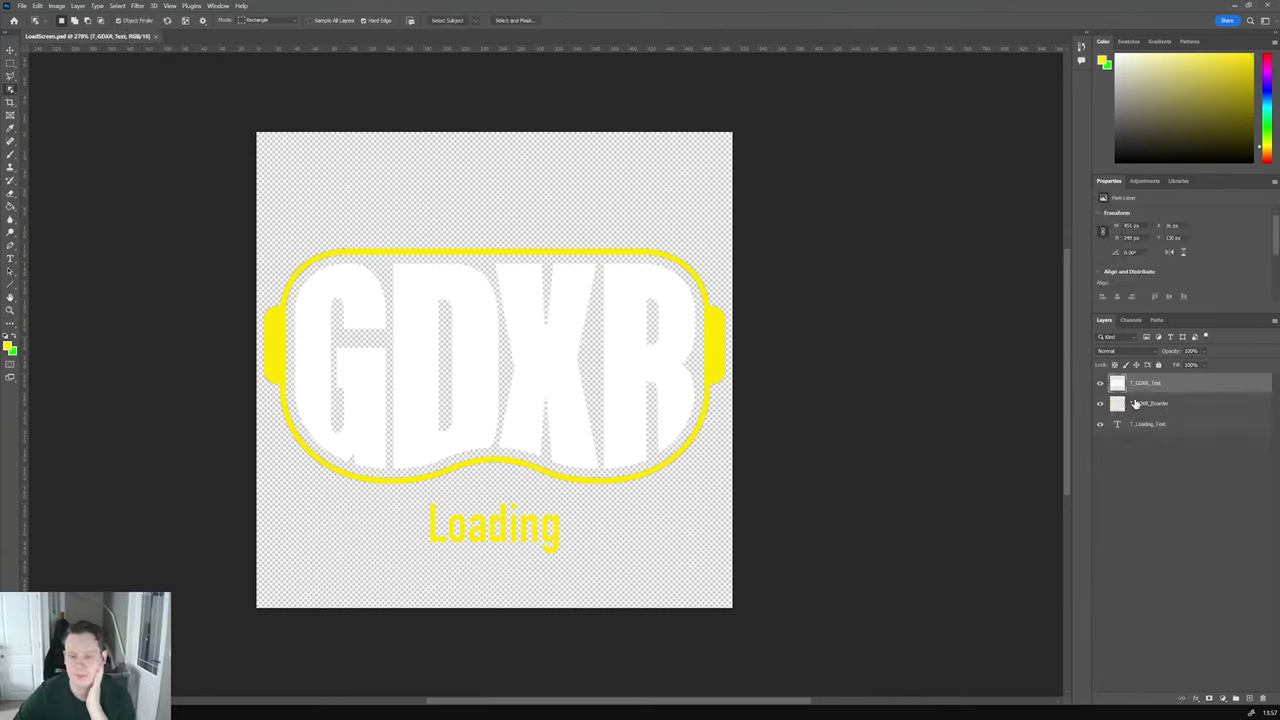
left_click(21, 5)
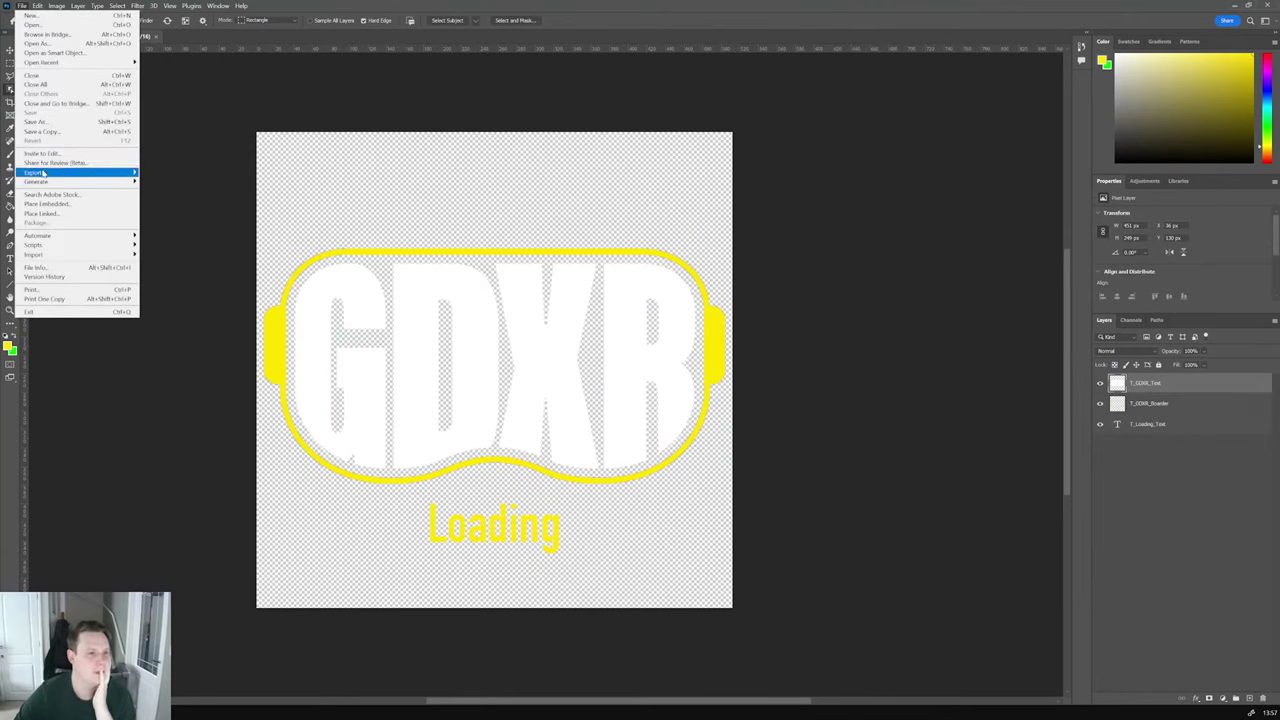
mouse_move(44, 173)
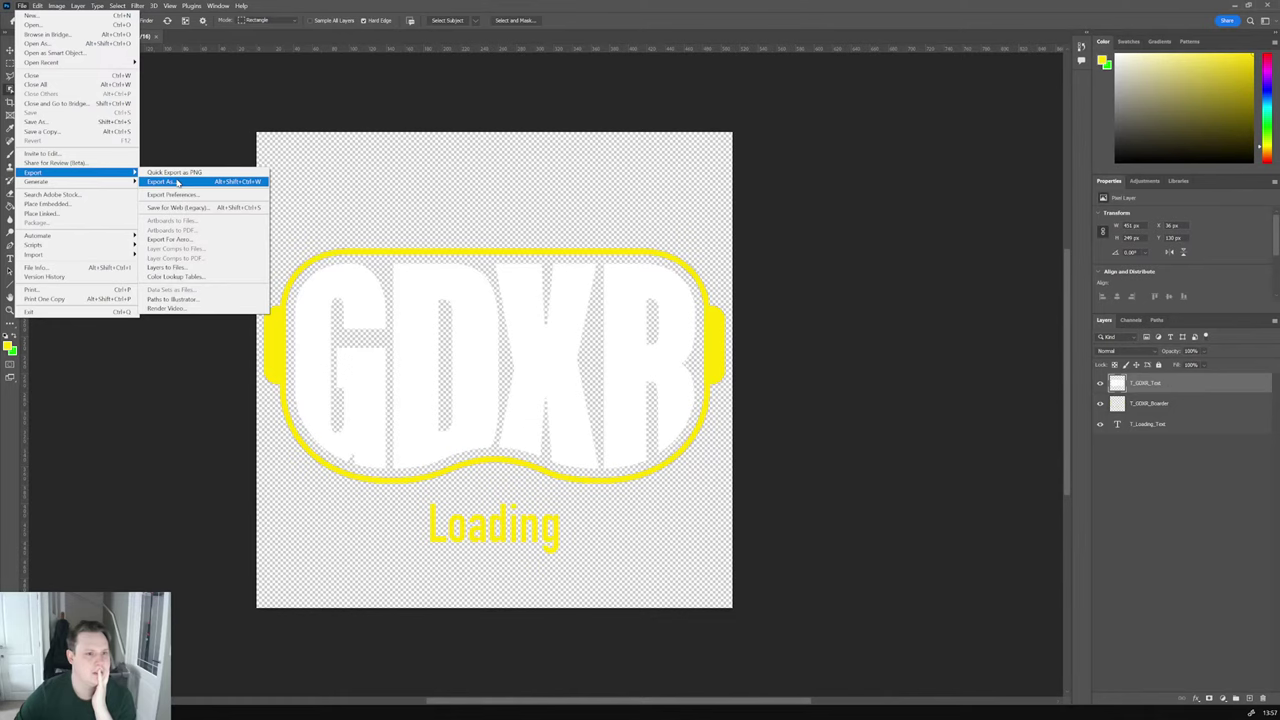
left_click(178, 183)
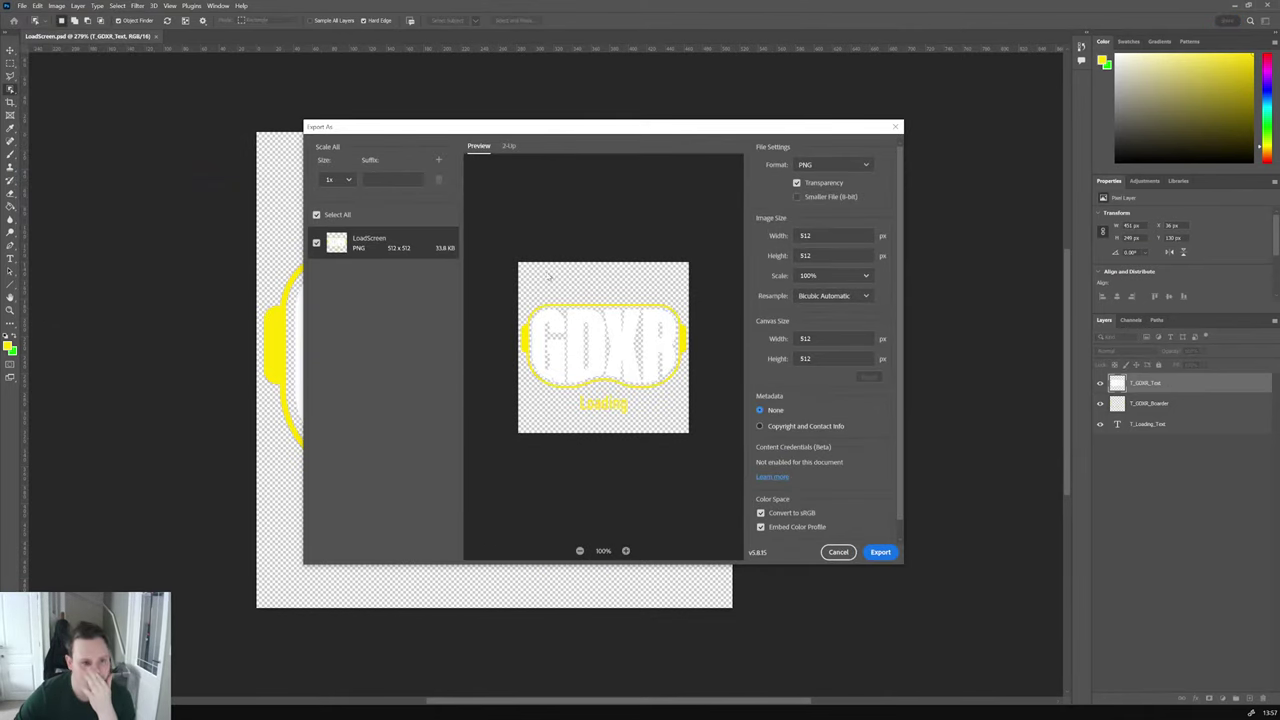
left_click(895, 126)
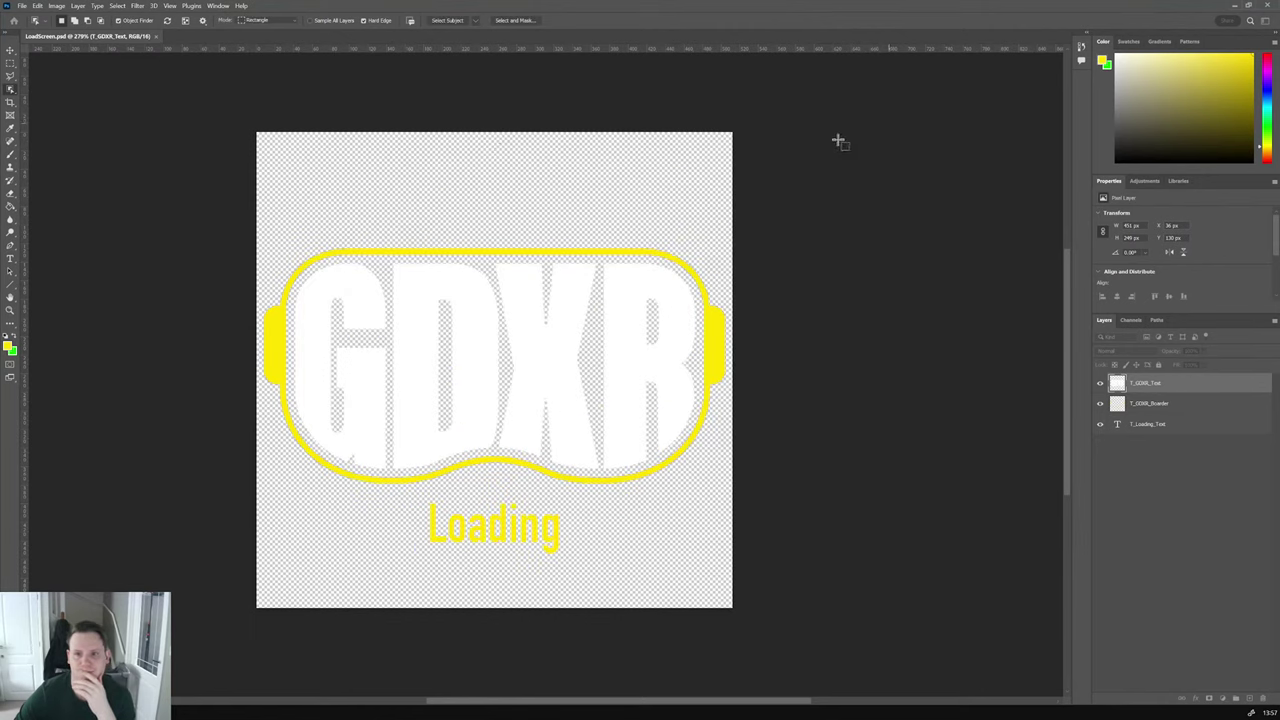
Step: Save a PNG copy of the document as T_GDXR_Text.png in the Textures folder
left_click(22, 6)
left_click(50, 124)
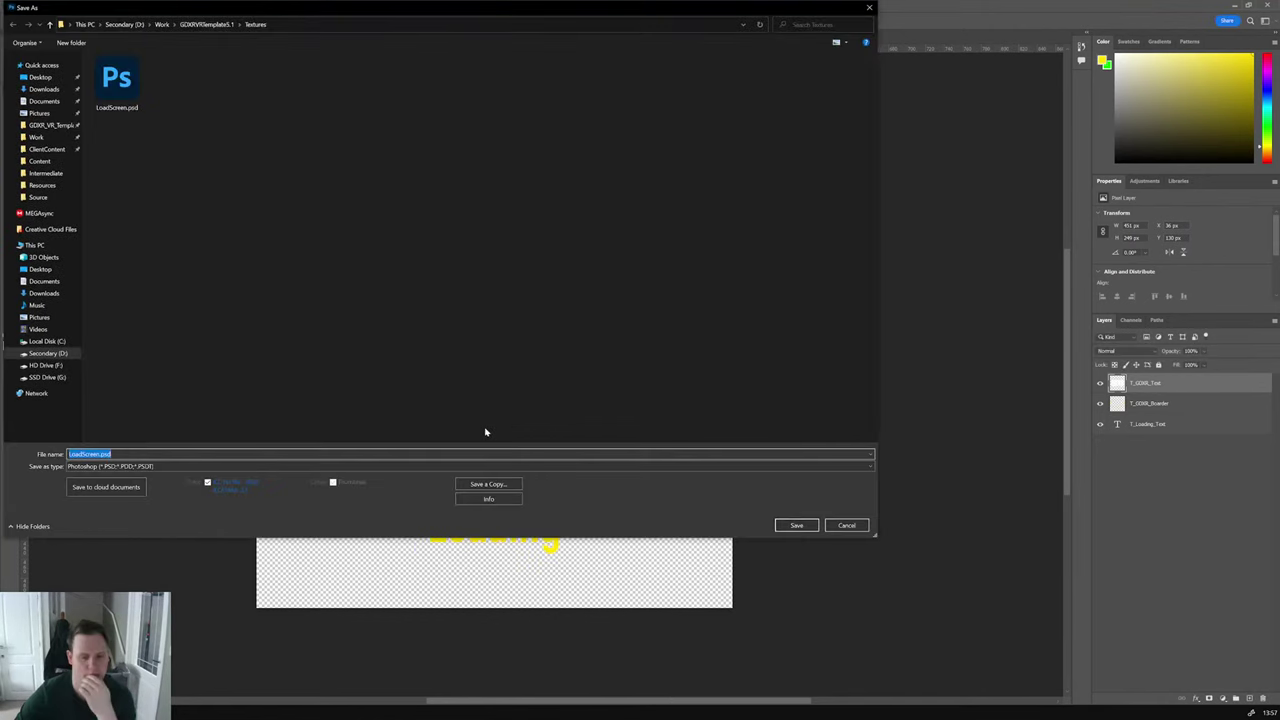
left_click(414, 466)
left_click(430, 472)
left_click(465, 488)
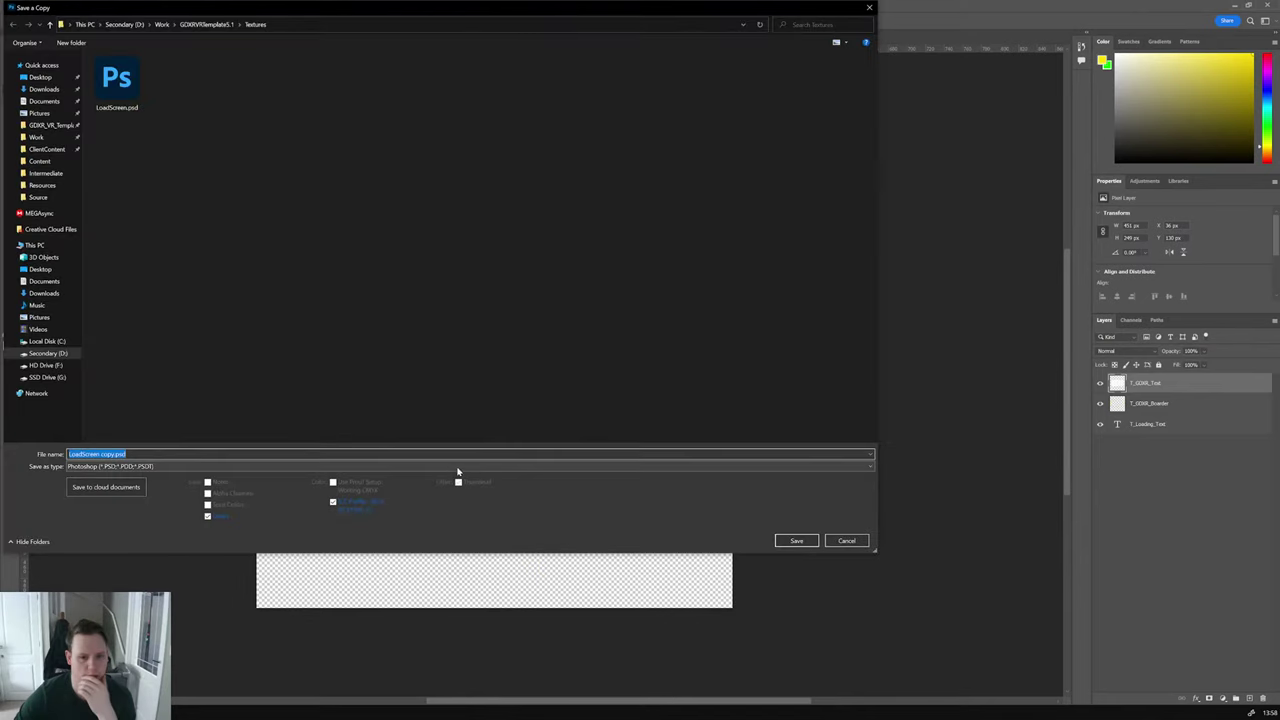
left_click(528, 470)
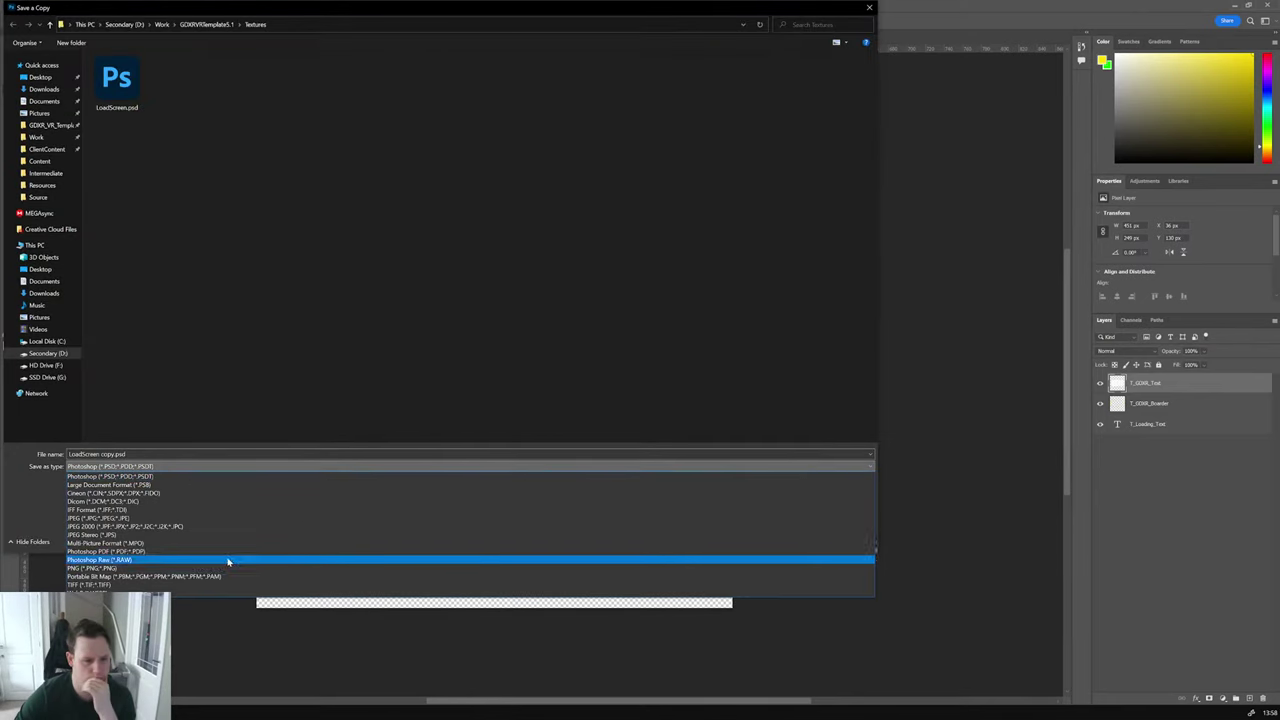
left_click(214, 570)
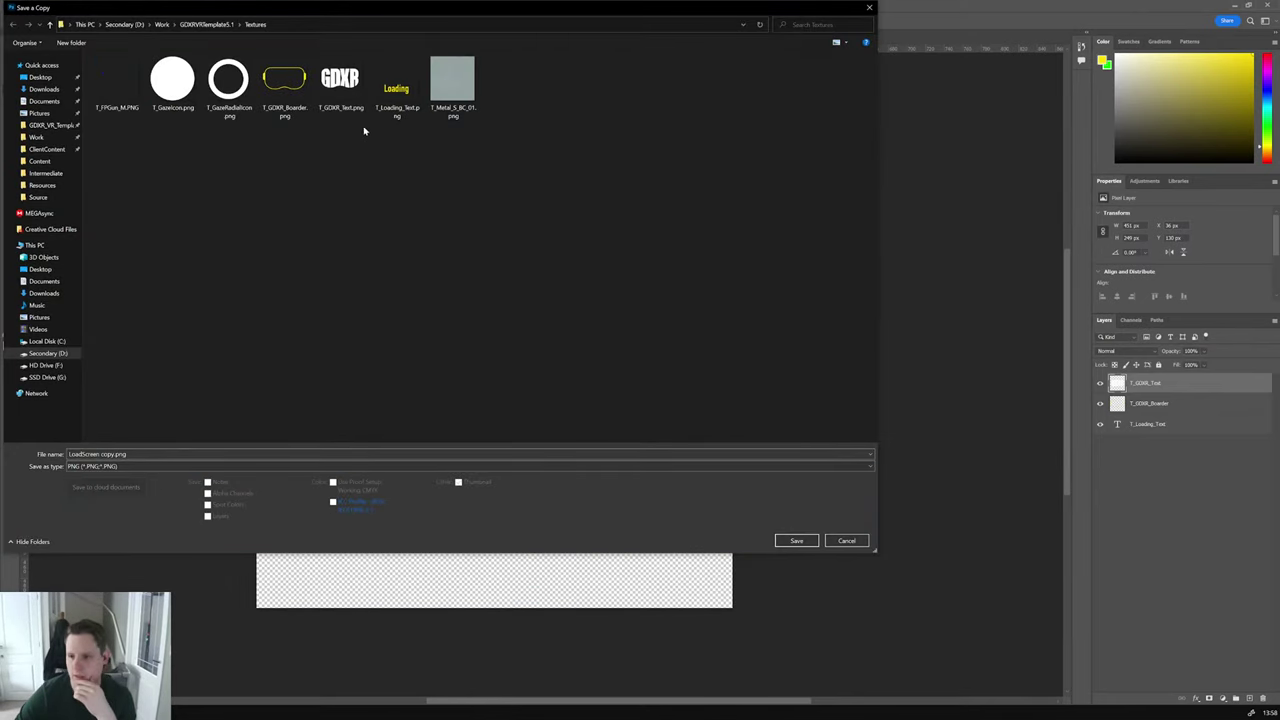
left_click(341, 97)
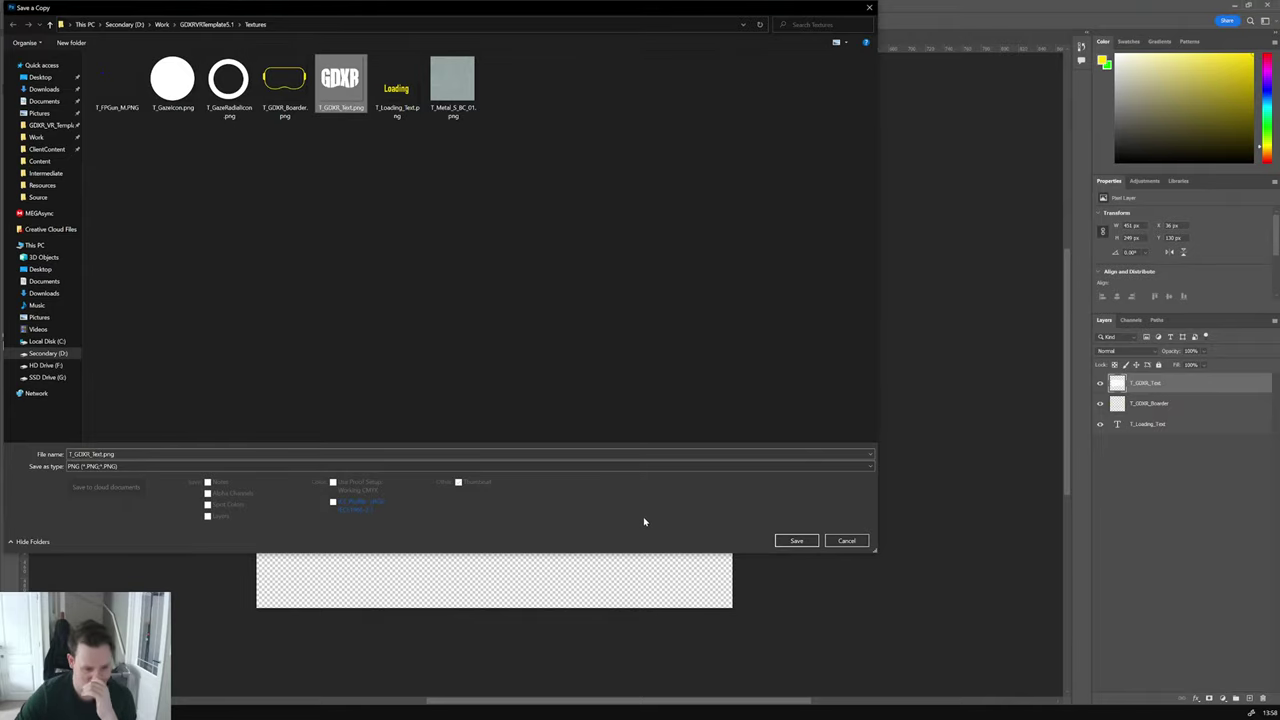
left_click_drag(616, 13, 744, 109)
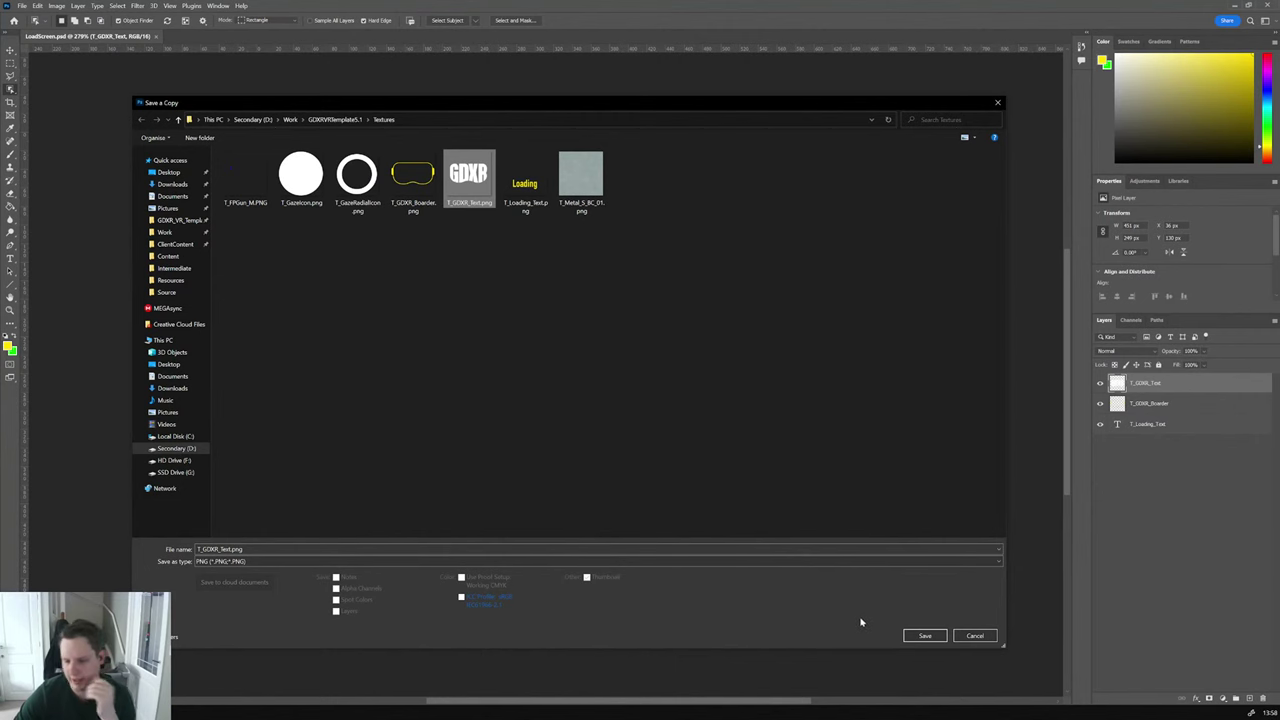
left_click(925, 635)
right_click(1190, 428)
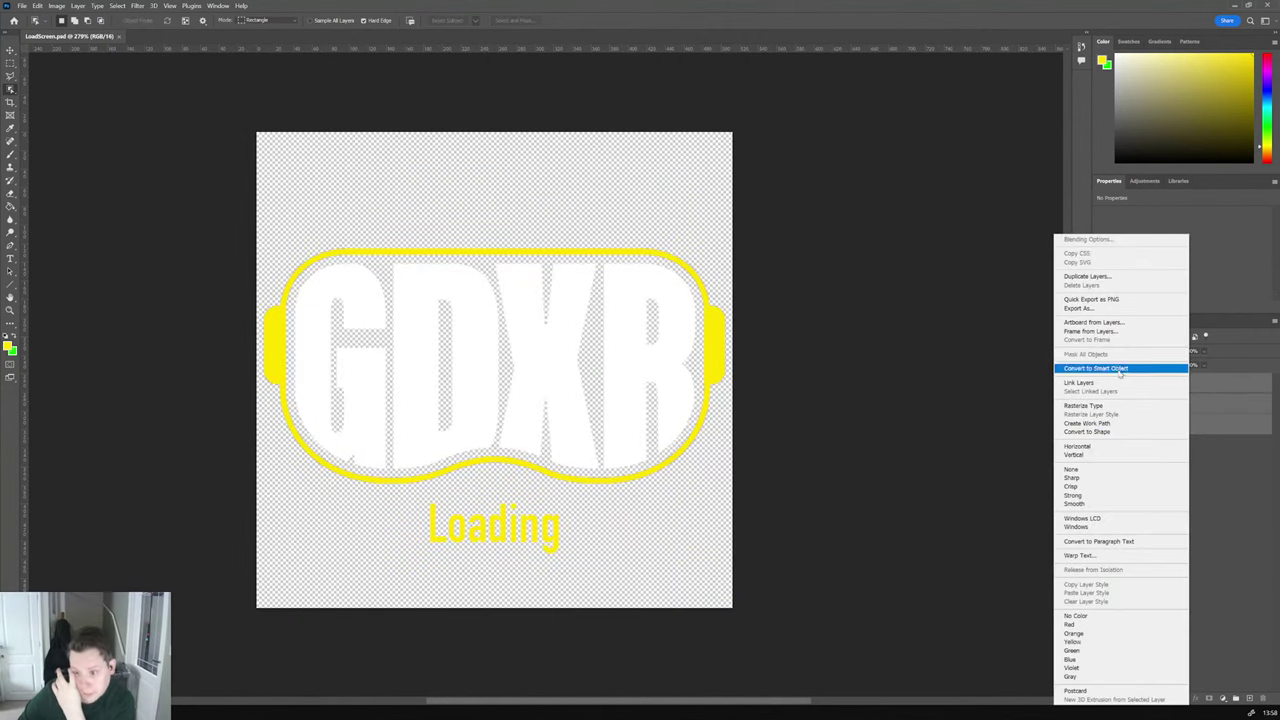
Step: In Export As, select all layer assets and set the canvas size to 512×512
left_click(1099, 312)
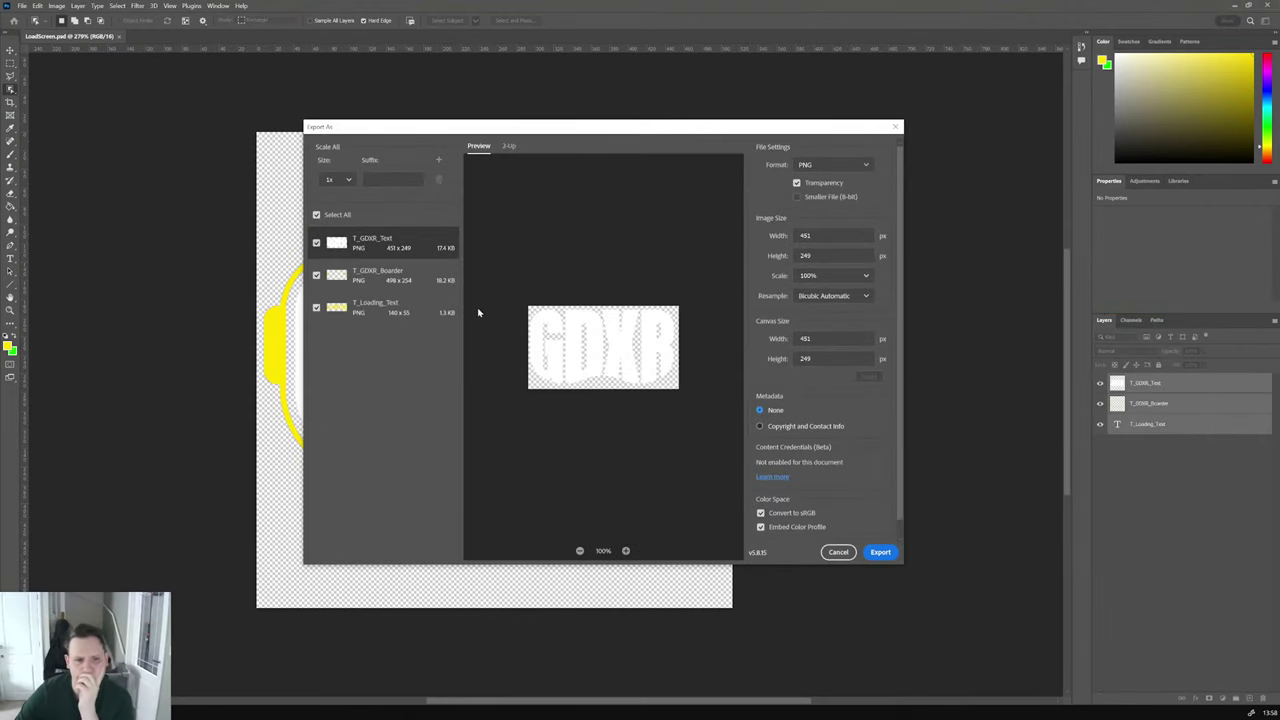
left_click(388, 316, "shift")
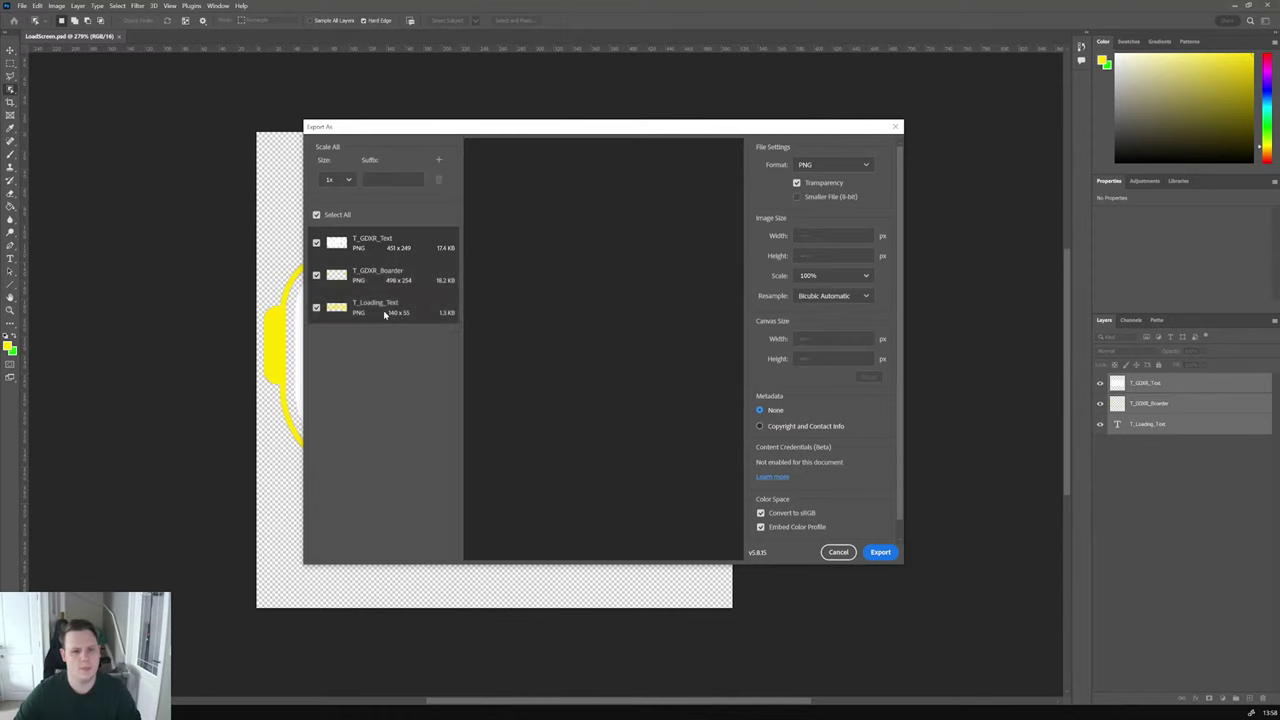
left_click(810, 338)
type("512")
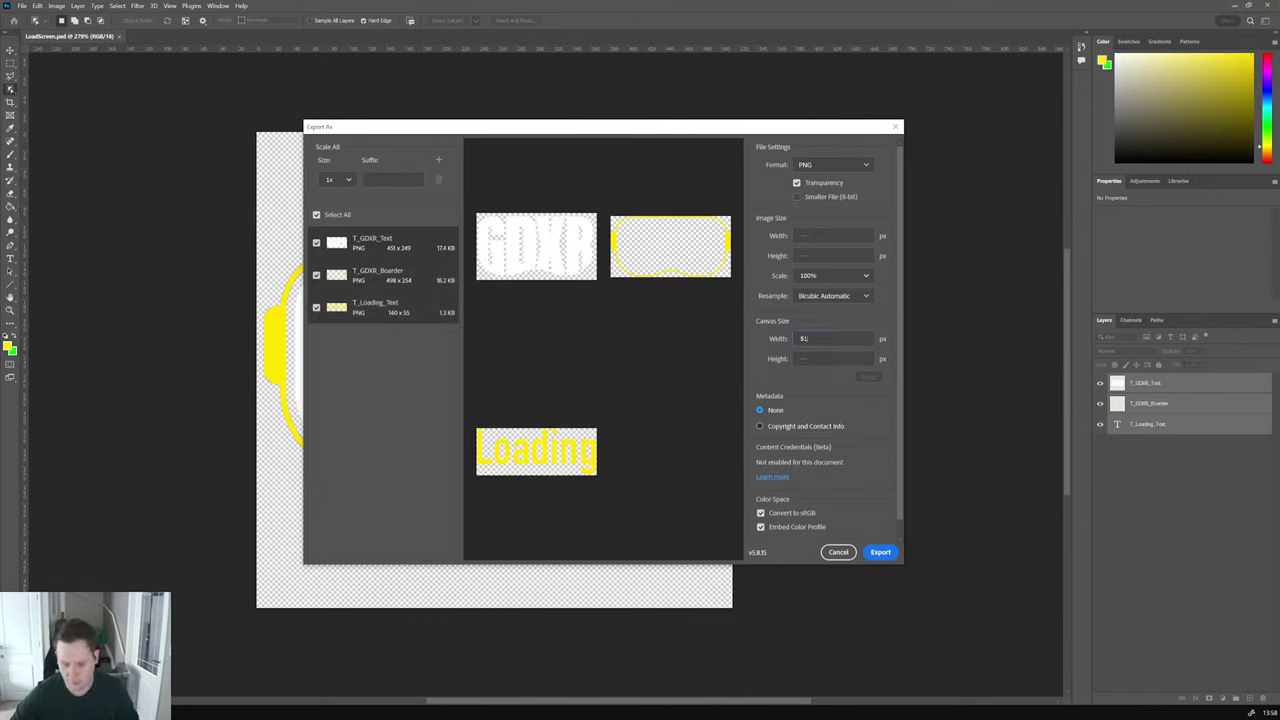
key("Tab")
type("512")
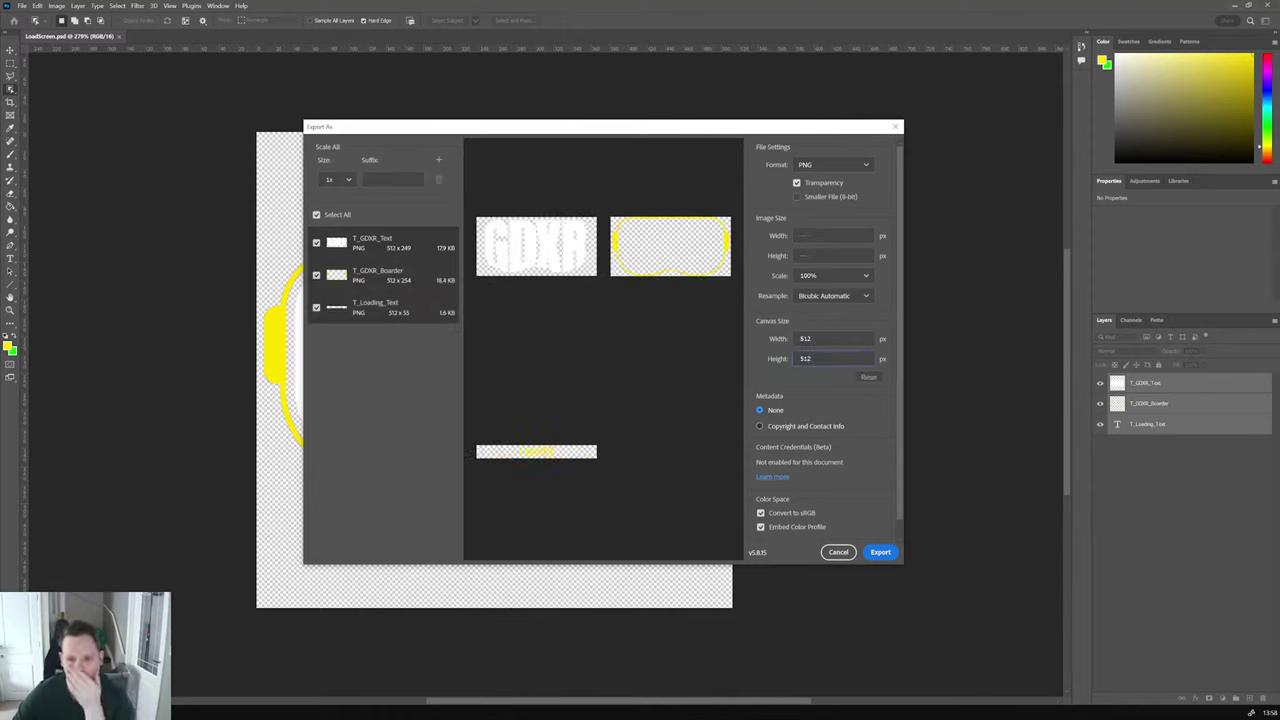
key("Return")
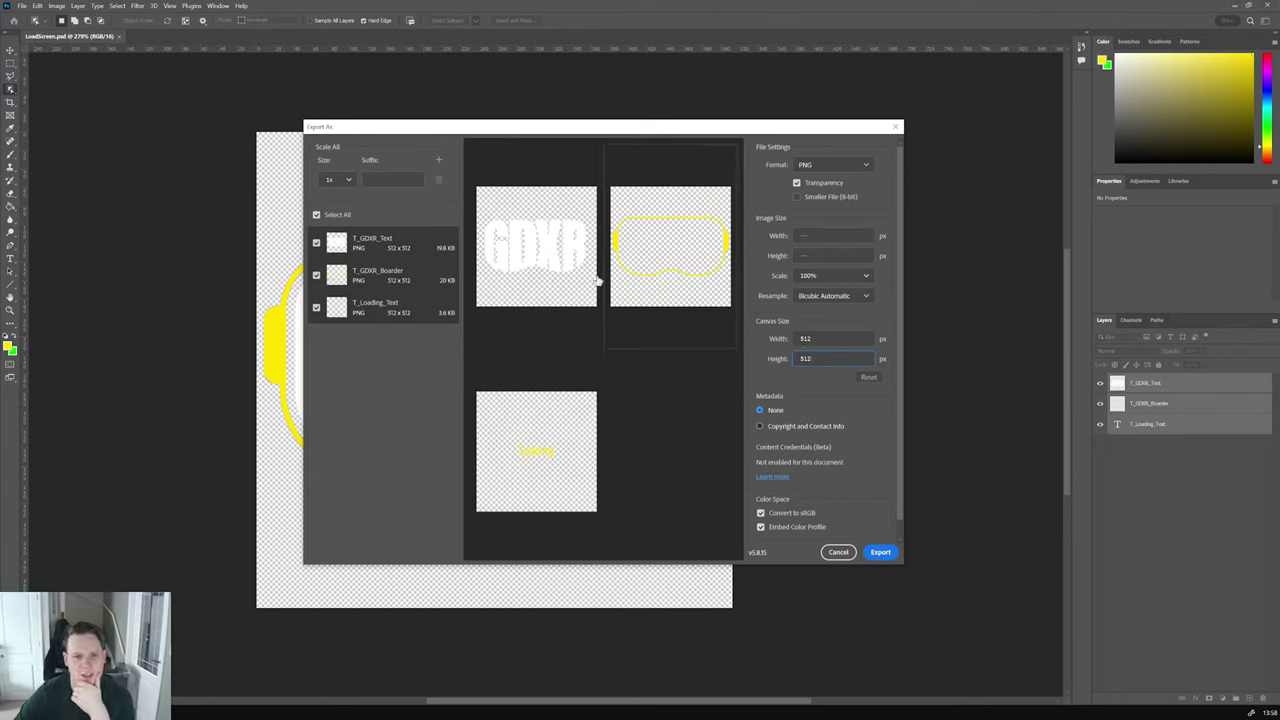
Step: Exclude T_Loading_Text and export the GDXR text and border PNGs into the Textures folder
left_click(316, 309)
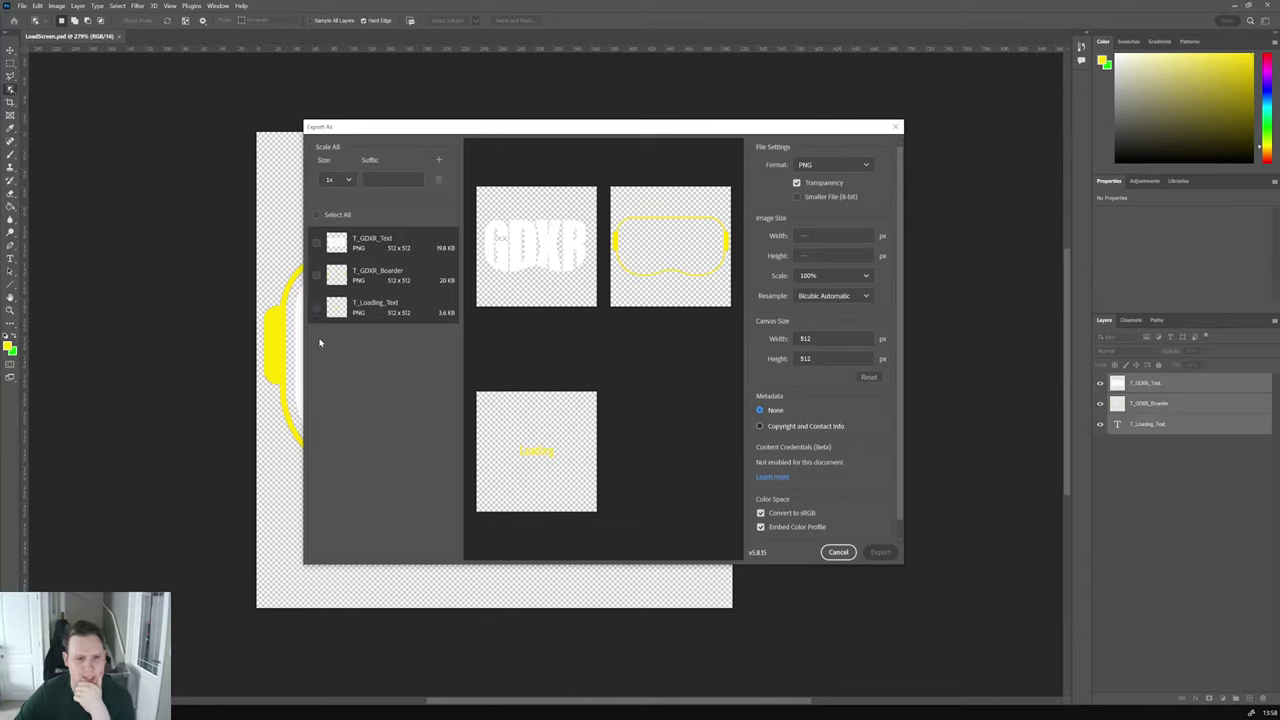
left_click(316, 276)
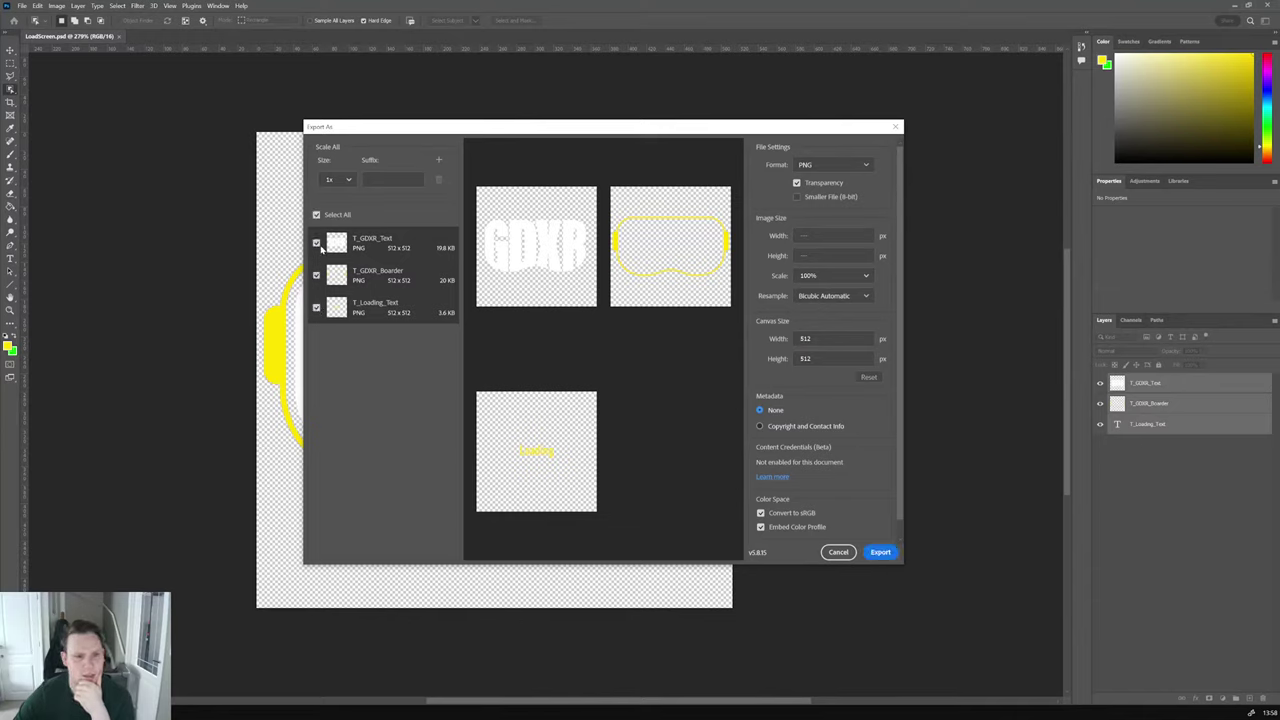
left_click(390, 237)
left_click(316, 309)
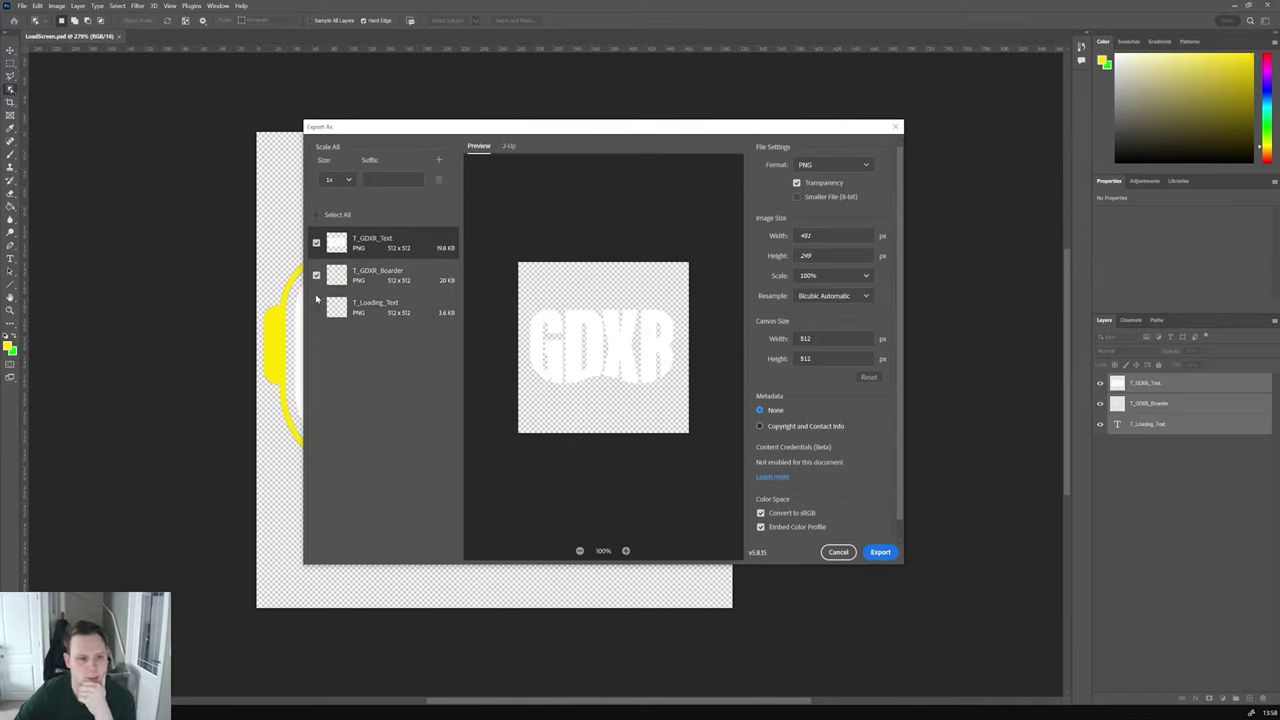
left_click(395, 280)
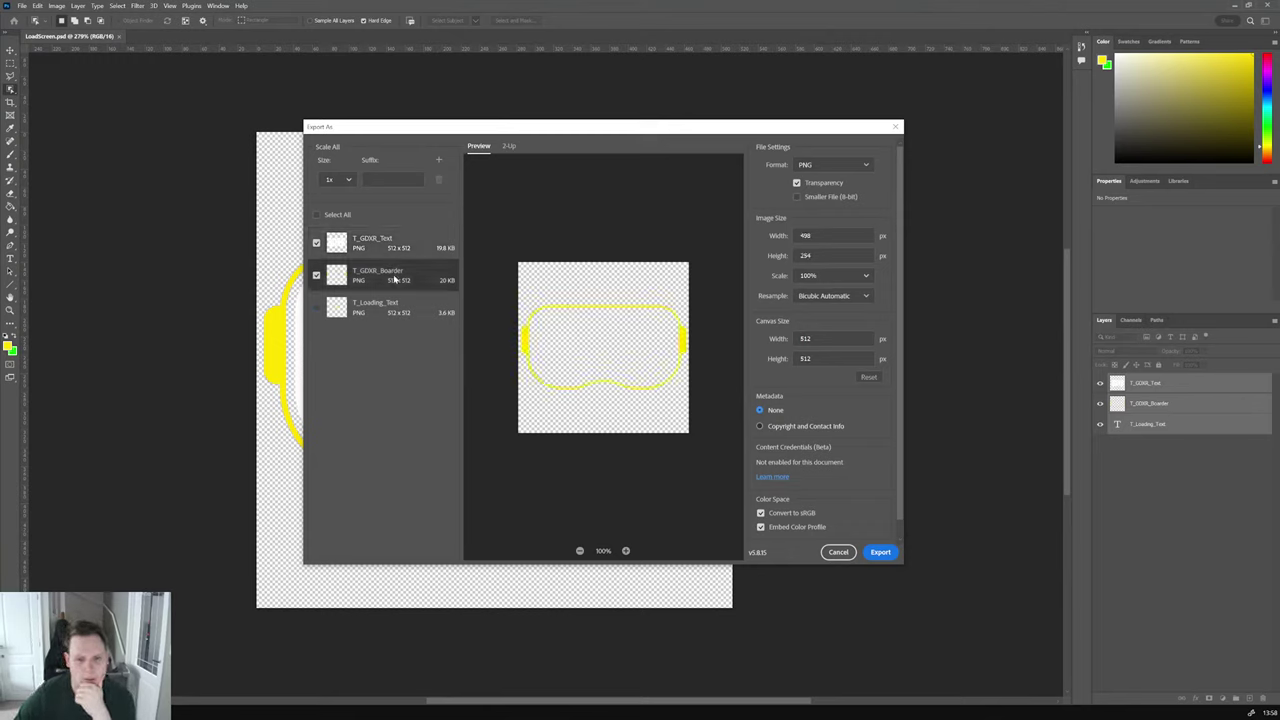
left_click(395, 242)
left_click(395, 272)
left_click(397, 248)
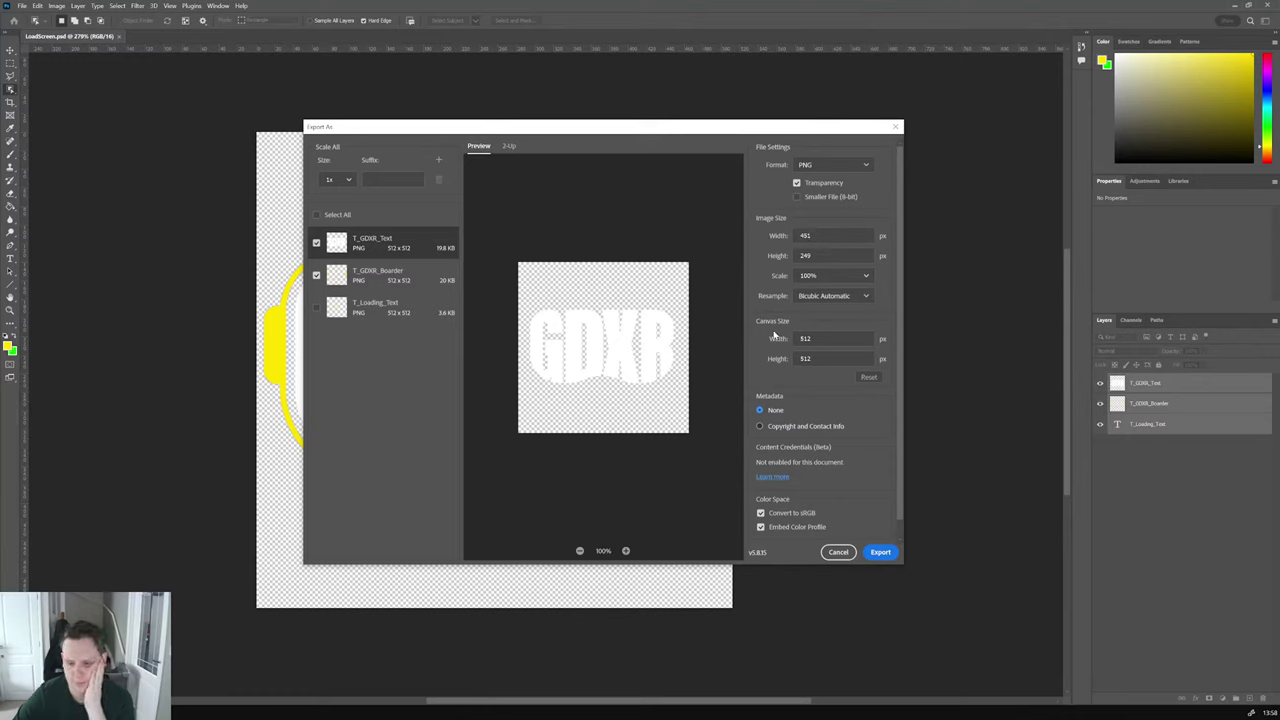
scroll(810, 390, "down", 1)
left_click(880, 551)
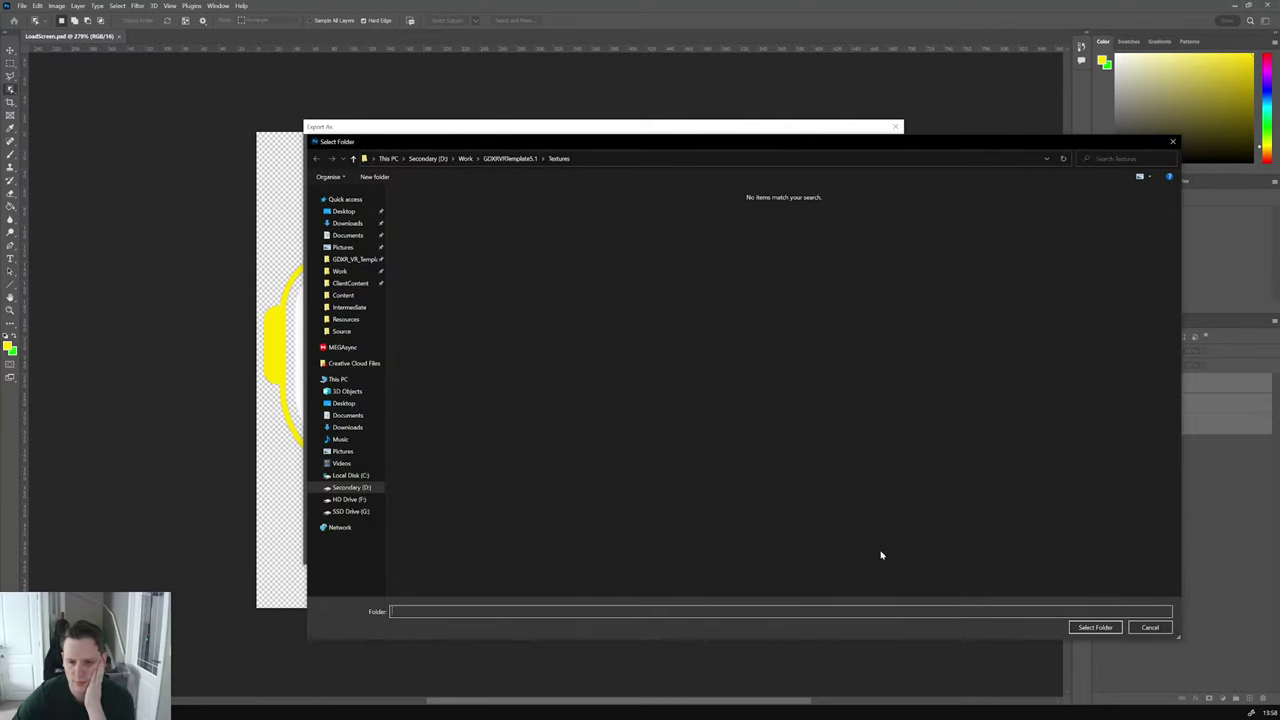
left_click(1116, 627)
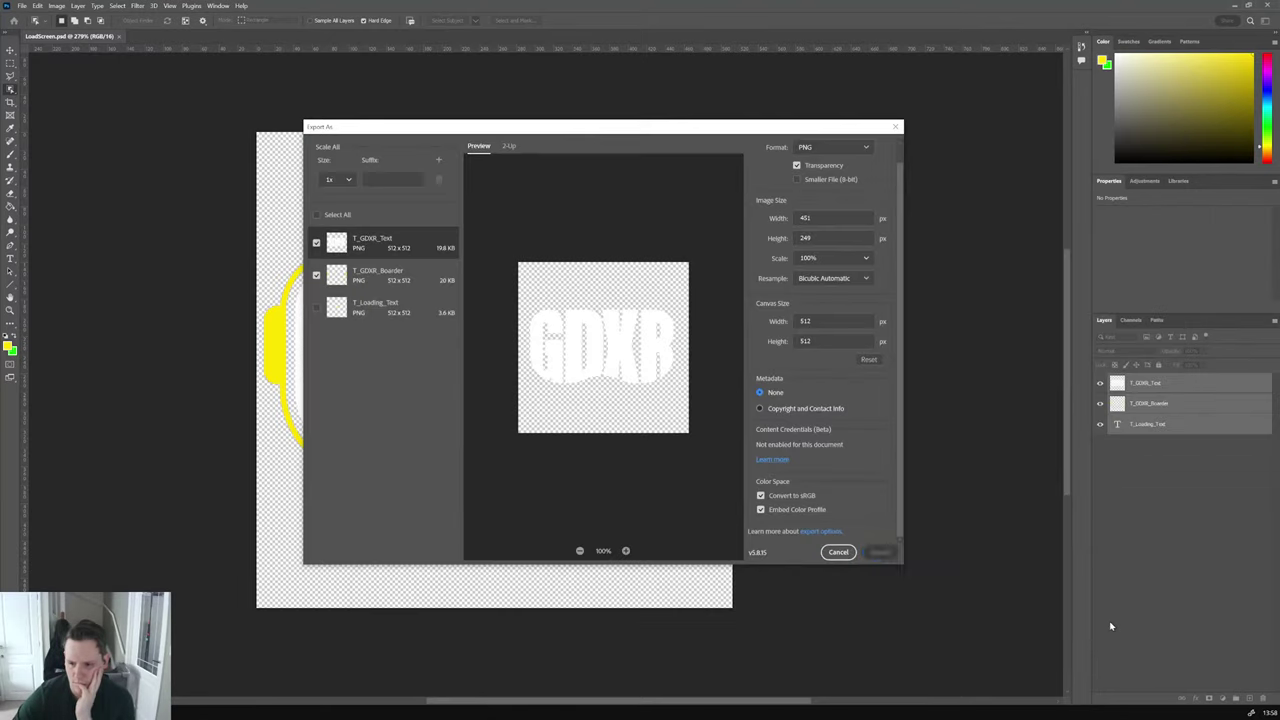
Step: Back in Unreal, reimport the T_GDXR_Boarder and T_GDXR_Text textures from the Textures folder
key("alt+Tab")
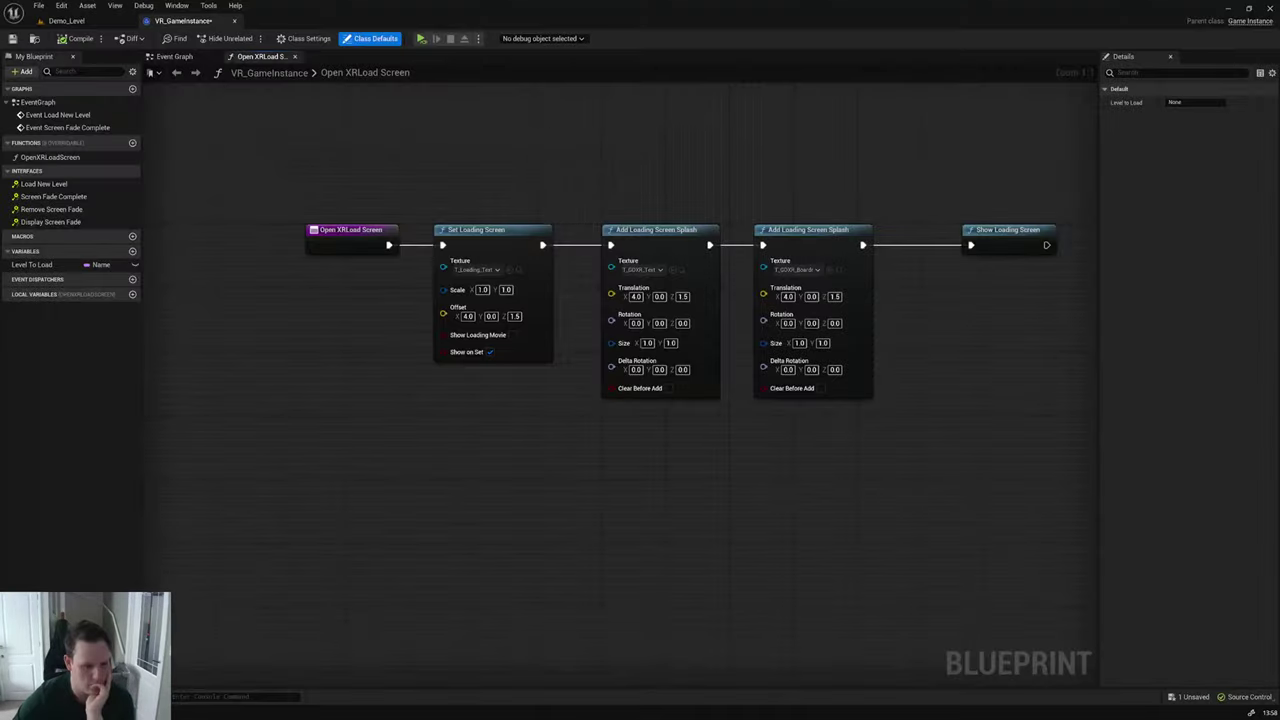
left_click(68, 21)
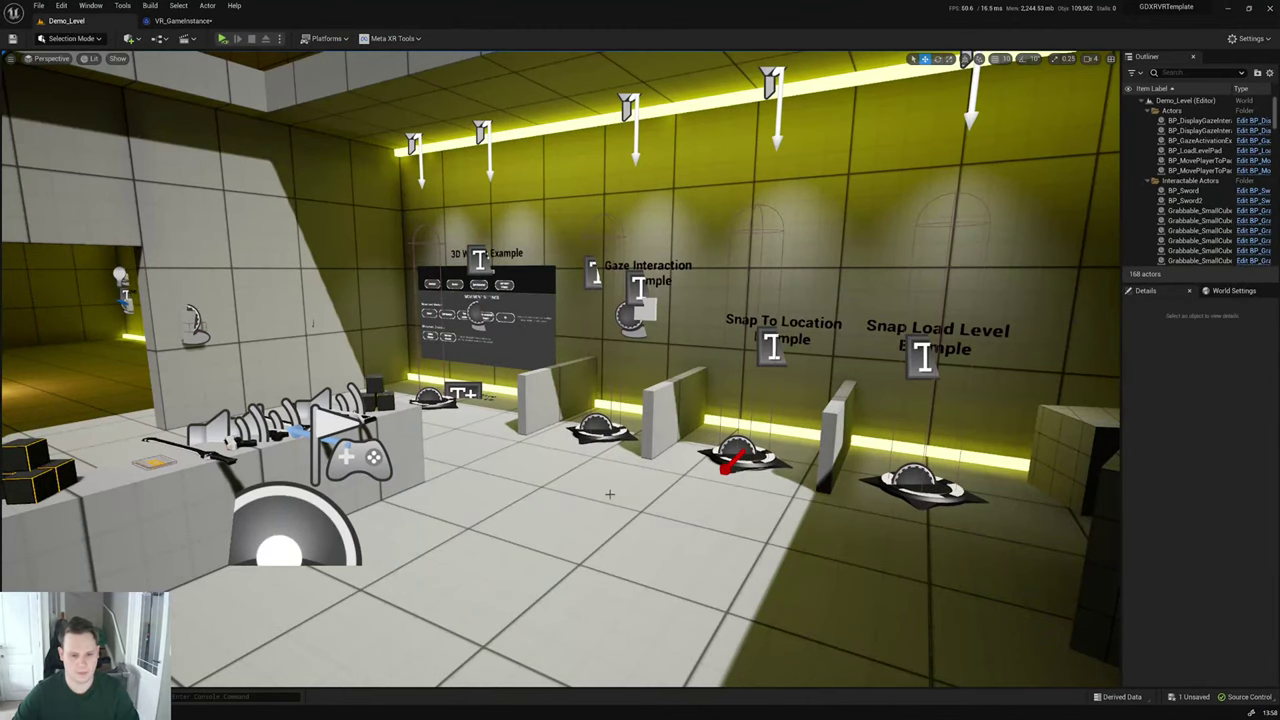
key("ctrl+space")
left_click(98, 477)
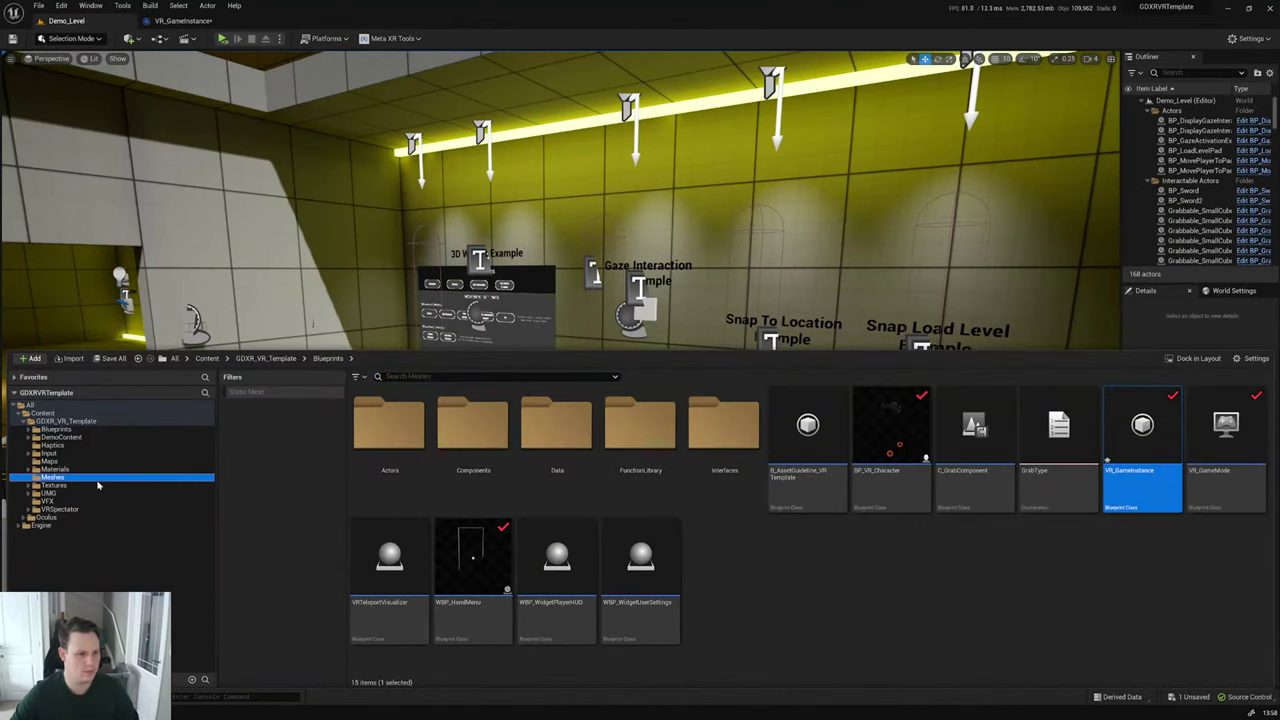
left_click(100, 485)
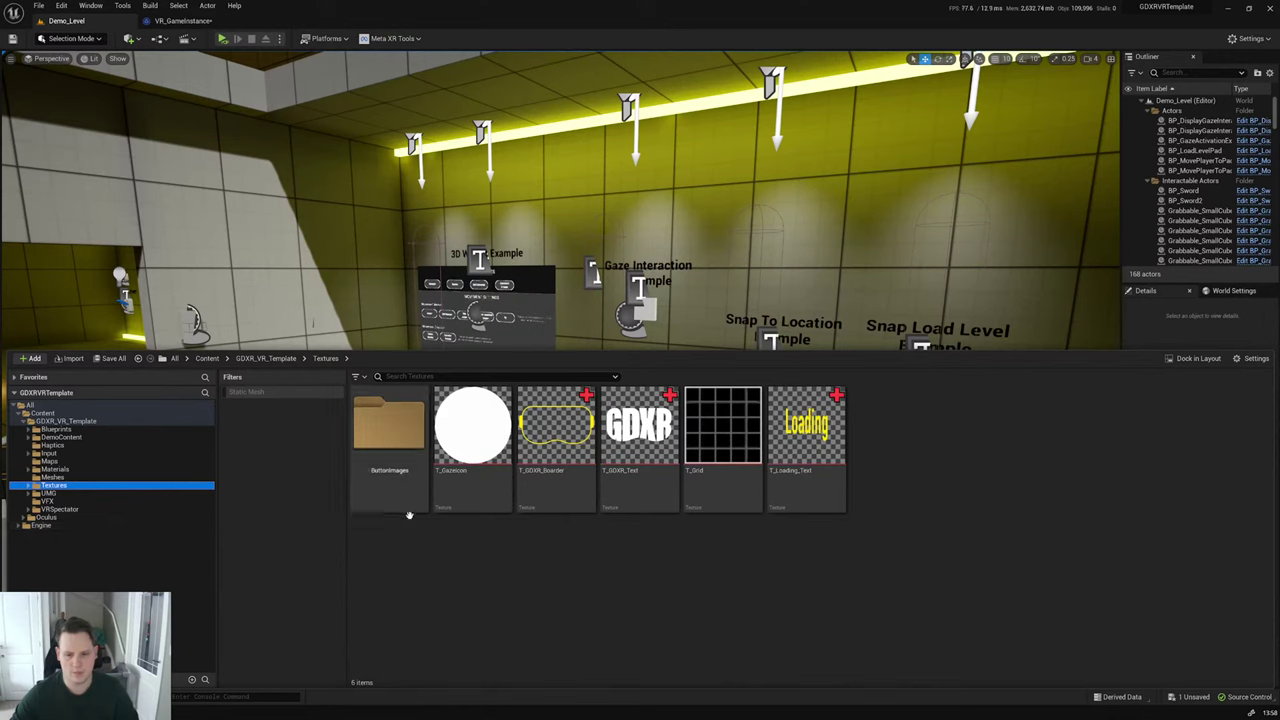
left_click(556, 490)
left_click(626, 491, "ctrl")
right_click(626, 491)
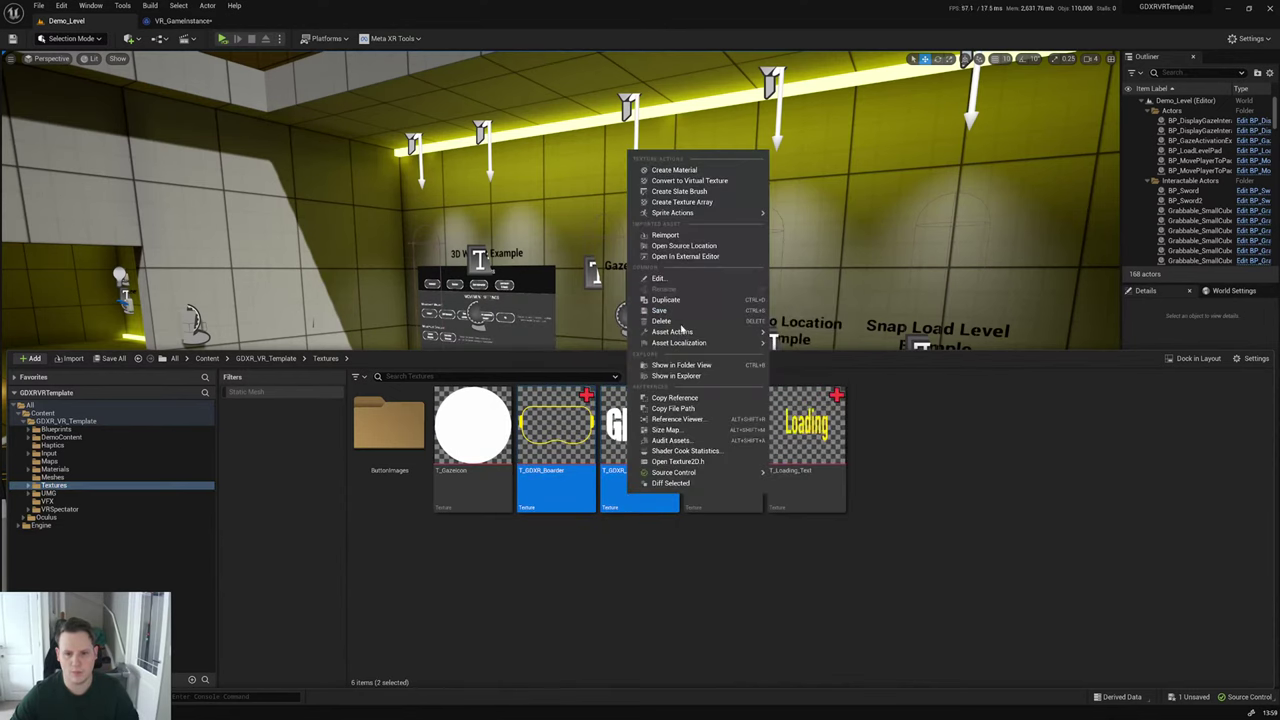
left_click(690, 235)
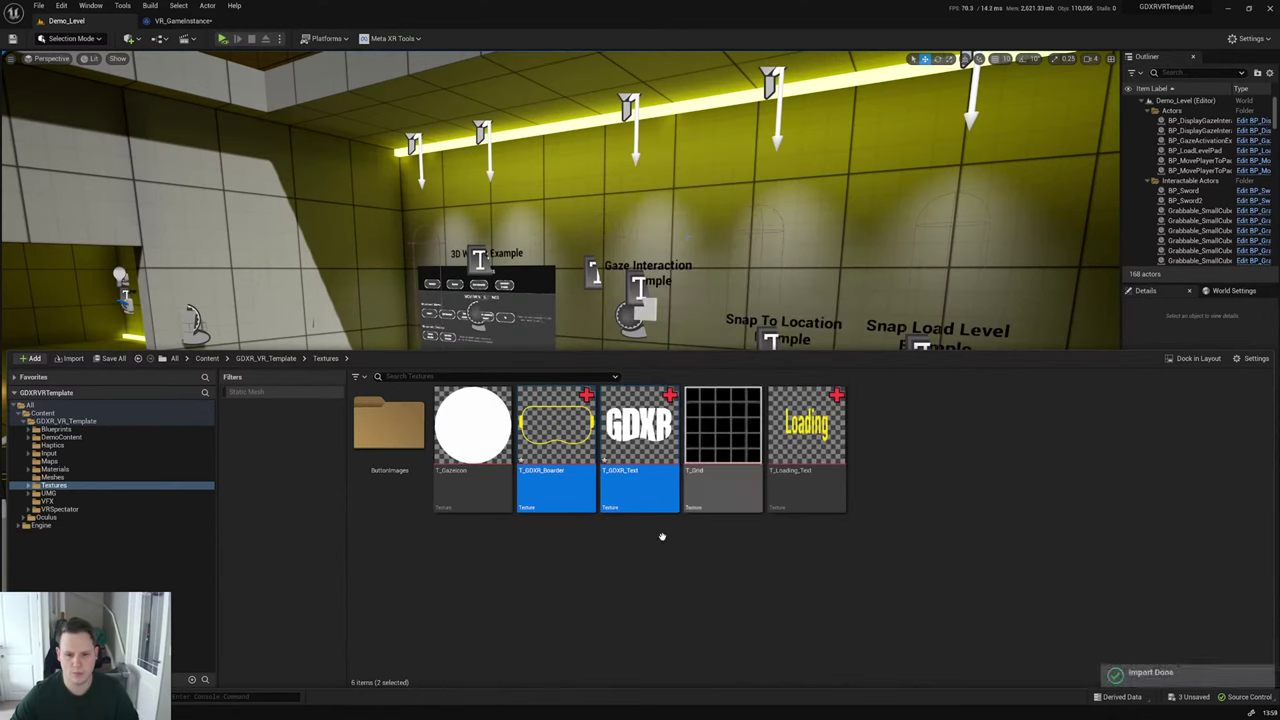
left_click(634, 604)
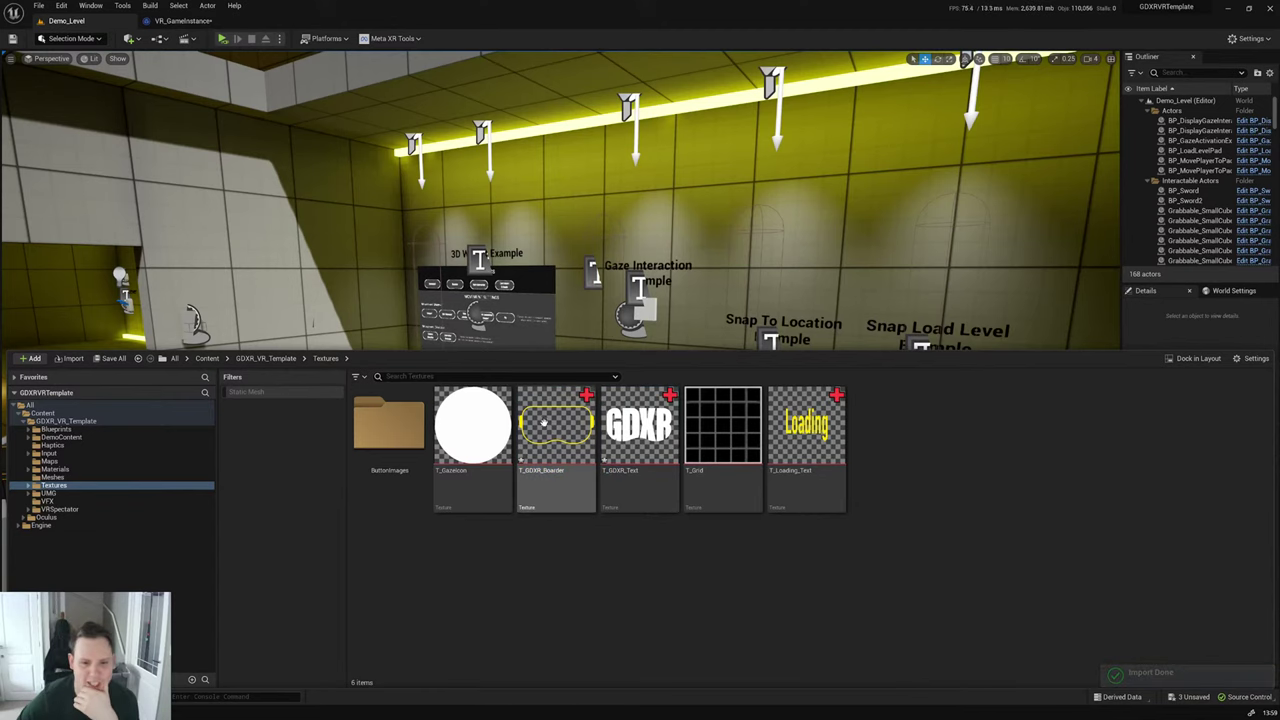
Step: Pick BP_VR_Character in Blueprints and return to VR_GameInstance's Open XRLoad Screen graph
left_click(60, 429)
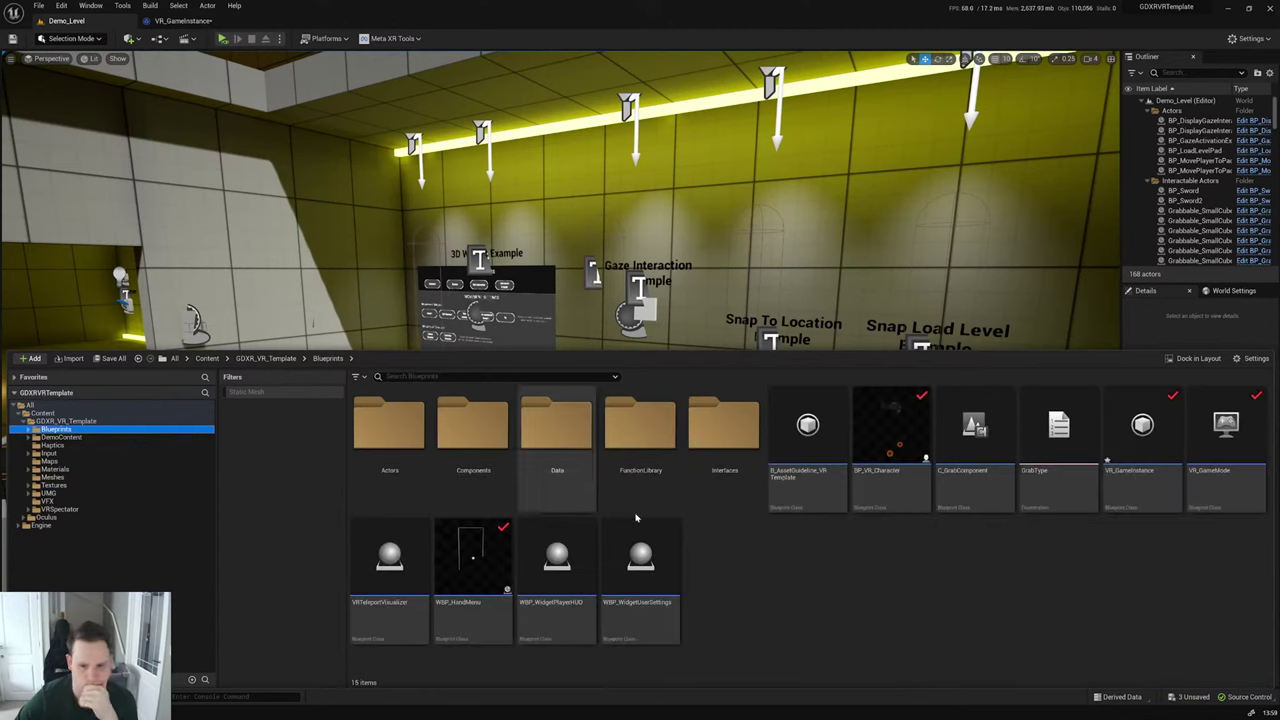
left_click(876, 500)
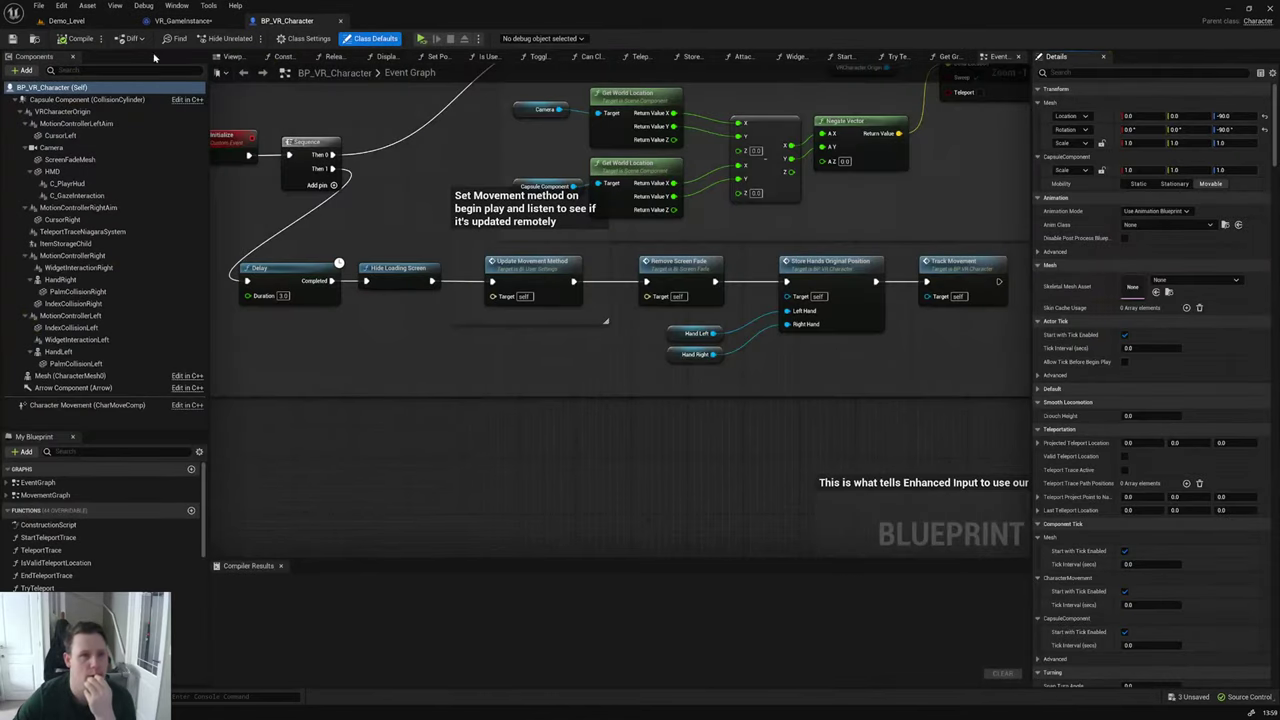
left_click(183, 21)
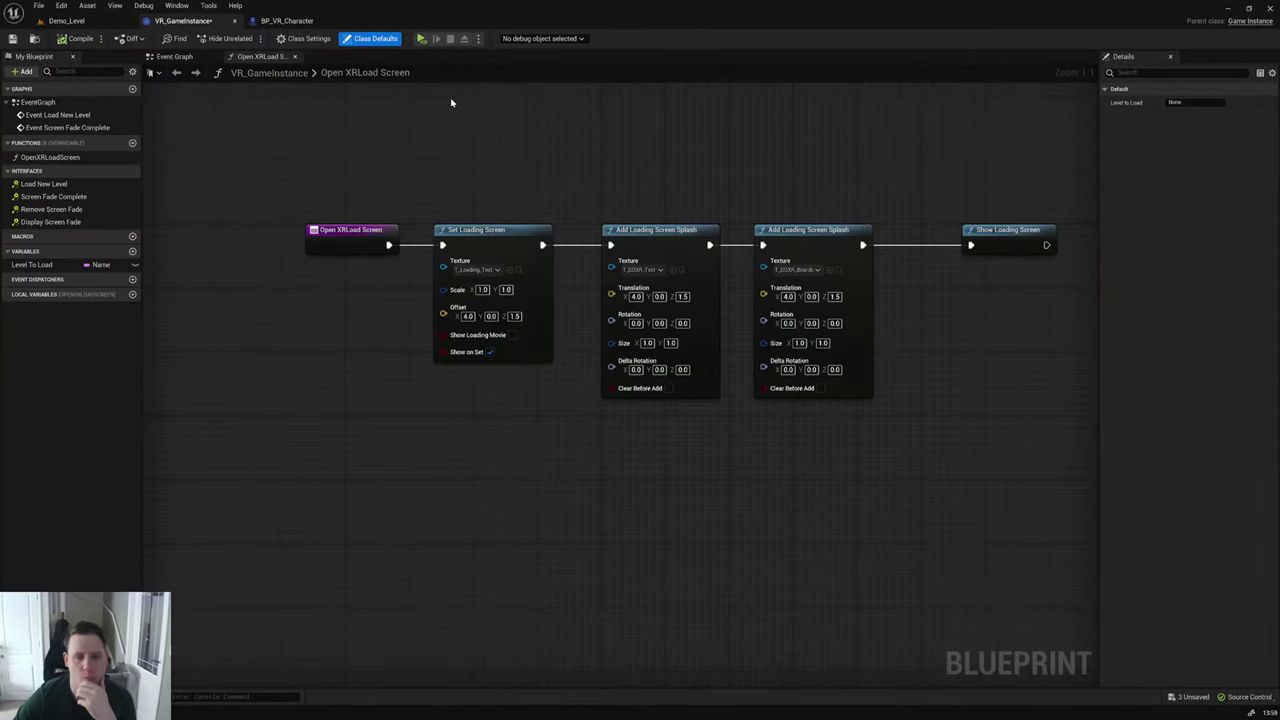
Step: Close the BP_VR_Character blueprint and save all unsaved assets
left_click(343, 21)
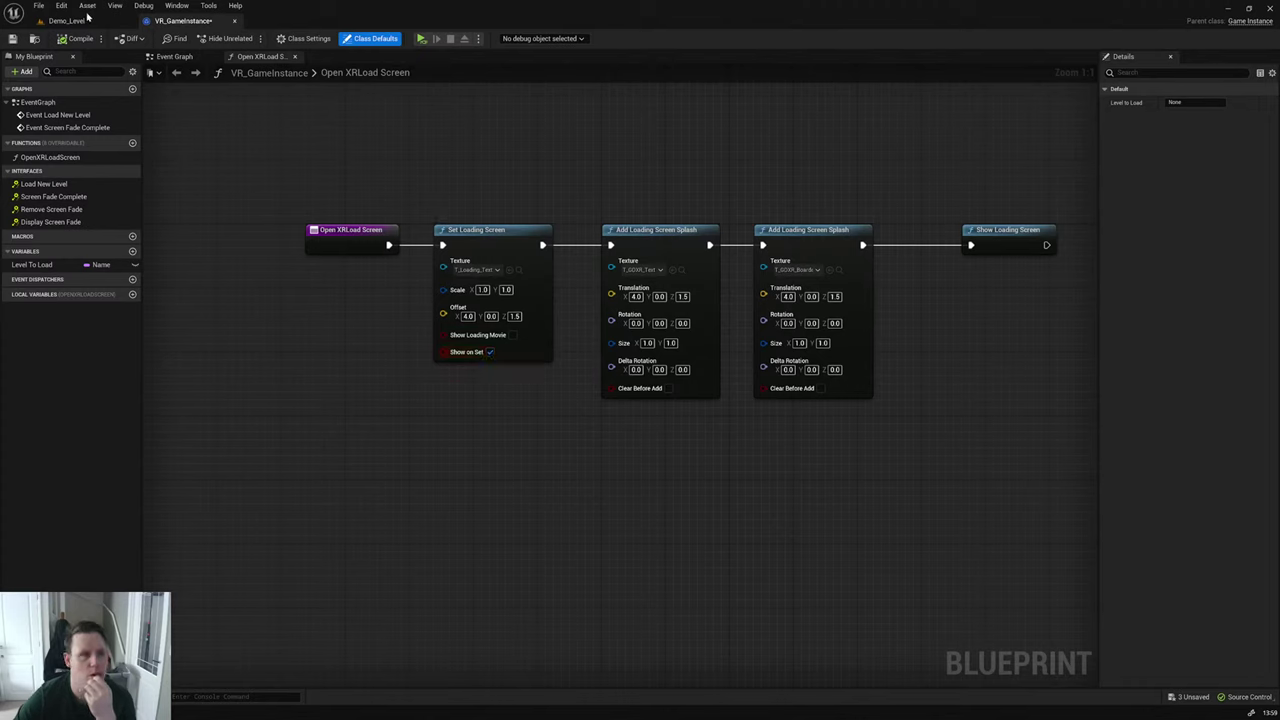
left_click(38, 6)
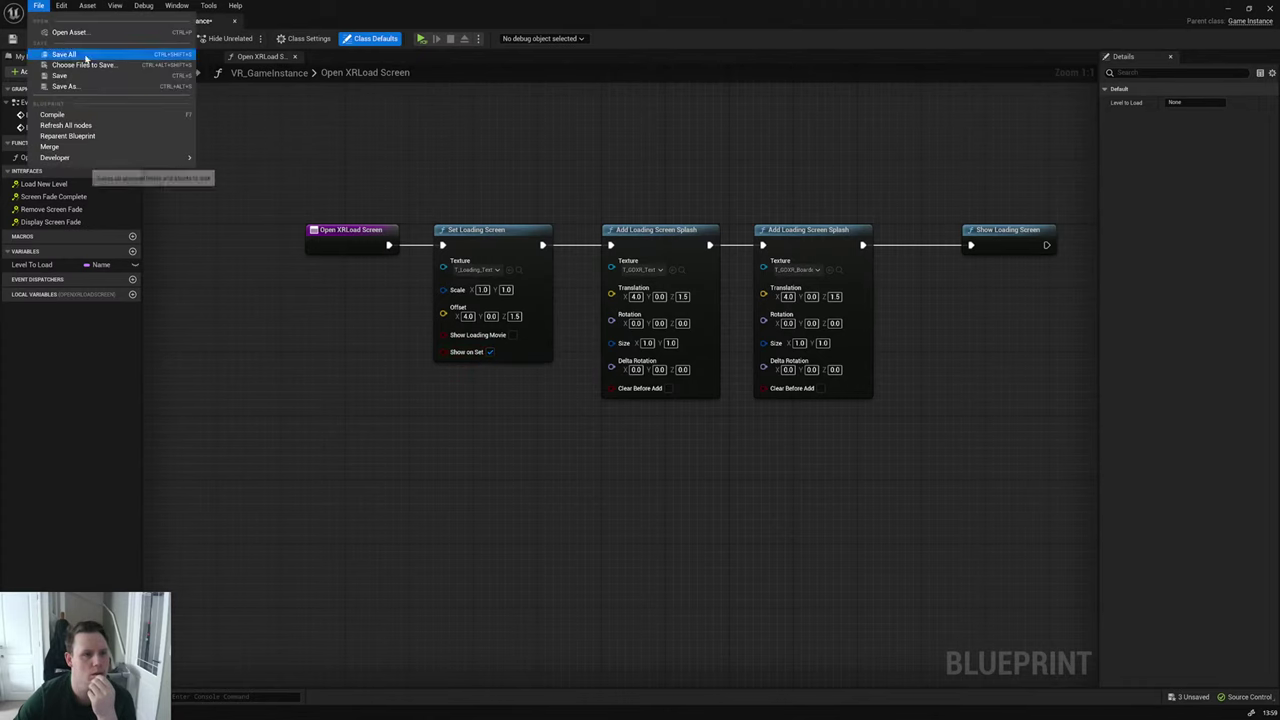
left_click(64, 53)
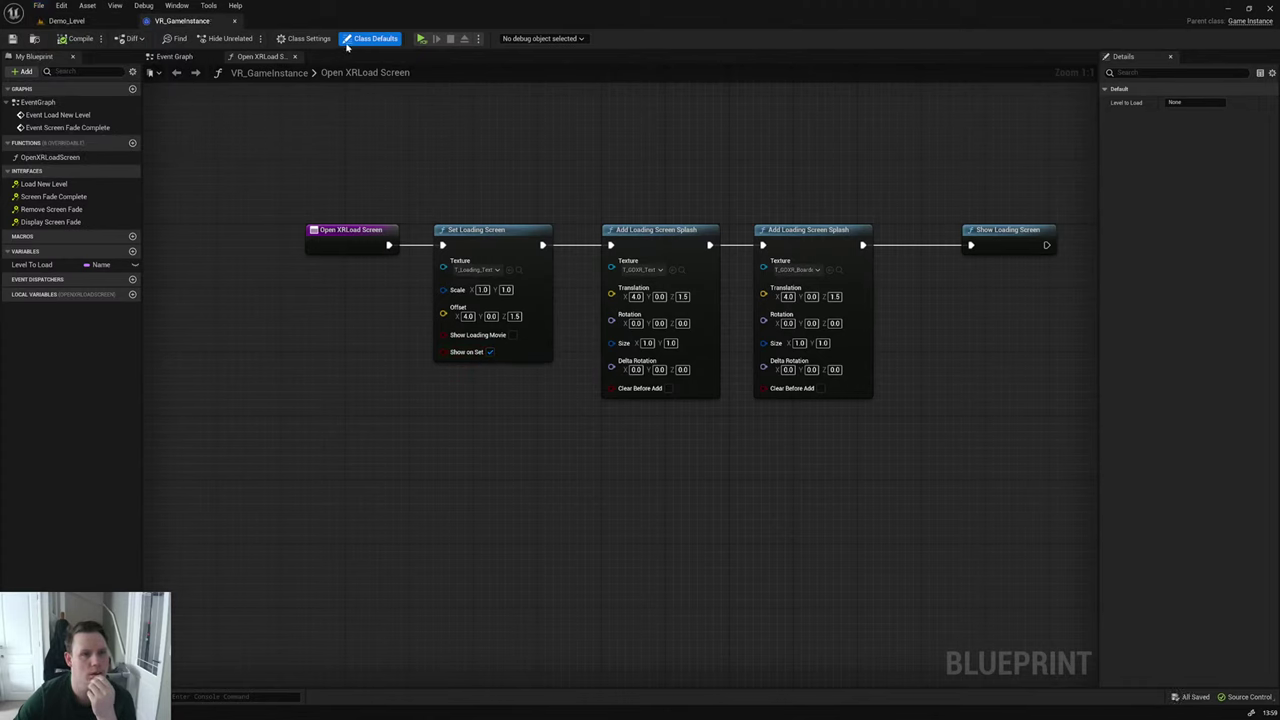
Step: Test in VR, change Set Loading Screen Offset Z to 1.0, and test in VR again
left_click(421, 39)
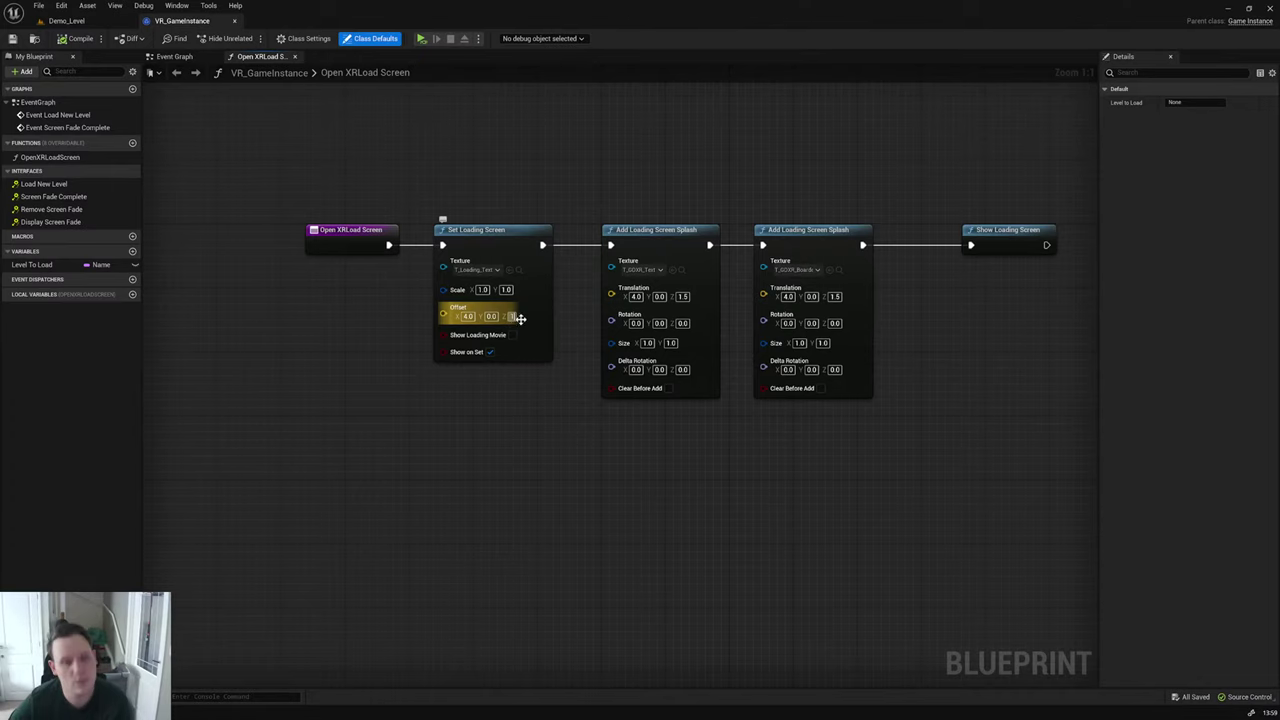
left_click(515, 316)
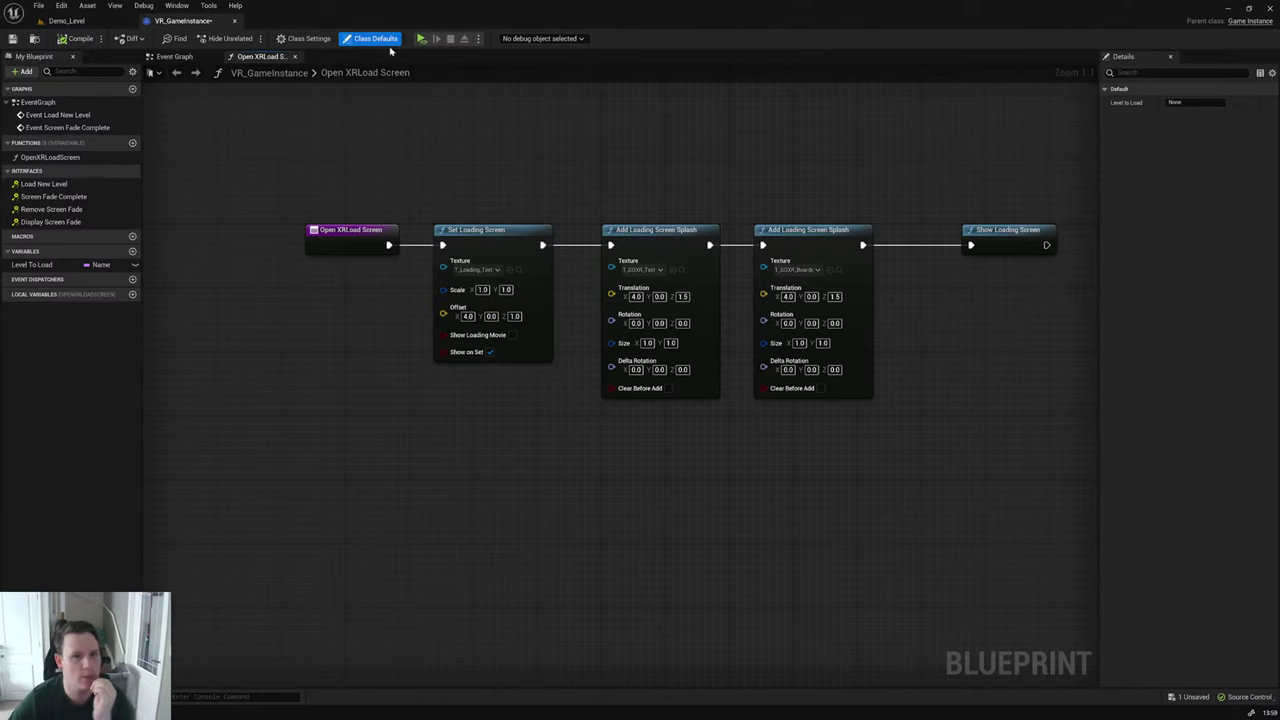
left_click(421, 38)
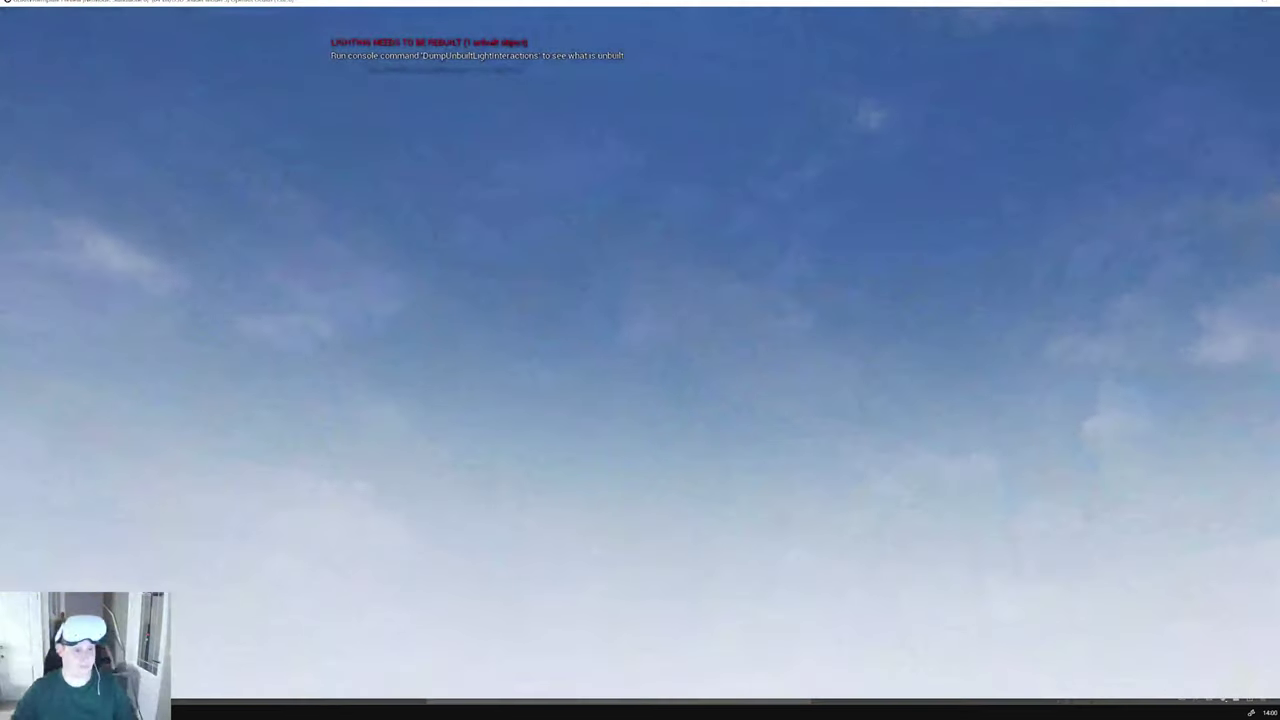
Step: After another VR check, set the first Add Loading Screen Splash Translation Y to 0.01
left_click(420, 40)
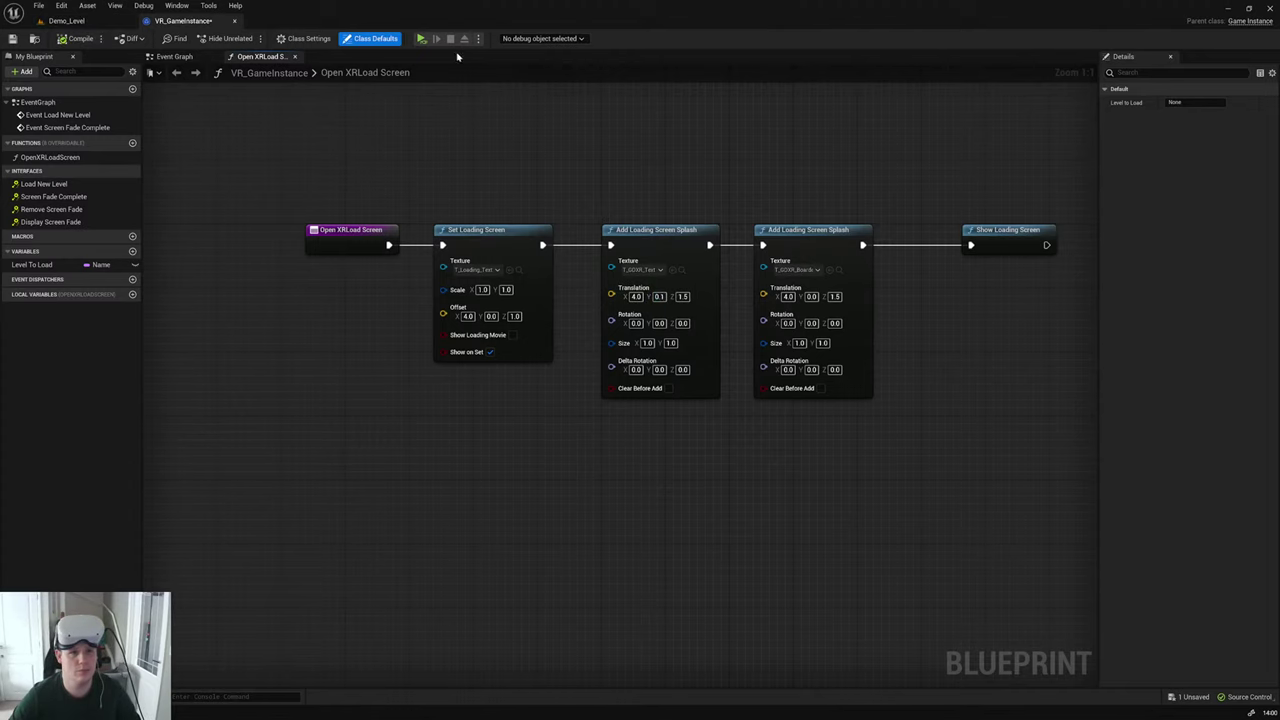
left_click(420, 38)
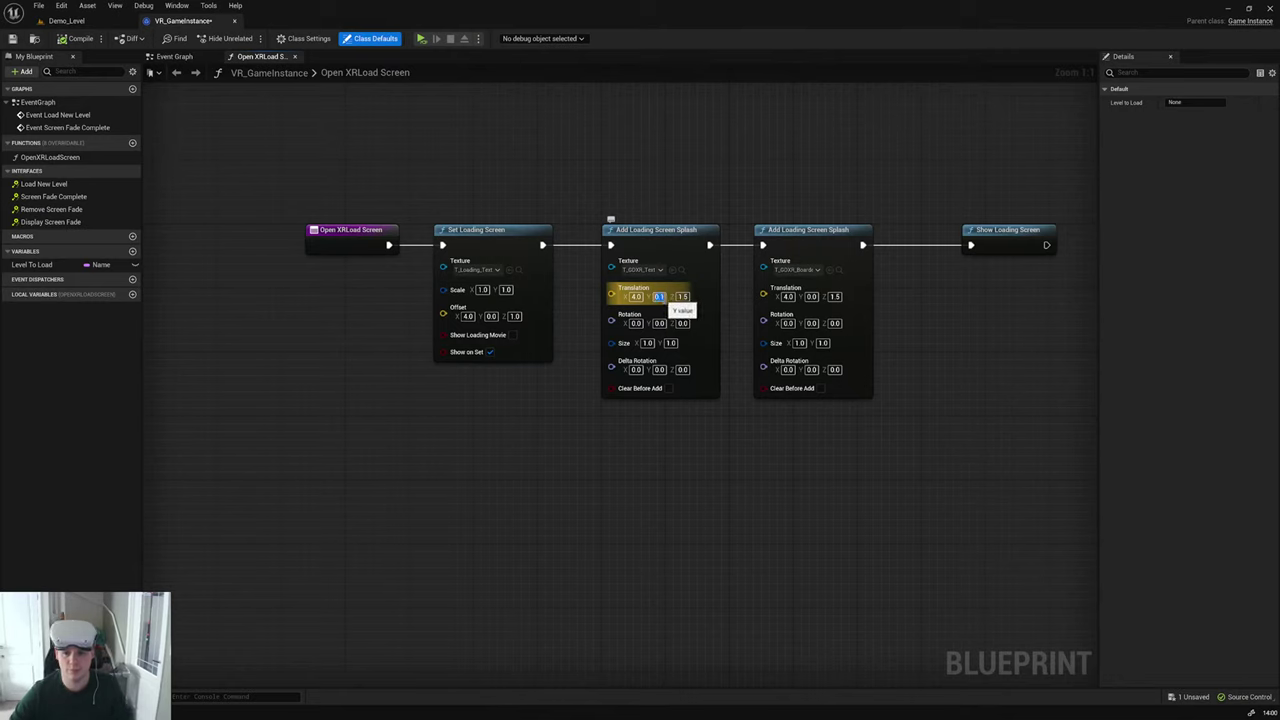
type(".01")
key("Return")
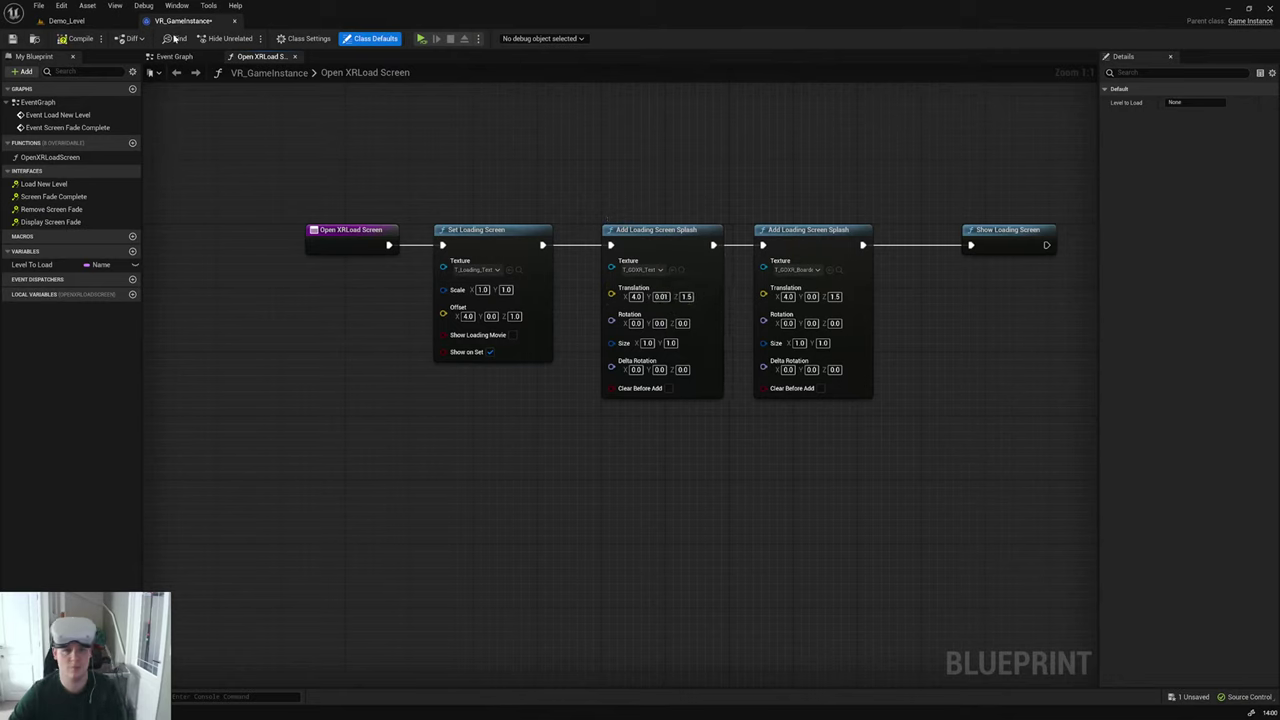
Step: Preview the repositioned splash in VR, then save all changes
left_click(421, 38)
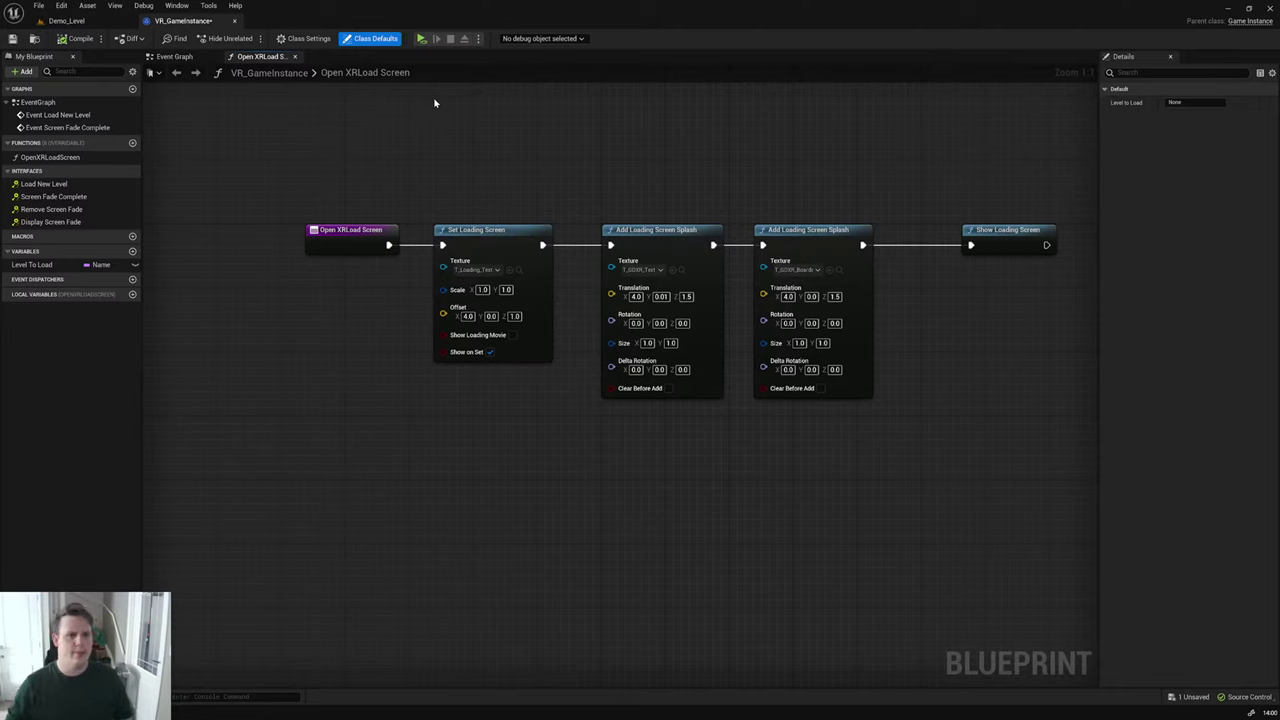
left_click(41, 6)
left_click(70, 57)
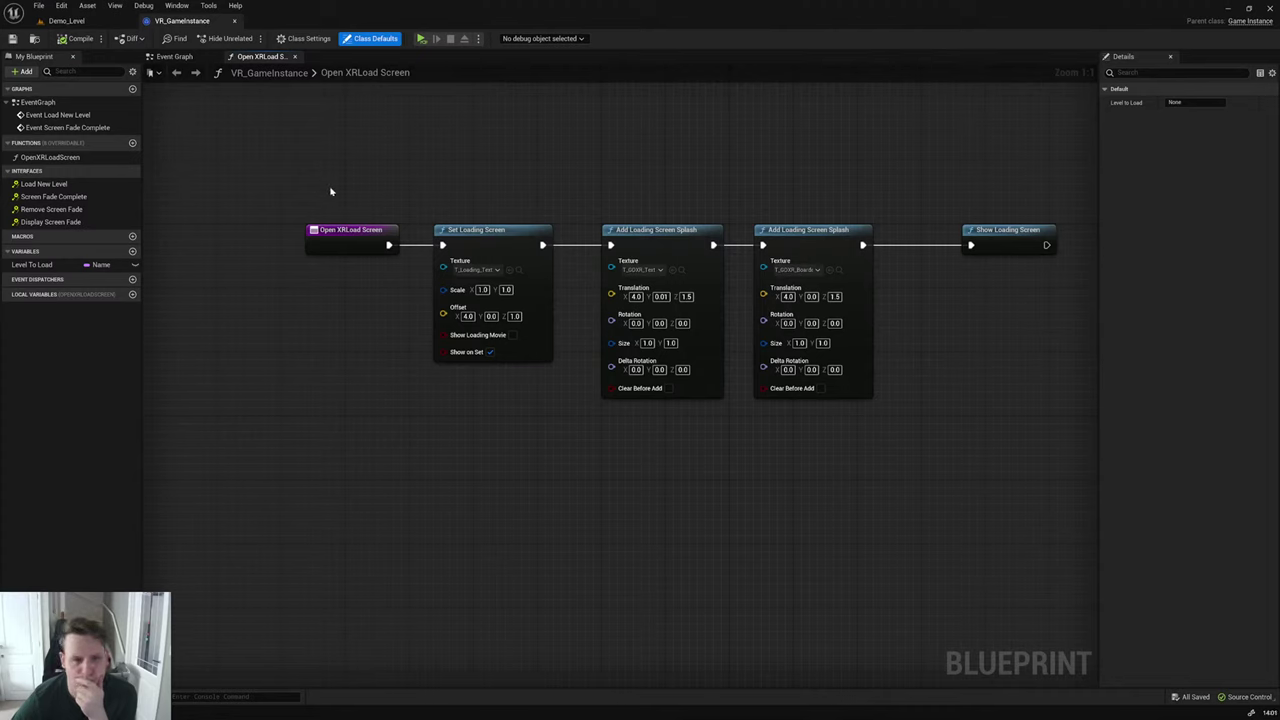
Step: Add a Get Player Character node below the Open XRLoad Screen entry node
left_click_drag(316, 230, 307, 230)
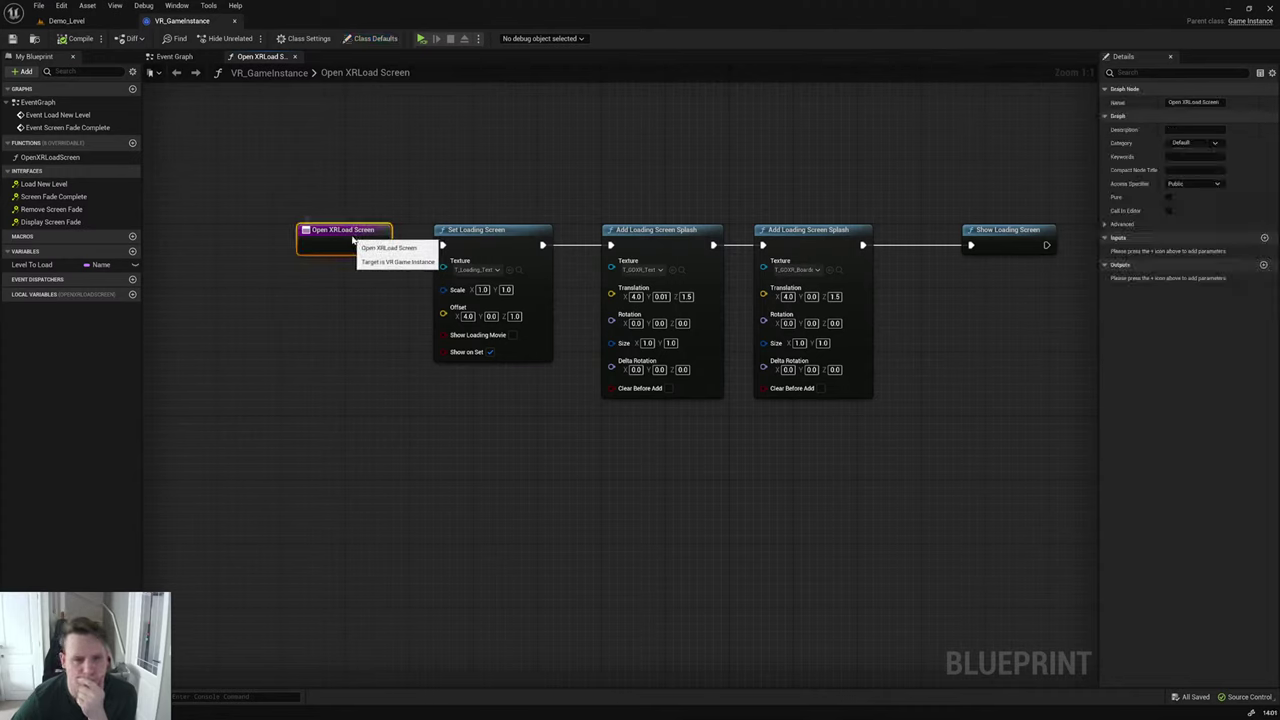
left_click(300, 327)
right_click(301, 319)
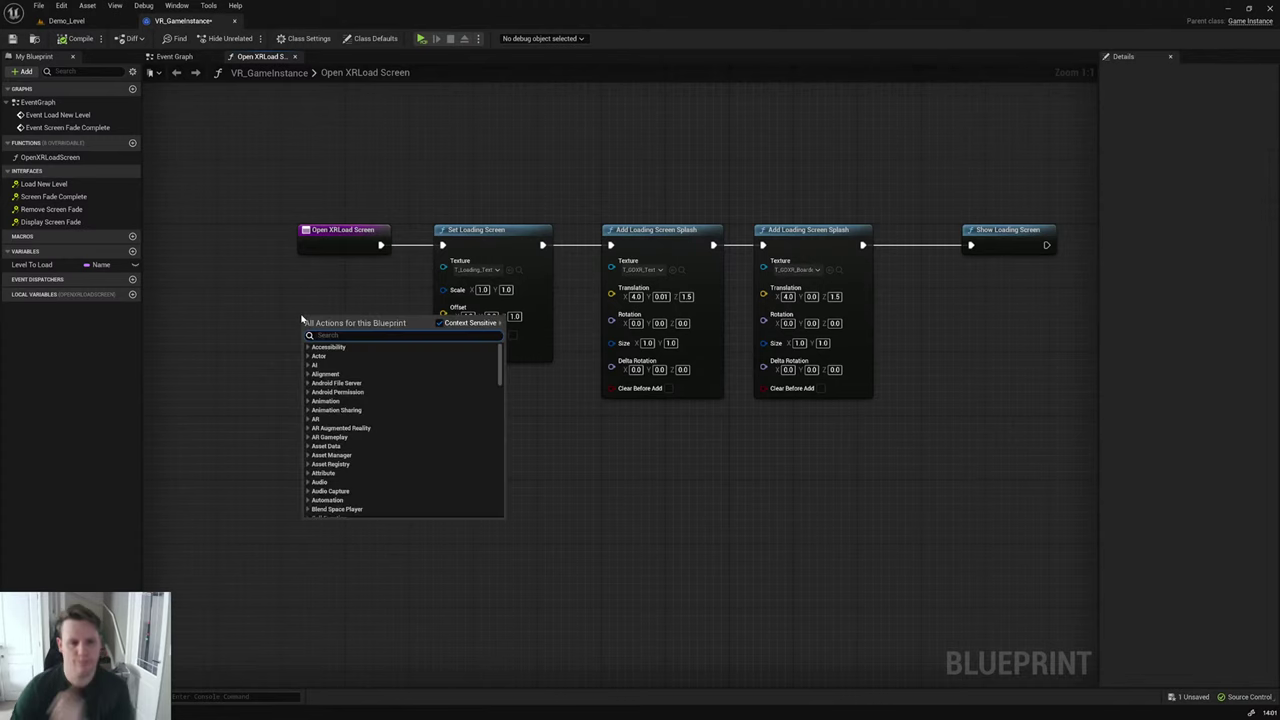
type("get player cha")
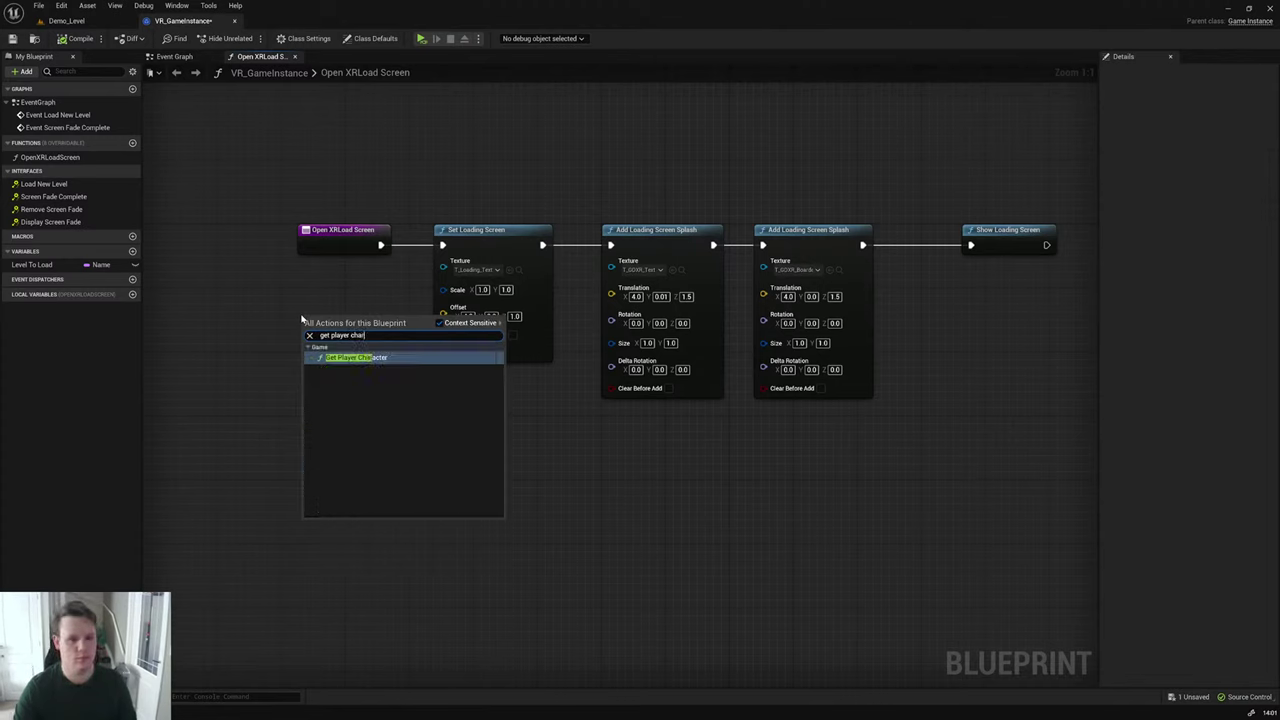
key("Return")
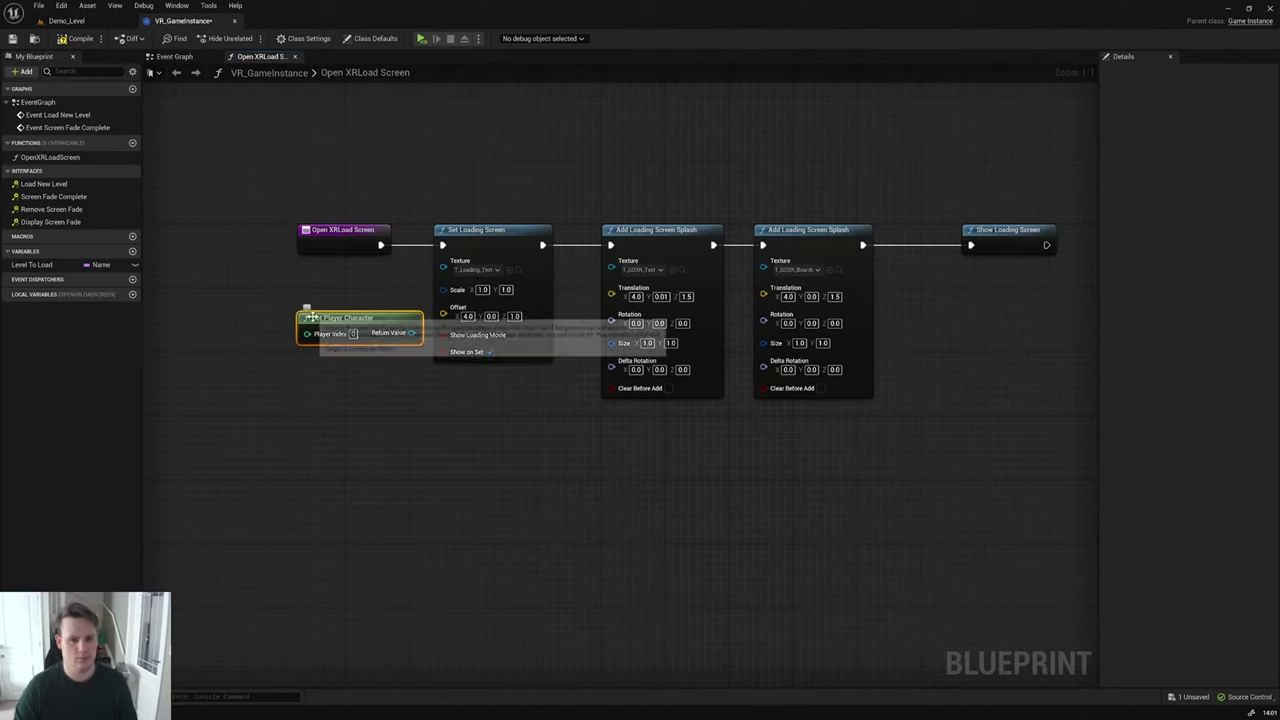
left_click_drag(329, 331, 197, 360)
Step: Add an Add Actor World Offset node for the character, wired between the entry and Set Loading Screen
left_click_drag(284, 364, 351, 428)
type("set")
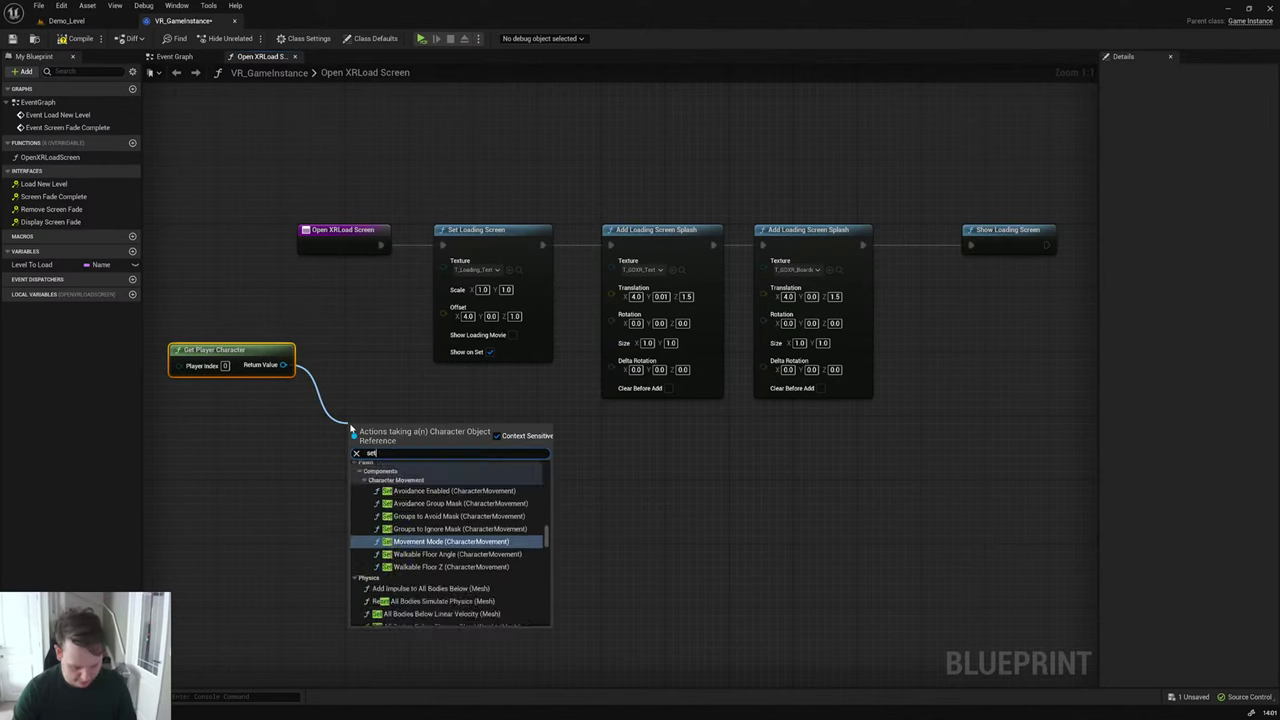
type(" world loca")
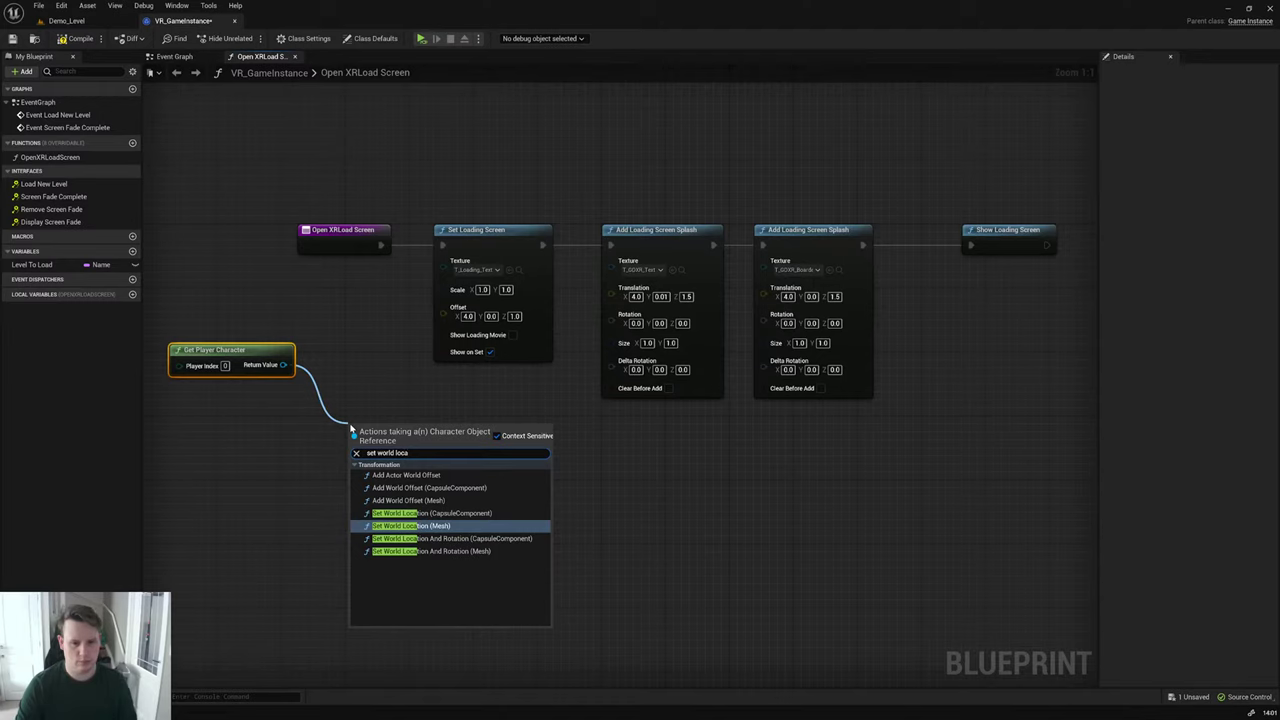
key("Up")
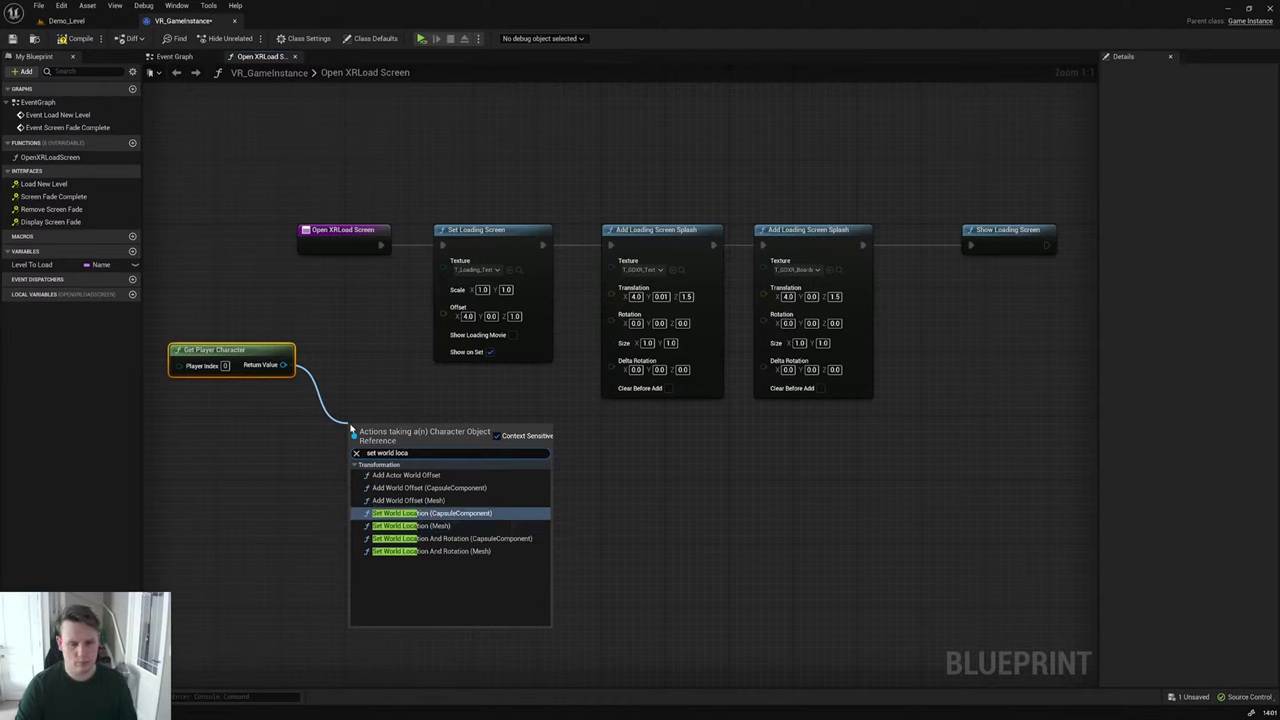
key("Up")
key("Up")
key("Up")
key("Return")
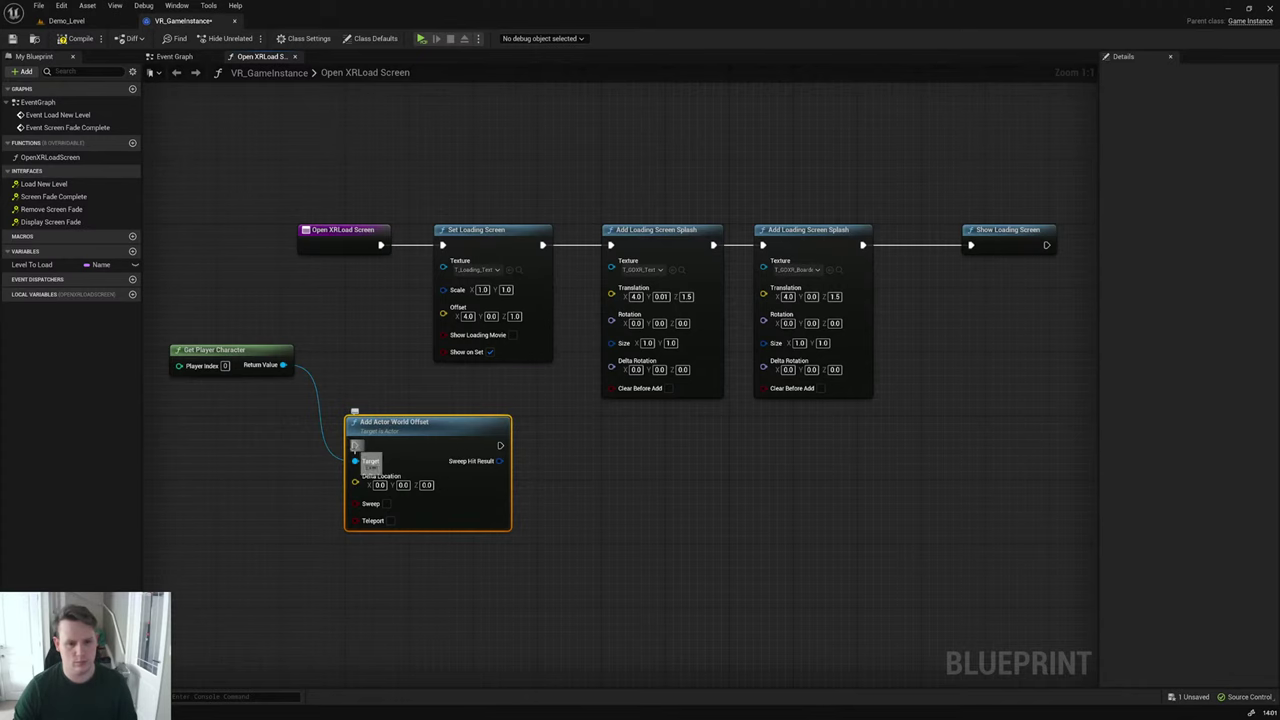
left_click_drag(354, 445, 381, 245)
left_click_drag(442, 245, 500, 445)
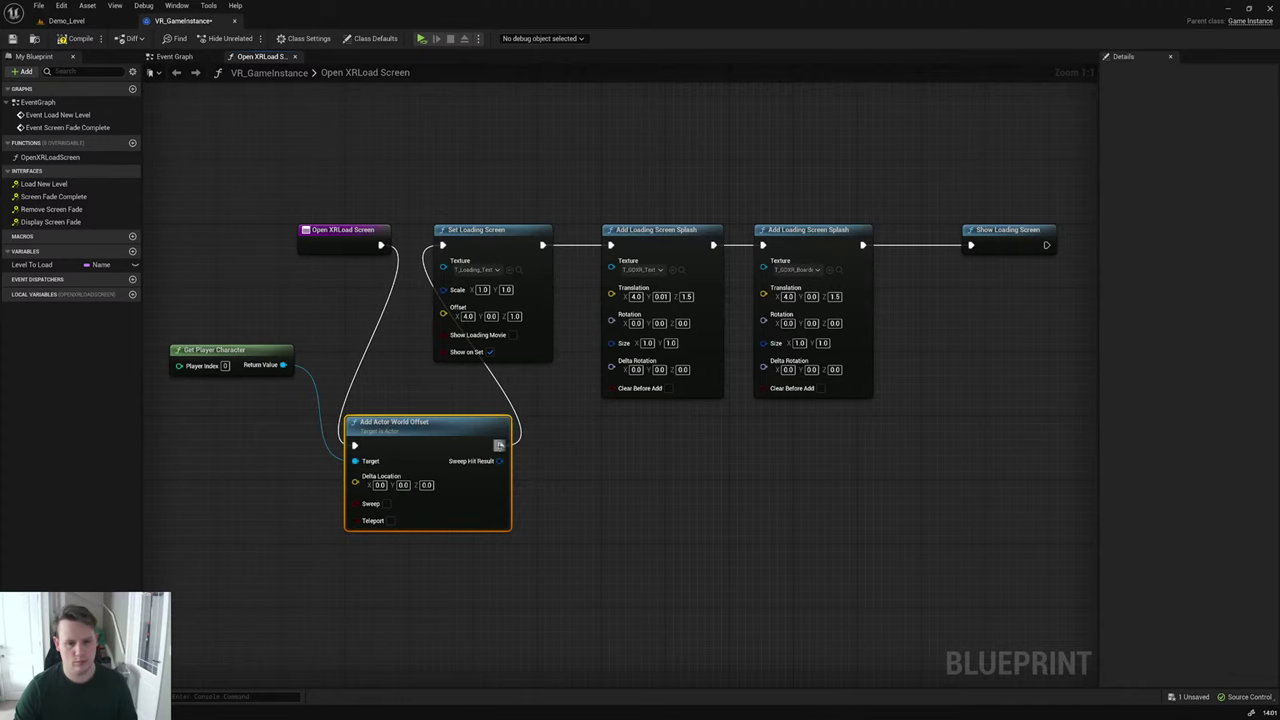
Step: Test the offset in VR preview, then delete the Get Player Character and offset nodes
left_click(424, 40)
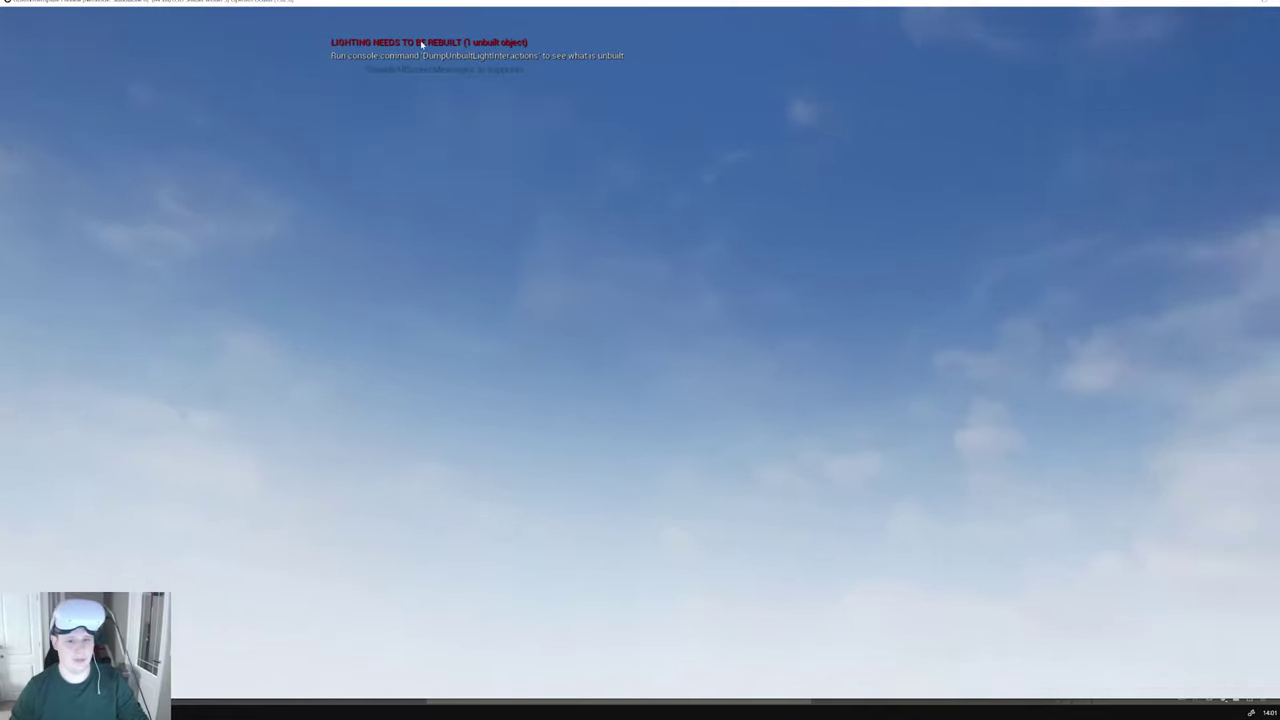
key("Escape")
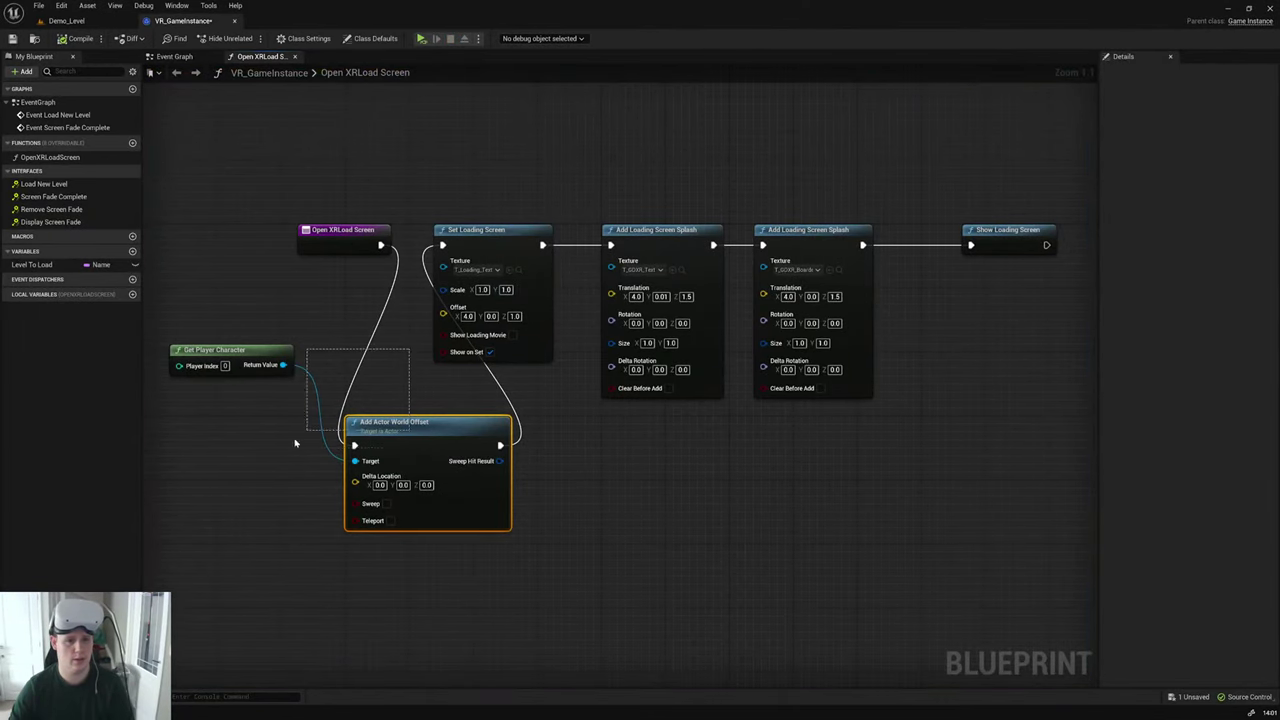
key("Delete")
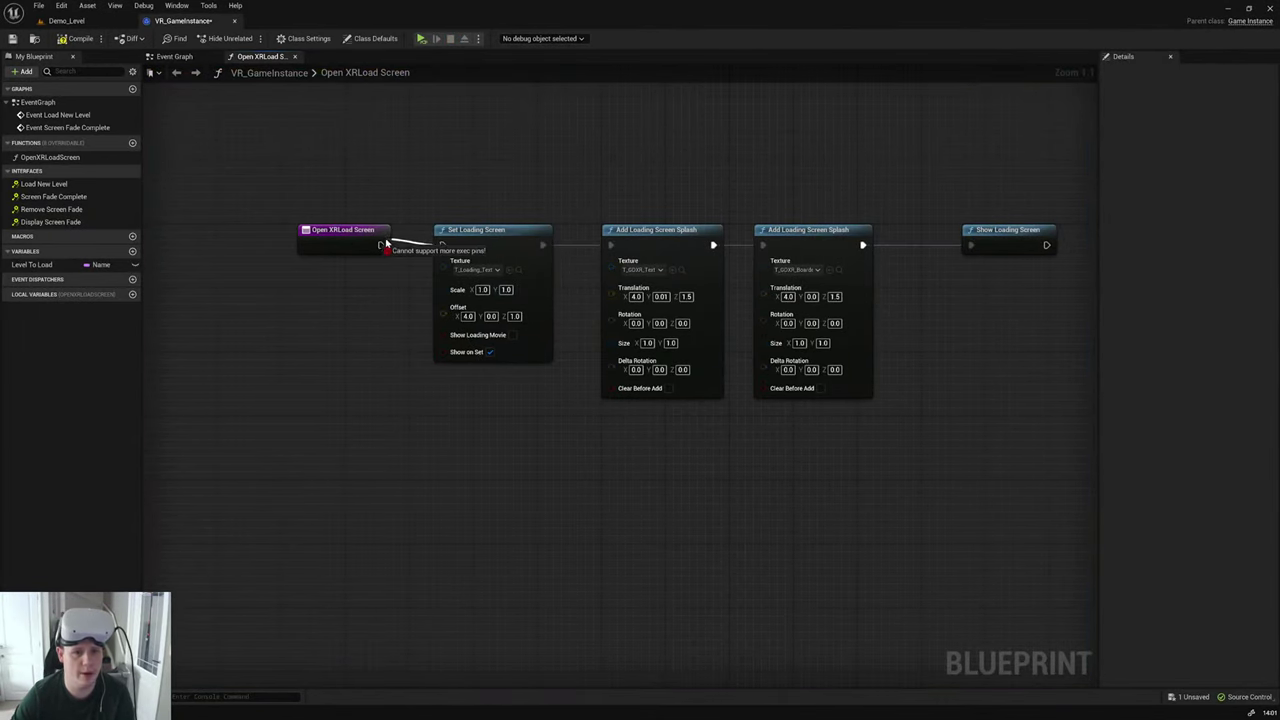
Step: From the Demo_Level viewport, open the BP_VR_Character blueprint via the content assets
left_click(66, 20)
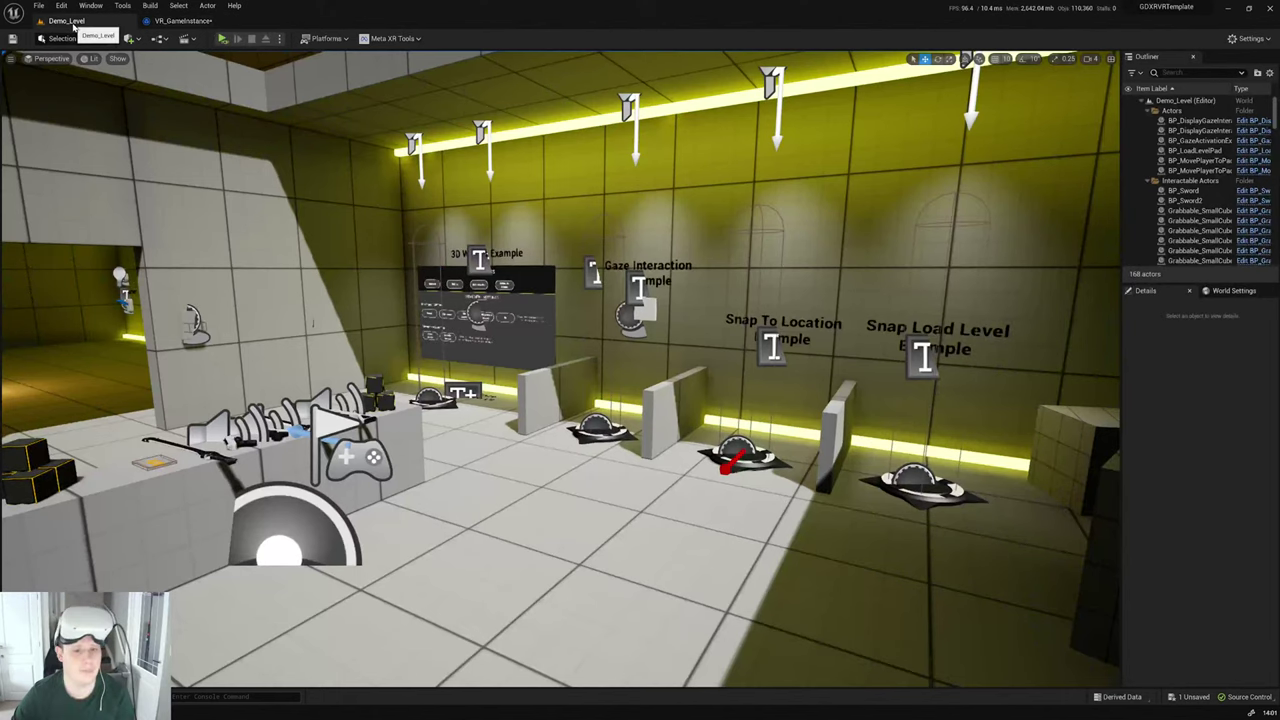
key("ctrl+space")
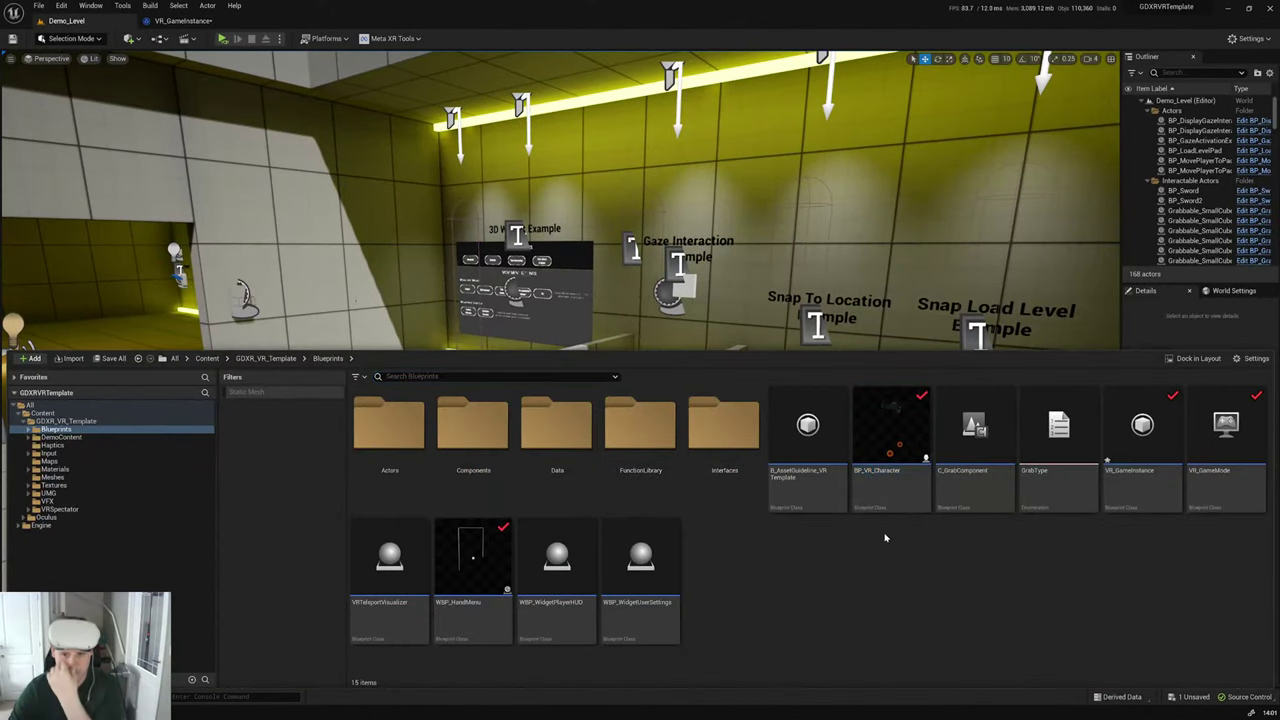
double_click(877, 495)
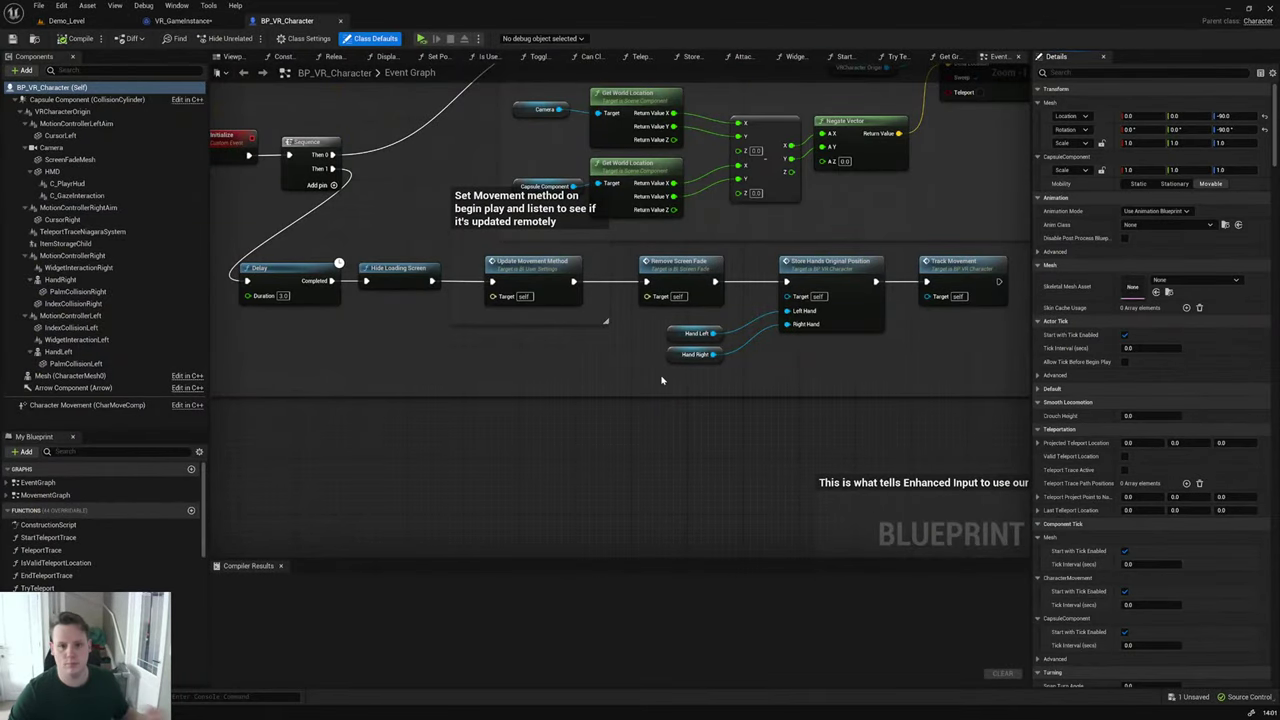
Step: Connect Sequence Then 1 directly to Hide Loading Screen and delete the Delay node
left_click_drag(358, 272, 333, 168)
left_click(290, 272)
key("Delete")
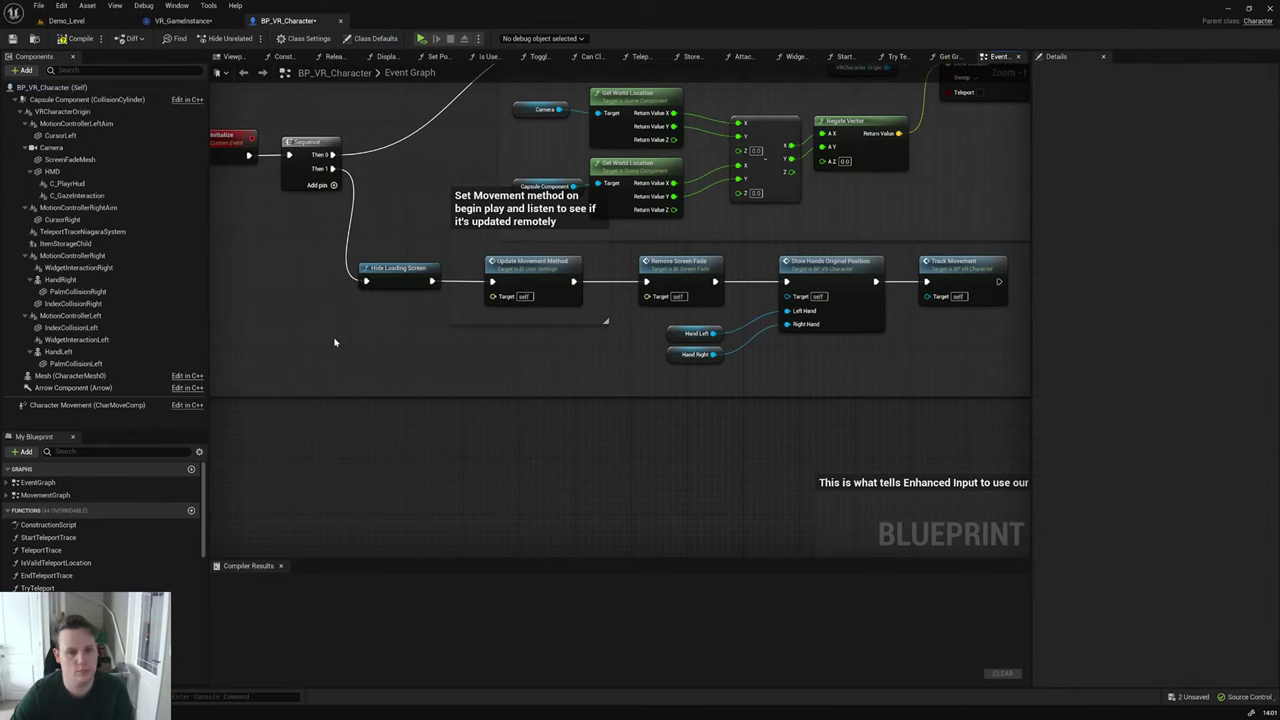
scroll(393, 328, "down", 1)
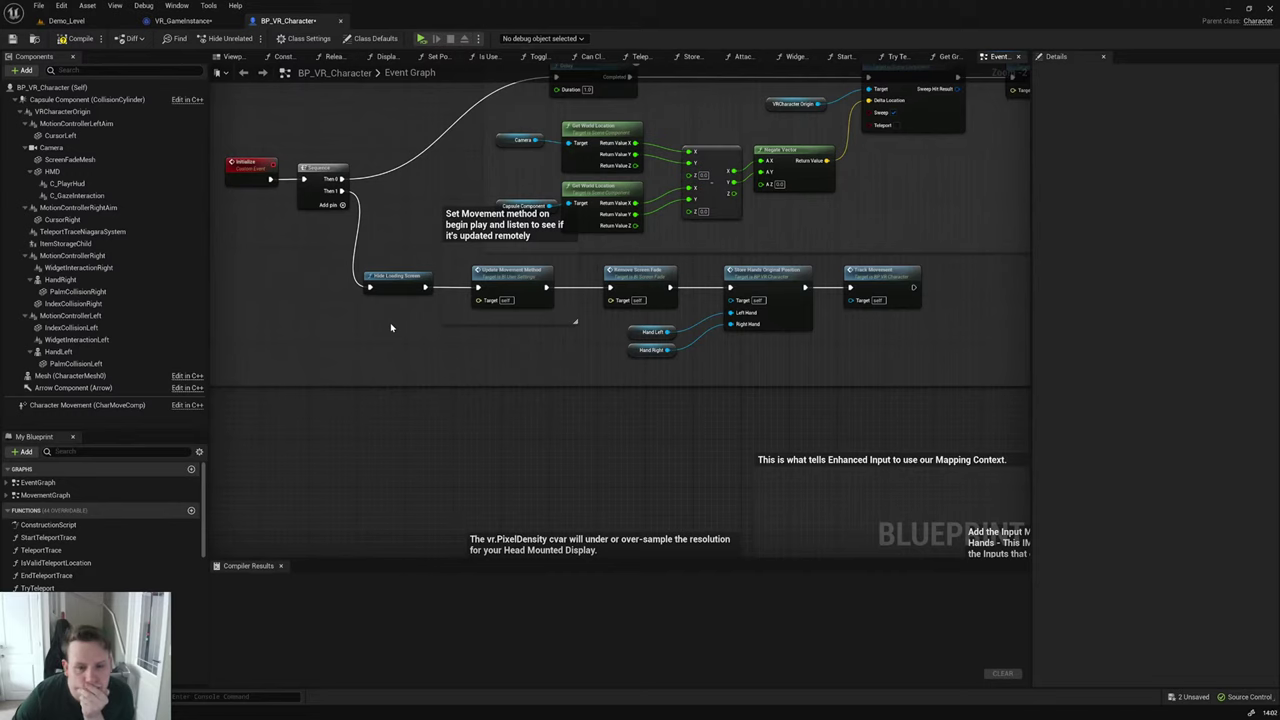
Step: Rearrange the nodes and comment boxes, pulling Hide Loading Screen out of its comment
left_click_drag(391, 327, 1003, 311)
left_click_drag(464, 230, 428, 278)
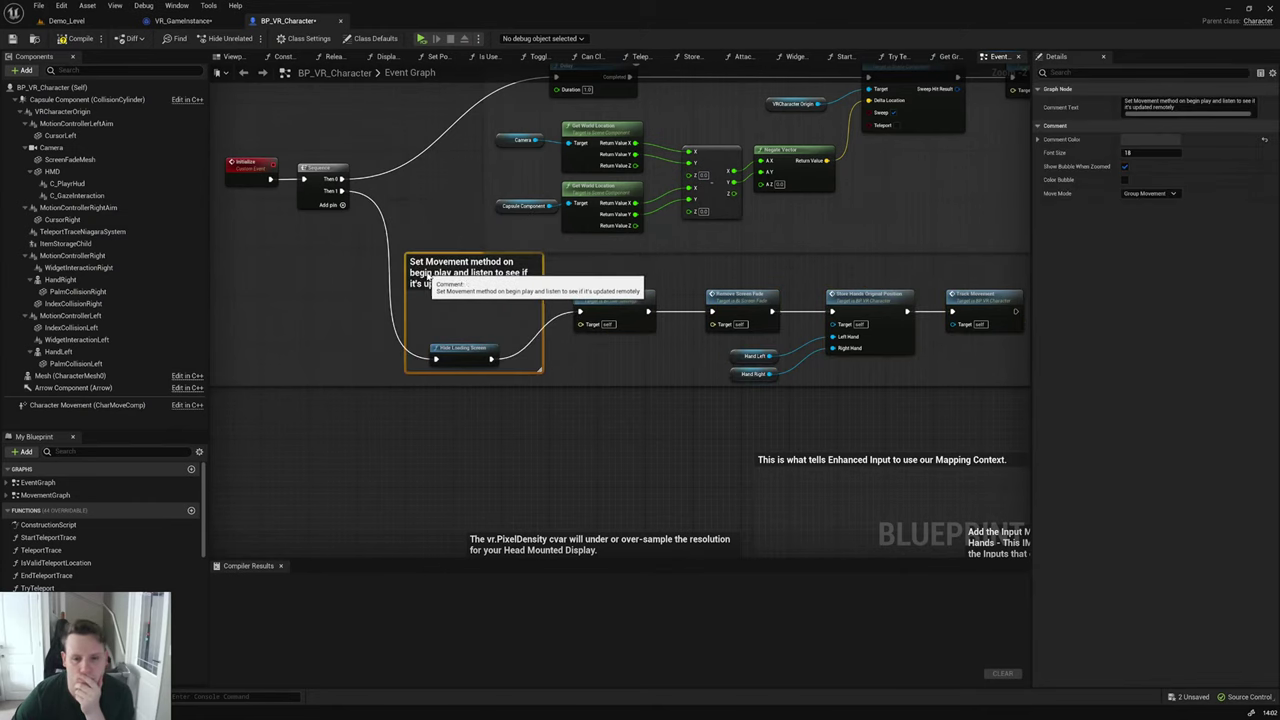
left_click_drag(470, 345, 338, 315)
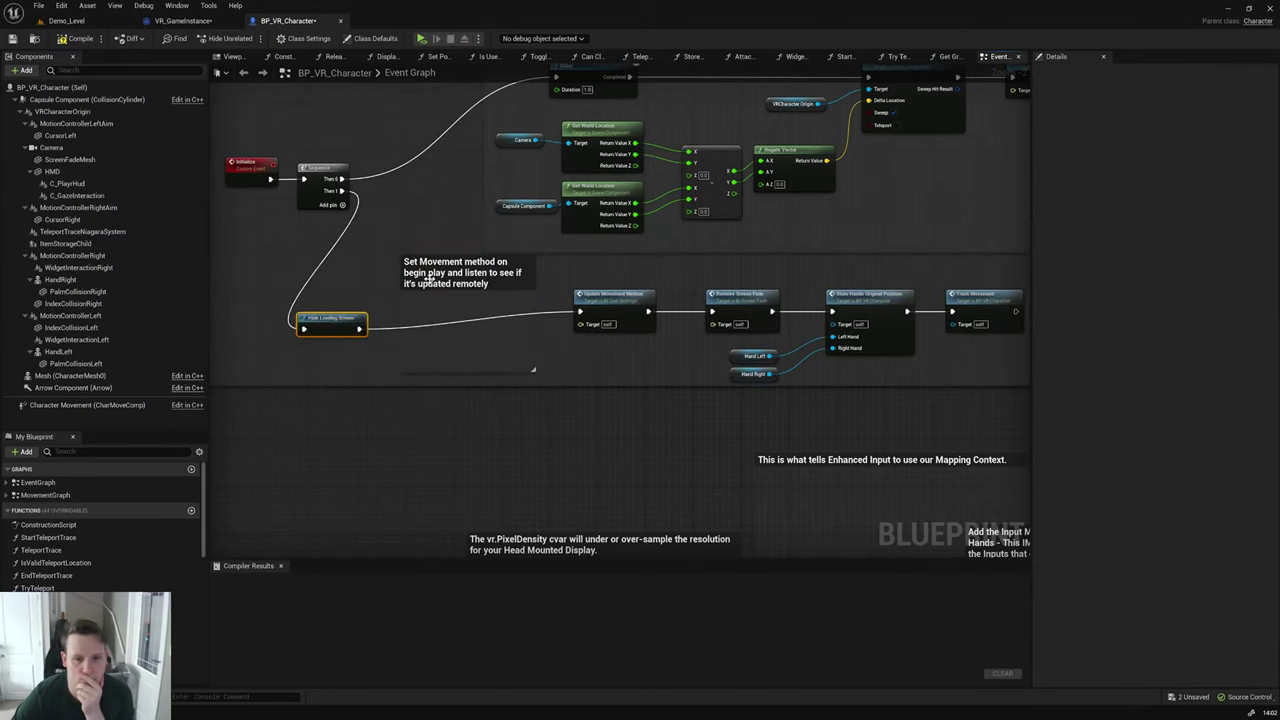
left_click_drag(428, 280, 692, 262)
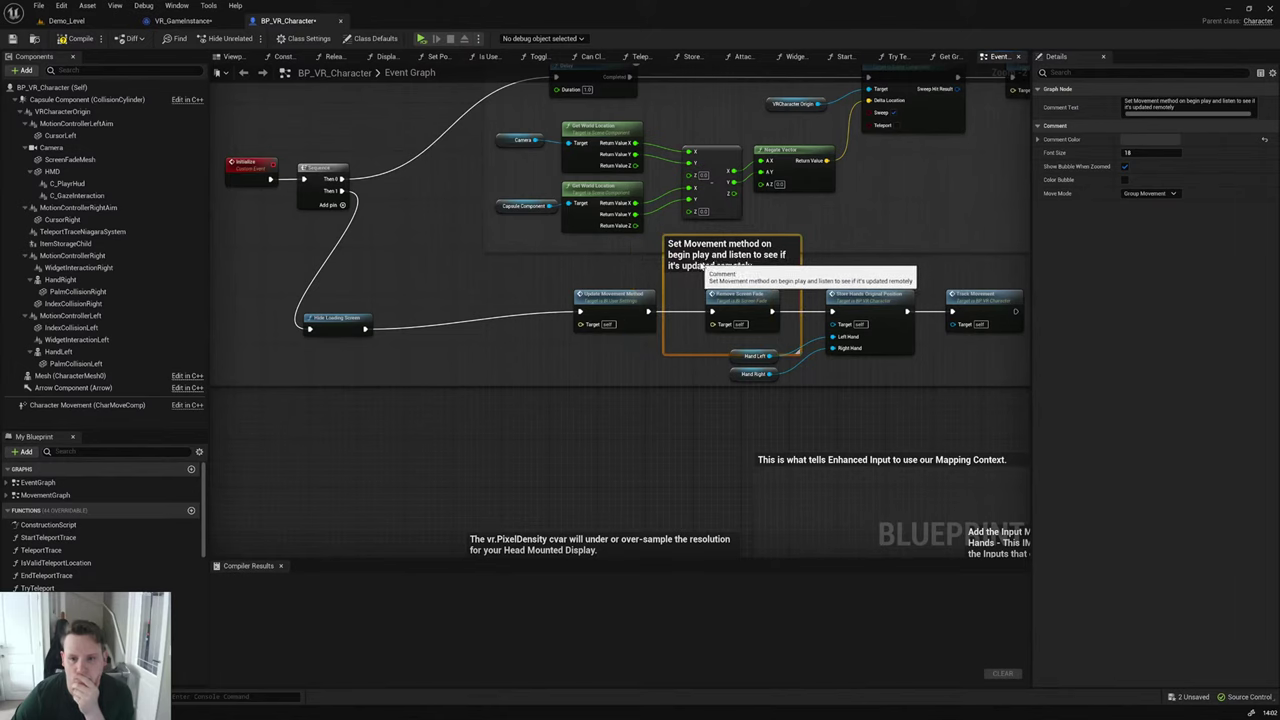
left_click_drag(615, 298, 595, 300)
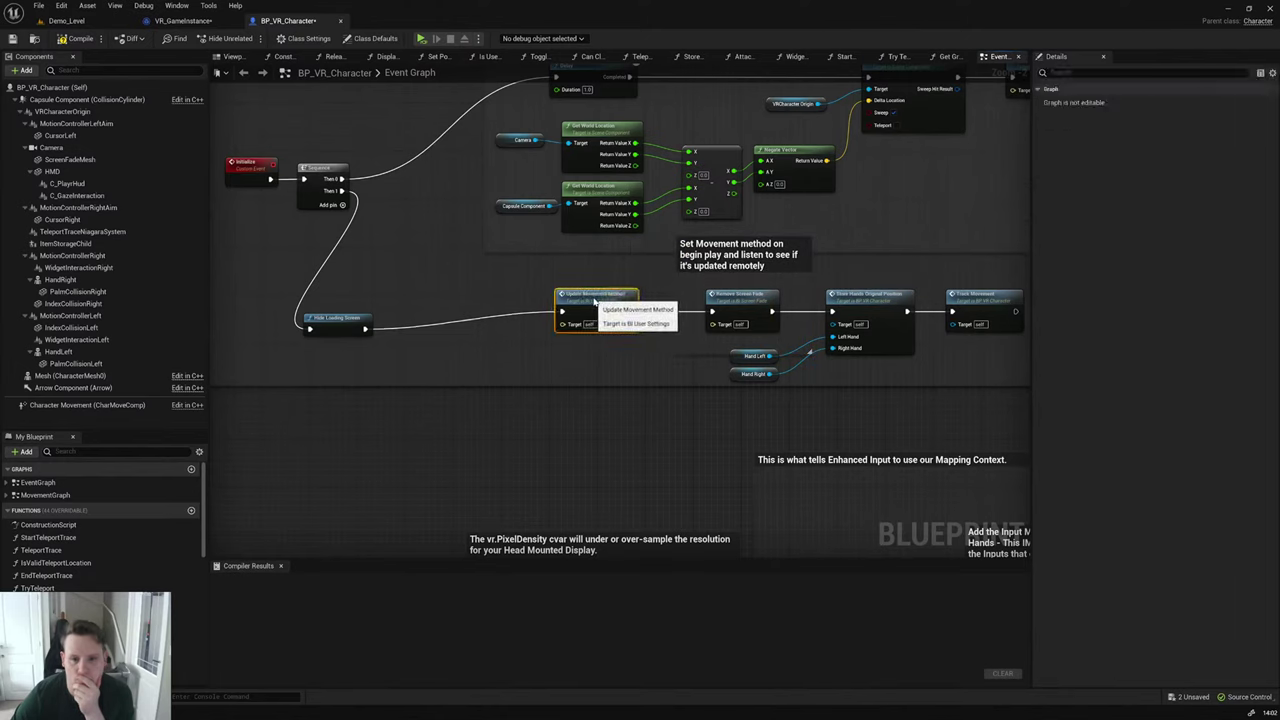
left_click_drag(760, 268, 742, 268)
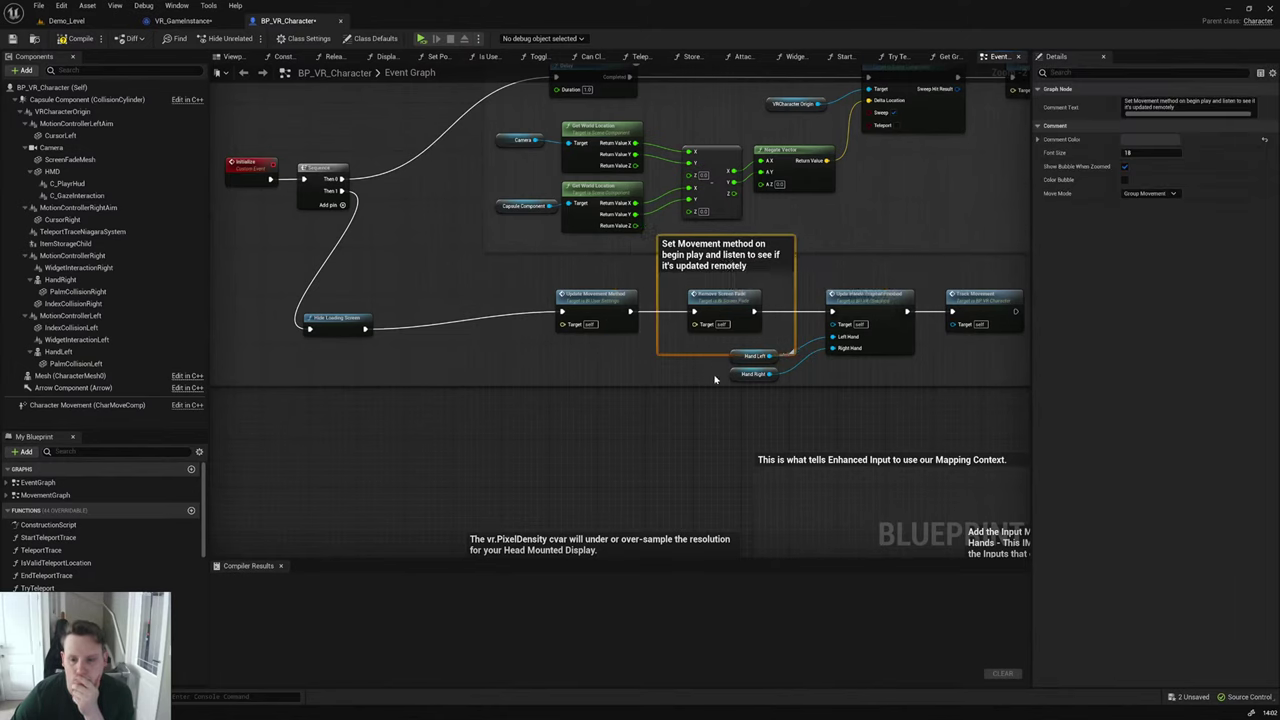
mouse_move(714, 379)
left_mouse_down()
mouse_move(772, 350)
mouse_move(738, 372)
left_mouse_up()
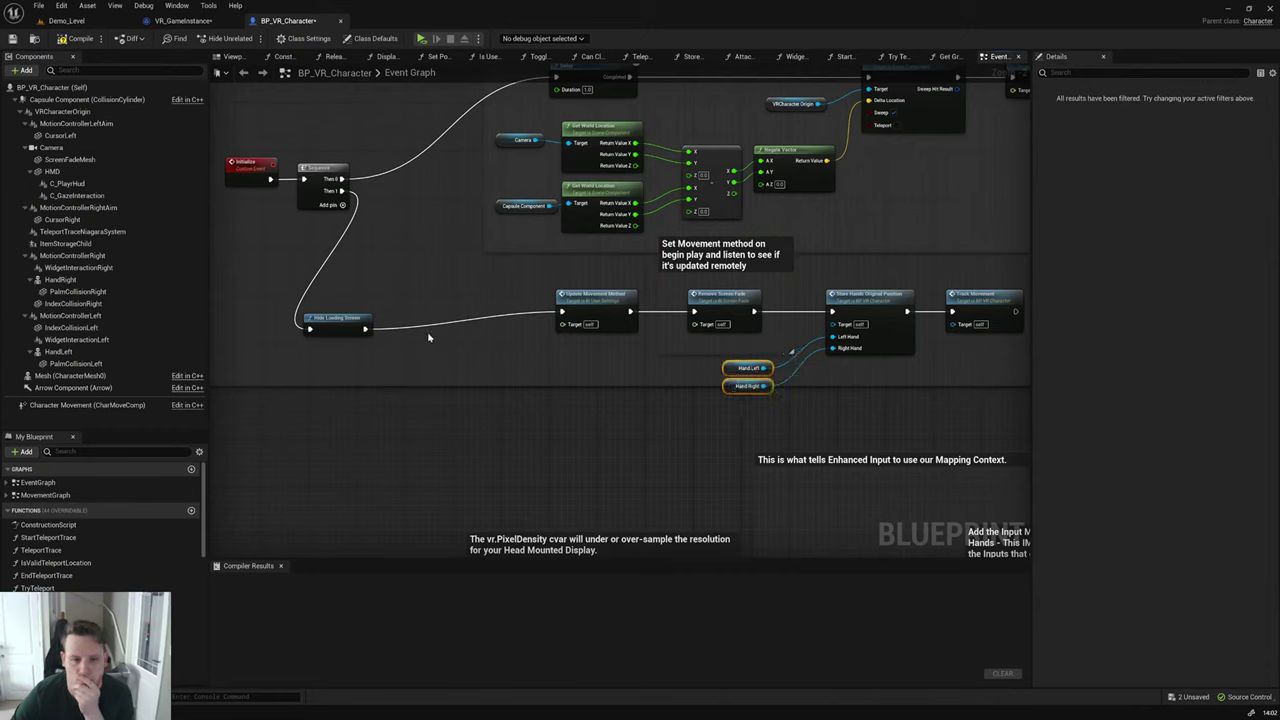
Step: Move Hide Loading Screen aside and wire Sequence Then 1 straight to Update Movement Method
left_click_drag(340, 322, 466, 306)
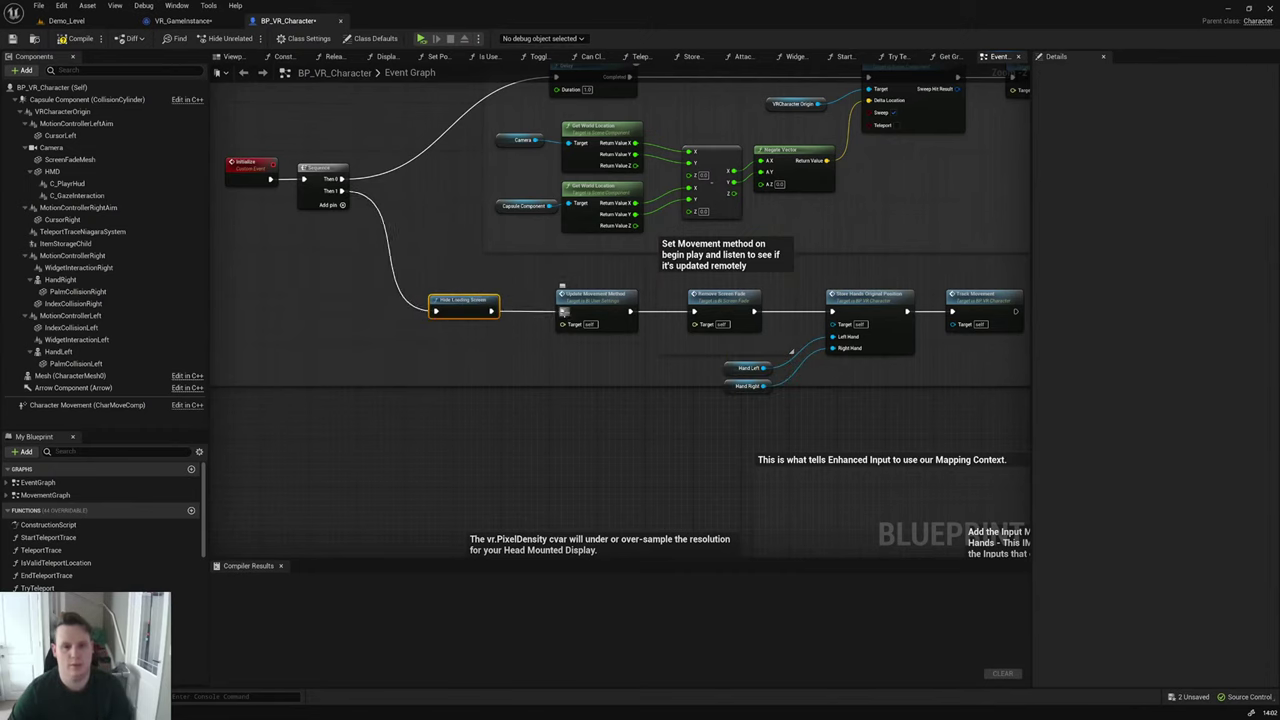
left_click_drag(563, 311, 335, 196)
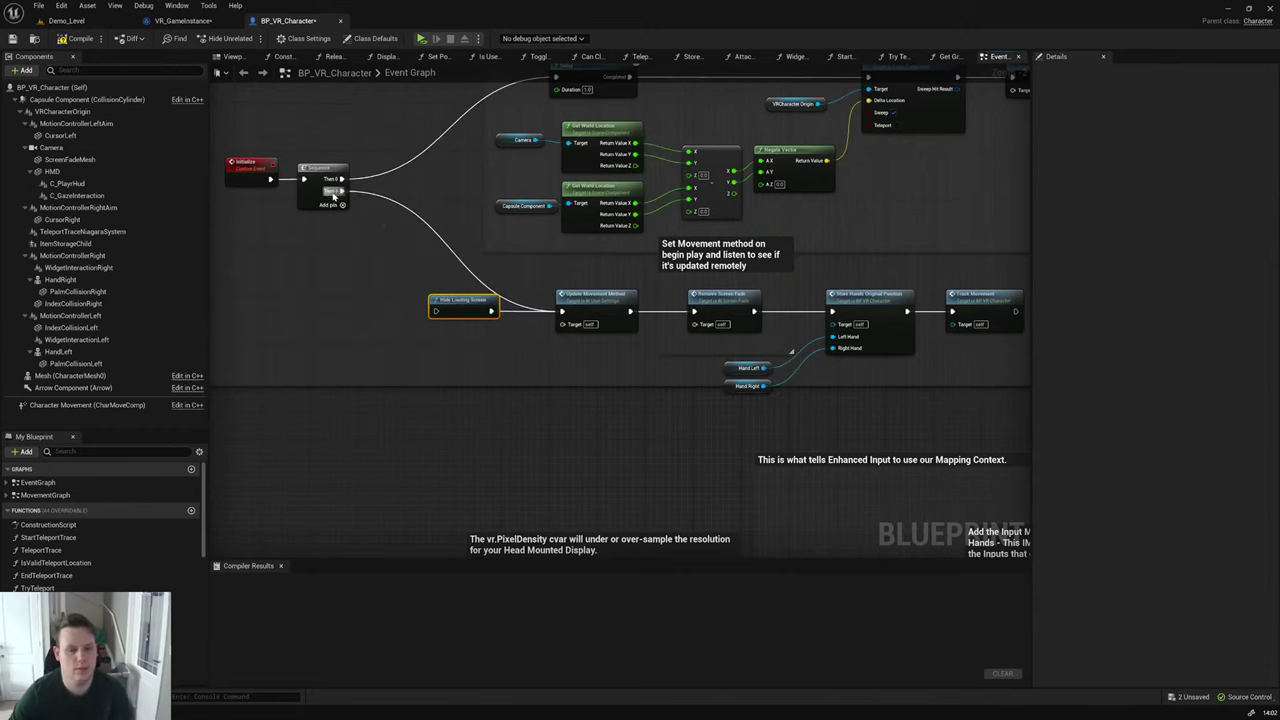
left_click(452, 326)
scroll(452, 326, "down", 7)
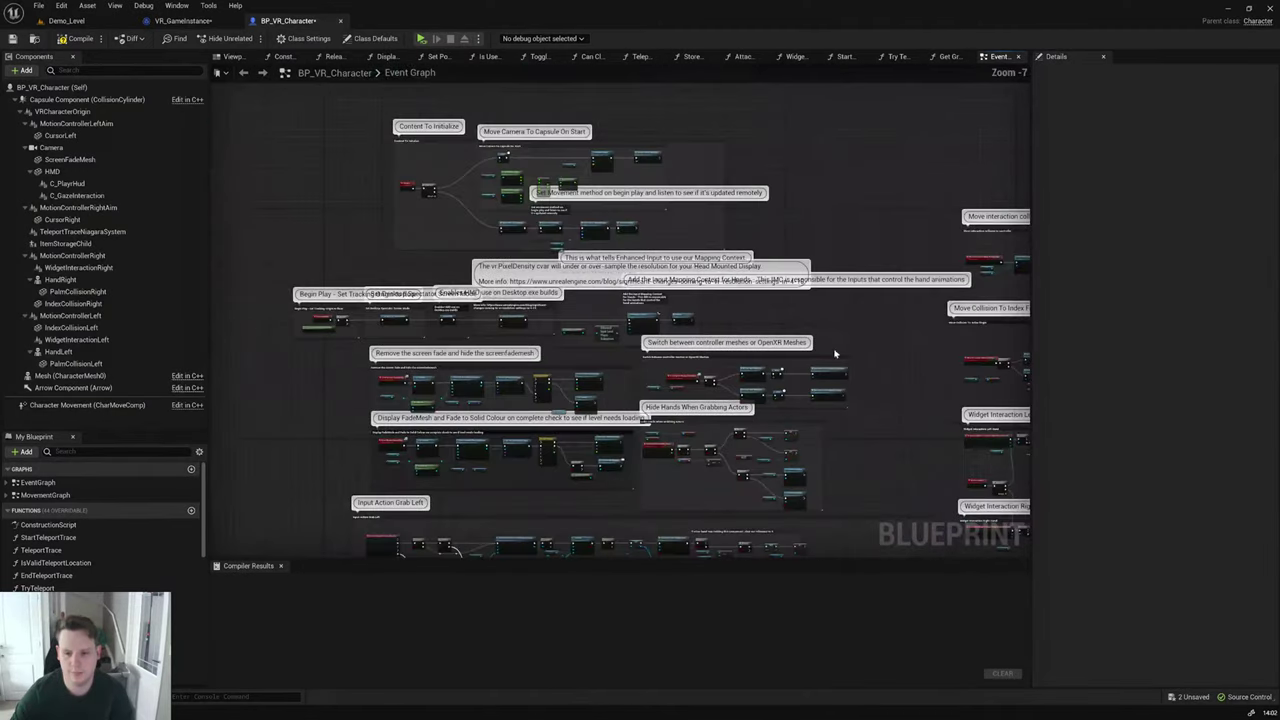
Step: Add a Hide Loading Screen node beside the screen-fade node group
right_click_drag(835, 353, 560, 208)
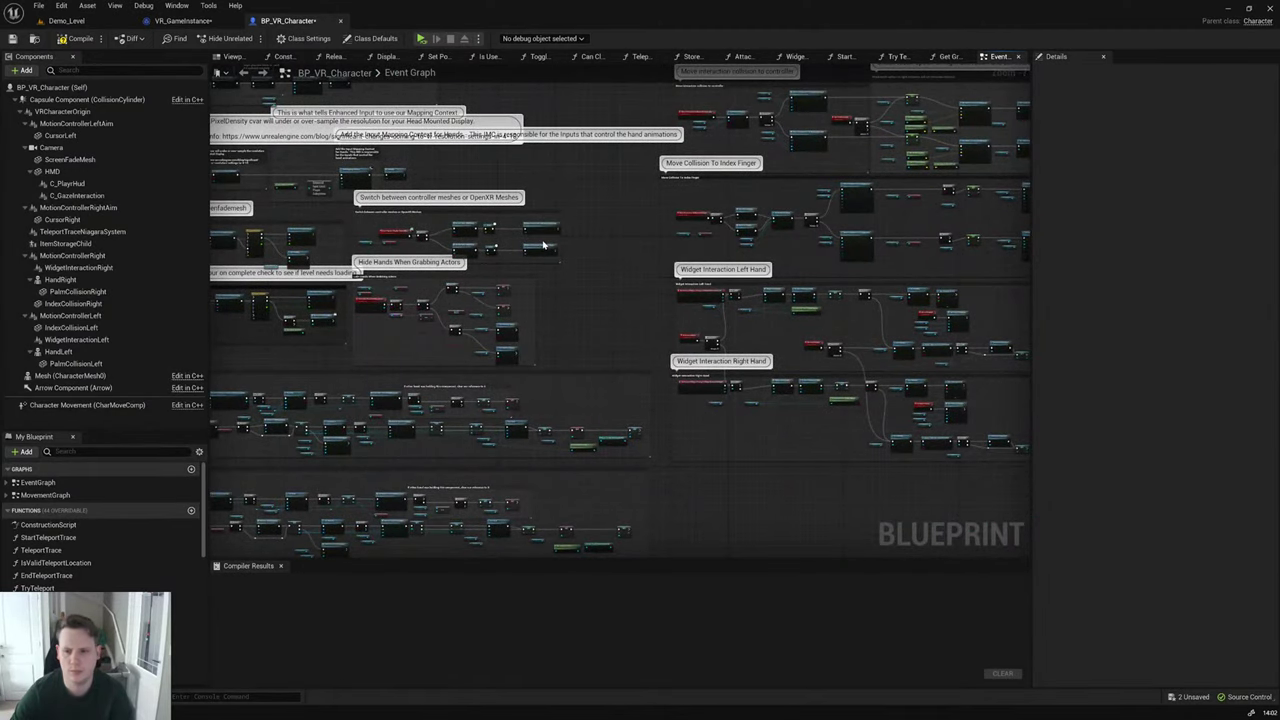
right_click_drag(603, 225, 858, 240)
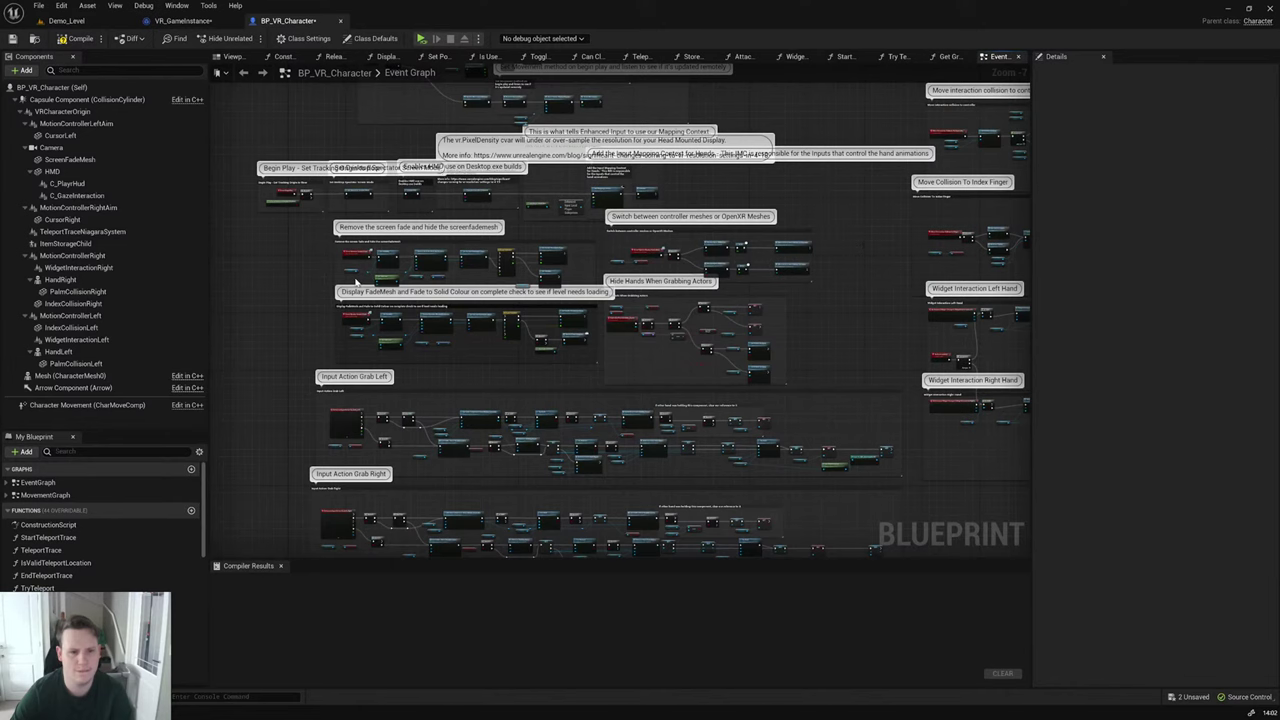
scroll(357, 282, "up", 4)
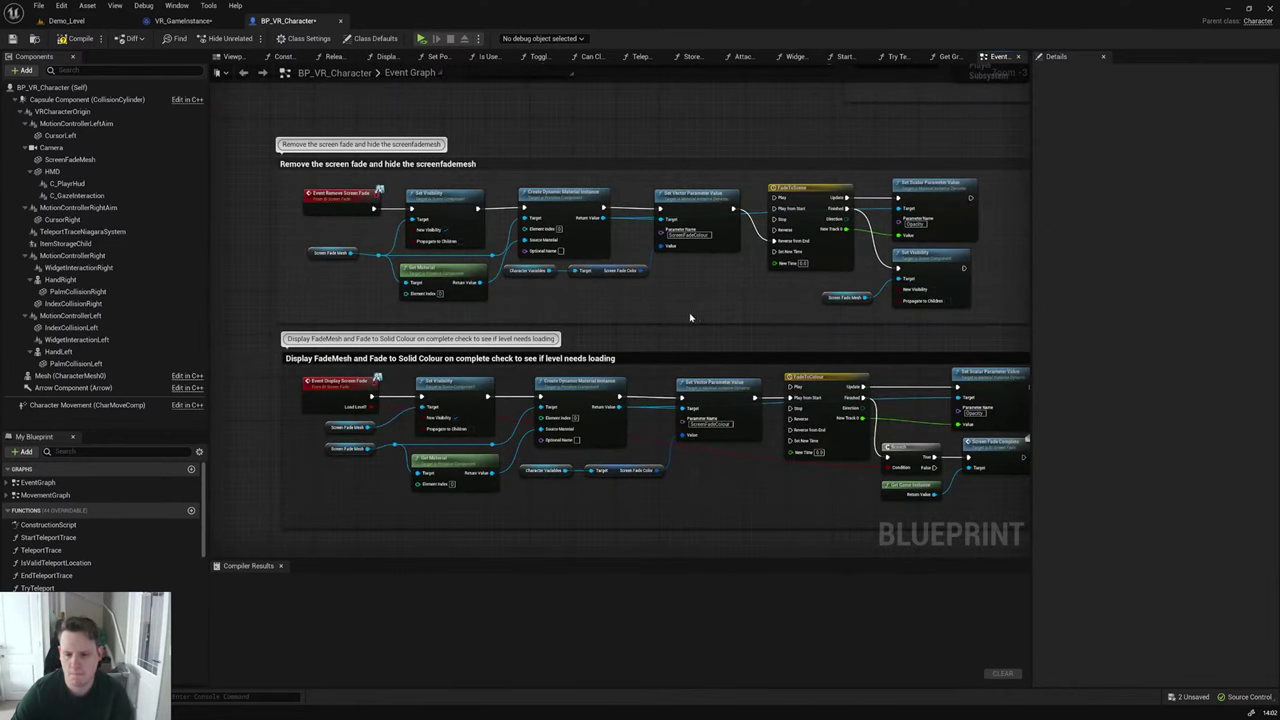
right_click_drag(690, 318, 599, 315)
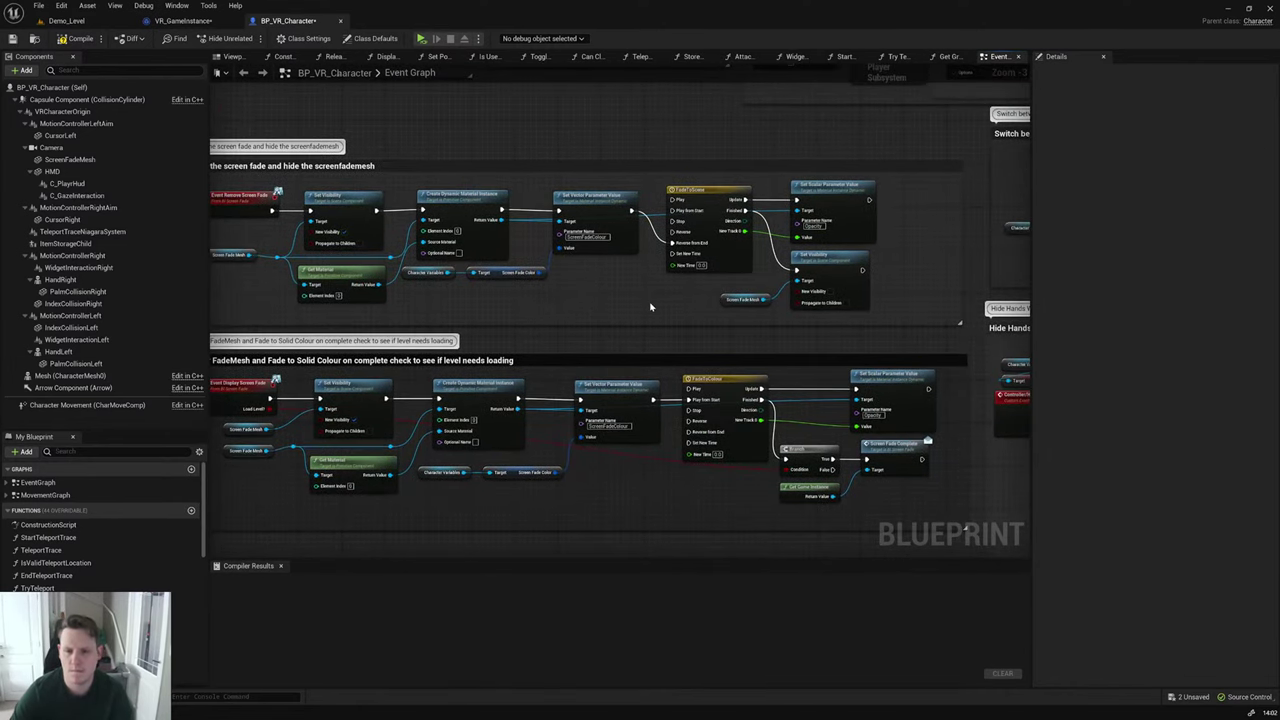
right_click(650, 307)
type("hide loading")
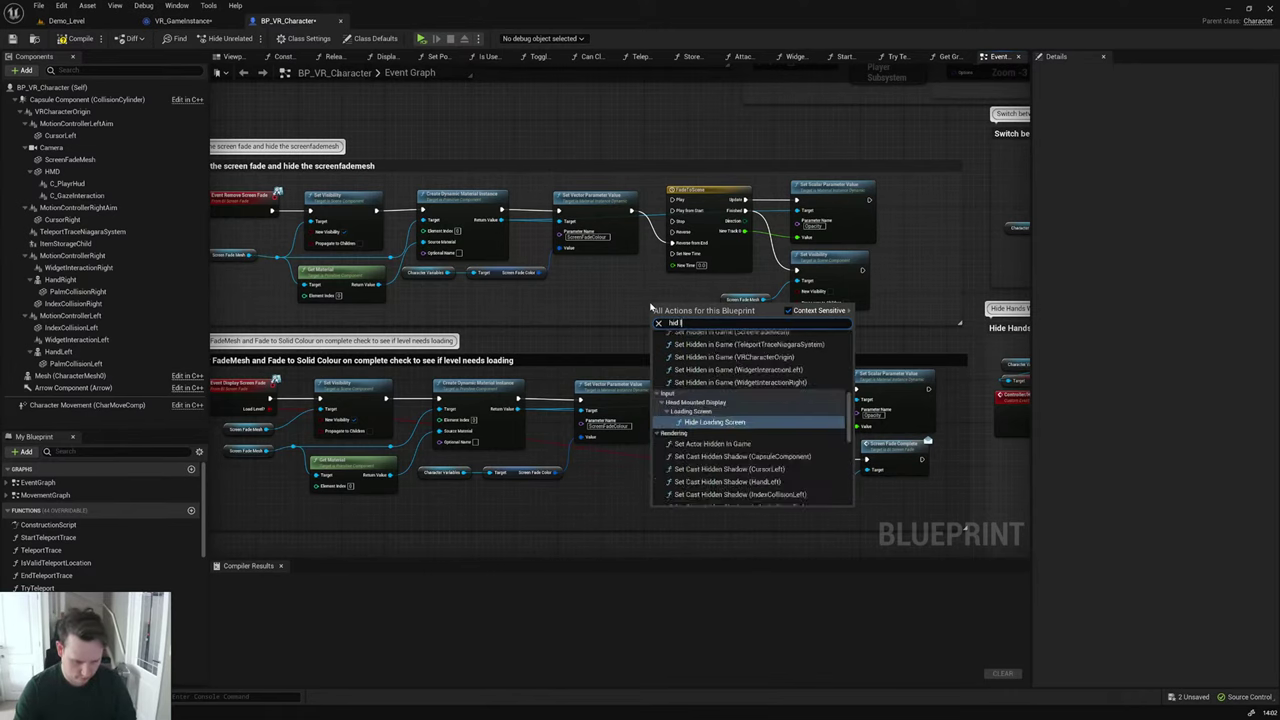
key("Return")
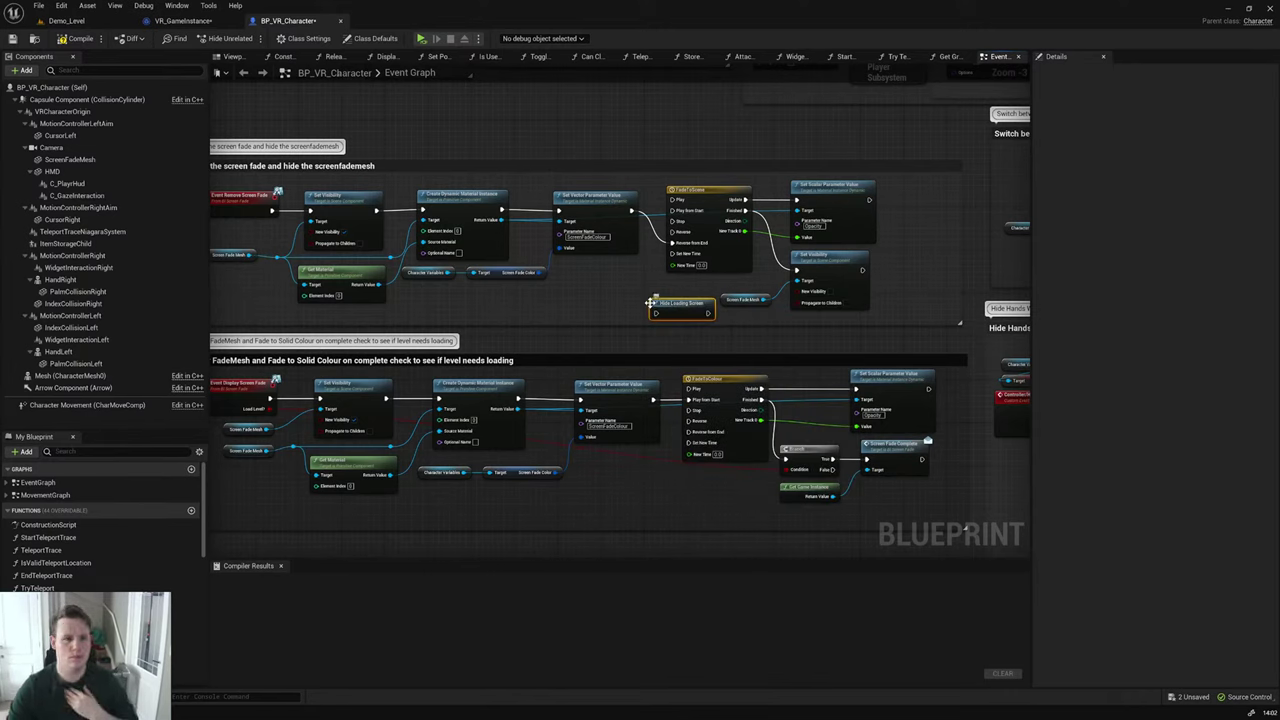
Step: Place Hide Loading Screen right after Event Remove Screen Fade and wire them together
left_click_drag(652, 305, 238, 308)
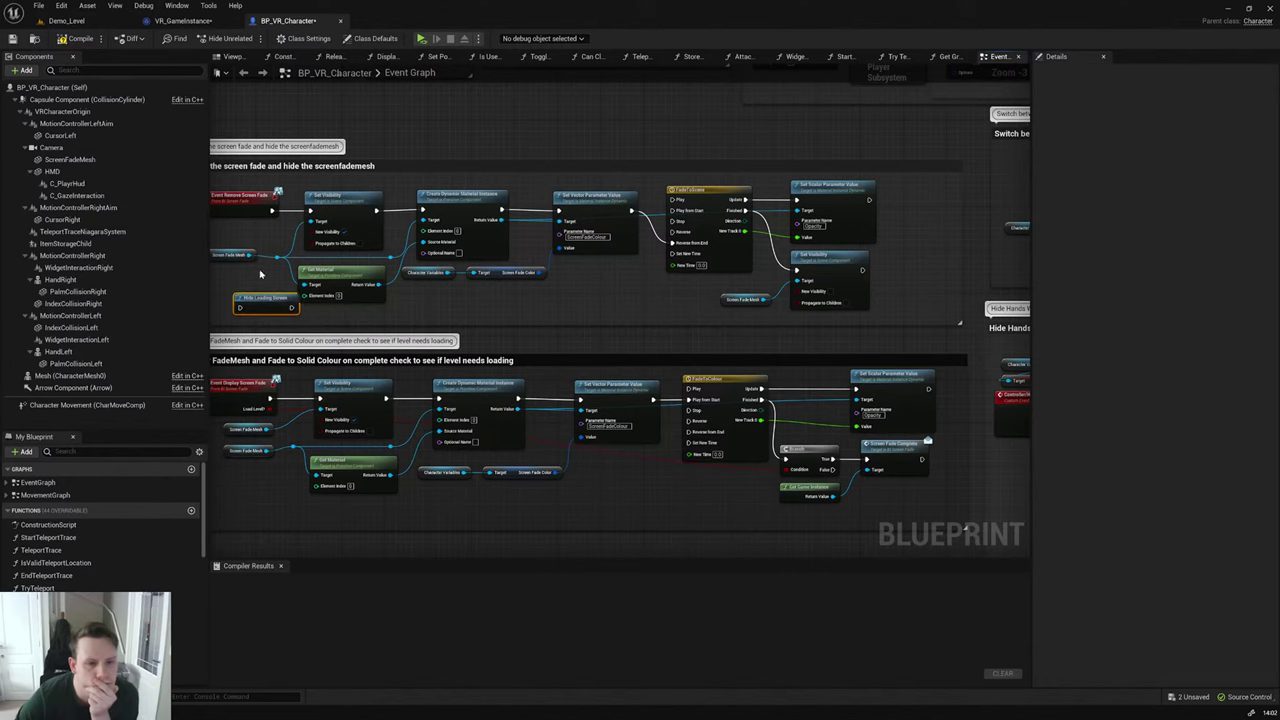
right_click_drag(240, 207, 500, 230)
left_click_drag(500, 230, 361, 225)
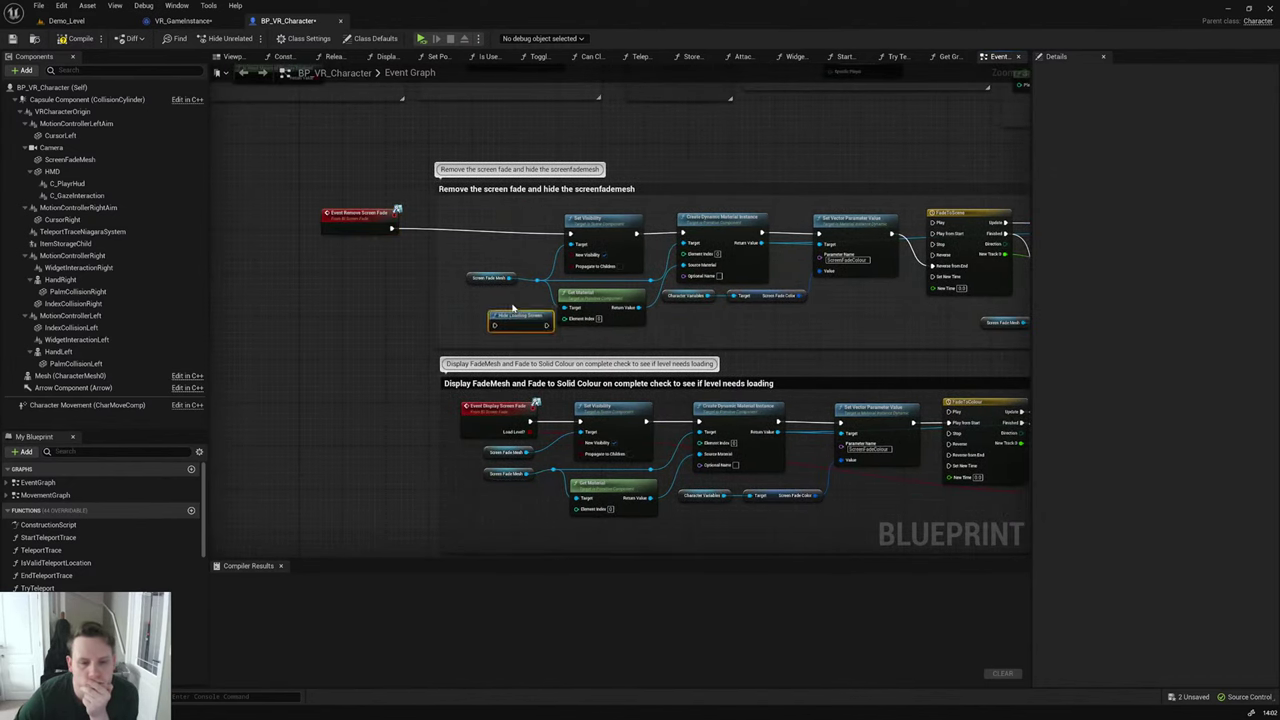
left_click_drag(524, 324, 392, 233)
left_click_drag(365, 214, 365, 219)
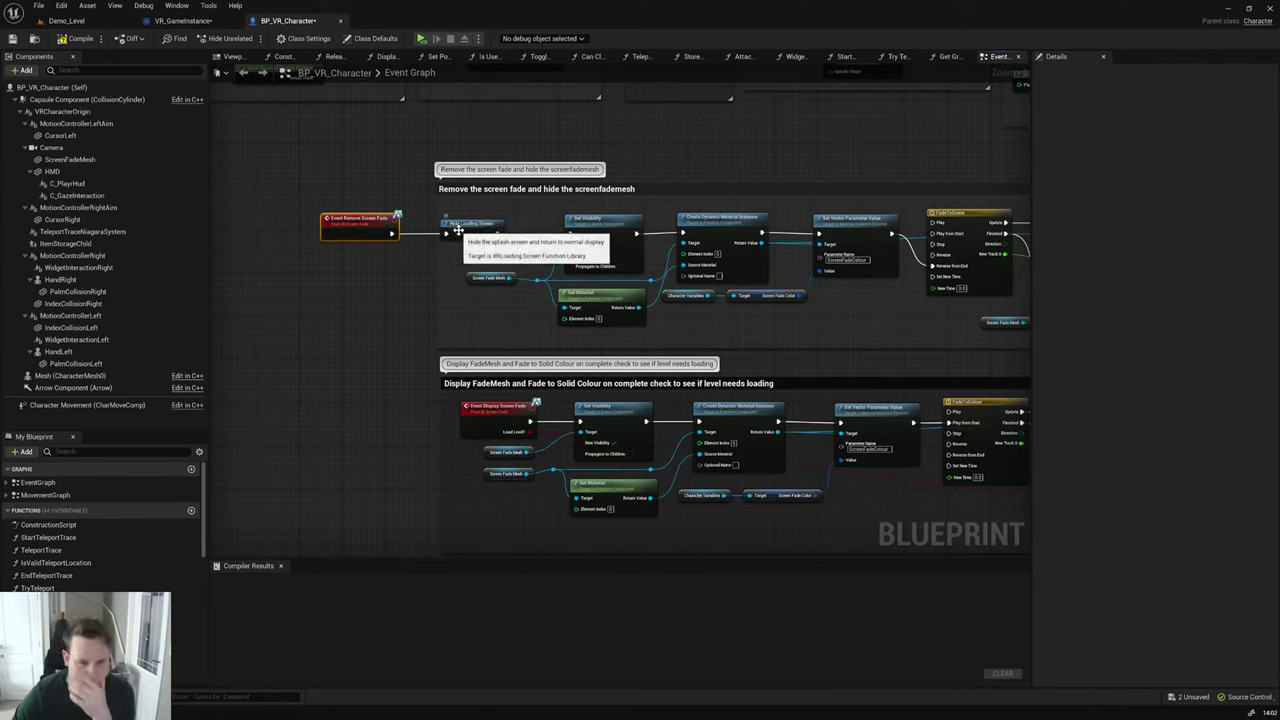
Step: Add a Delay node off the fade event's exec pin and position it beside the event
left_click_drag(392, 233, 358, 269)
type("delay")
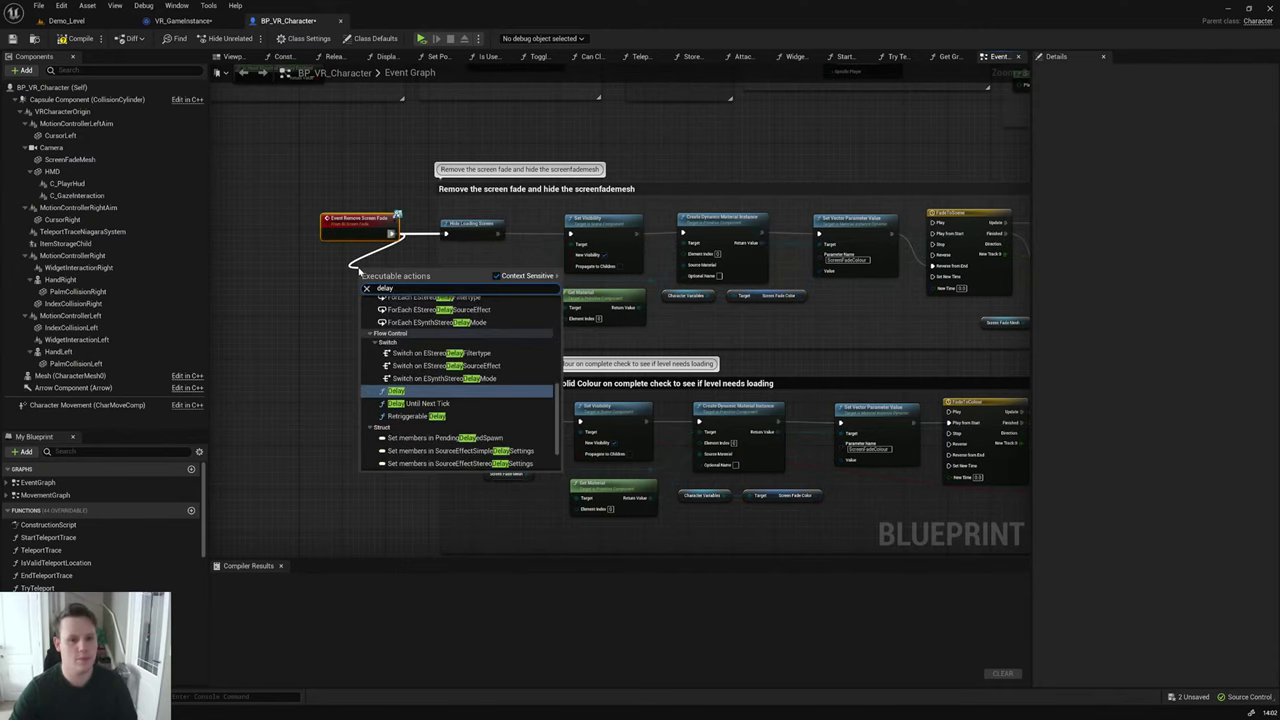
key("Return")
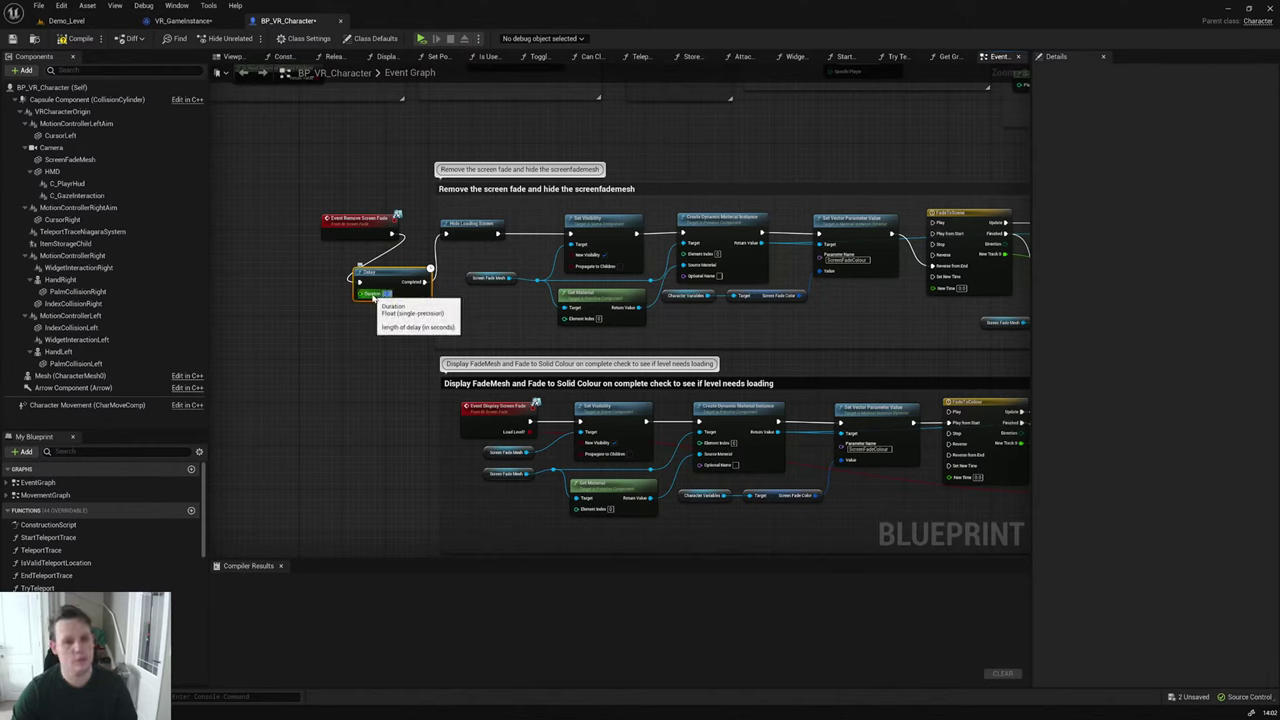
left_click_drag(355, 218, 270, 218)
left_click_drag(373, 272, 356, 224)
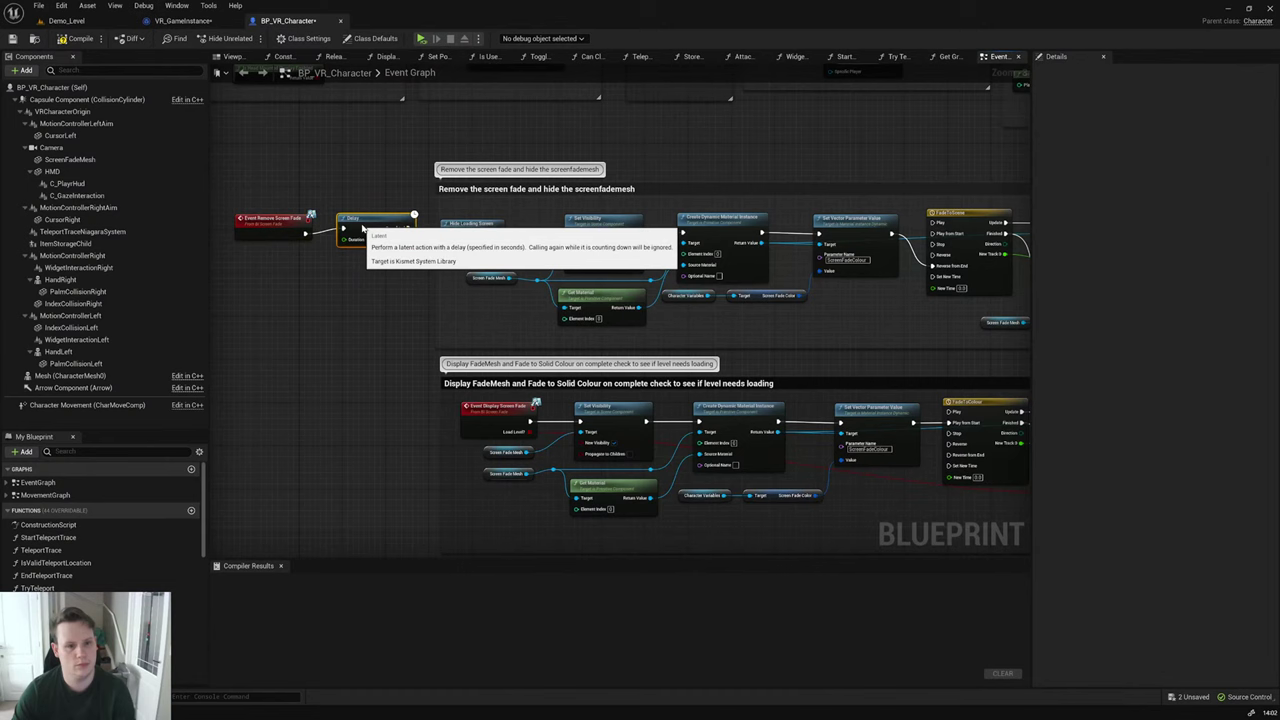
Step: Compile BP_VR_Character, save all assets, and run a VR preview to watch the GDXR Loading splash
left_click(78, 38)
left_click(38, 5)
left_click(80, 40)
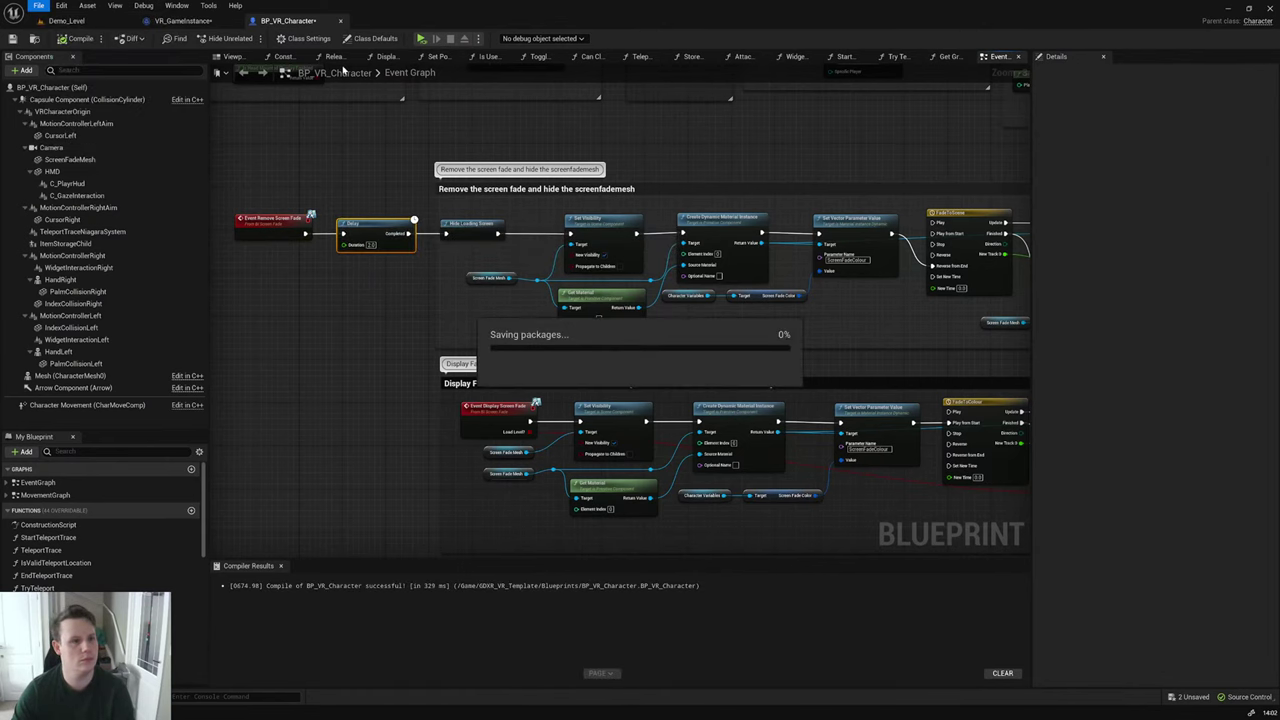
left_click(421, 38)
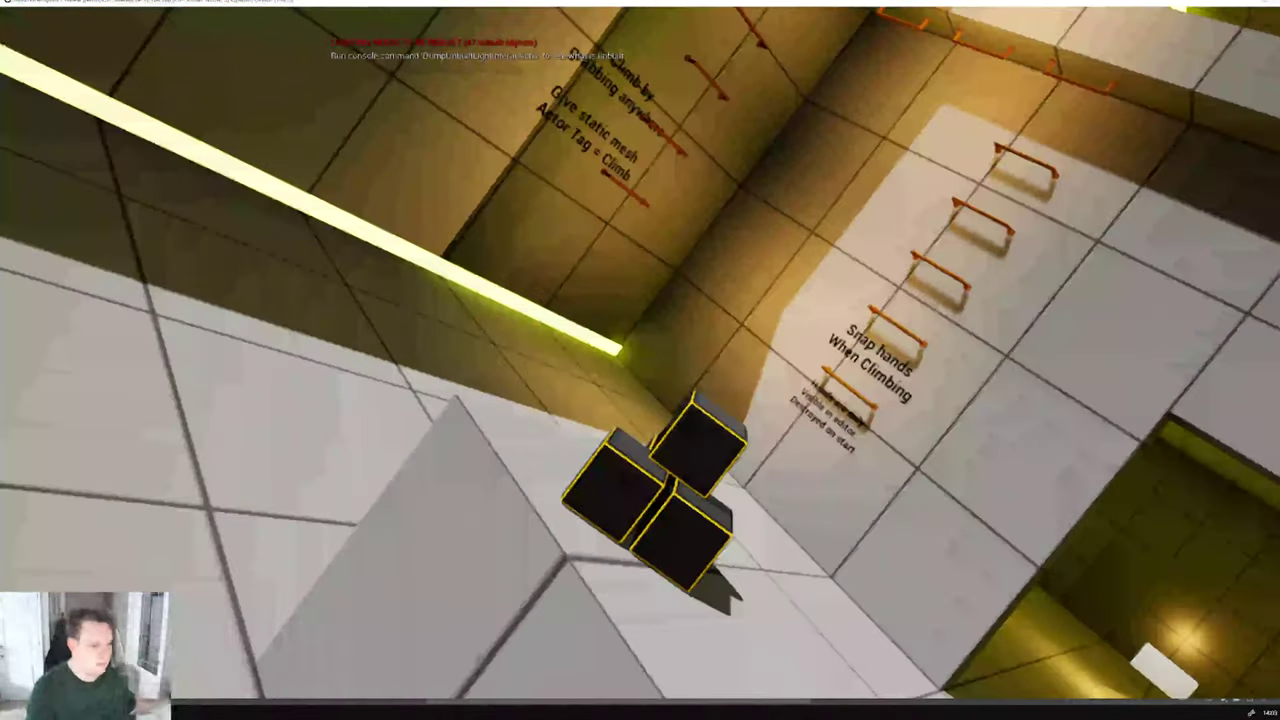
key("Escape")
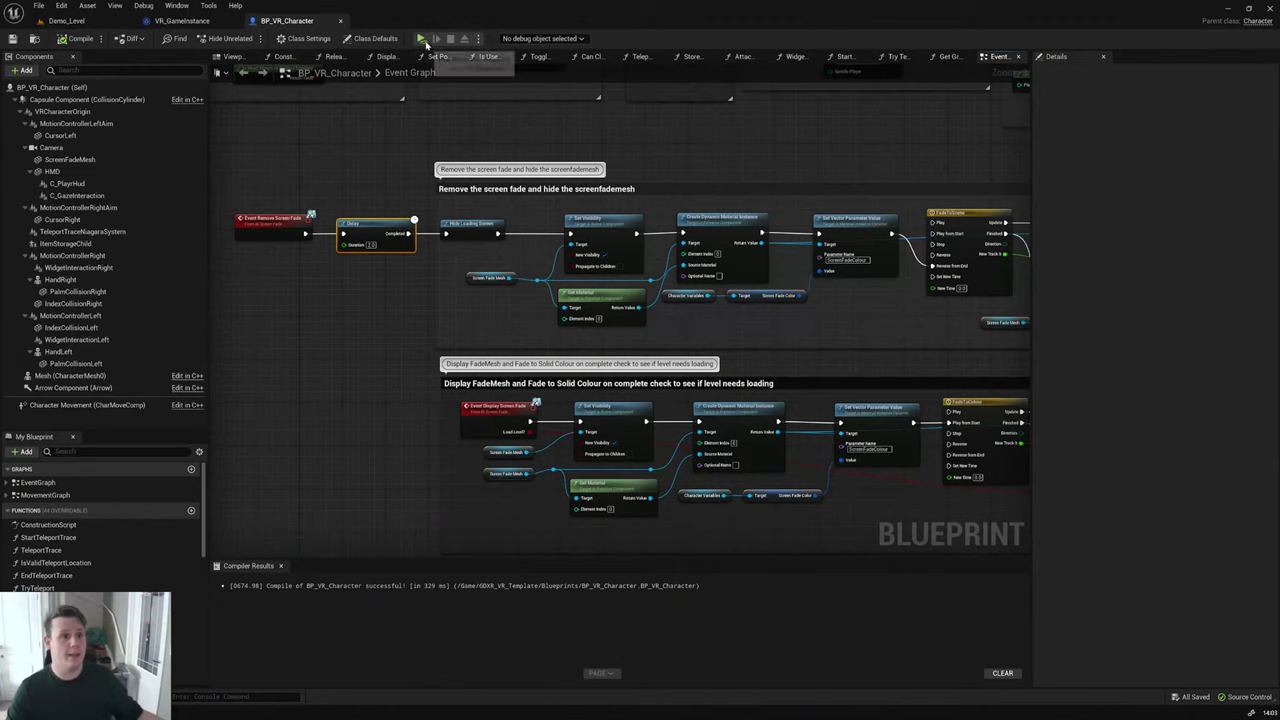
Step: Rewire the fade event to Set Visibility, move Delay and Hide Loading Screen down, and retest in VR
left_click(418, 38)
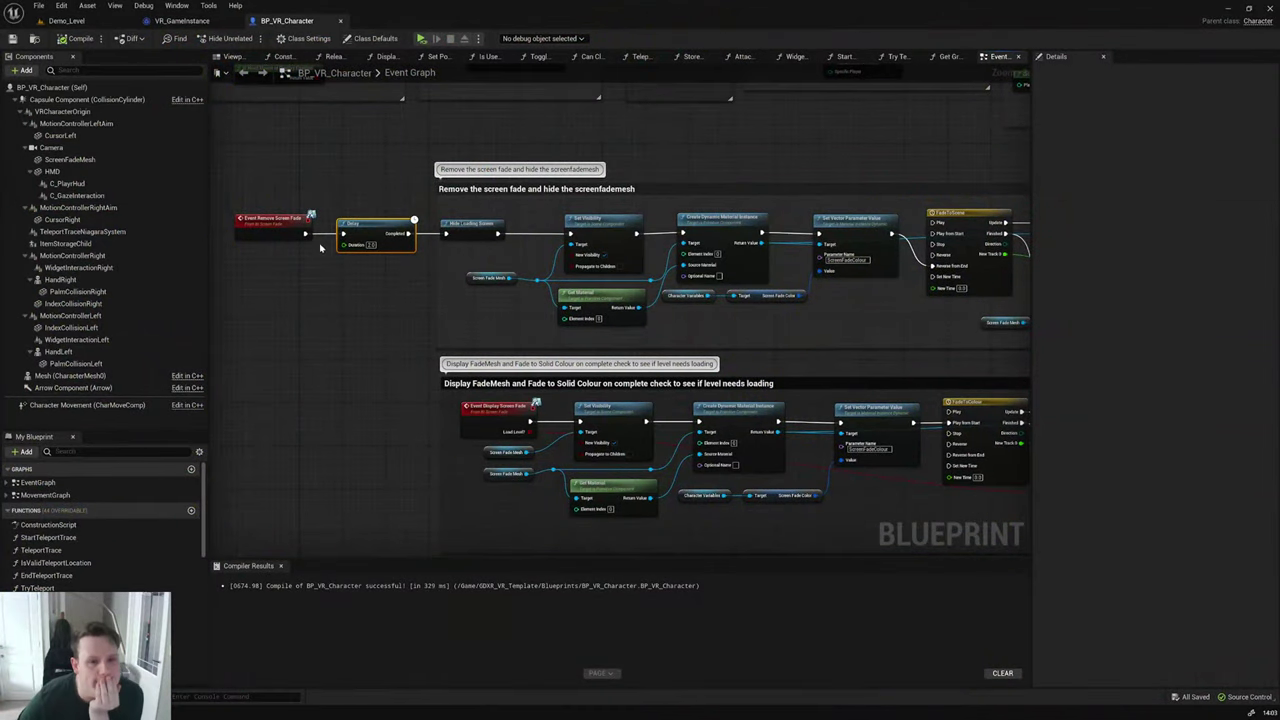
left_click_drag(304, 234, 571, 233)
left_click_drag(443, 234, 414, 264)
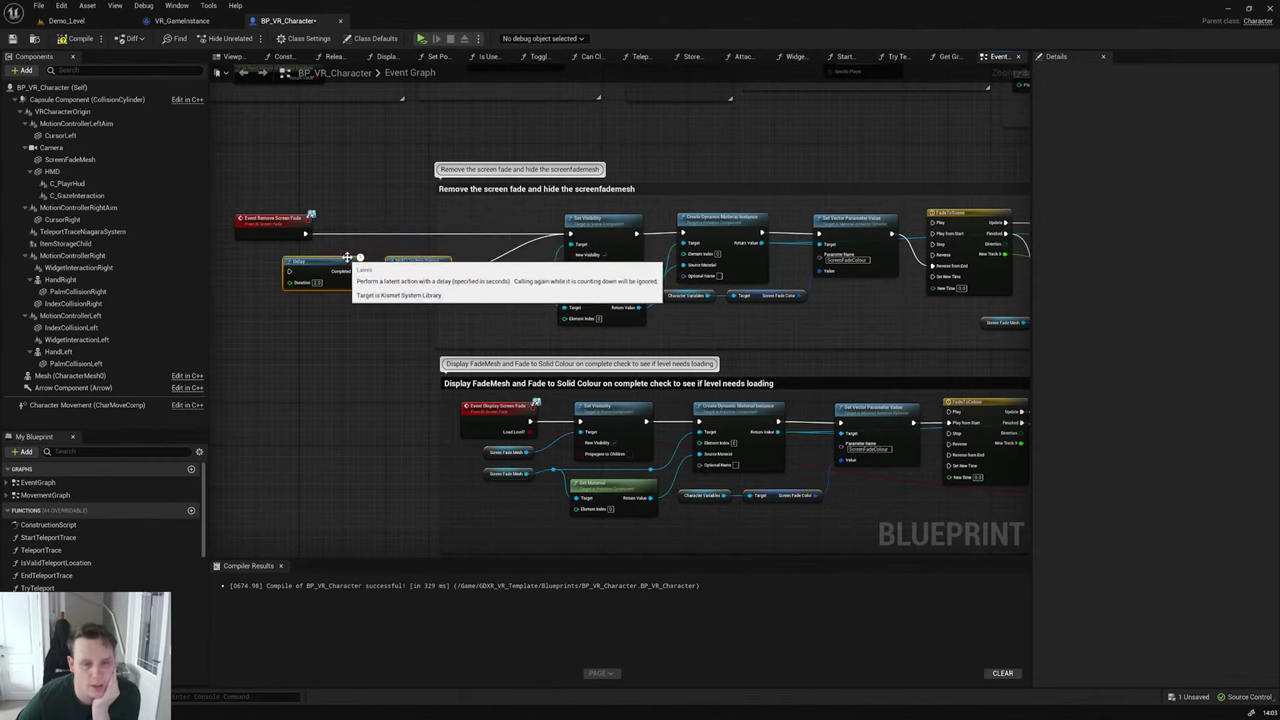
left_click(421, 38)
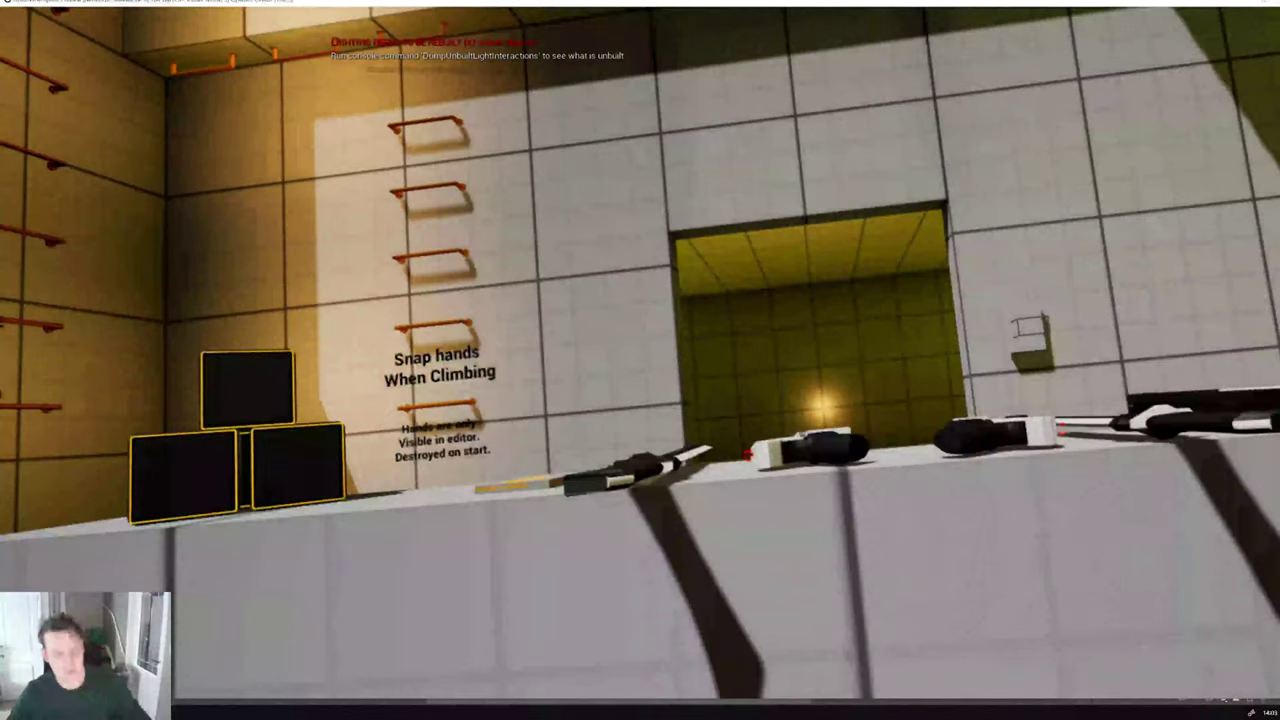
key("Escape")
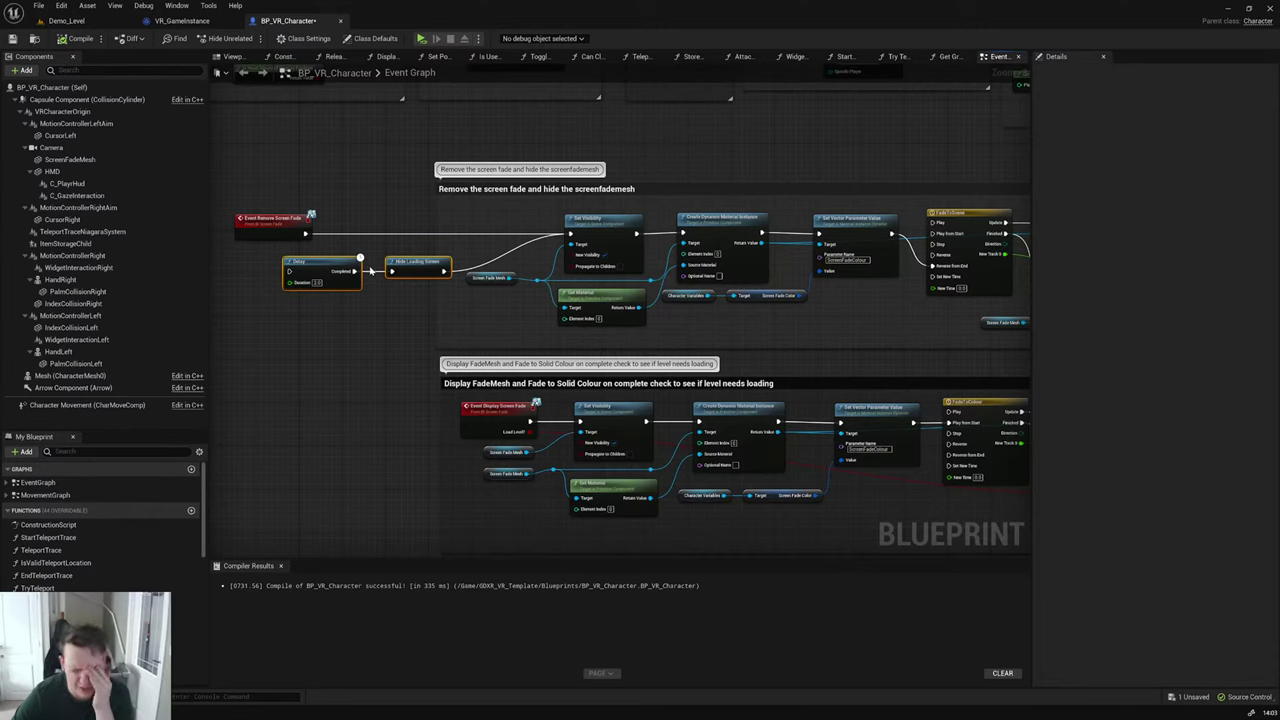
Step: Align Event Remove Screen Fade, Delay and Hide Loading Screen in one straight row
left_click_drag(338, 266, 413, 228)
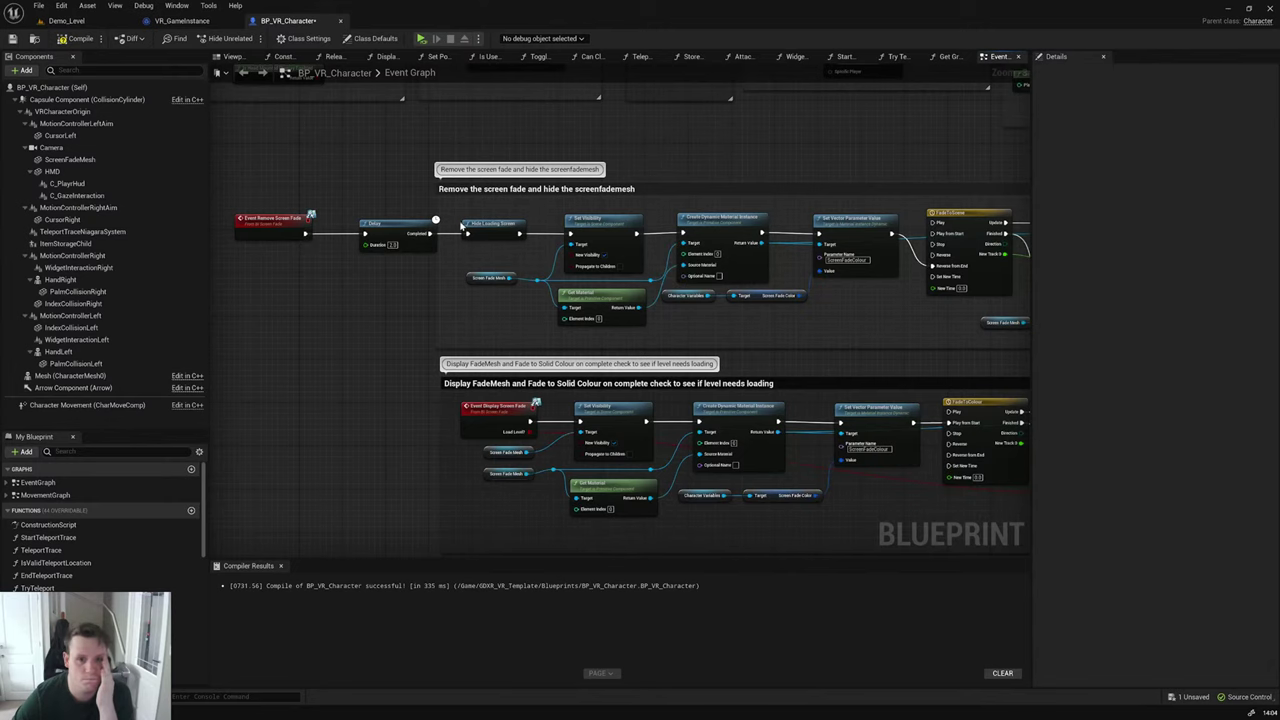
left_click_drag(380, 230, 423, 230)
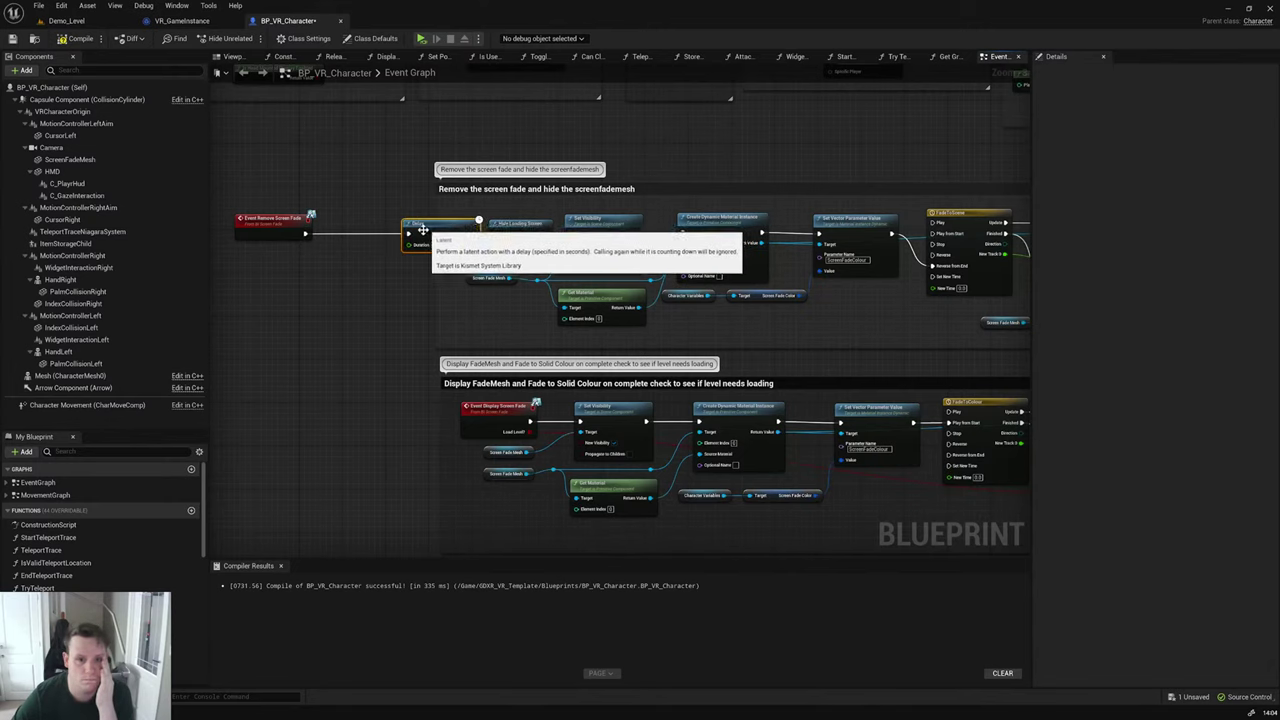
left_click_drag(290, 220, 364, 220)
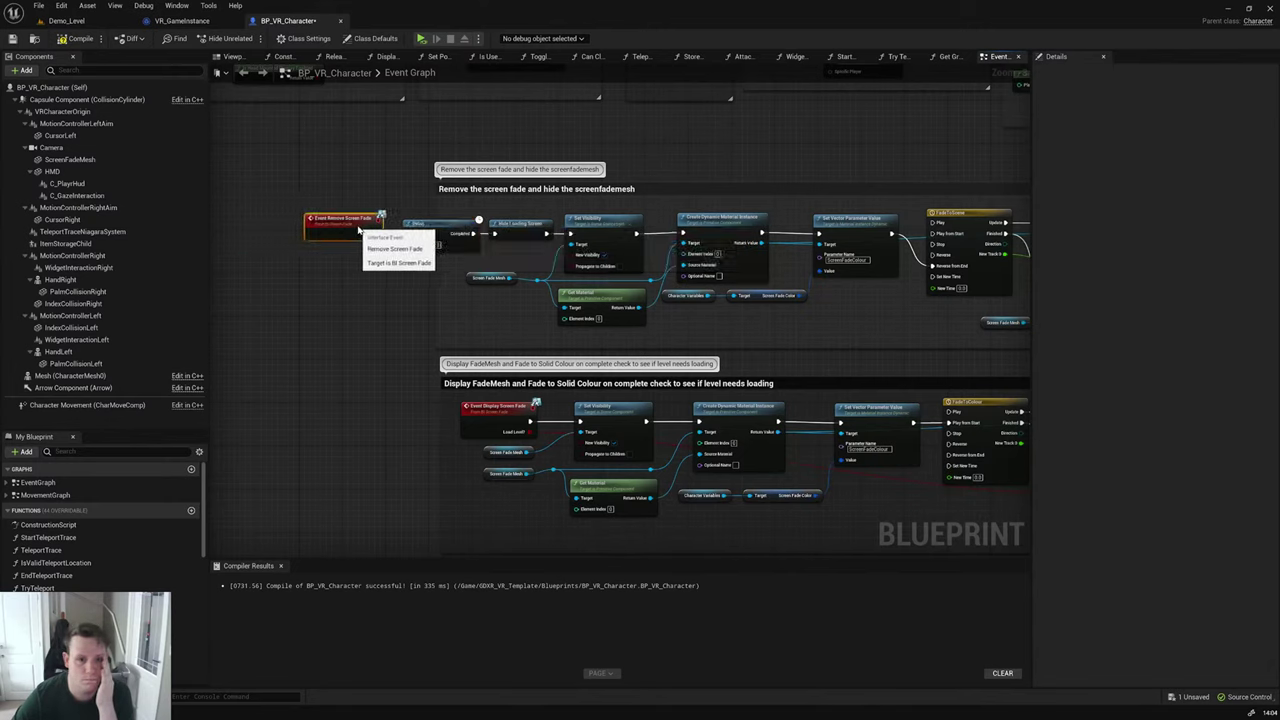
Step: Add an Event Init node to the VR_GameInstance Event Graph
left_click(195, 21)
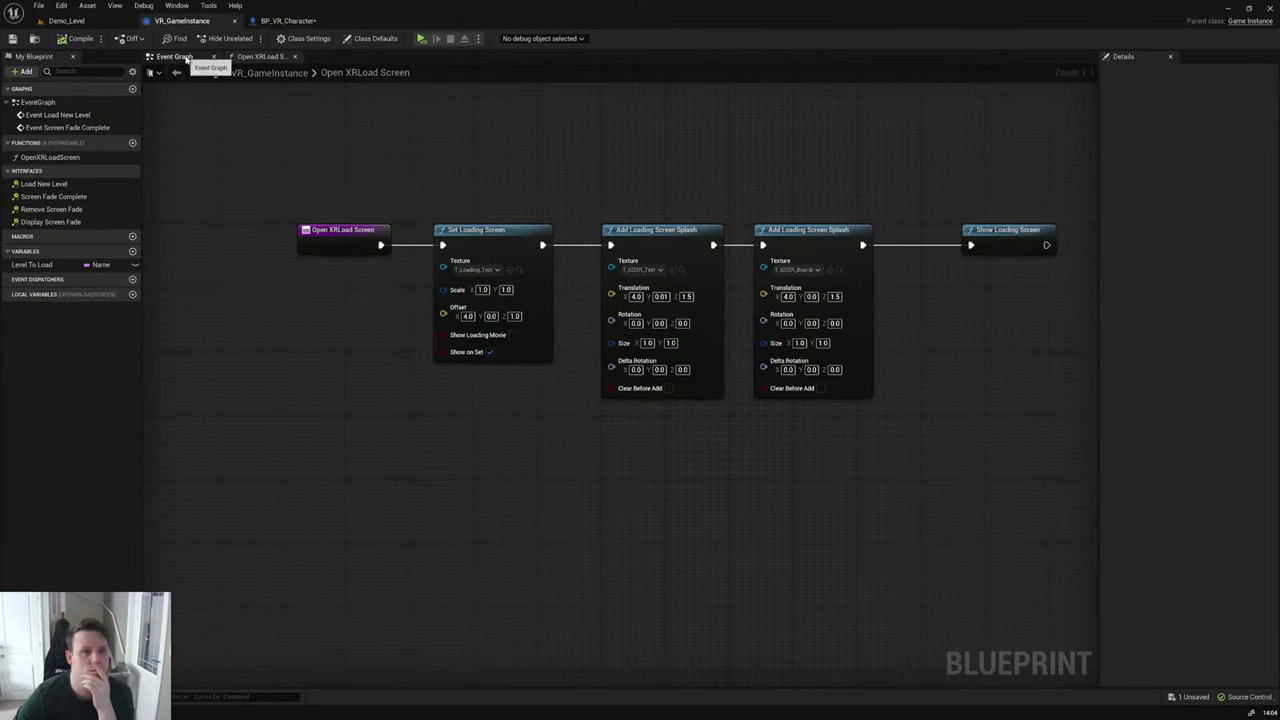
left_click(172, 56)
right_click(727, 237)
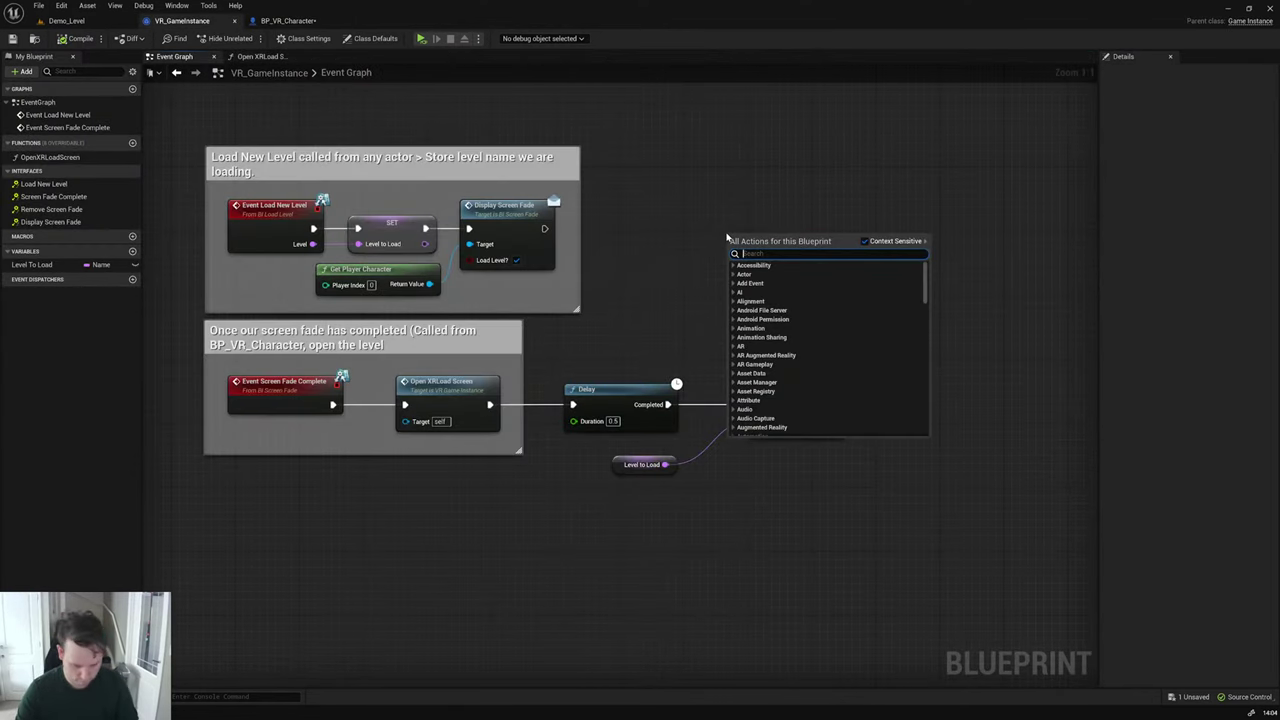
type("initi")
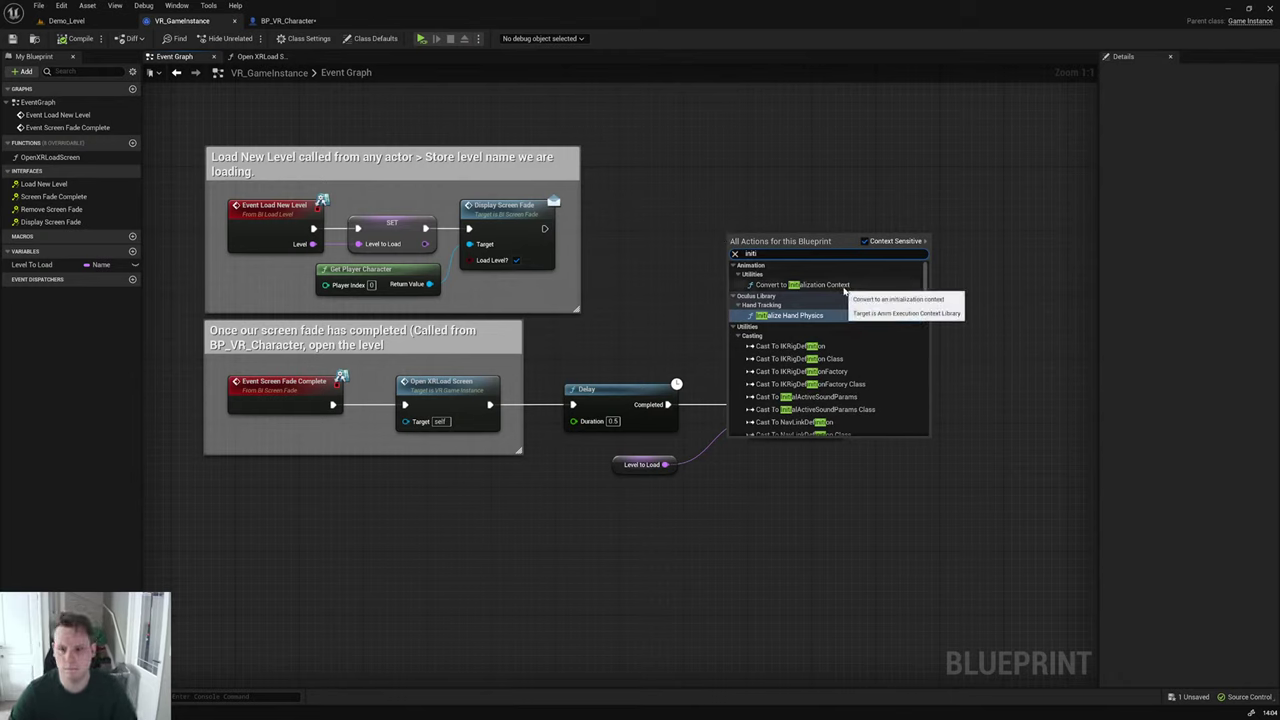
key("BackSpace")
key("BackSpace")
key("BackSpace")
key("BackSpace")
key("BackSpace")
type("eve")
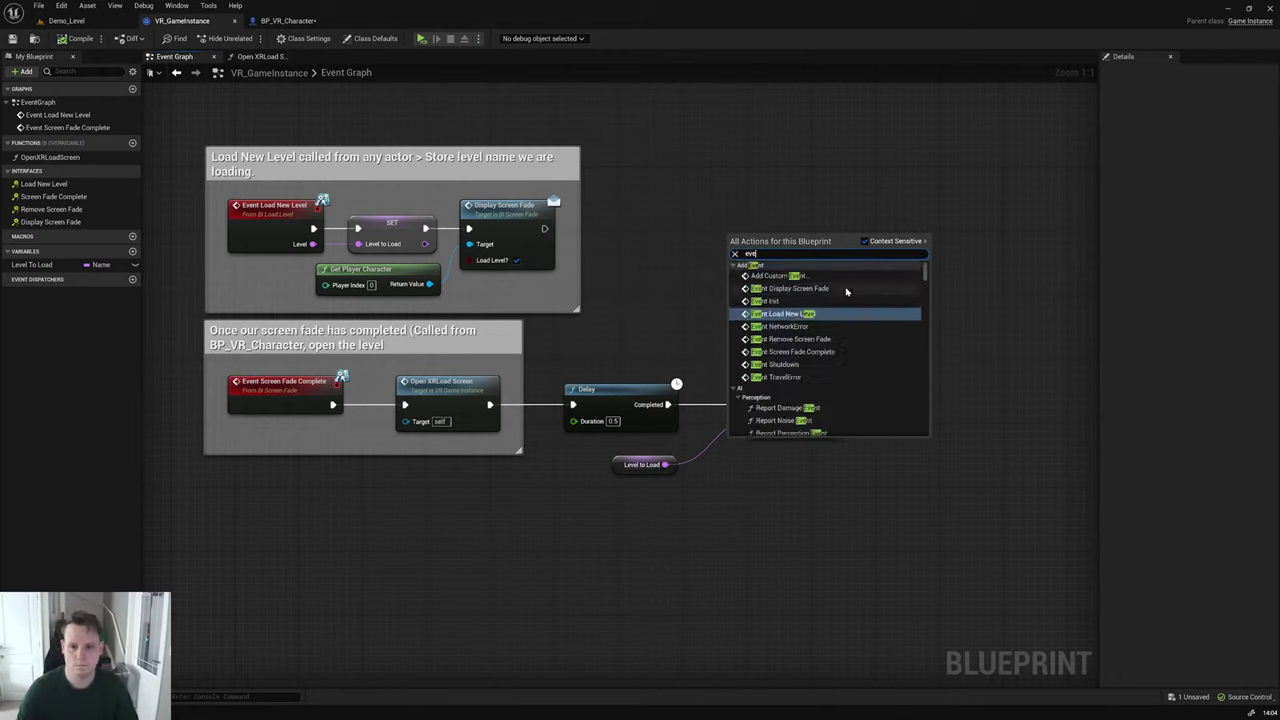
type("nt")
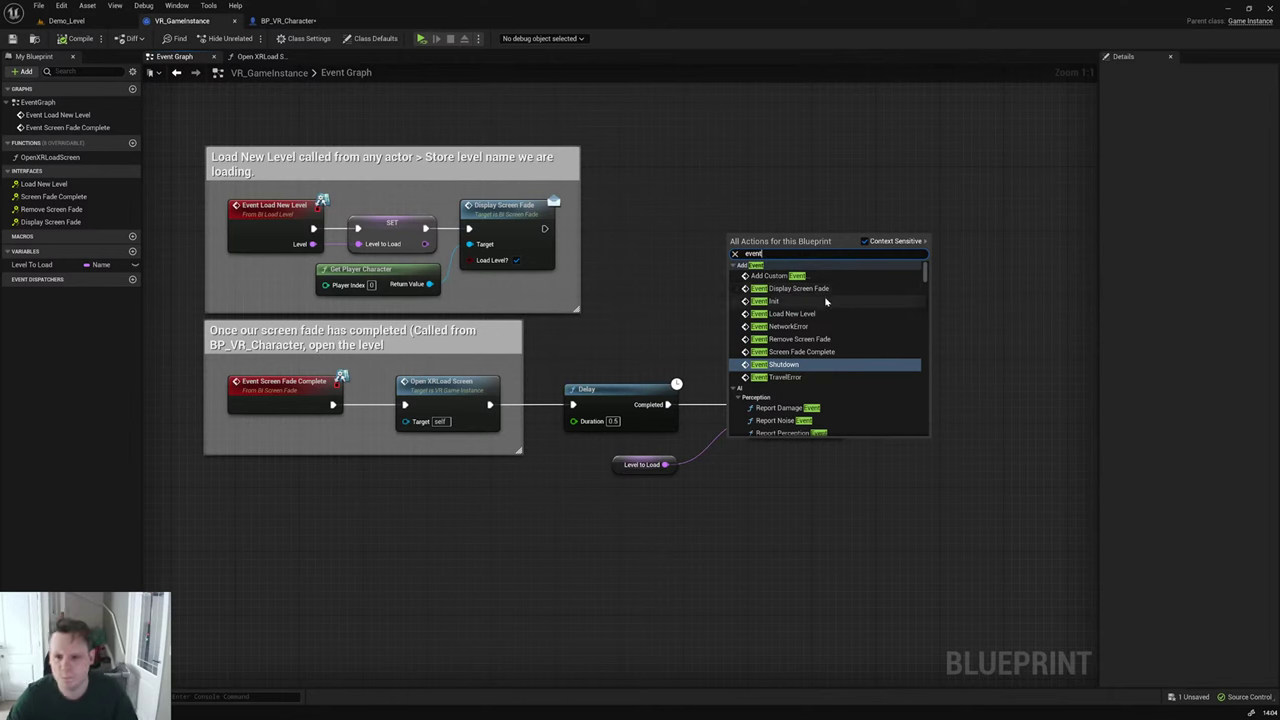
left_click(795, 301)
left_click_drag(752, 240, 685, 212)
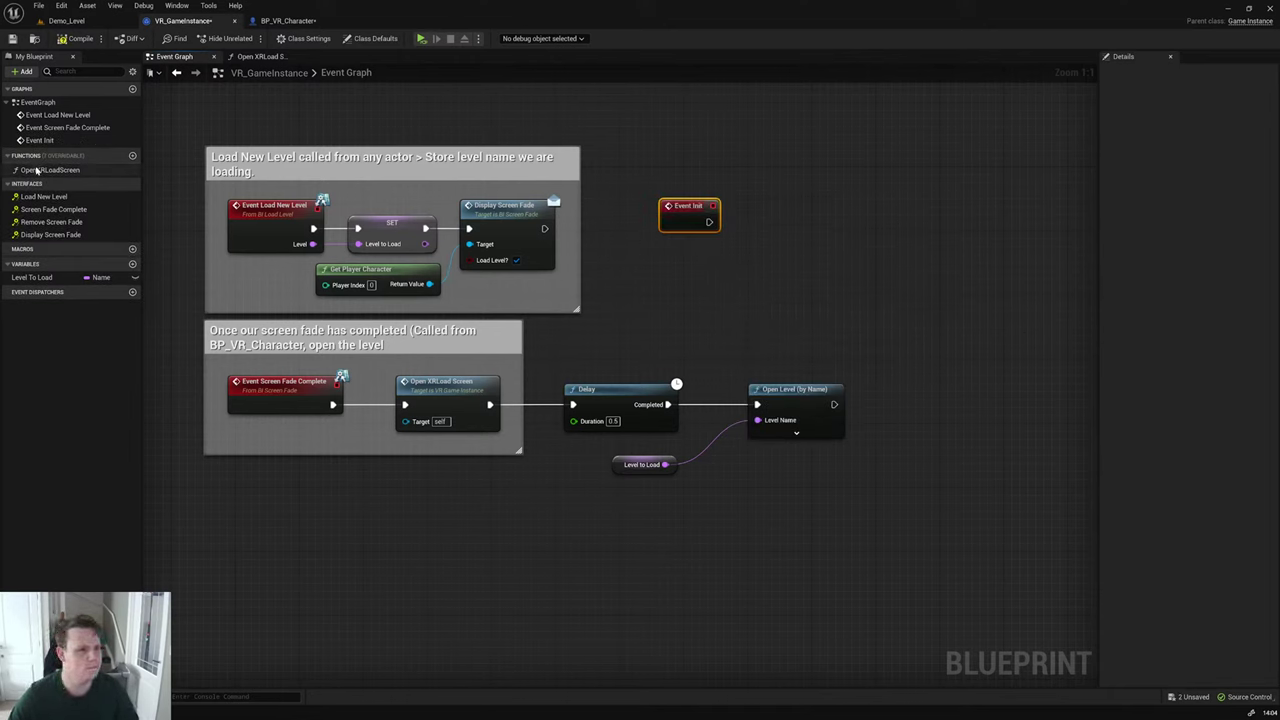
Step: Connect an Open XRLoad Screen call after Event Init and test-play the game
left_click_drag(45, 170, 757, 221)
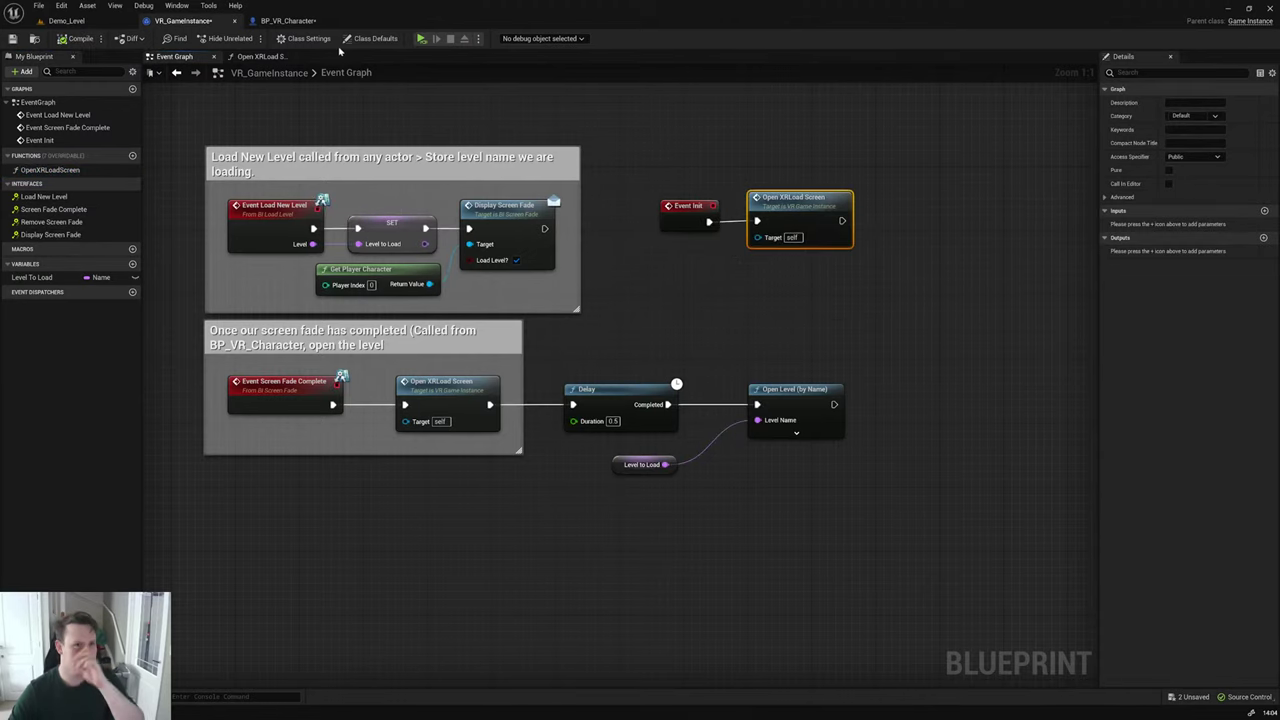
left_click(420, 39)
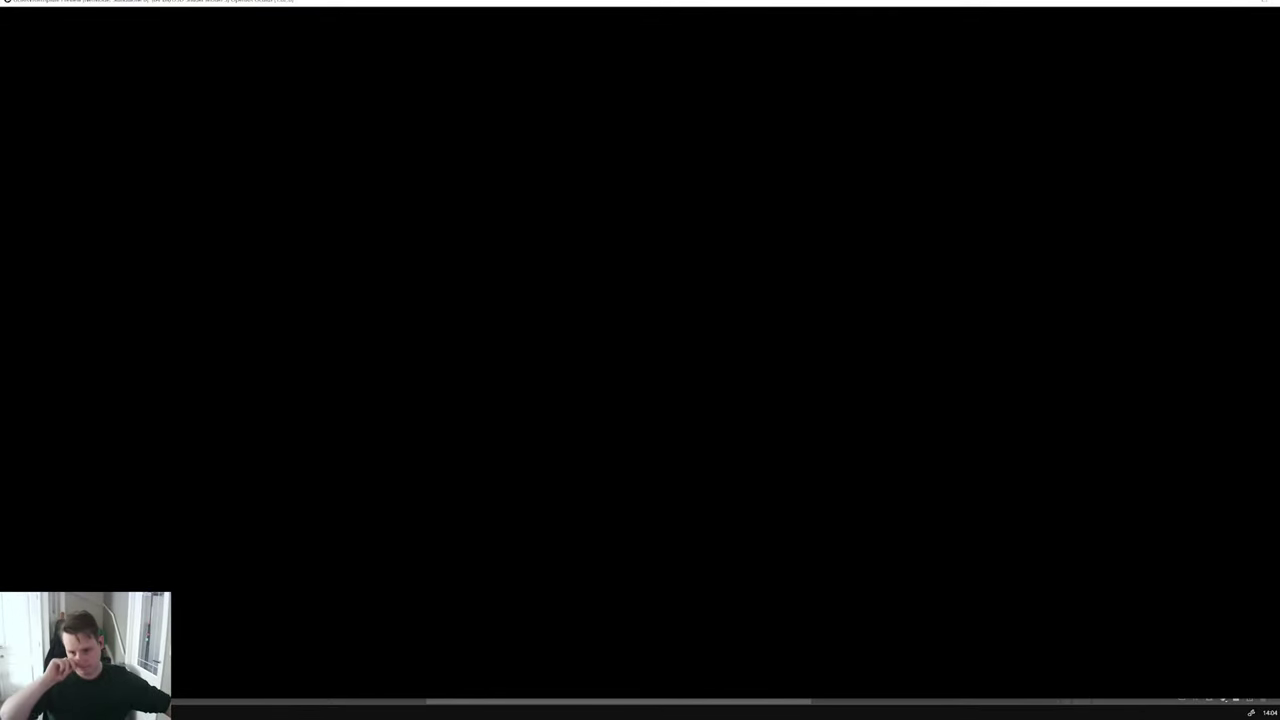
key("Escape")
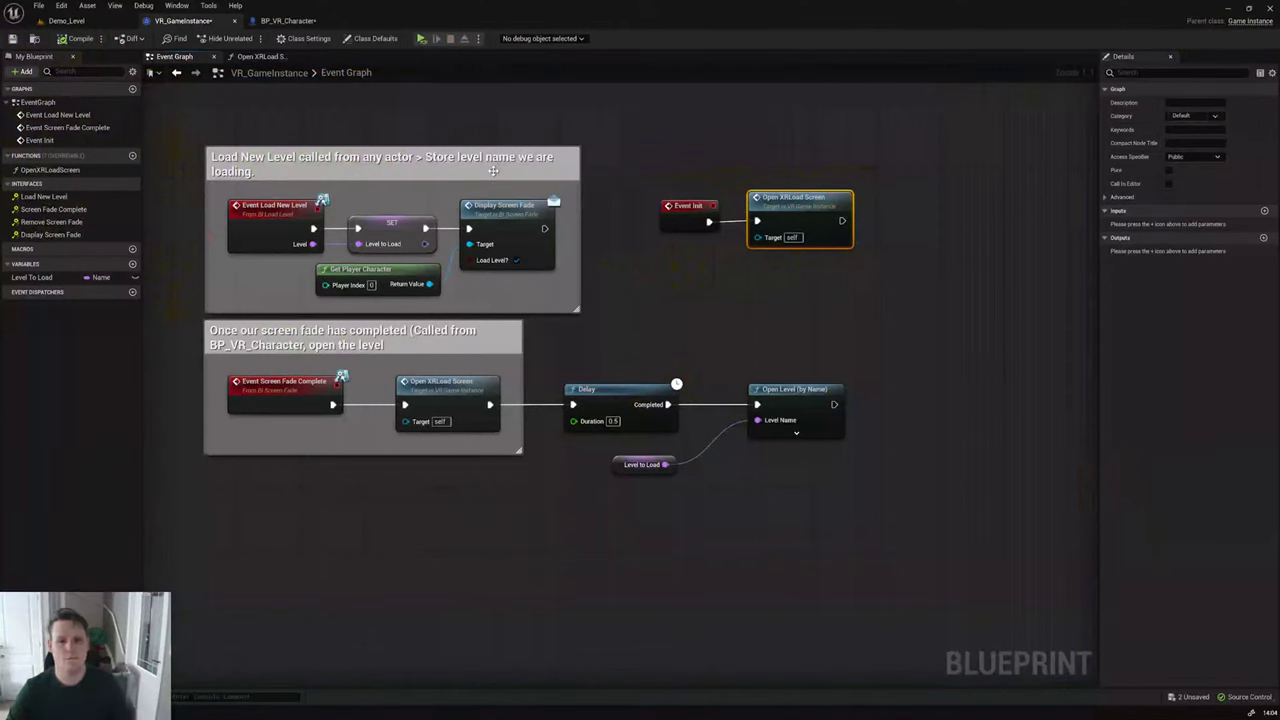
Step: Wrap Event Init and Open XRLoad Screen in a comment titled 'Show Loading screen when game start'
left_click_drag(800, 197, 832, 197)
left_click_drag(952, 159, 735, 261)
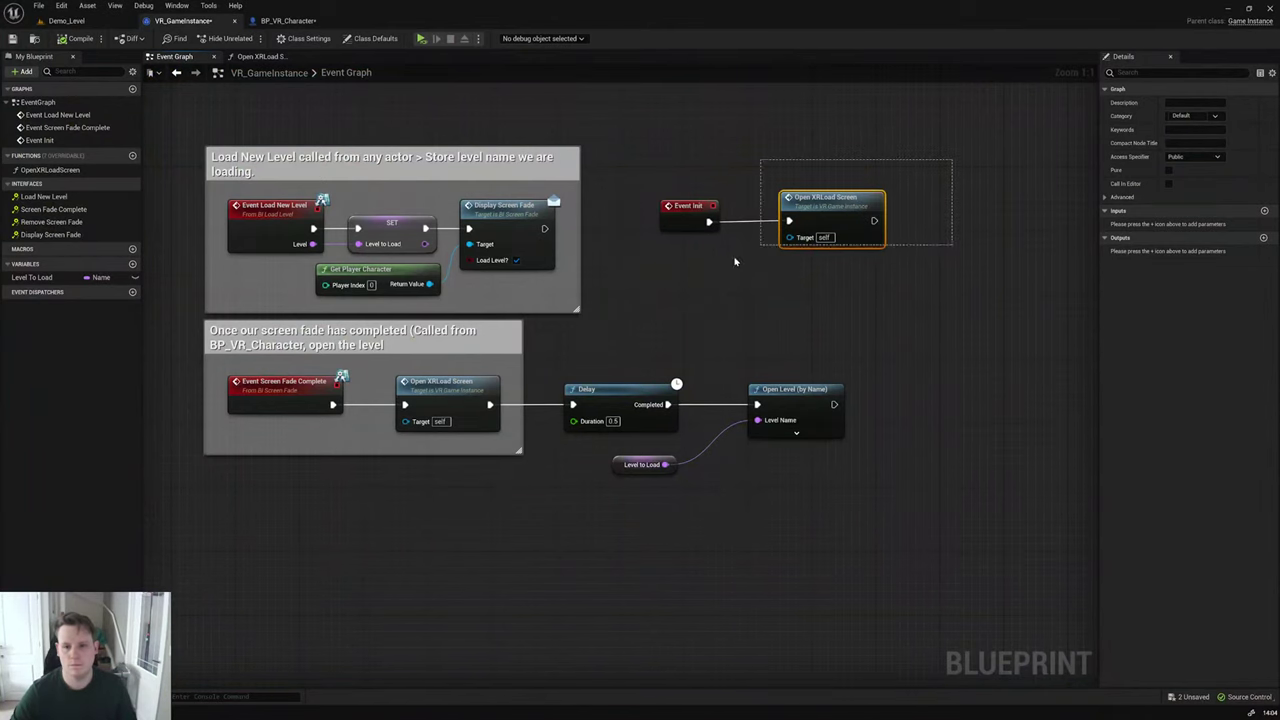
key("c")
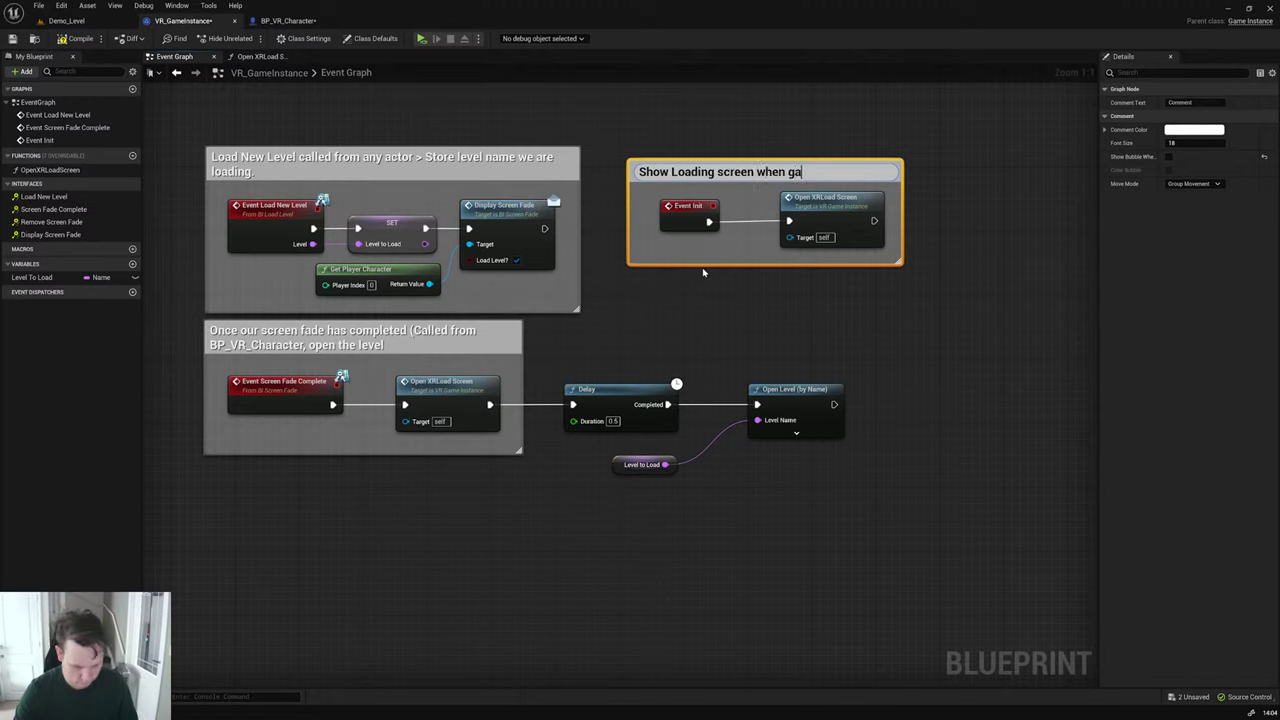
type("Show Loading screen when game start")
key("Return")
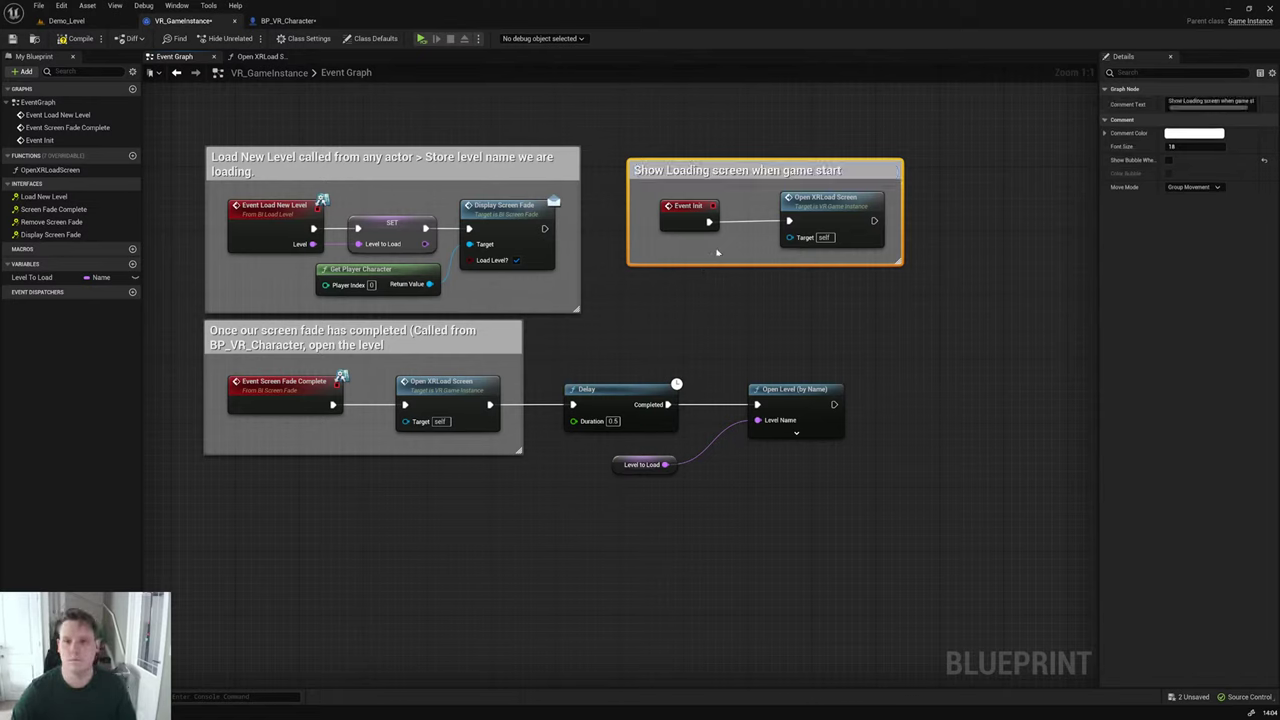
Step: Widen BP_VR_Character's Remove the screen fade comment and tidy the VR_GameInstance node layout
left_click(283, 20)
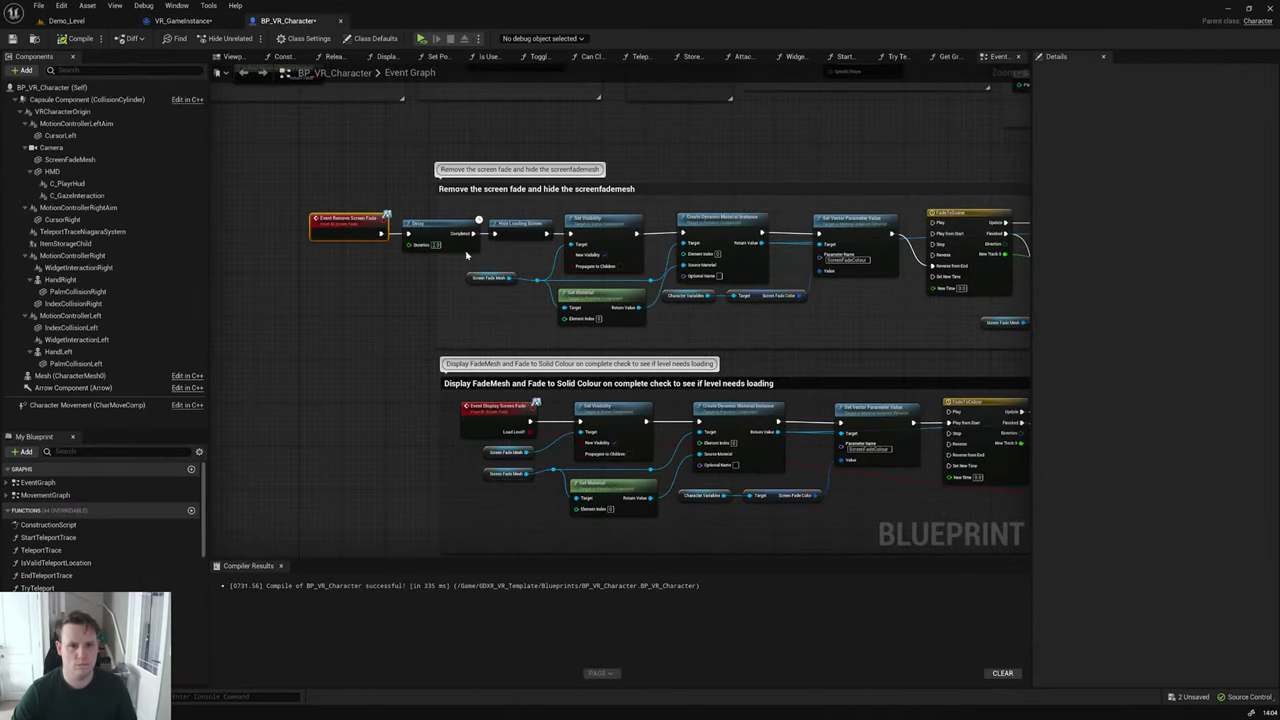
left_click_drag(436, 266, 300, 267)
left_click(183, 20)
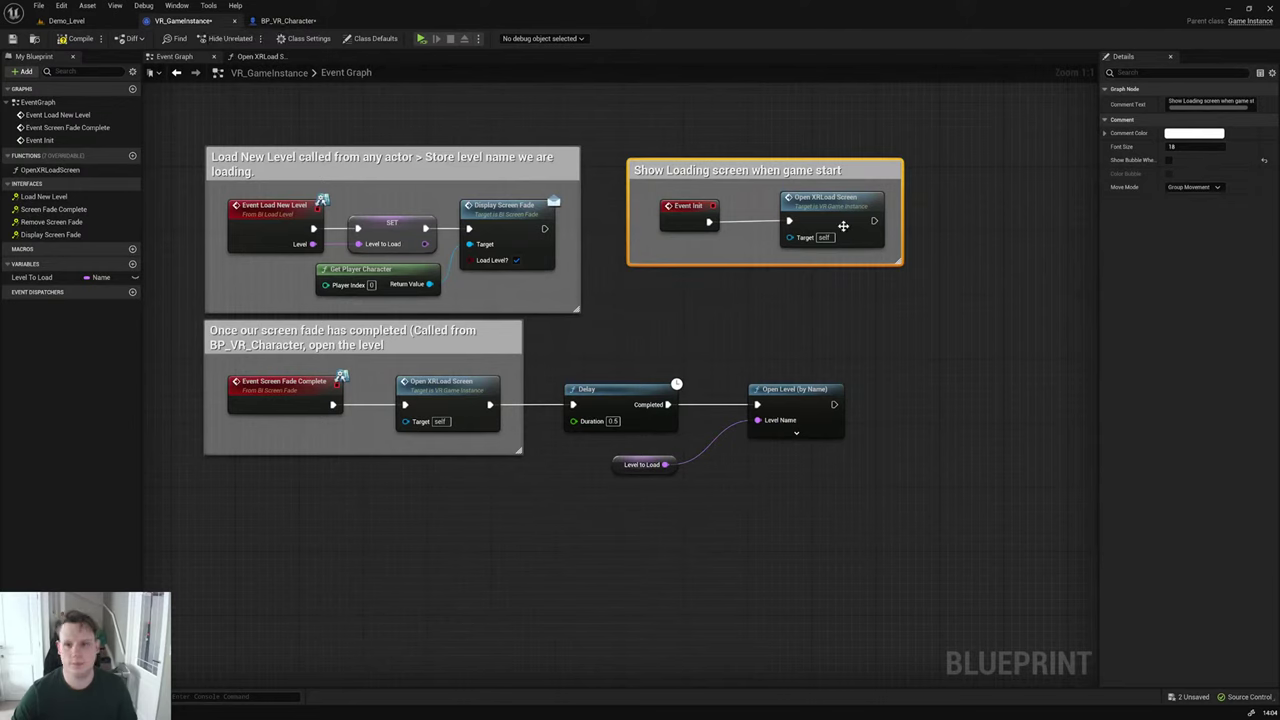
left_click_drag(841, 170, 810, 154)
left_click(845, 343)
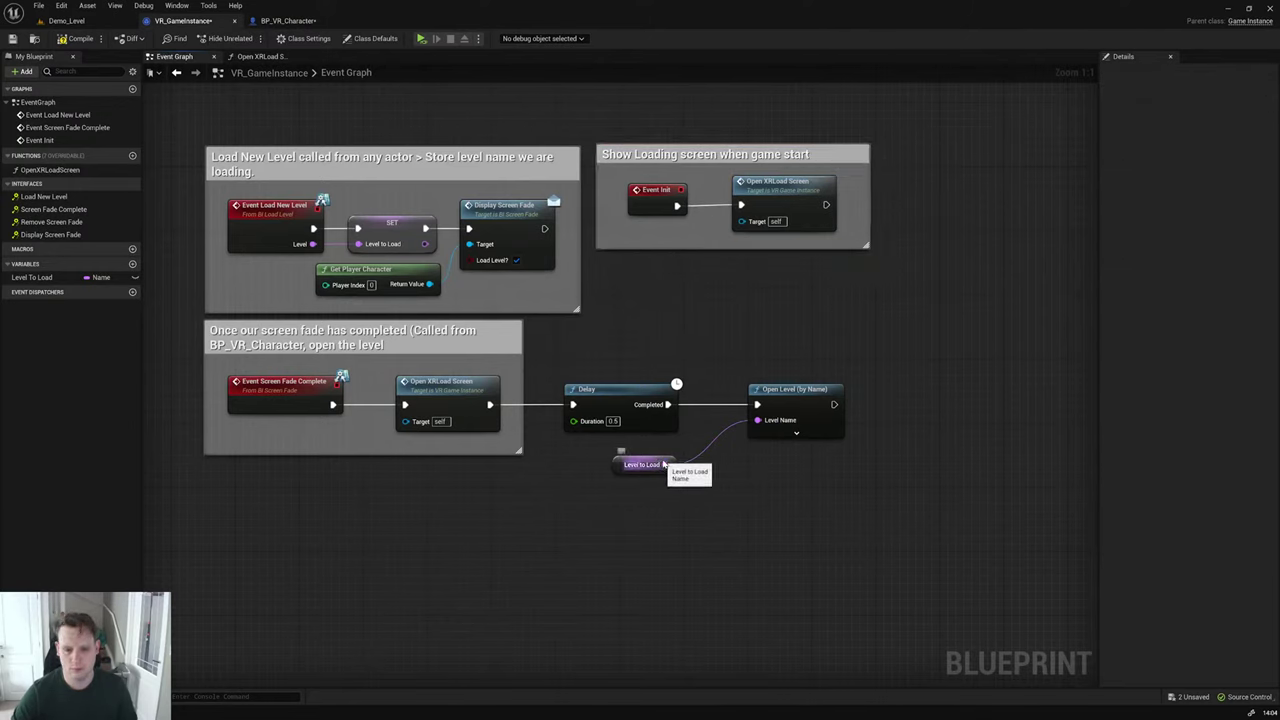
left_click_drag(663, 464, 623, 448)
left_click_drag(818, 398, 770, 398)
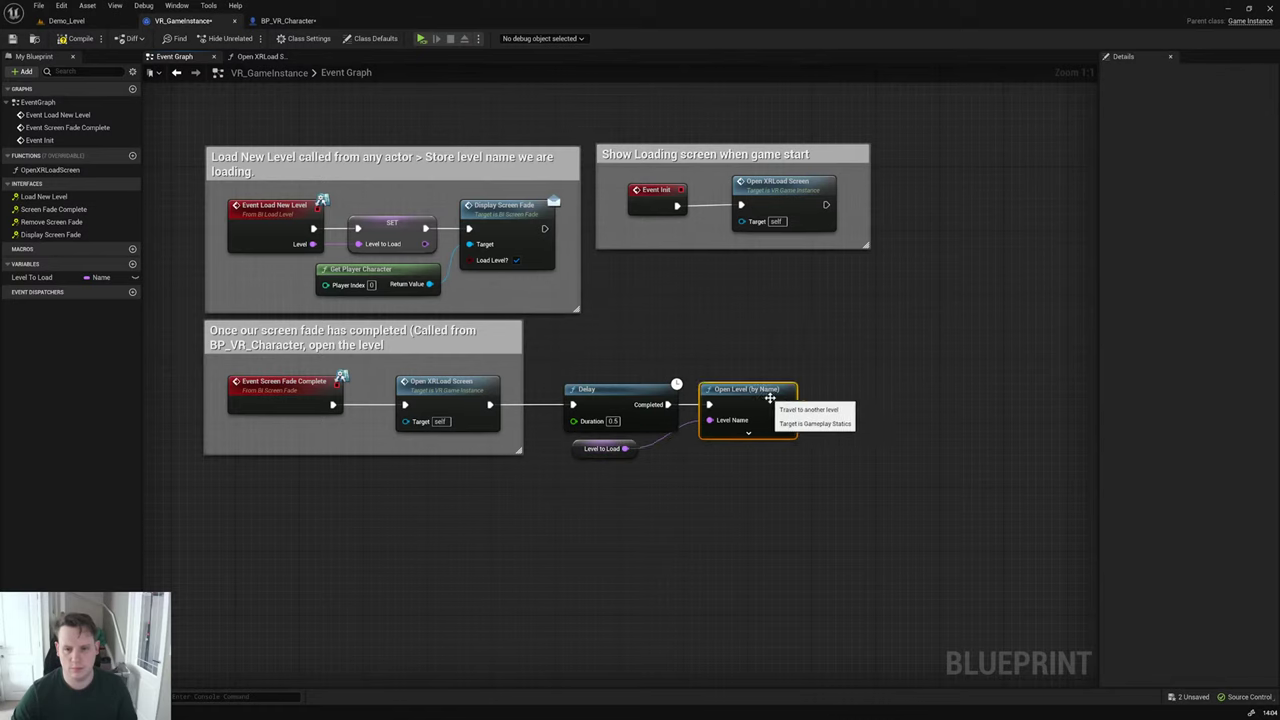
left_click_drag(600, 415, 582, 415)
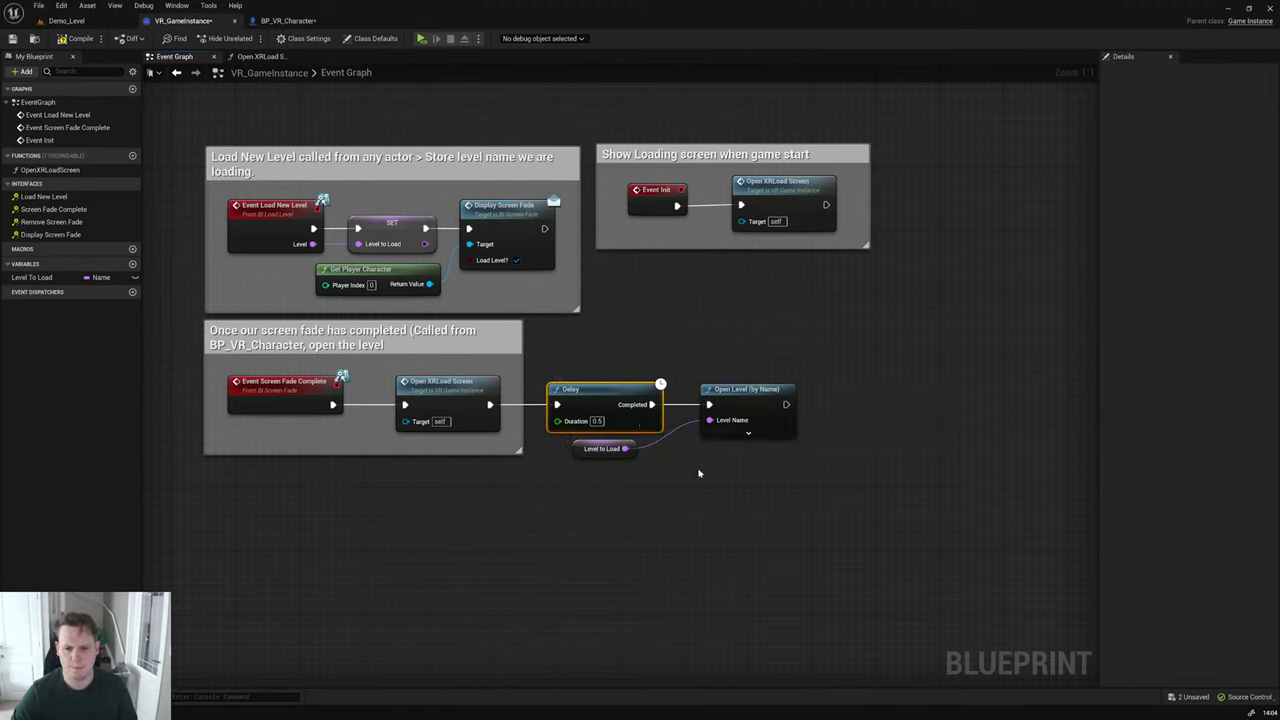
Step: Save VR_GameInstance and run the VR preview to confirm the GDXR Loading splash appears
left_click(38, 6)
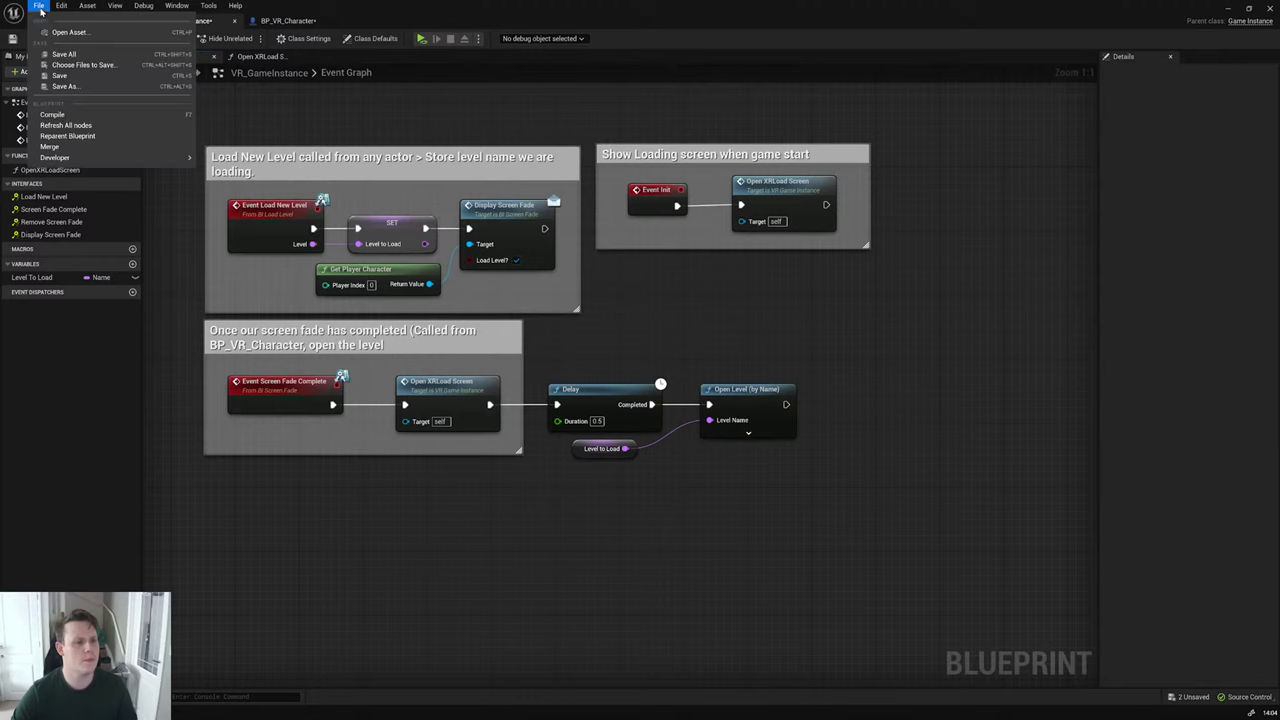
left_click(60, 56)
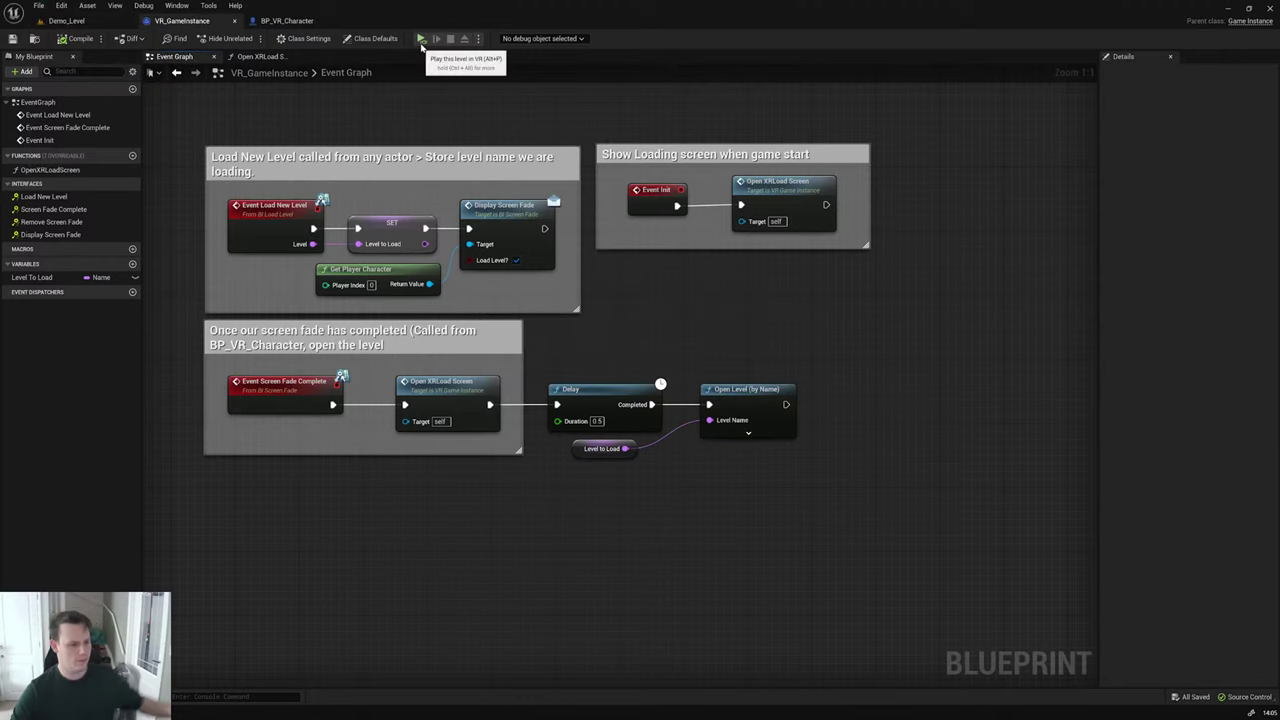
left_click(421, 39)
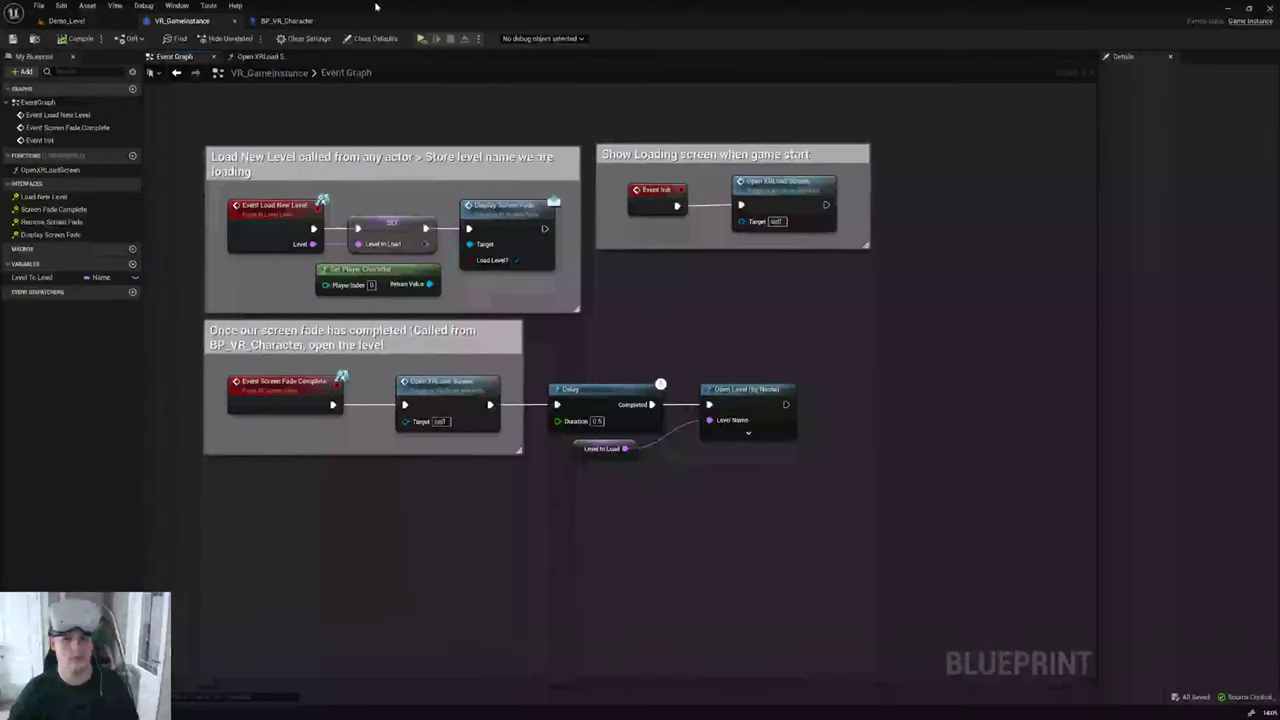
left_click(428, 39)
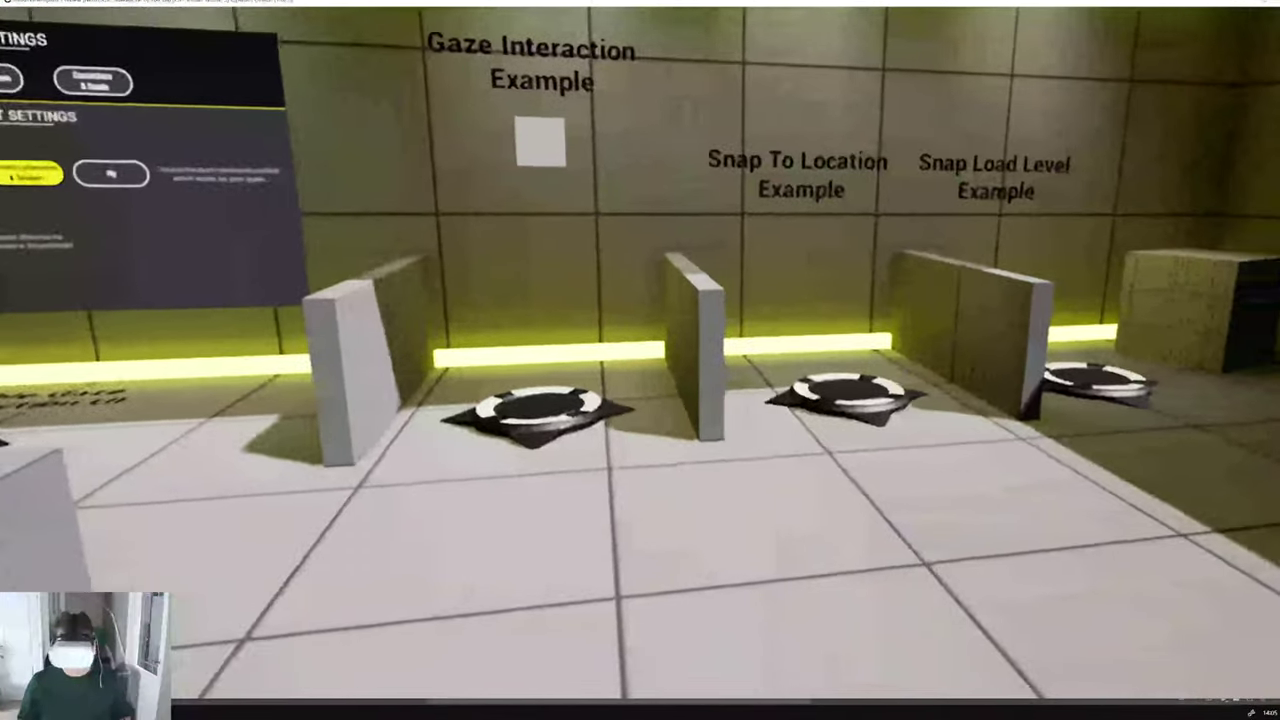
key("Escape")
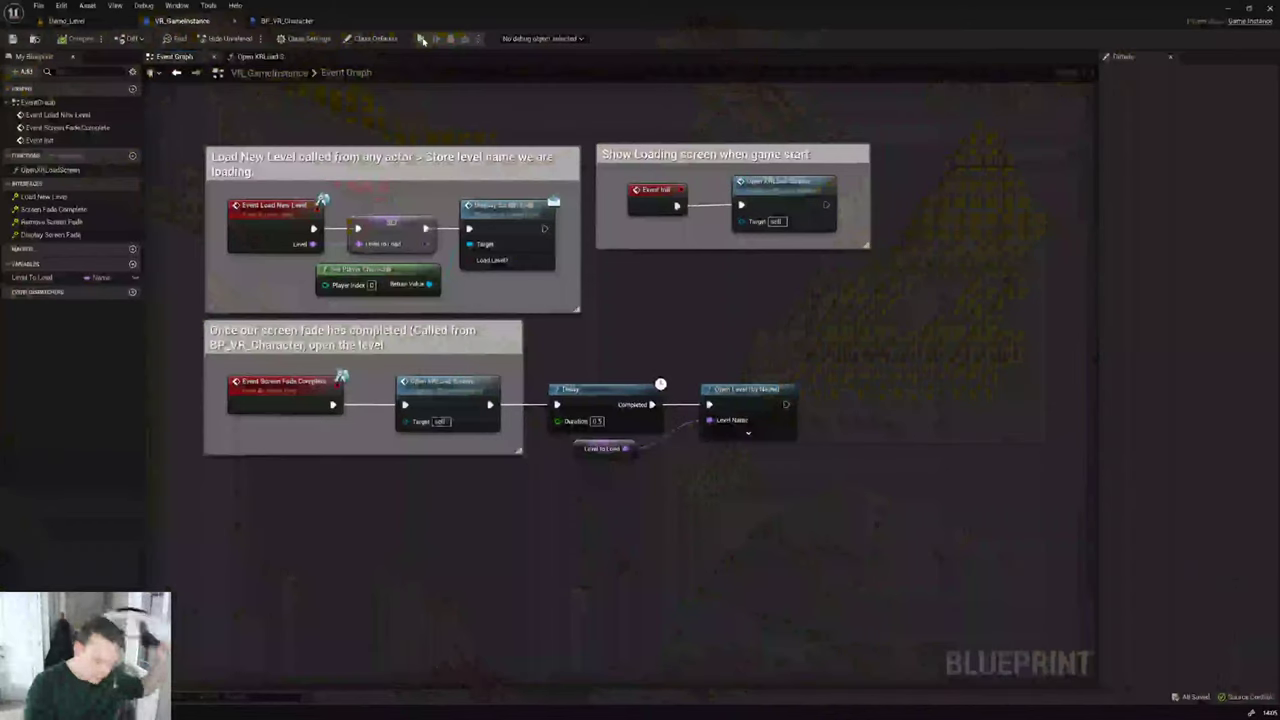
Step: In BP_VR_Character, bypass Update Movement Method in the begin-play chain and move it to the end
left_click(289, 20)
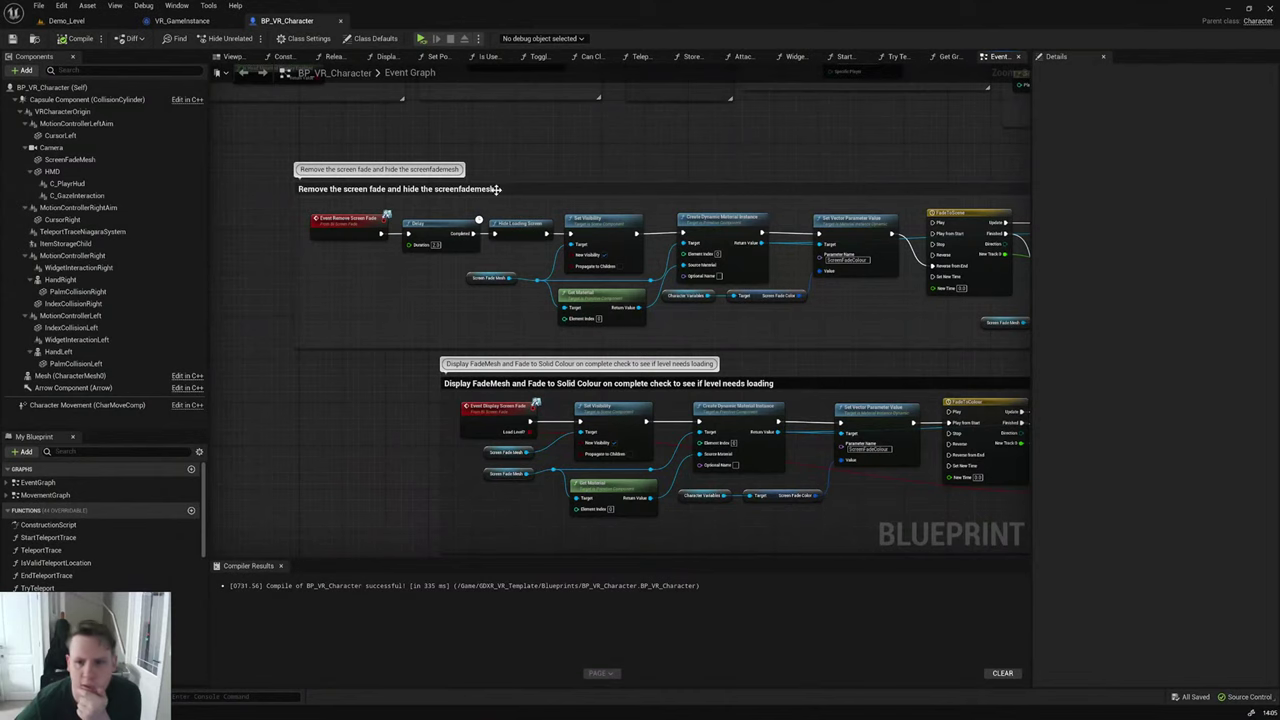
right_click_drag(497, 188, 526, 183)
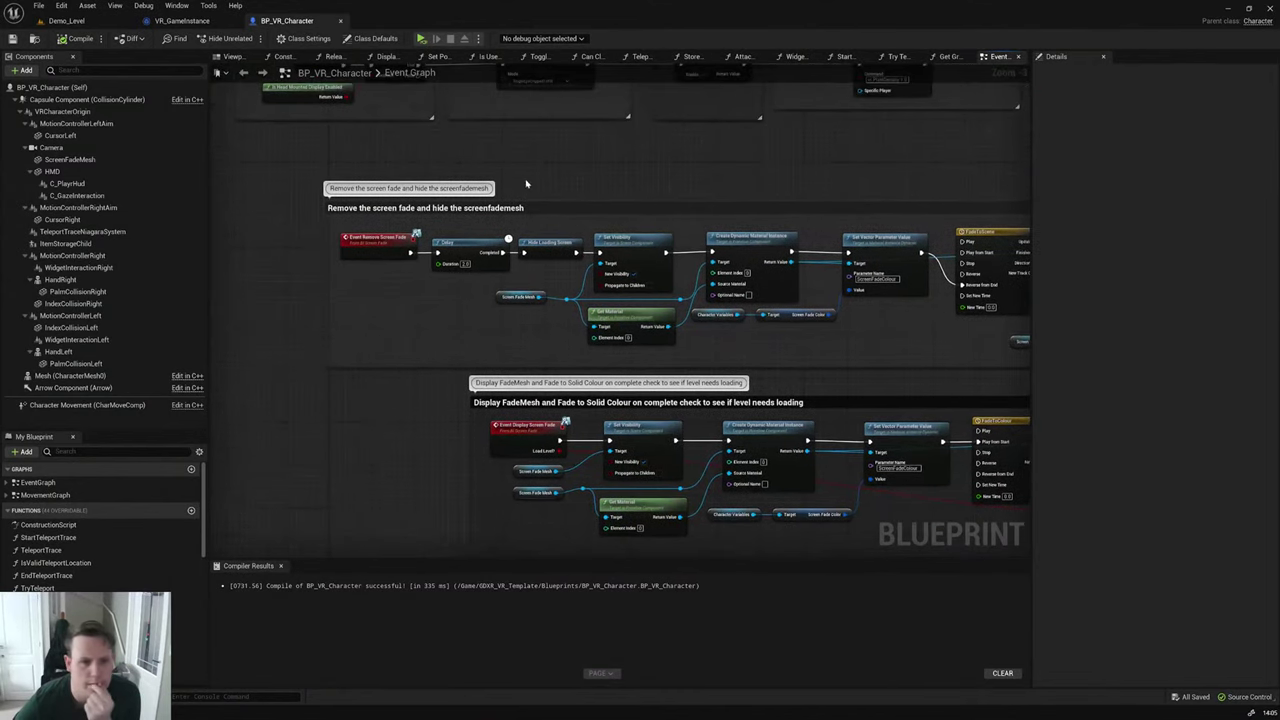
scroll(580, 244, "down", 4)
scroll(580, 244, "up", 5)
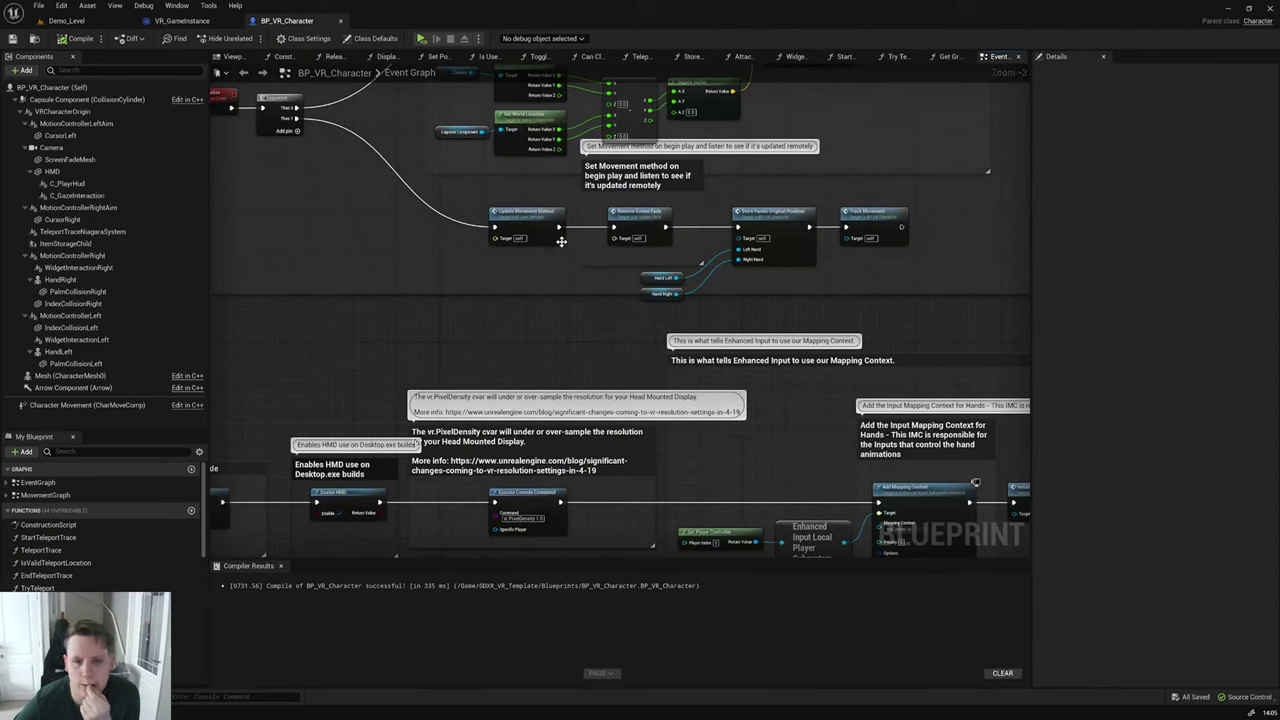
left_click_drag(492, 227, 612, 227, "ctrl")
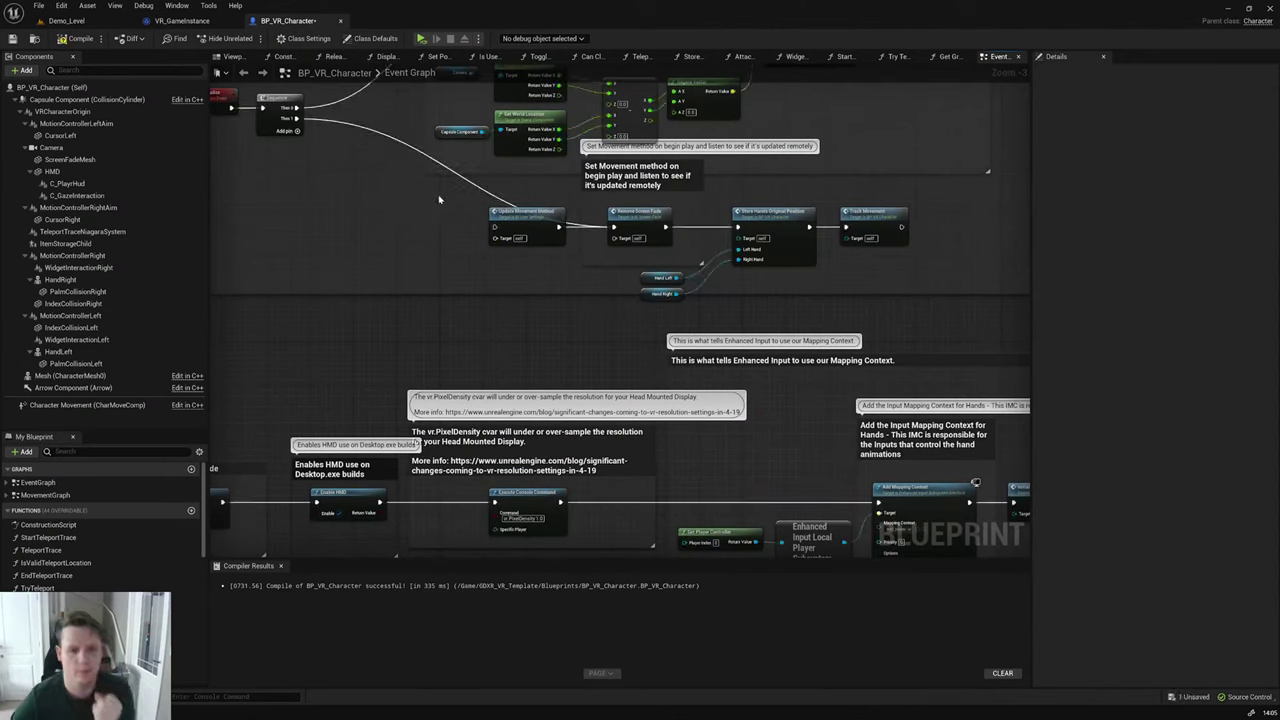
left_click_drag(512, 211, 902, 227)
Step: Compile and test in VR preview, then undo the Update Movement Method move
left_click(80, 39)
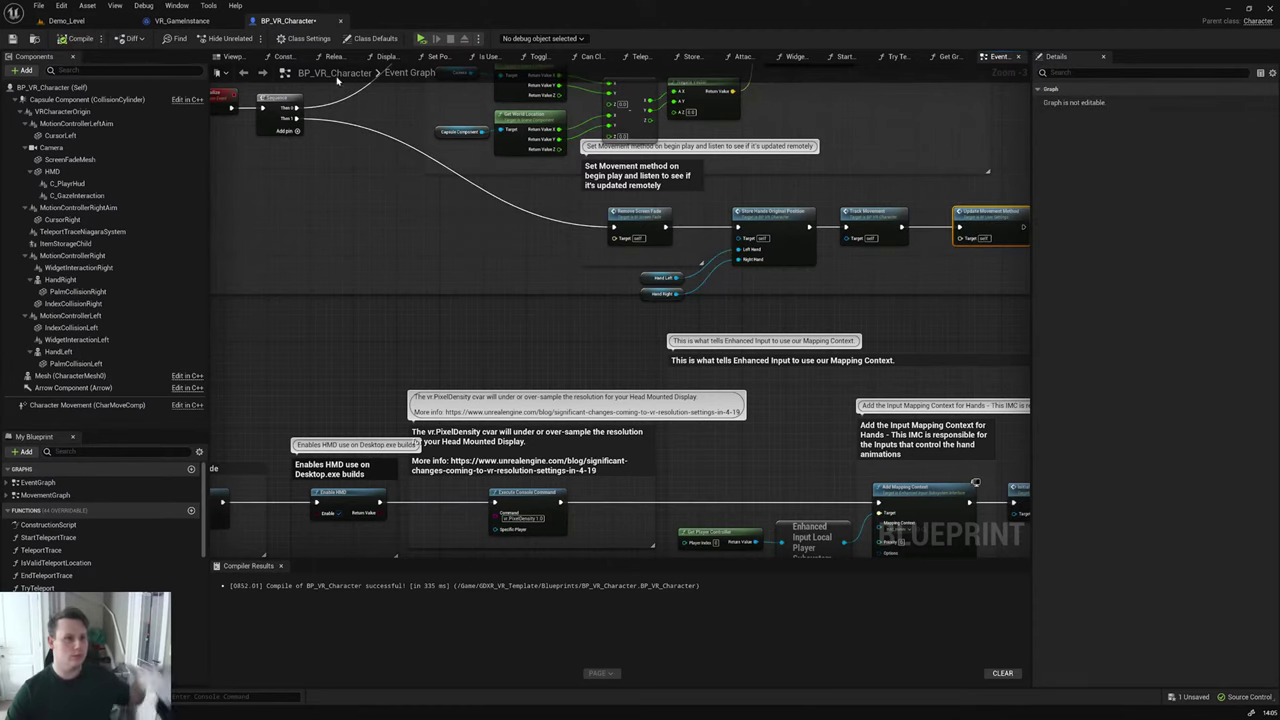
left_click(422, 40)
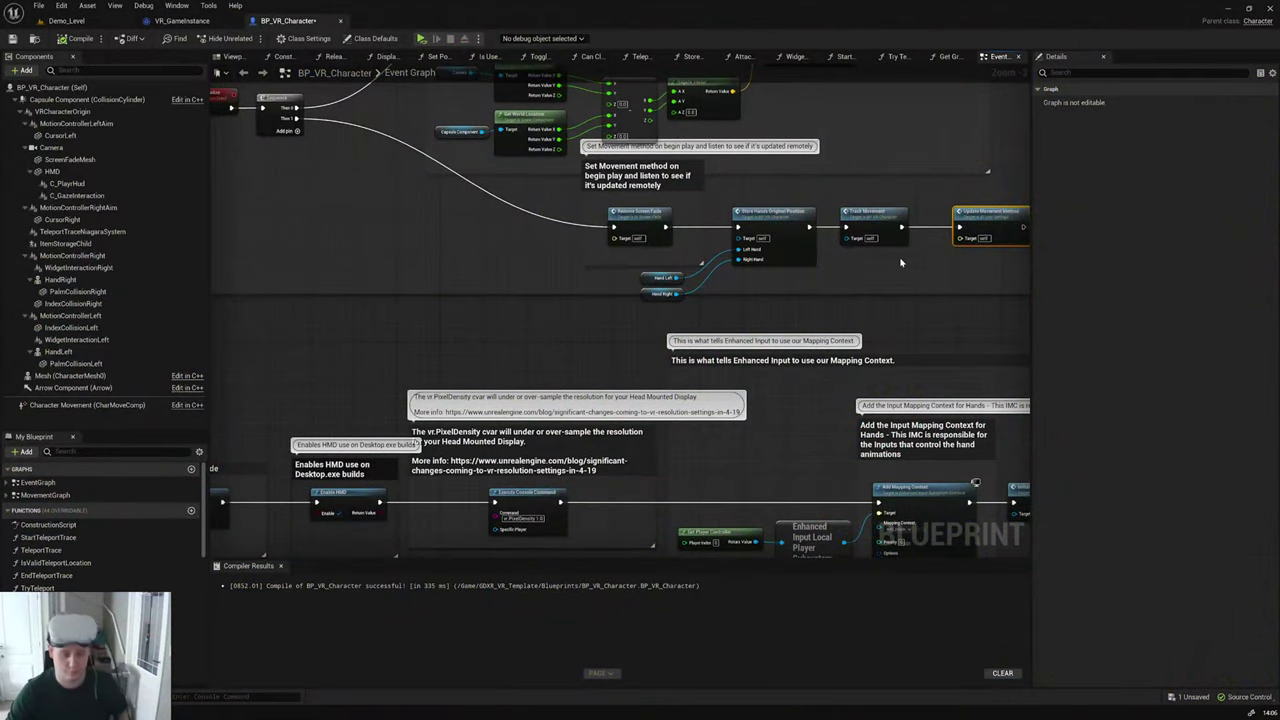
key("ctrl+z")
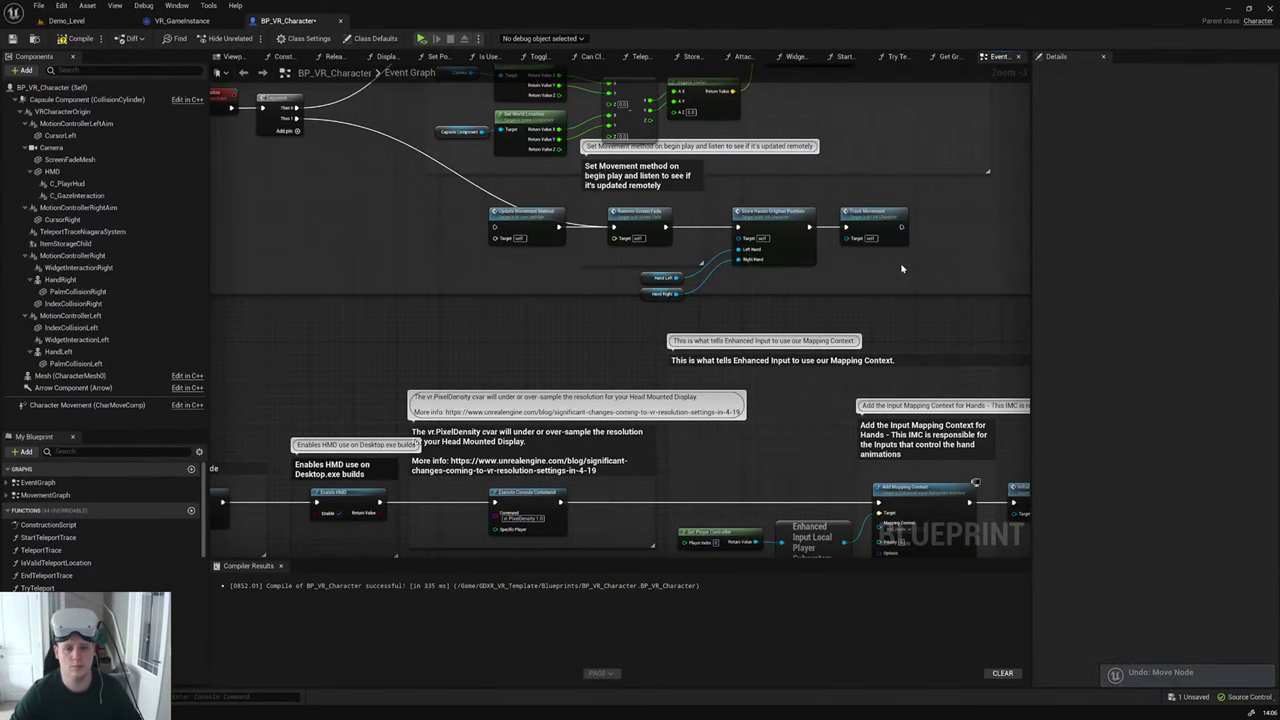
Step: Select the Delay and Hide Loading Screen nodes after Remove Screen Fade and nudge them up
scroll(535, 125, "down", 1)
right_click_drag(535, 125, 515, 113)
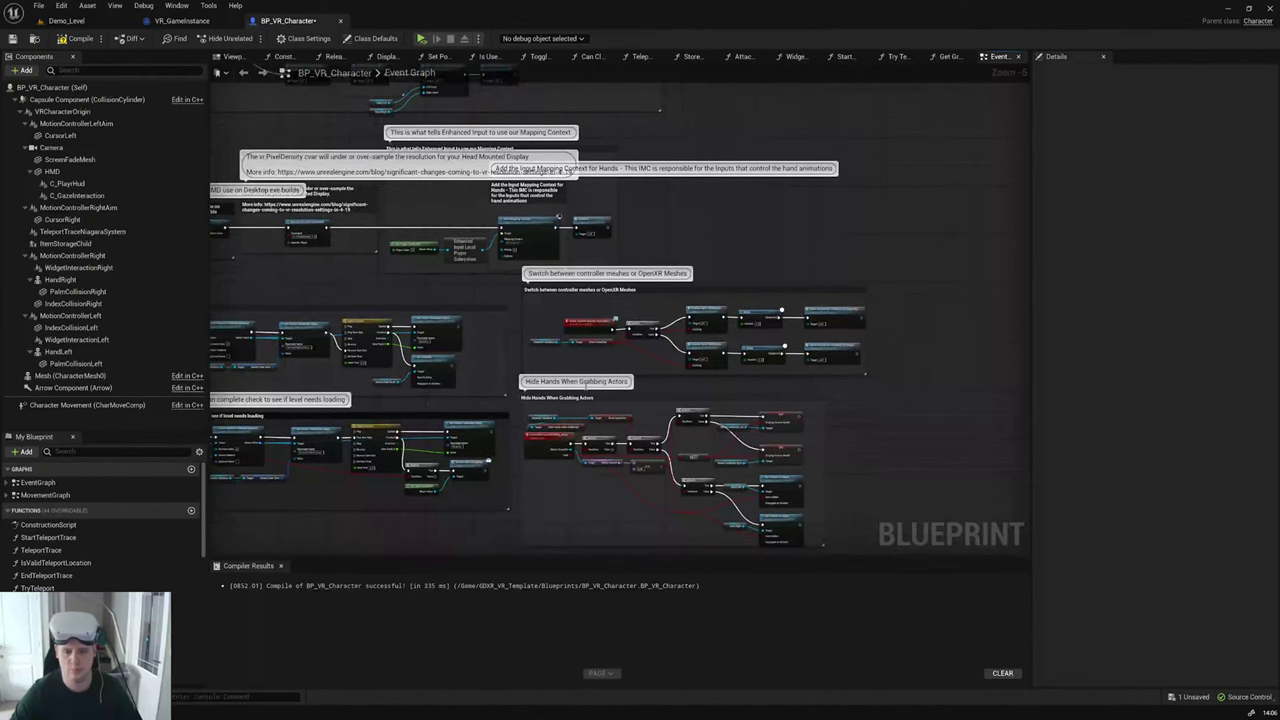
scroll(525, 396, "up", 3)
right_click_drag(462, 167, 640, 252)
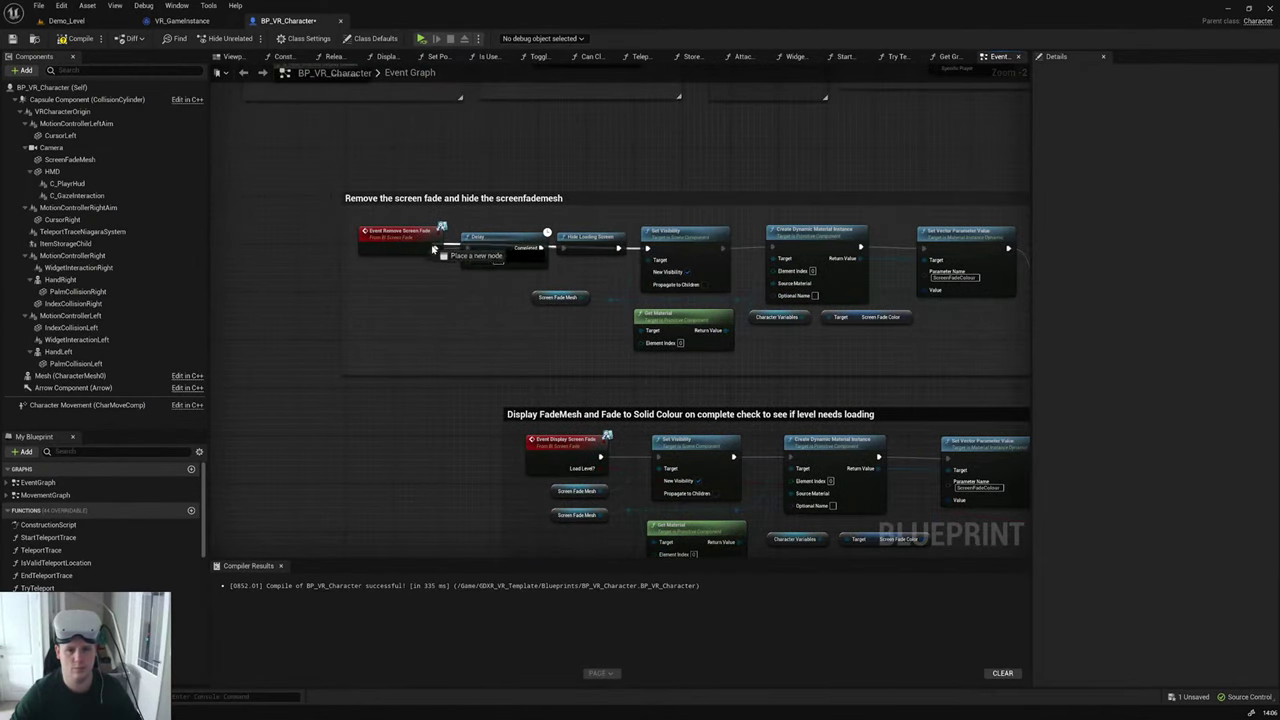
left_click_drag(452, 272, 630, 226)
left_click_drag(505, 240, 509, 221)
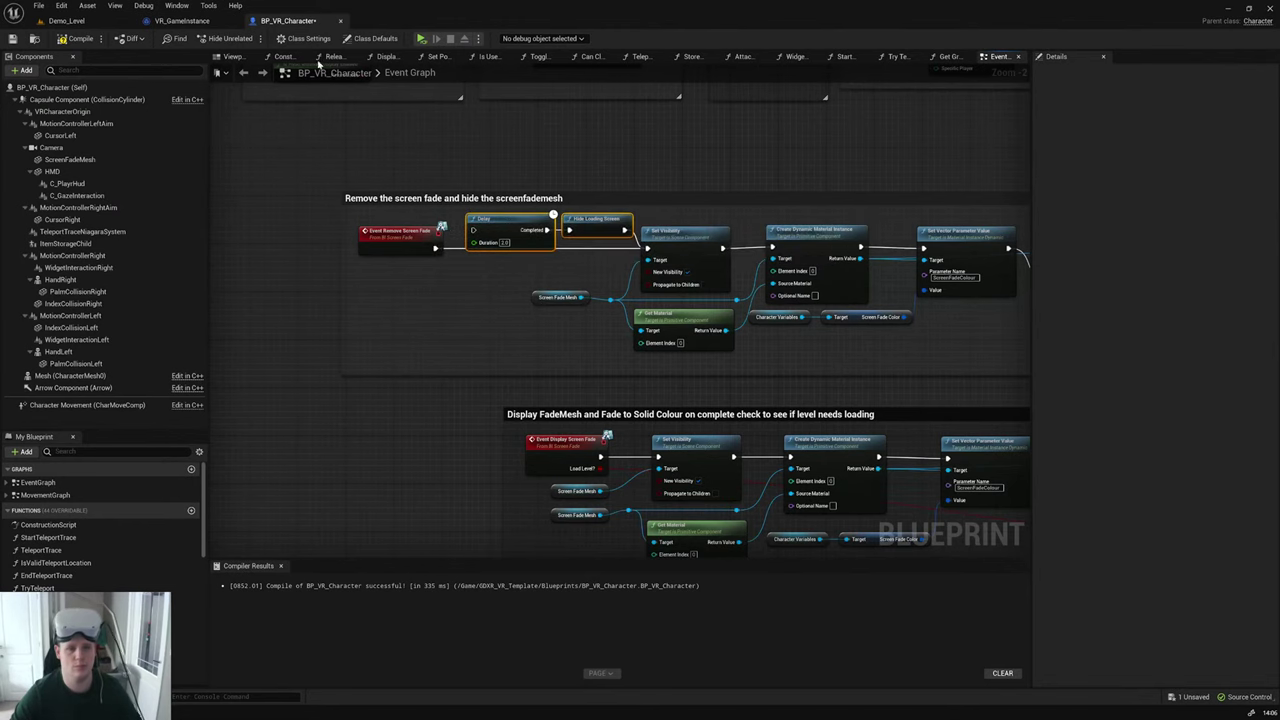
left_click(181, 21)
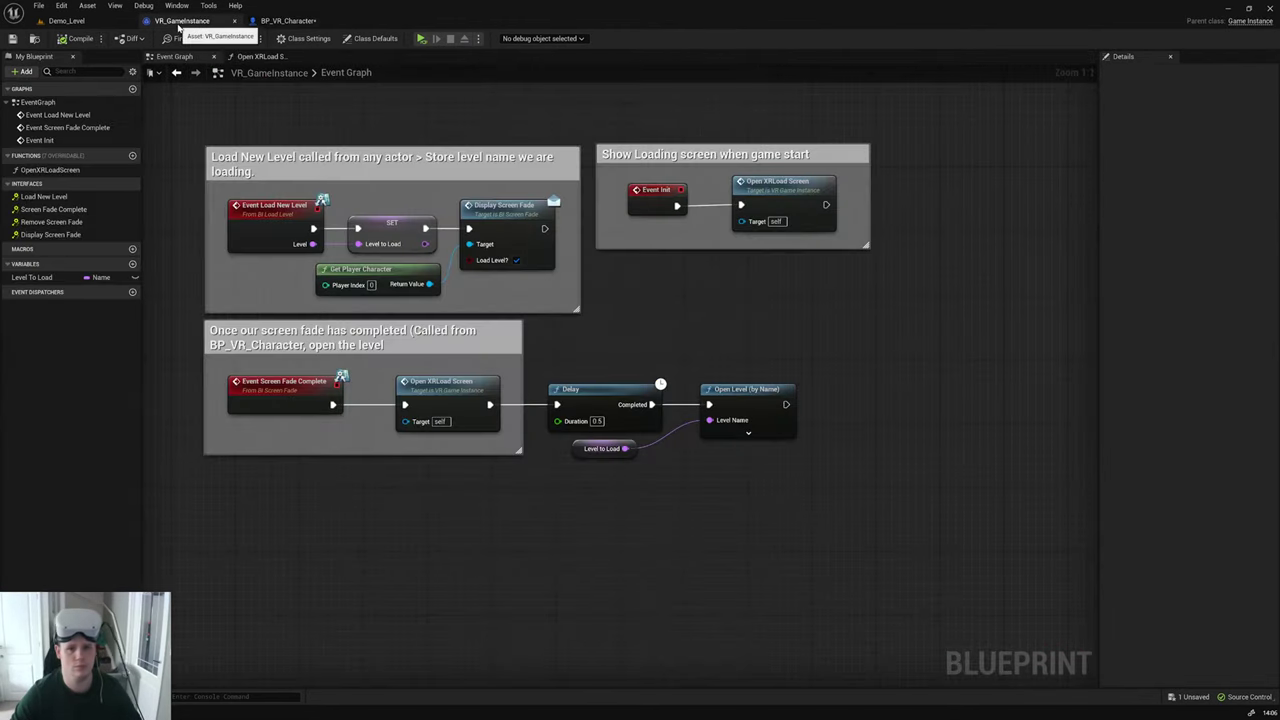
left_click(705, 208, "alt")
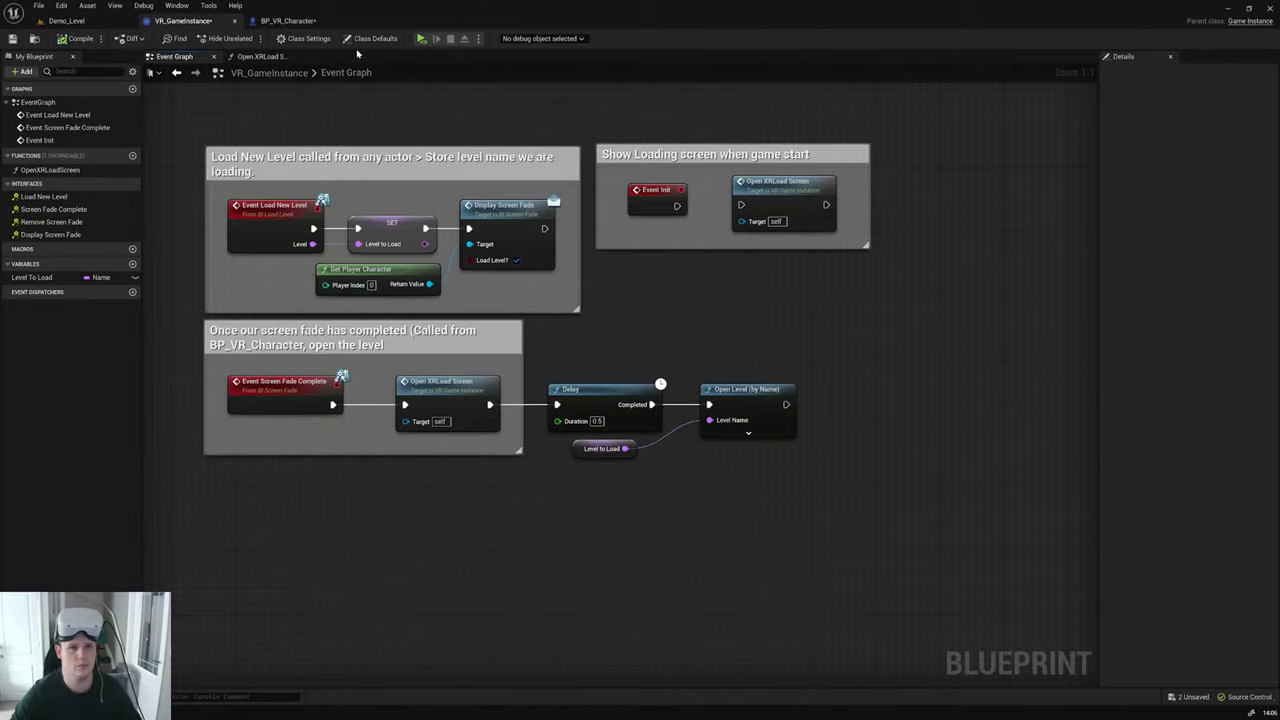
left_click(421, 39)
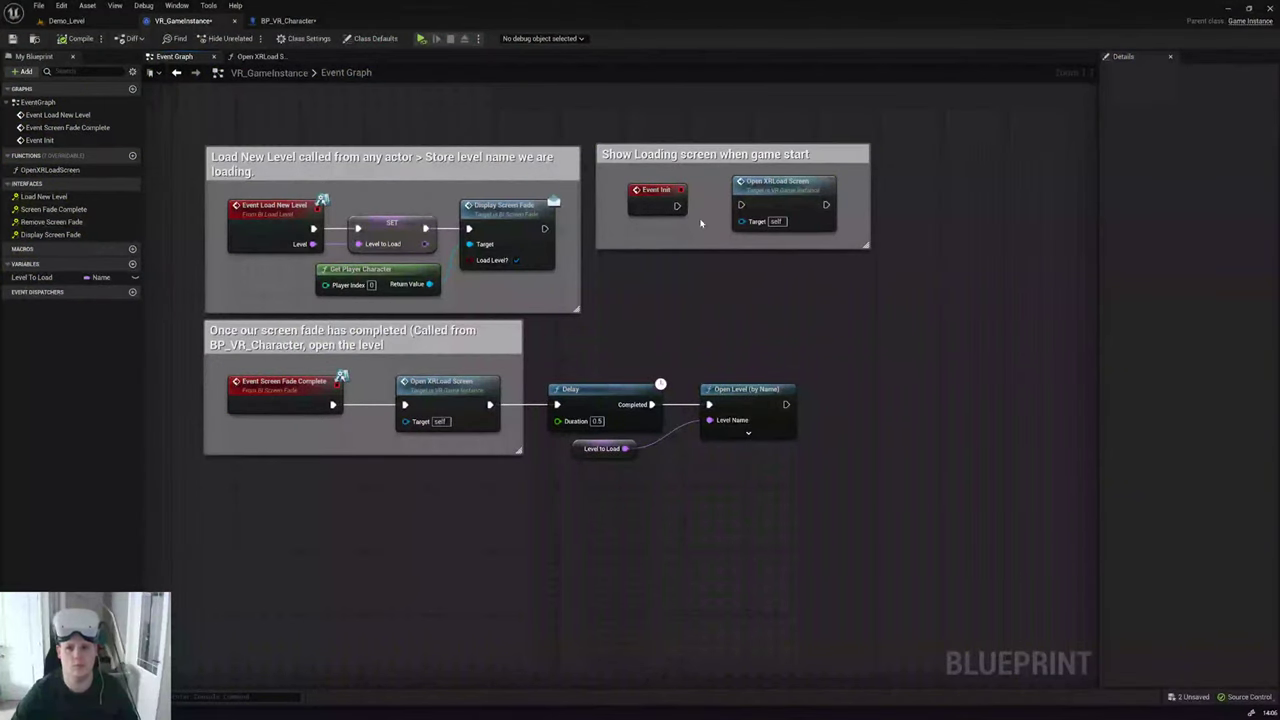
left_click_drag(678, 207, 741, 205)
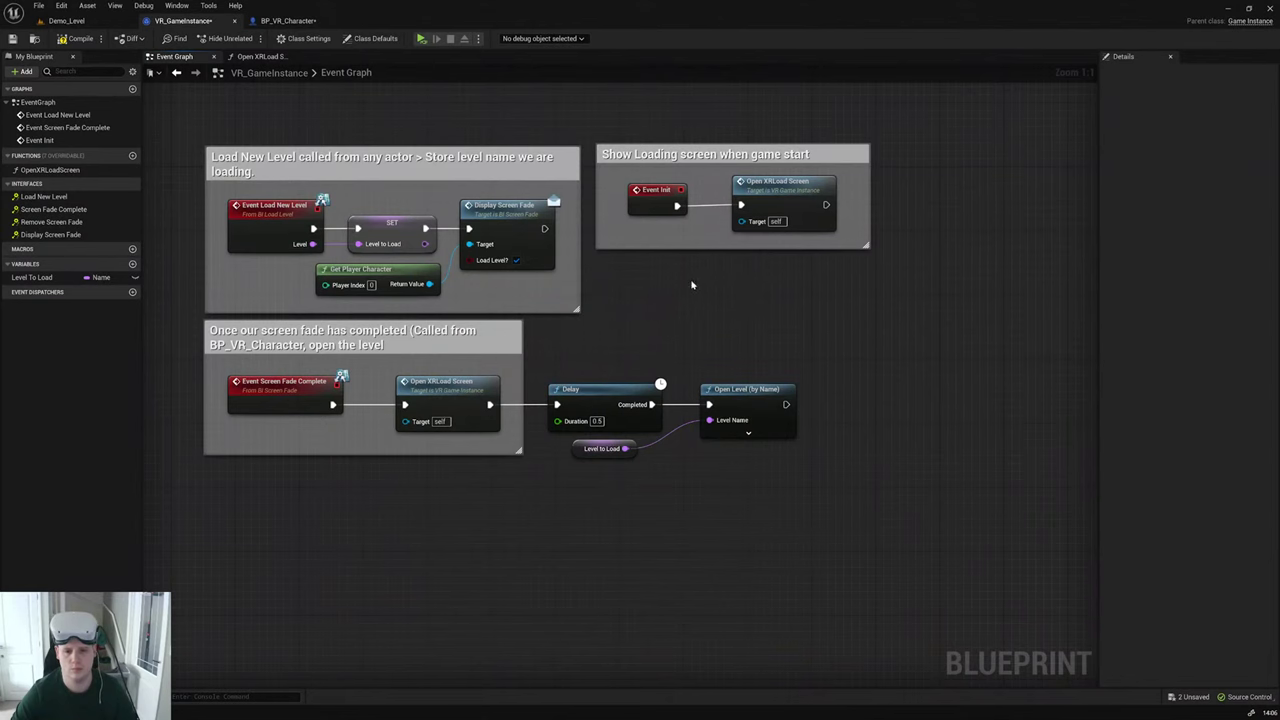
Step: In BP_VR_Character, wire Event Remove Screen Fade into the Delay node and compile
left_click(288, 20)
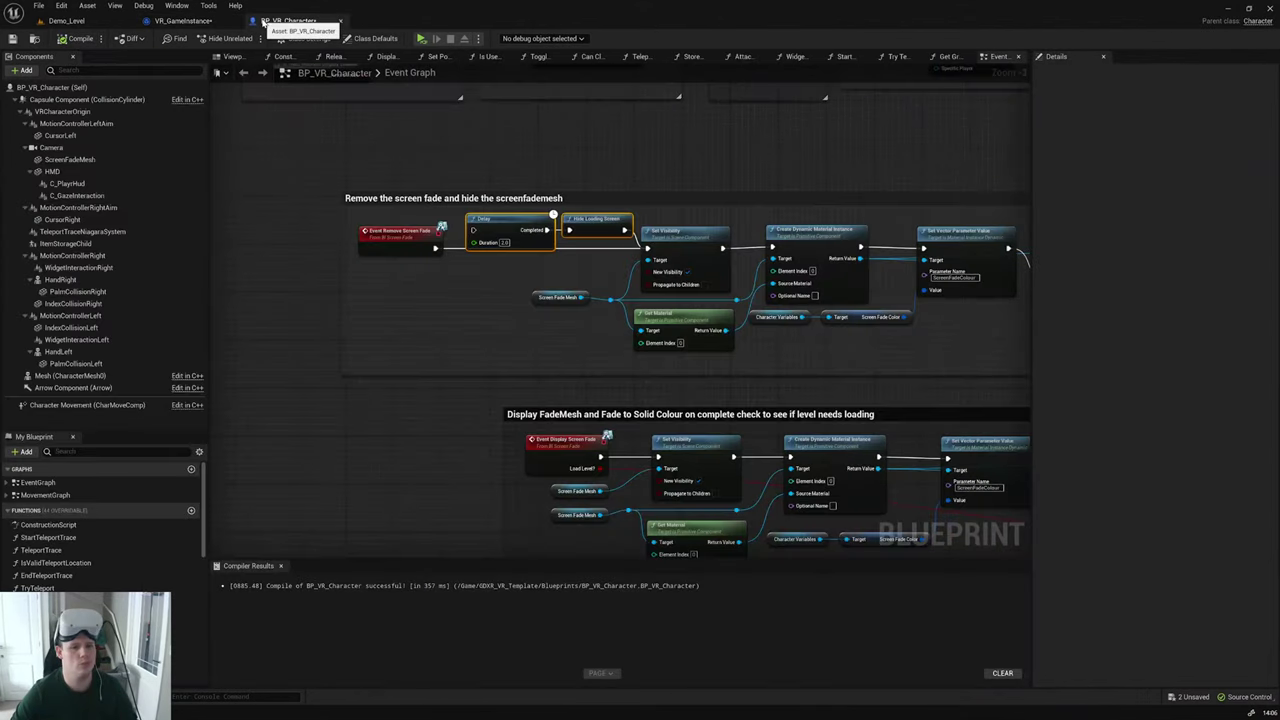
left_click_drag(473, 230, 436, 248)
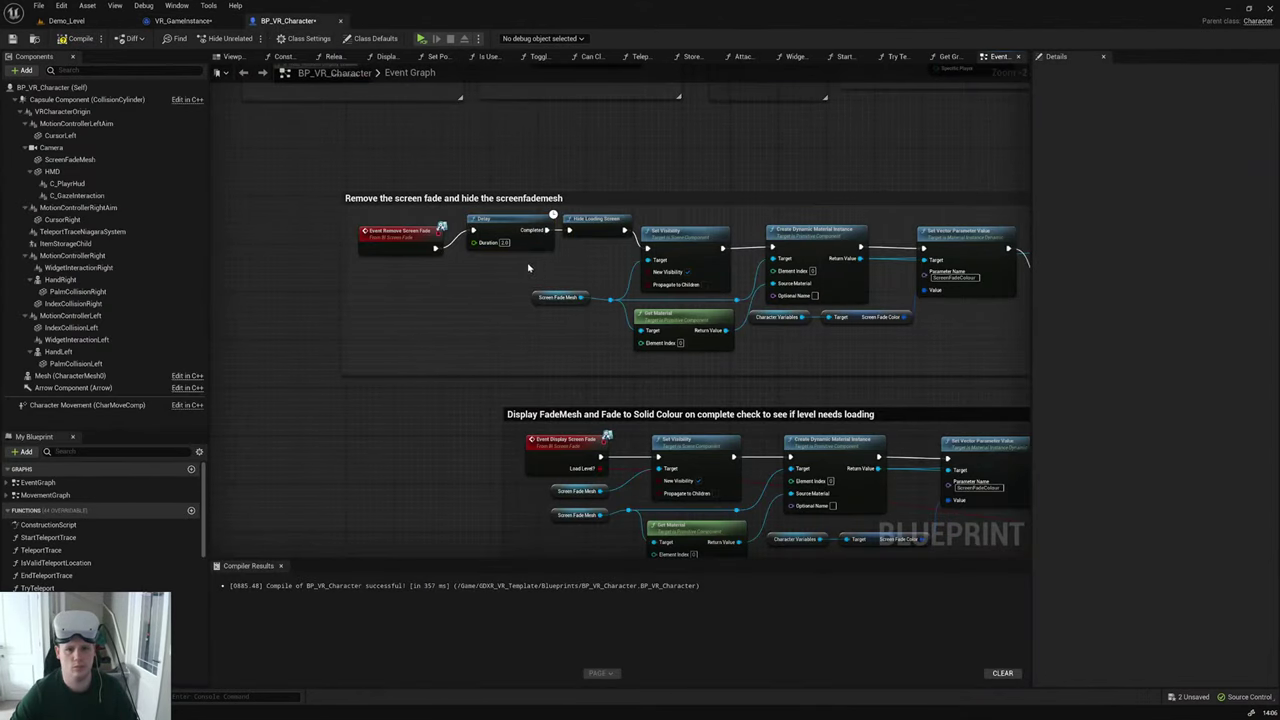
right_click_drag(693, 154, 394, 346)
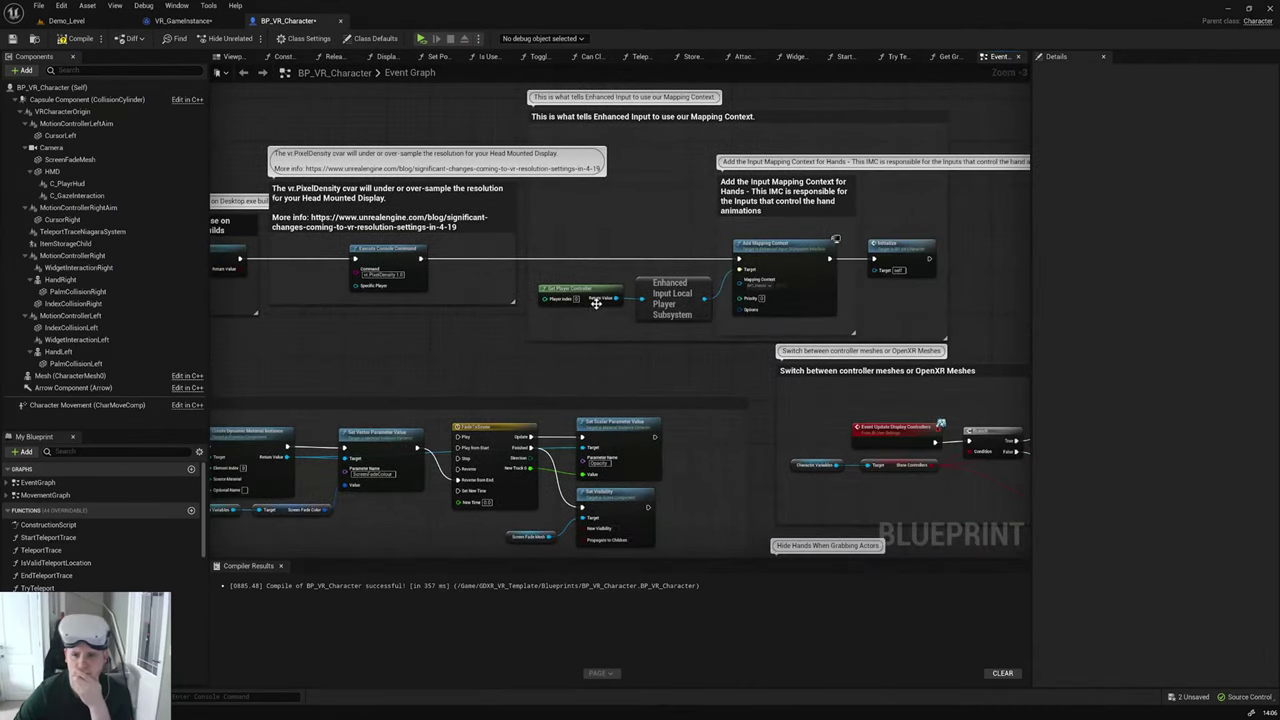
scroll(596, 303, "down", 4)
scroll(509, 188, "up", 5)
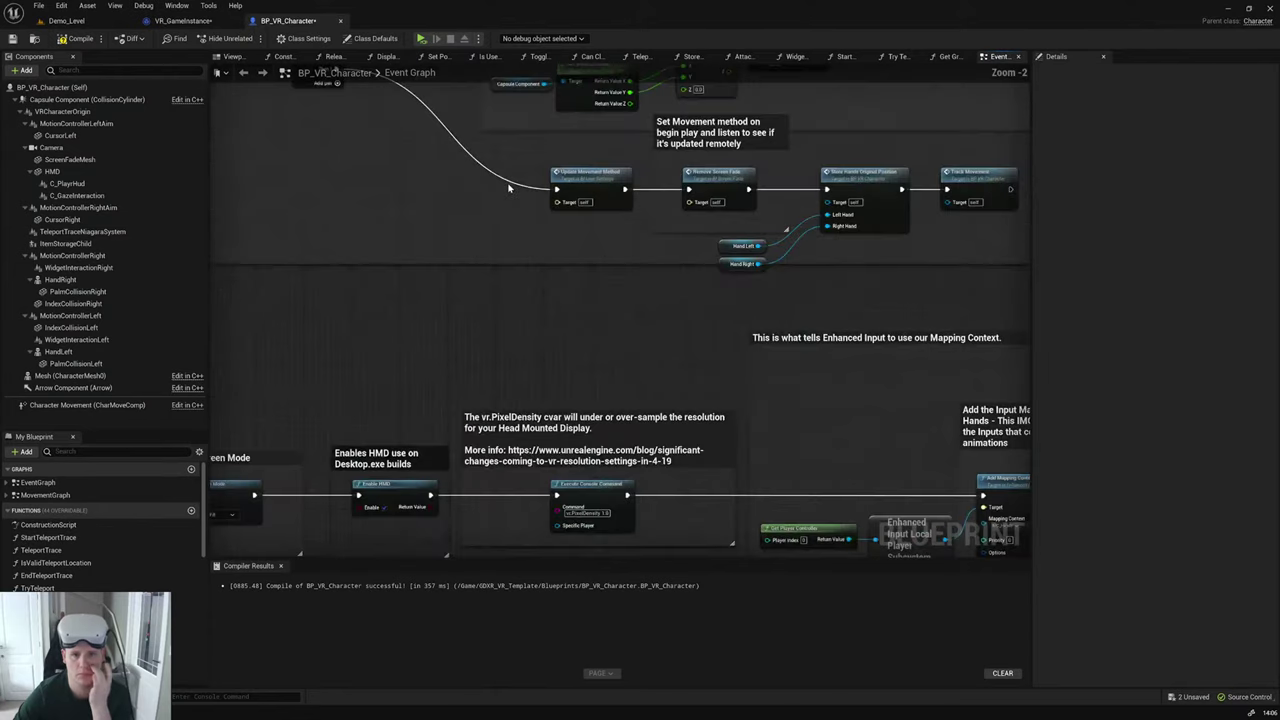
right_click_drag(566, 223, 467, 328)
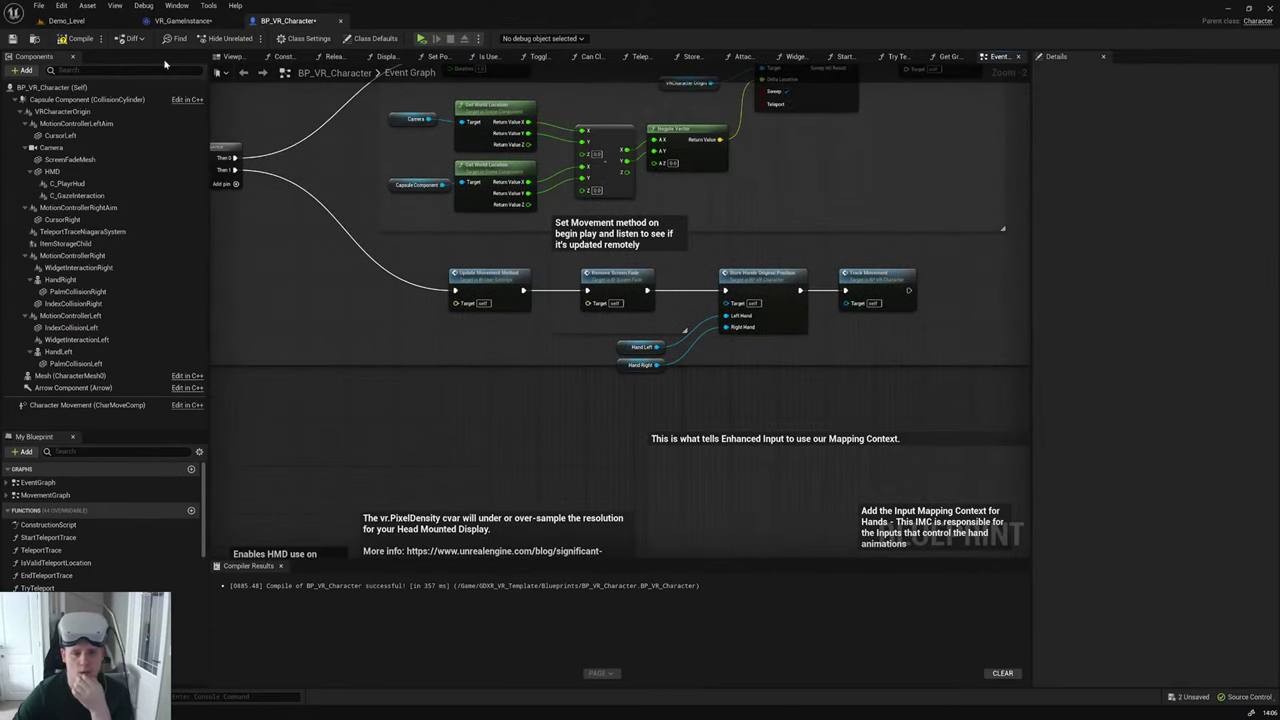
left_click(78, 38)
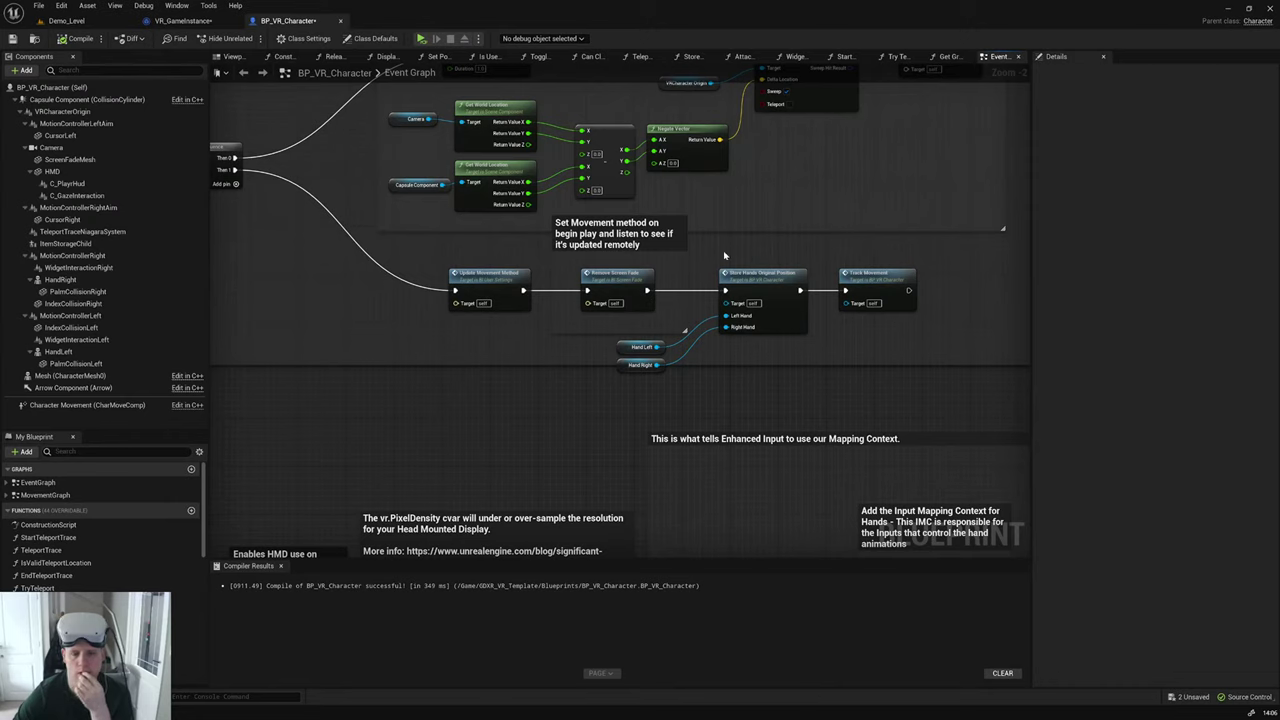
Step: Inspect the read-only Remove Screen Fade interface definition, then return to the begin-play graph
double_click(608, 282)
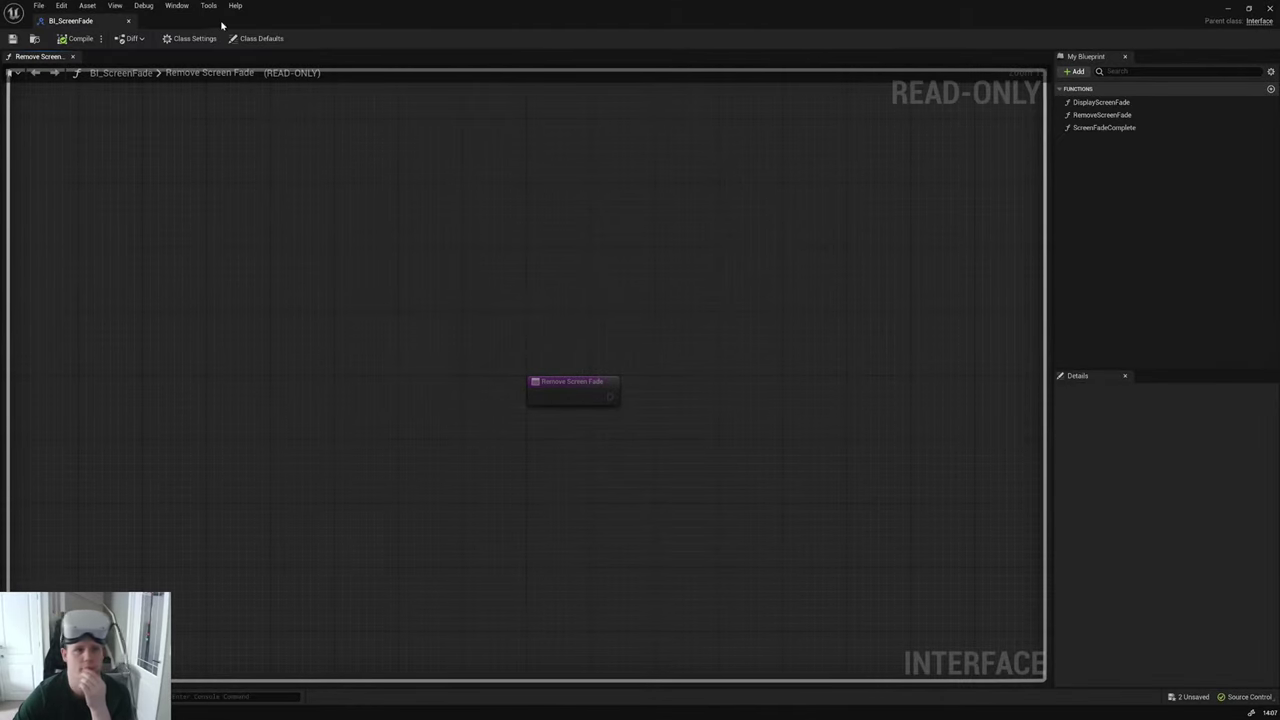
left_click(127, 22)
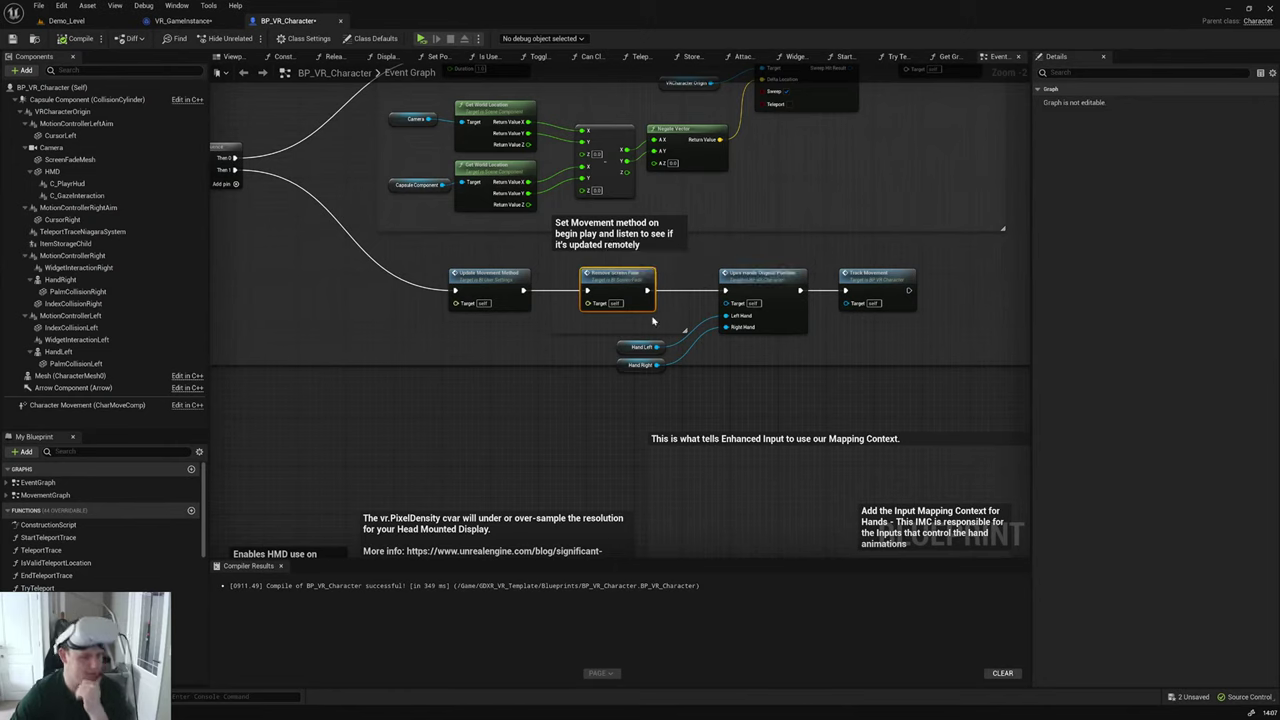
left_click(561, 301)
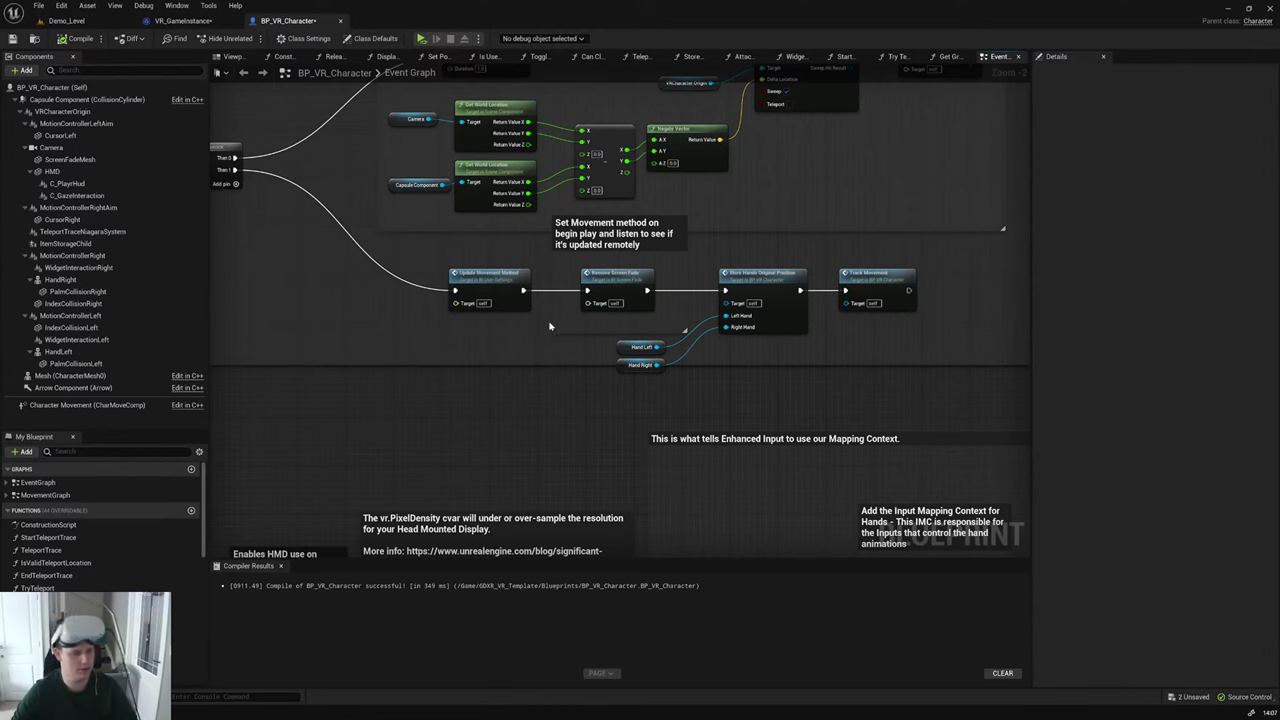
right_click_drag(514, 364, 476, 398)
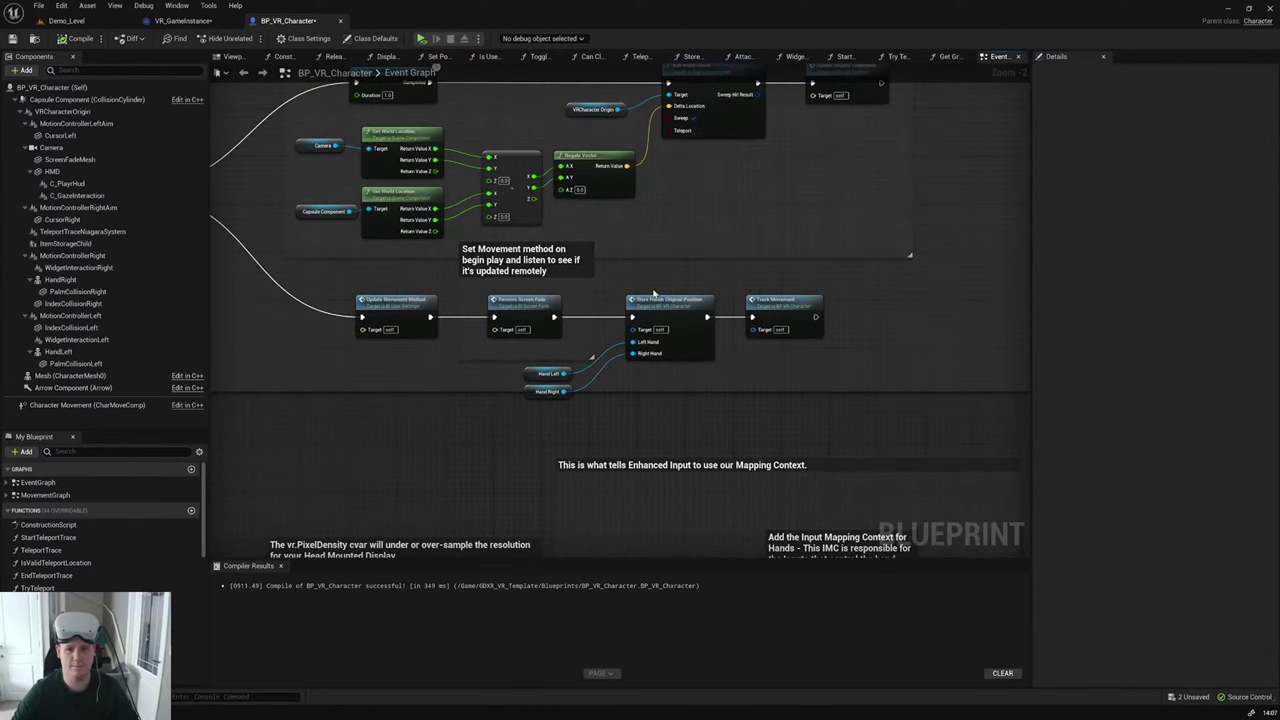
left_click(76, 38)
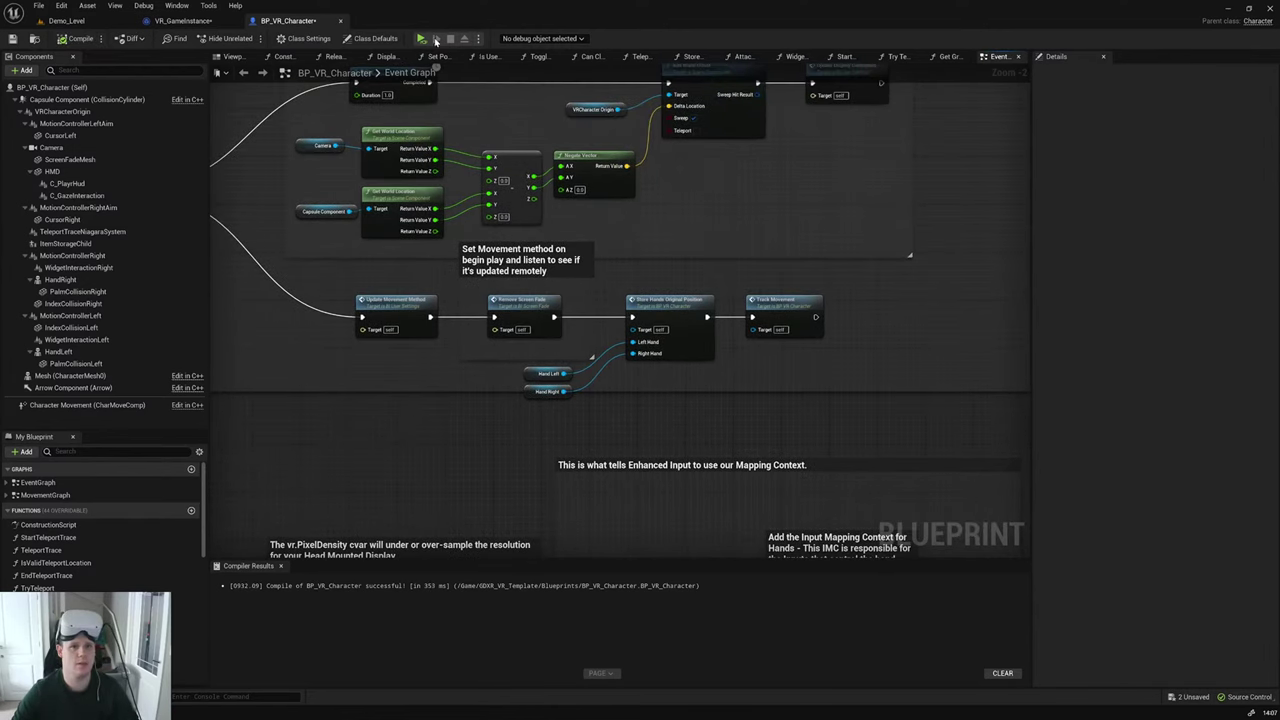
left_click(421, 38)
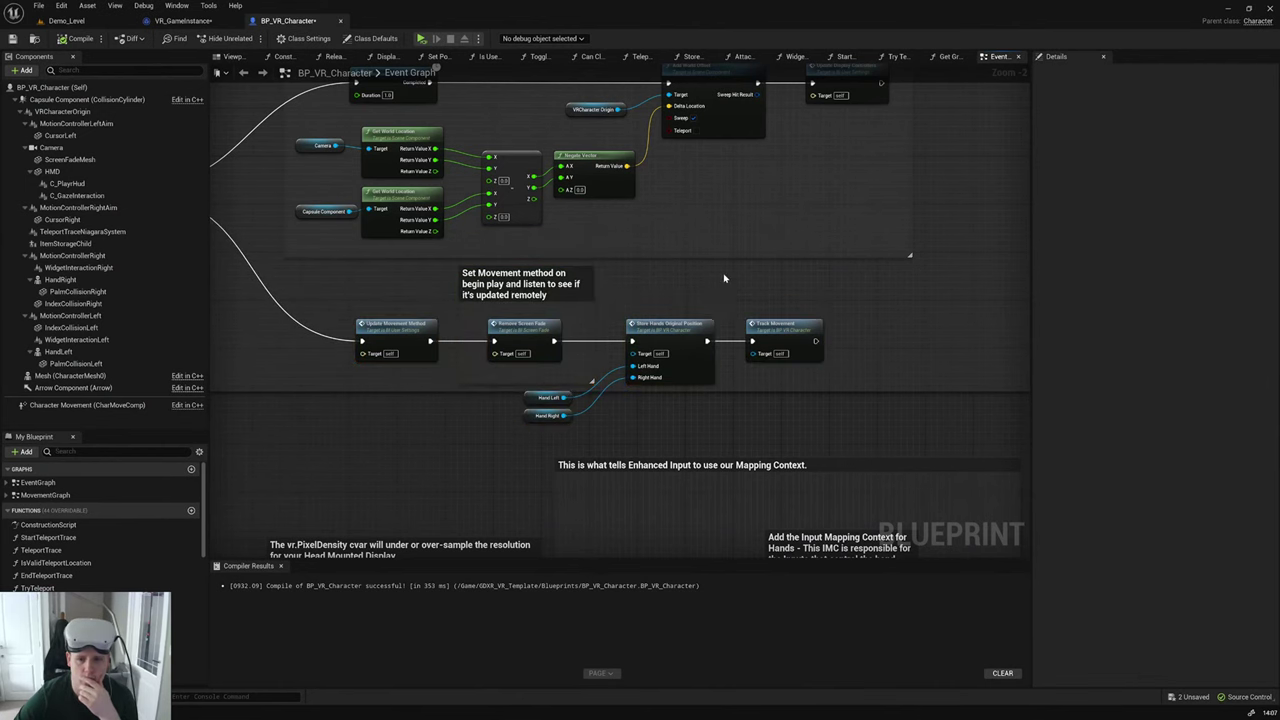
scroll(640, 300, "down", 4)
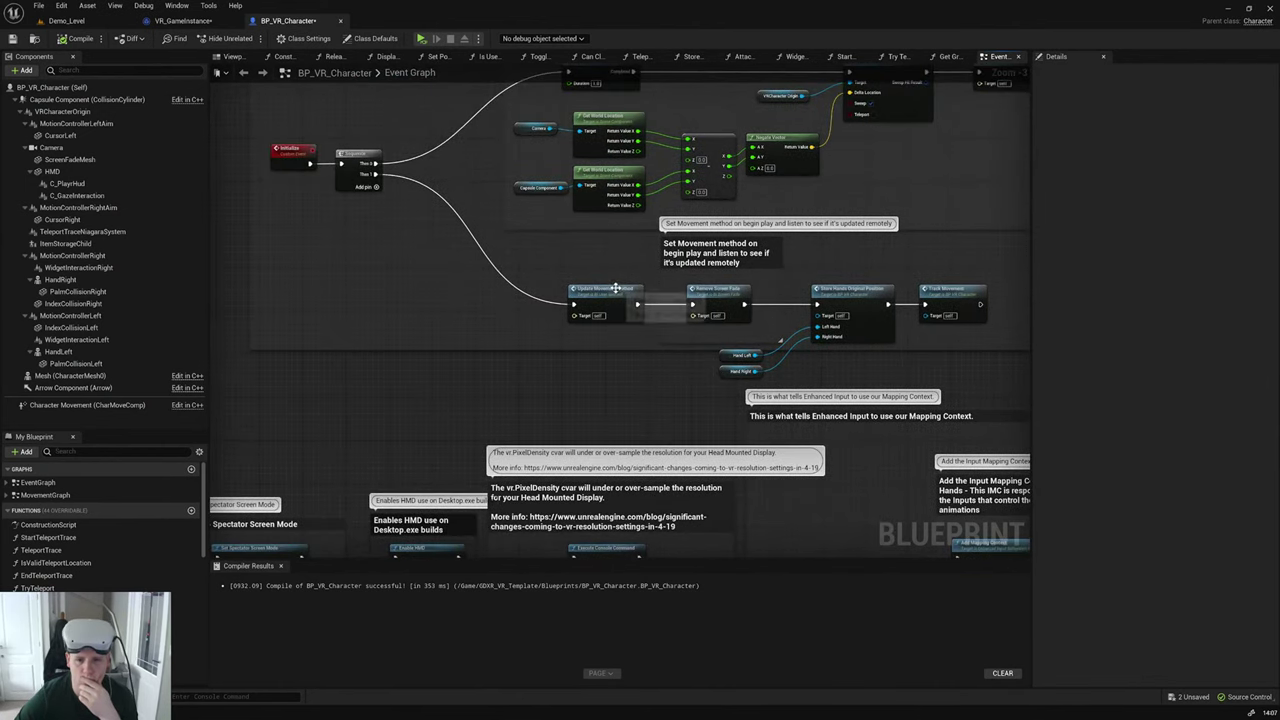
left_click(421, 39)
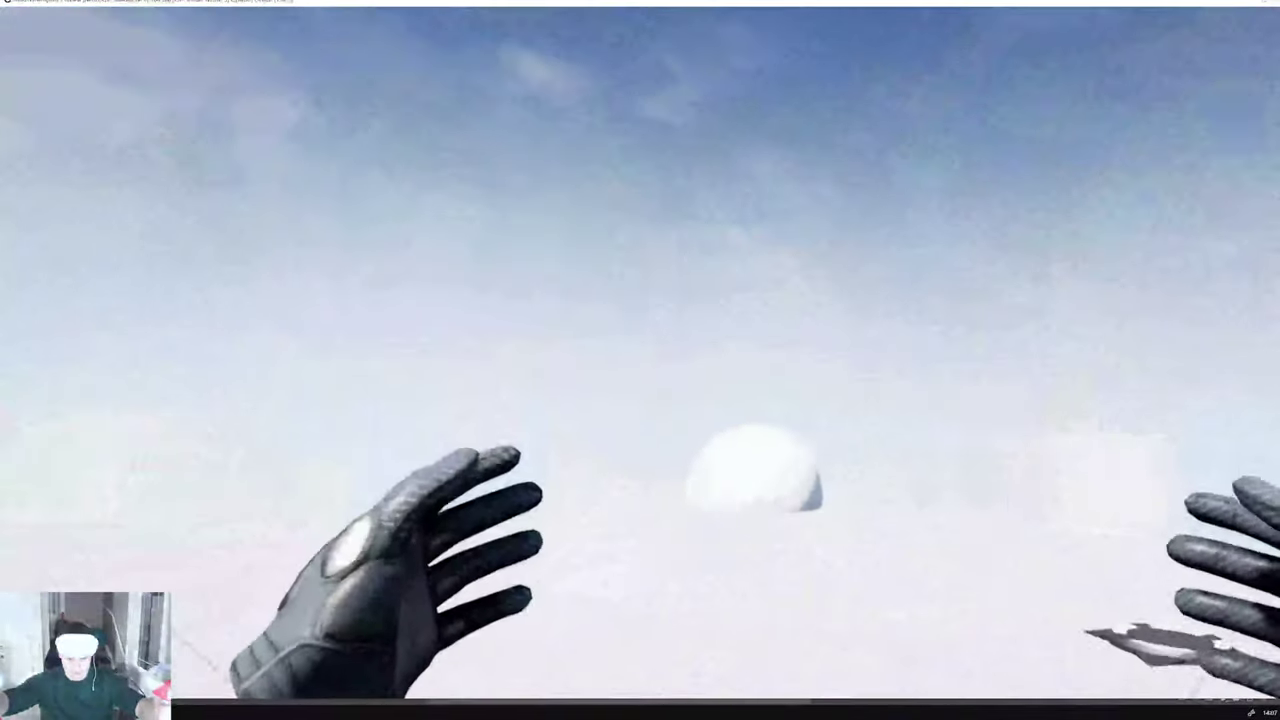
key("Escape")
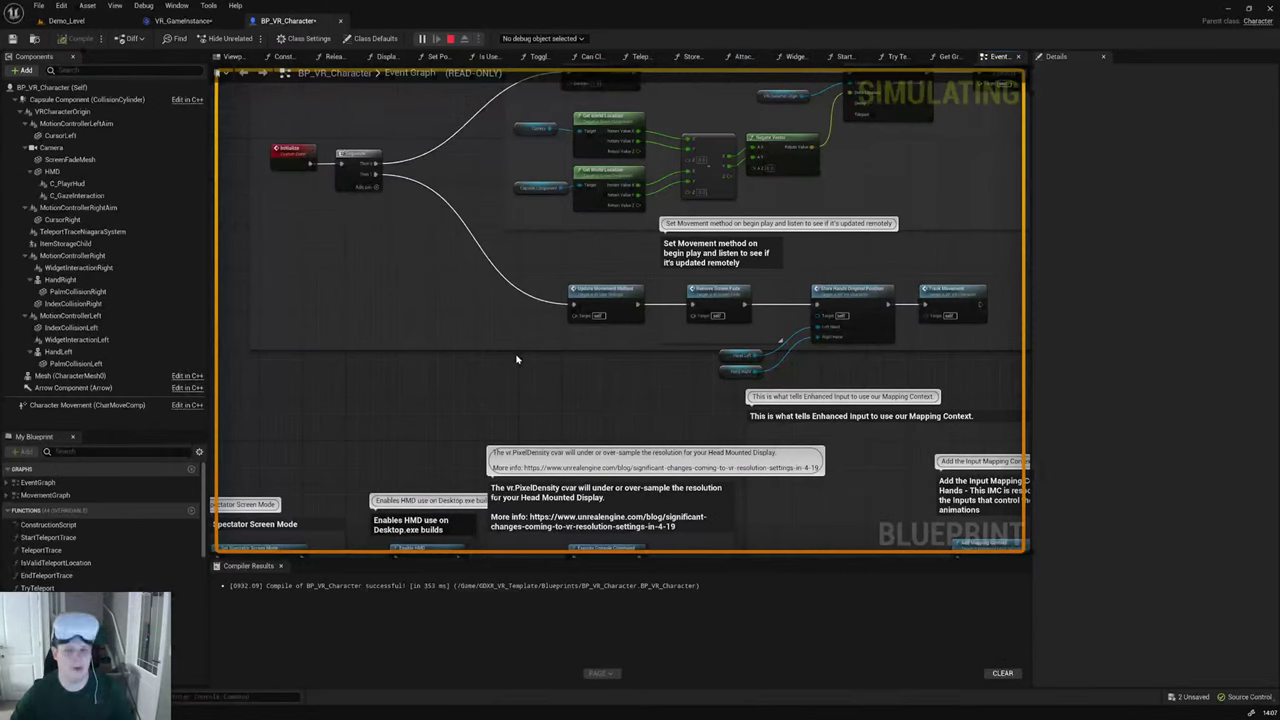
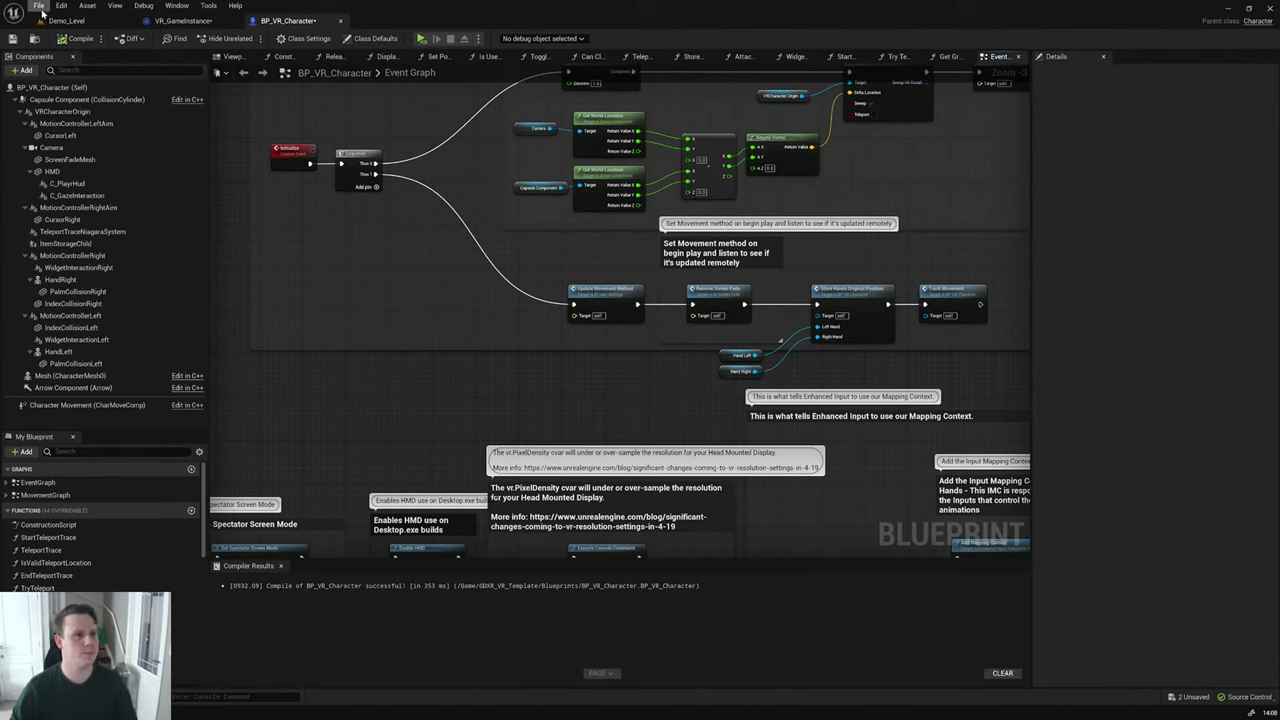
Step: Save all blueprint changes and stretch the comment box over the Hand Left/Right nodes
left_click(38, 5)
left_click(72, 60)
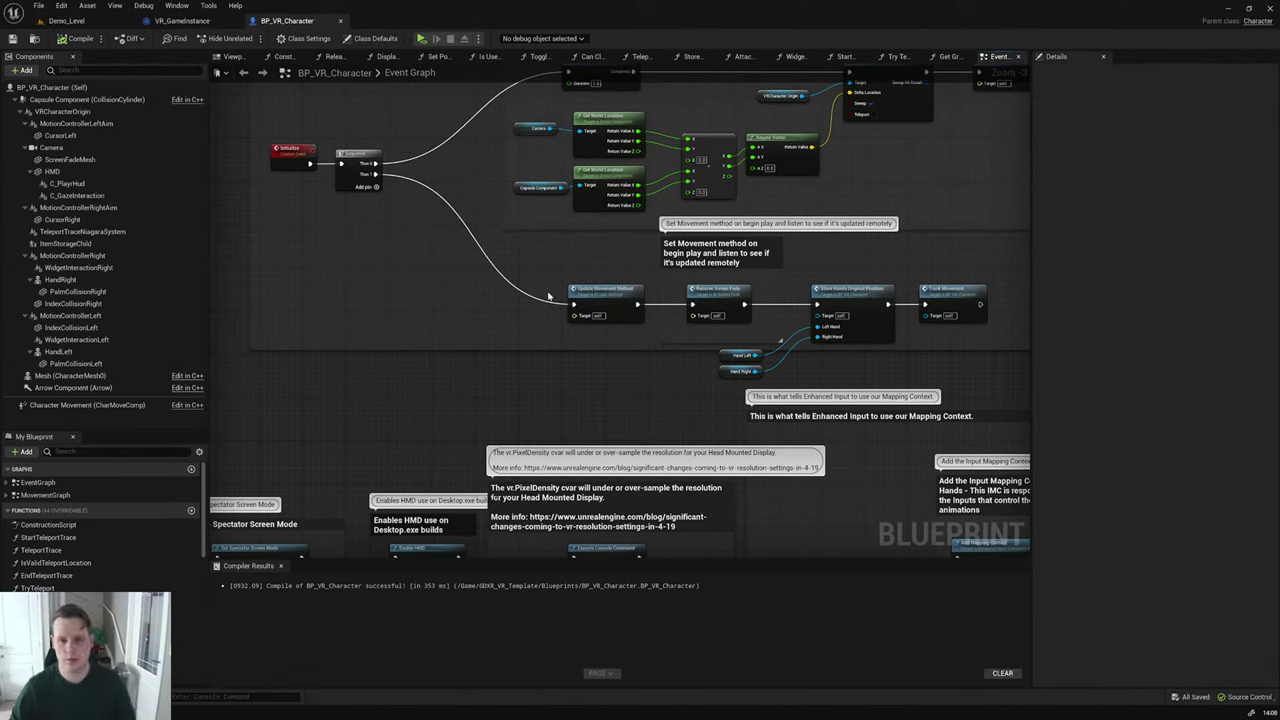
left_click_drag(707, 352, 712, 390)
Step: Pan the graph to check the surrounding nodes, then save all assets again
scroll(712, 390, "down", 4)
scroll(815, 268, "up", 2)
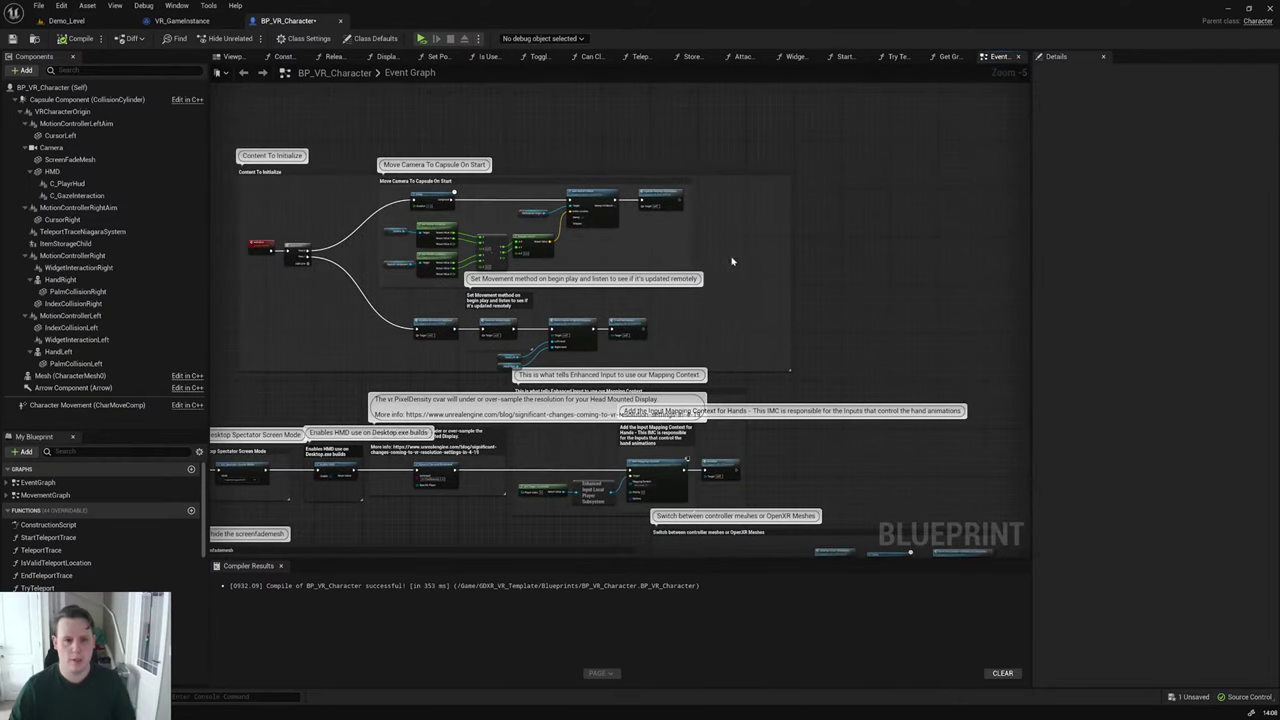
right_click_drag(680, 269, 803, 220)
left_click(37, 6)
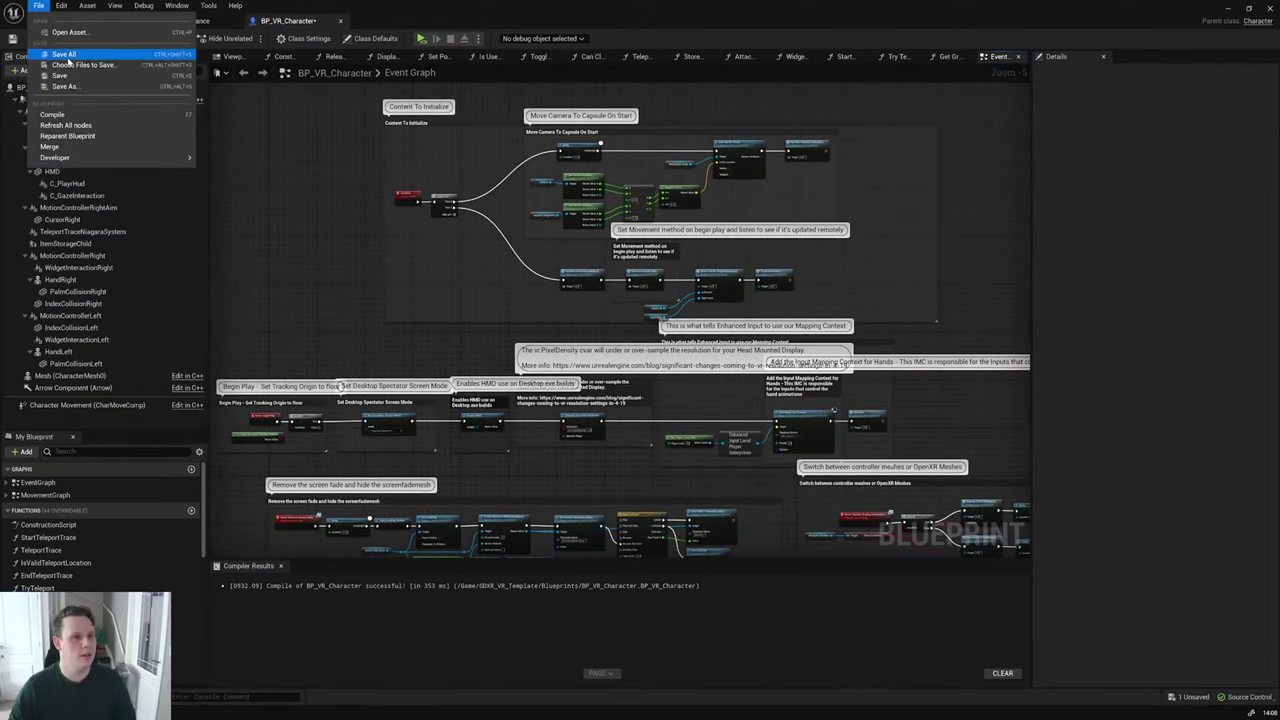
left_click(68, 58)
Step: Switch to the Demo_Level scene and turn the view across the room
left_click(70, 21)
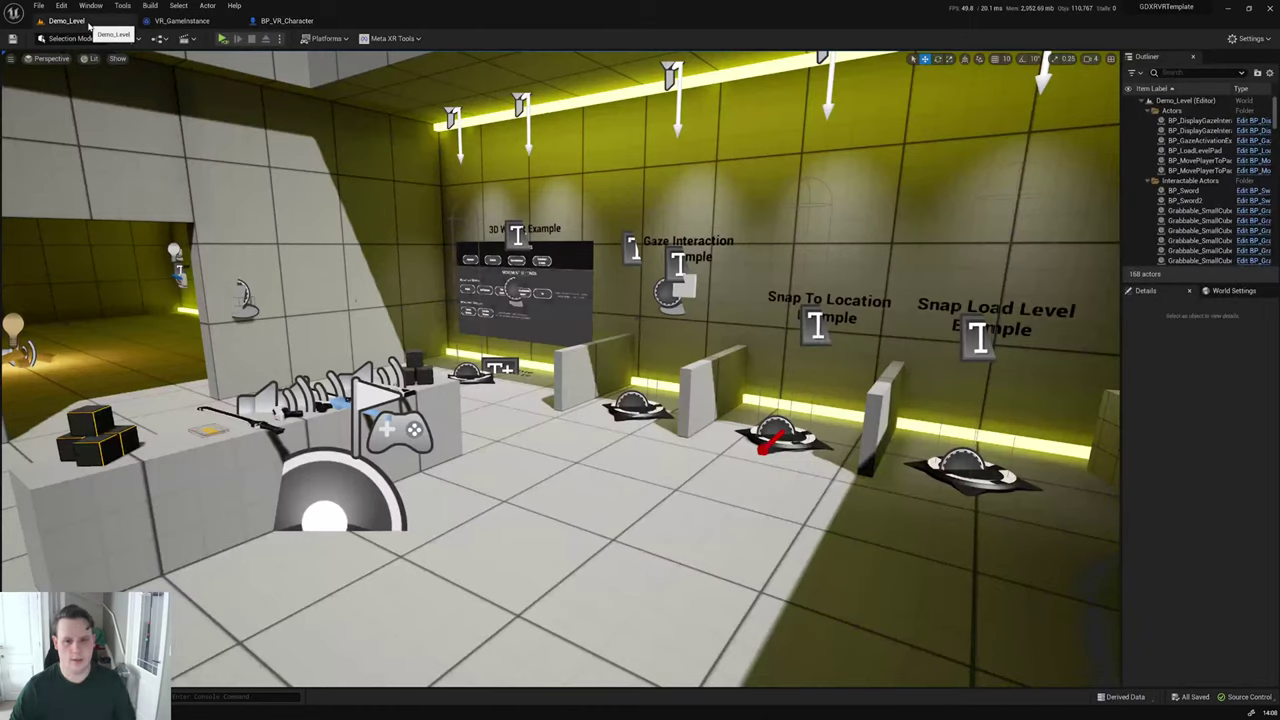
scroll(560, 370, "up", 5)
scroll(560, 370, "up", 3)
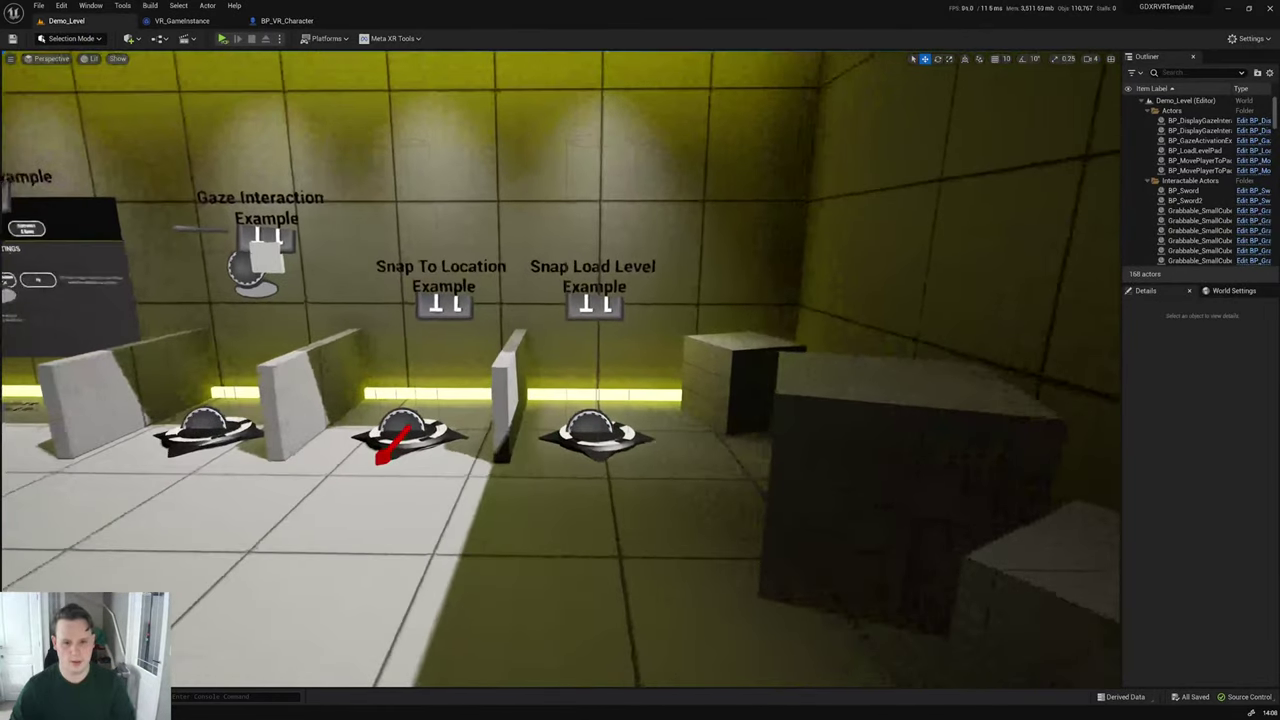
left_click_drag(560, 370, 460, 455)
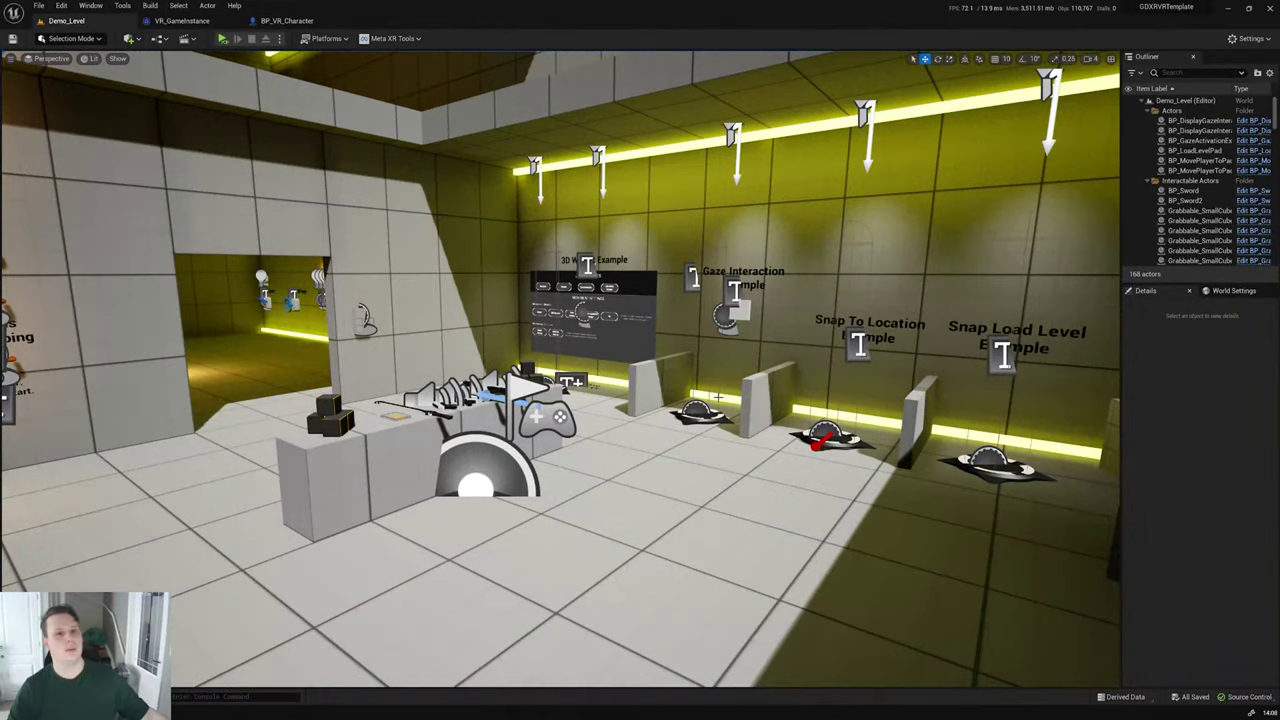
Step: Run a VR preview to see the GDXR Loading screen, stop it, and bring up the Notion page
left_click(228, 40)
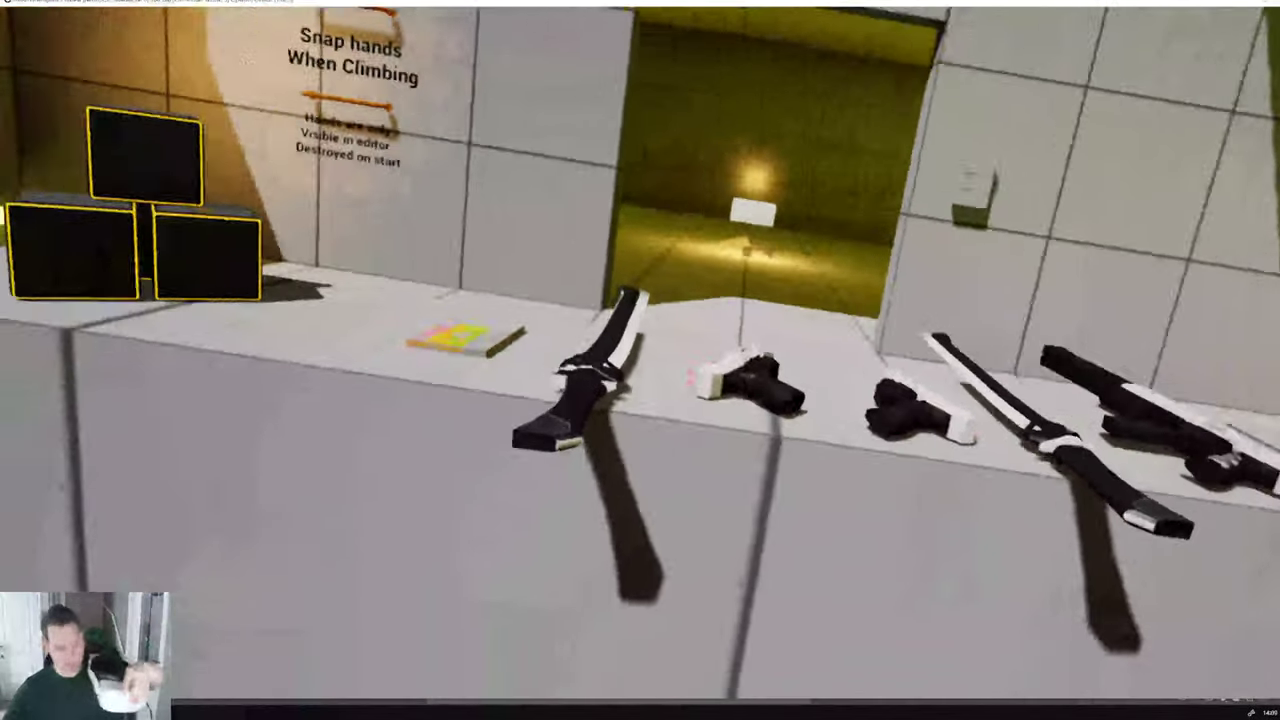
key("Escape")
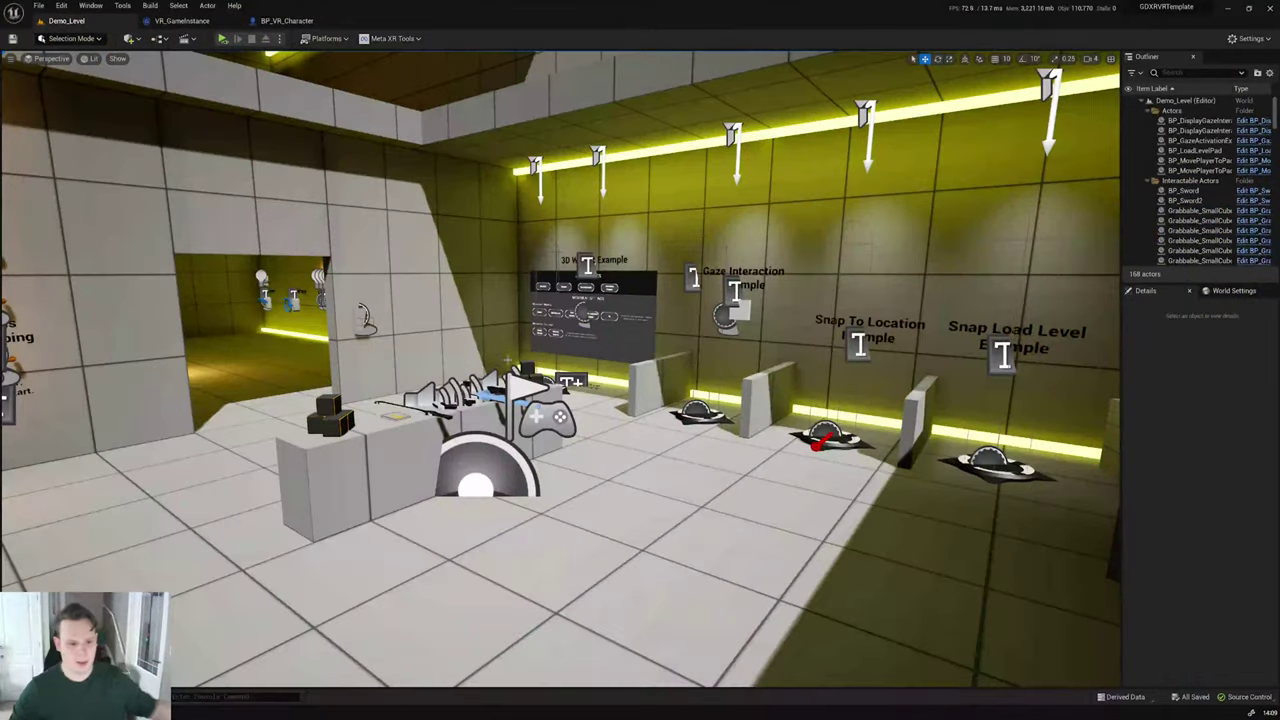
key("ctrl+space")
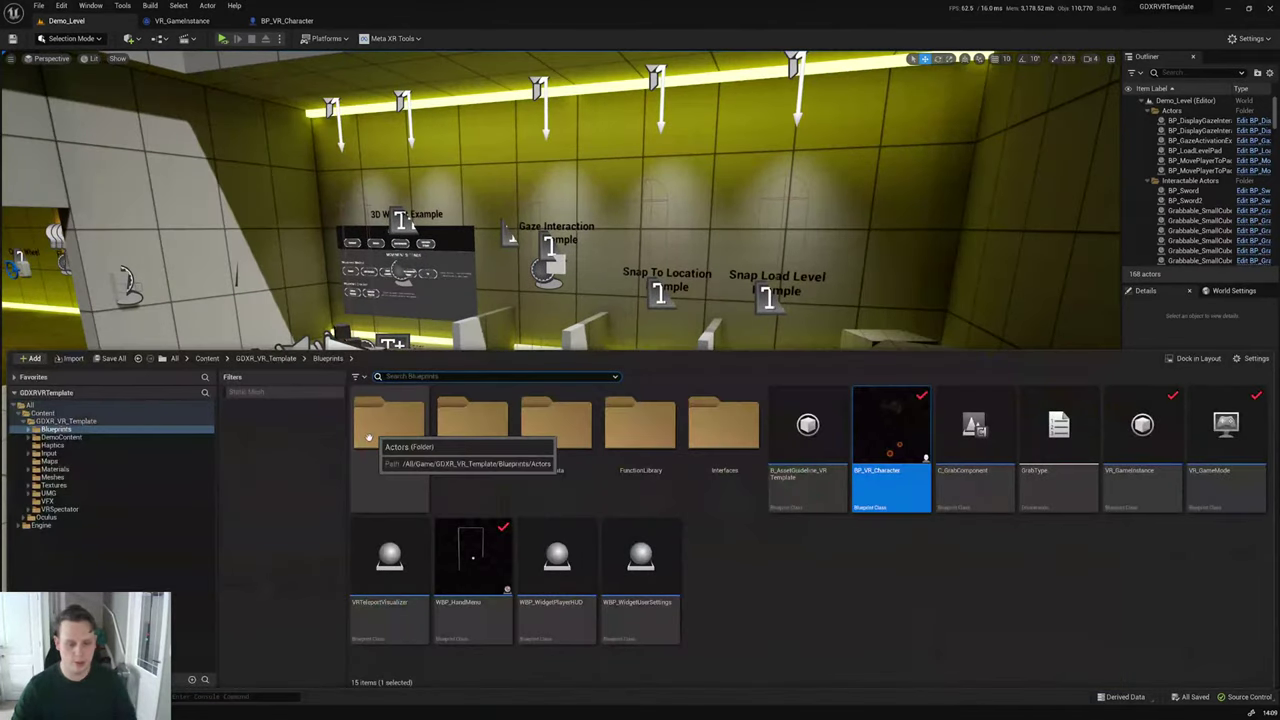
key("alt+Tab")
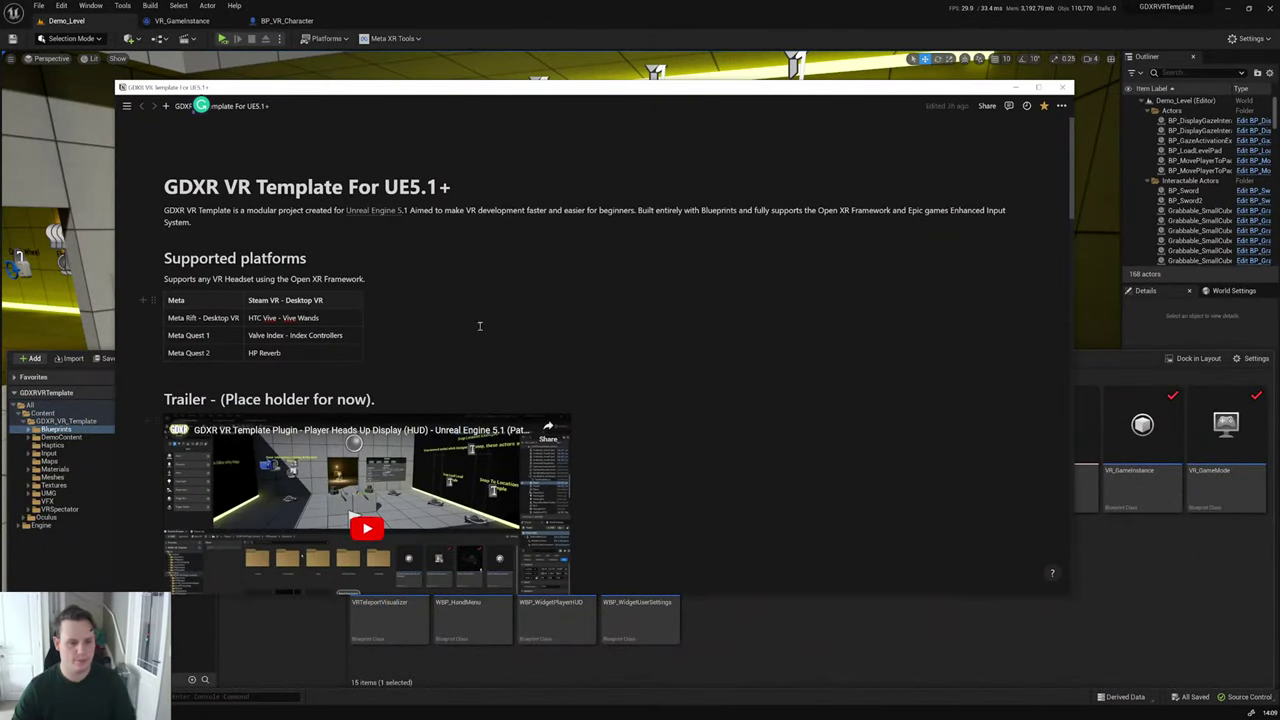
Step: Add a card named 'Added Open XR Load screen Example' to the 1.4 Additions column
scroll(762, 347, "down", 10)
scroll(762, 347, "down", 3)
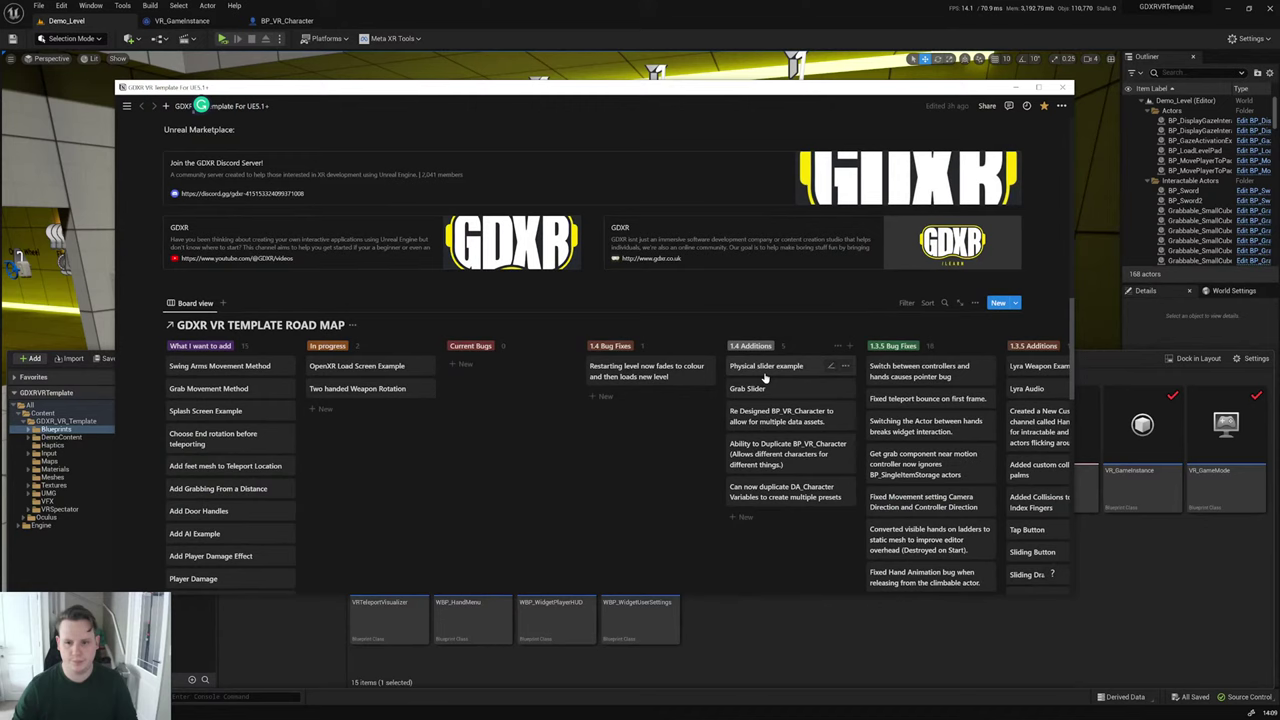
left_click(849, 346)
type("Added Open XR Load scr")
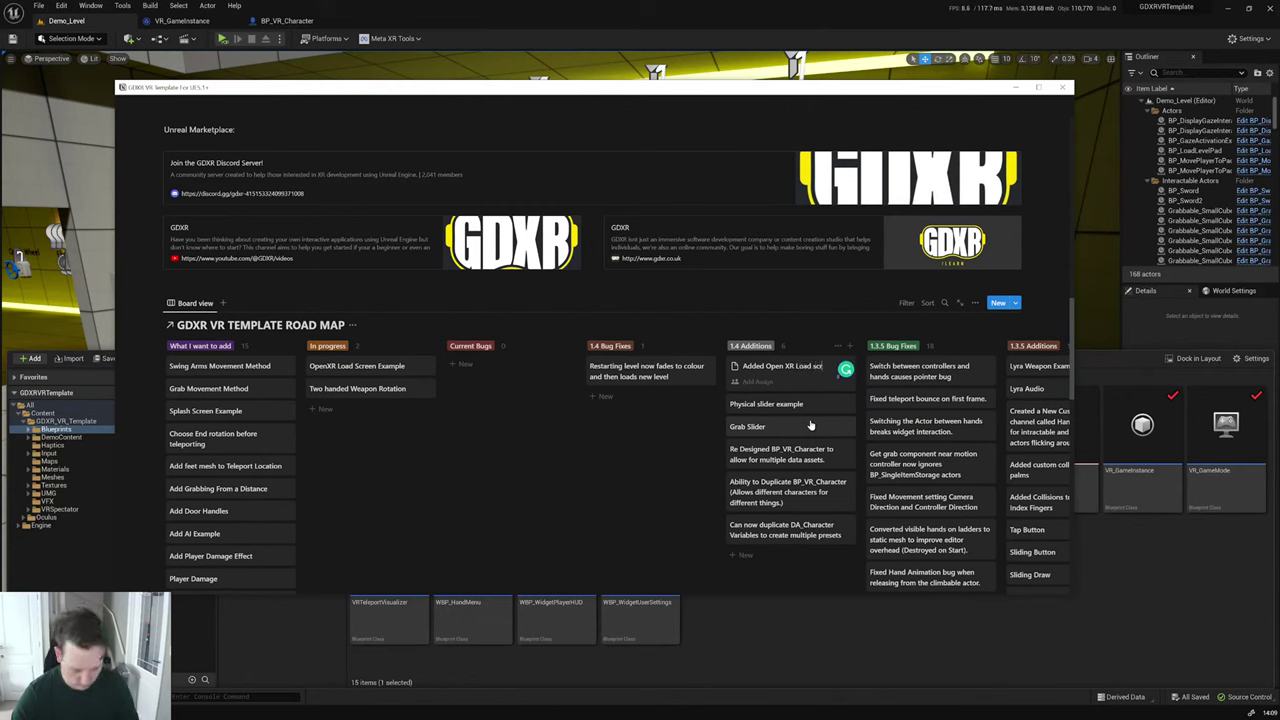
type("een Example")
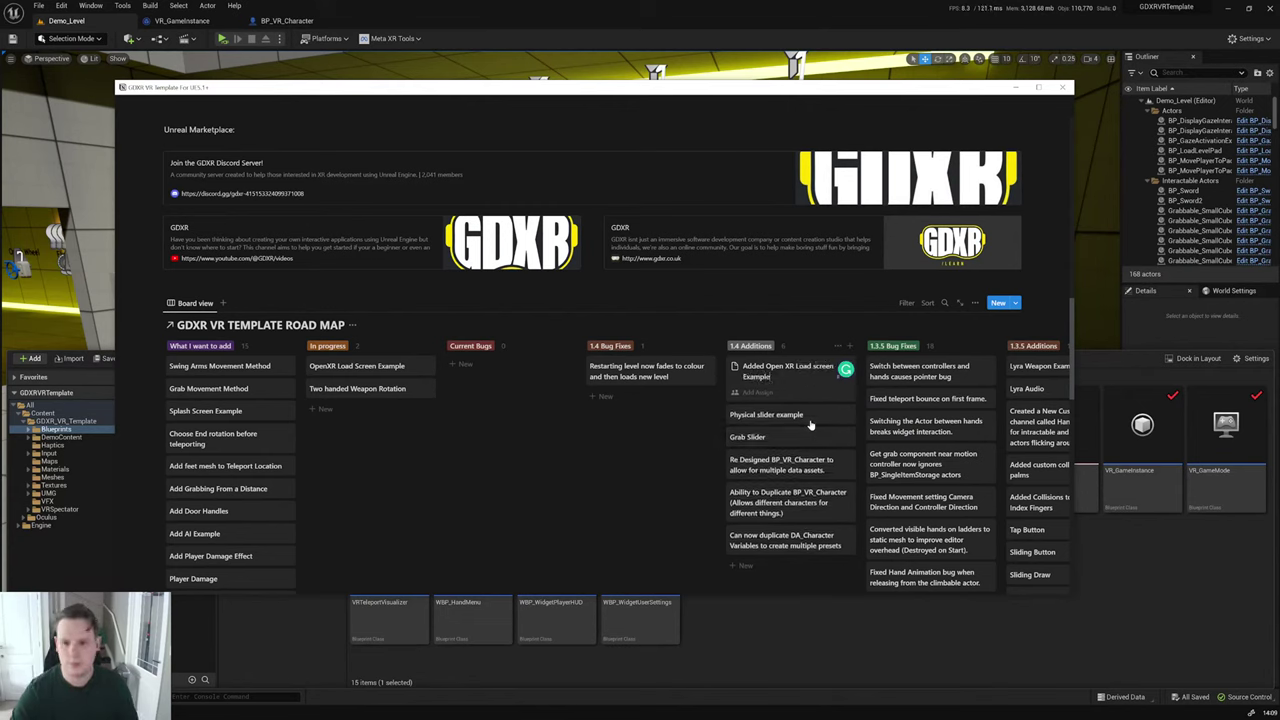
Step: Finish editing the new card and close the Notion window
left_click(710, 496)
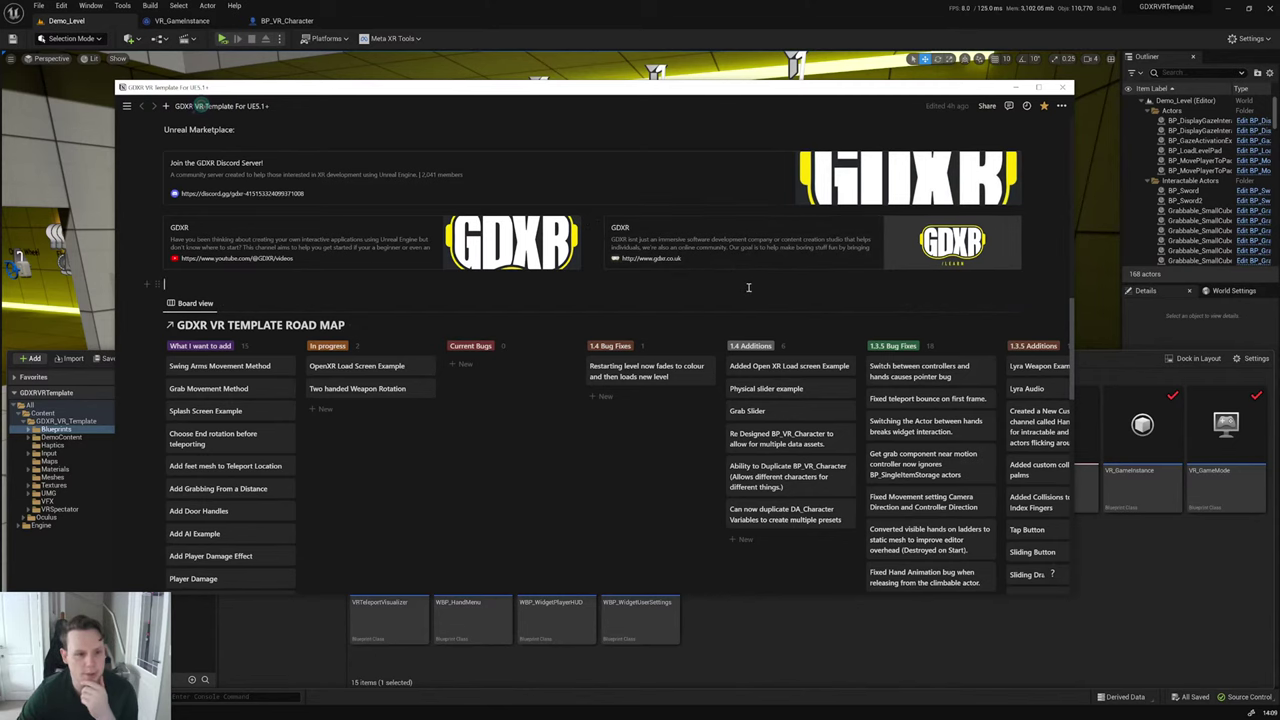
left_click(748, 286)
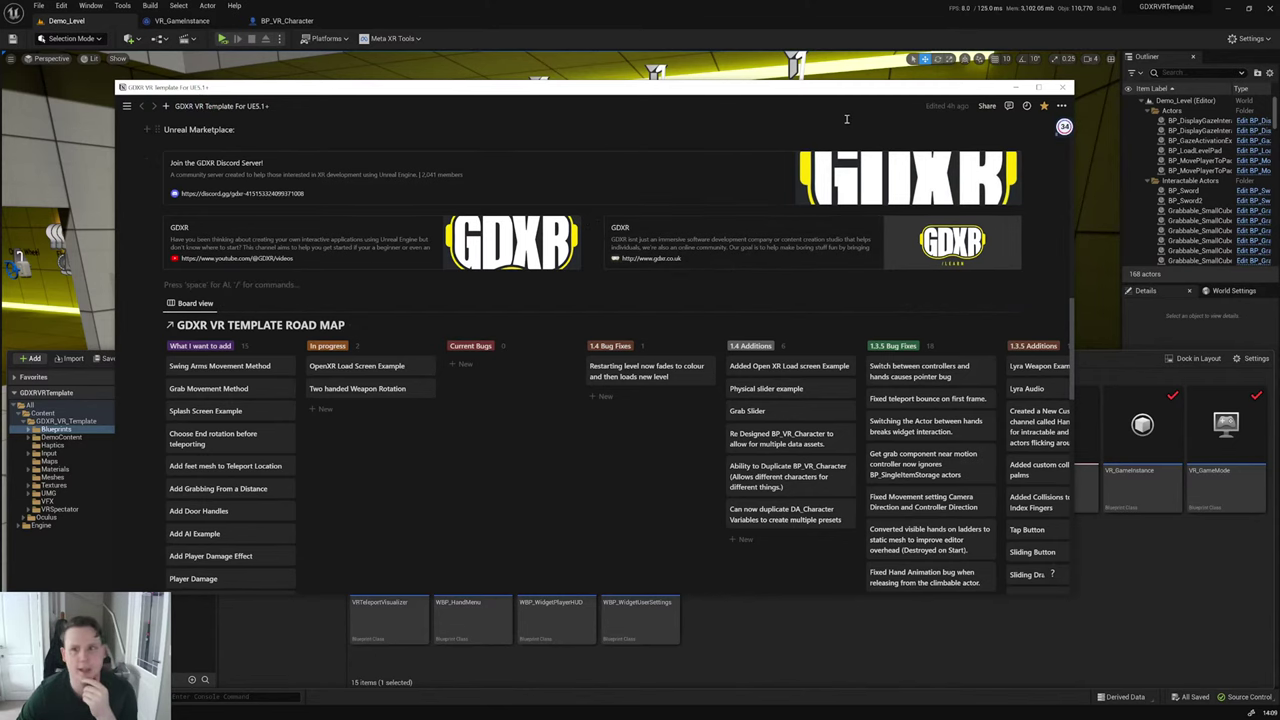
left_click(1010, 88)
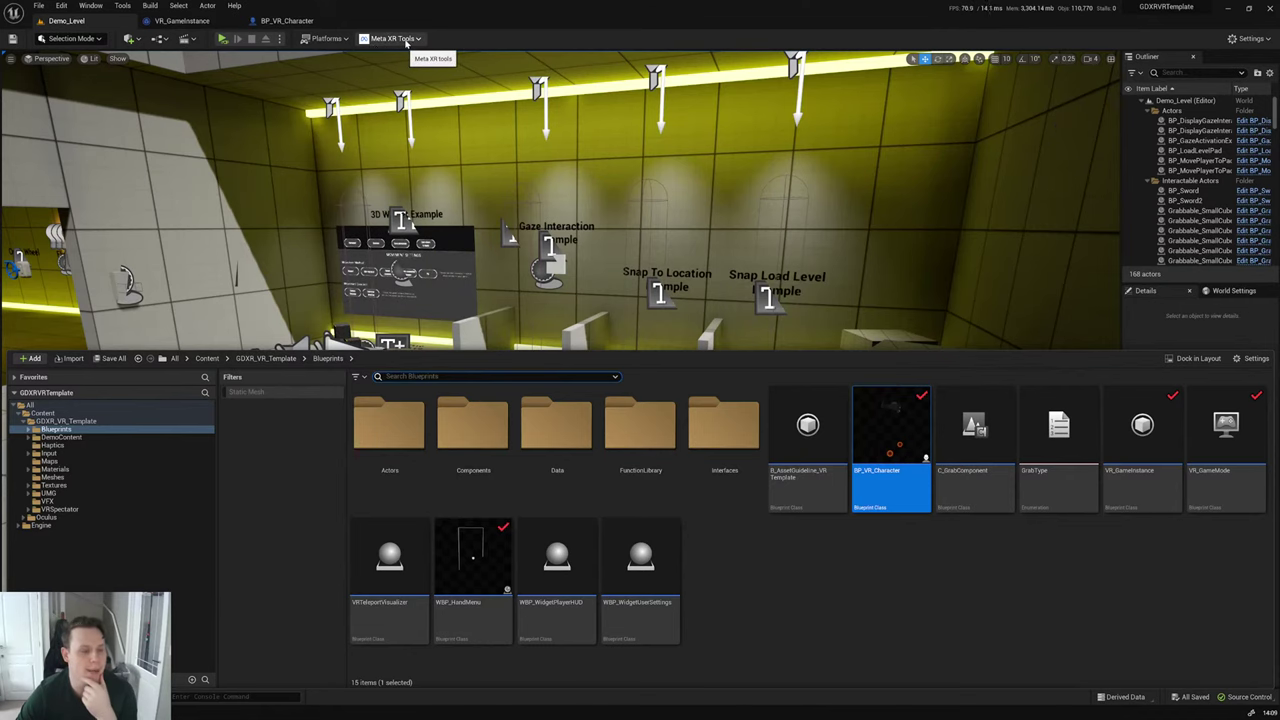
Step: Open the Plugins list filtered to Virtual Reality and review which plugins are enabled
left_click(61, 5)
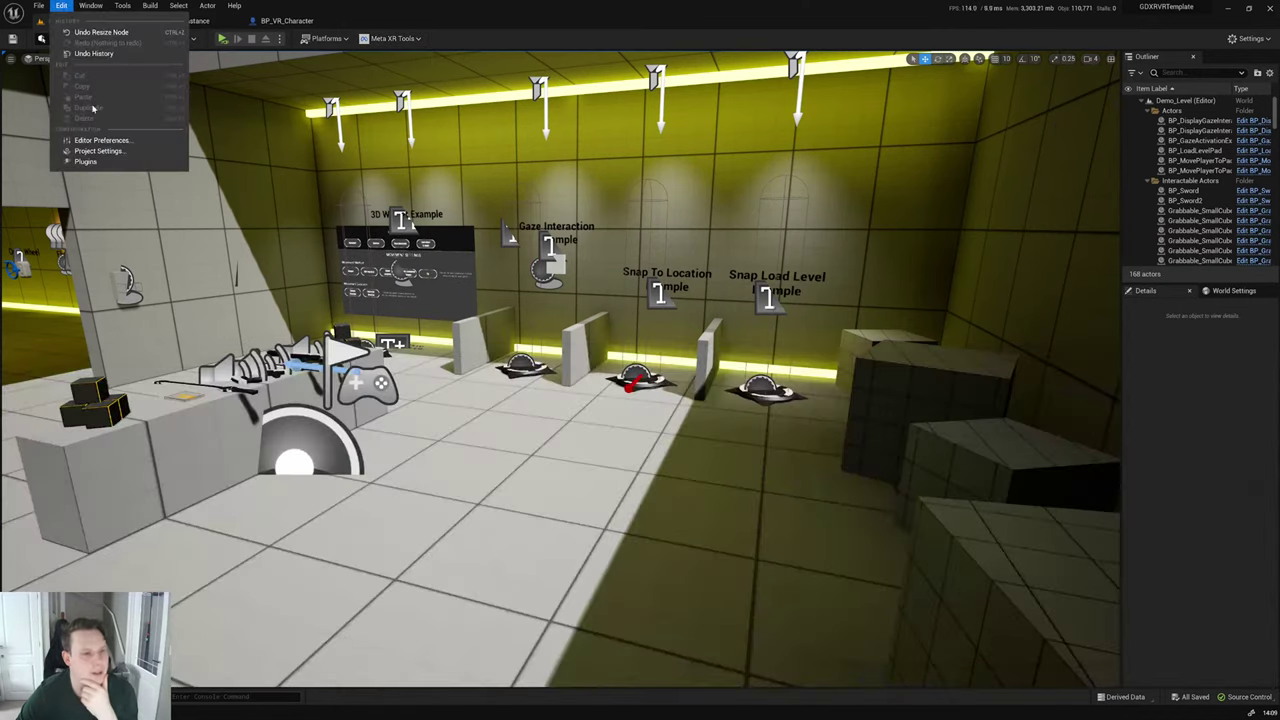
left_click(97, 163)
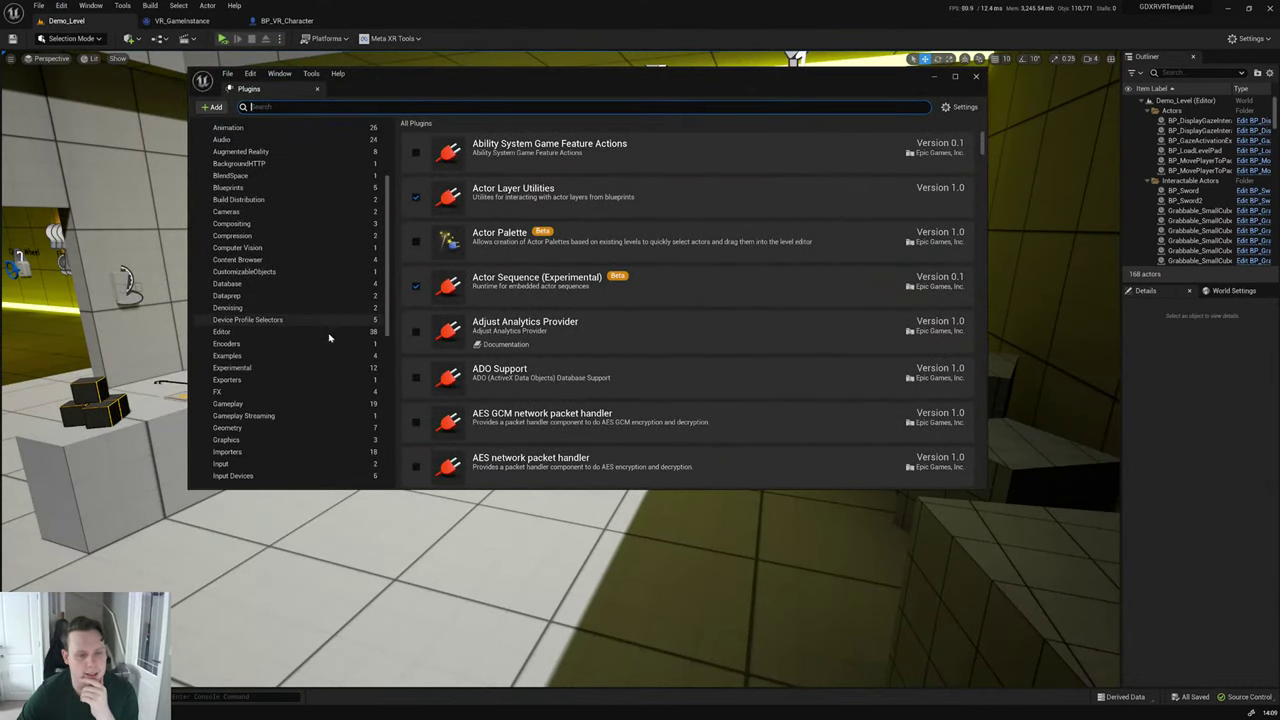
scroll(329, 390, "down", 10)
left_click(256, 454)
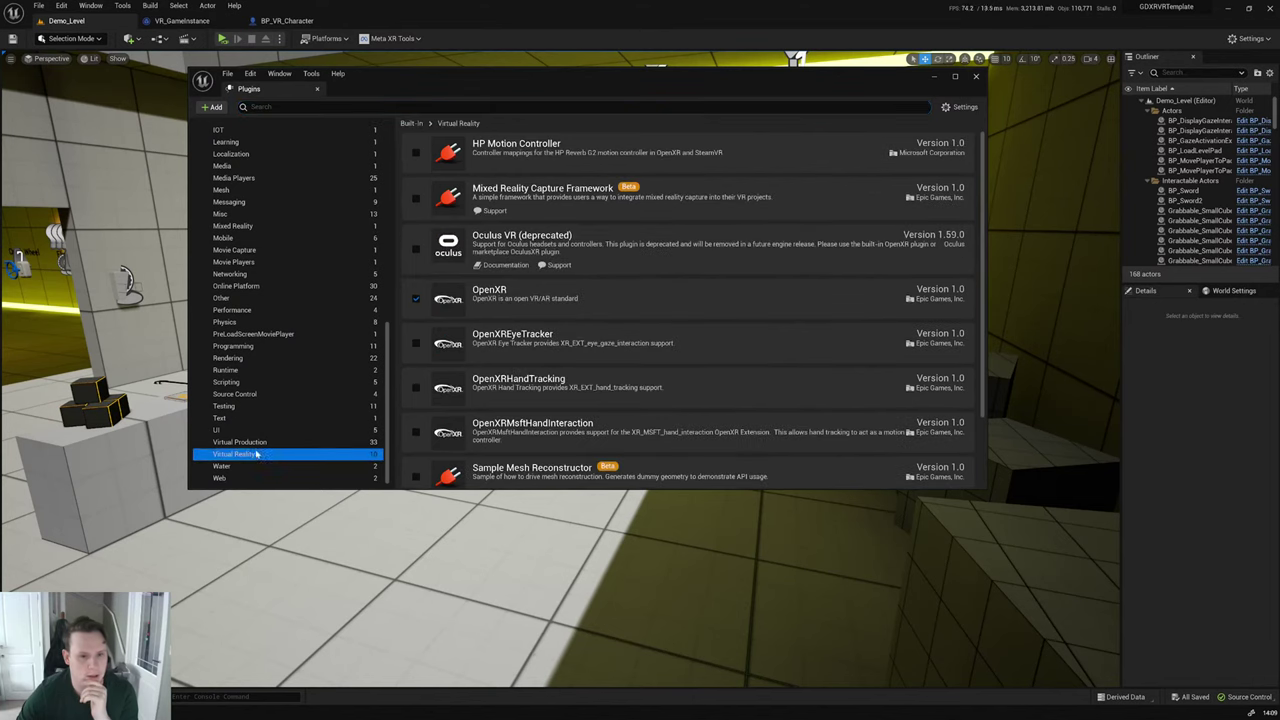
scroll(500, 335, "down", 3)
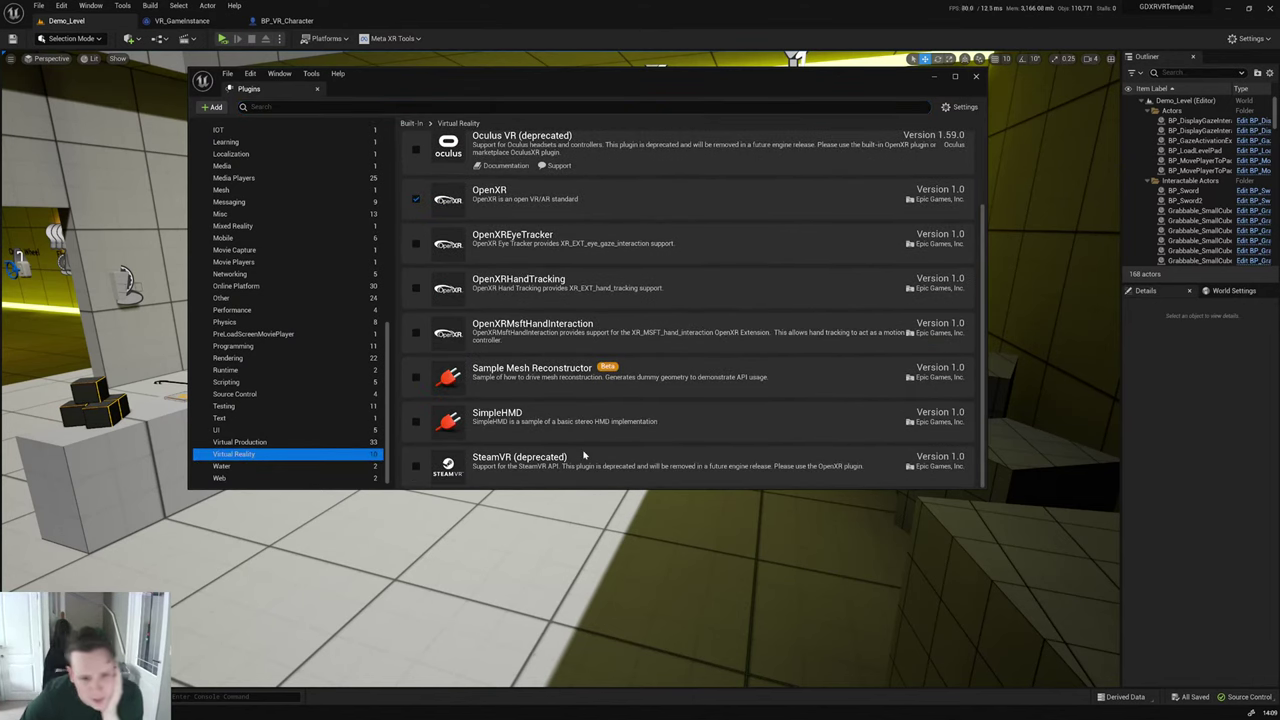
scroll(600, 457, "up", 1)
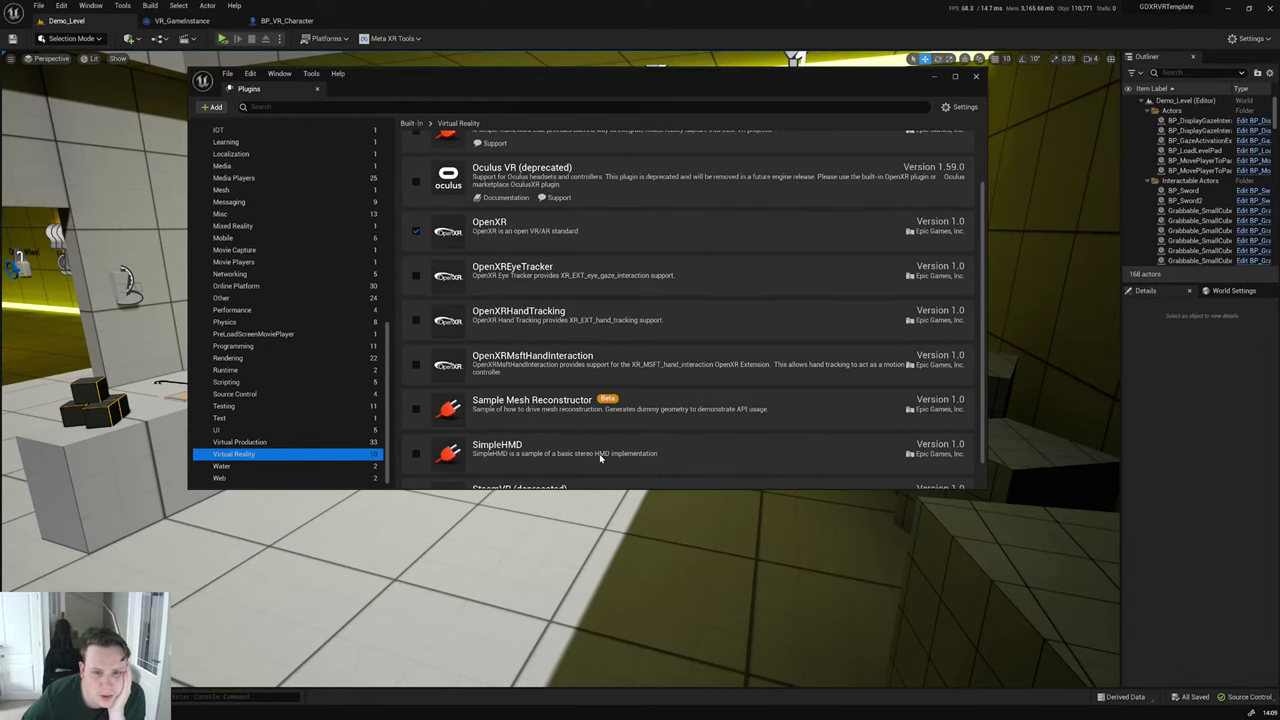
scroll(603, 457, "up", 2)
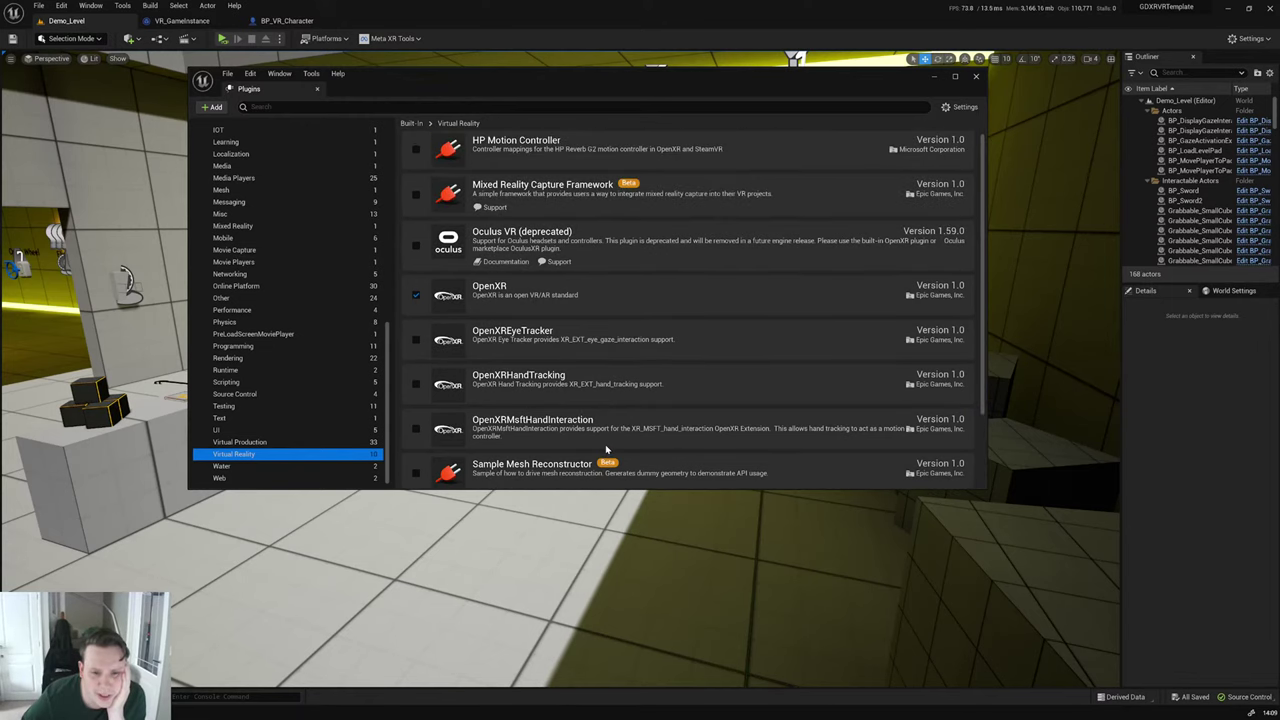
scroll(603, 447, "down", 3)
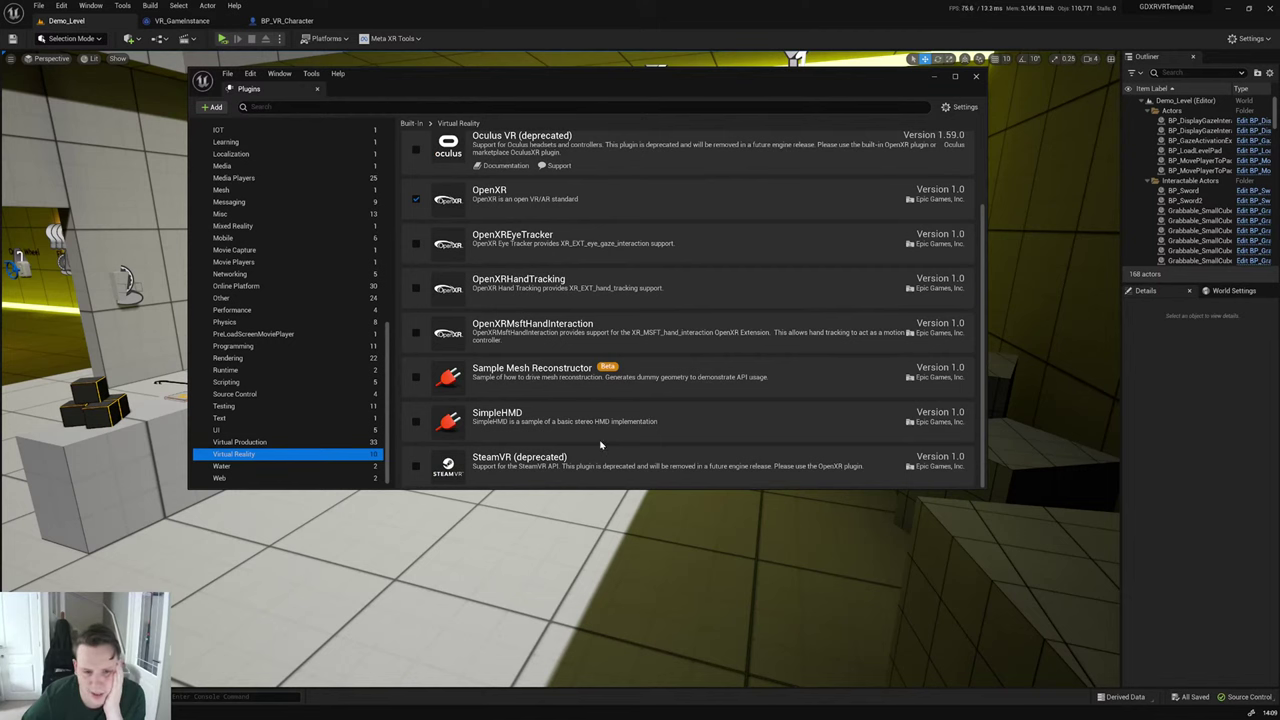
Step: Close the Plugins window and save all levels and assets
left_click(976, 76)
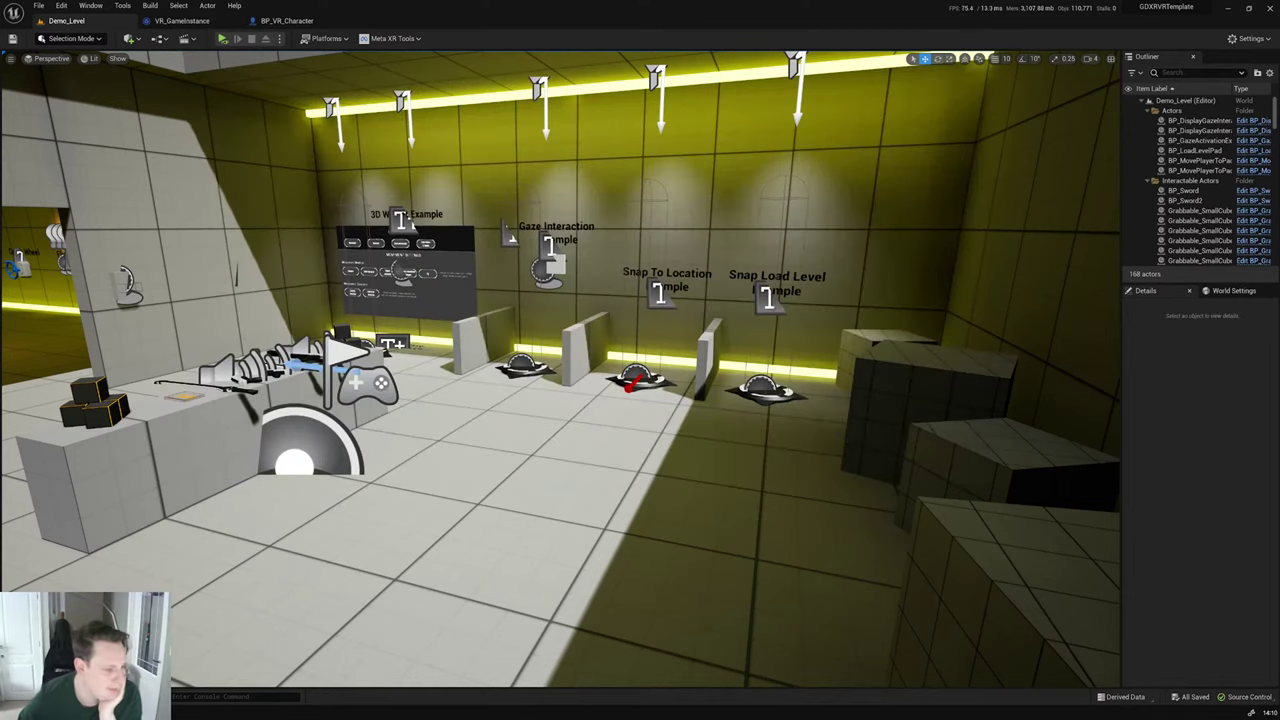
left_click(38, 5)
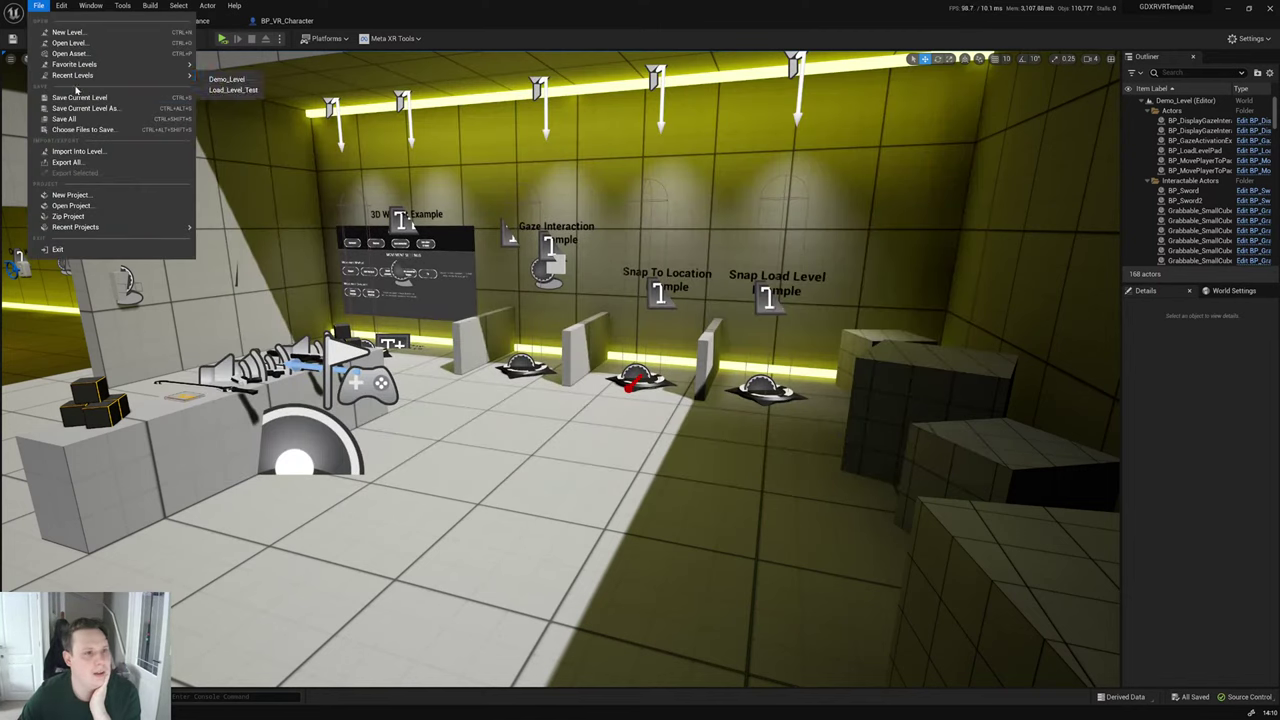
left_click(90, 120)
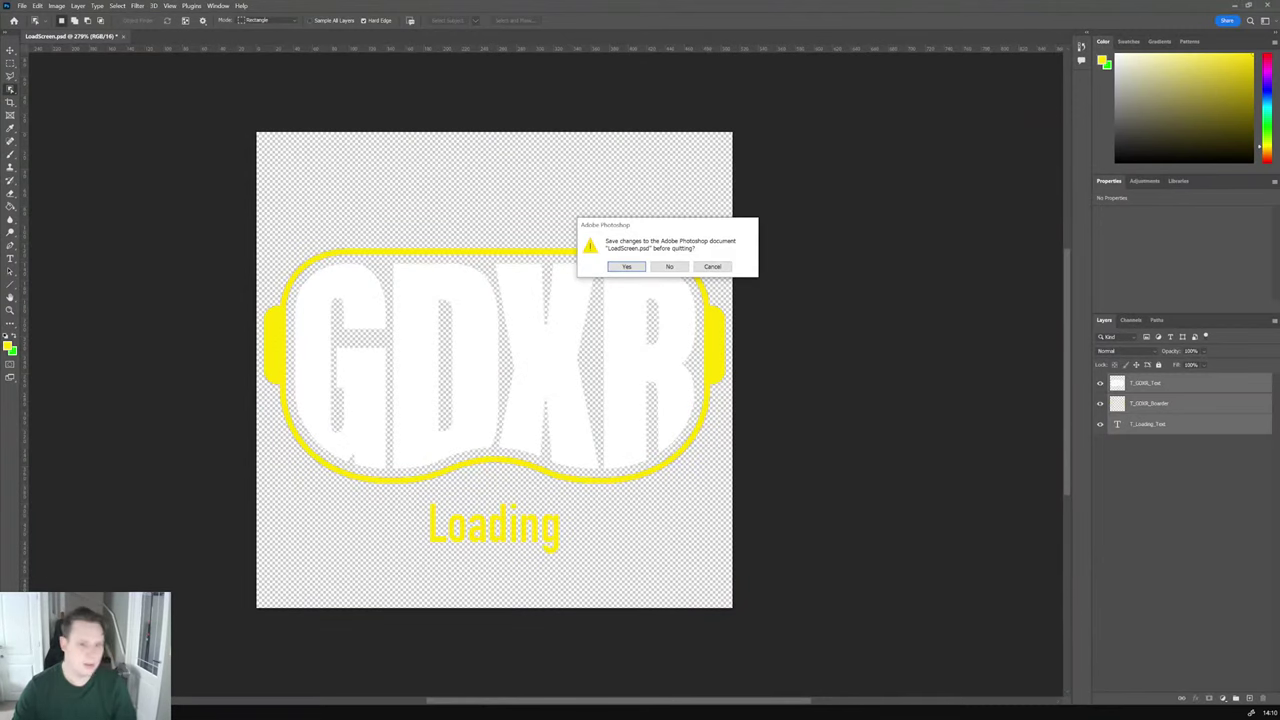
Step: Answer No to saving LoadScreen.psd so Photoshop quits without saving
left_click(669, 266)
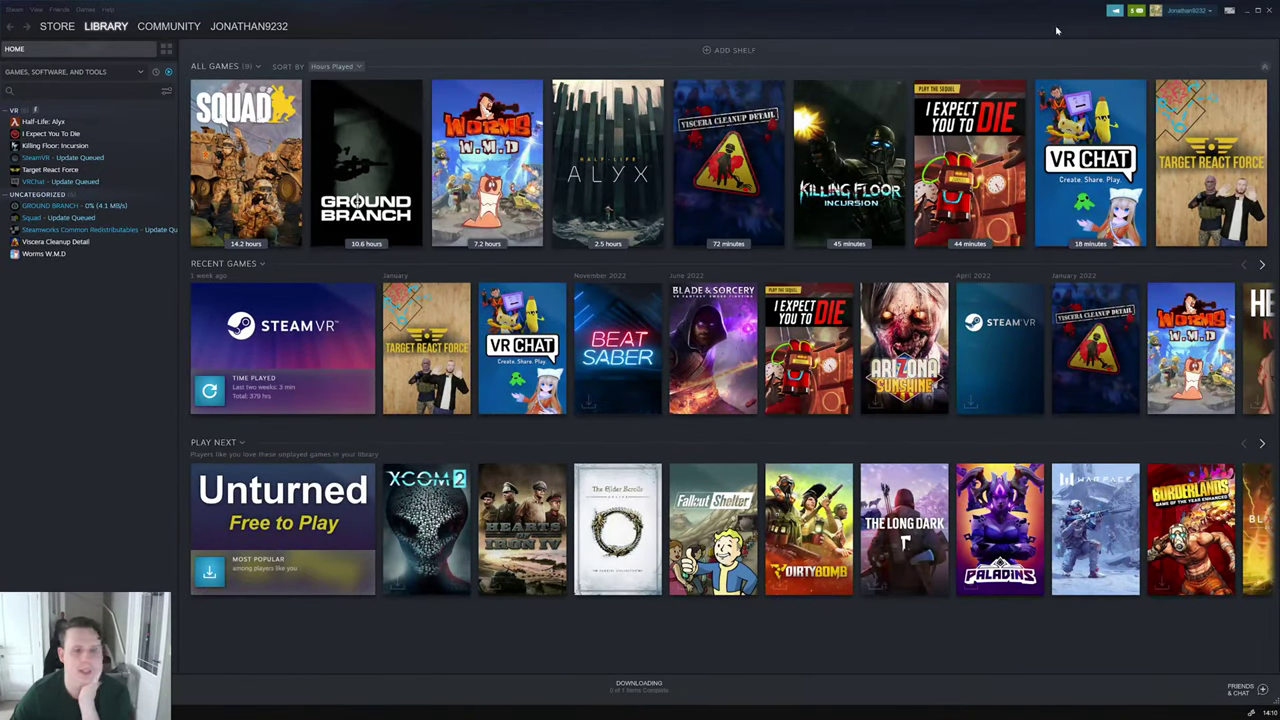
Step: Launch SteamVR from the Steam library, then minimise Steam
left_click(1200, 11)
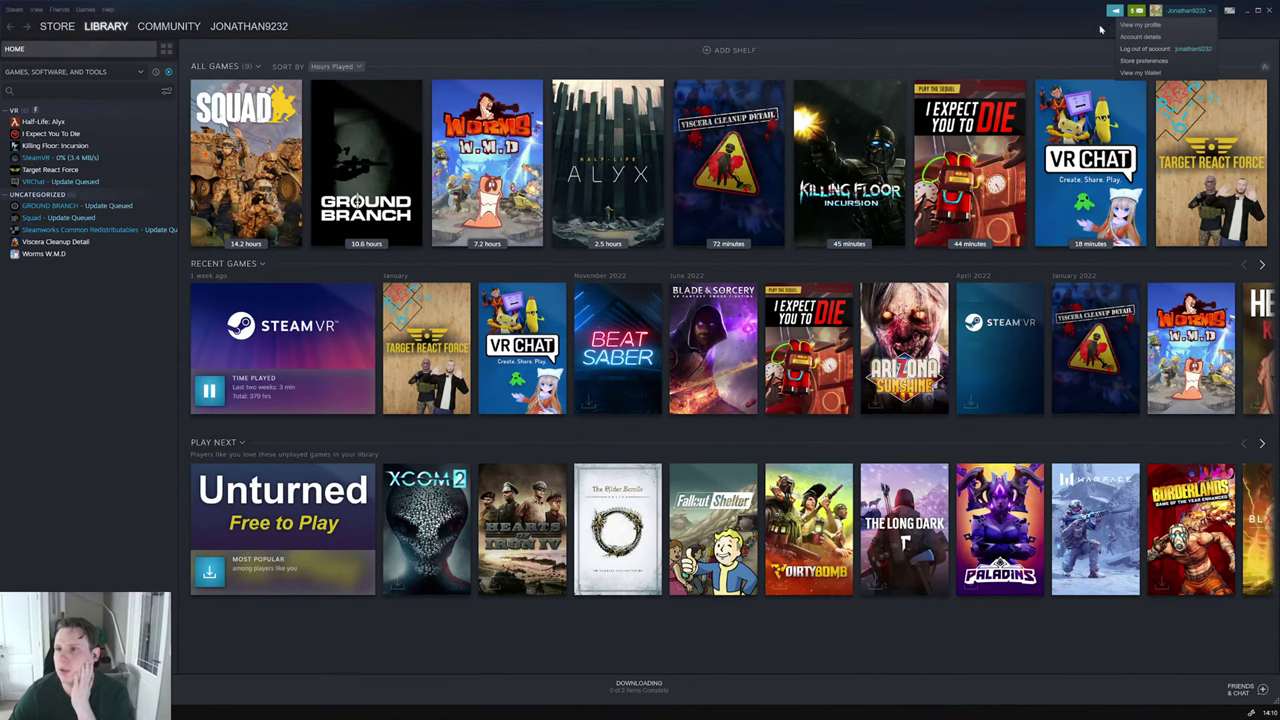
left_click(1063, 34)
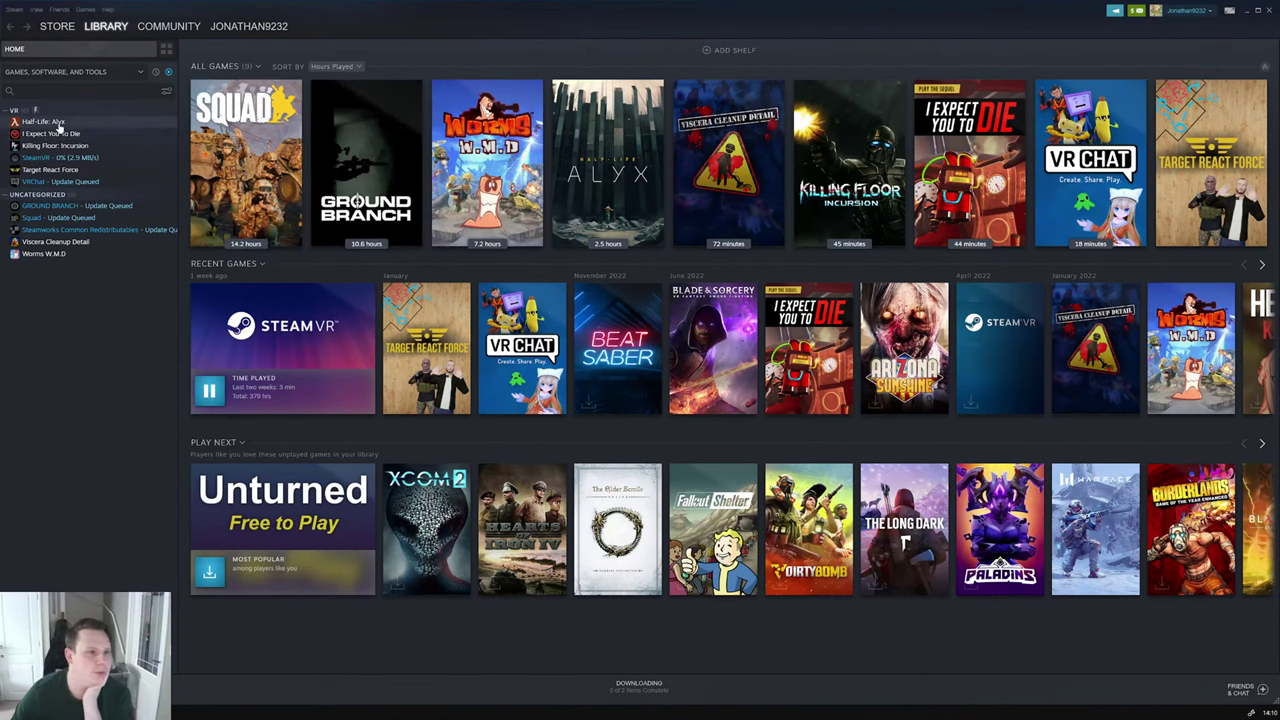
left_click(50, 158)
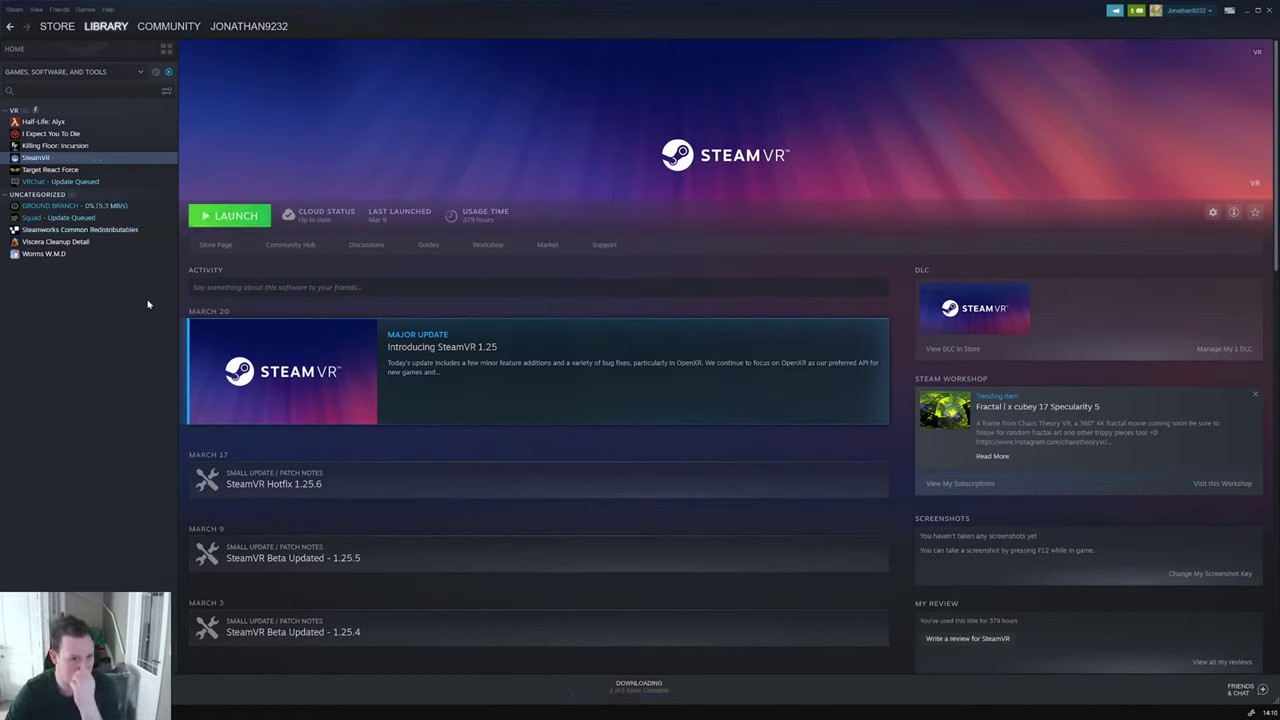
left_click(229, 216)
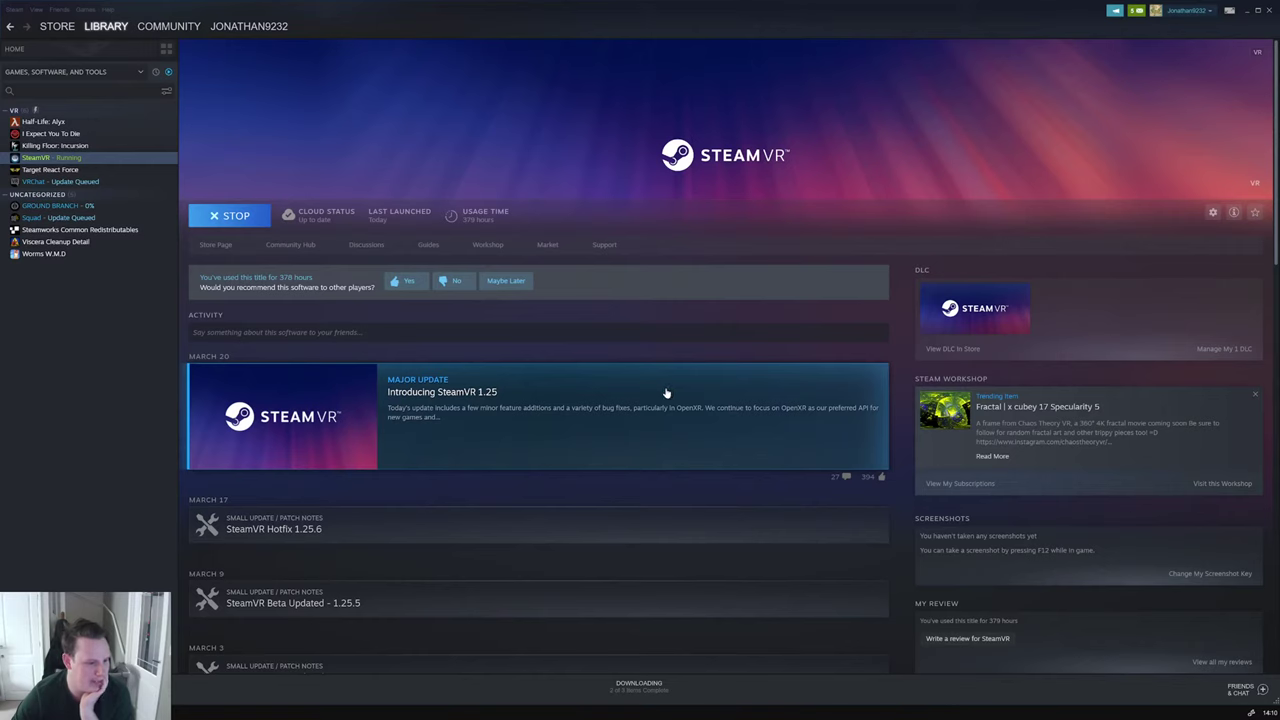
left_click(1248, 12)
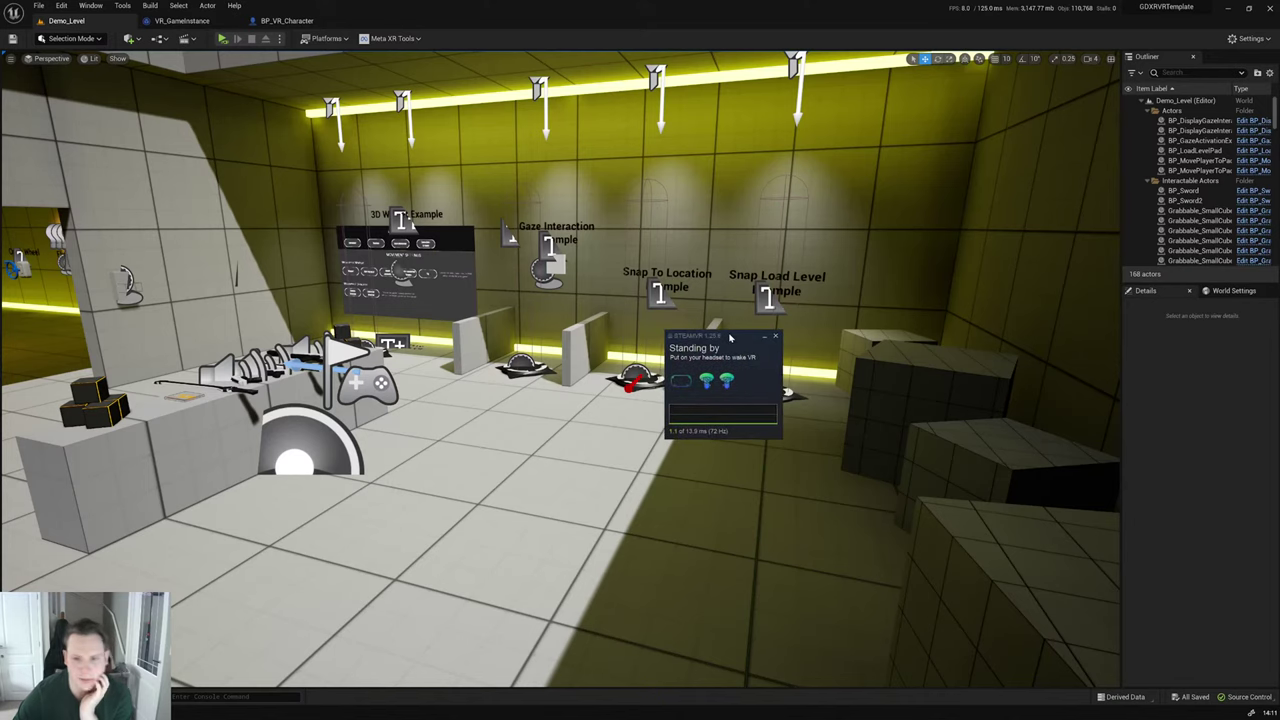
Step: In SteamVR Settings > Developer, set SteamVR as the OpenXR runtime (still reads Oculus)
left_click(671, 337)
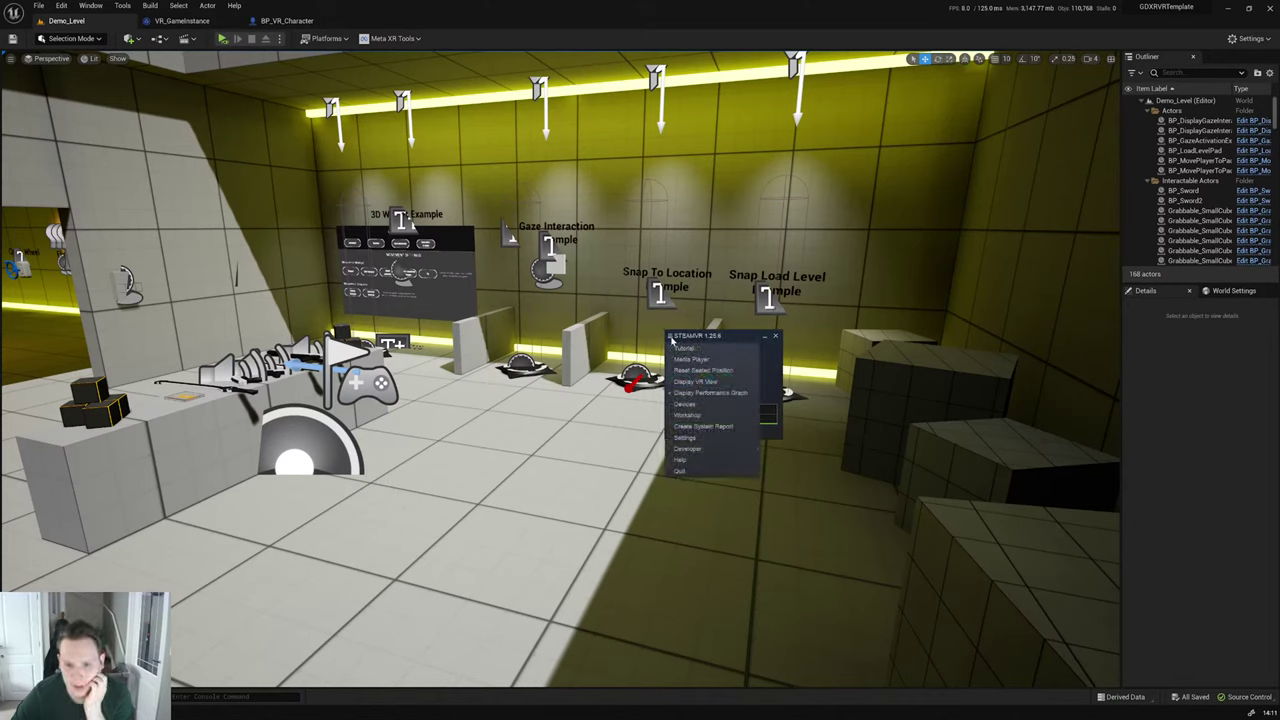
left_click(688, 438)
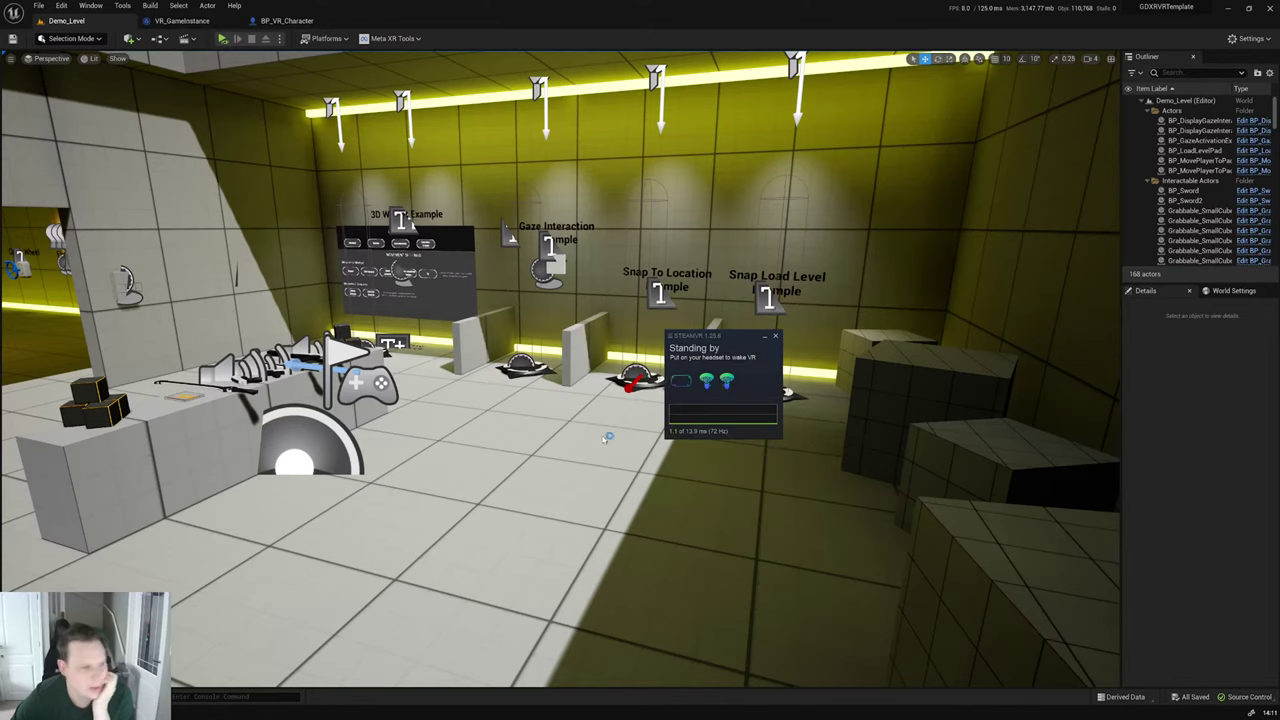
left_click_drag(180, 292, 765, 230)
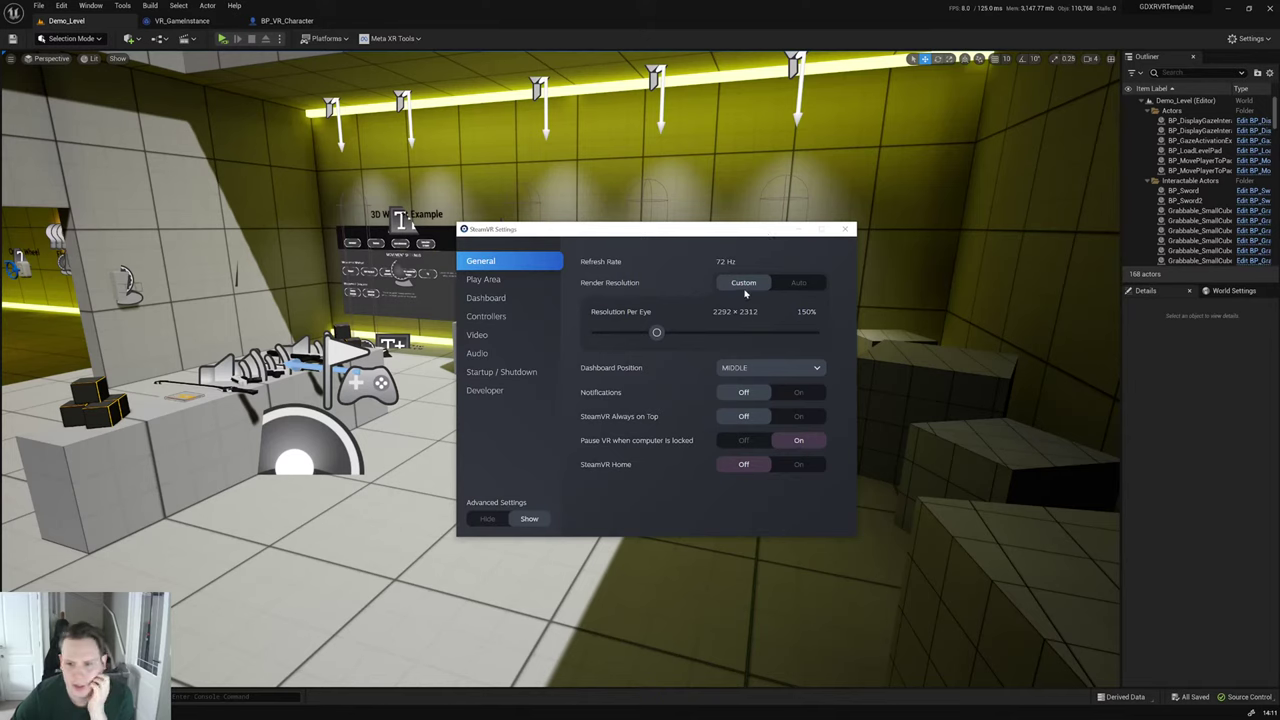
left_click(488, 393)
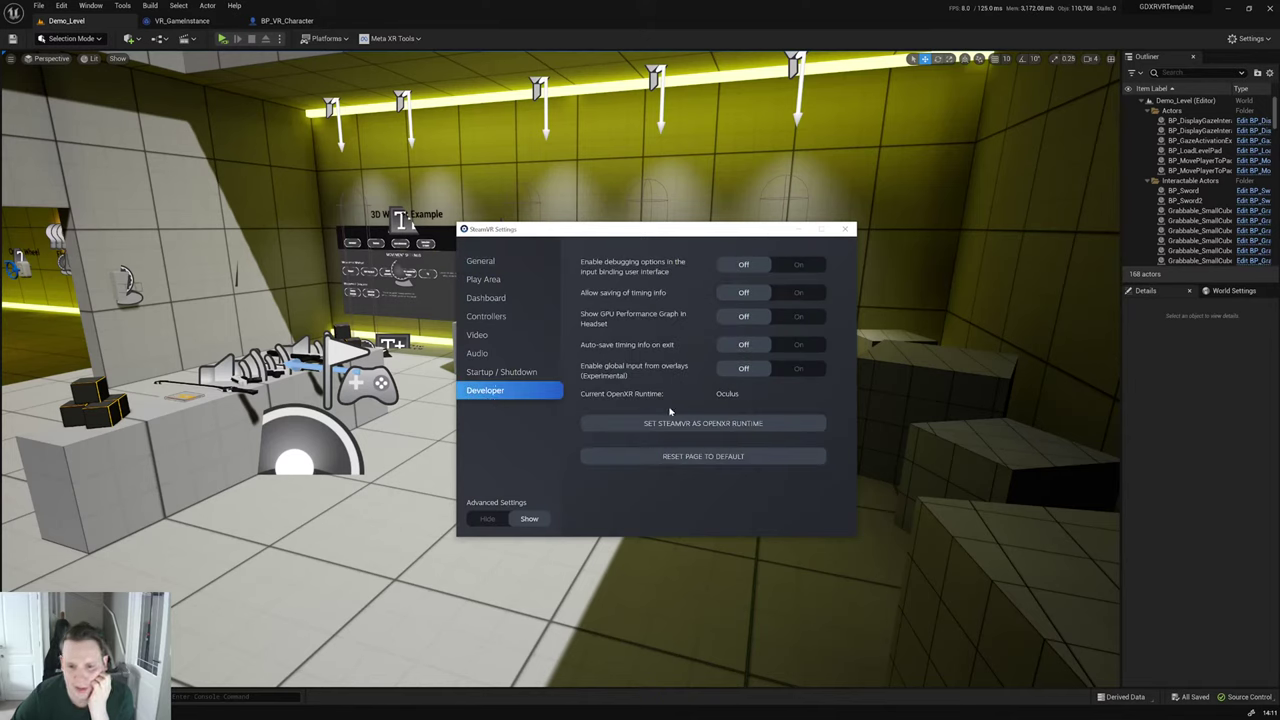
left_click(655, 428)
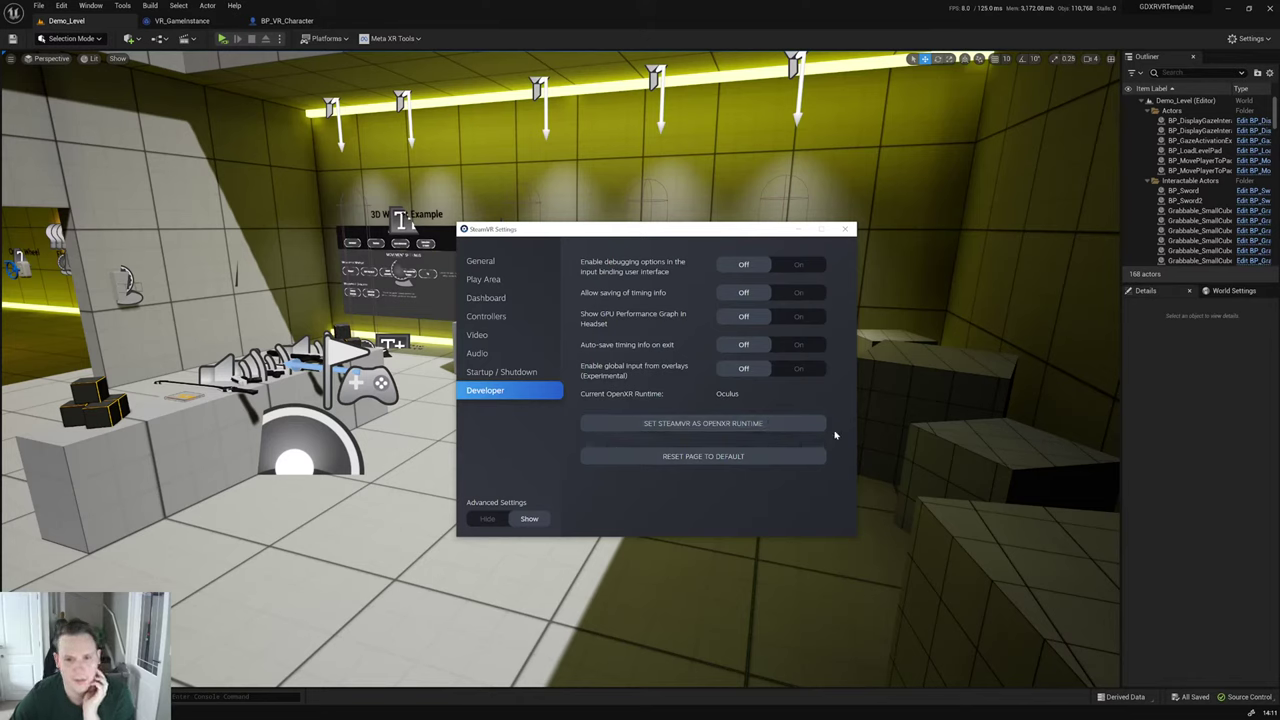
Step: Close SteamVR Settings and quit SteamVR from its menu
left_click(845, 230)
left_click(688, 336)
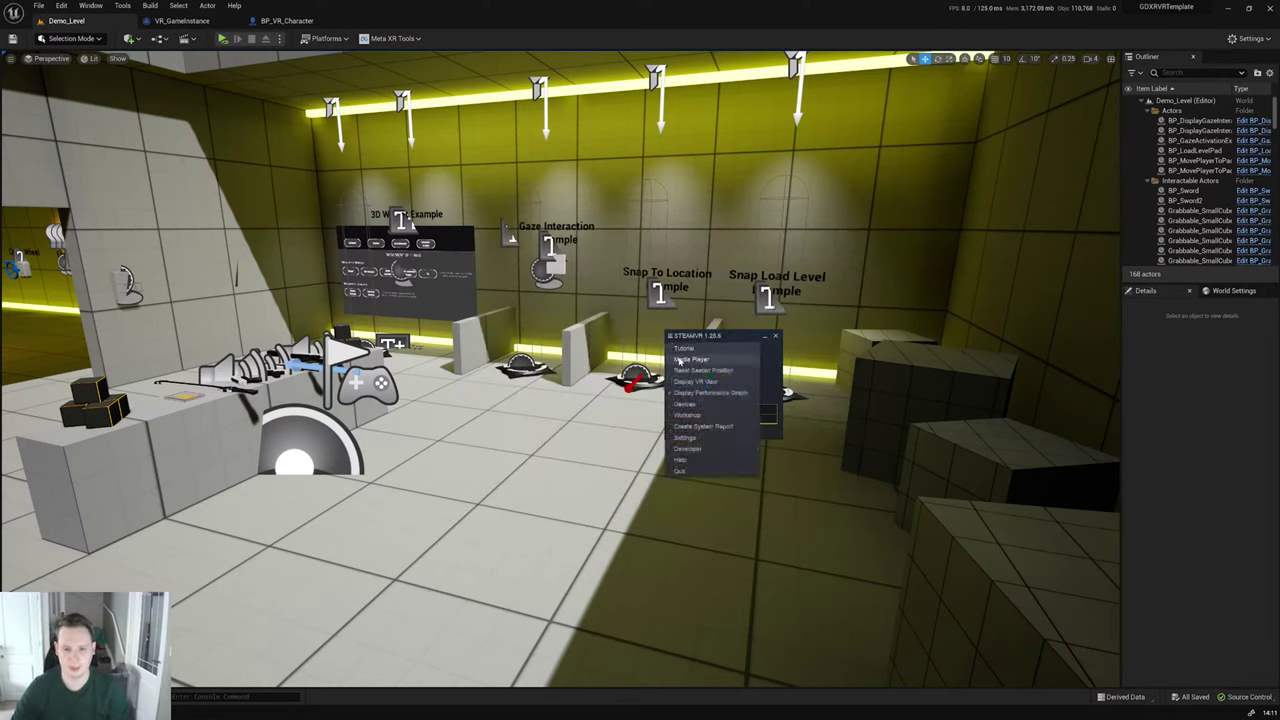
left_click(692, 471)
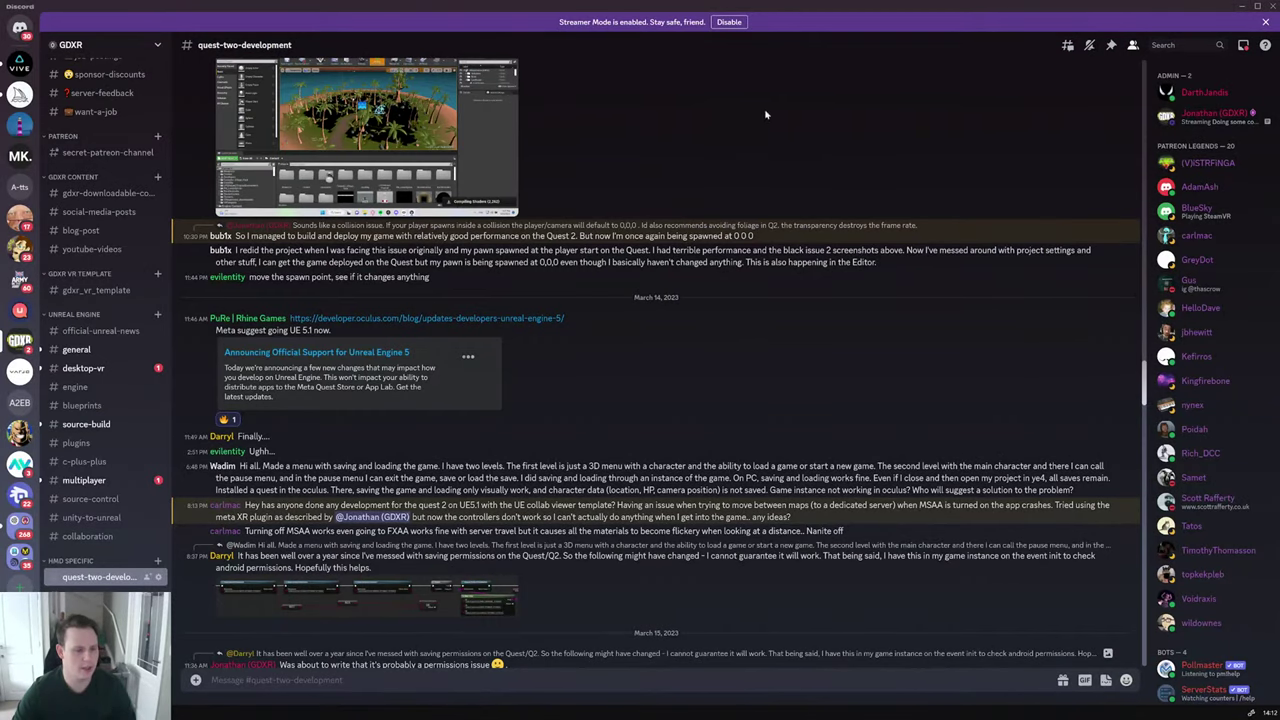
Step: Minimise Discord and turn the Unreal viewport toward the left wall
left_click(1237, 7)
right_click_drag(560, 370, 410, 378)
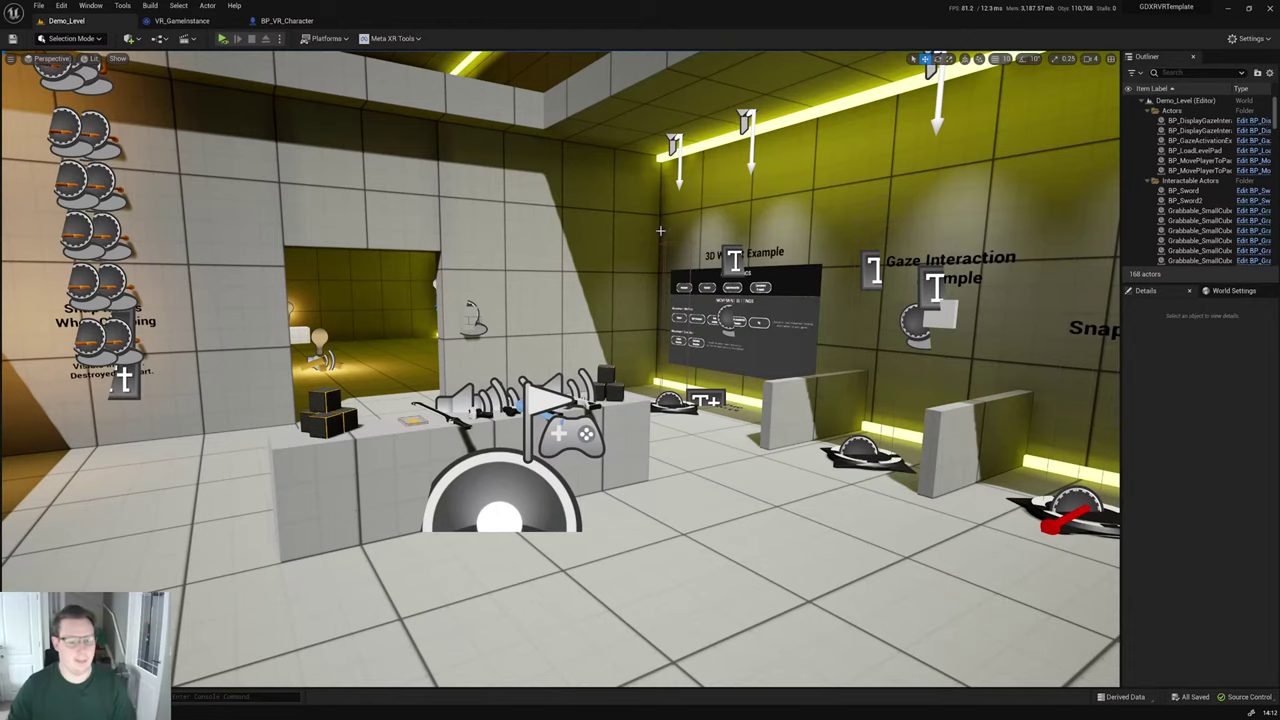
Step: Start Play in VR, then switch to the Notion road map showing the Key Features list
left_click(224, 42)
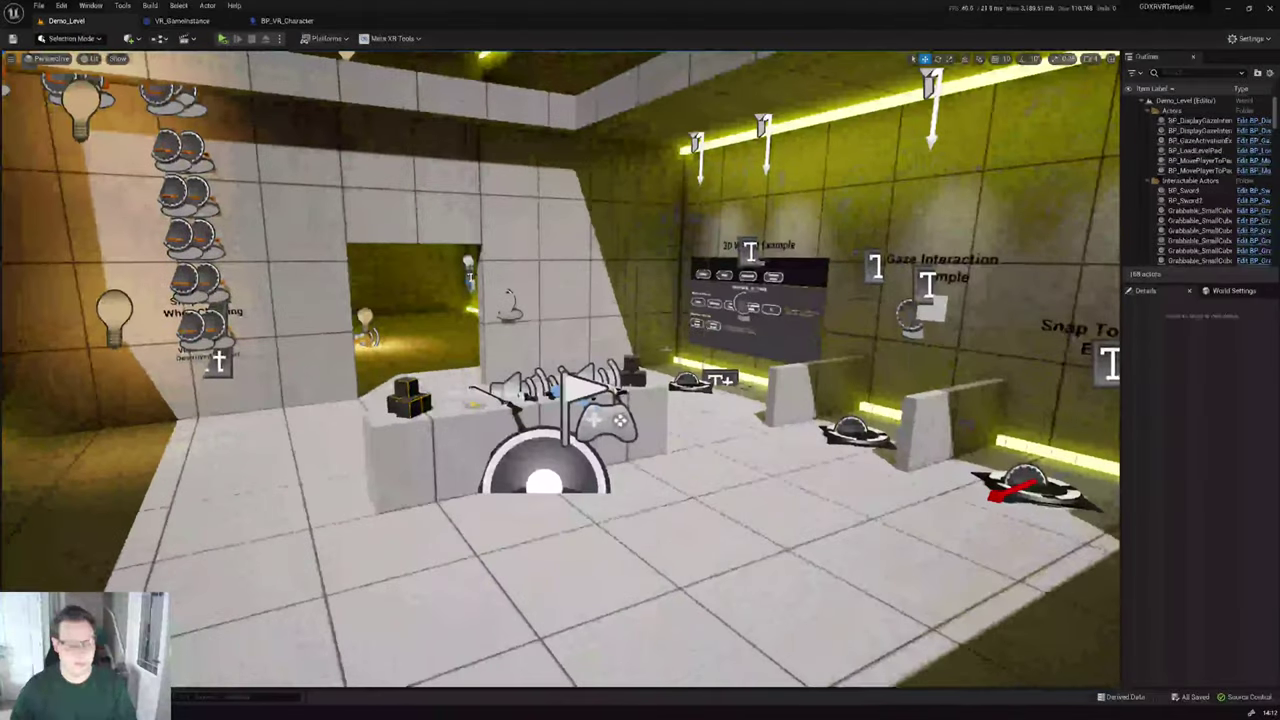
key("alt+Tab")
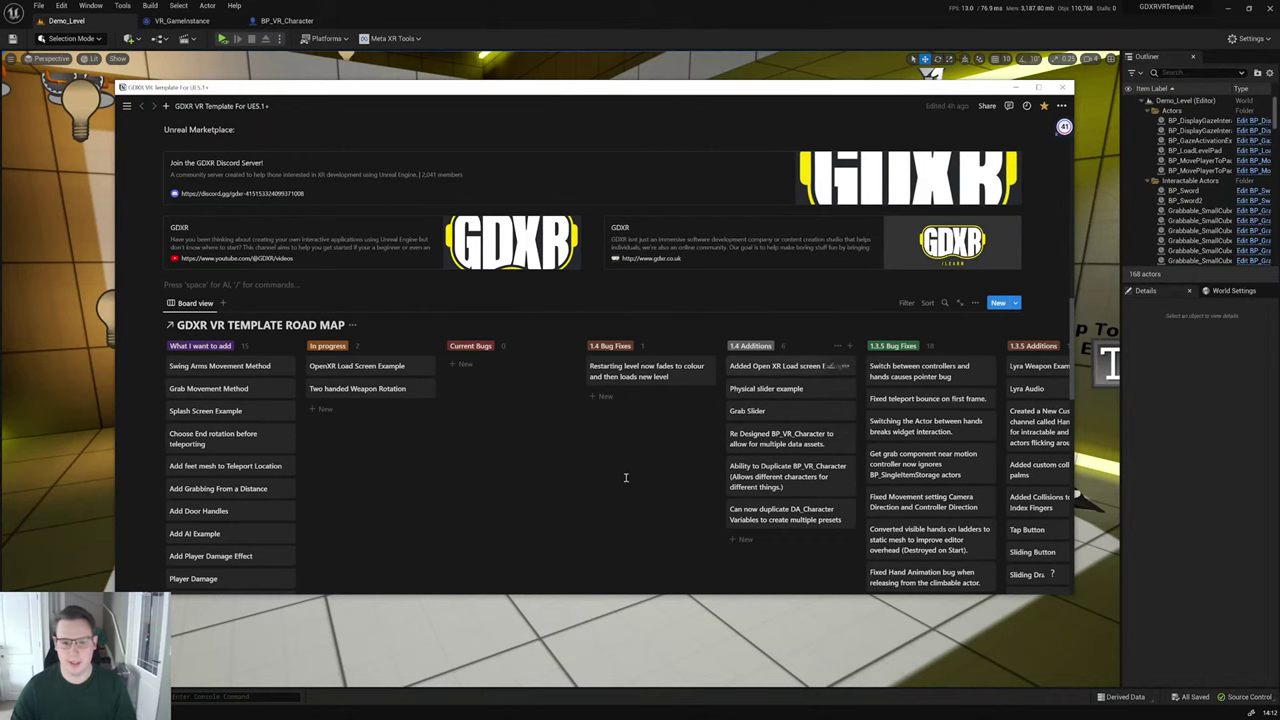
scroll(620, 470, "down", 5)
scroll(616, 453, "up", 10)
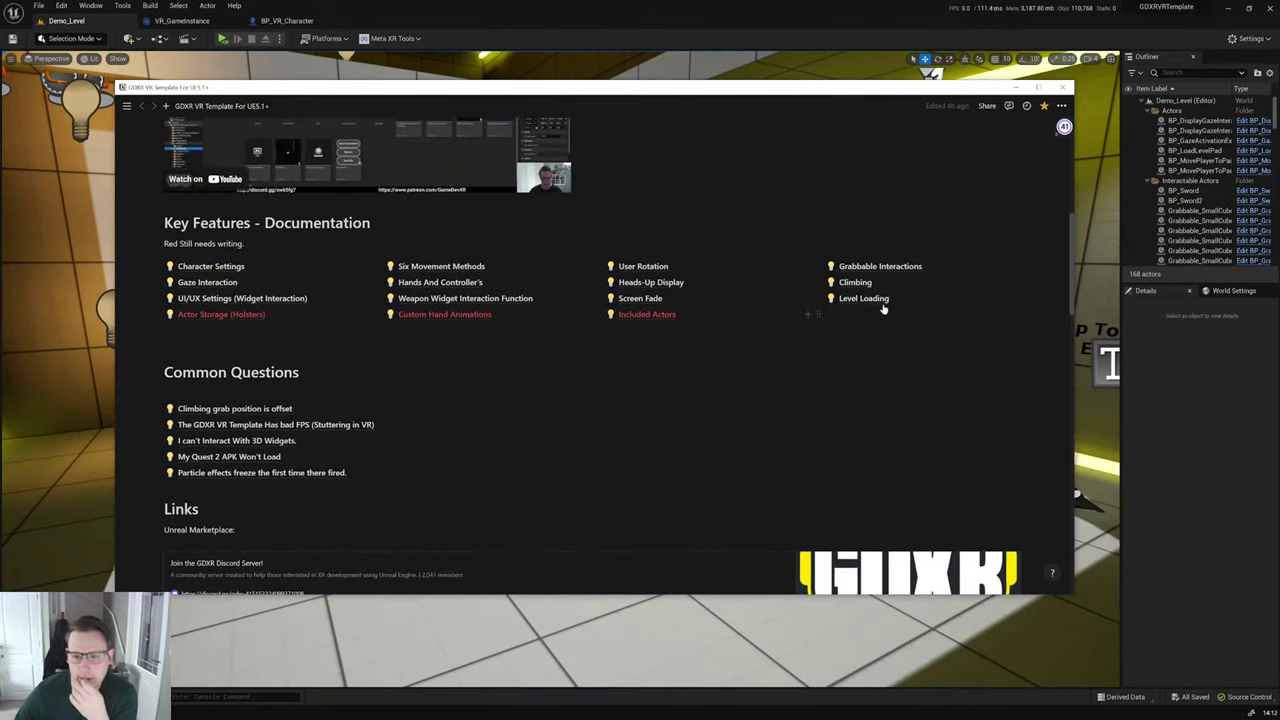
Step: Duplicate the Included Actors entry, move the copy under Level Loading, and open it
left_click(791, 315)
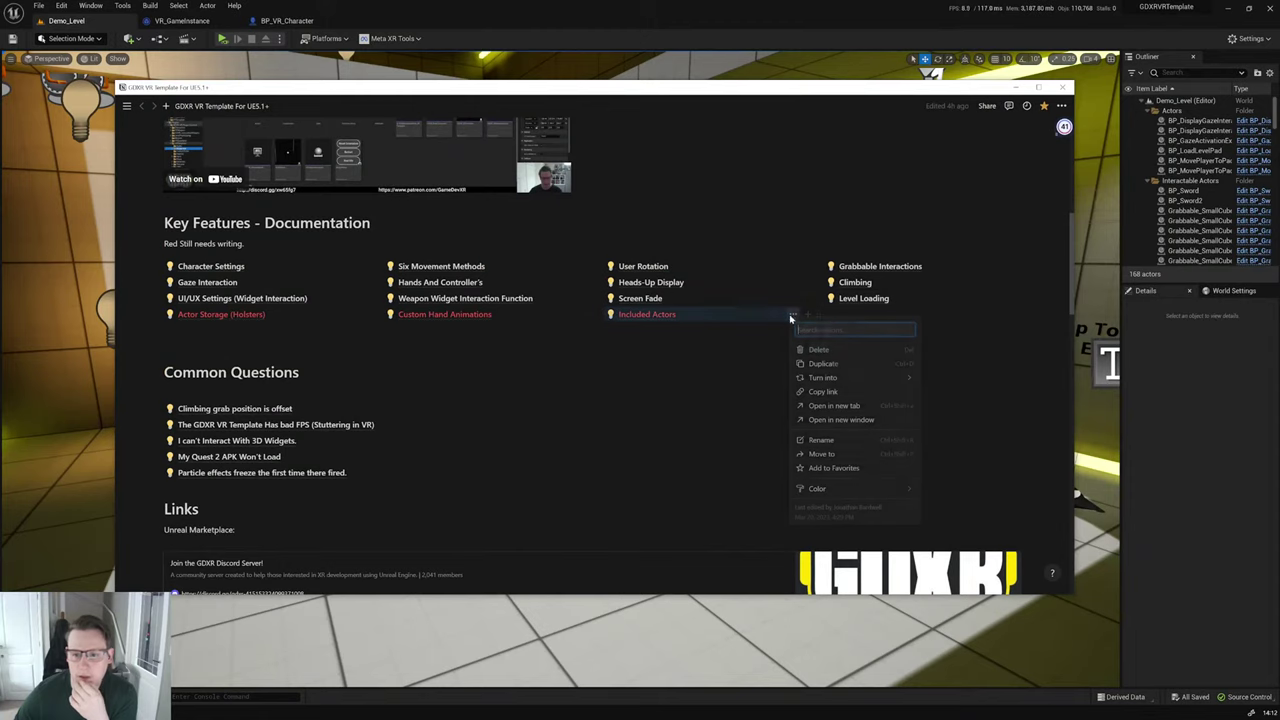
left_click(830, 364)
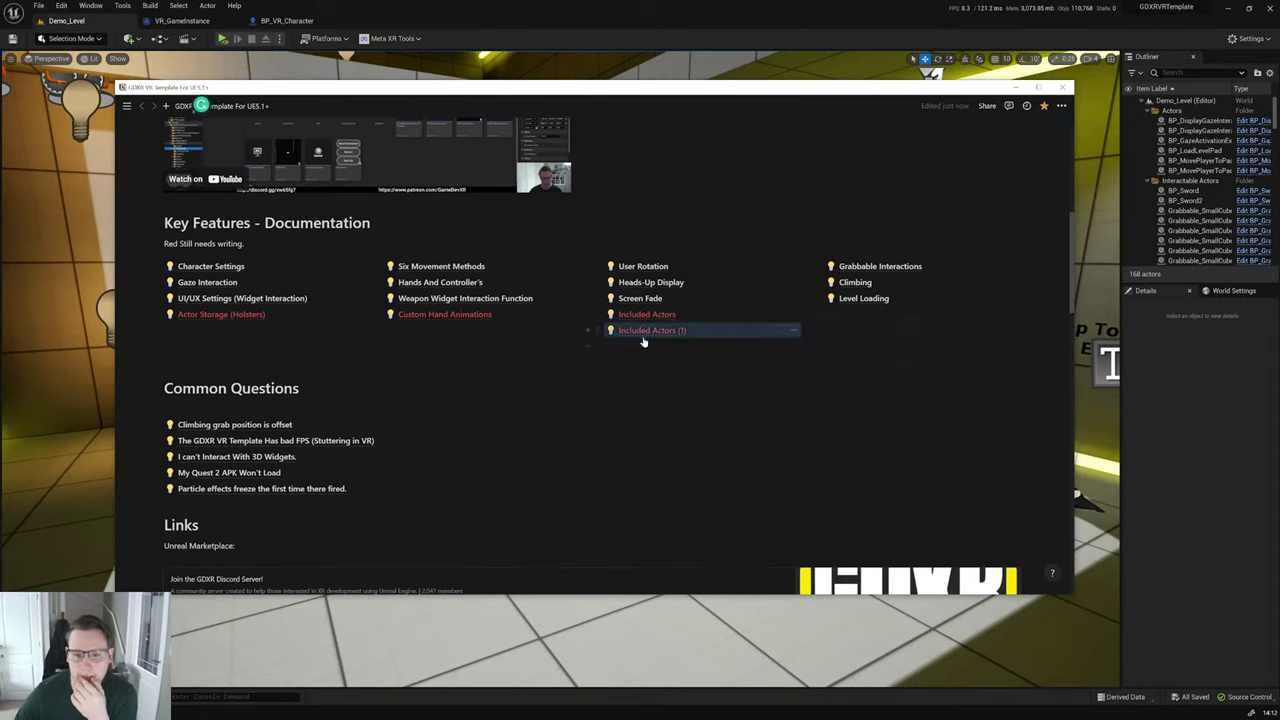
left_click_drag(645, 338, 347, 345)
left_click_drag(277, 320, 876, 312)
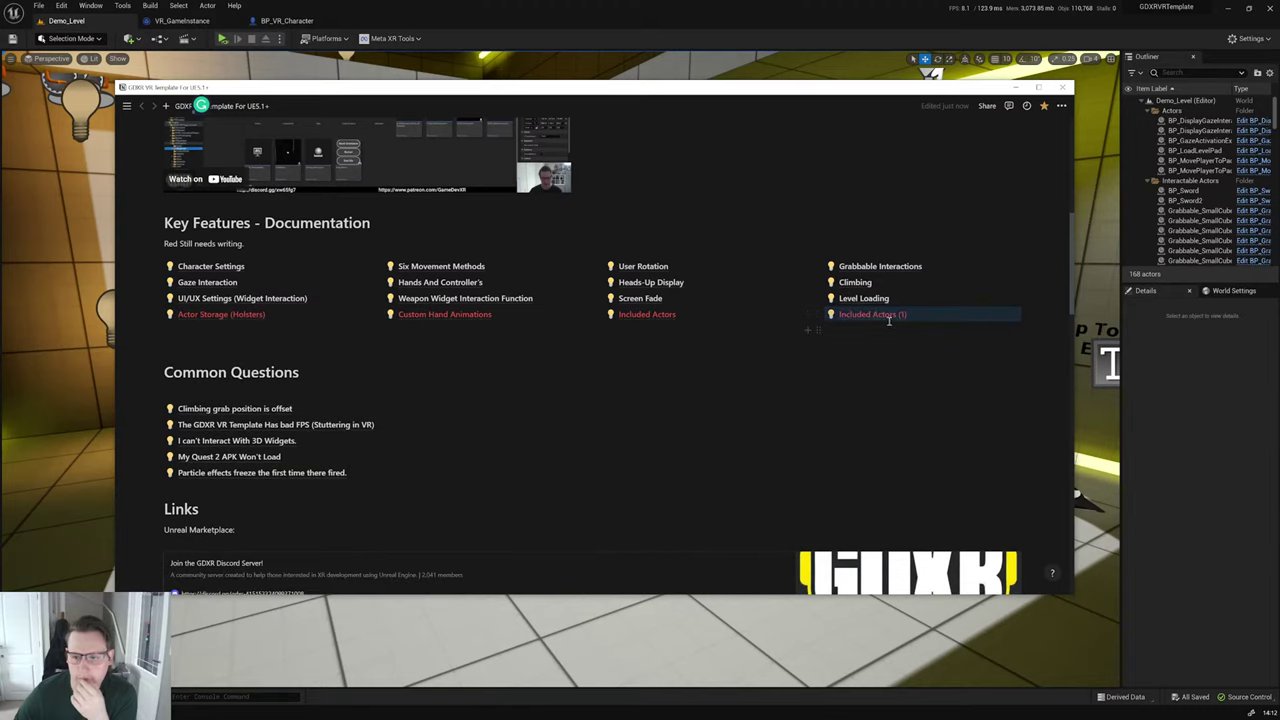
left_click(850, 314)
Step: Retitle the page 'Open XR Load Screen Example' and start its intro about the GDXR VR Template
left_click_drag(634, 240, 401, 241)
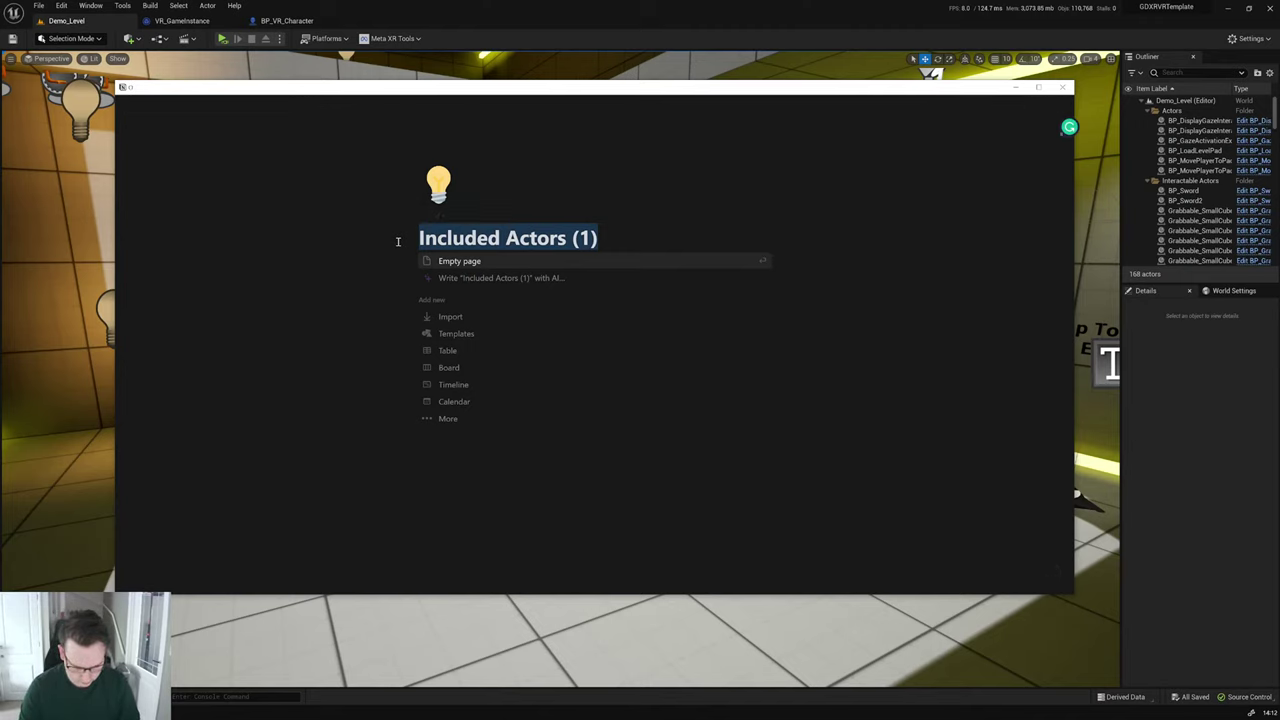
type("Open XR Load")
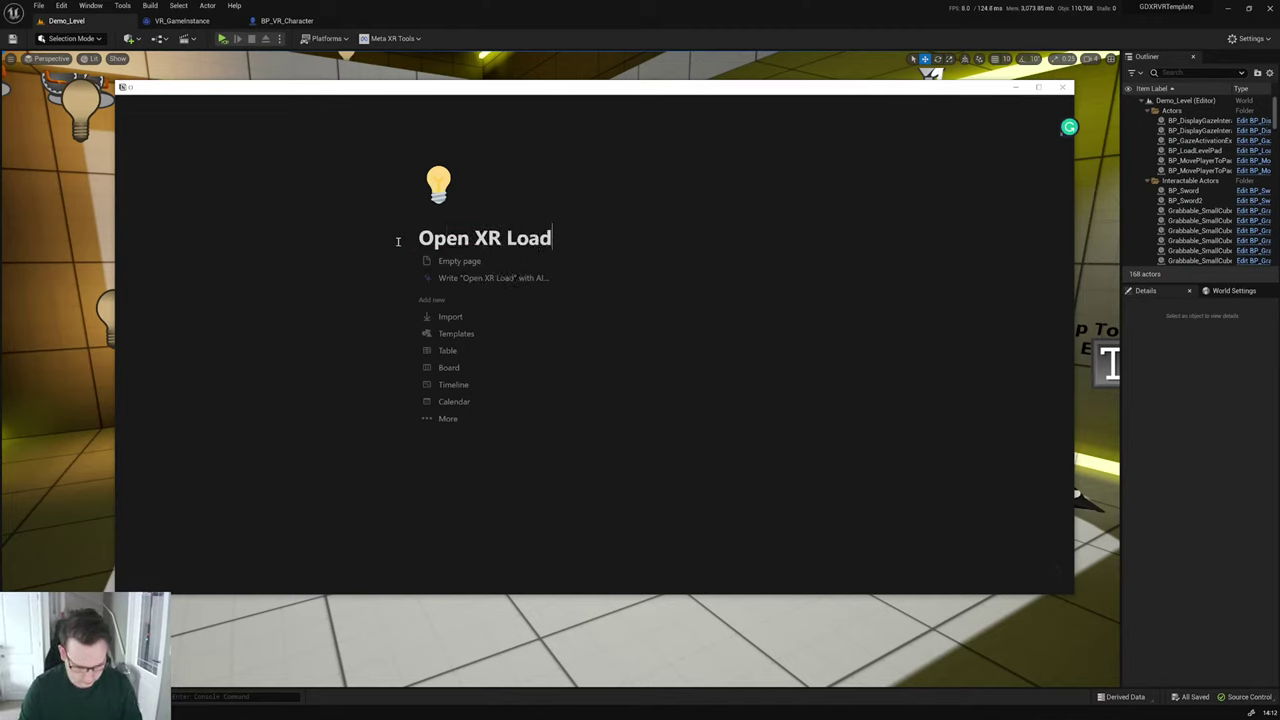
type(" Screen E")
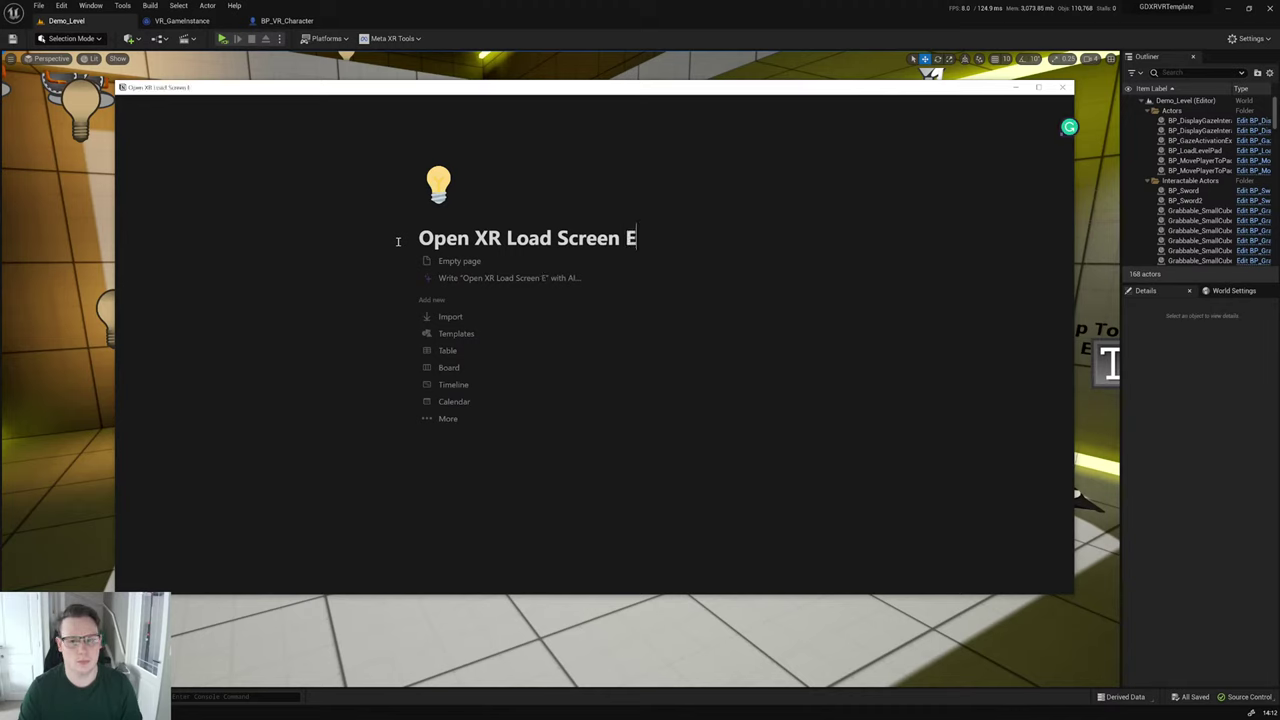
type("xample")
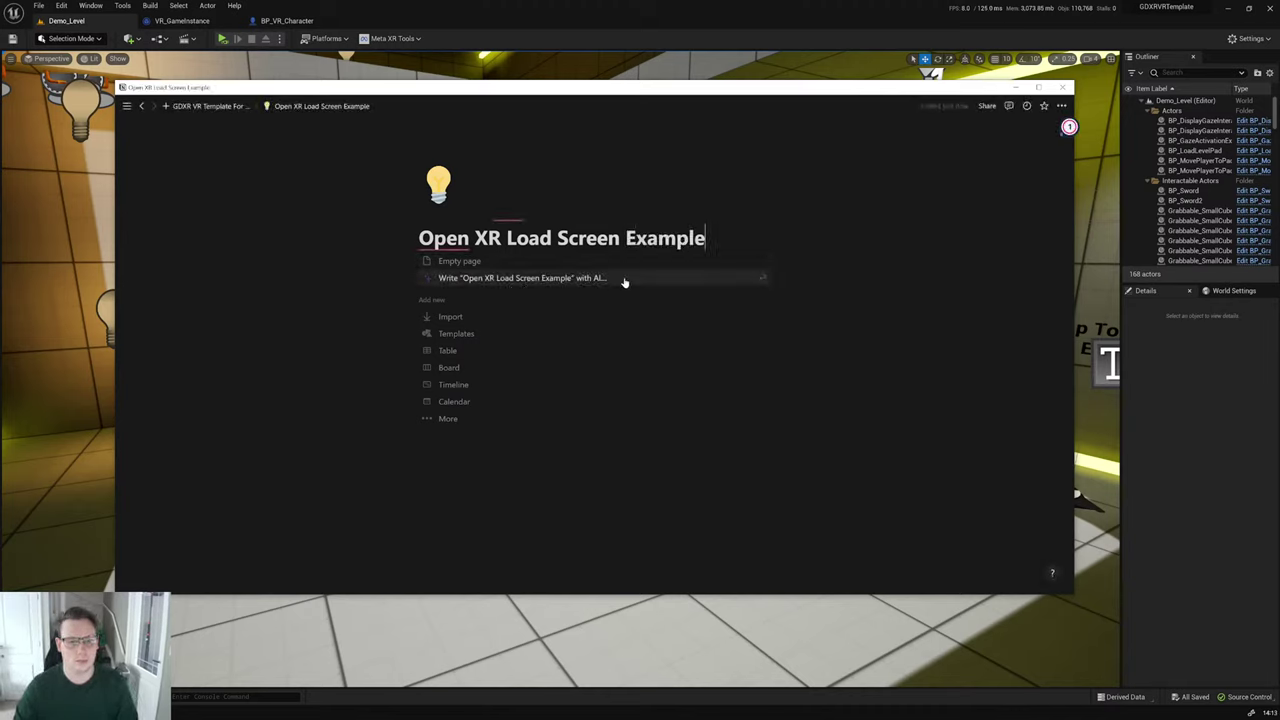
key("Return")
type("The GDXR VR")
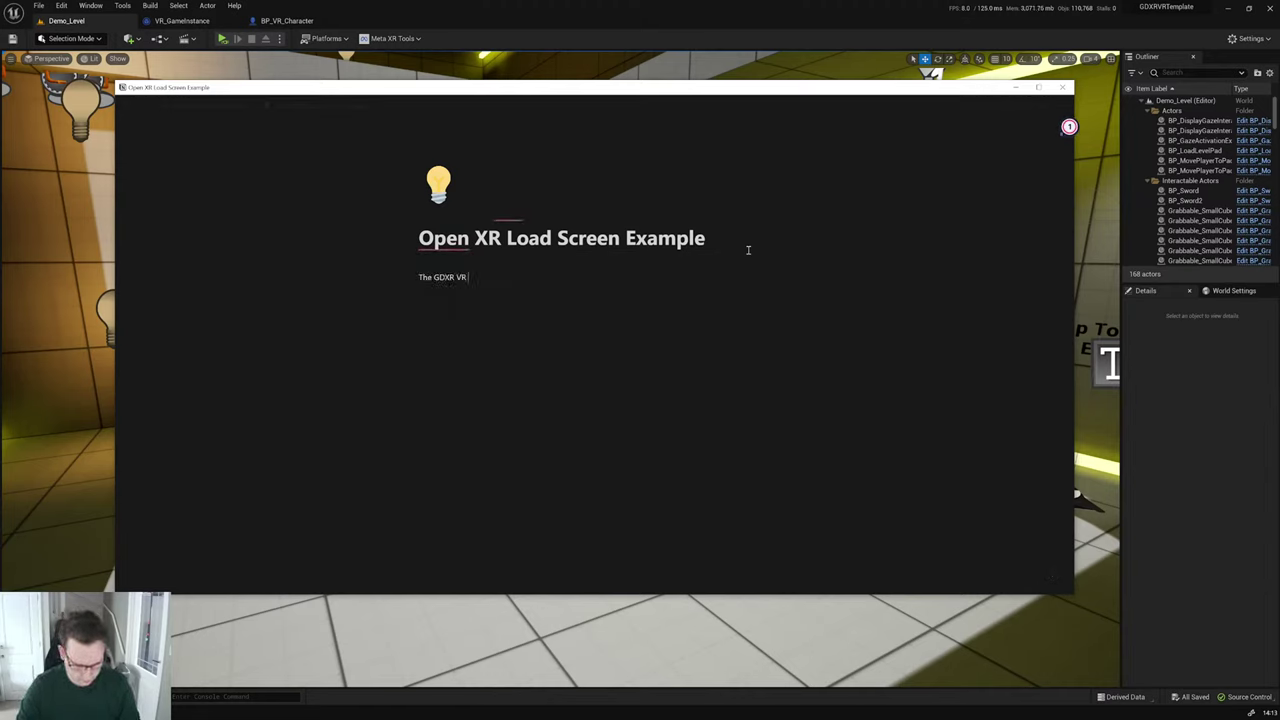
type(" Temaplte contains an Open XR load screen example.")
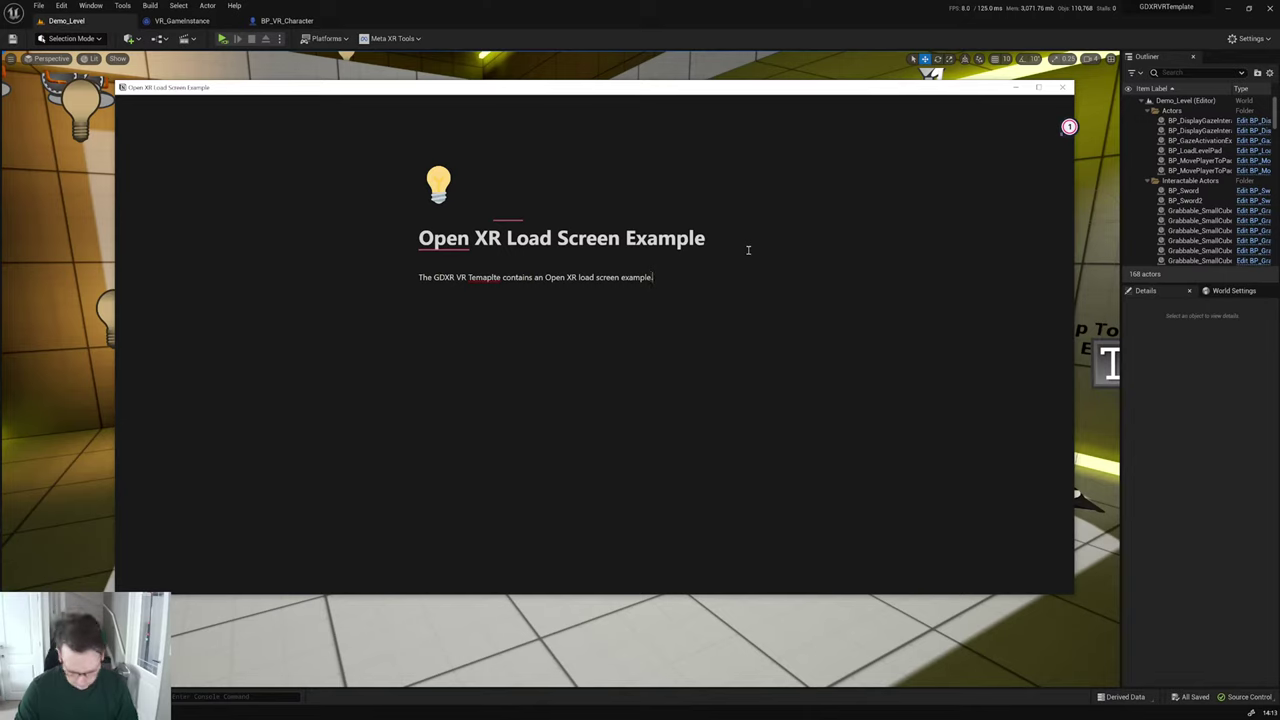
type("This is ")
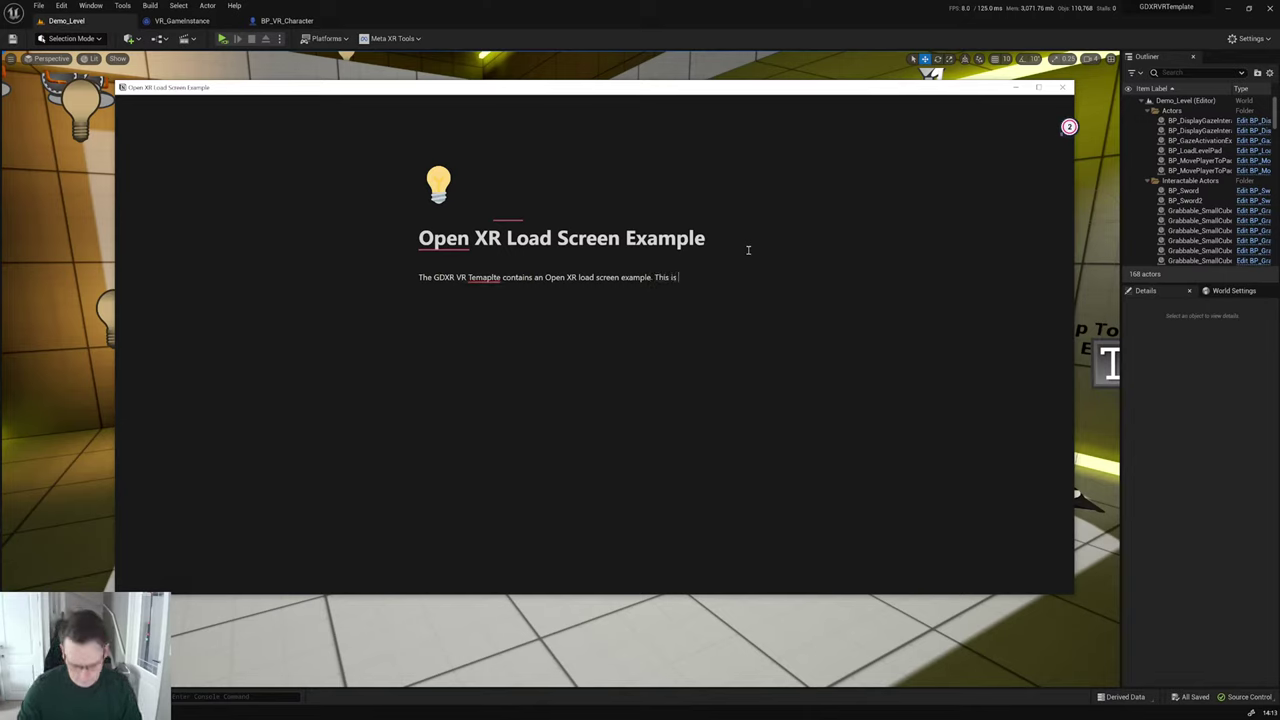
type("launched/c")
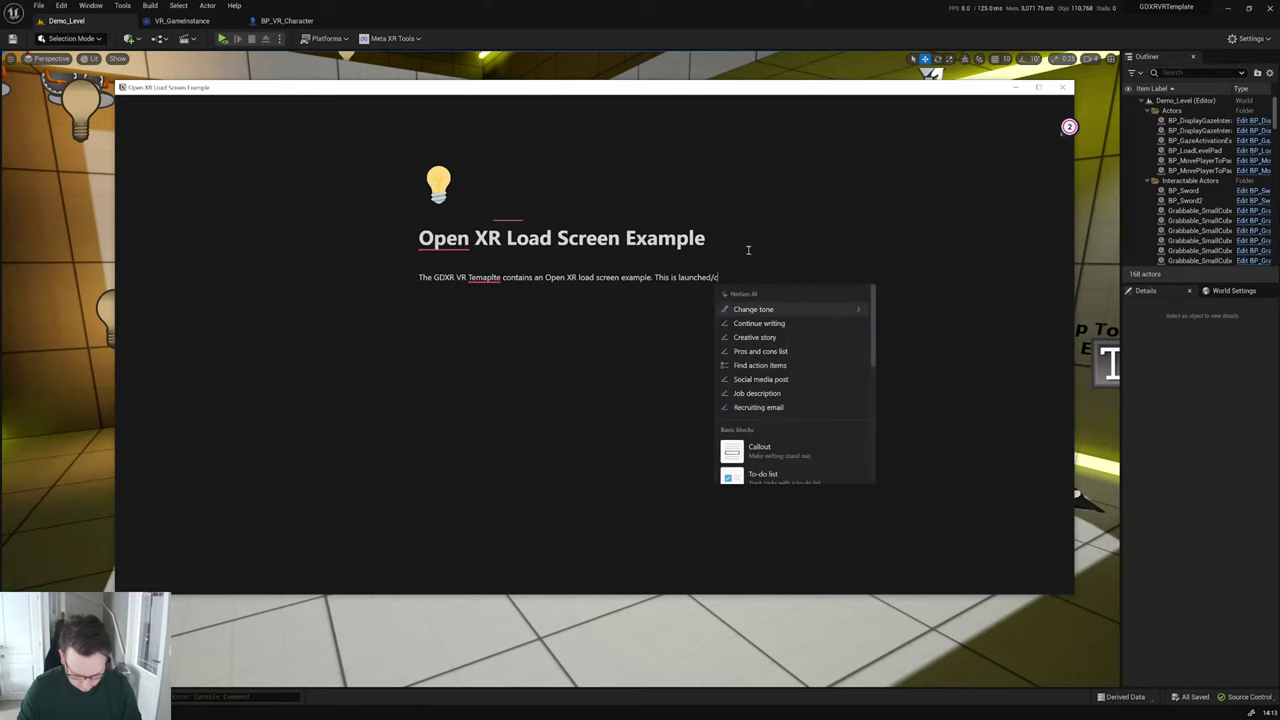
type("ontrolled throught he")
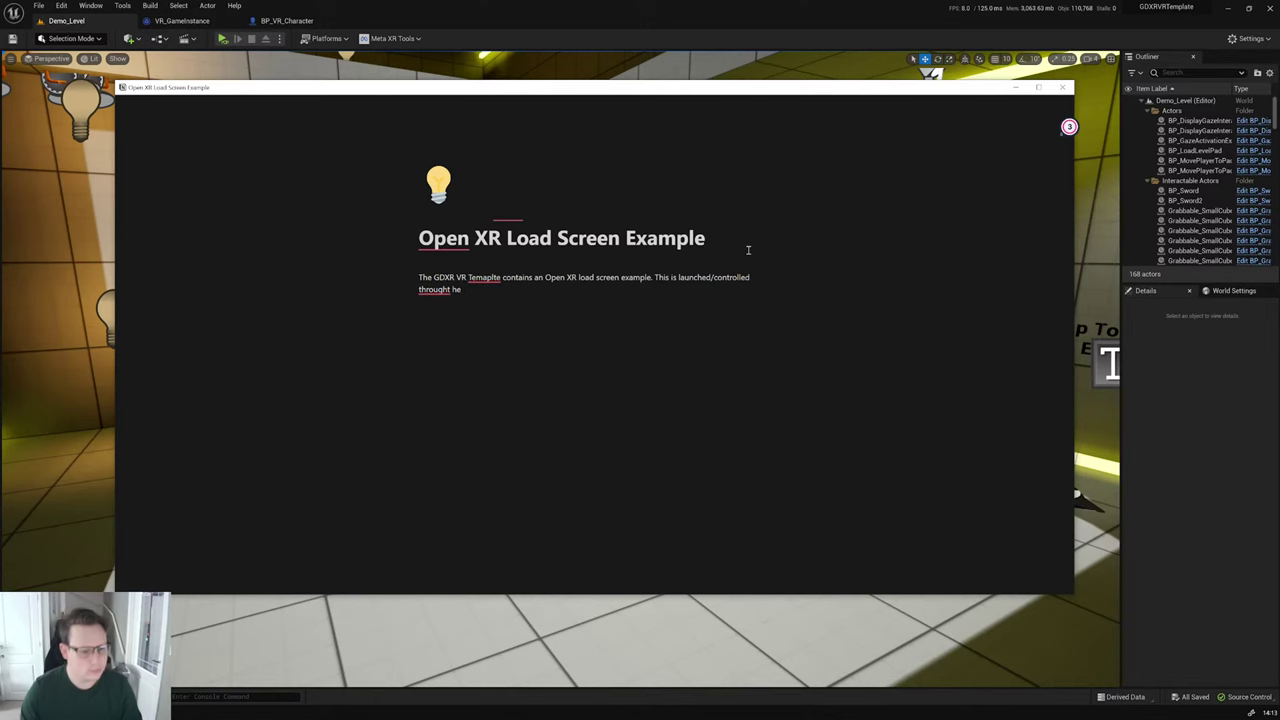
left_click(1015, 87)
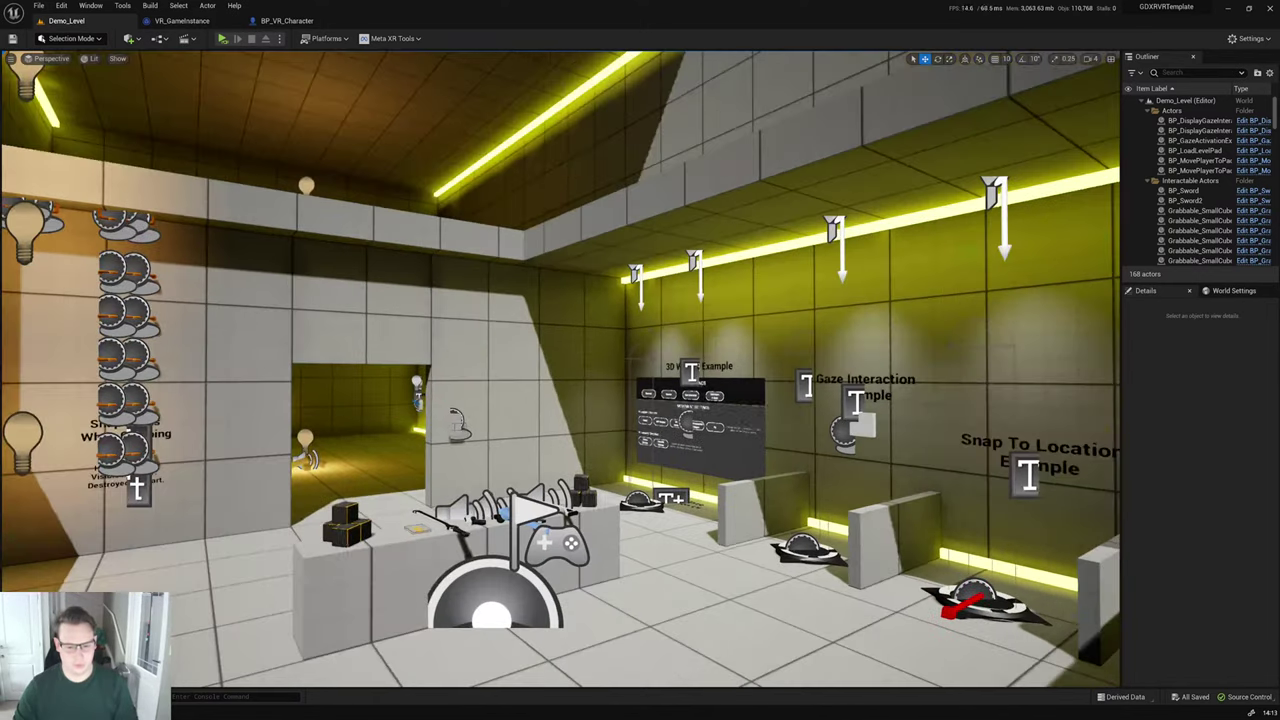
Step: Show the project's Blueprints assets in the Content Browser
key("ctrl+space")
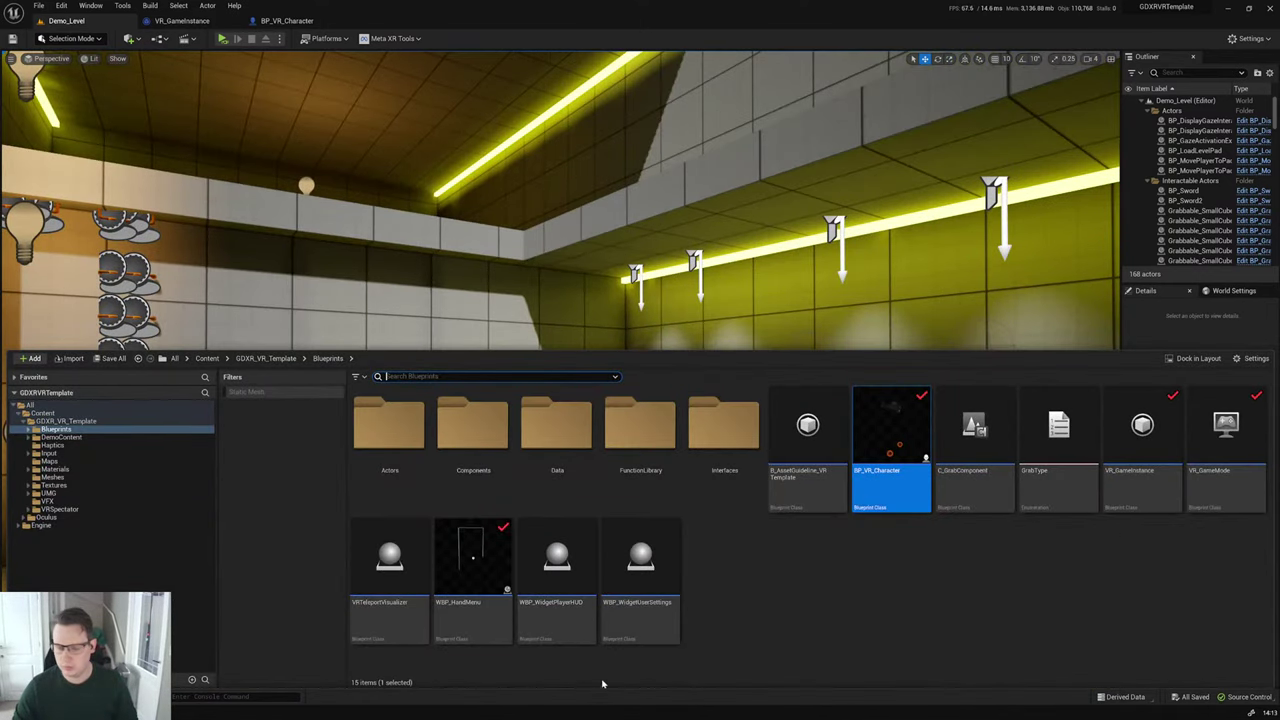
key("alt+Tab")
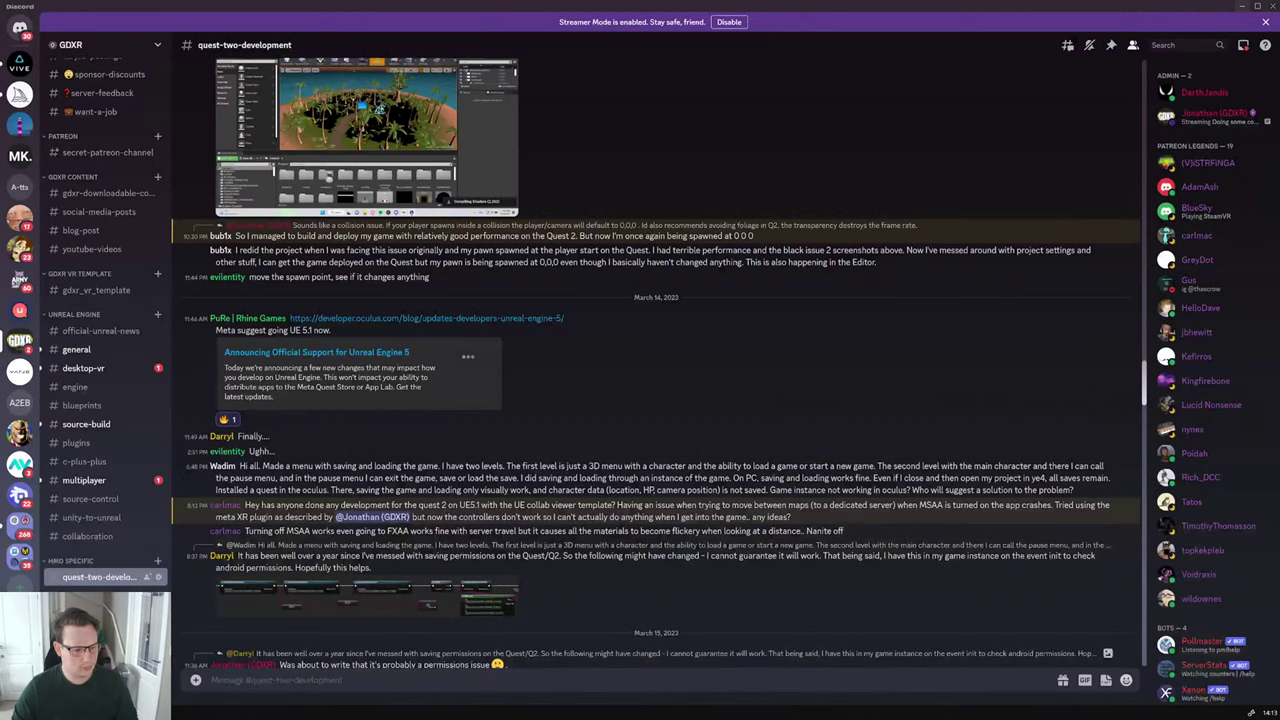
key("alt+Tab")
key("alt+Tab")
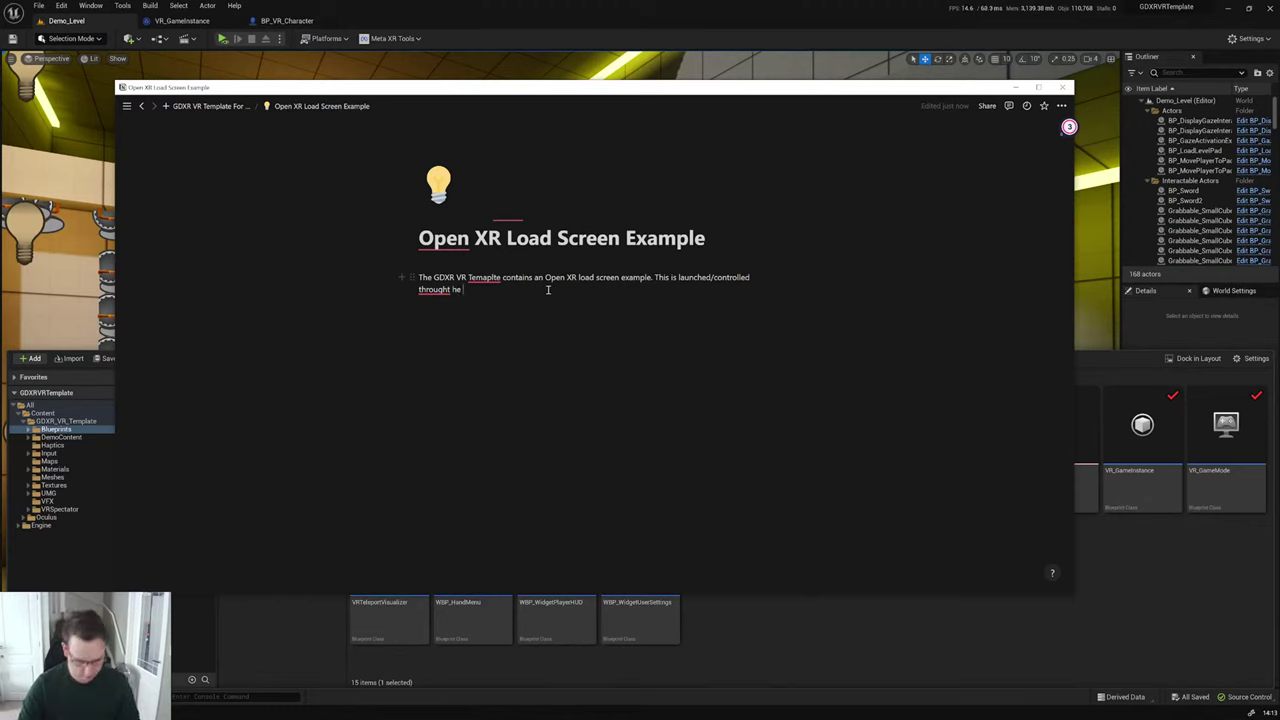
Step: Fix the Notion note's typos: 'throught' to 'through' and 'Temaplte' to 'template'
key("BackSpace")
key("BackSpace")
type("the VR Game instance")
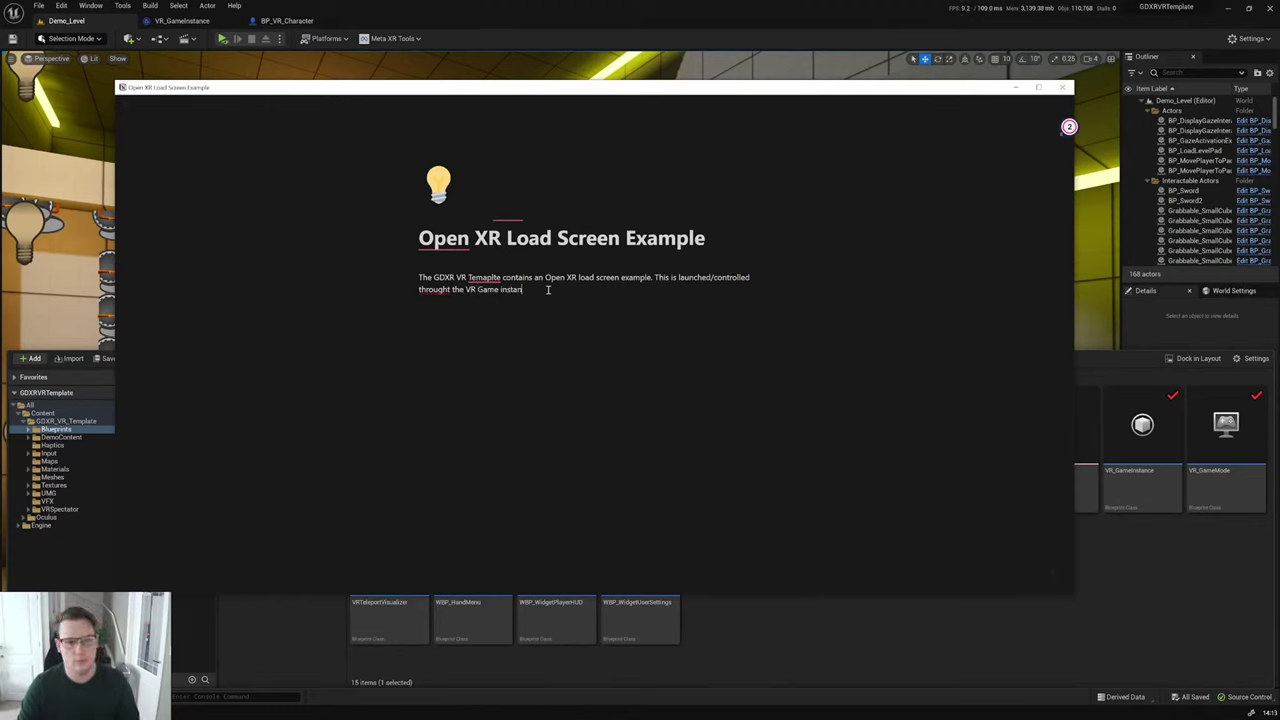
right_click(482, 280)
left_click(497, 304)
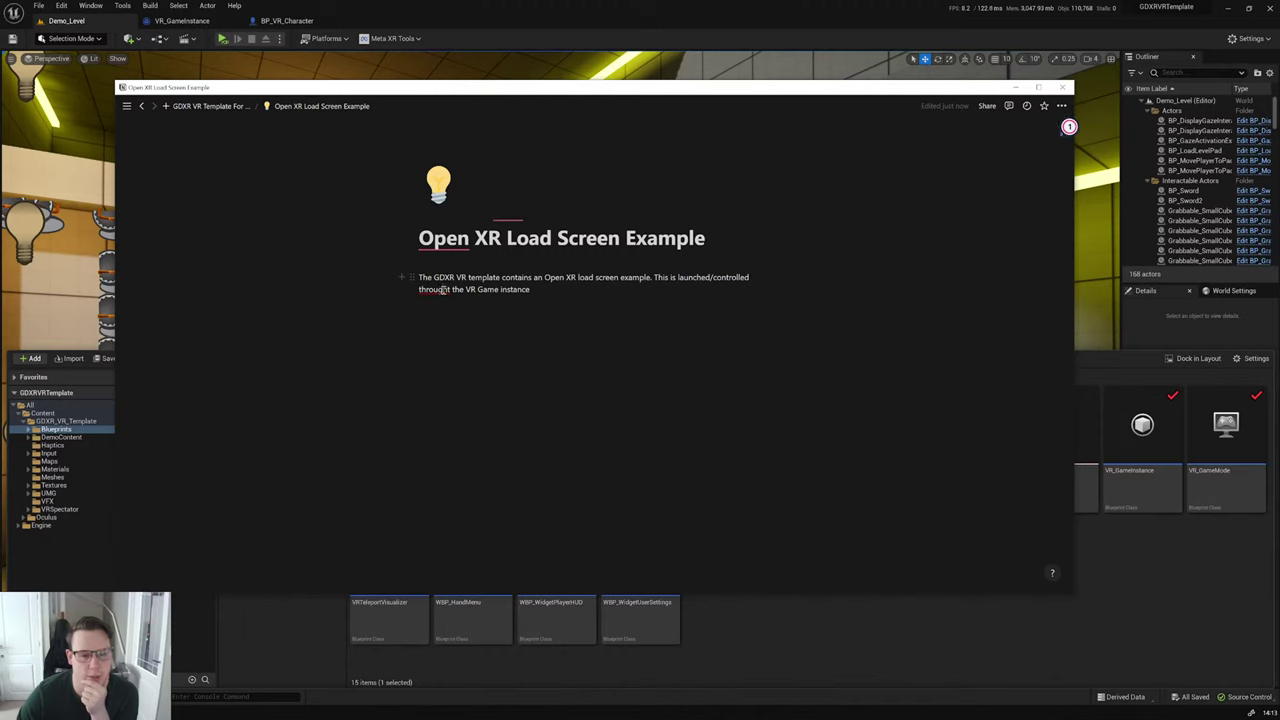
right_click(441, 289)
left_click(440, 300)
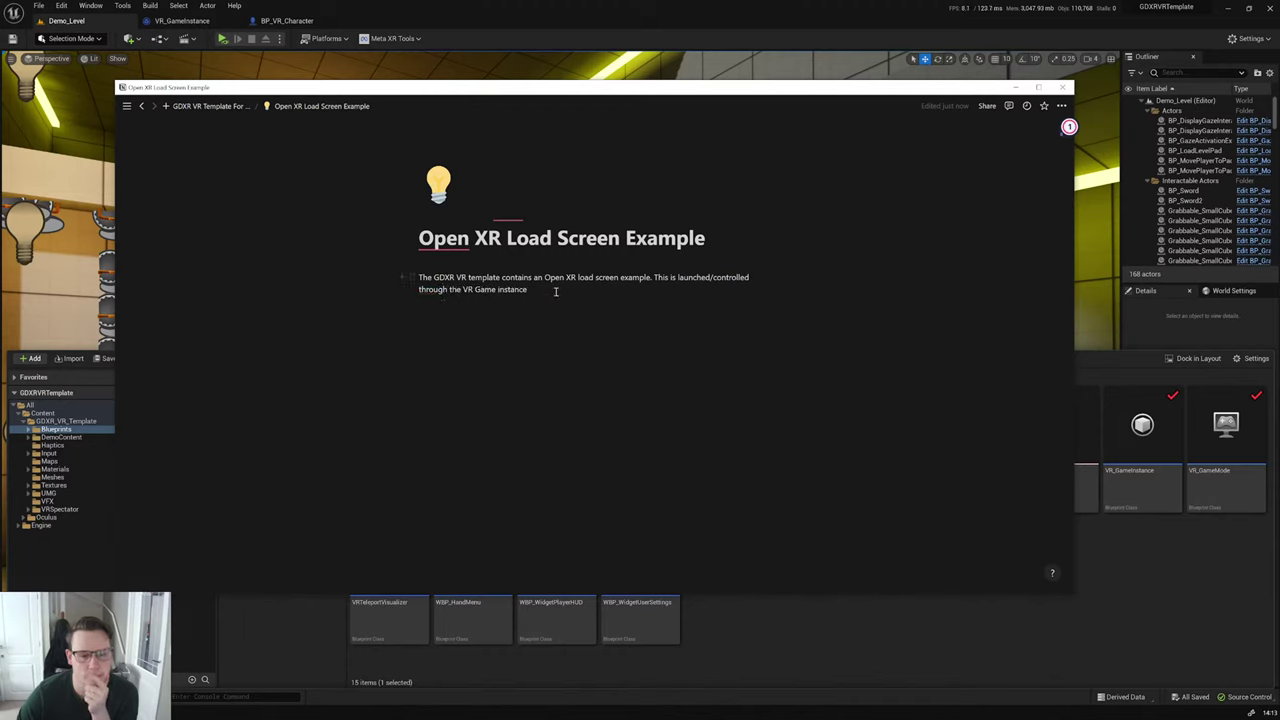
left_click(621, 325)
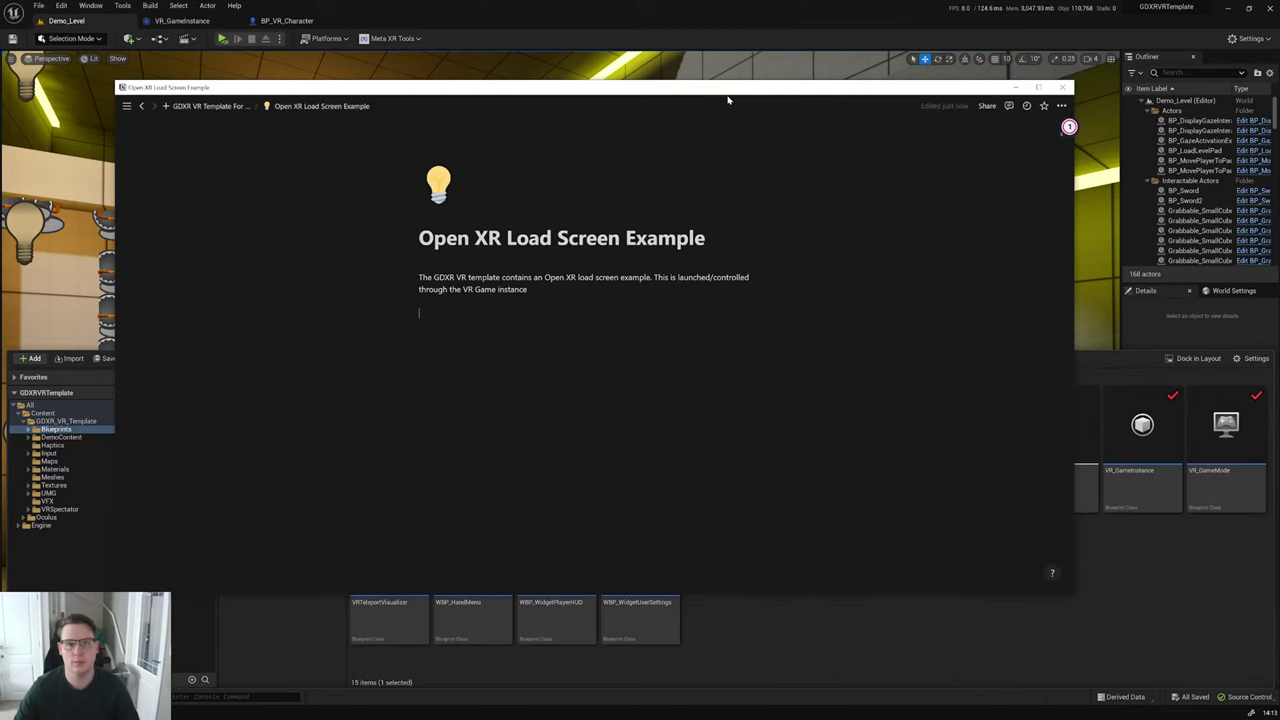
Step: Move and narrow the Notion window, then open the VR_GameInstance Blueprint in Unreal
left_click_drag(728, 99, 668, 98)
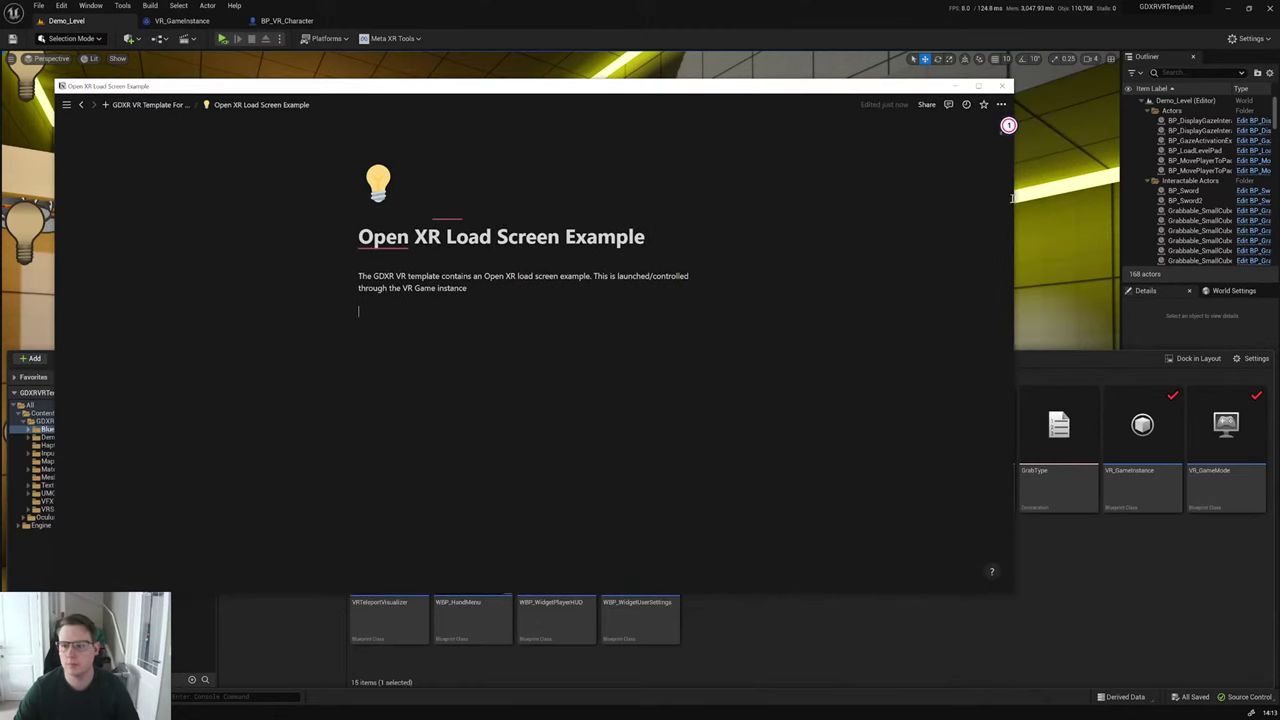
left_click_drag(1013, 198, 809, 214)
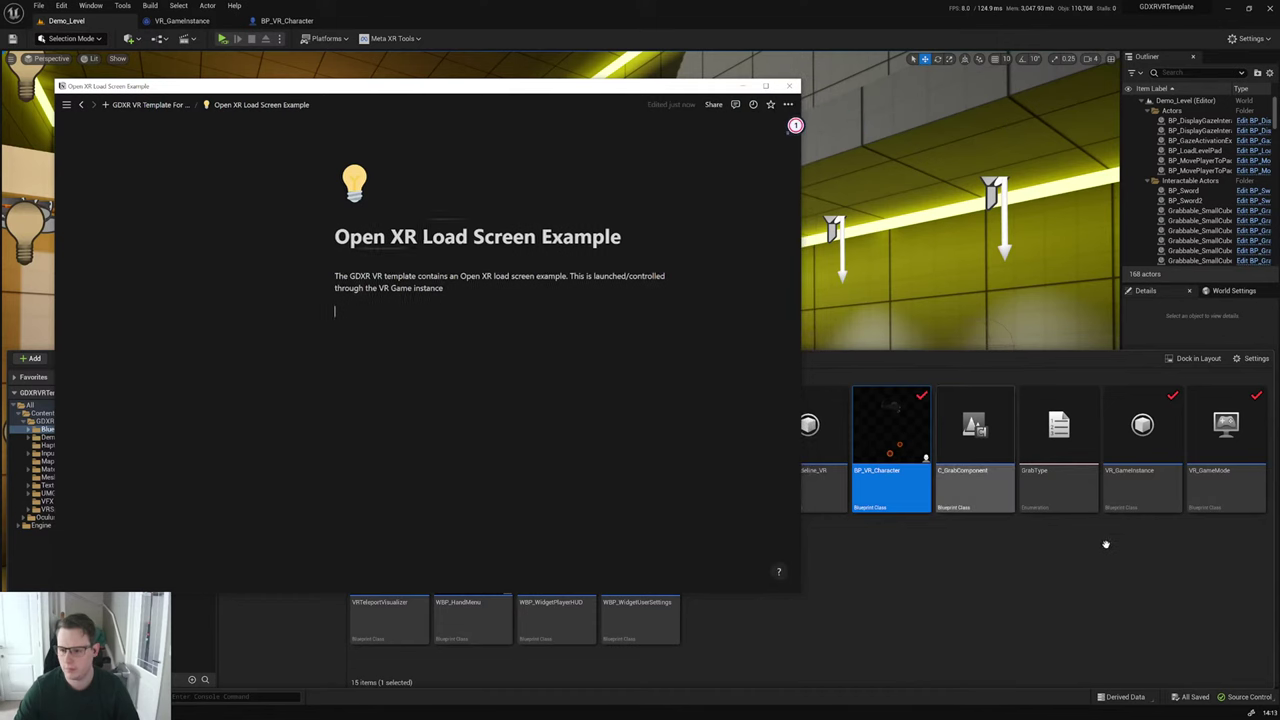
left_click(1143, 500)
double_click(1143, 500)
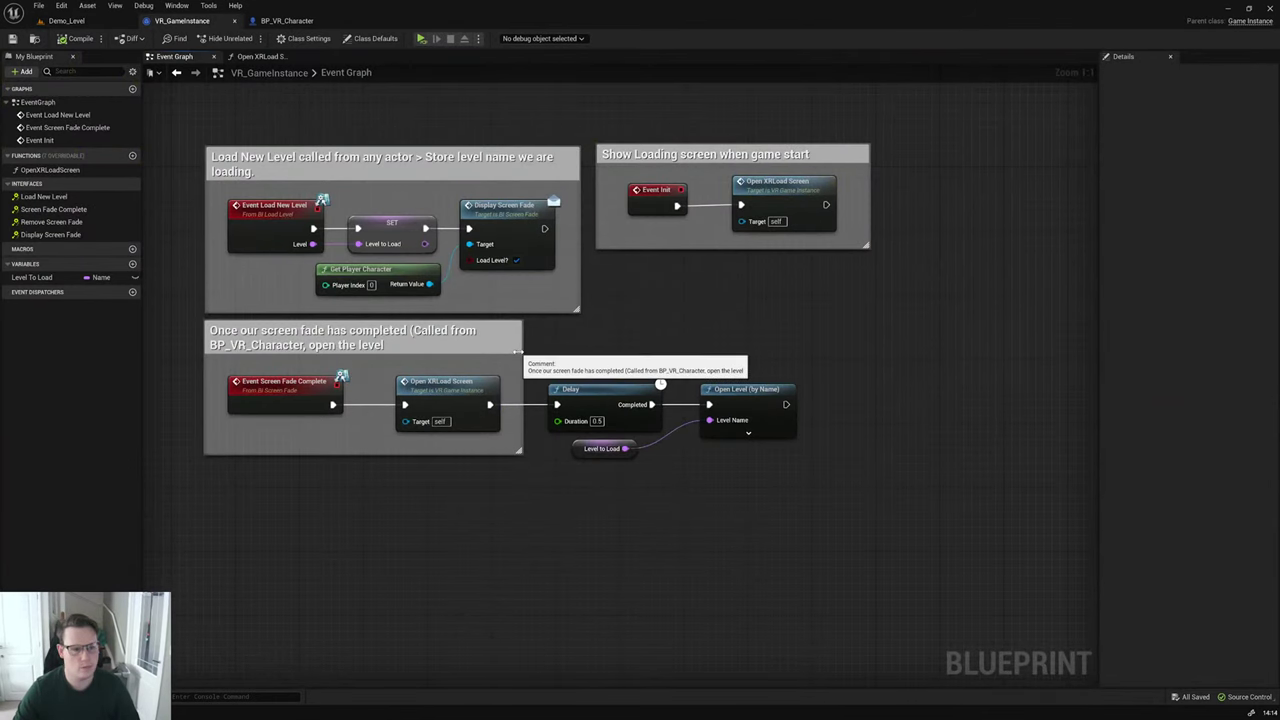
Step: Rearrange the nodes and wrap the load screen node in an 'Activate Open XR load screen' comment
left_click_drag(521, 352, 705, 452)
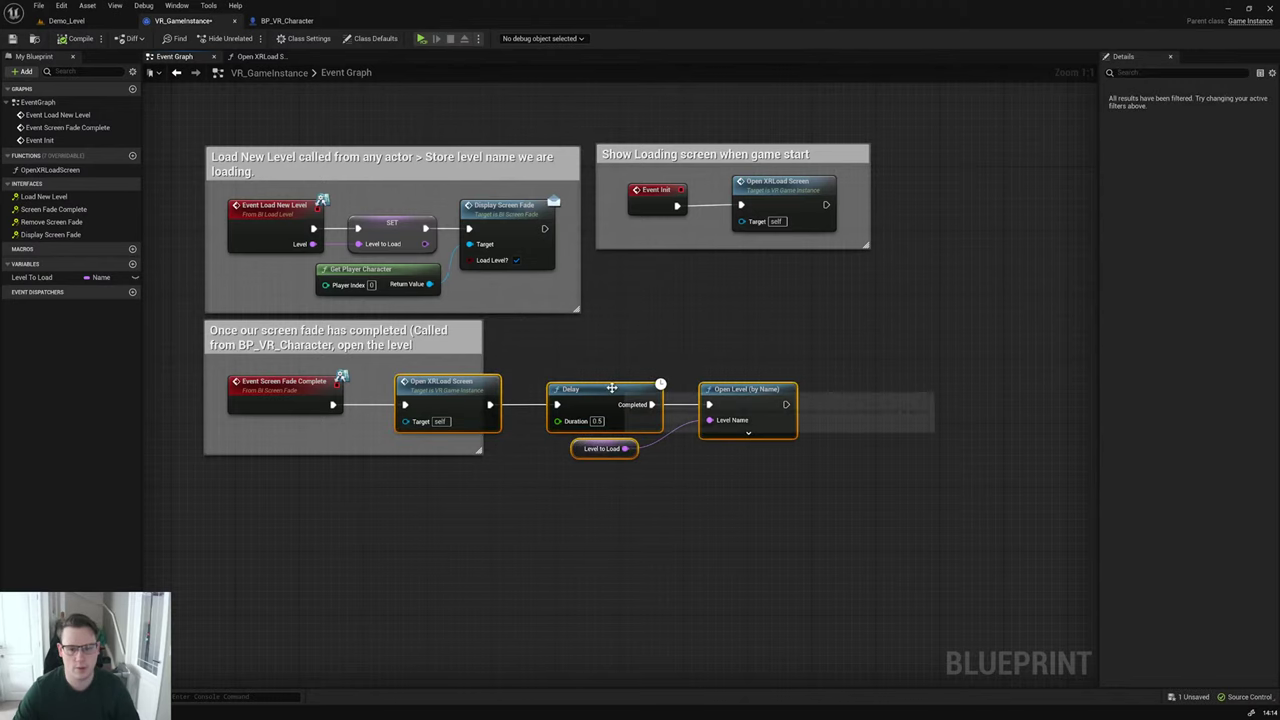
left_click_drag(610, 390, 754, 390)
left_click(663, 343)
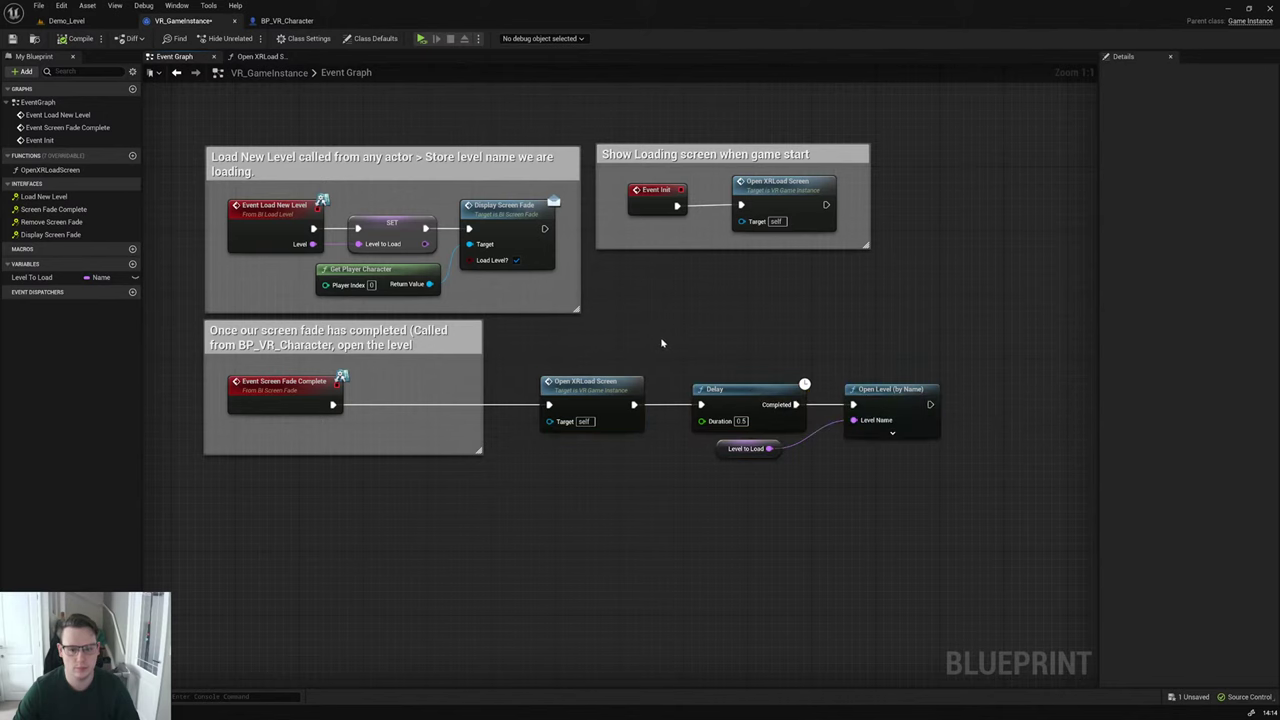
left_click_drag(663, 343, 543, 450)
type("c")
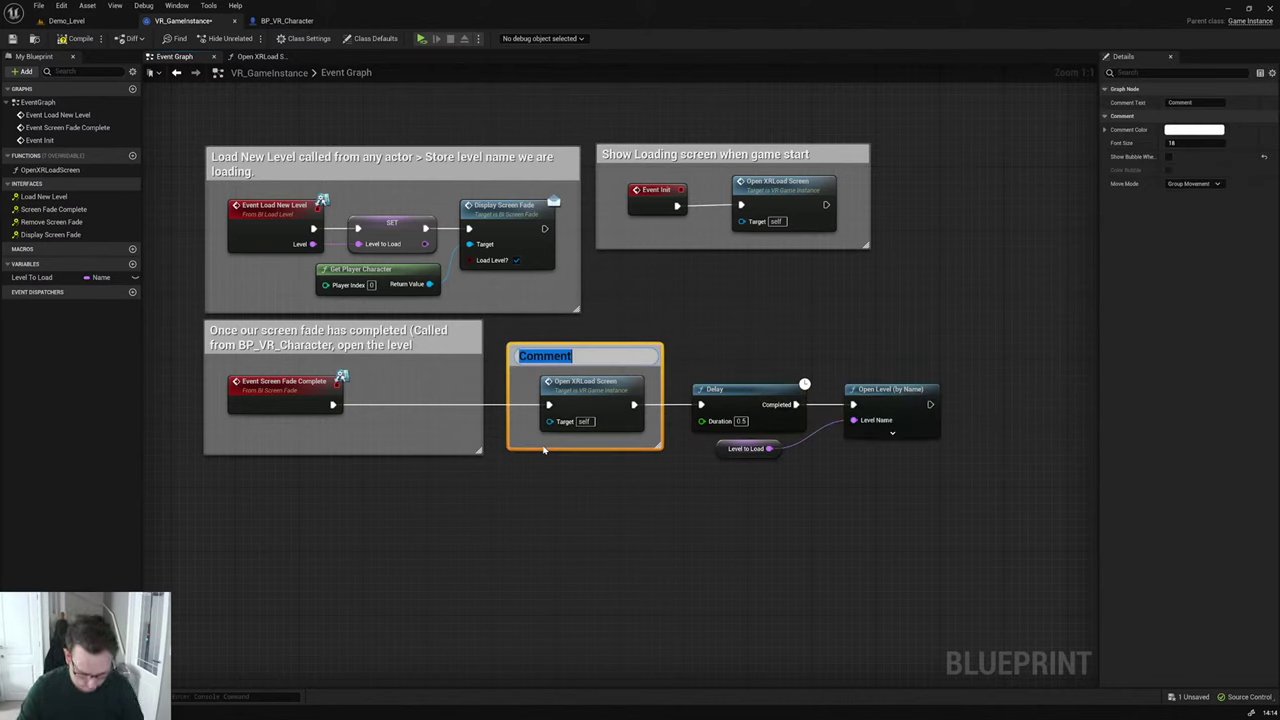
type("Activate sc")
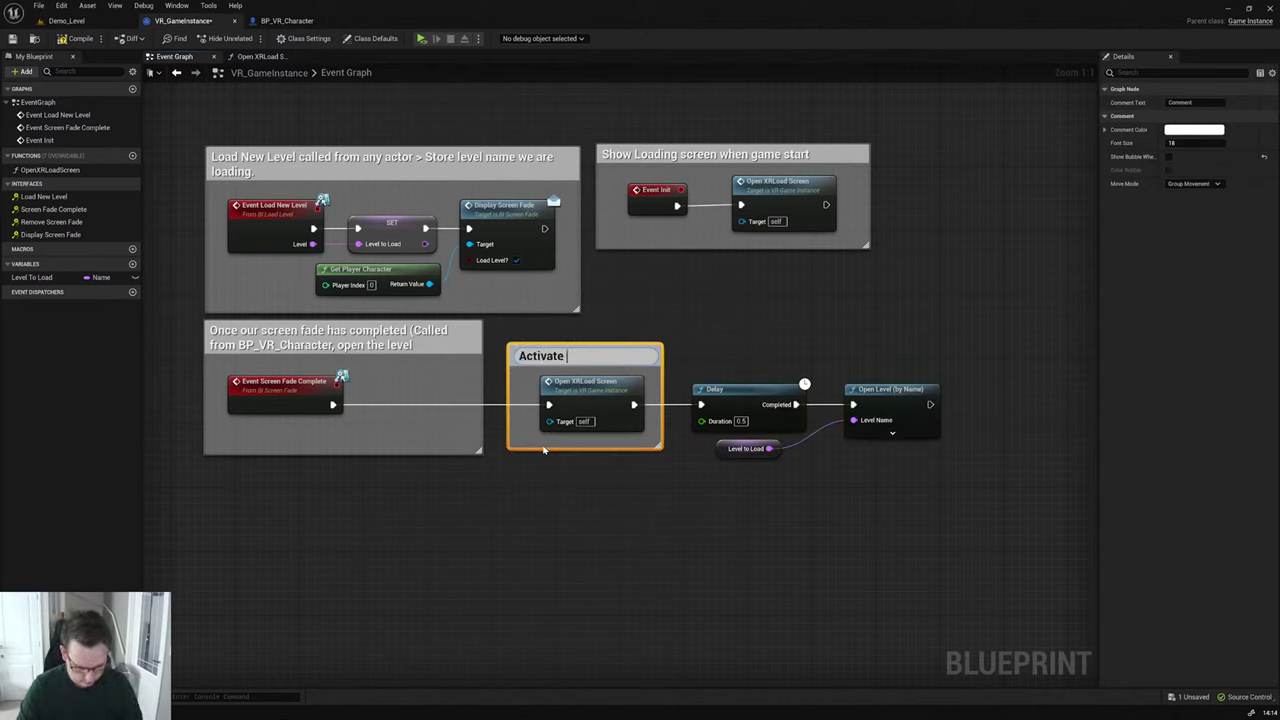
key("BackSpace")
key("BackSpace")
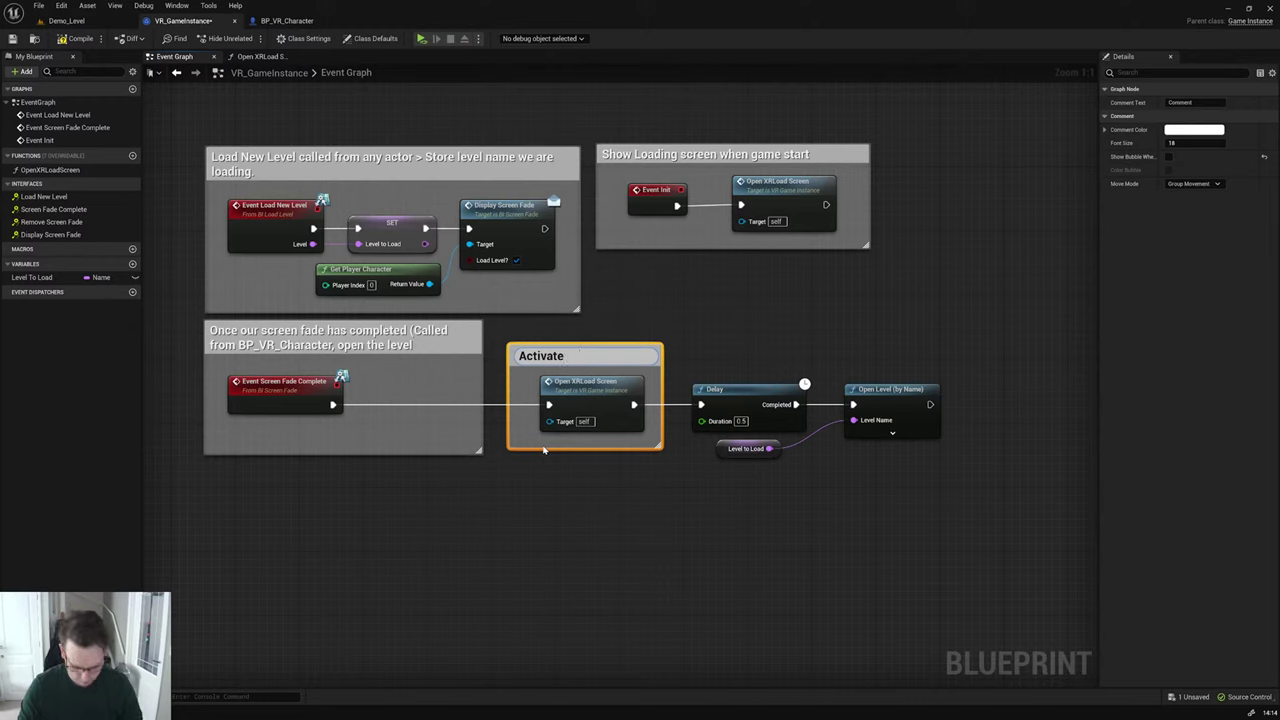
type("Open XR load ")
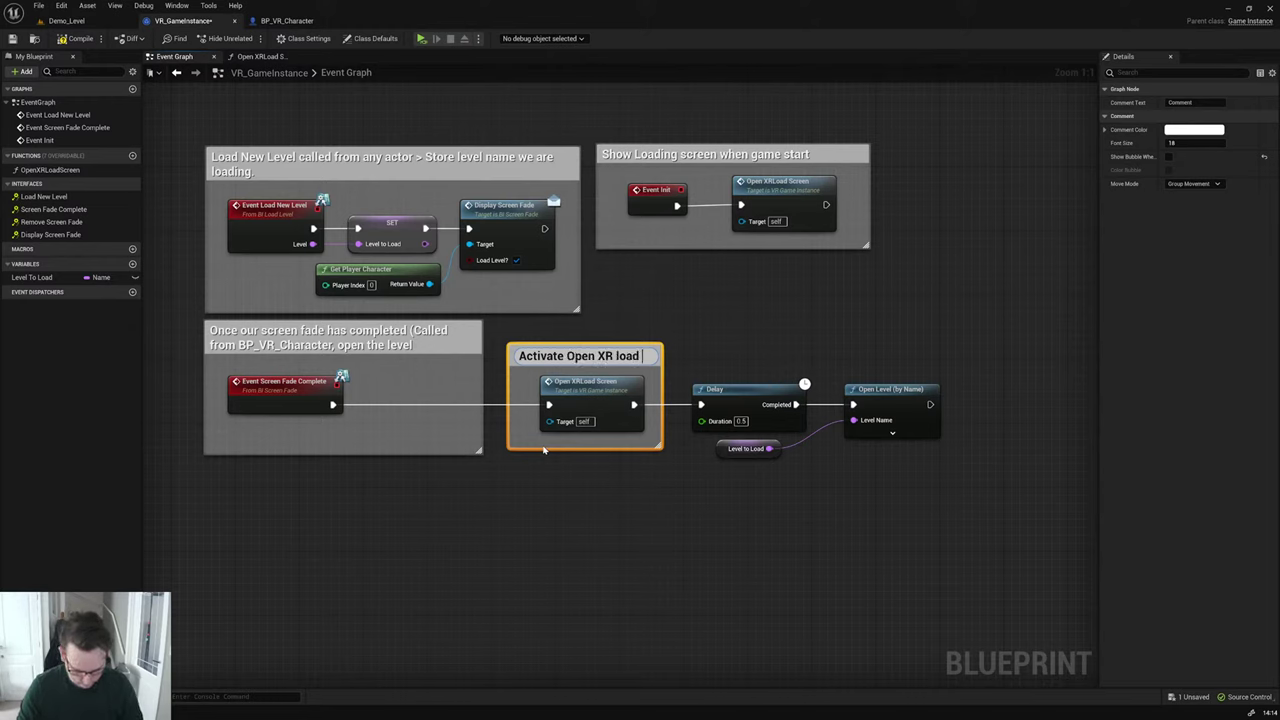
type("screen")
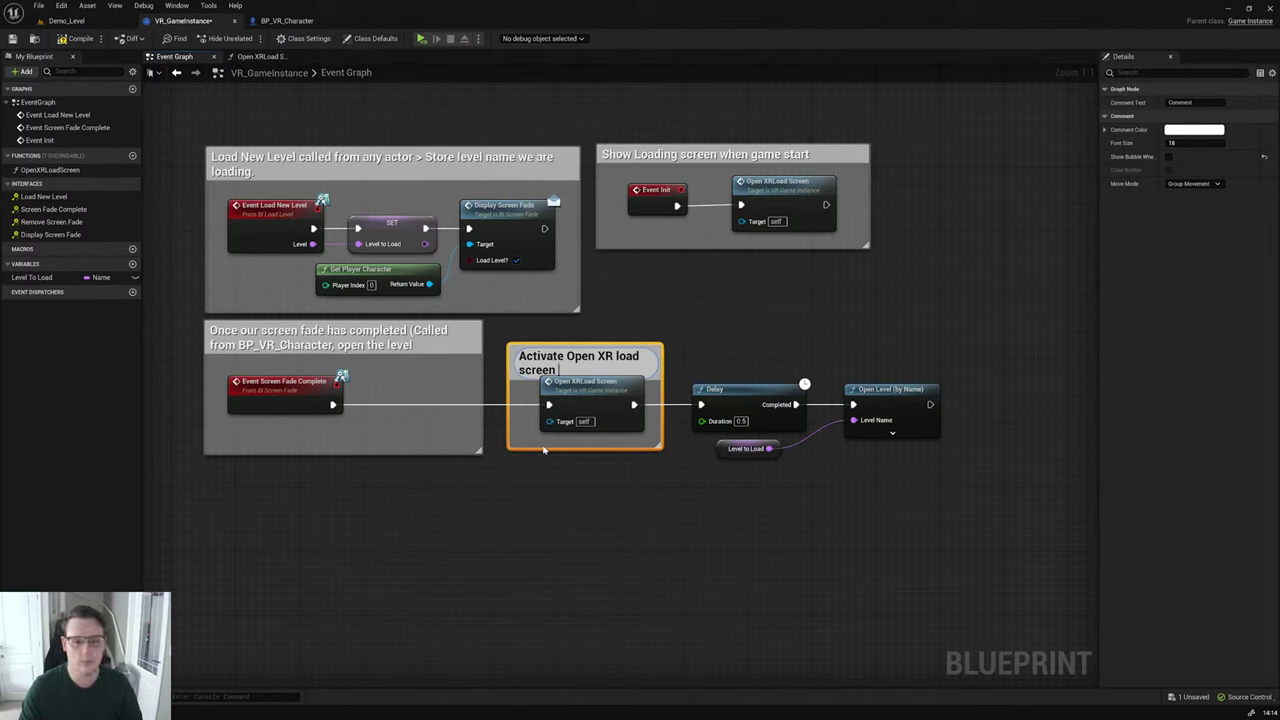
key("Return")
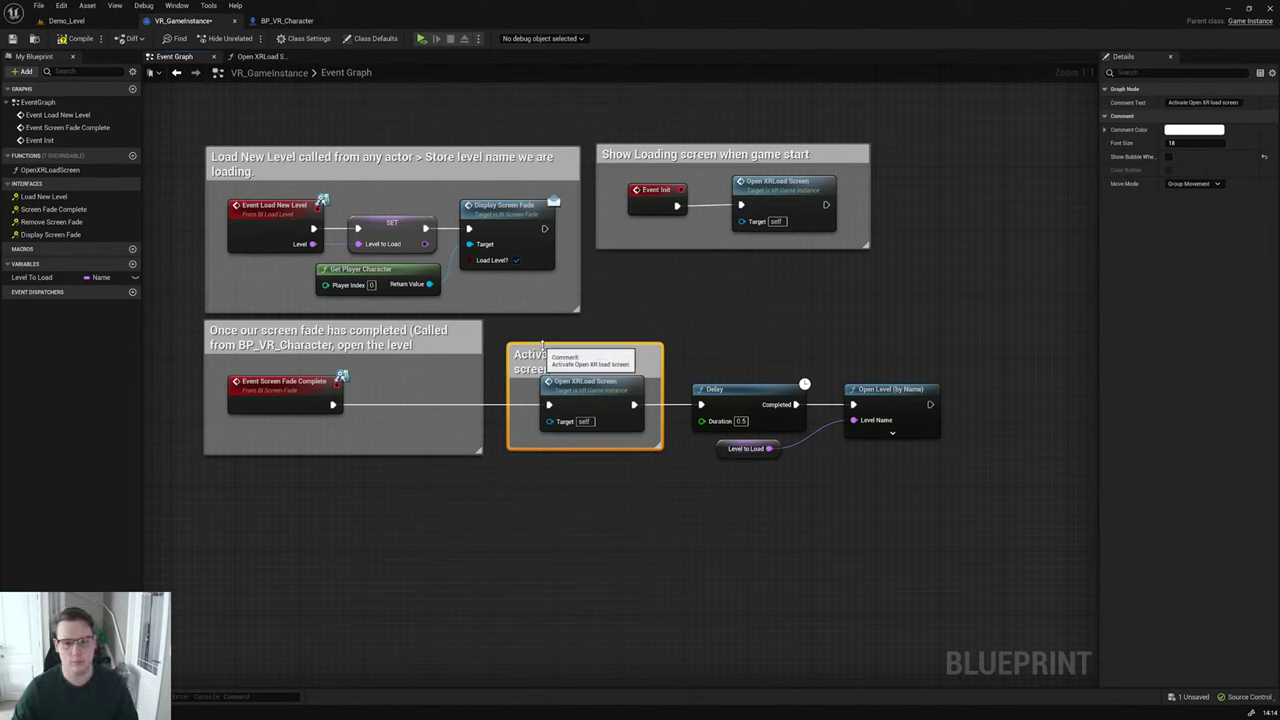
left_click_drag(537, 346, 540, 323)
left_click_drag(667, 341, 656, 338)
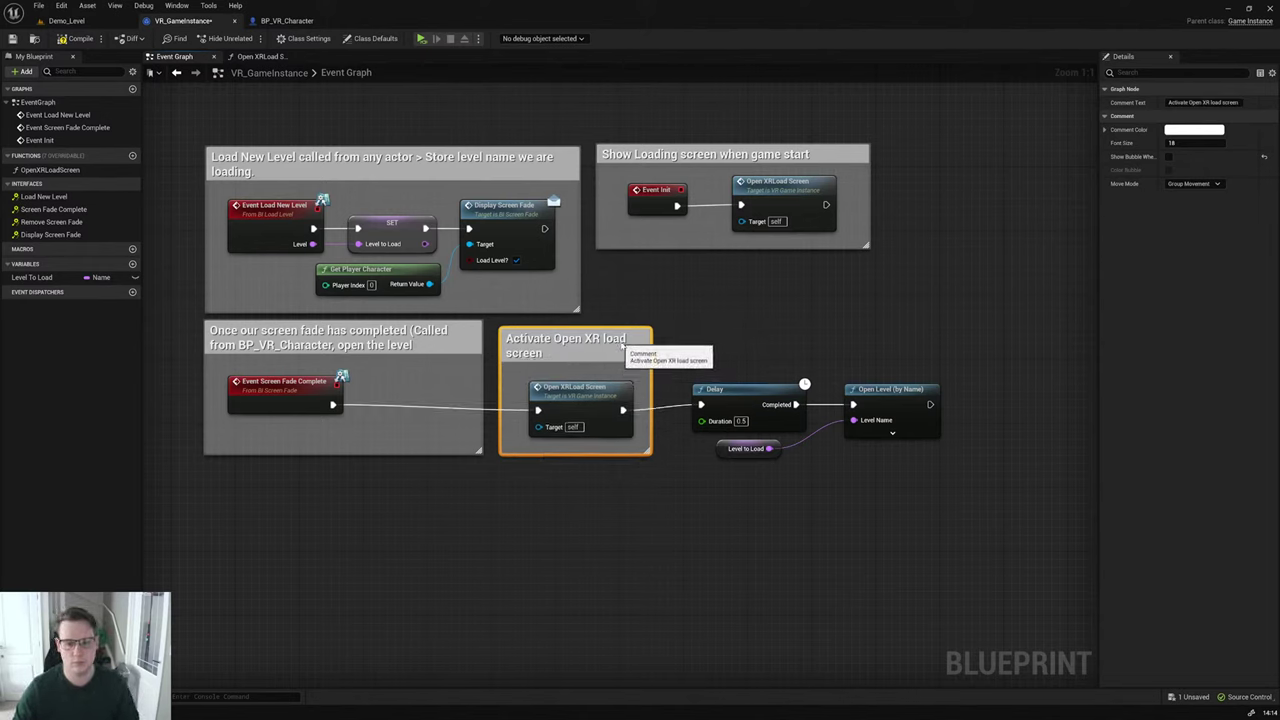
left_click(700, 304)
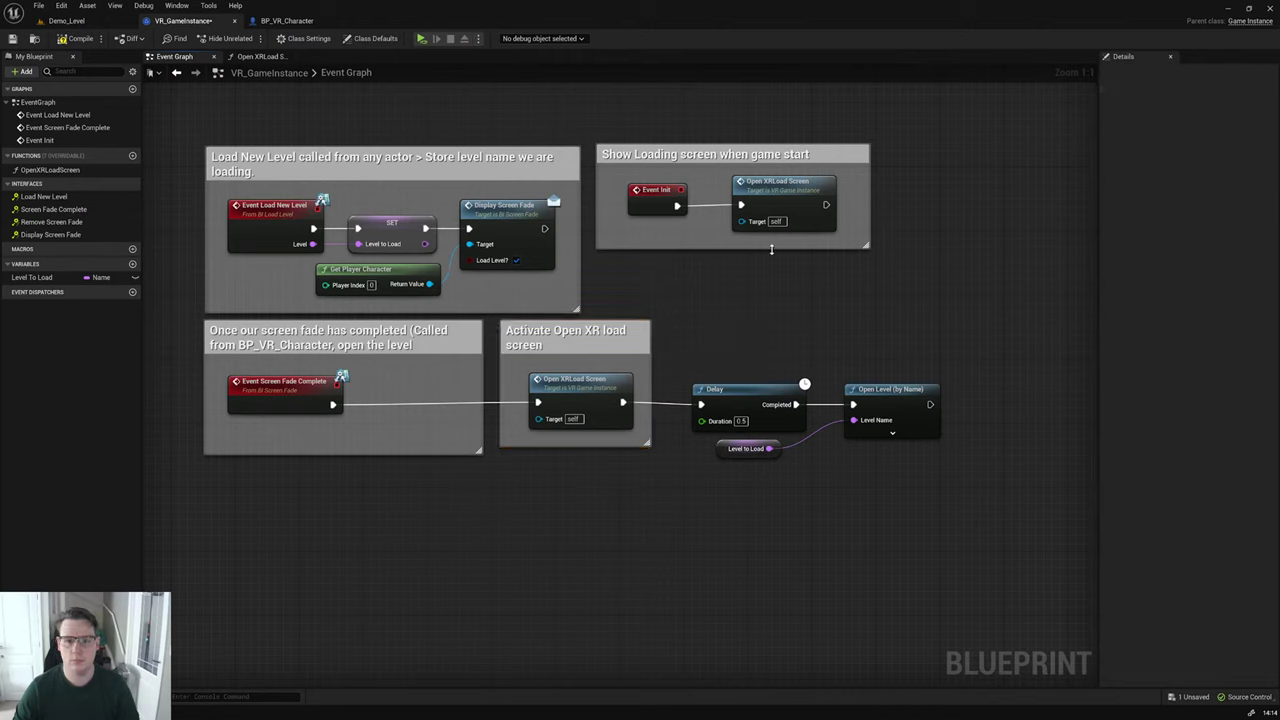
Step: Correct the Show Loading screen comment title to read 'game starts'
left_click_drag(730, 158, 738, 174)
double_click(738, 172)
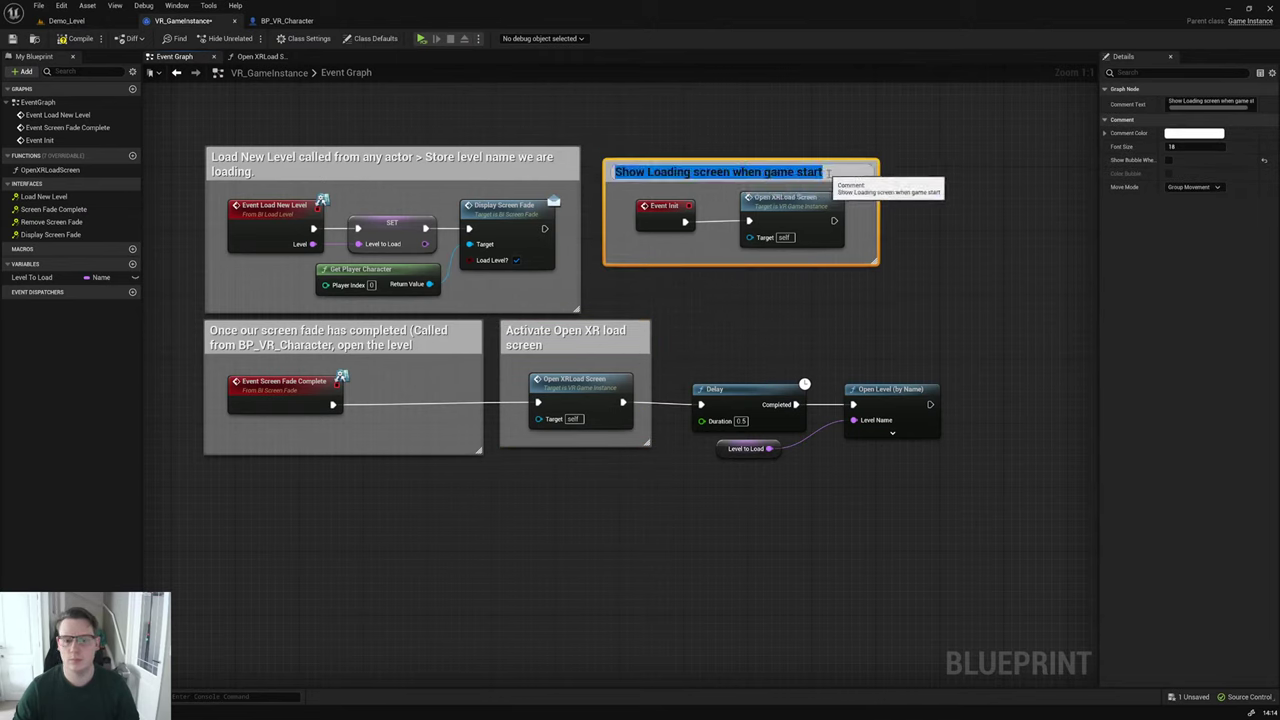
left_click(826, 172)
type("s")
left_click(949, 281)
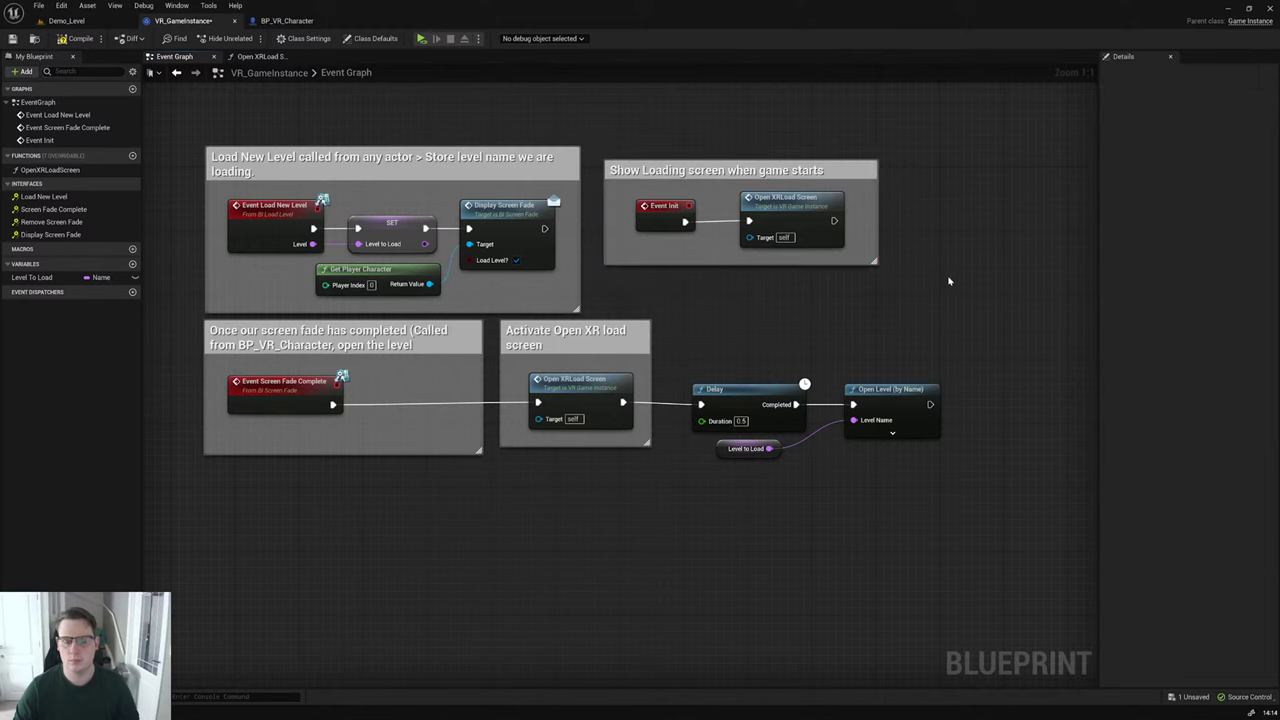
Step: Comment the delay nodes 'Wait 0.5 seconds after displaying laod screen to load new level.', tidy boxes, compile
left_click_drag(951, 353, 710, 458)
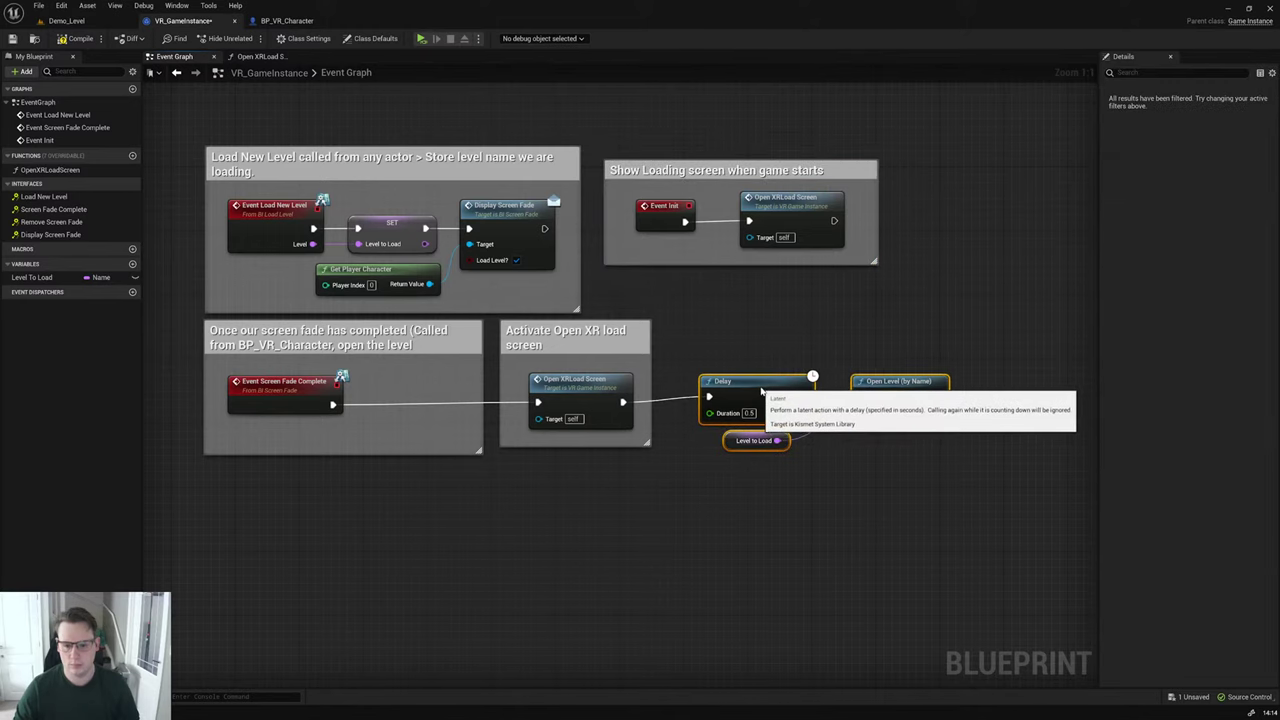
left_click_drag(722, 392, 737, 384)
type("cWait")
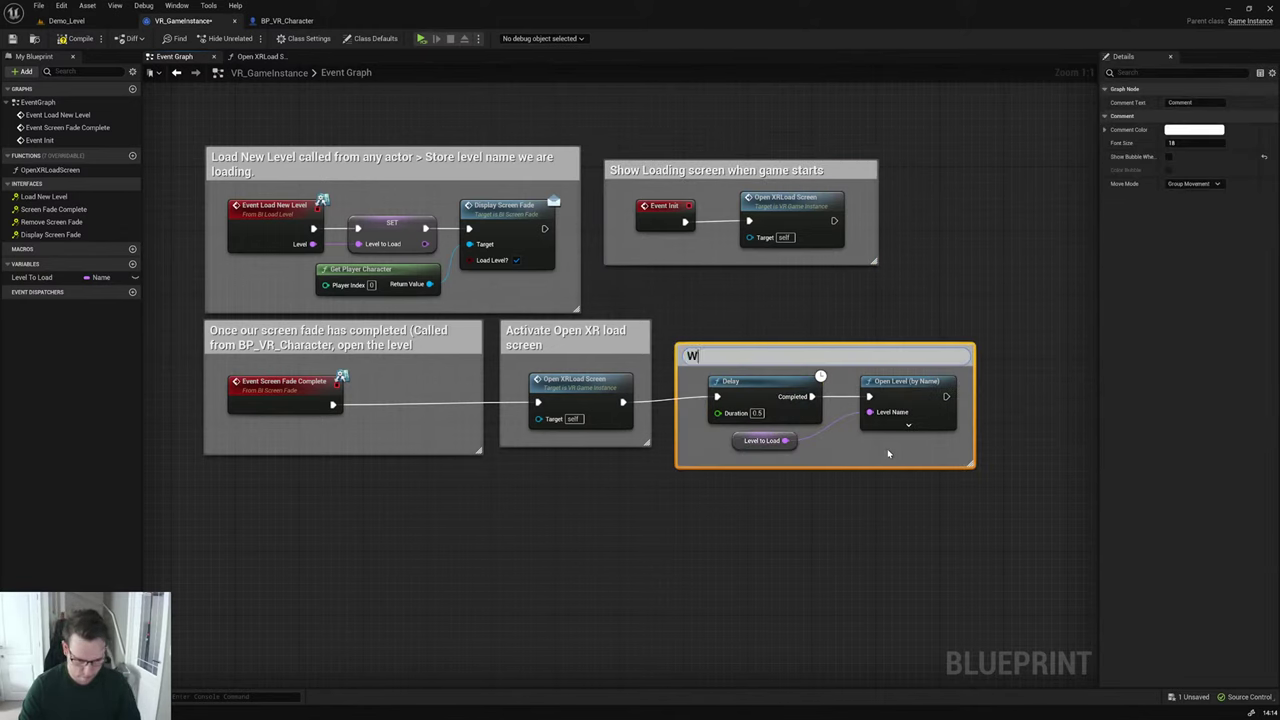
type(" 0.")
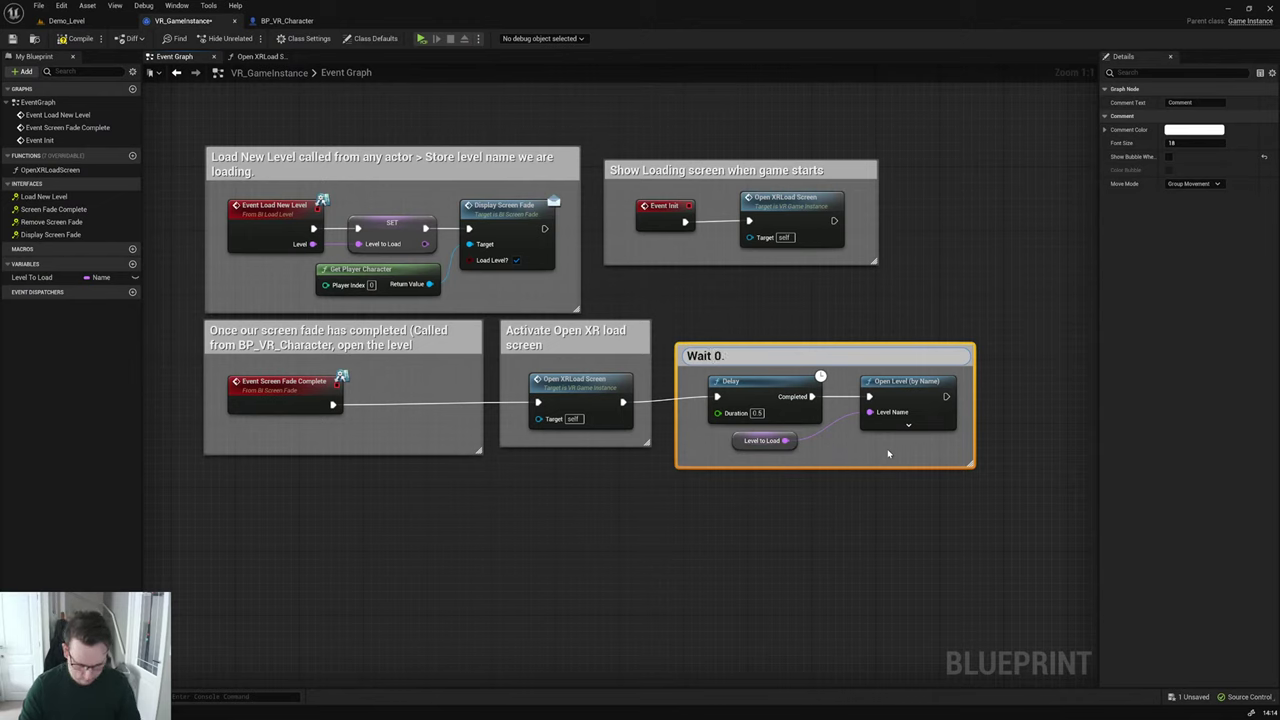
type("5 seconds a")
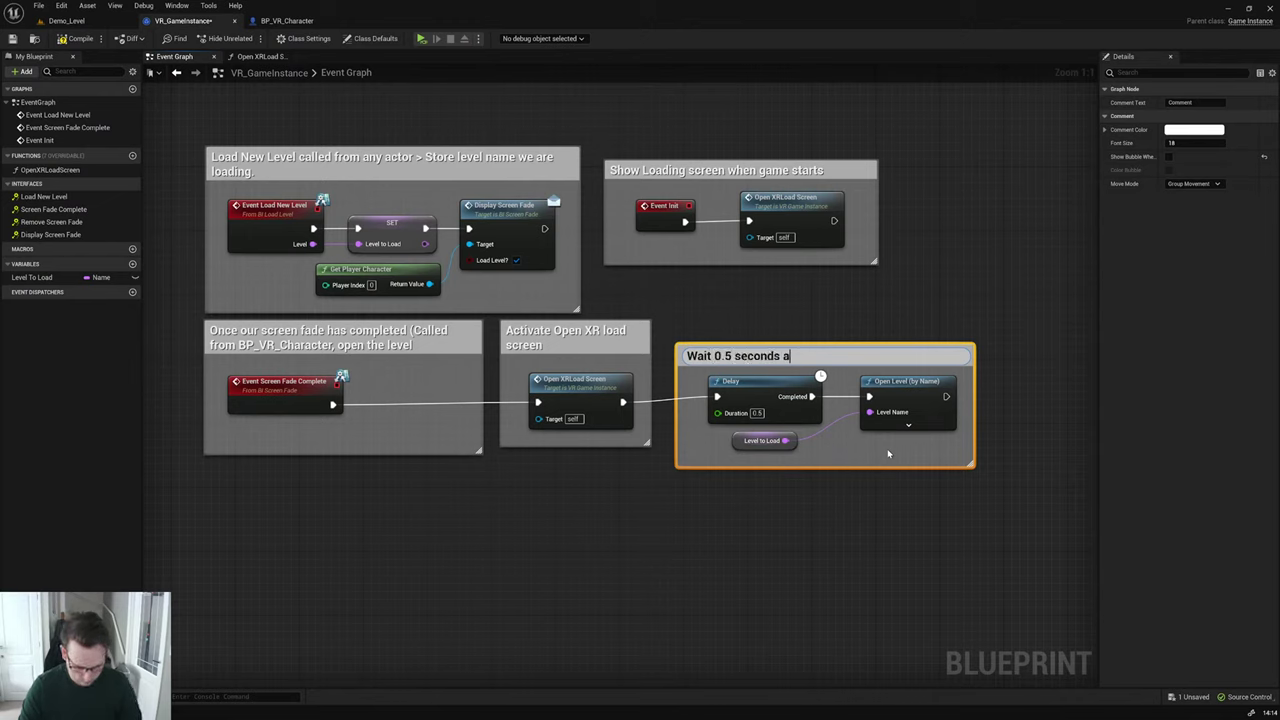
type("fter dis")
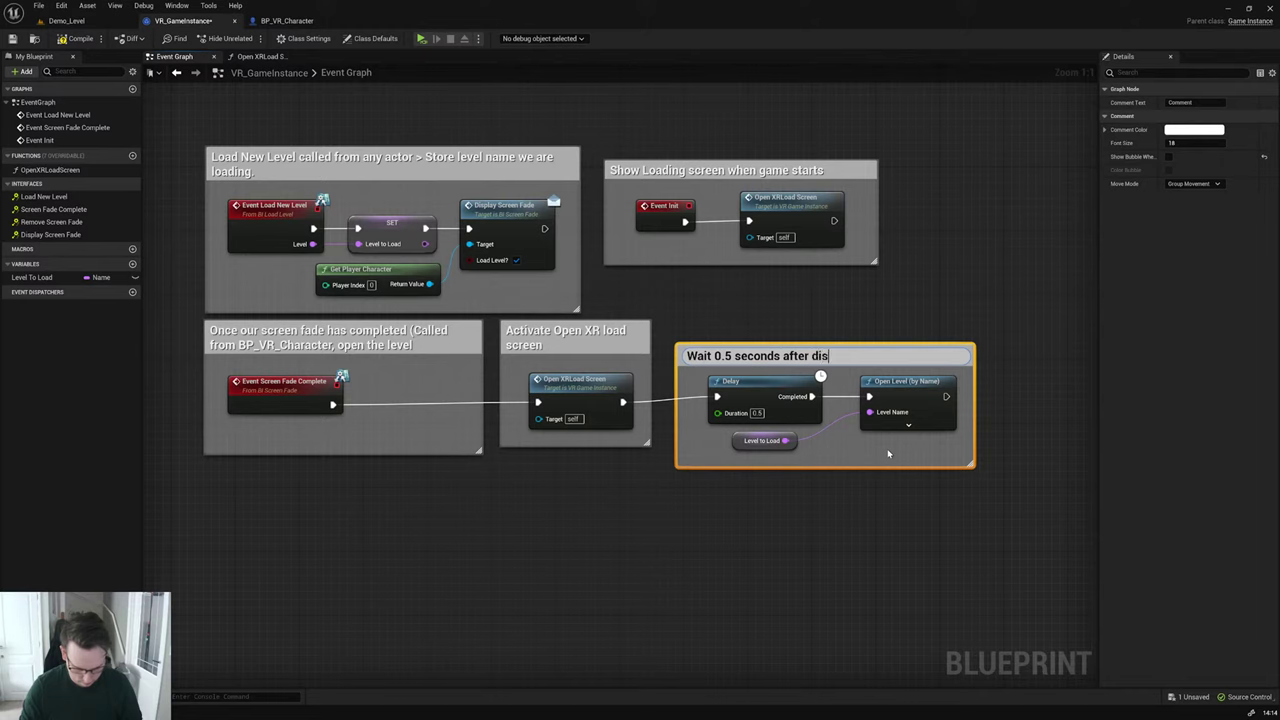
type("playing laod sc")
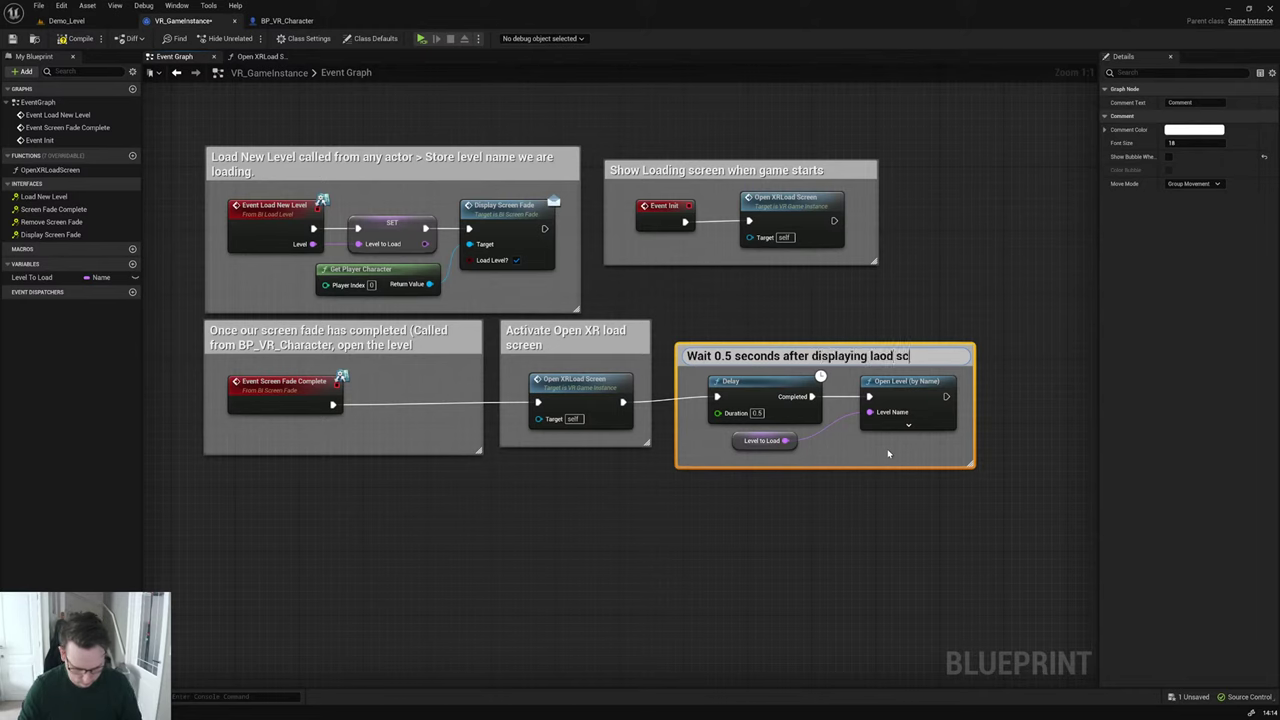
type("reen to load ")
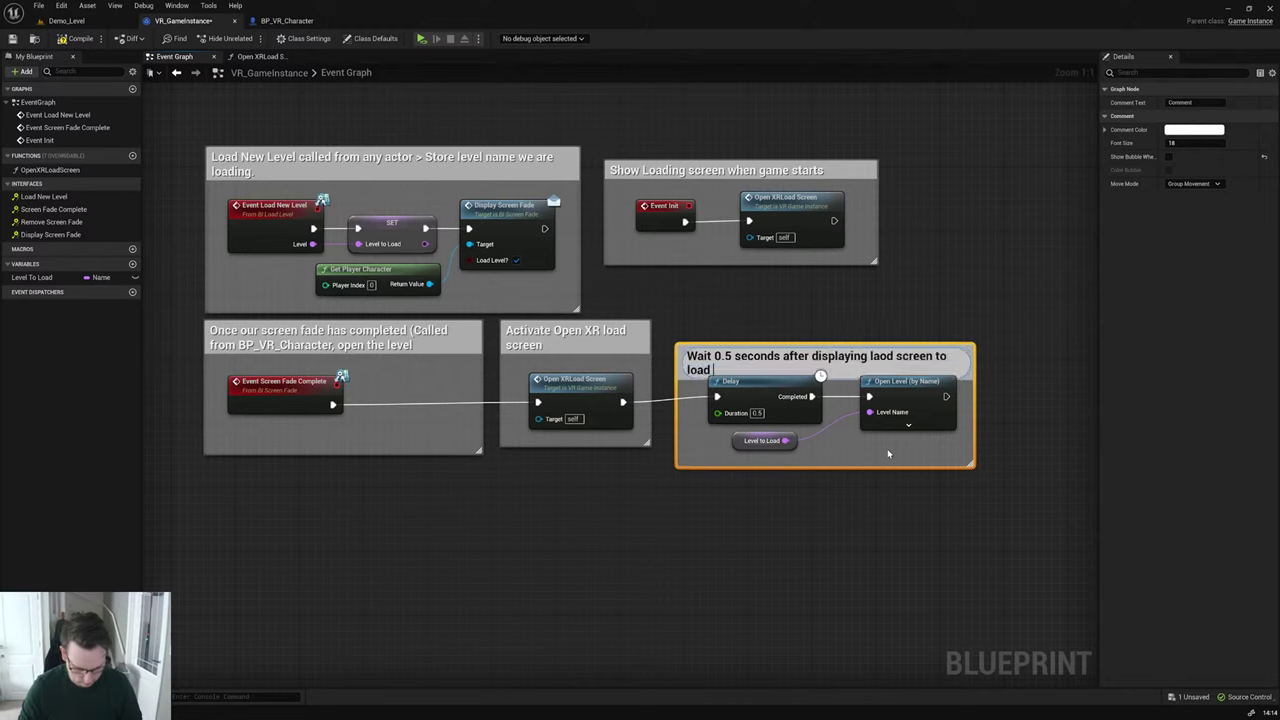
type("new level.")
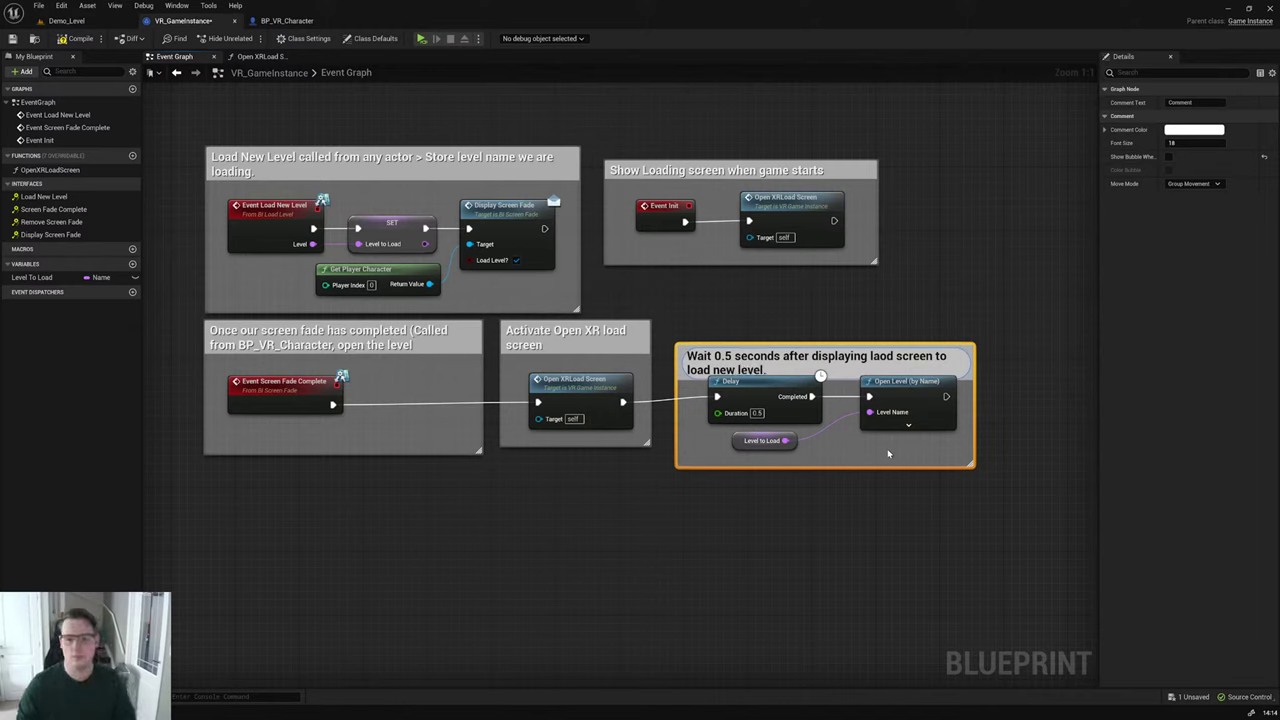
left_click(842, 343)
left_click_drag(833, 343, 832, 318)
left_click_drag(899, 466, 897, 456)
left_click_drag(625, 447, 626, 454)
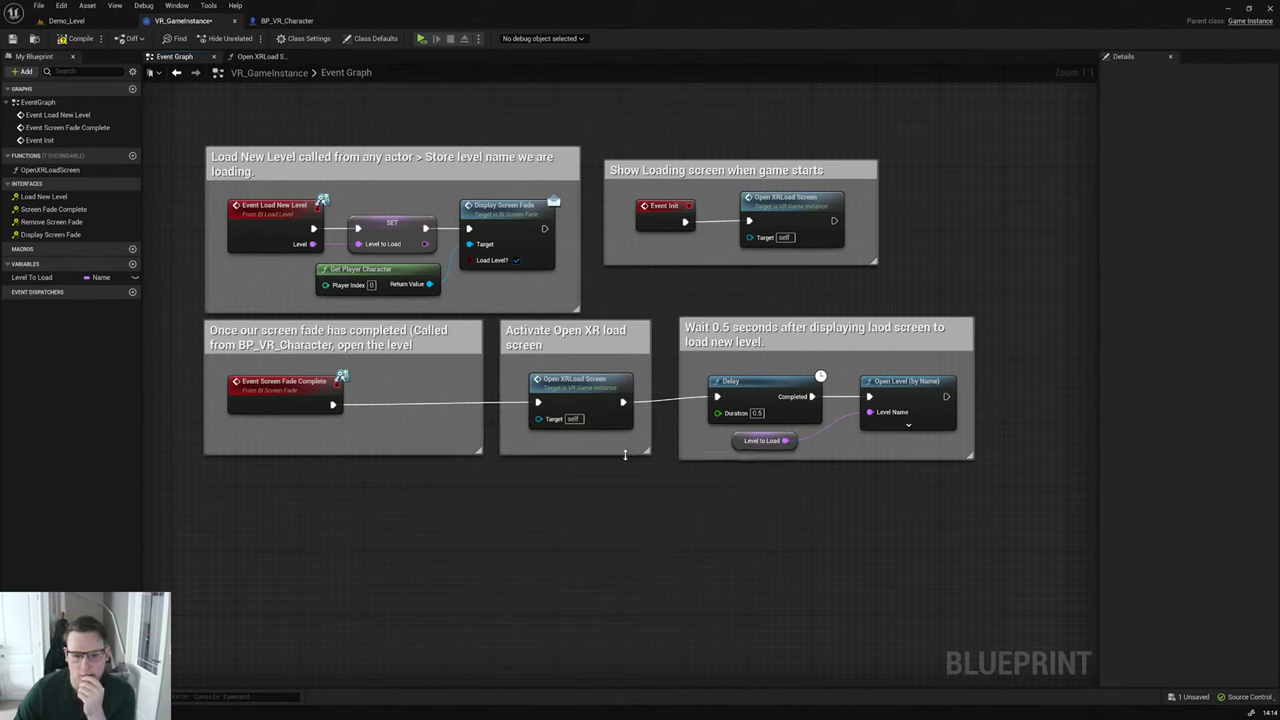
left_click_drag(923, 528, 570, 334)
left_click(662, 311)
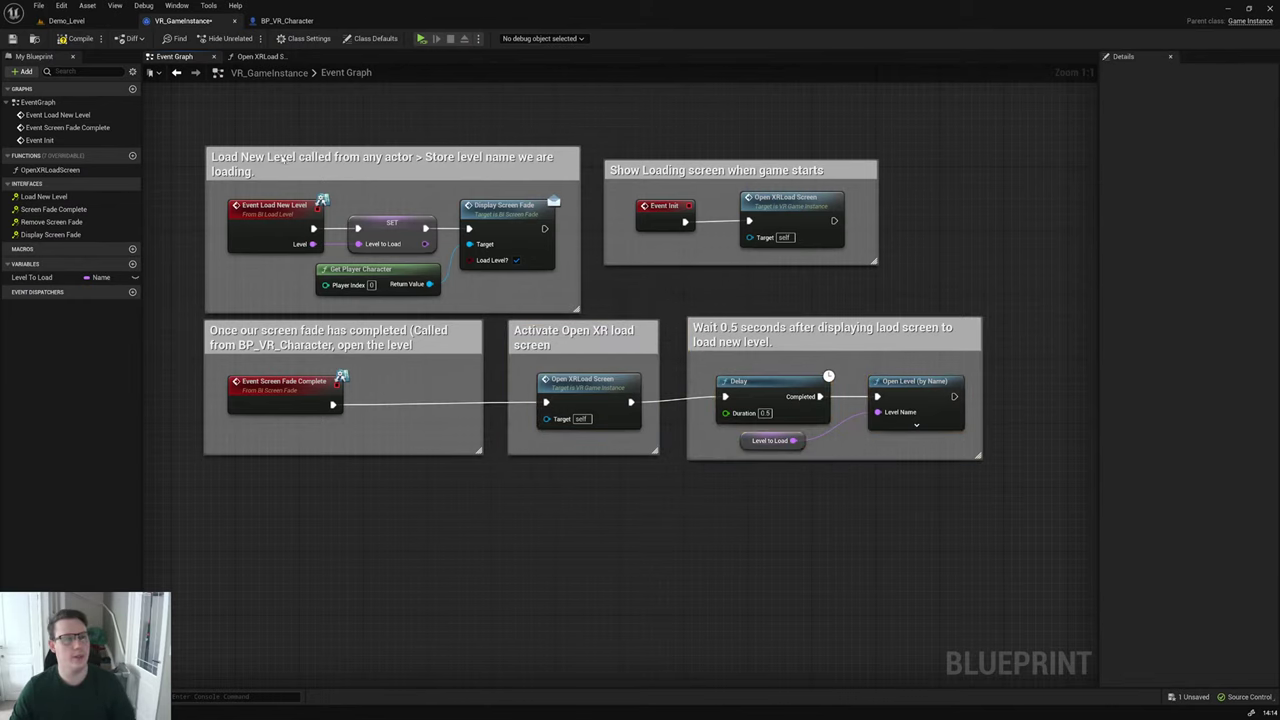
left_click(76, 38)
left_click(66, 20)
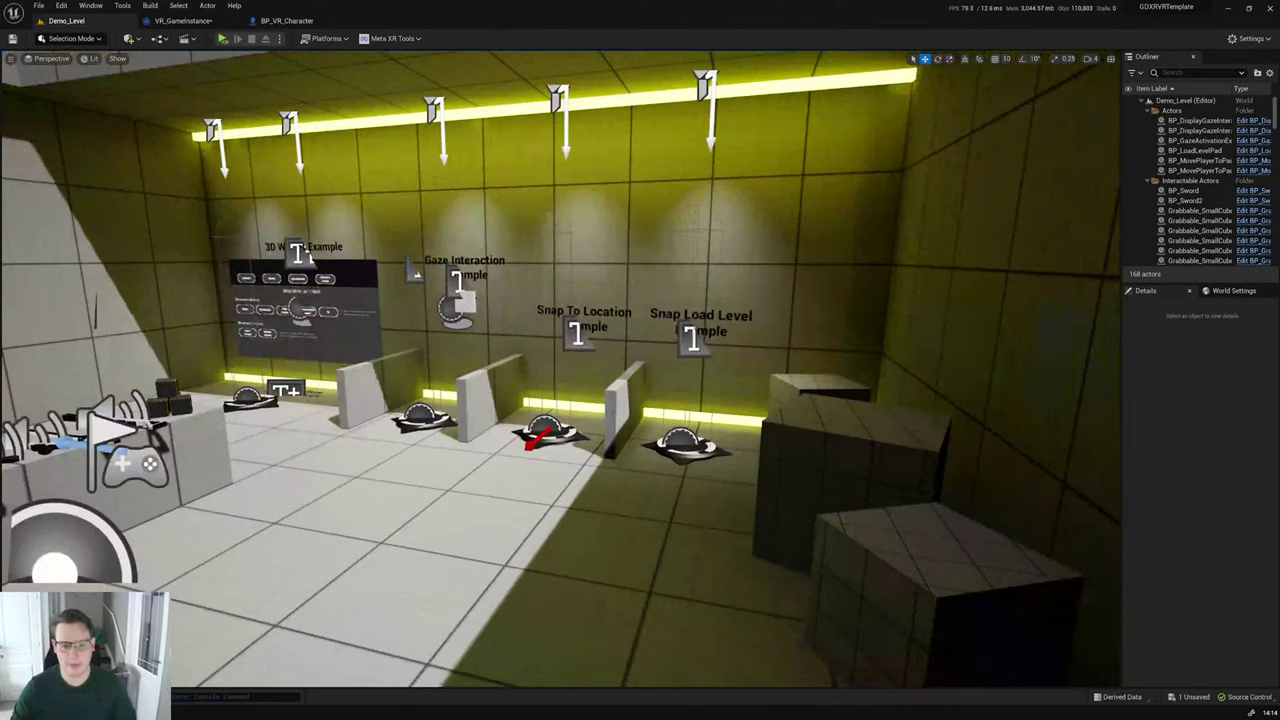
Step: Locate and open the BP_LoadLevelPad Blueprint and inspect the nodes in its comment
right_click(690, 447)
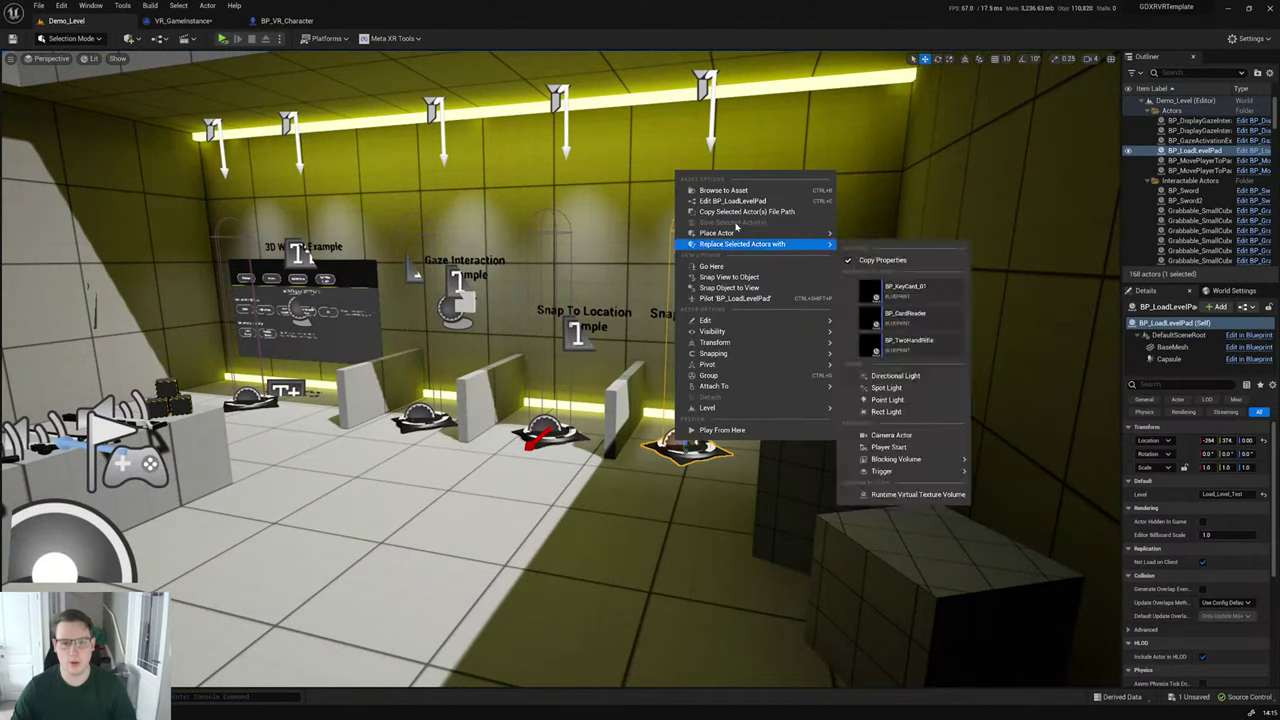
left_click(723, 190)
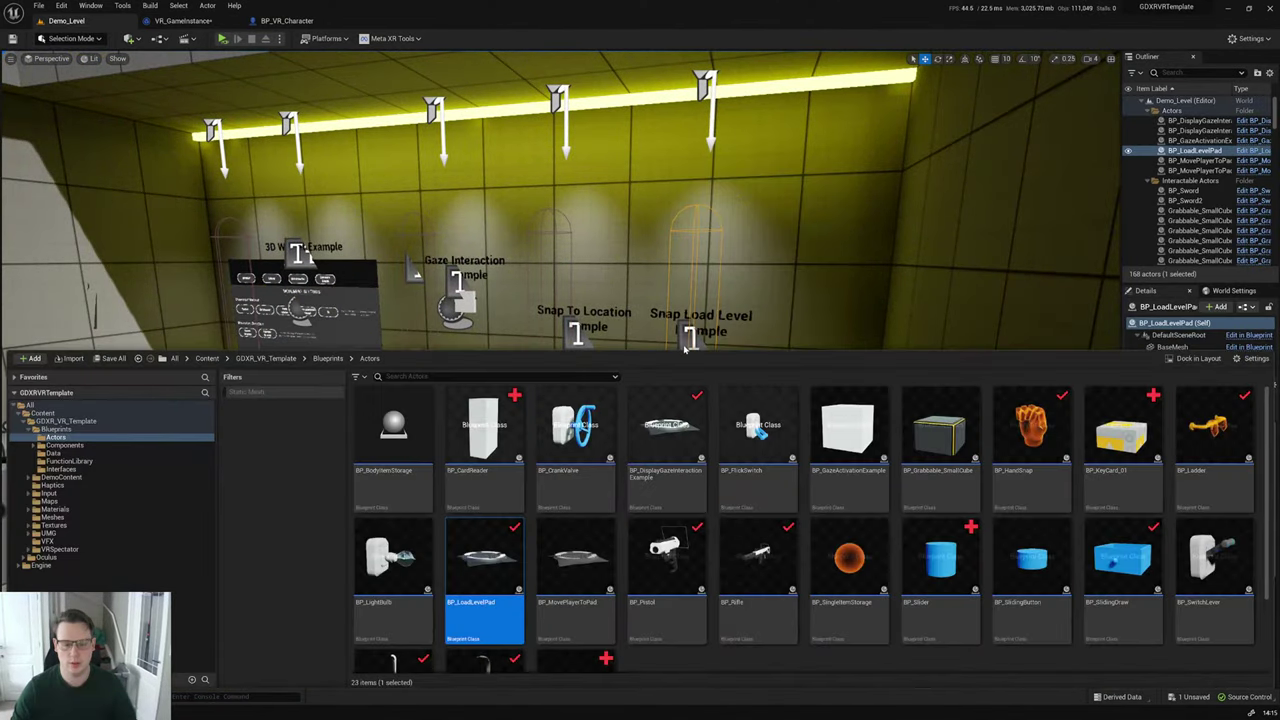
double_click(476, 570)
left_click_drag(723, 406, 600, 300)
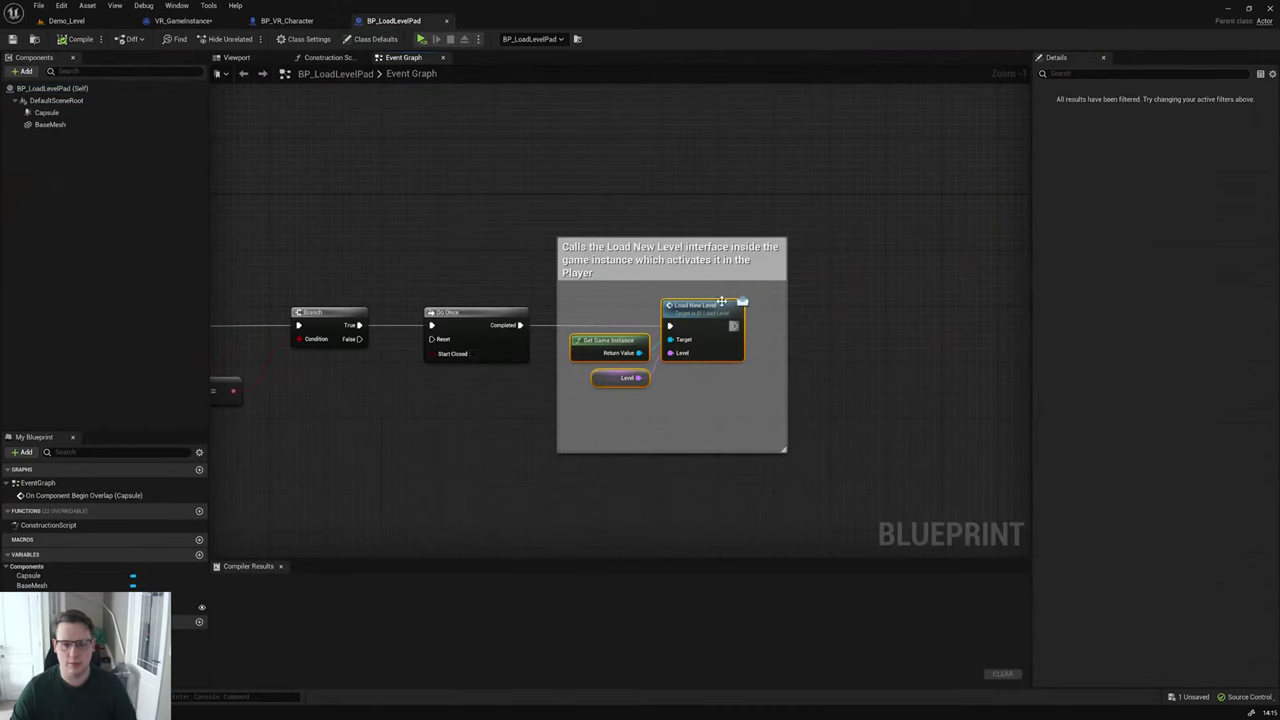
left_click(471, 188)
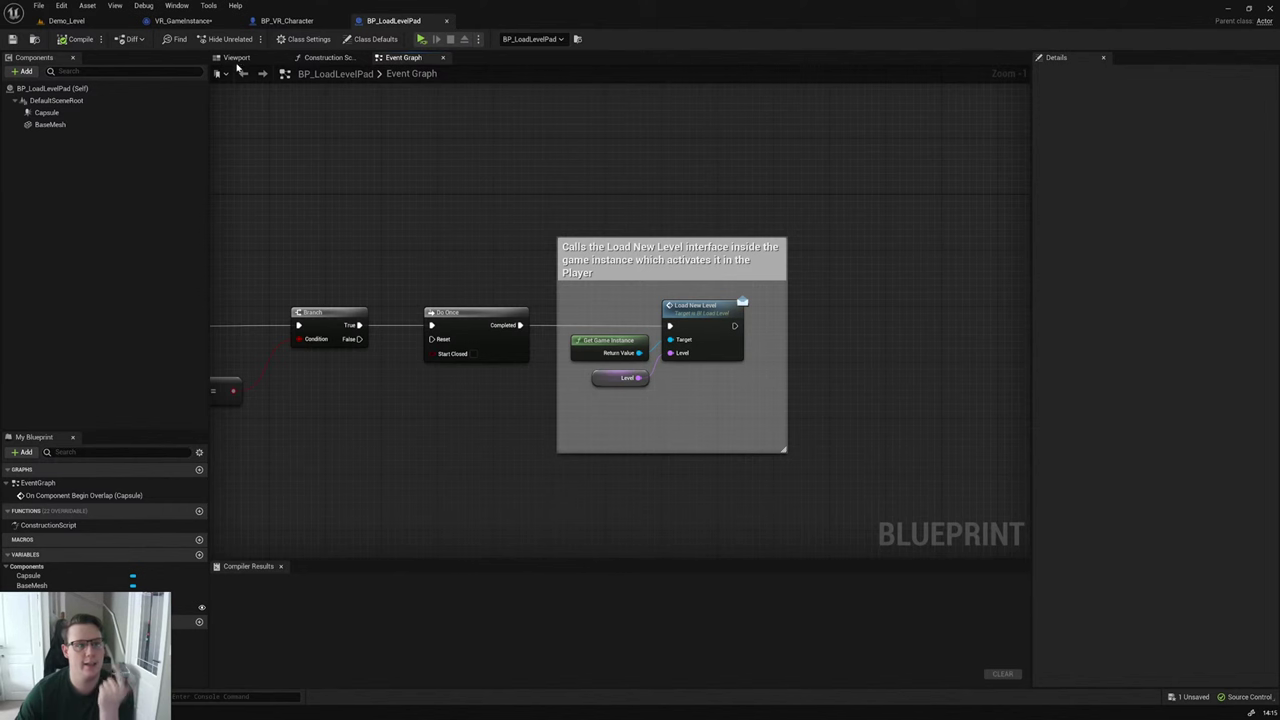
Step: Go to BP_VR_Character's graph and zoom into the Remove the screen fade nodes
left_click(287, 20)
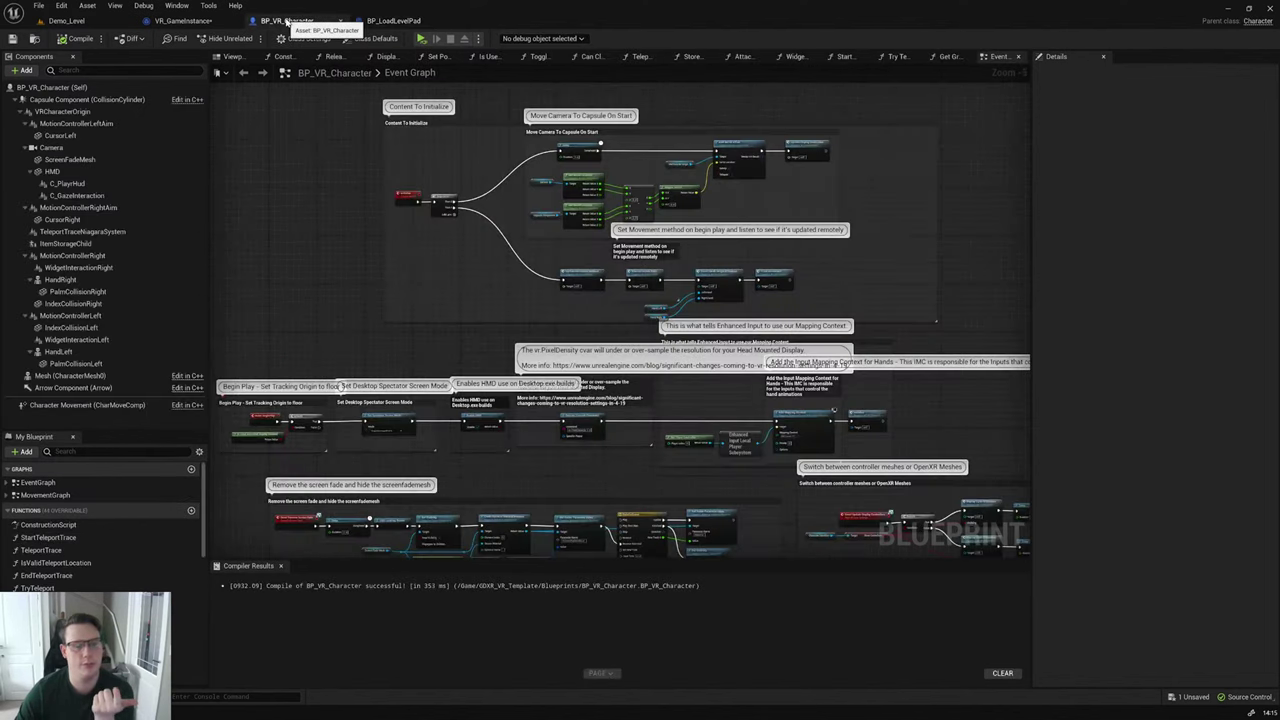
left_click(176, 21)
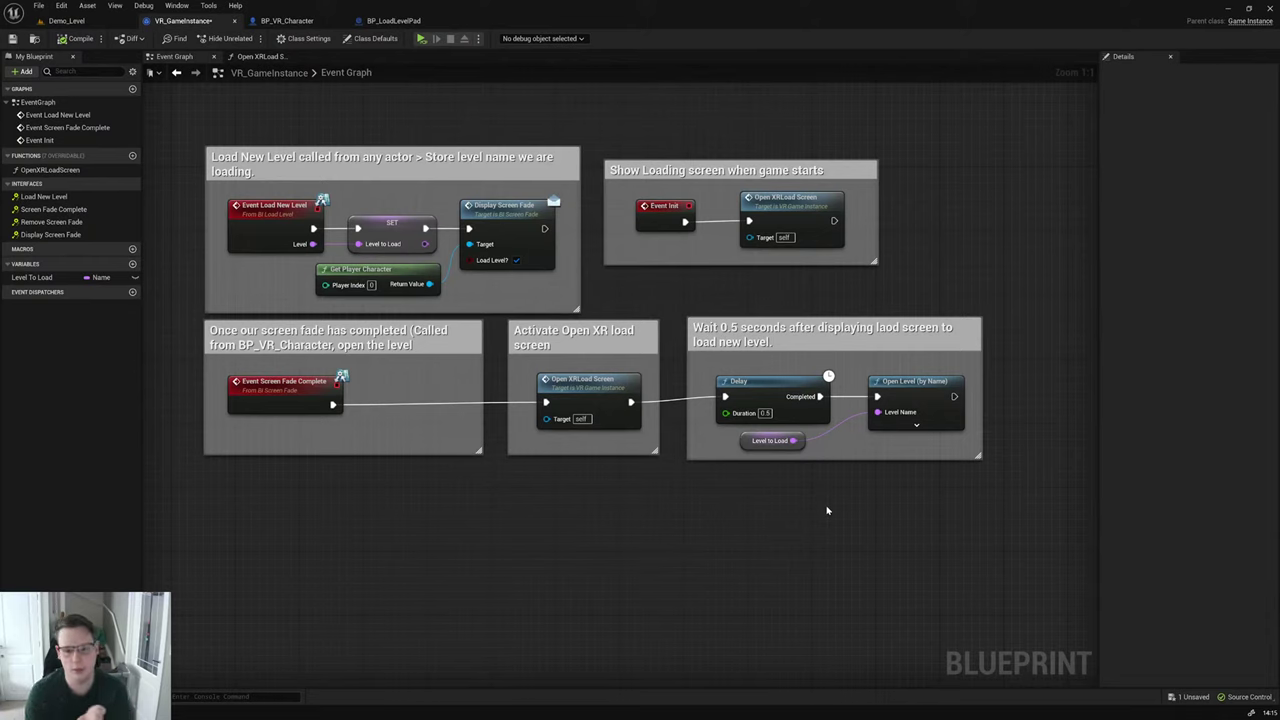
left_click(330, 20)
right_click_drag(748, 336, 873, 65)
scroll(530, 258, "up", 4)
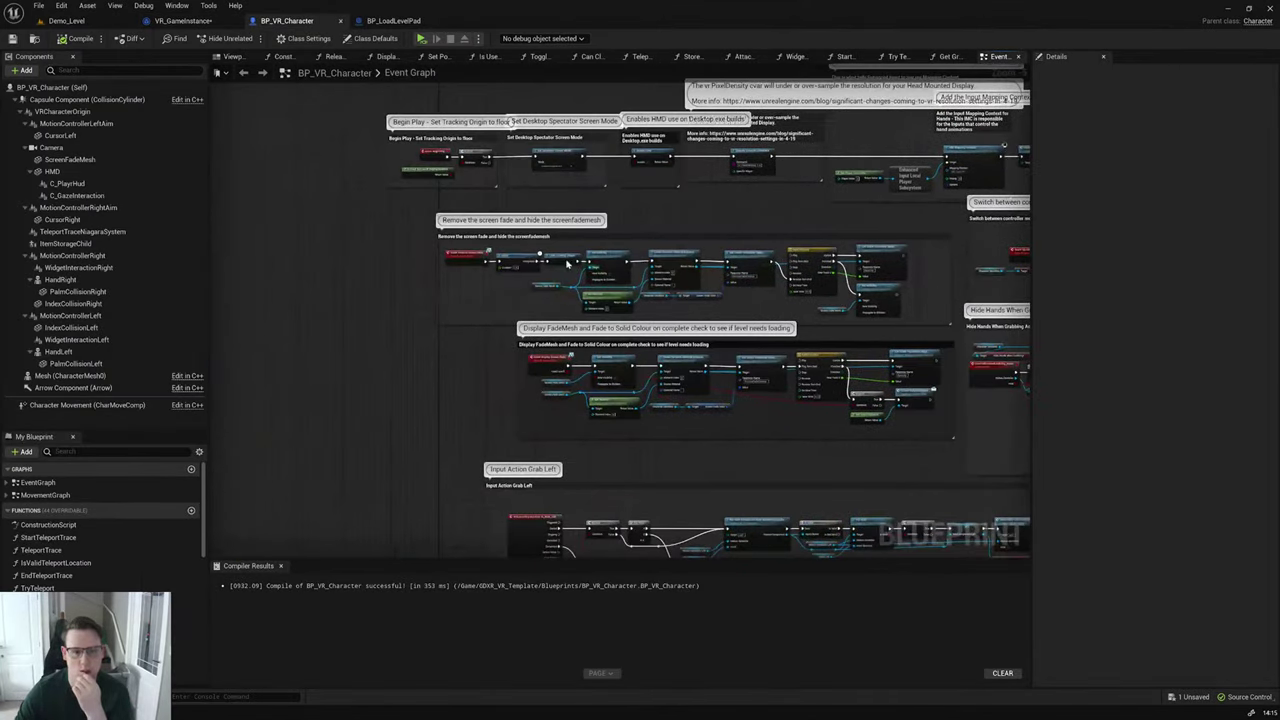
Step: Comment the Delay and Hide Loading Screen nodes 'If load screen is visible, Hide it before screen fade starts.'
left_click_drag(536, 280, 498, 246)
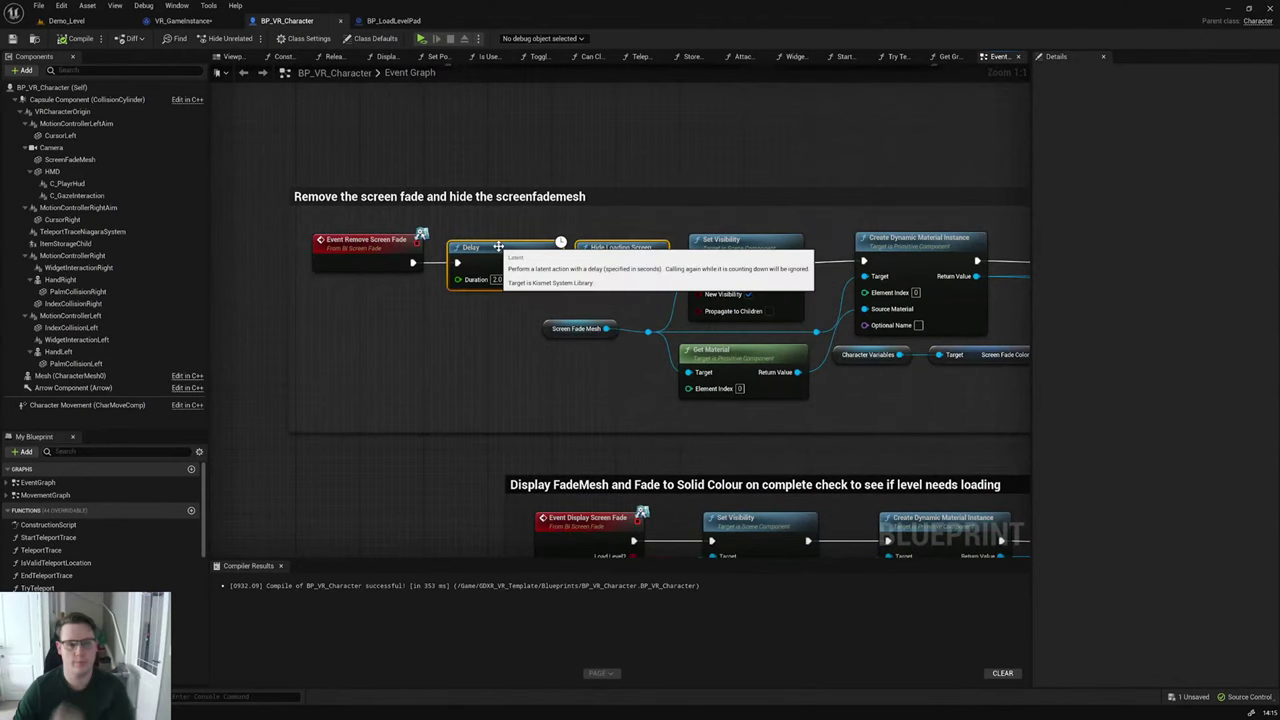
type("cIf load")
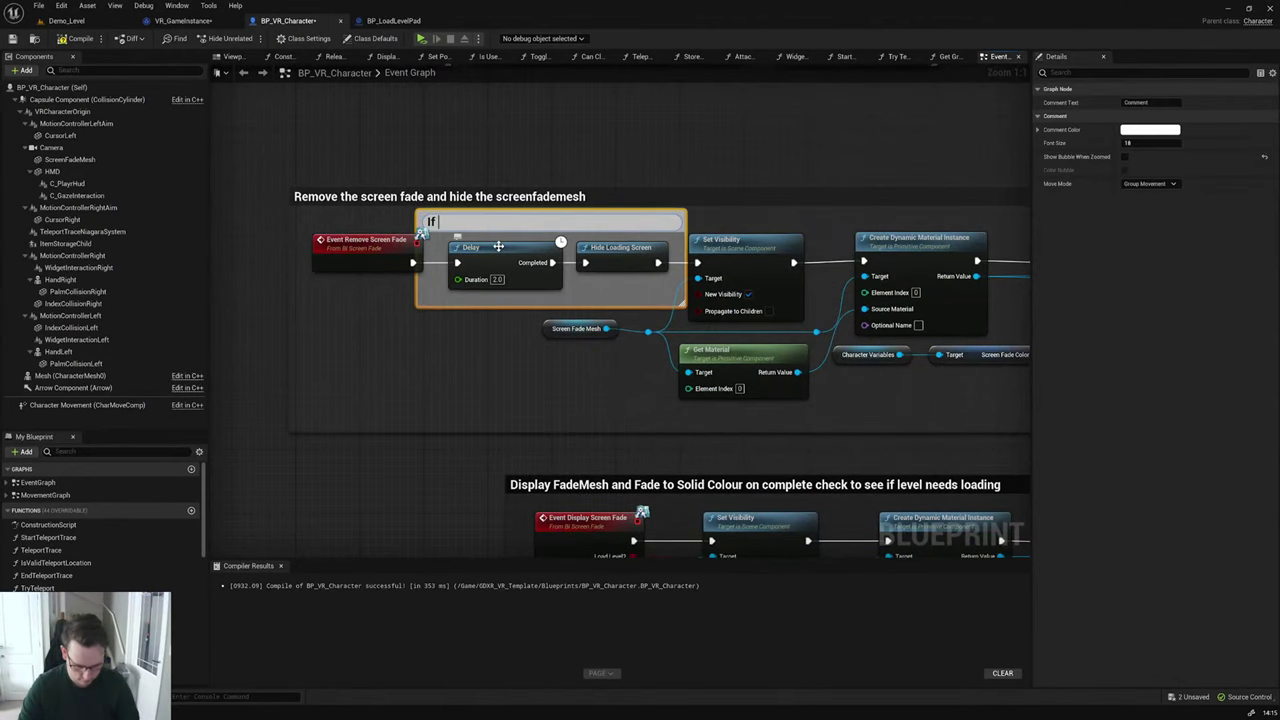
type(" screen ")
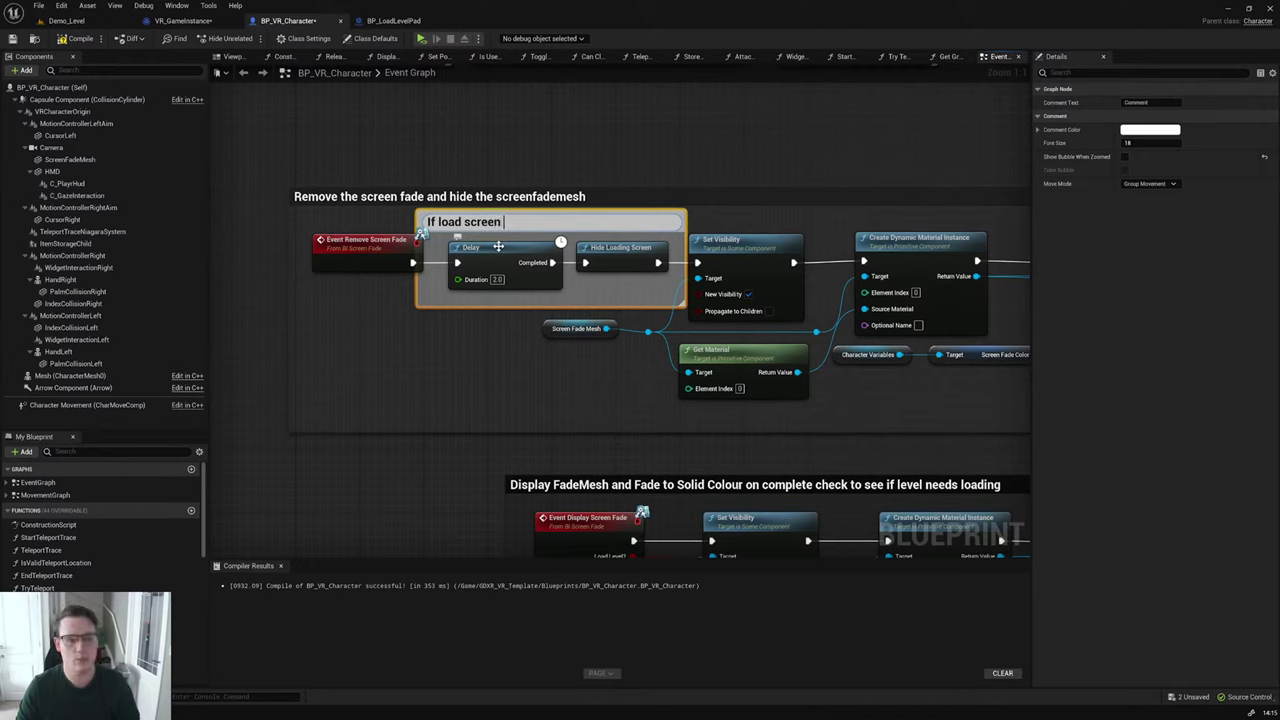
type("is visib")
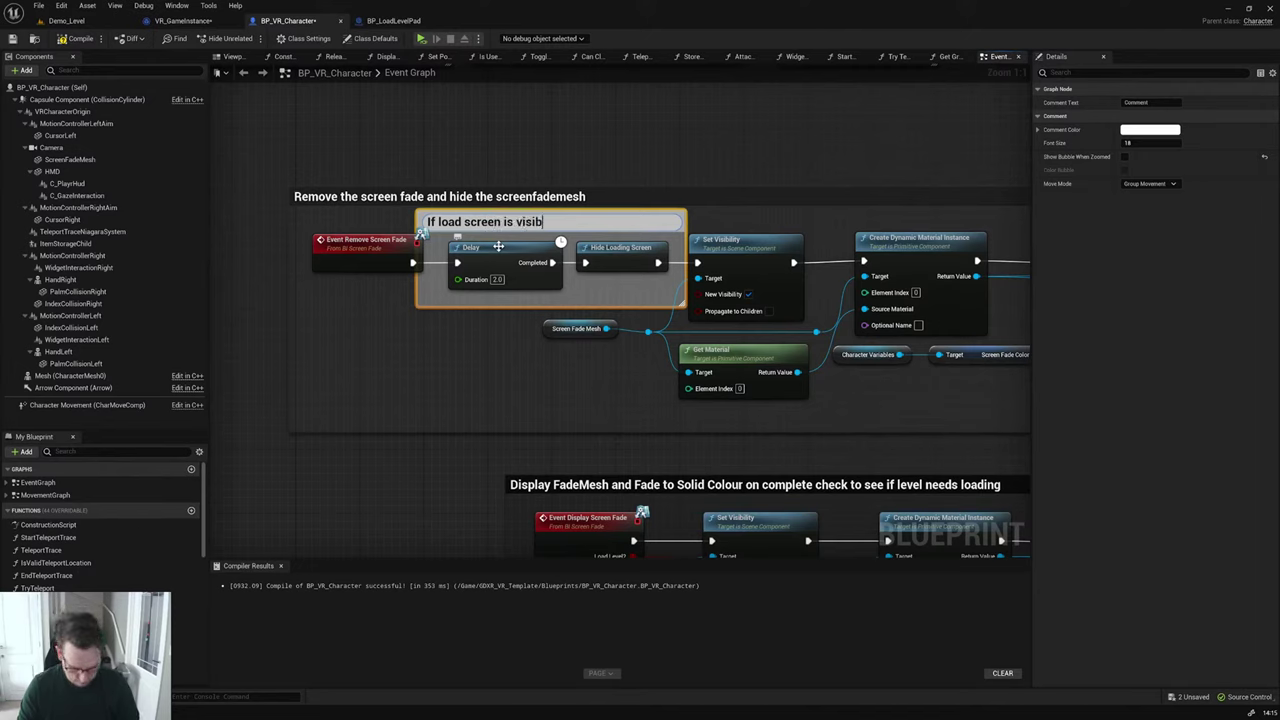
type("le, Hid")
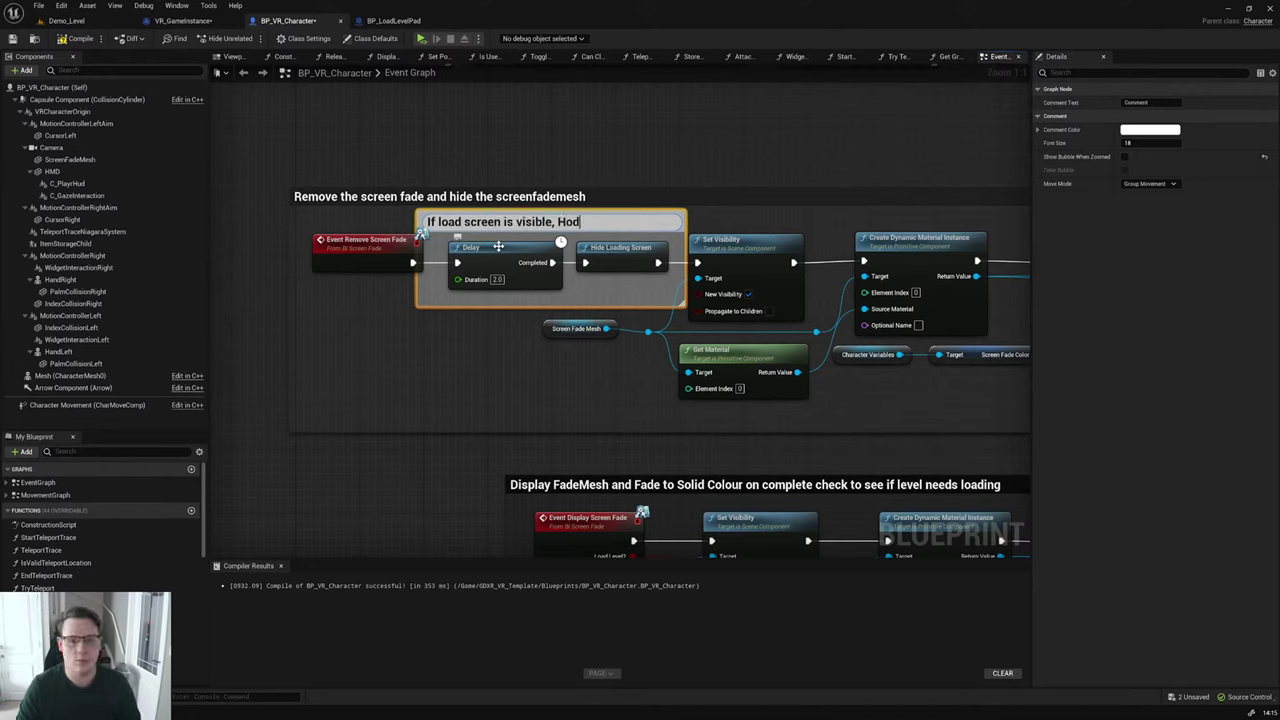
key("BackSpace")
key("BackSpace")
type("ide i")
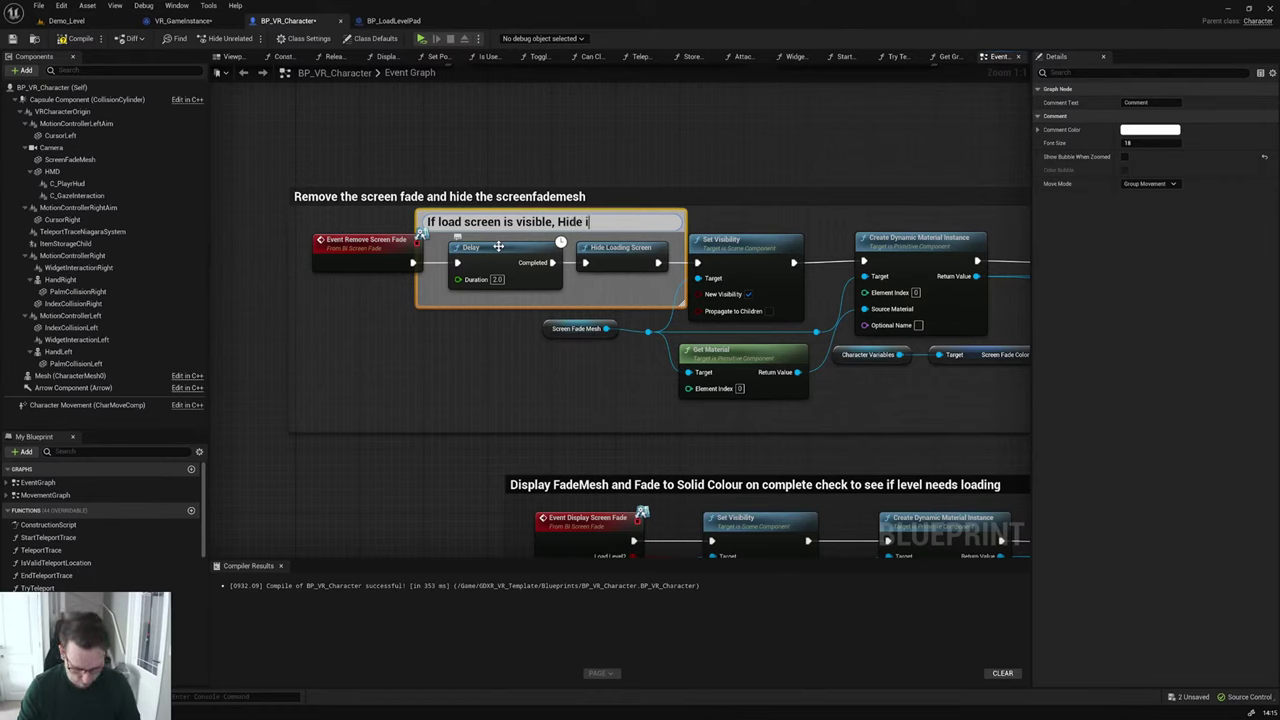
type("t after sc")
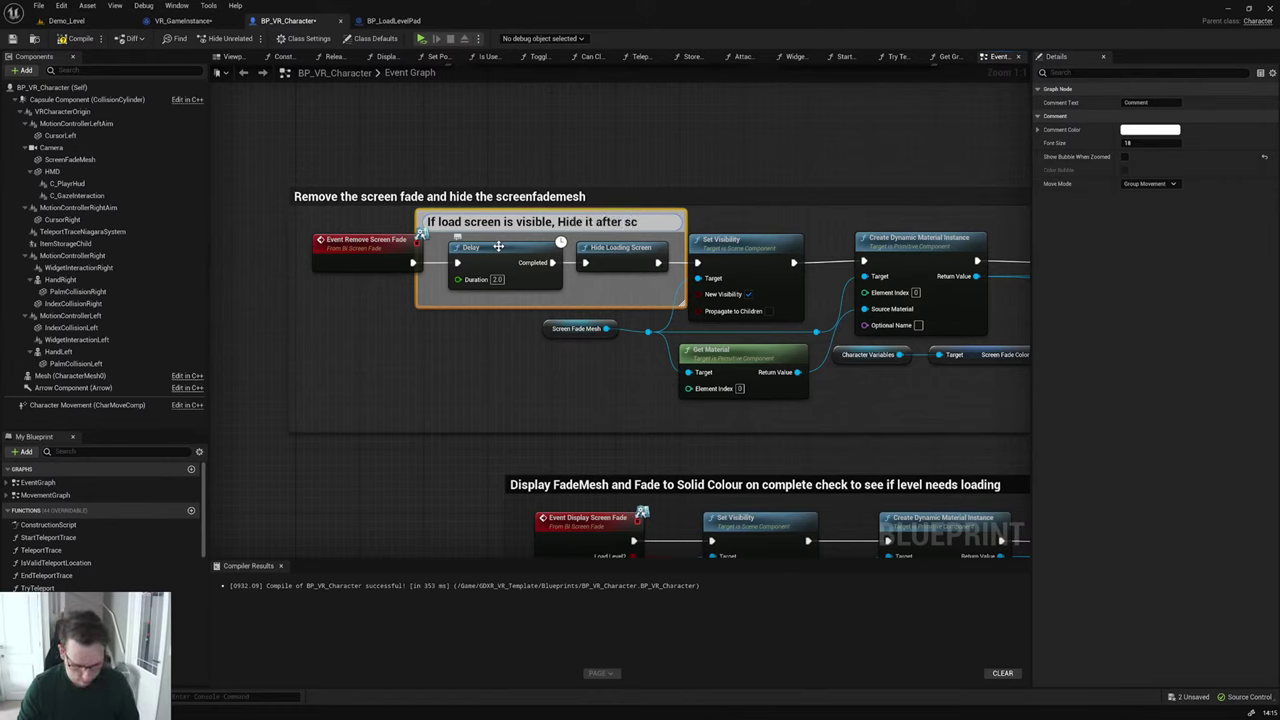
key("BackSpace")
key("BackSpace")
key("BackSpace")
key("BackSpace")
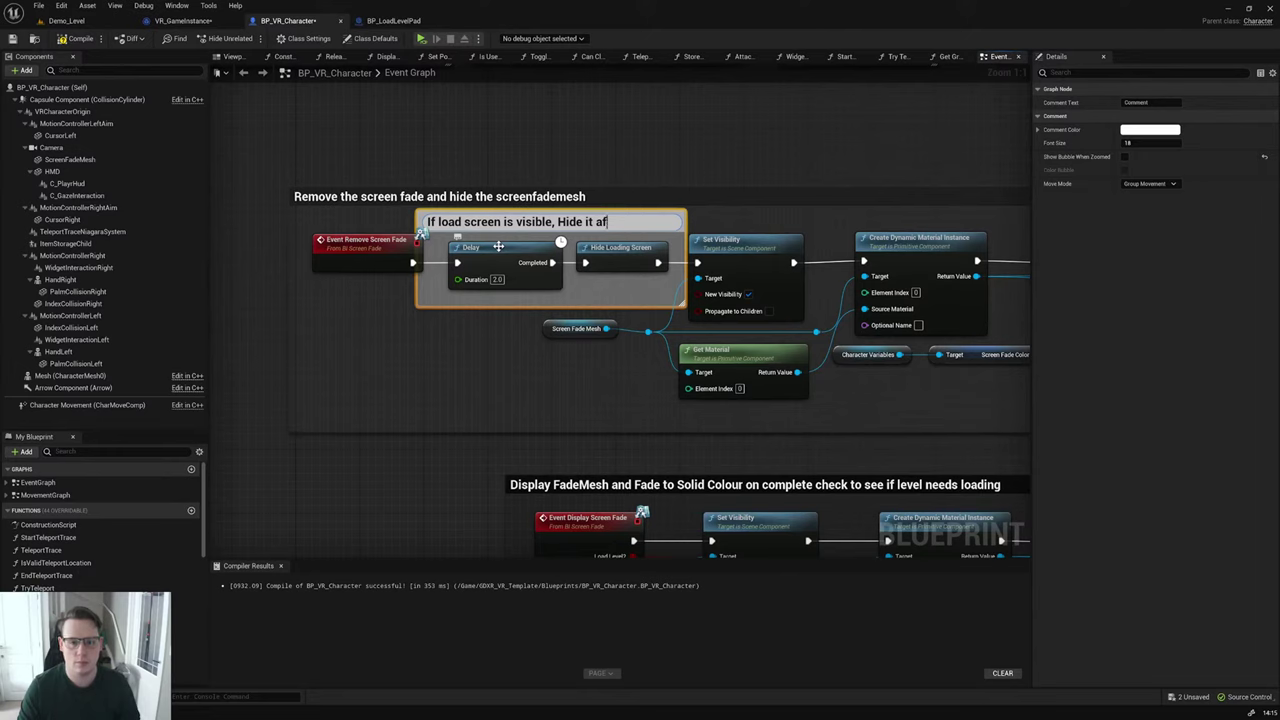
type("before sc")
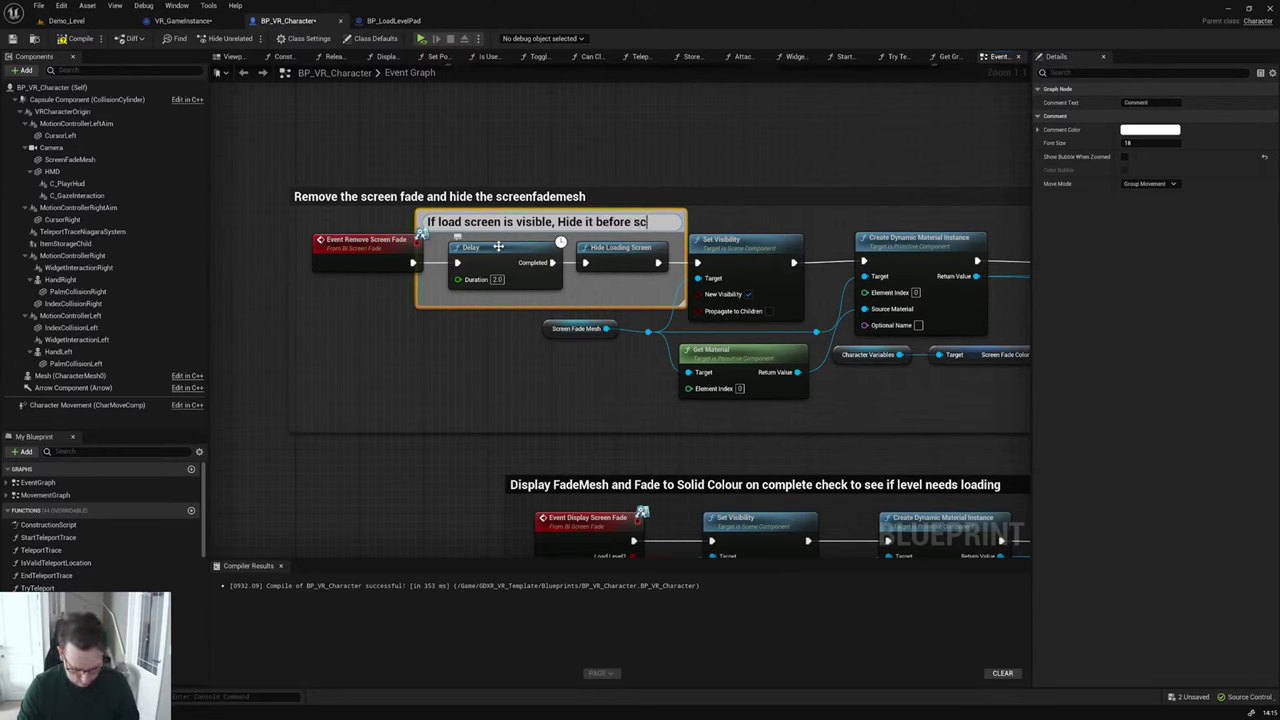
type("reen fade st")
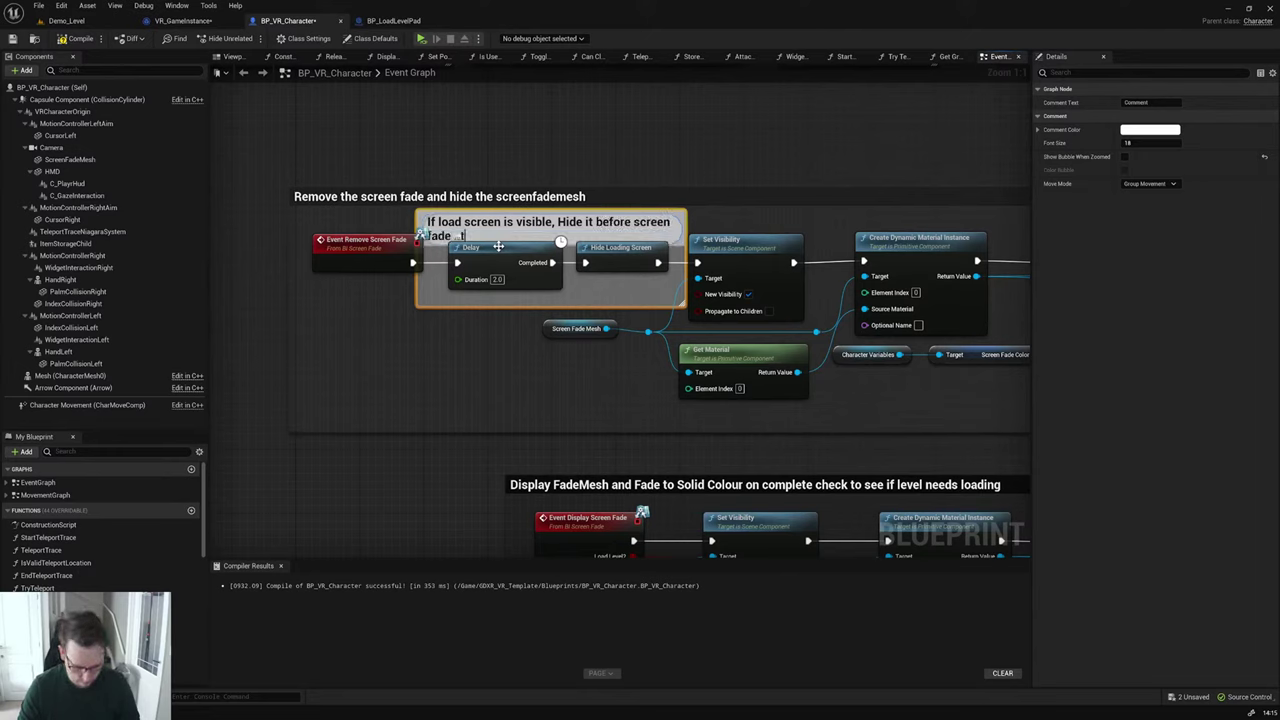
type("arts.")
left_click(472, 143)
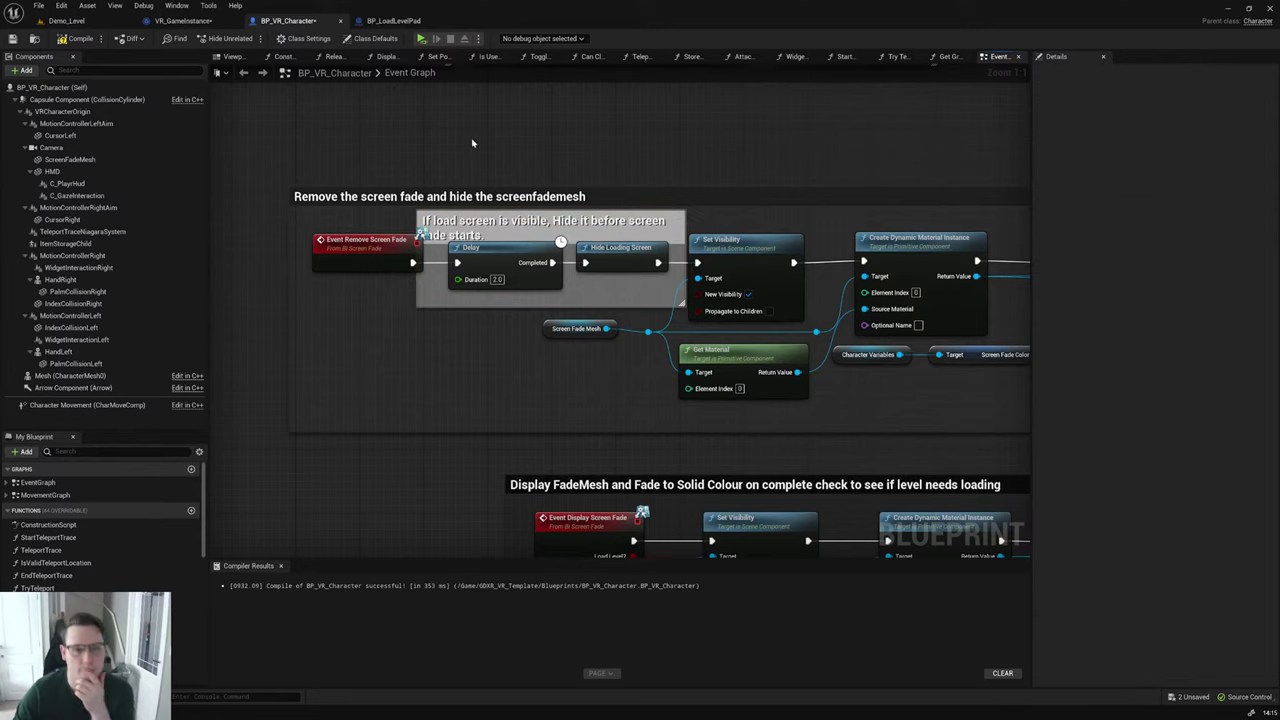
left_click_drag(482, 188, 480, 164)
left_click_drag(380, 246, 289, 246)
left_click_drag(422, 234, 381, 234)
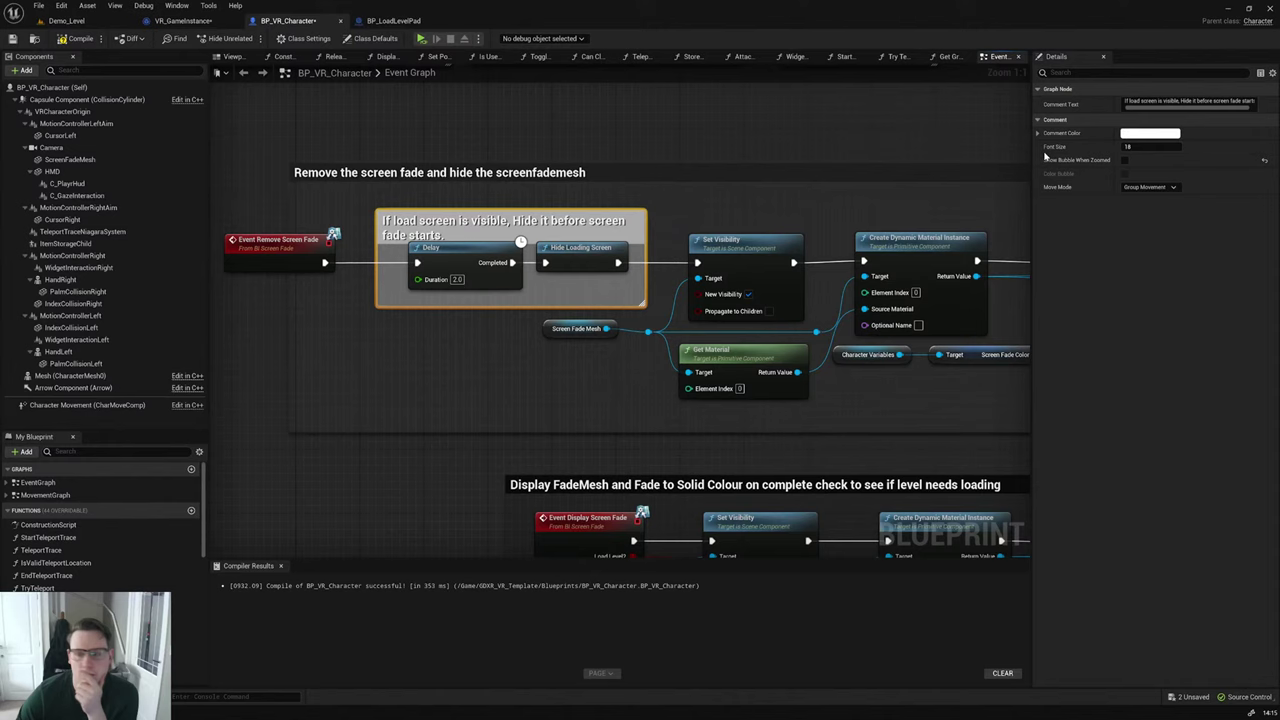
Step: Make the new comment dark grey, then review the File save list and cancel without saving
left_click(1150, 133)
left_click(1088, 266)
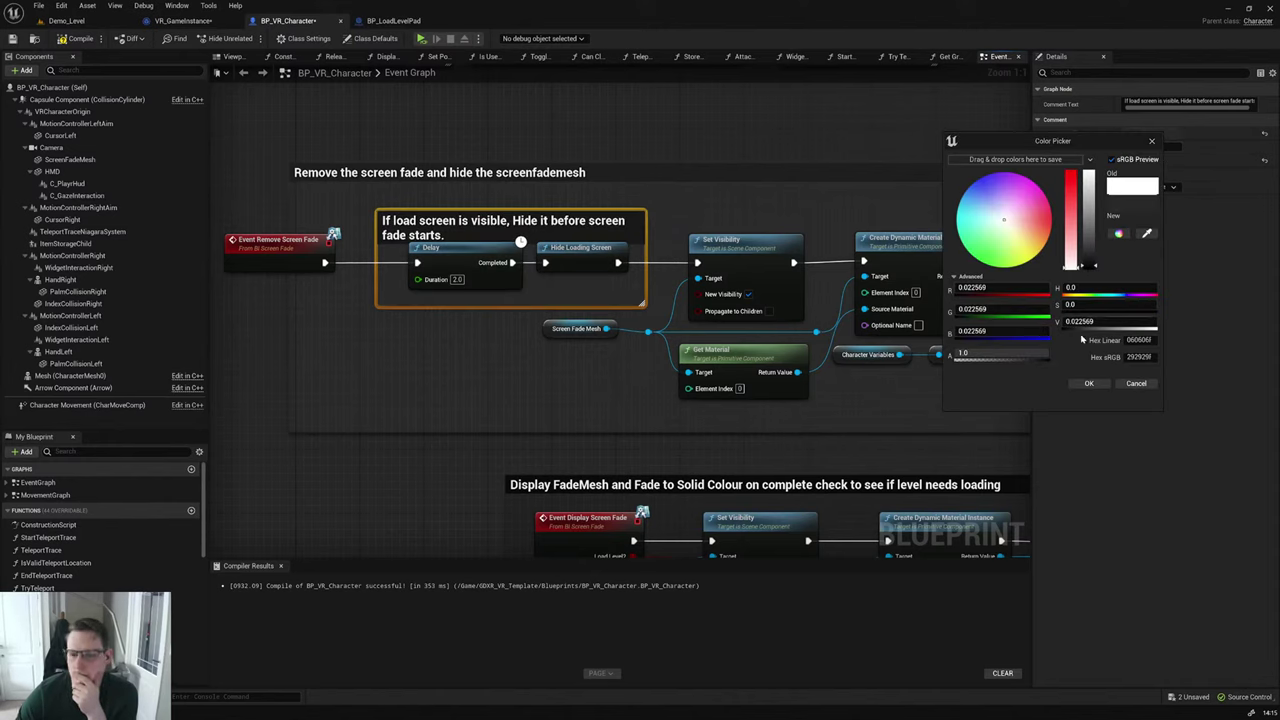
left_click(1088, 385)
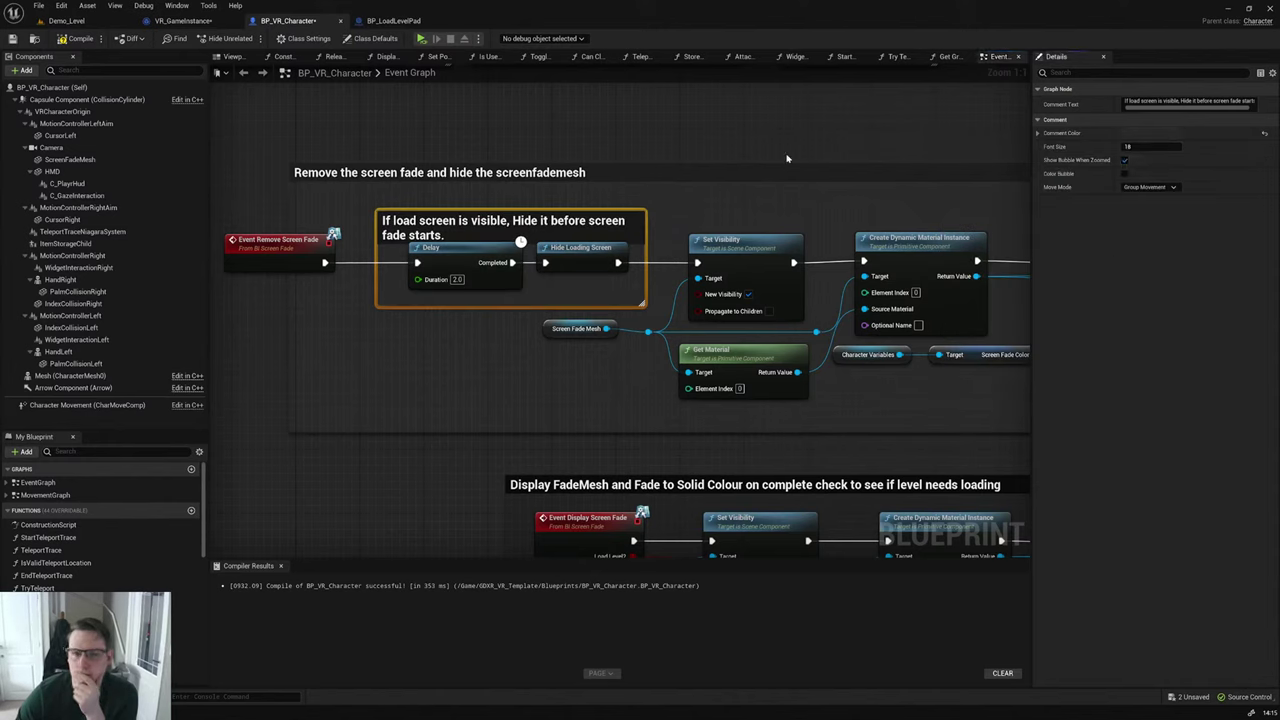
left_click(610, 133)
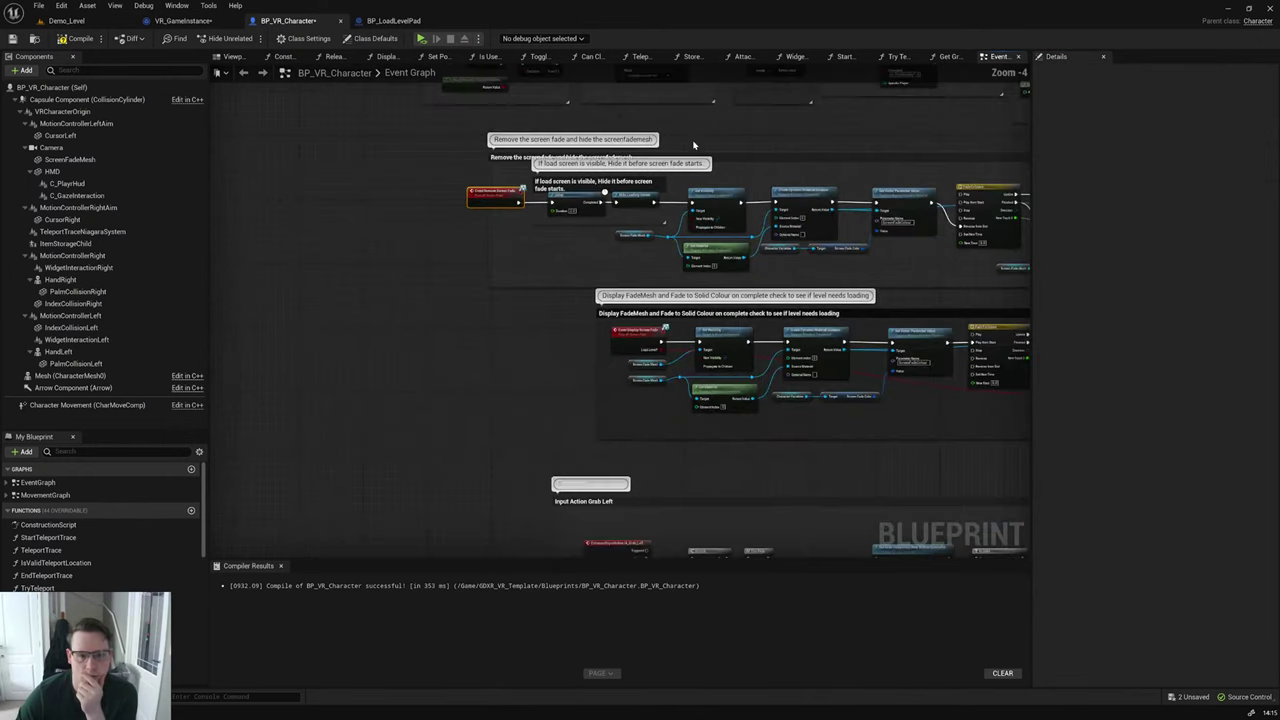
scroll(690, 140, "down", 5)
scroll(491, 399, "down", 3)
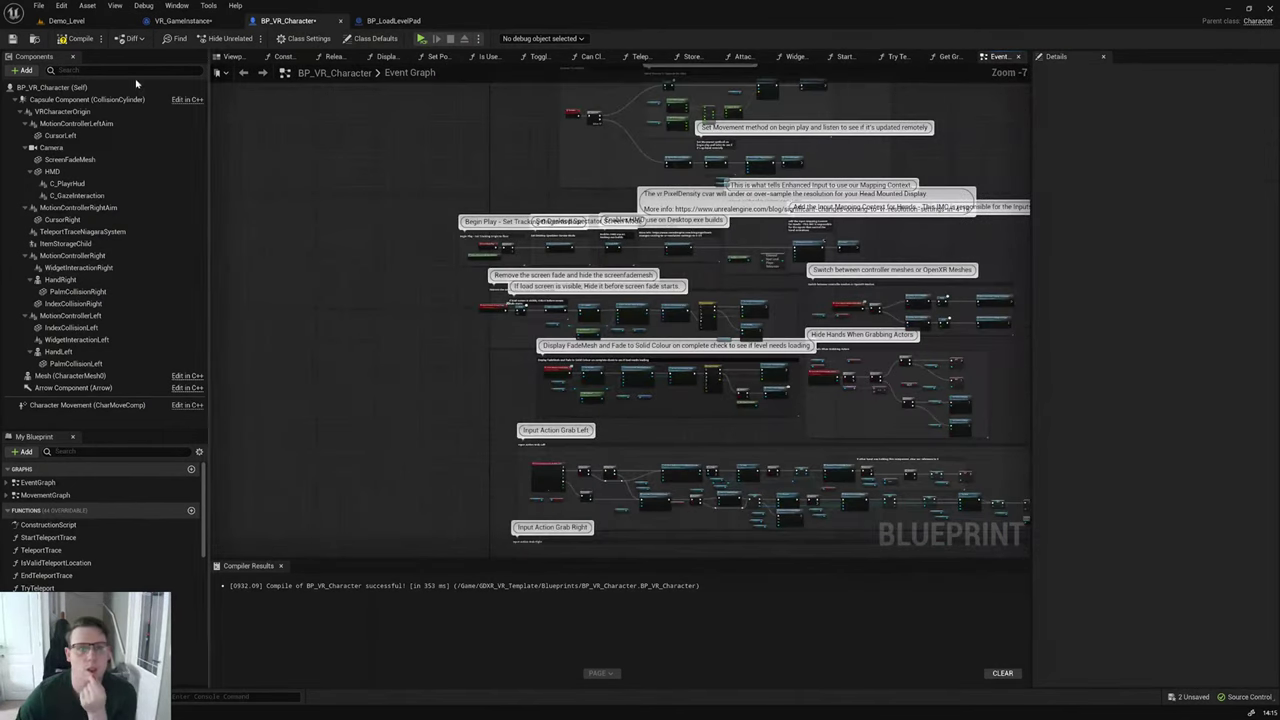
left_click(38, 6)
left_click(100, 60)
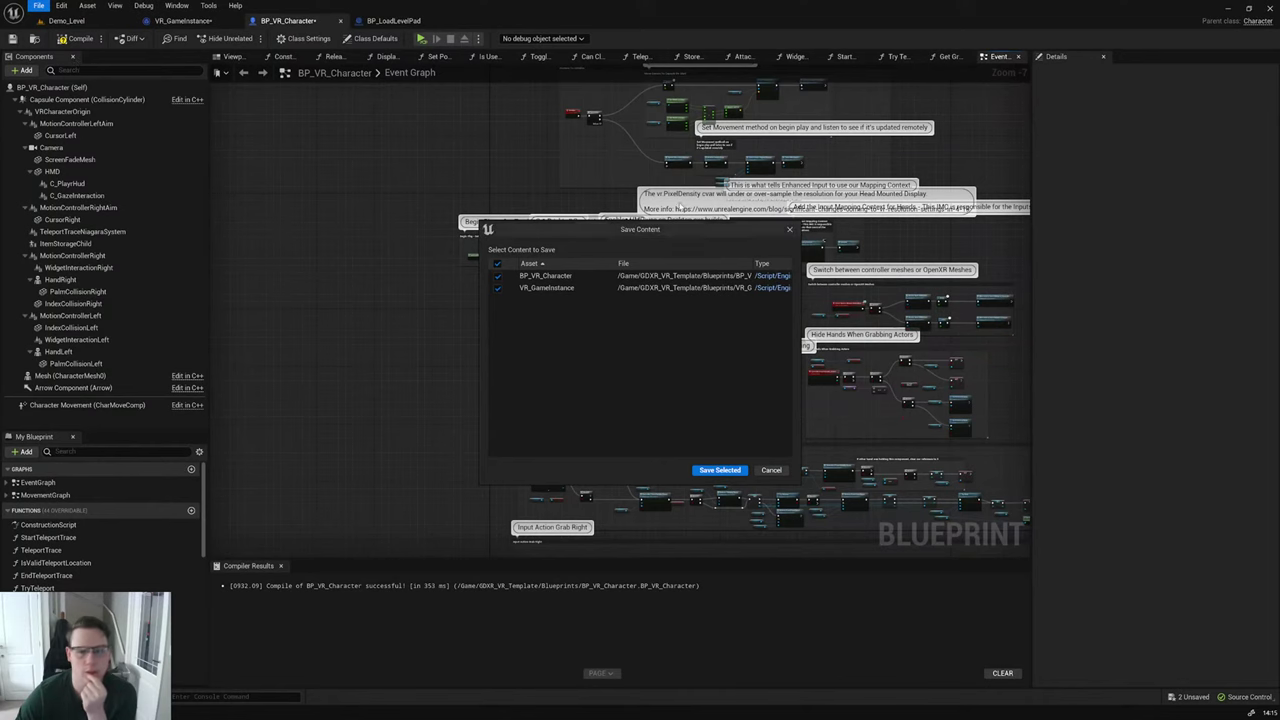
left_click(790, 230)
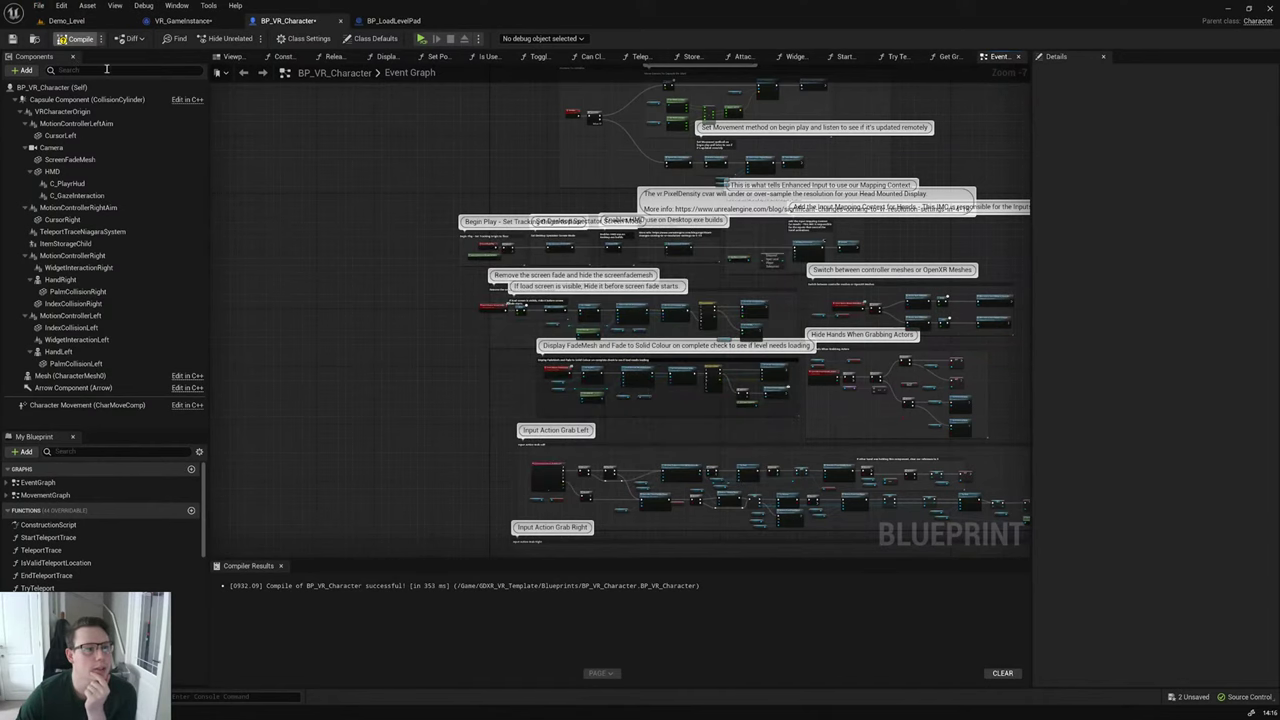
left_click(197, 21)
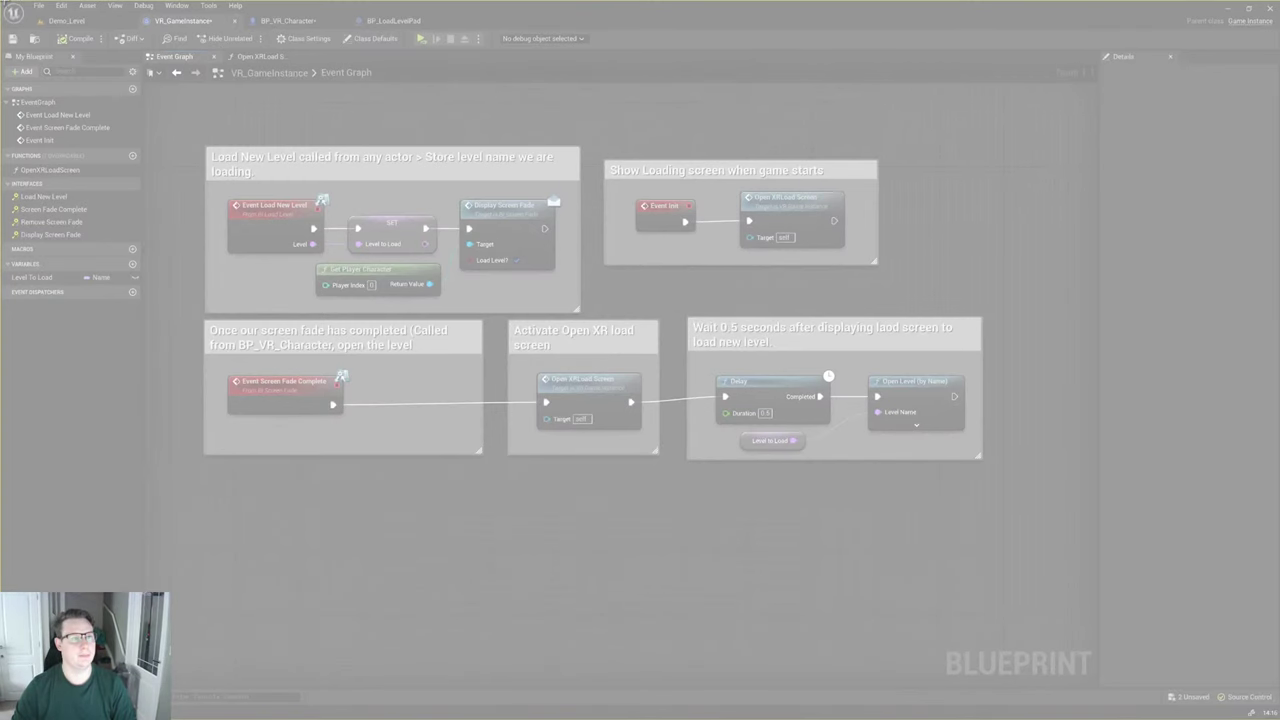
Step: Snip the VR_GameInstance graph, arrow the Activate Open XR load screen group, and copy it
left_click_drag(2, 1, 1122, 700)
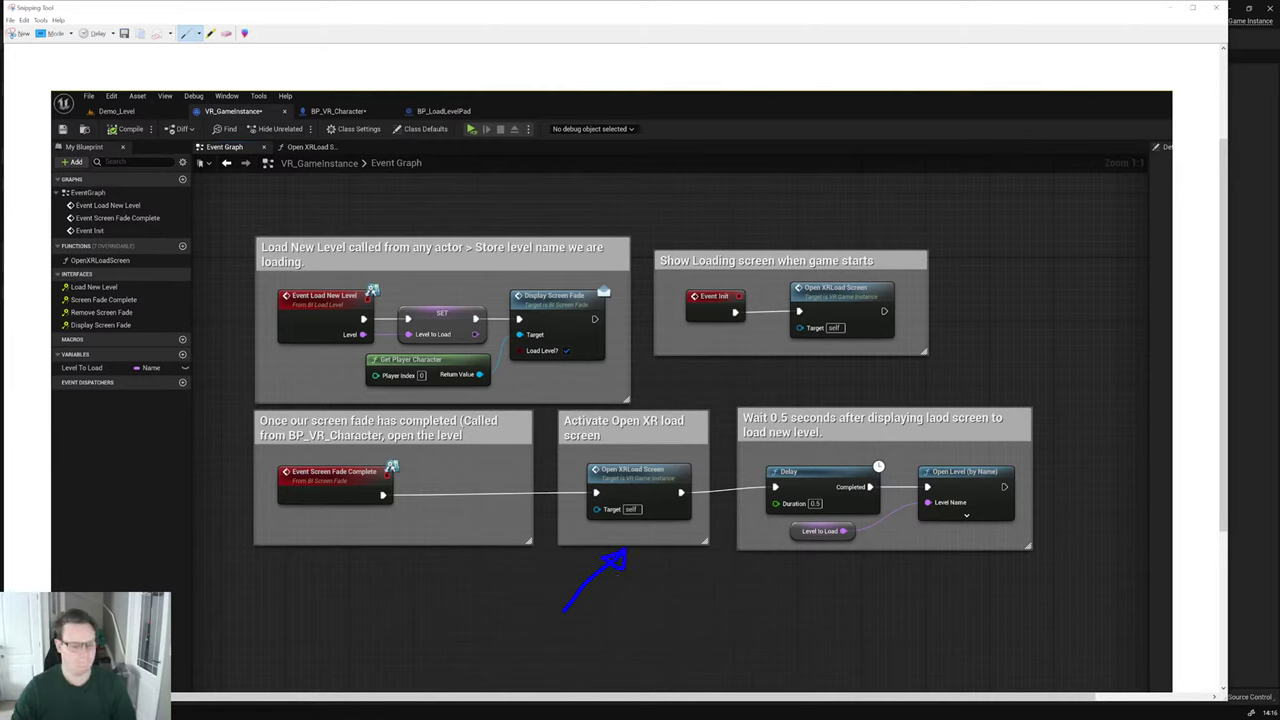
key("alt+Tab")
key("alt+Tab")
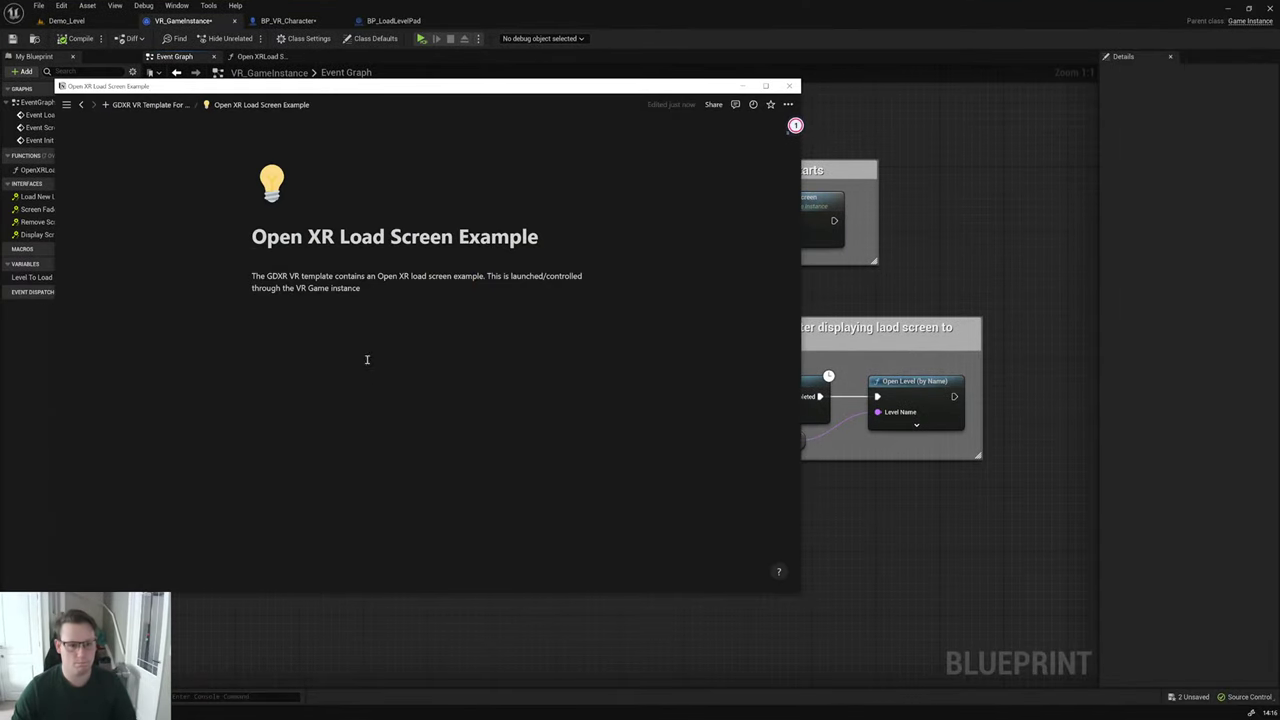
Step: Paste the annotated graph screenshot into the Notion page, then pan the Unreal graph slightly down
key("ctrl+v")
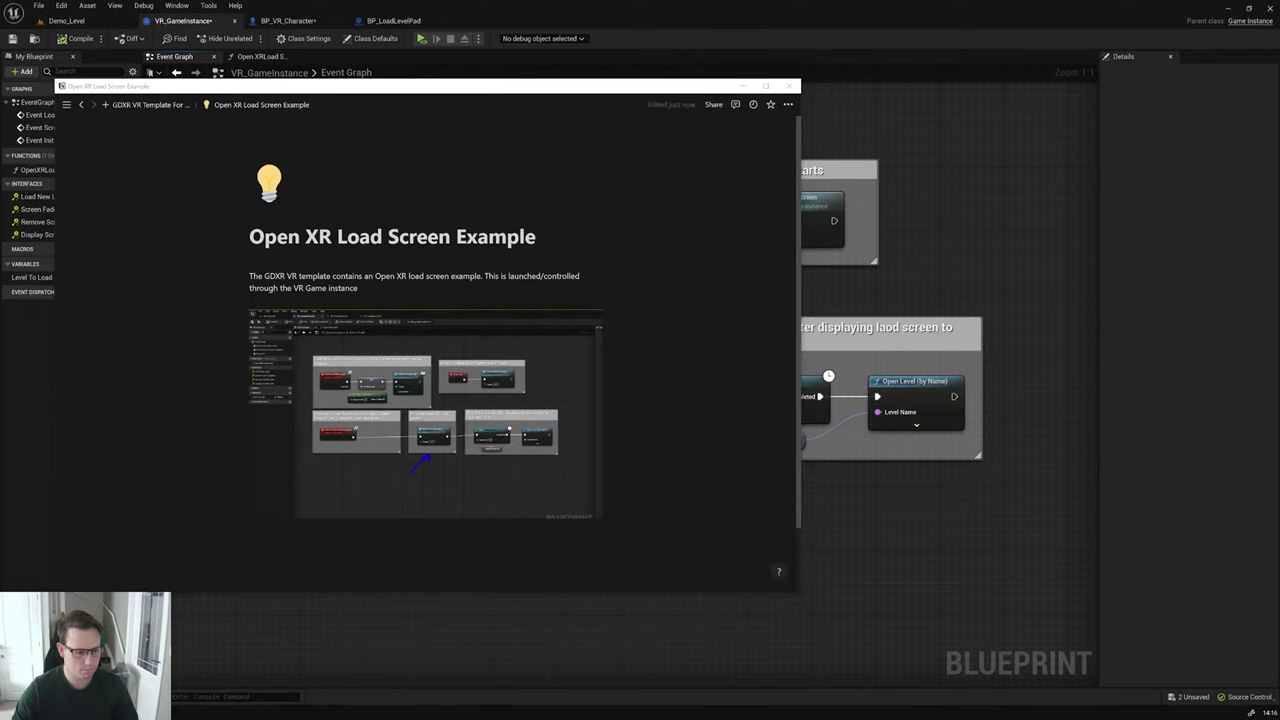
key("alt+Tab")
right_click_drag(953, 220, 964, 301)
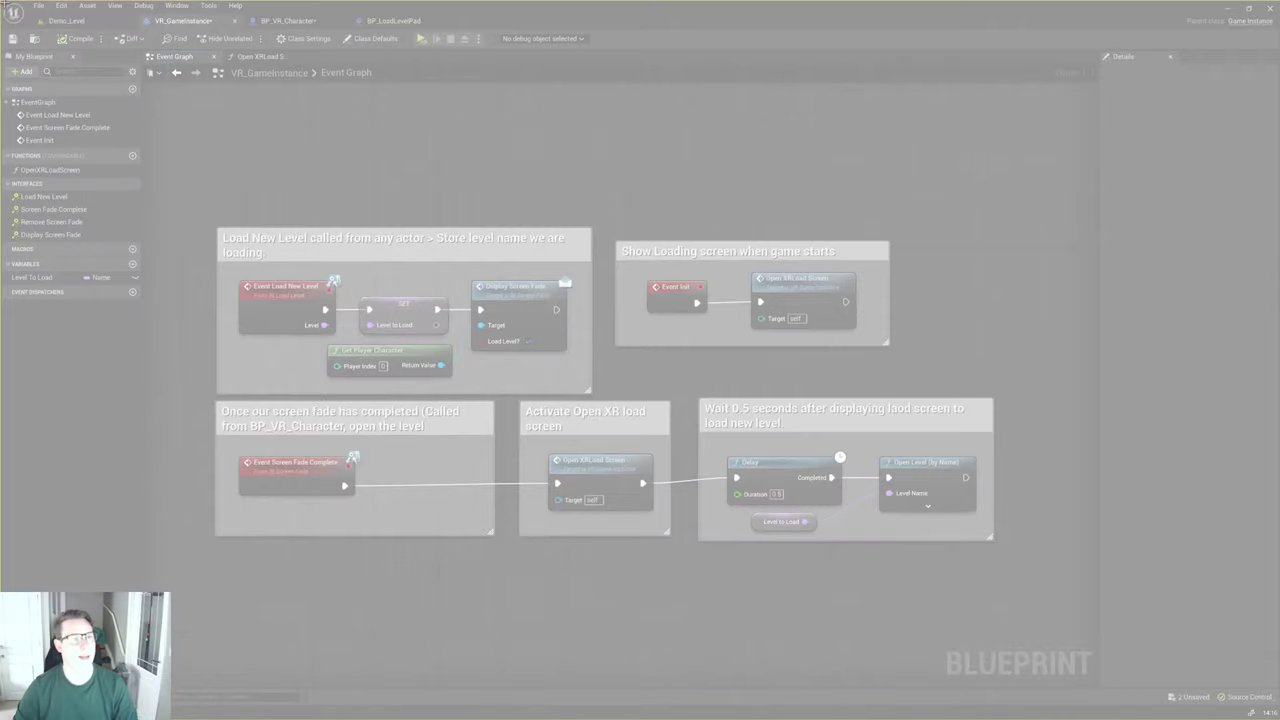
Step: Snip the graph again with blue arrows at the Show Loading screen and Activate Open XR groups
left_click_drag(2, 2, 1168, 700)
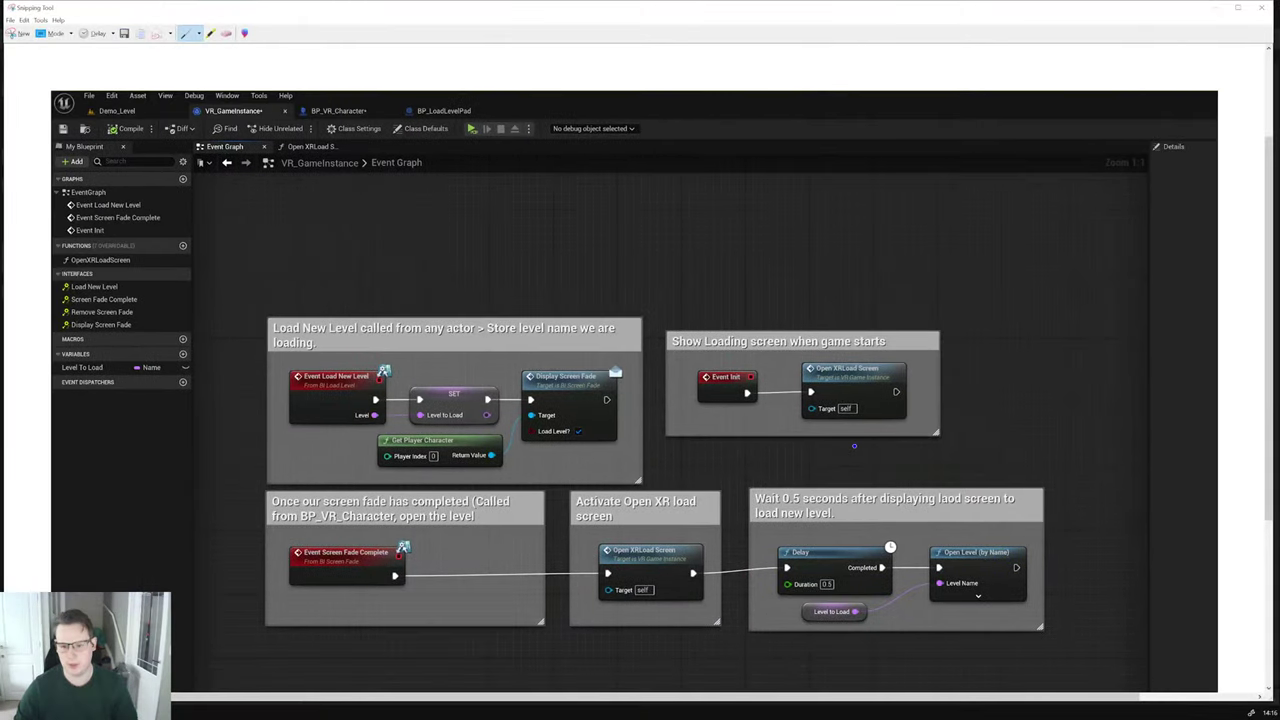
left_click_drag(940, 349, 1033, 274)
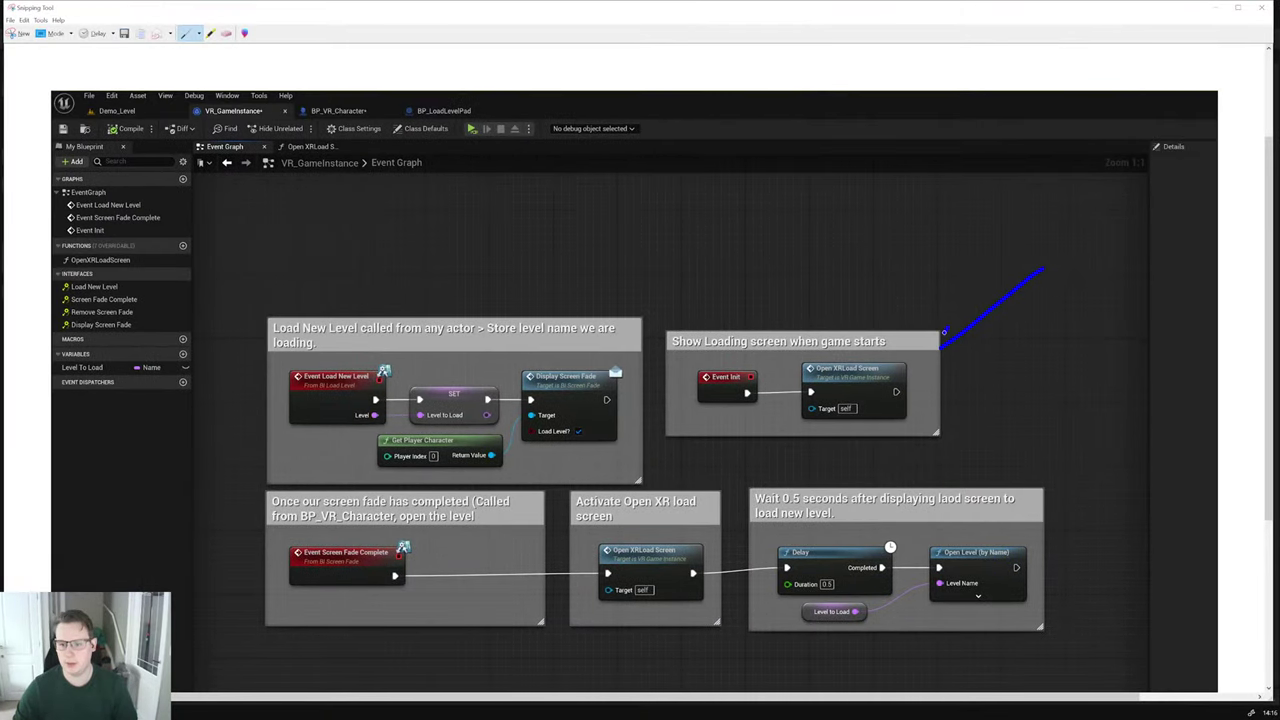
mouse_move(944, 332)
left_mouse_down()
mouse_move(939, 350)
mouse_move(979, 351)
left_mouse_up()
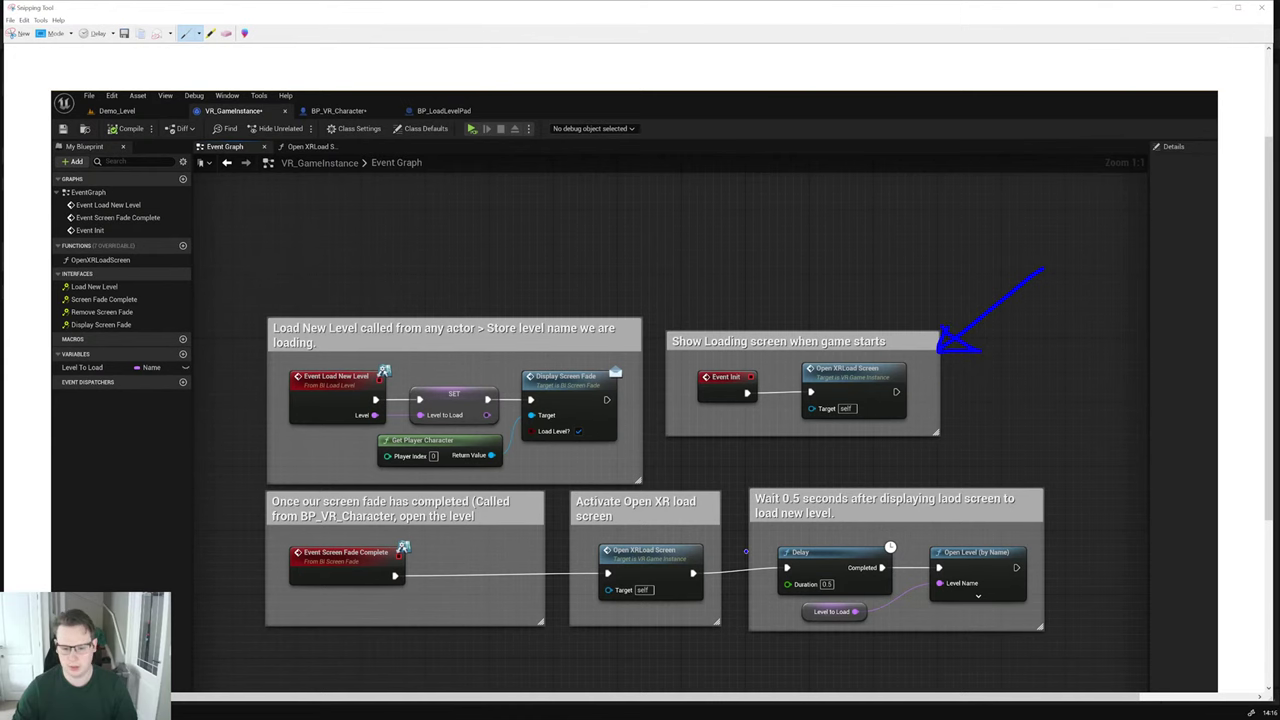
scroll(673, 640, "down", 3)
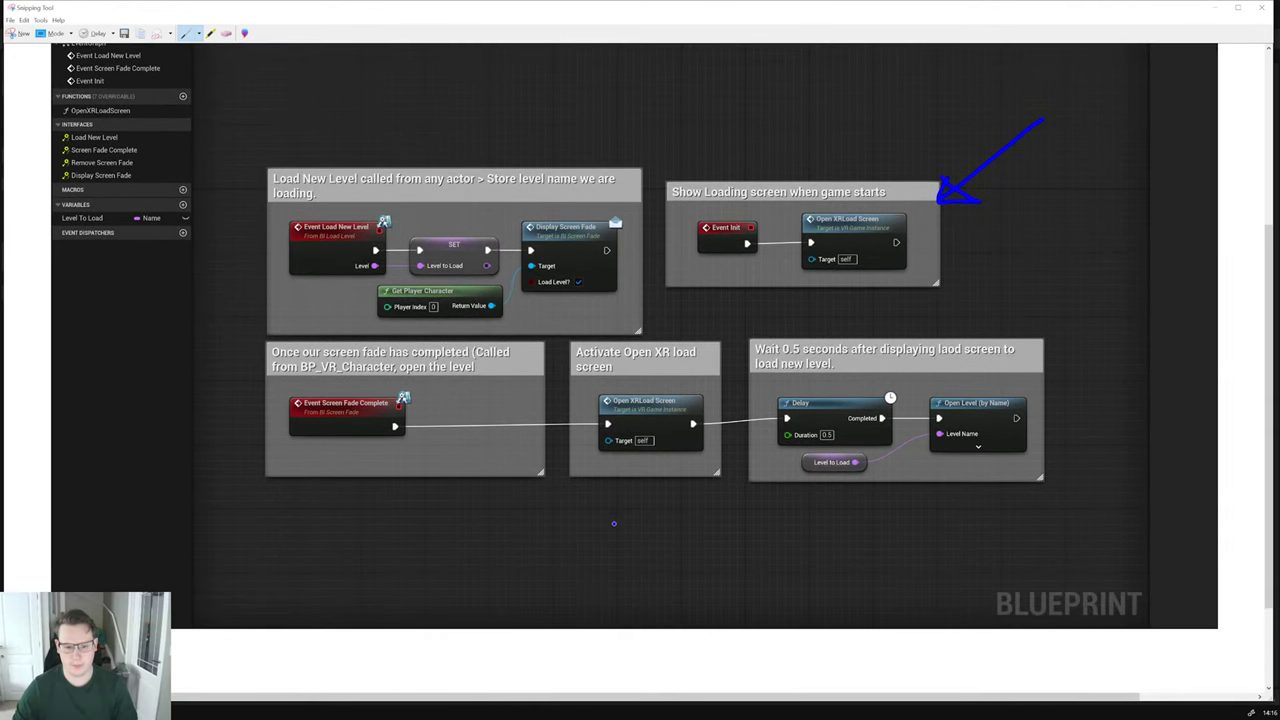
mouse_move(601, 501)
left_mouse_down()
mouse_move(621, 507)
mouse_move(593, 567)
left_mouse_up()
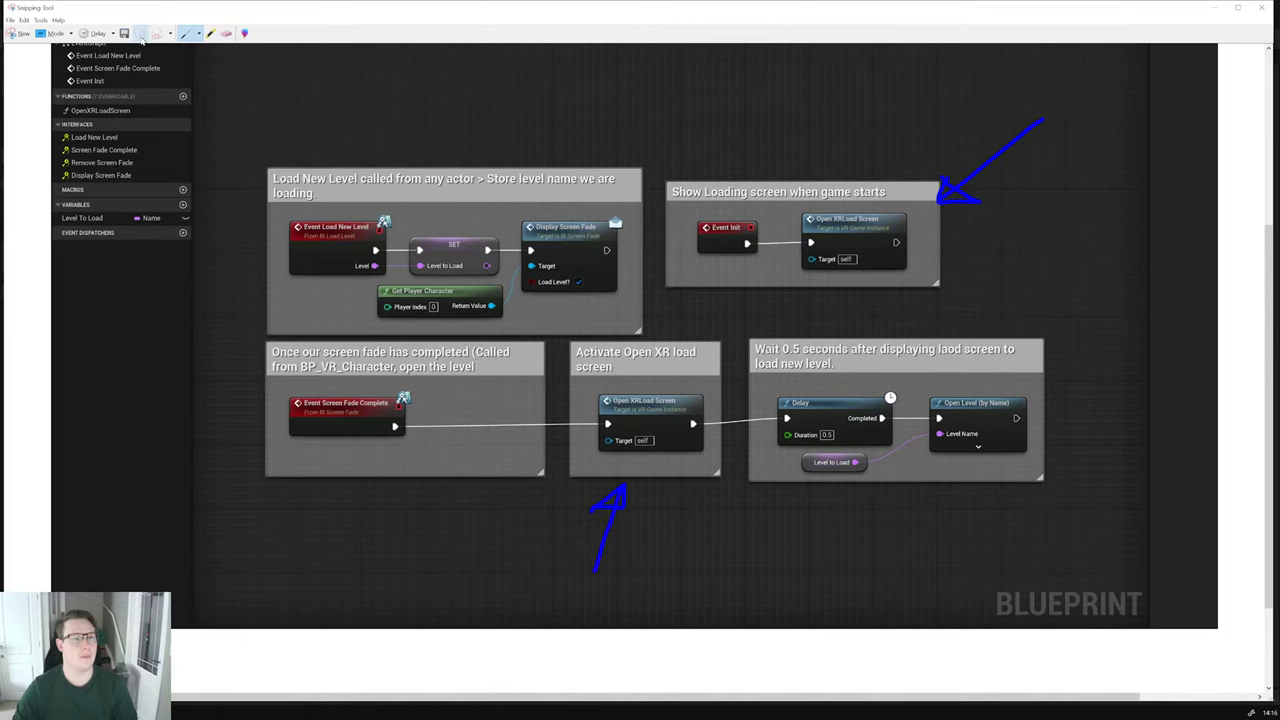
key("alt+Tab")
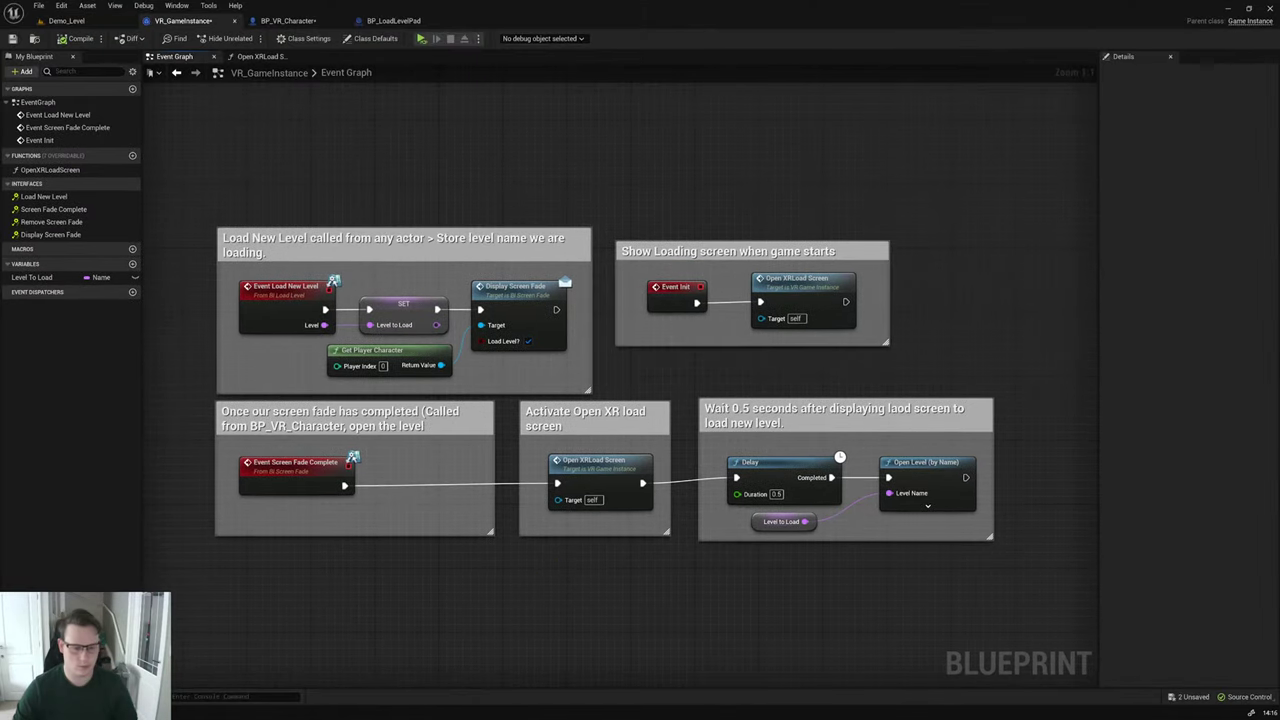
Step: Paste the two-arrow screenshot below the intro paragraph in place of the single-arrow image
key("alt+Tab")
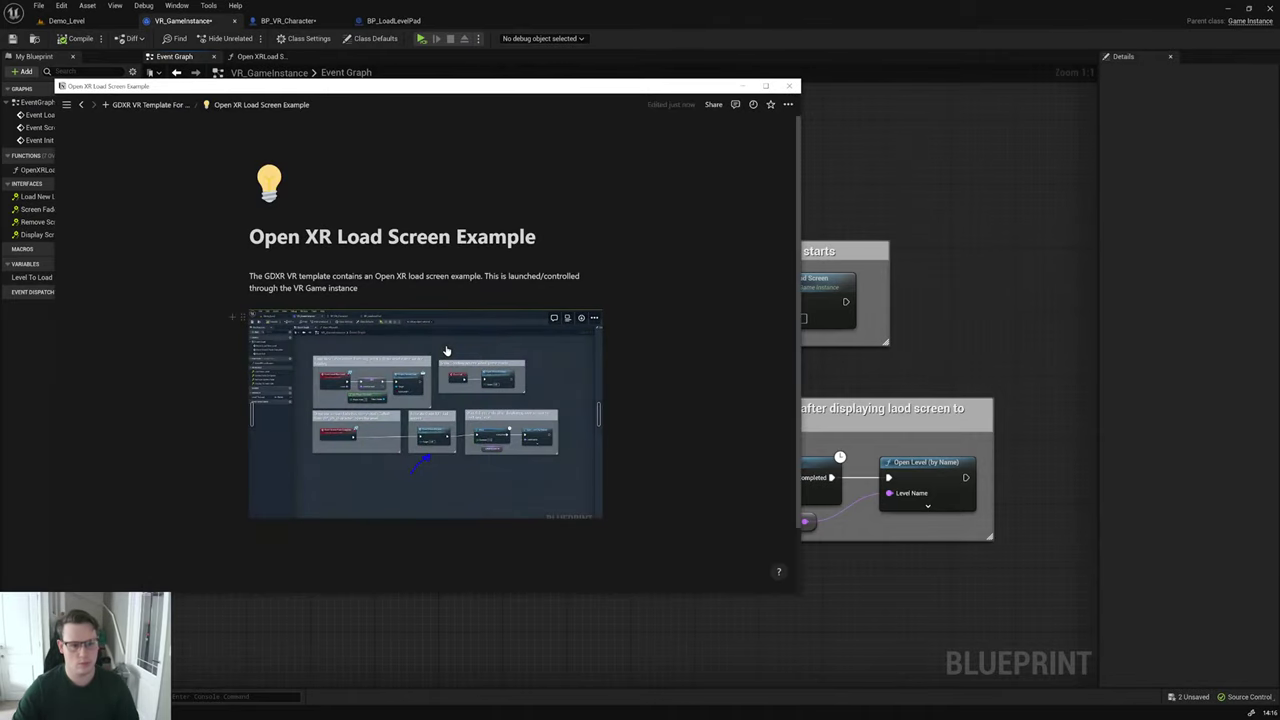
left_click(350, 315)
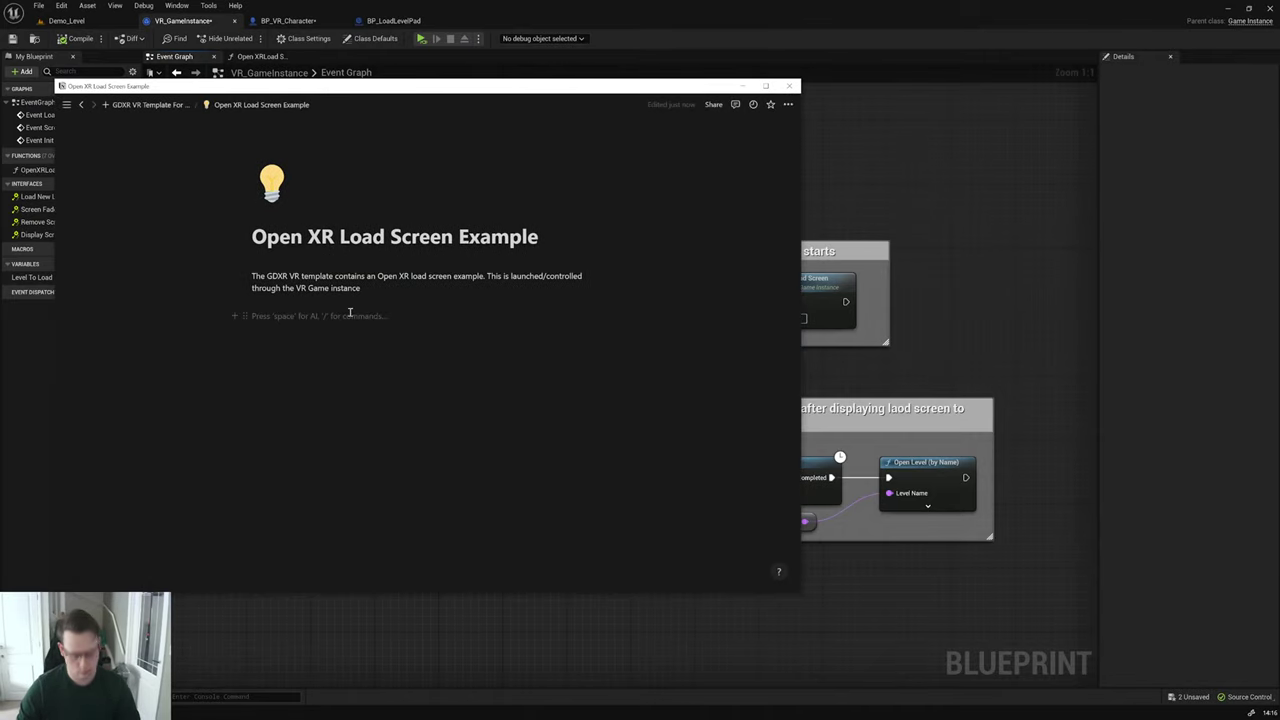
key("ctrl+v")
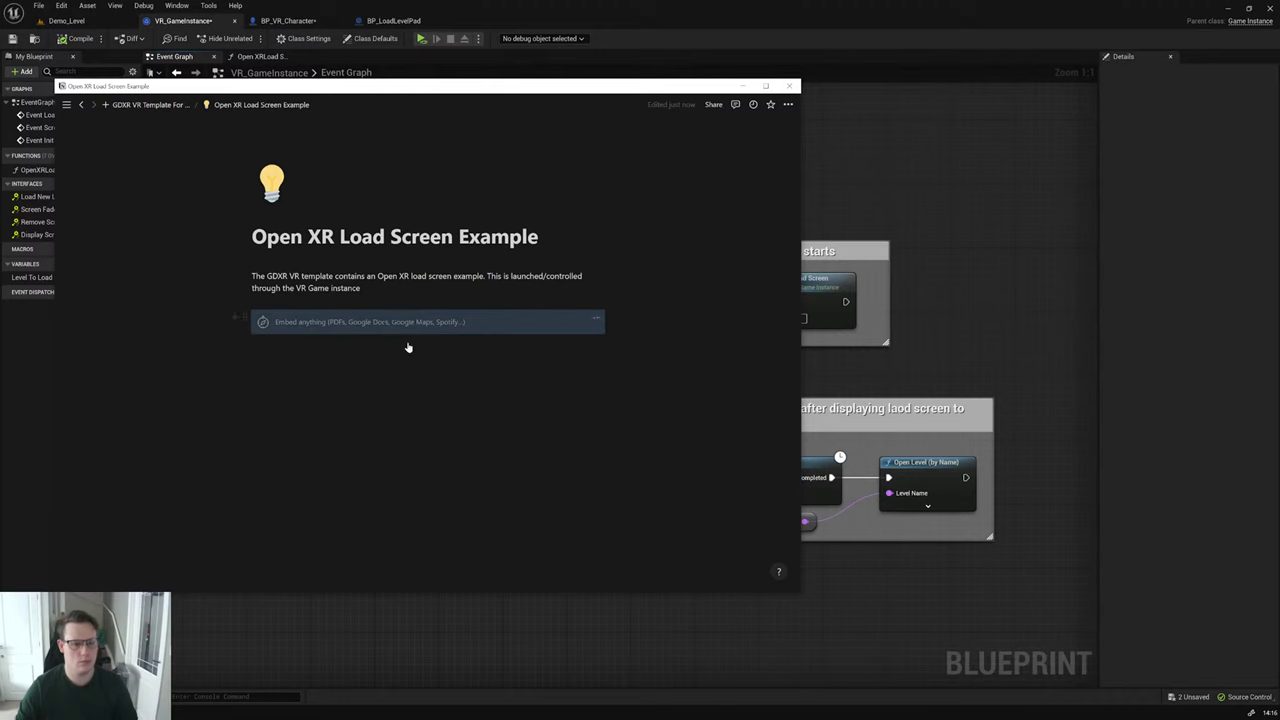
left_click(395, 294)
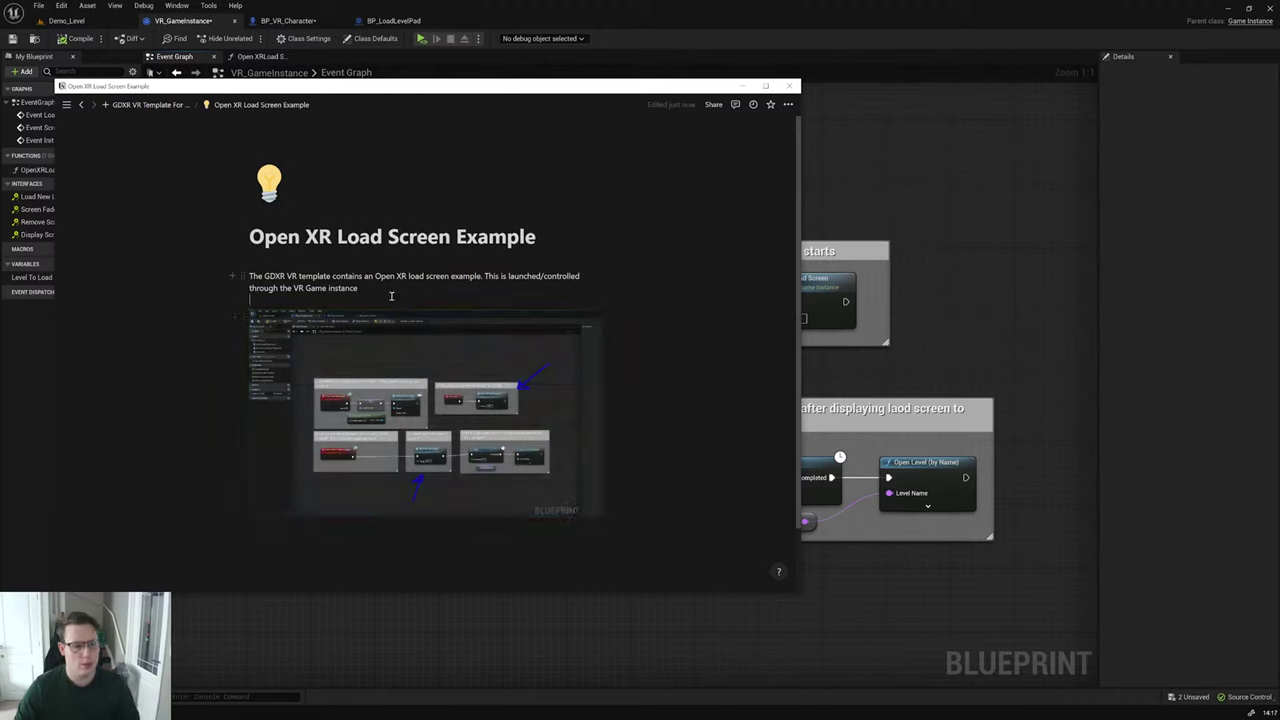
Step: Explain that the load screen activates twice: at game instance initialisation and after a new level's screen fade
key("Return")
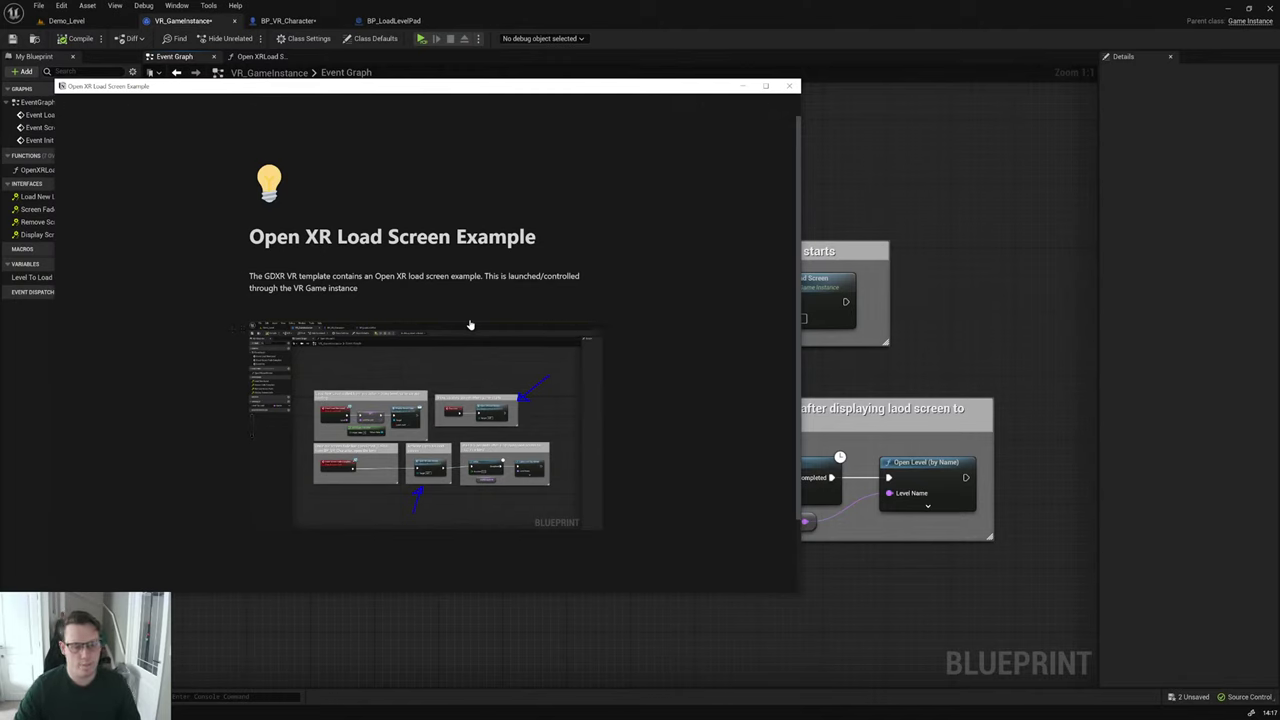
type("T")
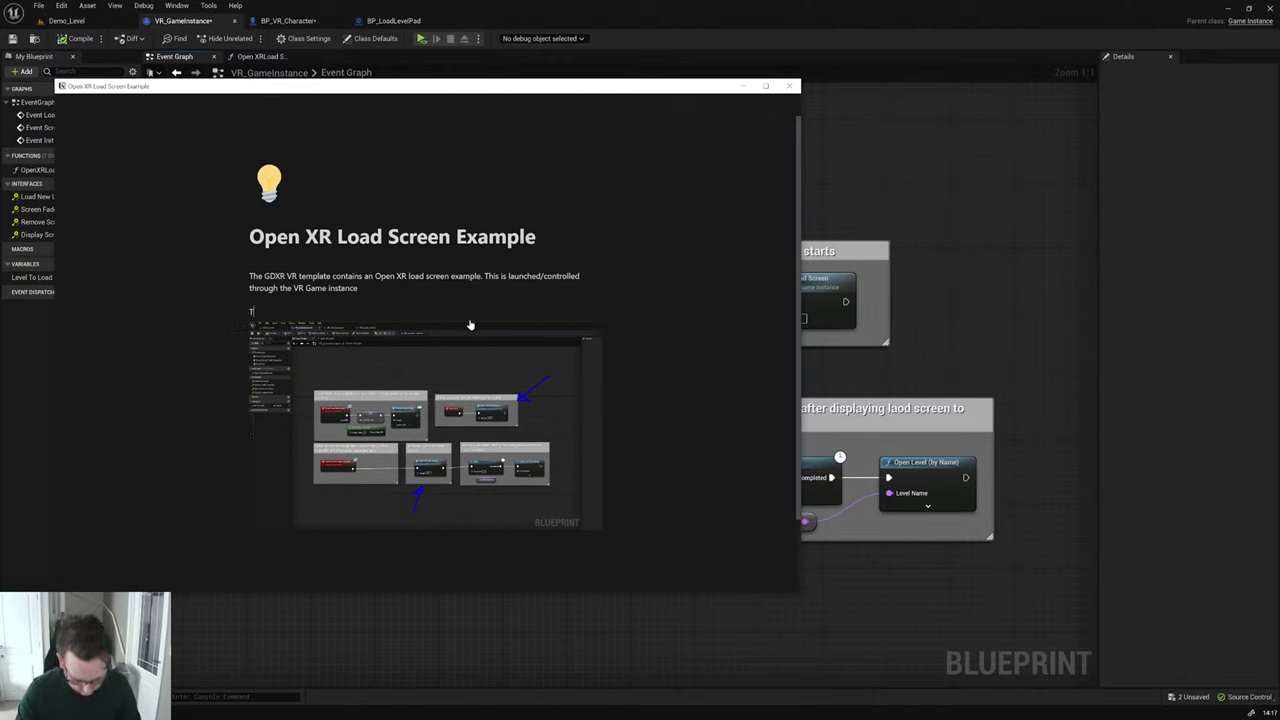
type("he open ")
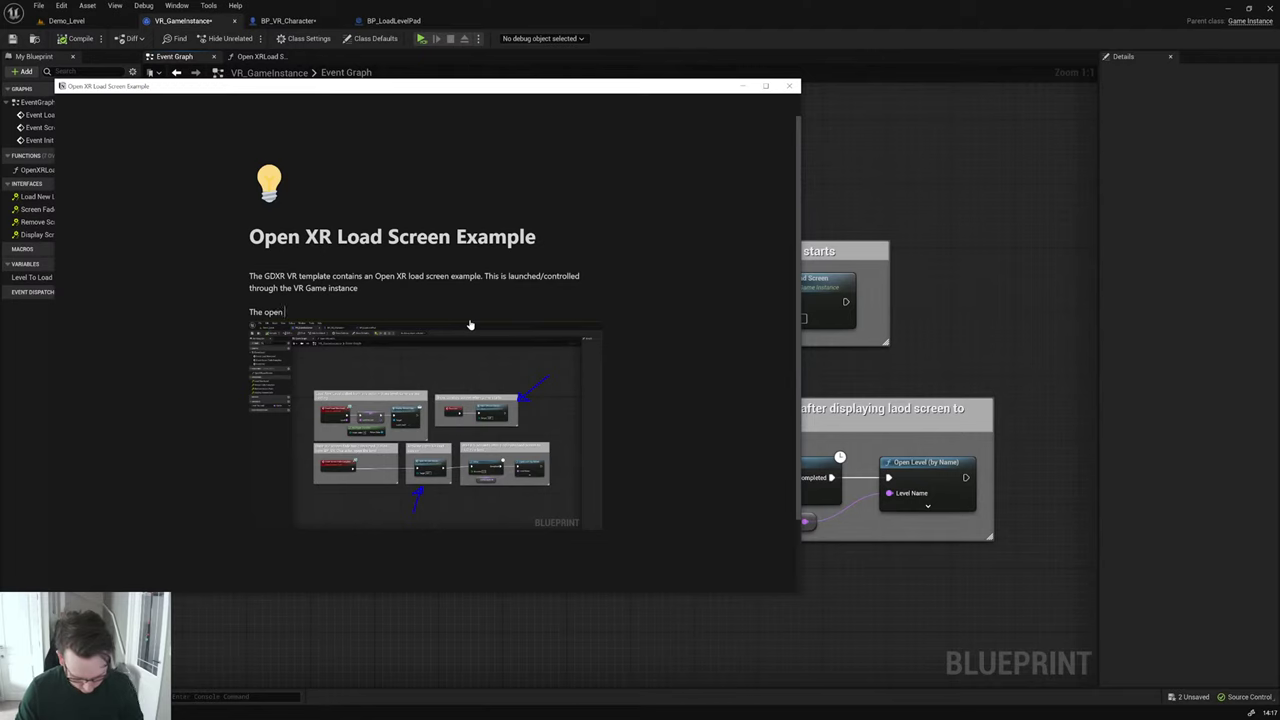
type("XR Load scre")
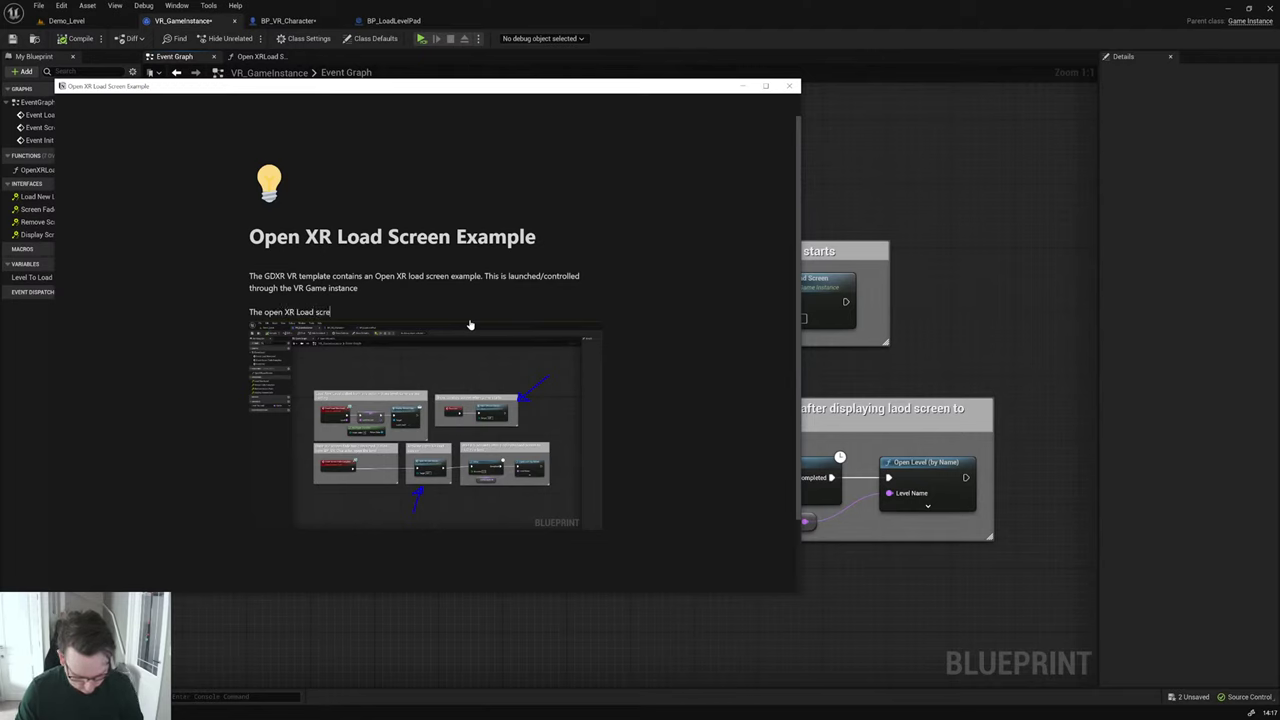
type("en is activa")
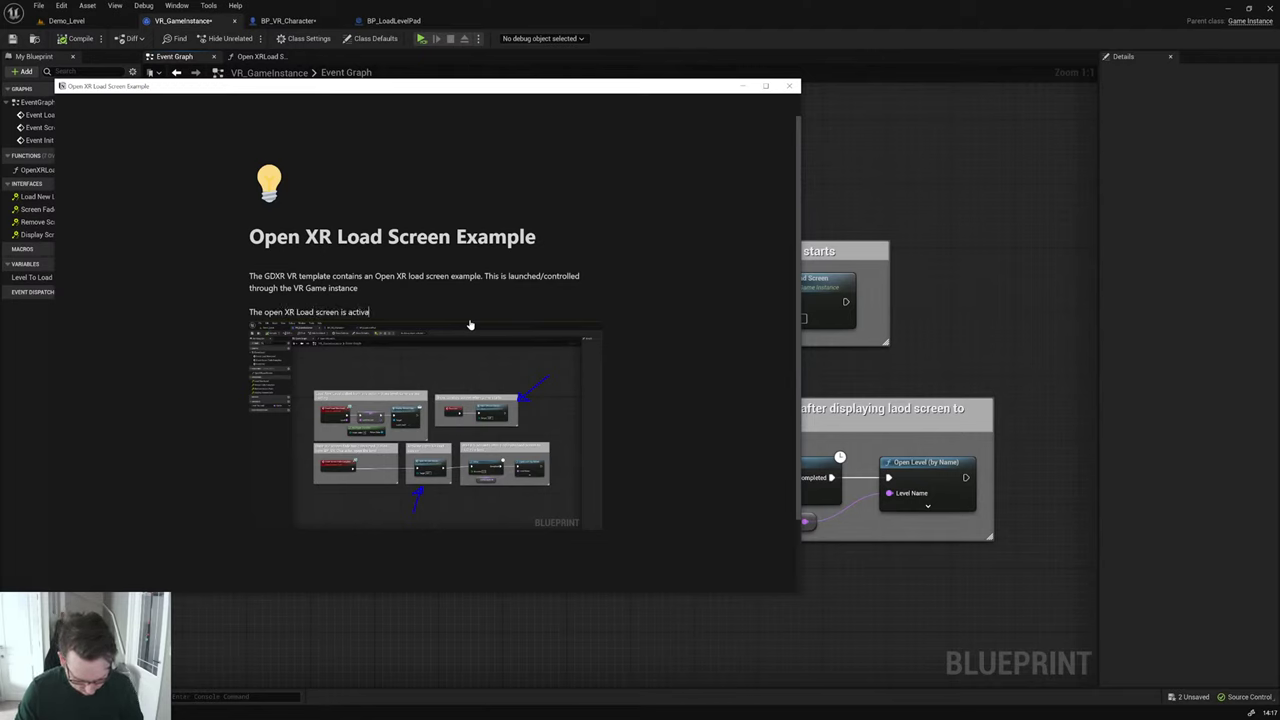
type("ted in")
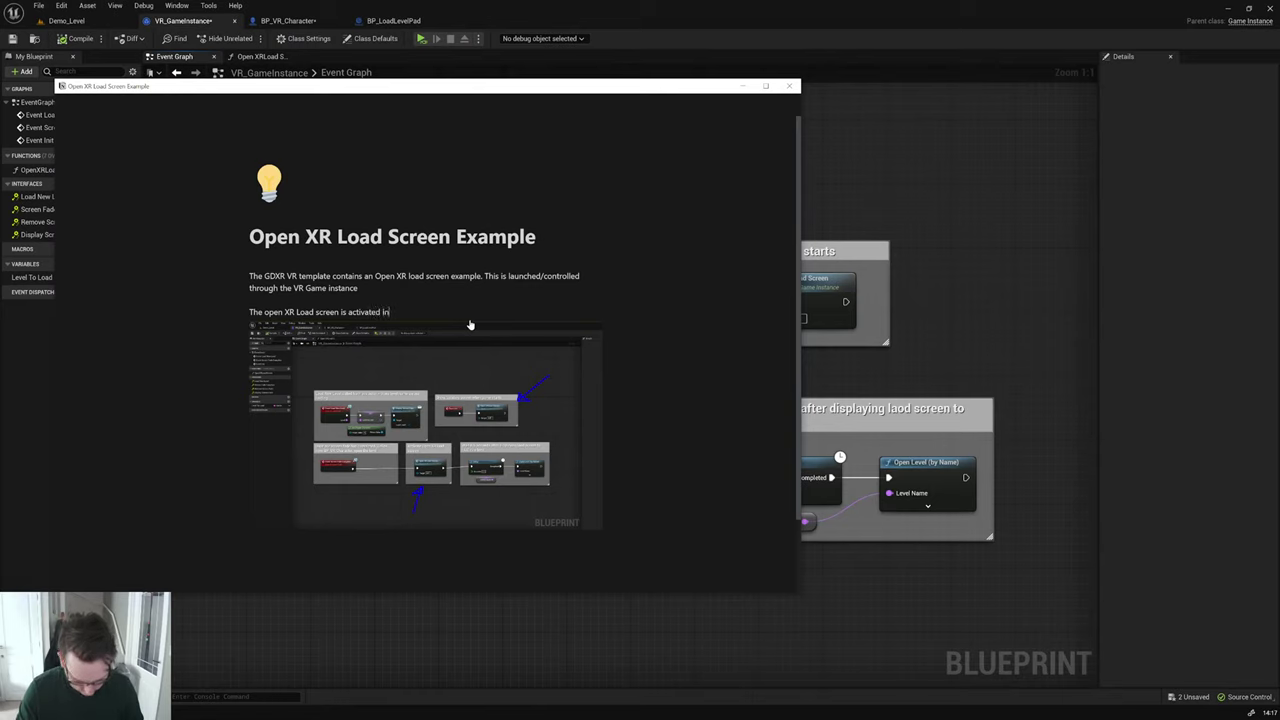
type(" two diffr")
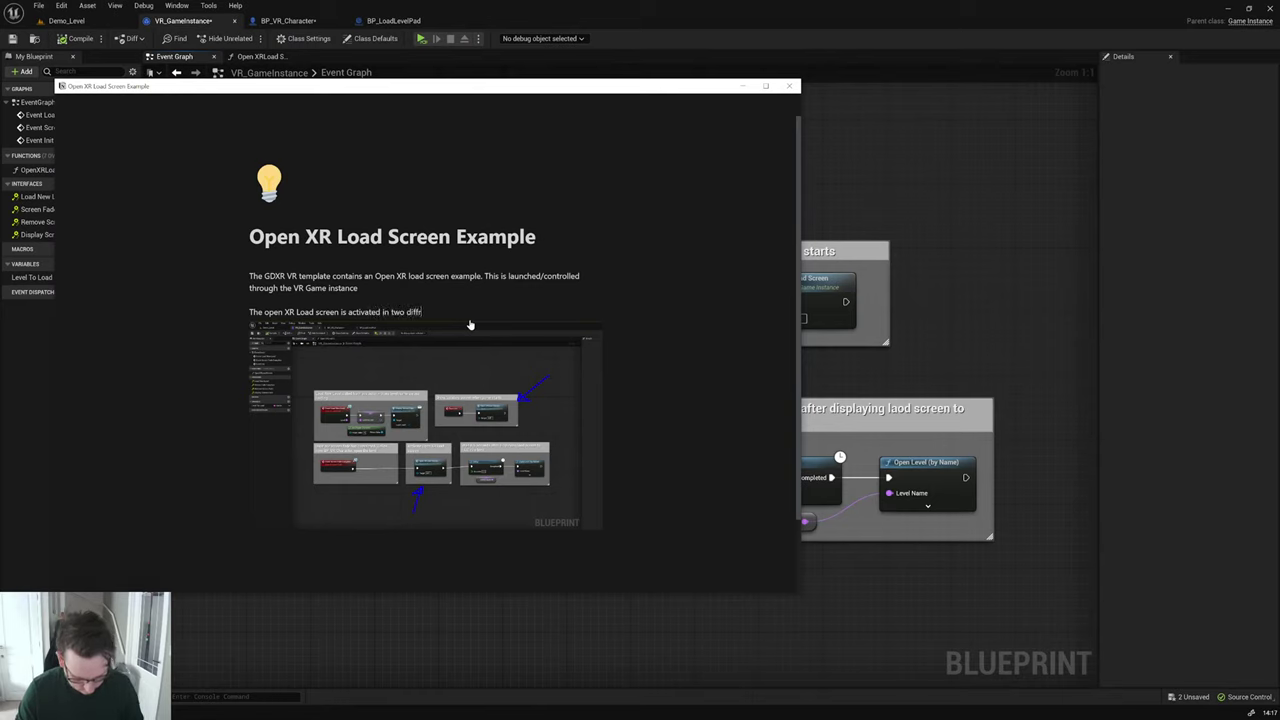
type("ent locations")
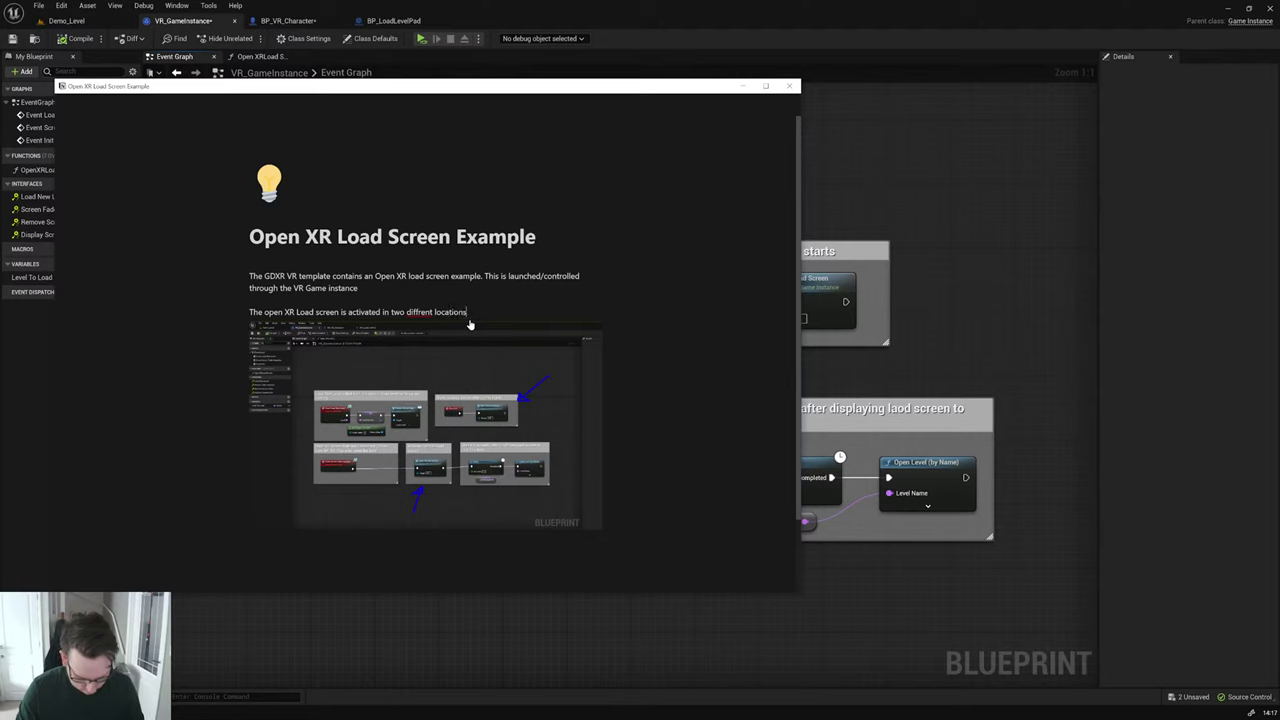
key("BackSpace")
key("BackSpace")
key("BackSpace")
key("BackSpace")
key("BackSpace")
key("BackSpace")
key("BackSpace")
key("BackSpace")
key("BackSpace")
key("BackSpace")
key("BackSpace")
key("BackSpace")
key("BackSpace")
key("BackSpace")
key("BackSpace")
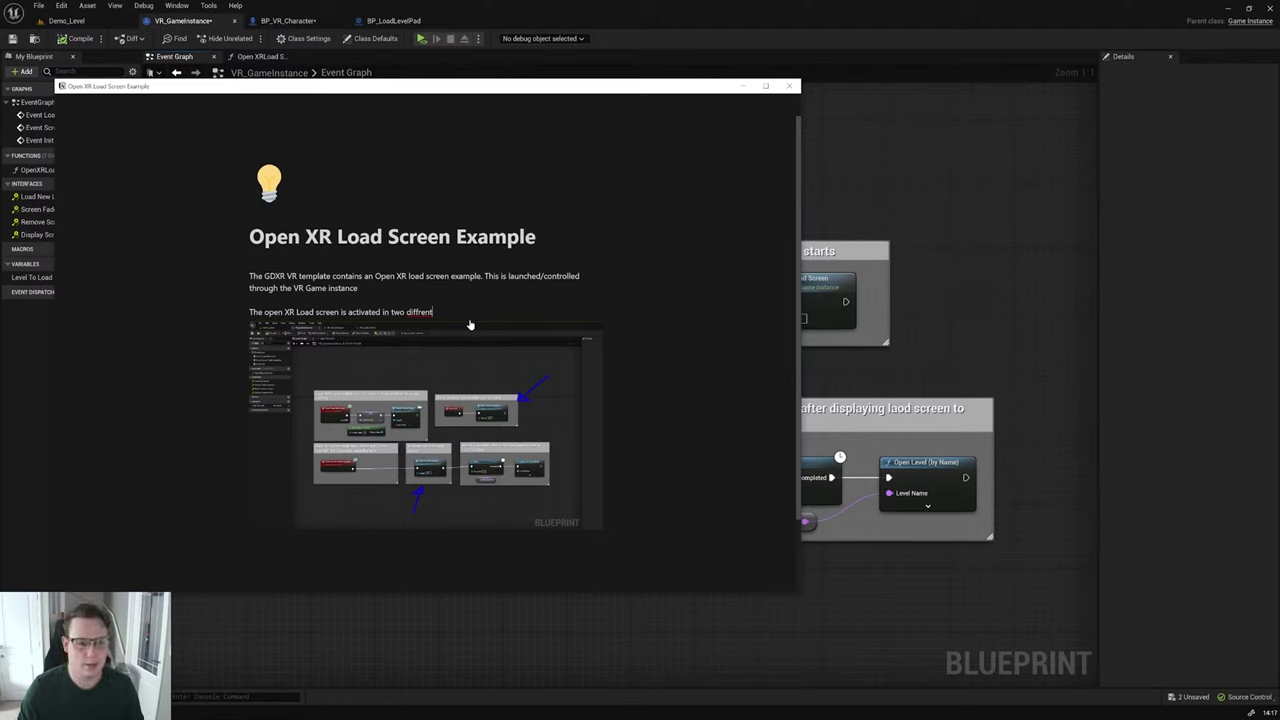
key("BackSpace")
key("BackSpace")
key("BackSpace")
key("BackSpace")
key("BackSpace")
key("BackSpace")
key("BackSpace")
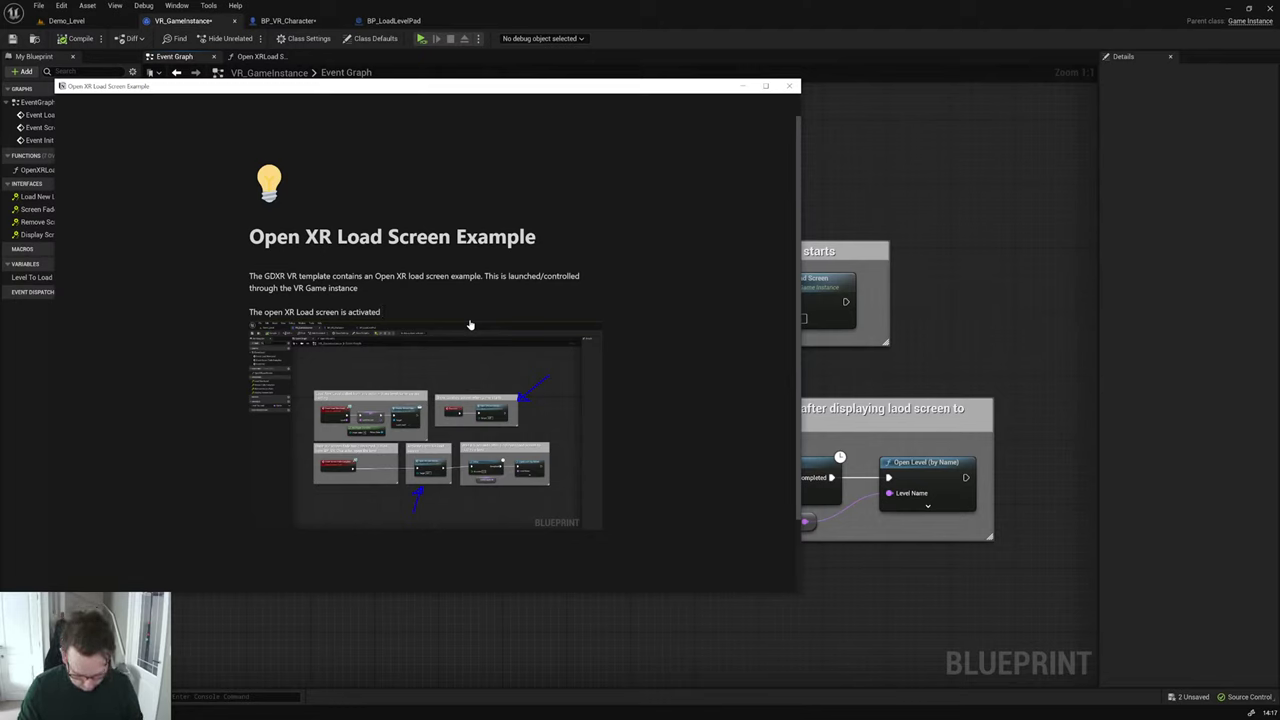
type("twice. The First")
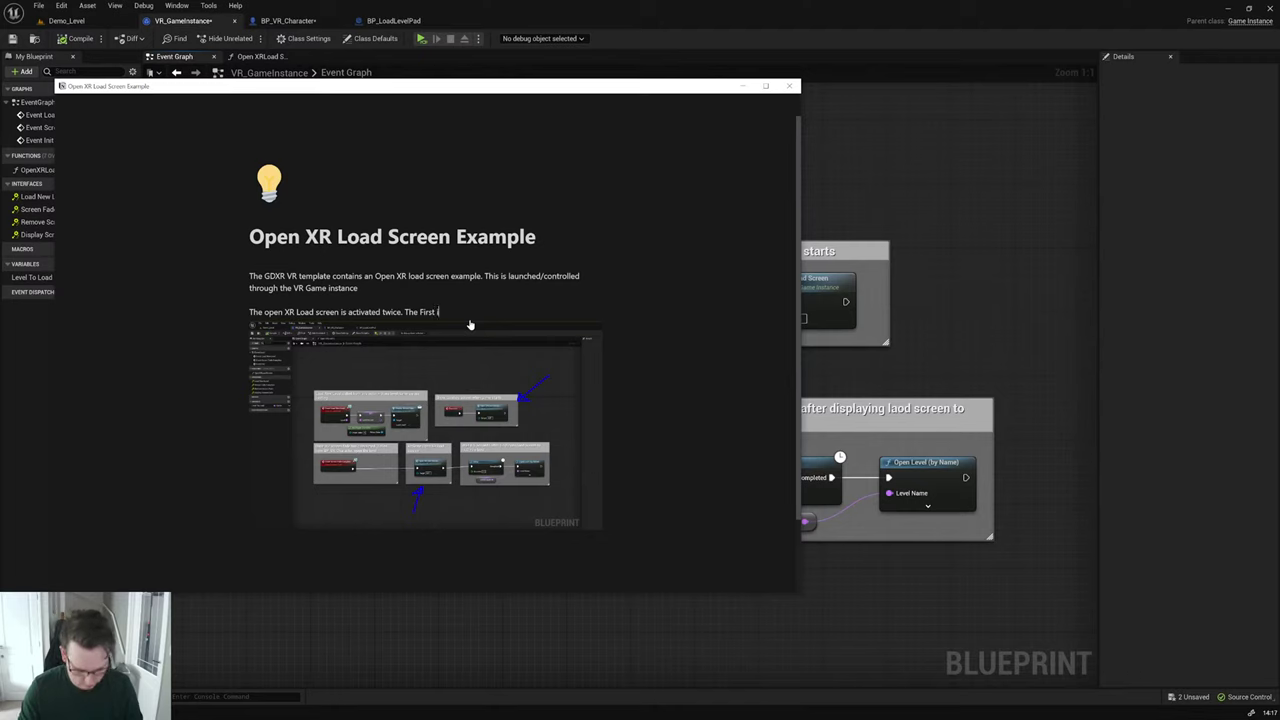
type(" is when the ga")
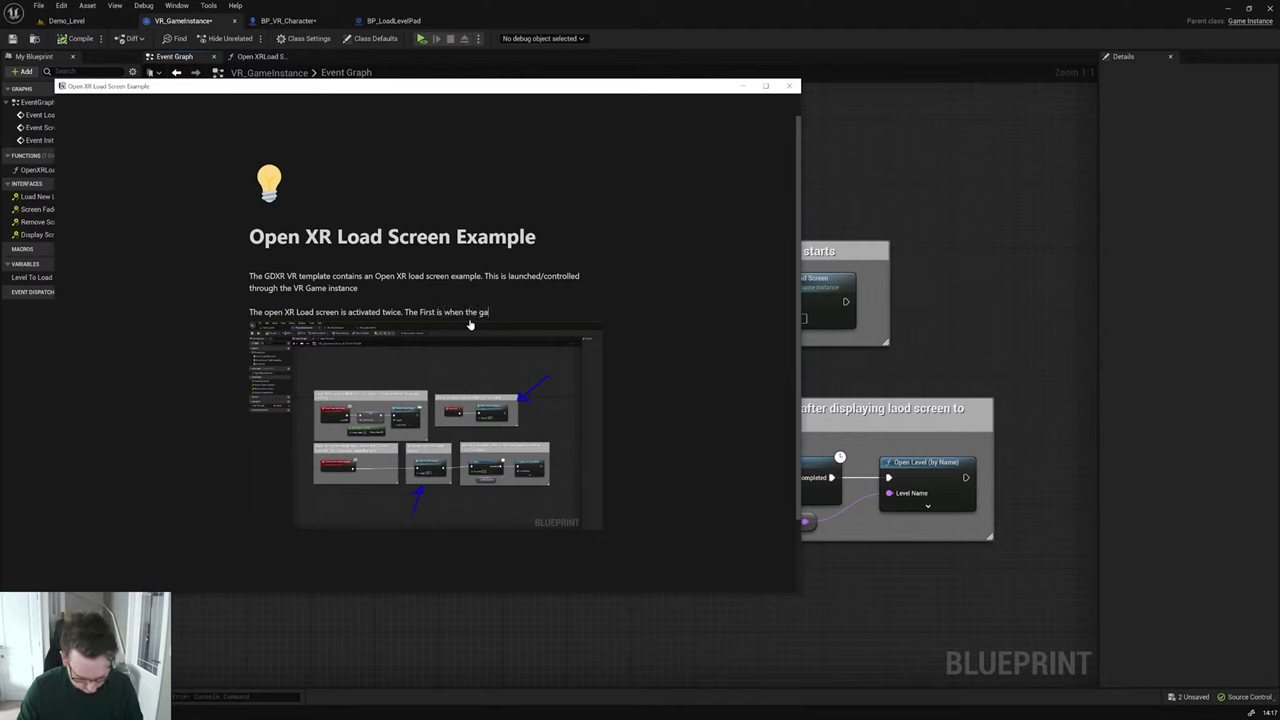
type("me instance is ")
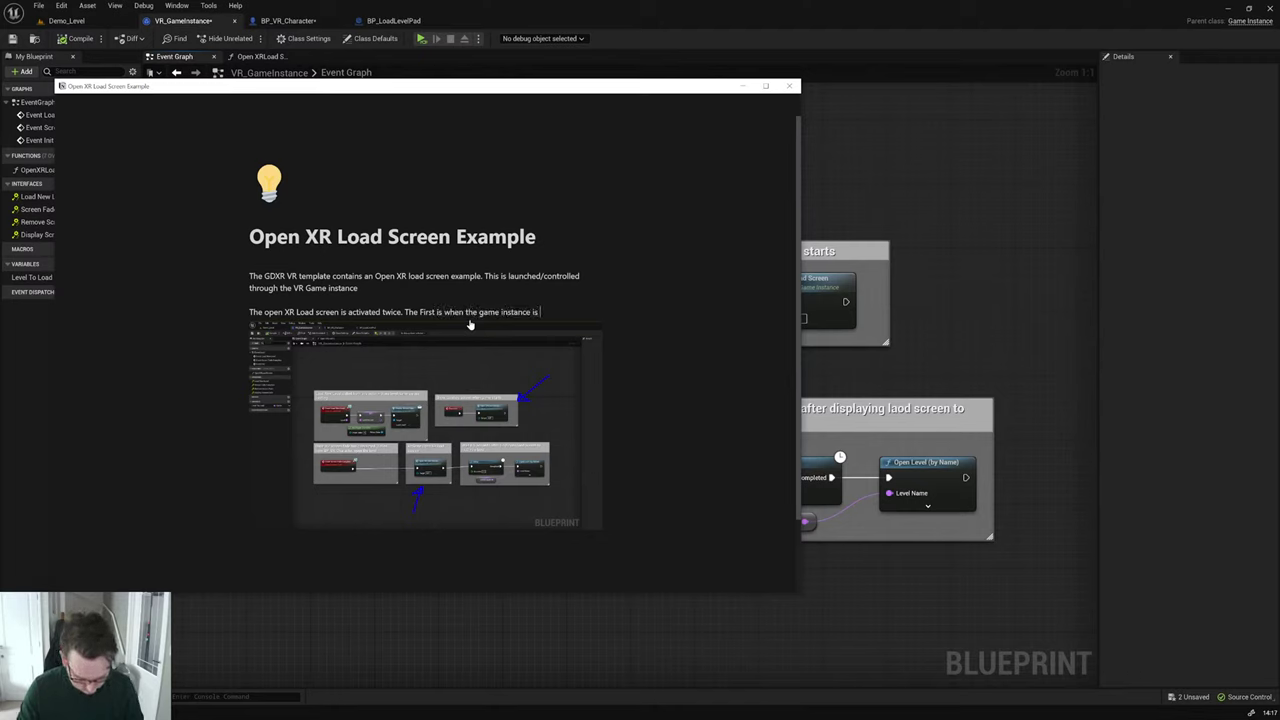
type("initia")
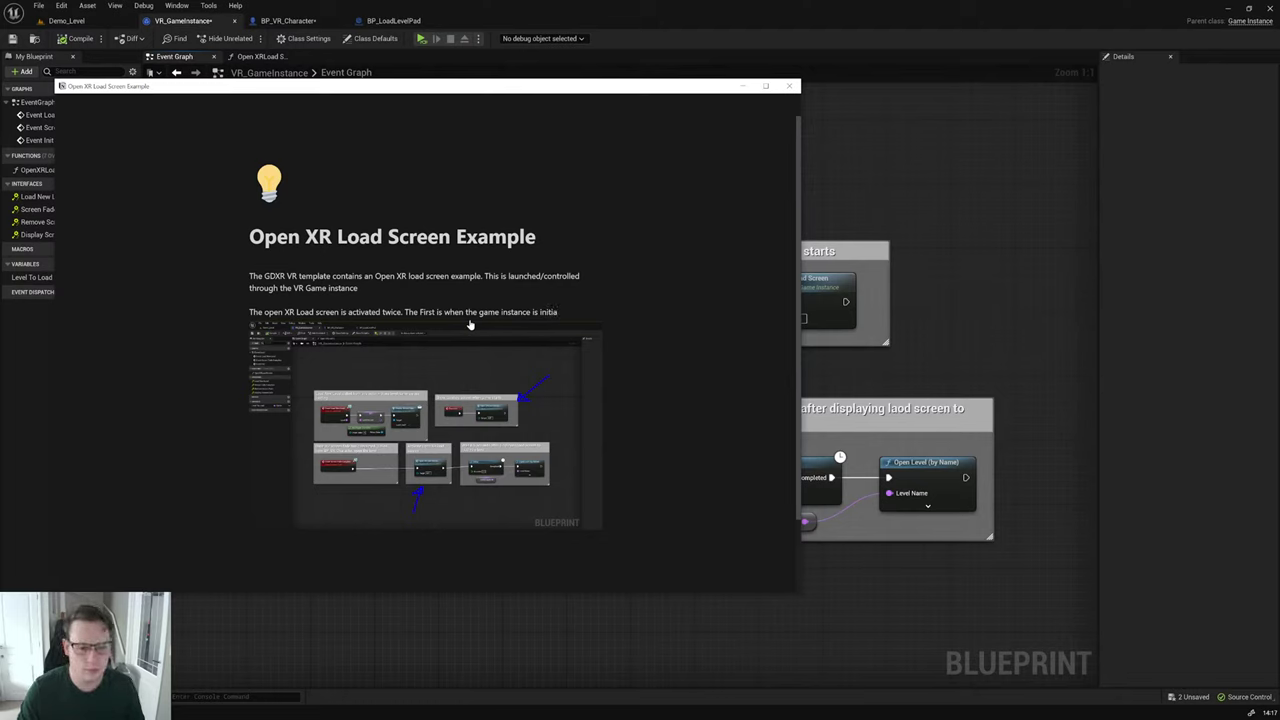
type("lis")
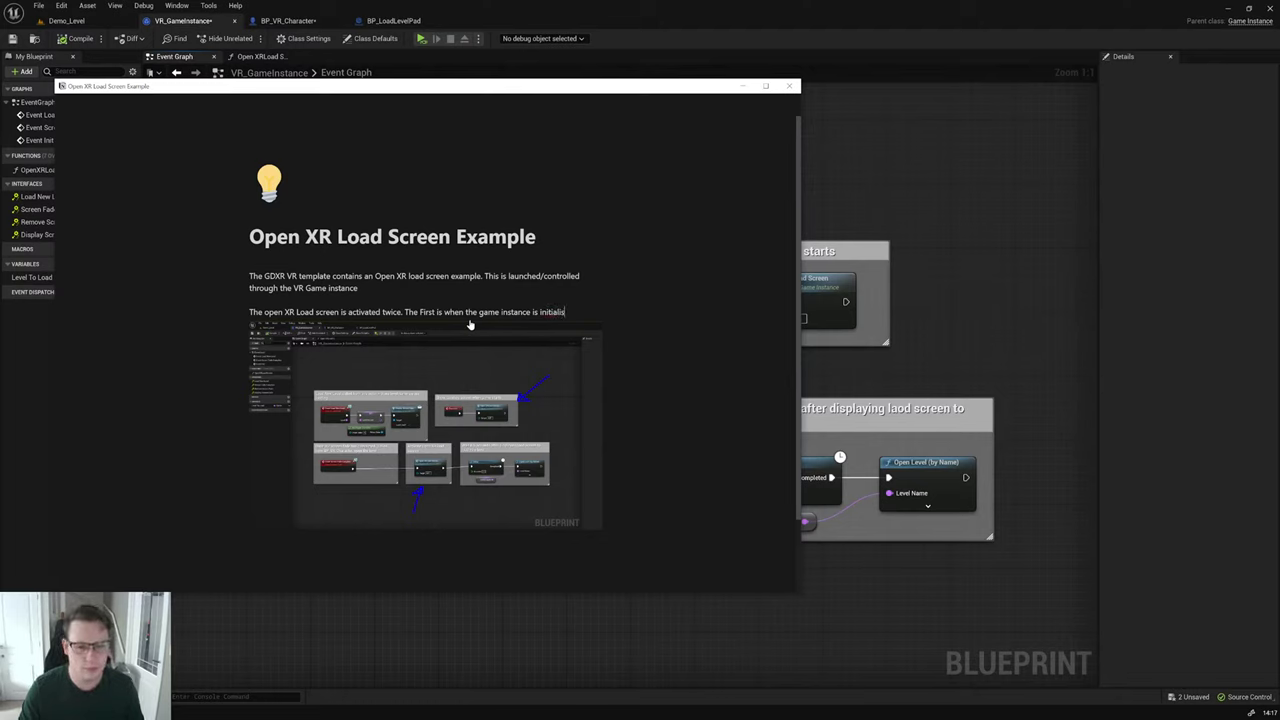
type("ed and the")
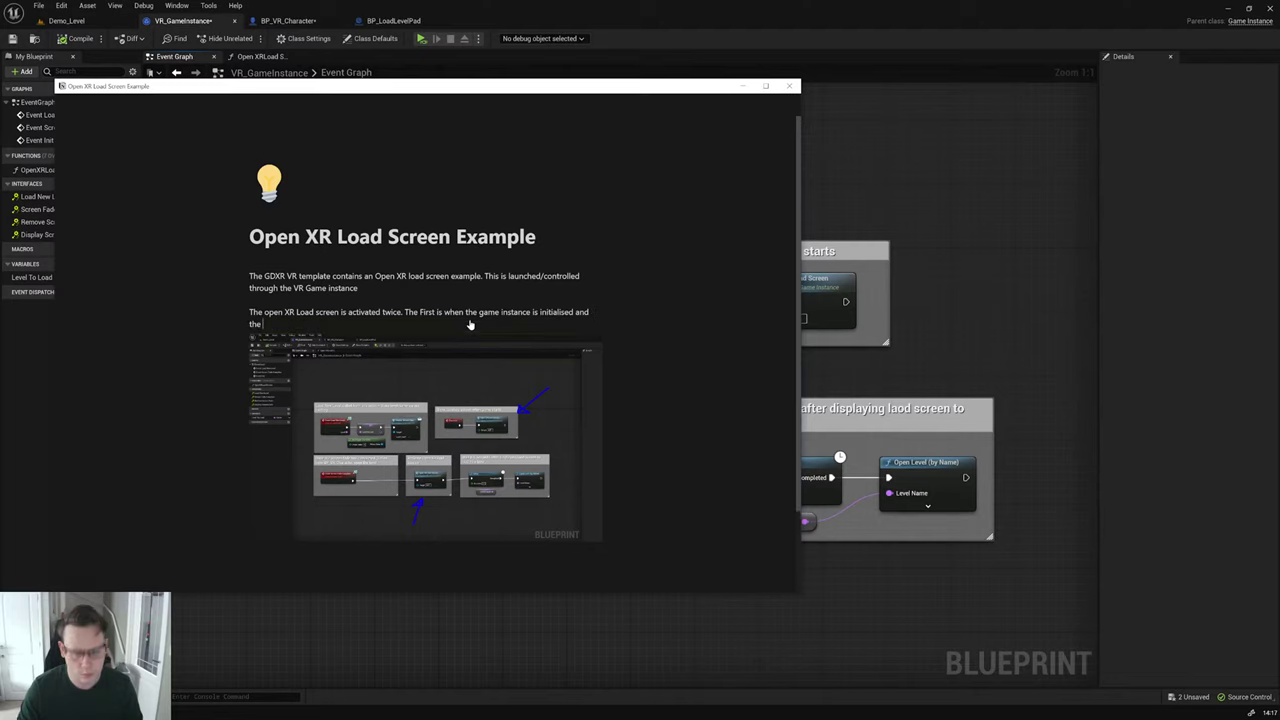
type(" second is wh")
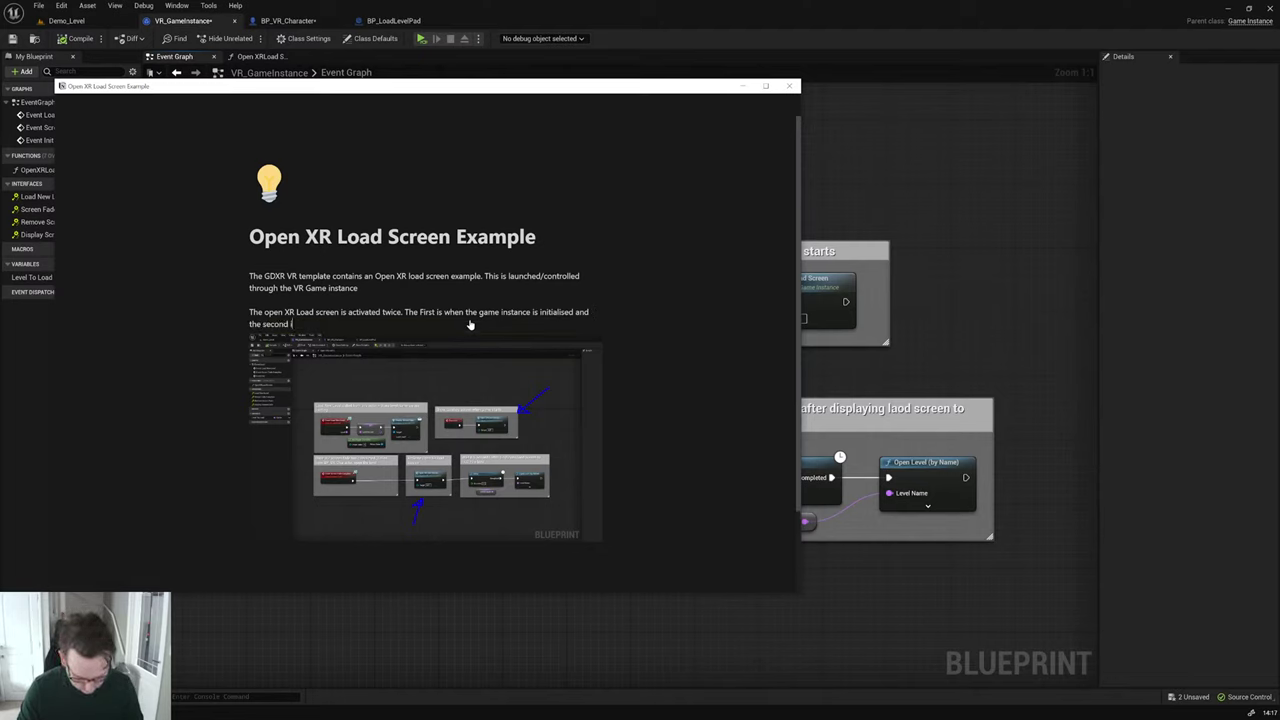
type("en we")
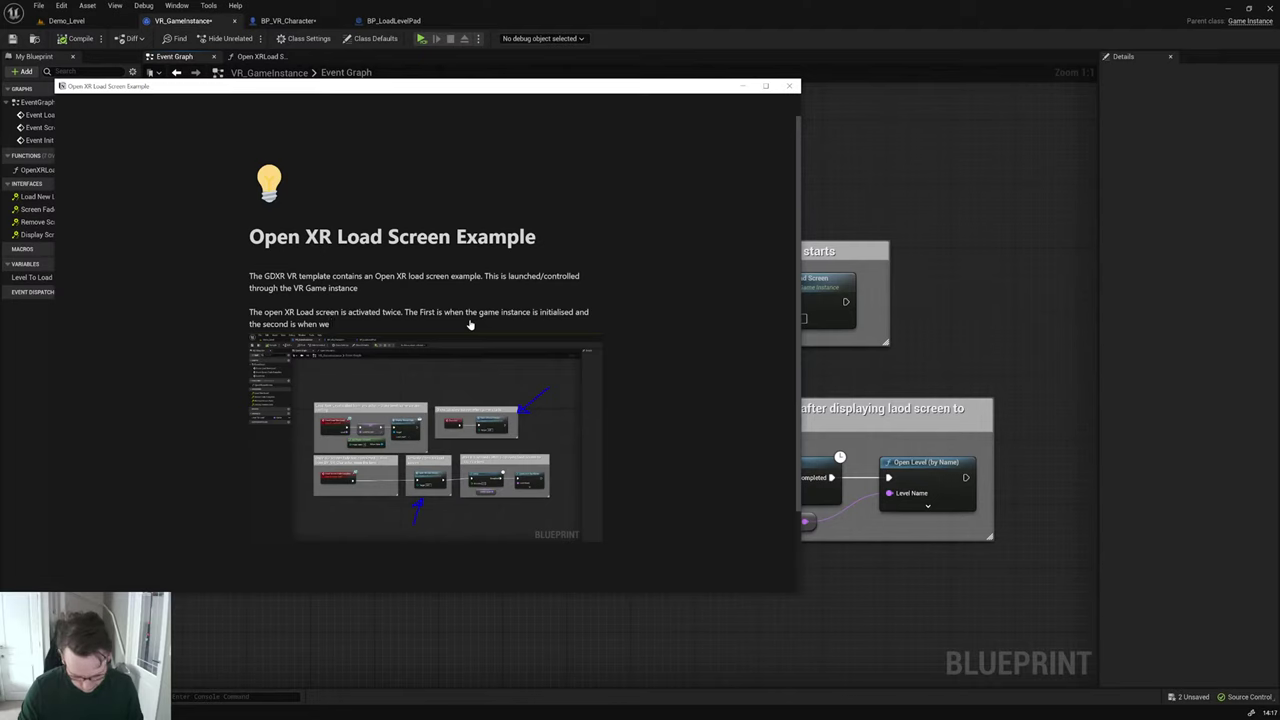
type("load a ne")
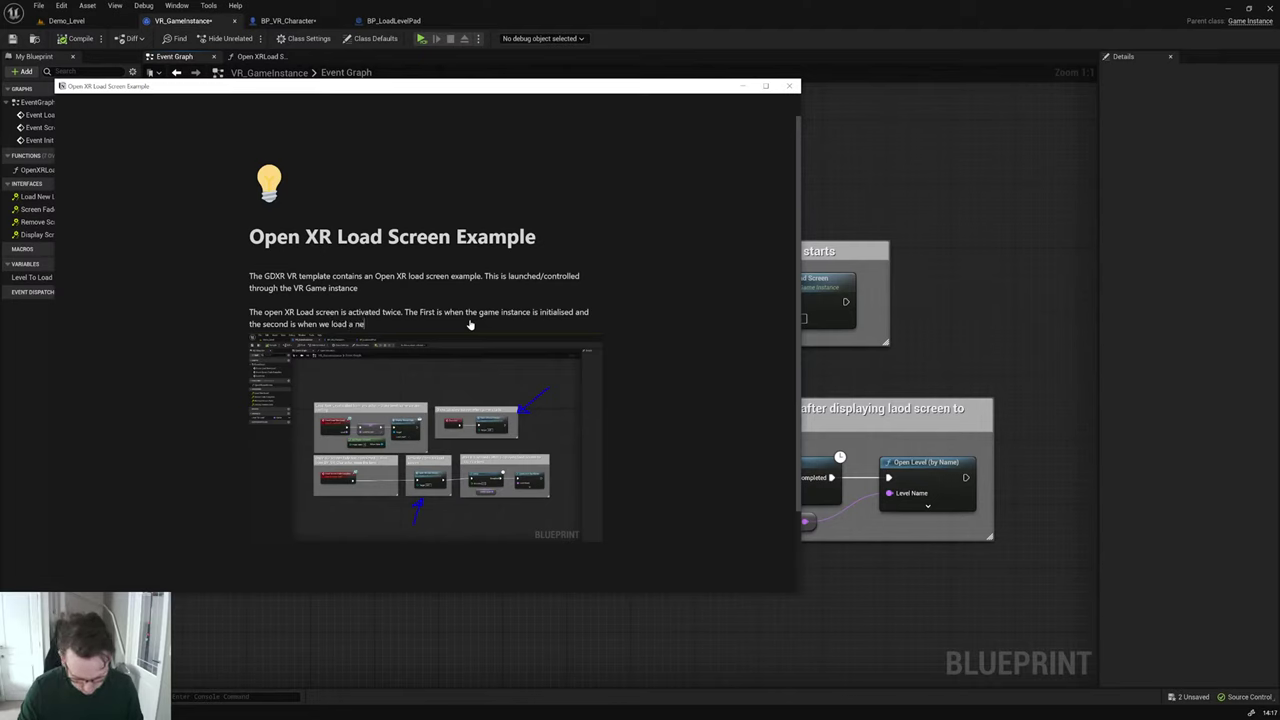
type("w level and ")
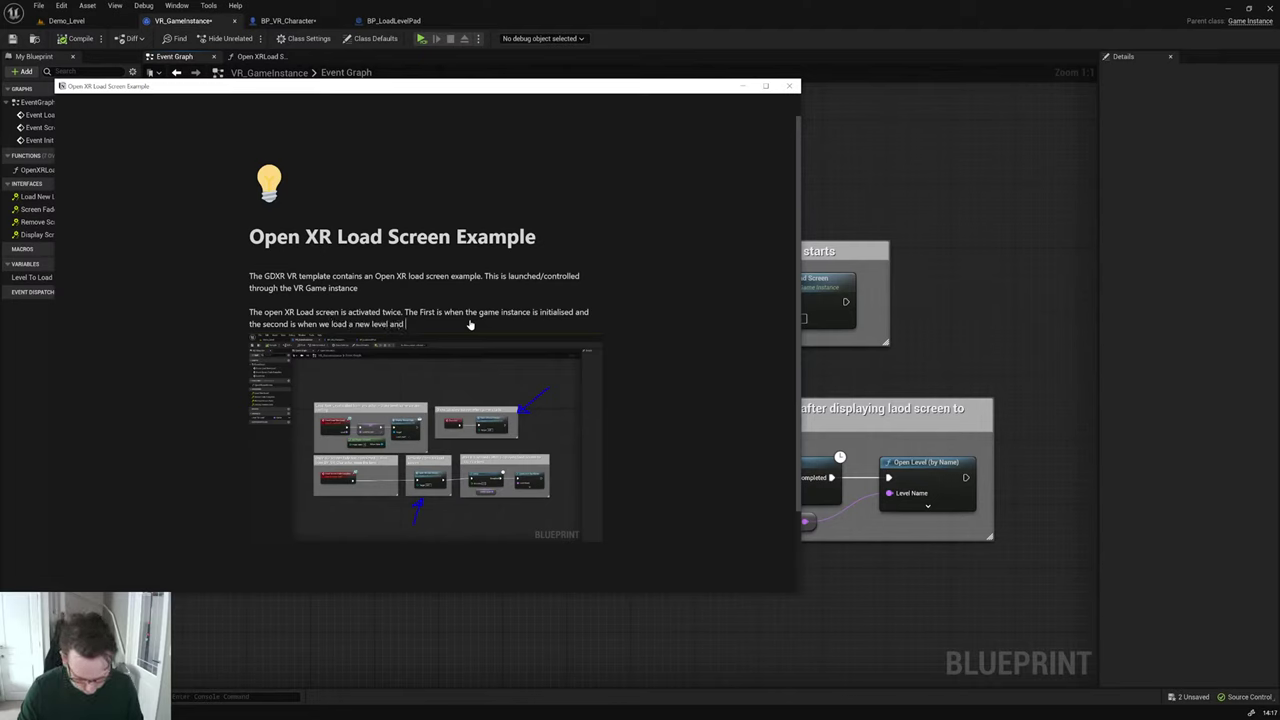
type("our screen f")
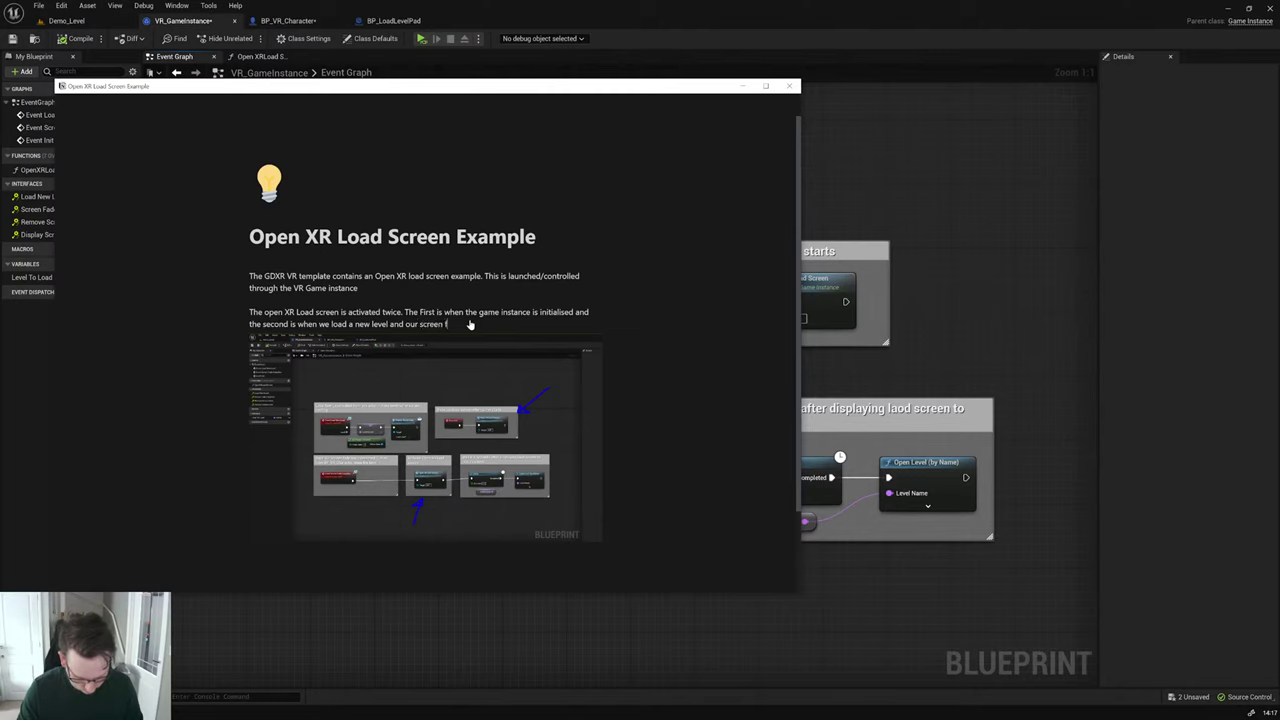
type("ade completes")
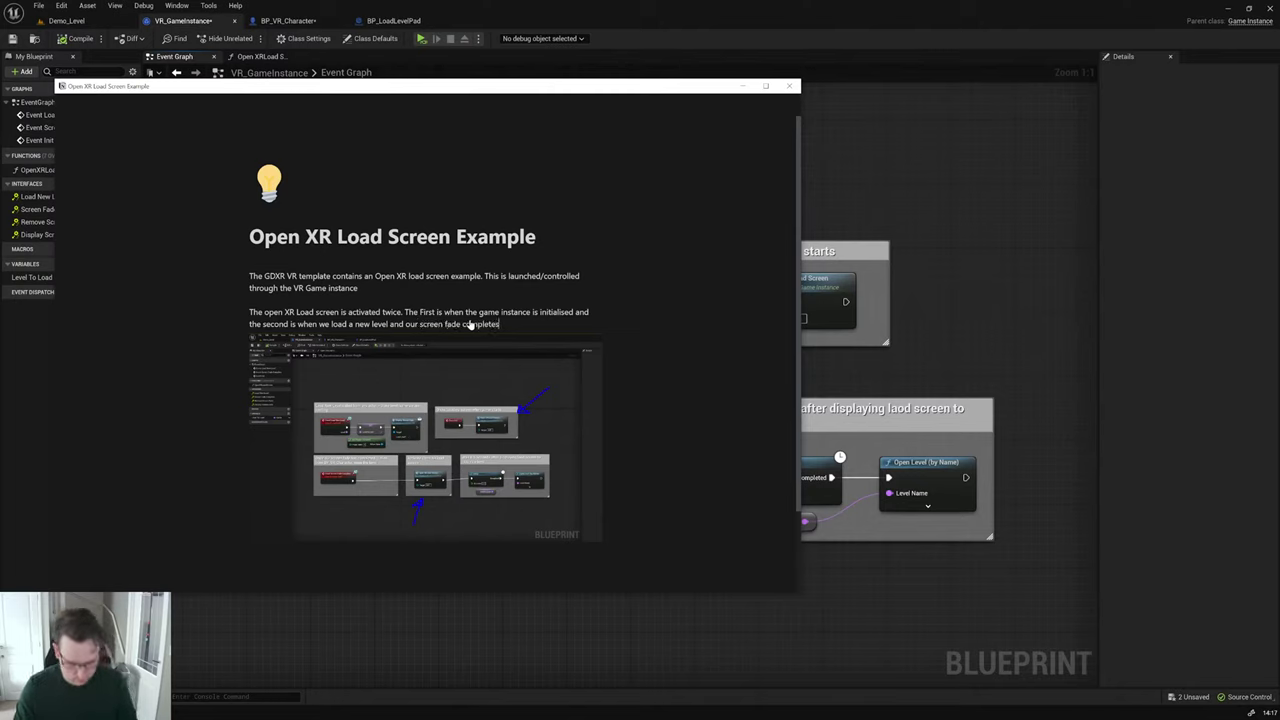
type(".")
key("Return")
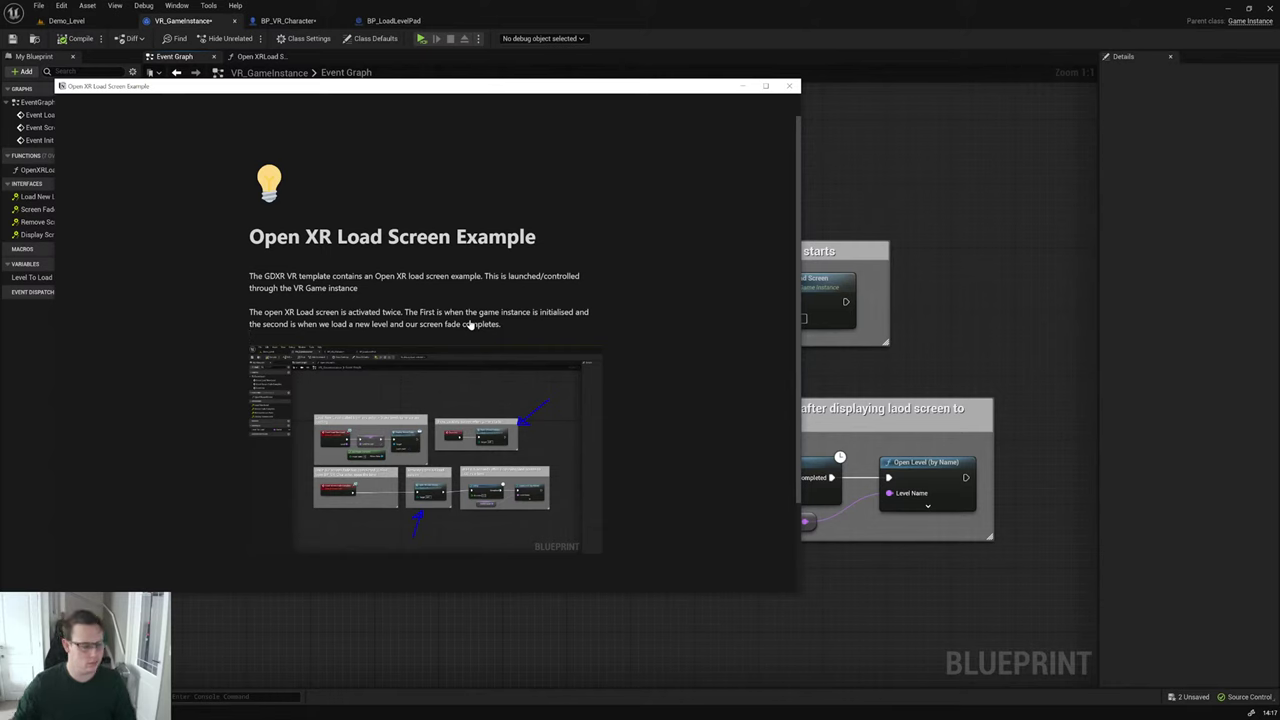
scroll(470, 325, "down", 2)
Step: Insert a divider below the screenshot and add the line 'How to customise the Open XR Load screen'
left_click(340, 497)
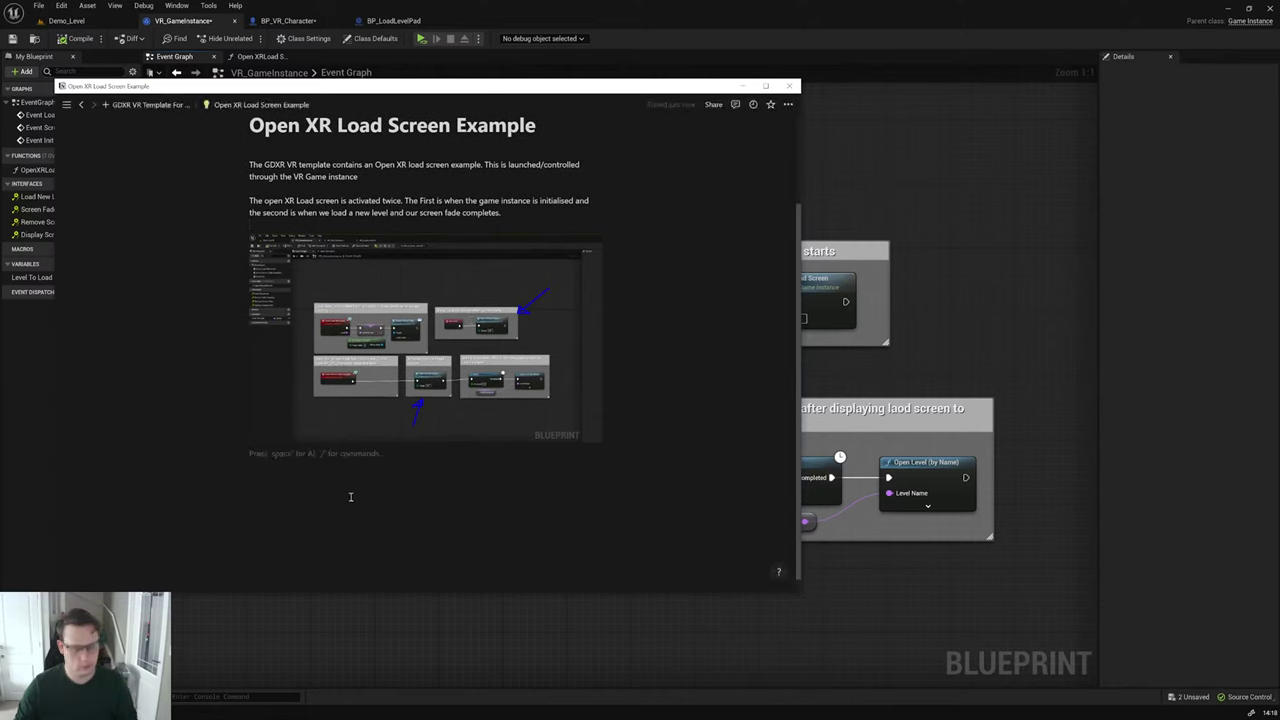
type("/d")
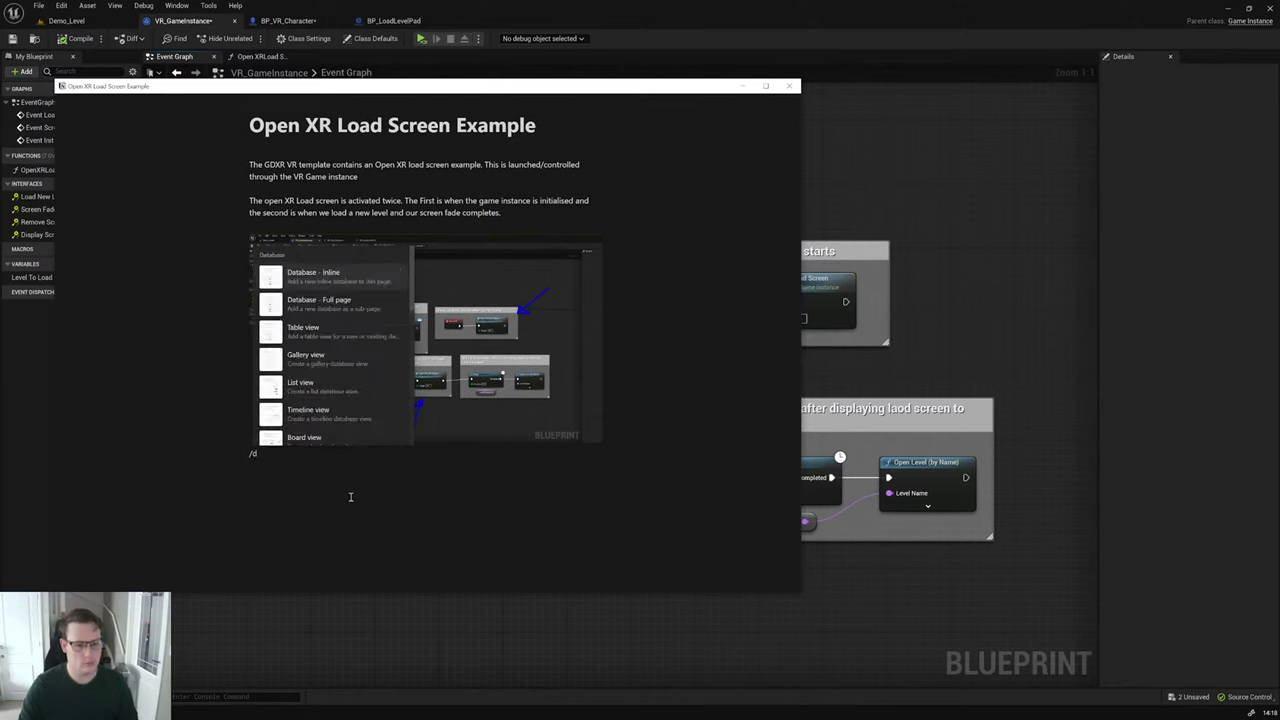
type("iv")
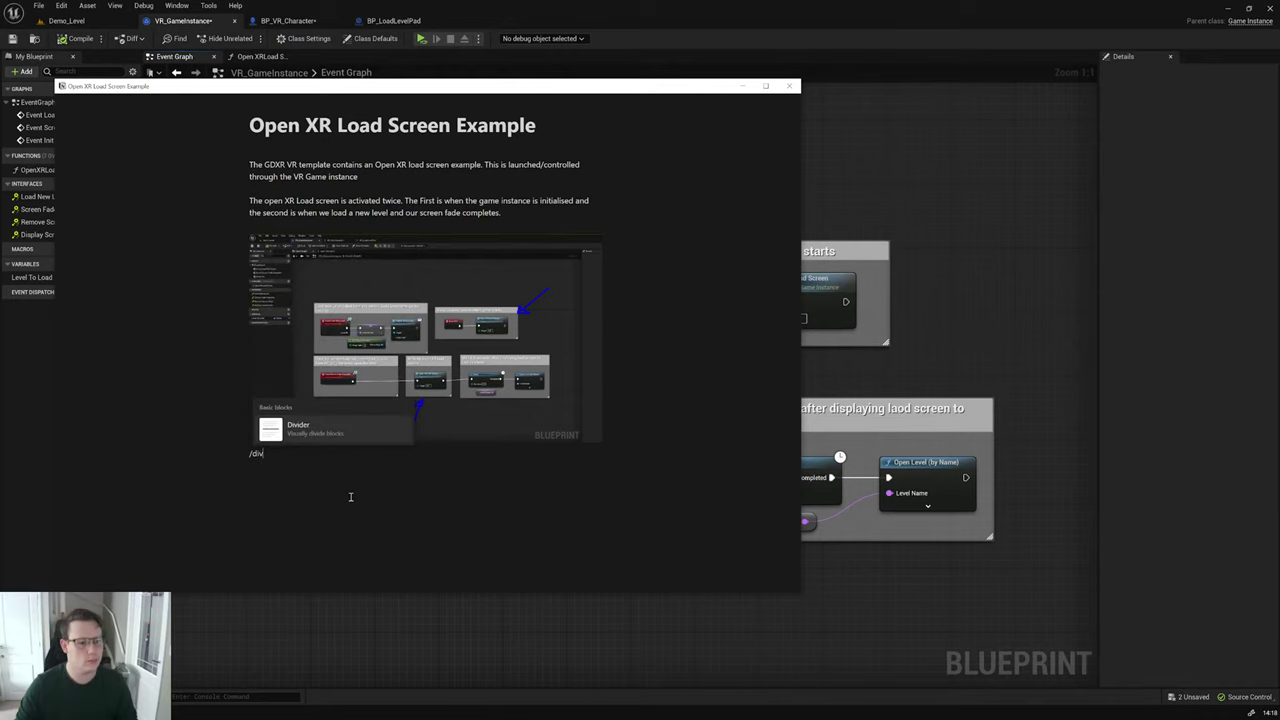
key("Return")
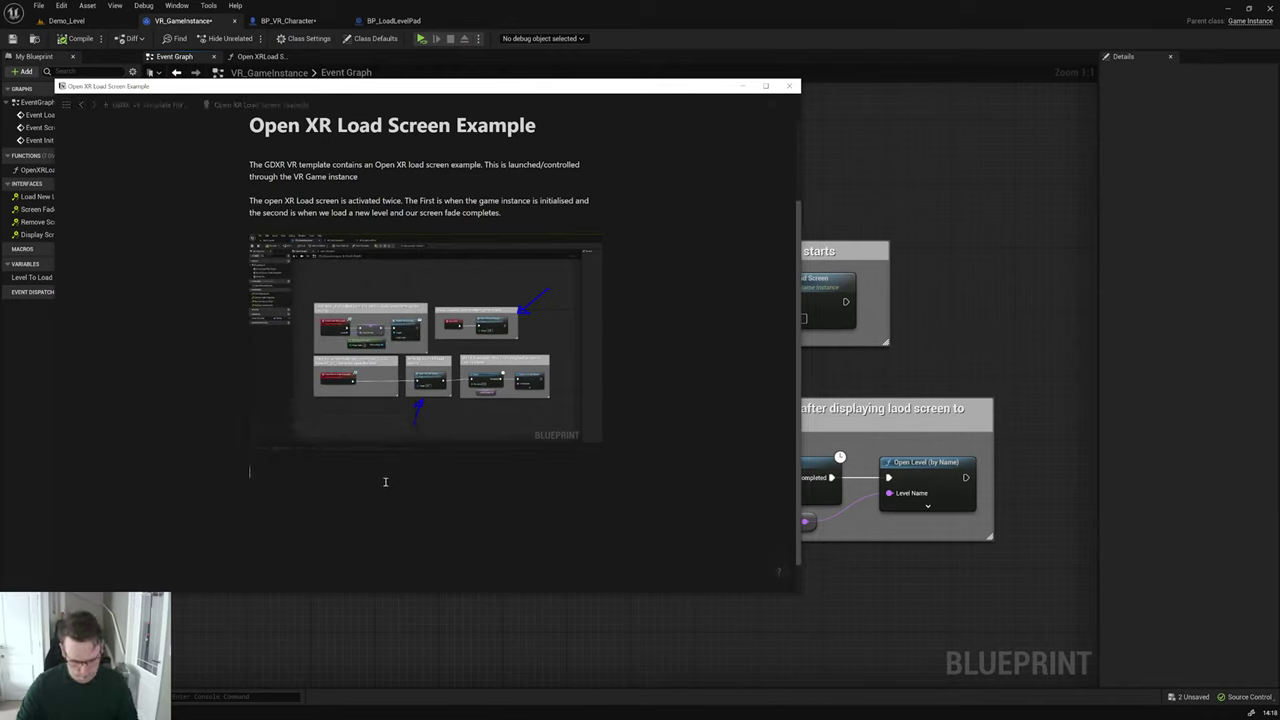
type("How To cu")
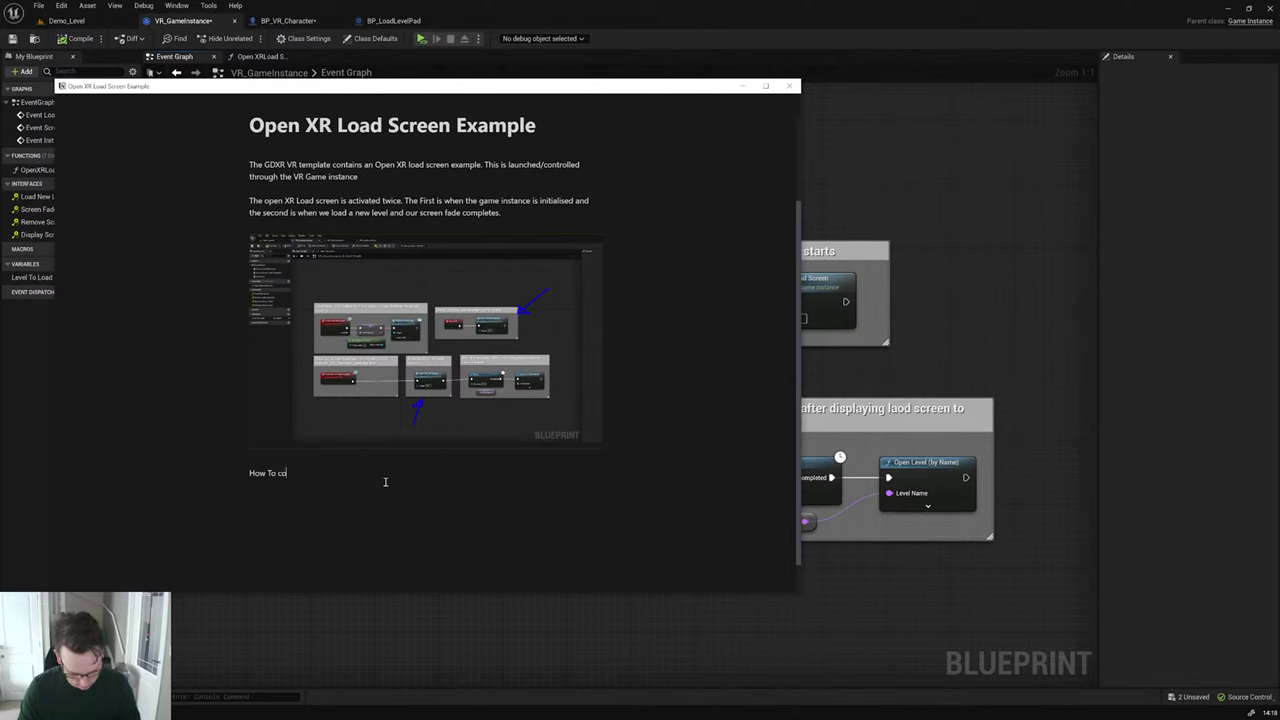
type("stom ise")
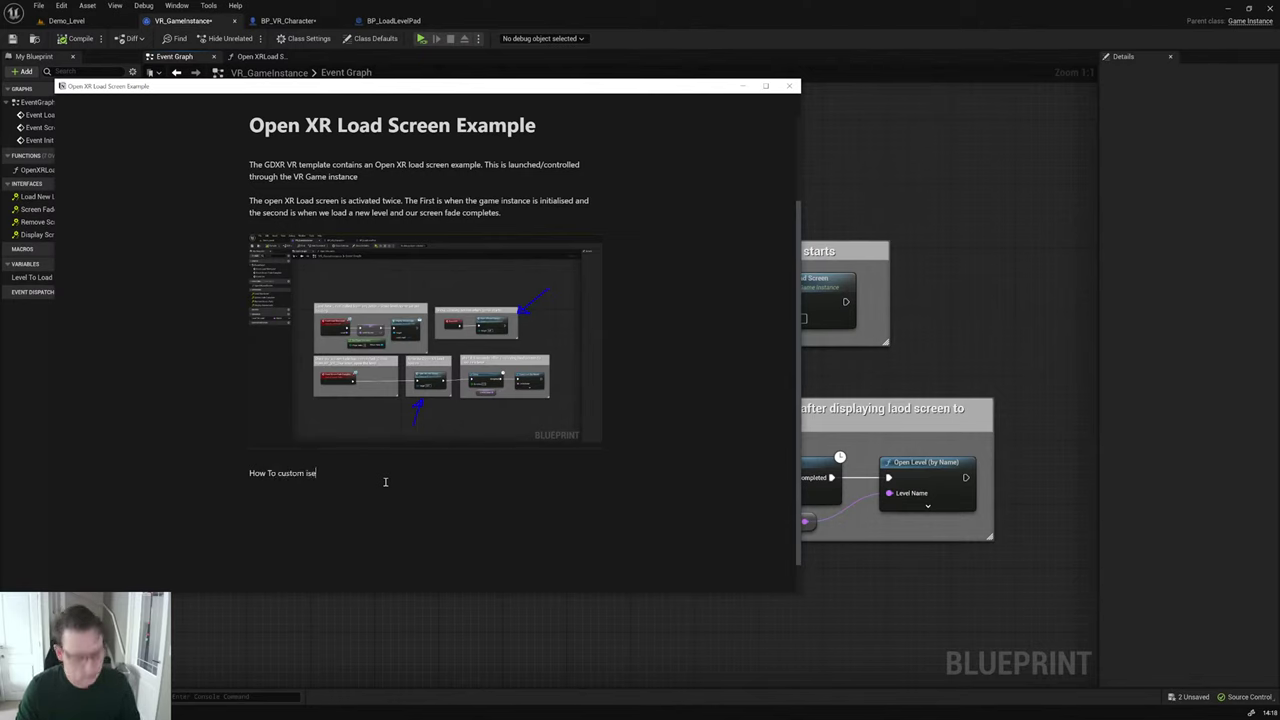
type(" the ")
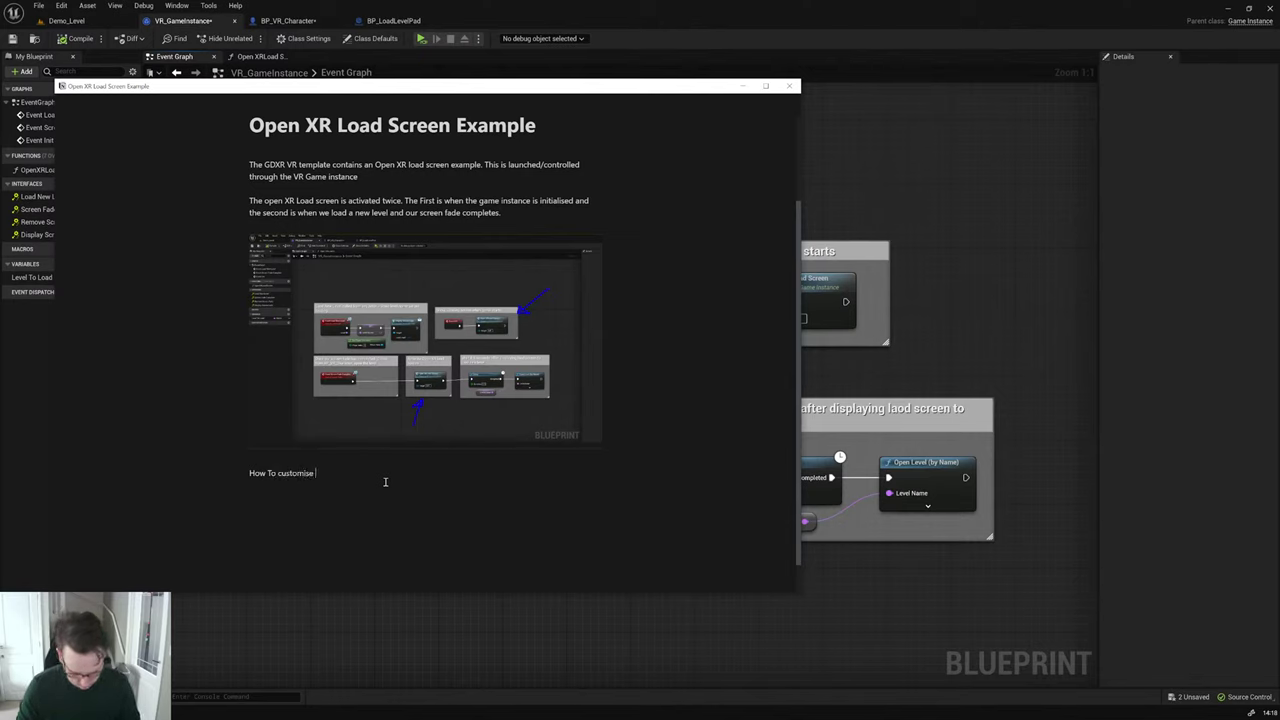
type("Op")
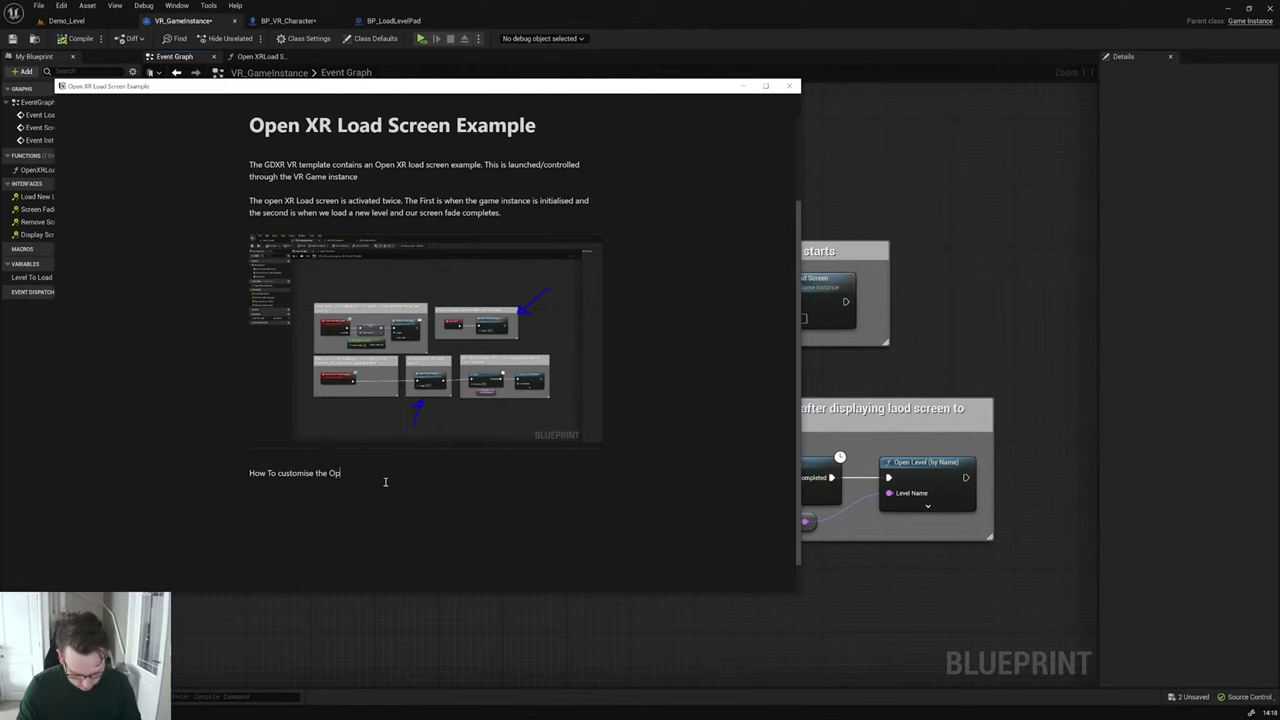
type("en XR Load screen")
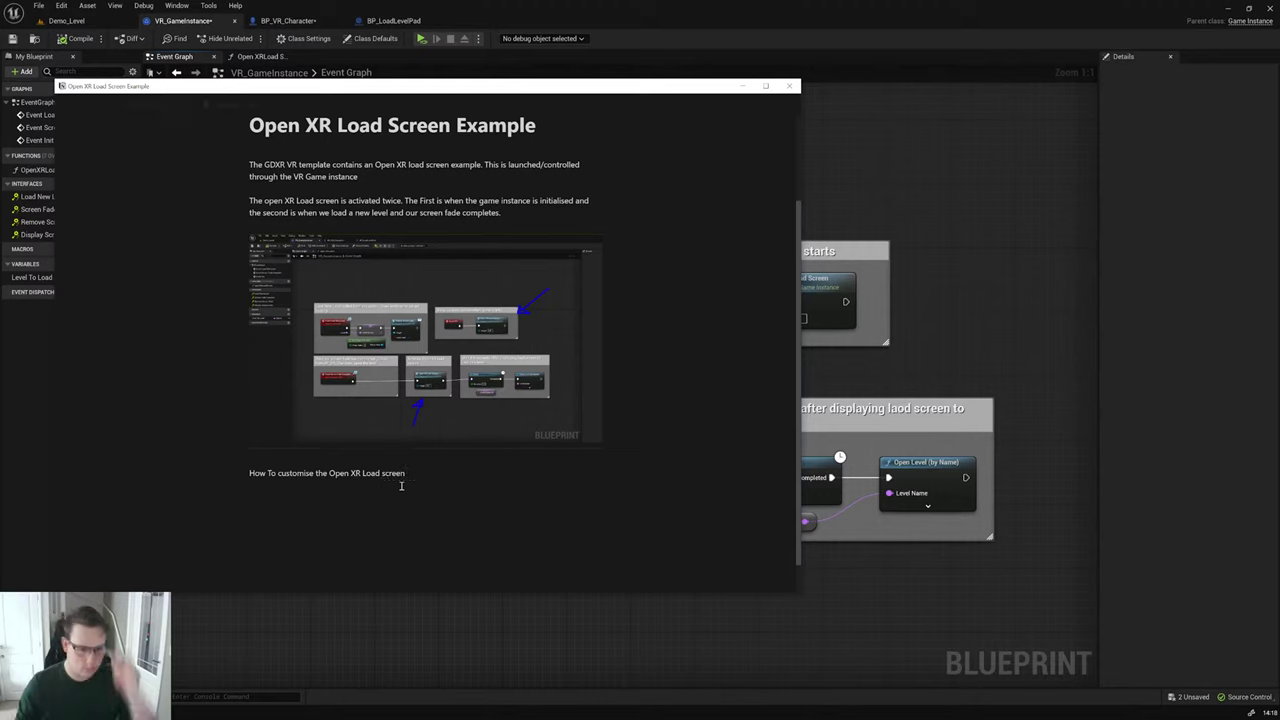
double_click(269, 473)
type("to")
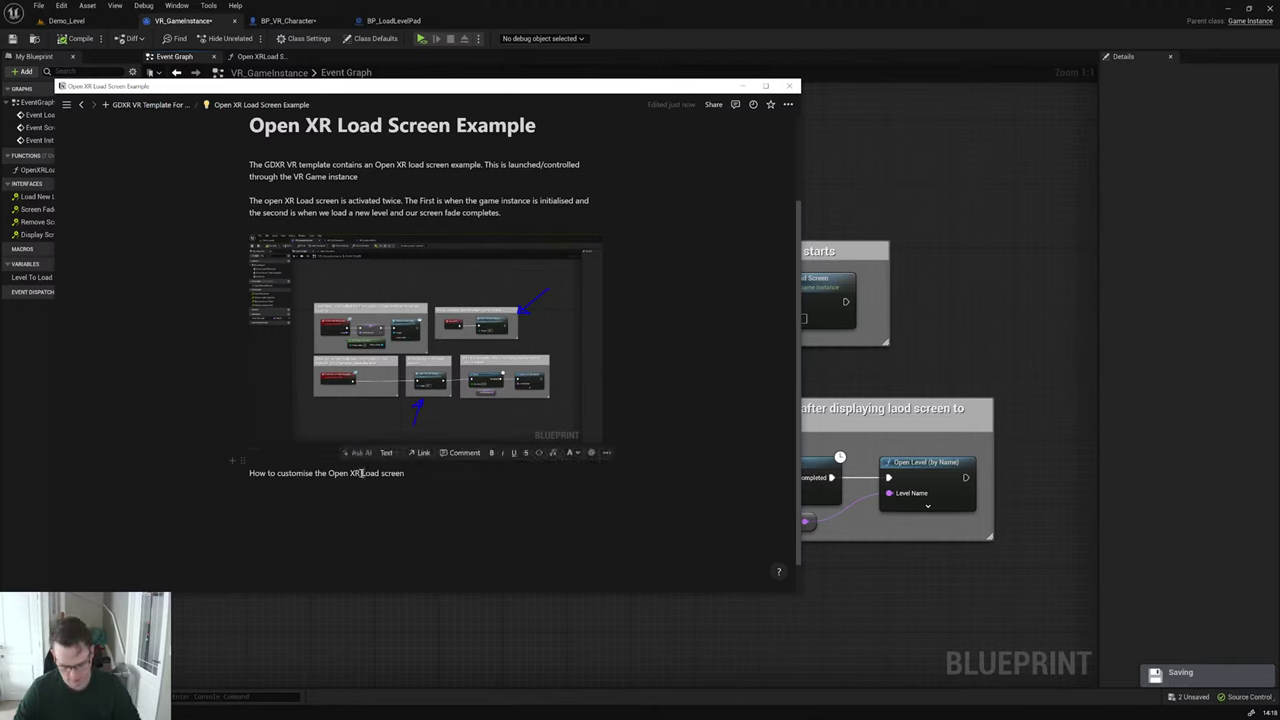
Step: Turn the customisation line into a Heading 1 and start a new line beneath it
left_click_drag(413, 472, 248, 473)
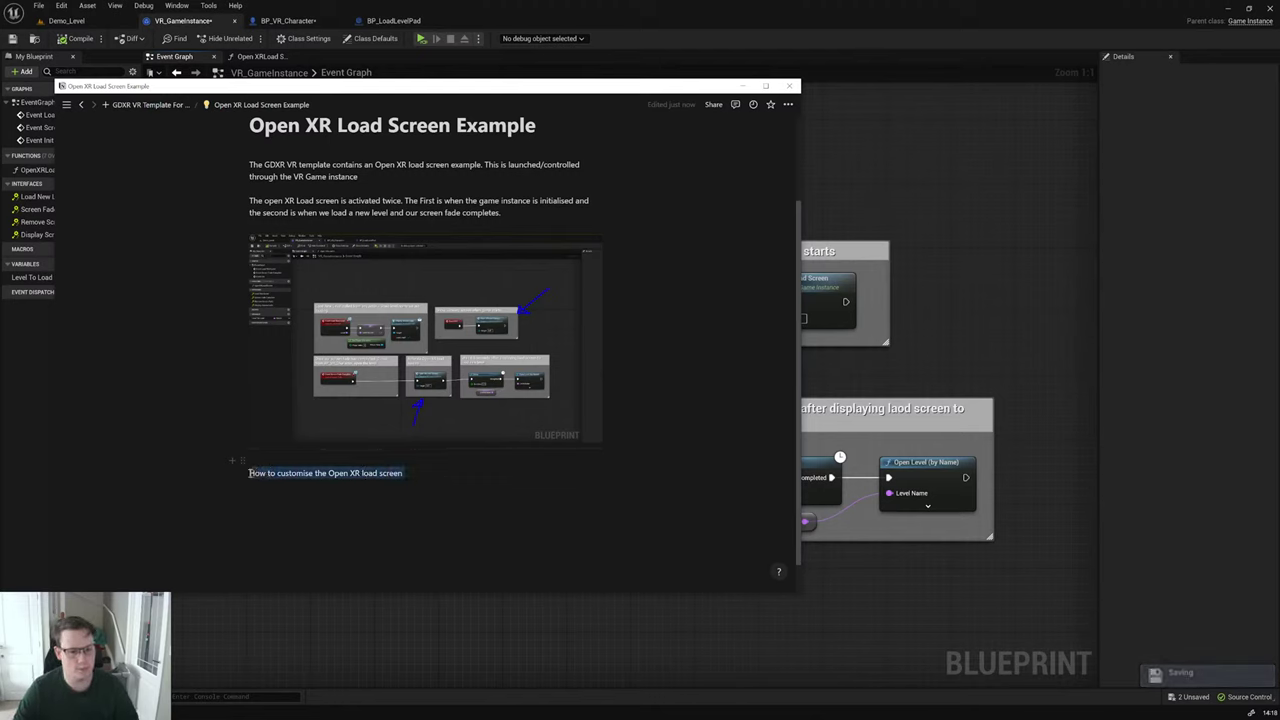
left_click(276, 453)
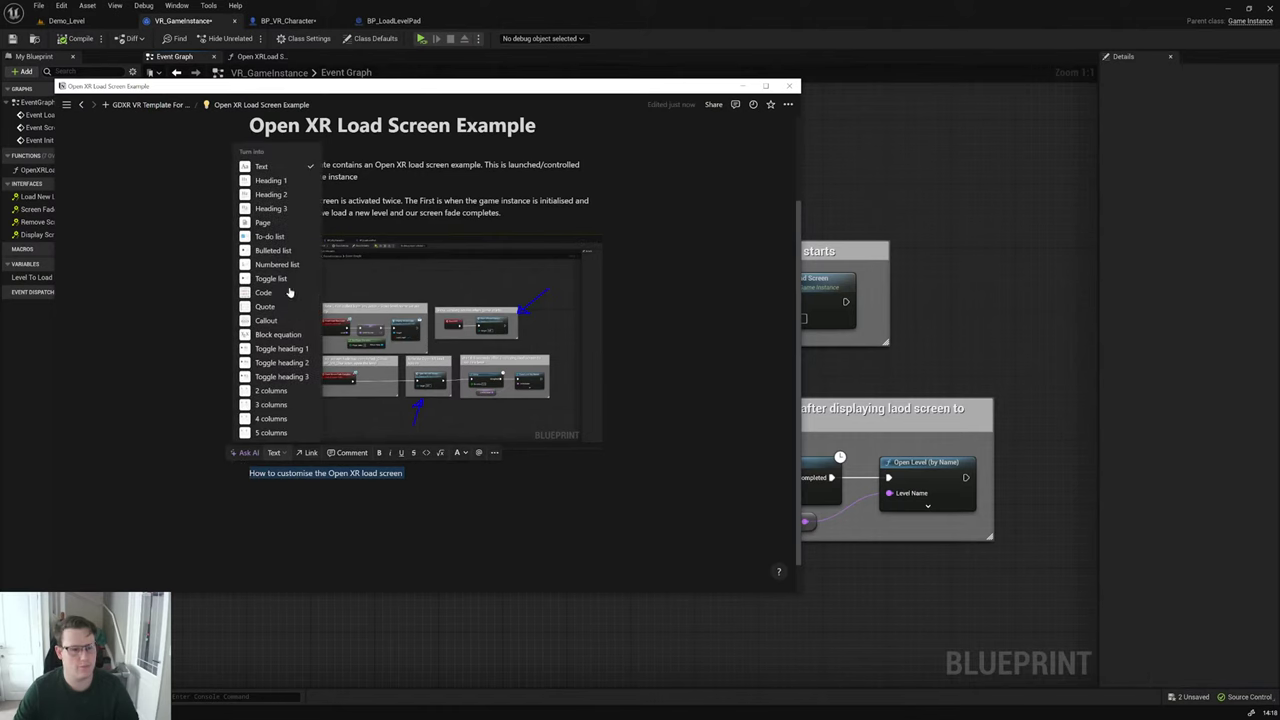
left_click(282, 180)
key("ctrl+z")
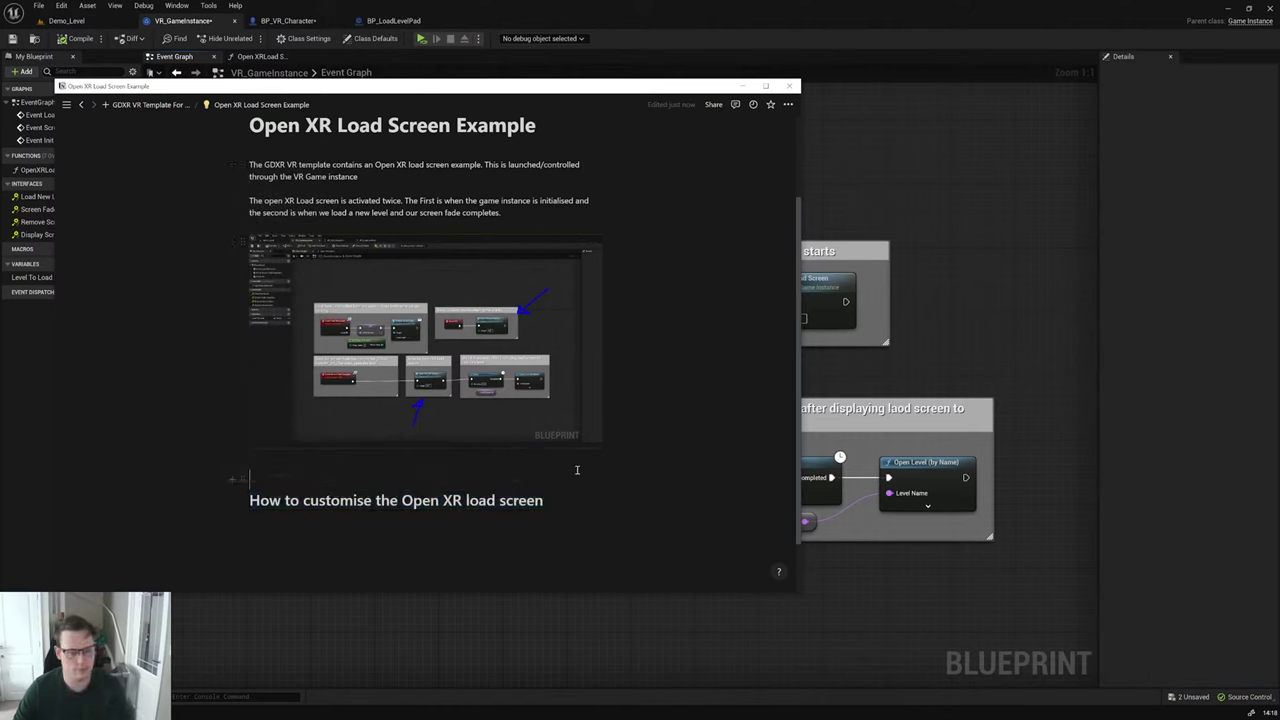
left_click_drag(443, 470, 246, 472)
left_click(274, 443)
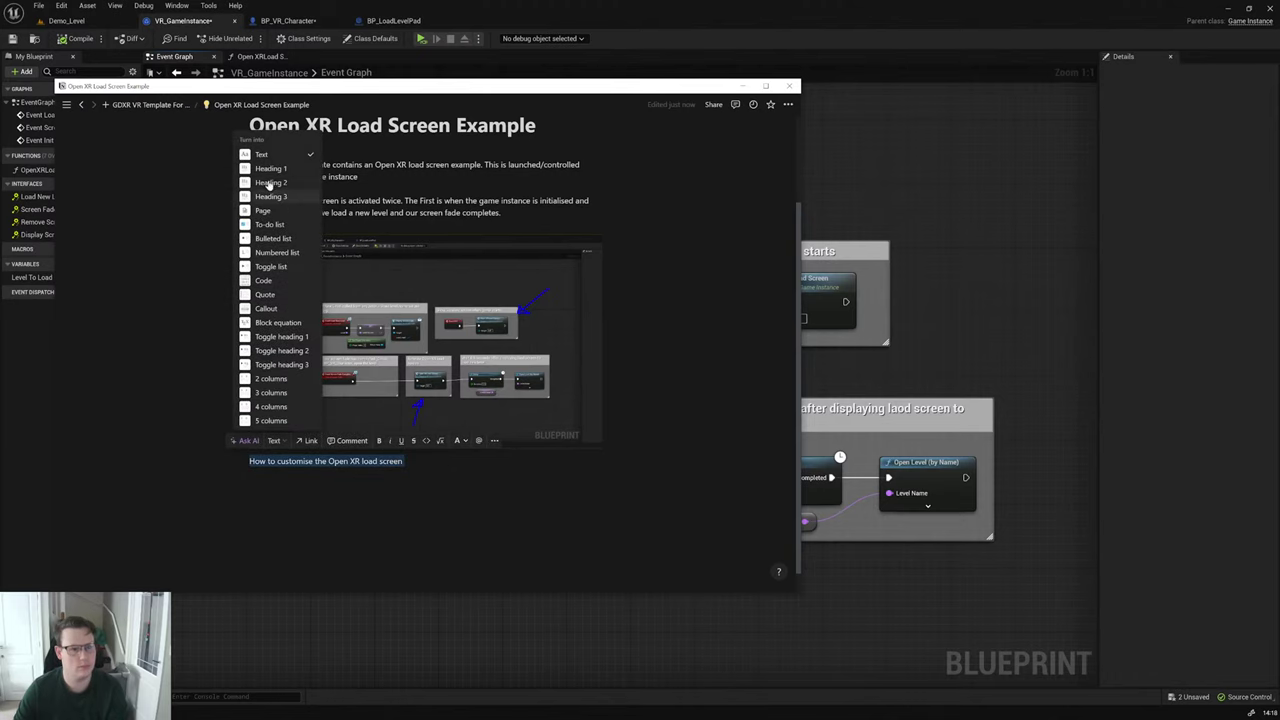
left_click(282, 180)
left_click(620, 480)
key("Return")
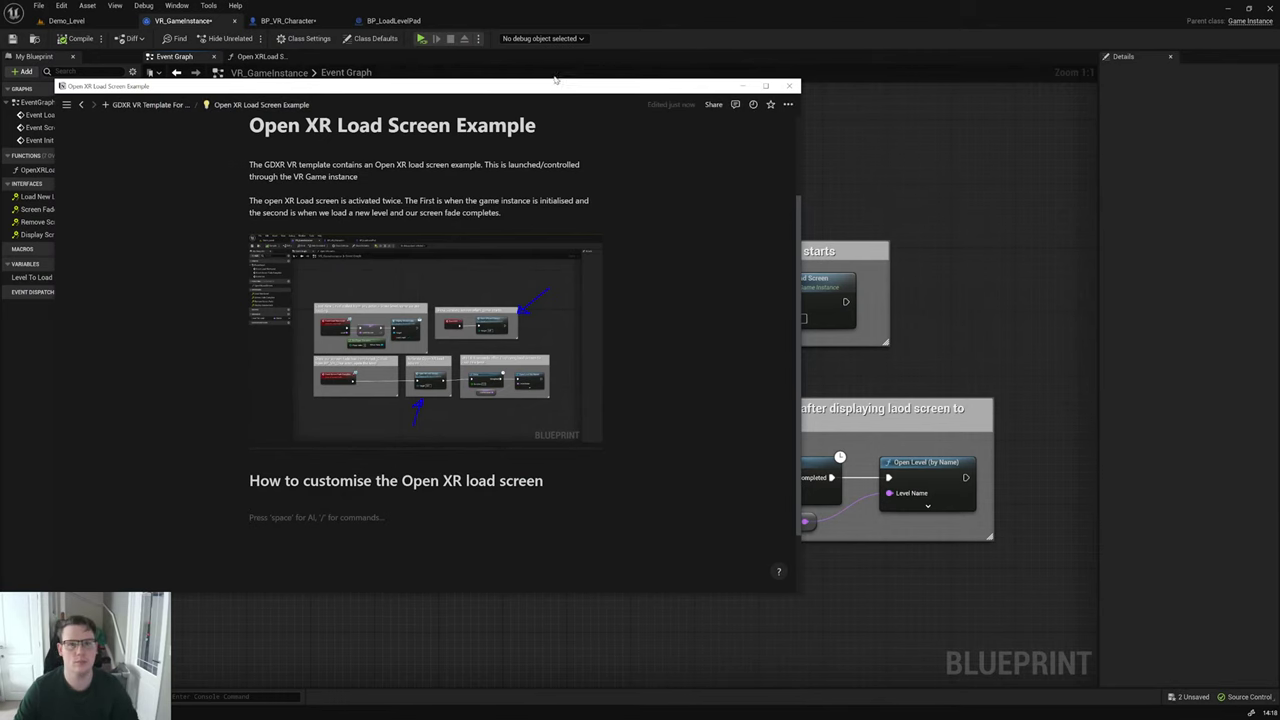
Step: Write the paragraph saying to open the VR Game instance and its "OpenXRLoadScreen" Function
left_click_drag(570, 96, 600, 81)
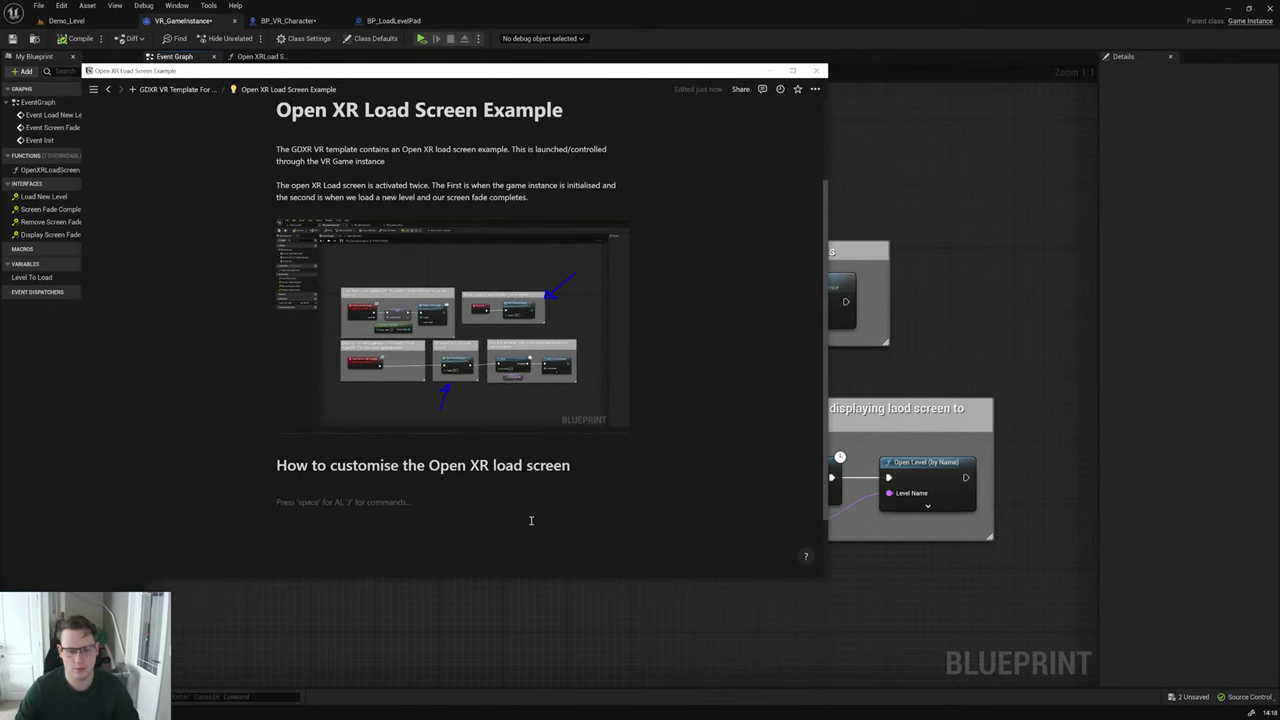
type("To cus")
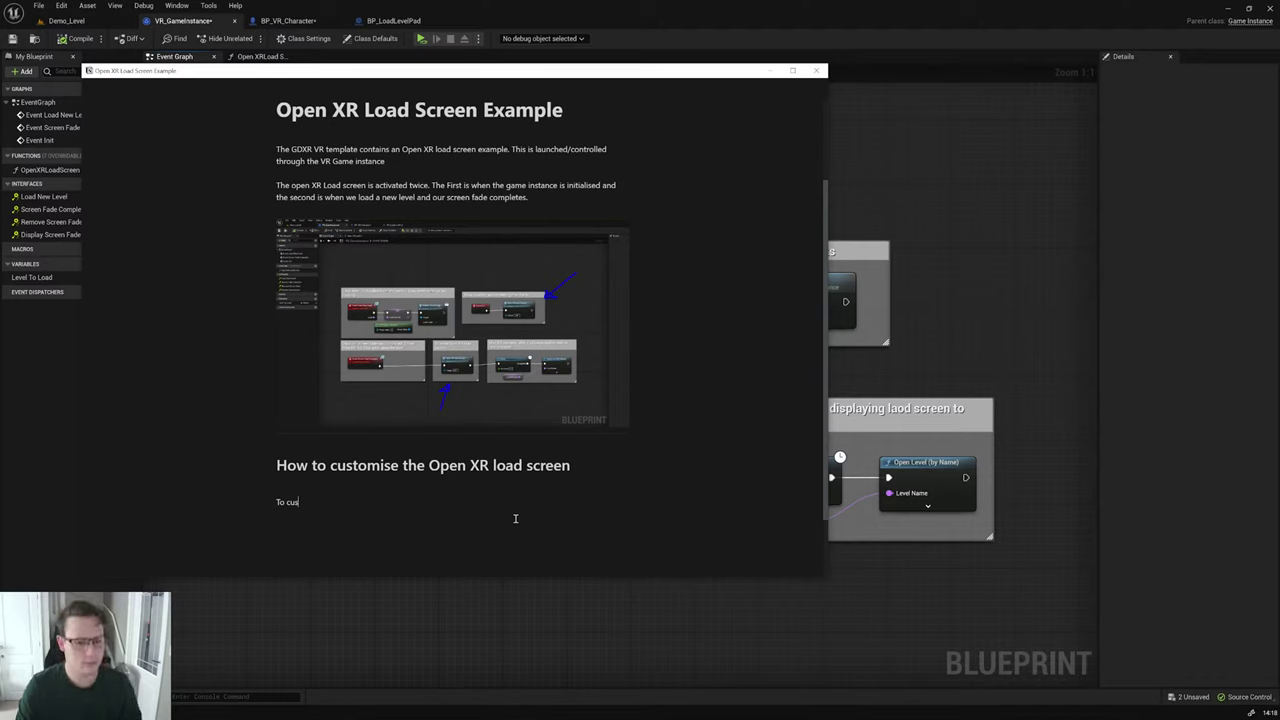
key("BackSpace")
key("BackSpace")
type("ustomise ")
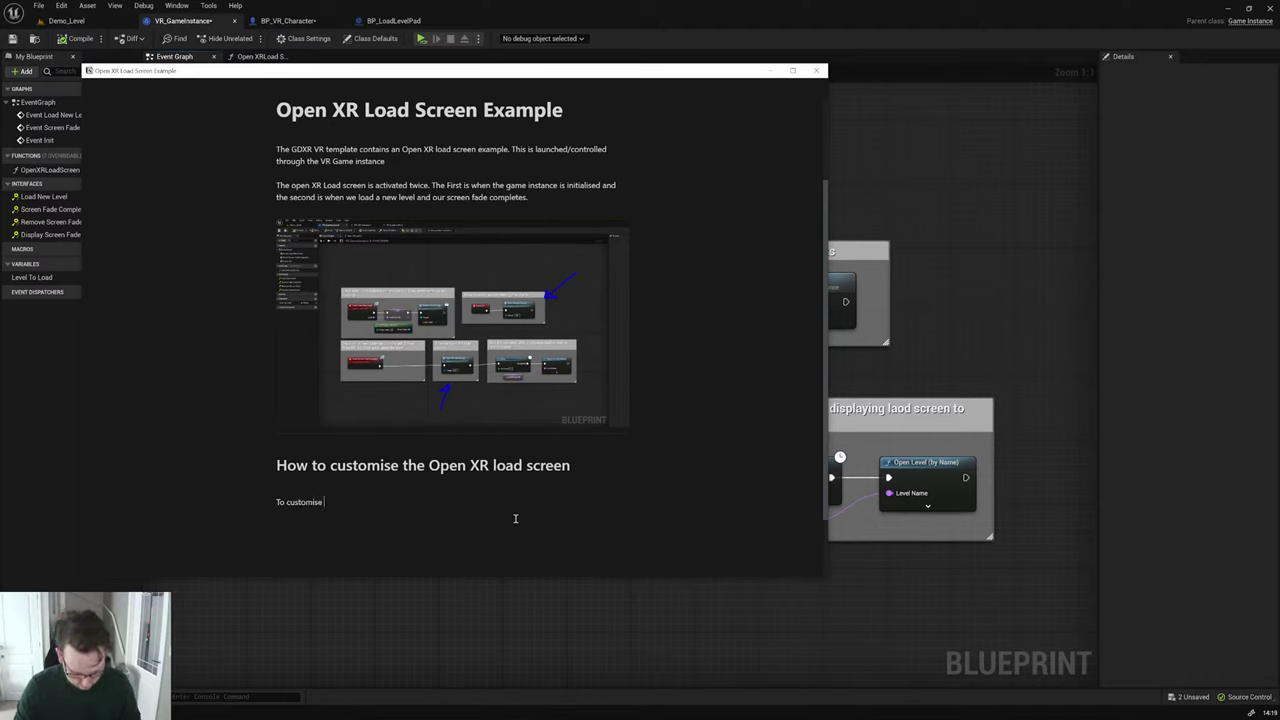
type("the Open XR ")
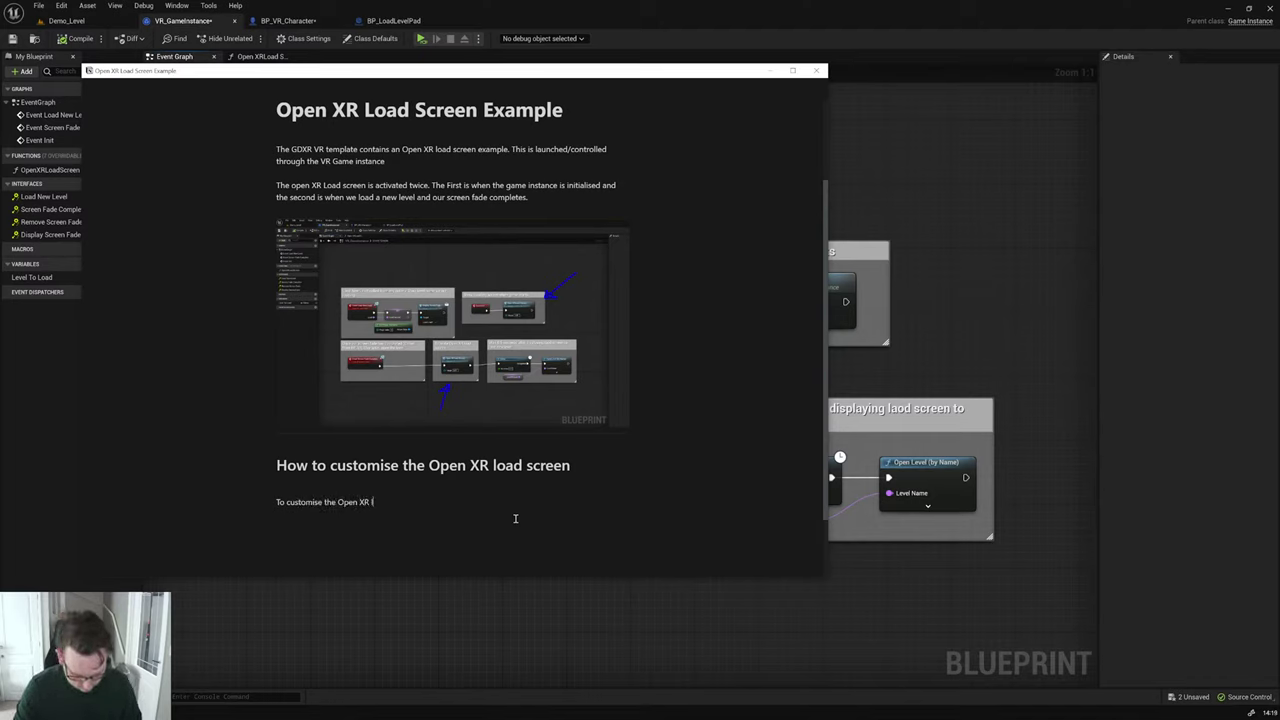
type("load screen you")
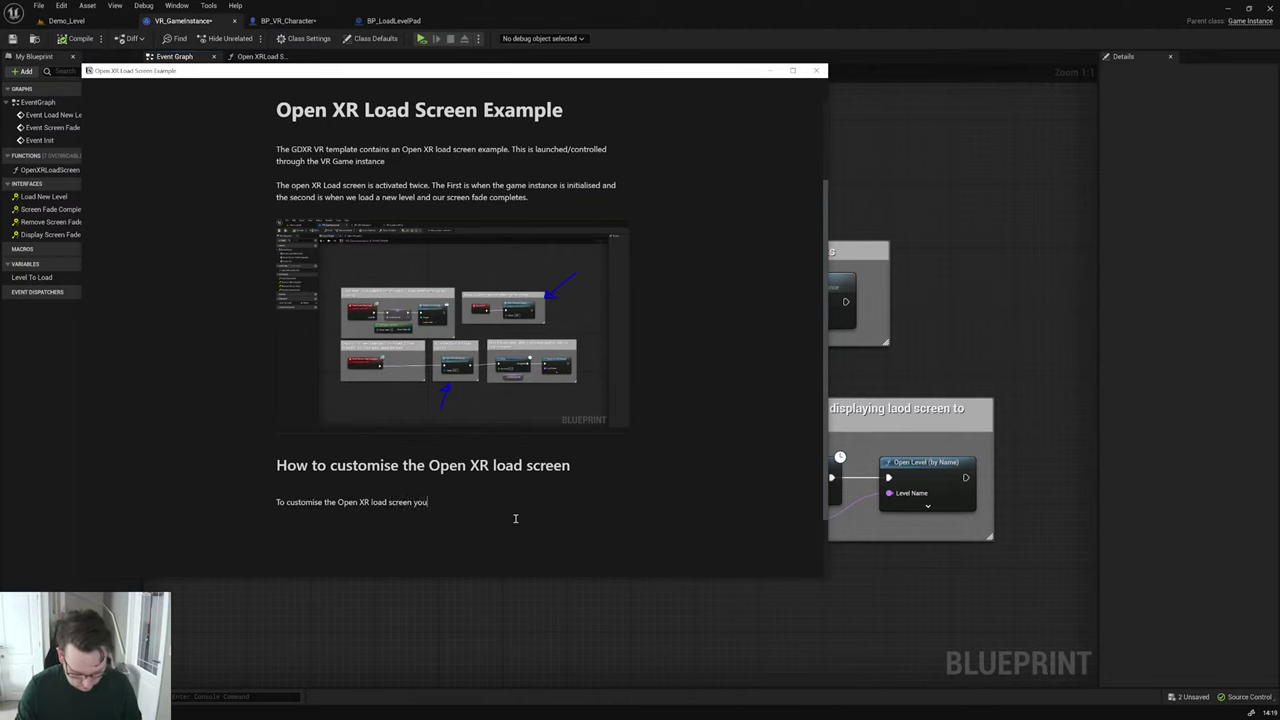
type(" ca")
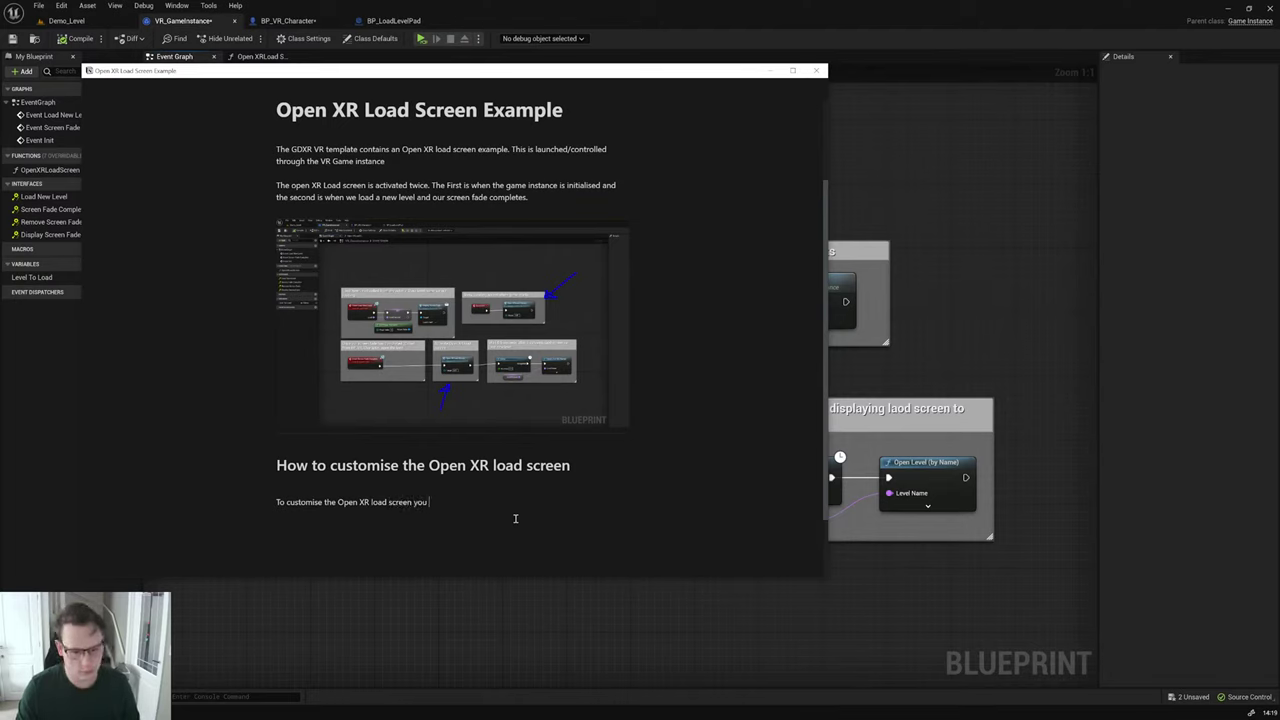
type(" will need t")
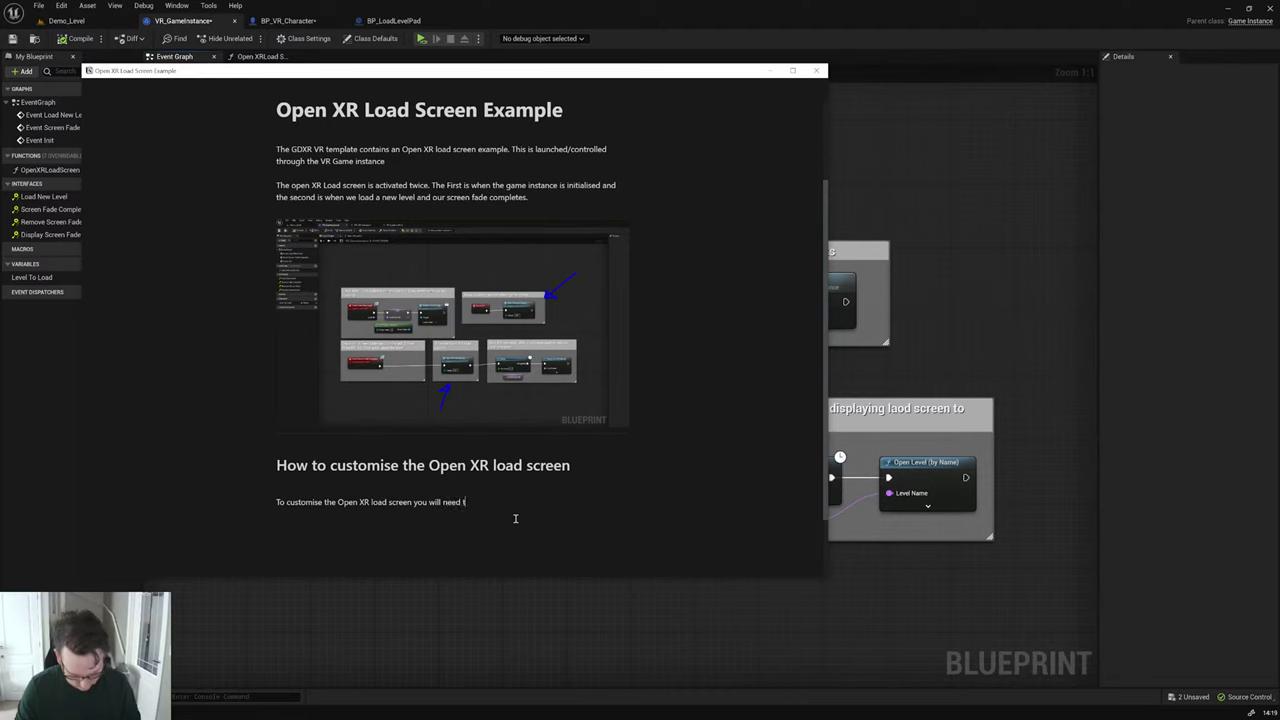
type("o modify t")
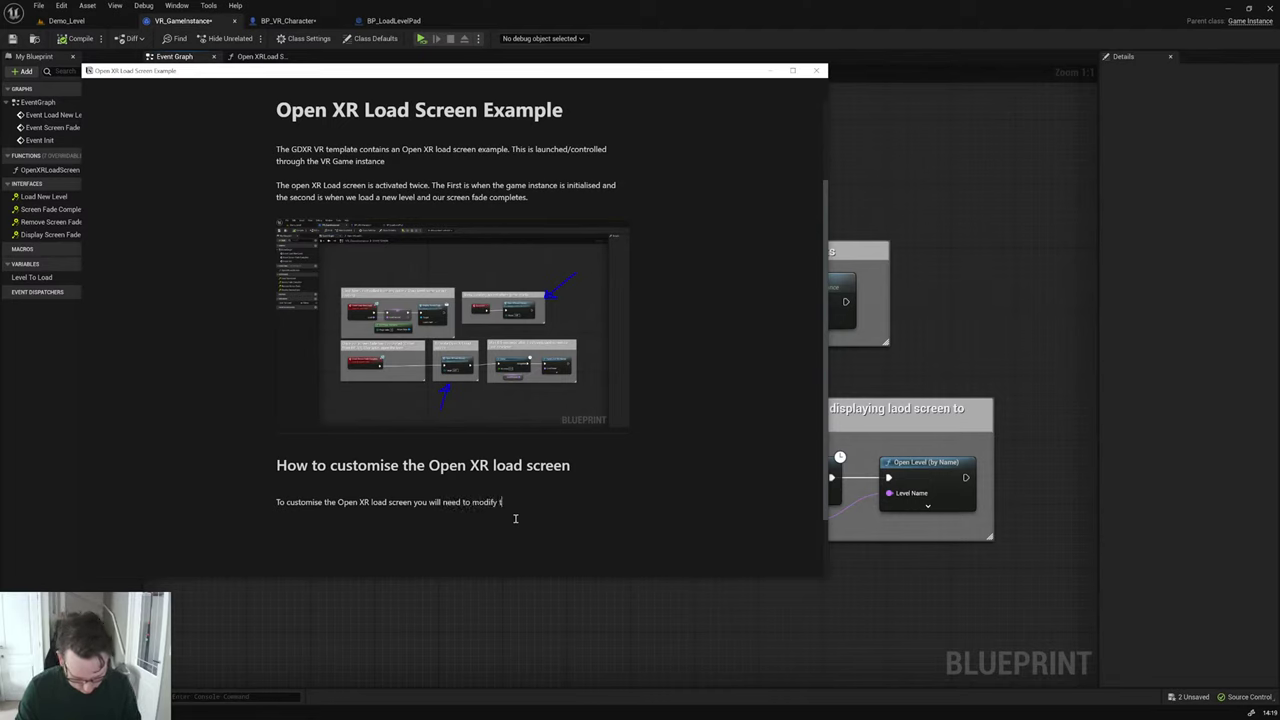
type("he Ful")
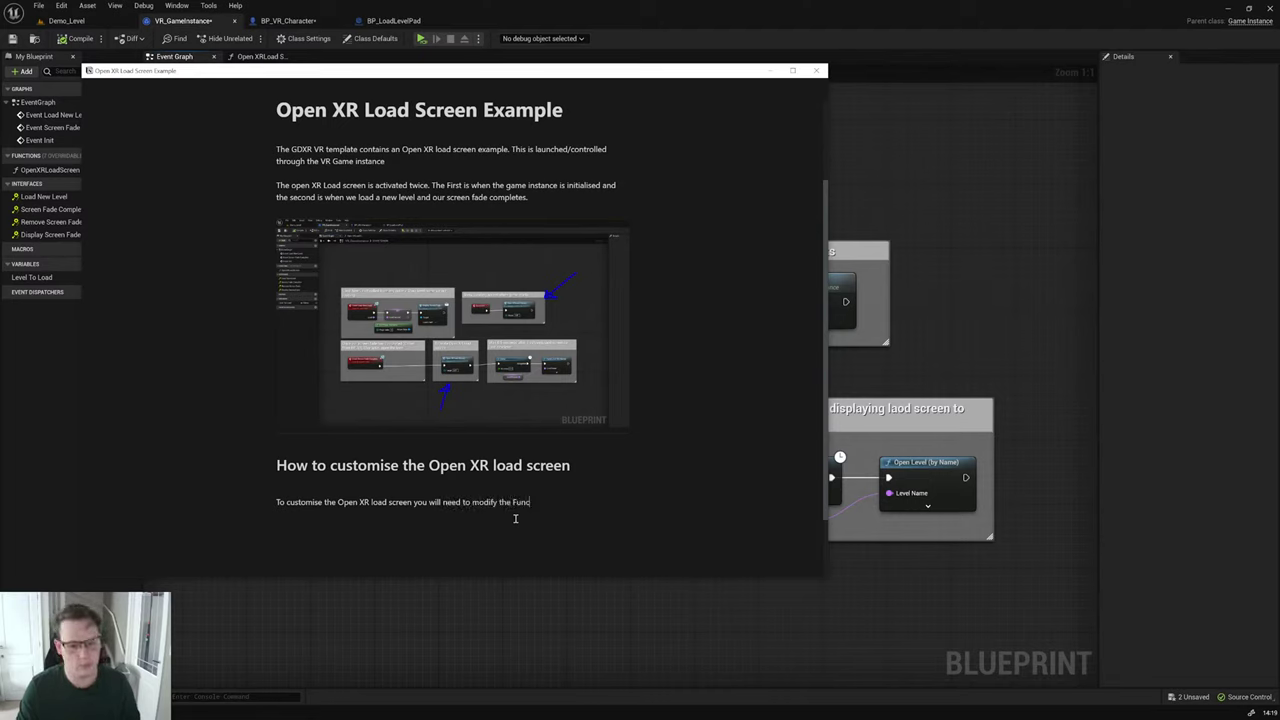
key("BackSpace")
key("BackSpace")
key("BackSpace")
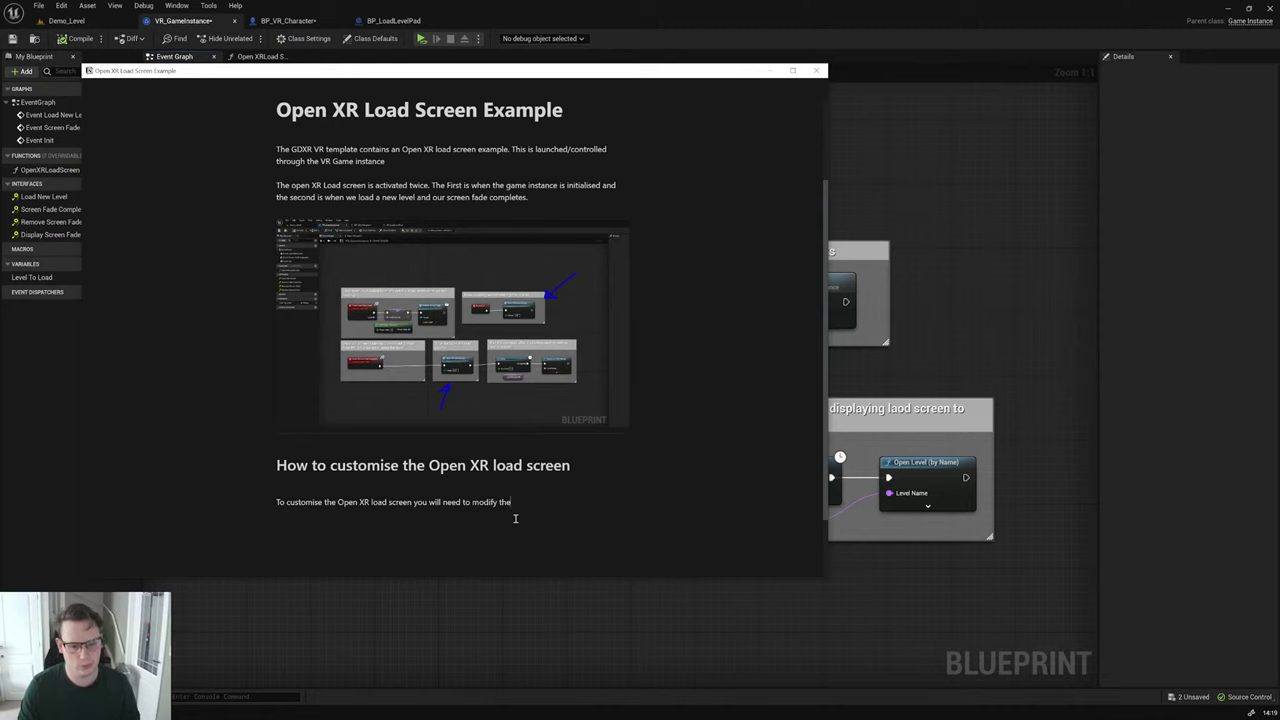
key("BackSpace")
key("BackSpace")
key("BackSpace")
key("BackSpace")
key("BackSpace")
key("BackSpace")
key("BackSpace")
key("BackSpace")
key("BackSpace")
key("BackSpace")
key("BackSpace")
type("open the Ga")
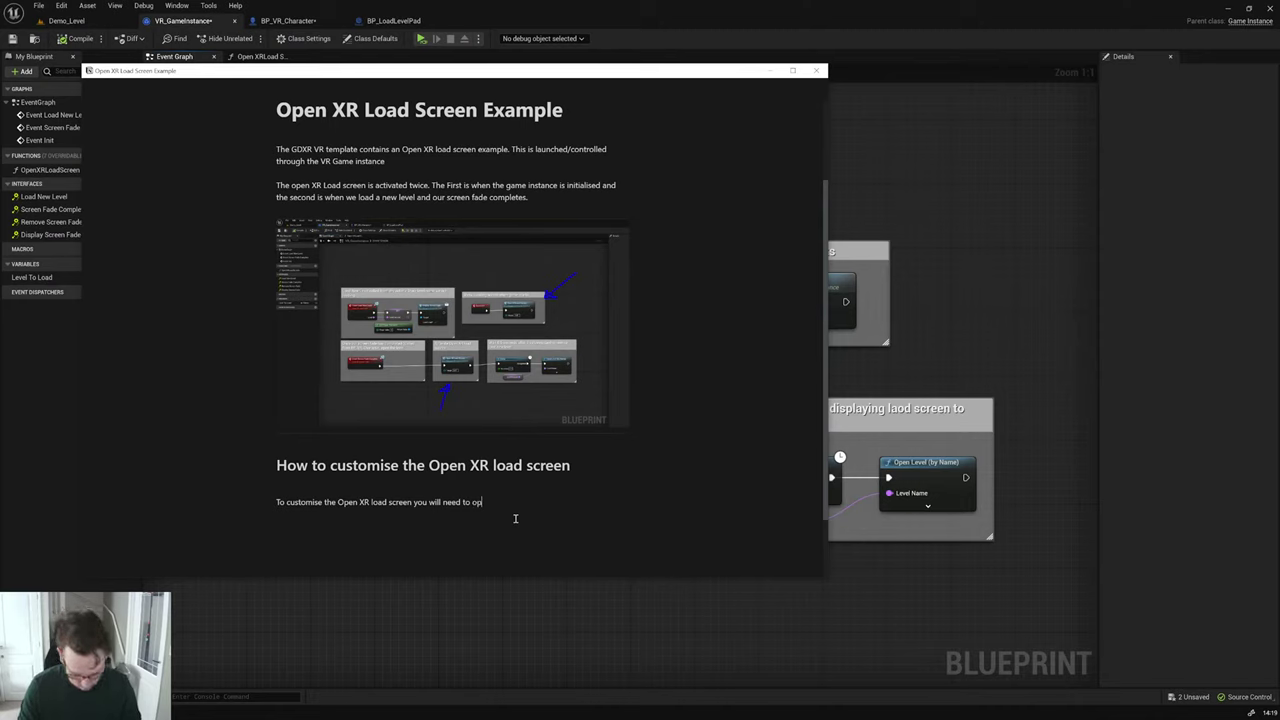
key("BackSpace")
key("BackSpace")
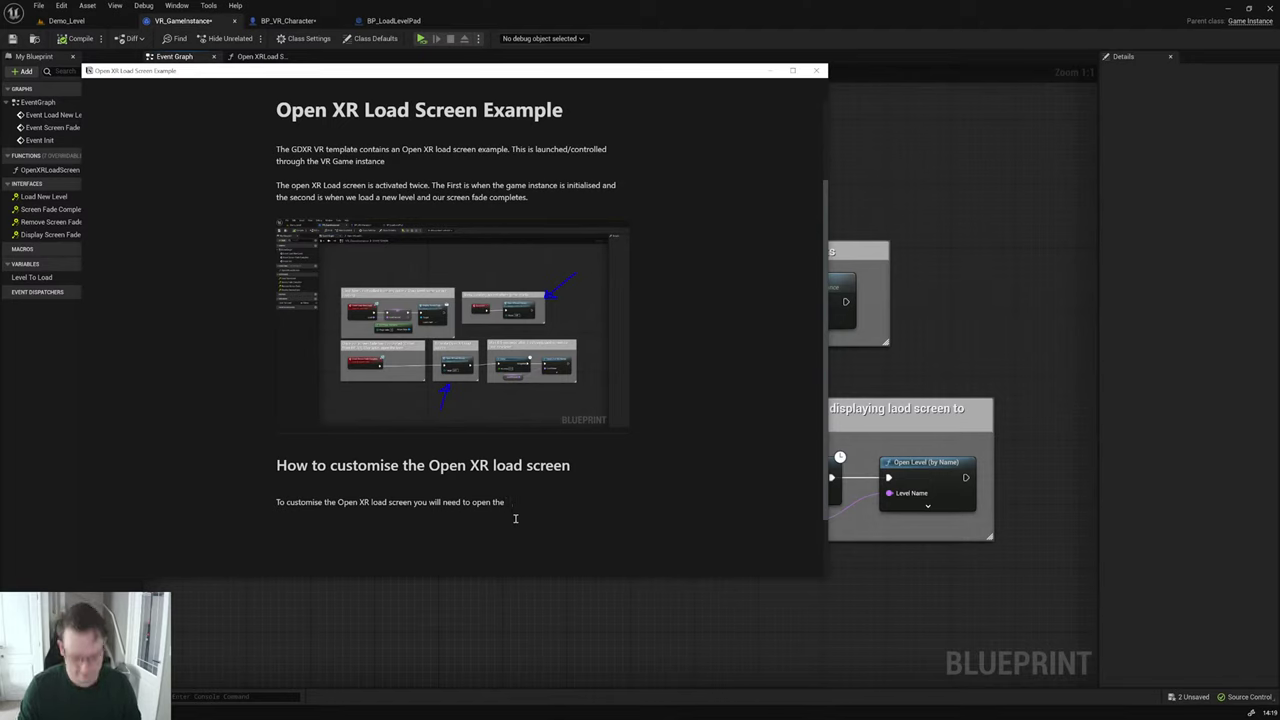
type("VR Game ")
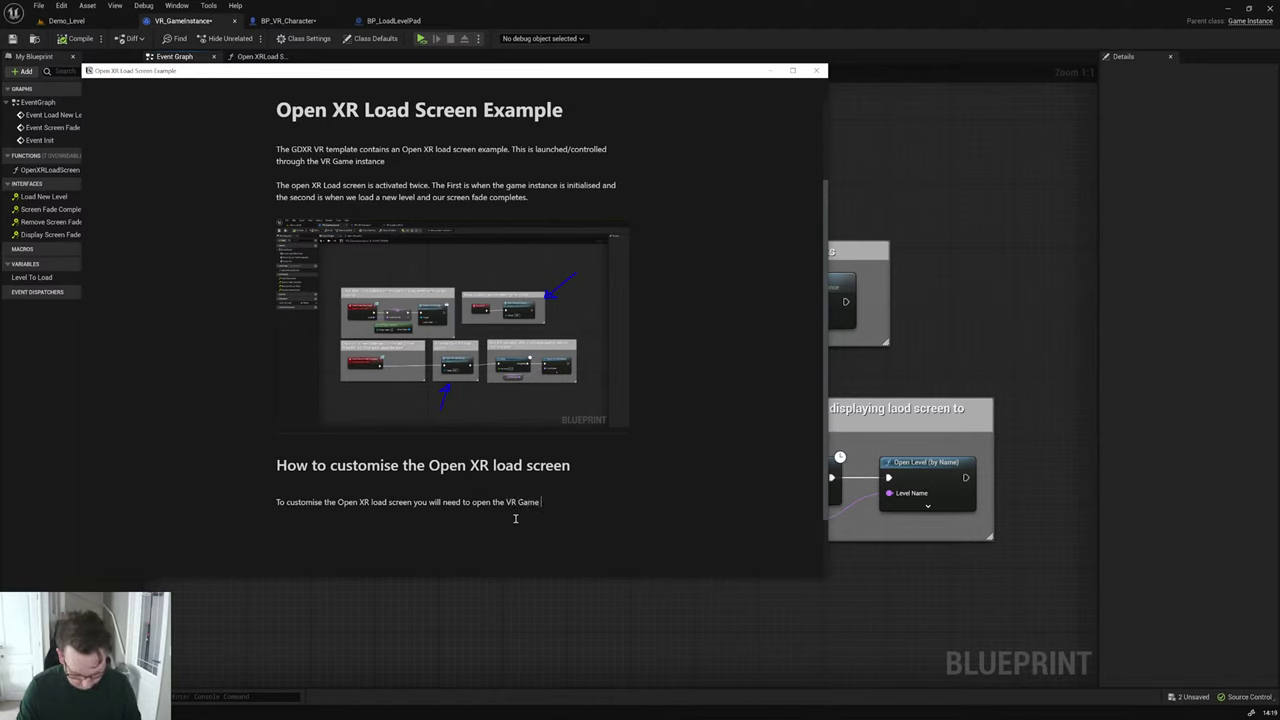
type("instance")
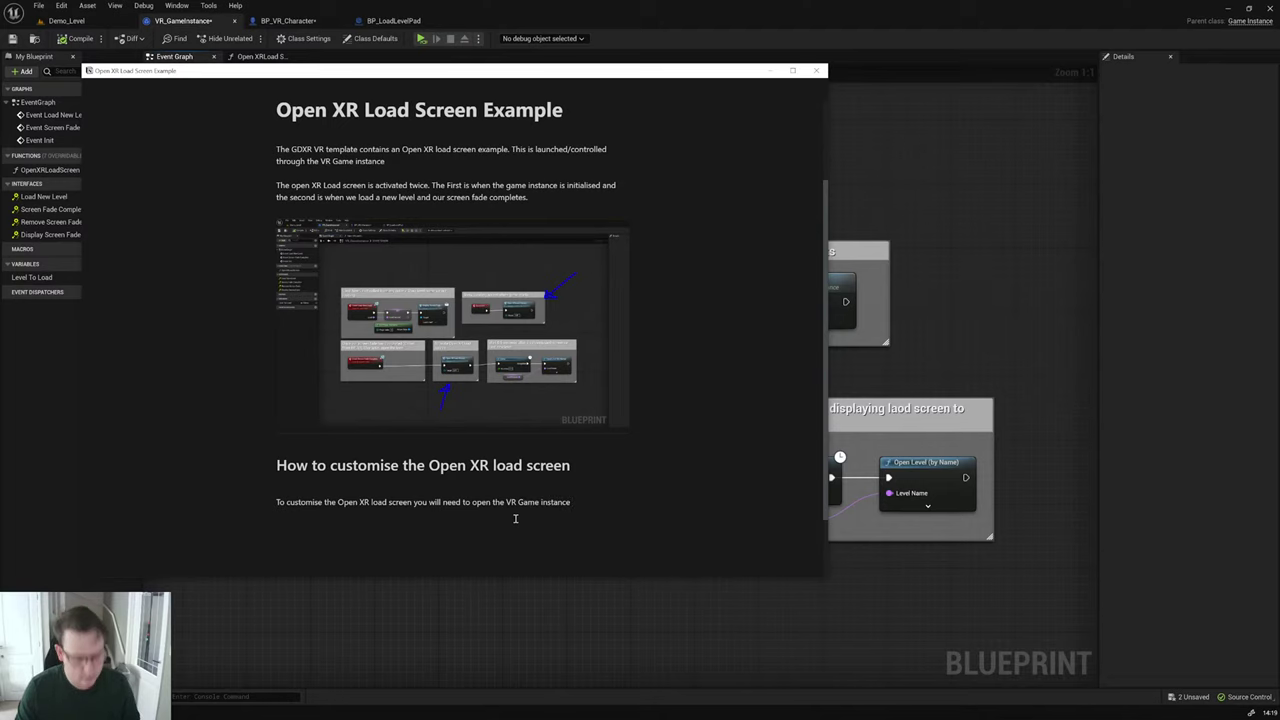
left_click_drag(655, 72, 820, 141)
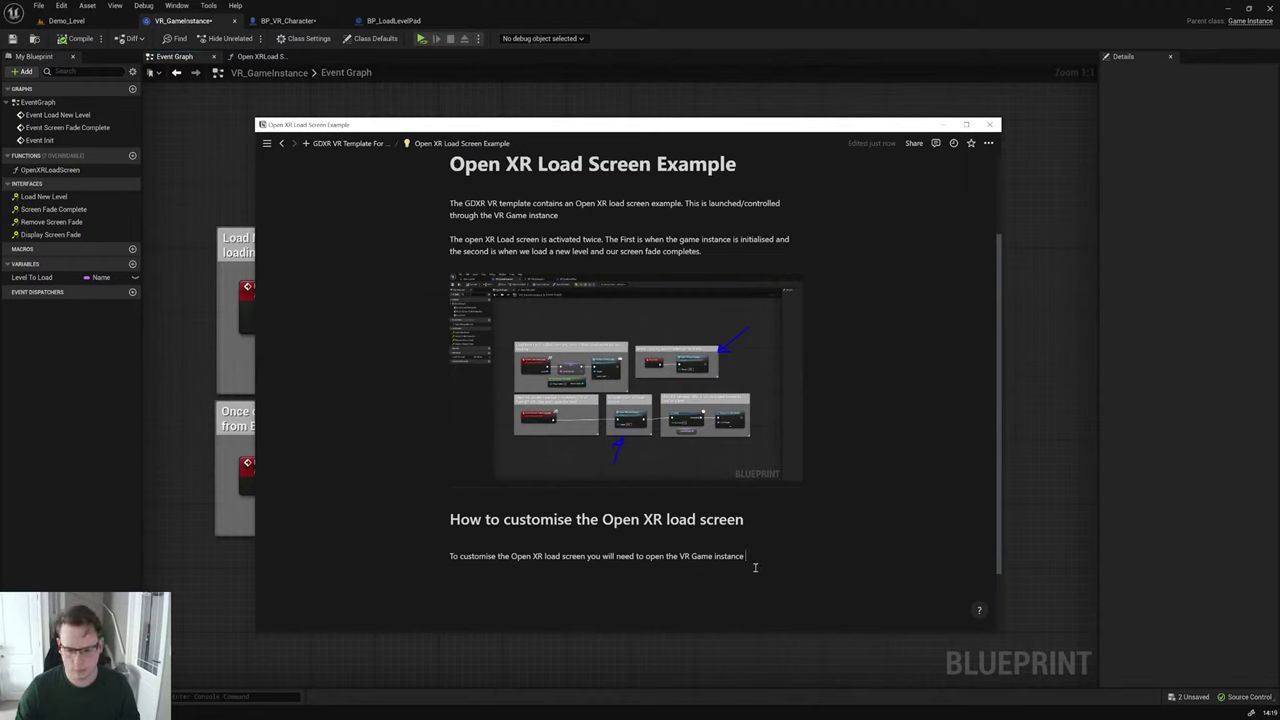
type("and open the")
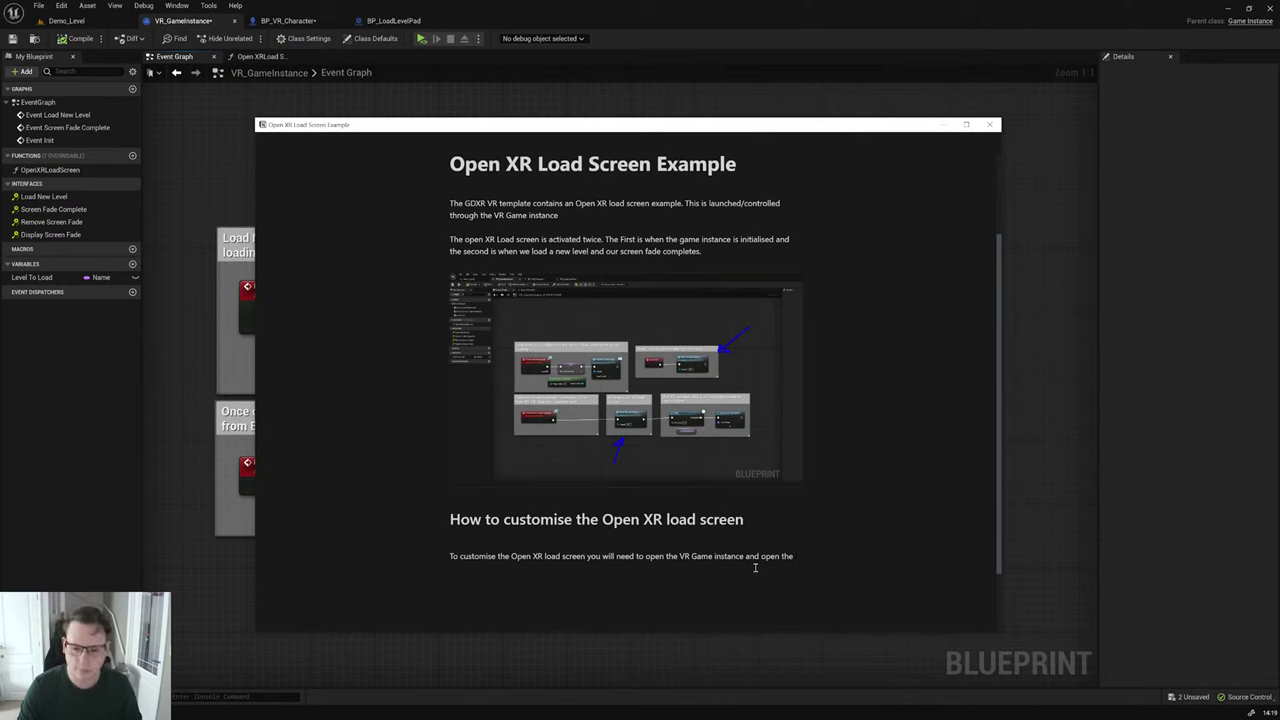
type("OpenXRLoadScreen")
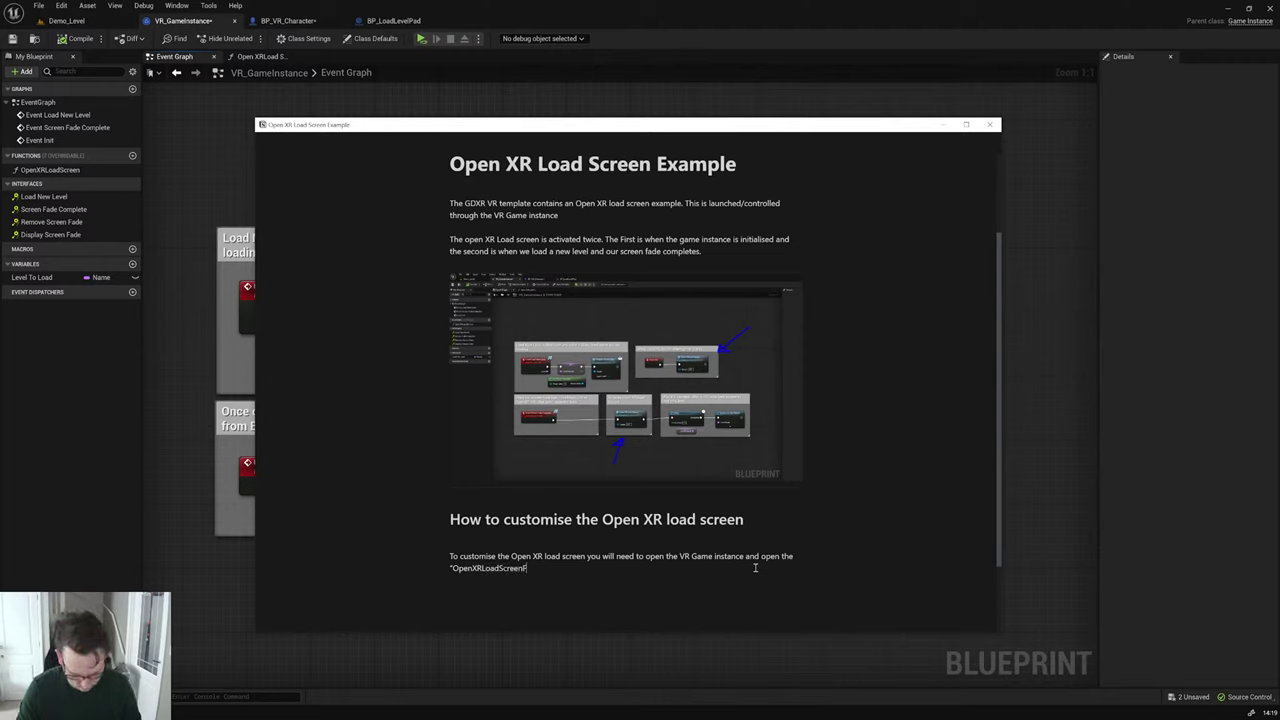
type("unct")
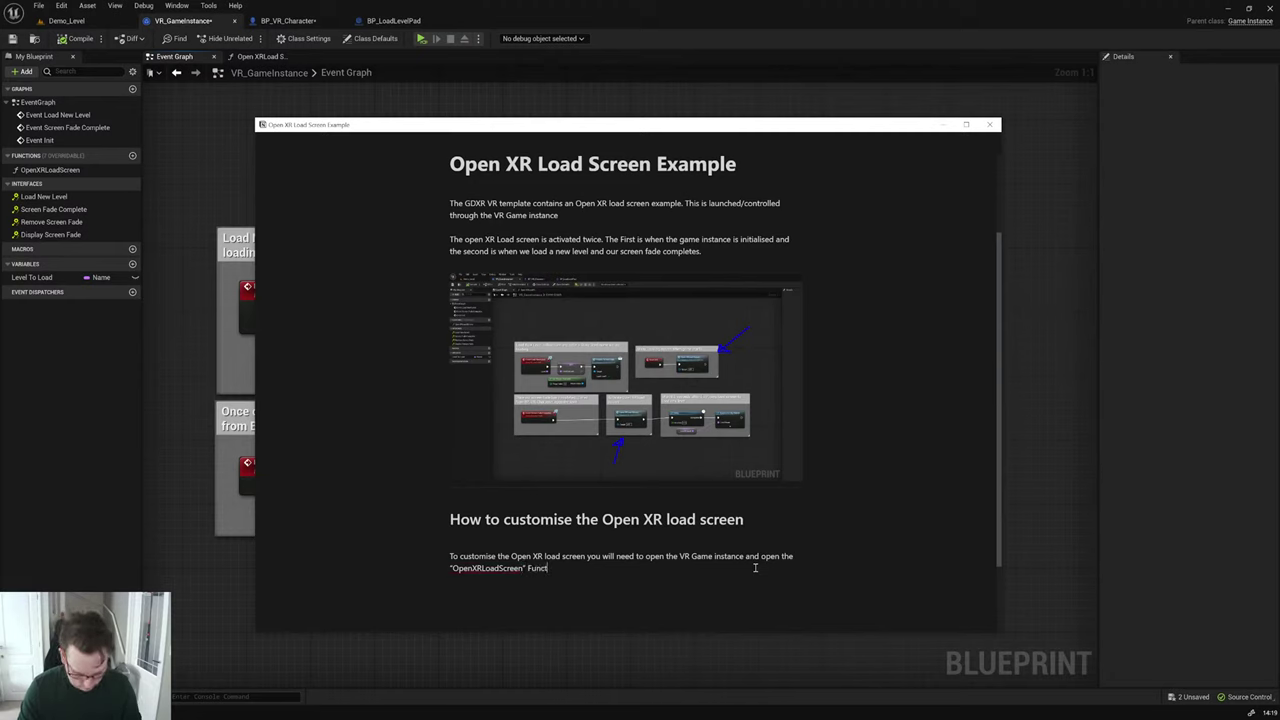
type("ion.")
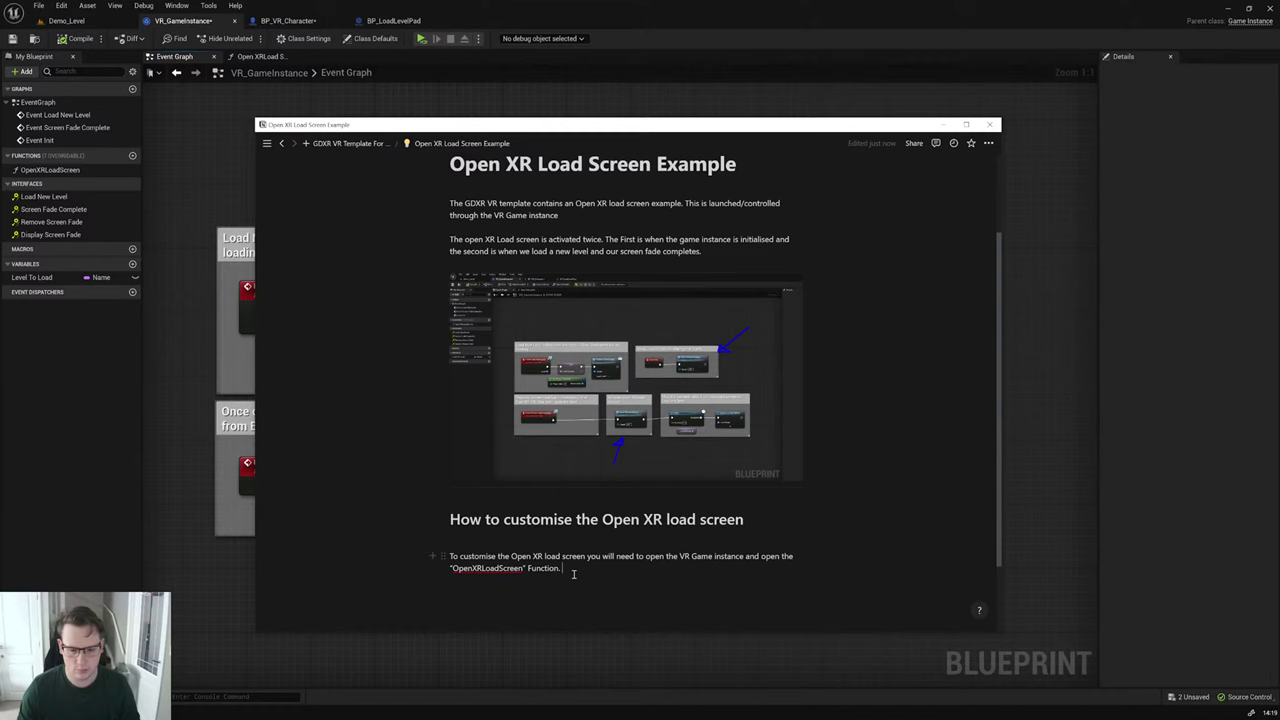
key("Return")
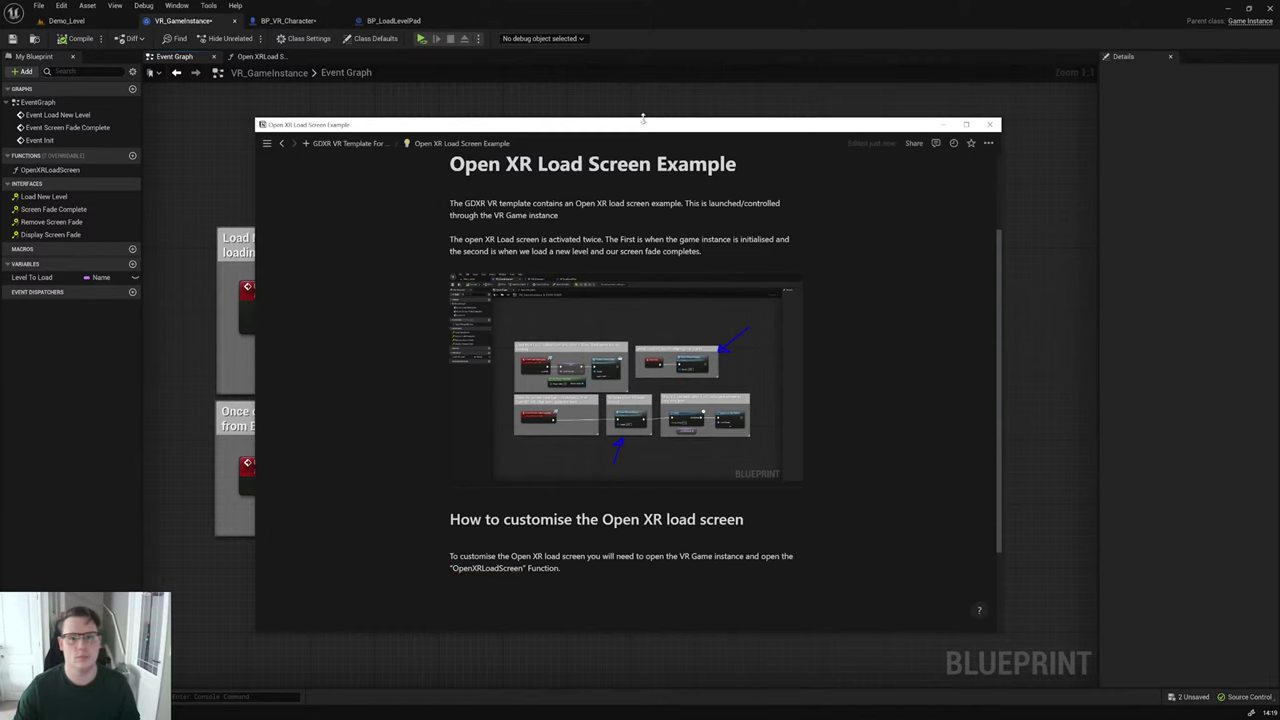
Step: Snip the Unreal event graph with blue arrows on the OpenXRLoadScreen function and VR_GameInstance tab
left_click(943, 124)
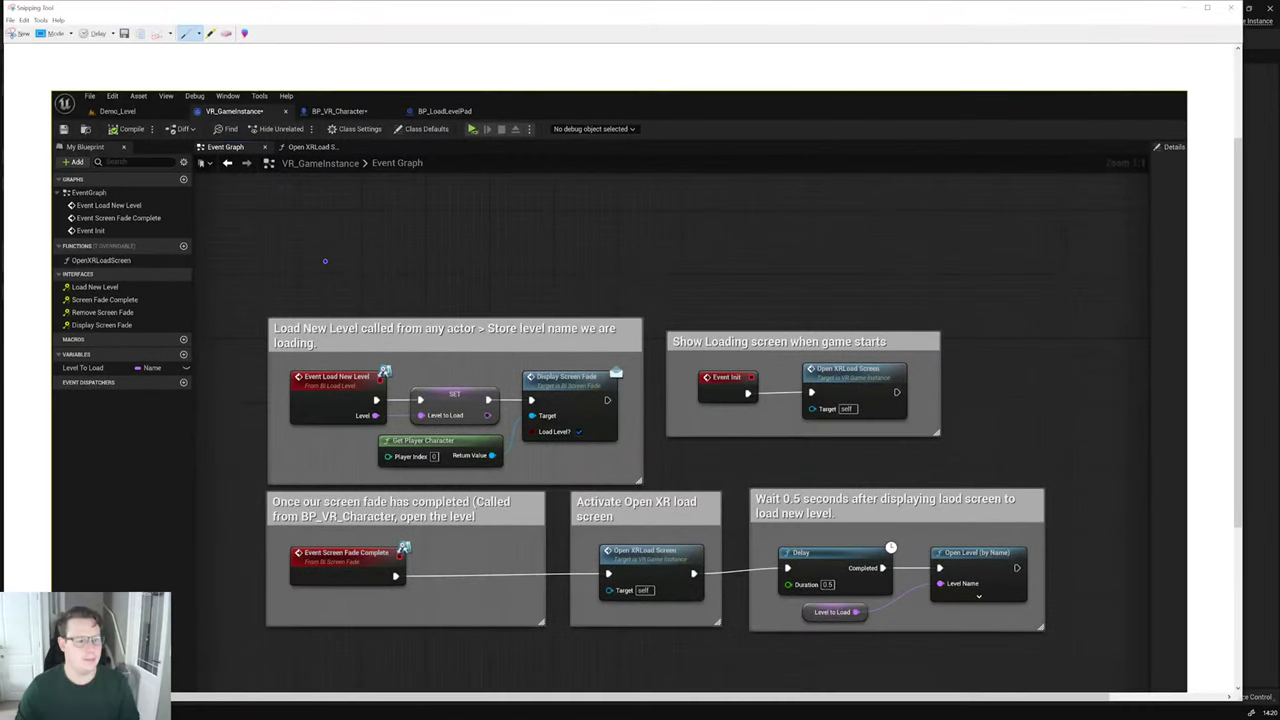
left_click_drag(205, 256, 290, 233)
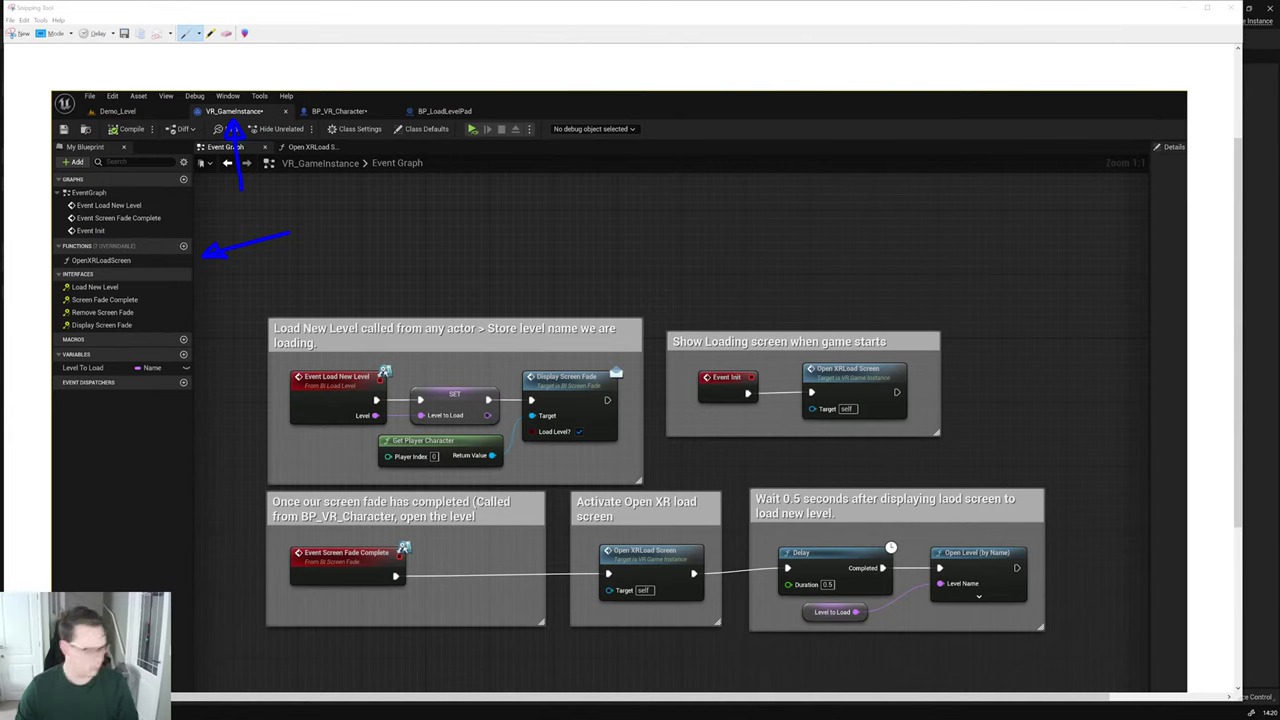
left_click(1231, 8)
Step: Discard the snip, open the OpenXRLoadScreen function, and duplicate the Add Loading Screen Splash node
left_click(665, 362)
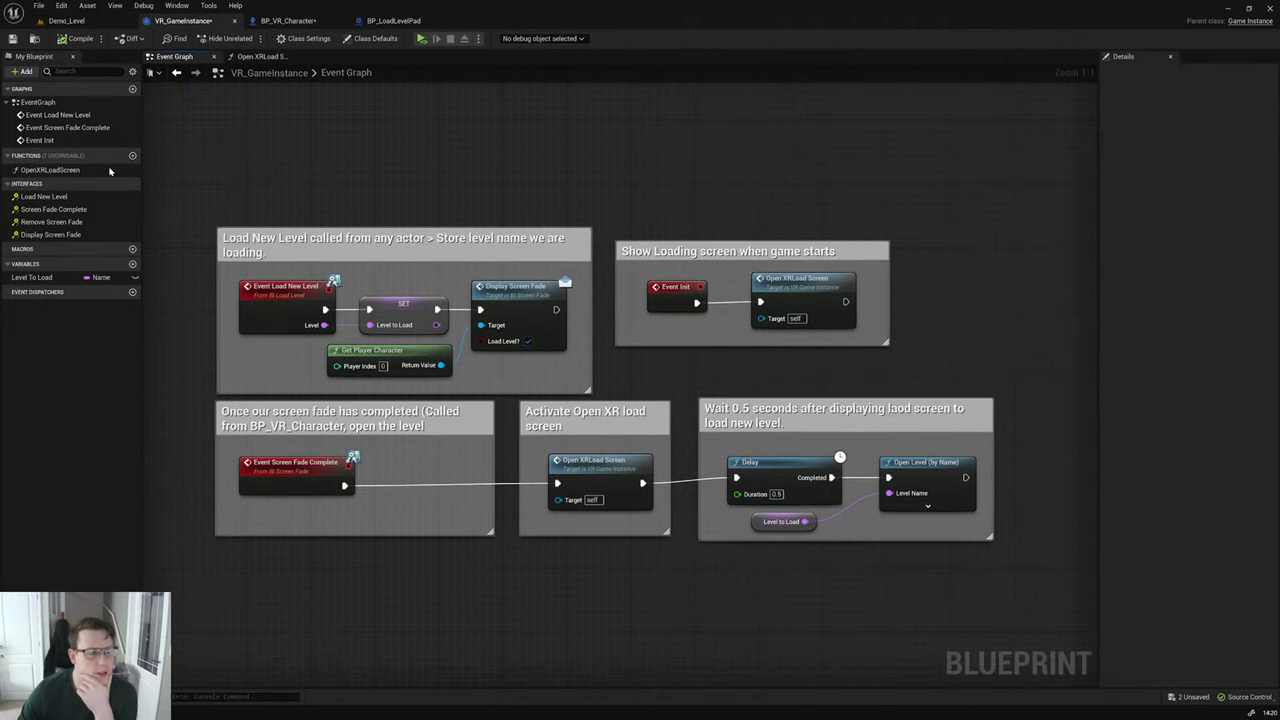
double_click(60, 172)
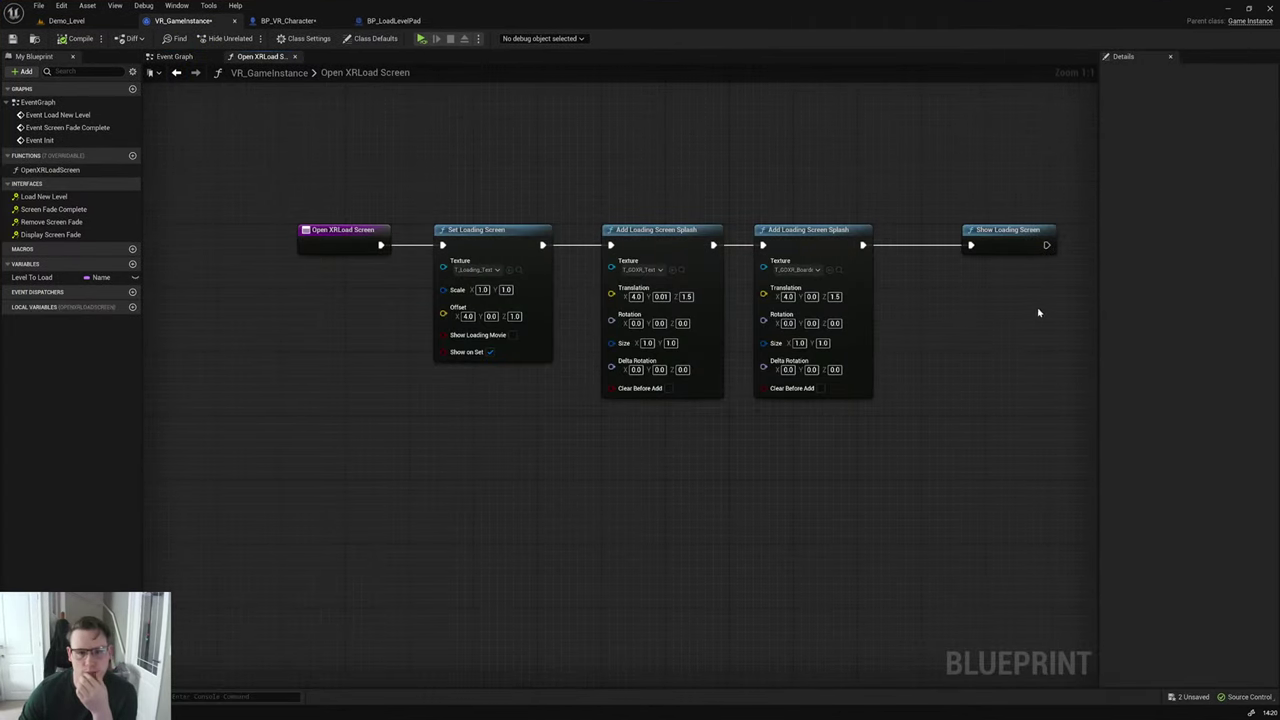
left_click_drag(1099, 318, 1188, 314)
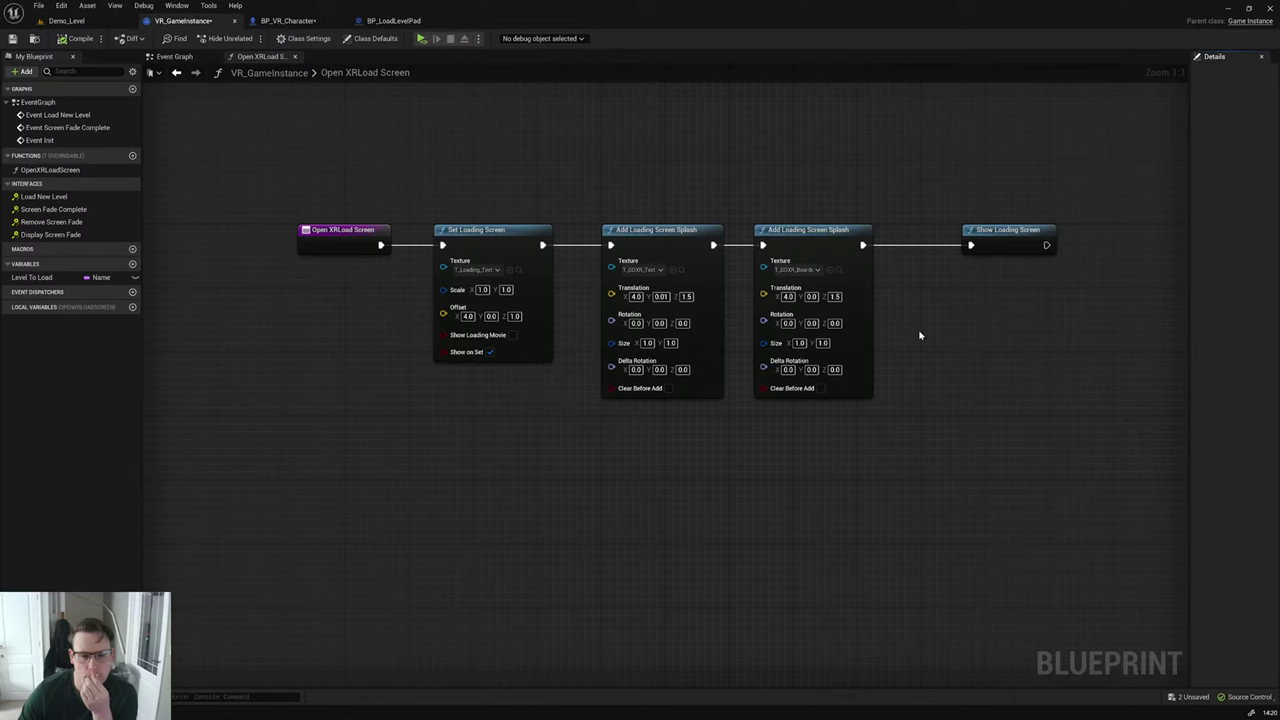
left_click(458, 242)
left_click(649, 241)
key("ctrl+c")
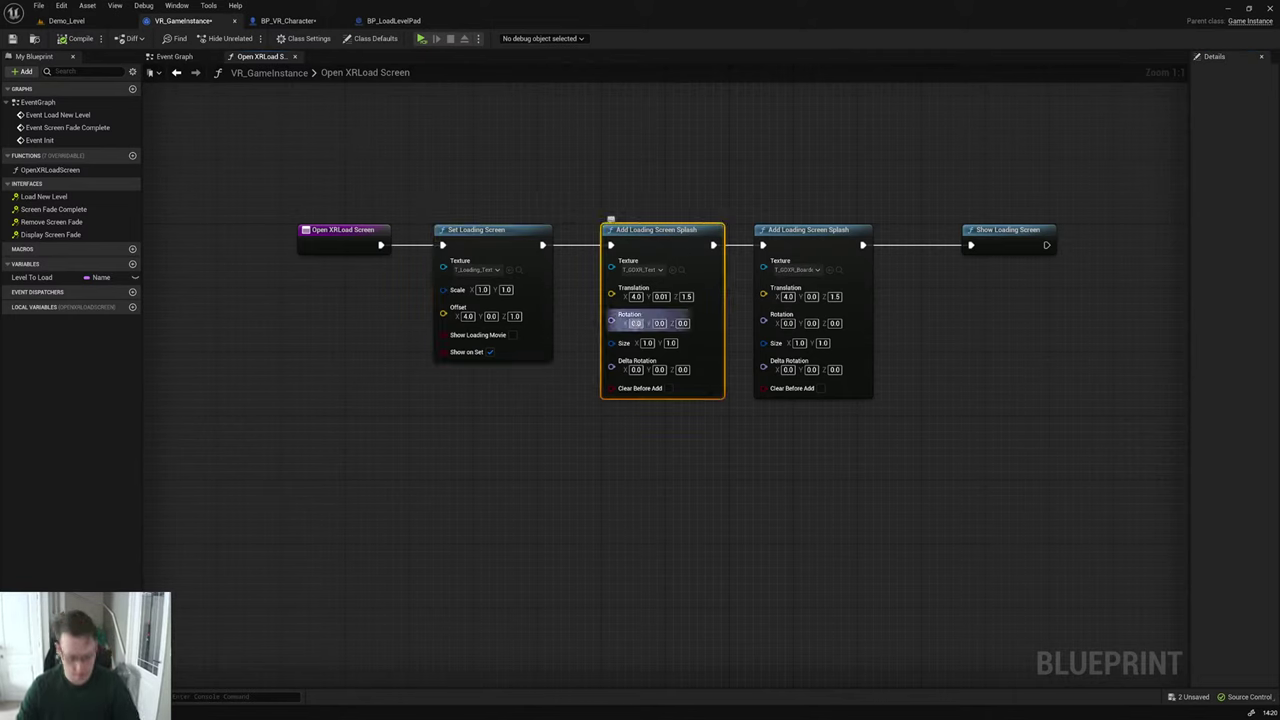
key("ctrl+v")
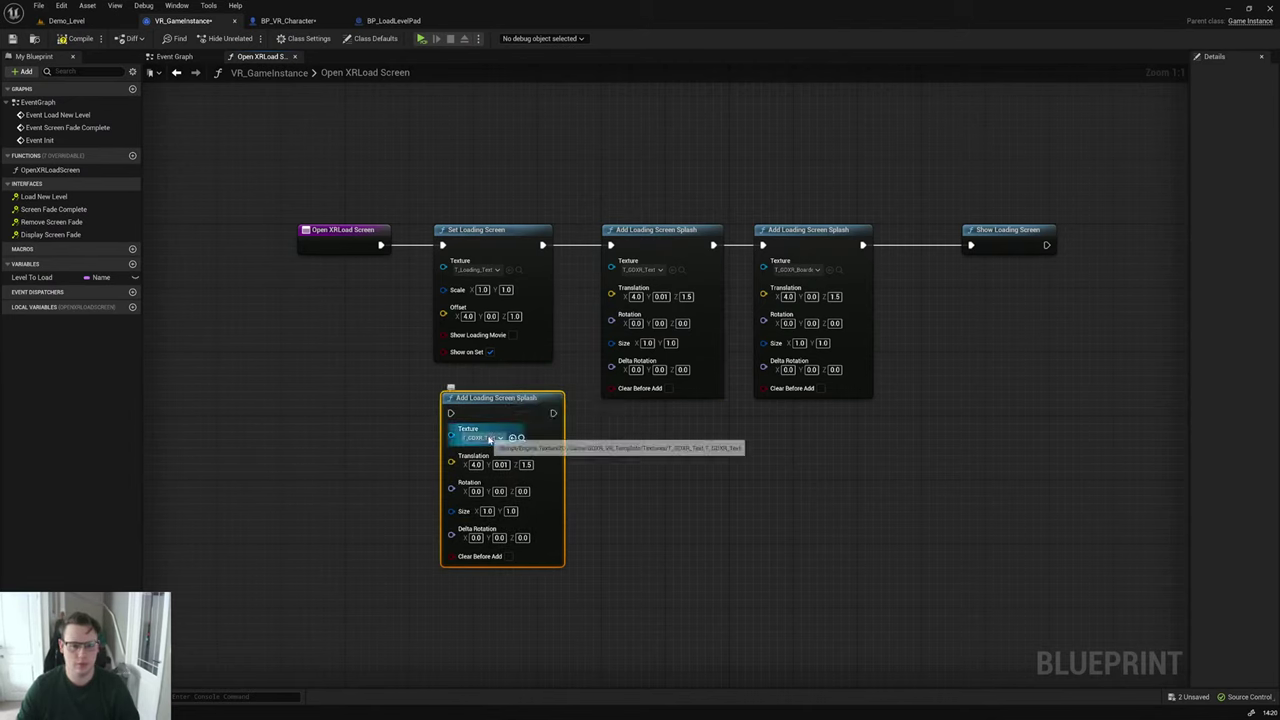
Step: Set the copy's Texture to T_Loading_Text, wire it after Open XRLoad Screen, and preview in VR
left_click(489, 438)
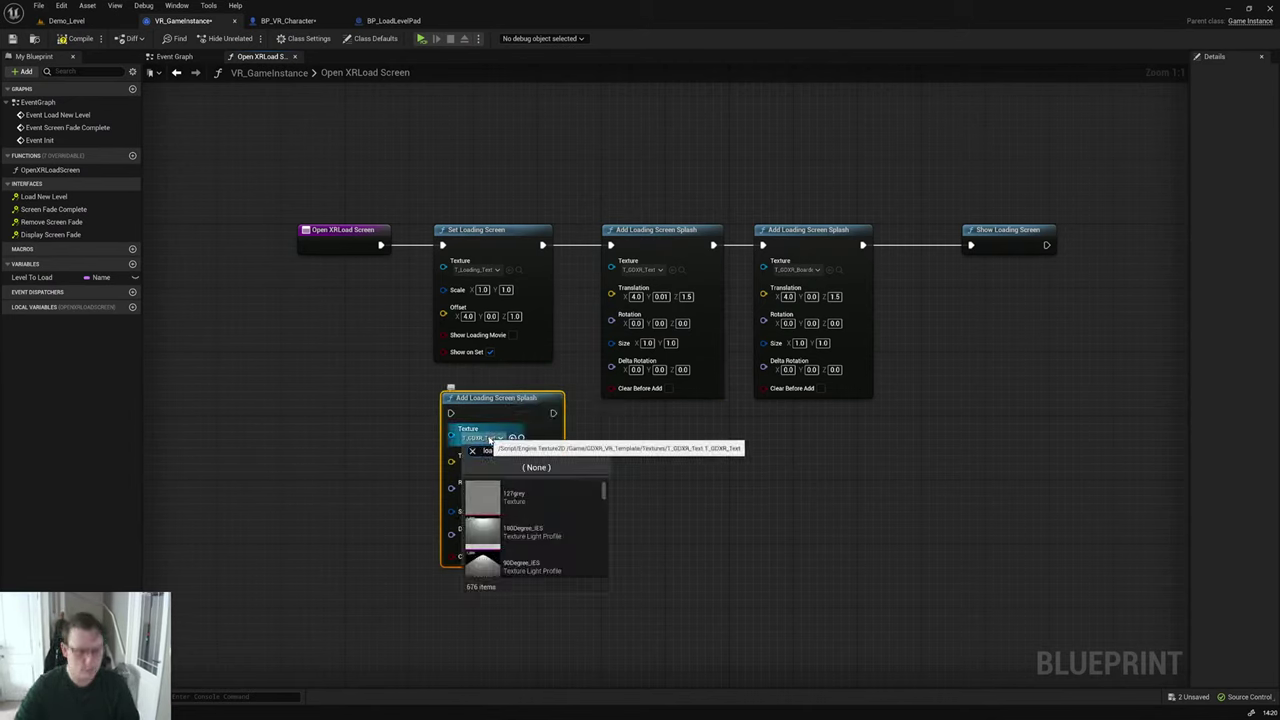
type("loading")
left_click(500, 493)
left_click_drag(450, 412, 381, 245)
left_click_drag(610, 245, 553, 413)
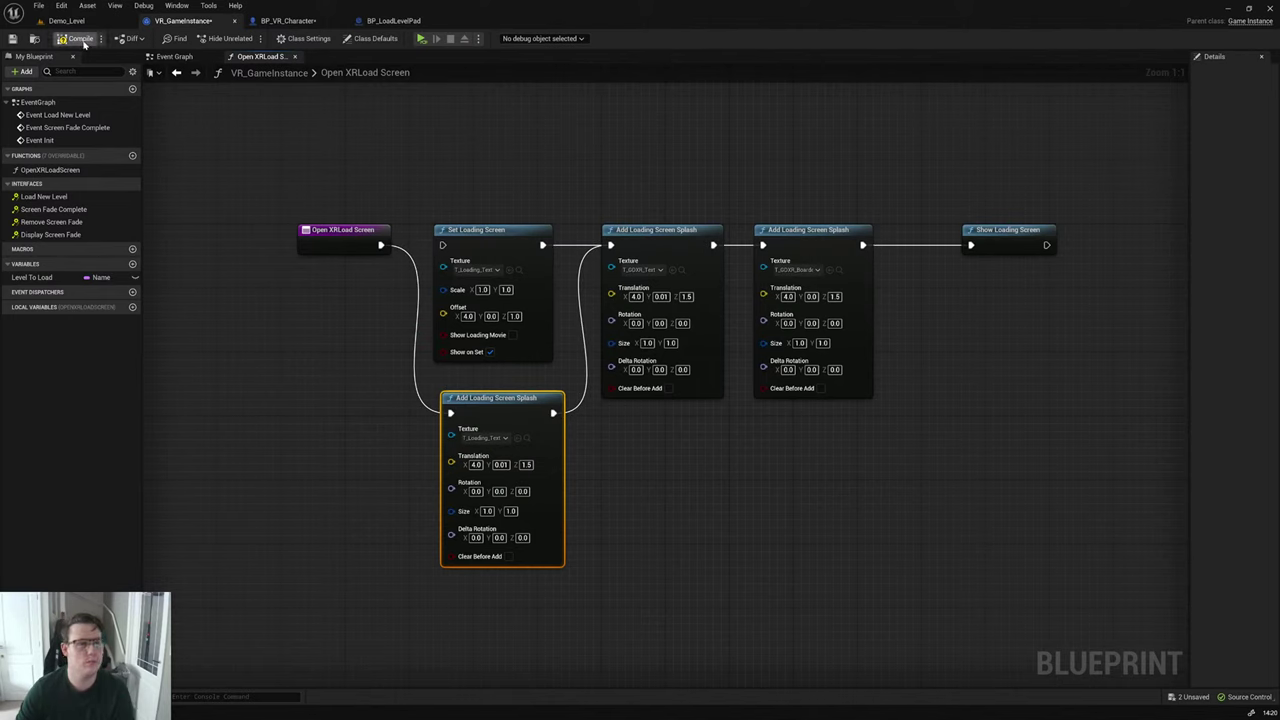
left_click(423, 41)
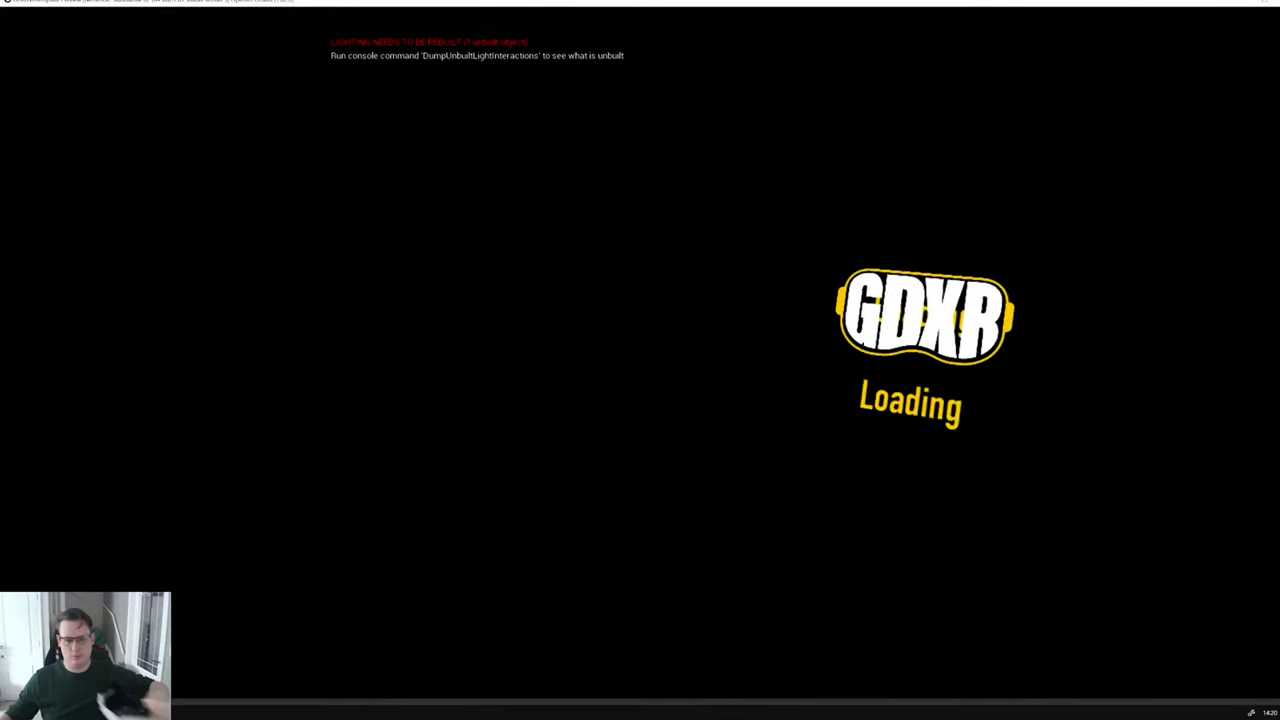
key("Escape")
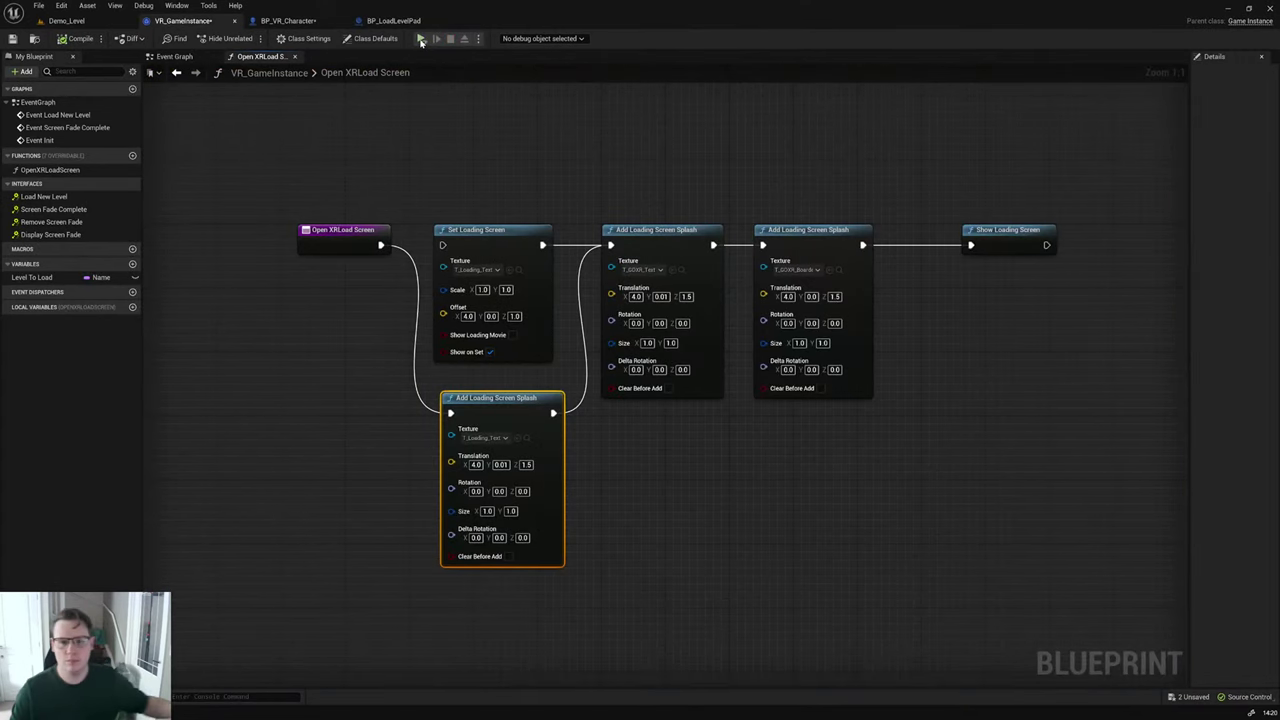
Step: Disconnect Set Loading Screen and set the new splash's Translation Y to 0.0 and Z to 1.0
left_click(538, 254)
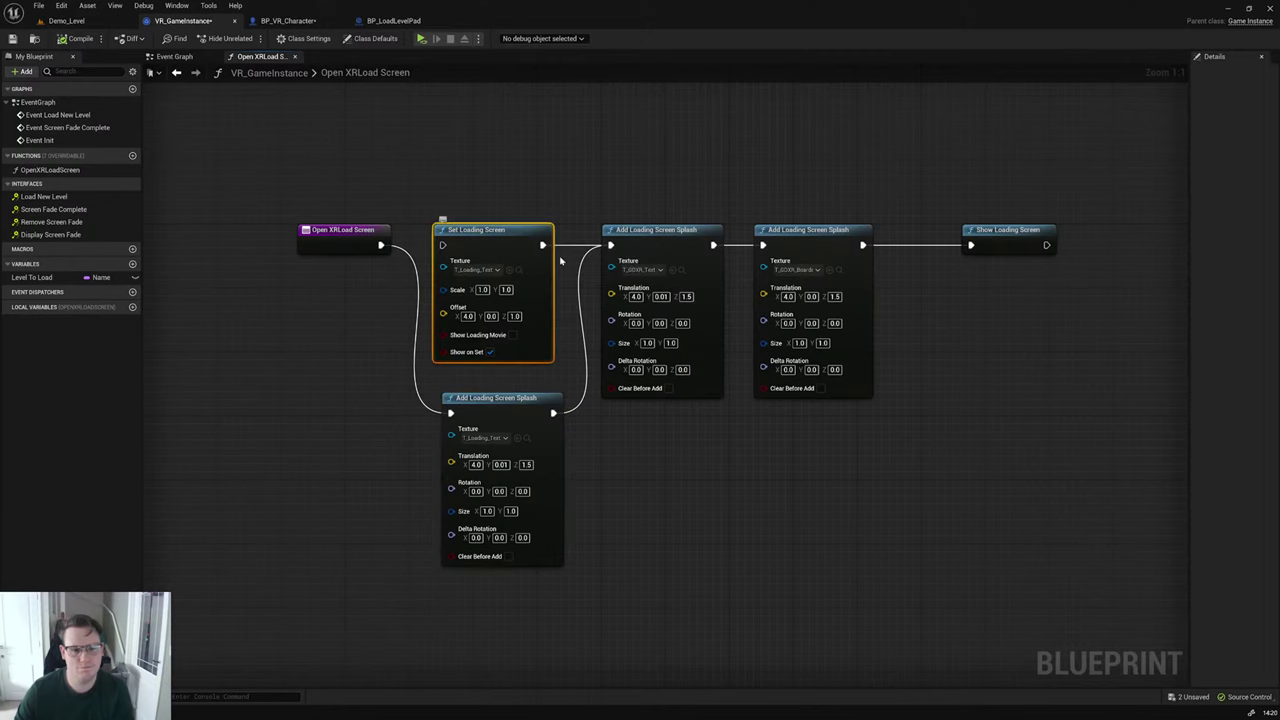
left_click(573, 248, "alt")
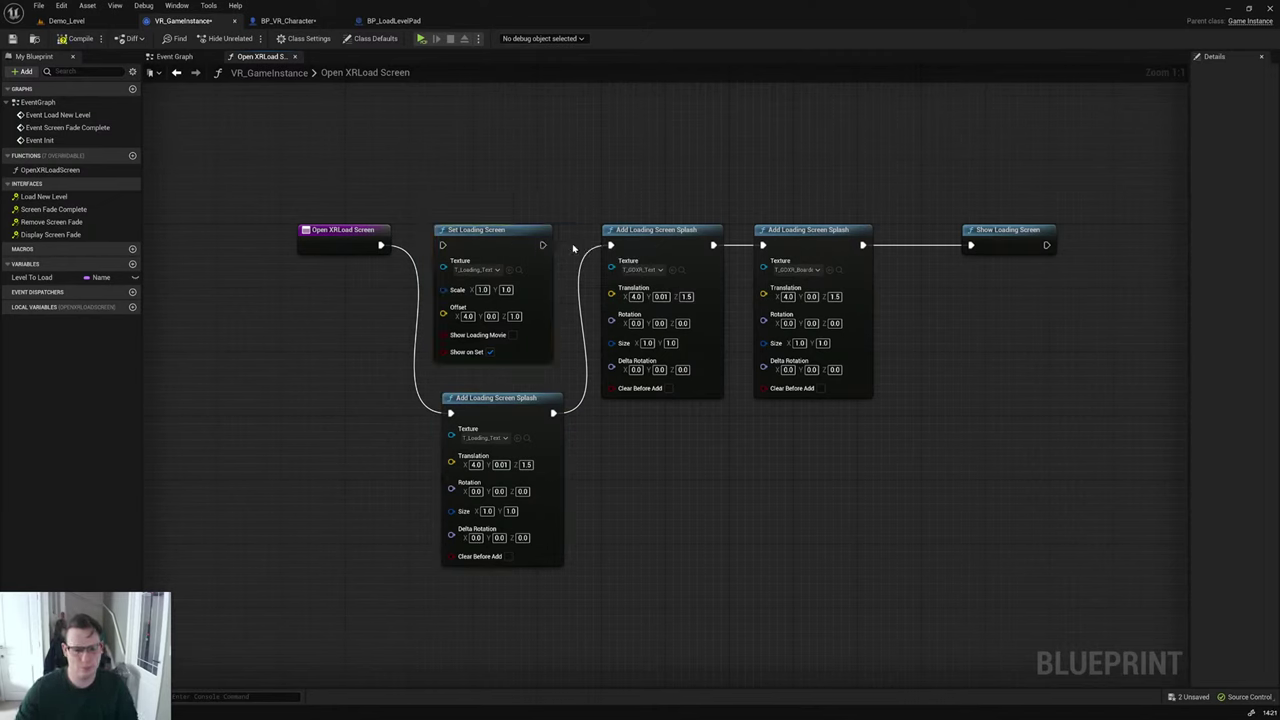
left_click_drag(542, 245, 545, 325)
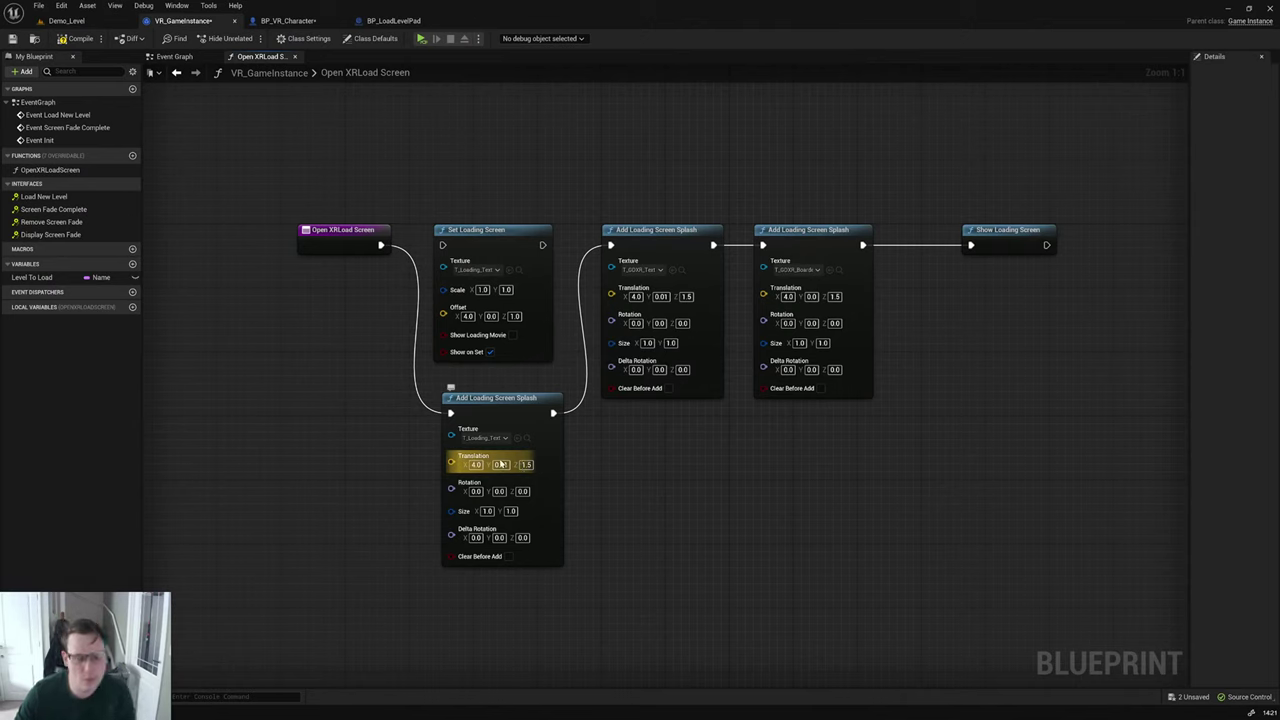
left_click(503, 466)
type("0")
key("Return")
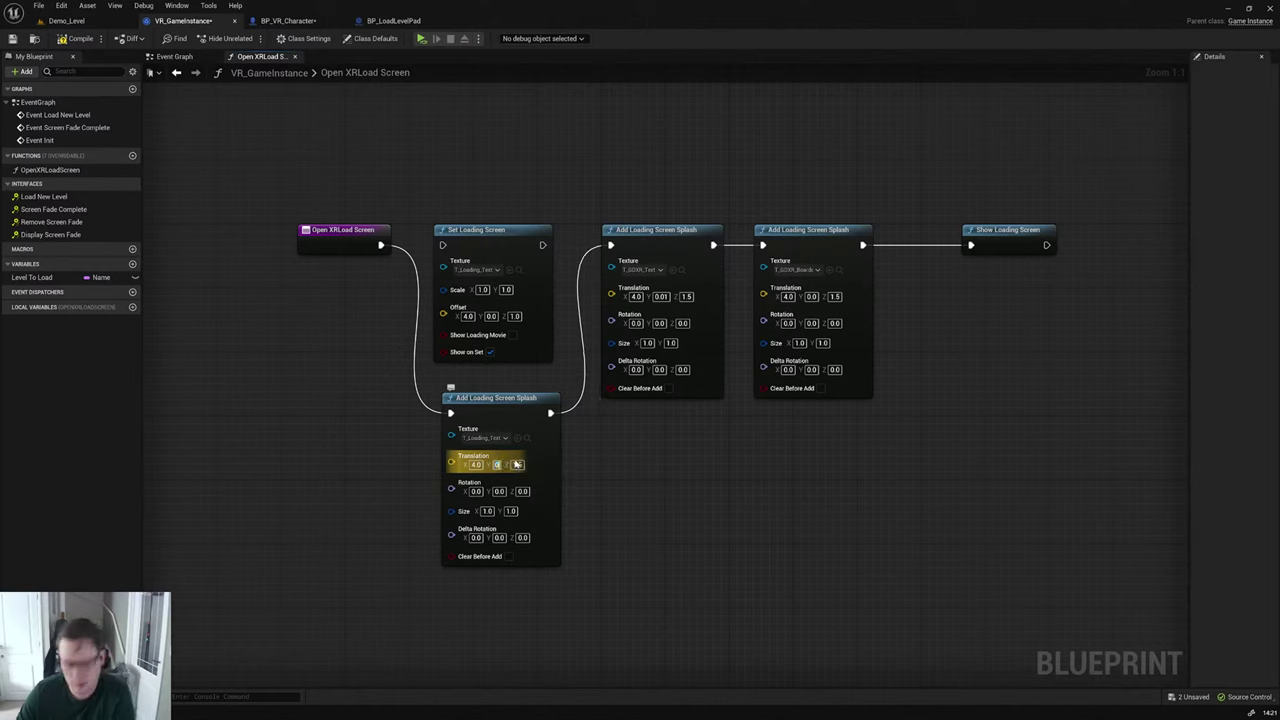
left_click(521, 466)
type("1")
key("Return")
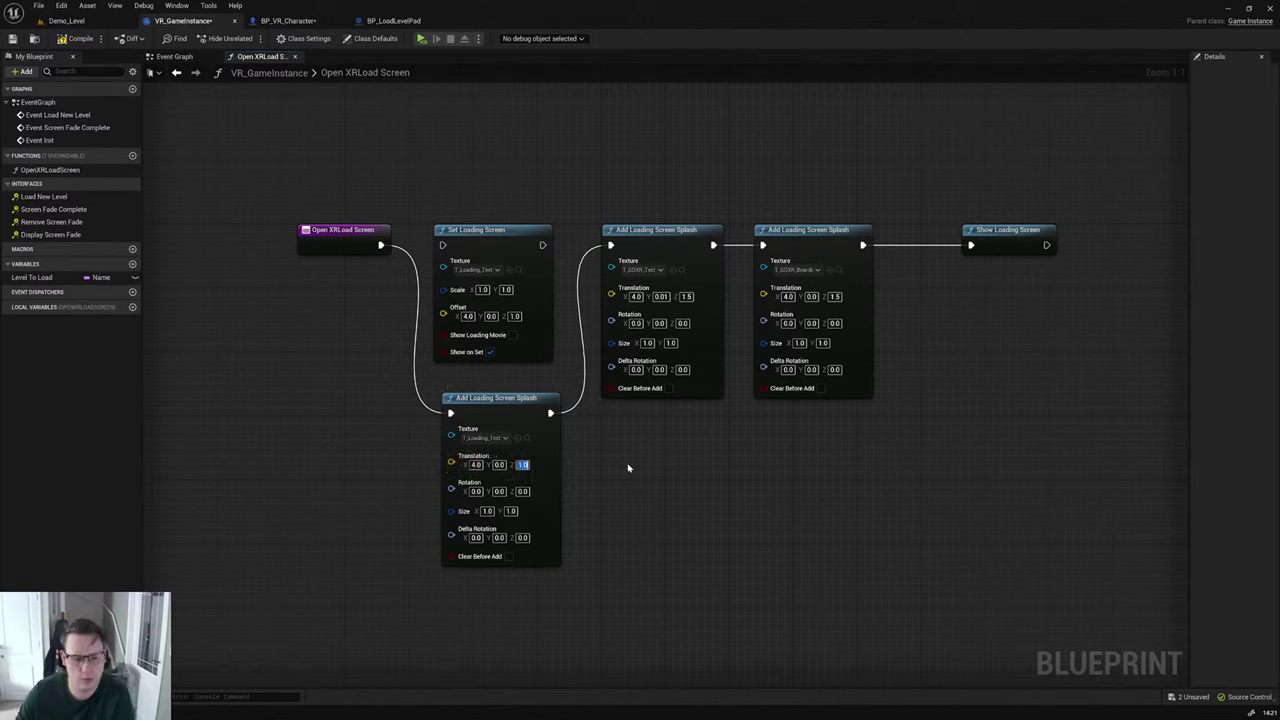
Step: Save the blueprint and test the level in a VR play session
left_click(38, 5)
left_click(69, 57)
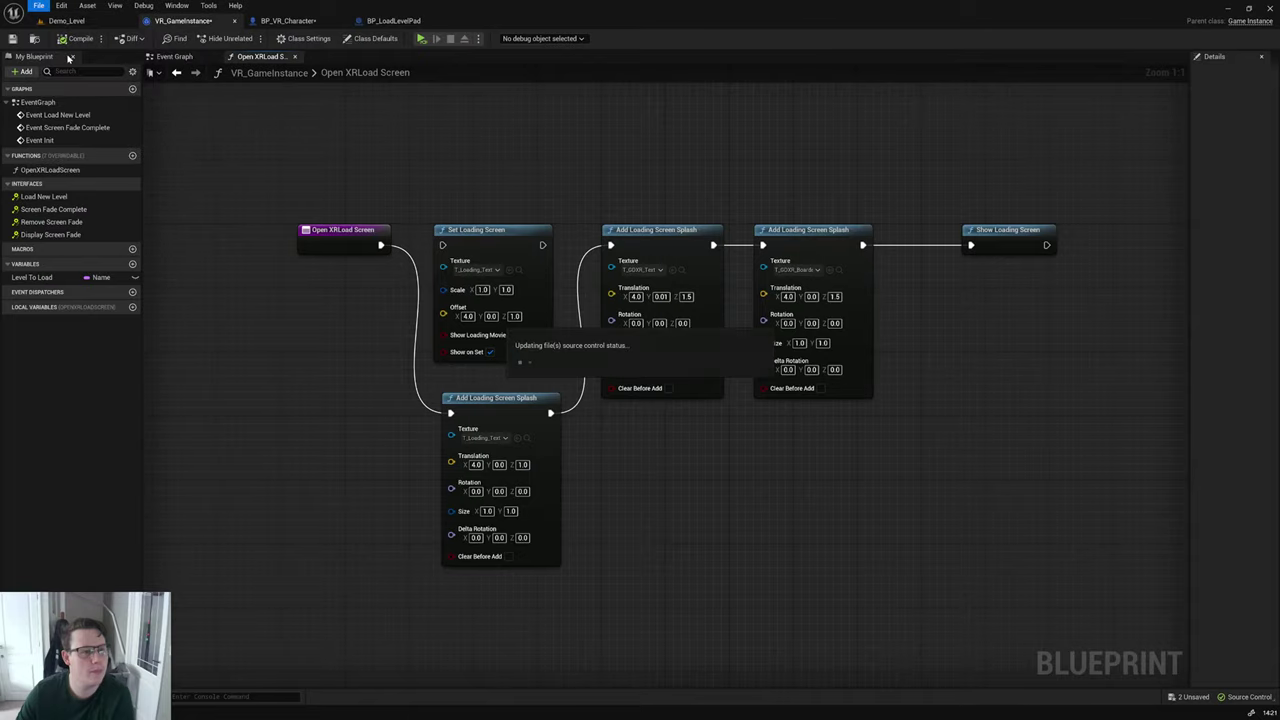
left_click(421, 38)
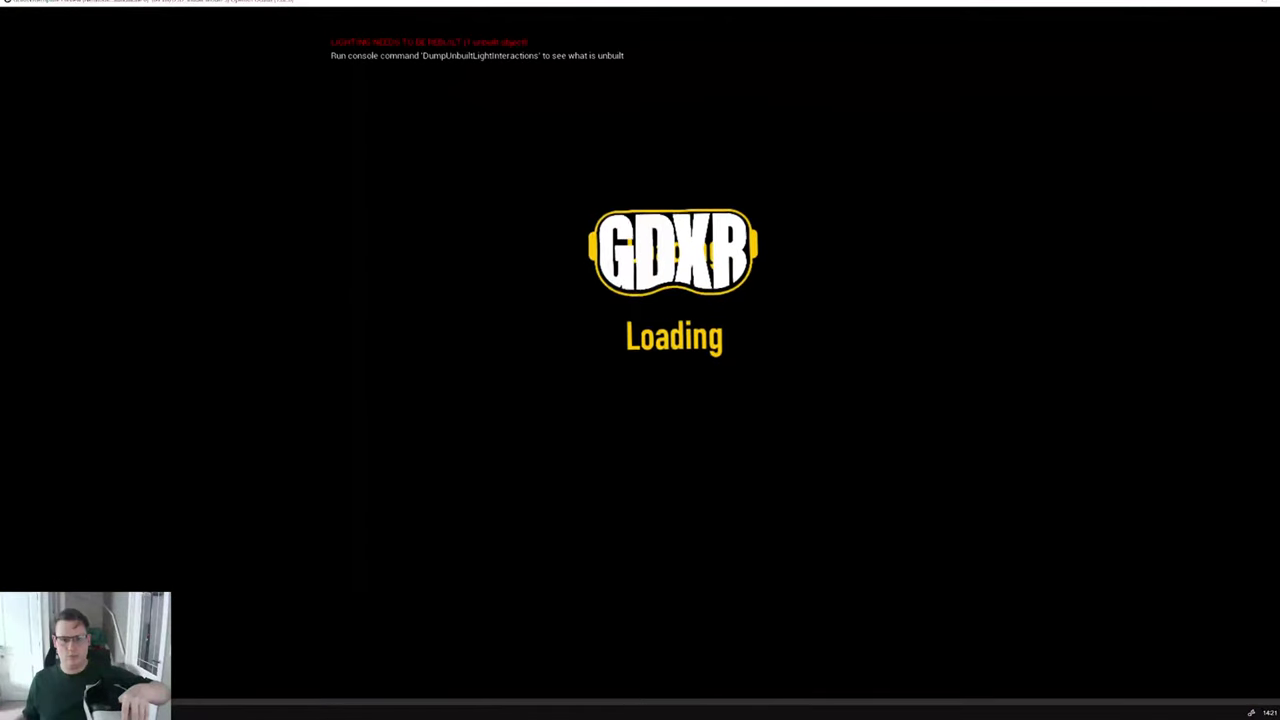
key("Escape")
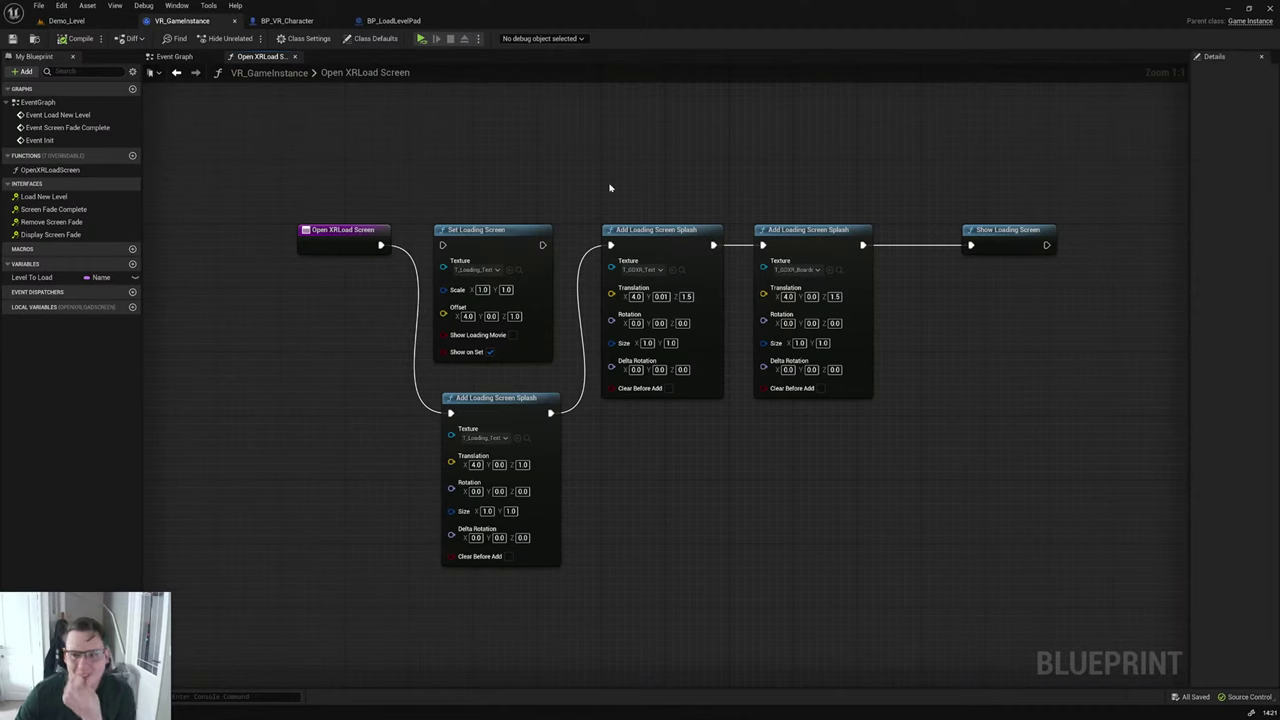
Step: Add Clear Loading Screen Splashes after Open XRLoad Screen and test it in play
left_click_drag(381, 245, 334, 312)
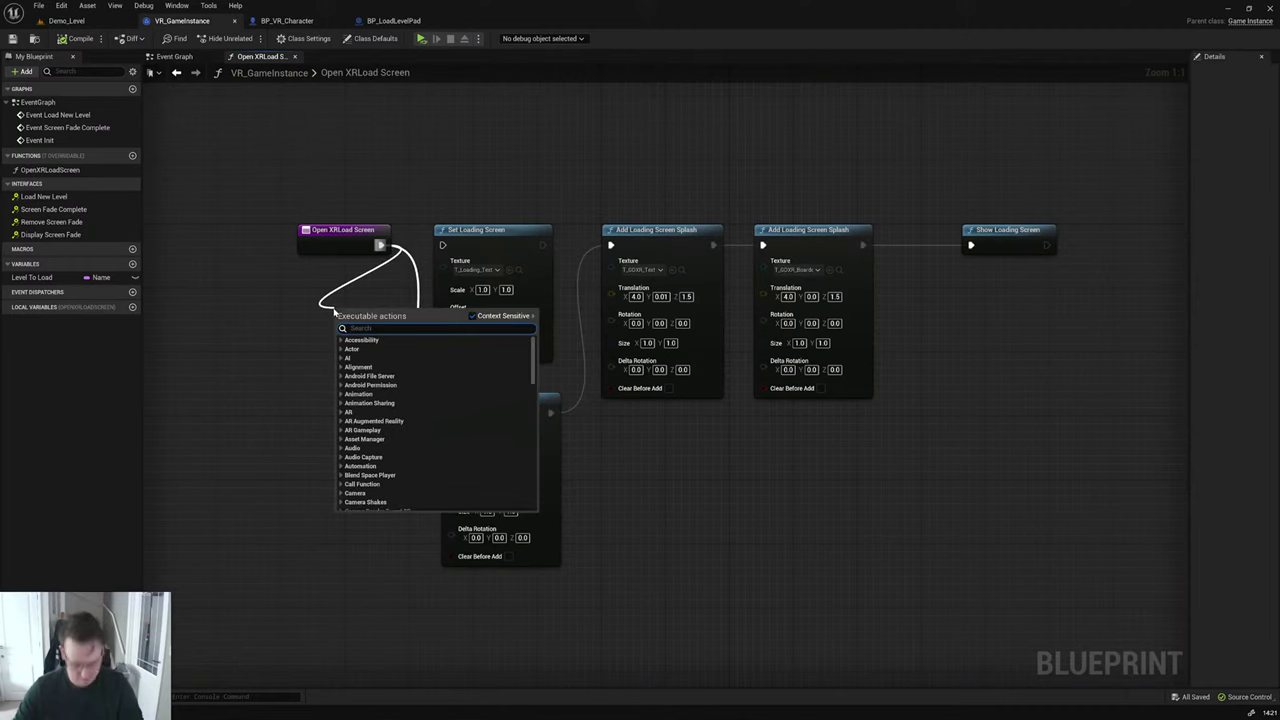
type("clear")
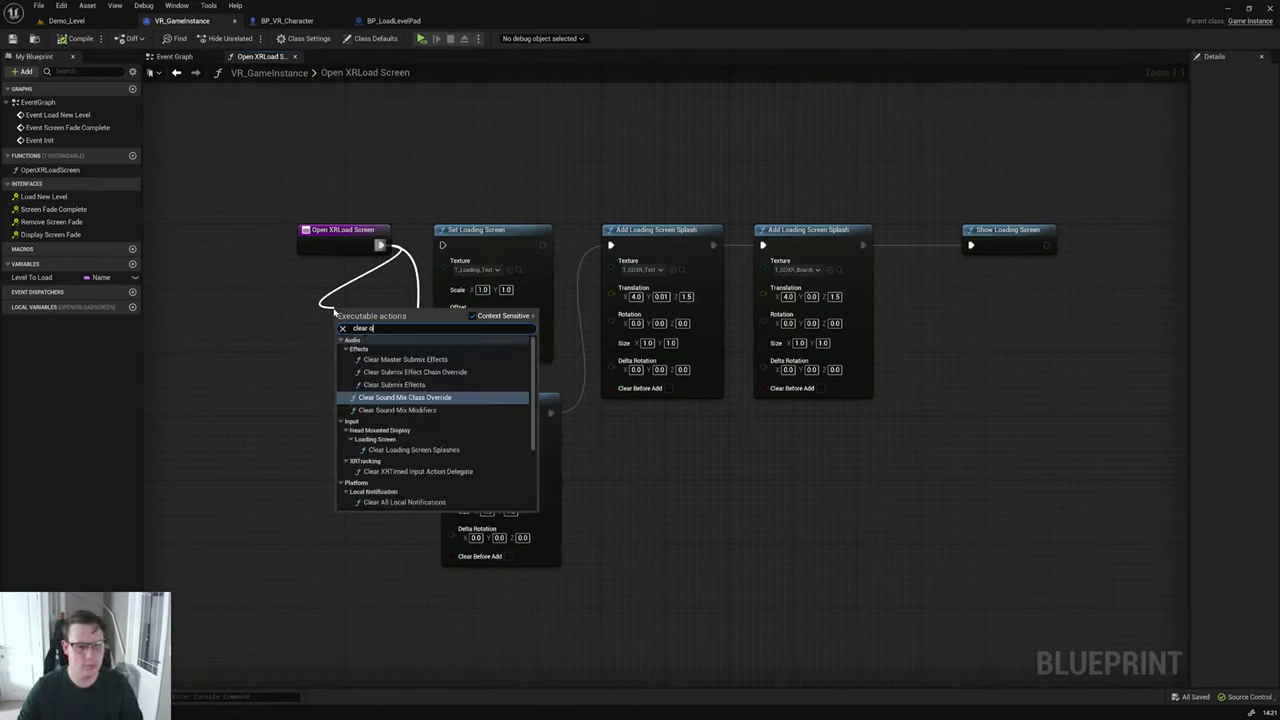
type(" load")
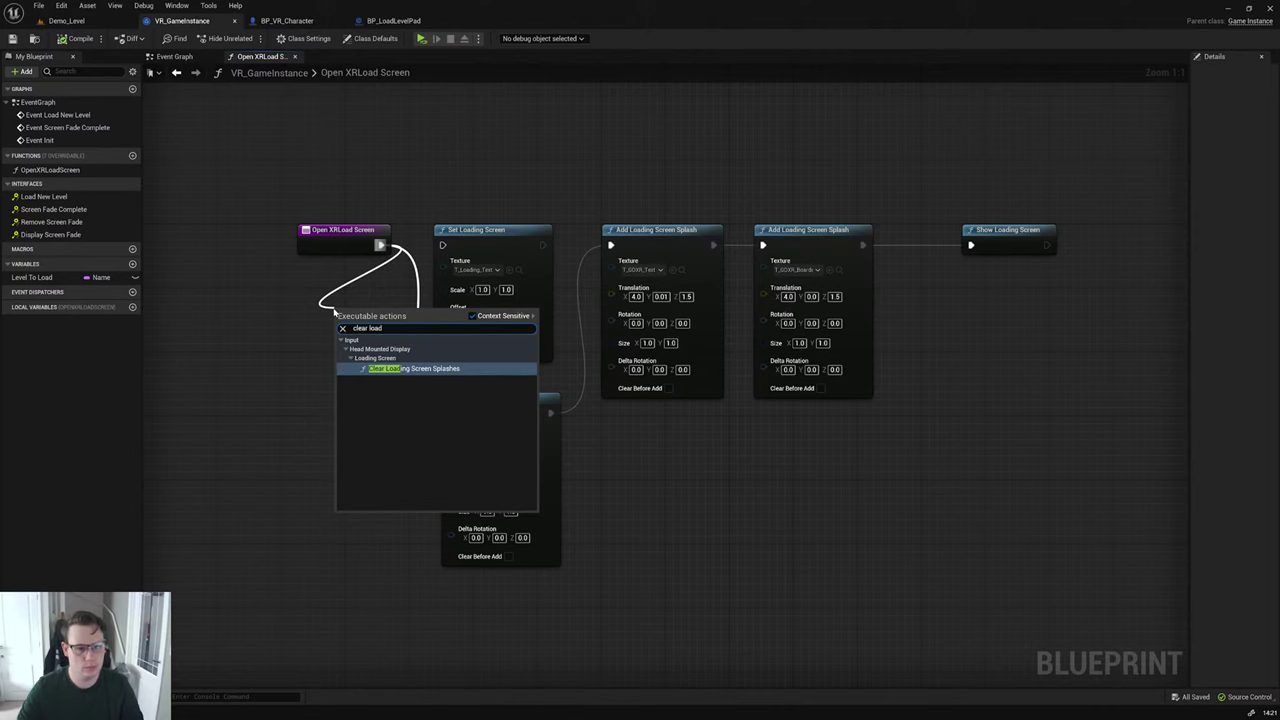
key("Return")
left_click_drag(447, 317, 396, 345)
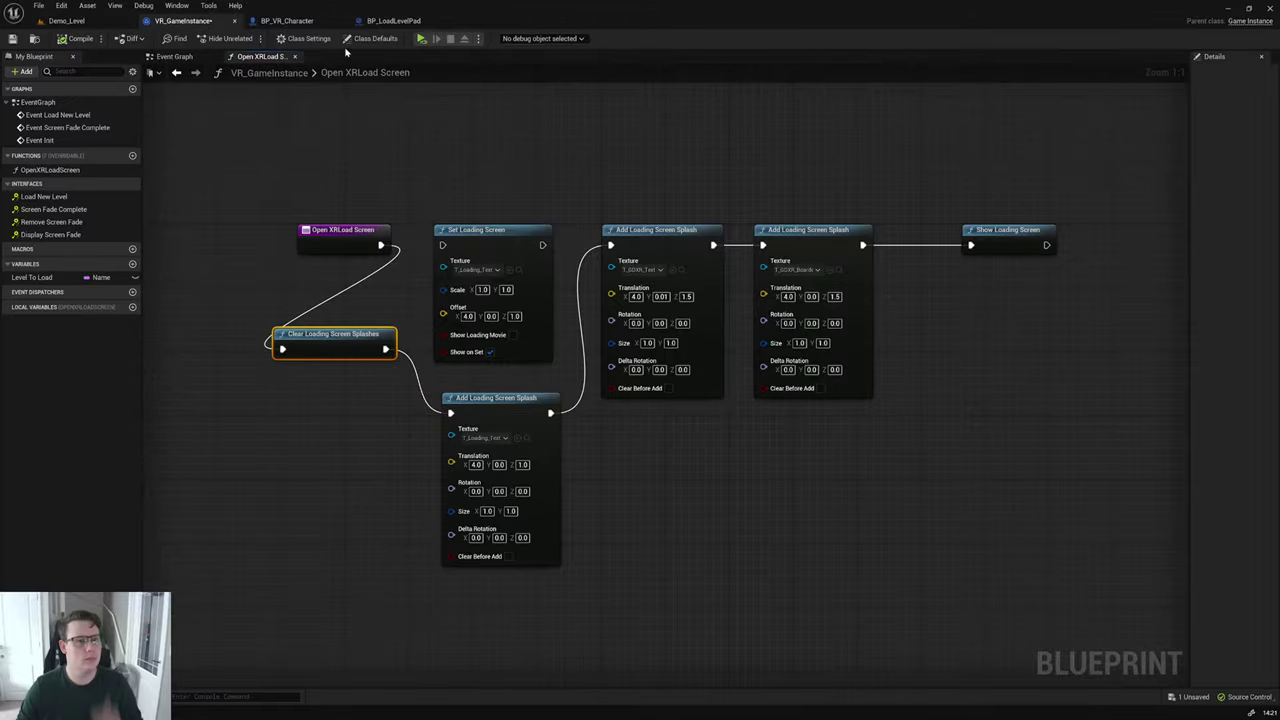
left_click(421, 38)
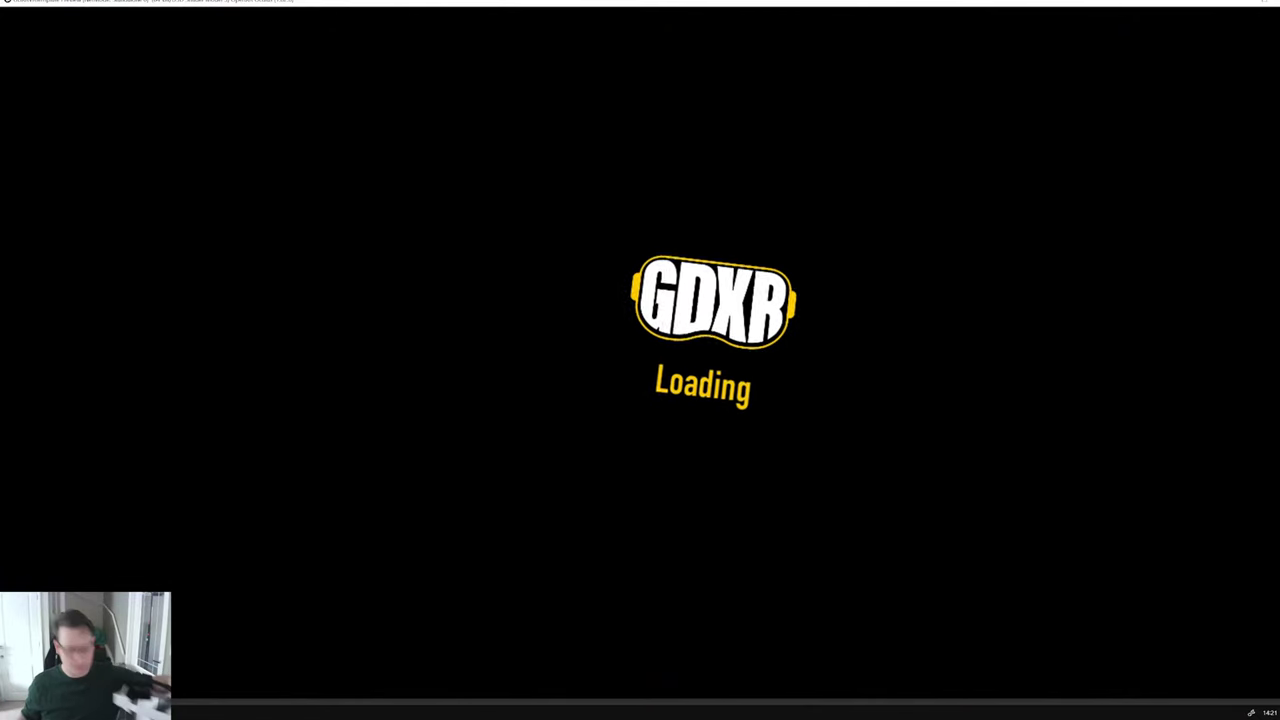
key("Escape")
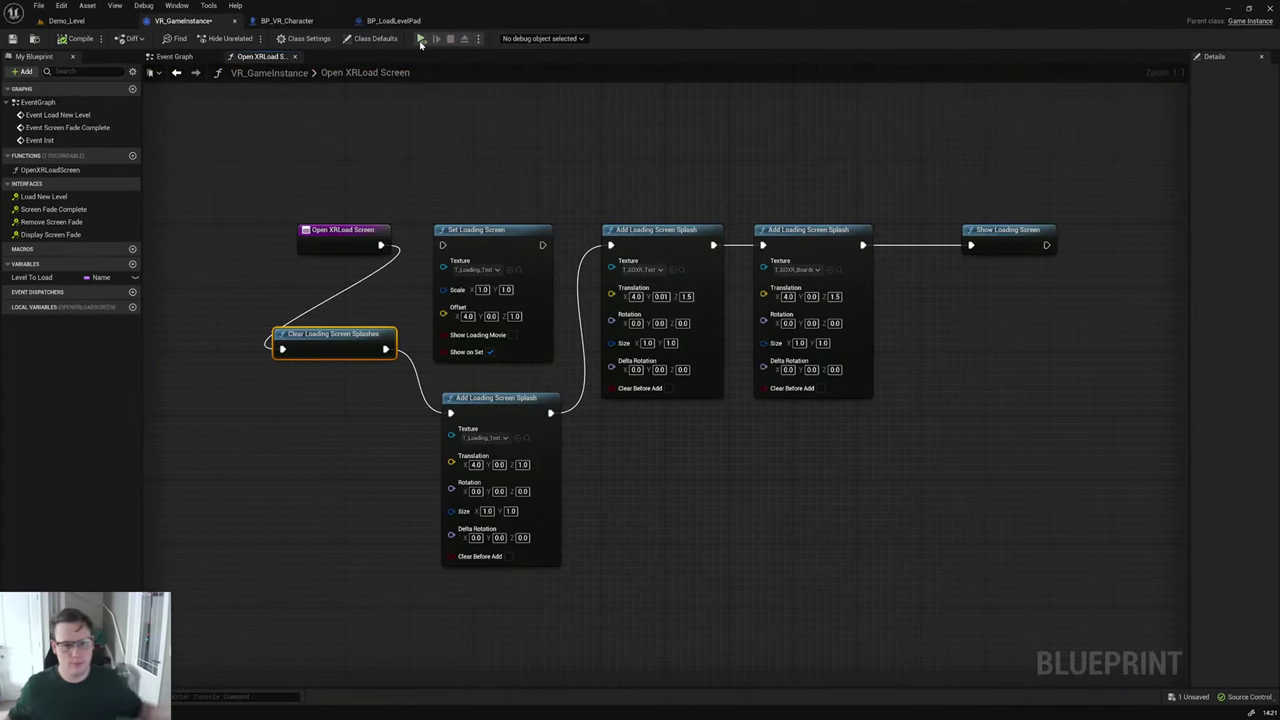
Step: Delete Set Loading Screen and line the remaining nodes up in a single row
left_click(482, 231)
key("Delete")
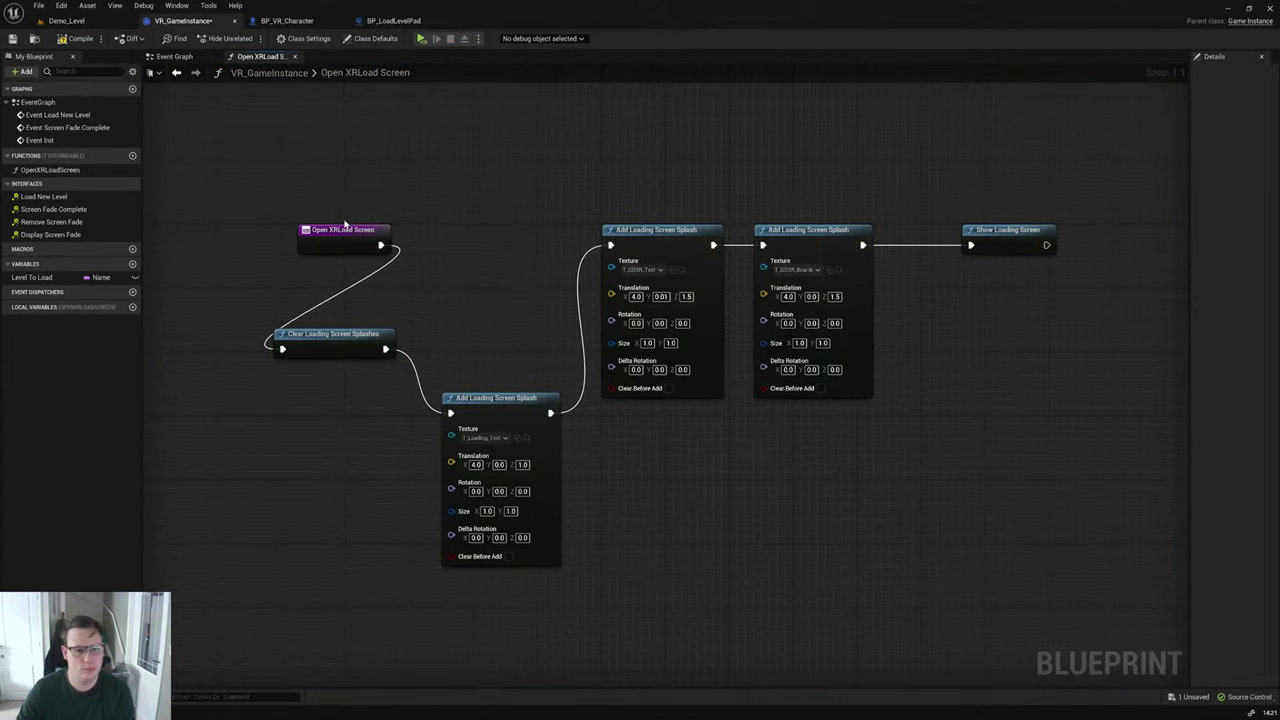
left_click_drag(350, 246, 232, 252)
left_click_drag(330, 334, 337, 238)
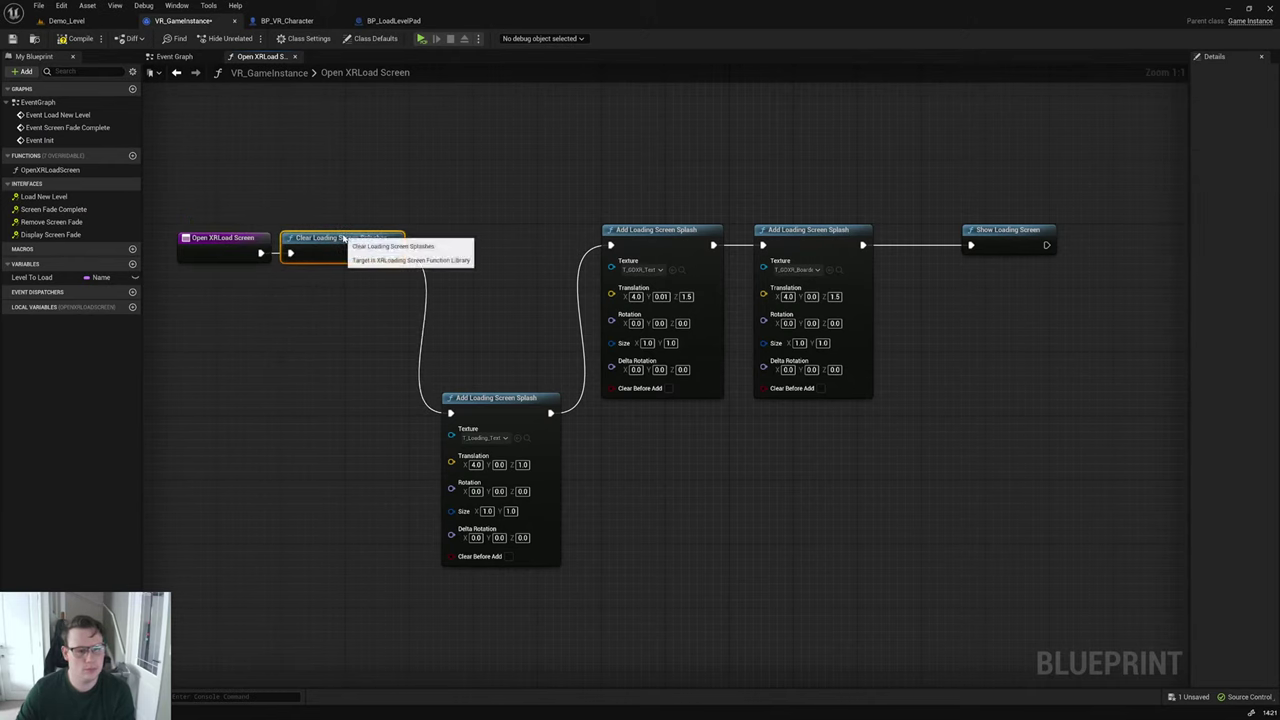
left_click_drag(510, 398, 526, 229)
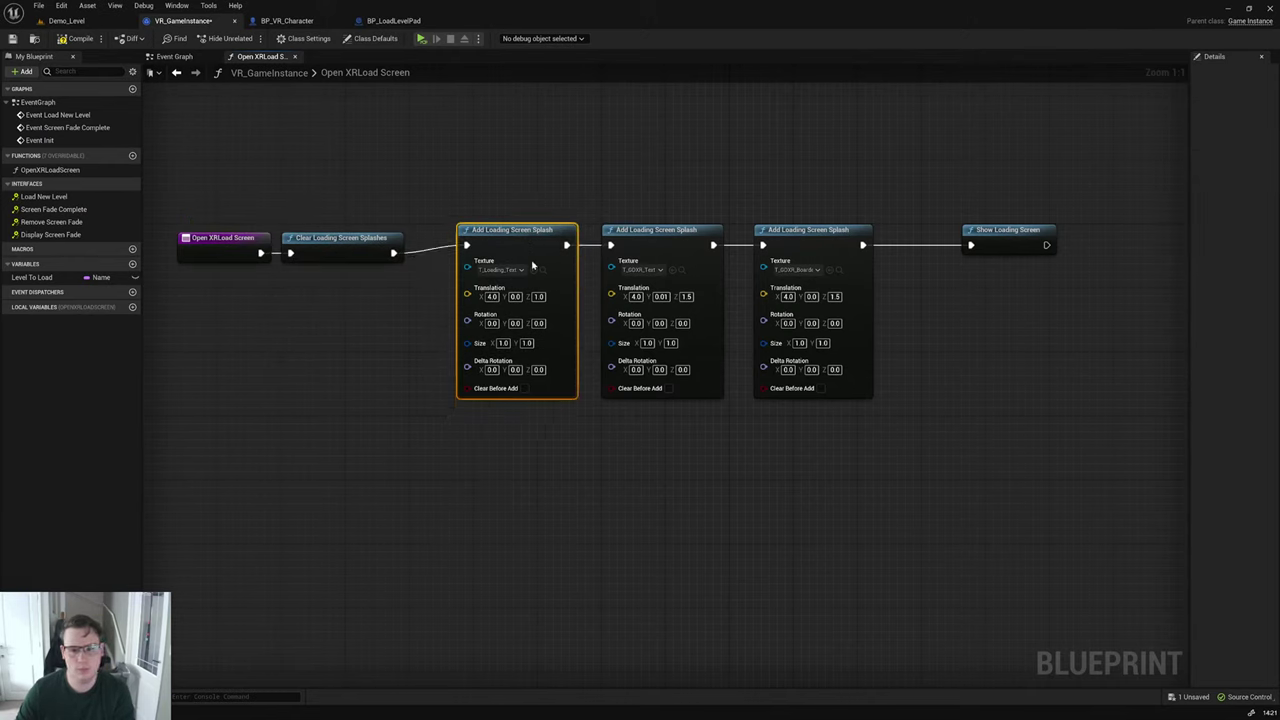
Step: Align the nodes and comment the first two 'Clear original Loading screen splash images'
left_click_drag(377, 318, 255, 250)
left_click_drag(360, 246, 360, 232)
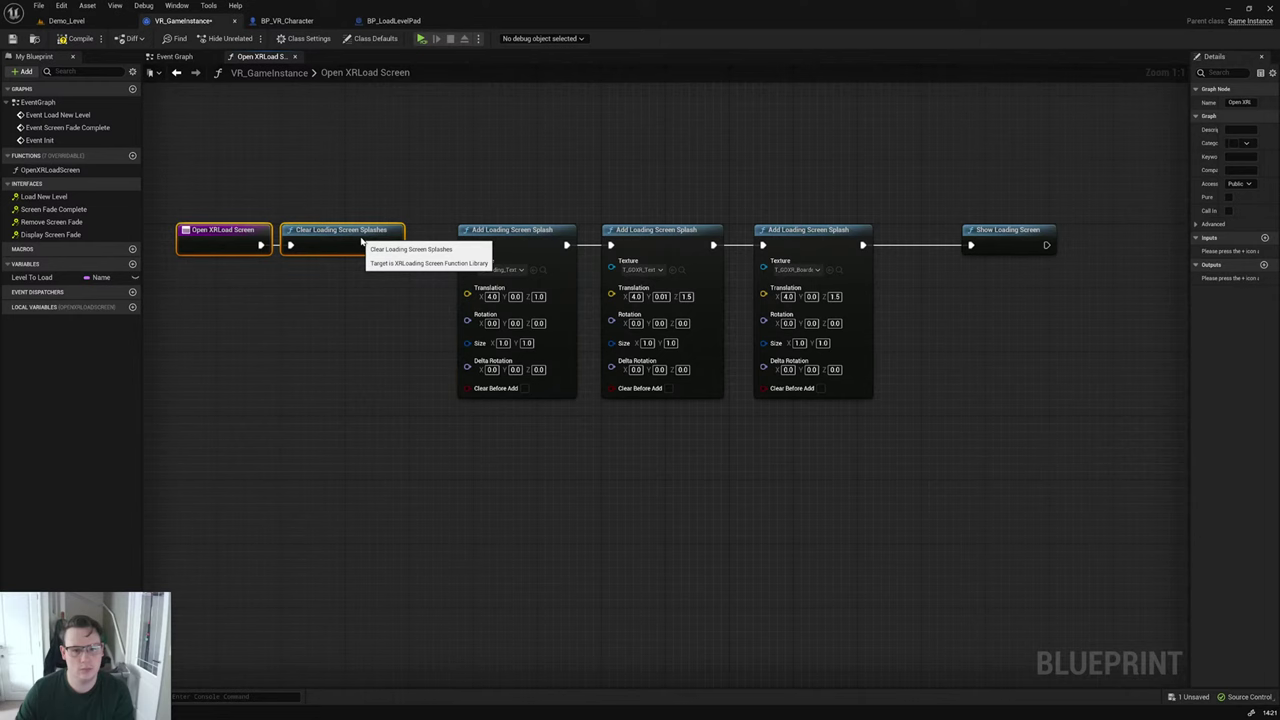
left_click(1000, 286)
left_click(1008, 244)
right_click_drag(408, 186, 552, 200)
left_click_drag(552, 180, 347, 300)
type("c")
type("Clea")
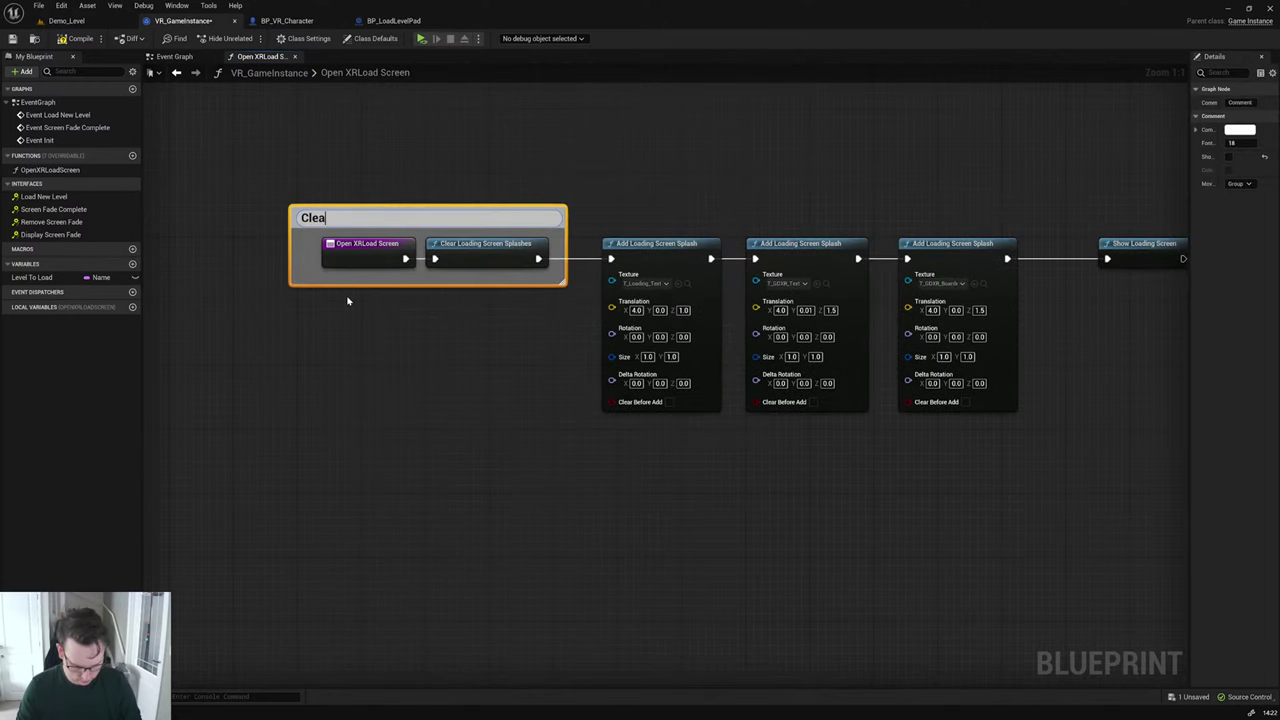
type("r original")
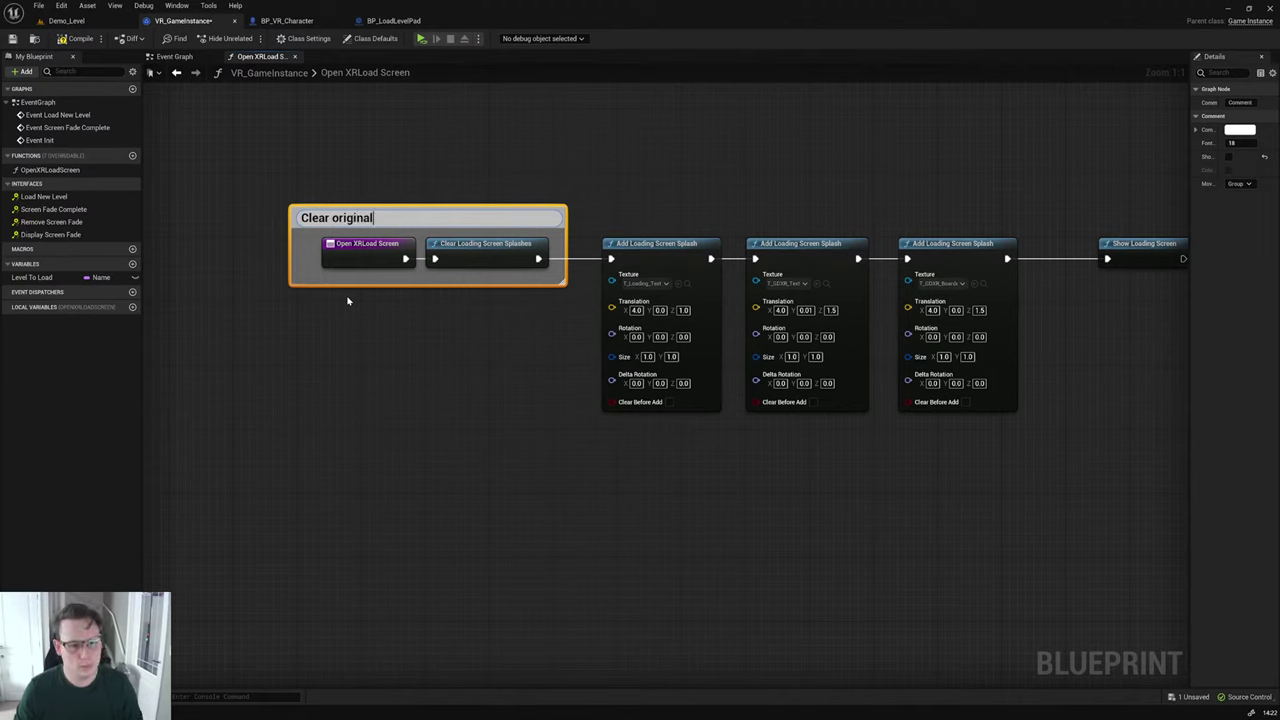
type(" Loading")
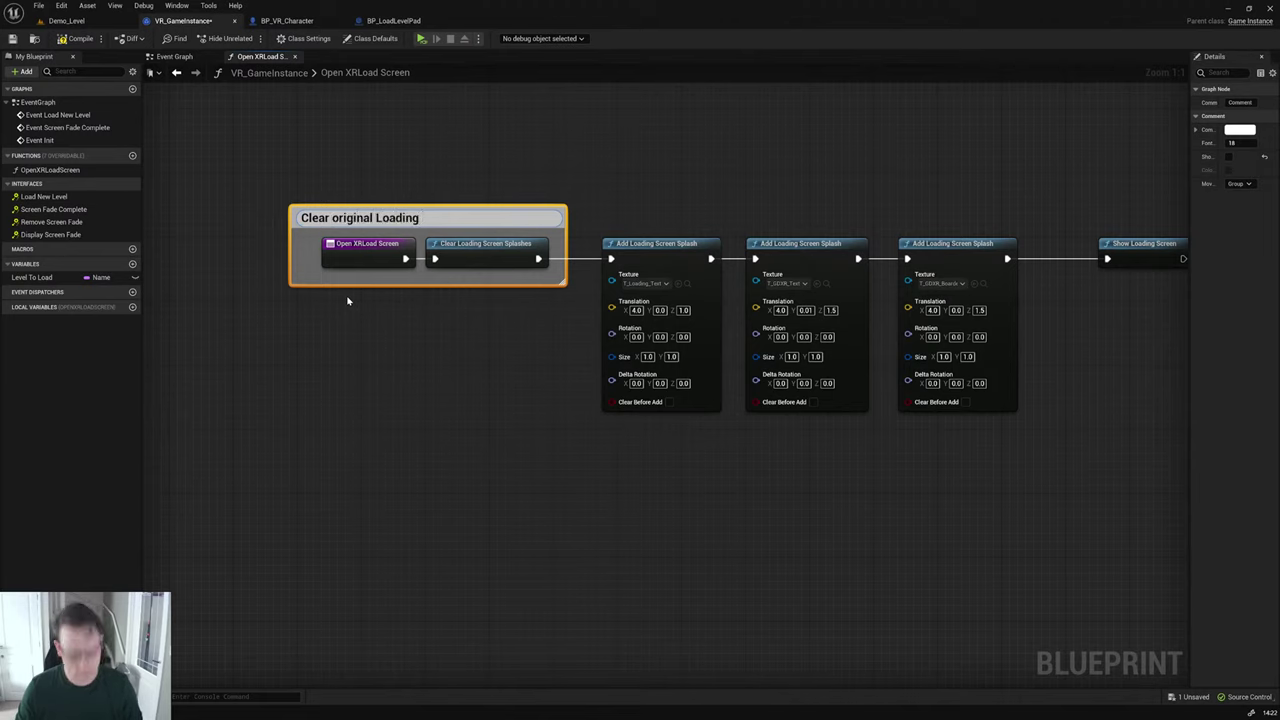
type(" screen splas")
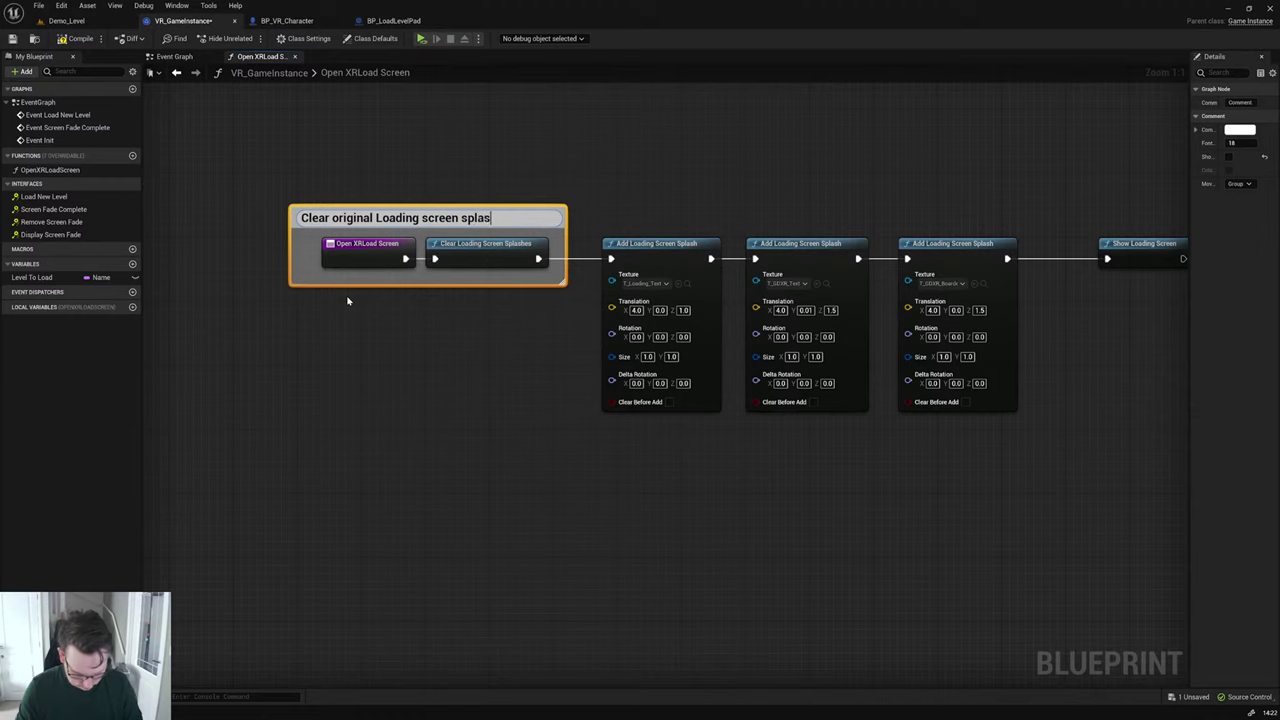
type("h images")
key("Return")
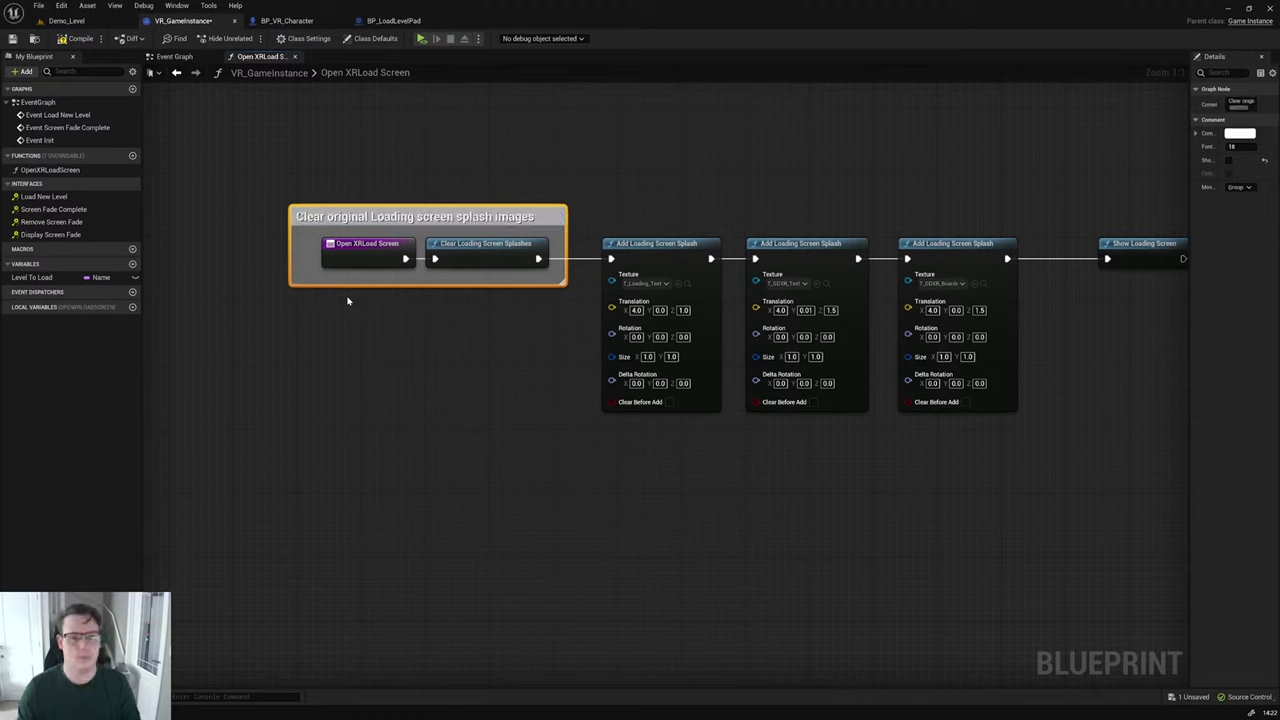
Step: Wrap the three splash nodes in a comment titled 'Set Loading screen splash images to be displayed'
left_click_drag(571, 197, 1045, 486)
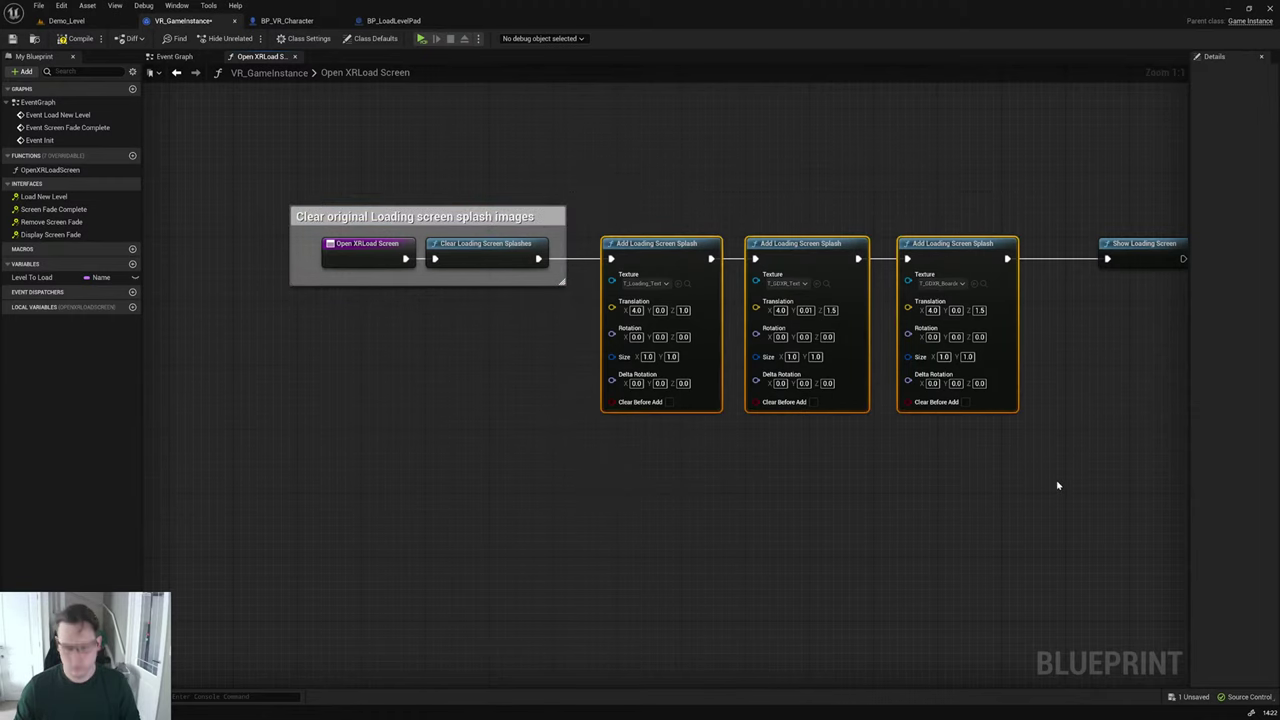
type("cSe")
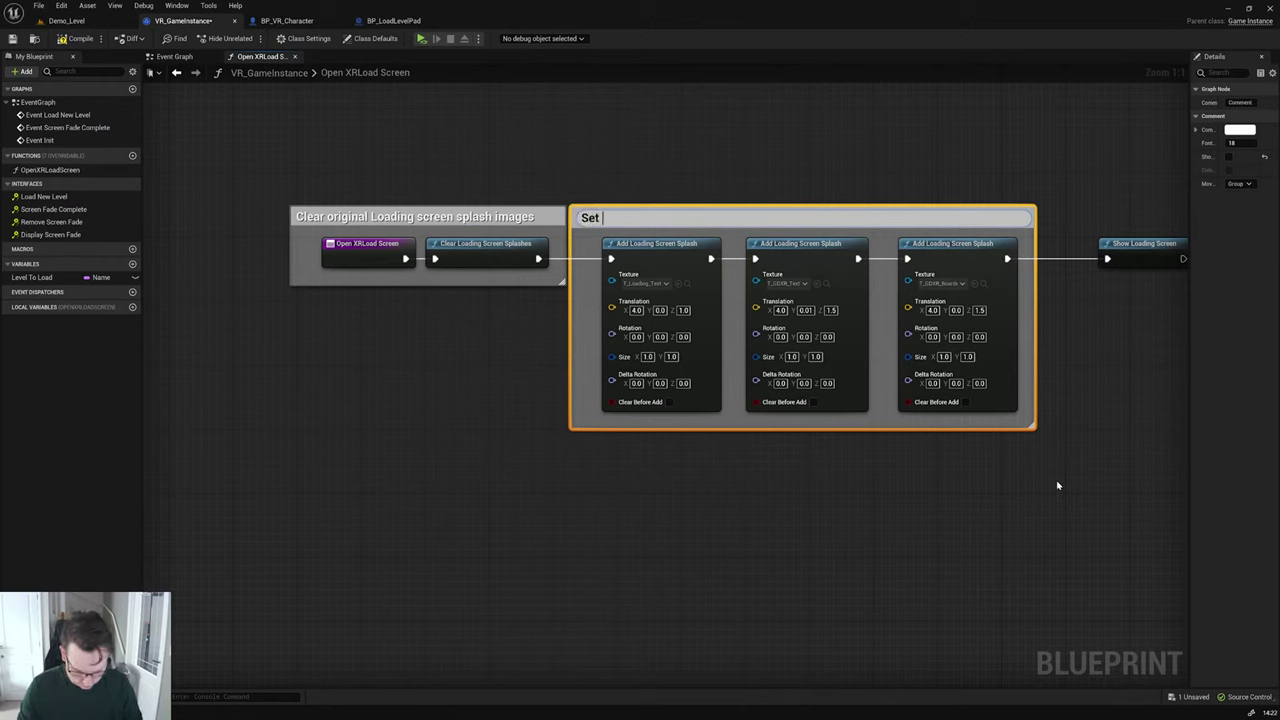
type("t ")
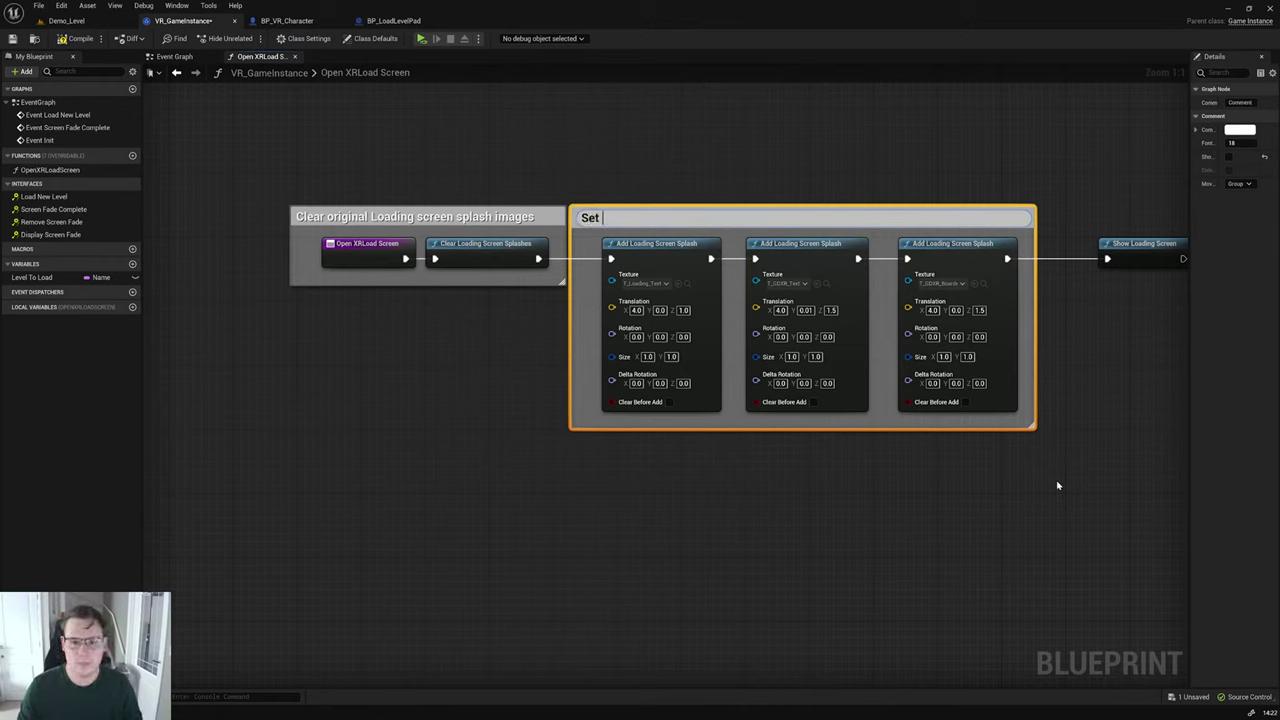
type("Loading sc")
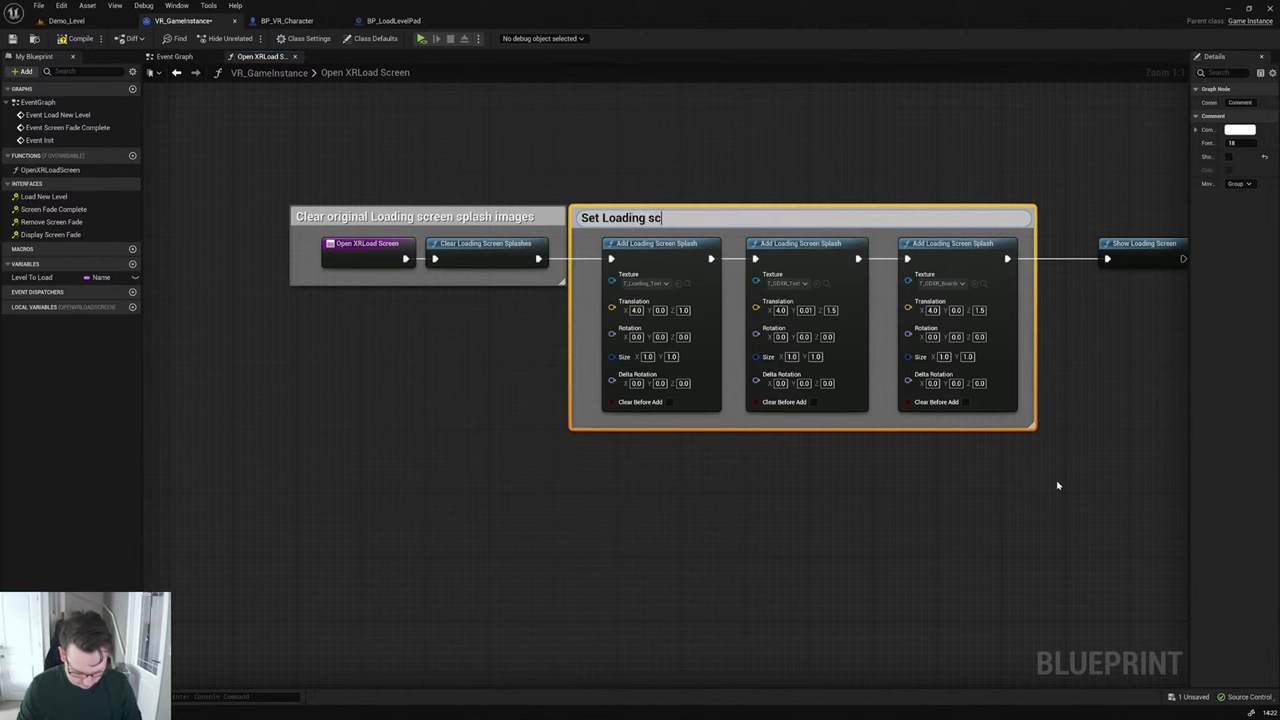
type("reen splash")
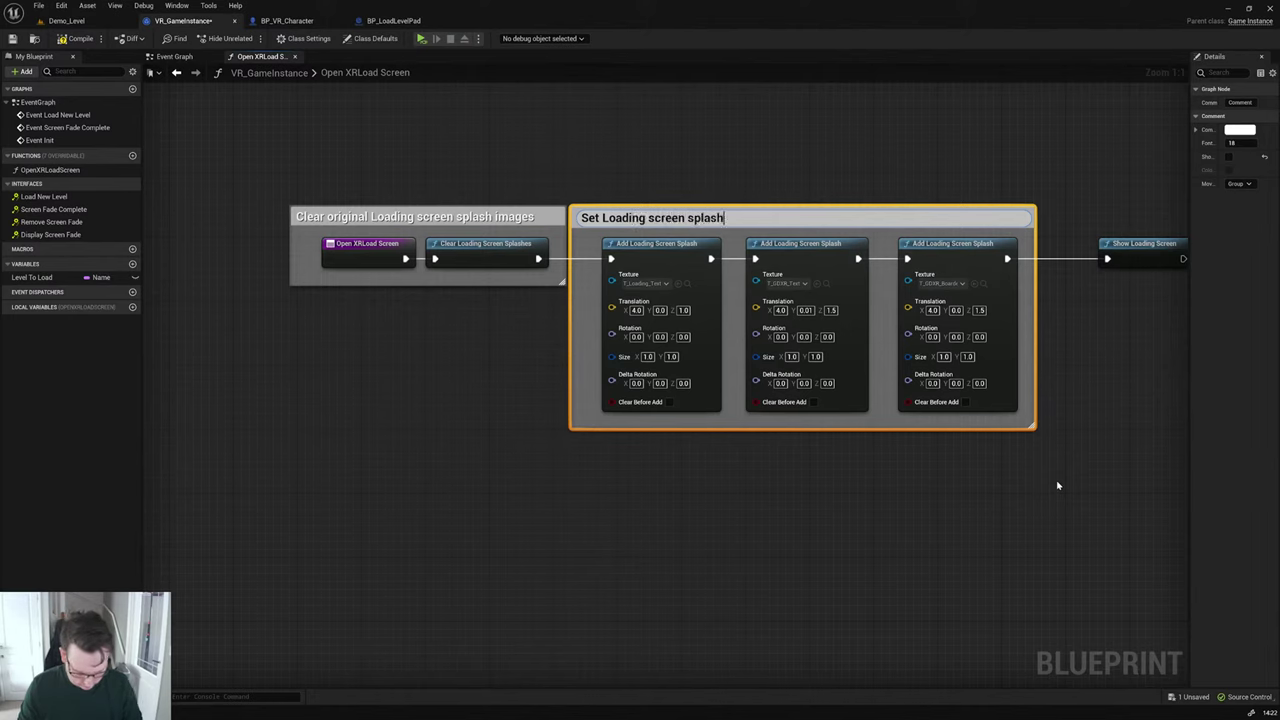
type(" images to")
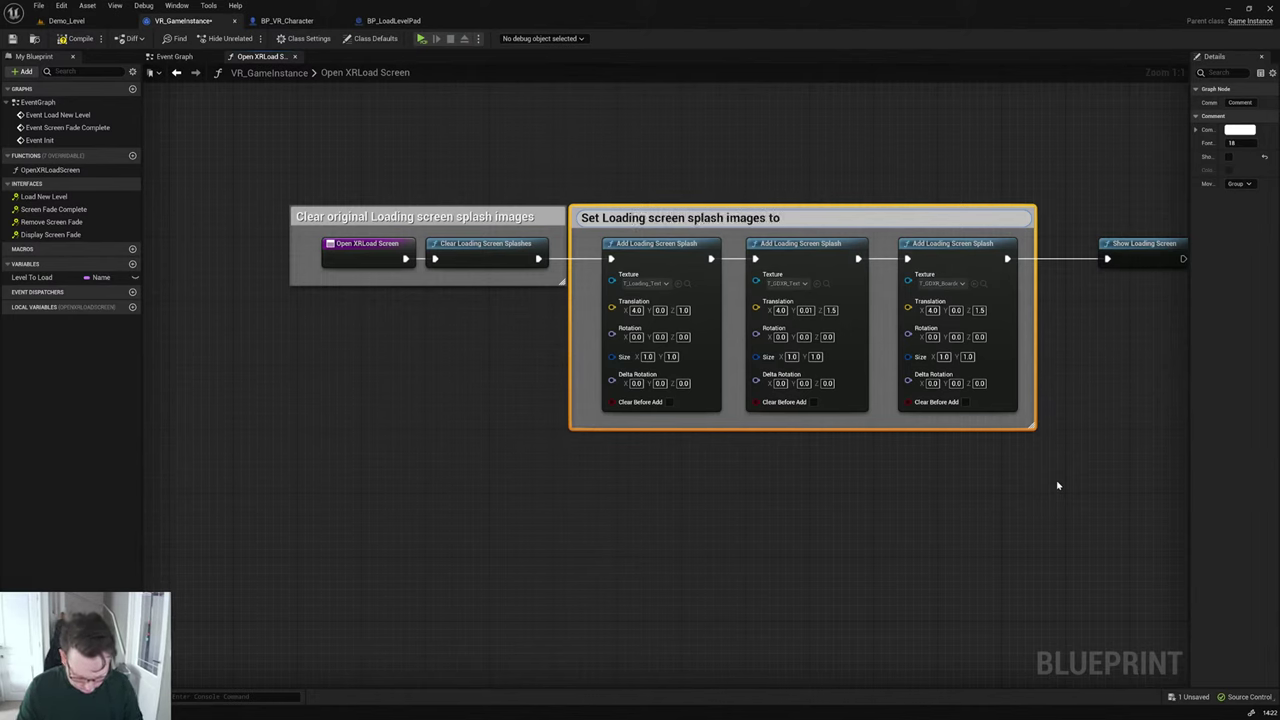
type(" be displayed")
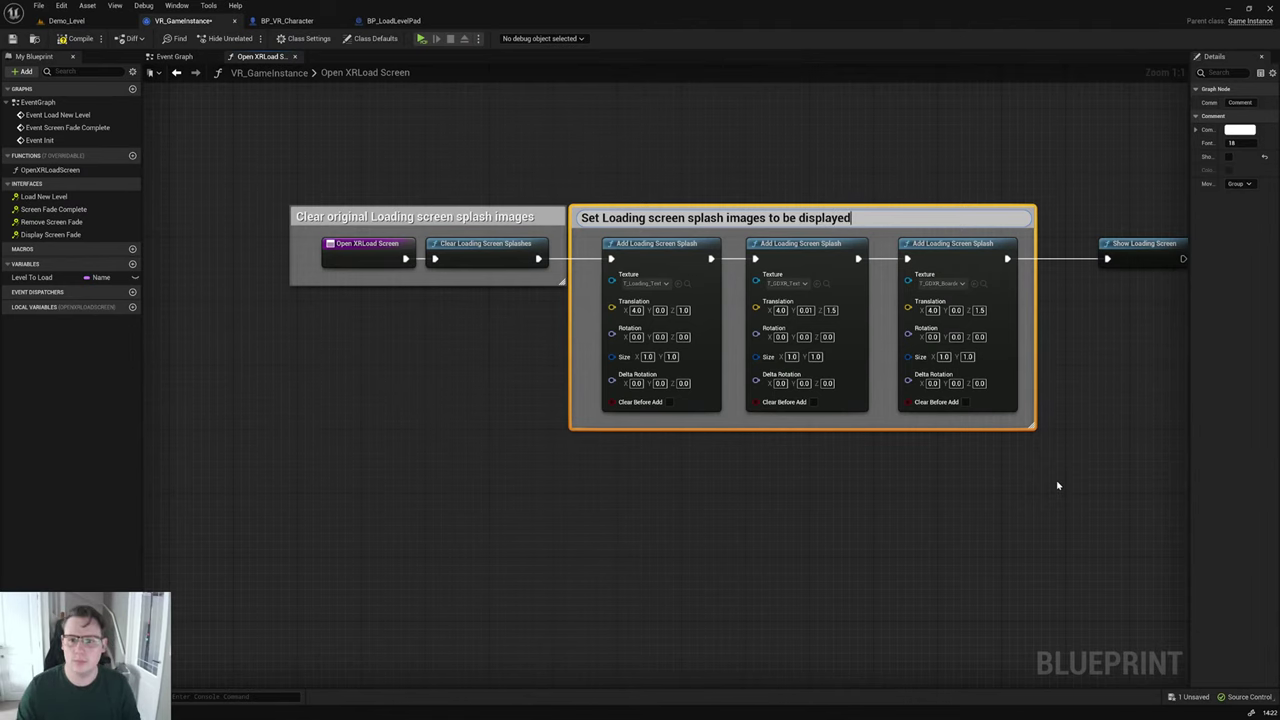
key("Return")
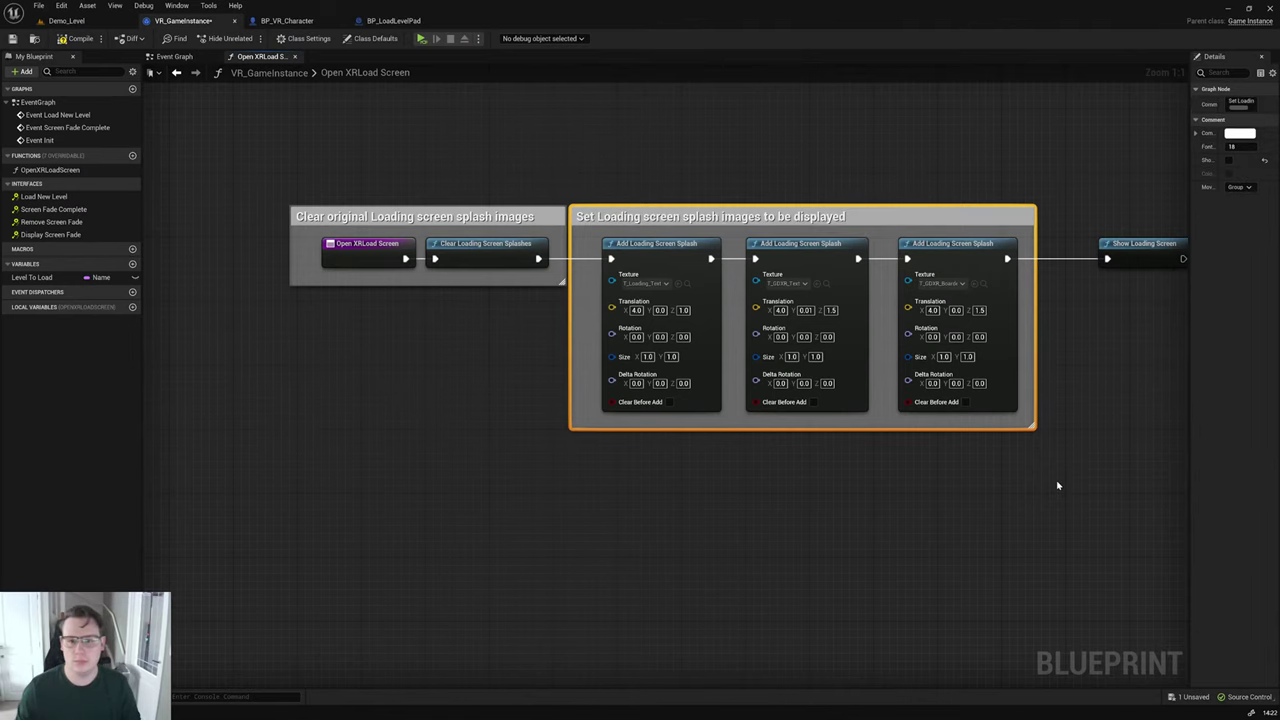
right_click_drag(1058, 485, 920, 251)
left_click(922, 254)
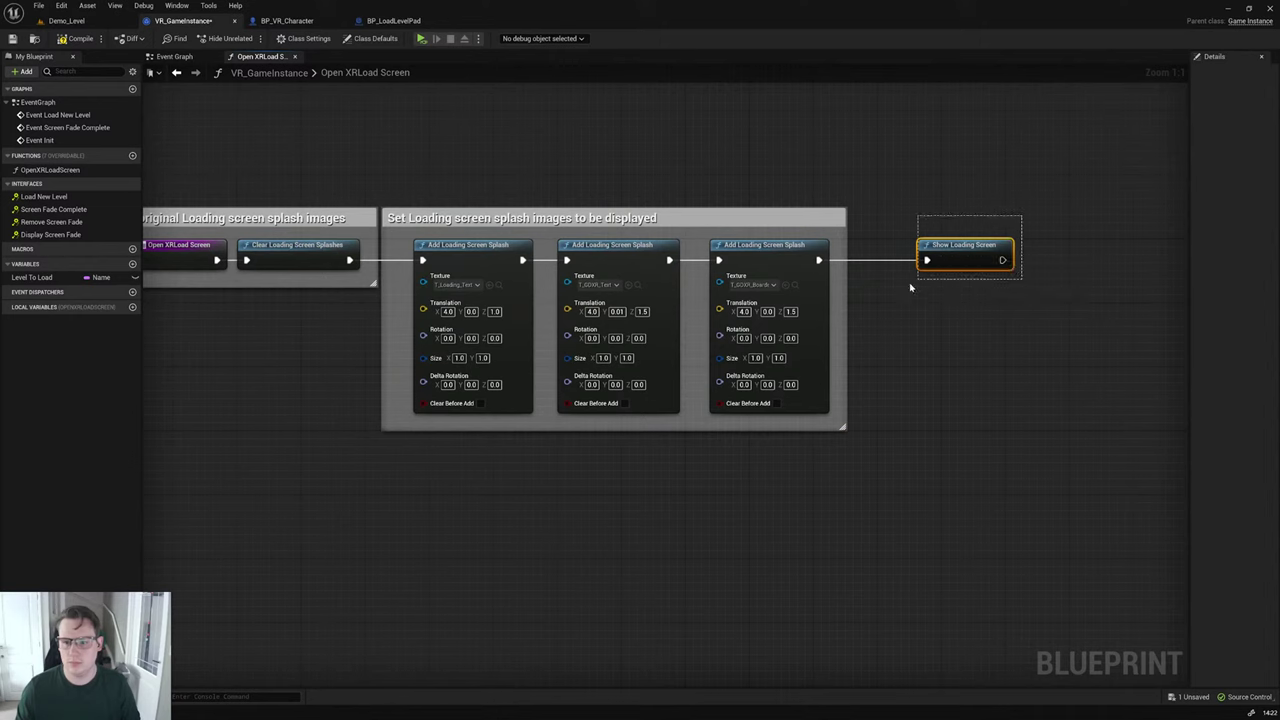
Step: Comment Show Loading Screen as 'Show Loading screen and choosen splash images' and widen the box
left_click_drag(910, 287, 906, 290)
type("cShow")
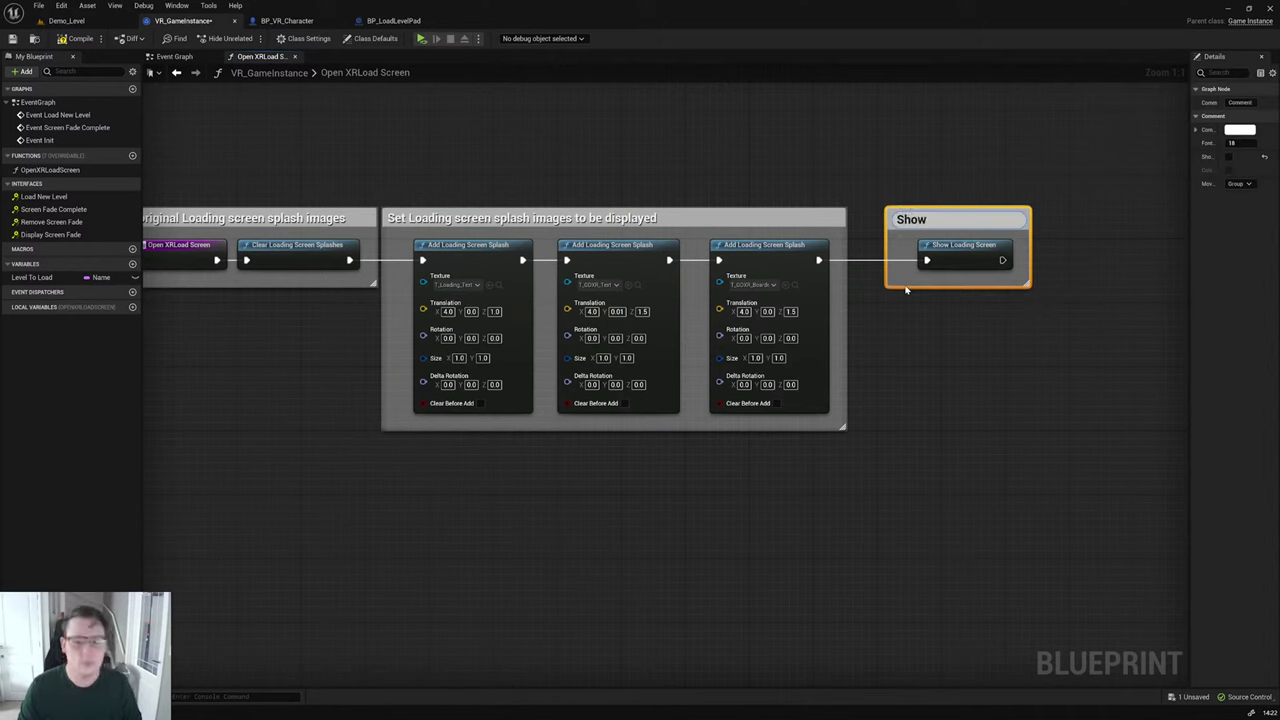
type(" Loading scr")
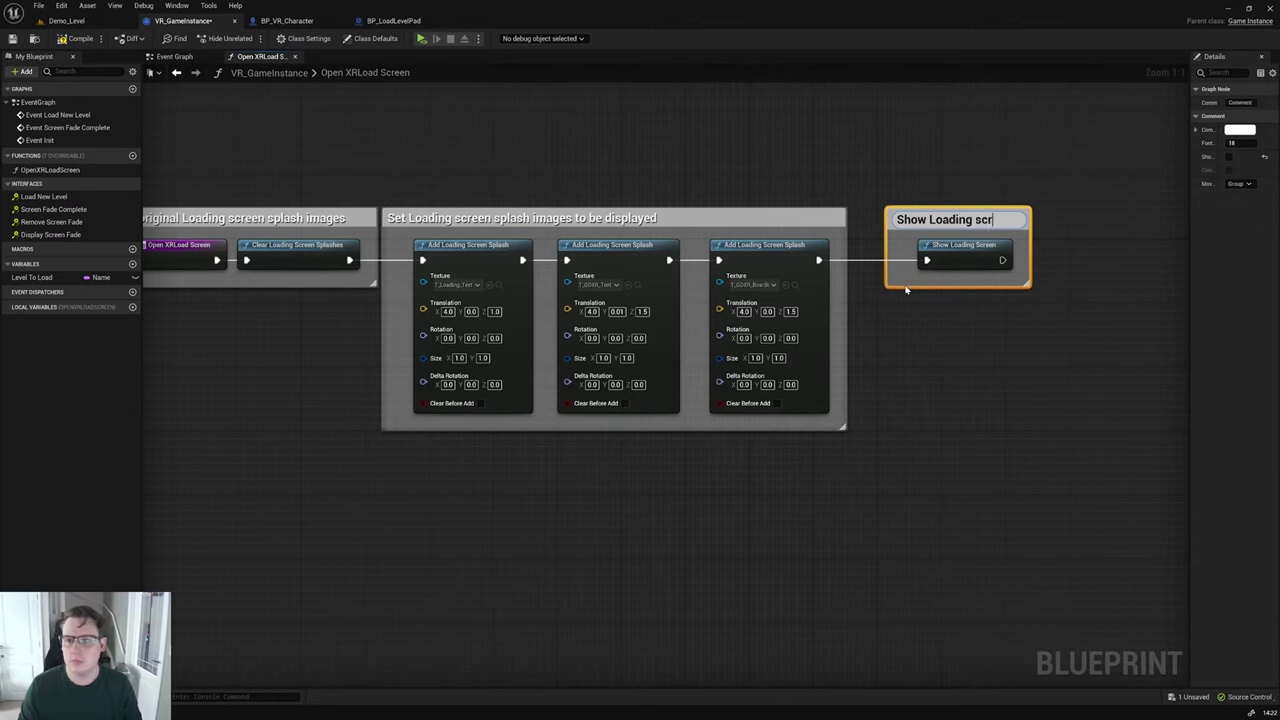
type("een and")
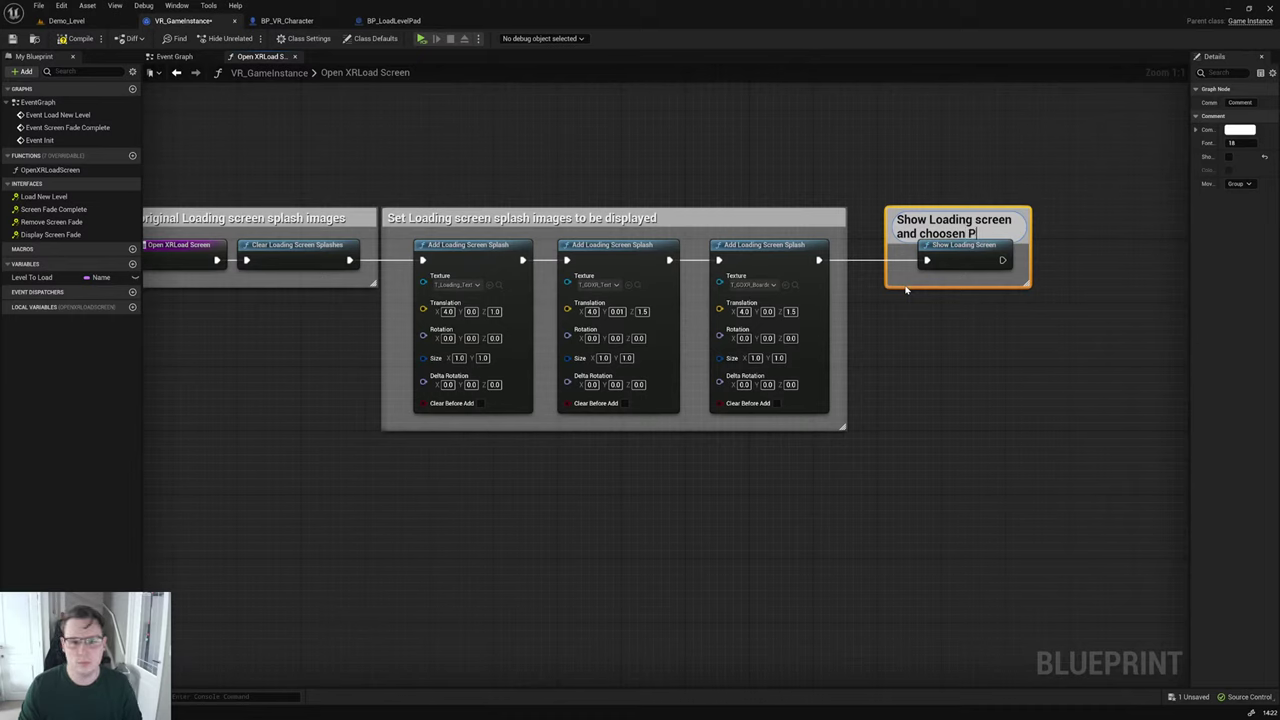
type(" choosen splash ima")
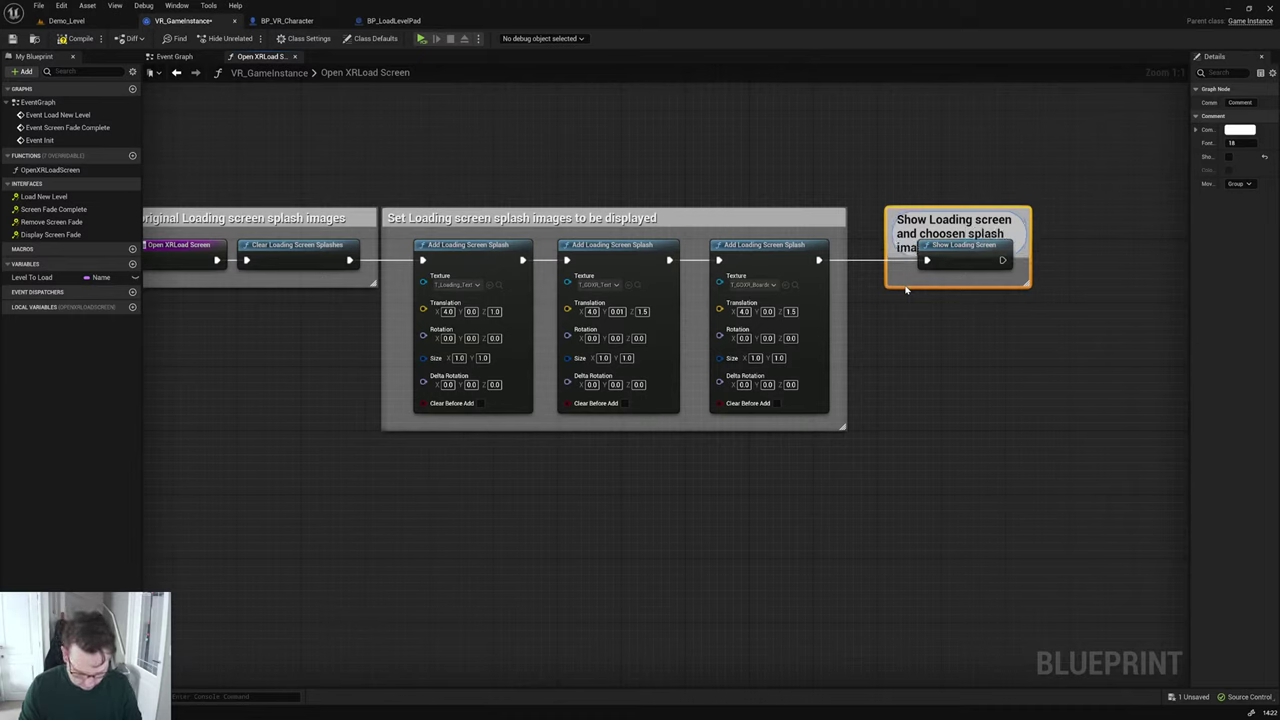
type("ges")
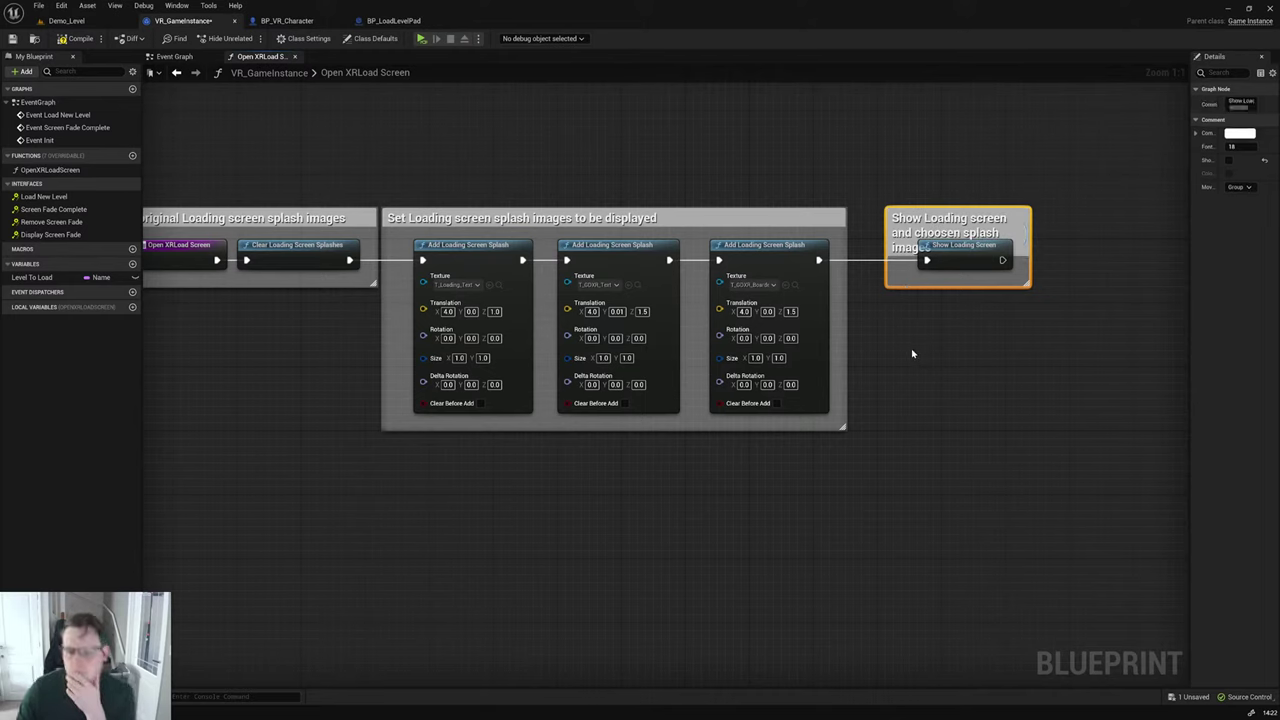
left_click(914, 354)
left_click_drag(884, 241, 862, 241)
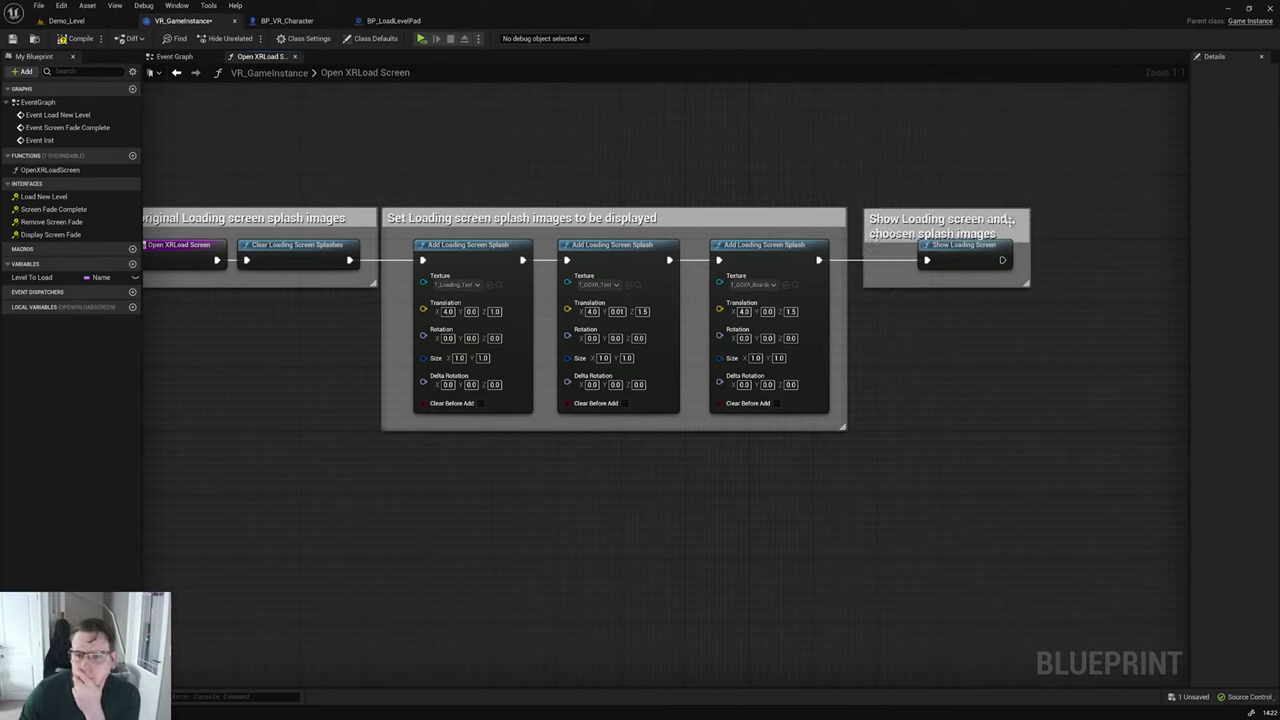
left_click_drag(1029, 229, 1033, 229)
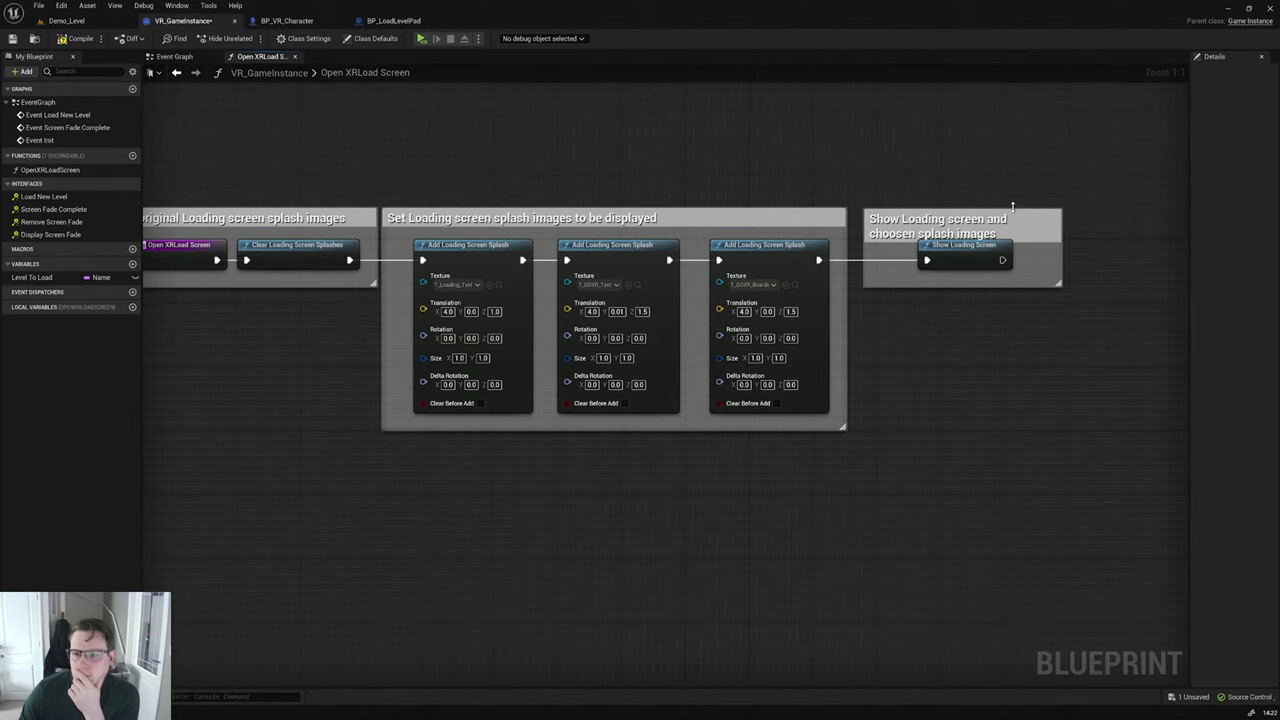
key("Home")
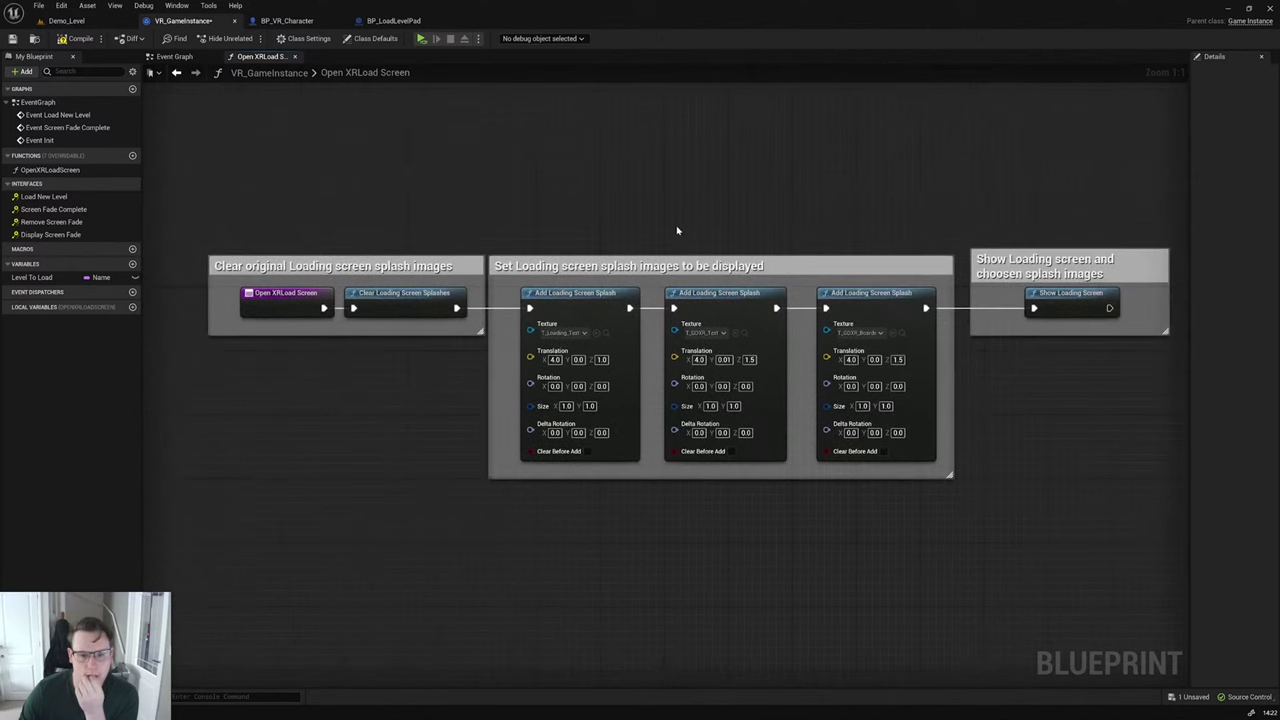
right_click(612, 192)
type("set splash")
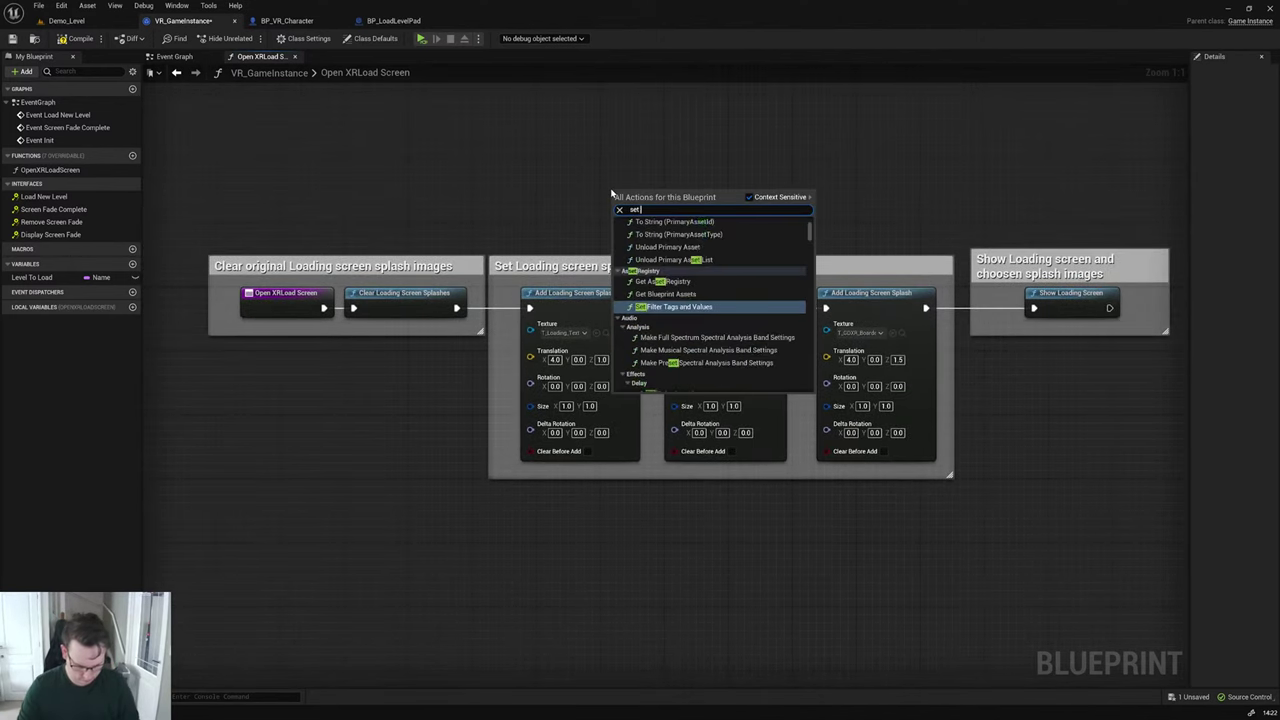
key("BackSpace")
key("BackSpace")
key("BackSpace")
key("BackSpace")
key("BackSpace")
key("BackSpace")
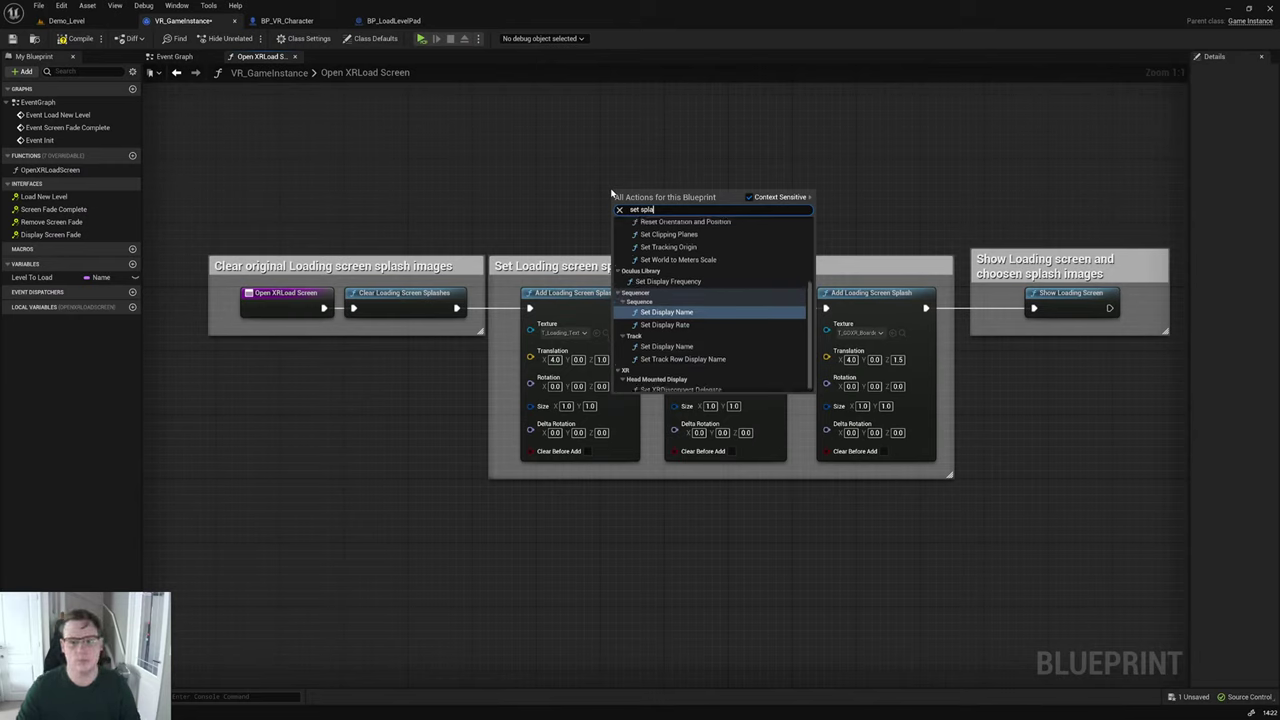
type("open x")
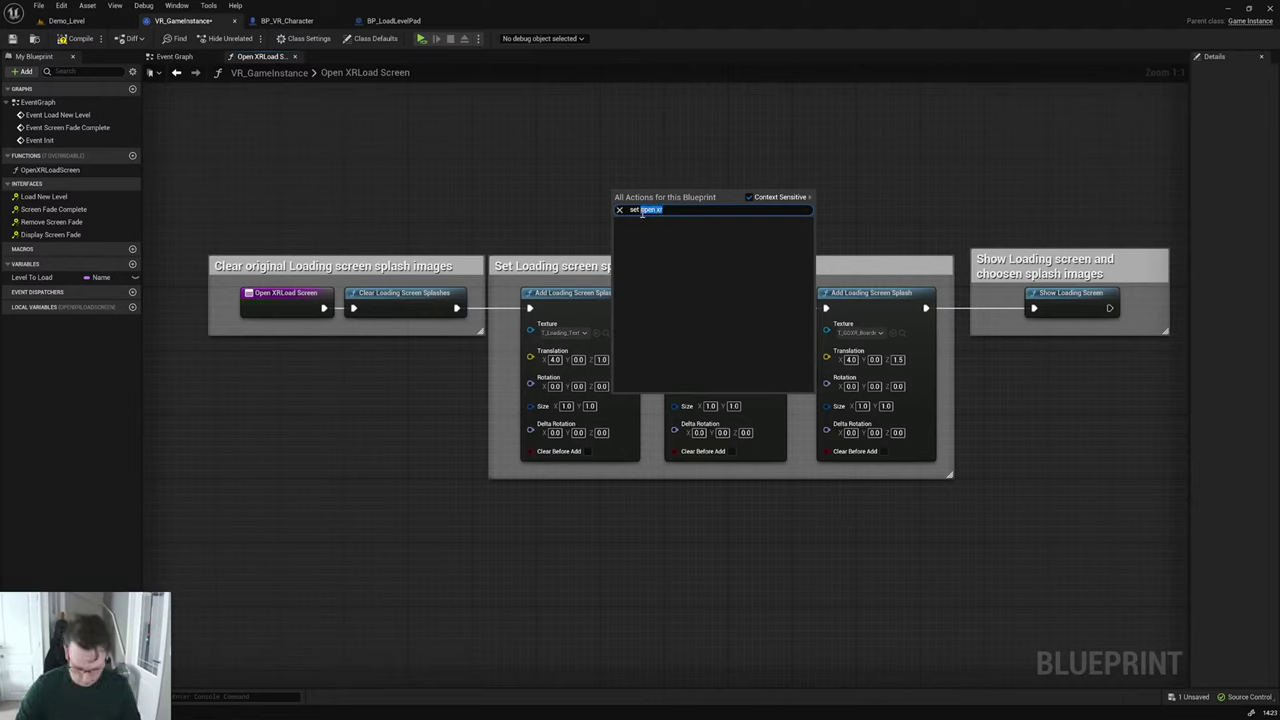
key("BackSpace")
key("BackSpace")
key("BackSpace")
key("BackSpace")
key("BackSpace")
key("BackSpace")
key("BackSpace")
key("BackSpace")
key("BackSpace")
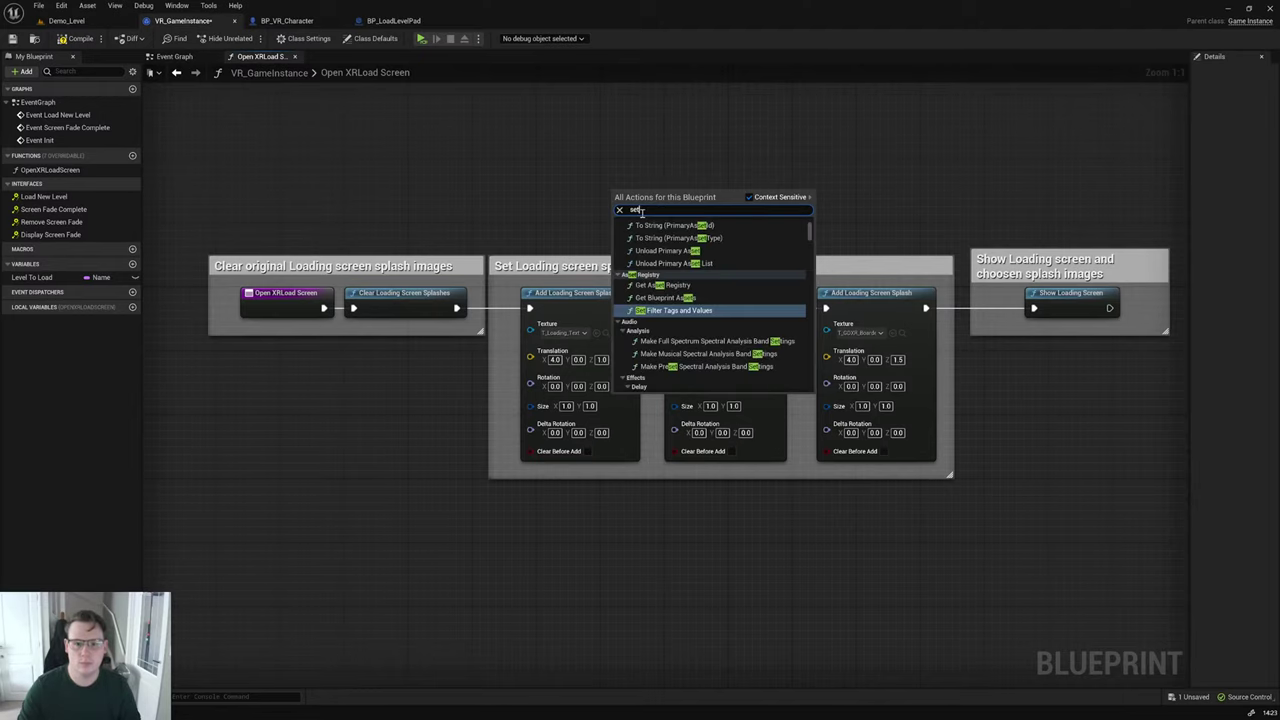
type("loading")
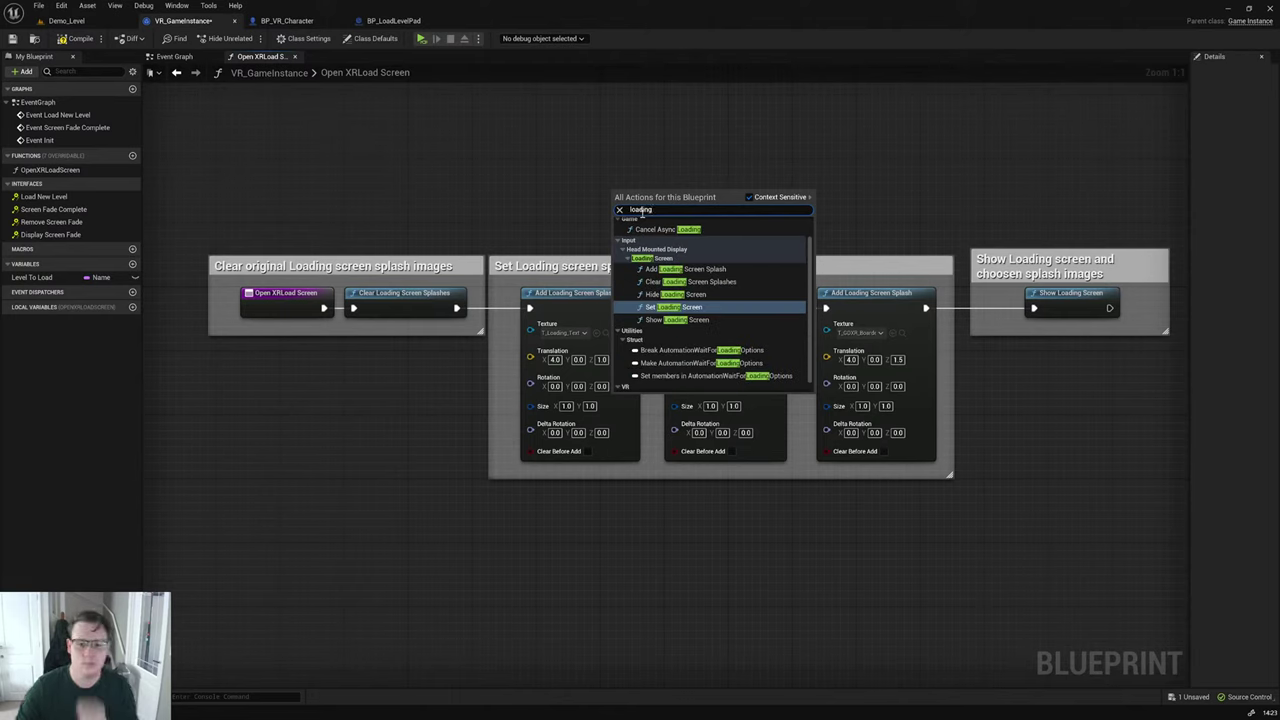
left_click(686, 269)
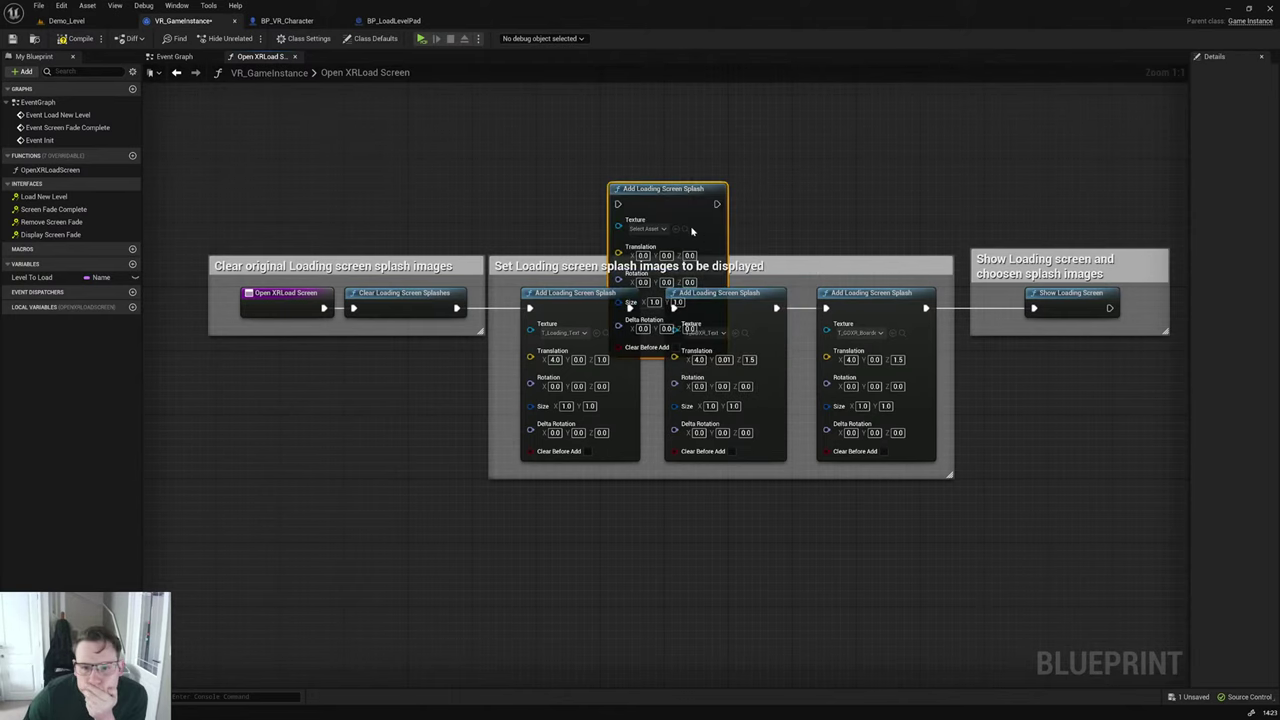
left_click_drag(617, 204, 626, 134)
left_click_drag(623, 186, 543, 76)
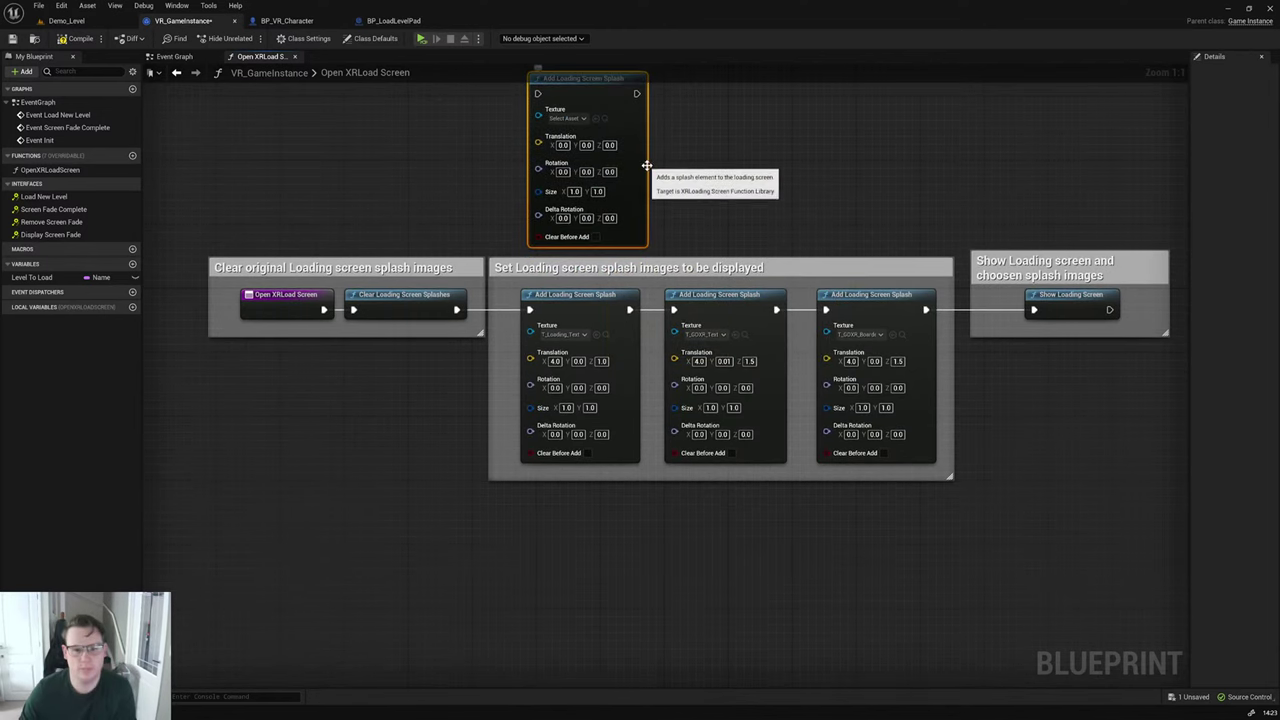
key("Delete")
right_click(596, 167)
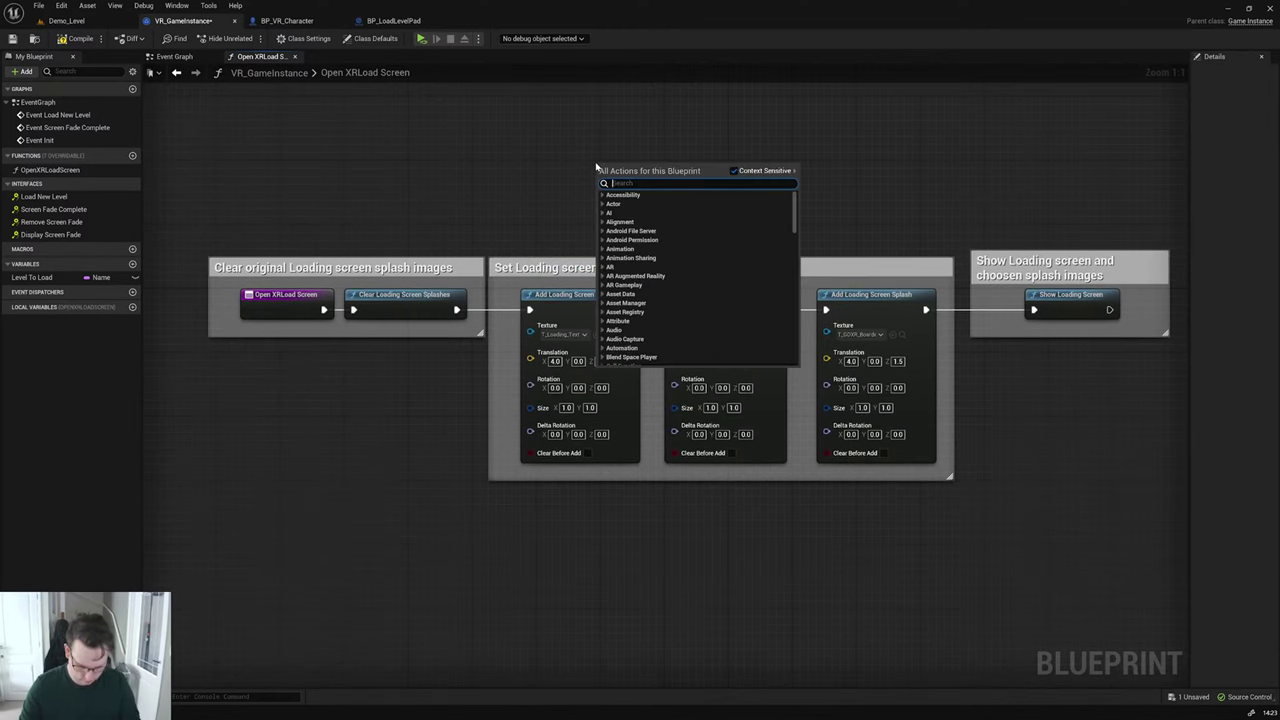
type("loading screen")
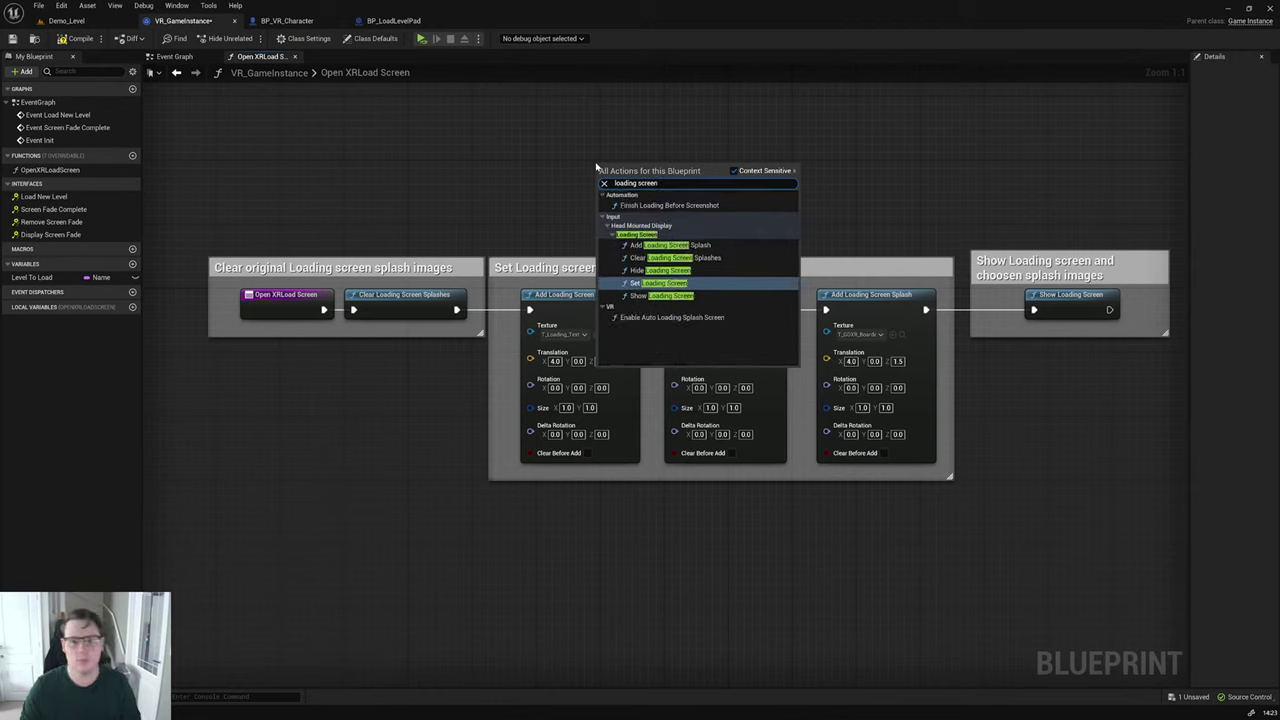
left_click(665, 283)
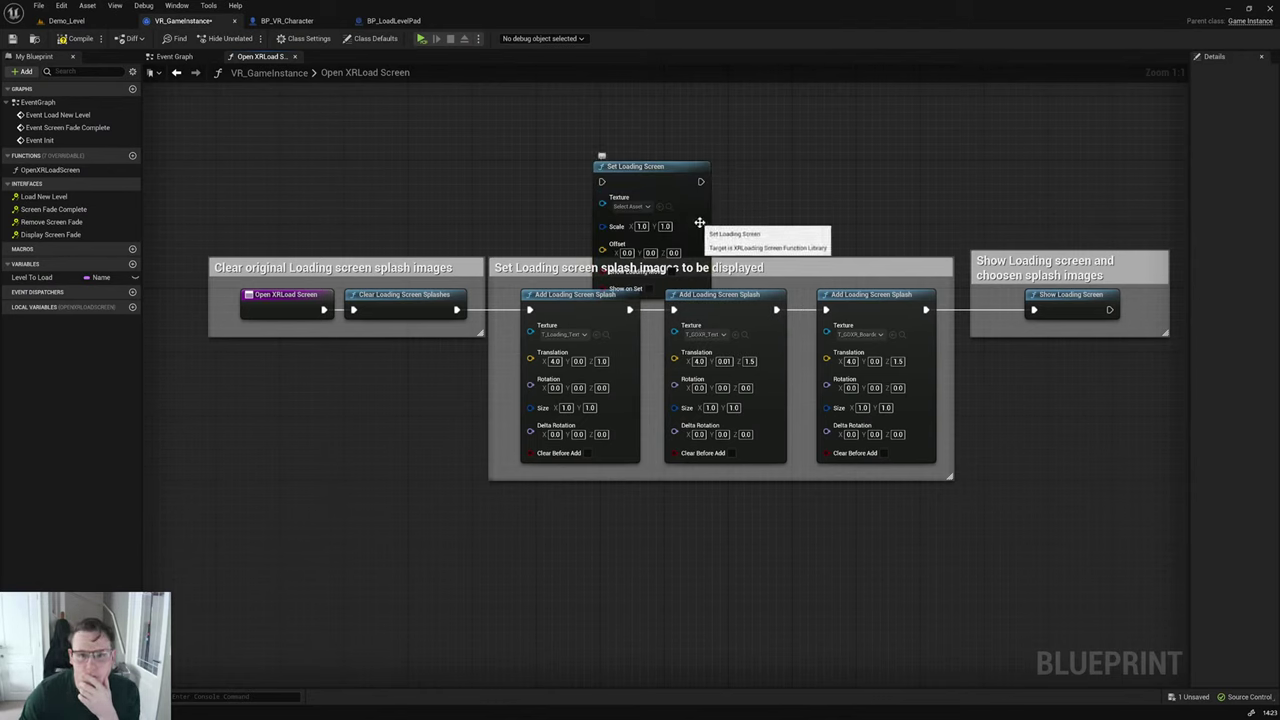
left_click_drag(700, 222, 644, 148)
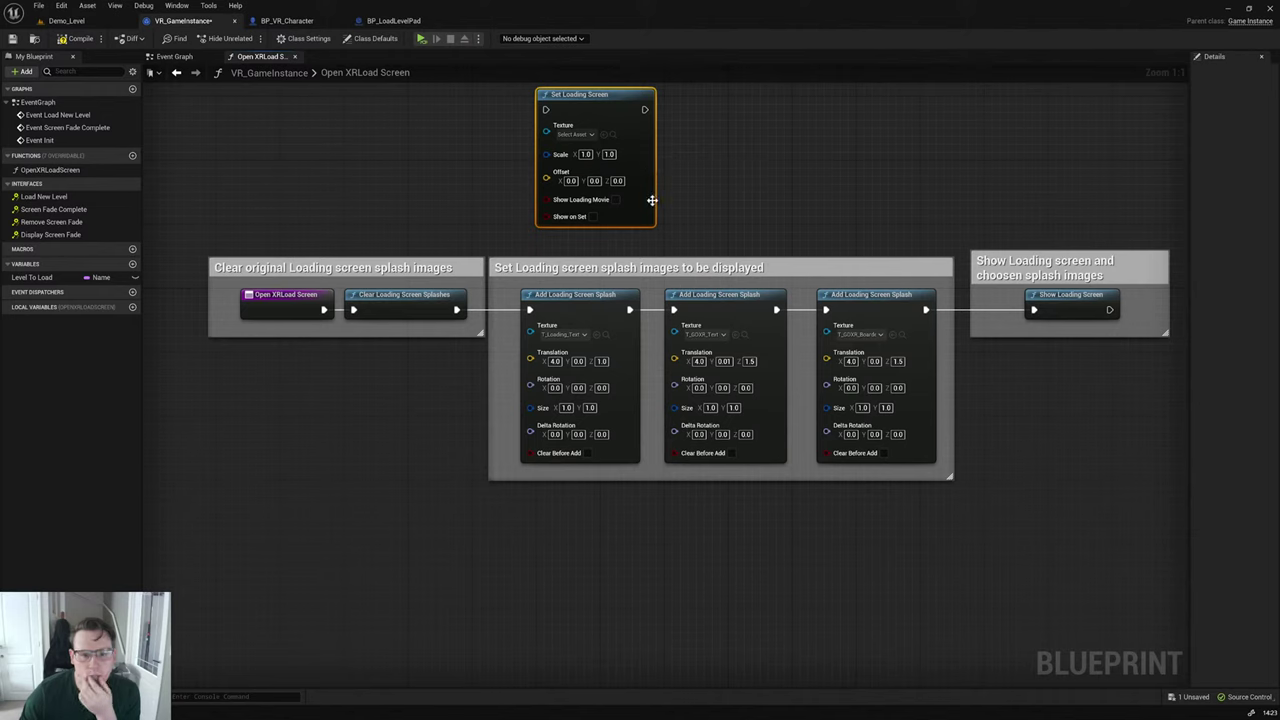
left_click_drag(652, 200, 644, 200)
key("Delete")
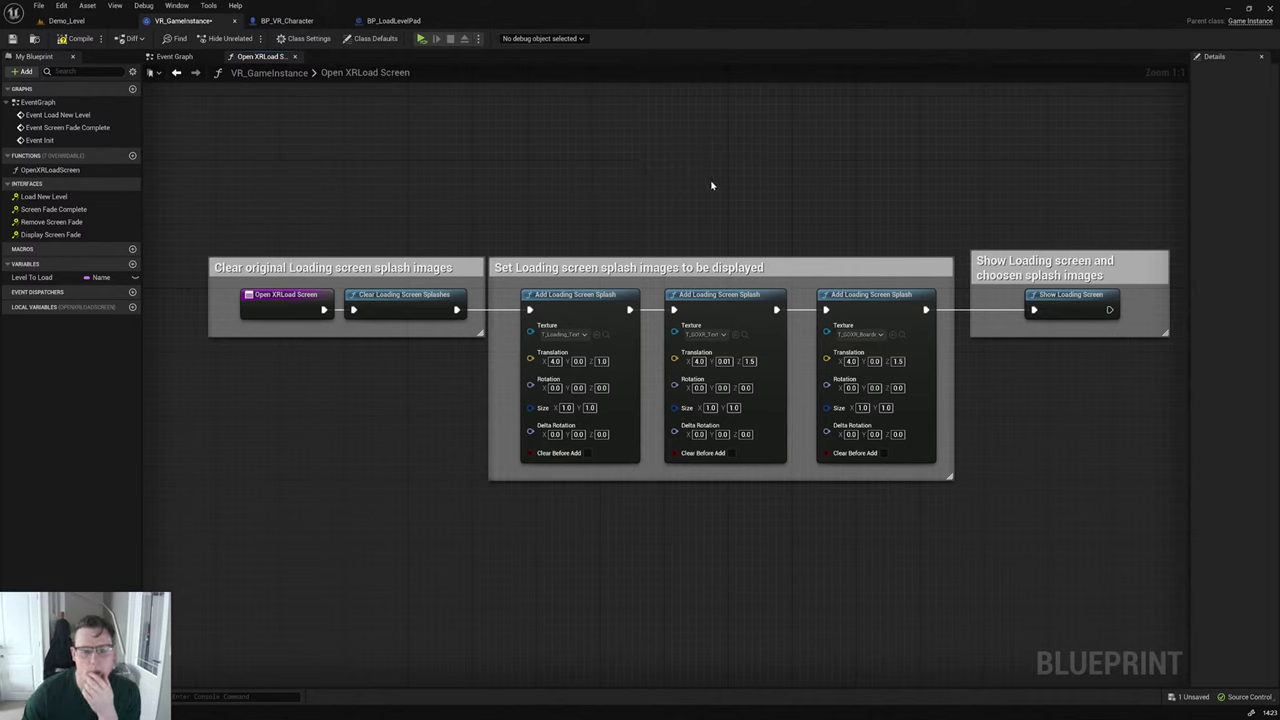
right_click_drag(740, 180, 681, 191)
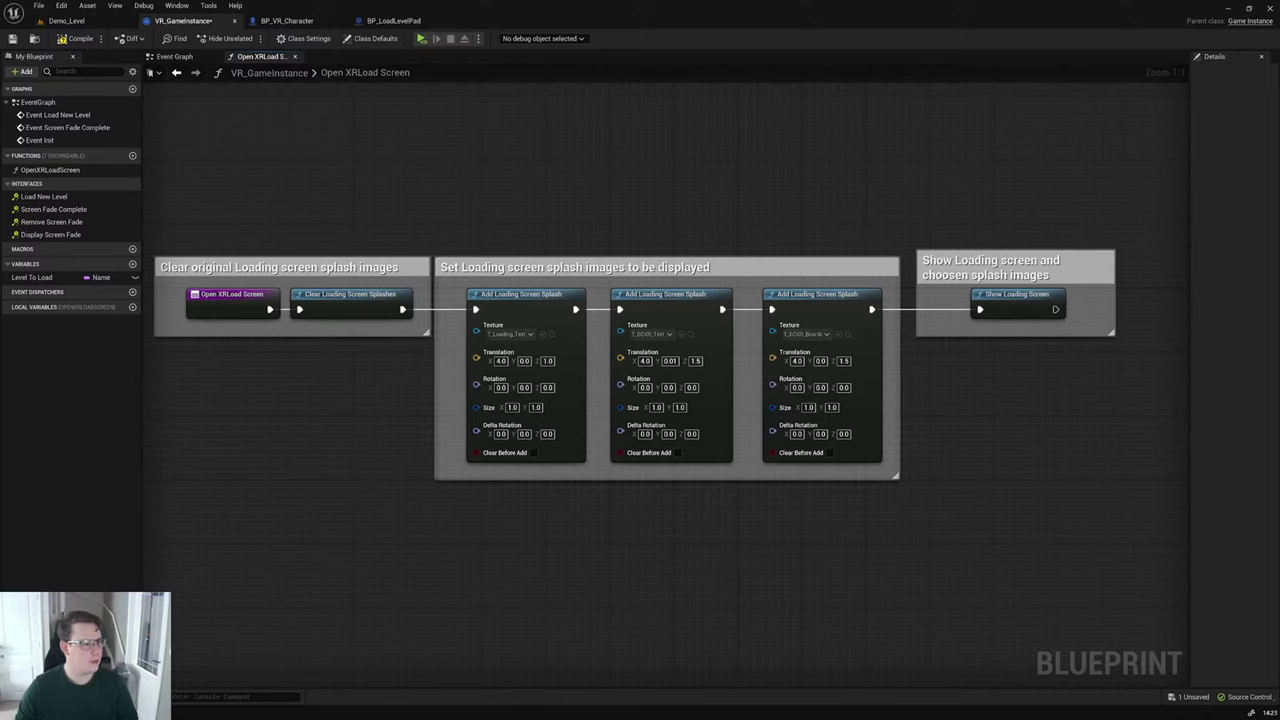
key("super+shift+s")
Step: Snip the whole commented graph and bring the Notion page back maximised
left_click_drag(3, 3, 1245, 613)
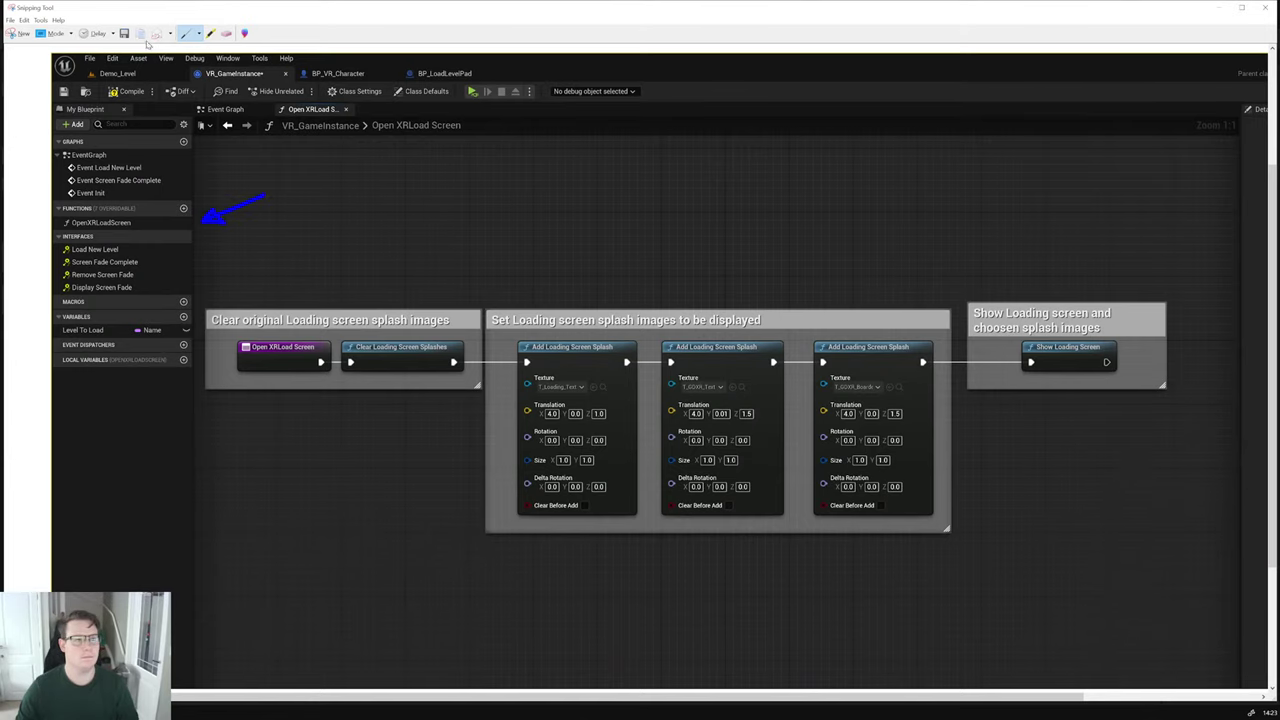
left_click_drag(0, 262, 330, 262)
double_click(330, 262)
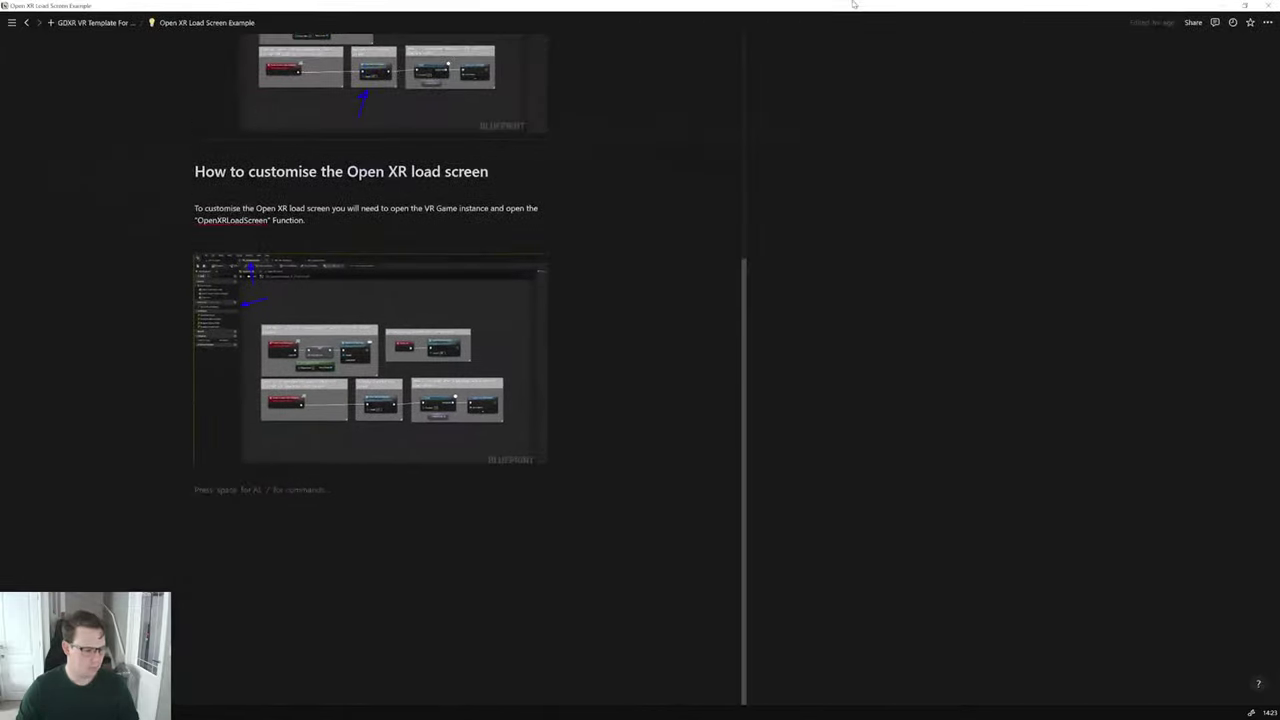
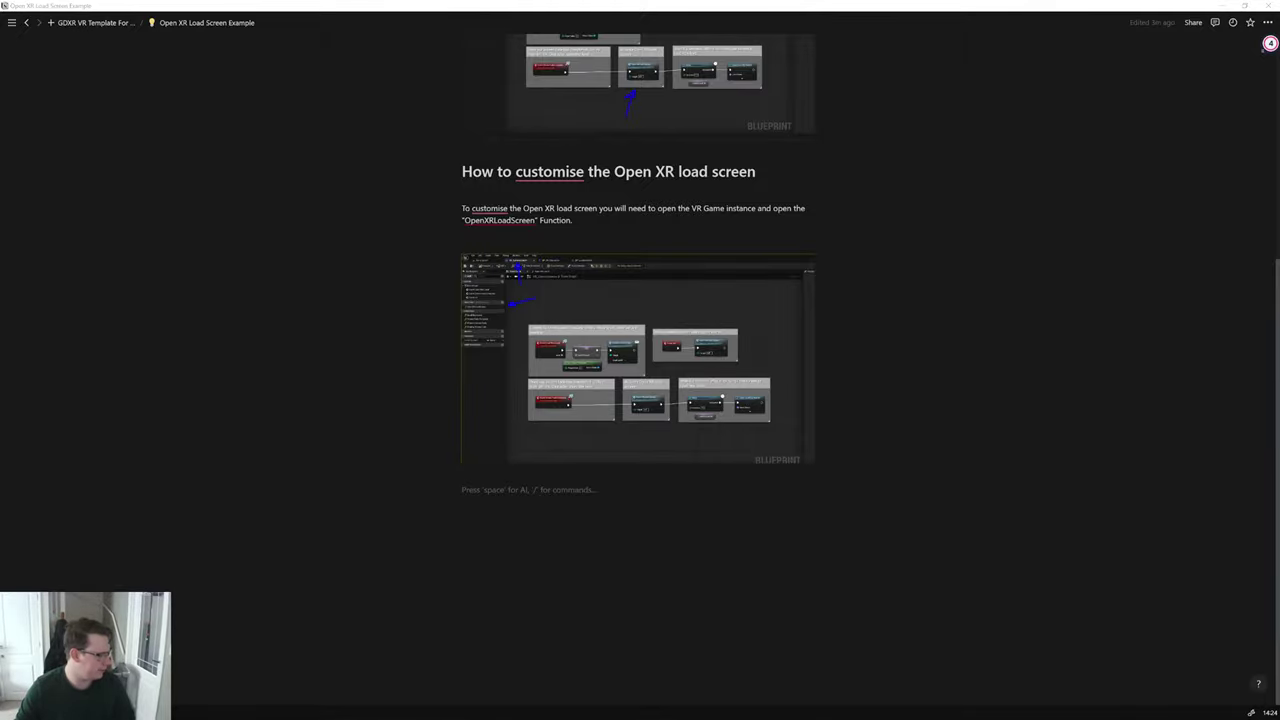
Step: Check the Oculus app's account settings, then close the Oculus window
key("alt+Tab")
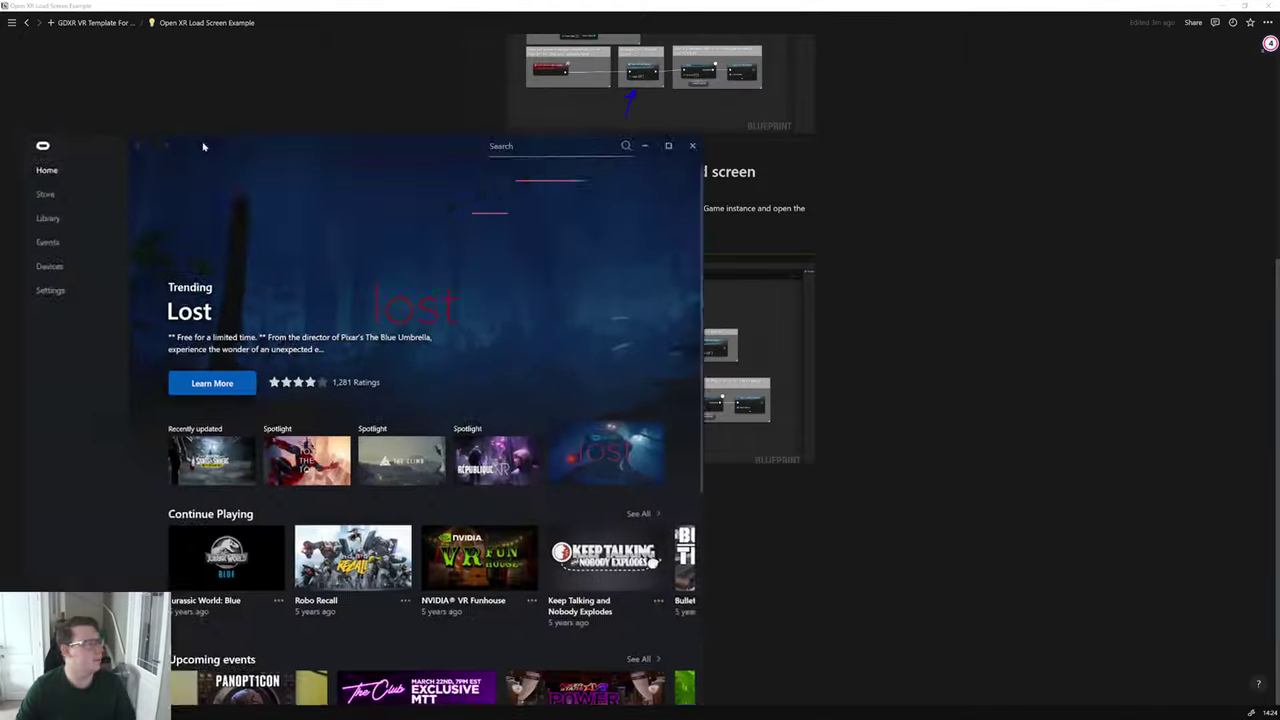
left_click(397, 195)
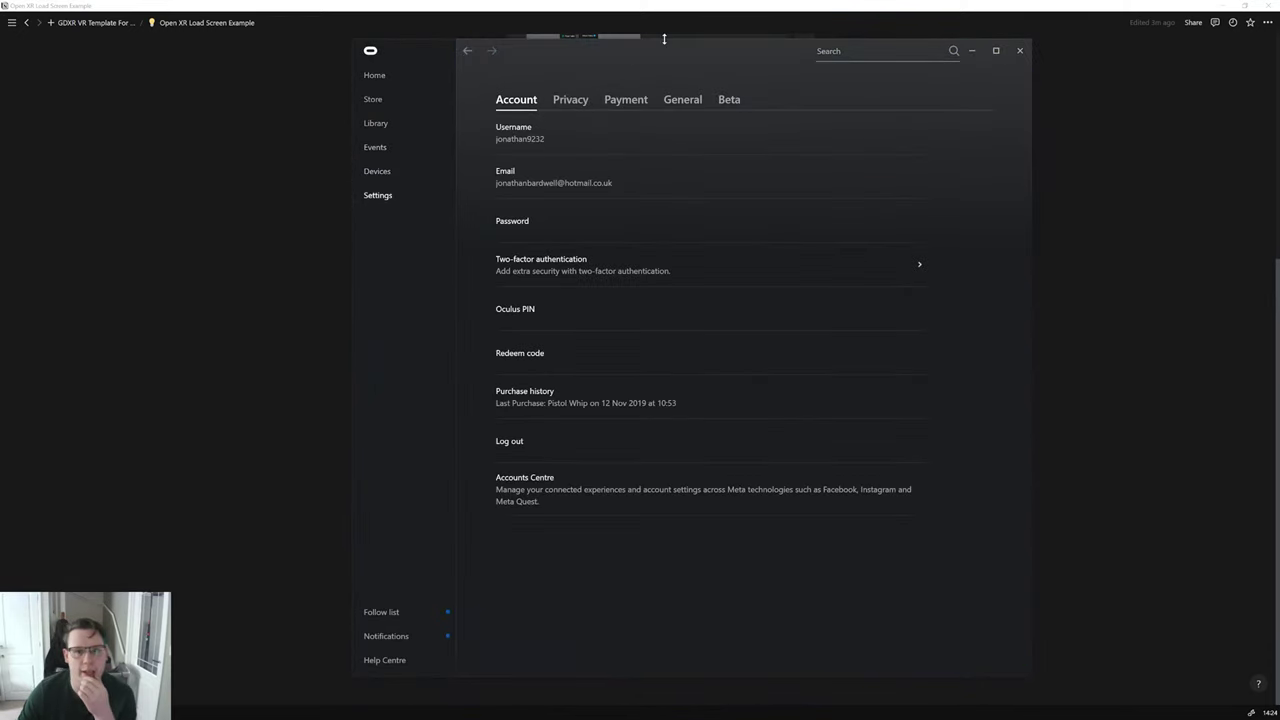
left_click_drag(672, 51, 0, 73)
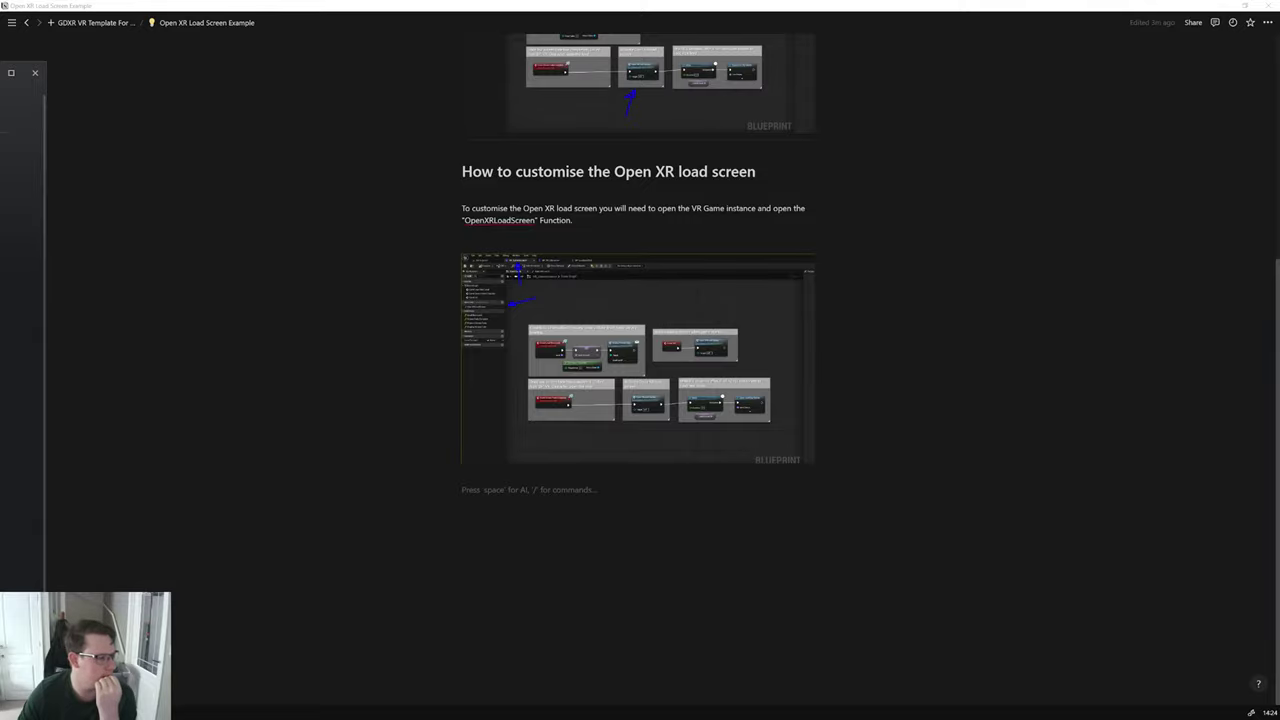
left_click_drag(22, 72, 711, 80)
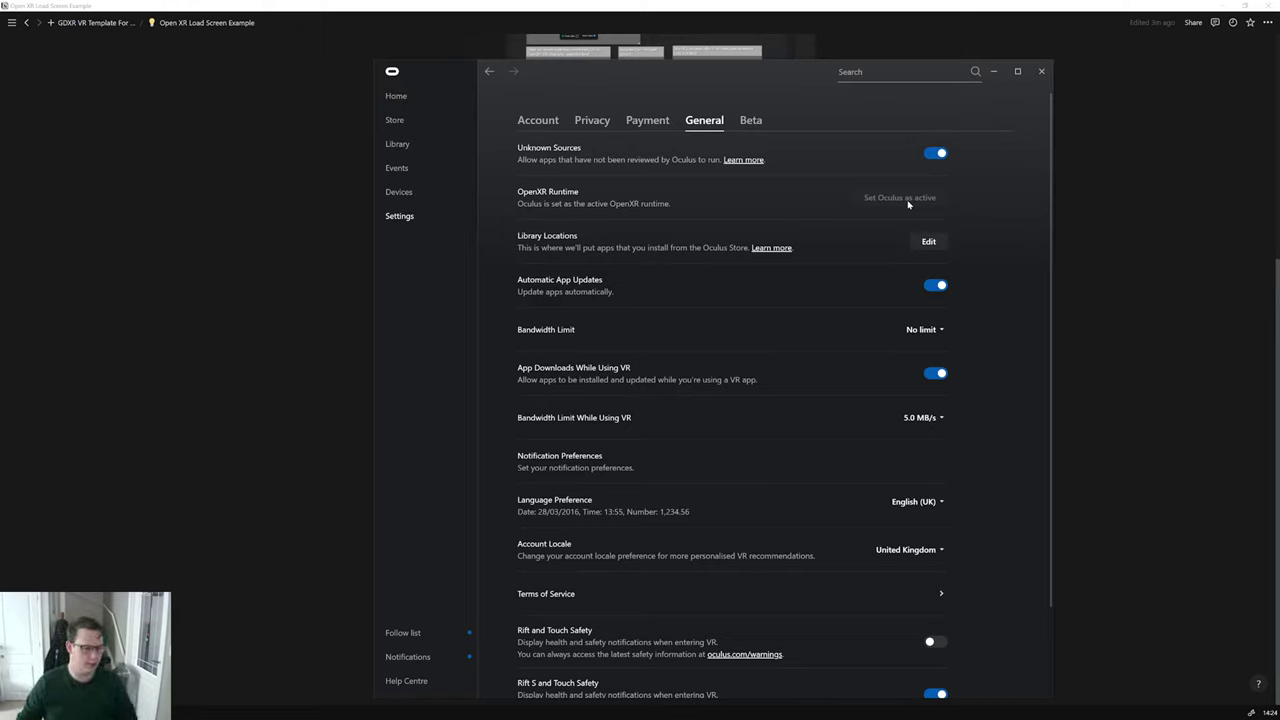
left_click(1042, 72)
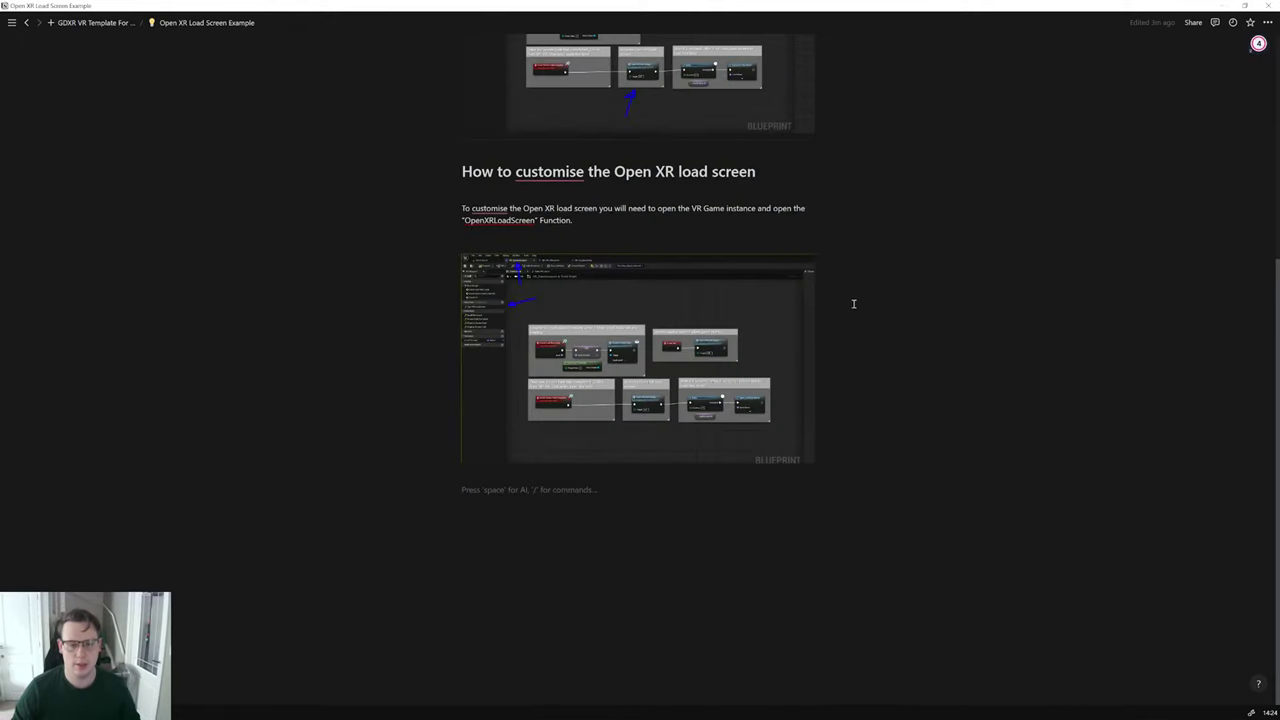
Step: Switch the Notion page to full width
scroll(590, 247, "up", 1)
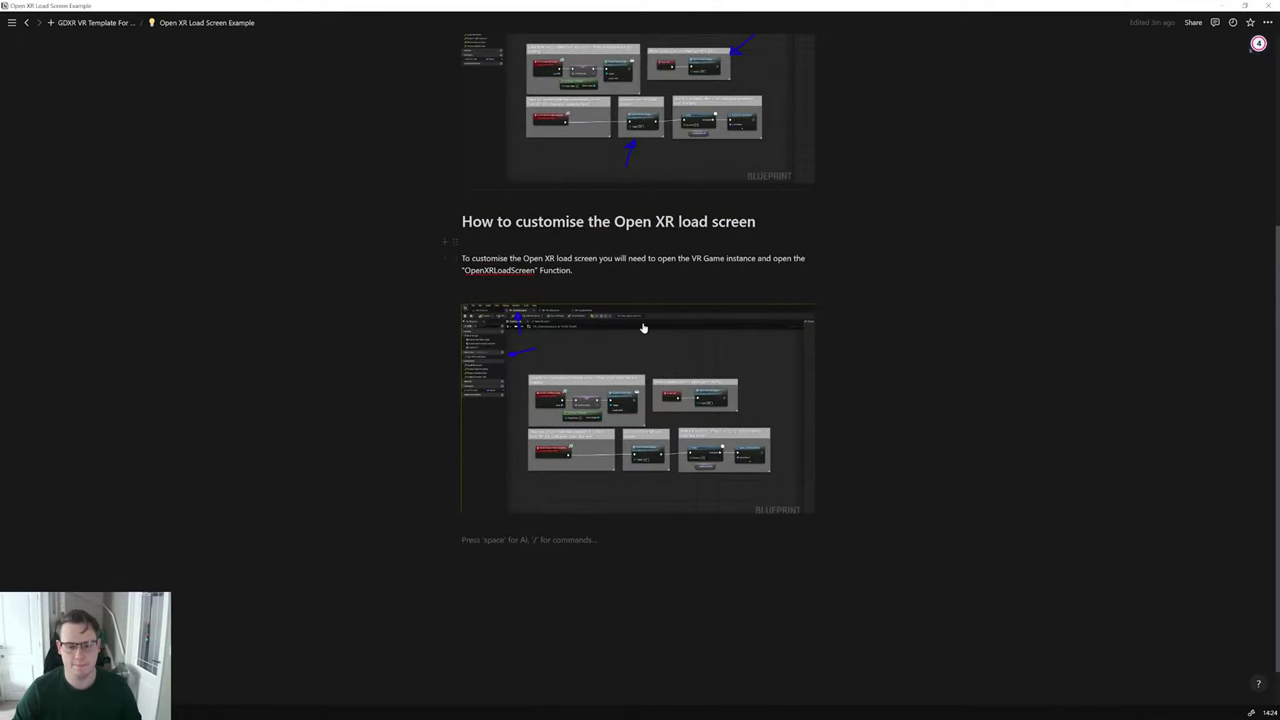
left_click(1267, 22)
left_click(1178, 108)
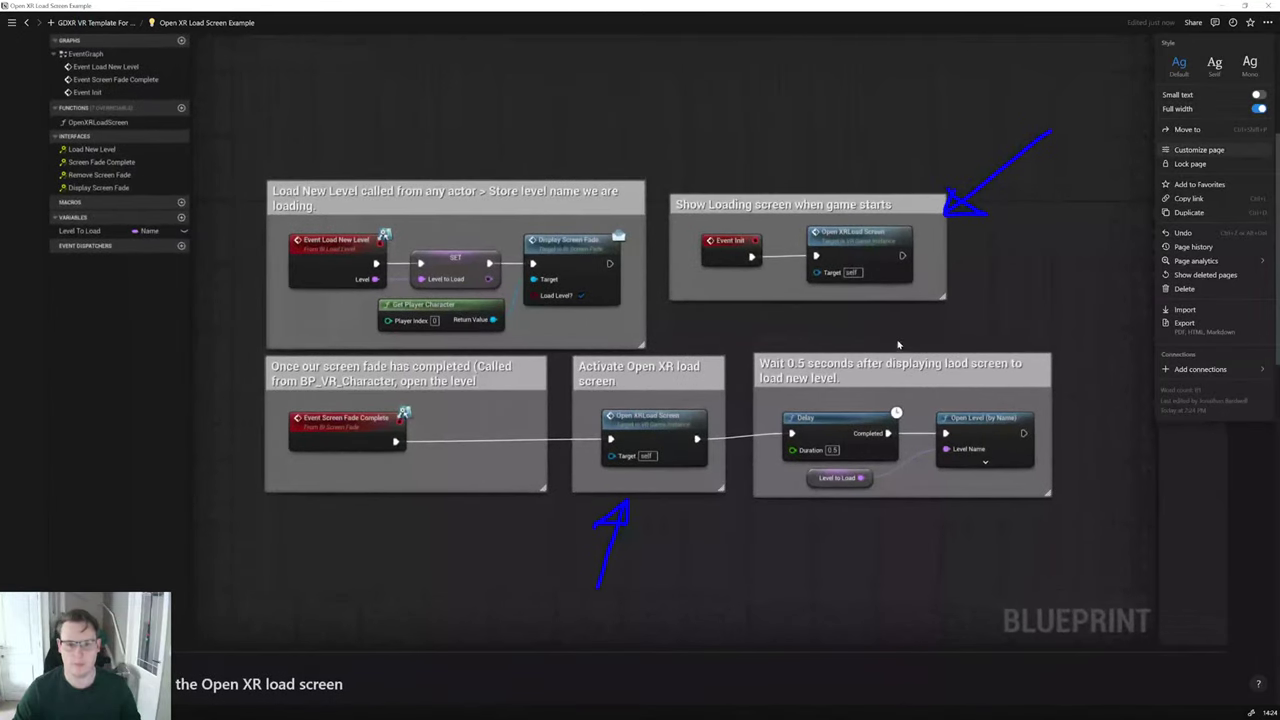
left_click(1232, 518)
Step: Paste the Unreal Blueprint editor screenshot into the empty block below
scroll(1183, 471, "down", 4)
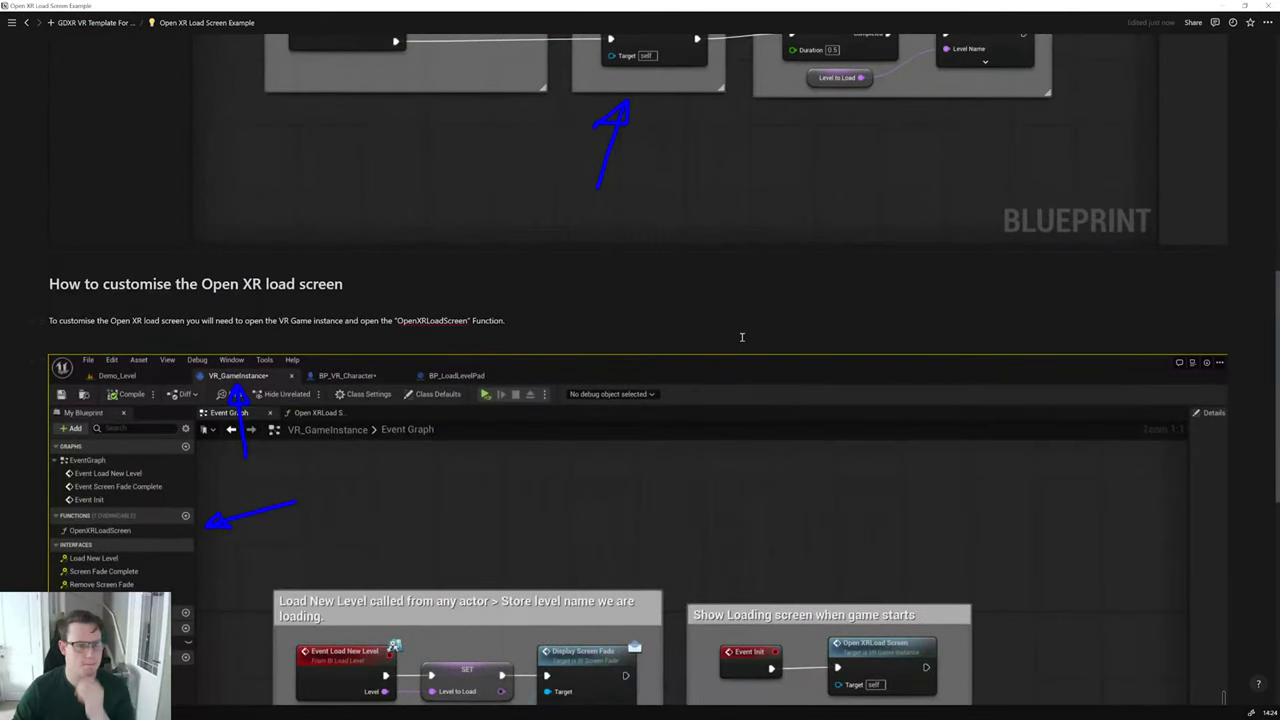
scroll(464, 317, "down", 6)
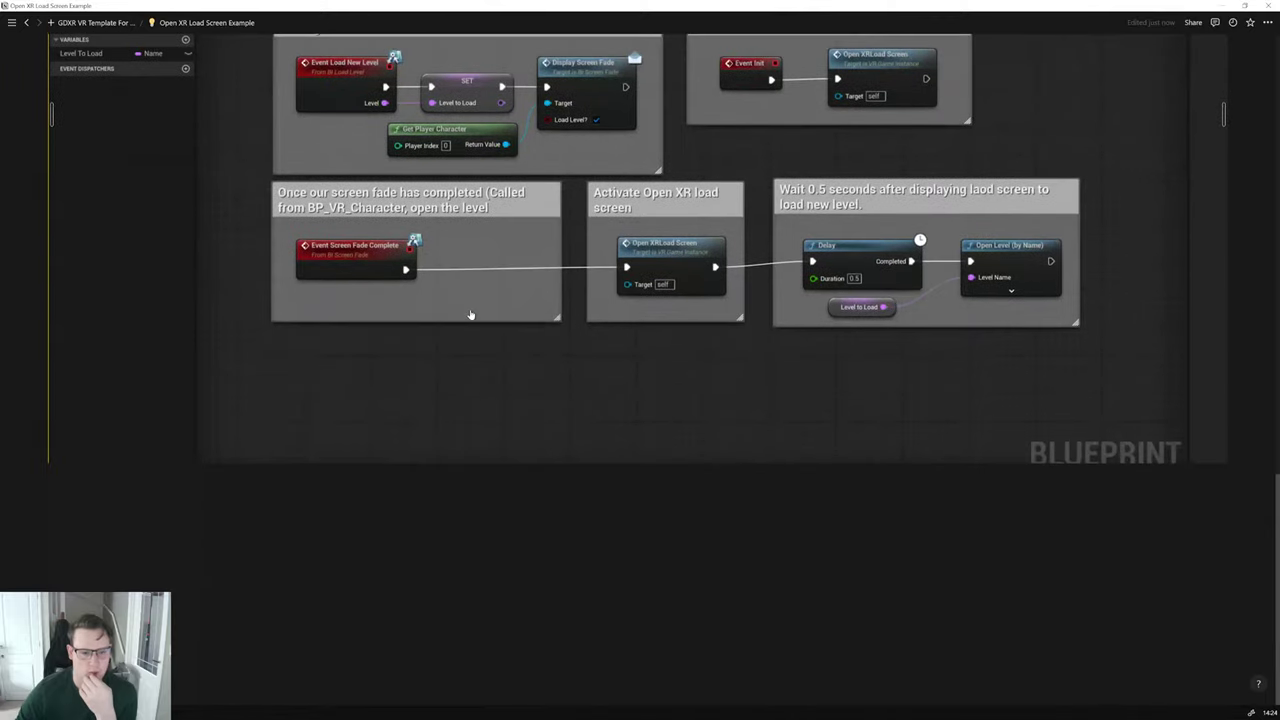
left_click(360, 507)
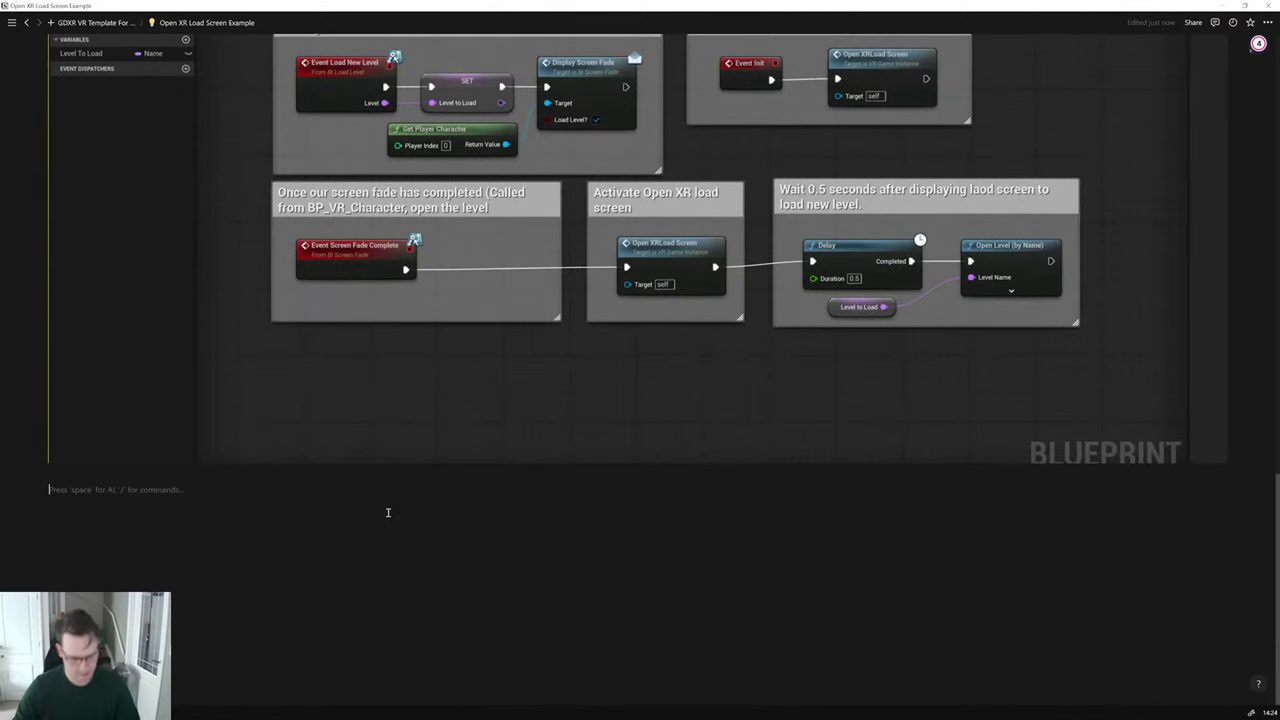
key("ctrl+v")
scroll(388, 512, "down", 4)
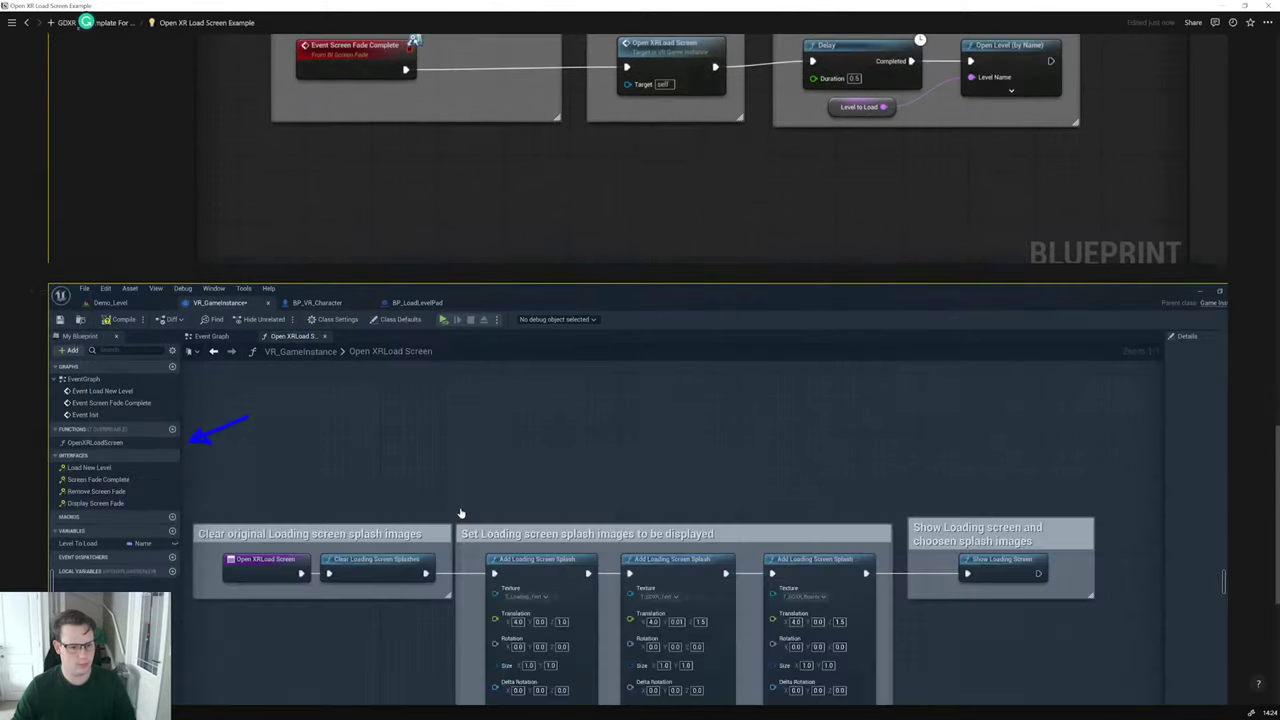
scroll(463, 511, "up", 1)
Step: Start a new line above the screenshot beginning 'With the'
left_click(274, 221)
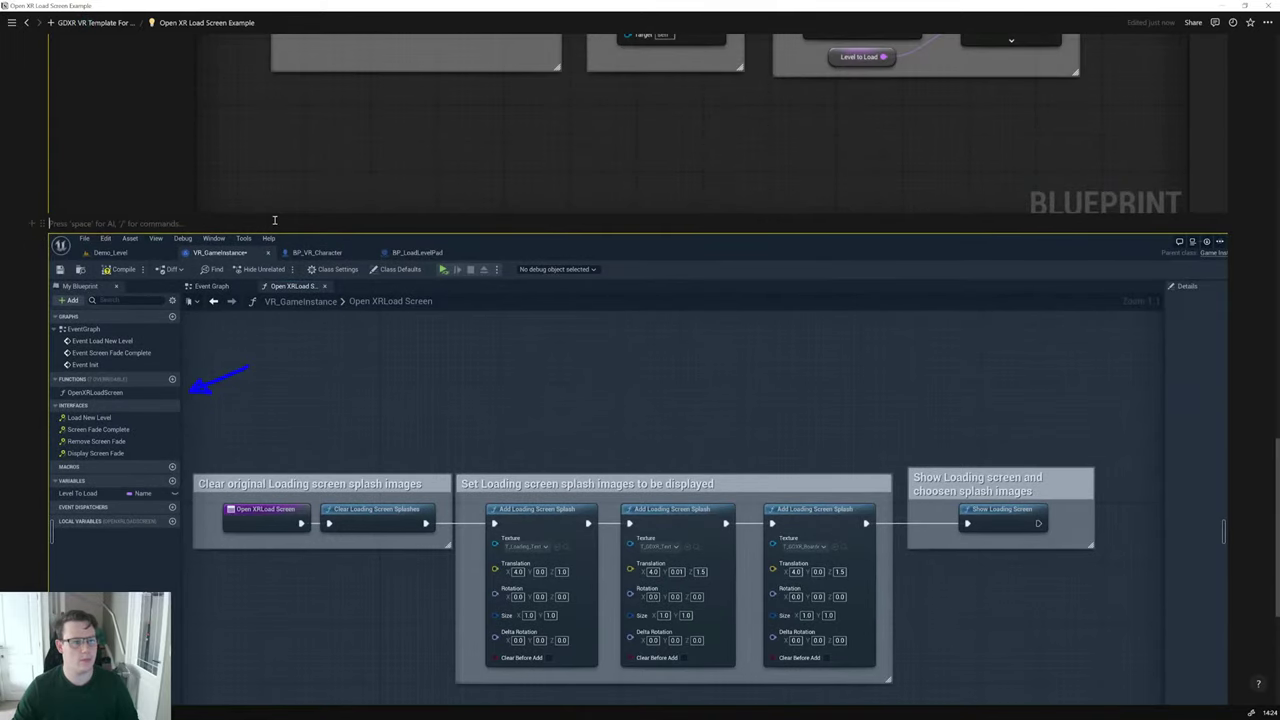
key("Return")
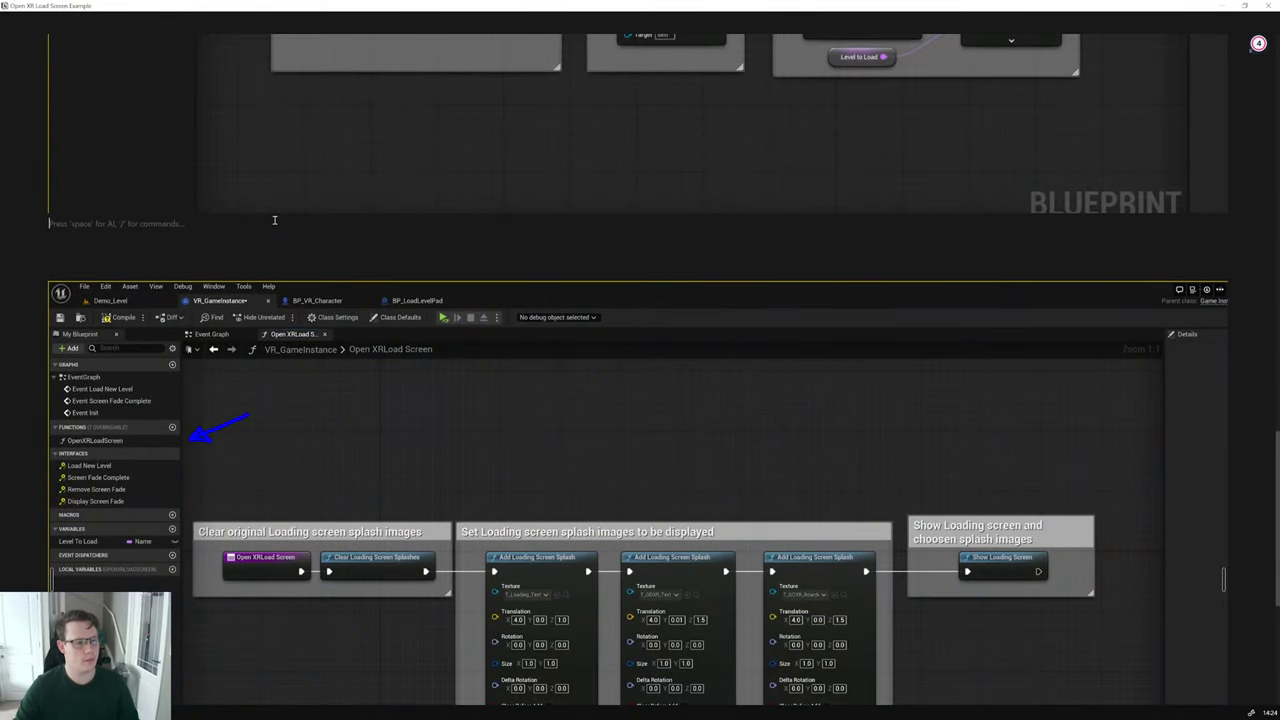
type("With the ")
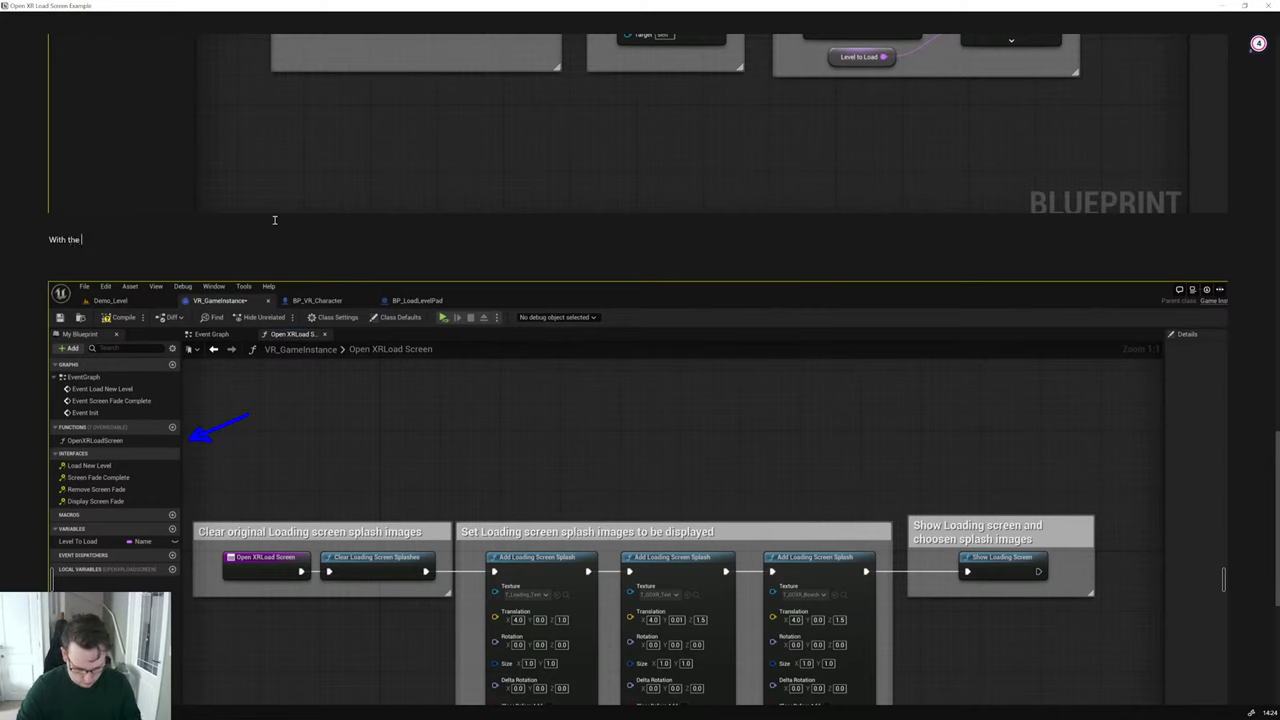
type("open XR")
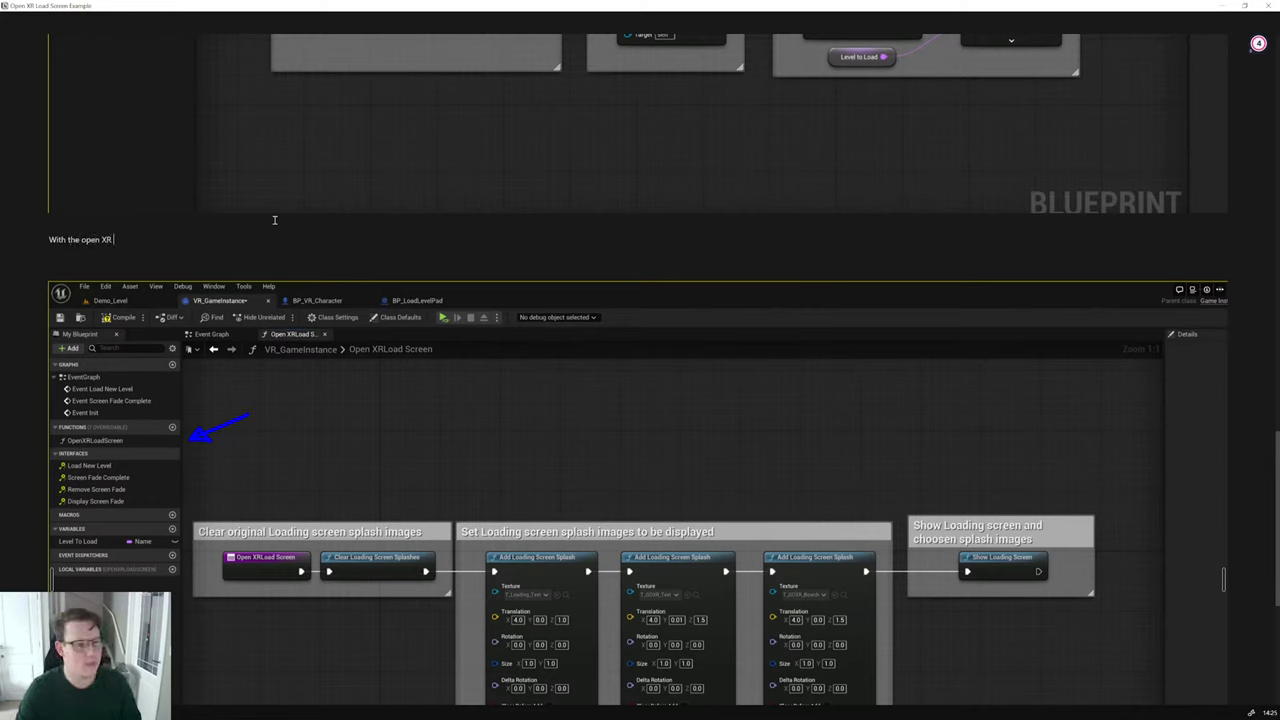
key("BackSpace")
key("BackSpace")
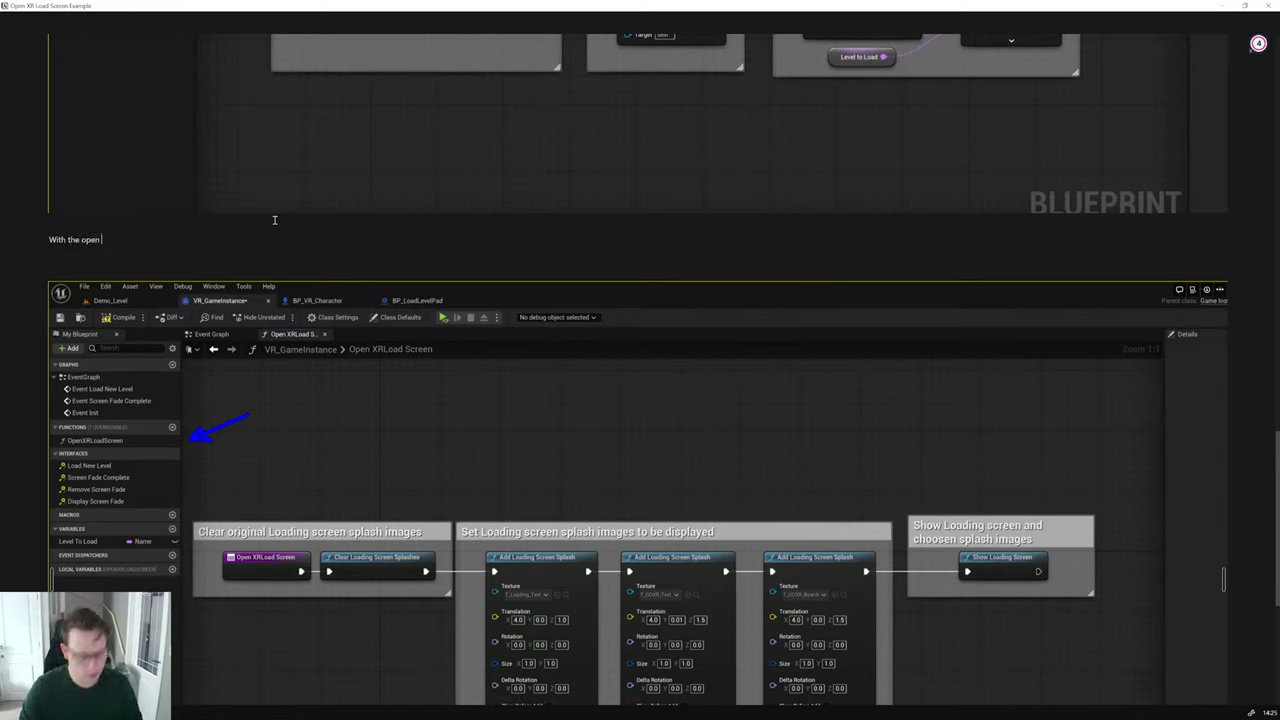
type("o")
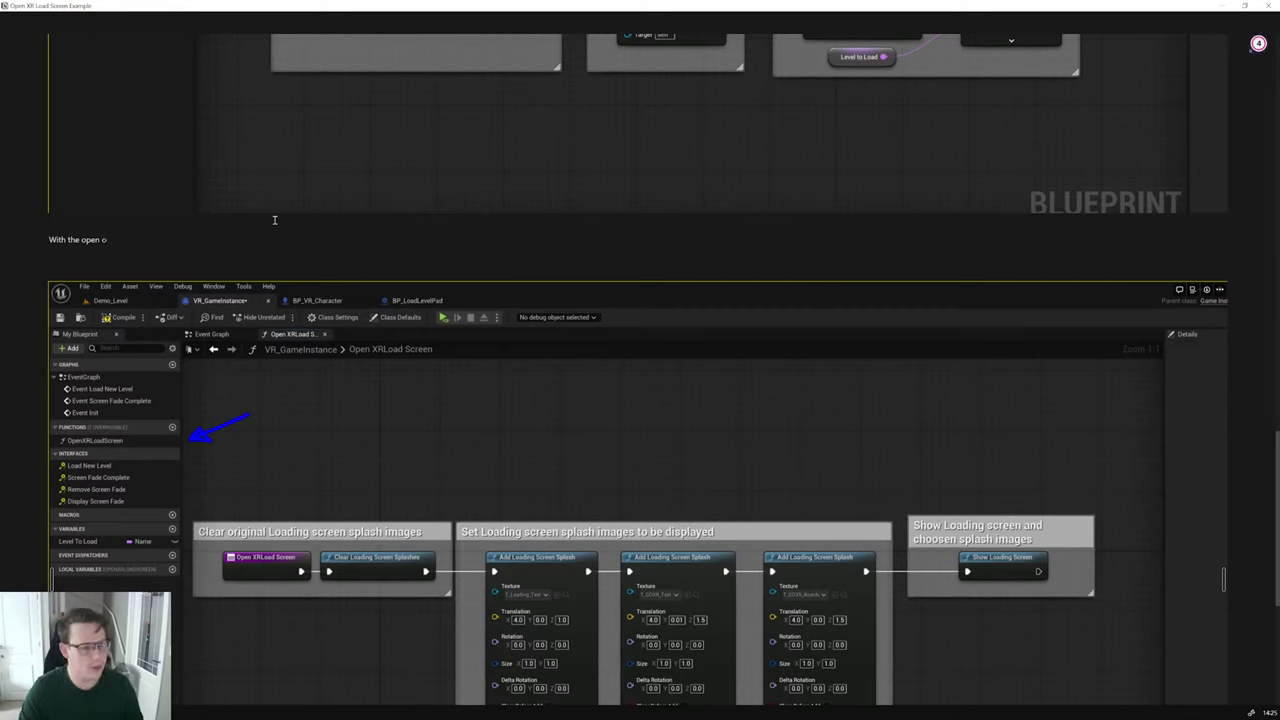
key("BackSpace")
key("BackSpace")
key("BackSpace")
key("BackSpace")
key("BackSpace")
key("BackSpace")
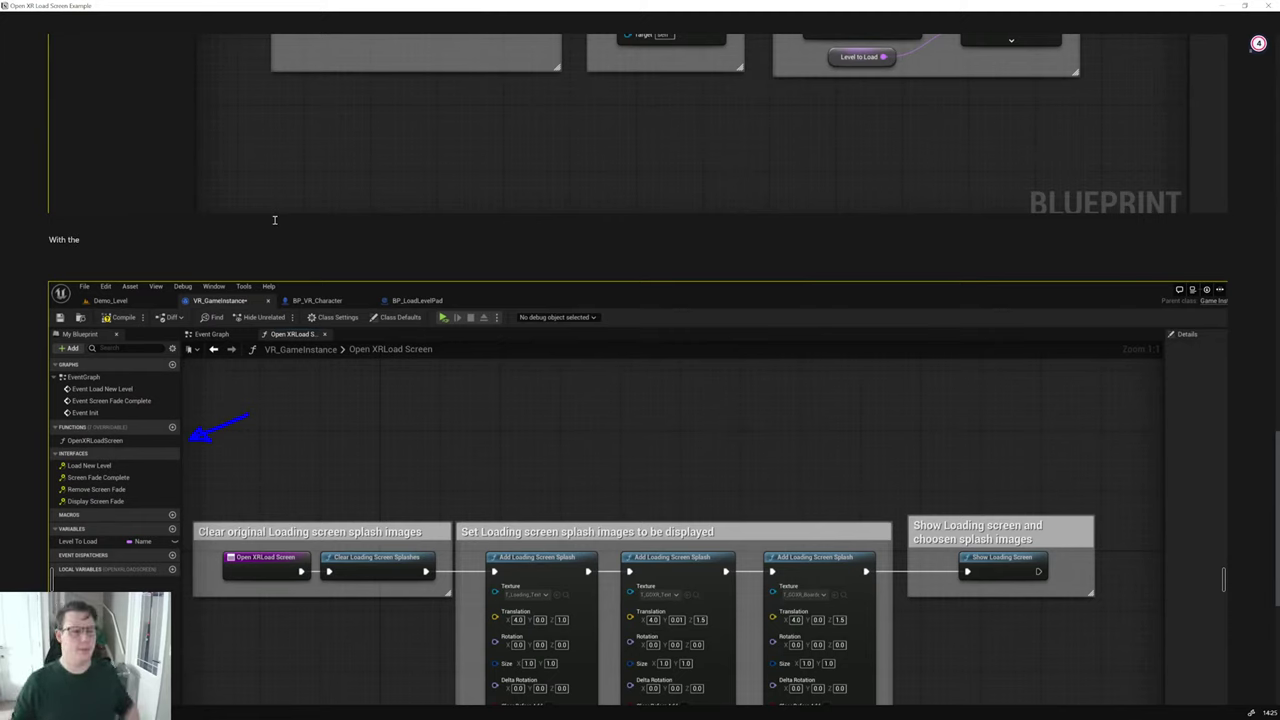
Step: In Unreal, open the BP_VR_Character event graph and pan to its Begin Play and PixelDensity sections
key("alt+Tab")
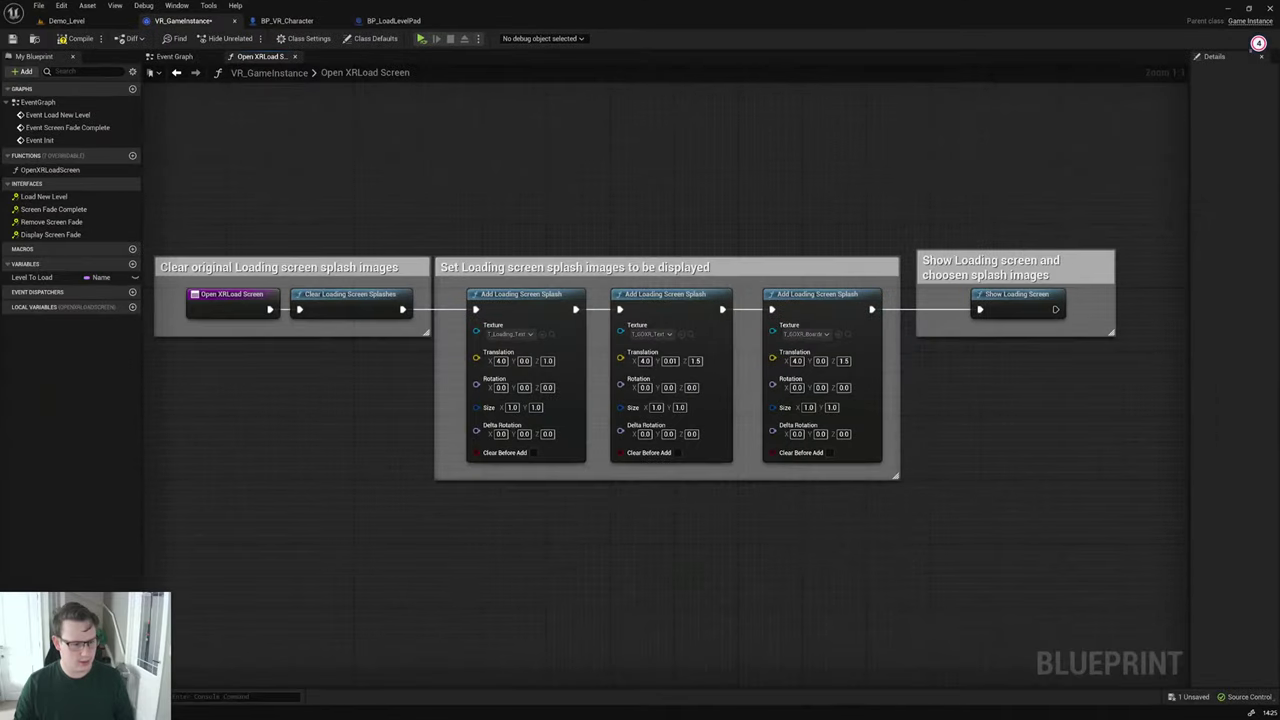
scroll(585, 330, "down", 5)
left_click(285, 20)
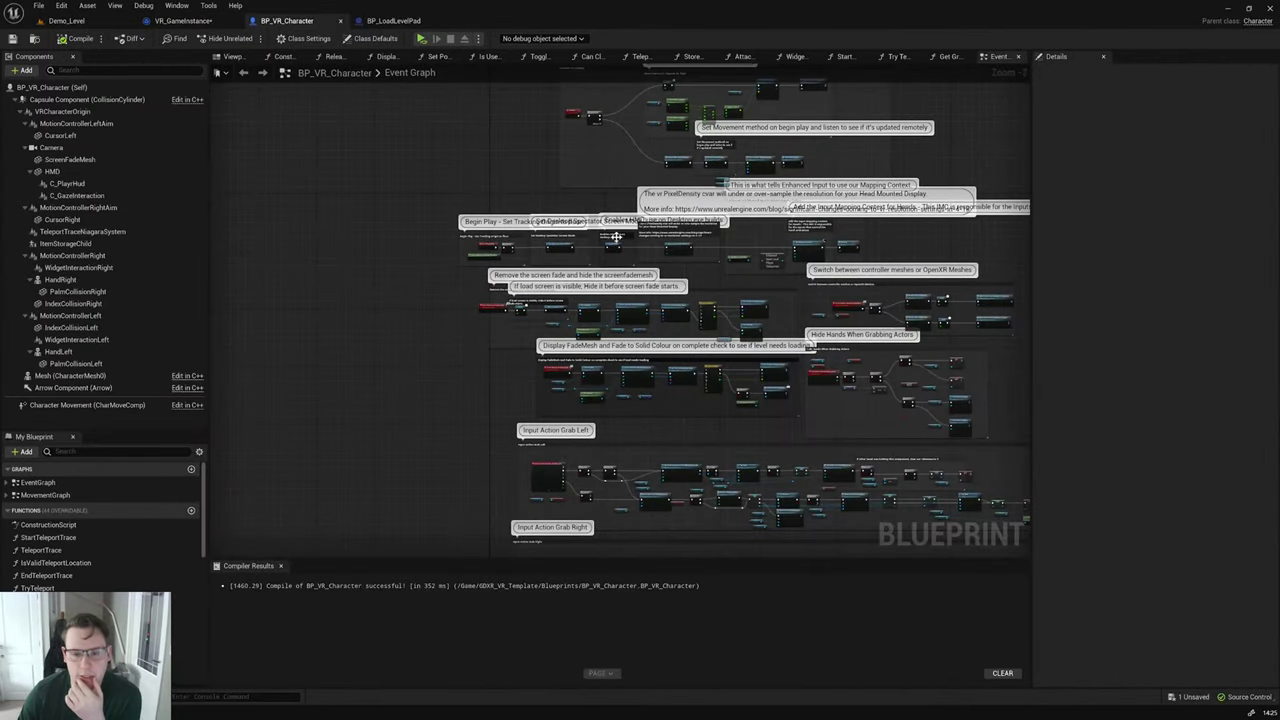
scroll(617, 236, "up", 8)
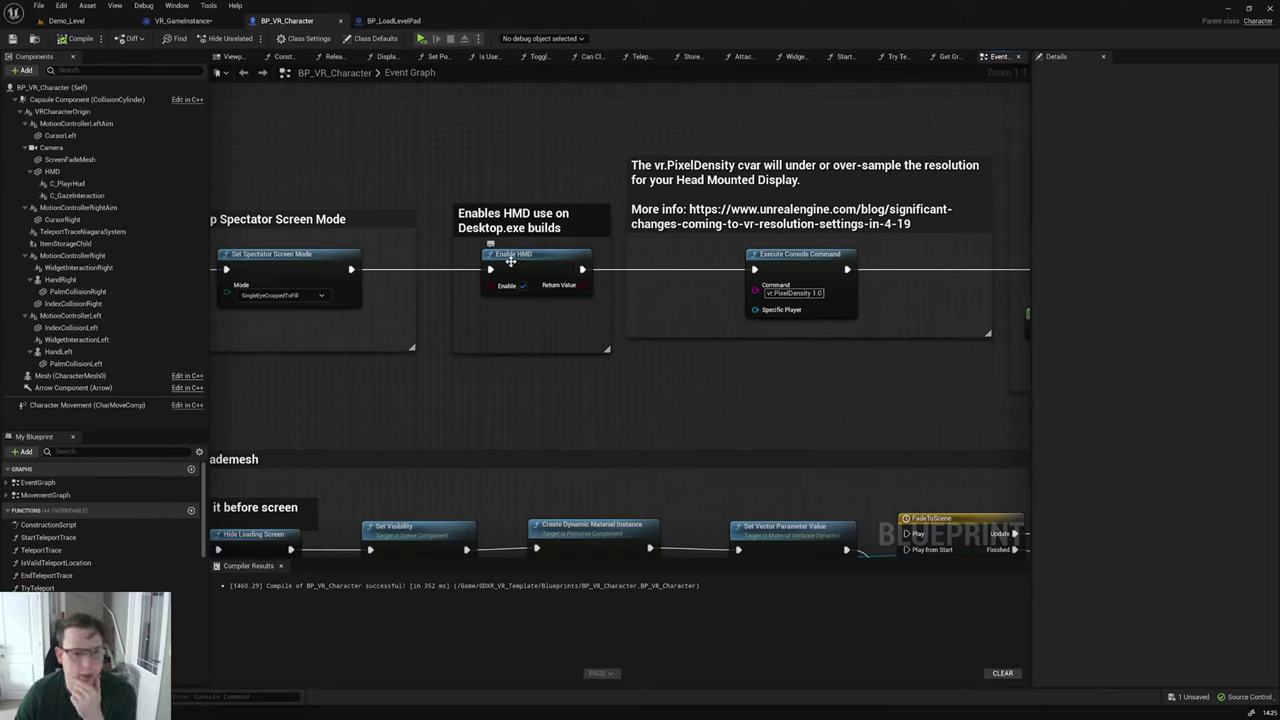
scroll(539, 268, "down", 1)
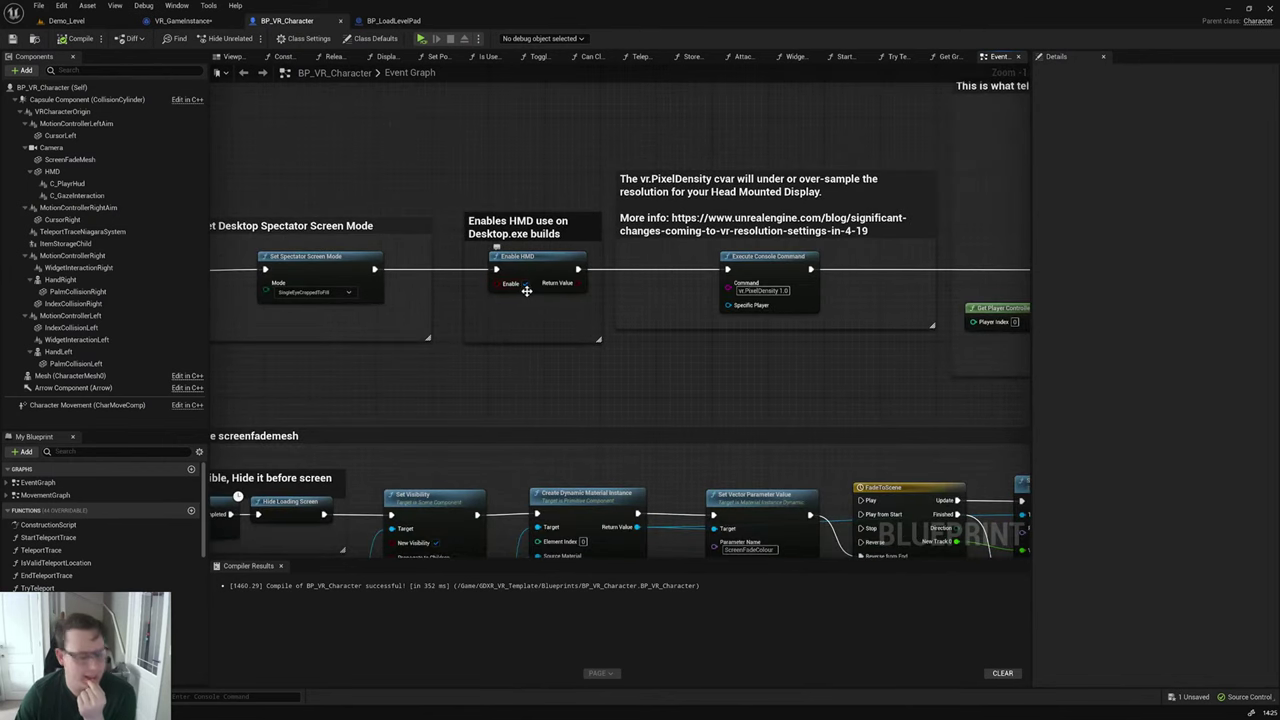
right_click_drag(515, 336, 858, 327)
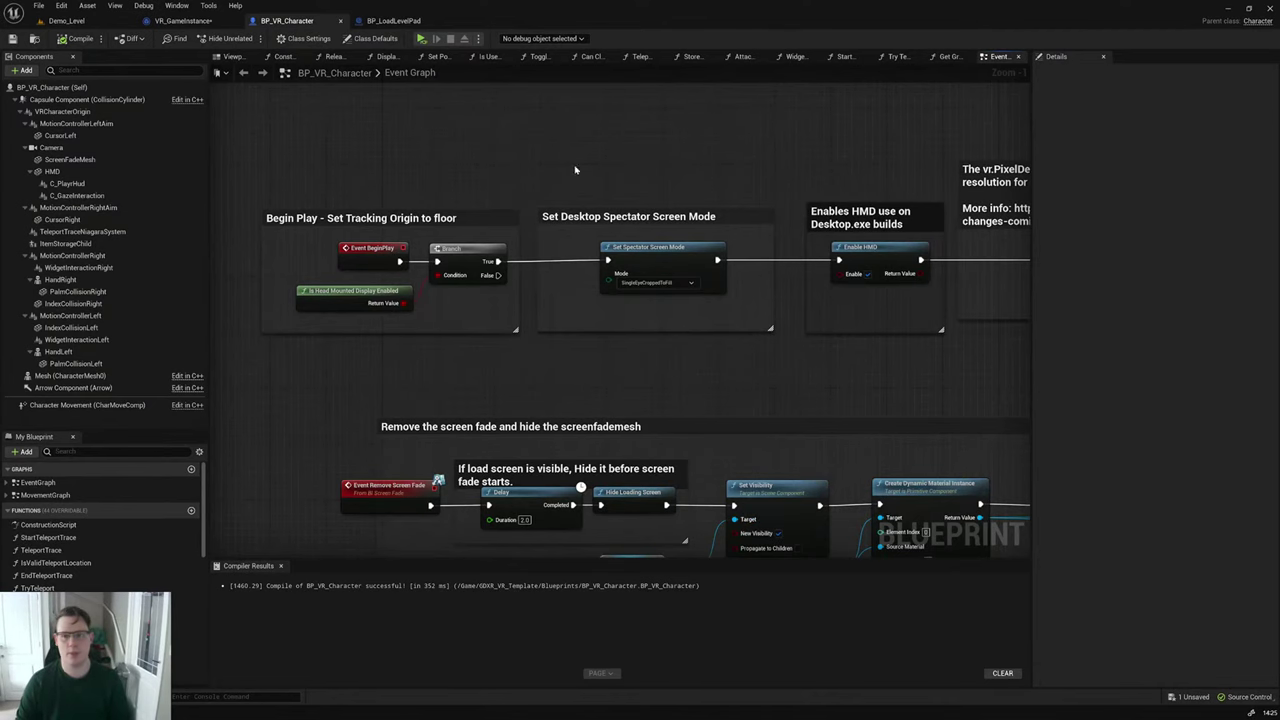
right_click_drag(807, 246, 587, 244)
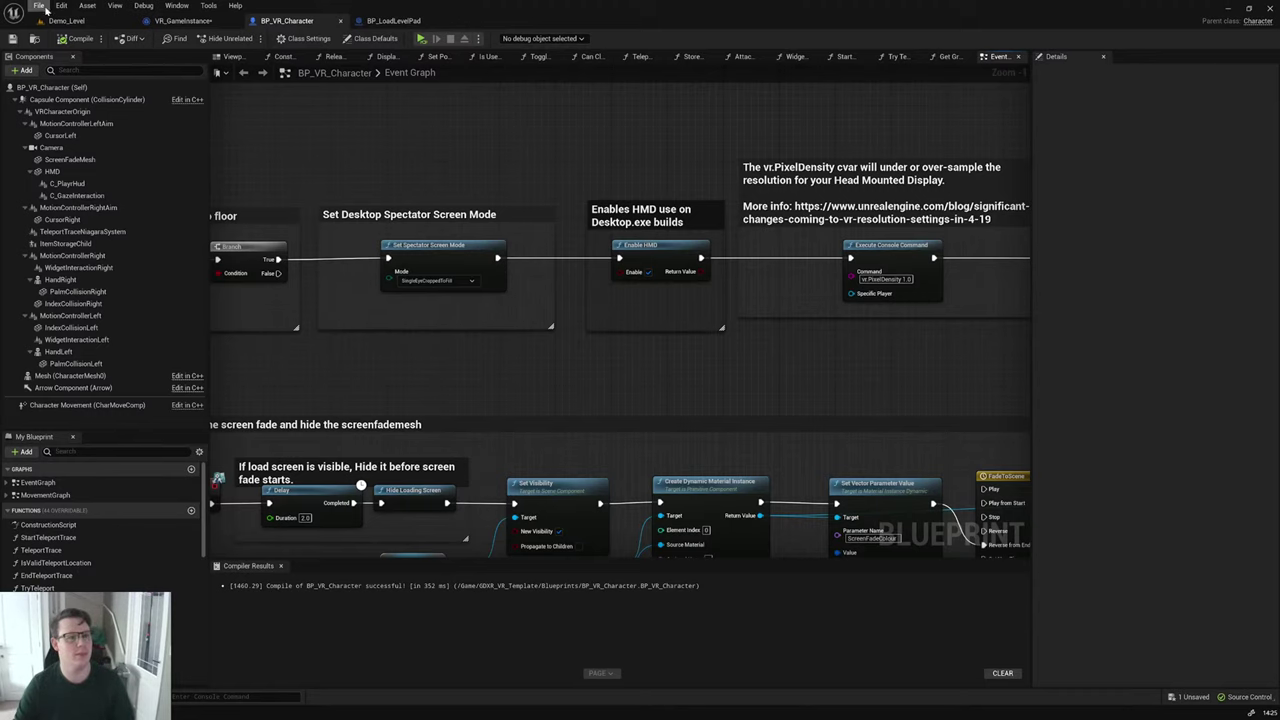
Step: Dismiss the File menu and return to the Demo_Level view
left_click(38, 5)
left_click(74, 57)
left_click(67, 20)
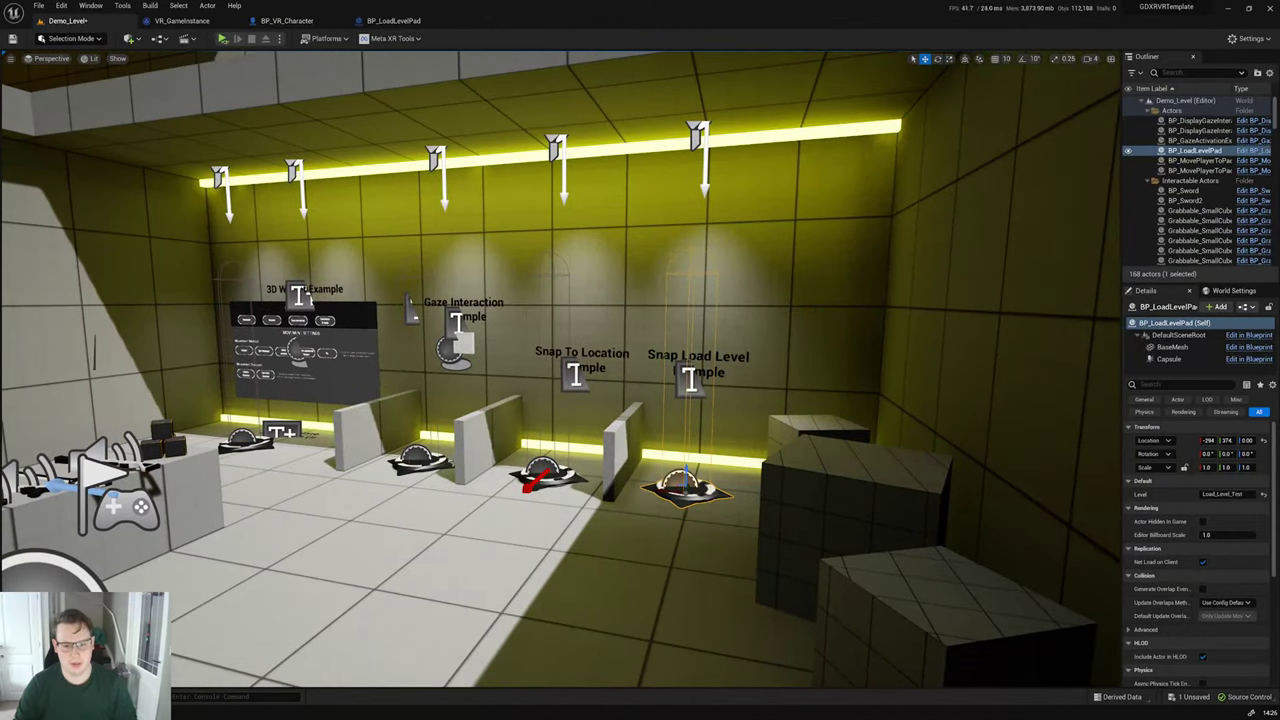
Step: Undo the last level change and open the IMC_SmoothLocomotion input mapping asset
key("ctrl+z")
key("ctrl+space")
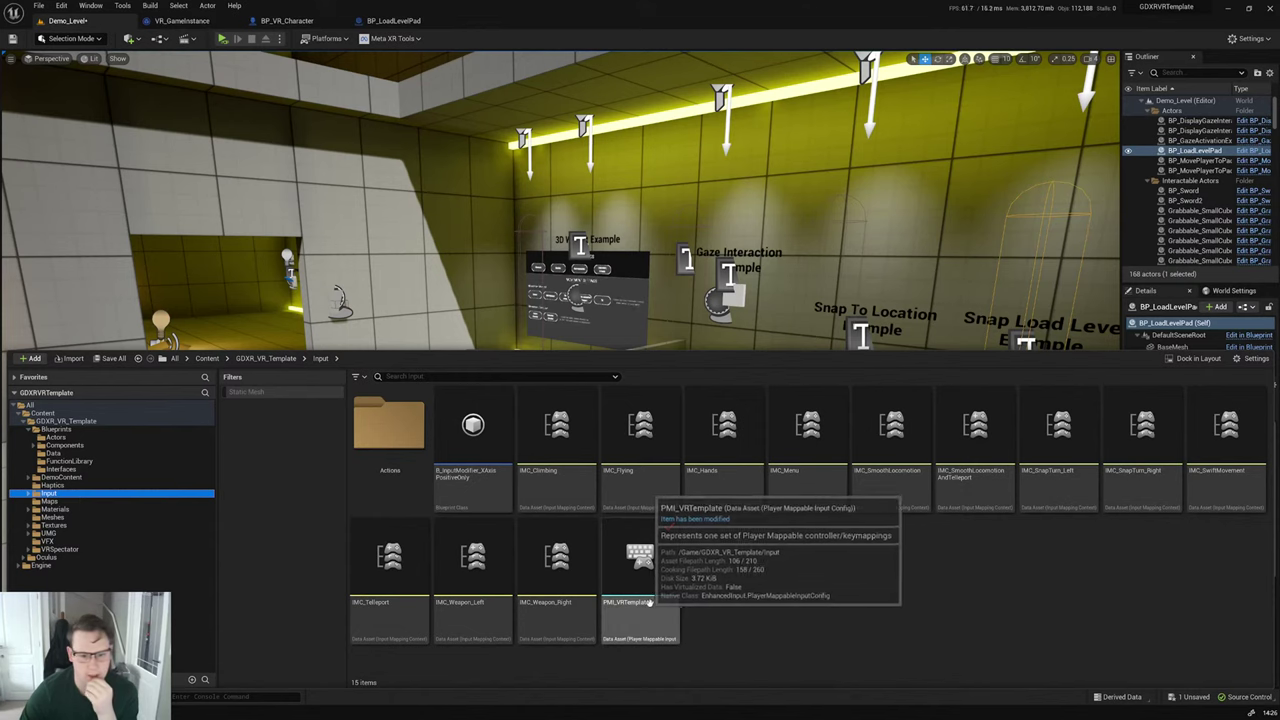
left_click(700, 489)
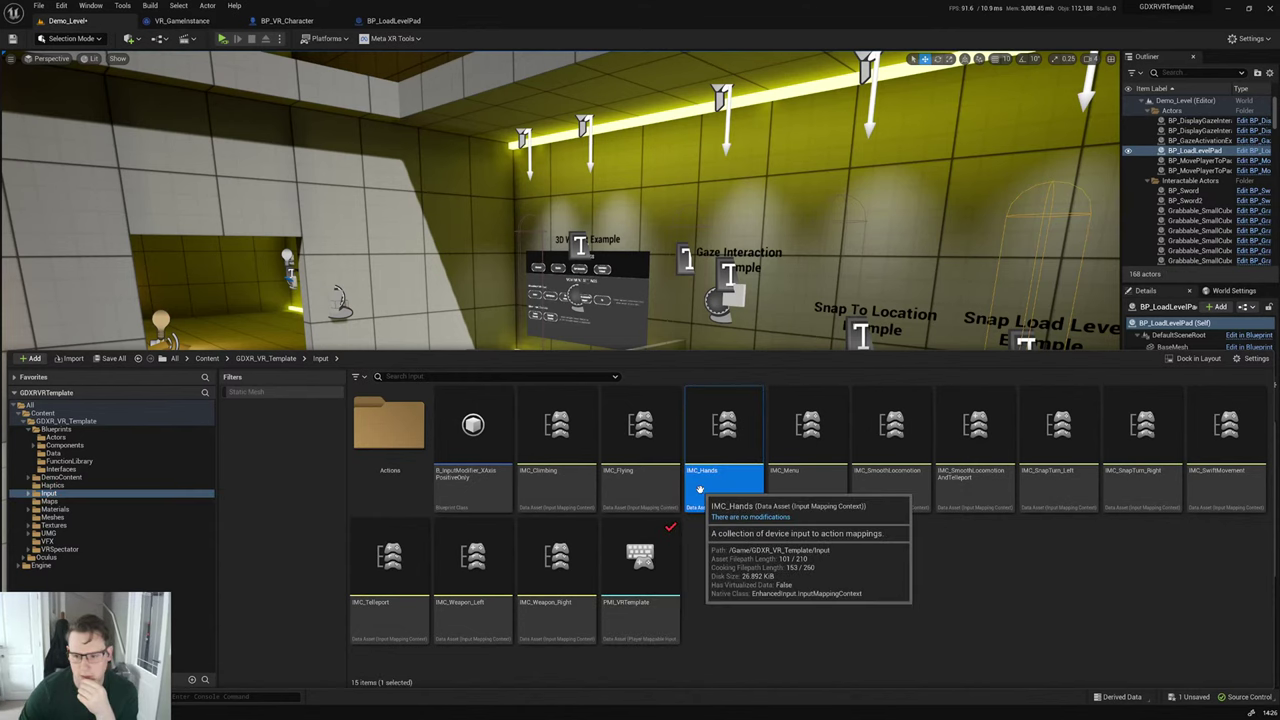
double_click(888, 470)
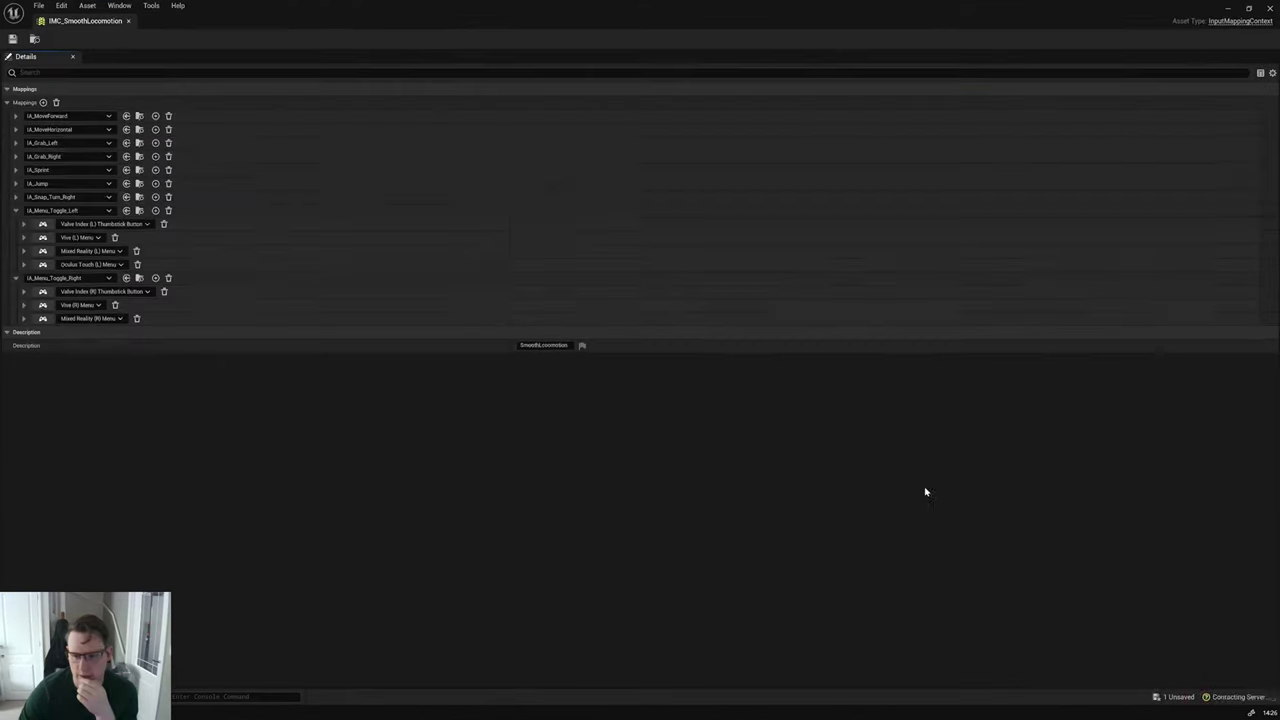
Step: Add a new IA_Grab_Left key mapping and browse the HTC Vive keys without choosing one
left_click(15, 211)
left_click(16, 224)
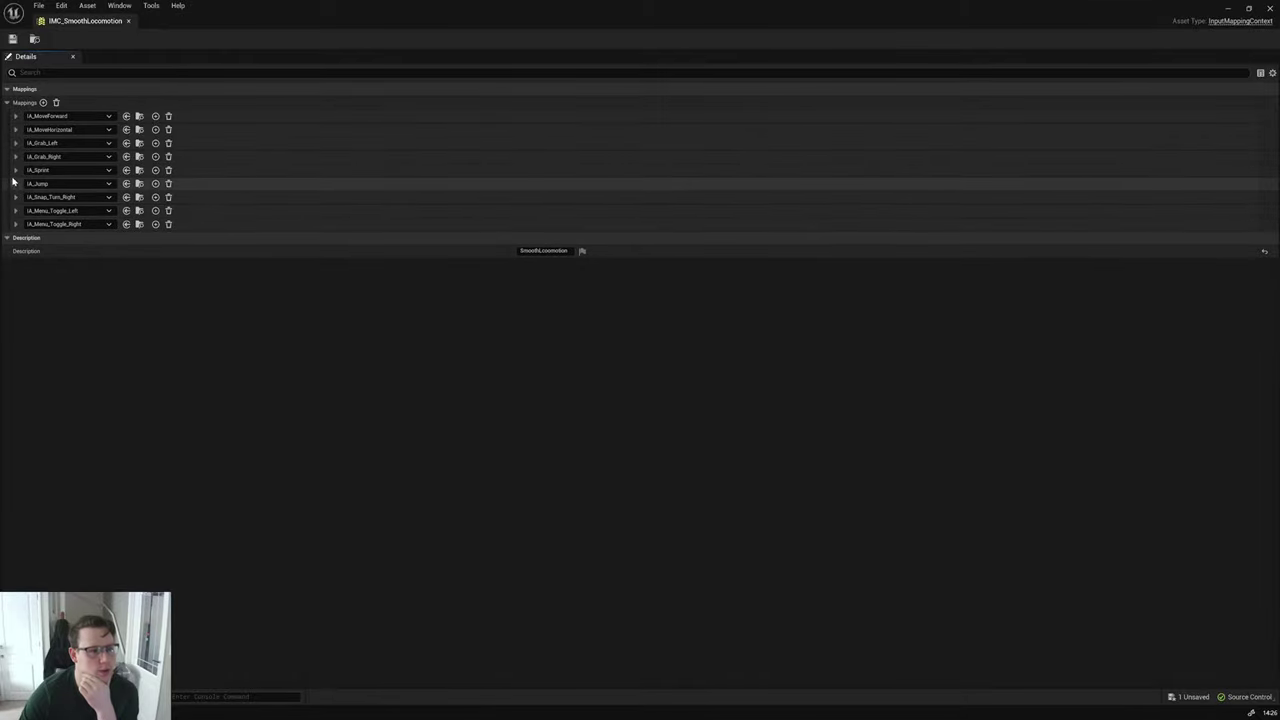
left_click(15, 143)
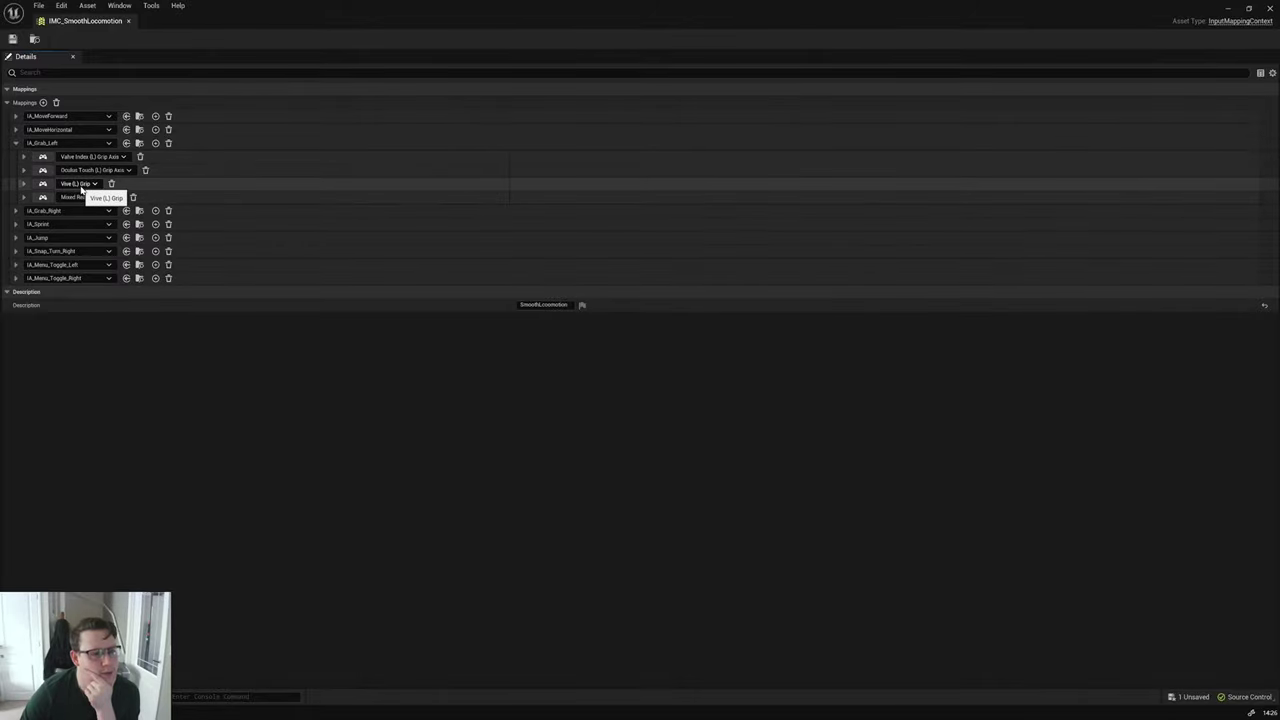
left_click(155, 143)
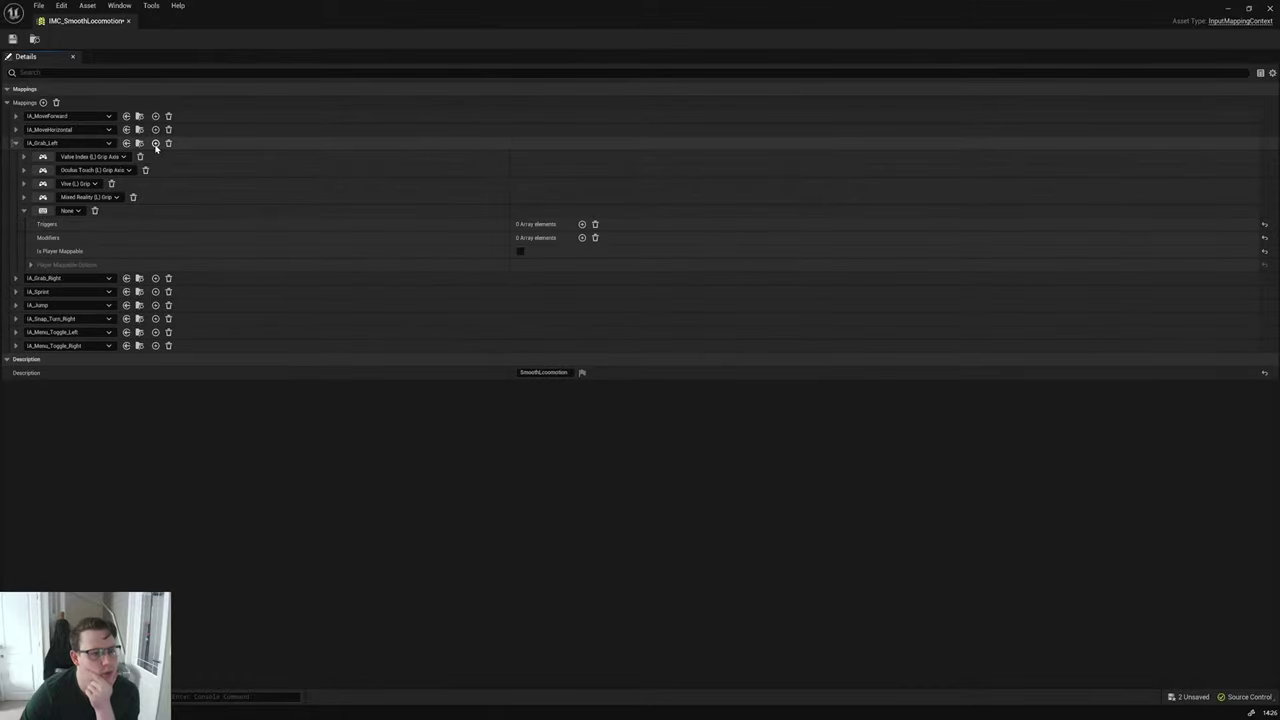
left_click(66, 211)
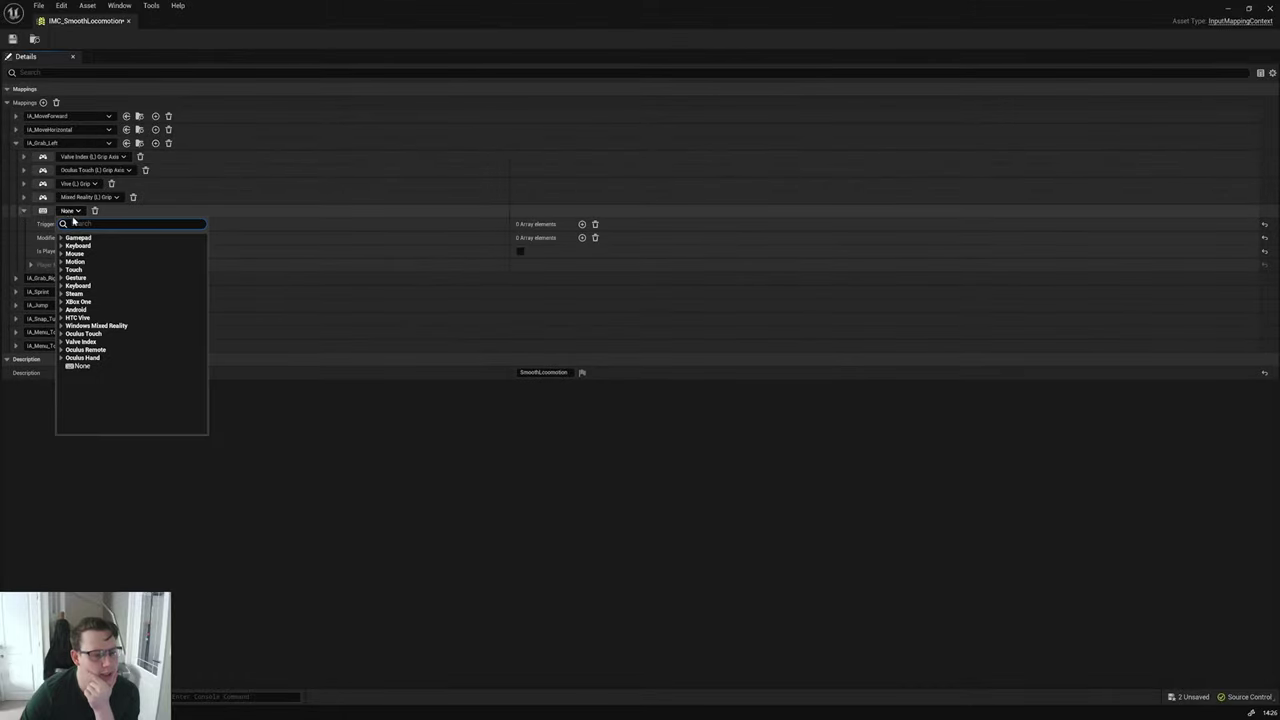
left_click(95, 318)
scroll(165, 324, "down", 5)
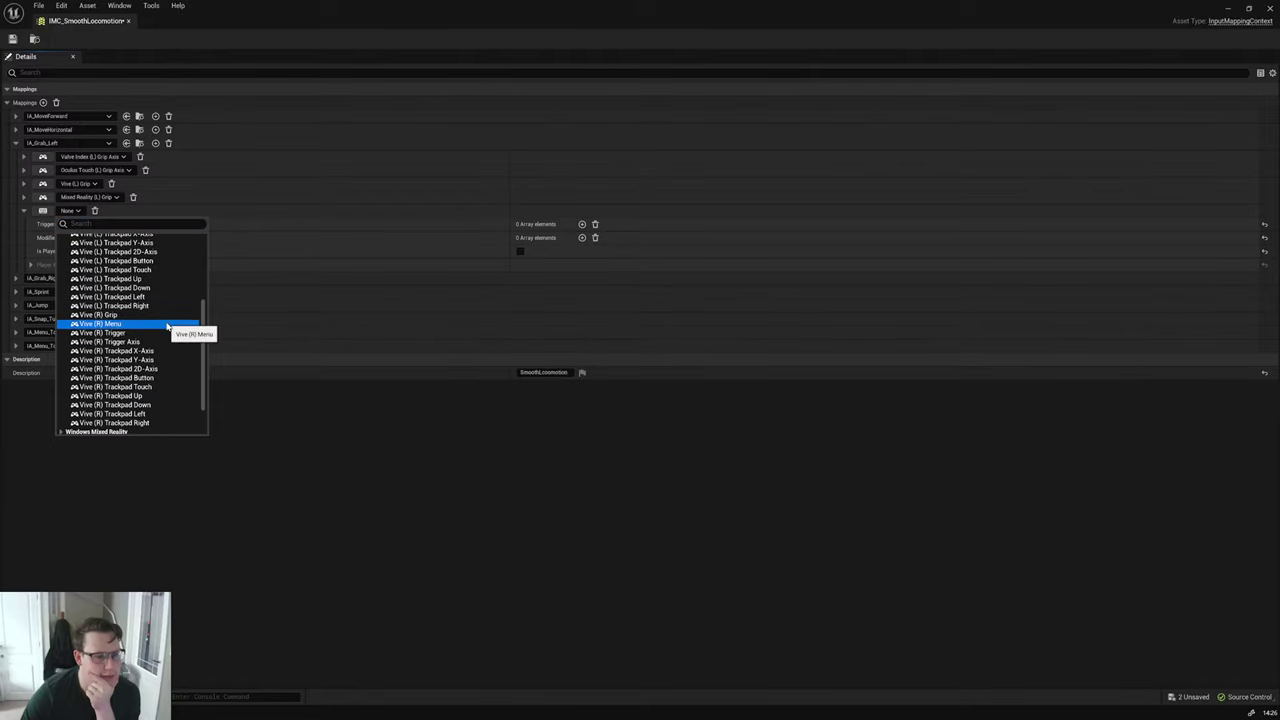
scroll(169, 327, "up", 1)
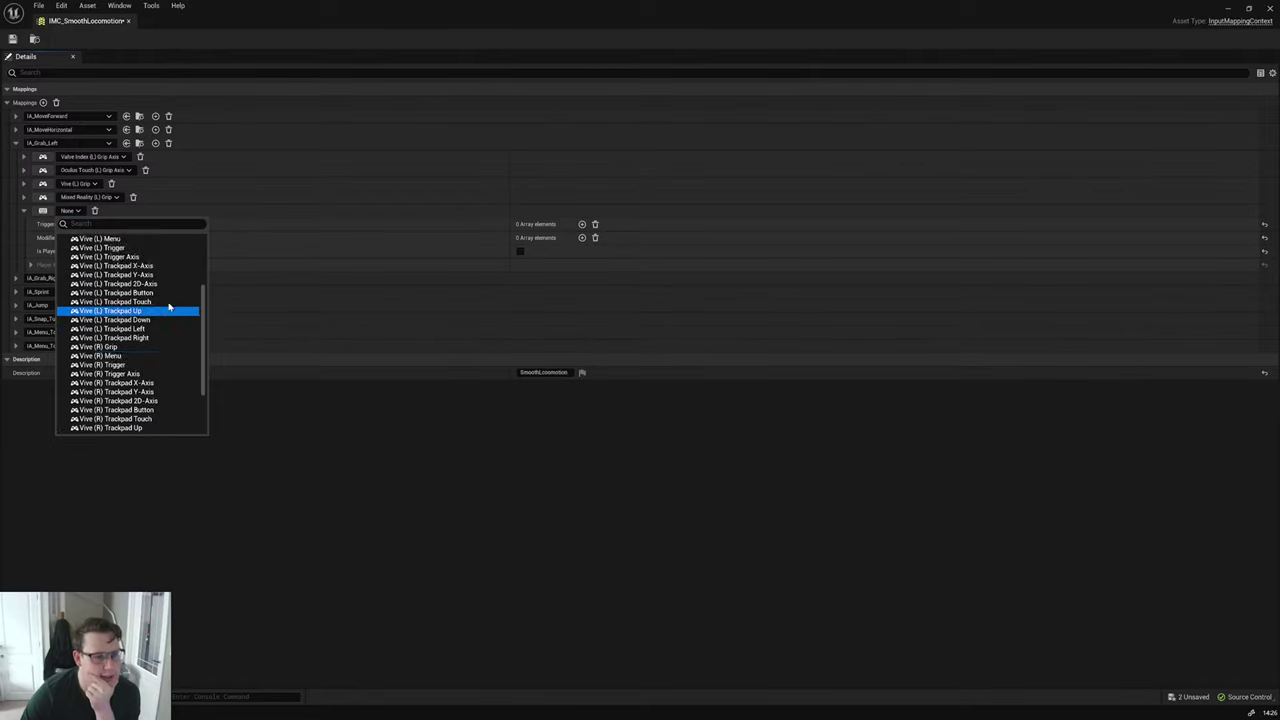
scroll(160, 318, "down", 3)
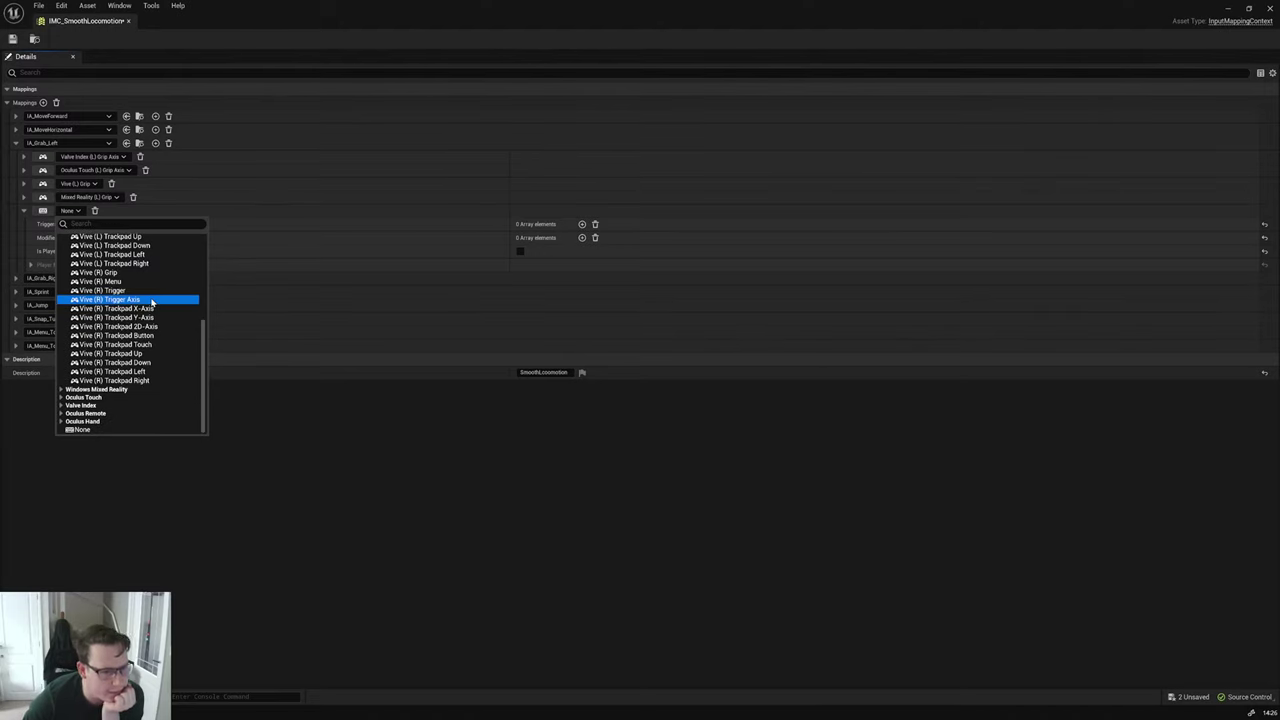
scroll(155, 340, "up", 2)
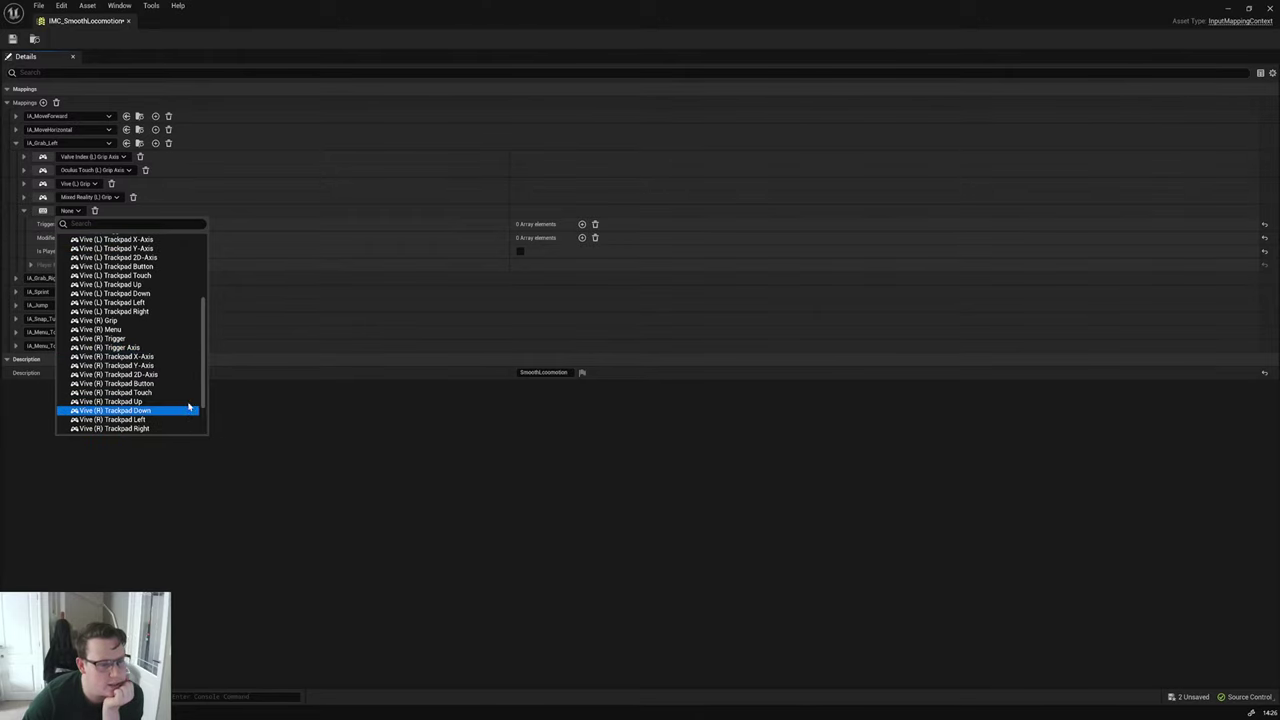
left_click(320, 423)
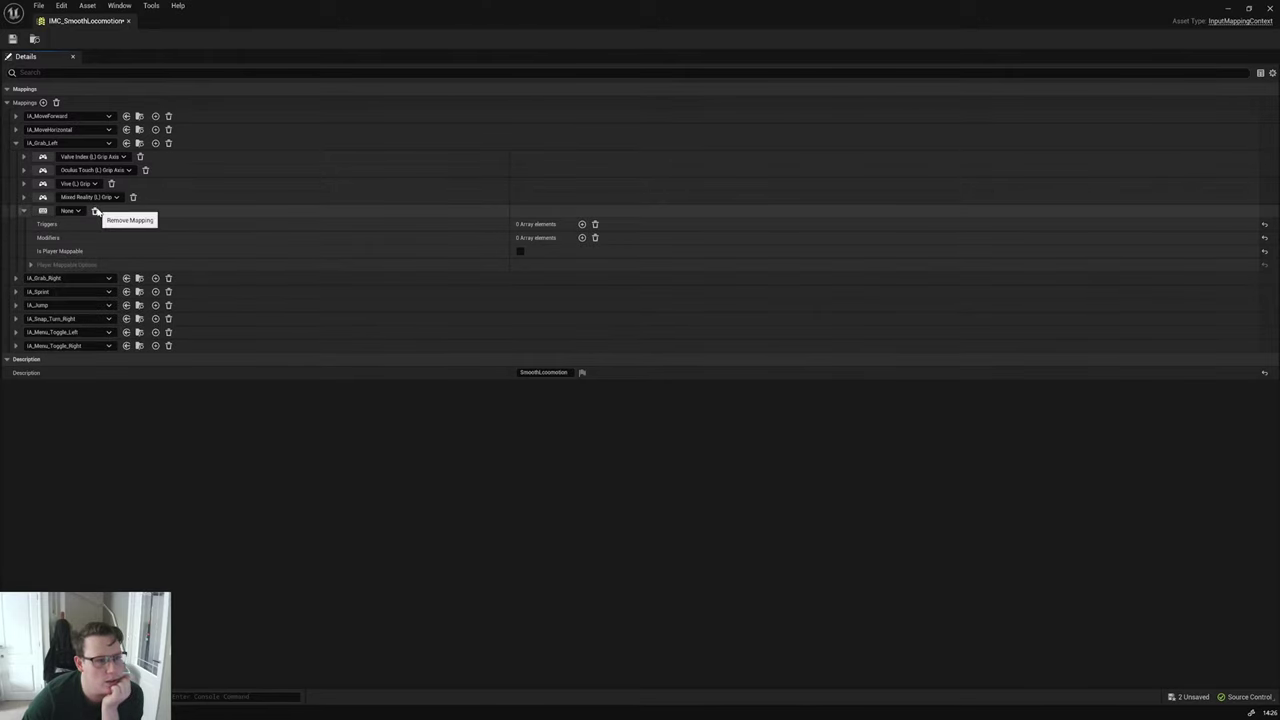
Step: Delete the empty None mapping from IA_Grab_Left, save IMC_SmoothLocomotion and close it
left_click(96, 211)
left_click(12, 38)
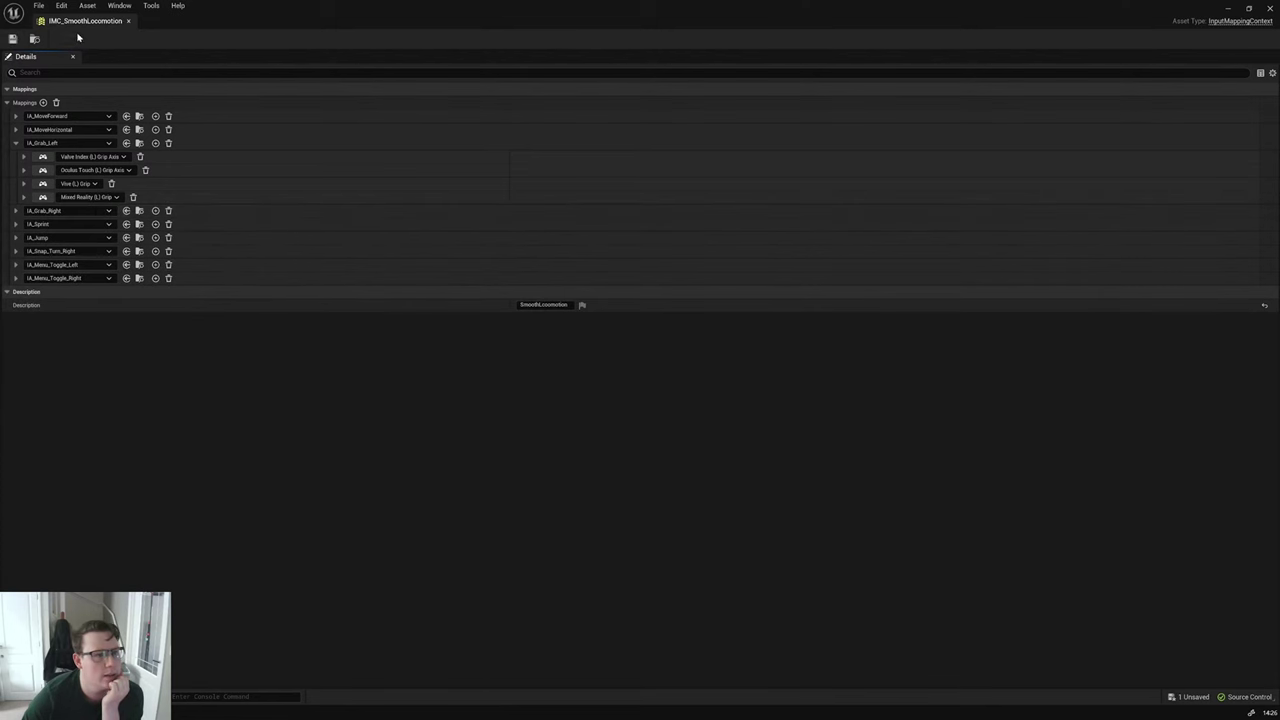
left_click(128, 21)
Step: Reopen the content browser and select the PMI_VRTemplate asset
right_click_drag(640, 384, 647, 395)
key("ctrl+space")
left_click(664, 568)
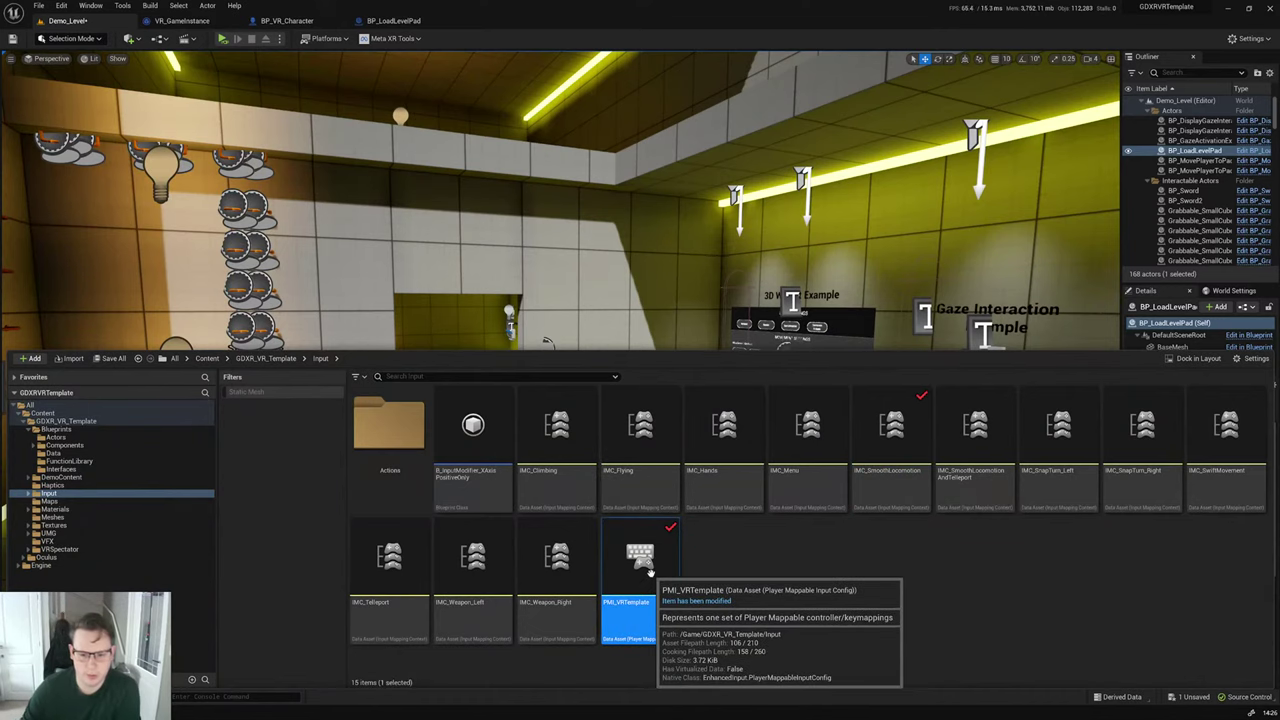
Step: Open PMI_VRTemplate and verify it is OpenXR Input's mappable input config in Project Settings
double_click(665, 573)
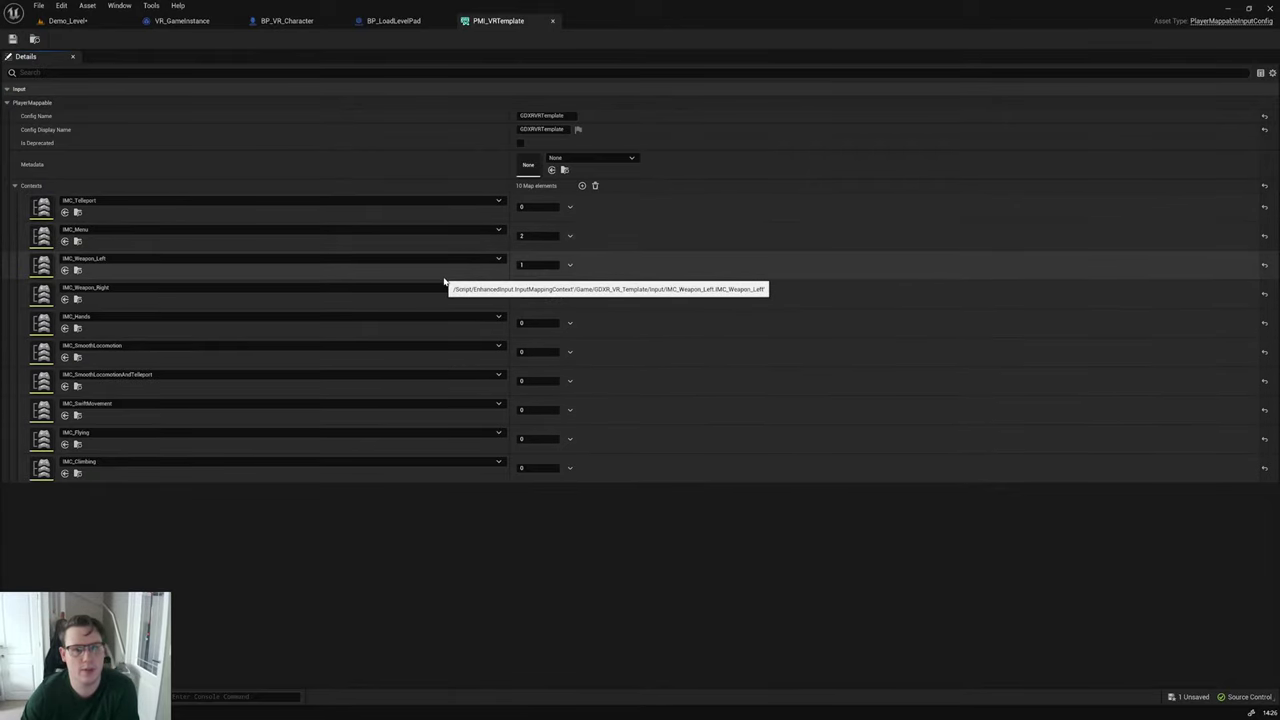
left_click(61, 5)
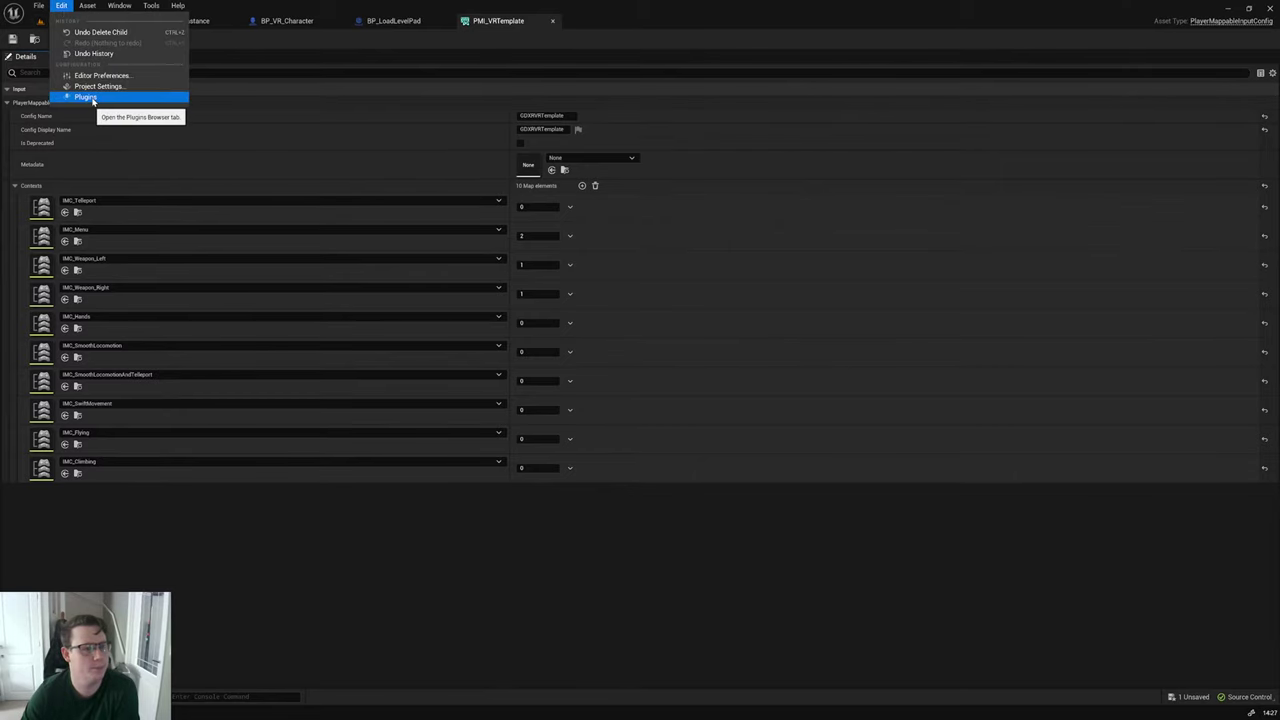
left_click(84, 96)
left_click(61, 5)
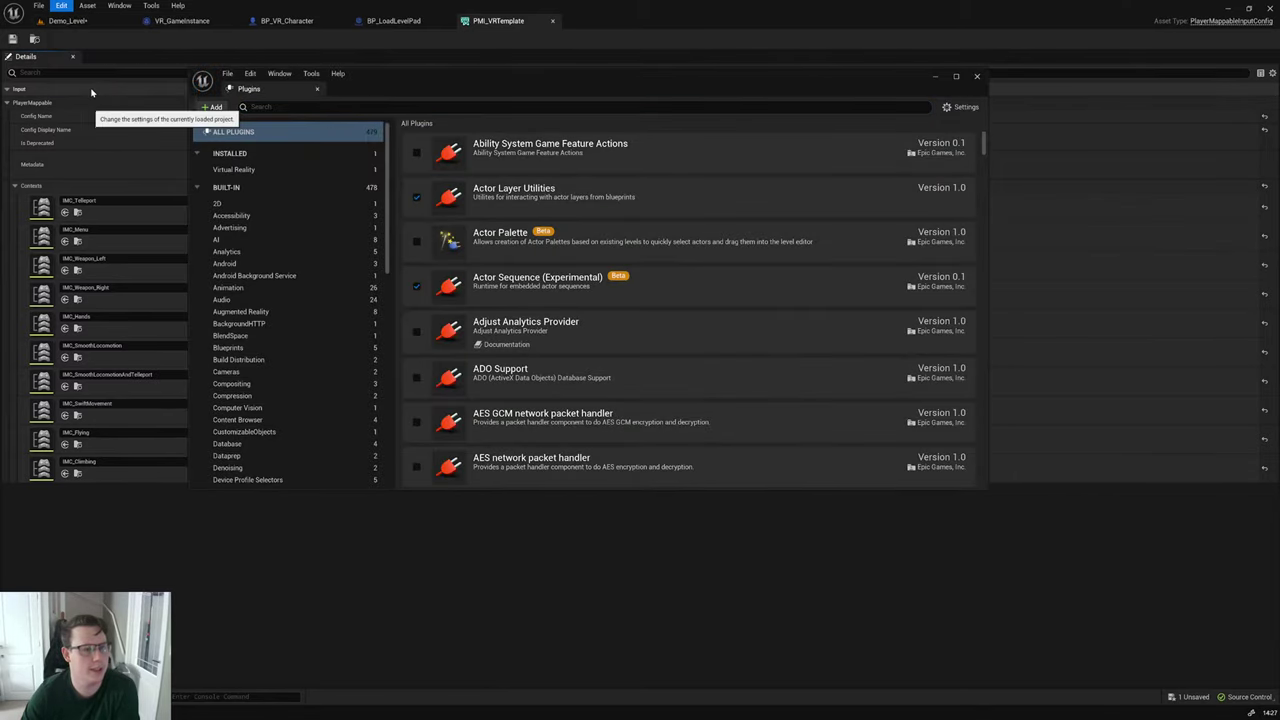
left_click(97, 91)
scroll(280, 395, "down", 10)
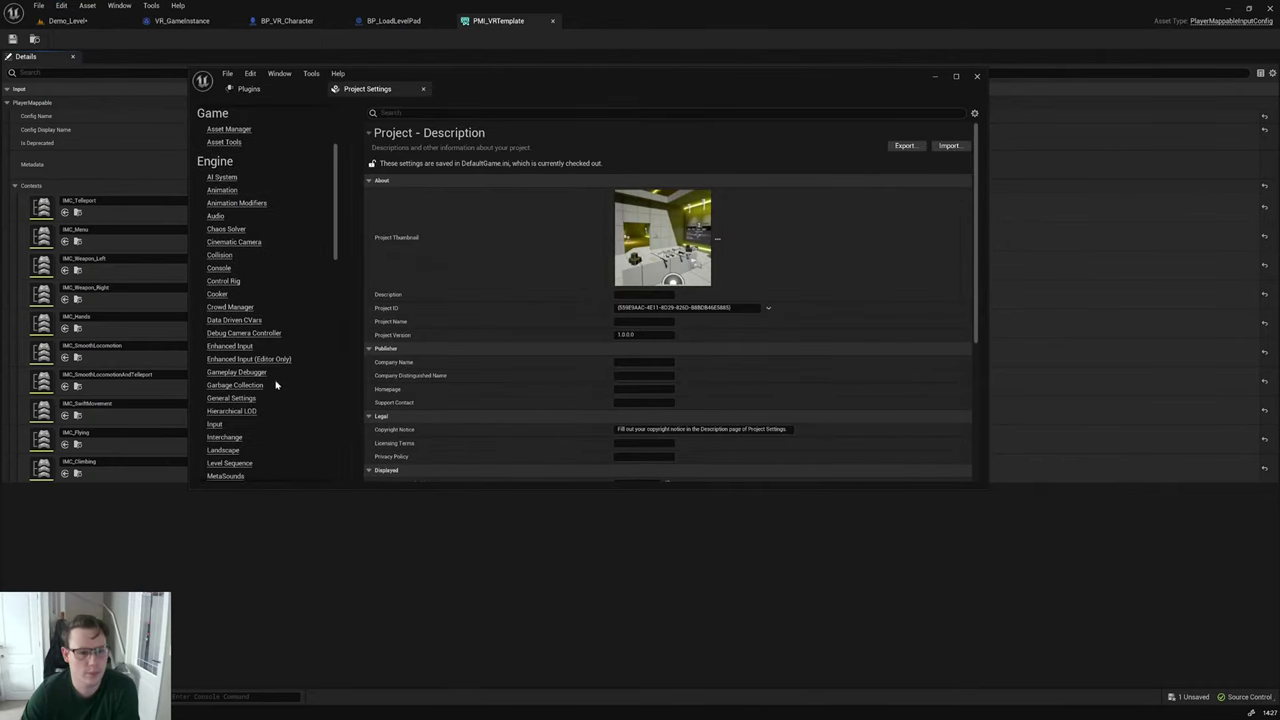
scroll(298, 415, "down", 5)
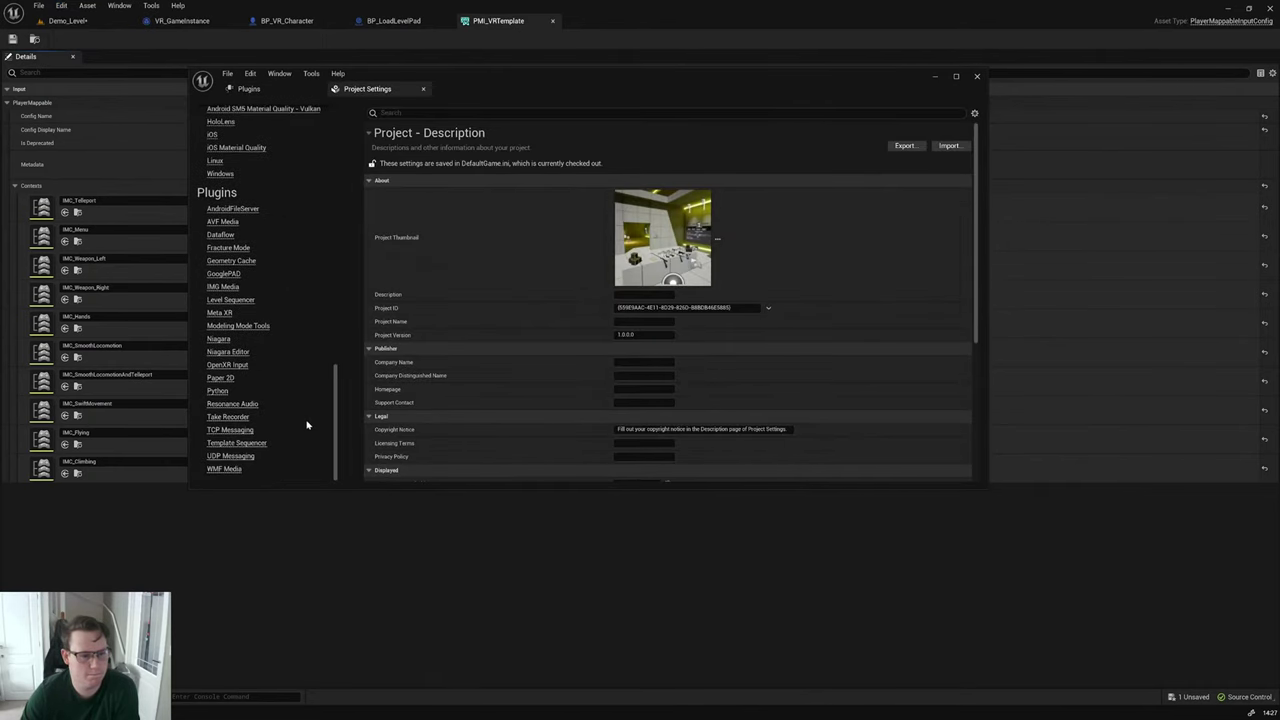
left_click(226, 365)
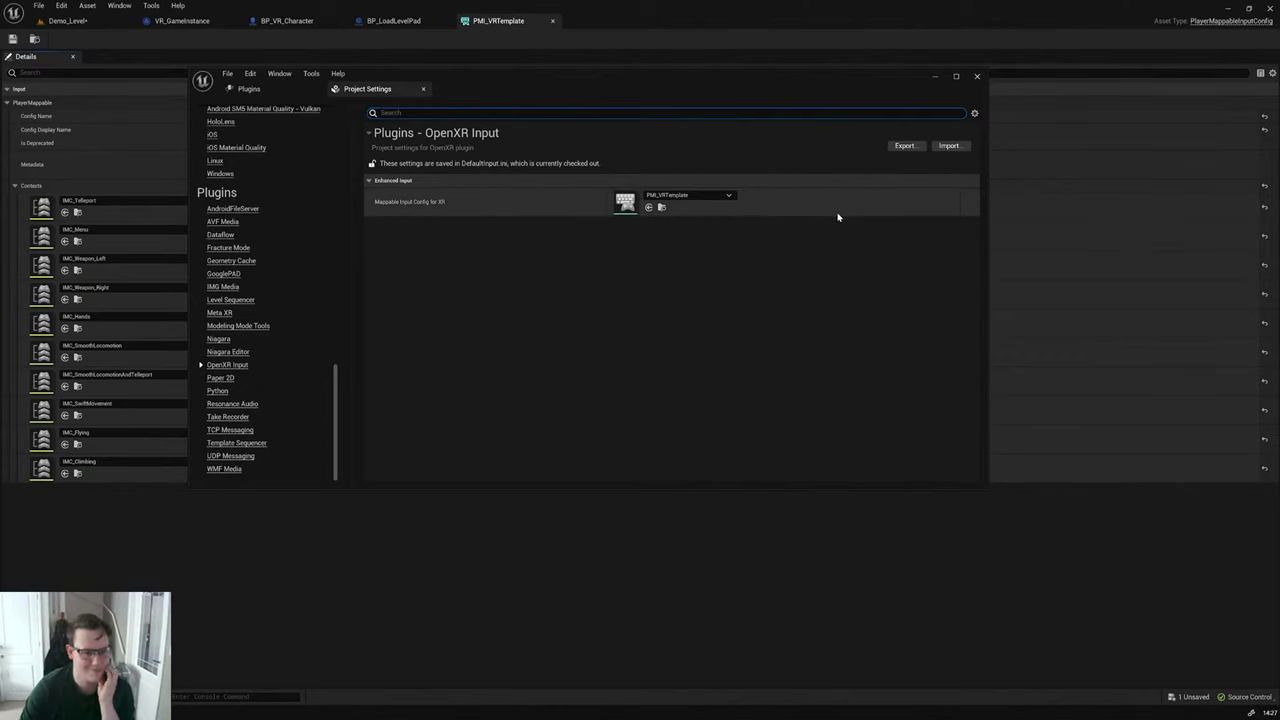
left_click(976, 78)
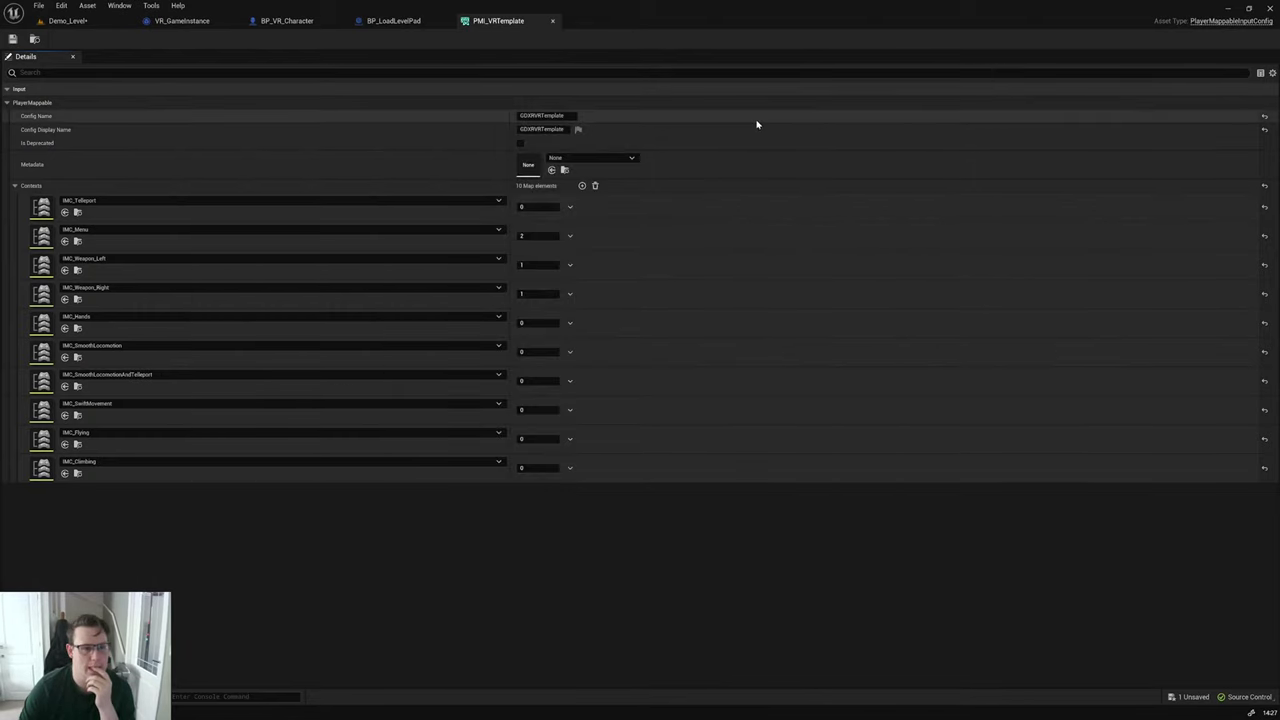
Step: Close the PMI_VRTemplate and BP_LoadLevelPad editors and return to Demo_Level
left_click(552, 21)
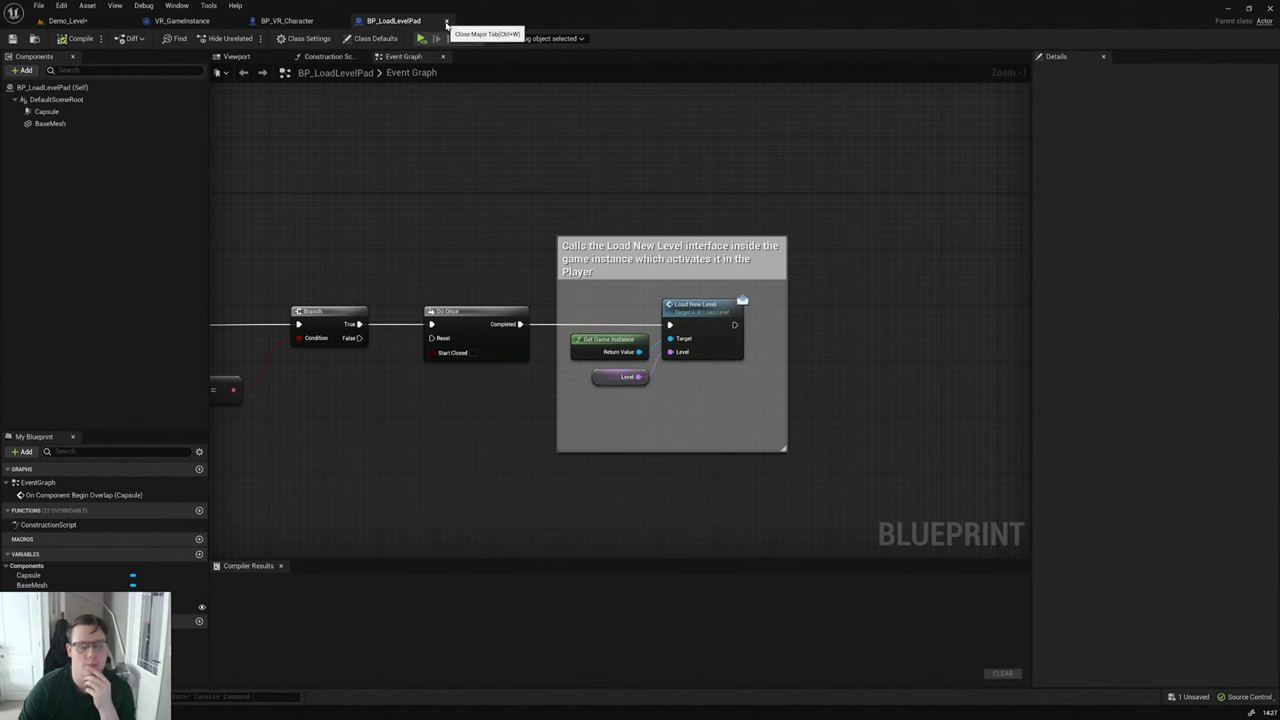
left_click(446, 22)
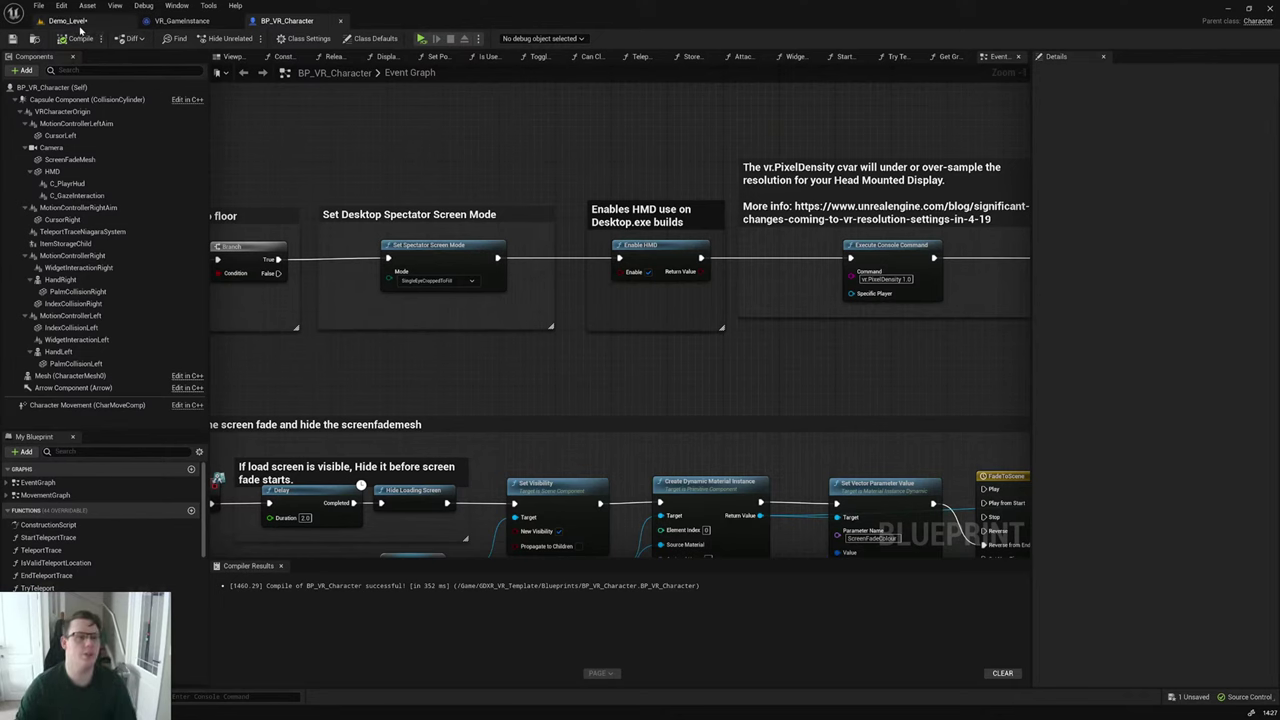
left_click(67, 20)
Step: Open the Input > Actions folder in the content browser to list its 24 input actions
scroll(128, 84, "up", 3)
key("ctrl+space")
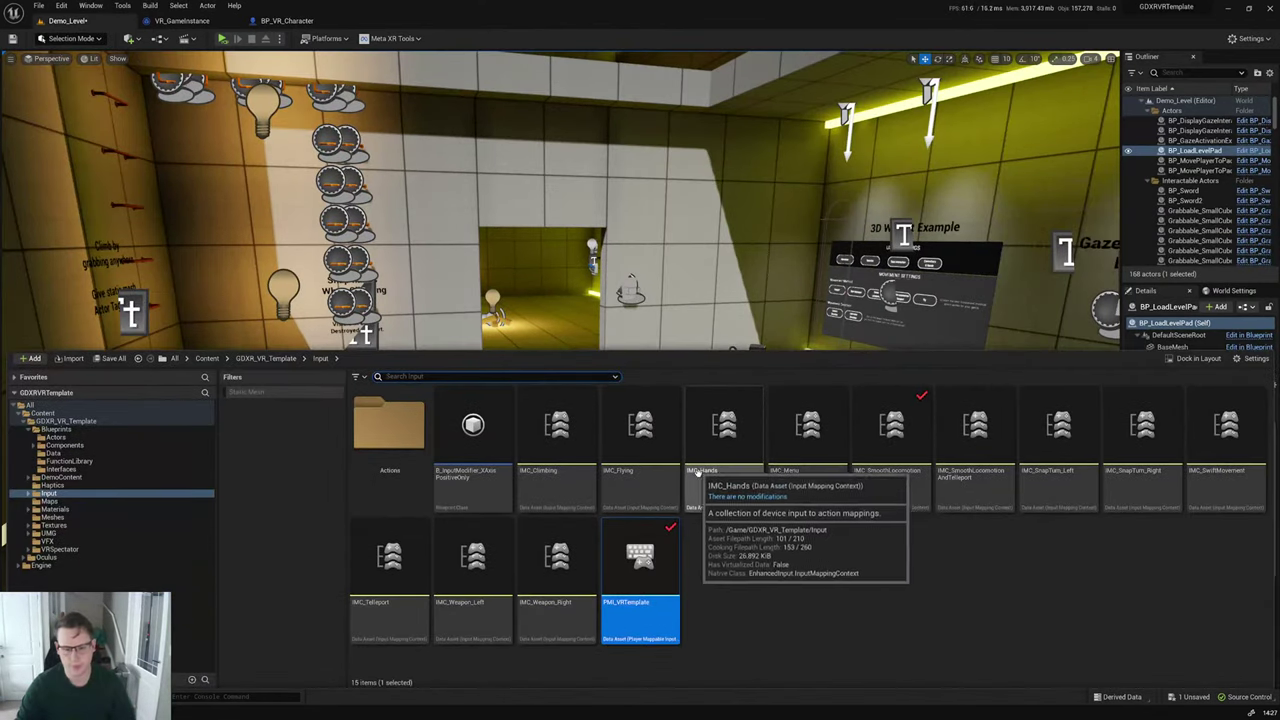
double_click(389, 425)
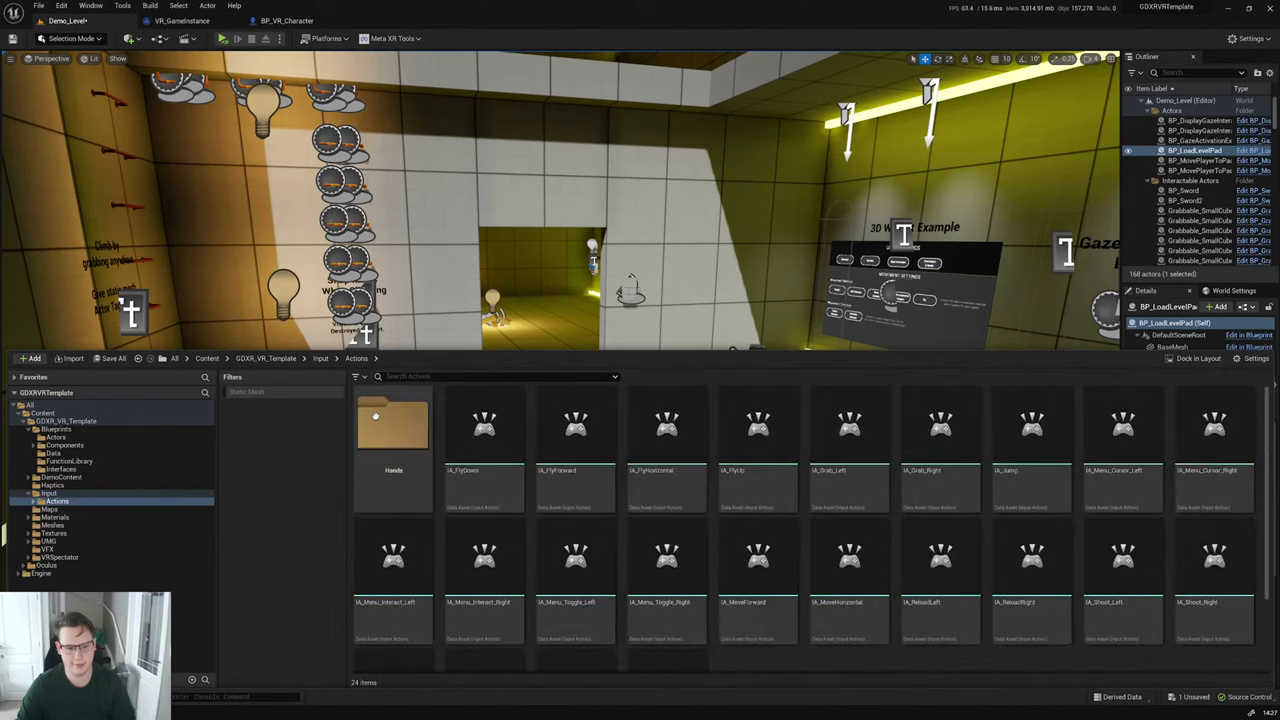
scroll(990, 662, "down", 1)
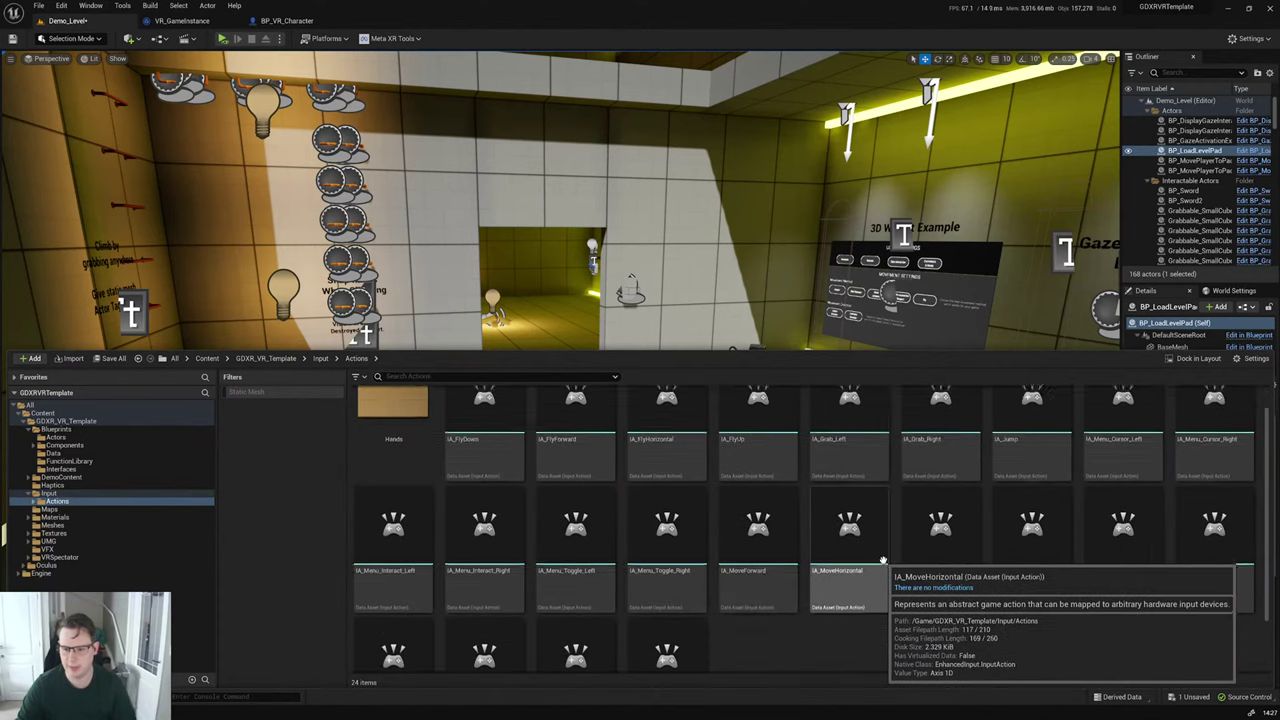
scroll(924, 647, "up", 1)
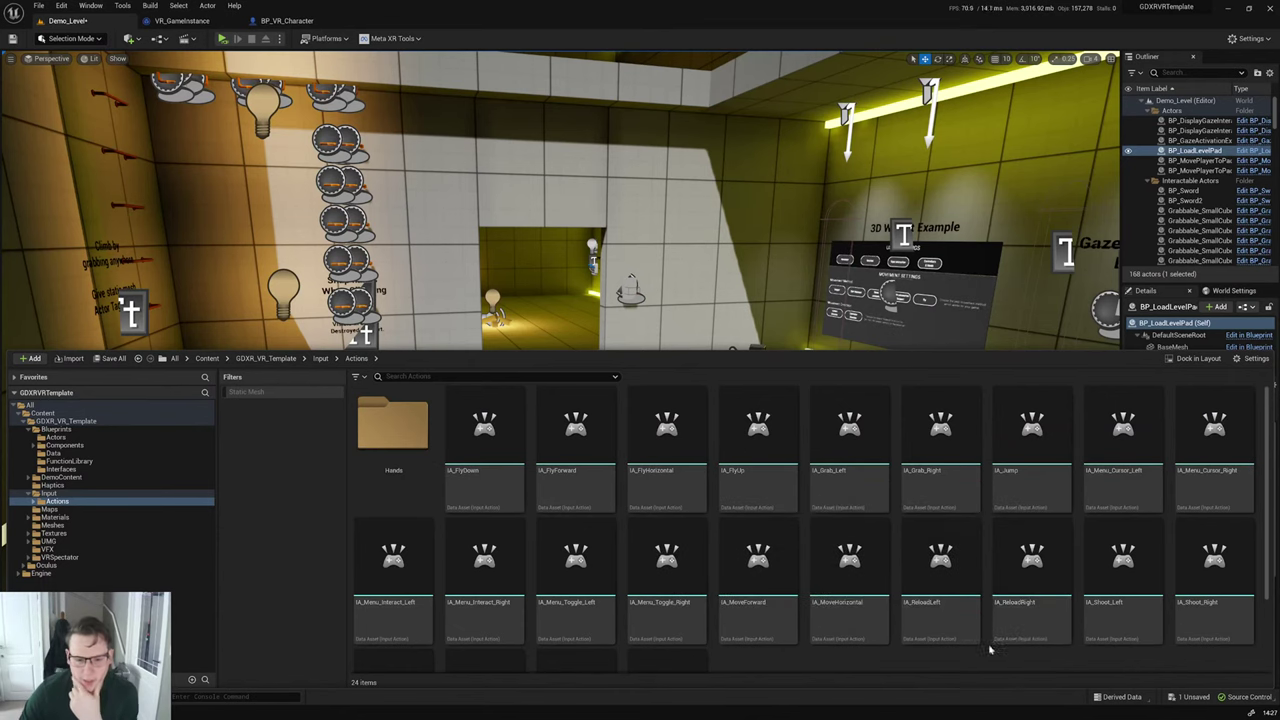
scroll(904, 648, "down", 1)
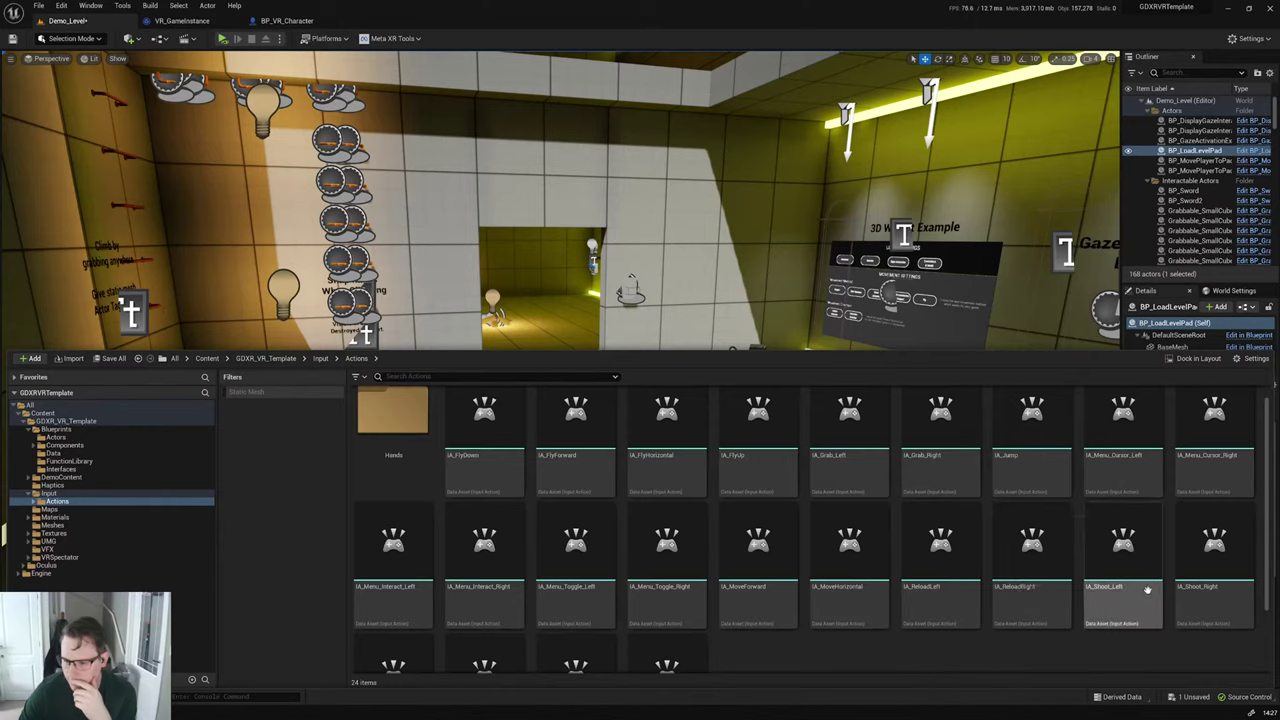
Step: Open IA_Shoot_Right, view its Dead Zone modifier type list unchanged, then return to Demo_Level
double_click(1183, 605)
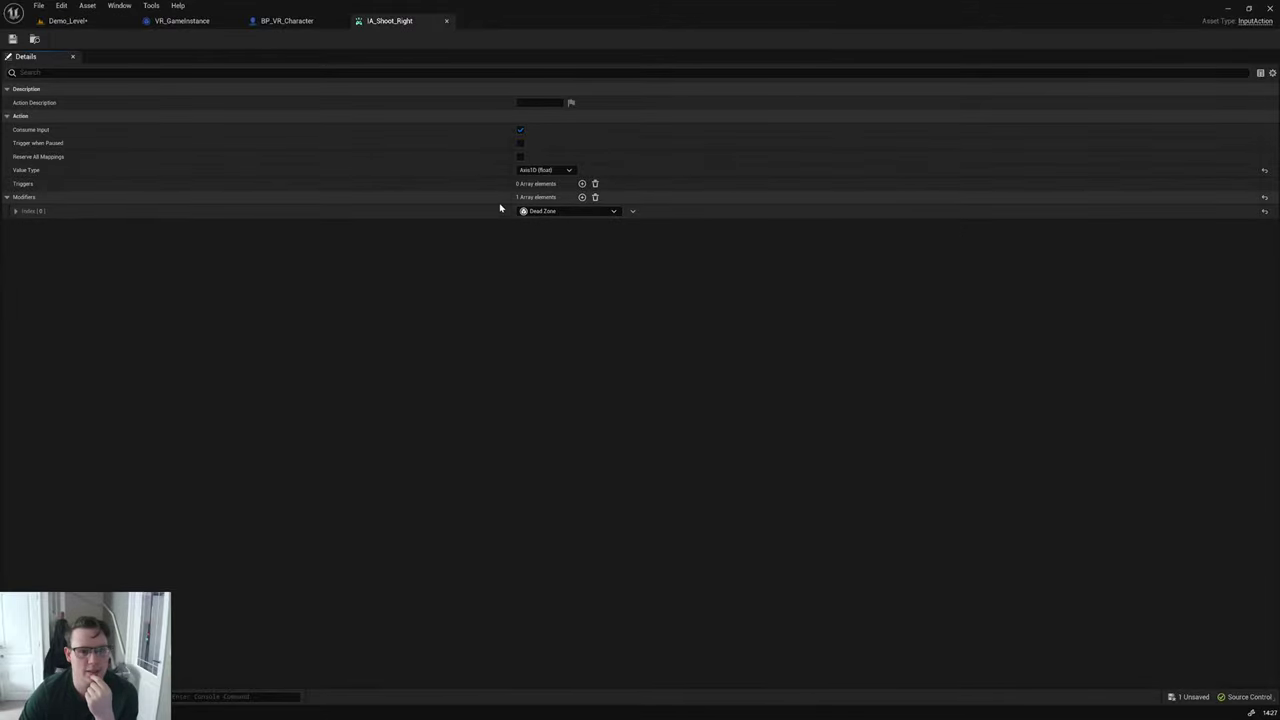
left_click(568, 212)
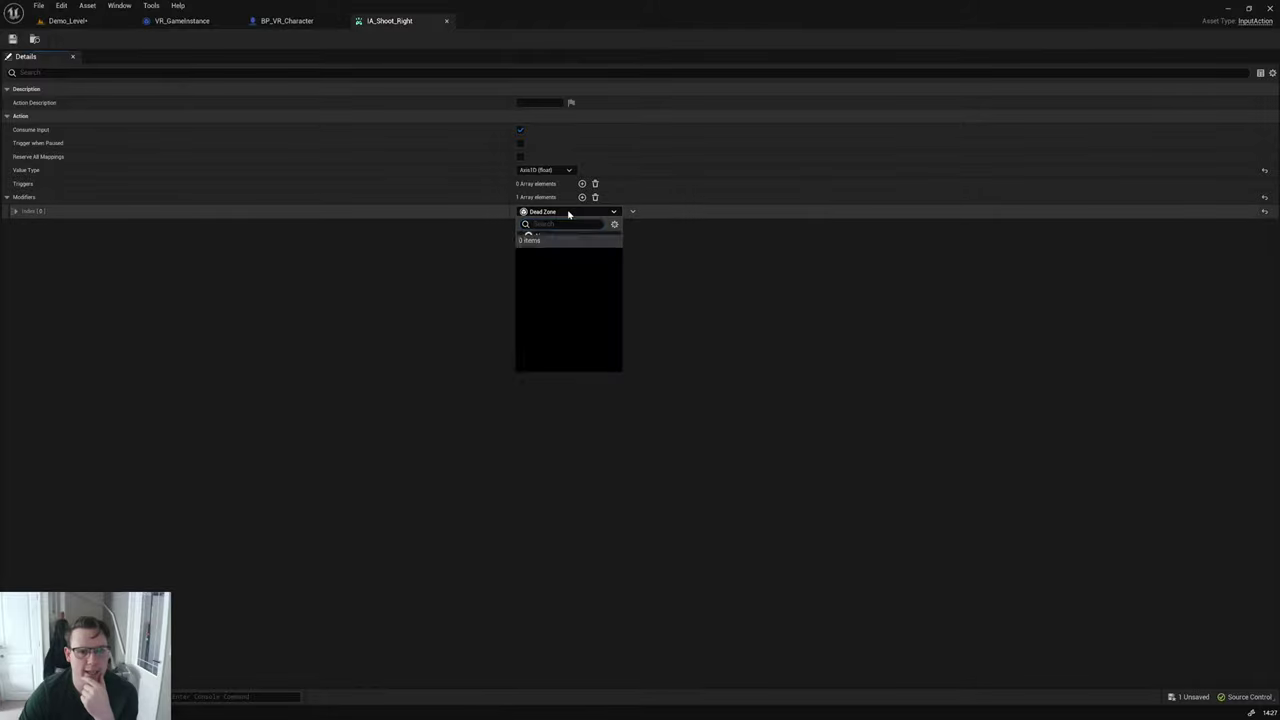
left_click(790, 263)
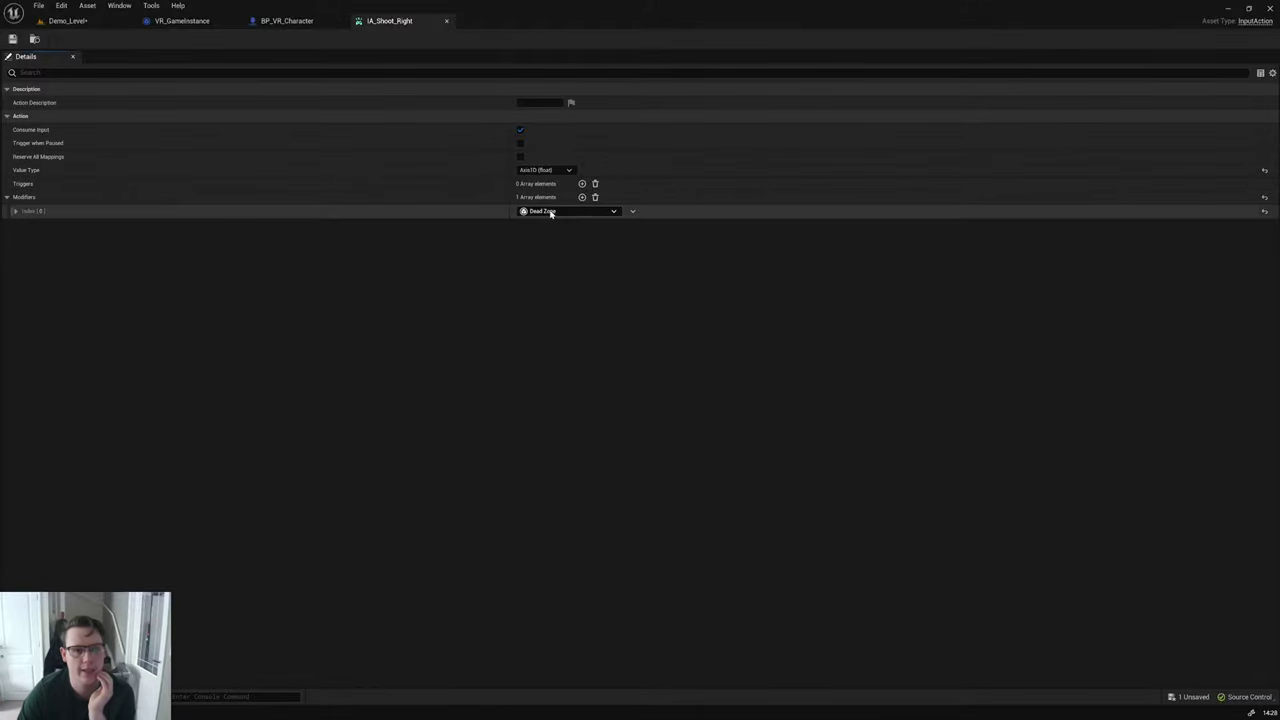
left_click(75, 24)
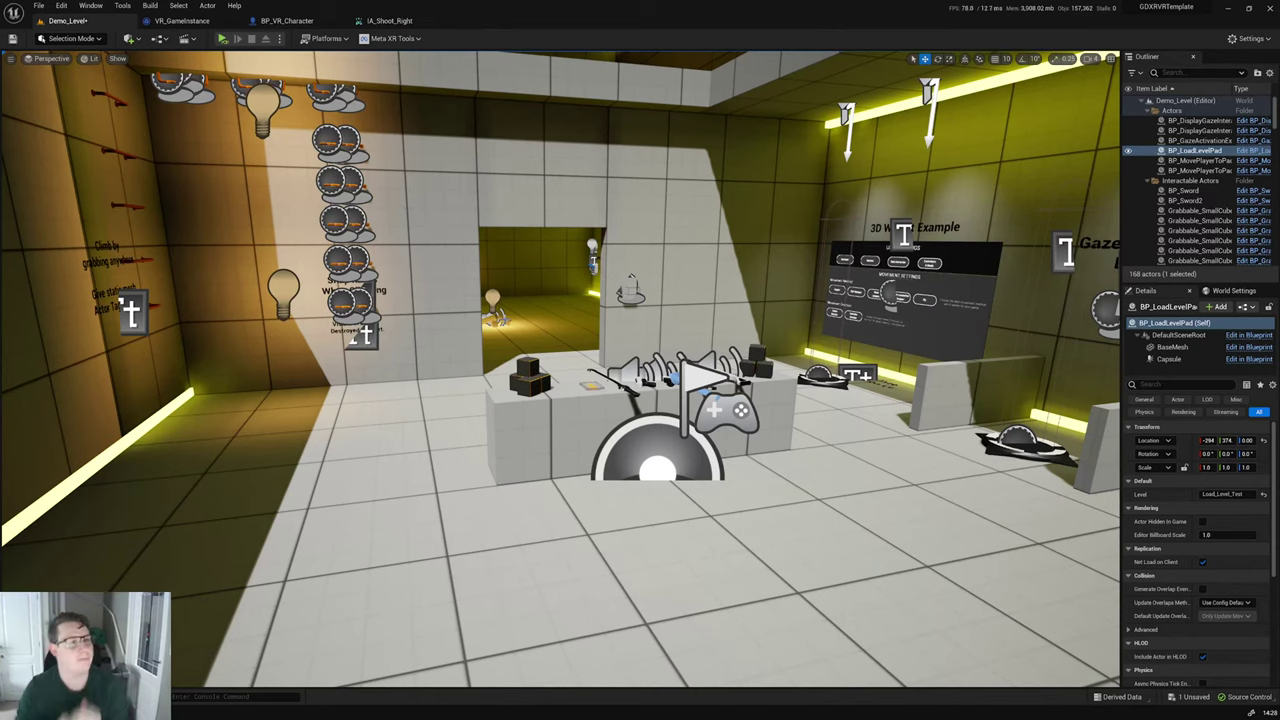
Step: Save all changes to Demo_Level with File > Save All
right_click_drag(300, 120, 175, 115)
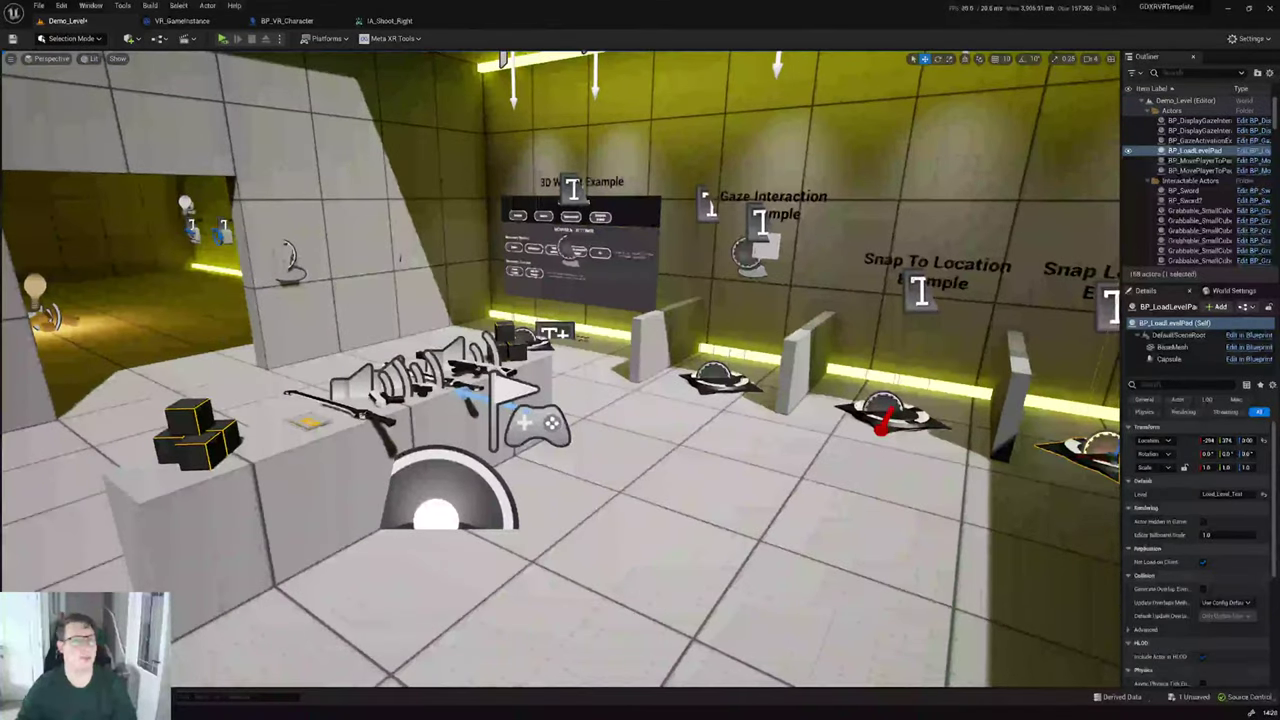
left_click(39, 5)
left_click(70, 120)
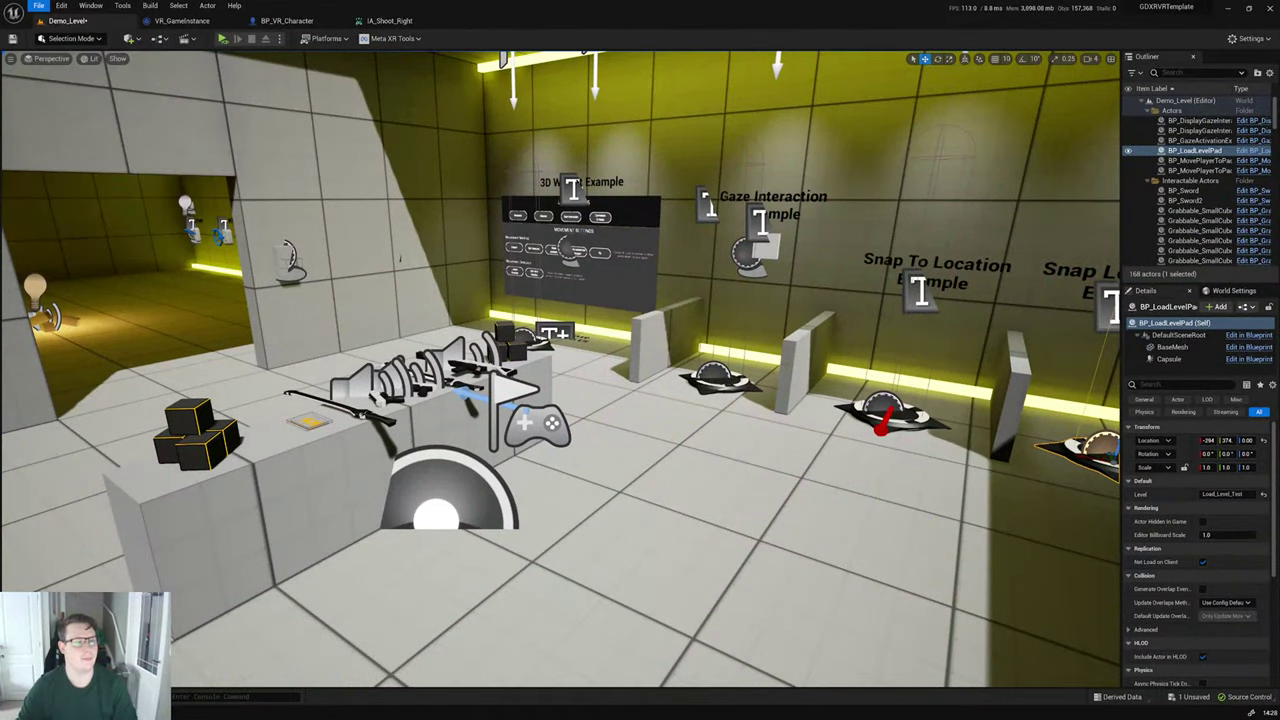
Step: Fly the view toward a wall and look through the Add and Blueprint toolbar menus
right_click_drag(686, 338, 478, 345)
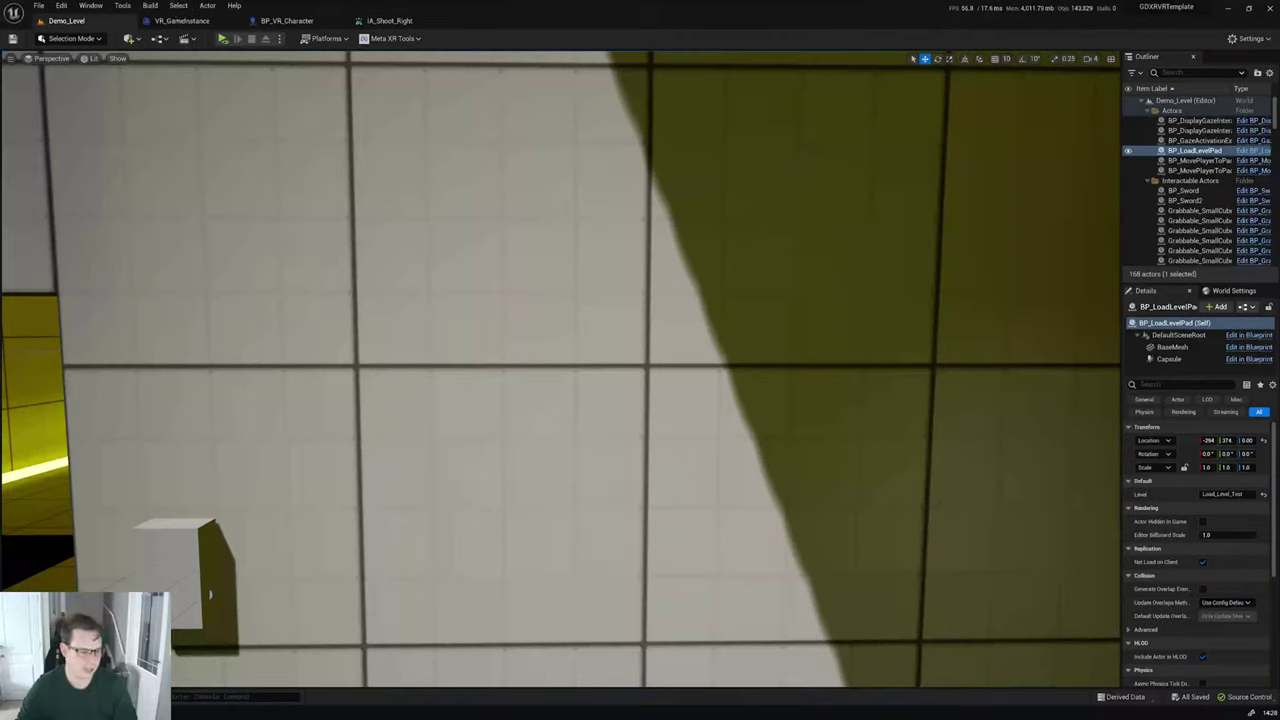
left_click(129, 38)
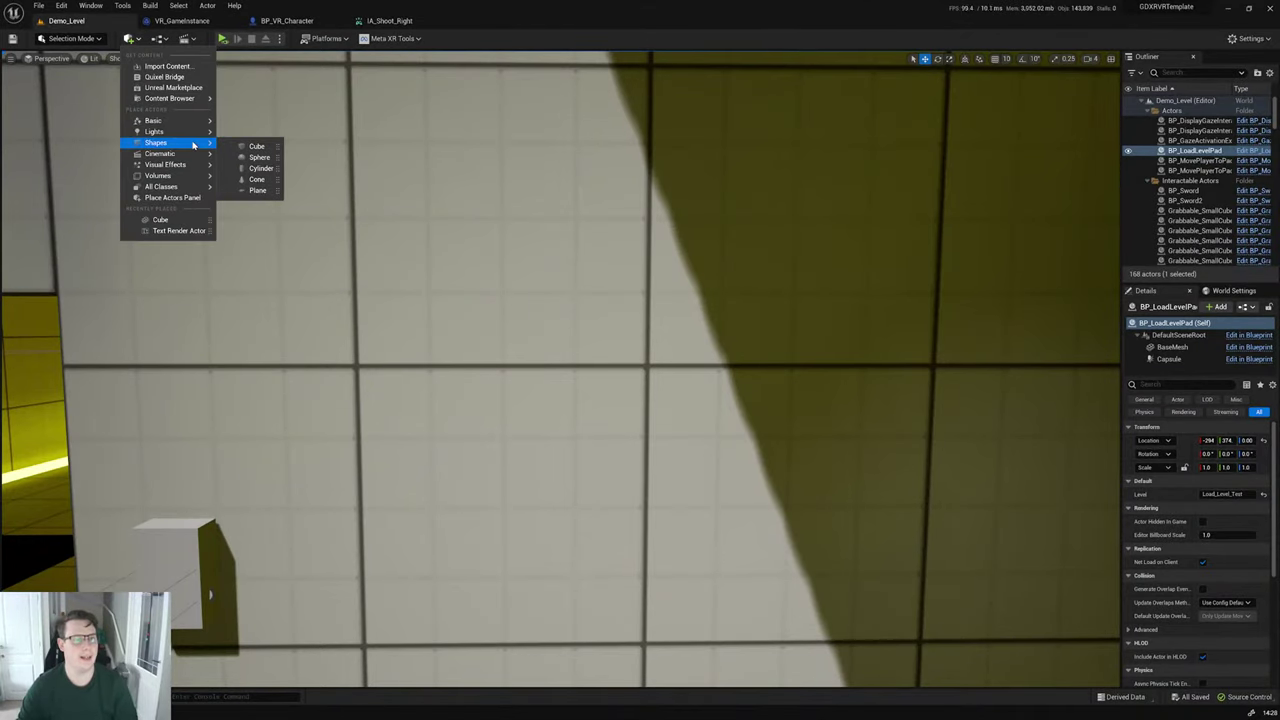
left_click(163, 39)
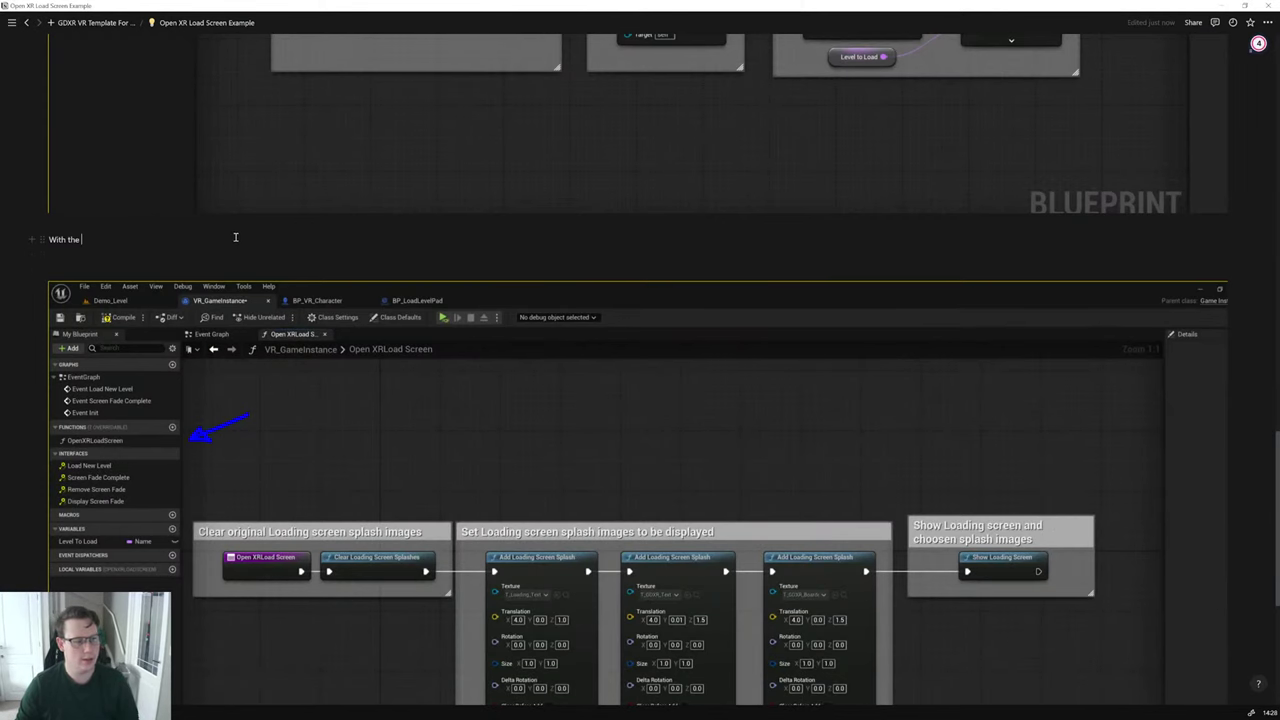
Step: Write the sentence explaining that the OpenXRLoadScreenFunction lets you add or remove Loading screen Splash elements
key("BackSpace")
key("BackSpace")
key("BackSpace")
key("BackSpace")
key("BackSpace")
key("BackSpace")
key("BackSpace")
key("BackSpace")
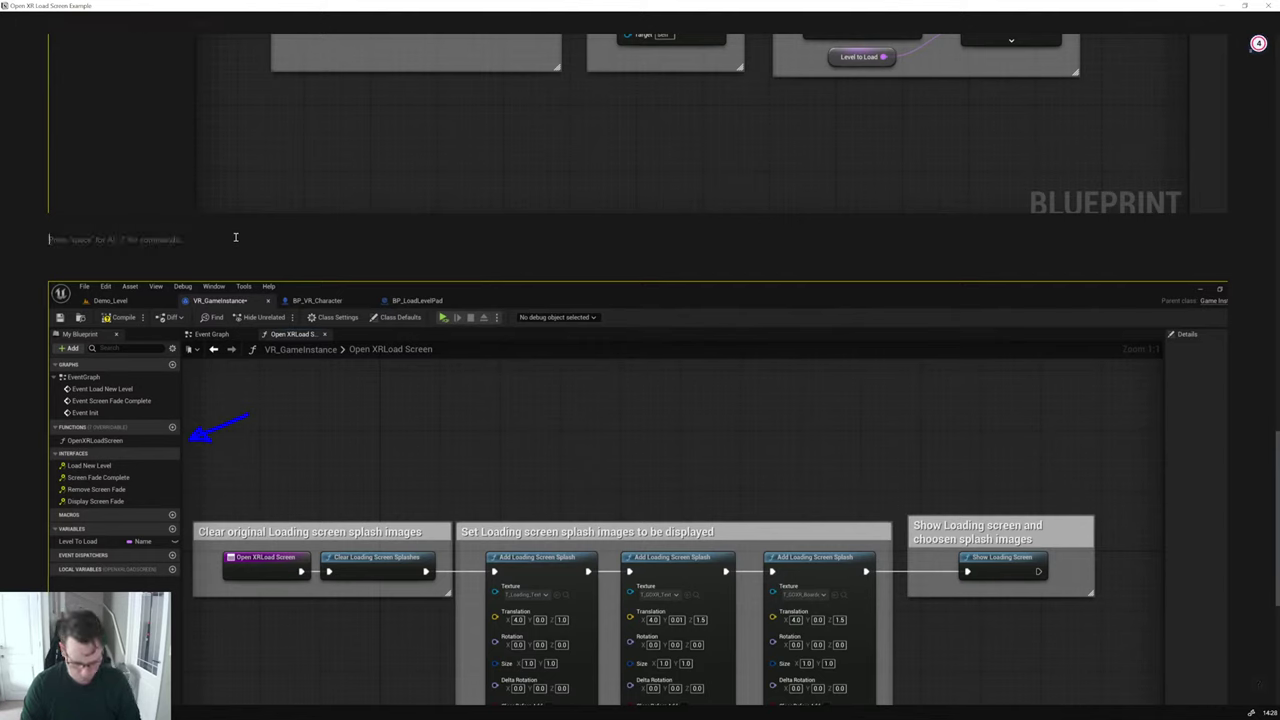
type("With t")
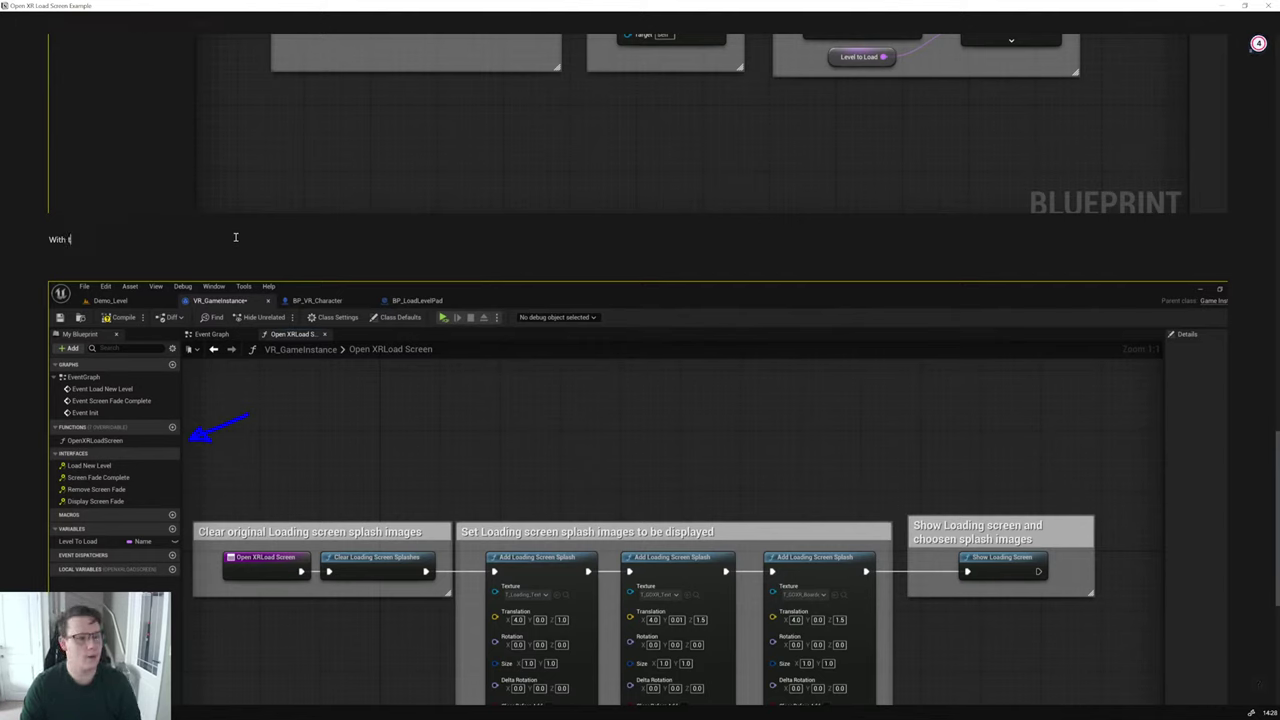
type("he open o")
key("BackSpace")
type("XR")
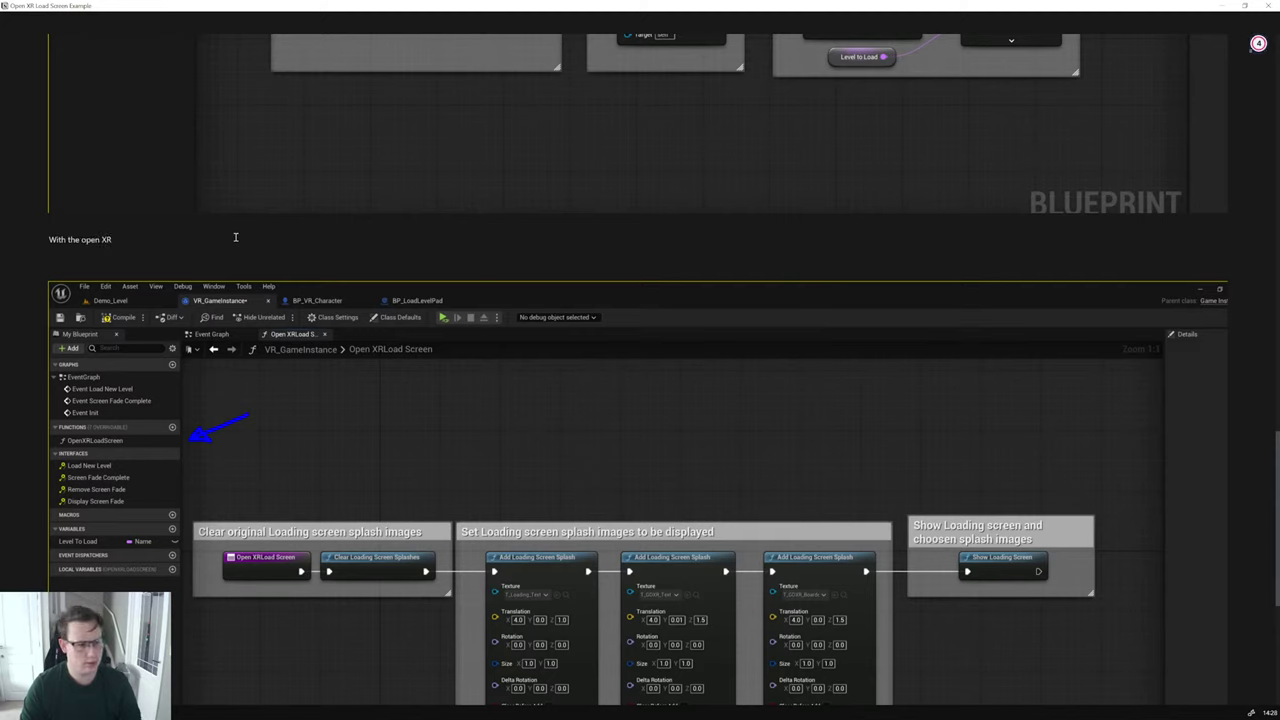
key("BackSpace")
key("BackSpace")
key("BackSpace")
key("BackSpace")
key("BackSpace")
key("BackSpace")
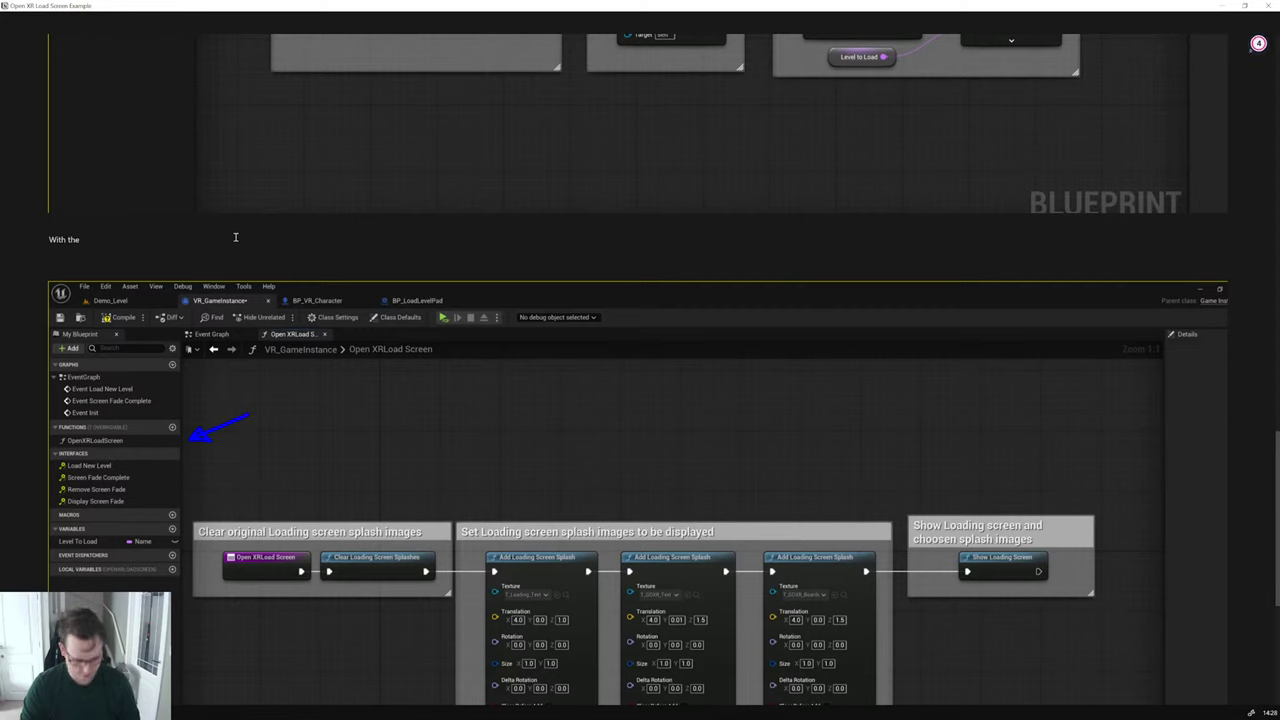
type("\"OpenX")
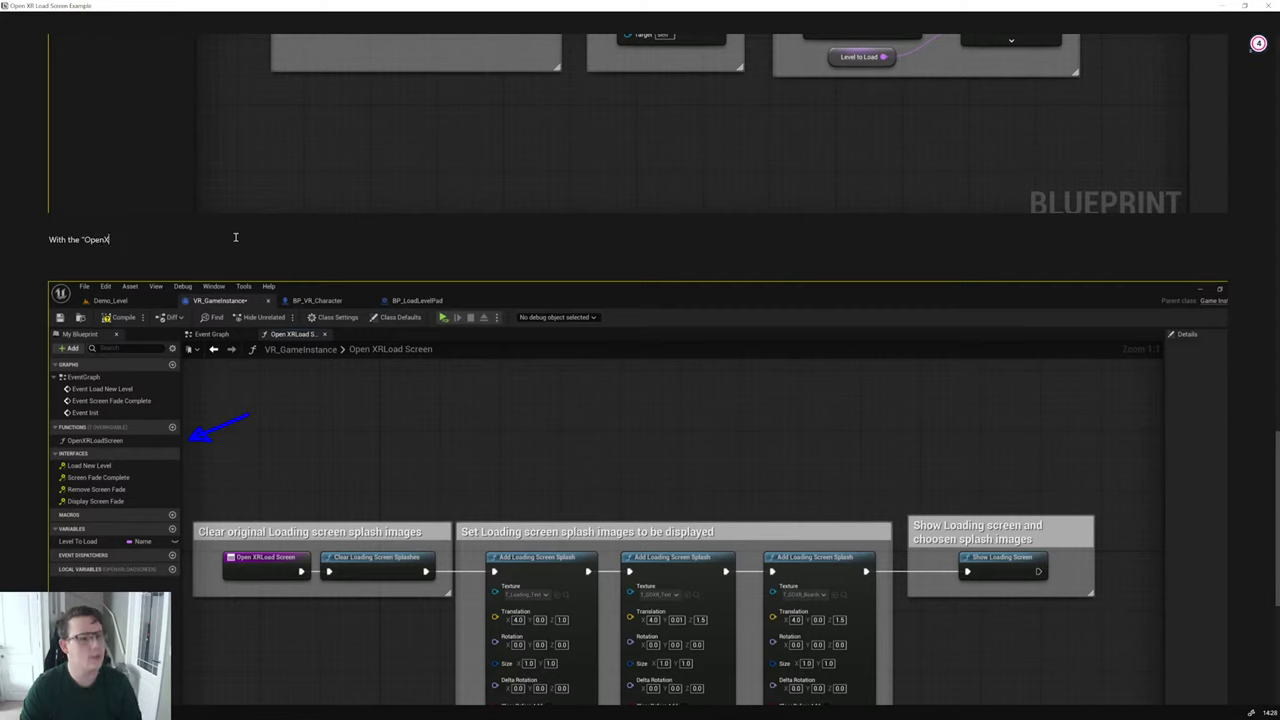
type("RLoa")
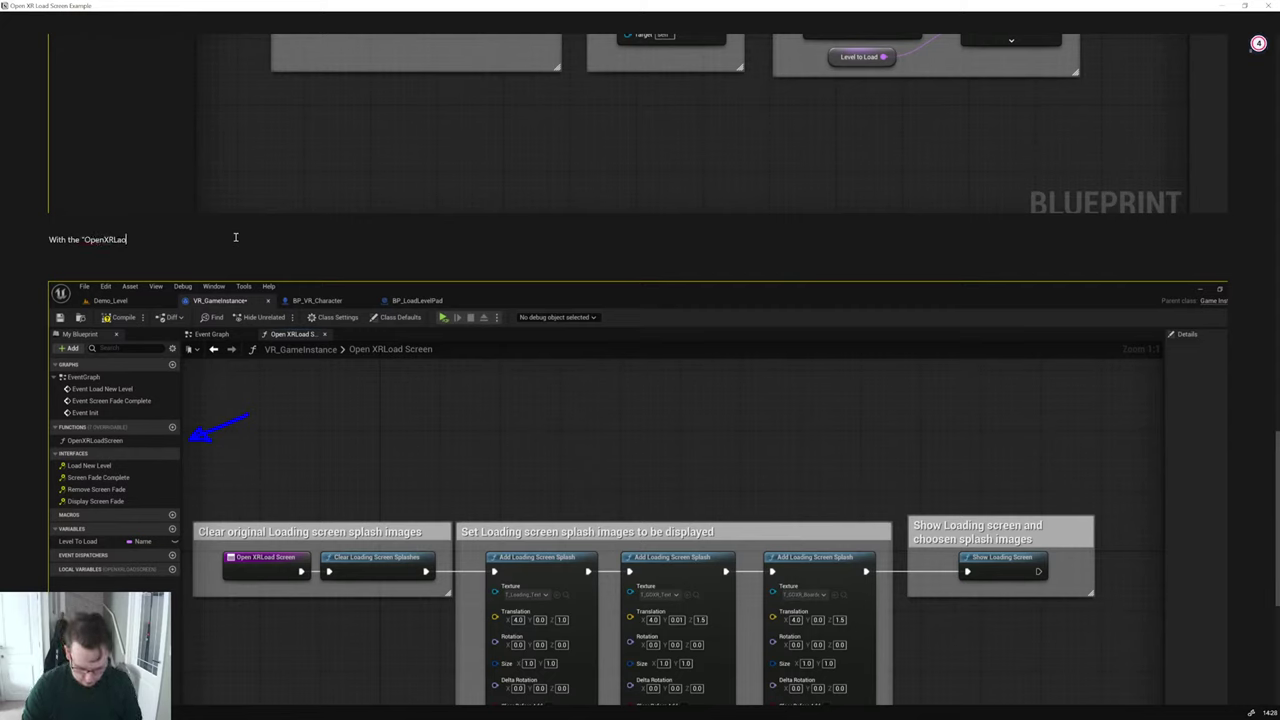
type("dScreenF")
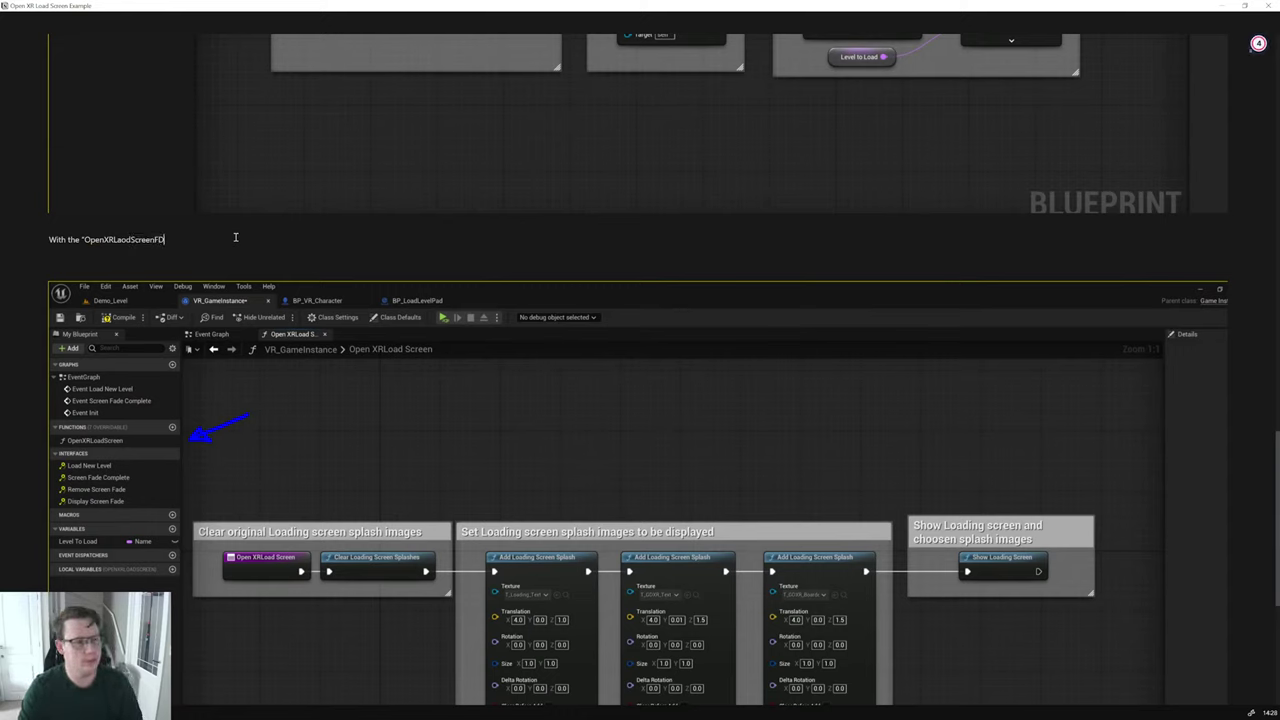
type("unction")
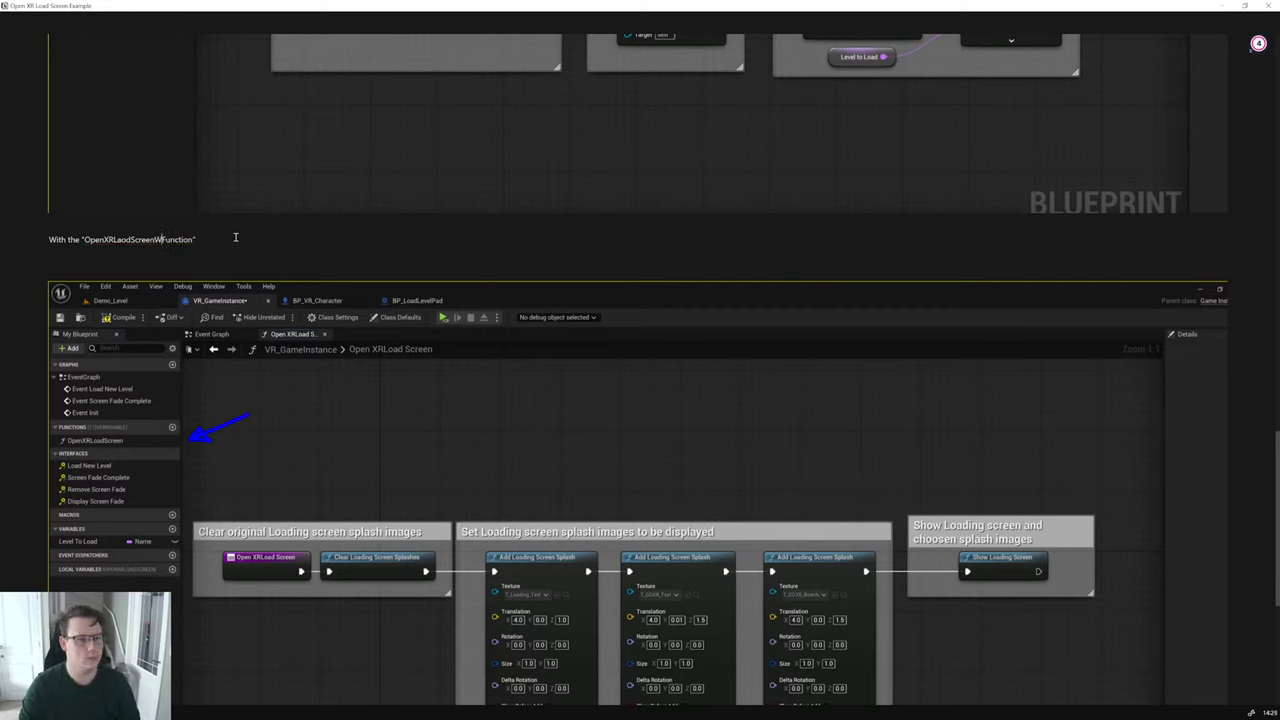
type("\" Functi")
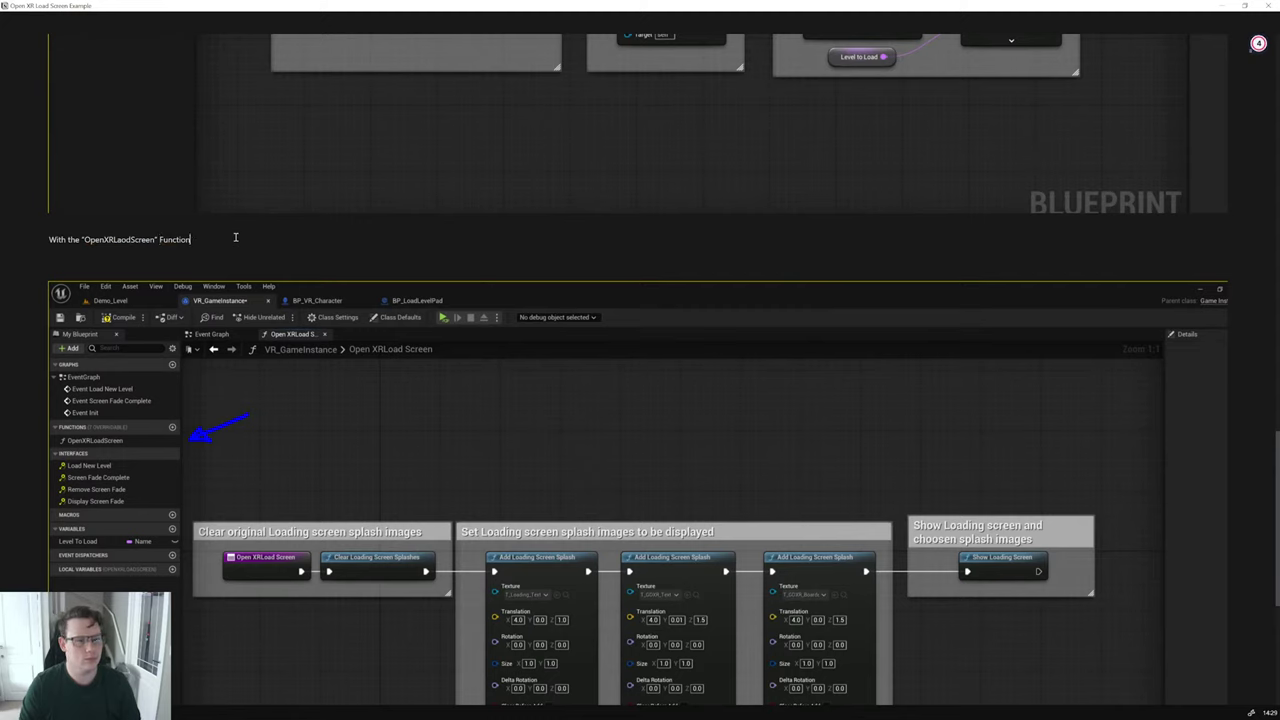
type("on open, ")
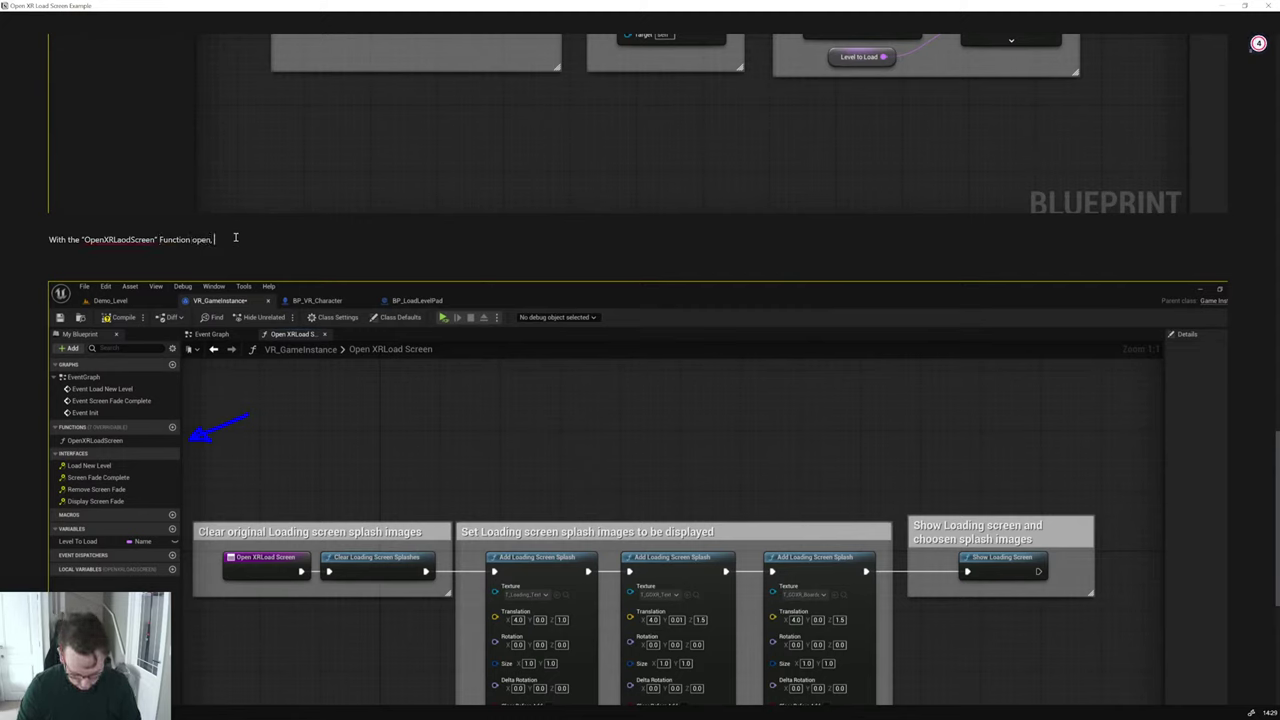
type("you can now a")
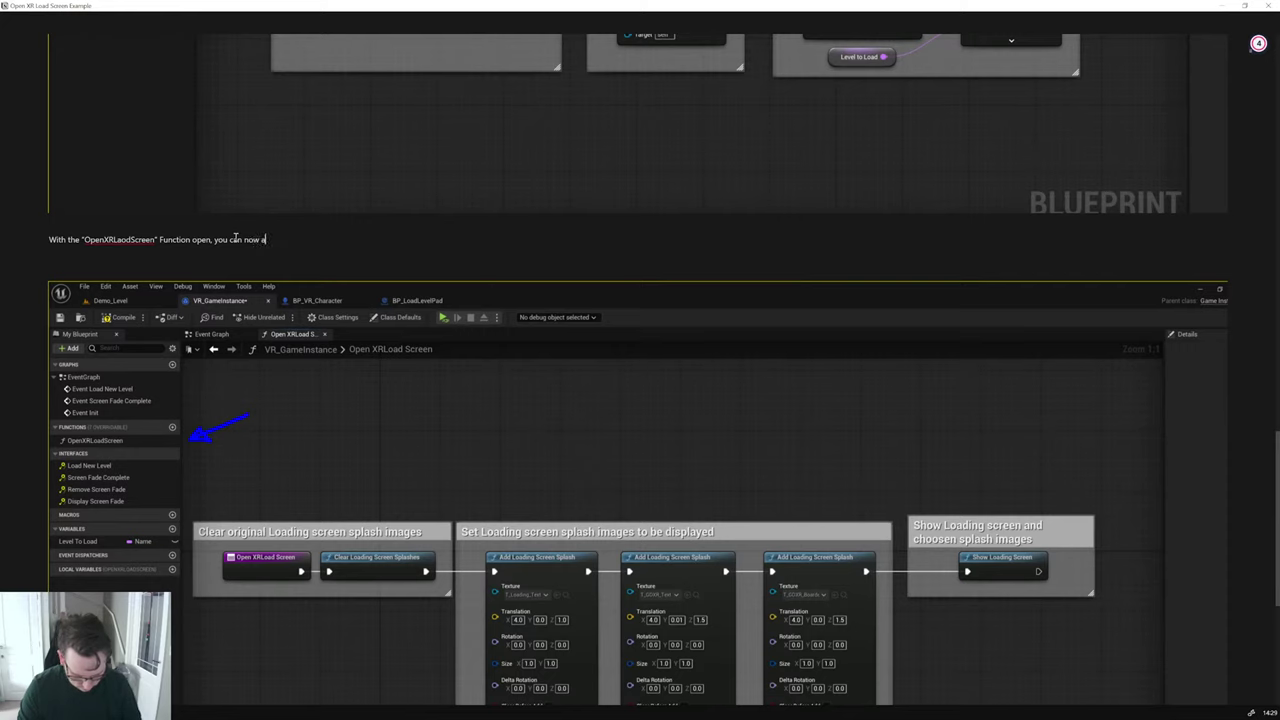
type("dd or remove")
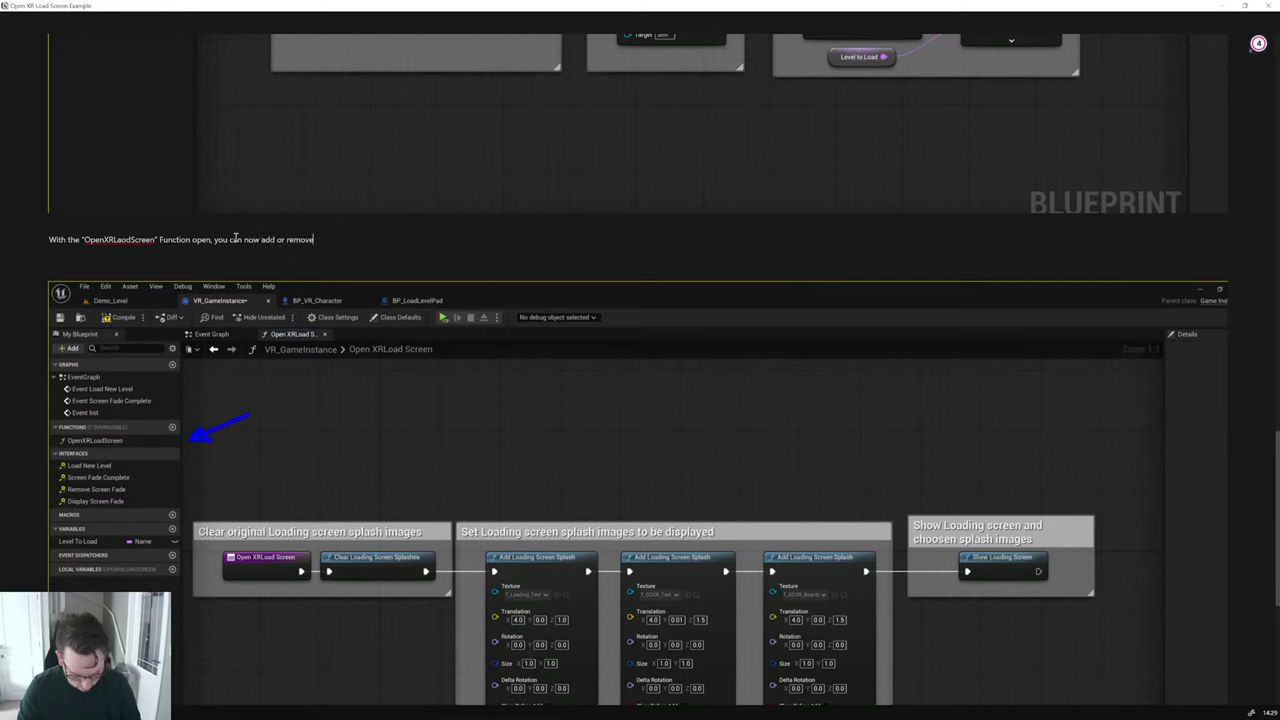
type(" n")
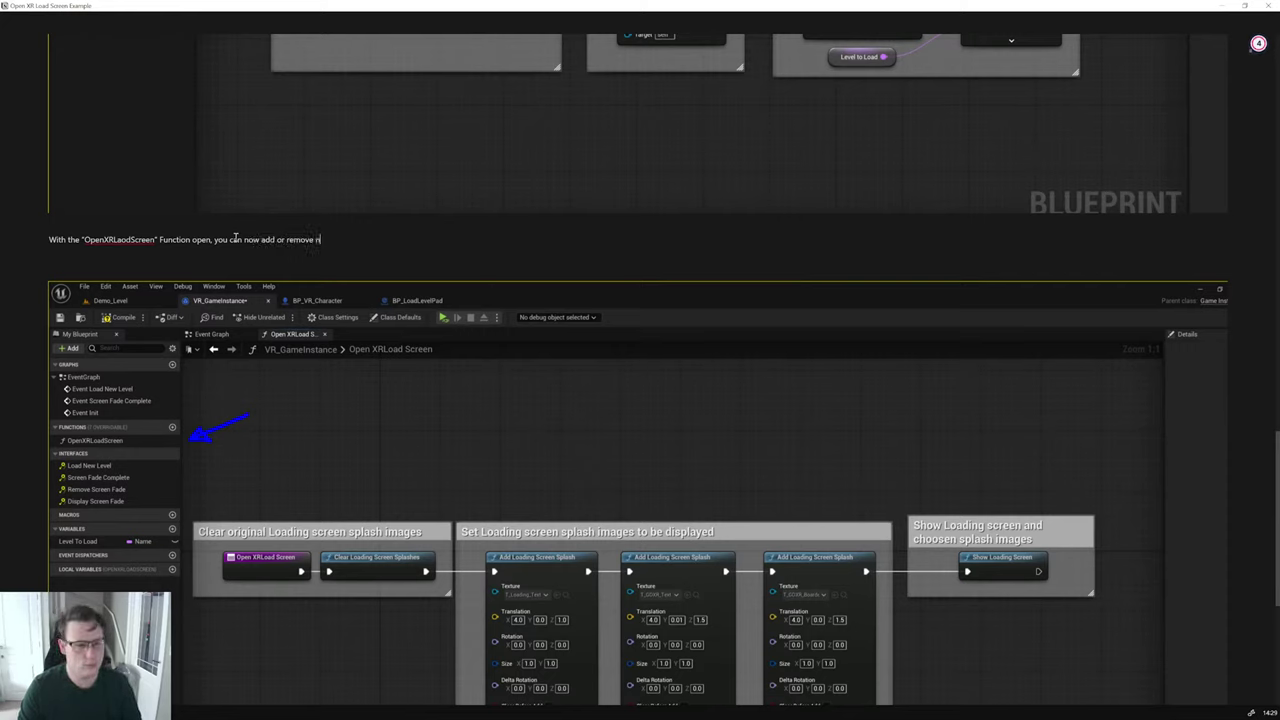
type("ew Loading screen")
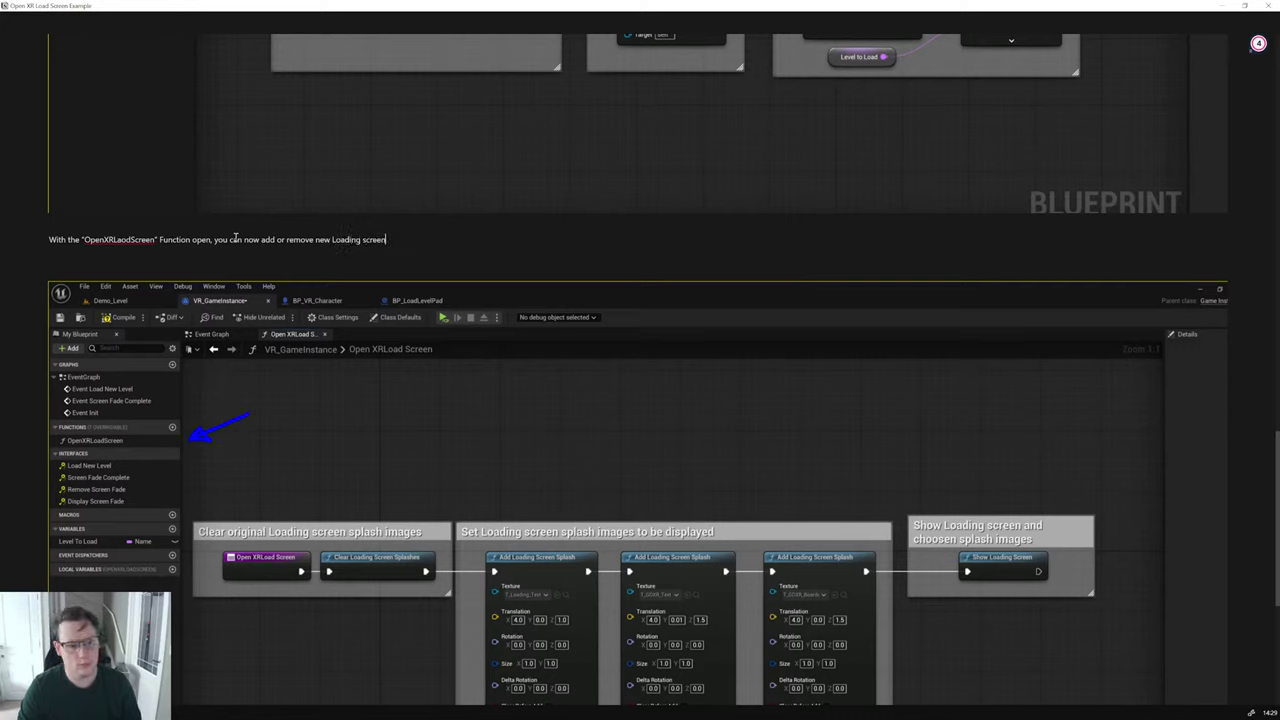
type(" Splas")
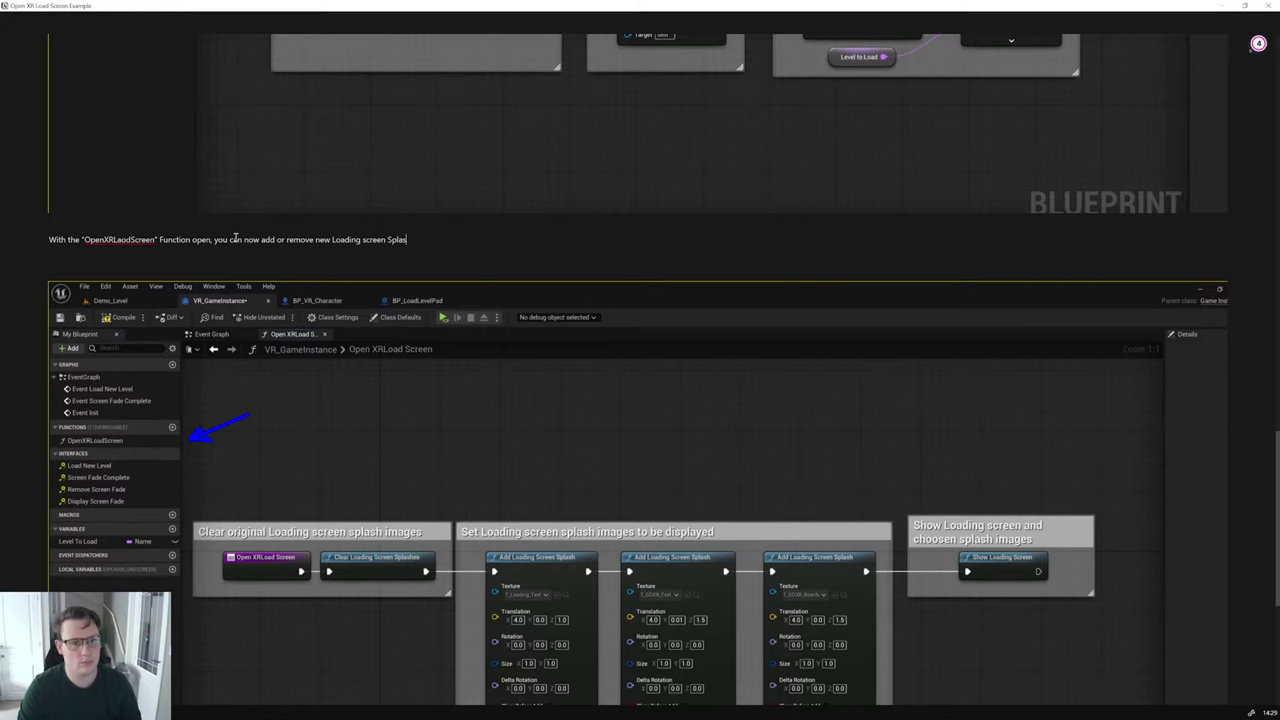
type("h elle")
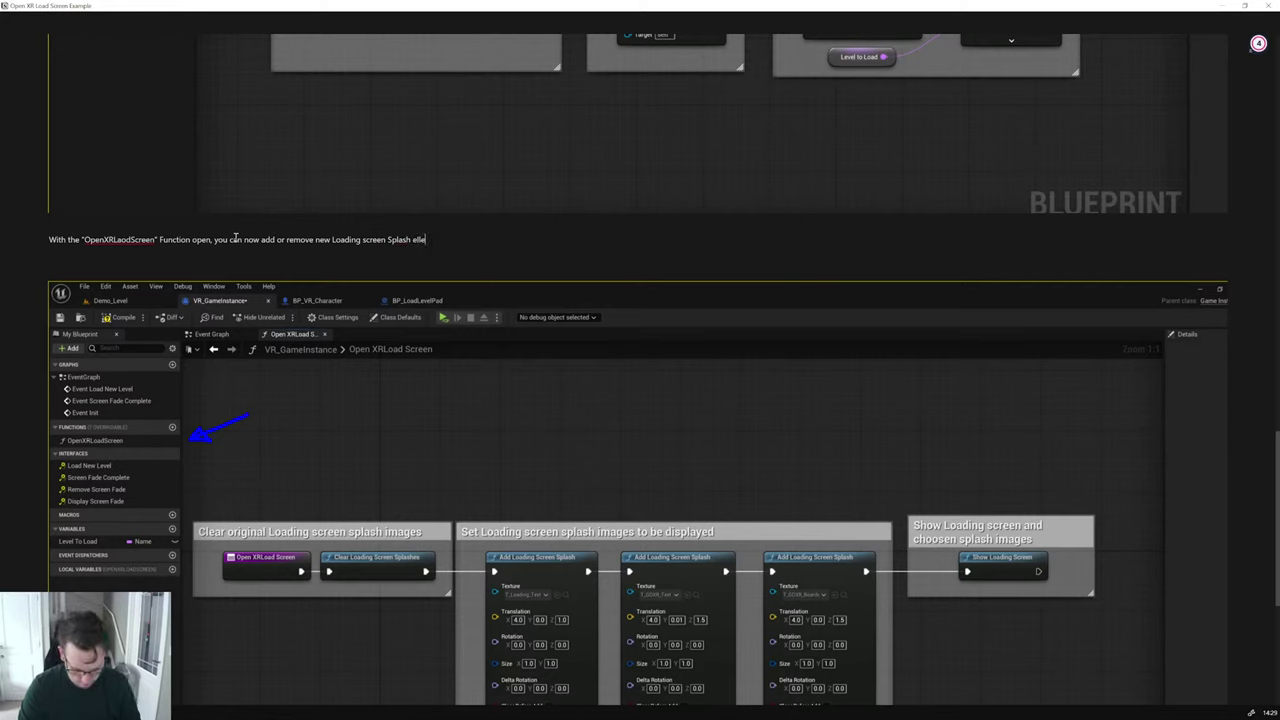
type("ments to bu")
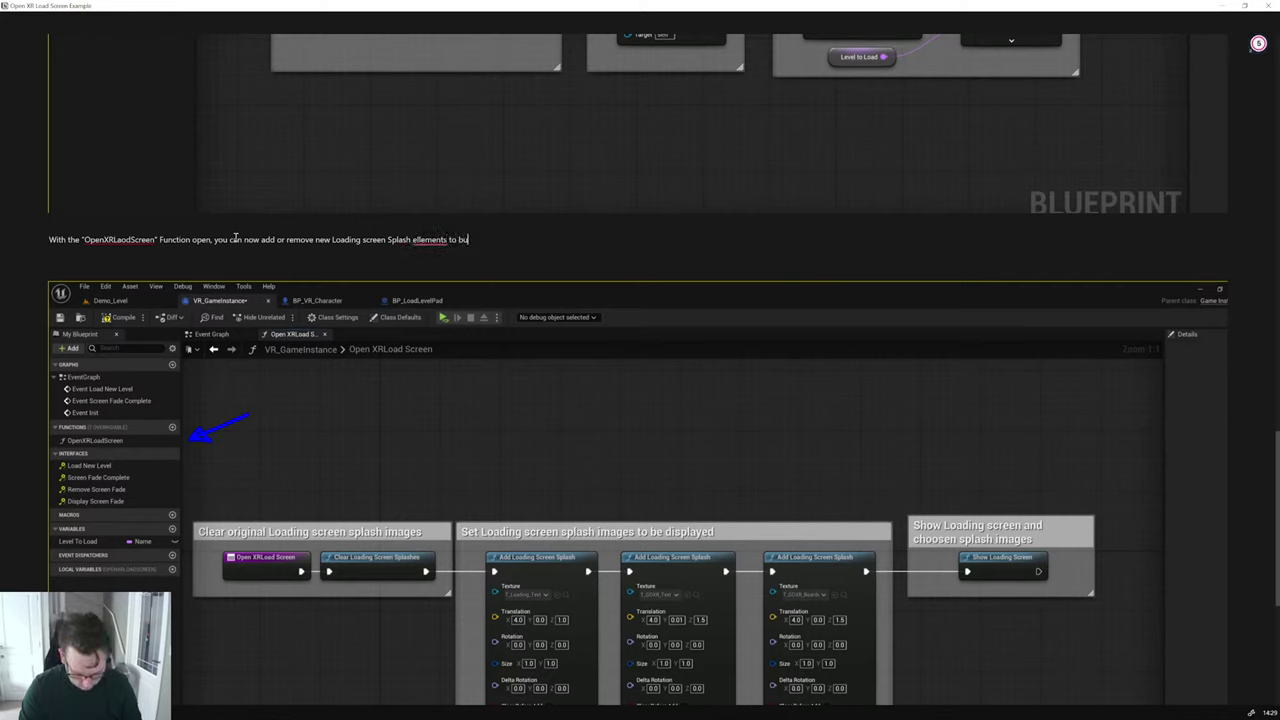
type("ild up y")
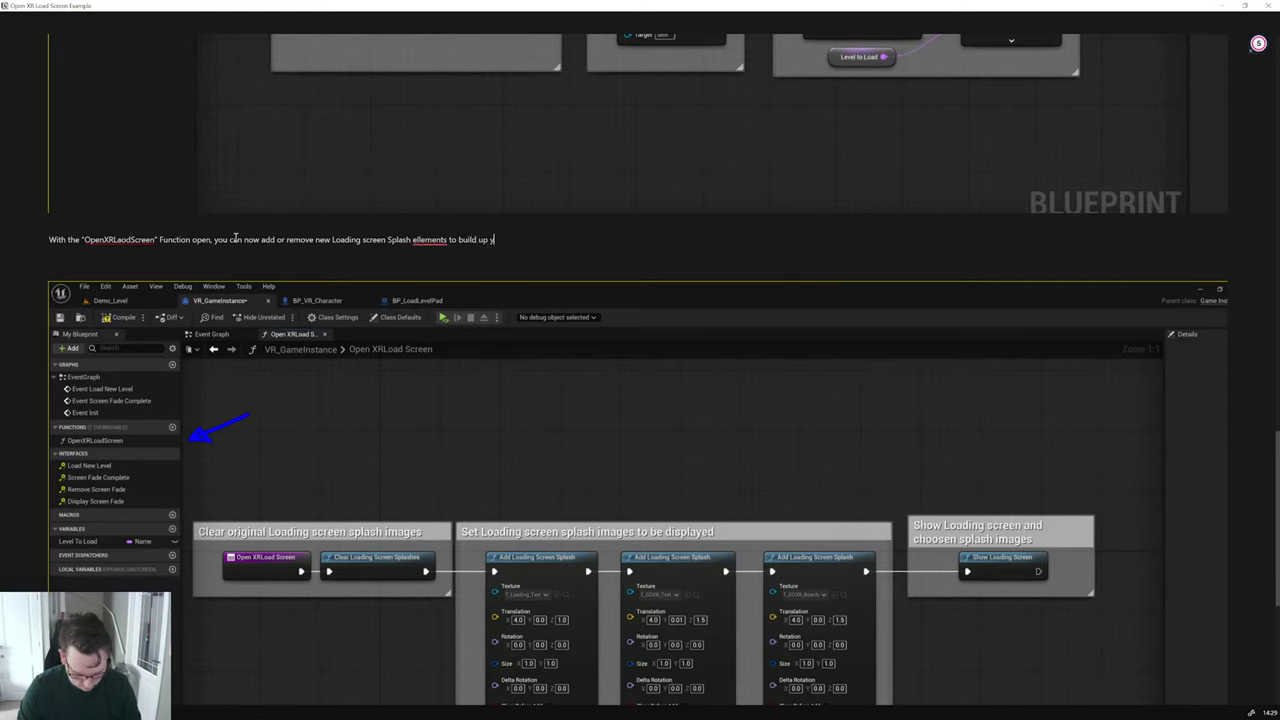
type("our loading scr")
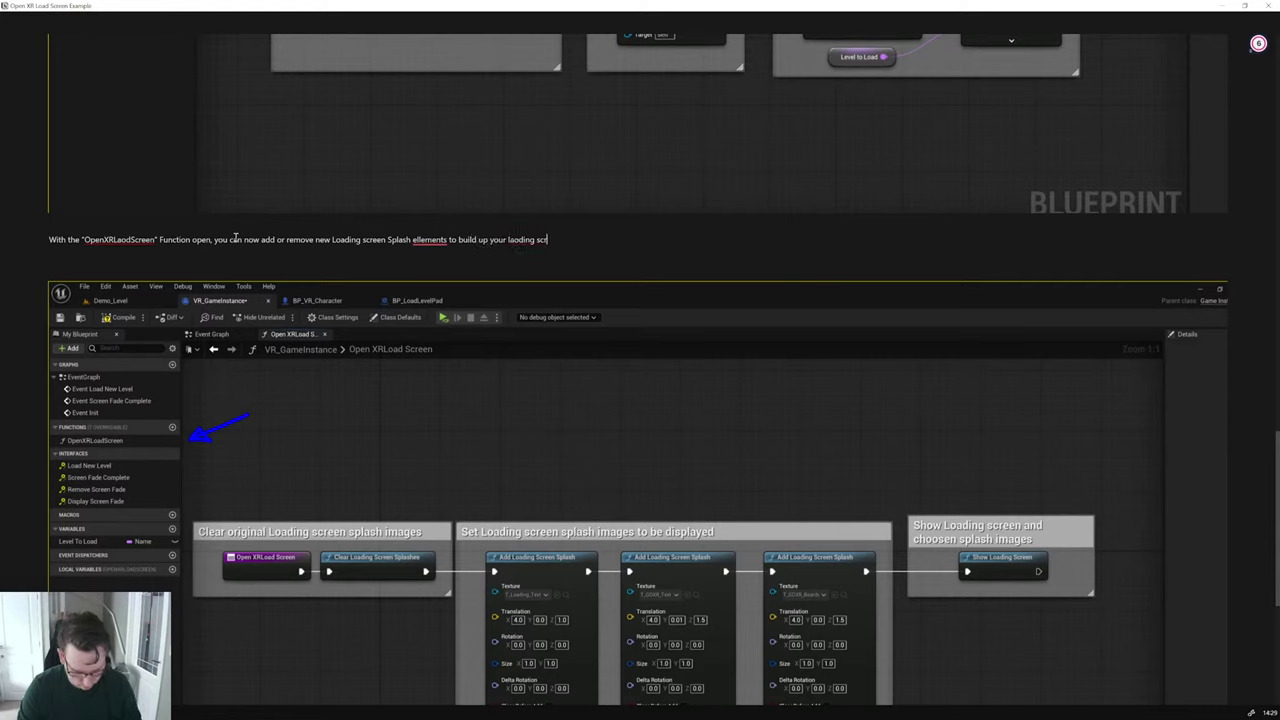
type("een.")
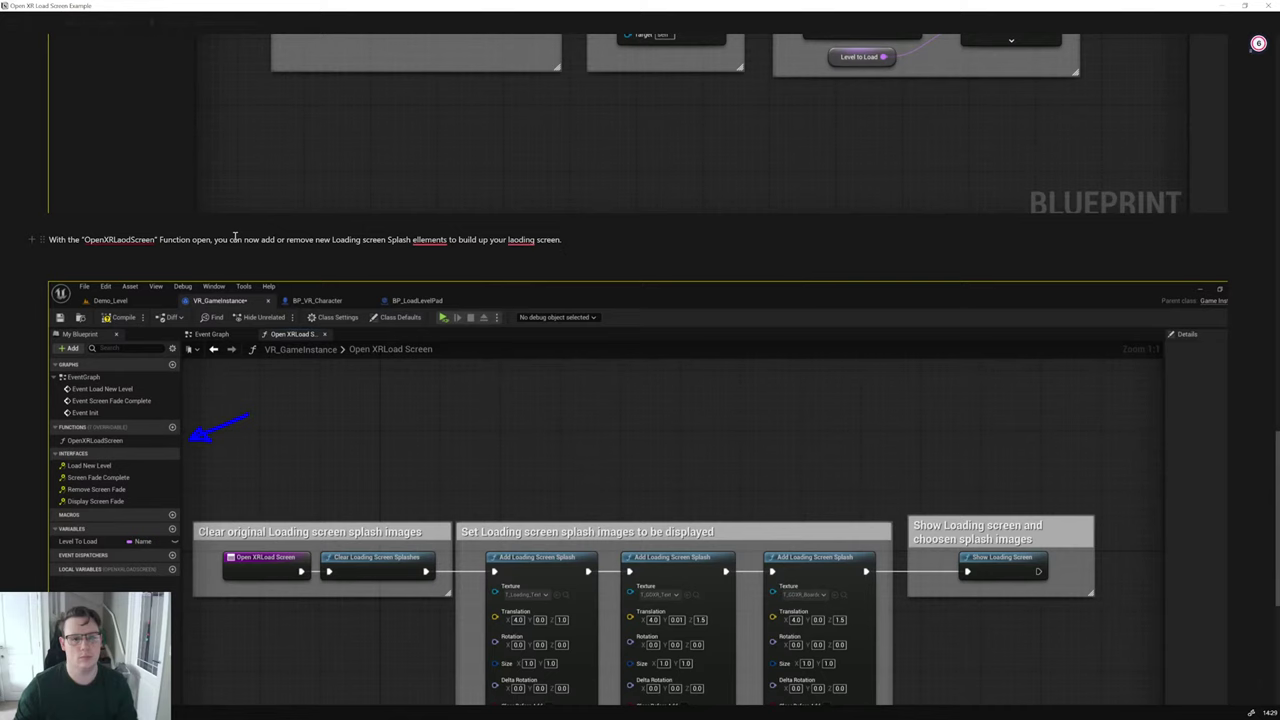
Step: Correct 'laoding' to 'loading' and 'ellements' to 'elements', removing the empty line below
right_click(521, 240)
left_click(524, 262)
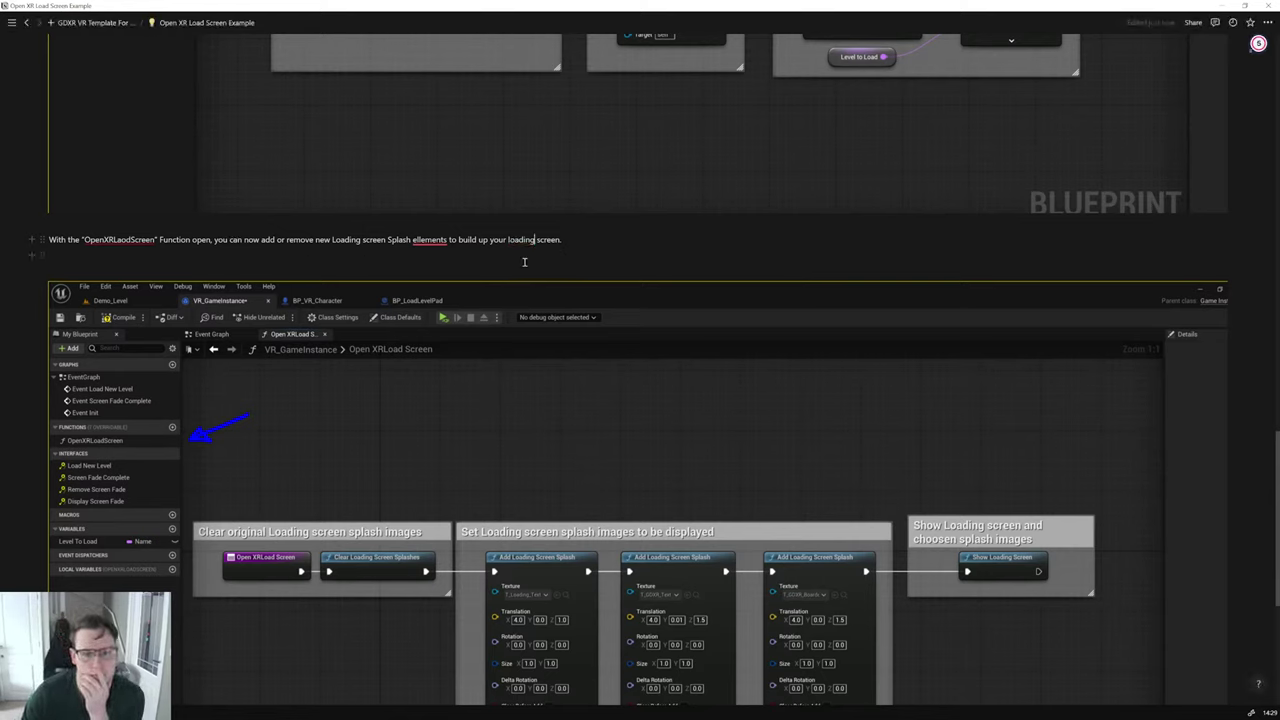
right_click(430, 240)
left_click(434, 262)
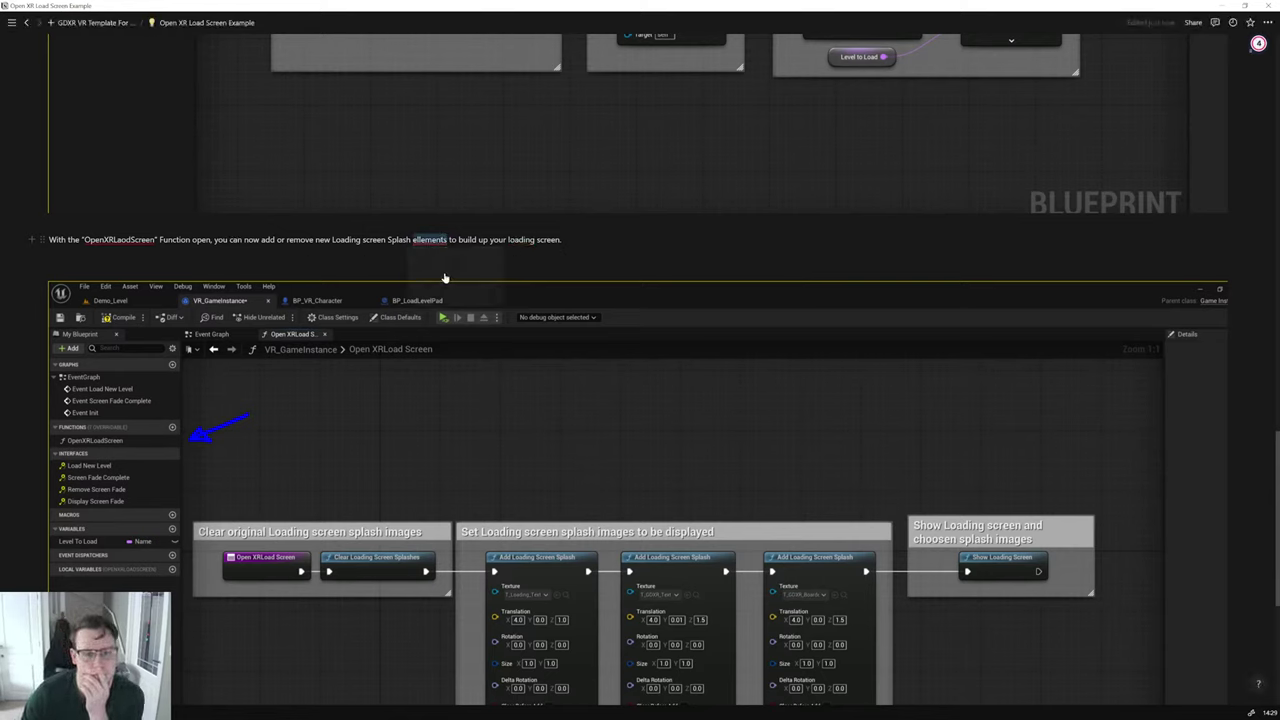
left_click(570, 263)
key("BackSpace")
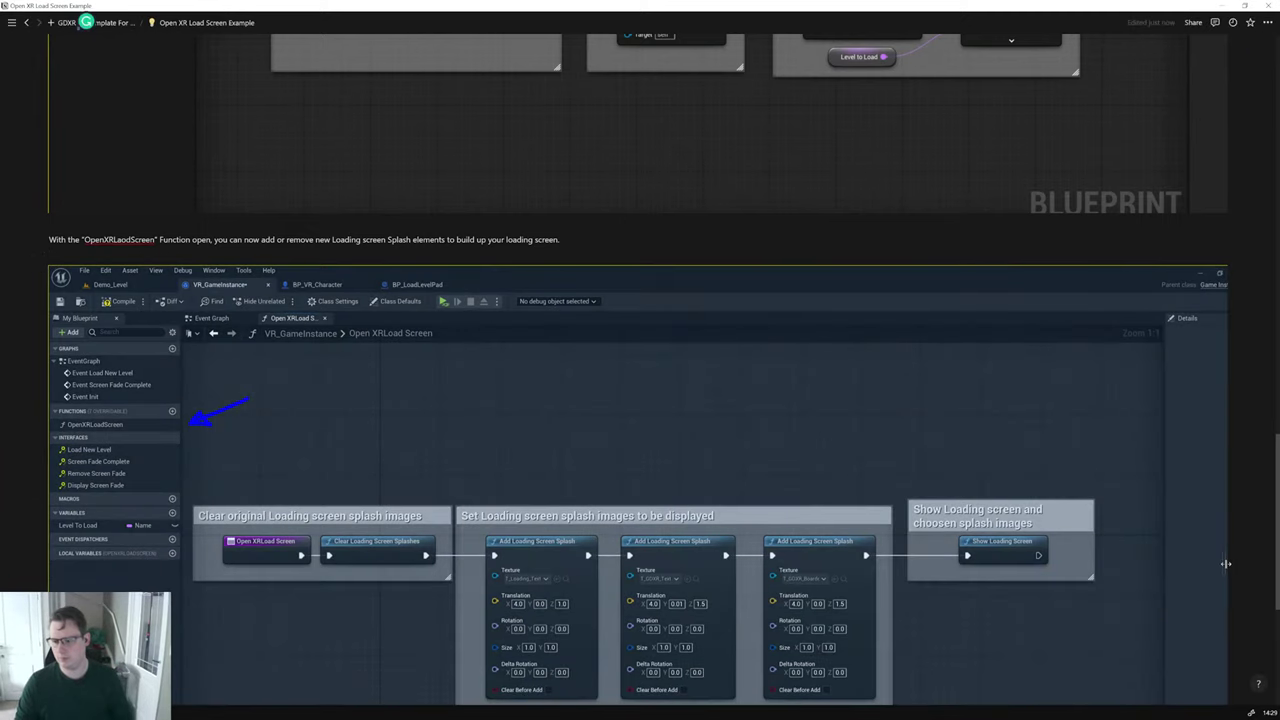
Step: Shrink both blueprint screenshots to matching sizes and go back to the GDXR VR Template page
left_click_drag(1223, 565, 914, 560)
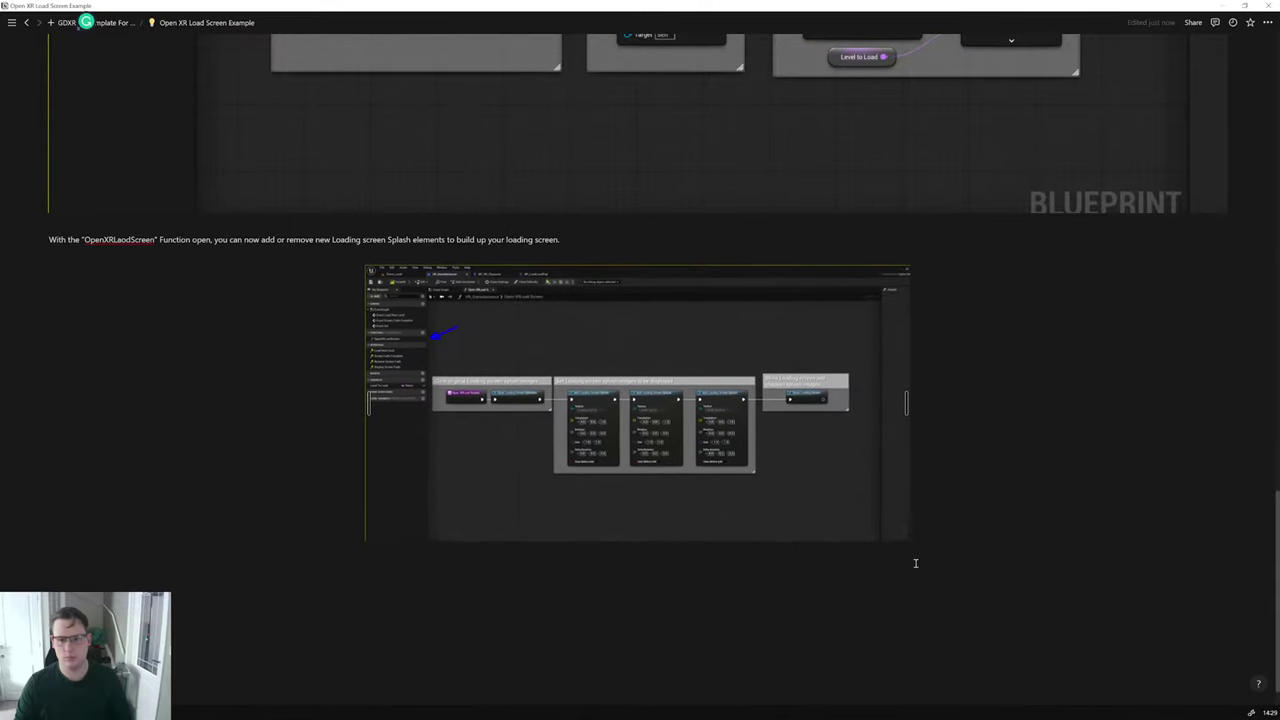
scroll(914, 560, "up", 2)
left_click_drag(1224, 68, 907, 90)
scroll(1089, 280, "up", 4)
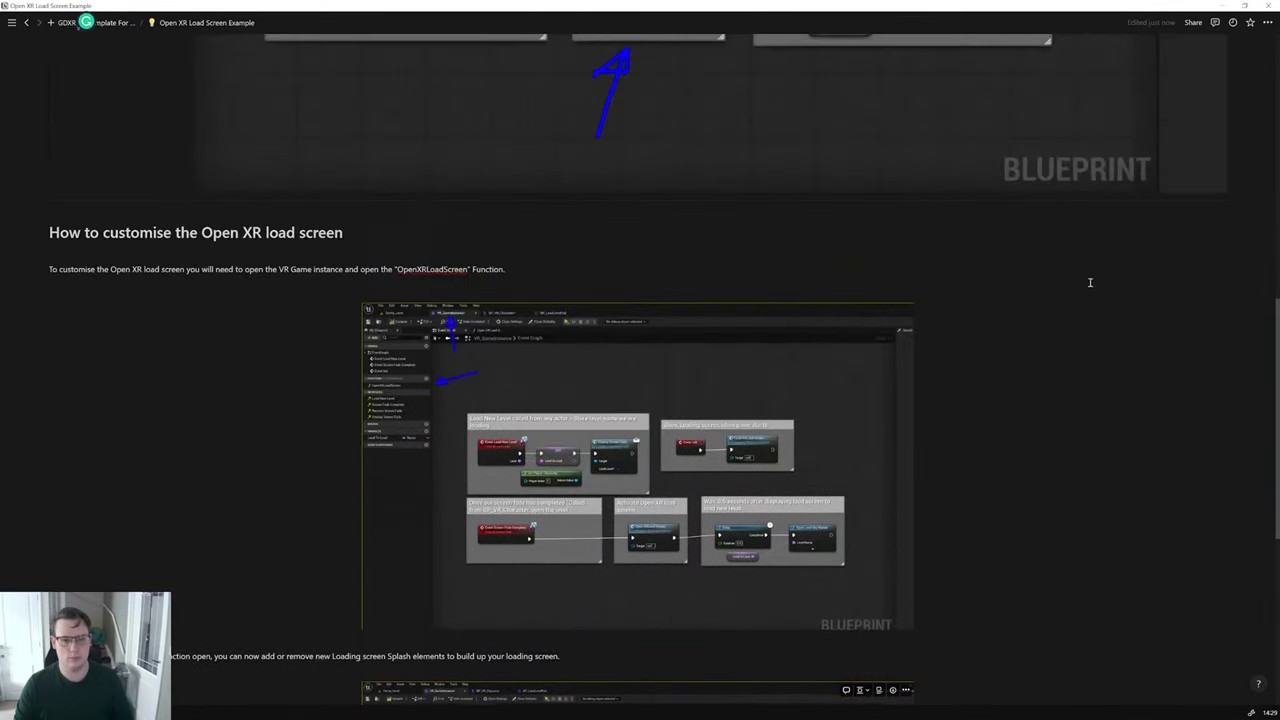
left_click_drag(1076, 289, 918, 247)
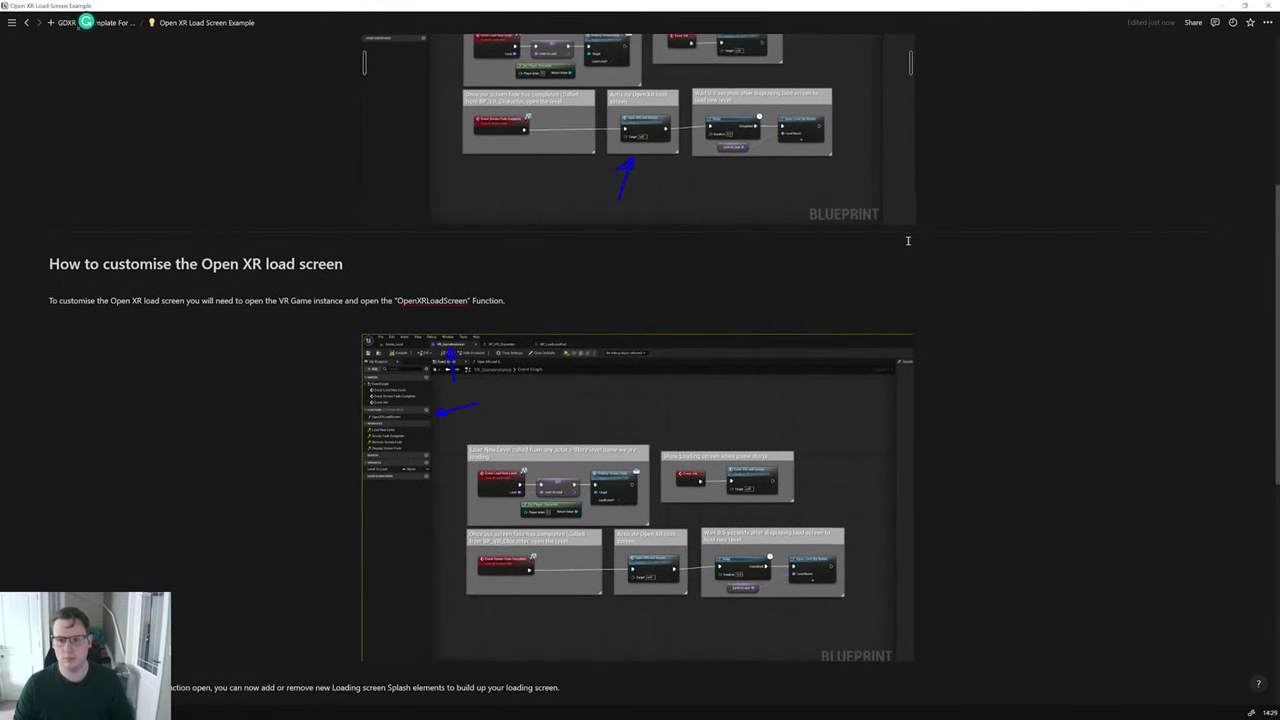
scroll(1034, 298, "up", 3)
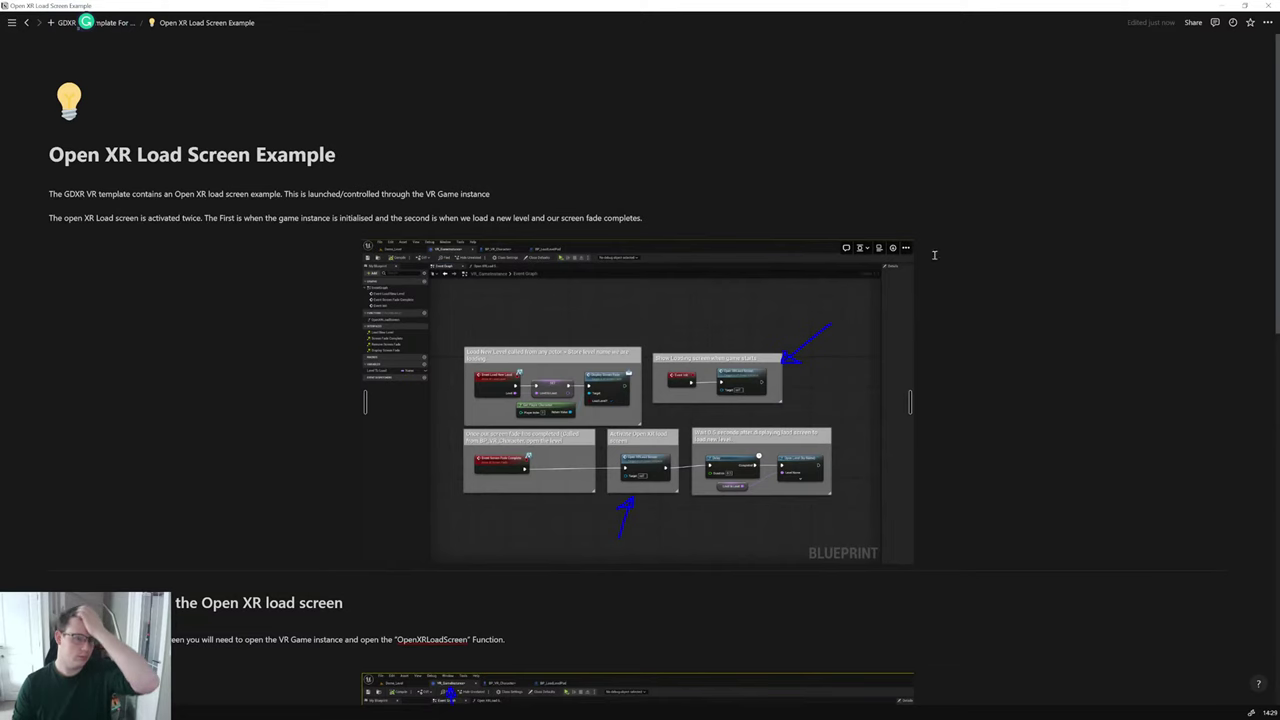
left_click(122, 24)
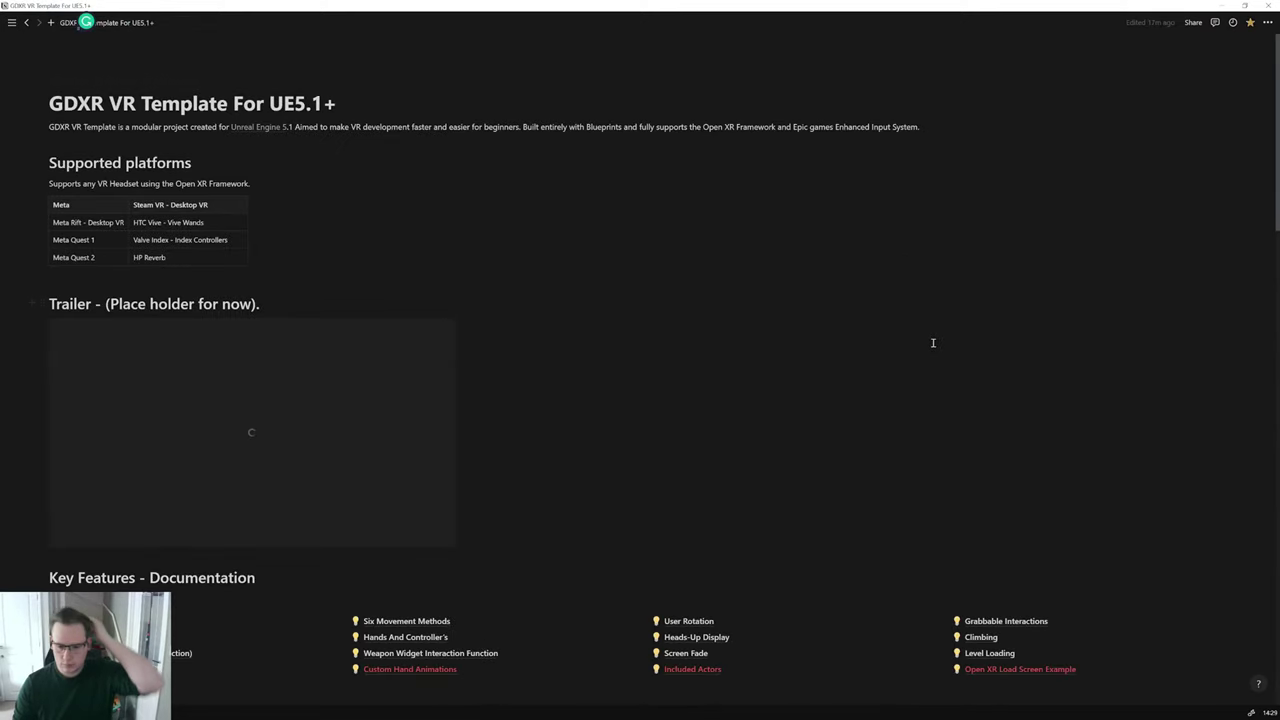
Step: Reset the Open XR Load Screen Example link to the default colour and briefly visit the Climbing page
scroll(933, 343, "down", 2)
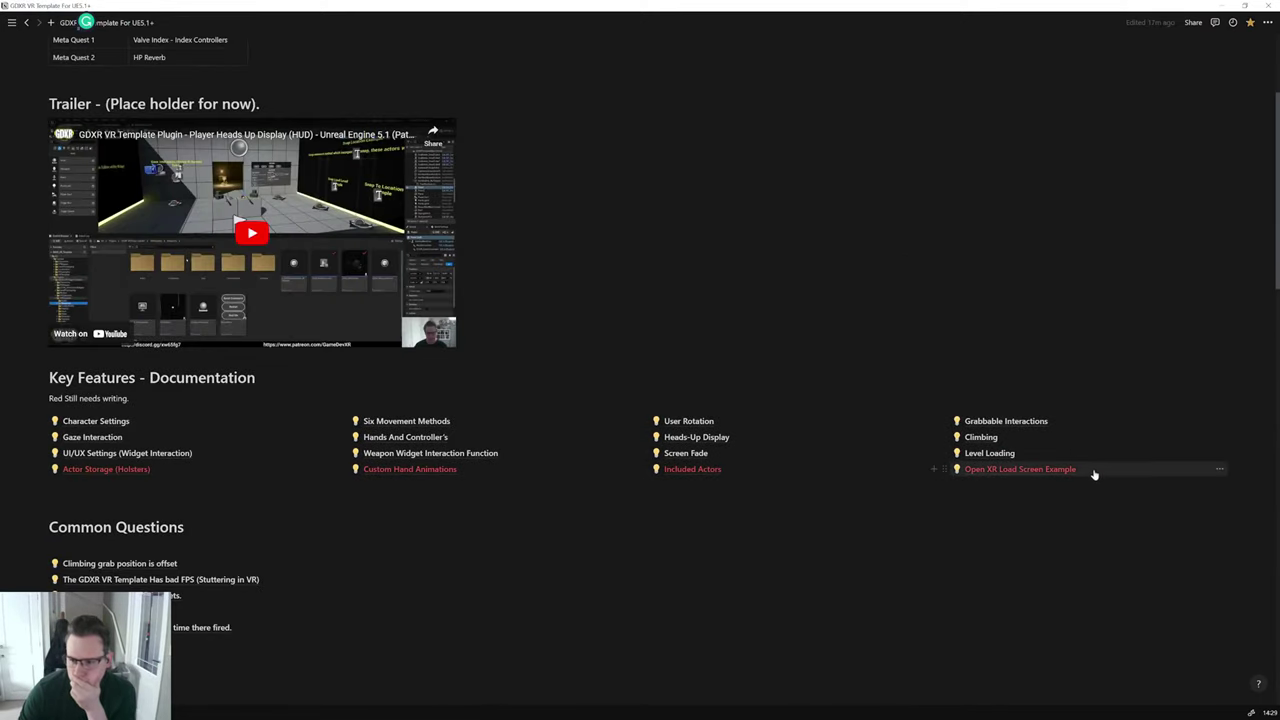
left_click(1217, 470)
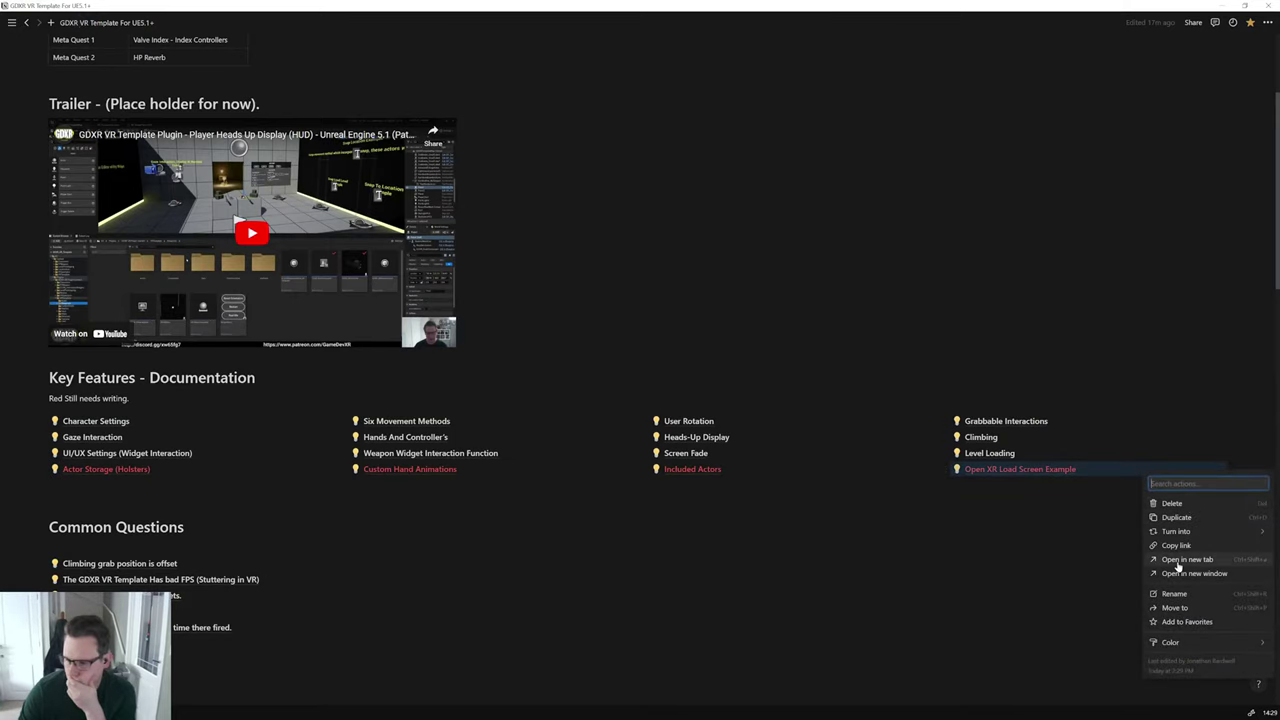
mouse_move(1178, 642)
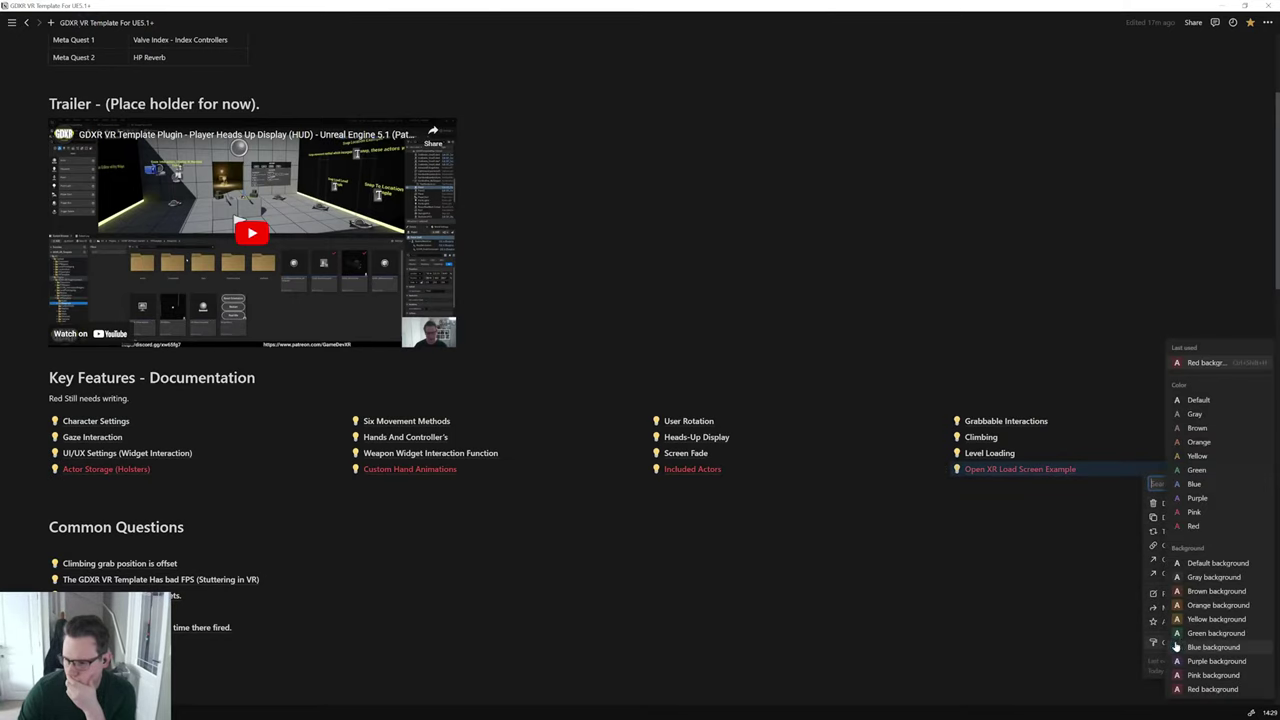
left_click(1199, 399)
left_click(974, 562)
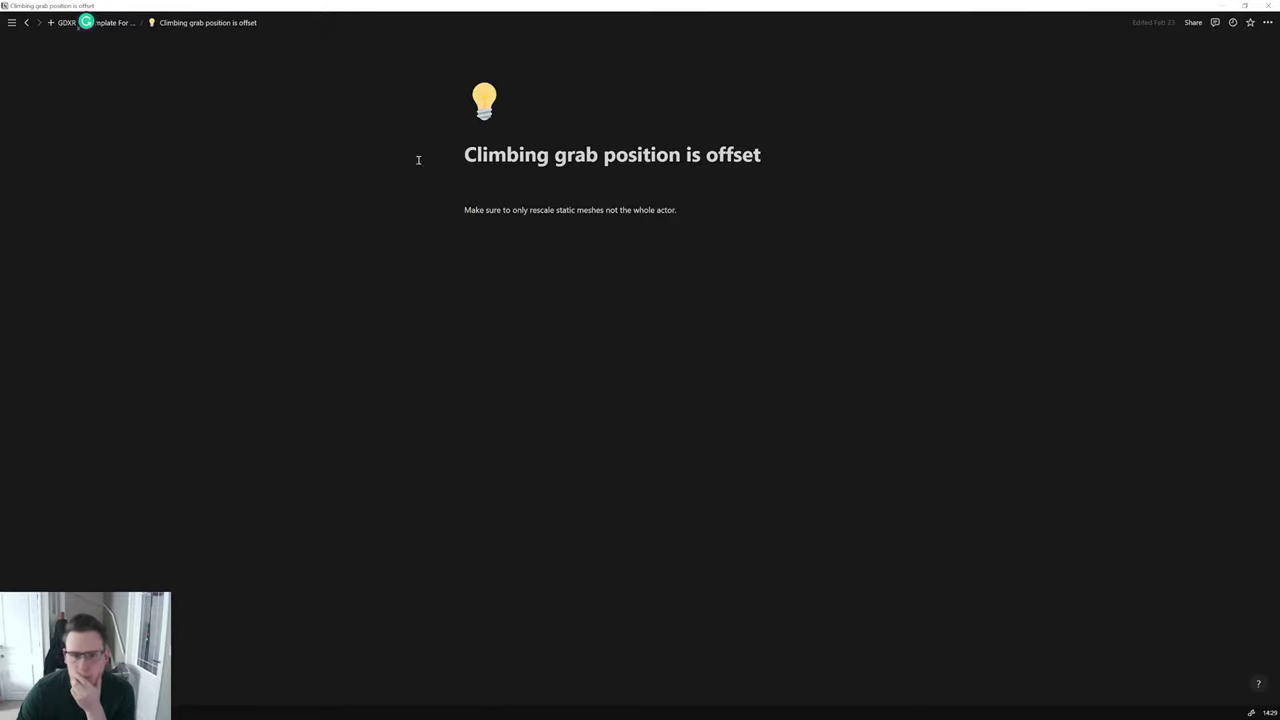
left_click(128, 24)
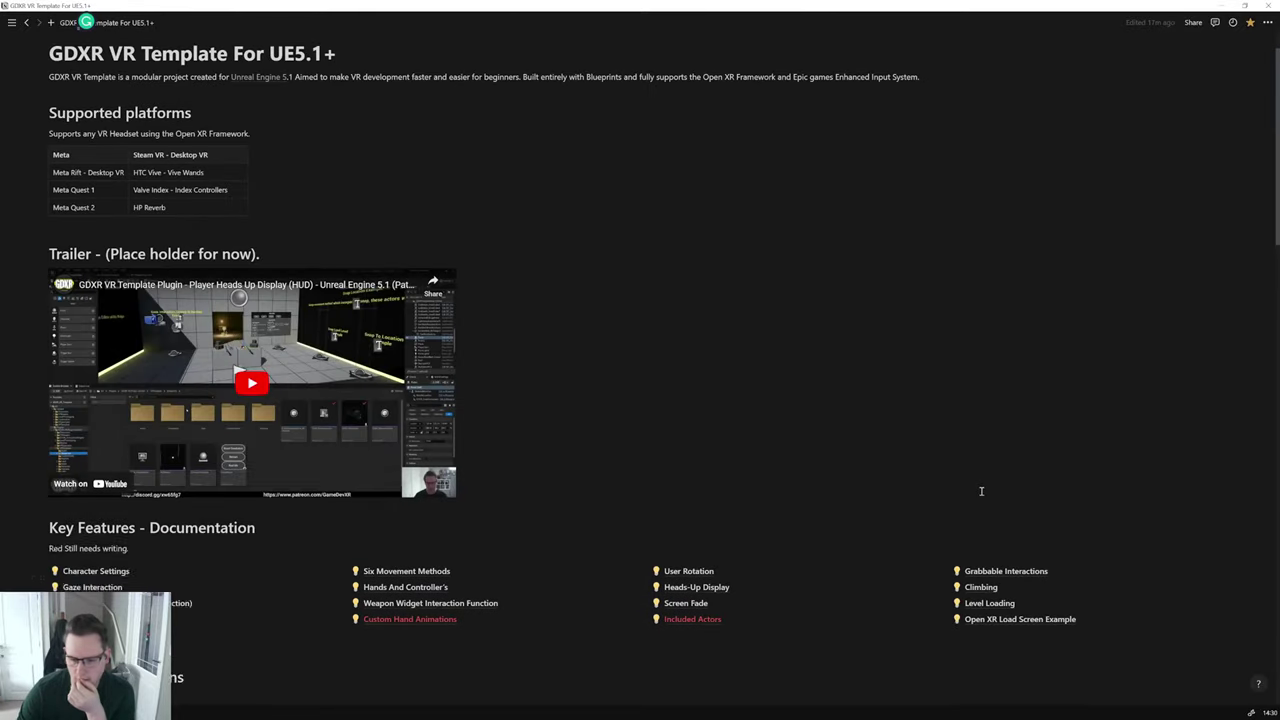
Step: Move the Open XR Load Screen Example link to column one and Actor Storage (Holsters) below Level Loading
scroll(904, 489, "down", 2)
left_click_drag(945, 419, 170, 416)
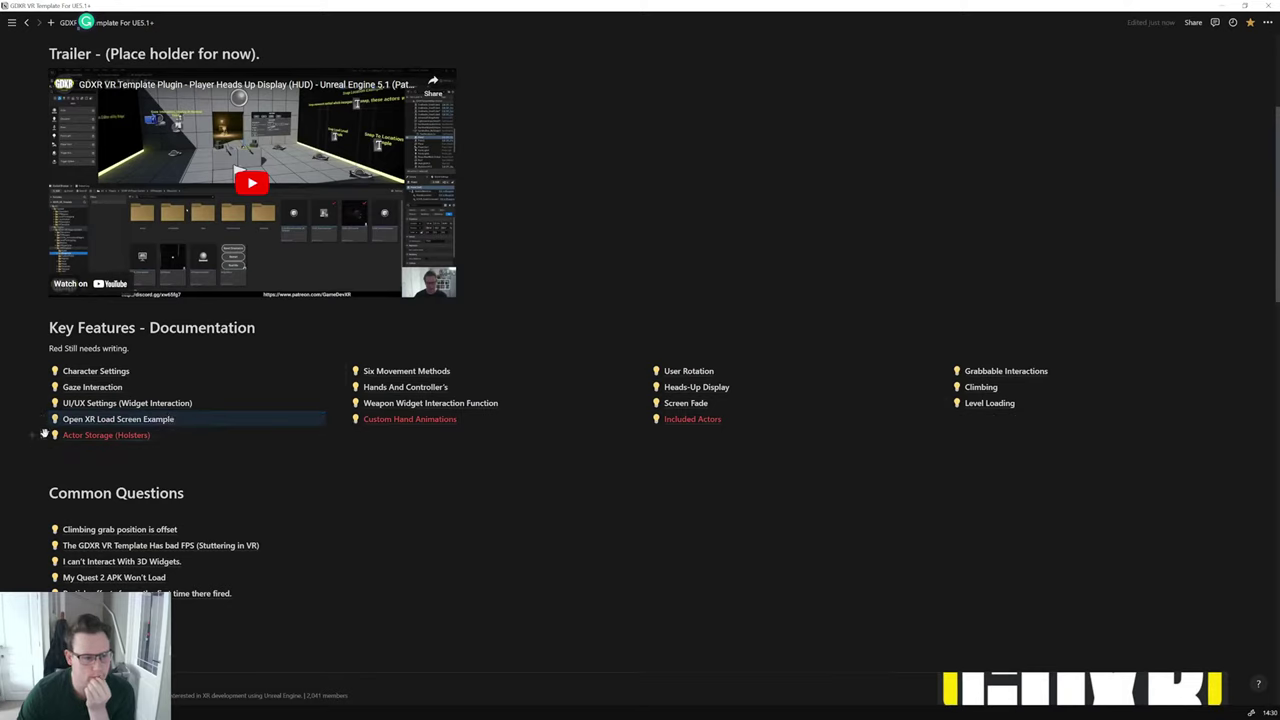
left_click_drag(615, 439, 998, 453)
scroll(684, 469, "down", 5)
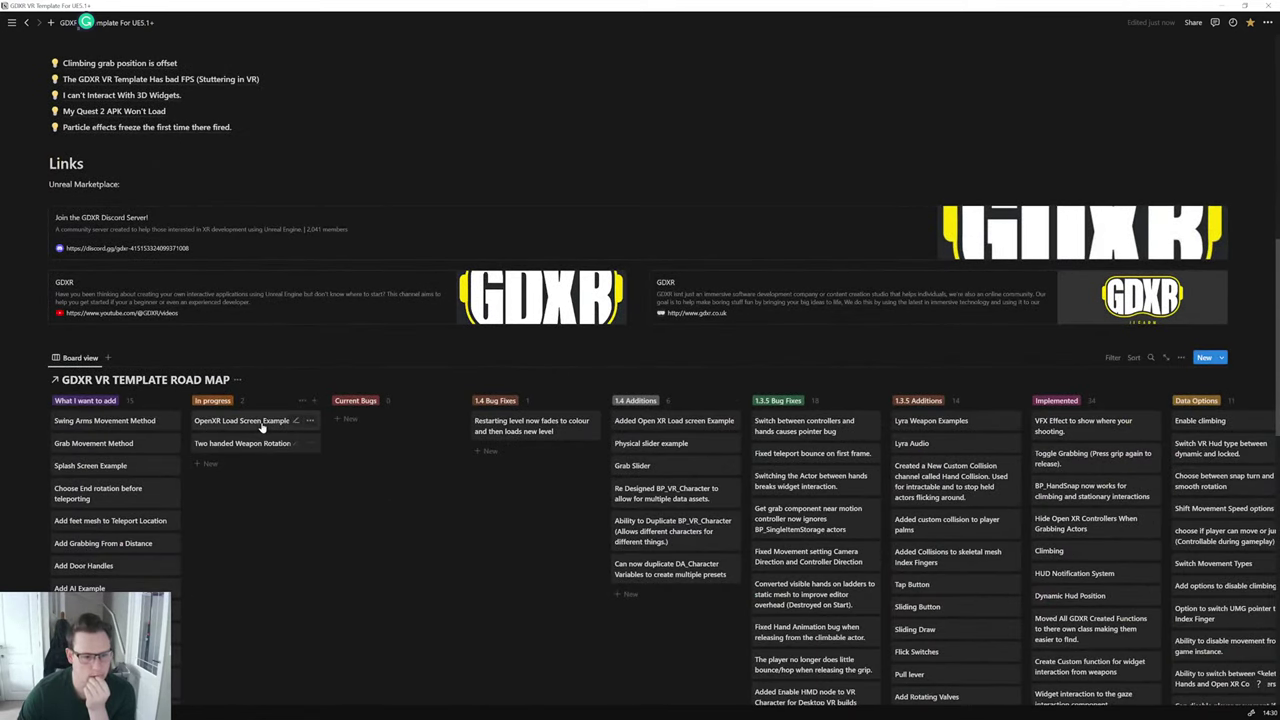
Step: Move the OpenXR Load Screen Example card to 1.4 Additions, delete it, and minimise Notion
left_click_drag(265, 428, 694, 417)
left_click(735, 421)
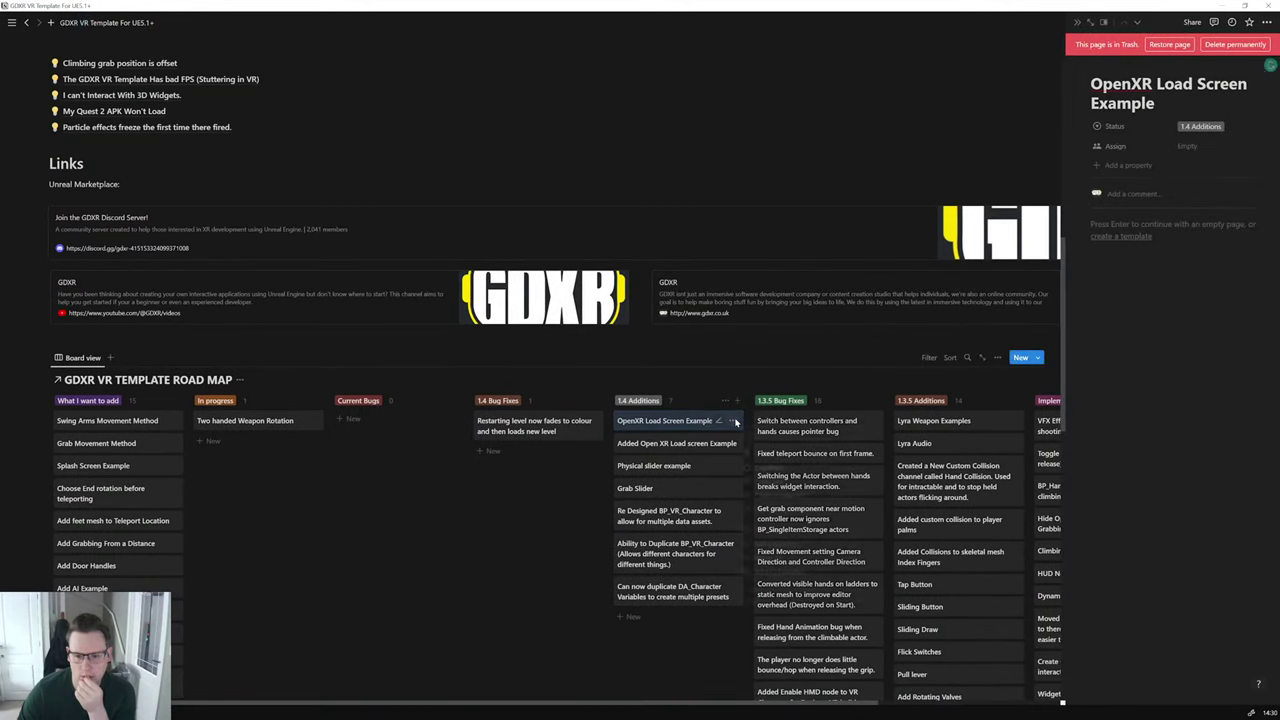
left_click(735, 421)
left_click(766, 464)
left_click(502, 540)
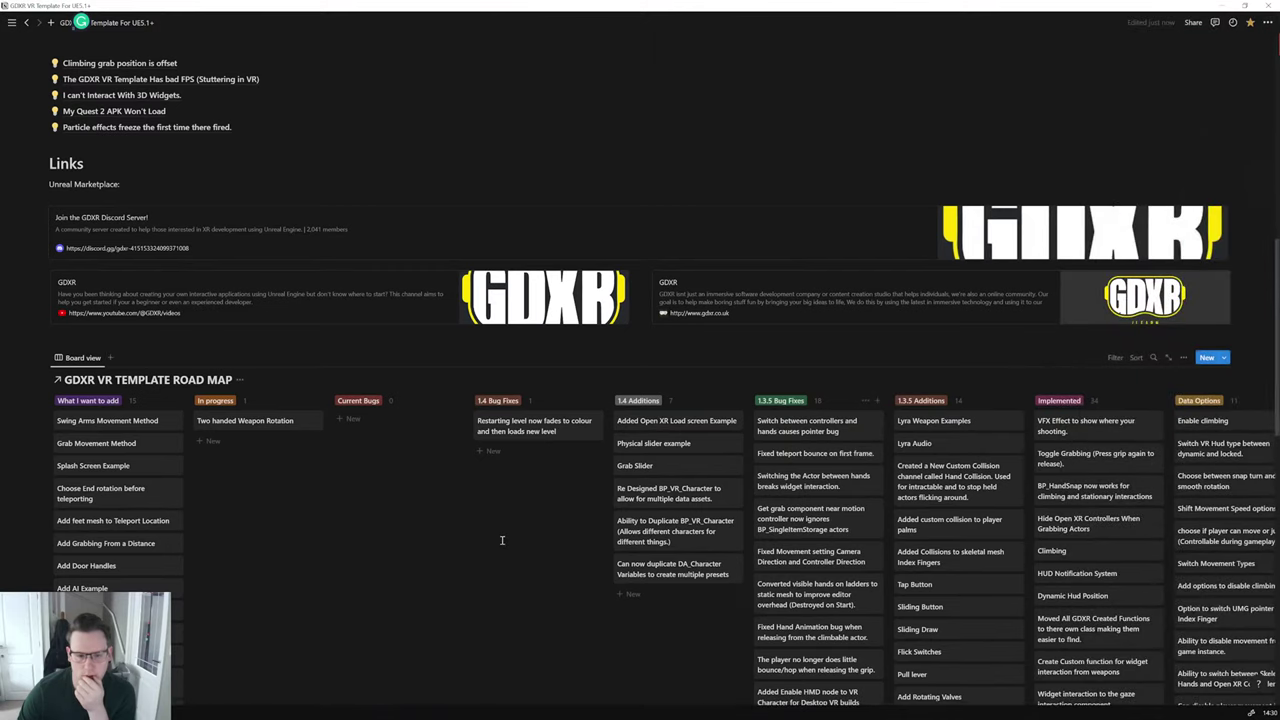
scroll(515, 515, "down", 1)
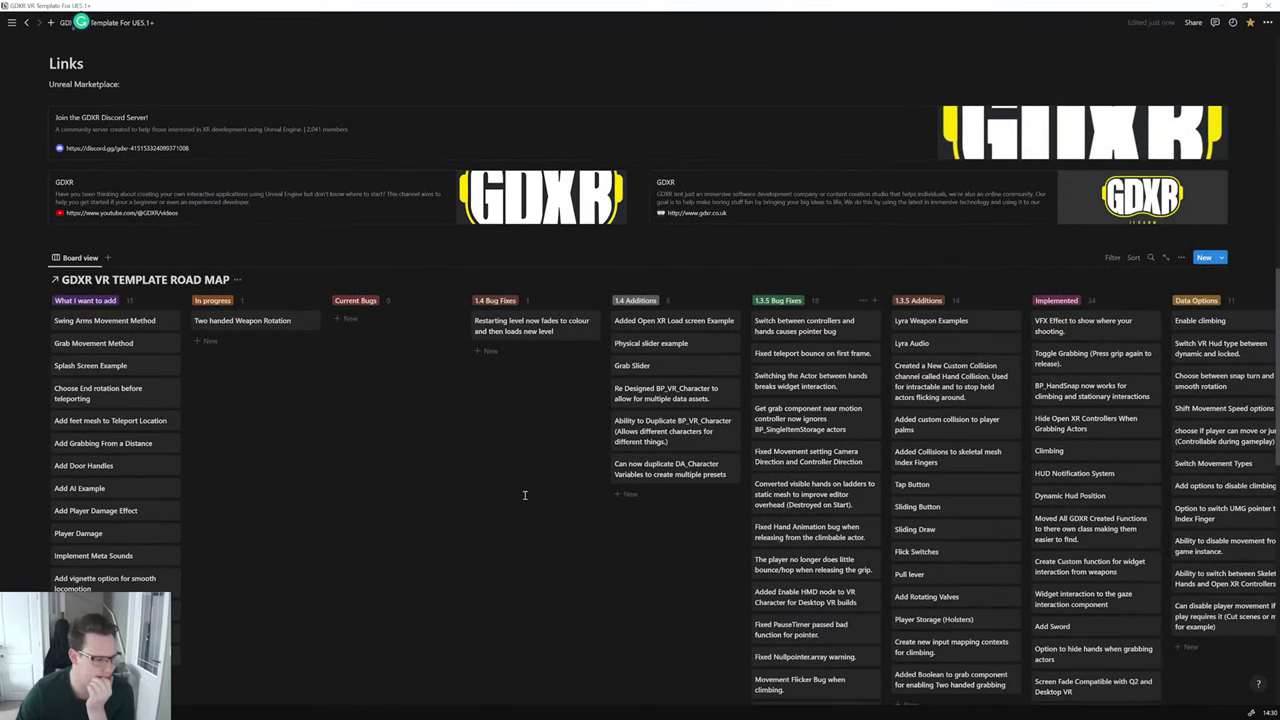
left_click(1229, 6)
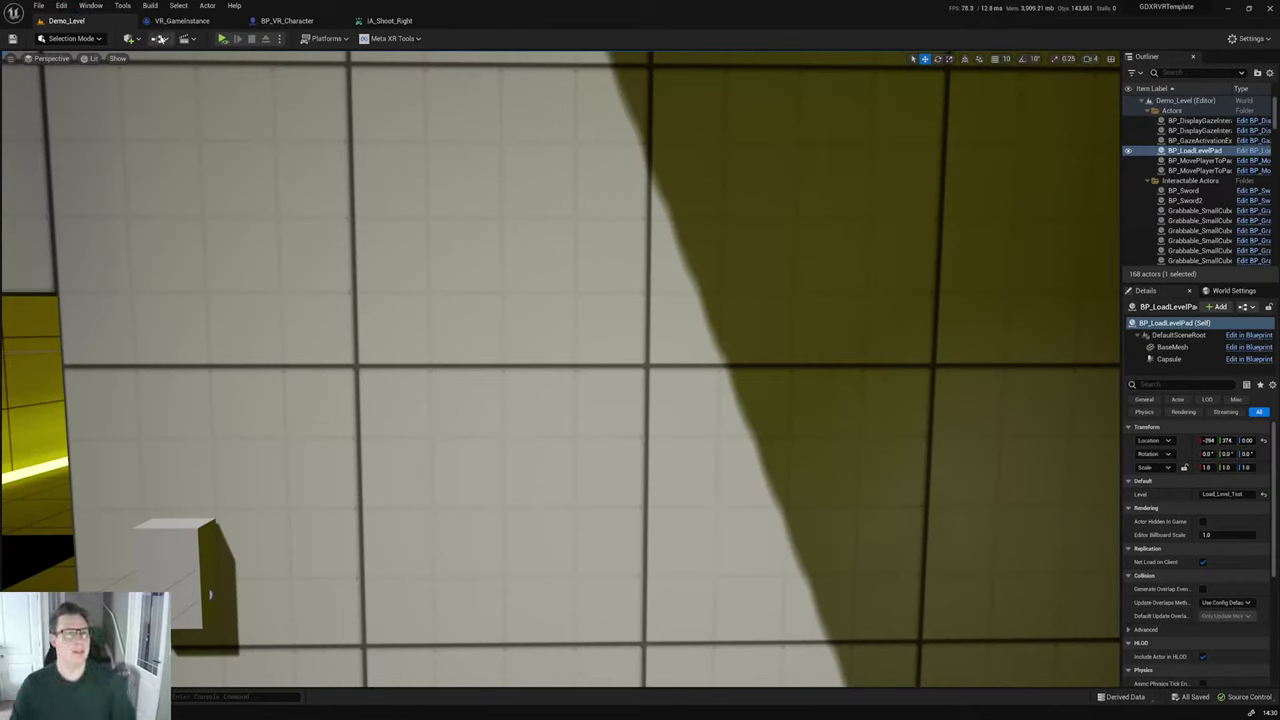
Step: Place a Text Render Actor on the wall, set its Z rotation to 180 and slide it left
left_click(130, 38)
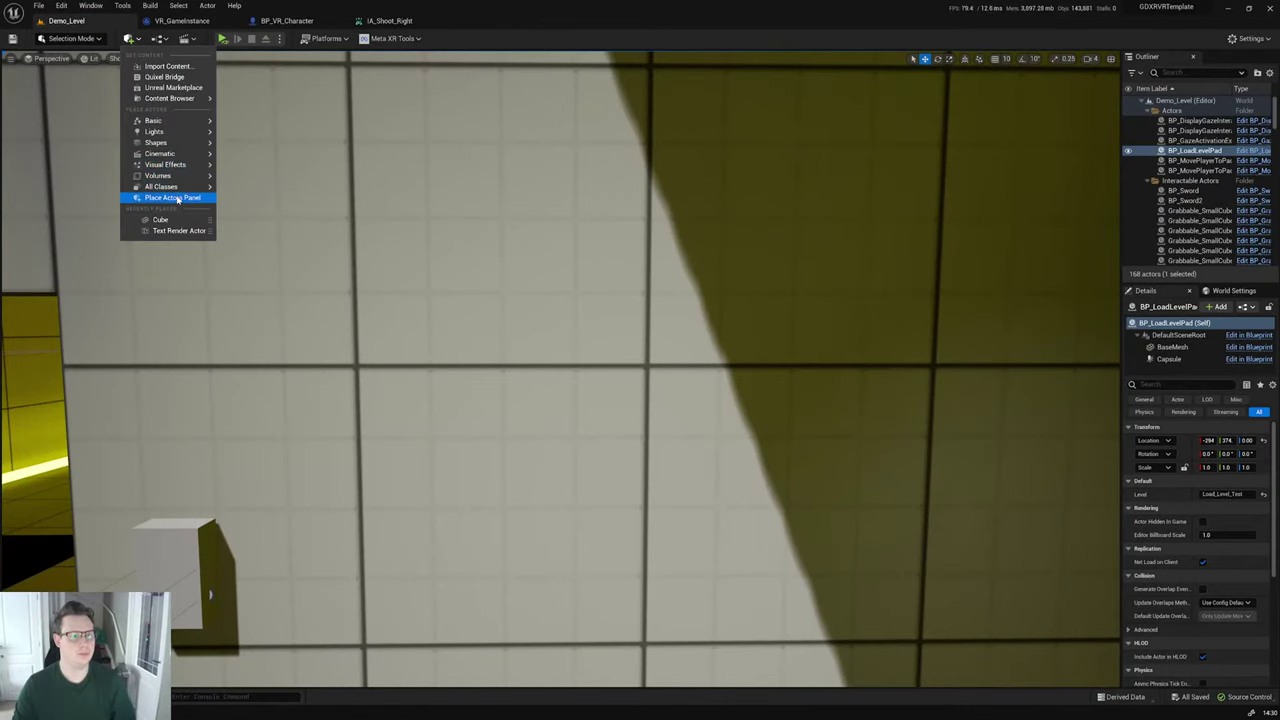
left_click(181, 231)
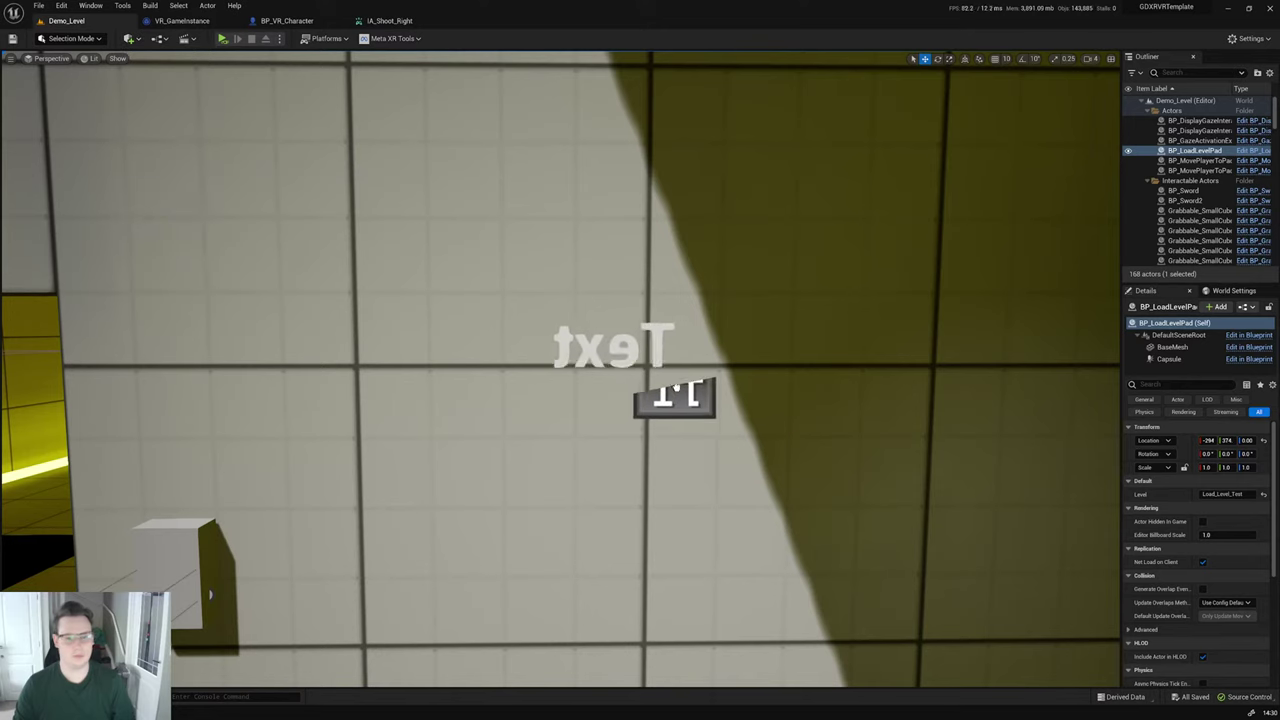
mouse_move(677, 388)
left_mouse_down()
mouse_move(700, 398)
mouse_move(691, 387)
left_mouse_up()
key("e")
key("w")
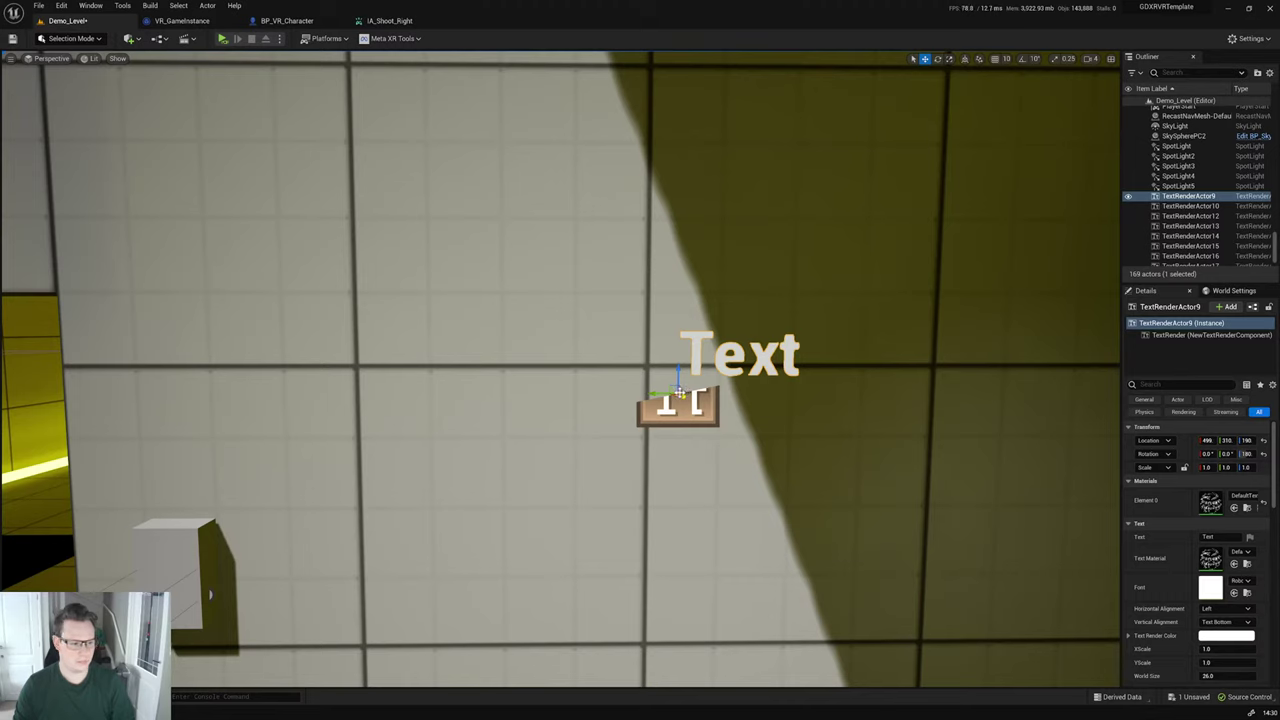
left_click_drag(666, 394, 356, 390)
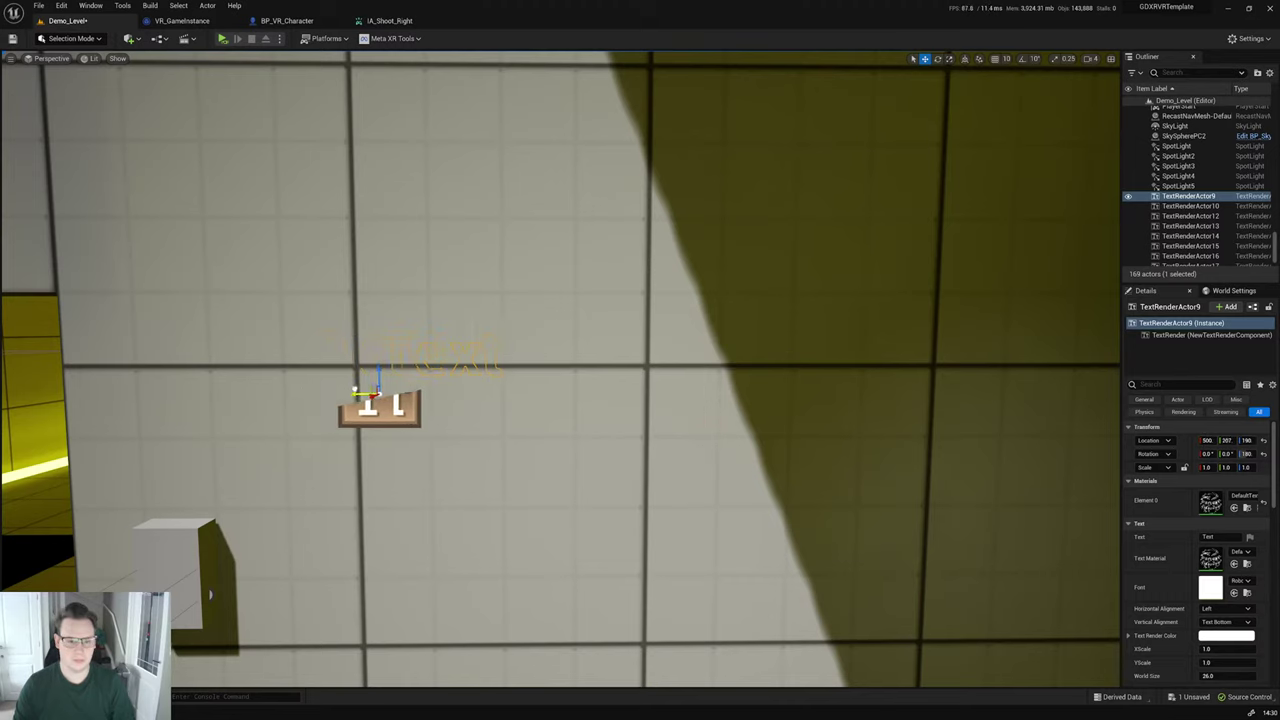
left_click(1247, 454)
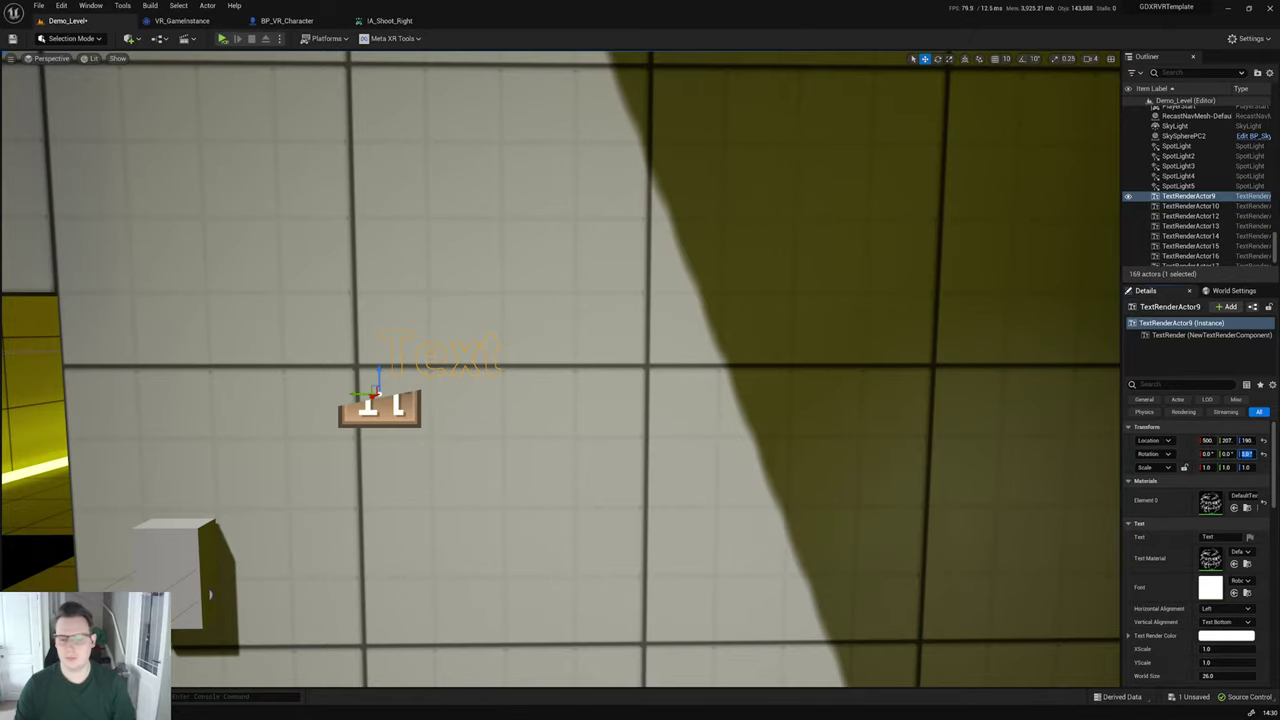
key("f")
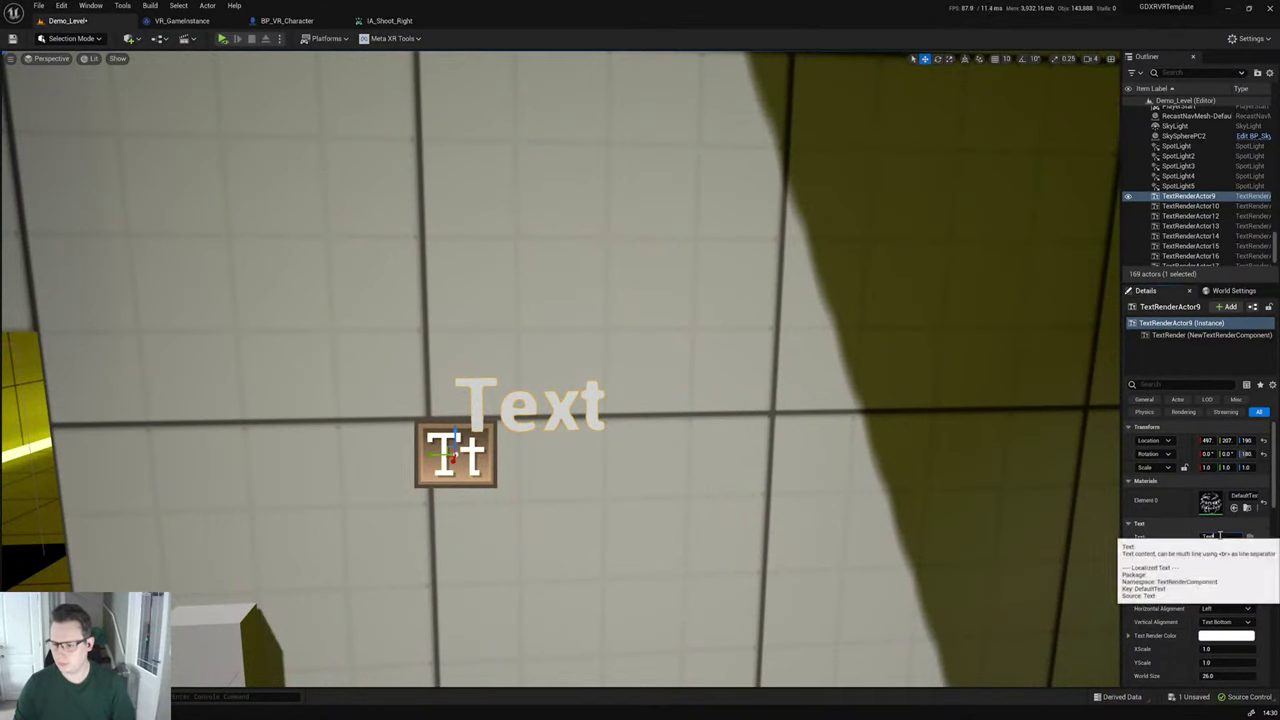
Step: Change the sign's text to 'Gone for Food, Back in 20minute'
left_click(1212, 537)
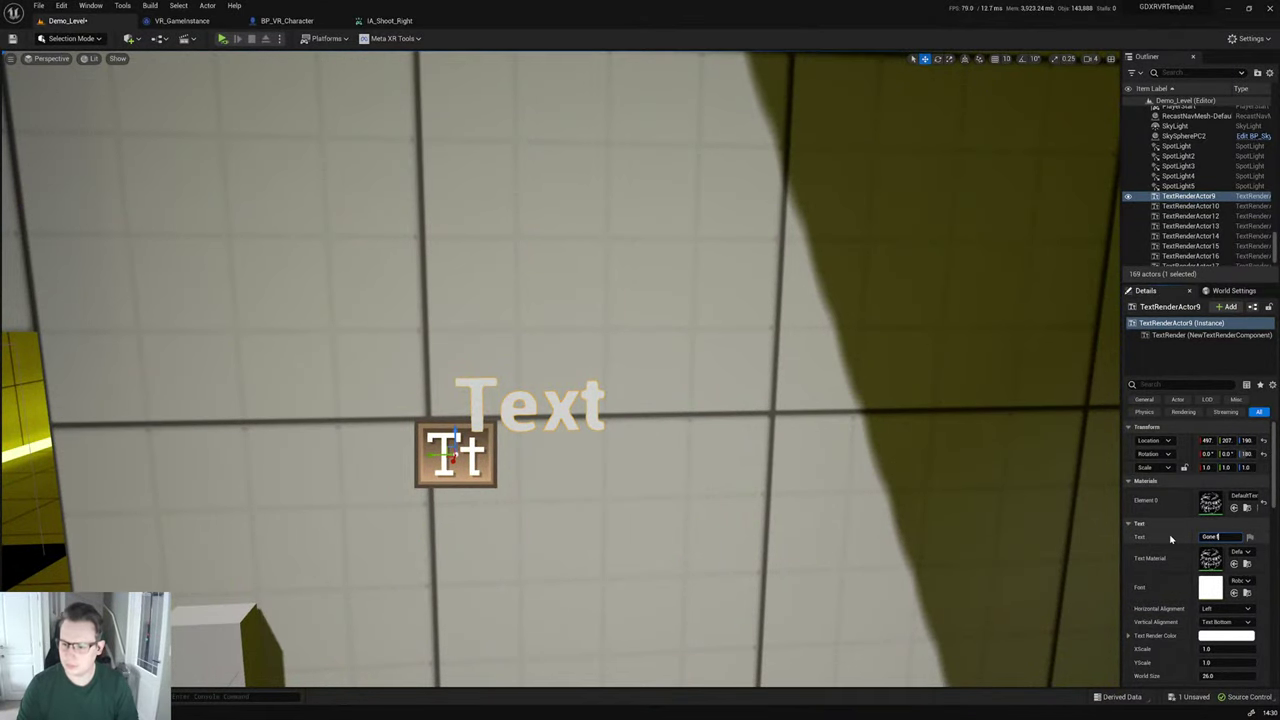
type("Gone for Food")
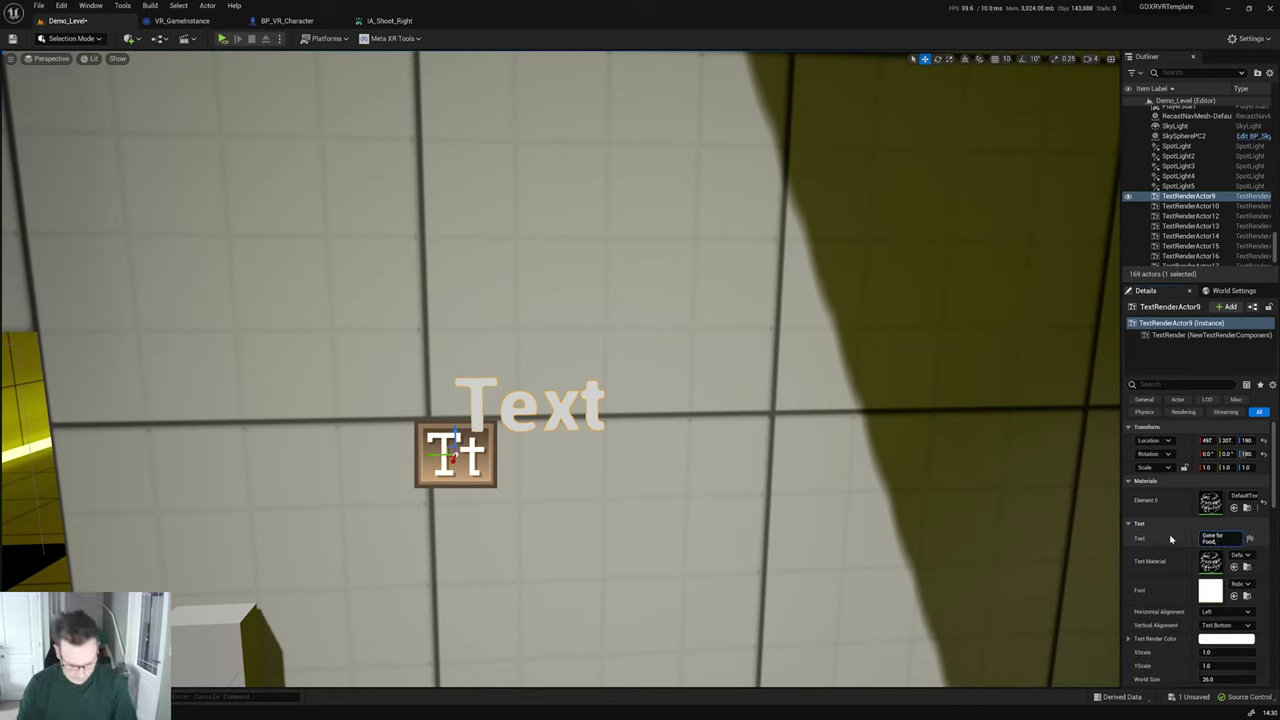
type(", Back in")
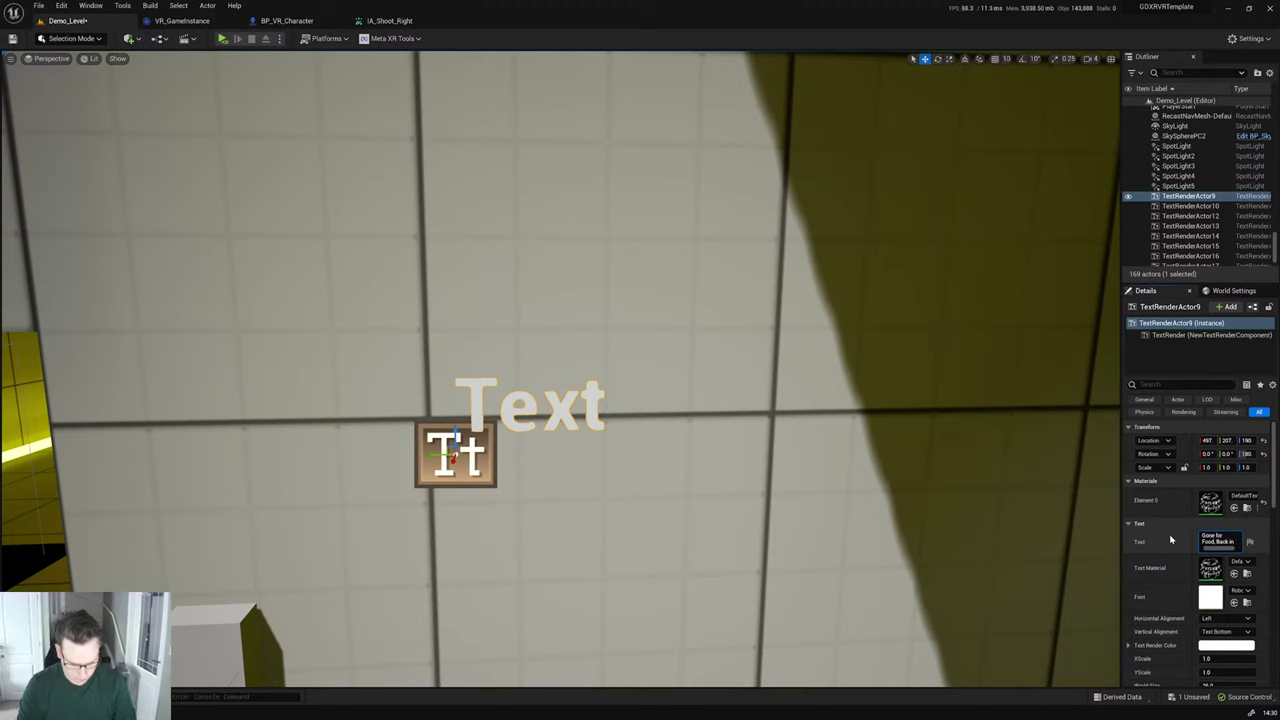
type(" 20minutes")
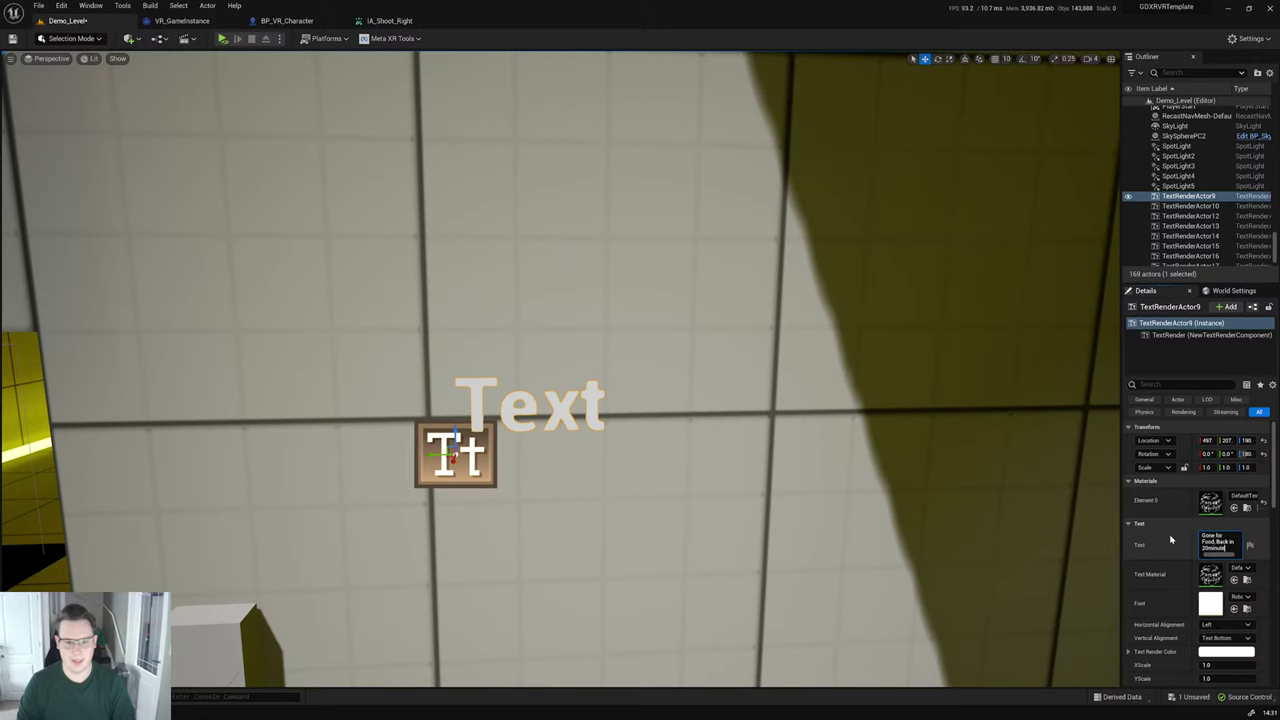
key("Return")
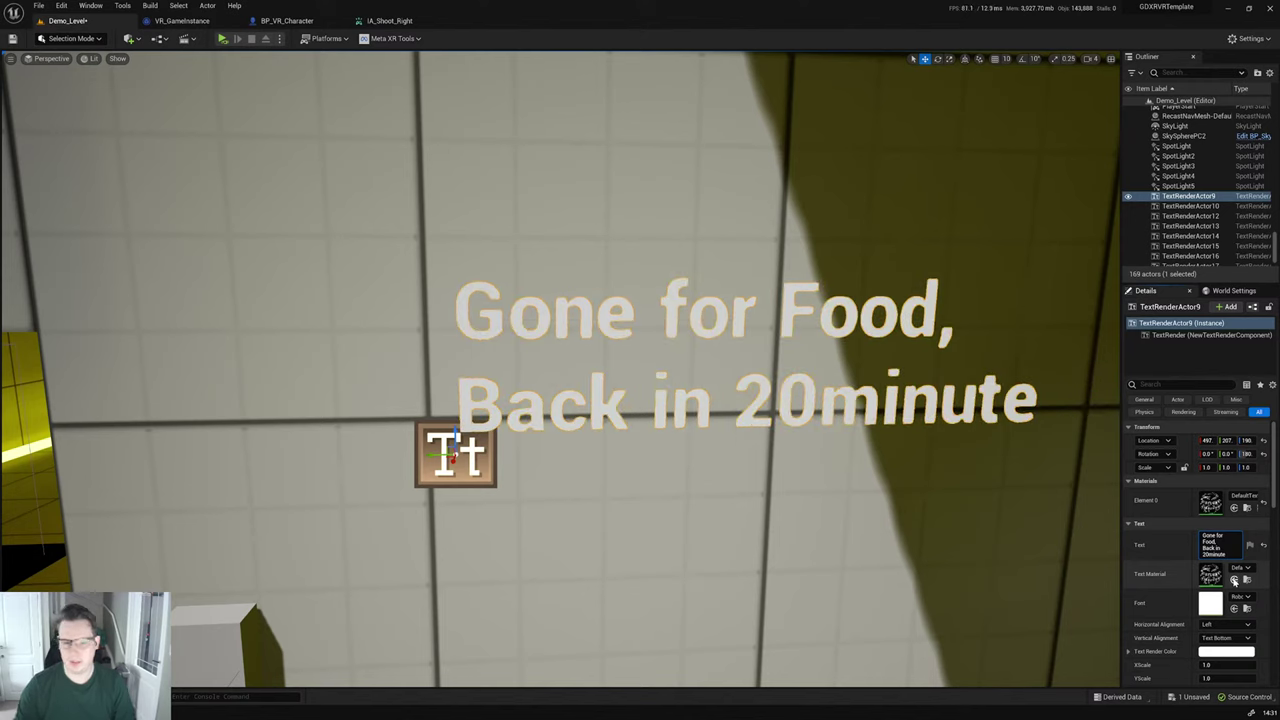
Step: Shift the sign further left and start darkening its text colour to black
left_click_drag(431, 451, 284, 456)
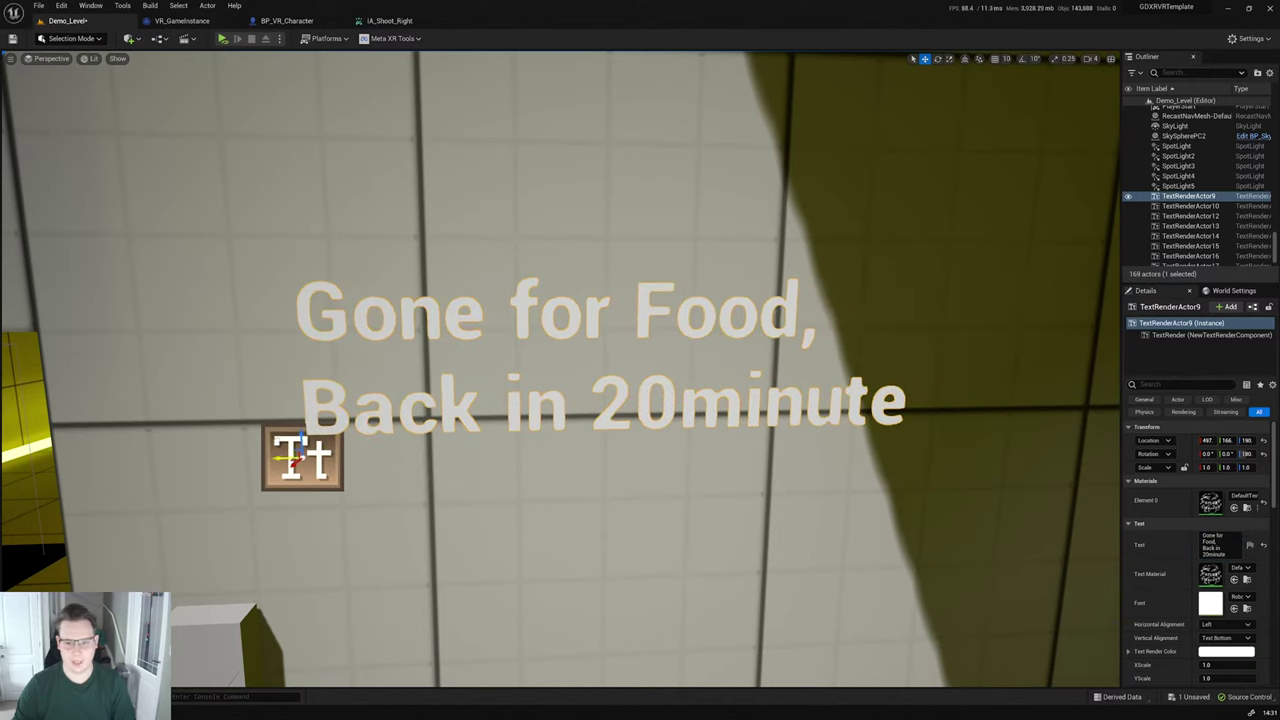
left_click(1226, 651)
mouse_move(1140, 575)
left_mouse_down()
mouse_move(1162, 524)
mouse_move(1150, 580)
left_mouse_up()
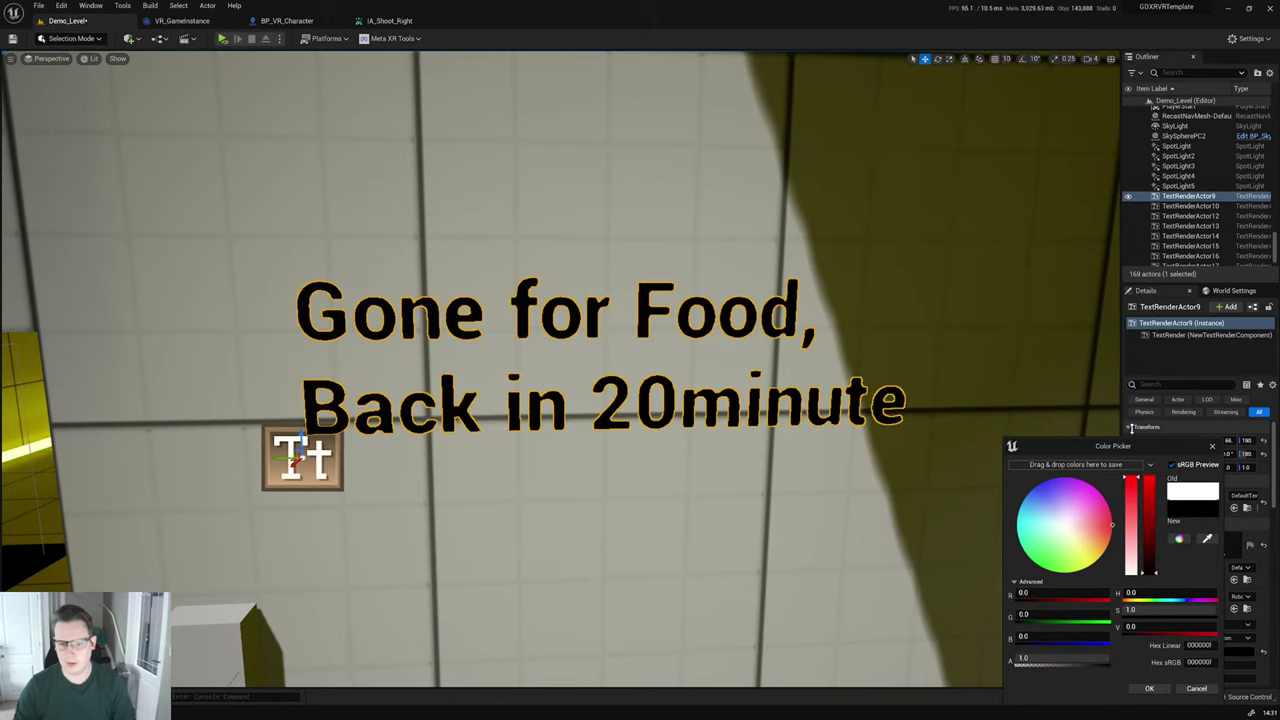
Step: Confirm the black text colour and add a '14:30' line to the sign
left_click(1149, 688)
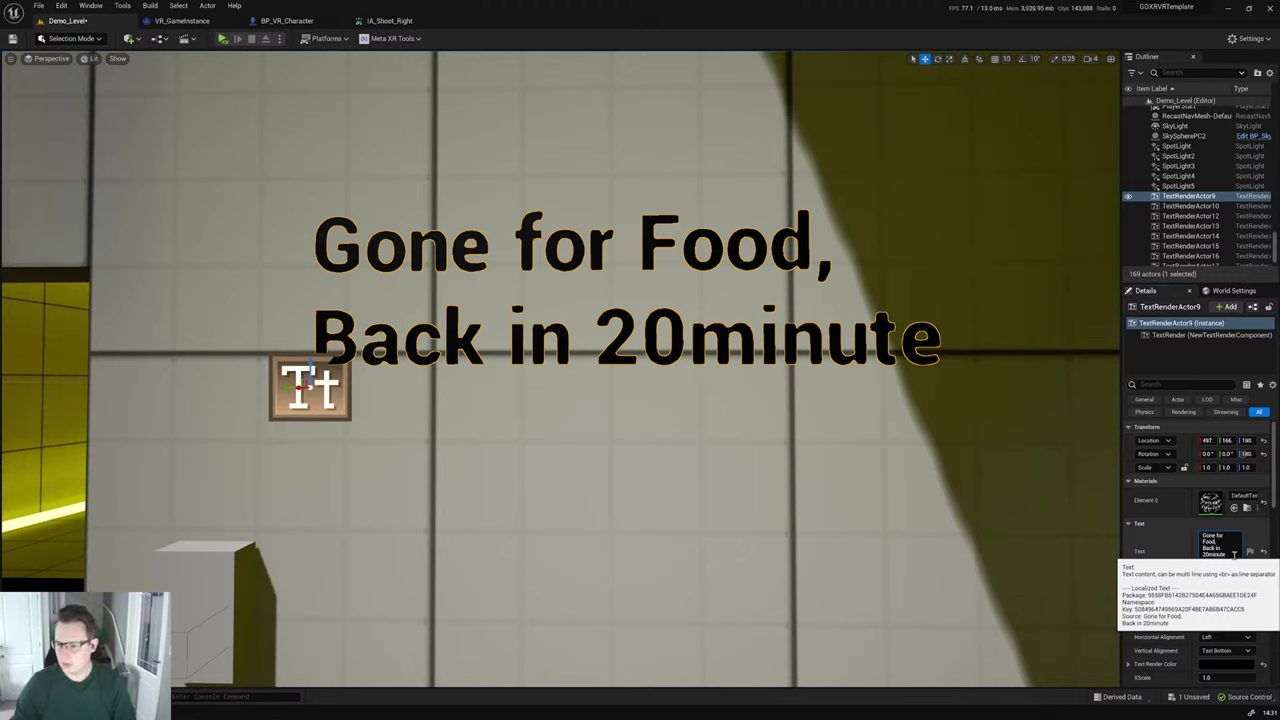
type("14")
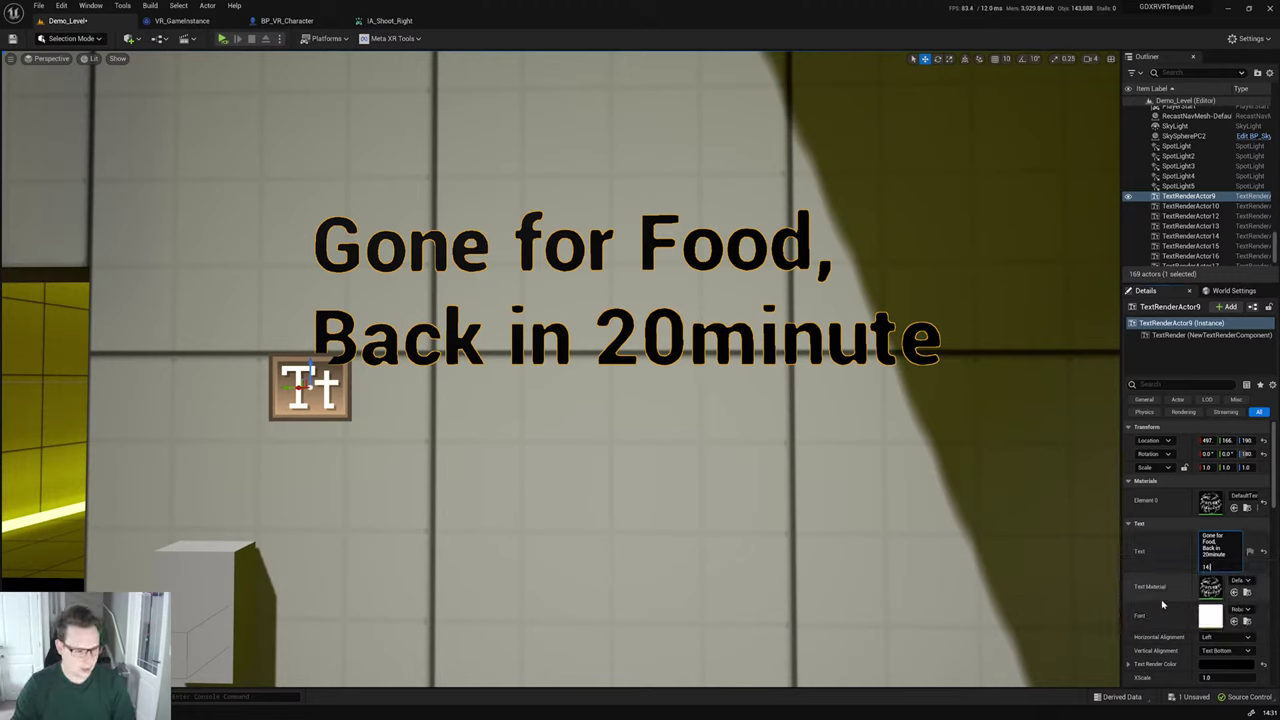
type(":30")
key("Return")
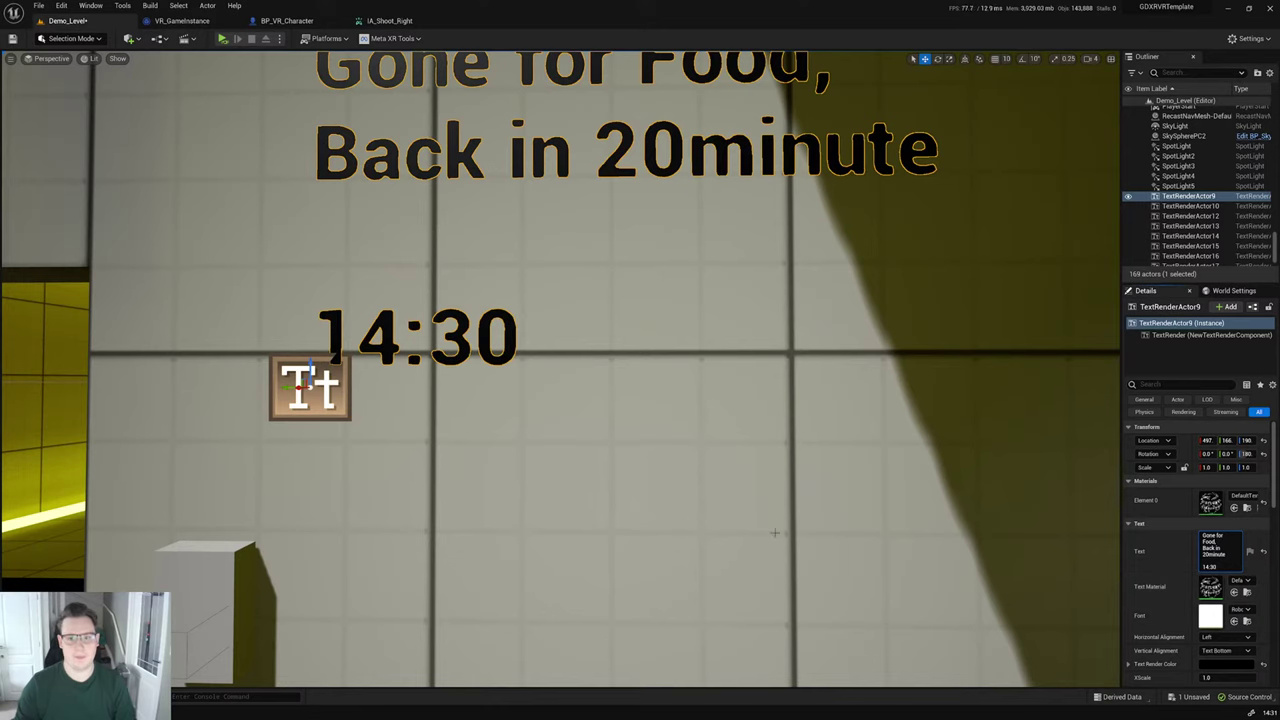
Step: Centre-align the sign text and move the sign right and lower on the wall
left_click(1226, 637)
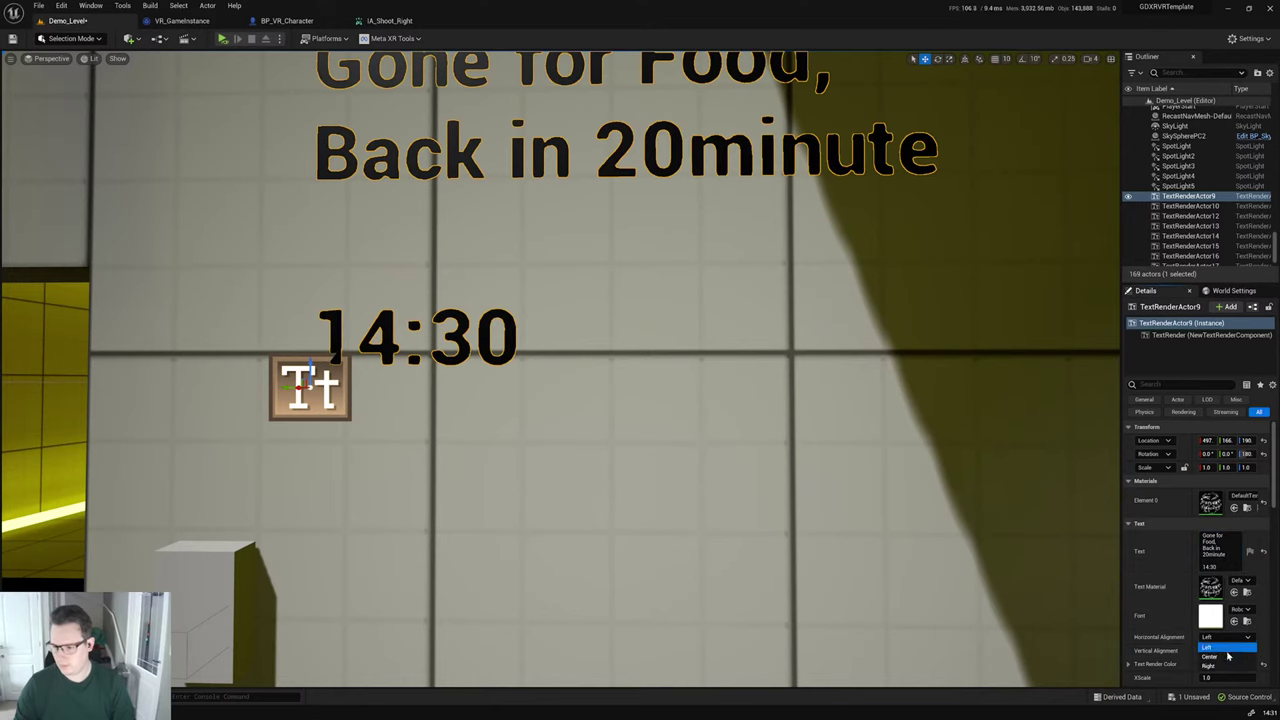
left_click(1226, 656)
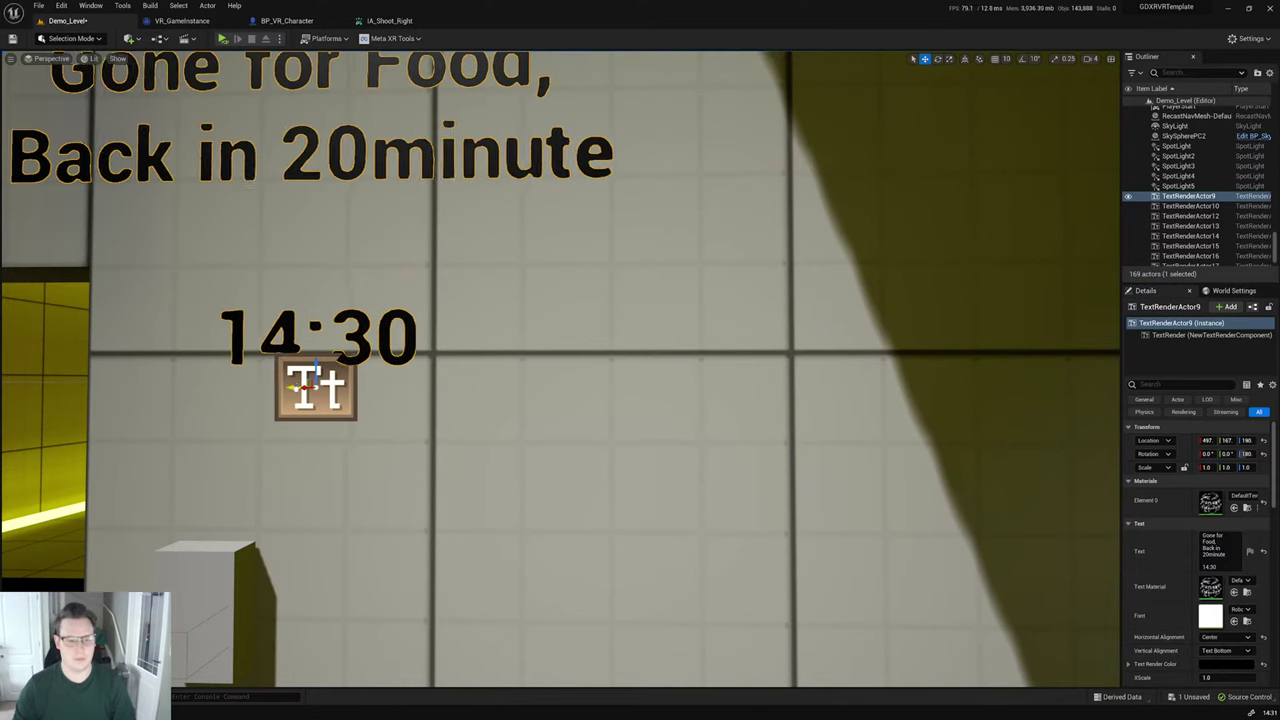
left_click_drag(1226, 440, 1250, 440)
left_click_drag(588, 362, 588, 558)
middle_click_drag(702, 413, 674, 401)
key("g")
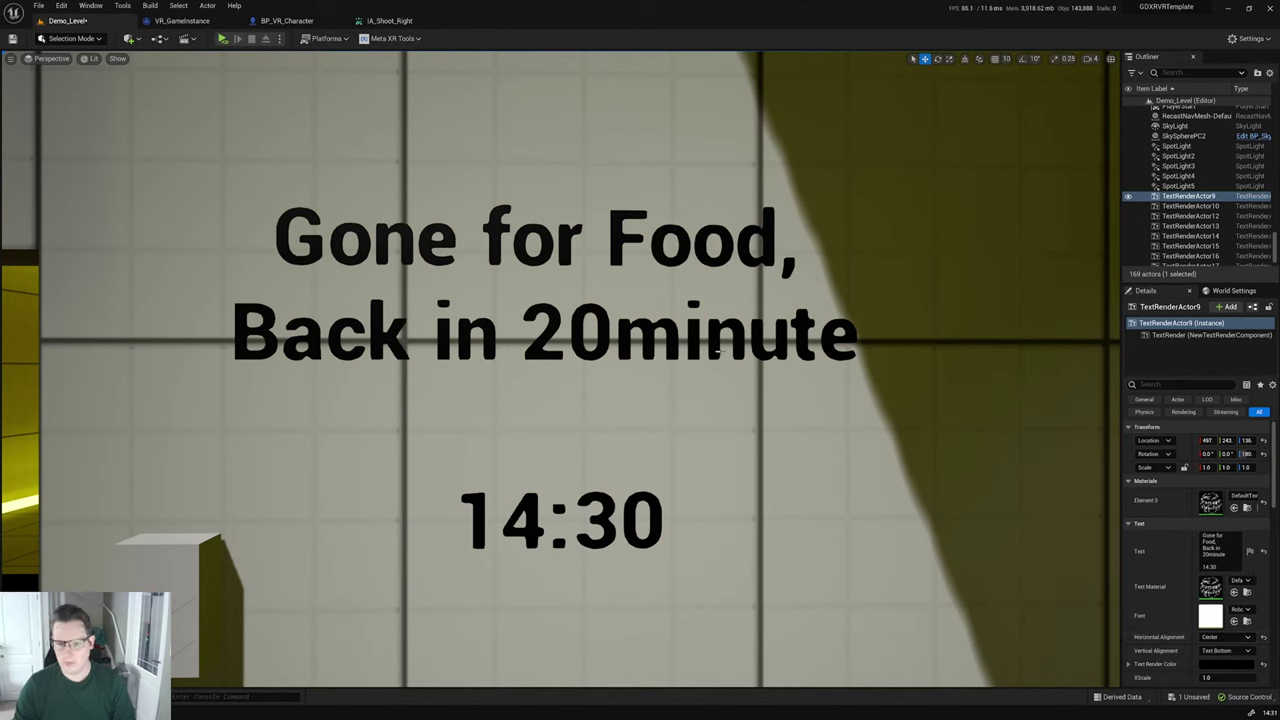
key("g")
Step: Correct the sign text to read 'Back in 20minutes'
left_click(1222, 554)
type("s")
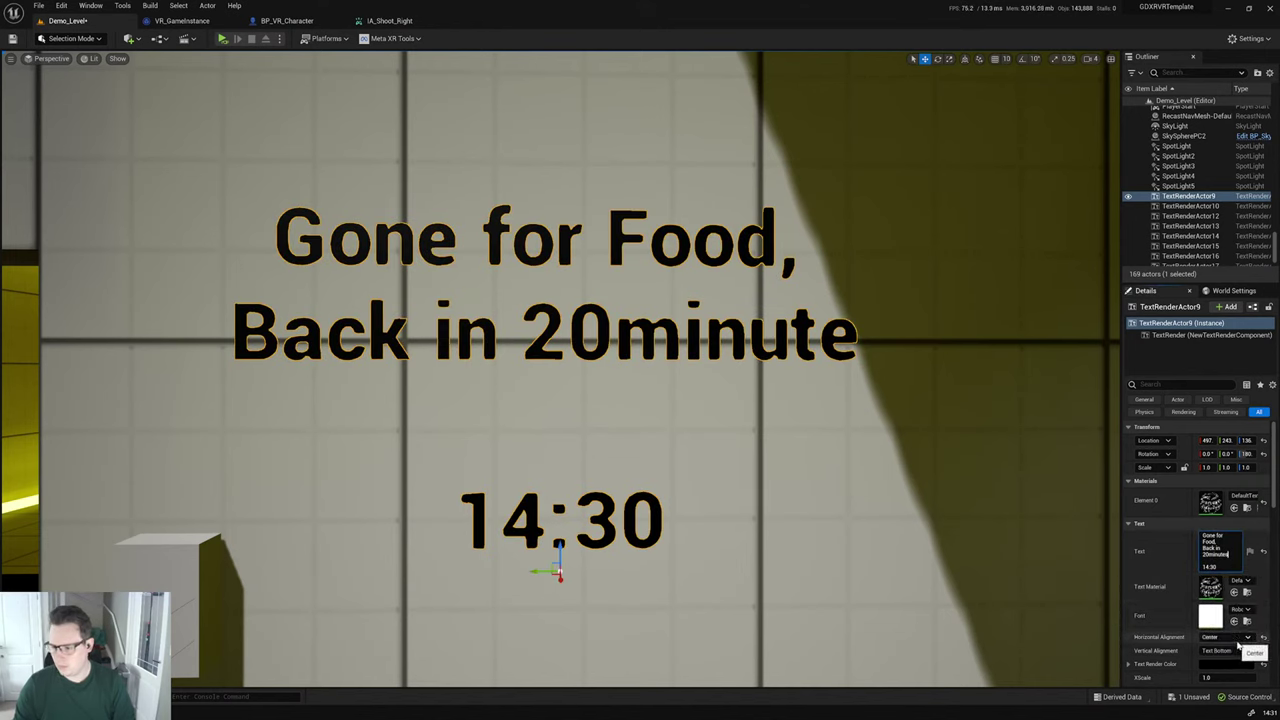
scroll(1226, 628, "down", 2)
left_click(1224, 622)
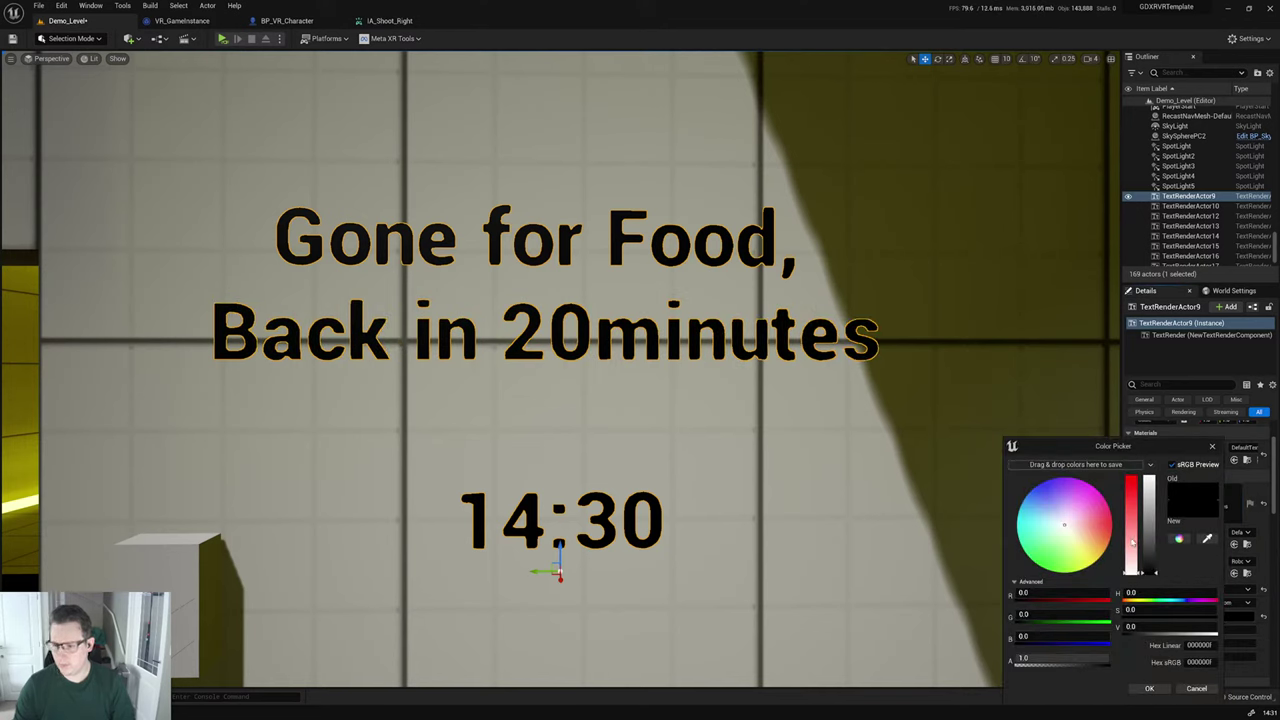
Step: Set the sign's text colour to red (FF0000) and preview it in game view
left_click_drag(1150, 526, 1149, 480)
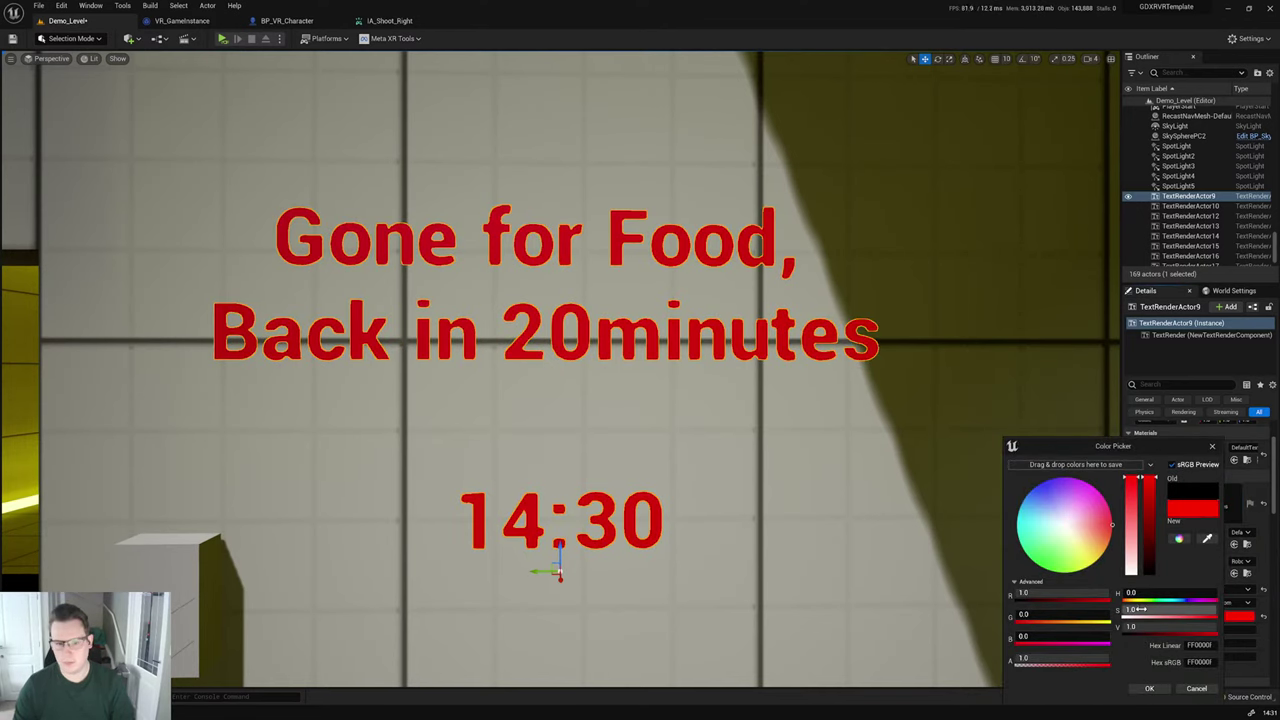
left_click(1149, 688)
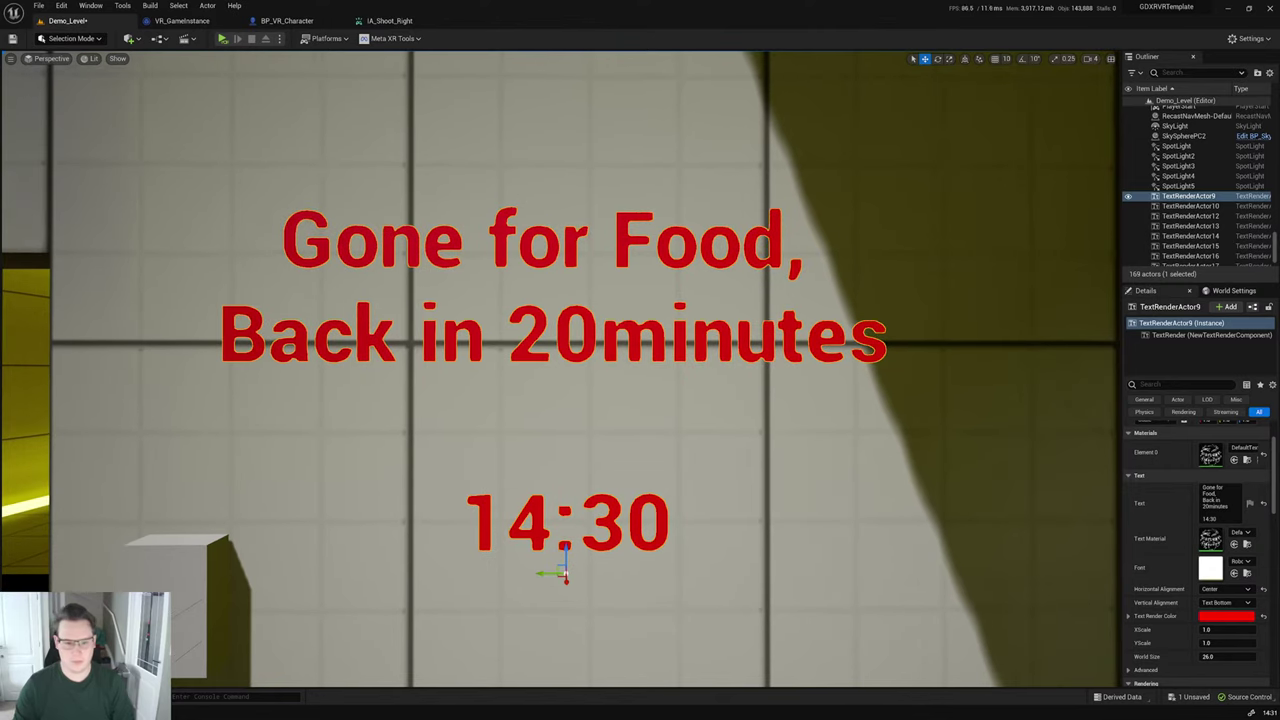
scroll(860, 482, "up", 5)
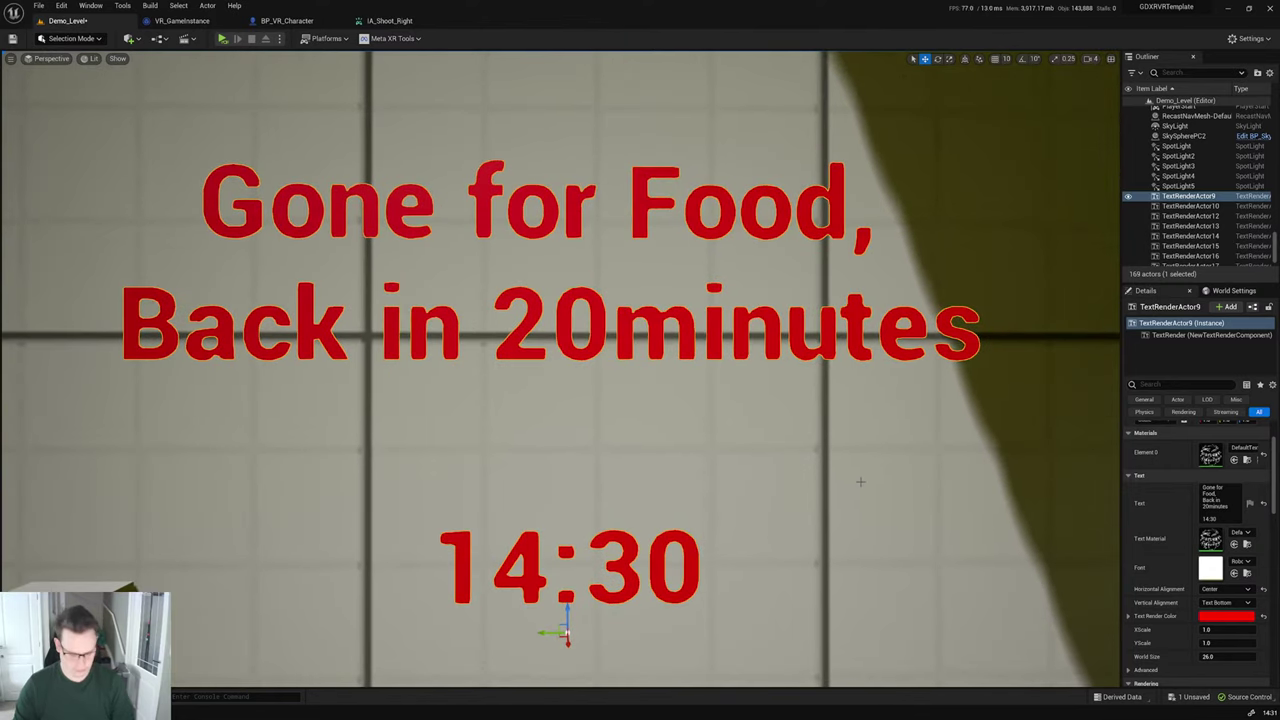
key("g")
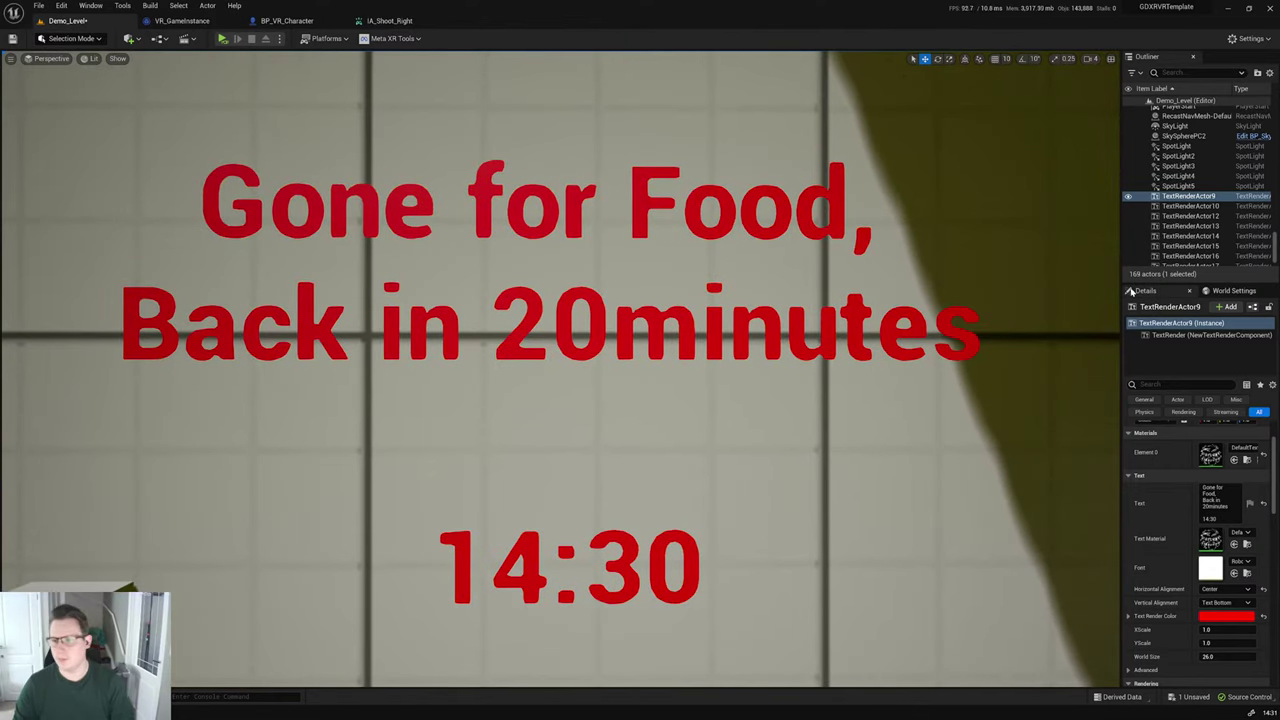
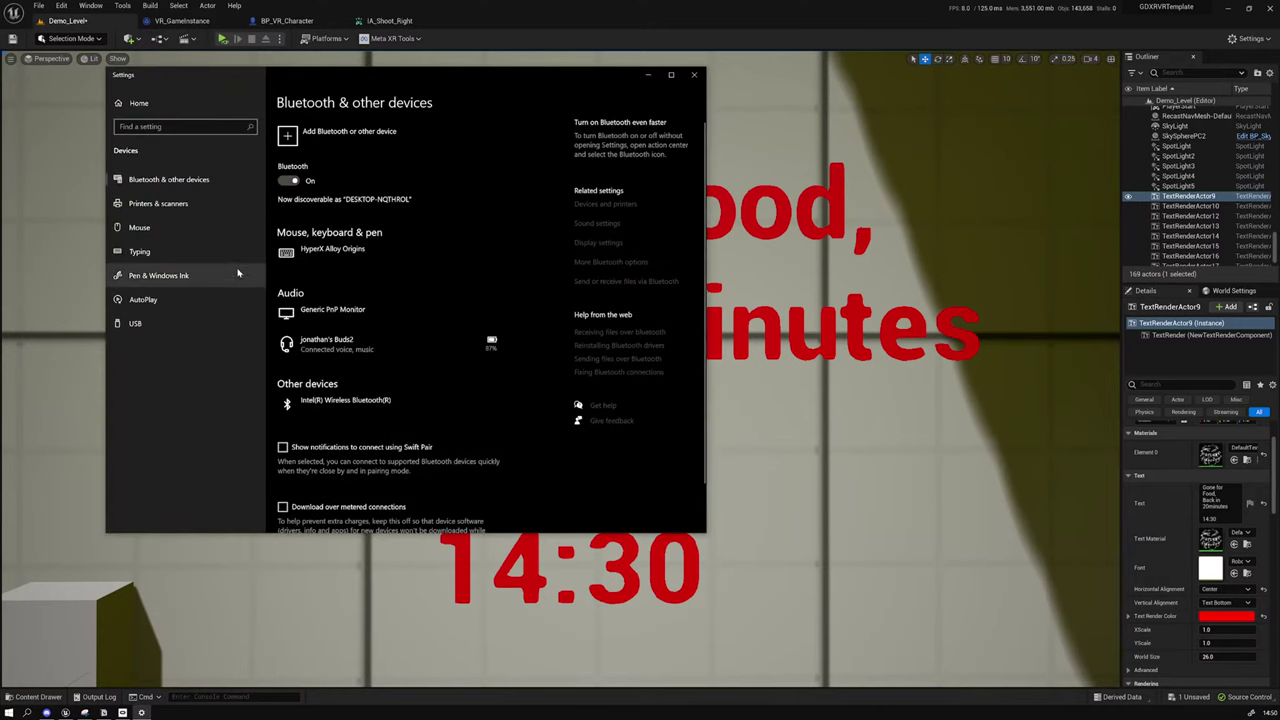
Step: Check the wireless earbuds entry among the Bluetooth devices, then minimize Windows Settings
scroll(371, 344, "down", 5)
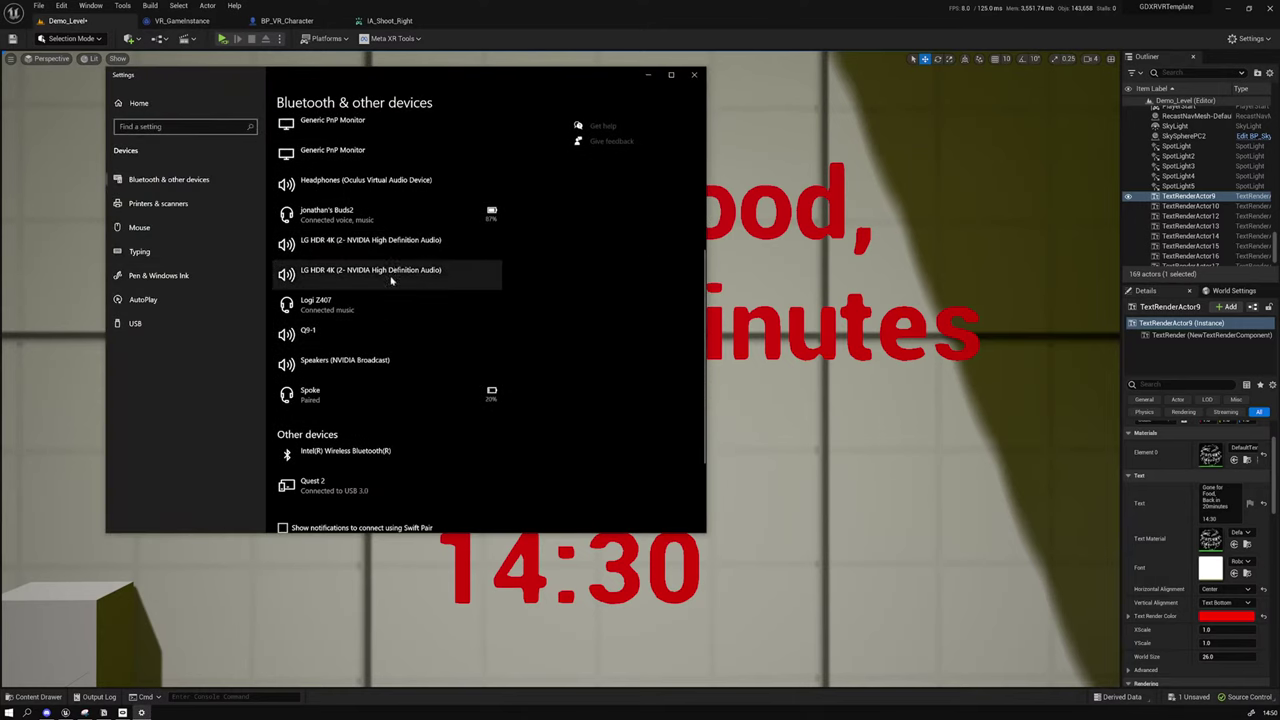
left_click(407, 210)
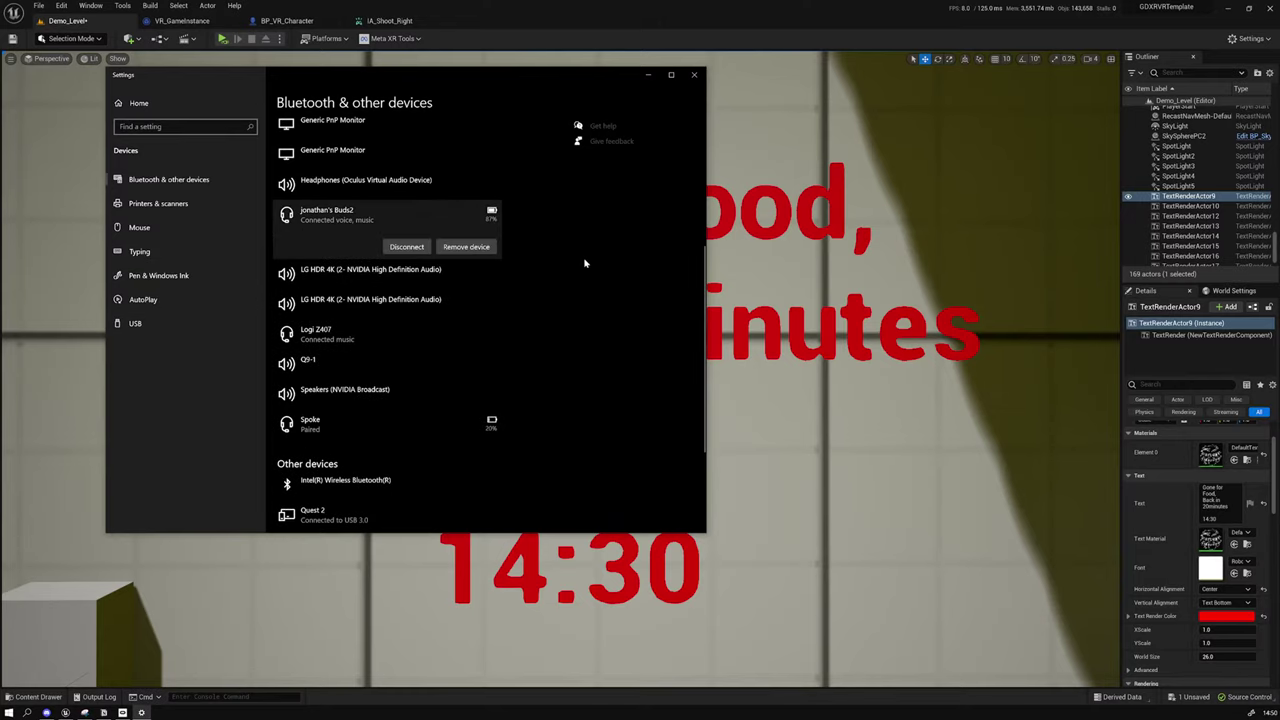
left_click(648, 75)
mouse_move(600, 394)
right_mouse_down()
mouse_move(643, 391)
mouse_move(585, 392)
right_mouse_up()
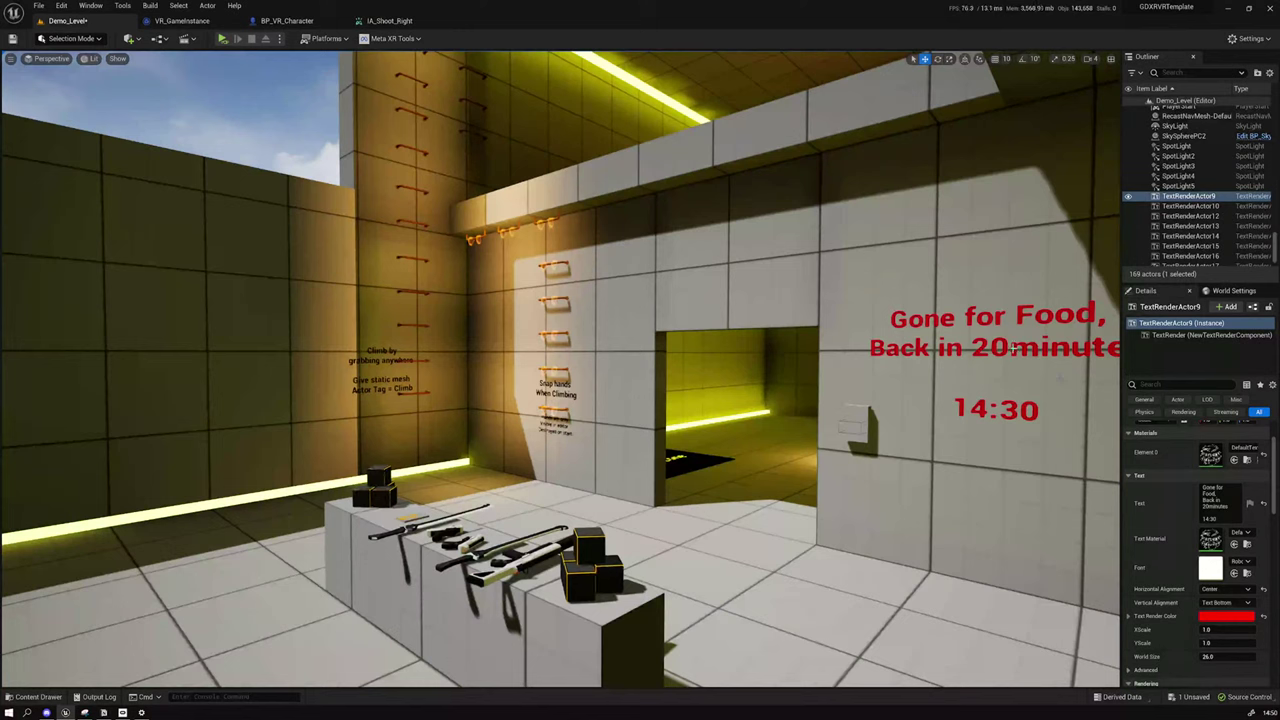
Step: Delete the 'Gone for Food 14:30' text sign, glance at VR_GameInstance, then switch to Notion
key("Delete")
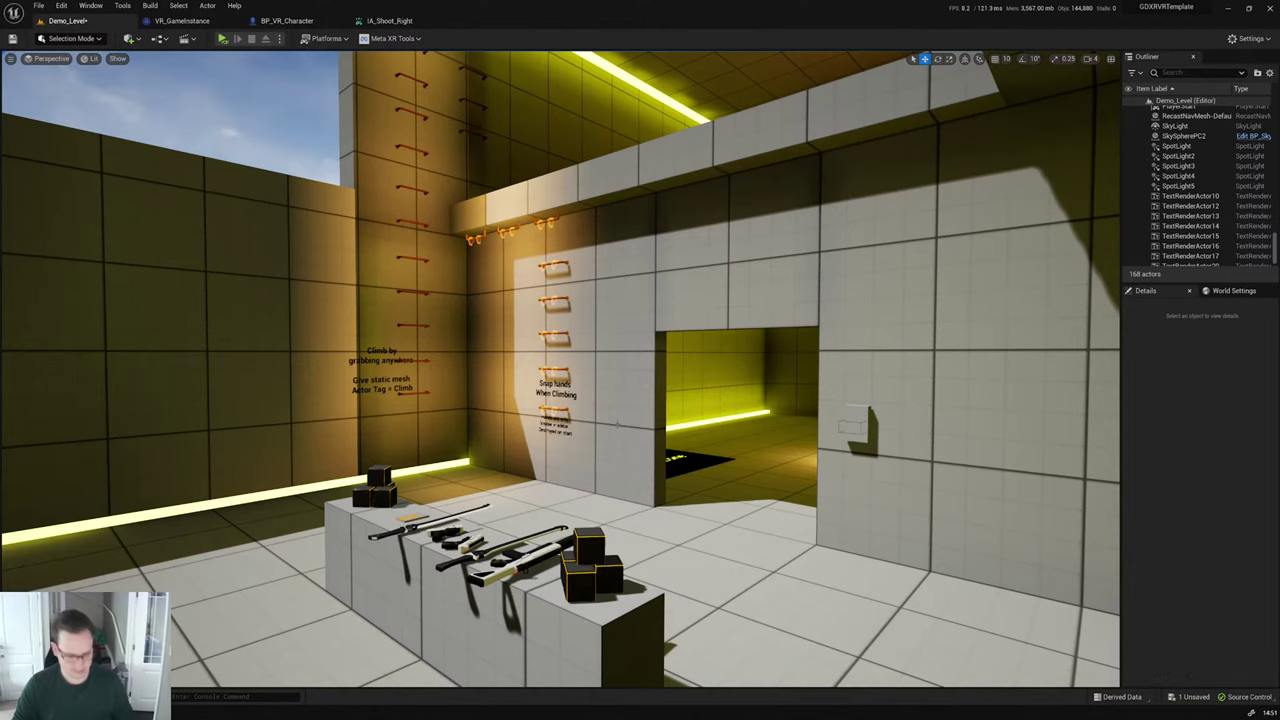
mouse_move(617, 425)
right_mouse_down()
mouse_move(690, 428)
mouse_move(630, 428)
right_mouse_up()
left_click(182, 20)
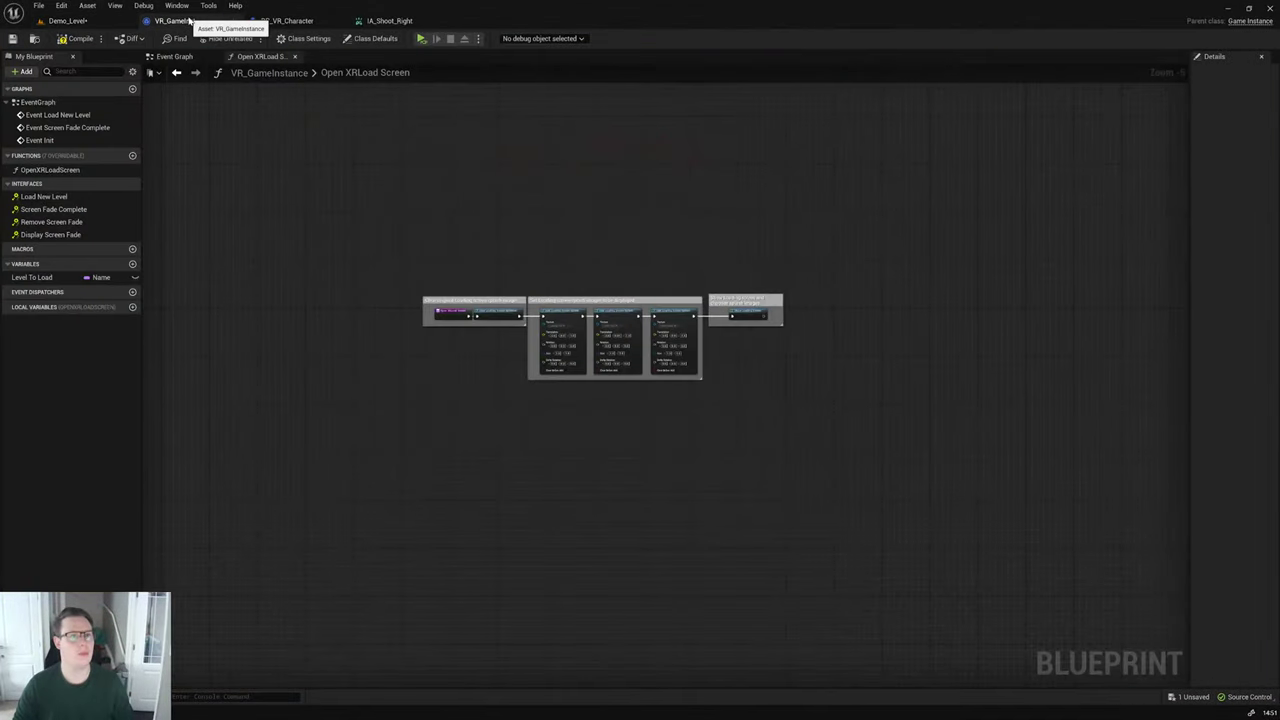
scroll(623, 294, "up", 3)
scroll(609, 243, "down", 1)
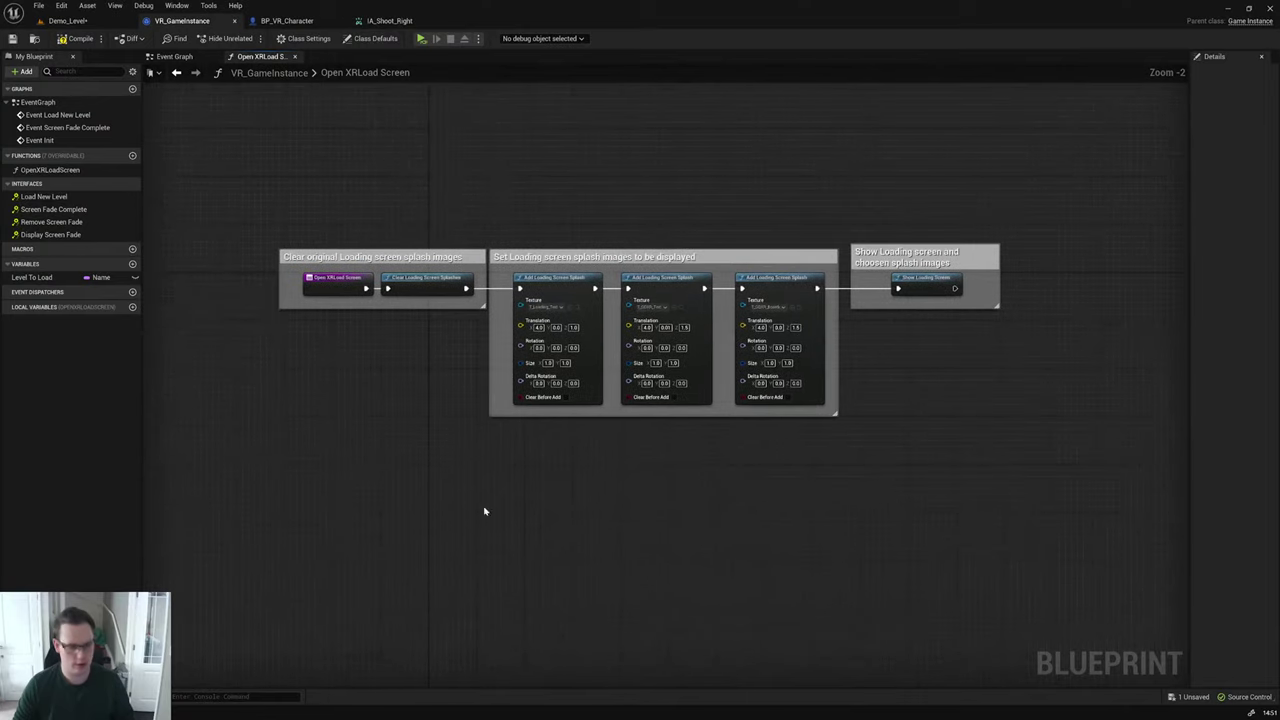
key("alt+Tab")
Step: Drag the 'Two handed Weapon Rotation' card from In progress to What I want to add, then hide Notion
scroll(436, 347, "down", 1)
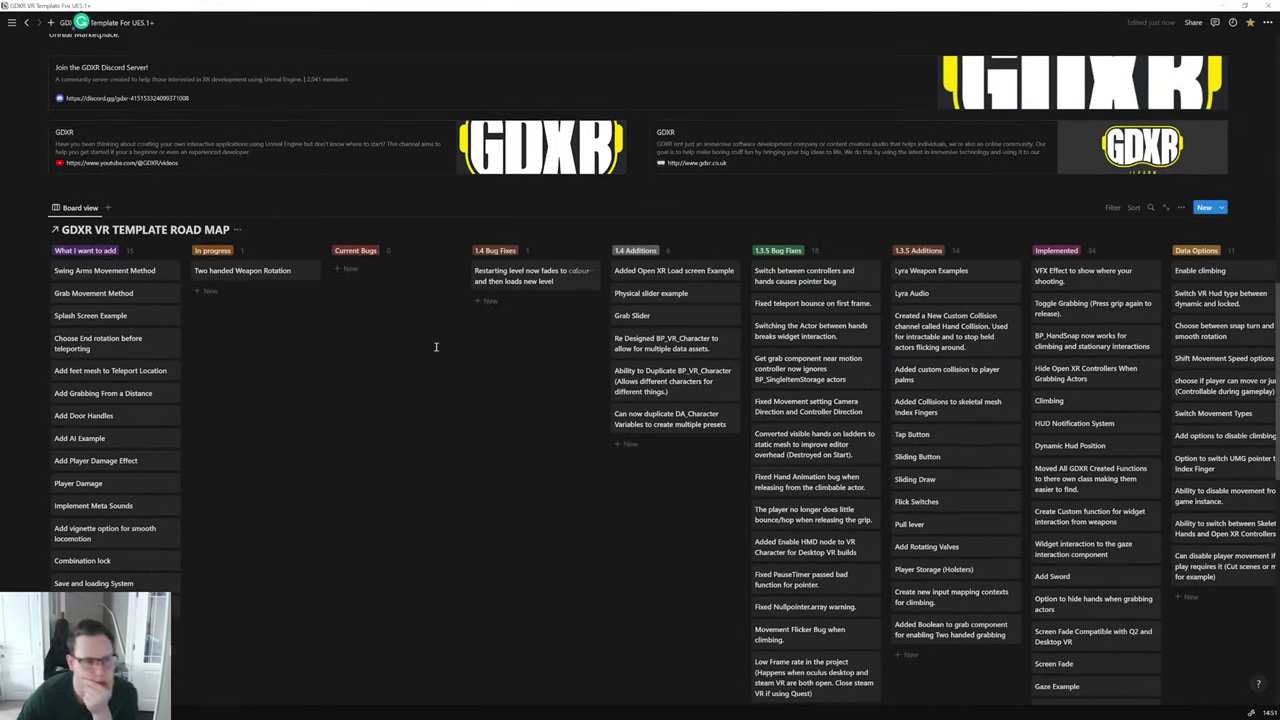
scroll(514, 340, "down", 5)
scroll(516, 345, "up", 4)
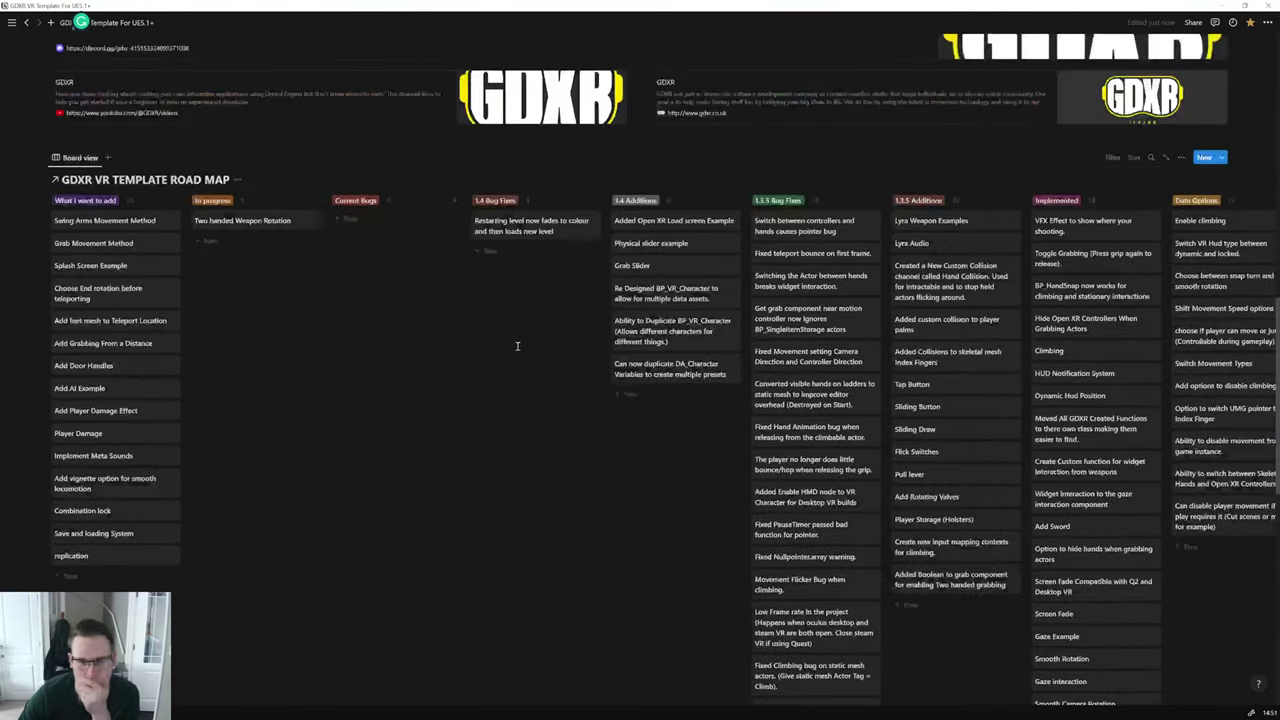
scroll(503, 350, "up", 1)
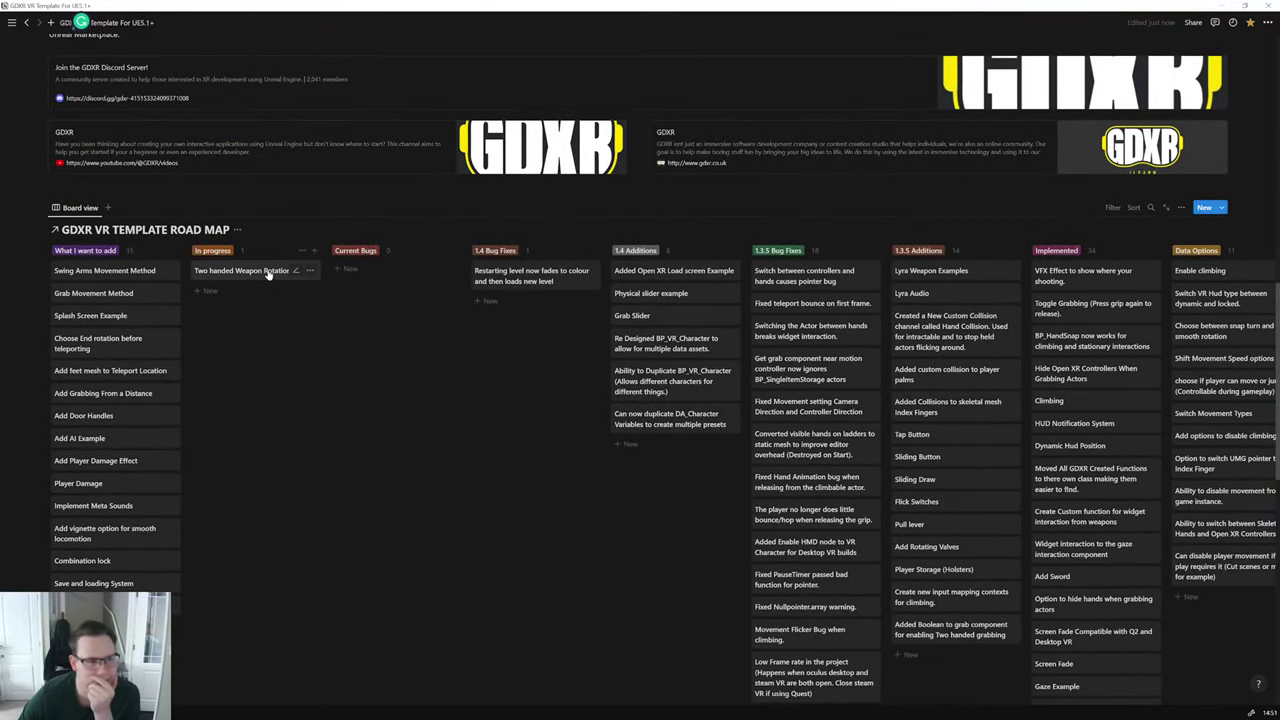
left_click_drag(268, 274, 136, 260)
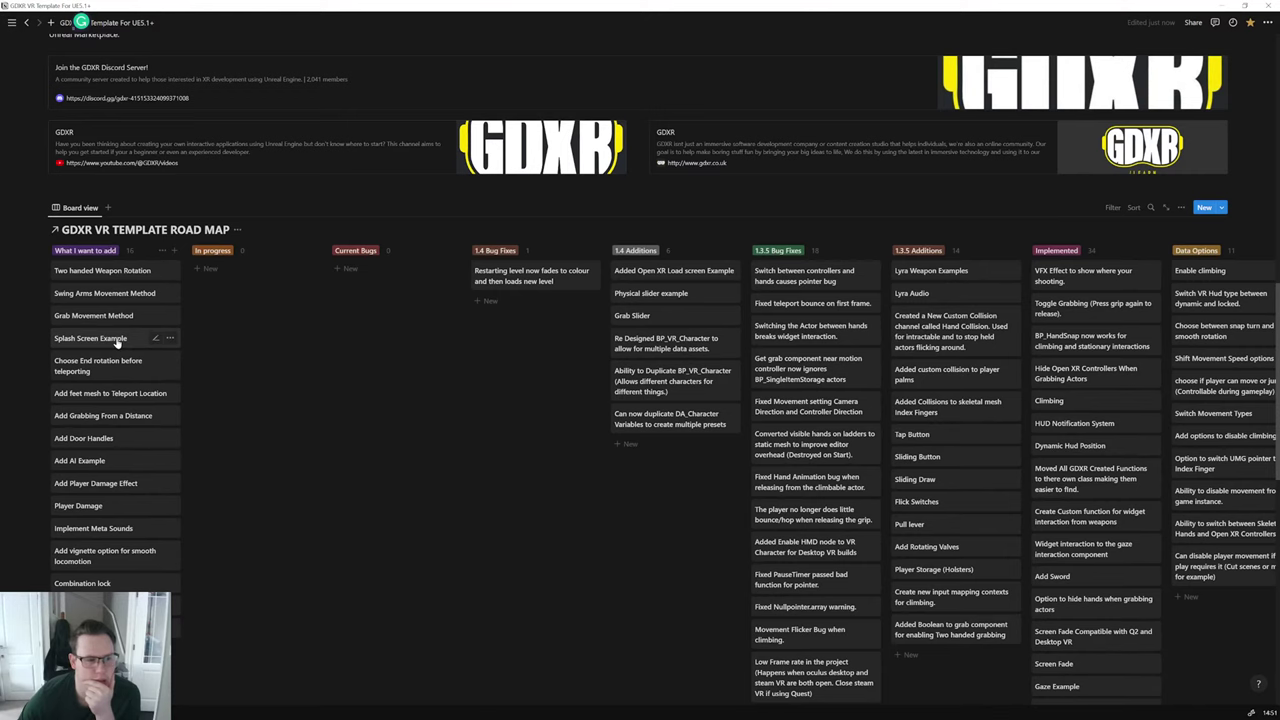
scroll(118, 342, "down", 1)
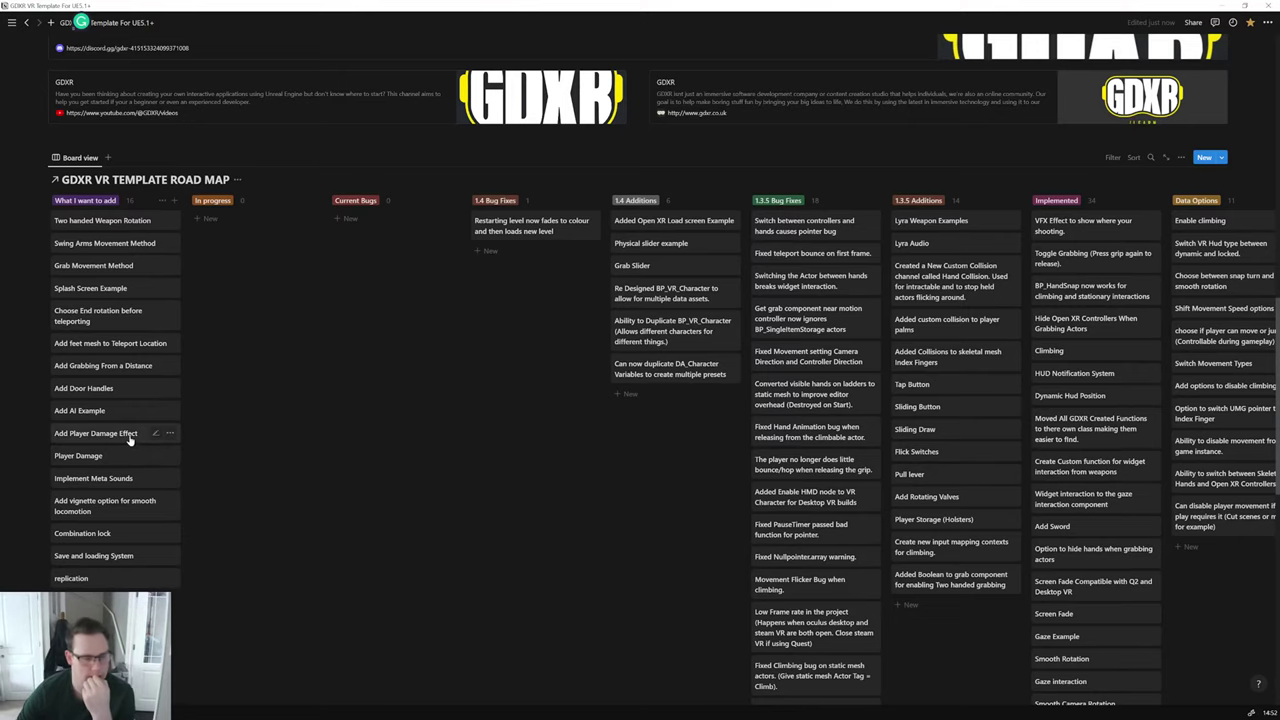
left_click(1222, 6)
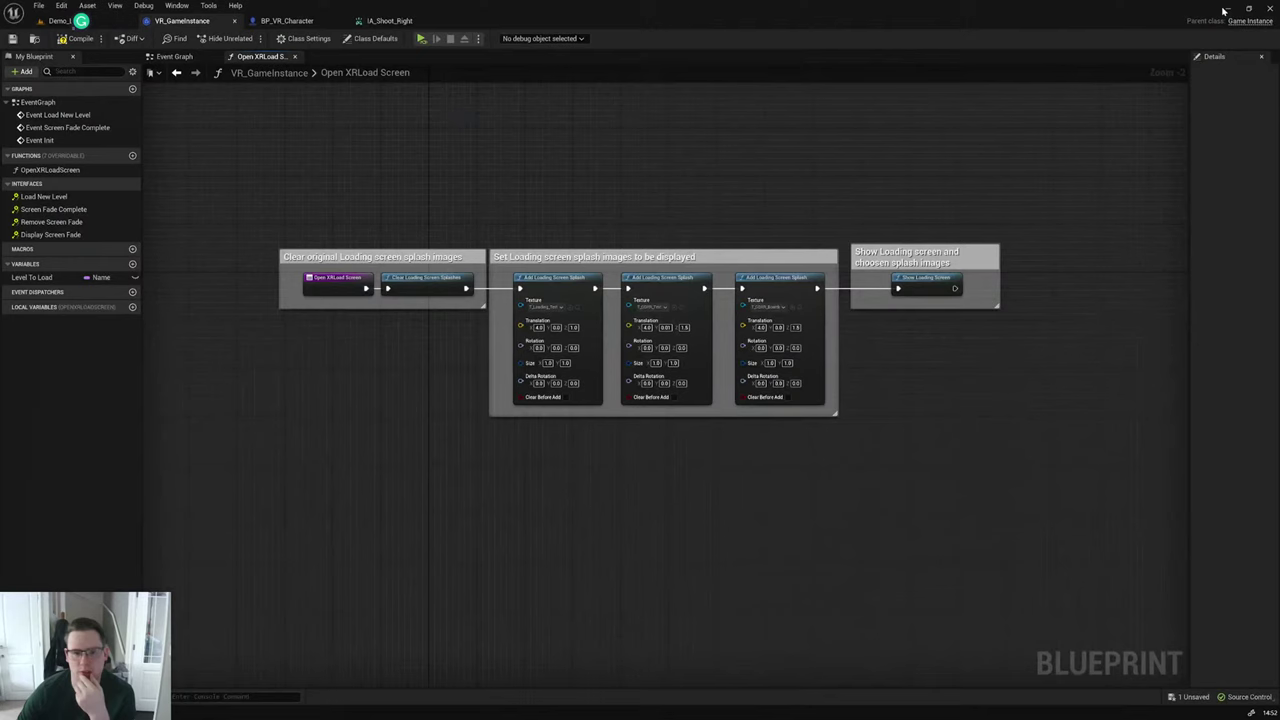
Step: Inspect the ScreenFadeMesh component in BP_VR_Character's Viewport preview
left_click(287, 20)
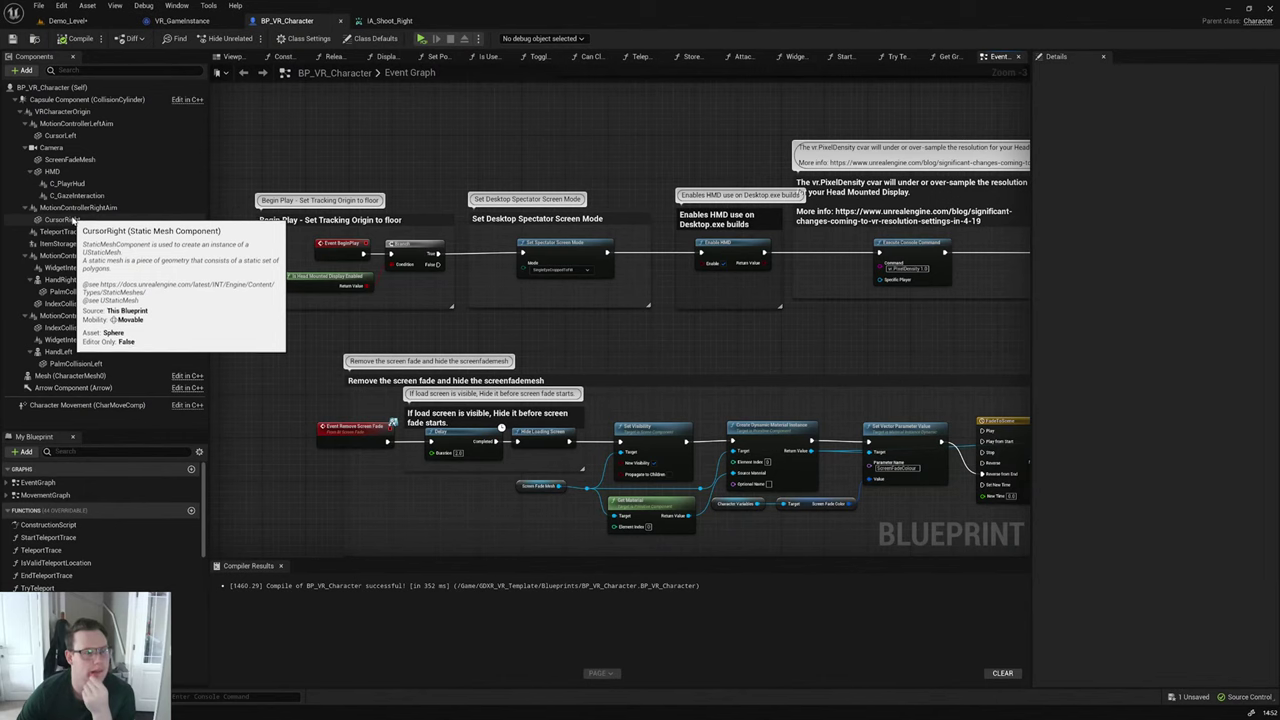
left_click(70, 160)
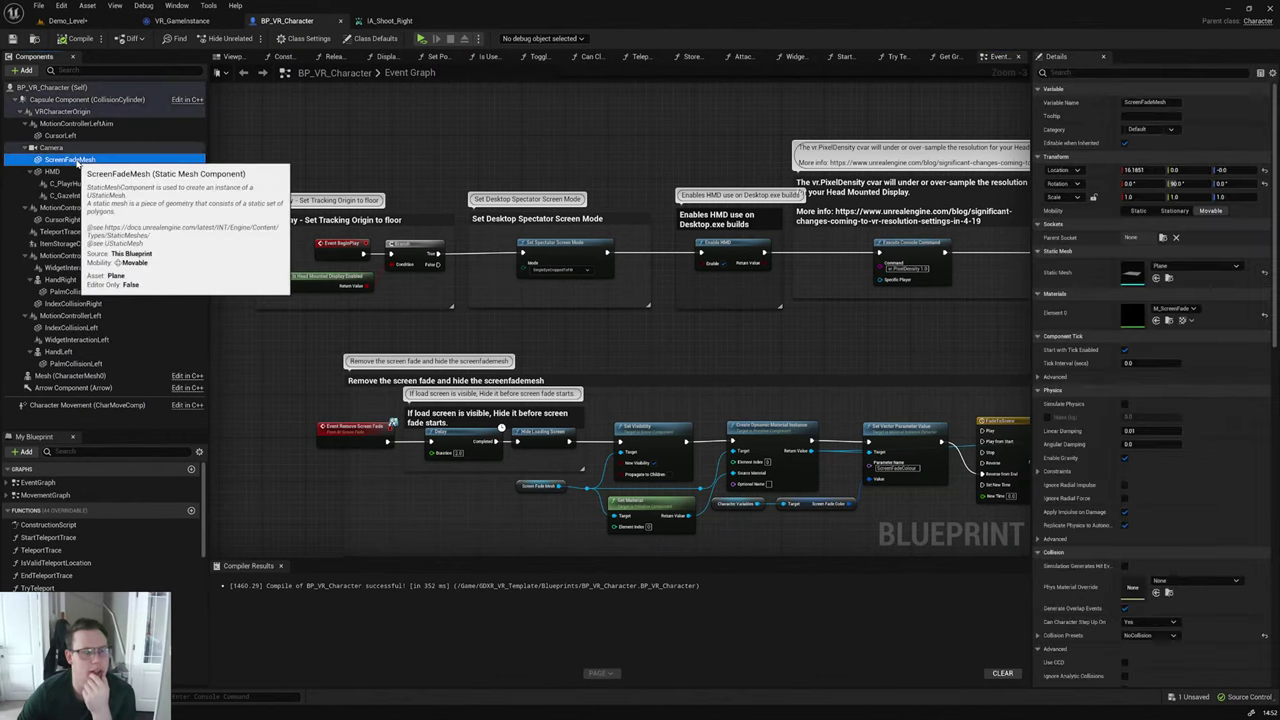
left_click(234, 56)
right_click_drag(688, 412, 676, 406)
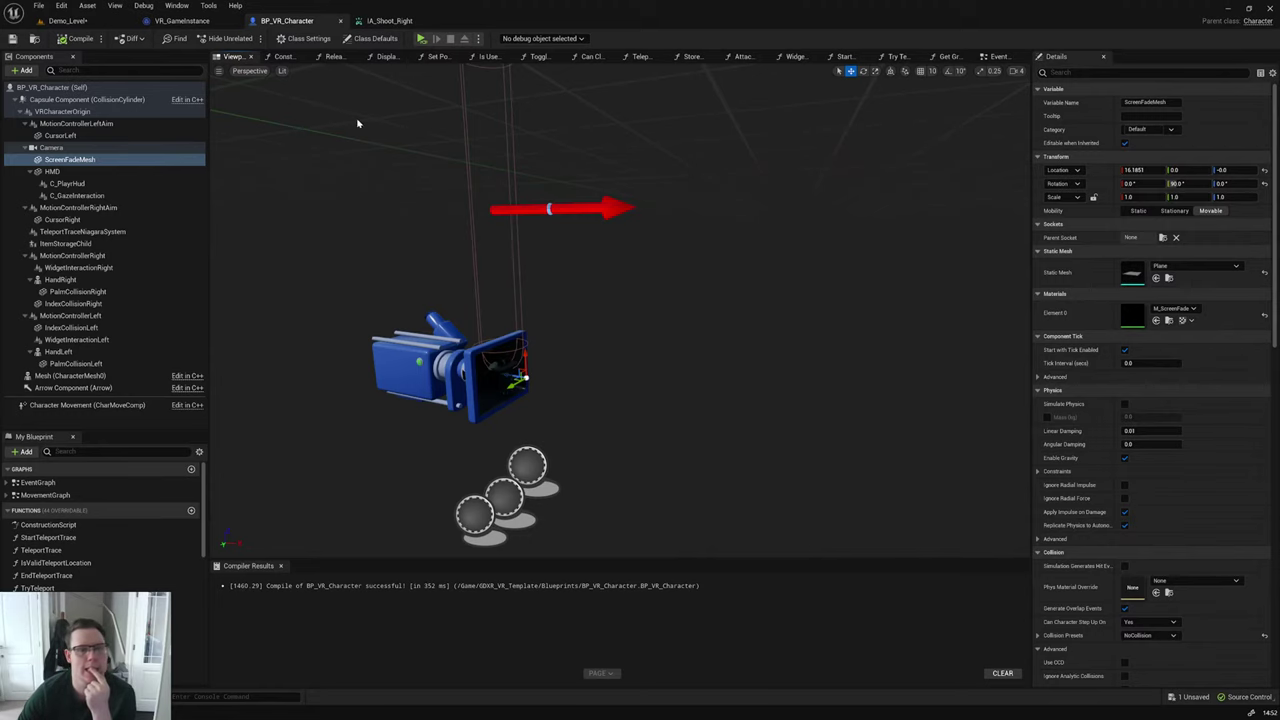
Step: Return to the Event Graph and save all unsaved assets with File > Save All
left_click(998, 56)
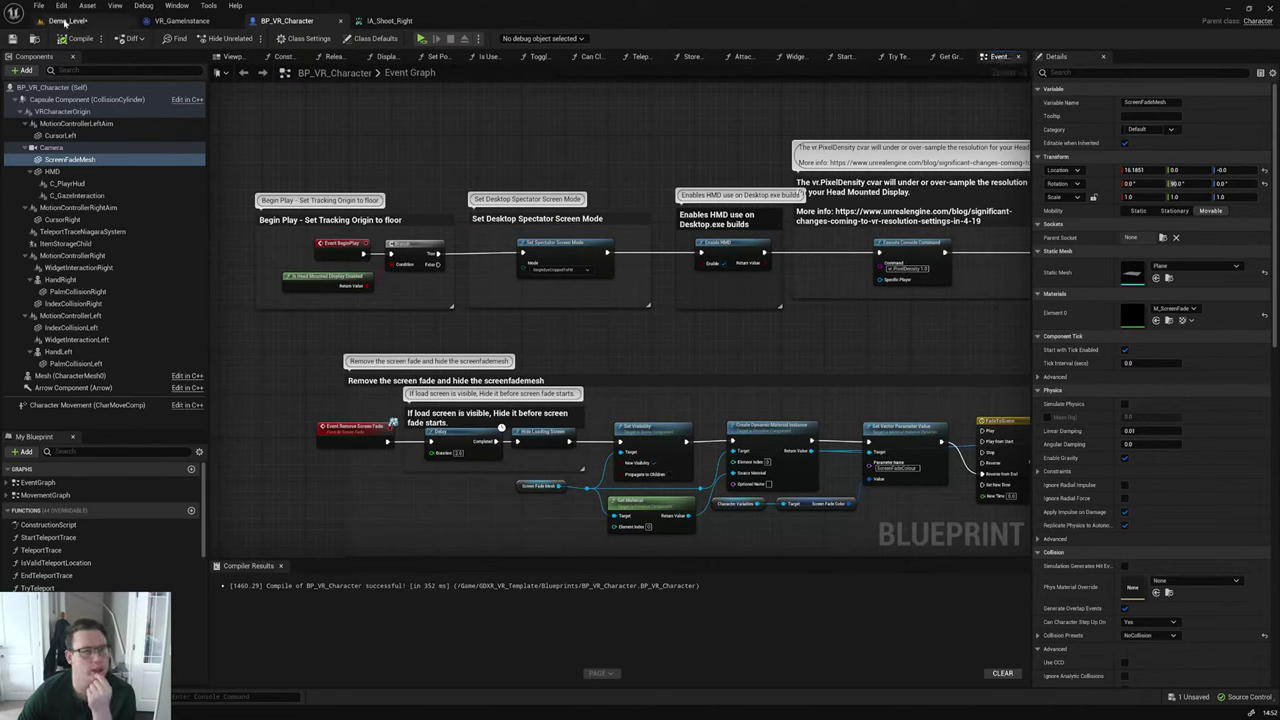
left_click(38, 6)
left_click(77, 56)
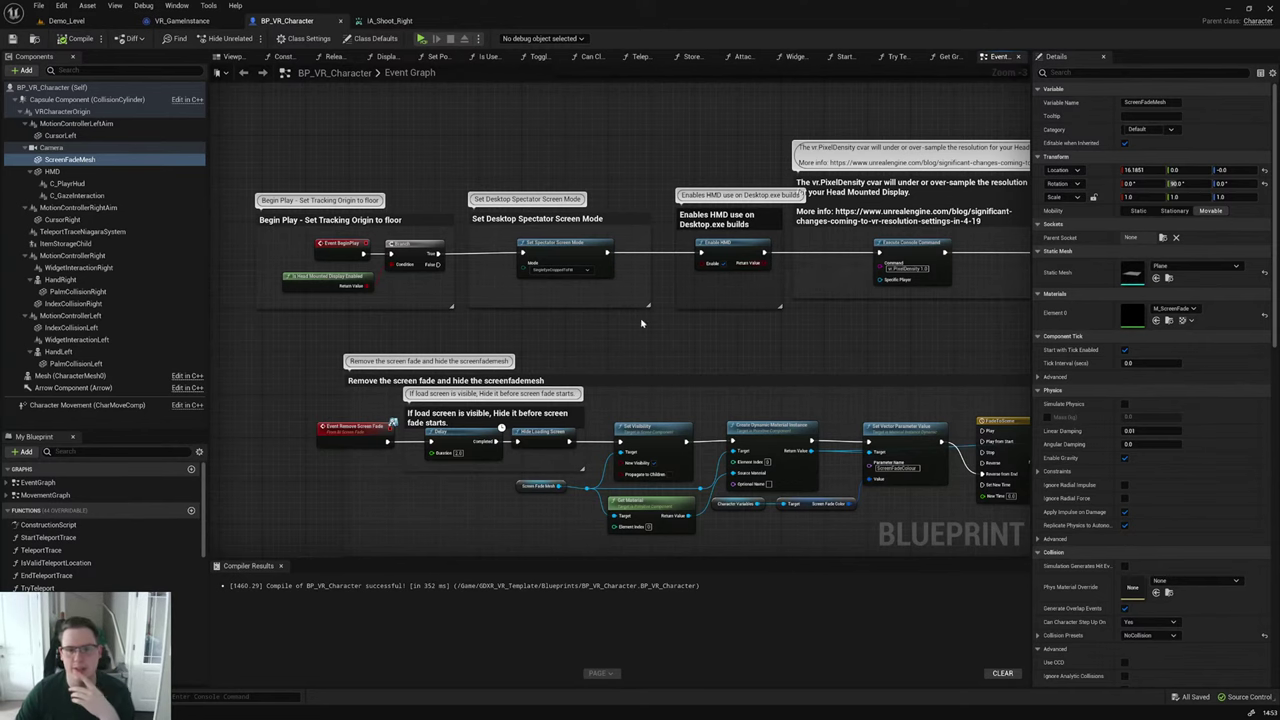
Step: Nudge the Begin Play and Desktop Spectator comment groups down, then switch to Notion
left_click_drag(655, 336, 262, 210)
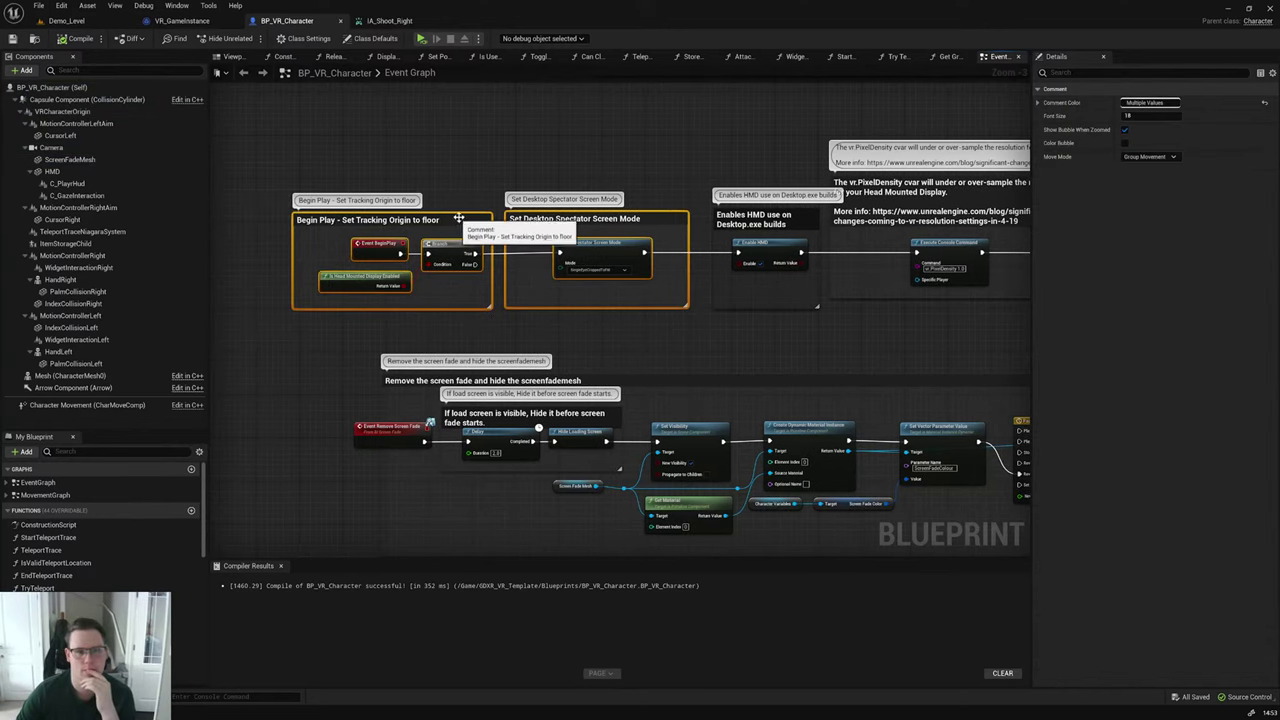
left_click_drag(478, 218, 478, 223)
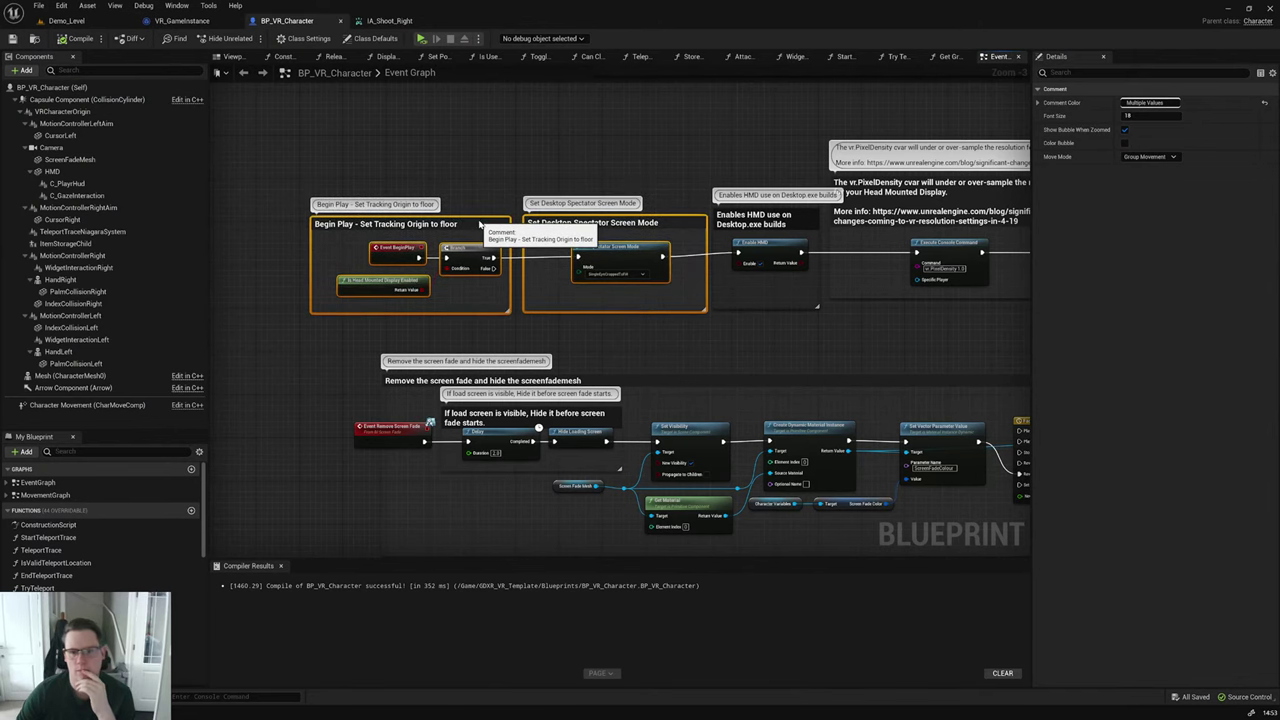
left_click(902, 368)
left_click_drag(1029, 336, 1188, 336)
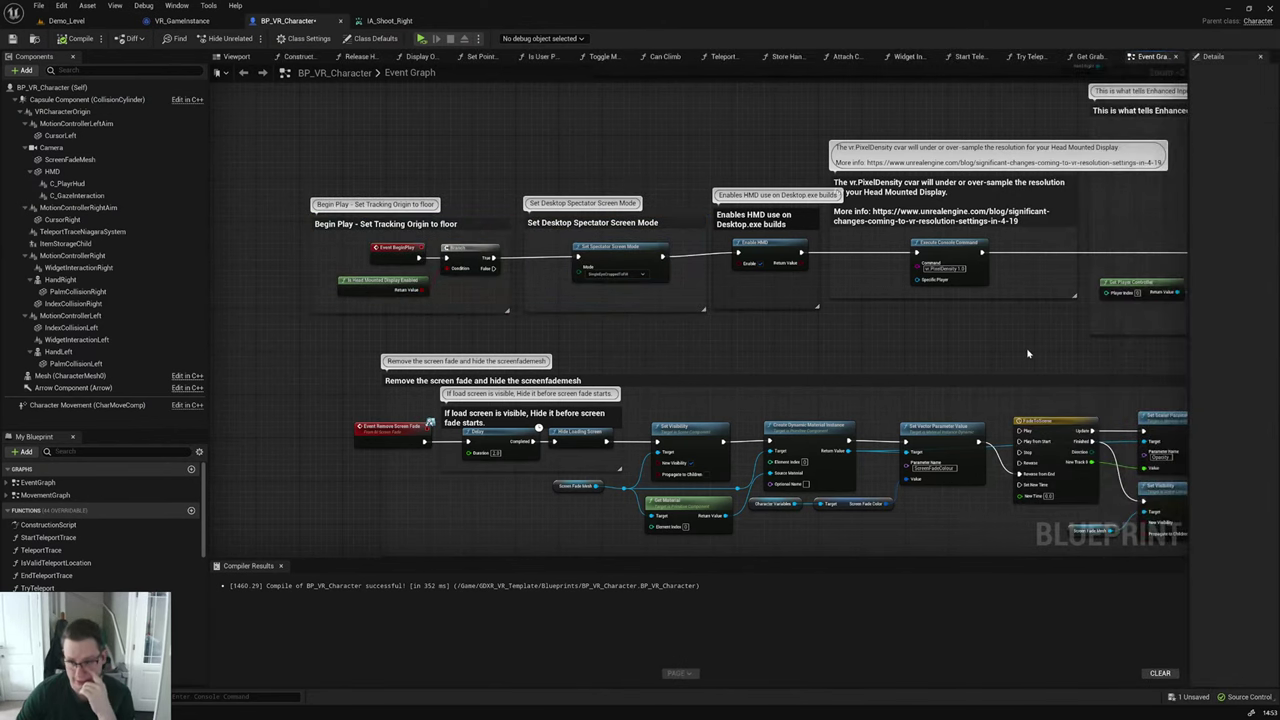
scroll(391, 255, "down", 4)
right_click_drag(986, 304, 737, 250)
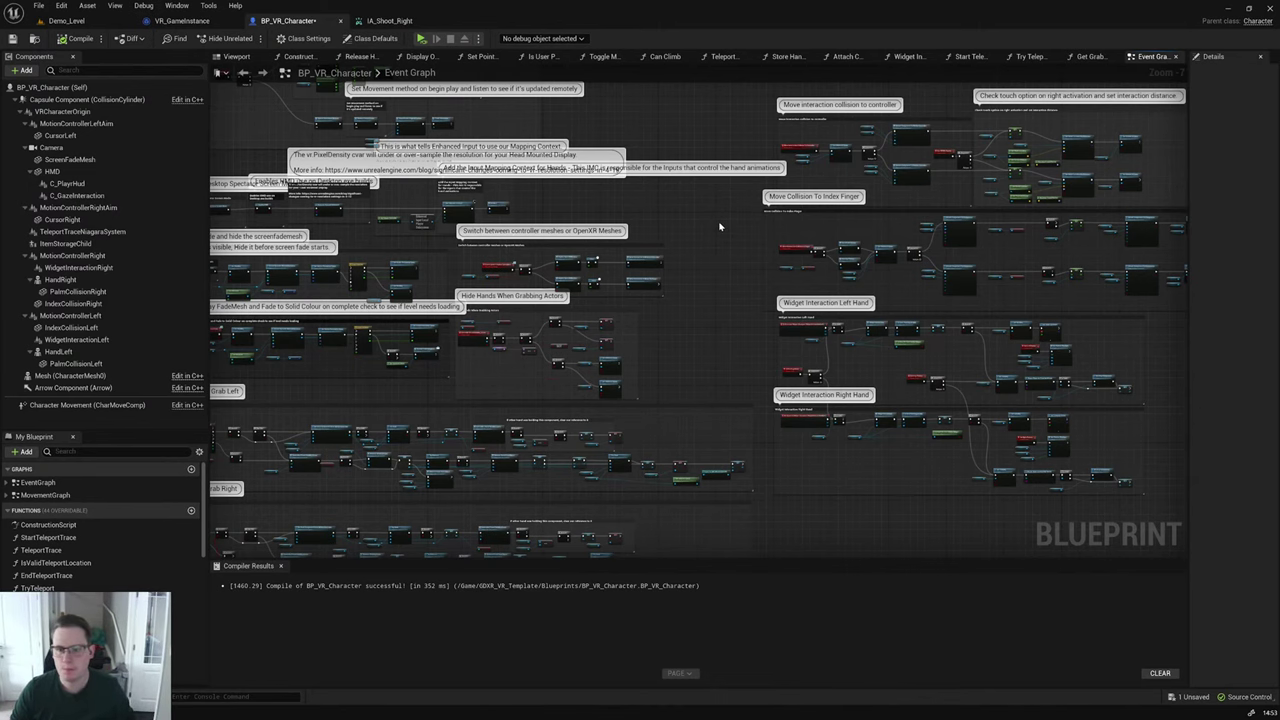
right_click_drag(710, 271, 876, 214)
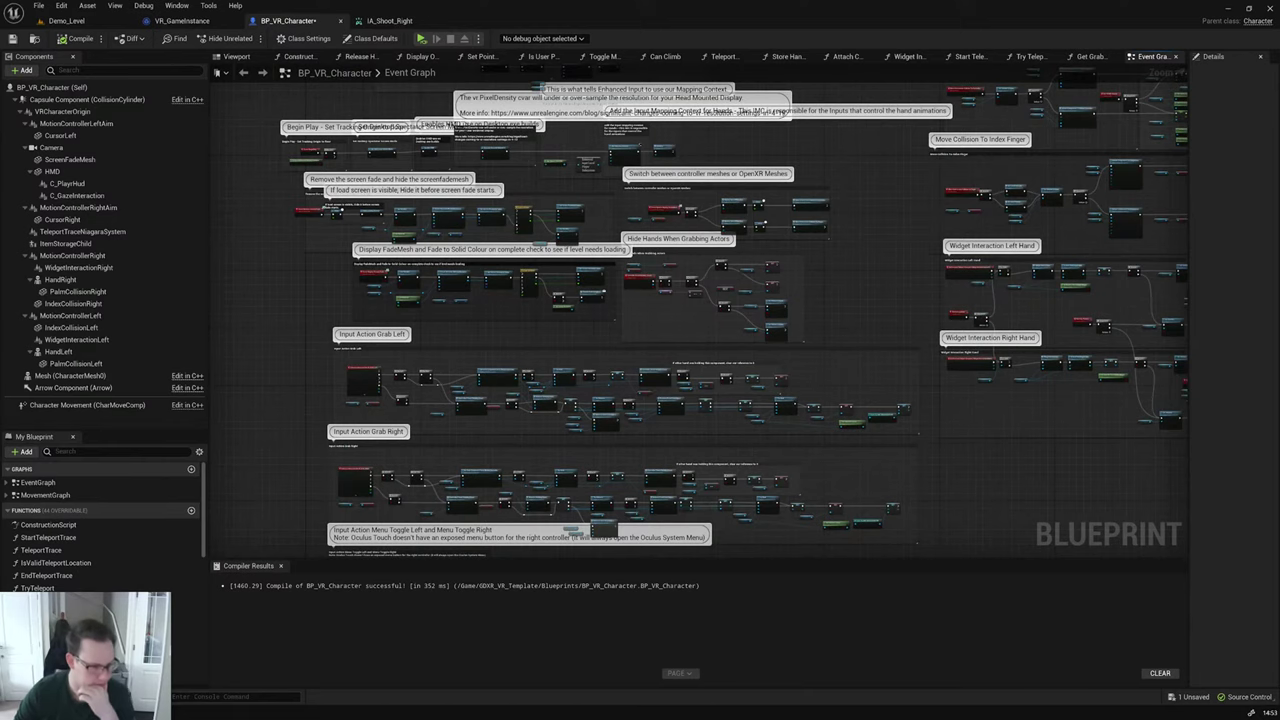
key("alt+Tab")
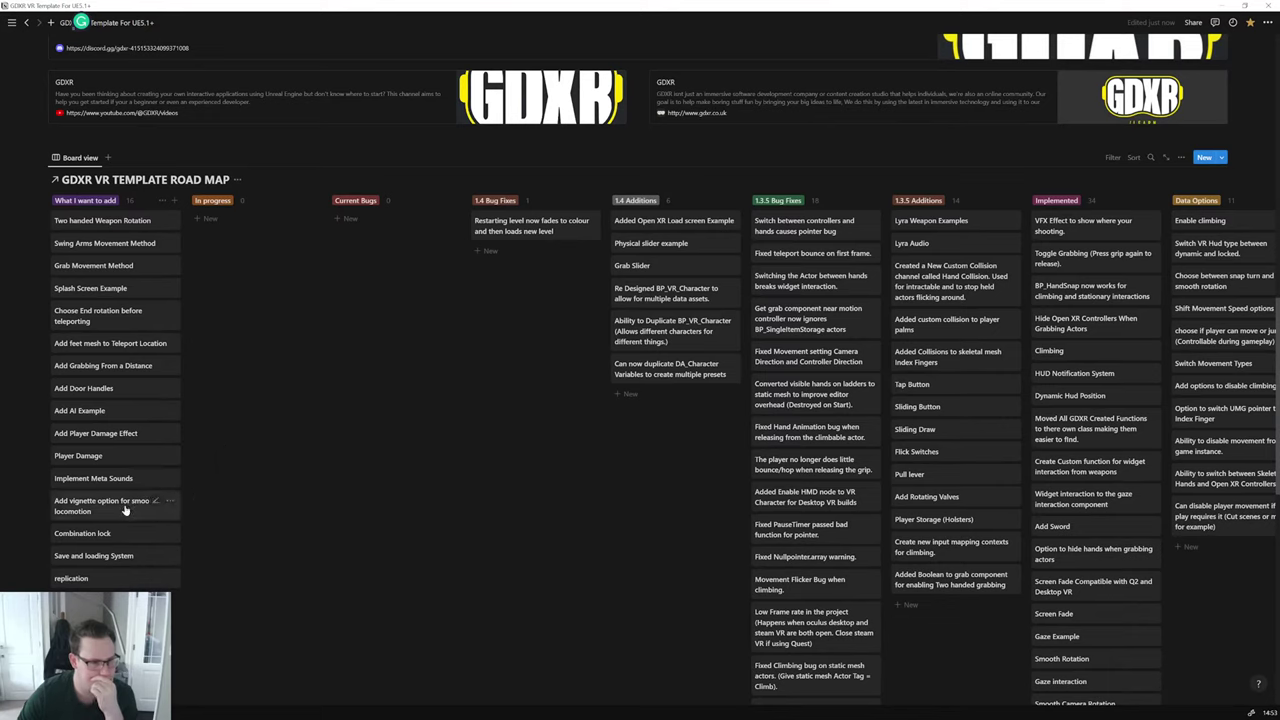
Step: Drag the 'Add vignette option for smooth locomotion' card to the top of What I want to add, then hide Notion
left_click_drag(124, 513, 129, 209)
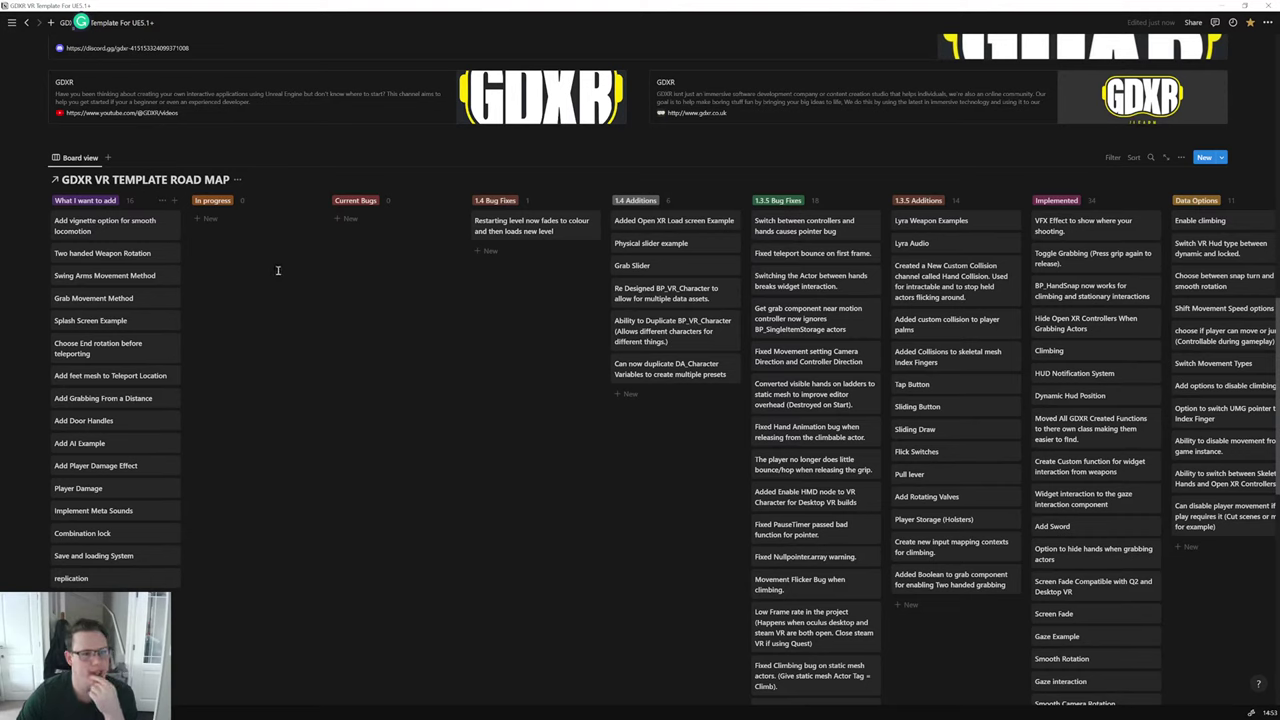
left_click(1227, 7)
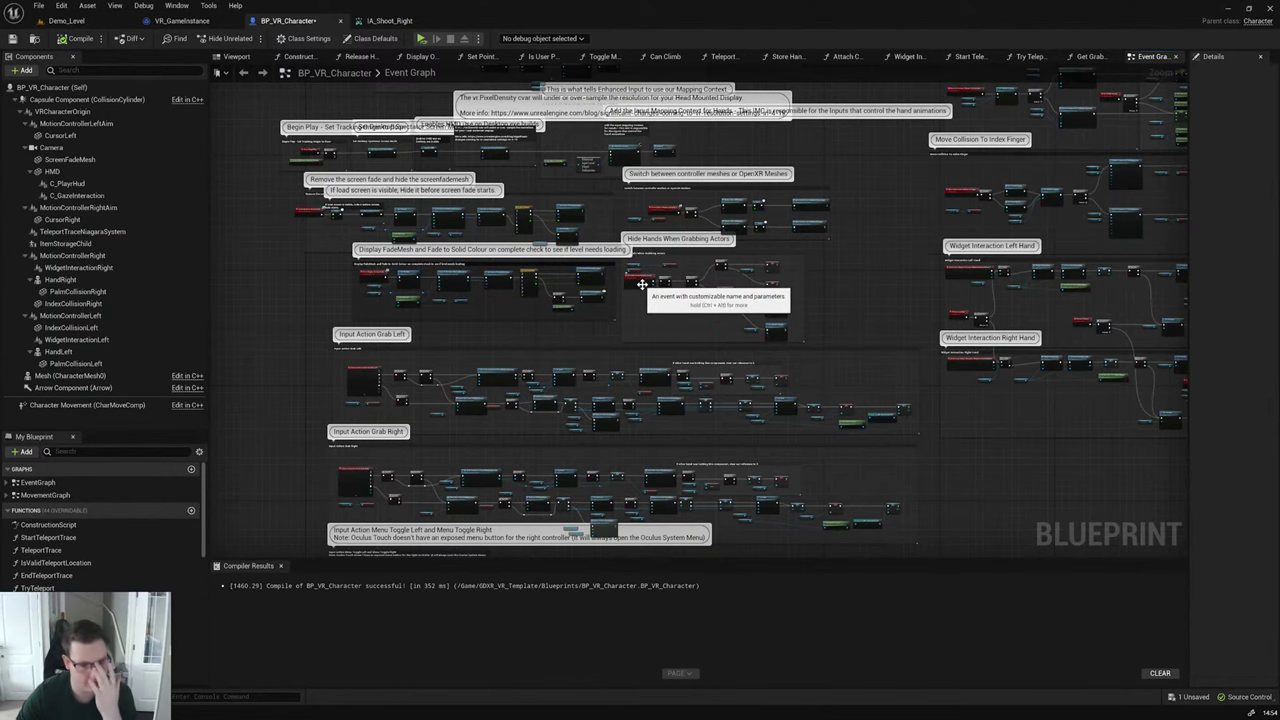
Step: Return to the Demo_Level tab and save all unsaved assets
right_click_drag(824, 283, 752, 259)
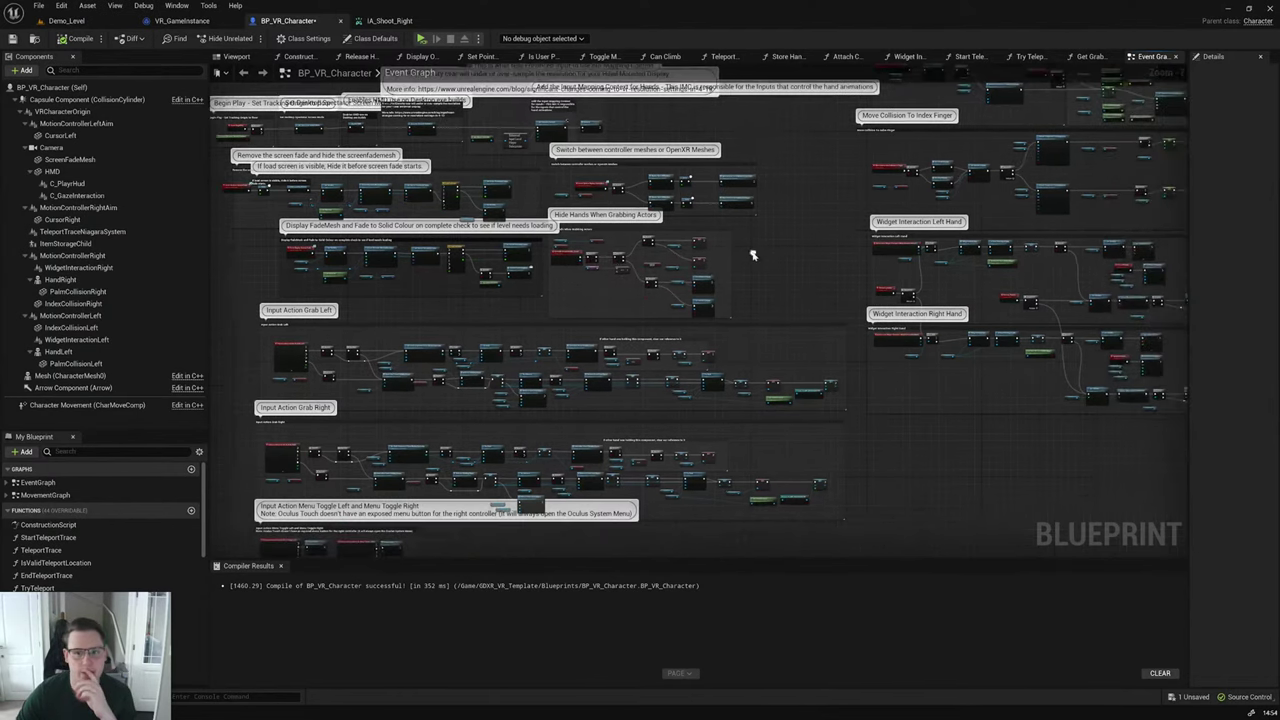
left_click(62, 20)
left_click(38, 5)
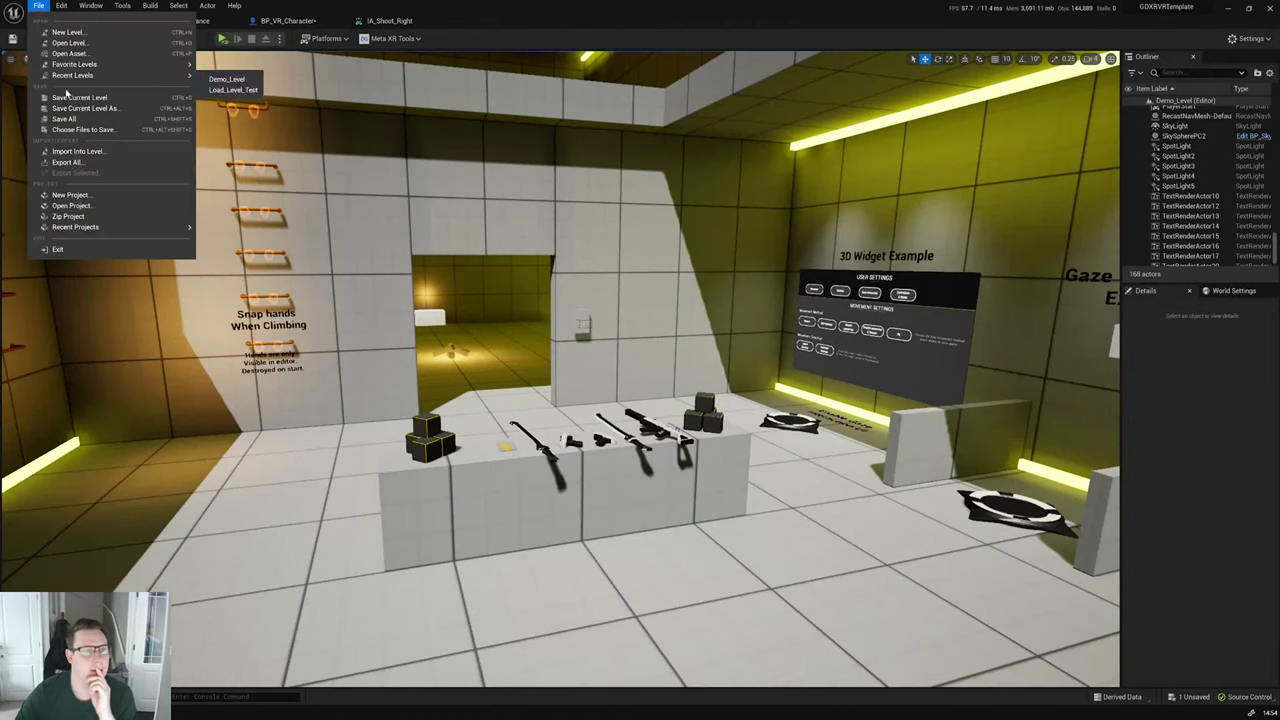
left_click(64, 120)
scroll(695, 365, "down", 3)
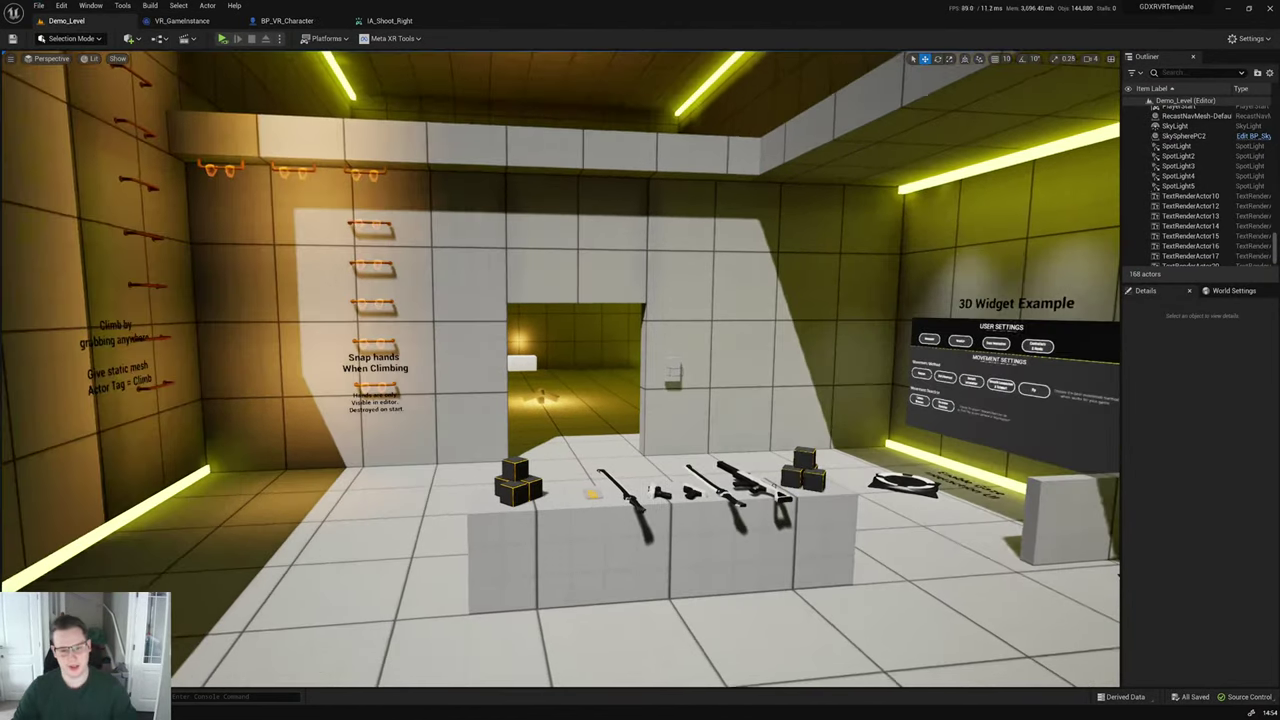
scroll(695, 365, "up", 4)
Step: Create a new material named M_Vignet in the Materials folder and open it
key("ctrl+space")
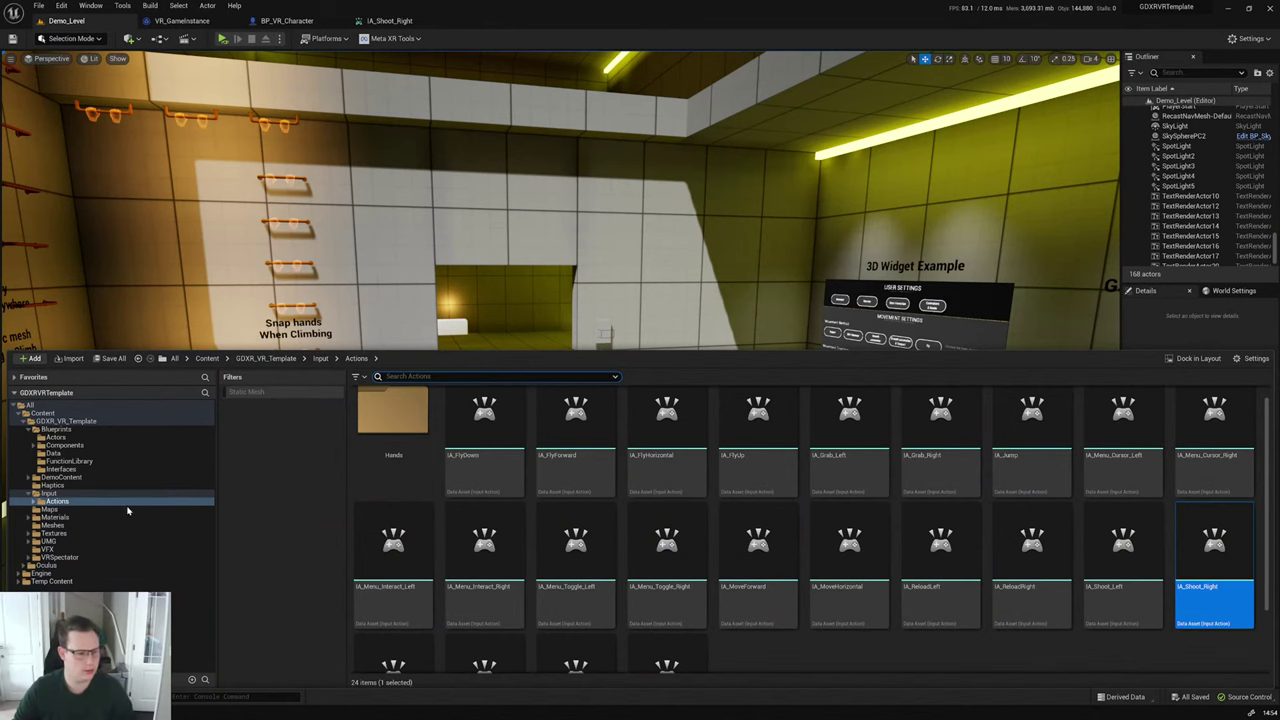
left_click(58, 517)
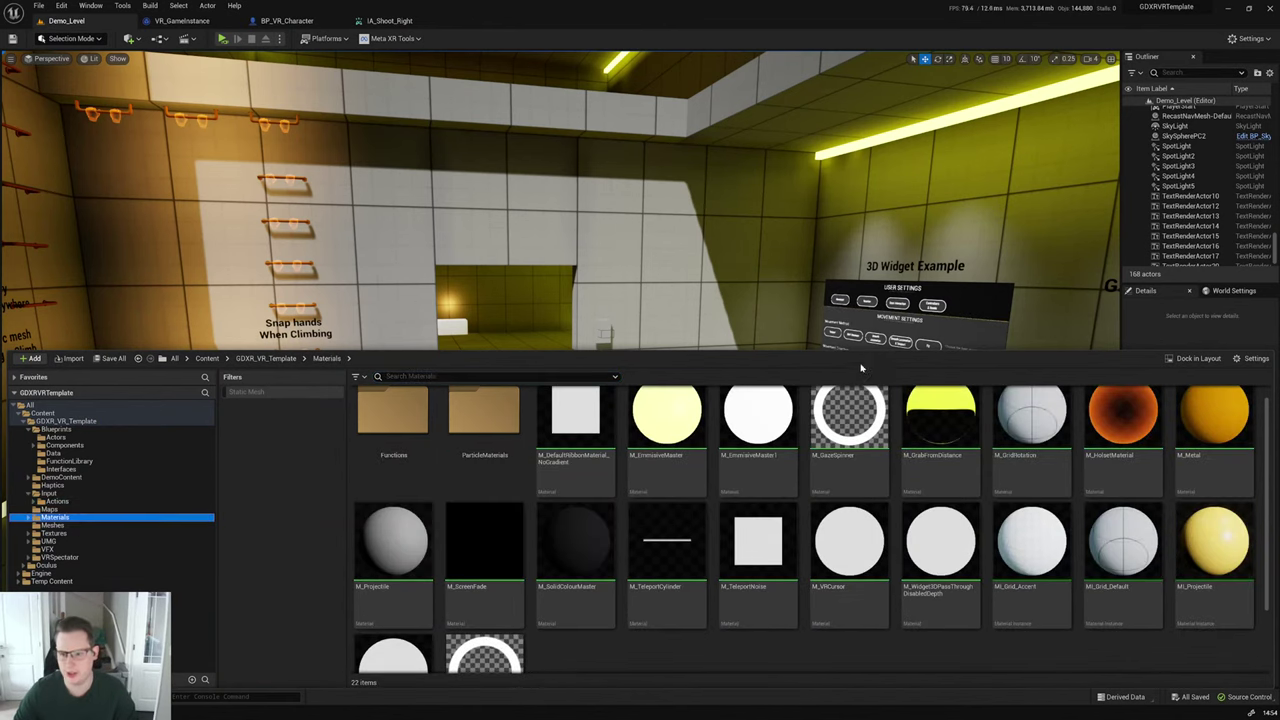
left_click_drag(860, 354, 860, 257)
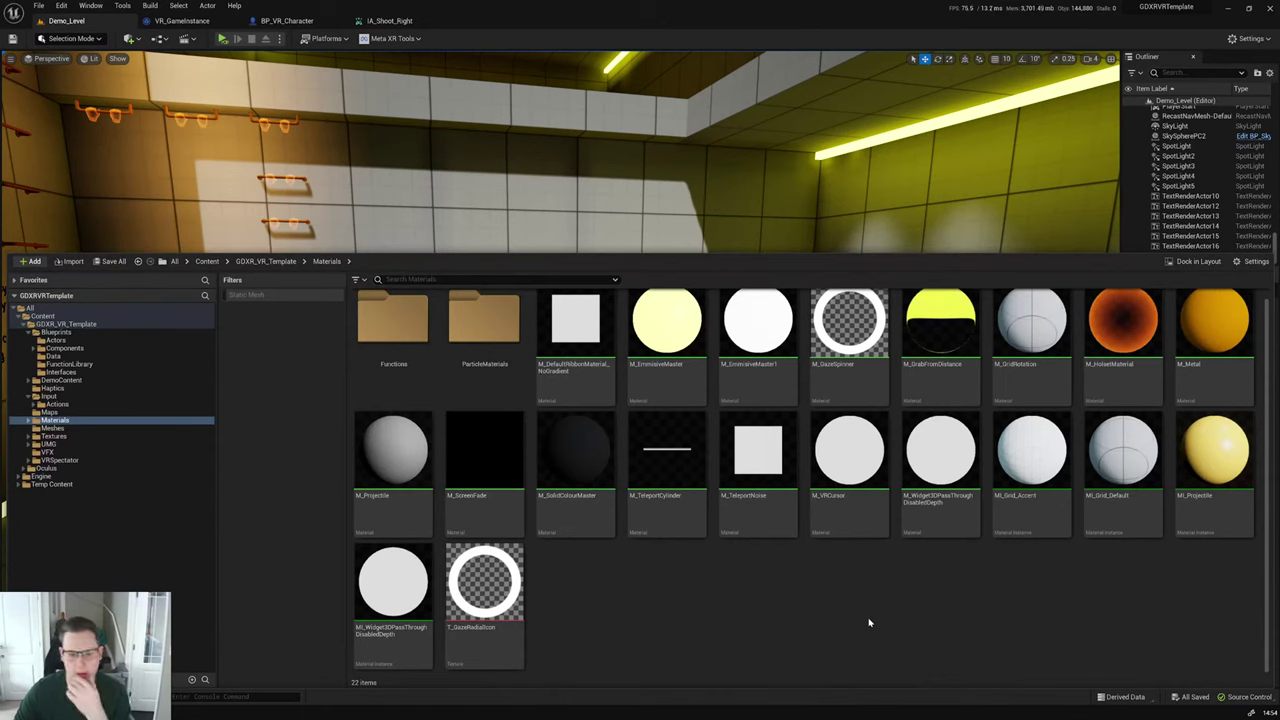
right_click(707, 609)
left_click(752, 371)
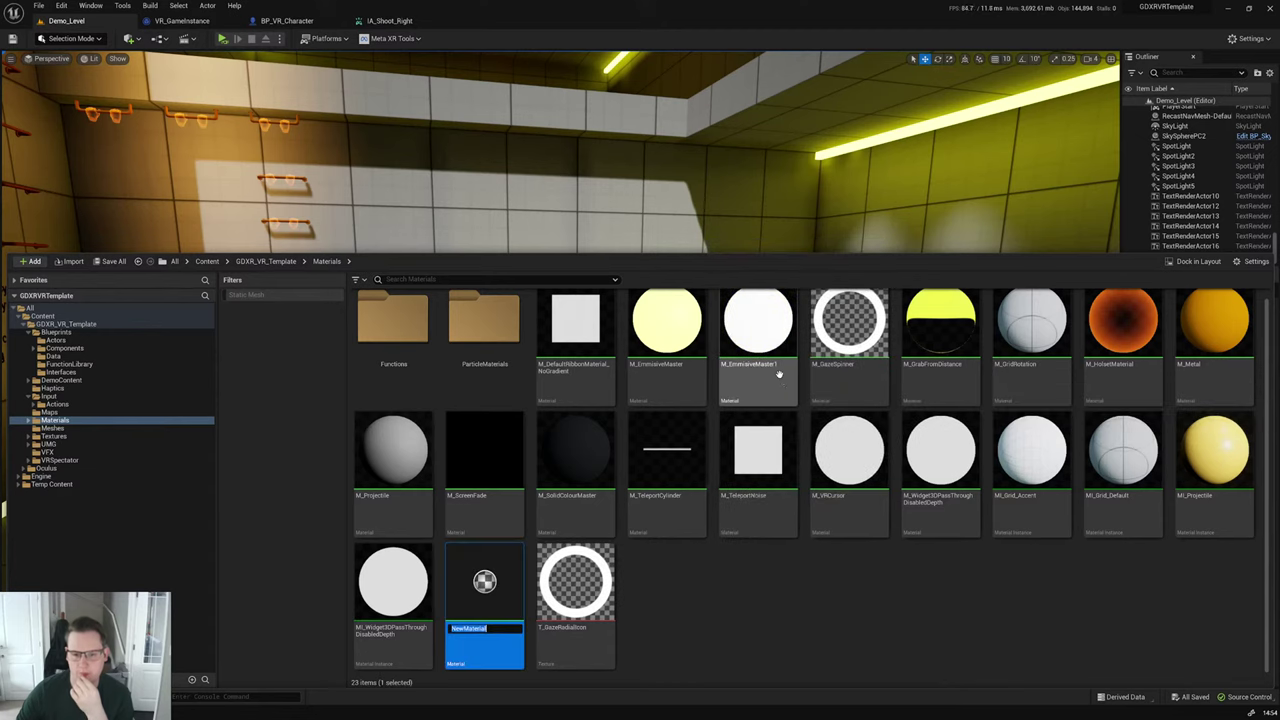
type("M_")
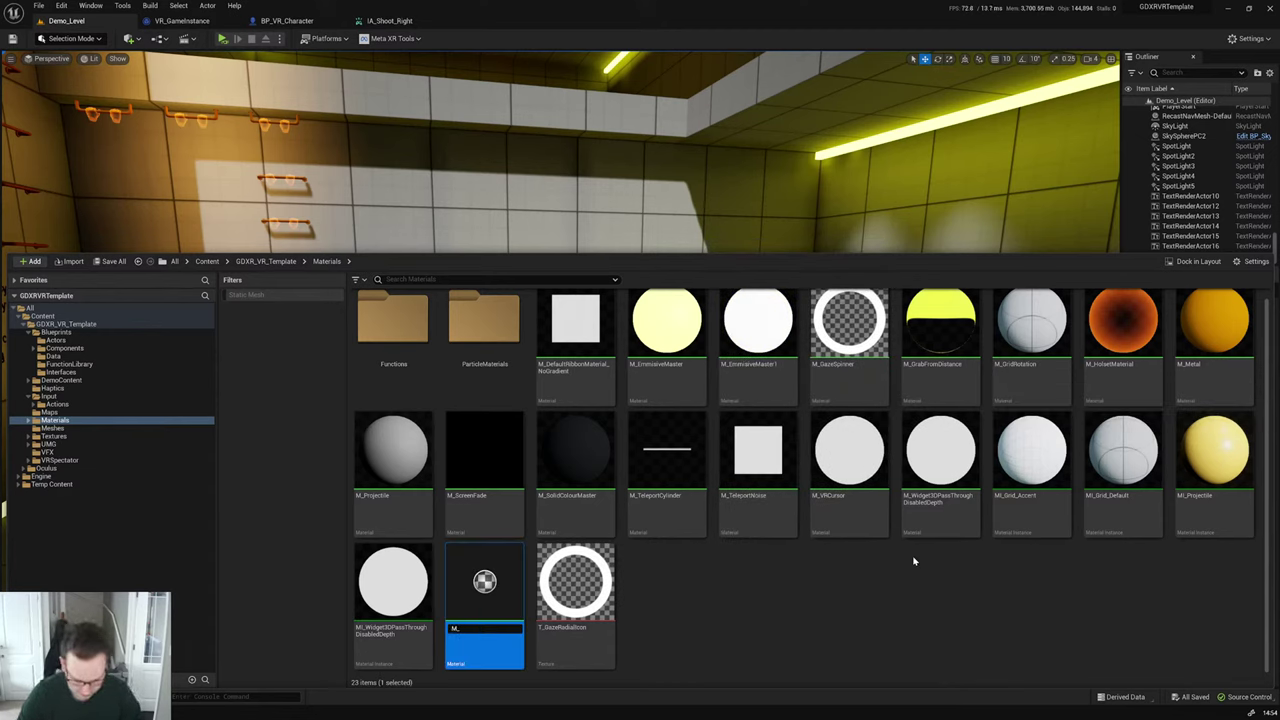
type("Vis")
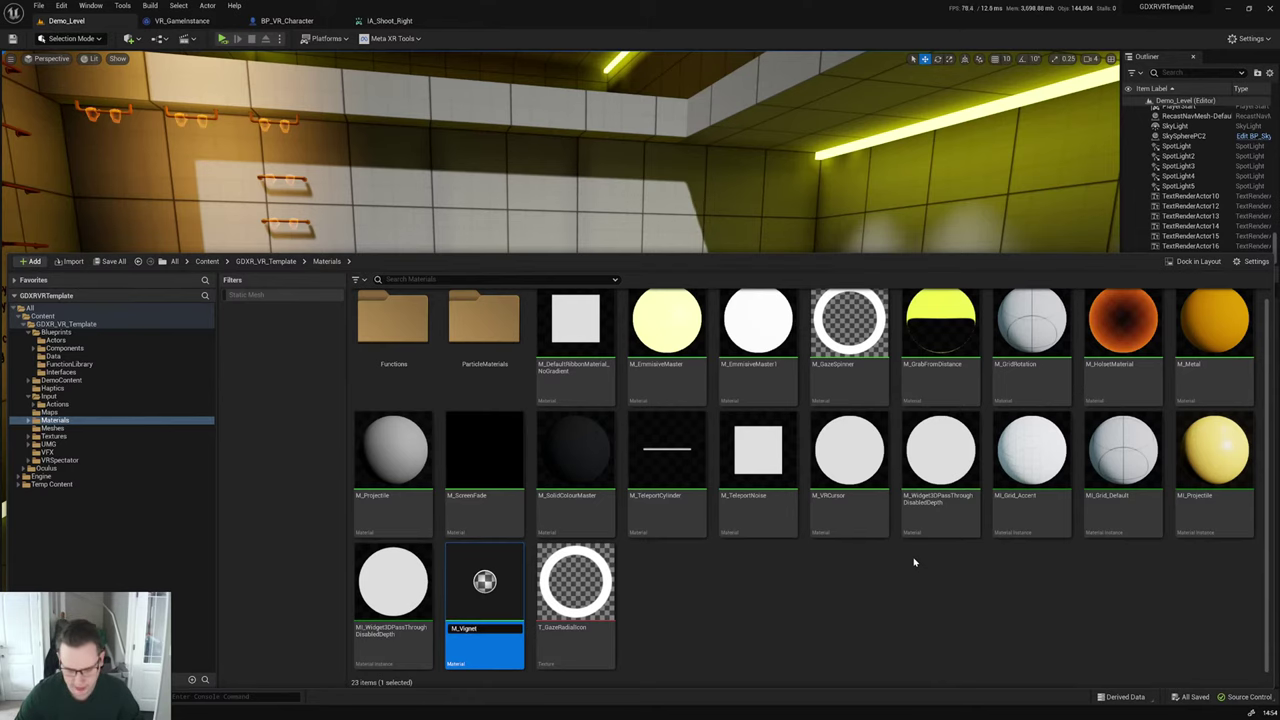
key("Return")
key("Return")
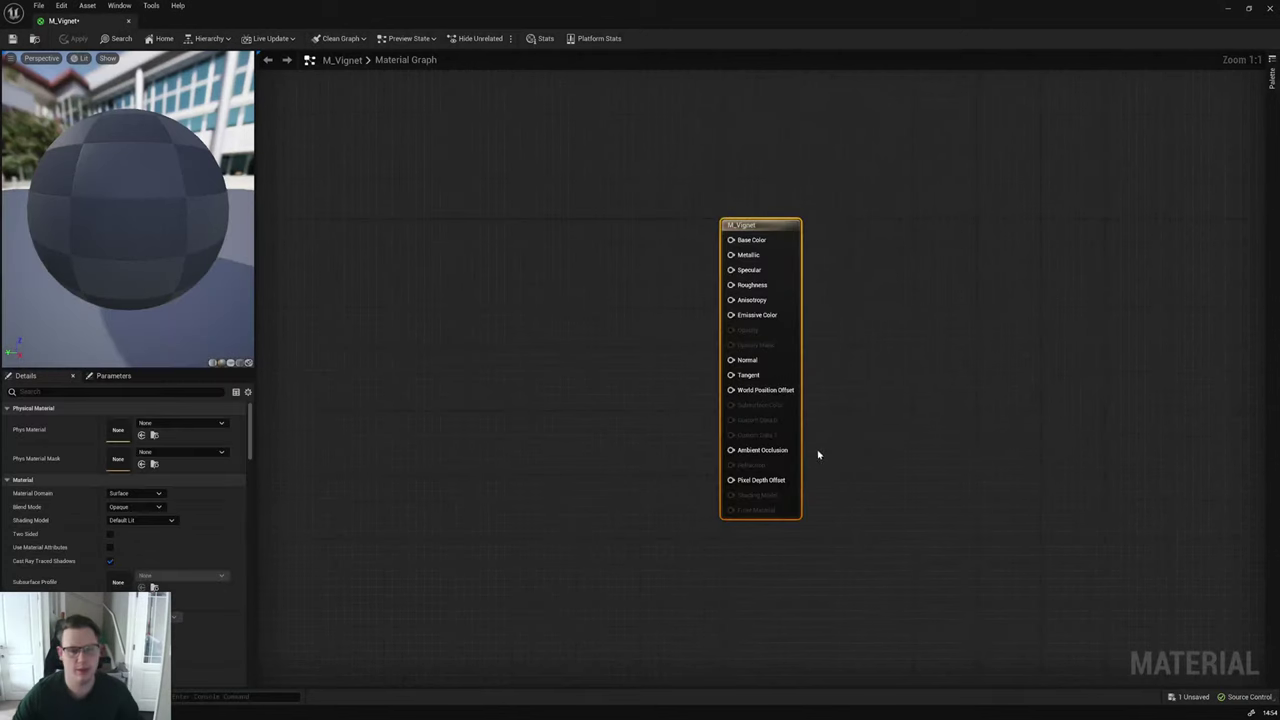
Step: Add a SphereMask node to the M_Vignet graph
right_click_drag(536, 285, 646, 306)
right_click(577, 360)
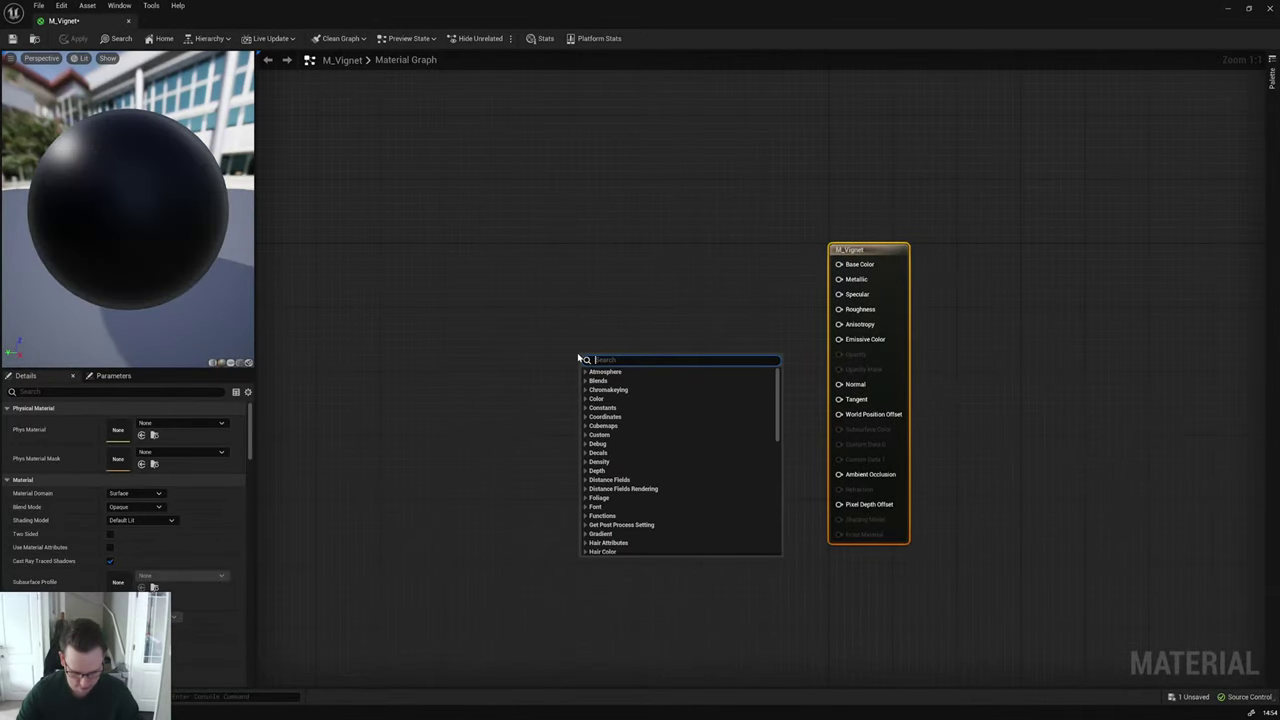
type("circle")
key("BackSpace")
key("BackSpace")
key("BackSpace")
key("BackSpace")
key("BackSpace")
key("BackSpace")
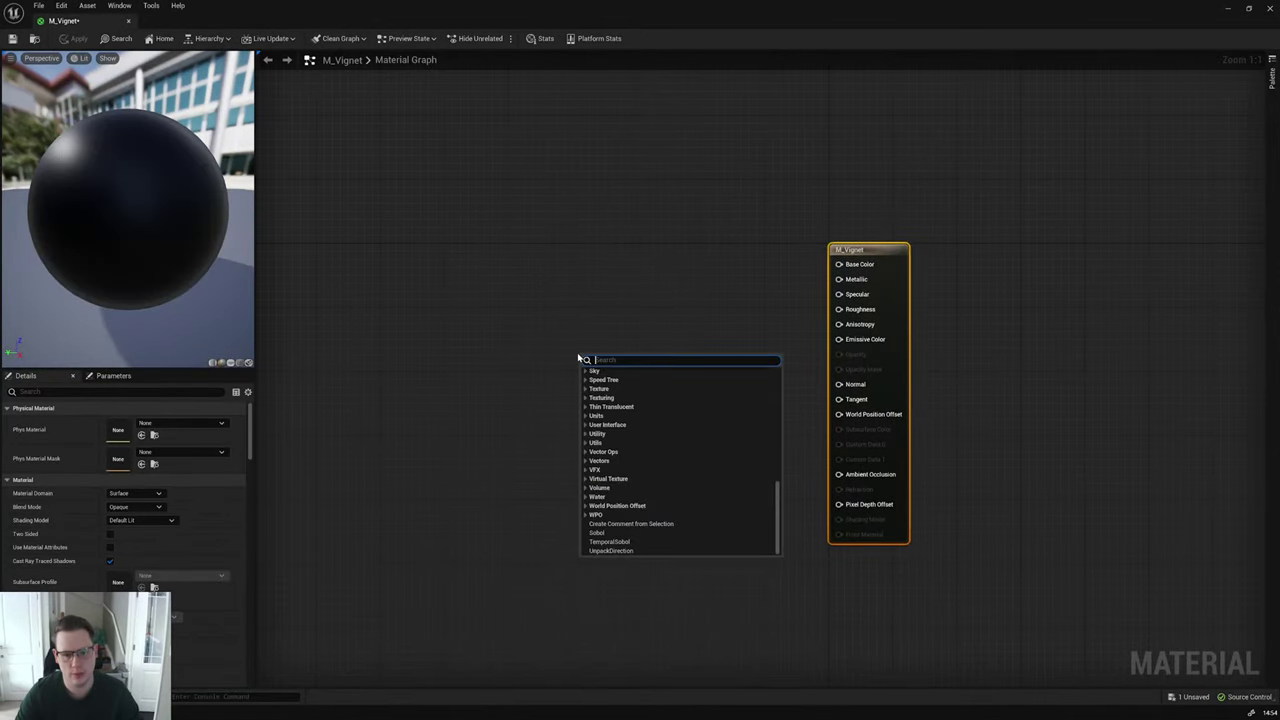
type("sohg")
key("BackSpace")
key("BackSpace")
key("BackSpace")
key("BackSpace")
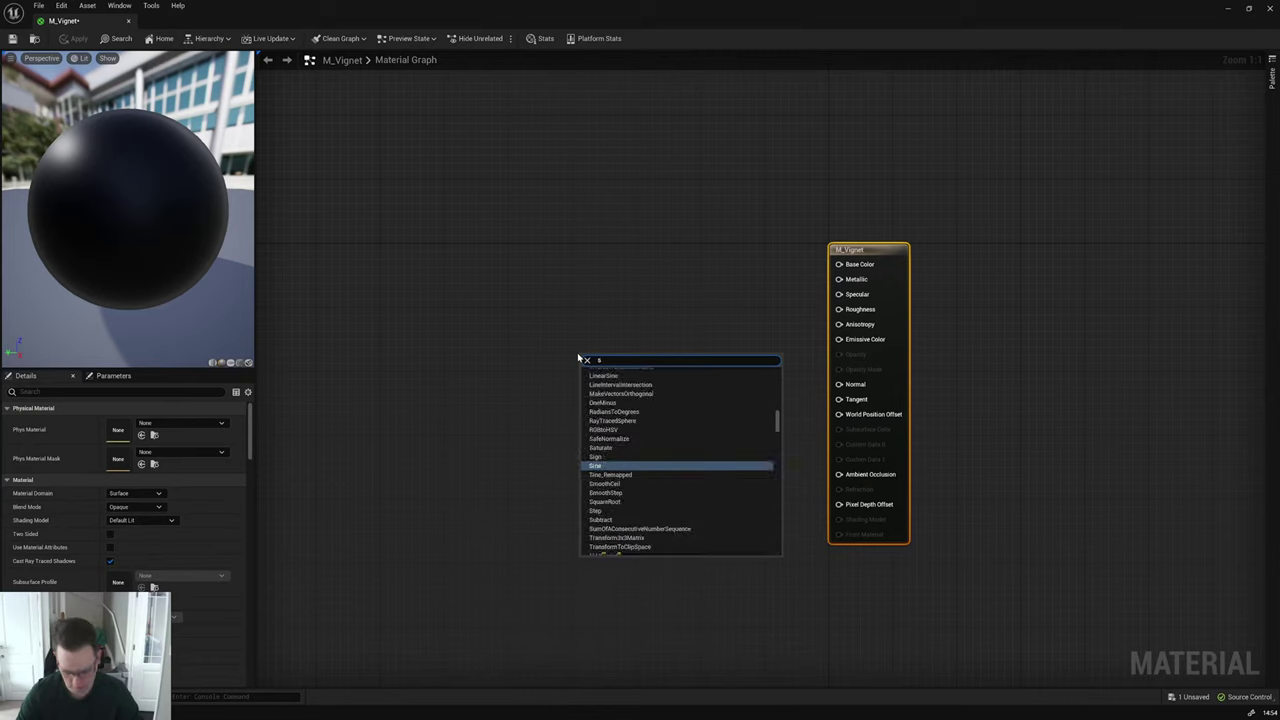
type("sphere")
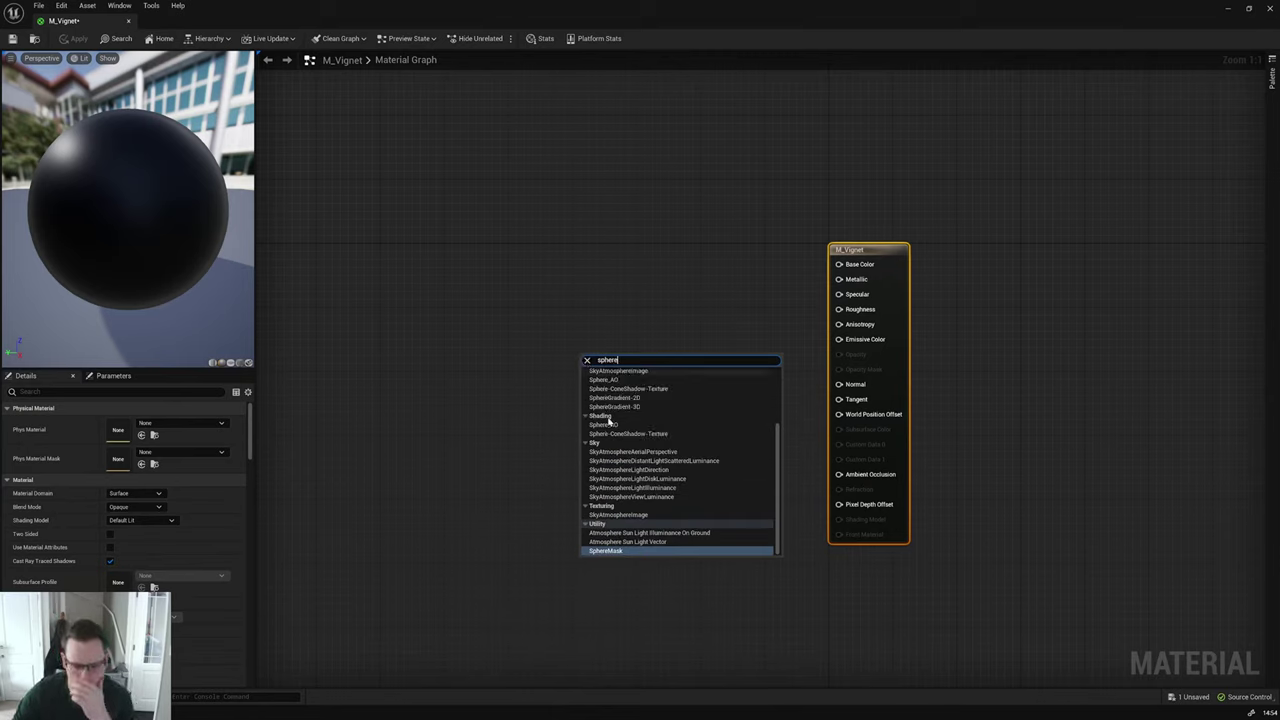
left_click(623, 551)
left_click_drag(620, 360, 543, 323)
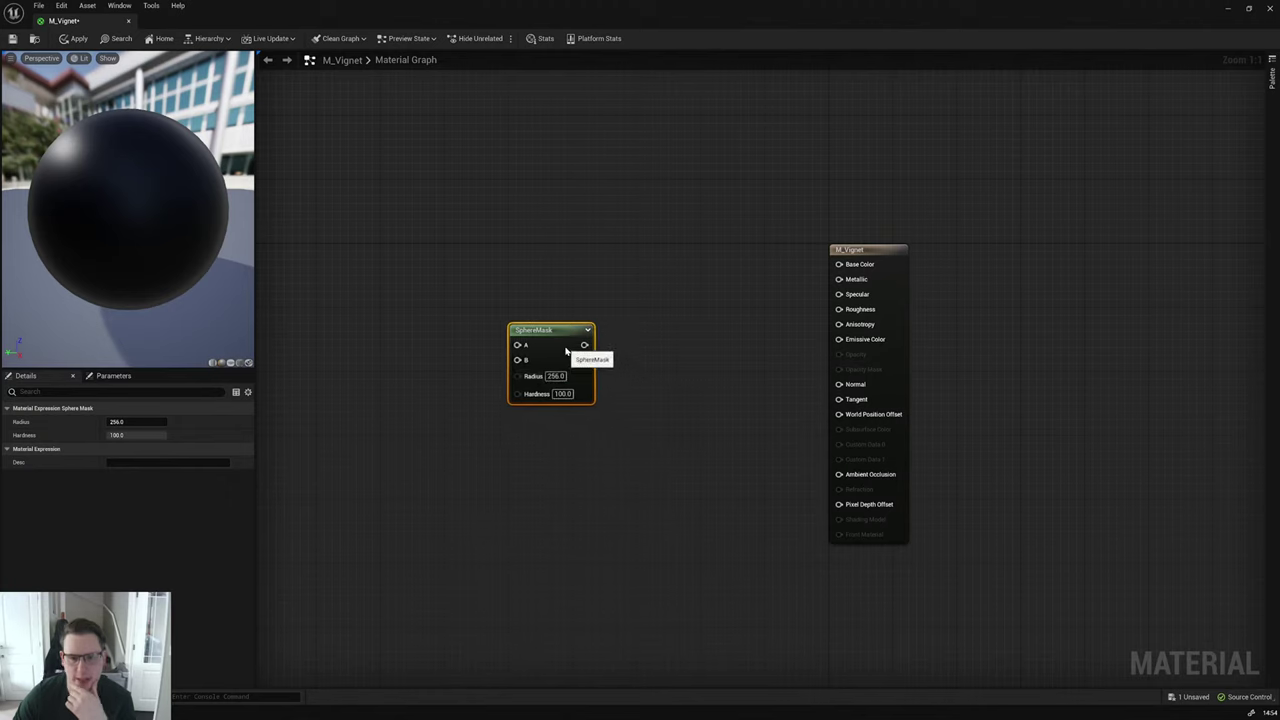
Step: Add a Lerp node beside the SphereMask, heading toward the result node
right_click(651, 307)
type("lerp")
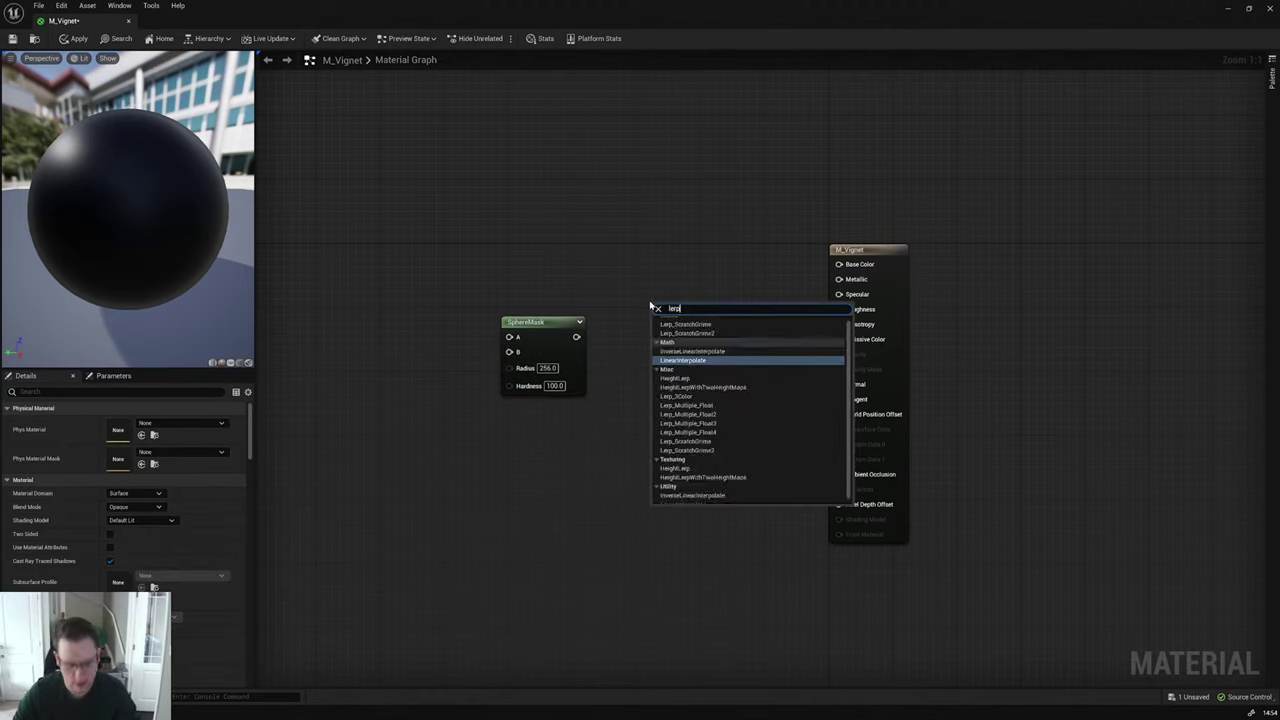
key("Return")
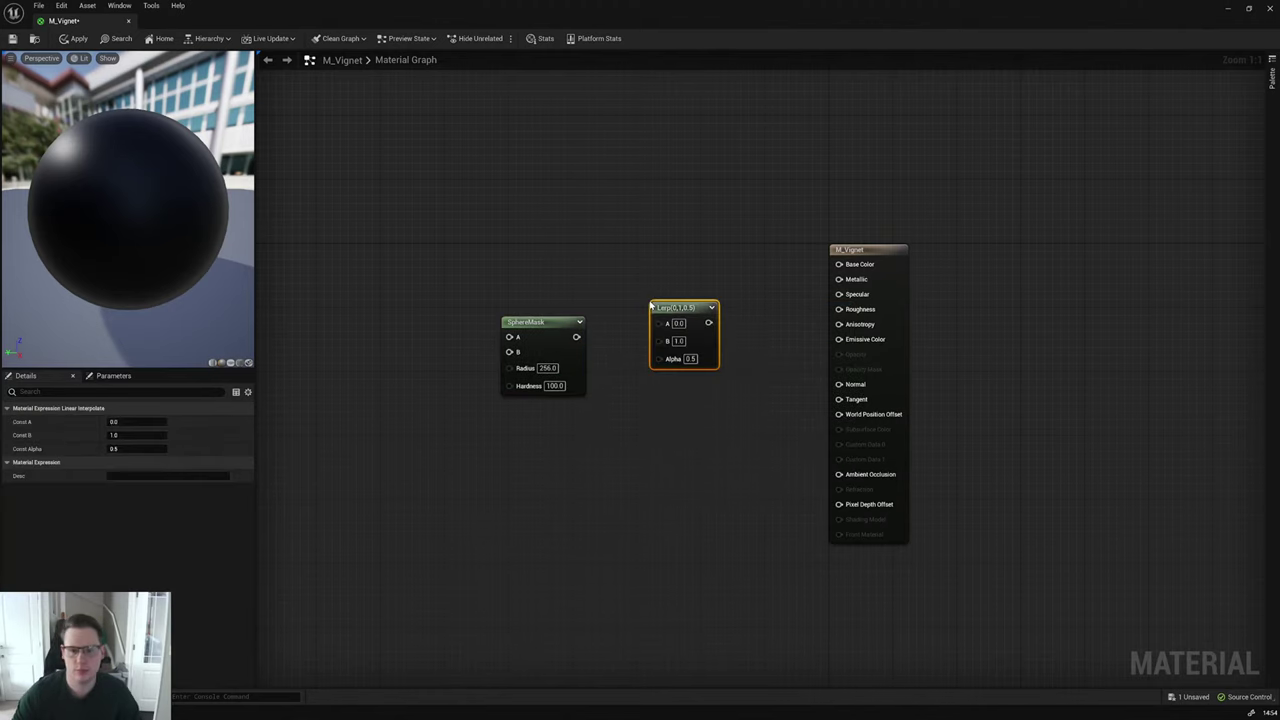
left_click_drag(706, 322, 836, 355)
Step: Set the material's Blend Mode to Masked
left_click(801, 427)
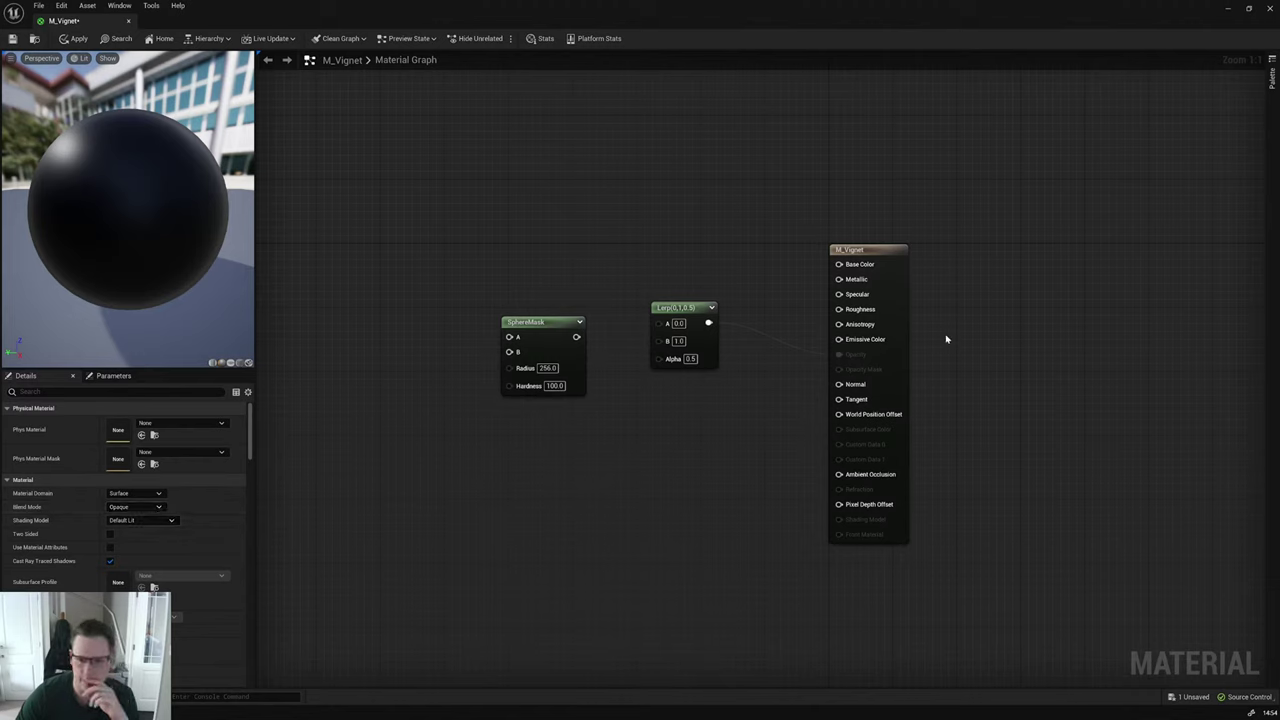
left_click_drag(900, 366, 987, 334)
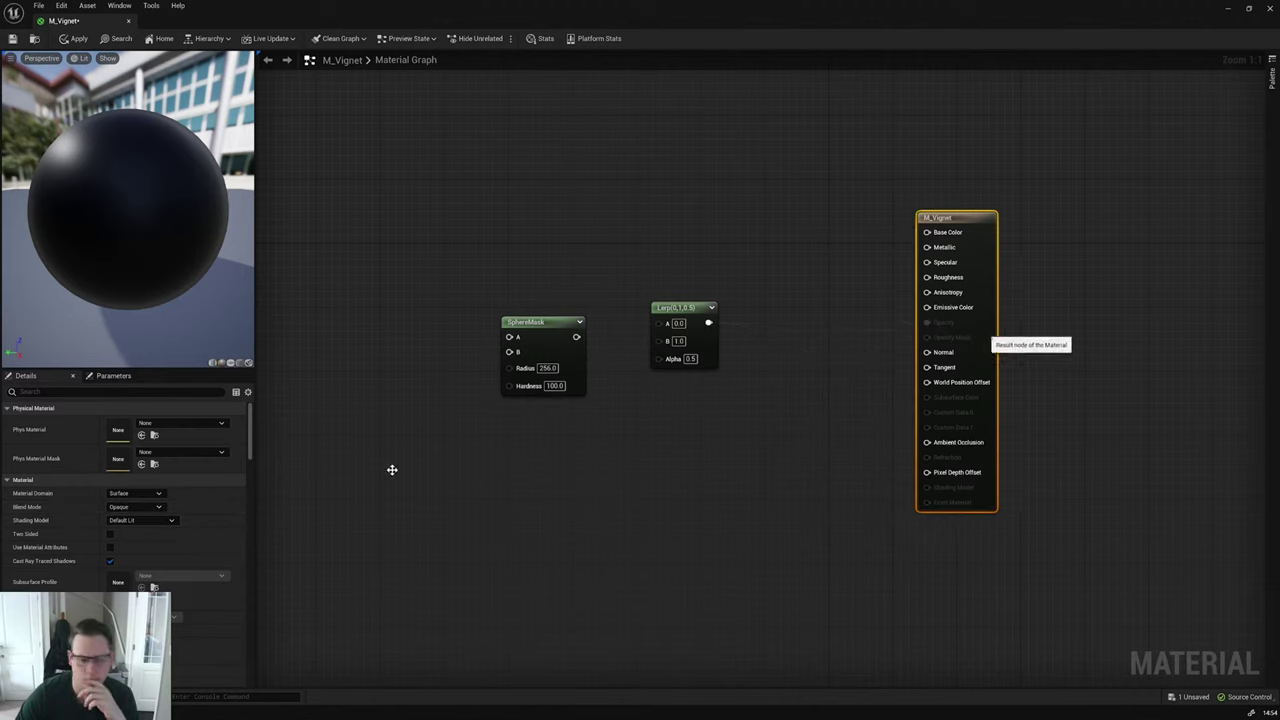
left_click(148, 506)
left_click(125, 528)
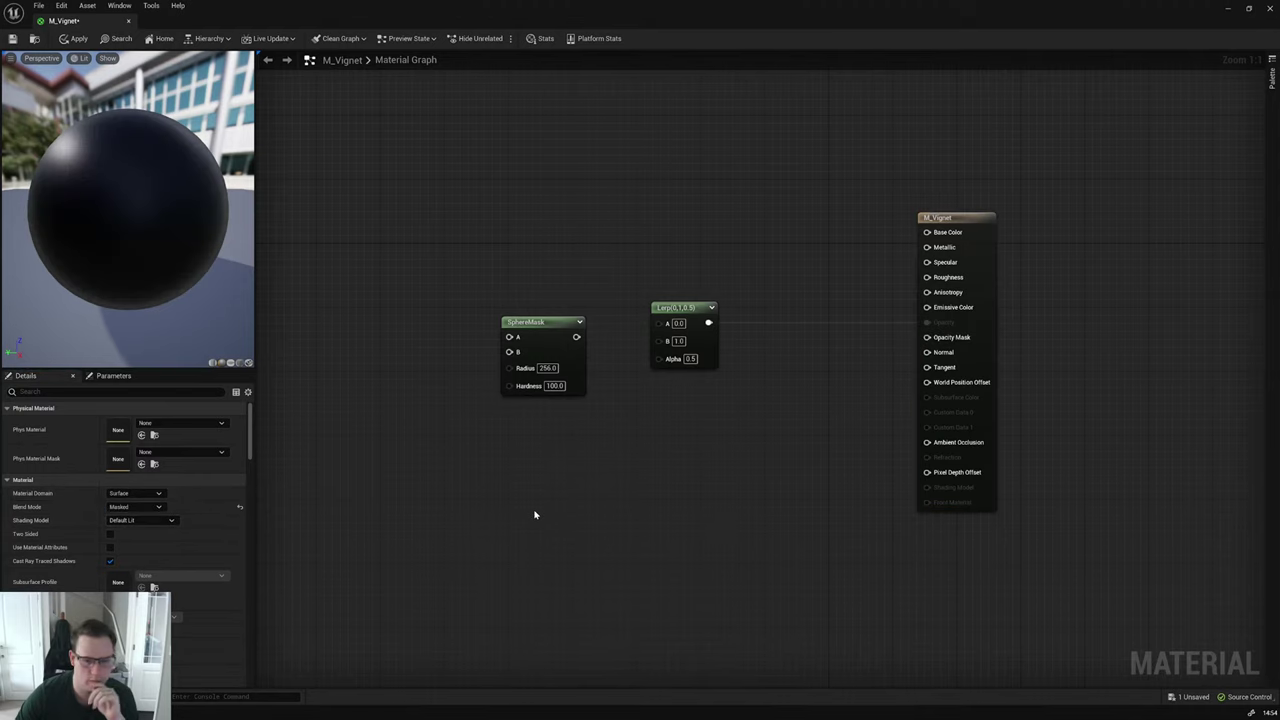
right_click(605, 462)
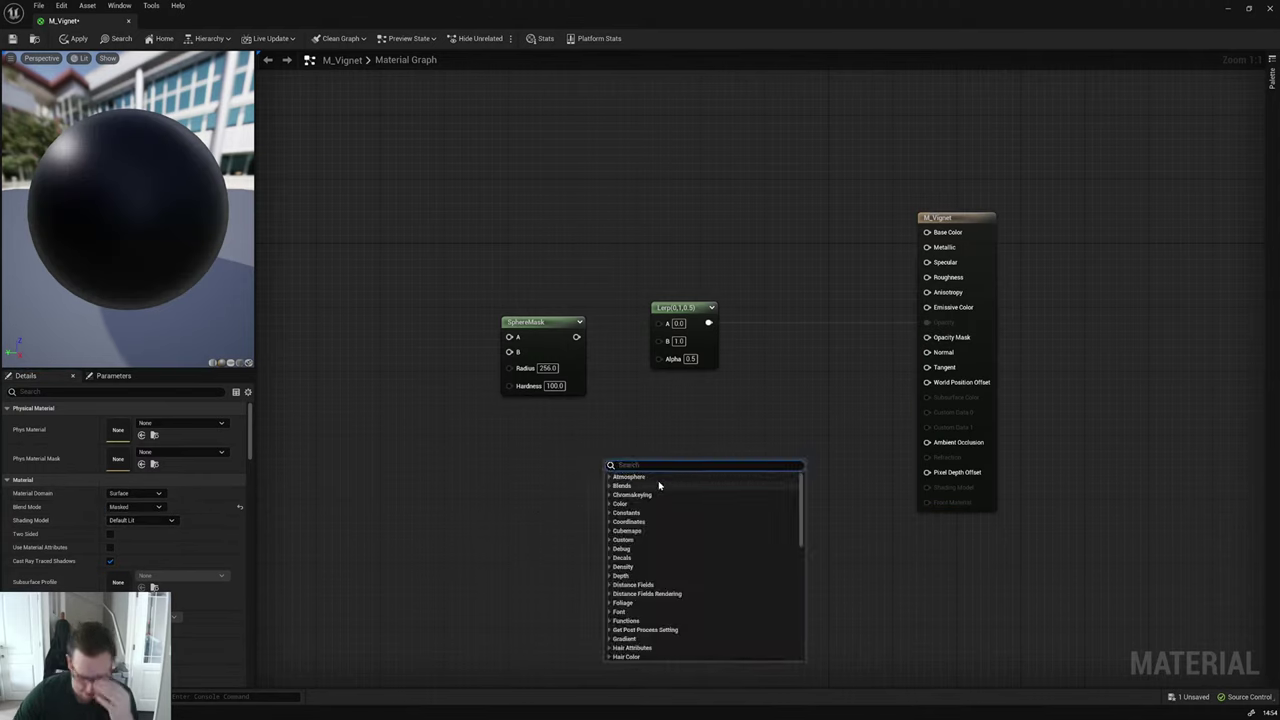
Step: Add a PixelNormalWS node and wire it into the Lerp's A input
type("pixel")
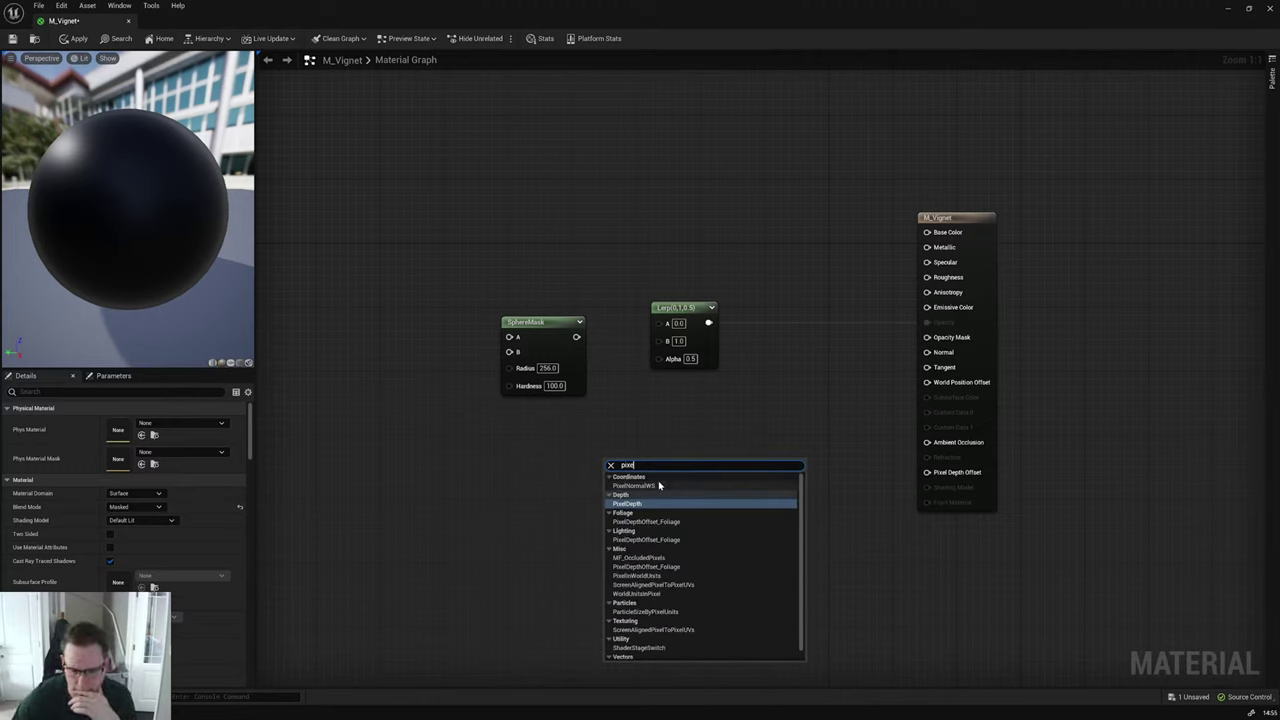
scroll(695, 559, "down", 1)
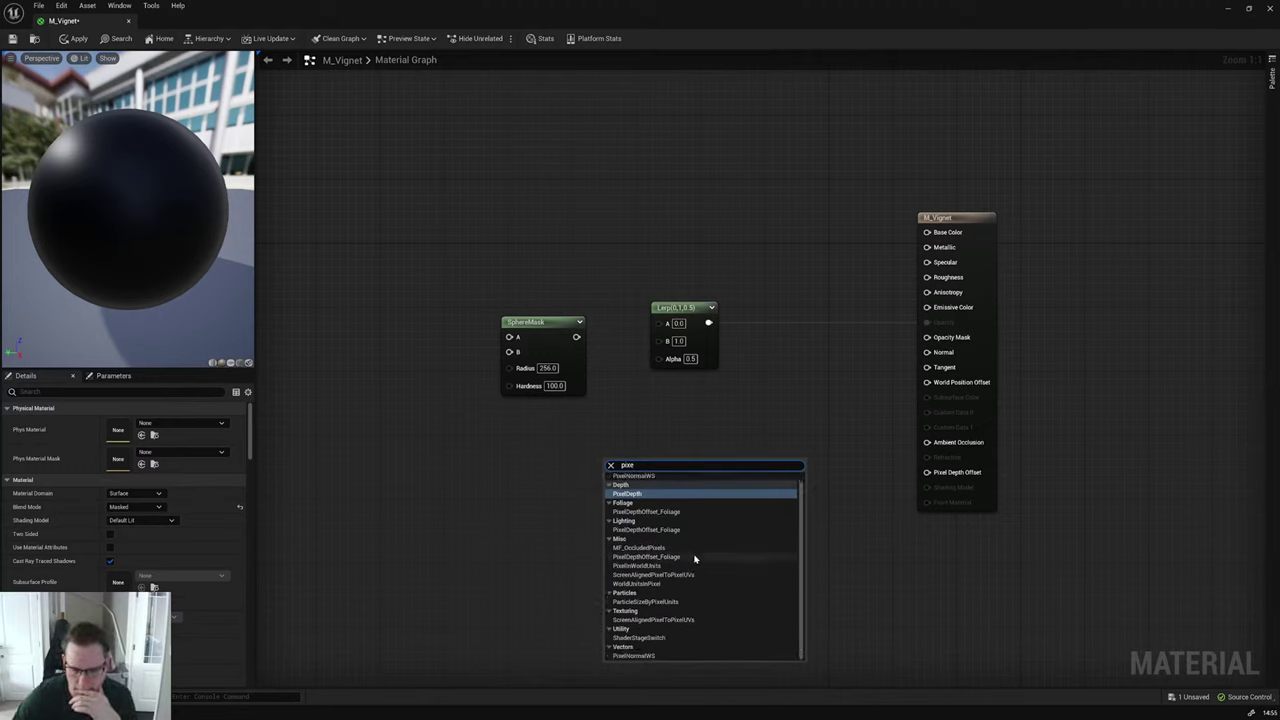
left_click(634, 656)
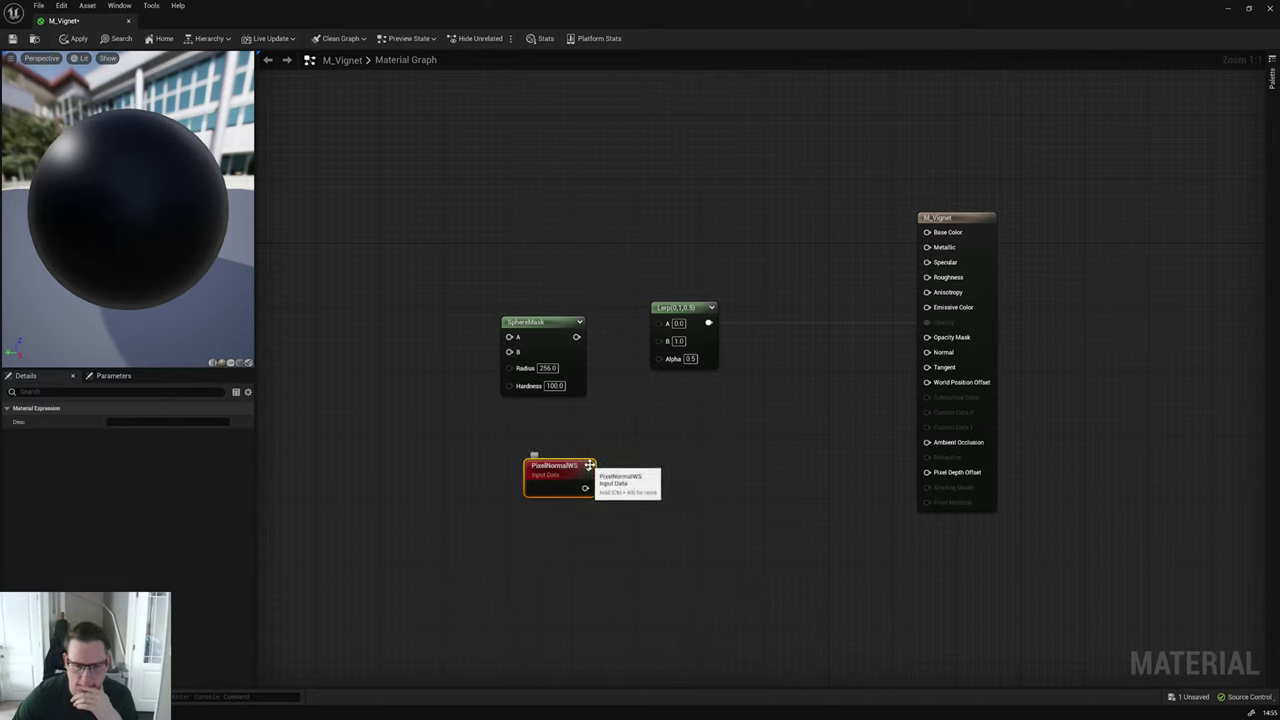
left_click_drag(583, 488, 660, 323)
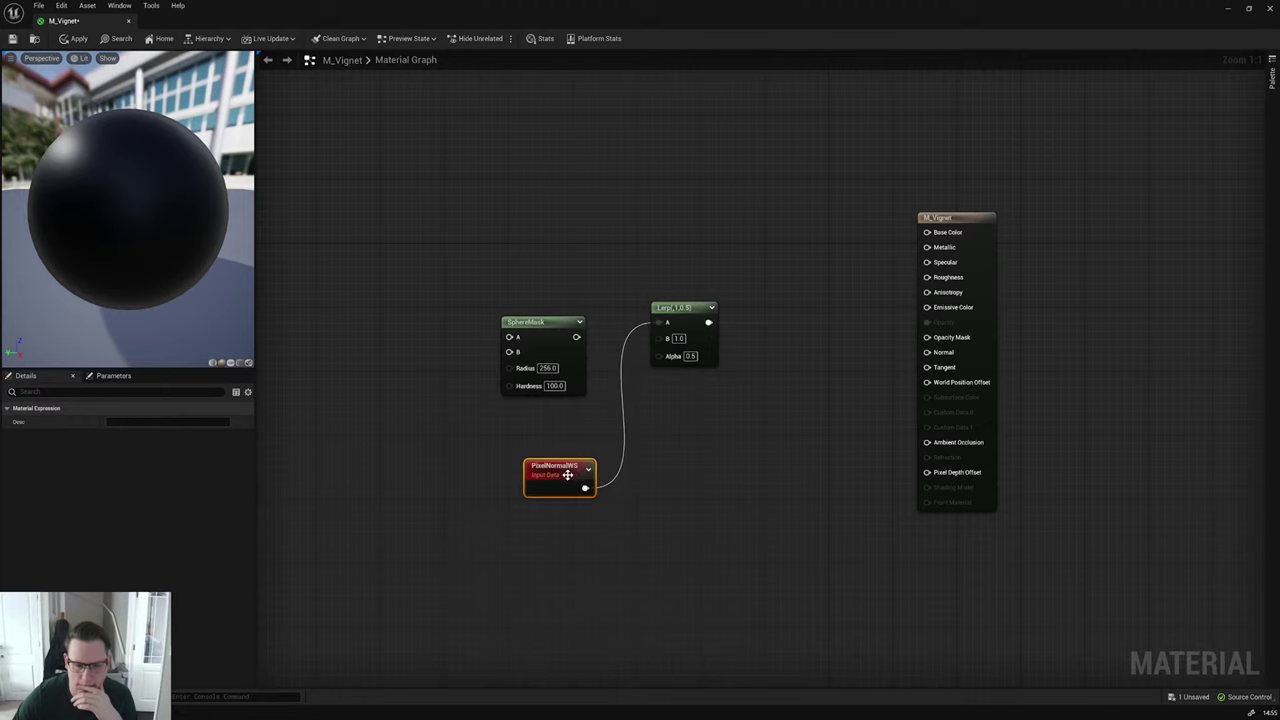
left_click_drag(566, 466, 566, 236)
Step: Start previewing the Lerp node on the sphere, then delete PixelNormalWS
right_click(697, 316)
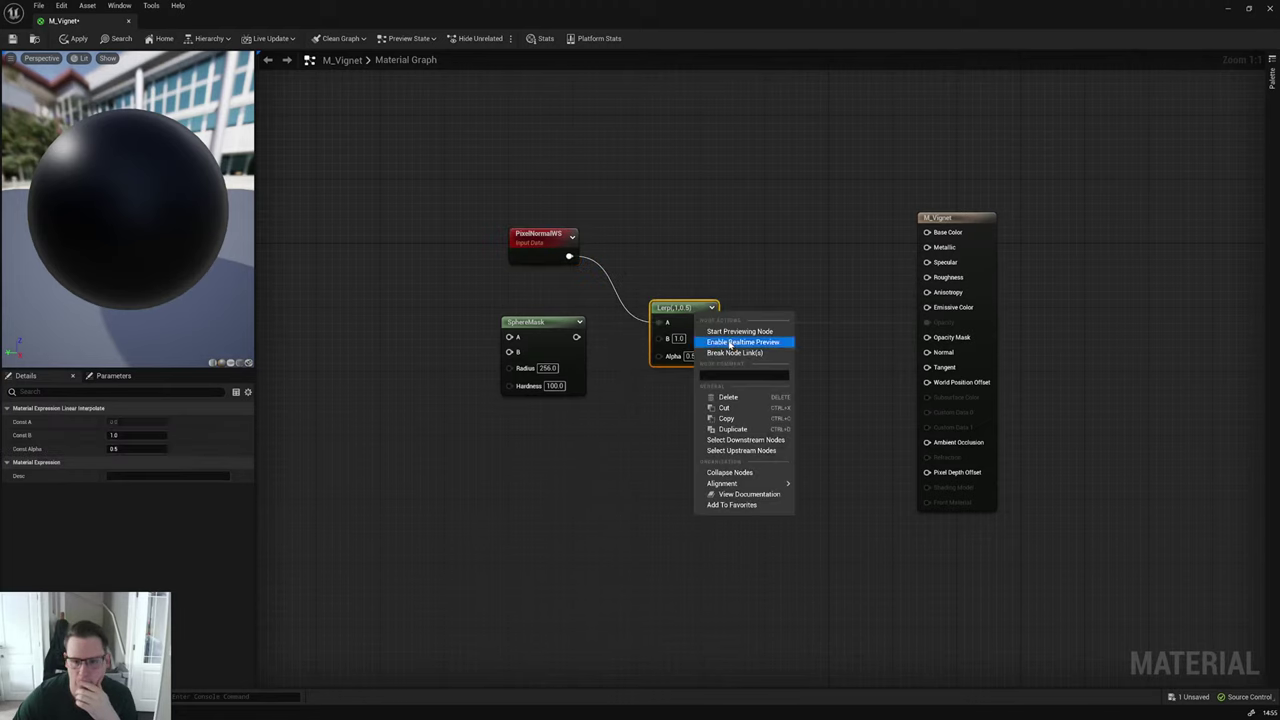
left_click(738, 332)
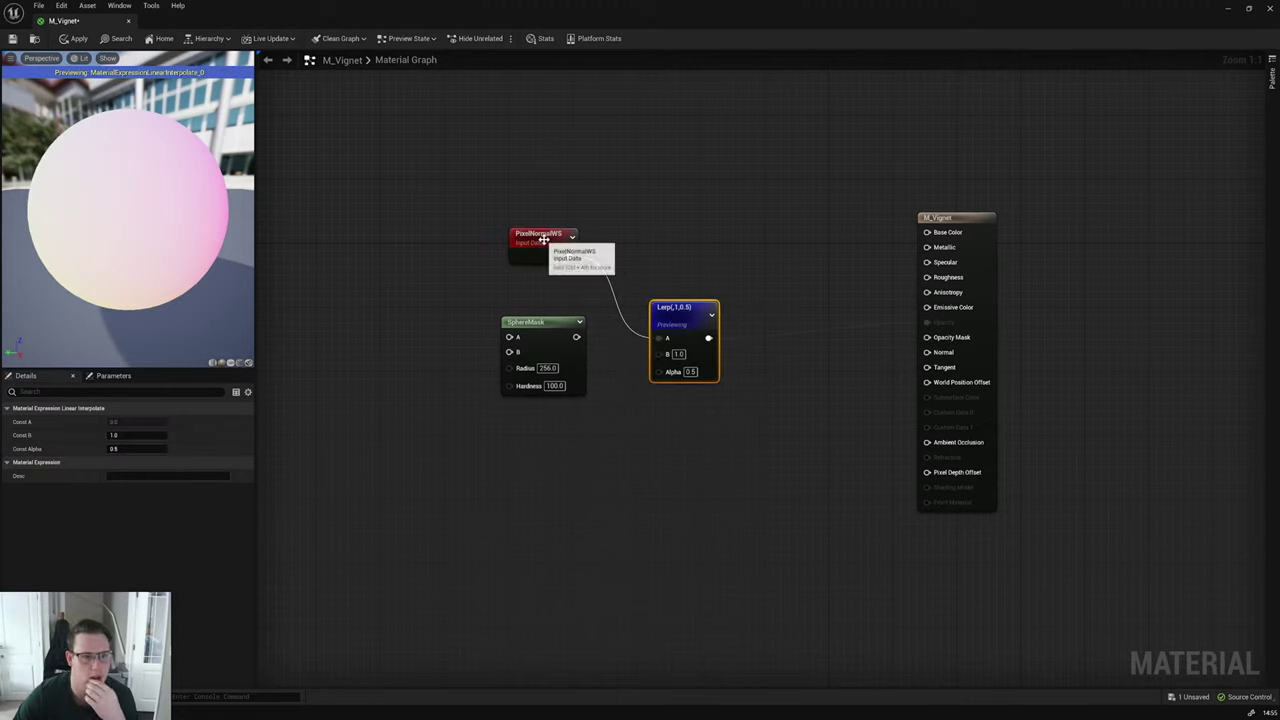
left_click(542, 242)
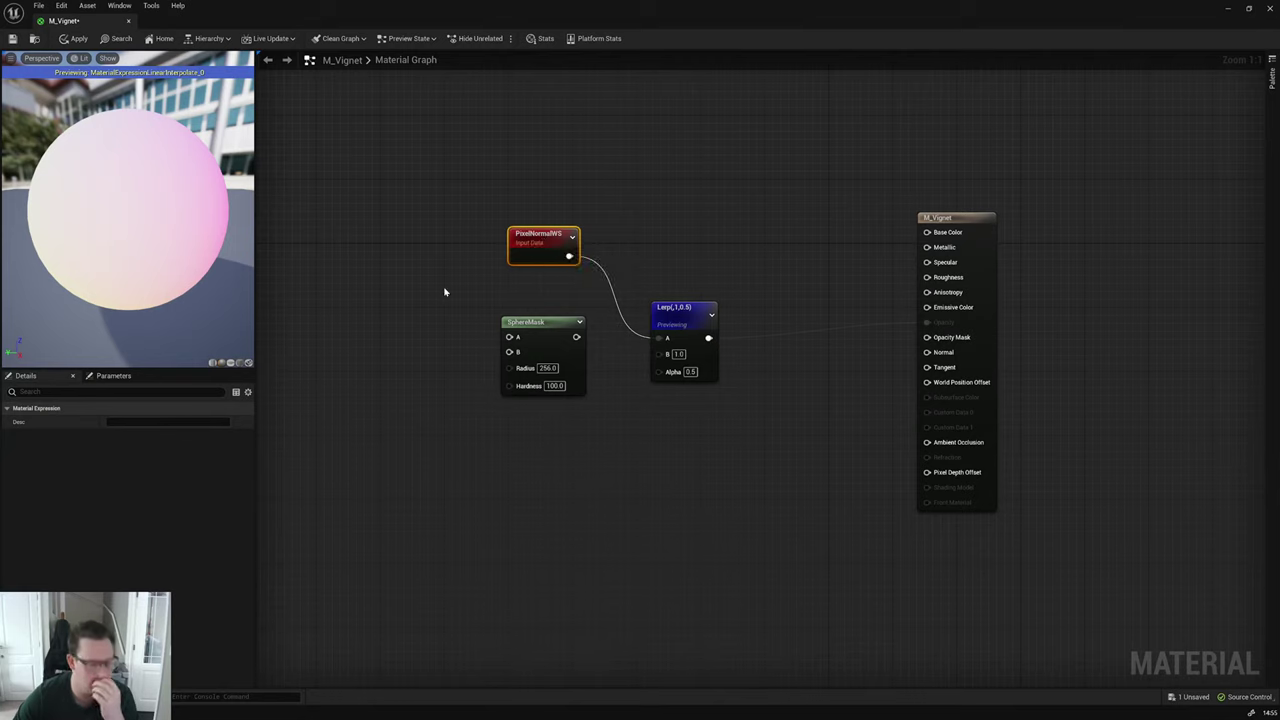
left_click_drag(459, 200, 574, 296)
key("Delete")
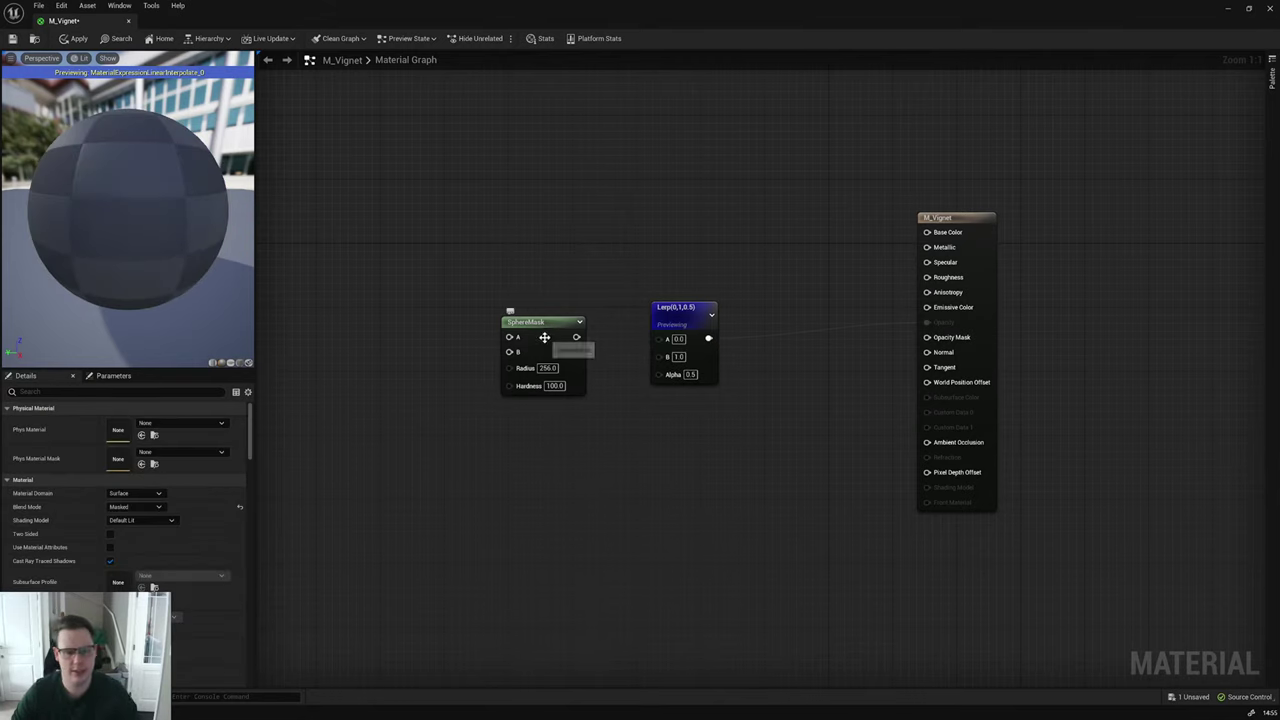
left_click_drag(546, 337, 569, 353)
right_click(697, 313)
left_click(714, 330)
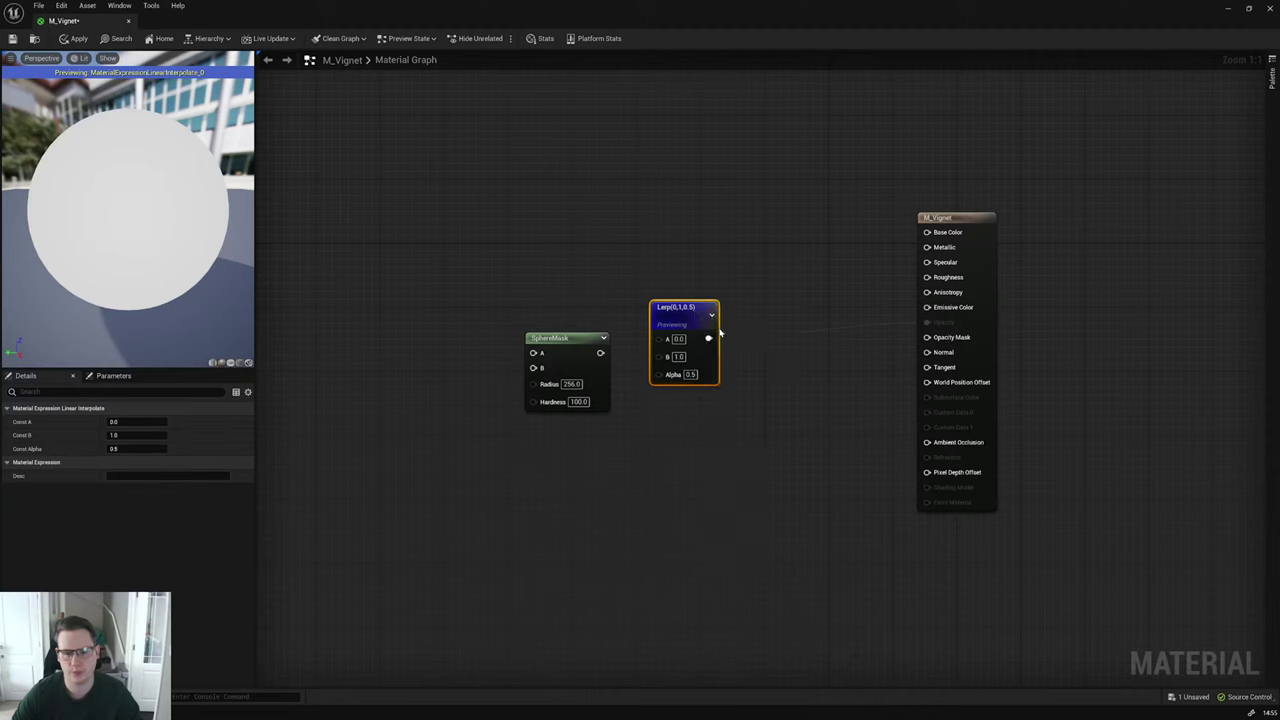
left_click_drag(707, 368, 813, 366)
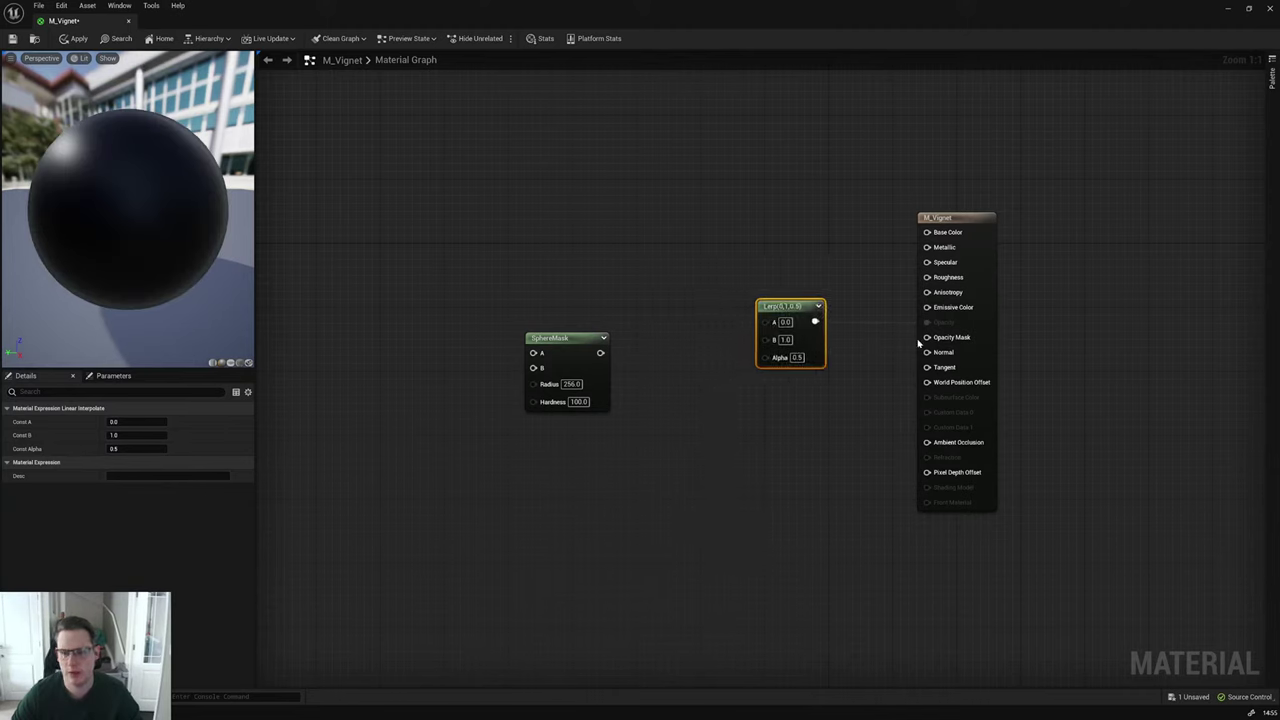
left_click_drag(926, 337, 815, 322)
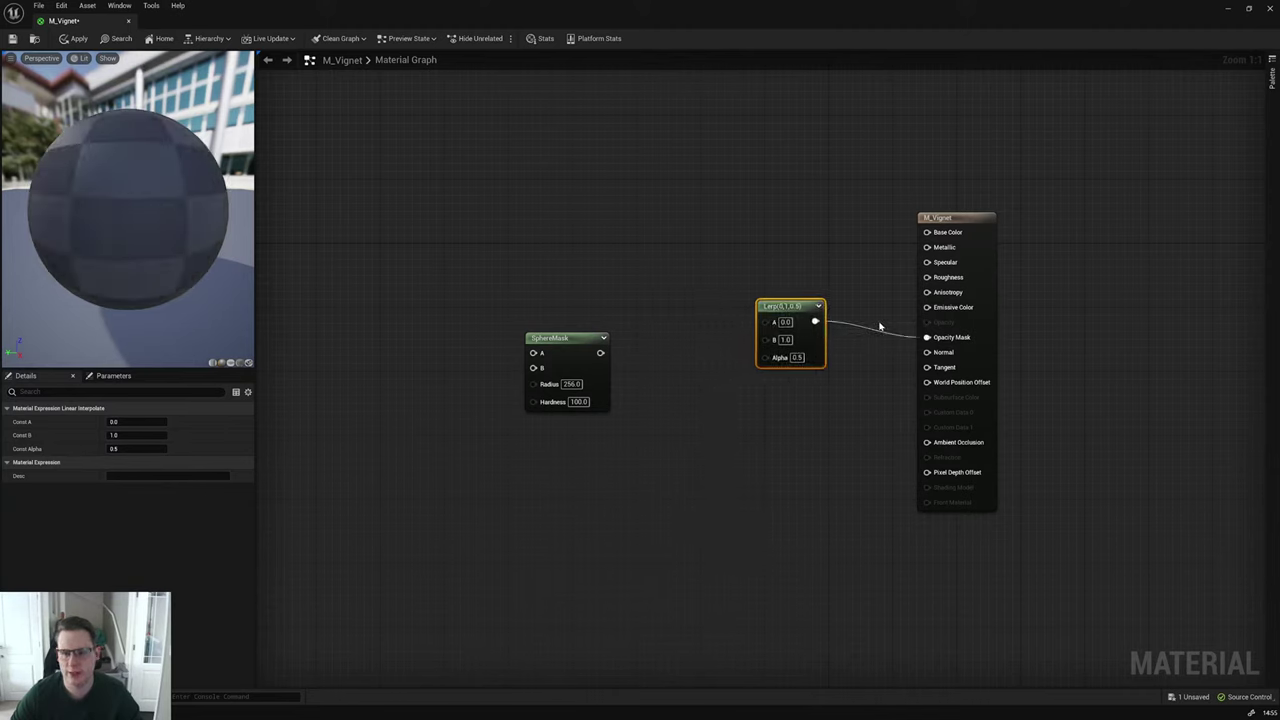
left_click(726, 397)
right_click(726, 397)
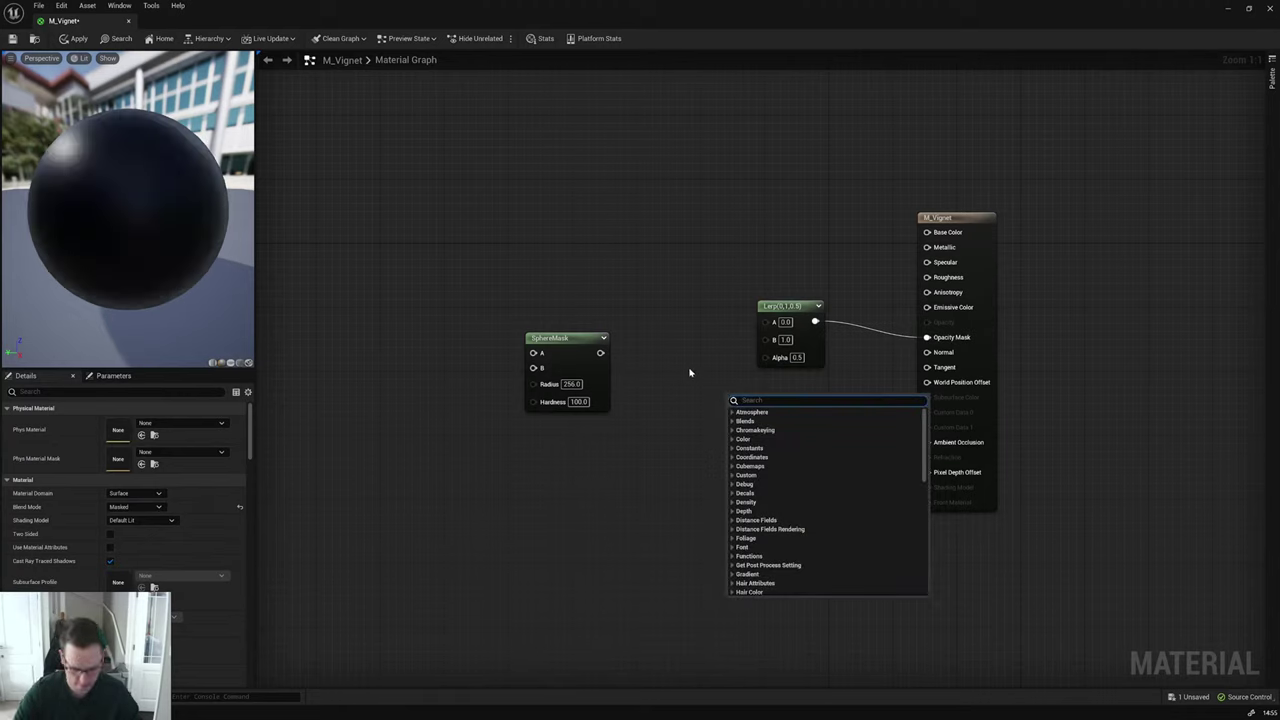
type("pixel no")
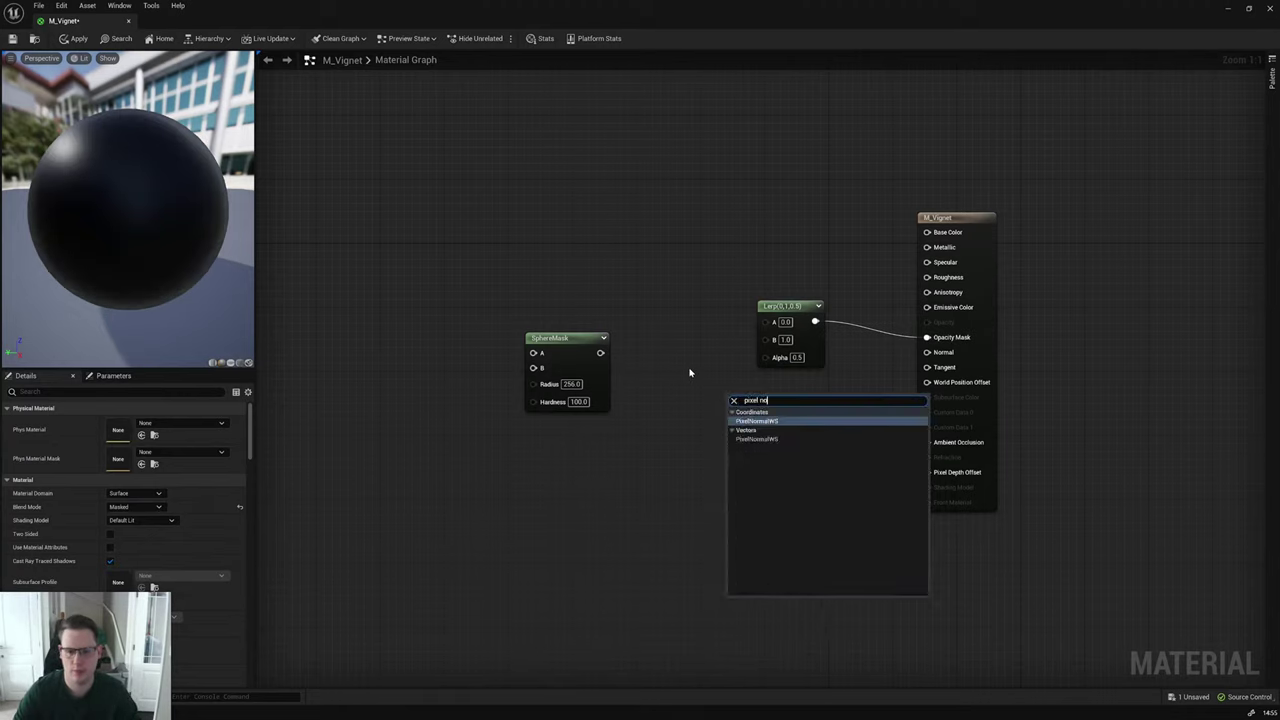
key("Return")
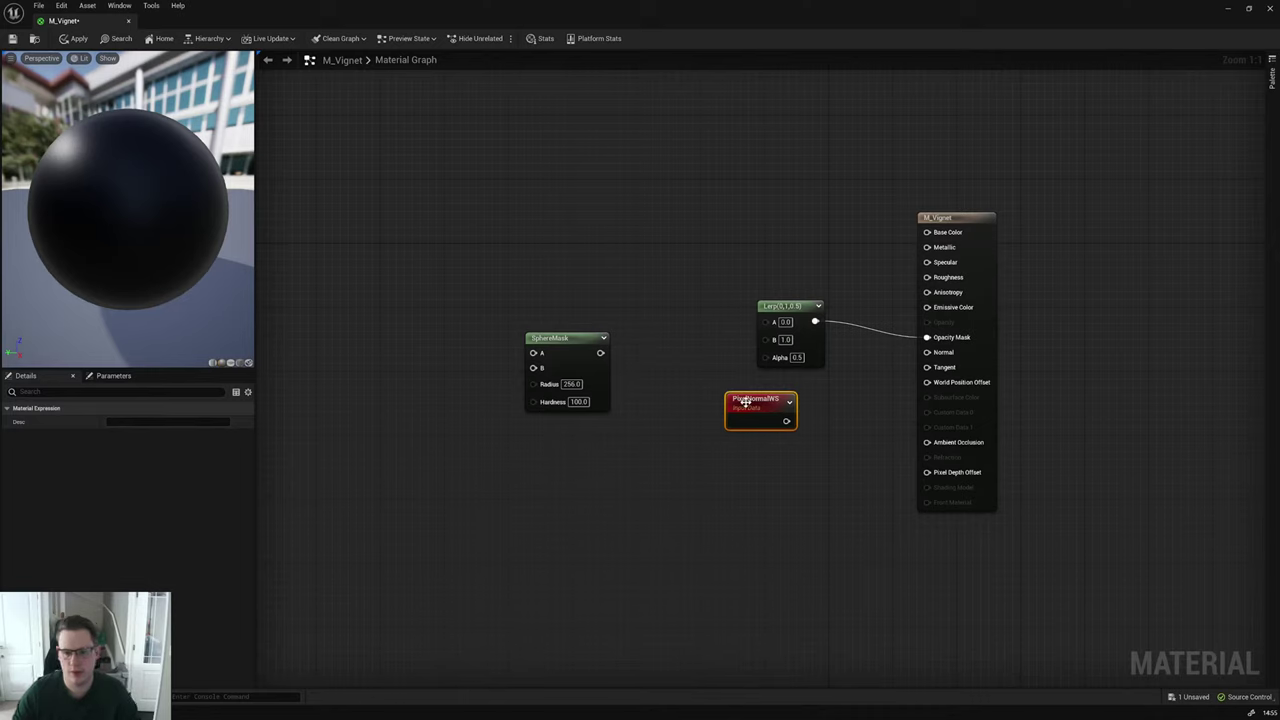
left_click_drag(746, 402, 767, 321)
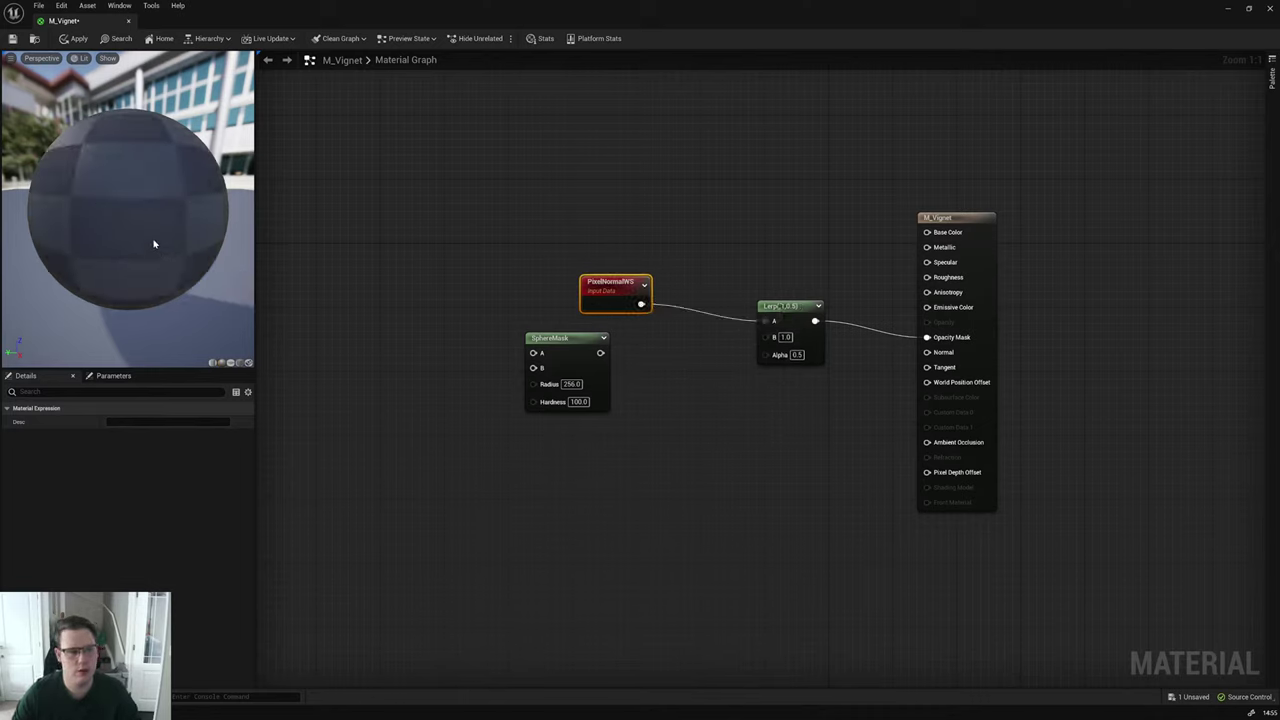
left_click_drag(720, 206, 539, 314)
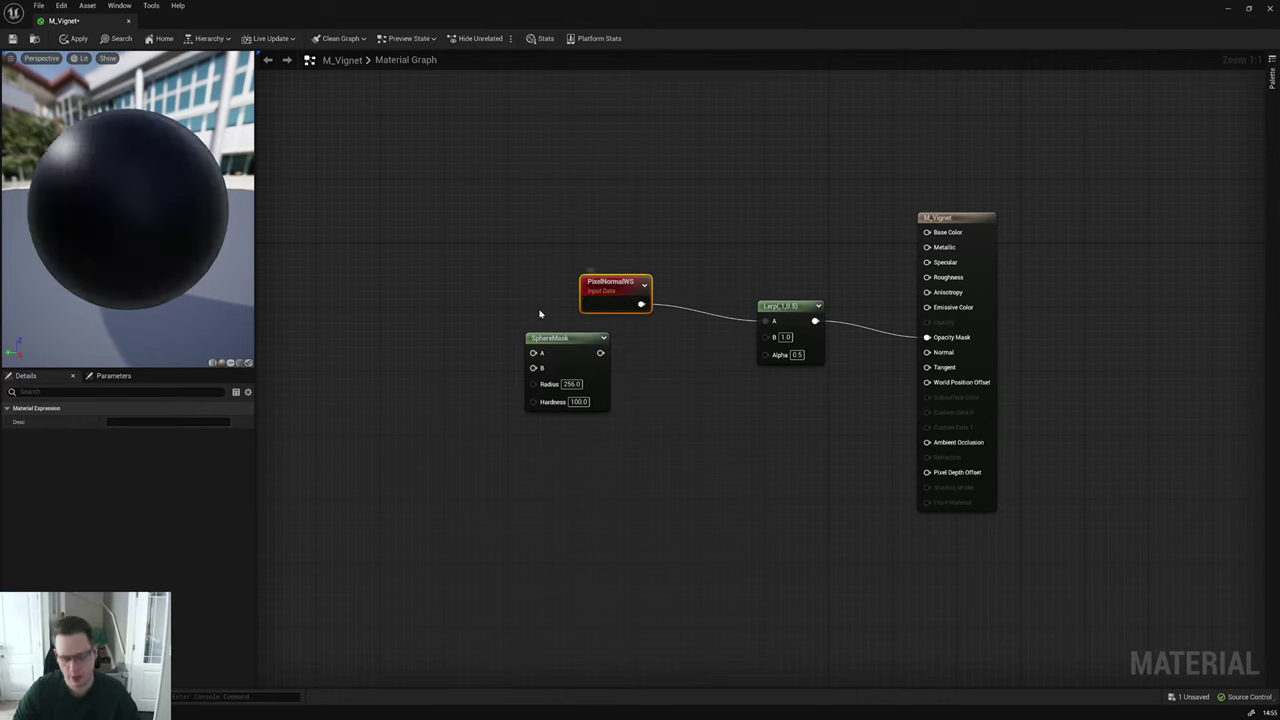
key("Delete")
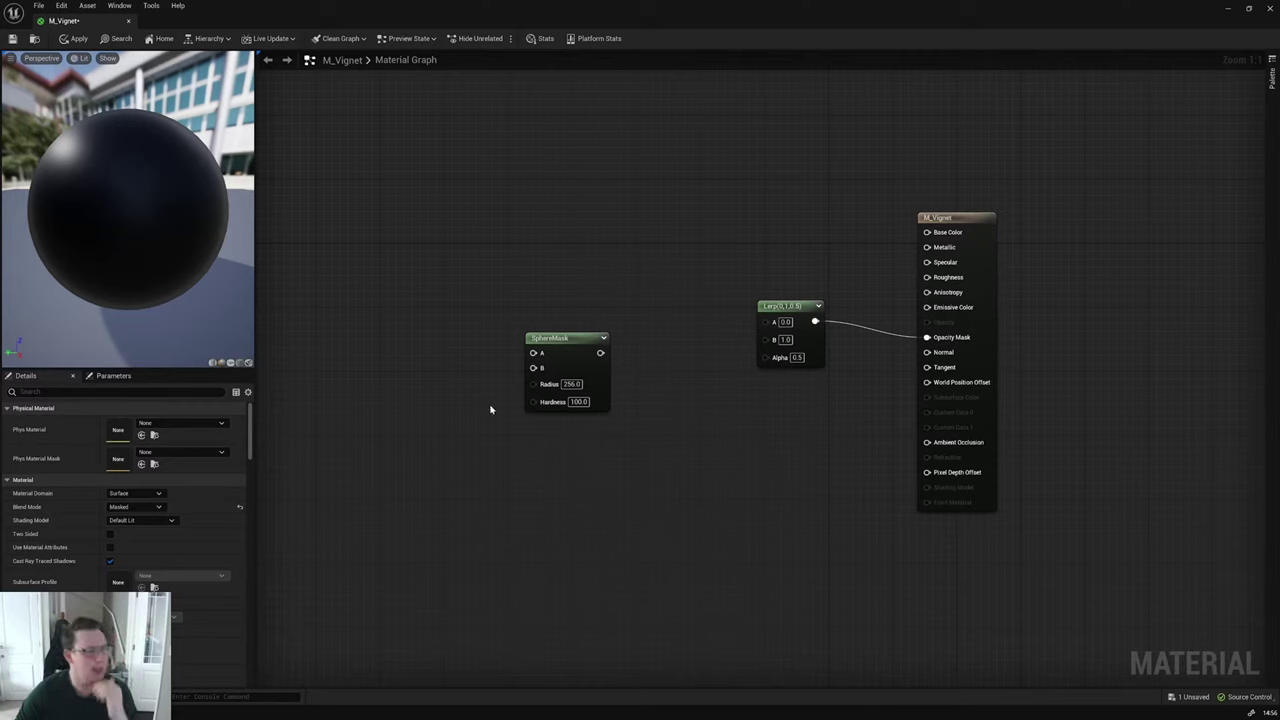
Step: Add a DitherTemporalAA node into the Lerp's A input and preview its output
right_click(578, 464)
type("dith")
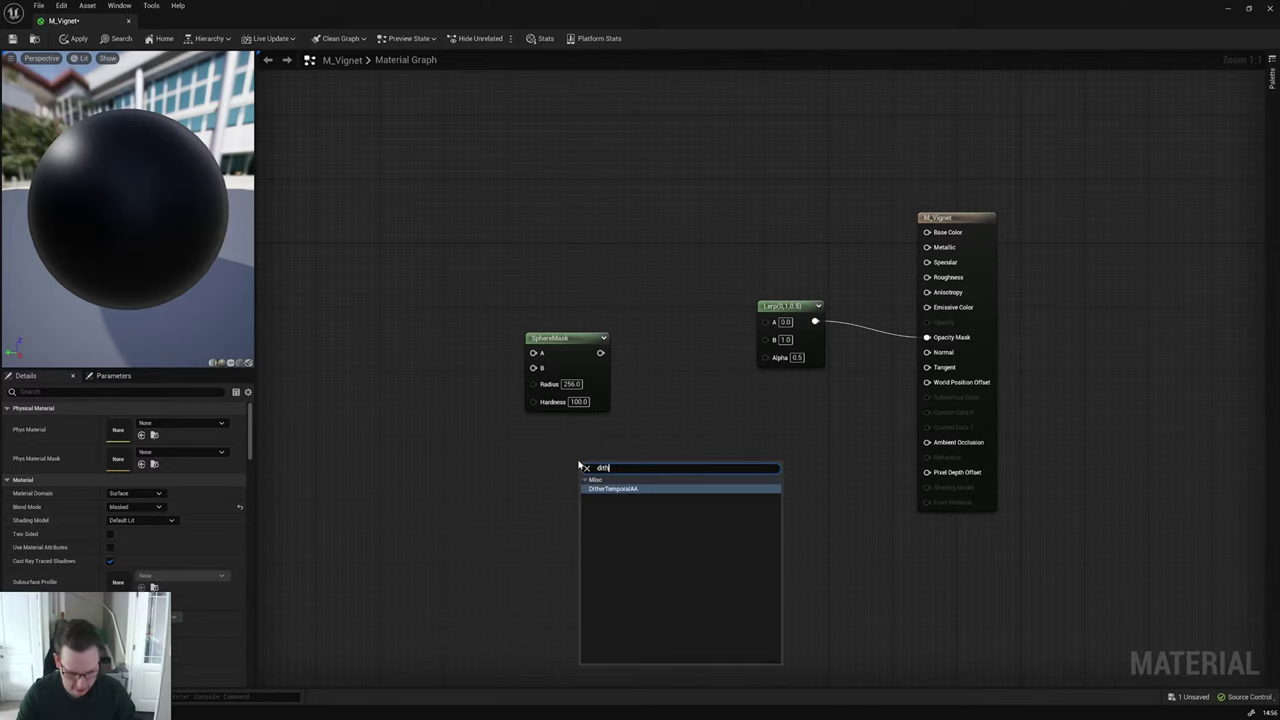
type("er")
key("Return")
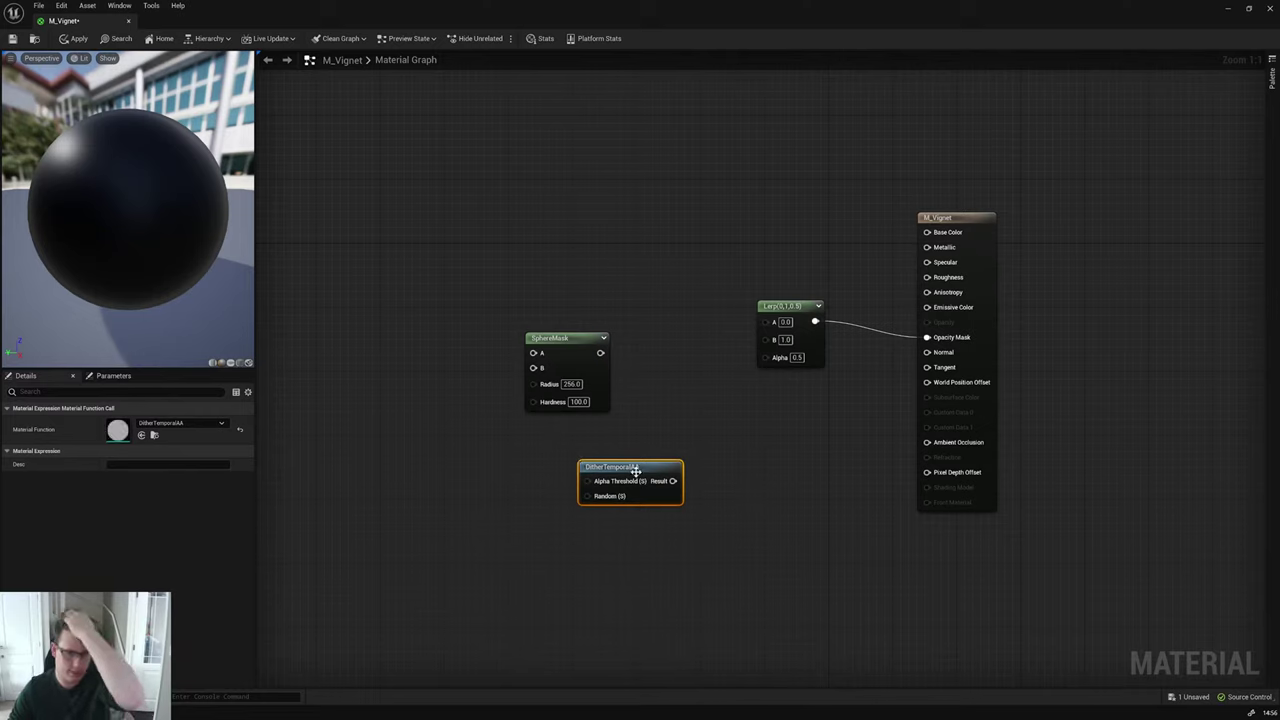
left_click_drag(668, 481, 766, 322)
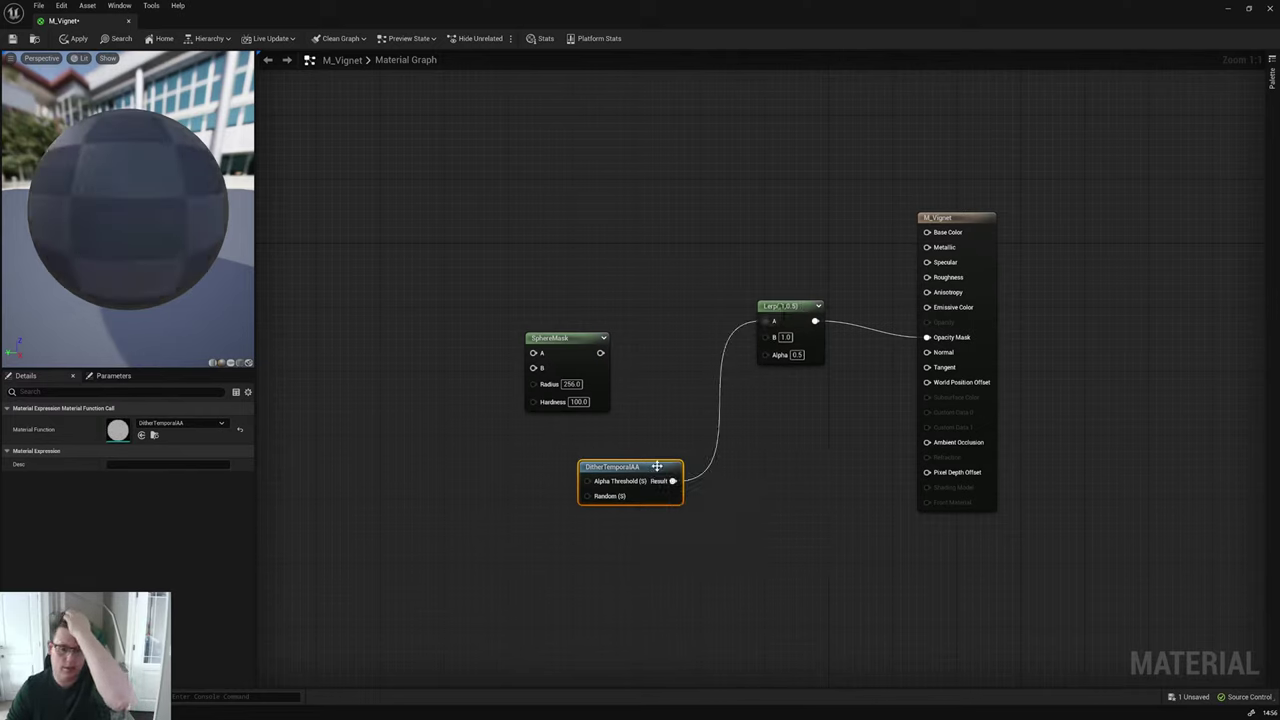
left_click_drag(657, 470, 650, 272)
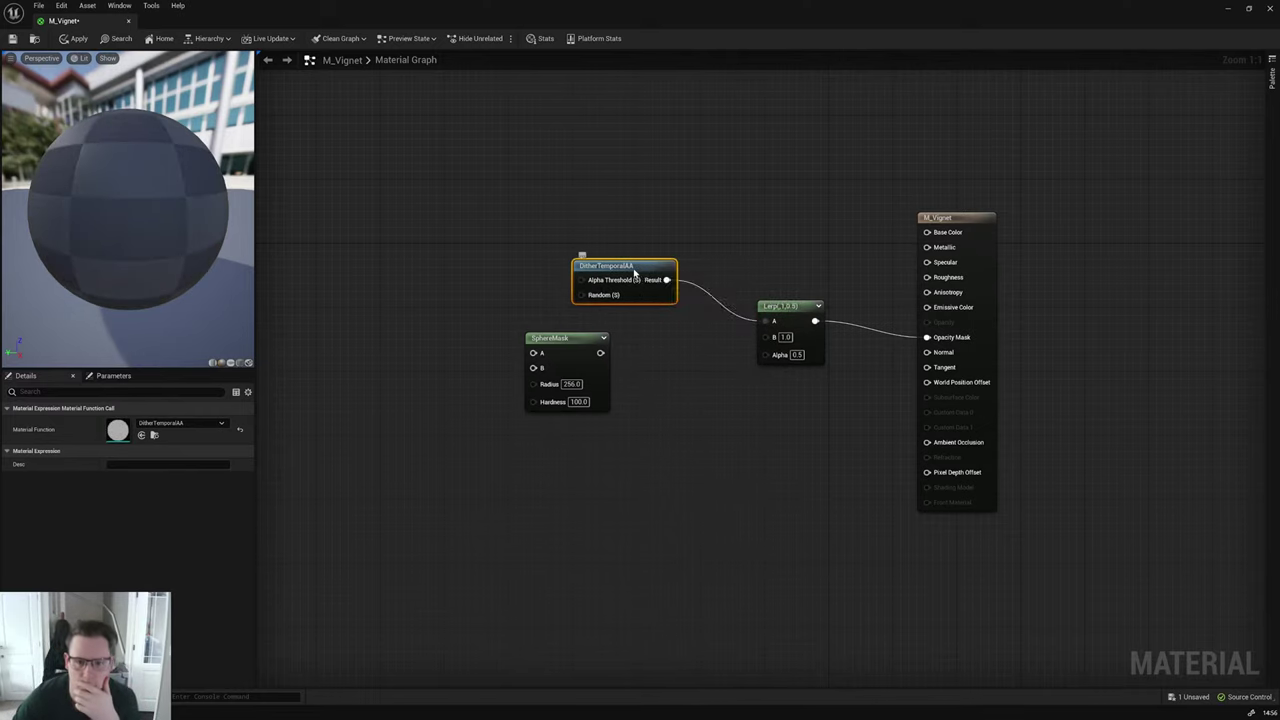
right_click(640, 276)
left_click(672, 289)
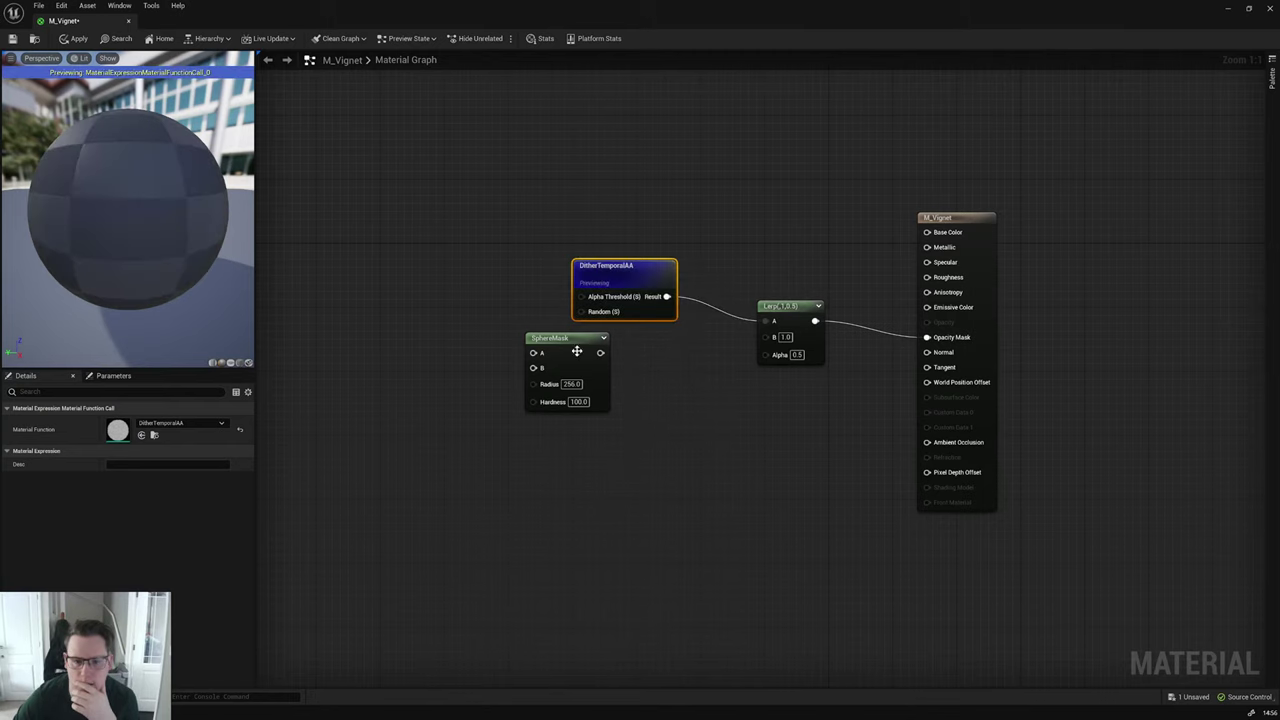
left_click_drag(197, 366, 140, 358)
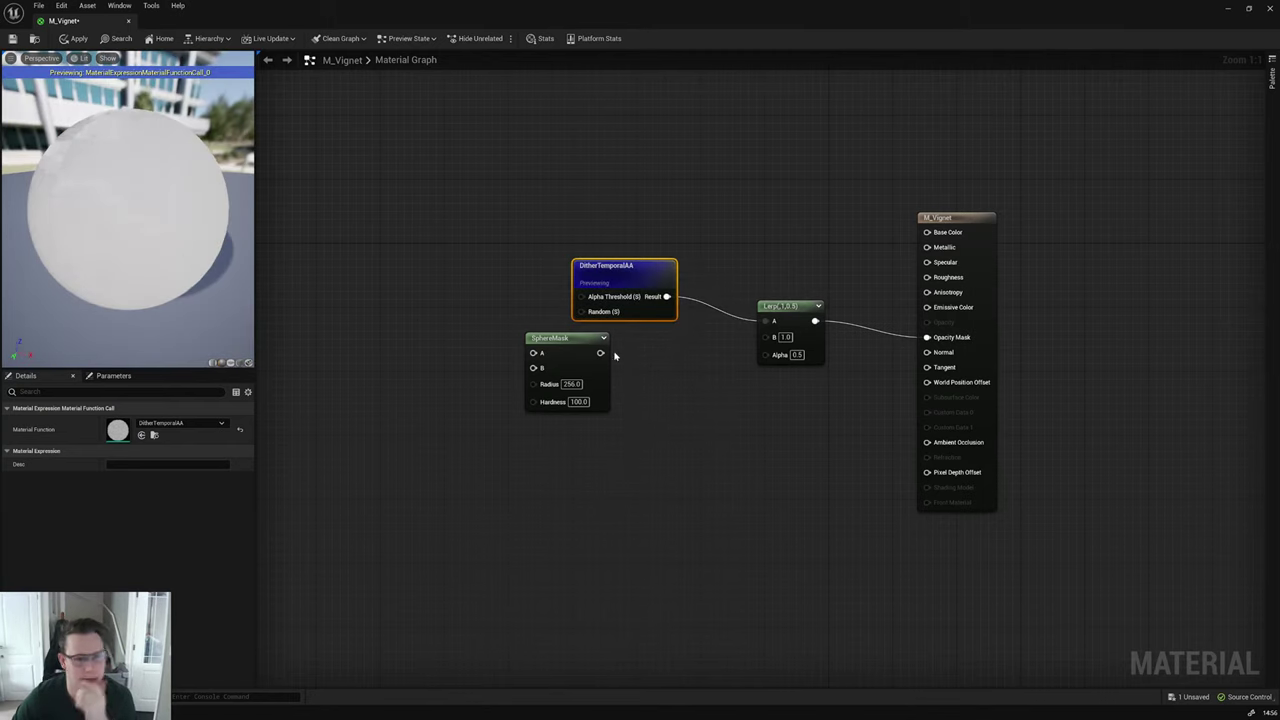
Step: Wire a black Constant3Vector into Lerp B and move SphereMask up to the Lerp's Alpha
left_click_drag(536, 352, 496, 513)
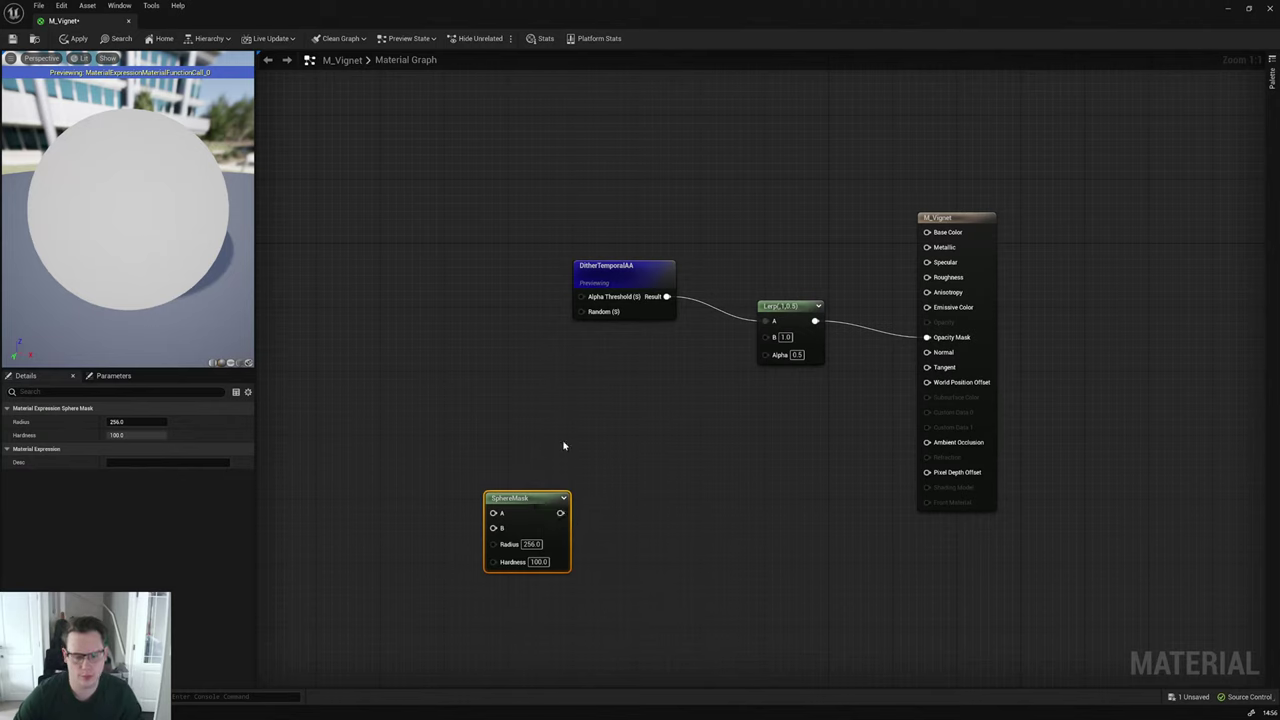
left_click(584, 412)
left_click(561, 400)
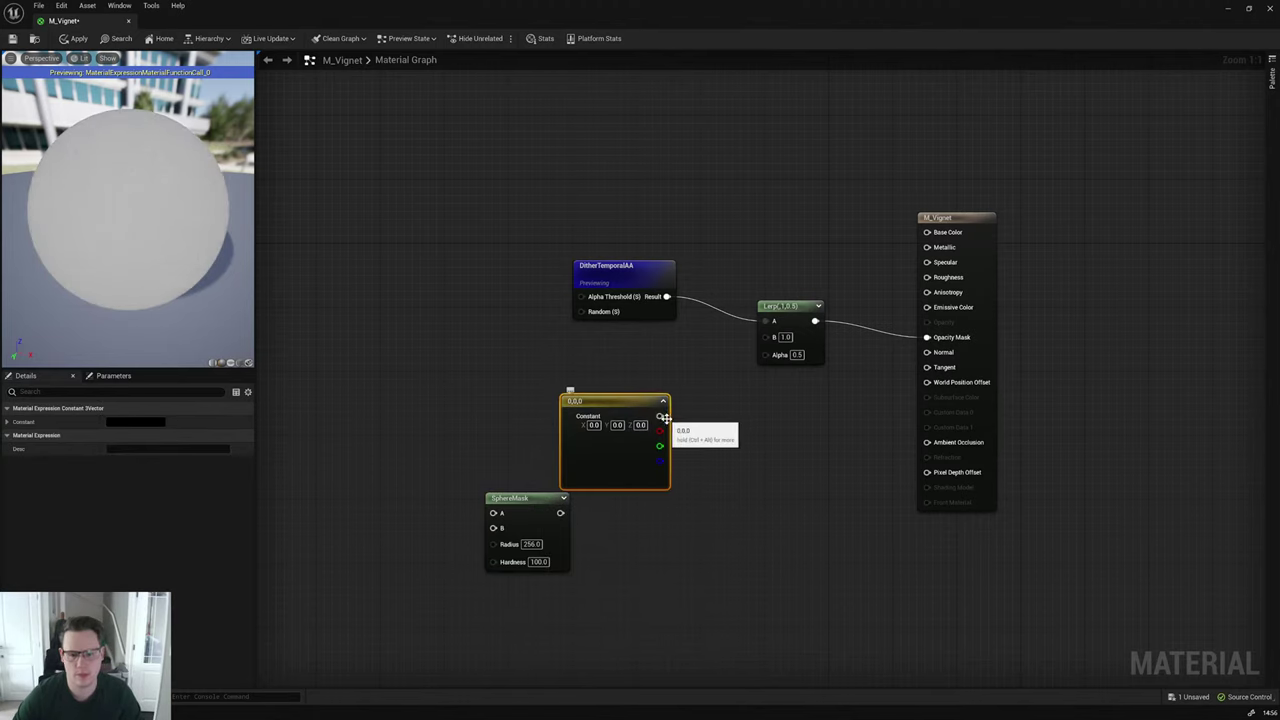
left_click_drag(660, 416, 773, 342)
left_click_drag(625, 400, 646, 353)
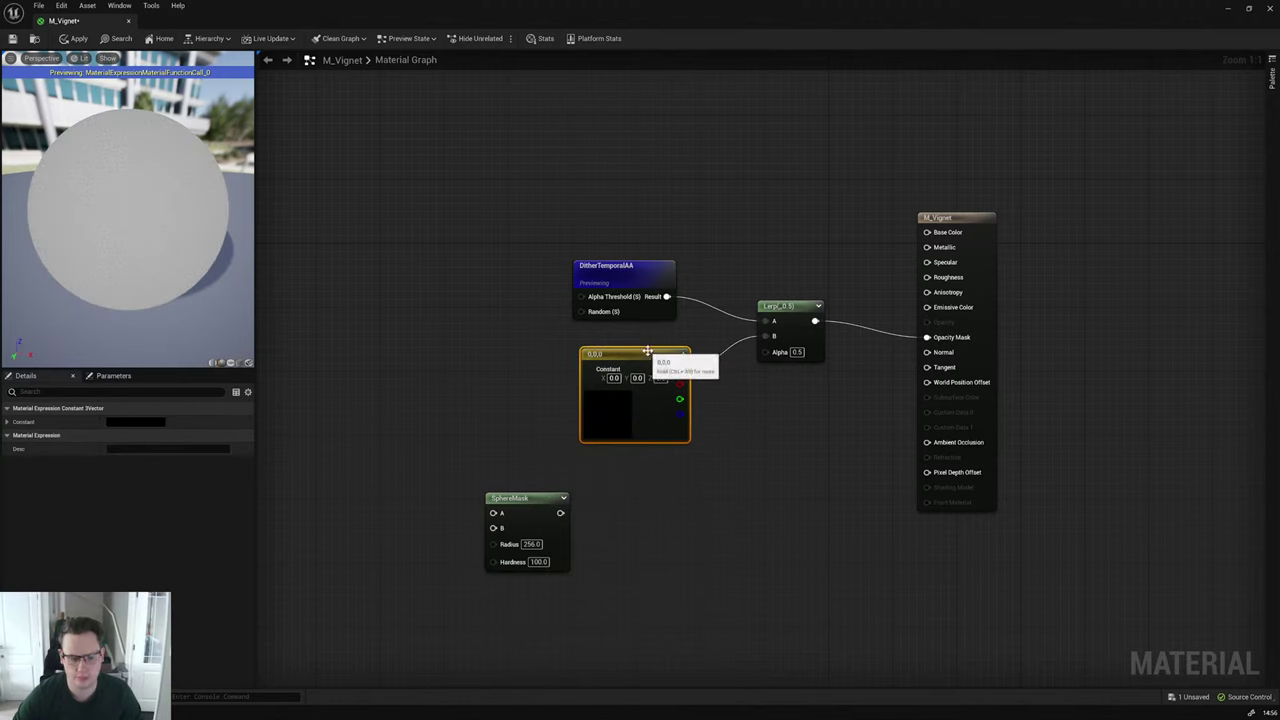
left_click_drag(552, 510, 766, 352)
right_click(627, 477)
Step: Preview SphereMask on the plane mesh and dock M_Vignet as a main editor tab
left_click(664, 492)
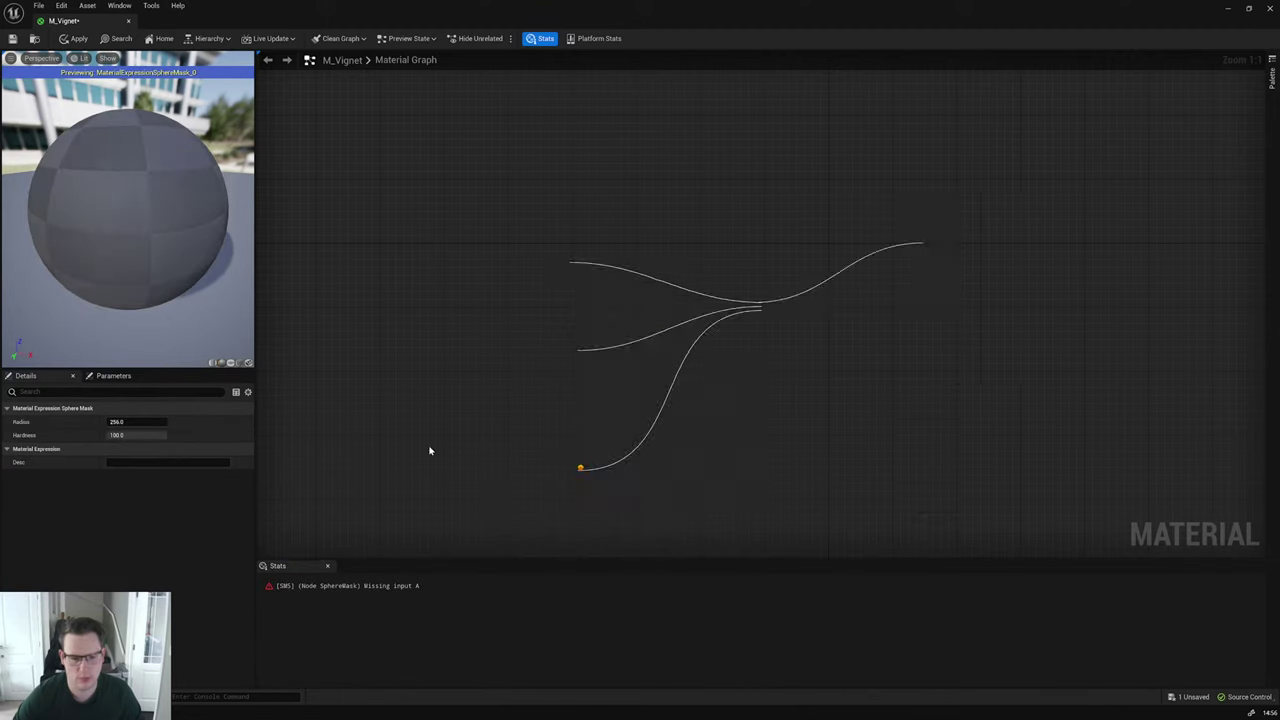
left_click(232, 364)
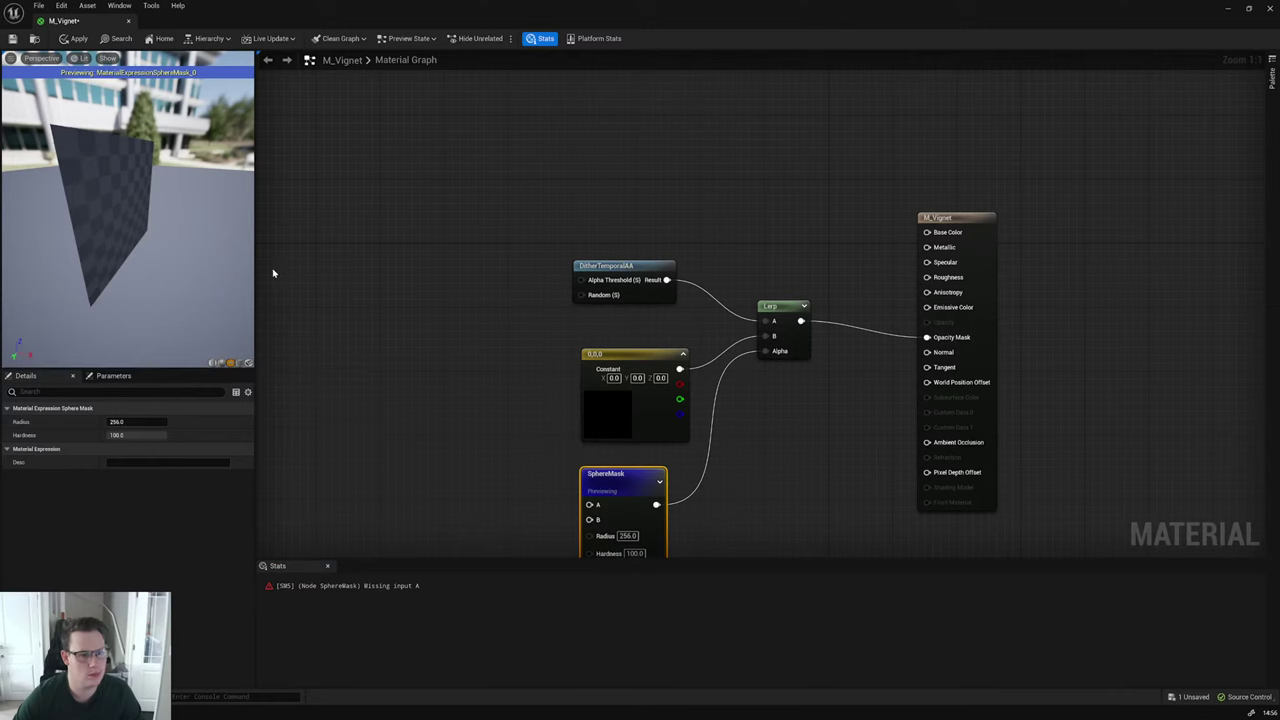
left_click_drag(256, 285, 451, 341)
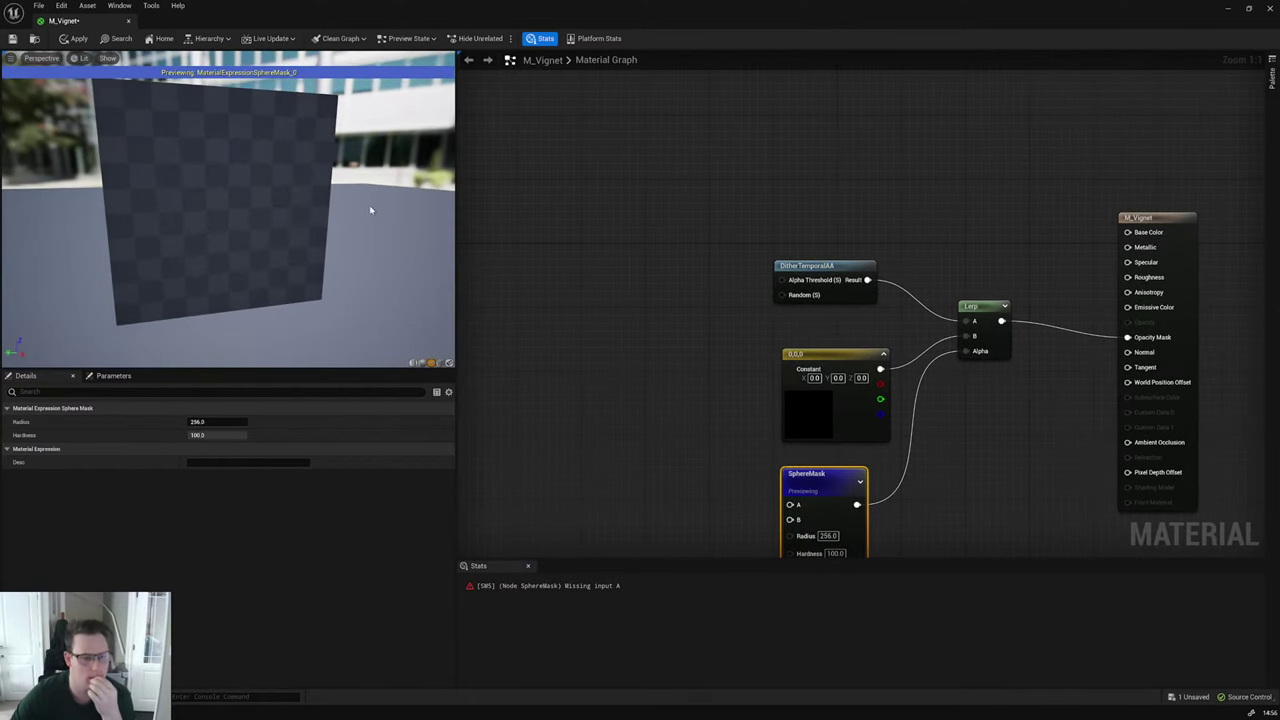
left_click_drag(371, 236, 396, 265)
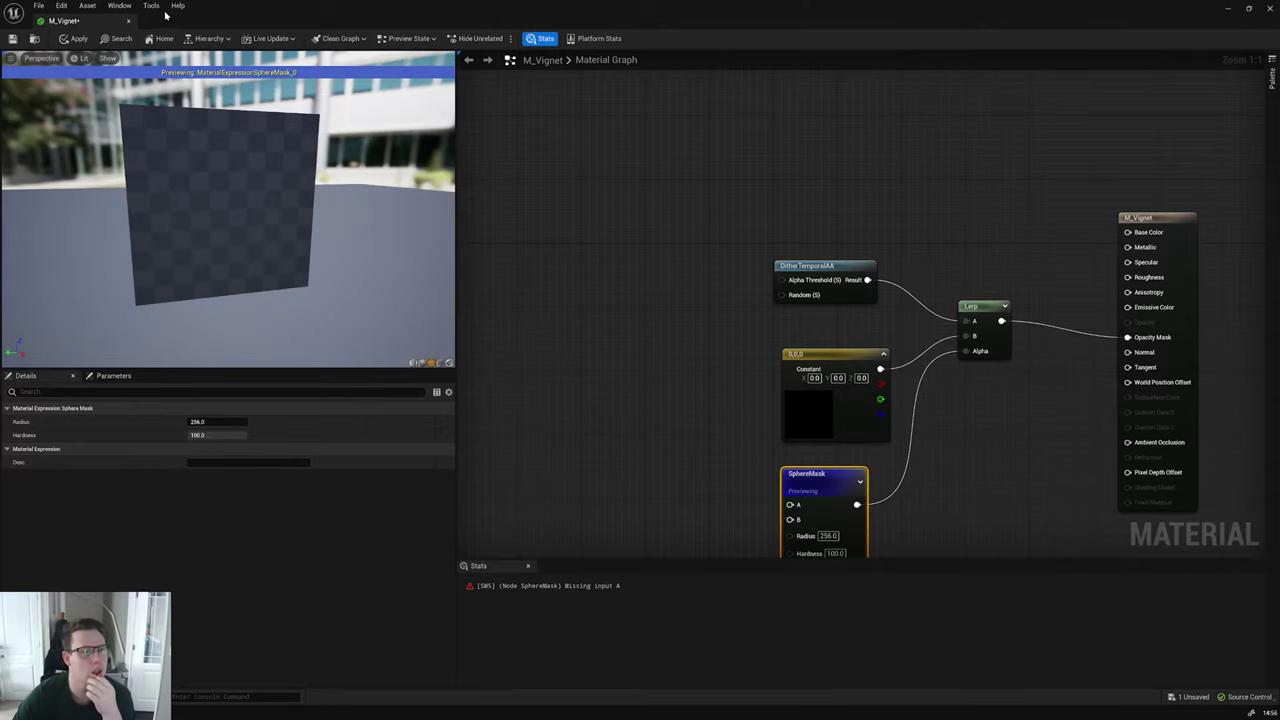
left_click_drag(206, 14, 498, 146)
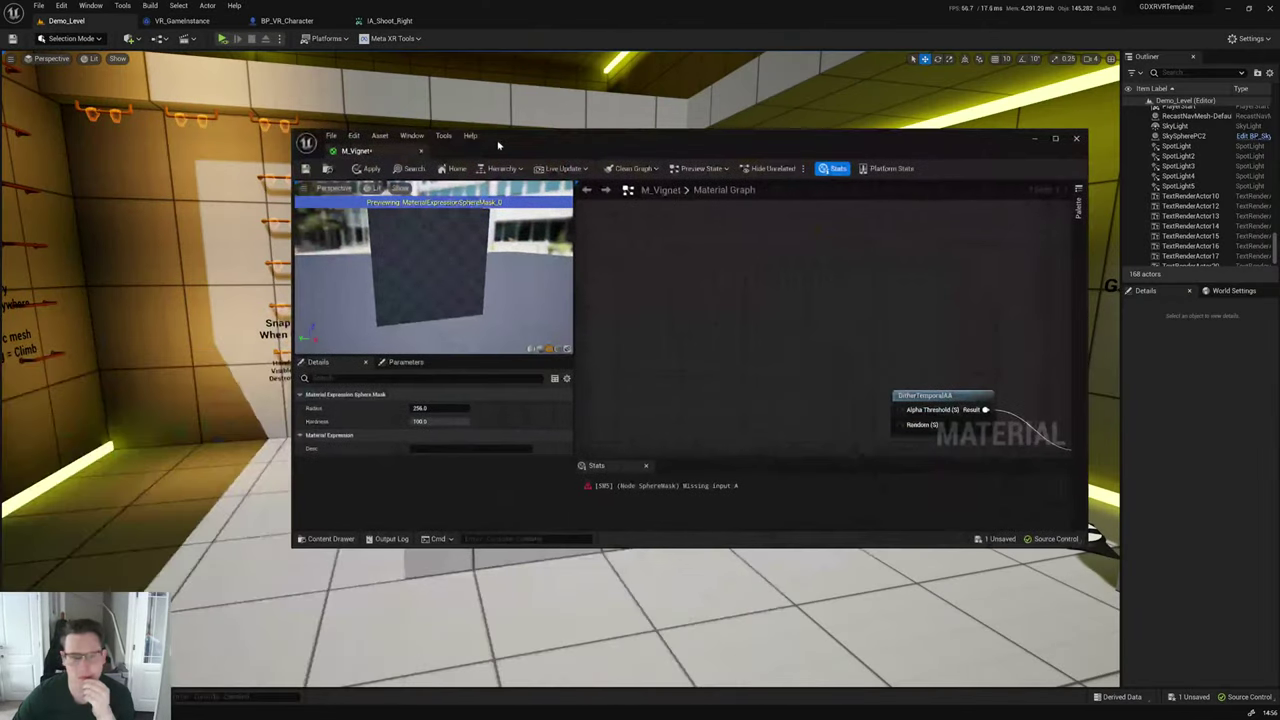
left_click_drag(406, 150, 494, 27)
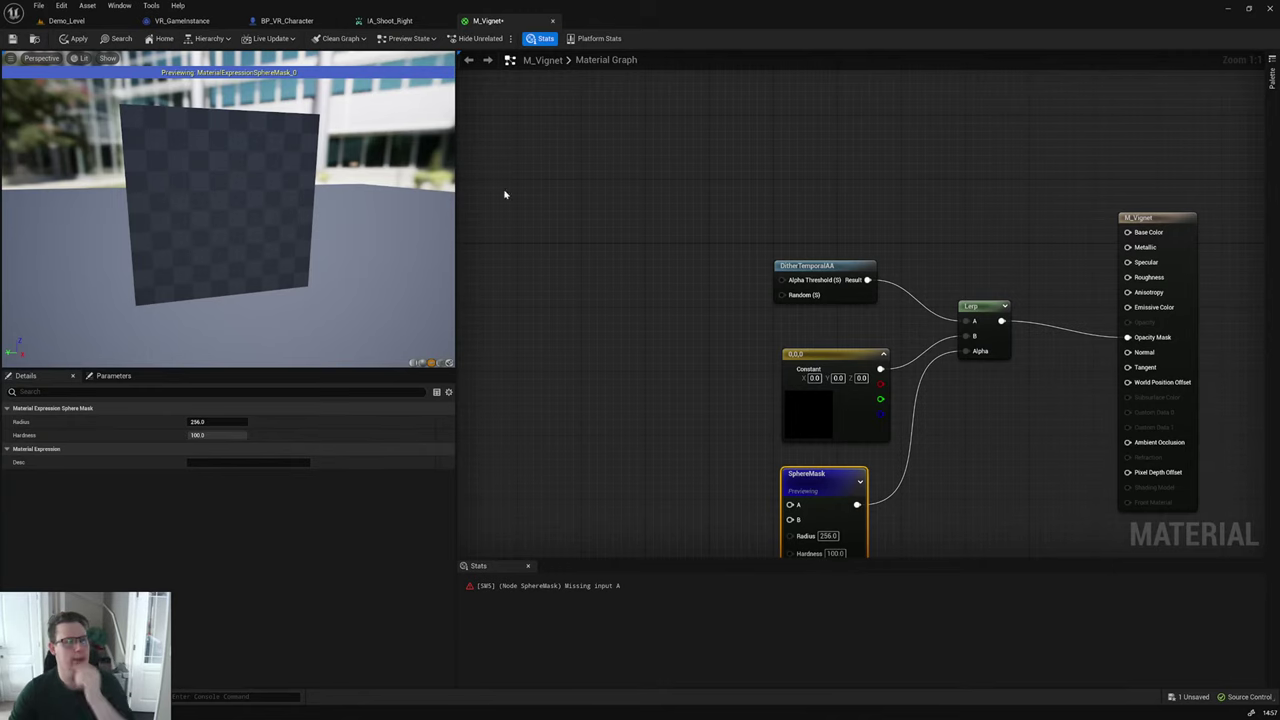
Step: Try wiring the vector constant into SphereMask's A, undo it, and delete SphereMask
right_click_drag(816, 225, 793, 206)
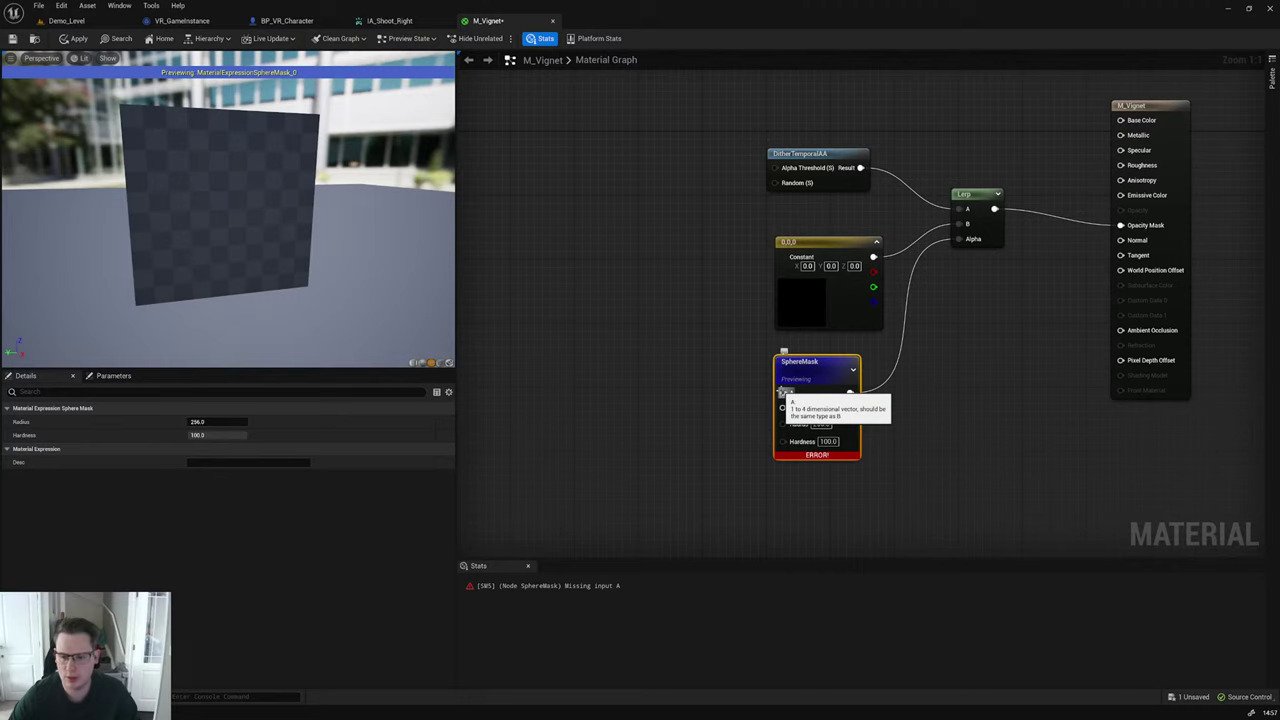
left_click_drag(783, 392, 873, 257)
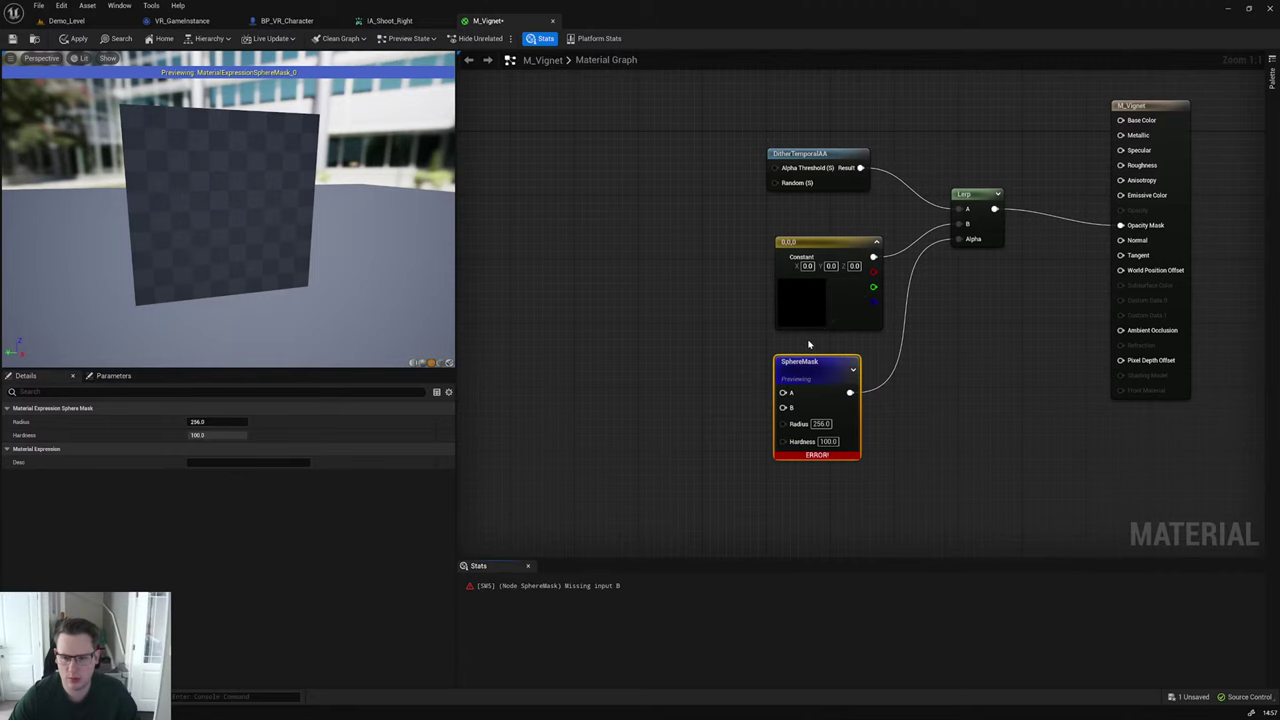
key("ctrl+z")
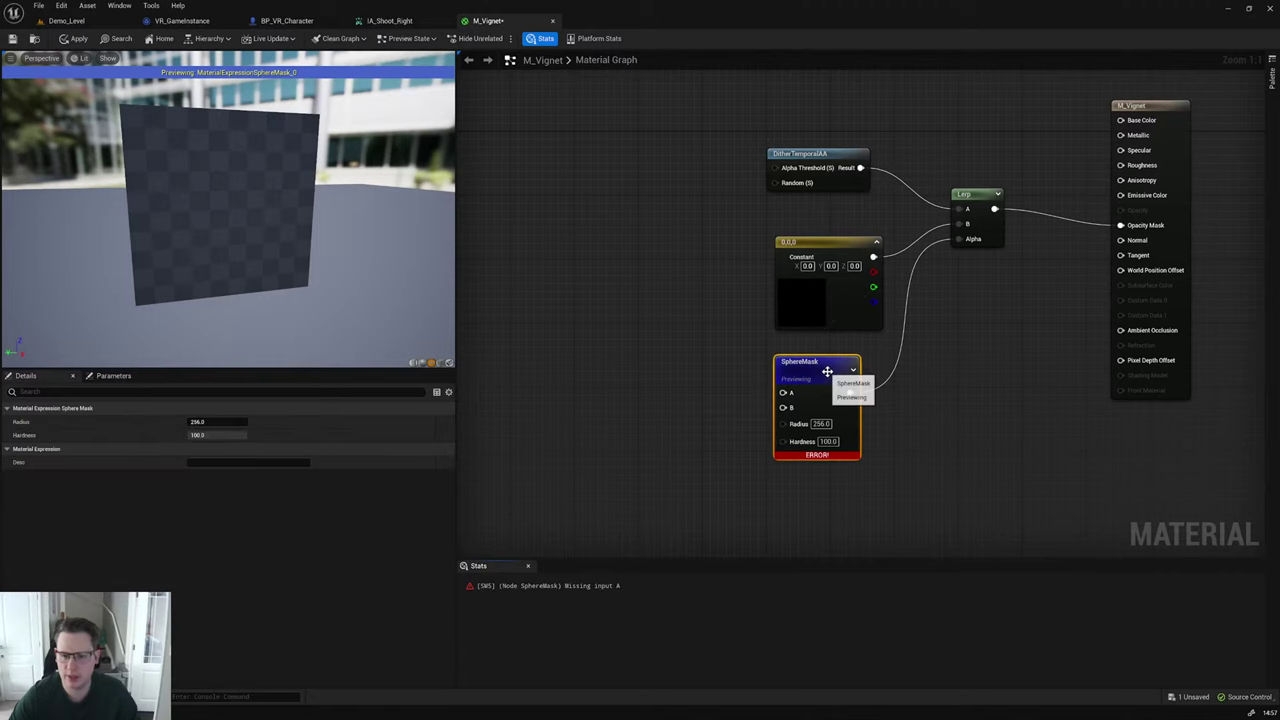
key("Delete")
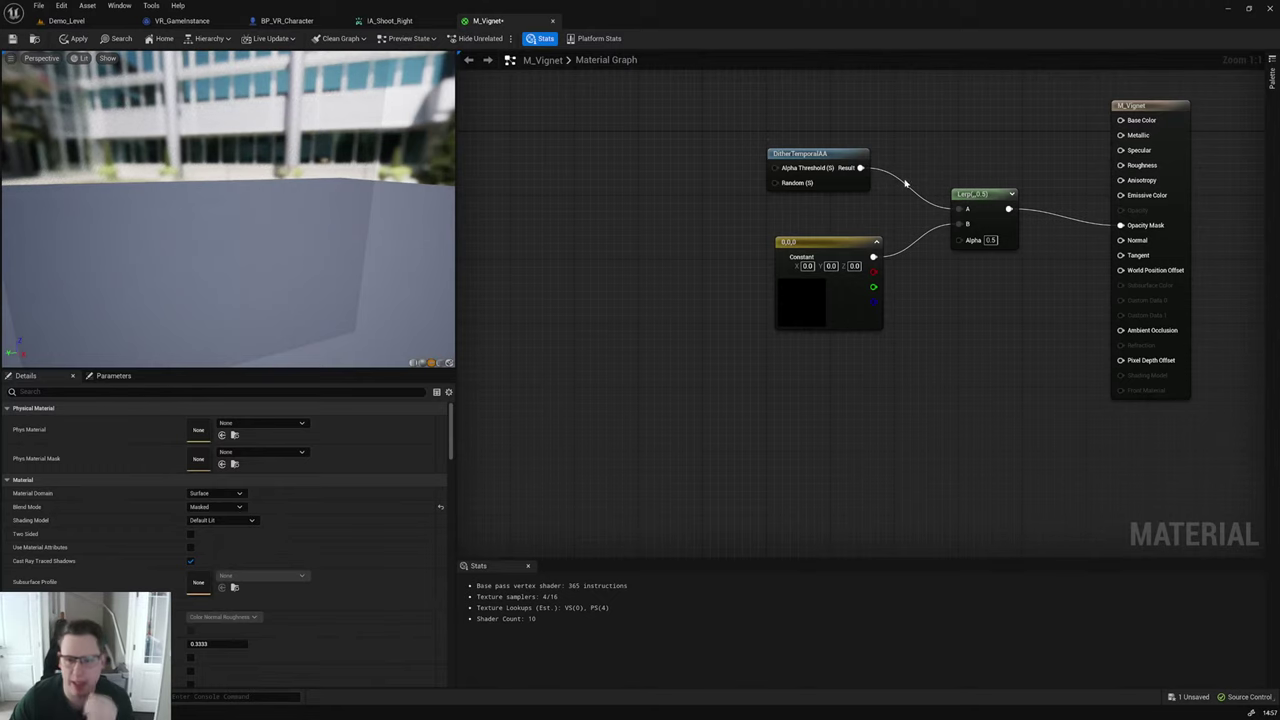
Step: Add two scalar constants and wire the lower one, set to 0.5, into DitherTemporalAA's Random
left_click(824, 182)
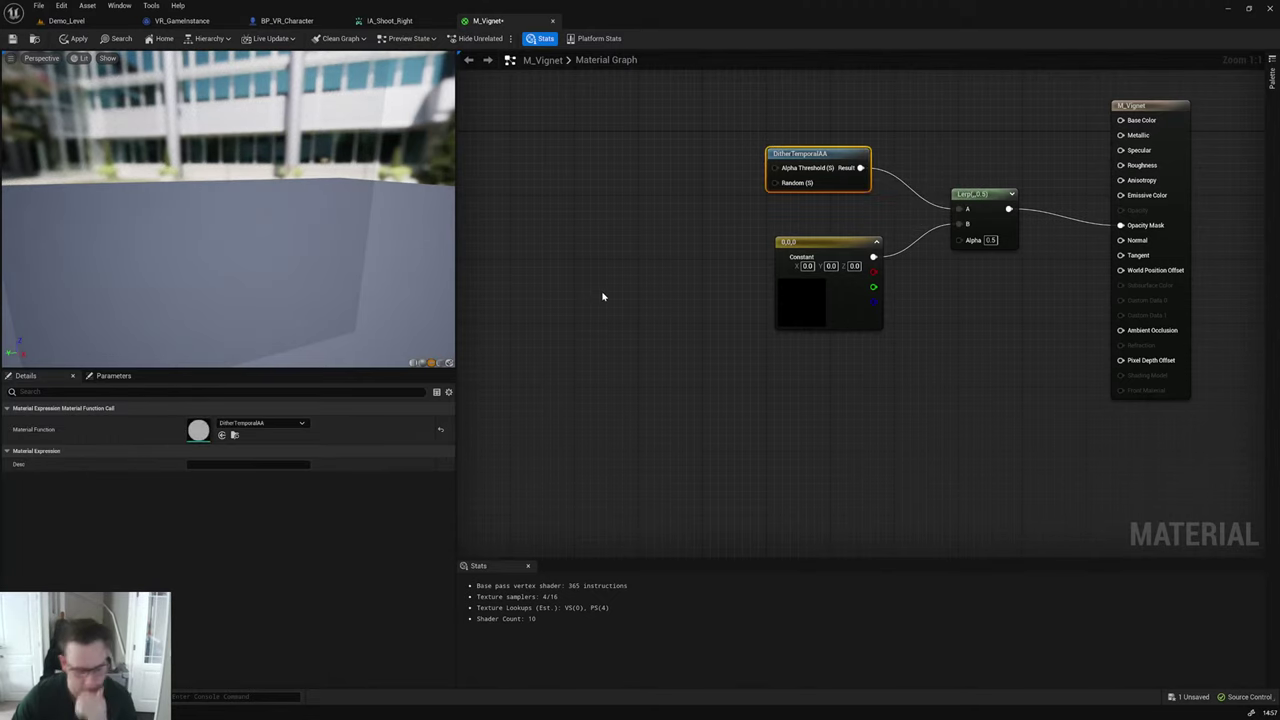
left_click(686, 154)
left_click(686, 150)
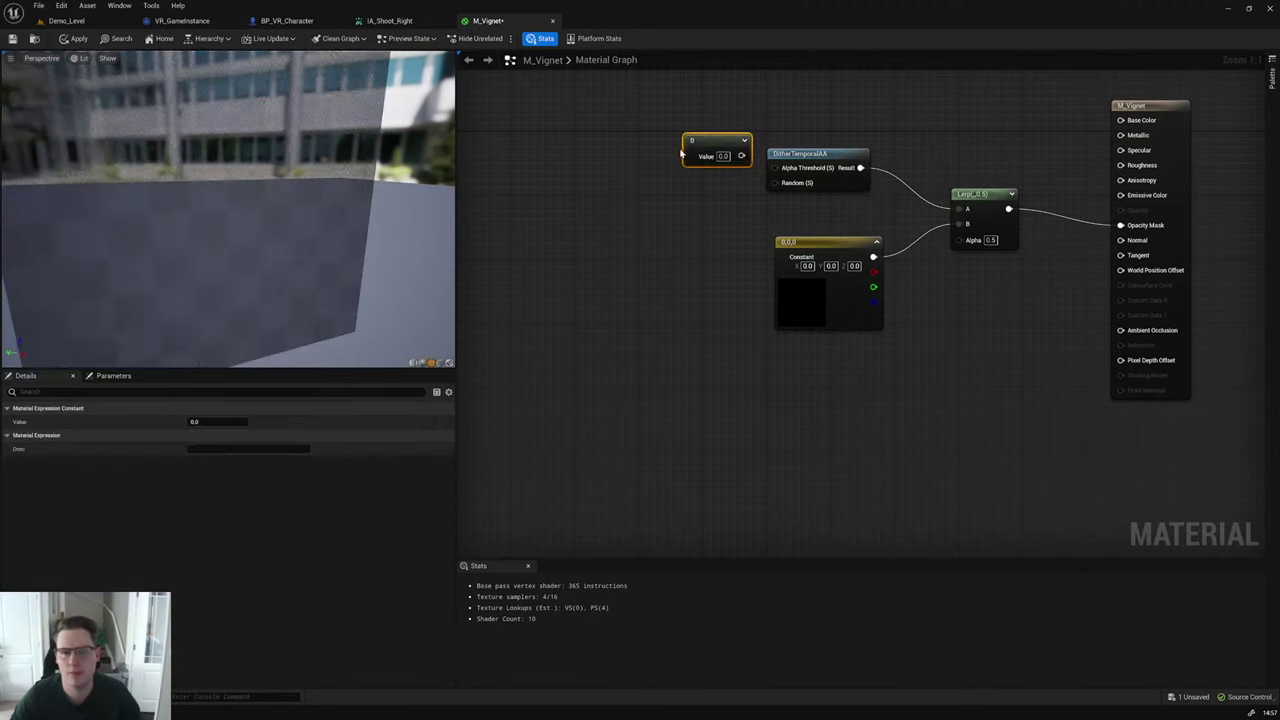
left_click(680, 183)
left_click_drag(738, 205, 776, 183)
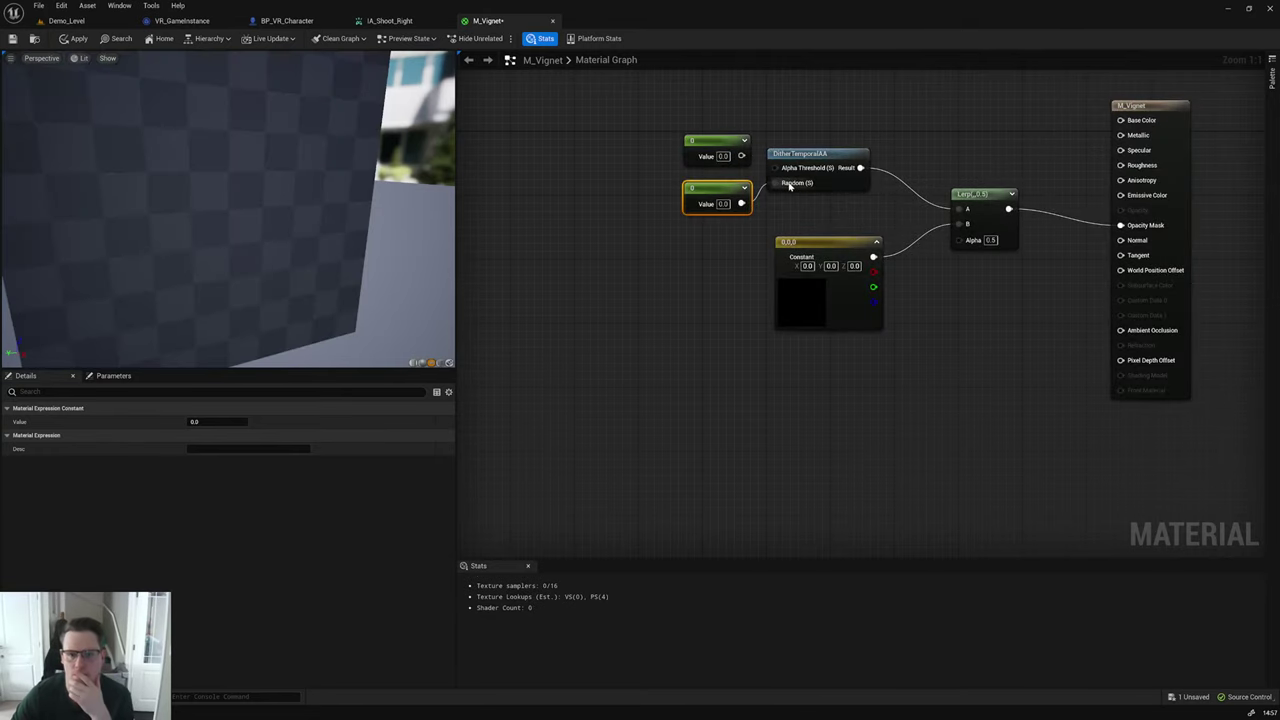
left_click(722, 204)
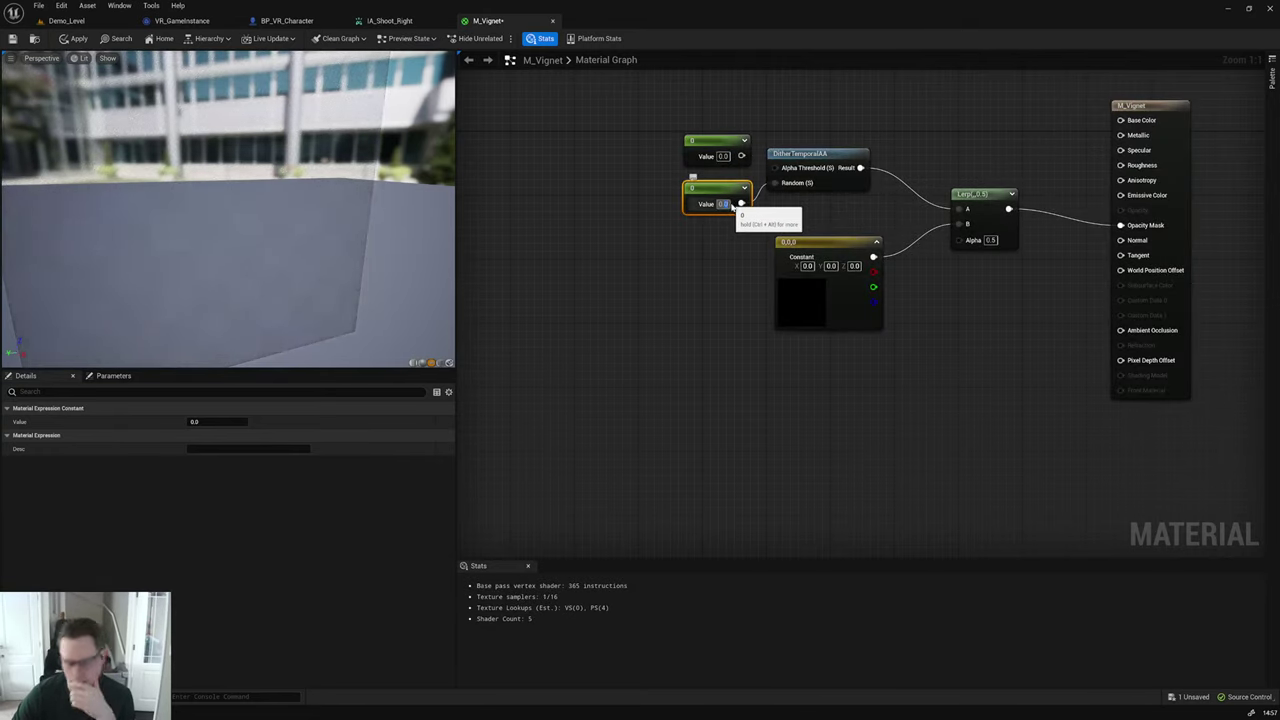
type("0.5")
key("Return")
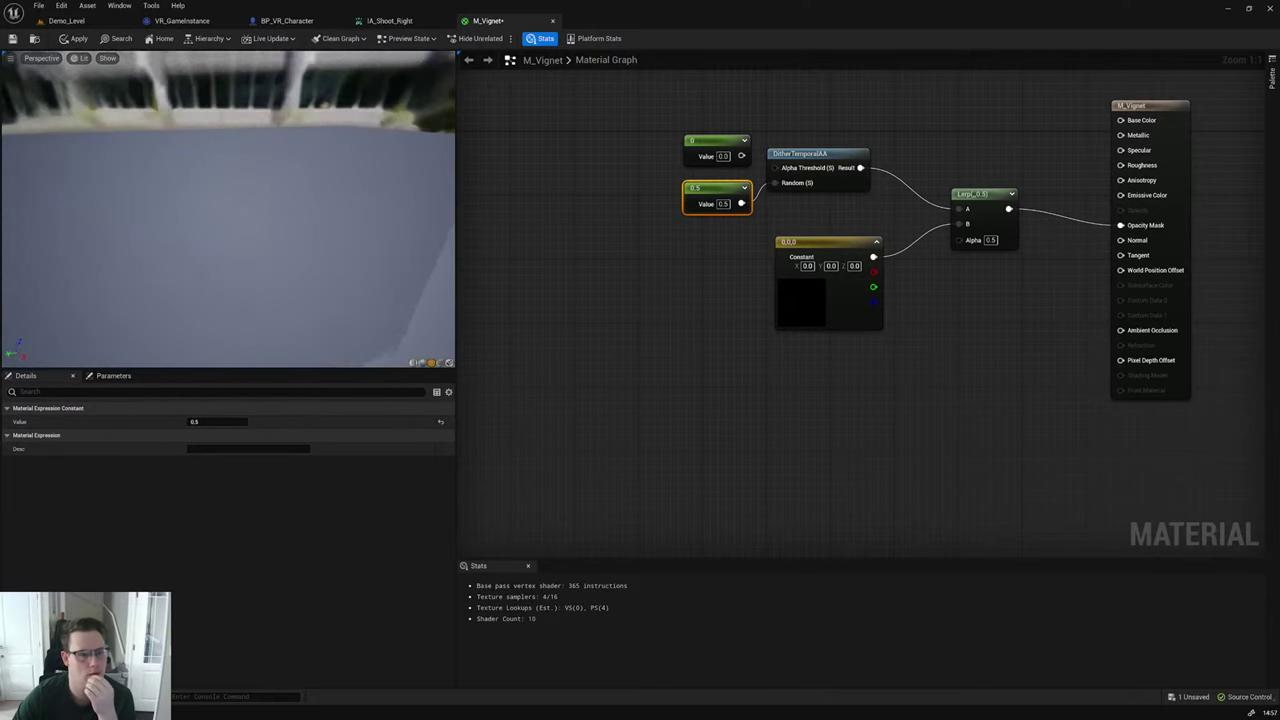
Step: Connect the top constant to DitherTemporalAA's Alpha Threshold and set its value to 0.5
mouse_move(260, 214)
left_mouse_down()
mouse_move(240, 200)
mouse_move(280, 220)
mouse_move(260, 214)
left_mouse_up()
left_click_drag(741, 156, 776, 168)
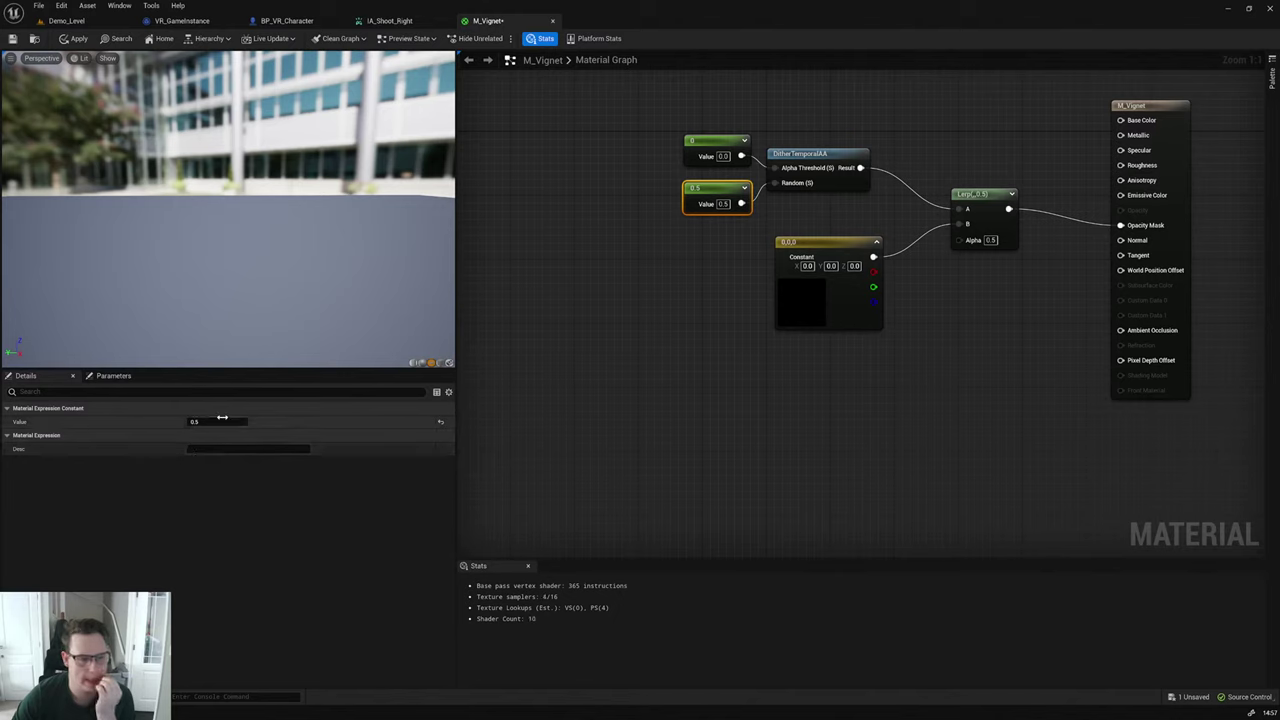
left_click(716, 141)
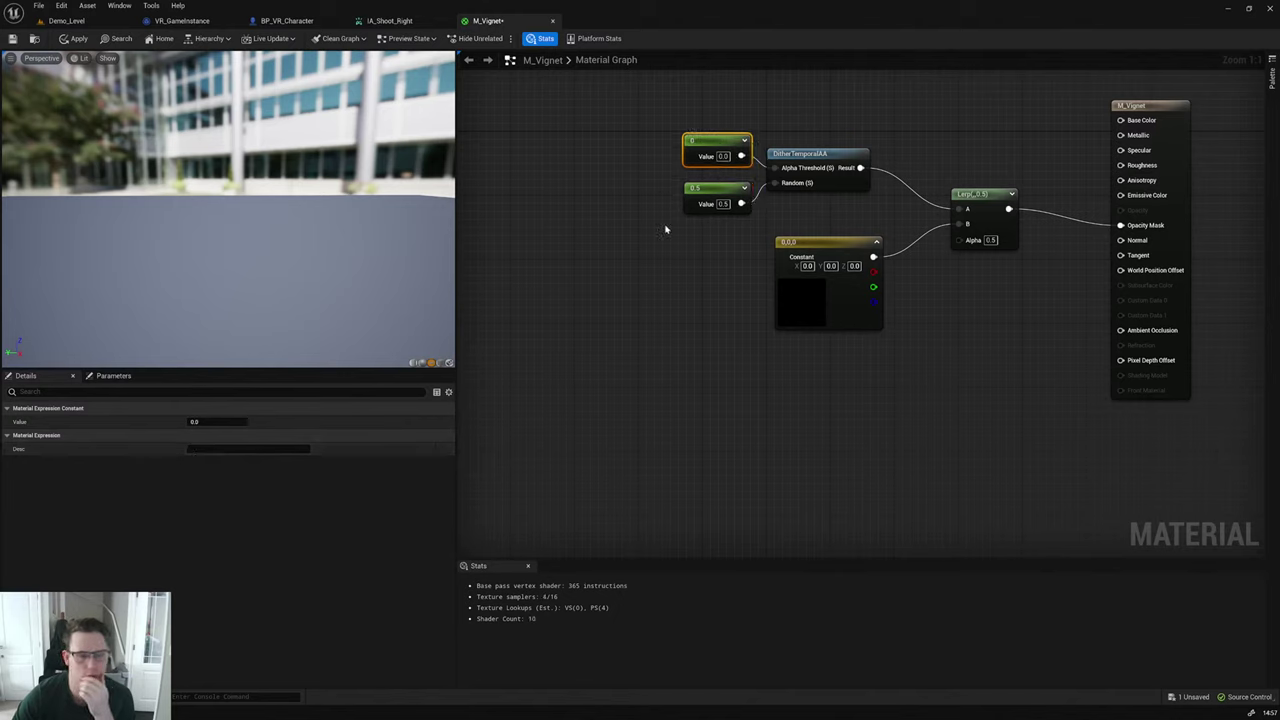
left_click(723, 156)
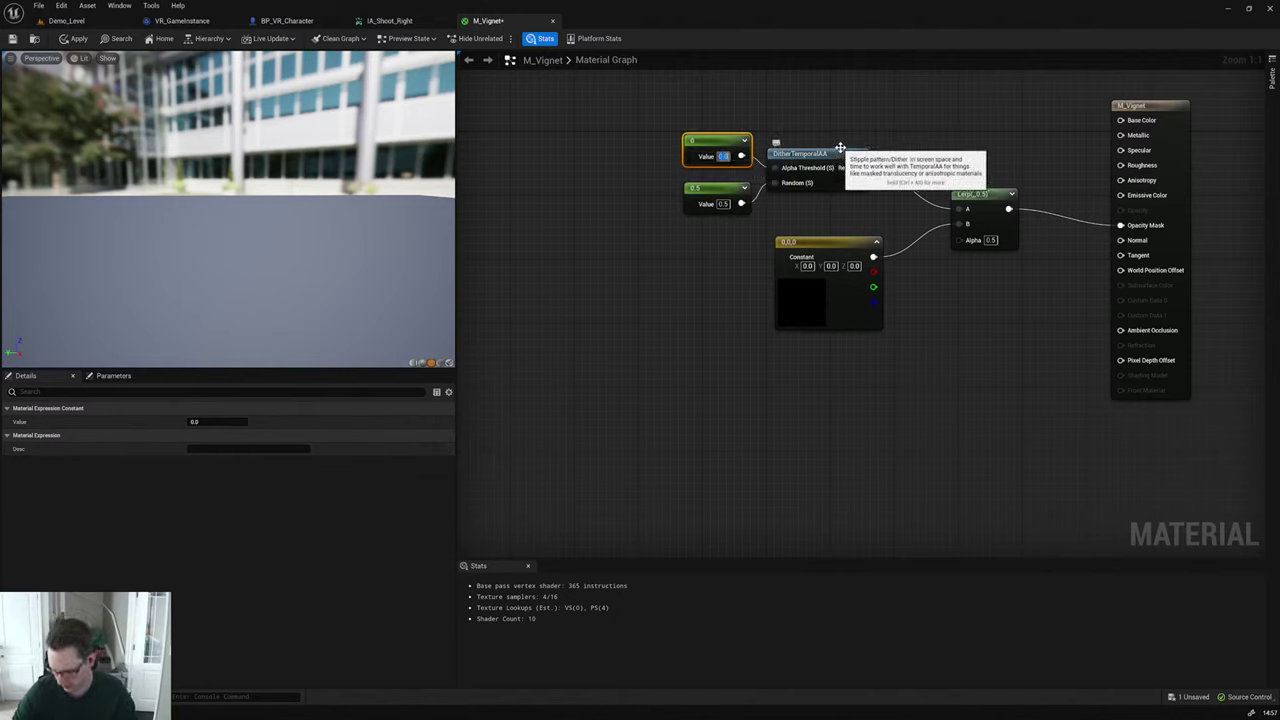
type("1")
key("Return")
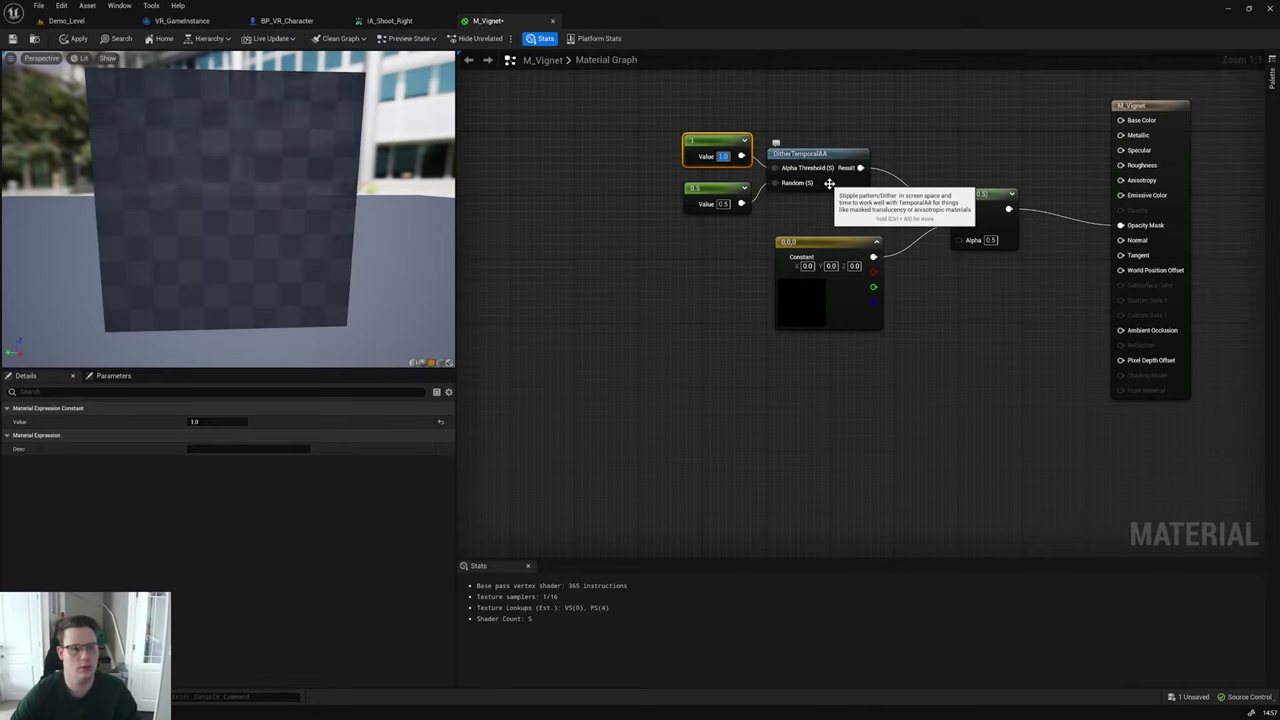
type("0.5")
key("Return")
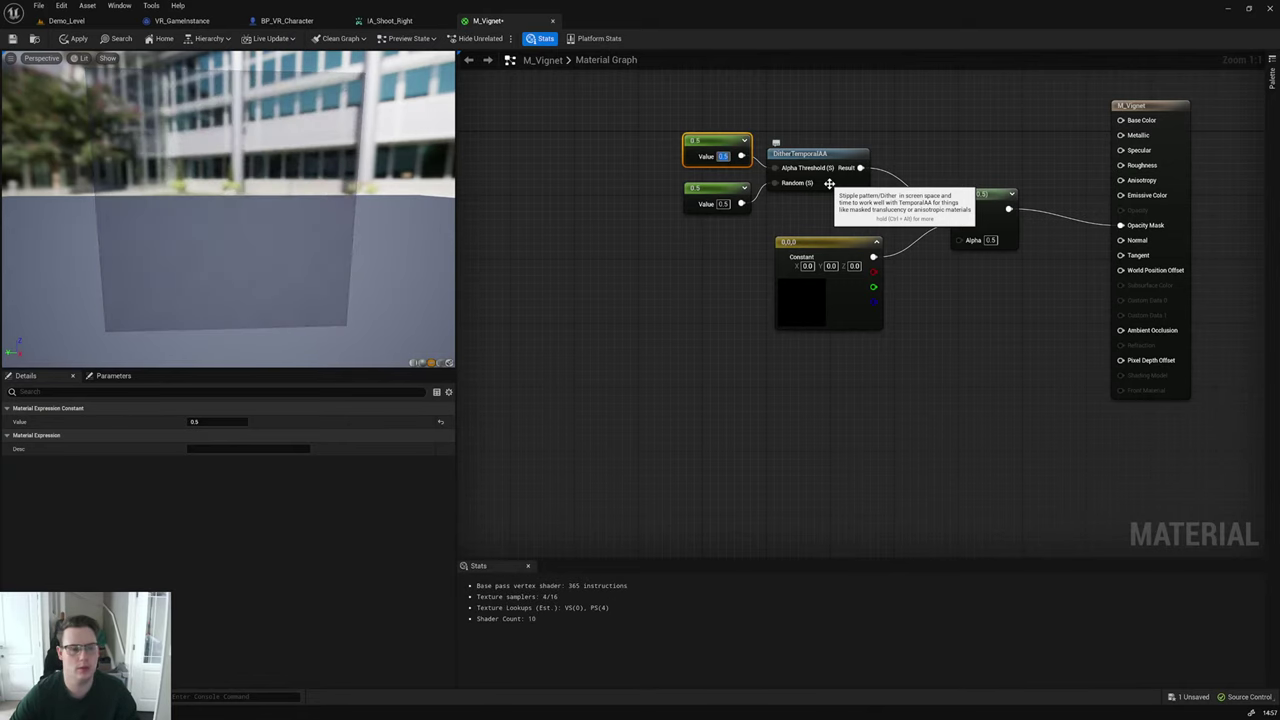
Step: Move the black Constant3Vector under DitherTemporalAA and connect it to the Lerp's B input
left_click(746, 243)
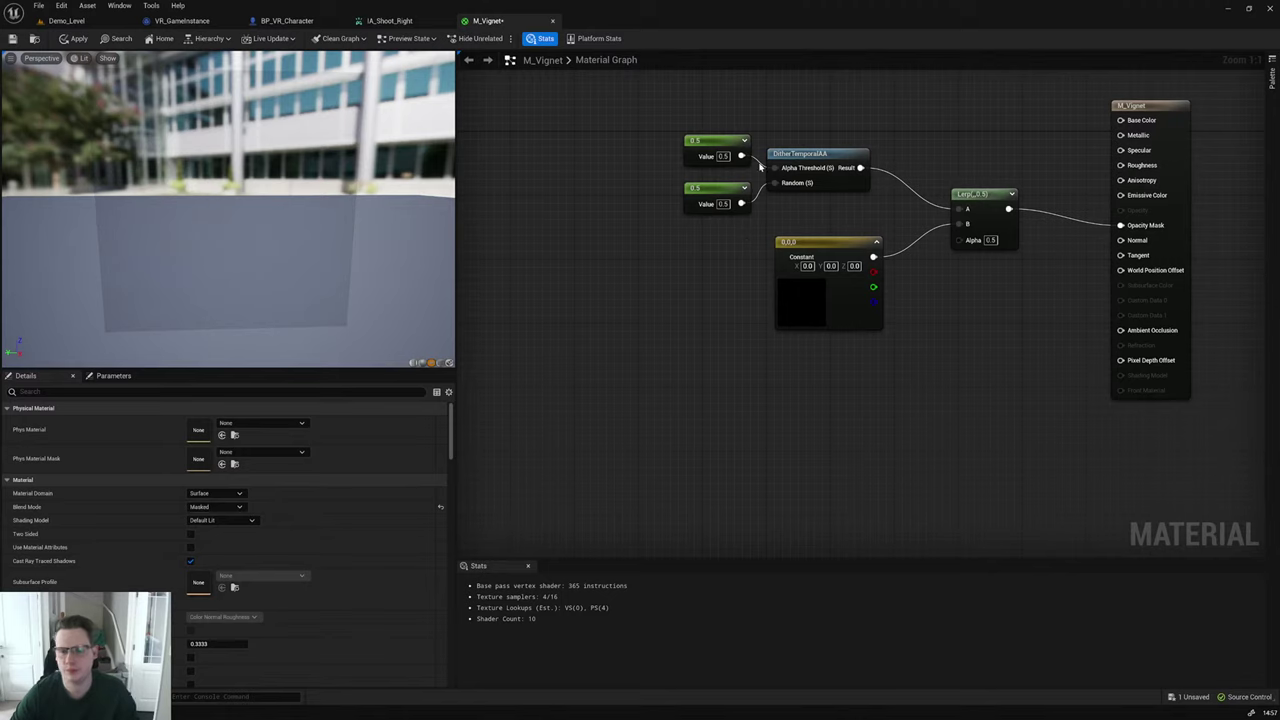
left_click_drag(816, 246, 806, 215)
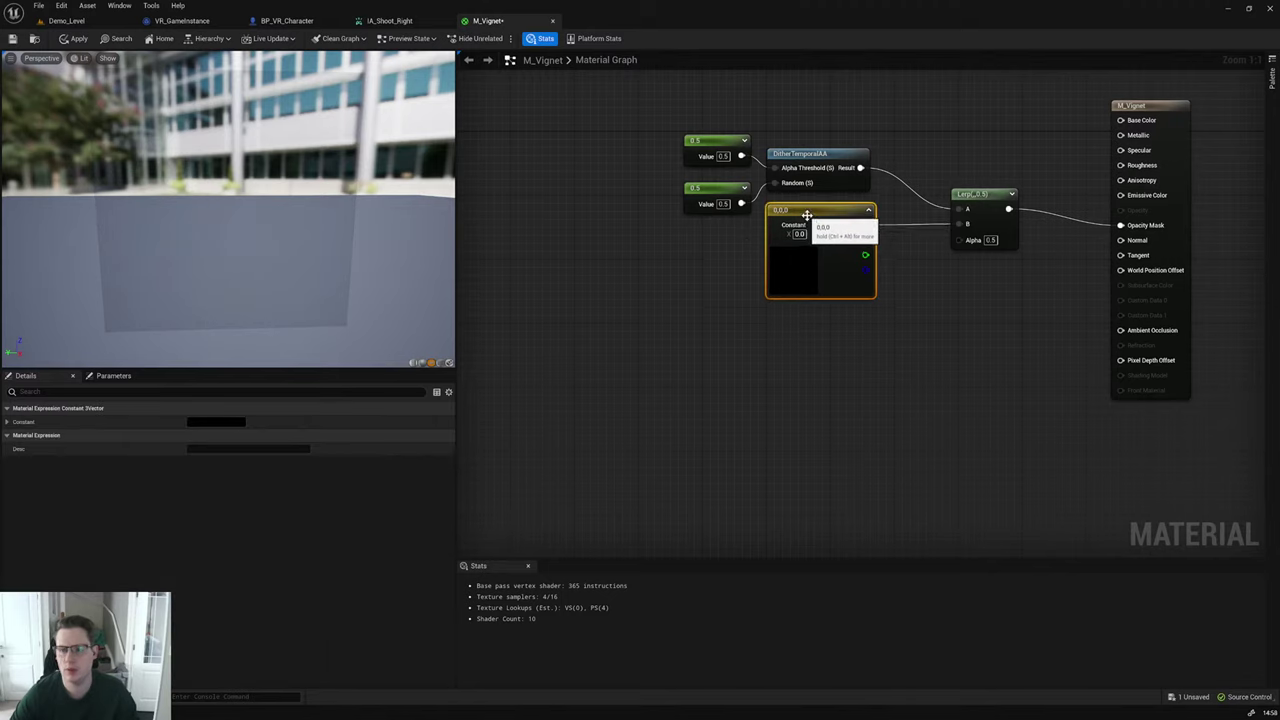
left_click_drag(927, 229, 957, 224)
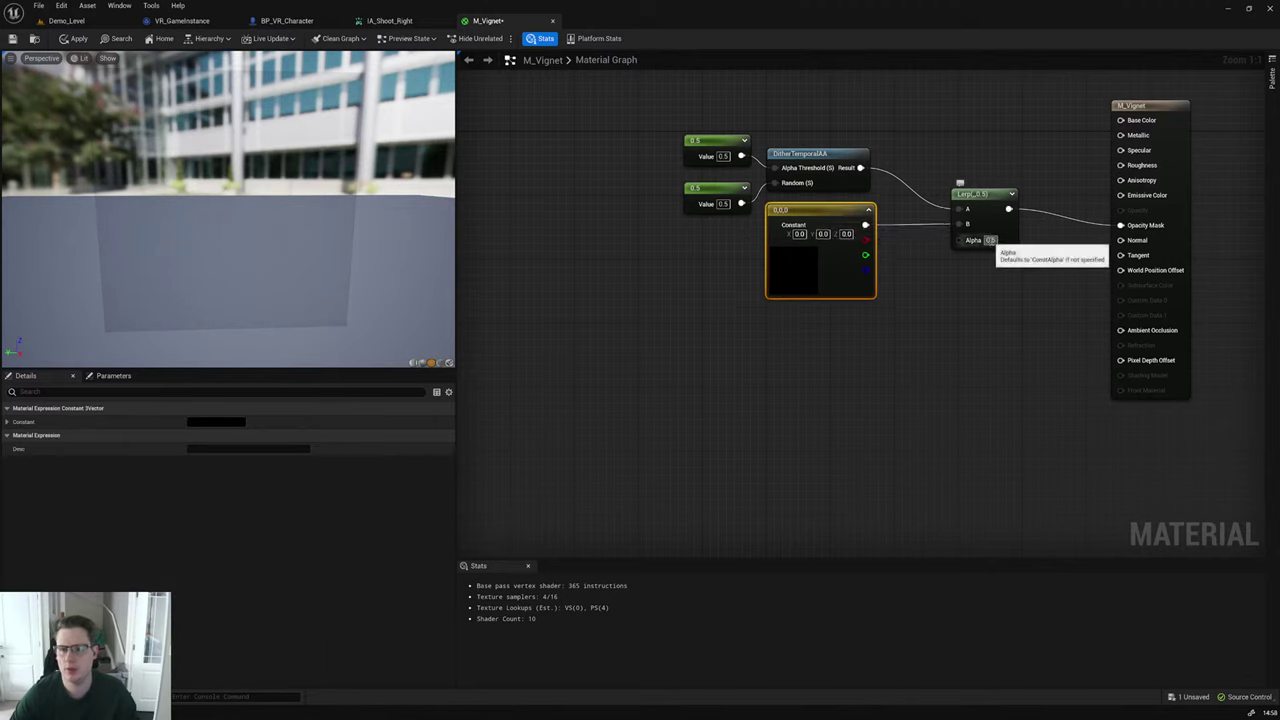
Step: Add a SphereGradient-2D node and position it below the constants
right_click(755, 399)
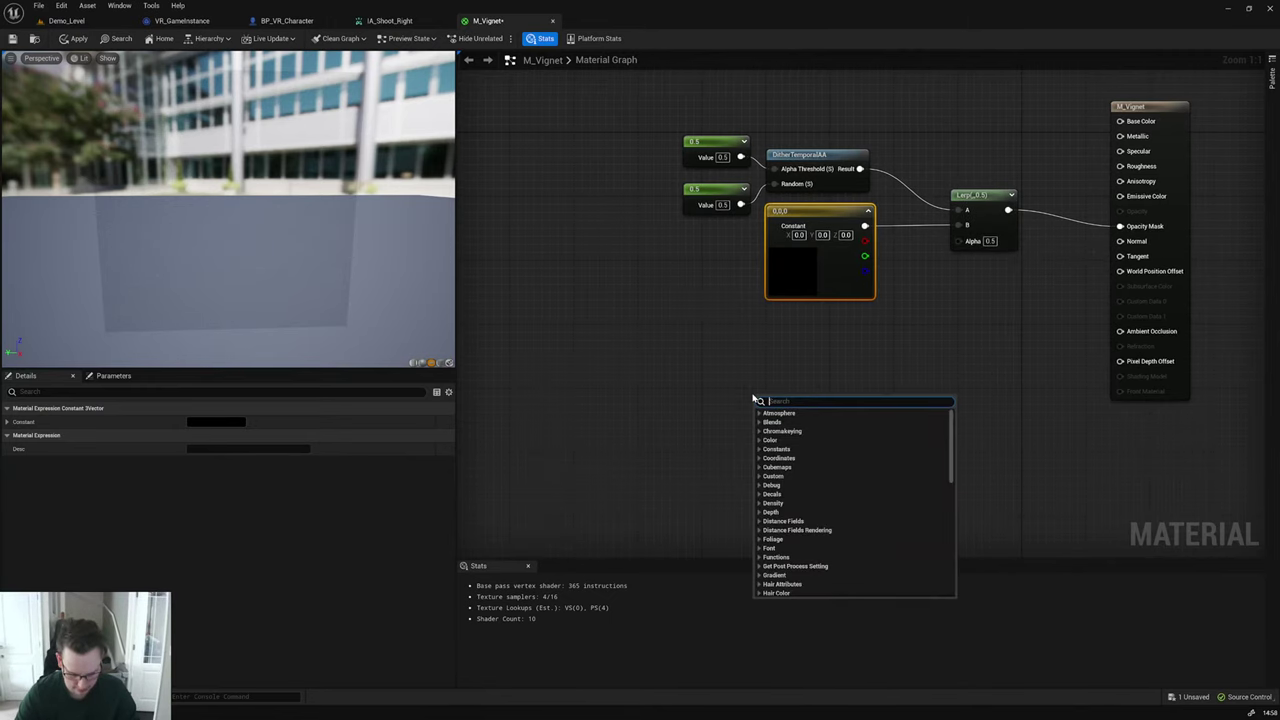
type("pphere")
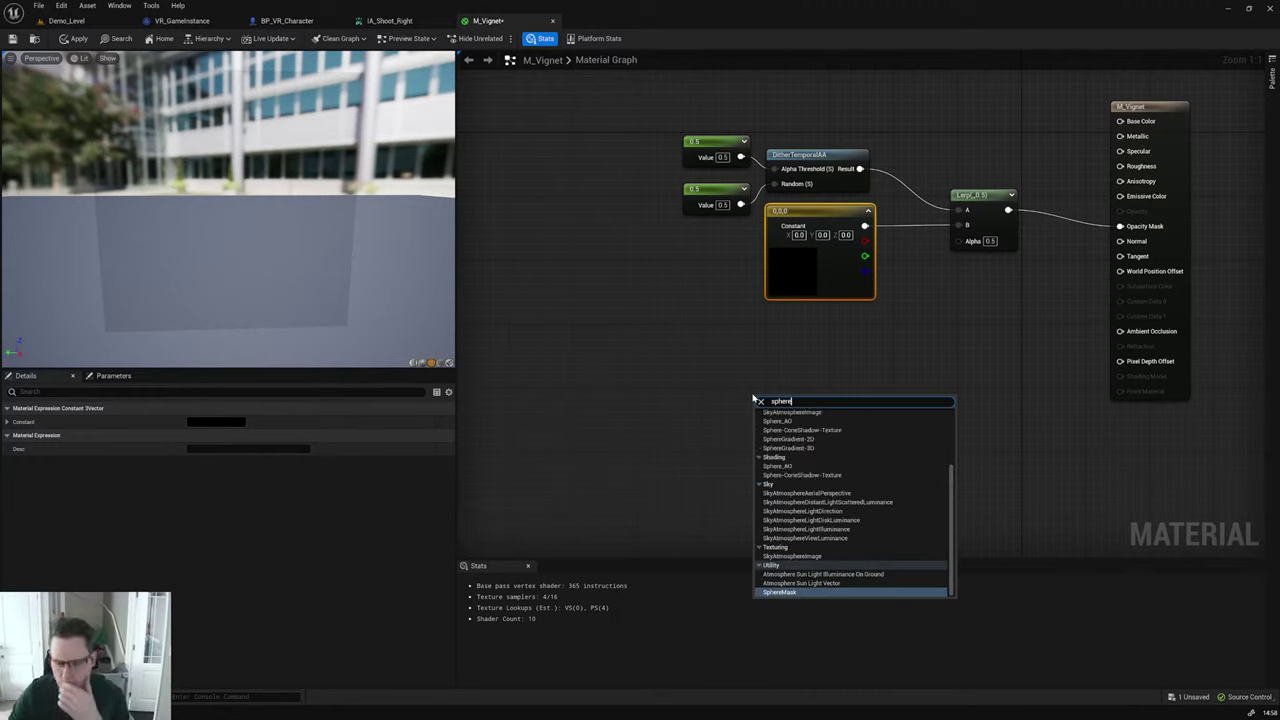
scroll(856, 528, "up", 1)
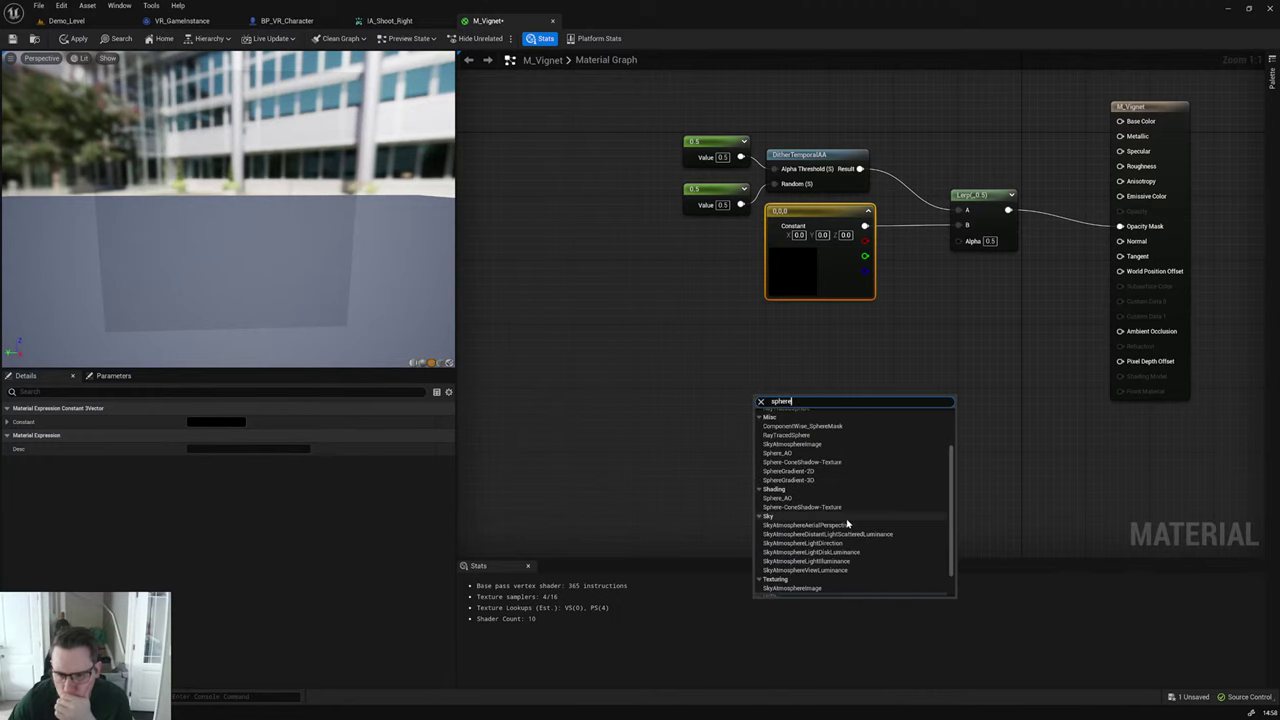
left_click(806, 474)
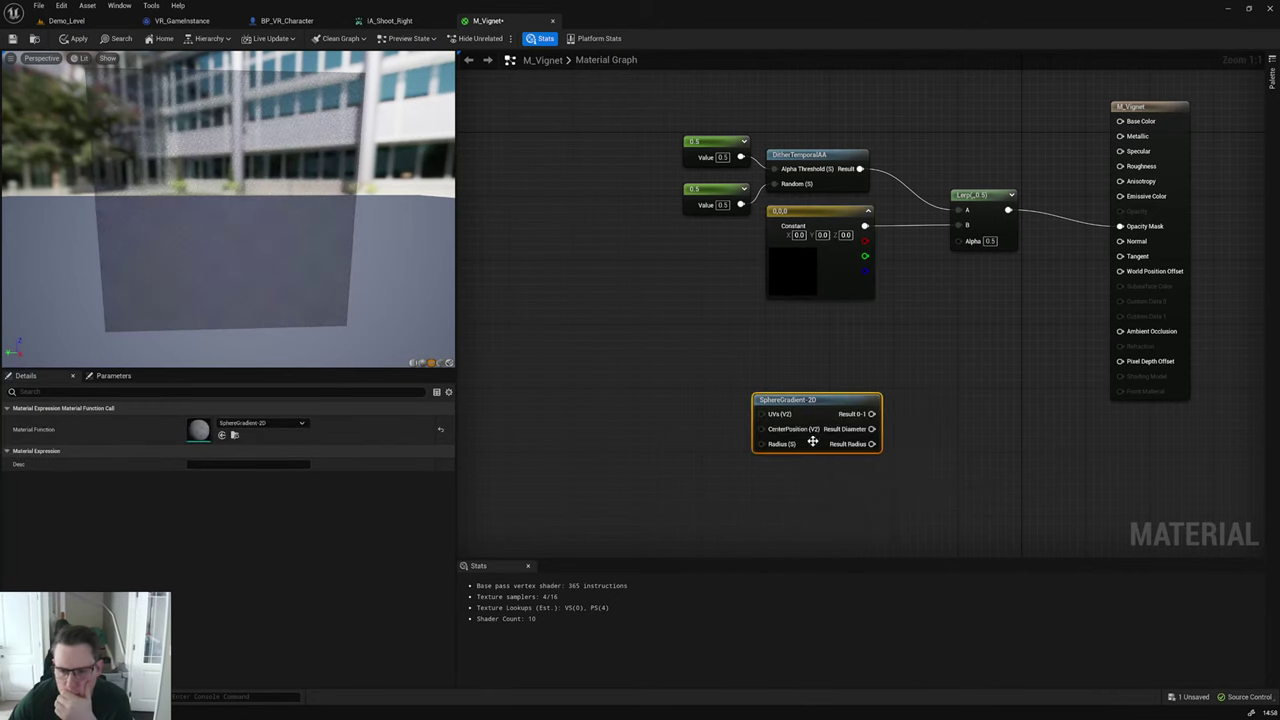
left_click_drag(848, 400, 958, 241)
left_click_drag(800, 362, 842, 347)
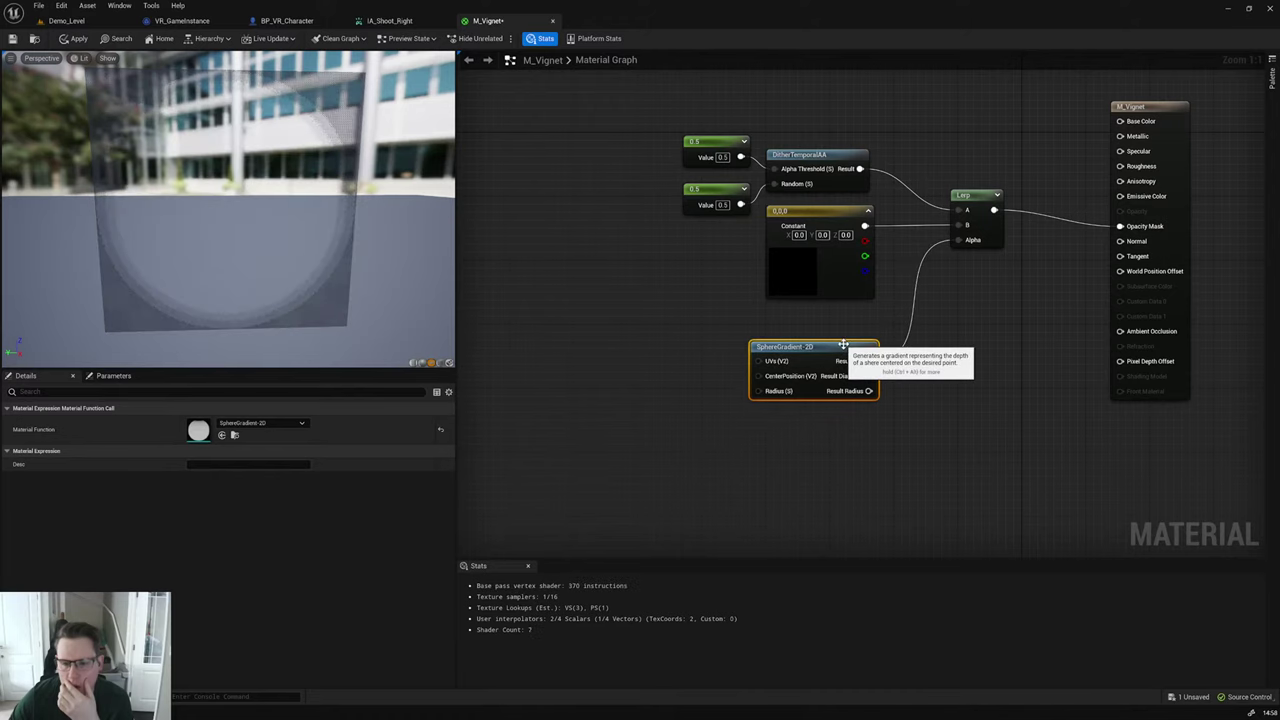
Step: Wire the SphereGradient-2D's Result 0-1 output toward the Lerp's Alpha input
right_click(845, 347)
left_click(806, 338)
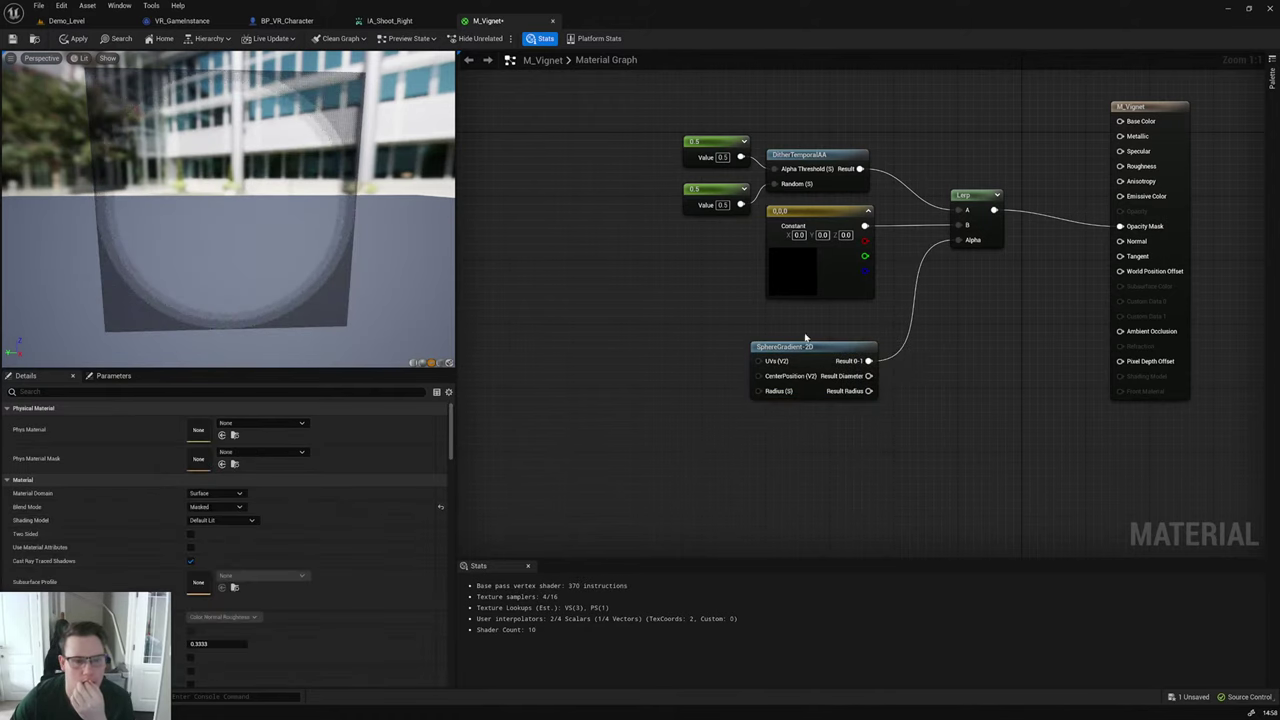
left_click(826, 346)
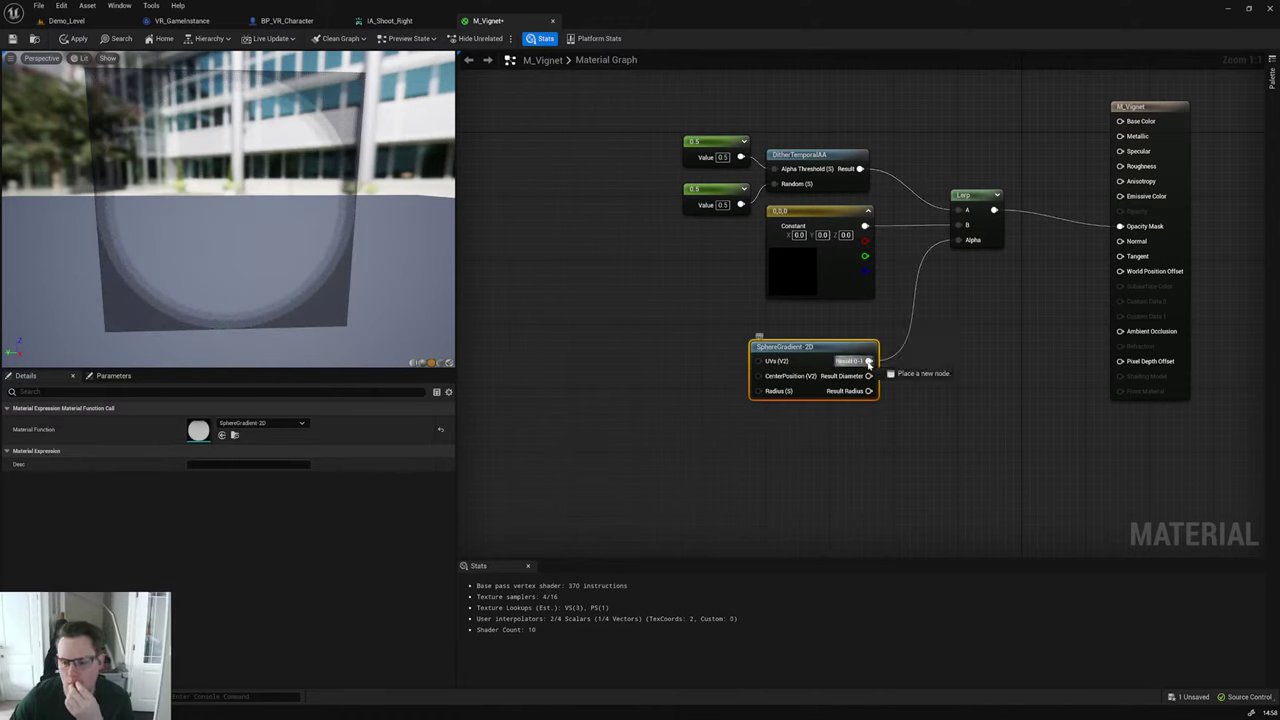
left_click_drag(868, 361, 903, 384)
type("on")
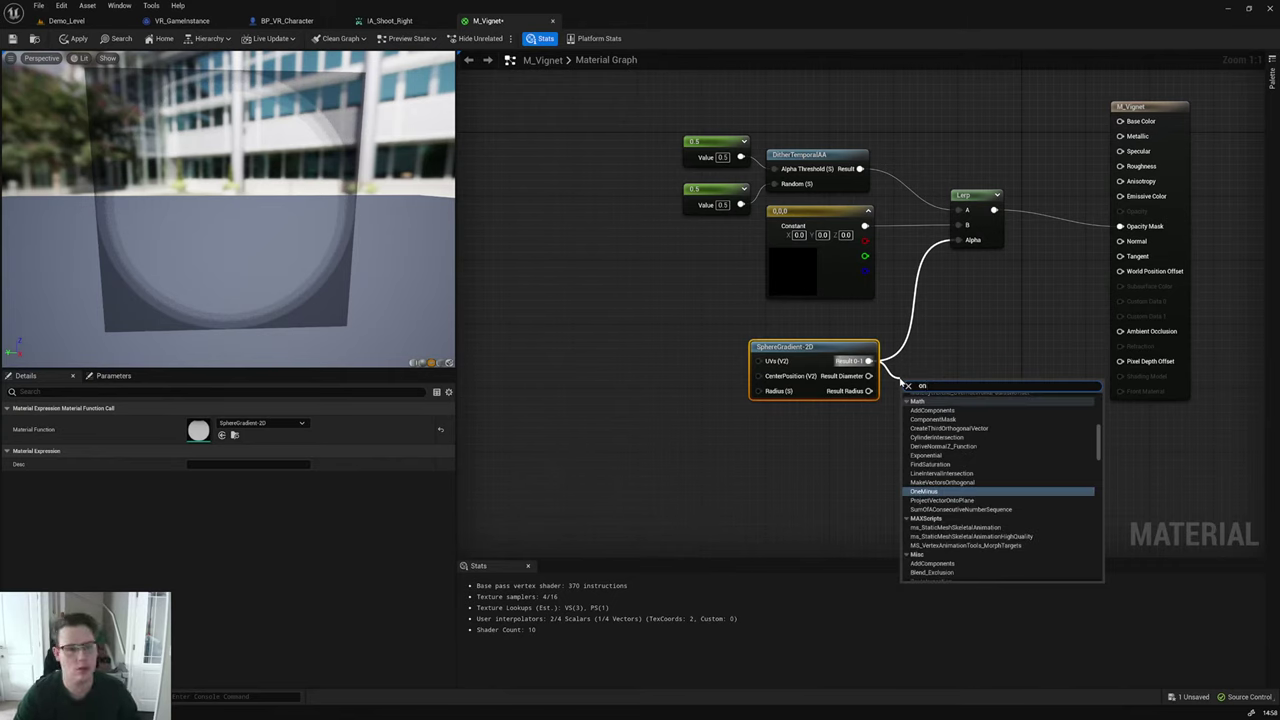
left_click(915, 355)
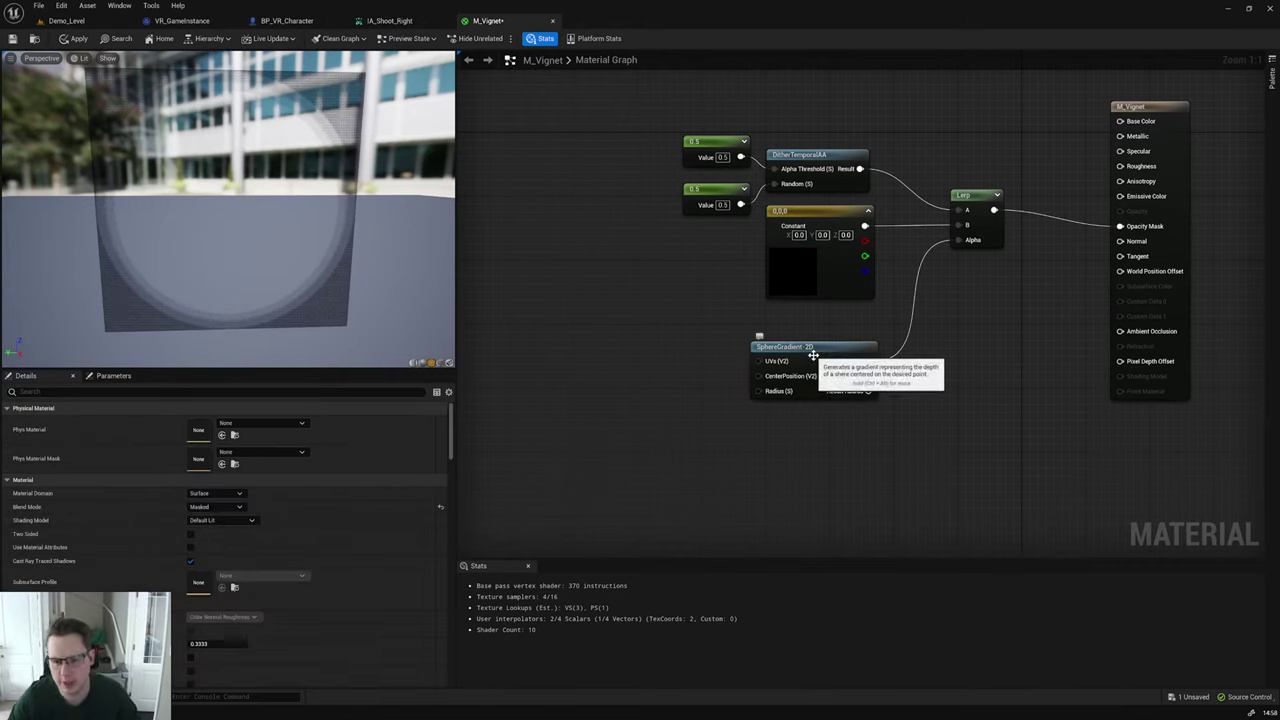
Step: Feed a new constant into the SphereGradient-2D Radius, trying 1, 0.5, 0.2, then settling on 0.1
left_click(674, 394)
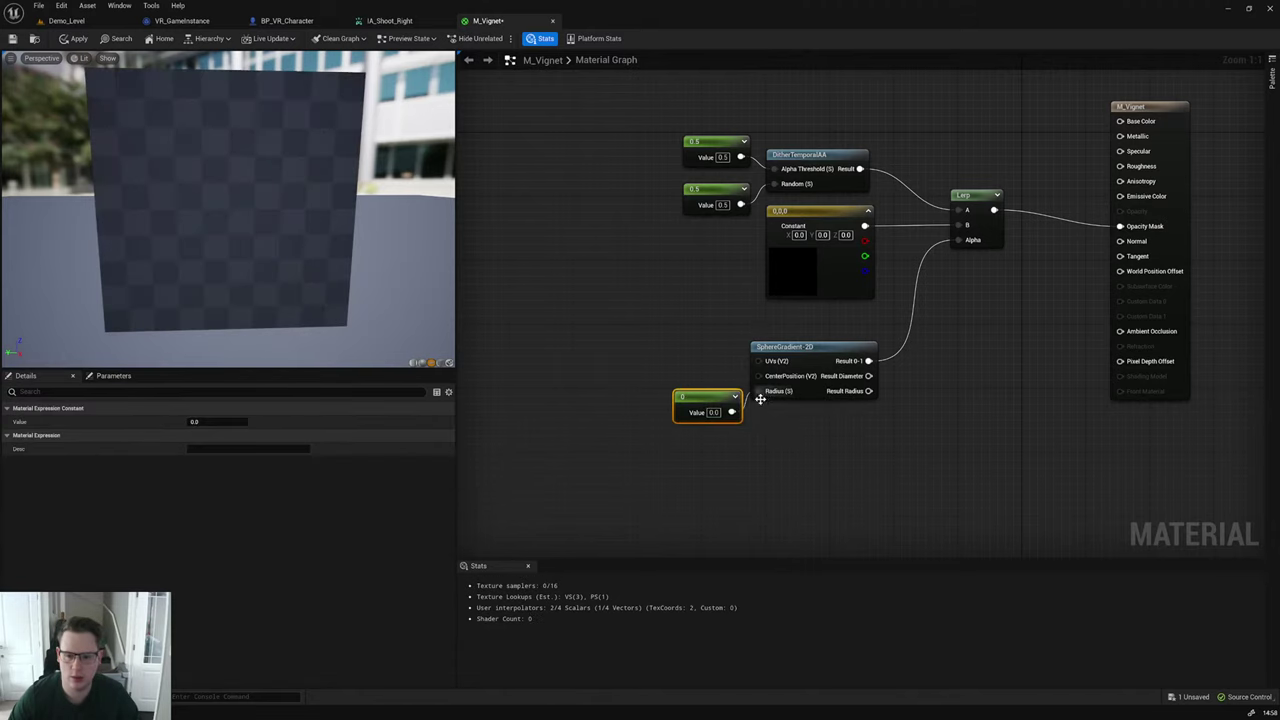
left_click_drag(704, 400, 684, 382)
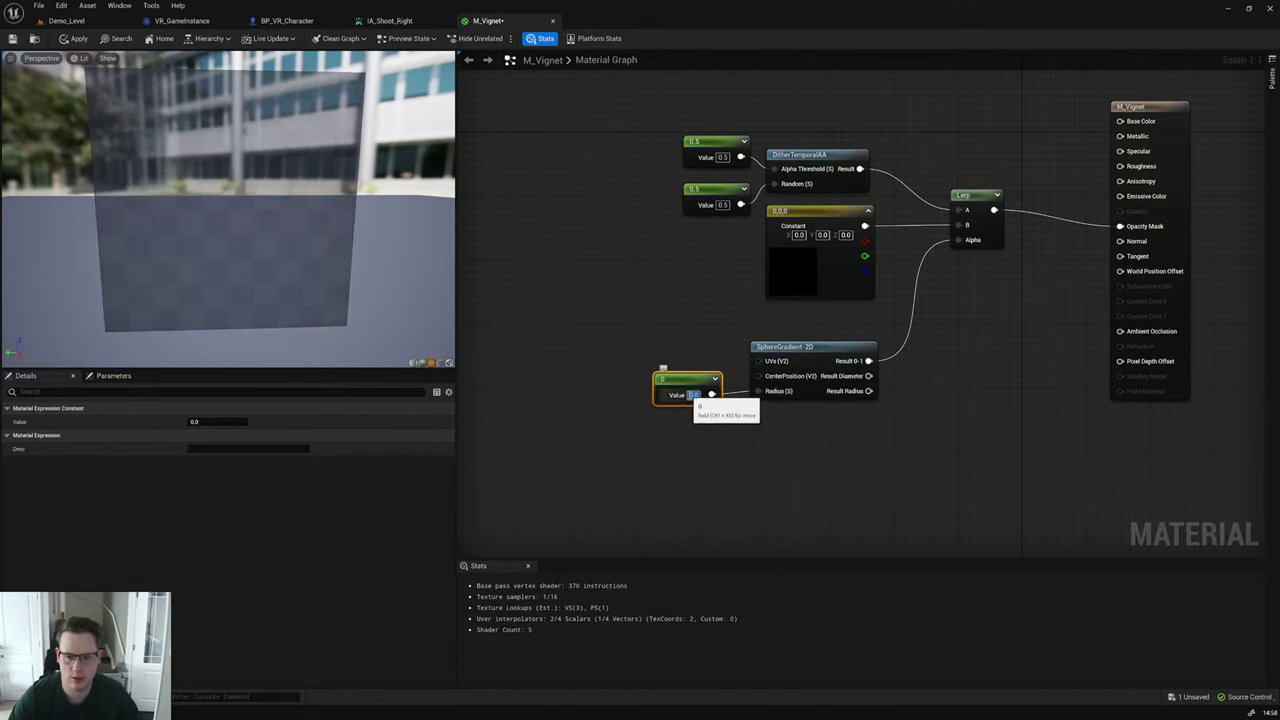
left_click(692, 395)
type("1")
key("Return")
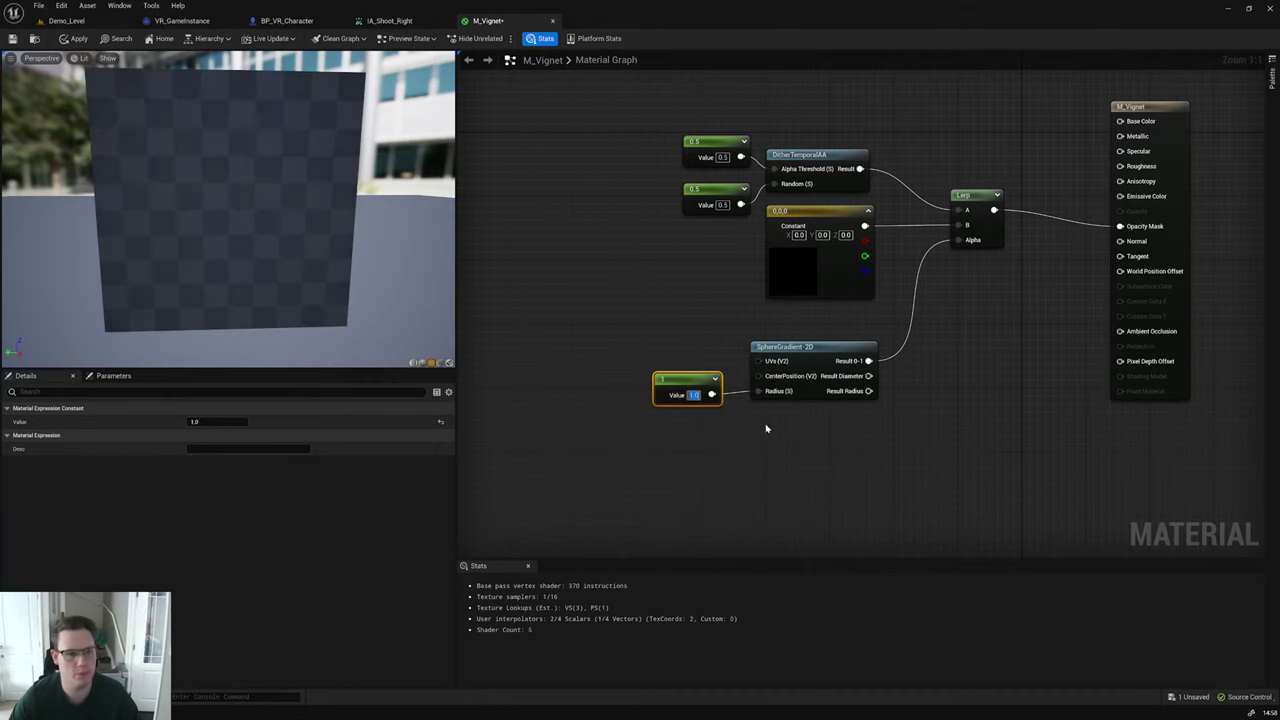
type("0.5")
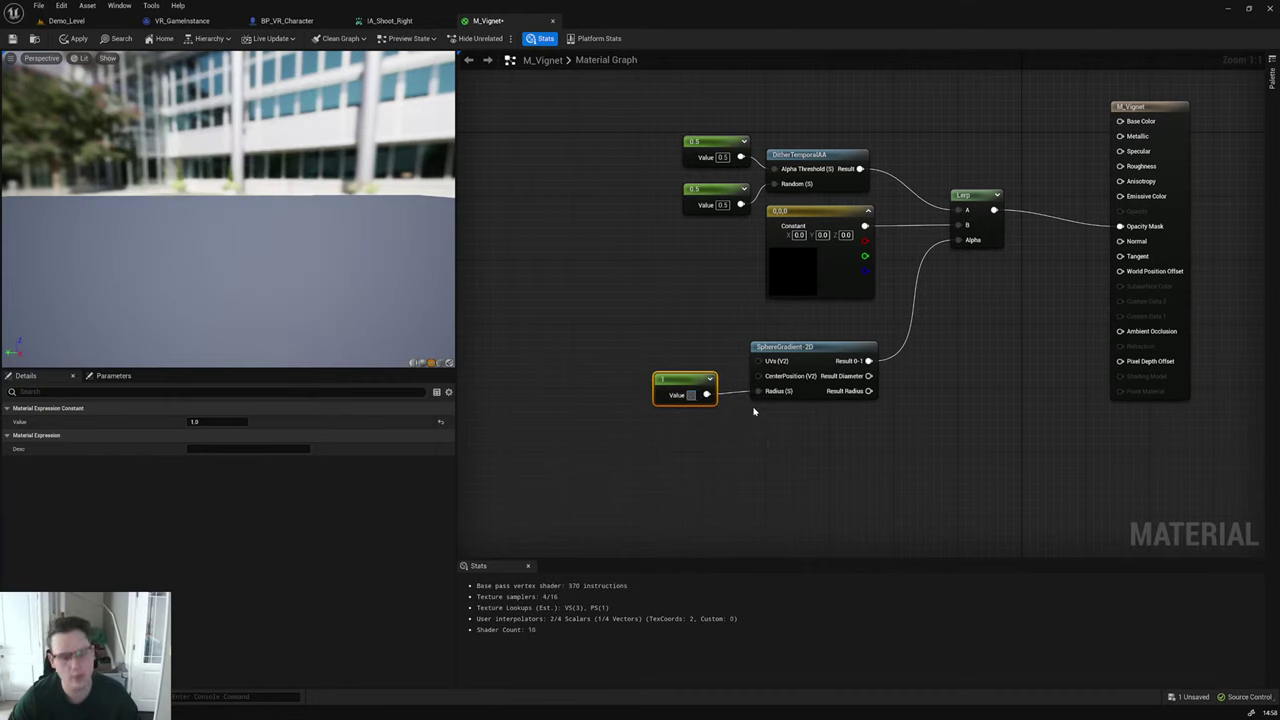
key("Return")
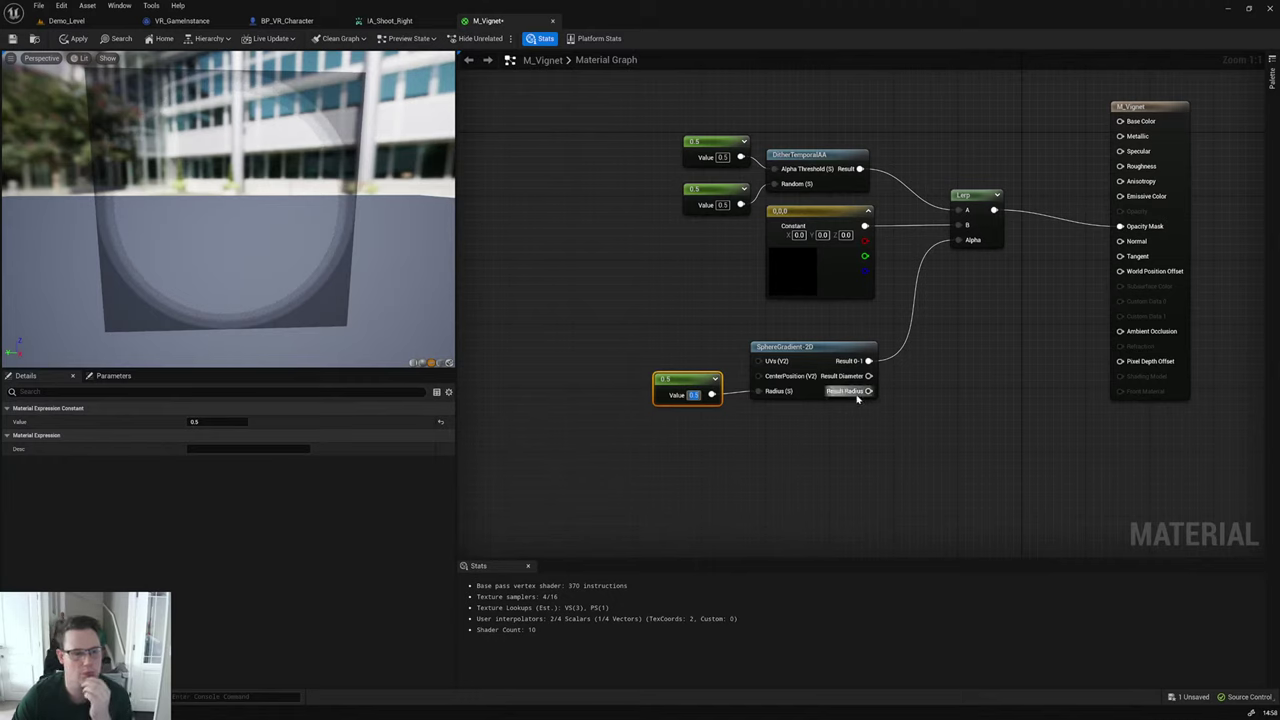
type("0.2")
key("Return")
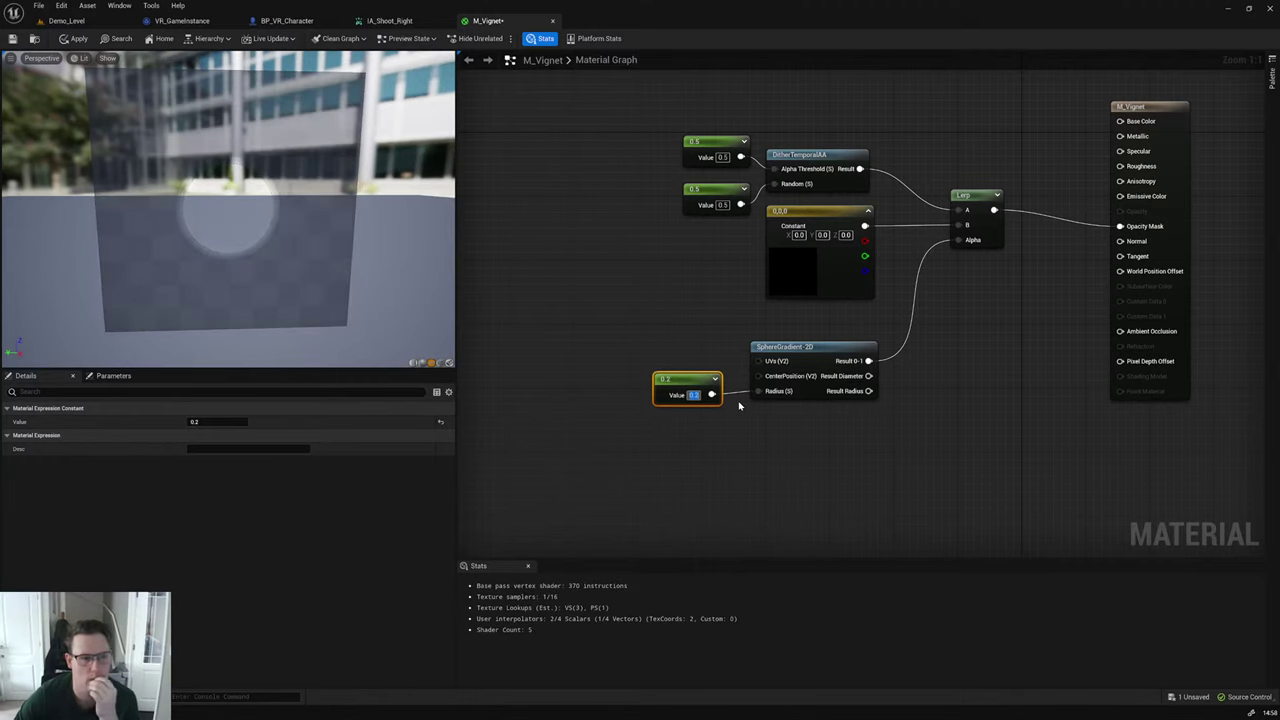
type("0.1")
key("Return")
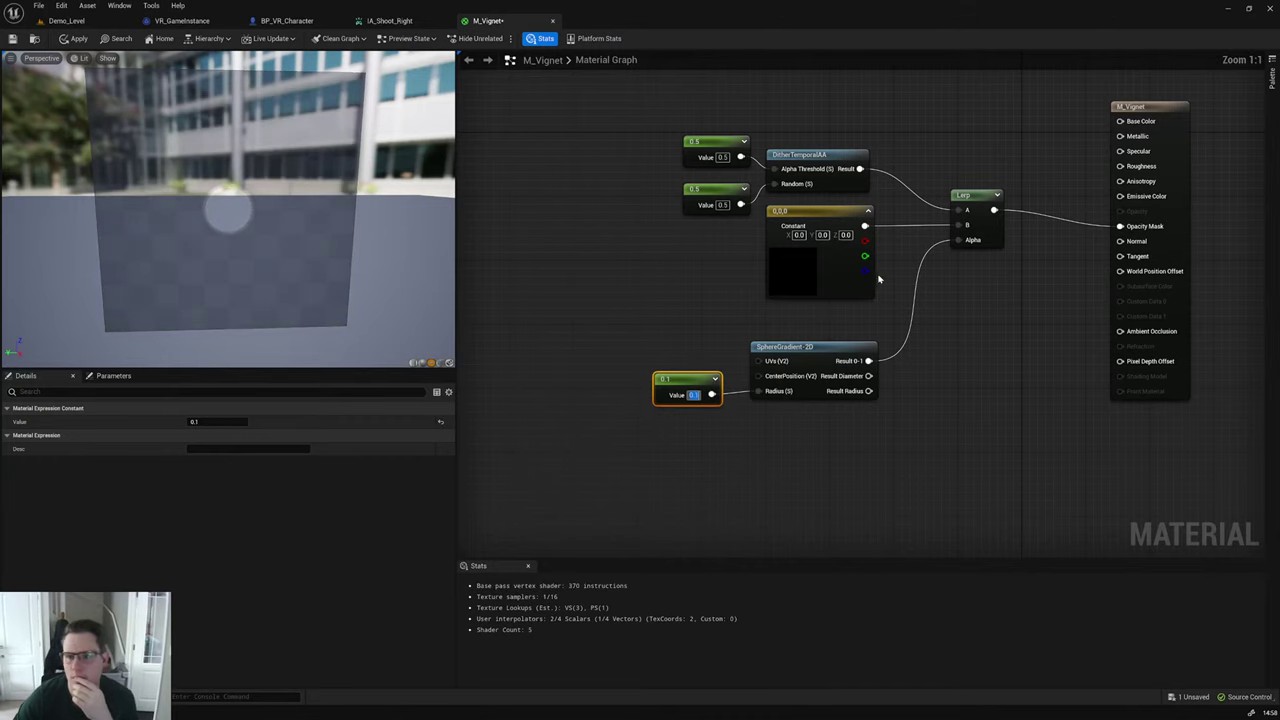
Step: Change both 0.5 dither constants to a value of 1
right_click_drag(878, 279, 848, 313)
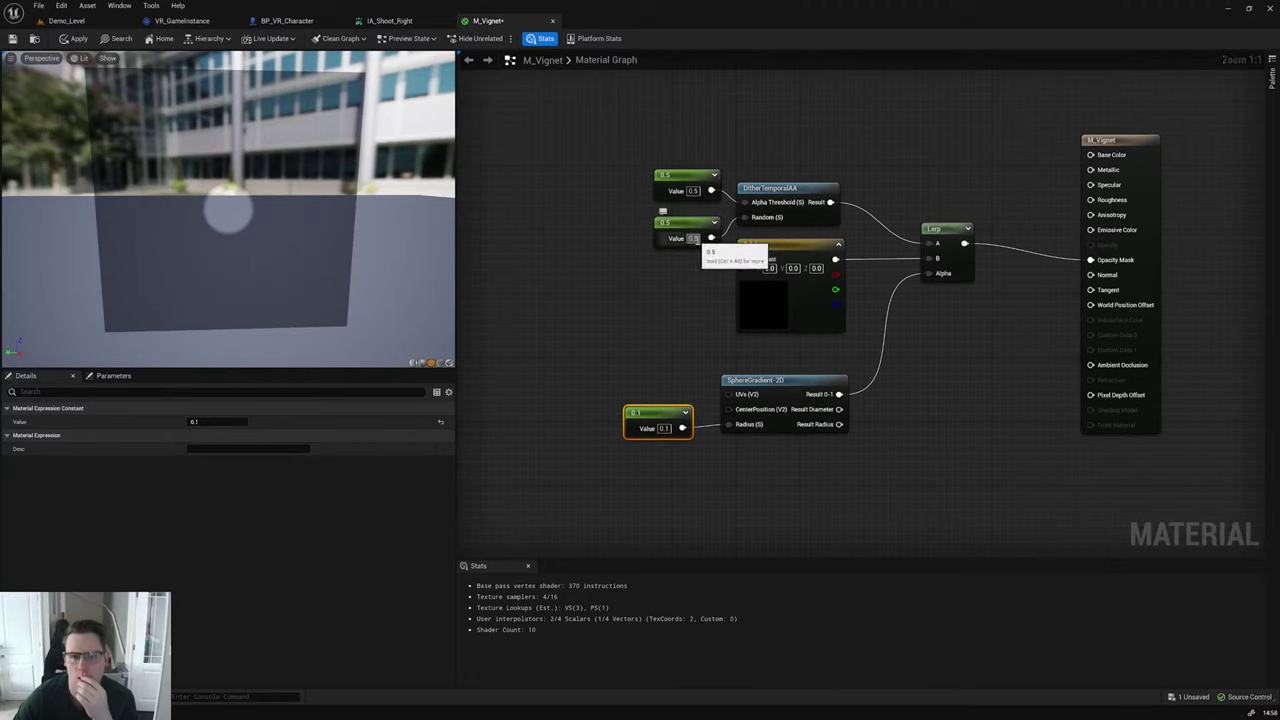
left_click(693, 238)
type("1")
key("Return")
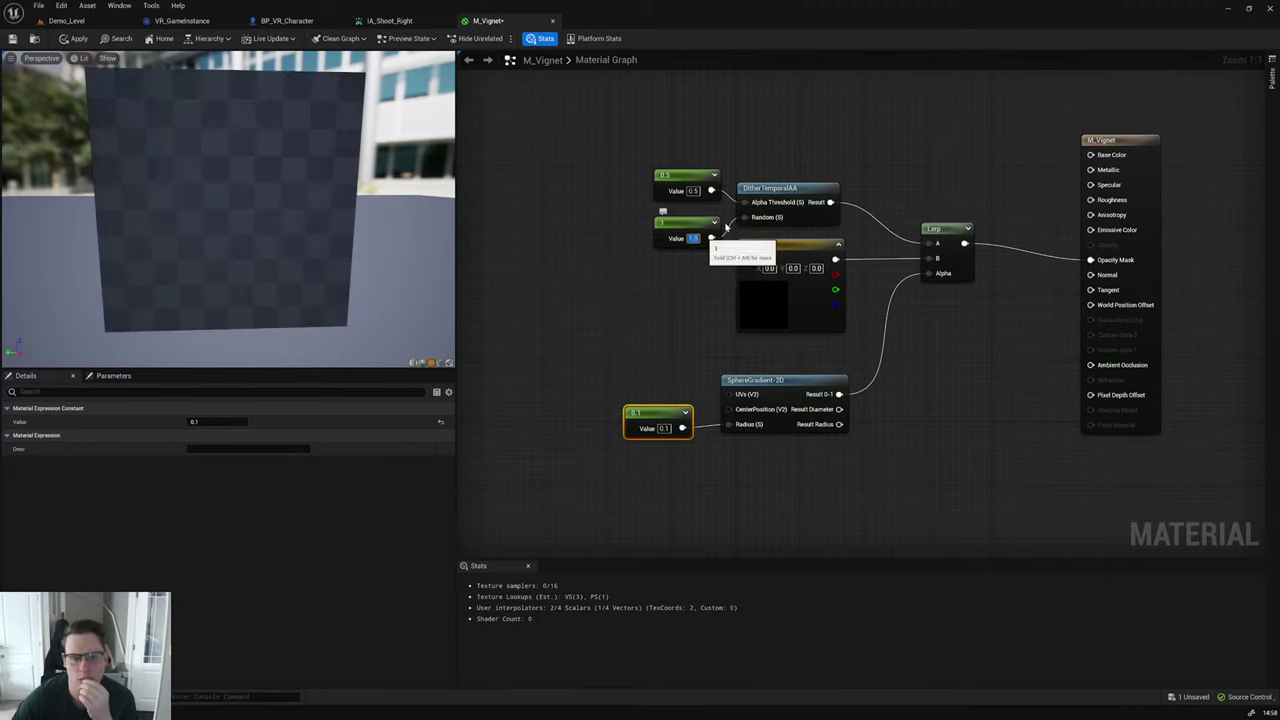
left_click(688, 191)
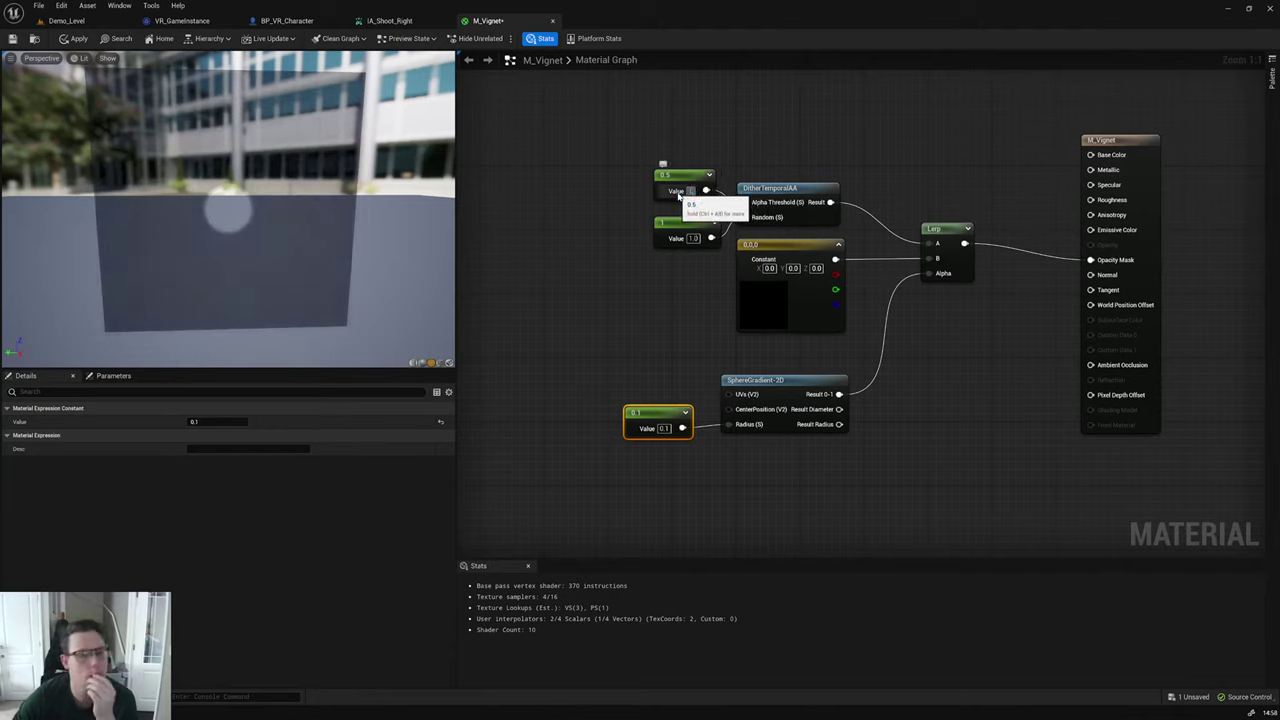
type("1")
key("Return")
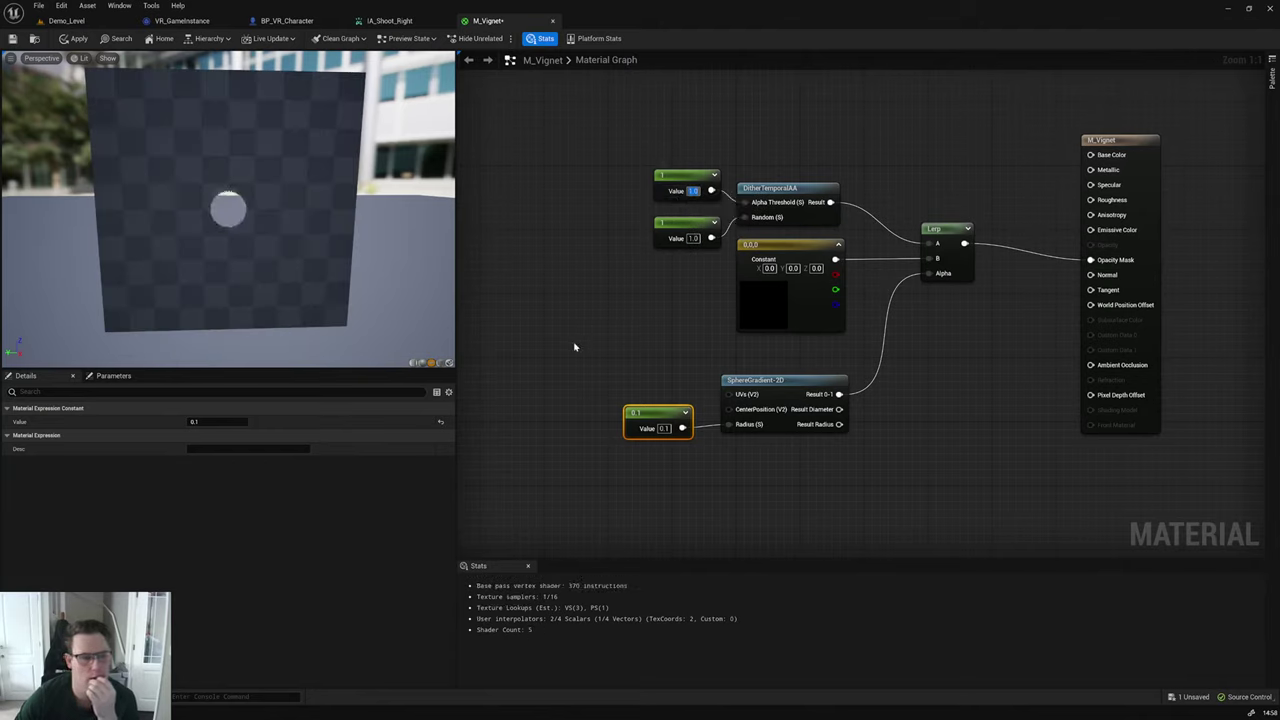
Step: Inspect the vignette preview, nudge the material output node up, and apply the M_Vignet changes
scroll(235, 208, "up", 5)
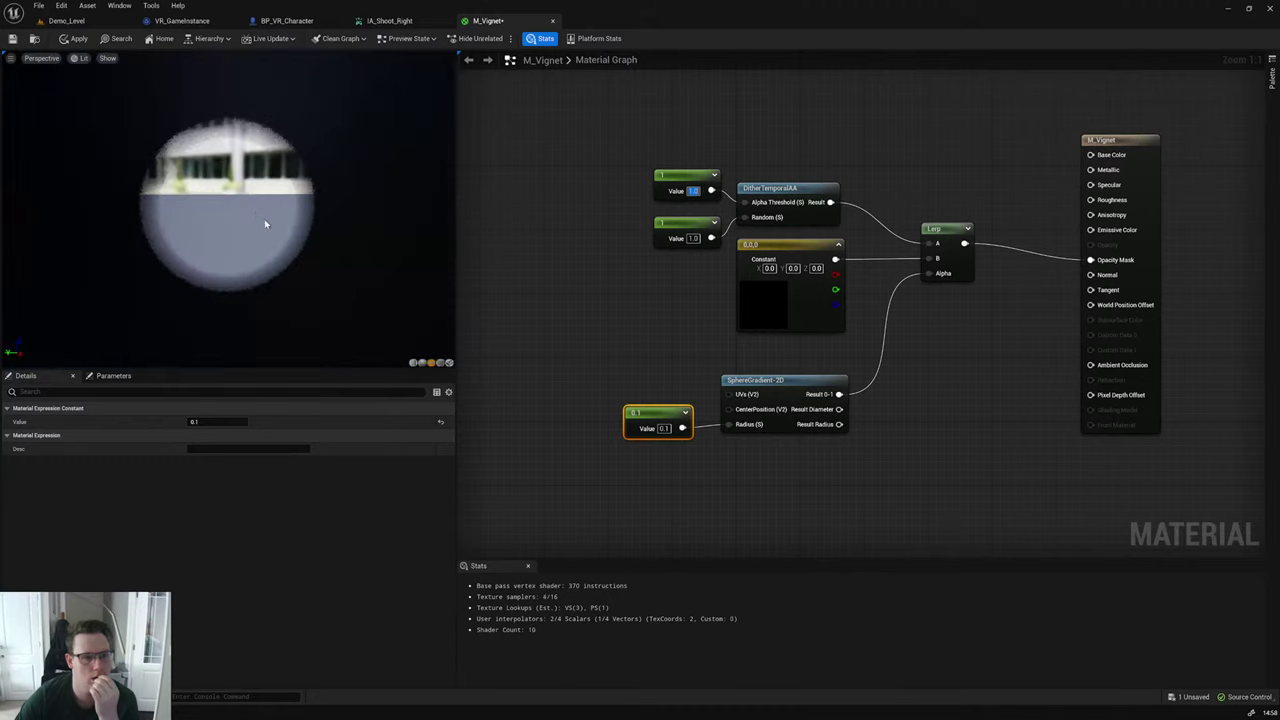
scroll(277, 251, "up", 5)
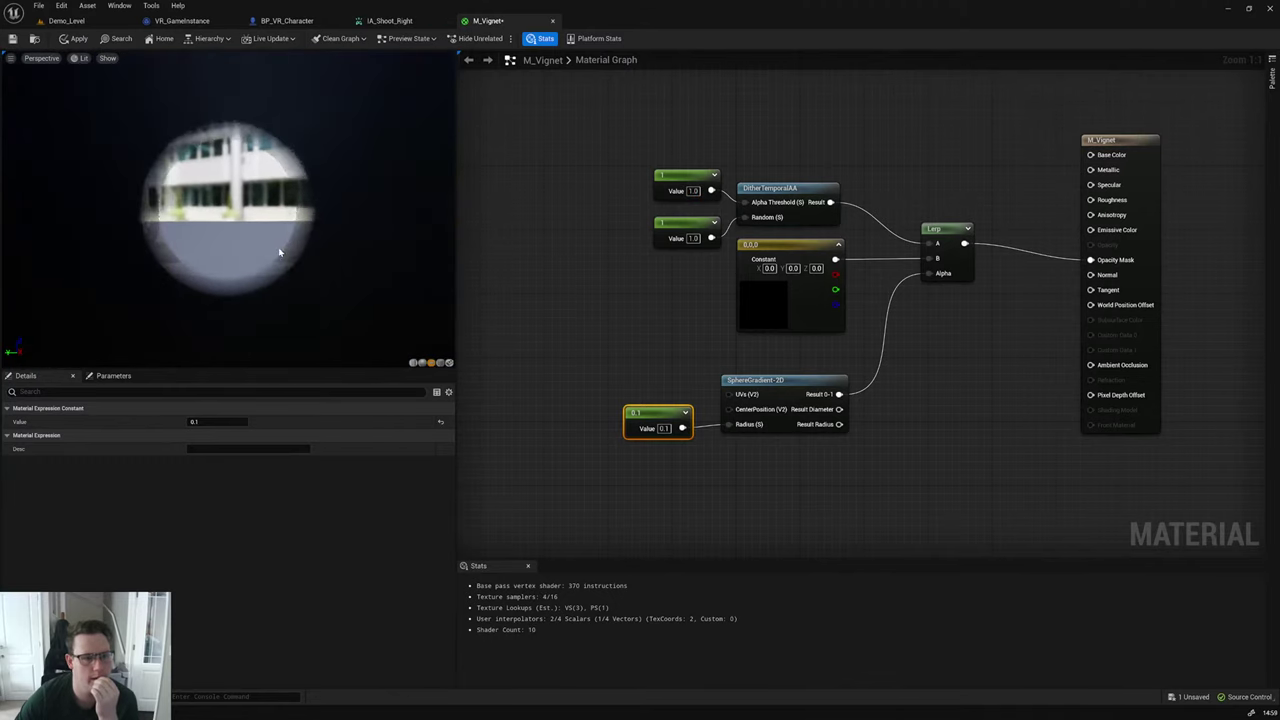
scroll(228, 208, "down", 3)
left_click_drag(228, 208, 296, 211)
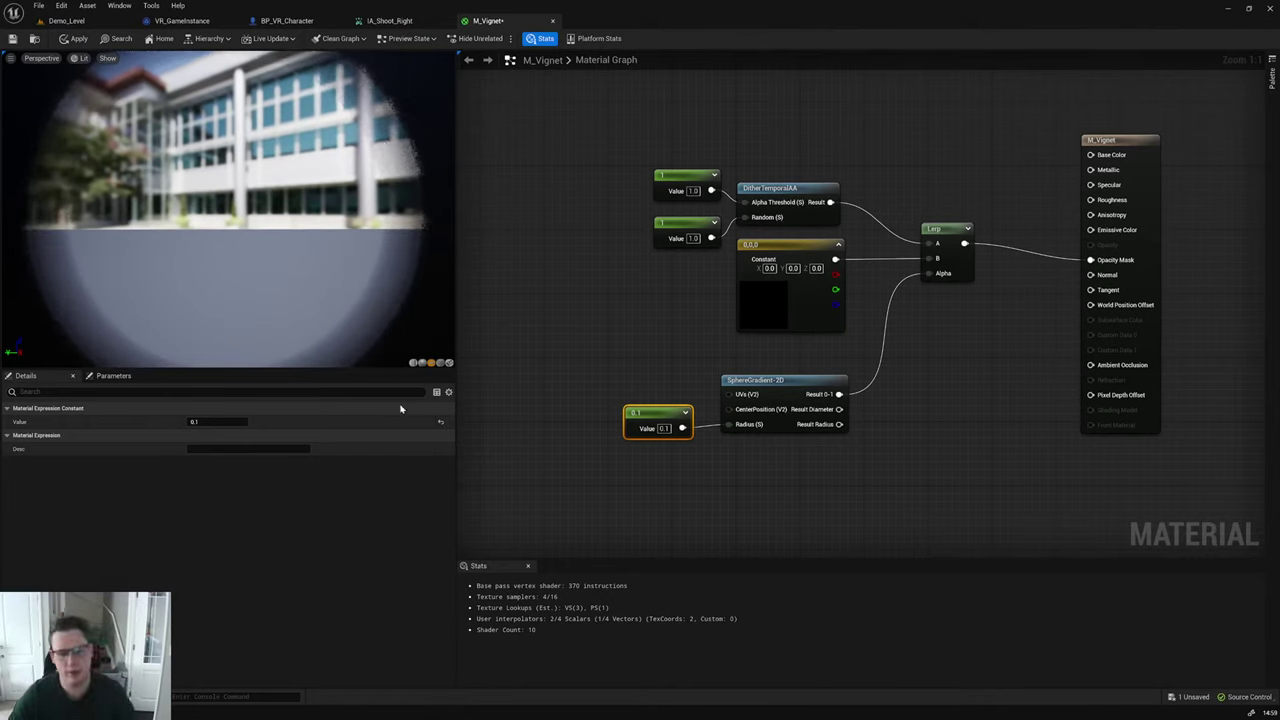
left_click(651, 342)
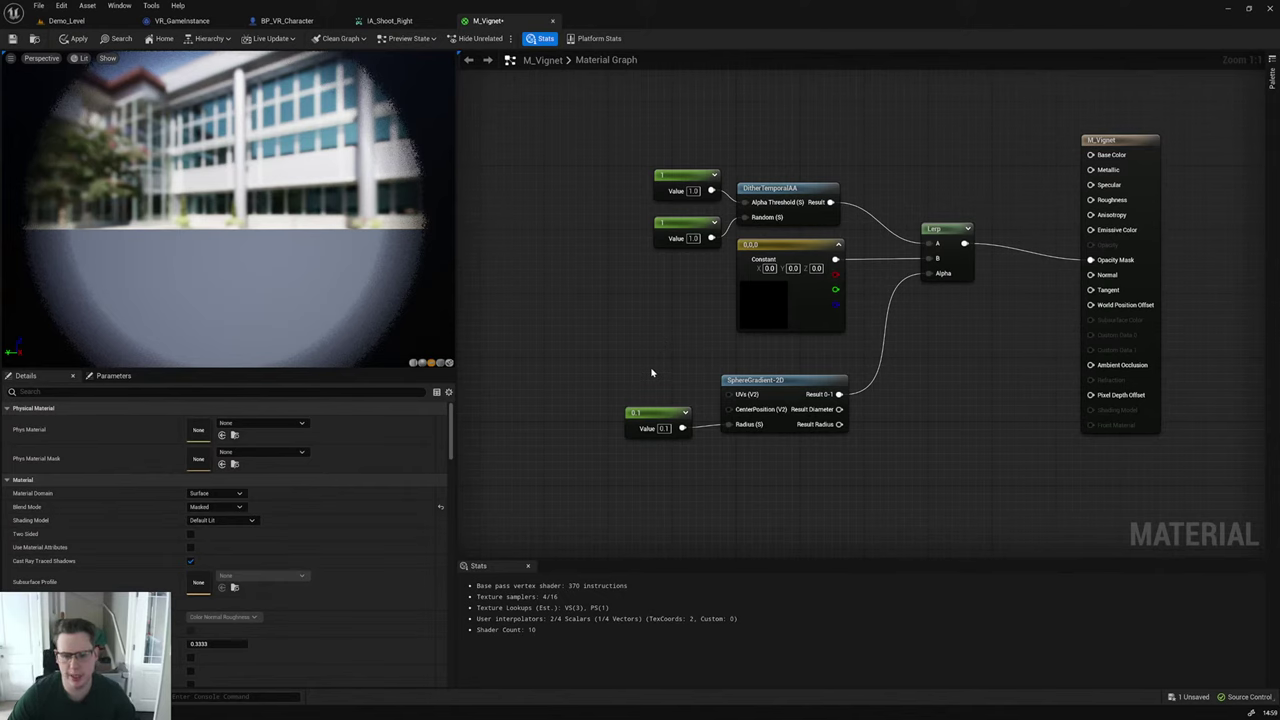
left_click_drag(1143, 251, 1145, 235)
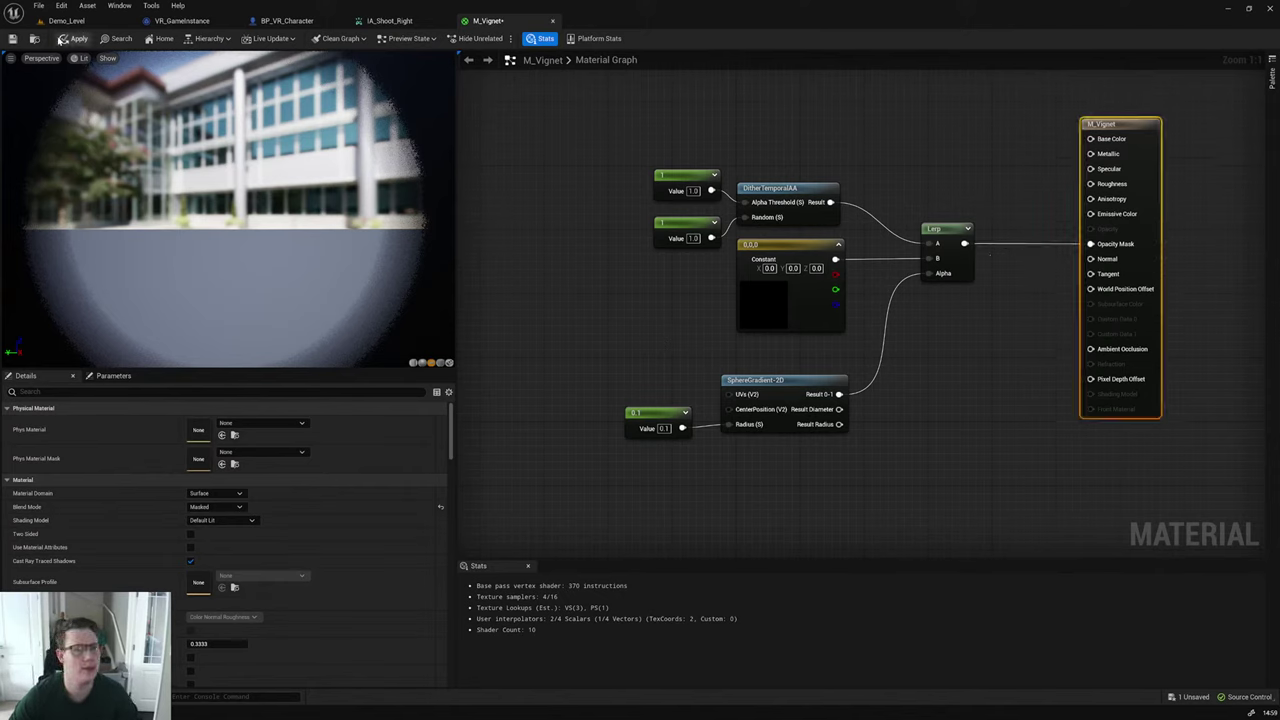
left_click(74, 38)
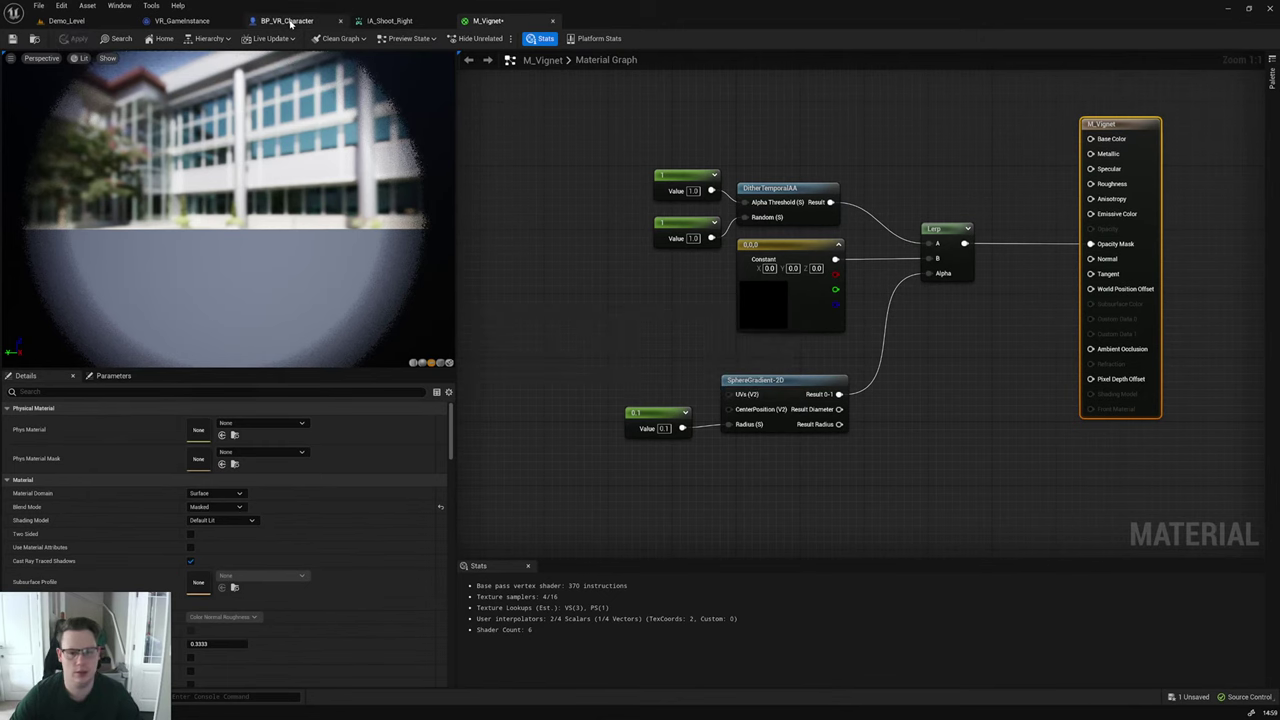
Step: In BP_VR_Character, select ScreenFadeMesh and jump to its first reference in the graph
left_click(288, 21)
left_click(234, 57)
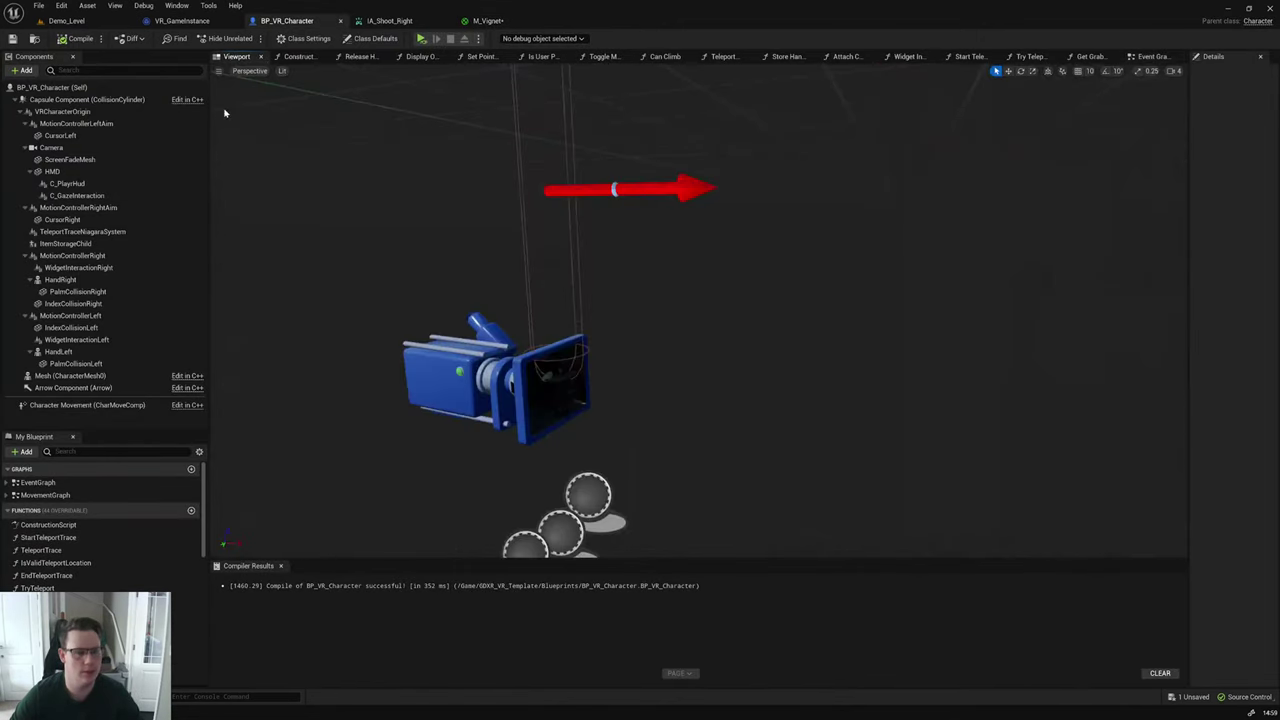
left_click(70, 160)
right_click(70, 160)
key("Escape")
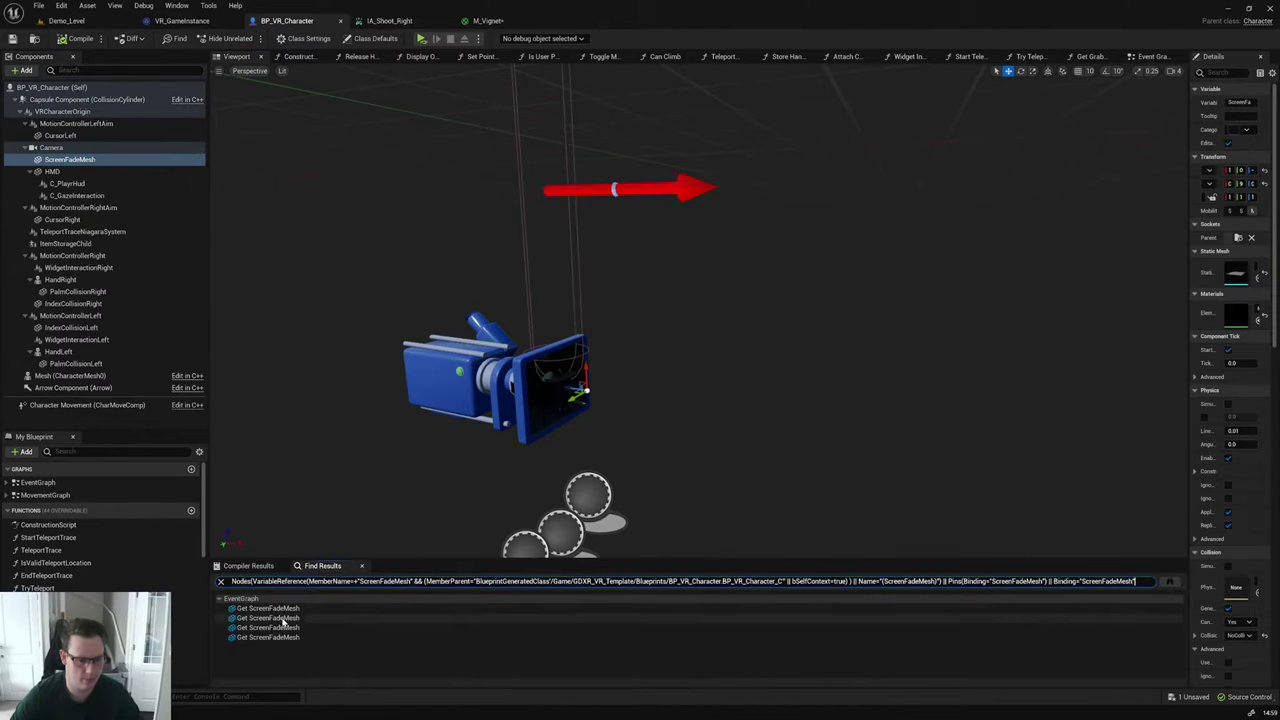
double_click(268, 608)
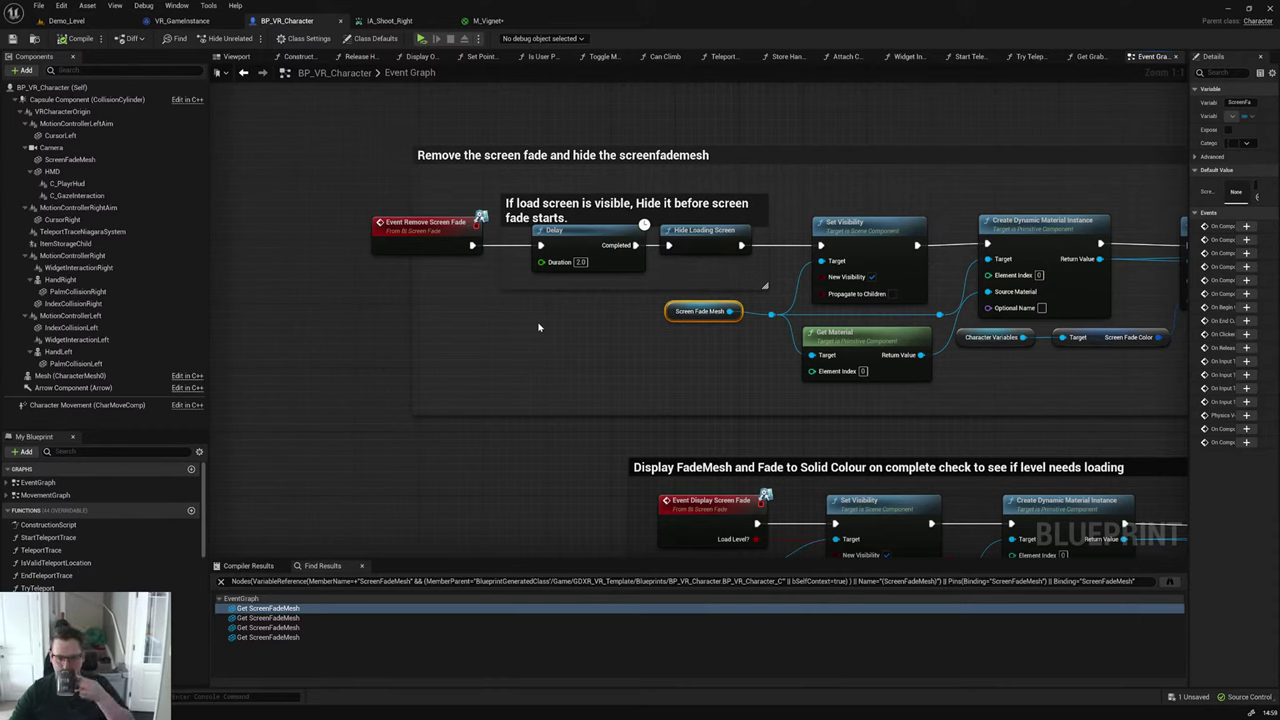
Step: Turn on Visible for the ScreenFadeMesh component in its Details panel
left_click(90, 160)
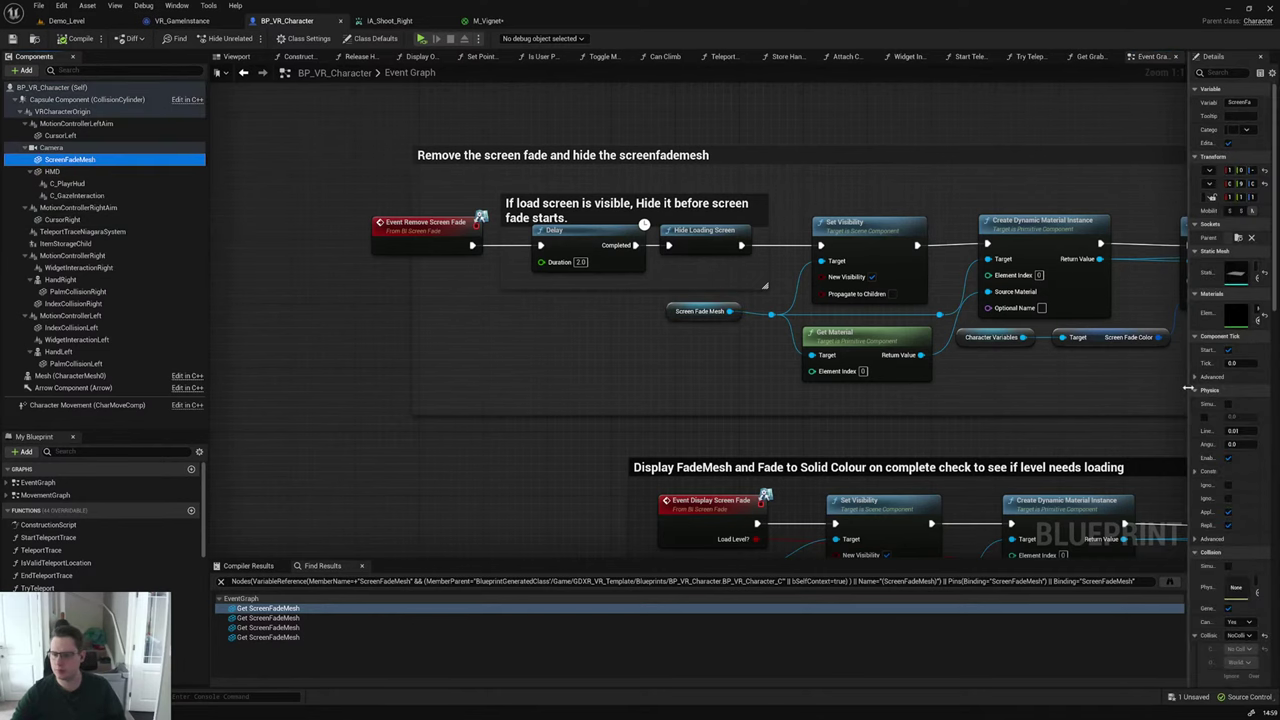
left_click_drag(1188, 392, 947, 366)
scroll(1101, 410, "down", 10)
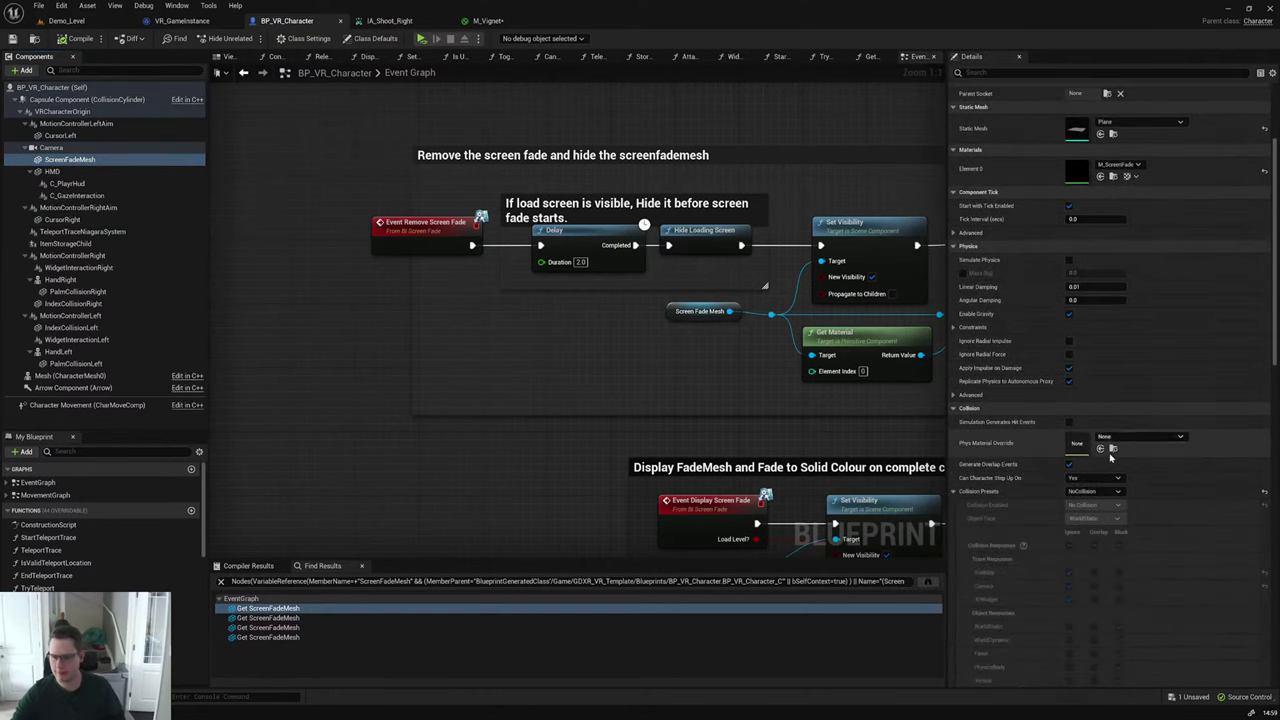
scroll(1121, 453, "down", 4)
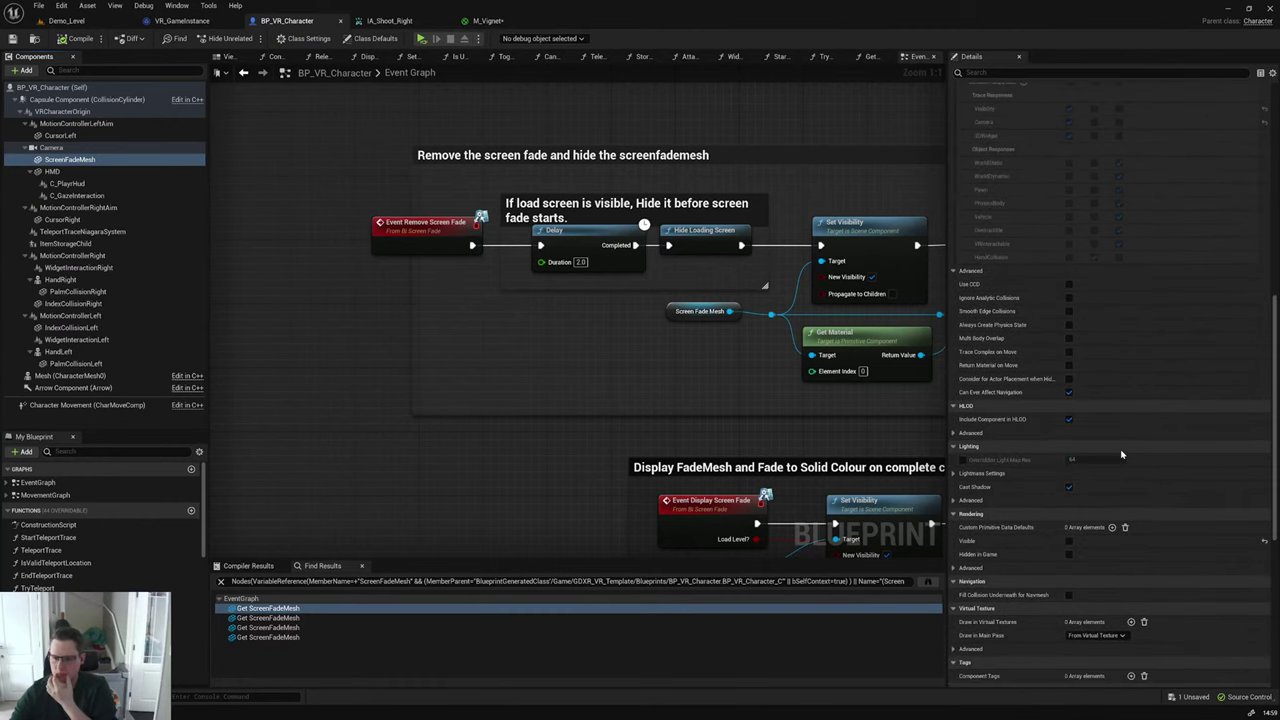
left_click(1069, 477)
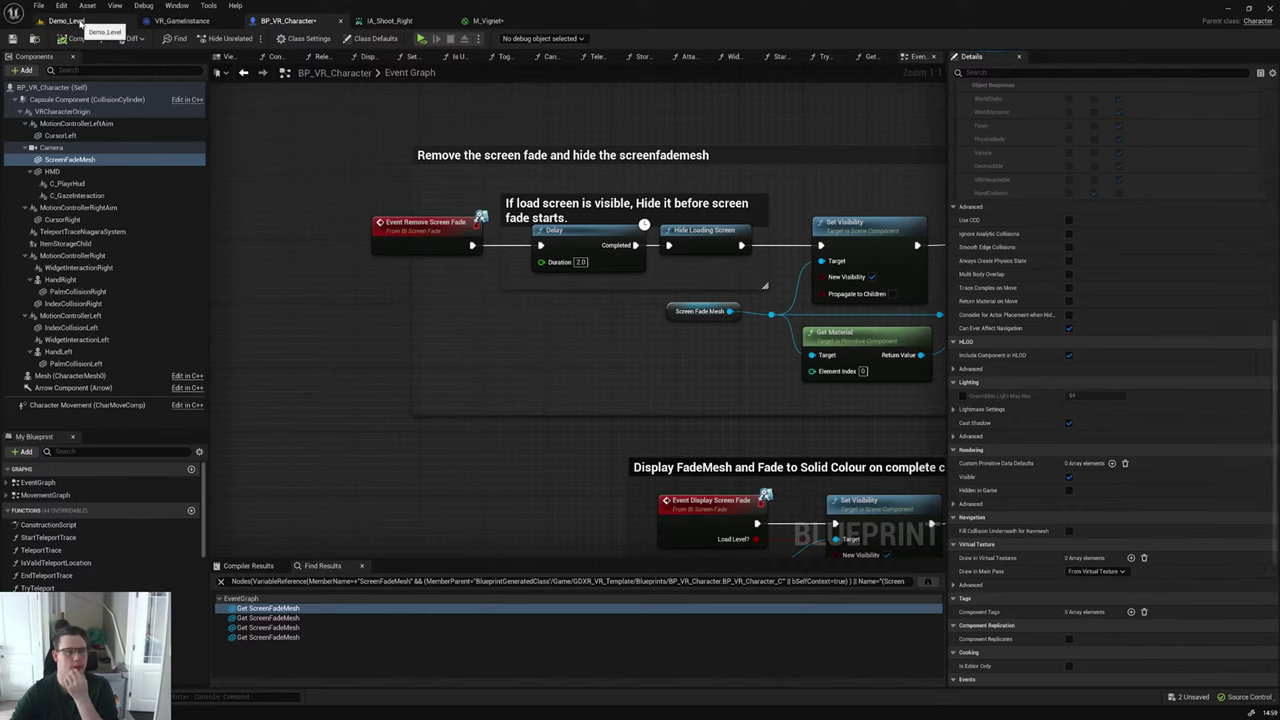
Step: Check the camera's screen plane in the blueprint viewport, then return to Demo_Level
left_click(223, 57)
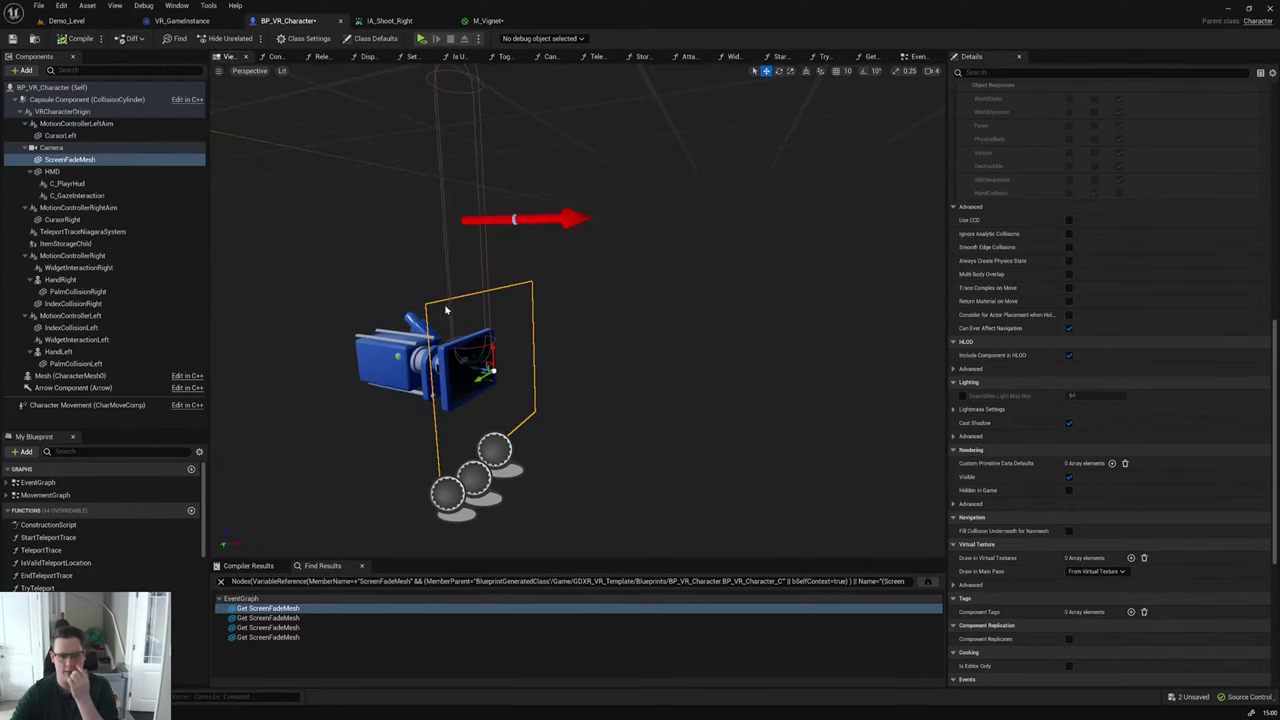
mouse_move(555, 357)
left_mouse_down()
mouse_move(535, 348)
mouse_move(555, 357)
left_mouse_up()
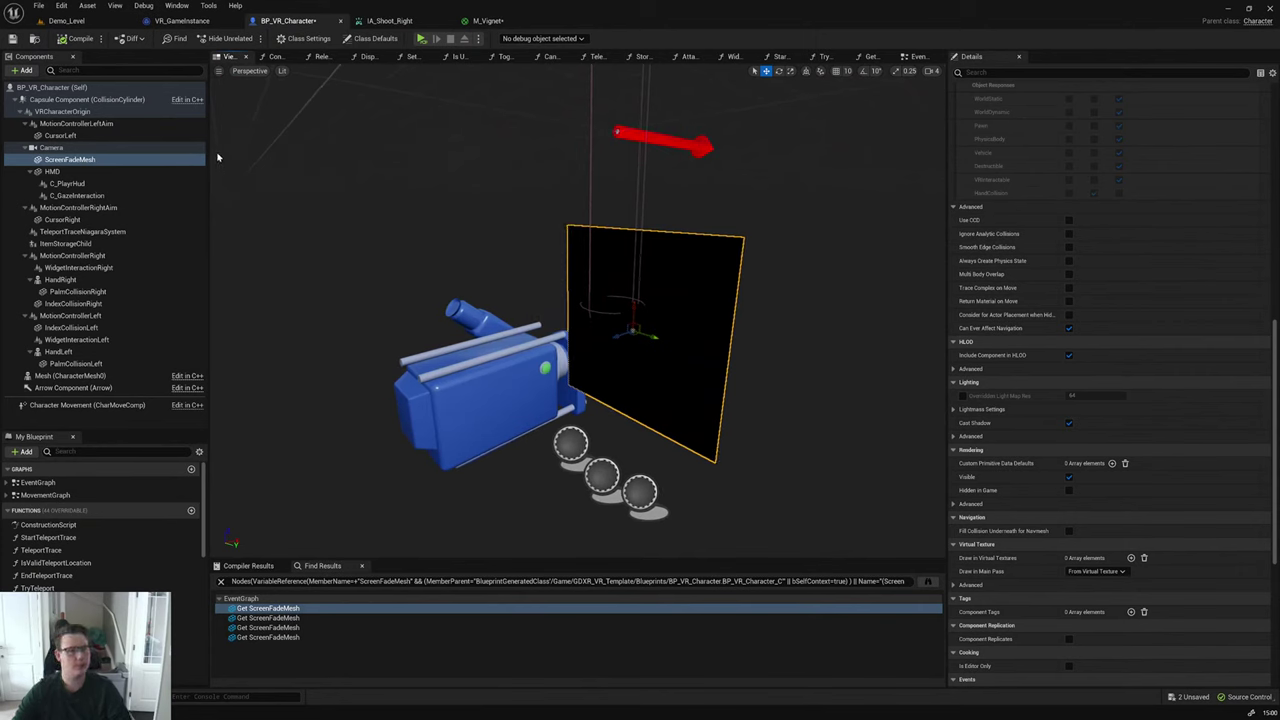
left_click(66, 20)
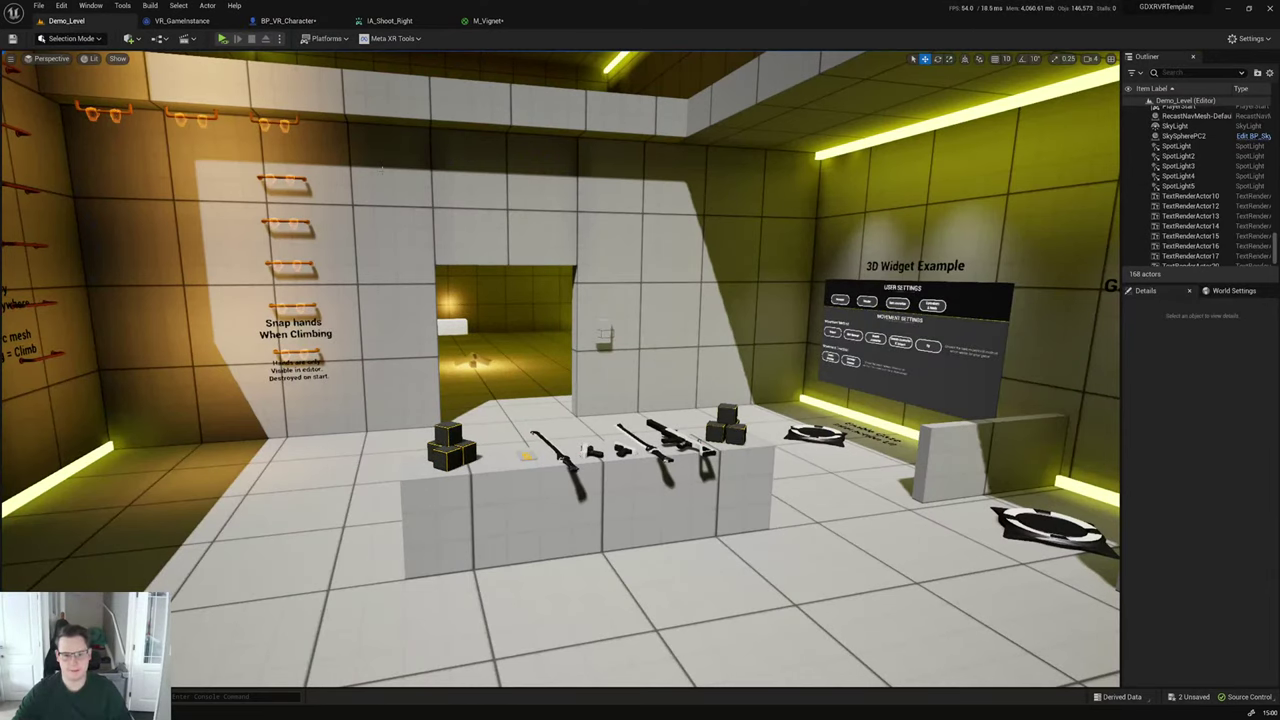
Step: Set ScreenFadeMesh's Element 0 material to M_Vignet and play the level to test it
key("ctrl+space")
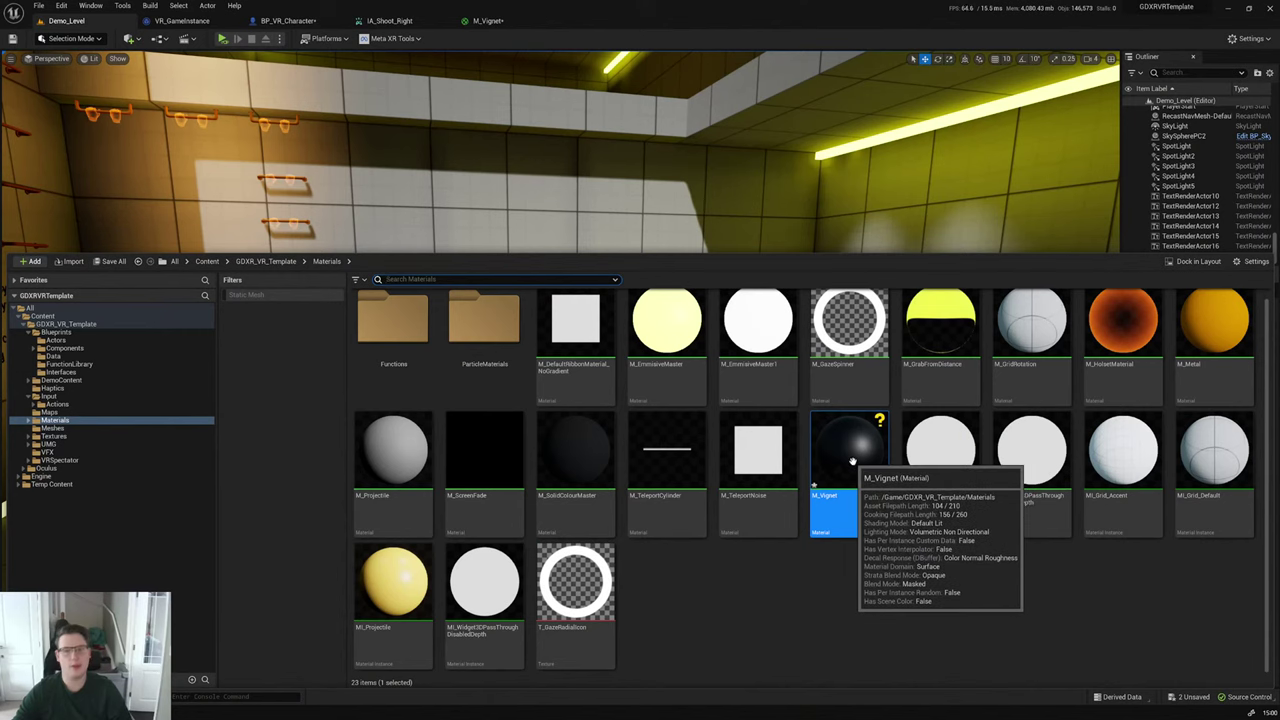
left_click_drag(852, 461, 702, 358)
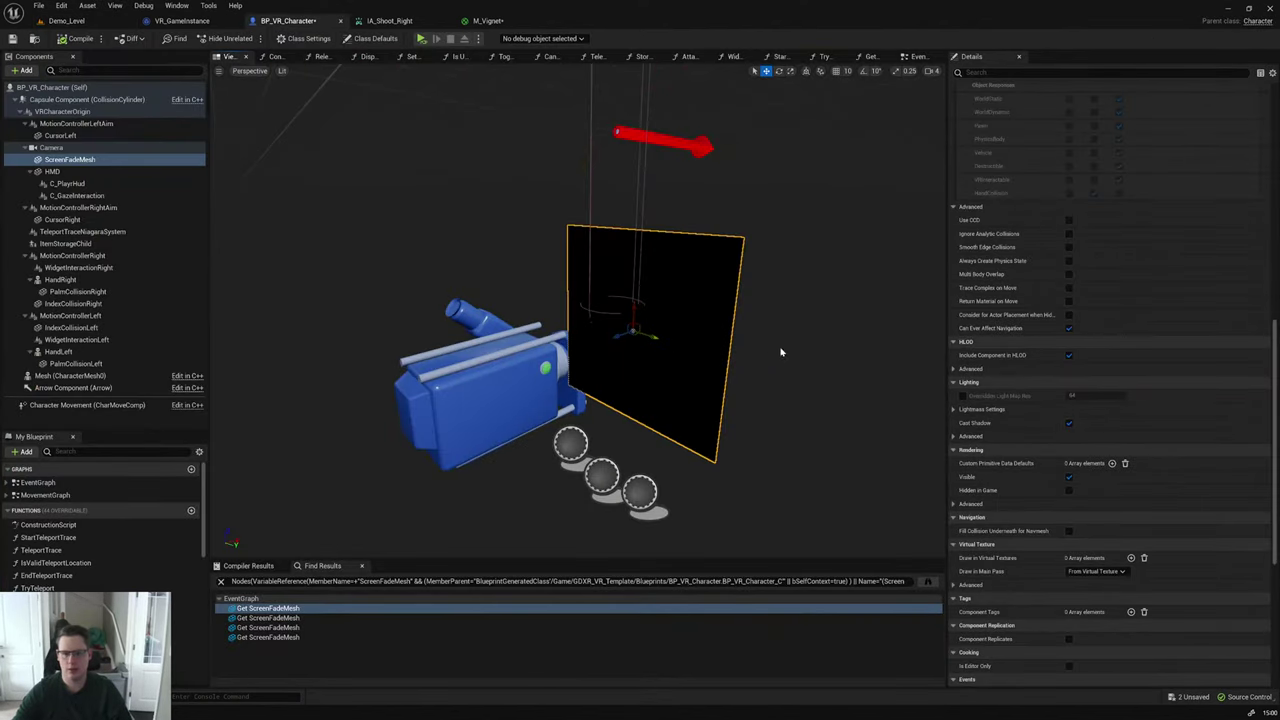
scroll(1020, 365, "up", 10)
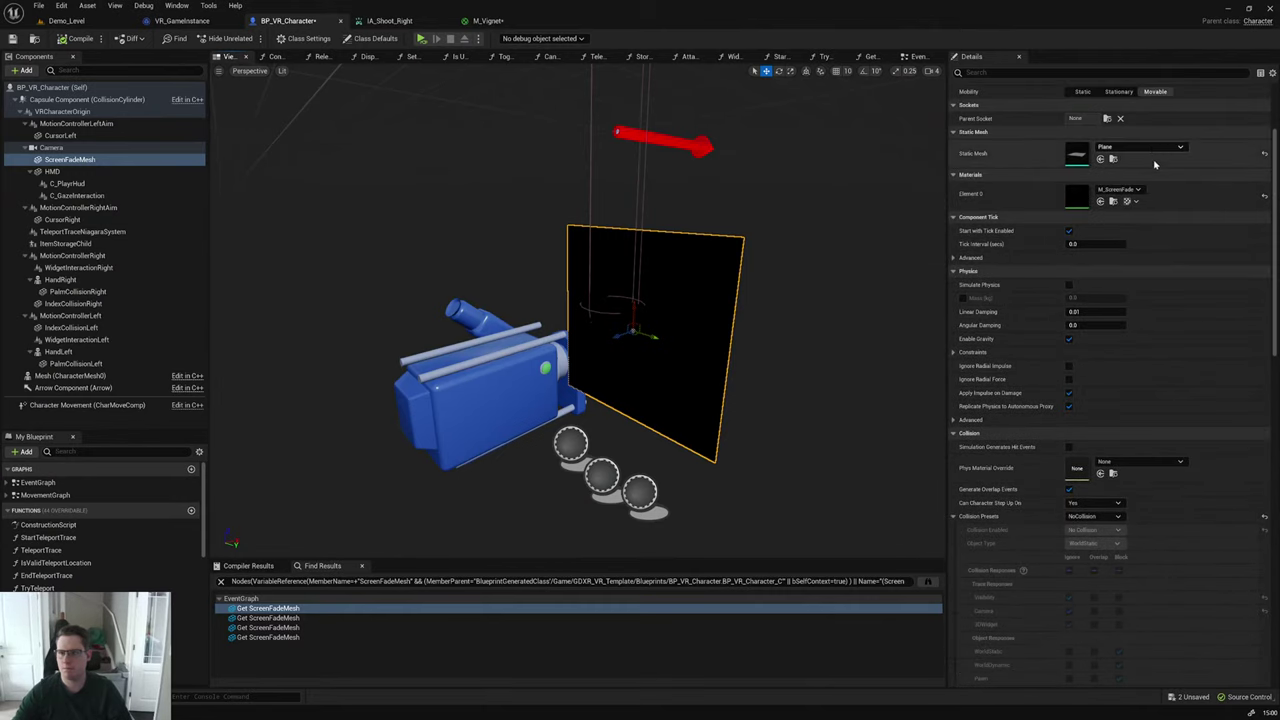
left_click(1135, 190)
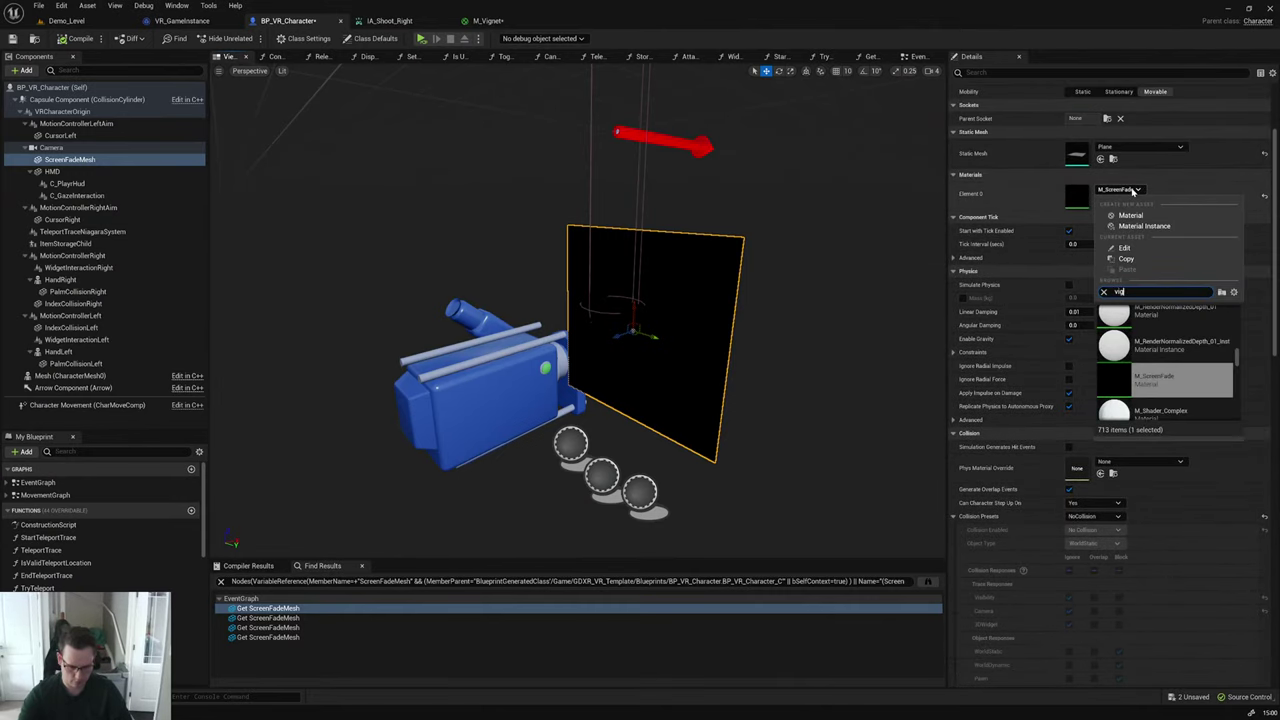
type("vigne")
left_click(1137, 327)
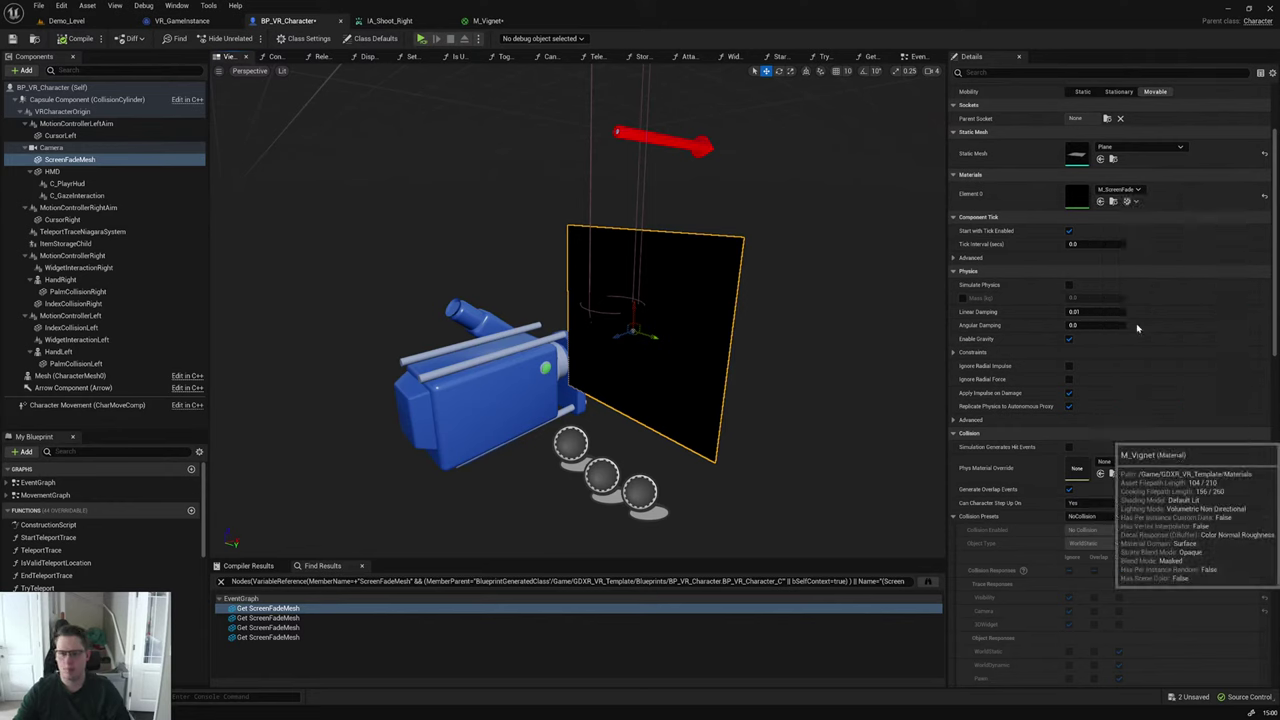
right_click_drag(628, 370, 423, 190)
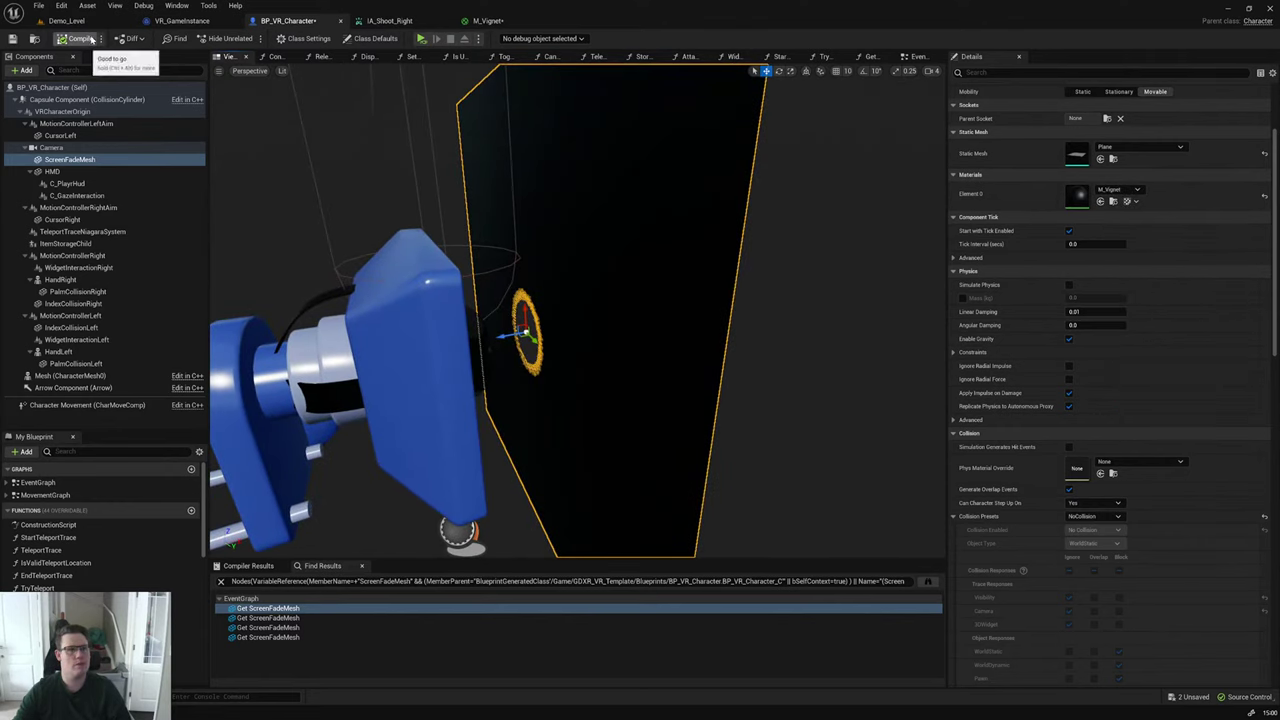
left_click(421, 39)
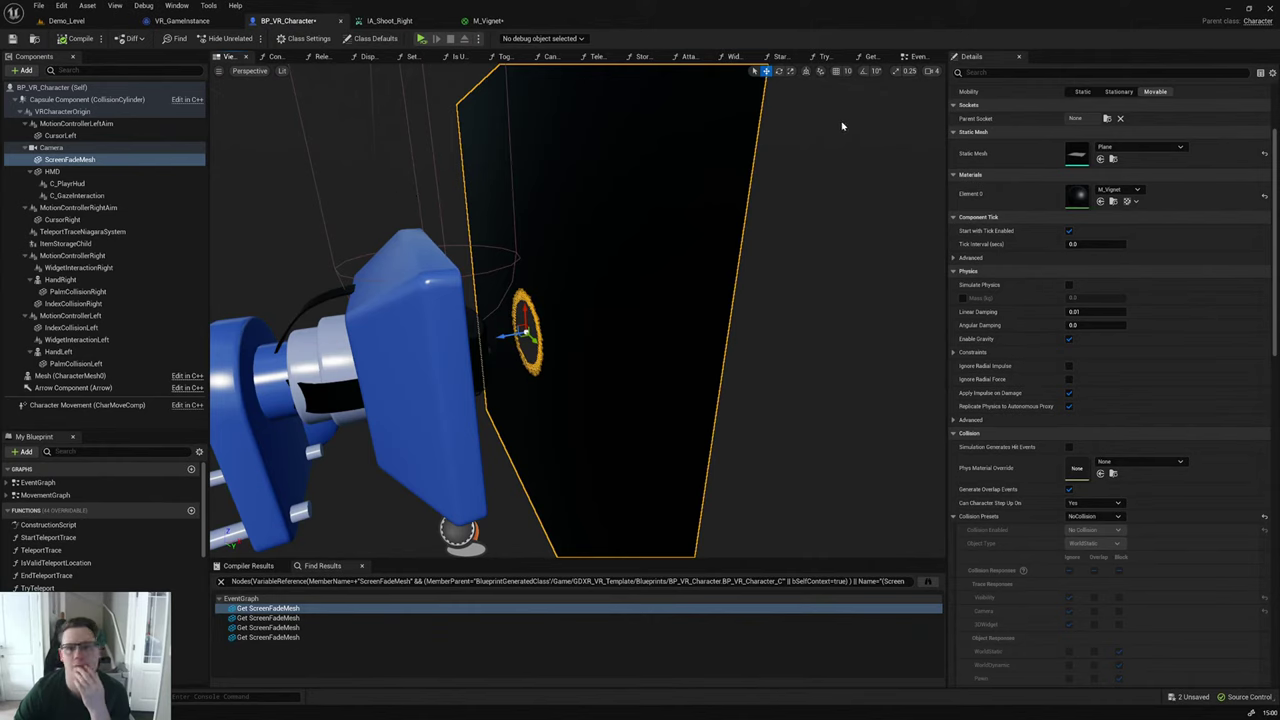
Step: Restore M_ScreenFade as ScreenFadeMesh's material and compile the blueprint
left_click(1120, 190)
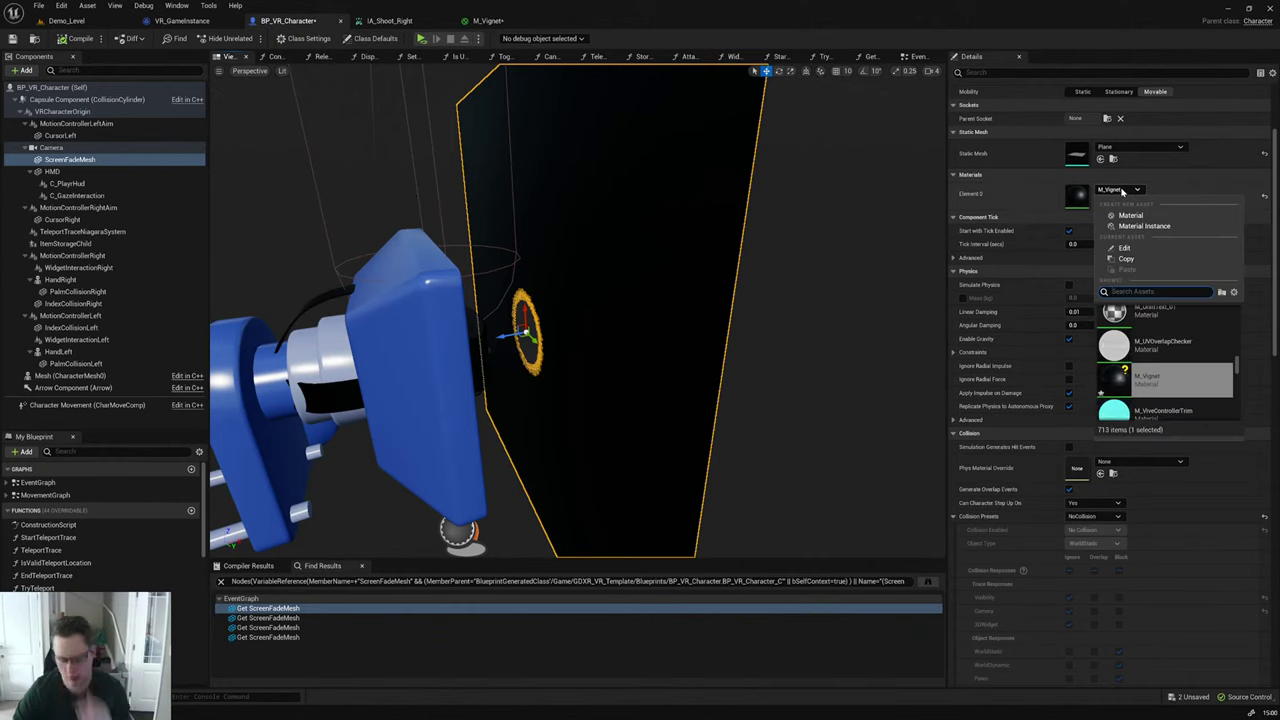
type("sc")
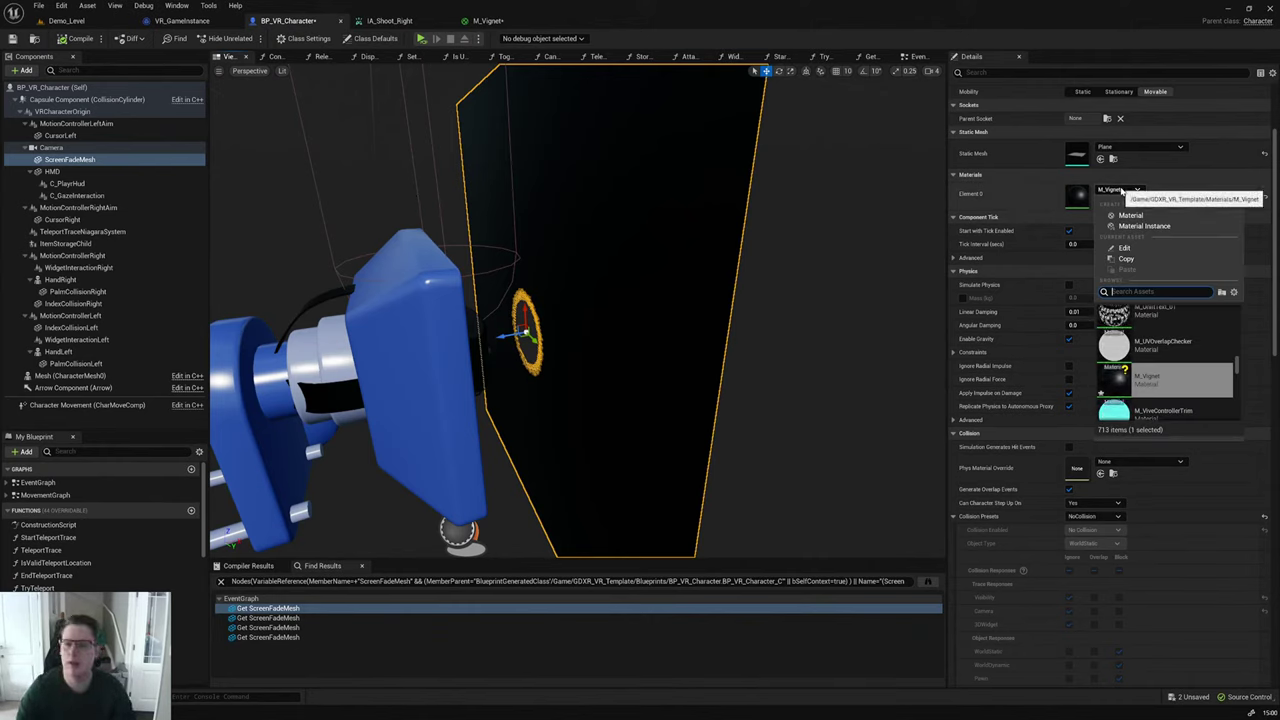
type("de")
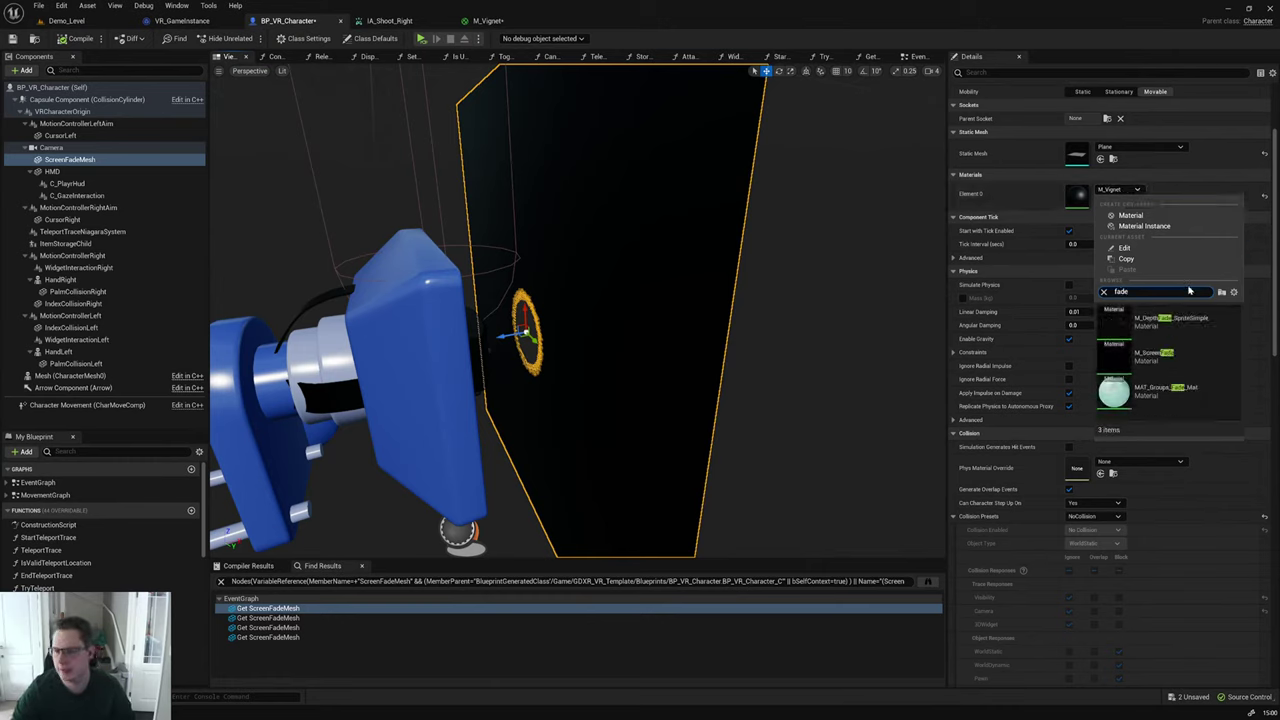
left_click(1152, 354)
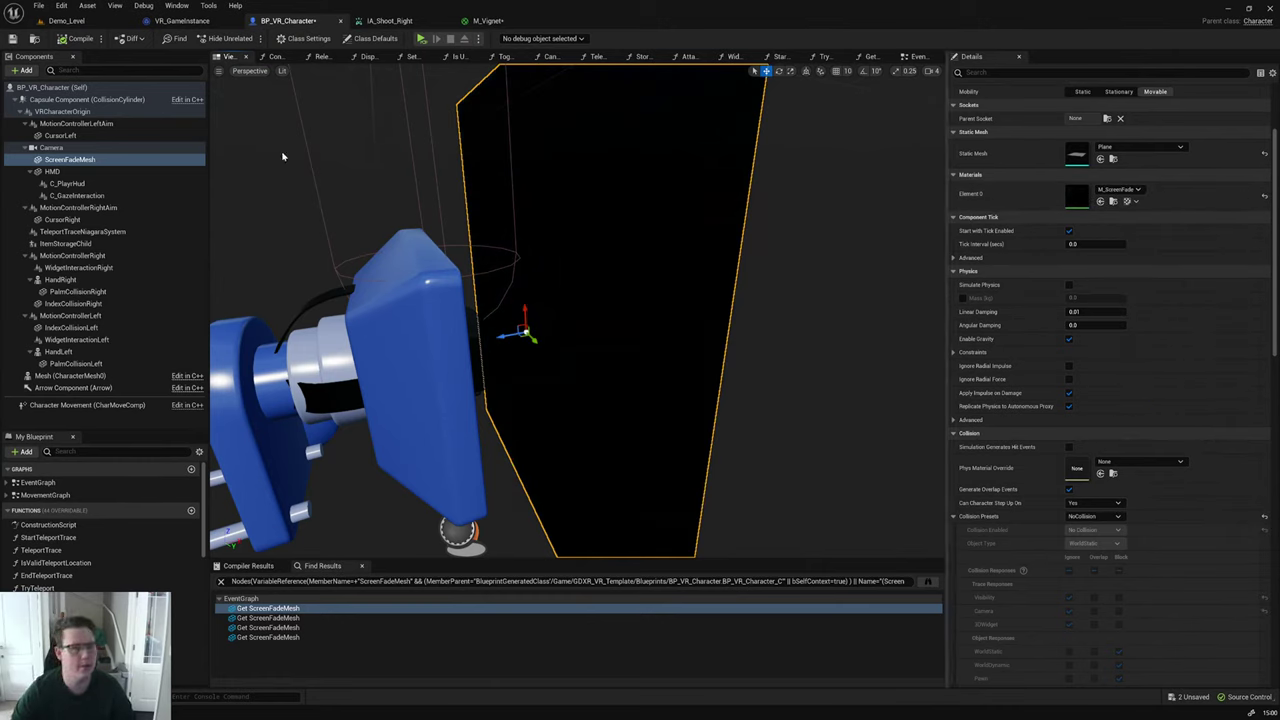
left_click(78, 38)
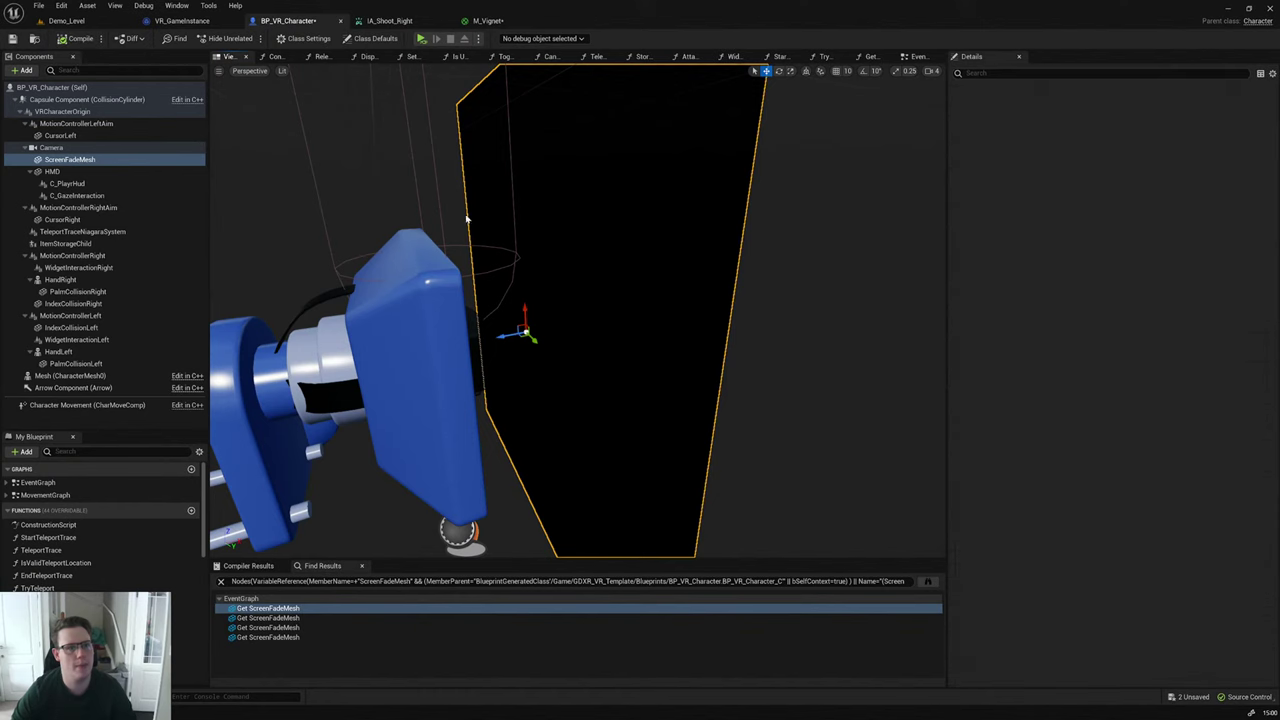
Step: Duplicate ScreenFadeMesh, name the copy VignetMesh, and rotate it -90 degrees
right_click(87, 161)
left_click(119, 233)
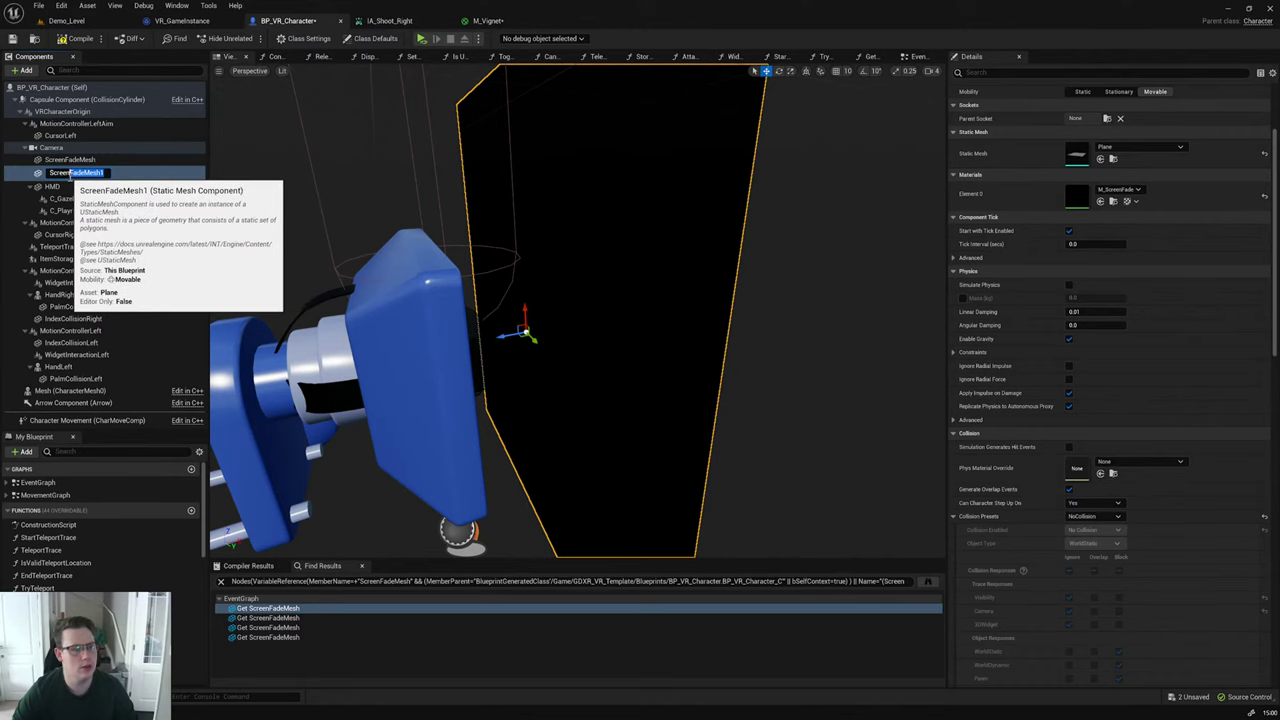
left_click_drag(80, 173, 50, 173)
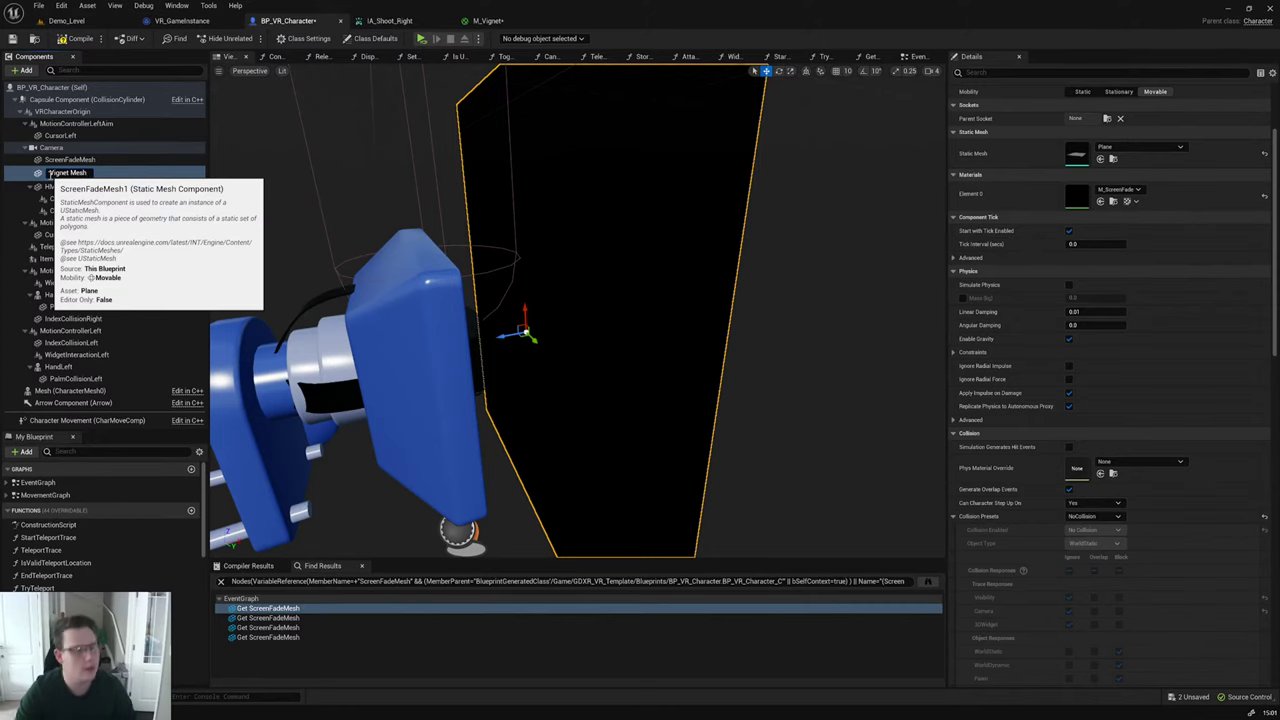
key("Return")
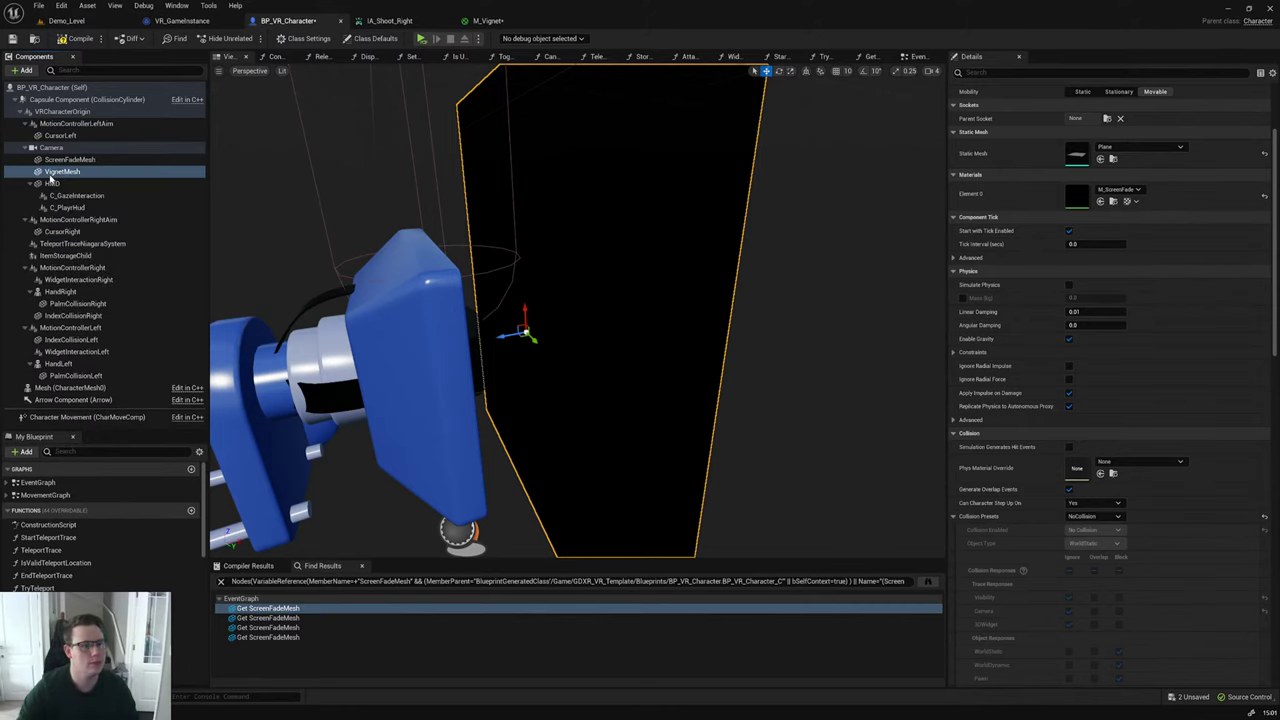
mouse_move(506, 335)
left_mouse_down()
mouse_move(532, 327)
mouse_move(520, 327)
left_mouse_up()
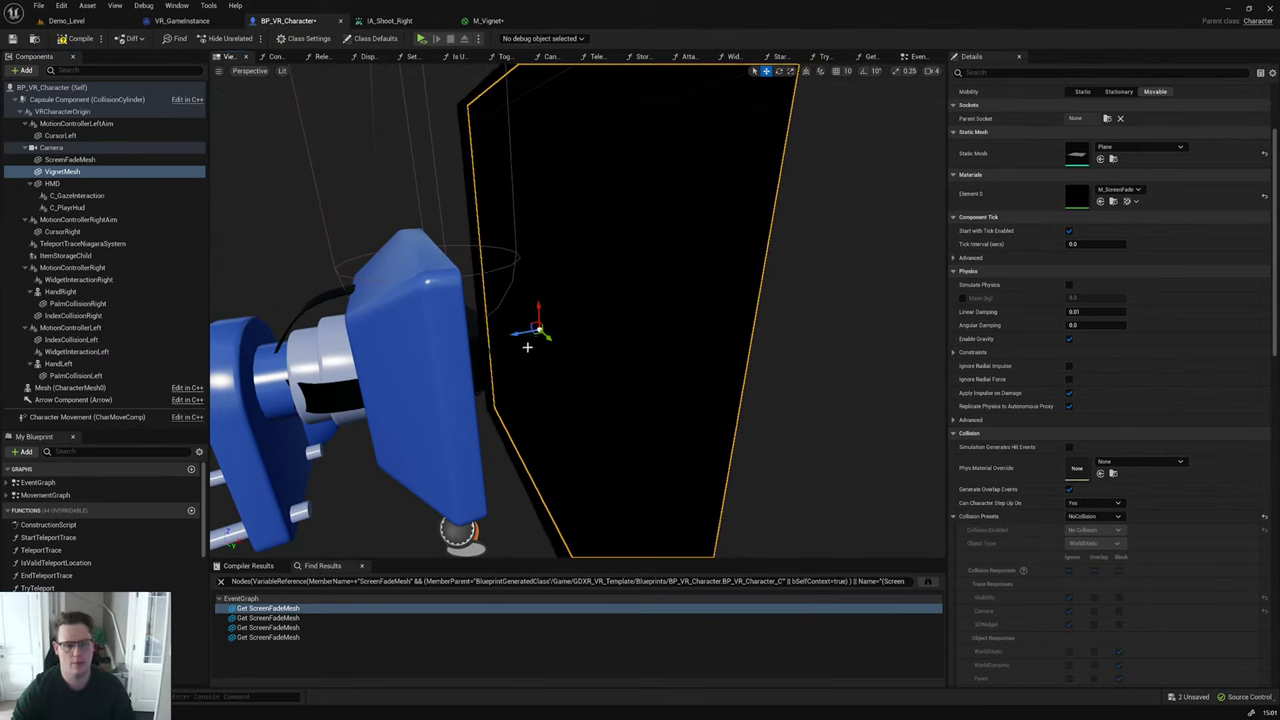
Step: Assign M_Vignet to the VignetMesh plane and save all modified assets
left_click(1131, 191)
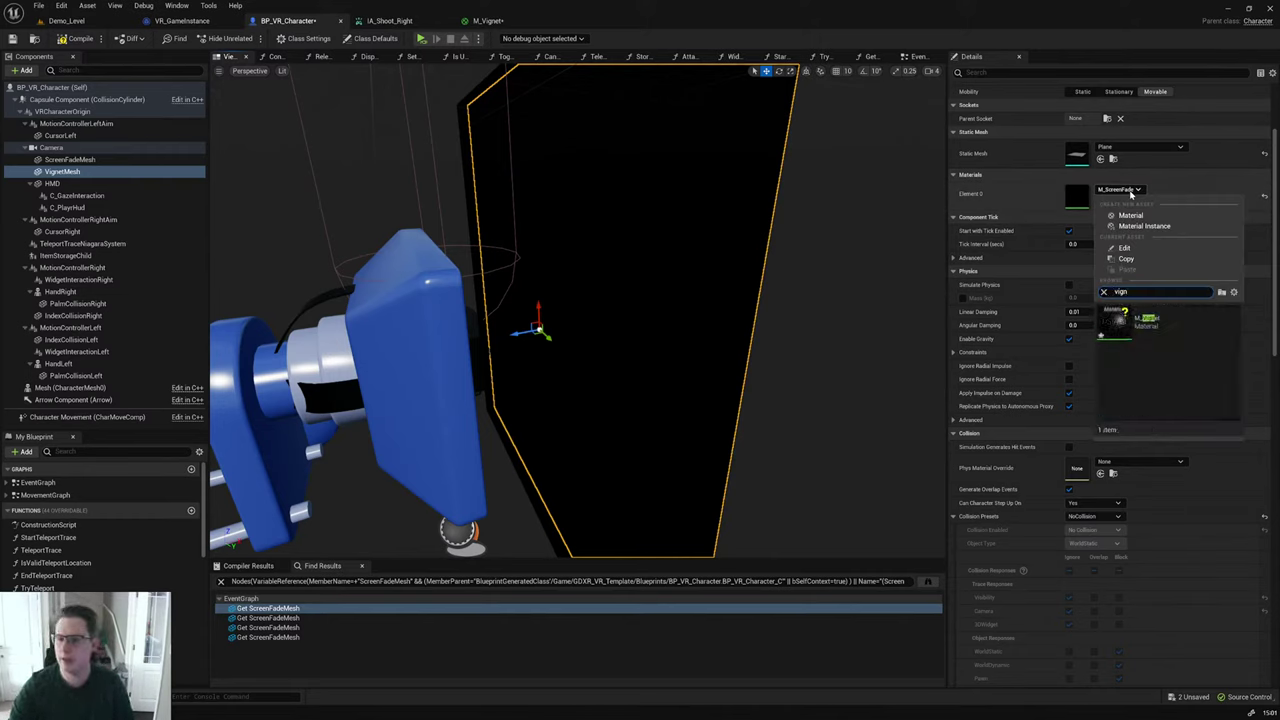
left_click(1112, 320)
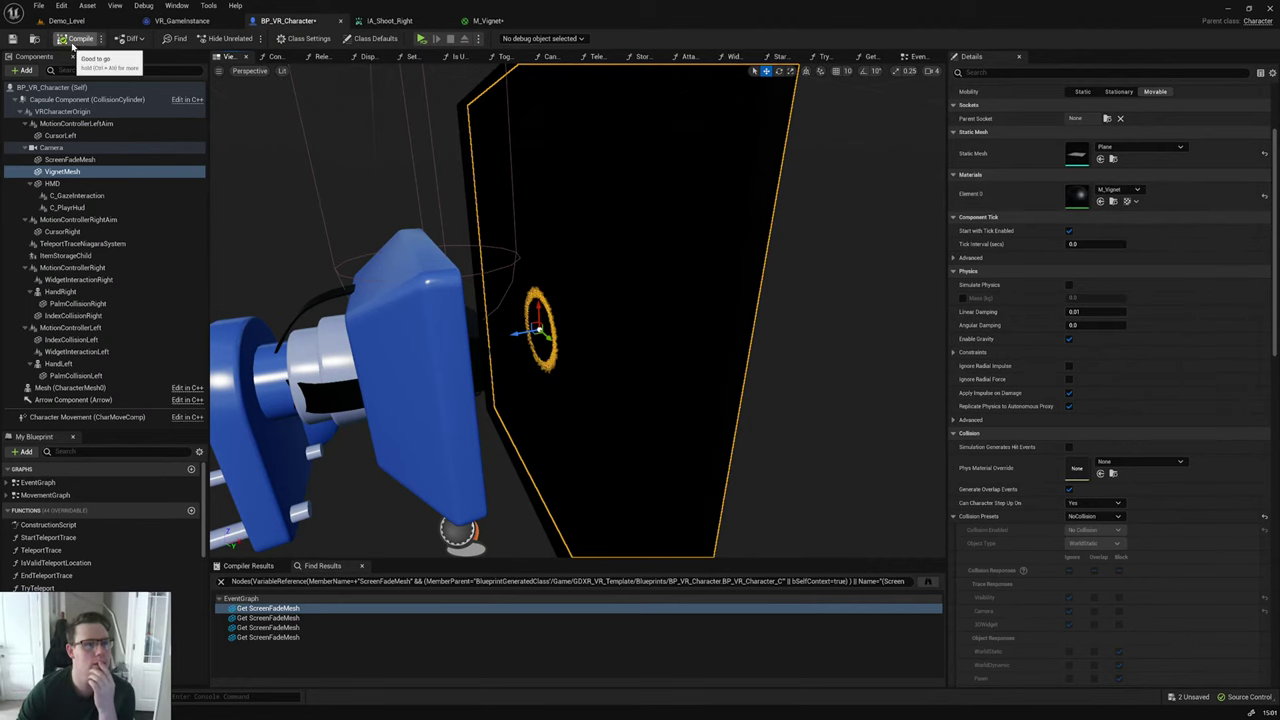
left_click(39, 6)
left_click(64, 54)
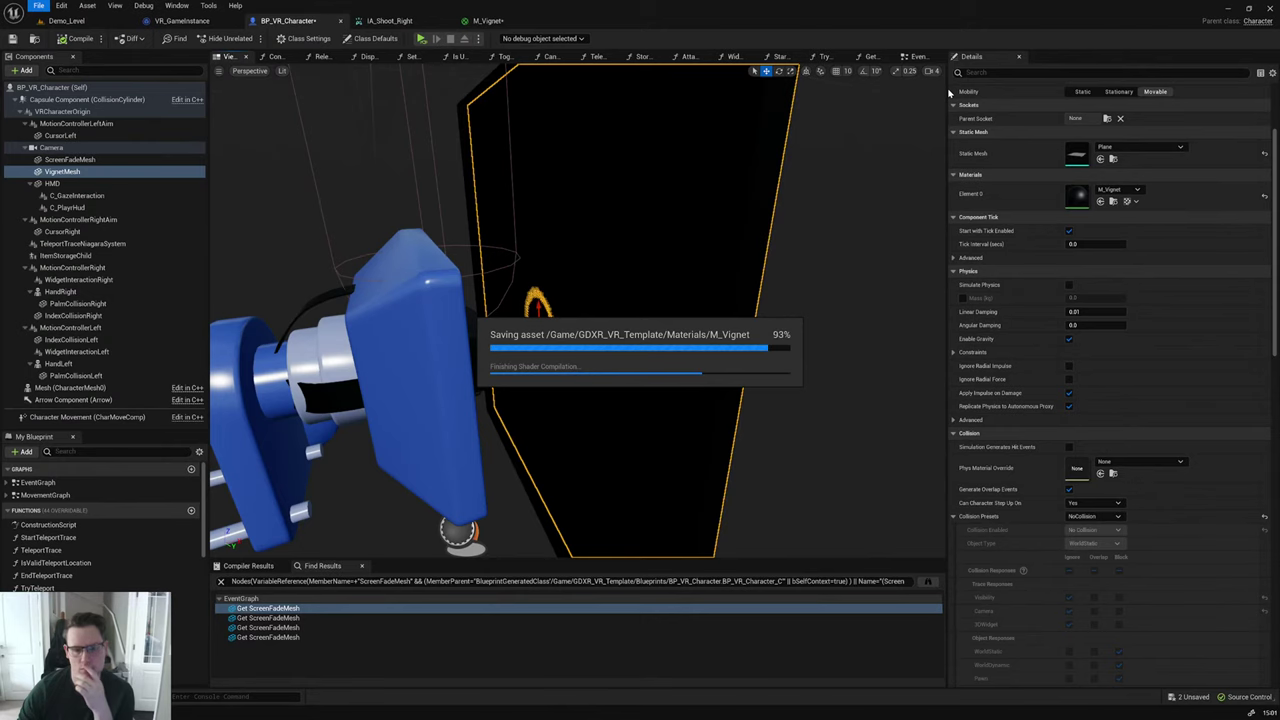
Step: Widen the viewport, switch to the Event Graph, and run a VR play session to test the vignette
left_click_drag(948, 92, 1077, 92)
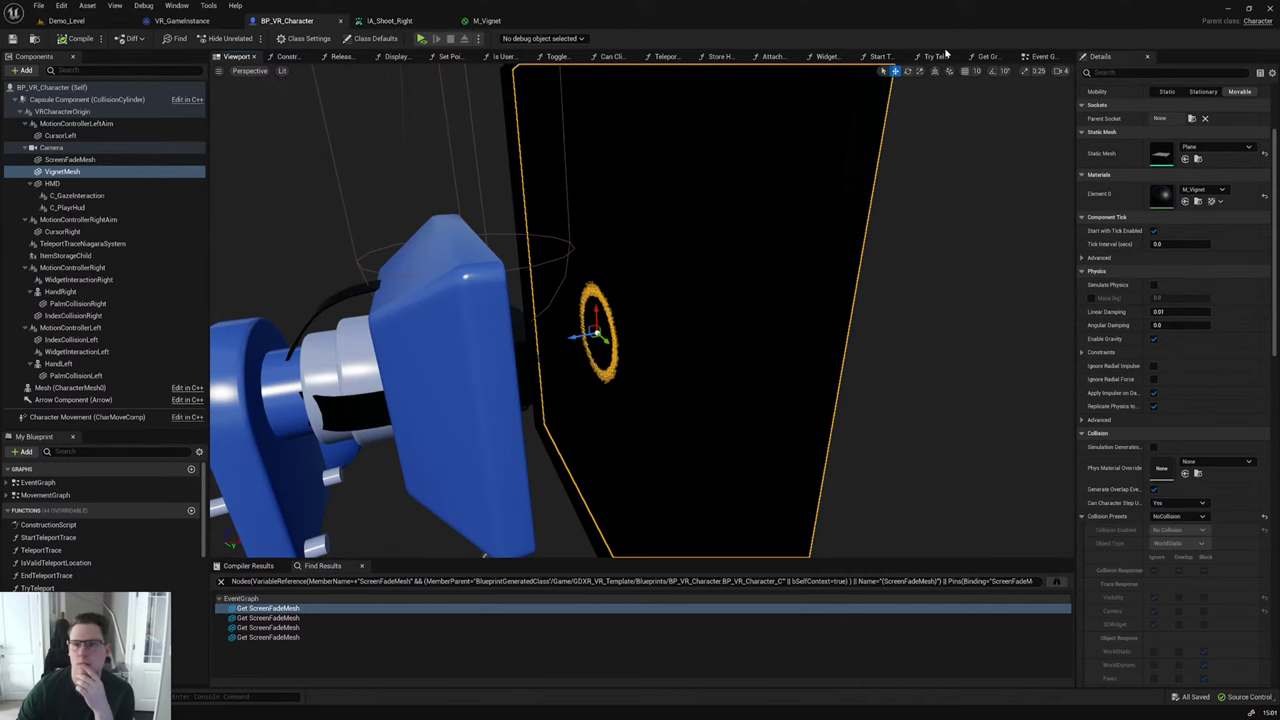
left_click(1045, 57)
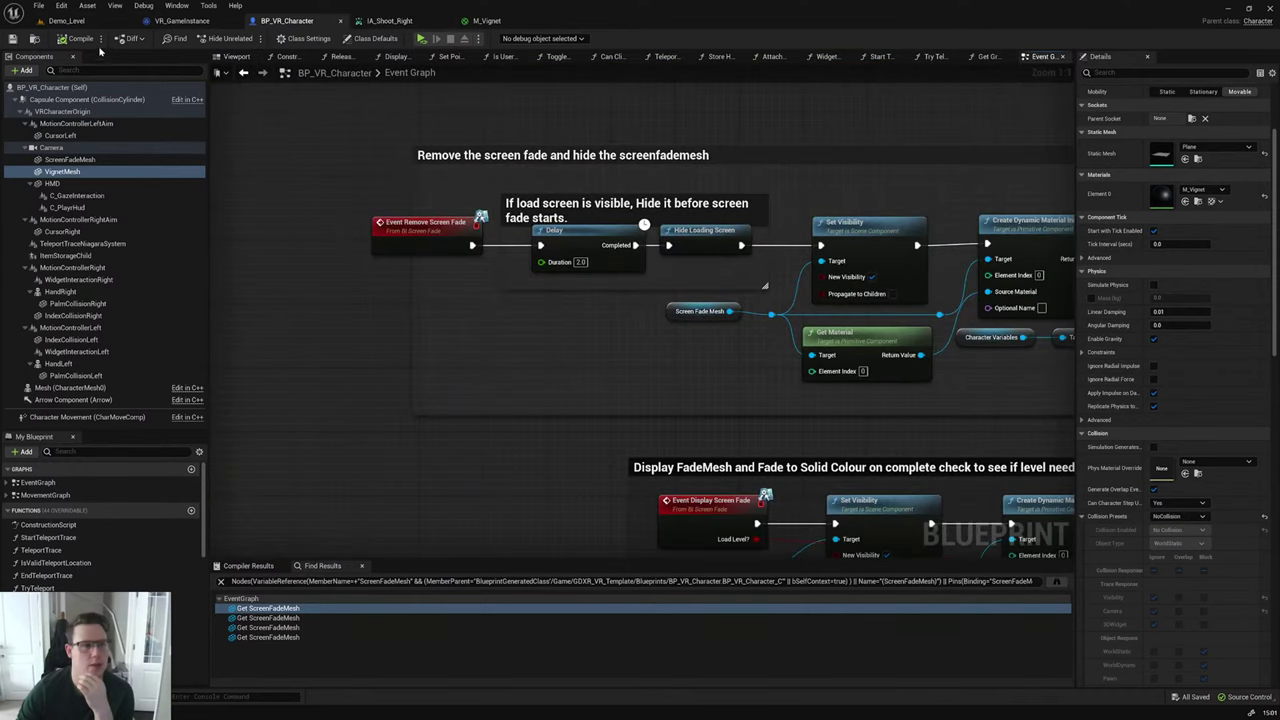
left_click(421, 38)
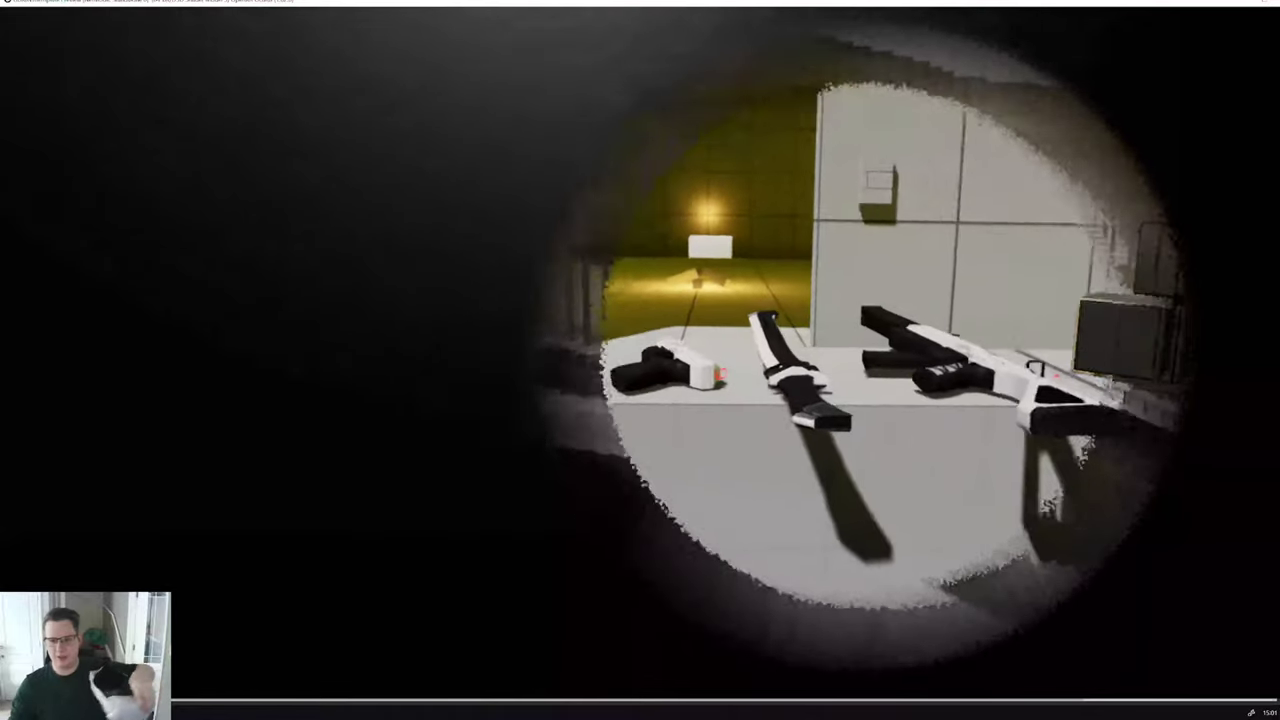
key("Escape")
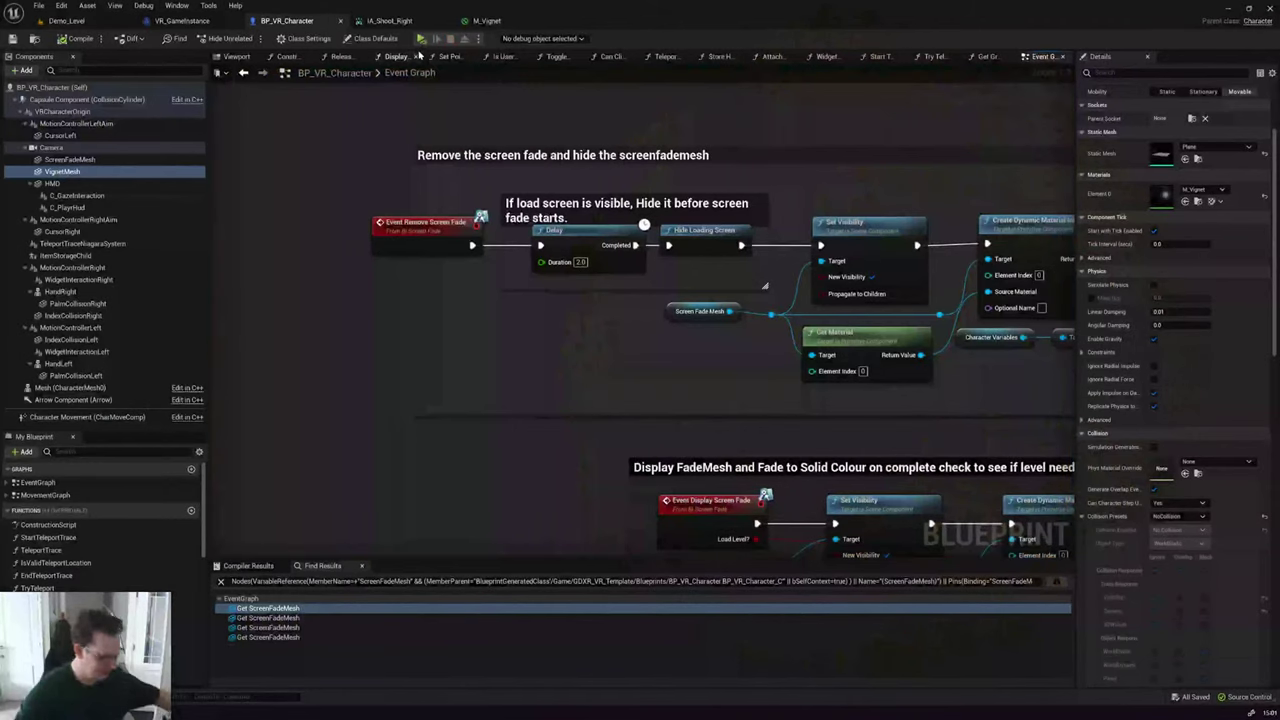
Step: In M_Vignet, disconnect and delete DitherTemporalAA and its two scalar constants
left_click(496, 18)
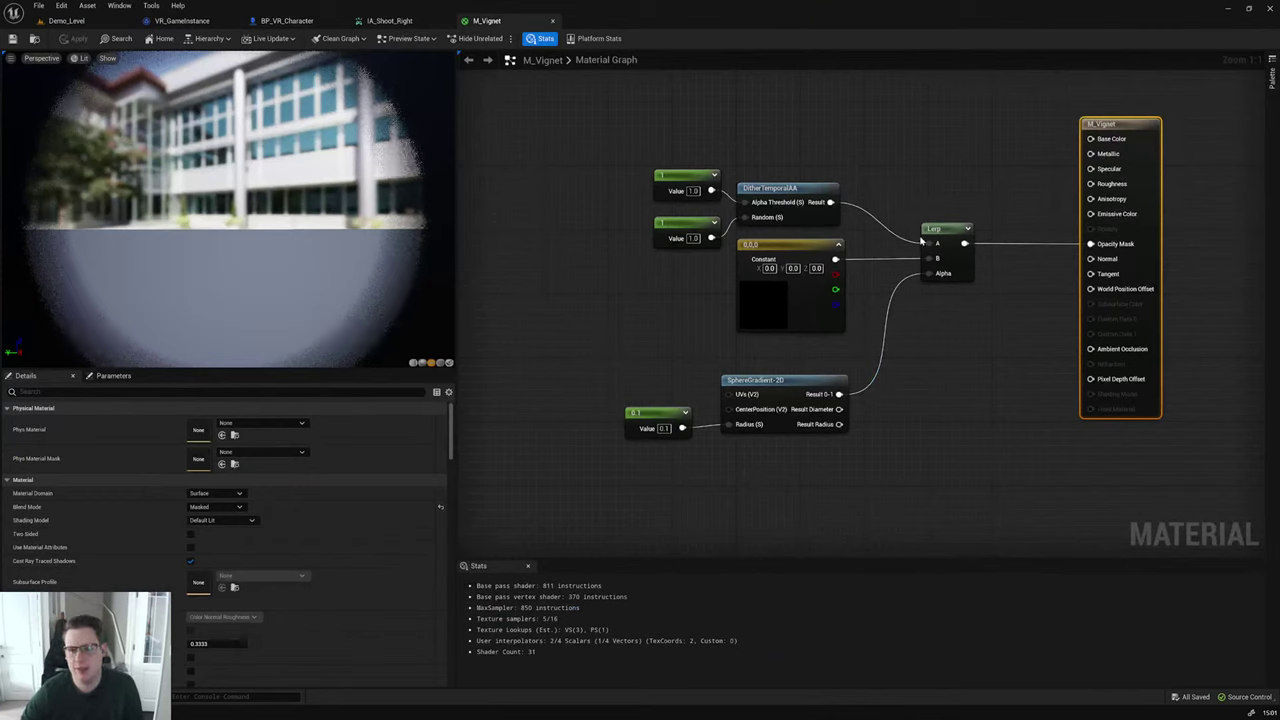
left_click(901, 241, "alt")
left_click_drag(823, 312, 823, 336)
left_click_drag(840, 152, 652, 250)
key("Delete")
Step: Reposition the black Constant3Vector, unhook it from Lerp B, and check the preview
left_click_drag(820, 271, 936, 244)
left_click_drag(780, 285, 765, 236)
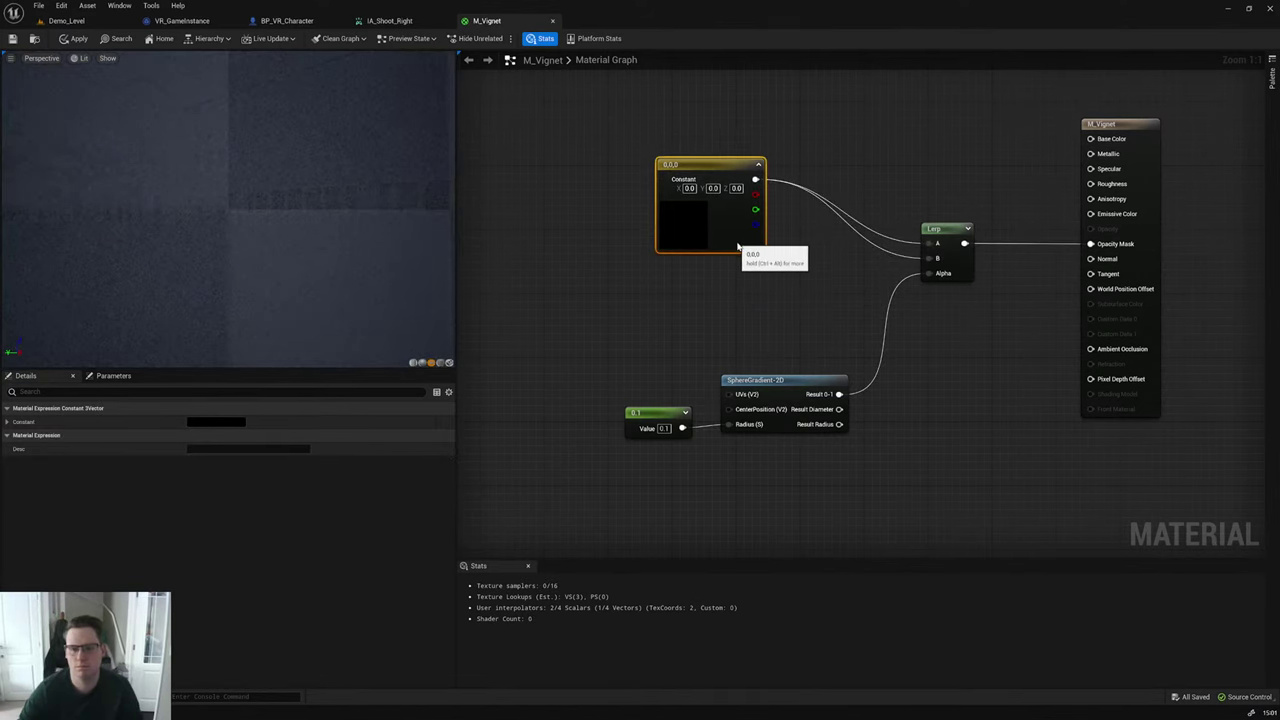
left_click(937, 258, "alt")
left_click(788, 327)
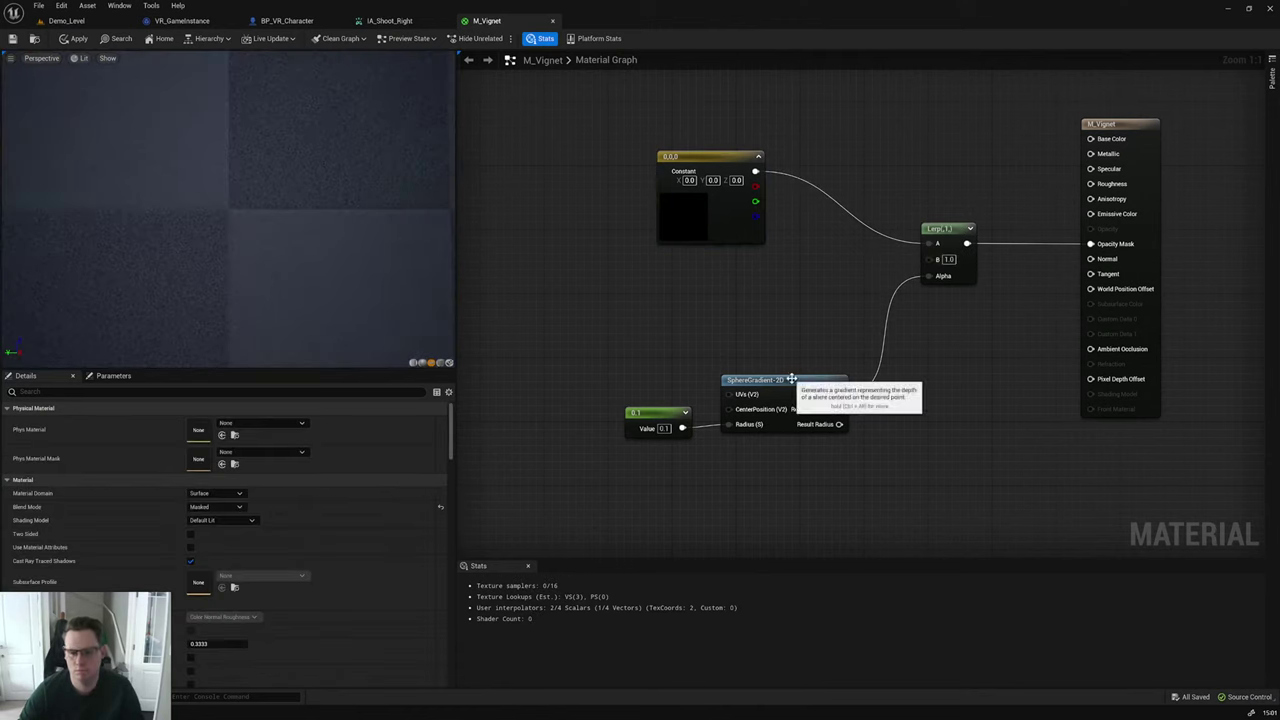
left_click_drag(234, 229, 190, 230)
scroll(228, 210, "down", 5)
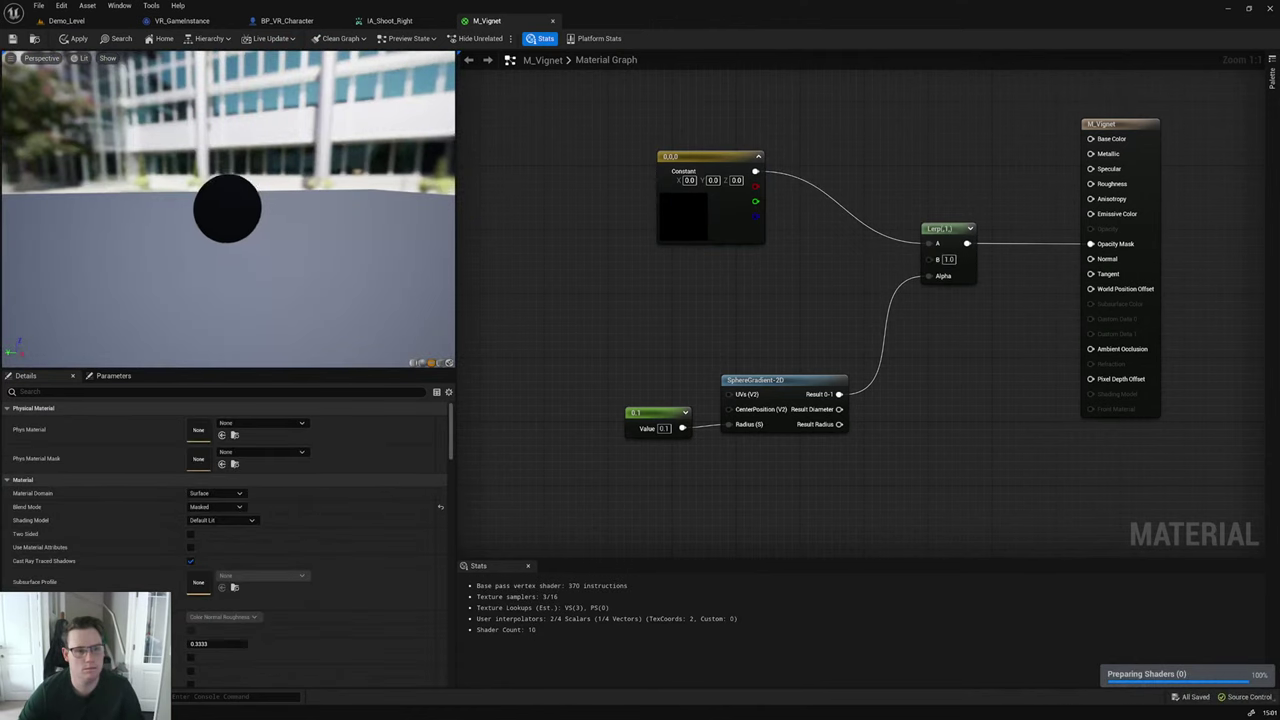
scroll(228, 210, "up", 4)
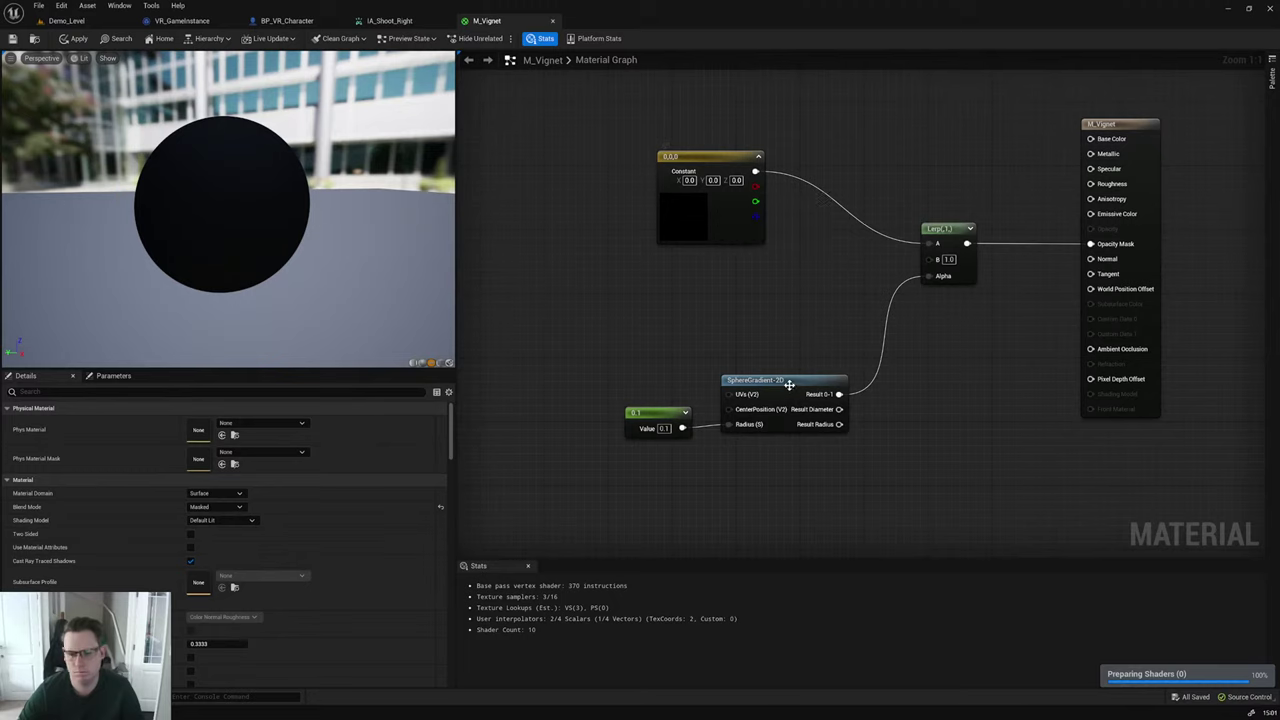
Step: Tidy the gradient and 0.1 radius nodes, wire the black constant to Lerp B, and set Lerp A to 1
left_click_drag(765, 381, 739, 341)
left_click_drag(663, 408, 630, 375)
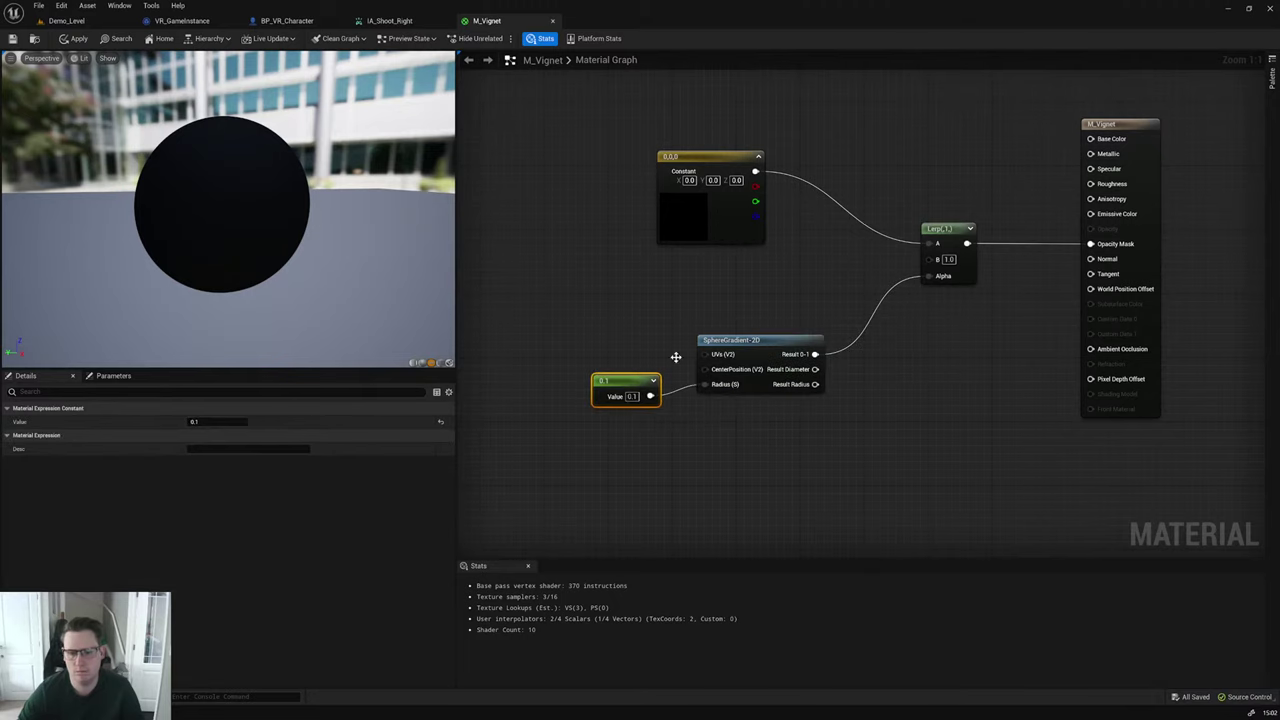
left_click_drag(932, 259, 757, 173)
left_click(928, 244, "alt")
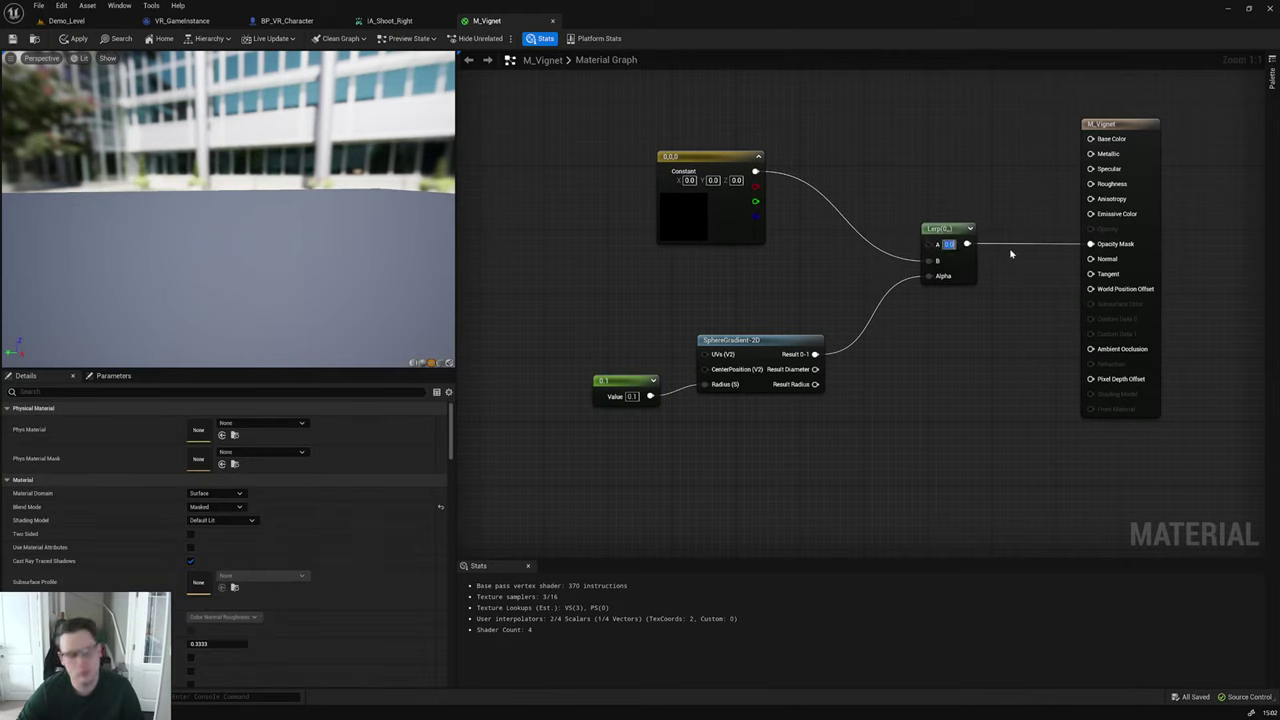
type("1")
key("Return")
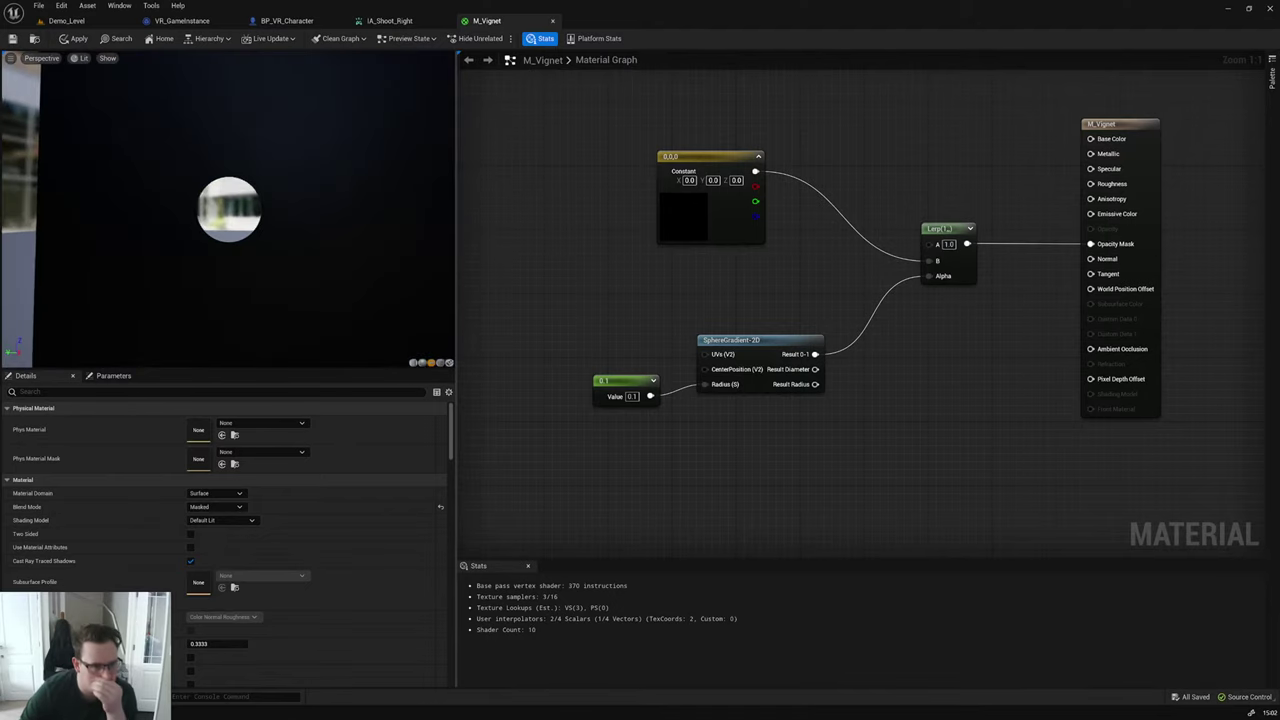
left_click_drag(736, 235, 792, 275)
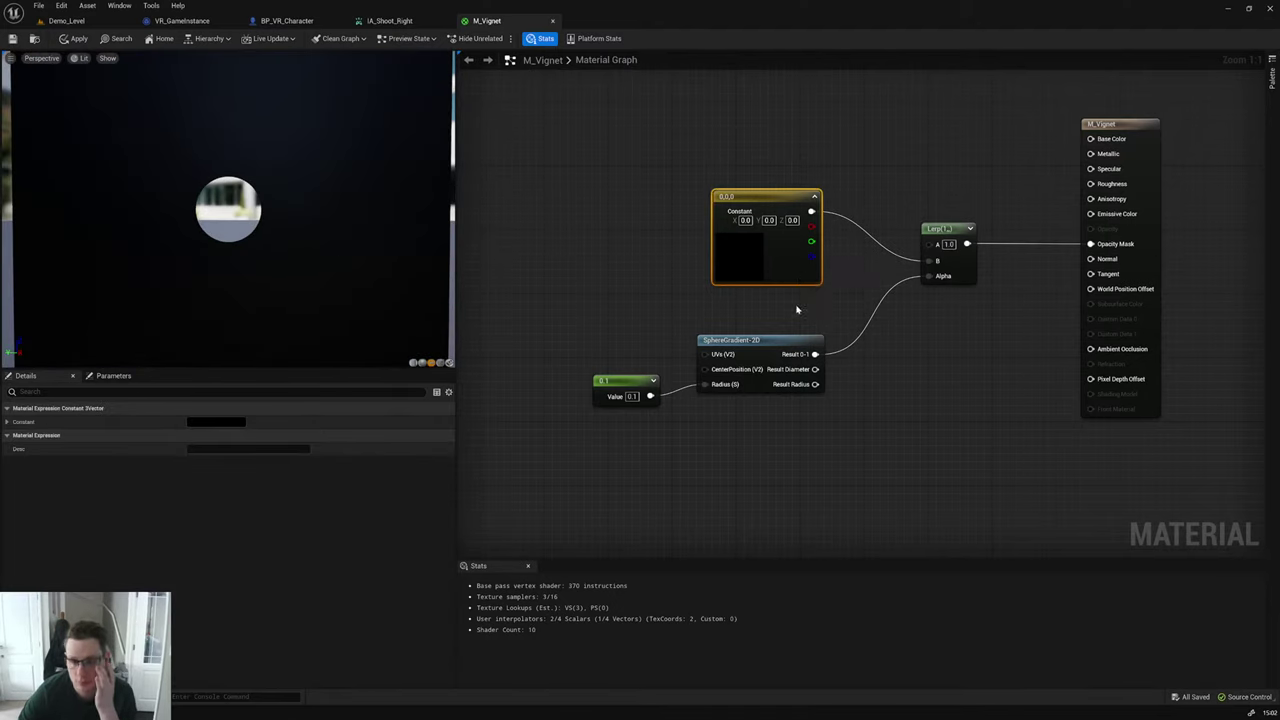
left_click(768, 338)
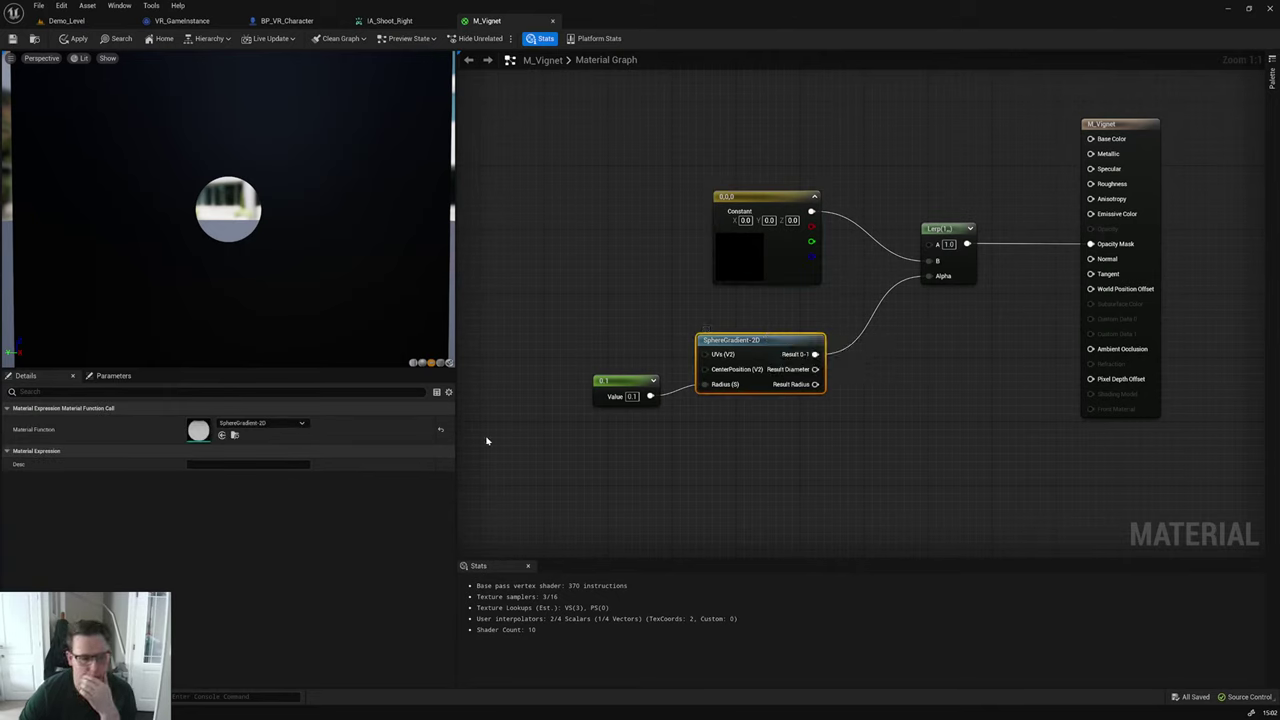
Step: Preview the SphereGradient-2D output alone and move the 0.1 constant down
right_click(731, 346)
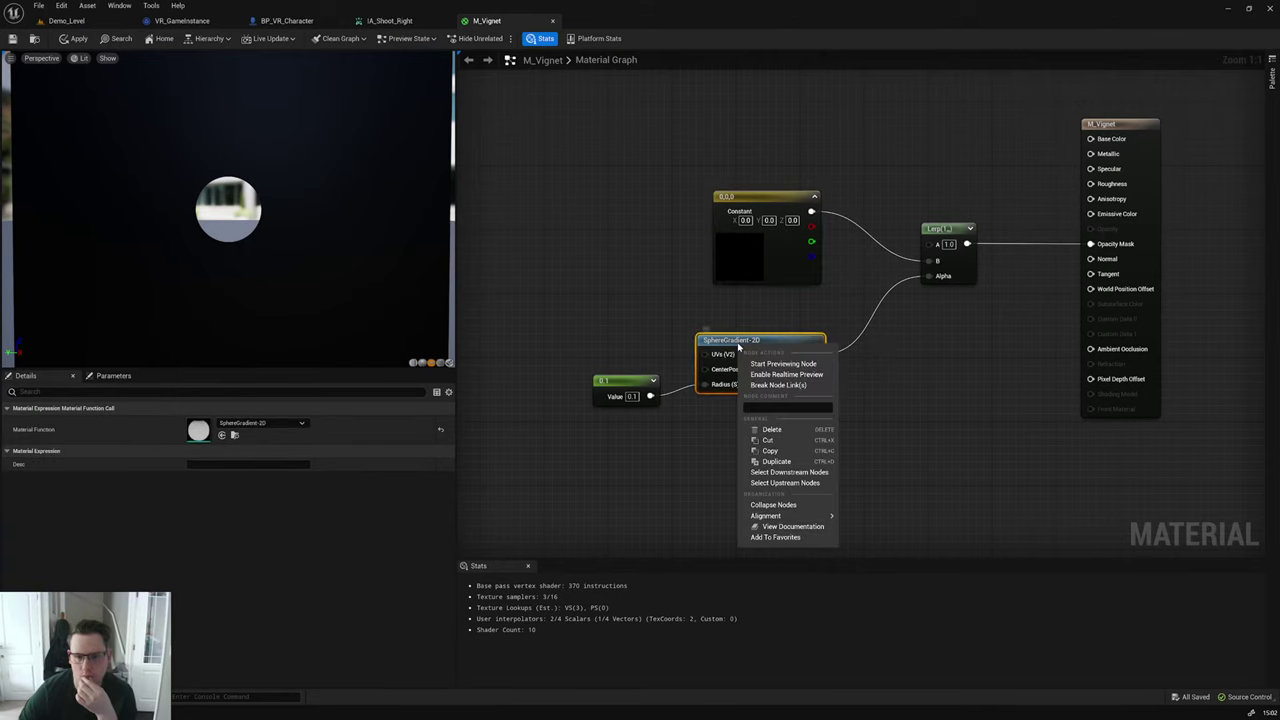
left_click(770, 365)
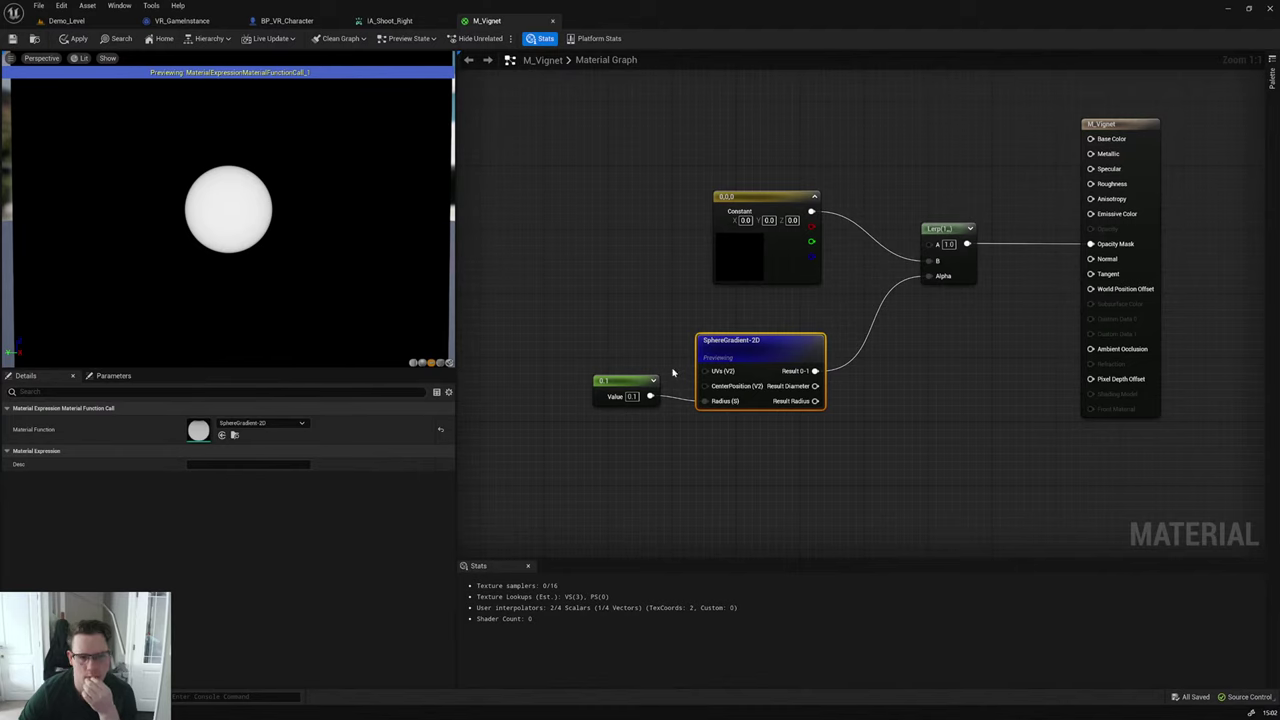
left_click_drag(632, 389, 632, 421)
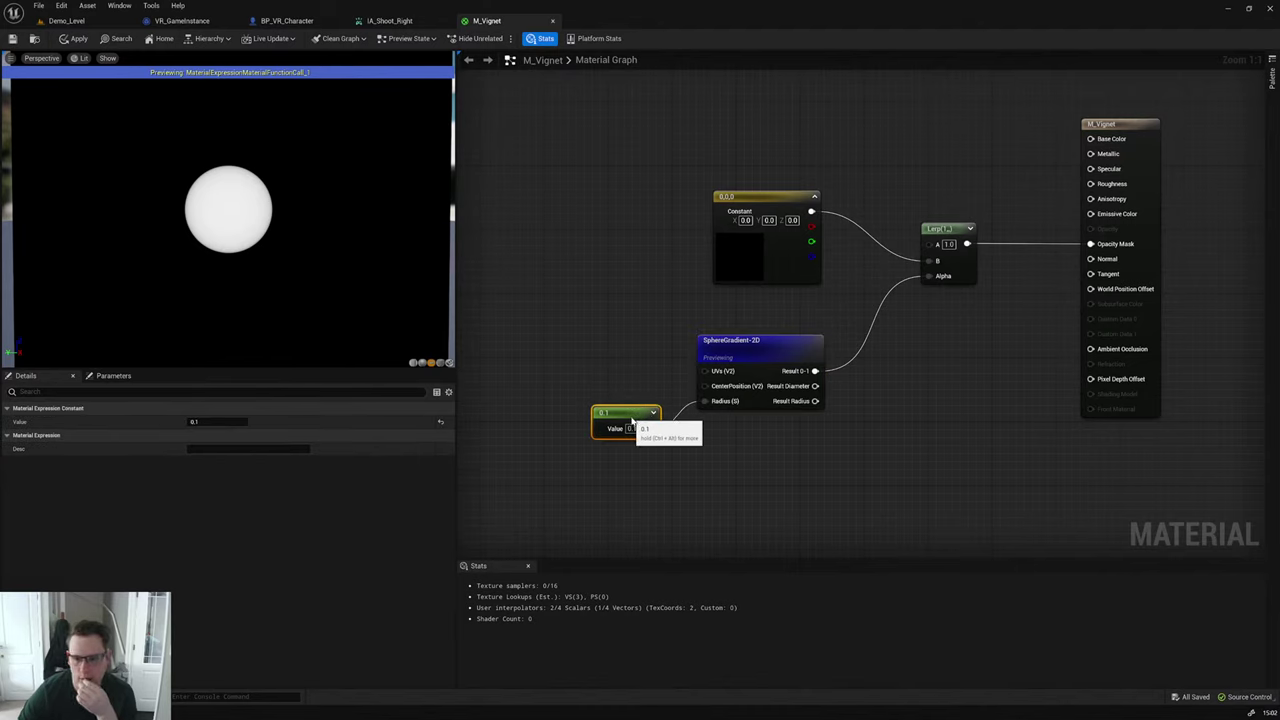
Step: Try a SphereGradient-3D node with a constant on its Location and preview its output
right_click(740, 492)
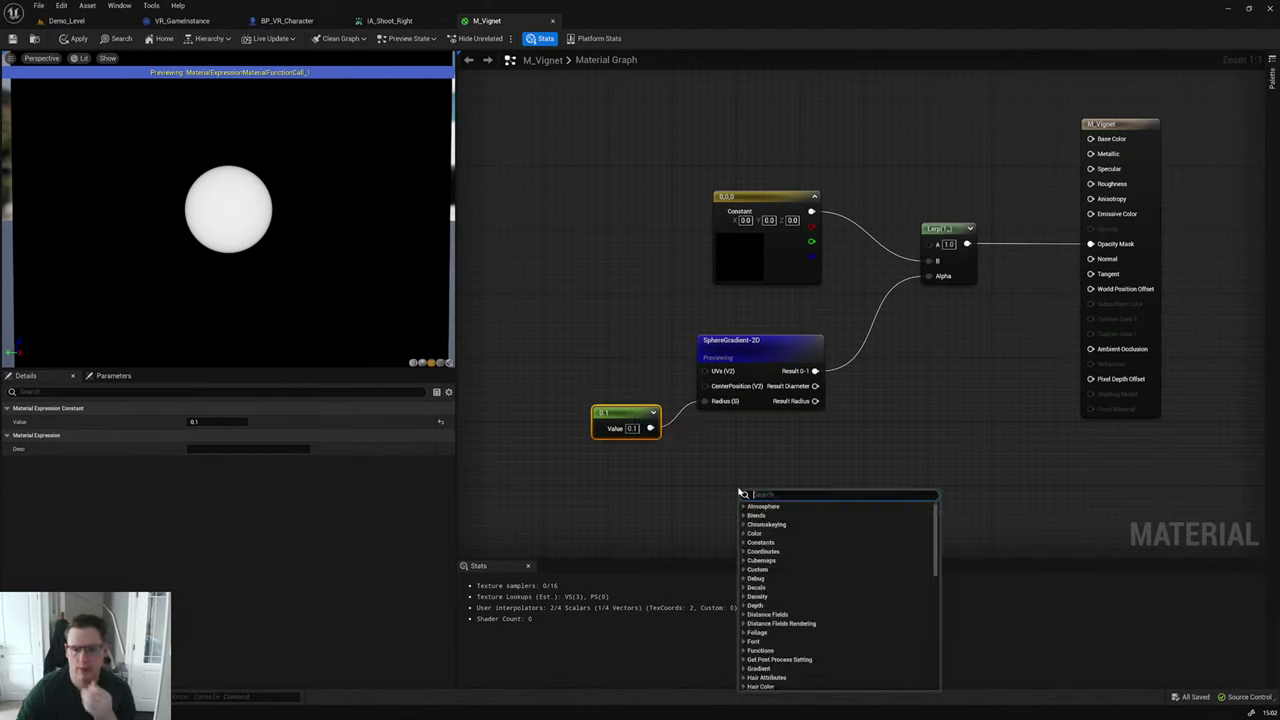
type("sphere gradi")
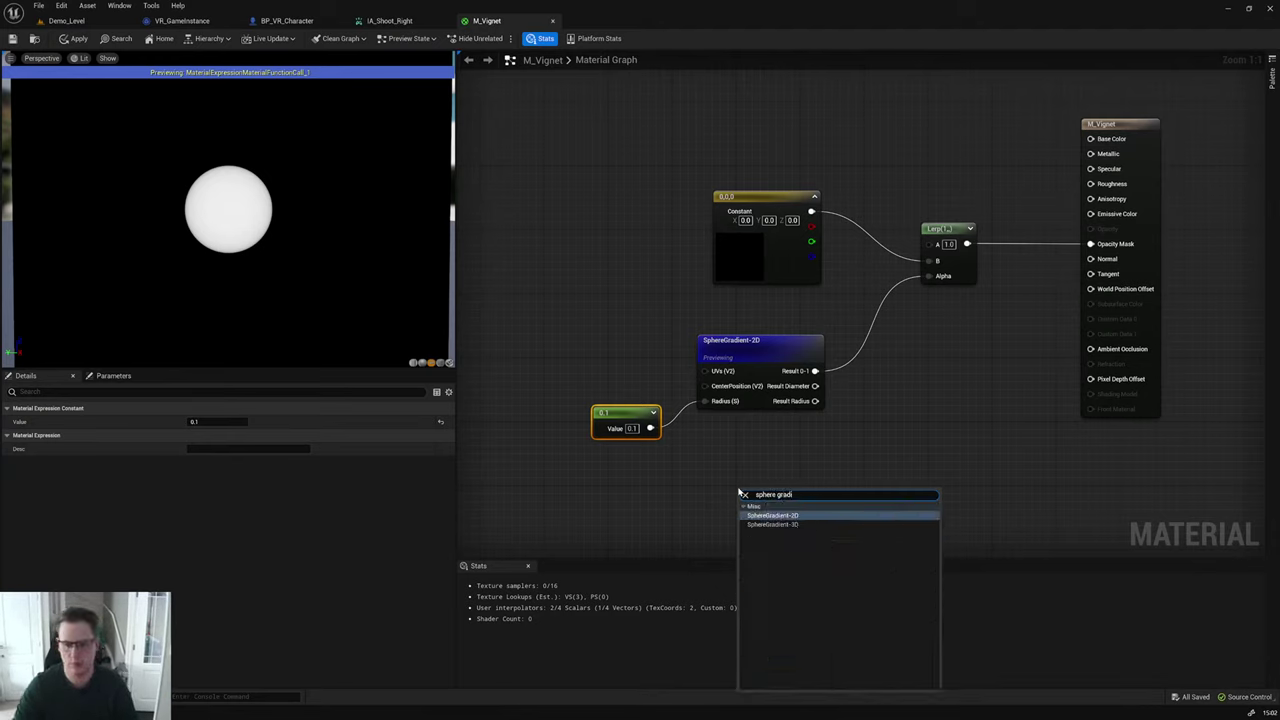
key("Down")
key("Return")
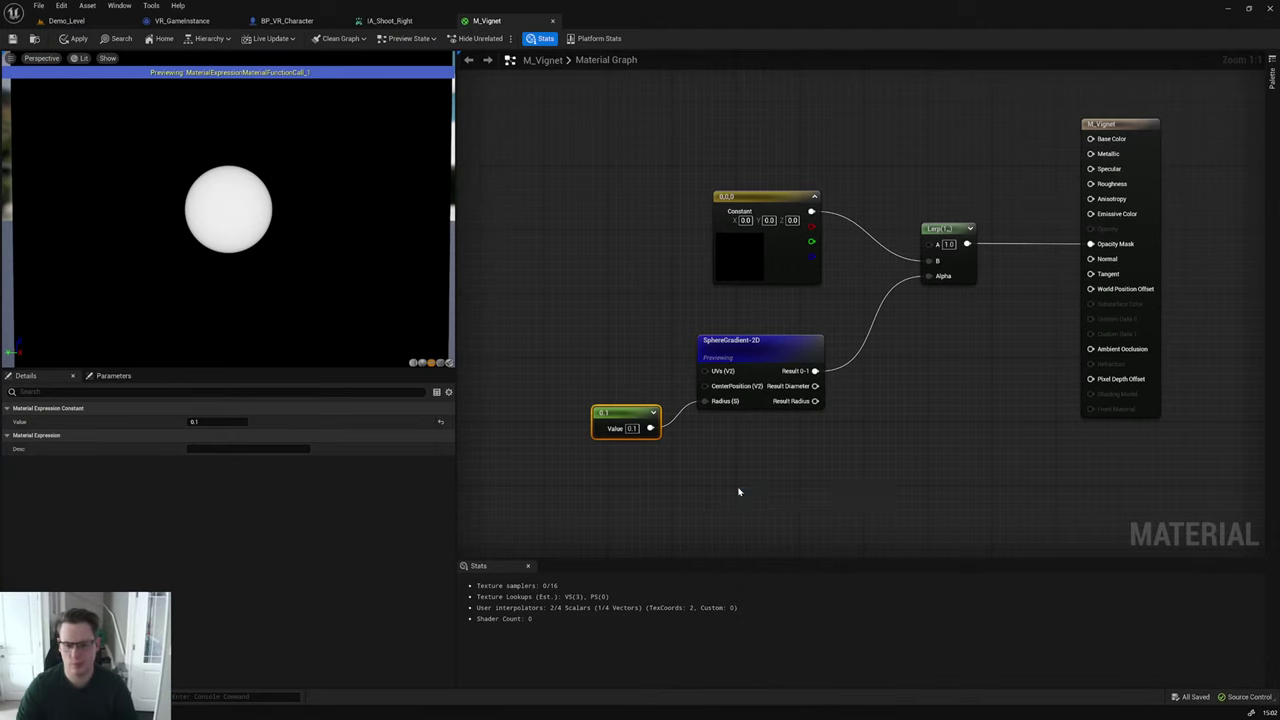
left_click_drag(827, 507, 937, 278)
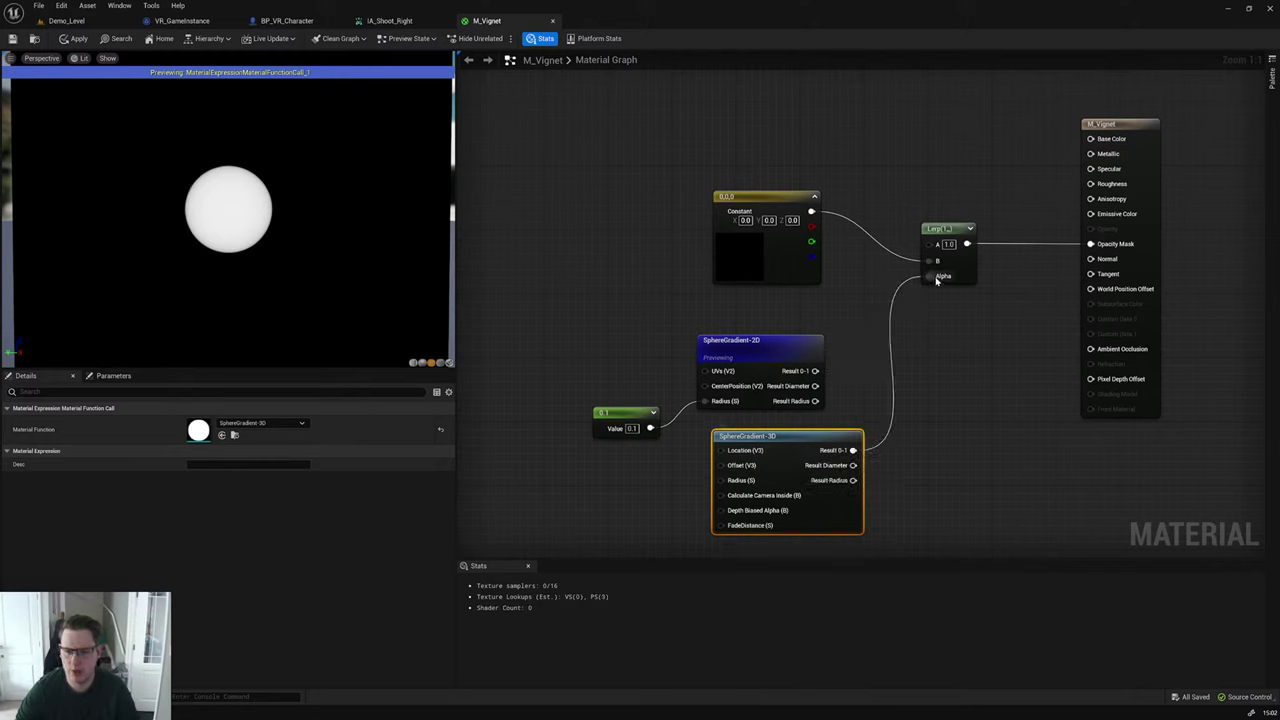
left_click(859, 427)
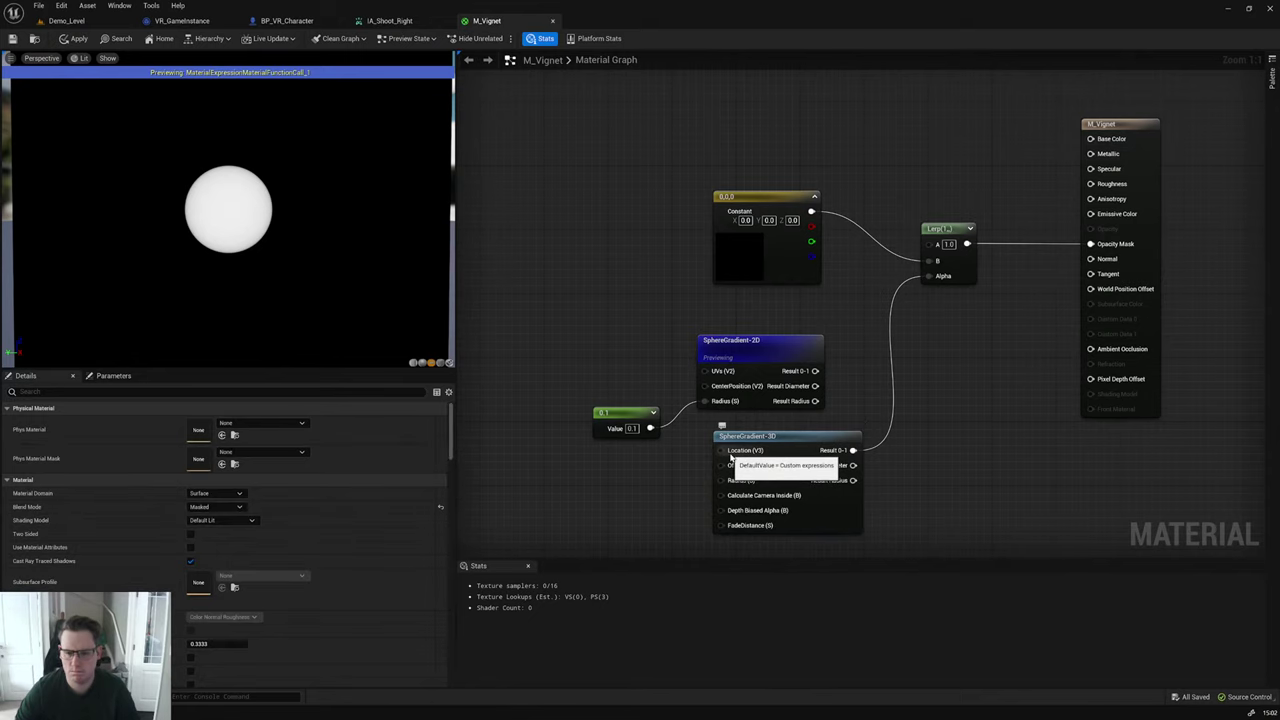
left_click(610, 470)
left_click_drag(620, 462, 720, 451)
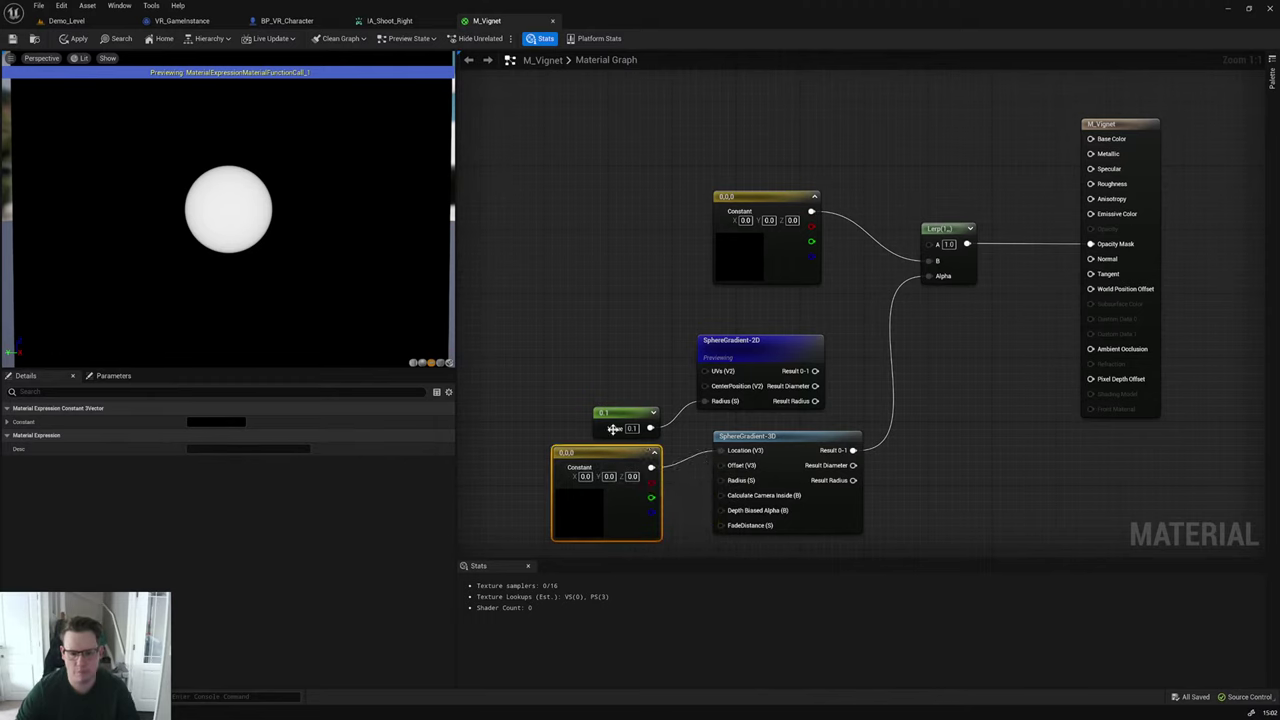
right_click(835, 443)
left_click(880, 461)
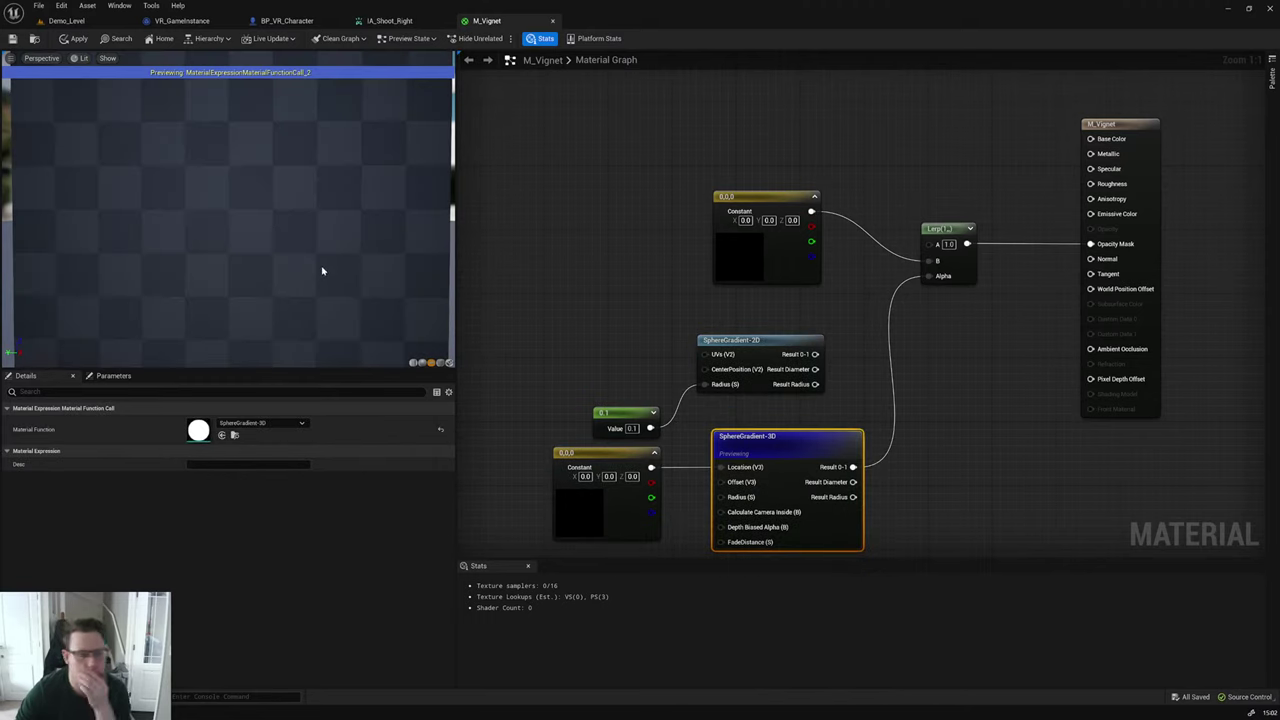
left_click_drag(237, 263, 200, 265)
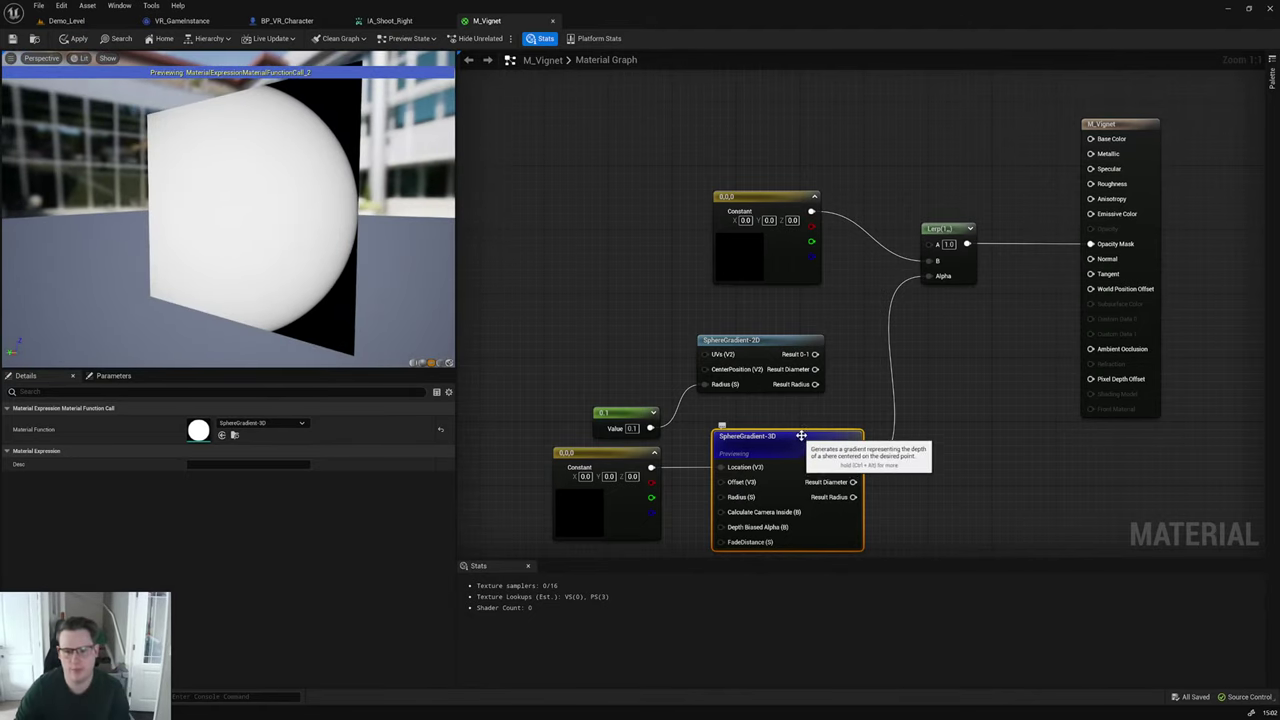
Step: Connect SphereGradient-2D's result to Lerp Alpha and delete the SphereGradient-3D node and its constant
left_click_drag(816, 354, 932, 287)
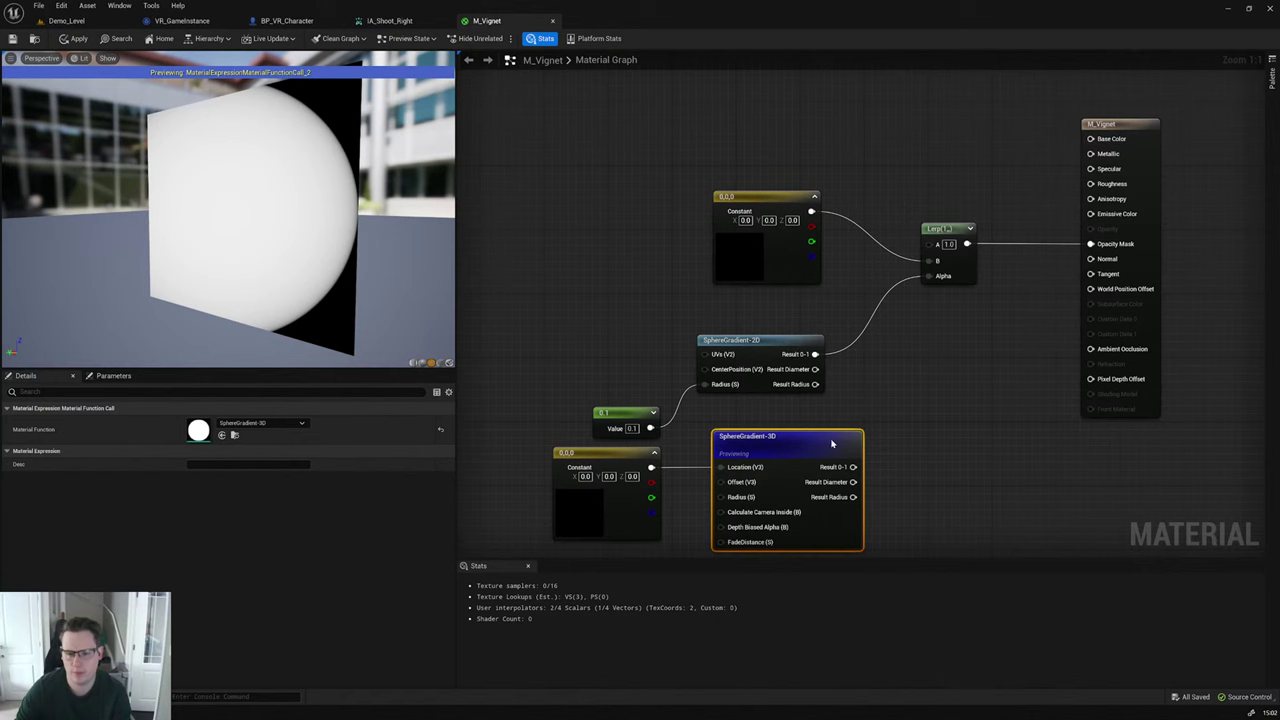
key("Delete")
left_click(630, 455)
key("Delete")
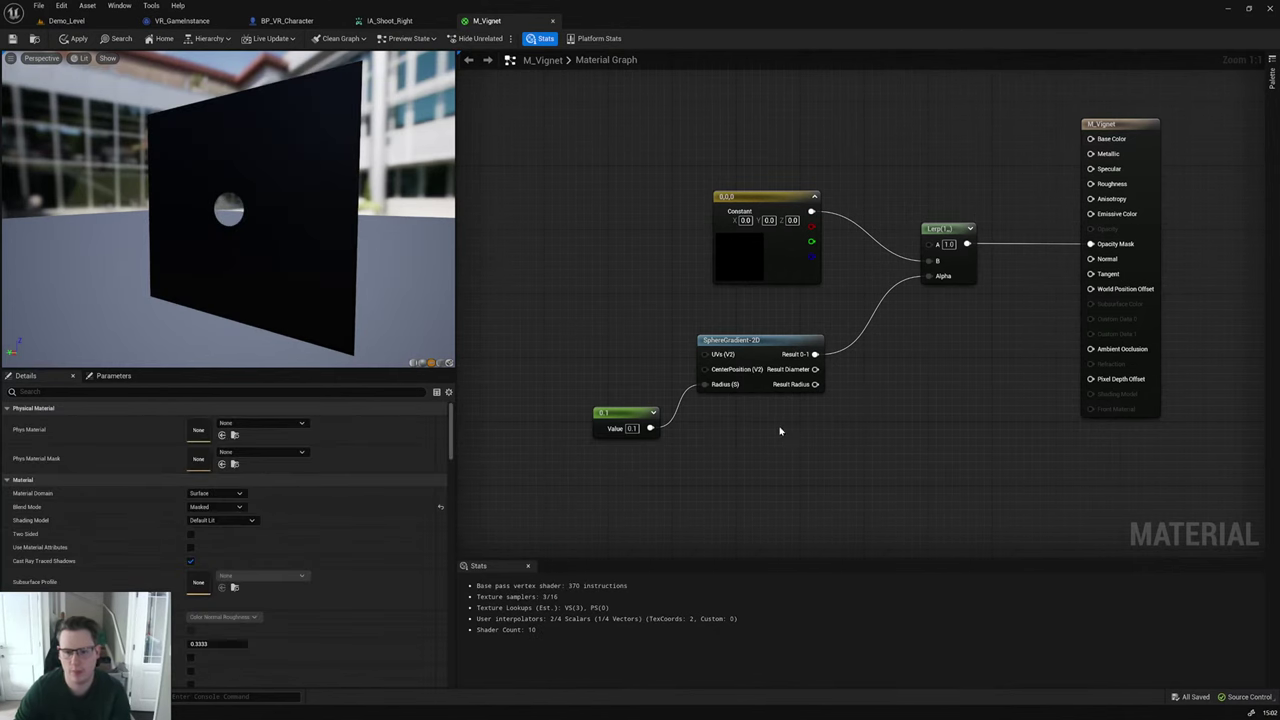
Step: Search 'blur' to add a BlurSampleOffsets node, then delete it again
right_click(779, 429)
type("blur")
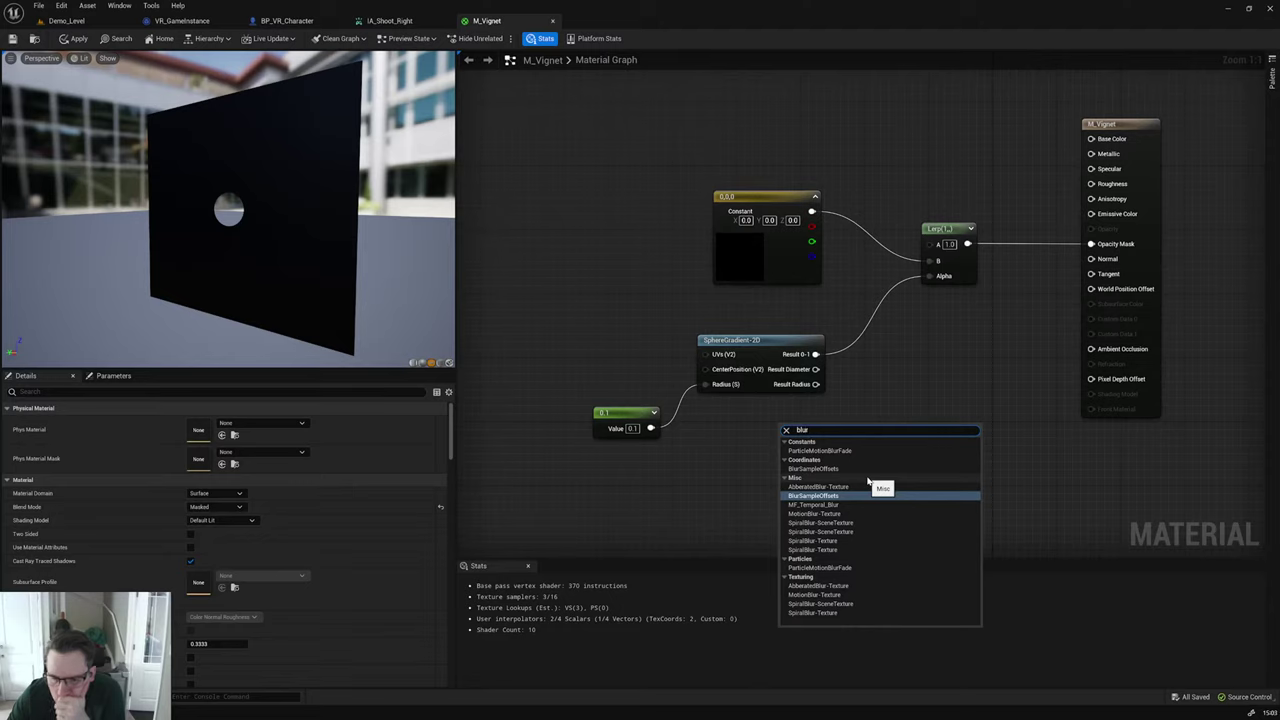
left_click(840, 495)
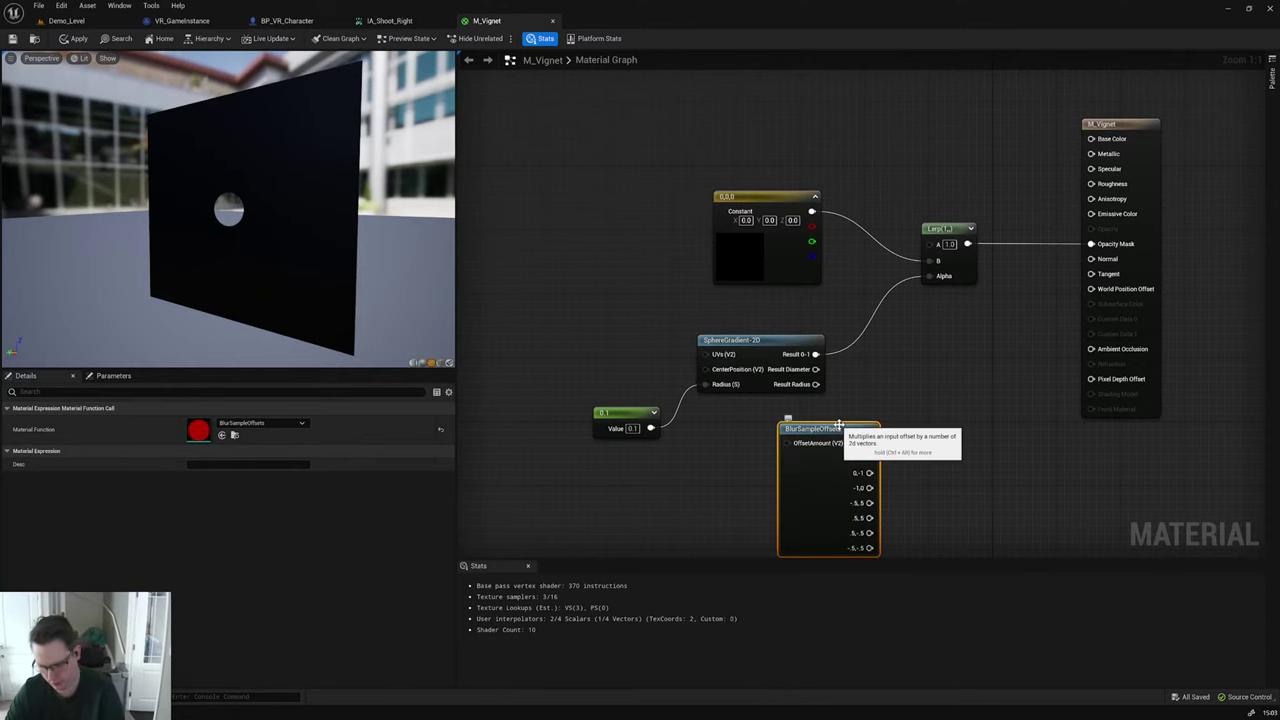
key("Delete")
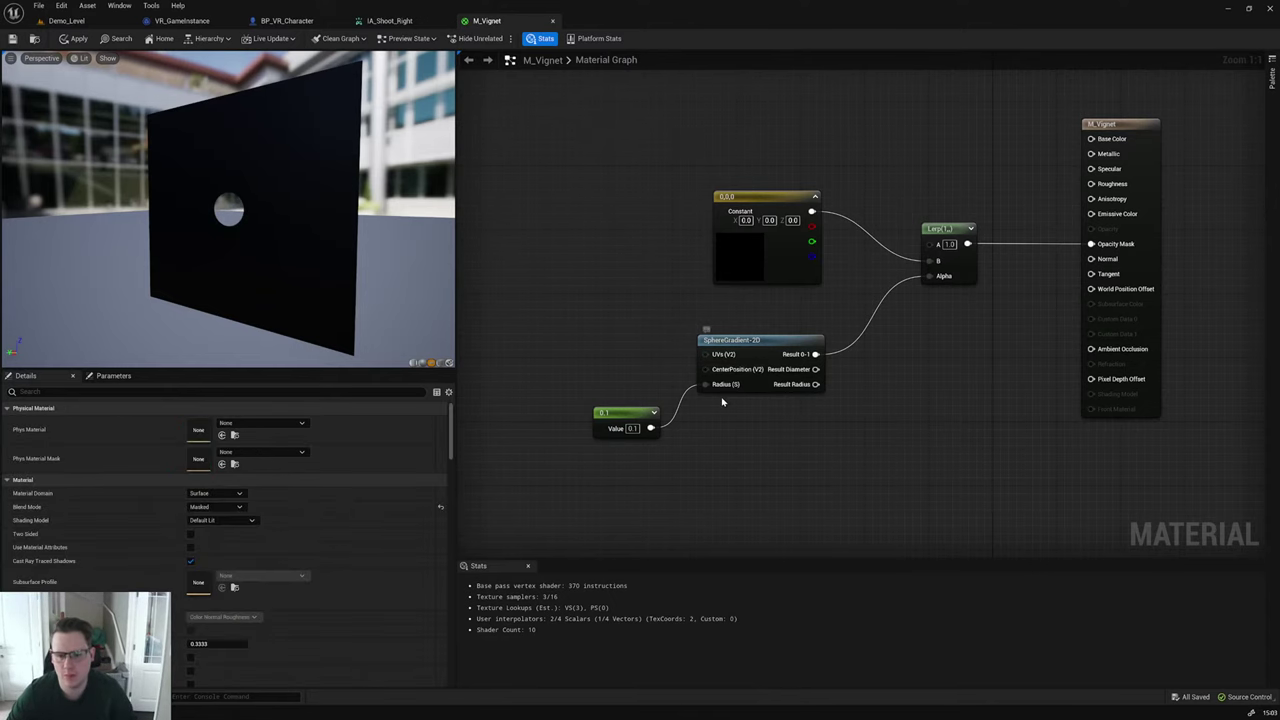
Step: Move SphereGradient-2D and its 0.3 radius constant closer to the Lerp, then apply the material
left_click_drag(626, 426, 668, 412)
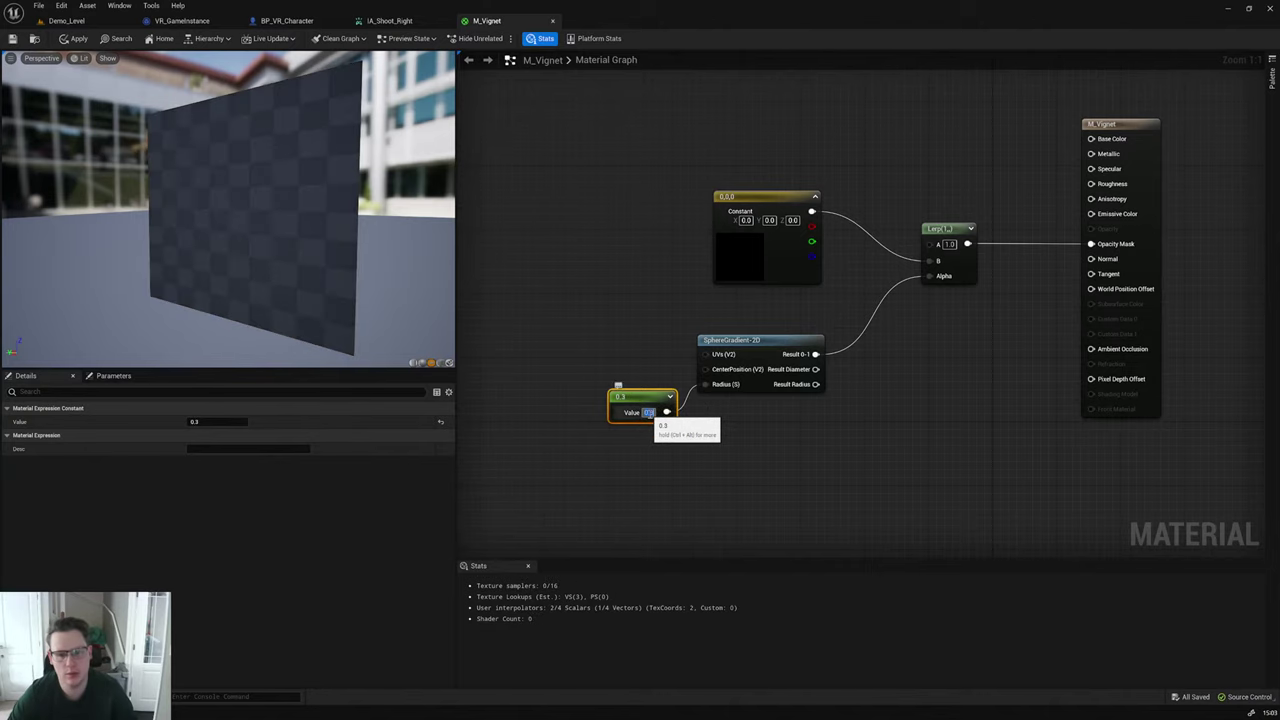
left_click(761, 453)
left_click_drag(753, 341, 776, 309)
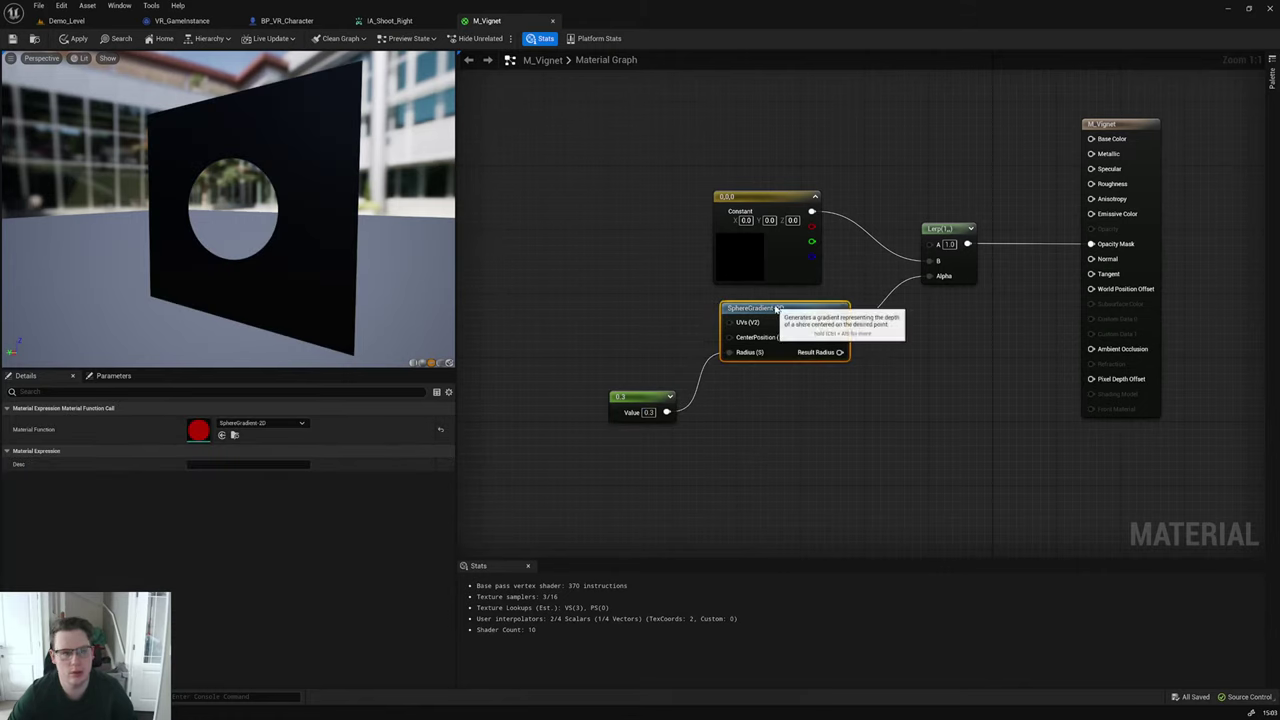
left_click_drag(650, 397, 683, 365)
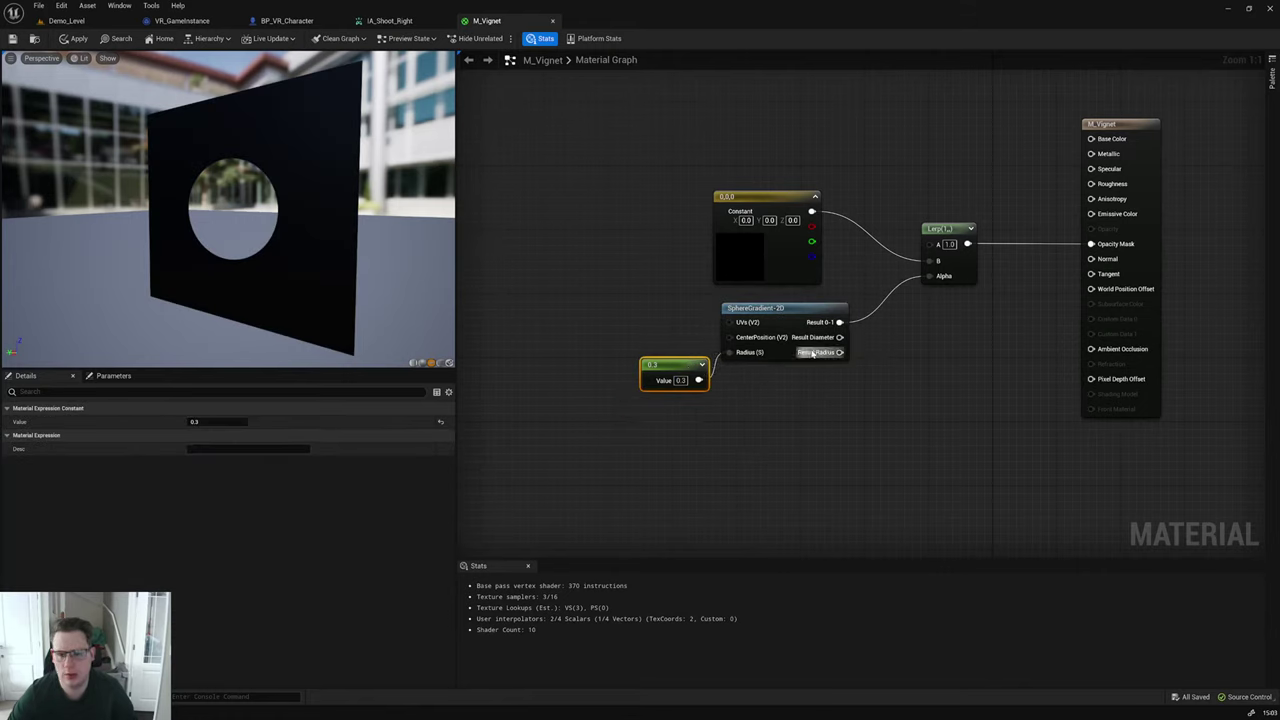
left_click_drag(790, 268, 804, 276)
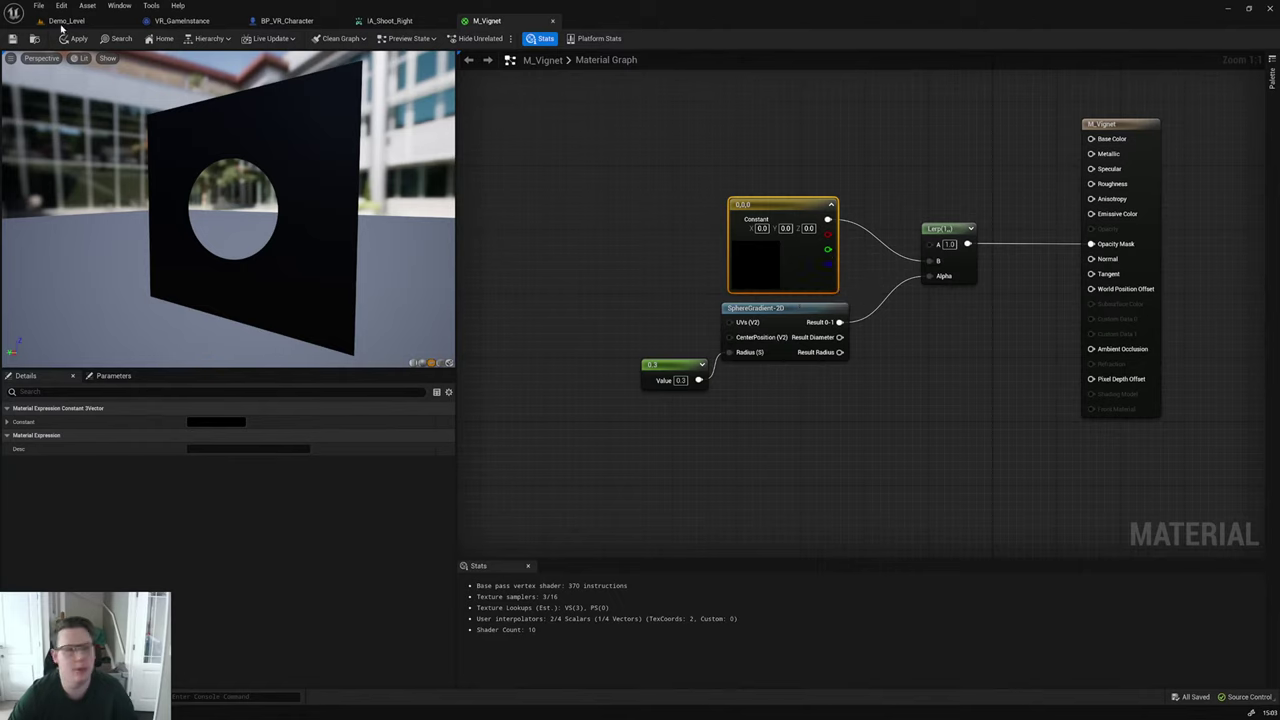
left_click(76, 38)
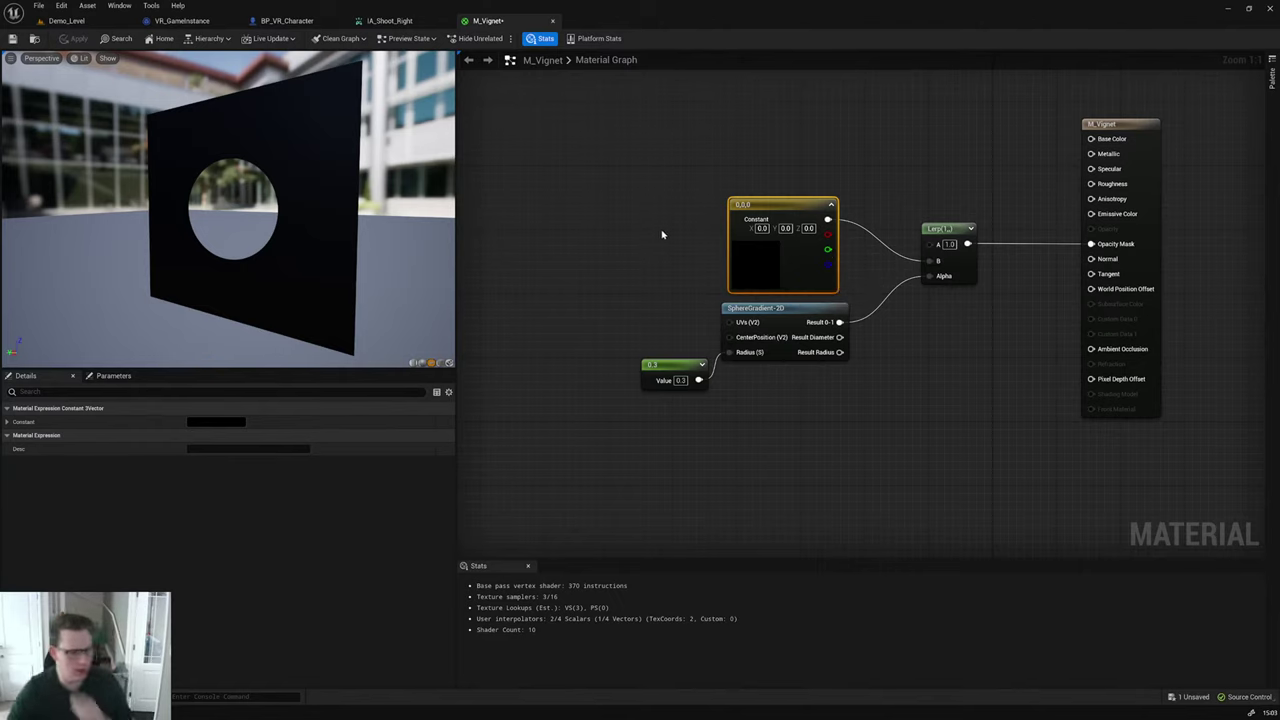
left_click(72, 21)
Step: Test the vignette in a VR play session of the level, then stop it and return to the editor
left_click(257, 40)
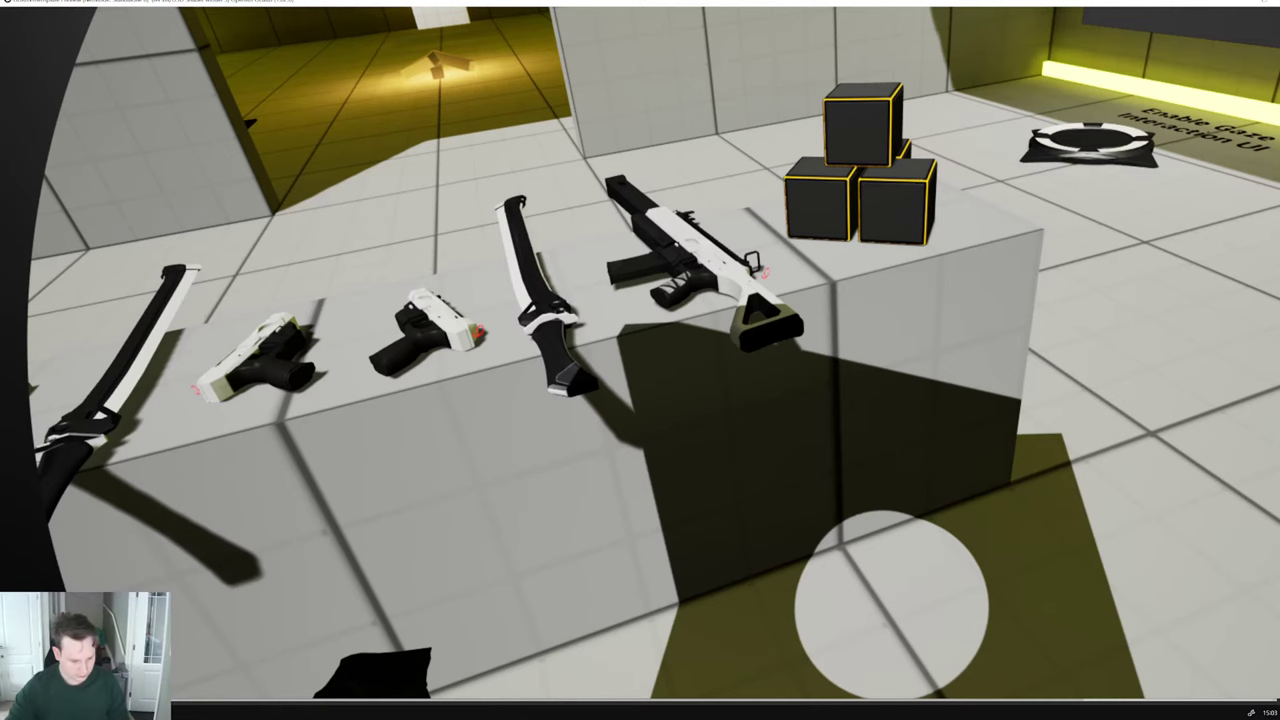
key("ctrl+shift+Escape")
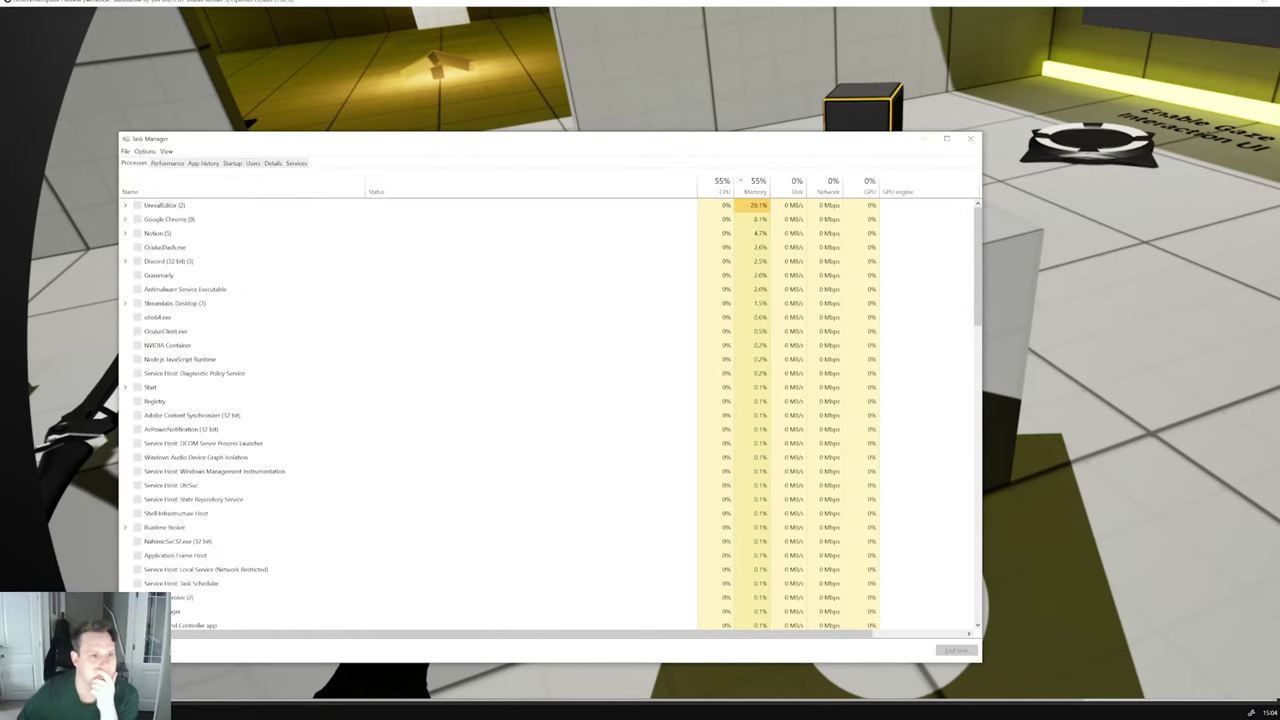
key("alt+Tab")
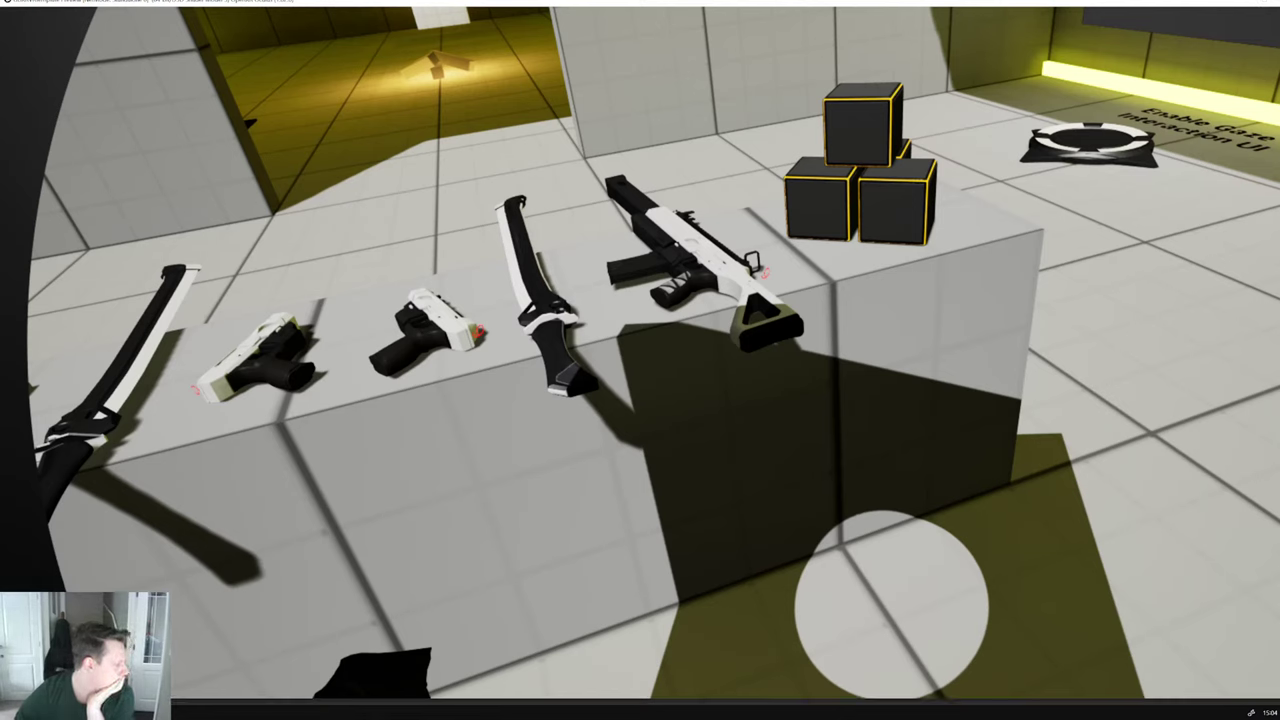
key("Escape")
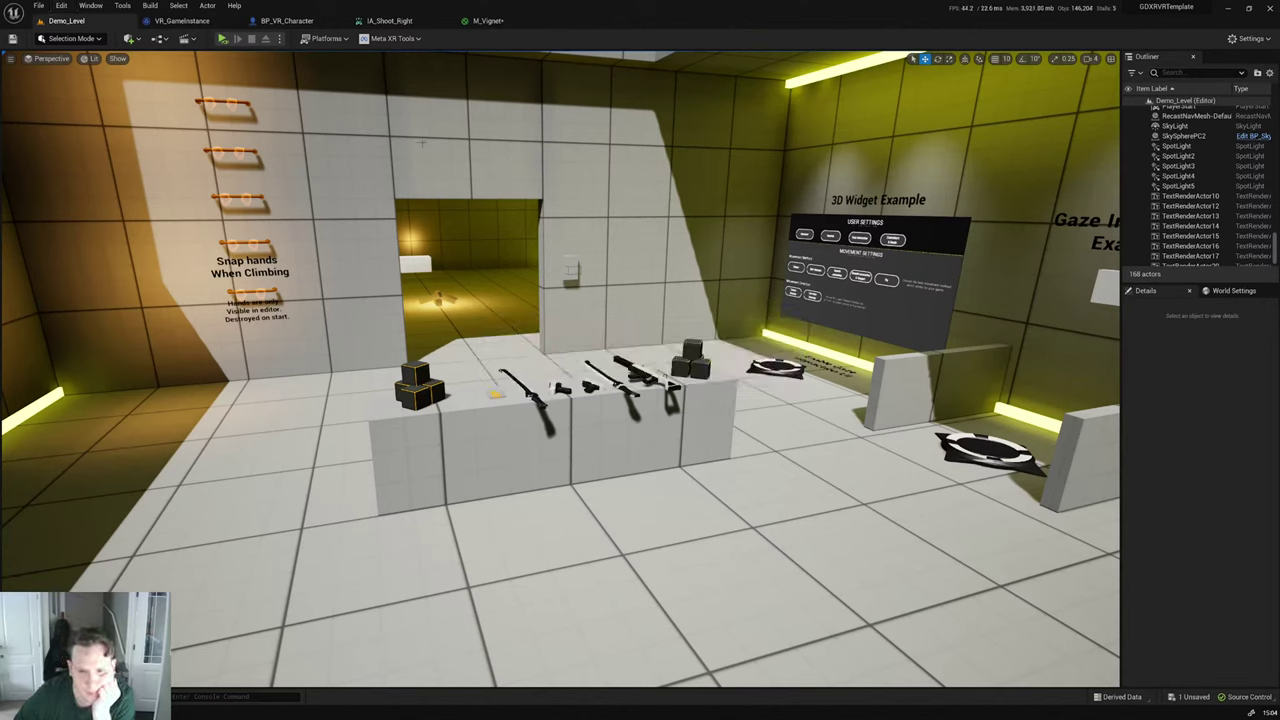
Step: Save all levels and assets, then launch the VR preview again to retest the vignette
left_click(38, 5)
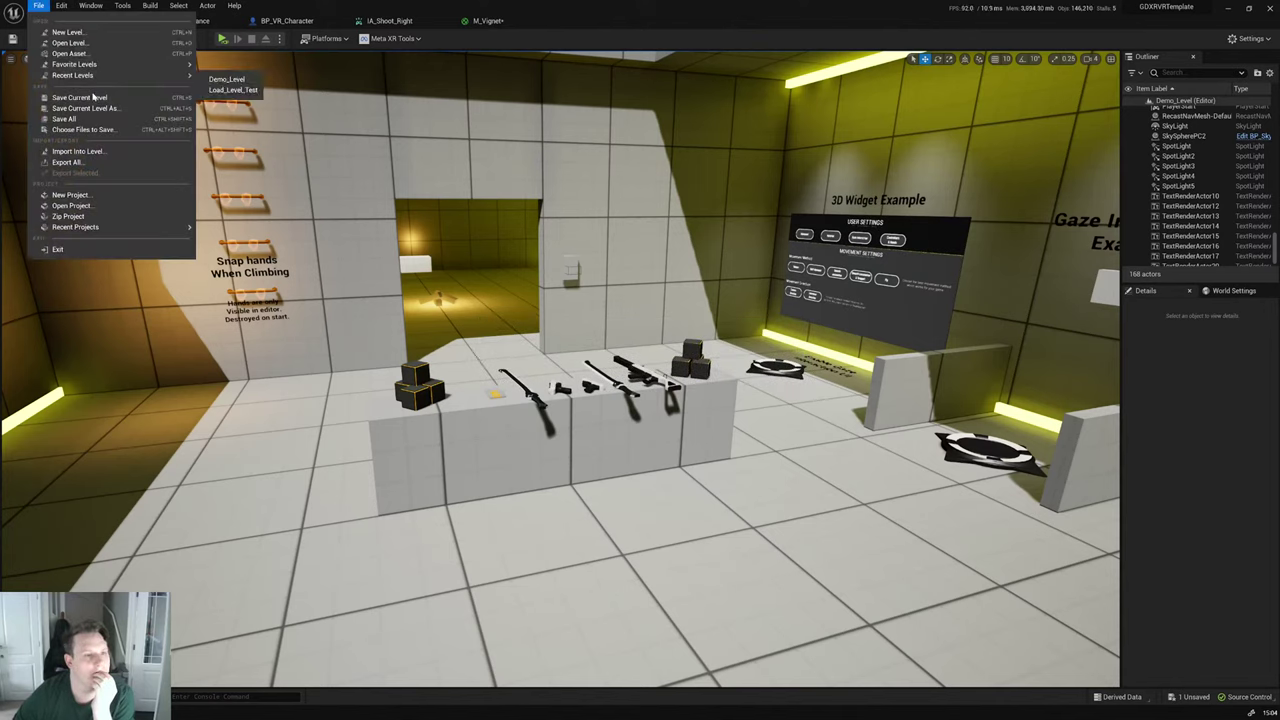
left_click(90, 124)
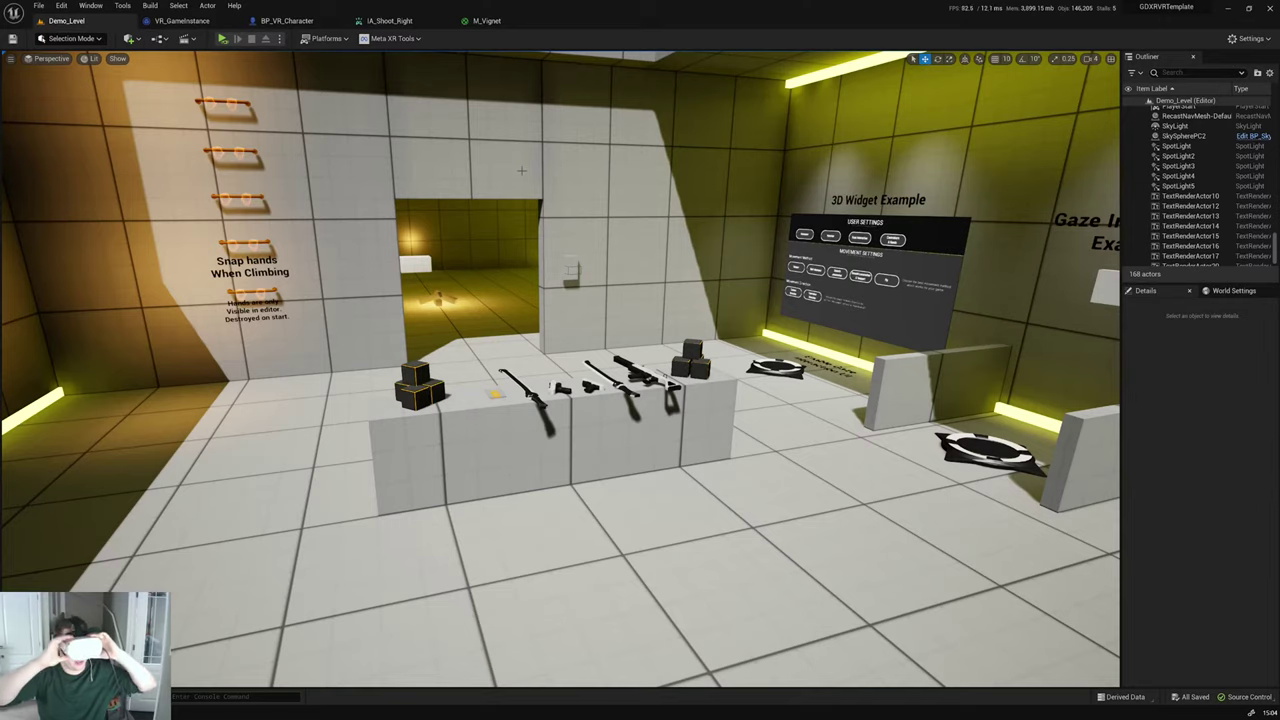
left_click(222, 38)
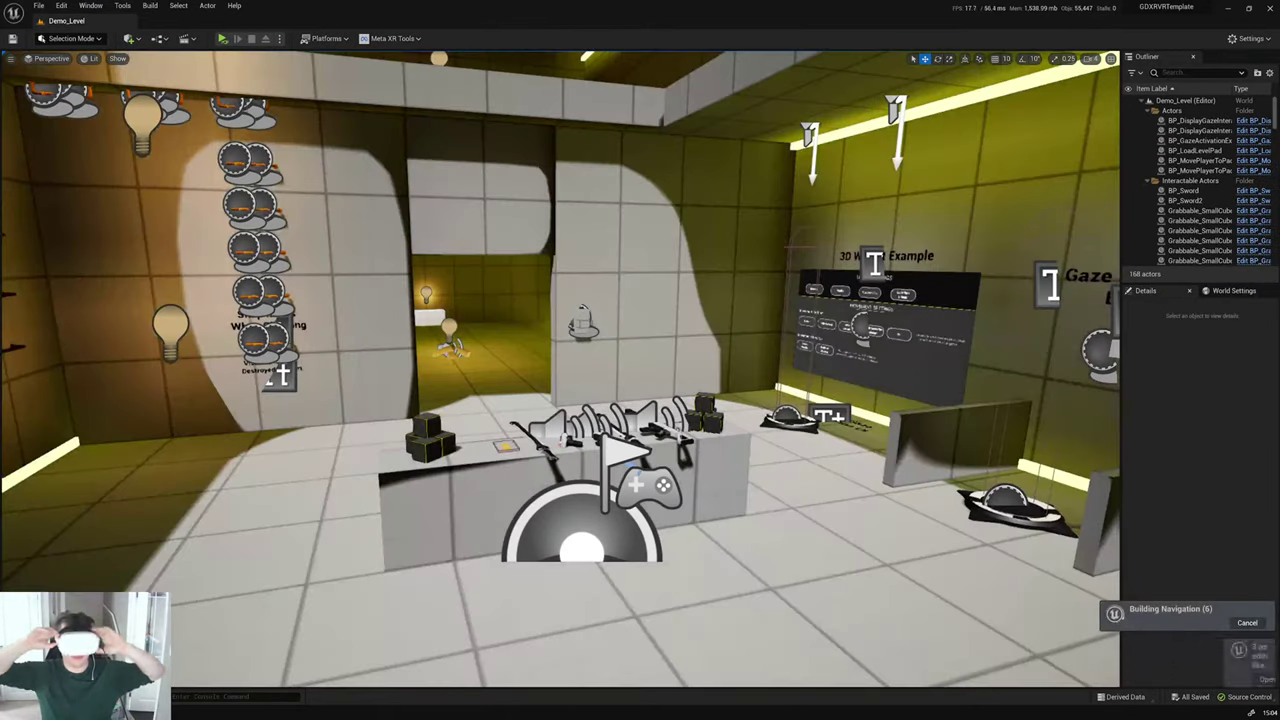
left_click(222, 38)
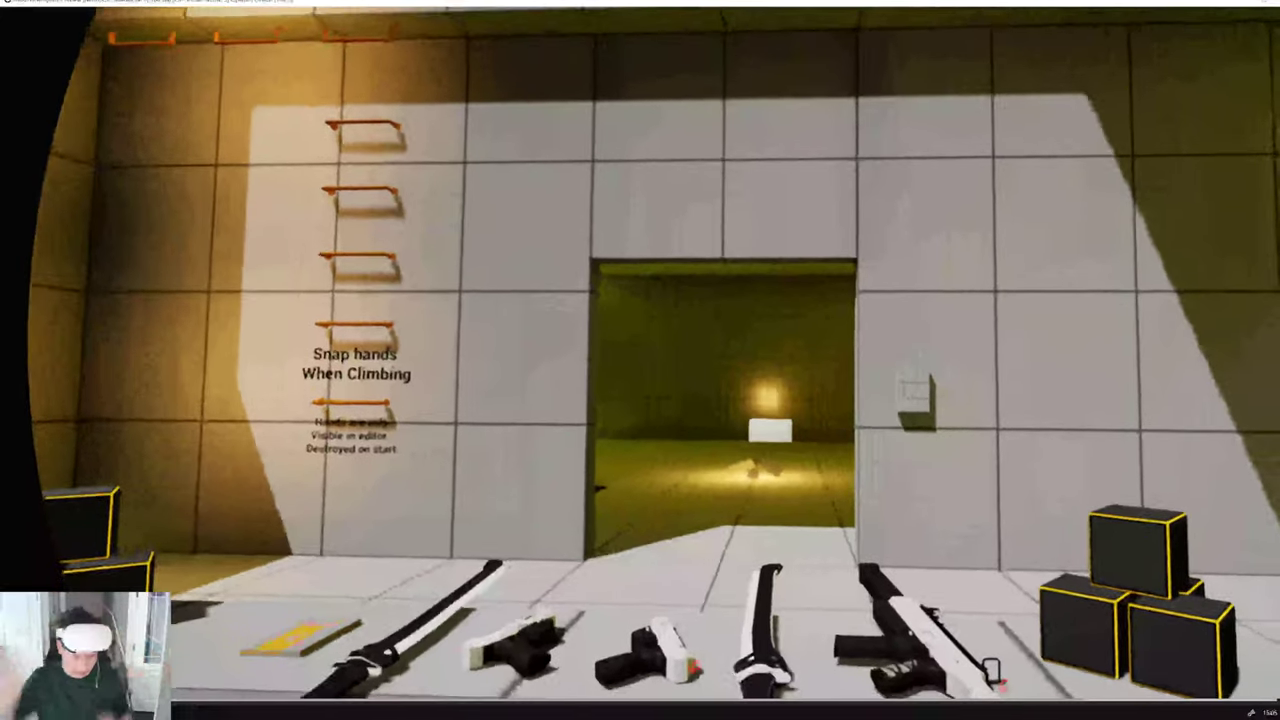
Step: Open M_Vignet from the Materials folder, change the radius constant to 0.1, and apply it
key("ctrl+space")
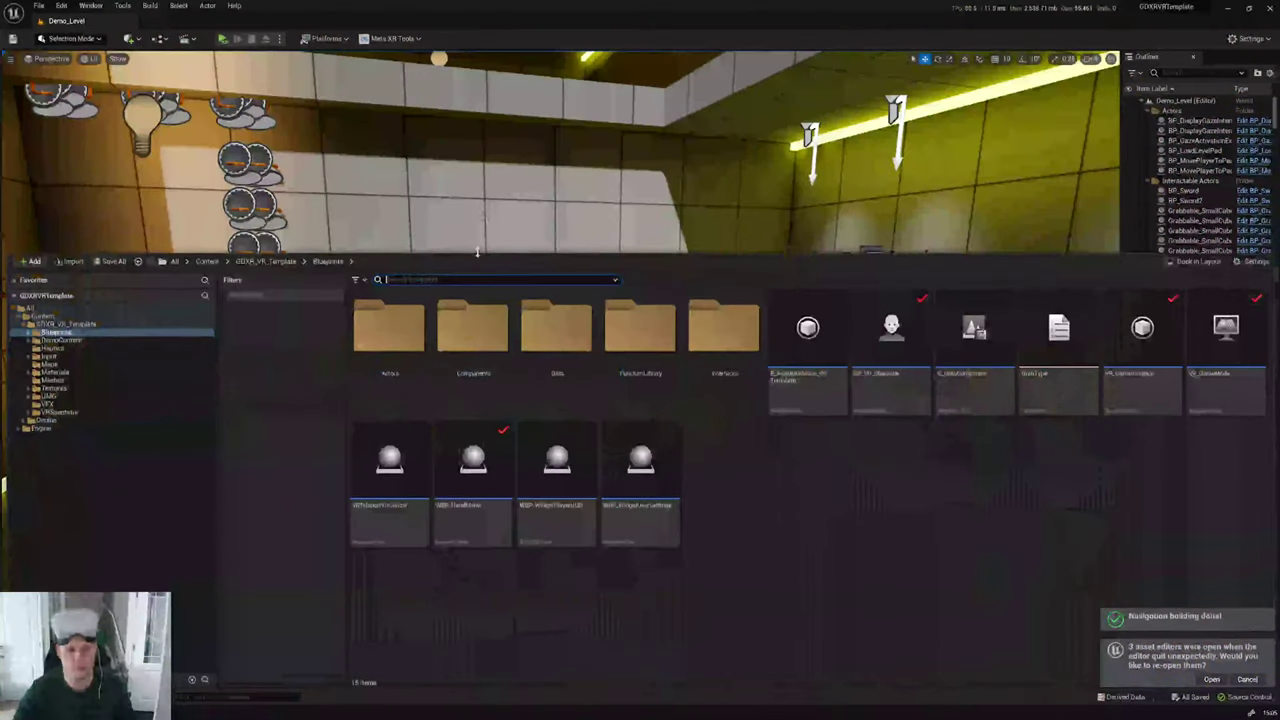
left_click(86, 372)
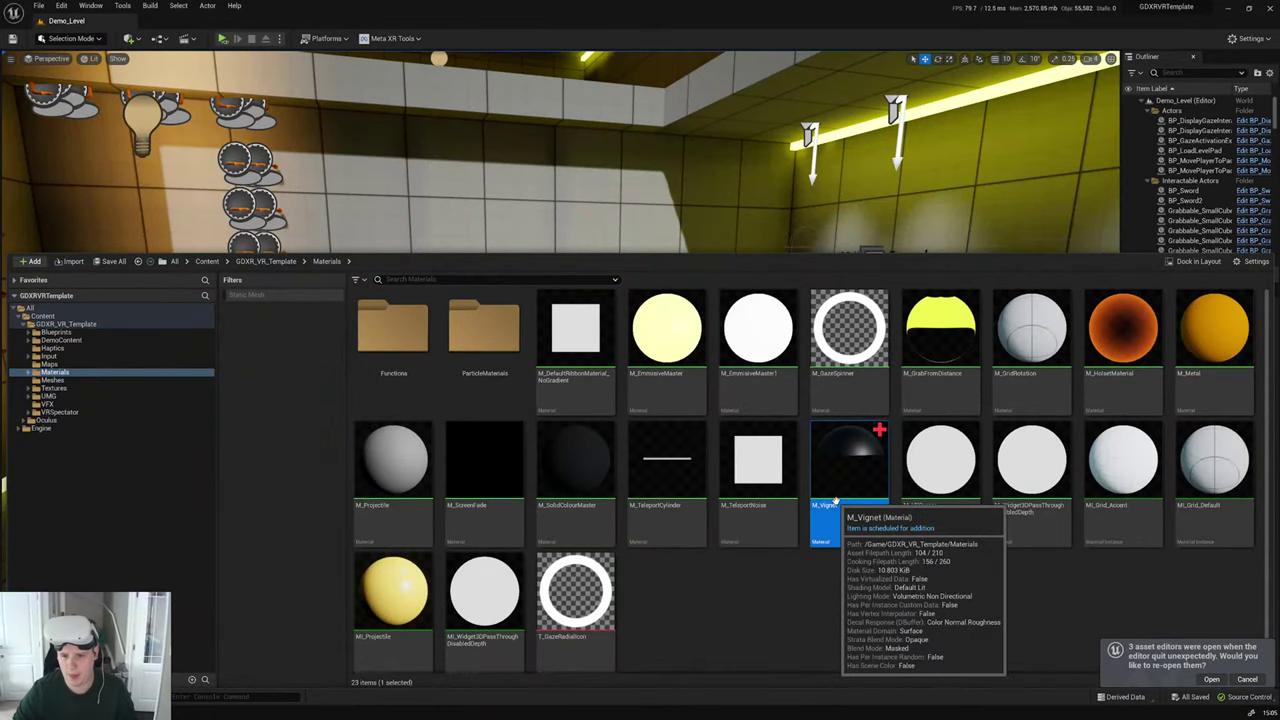
double_click(861, 520)
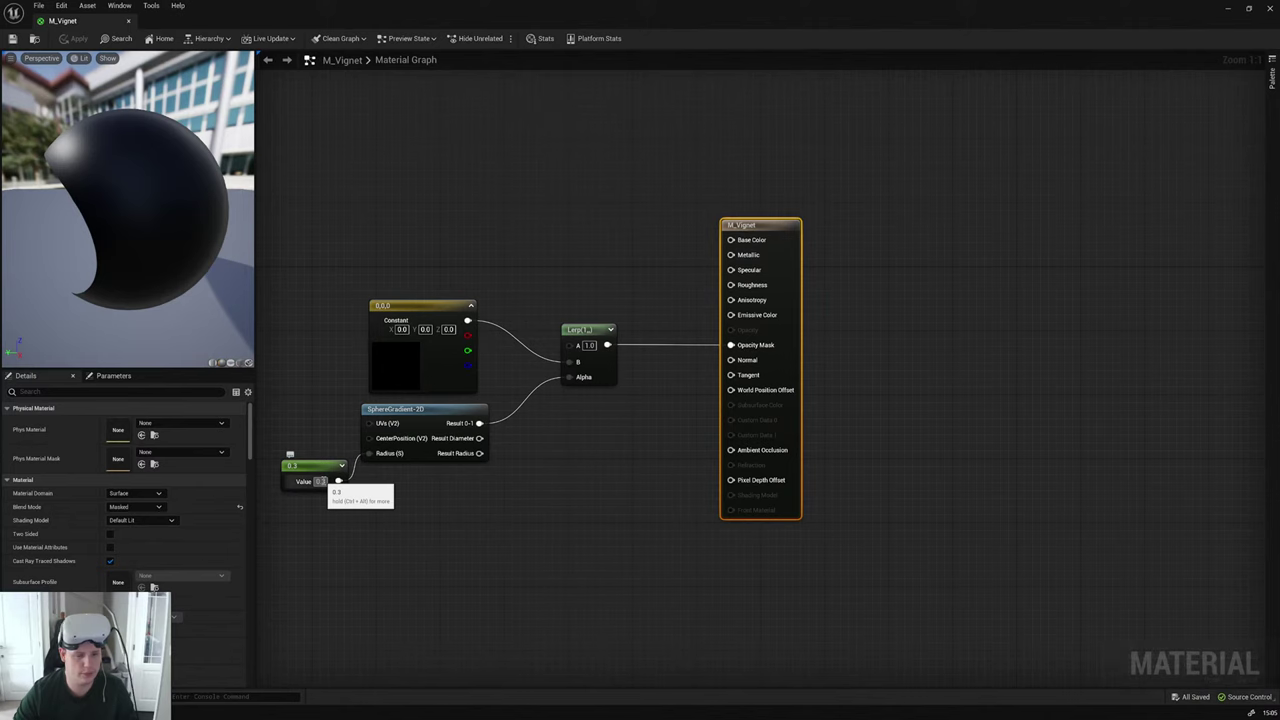
left_click(320, 481)
type("0.1")
key("Return")
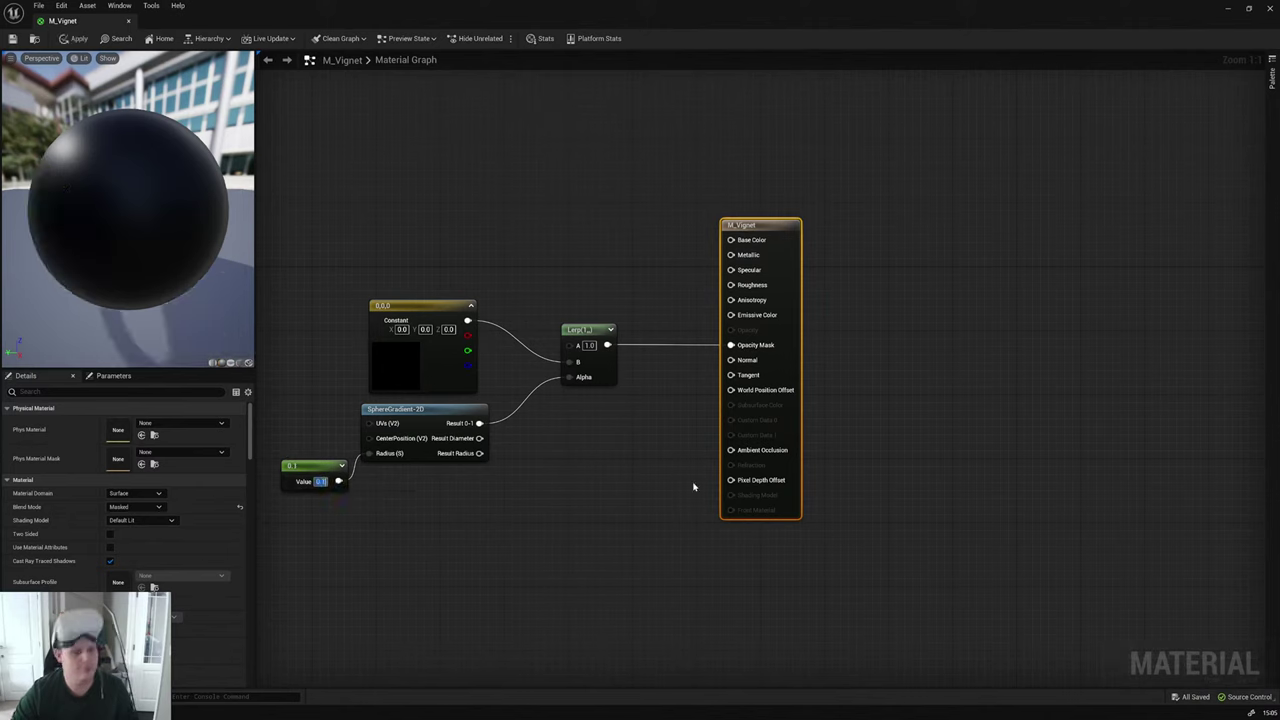
left_click(73, 38)
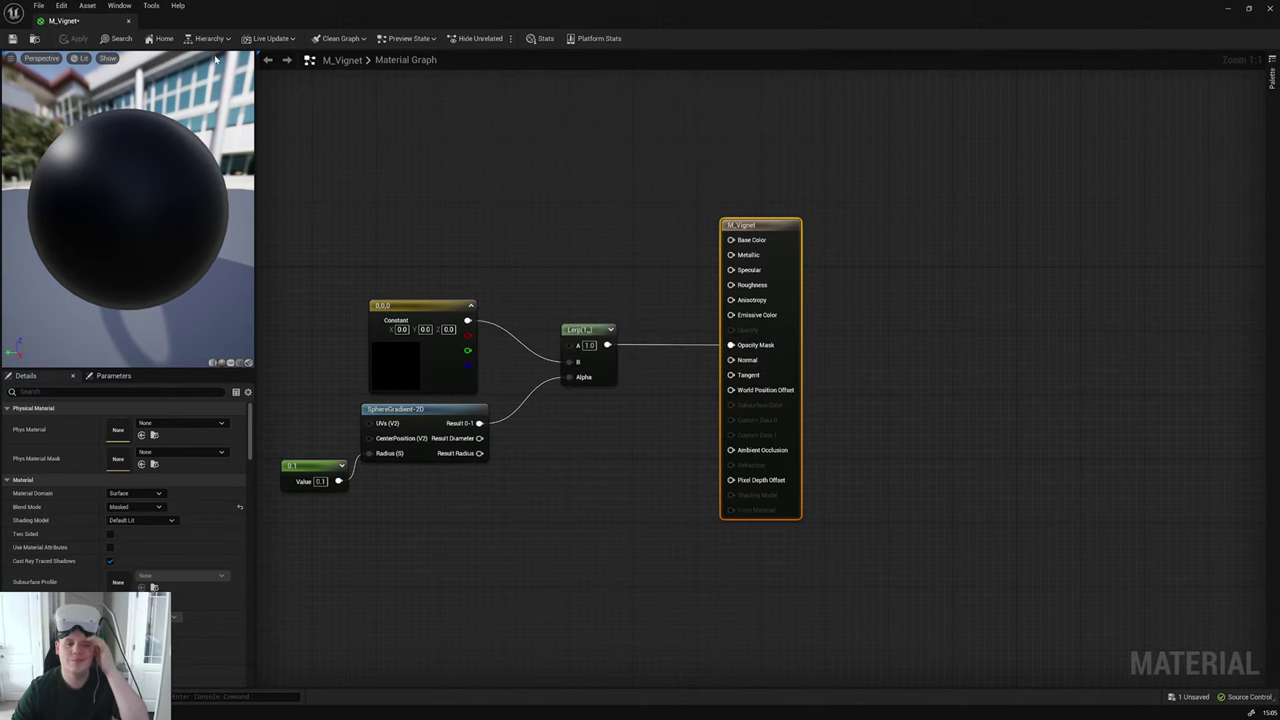
key("ctrl+b")
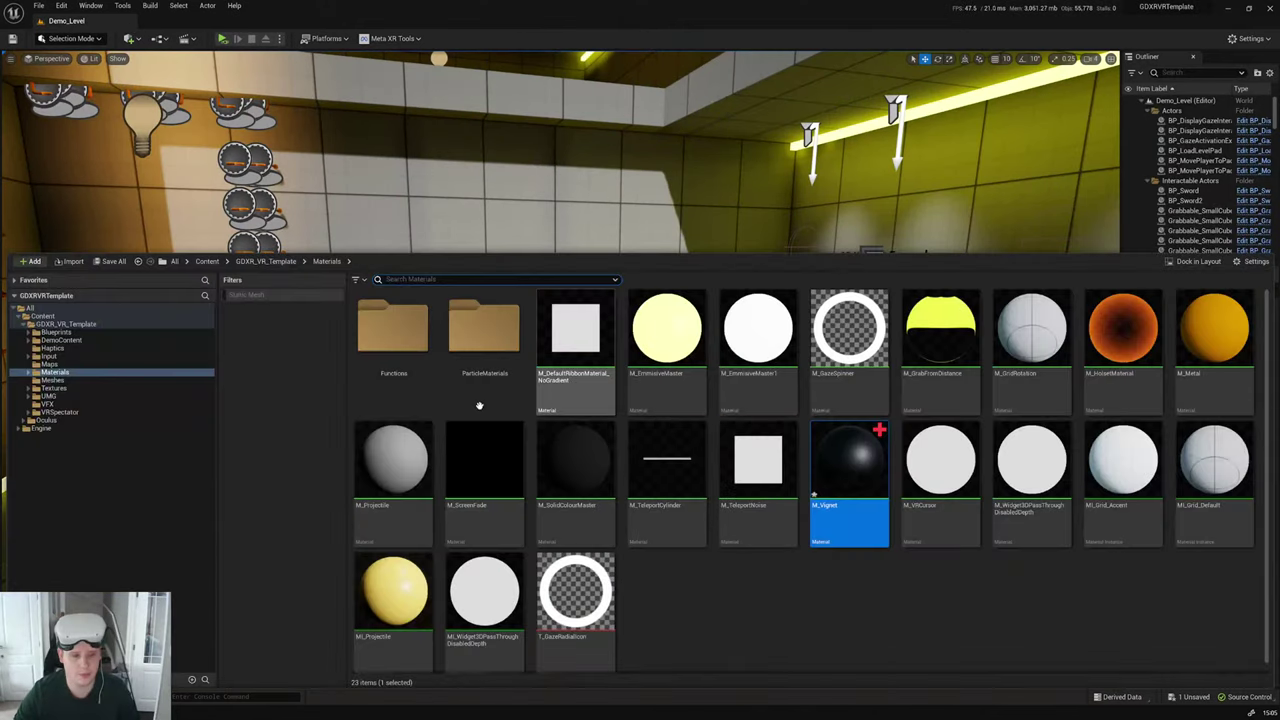
Step: Open BP_VR_Character and filter the component Details for 'shad' to reach Cast Shadow
left_click(56, 332)
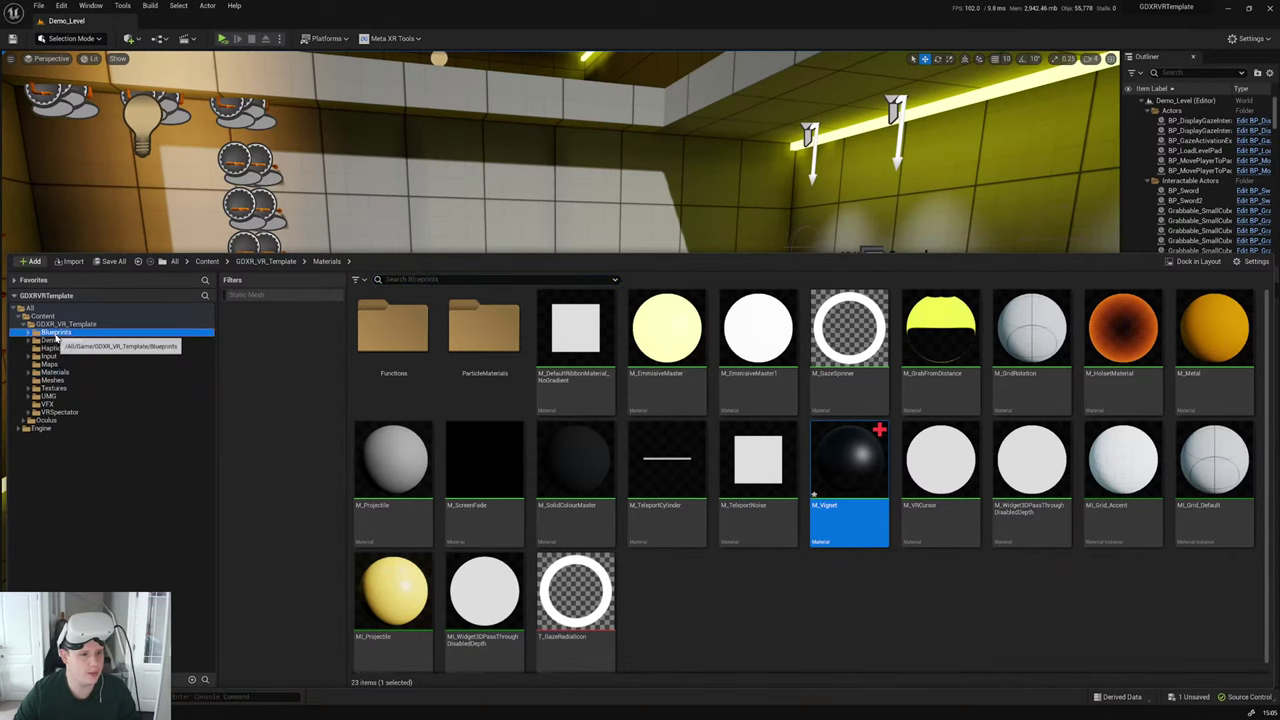
left_click(885, 385)
double_click(885, 385)
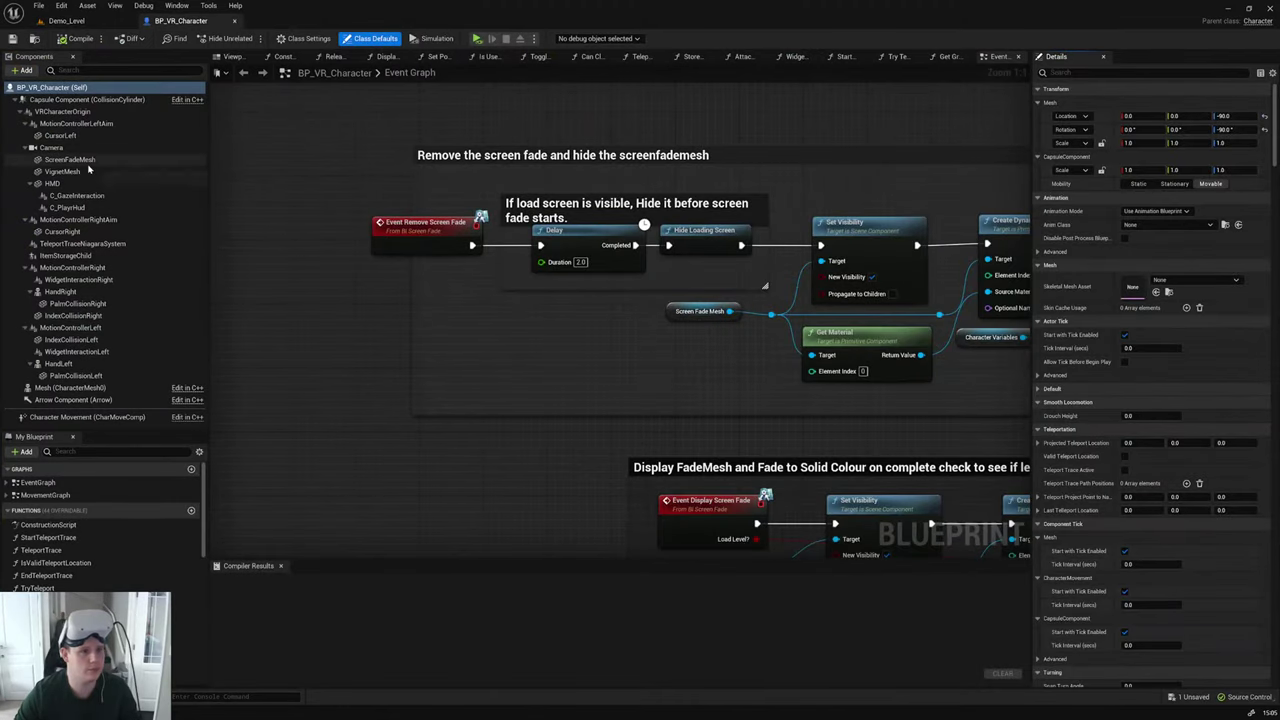
left_click(116, 160)
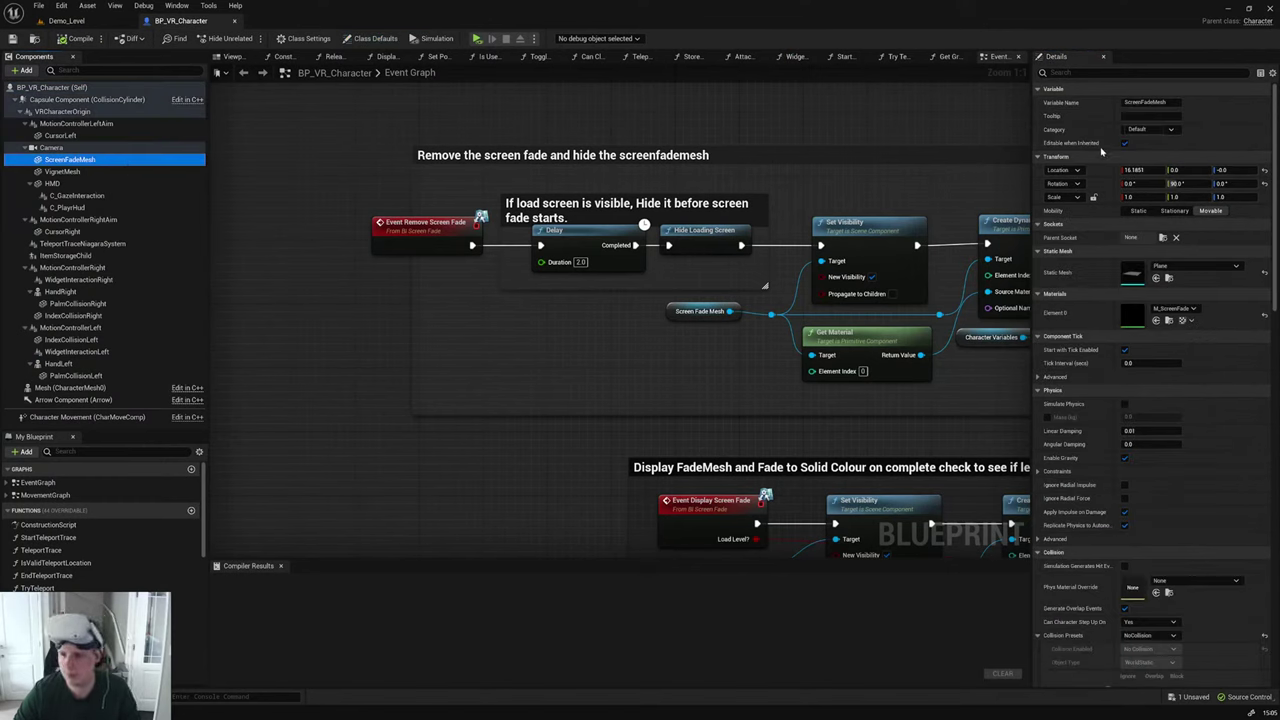
left_click(1090, 73)
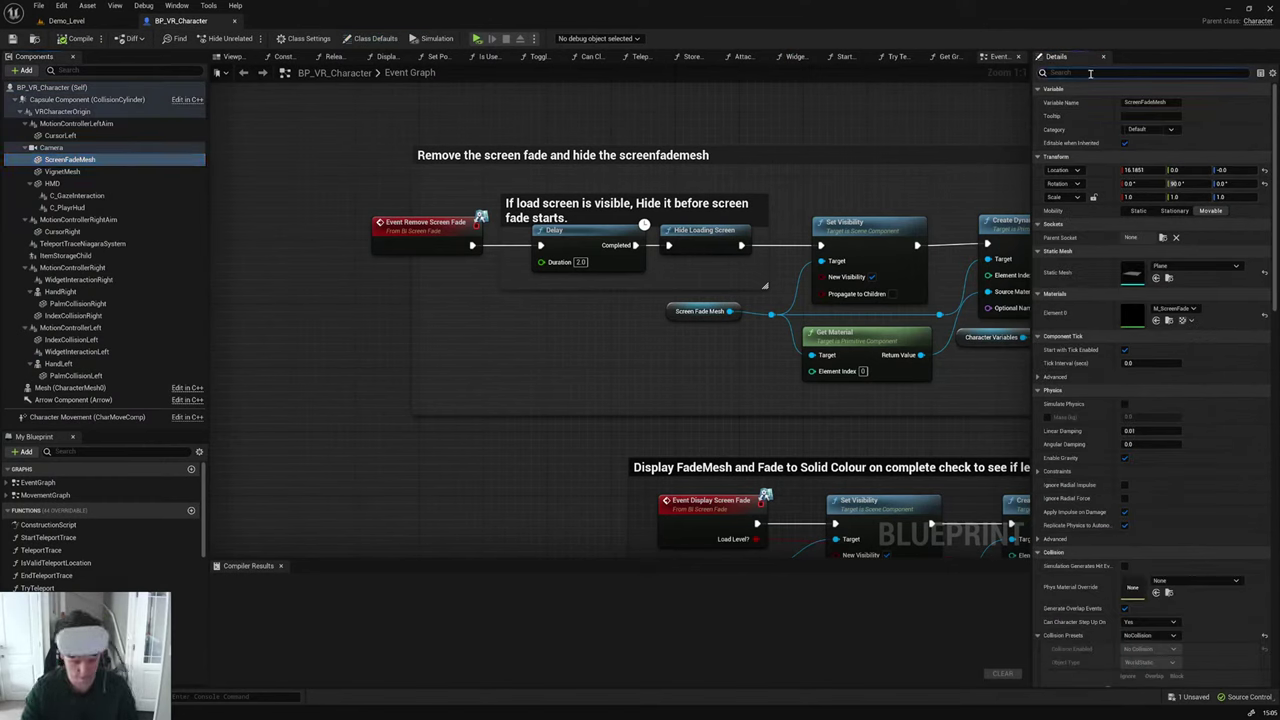
type("shad")
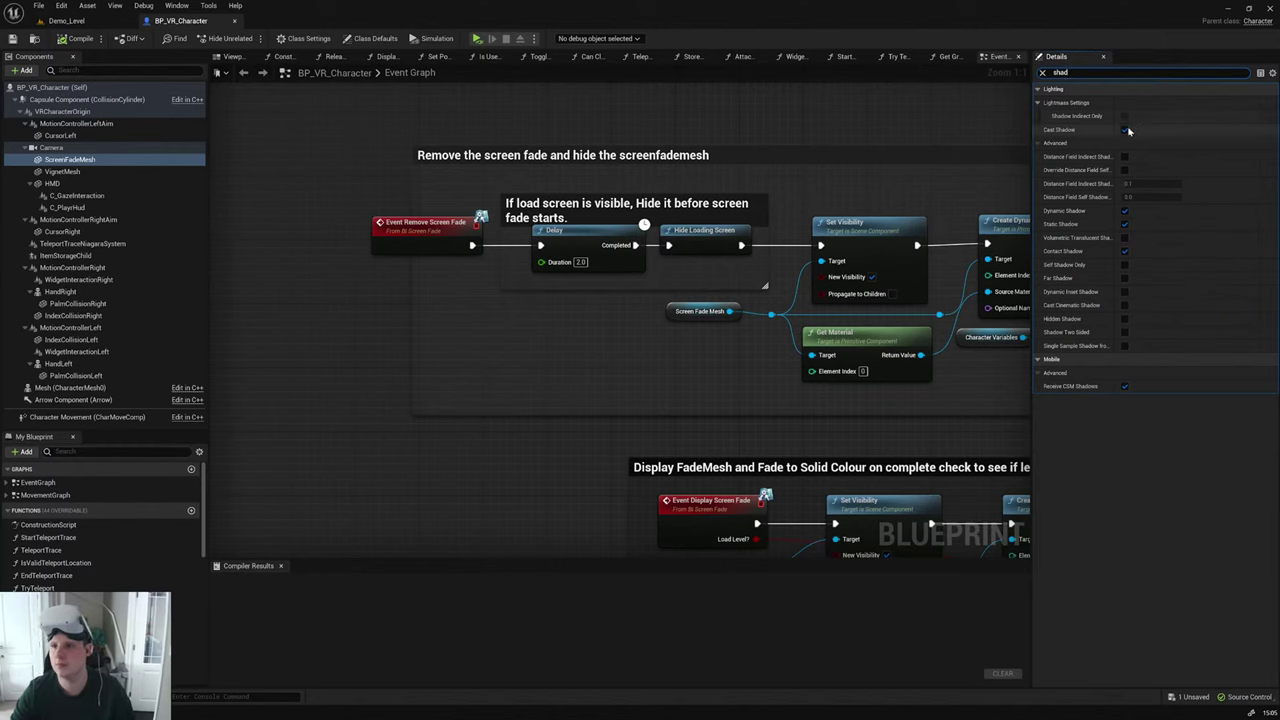
left_click(1125, 130)
Step: Turn off Cast Shadow on VignetMesh, compile the blueprint, and Save All from Demo_Level
left_click(62, 172)
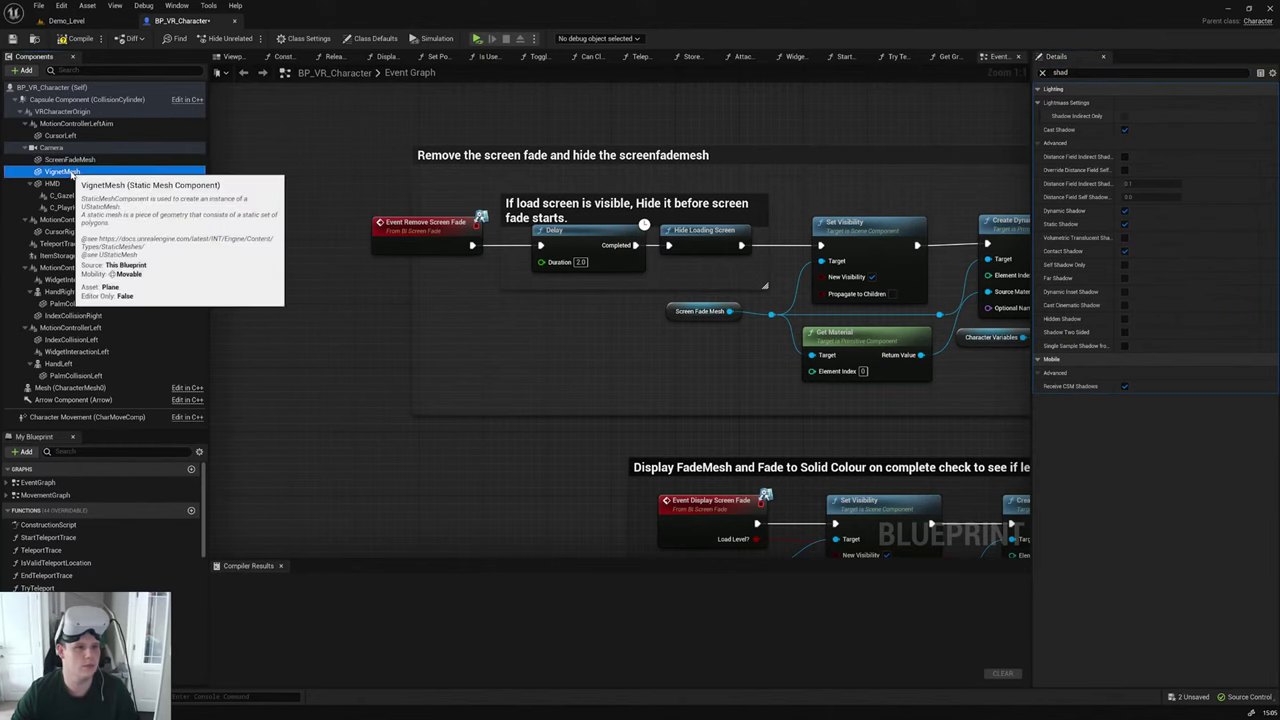
left_click(1125, 130)
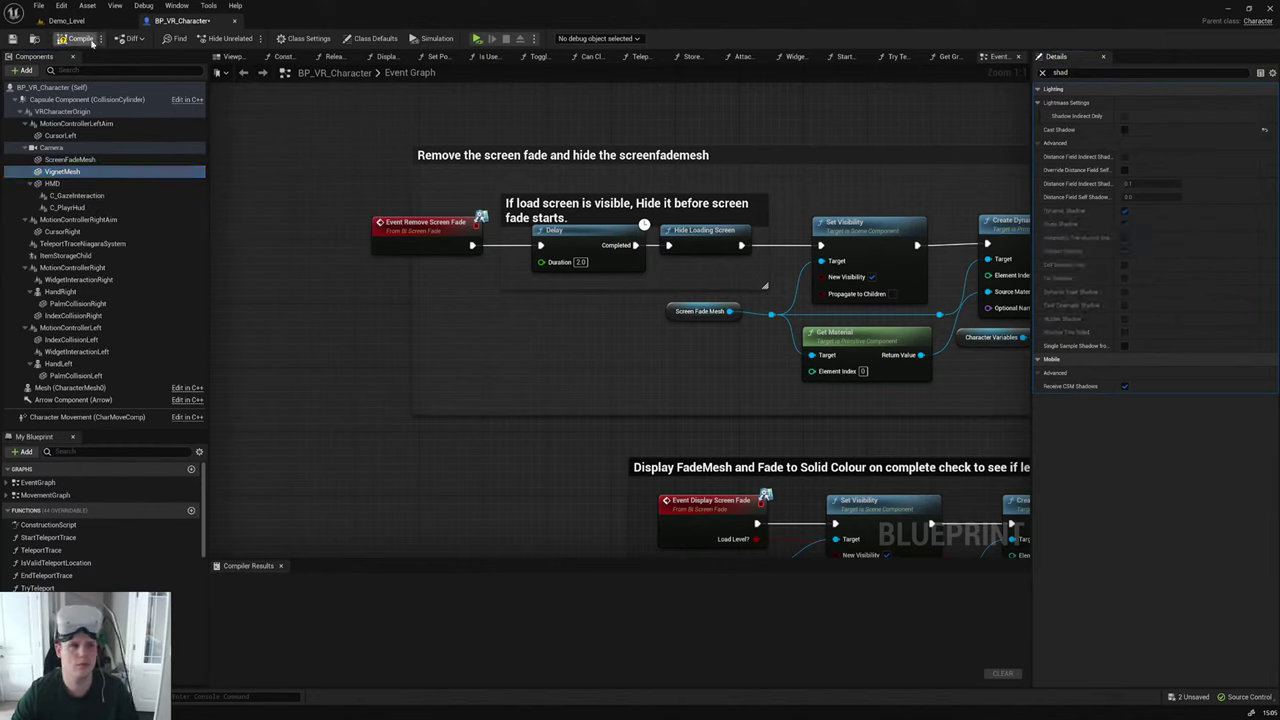
left_click(90, 40)
left_click(66, 20)
left_click(38, 5)
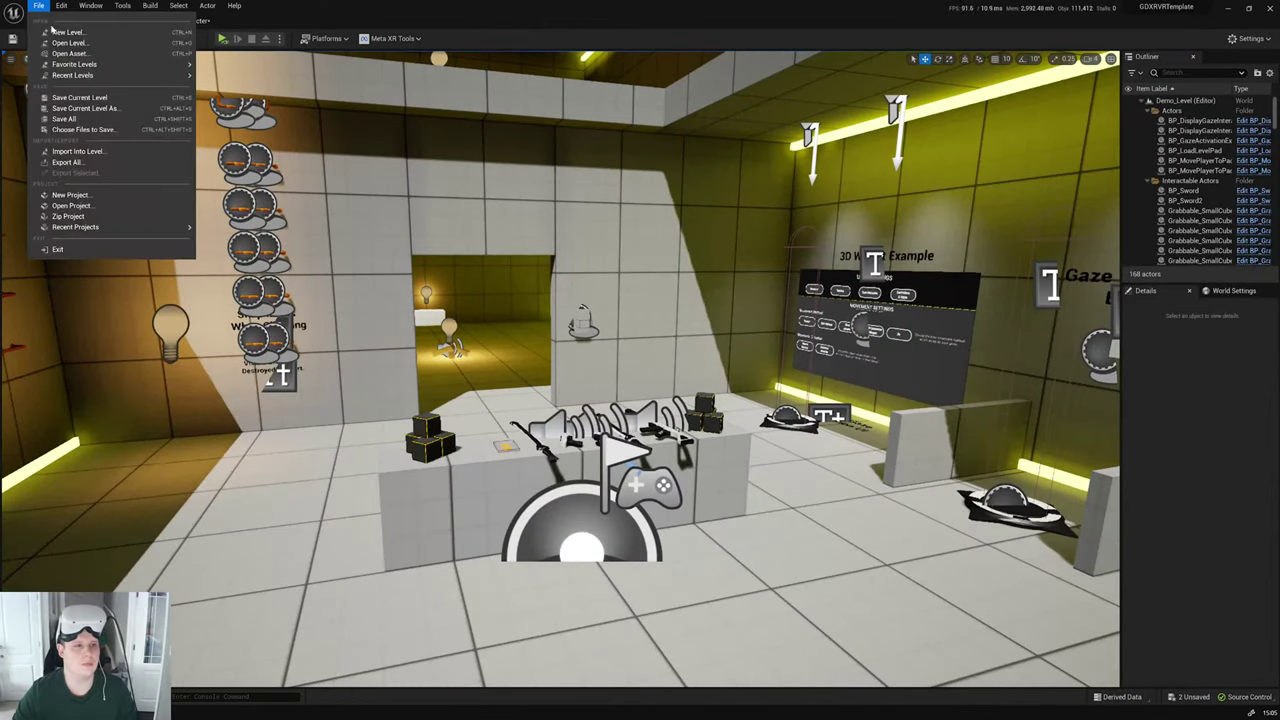
left_click(64, 119)
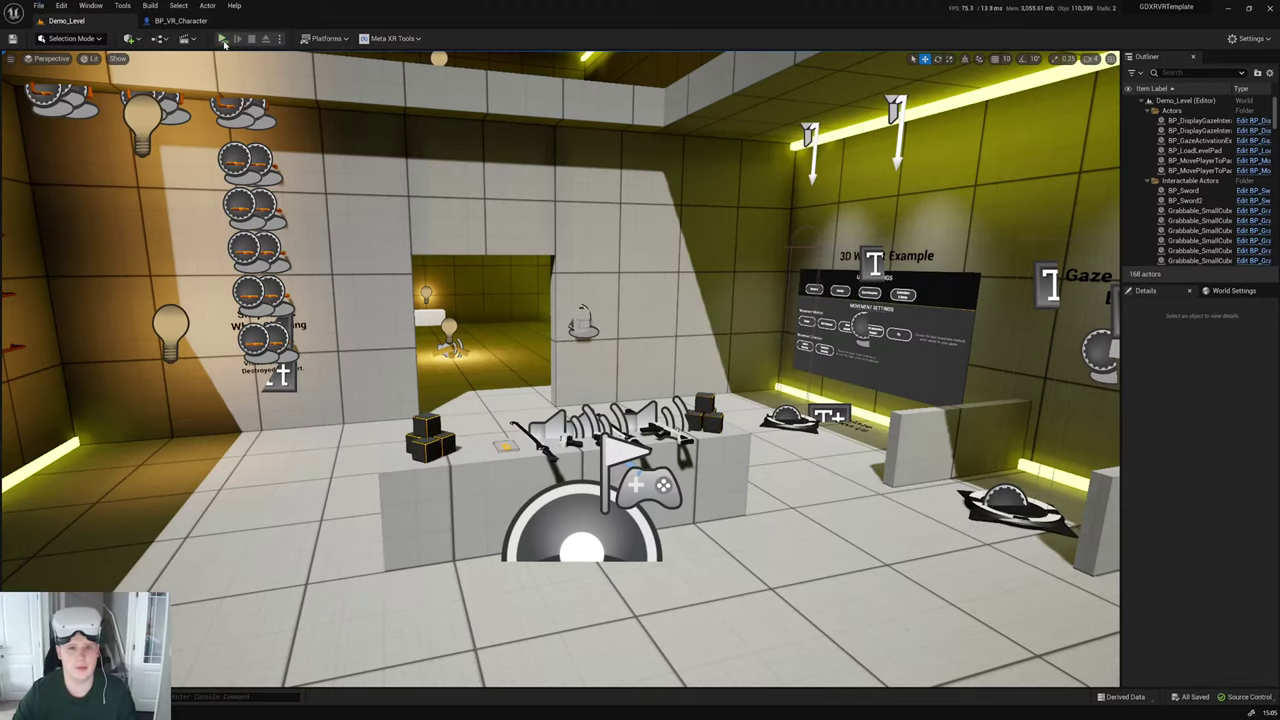
left_click(223, 39)
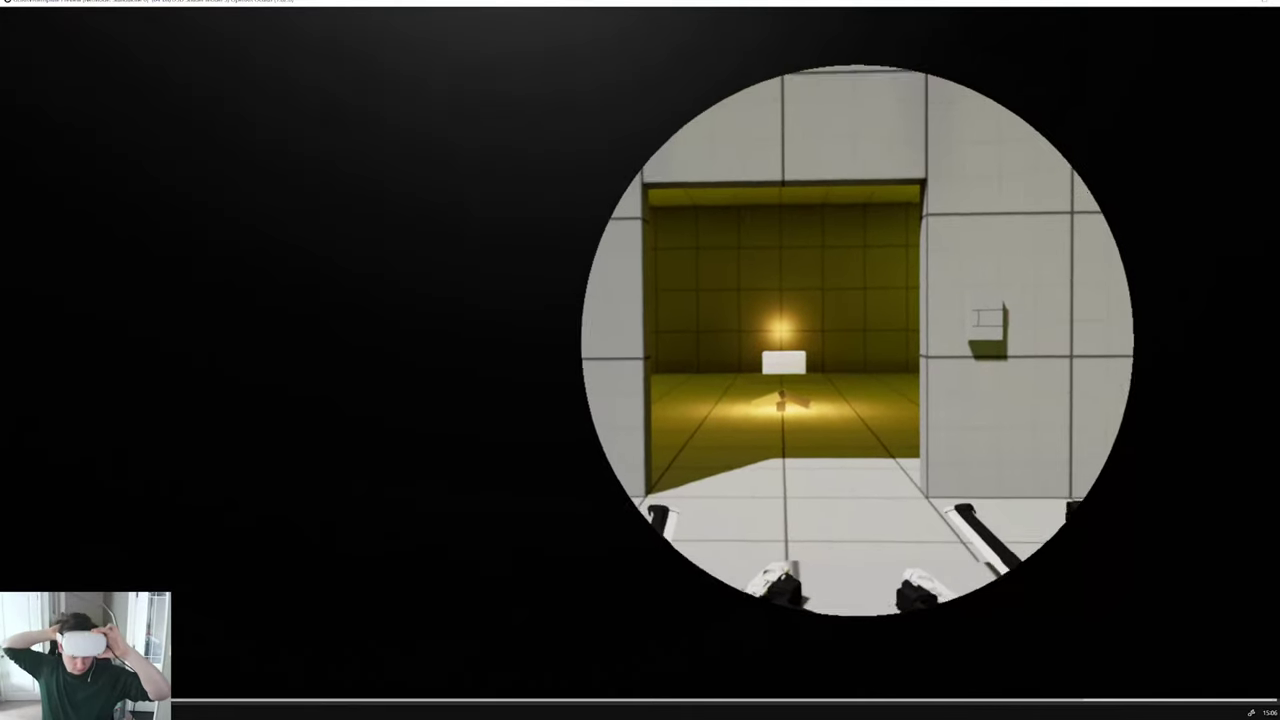
key("Escape")
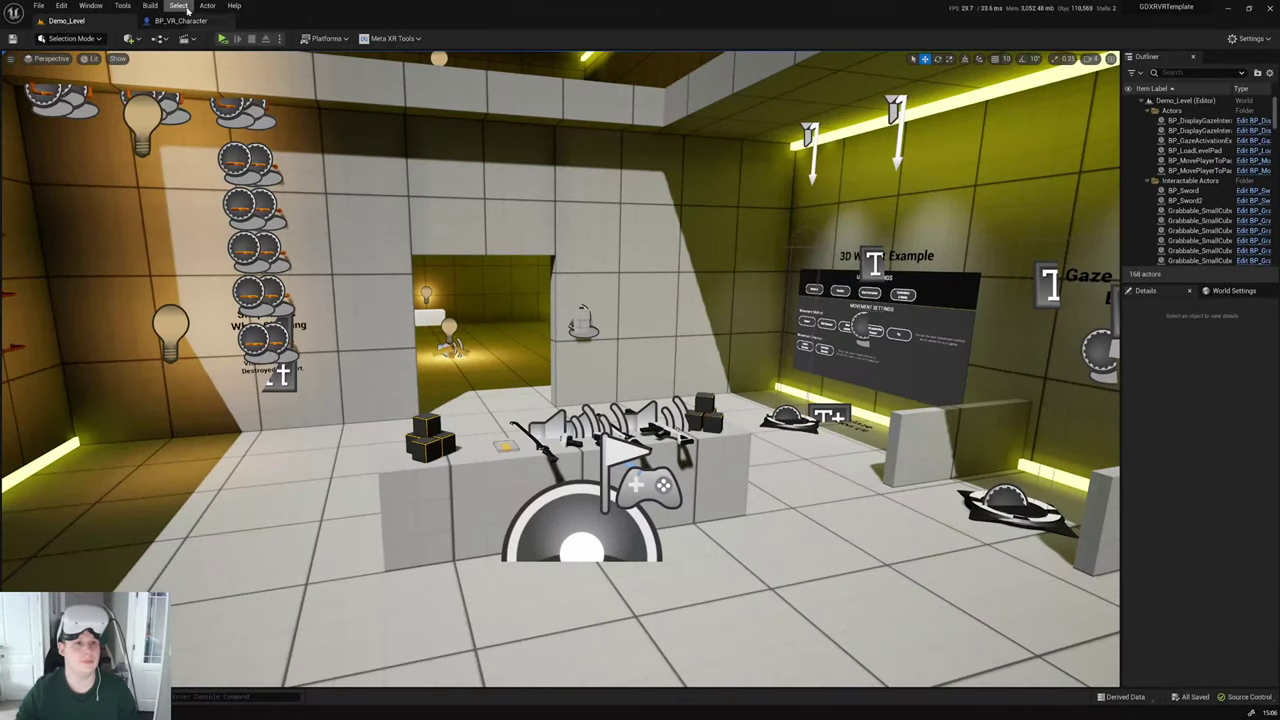
Step: Open M_Vignet from the Materials folder, set the radius constant to 0.2, and apply it
key("ctrl+space")
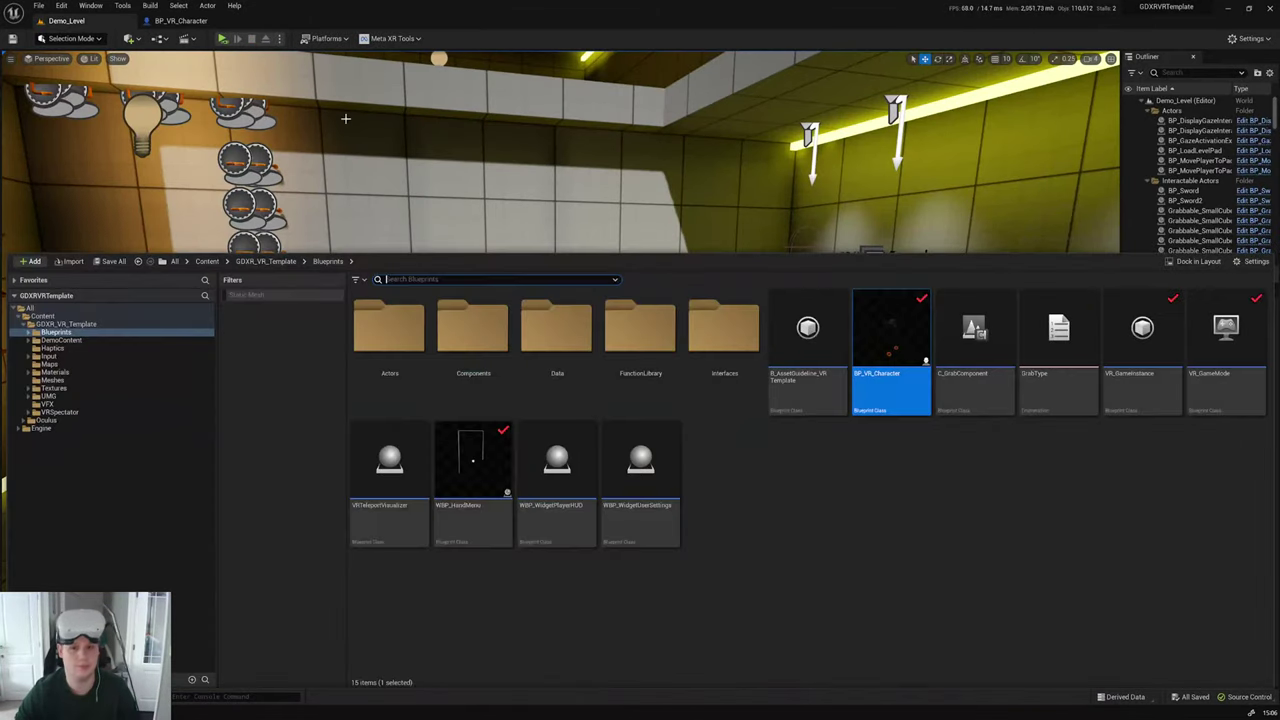
left_click(117, 381)
left_click(121, 372)
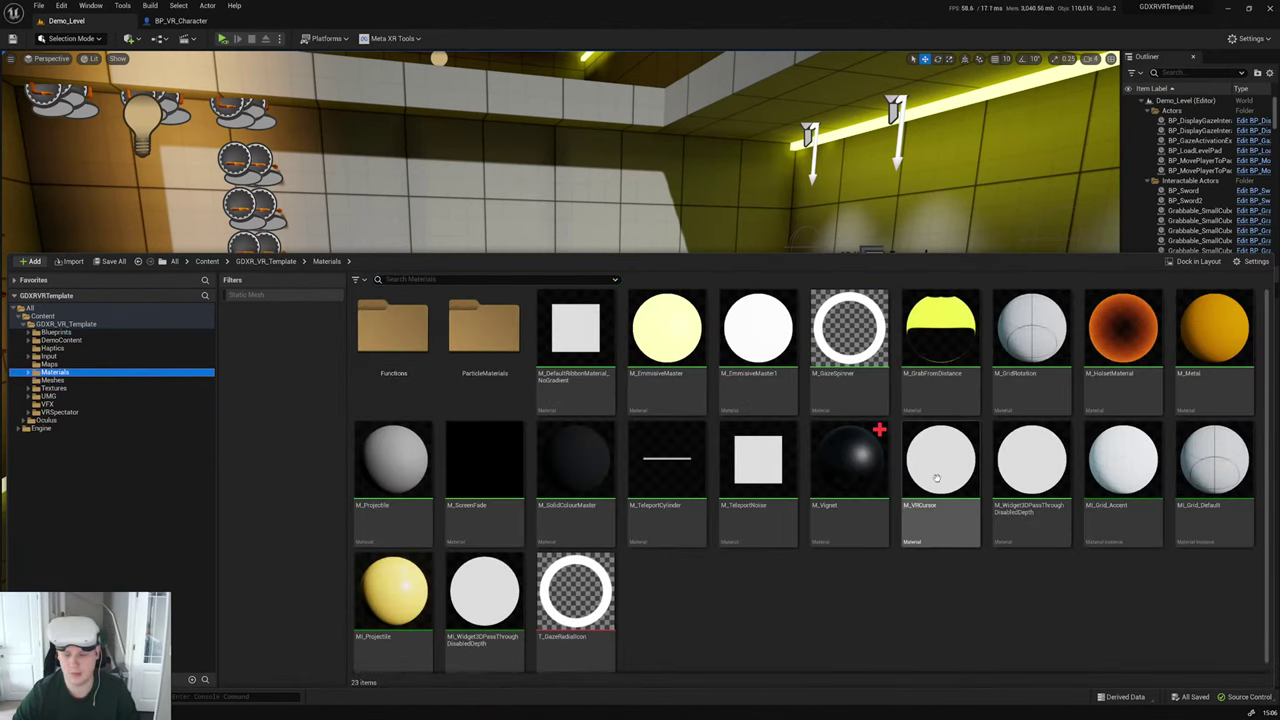
double_click(906, 486)
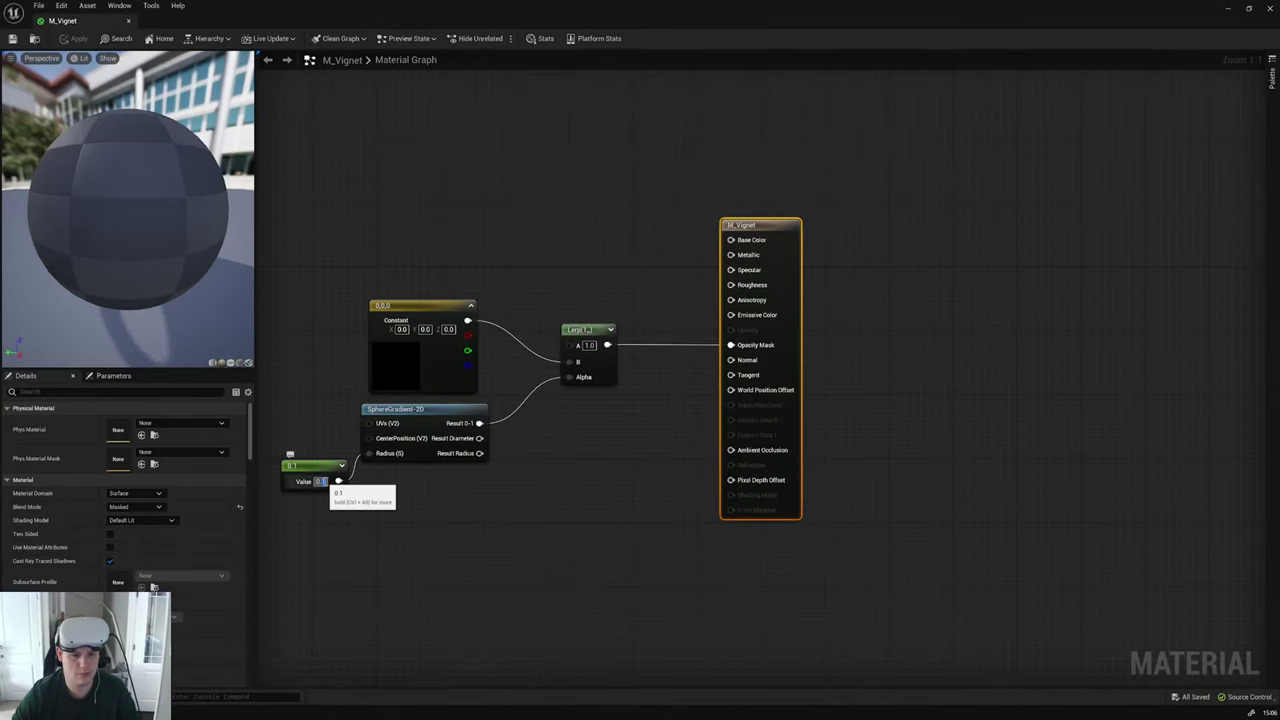
type("0.2")
key("Return")
left_click(517, 514)
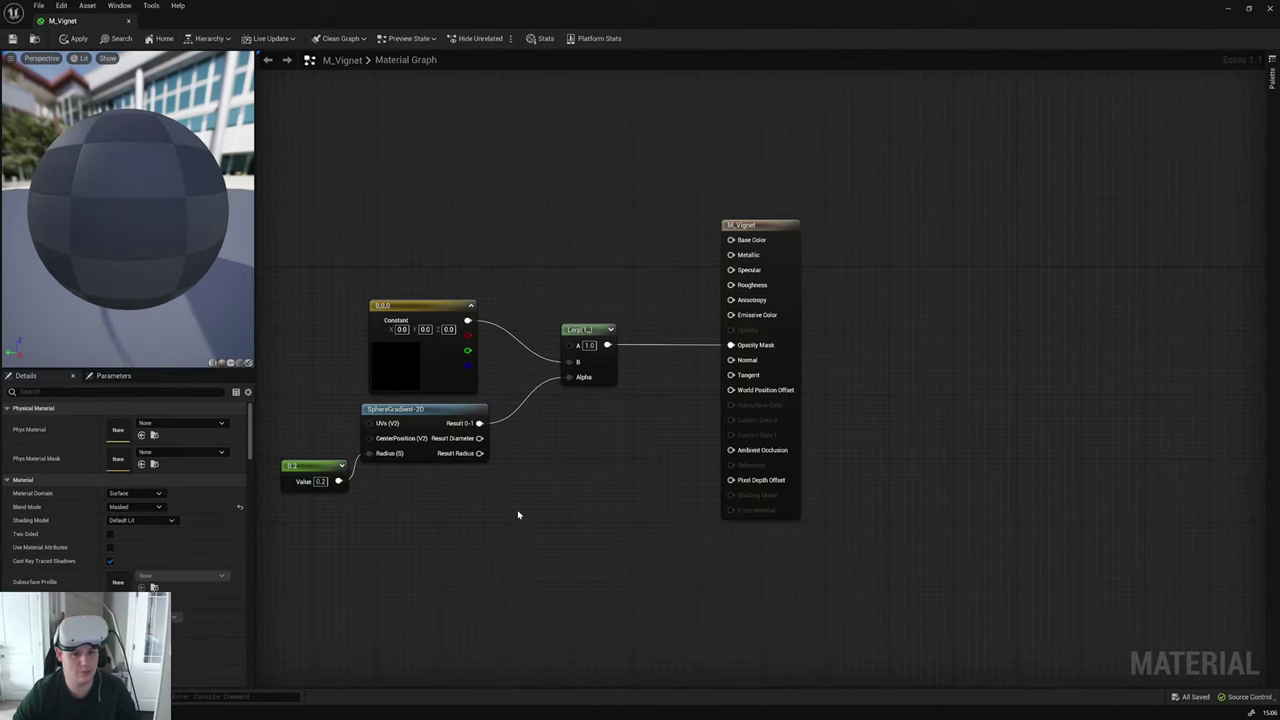
left_click(74, 38)
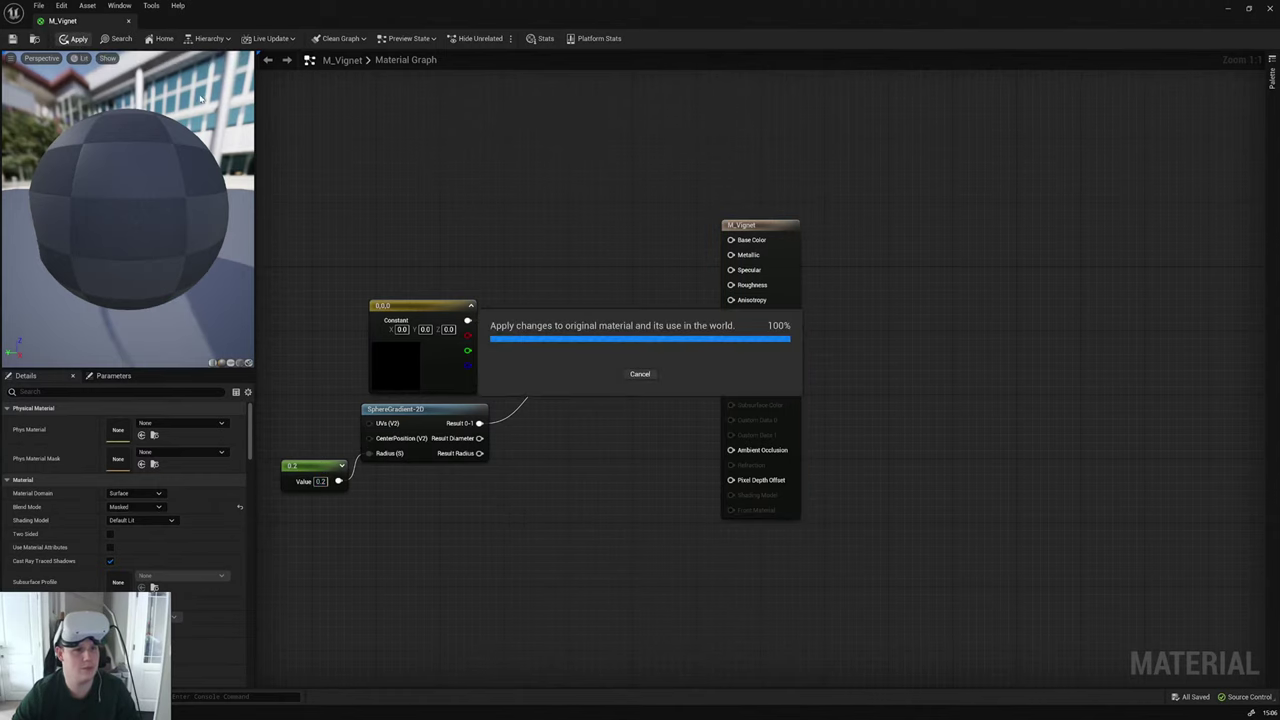
left_click(128, 20)
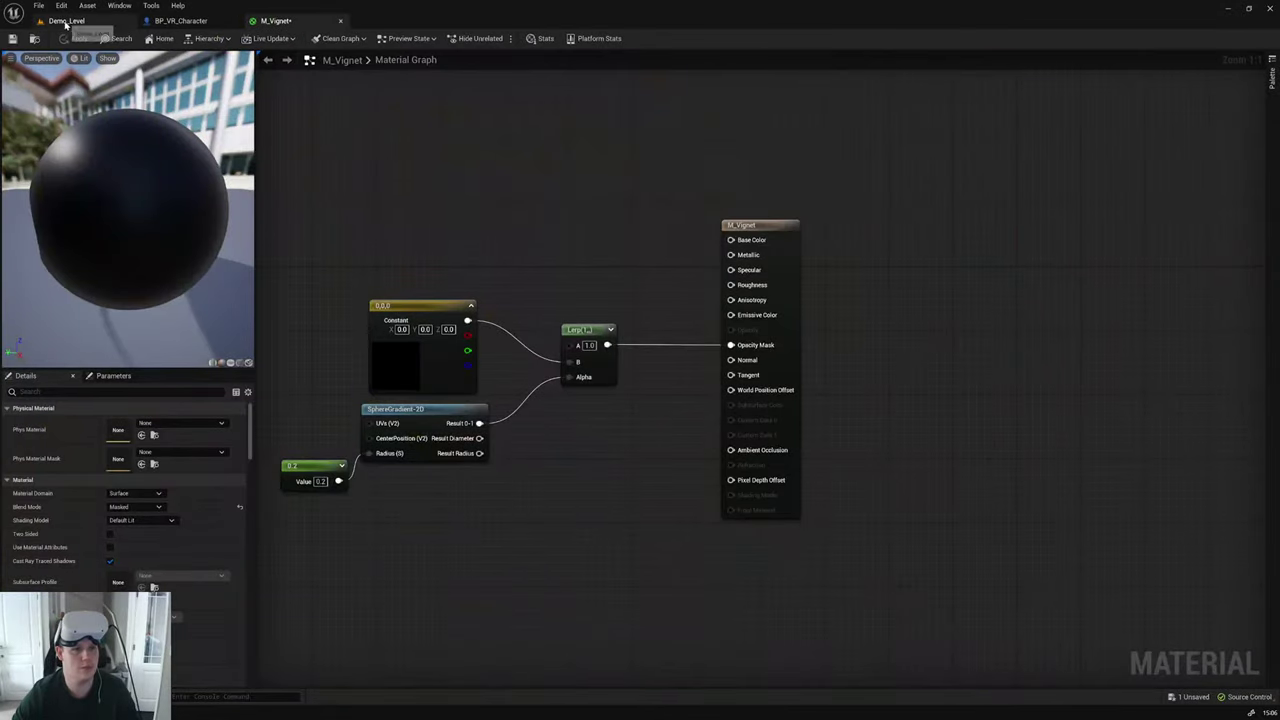
Step: Test the level in VR, then inspect the vignette plane in BP_VR_Character's viewport
left_click(66, 20)
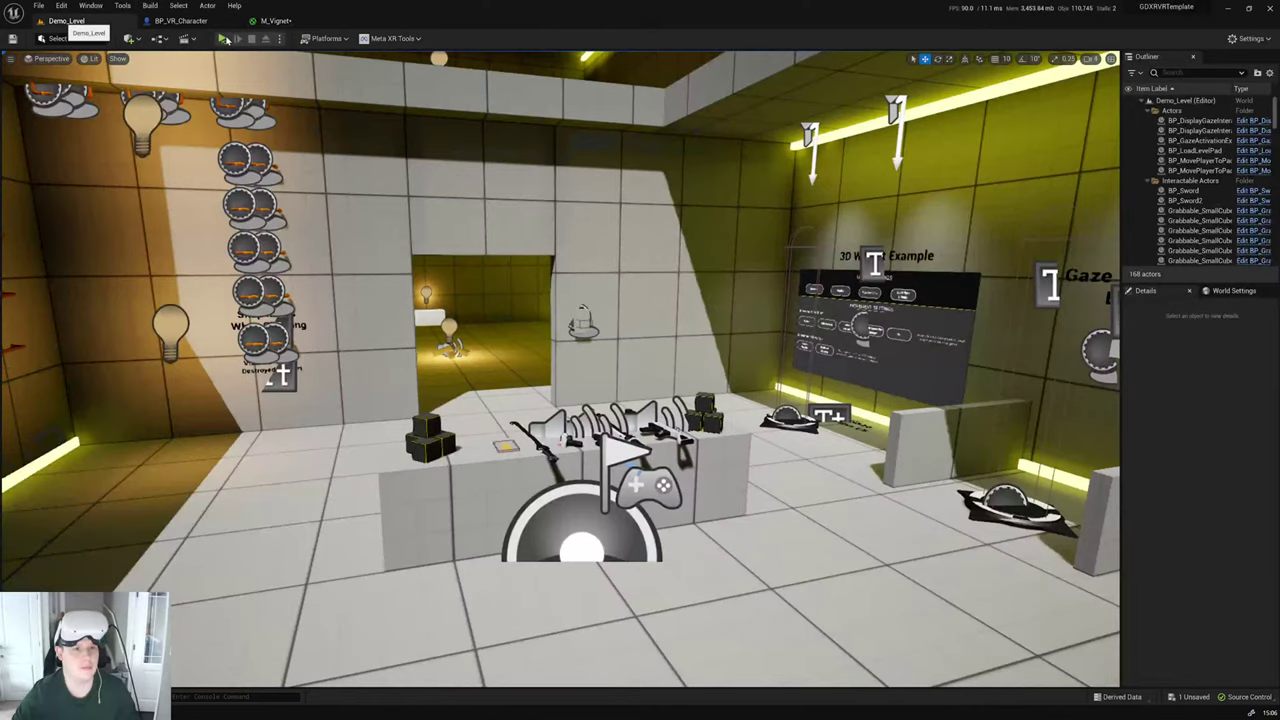
left_click(222, 39)
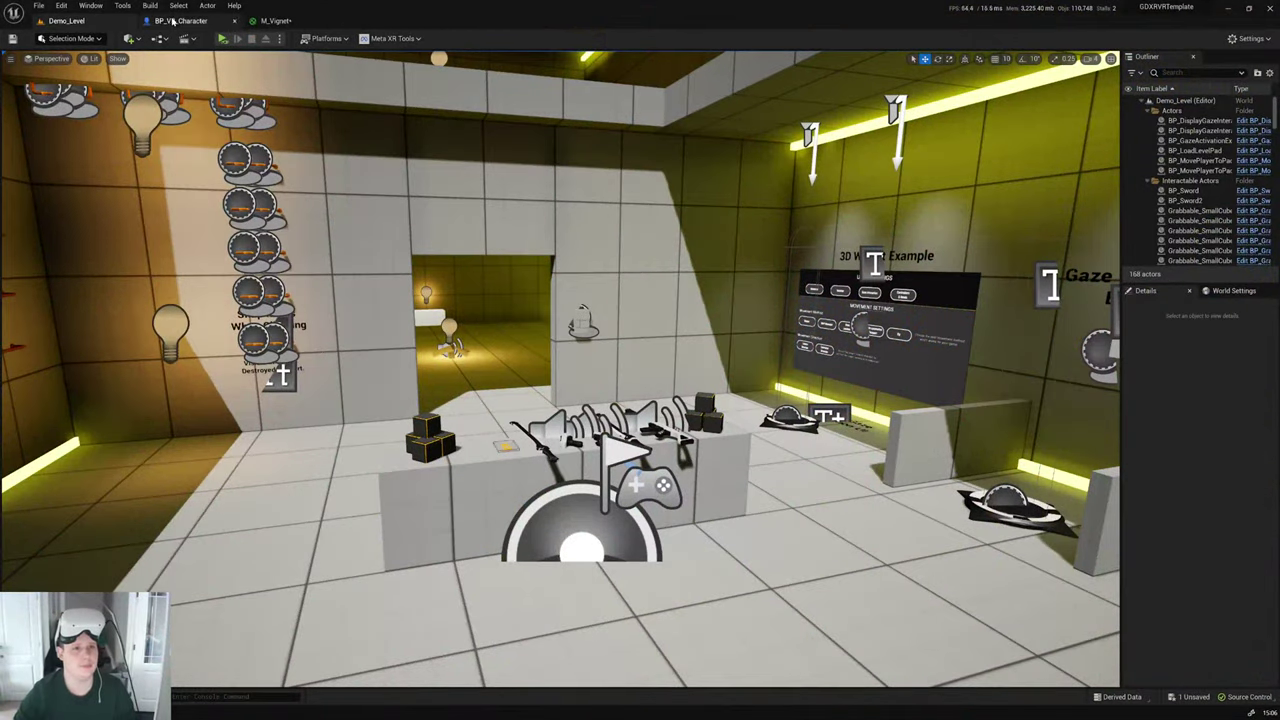
left_click(181, 20)
left_click(232, 57)
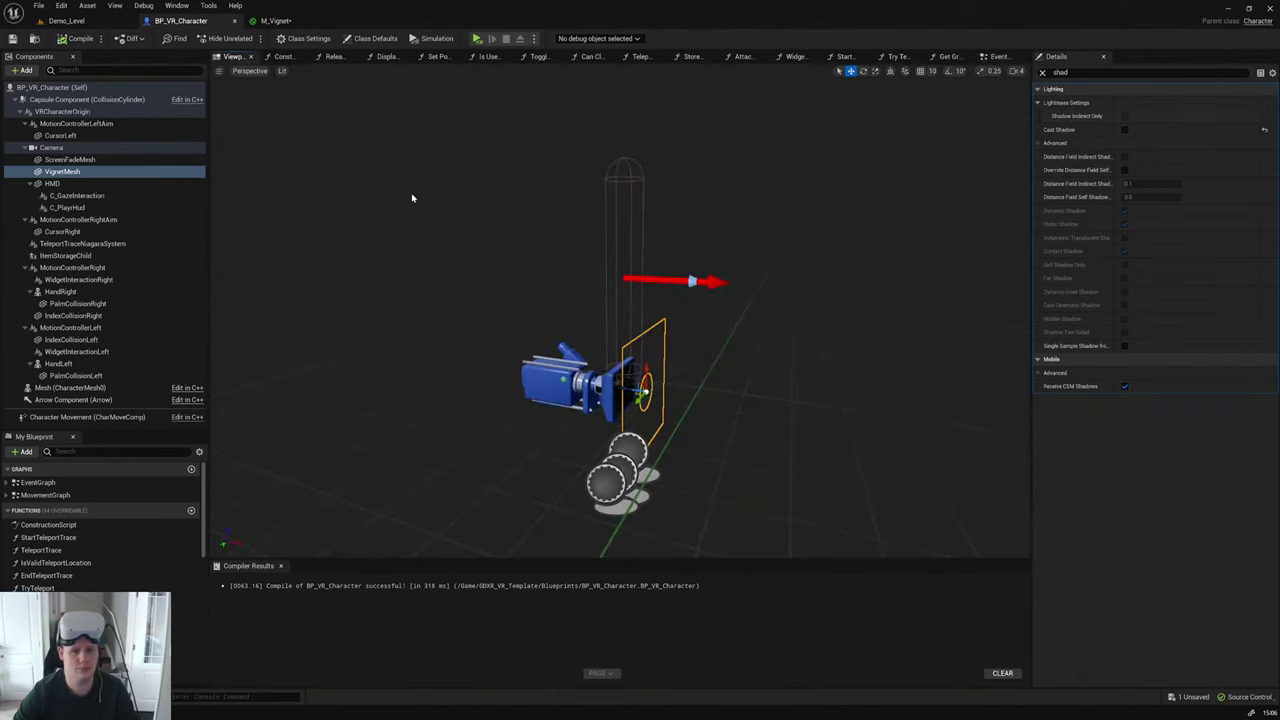
left_click_drag(638, 370, 575, 355)
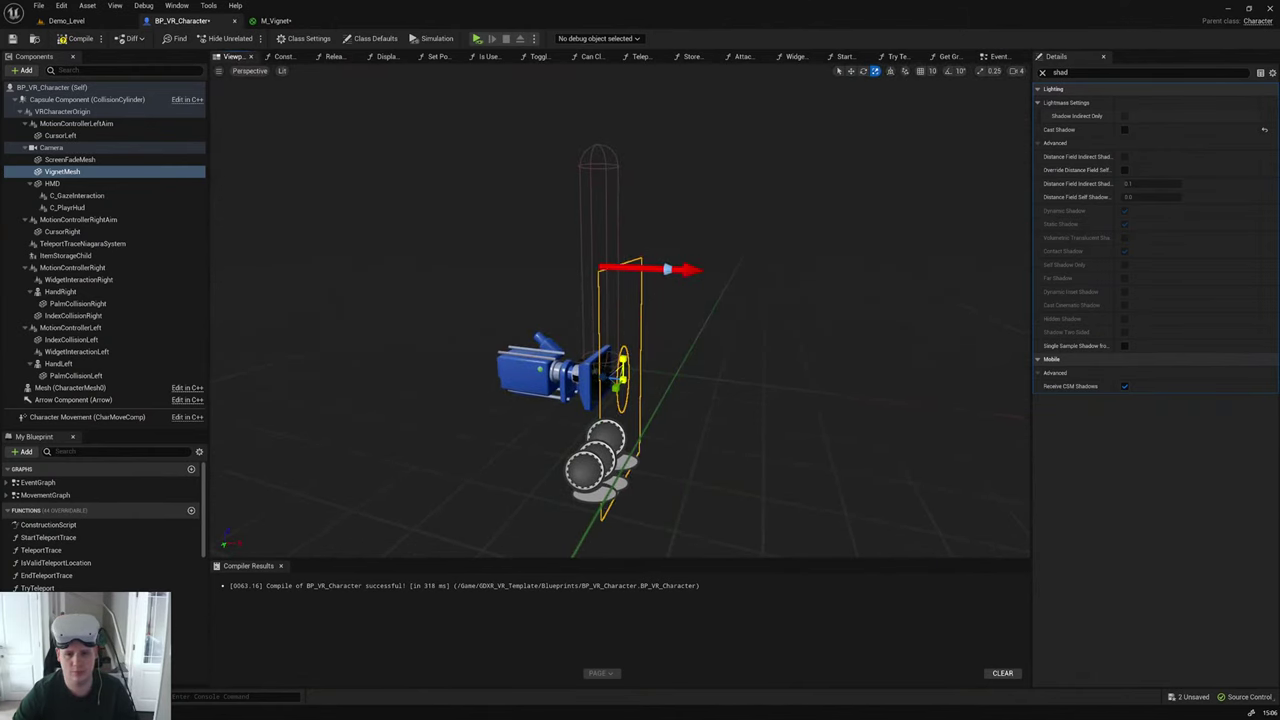
left_click_drag(622, 358, 308, 187)
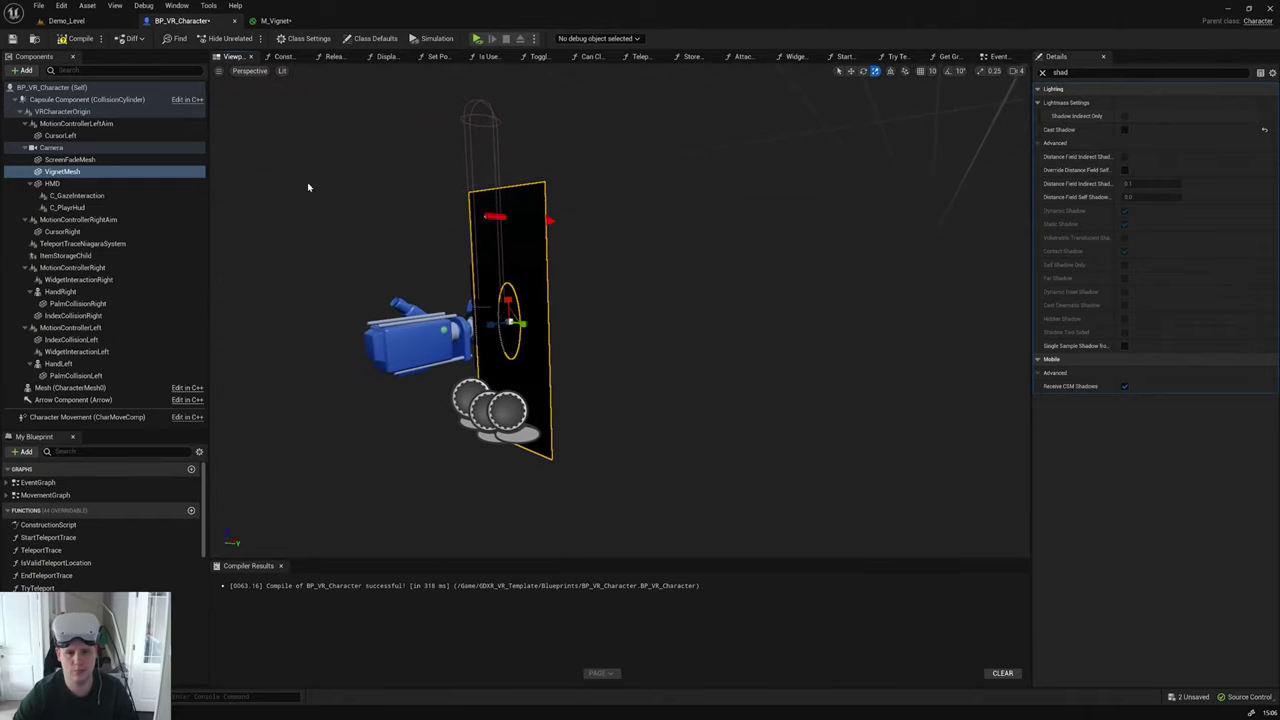
Step: Recompile BP_VR_Character and run the VR preview once more before ending it
left_click(80, 38)
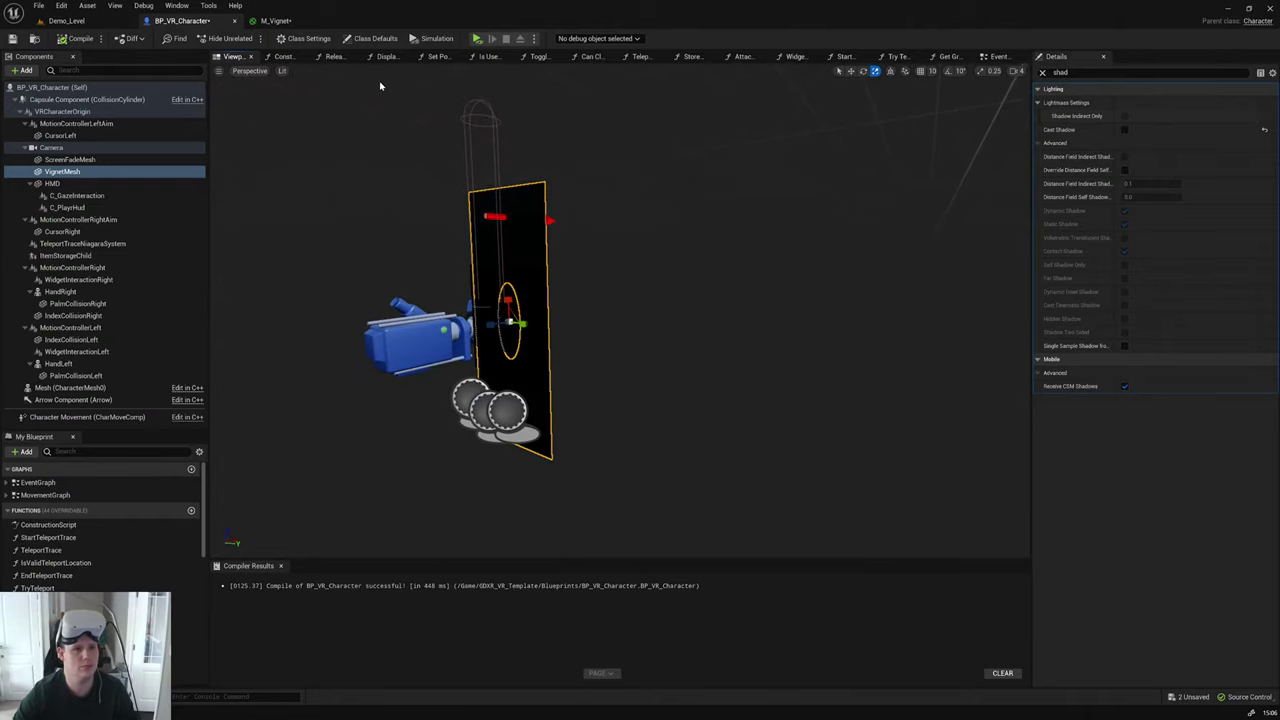
left_click(477, 38)
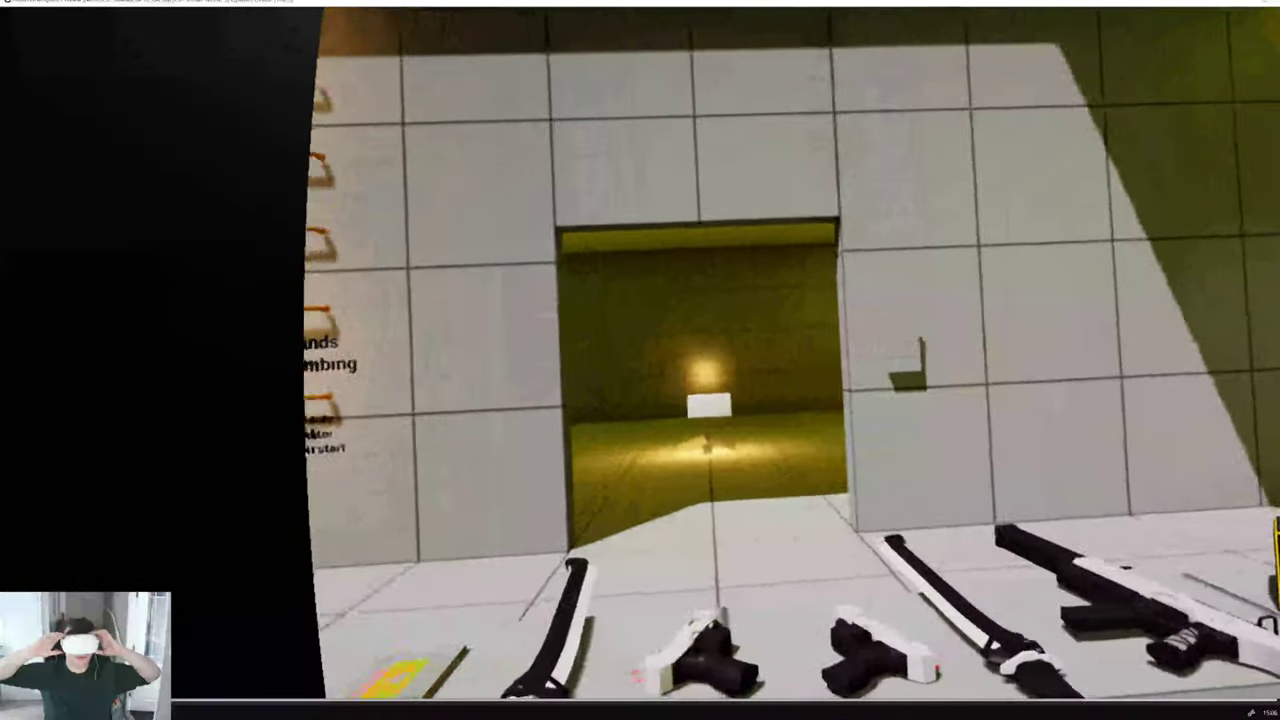
key("Escape")
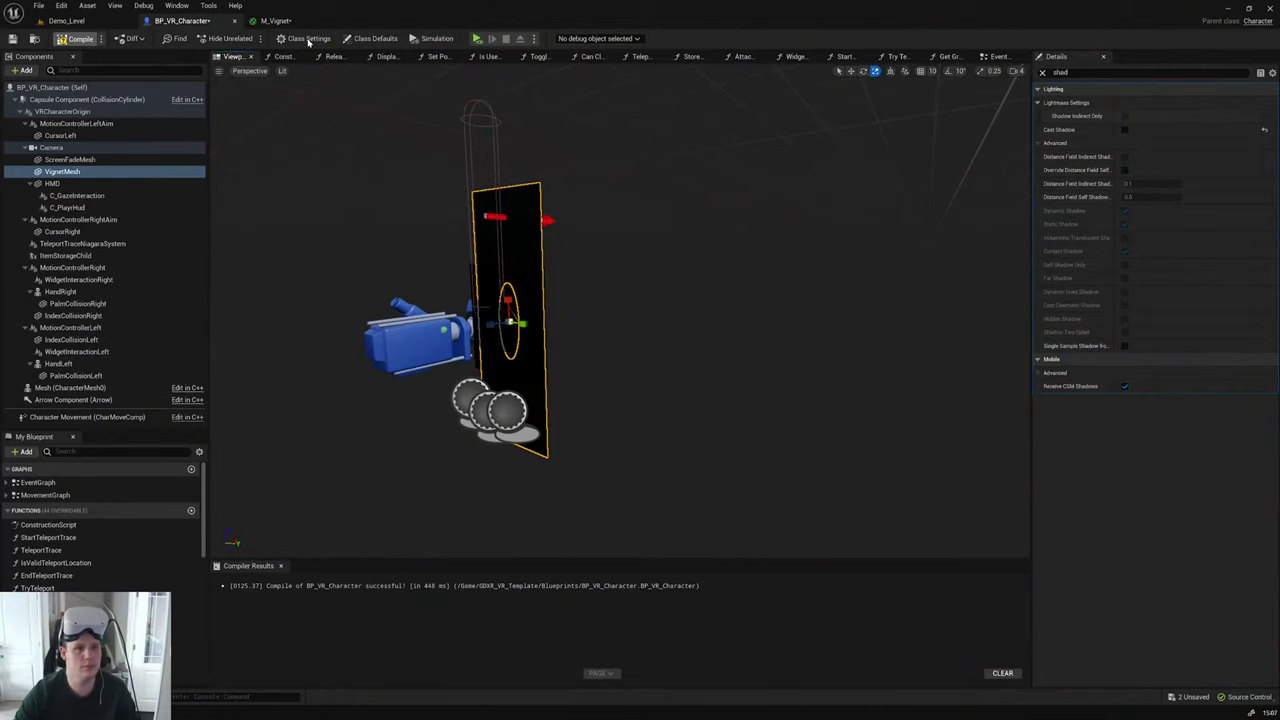
Step: Run another VR test, undo the last VignetMesh plane change, and save all assets
left_click(477, 38)
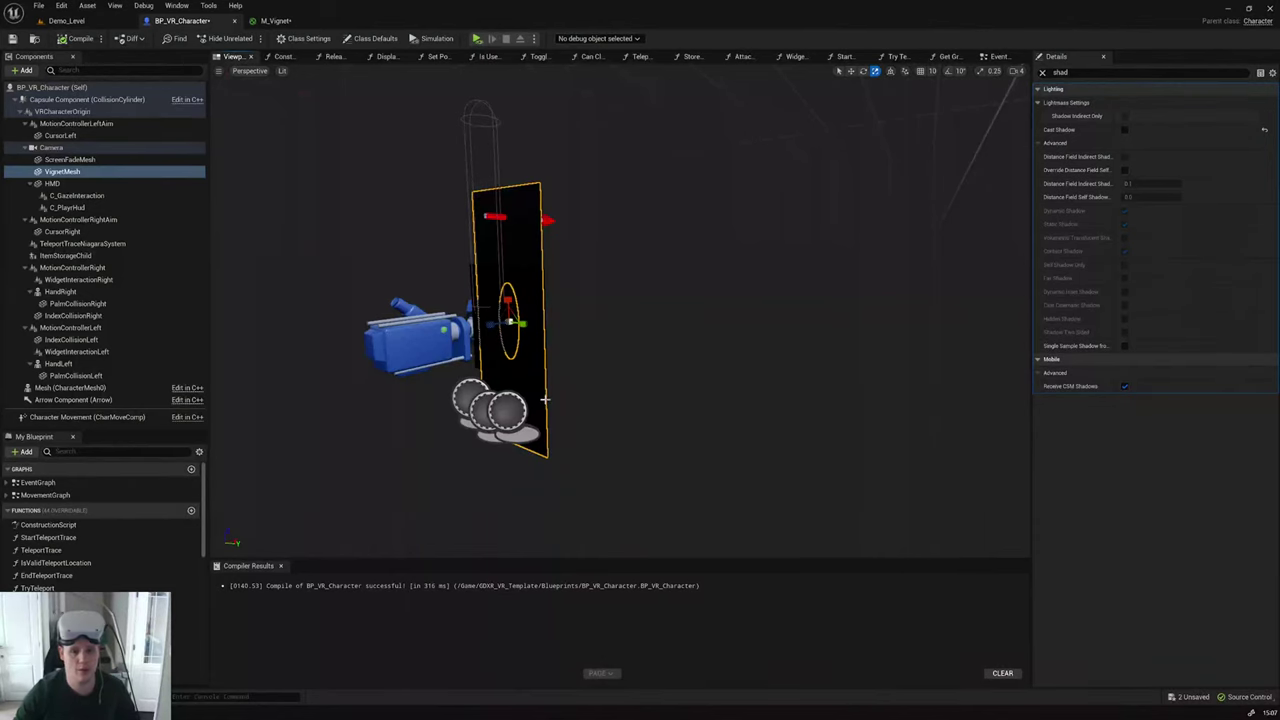
key("ctrl+z")
key("ctrl+z")
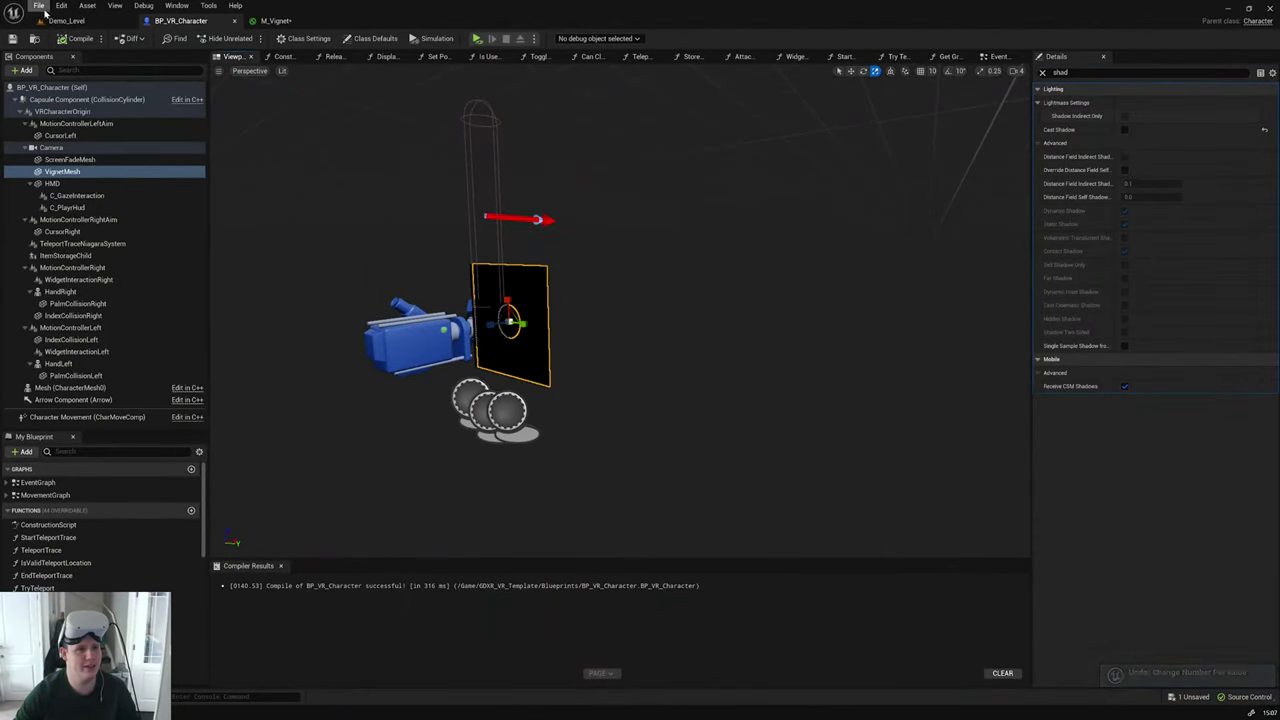
left_click(38, 5)
left_click(60, 53)
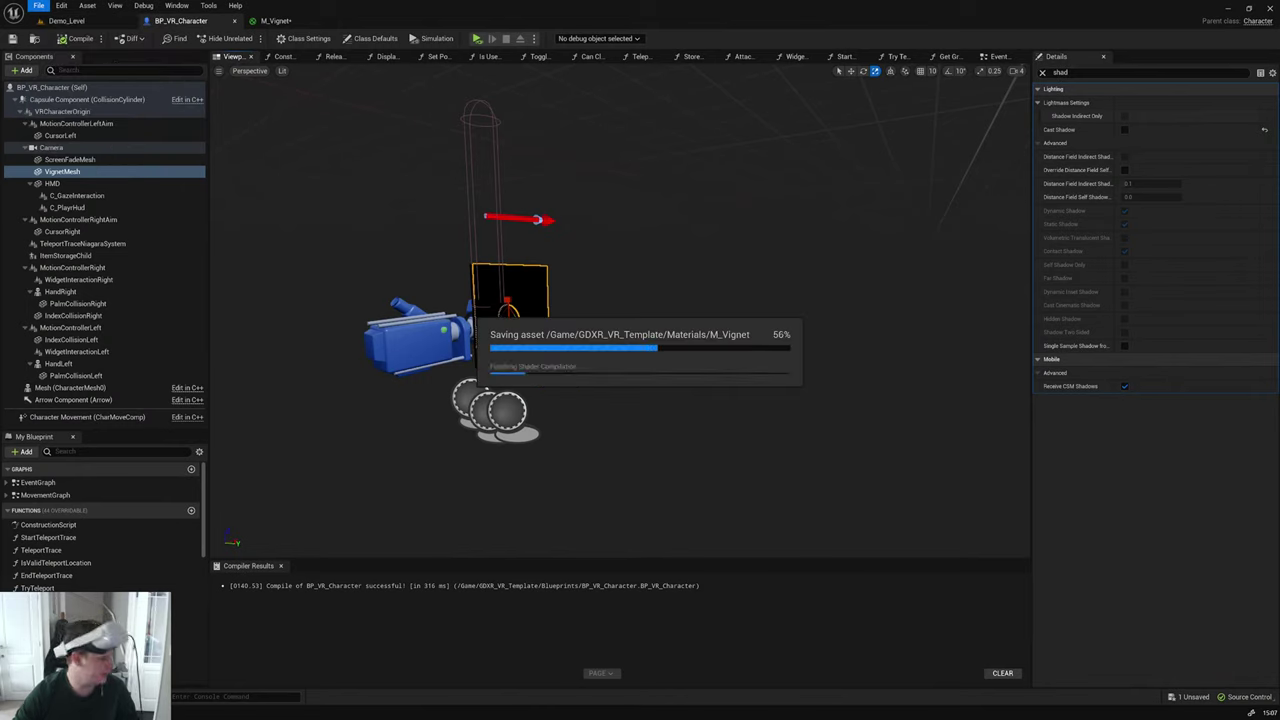
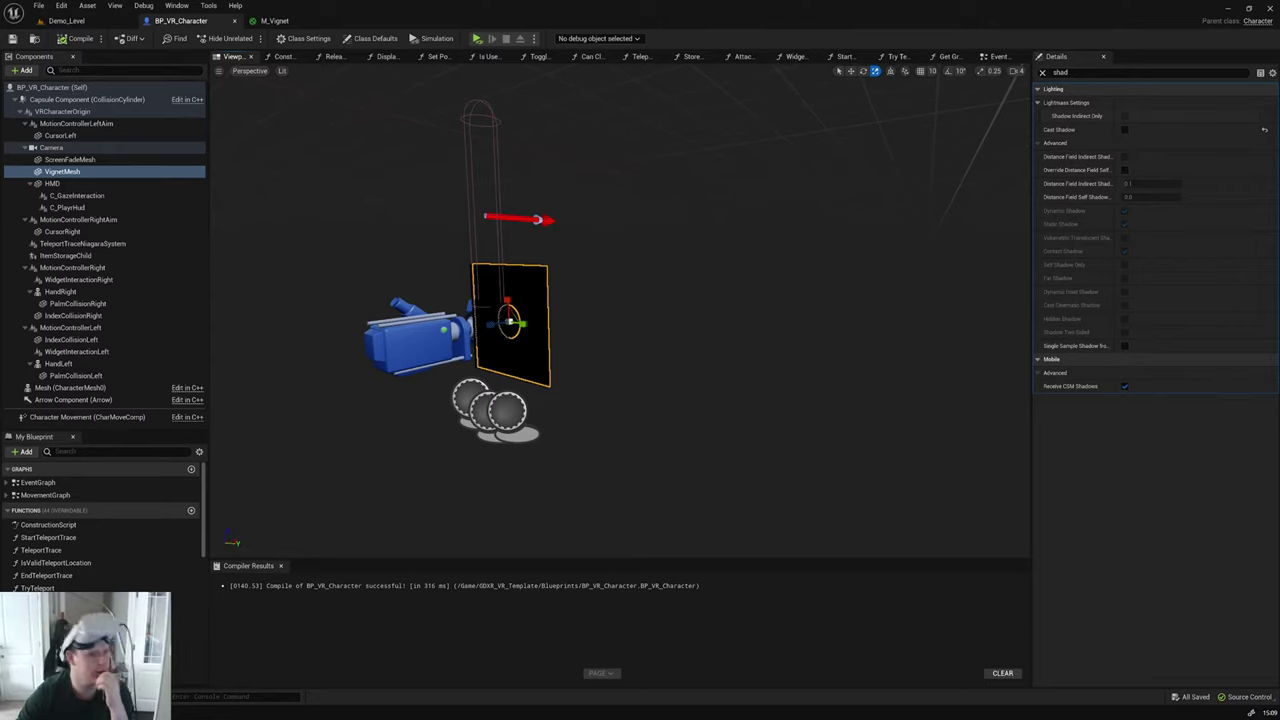
Step: Leave BP_VR_Character and switch to the YouTube Unity tunnelling-vignette tutorial in the browser
left_click(38, 5)
key("Escape")
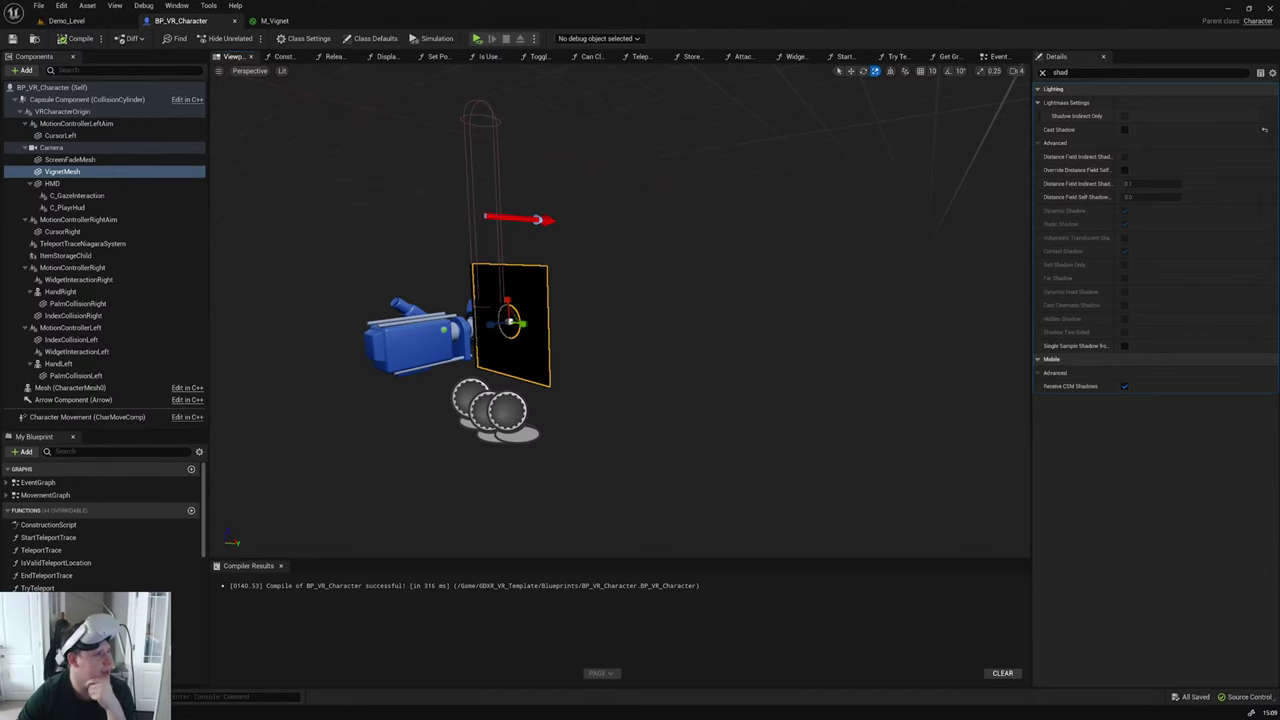
key("alt+Tab")
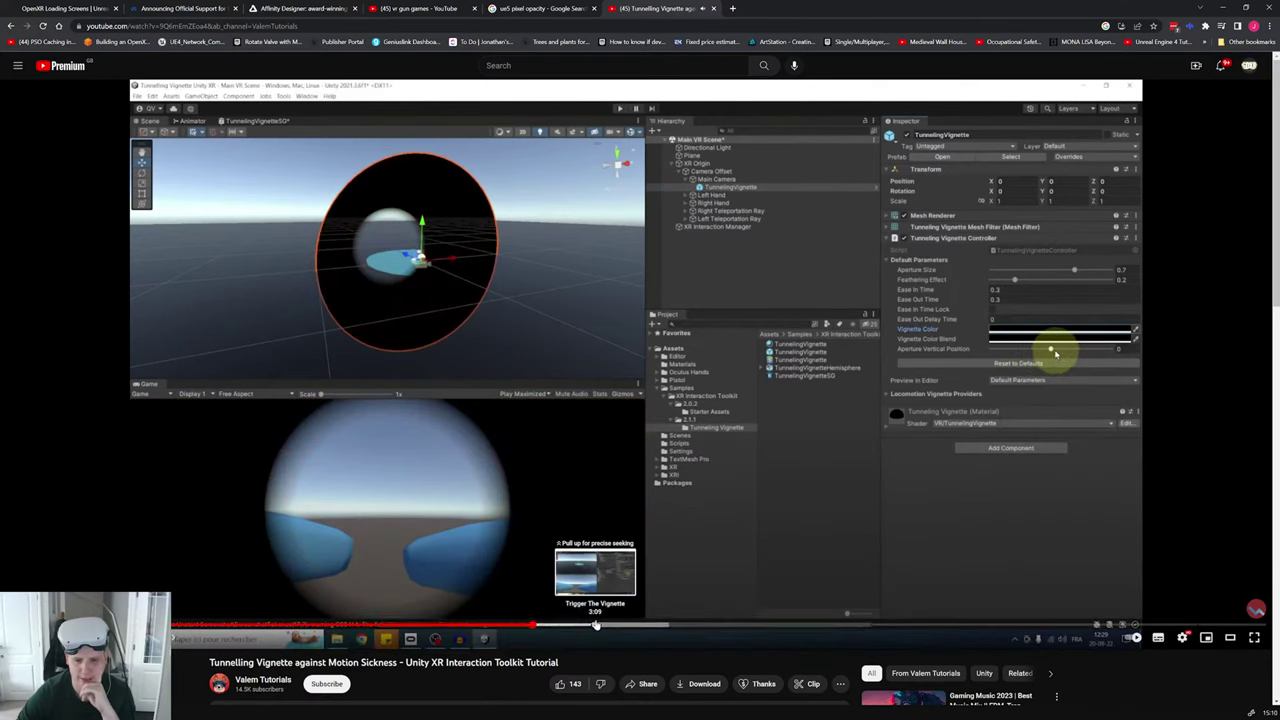
Step: Skip the vignette tutorial to about 3:10 and pause it
left_click(598, 626)
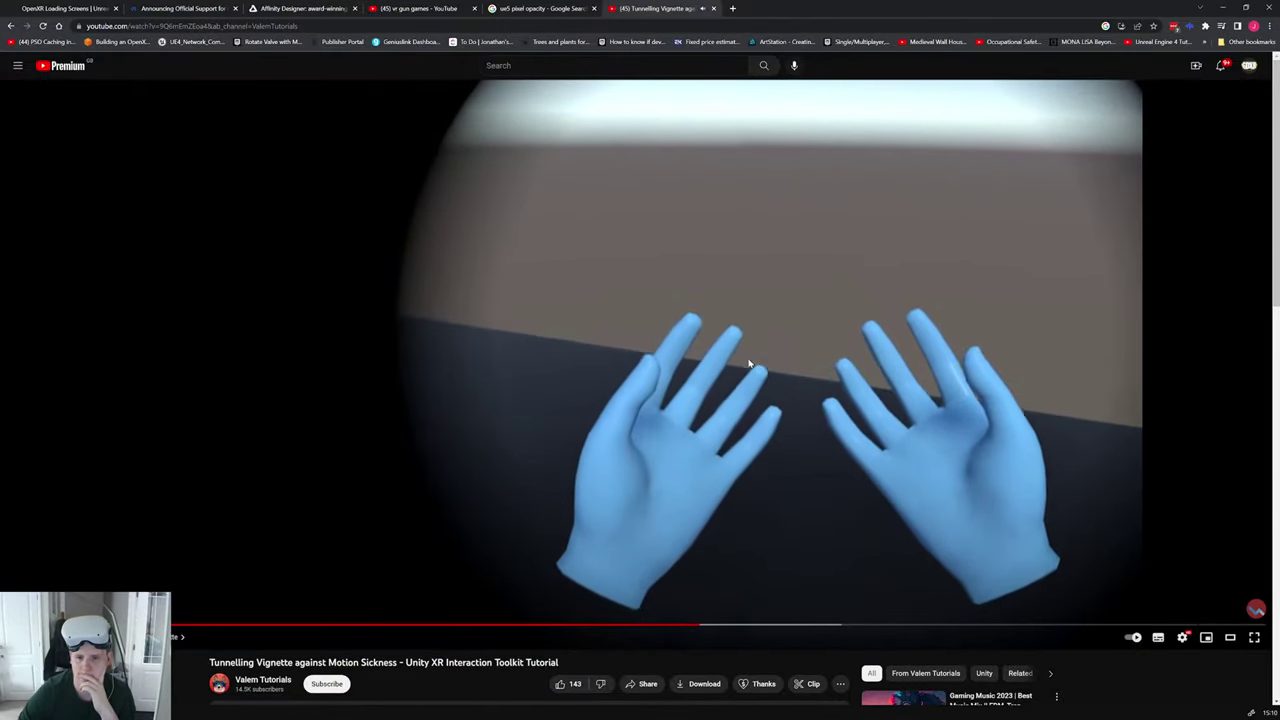
left_click(749, 364)
Step: Return to the editor and recentre the nodes in the M_Vignet material graph
key("alt+Tab")
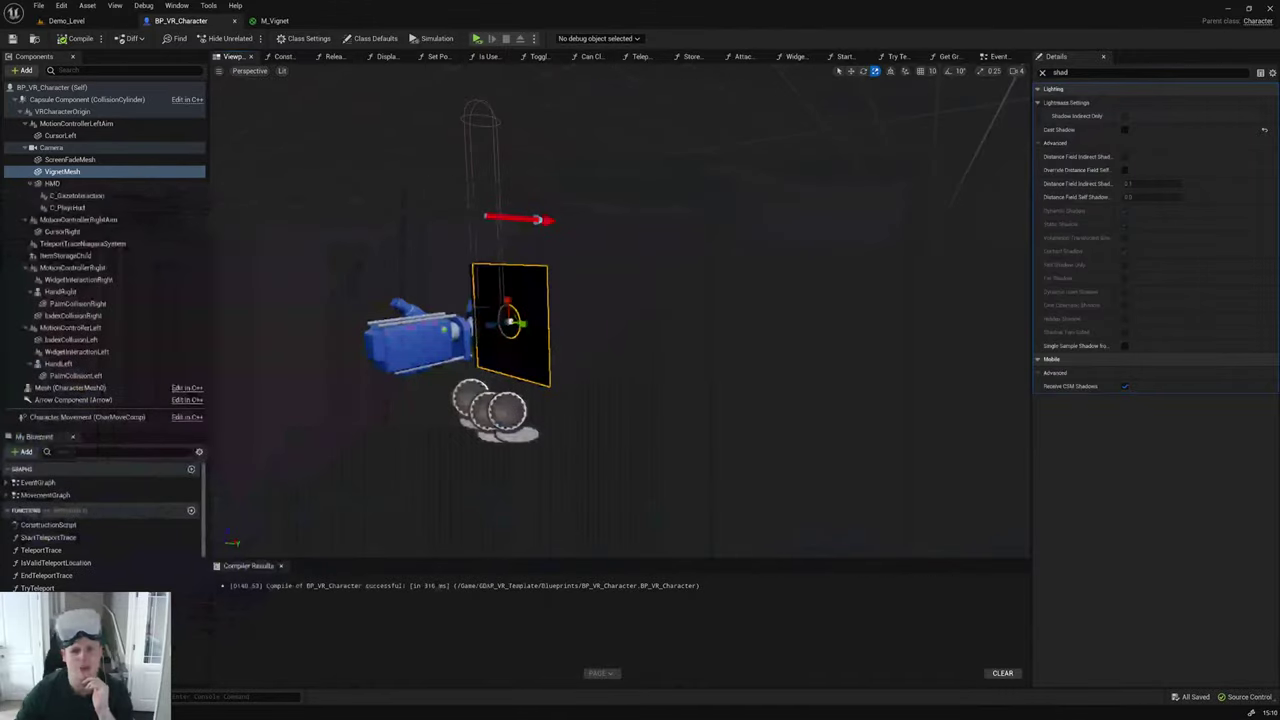
left_click(275, 20)
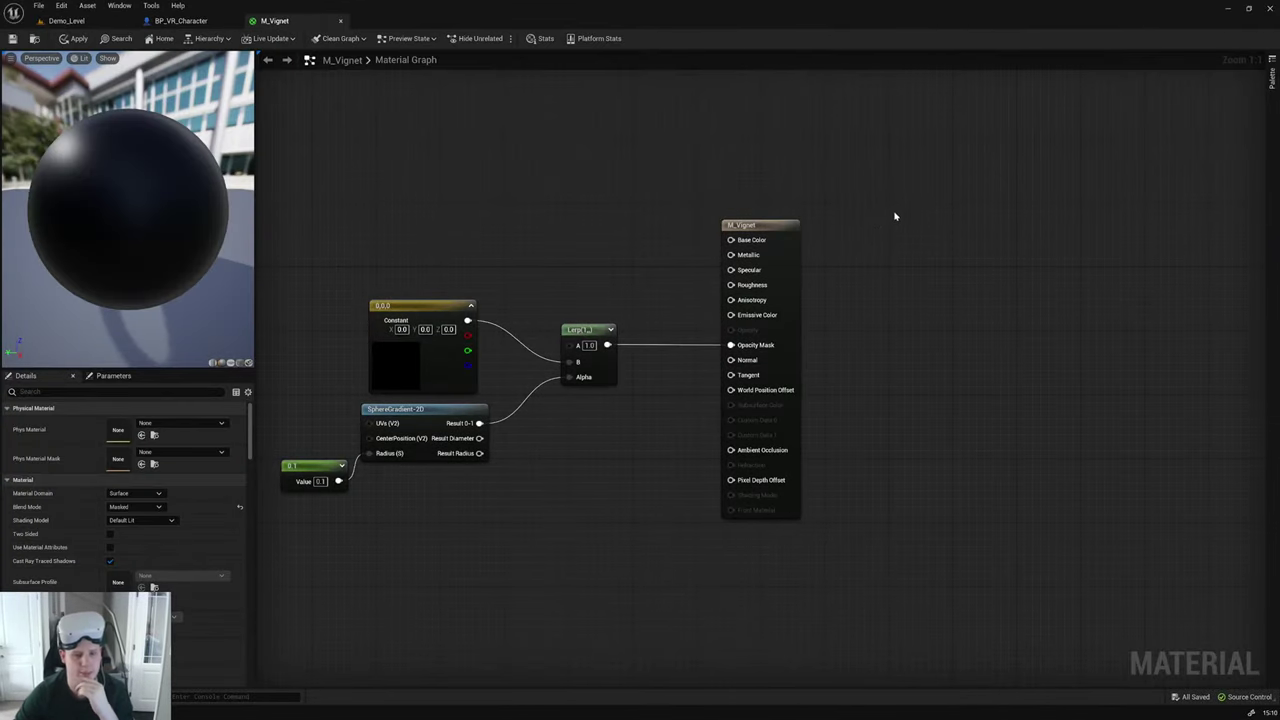
right_click_drag(509, 528, 686, 457)
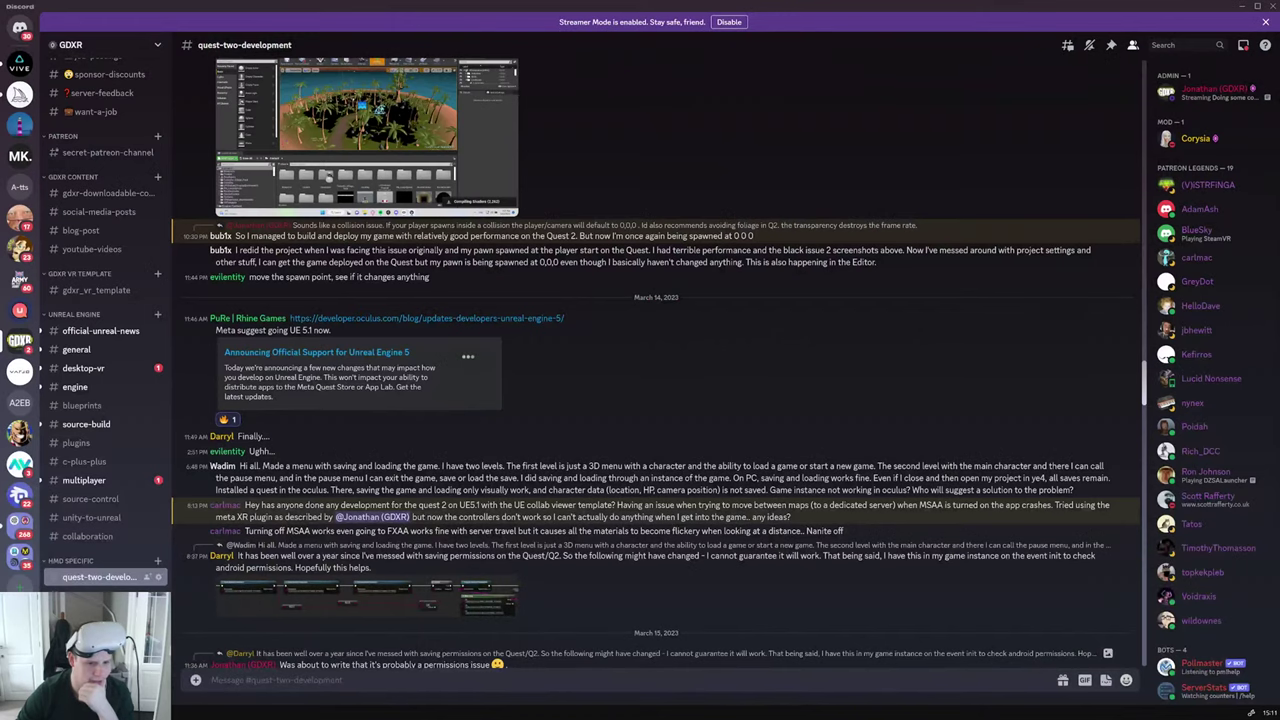
left_click(1241, 8)
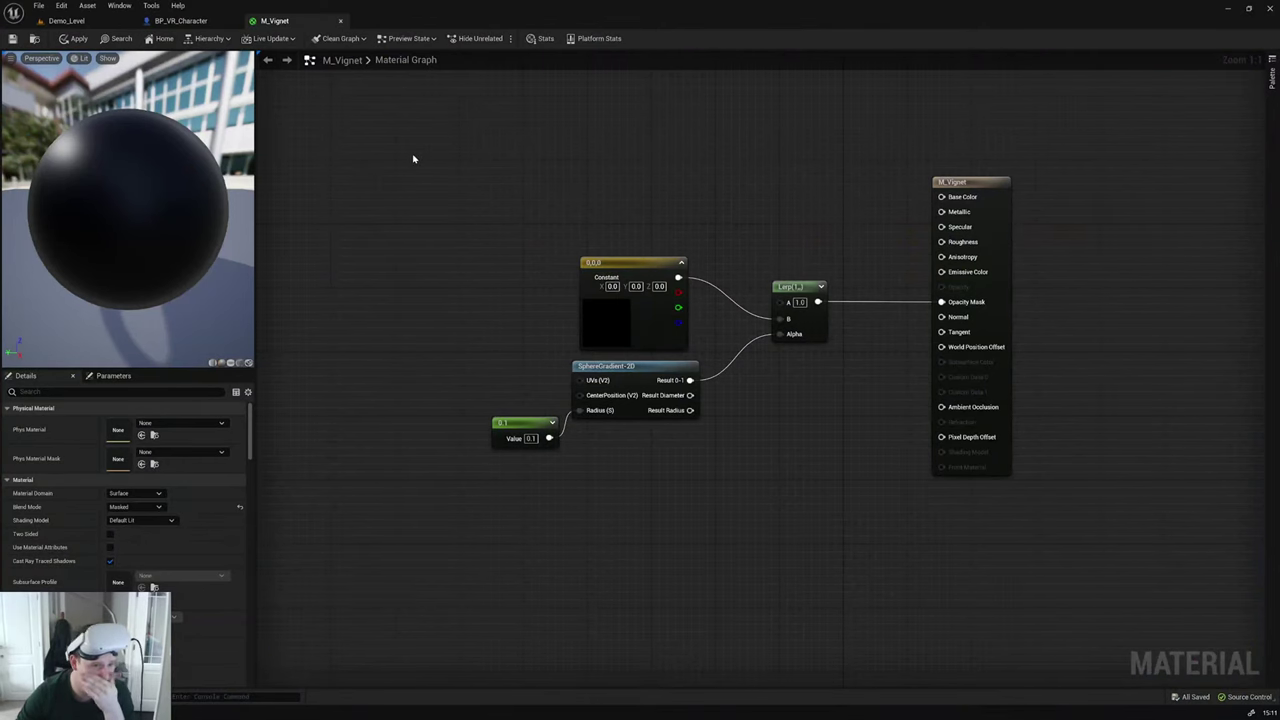
Step: Delete the VignetMesh component from BP_VR_Character's Components panel
left_click(180, 20)
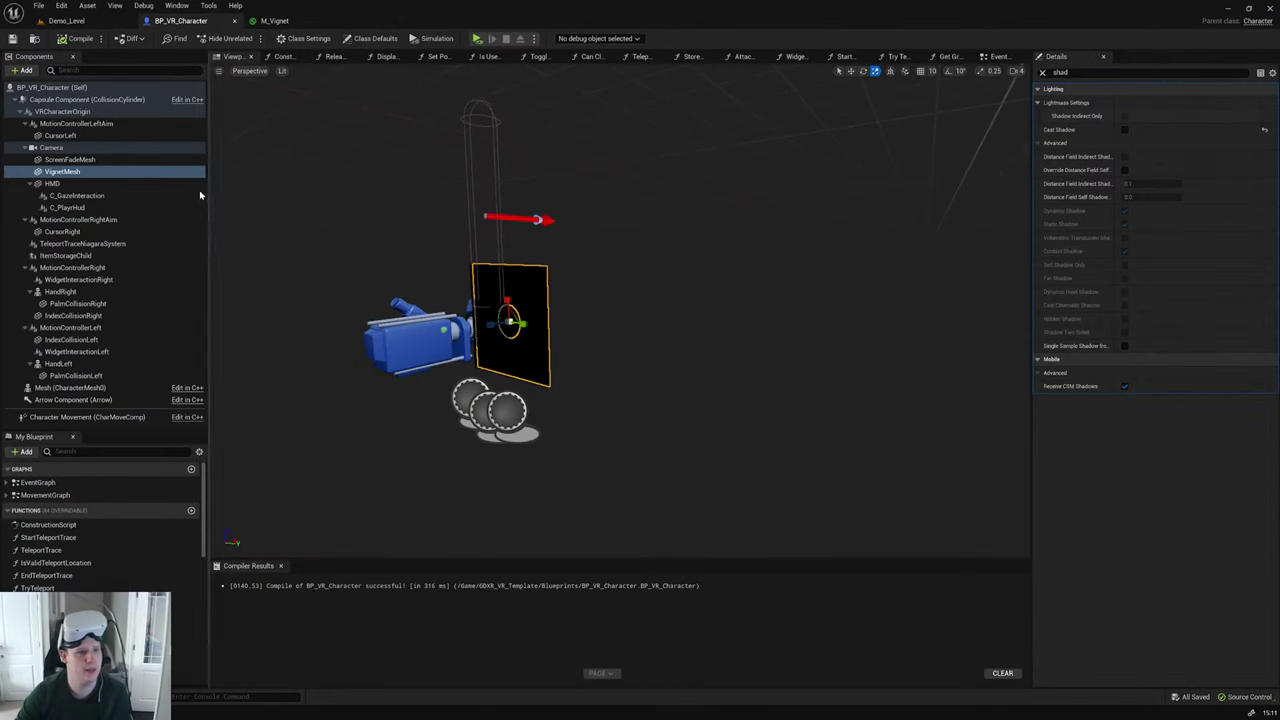
left_click(131, 160)
left_click(112, 171)
key("Delete")
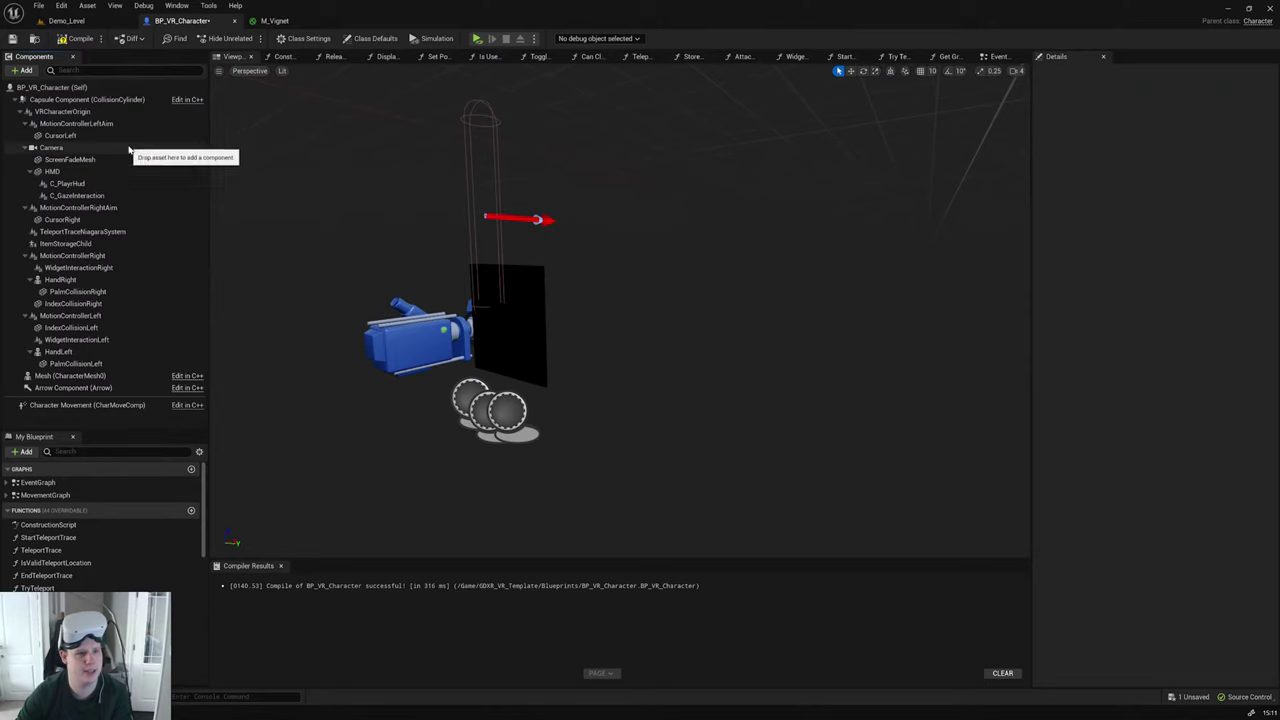
Step: Compile BP_VR_Character and switch to the M_Vignet material graph
left_click(76, 38)
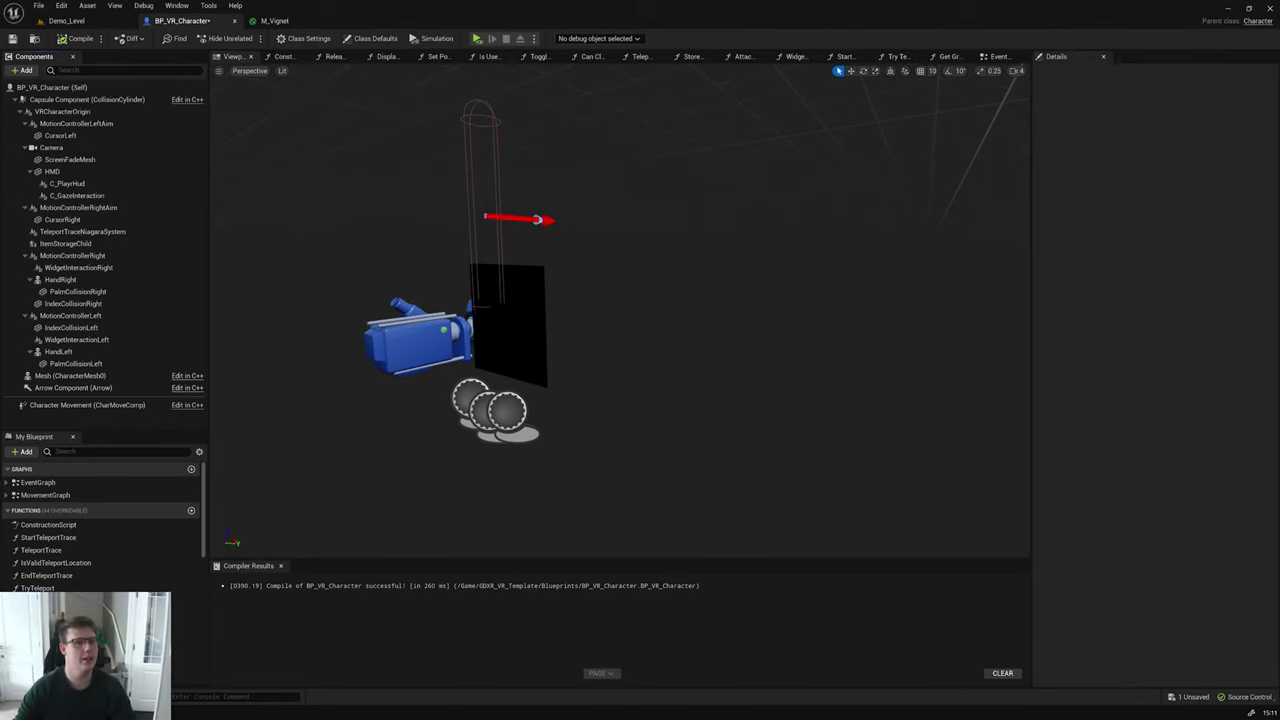
left_click(255, 20)
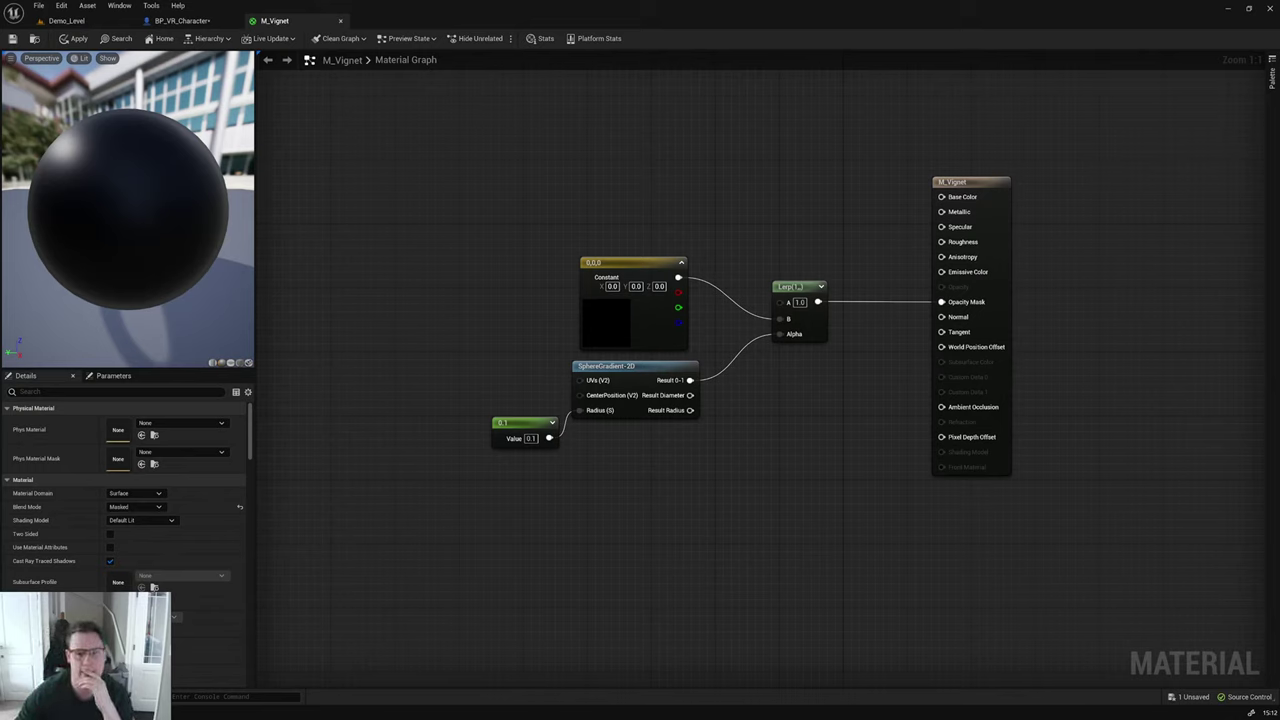
Step: Add a Sphere actor to Demo_Level from the Quick Add list
left_click(66, 20)
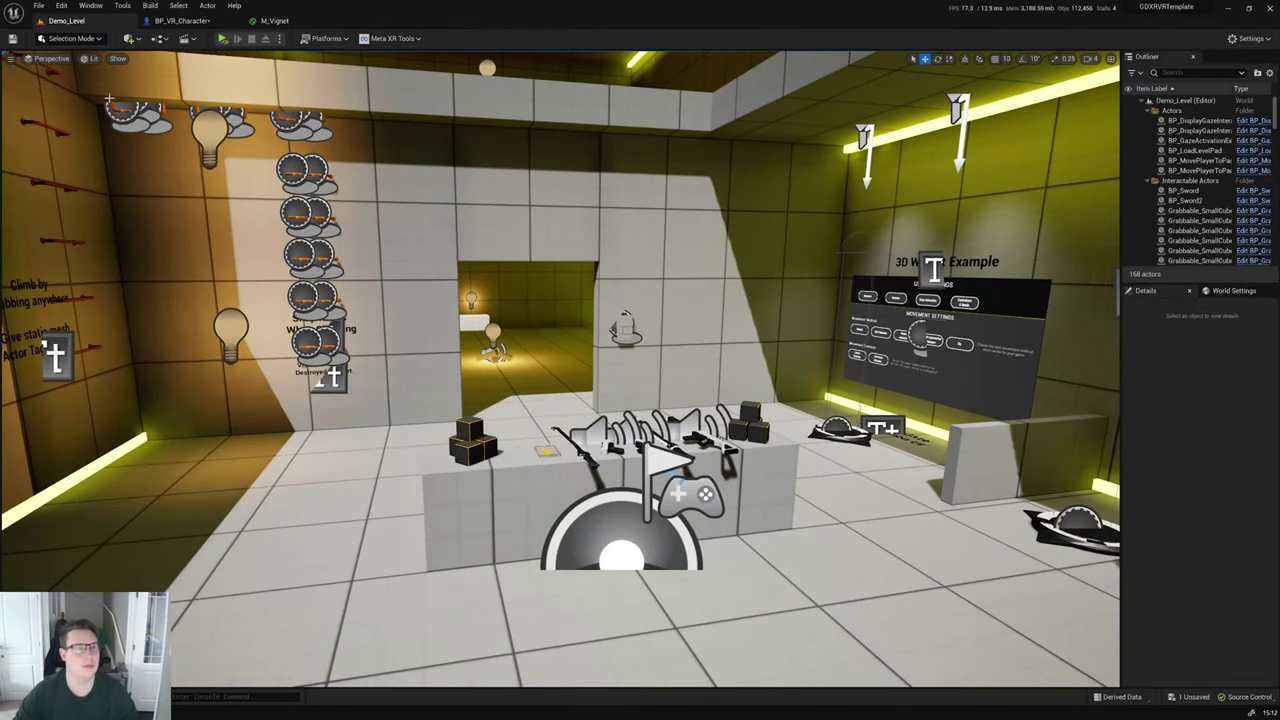
left_click(160, 38)
left_click(139, 39)
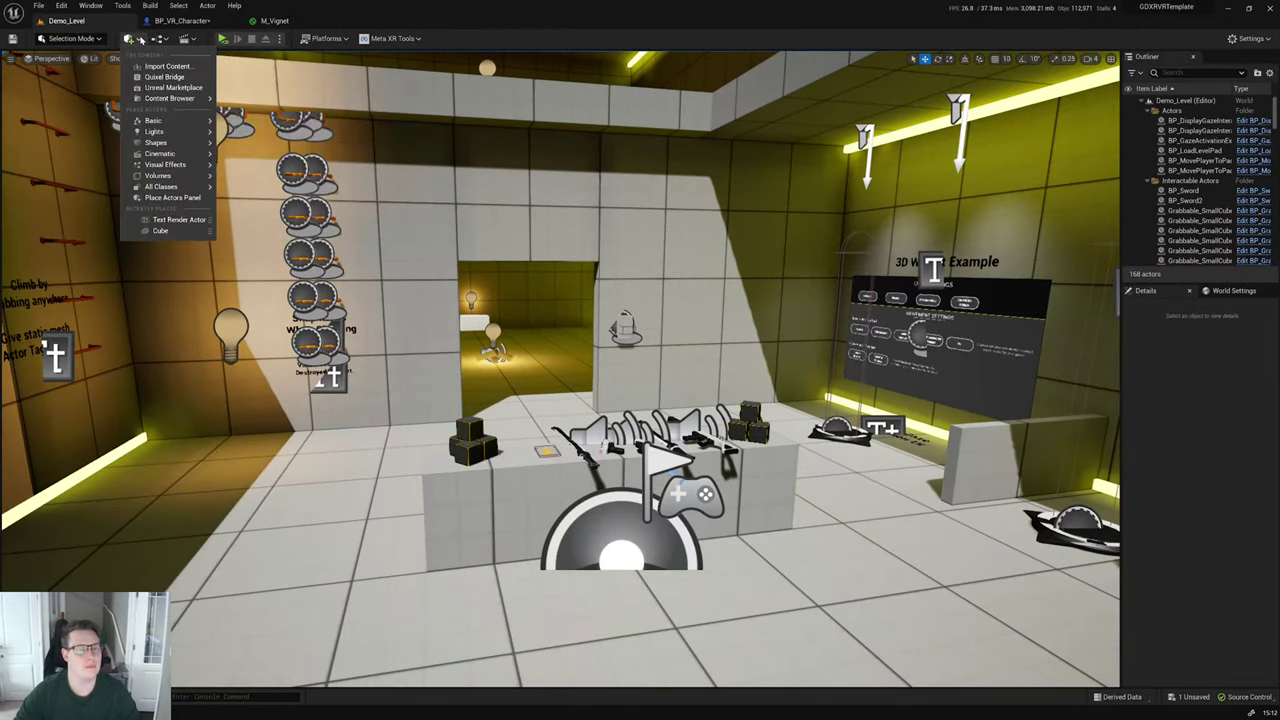
mouse_move(172, 137)
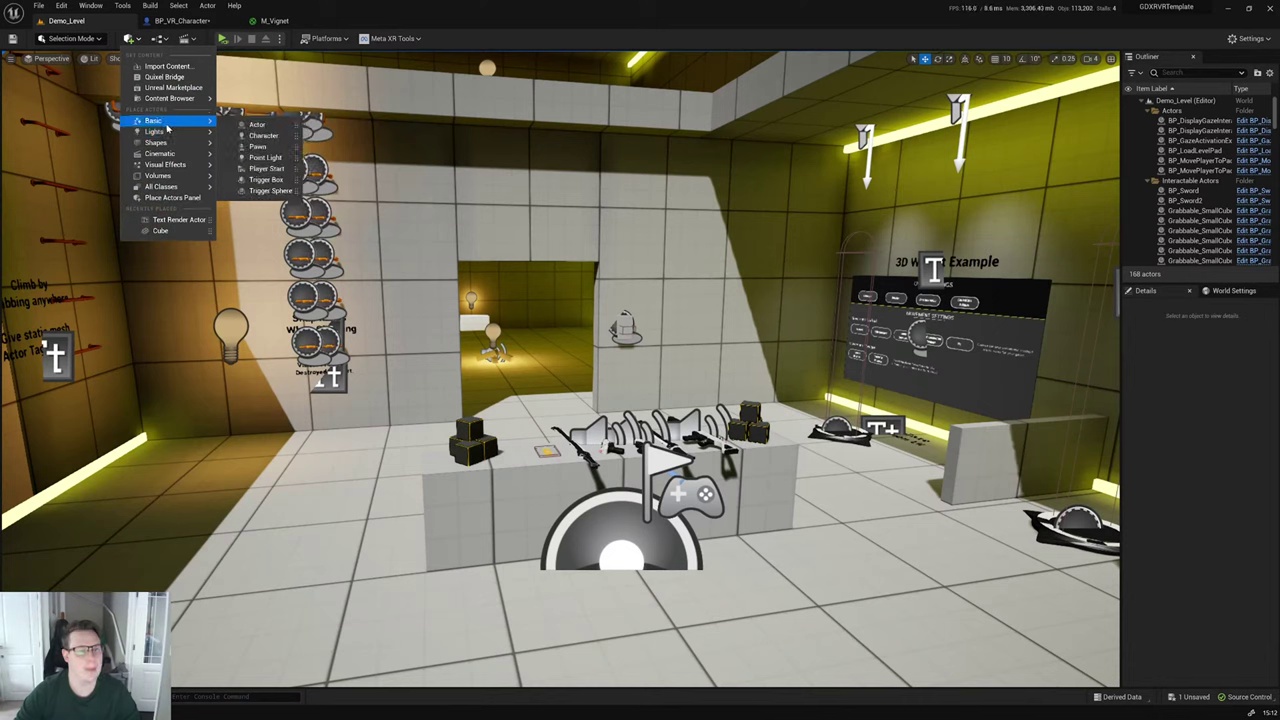
left_click(390, 375)
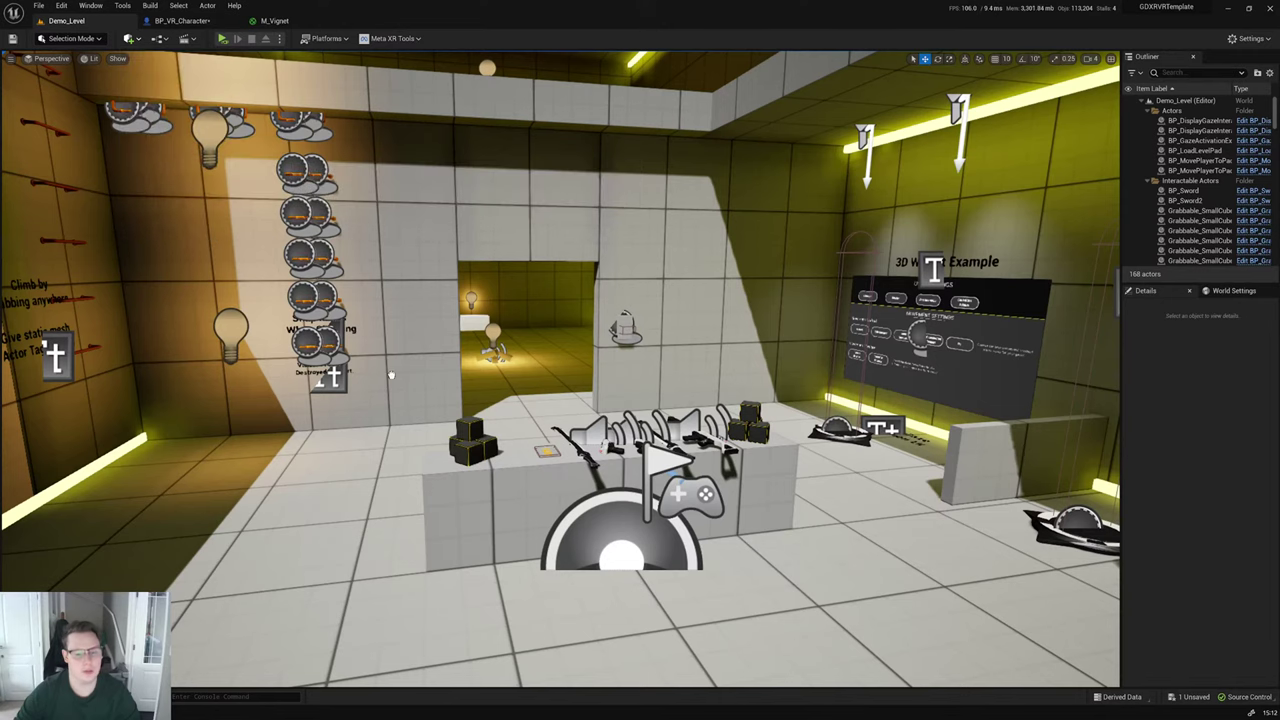
left_click_drag(390, 375, 343, 320)
Step: Drag M_Vignet from the Content Drawer onto the sphere and move the view closer
key("ctrl+space")
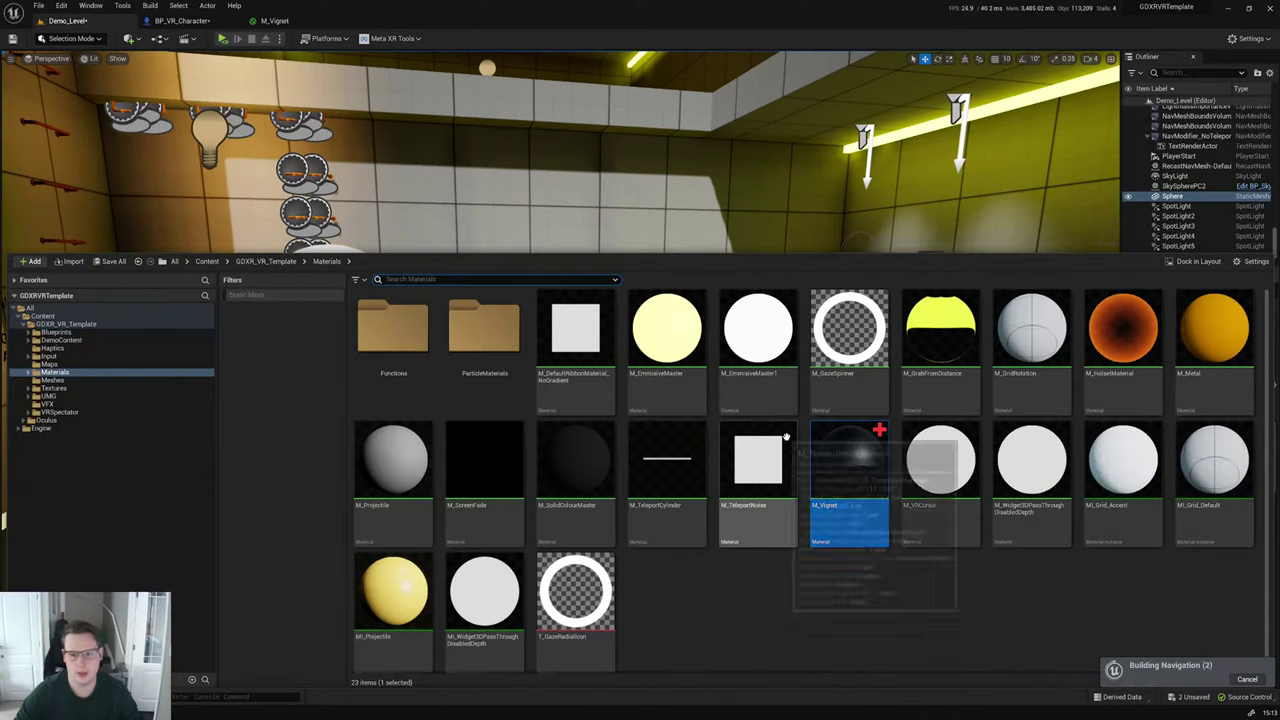
key("ctrl+space")
key("ctrl+space")
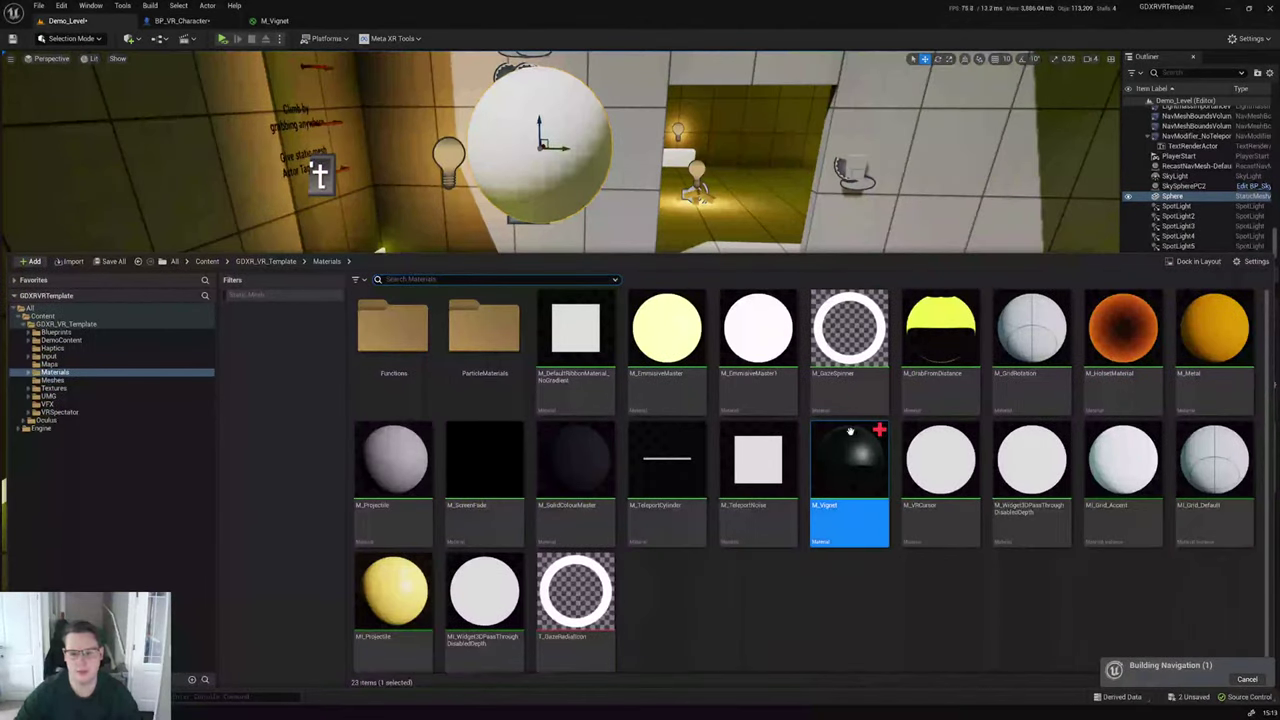
left_click_drag(849, 430, 560, 150)
right_click_drag(560, 150, 560, 100)
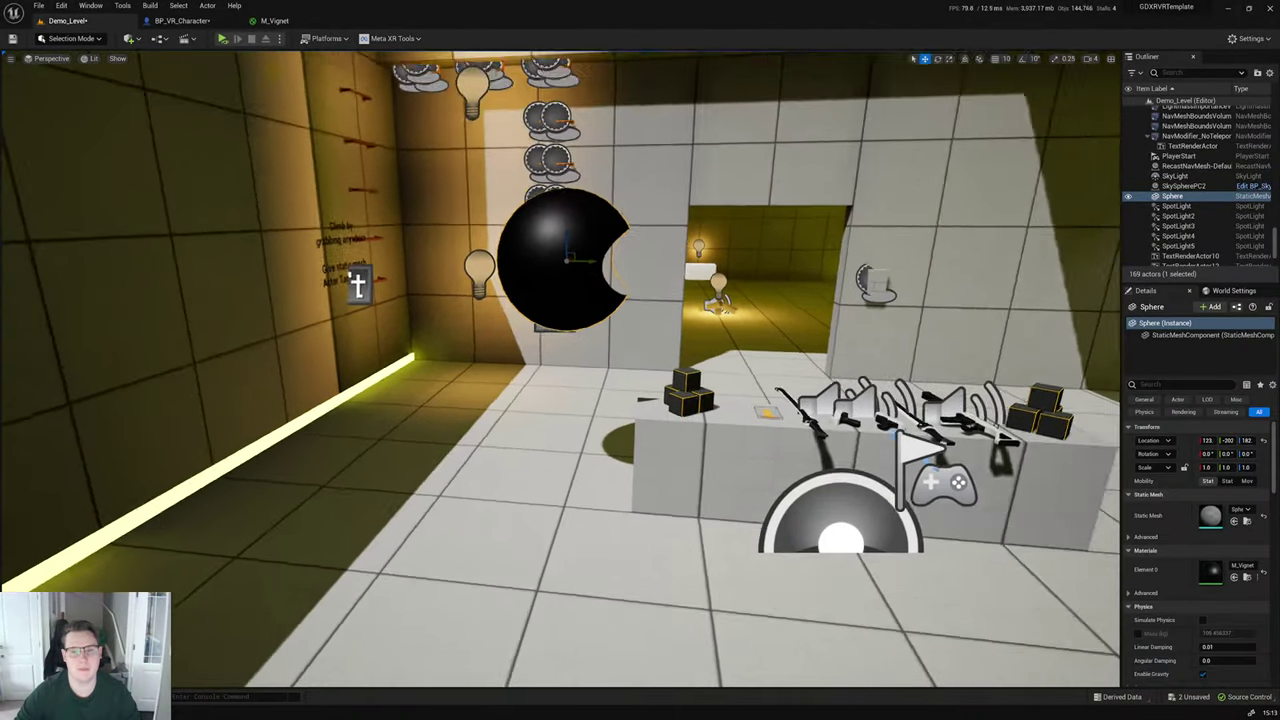
right_click_drag(560, 300, 540, 330)
Step: Add an Absolute World Position node in M_Vignet and wire it into the Lerp Alpha
left_click(268, 21)
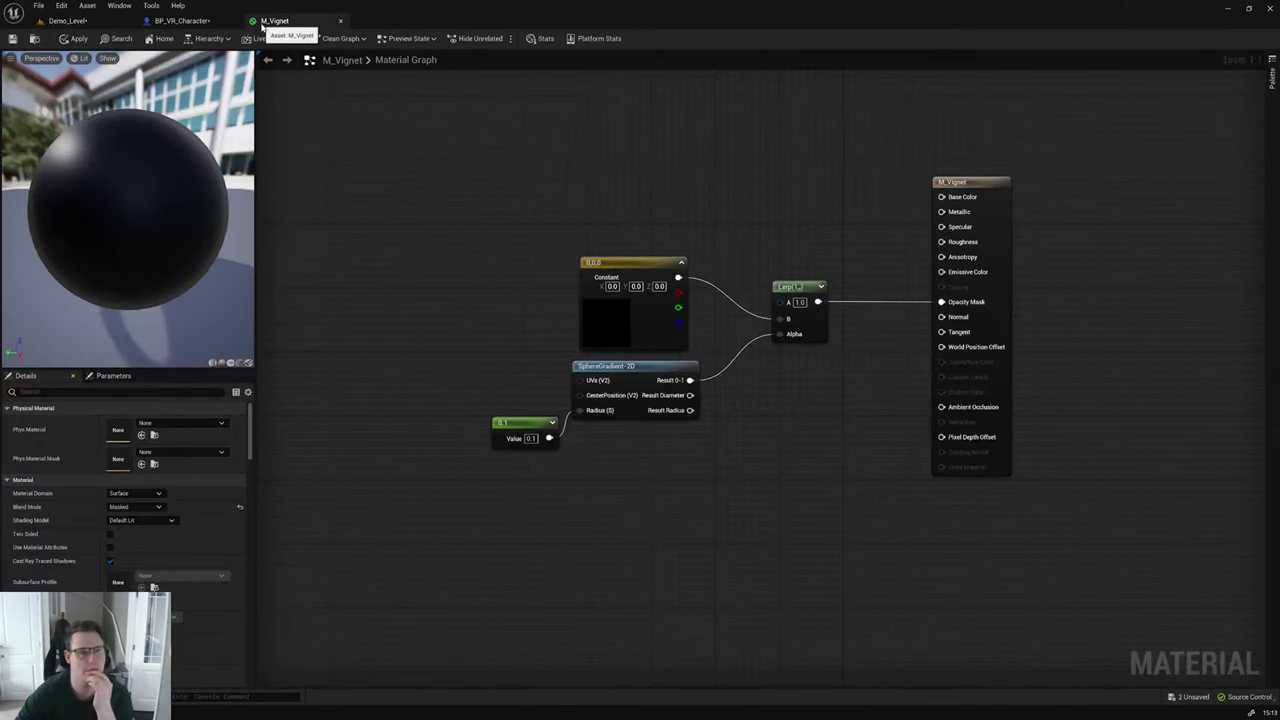
right_click(671, 487)
type("get world")
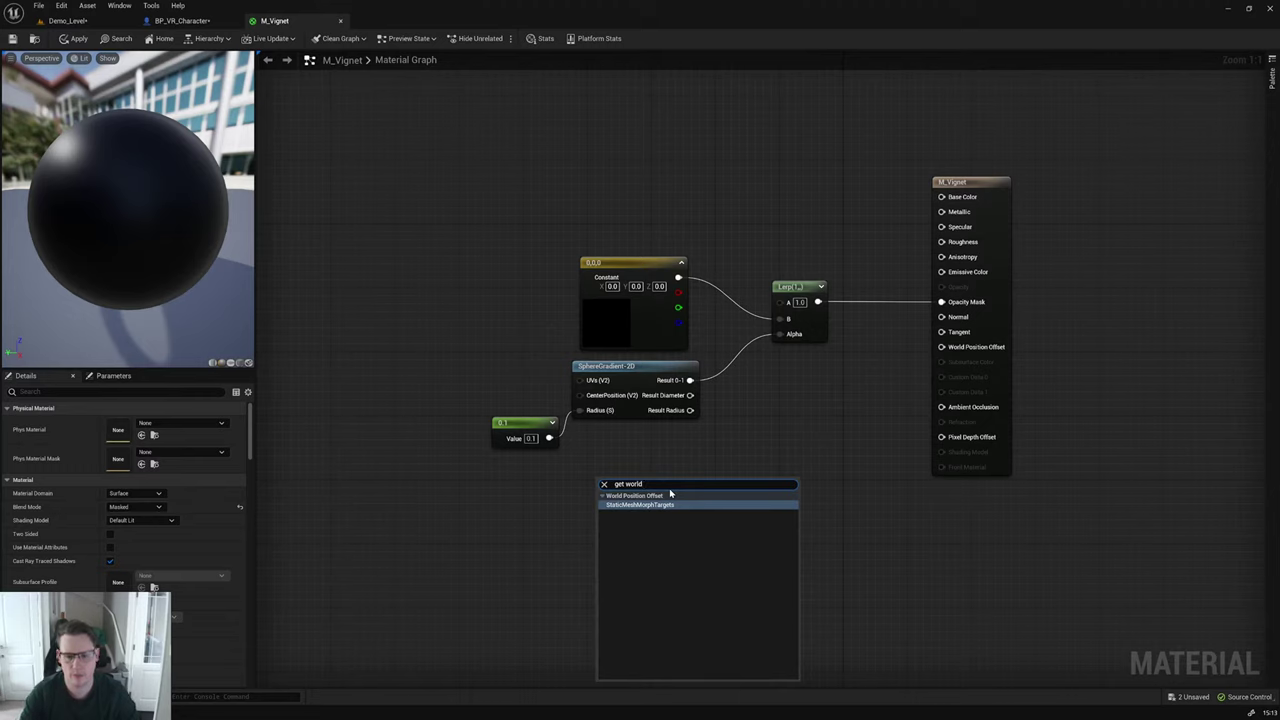
key("BackSpace")
key("BackSpace")
key("BackSpace")
key("BackSpace")
key("BackSpace")
key("BackSpace")
key("BackSpace")
key("BackSpace")
key("BackSpace")
type("world")
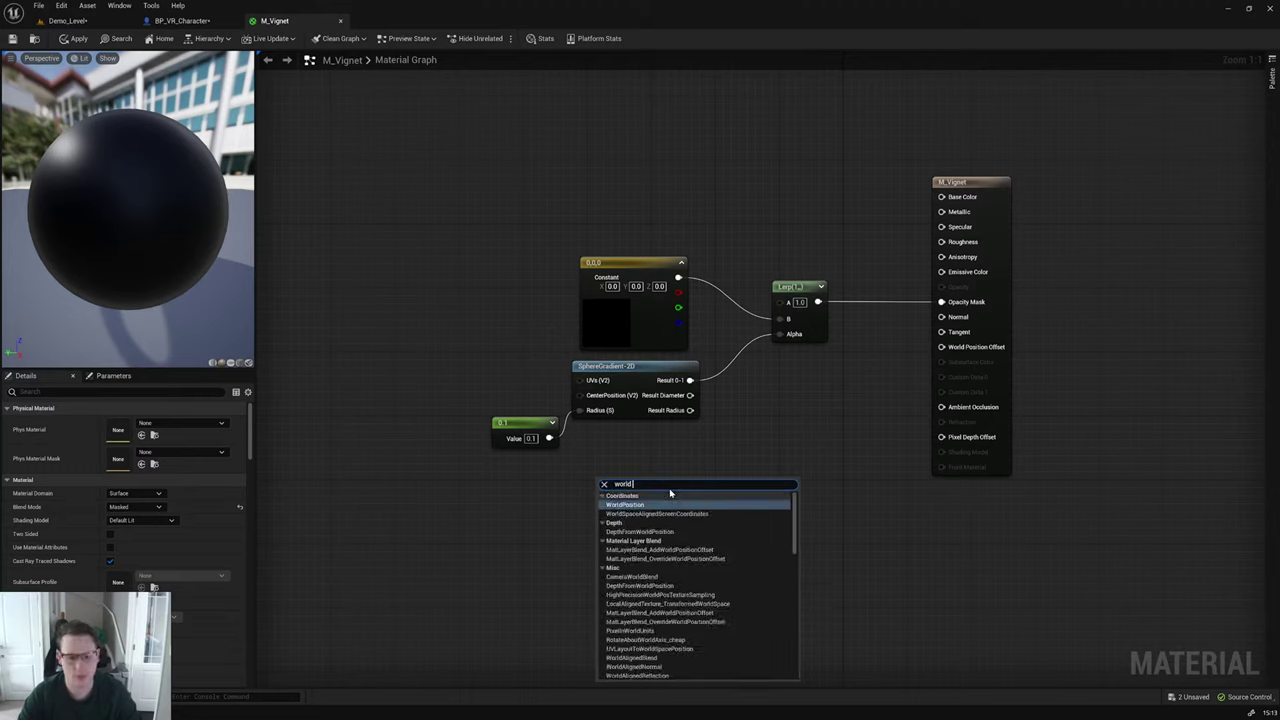
key("Return")
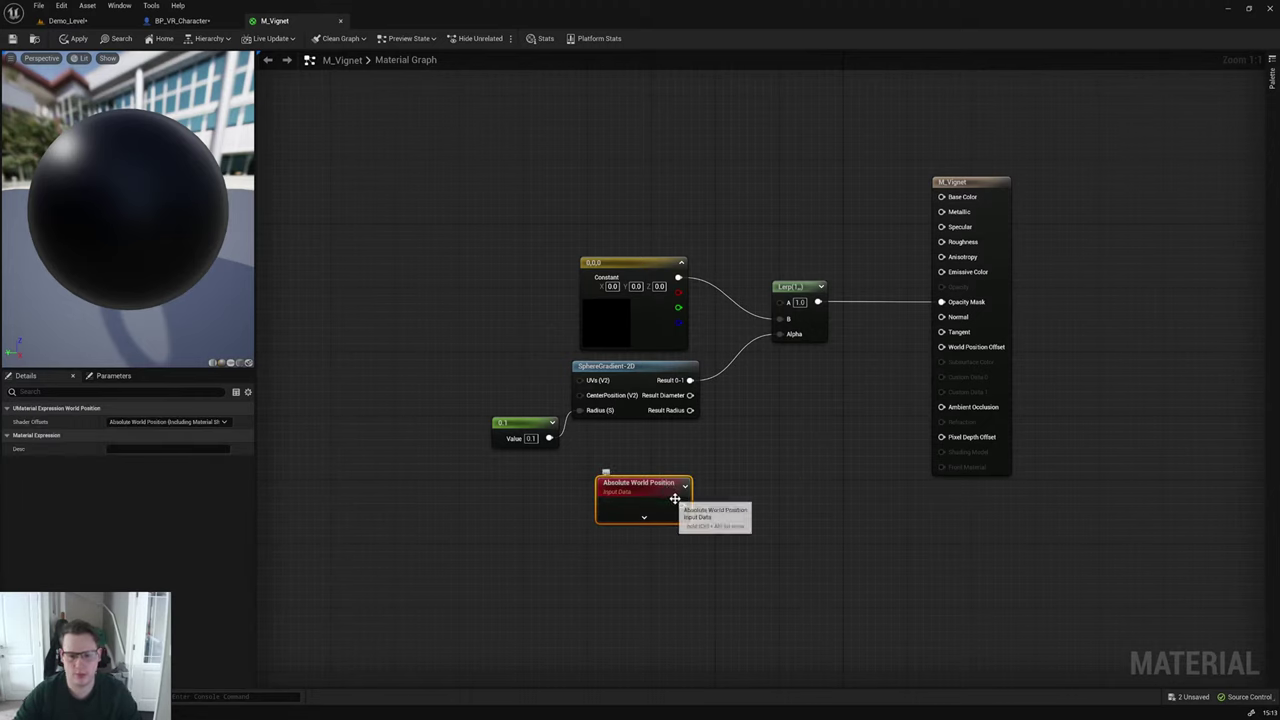
left_click_drag(680, 505, 780, 334)
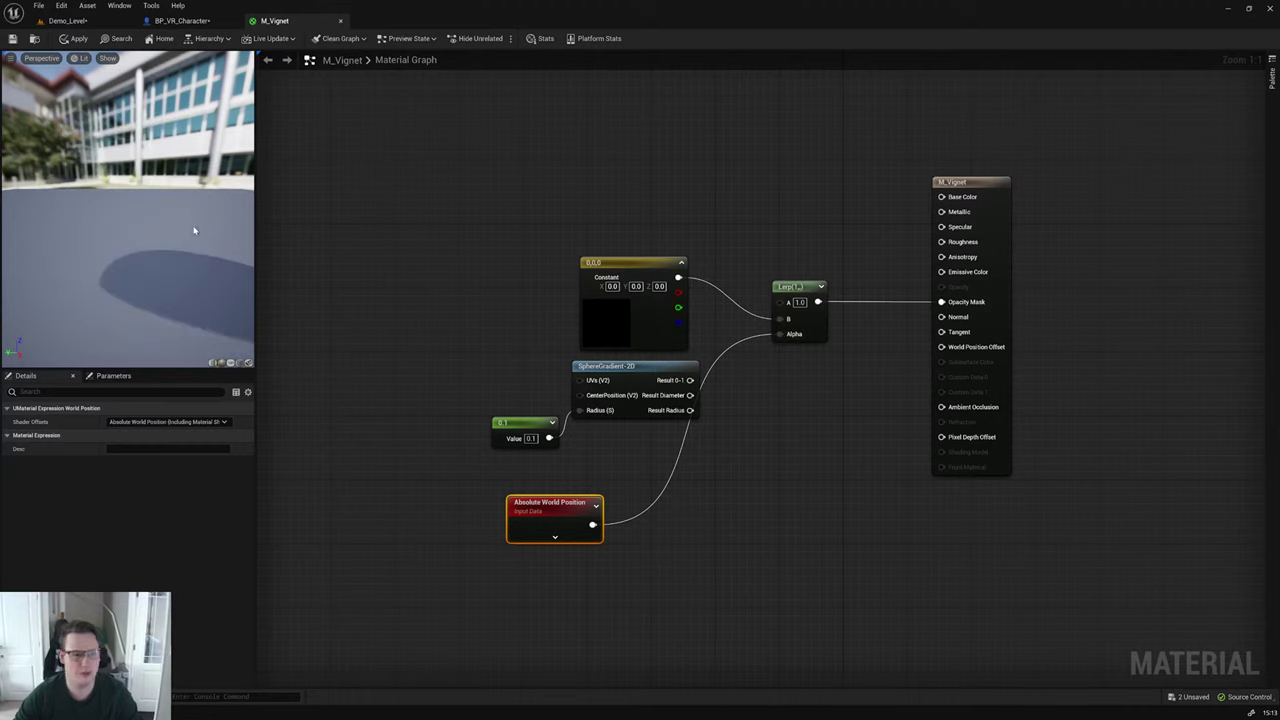
left_click_drag(194, 229, 200, 230)
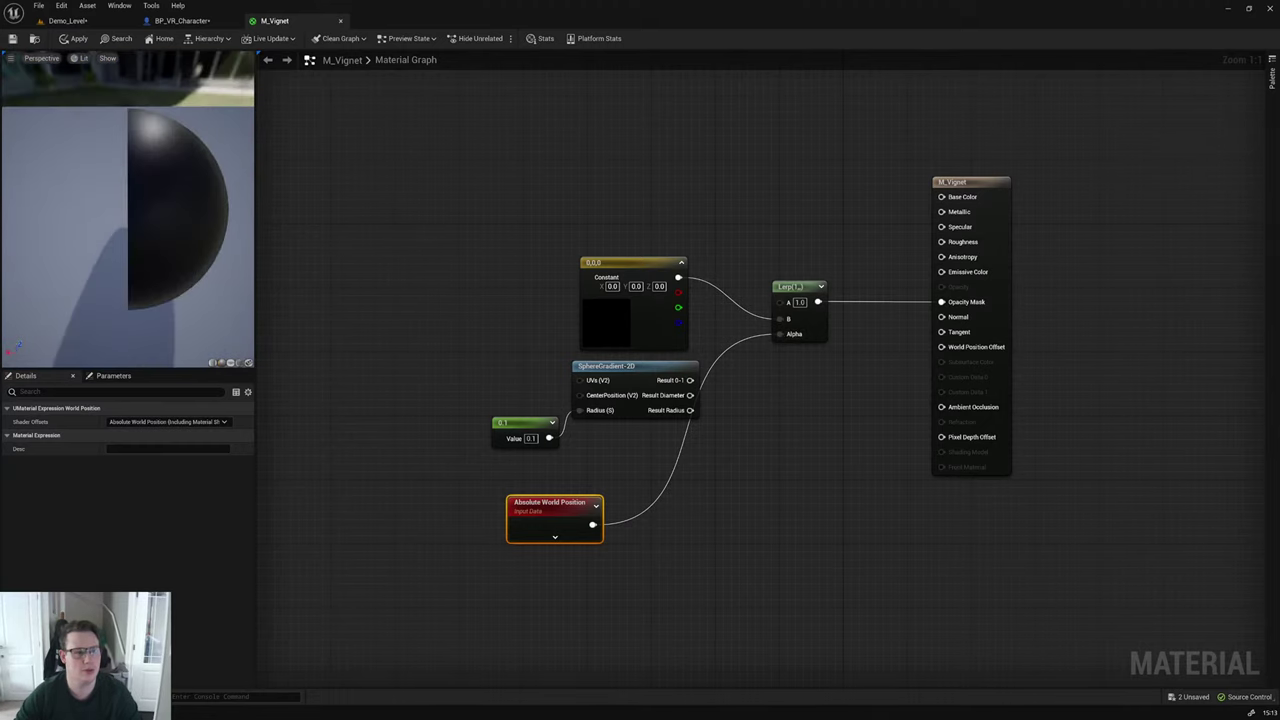
Step: Apply the material and look at the sphere in Demo_Level
left_click(78, 38)
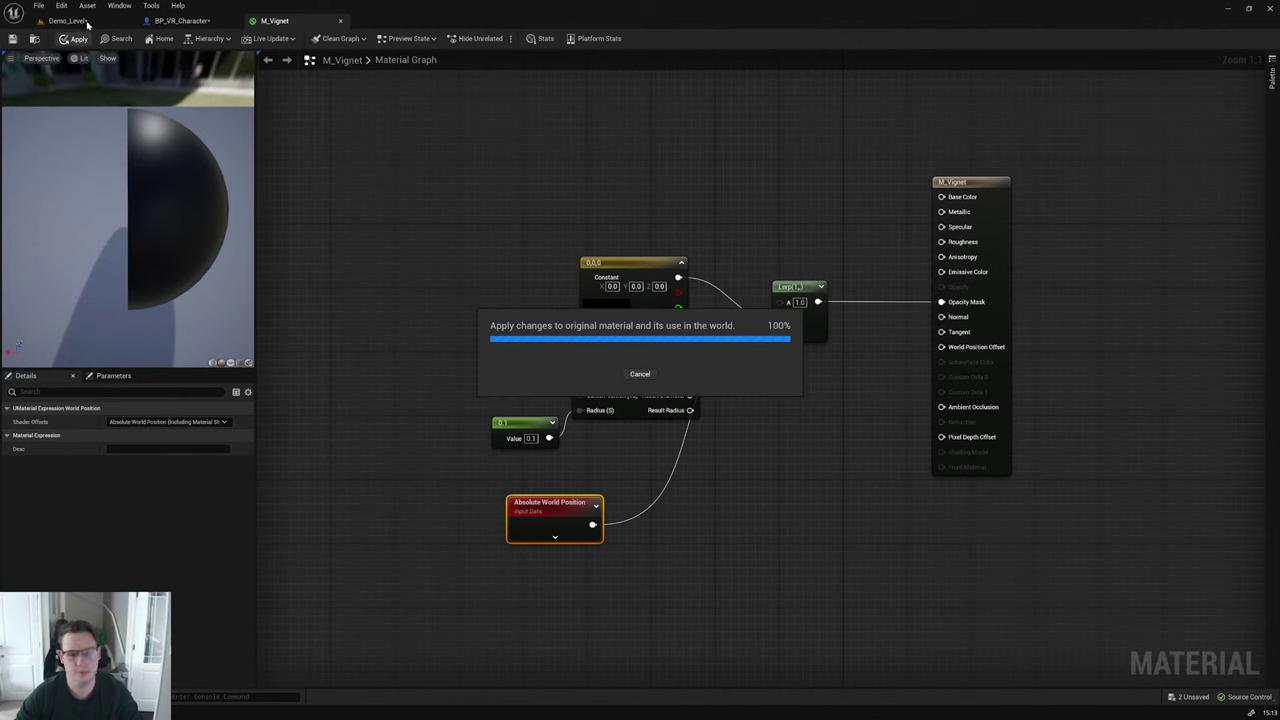
left_click(67, 20)
right_click_drag(594, 294, 600, 296)
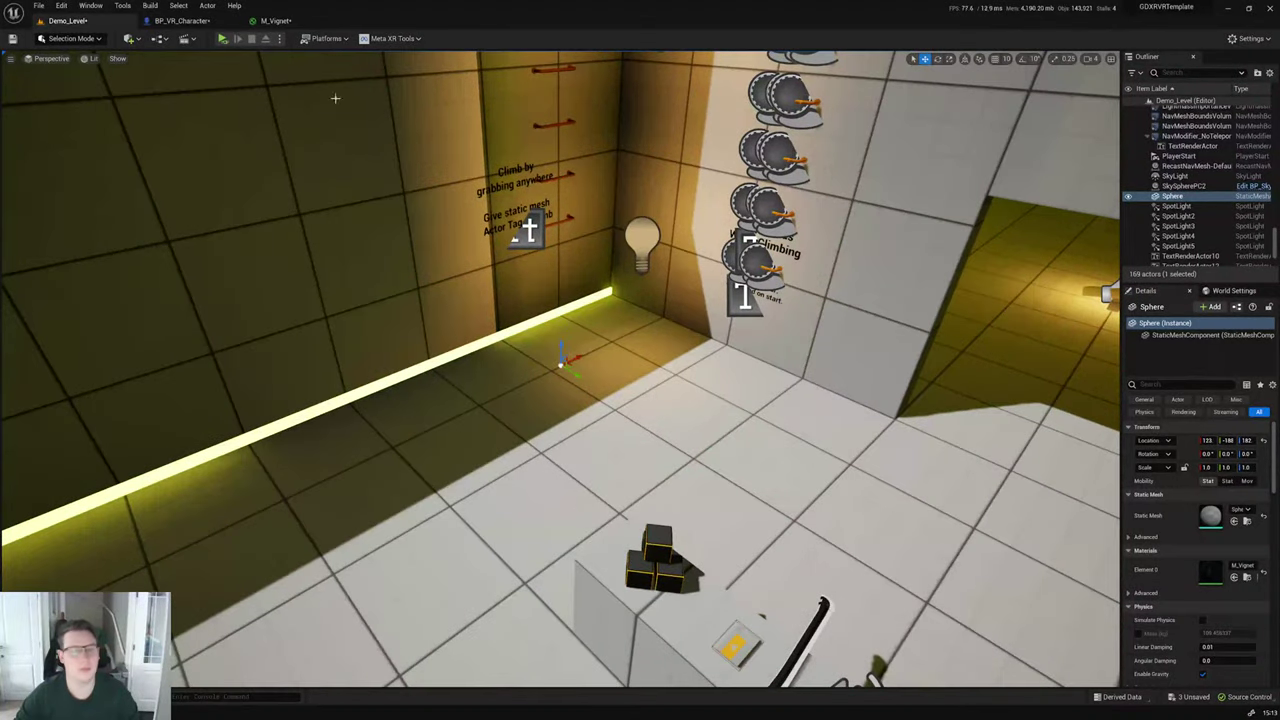
Step: Delete the SphereGradient-2D and 0.1 nodes from M_Vignet and reposition Absolute World Position
left_click(275, 20)
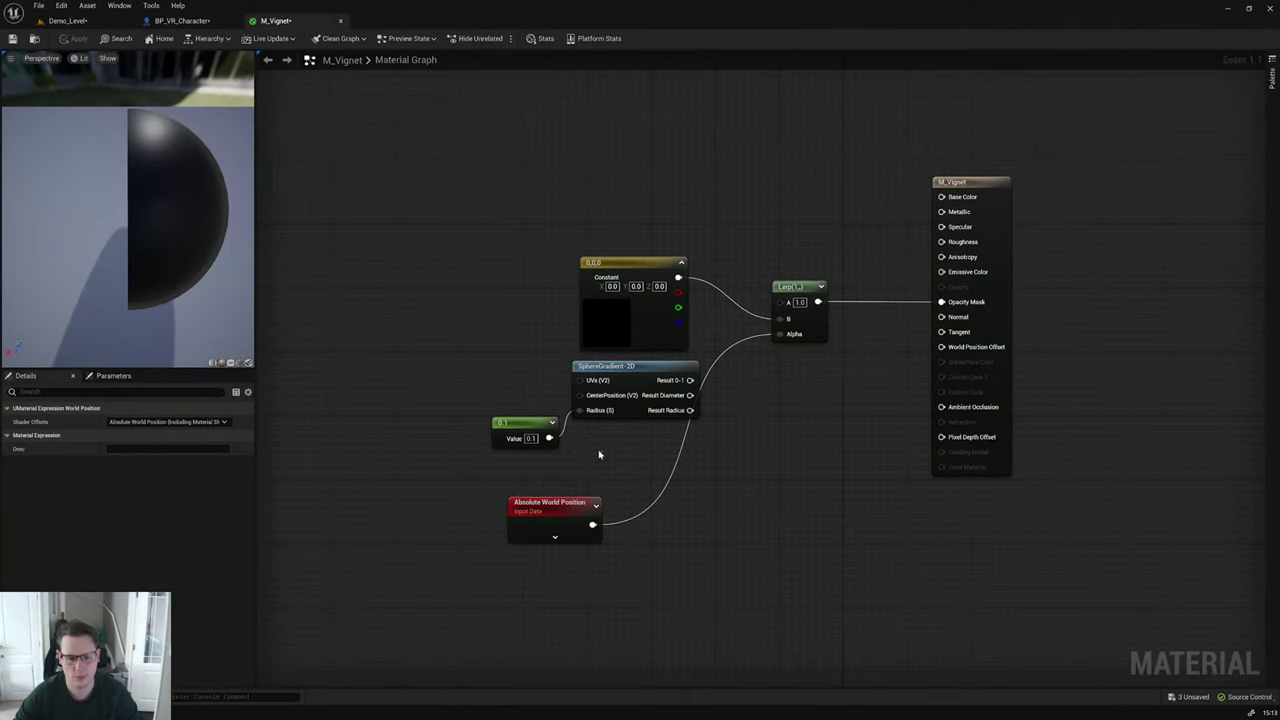
left_click_drag(545, 395, 605, 458)
key("Delete")
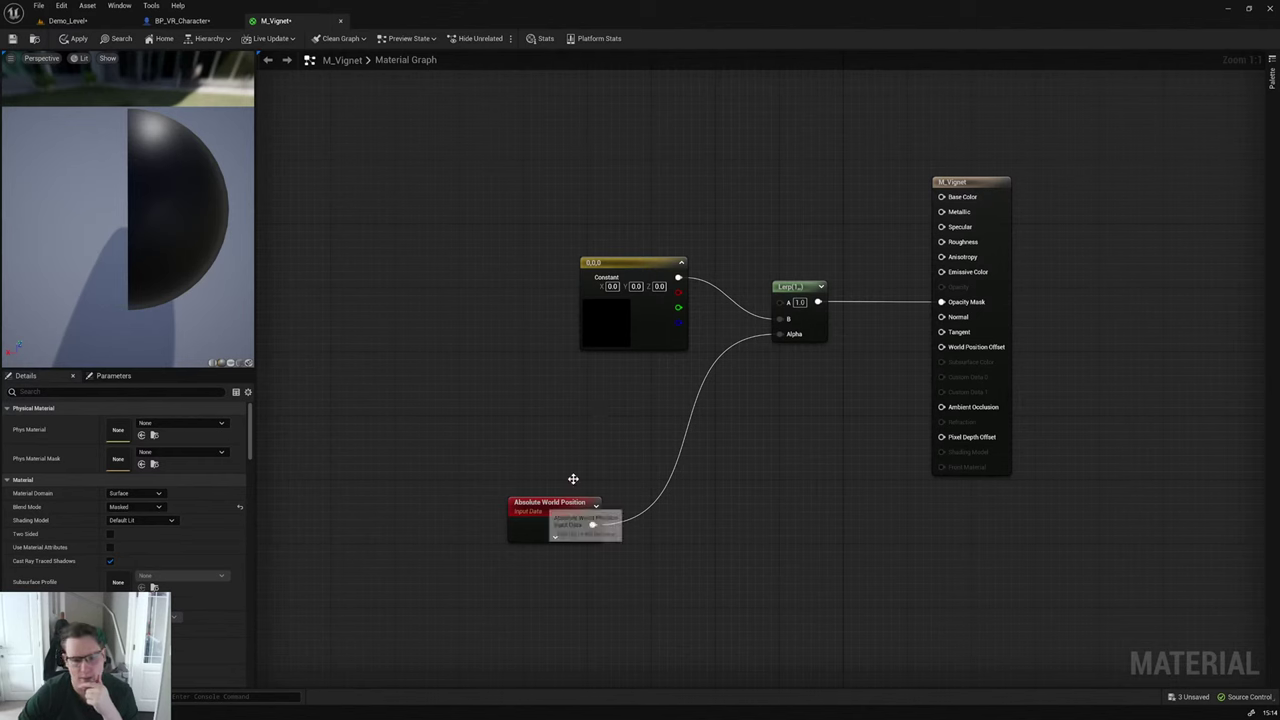
left_click_drag(552, 504, 637, 368)
Step: Delete the test sphere from Demo_Level
left_click(82, 20)
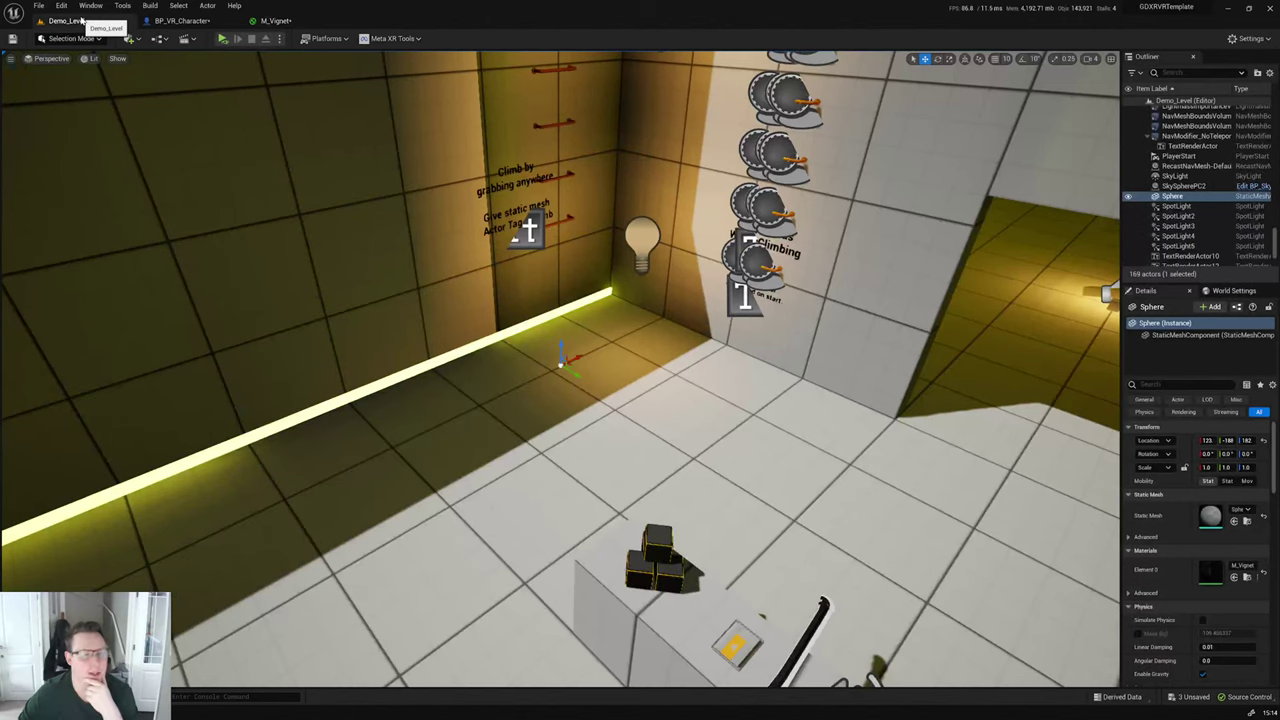
scroll(737, 329, "up", 5)
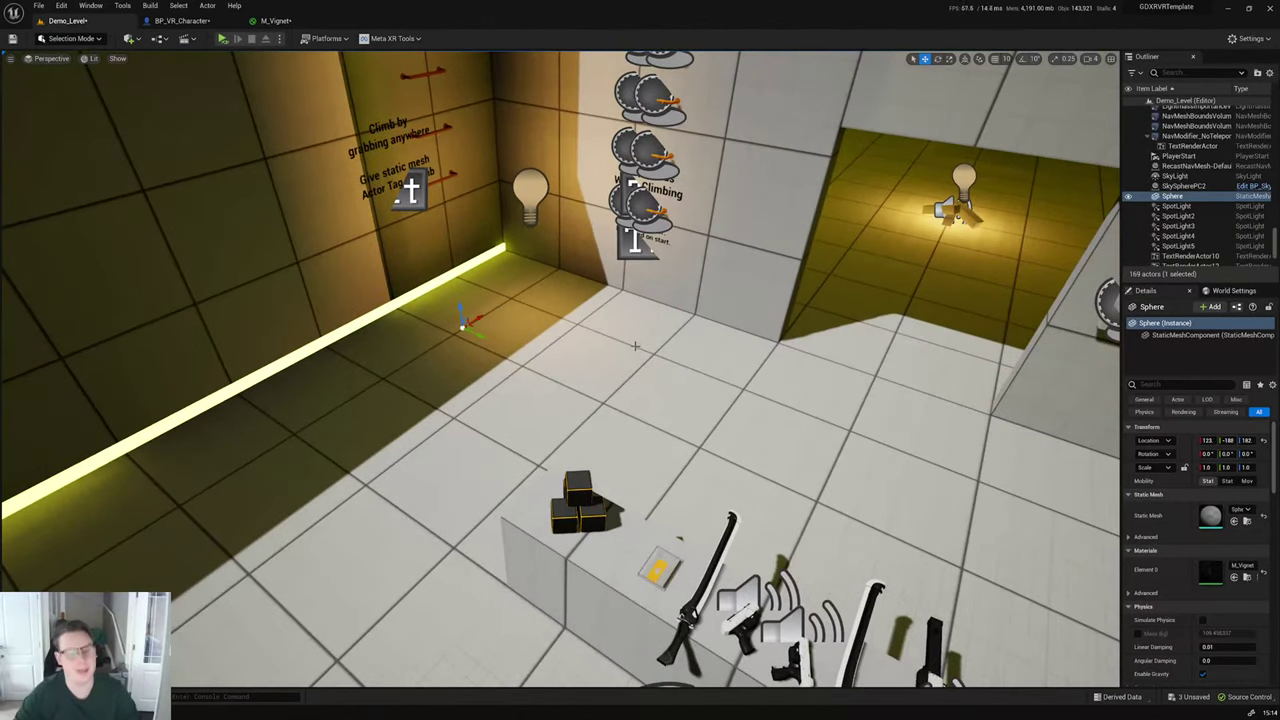
key("Delete")
key("ctrl+space")
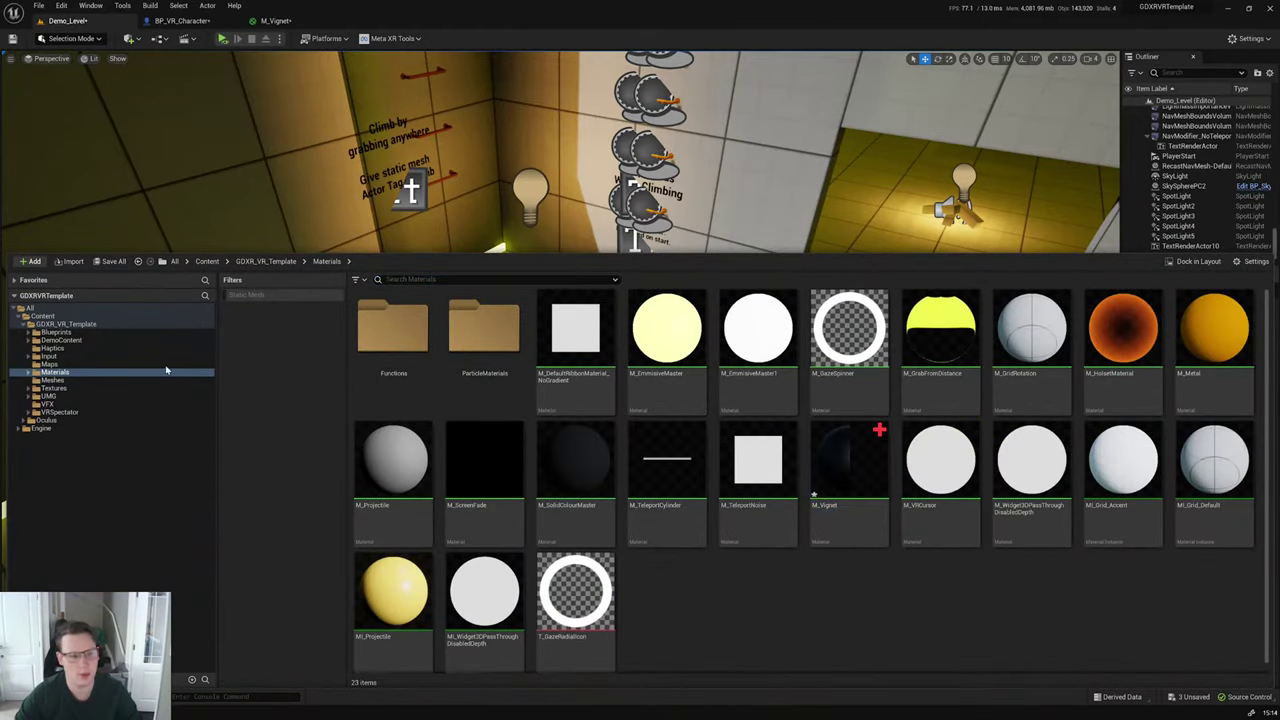
Step: Create an Actor-based blueprint named BP_Vignett in the Blueprints folder
left_click(89, 332)
left_click(413, 345)
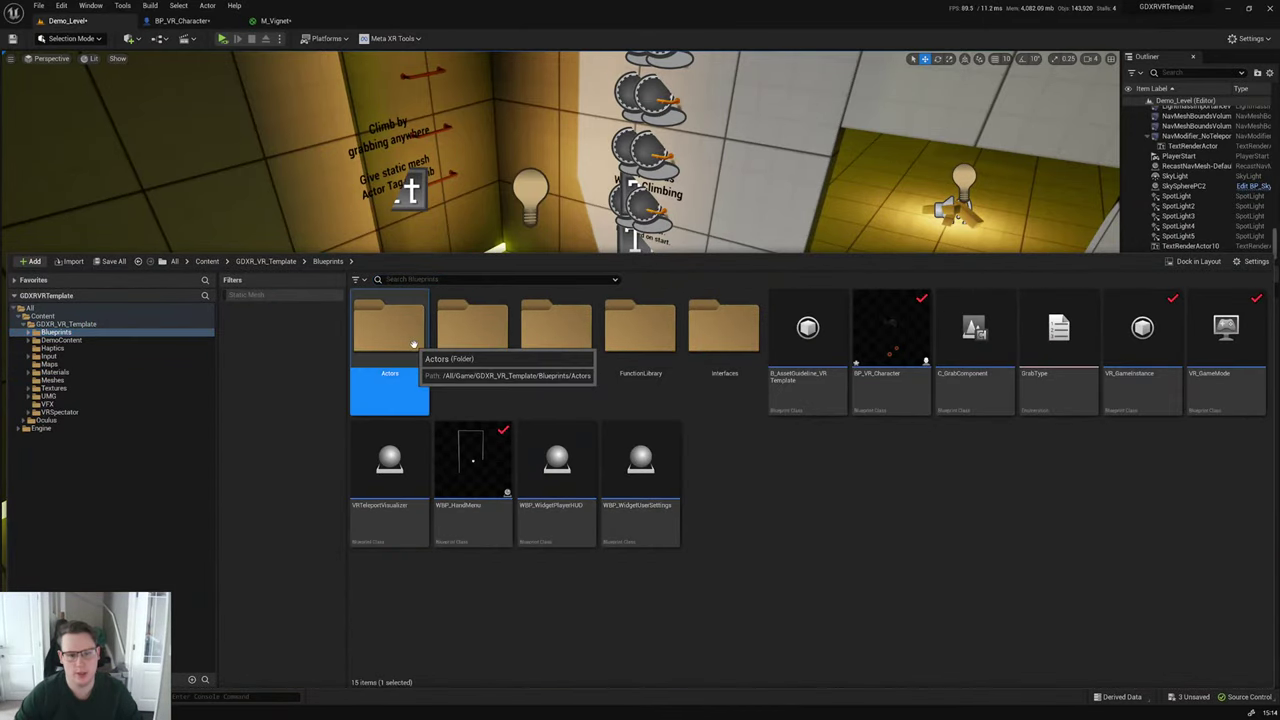
double_click(413, 345)
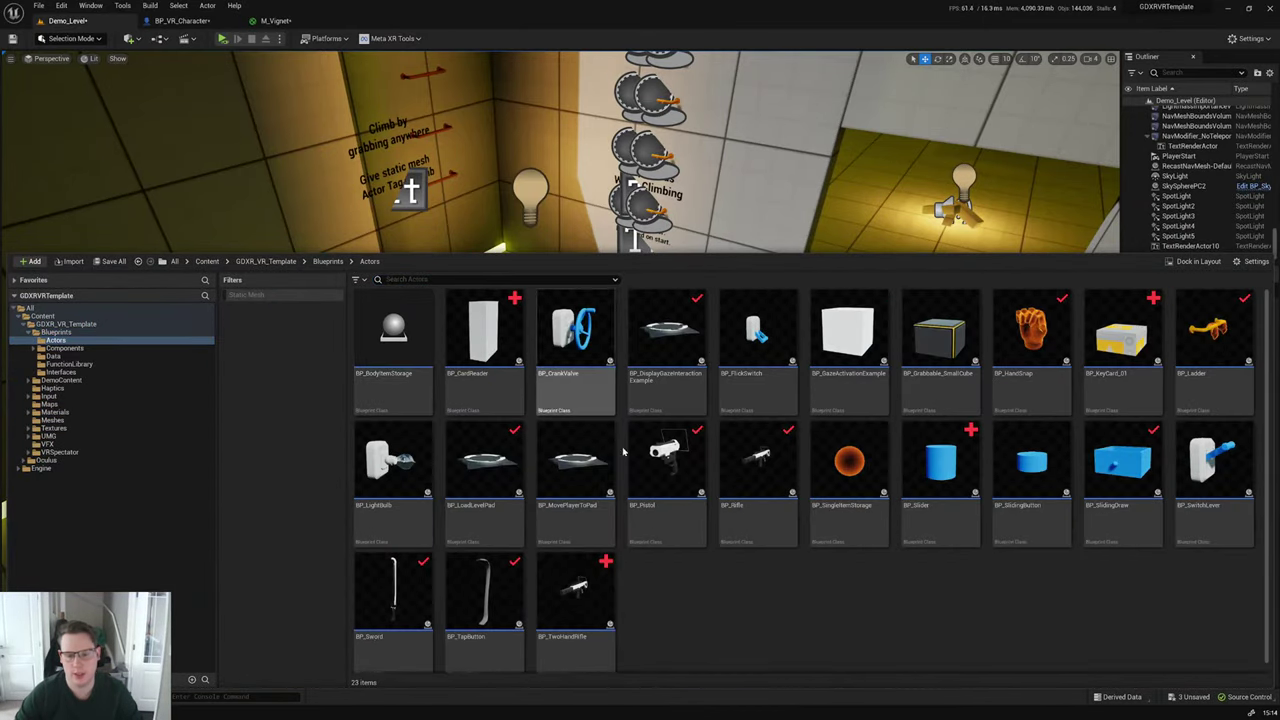
left_click(328, 261)
right_click(830, 490)
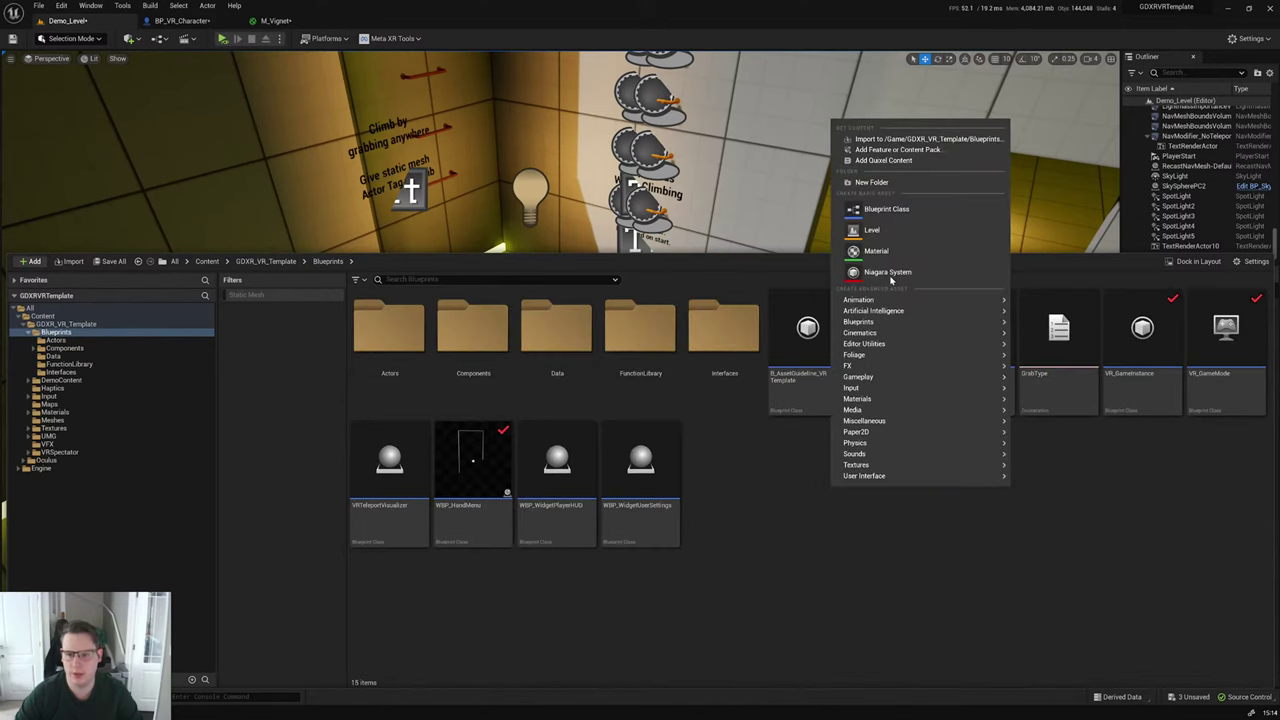
left_click(870, 226)
left_click(530, 258)
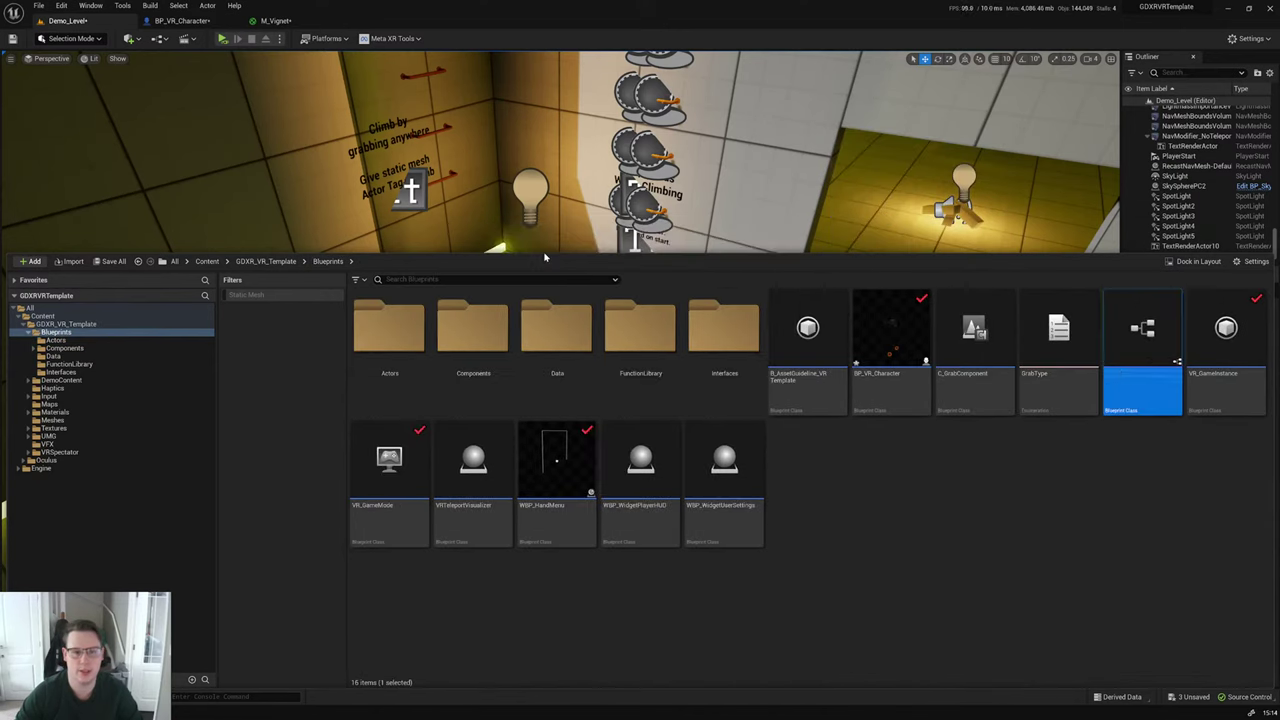
type("BP_Vignett")
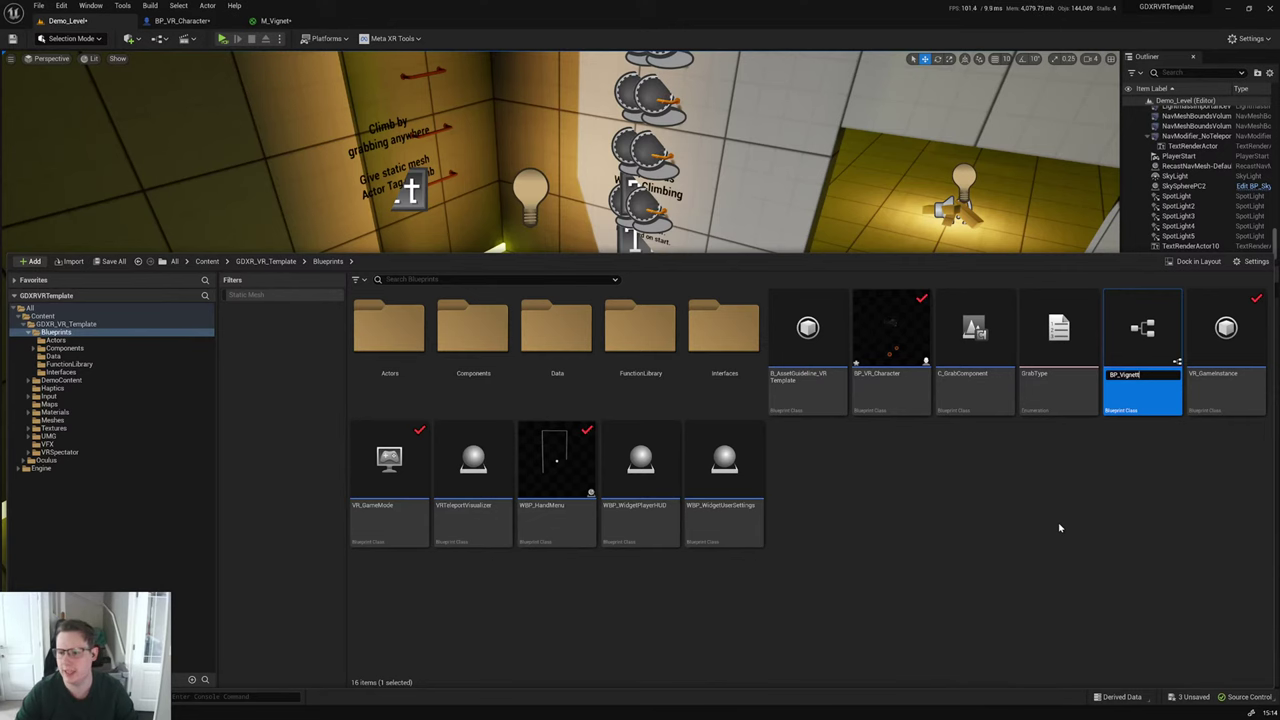
key("Return")
key("Return")
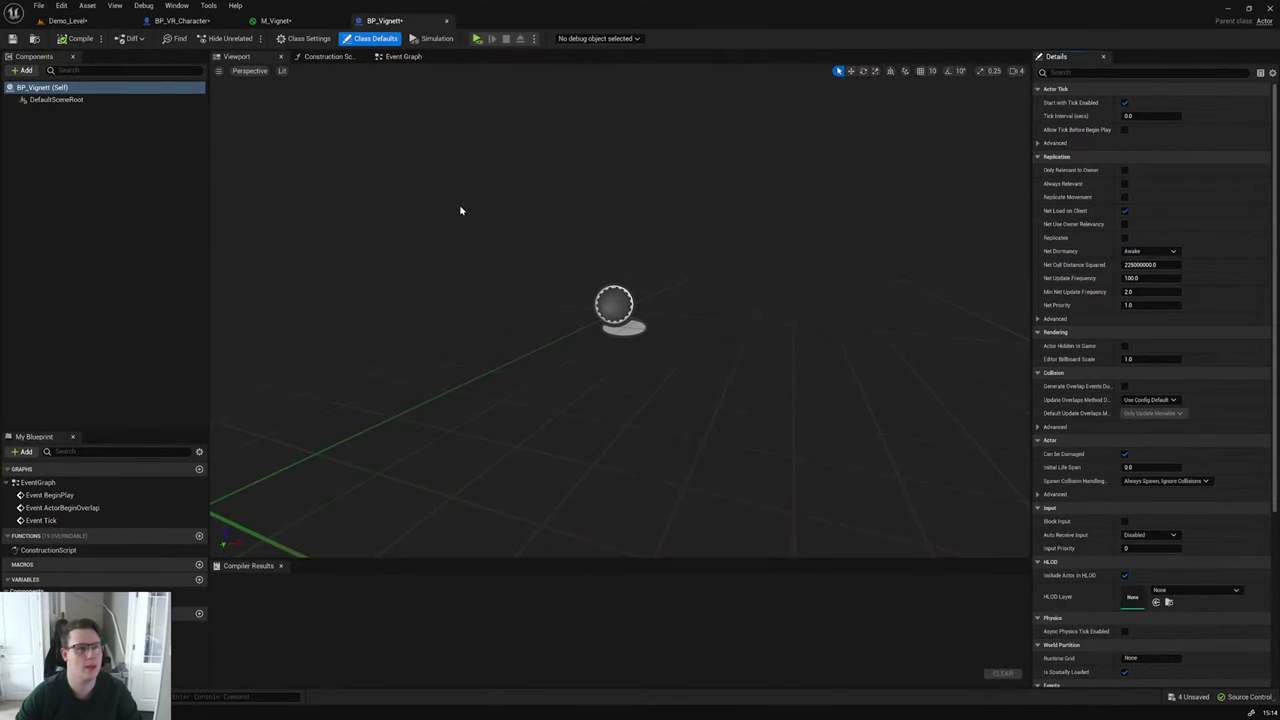
Step: Add a Sphere component to BP_Vignett with NoCollision and the M_Vignet material
left_click(22, 70)
type("spher")
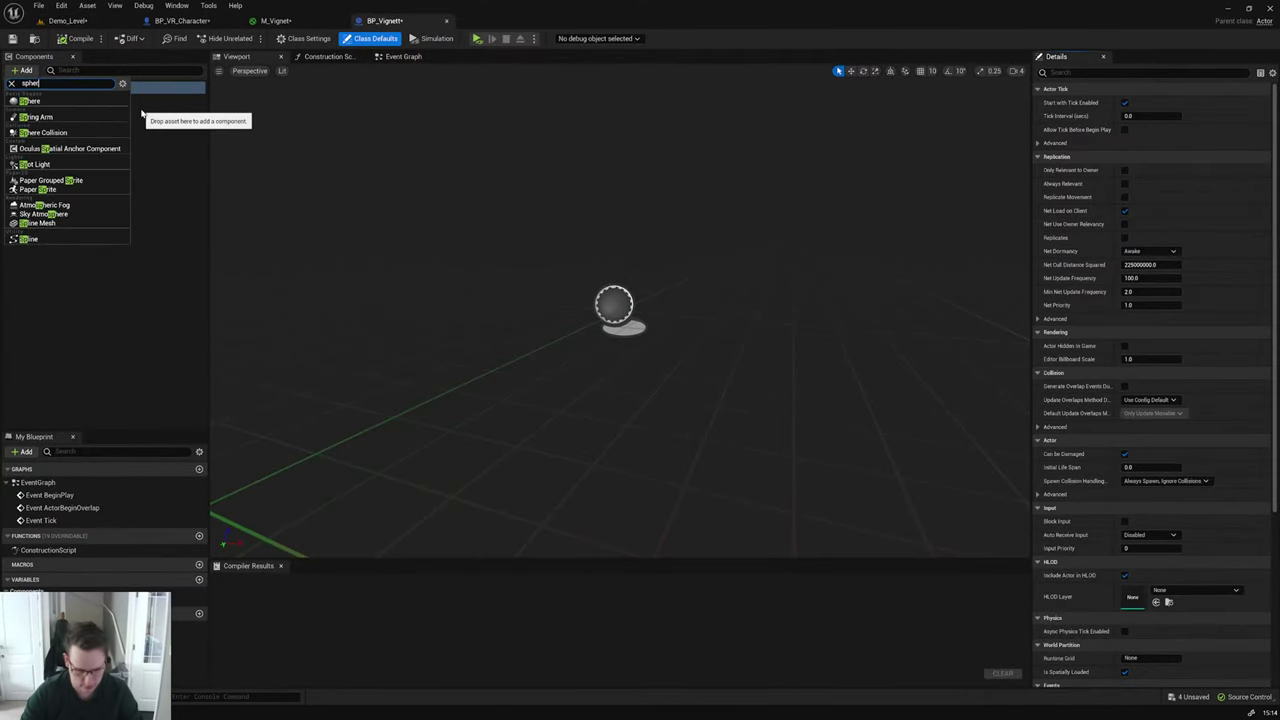
type("e")
left_click(100, 101)
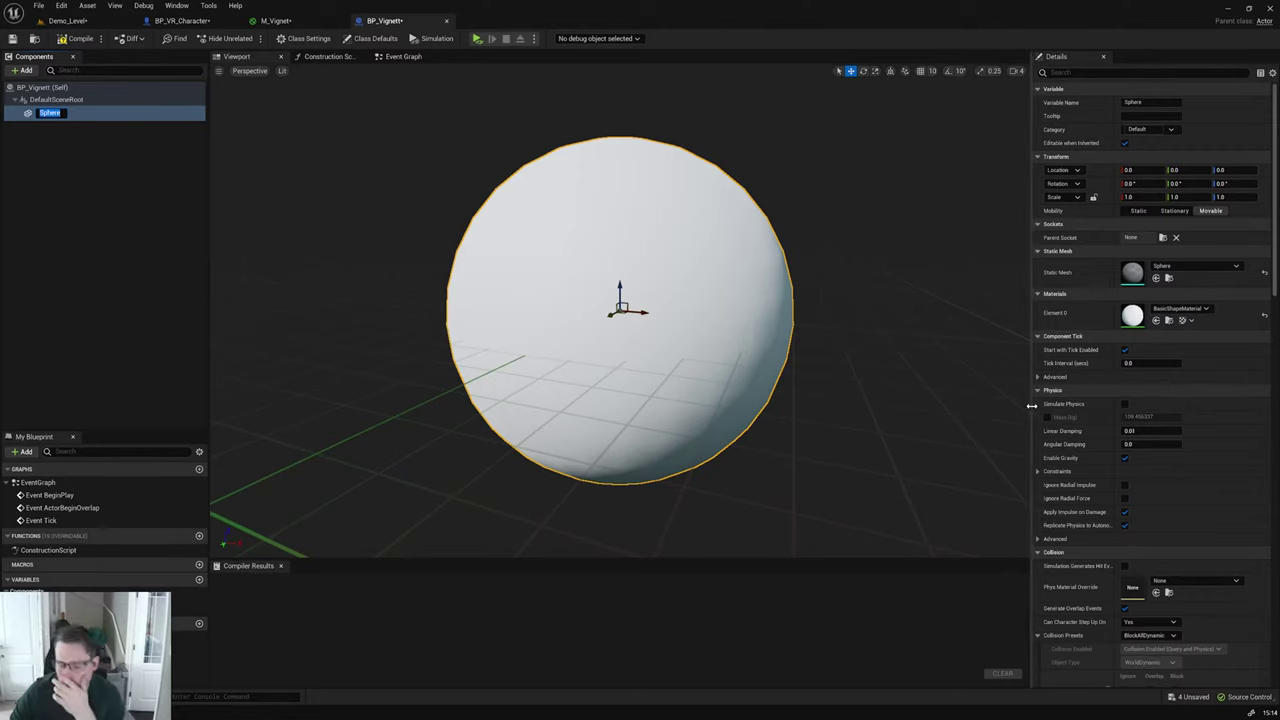
left_click(1160, 635)
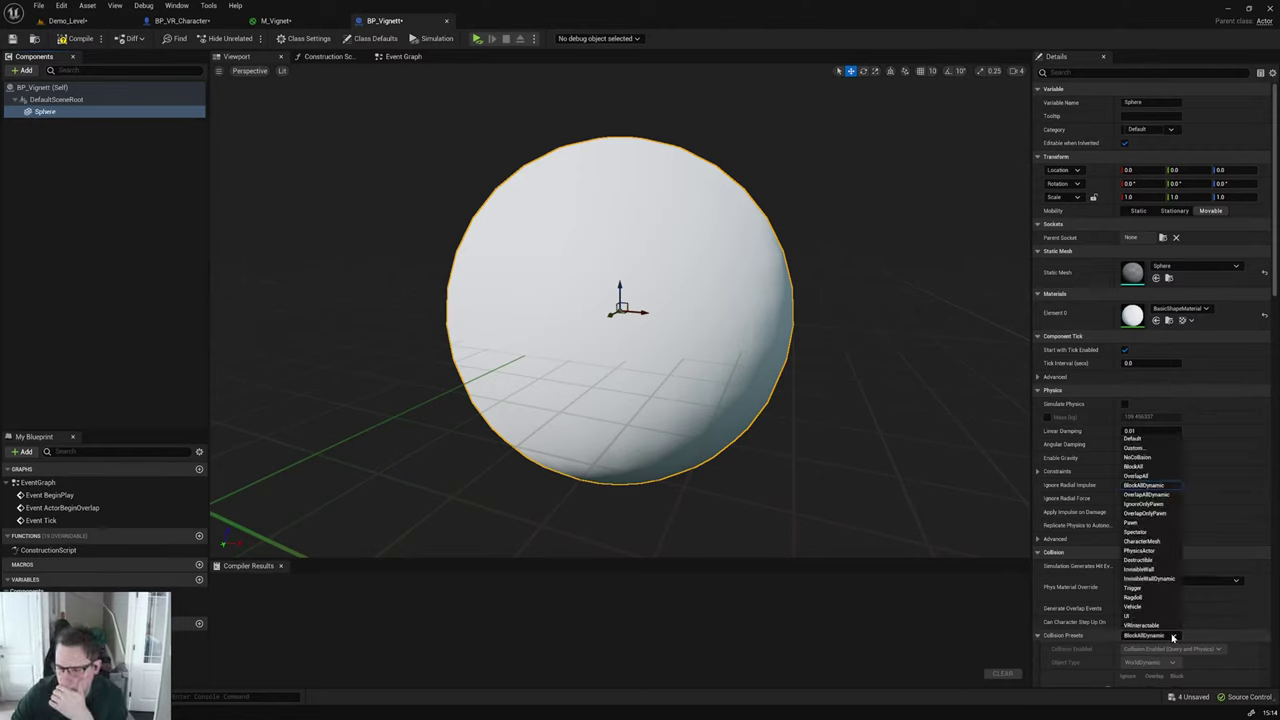
left_click(1145, 457)
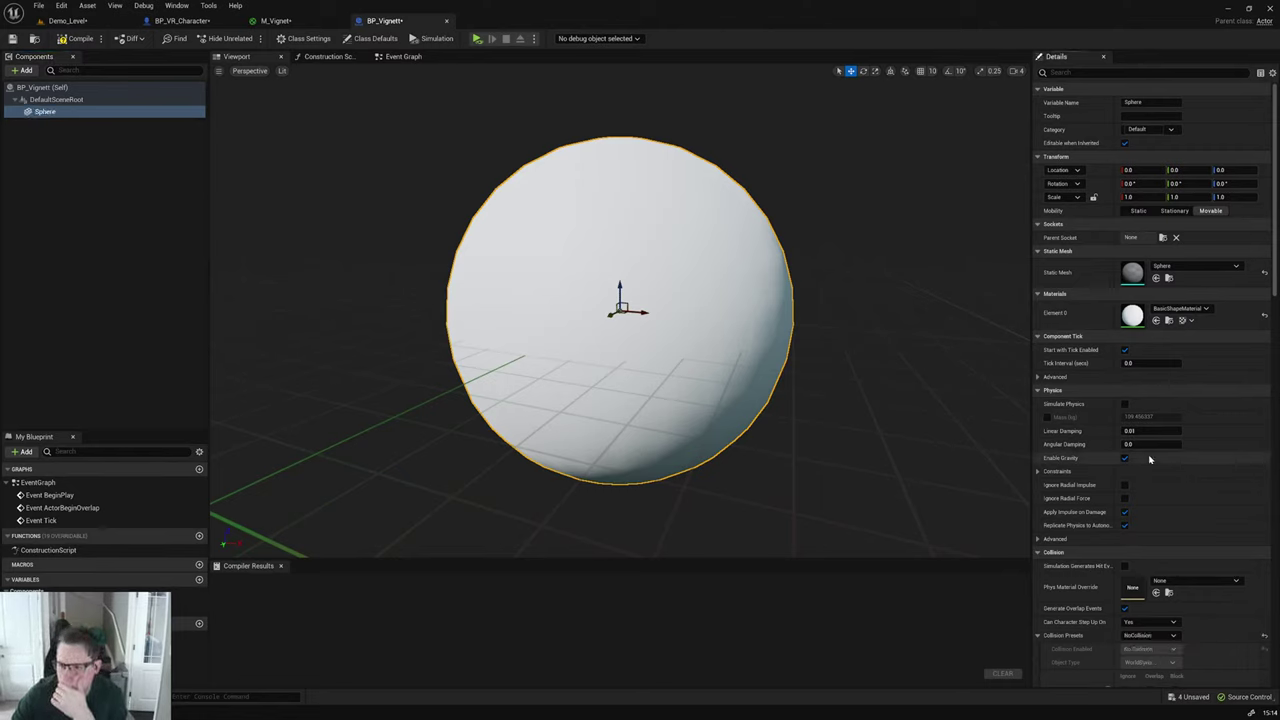
left_click(1182, 308)
type("vigne")
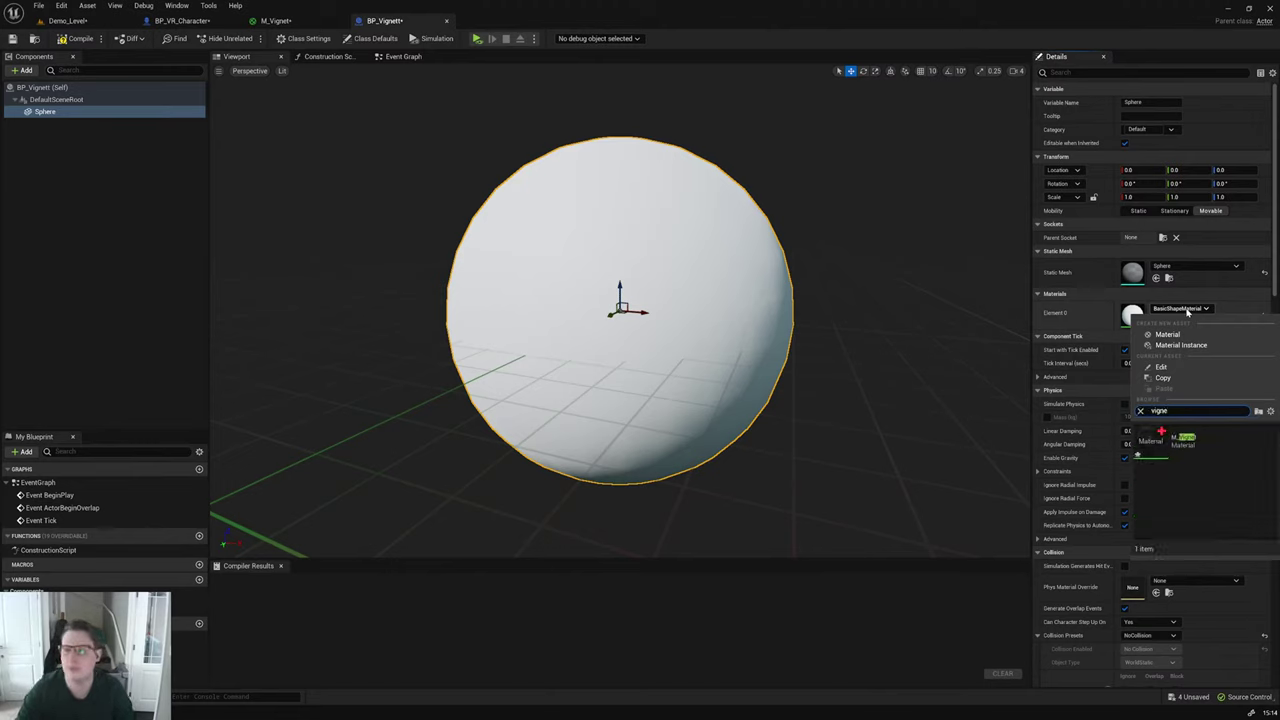
left_click(1248, 446)
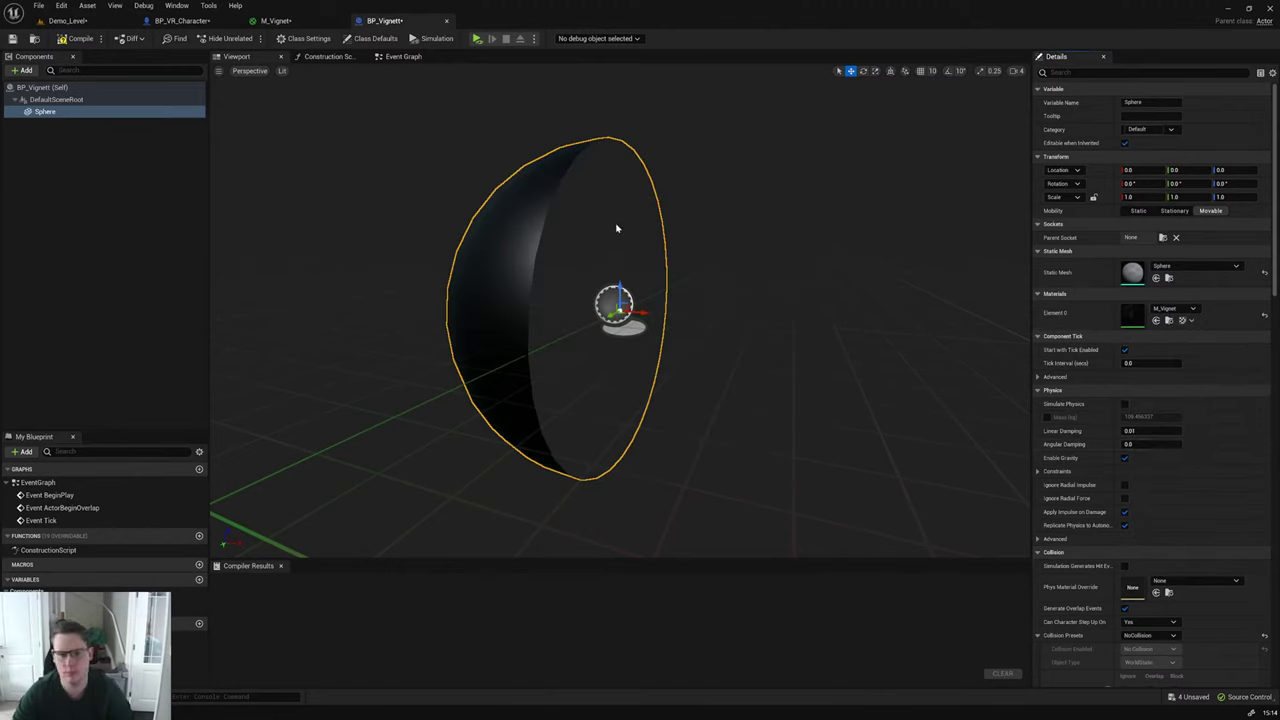
right_click_drag(617, 223, 275, 70)
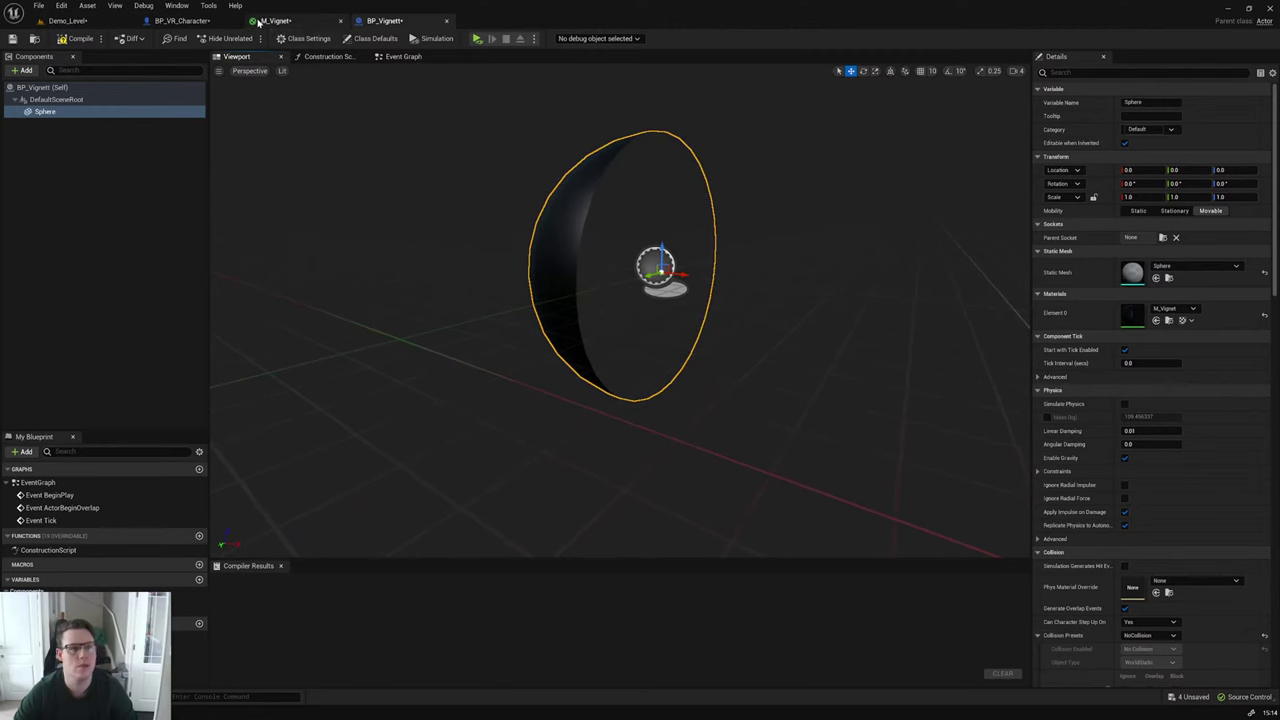
Step: Undo a change in M_Vignet and reset the Sphere's collision preset to NoCollision
left_click(270, 21)
left_click(706, 417)
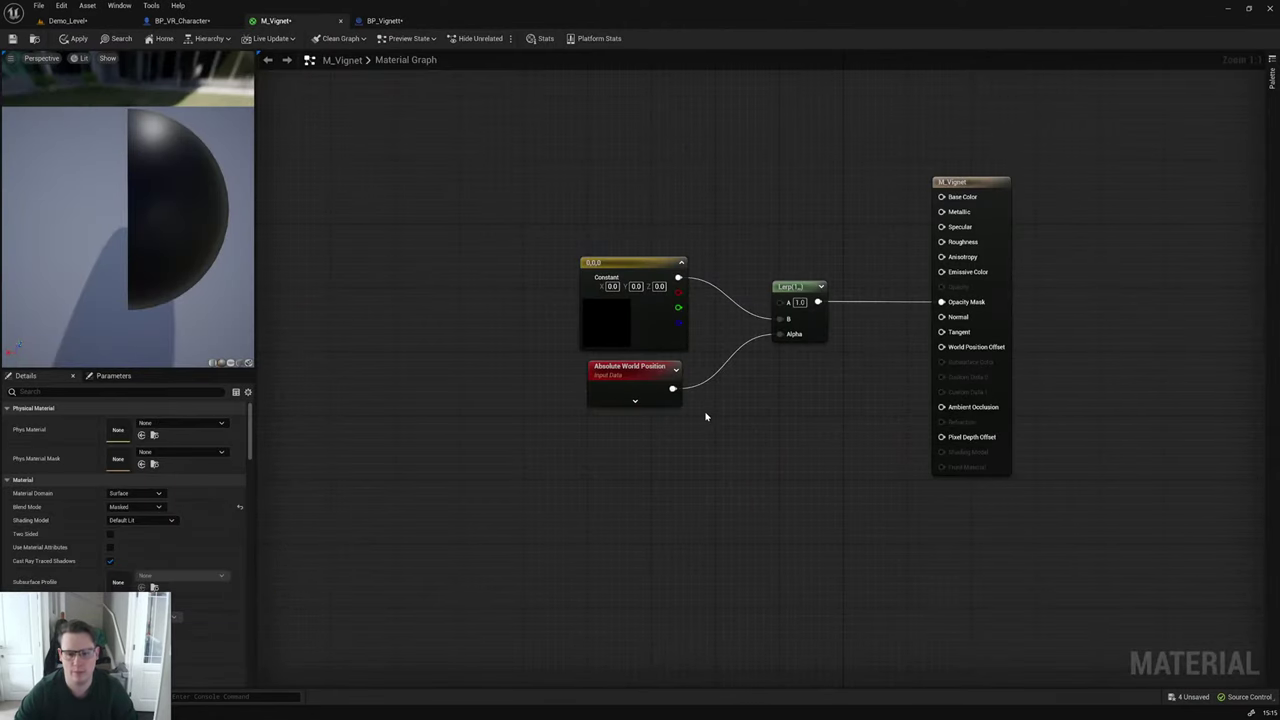
key("ctrl+z")
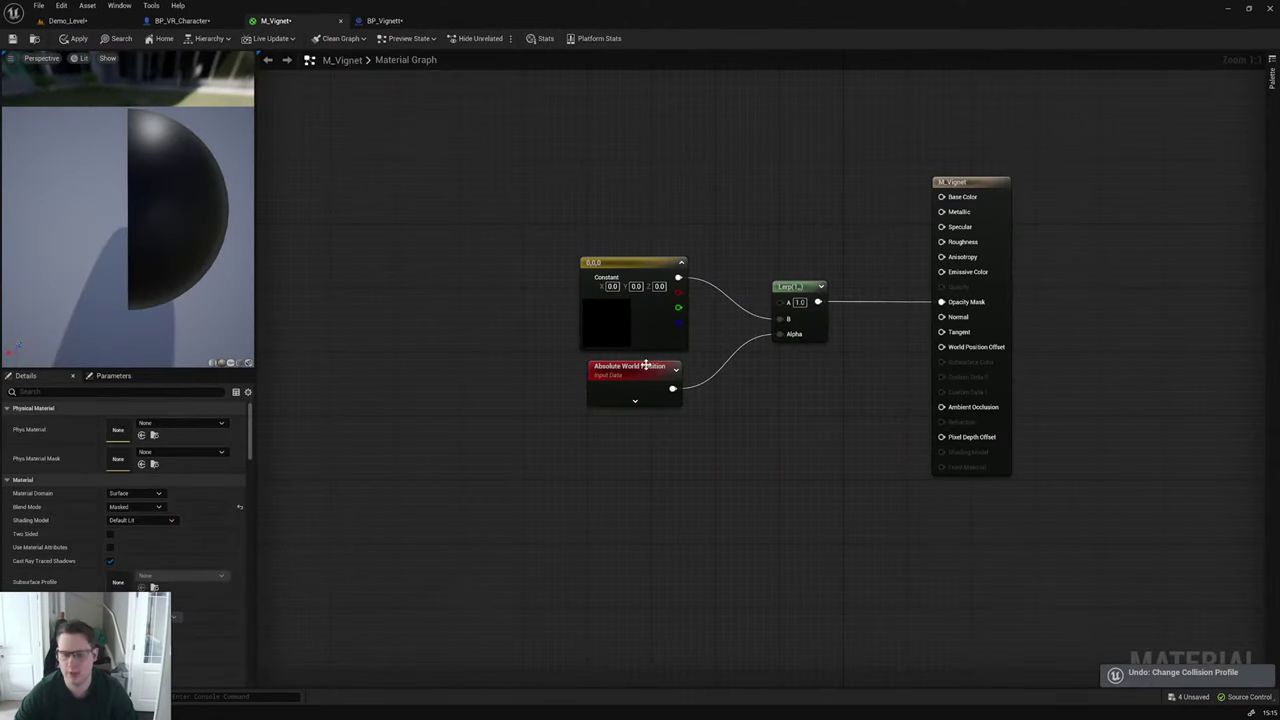
left_click(386, 21)
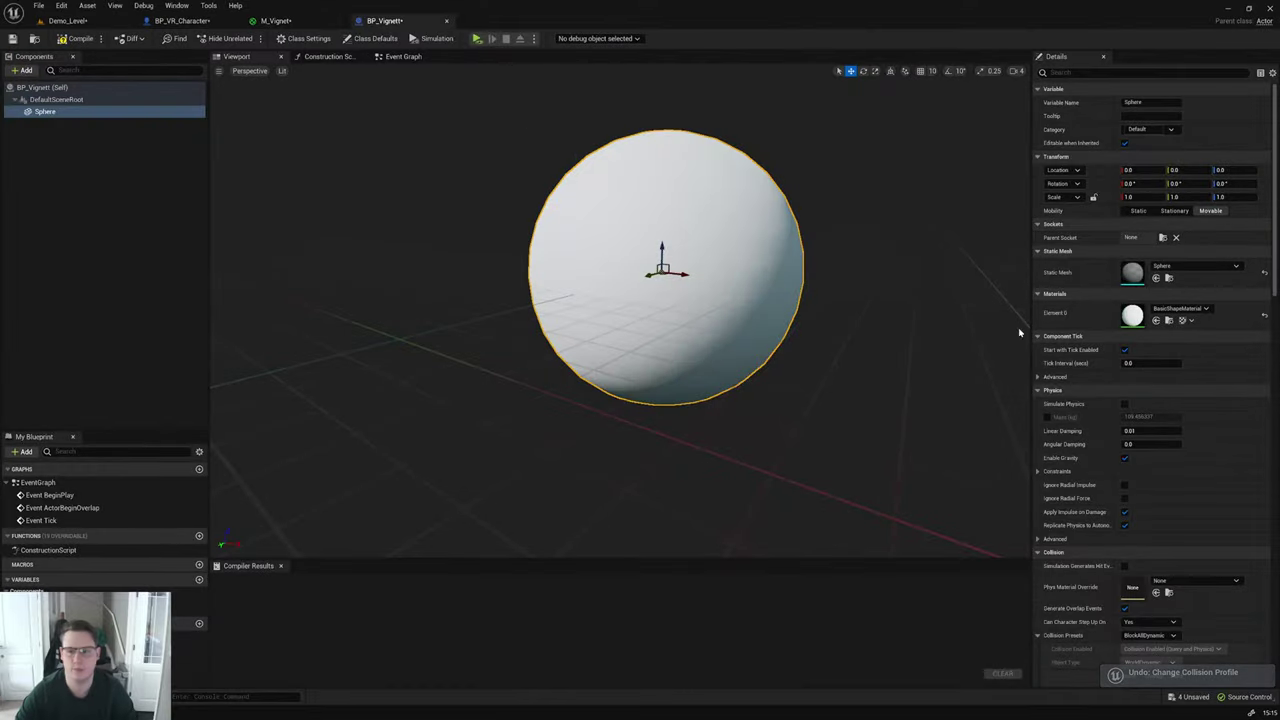
left_click(1148, 635)
left_click(1137, 457)
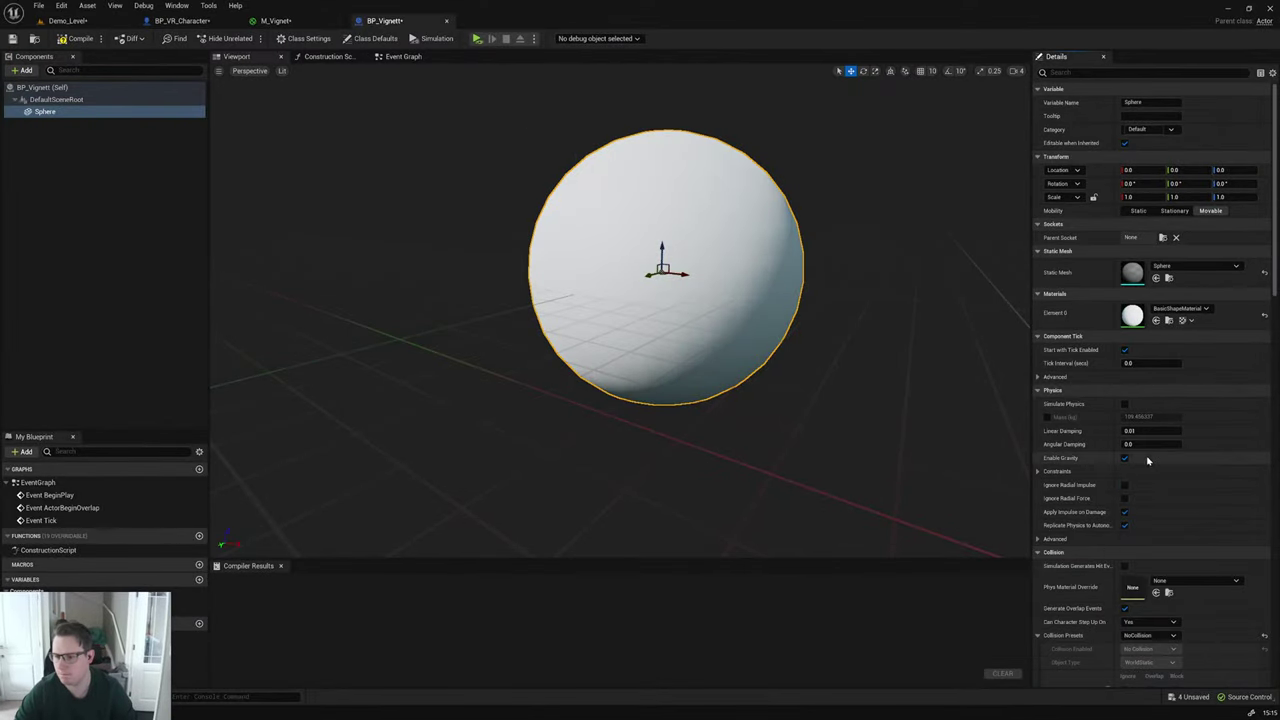
left_click(276, 21)
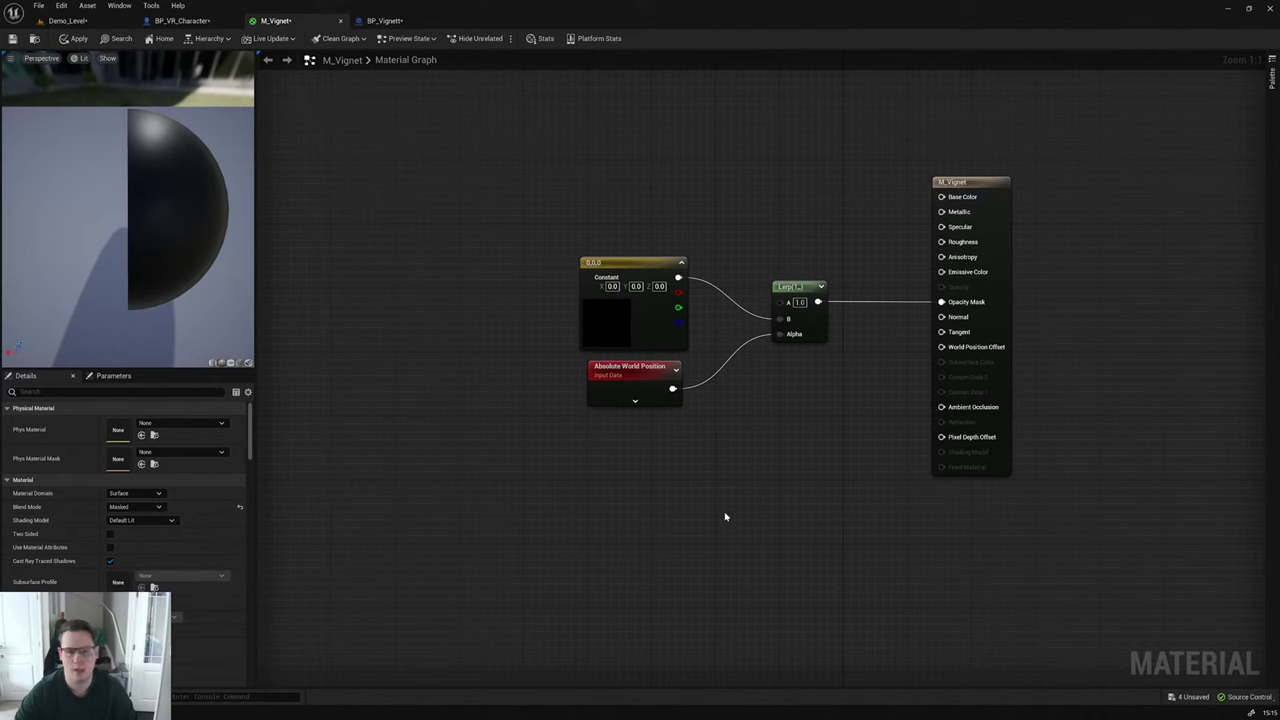
Step: Replace Absolute World Position with a SphereGradient-2D node driving the Lerp Alpha, and apply
left_click(611, 398)
key("Delete")
right_click(616, 410)
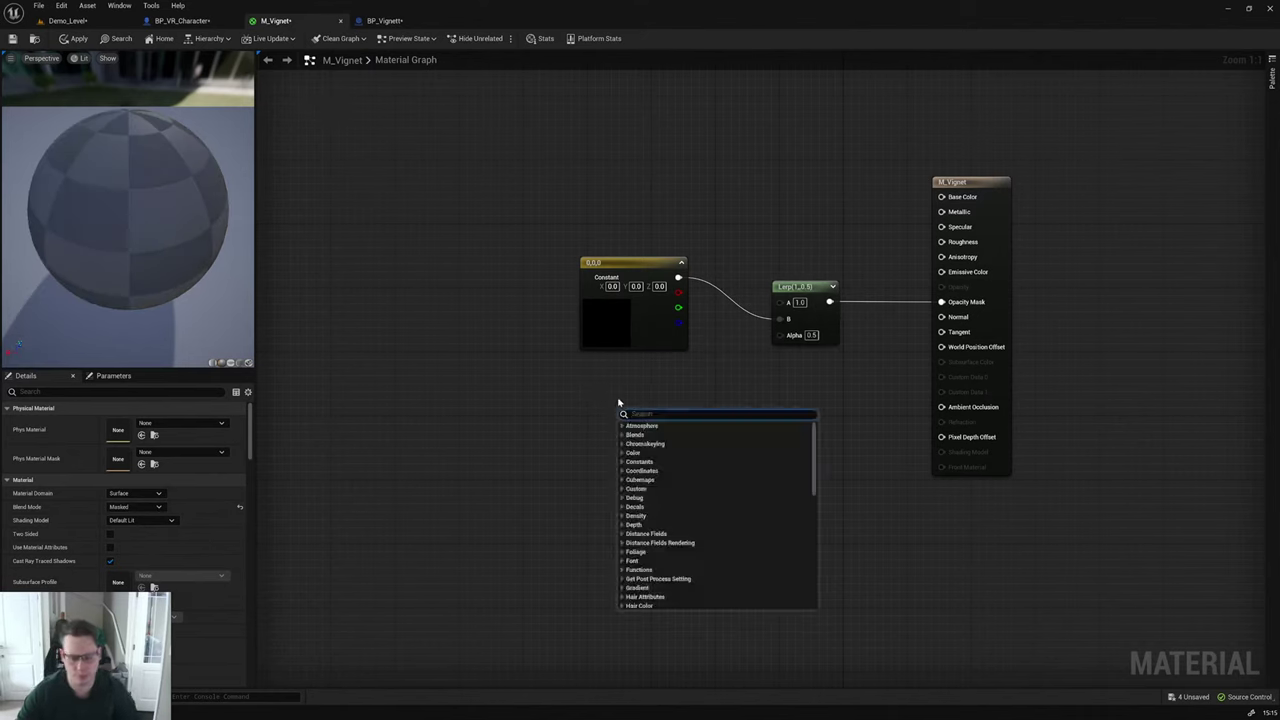
type("sphere")
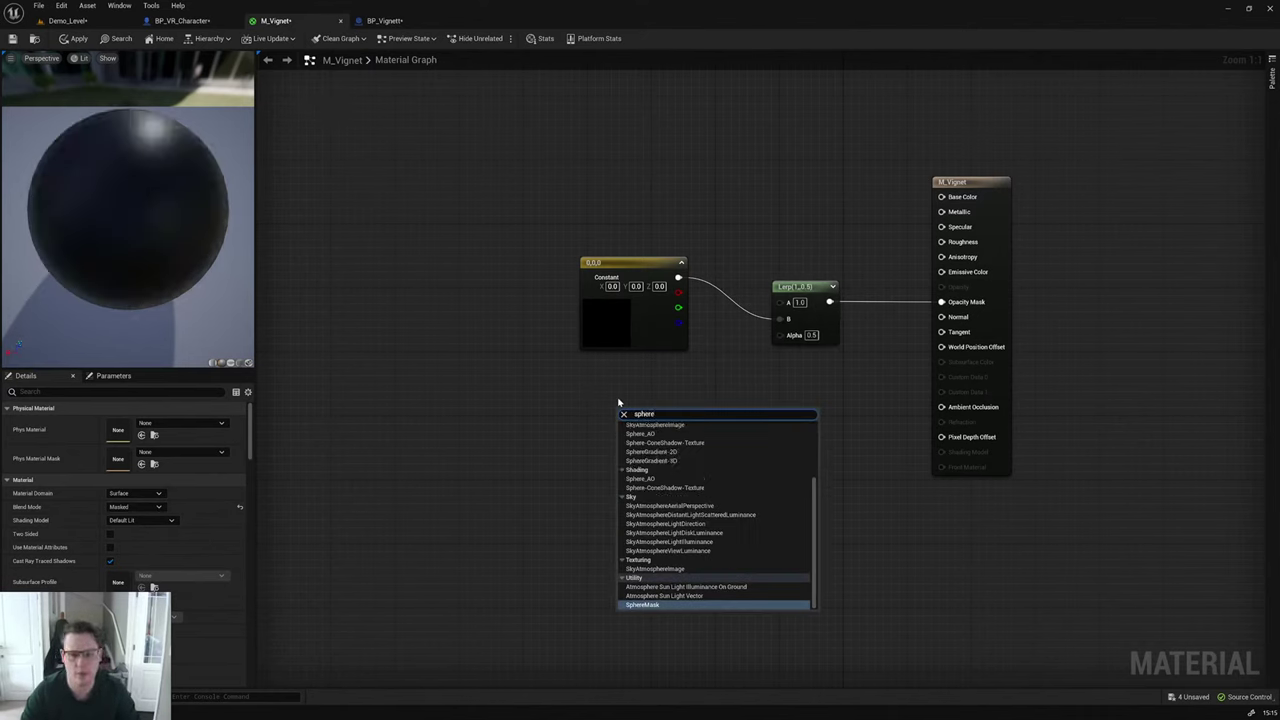
left_click(674, 452)
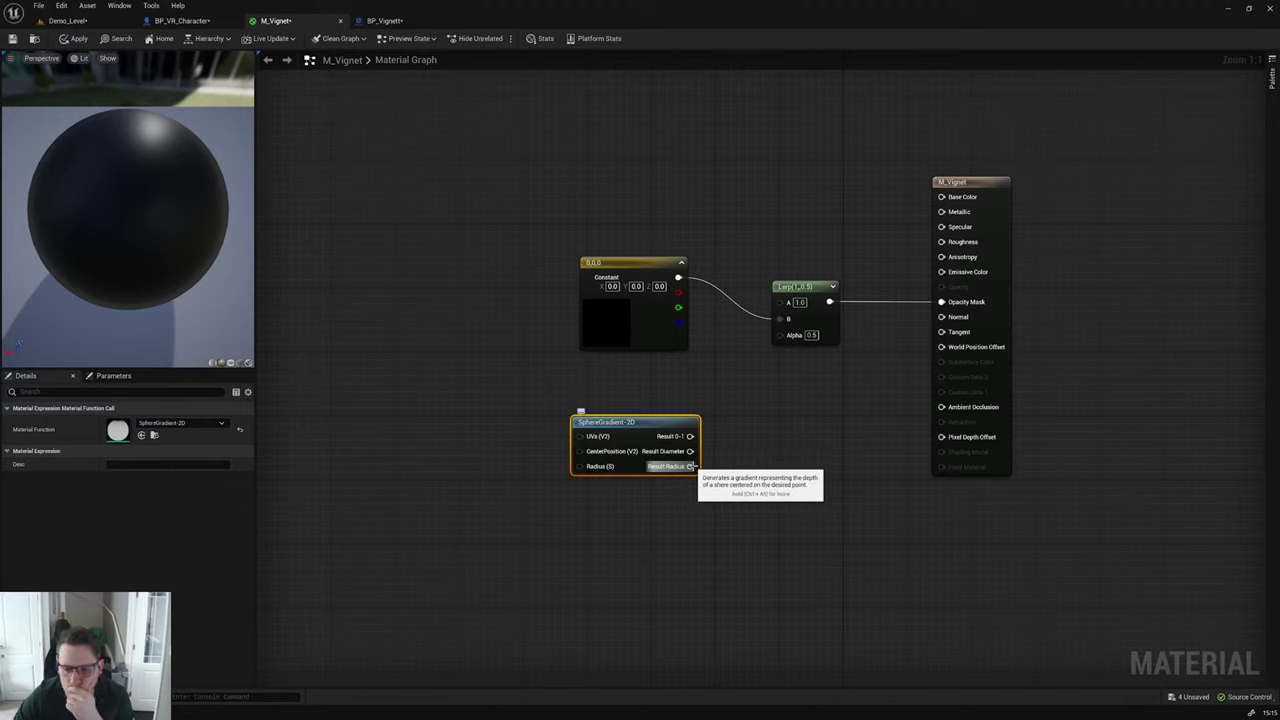
left_click_drag(690, 436, 782, 339)
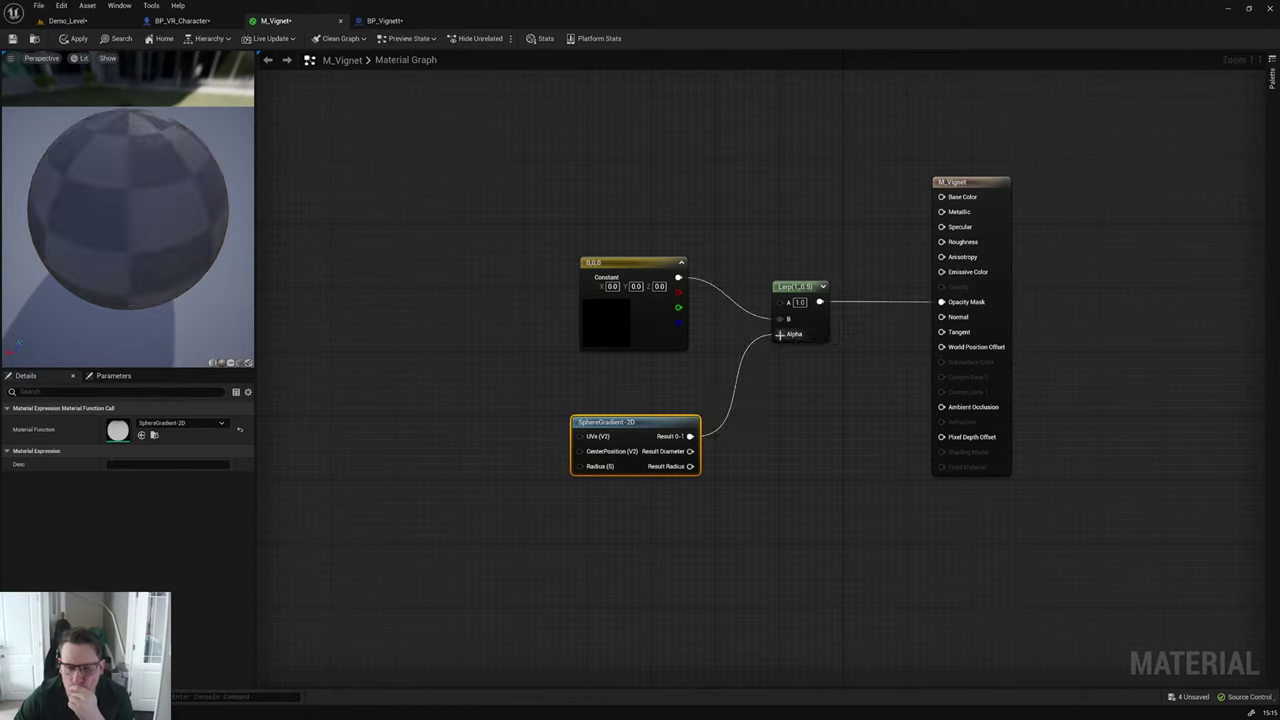
left_click_drag(669, 343, 667, 359)
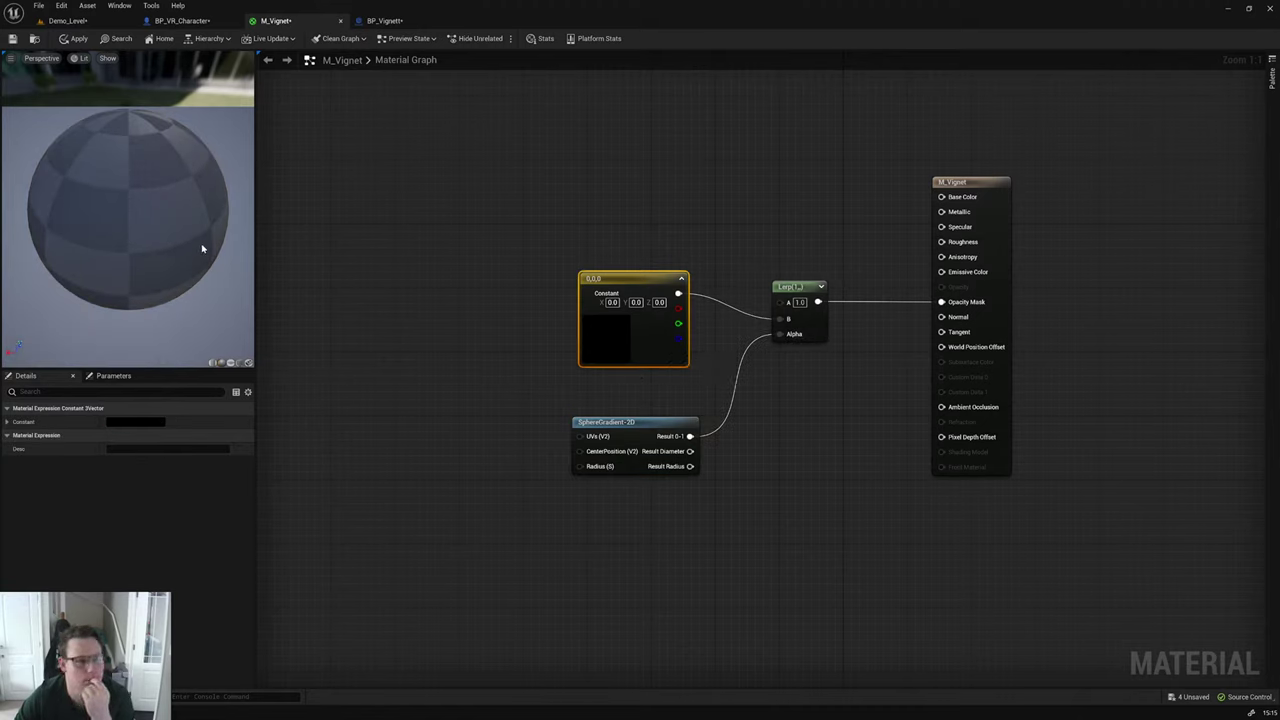
left_click(231, 363)
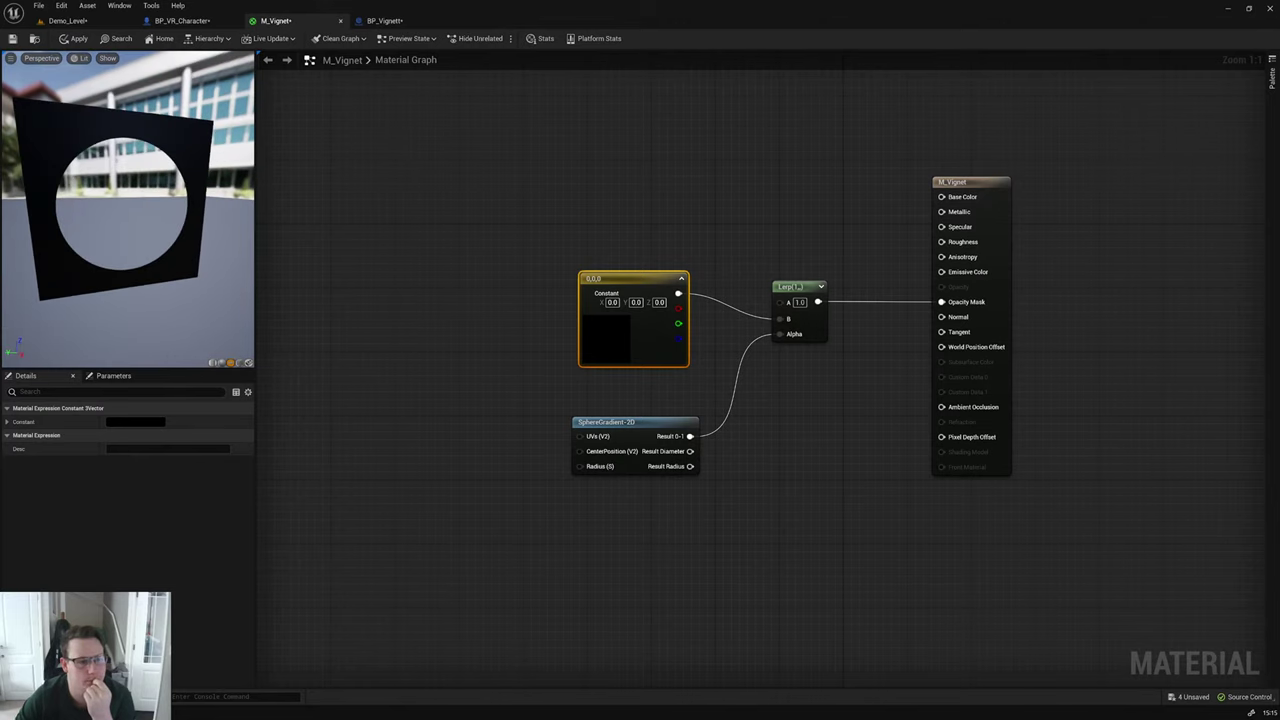
left_click(73, 38)
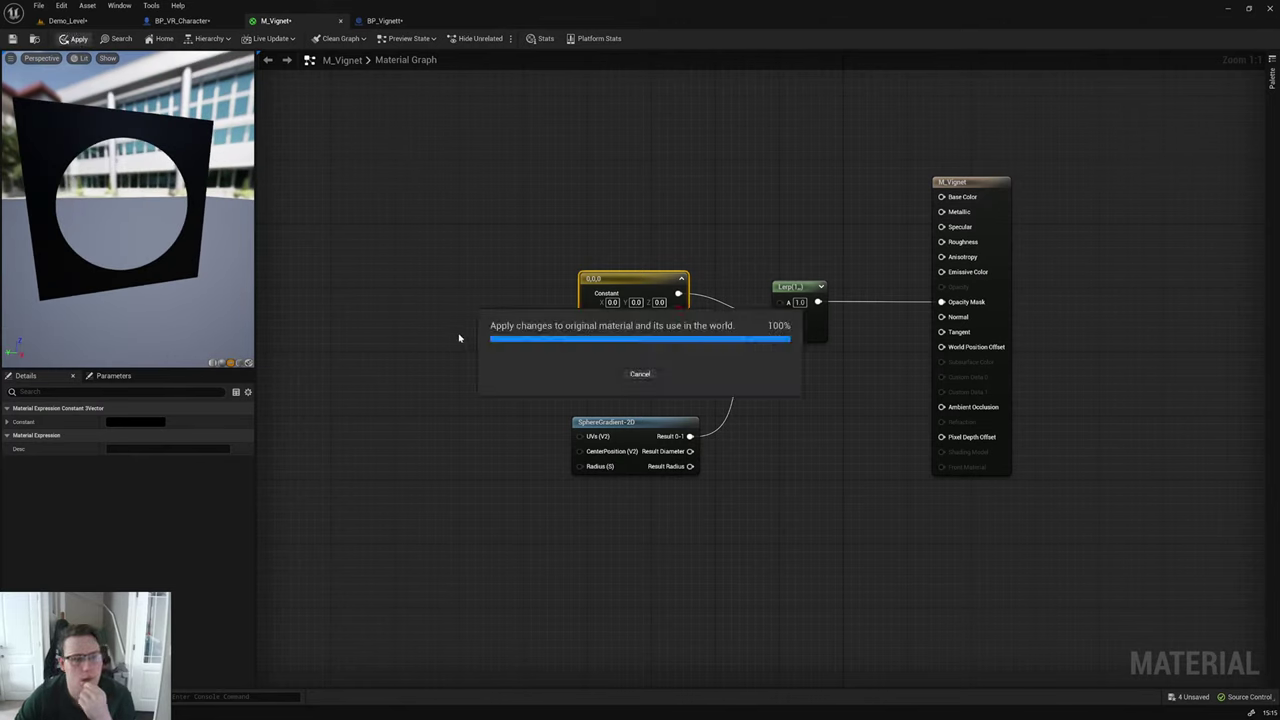
left_click_drag(641, 428, 650, 421)
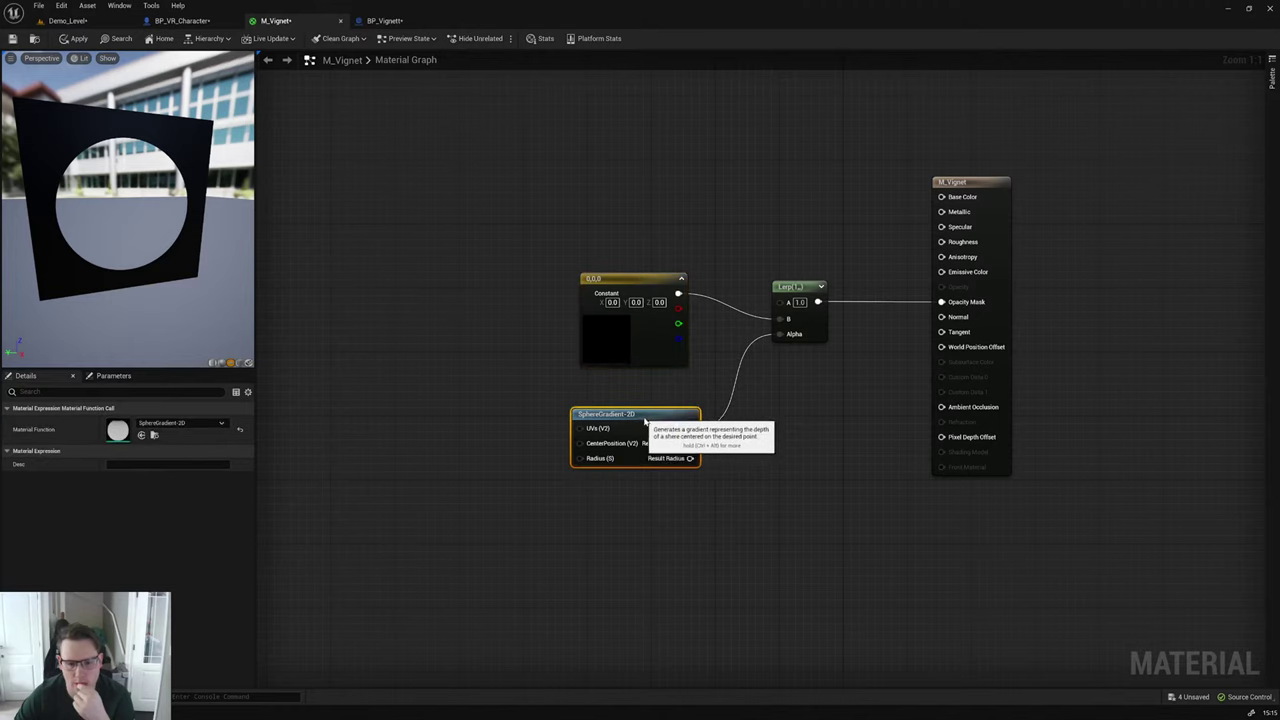
left_click(565, 490)
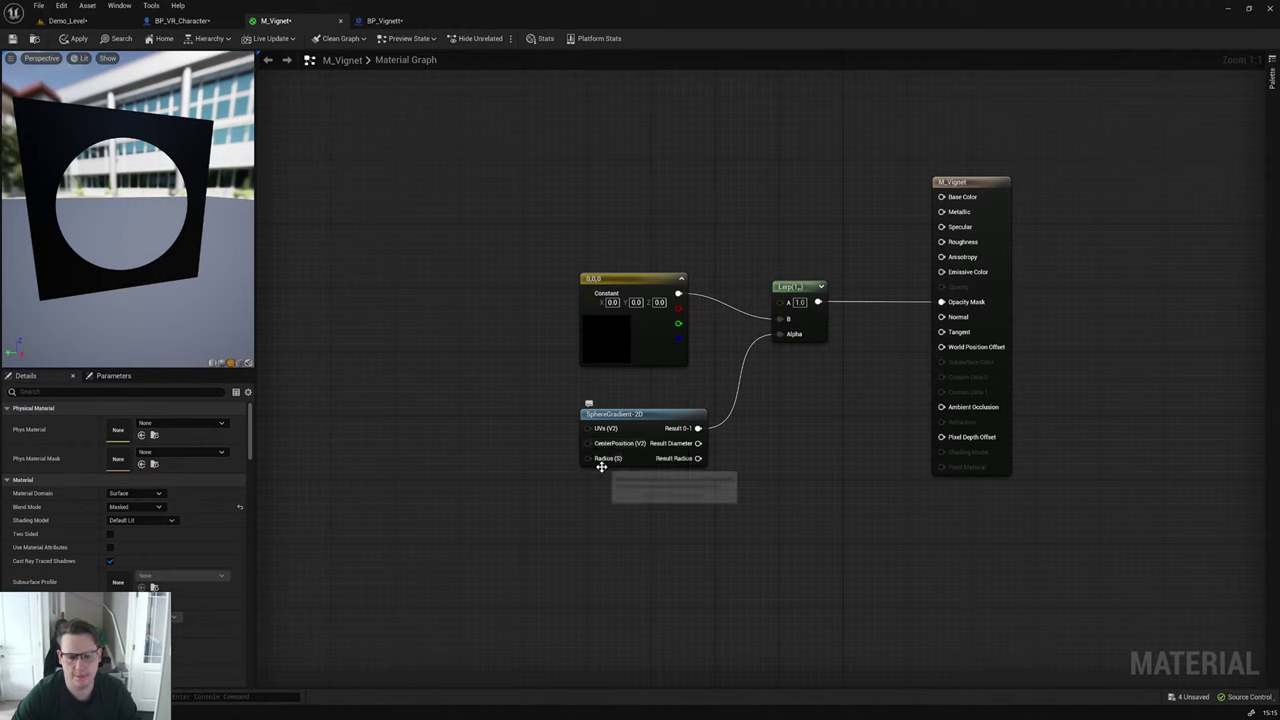
Step: Add a scalar parameter named Radius below the gradient node
left_click(510, 462)
right_click(543, 478)
key("Escape")
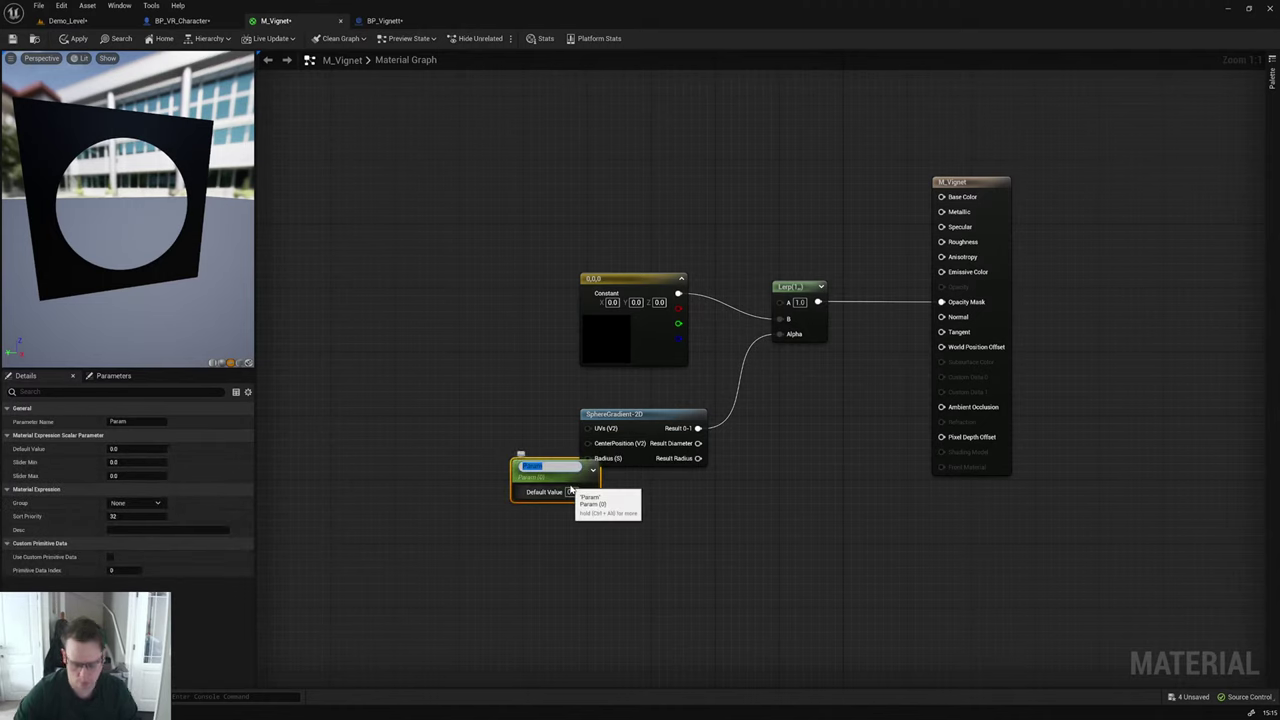
type("Rad")
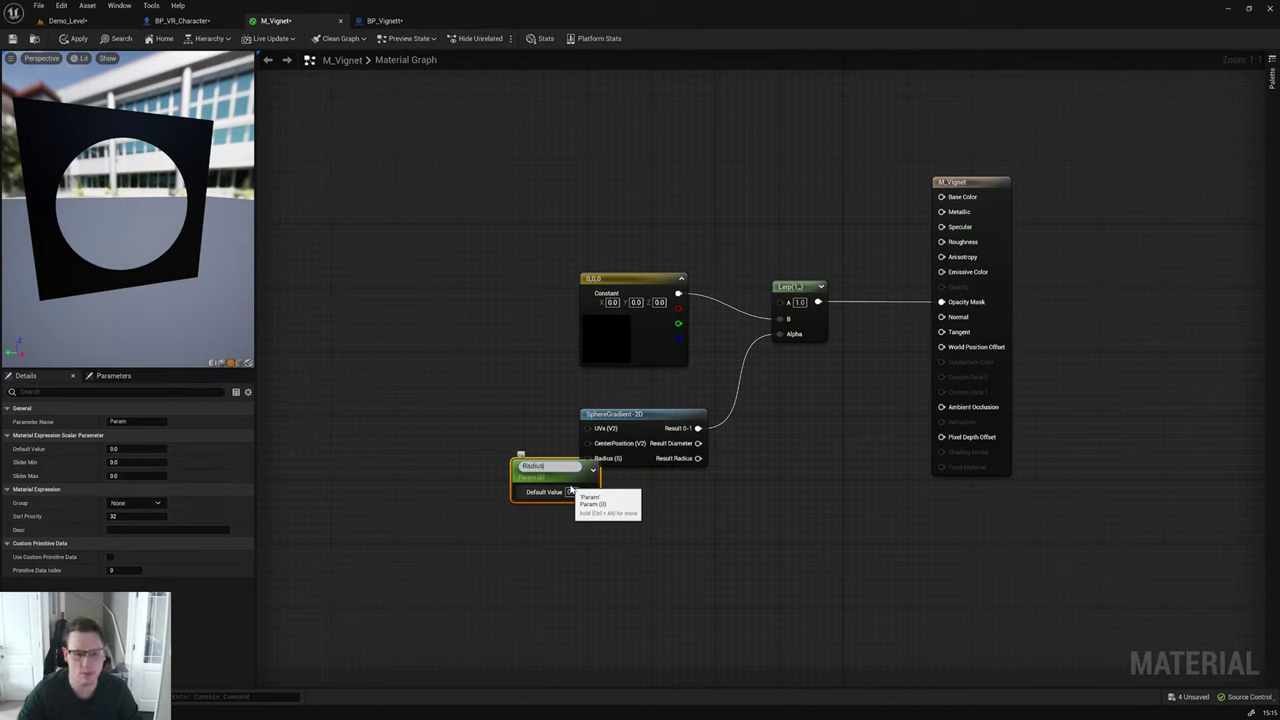
type("ius")
key("Return")
left_click_drag(568, 490, 588, 458)
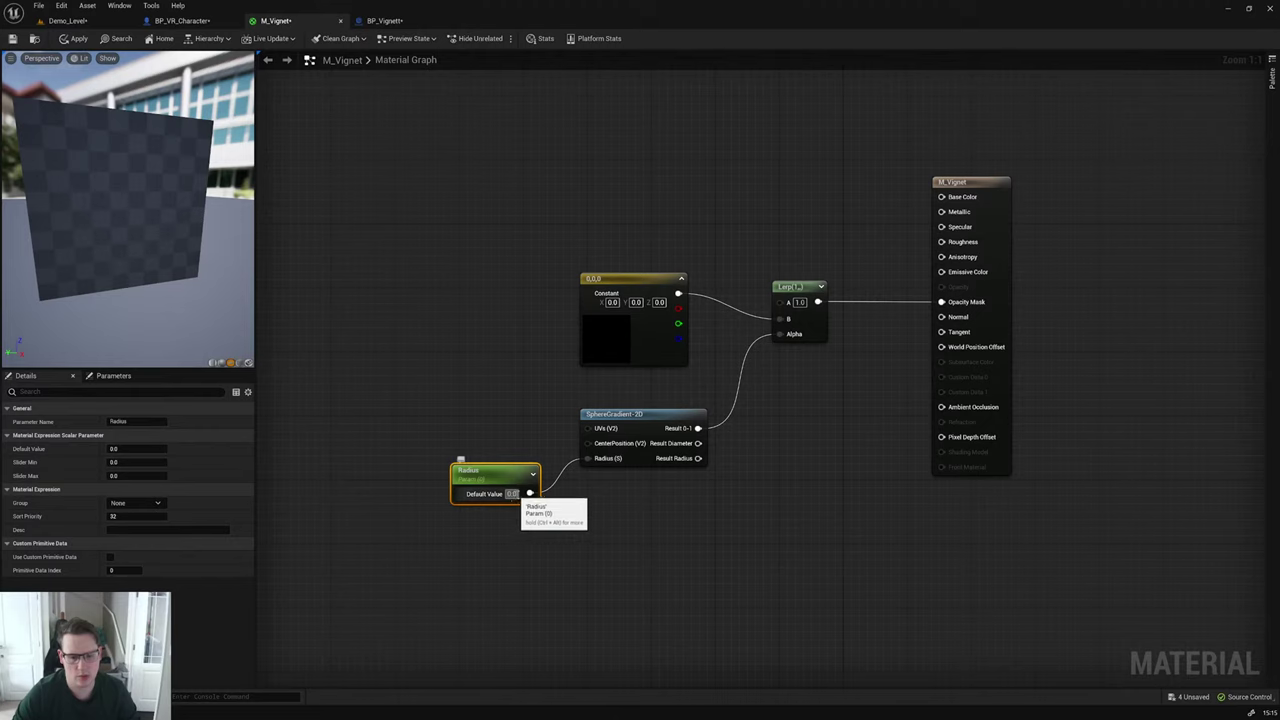
Step: Try Radius values 0.2, 0.3 and finally 0.4, then apply the material
left_click(512, 494)
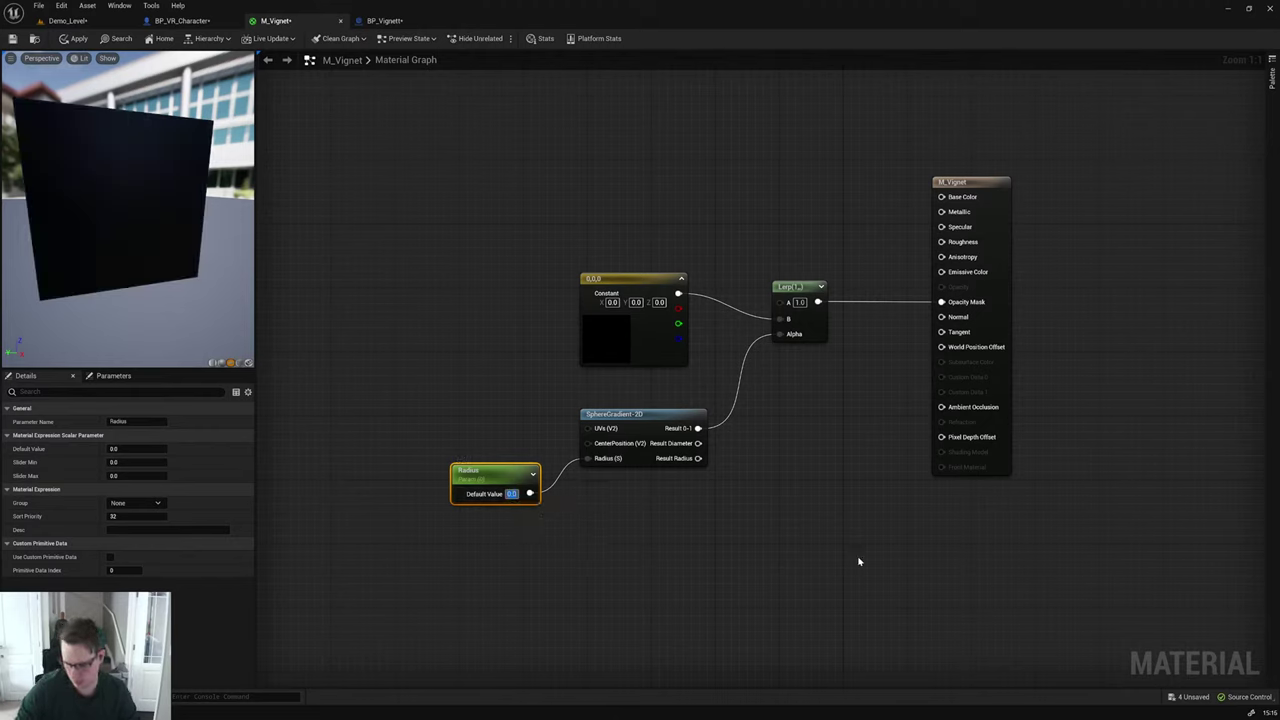
type("0.2")
key("Return")
type("0.3")
key("Return")
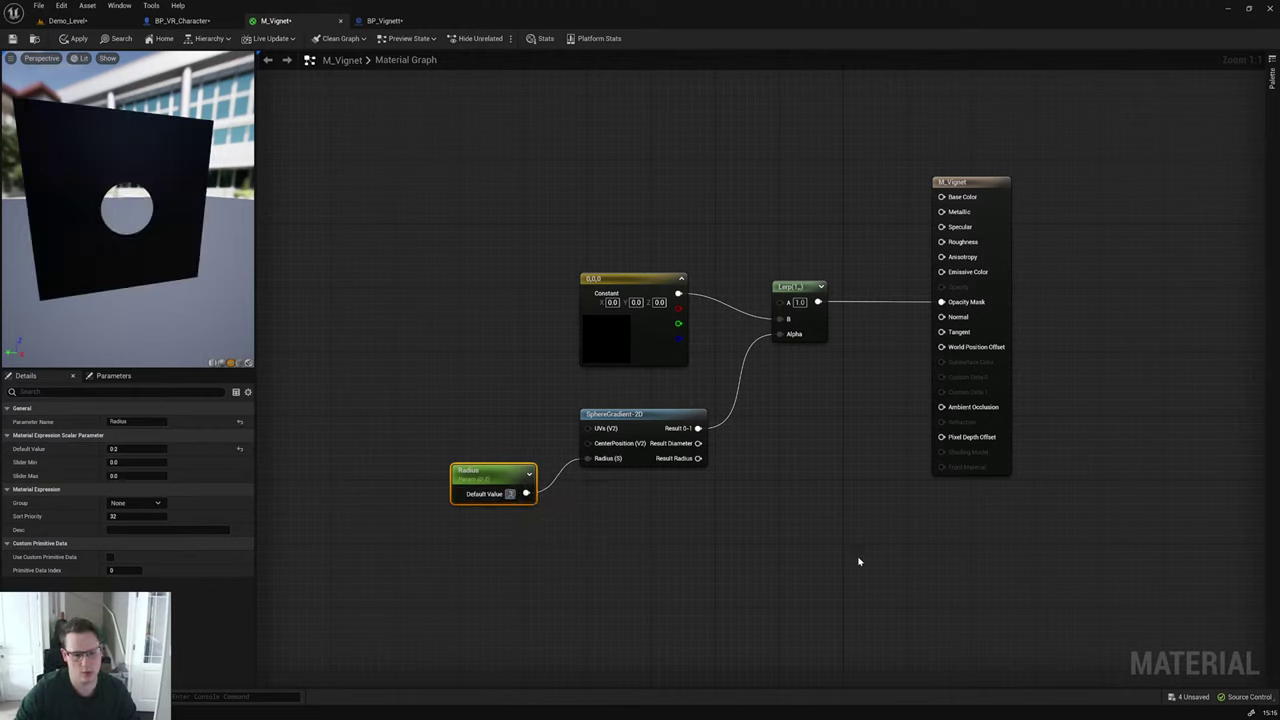
type("0.4")
key("Return")
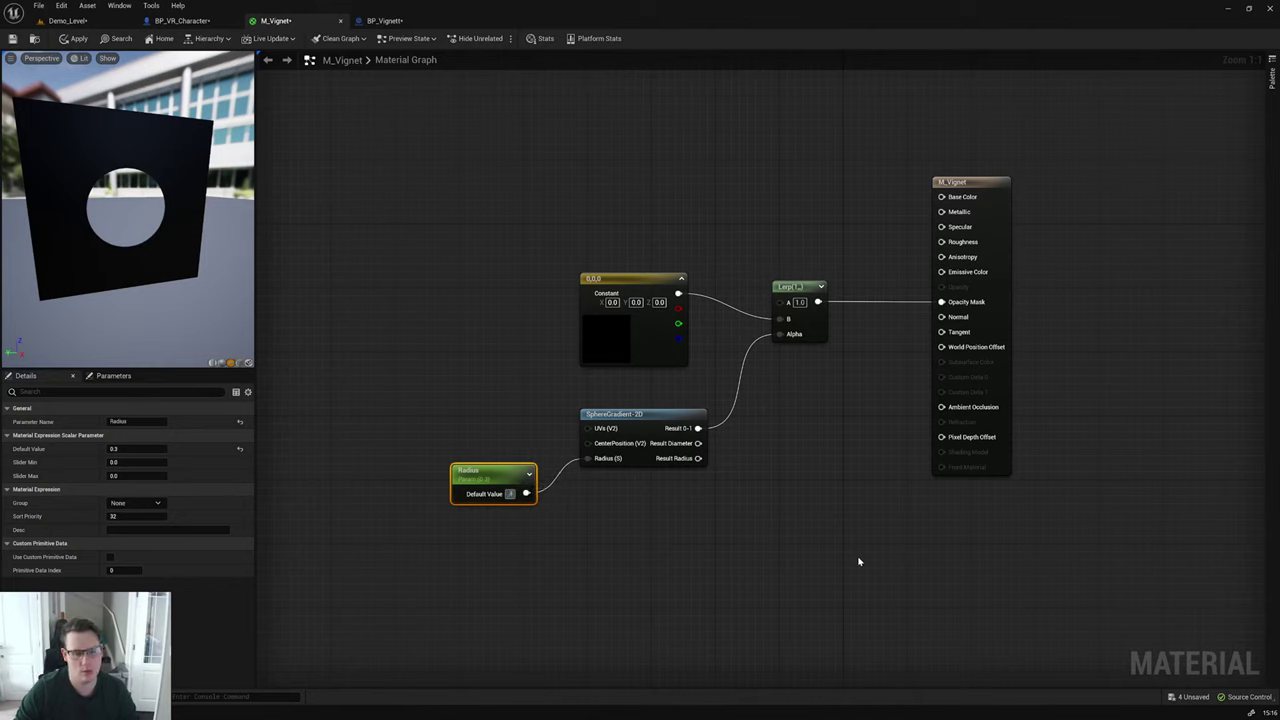
left_click(74, 38)
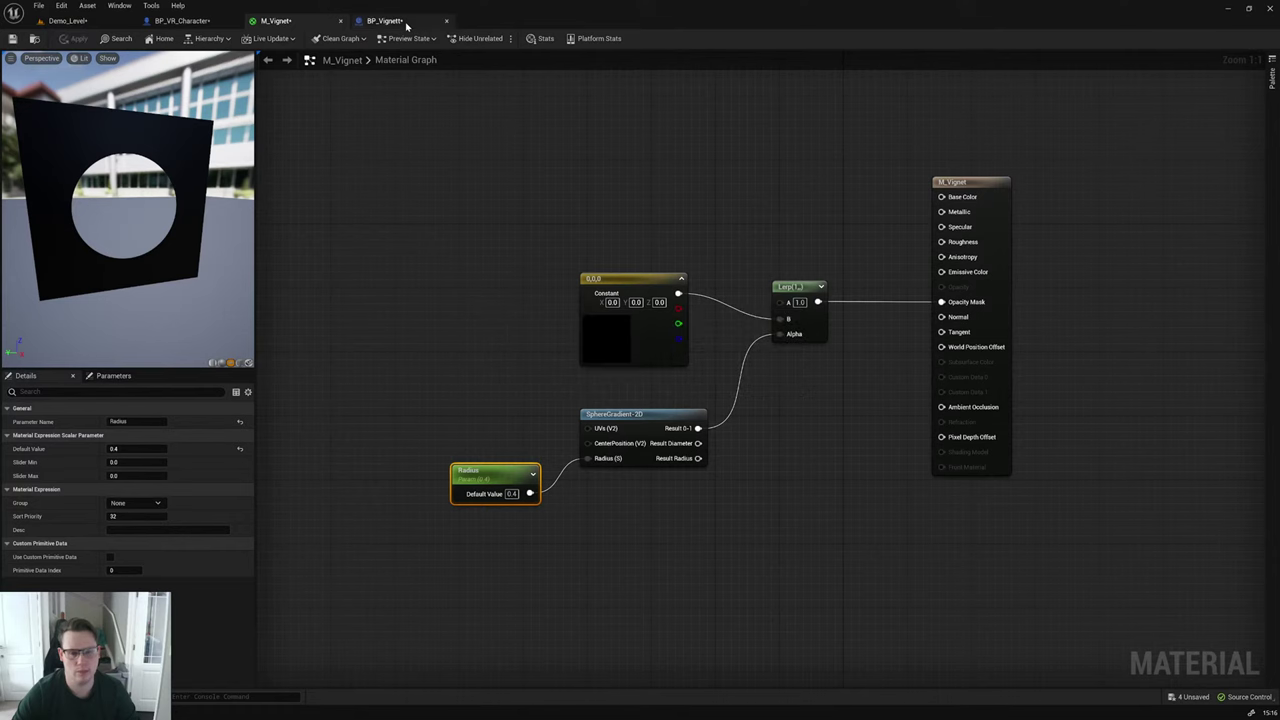
Step: In BP_Vignett, assign M_Vignet as the sphere's Element 0 material
left_click(405, 24)
left_click(1186, 309)
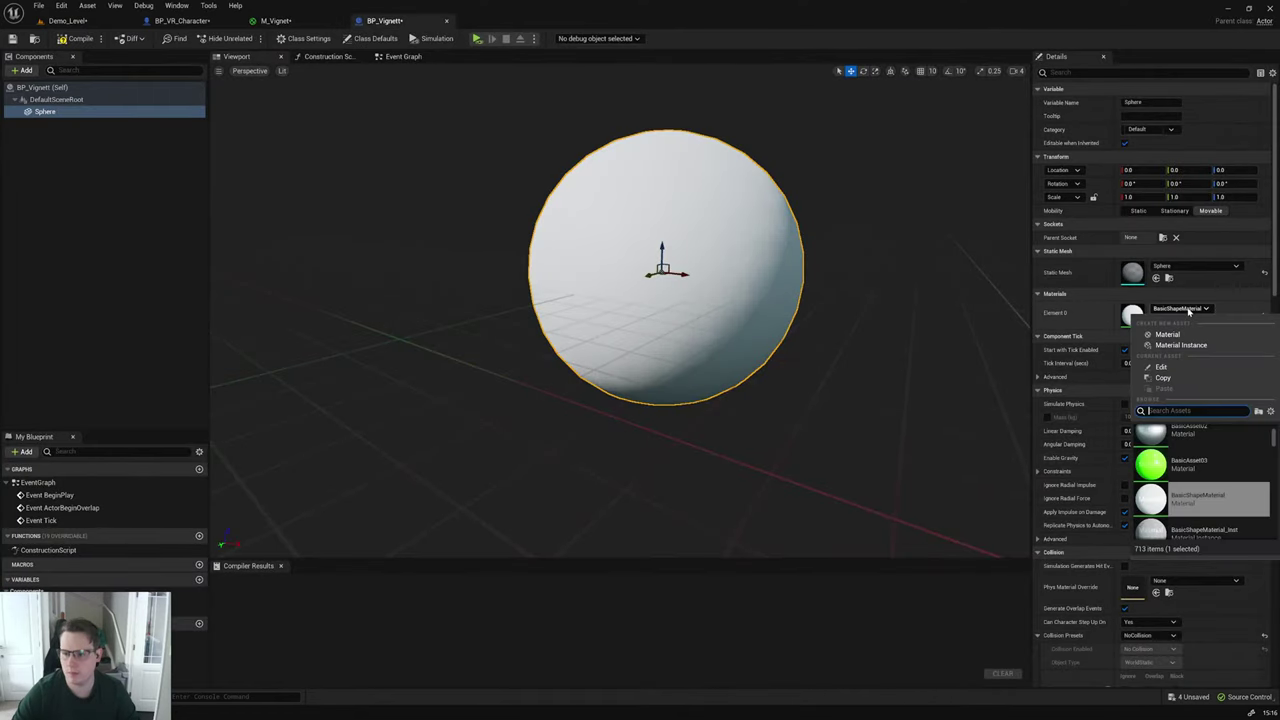
type("vign")
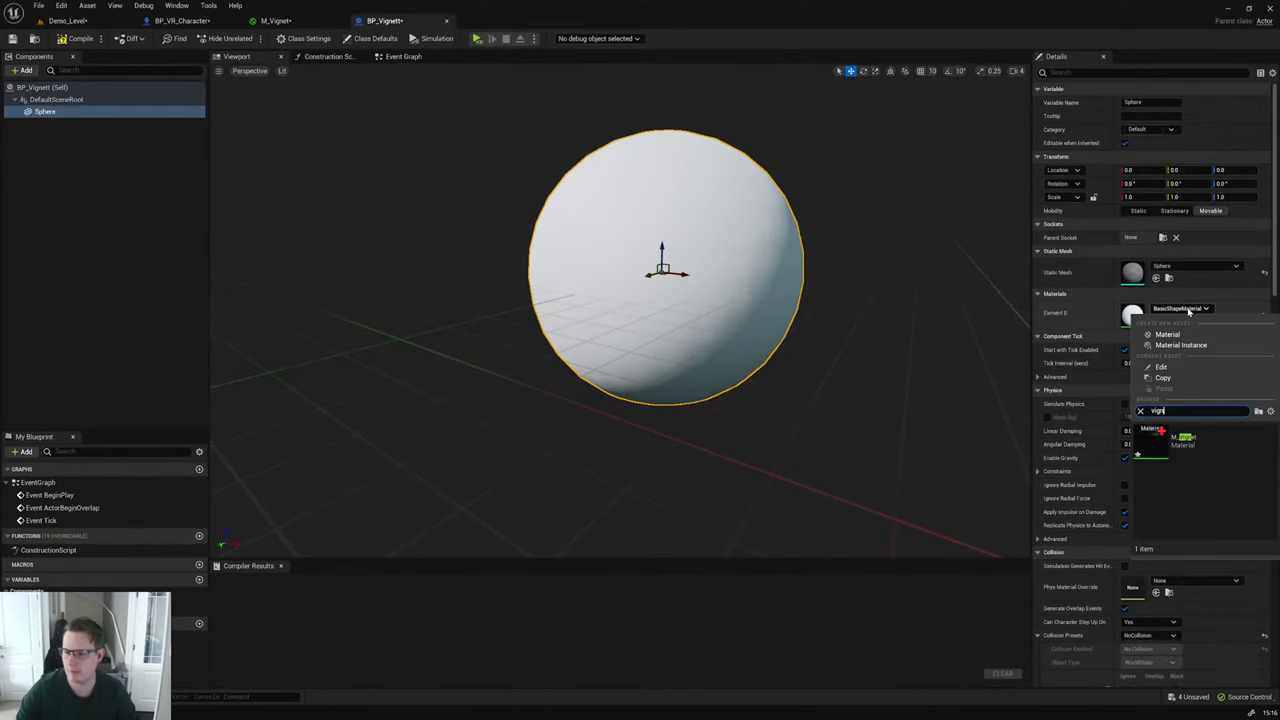
left_click(1183, 438)
right_click_drag(551, 334, 480, 300)
Step: Set M_Vignet's Radius parameter to 0.2
left_click(276, 21)
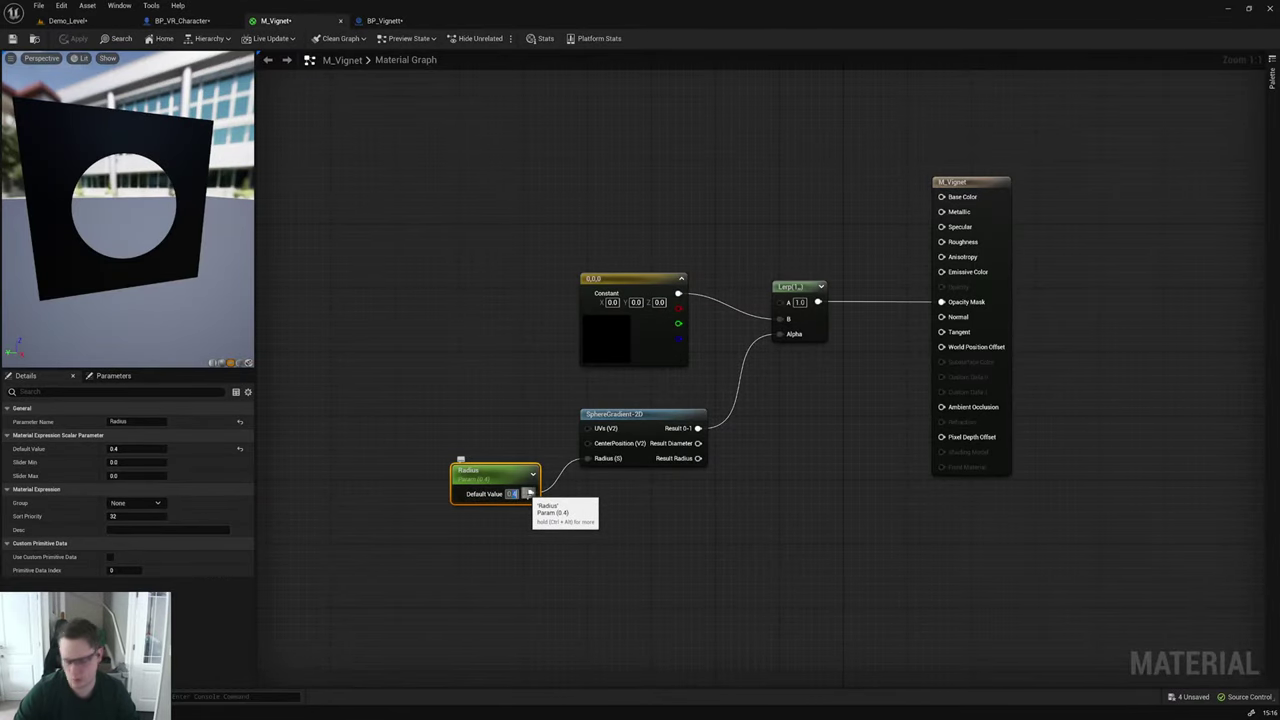
type("0.2")
key("Return")
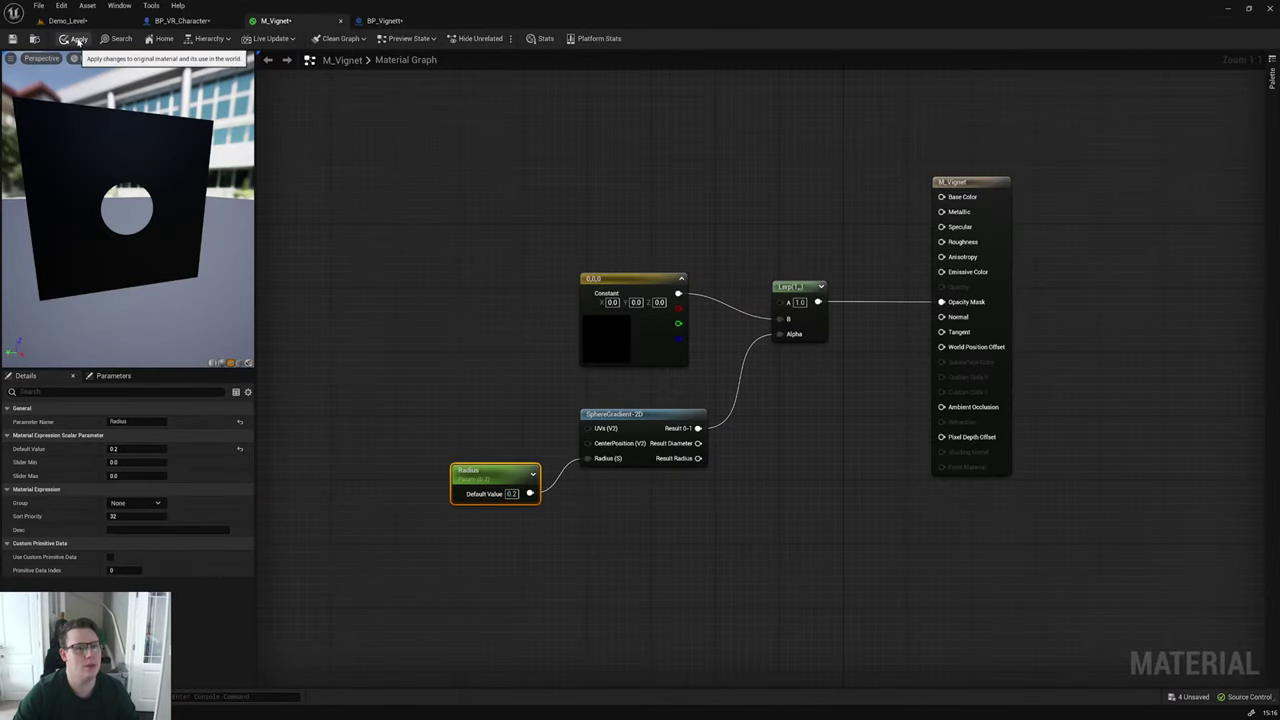
Step: Undo an accidental sphere move, then compile BP_Vignett successfully
left_click(384, 20)
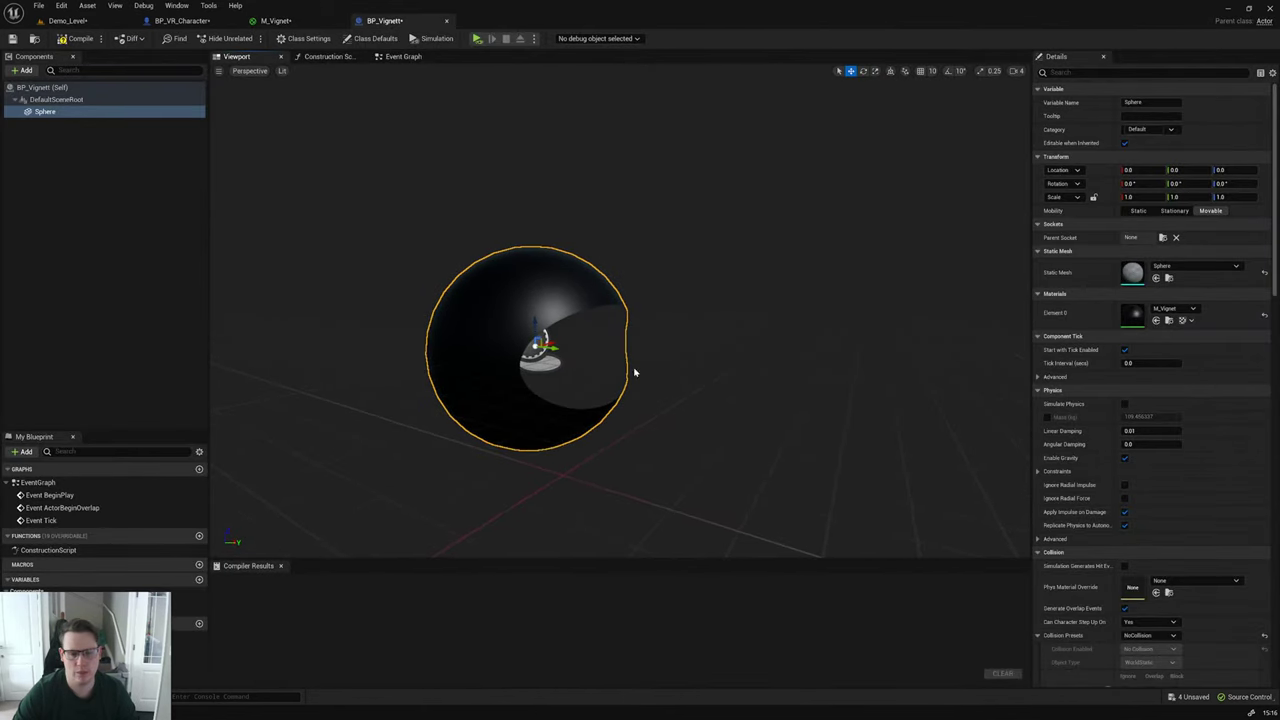
left_click_drag(551, 350, 617, 480)
key("ctrl+z")
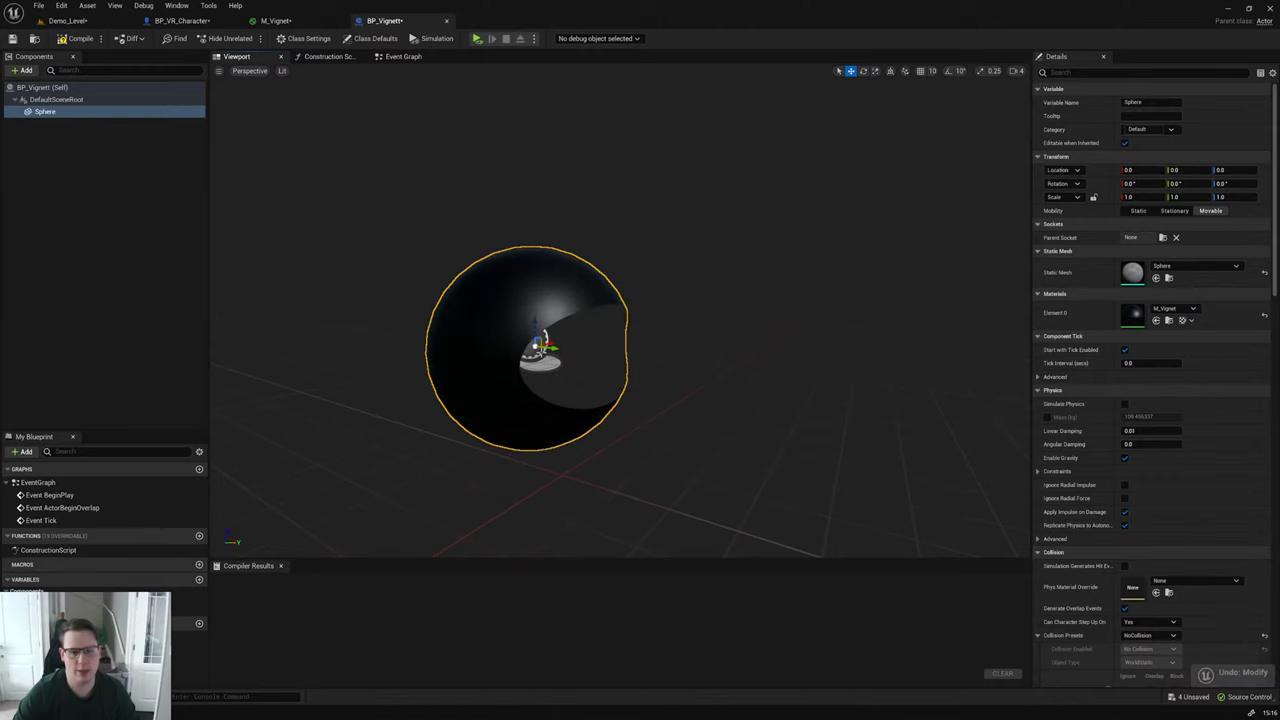
left_click(76, 38)
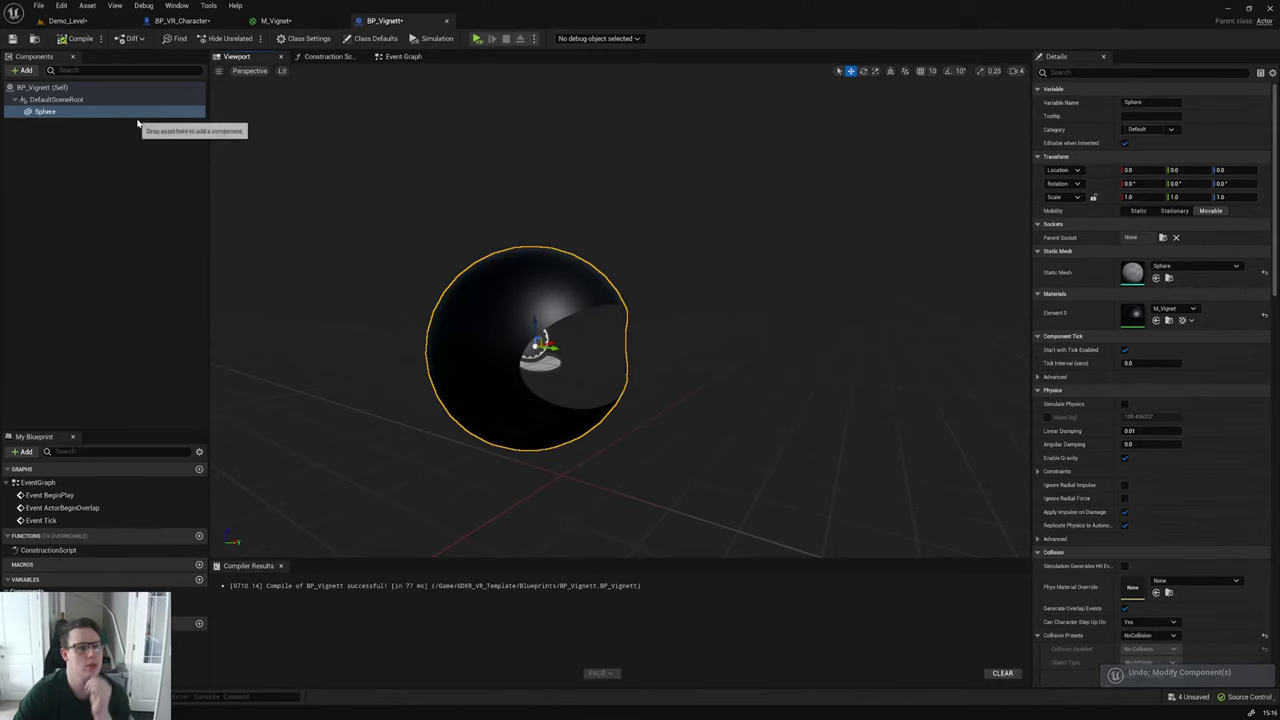
left_click(275, 20)
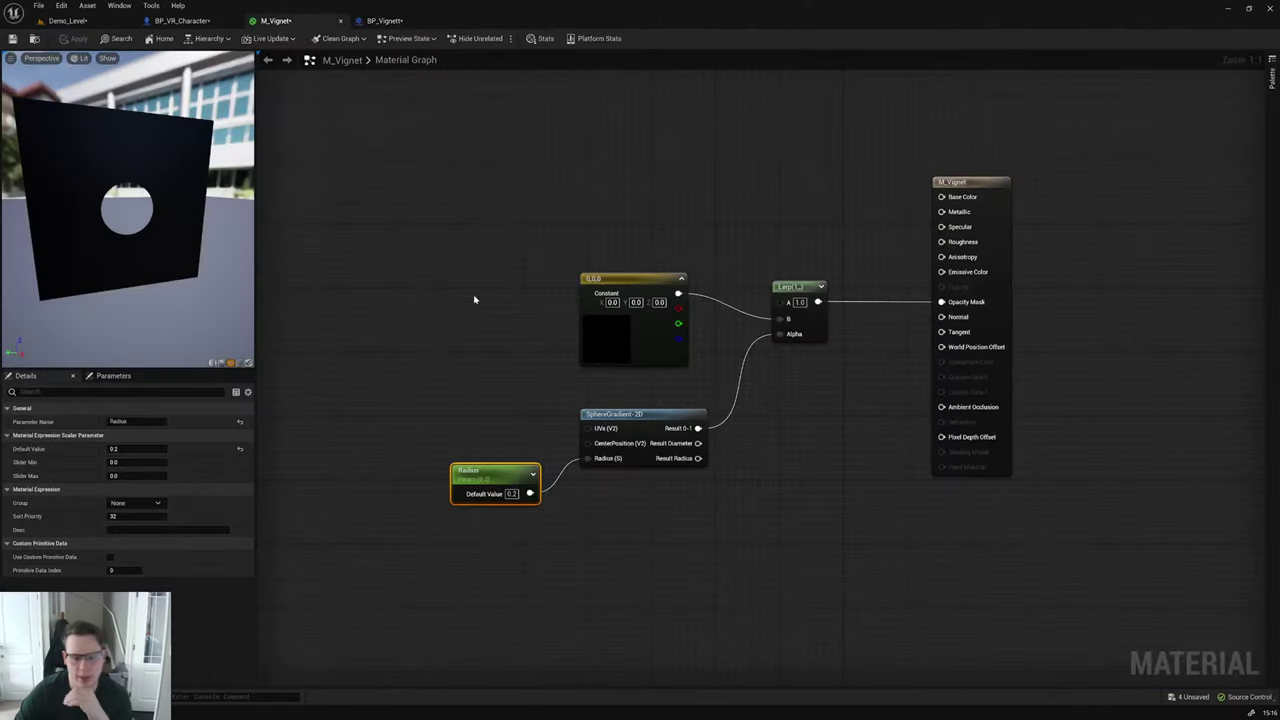
Step: Set Radius to 1.0 and disconnect it from the SphereGradient-2D radius input
left_click(511, 494)
type("1")
key("Return")
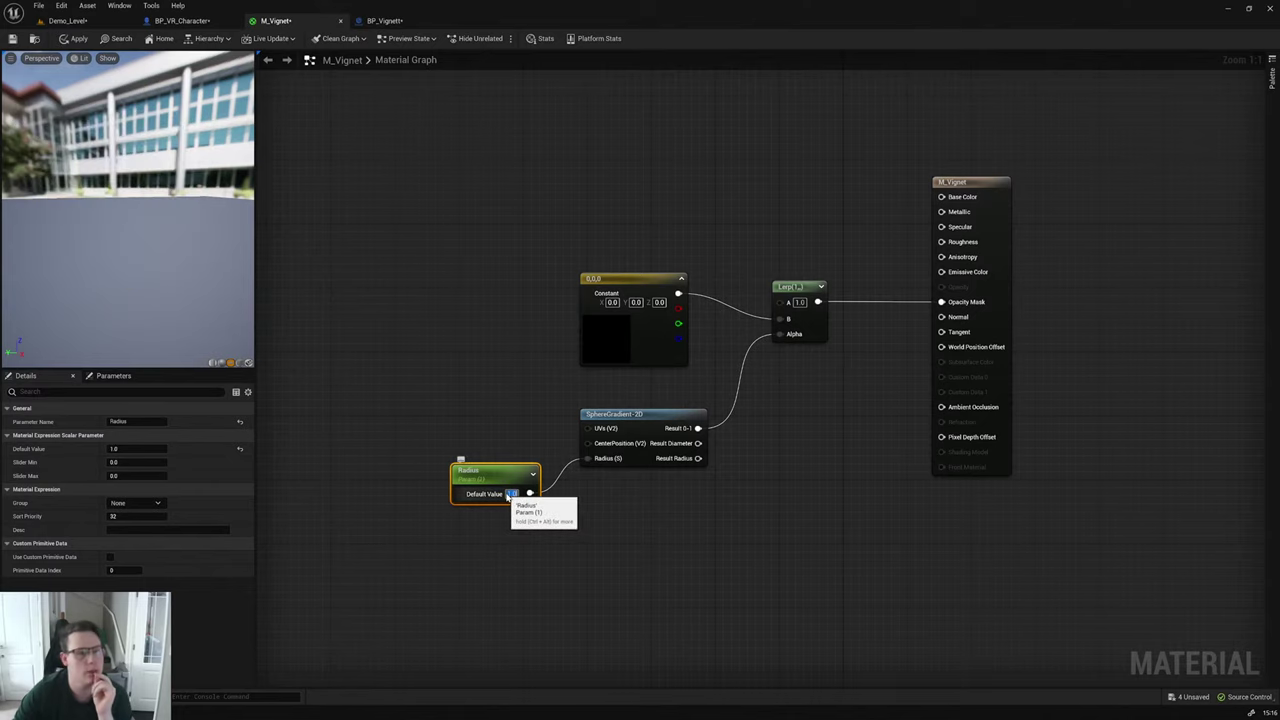
left_click(528, 494, "alt")
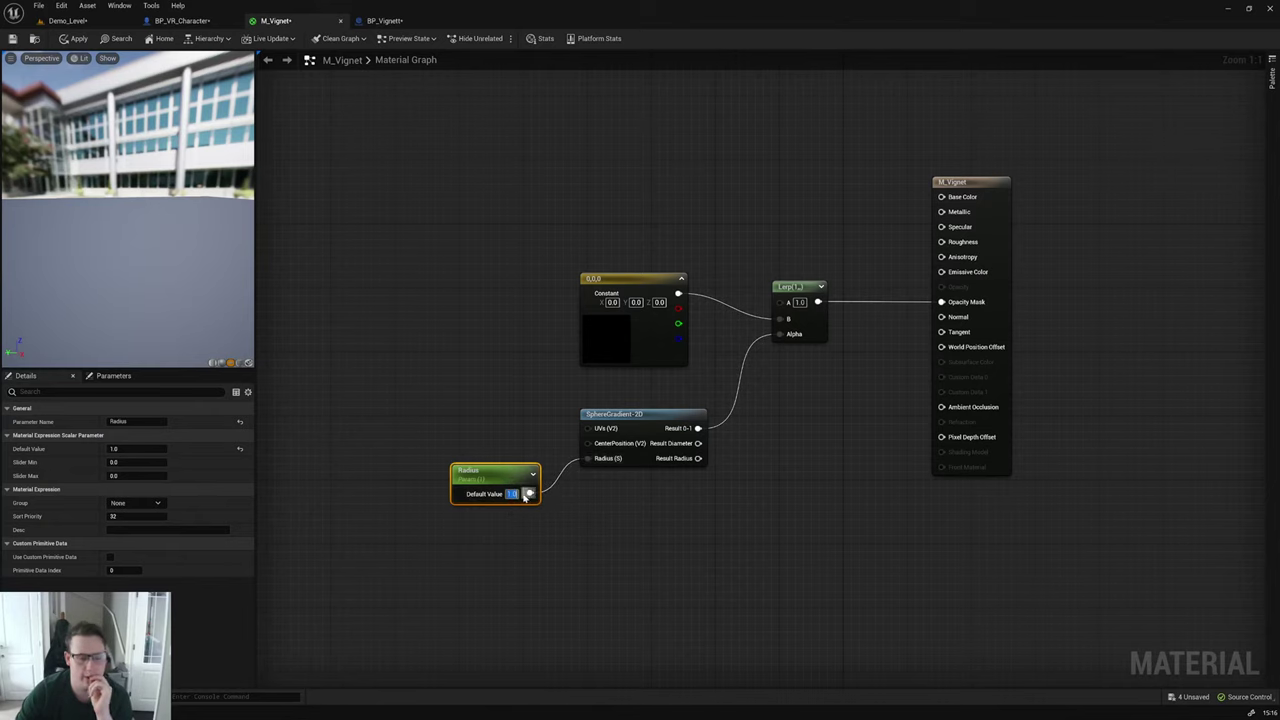
left_click_drag(500, 478, 466, 446)
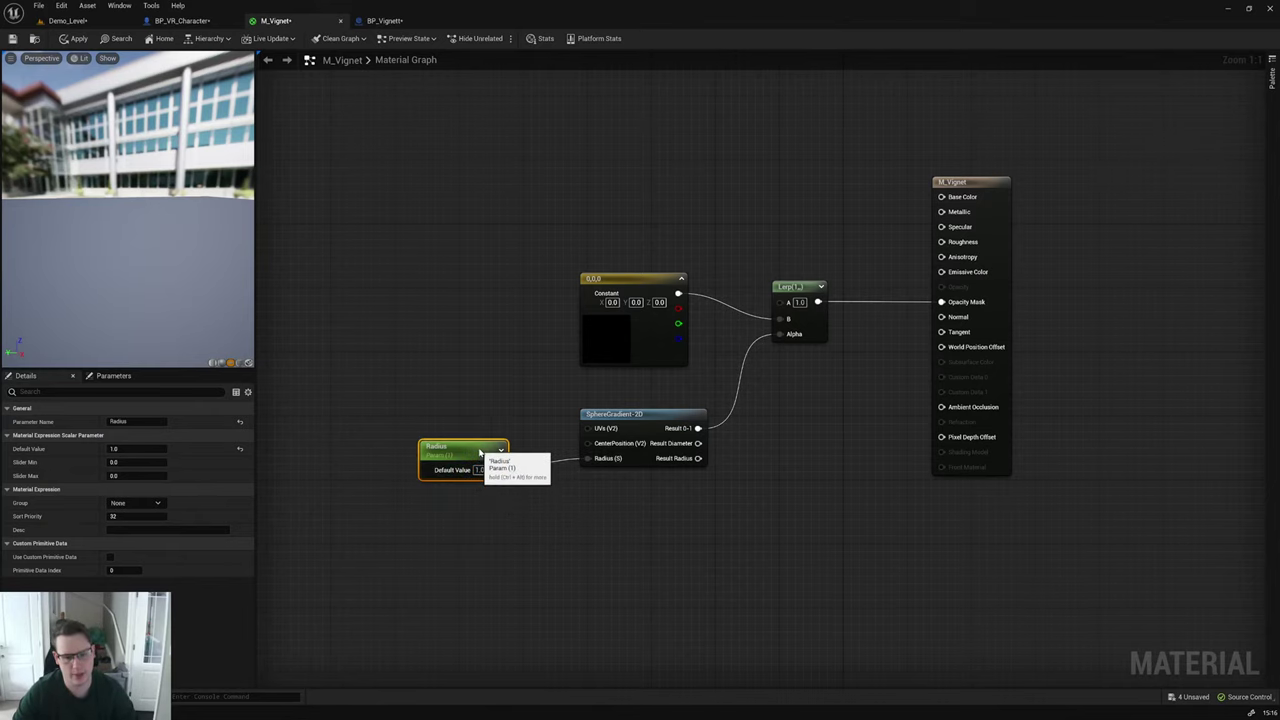
Step: Add a Lerp between two Radius parameters and feed its result into SphereGradient-2D Radius
right_click(514, 537)
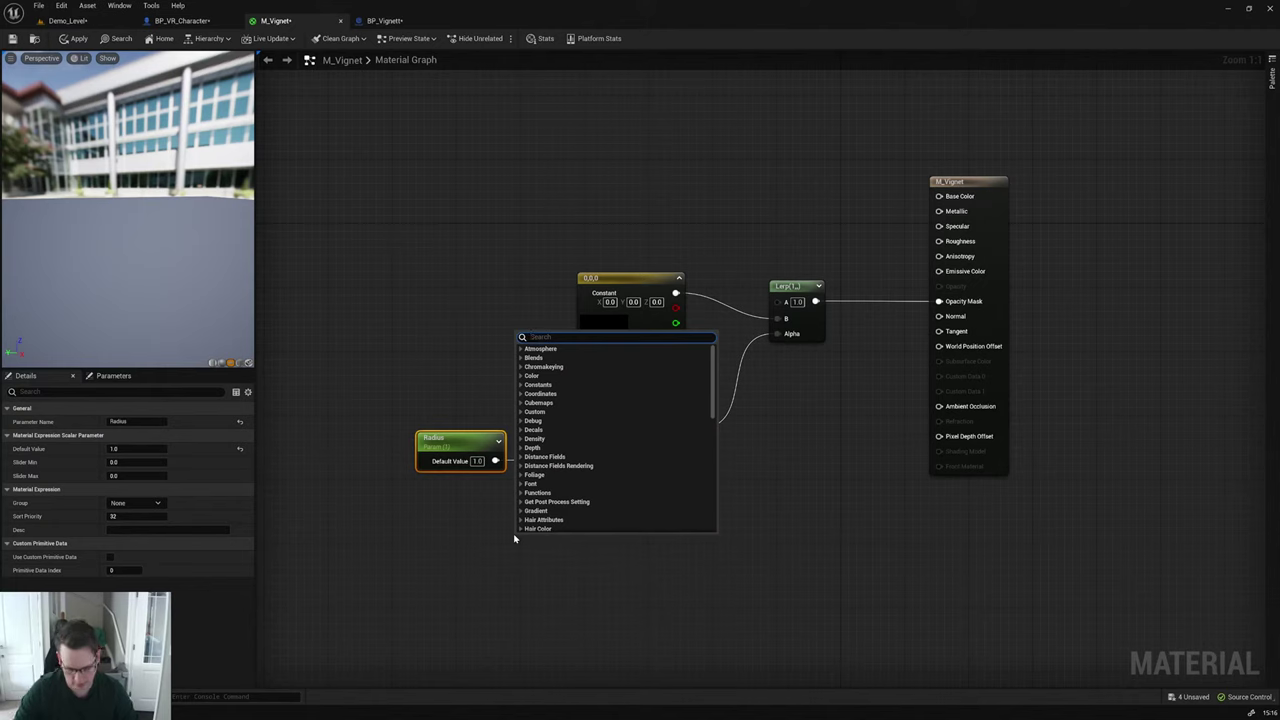
type("lerp")
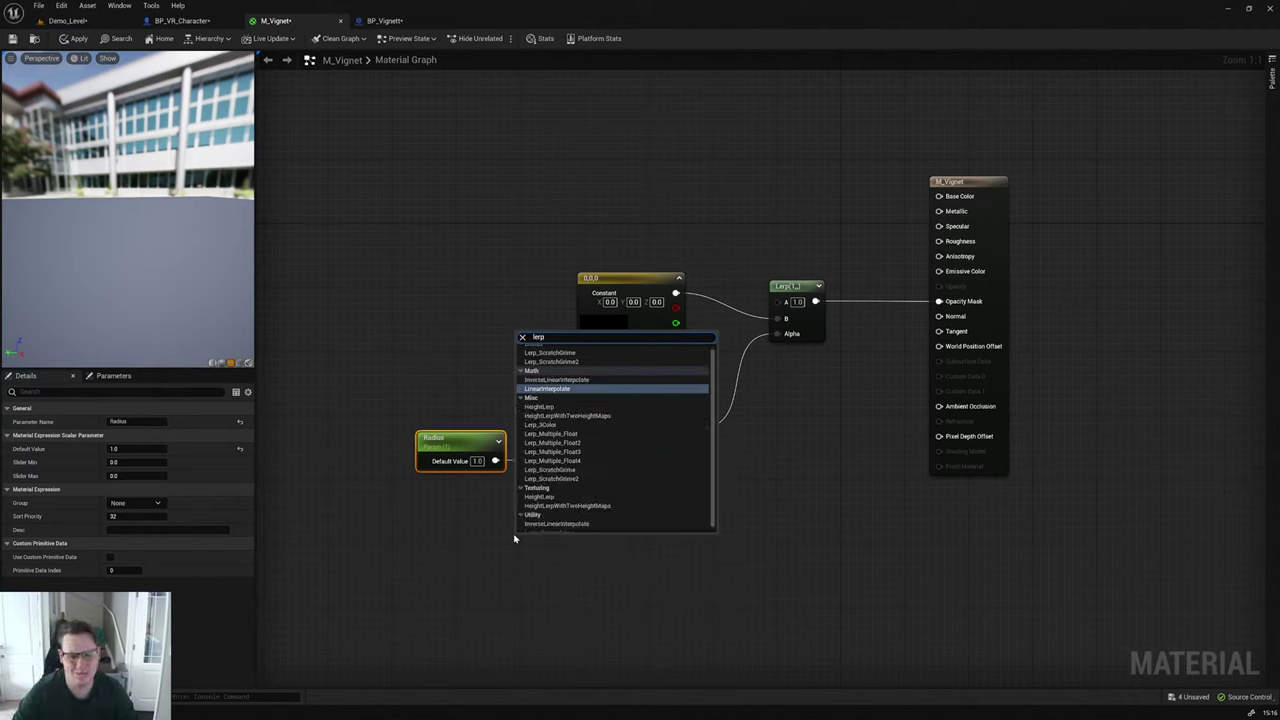
key("Return")
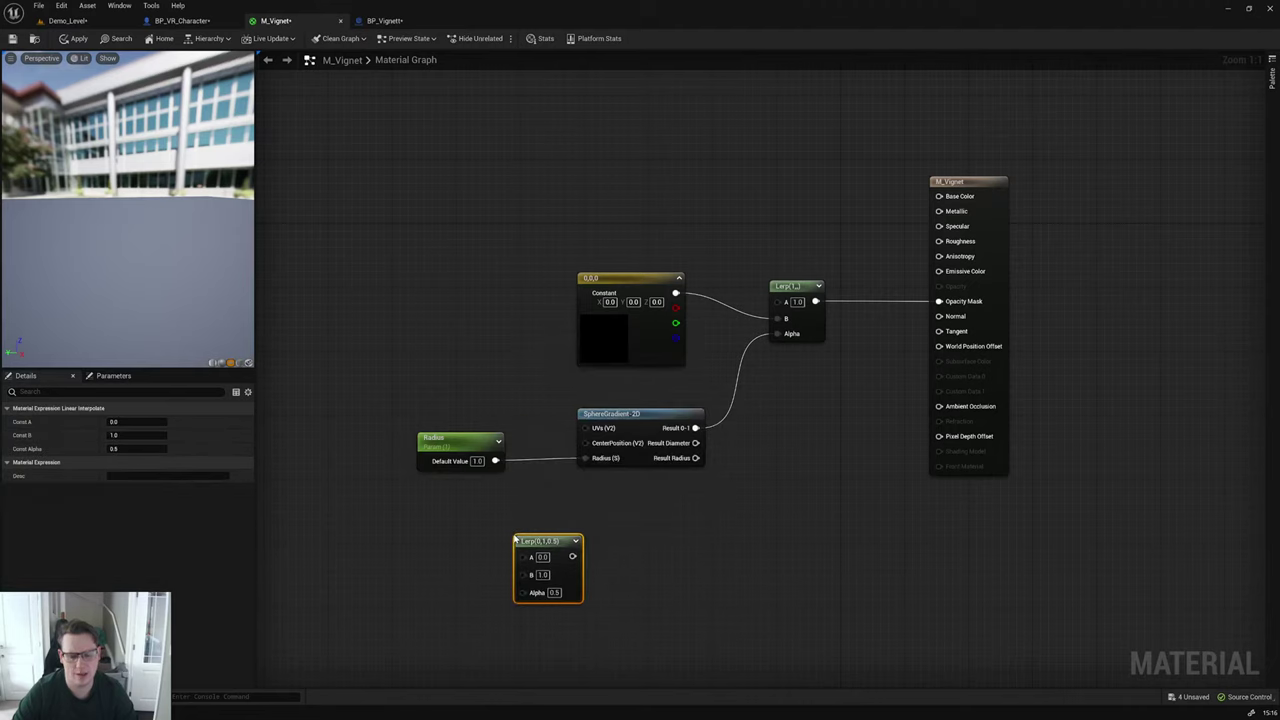
left_click(461, 451)
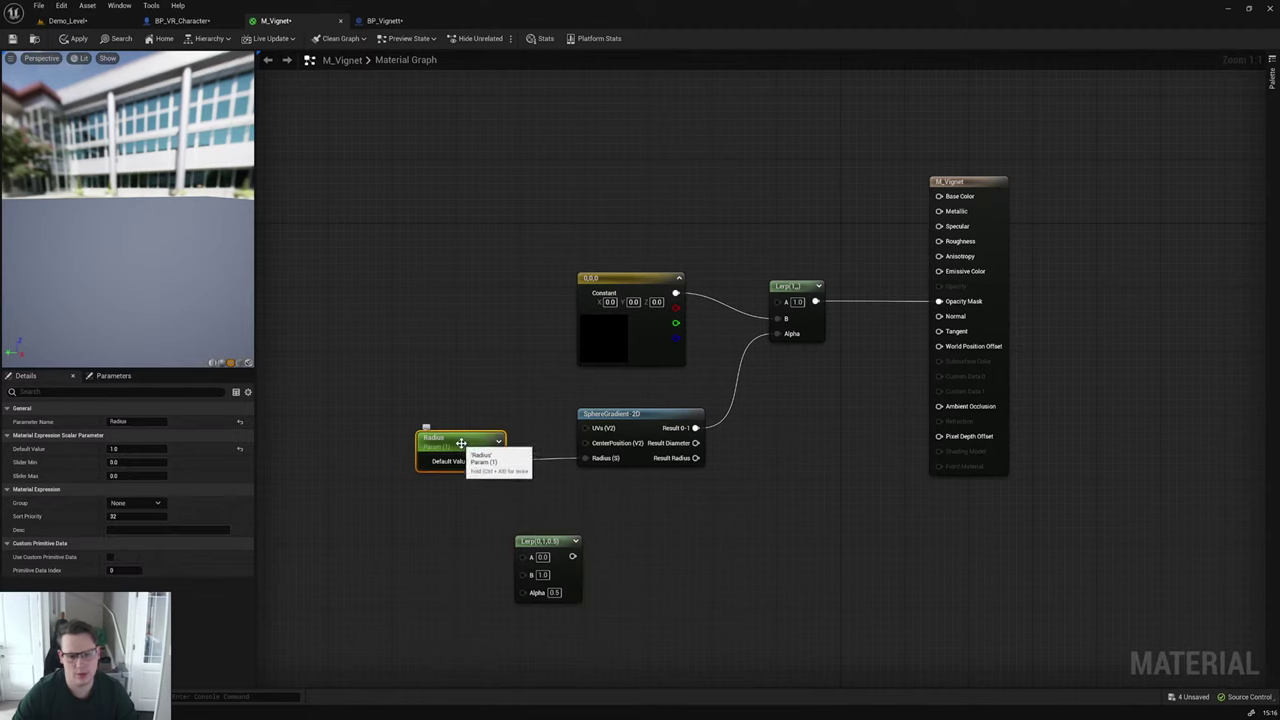
left_click_drag(495, 460, 517, 571)
key("ctrl+v")
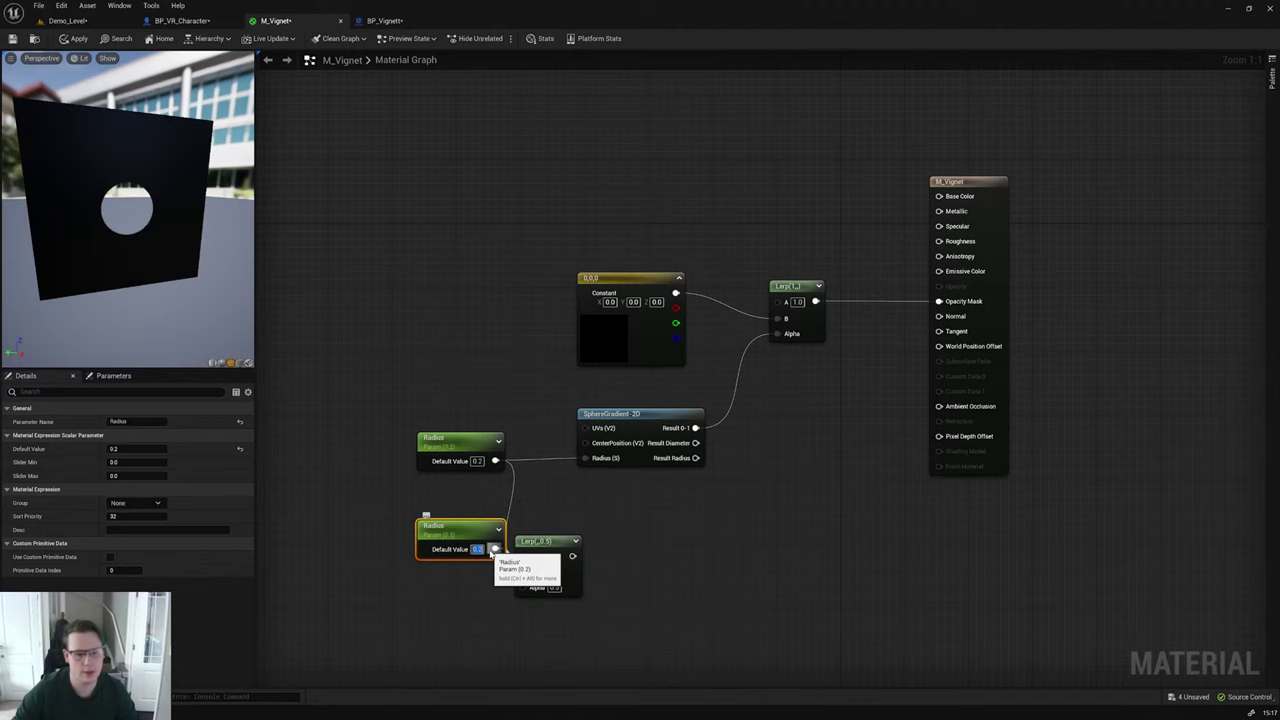
left_click_drag(572, 556, 586, 458)
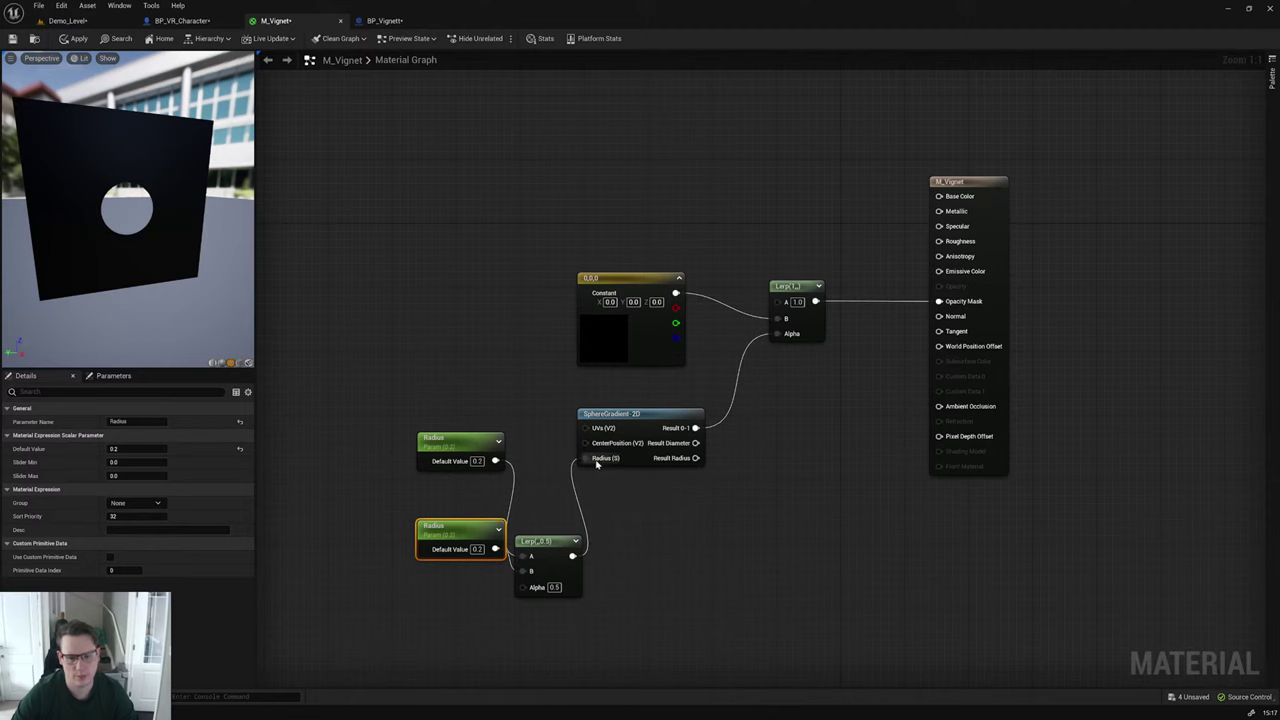
left_click_drag(615, 414, 687, 414)
left_click_drag(555, 552, 591, 457)
left_click(592, 506)
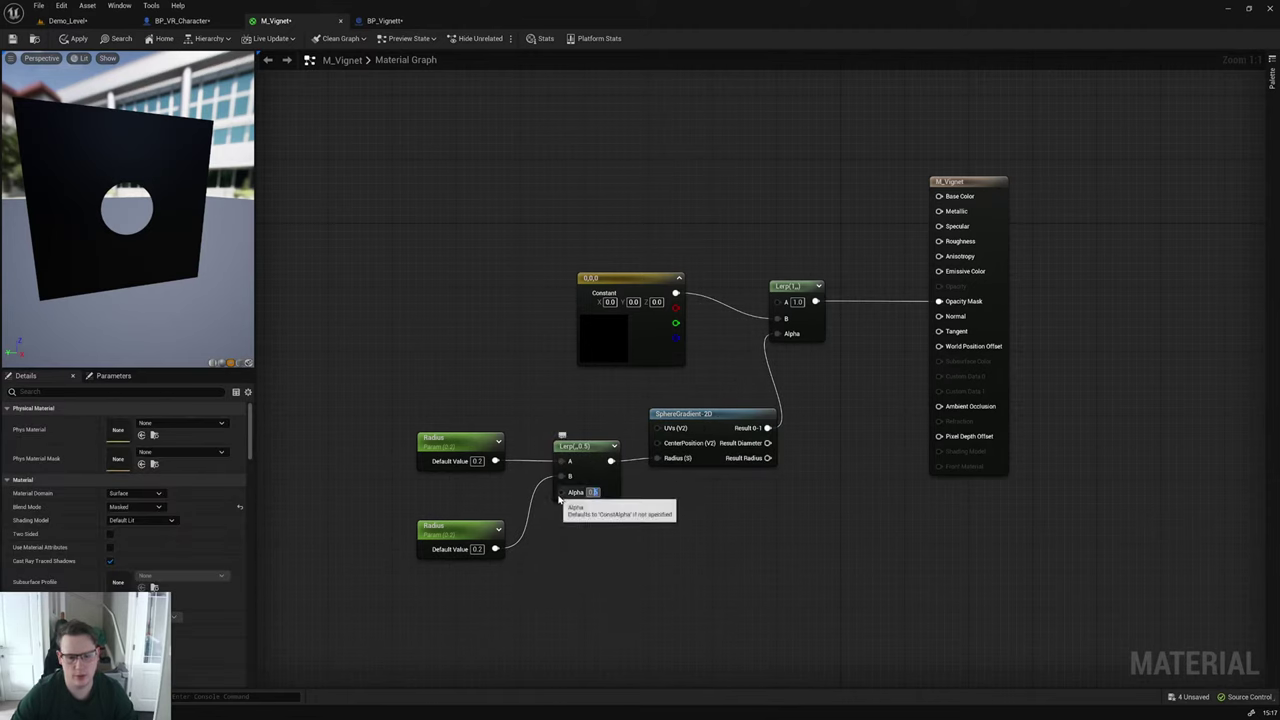
Step: Rename the two Radius parameters to RadiusA and RadiusB
right_click(564, 499)
left_click(546, 560)
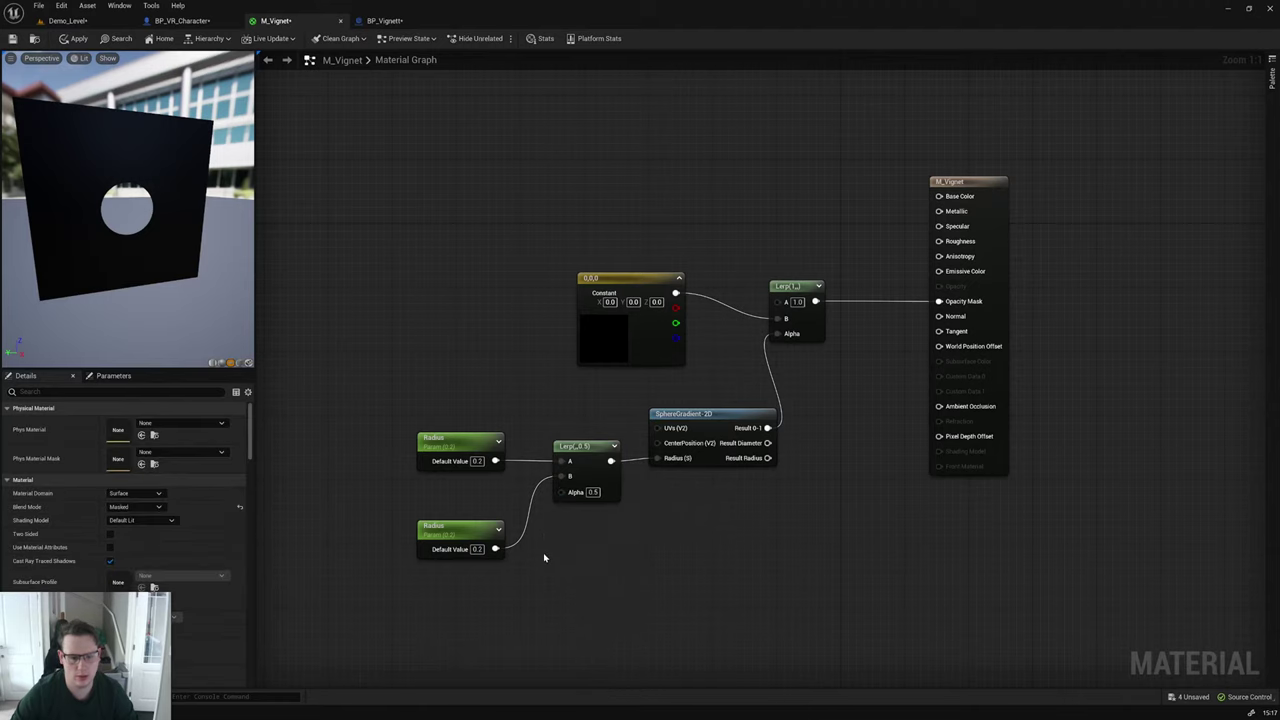
left_click_drag(465, 526, 467, 488)
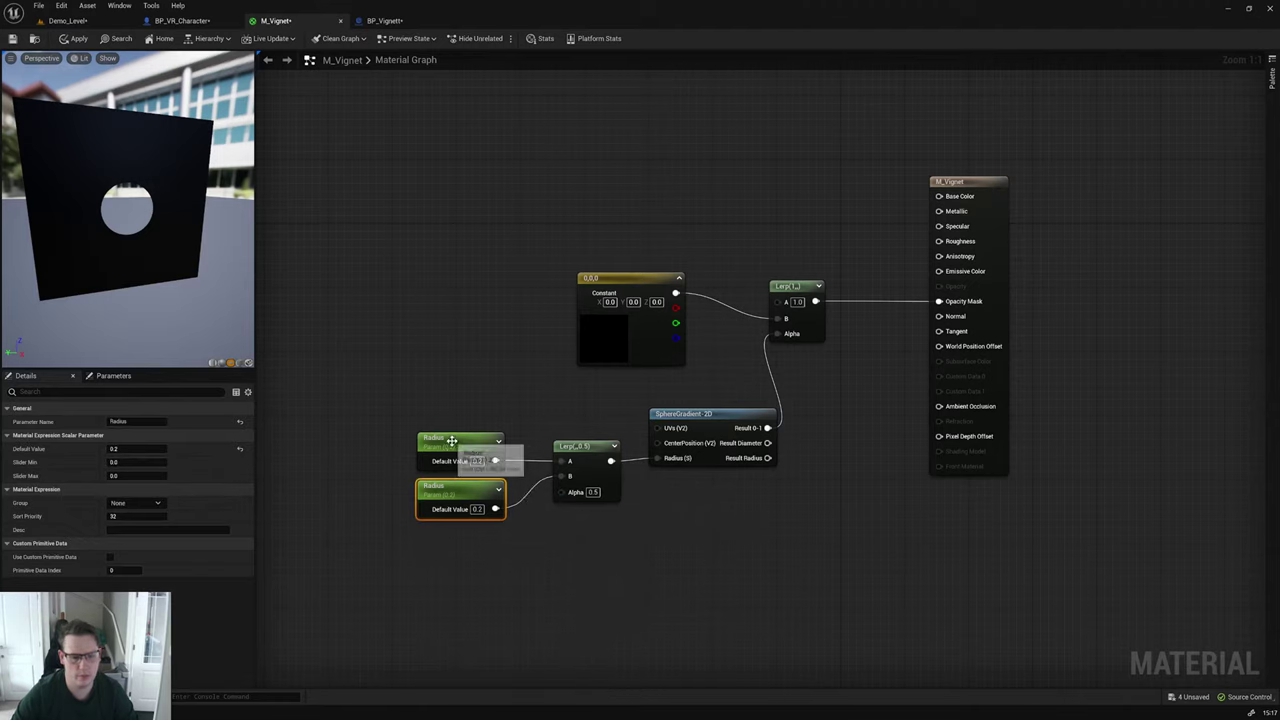
left_click(463, 442)
left_click(160, 421)
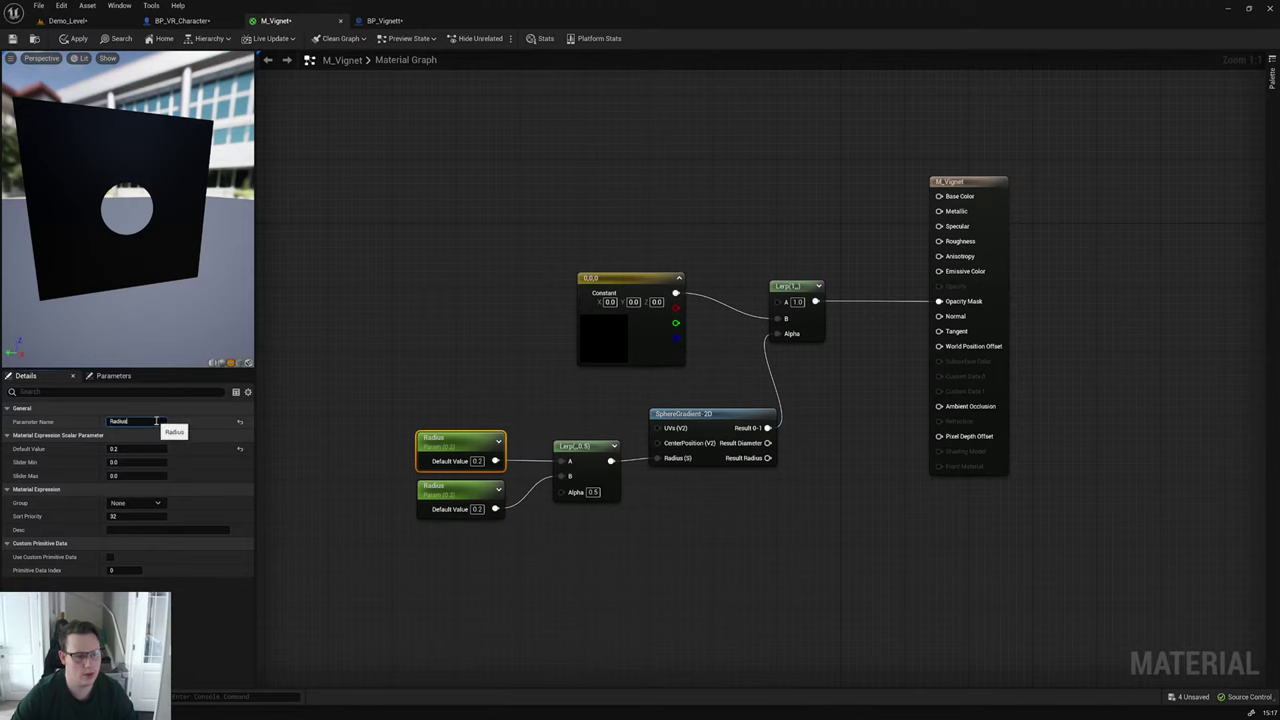
type("A")
key("Return")
left_click(462, 490)
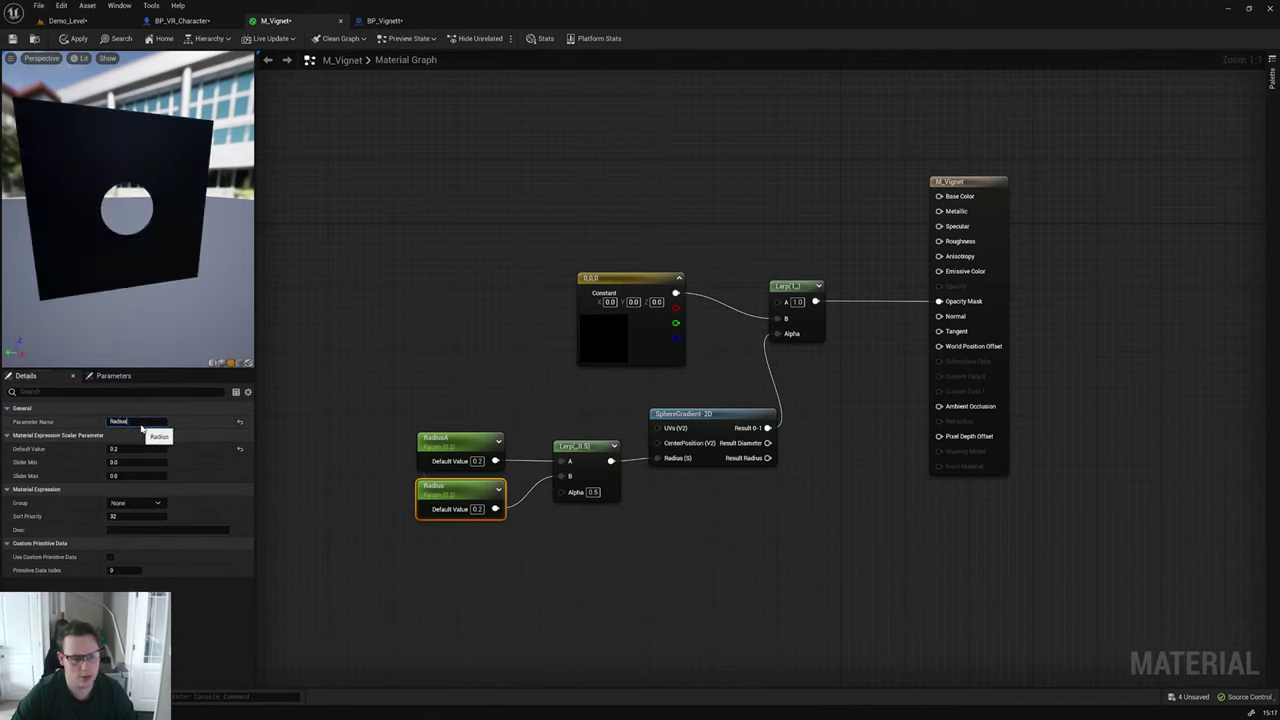
left_click(399, 555)
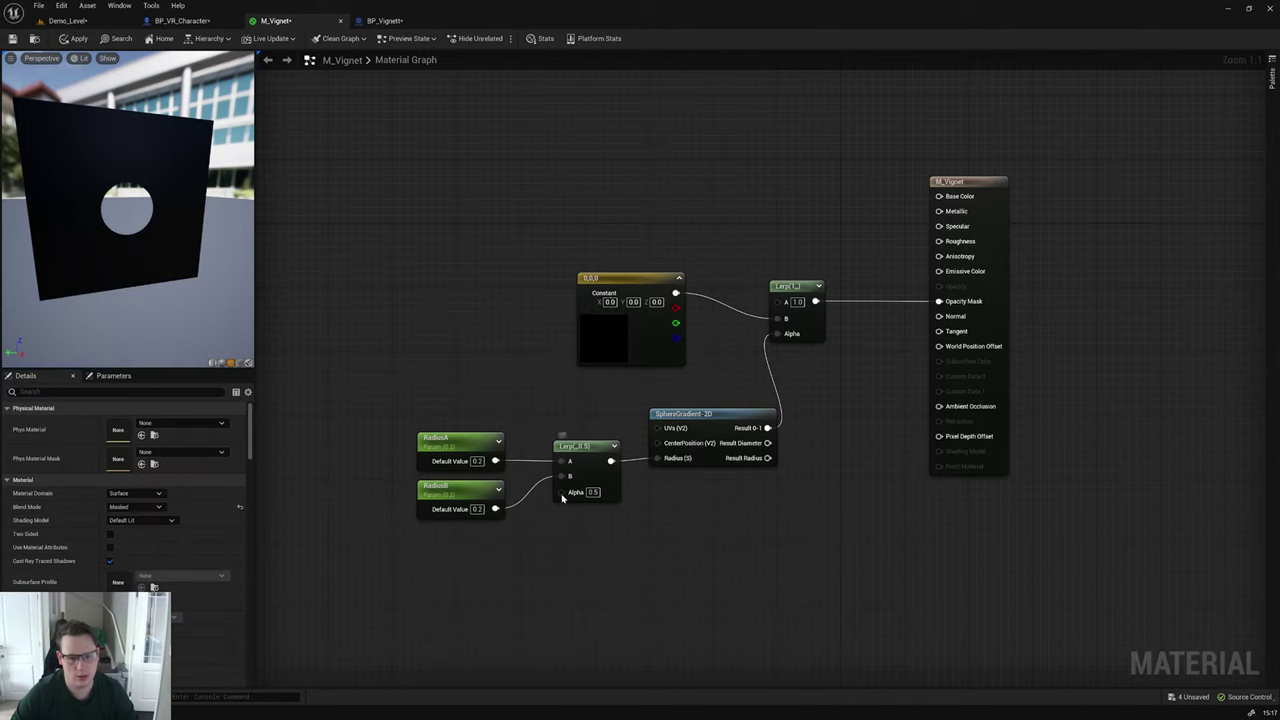
Step: Drive the Lerp Alpha with a new Vignett Radius parameter
right_click(562, 498)
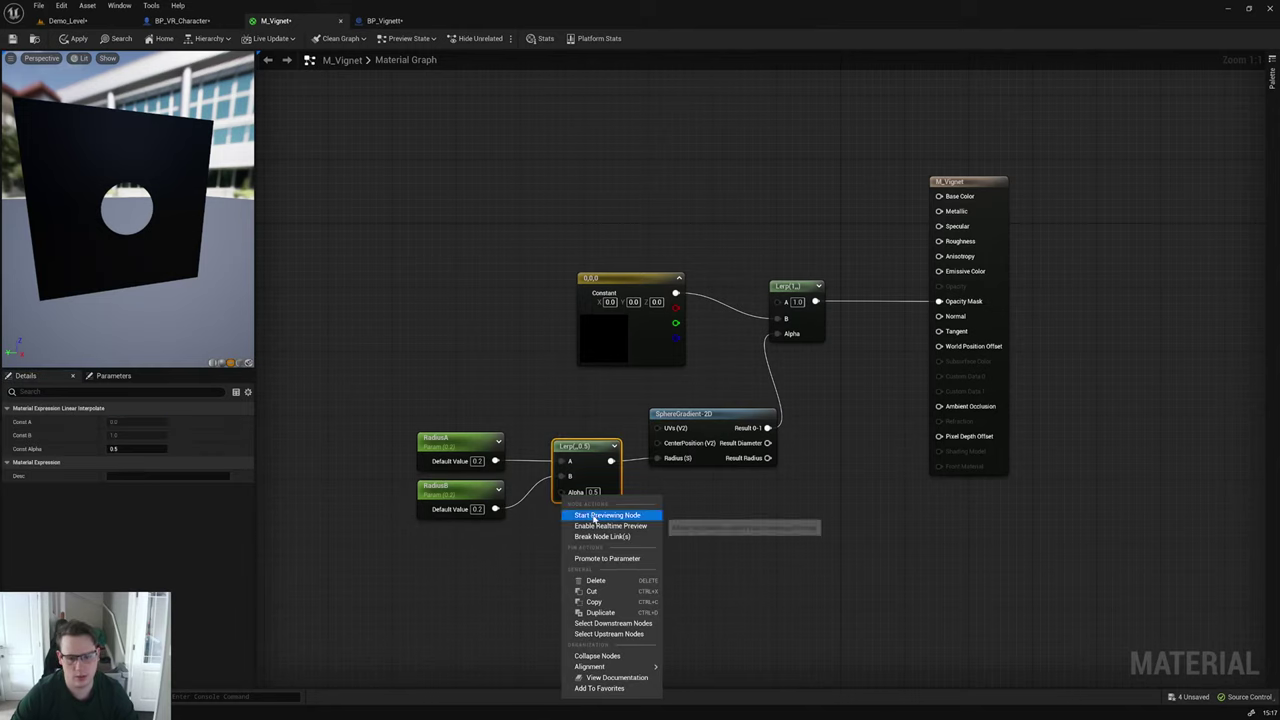
left_click(524, 551)
left_click(469, 543)
left_click_drag(526, 561, 563, 492)
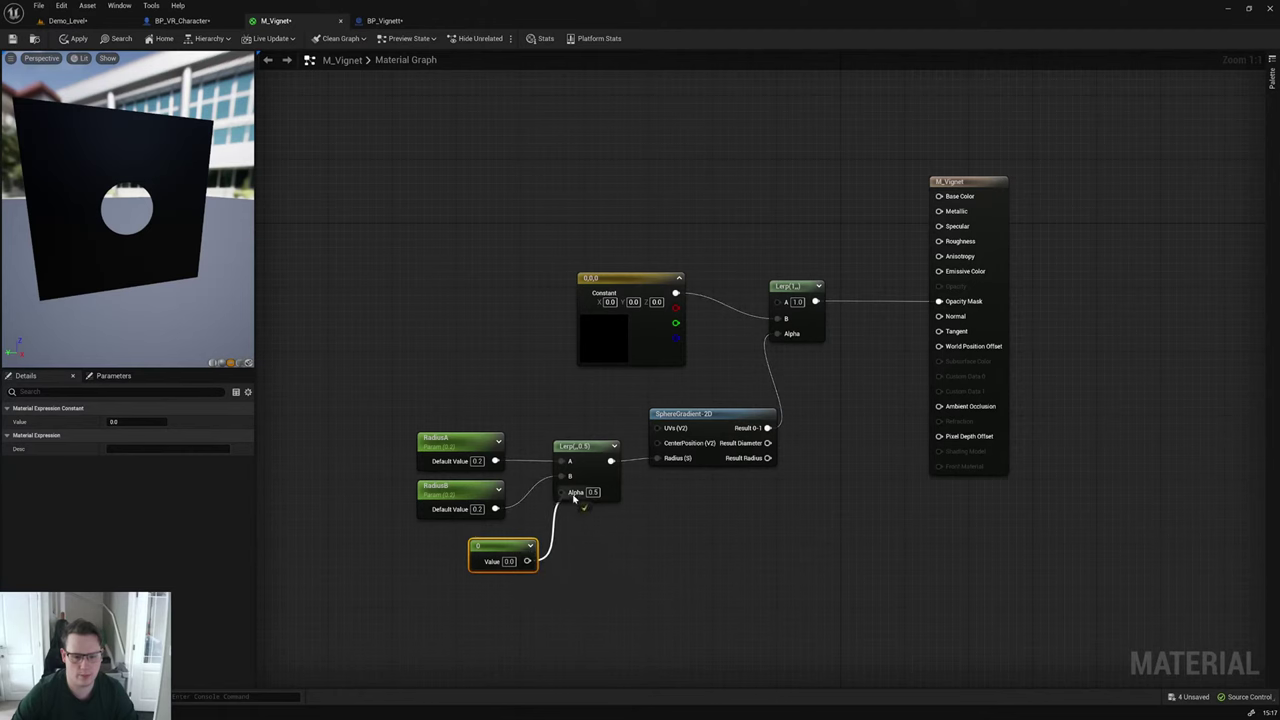
right_click(540, 549)
left_click(552, 346)
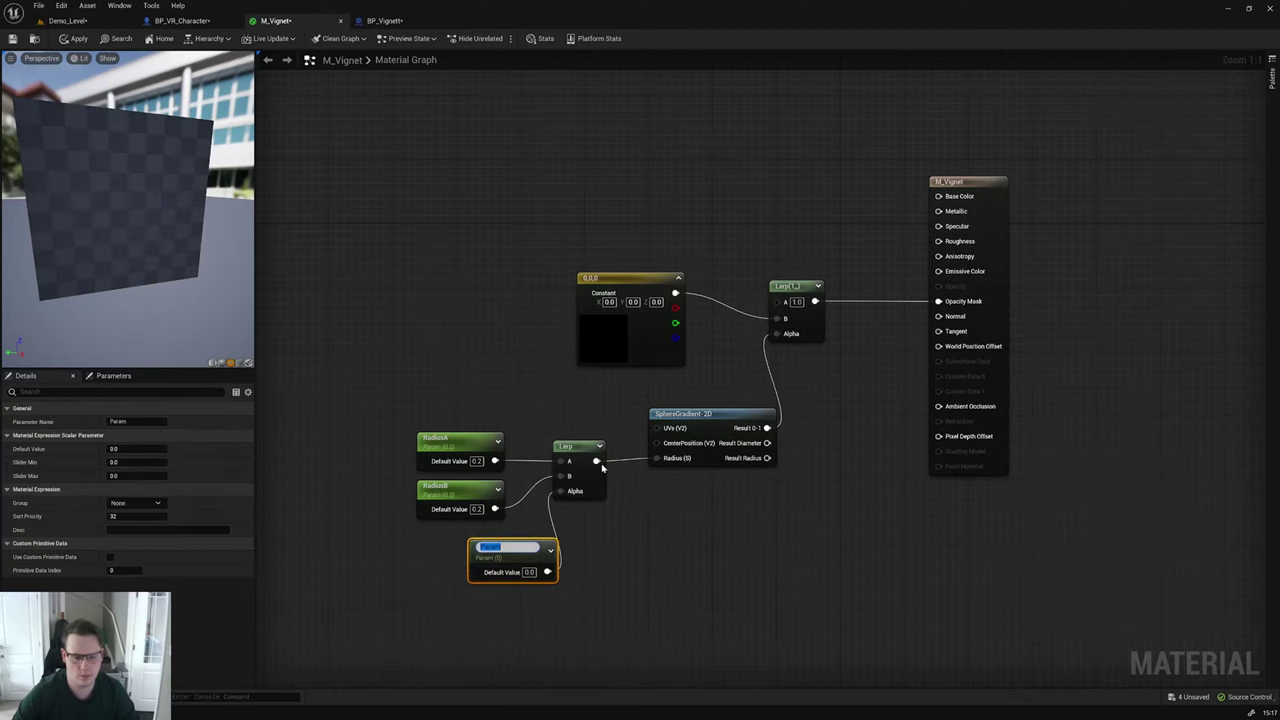
type("Vigne")
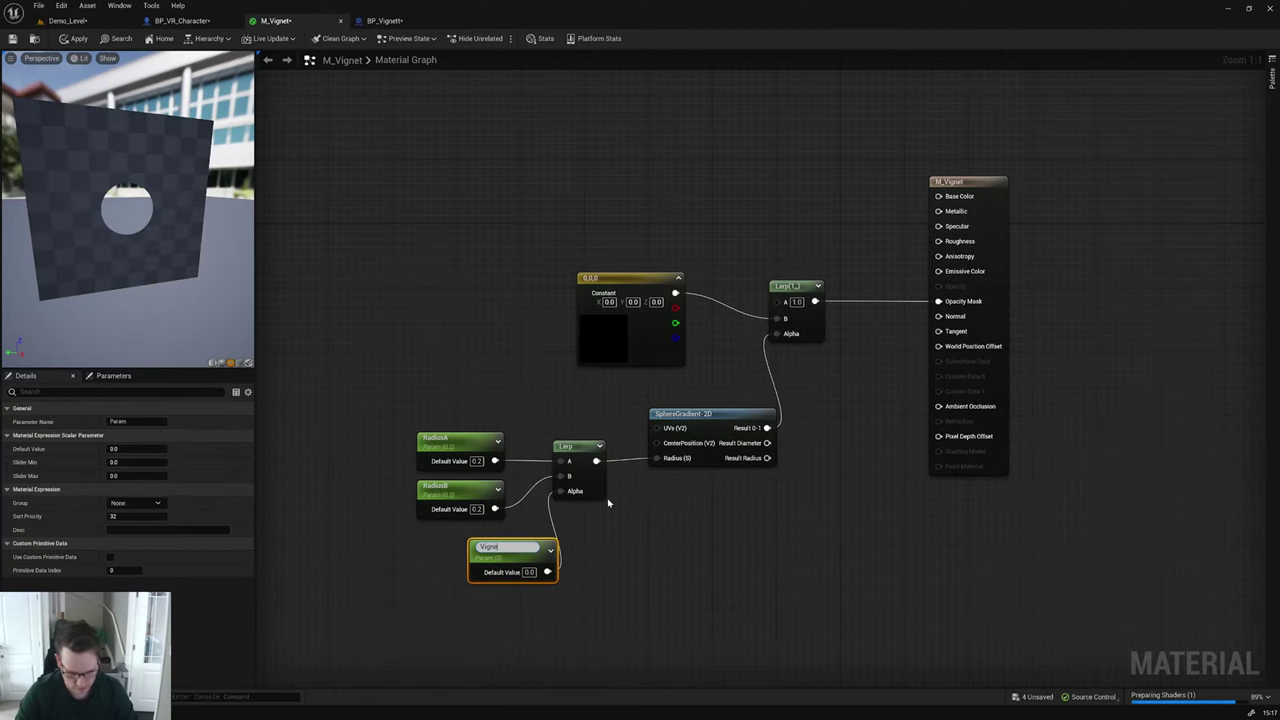
type("tte Radius")
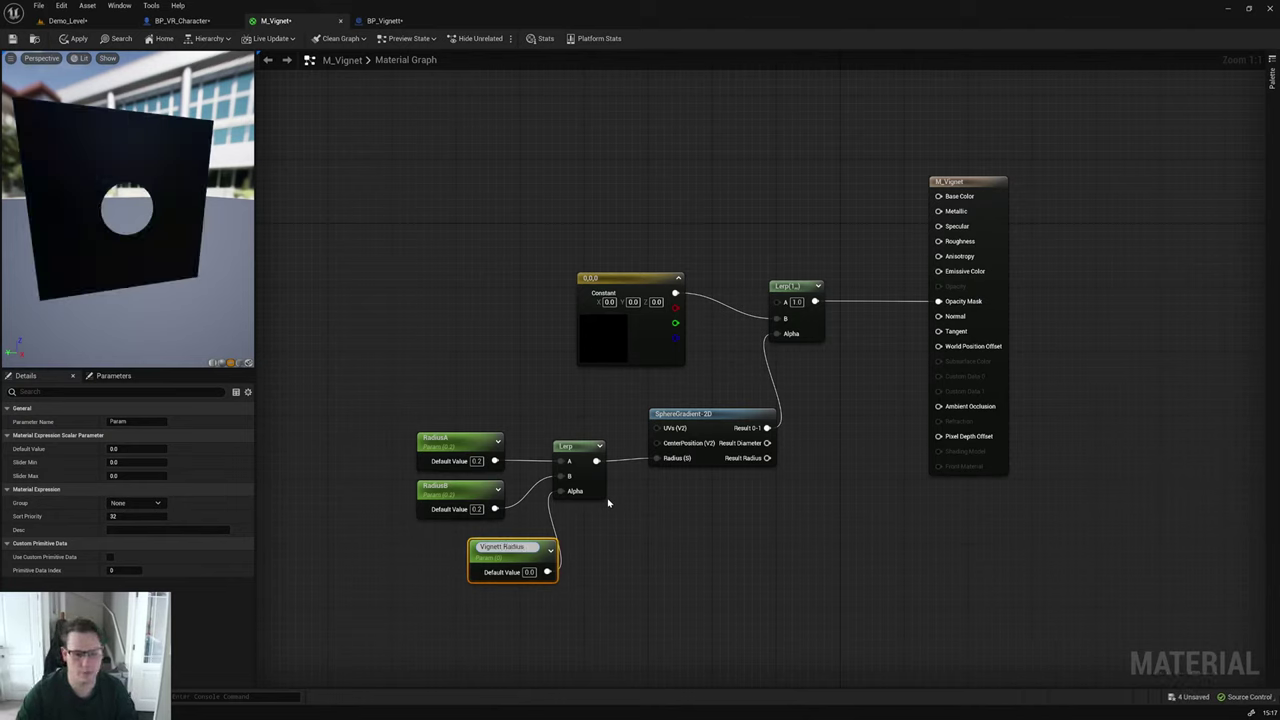
key("Return")
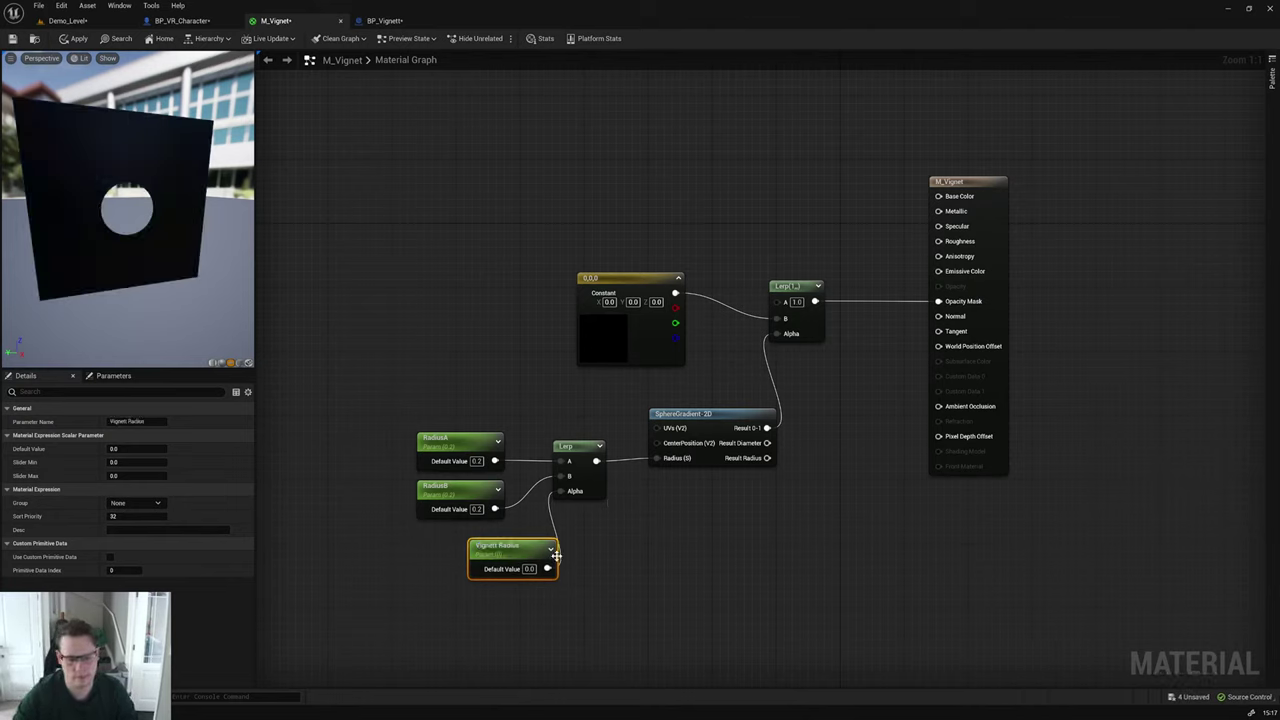
left_click_drag(495, 549, 443, 558)
Step: Convert RadiusB and RadiusA into plain constants with values 1.0 and 0.2
right_click(452, 489)
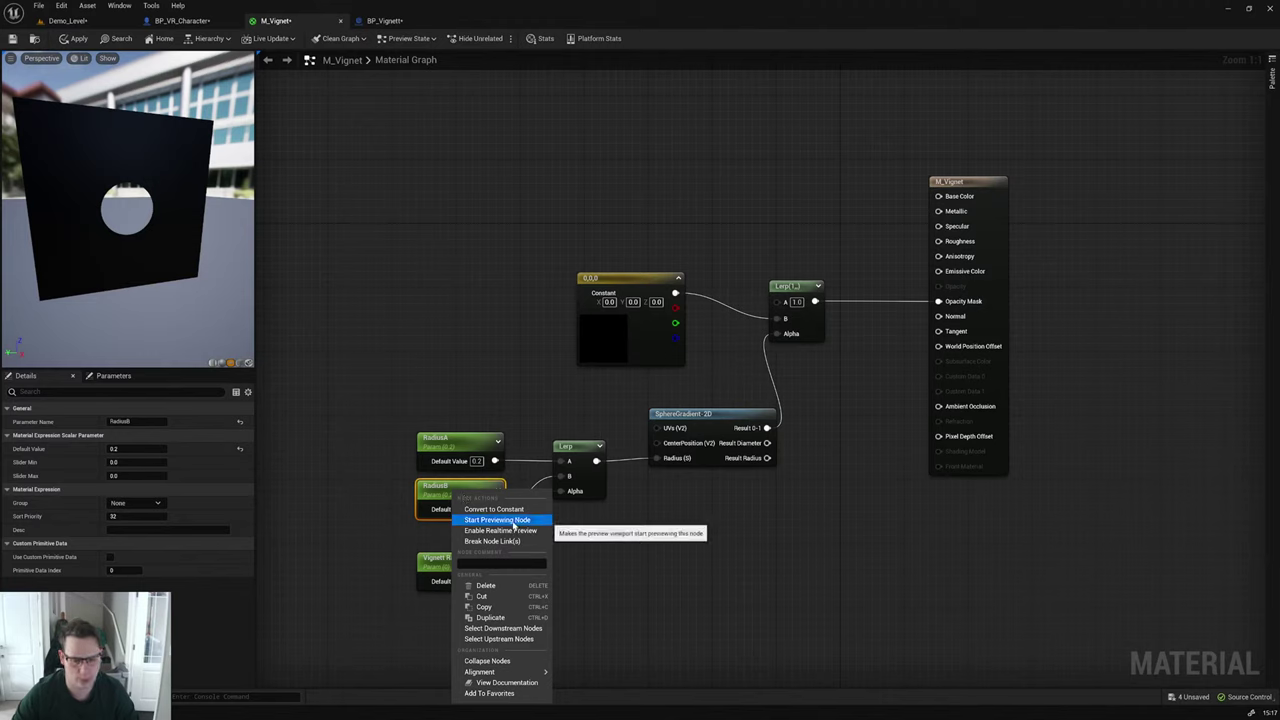
left_click(493, 509)
right_click(460, 442)
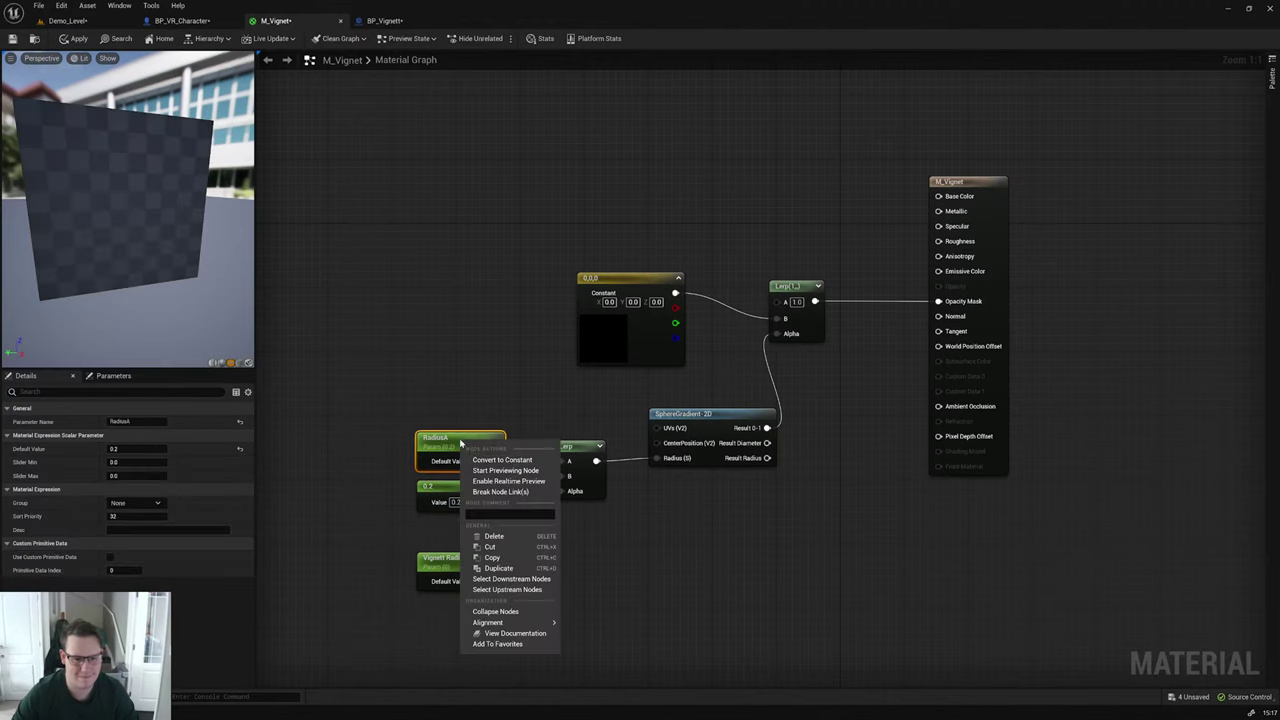
left_click(487, 461)
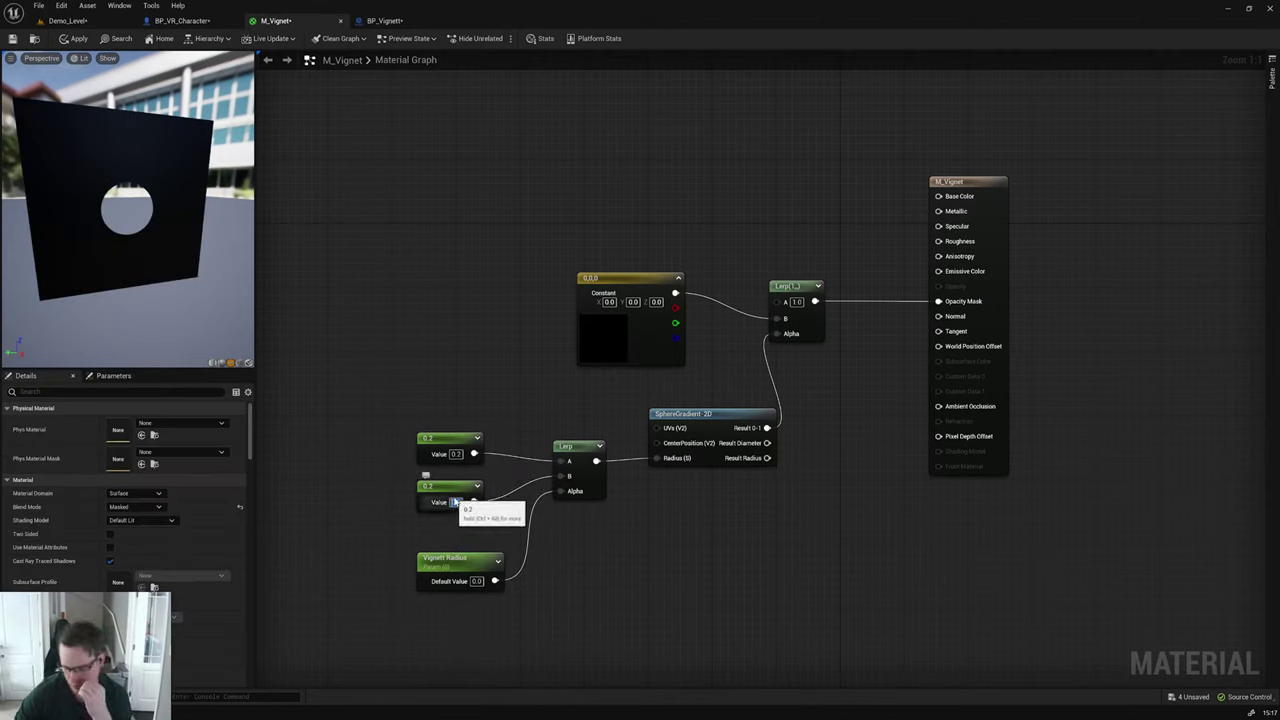
type("1")
key("Return")
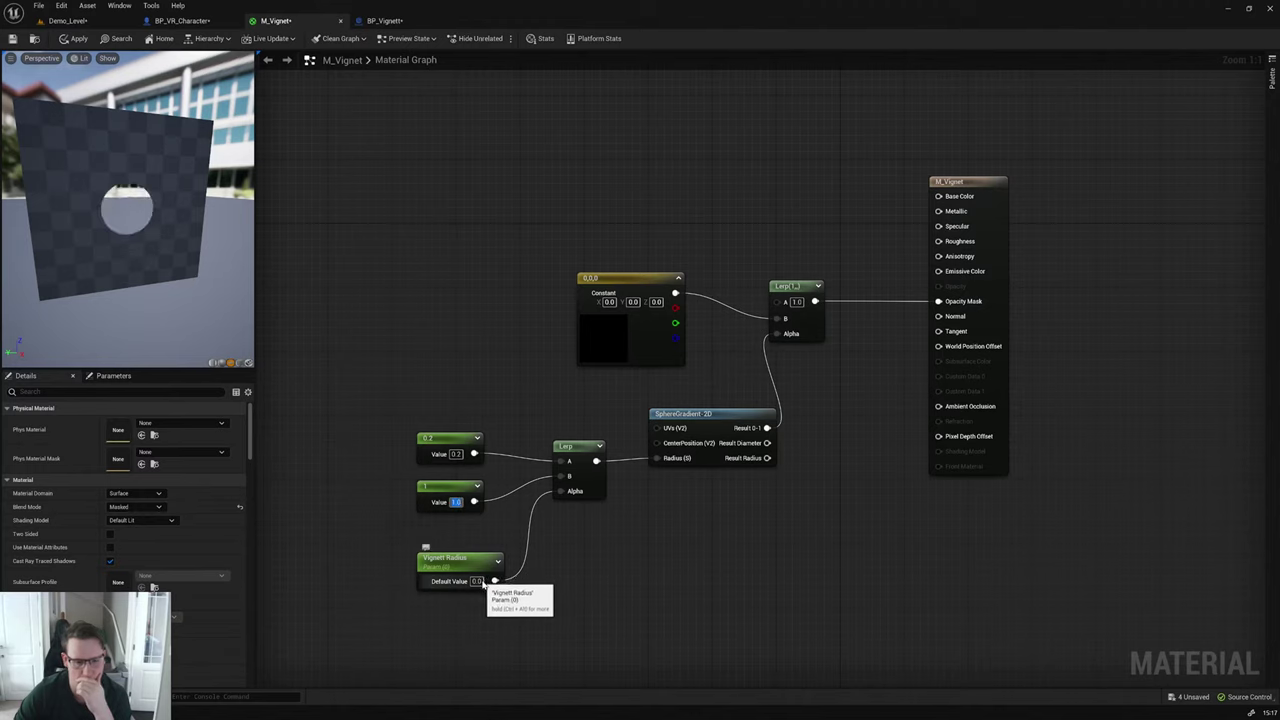
Step: Set the Vignett Radius default to 0.5, lower it toward 0, and apply
left_click(477, 581)
type("0.5")
key("Return")
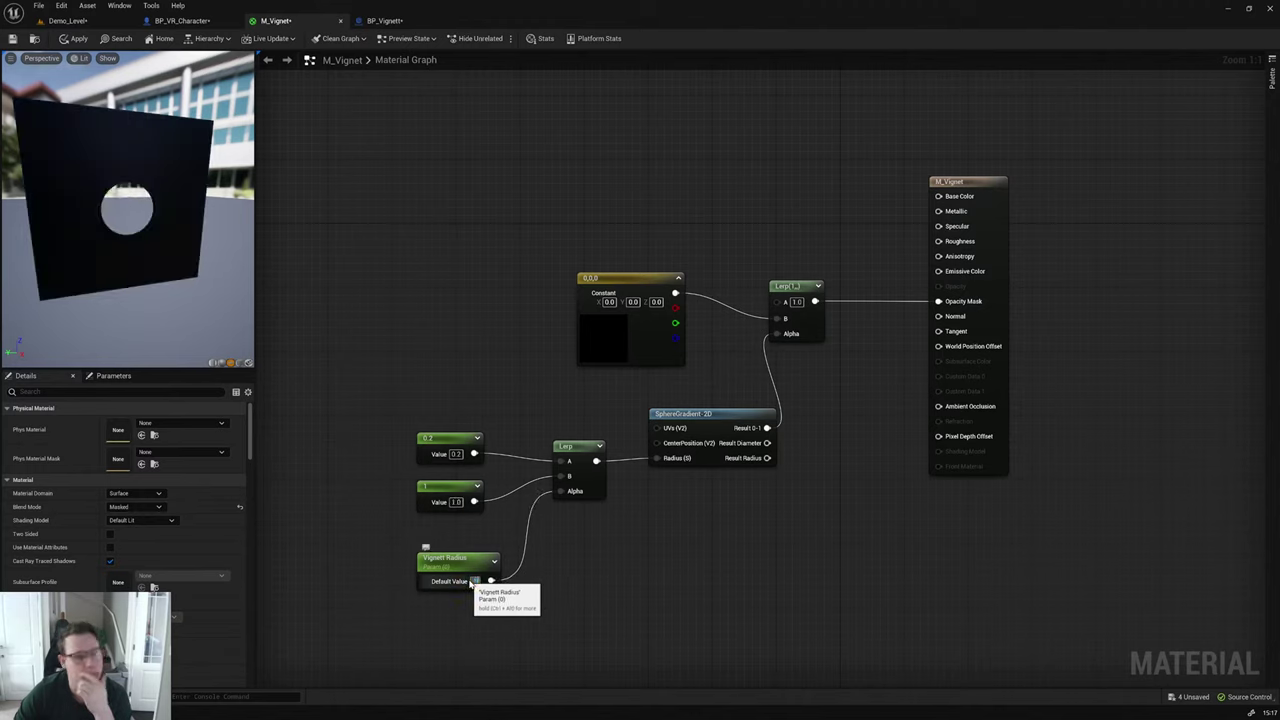
left_click_drag(477, 581, 460, 581)
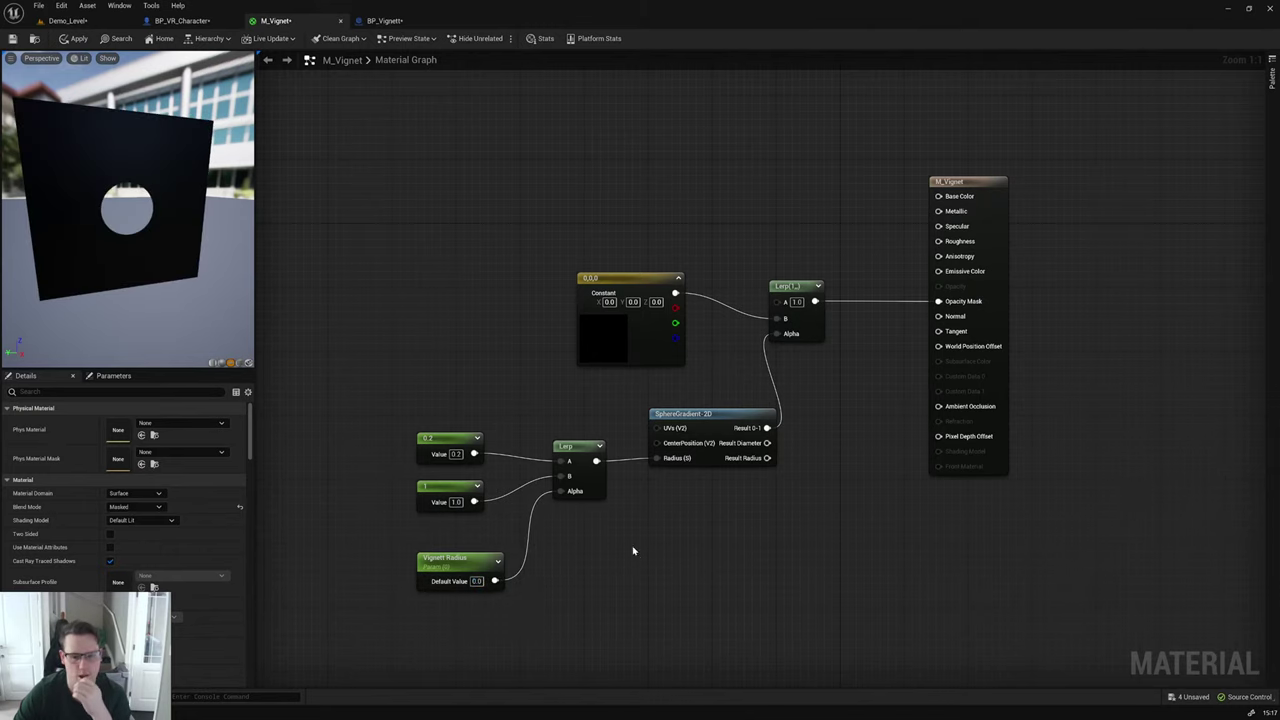
left_click(74, 38)
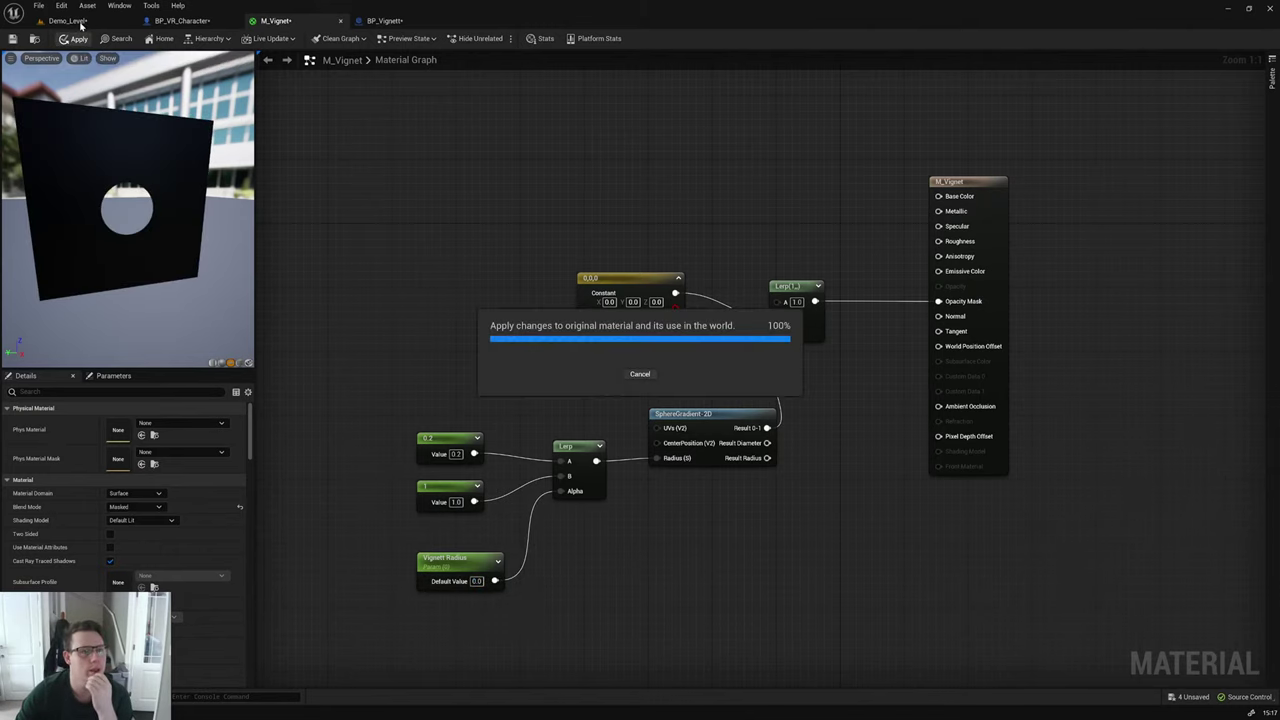
Step: Create the material instance M_Vignet_Inst from M_Vignet in the Materials folder
left_click(80, 22)
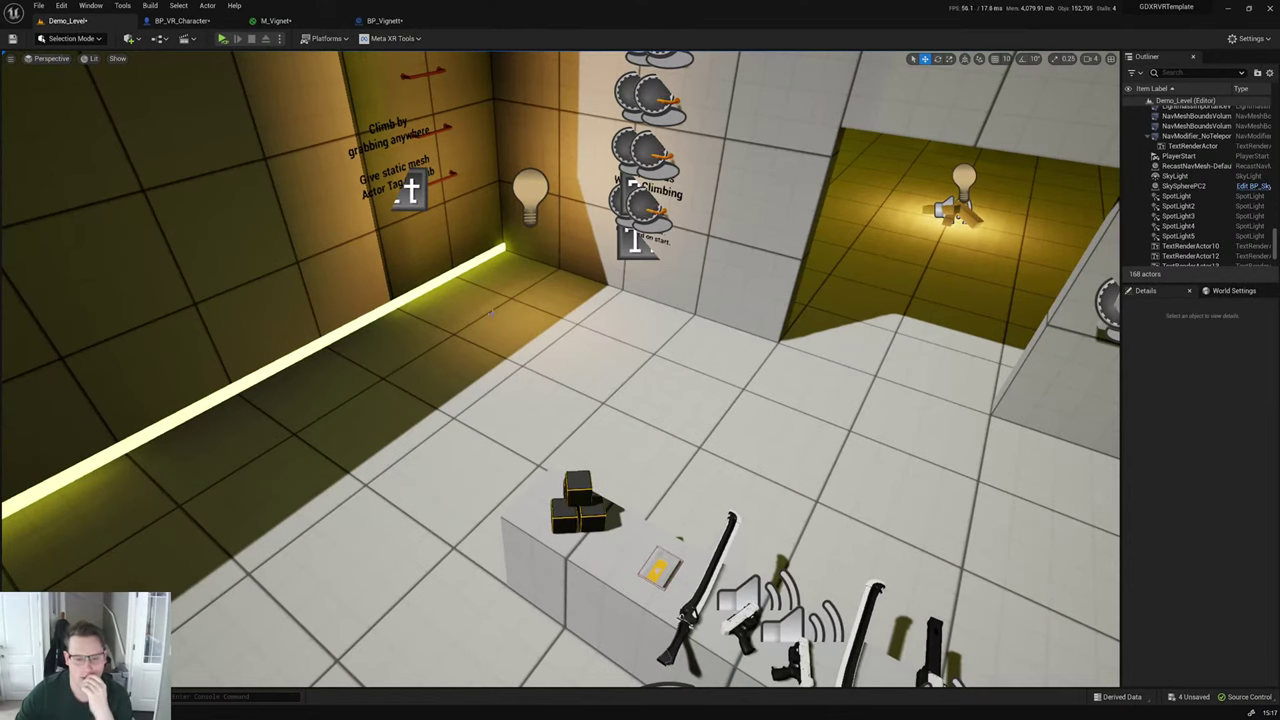
key("ctrl+space")
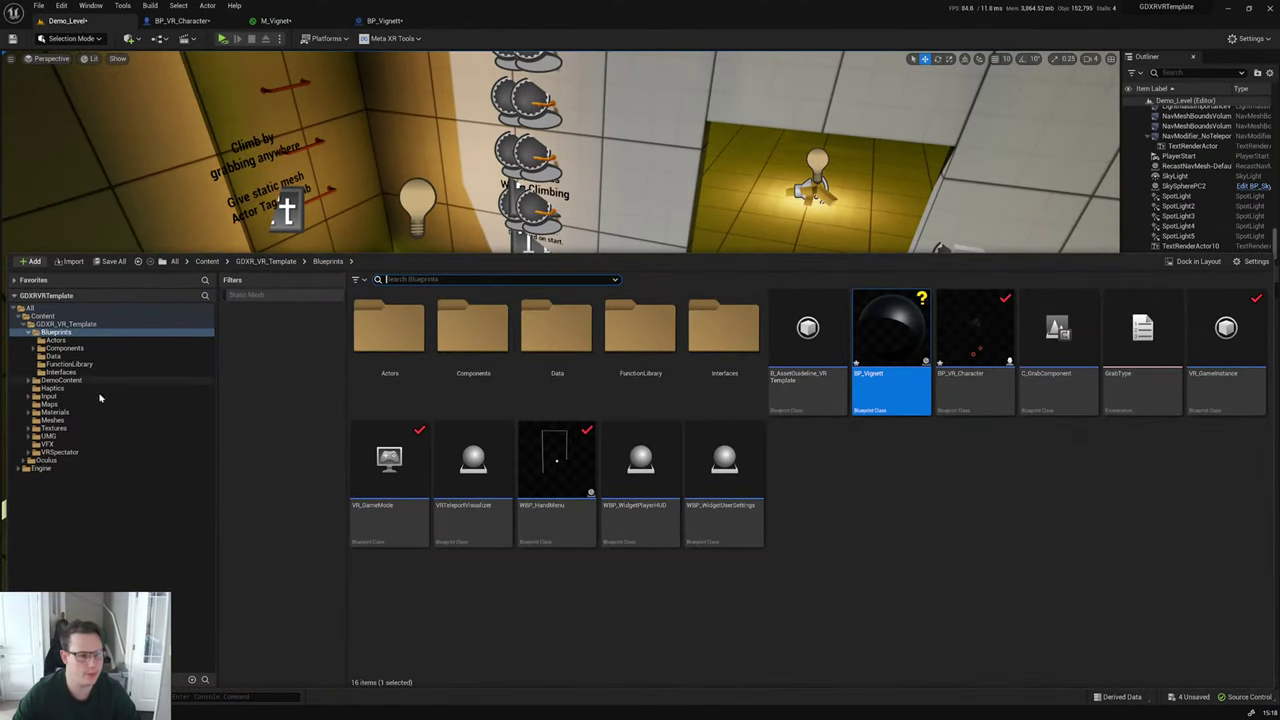
left_click(55, 412)
right_click(866, 497)
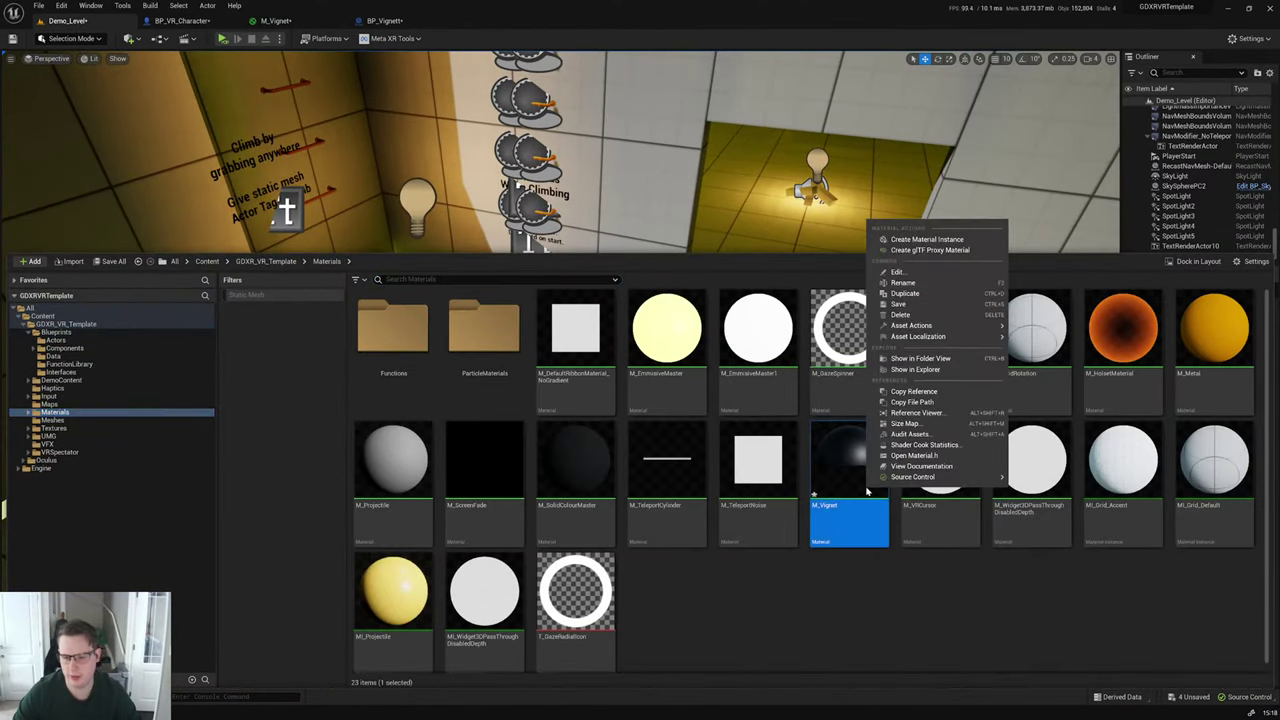
left_click(905, 250)
key("Return")
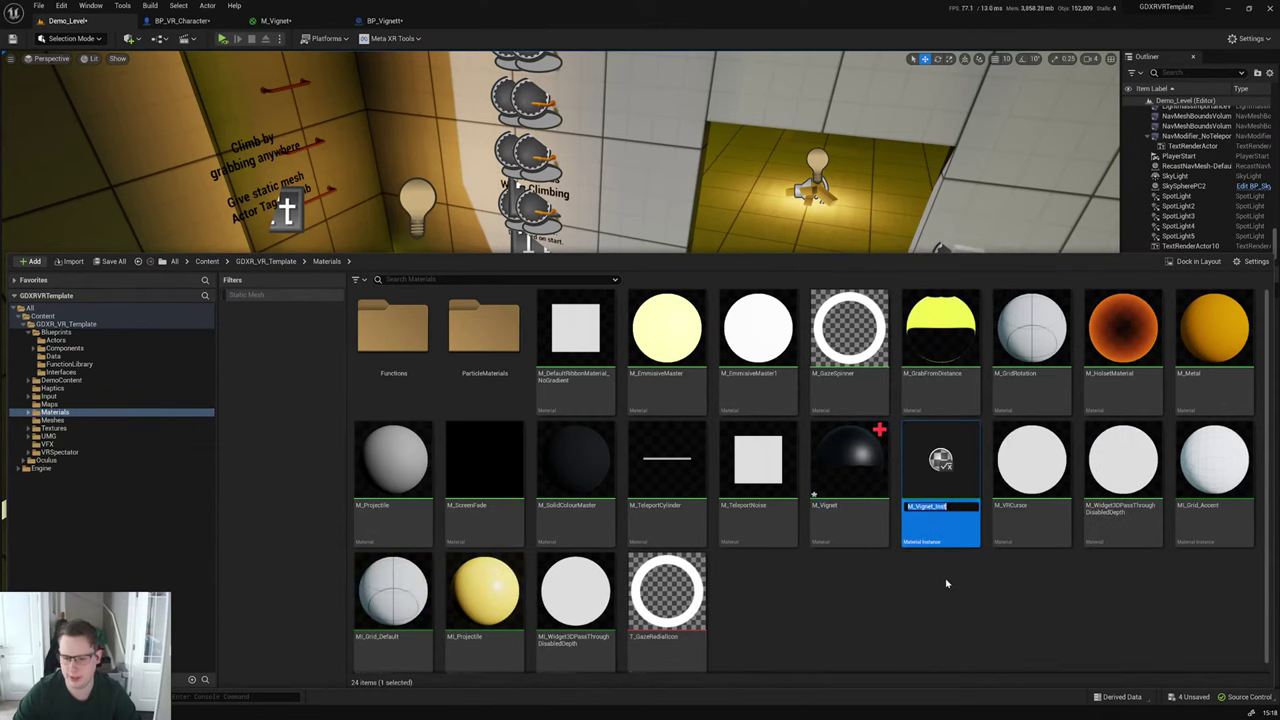
Step: In M_Vignet_Inst, try Vignett Radius values of 0.224, below zero, and about 0.05
double_click(952, 547)
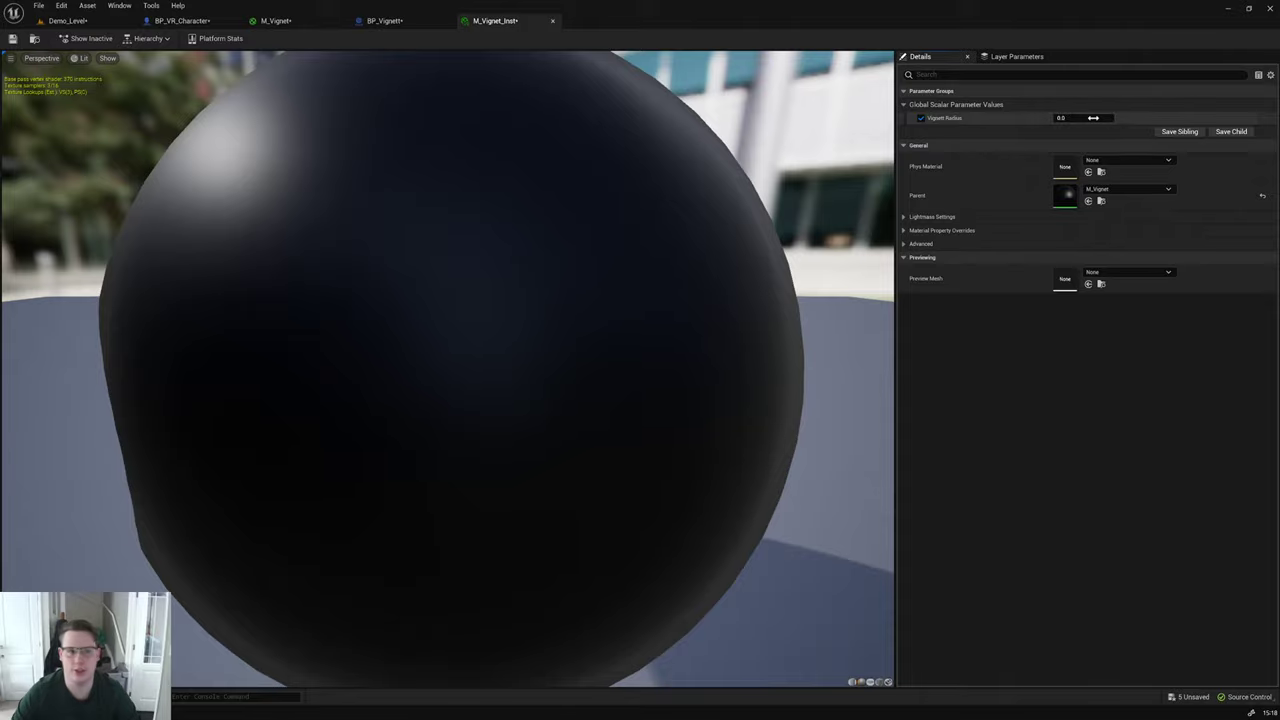
left_click_drag(1093, 118, 1125, 118)
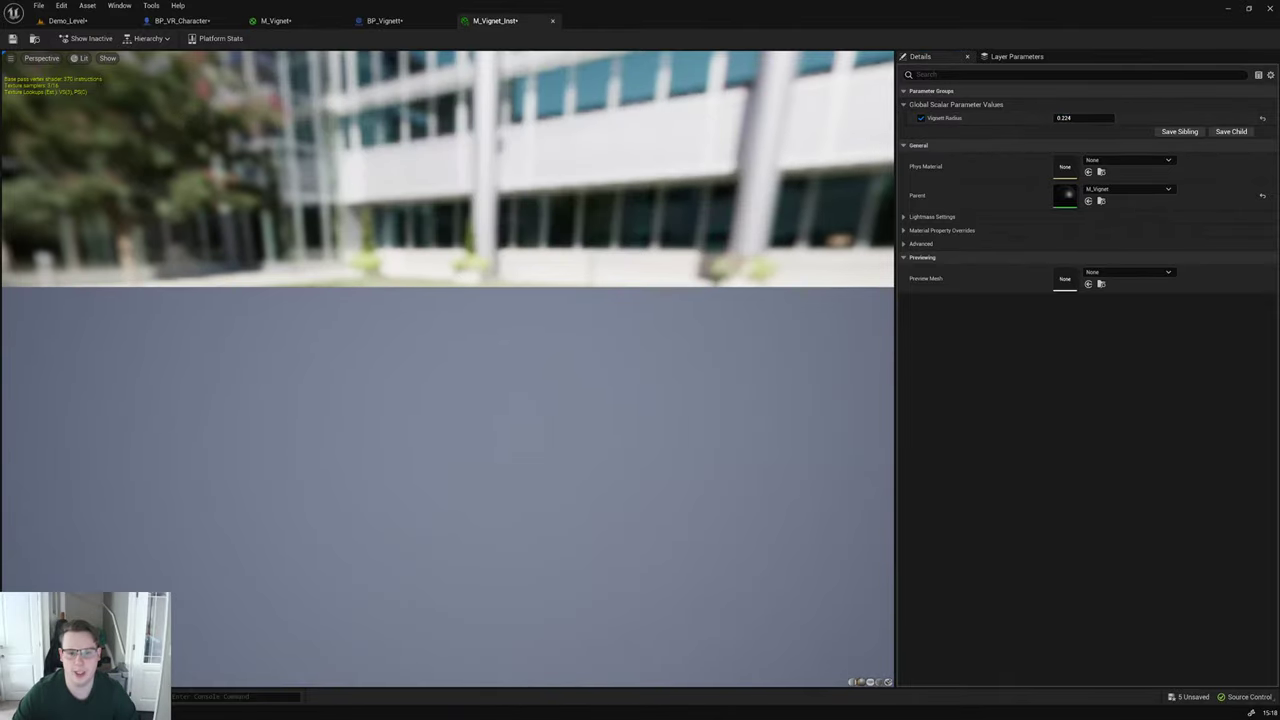
left_click_drag(514, 285, 550, 296)
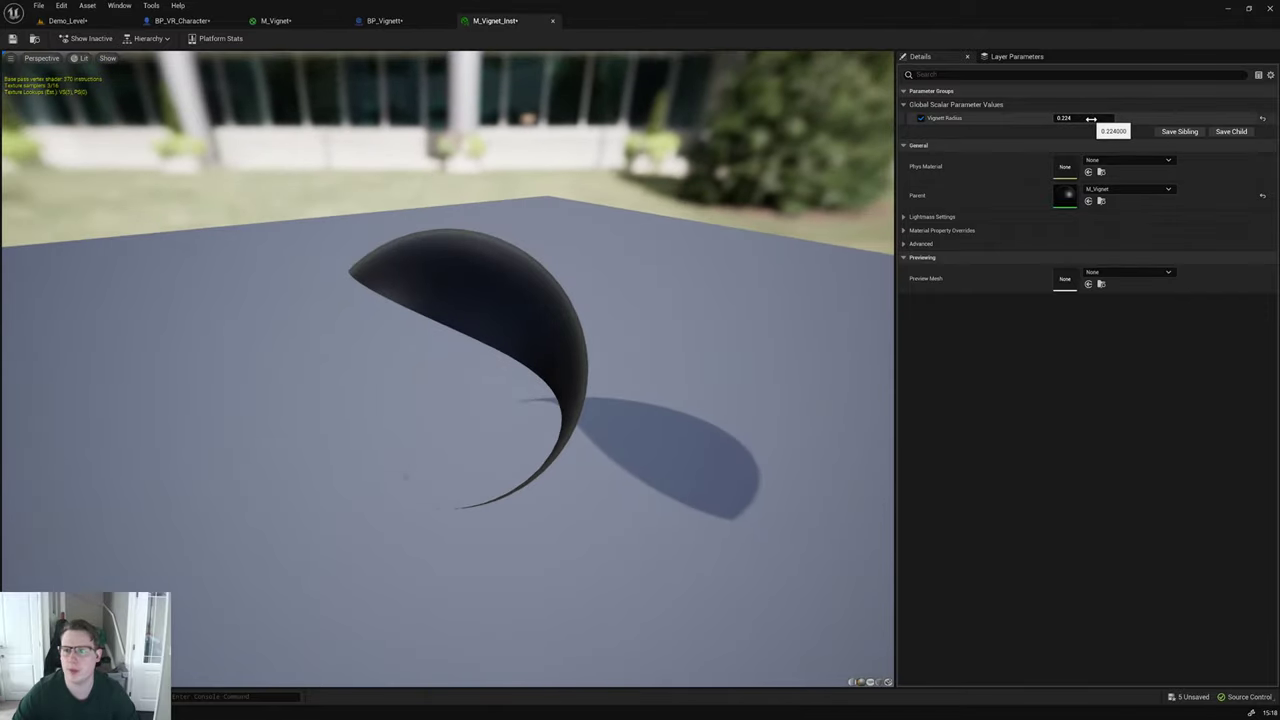
left_click_drag(1085, 118, 1058, 118)
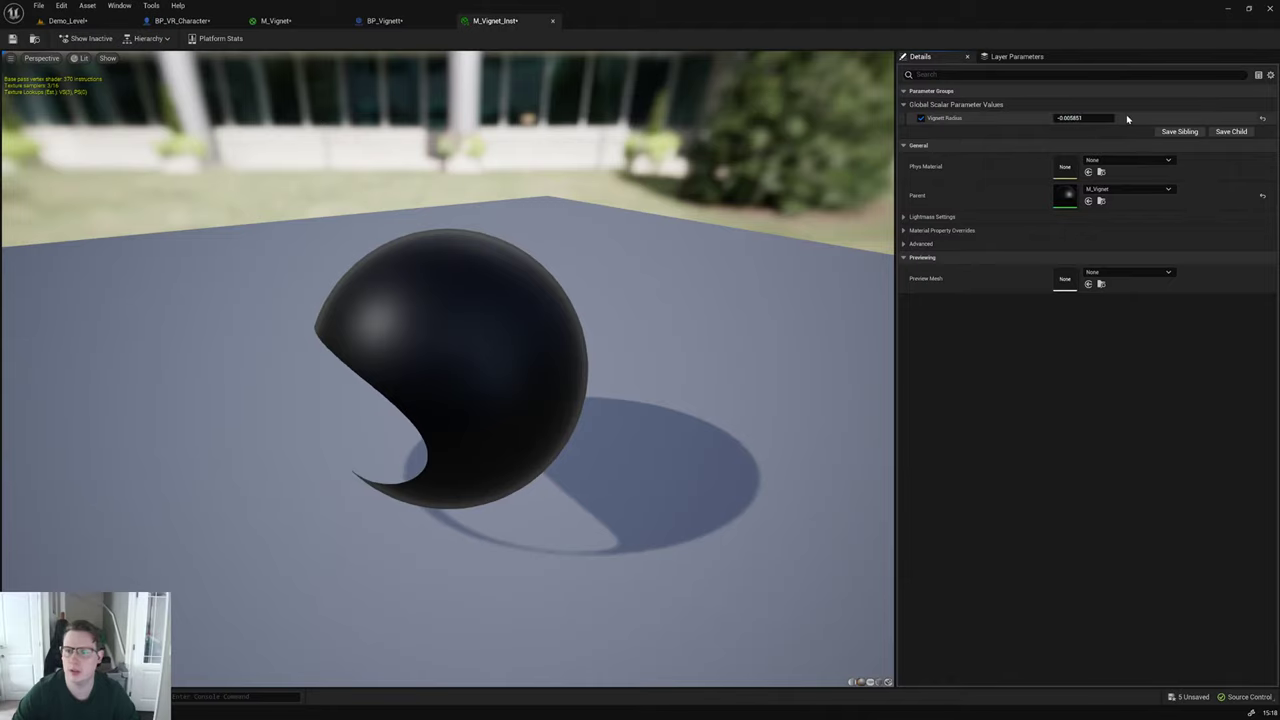
mouse_move(1100, 118)
left_mouse_down()
mouse_move(1114, 118)
mouse_move(1100, 118)
left_mouse_up()
left_click(384, 20)
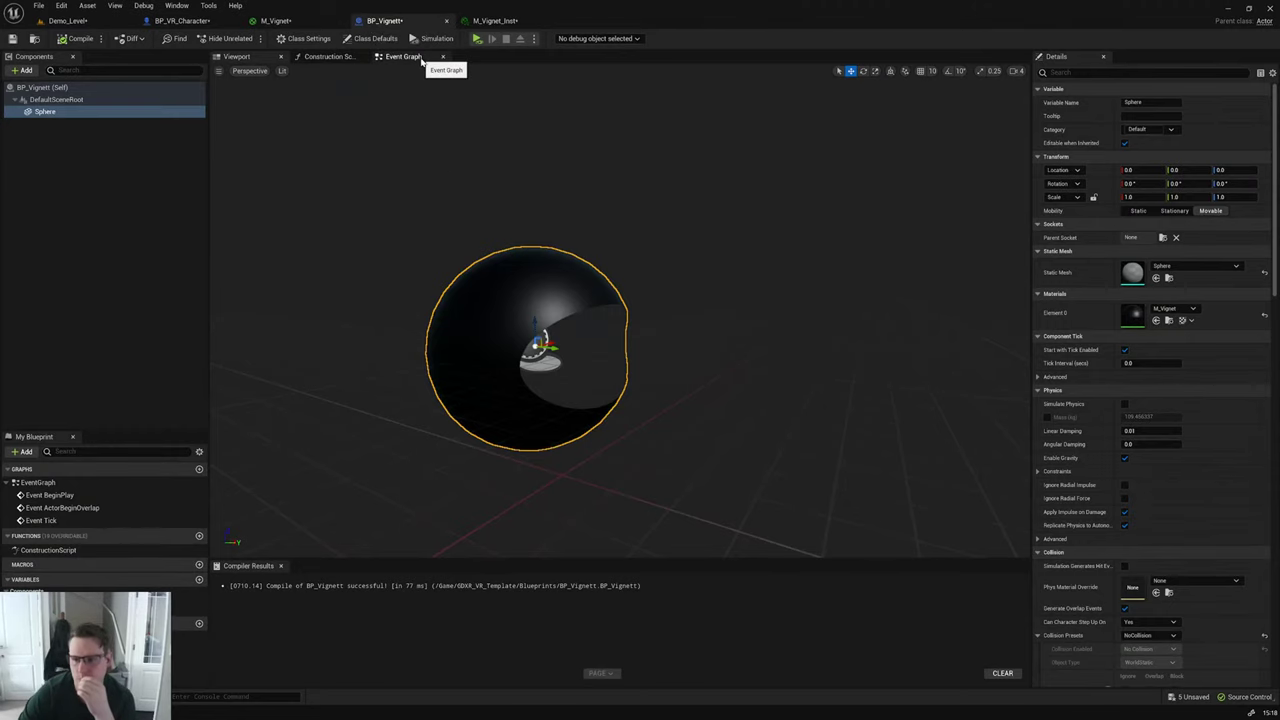
Step: Compile BP_Vignett and add a Create Dynamic Material Instance node targeting the Sphere
left_click(404, 56)
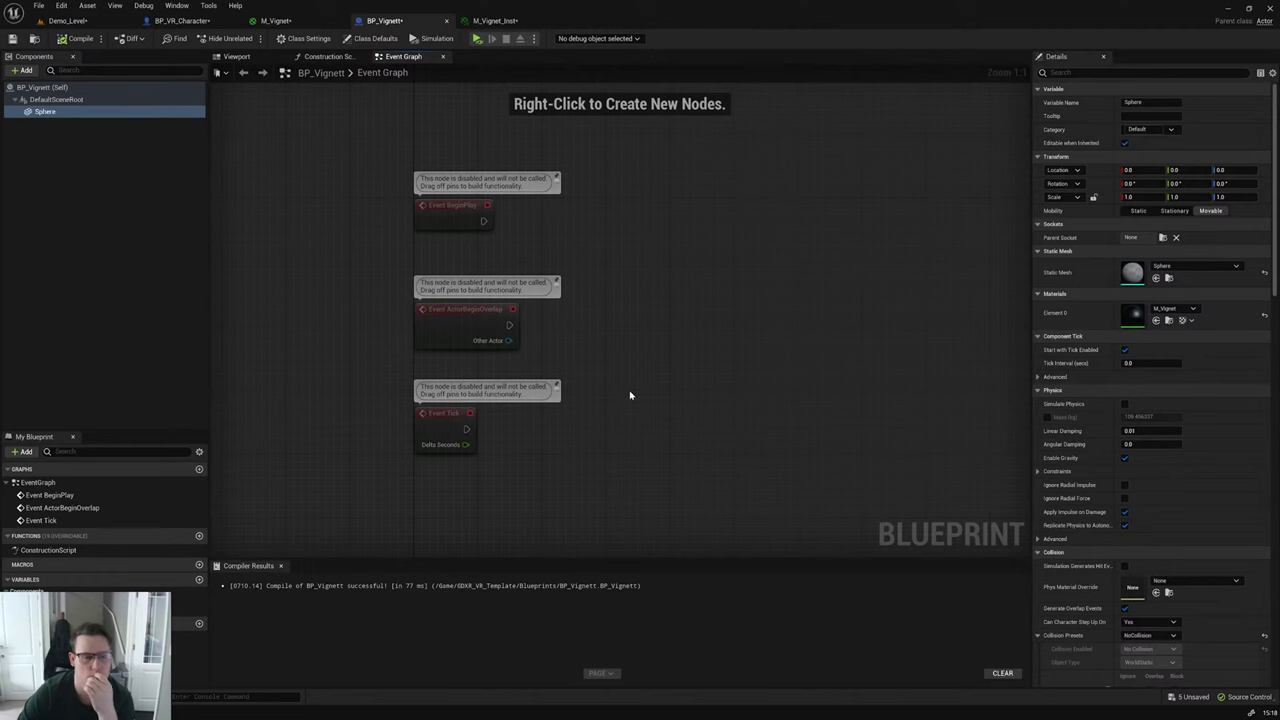
left_click(61, 38)
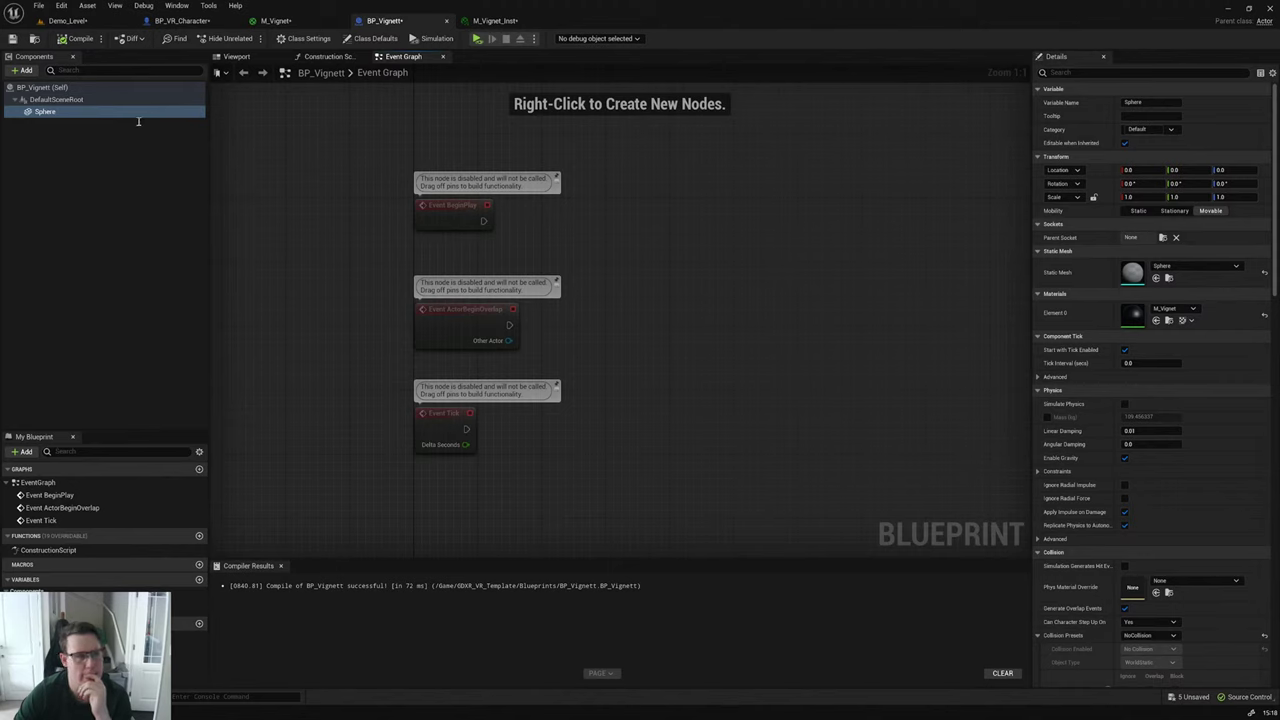
left_click_drag(130, 117, 750, 398)
type("cr")
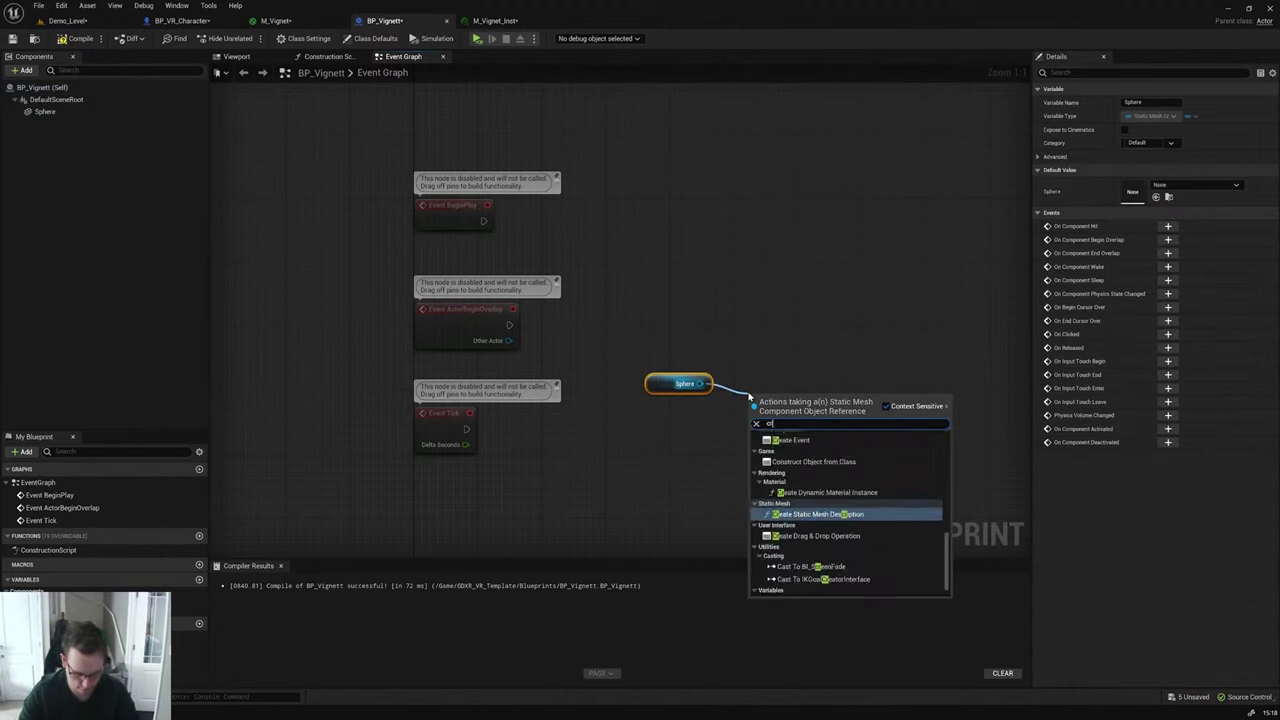
type("eate d")
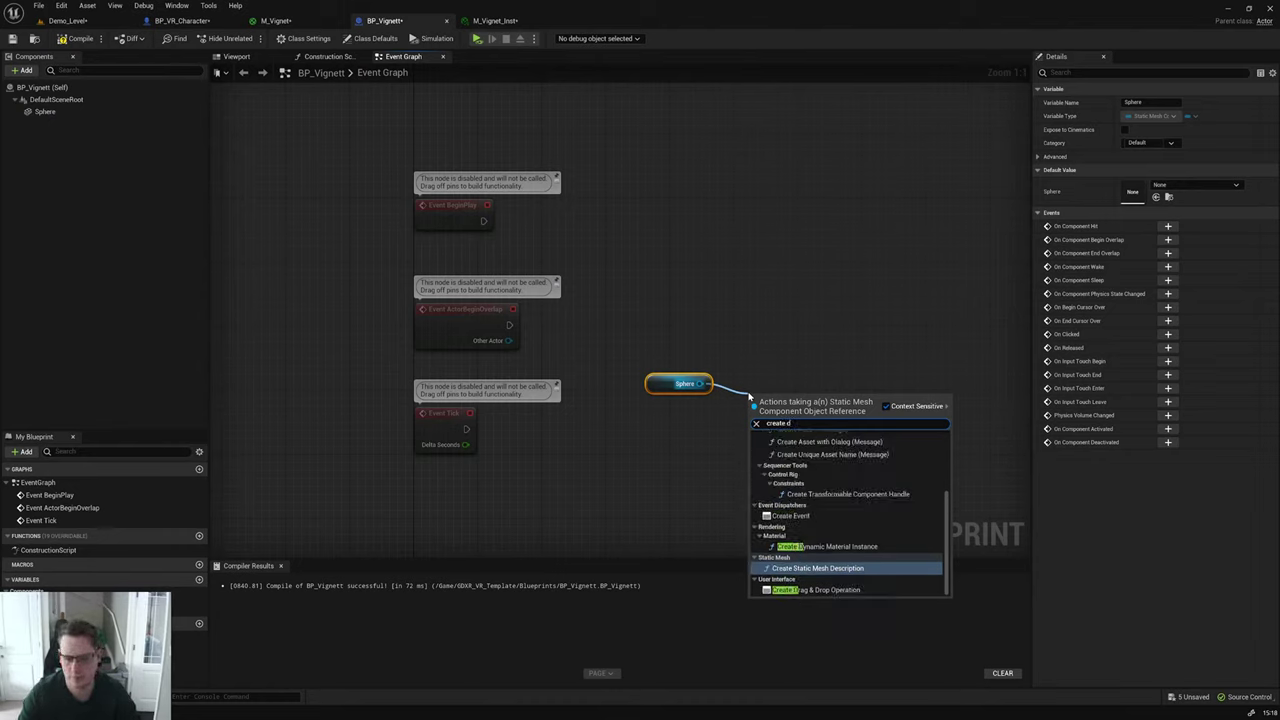
key("Up")
key("Return")
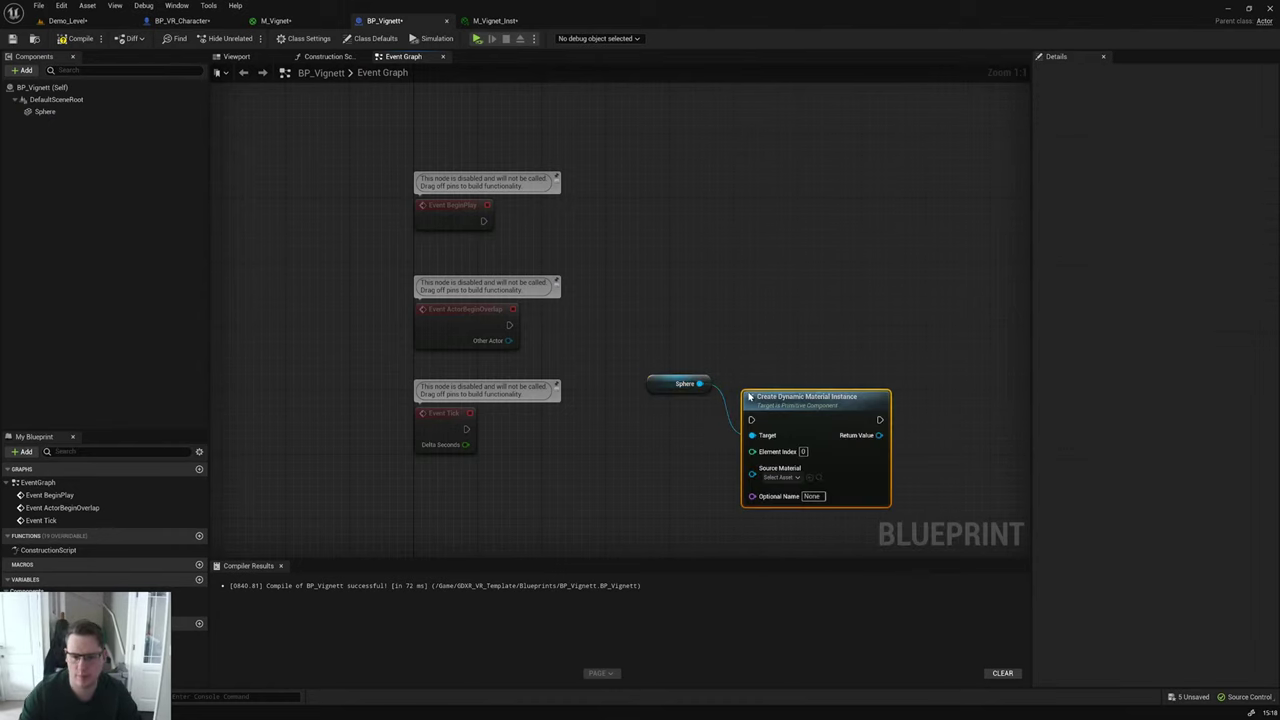
Step: Set the node's source material to M_Vignet and wire it to Event BeginPlay
left_click(782, 477)
type("vi")
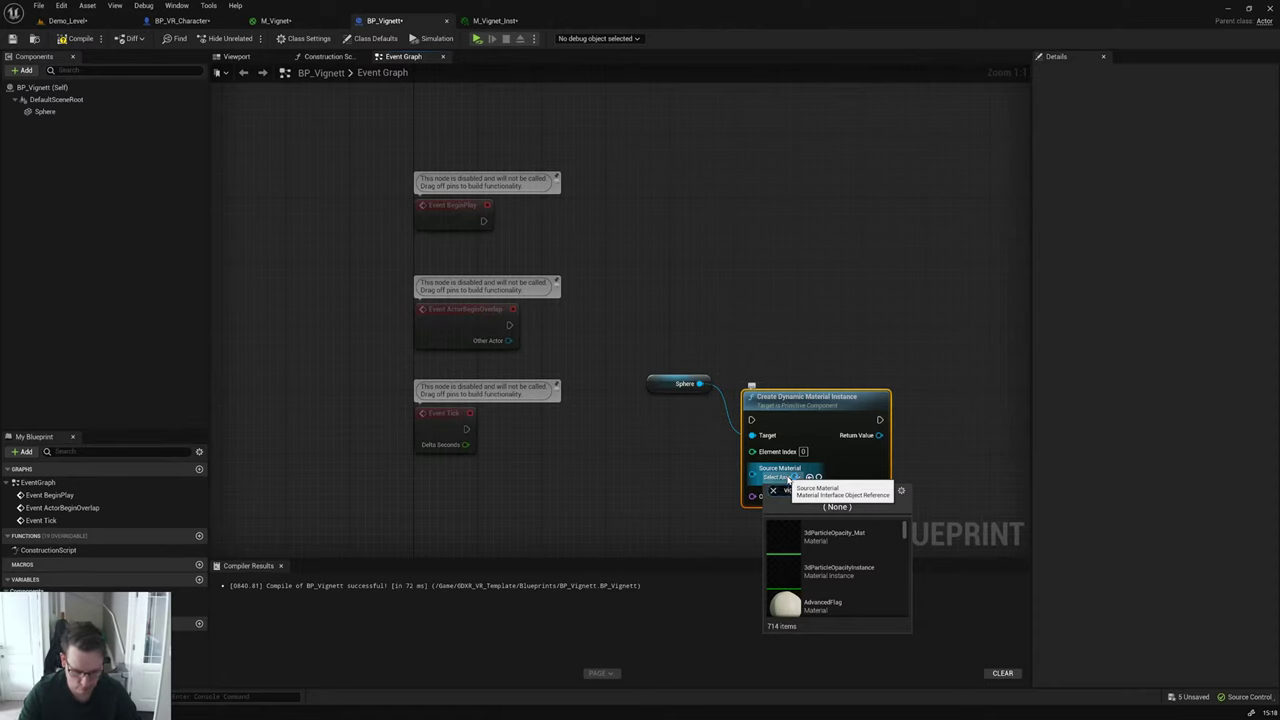
type("gne")
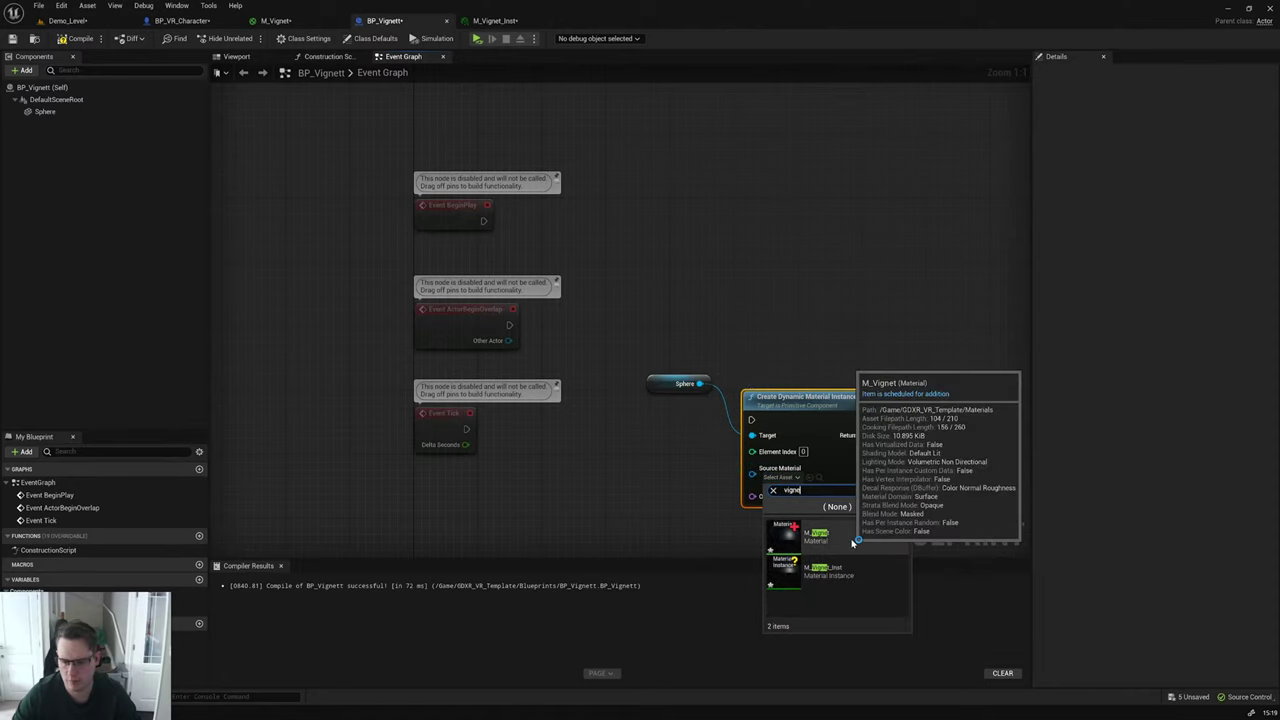
left_click(853, 540)
left_click_drag(851, 491, 891, 371)
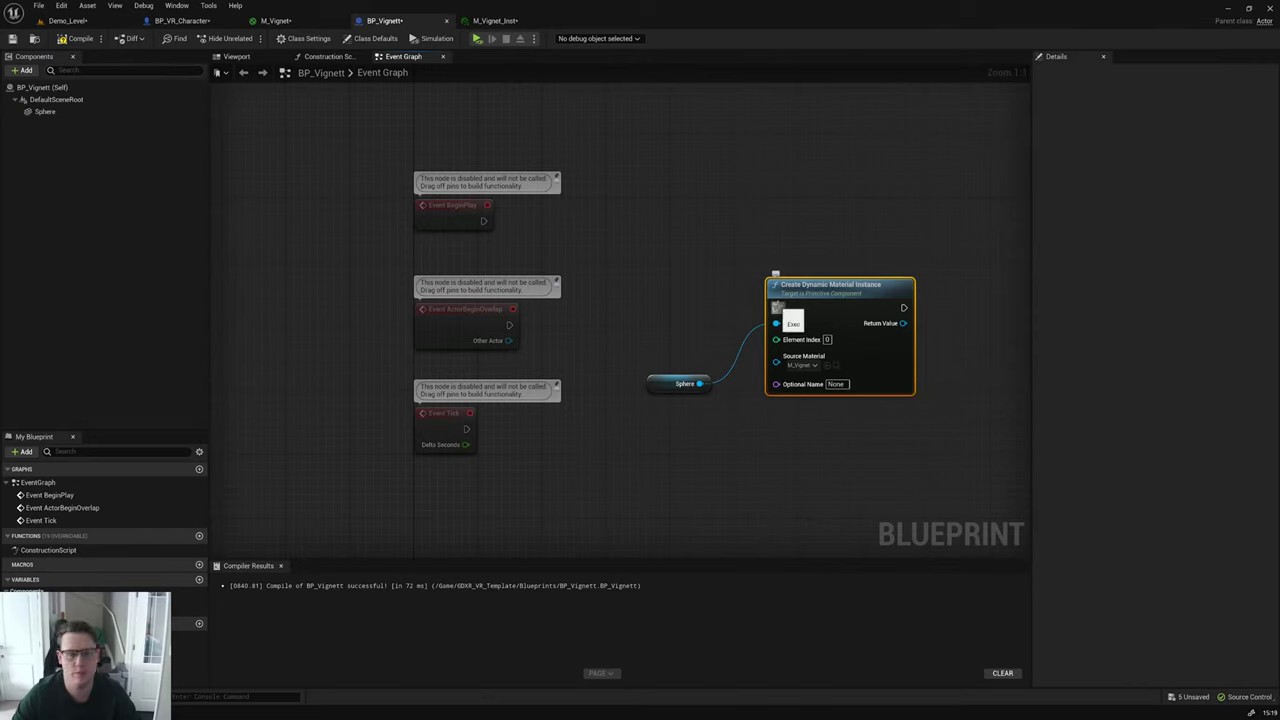
left_click_drag(776, 307, 483, 221)
left_click_drag(822, 312, 777, 232)
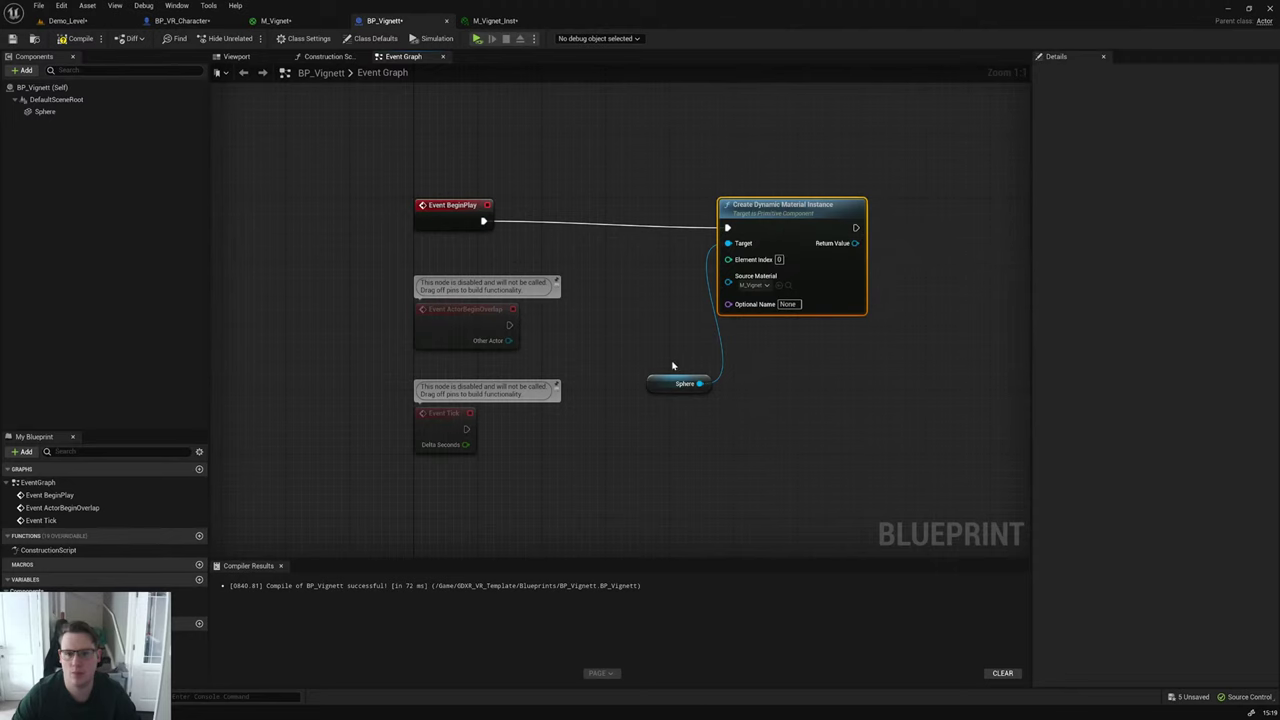
left_click_drag(669, 383, 657, 247)
left_click(755, 204)
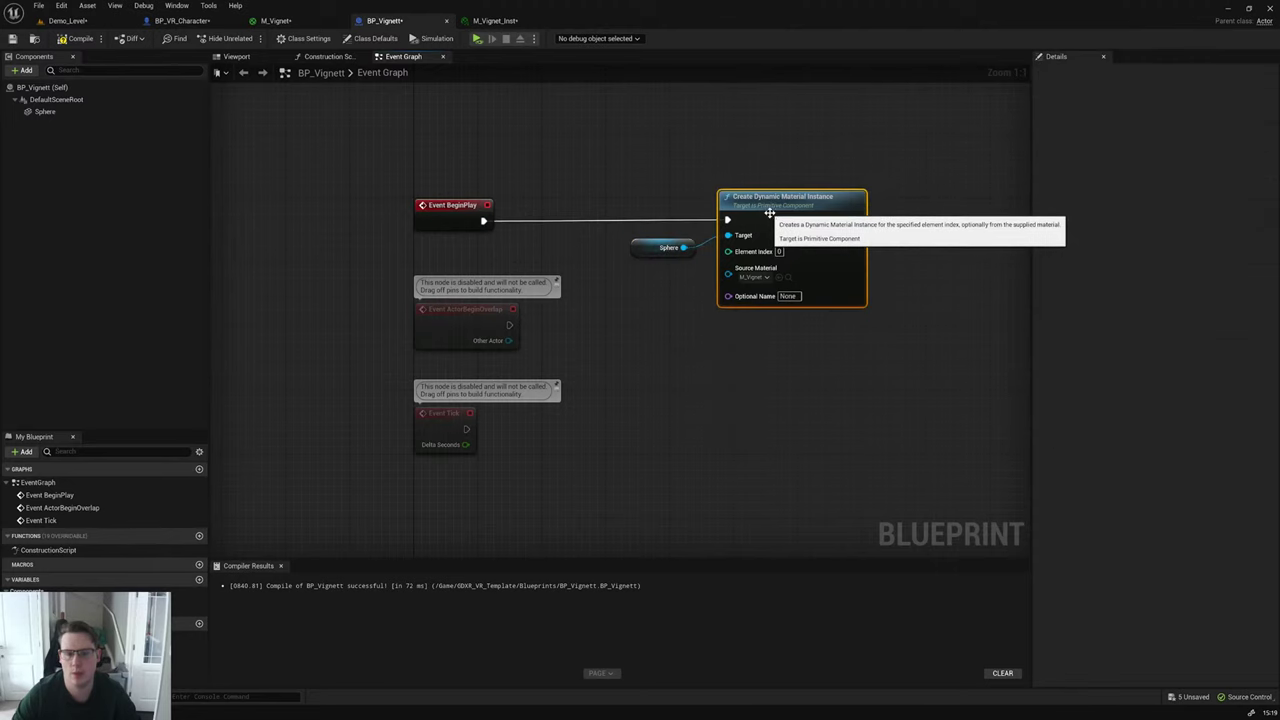
left_click_drag(755, 204, 755, 196)
left_click(228, 21)
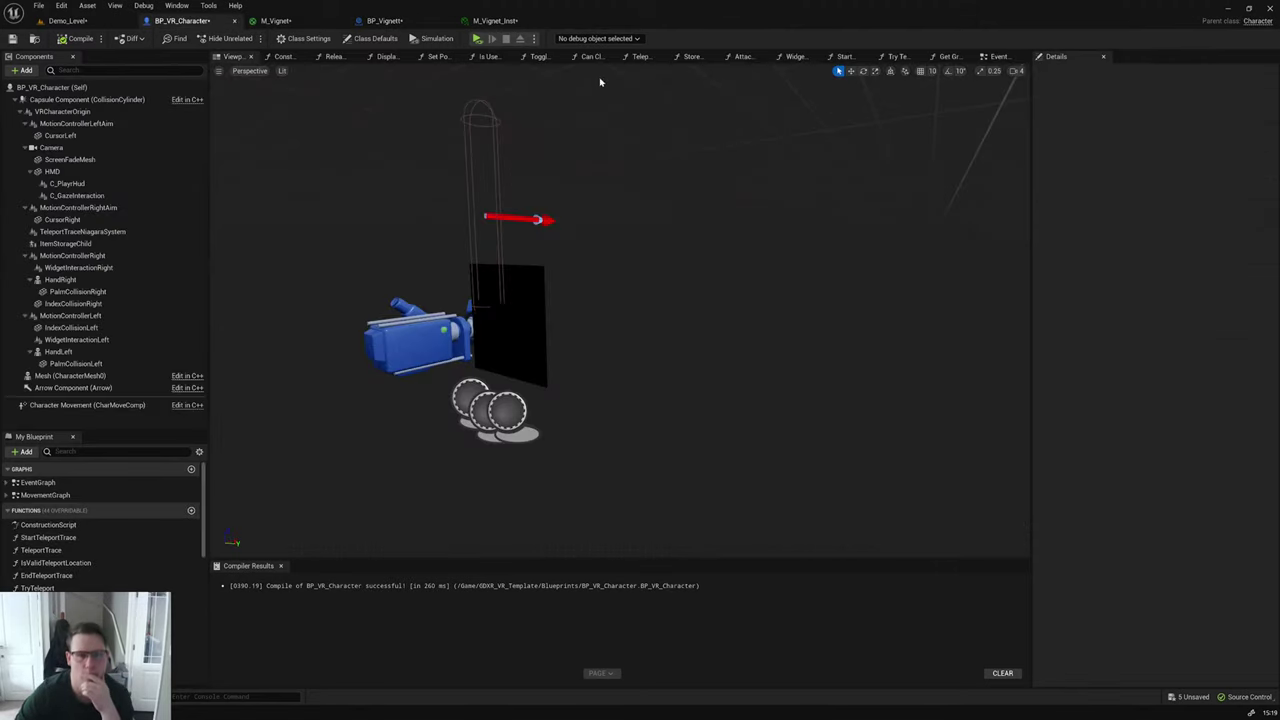
Step: Copy BP_VR_Character's Get Material, Create Dynamic Material Instance and Set Vector Parameter Value nodes
left_click(1000, 58)
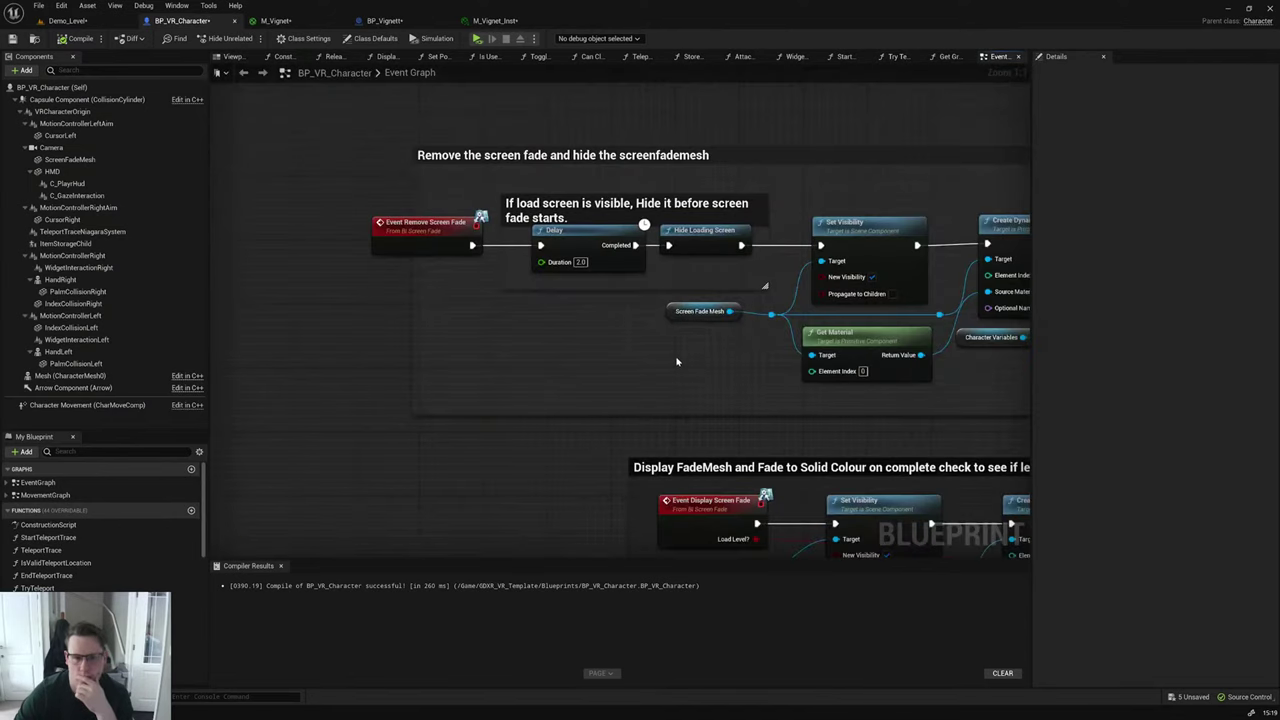
right_click_drag(738, 331, 651, 356)
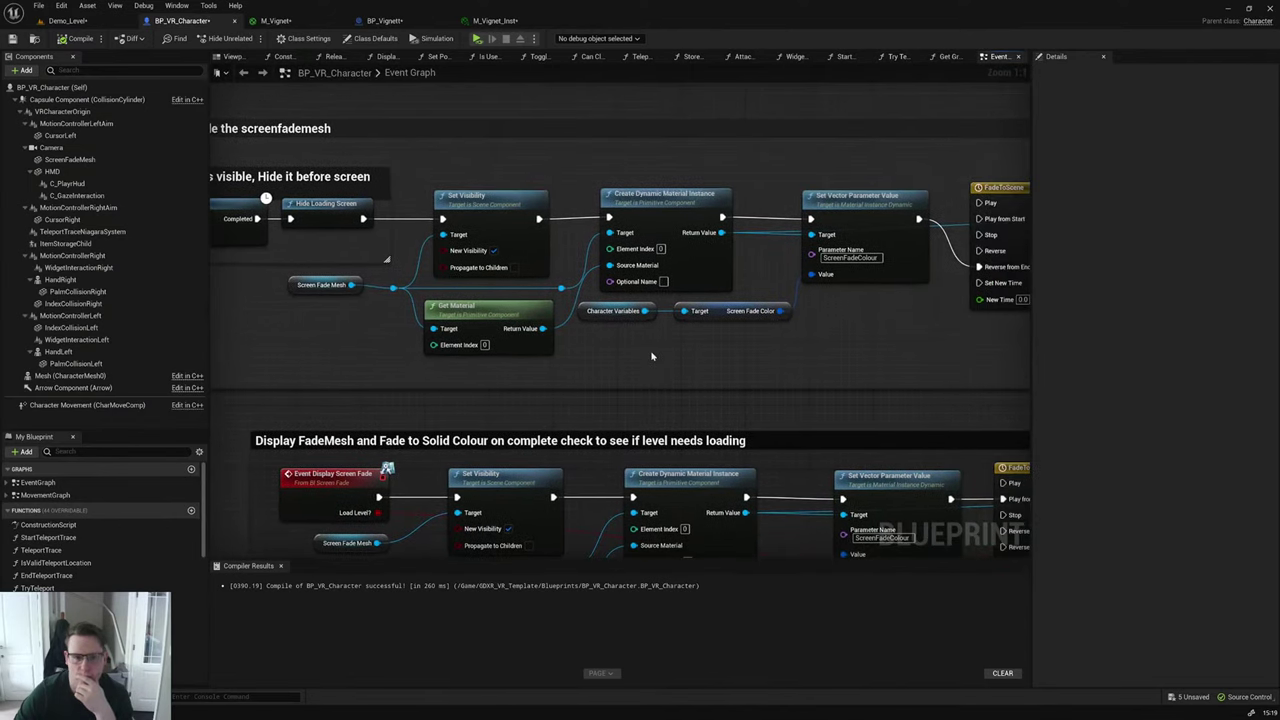
left_click(474, 305)
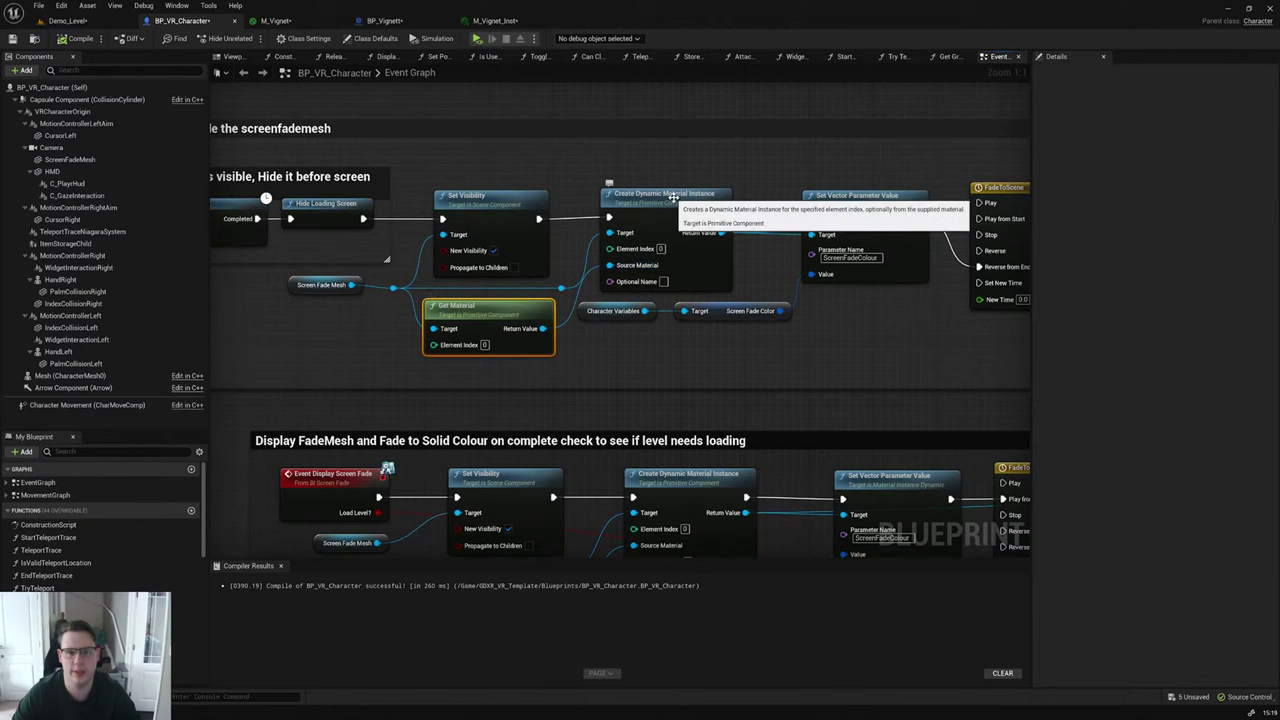
left_click(712, 213, "ctrl")
right_click_drag(868, 313, 748, 312)
left_click(766, 206, "ctrl")
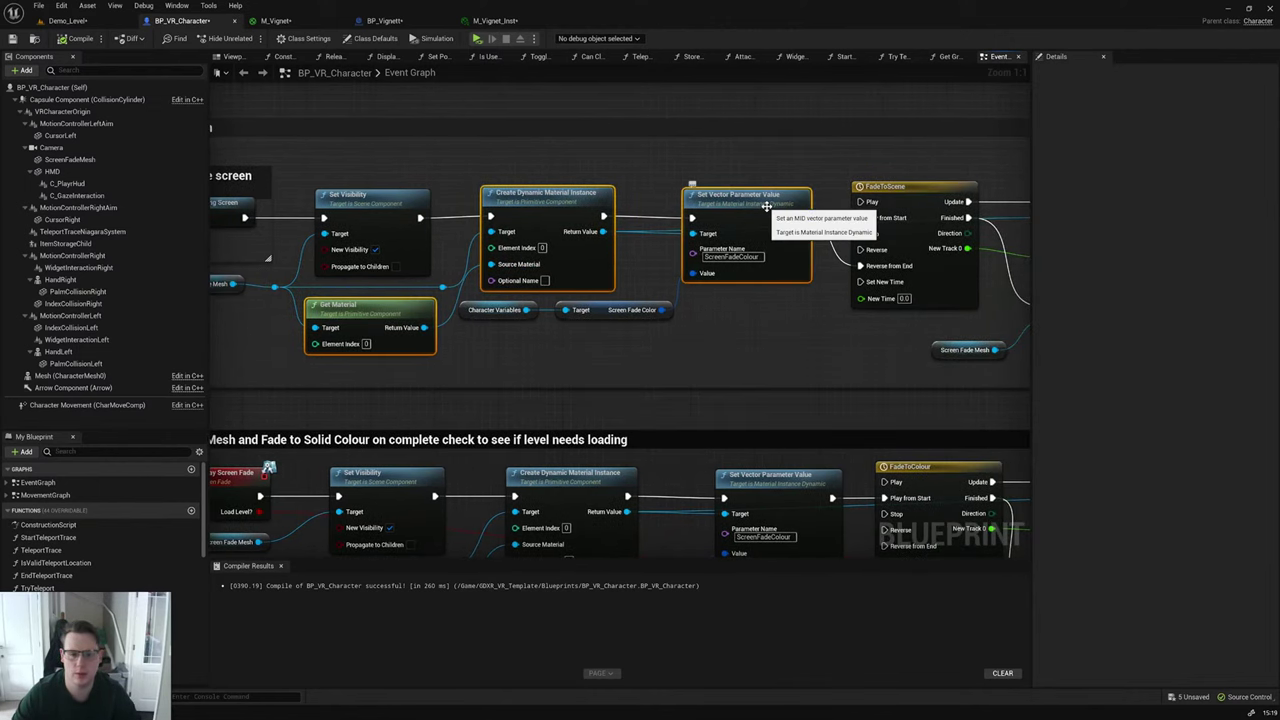
left_click(495, 20)
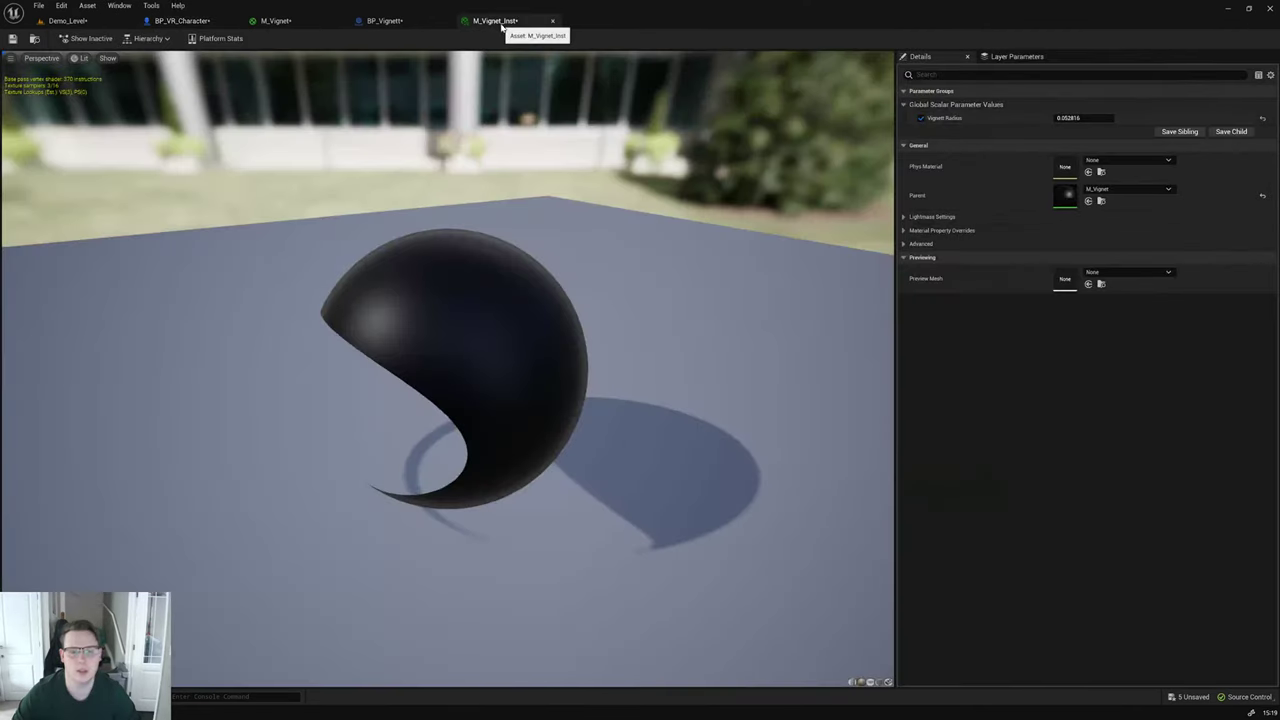
left_click(300, 21)
left_click(384, 20)
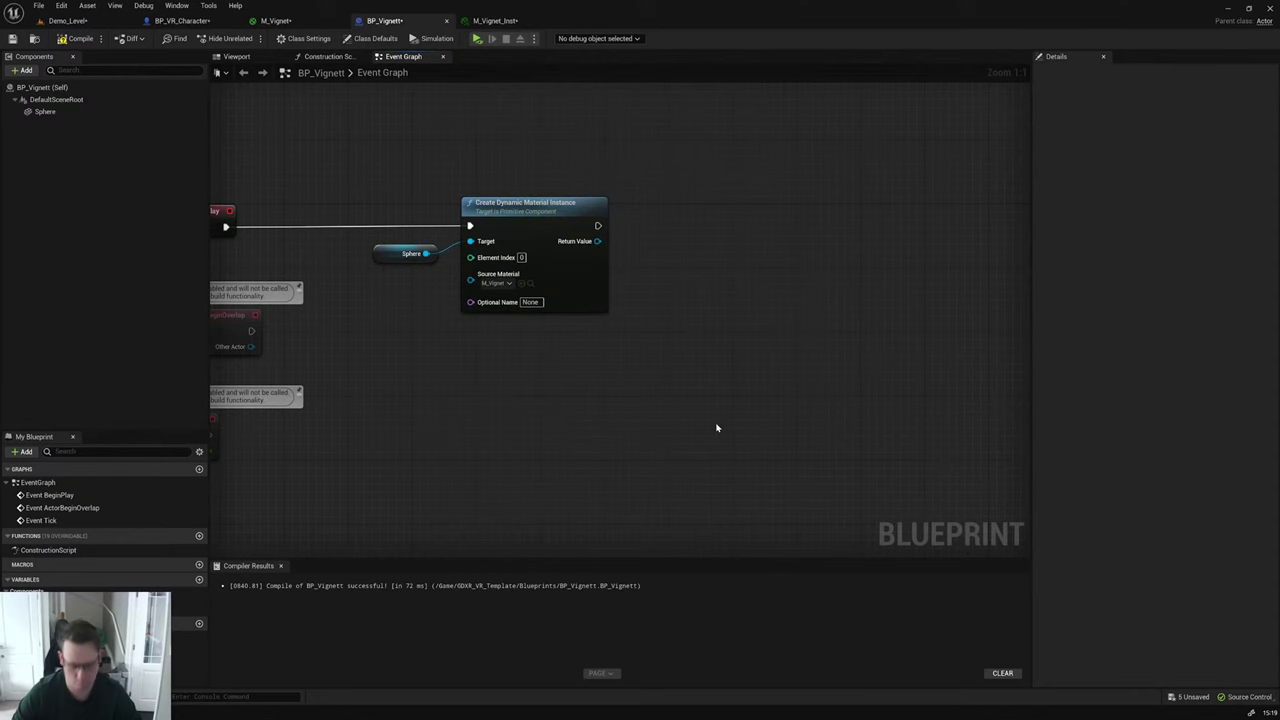
left_click(185, 20)
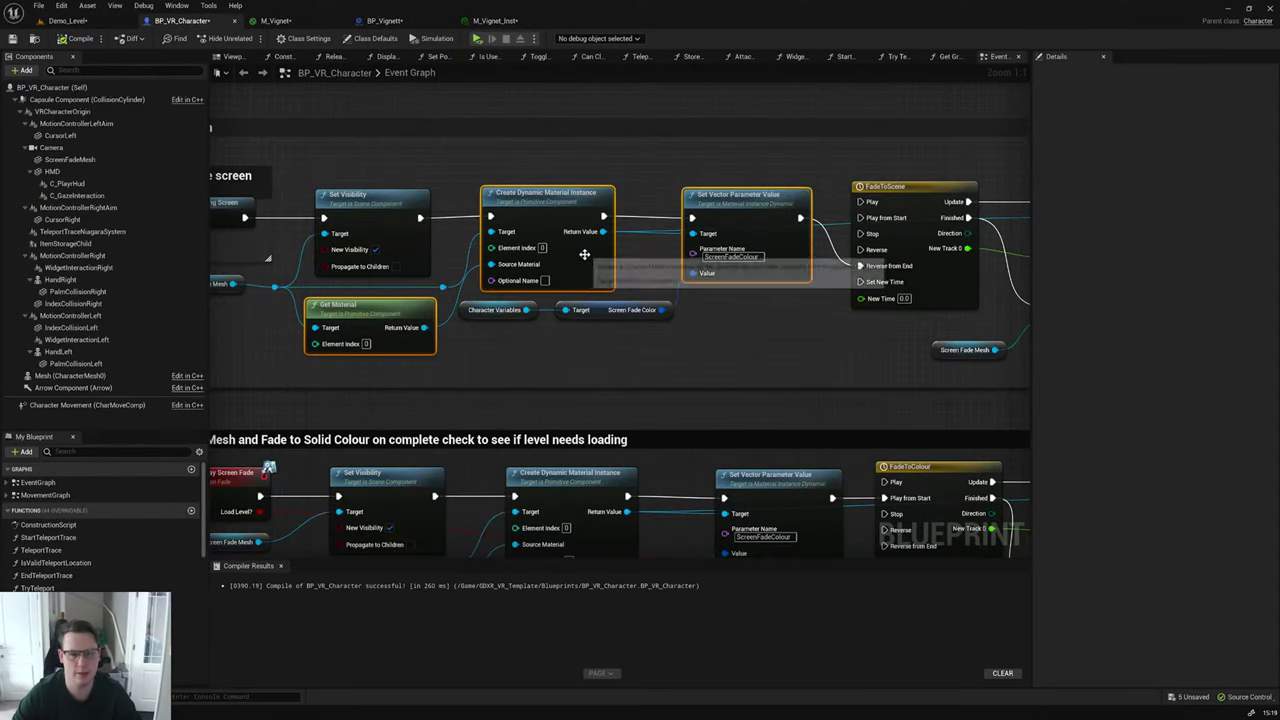
right_click(586, 255)
left_click(617, 297)
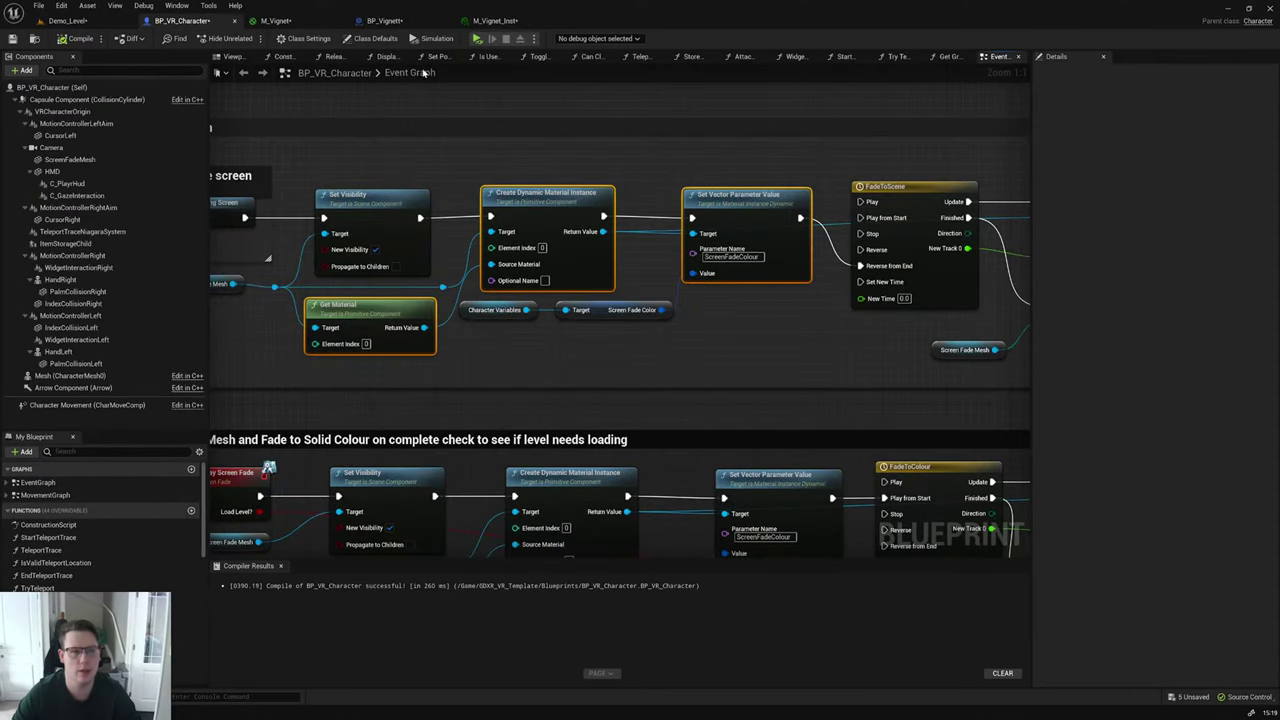
Step: Paste the nodes into BP_Vignett and add a Set Float Parameter from the instance's Return Value
left_click(385, 20)
key("ctrl+v")
right_click_drag(709, 386, 684, 320)
left_click_drag(515, 200, 560, 230)
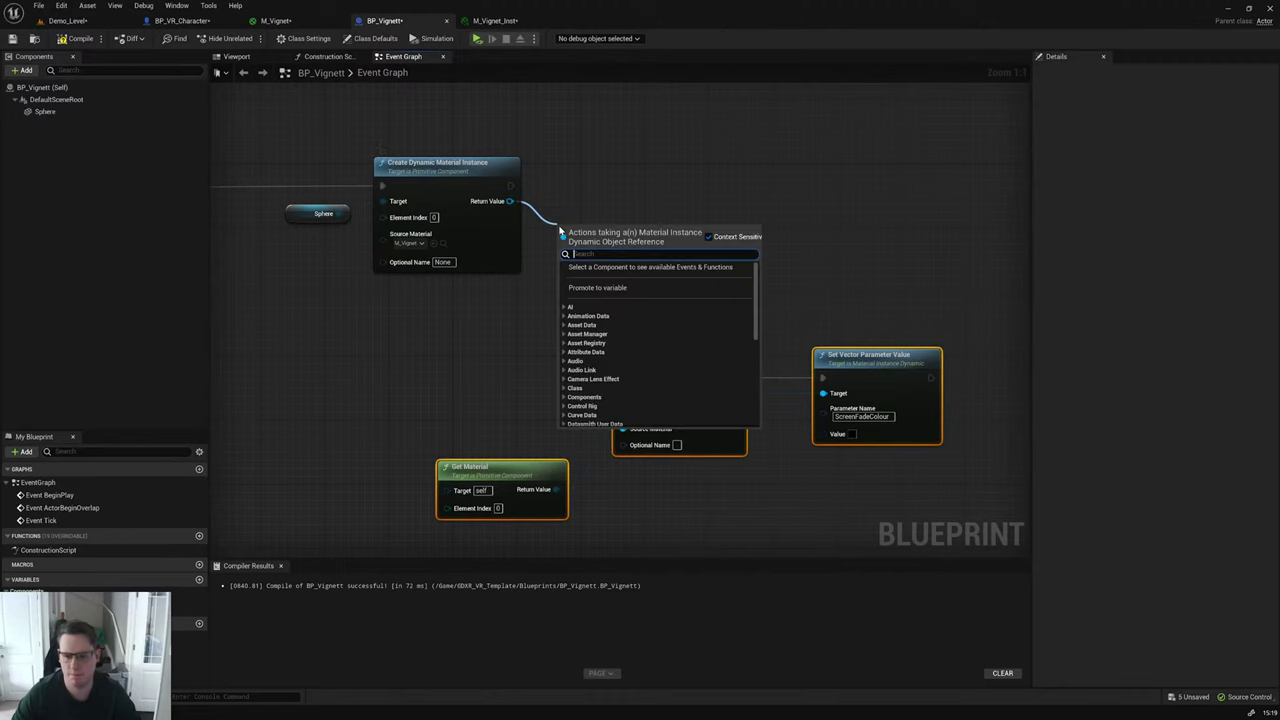
type("set")
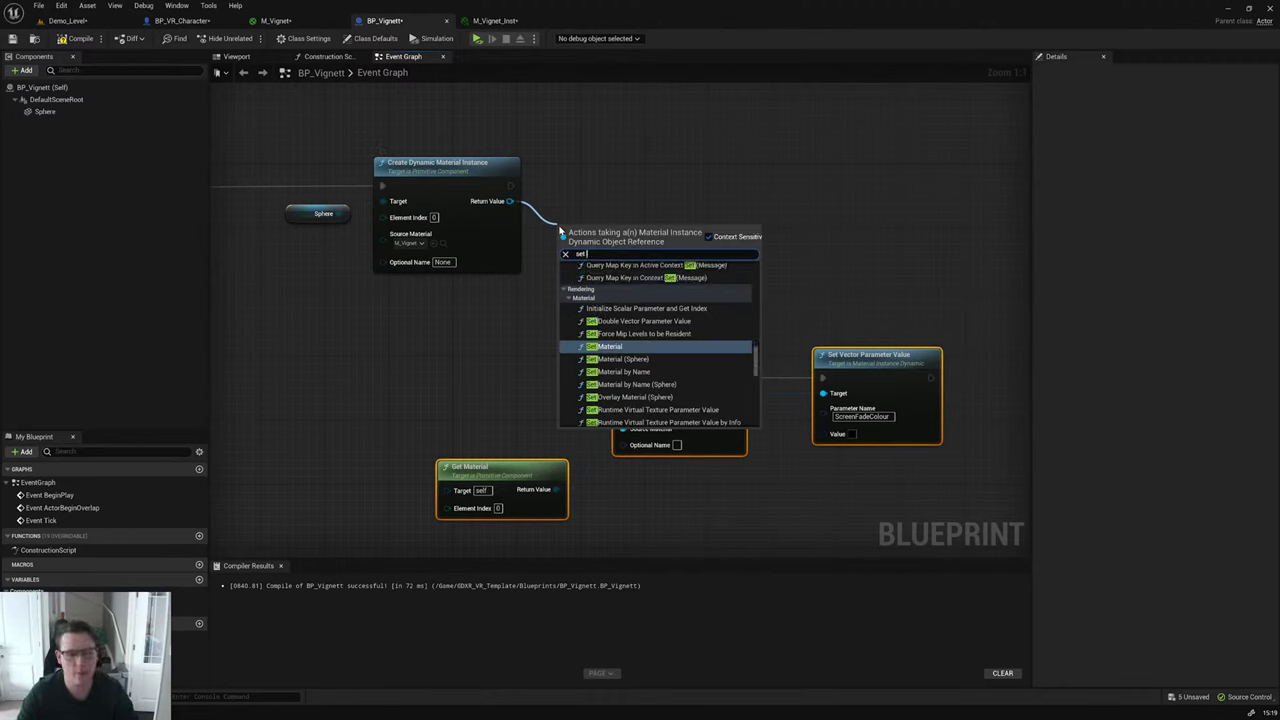
type(" floa")
key("Return")
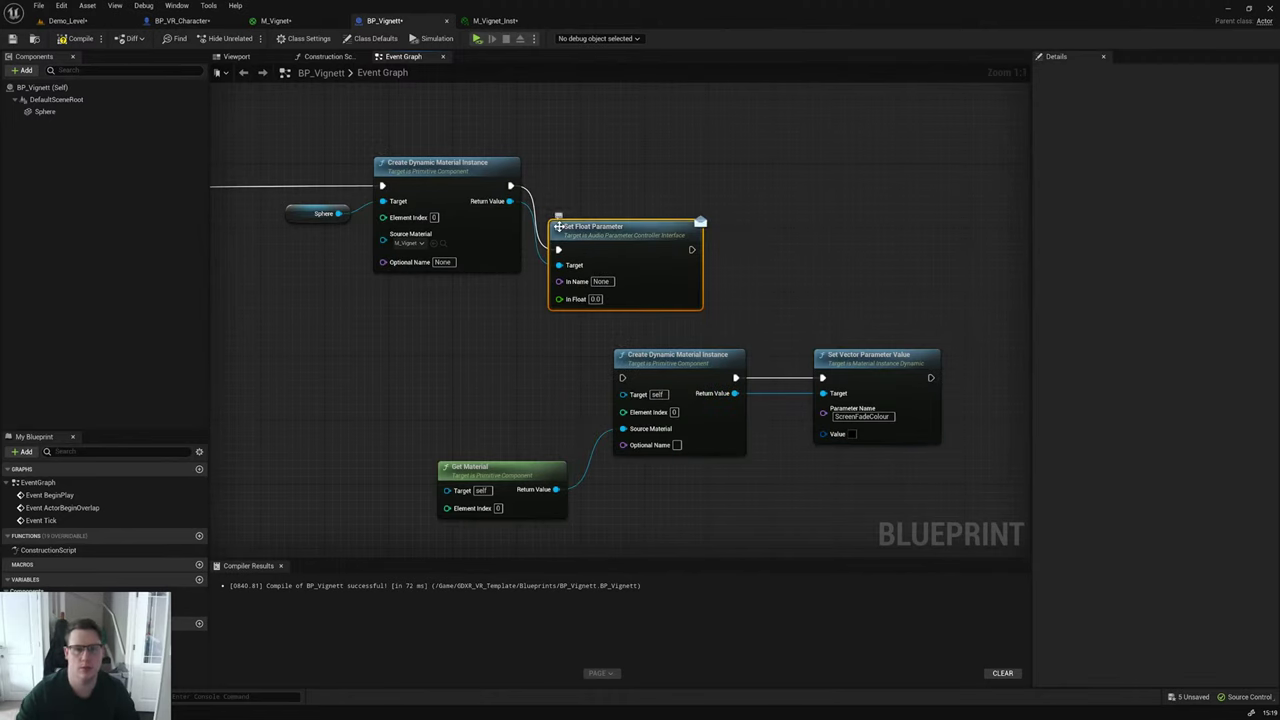
left_click_drag(631, 249, 660, 190)
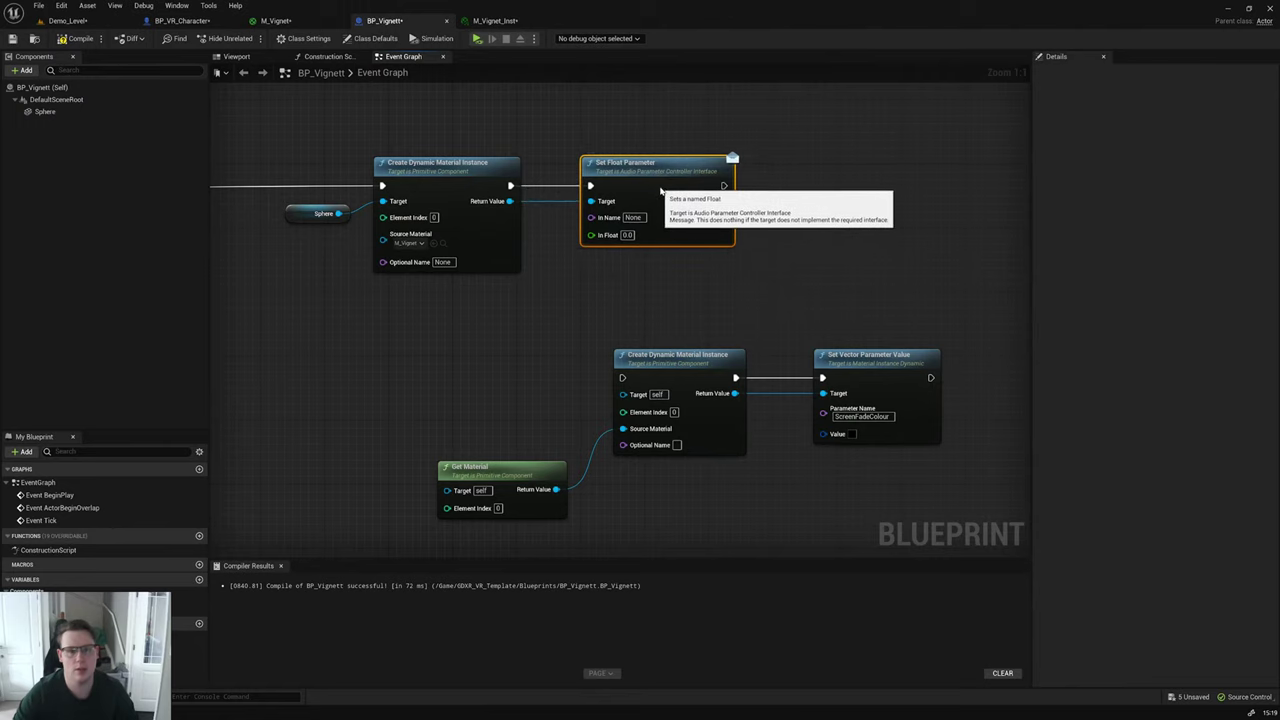
Step: Set the Set Float Parameter's name to Vignett Radius, copied from M_Vignet
left_click(495, 21)
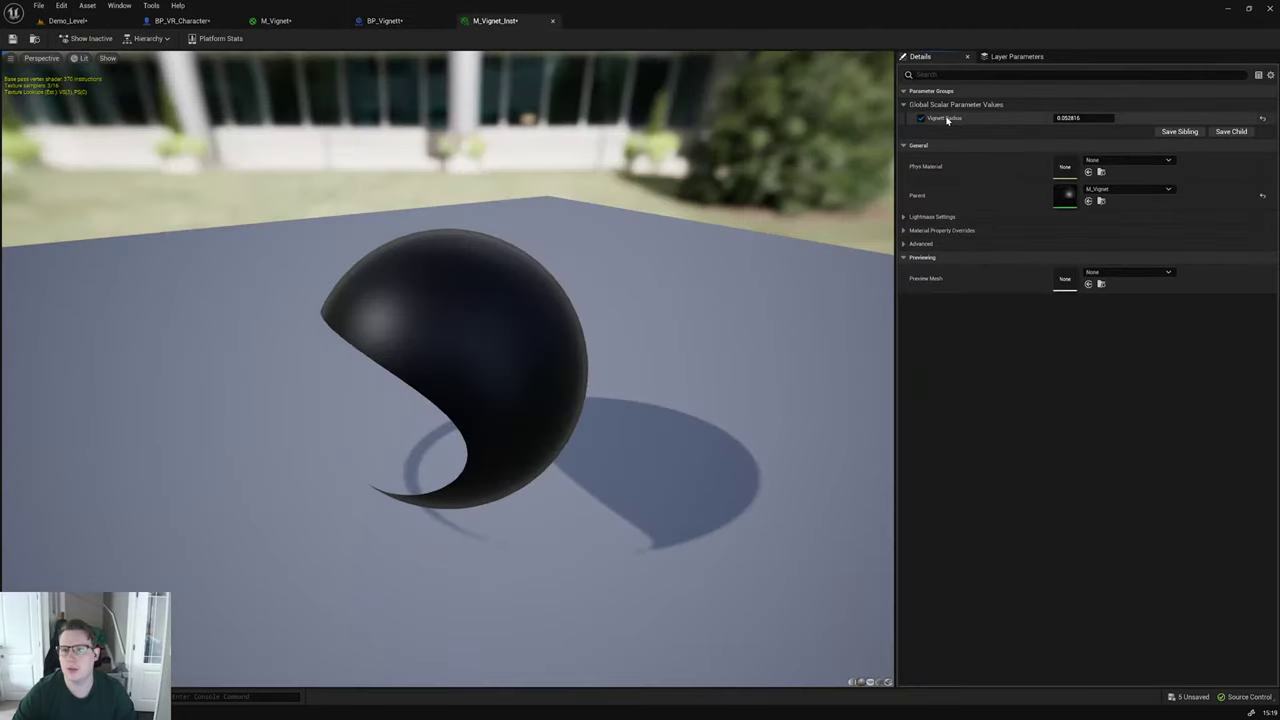
left_click(280, 20)
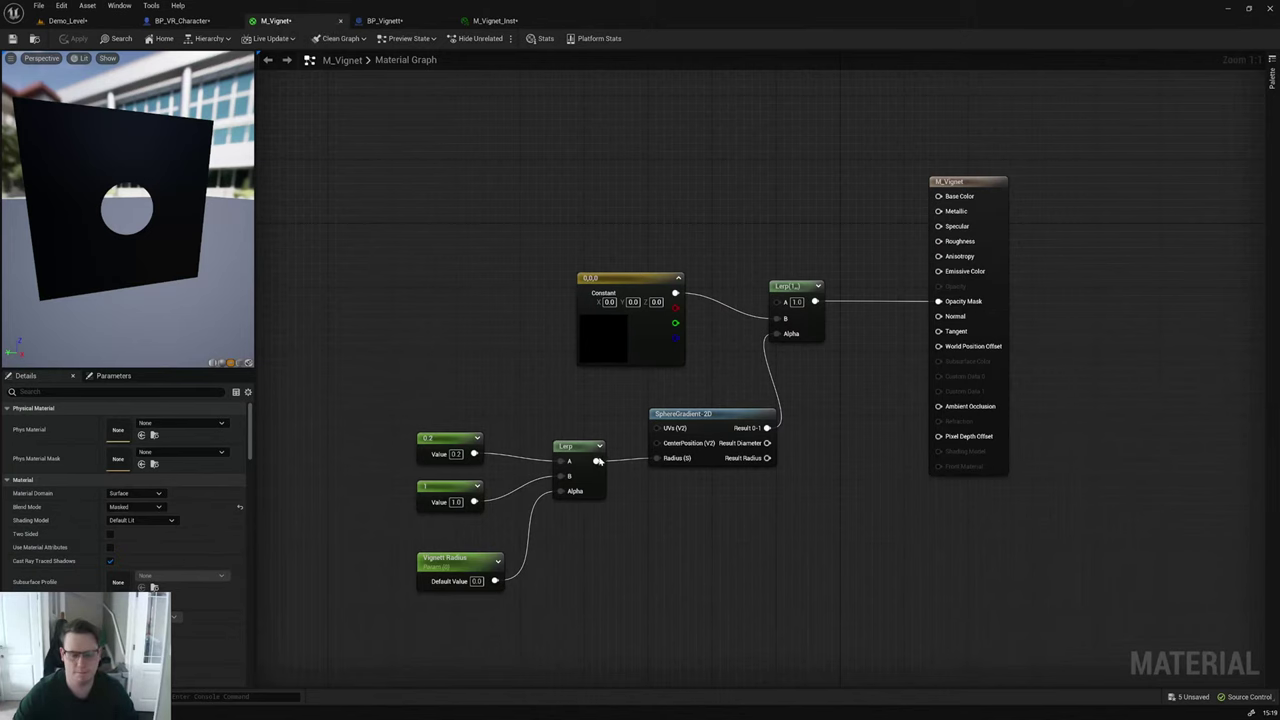
left_click(448, 560)
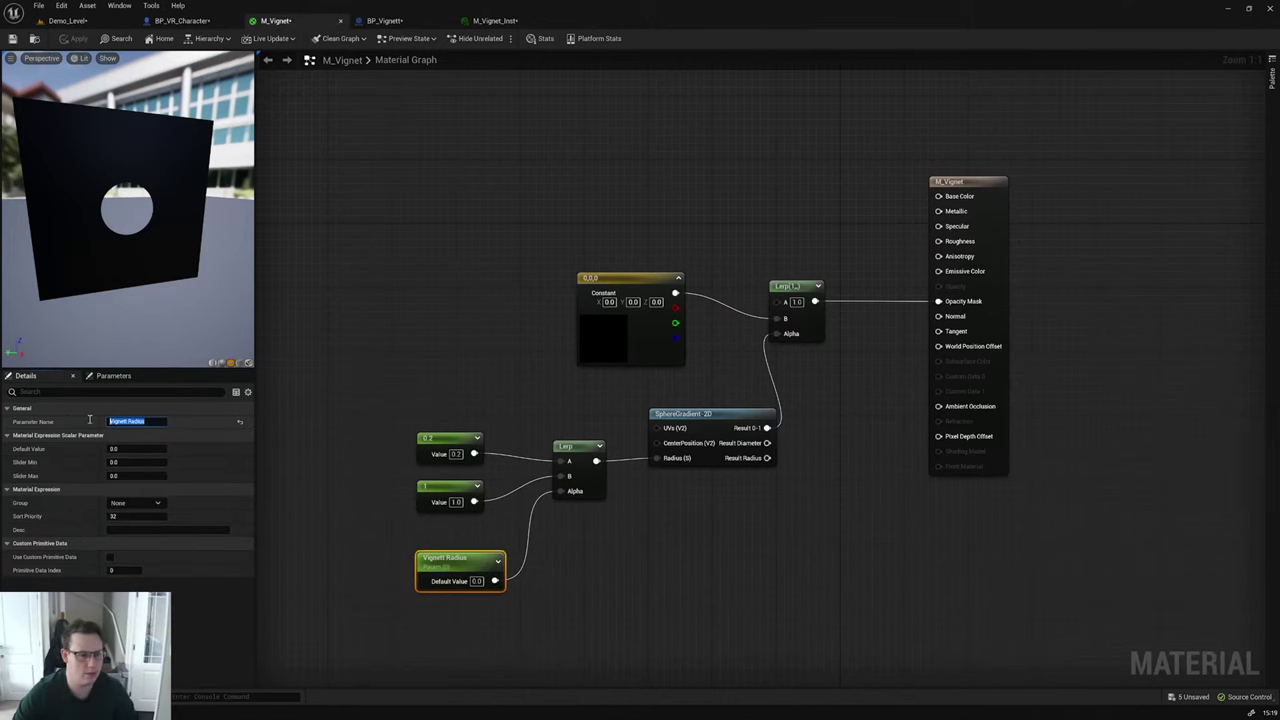
left_click(385, 20)
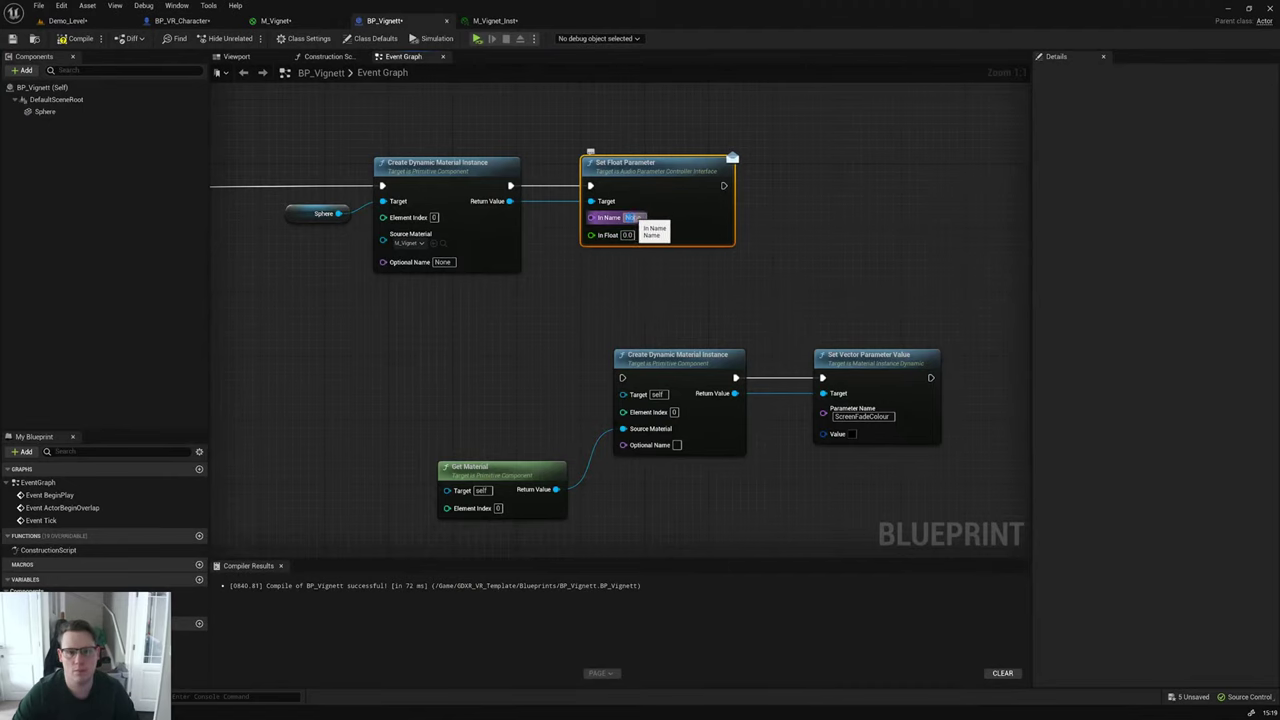
key("ctrl+v")
left_click(684, 292)
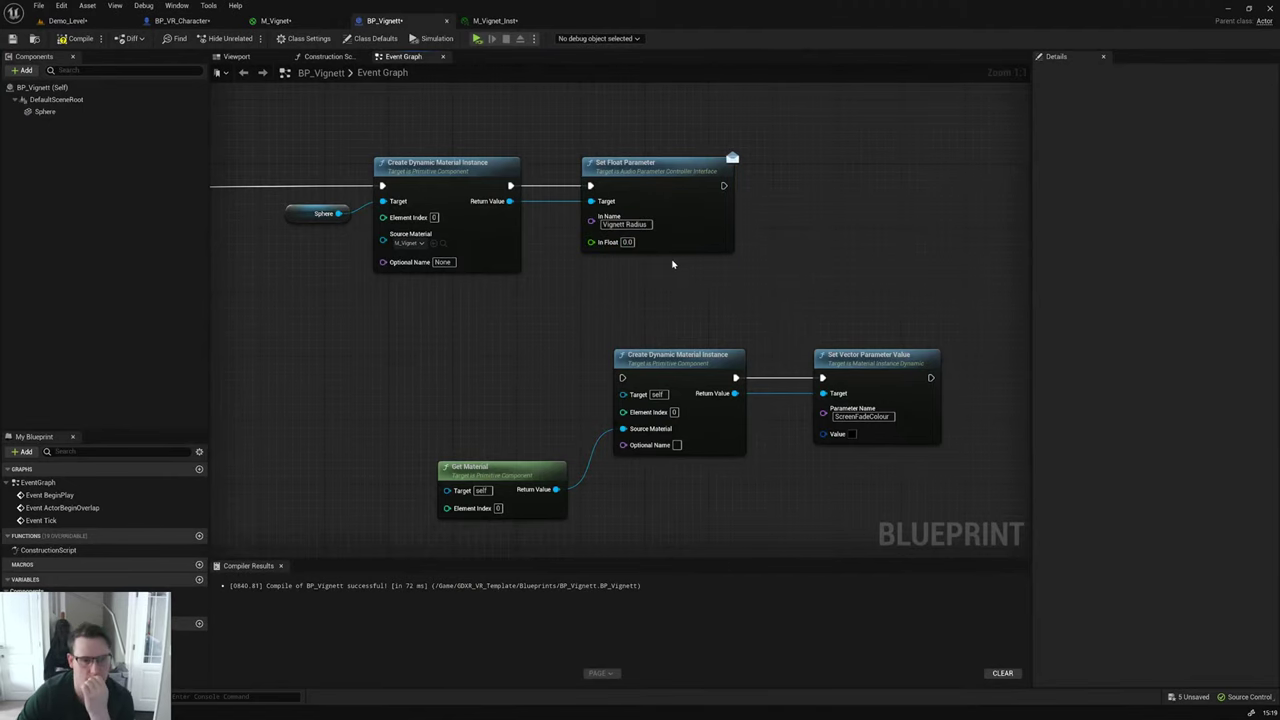
right_click_drag(672, 264, 868, 286)
left_click_drag(486, 302, 779, 192)
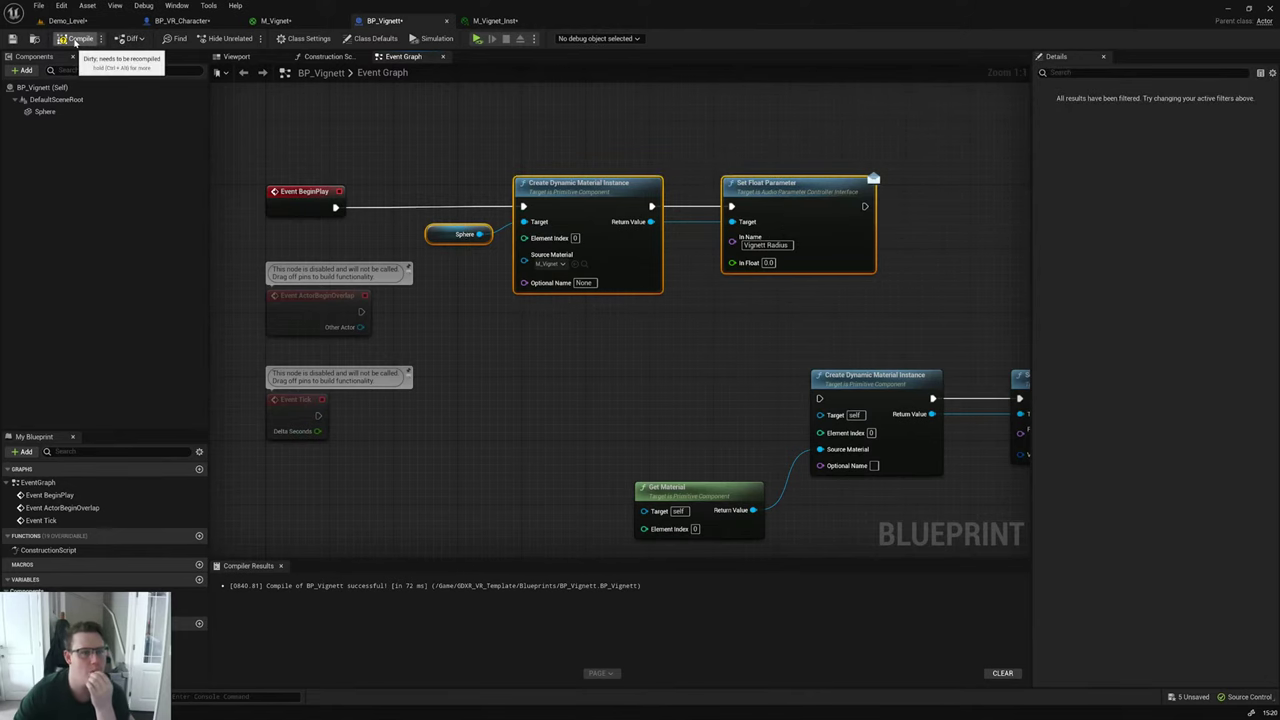
Step: Compile BP_Vignett, delete the disabled ActorBeginOverlap node, and reposition the pasted material nodes
left_click(75, 42)
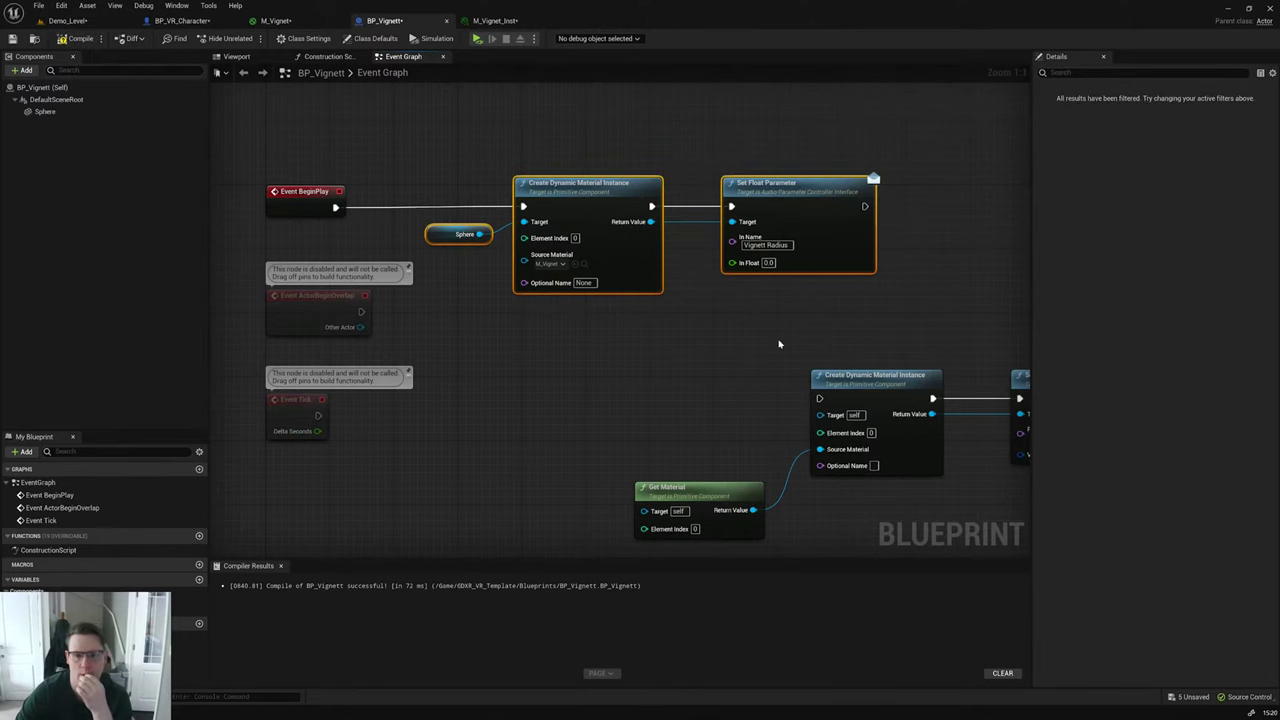
right_click_drag(819, 339, 752, 297)
left_click_drag(1035, 308, 1140, 308)
scroll(620, 281, "down", 2)
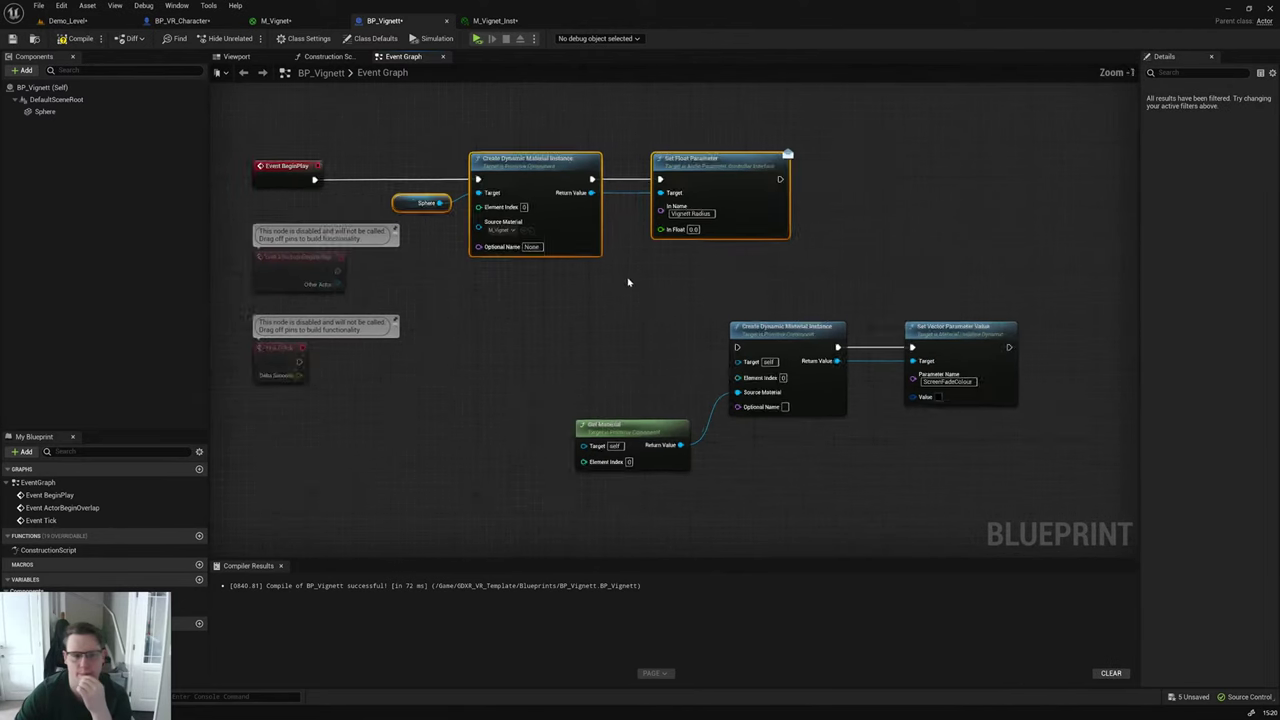
left_click(365, 275)
key("Delete")
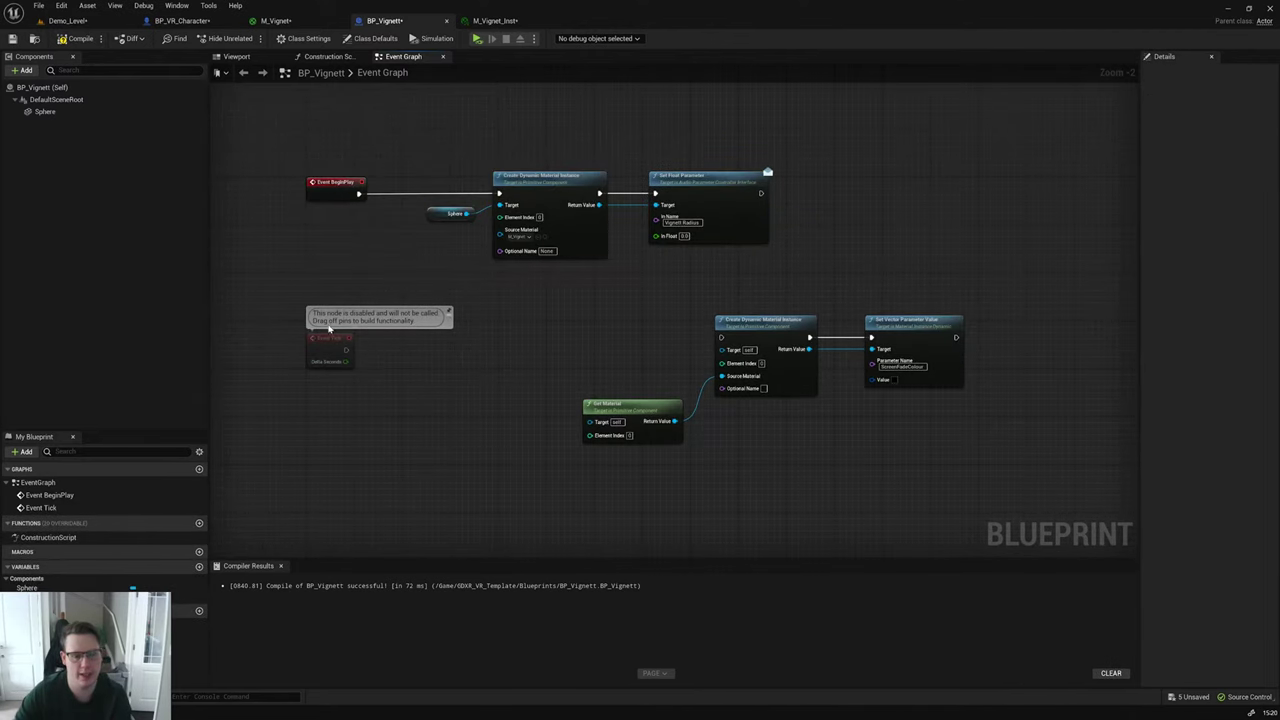
left_click_drag(323, 342, 326, 378)
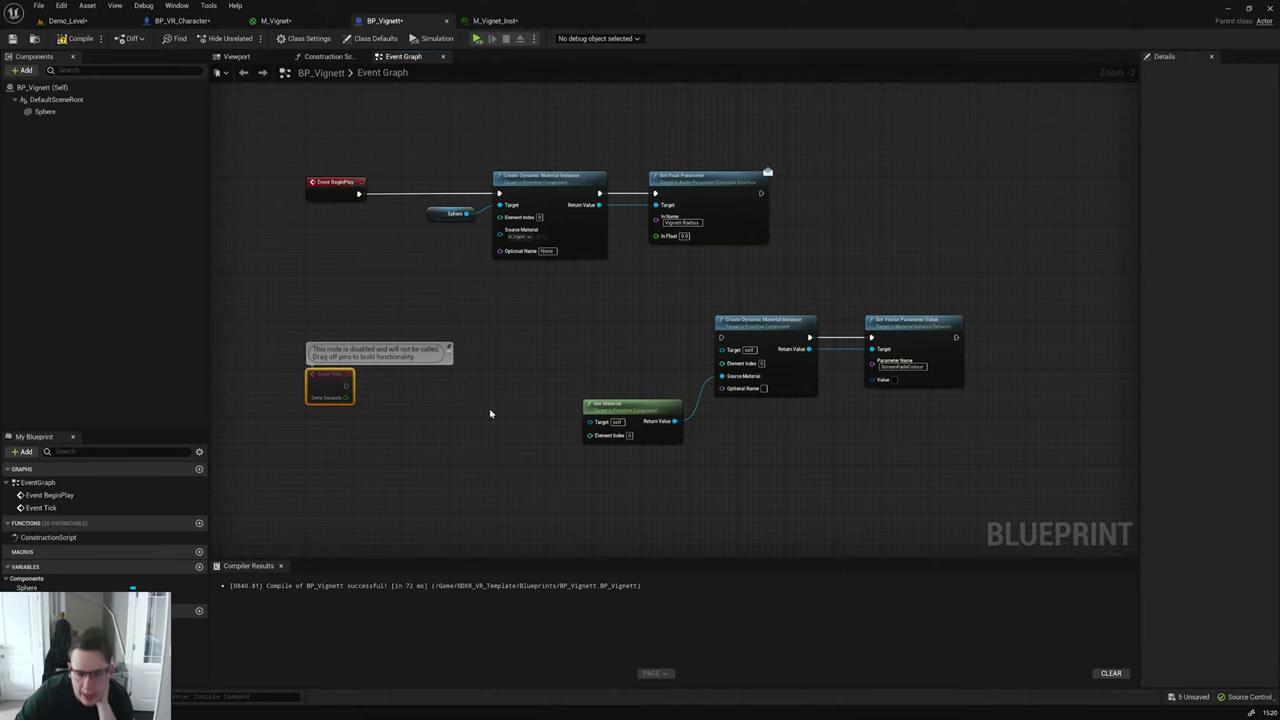
left_click_drag(560, 320, 966, 500)
left_click_drag(883, 363, 833, 410)
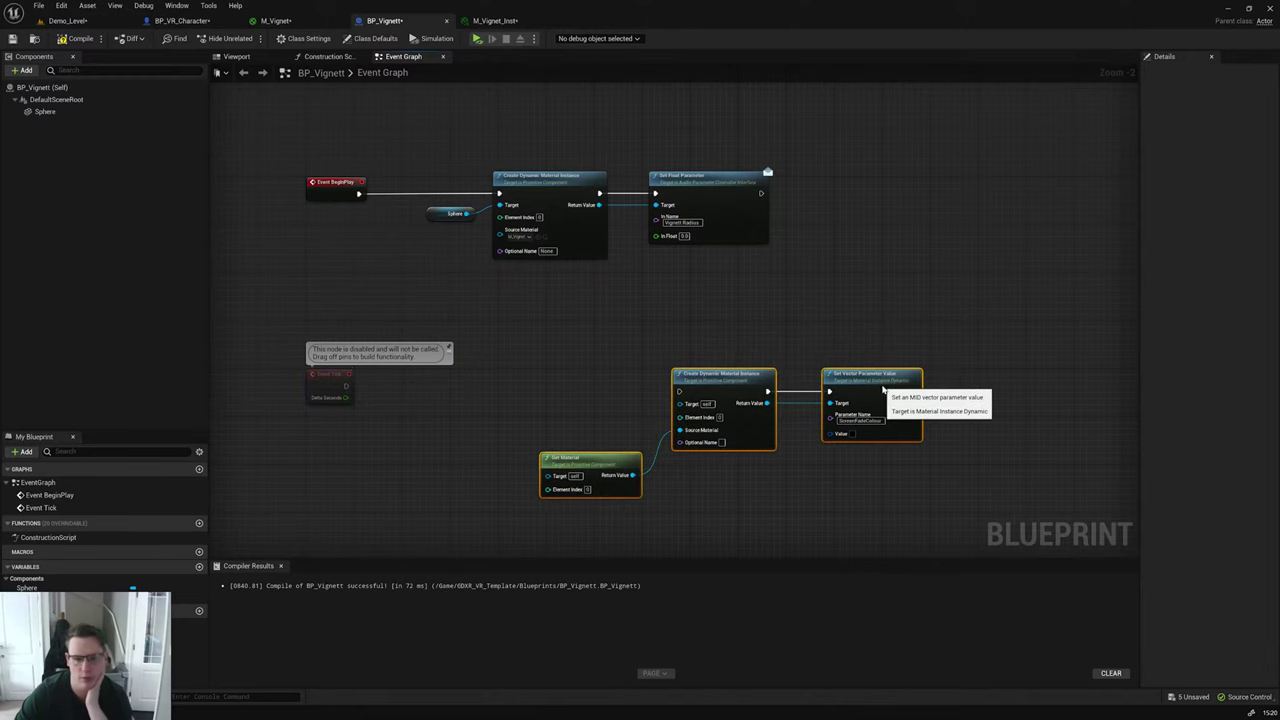
left_click(616, 375)
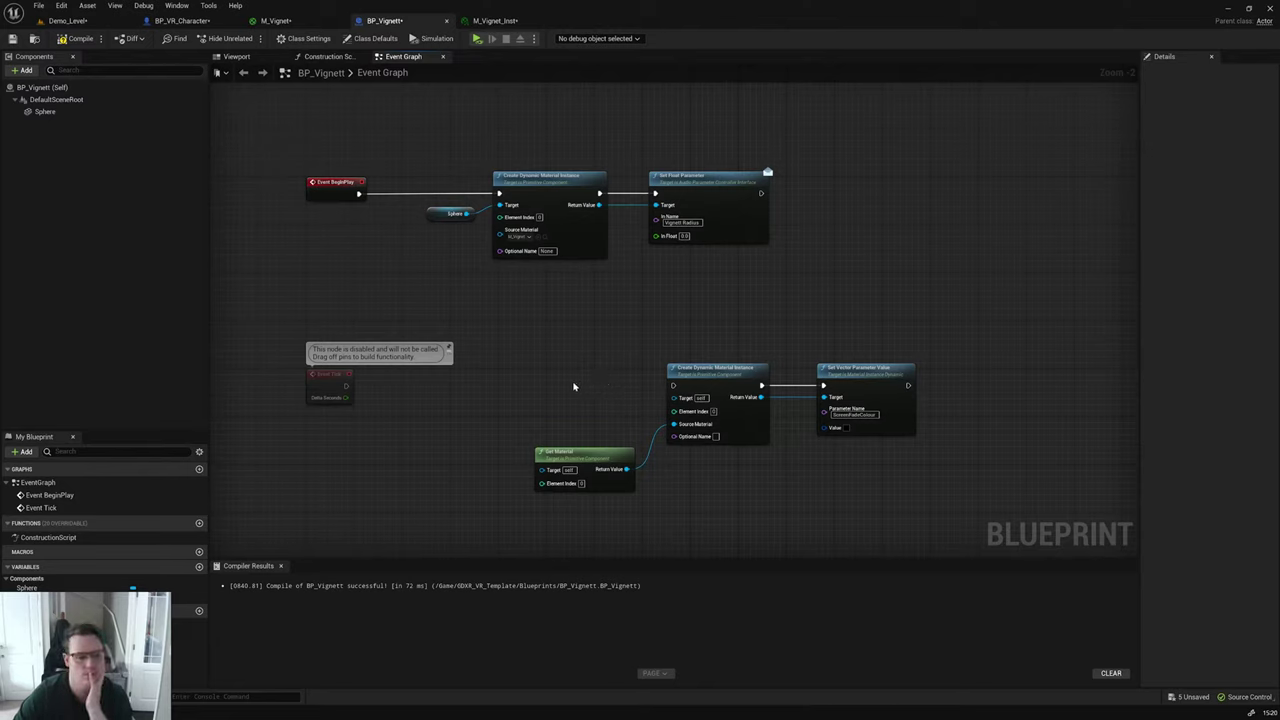
Step: Search actions for 'get input', then delete the mistakenly added Get IA_Jump node
right_click(433, 440)
type("get")
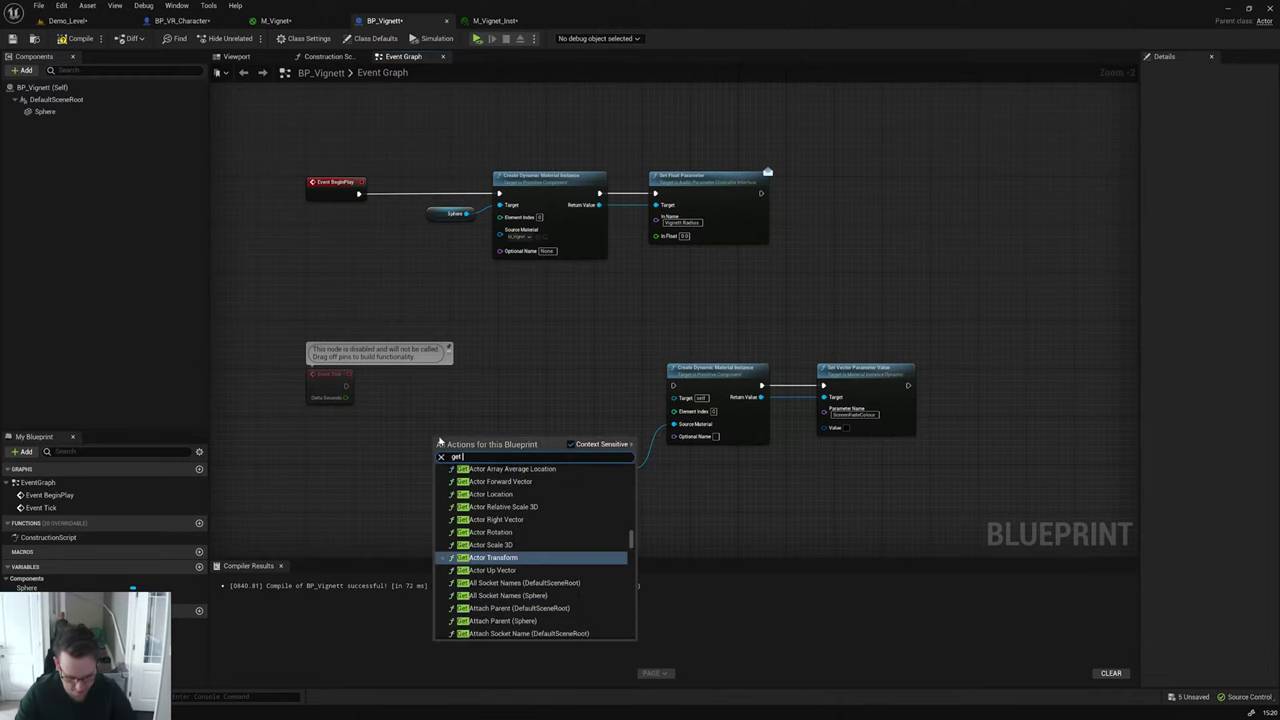
type(" input")
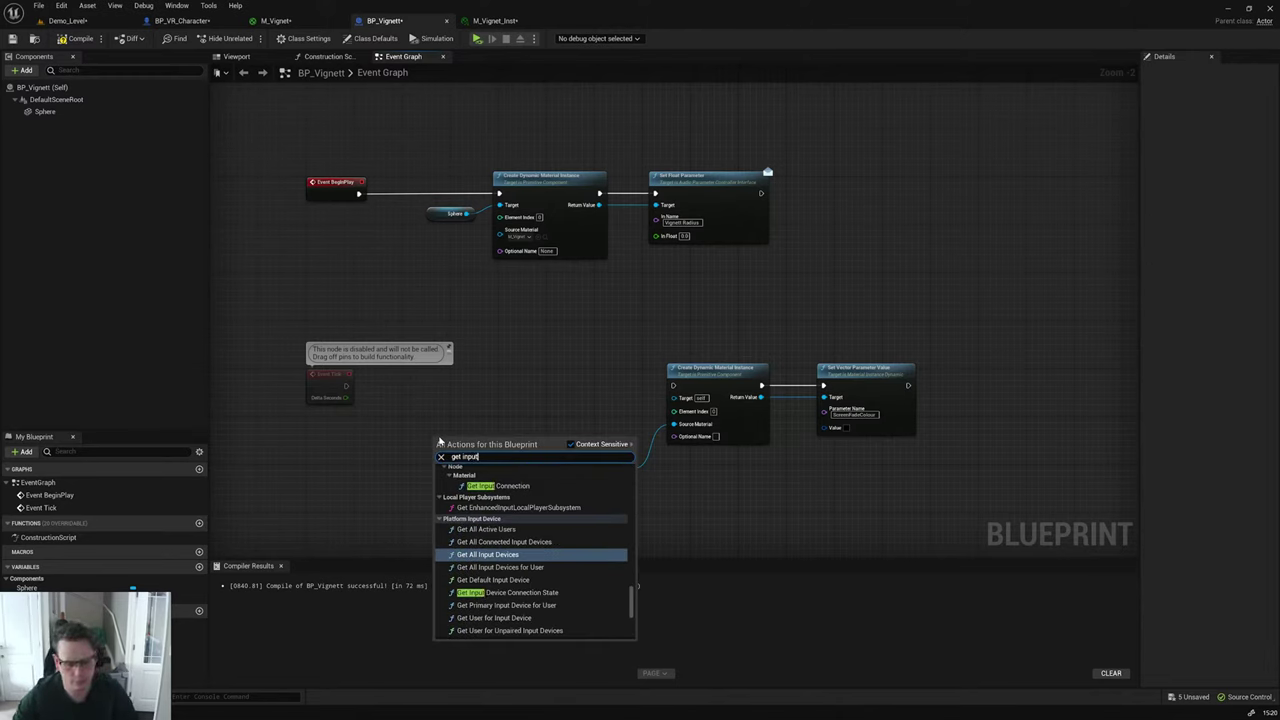
scroll(551, 529, "up", 5)
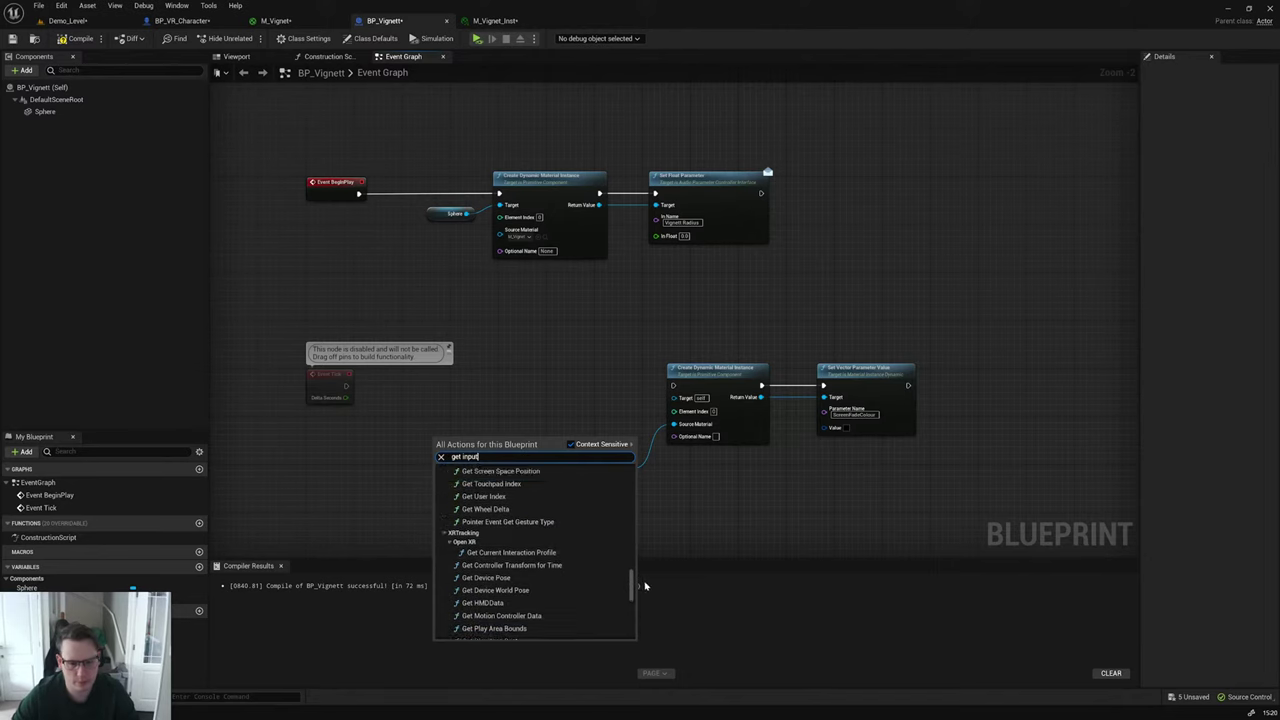
left_click_drag(632, 580, 632, 492)
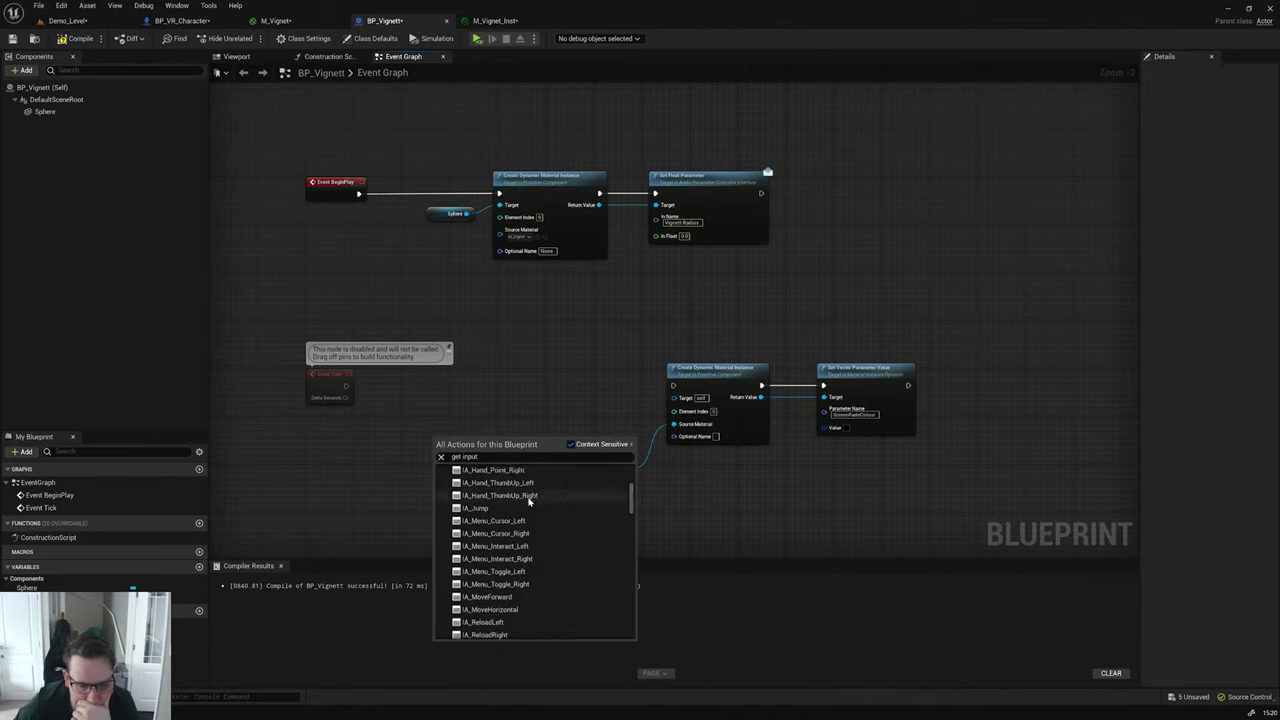
left_click(520, 508)
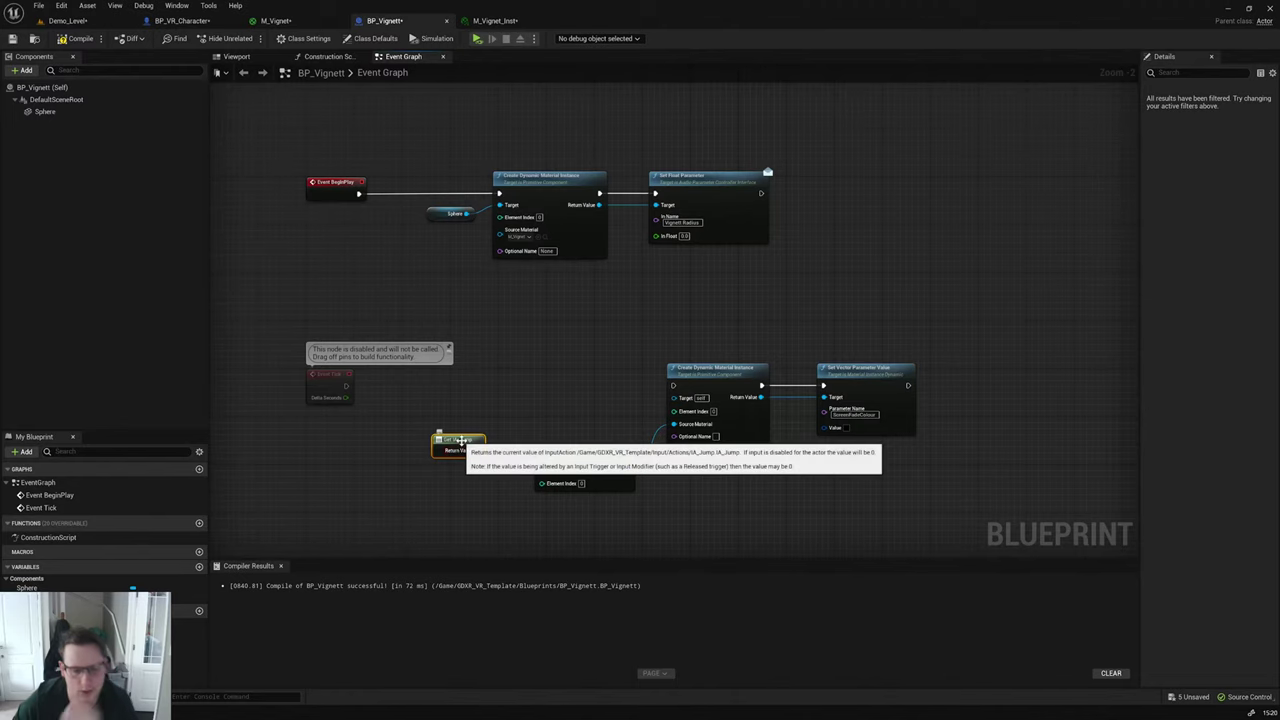
left_click_drag(458, 452, 340, 480)
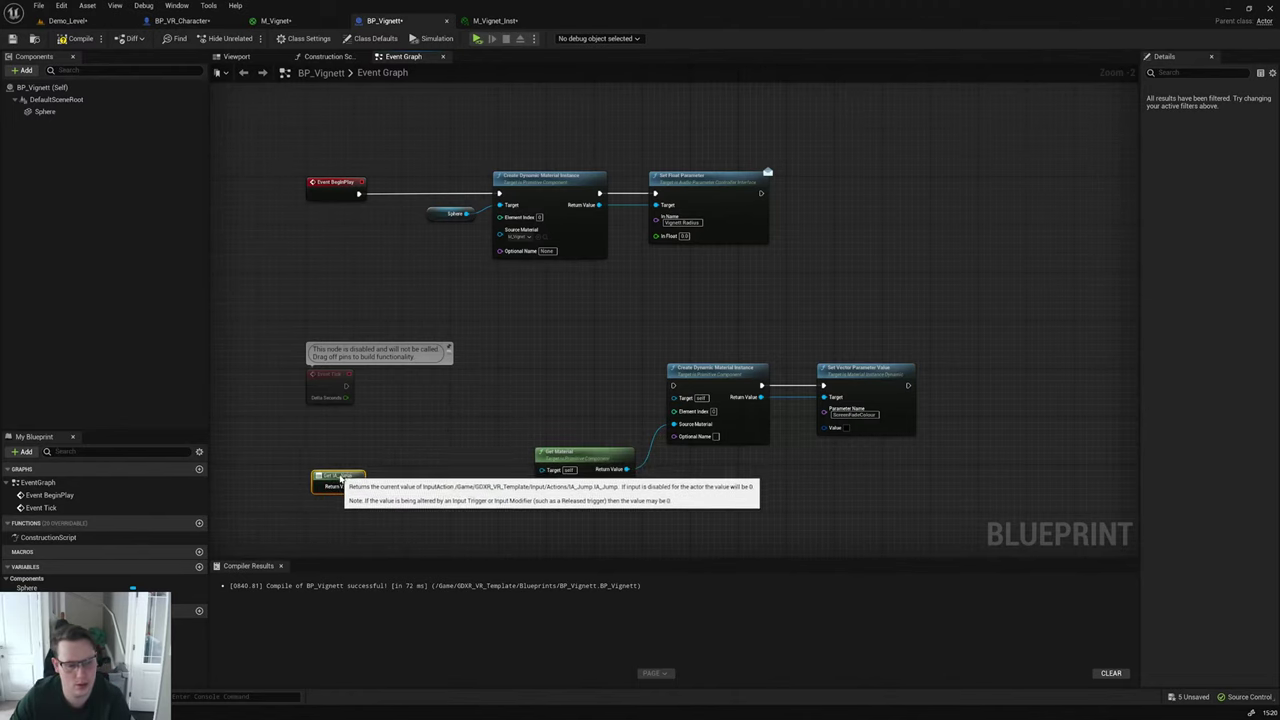
key("Delete")
Step: Add a Get IA_MoveForward node from the filtered 'input' actions list
right_click(428, 452)
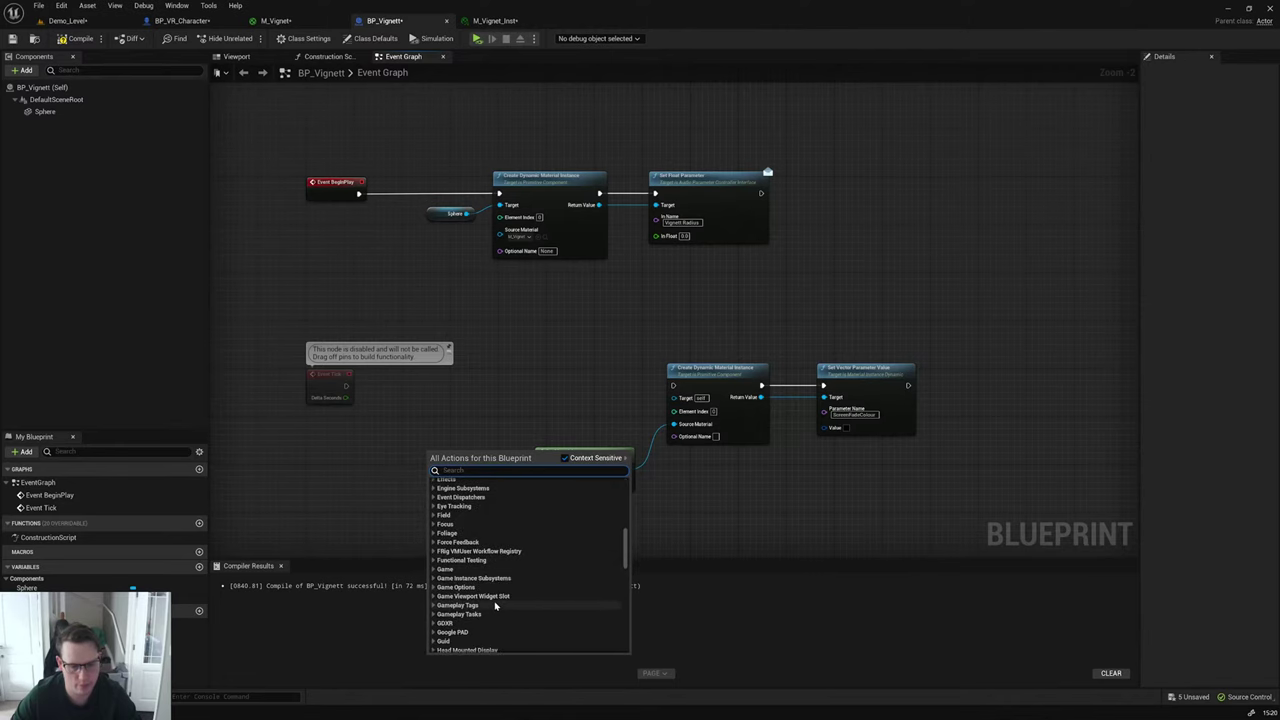
scroll(494, 605, "down", 4)
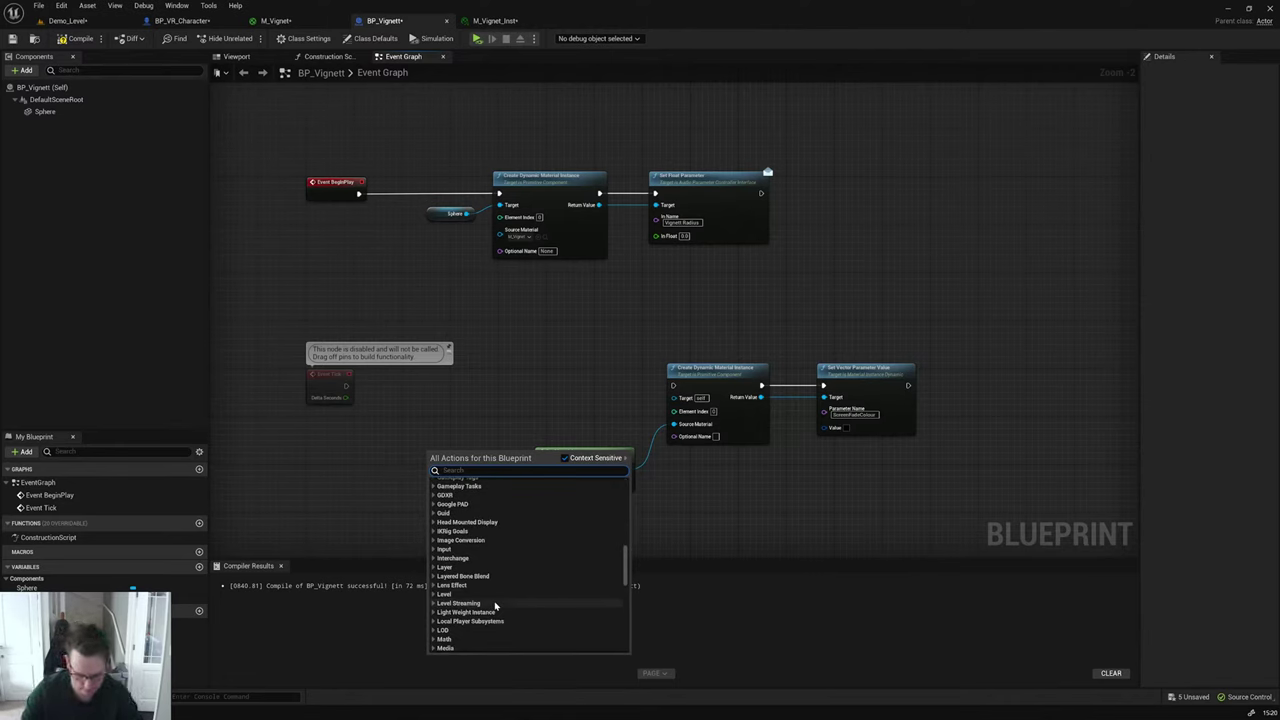
type("input")
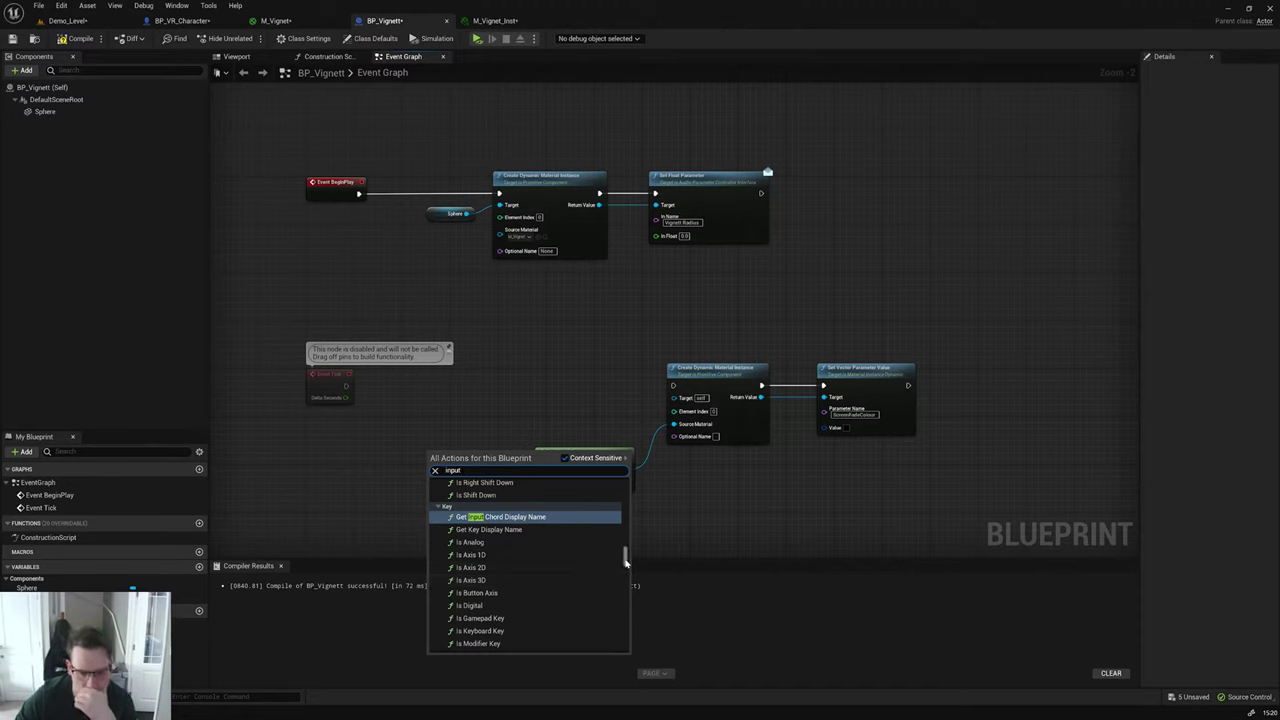
mouse_move(625, 548)
left_mouse_down()
mouse_move(636, 486)
mouse_move(635, 542)
left_mouse_up()
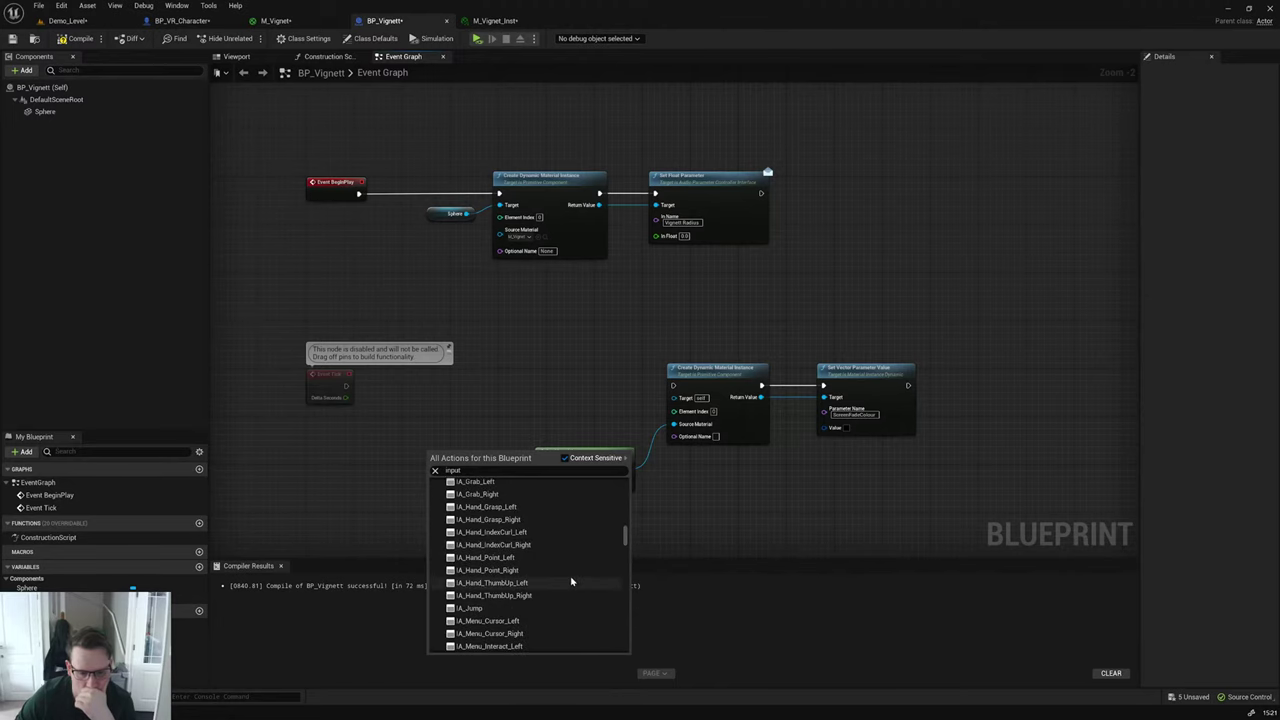
scroll(572, 582, "down", 4)
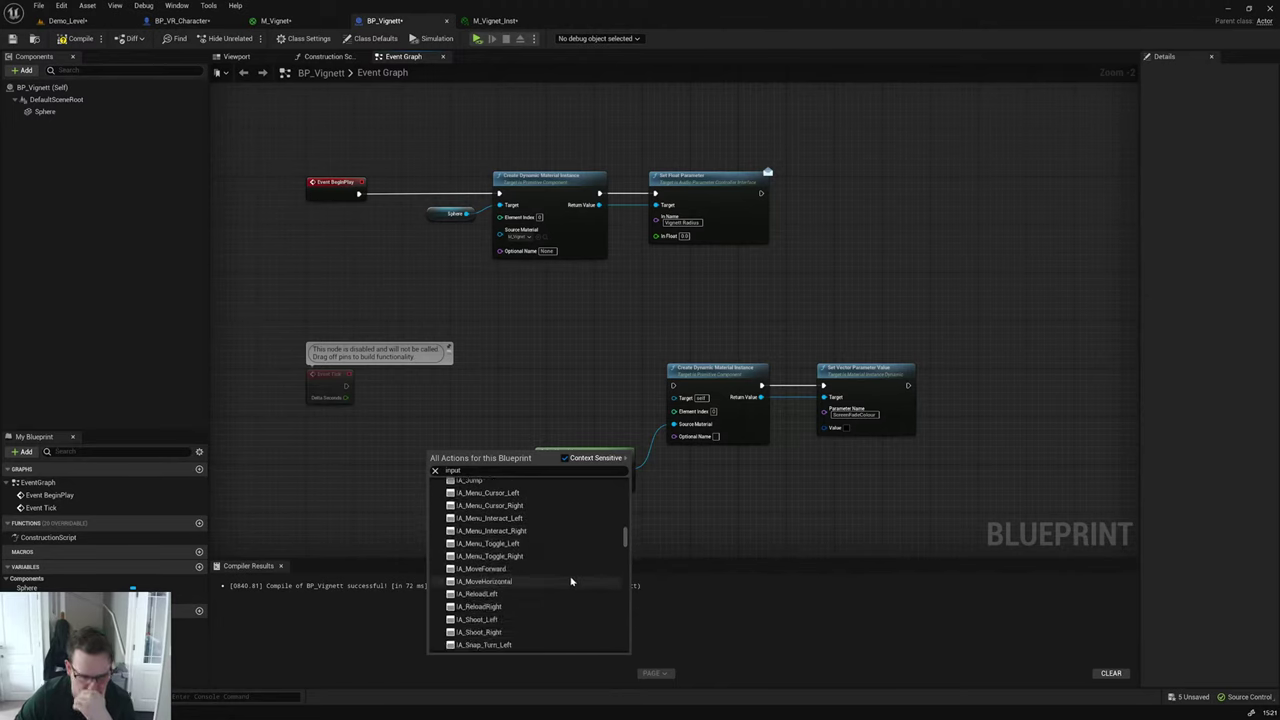
left_click(560, 569)
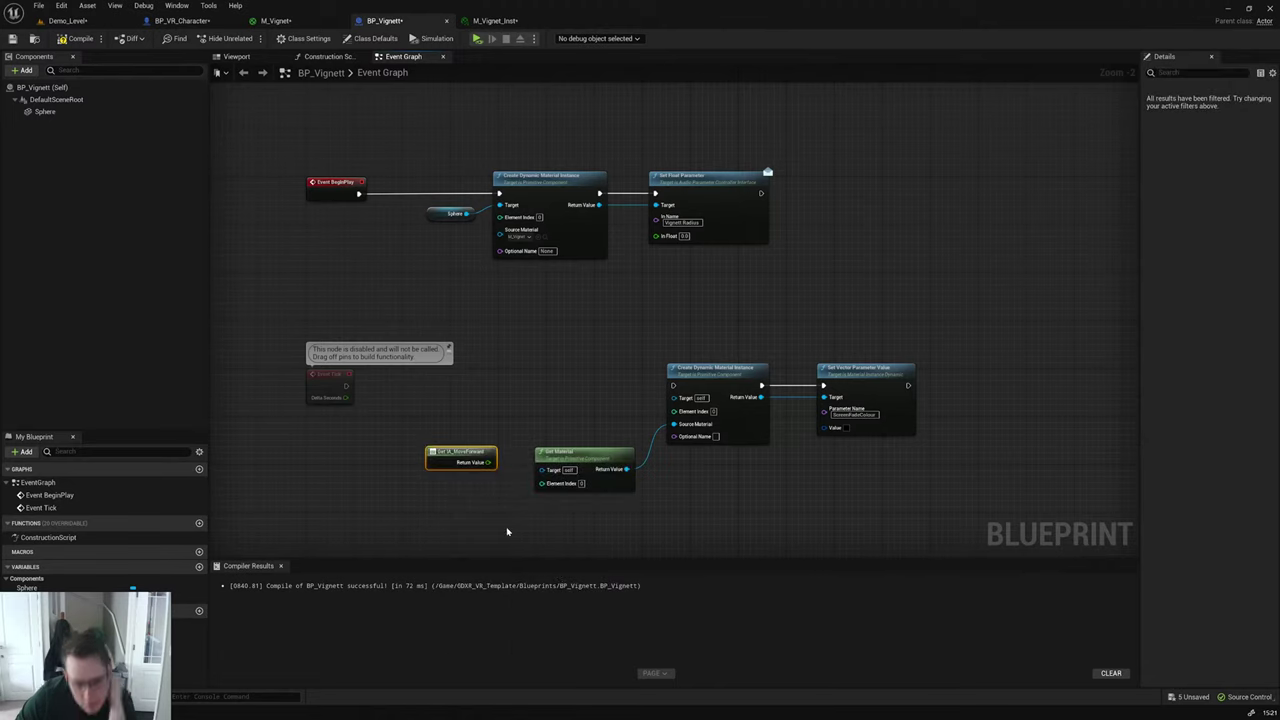
Step: Wire the IA_MoveForward value into Set Float Parameter's In Float and compile BP_Vignett
left_click_drag(465, 455, 734, 509)
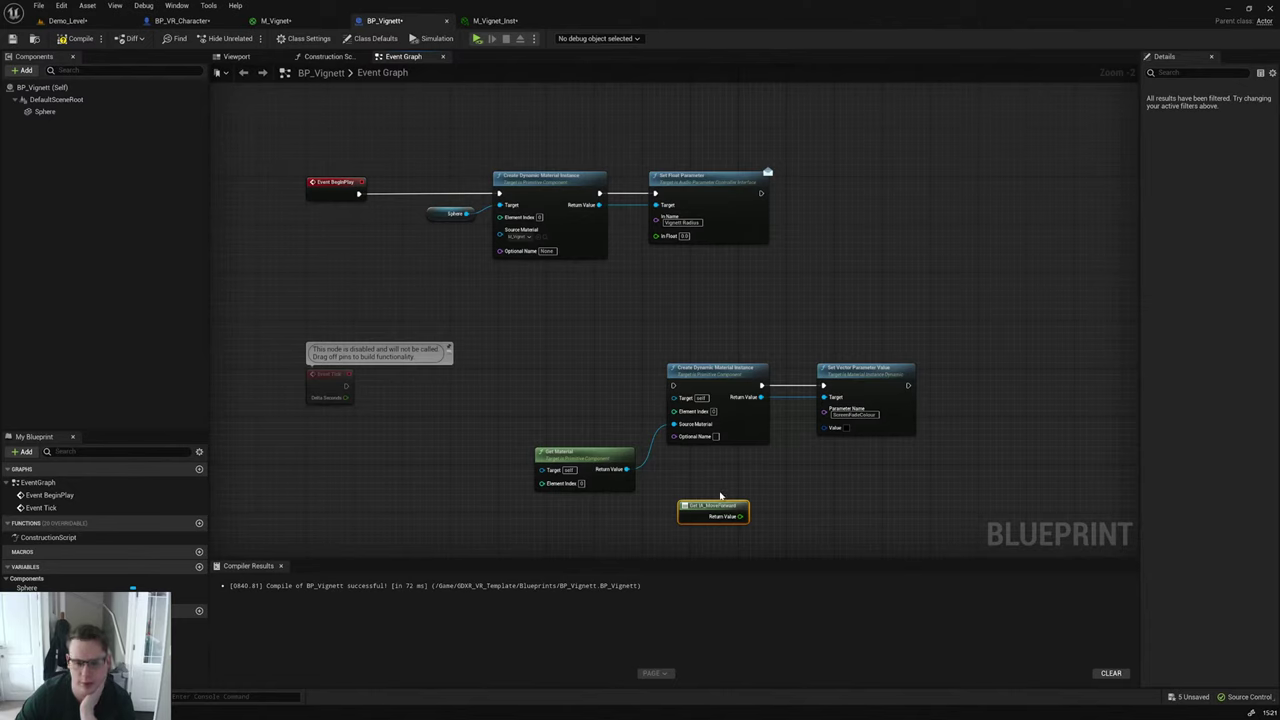
left_click_drag(720, 507, 657, 236)
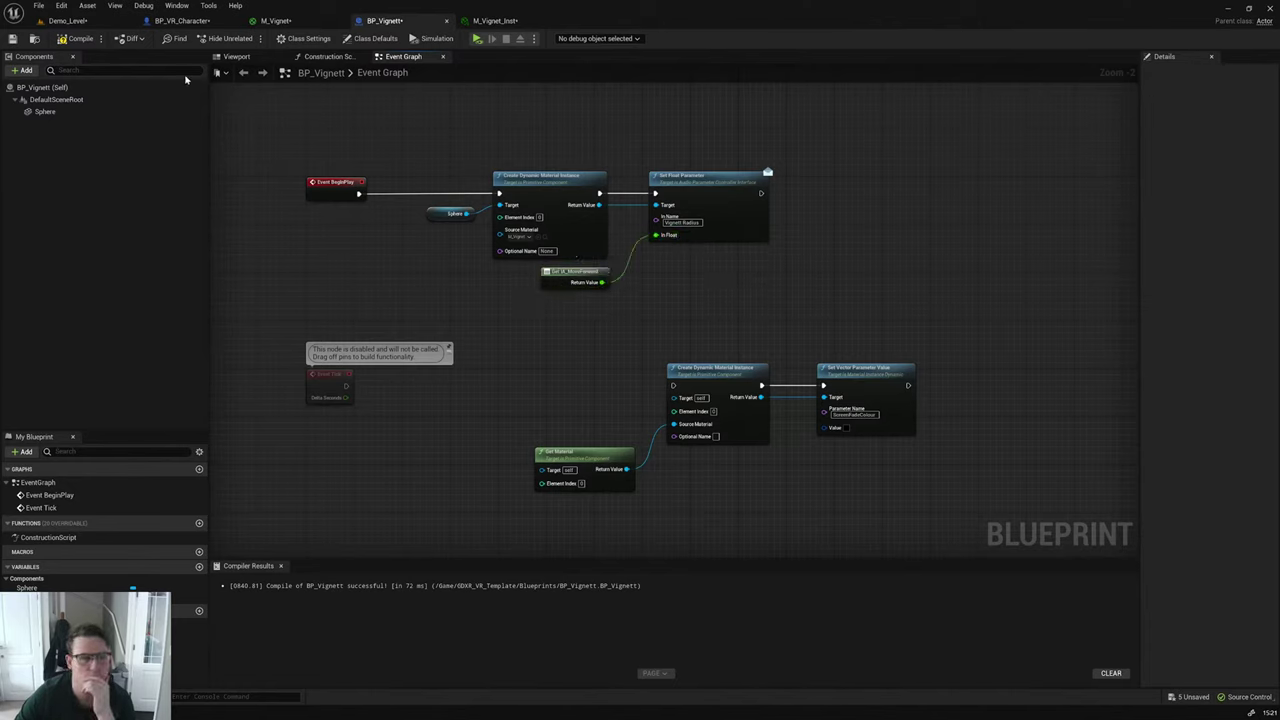
left_click(60, 40)
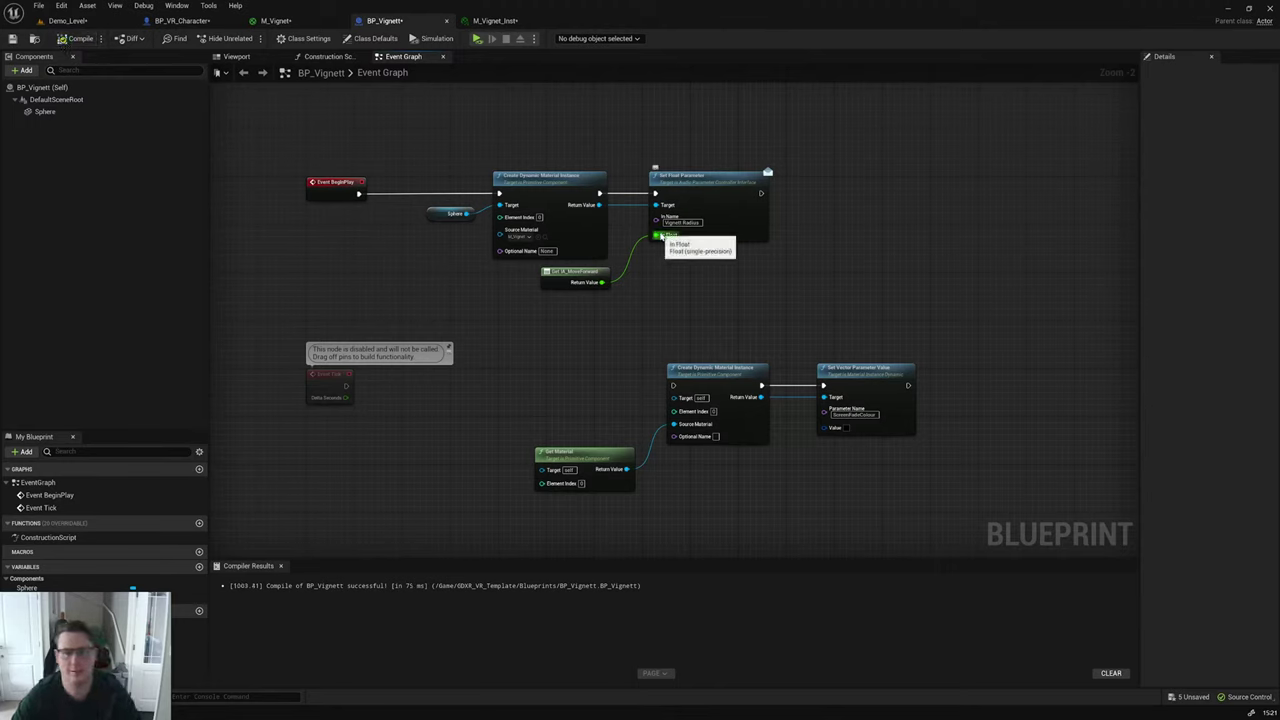
Step: Promote the dynamic material instance Return Value to NewVar and wire it into Set Float Parameter's Target
left_click_drag(678, 192, 803, 199)
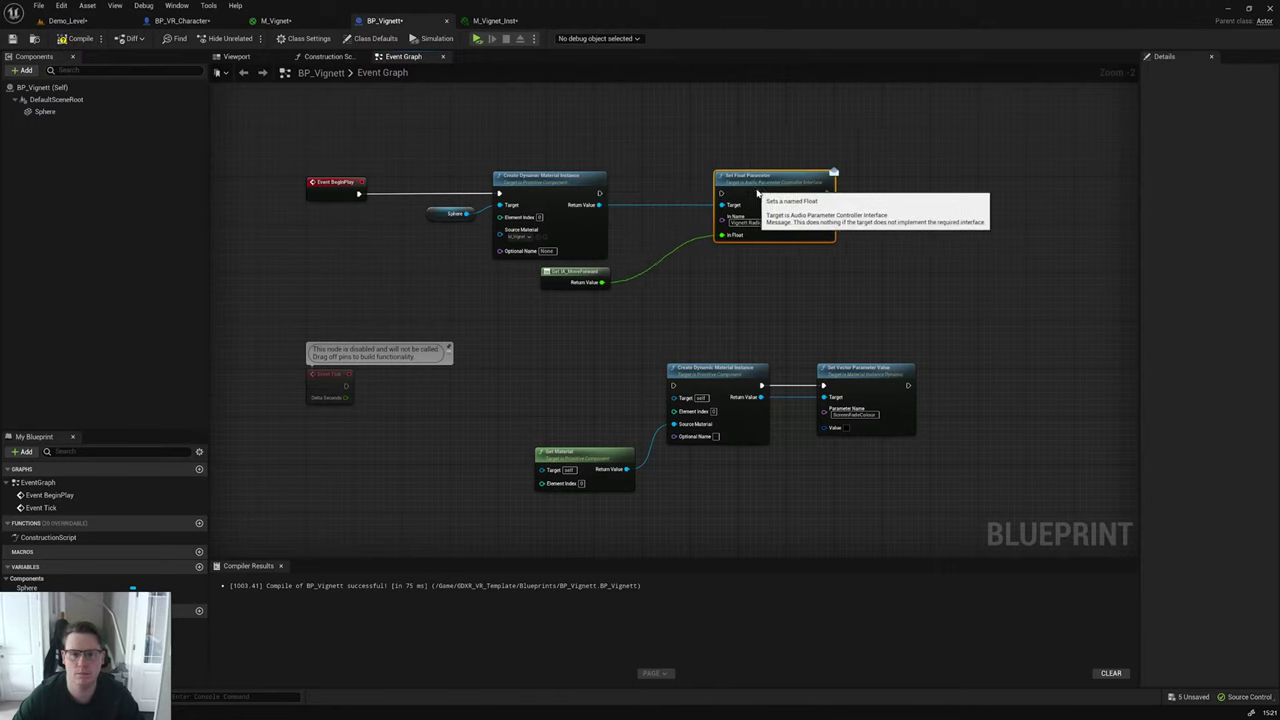
right_click(598, 205)
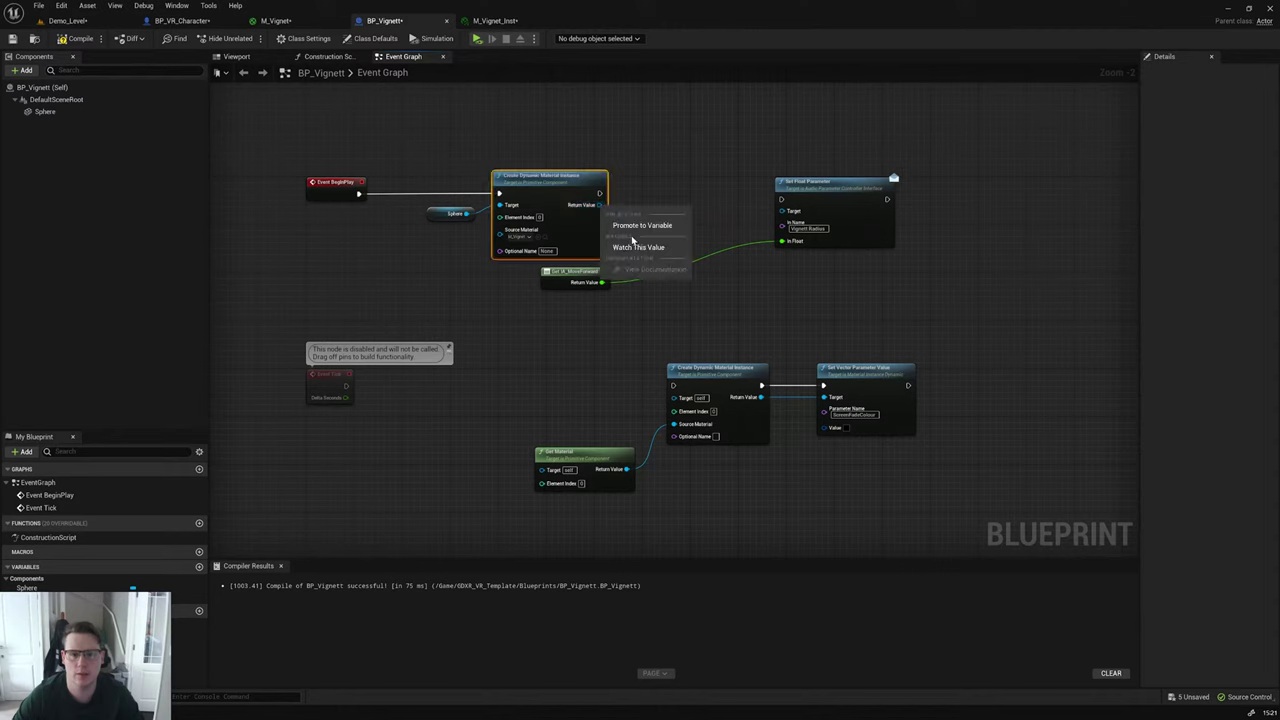
left_click(640, 228)
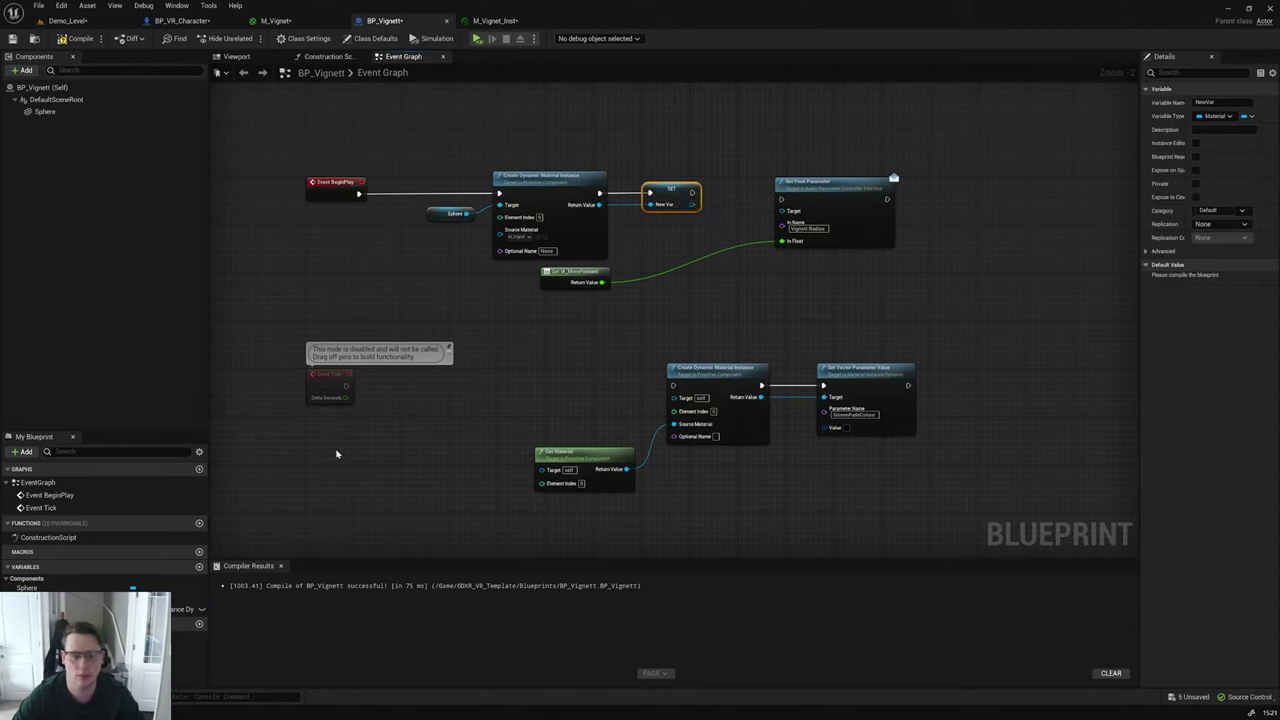
left_click(94, 589)
left_click_drag(94, 589, 746, 298)
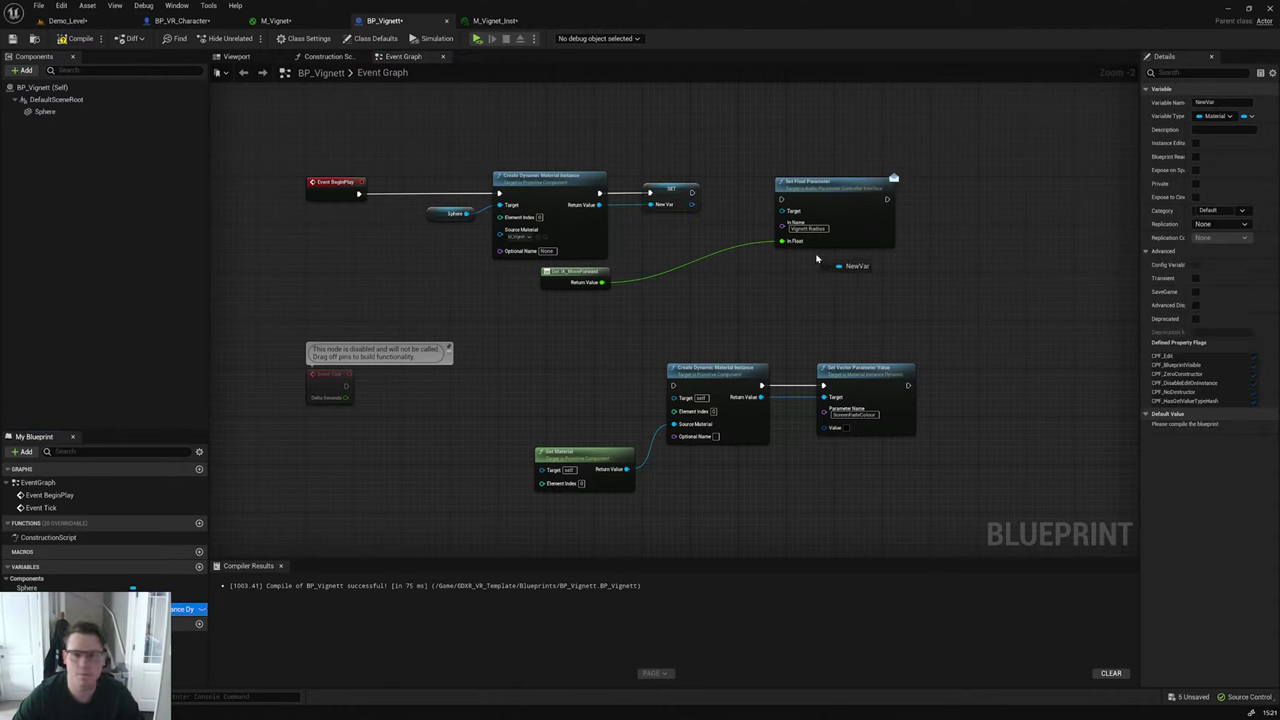
left_click_drag(816, 259, 697, 238)
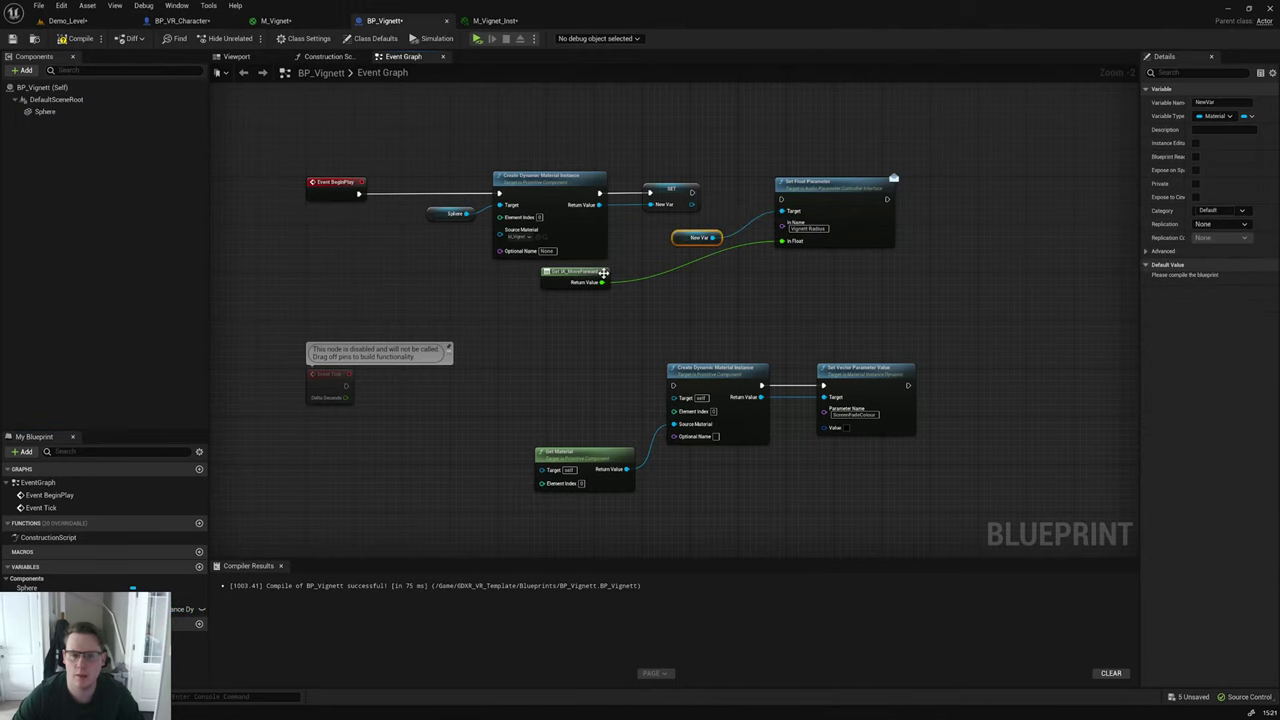
Step: Move Set Float Parameter and its inputs beside Event Tick and connect Event Tick to it
left_click_drag(603, 272, 700, 285)
left_click_drag(910, 295, 660, 170)
left_click_drag(860, 191, 493, 390)
mouse_move(409, 386)
left_mouse_down()
mouse_move(351, 391)
mouse_move(408, 396)
left_mouse_up()
key("Escape")
right_click_drag(501, 403, 558, 354)
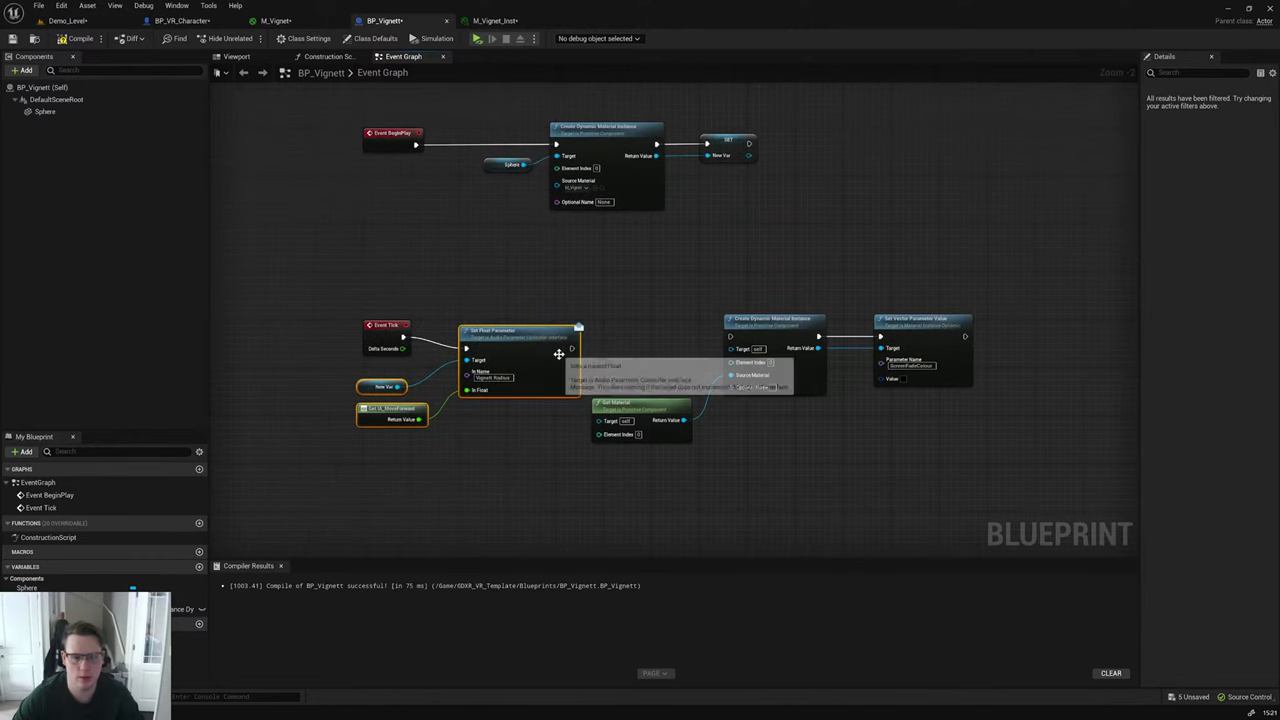
Step: Add a Print String node after Set Float Parameter and a conversion from IA_MoveForward's value
left_click_drag(571, 348, 602, 343)
type("print")
key("Return")
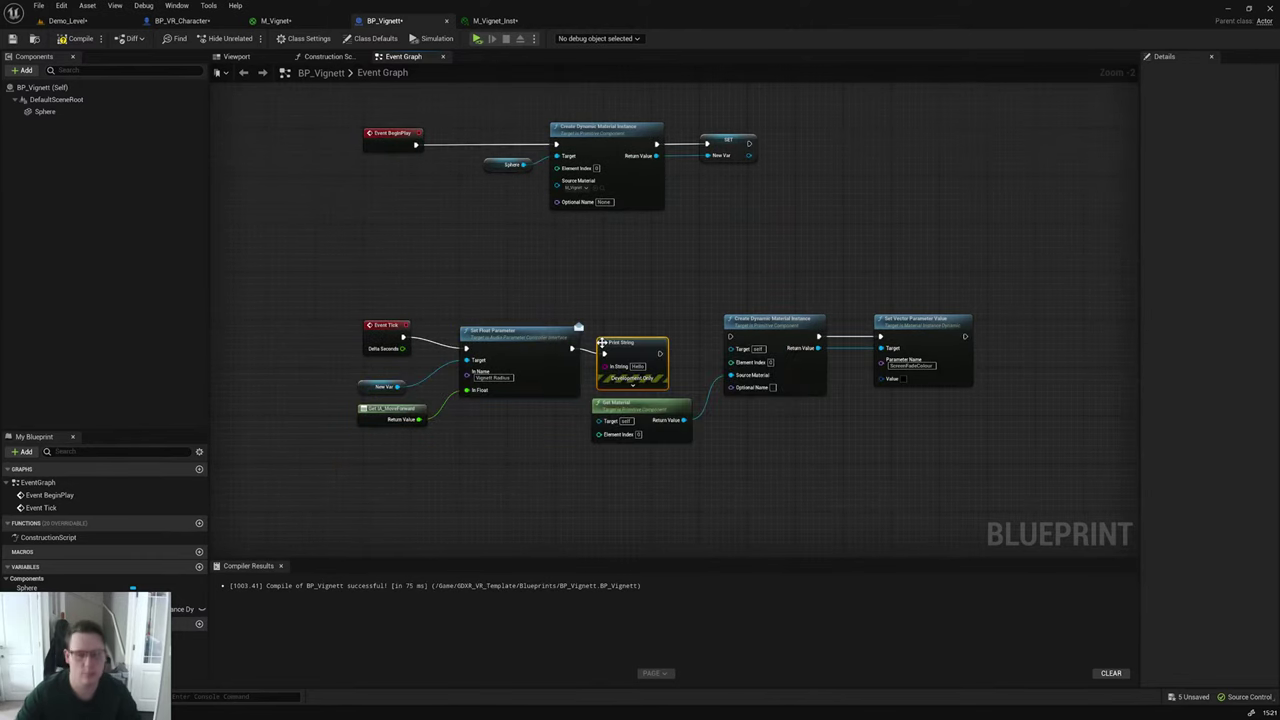
left_click(520, 420)
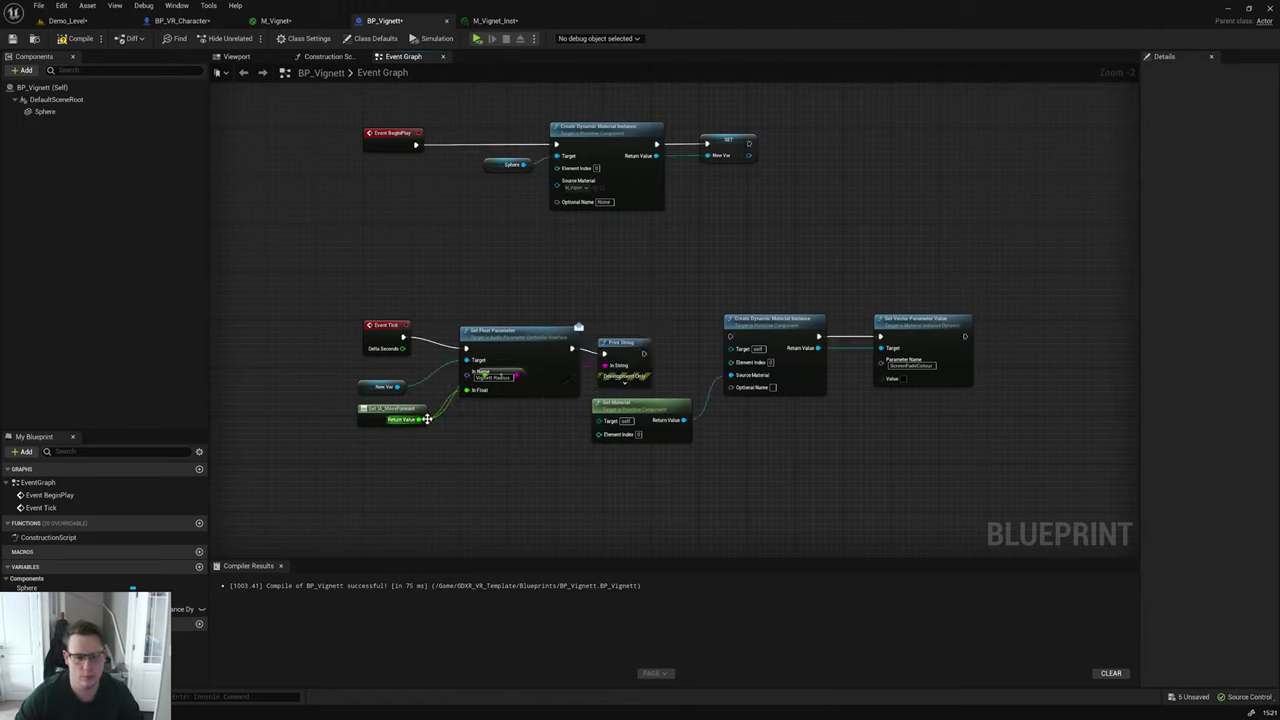
left_click_drag(500, 372, 505, 422)
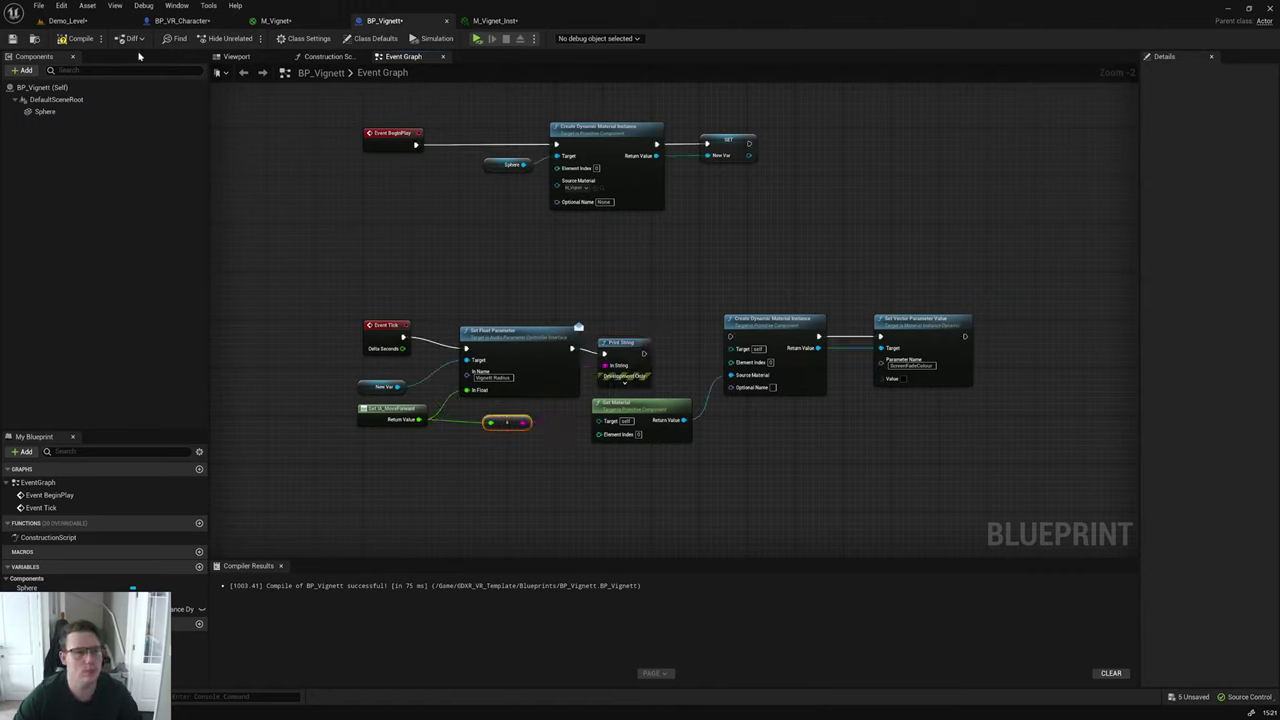
Step: Compile BP_Vignett, place a BP_Vignett actor in Demo_Level from the Blueprints folder, and play-test it
left_click(80, 38)
left_click(67, 20)
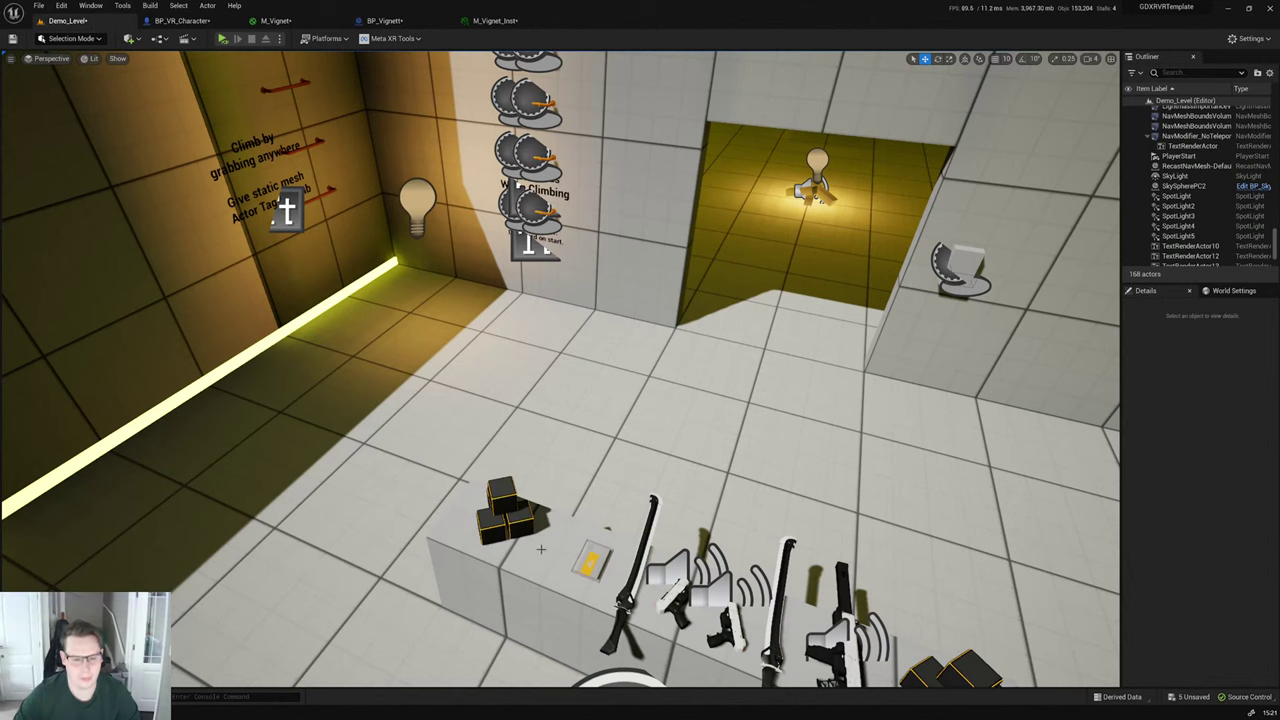
key("ctrl+space")
left_click(170, 332)
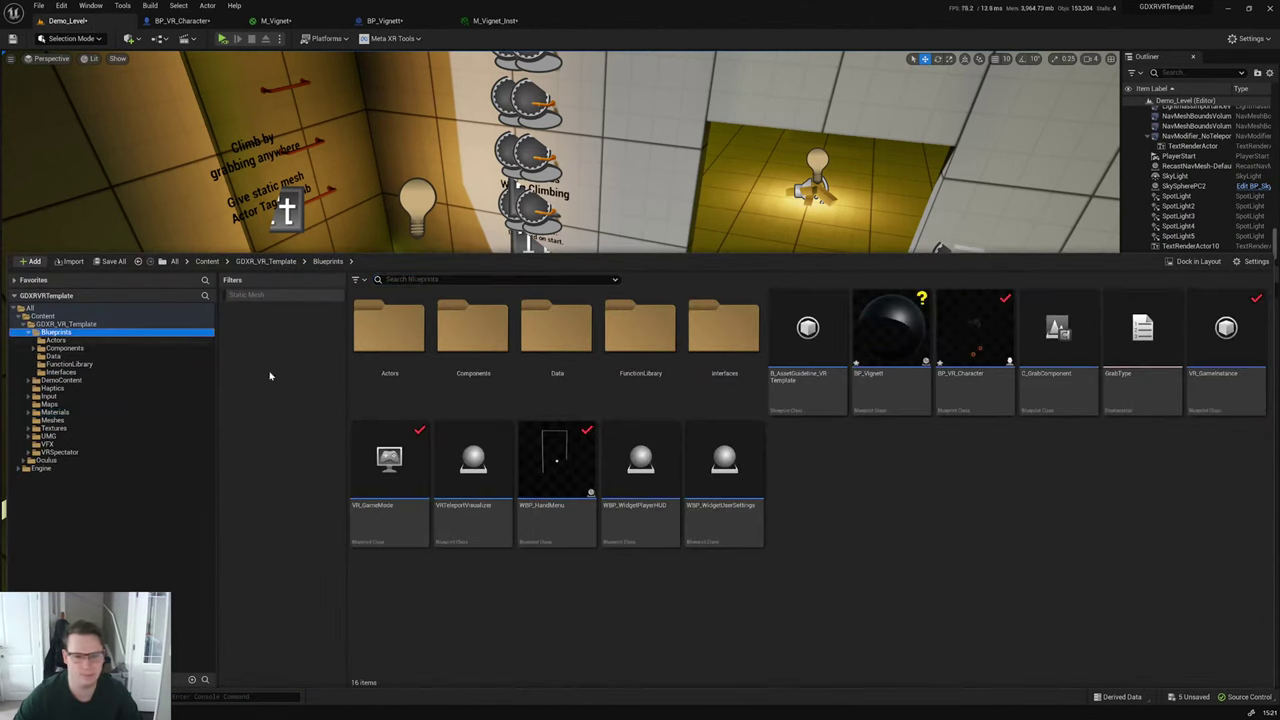
left_click(890, 330)
left_click_drag(626, 217, 636, 215)
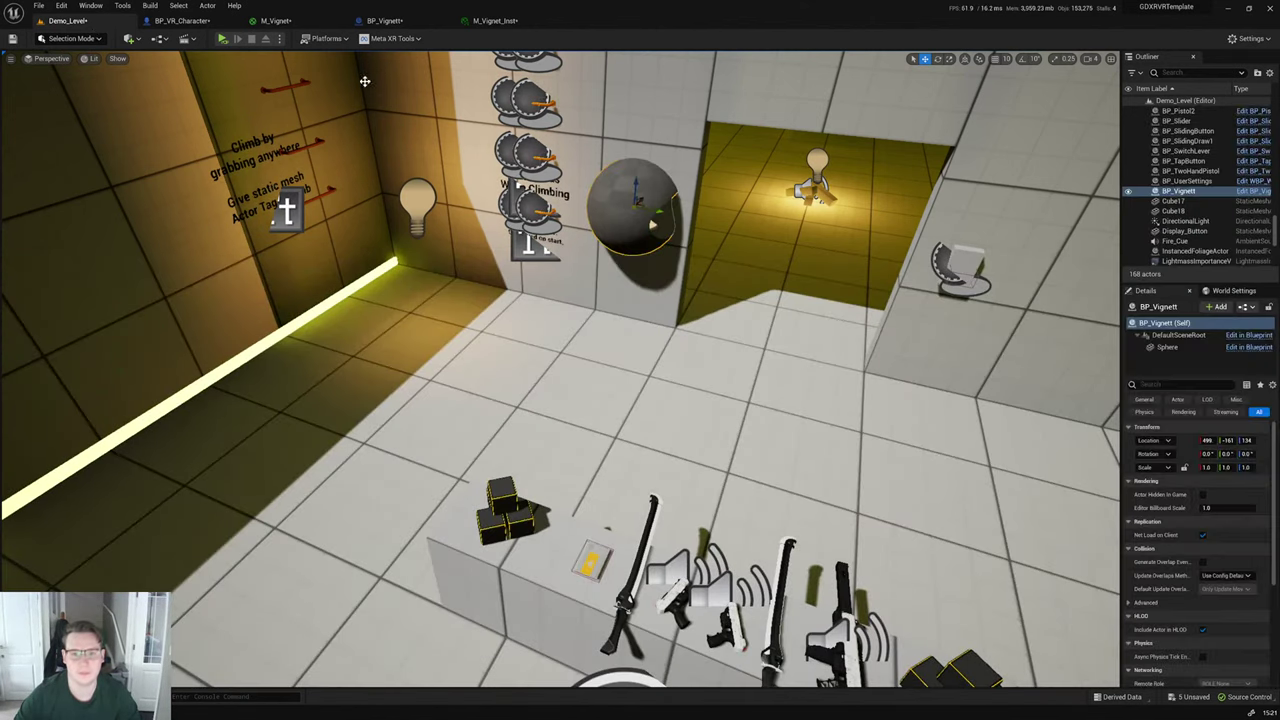
left_click(224, 38)
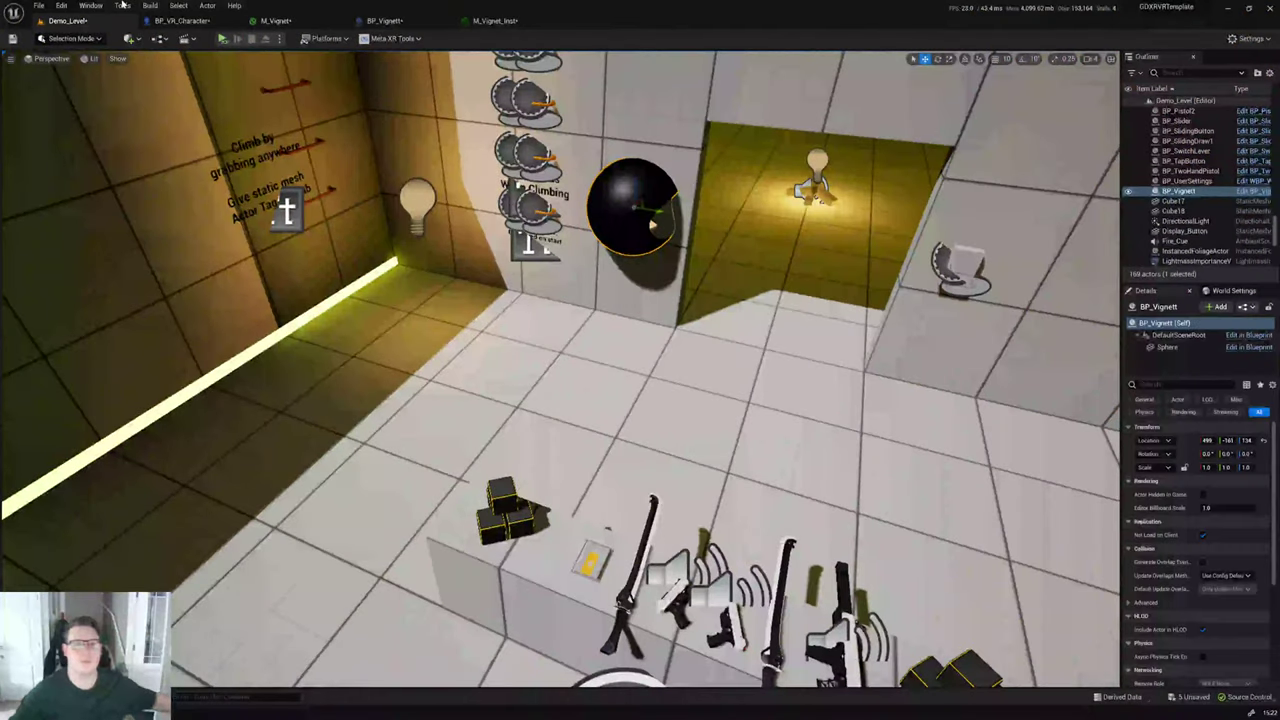
left_click(205, 21)
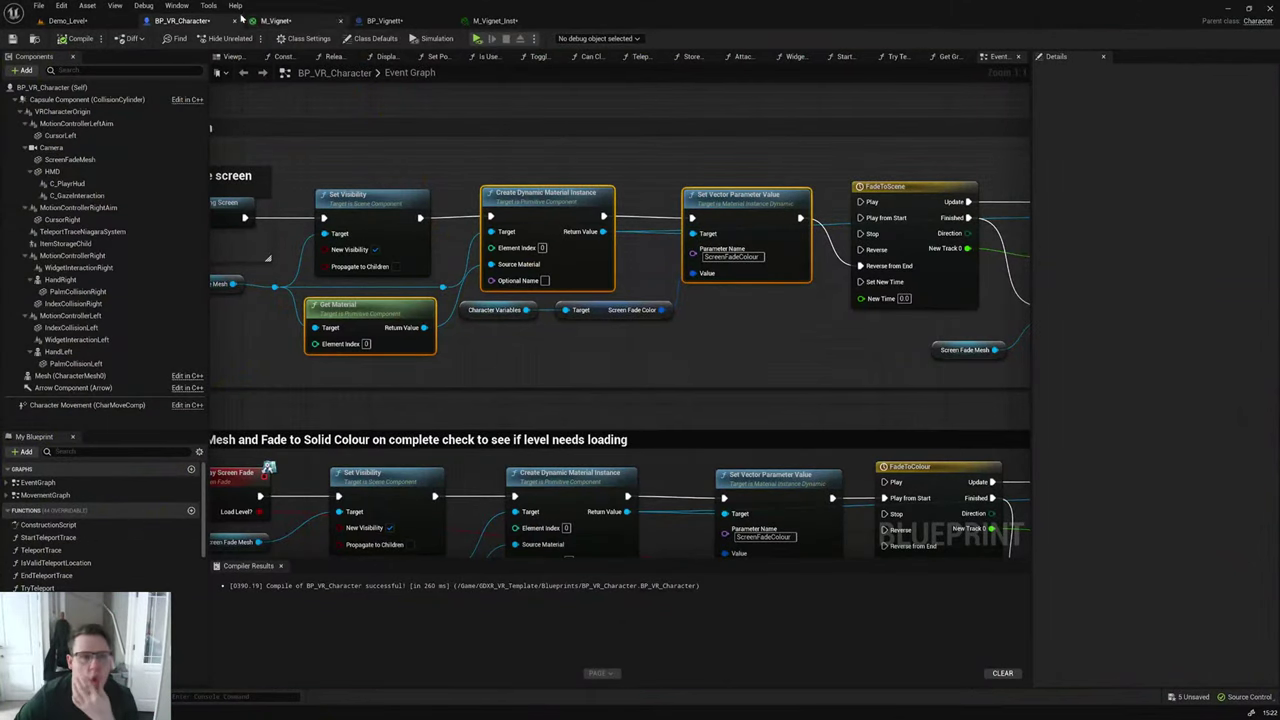
Step: In BP_Vignett, link Print String into the Event Tick chain and break its In String wire
left_click(382, 22)
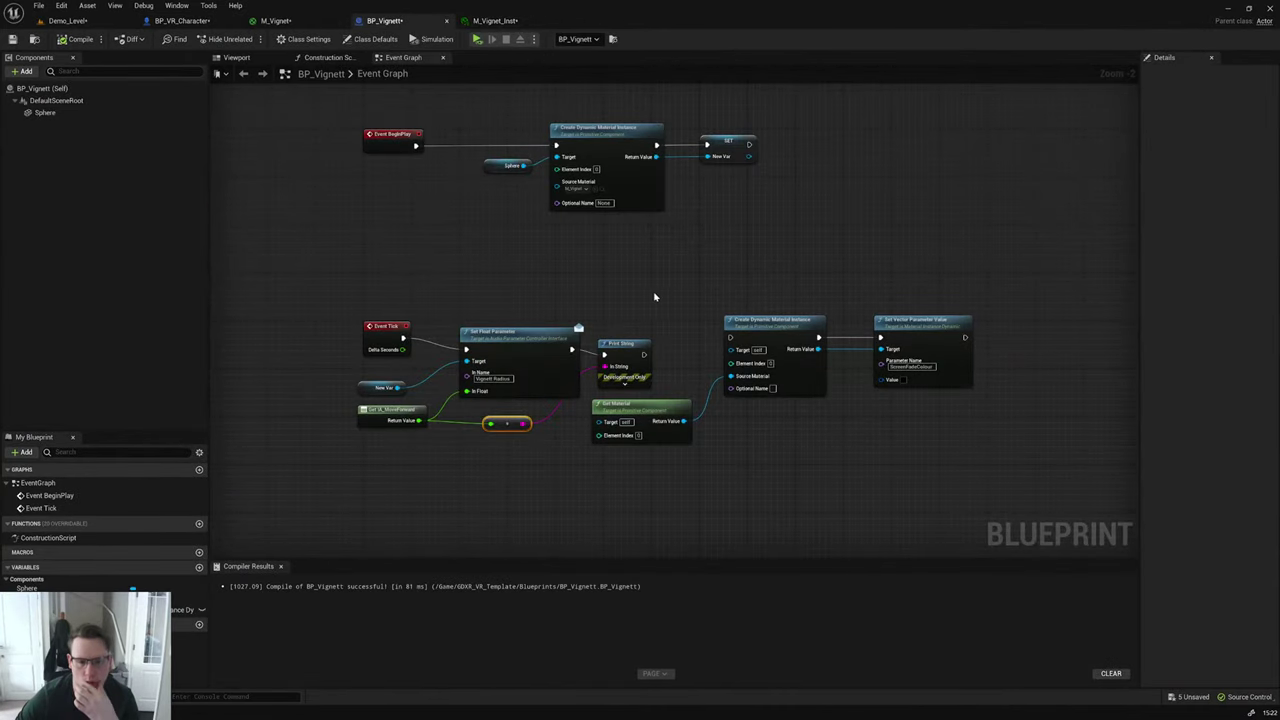
left_click_drag(619, 348, 636, 341)
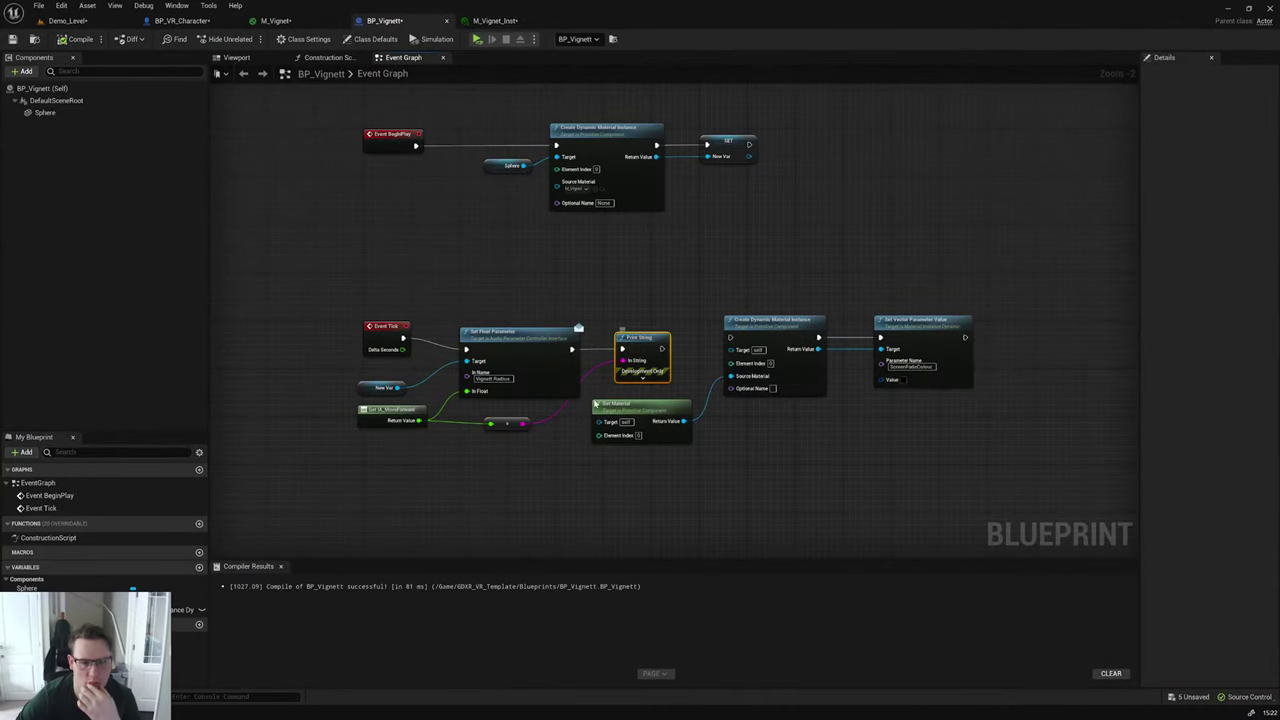
scroll(538, 352, "up", 1)
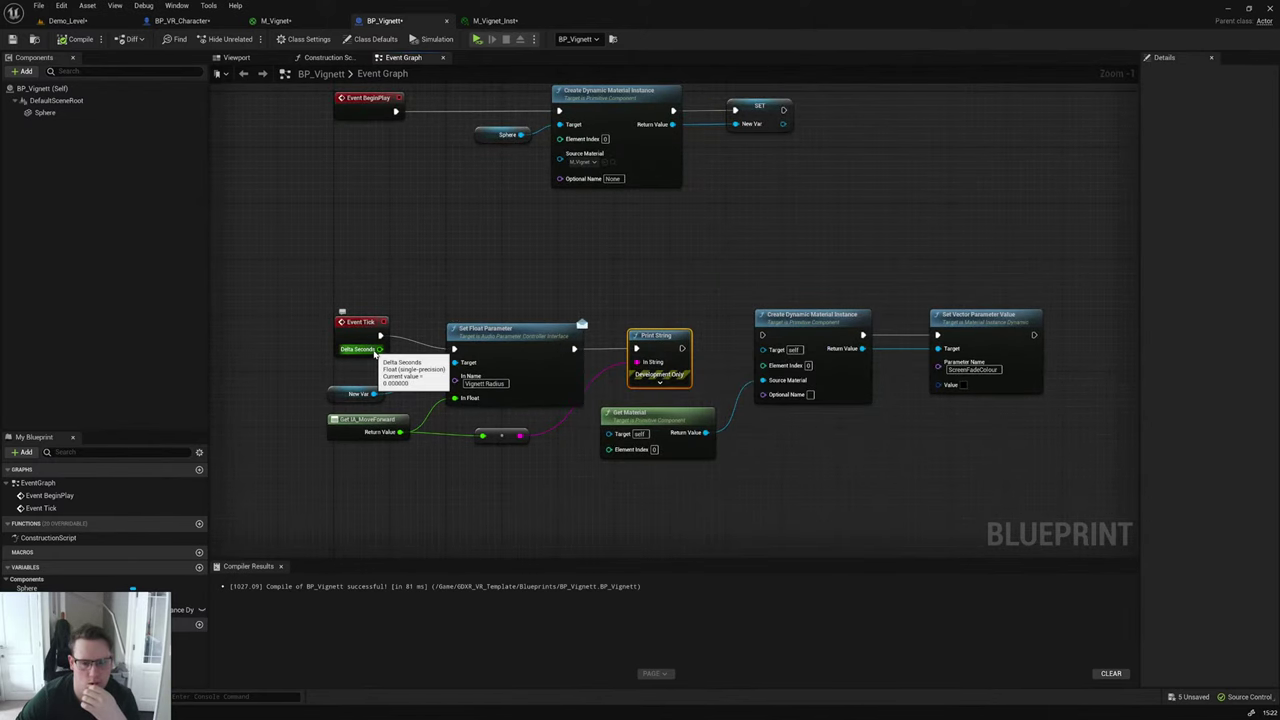
left_click_drag(638, 346, 380, 335)
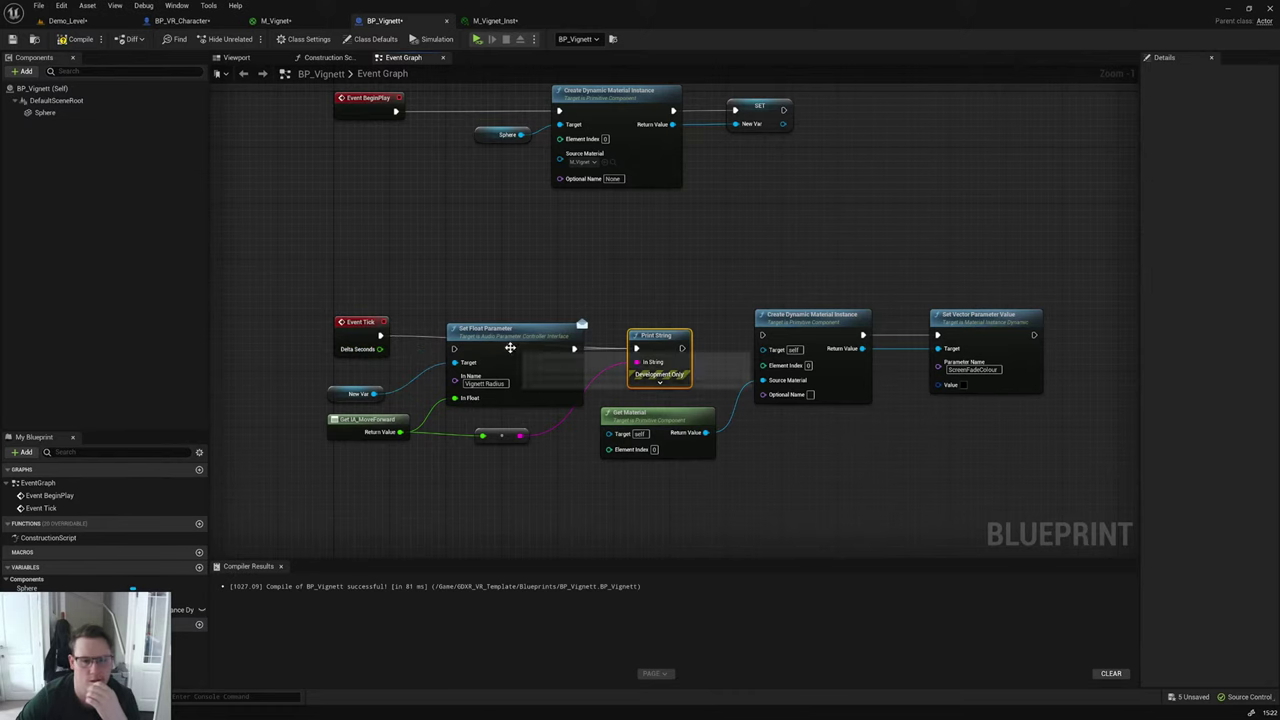
left_click_drag(509, 349, 509, 314)
left_click(546, 435, "alt")
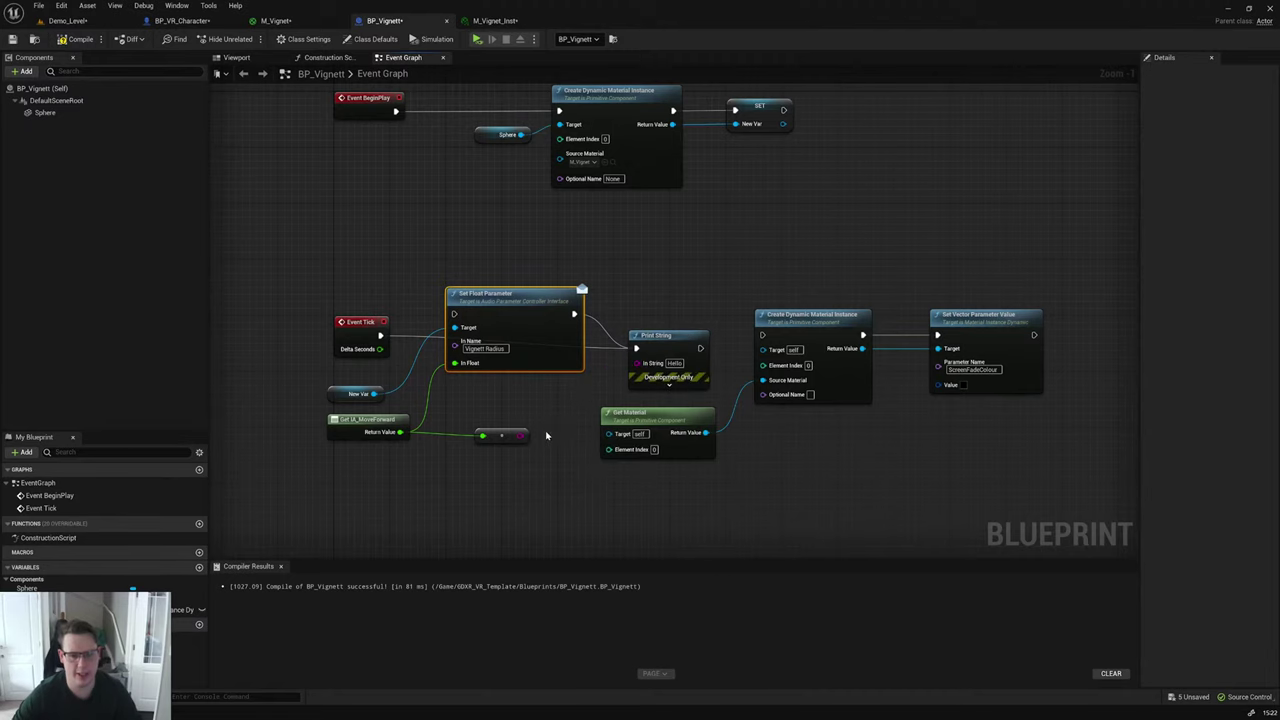
Step: Play-test the level, then delete the Set Float Parameter node
left_click(477, 39)
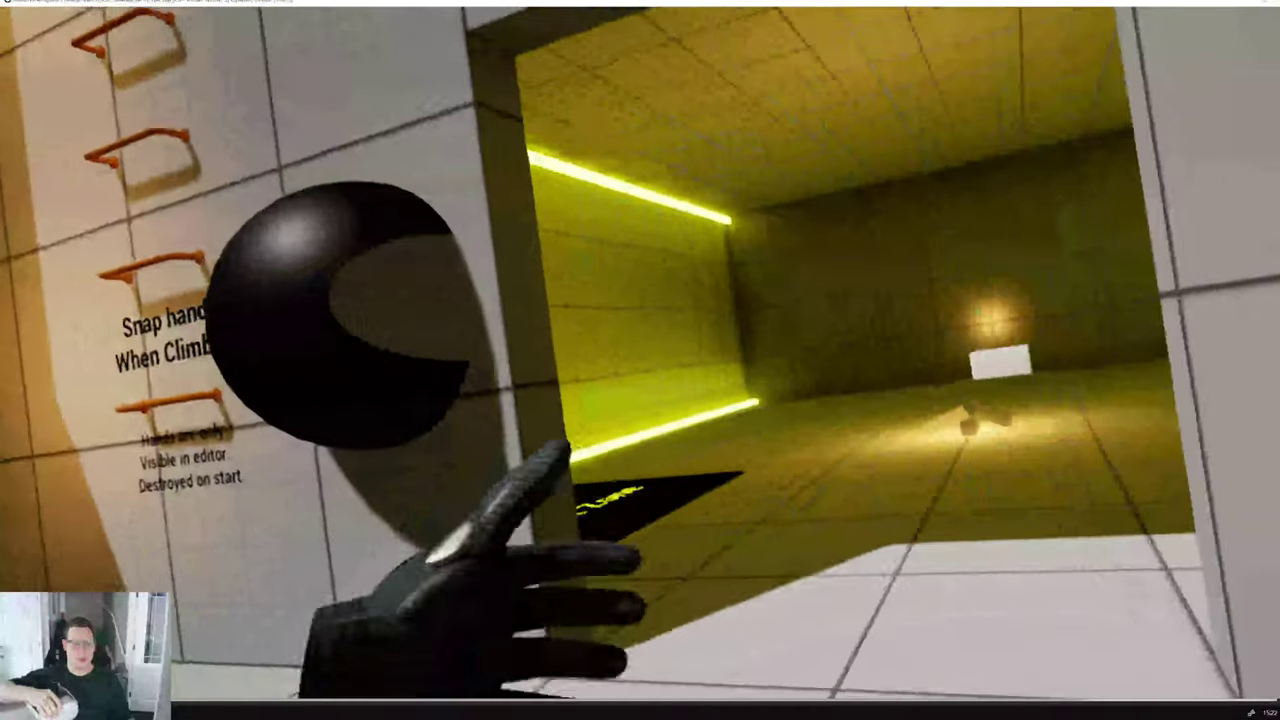
key("Escape")
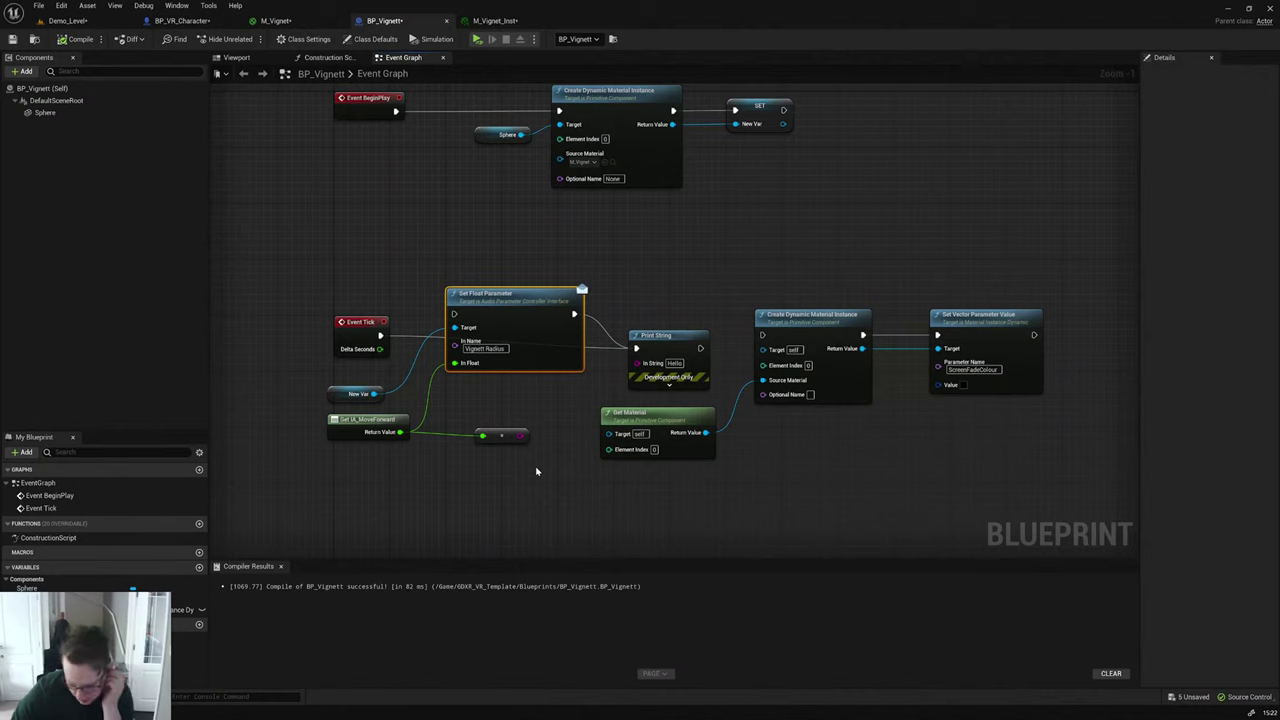
key("Delete")
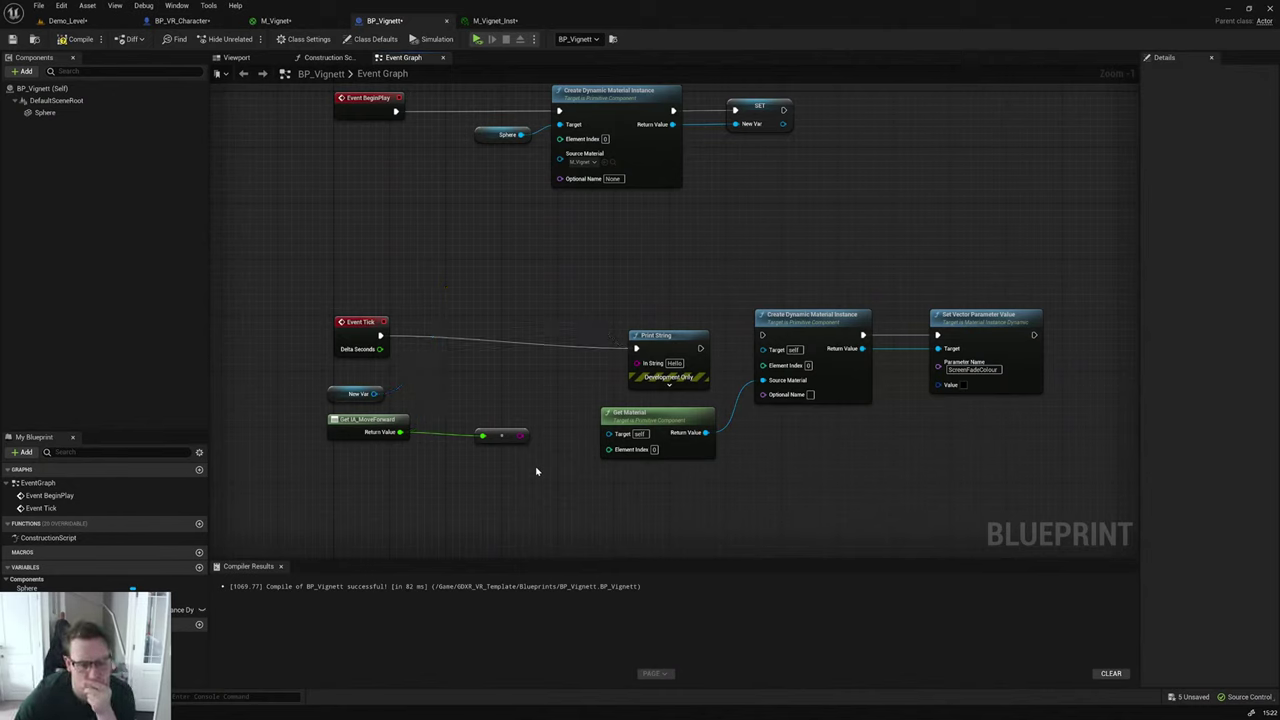
left_click_drag(360, 323, 358, 337)
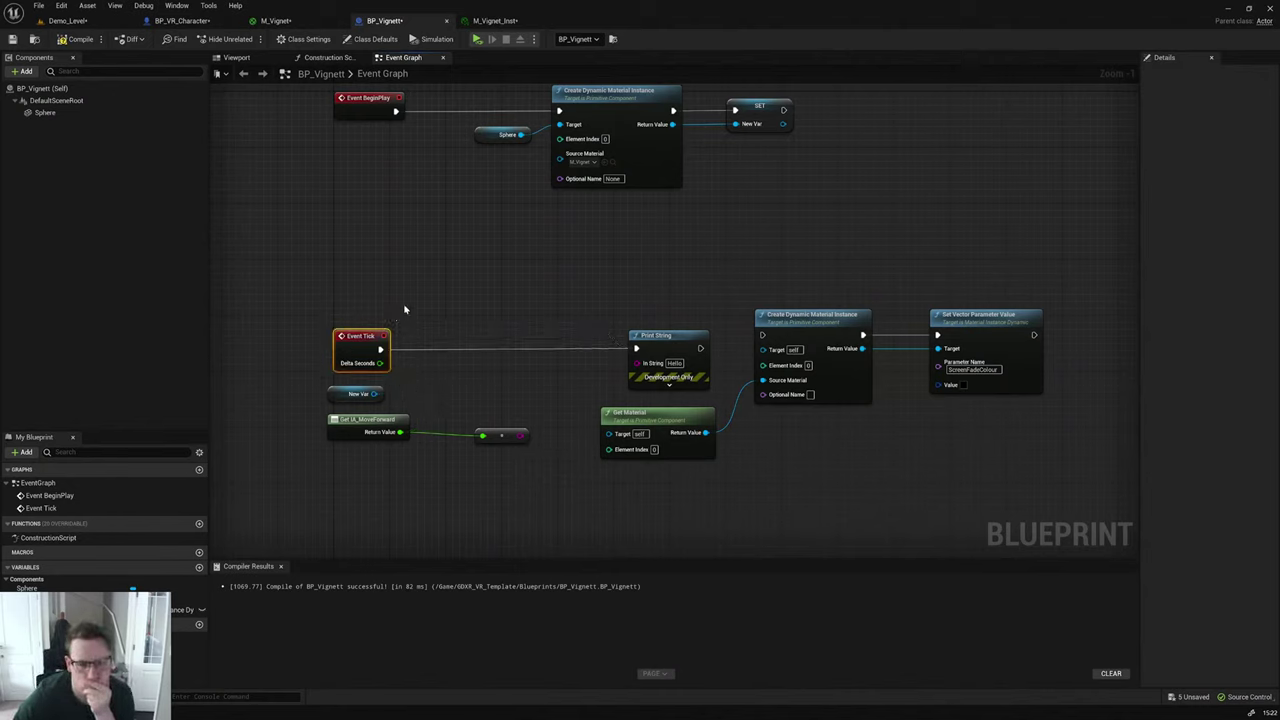
left_click(425, 296)
Step: In M_Vignet, search the node list for 'world', 'camera spac' and 'spac' nodes
left_click(276, 21)
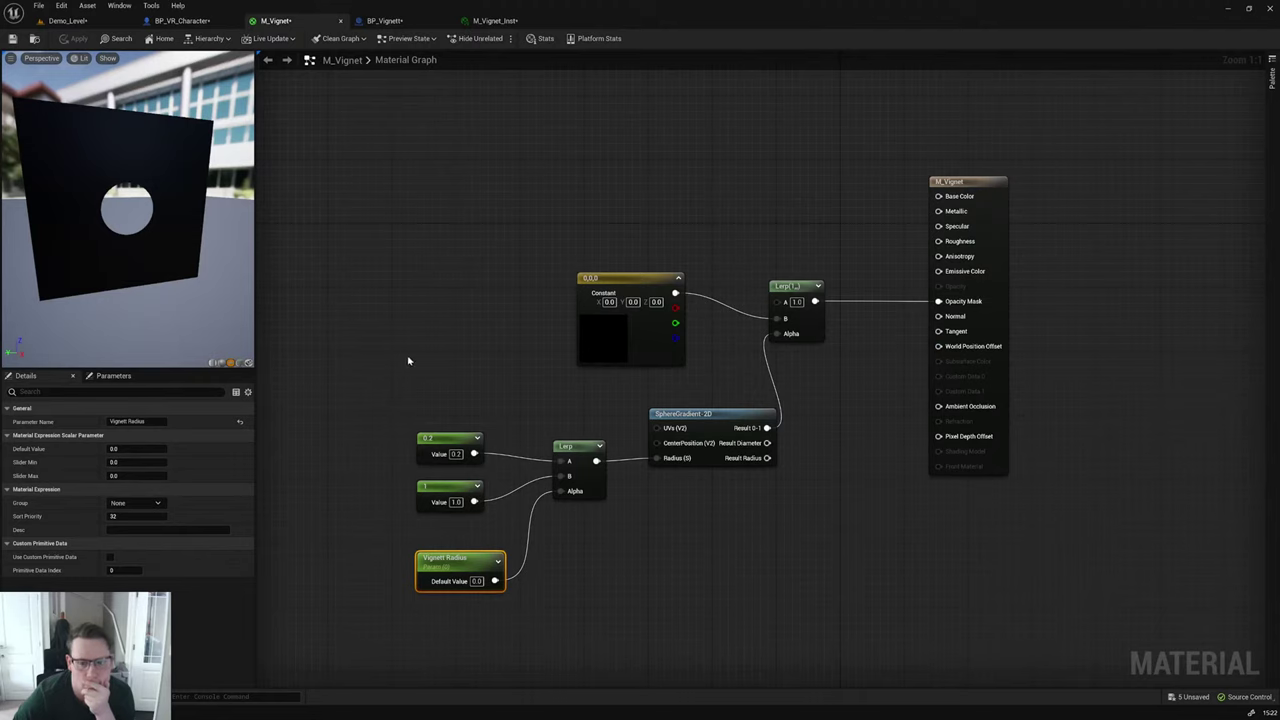
right_click(409, 361)
type("get world")
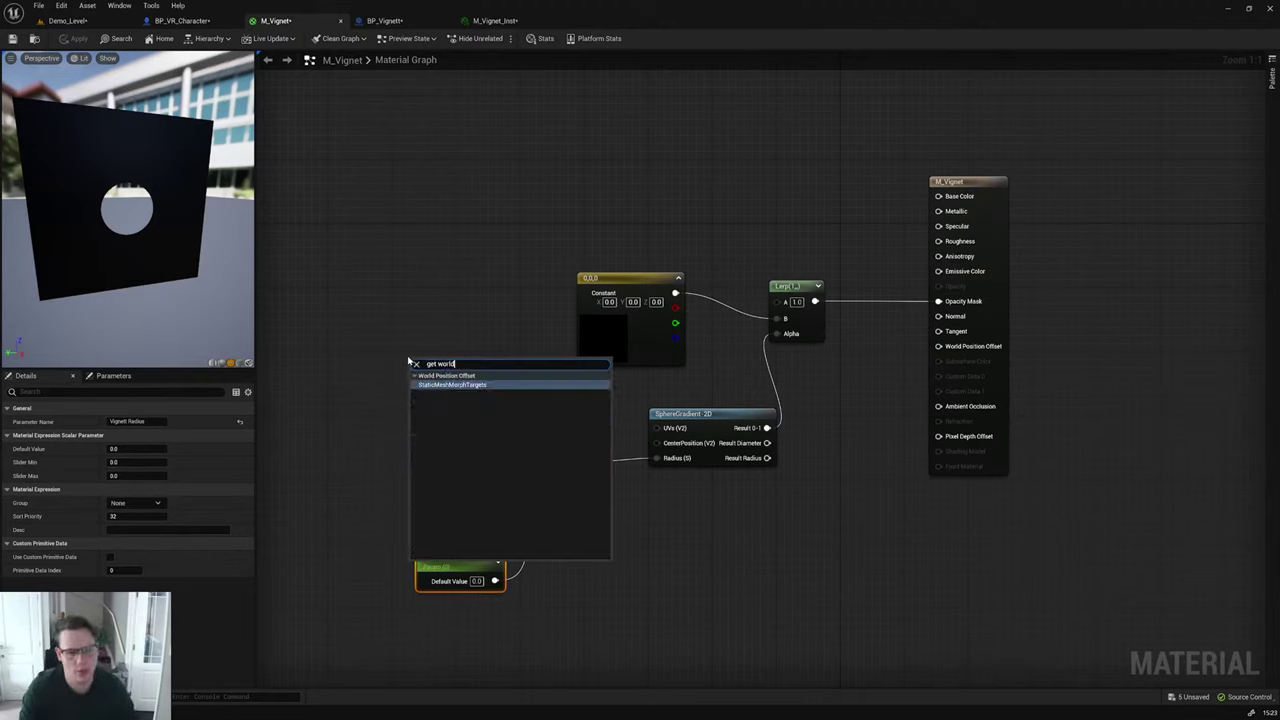
key("BackSpace")
key("BackSpace")
key("BackSpace")
key("BackSpace")
key("BackSpace")
key("BackSpace")
key("BackSpace")
key("BackSpace")
key("BackSpace")
type("world")
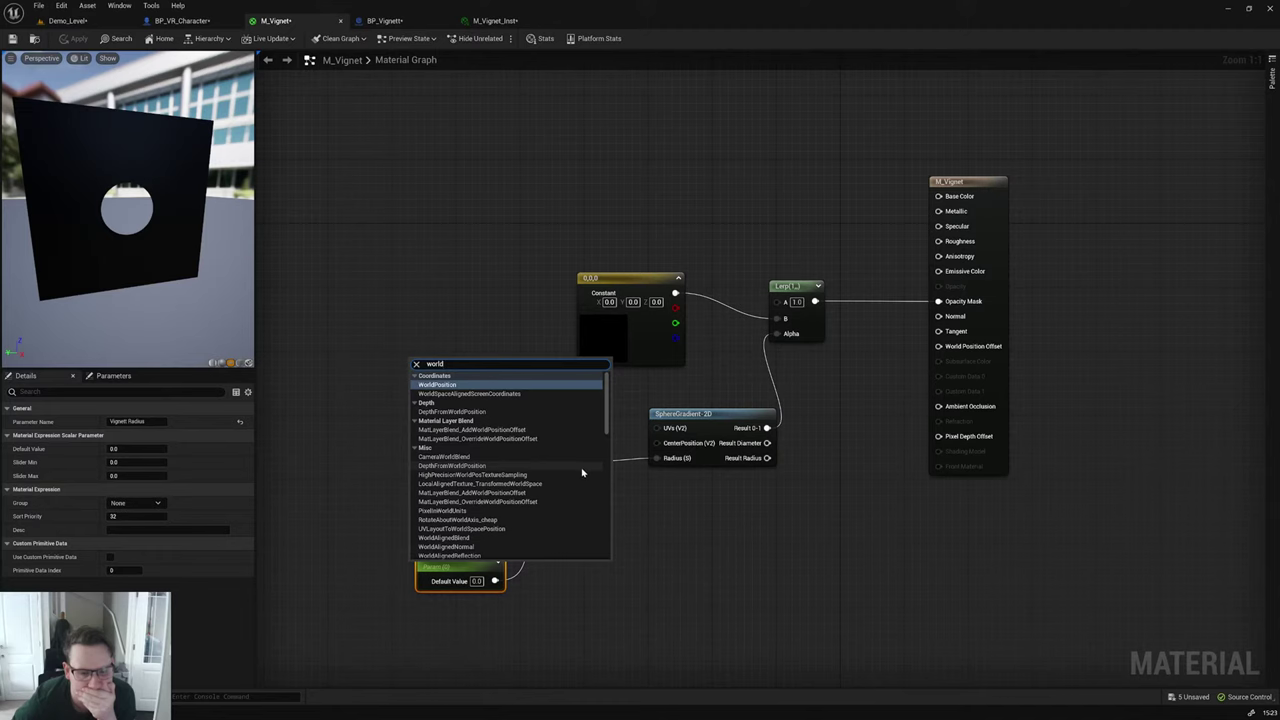
scroll(583, 471, "down", 1)
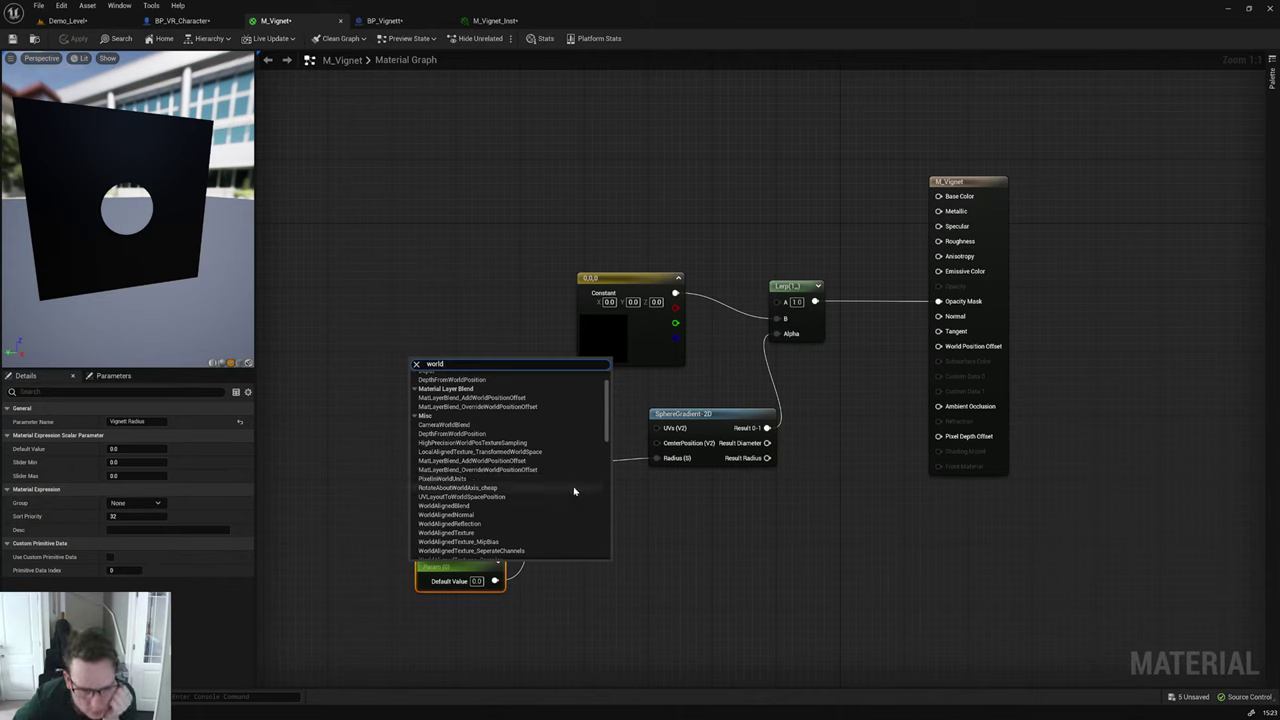
scroll(574, 491, "down", 6)
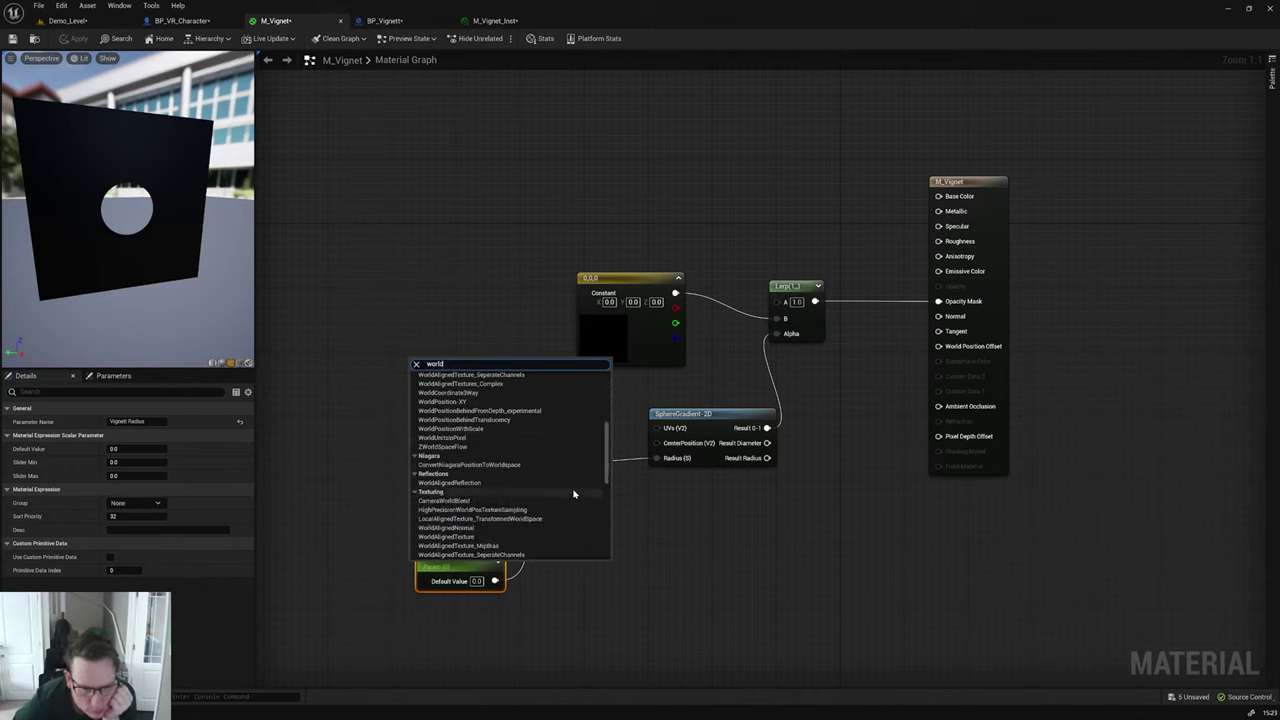
scroll(574, 494, "down", 4)
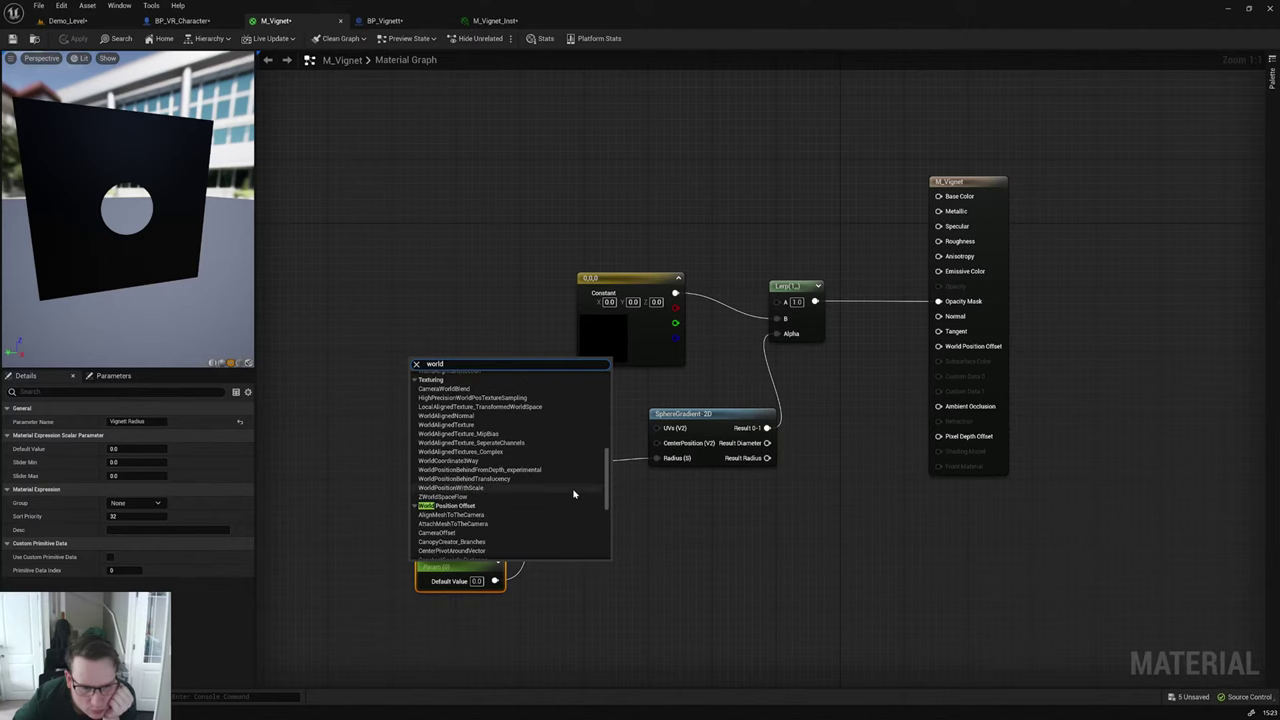
scroll(481, 509, "down", 1)
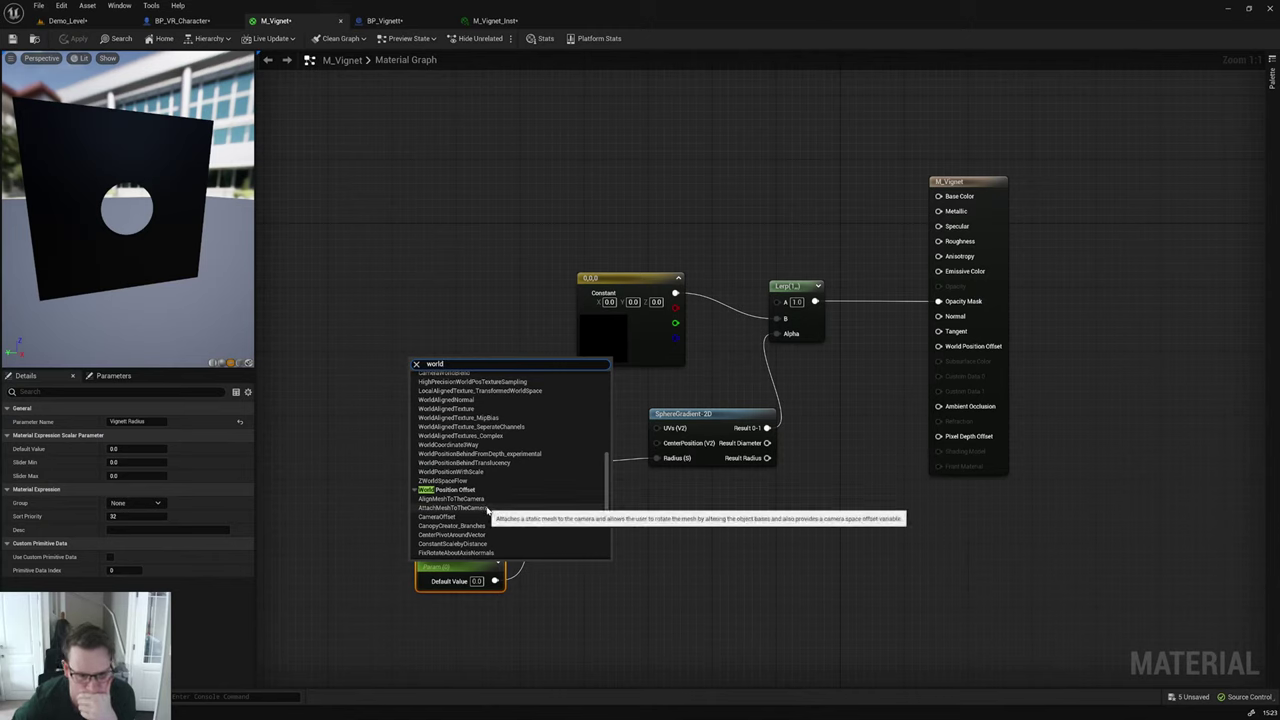
scroll(487, 511, "down", 2)
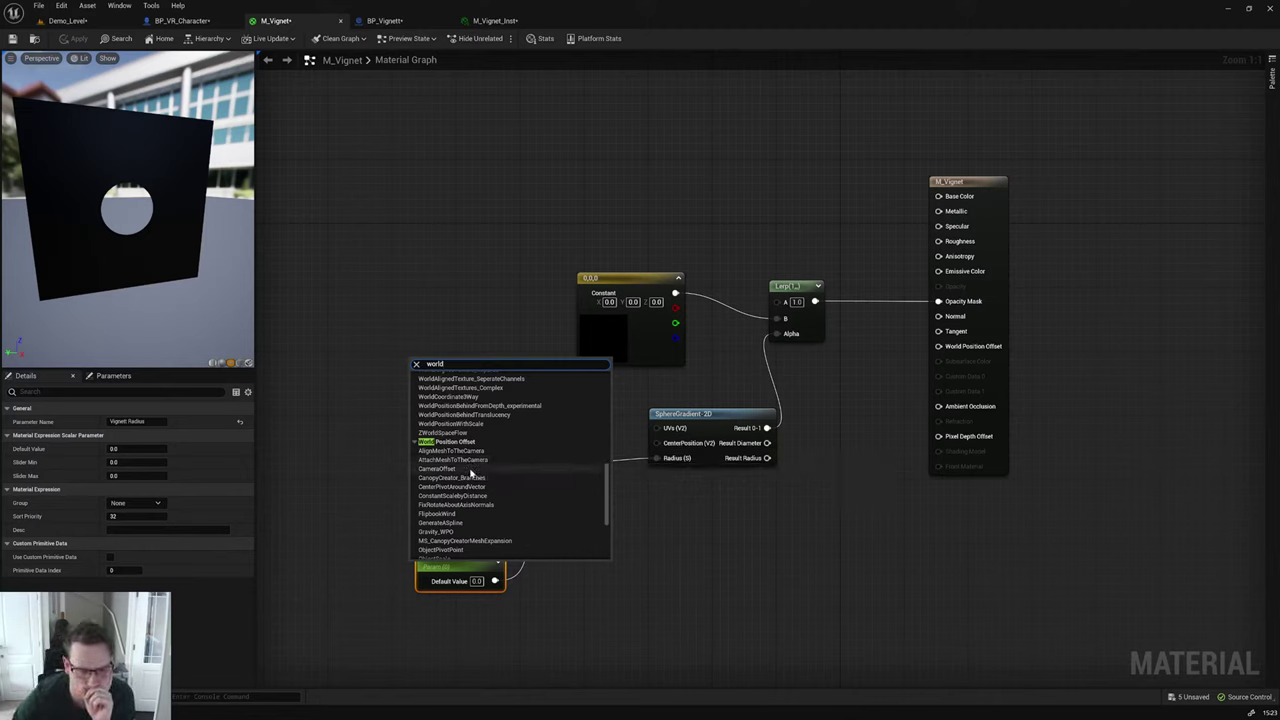
scroll(502, 468, "down", 1)
scroll(502, 468, "down", 5)
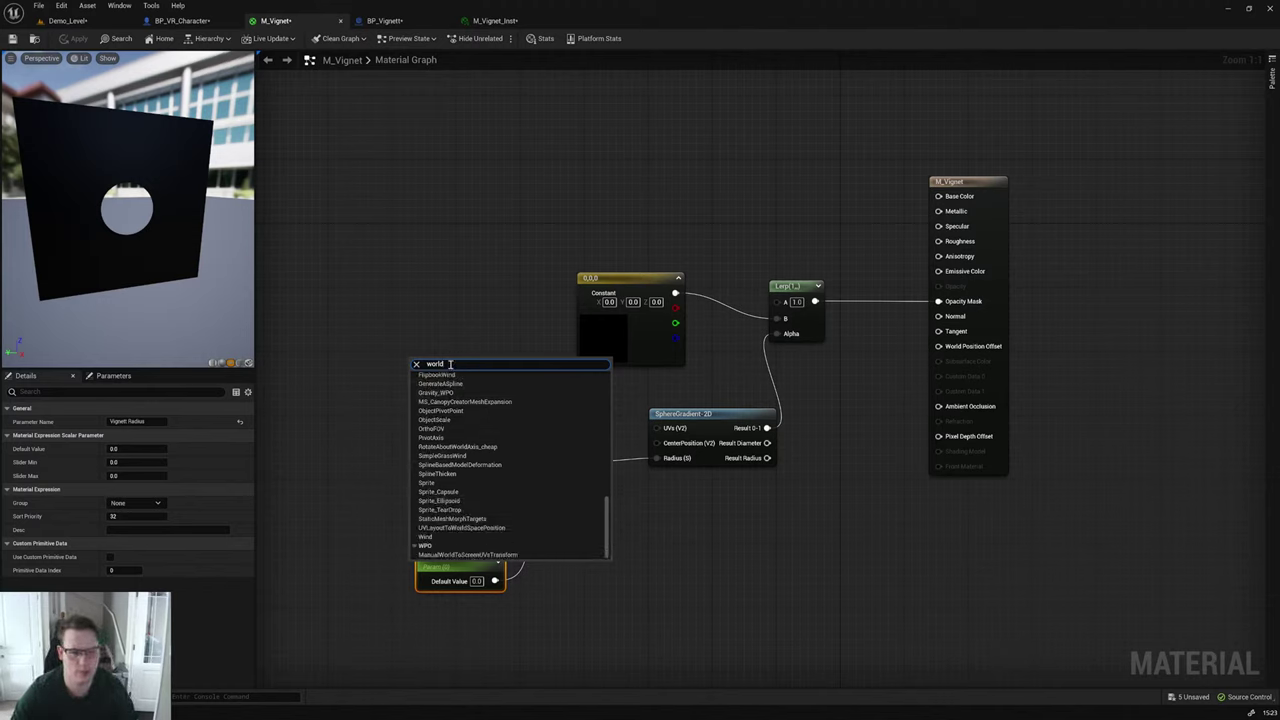
left_click_drag(452, 366, 397, 365)
type("camera spac")
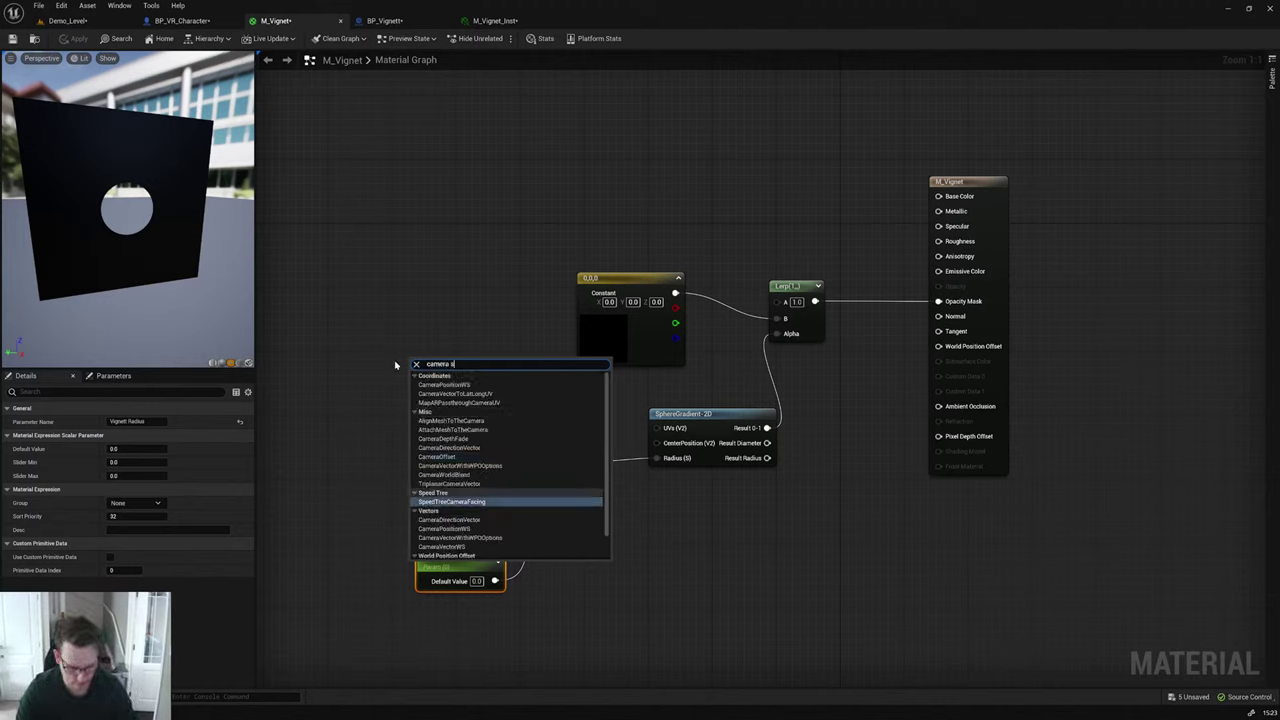
key("BackSpace")
key("BackSpace")
key("BackSpace")
key("BackSpace")
key("BackSpace")
key("BackSpace")
key("BackSpace")
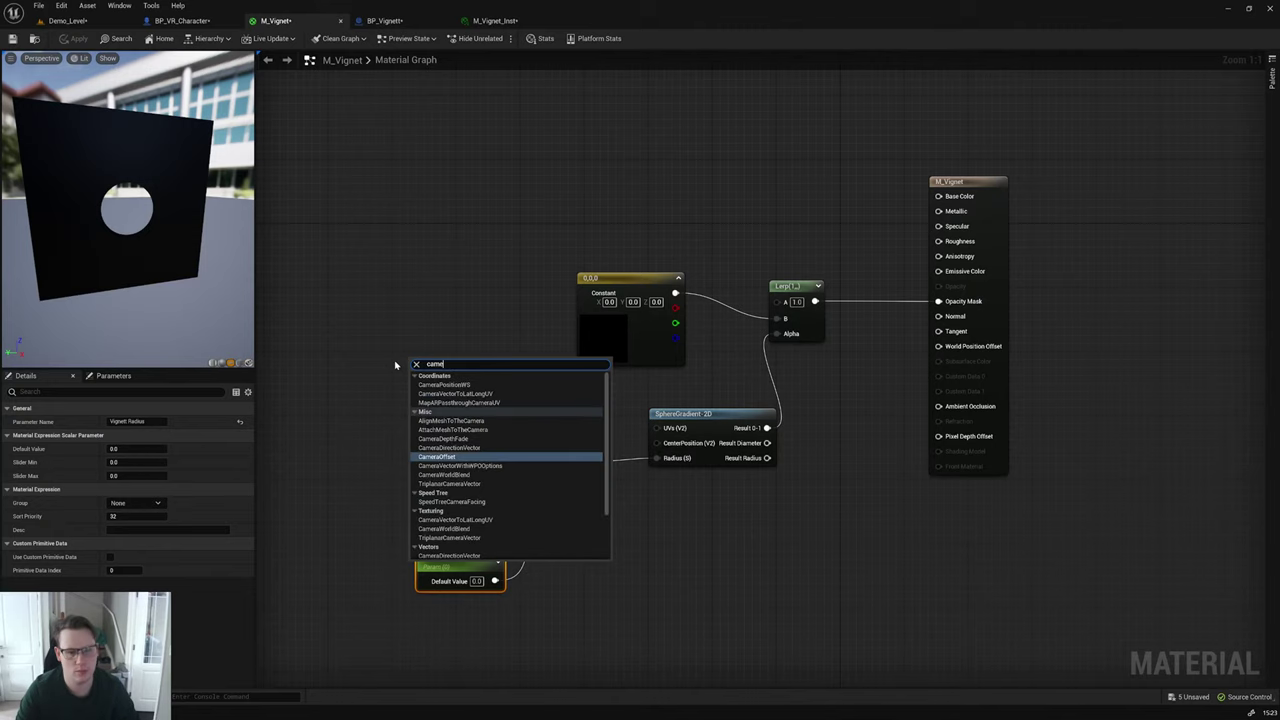
key("BackSpace")
key("BackSpace")
key("BackSpace")
type("spac")
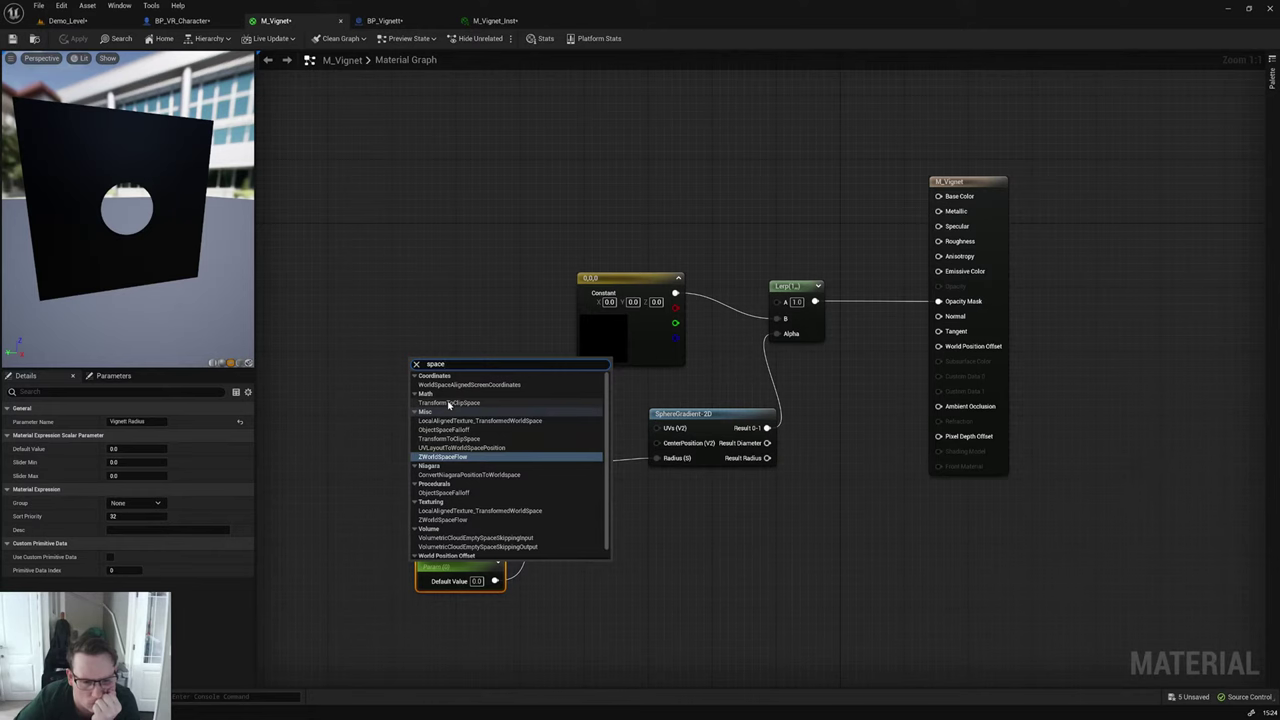
Step: Add a TransformToClipSpace node, reposition it, then delete it again
left_click(448, 403)
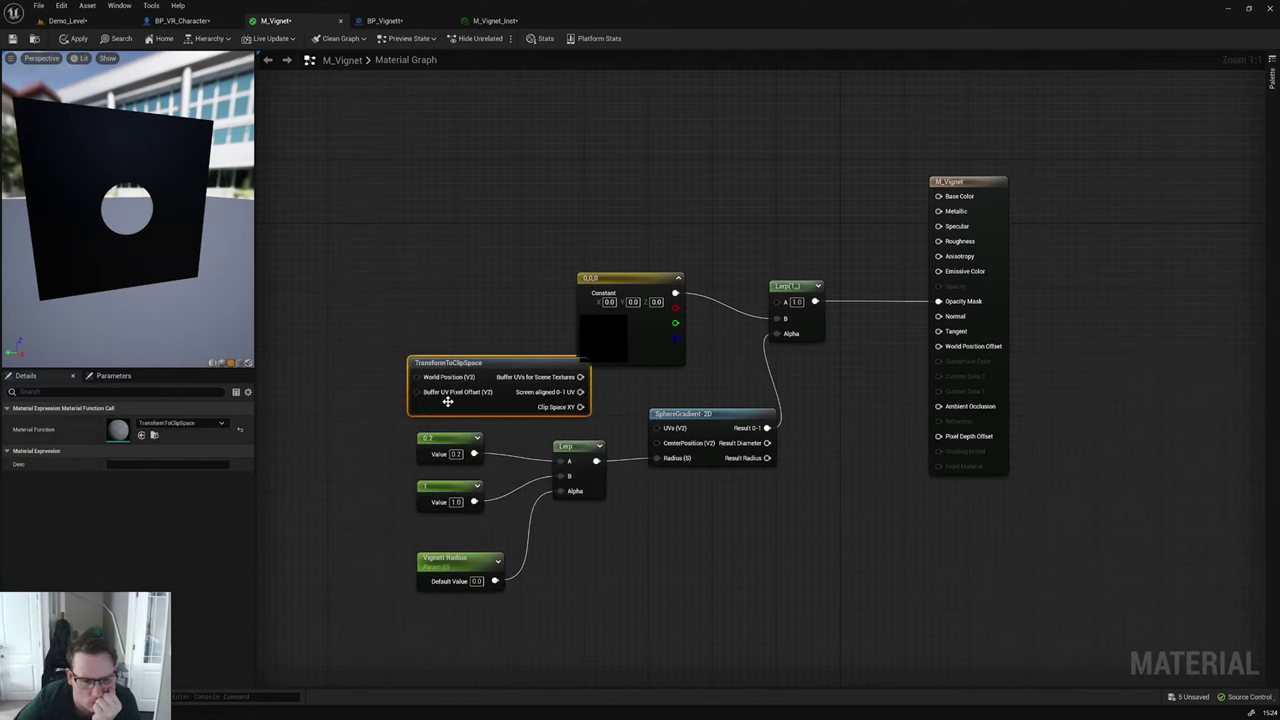
left_click_drag(395, 410, 357, 400)
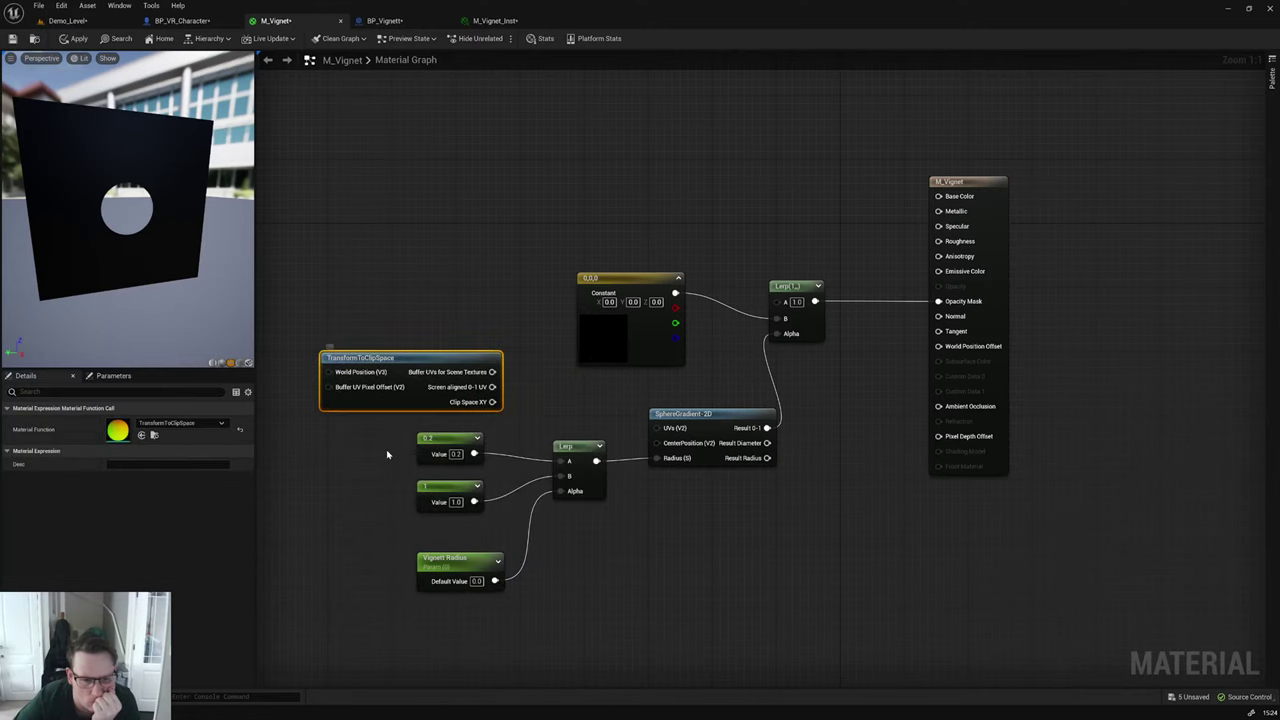
right_click_drag(357, 400, 534, 419)
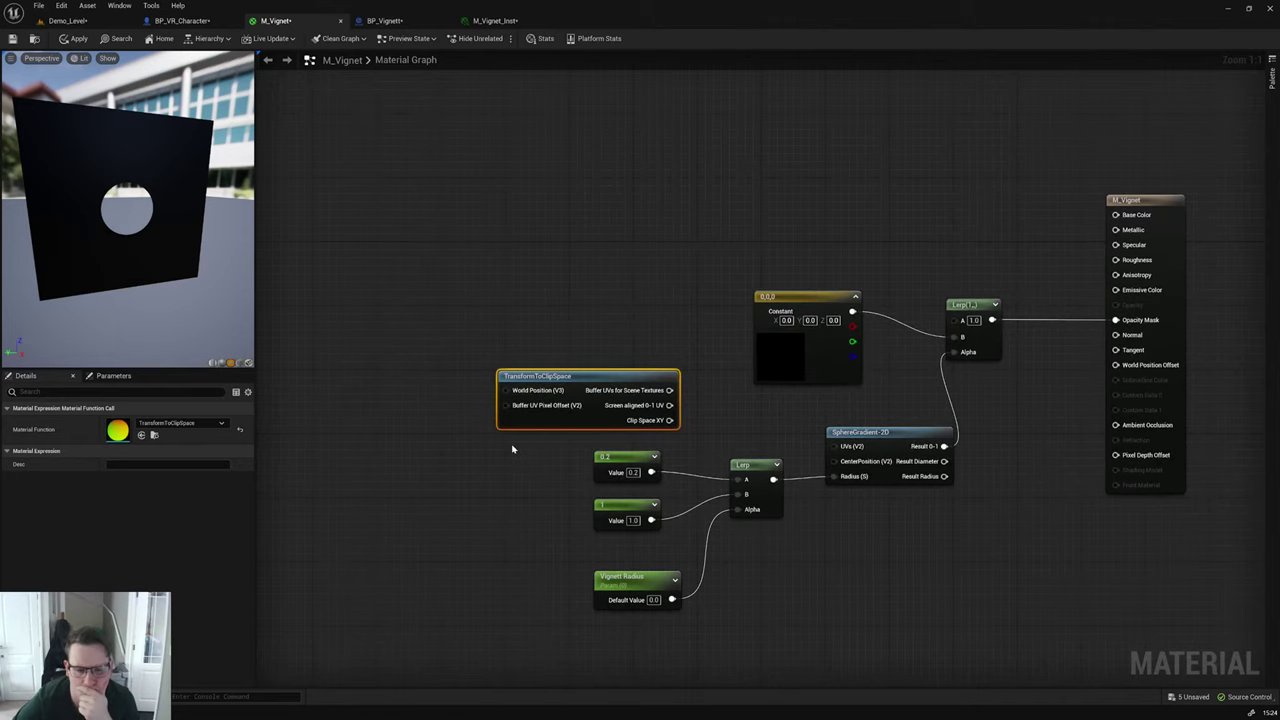
key("Delete")
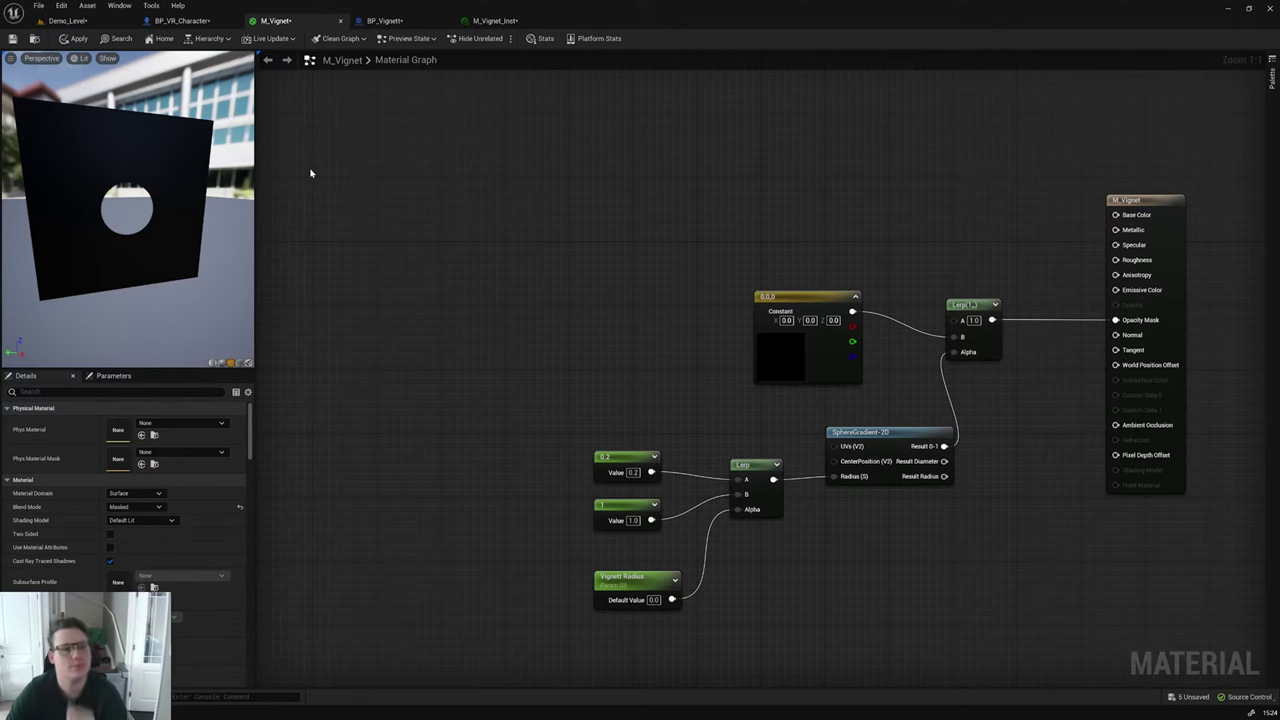
left_click(425, 21)
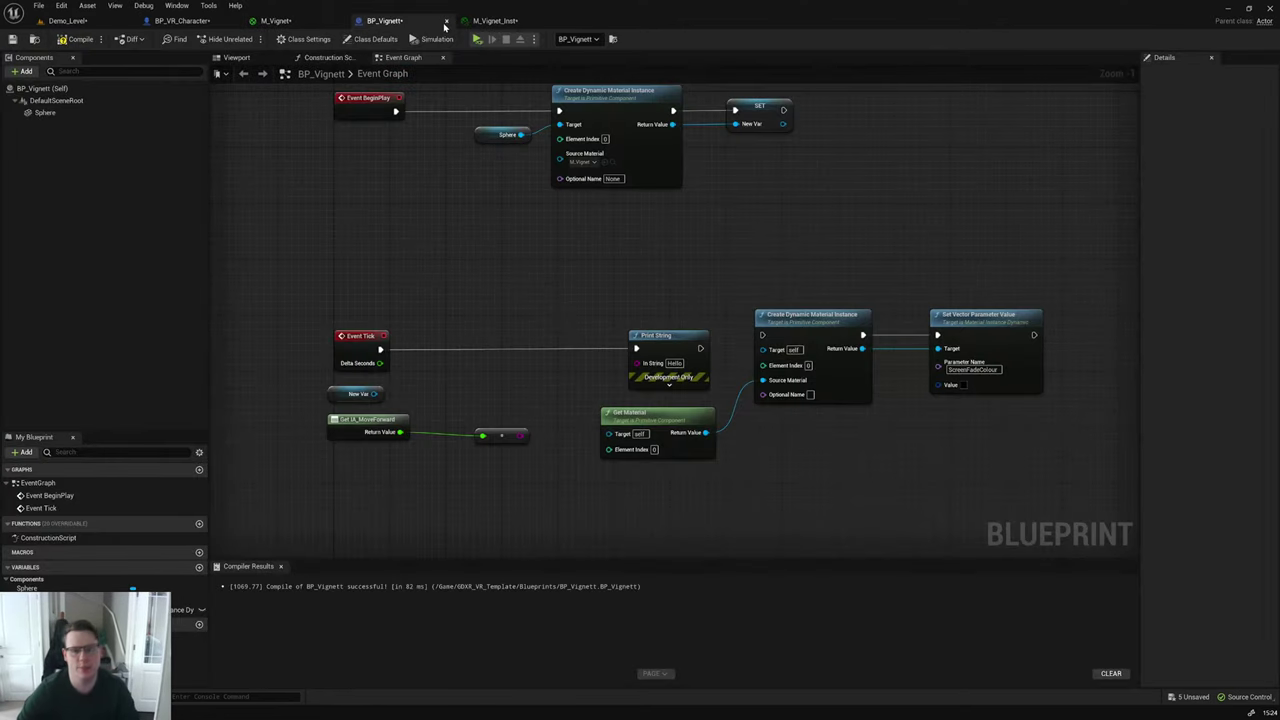
Step: Close the BP_Vignett, M_Vignet_Inst and M_Vignet editors, answering the apply-changes prompt
left_click(446, 21)
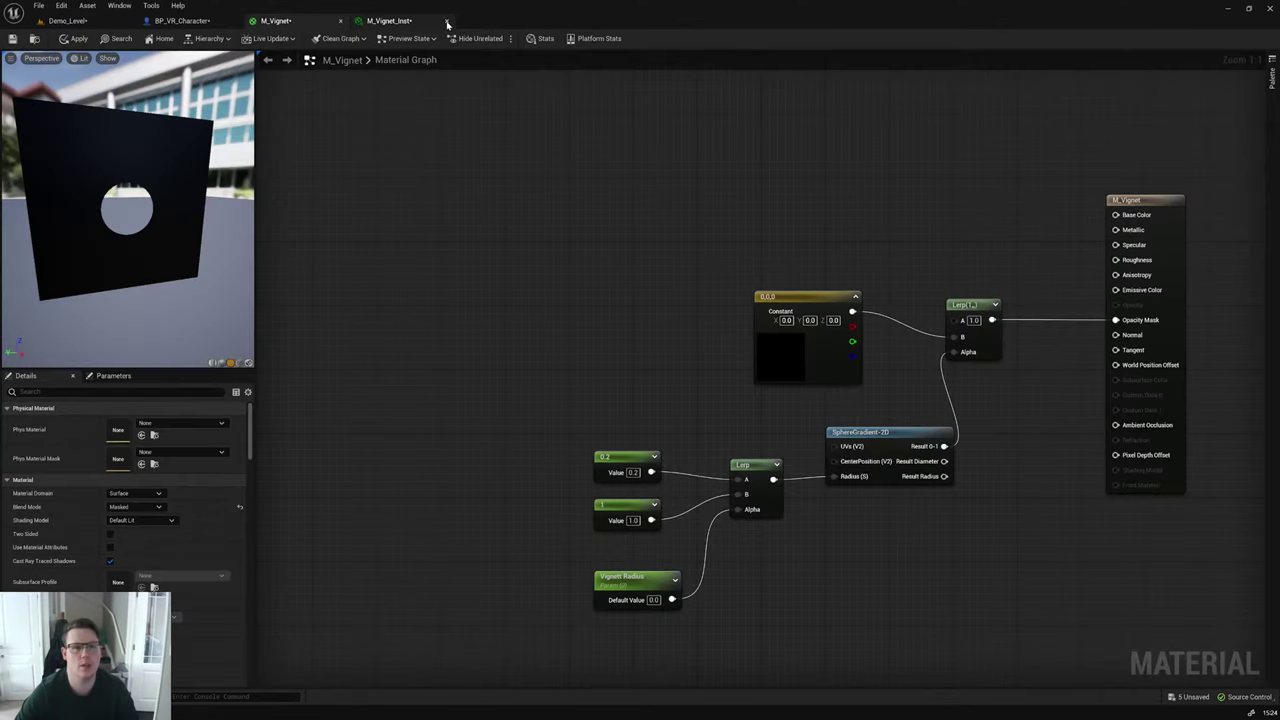
left_click(446, 21)
left_click(340, 21)
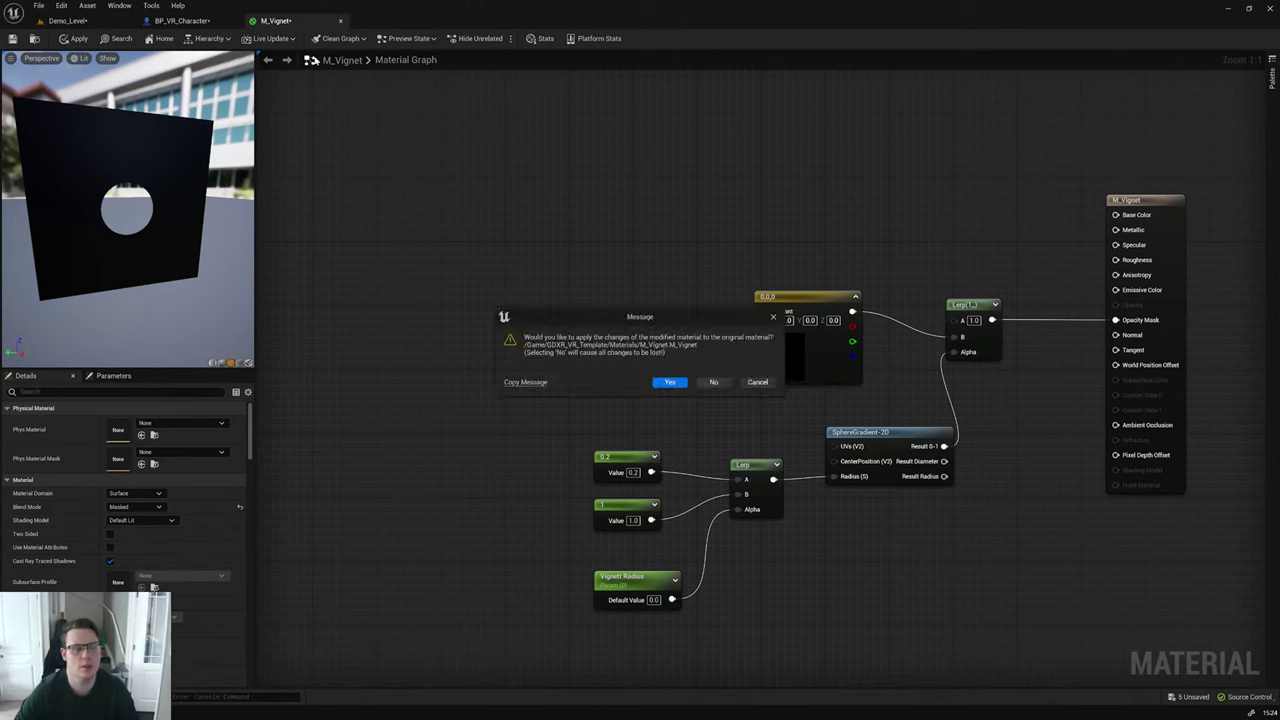
left_click(712, 382)
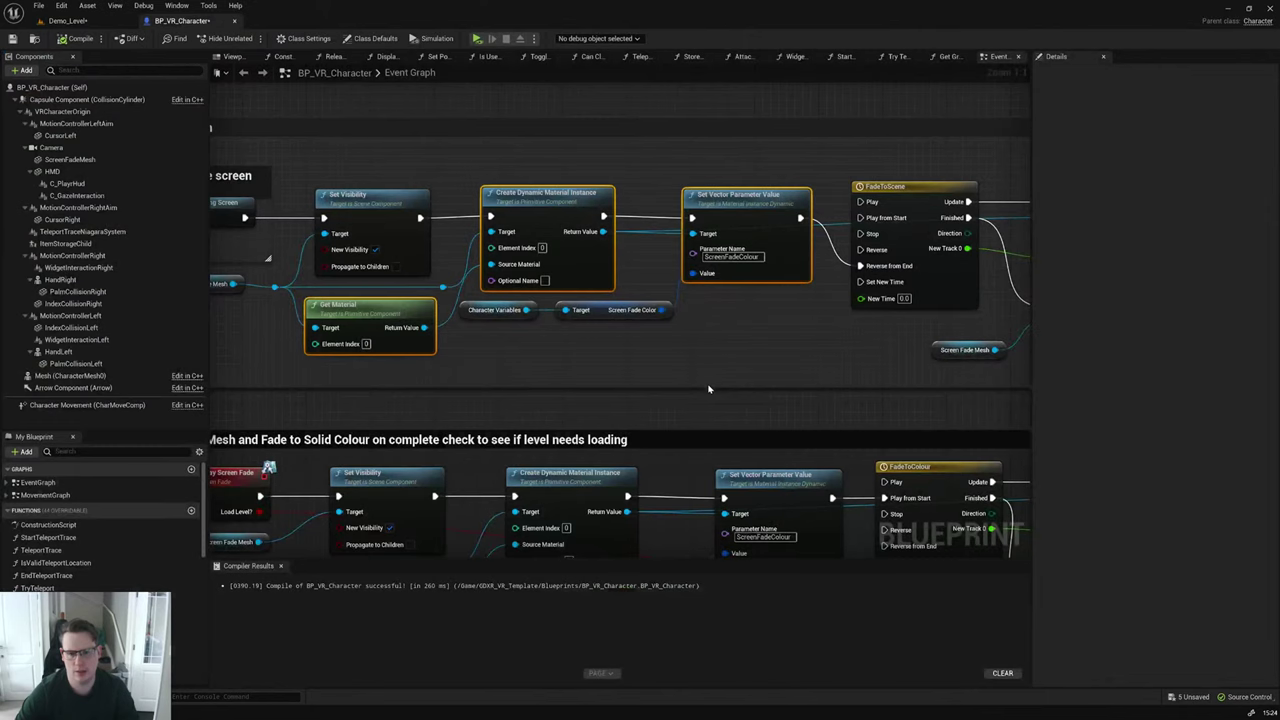
Step: In Demo_Level, select the black vignette ball and delete it
left_click(105, 20)
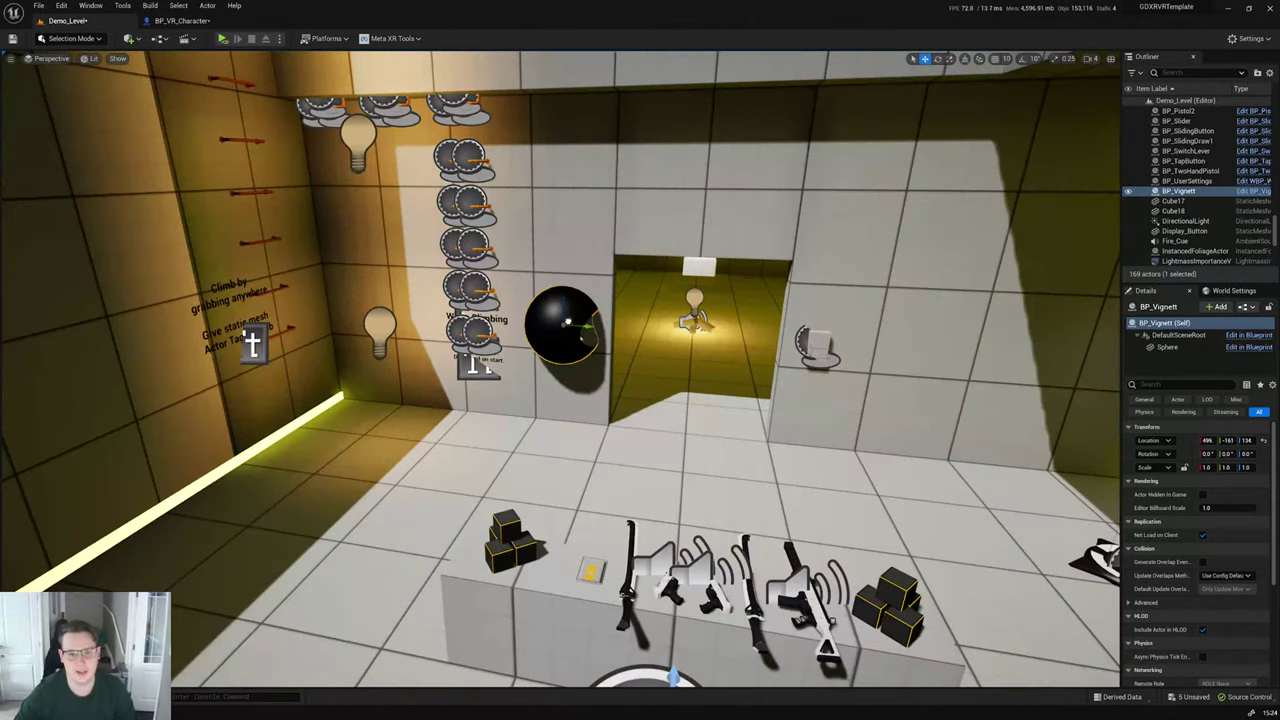
left_click_drag(566, 322, 429, 451)
key("f")
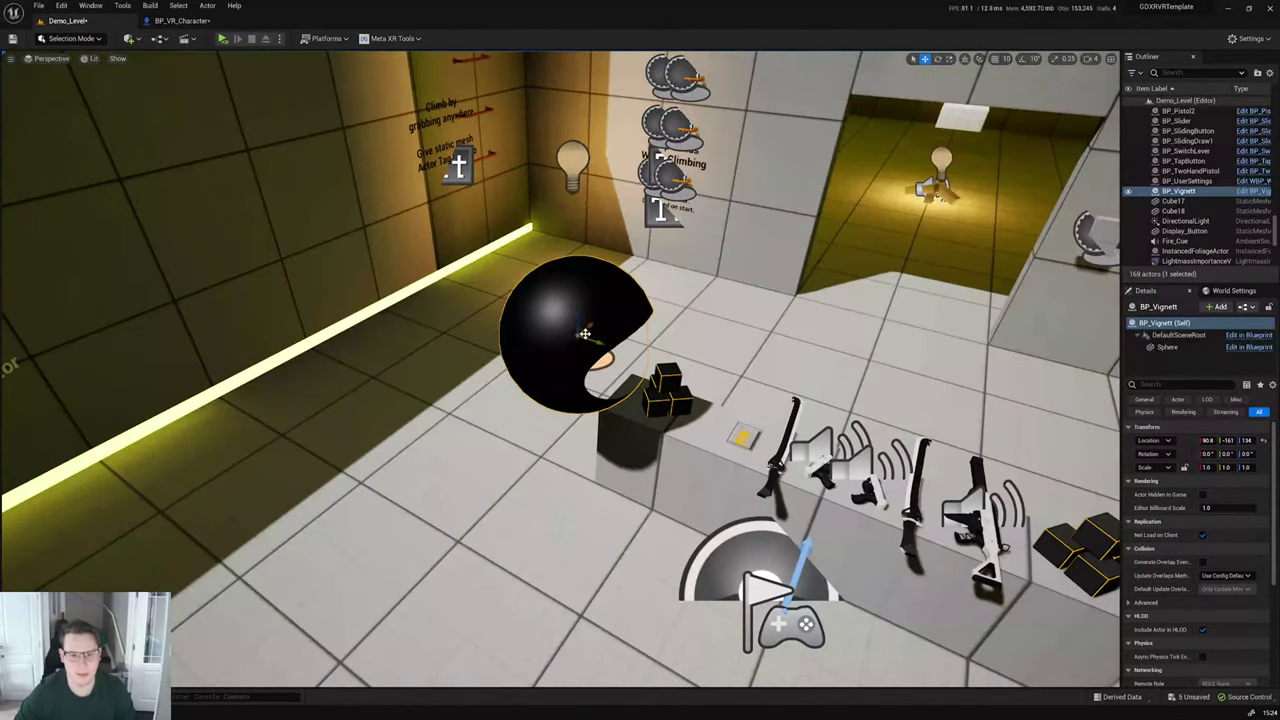
left_click_drag(584, 333, 470, 352)
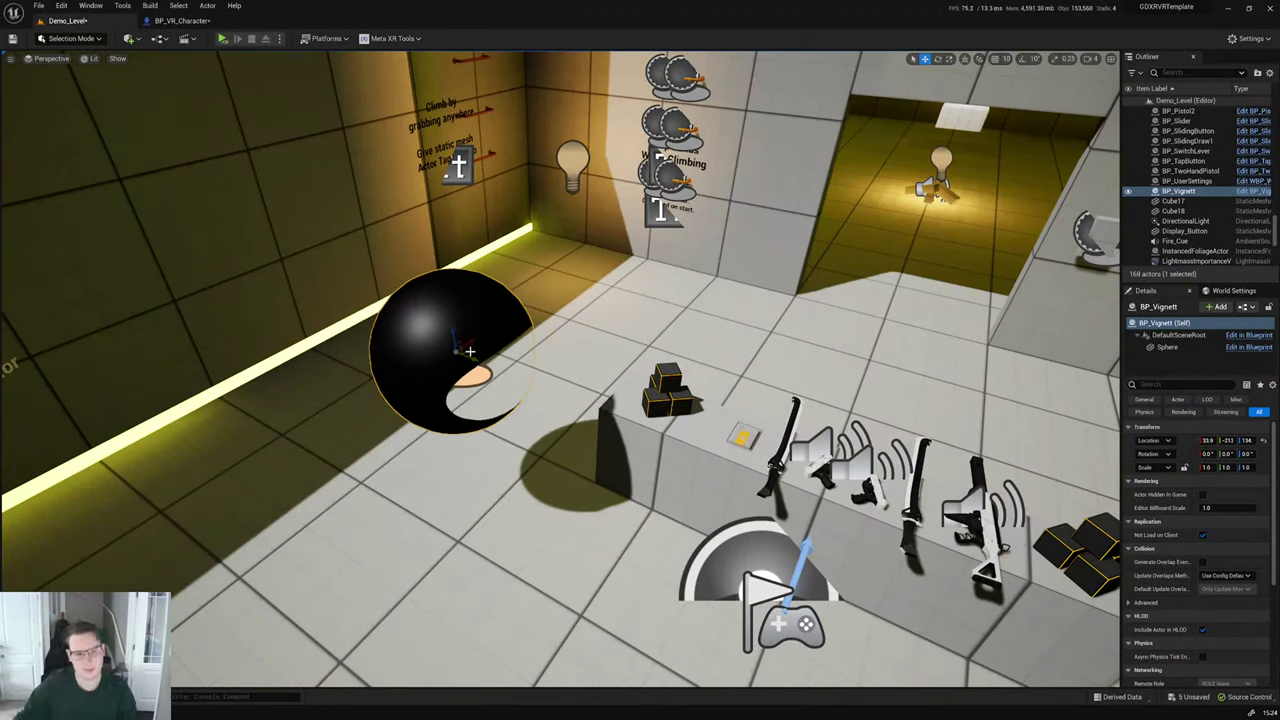
key("Delete")
right_click_drag(470, 350, 560, 350)
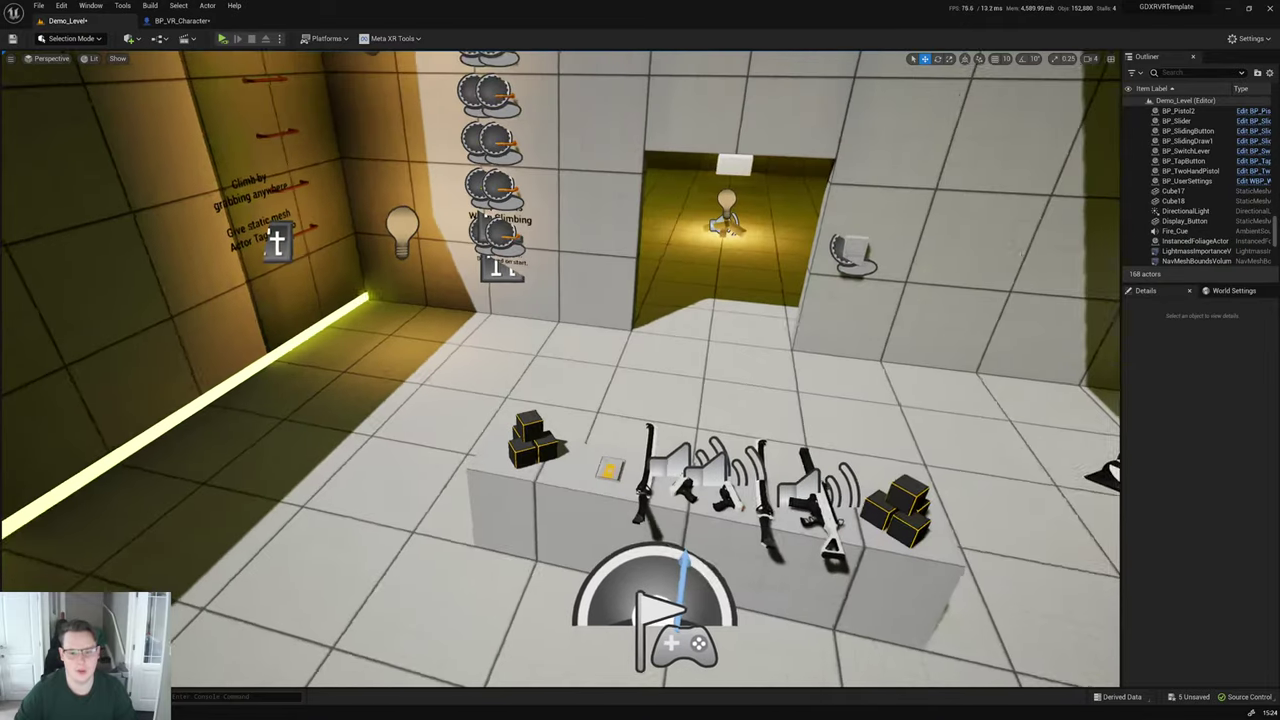
key("ctrl+space")
Step: Delete the BP_Vignett asset from the Blueprints folder, confirming the deletion, then view Meshes
right_click(884, 392)
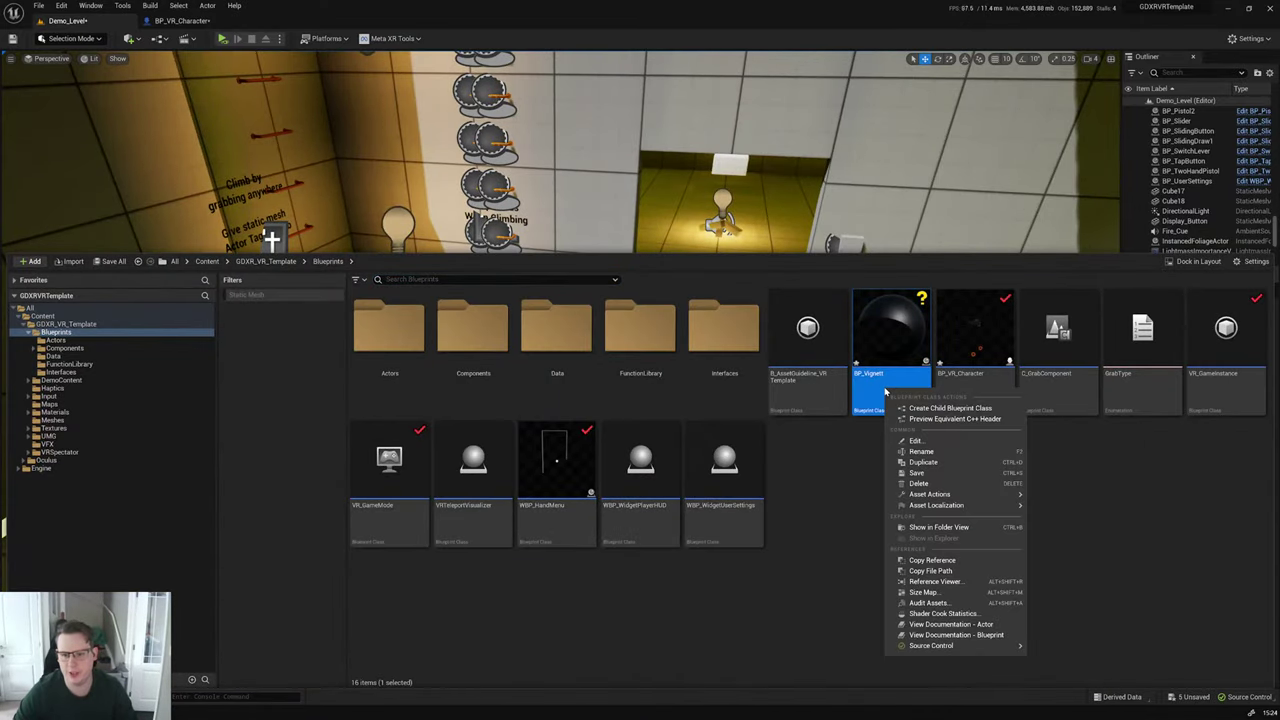
left_click(928, 483)
left_click(706, 518)
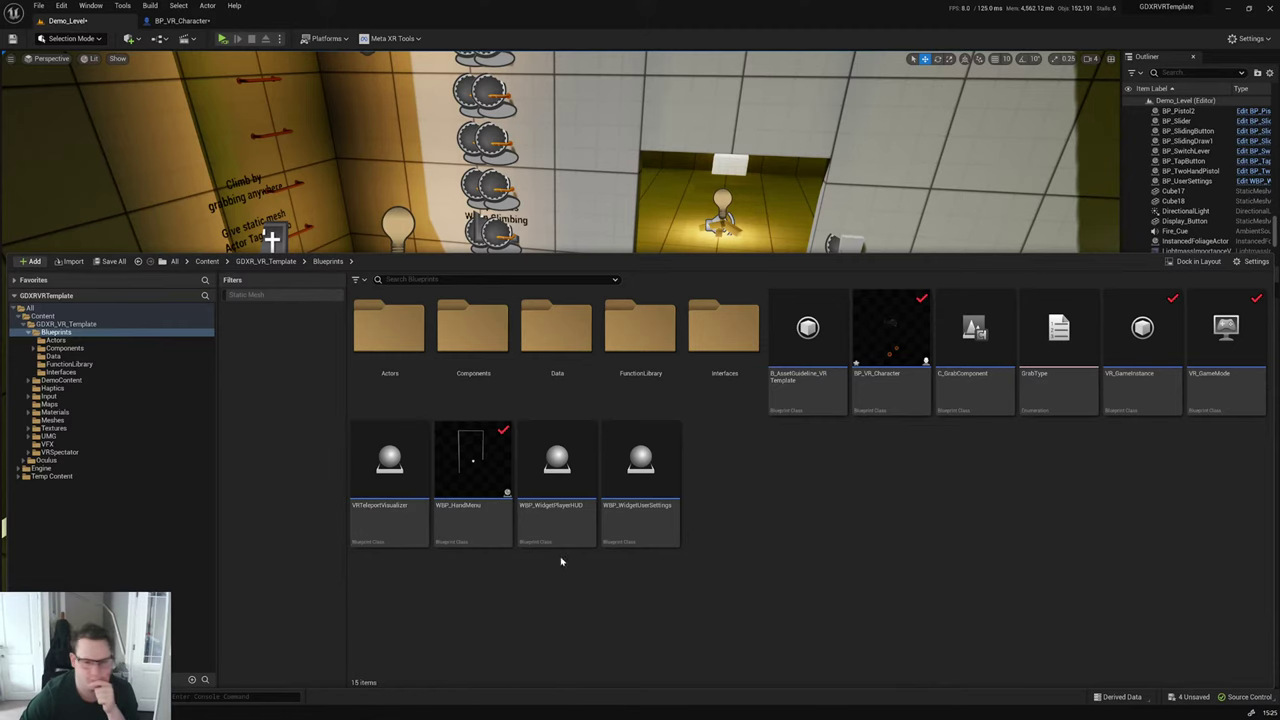
left_click(60, 421)
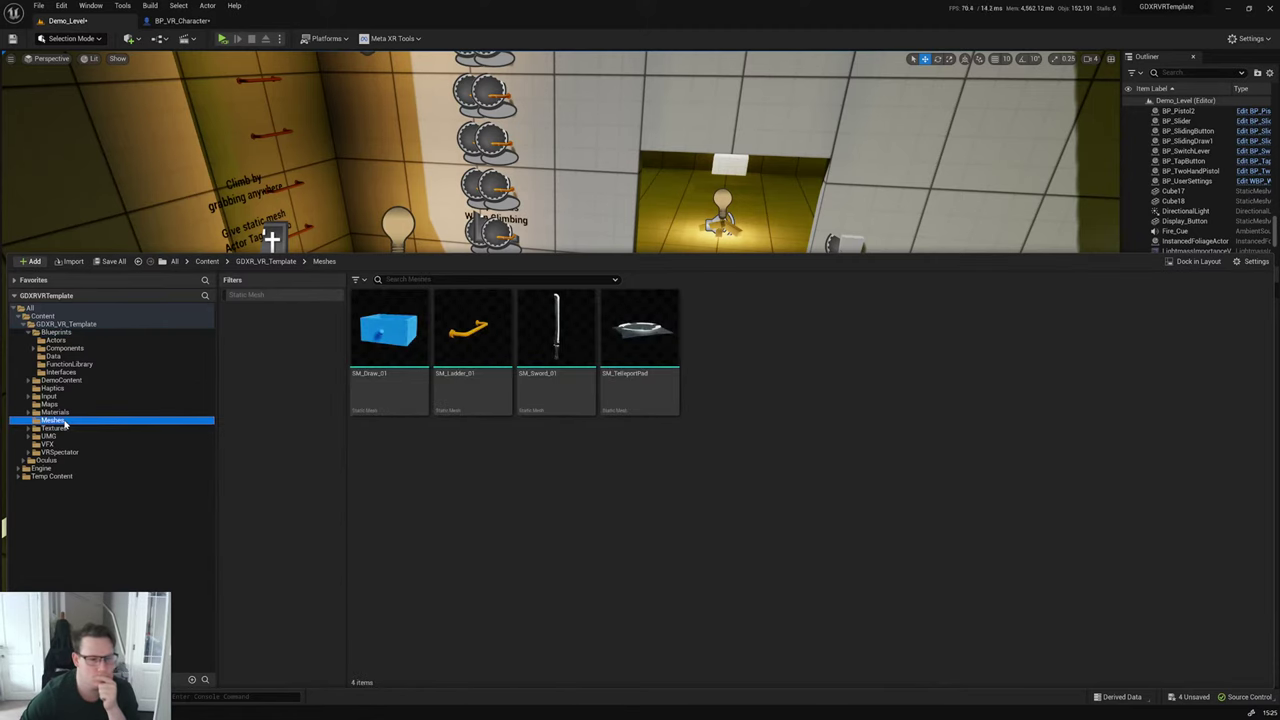
Step: Open M_Vignet from the Materials folder and add a Camera Position node via a 'position' search
left_click(55, 412)
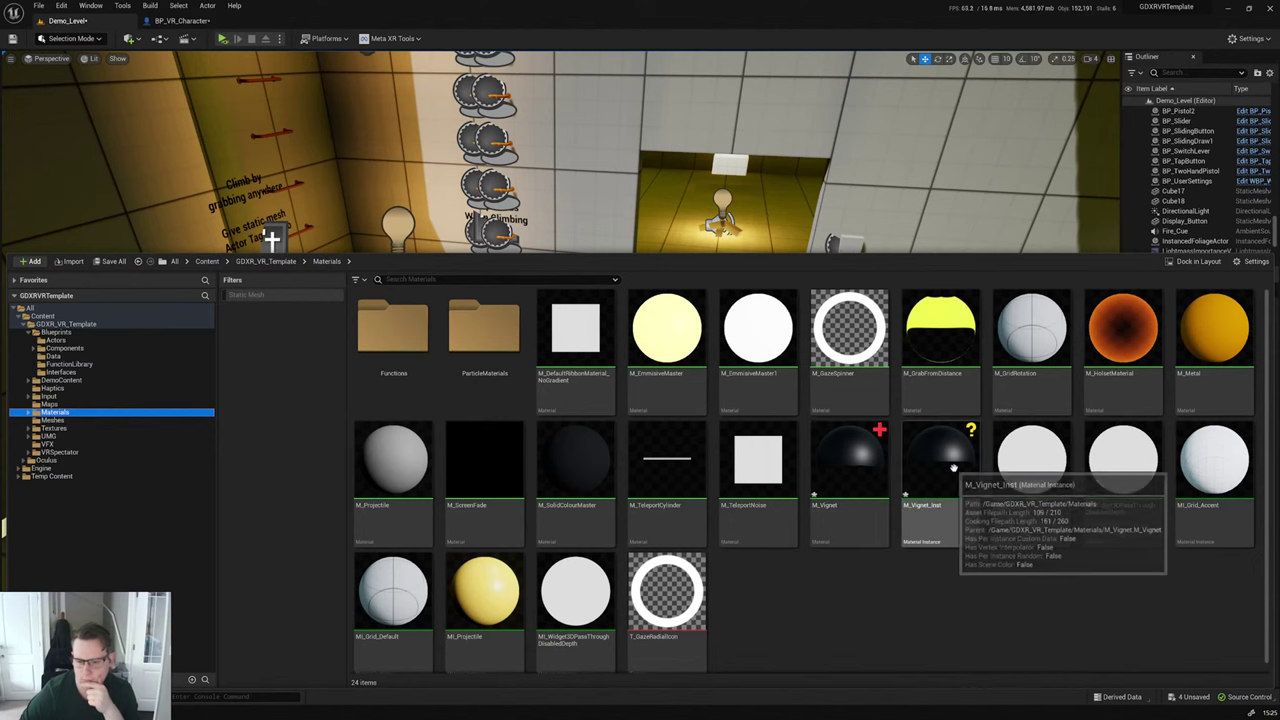
double_click(848, 458)
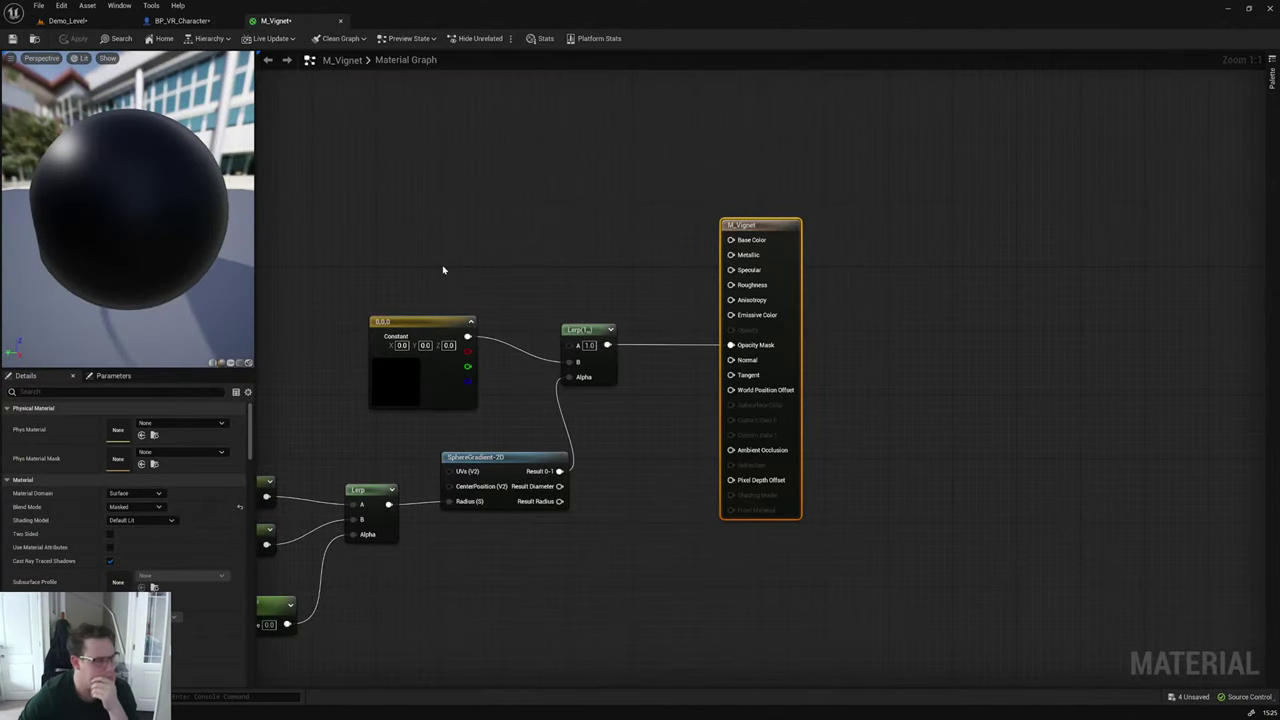
right_click_drag(443, 269, 651, 289)
right_click(566, 265)
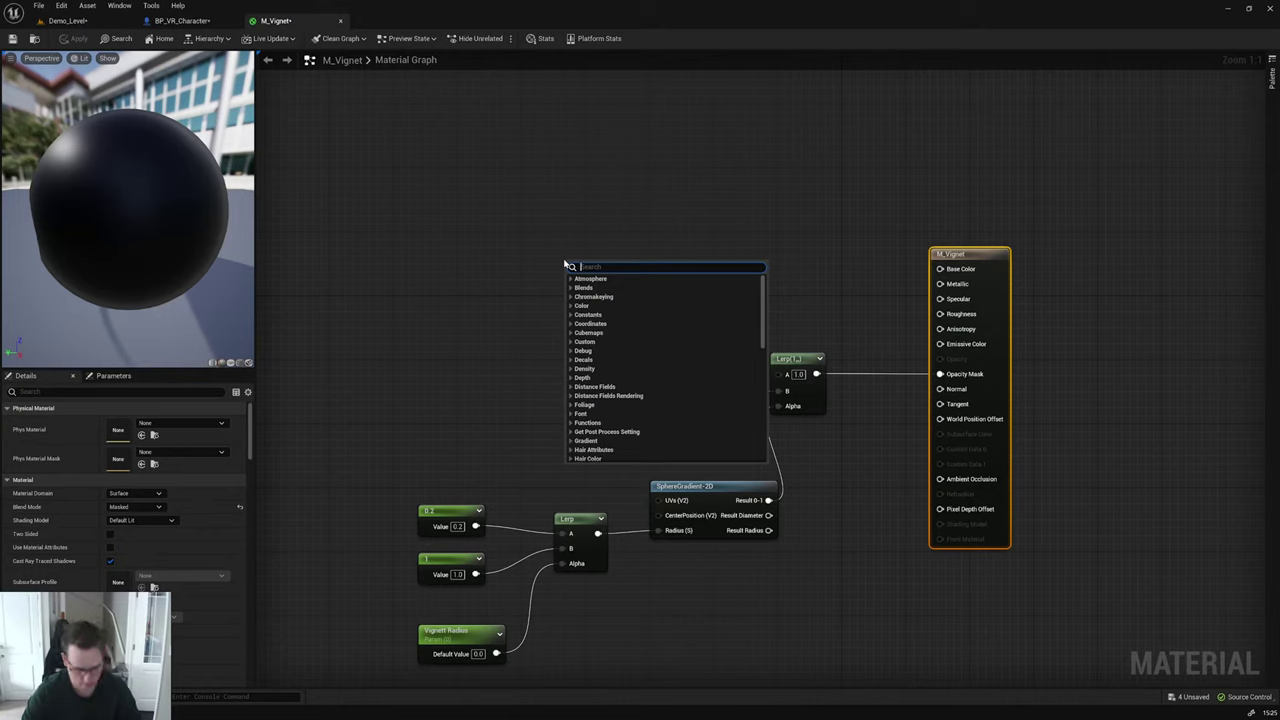
type("world sp")
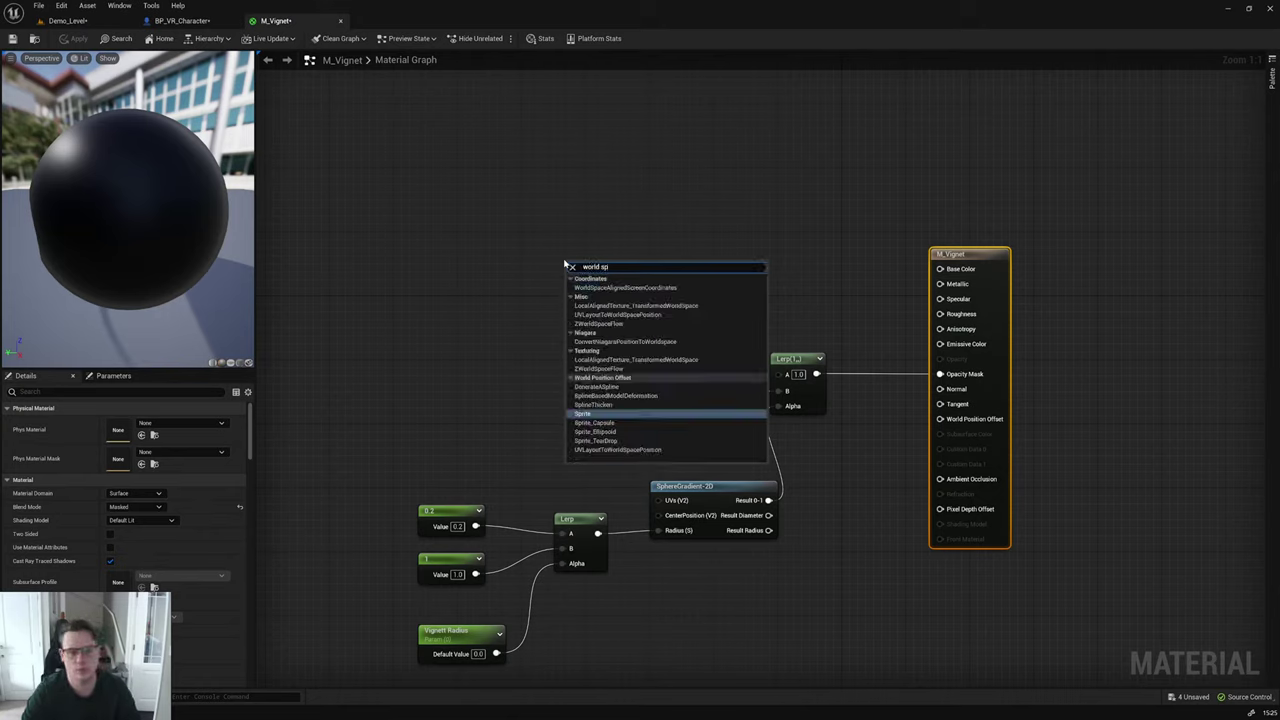
key("BackSpace")
key("BackSpace")
key("BackSpace")
key("BackSpace")
key("BackSpace")
key("BackSpace")
key("BackSpace")
key("BackSpace")
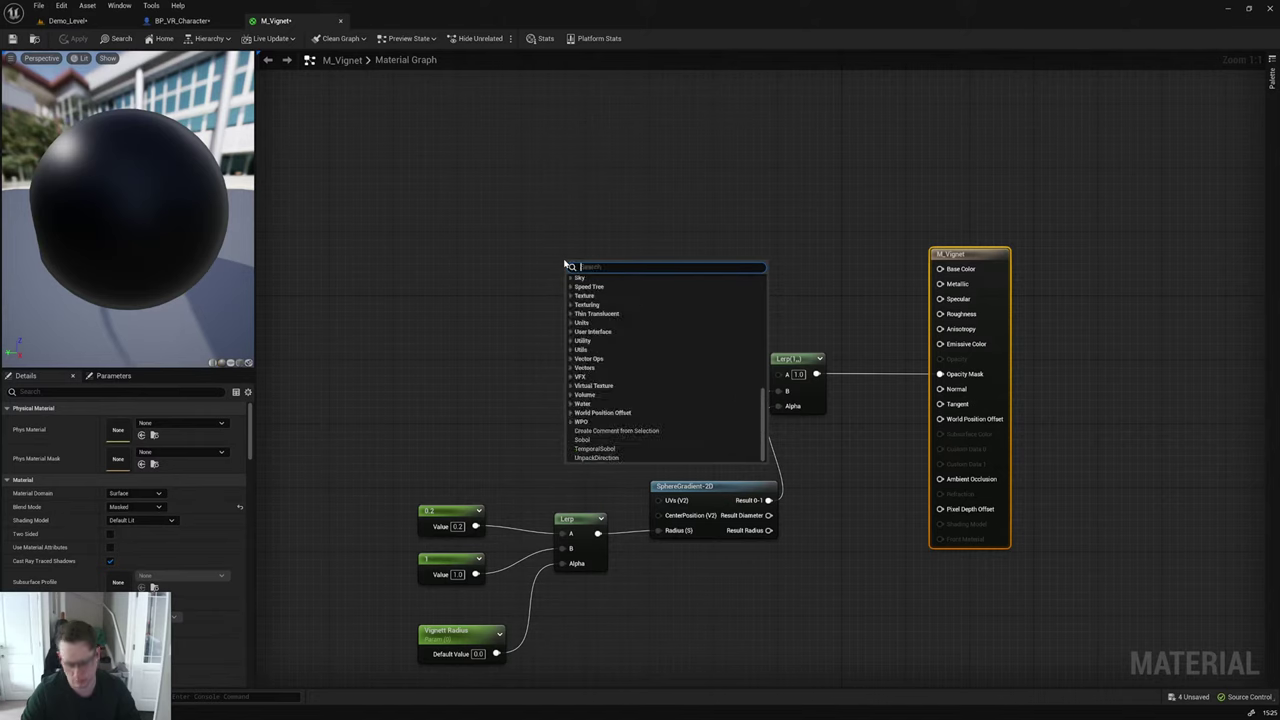
type("position")
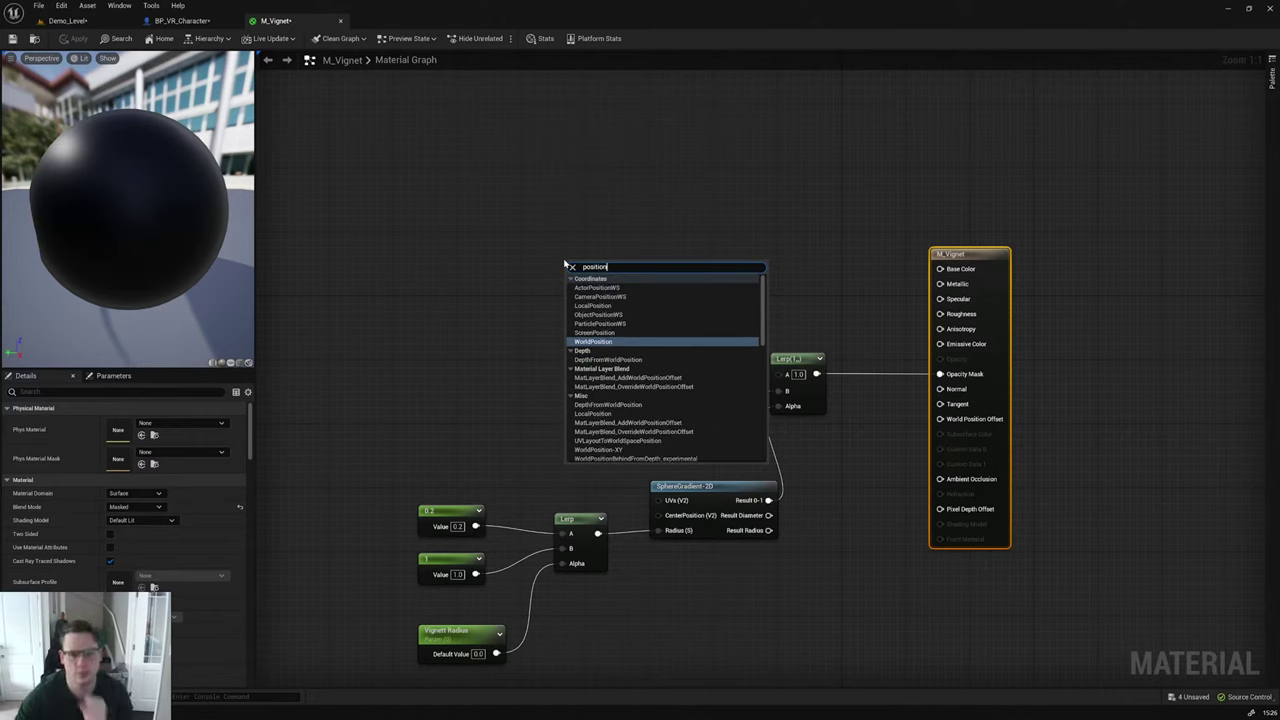
left_click(605, 297)
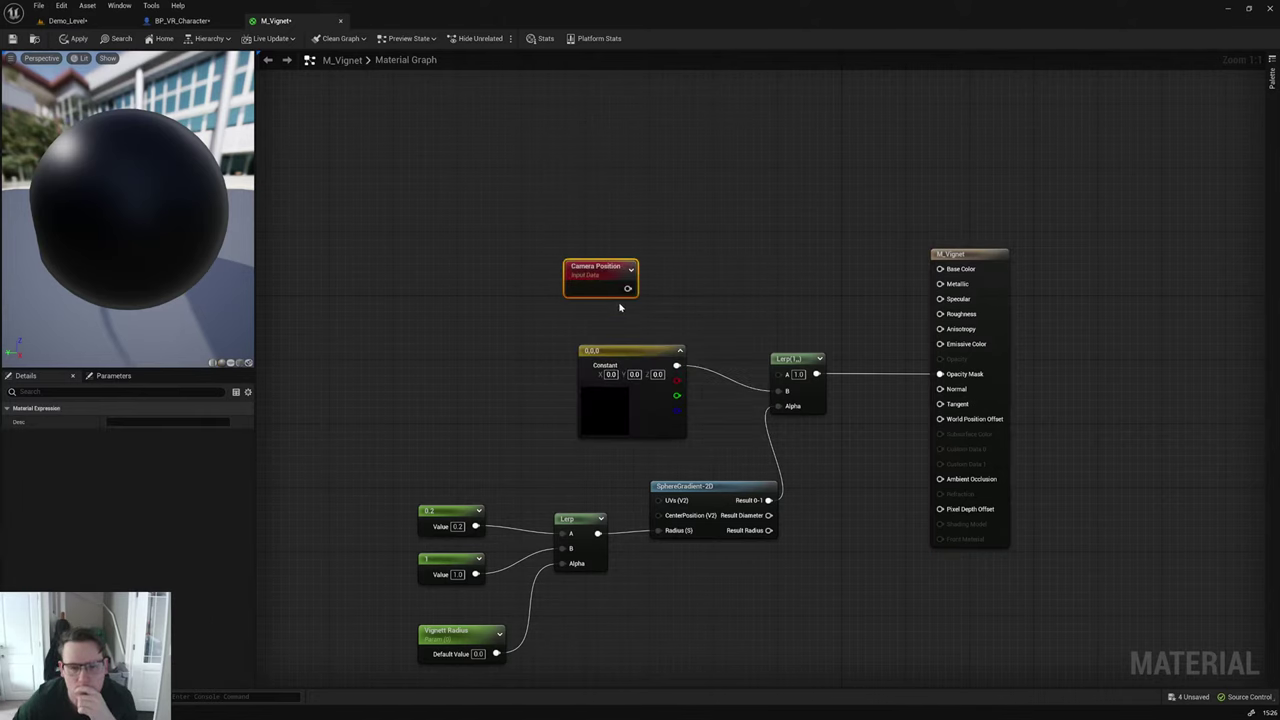
Step: Preview the Camera Position node, wire it into Base Color, and apply M_Vignet
left_click_drag(600, 275, 481, 408)
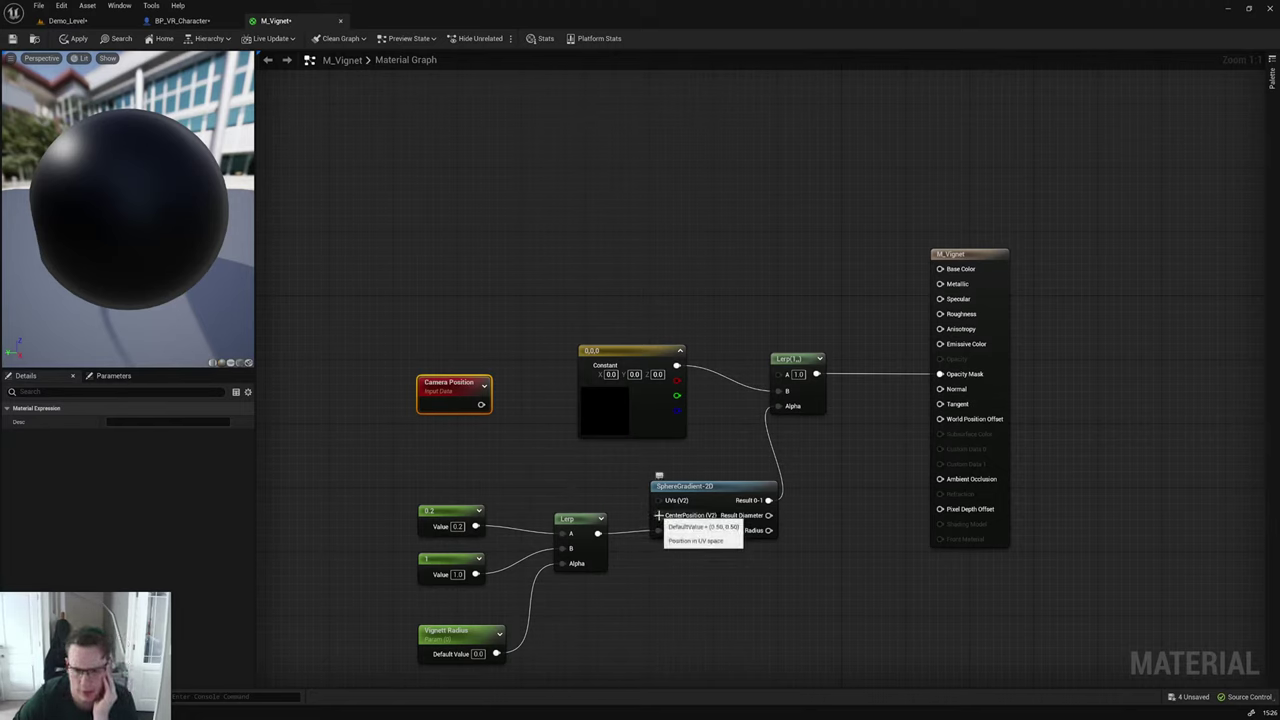
left_click_drag(431, 394, 671, 250)
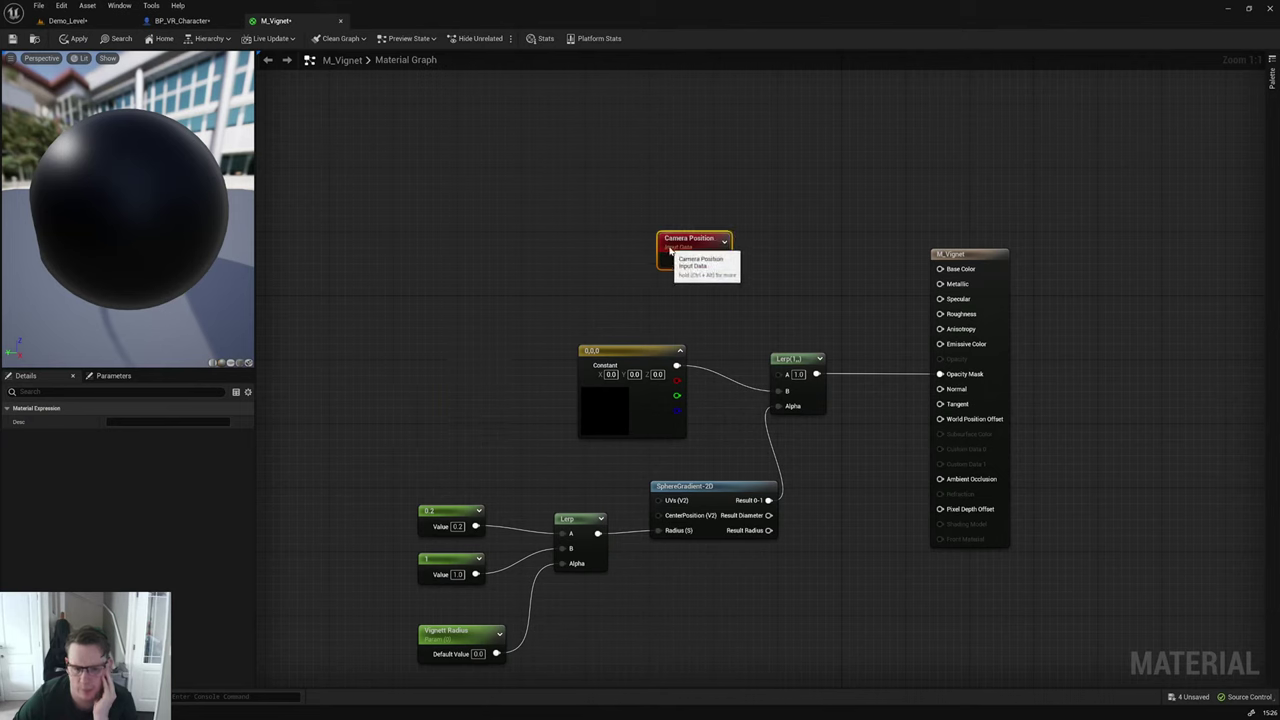
right_click(688, 250)
left_click(707, 268)
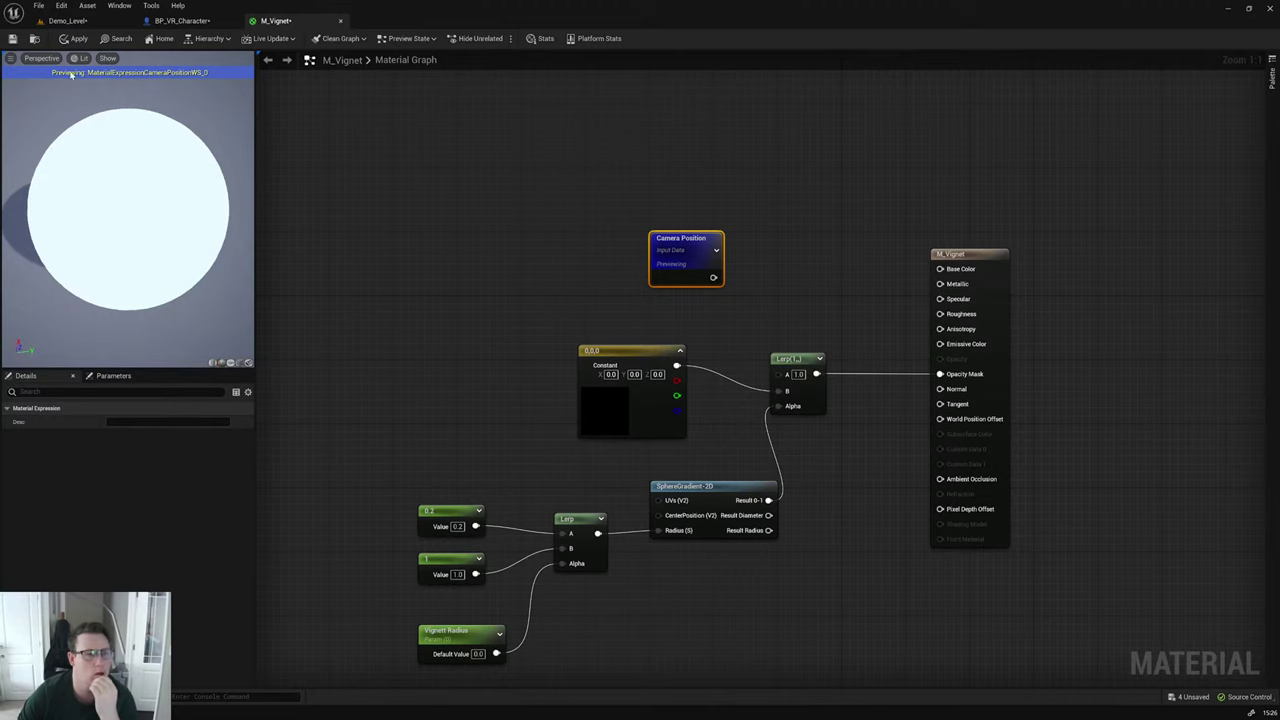
left_click(70, 38)
left_click_drag(713, 277, 940, 269)
left_click(940, 374, "alt")
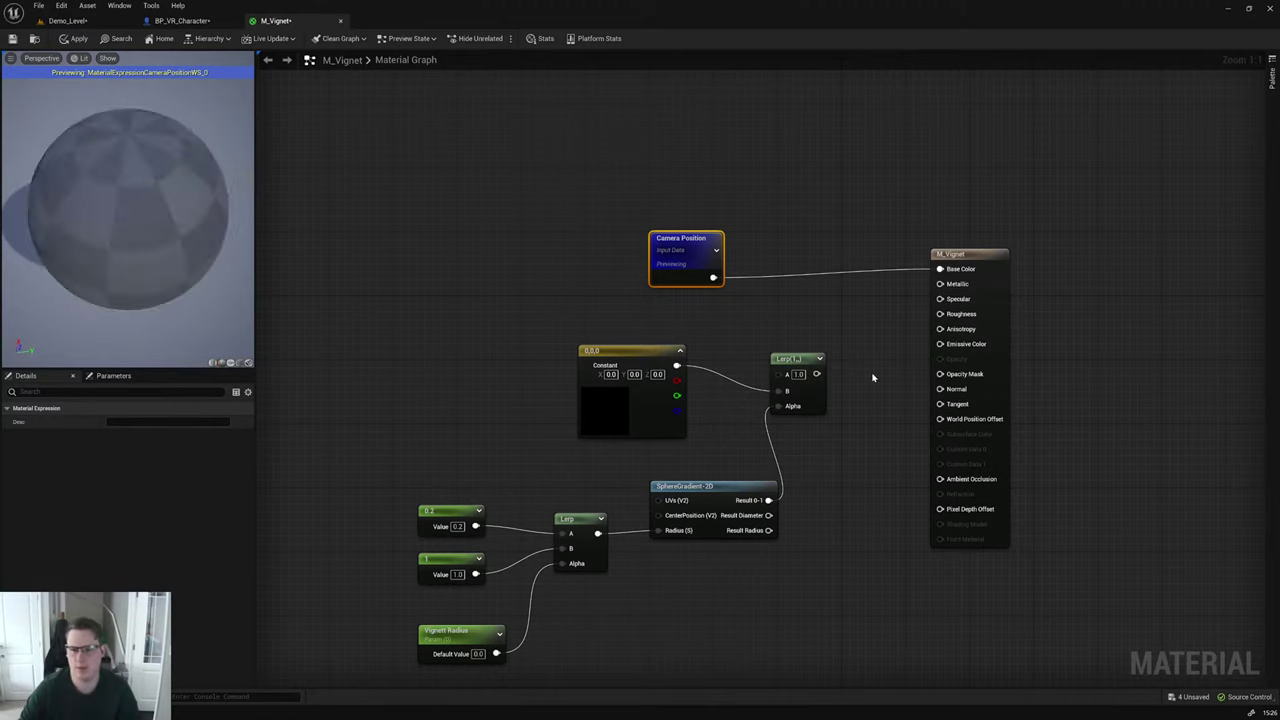
left_click(872, 377)
left_click(80, 40)
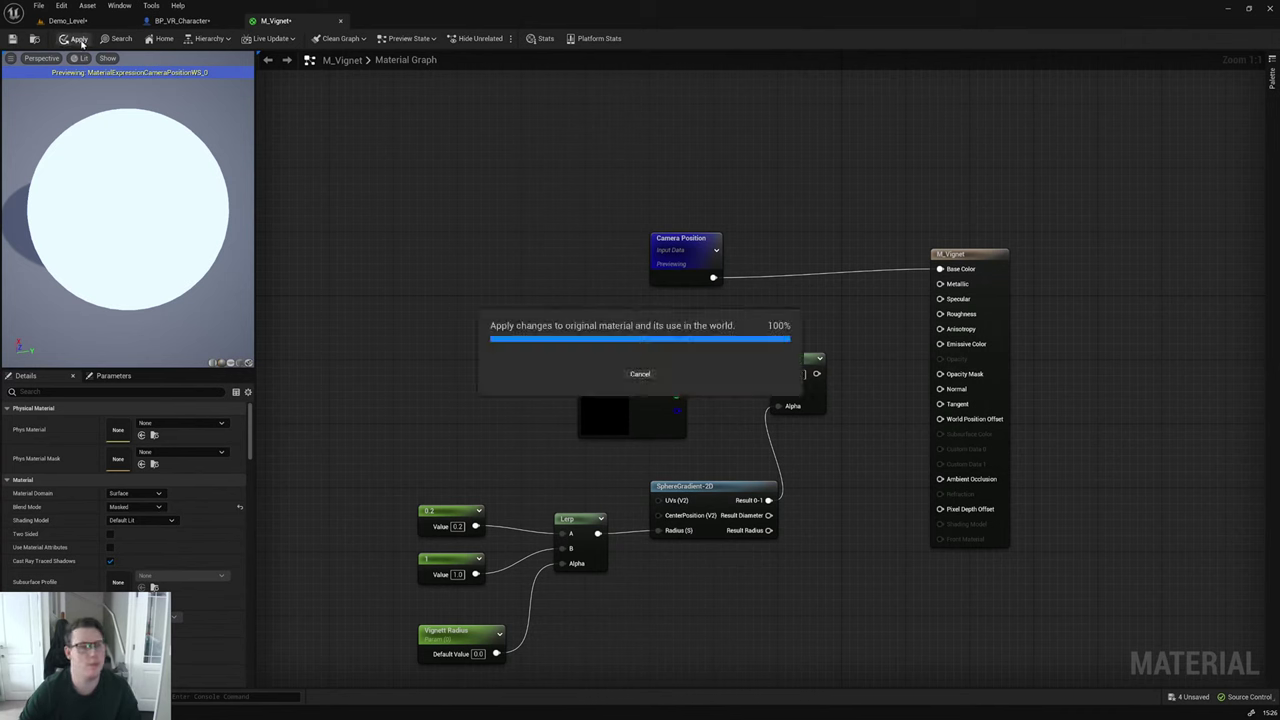
left_click(67, 20)
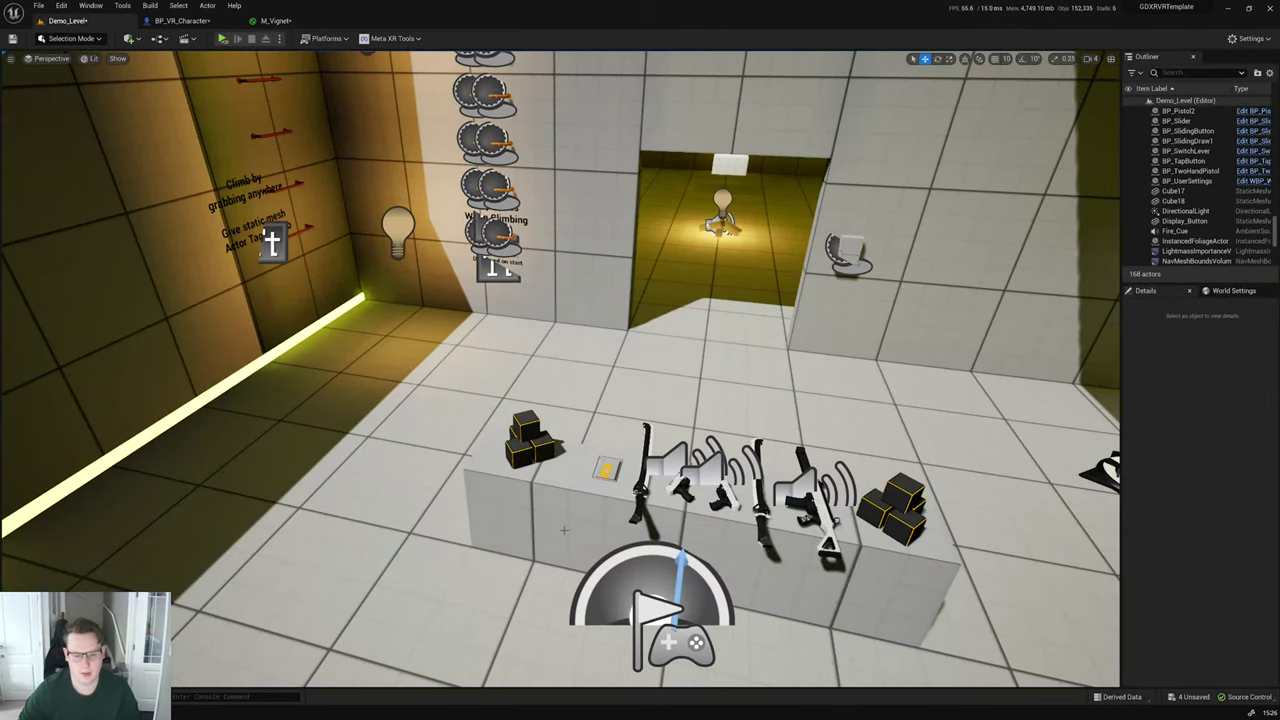
Step: Add a sphere to Demo_Level via Quick Add and apply M_Vignet to it
key("ctrl+space")
left_click(130, 38)
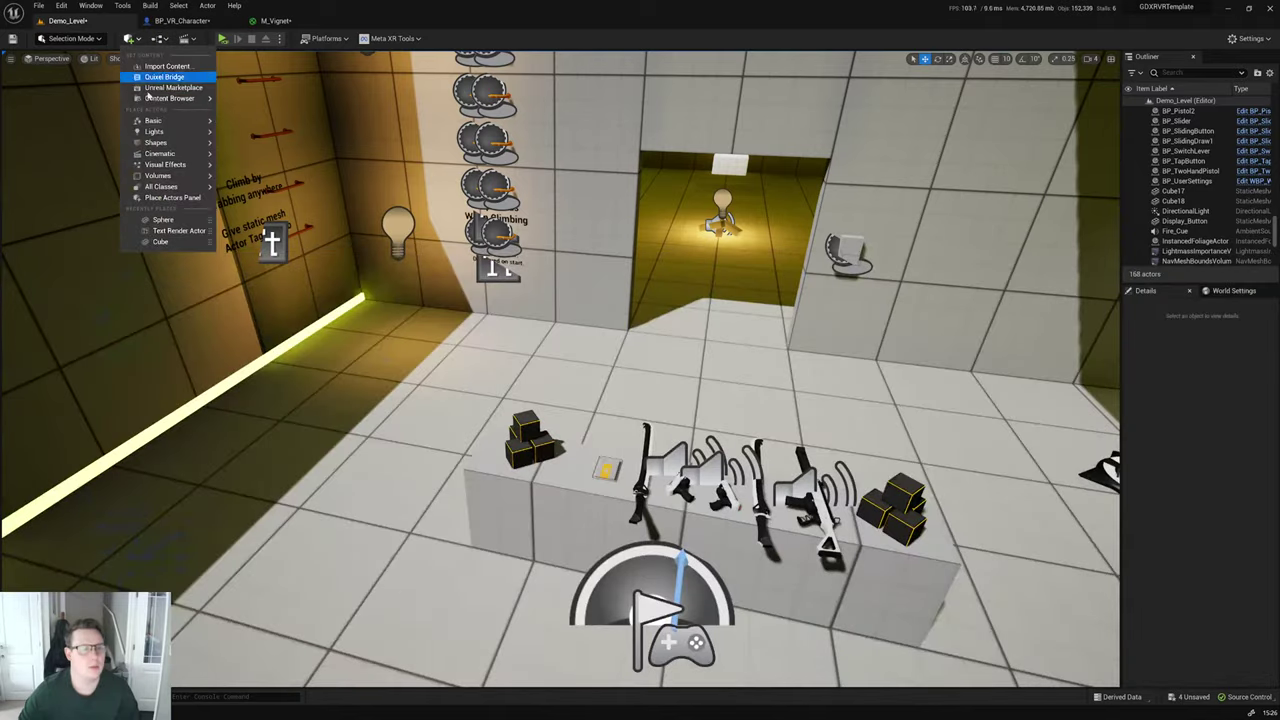
mouse_move(155, 143)
left_click_drag(253, 156, 366, 363)
key("ctrl+space")
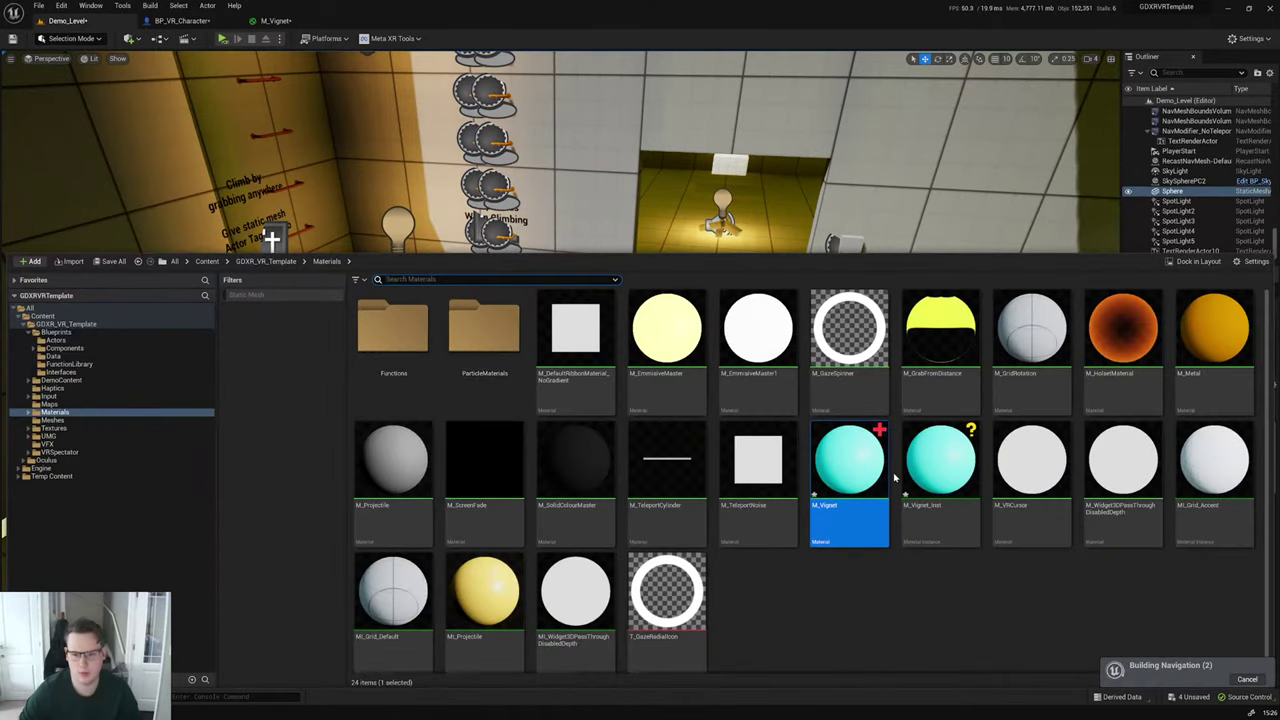
left_click_drag(850, 460, 405, 231)
key("f")
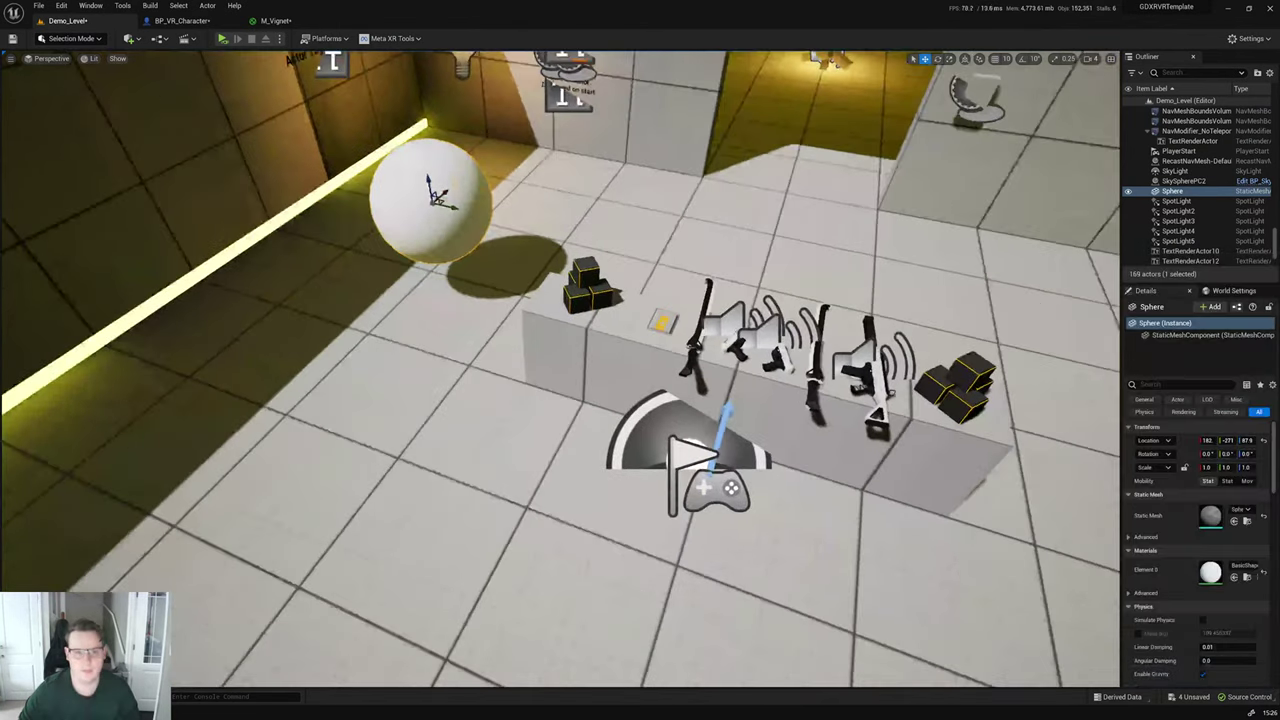
key("ctrl+space")
left_click_drag(850, 460, 461, 213)
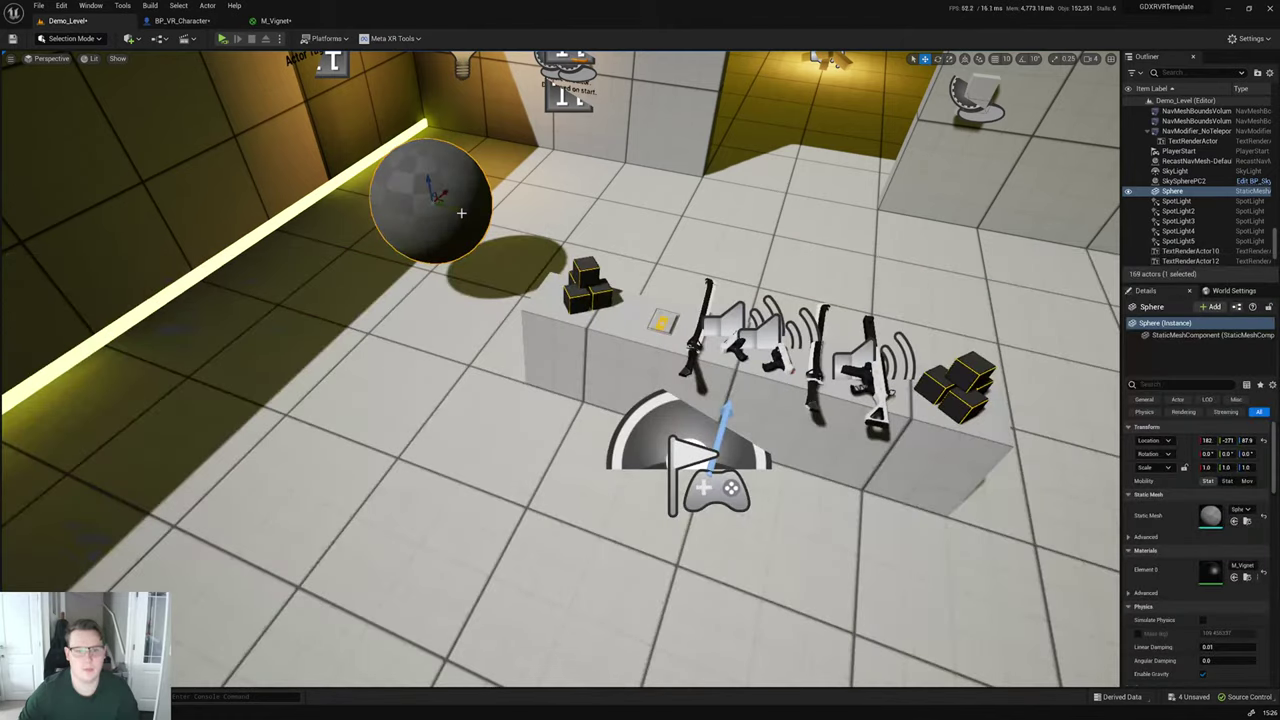
right_click_drag(461, 213, 461, 166)
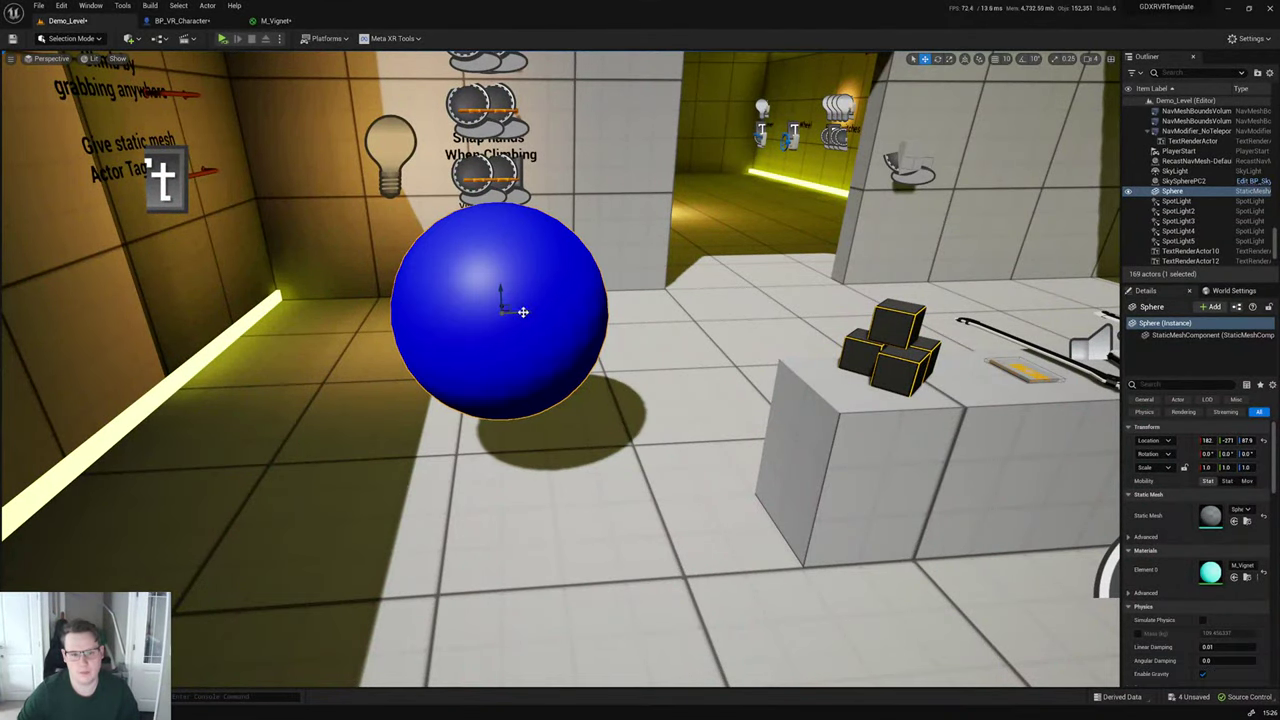
Step: Slide the sphere around the floor to watch the colour shift, then delete it
left_click_drag(522, 313, 571, 286)
right_click_drag(571, 286, 420, 345)
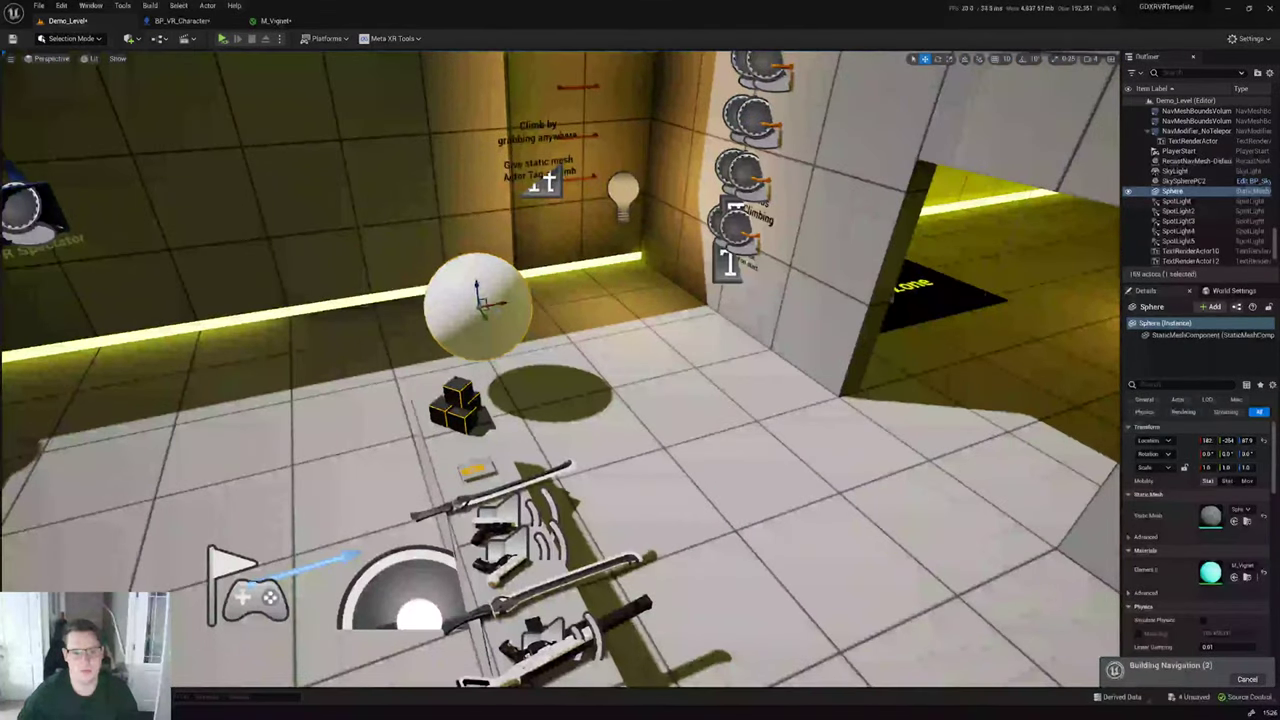
left_click_drag(485, 309, 458, 375)
right_click_drag(458, 375, 550, 334)
left_click_drag(486, 406, 628, 405)
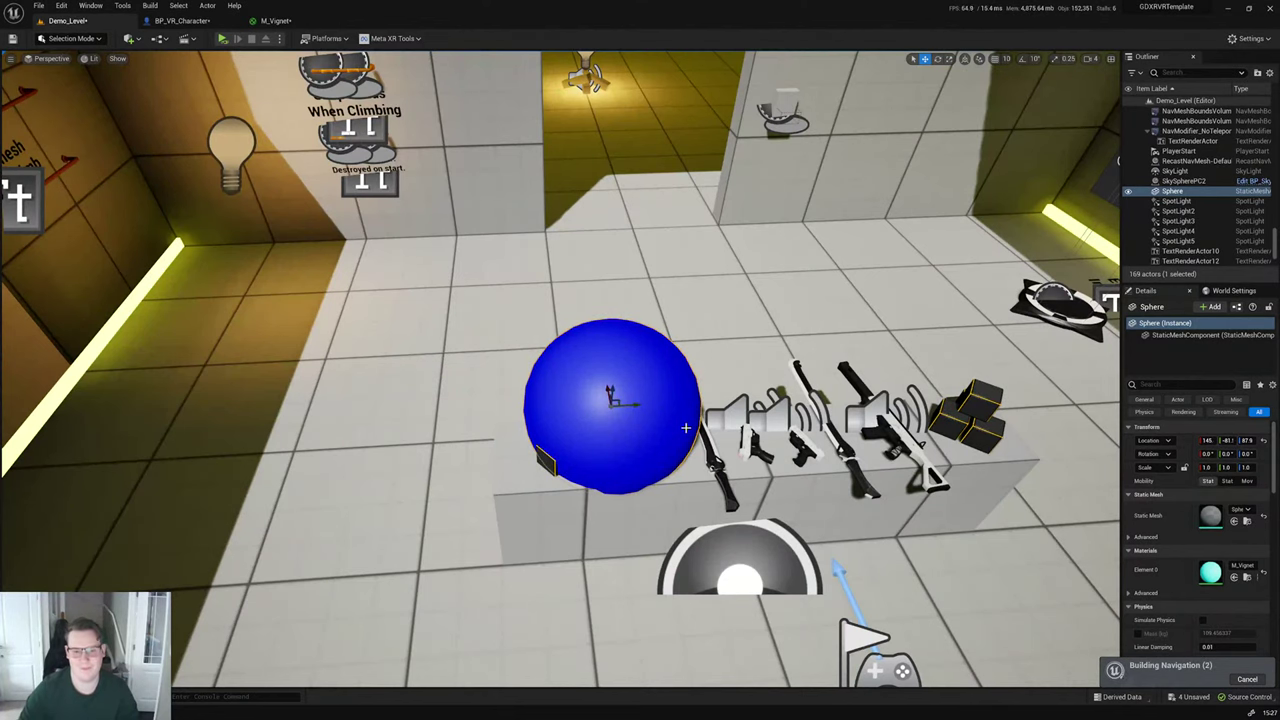
key("Delete")
key("ctrl+space")
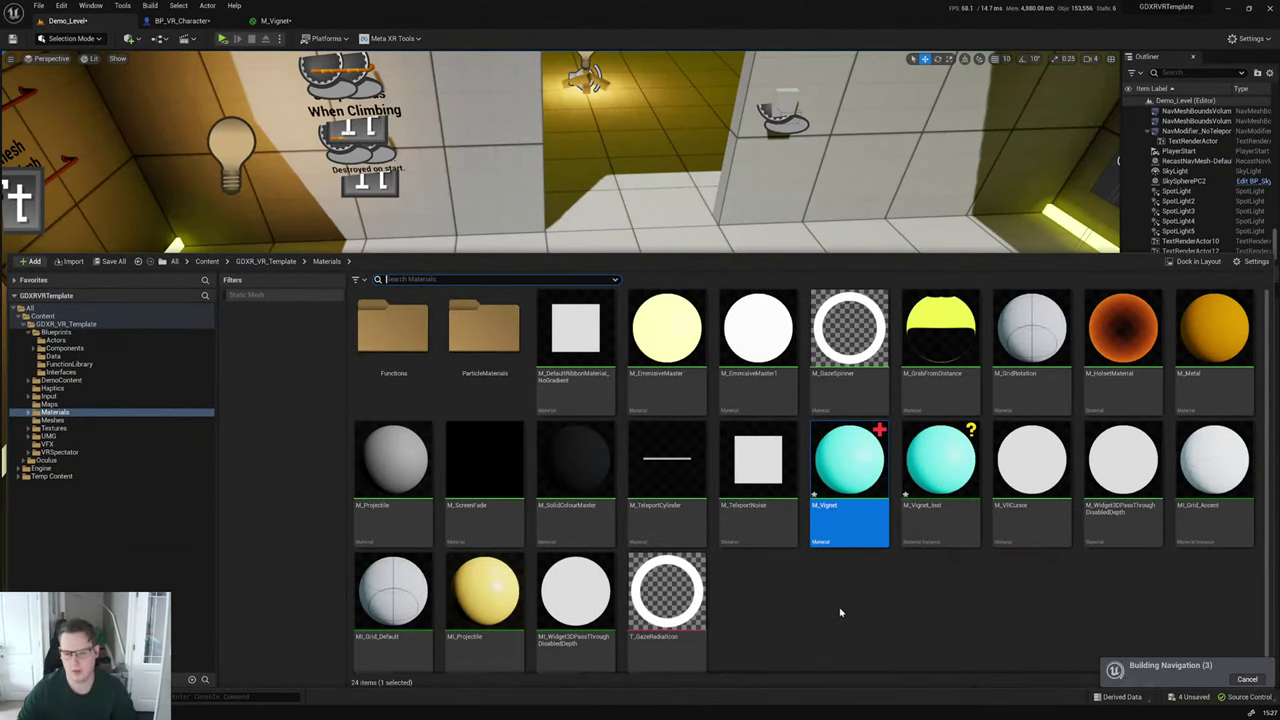
Step: Open M_Vignet and delete the Camera Position node
double_click(848, 505)
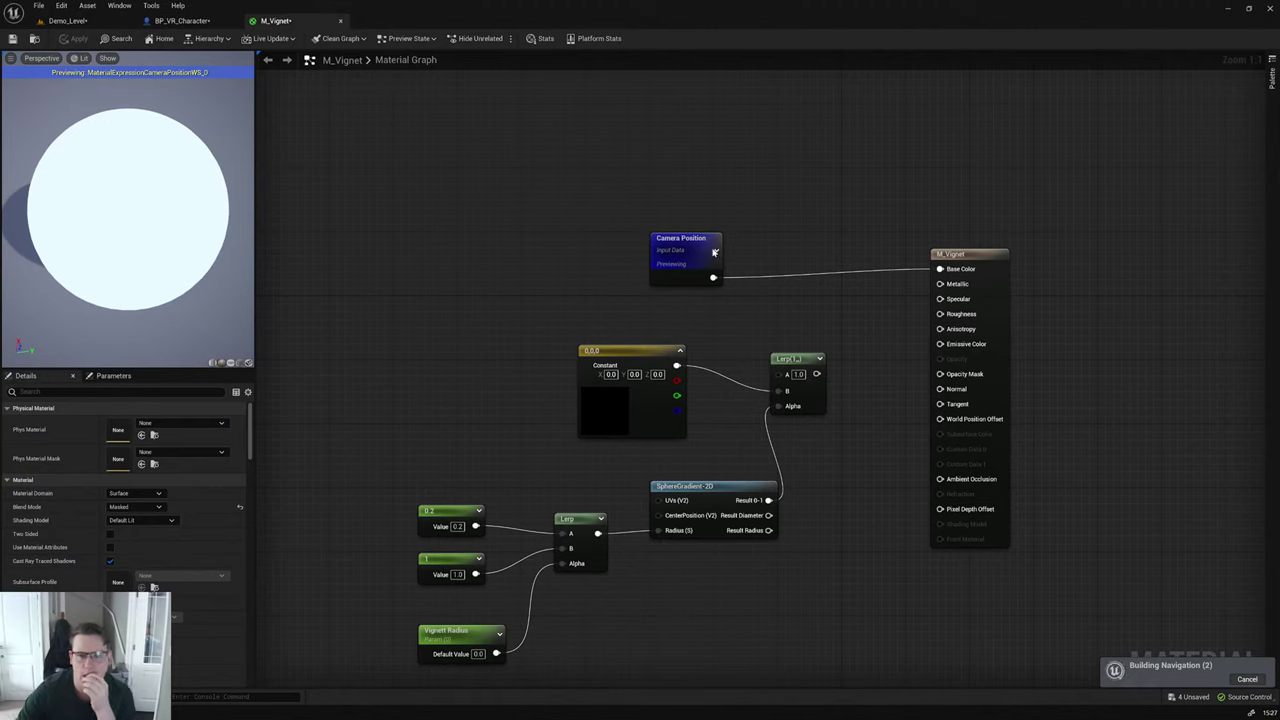
right_click(688, 240)
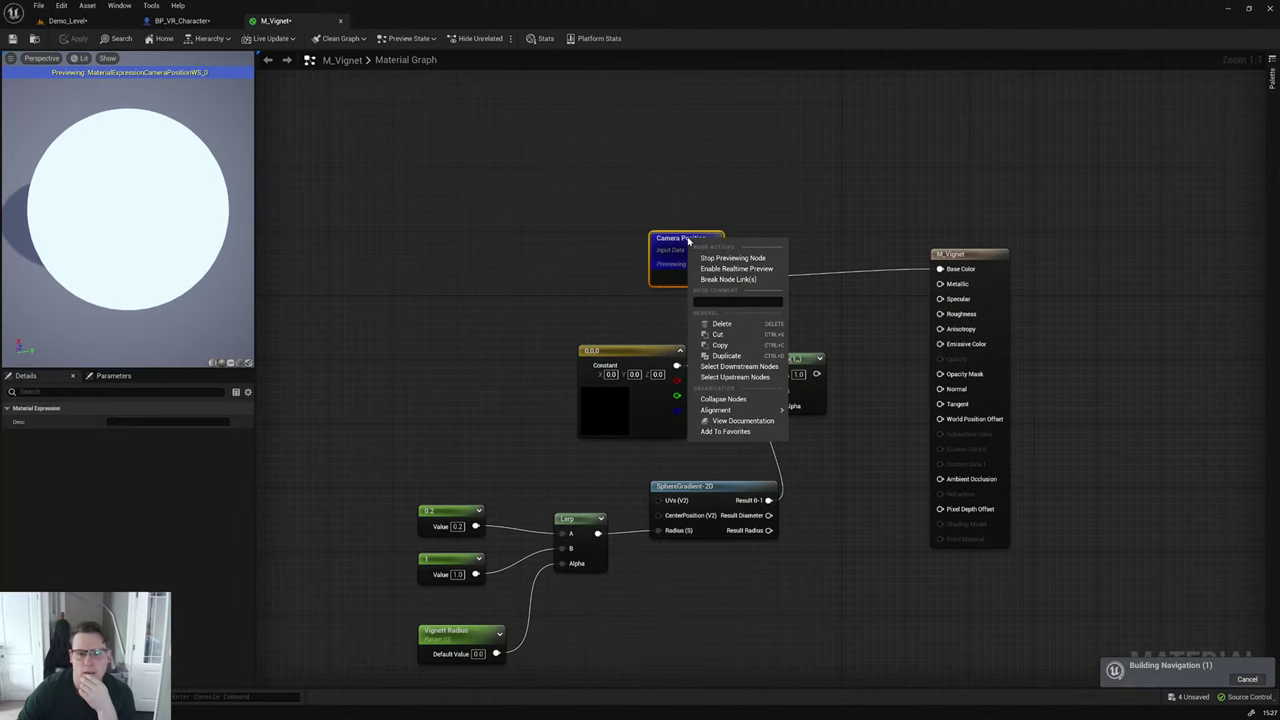
left_click(780, 200)
left_click_drag(758, 205, 670, 292)
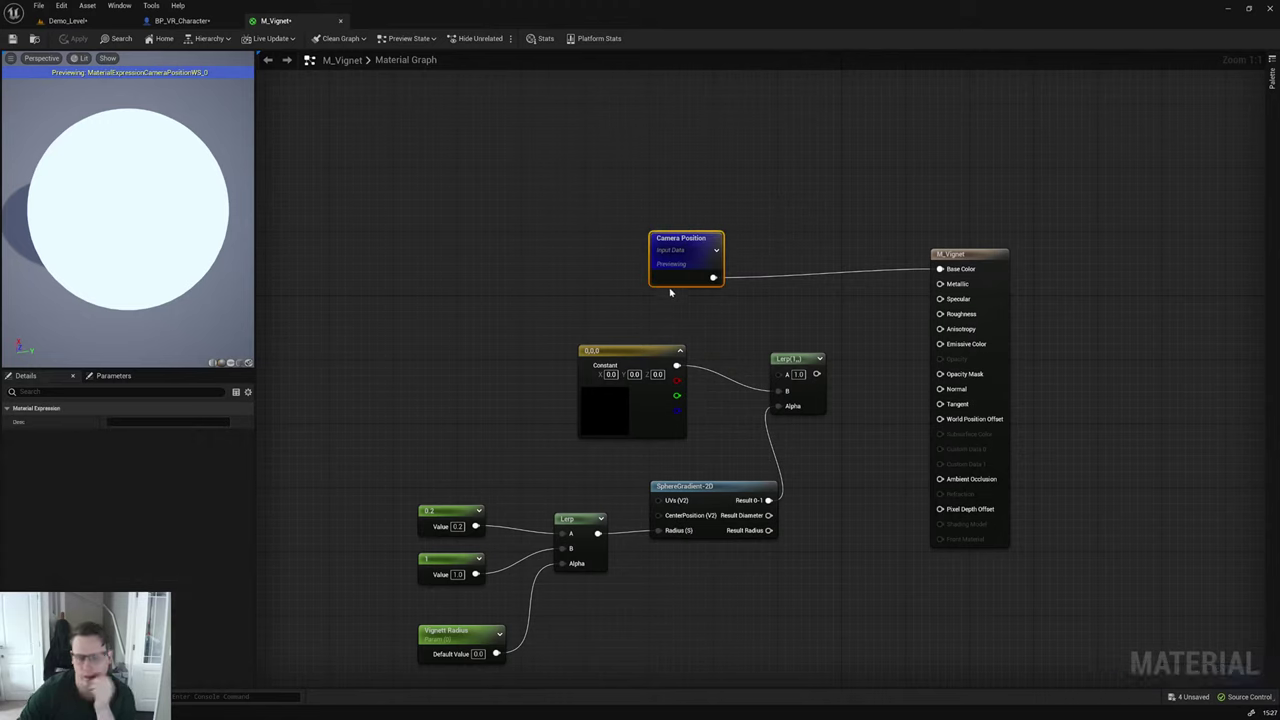
key("Delete")
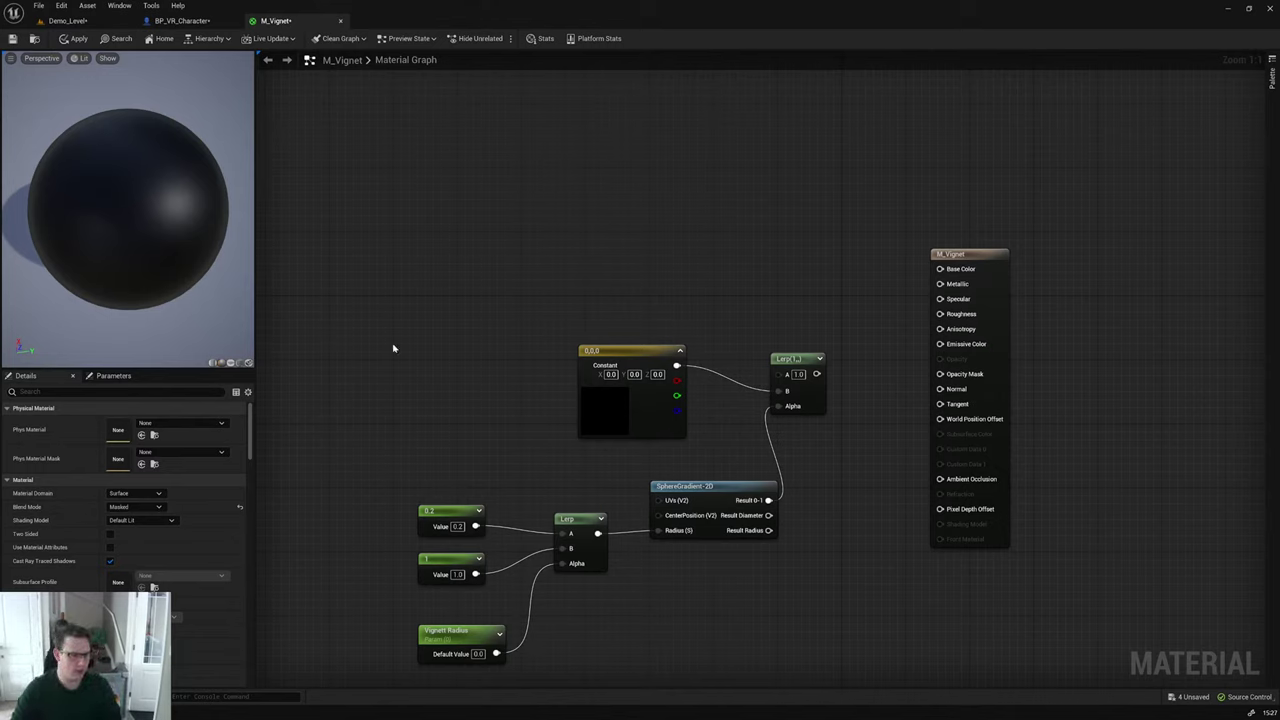
Step: Add a WorldCoordinate3Way node from a 'world coo' search, then delete it
right_click(372, 278)
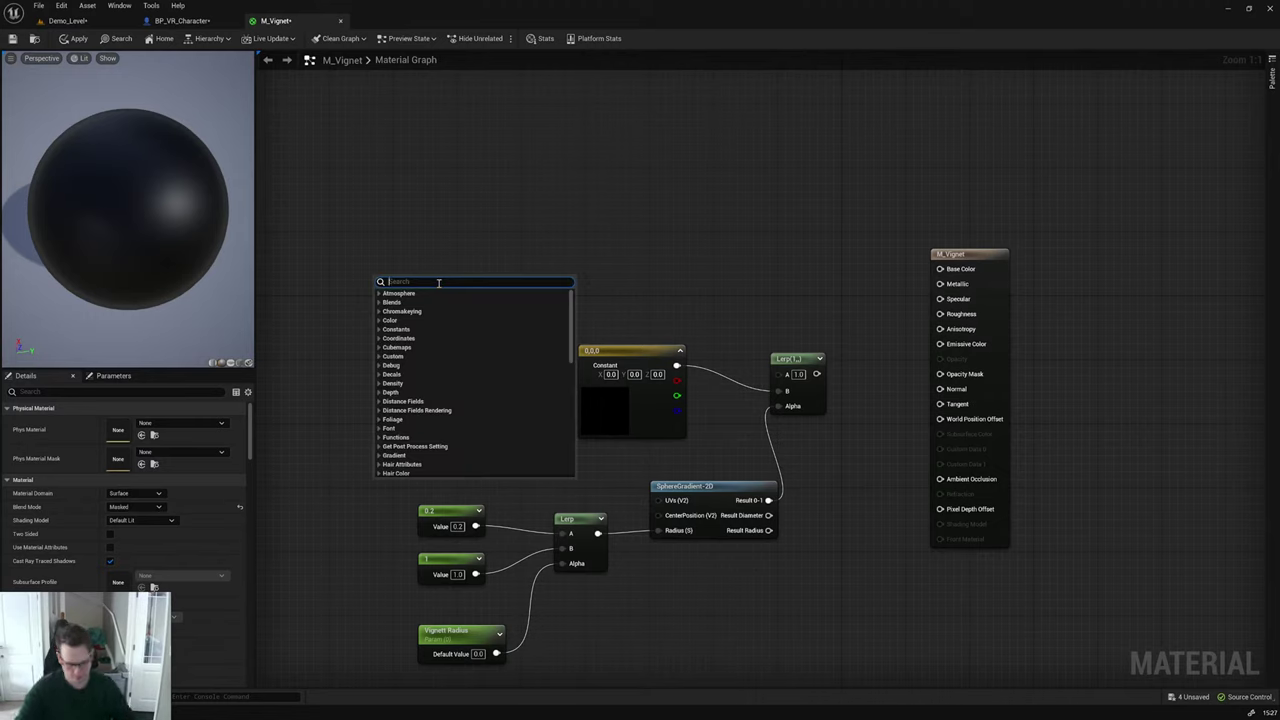
type("world coo")
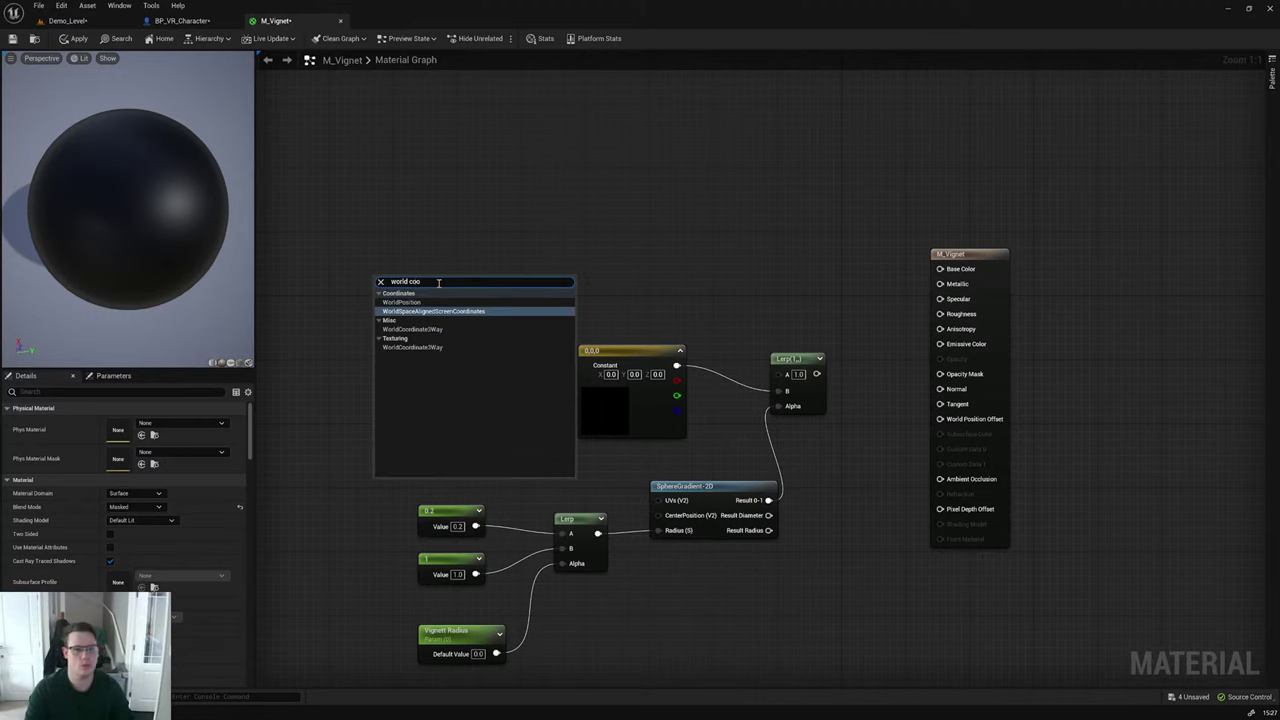
key("Down")
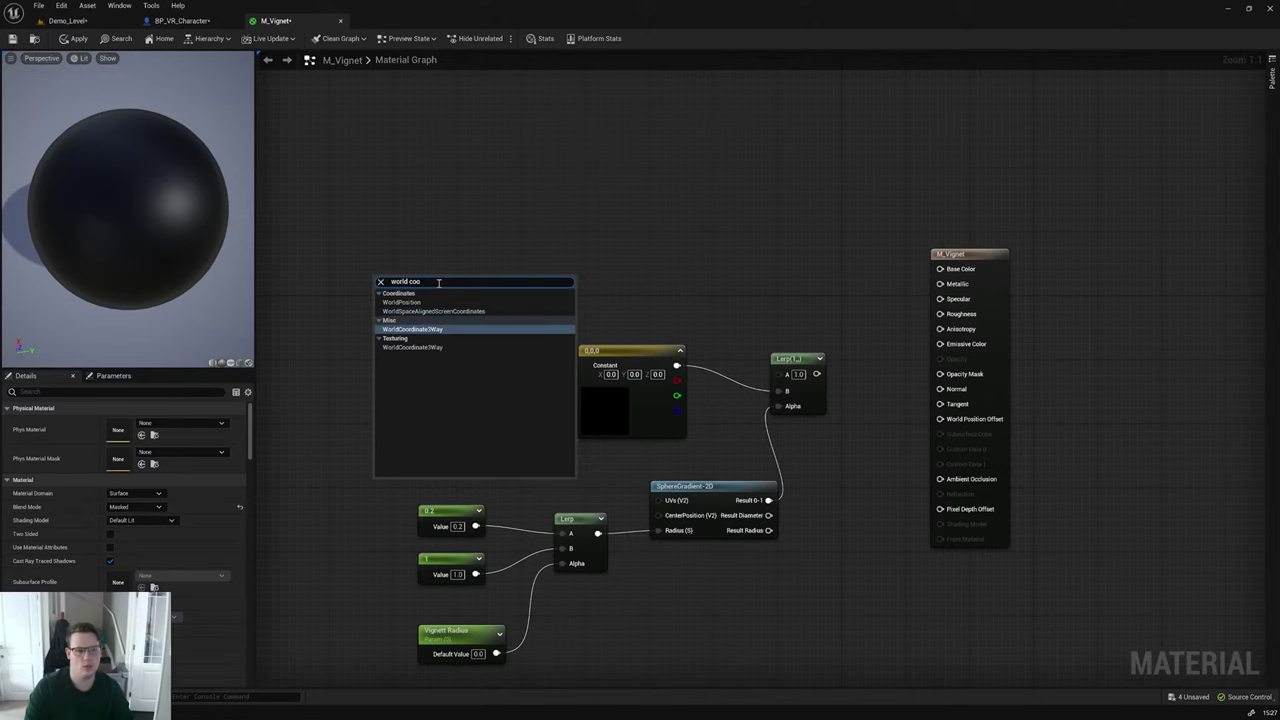
key("Return")
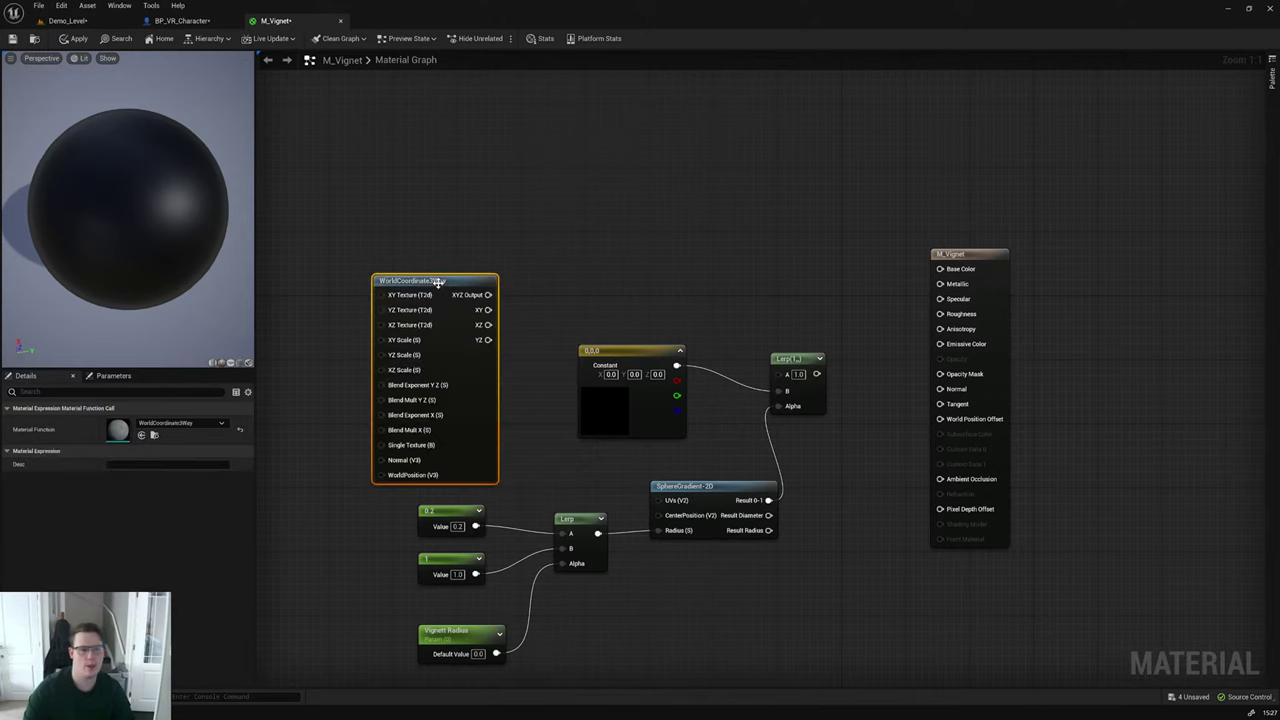
left_click_drag(438, 277, 588, 133)
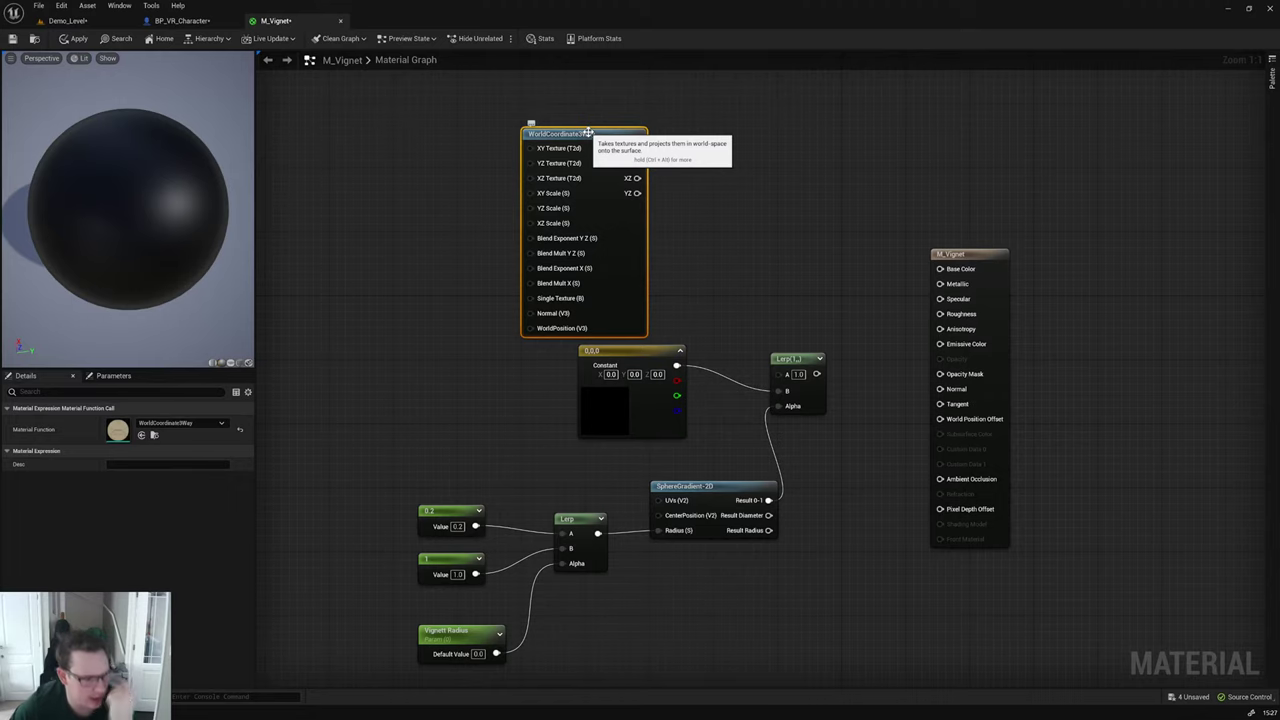
key("Delete")
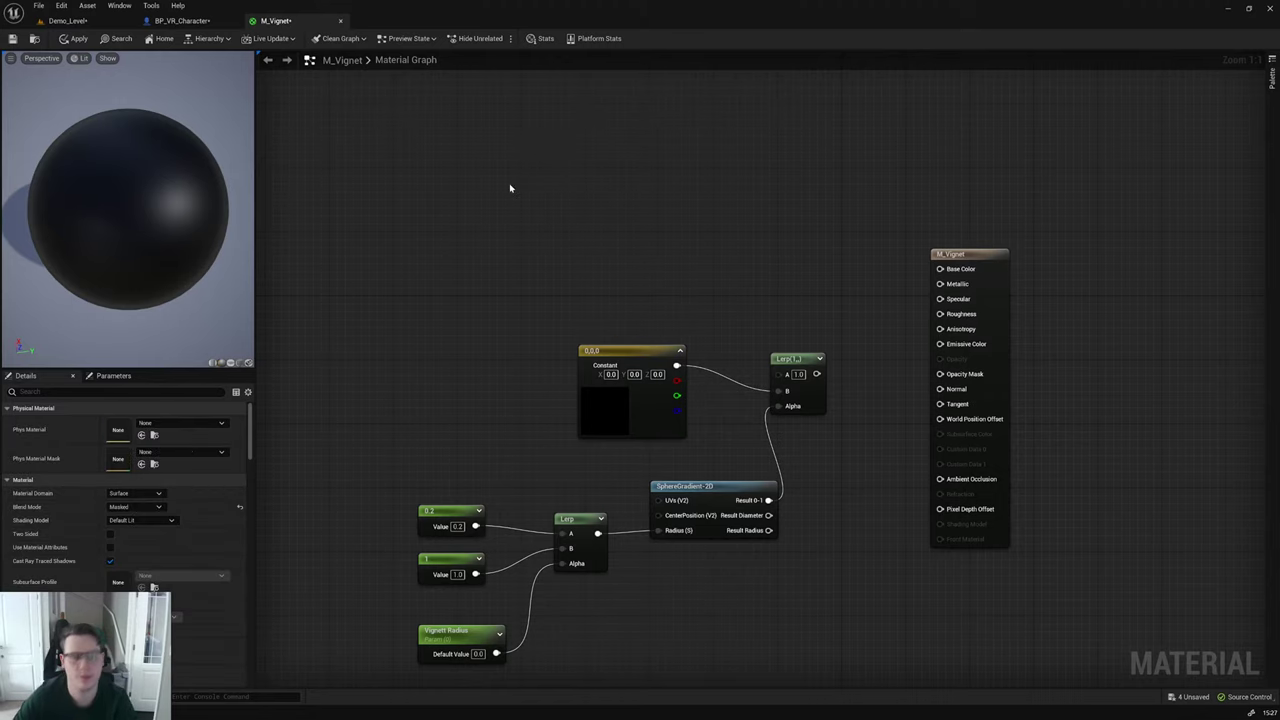
Step: Switch to Demo_Level, fly the camera to eye level in the room, and open the Materials drawer
left_click(67, 20)
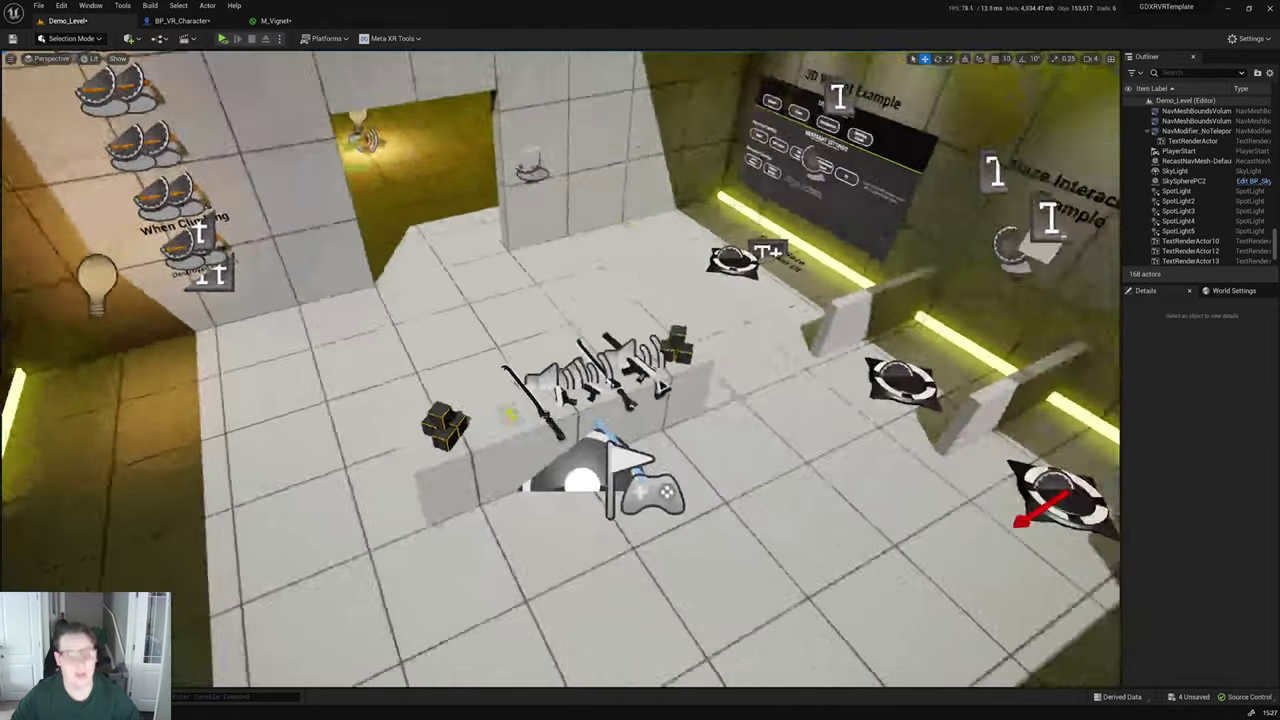
scroll(560, 370, "down", 15)
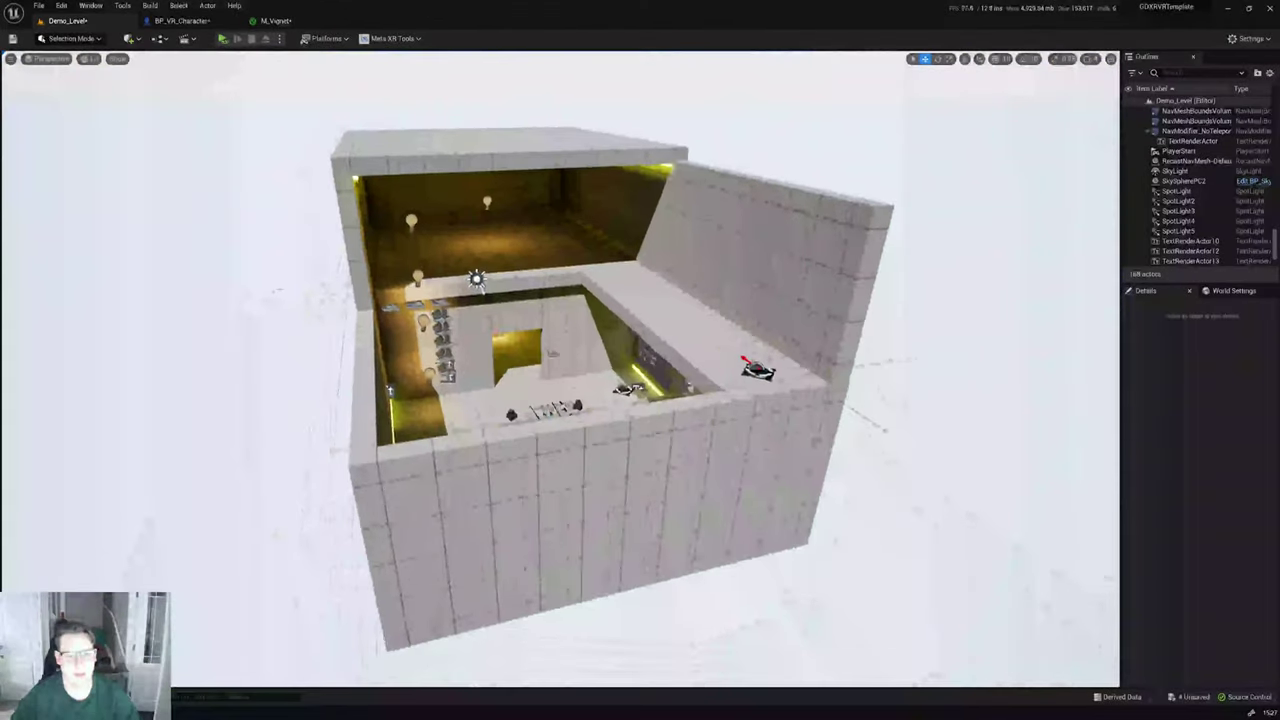
scroll(560, 380, "up", 3)
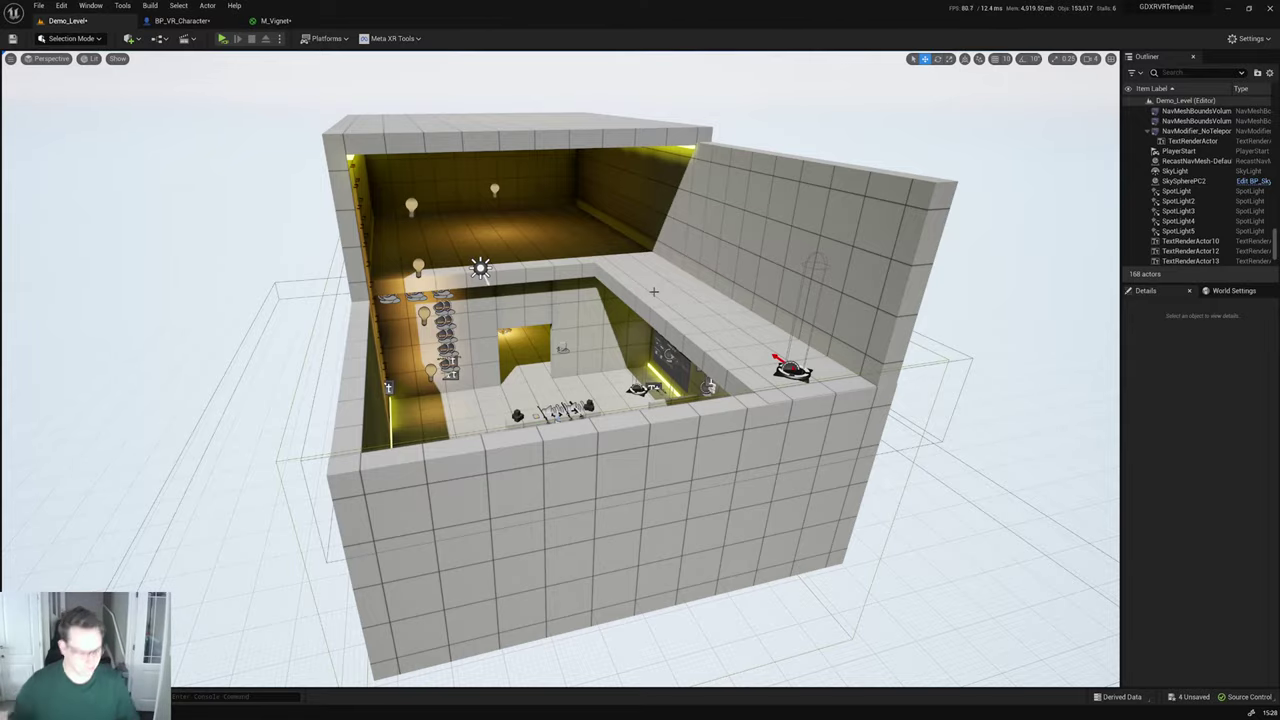
right_click_drag(560, 370, 560, 370)
right_click_drag(630, 294, 630, 294)
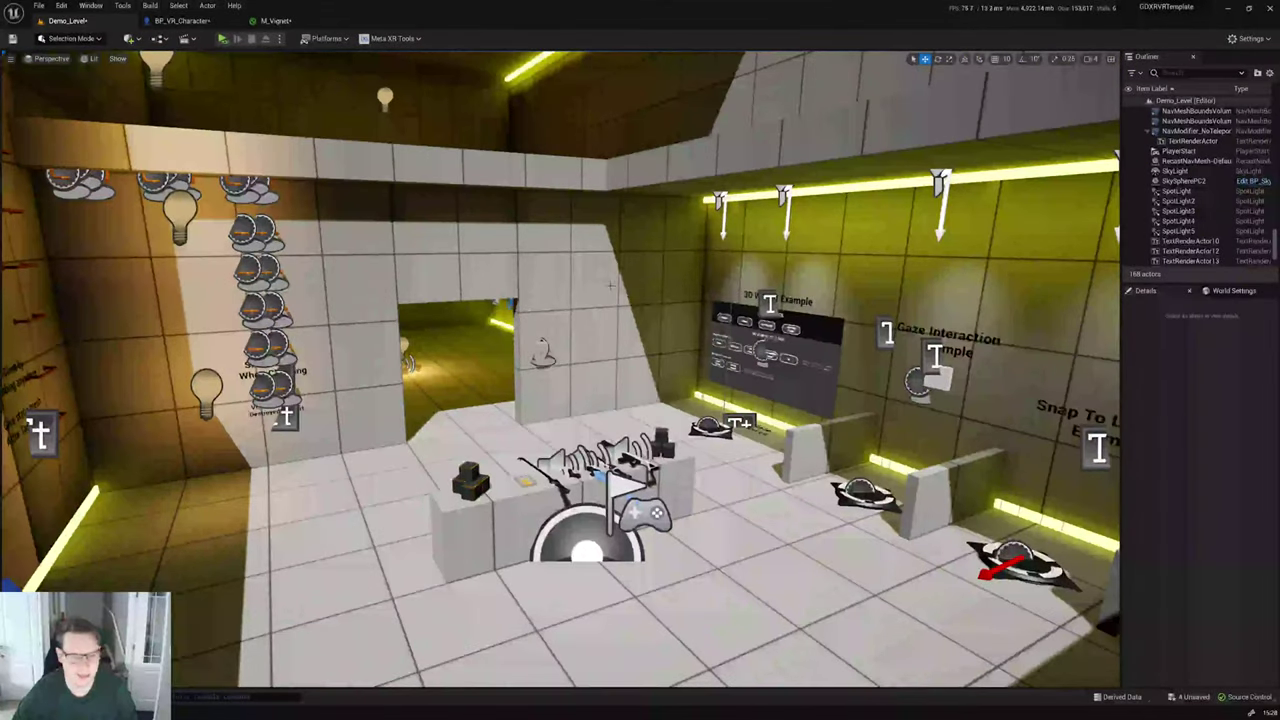
key("ctrl+space")
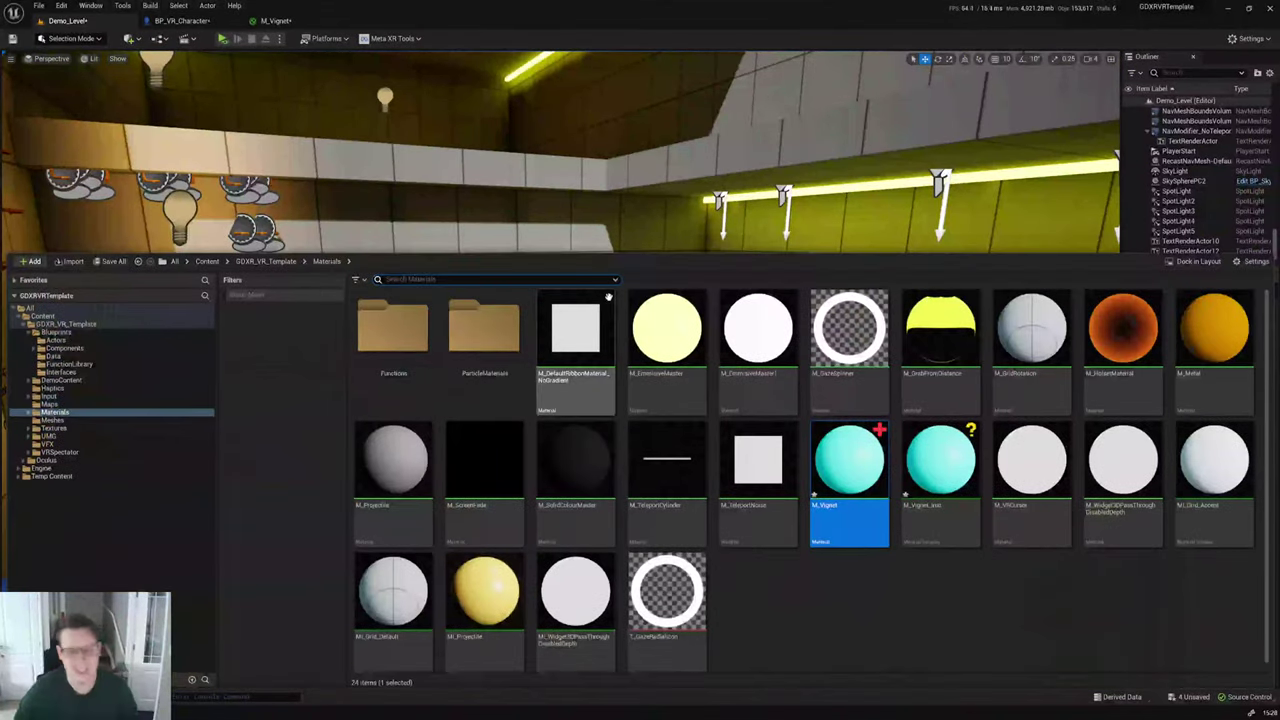
Step: Open the template's Materials folder in the Content Drawer
left_click(57, 333)
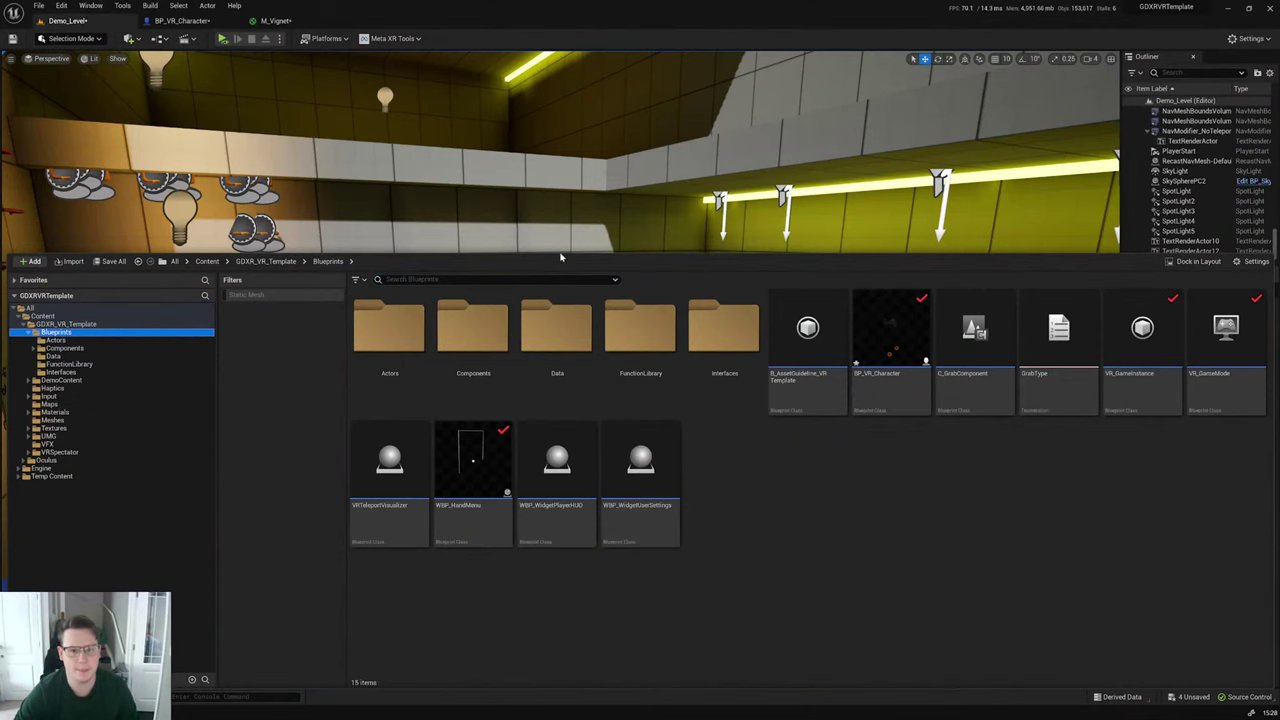
left_click_drag(560, 257, 559, 512)
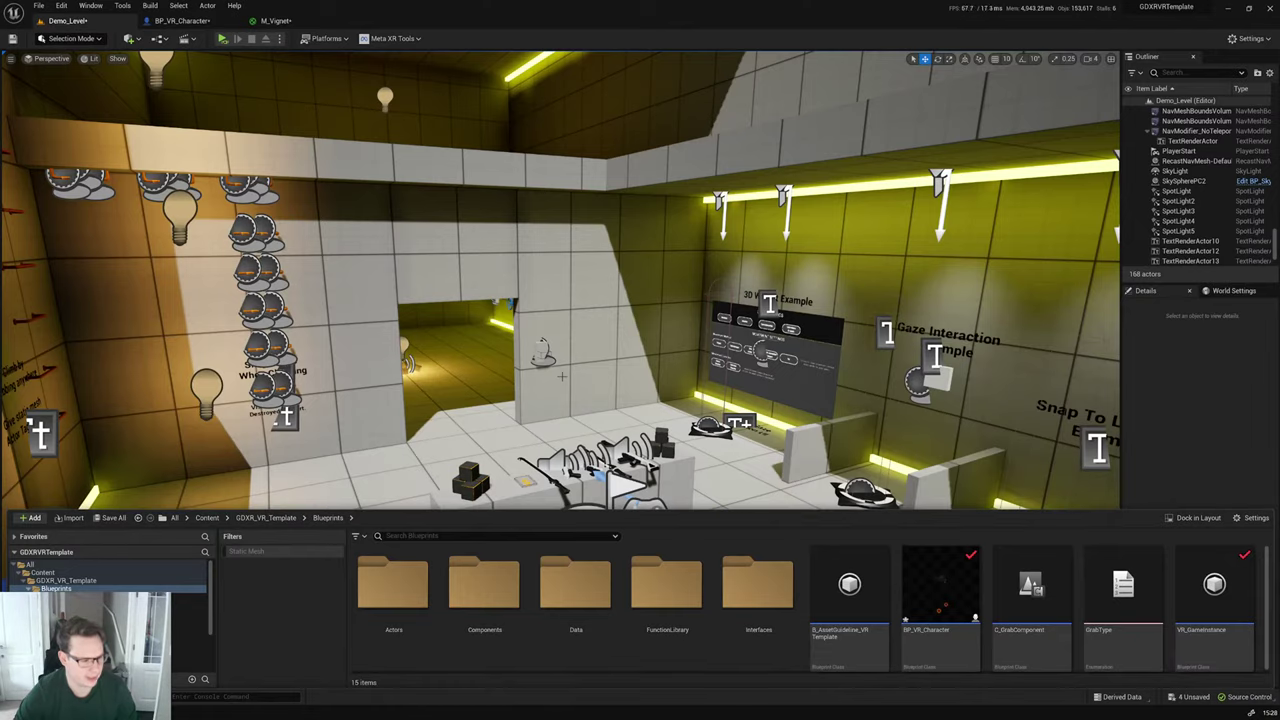
right_click_drag(532, 279, 476, 250)
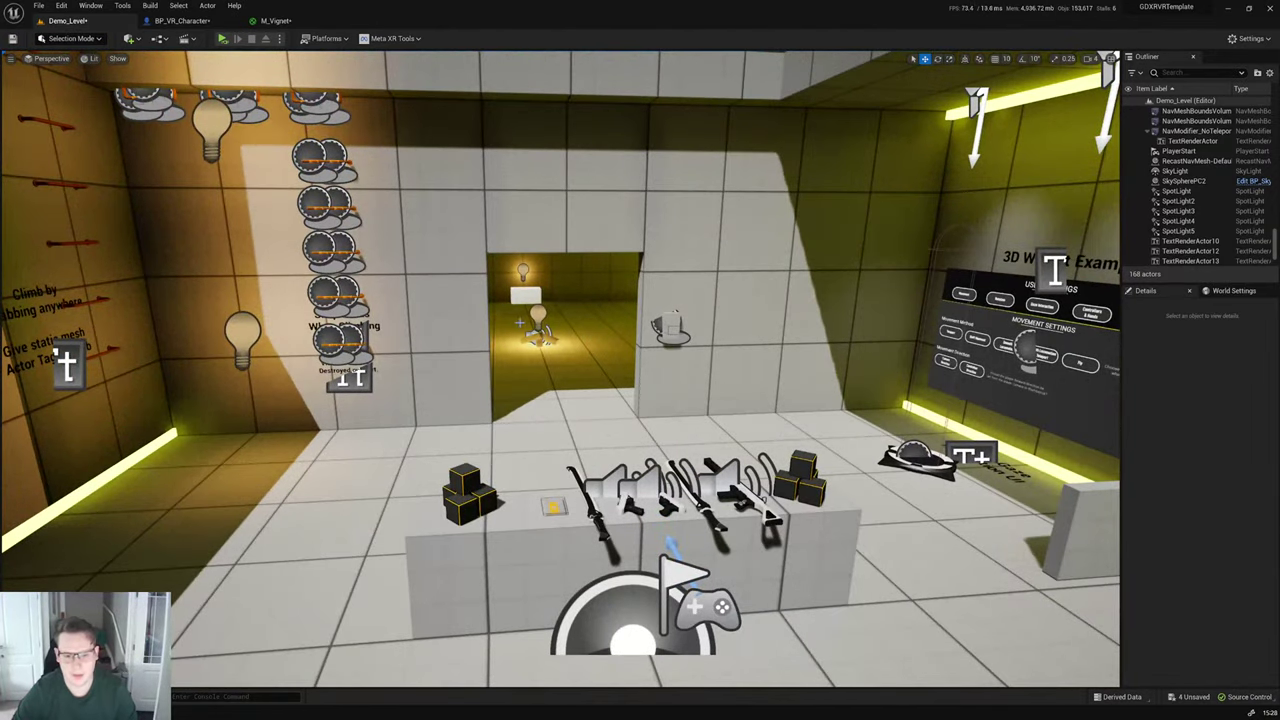
key("ctrl+space")
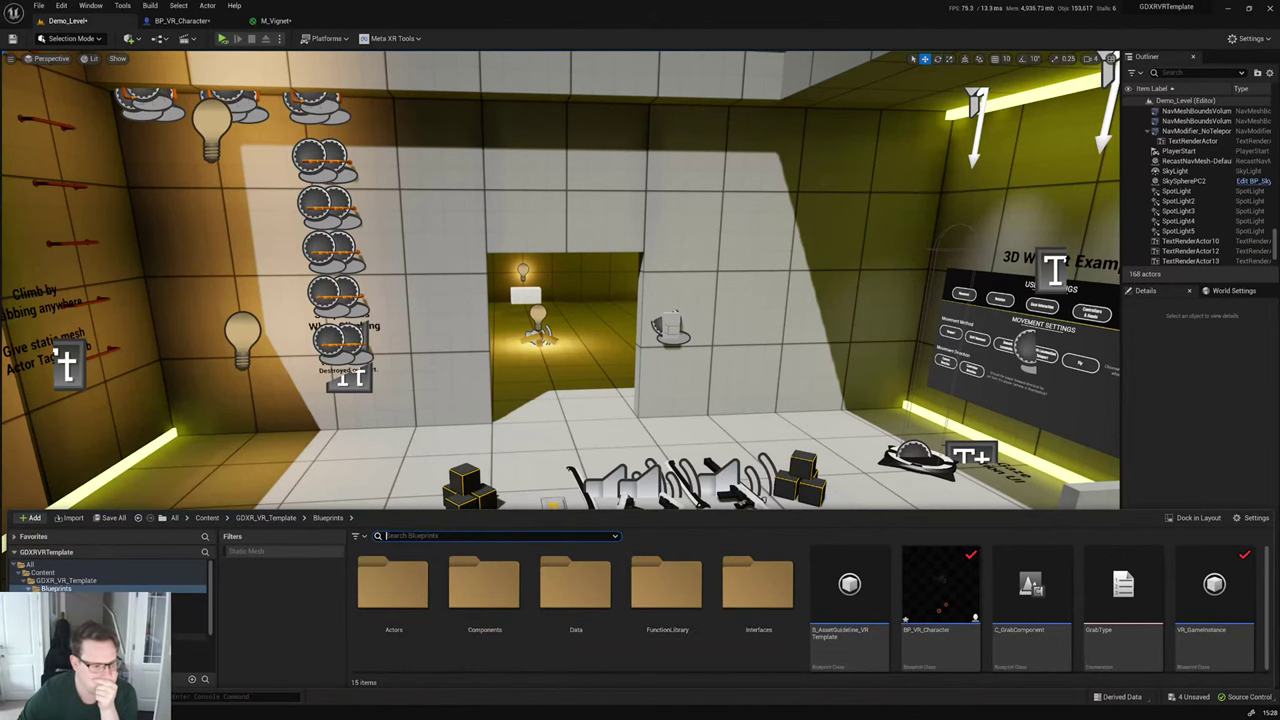
left_click(190, 660)
left_click(190, 668)
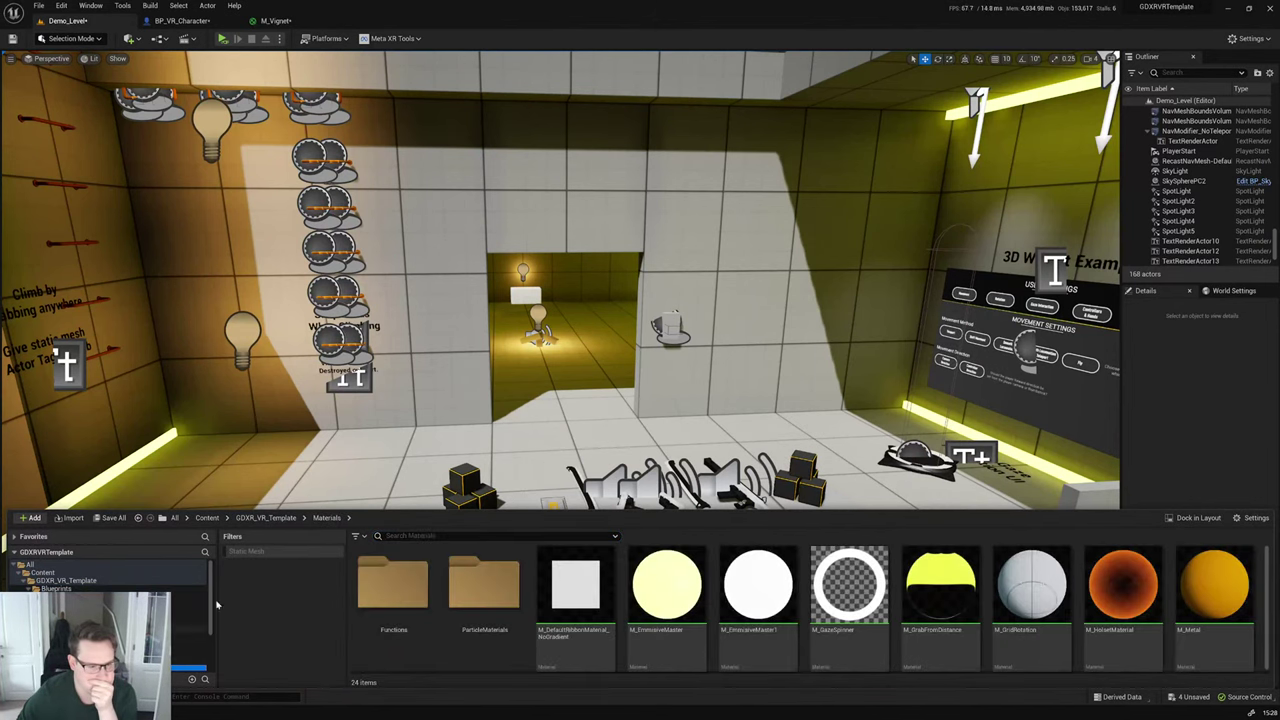
left_click_drag(320, 510, 320, 378)
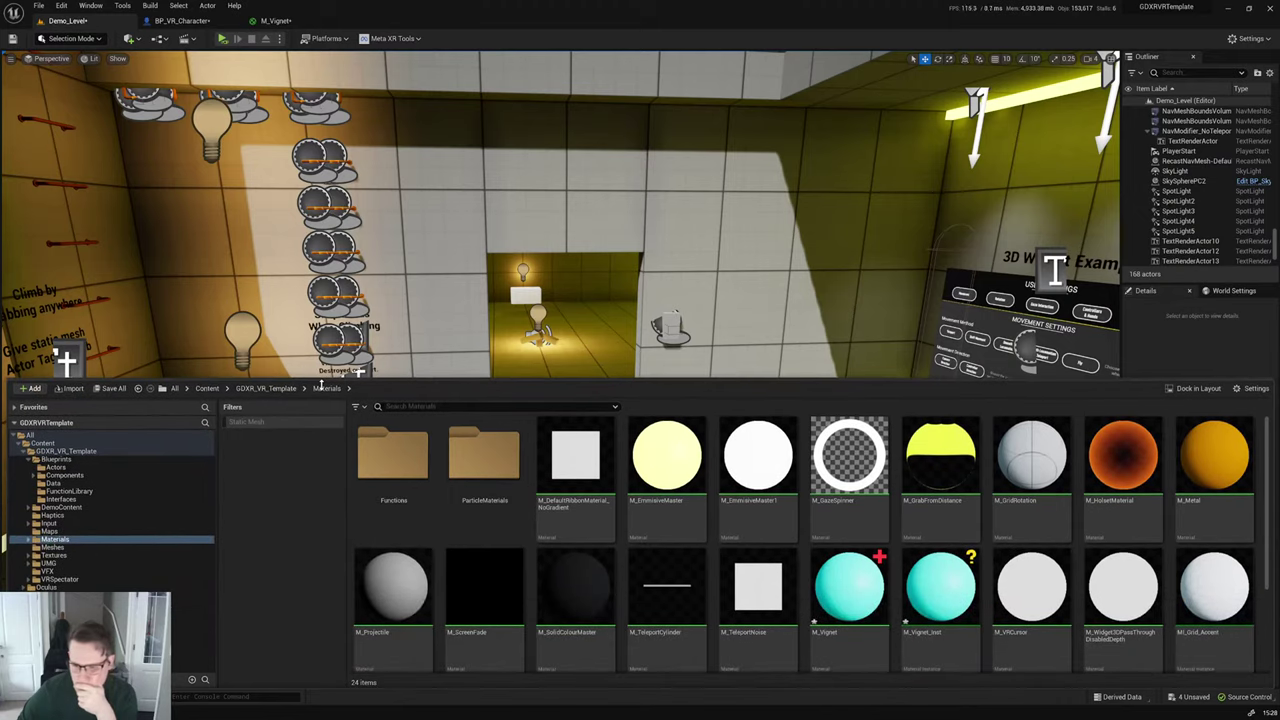
Step: Force-delete M_Vignet and M_Vignet_Inst and dismiss the apply-changes message
left_click(870, 595)
left_click(930, 600, "ctrl")
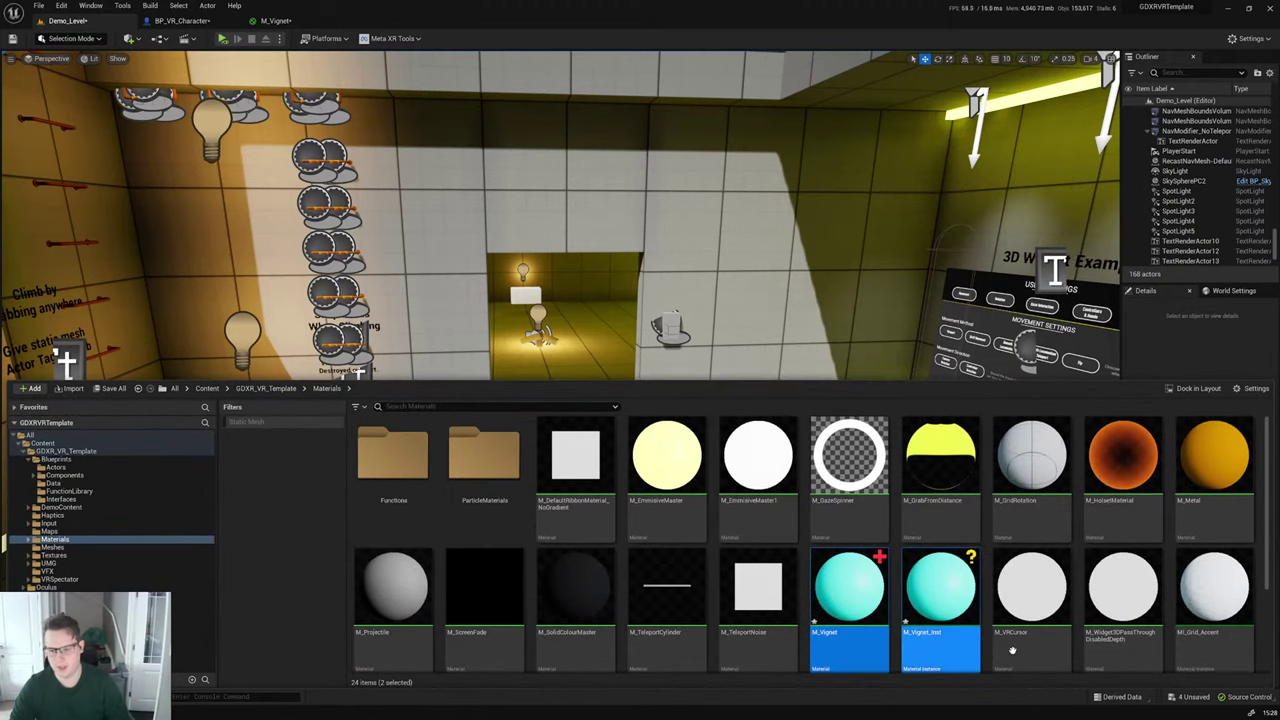
key("Delete")
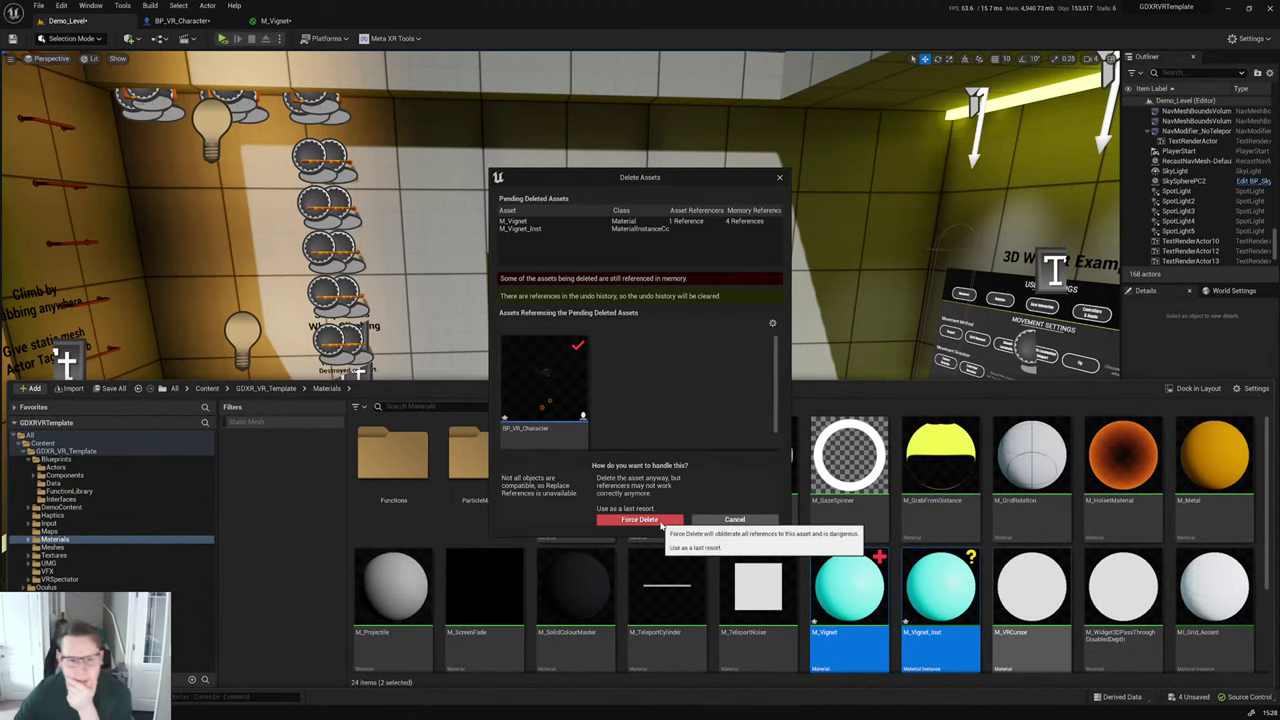
left_click(660, 520)
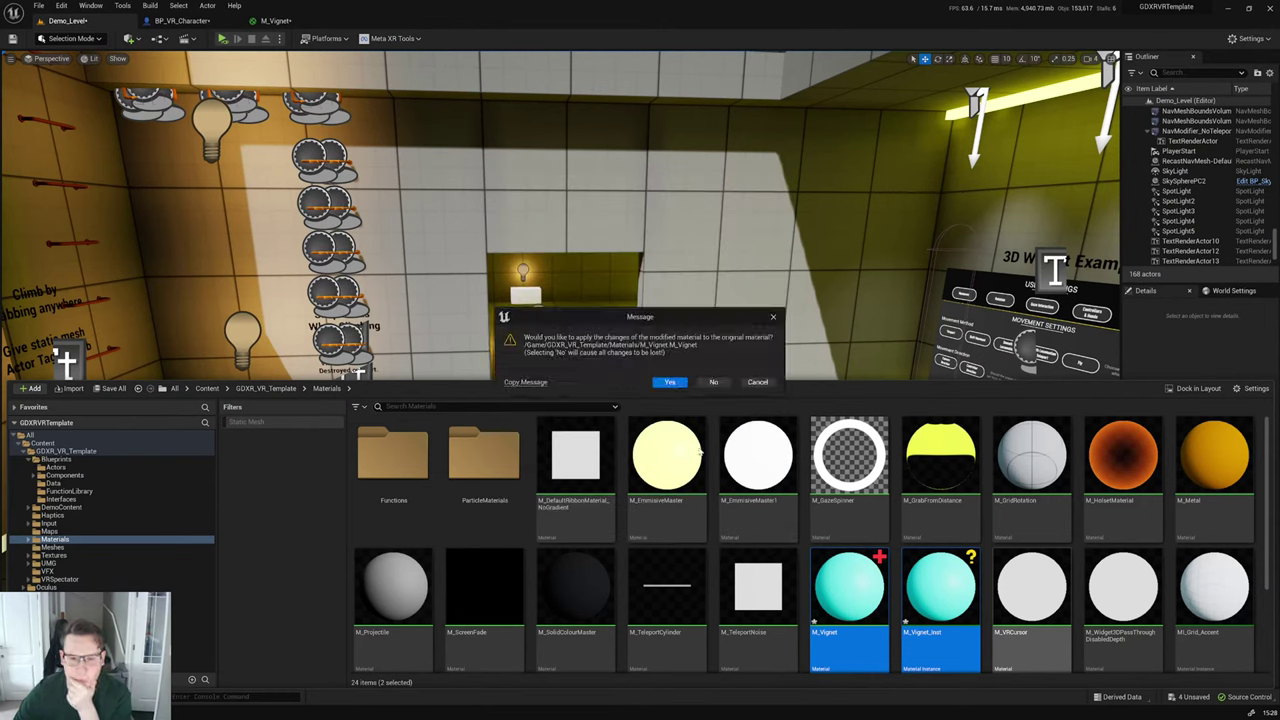
left_click(757, 381)
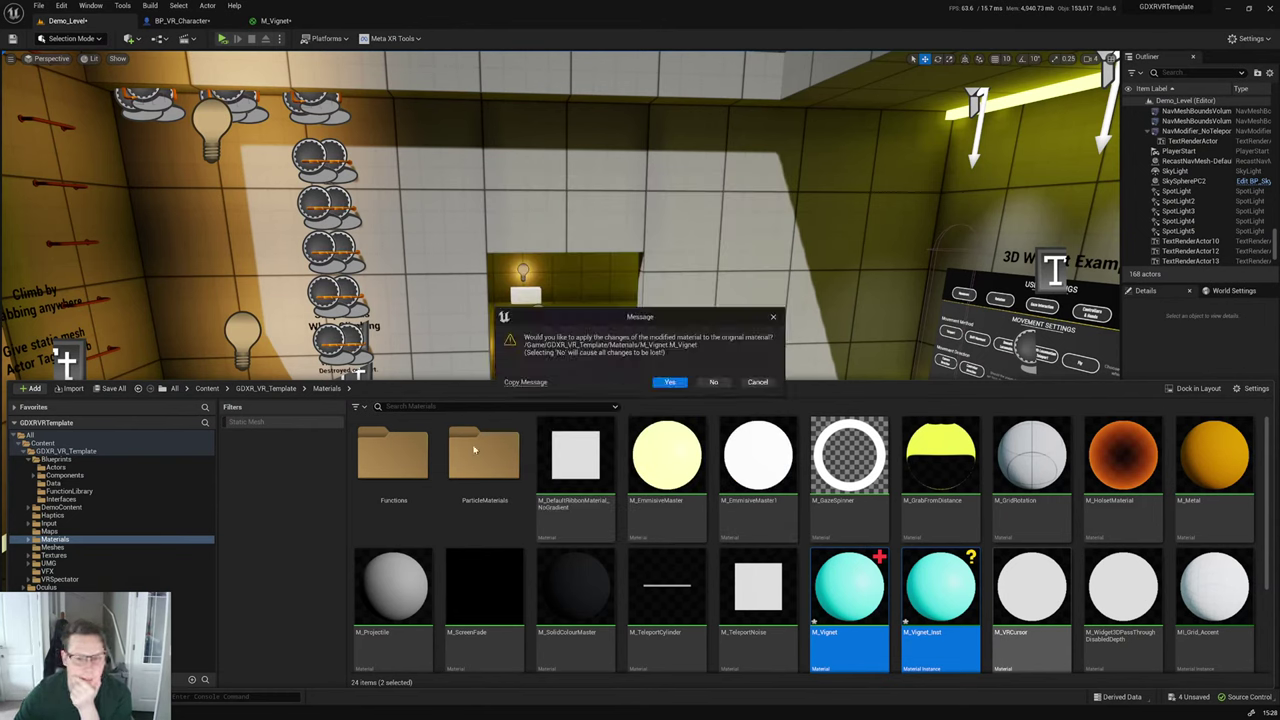
left_click(757, 381)
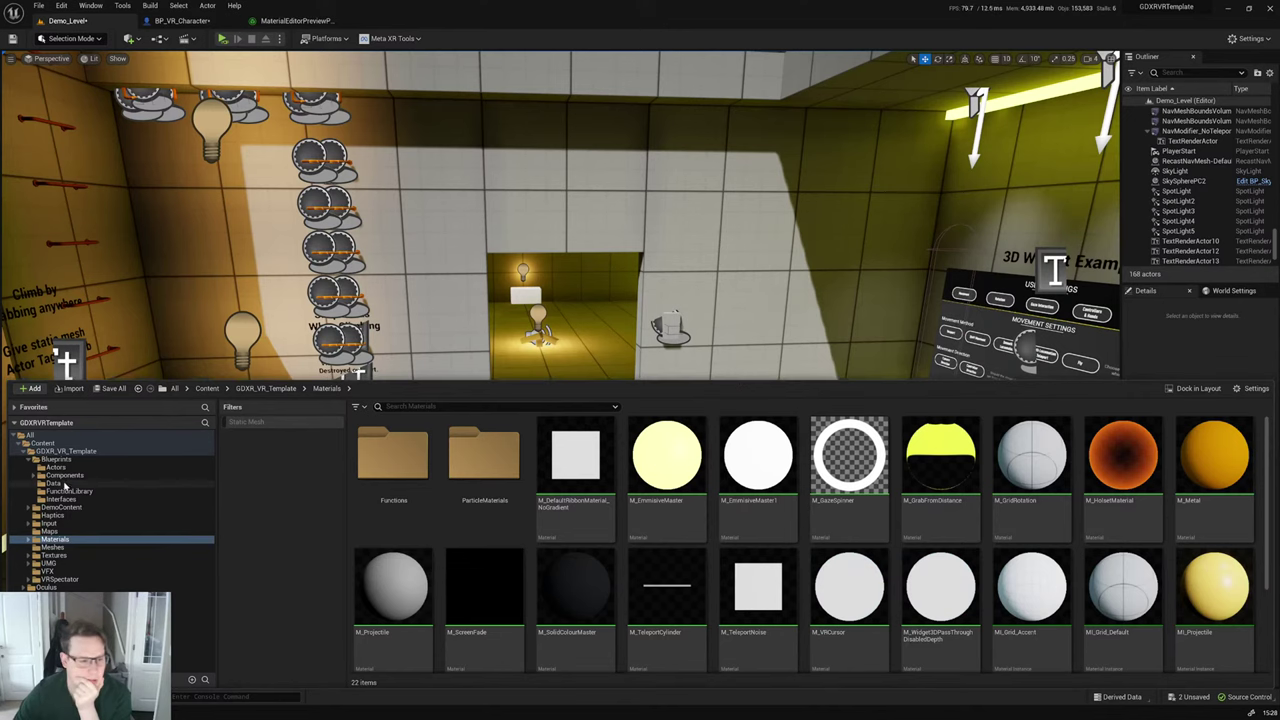
Step: Open BP_VR_Character from Blueprints and select its ScreenFadeMesh component
left_click(56, 459)
left_click(936, 517)
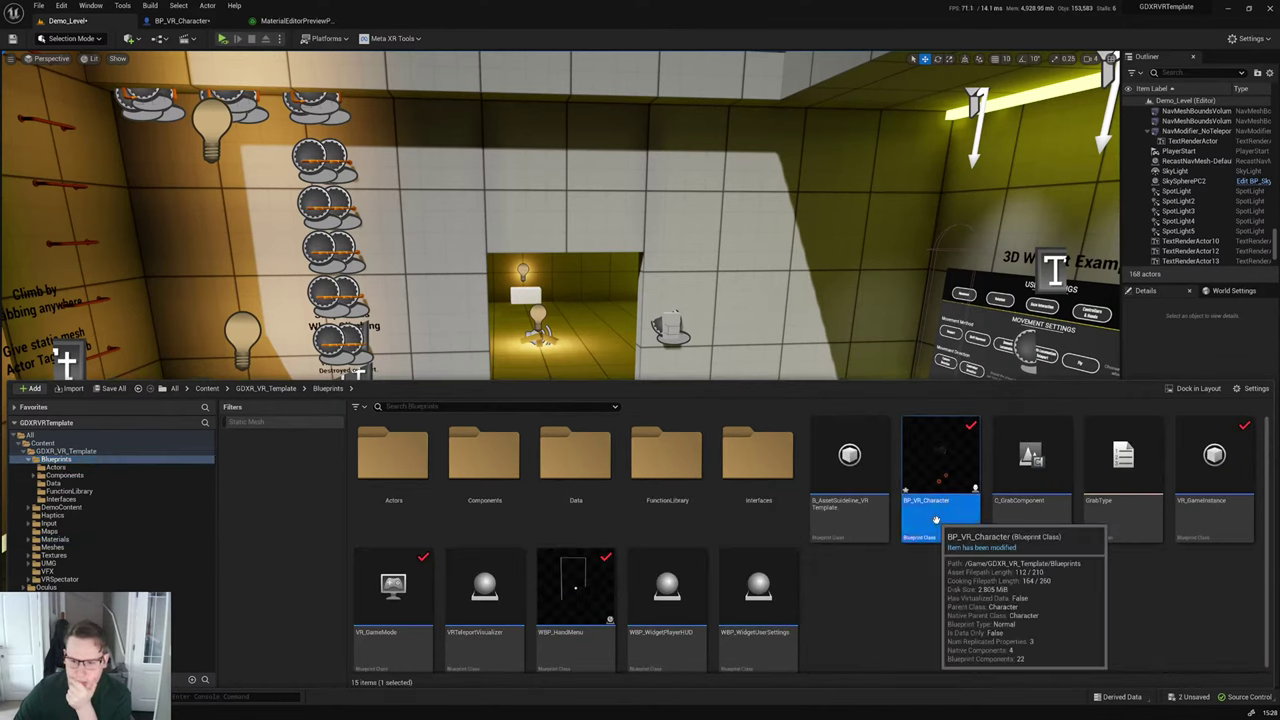
double_click(936, 517)
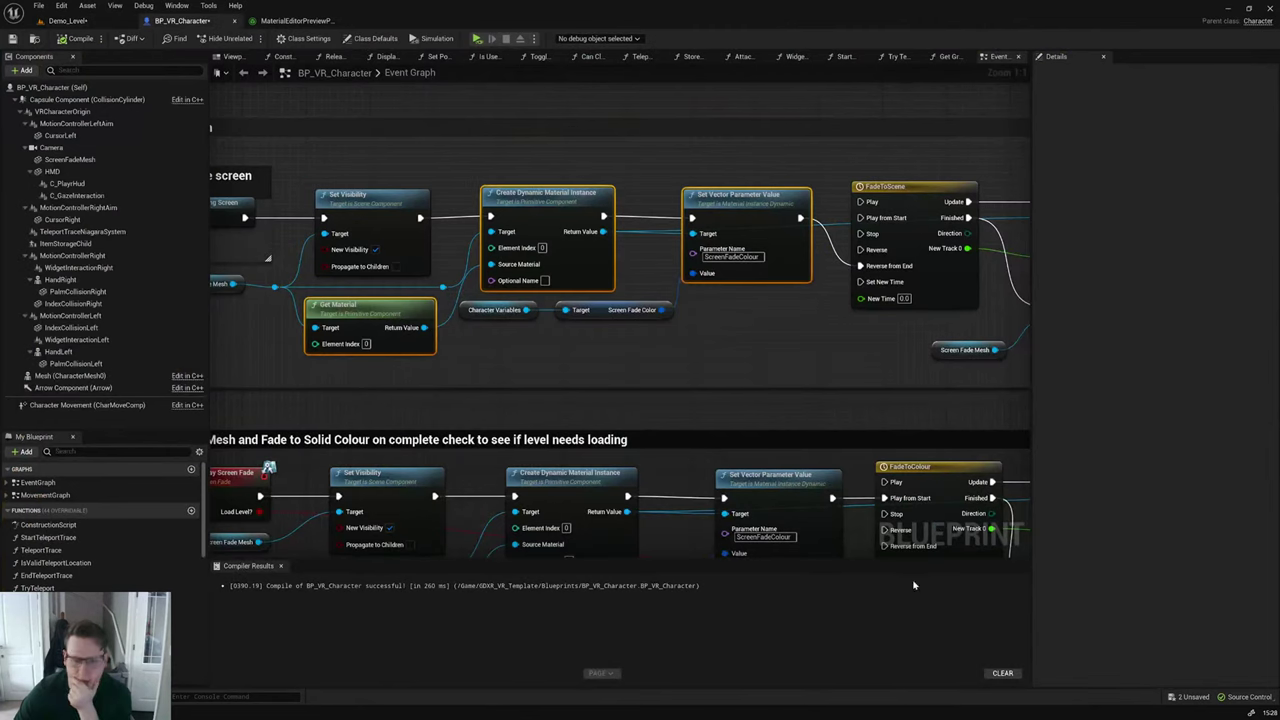
left_click(80, 162)
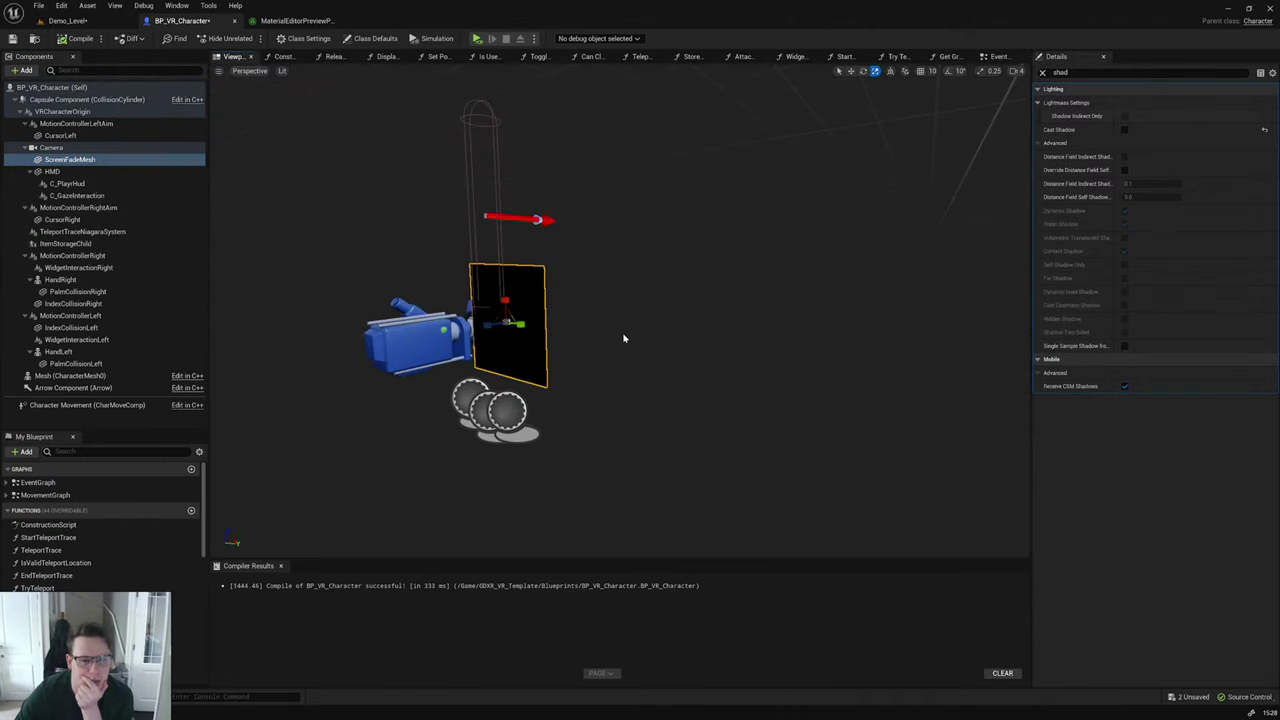
left_click_drag(585, 287, 530, 285)
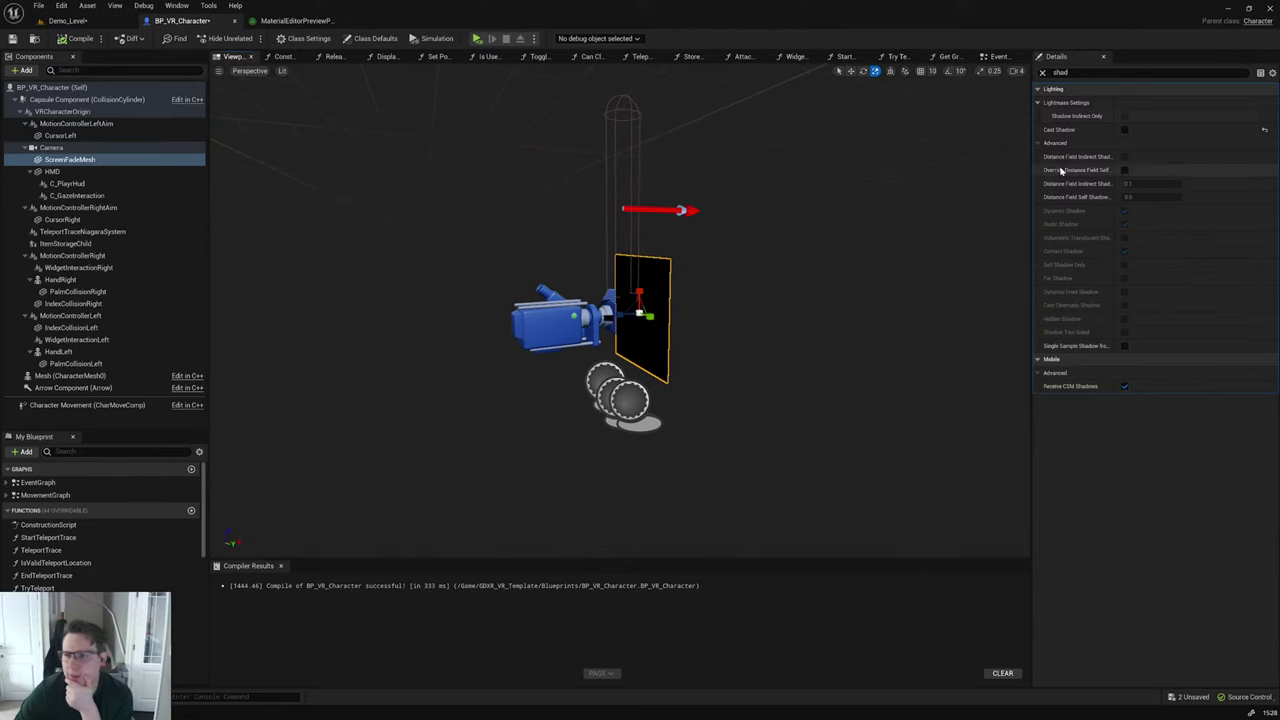
Step: Turn off ScreenFadeMesh's Rendering > Visible property in Details
left_click(1044, 73)
scroll(1161, 439, "down", 10)
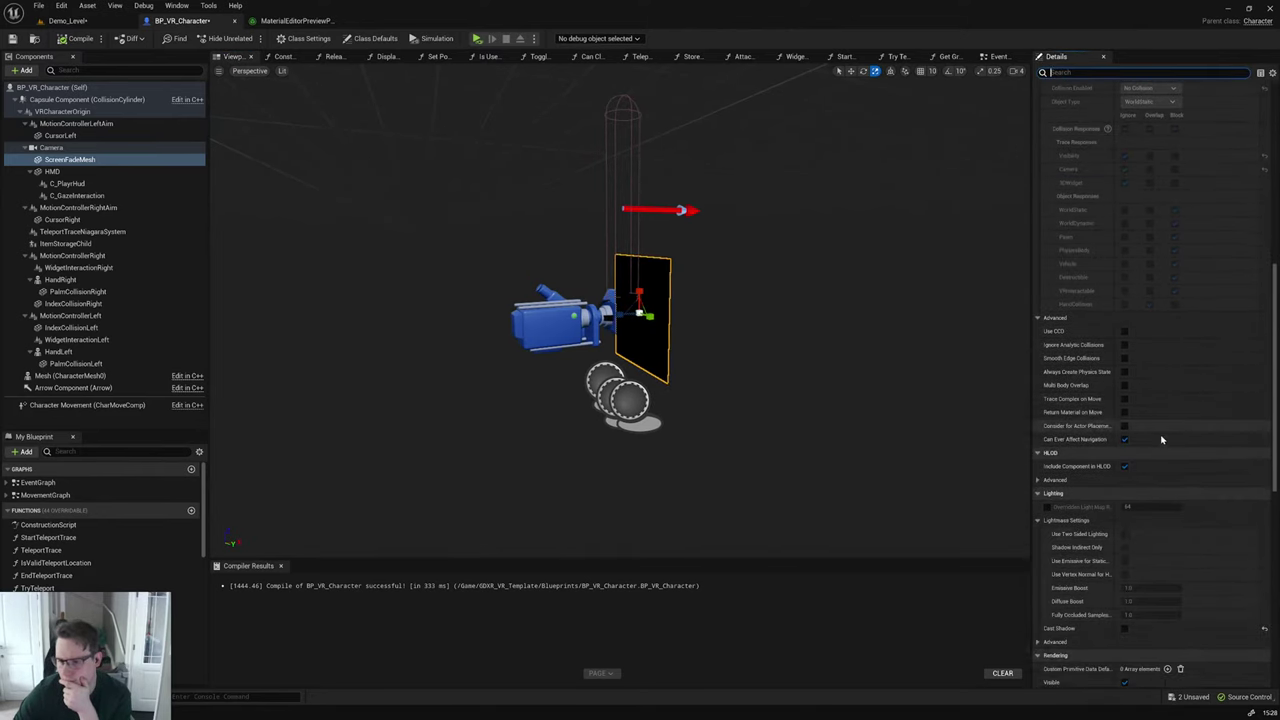
scroll(1161, 439, "down", 5)
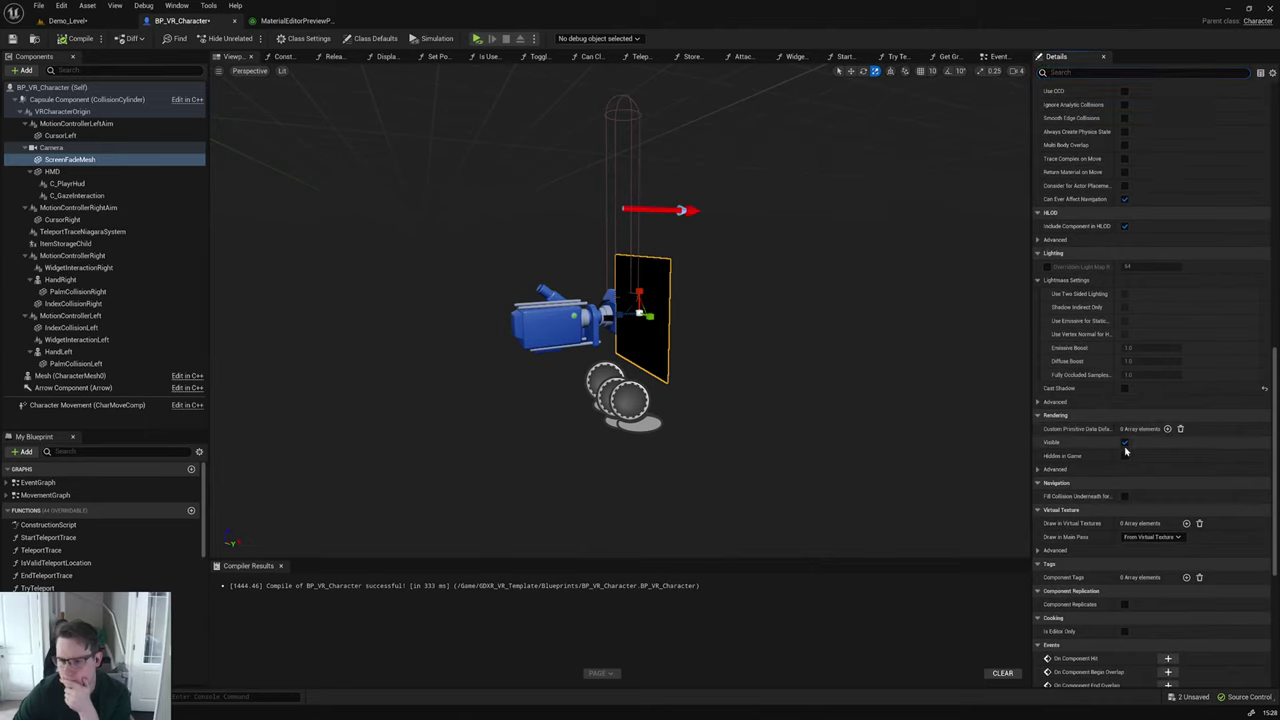
left_click(1125, 443)
Step: Compile BP_VR_Character and save all modified assets
left_click(76, 38)
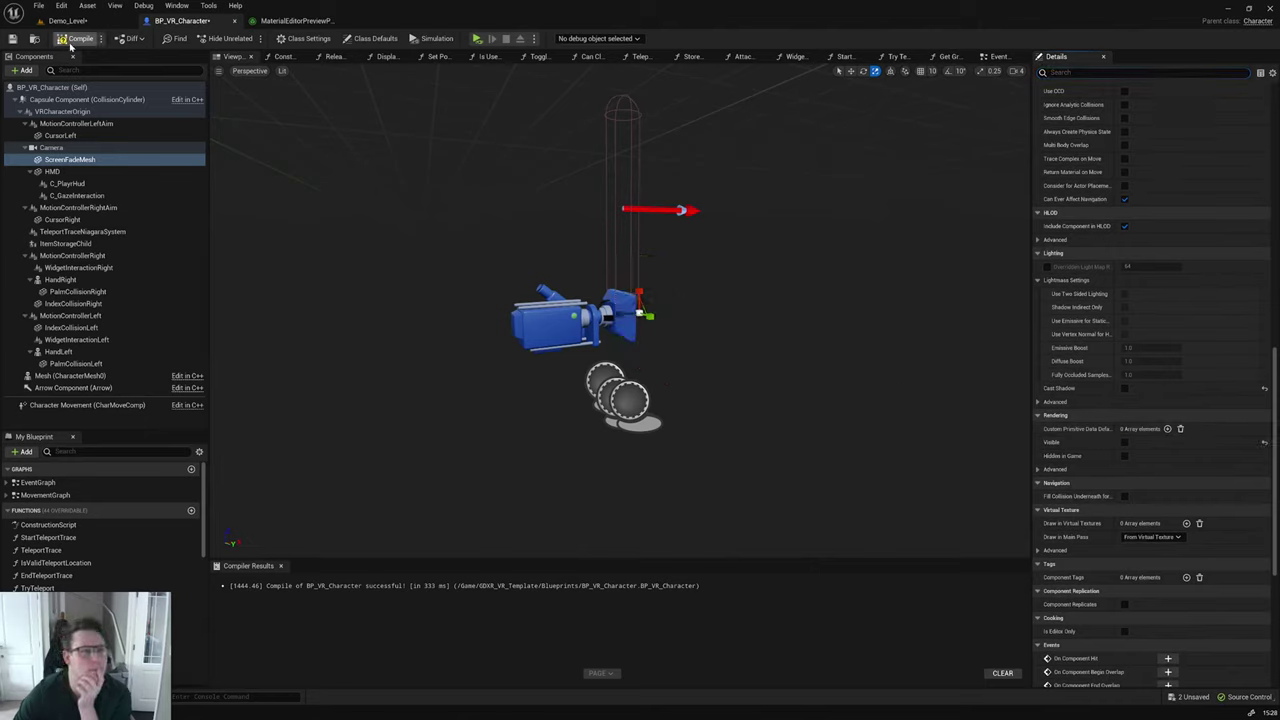
left_click(38, 5)
left_click(68, 55)
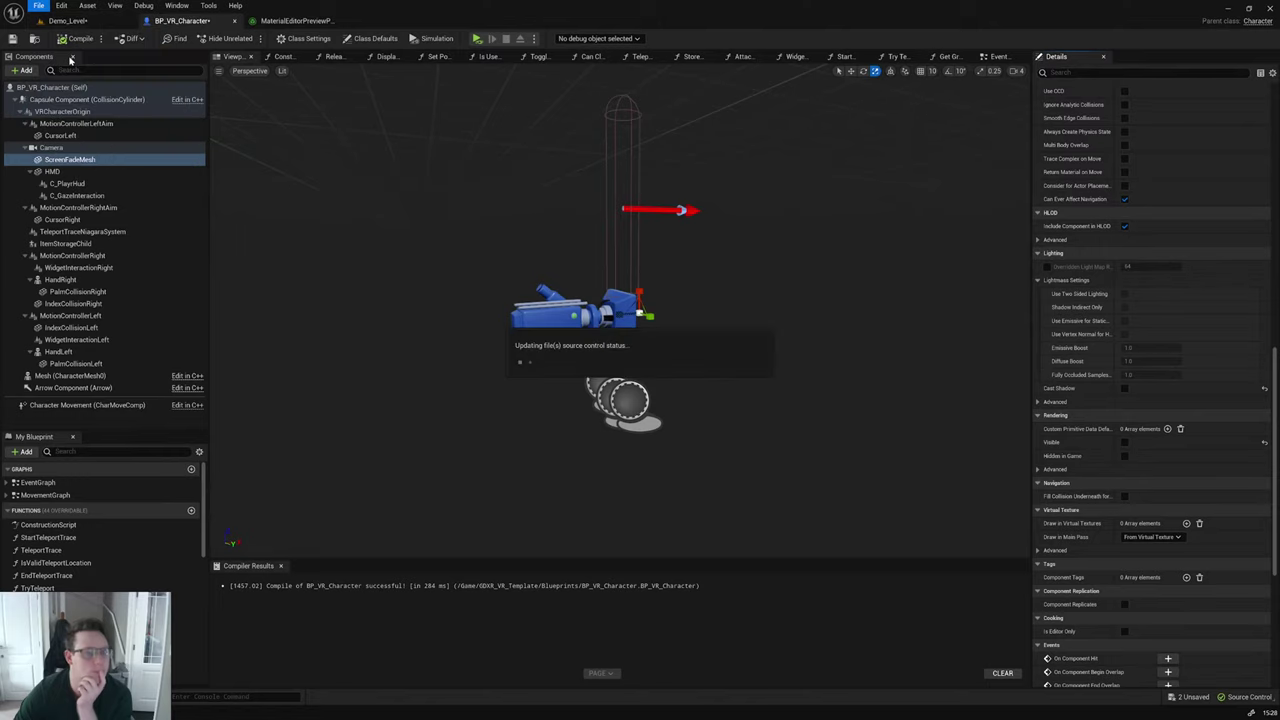
left_click(478, 38)
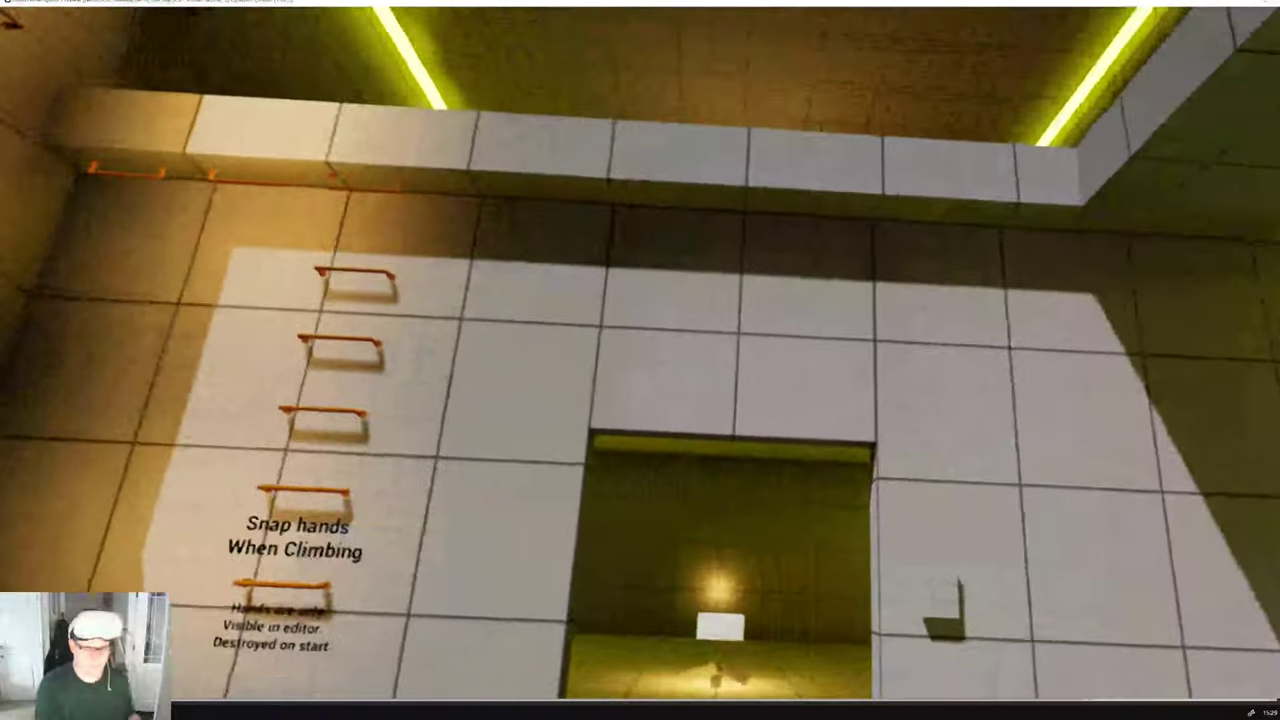
key("Escape")
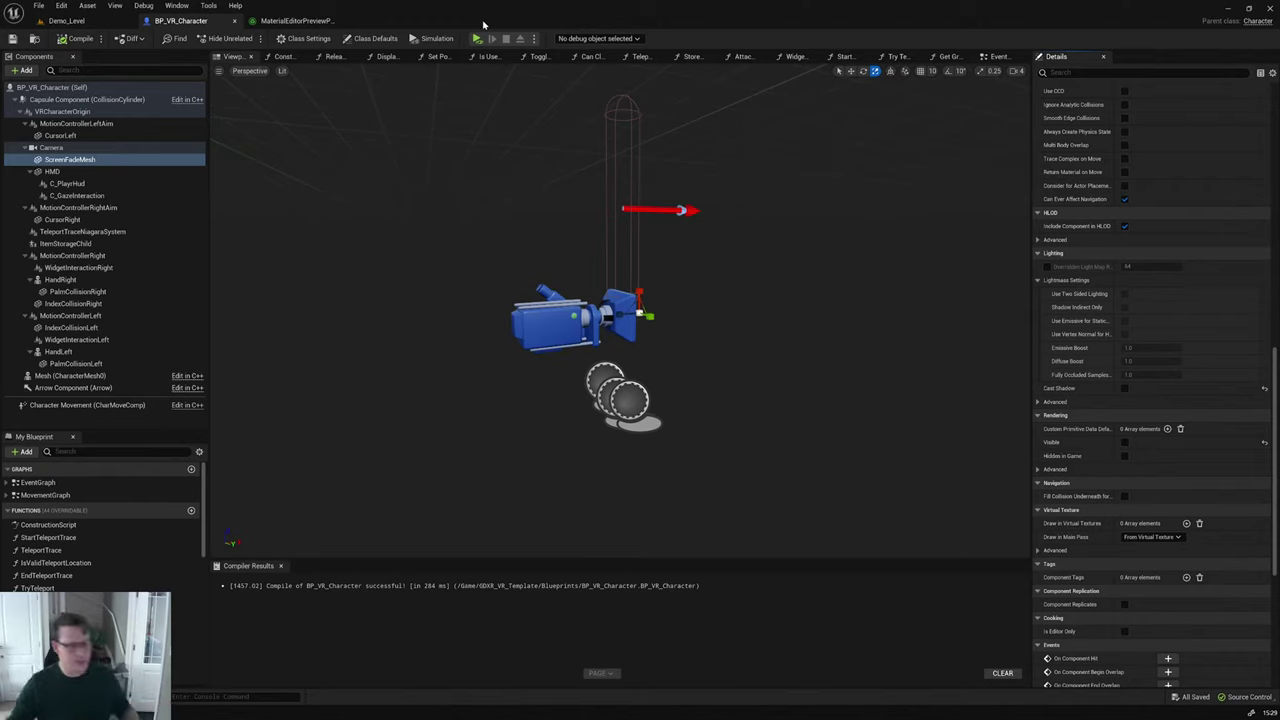
Step: Save all, return to the Demo_Level viewport, then switch to the Notion road map
left_click(40, 6)
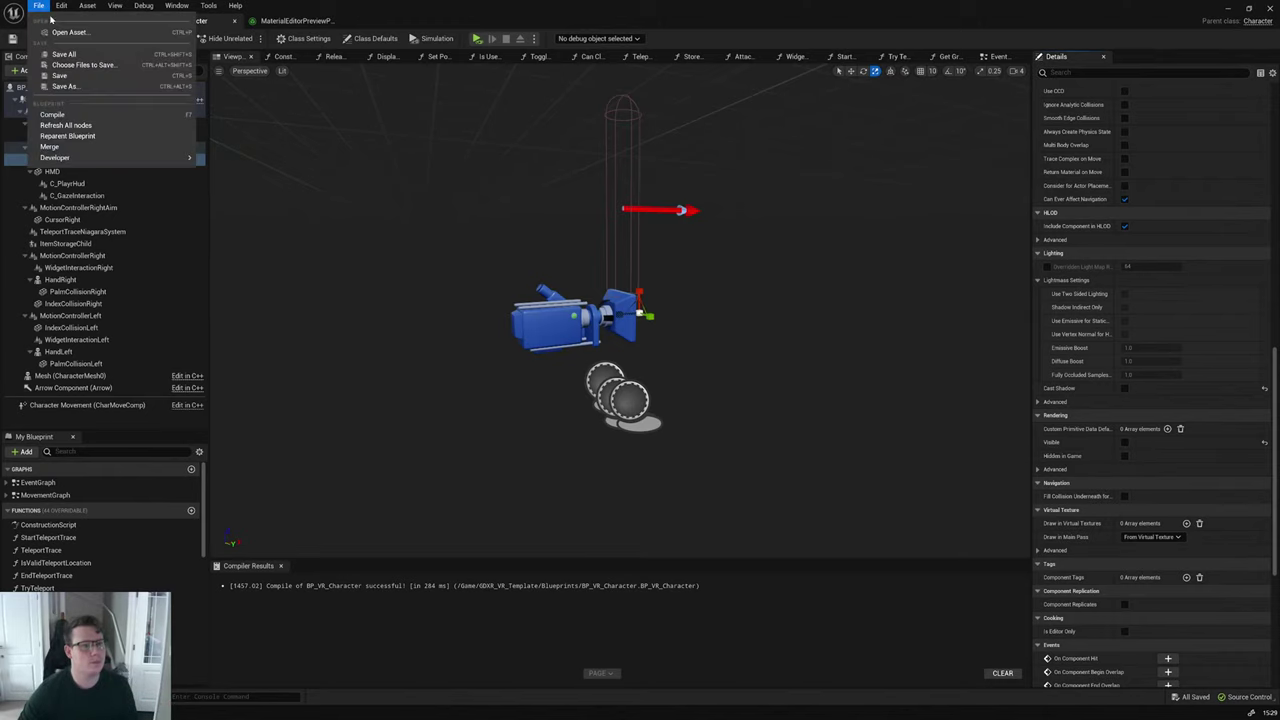
left_click(55, 54)
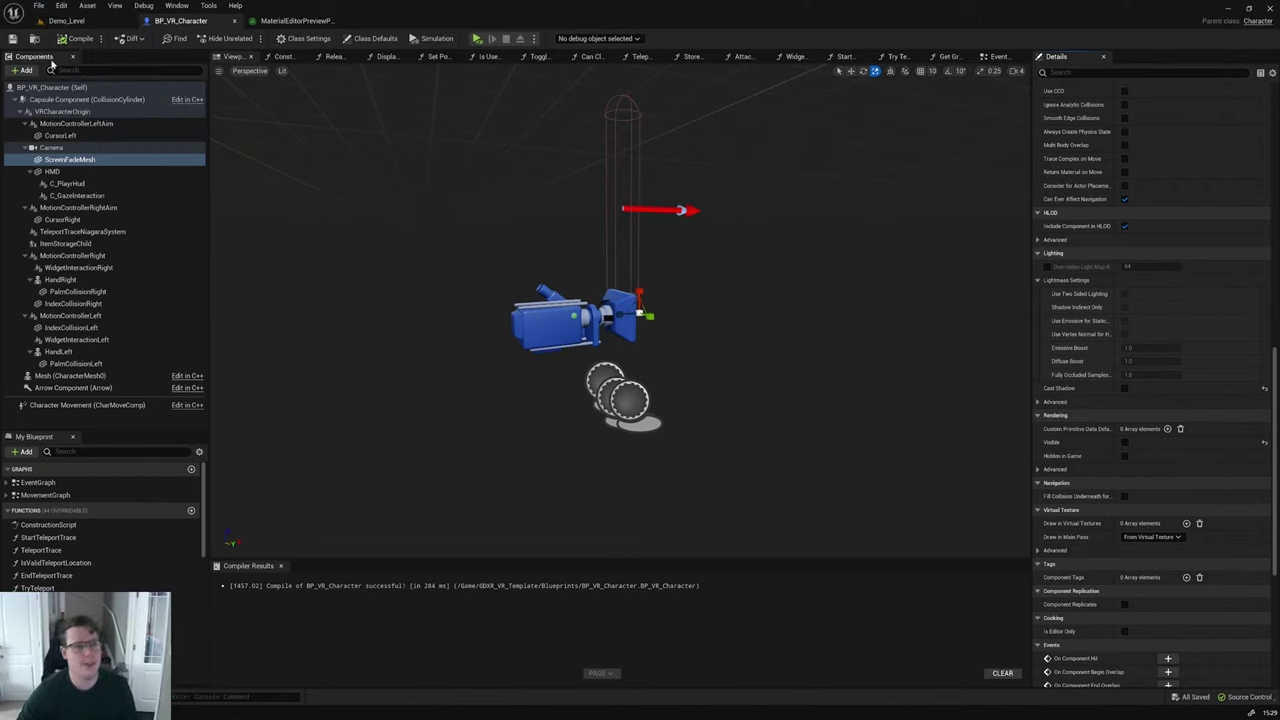
left_click(66, 20)
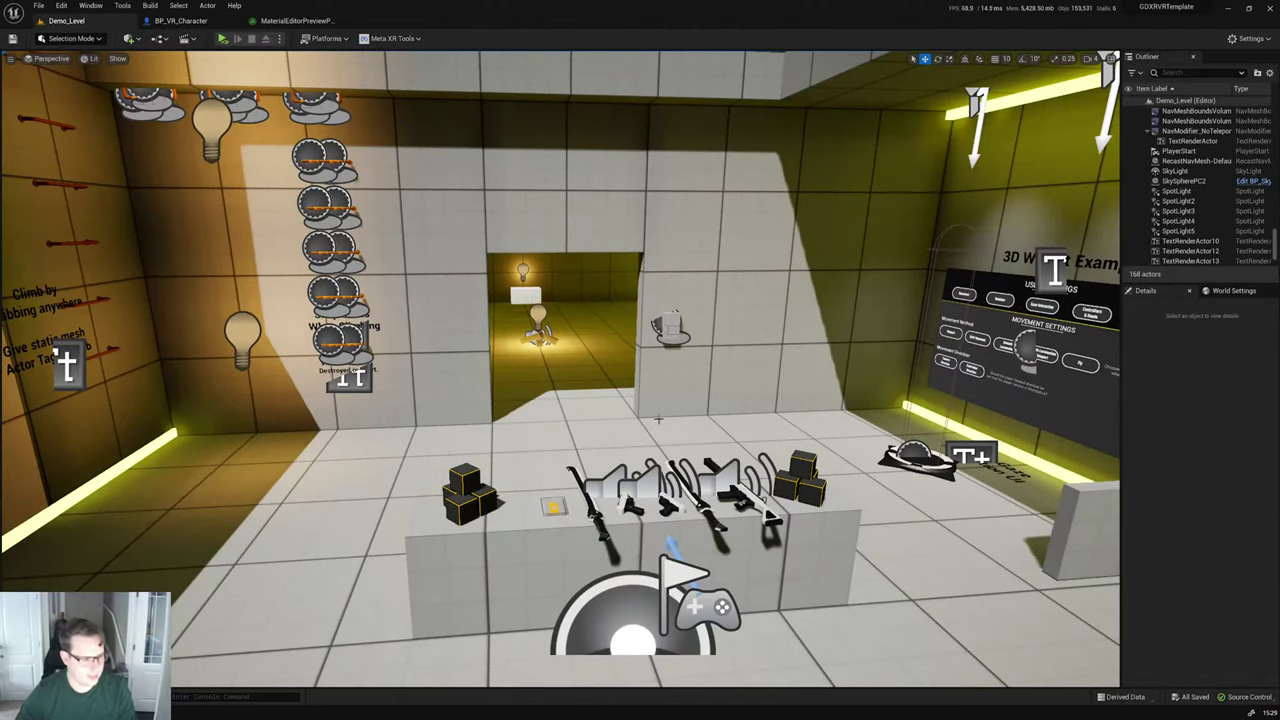
right_click_drag(642, 389, 560, 395)
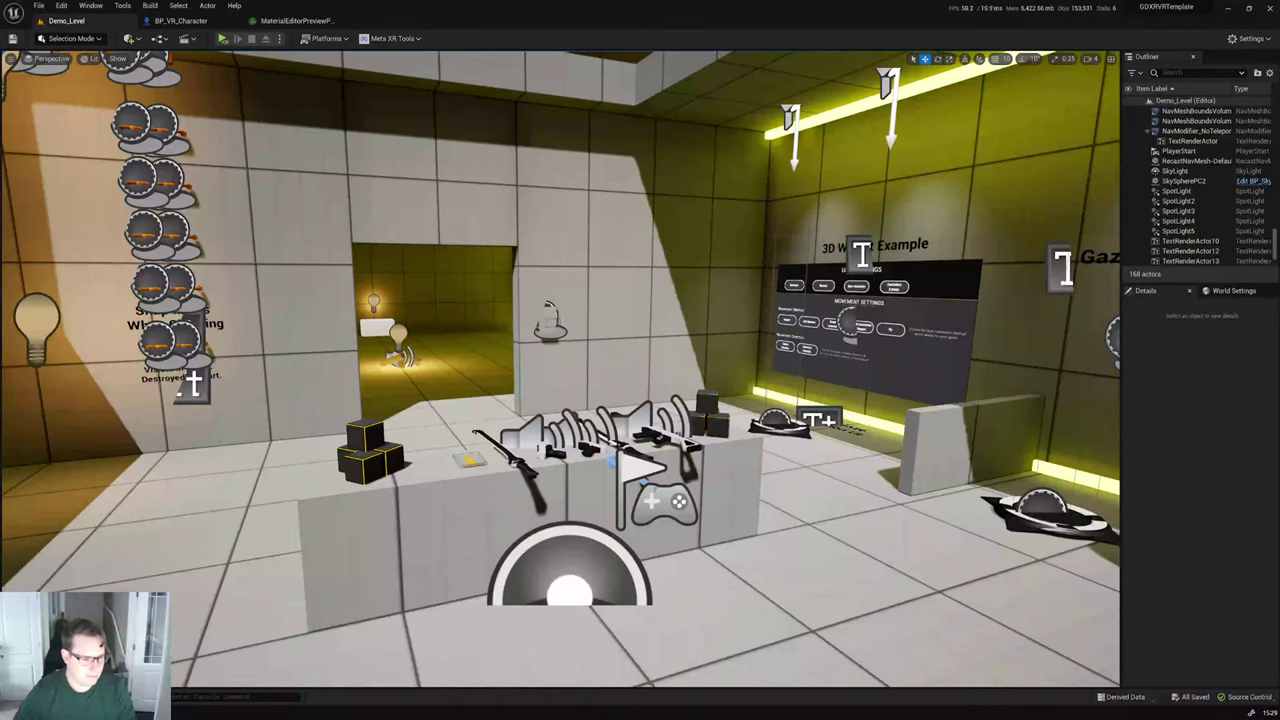
key("alt+Tab")
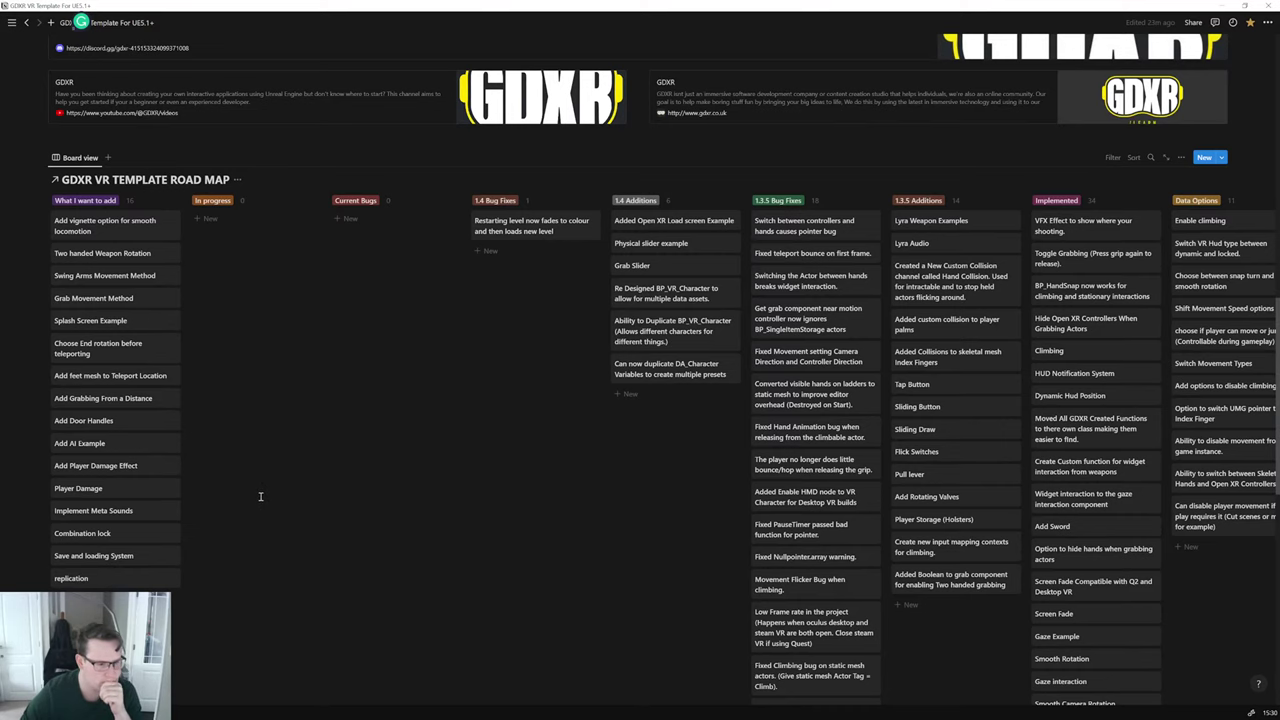
Step: Minimise the Notion road map to get back to the Unreal Demo_Level editor
scroll(256, 493, "up", 1)
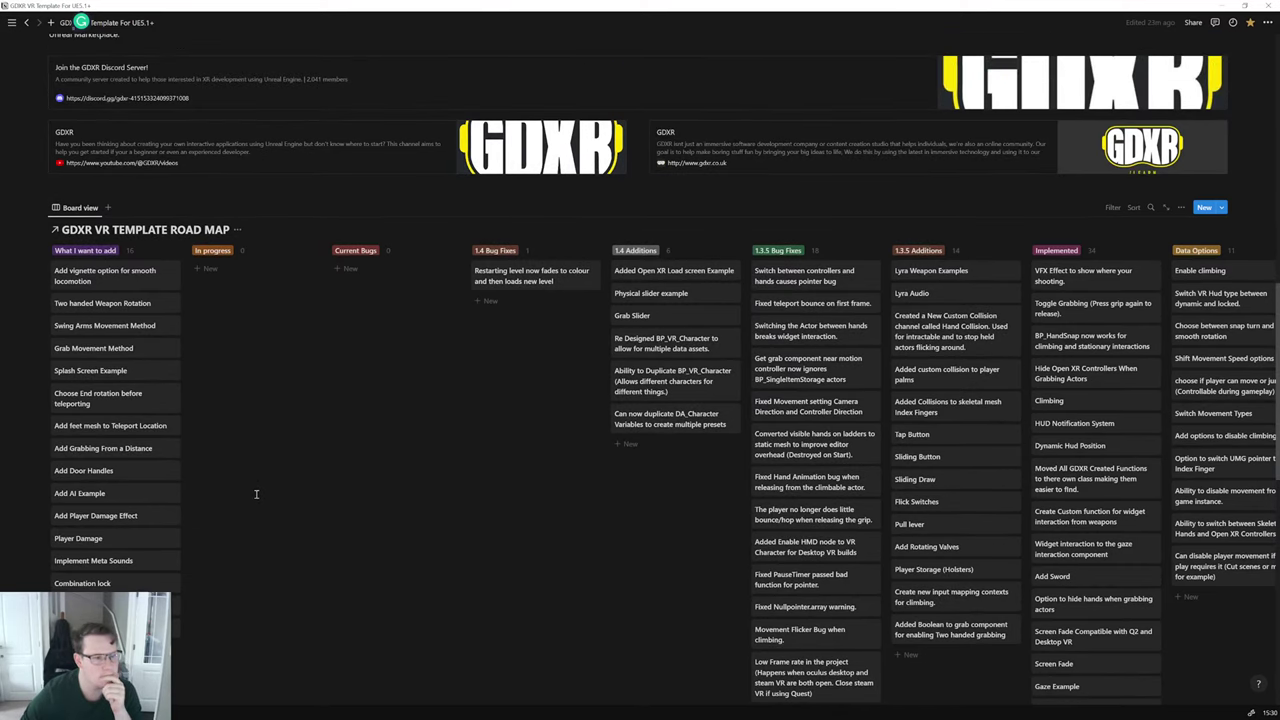
left_click(1220, 6)
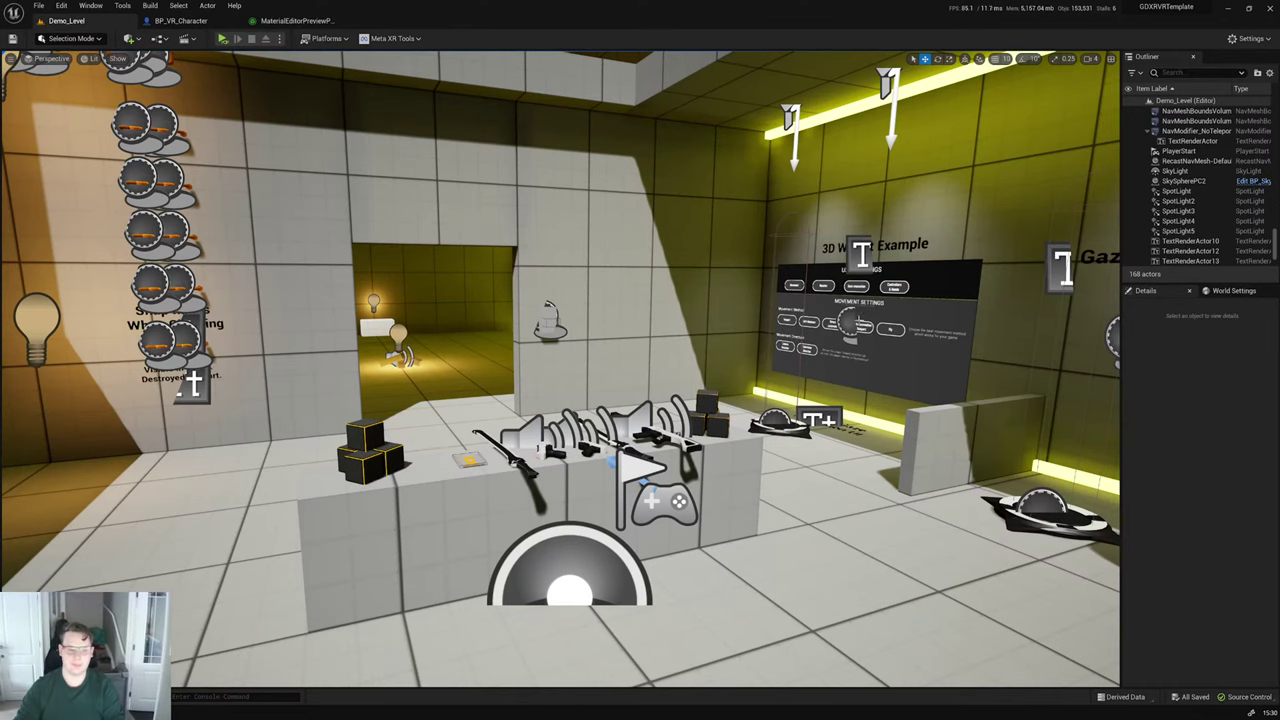
right_click_drag(472, 314, 410, 300)
key("ctrl+space")
left_click(916, 638)
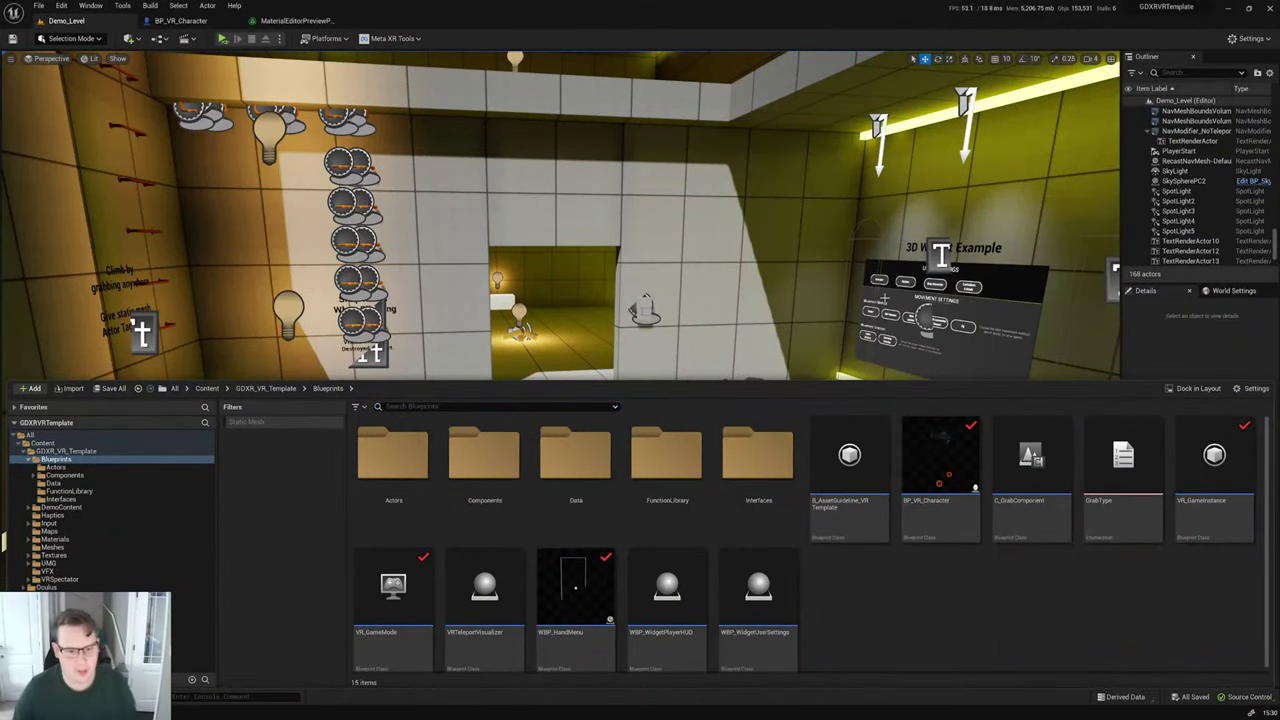
left_click(38, 5)
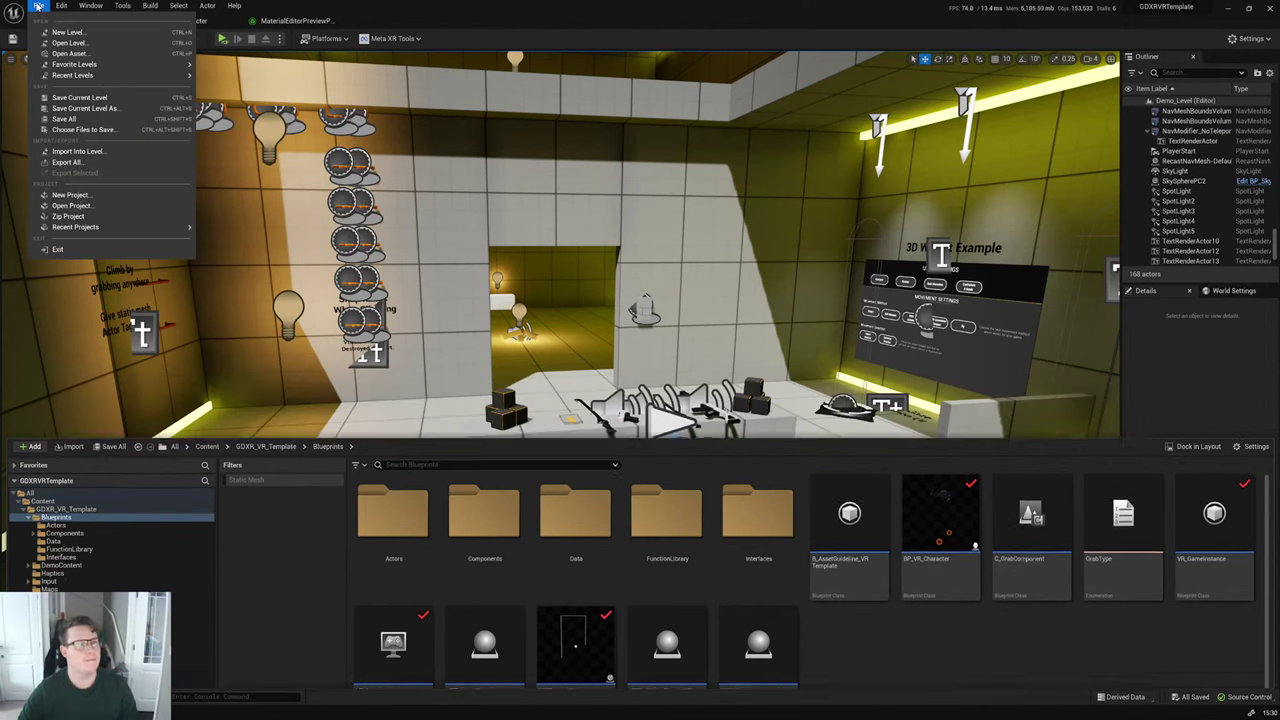
left_click(72, 115)
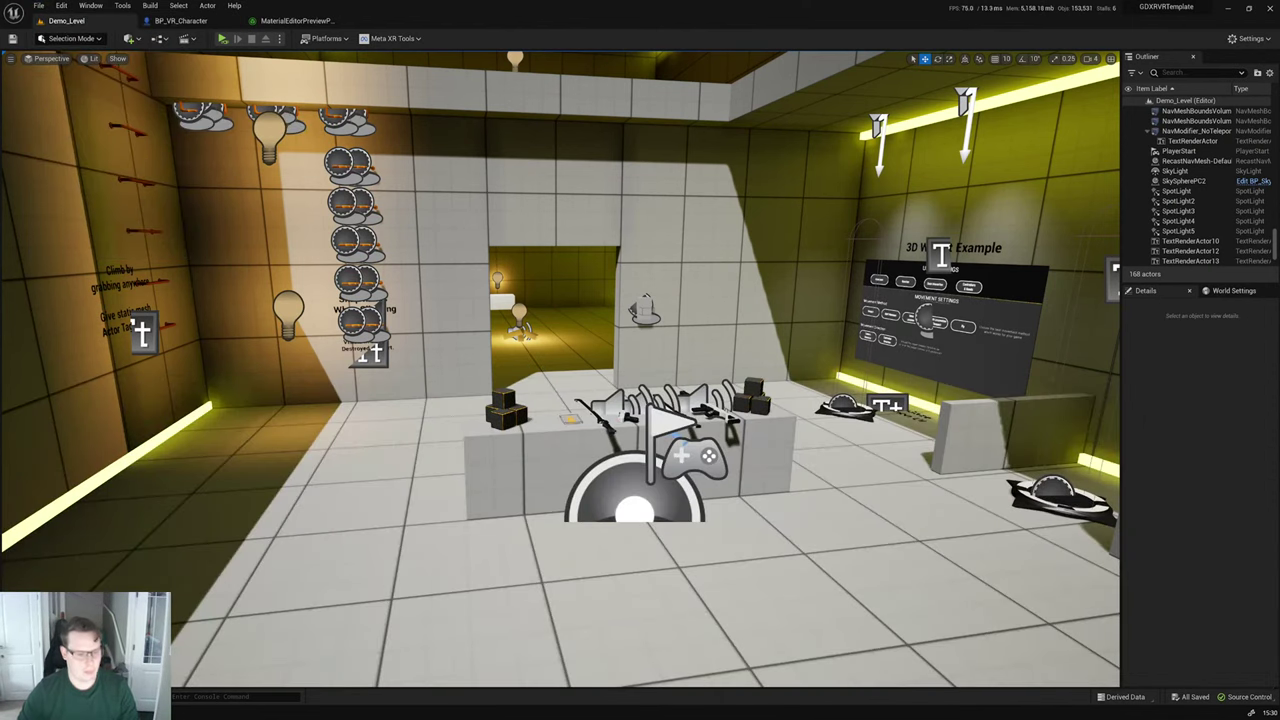
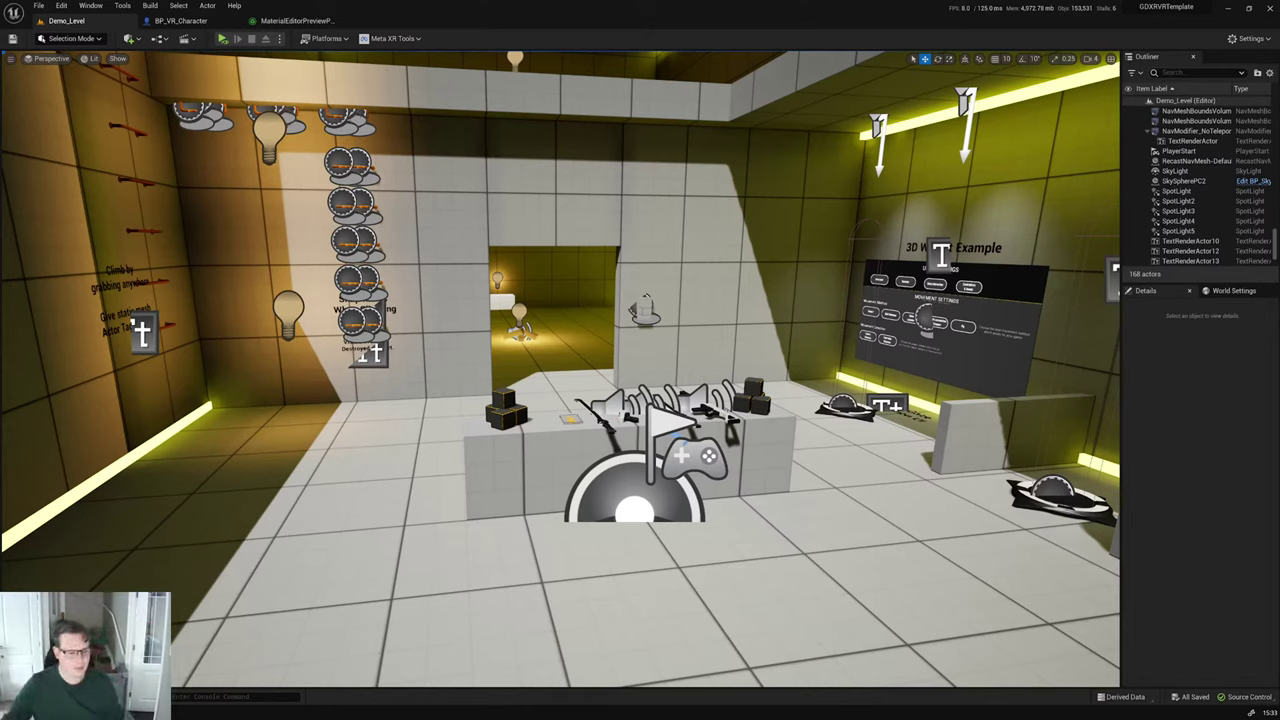
Step: Scroll through the GDXR VR Template Notion page and its road map
key("alt+Tab")
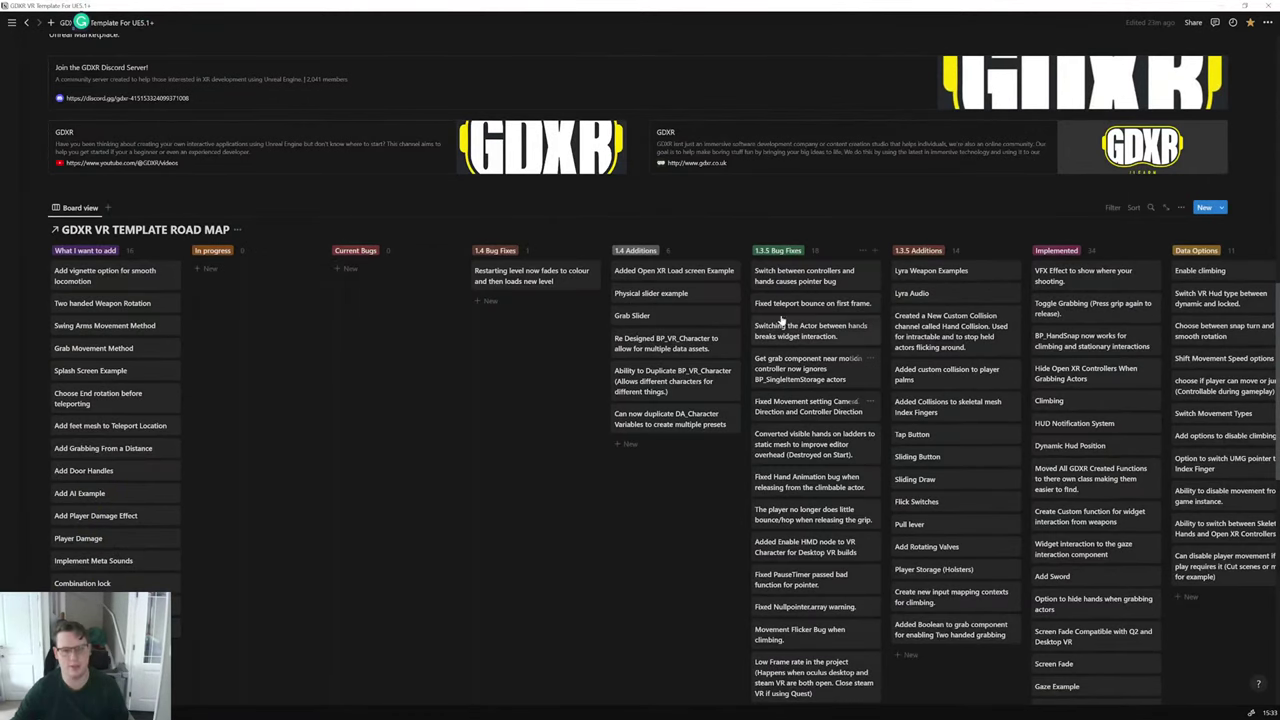
scroll(784, 436, "up", 4)
scroll(784, 436, "up", 5)
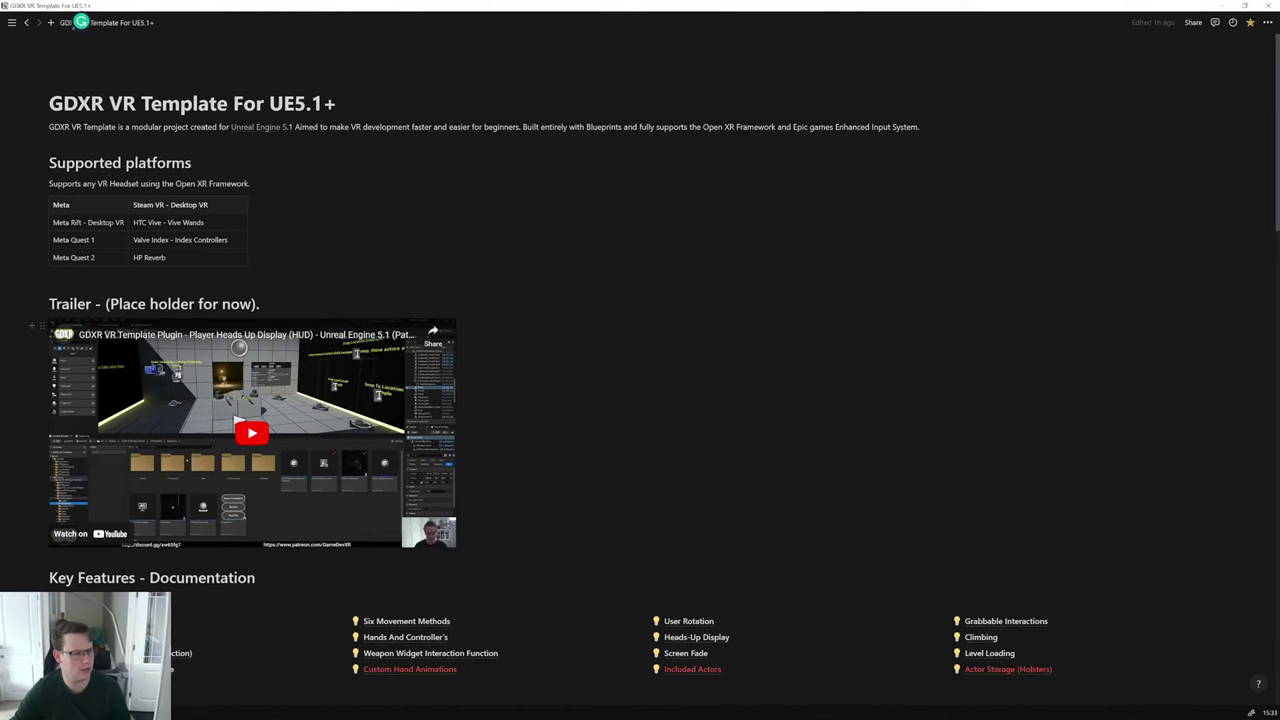
scroll(989, 363, "down", 10)
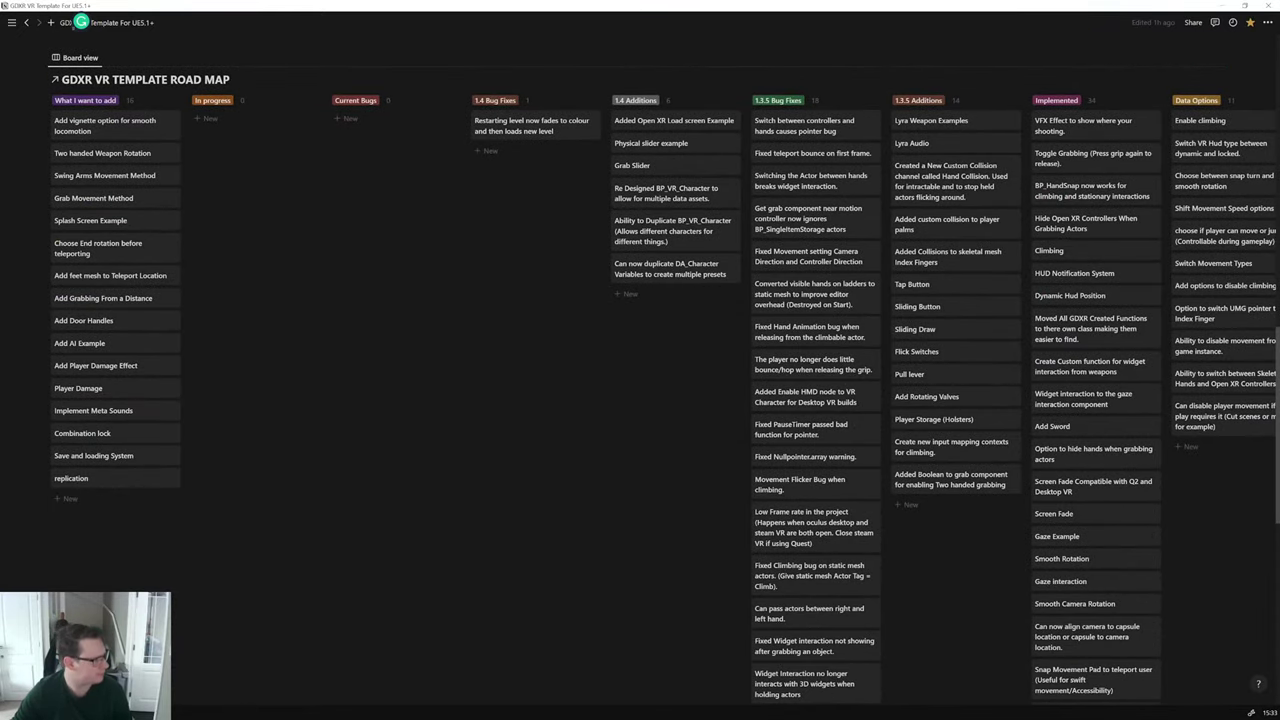
Step: View the template's Marketplace page in the Epic Games Launcher, minimize it, and return to Unreal
key("alt+Tab")
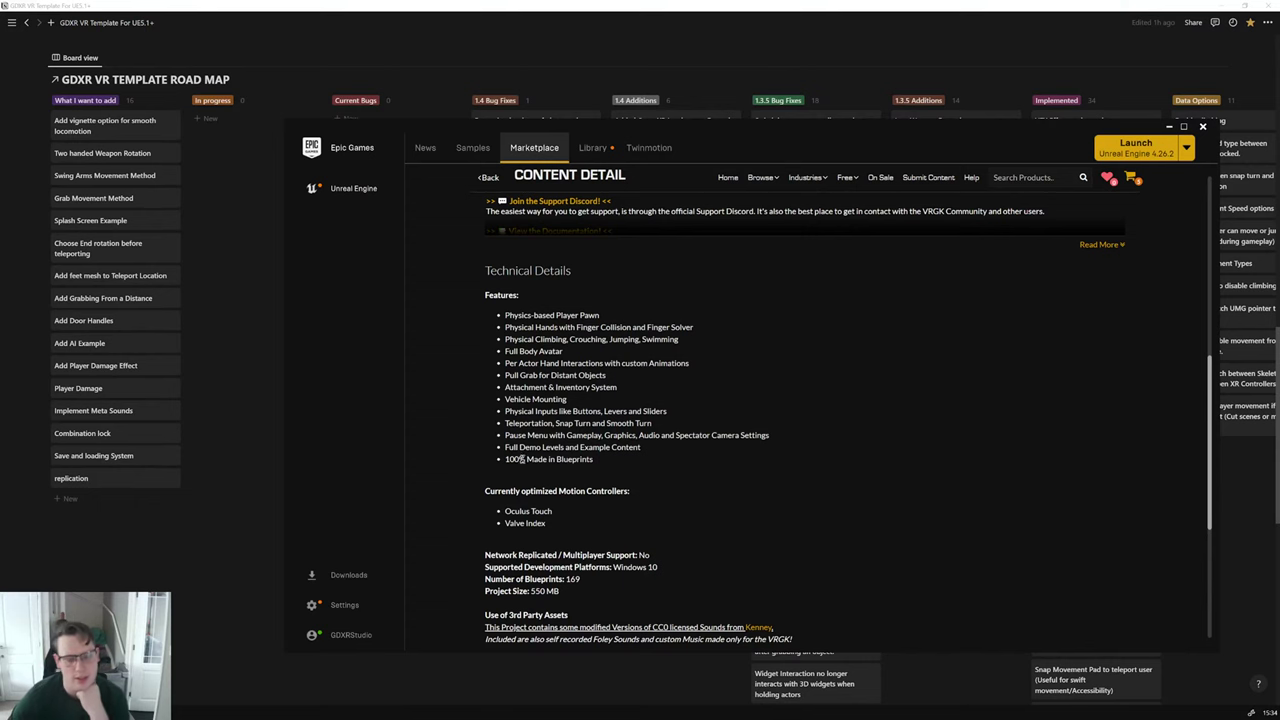
left_click(1168, 127)
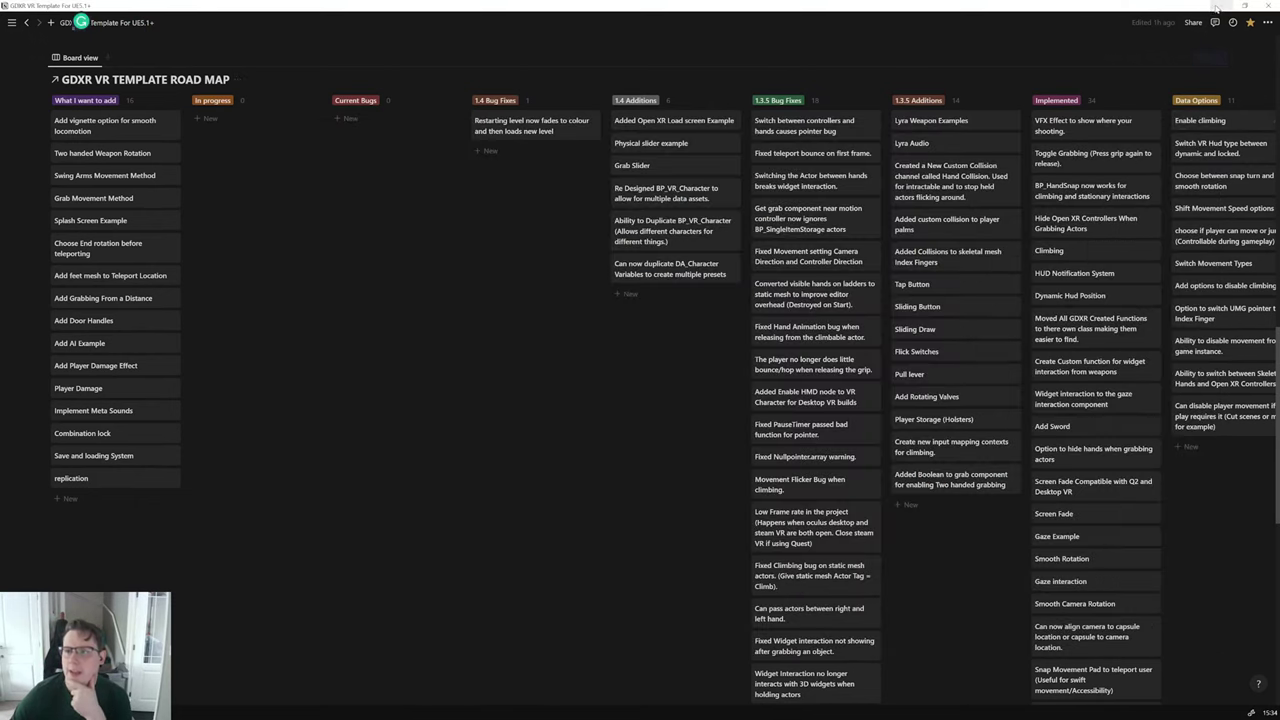
key("alt+Tab")
Step: Open the Data folder and inspect the DA_CharacterVariables data asset, then close it
key("ctrl+space")
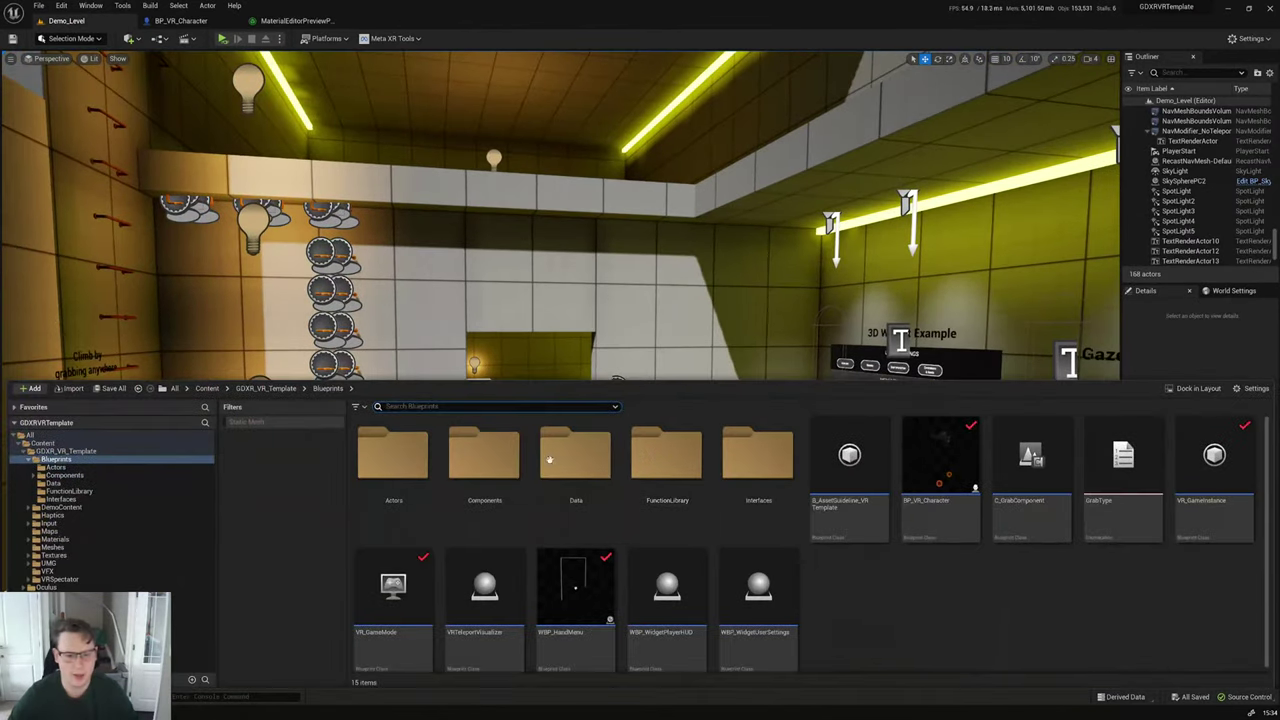
left_click(555, 460)
double_click(555, 460)
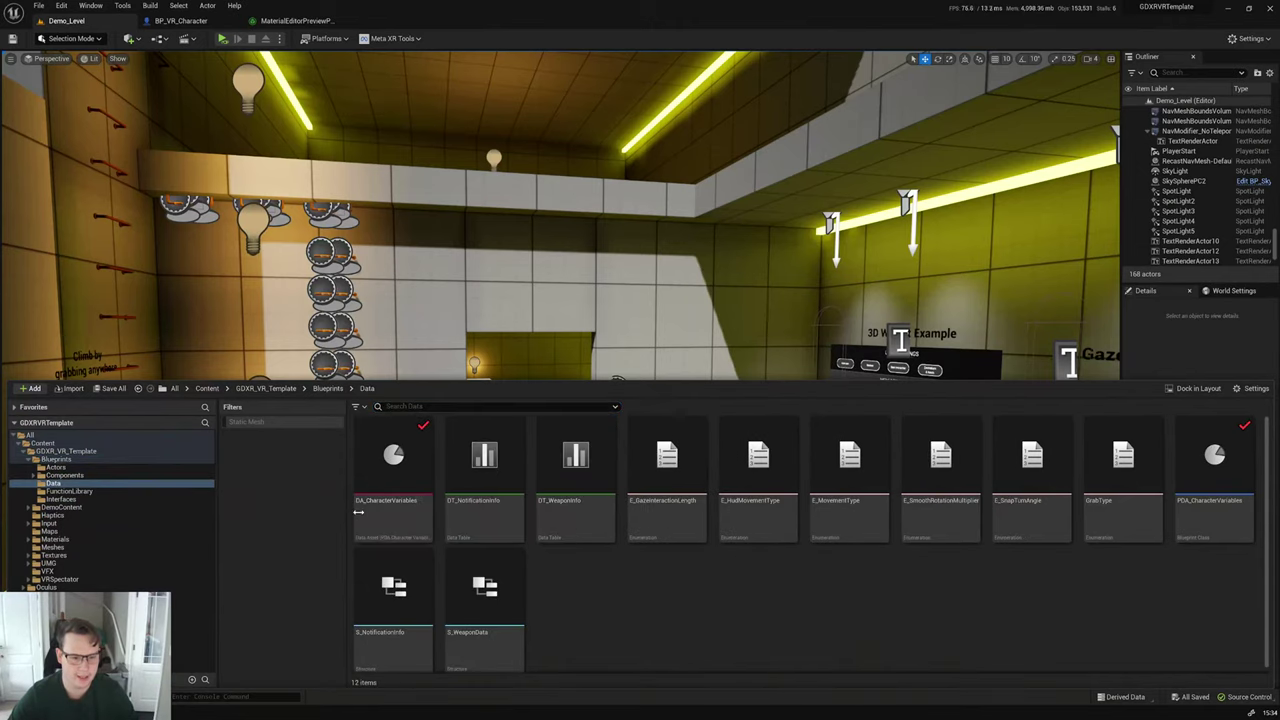
double_click(392, 465)
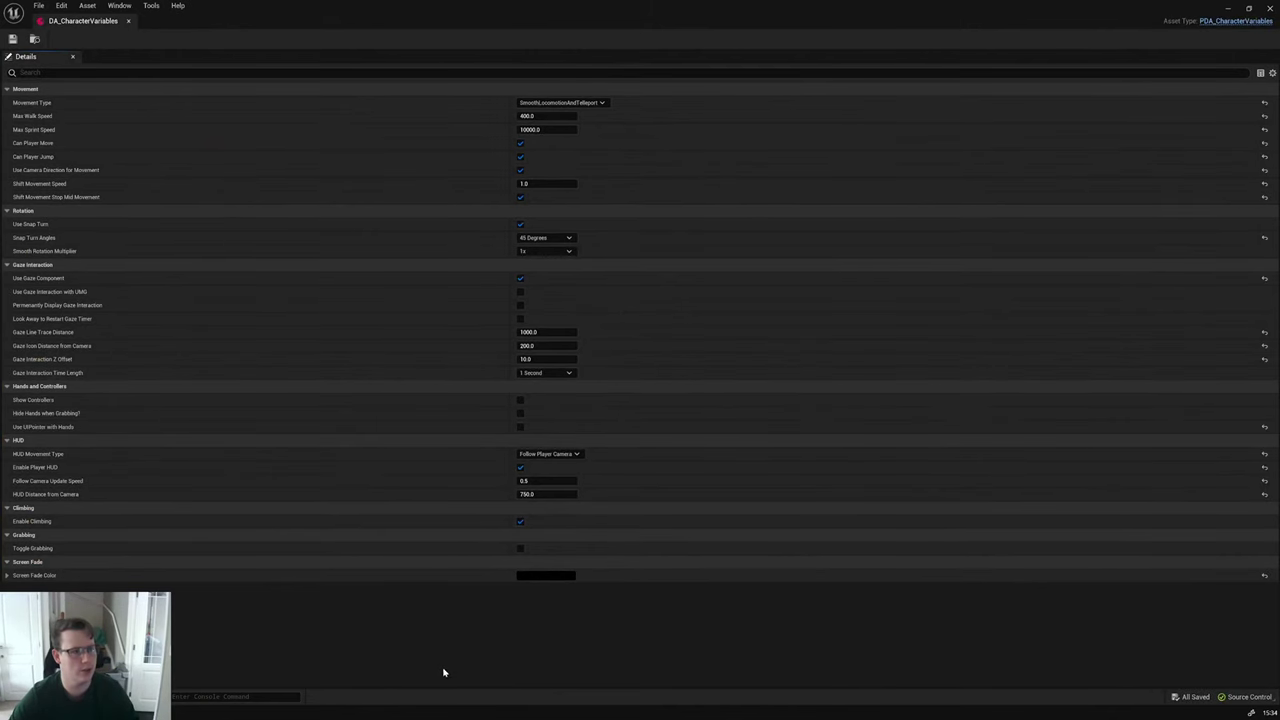
left_click(128, 20)
key("ctrl+space")
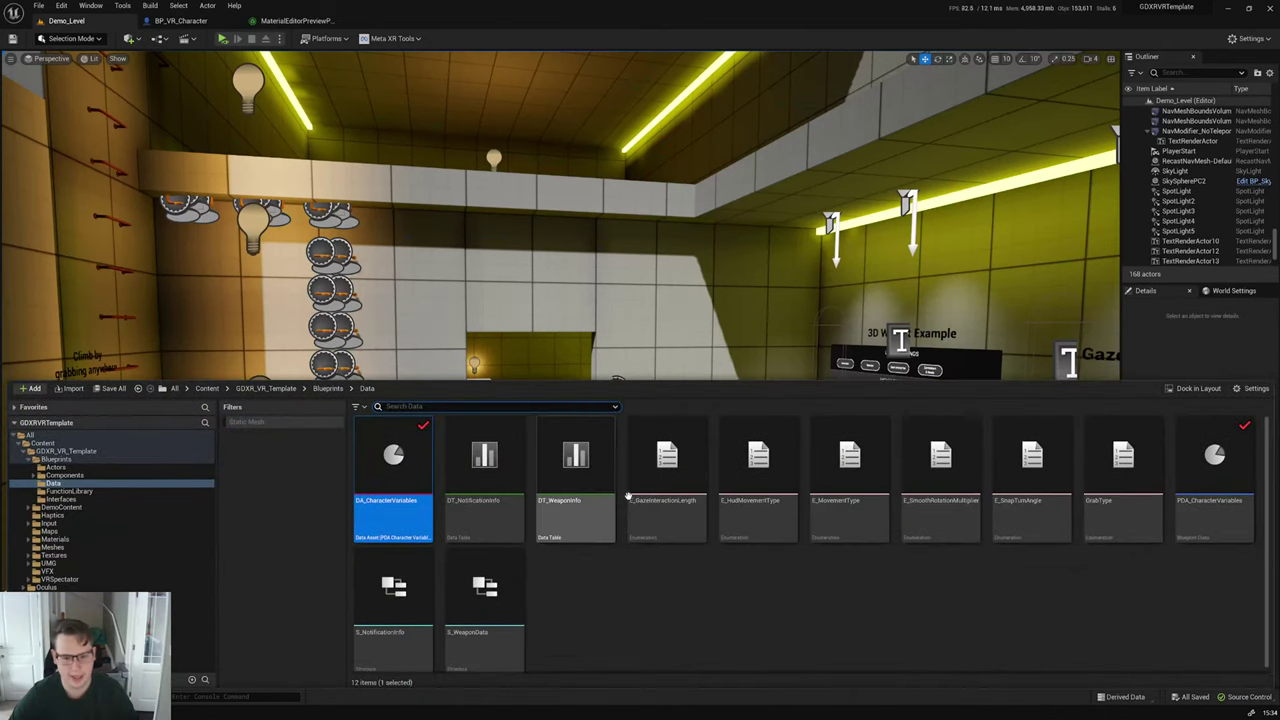
right_click(392, 520)
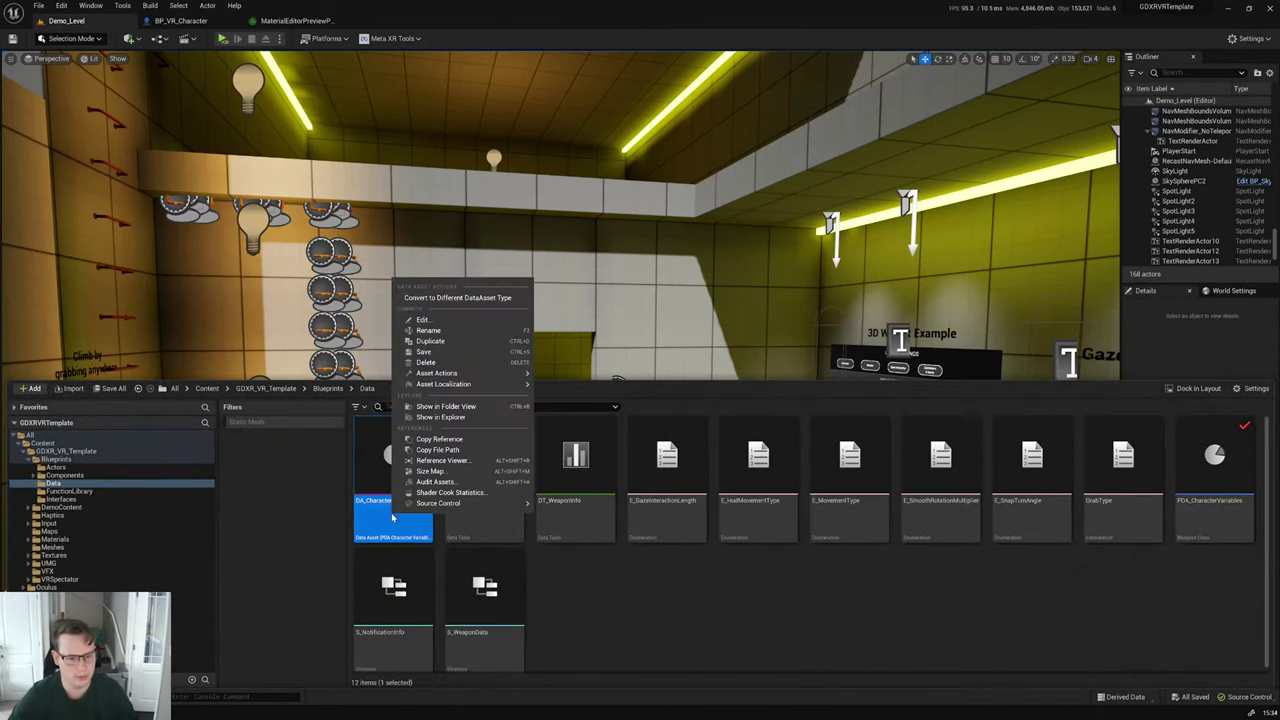
left_click(731, 687)
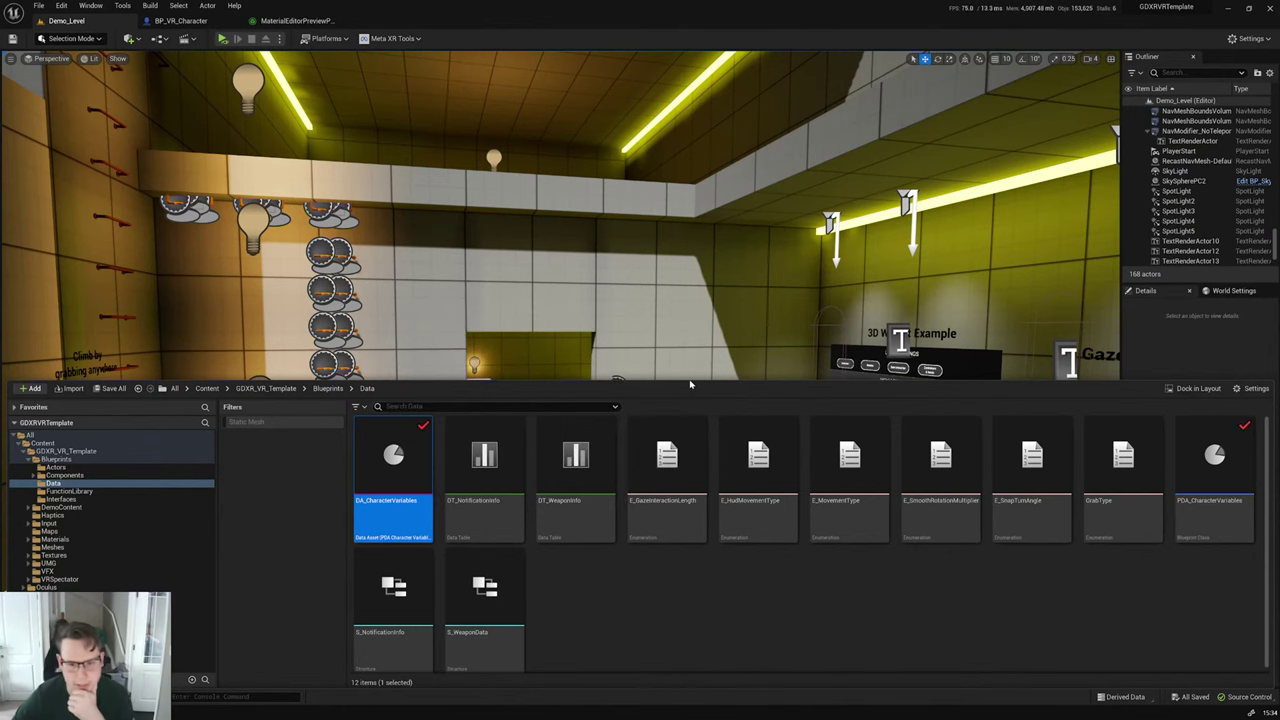
Step: Browse the Blueprints and GDXR_VR_Template folders, enlarge the level view, and check the File menu
left_click_drag(692, 381, 686, 505)
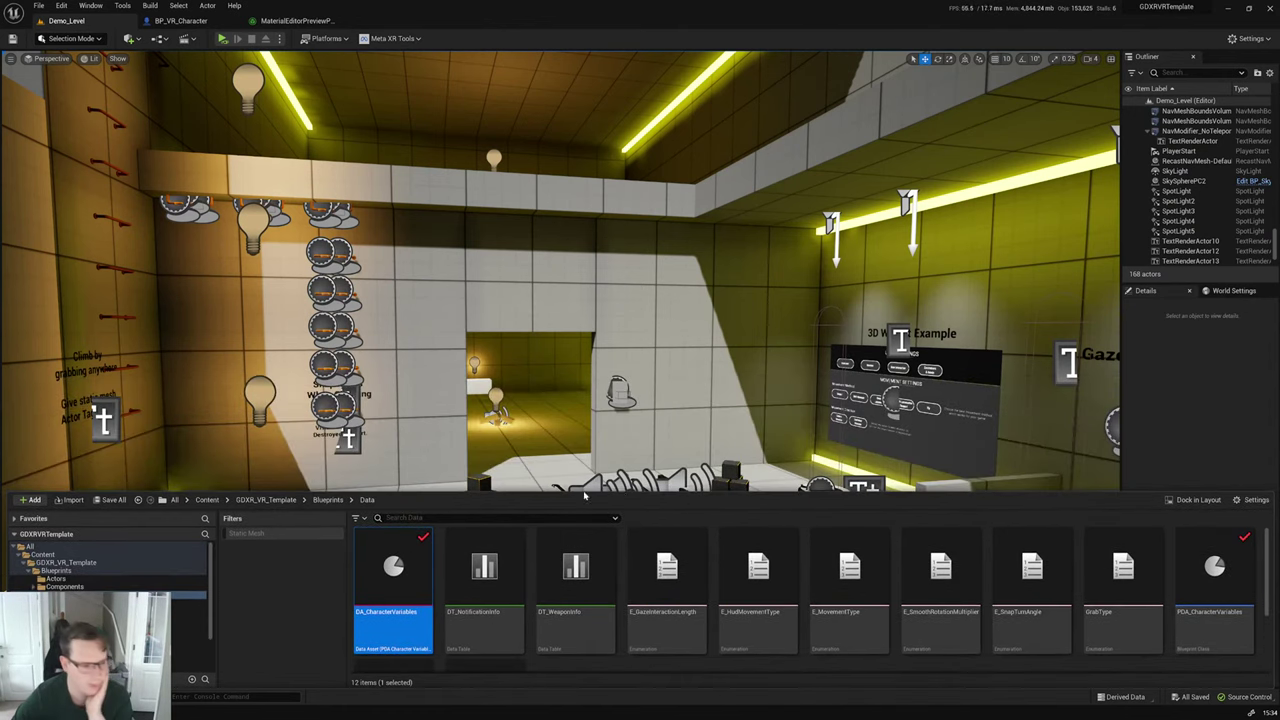
left_click(60, 571)
left_click(66, 562)
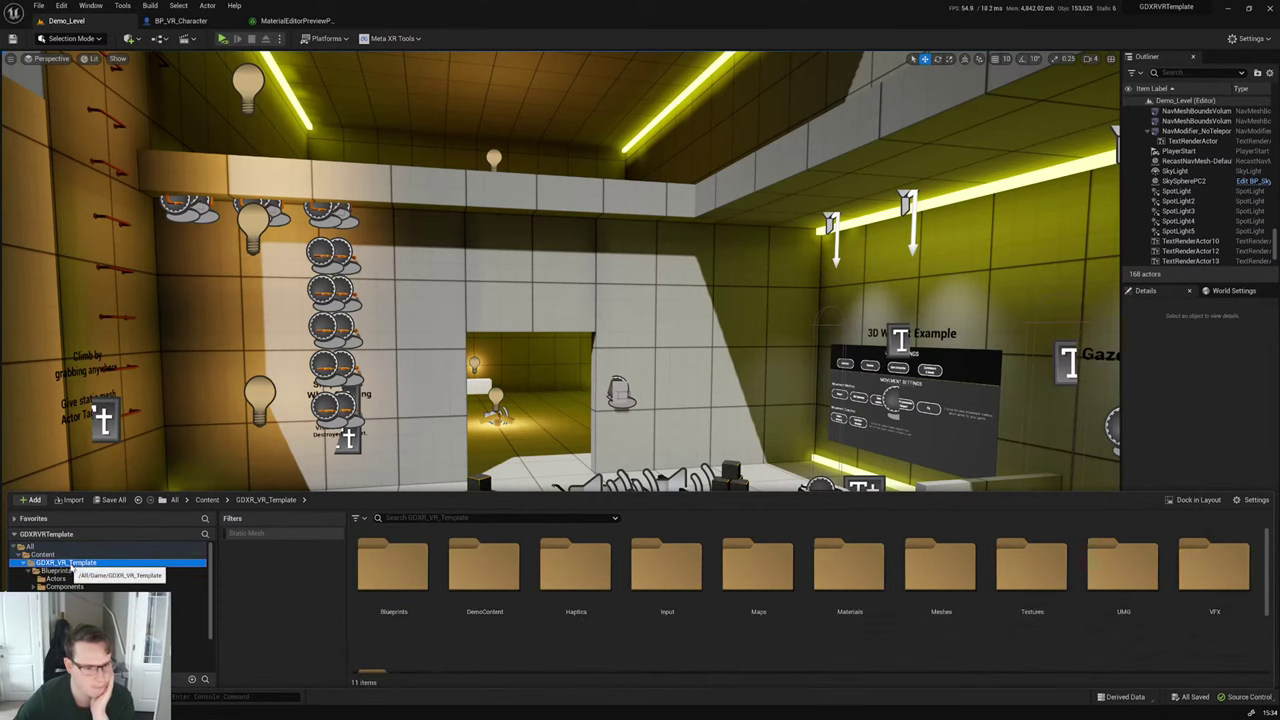
scroll(805, 641, "down", 3)
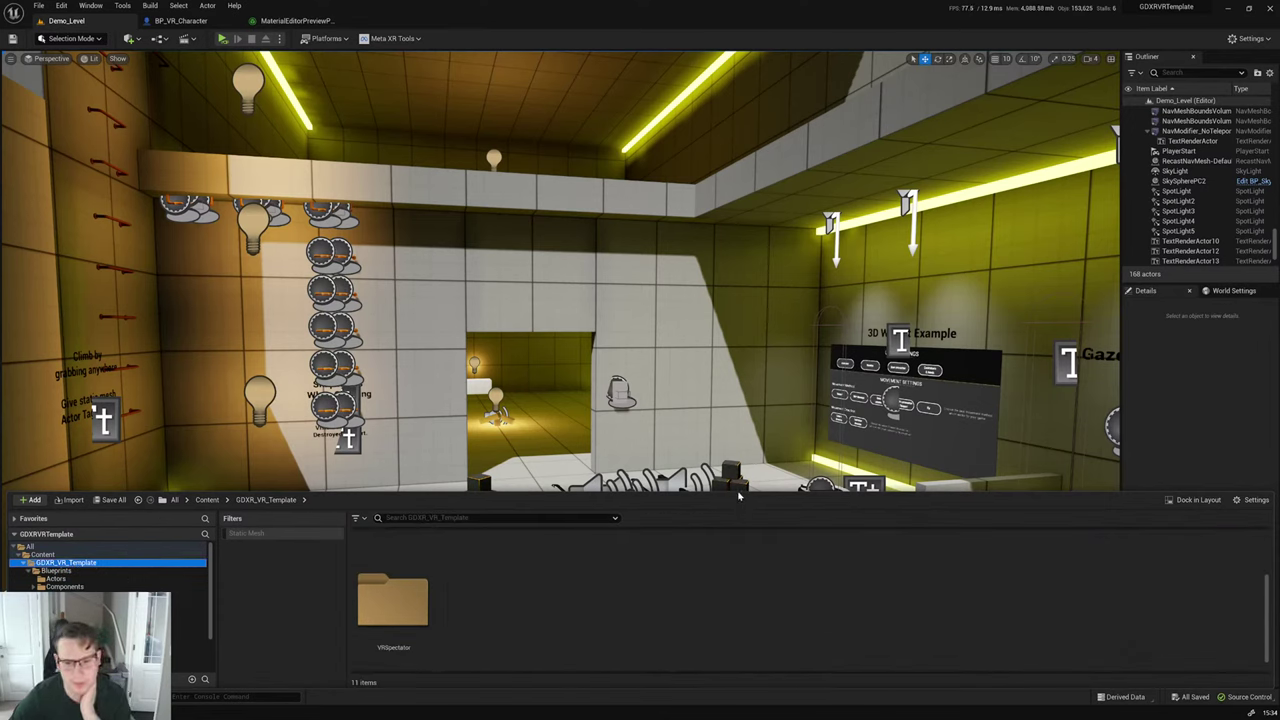
left_click_drag(740, 493, 745, 590)
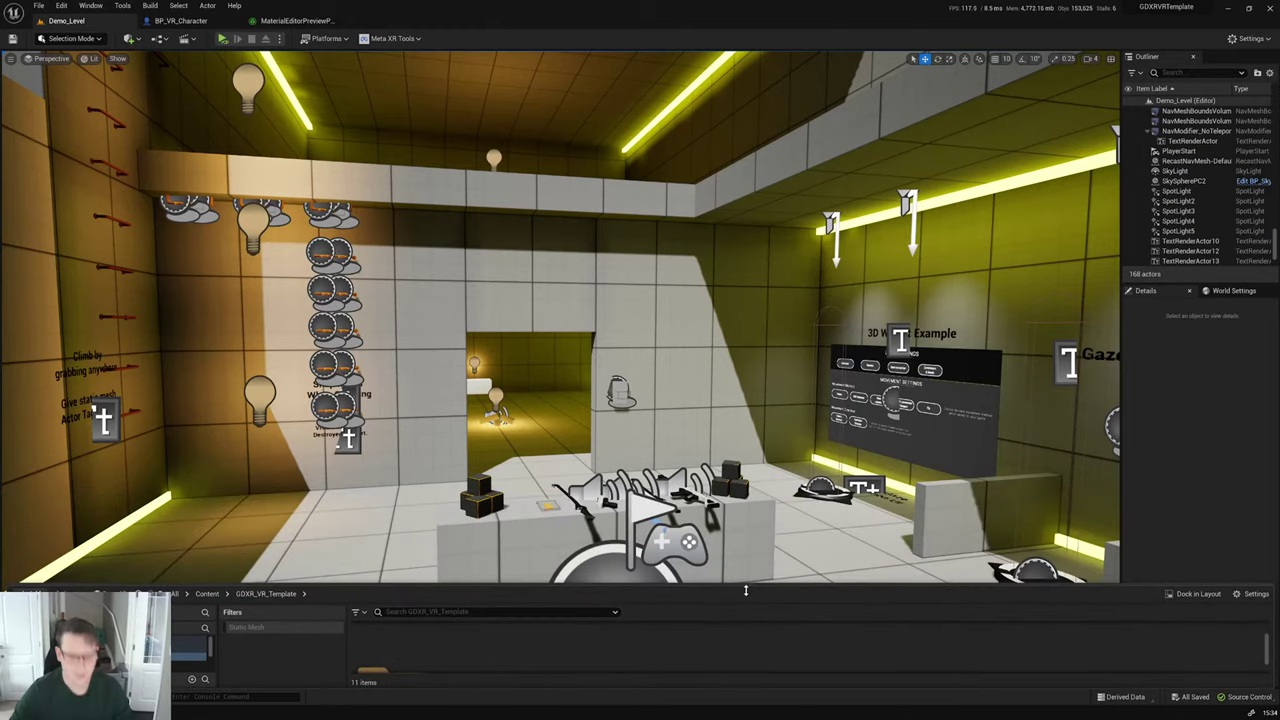
right_click_drag(745, 450, 10, 550)
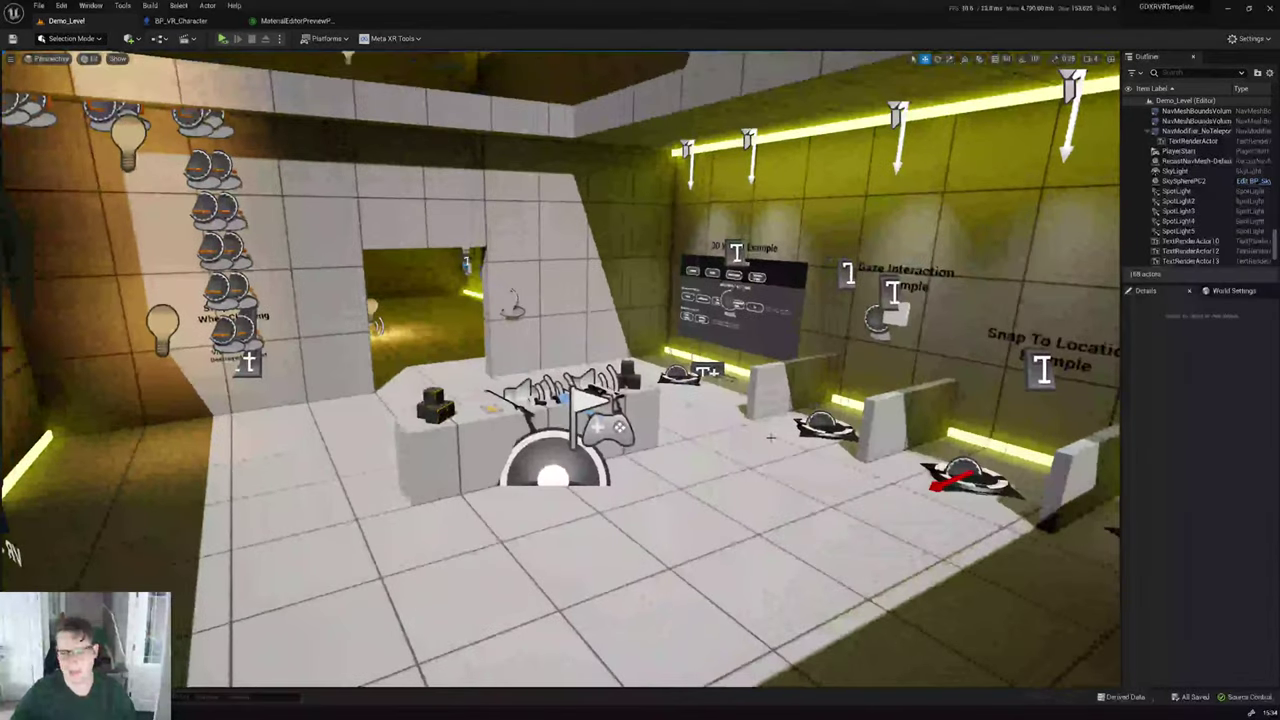
left_click(38, 5)
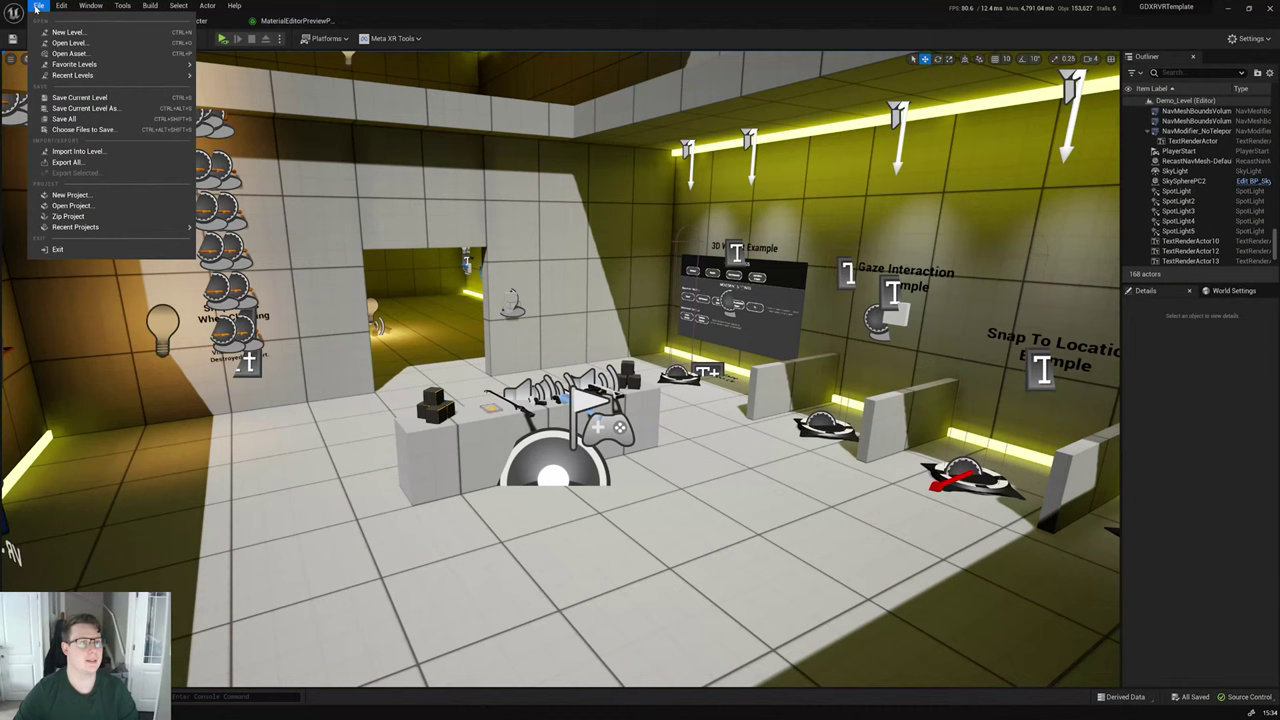
left_click(80, 110)
Step: Show the Blueprints folder in a taller Content Drawer, then switch to the Notion road map
key("ctrl+space")
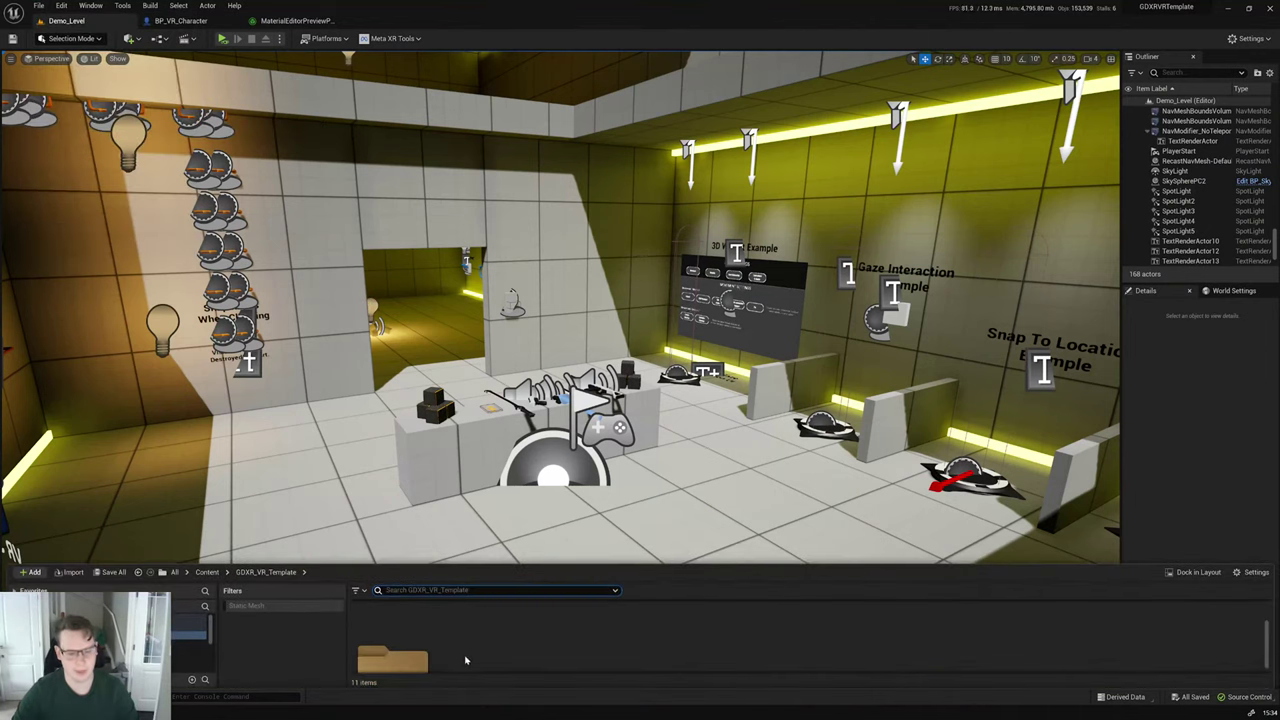
left_click_drag(453, 563, 436, 364)
left_click(125, 444)
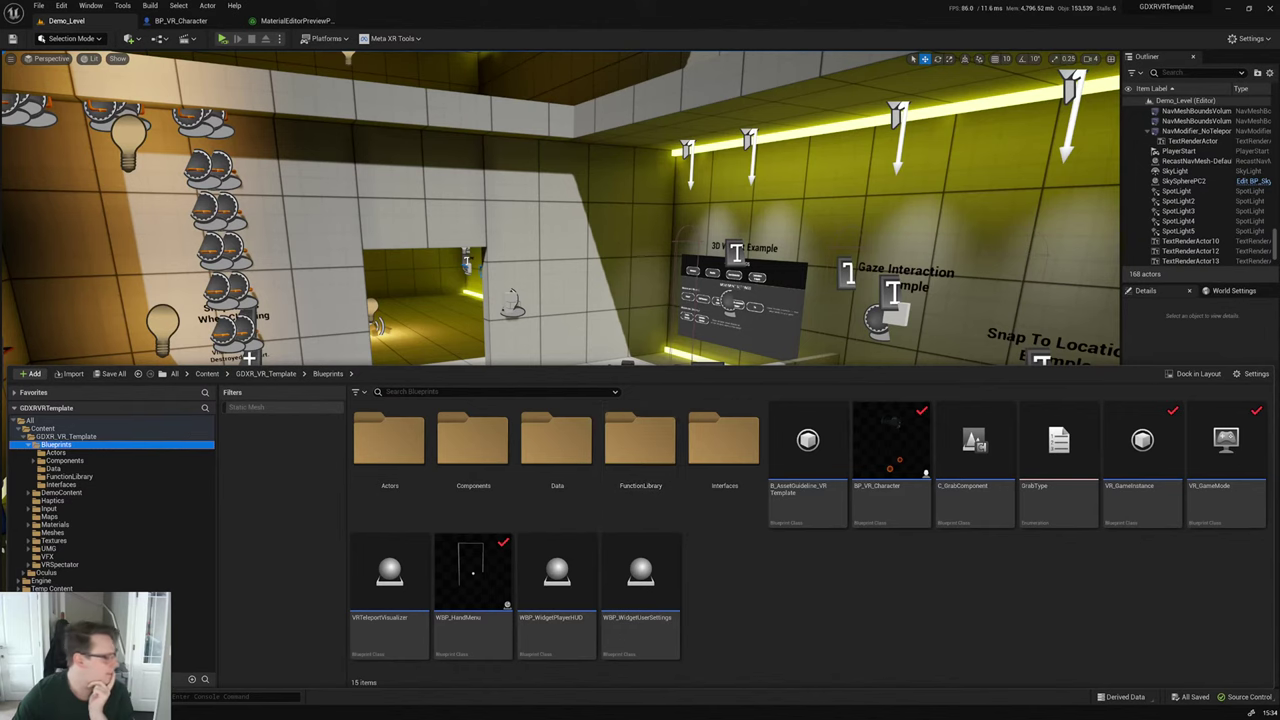
key("alt+Tab")
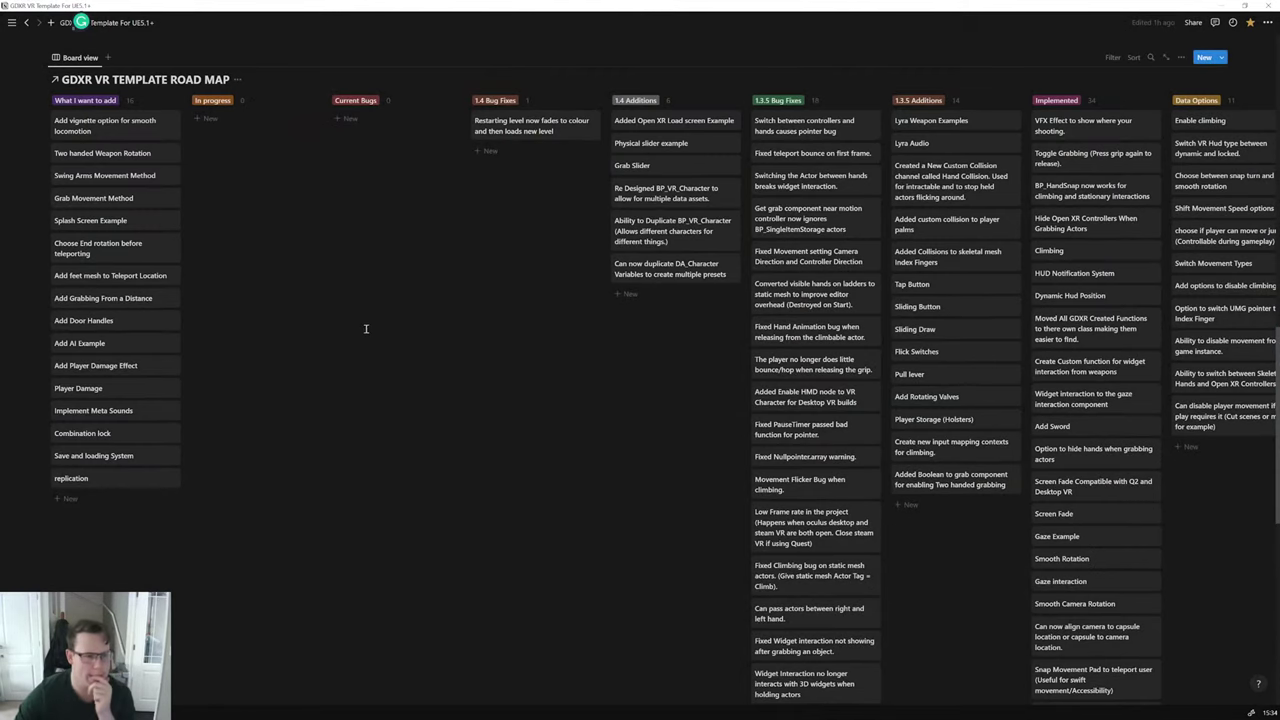
Step: Delete the Splash Screen Example card from the road map and minimize Notion
left_click(171, 222)
left_click(205, 255)
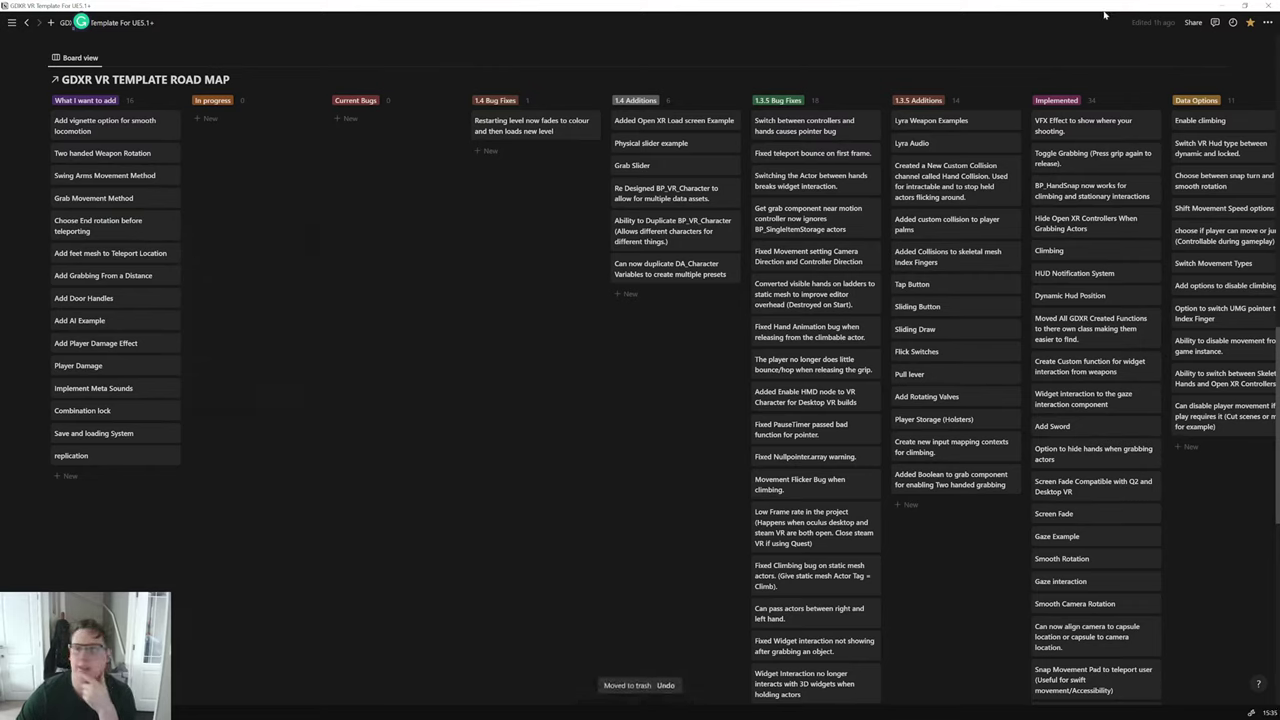
left_click(1225, 6)
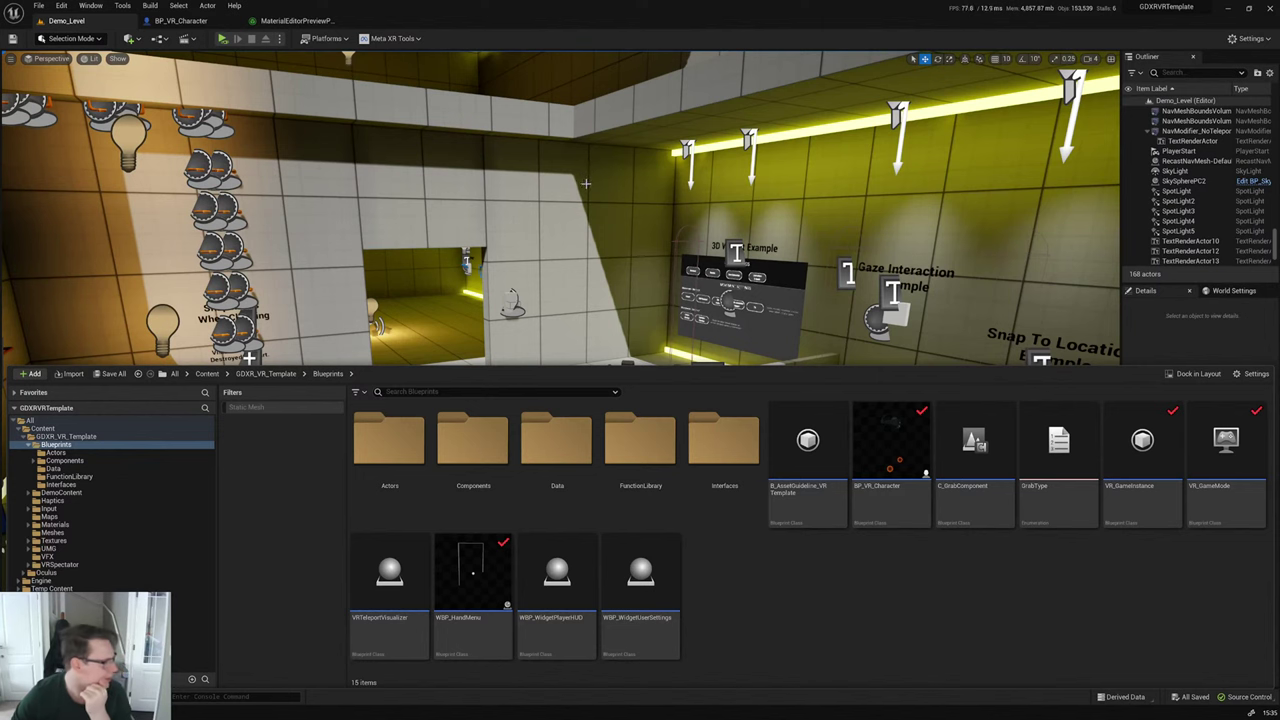
right_click_drag(590, 172, 590, 172)
right_click_drag(722, 294, 722, 294)
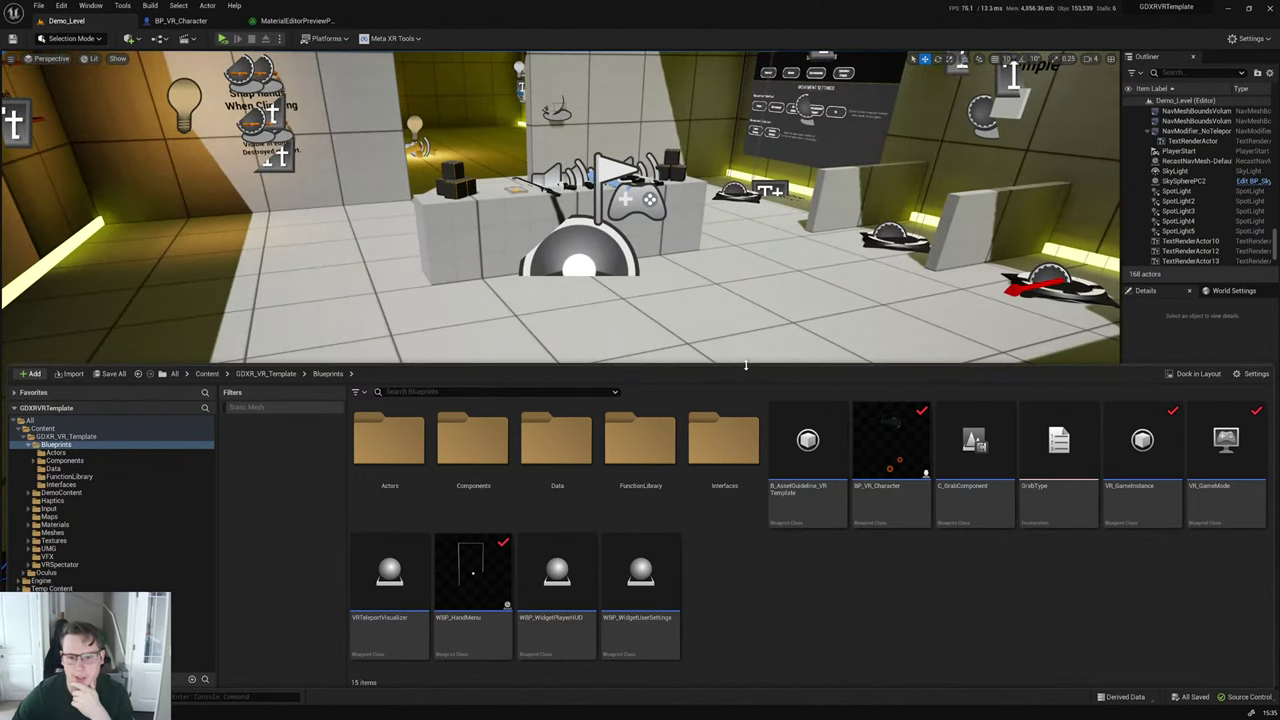
left_click_drag(745, 366, 745, 505)
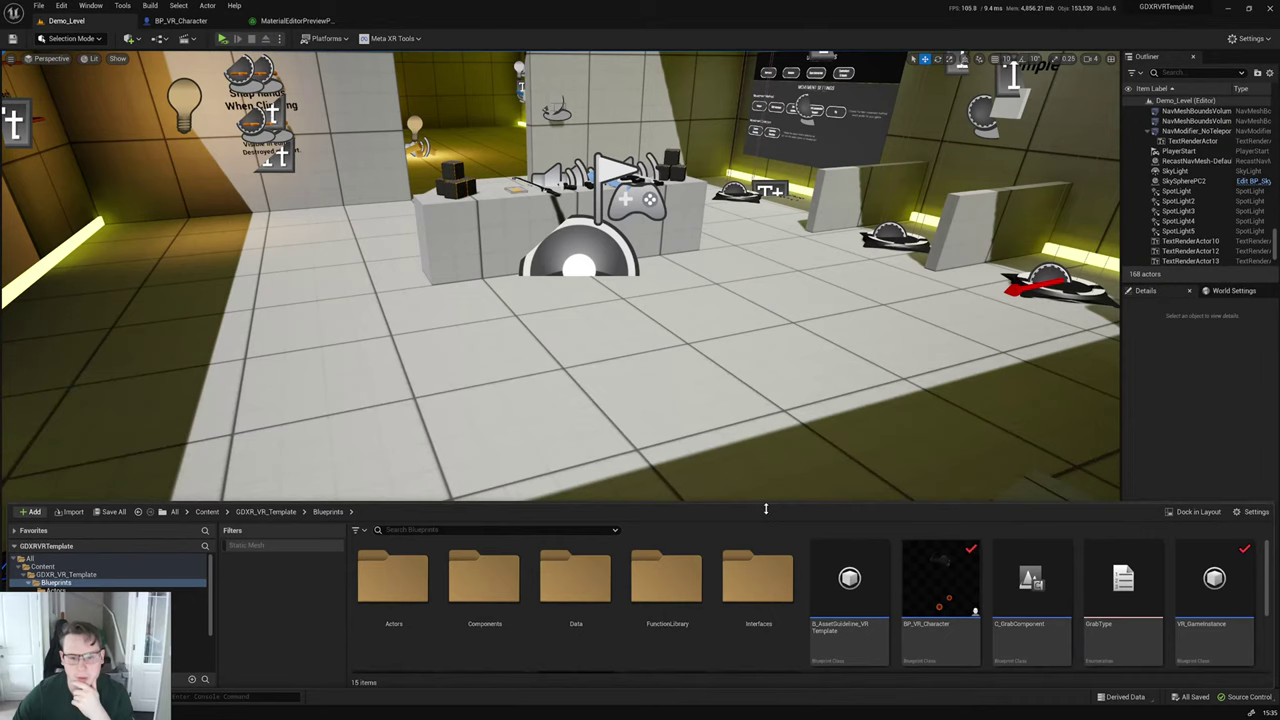
left_click(222, 39)
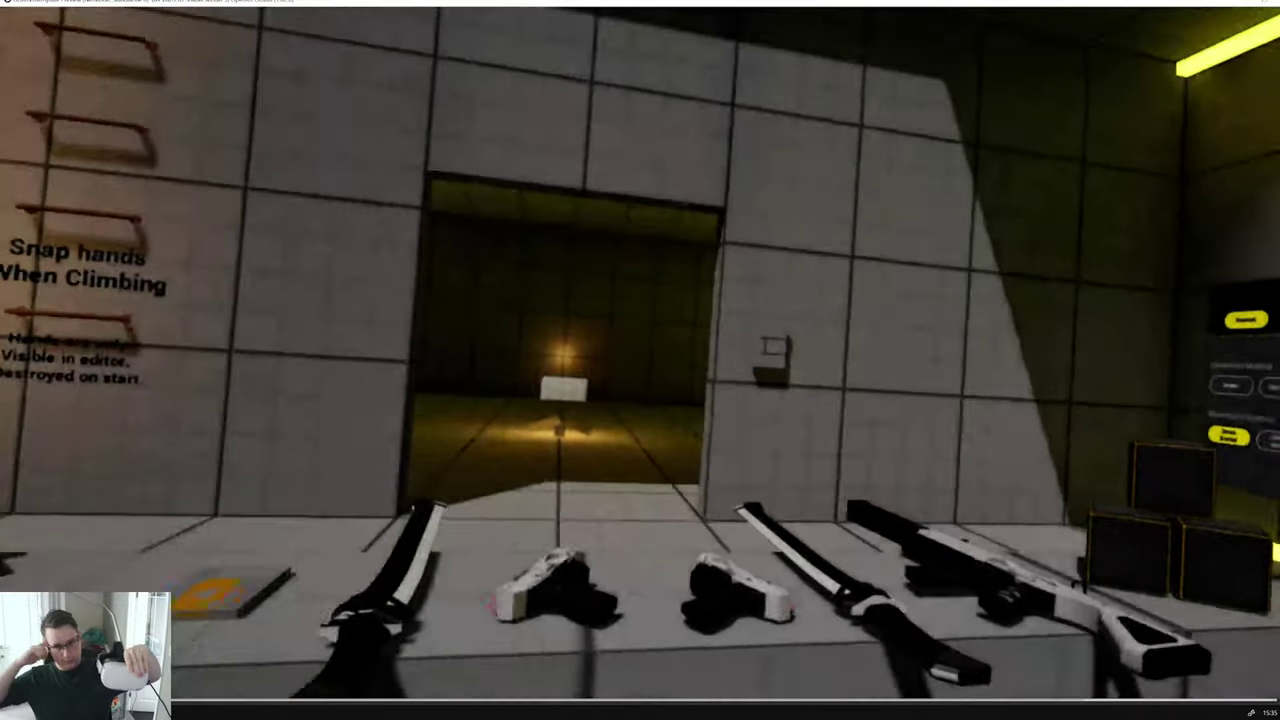
key("Escape")
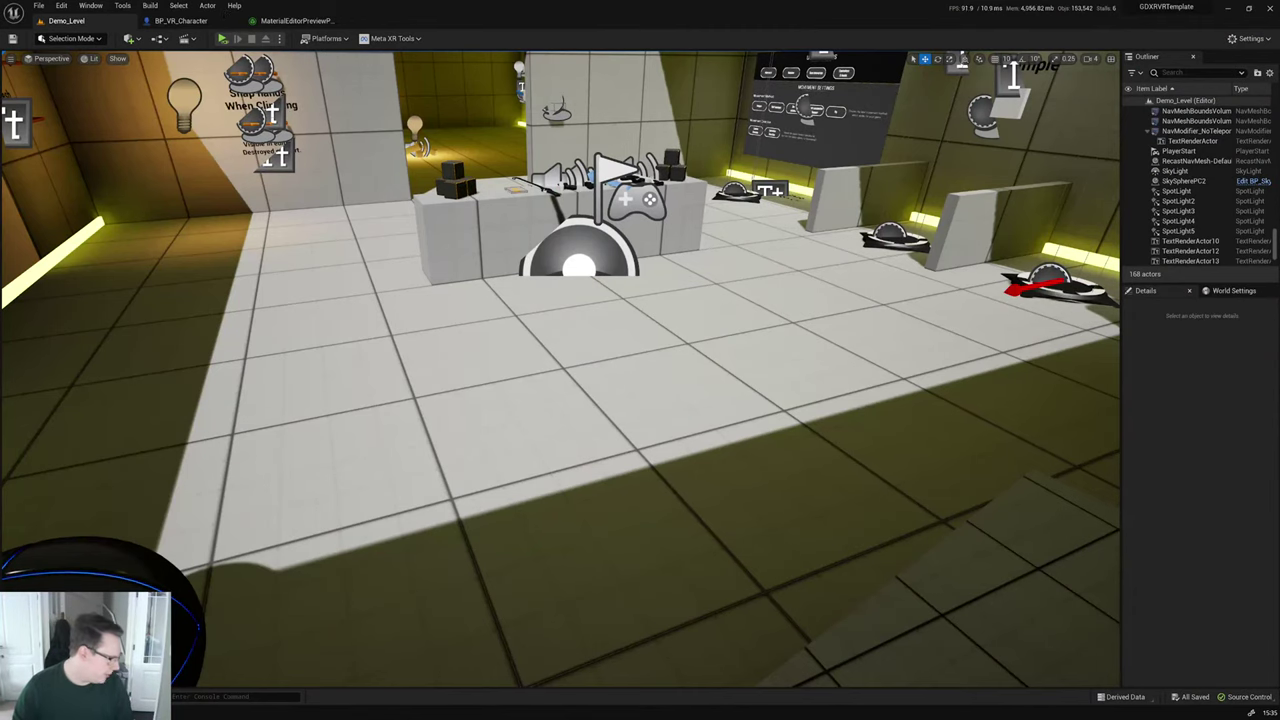
key("alt+Tab")
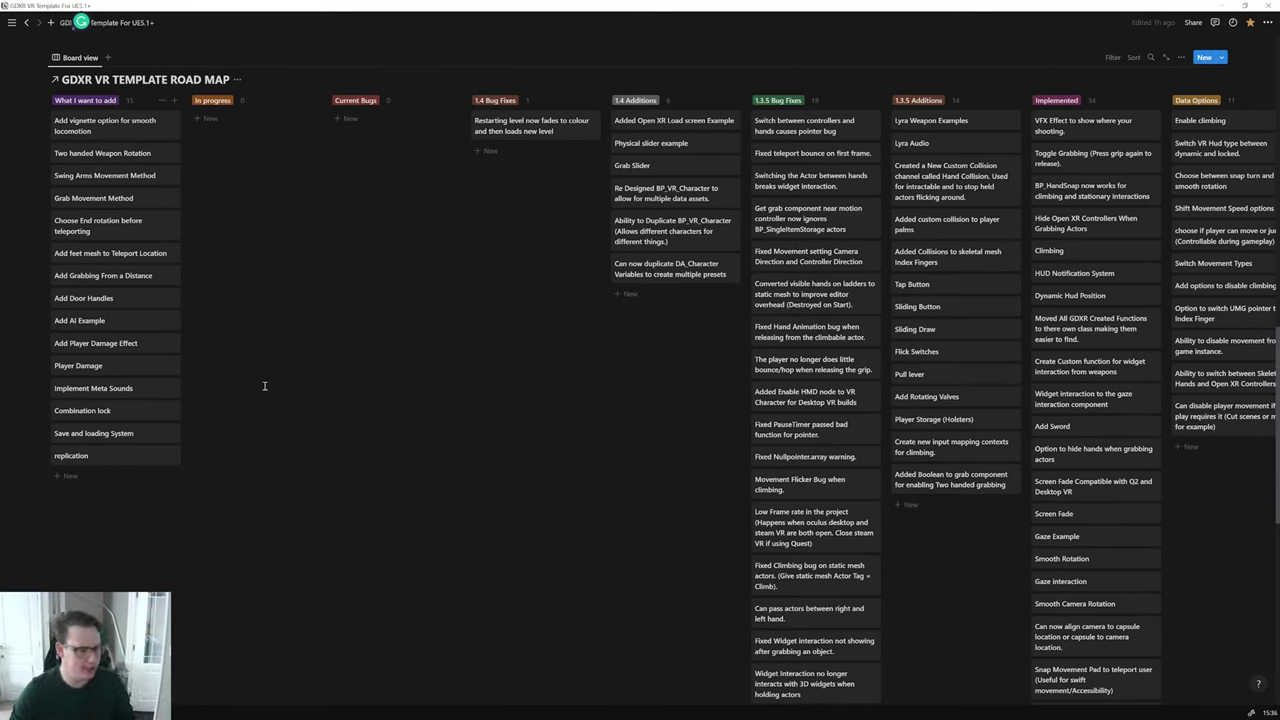
left_click(1220, 7)
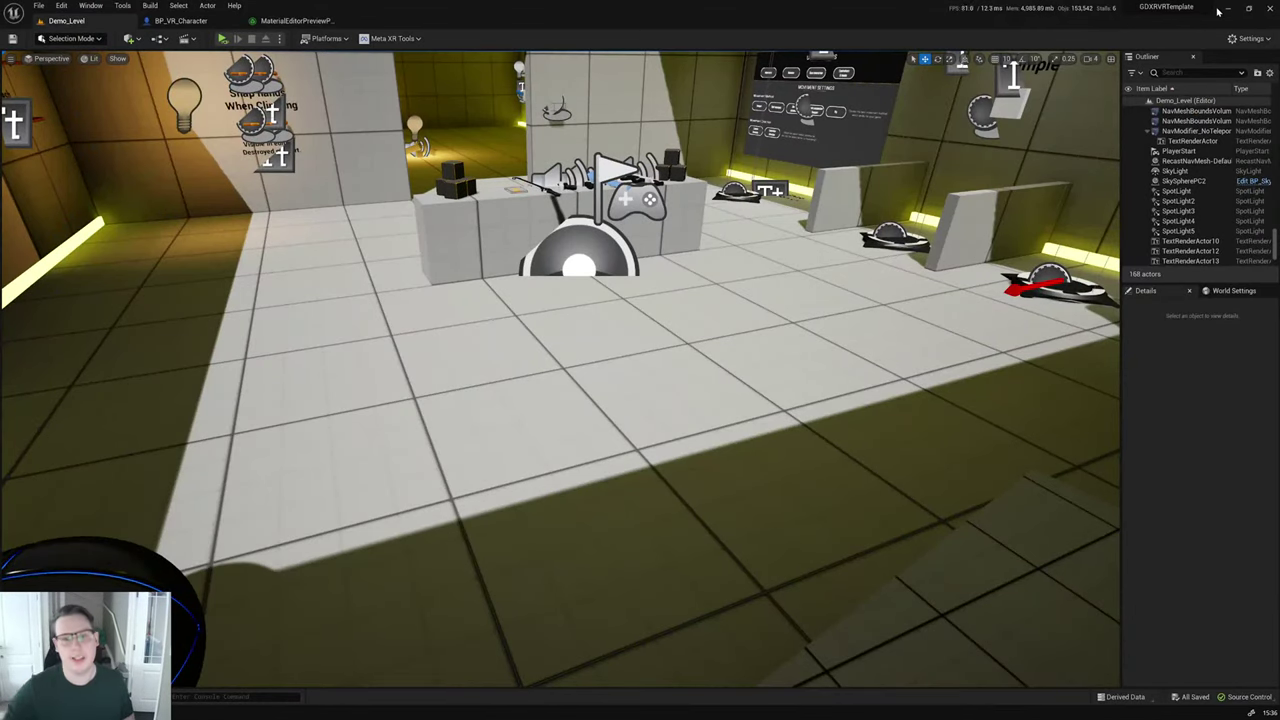
Step: Locate BP_LoadLevelPad from the level via Browse to Asset and open its blueprint
right_click_drag(600, 400, 450, 400)
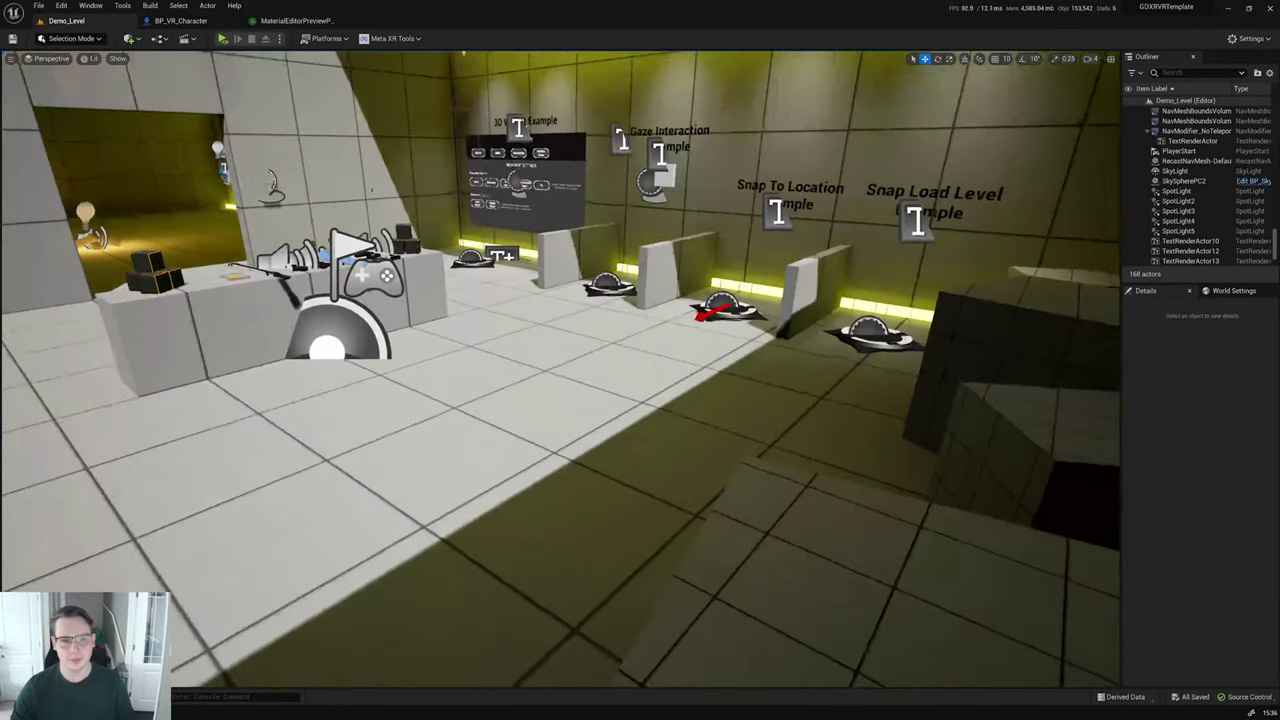
key("ctrl+space")
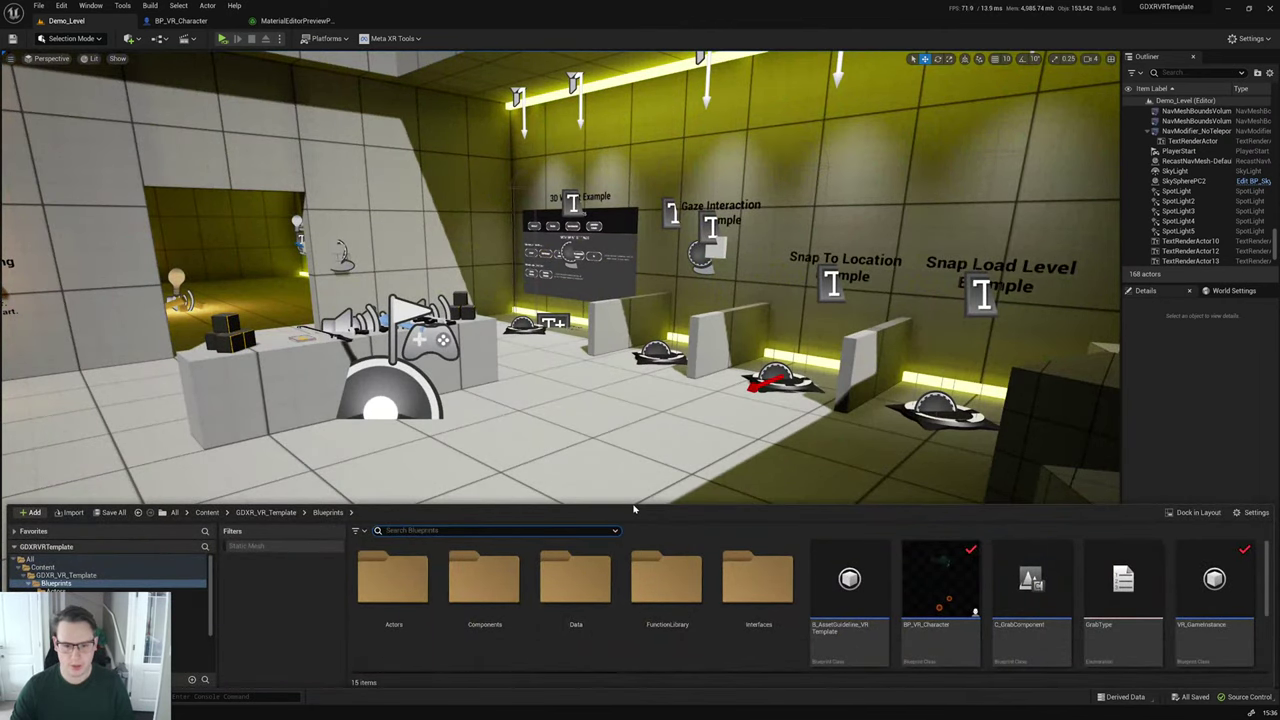
left_click_drag(633, 507, 633, 352)
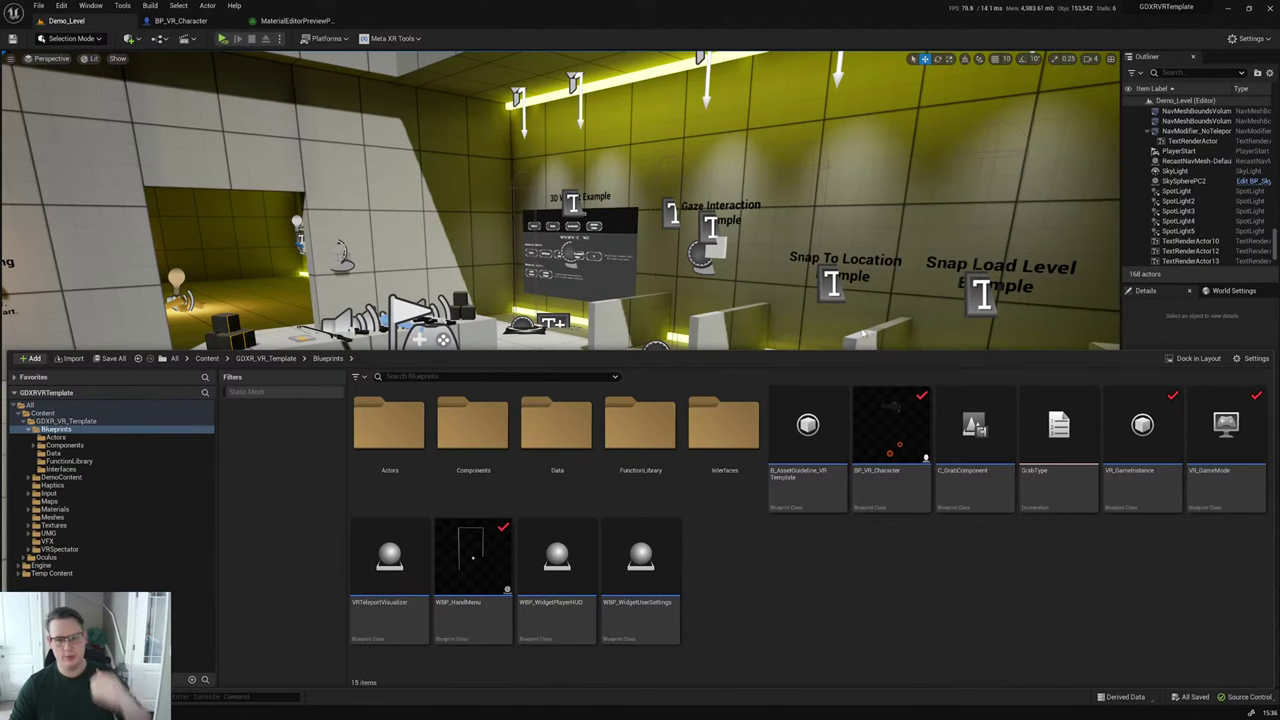
right_click_drag(862, 333, 745, 262)
right_click(745, 262)
left_click(768, 276)
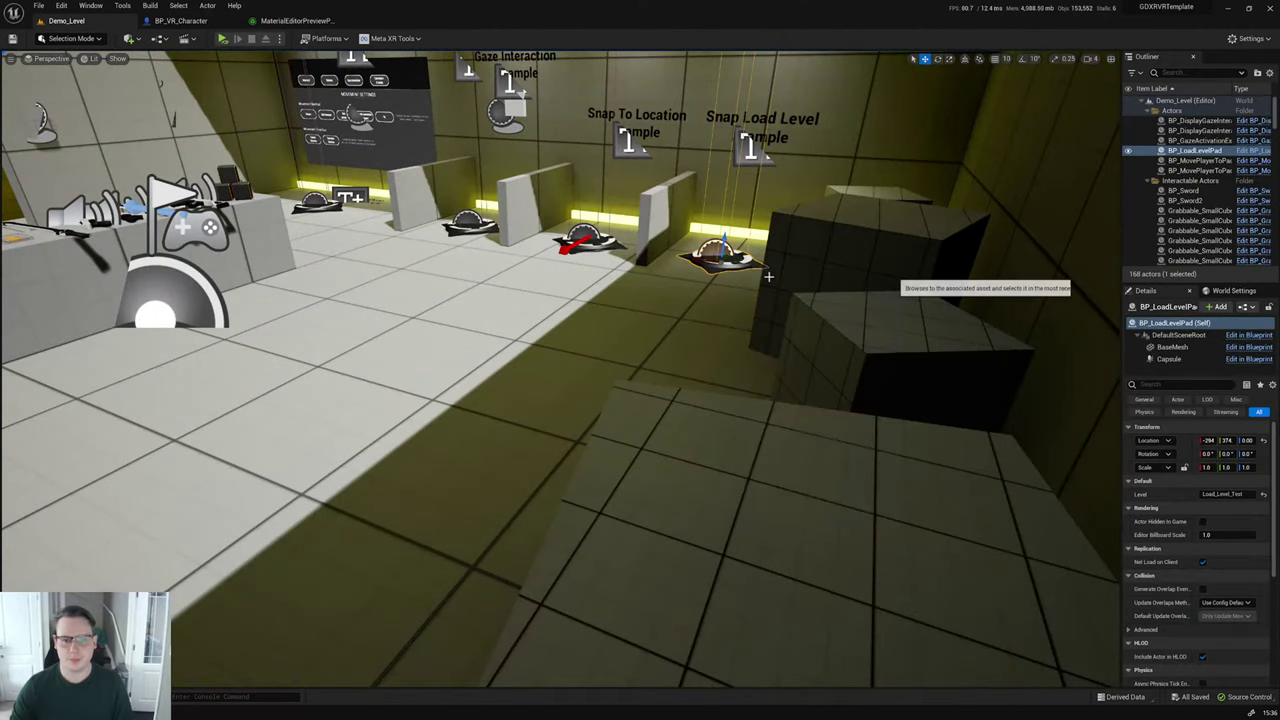
double_click(490, 565)
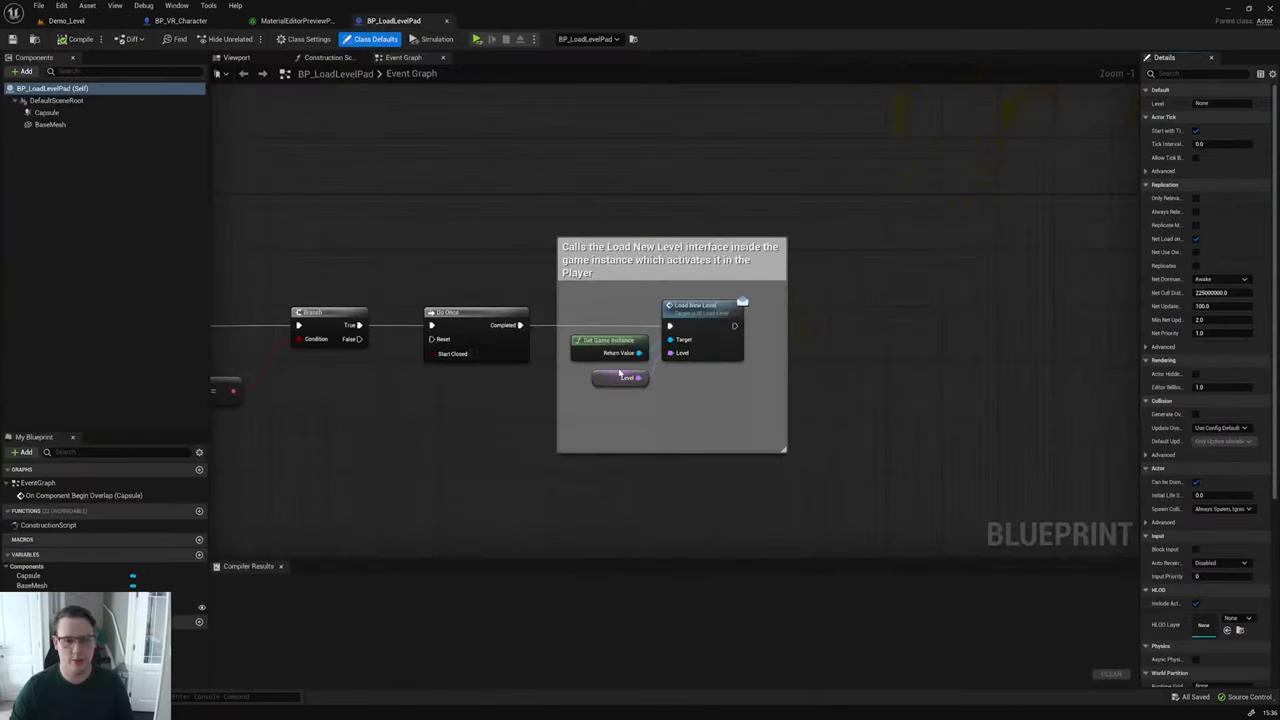
Step: Center the Load New Level comment box, then go back to Demo_Level's Content Drawer
left_click_drag(695, 258, 932, 258)
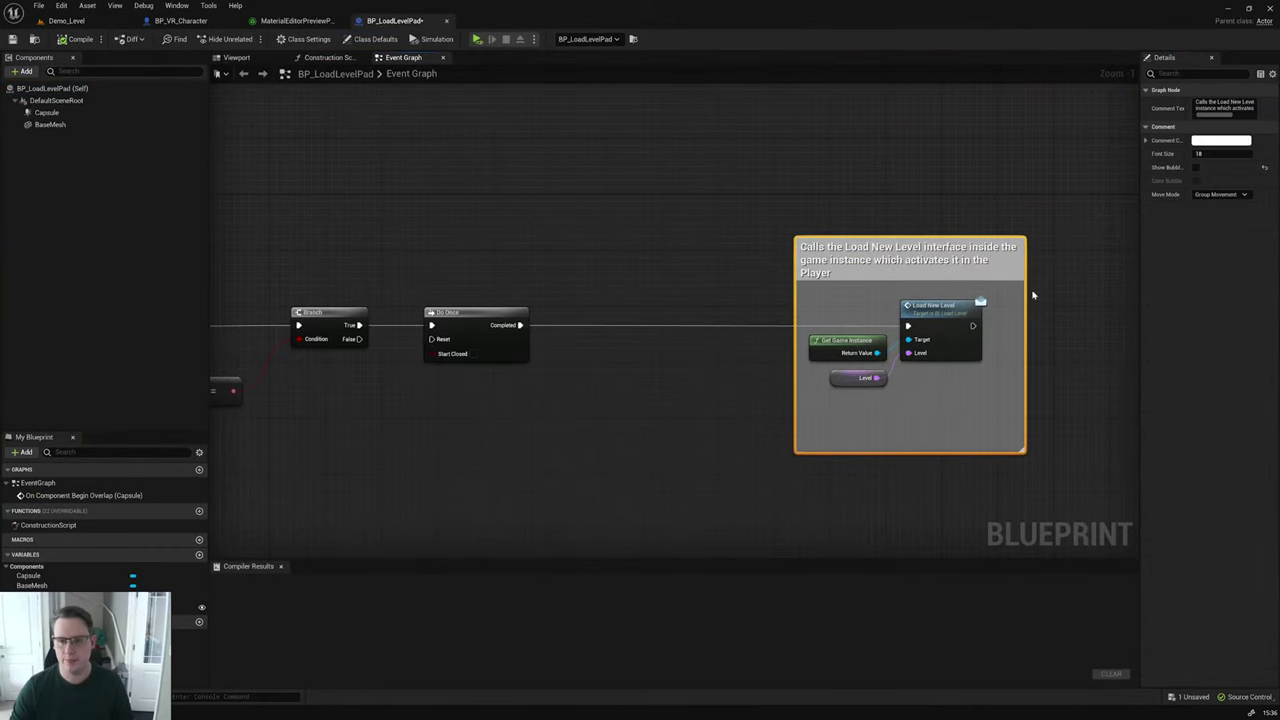
scroll(1033, 295, "up", 1)
right_click_drag(1049, 360, 766, 343)
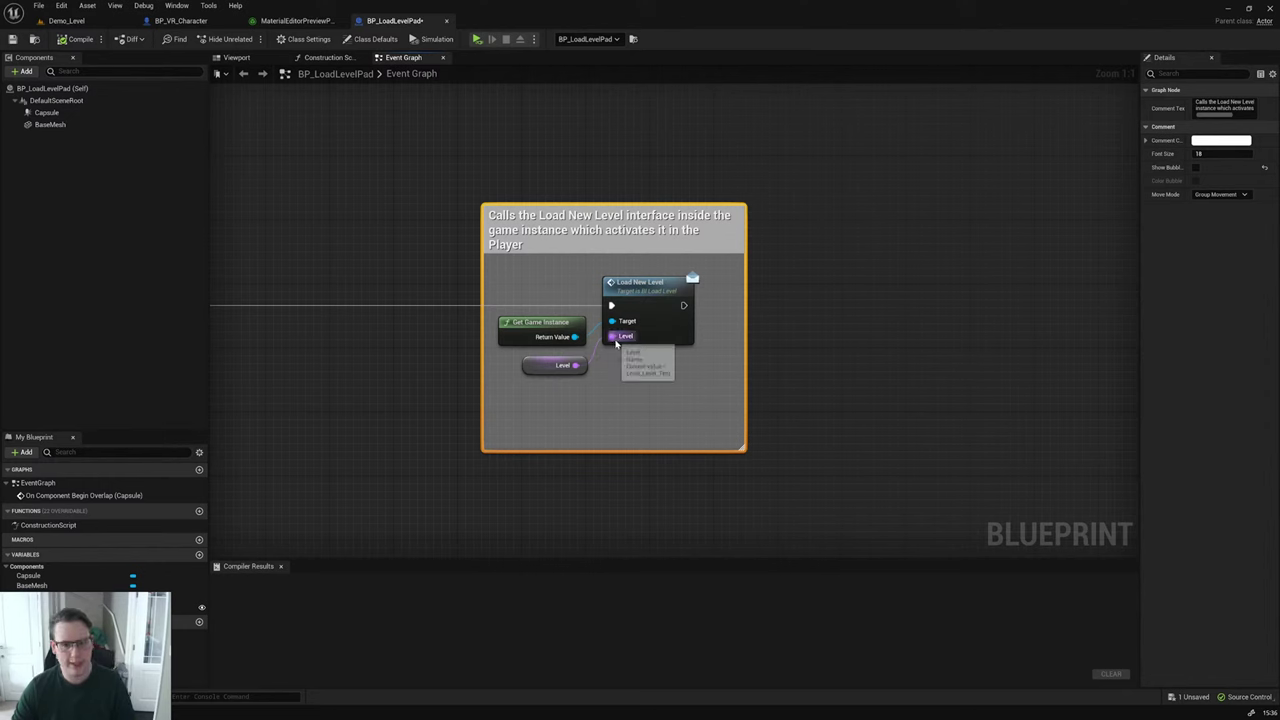
left_click(66, 20)
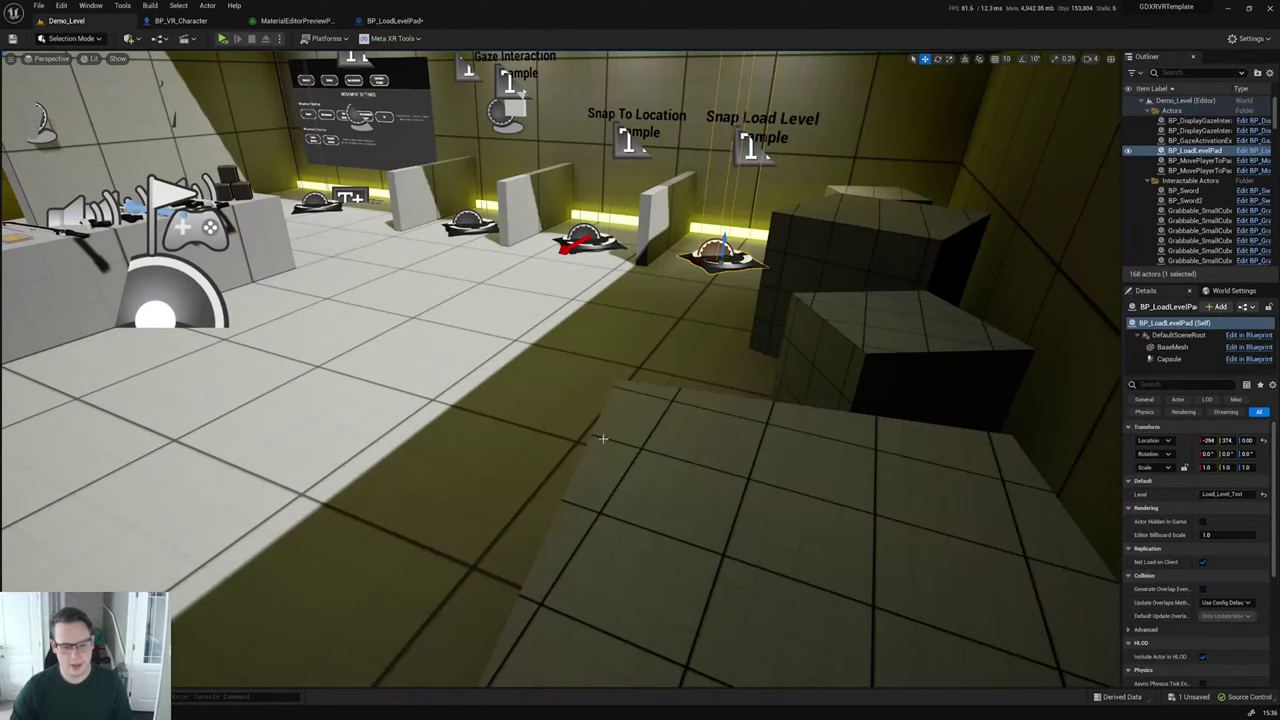
key("ctrl+space")
Step: Open the VR_GameInstance blueprint from Blueprints and pan its Event Graph to the load screen steps
left_click(120, 429)
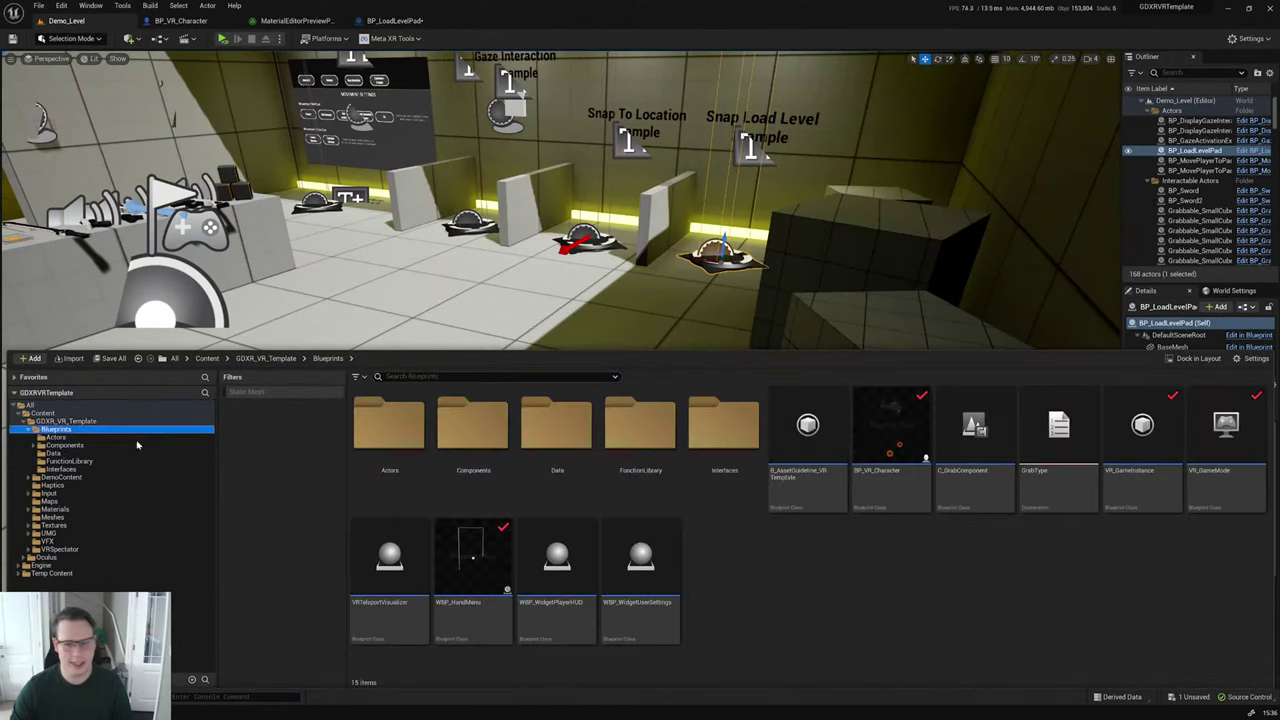
double_click(1142, 450)
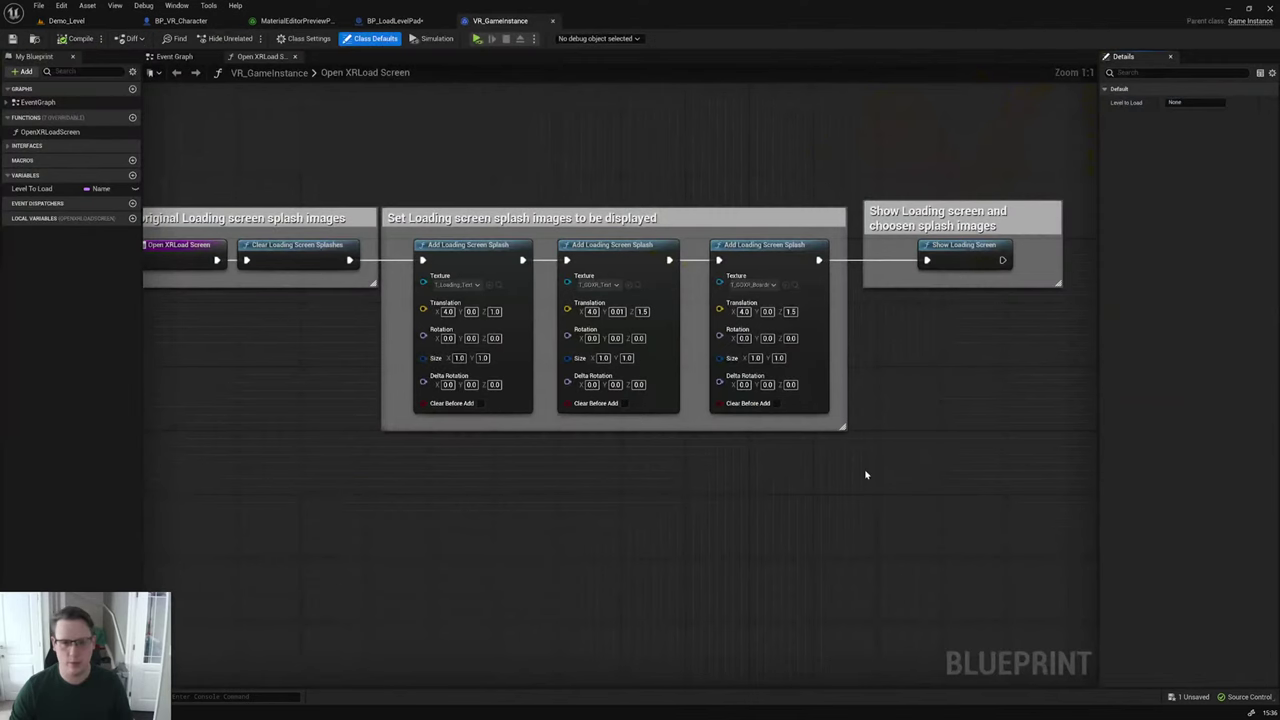
left_click(174, 56)
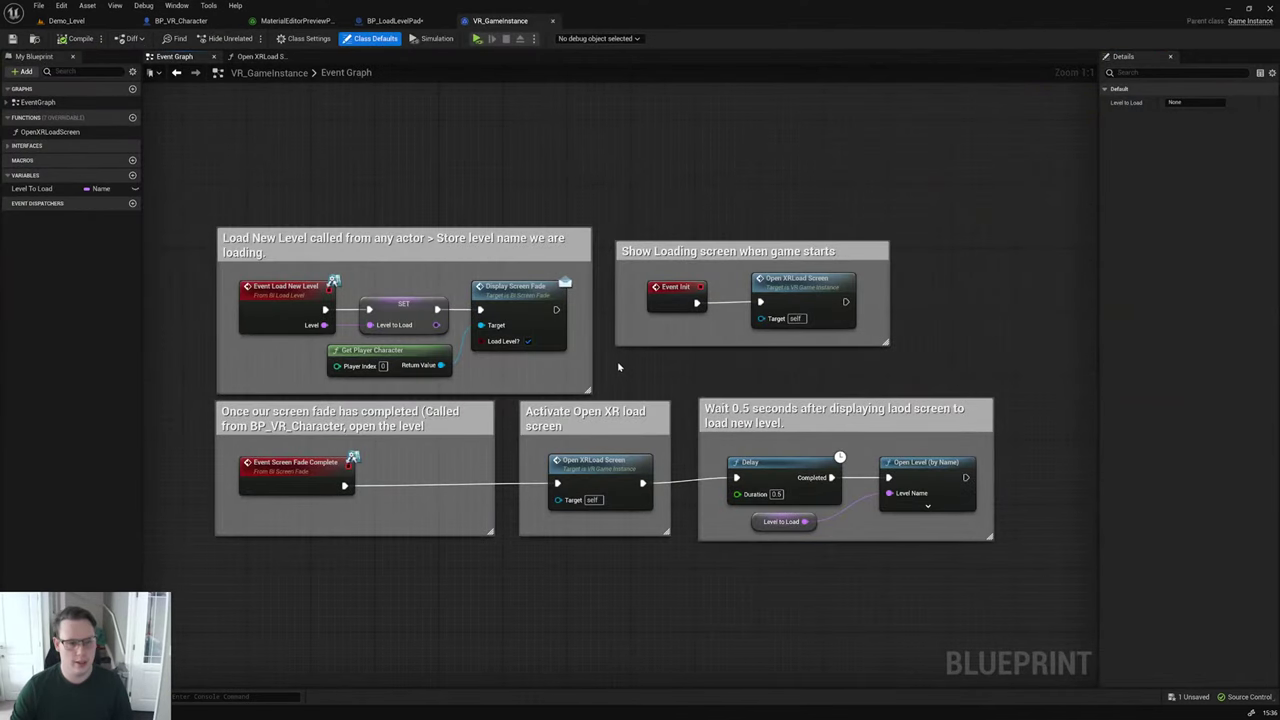
right_click_drag(618, 367, 756, 358)
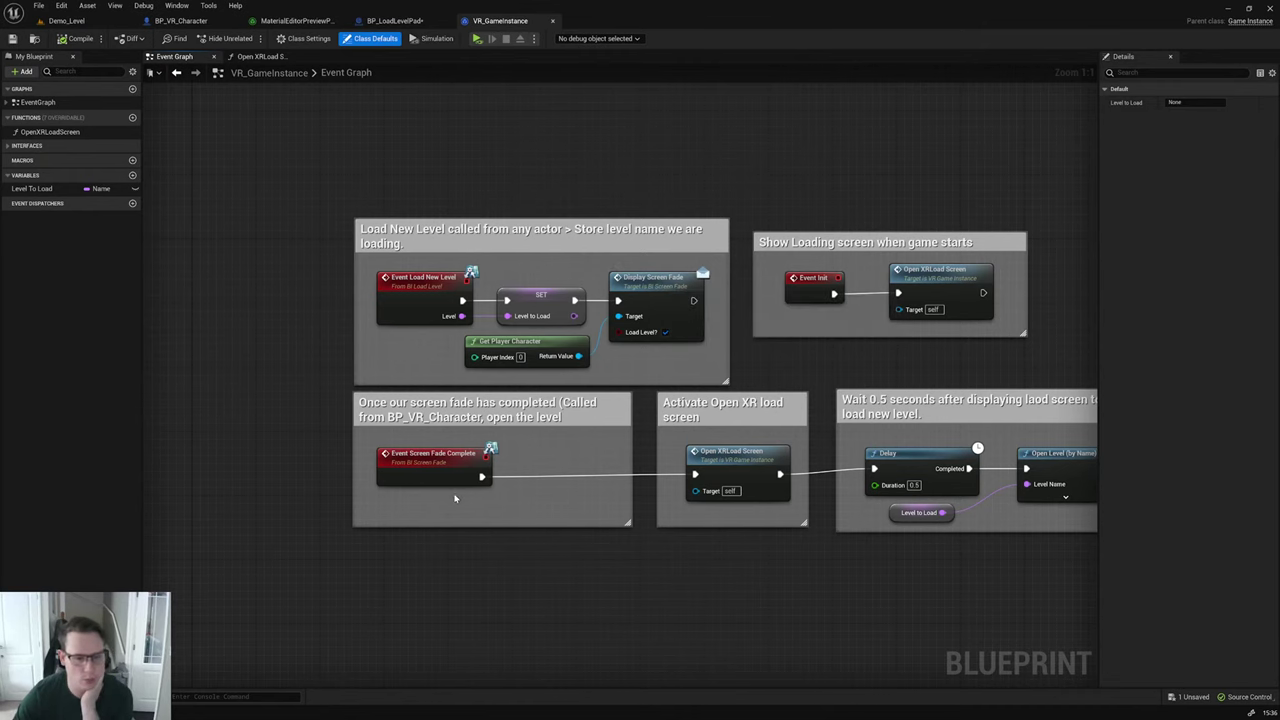
right_click_drag(737, 465, 507, 427)
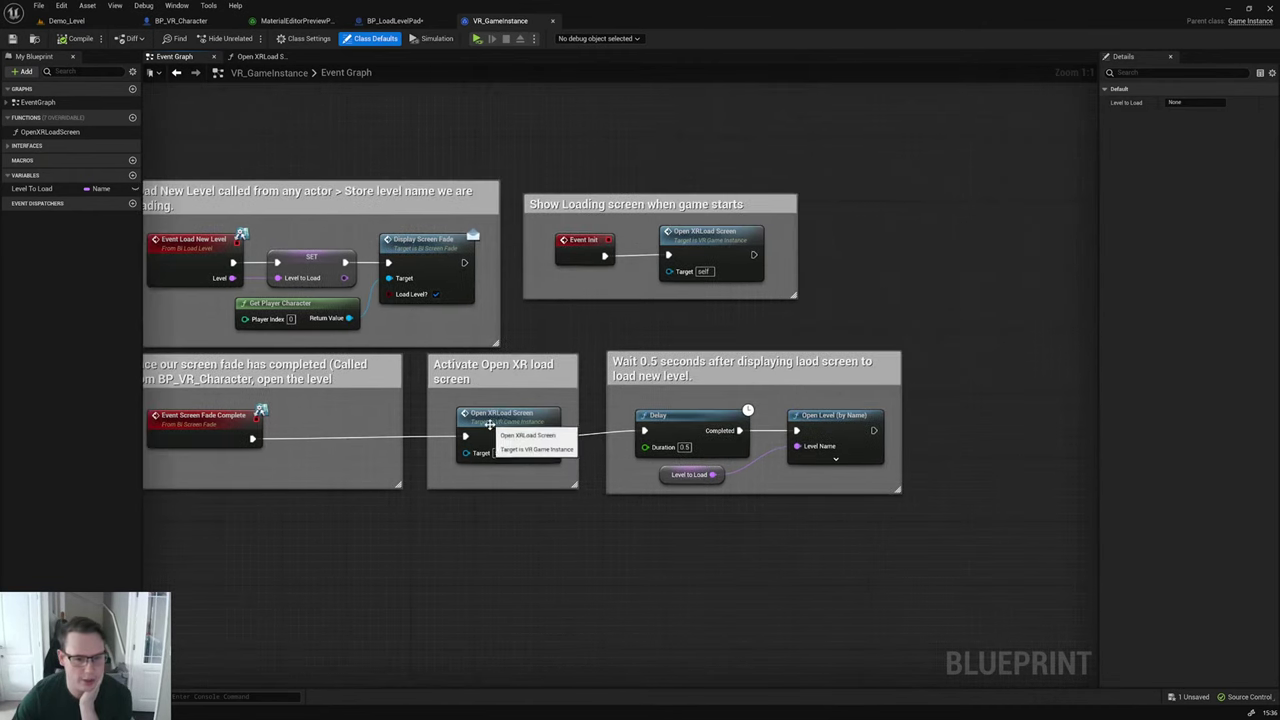
Step: Inspect the Open XRLoad Screen function graph, then return to the Event Graph
double_click(507, 427)
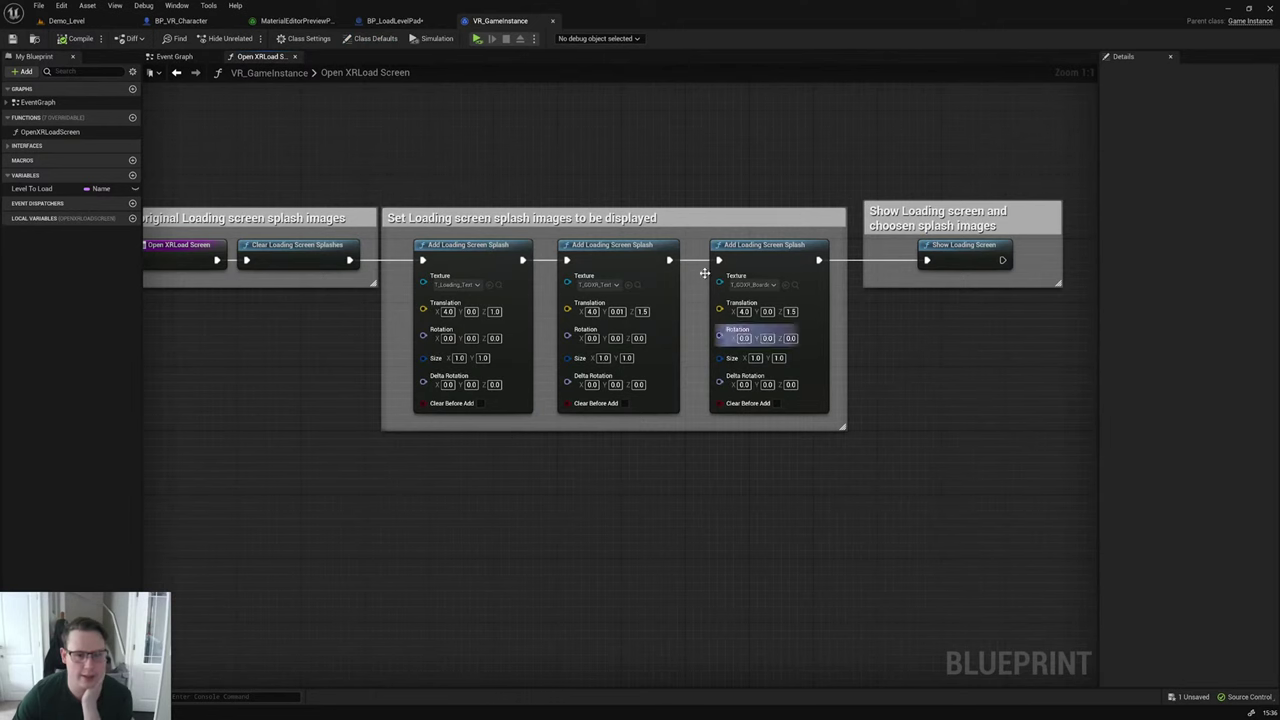
right_click_drag(491, 168, 546, 181)
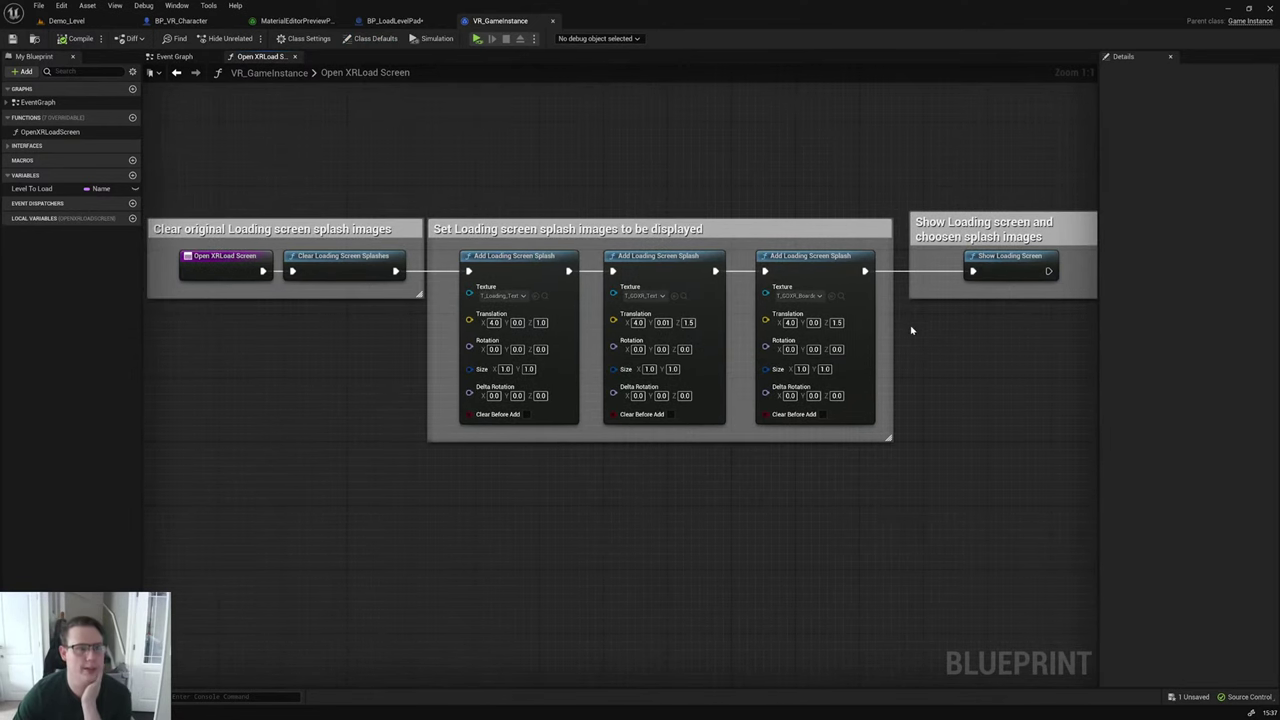
left_click(173, 56)
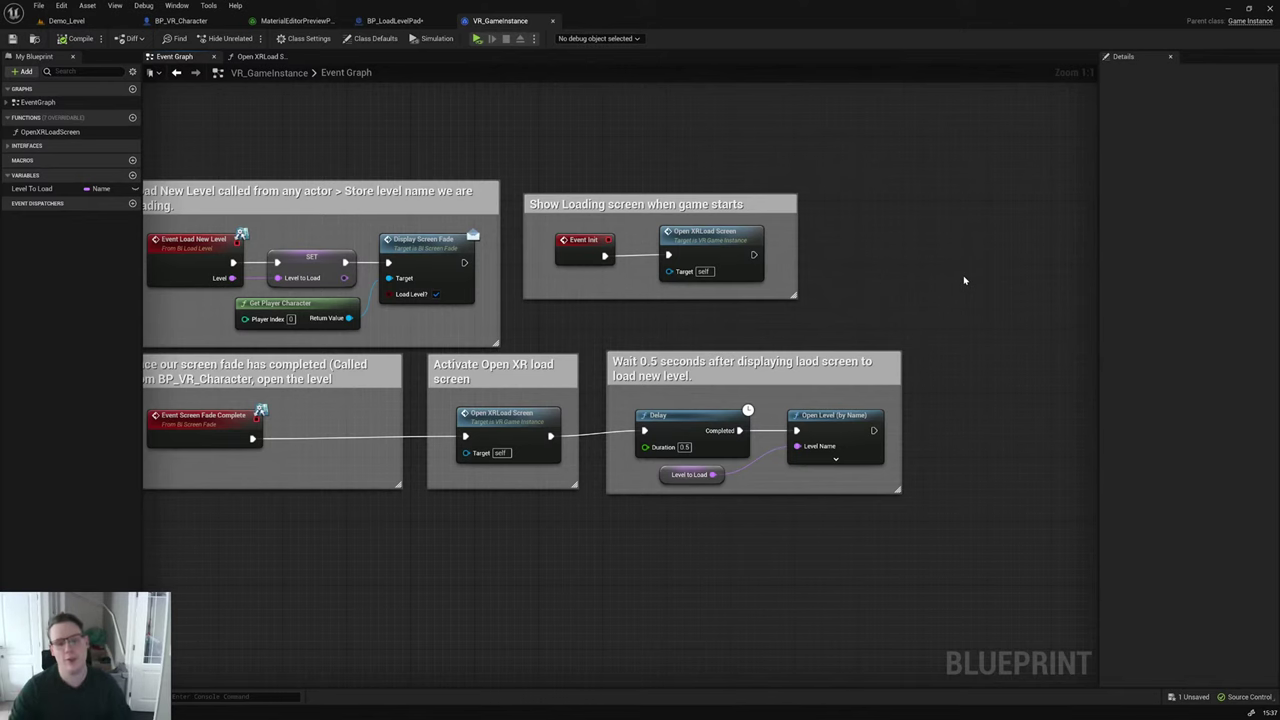
Step: Adjust the graph around the Wait 0.5 seconds comment and save all changes
left_click(836, 363)
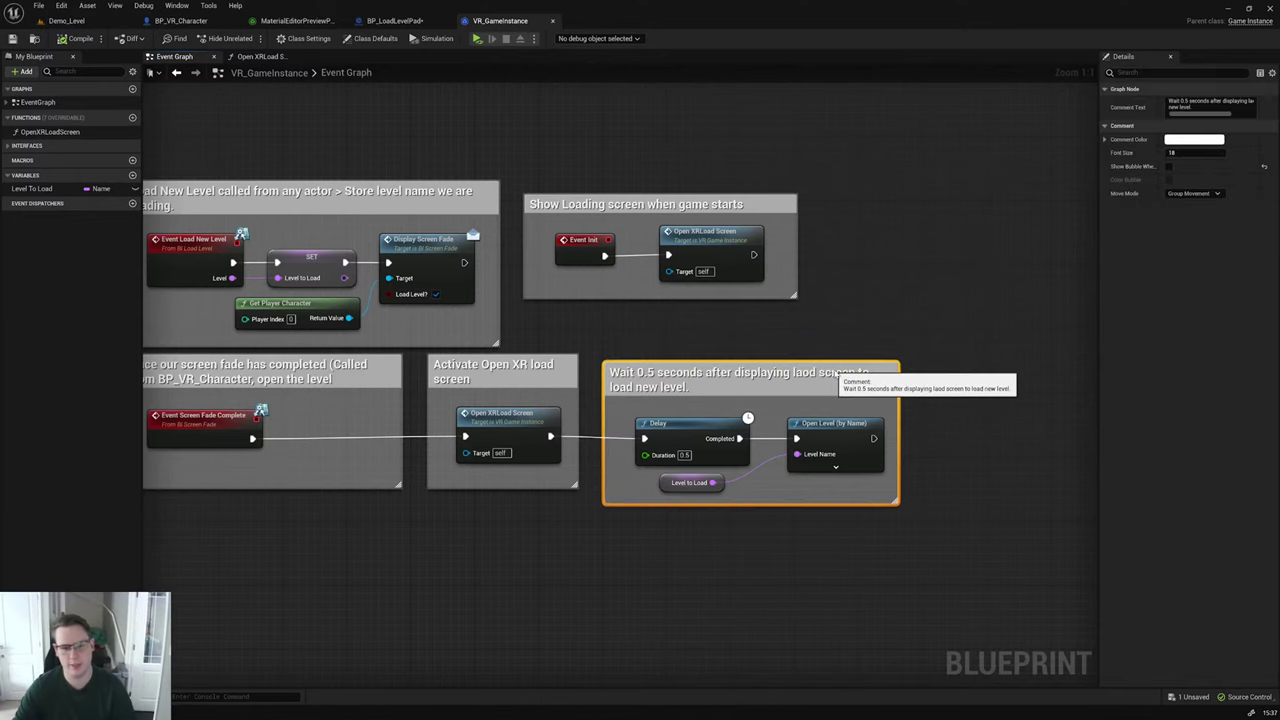
left_click(852, 292)
right_click_drag(852, 292, 946, 304)
left_click(38, 5)
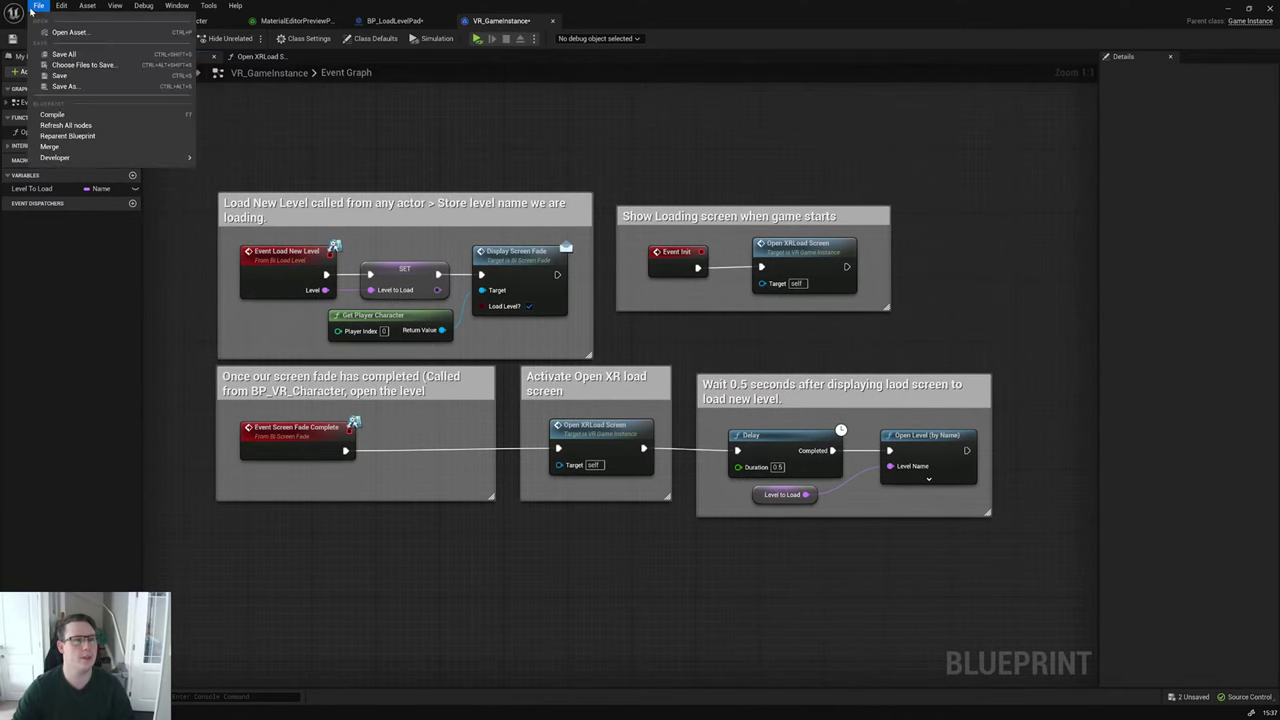
left_click(83, 63)
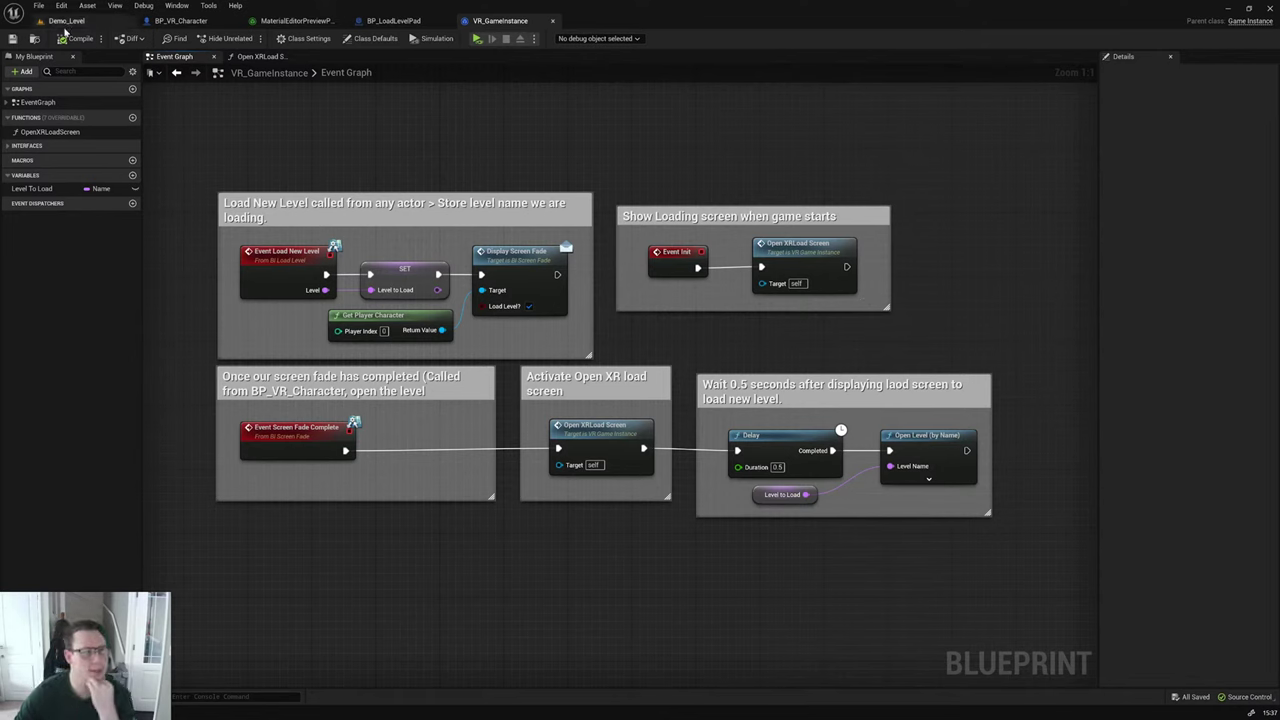
Step: Back in Demo_Level, open the Interfaces folder and the BI_LoadLevel interface
left_click(57, 21)
left_click_drag(600, 400, 480, 520)
left_click_drag(551, 344, 551, 300)
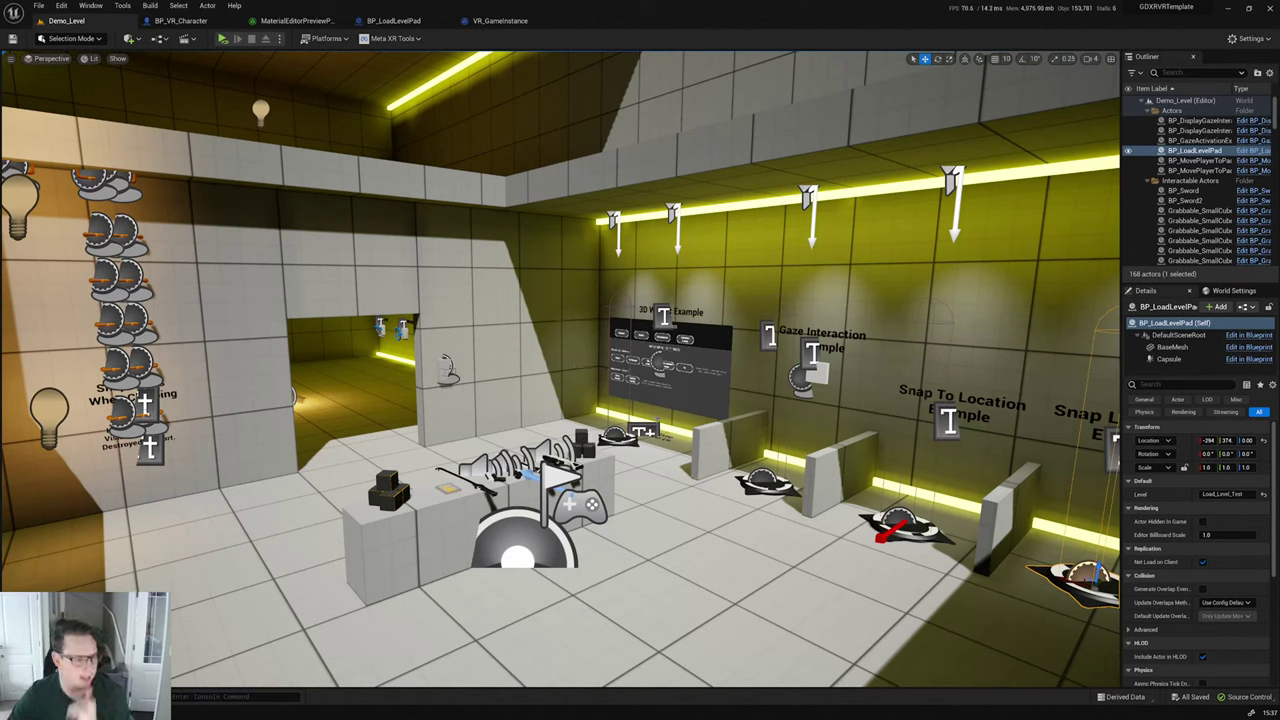
scroll(480, 418, "down", 2)
key("ctrl+space")
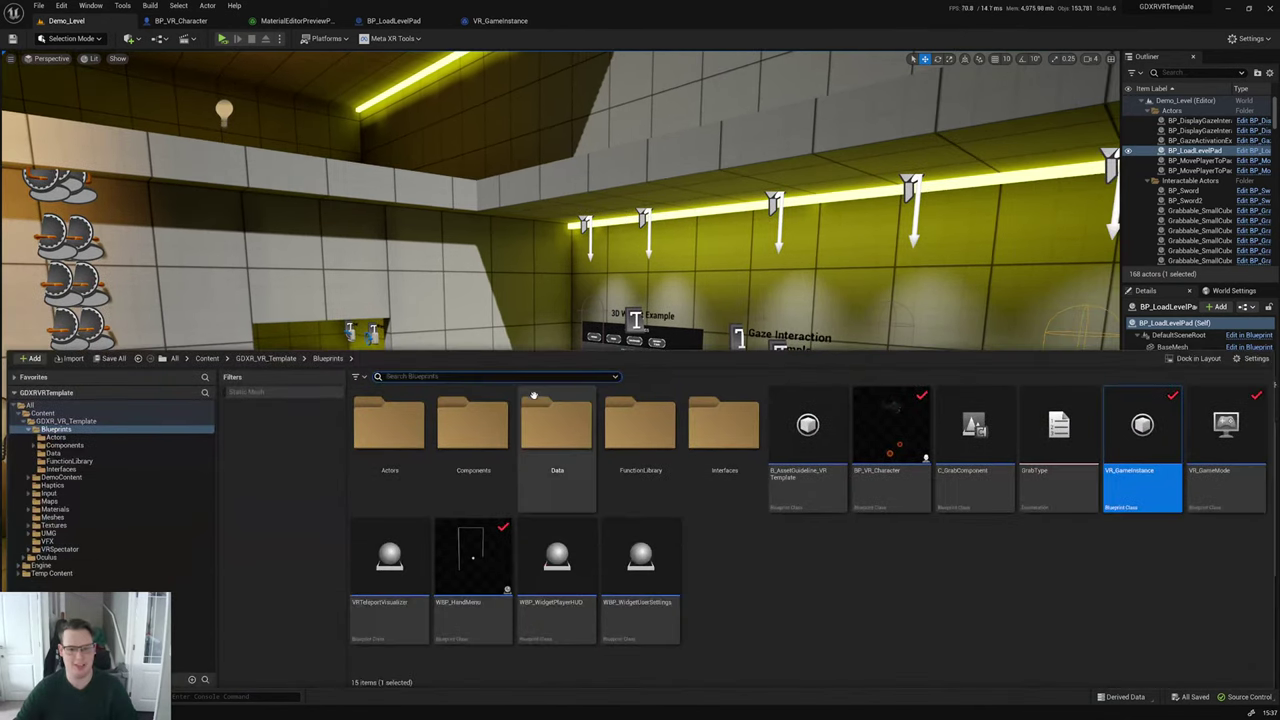
double_click(726, 452)
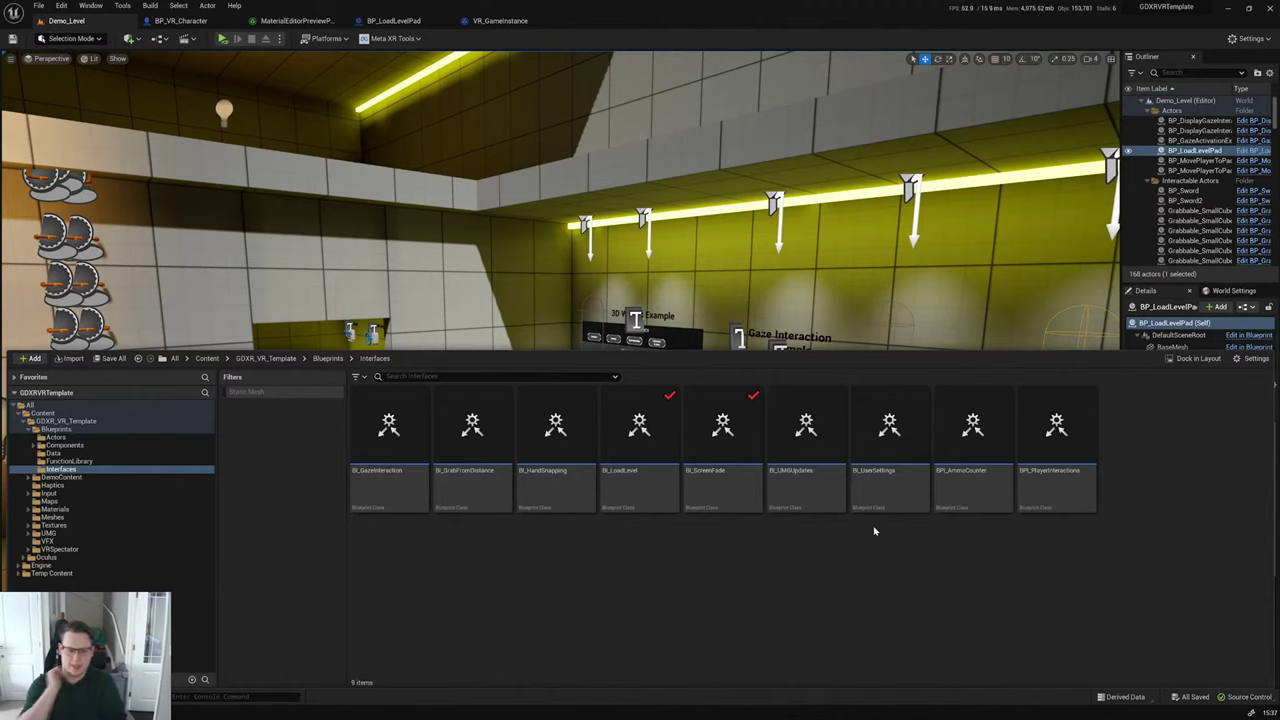
double_click(630, 450)
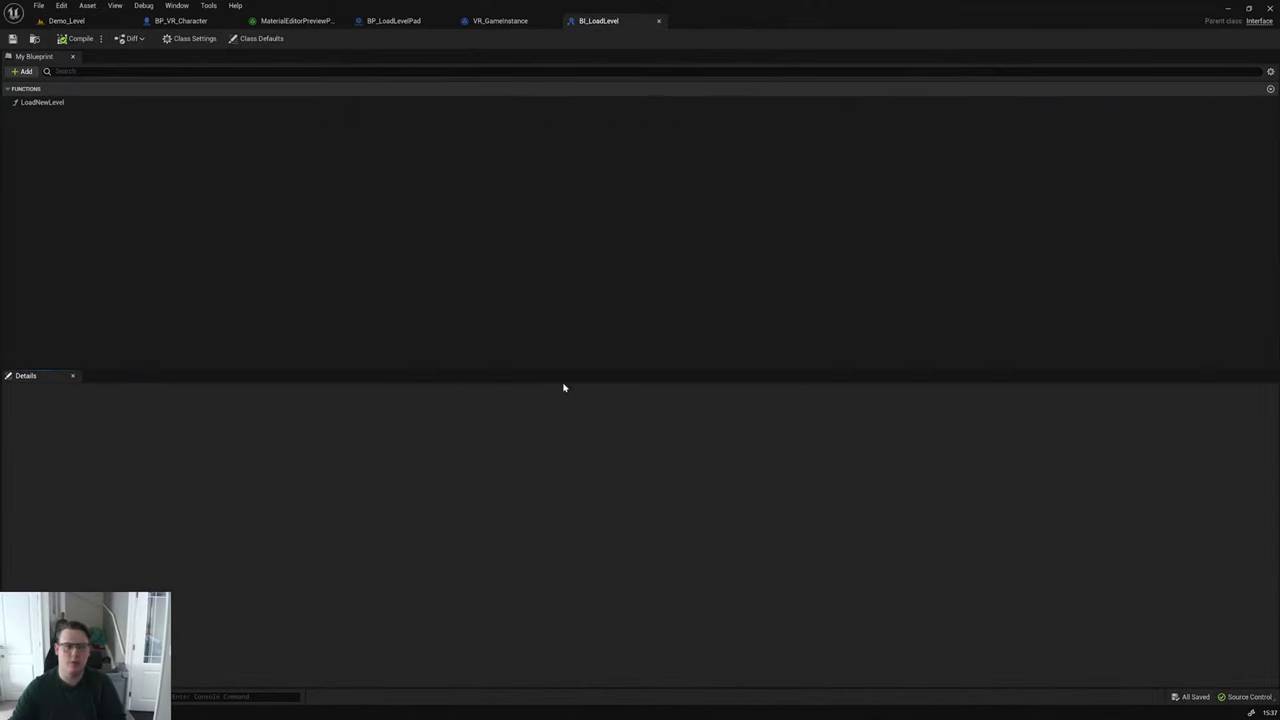
Step: Review the BI_ScreenFade interface, close it, and enlarge the level view above the asset list
left_click(532, 19)
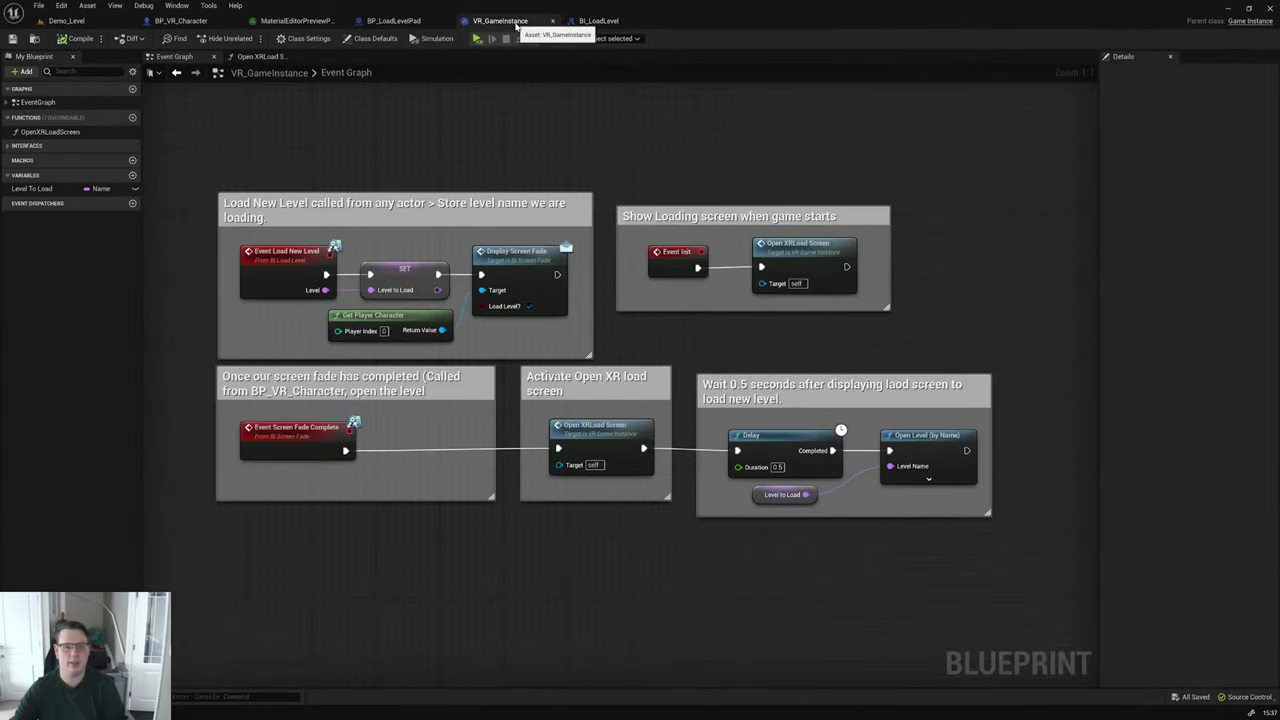
left_click(67, 21)
key("ctrl+space")
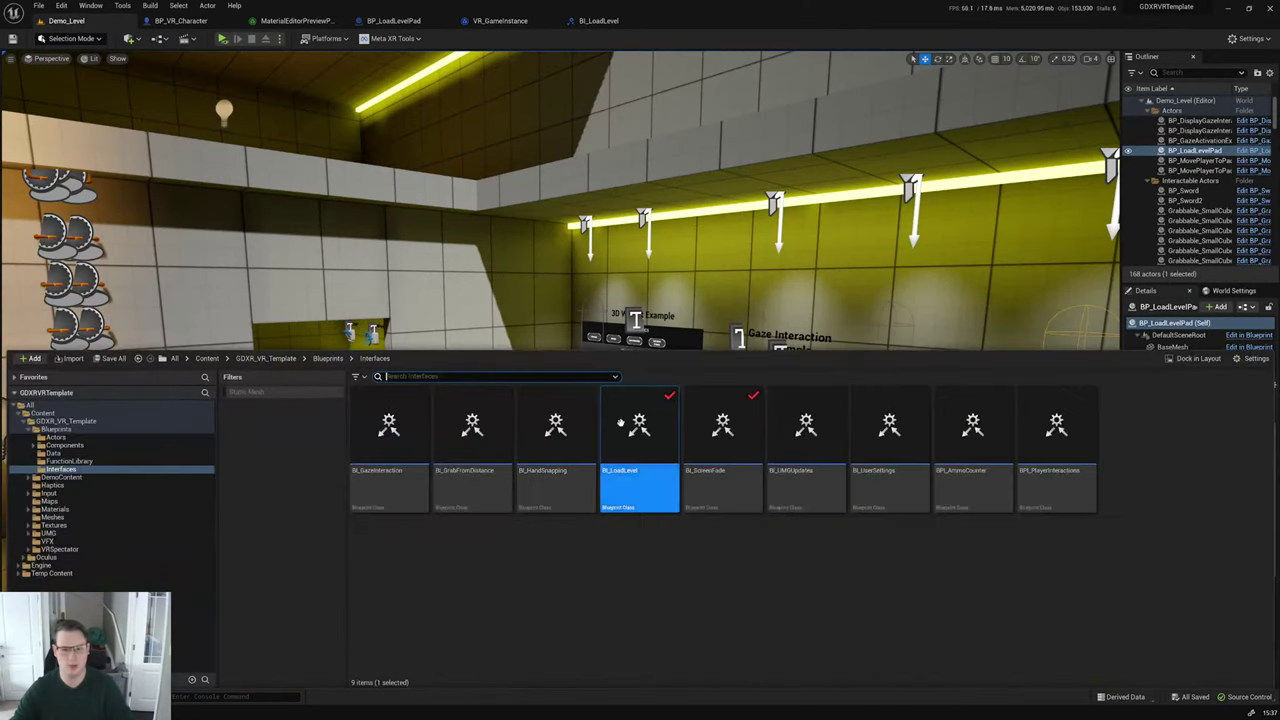
double_click(708, 478)
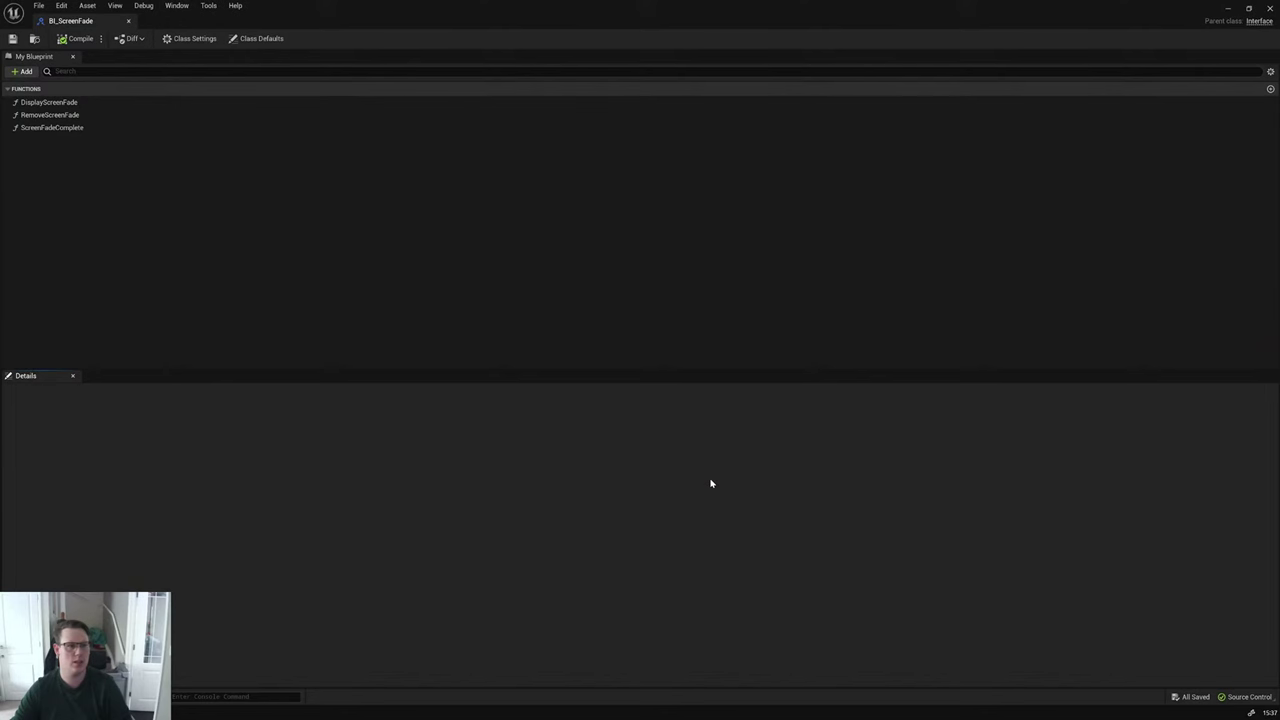
left_click(128, 20)
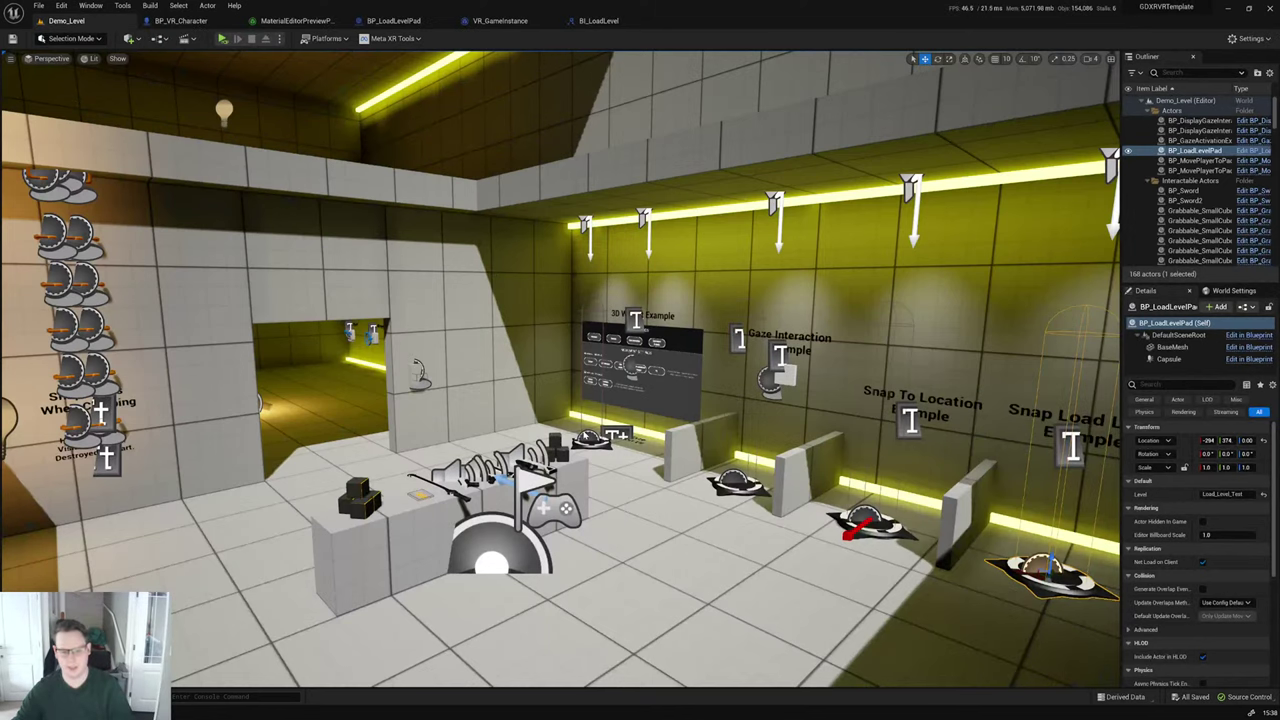
key("ctrl+space")
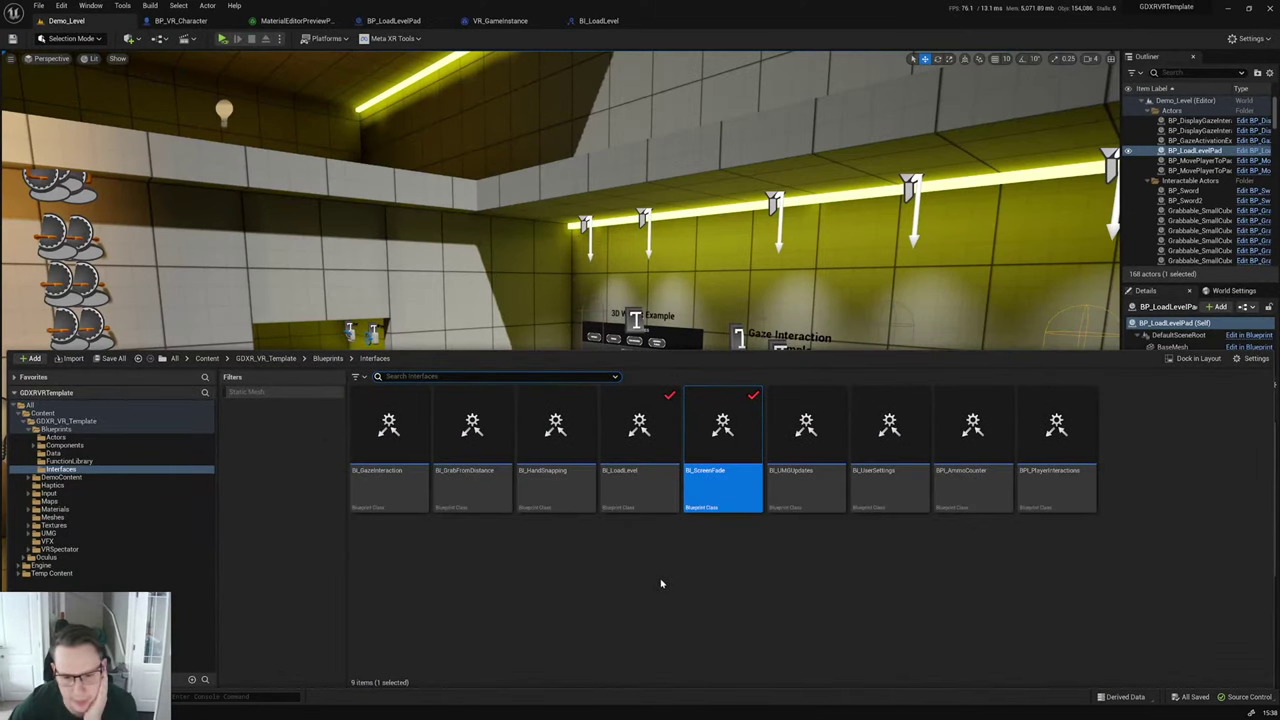
left_click(660, 581)
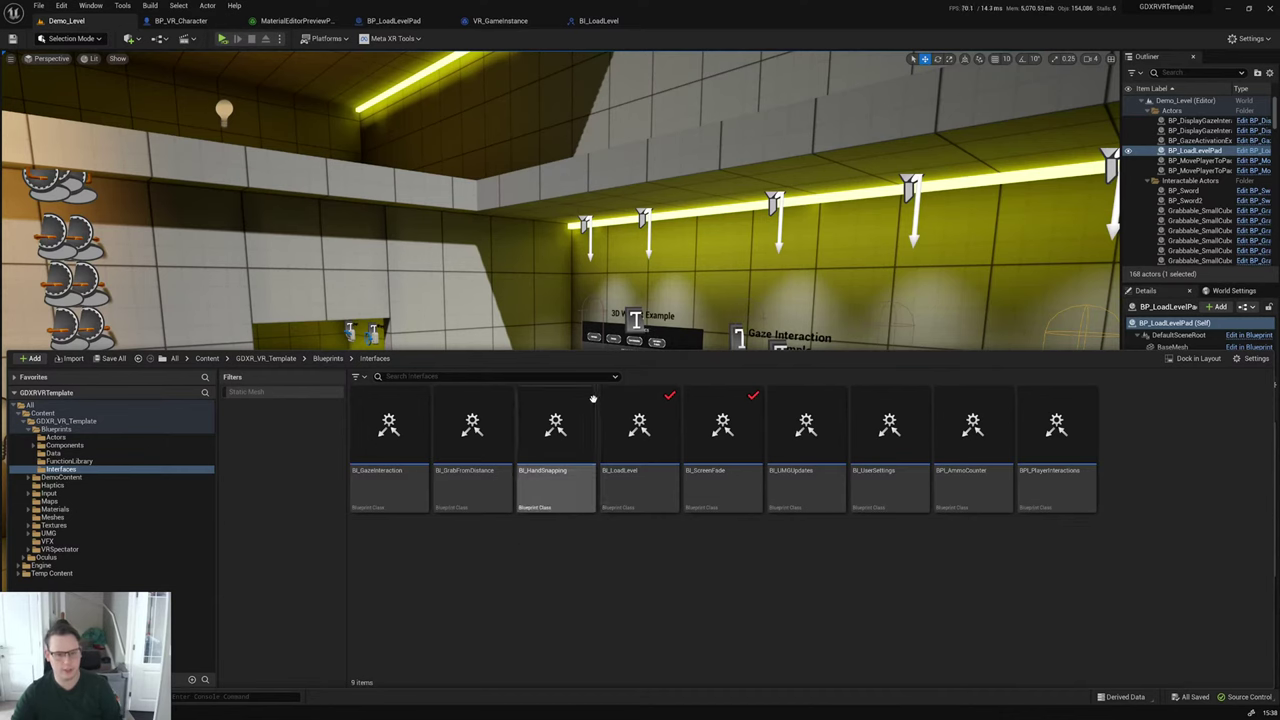
left_click_drag(596, 350, 590, 412)
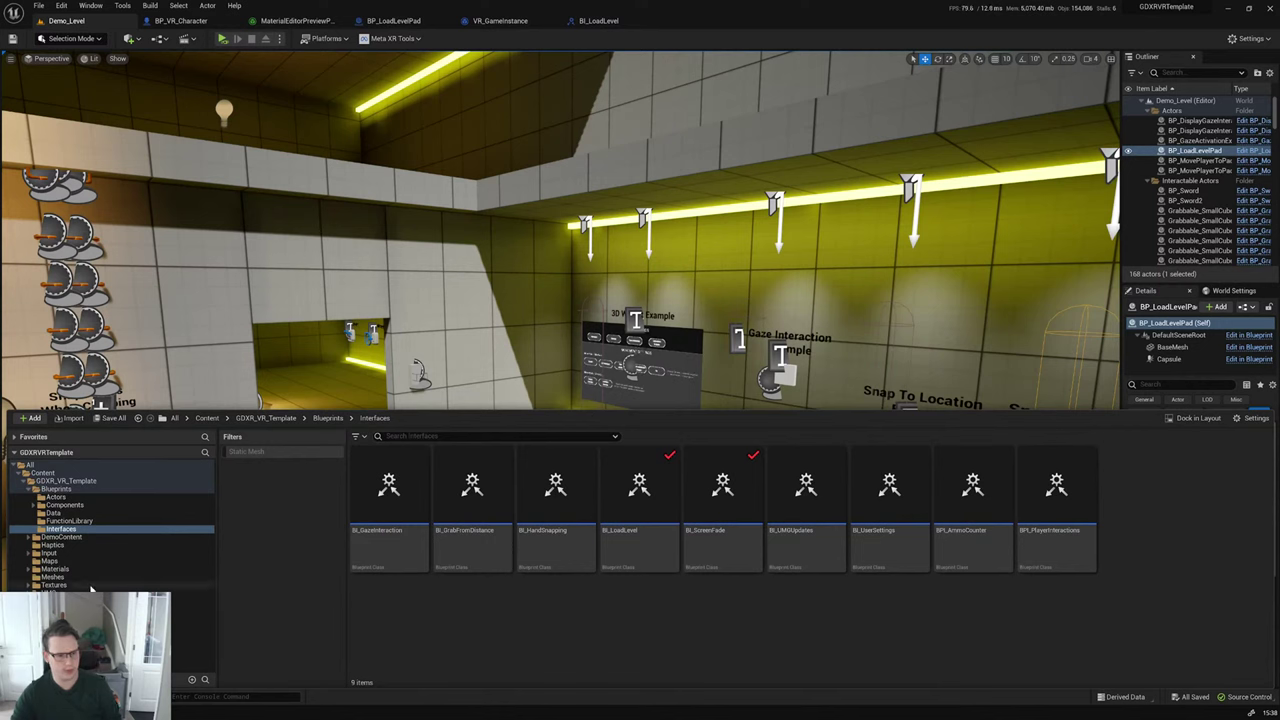
Step: Open BP_VR_Character from the Blueprints folder on its Event Graph
left_click(56, 488)
left_click(945, 540)
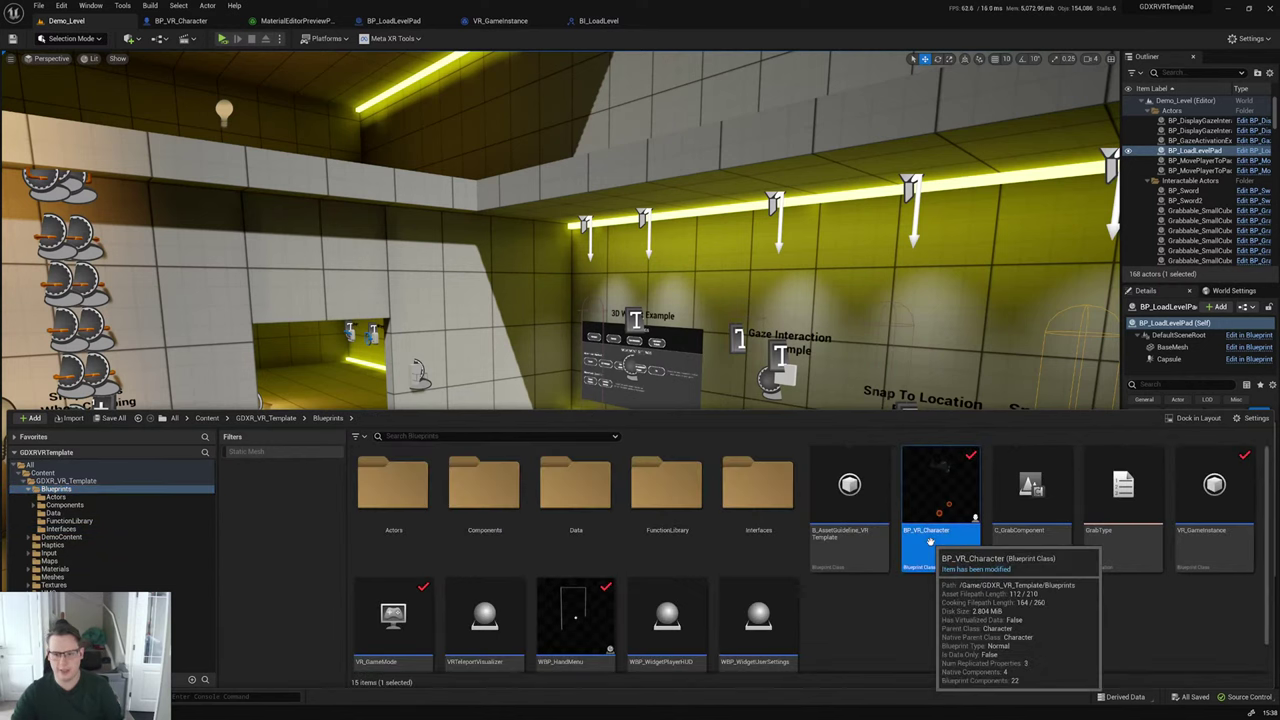
double_click(973, 541)
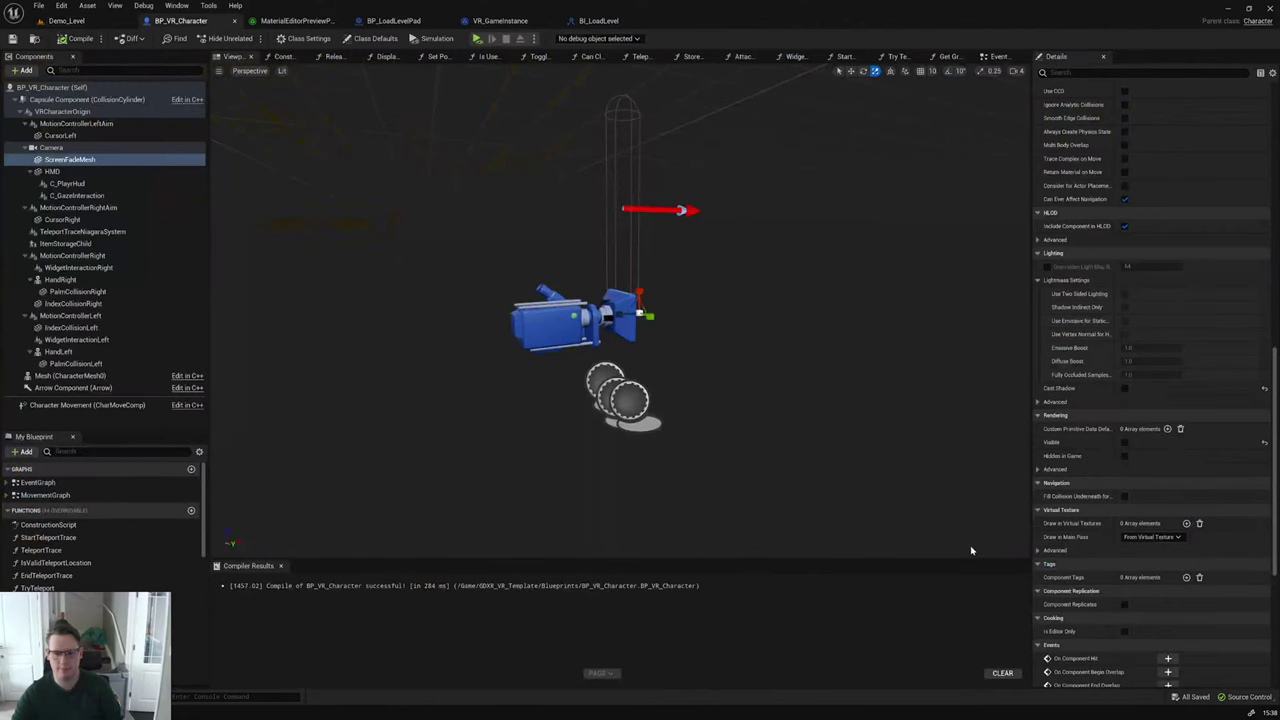
left_click(997, 56)
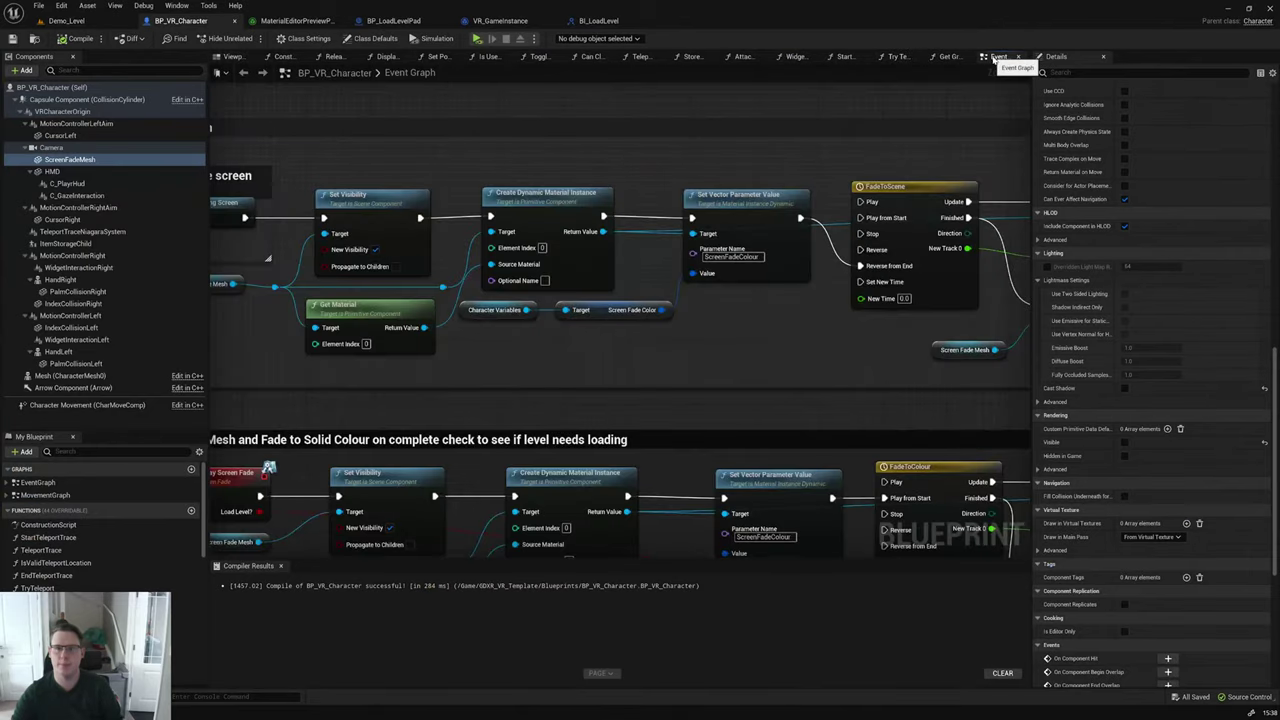
Step: Survey the Event Graph's Widget Interaction, Move Interaction and Check Touch groups, then open MovementGraph
scroll(573, 352, "down", 8)
right_click_drag(677, 366, 553, 309)
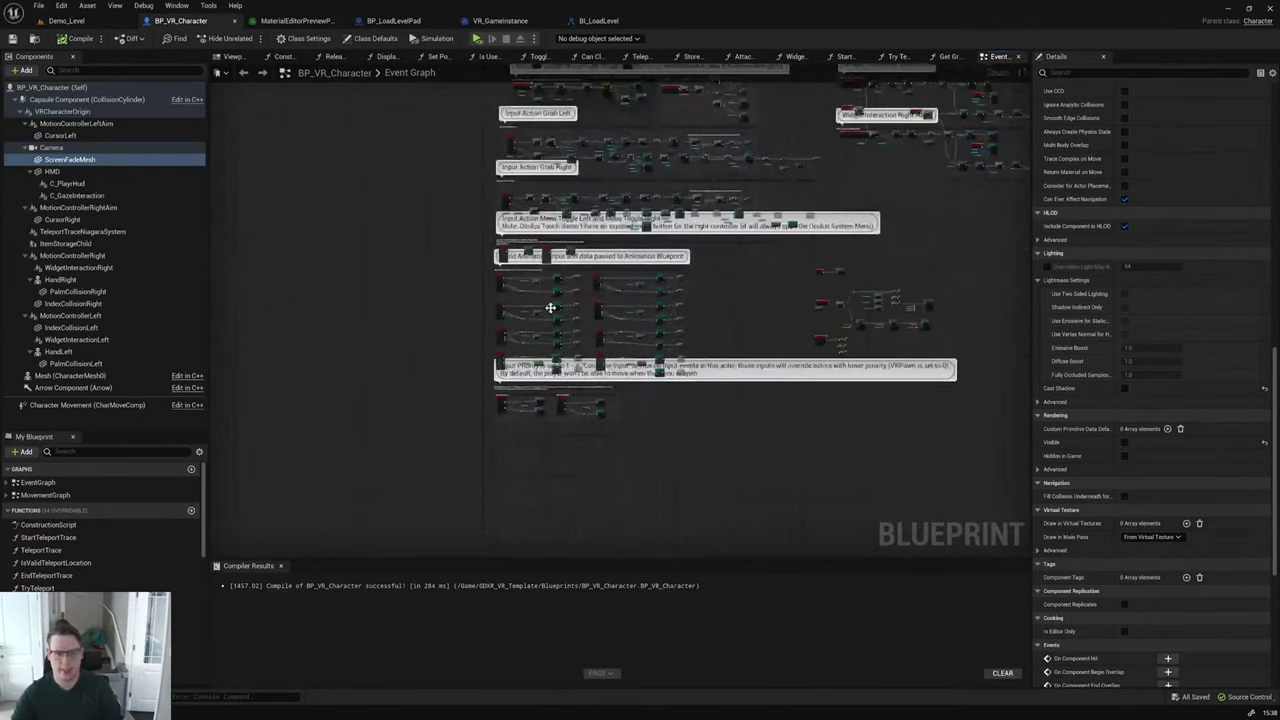
scroll(560, 326, "up", 6)
scroll(560, 326, "up", 1)
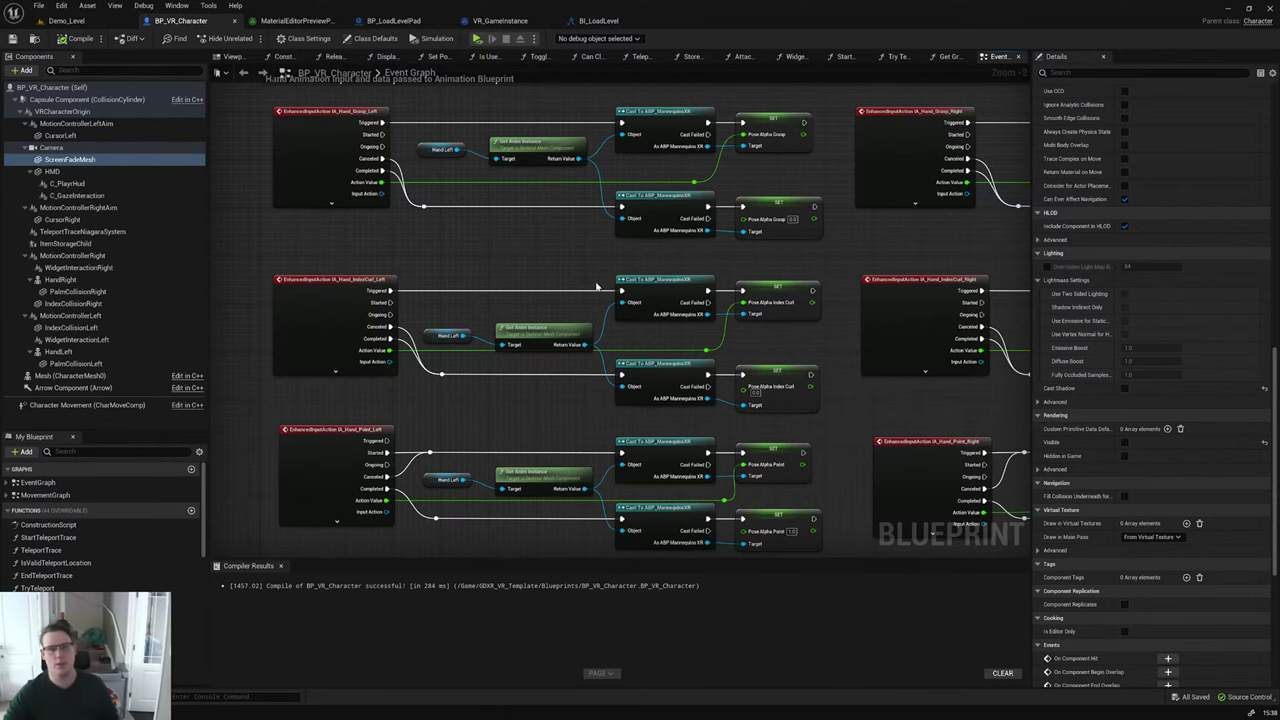
scroll(597, 286, "down", 2)
scroll(883, 277, "down", 2)
right_click_drag(883, 277, 508, 399)
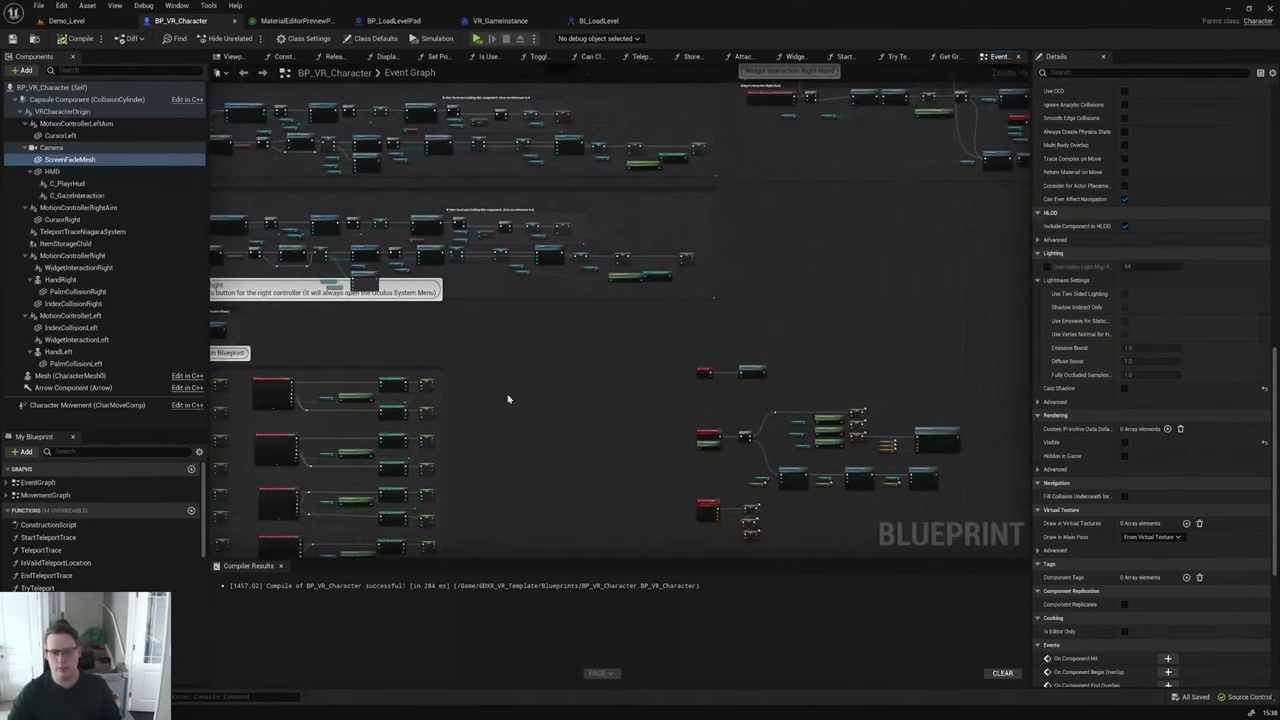
right_click_drag(760, 323, 608, 509)
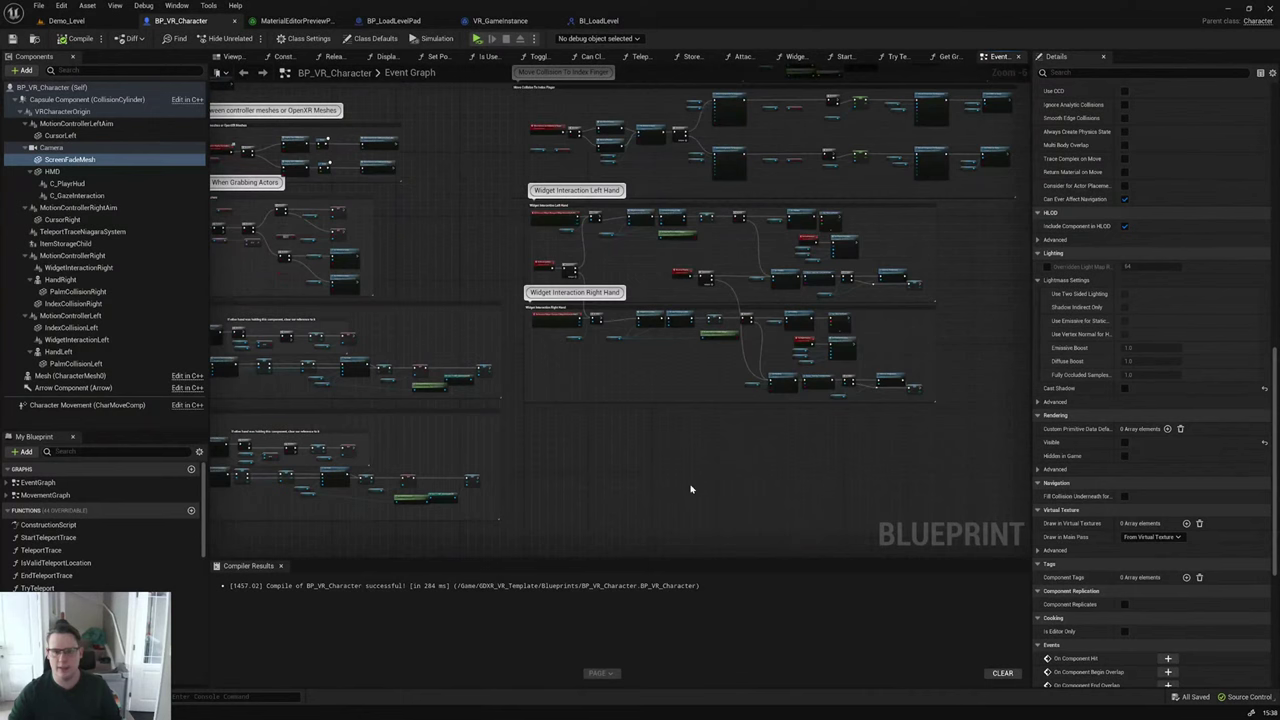
right_click_drag(969, 232, 786, 444)
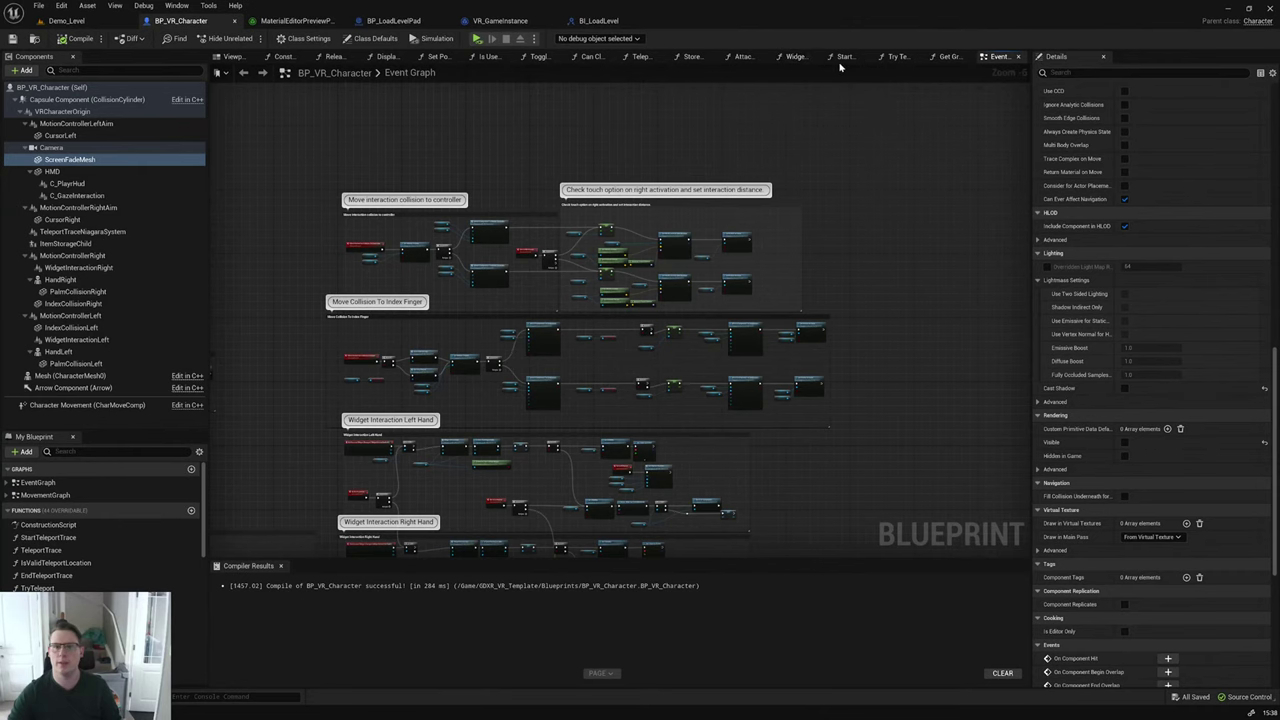
double_click(95, 495)
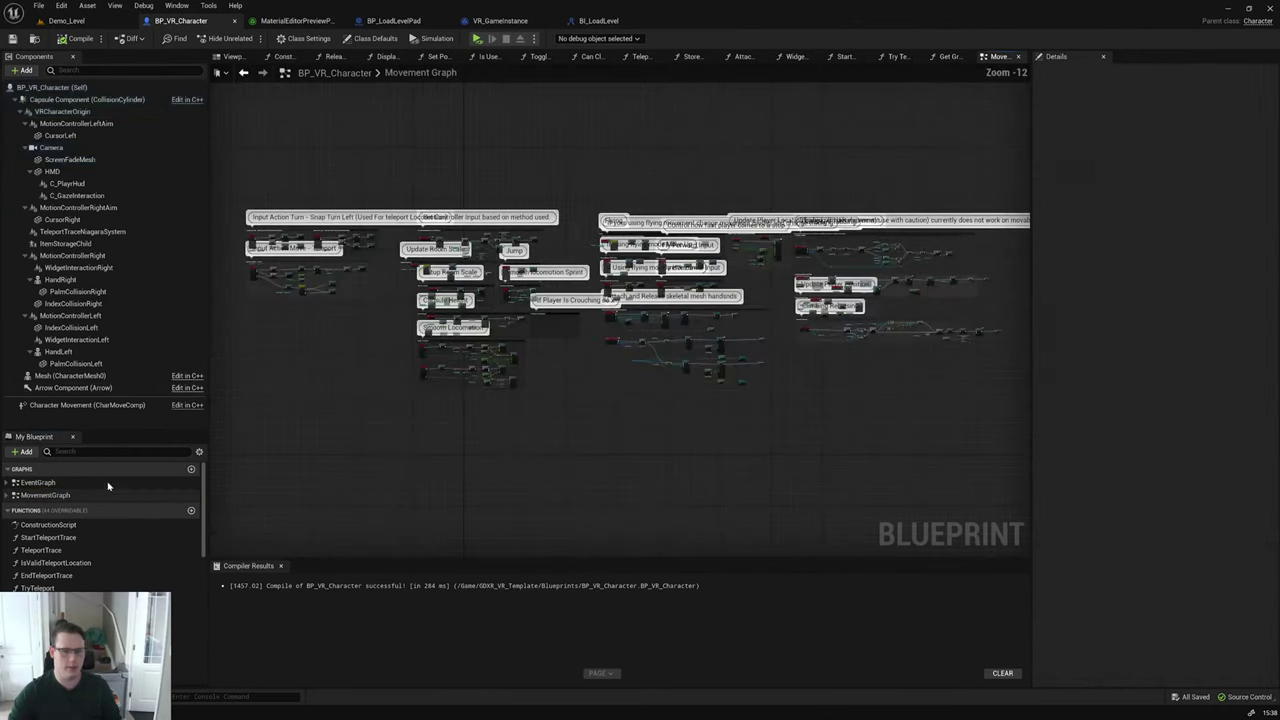
Step: Look over the room-scale, jump, and Attach and Release sections of the Movement Graph
scroll(430, 265, "up", 6)
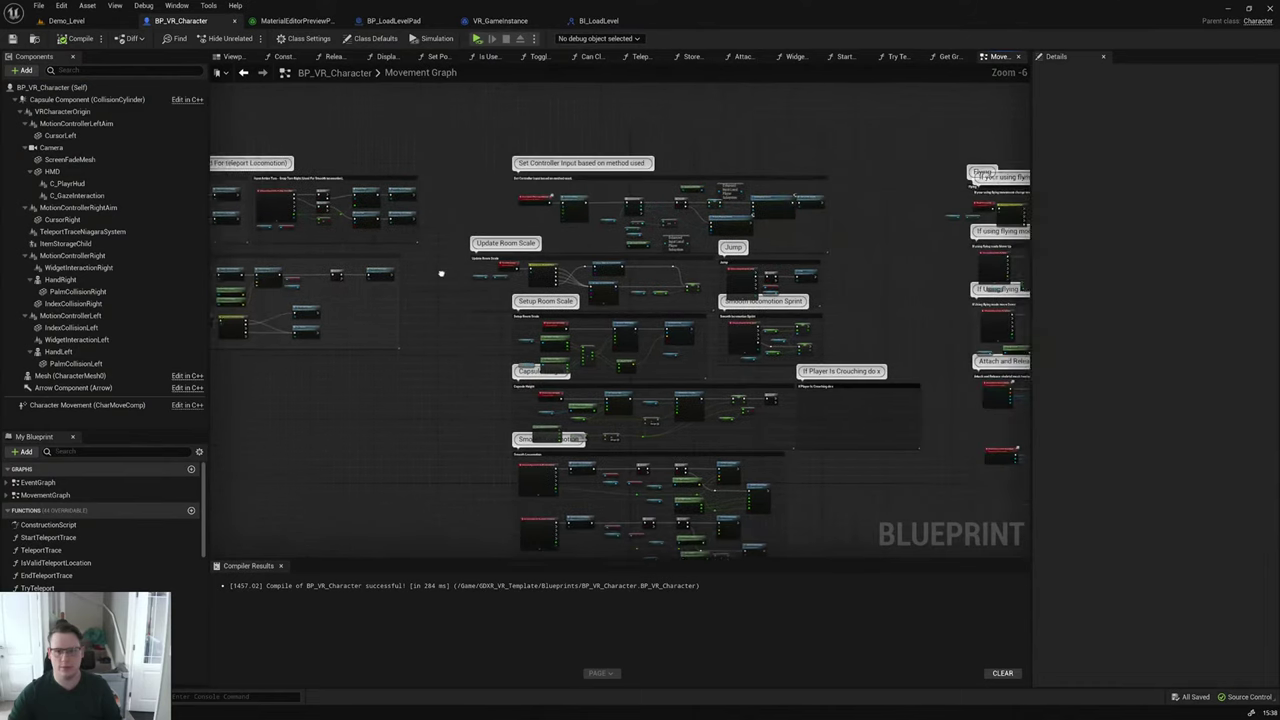
scroll(710, 351, "up", 1)
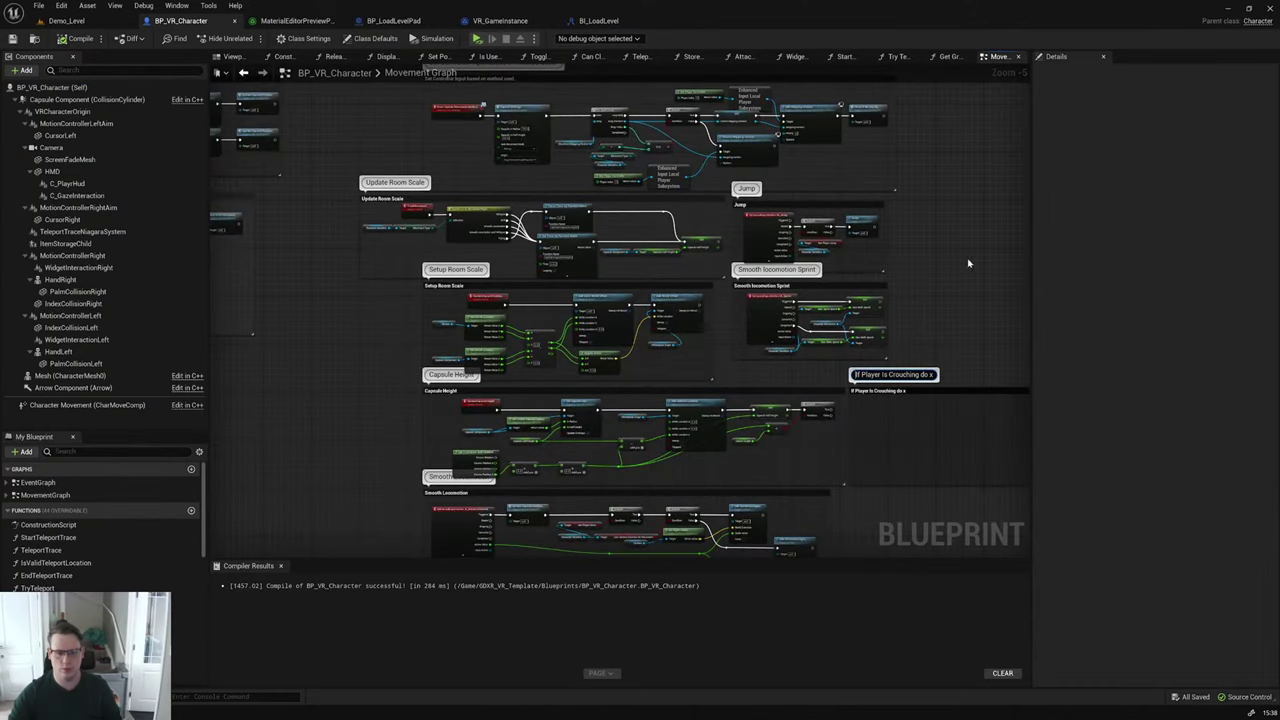
right_click_drag(968, 263, 821, 30)
right_click_drag(950, 240, 310, 335)
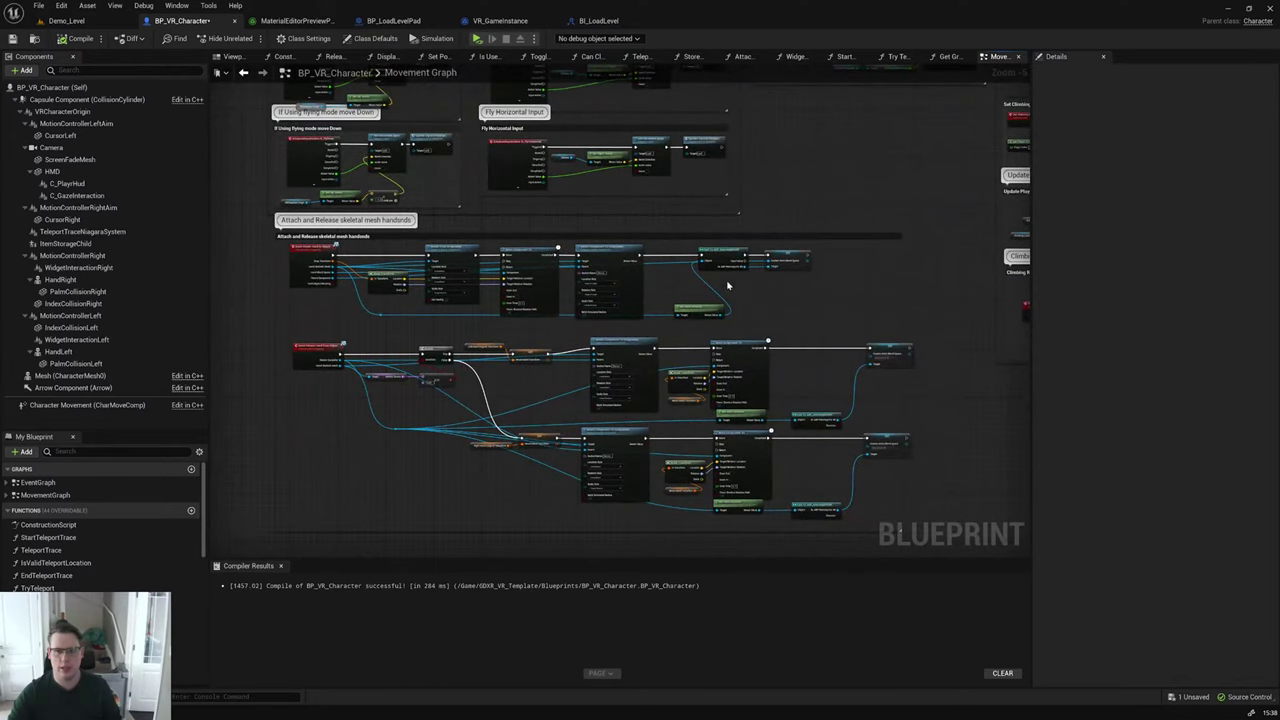
Step: Examine the Climbing node groups, then return to the Demo_Level tab
scroll(753, 424, "up", 5)
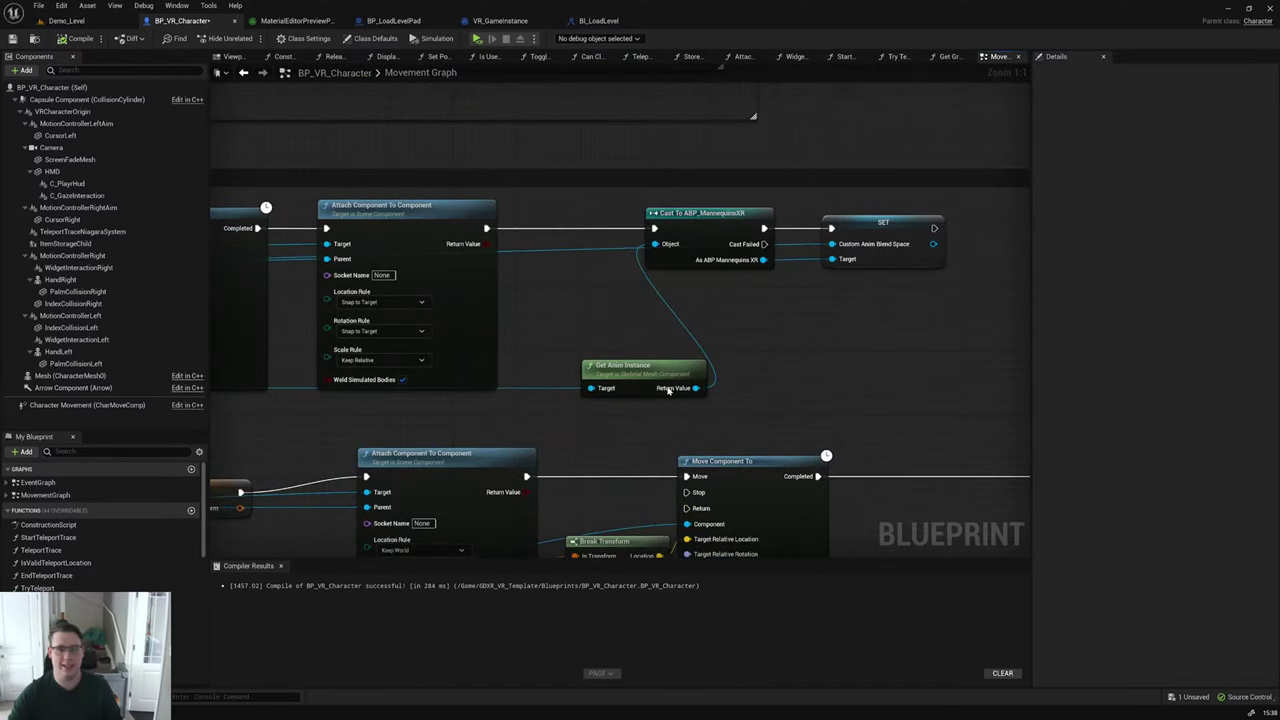
scroll(705, 260, "down", 2)
scroll(1001, 438, "down", 2)
scroll(1001, 438, "down", 2)
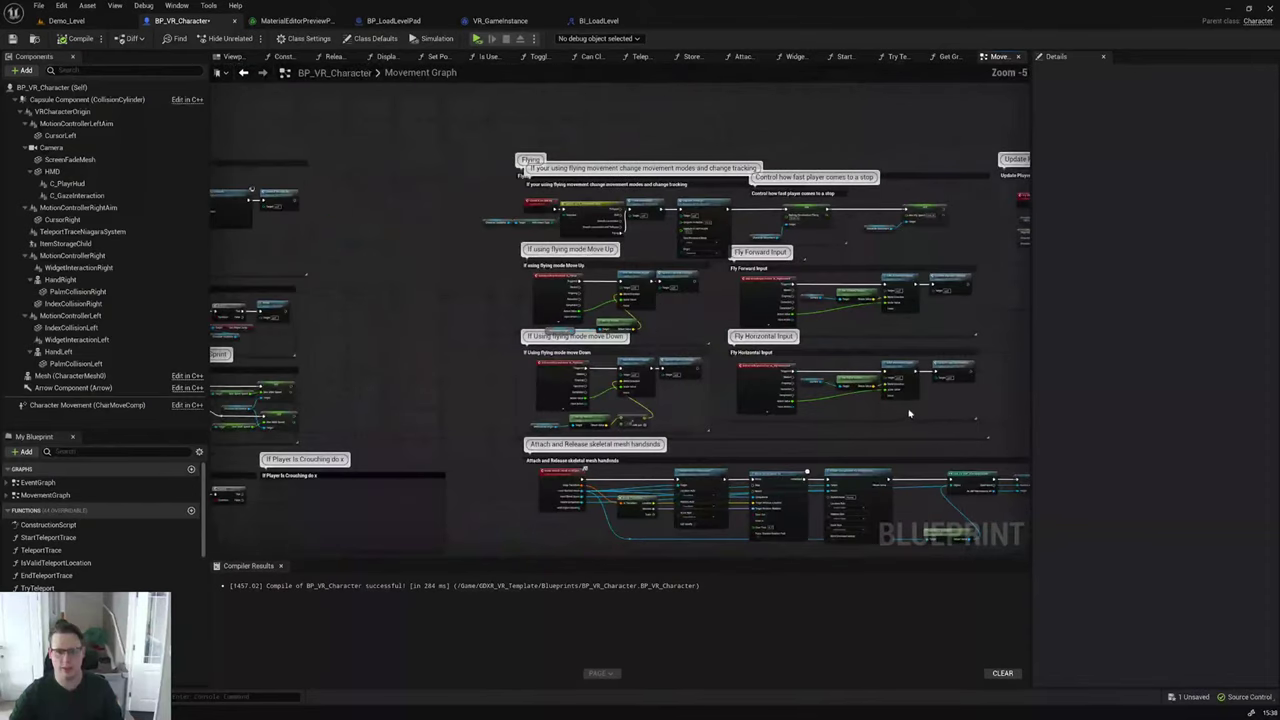
scroll(628, 358, "up", 1)
right_click_drag(628, 358, 673, 404)
right_click_drag(907, 360, 744, 310)
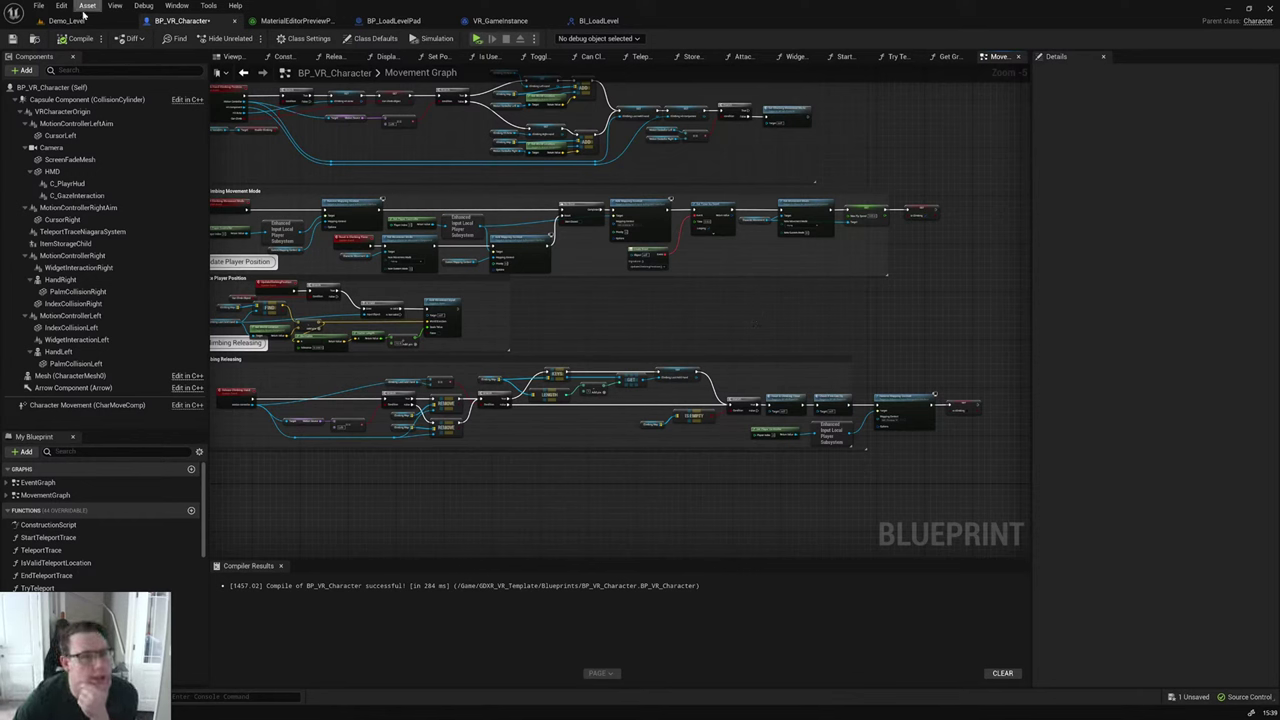
left_click(68, 20)
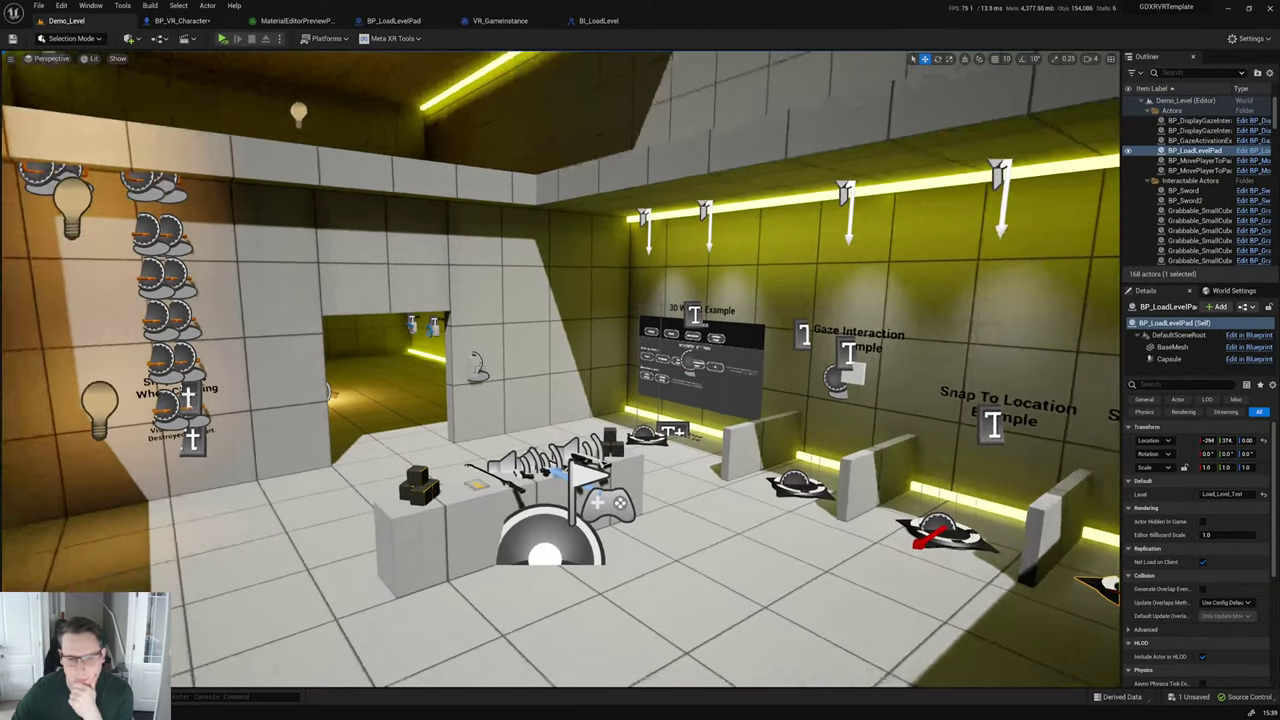
Step: Resize the Content Drawer over the Demo_Level view
right_click_drag(755, 349, 768, 347)
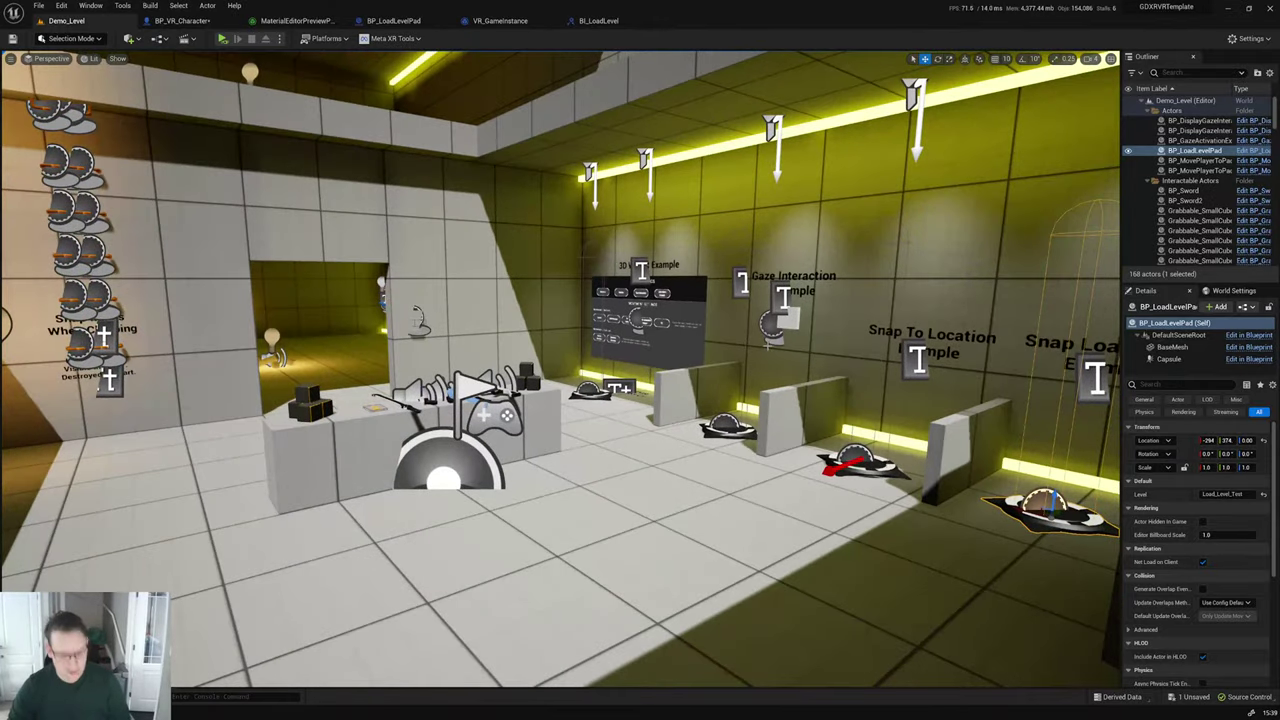
key("ctrl+space")
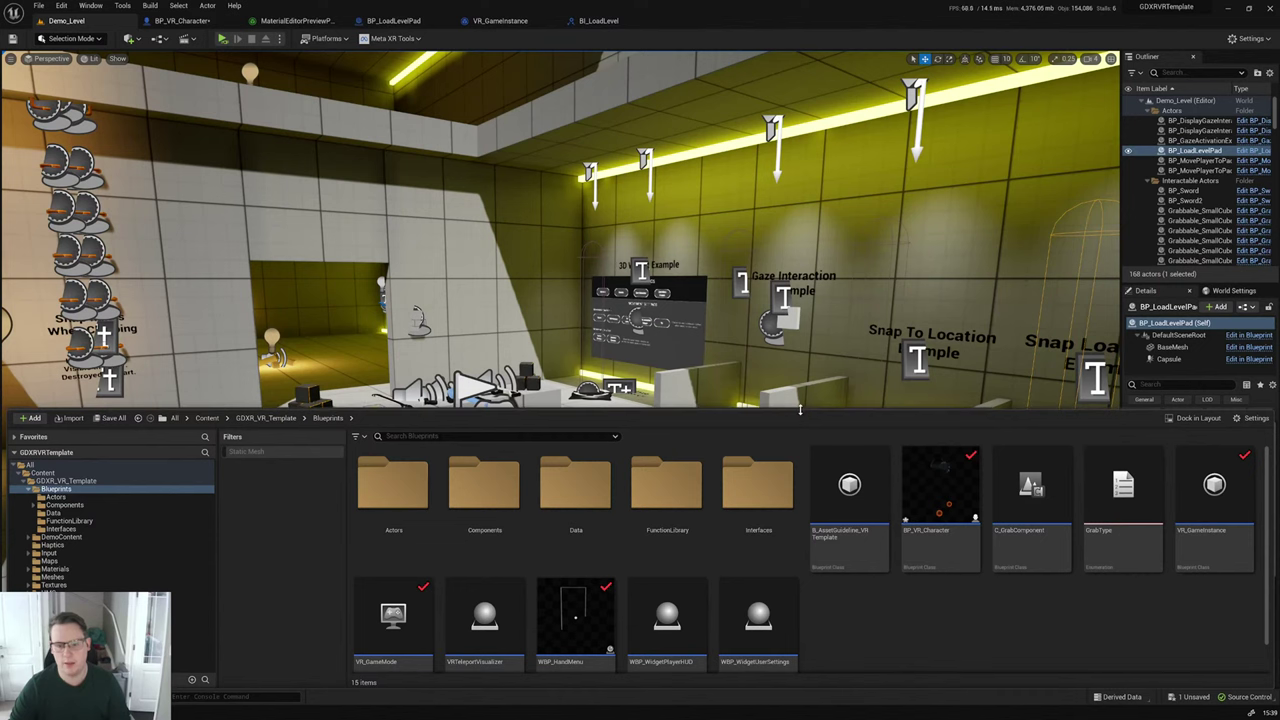
left_click_drag(801, 413, 773, 365)
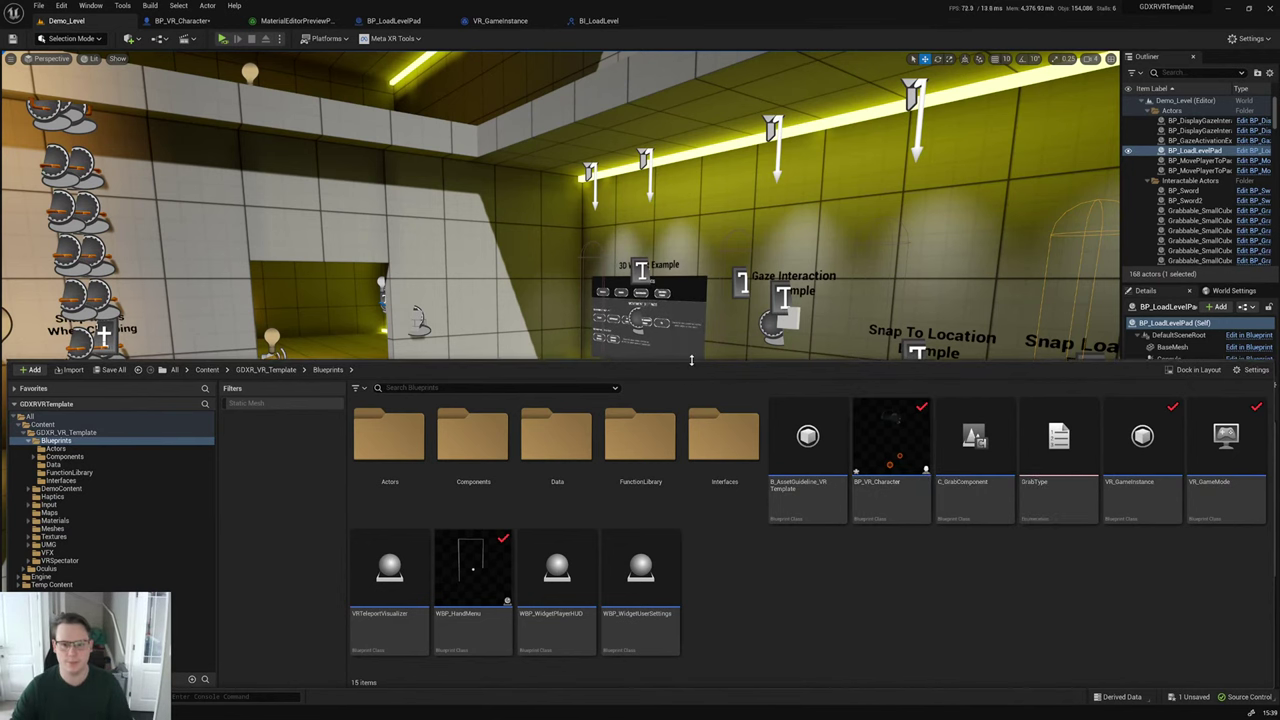
left_click_drag(690, 368, 692, 468)
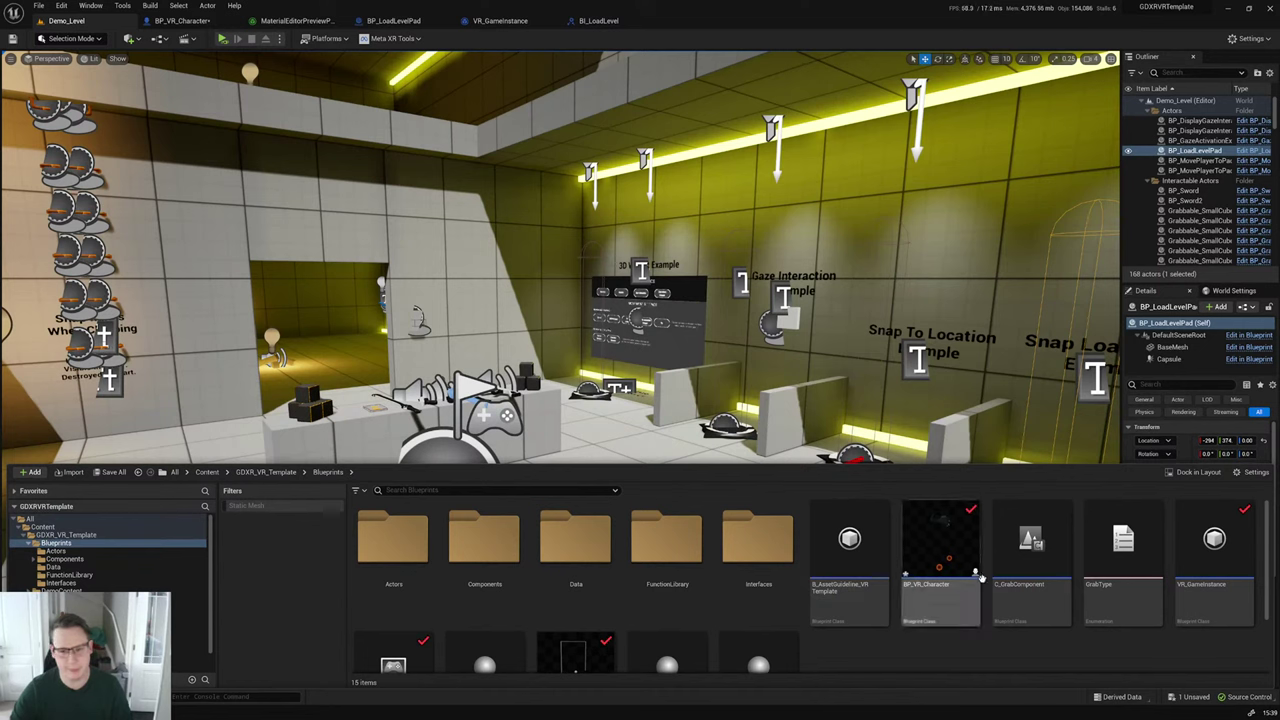
Step: Glance at the VR_GameInstance graph, then fly the Demo_Level view toward the Snap Load Level pad
mouse_move(882, 541)
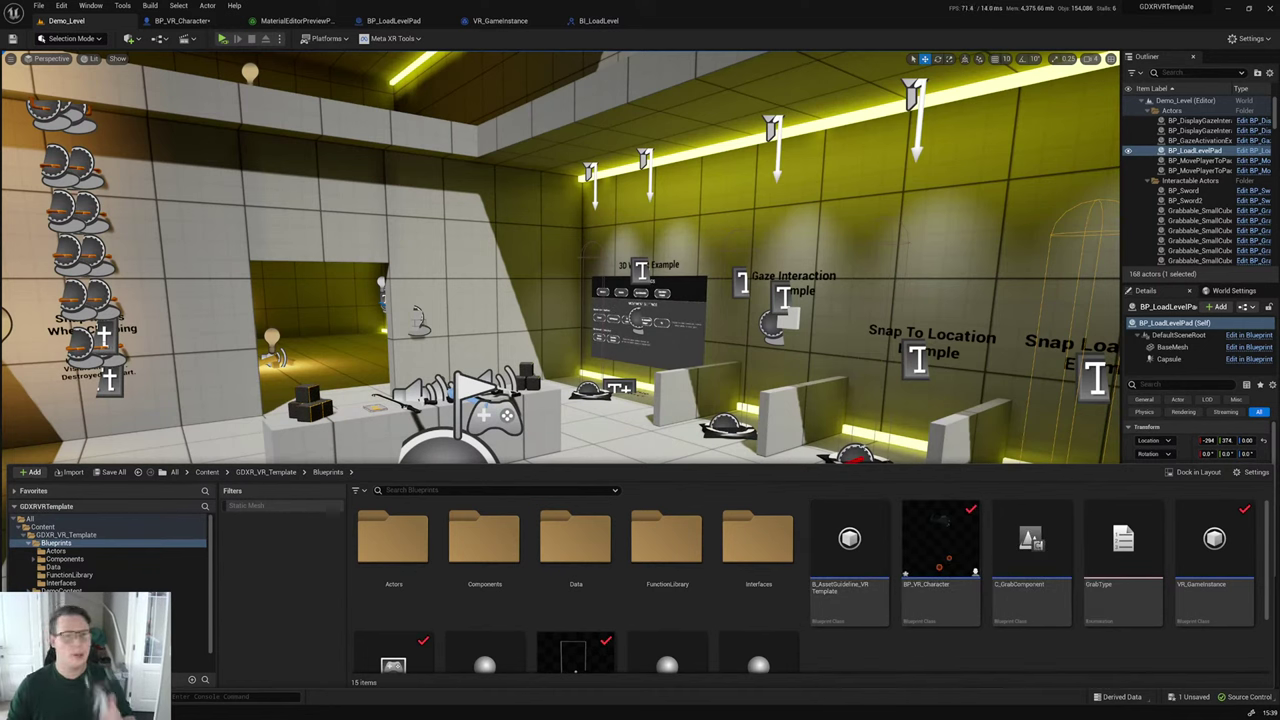
left_click(496, 21)
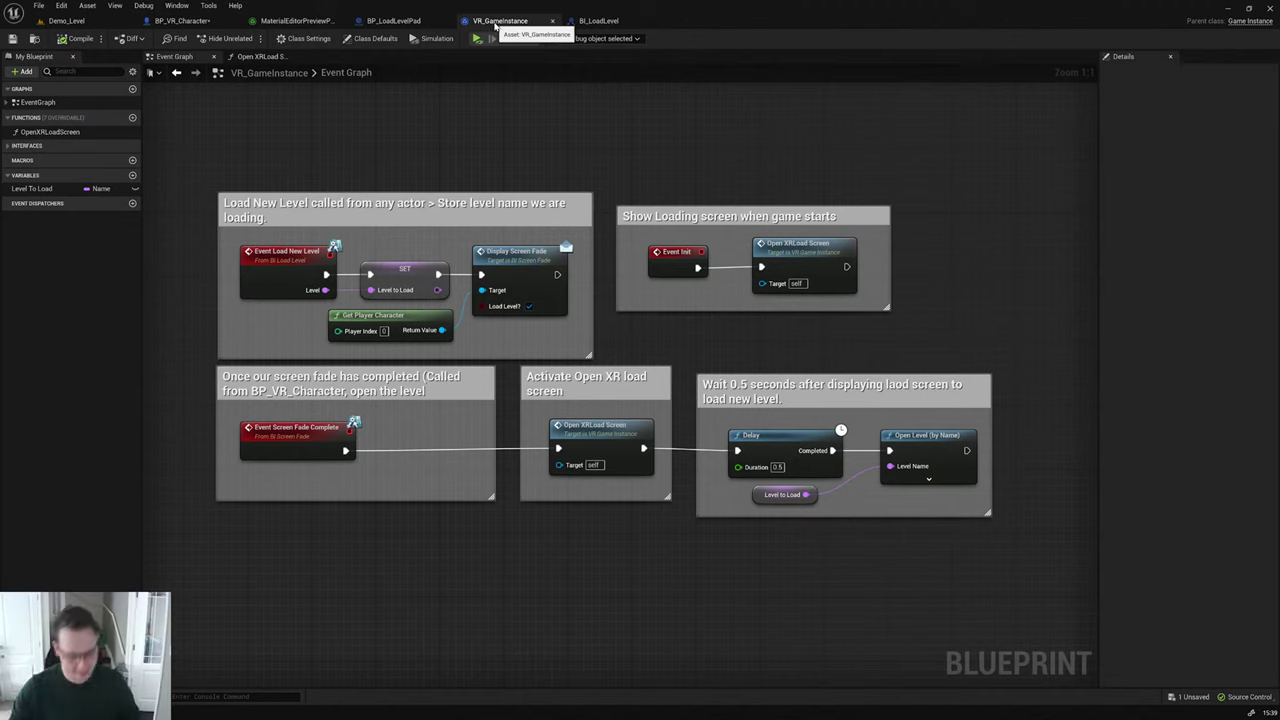
left_click(86, 22)
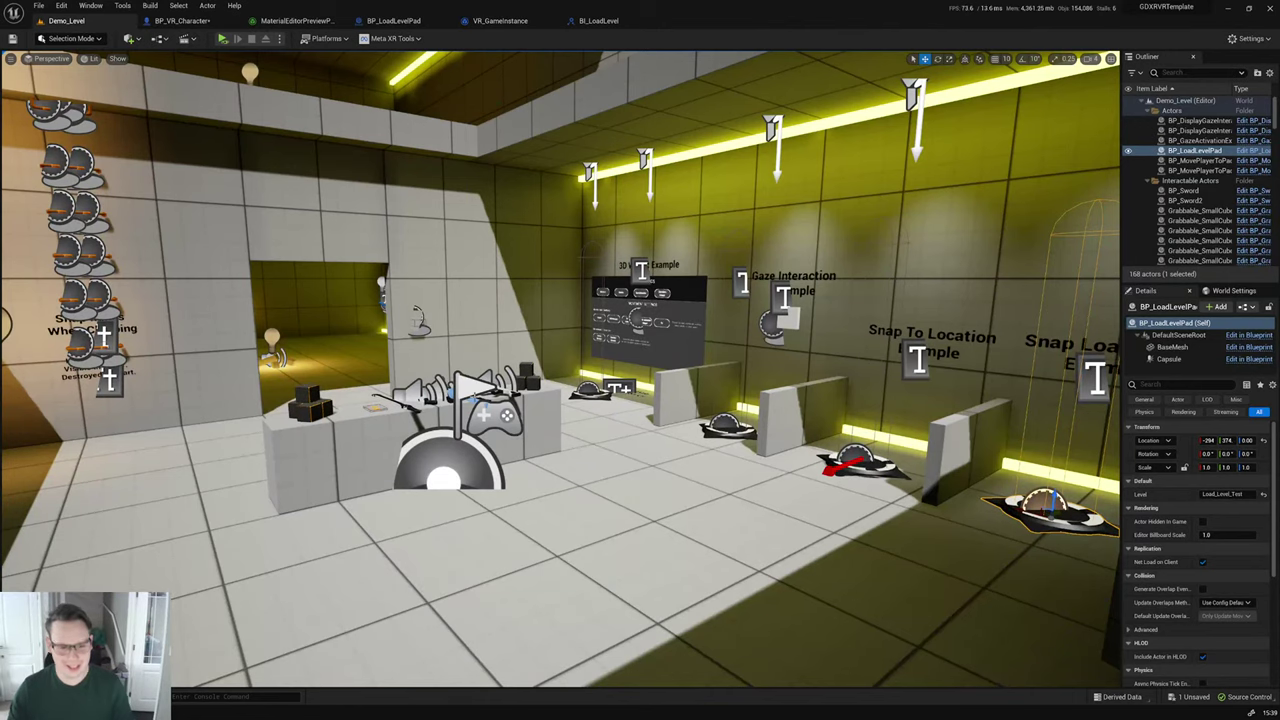
key("Up")
key("Left")
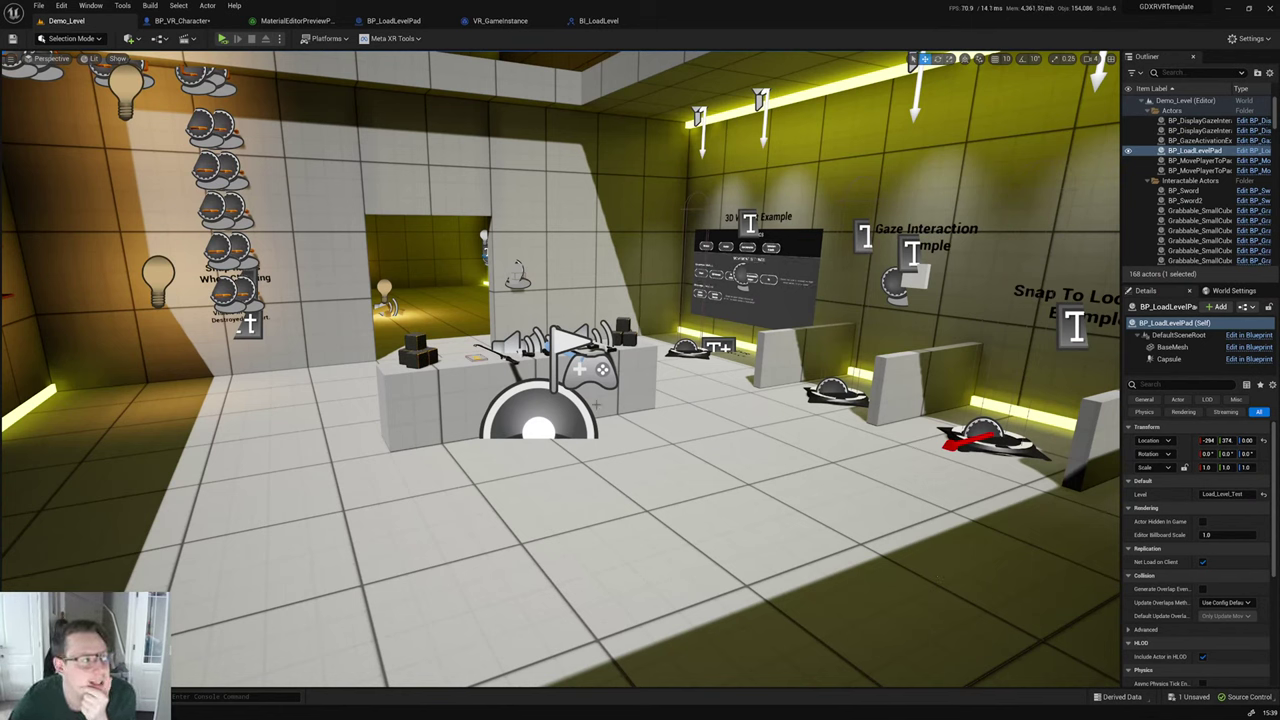
right_click_drag(596, 404, 560, 408)
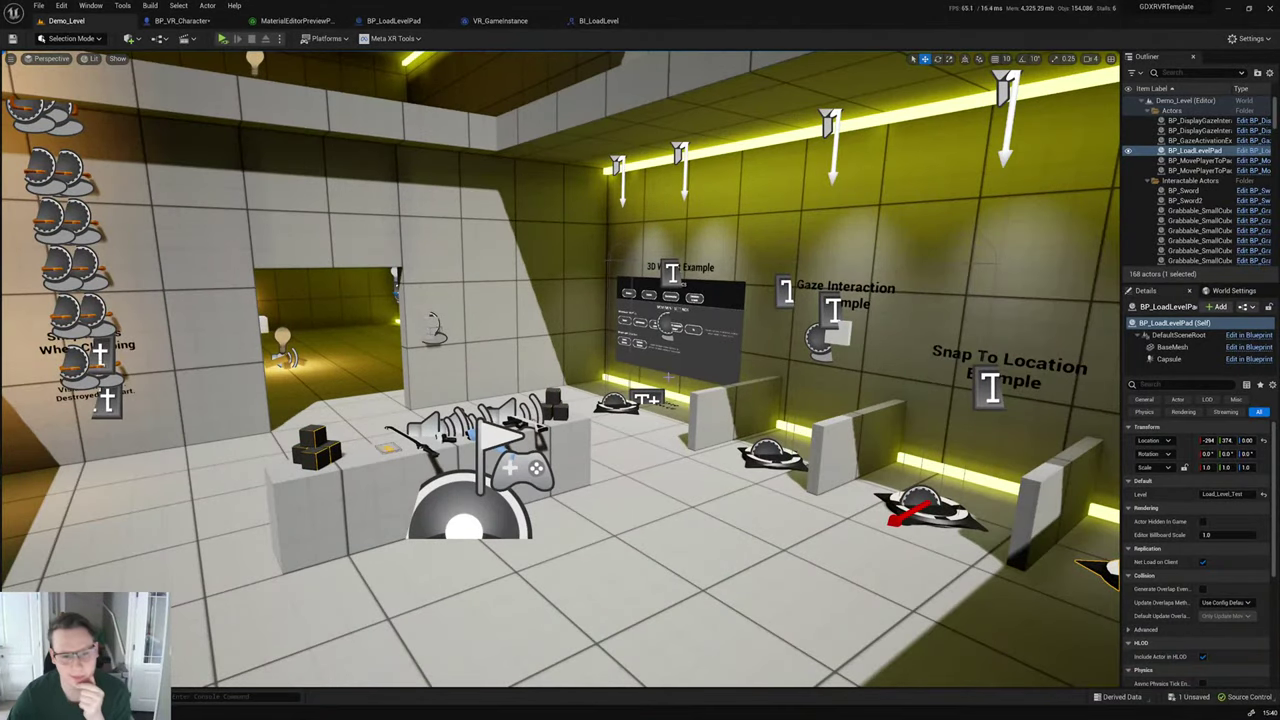
Step: Switch Demo_Level to game view with G, hiding the editor icons
right_click_drag(622, 382, 642, 391)
key("g")
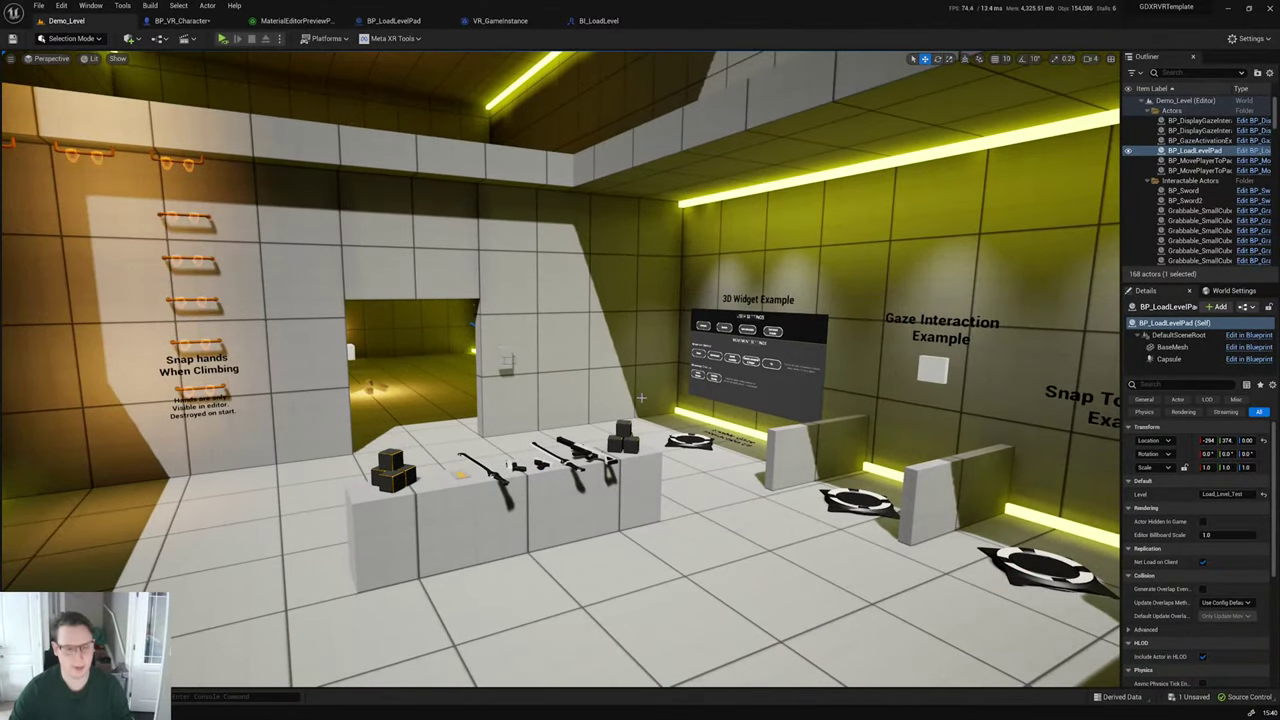
key("ctrl+space")
scroll(997, 663, "down", 2)
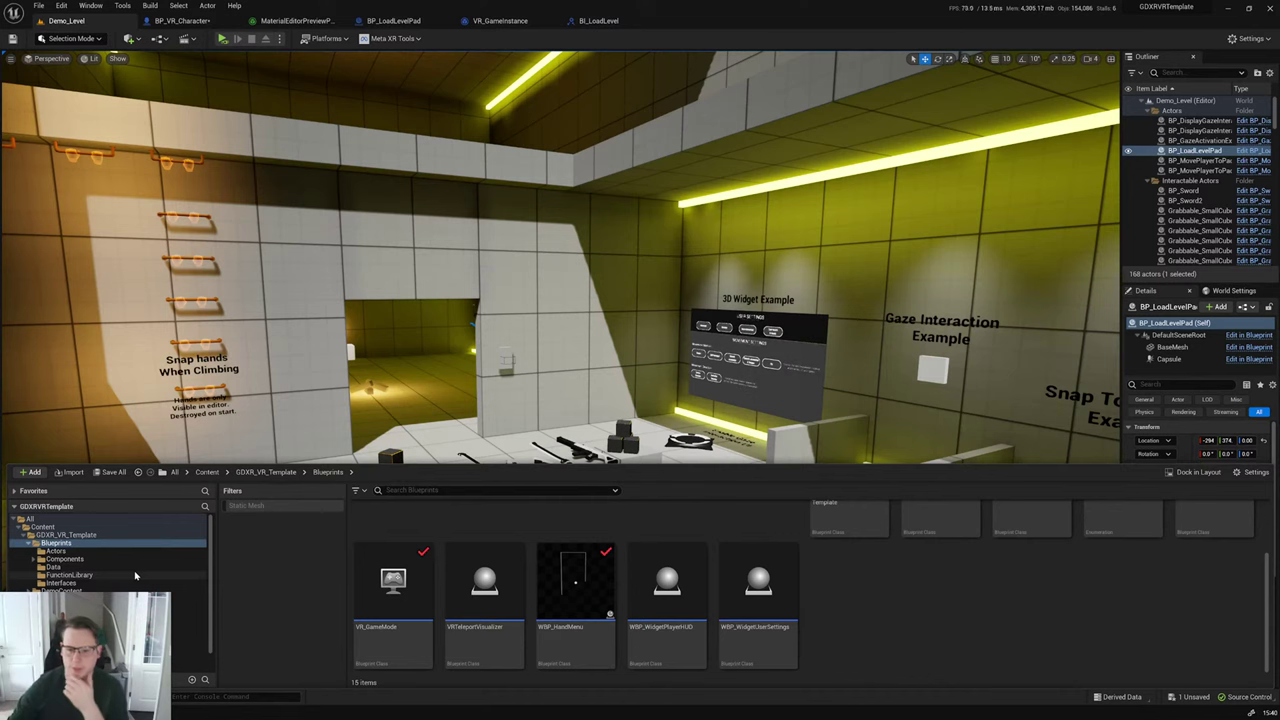
Step: Aim the view at the weapons table and save the current level
right_click_drag(700, 400, 704, 326)
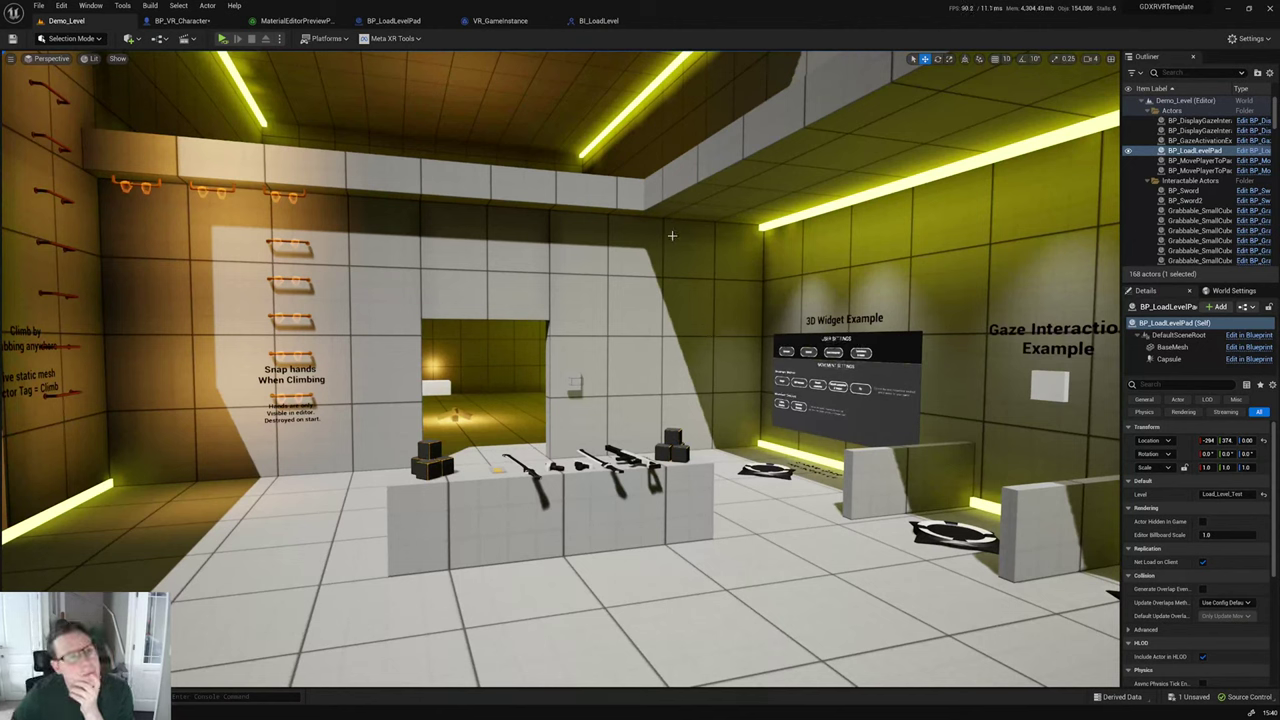
left_click(39, 6)
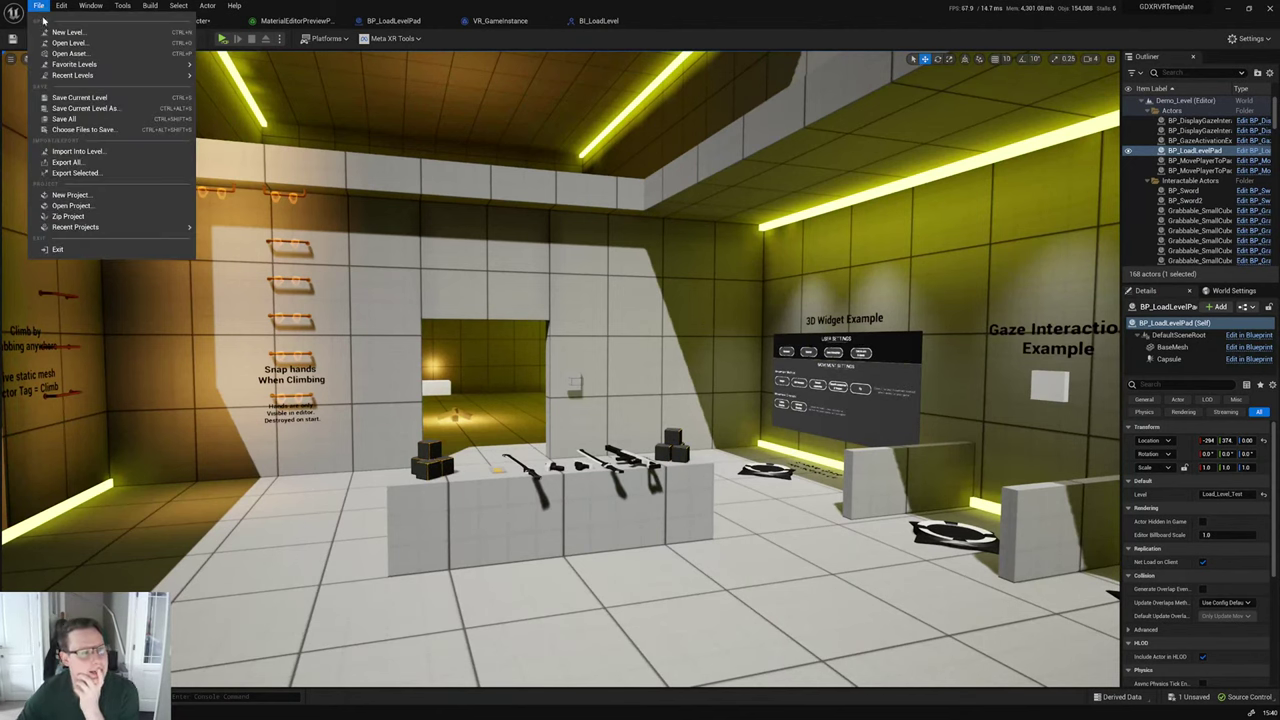
left_click(64, 118)
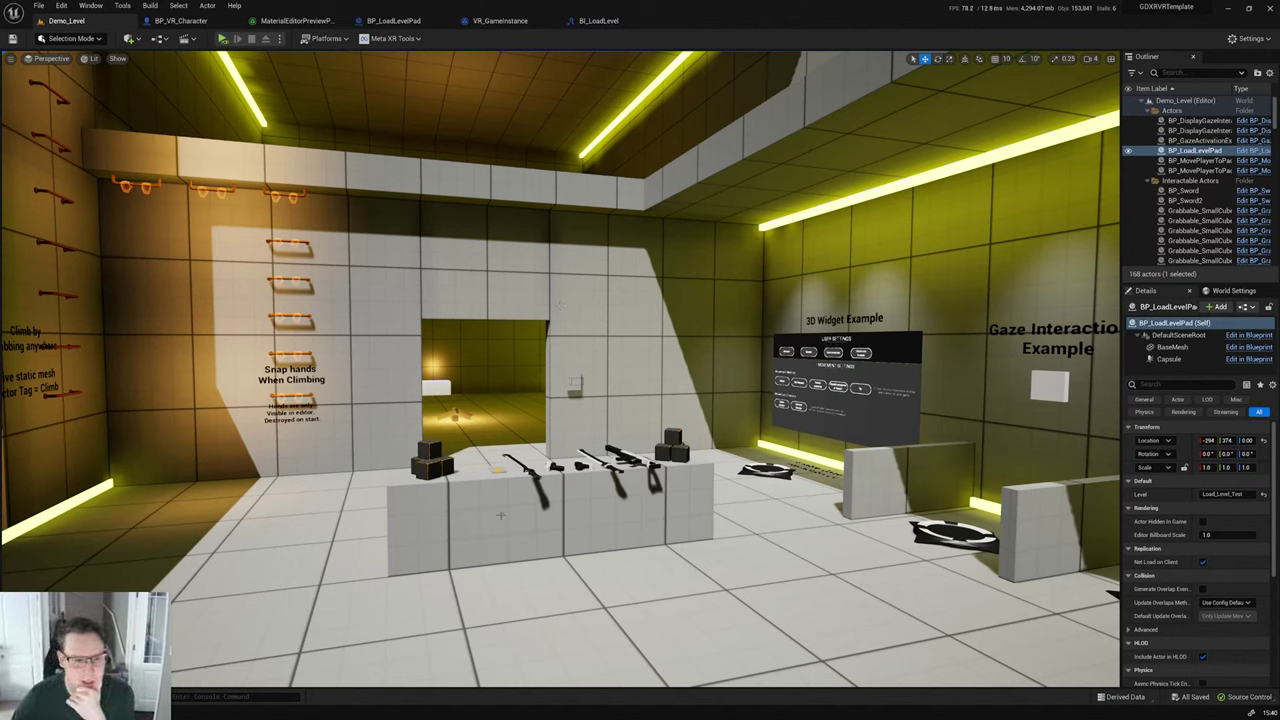
right_click_drag(510, 515, 502, 483)
Step: Search the Marketplace for 'gdxr' and open the GDXR VR Template product page
key("alt+Tab")
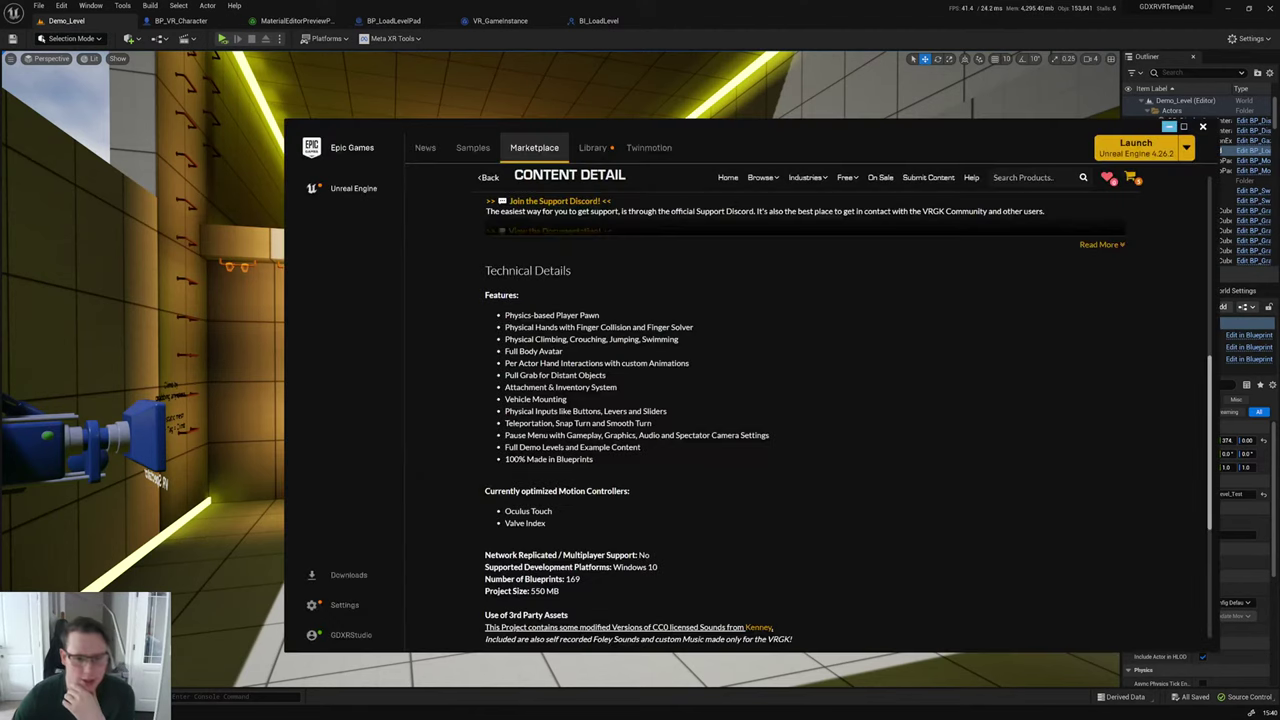
left_click(1050, 177)
type("gdxr")
key("Return")
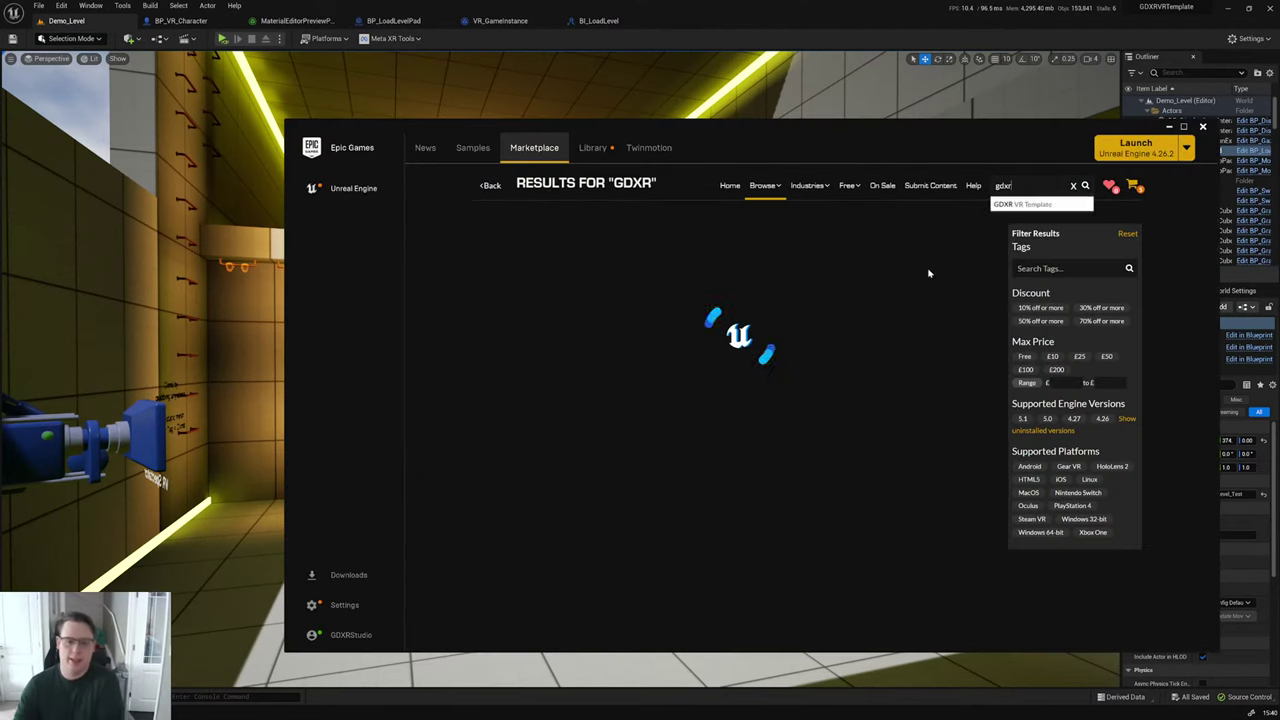
left_click(530, 360)
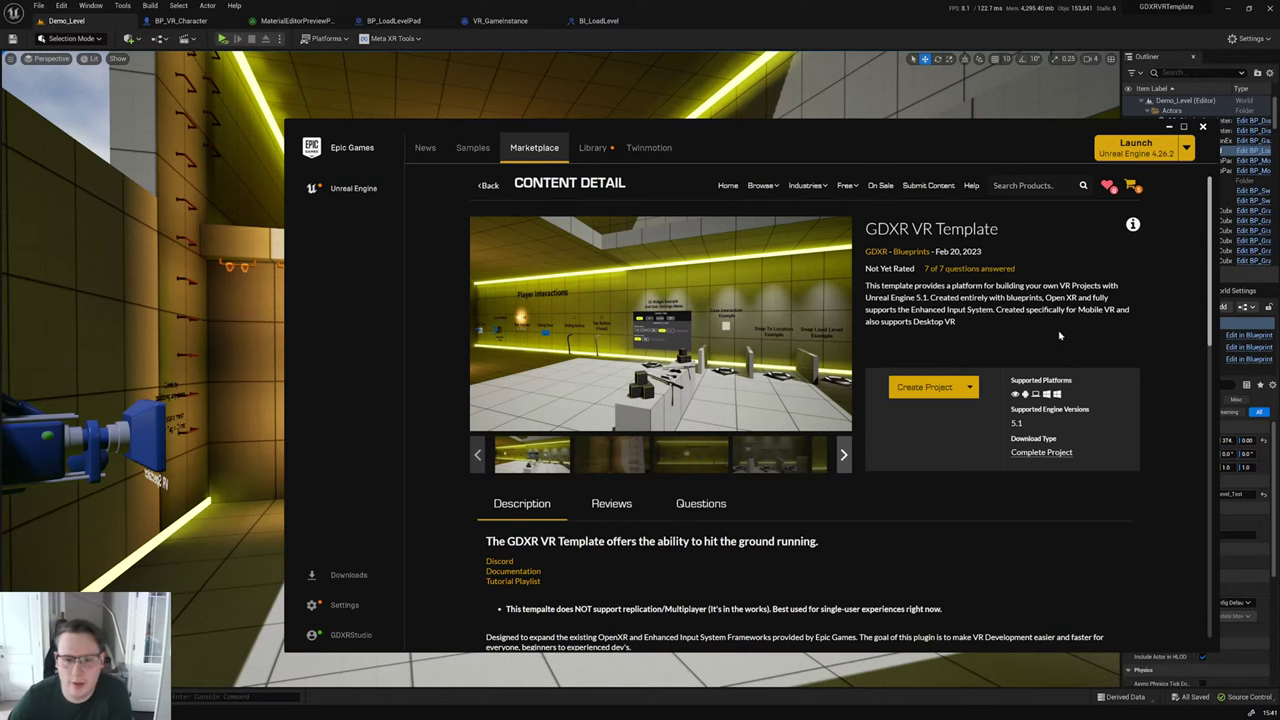
scroll(1066, 335, "down", 3)
scroll(1060, 335, "down", 6)
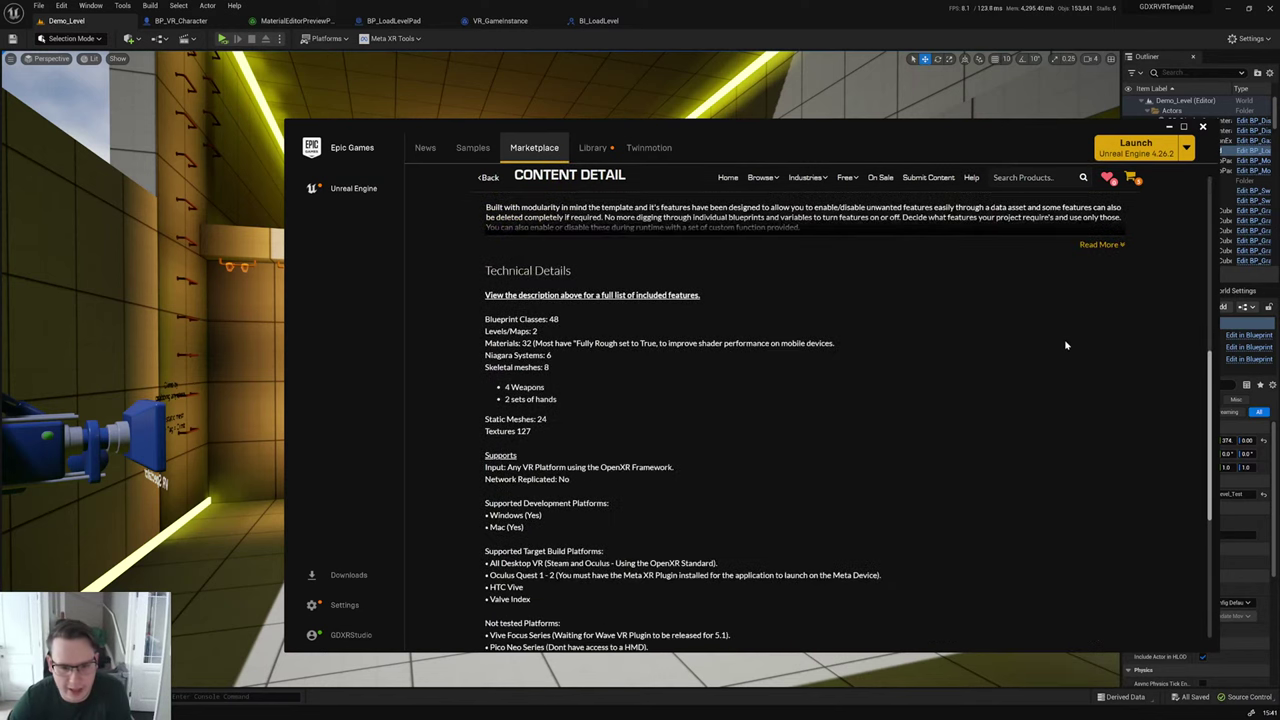
scroll(1064, 325, "up", 9)
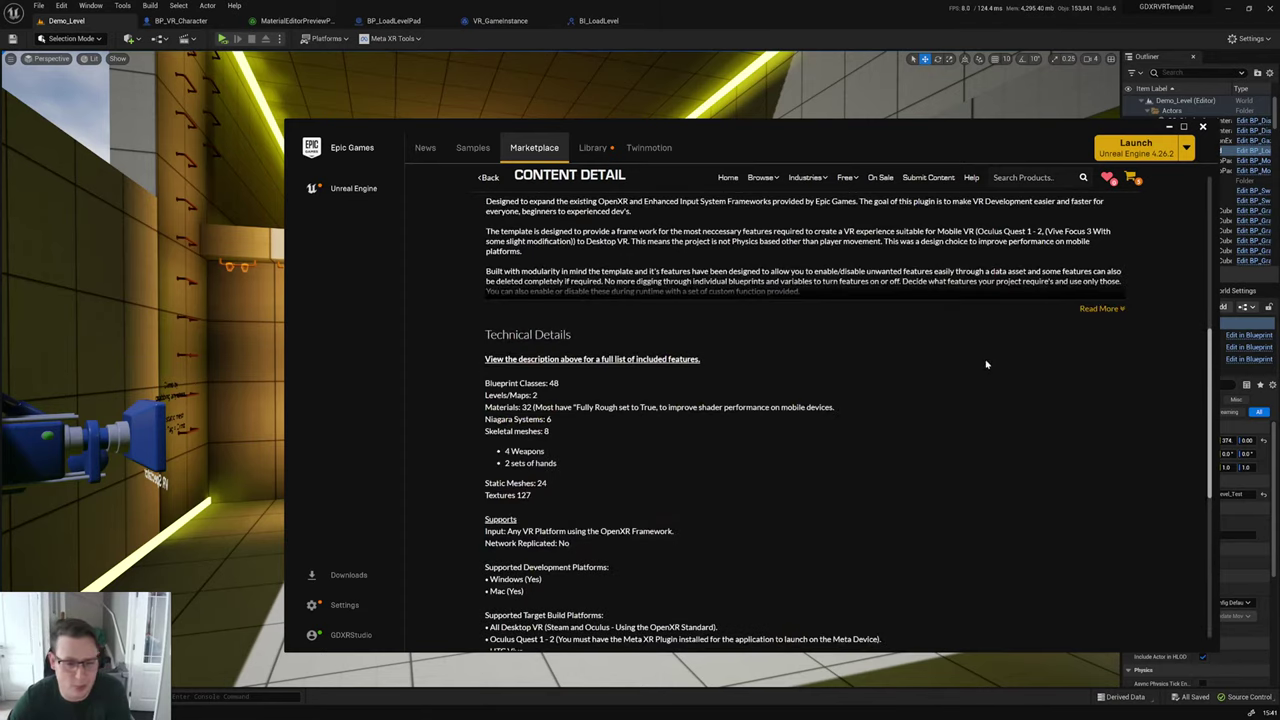
Step: Expand the template's full features list, read through it, then minimize the launcher
left_click(1114, 309)
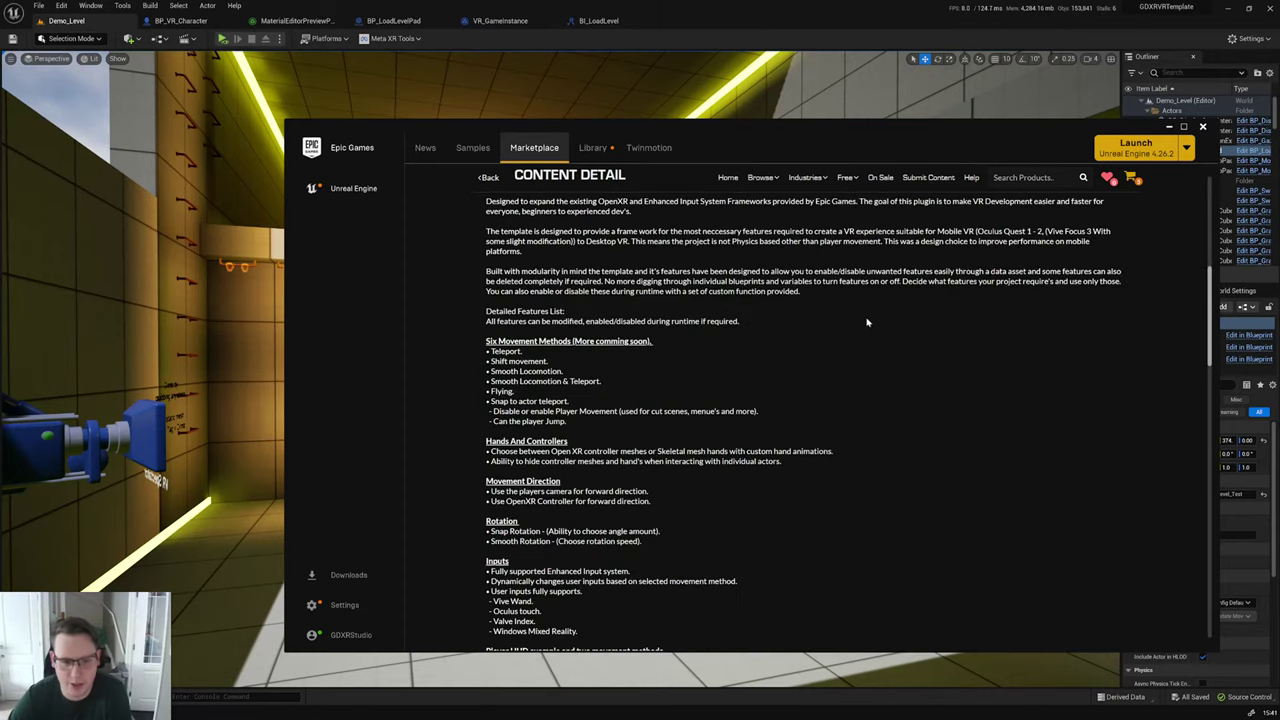
scroll(865, 335, "down", 1)
scroll(870, 387, "down", 1)
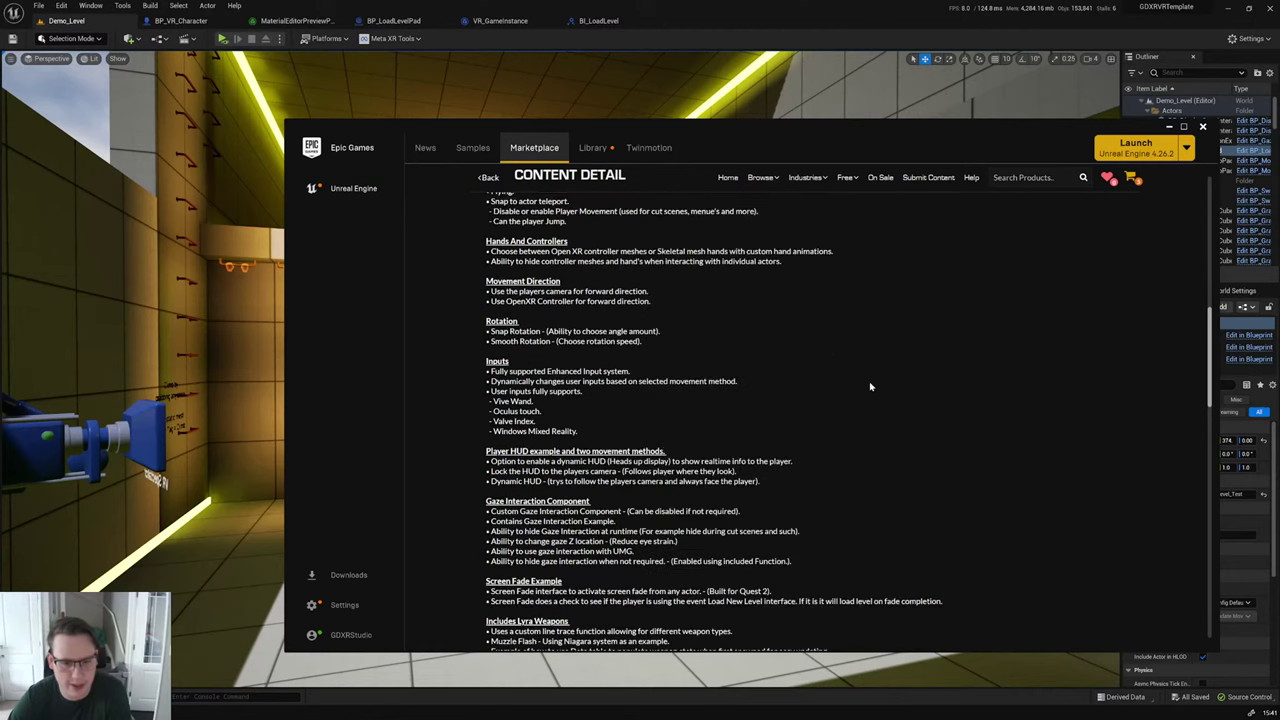
scroll(870, 387, "down", 4)
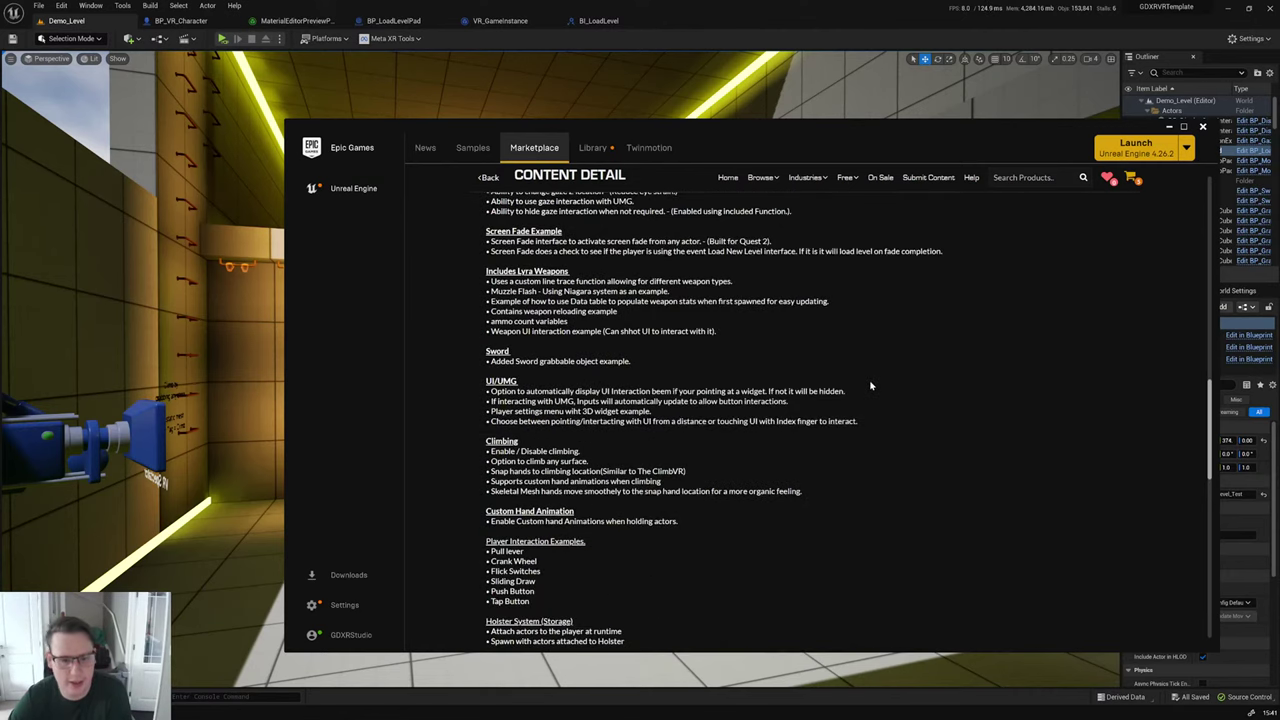
scroll(870, 387, "down", 1)
scroll(875, 400, "down", 1)
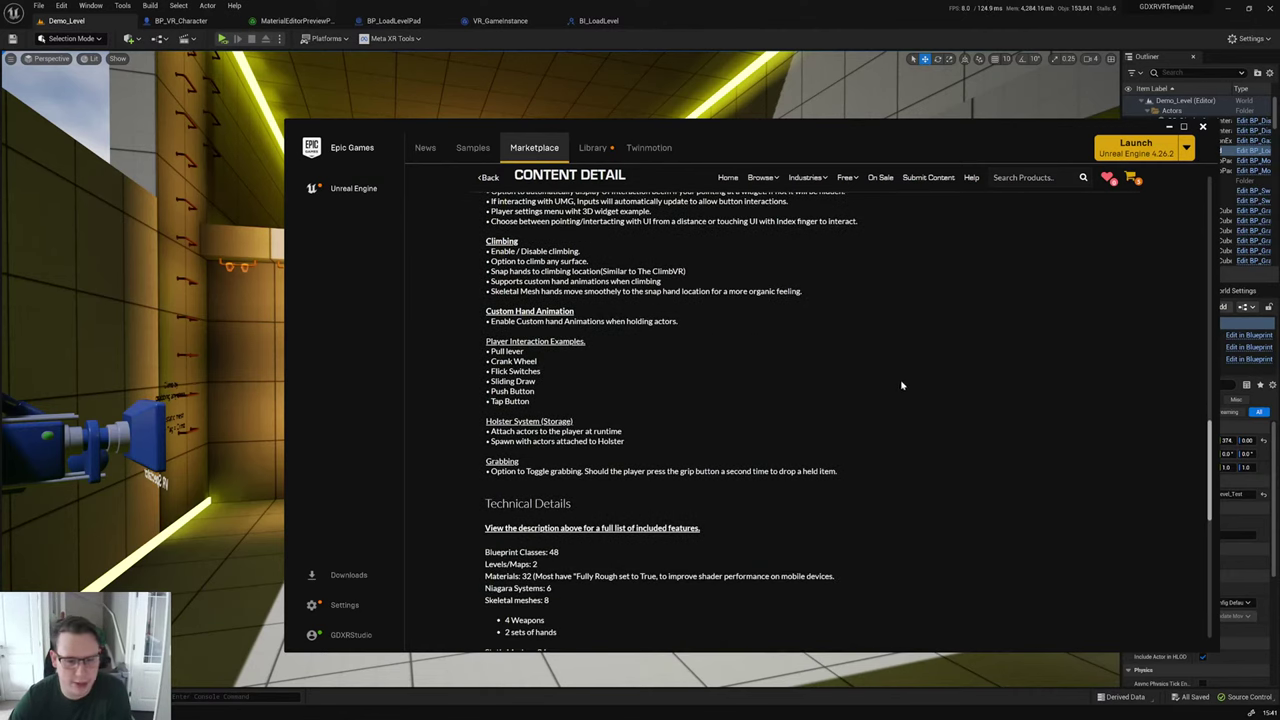
scroll(1060, 368, "up", 3)
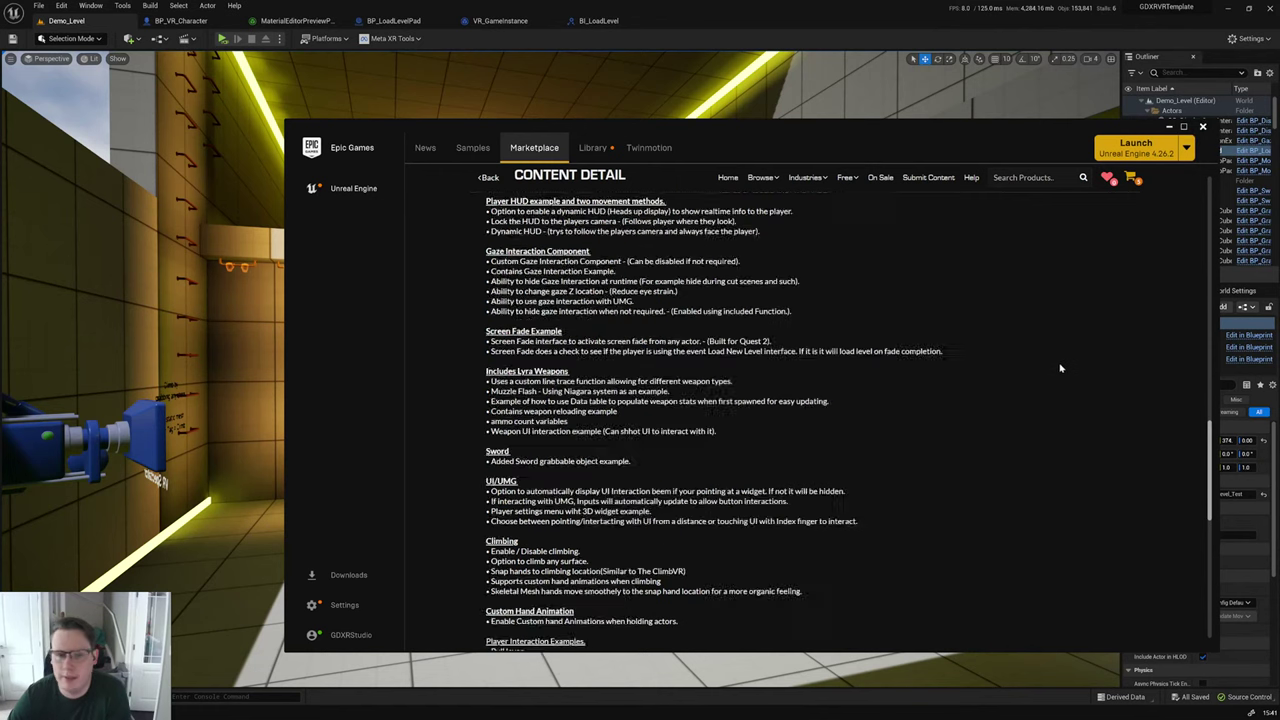
scroll(1060, 368, "up", 10)
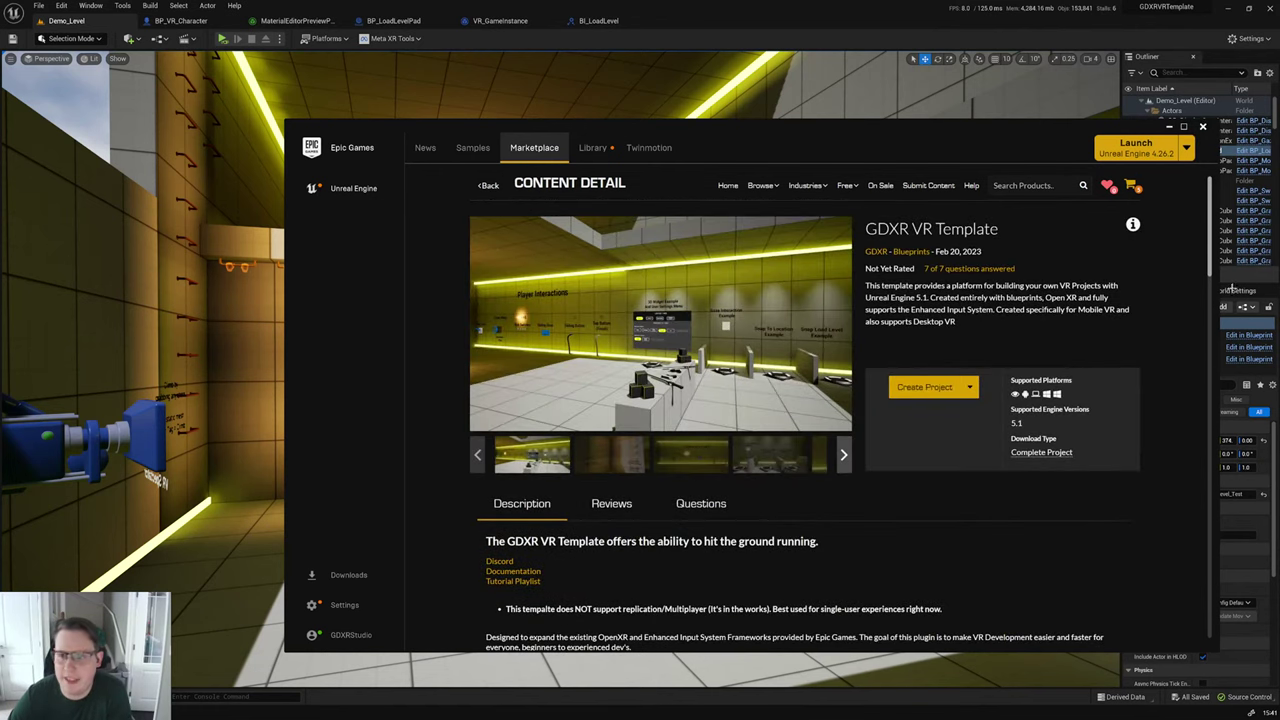
left_click(1169, 127)
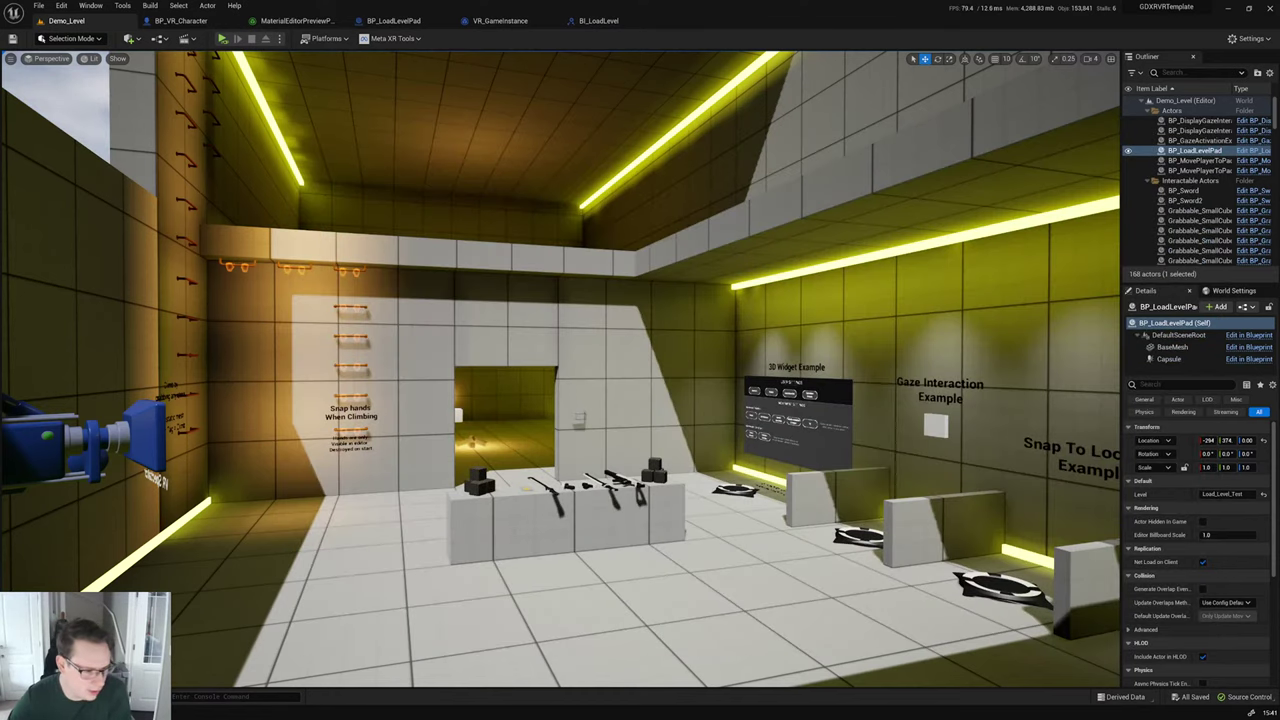
key("alt+Tab")
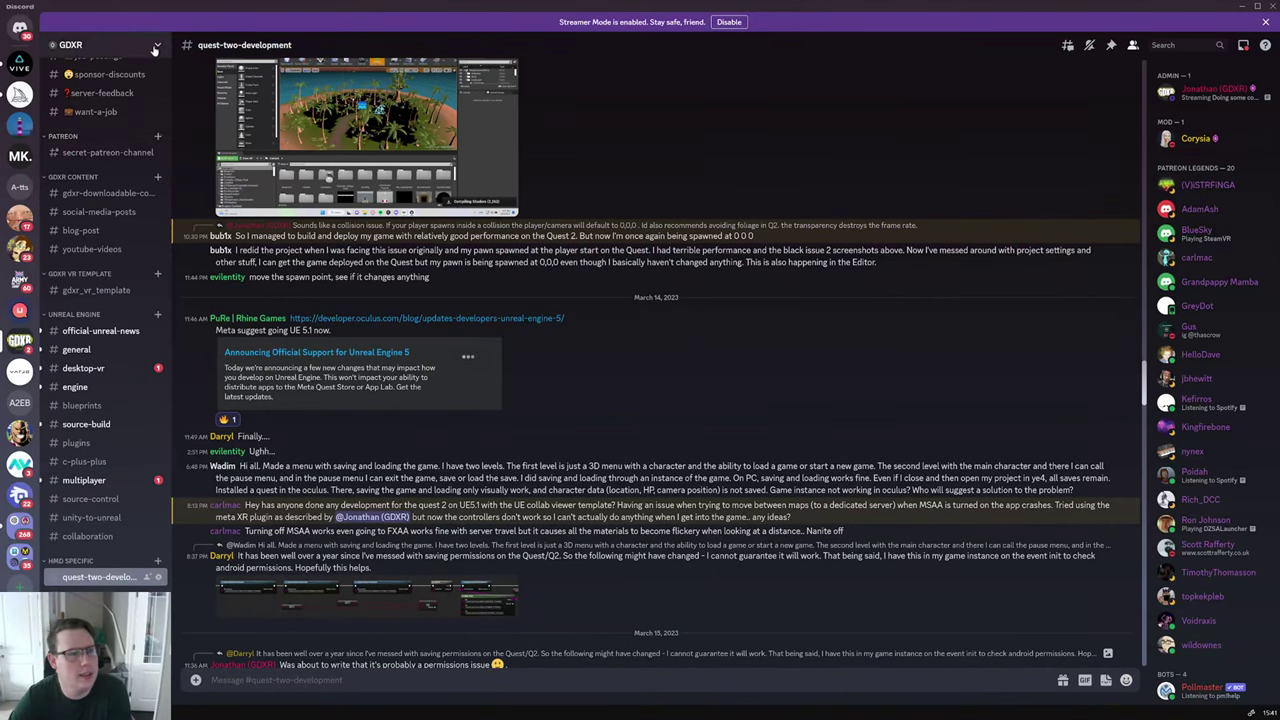
Step: Open the GDXR server's invite dialog and its invite link settings
left_click(100, 44)
left_click(100, 96)
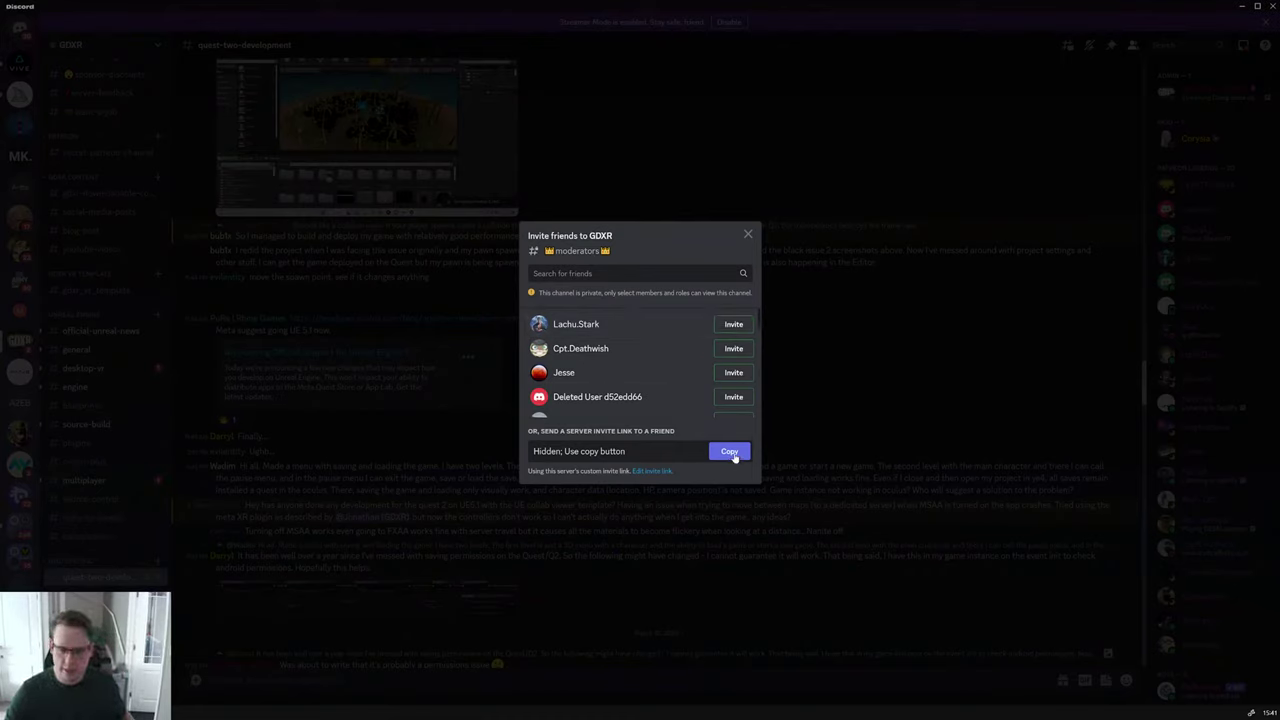
left_click(651, 472)
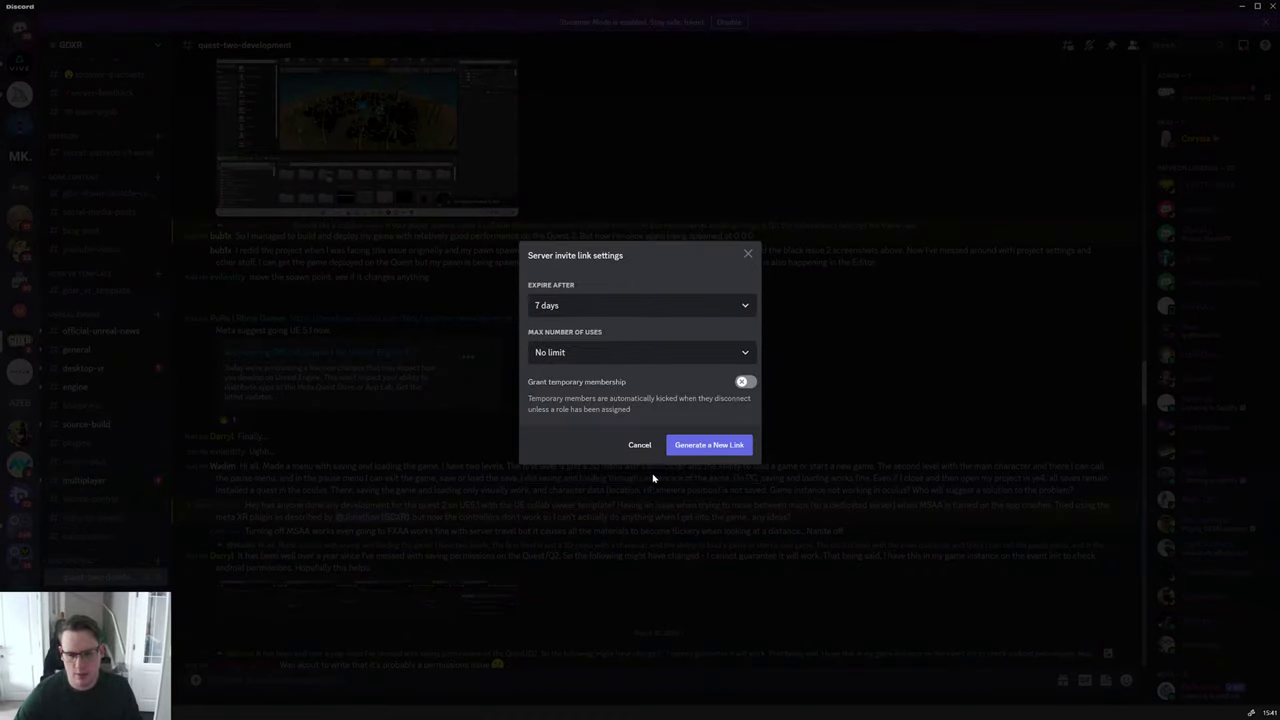
Step: Set the invite to never expire, generate and copy the new link, then minimize Discord
left_click(571, 305)
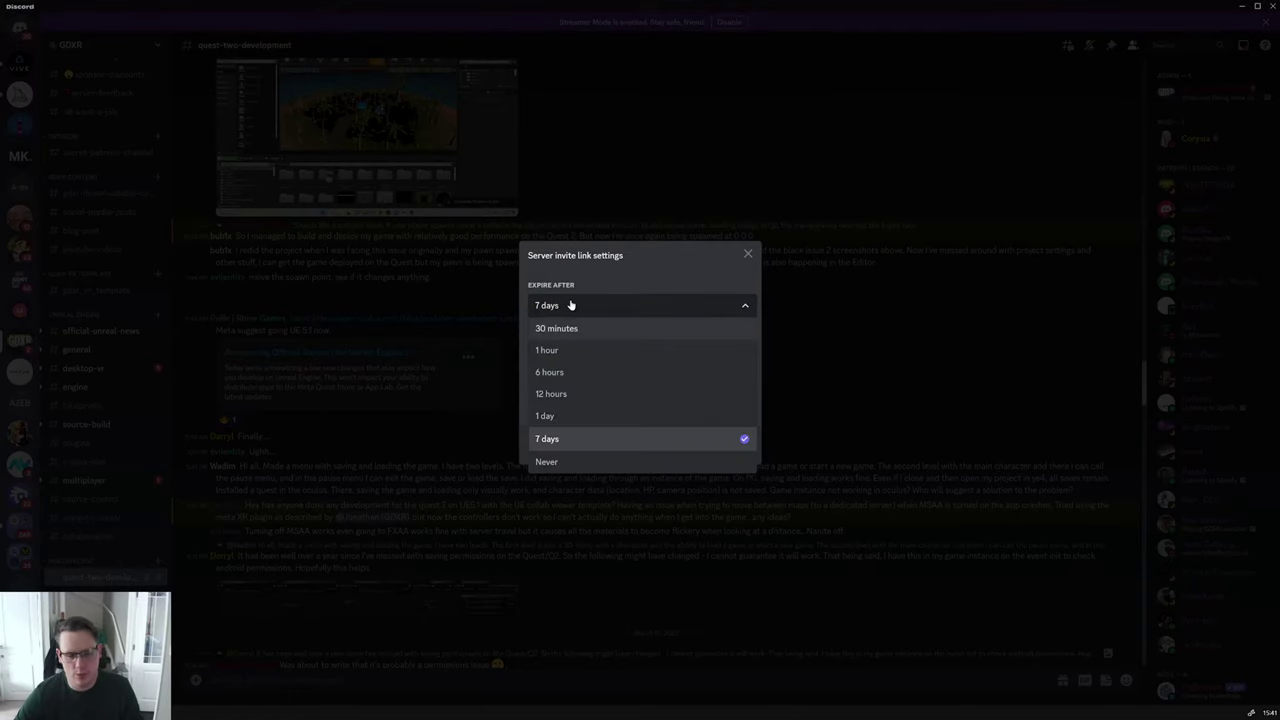
left_click(572, 305)
left_click(583, 308)
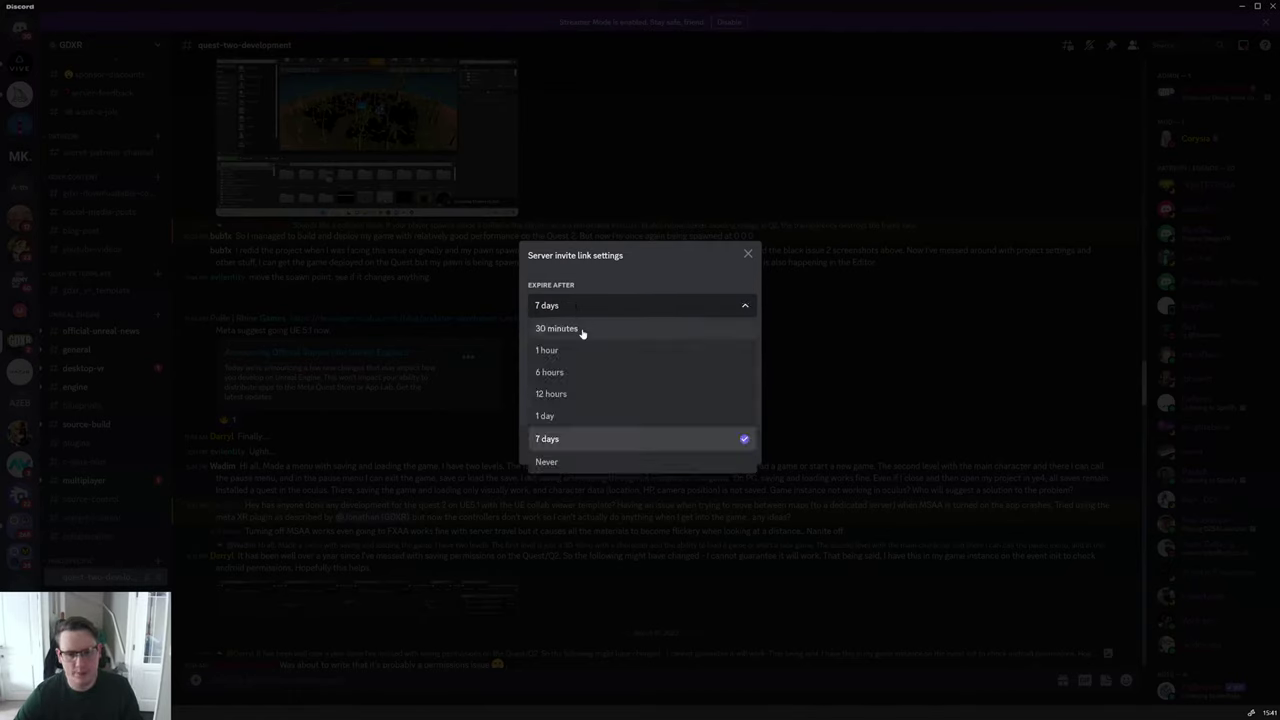
left_click(565, 458)
left_click(724, 448)
left_click(730, 454)
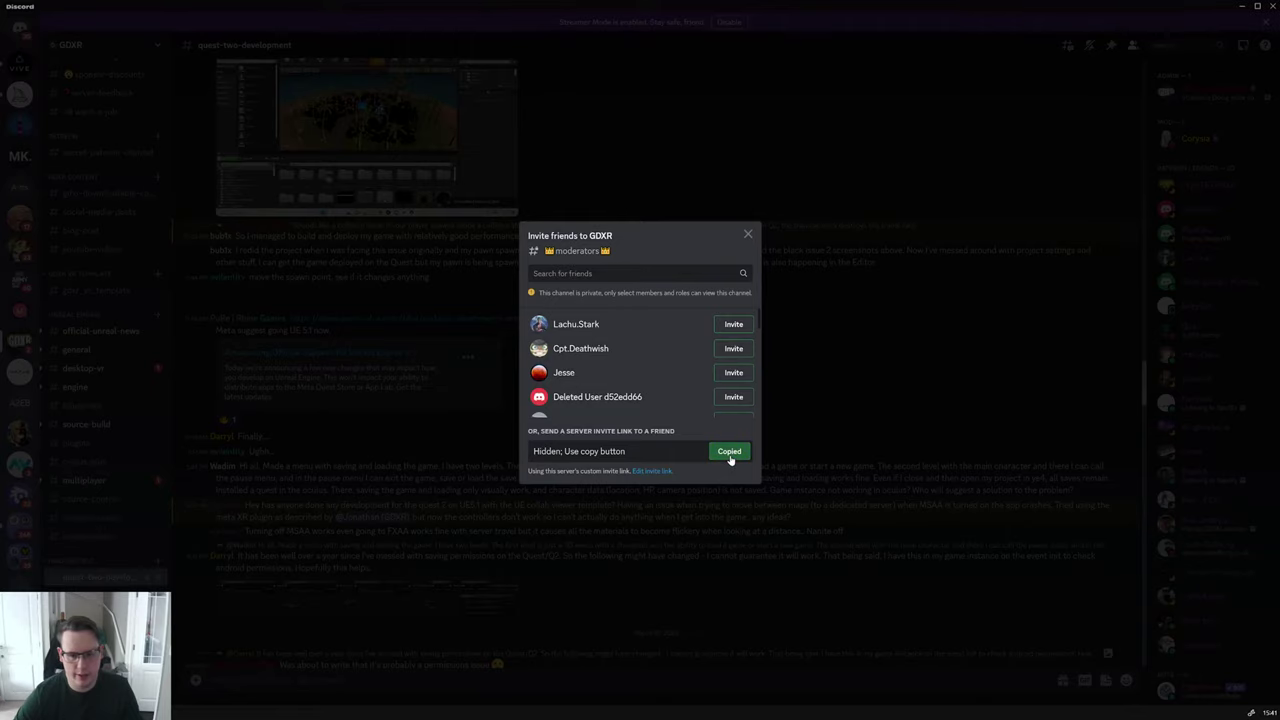
left_click(403, 566)
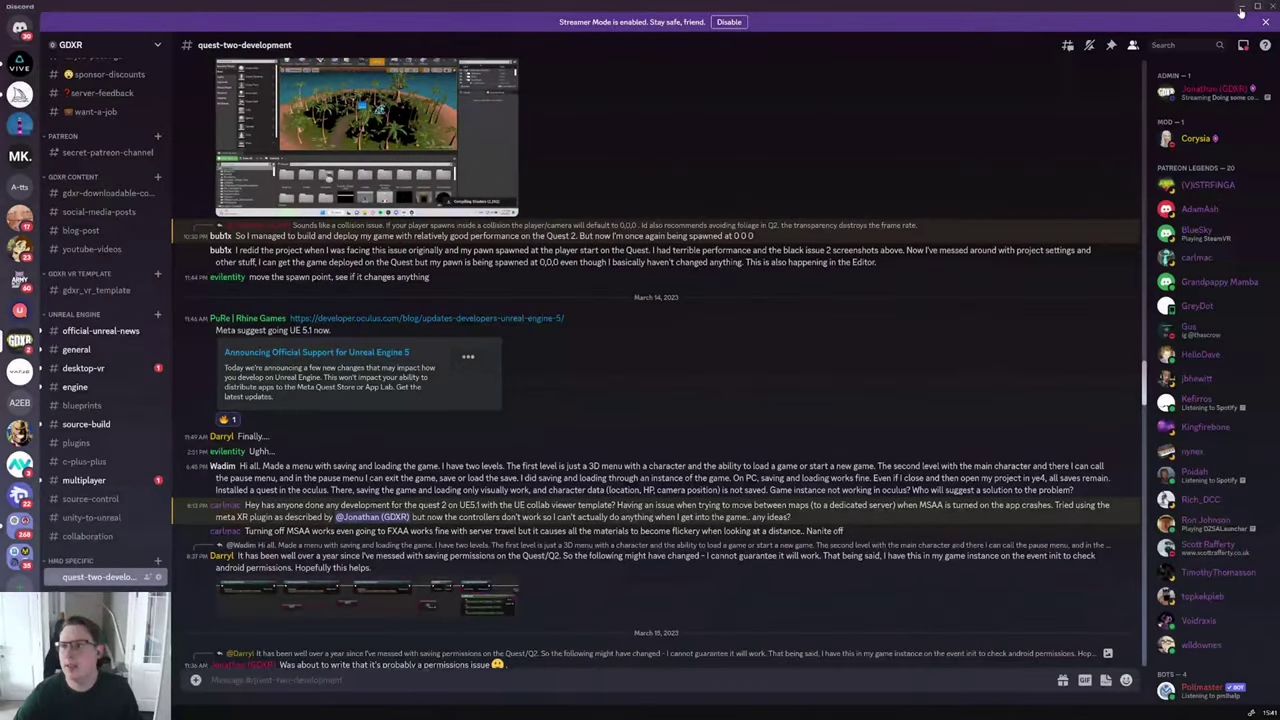
left_click(1241, 10)
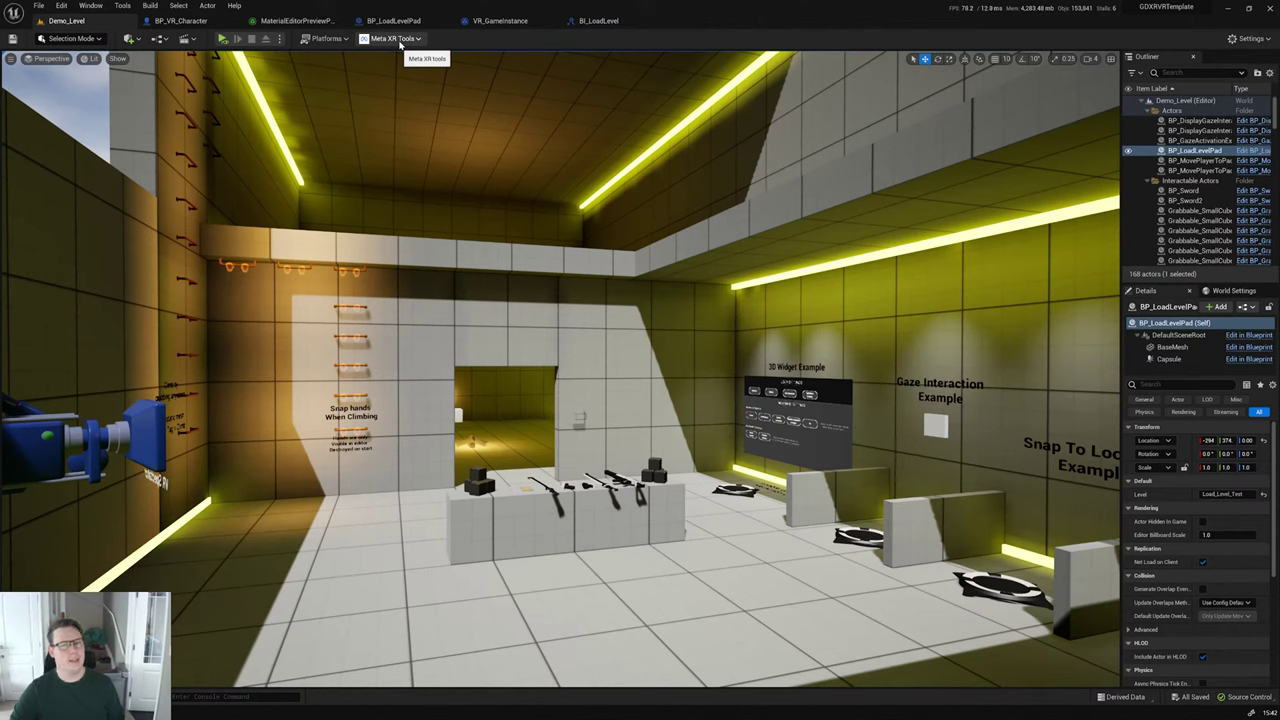
left_click(200, 21)
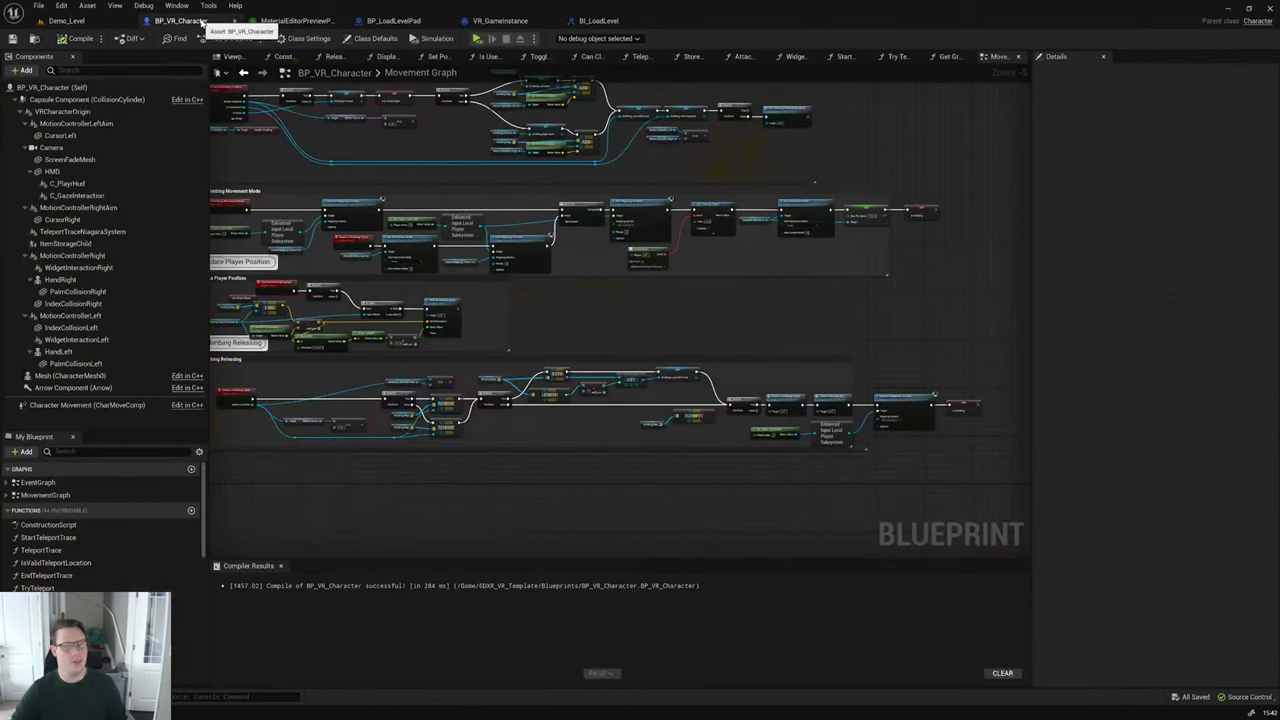
scroll(700, 277, "up", 5)
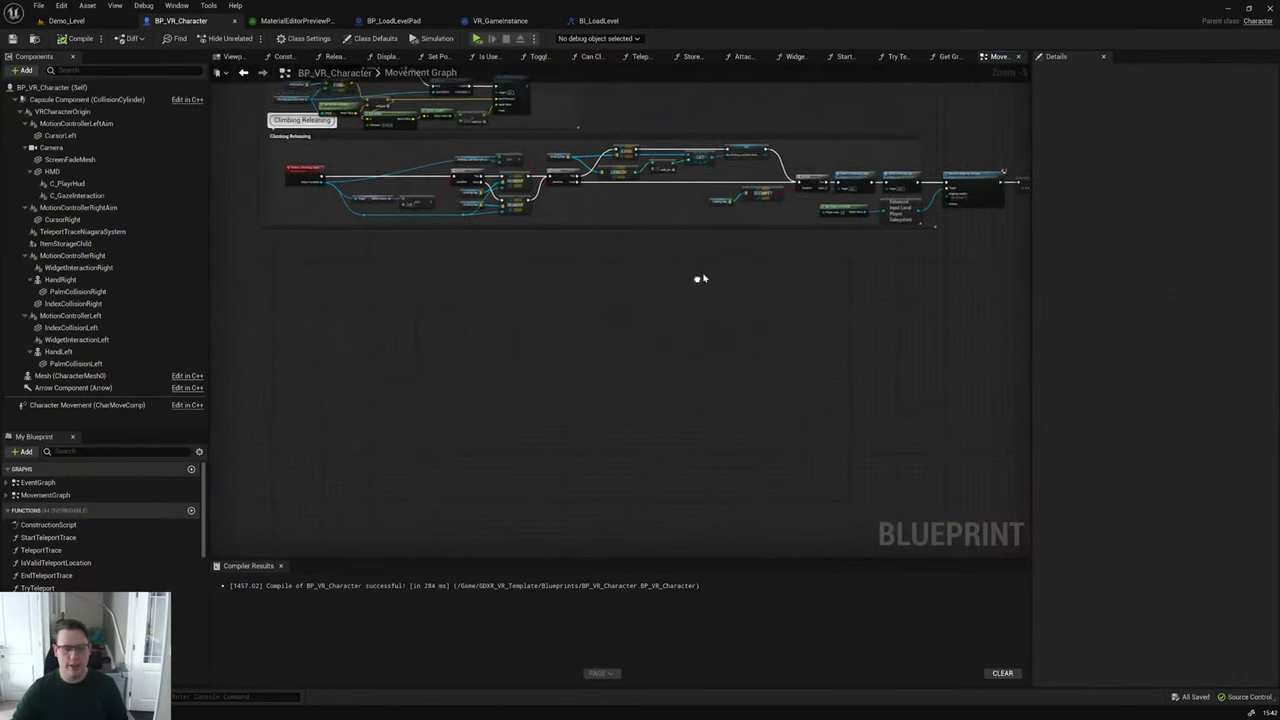
right_click(594, 328)
scroll(680, 440, "down", 5)
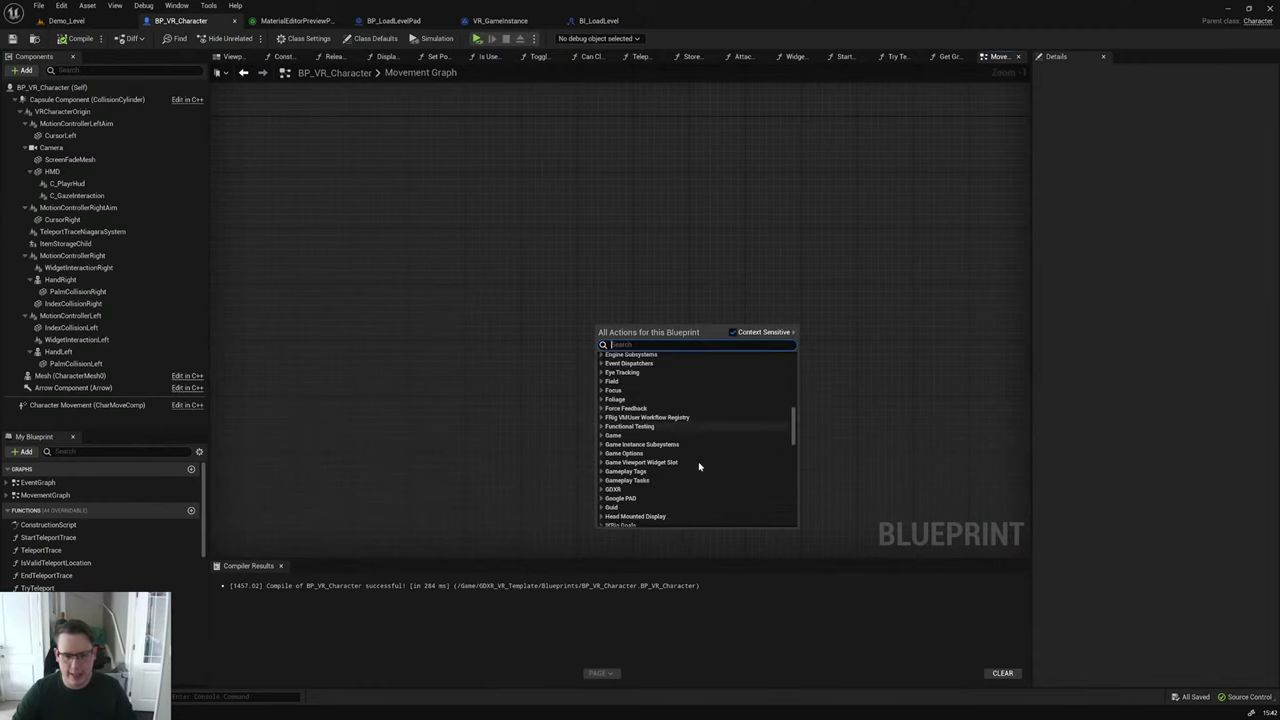
scroll(699, 466, "down", 12)
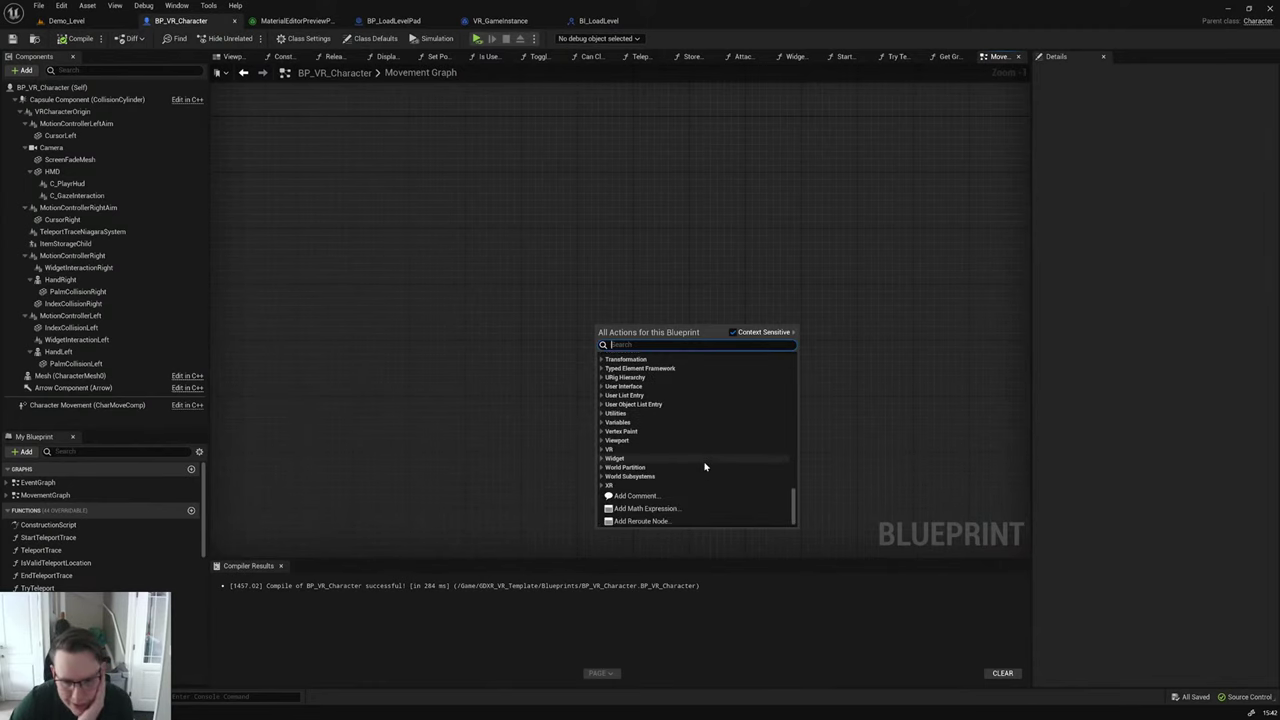
left_click(690, 485)
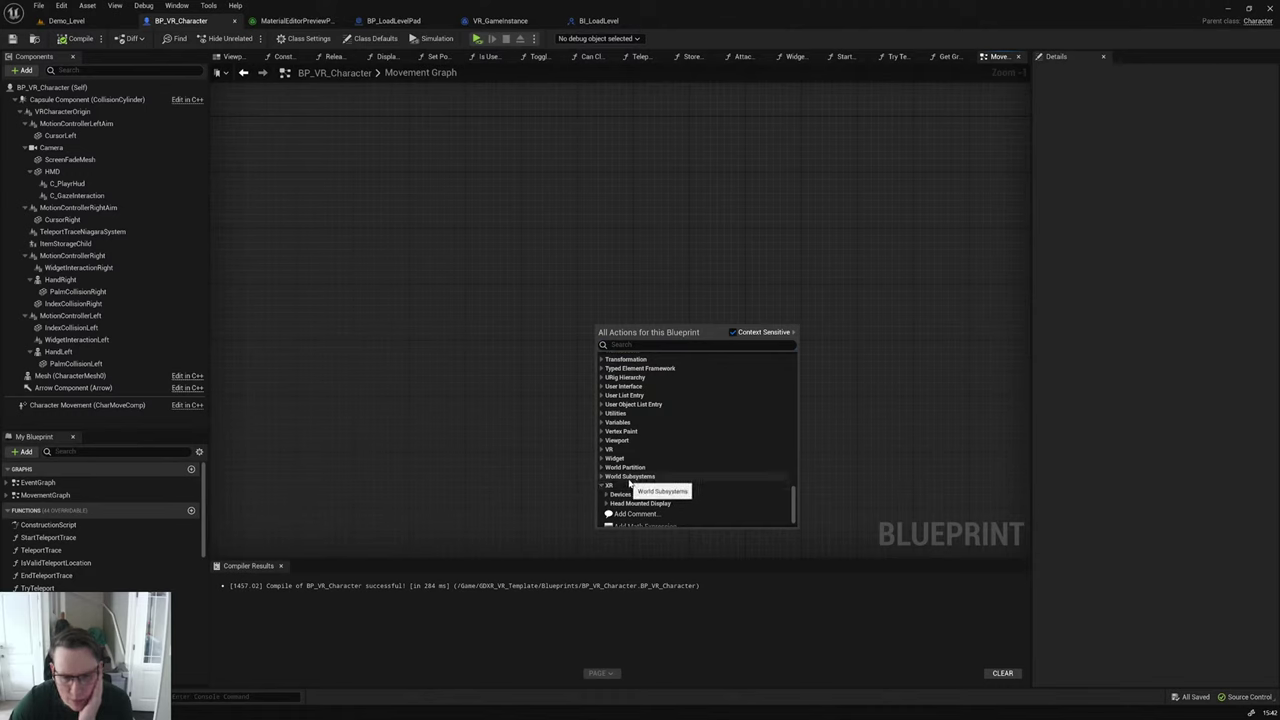
left_click(631, 345)
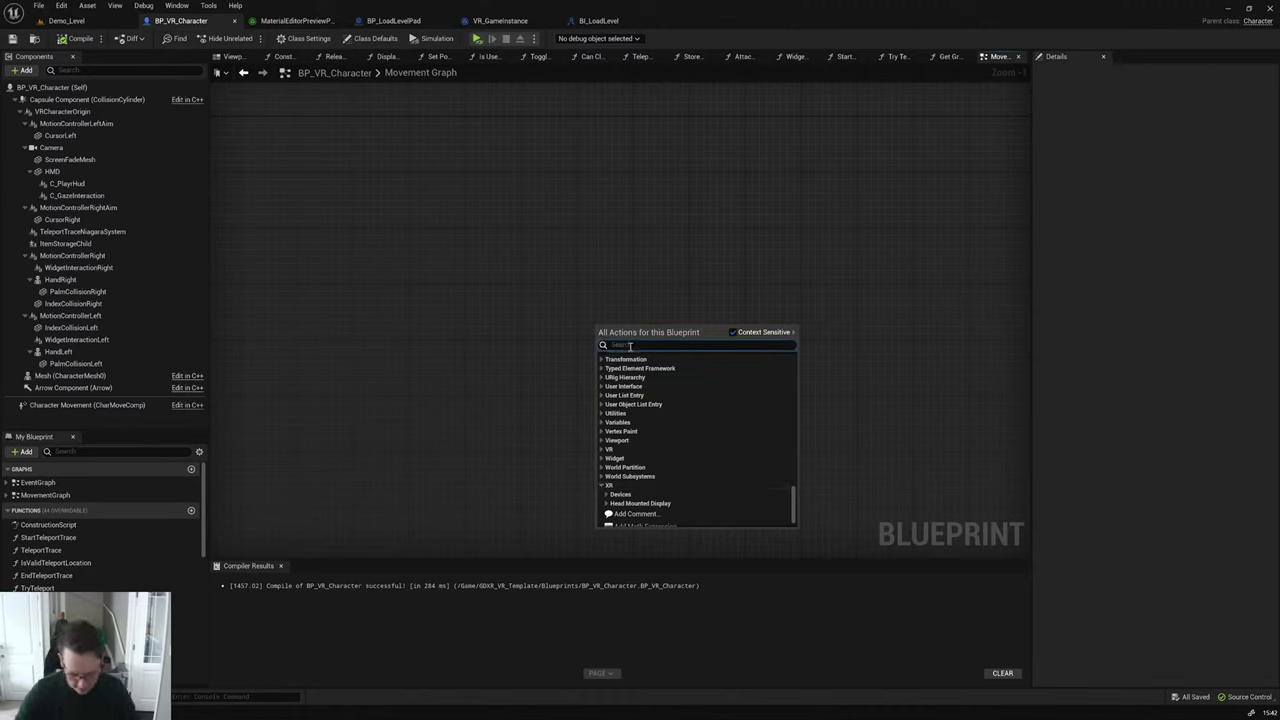
type("meta")
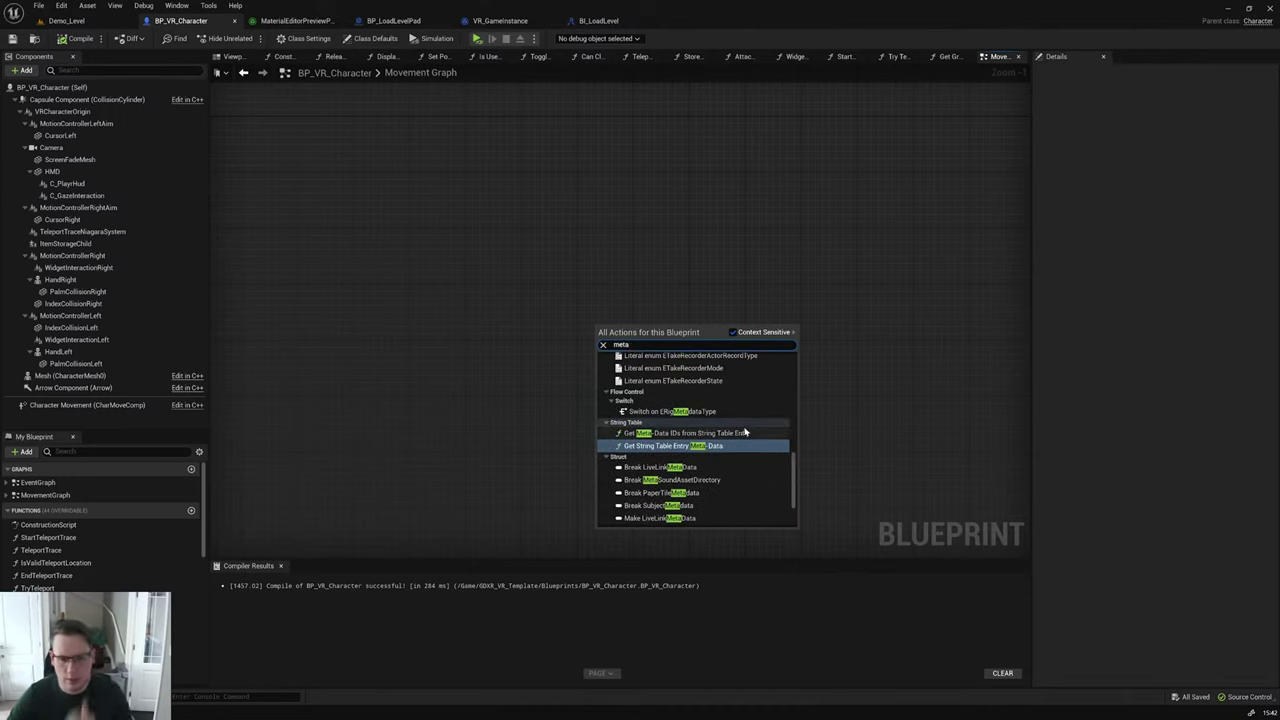
scroll(748, 430, "up", 5)
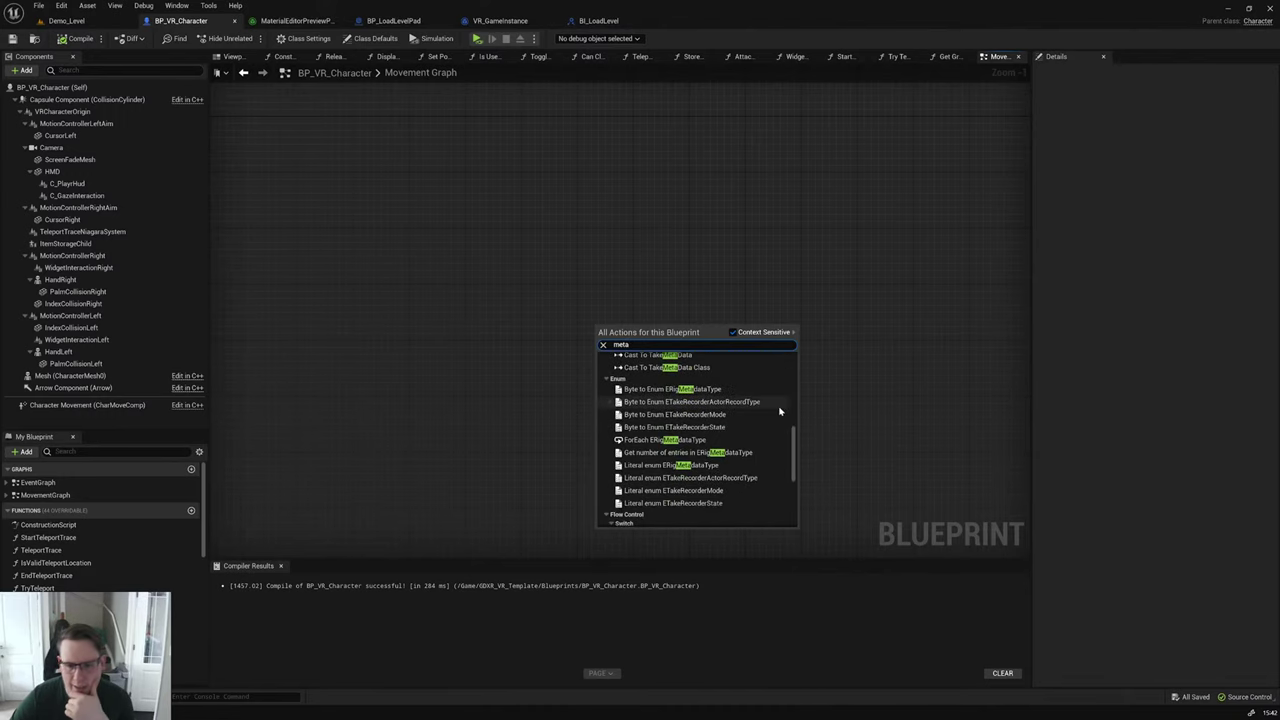
scroll(775, 415, "down", 3)
left_click(905, 390)
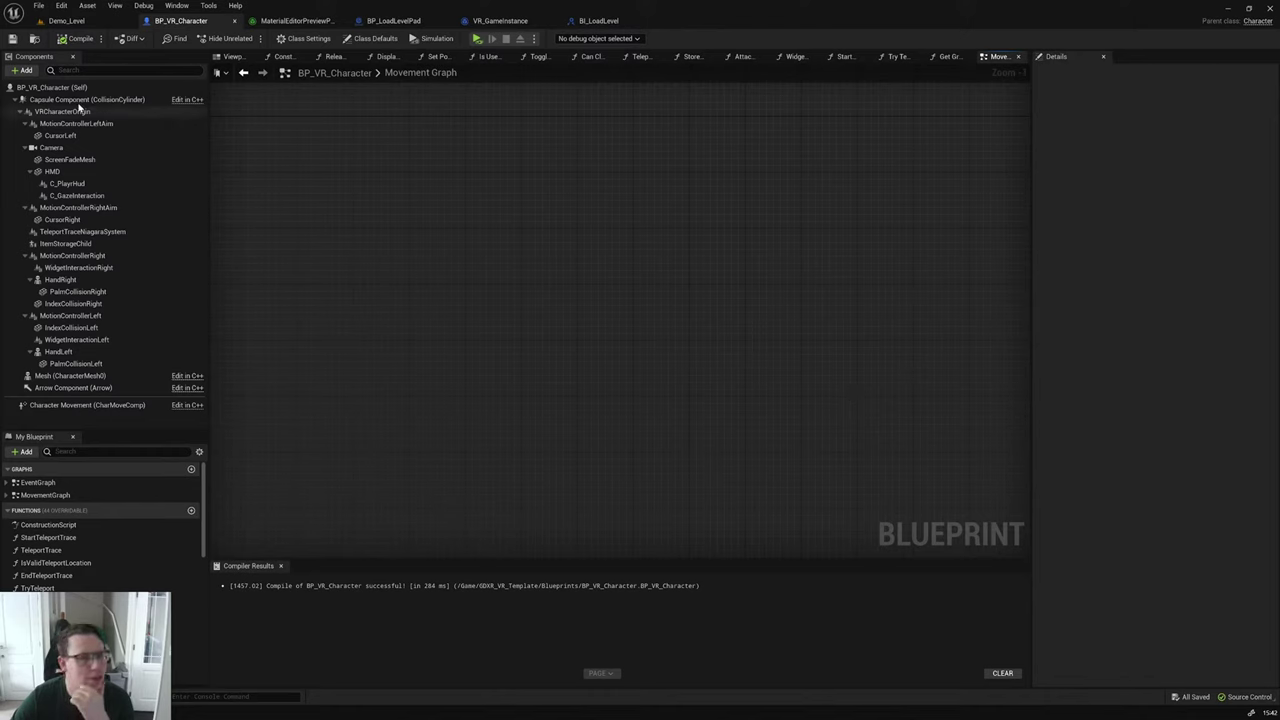
Step: Browse the character's Add Component list, including Oculus XR types, without adding any, then return to Demo_Level
left_click(22, 70)
scroll(62, 185, "down", 5)
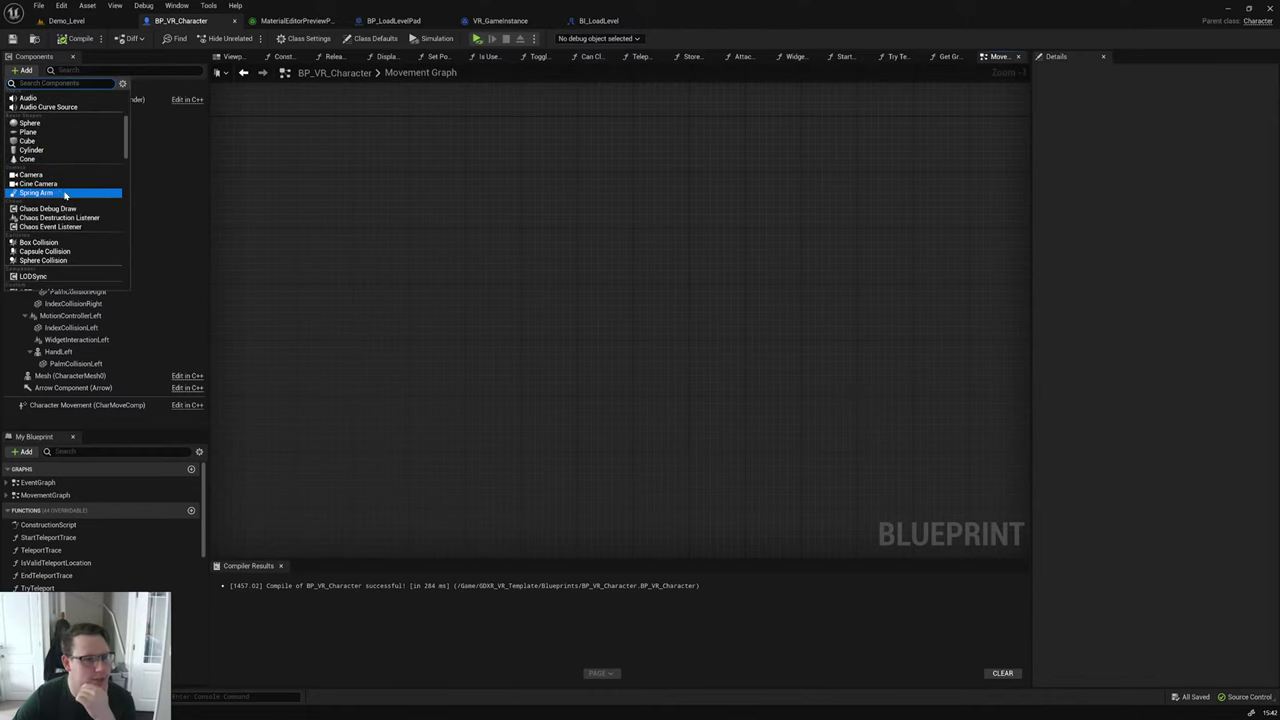
scroll(65, 195, "down", 3)
scroll(72, 215, "down", 5)
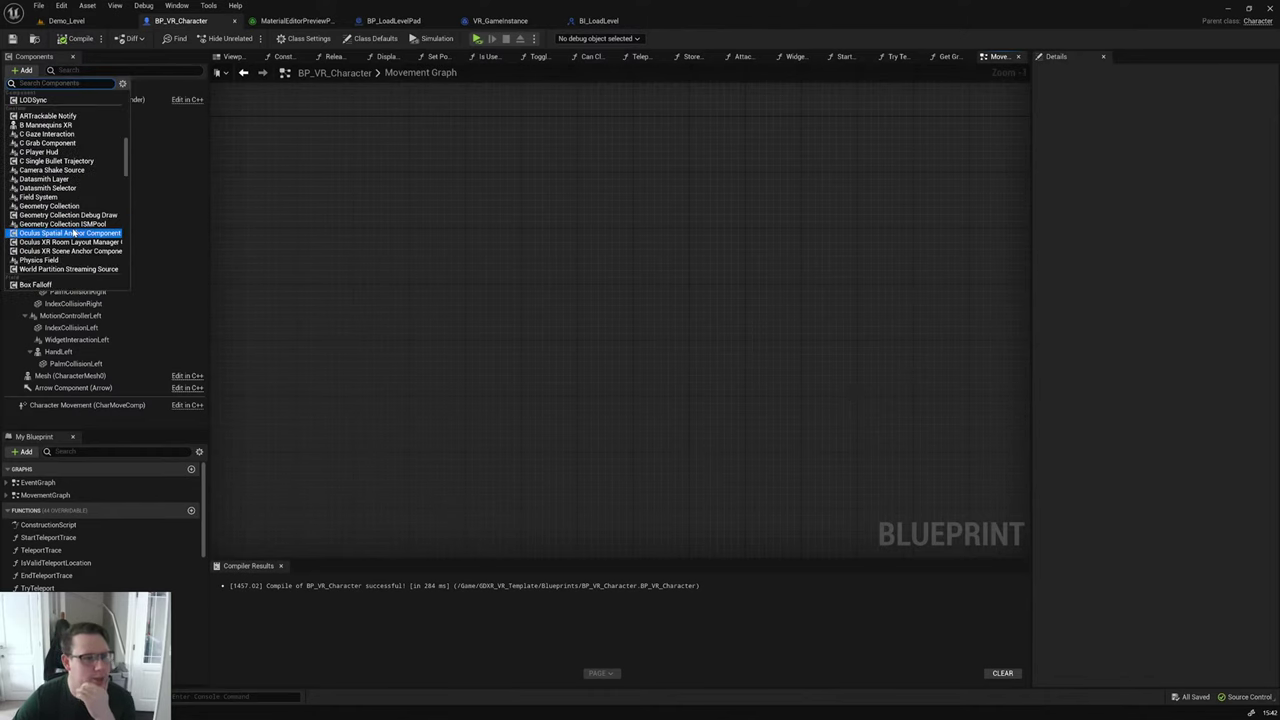
scroll(72, 232, "down", 8)
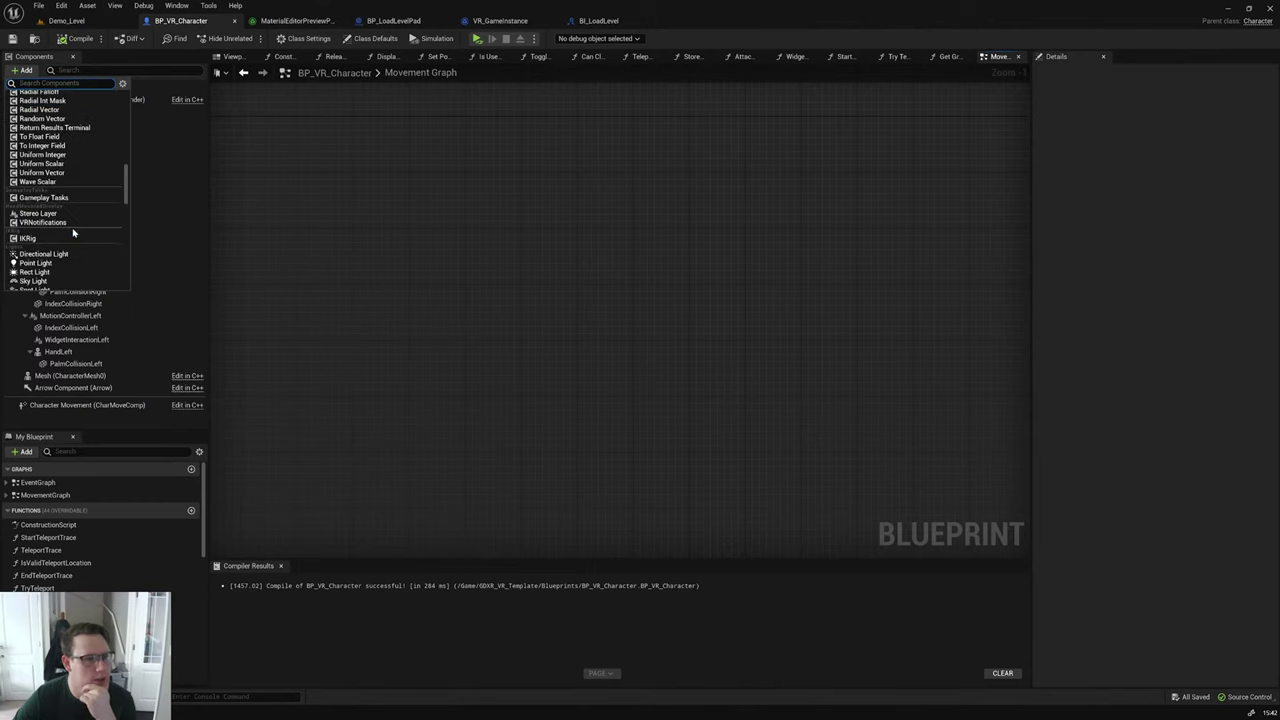
scroll(72, 232, "down", 3)
scroll(72, 232, "down", 3)
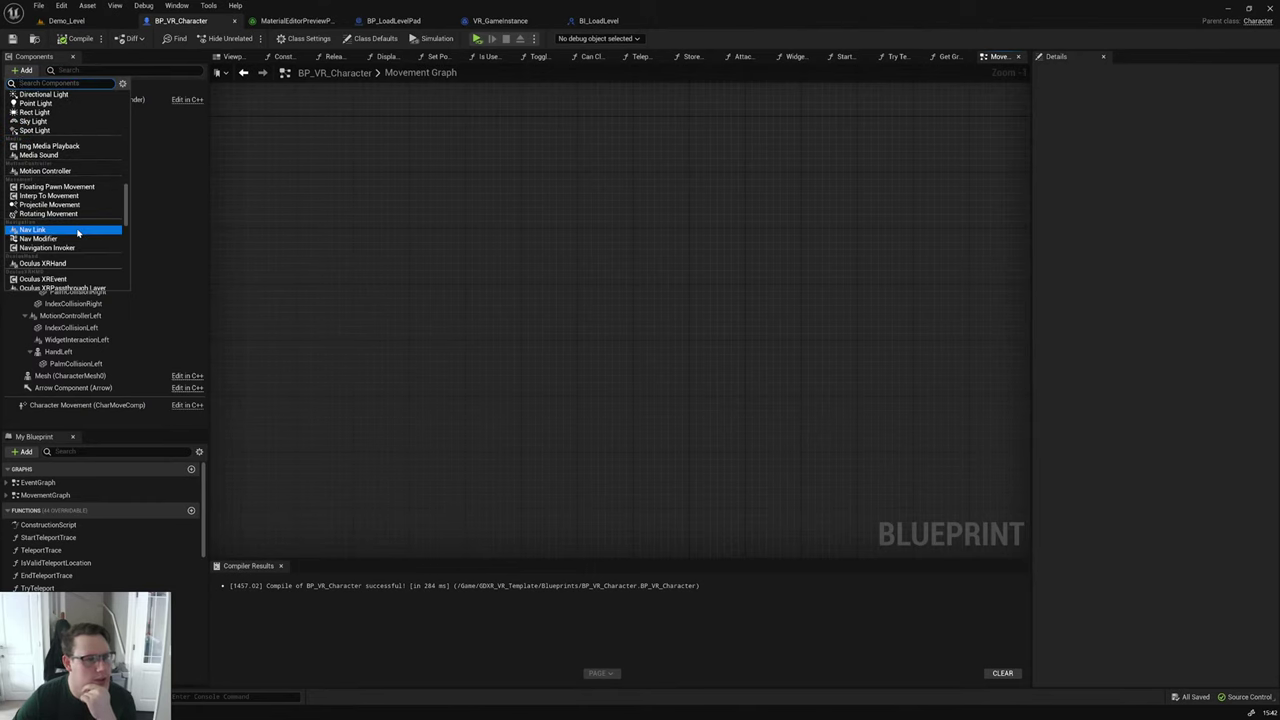
scroll(78, 232, "down", 4)
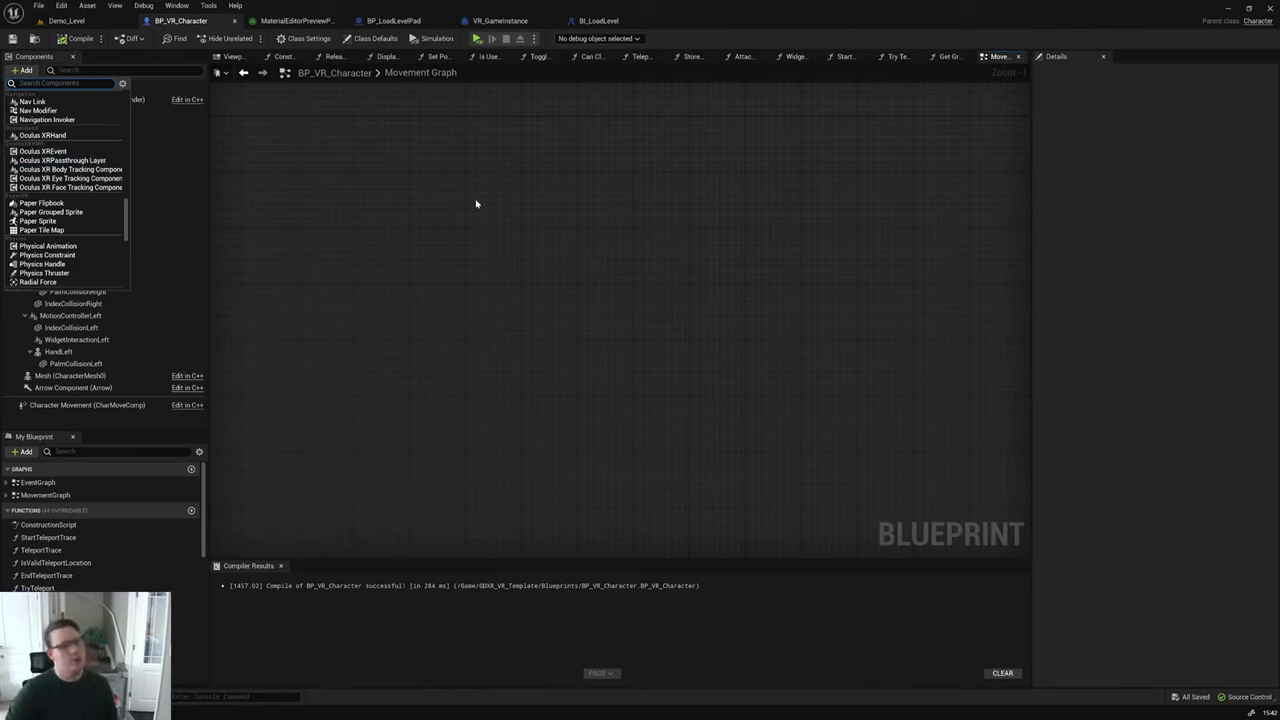
left_click(472, 254)
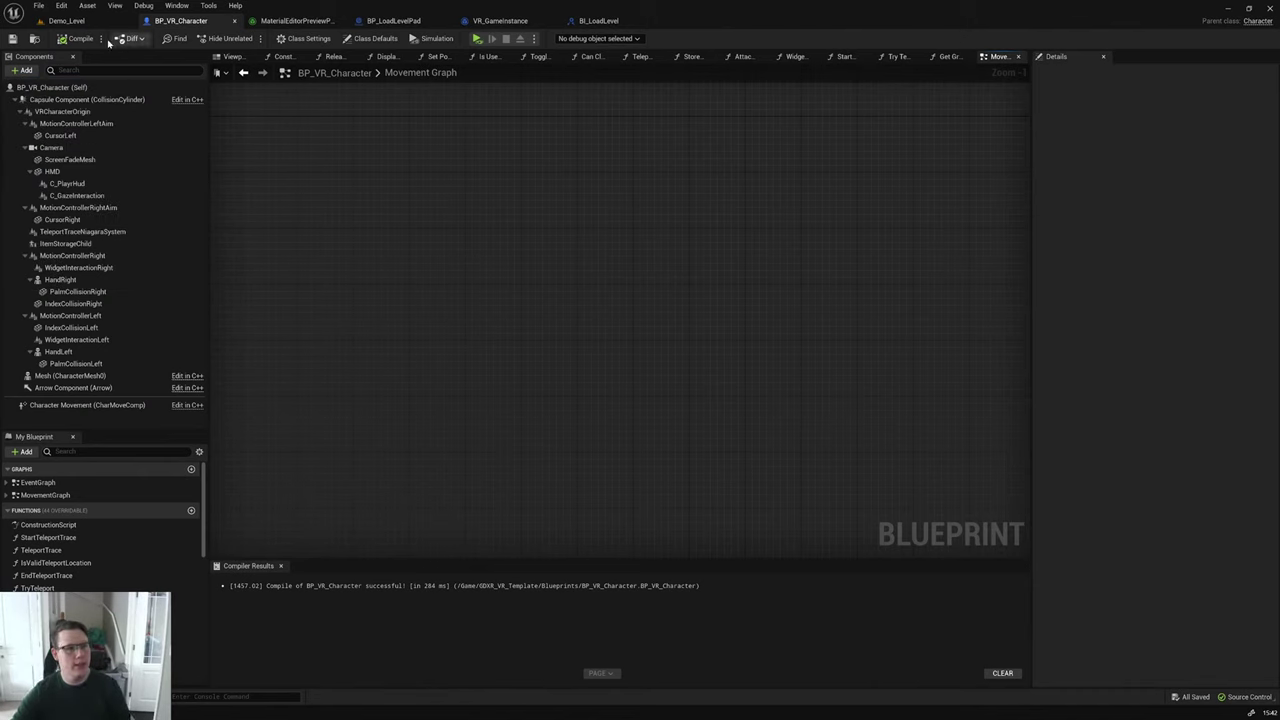
left_click(66, 20)
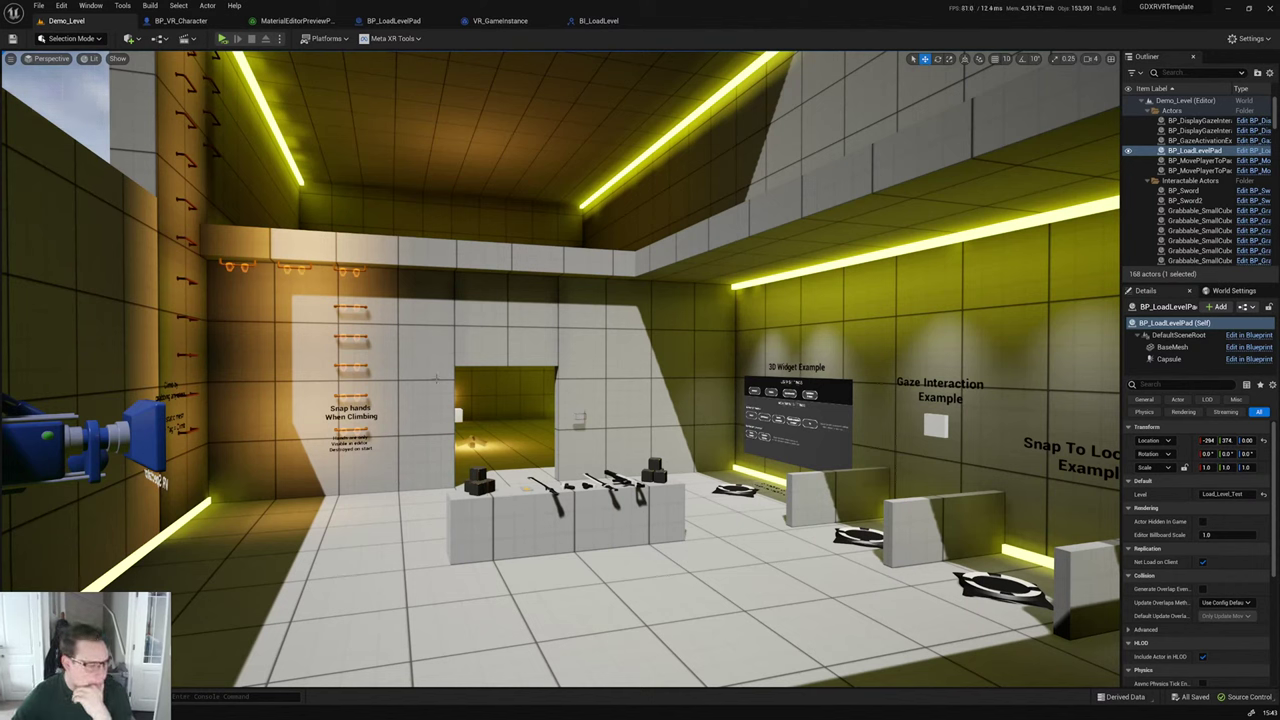
Step: Open the Content Drawer on the Blueprints folder and enlarge it to a taller panel
right_click_drag(542, 382, 580, 420)
key("ctrl+space")
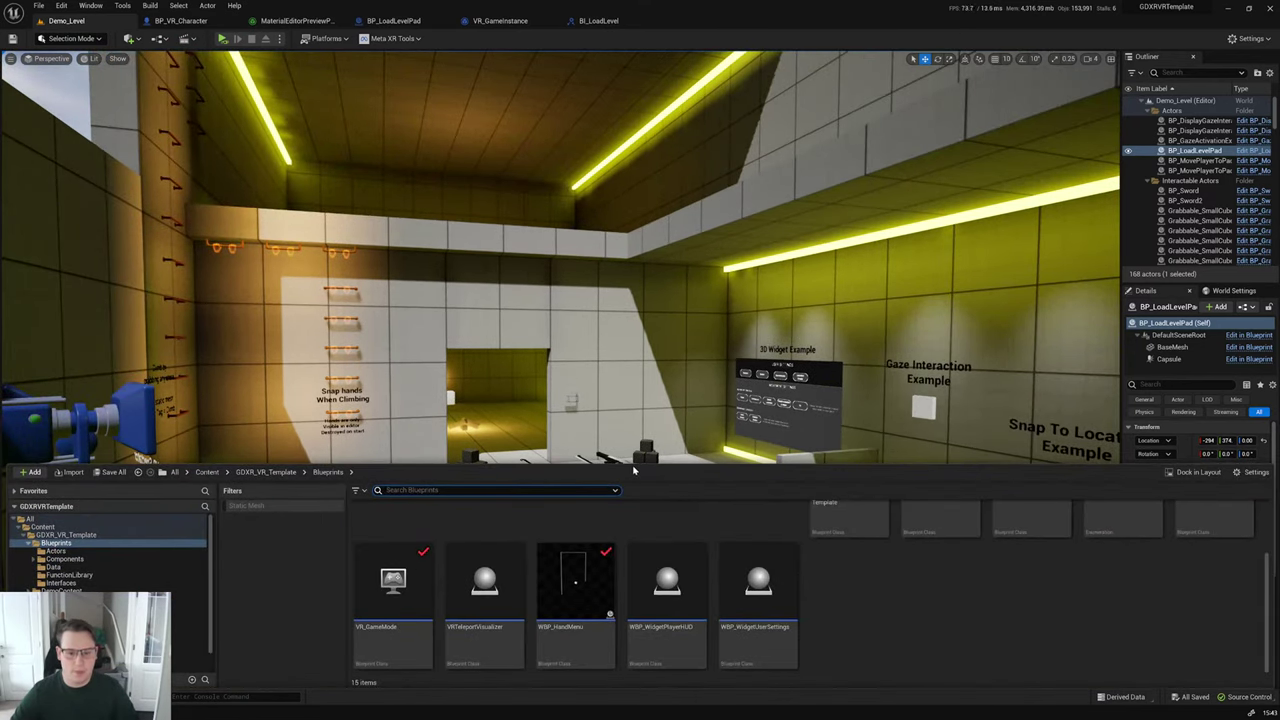
left_click_drag(633, 467, 627, 305)
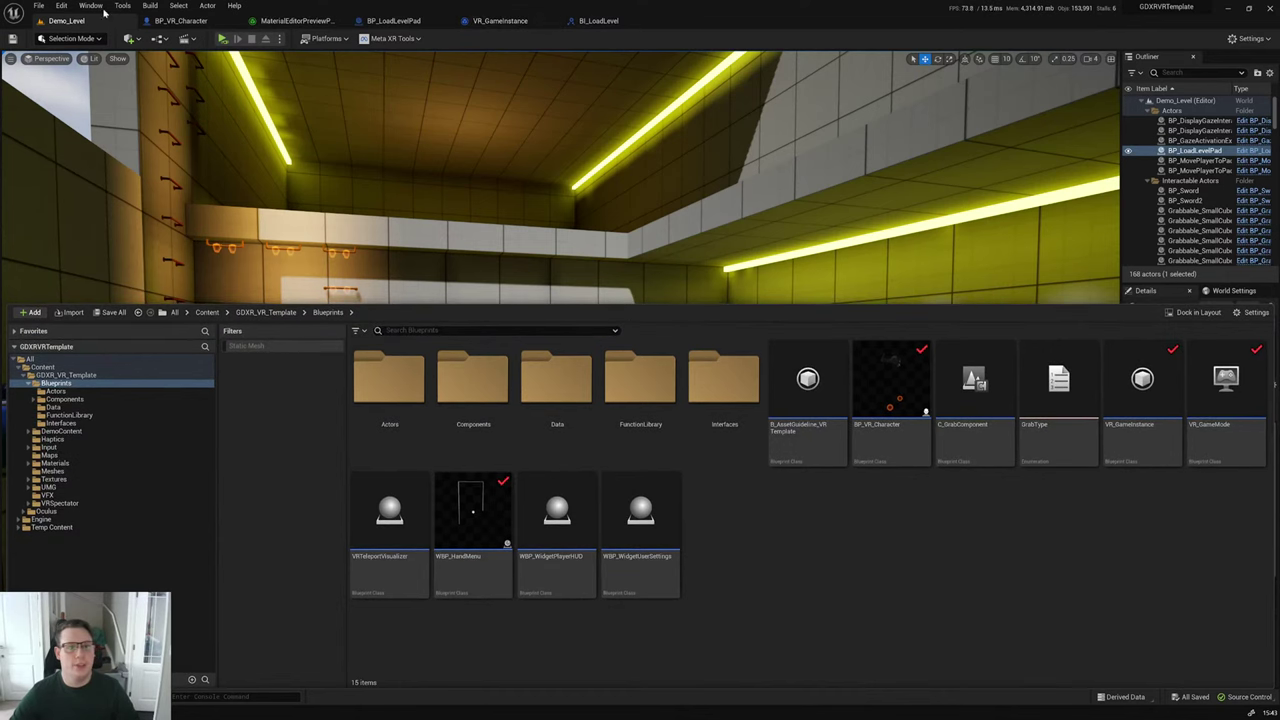
left_click(38, 5)
Step: Review the Plugins > Meta XR page in Project Settings, then close Project Settings
mouse_move(61, 5)
left_click(95, 158)
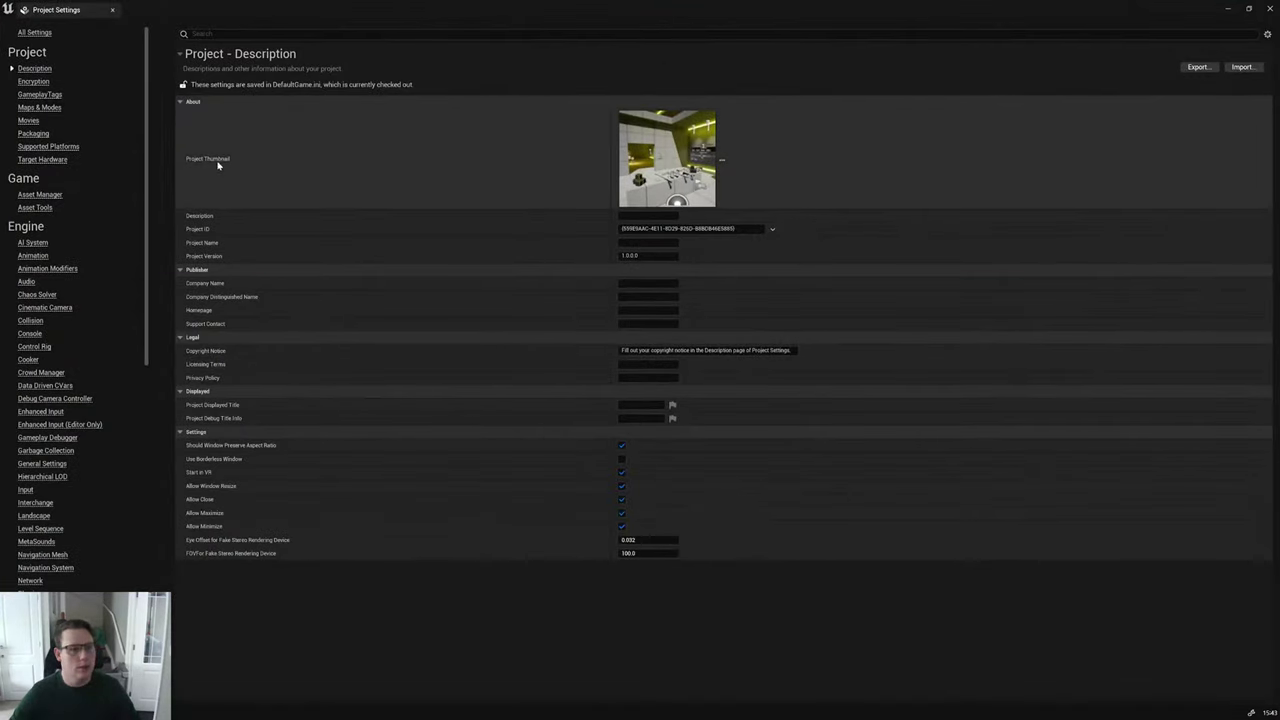
left_click_drag(149, 177, 150, 507)
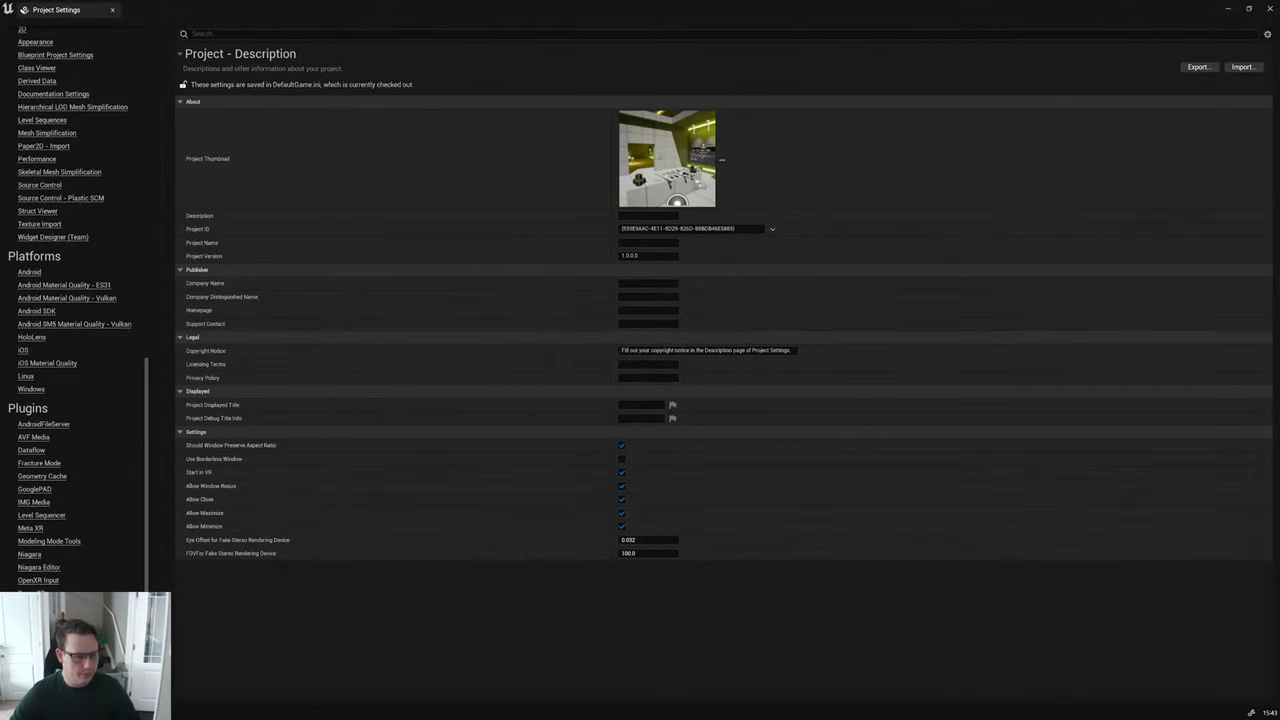
left_click(30, 529)
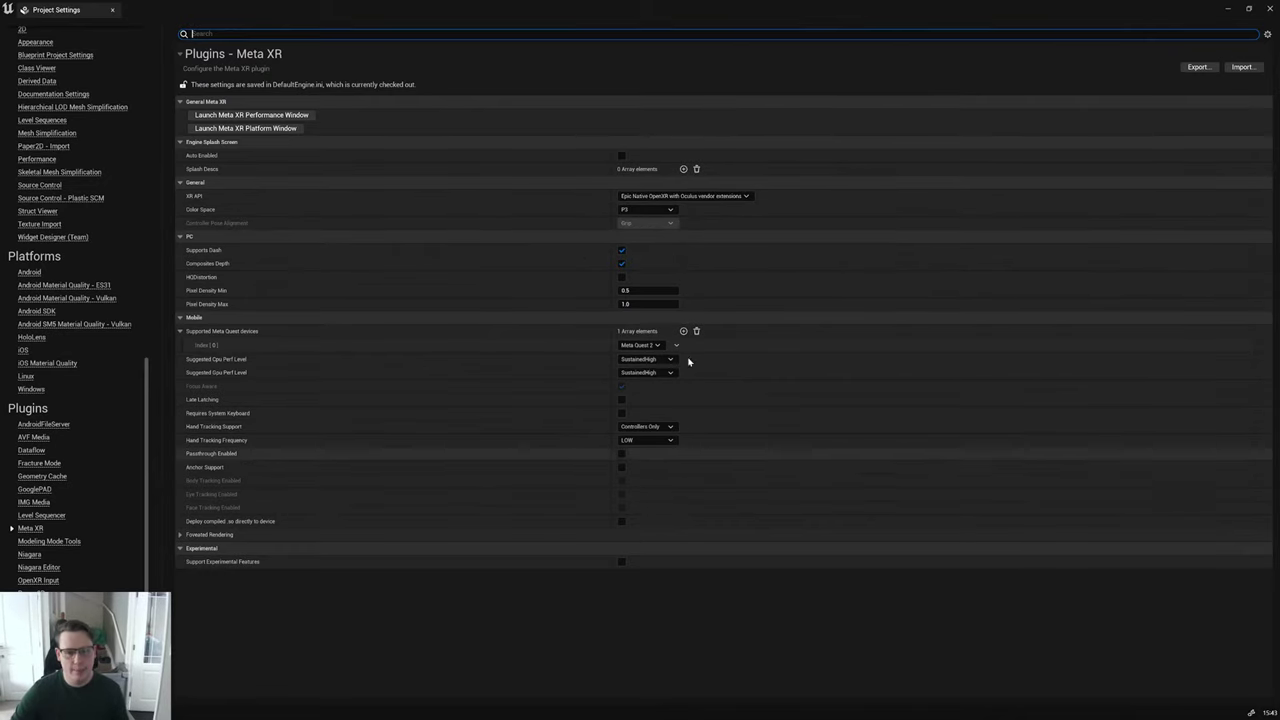
left_click(112, 10)
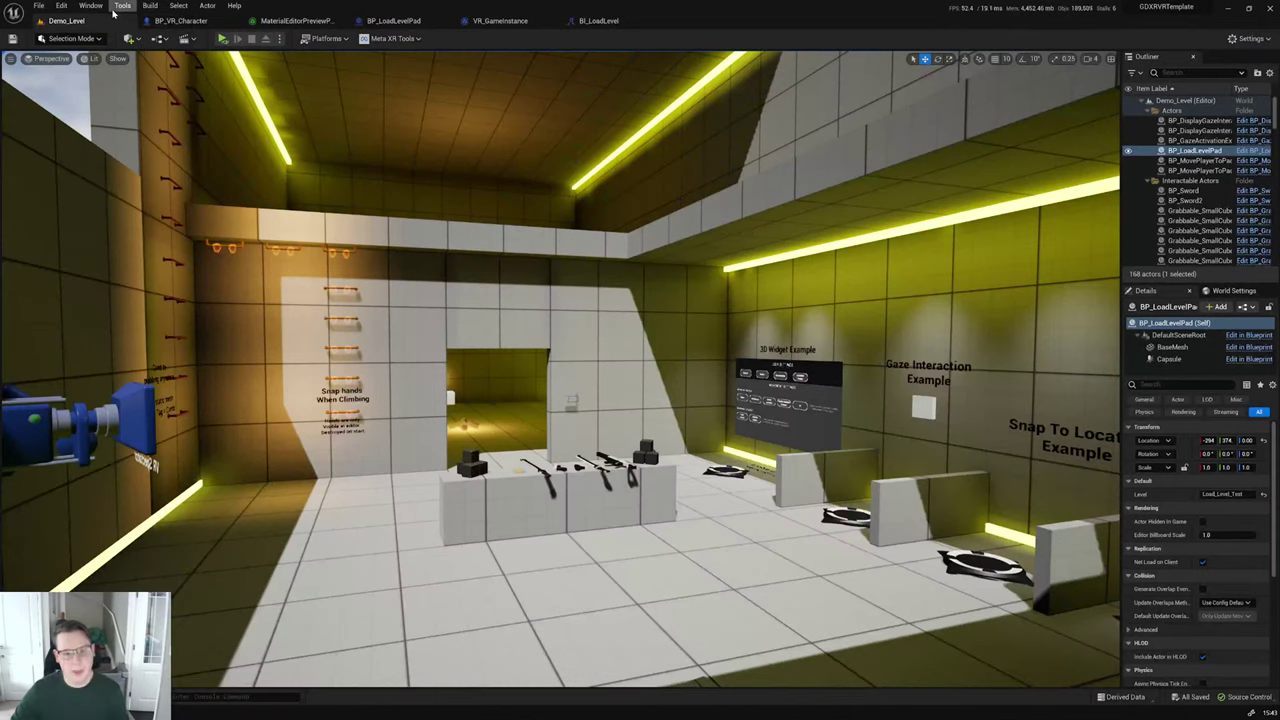